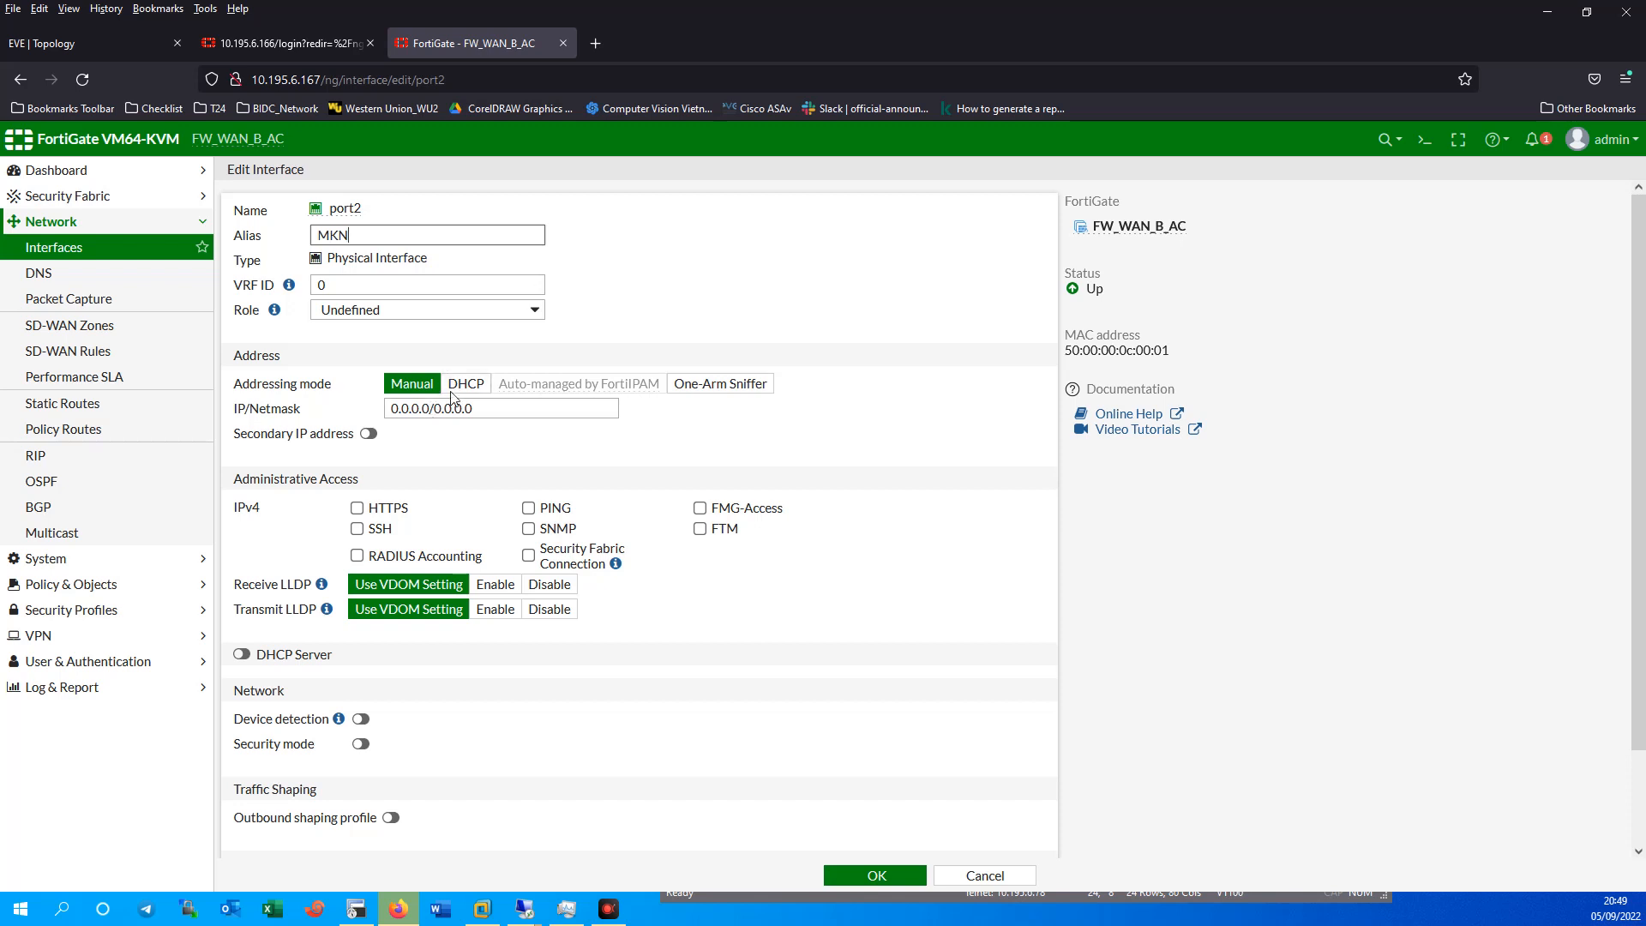
Make port2 a WAN interface and start its address as 10.63.255, checking the MekongNet subnet on the topology.
click(397, 310)
click(412, 353)
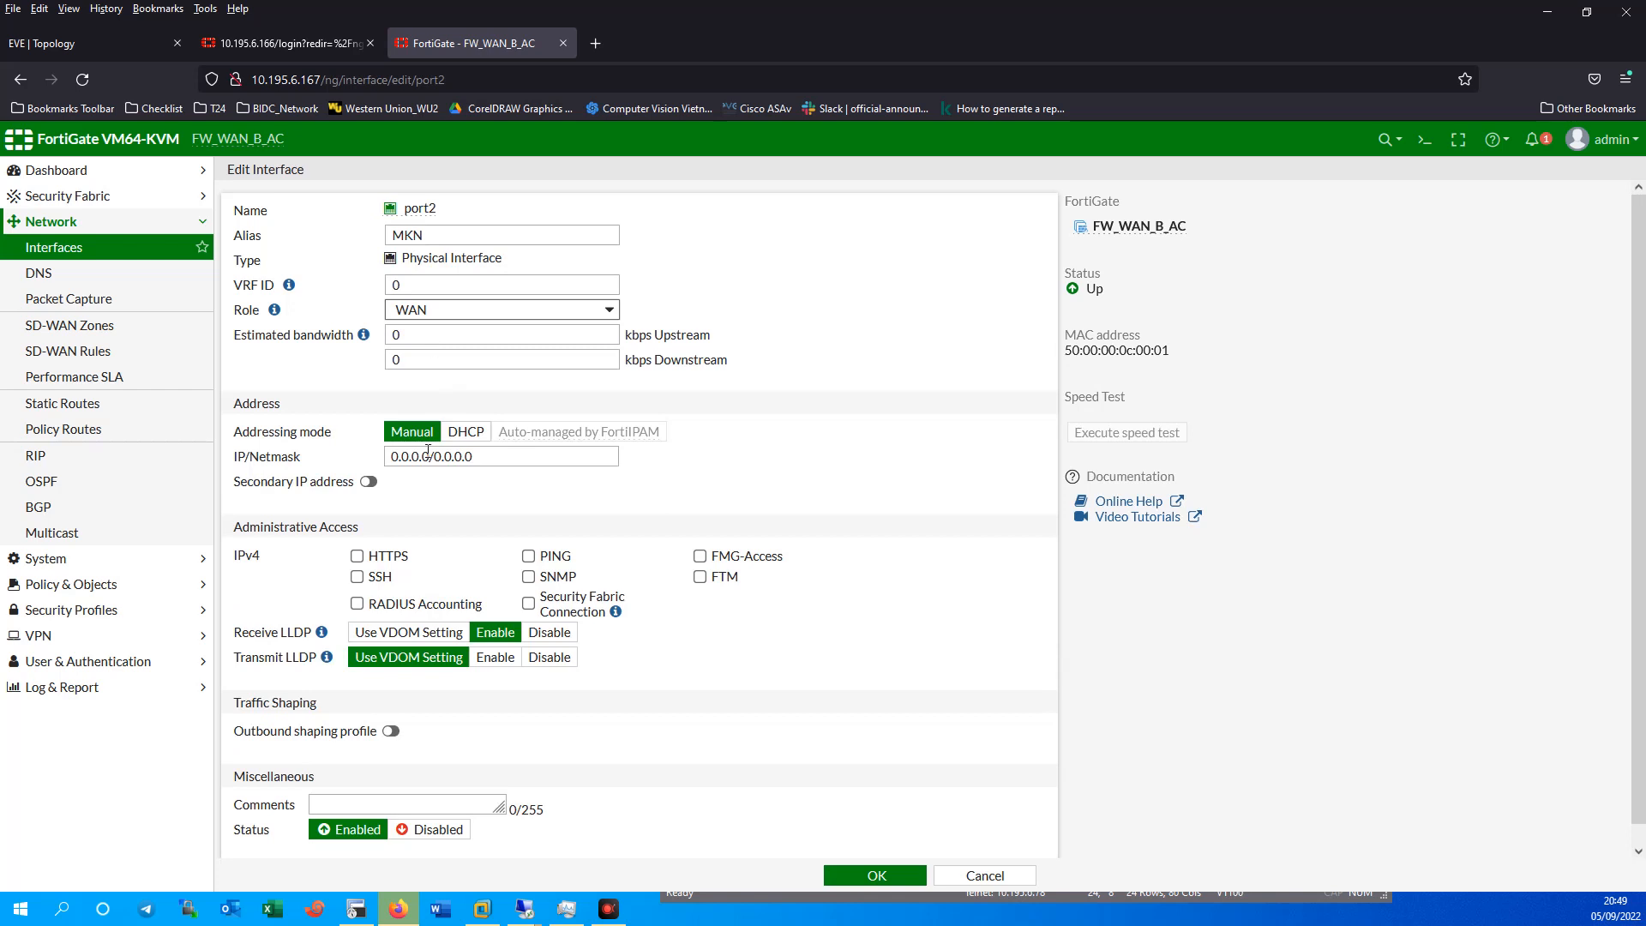
click(99, 43)
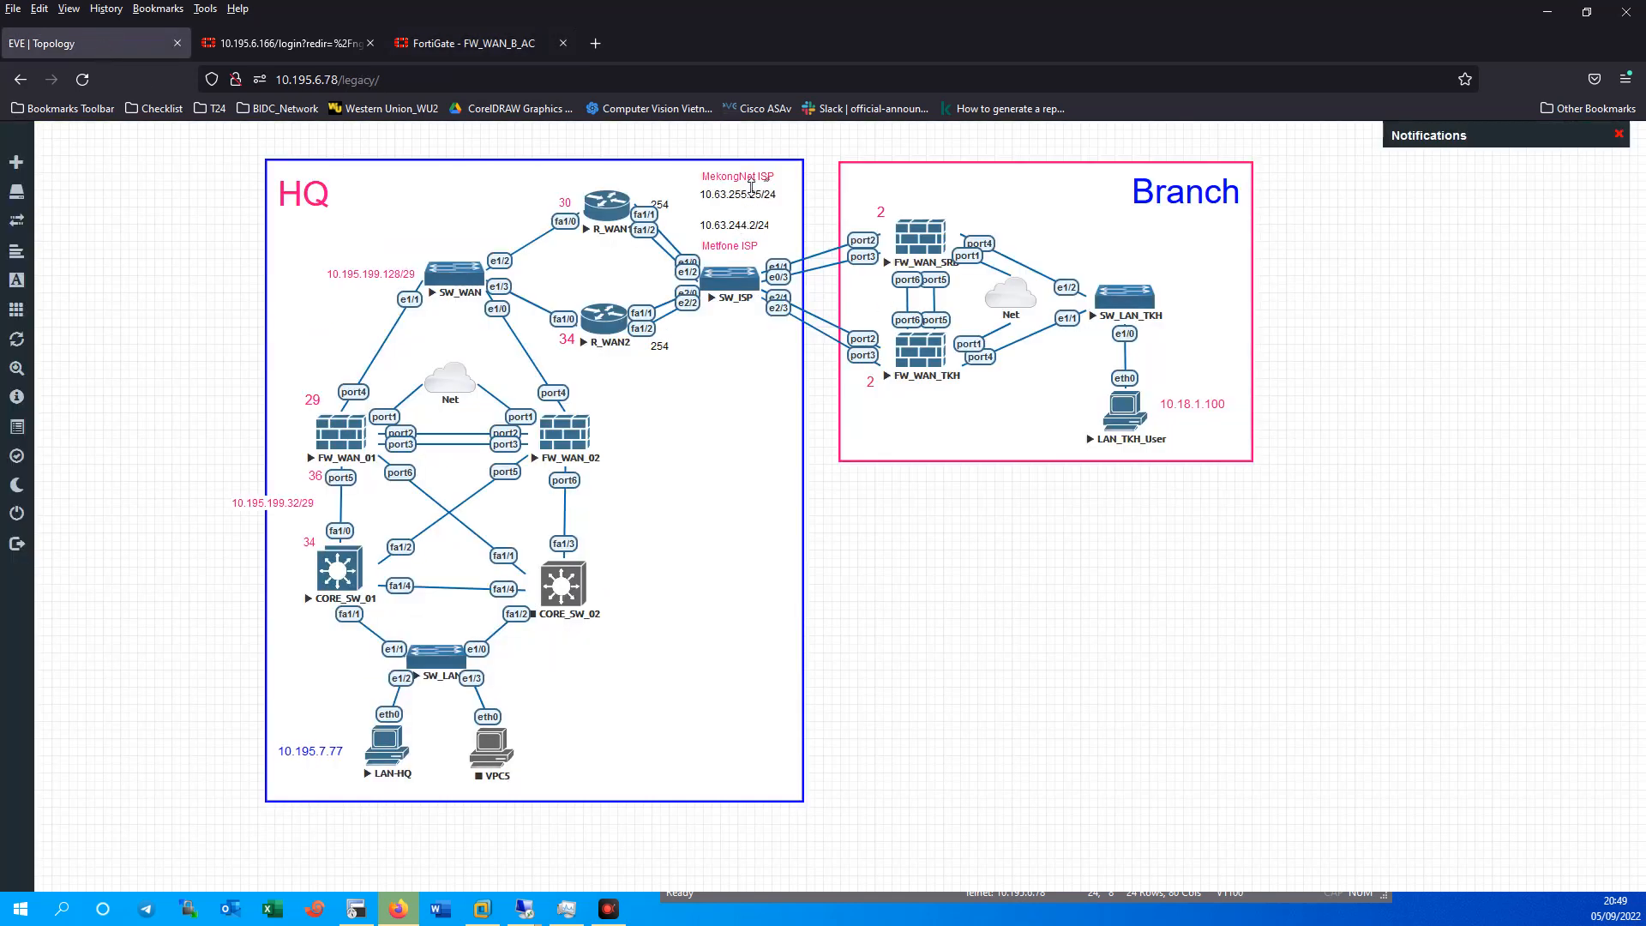
double_click(716, 197)
click(473, 43)
double_click(431, 457)
text(10.63.255)
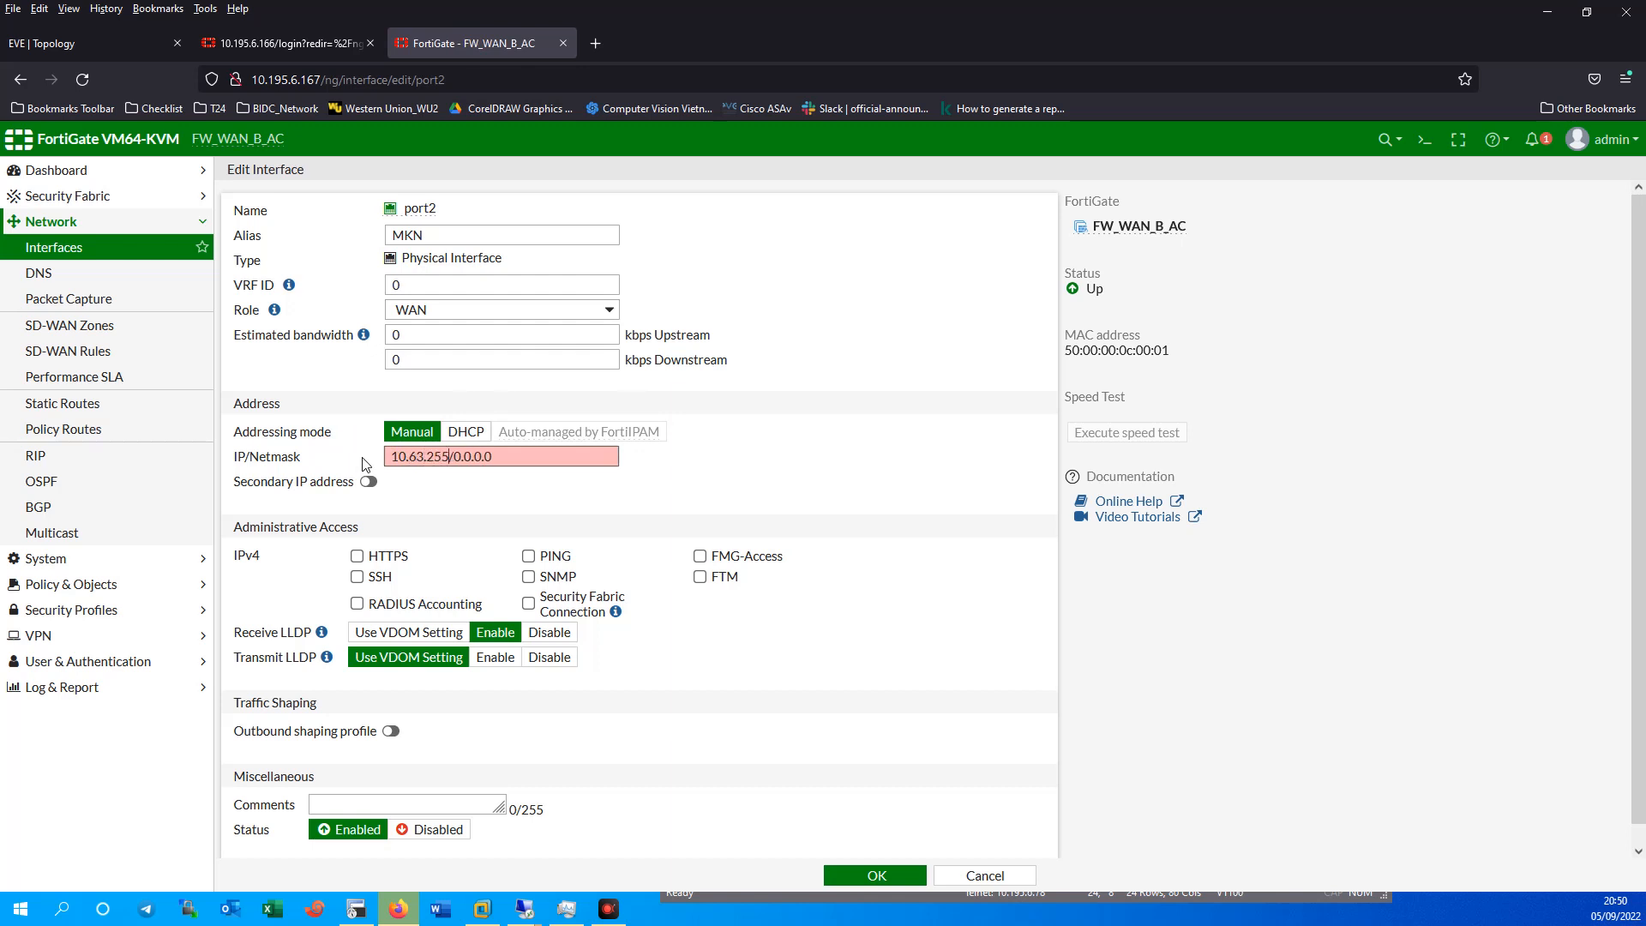
Nudge the 254 label beside R_WAN1 upward on the topology diagram.
click(113, 46)
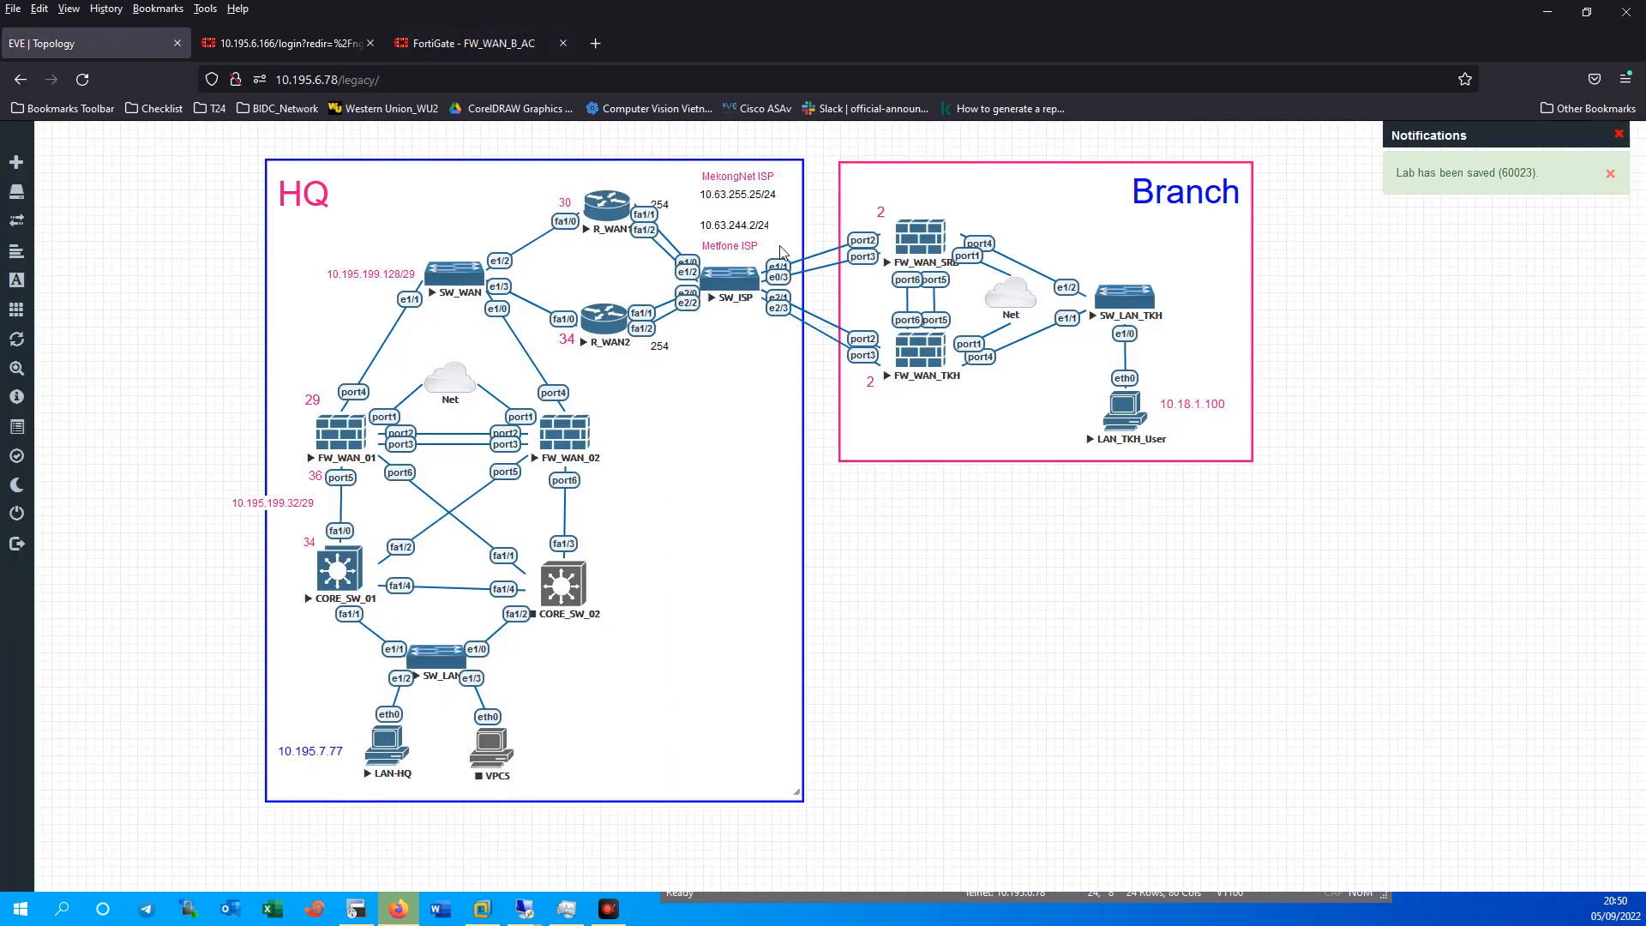
click(676, 214)
drag(662, 205, 655, 199)
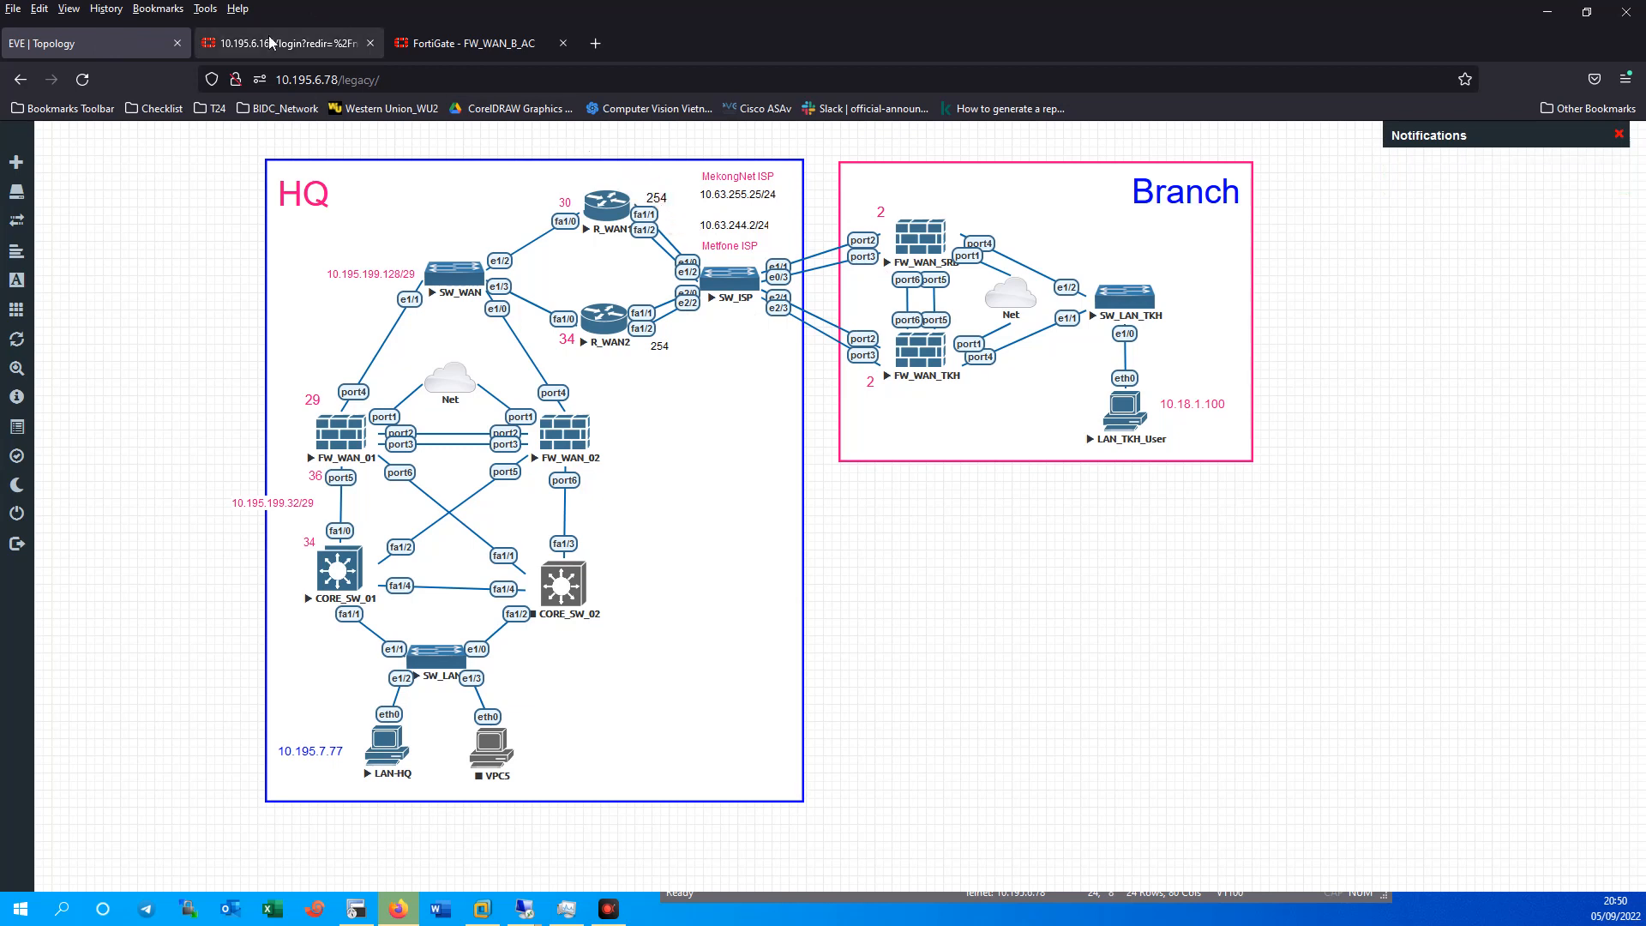
click(347, 43)
click(472, 43)
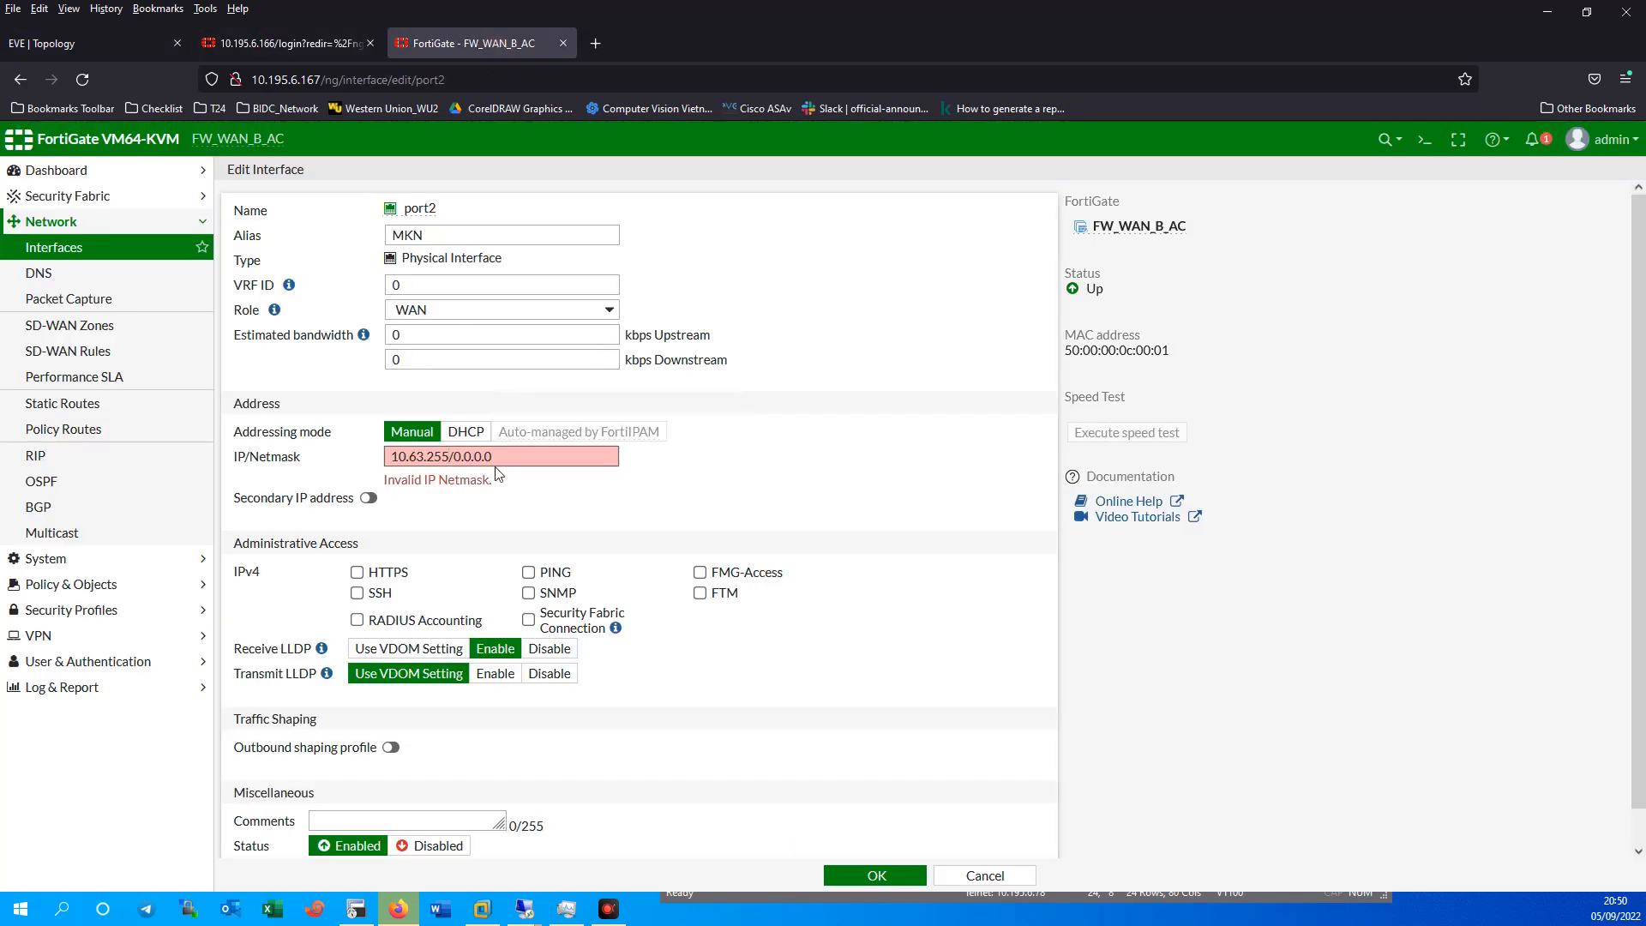
Finish port2's address as 10.63.255.254/30, allow PING, and save it.
text(.254)
drag(478, 460, 521, 460)
text(/30)
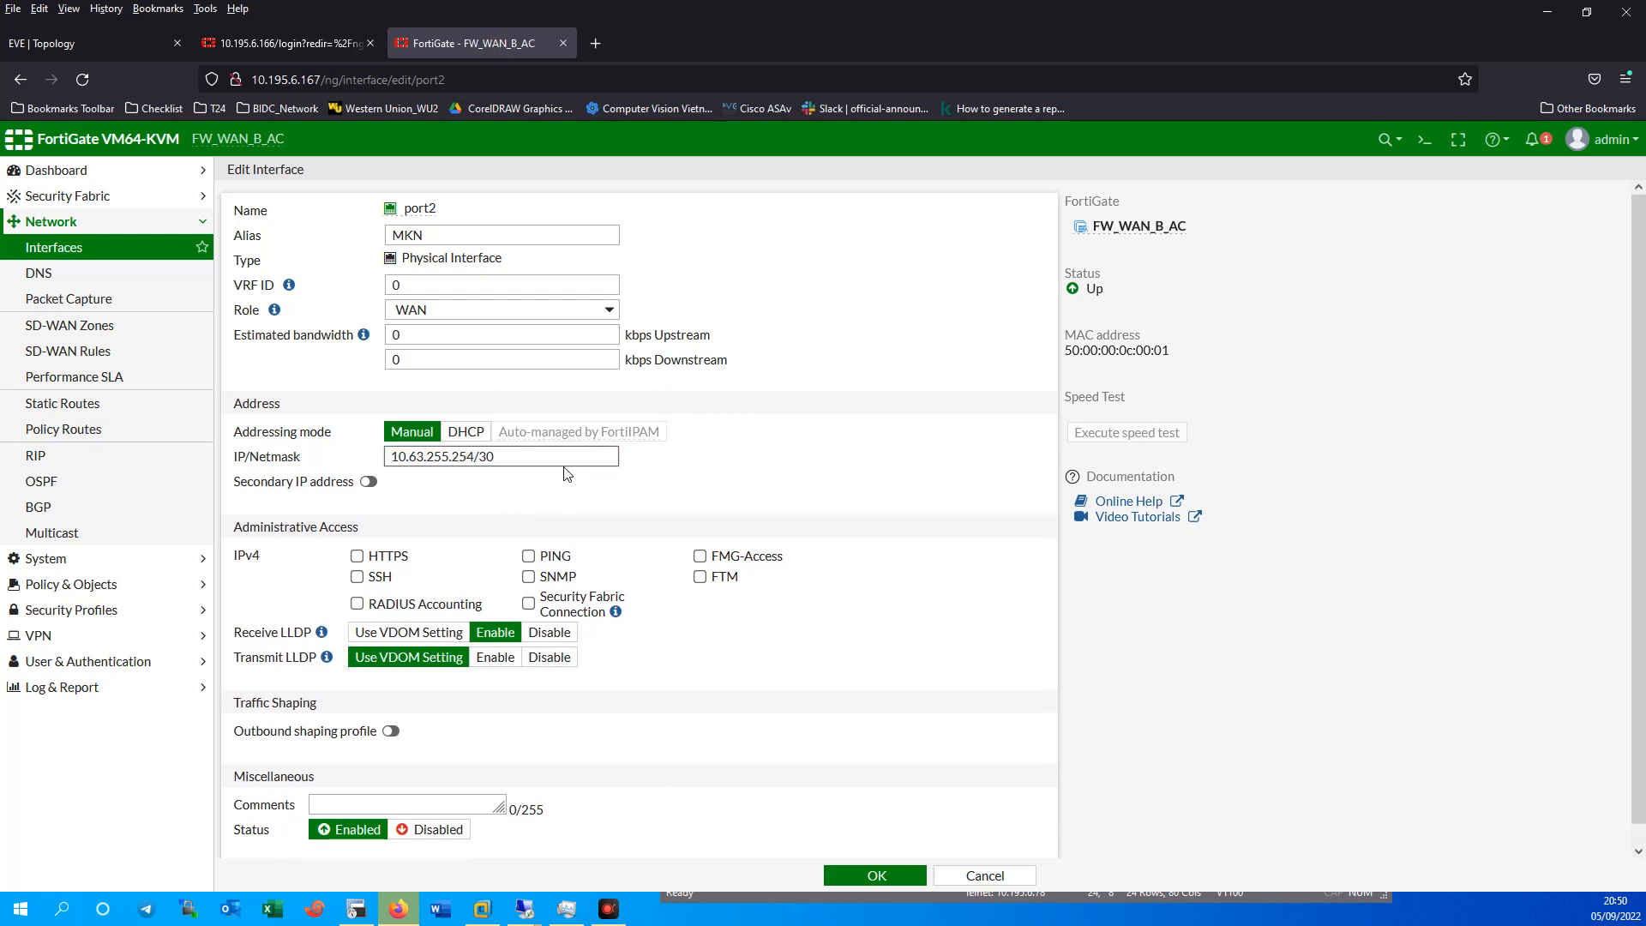
click(529, 556)
click(892, 876)
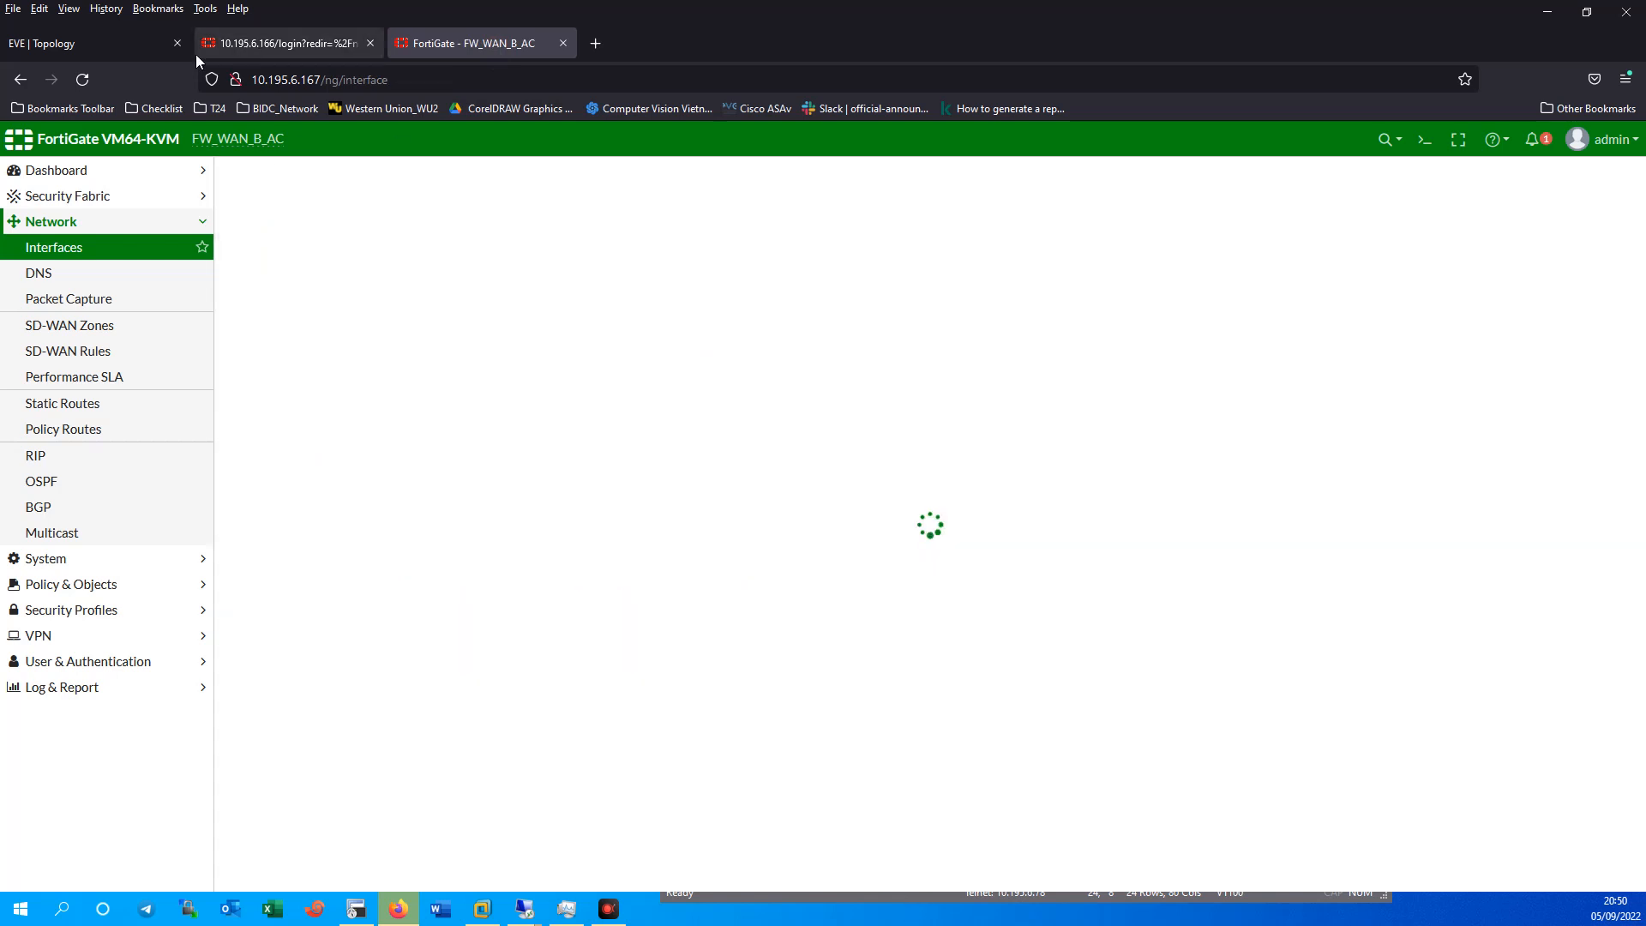
click(96, 44)
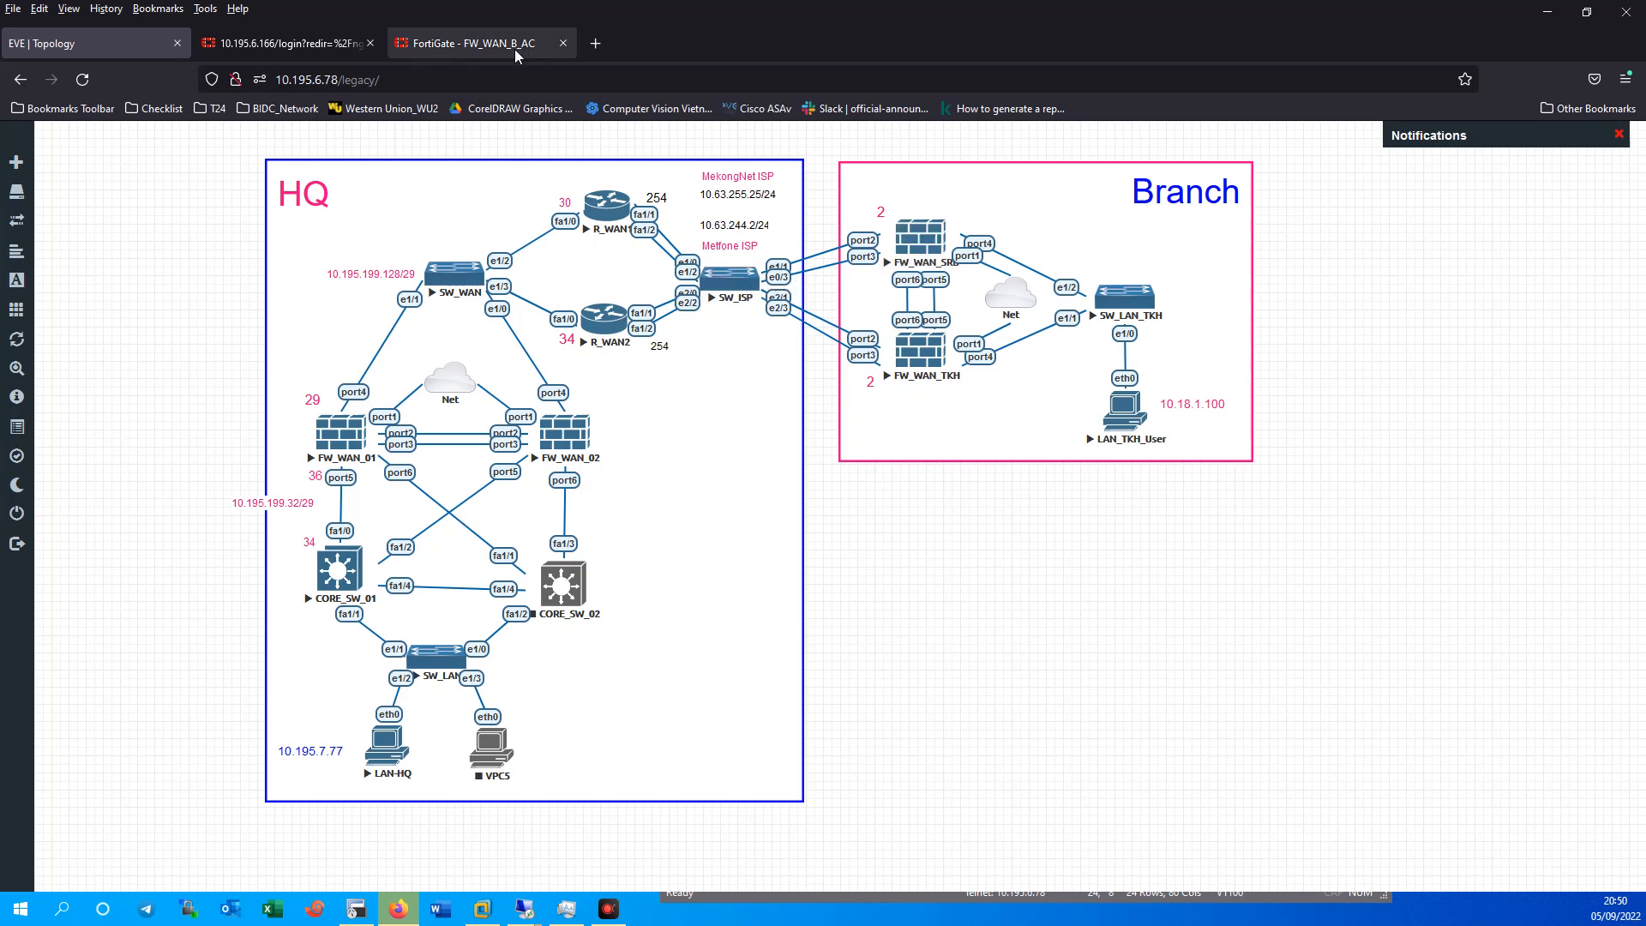
Open port3, give it the alias MFN, and set its role to WAN.
click(478, 47)
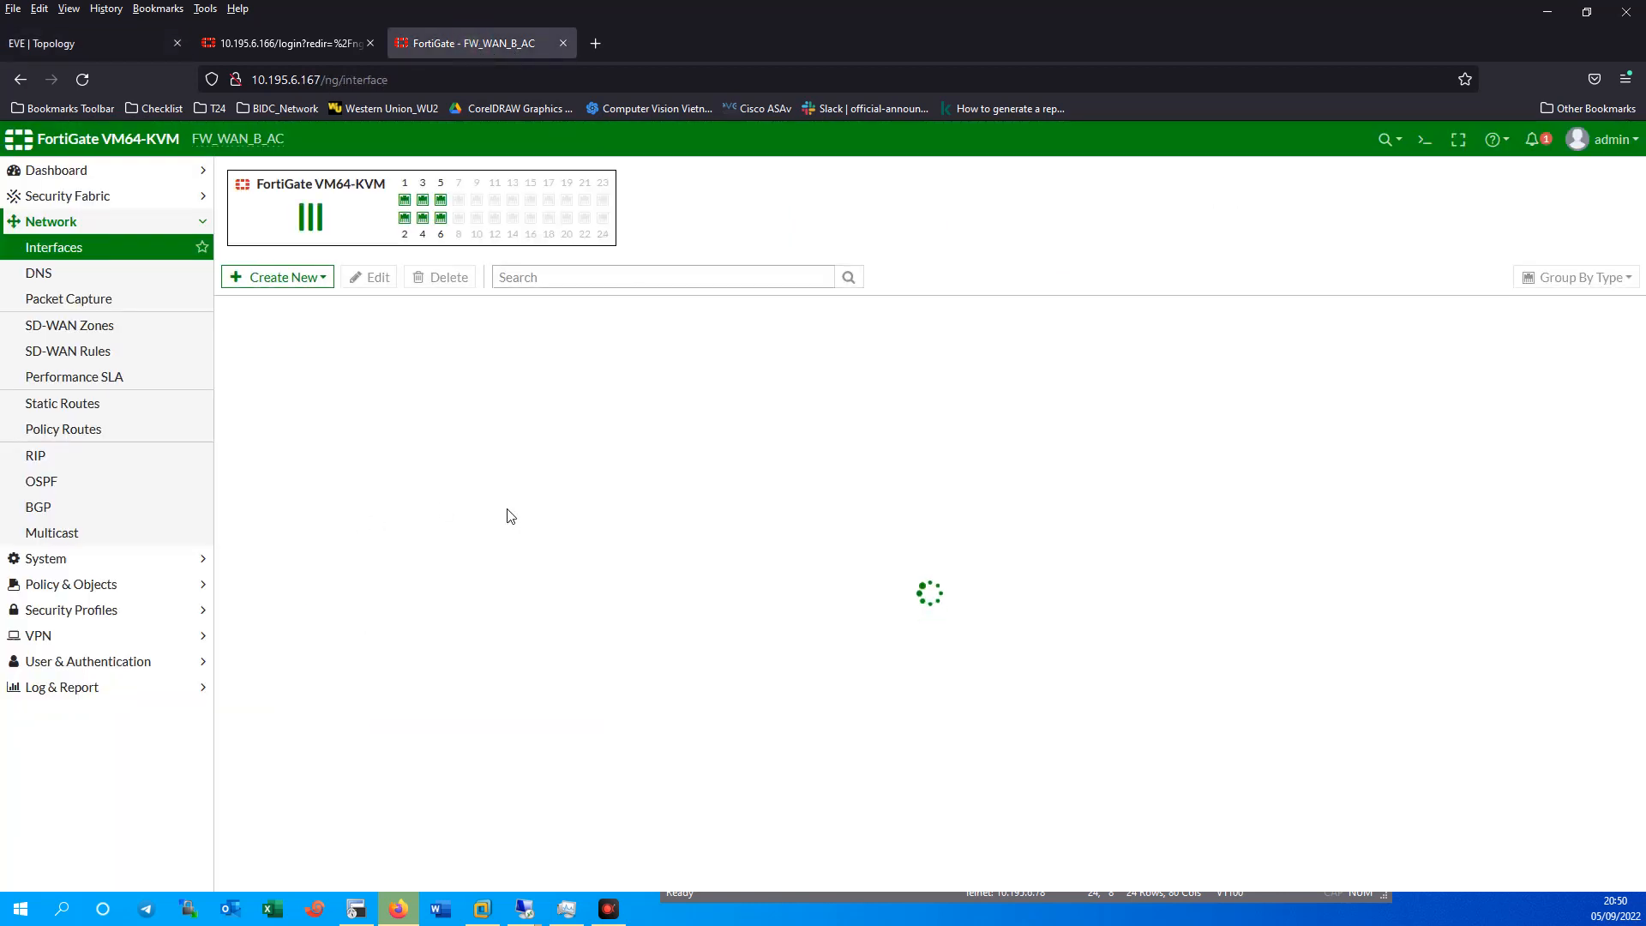
double_click(306, 547)
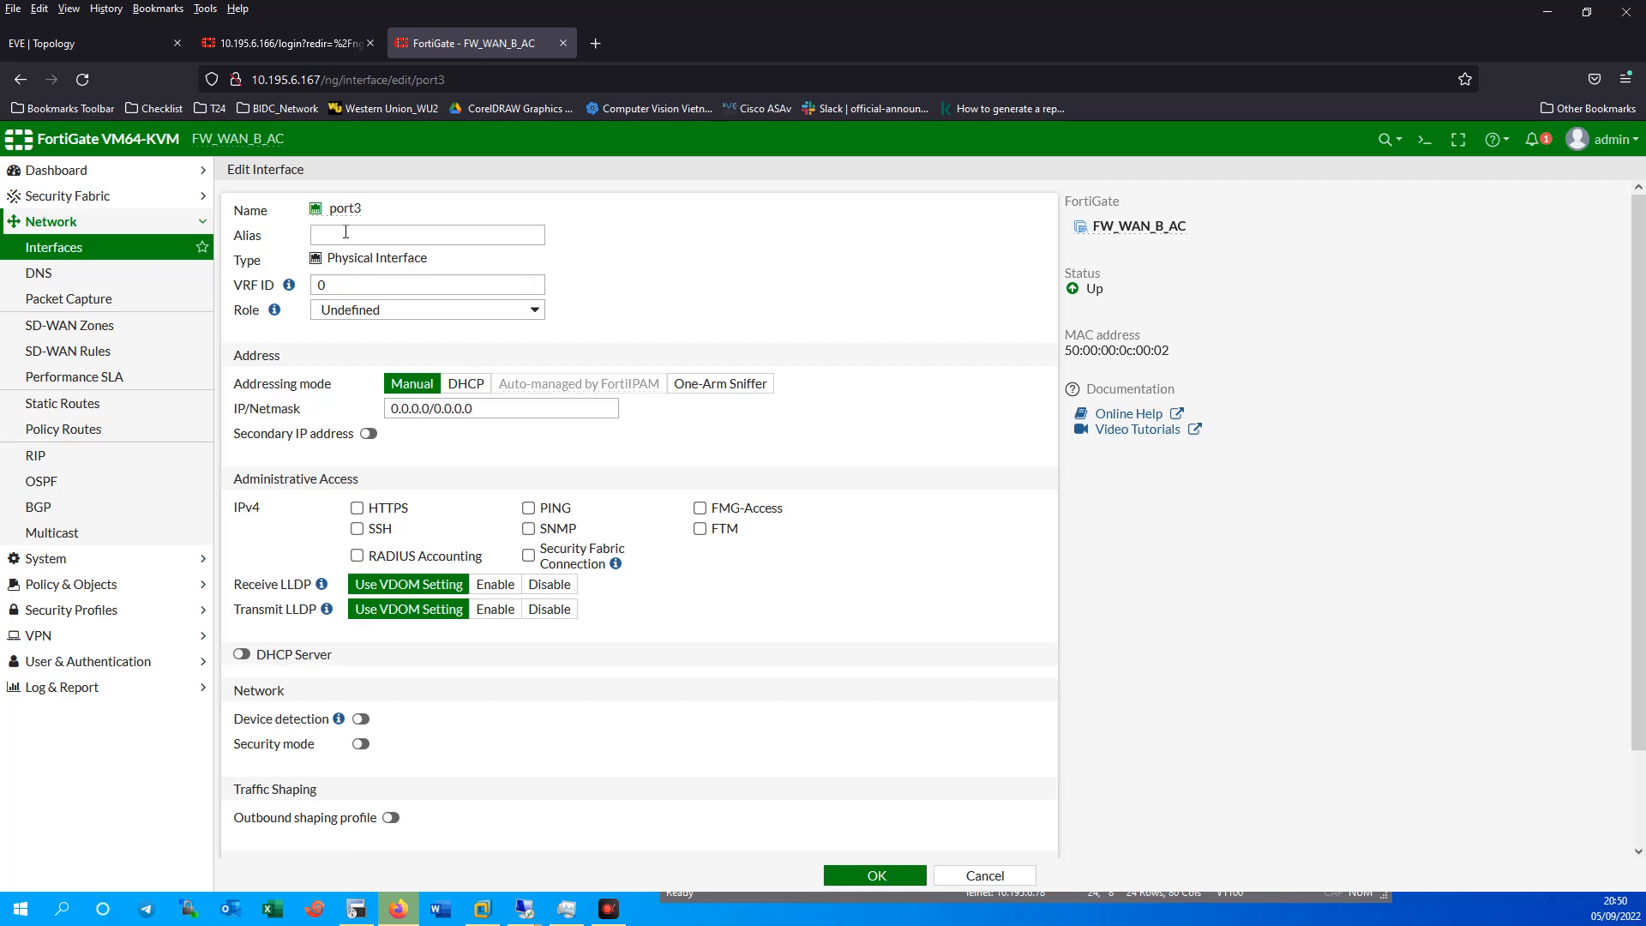
click(346, 233)
click(373, 310)
click(340, 358)
Set port3's address to 10.63.244.254/30, allow PING, and save it.
double_click(432, 457)
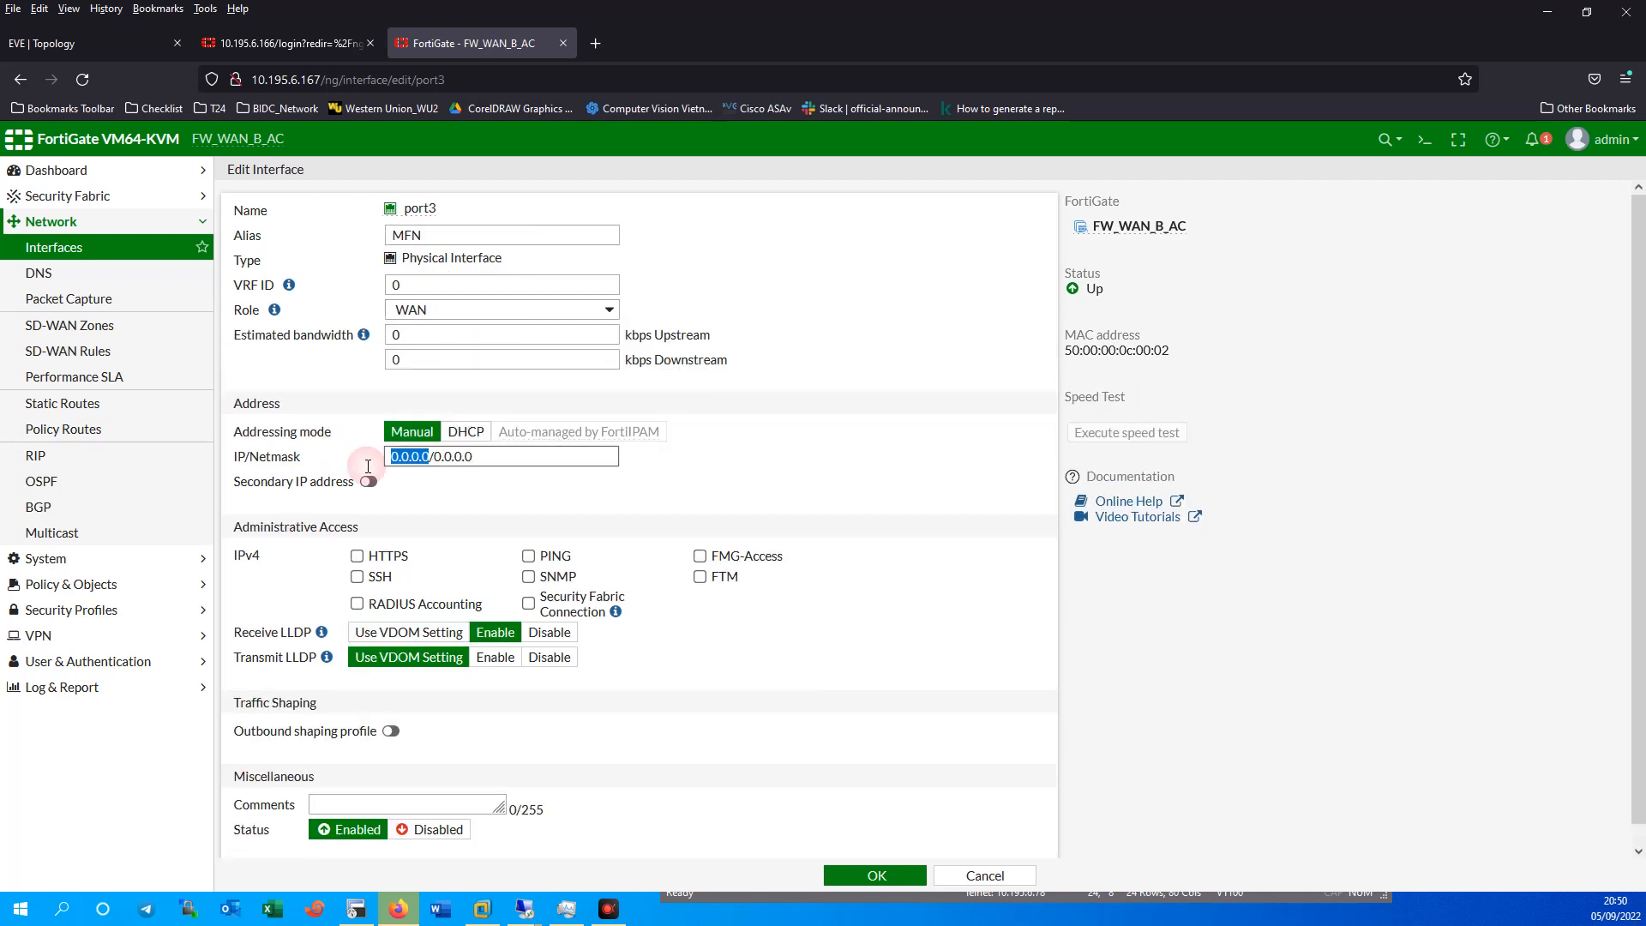
text(10.195)
key(BackSpace)
key(BackSpace)
key(BackSpace)
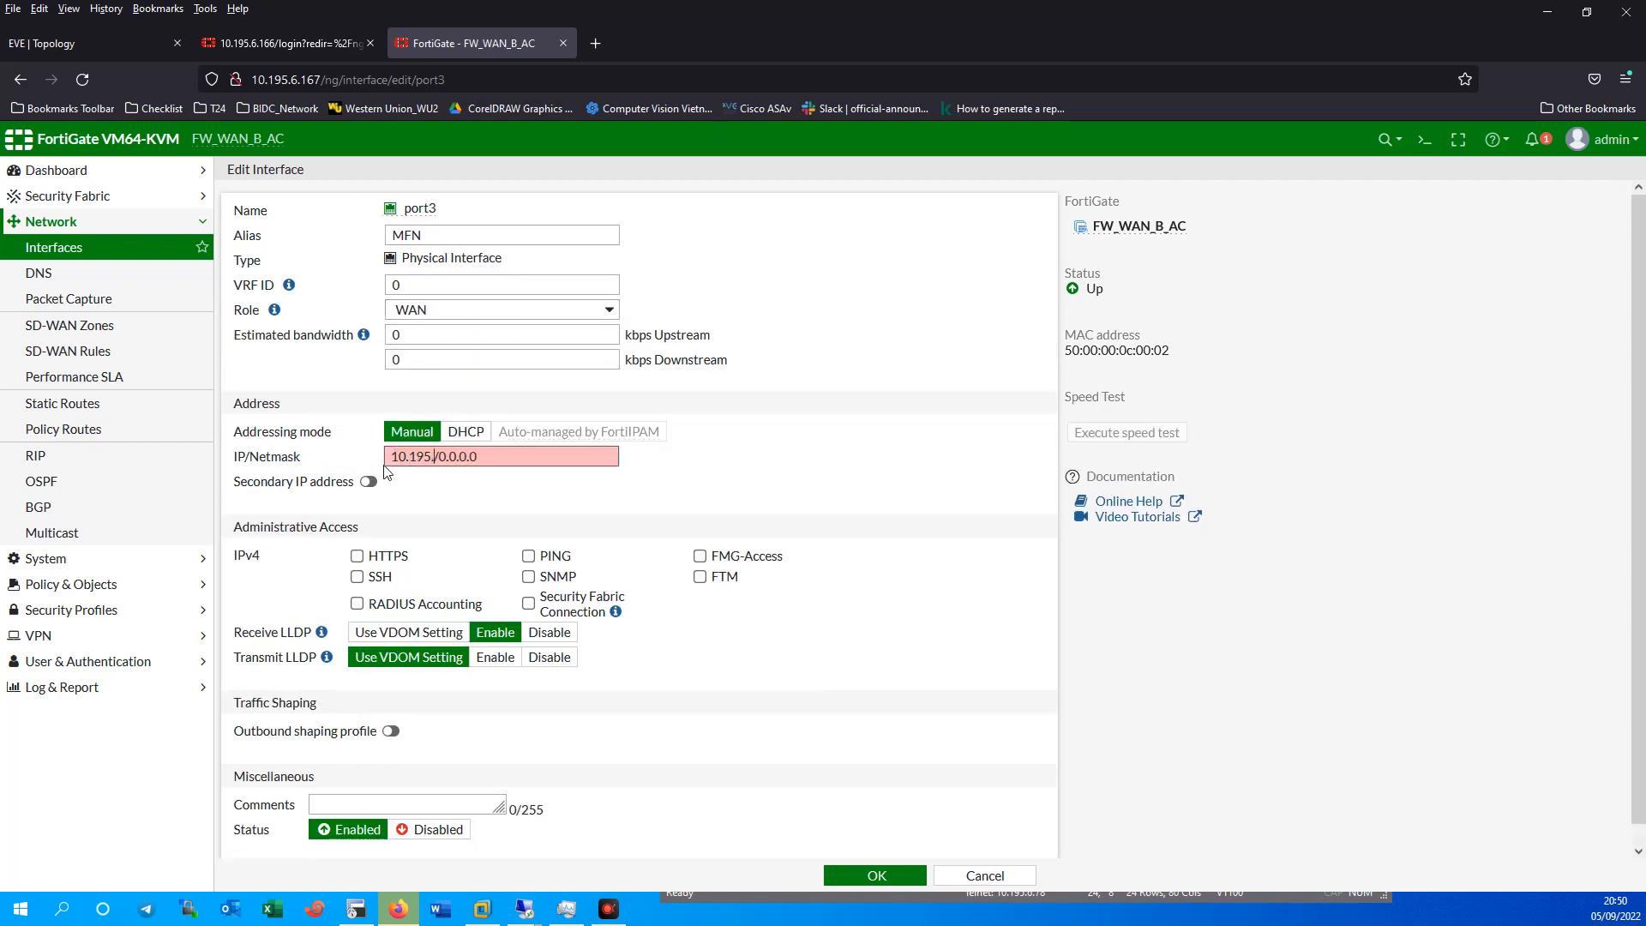
text(63.244.254)
key(Right)
key(shift+Right)
key(shift+End)
text(30)
click(528, 556)
click(869, 873)
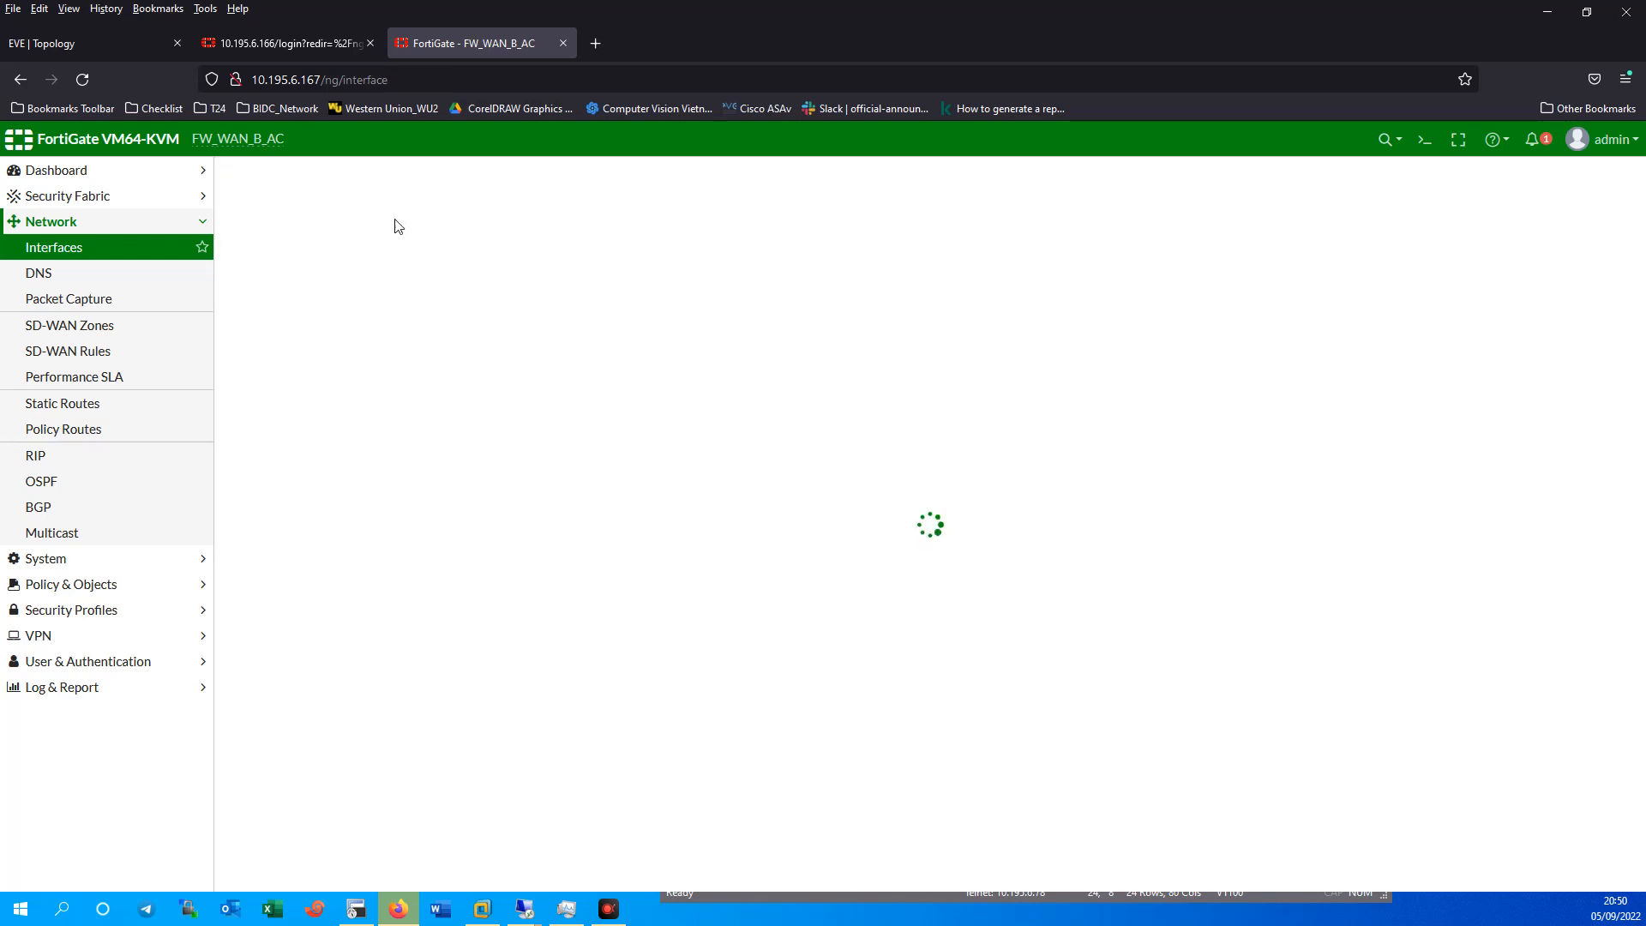
click(68, 47)
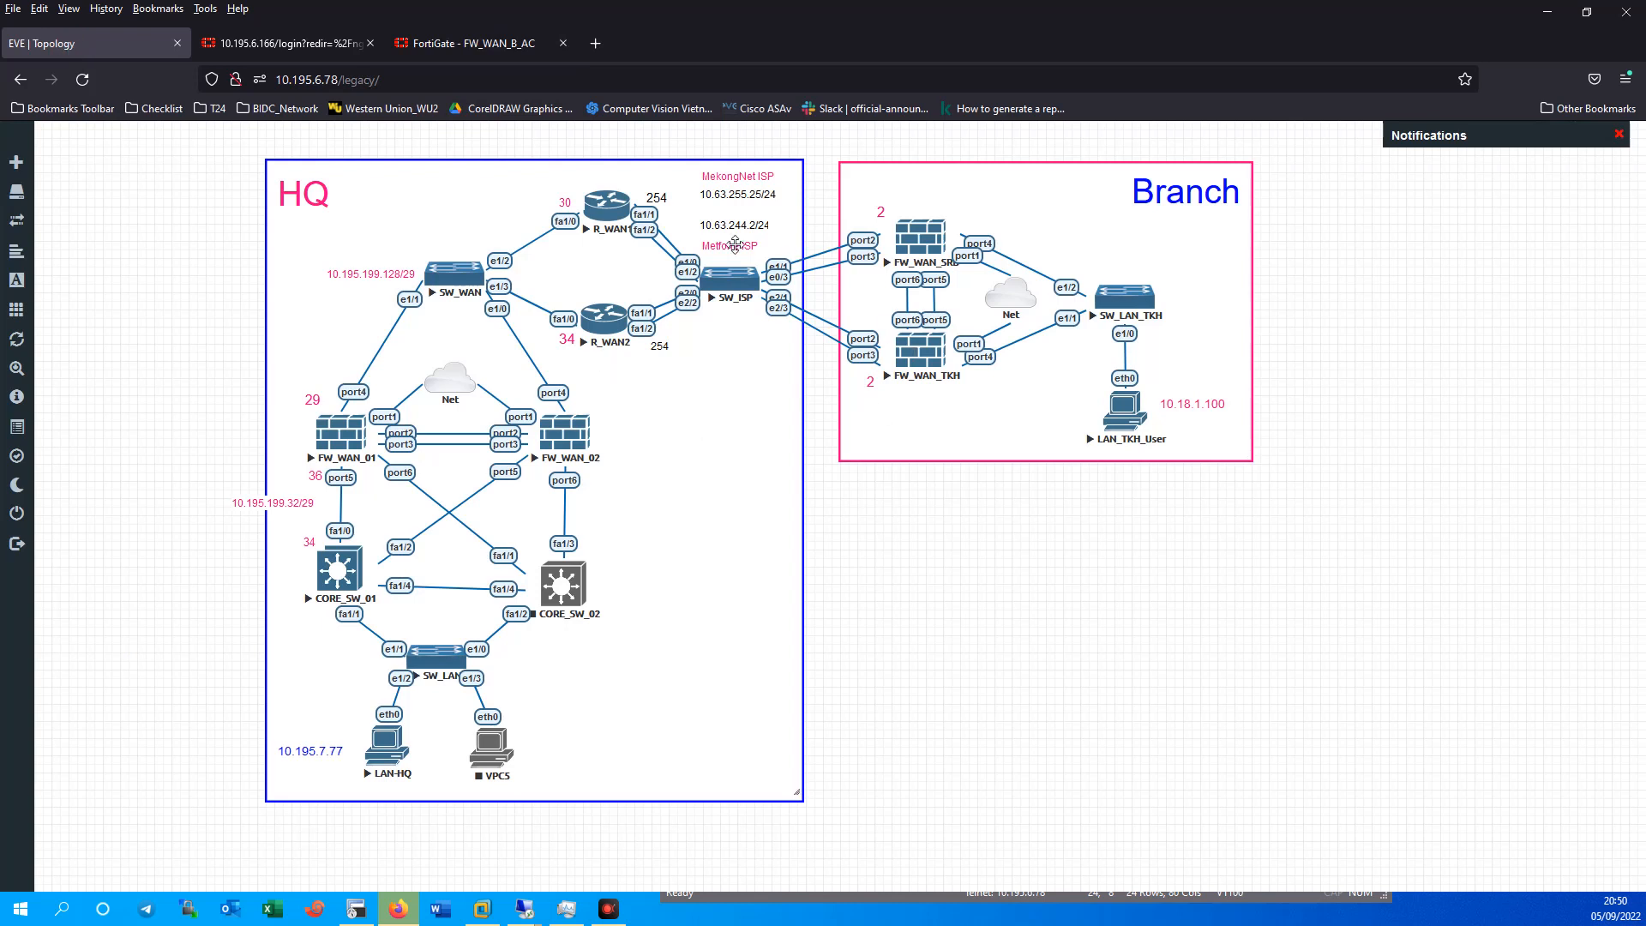
Compare the MFN and MKN addresses in the interface list against the topology diagram.
click(484, 43)
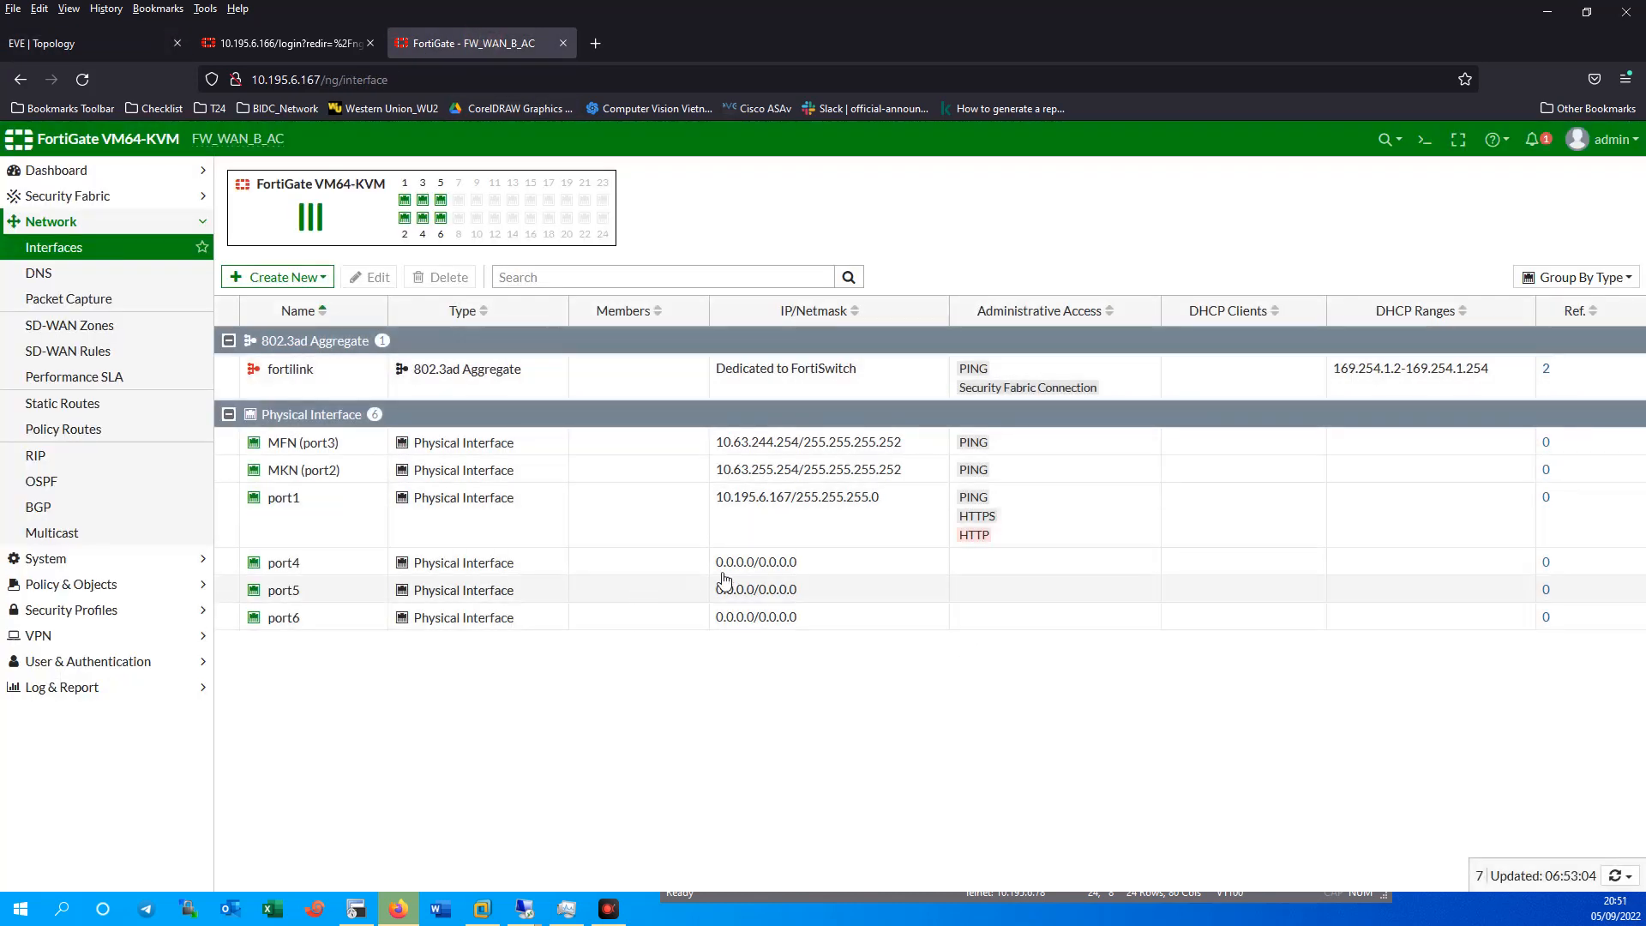
click(502, 444)
click(556, 466)
click(588, 447)
click(577, 473)
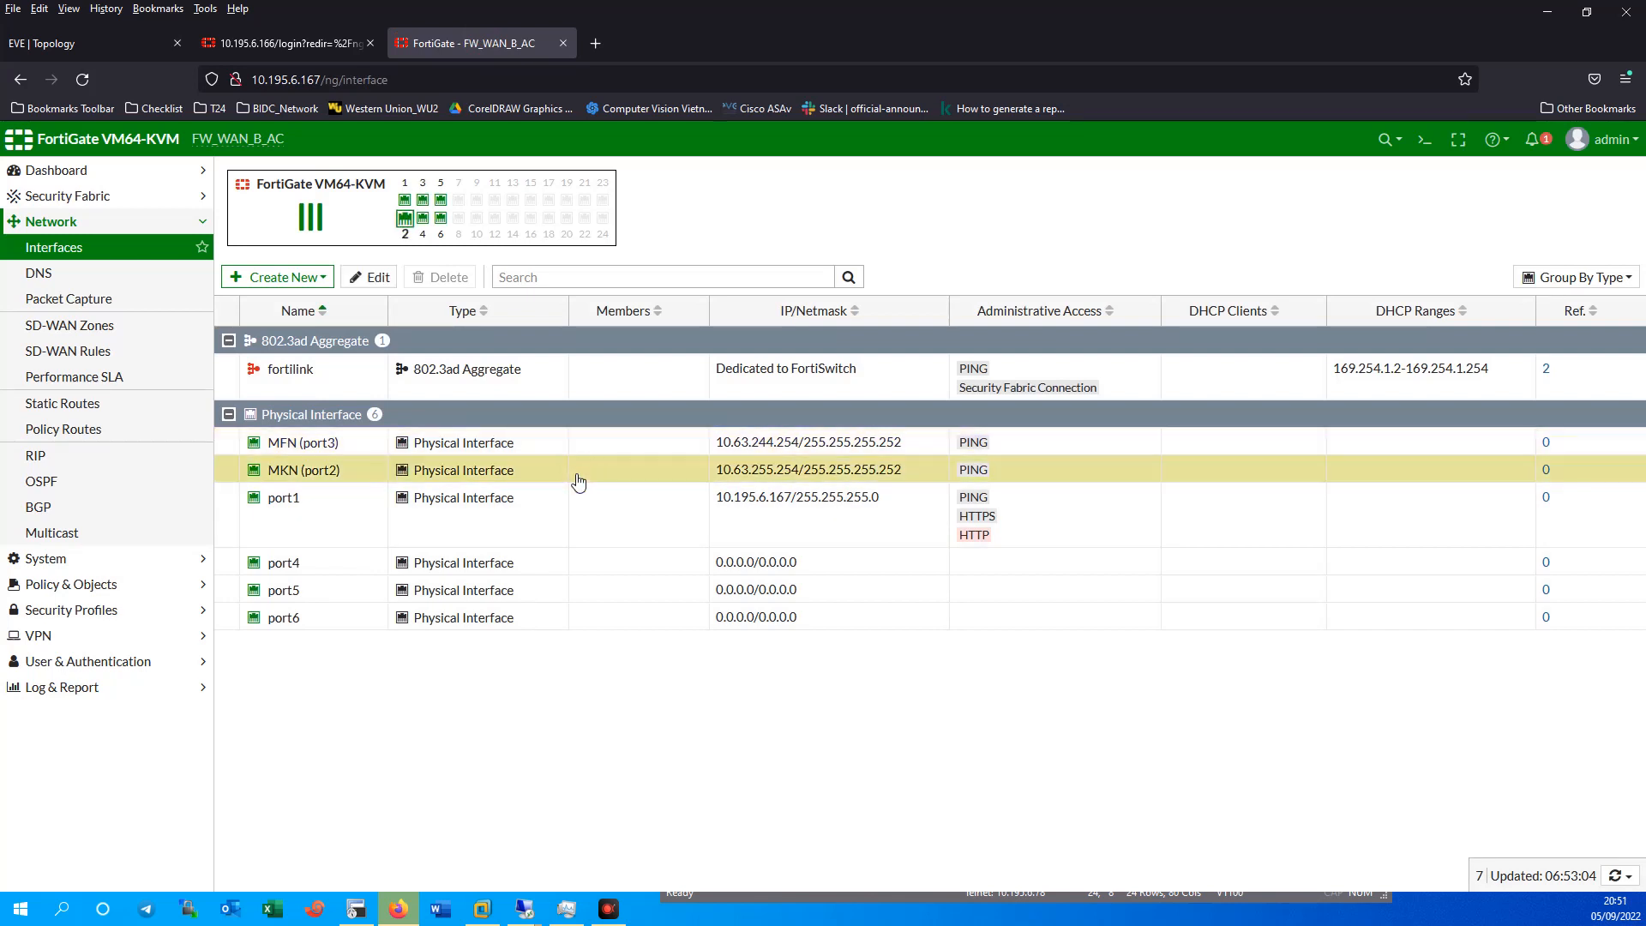
click(641, 447)
drag(719, 451, 798, 450)
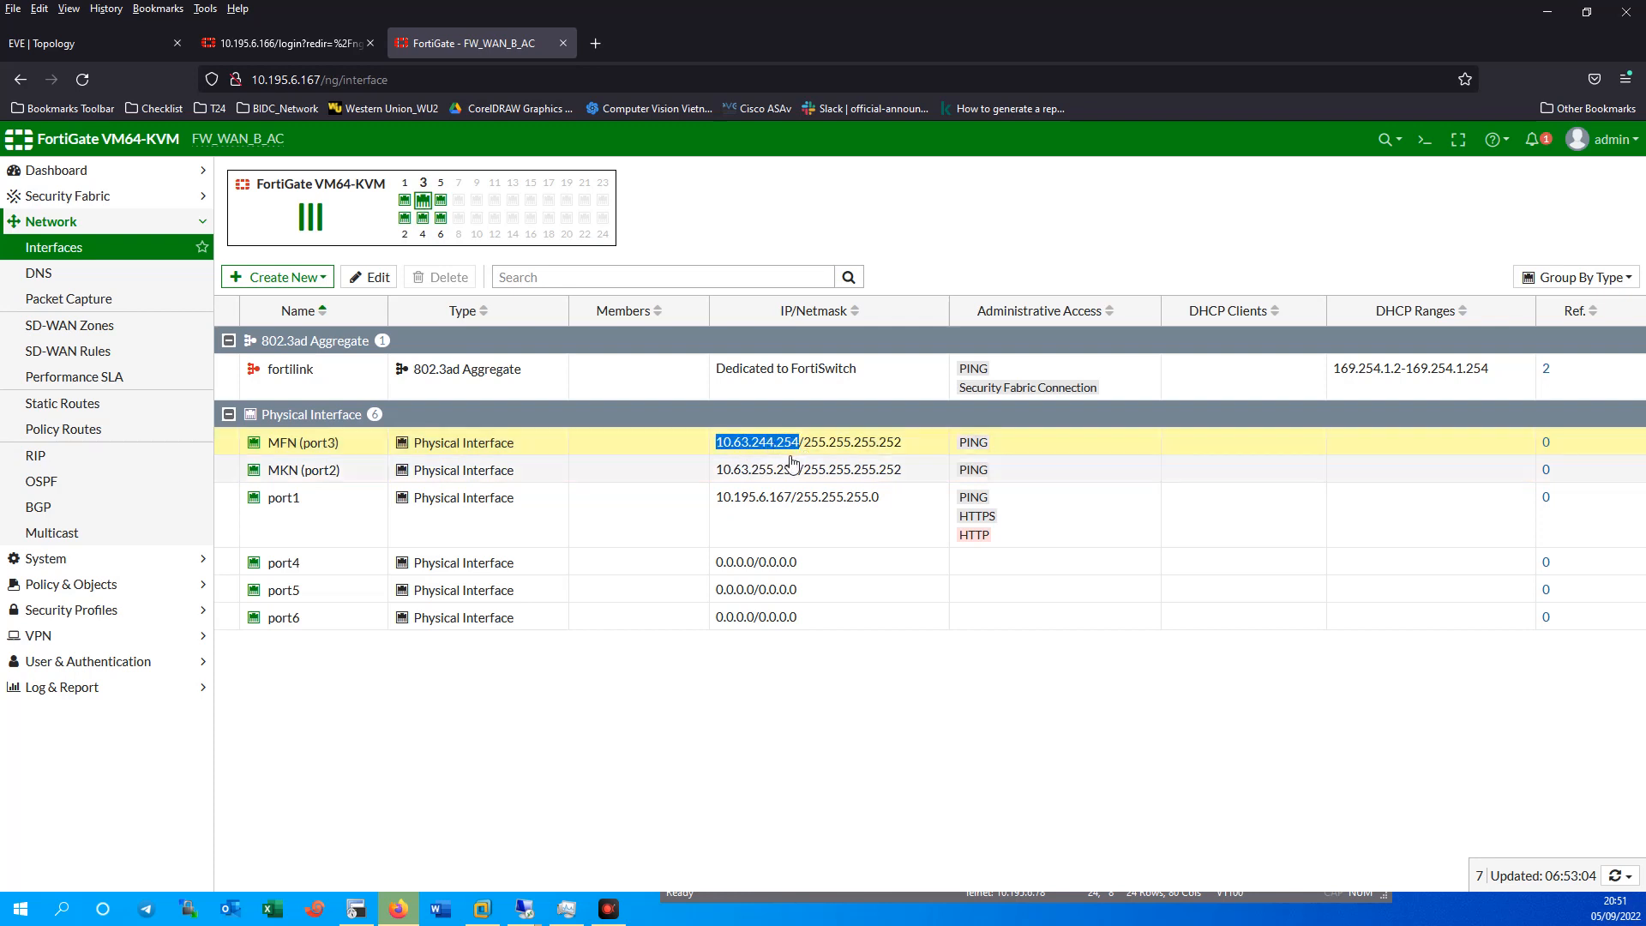
click(100, 44)
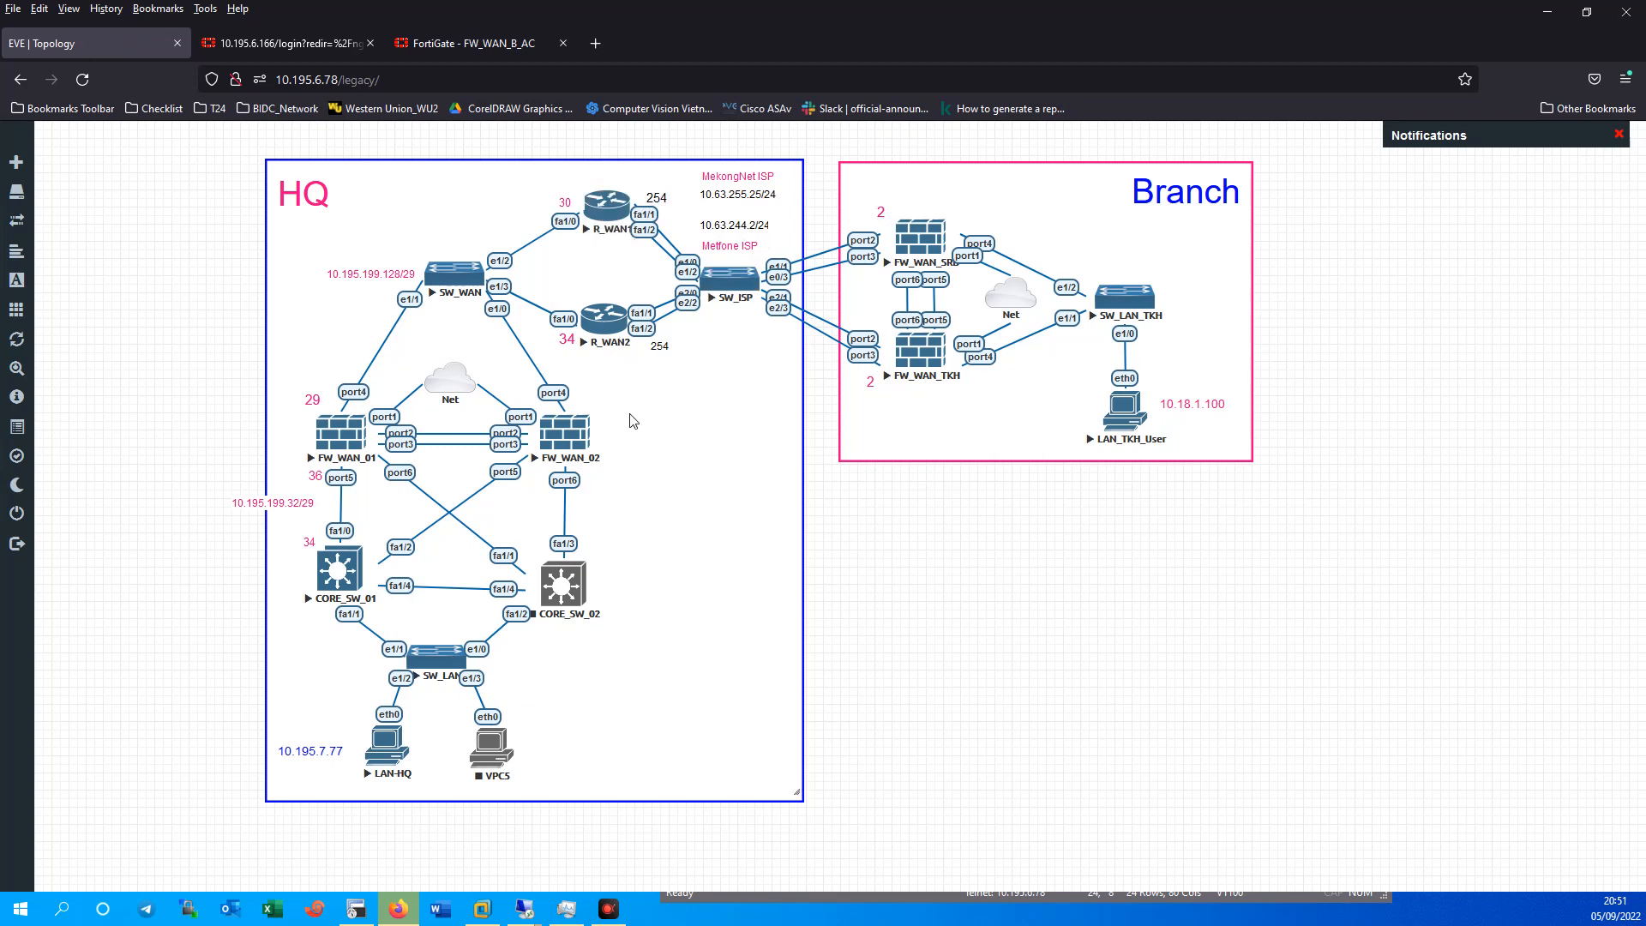
click(492, 45)
click(730, 445)
Change port3's address to 10.63.244.2 and port2's to 10.63.255.2, saving each.
double_click(732, 446)
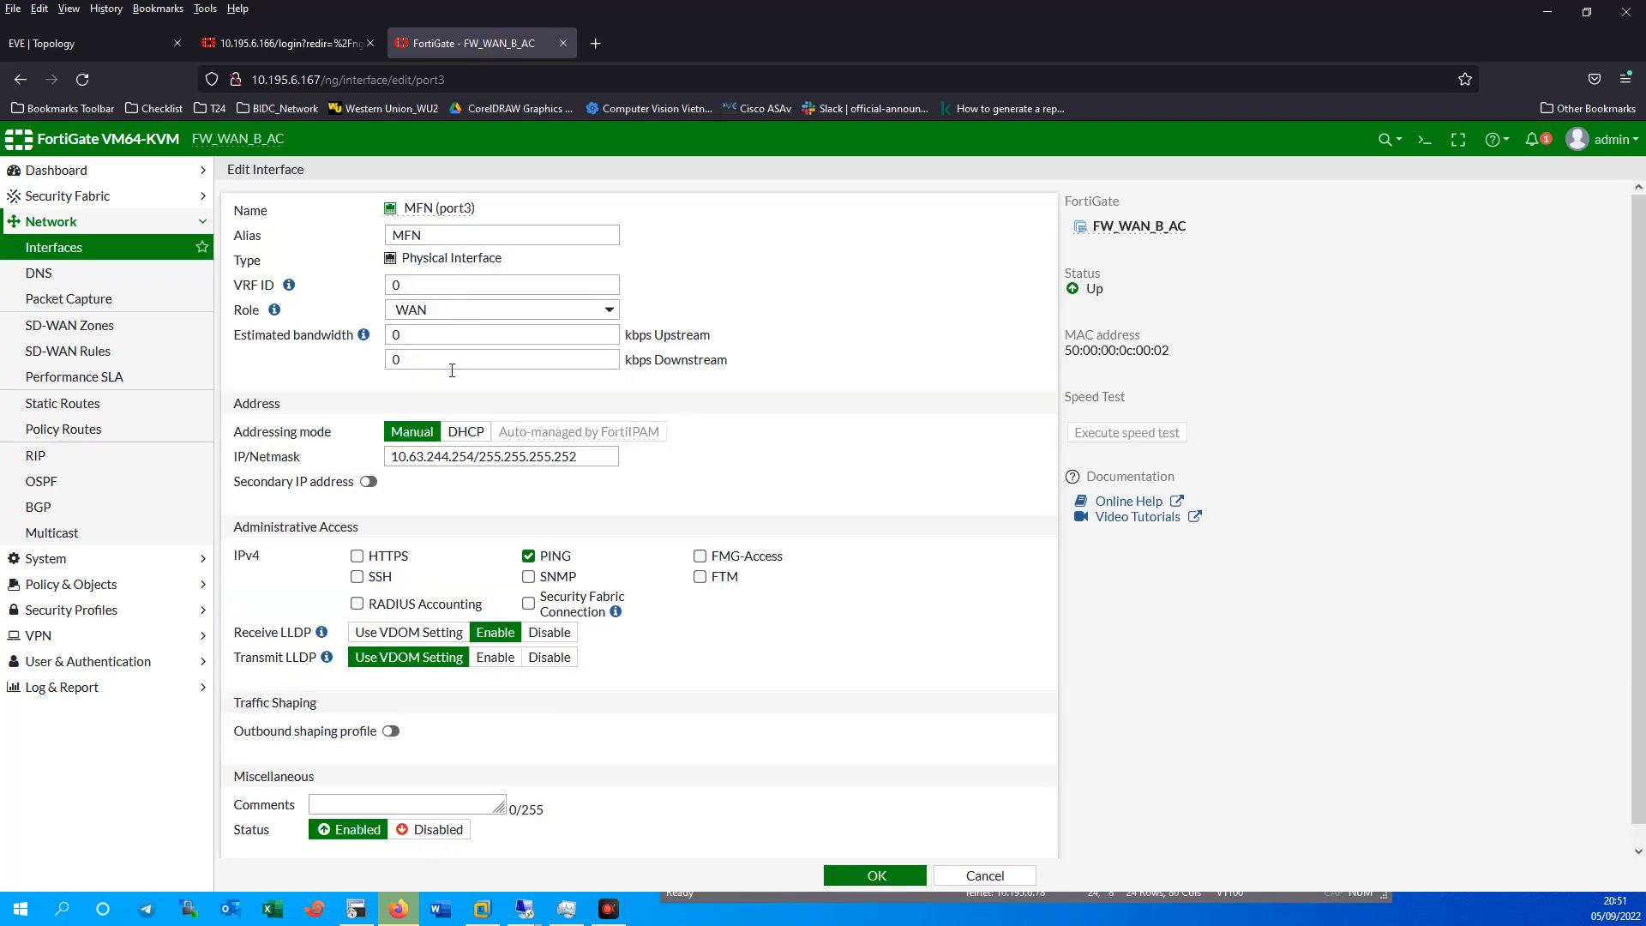
click(471, 455)
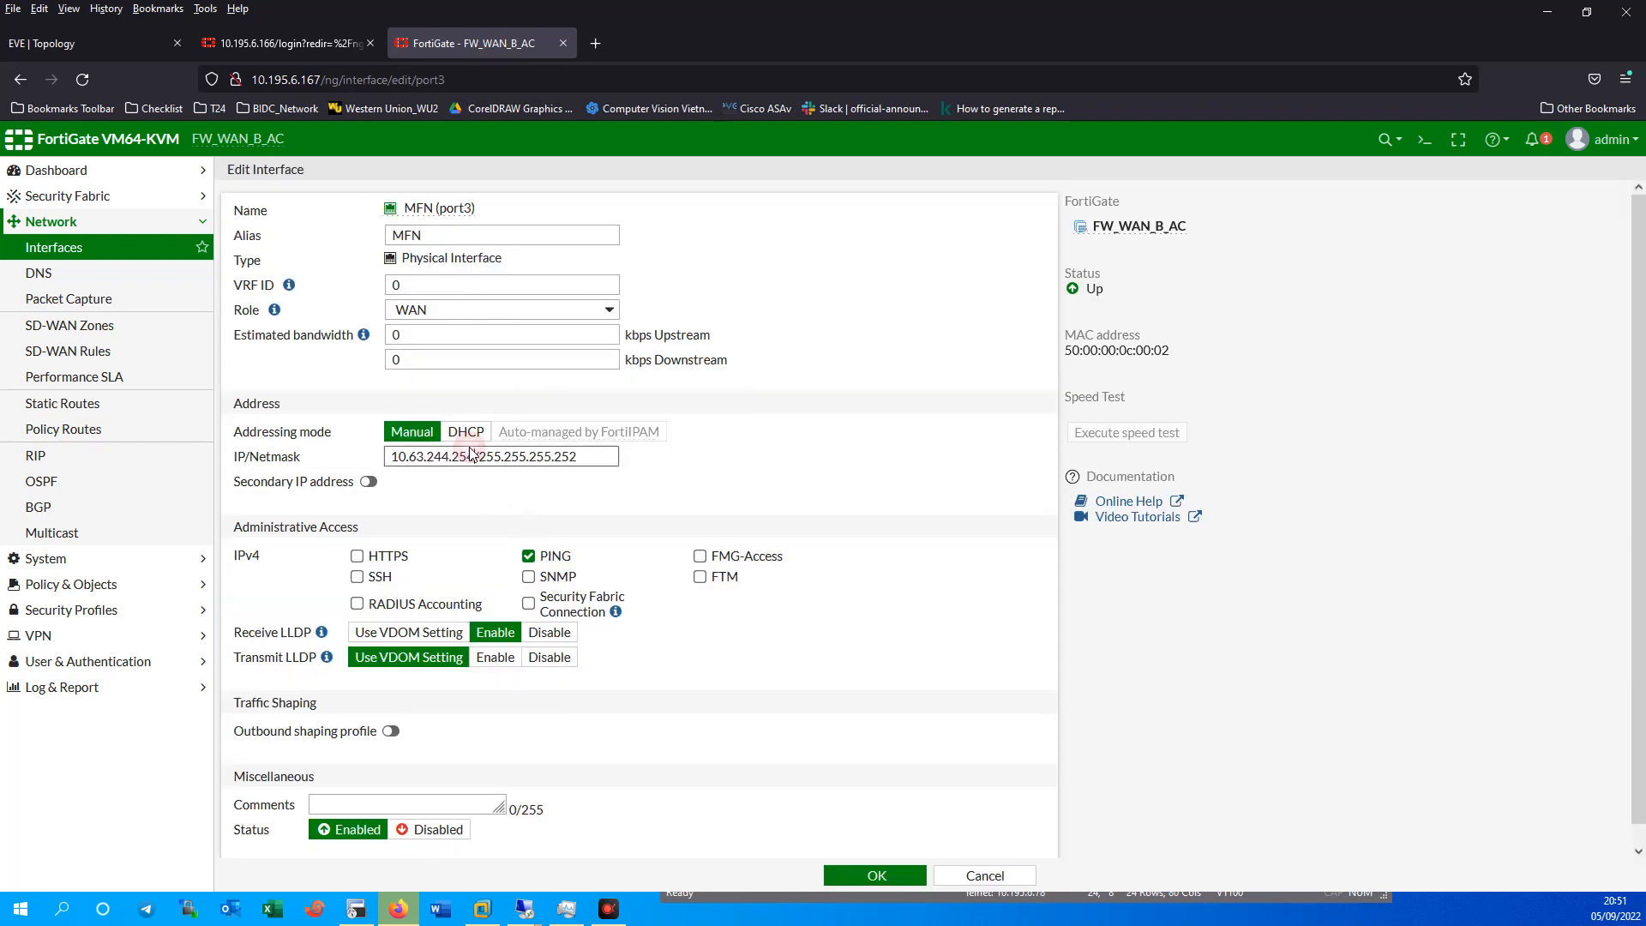
key(BackSpace)
key(BackSpace)
click(883, 874)
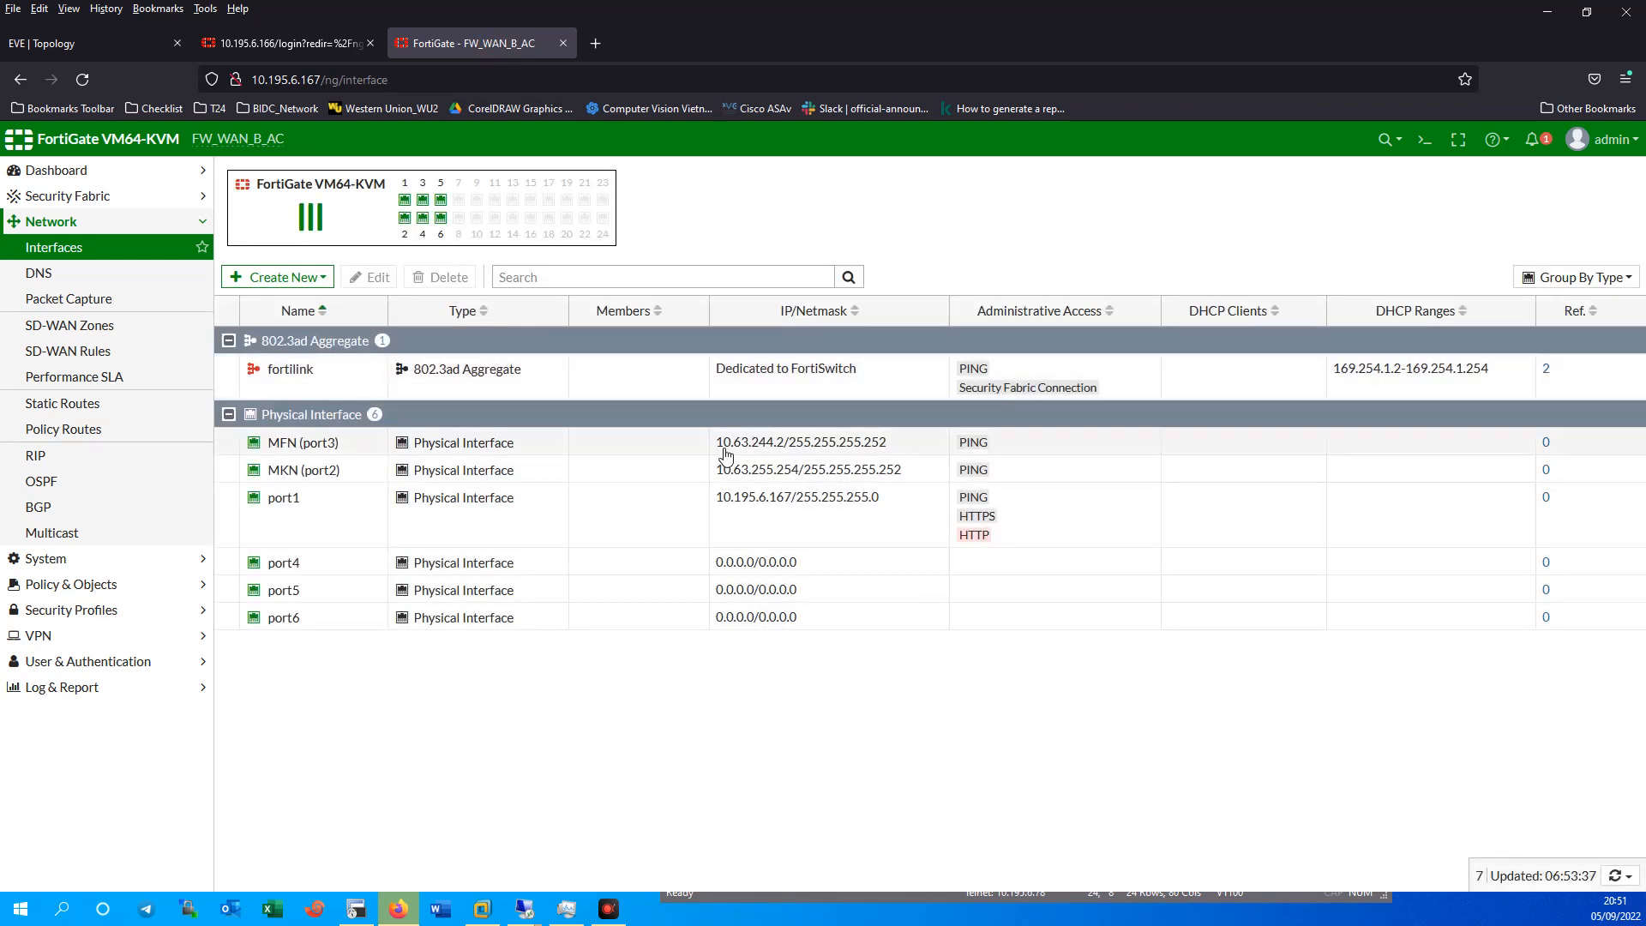
double_click(729, 477)
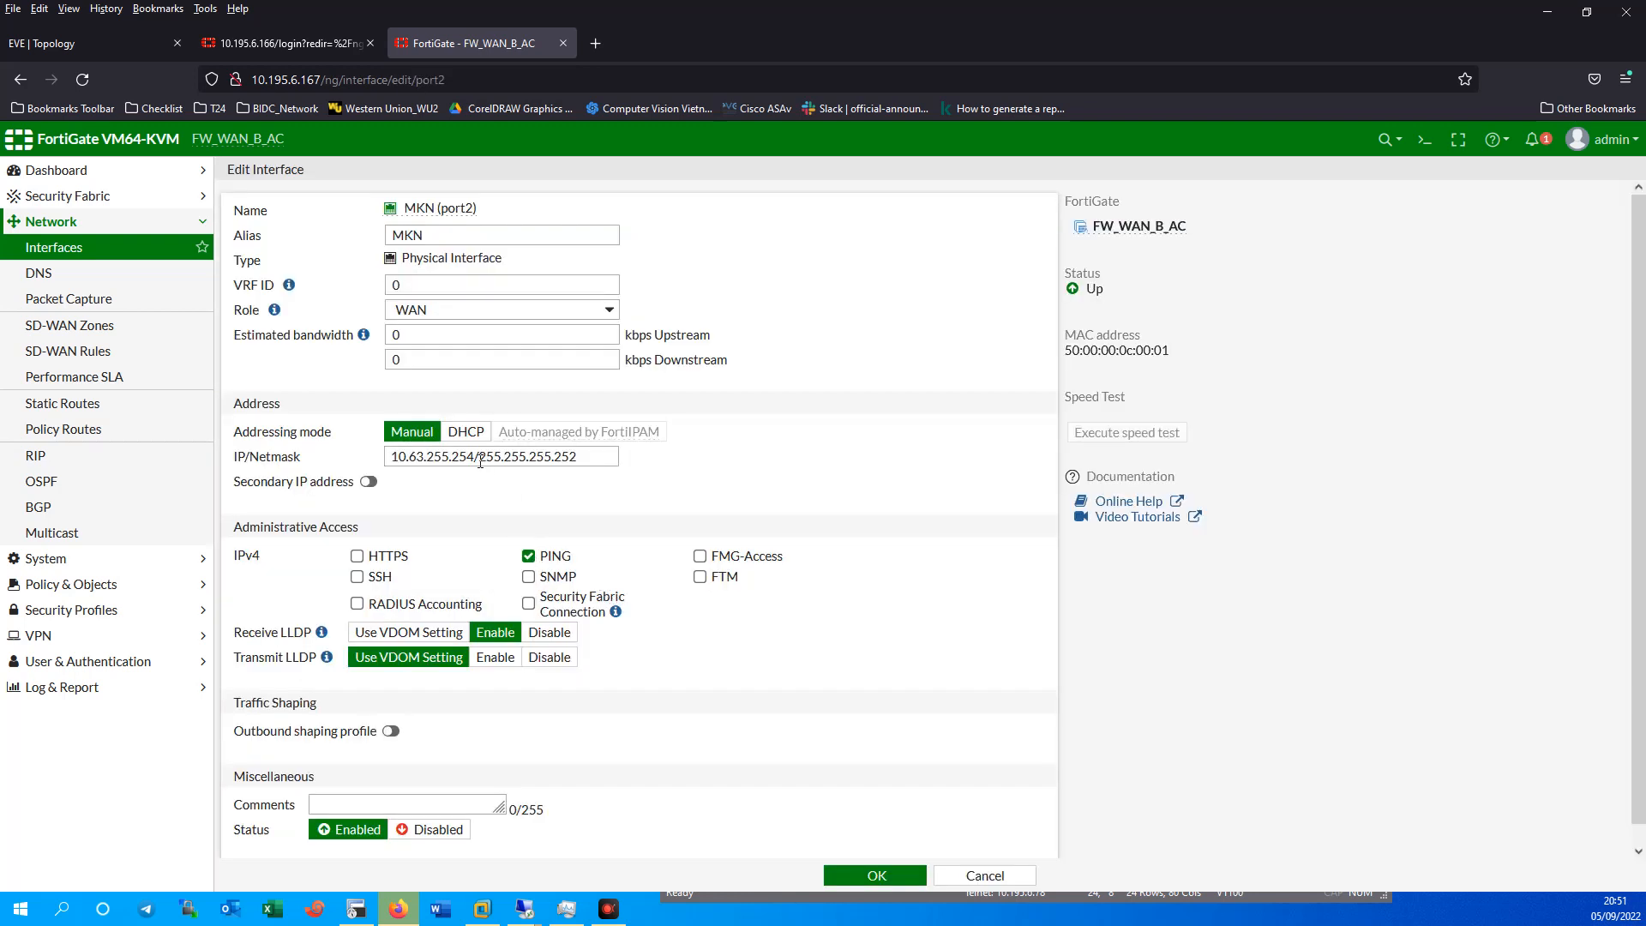
click(470, 456)
key(BackSpace)
key(BackSpace)
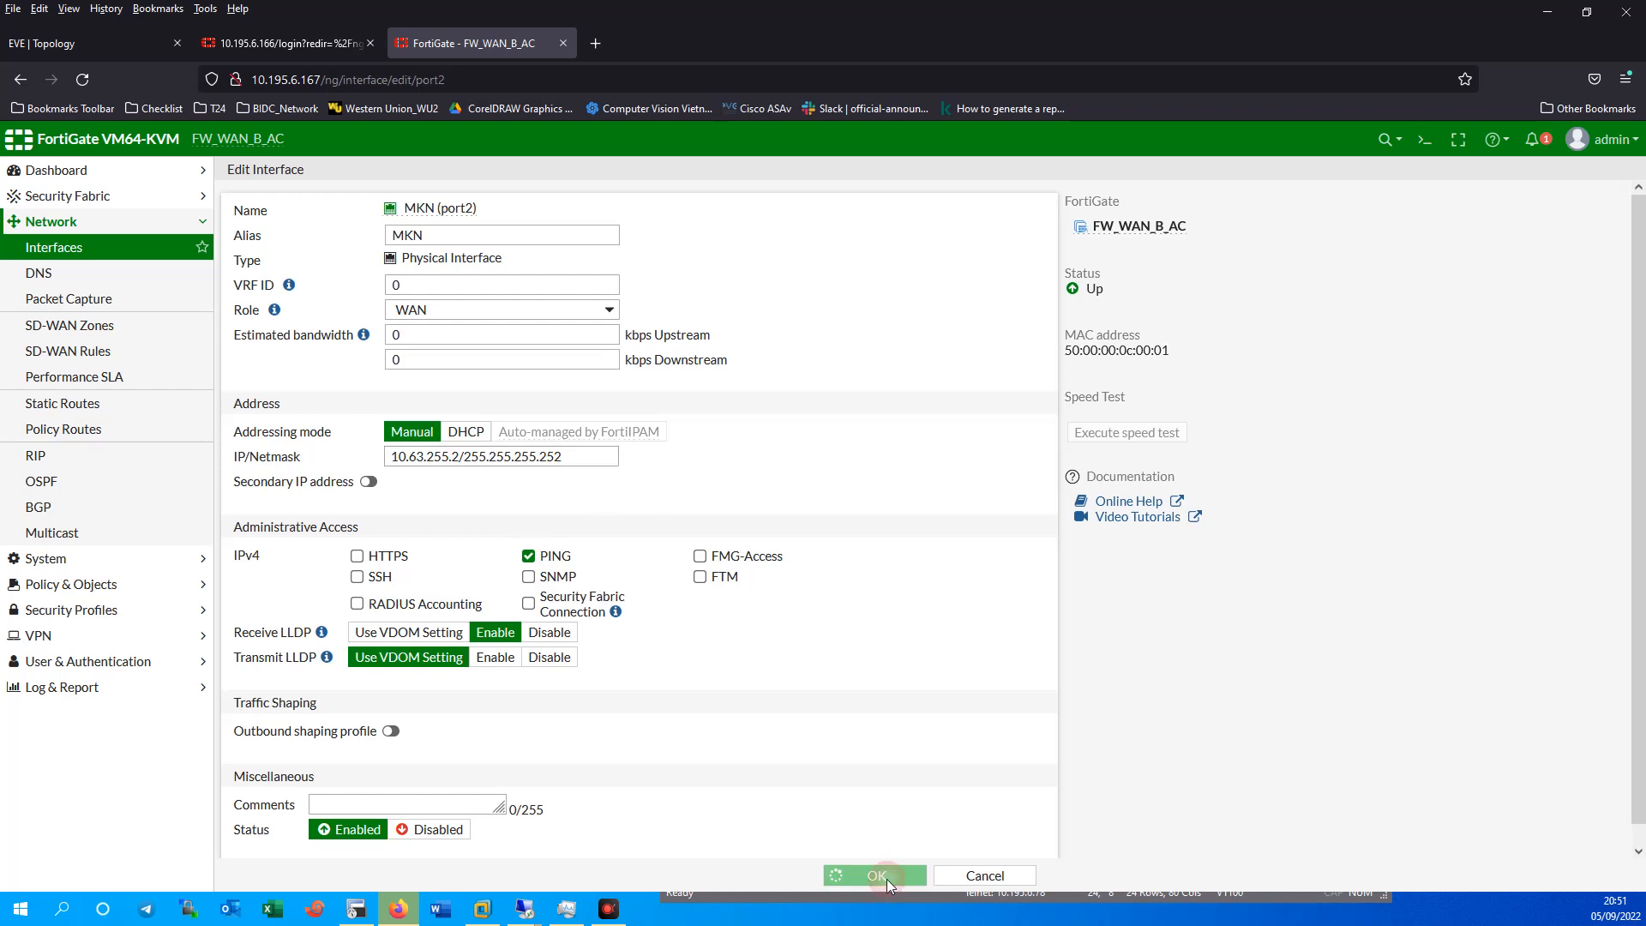
click(891, 876)
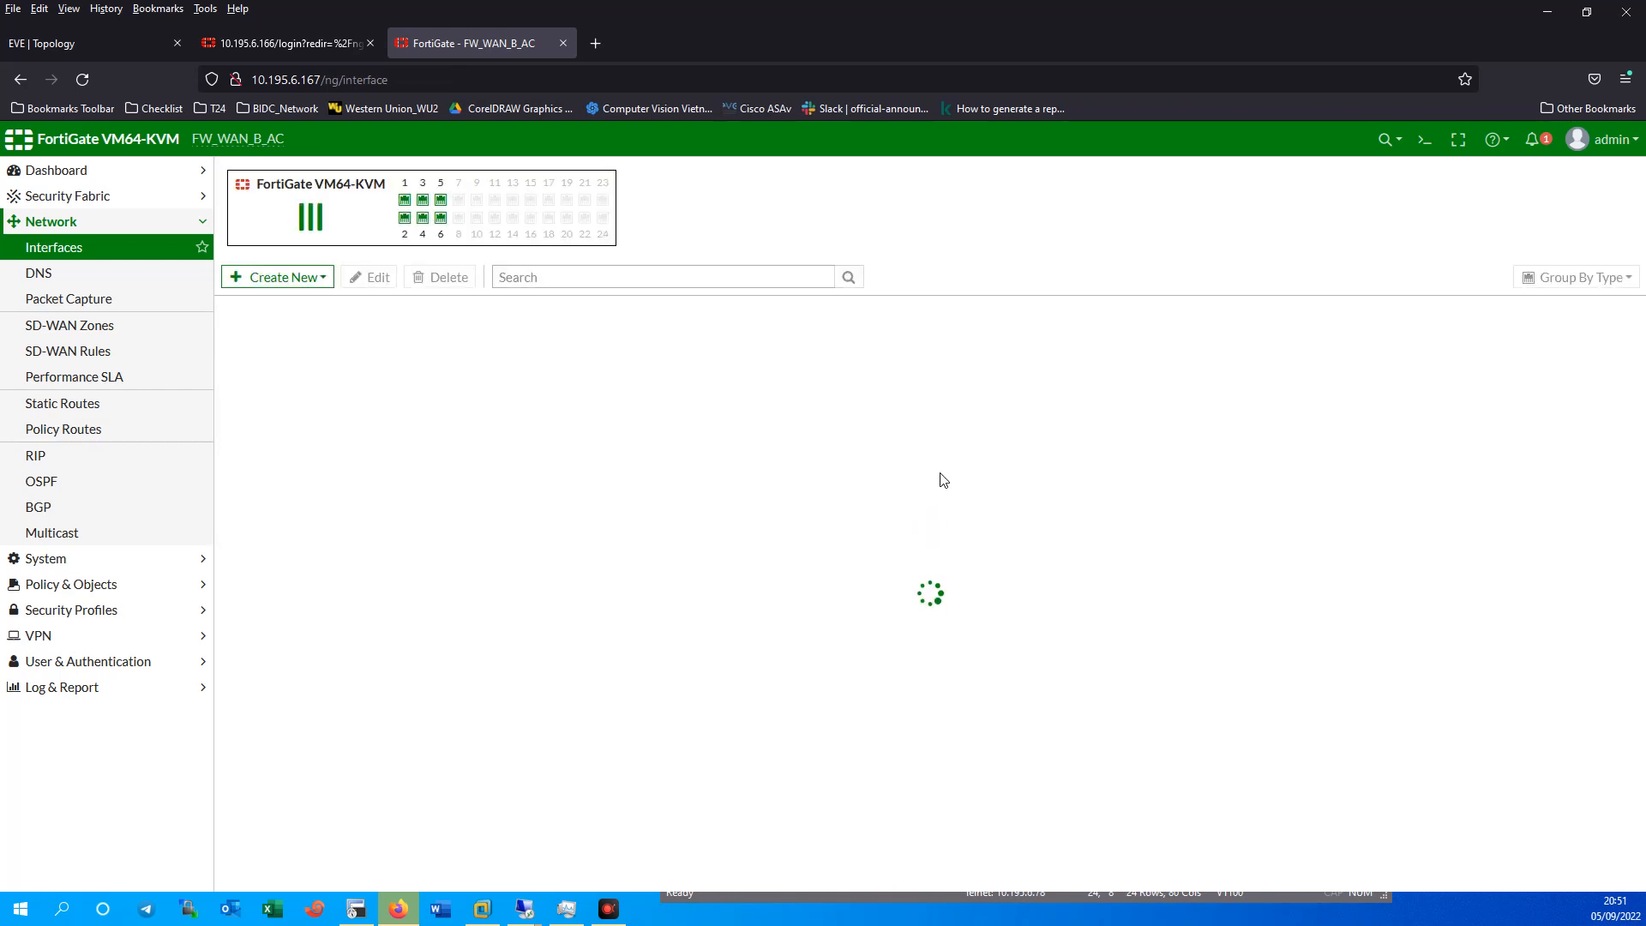
drag(721, 442, 789, 448)
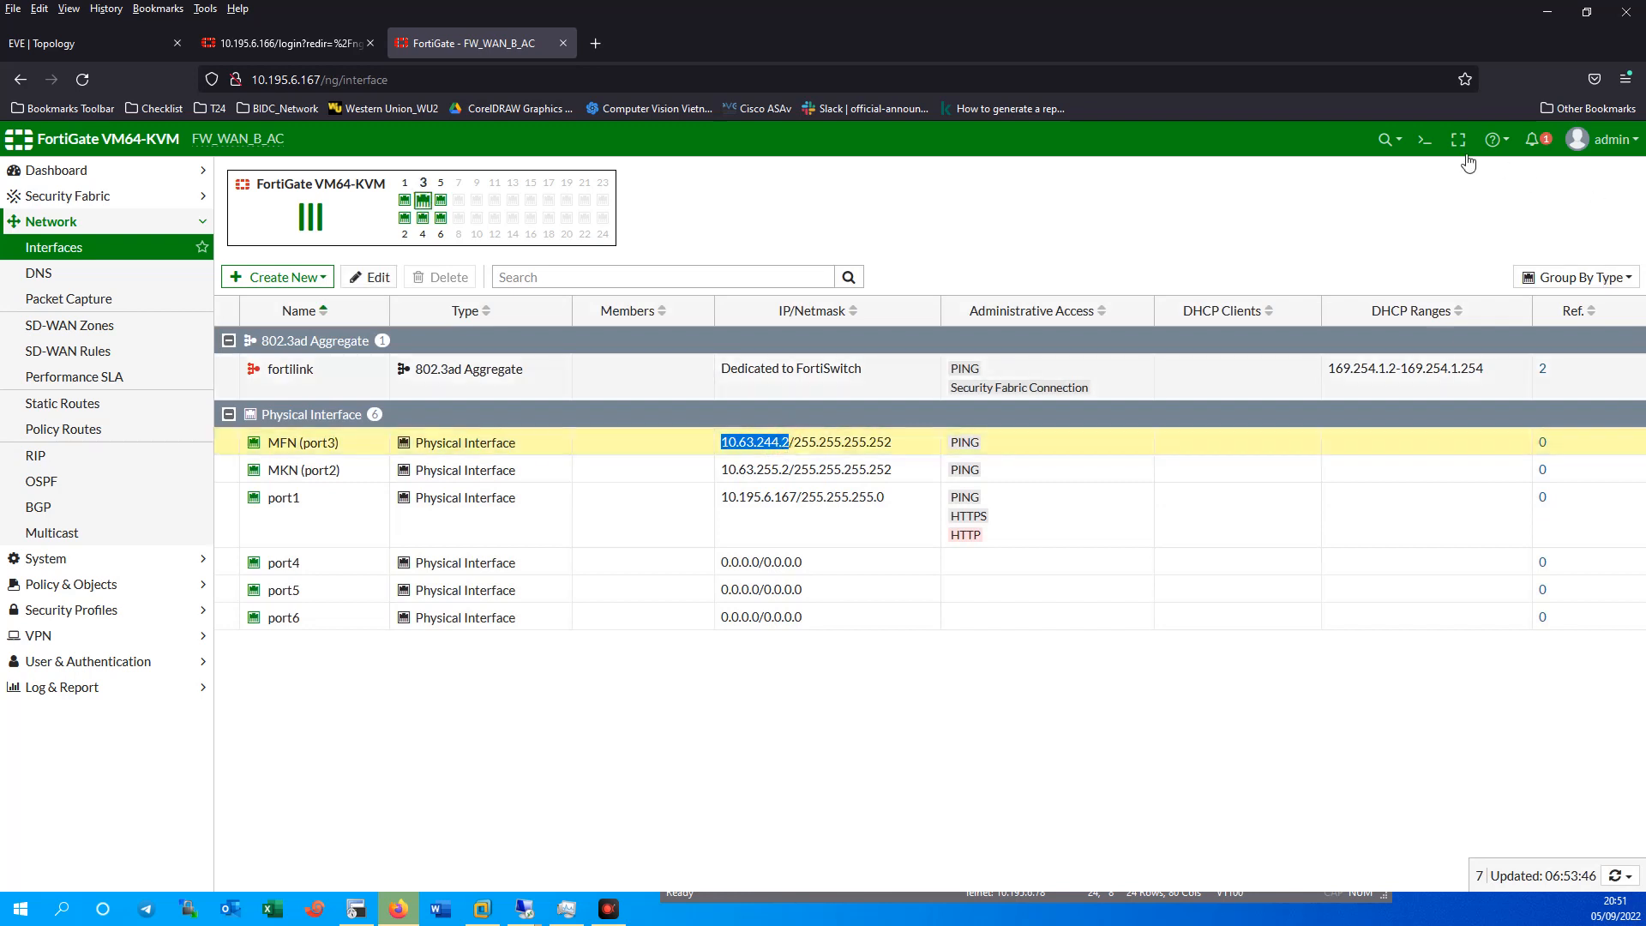
click(1424, 139)
Ping 10.63.244.2 and then 10.63.244.254 from the CLI; the gateway gives no replies.
key(Return)
key(BackSpace)
key(BackSpace)
text(execute ping)
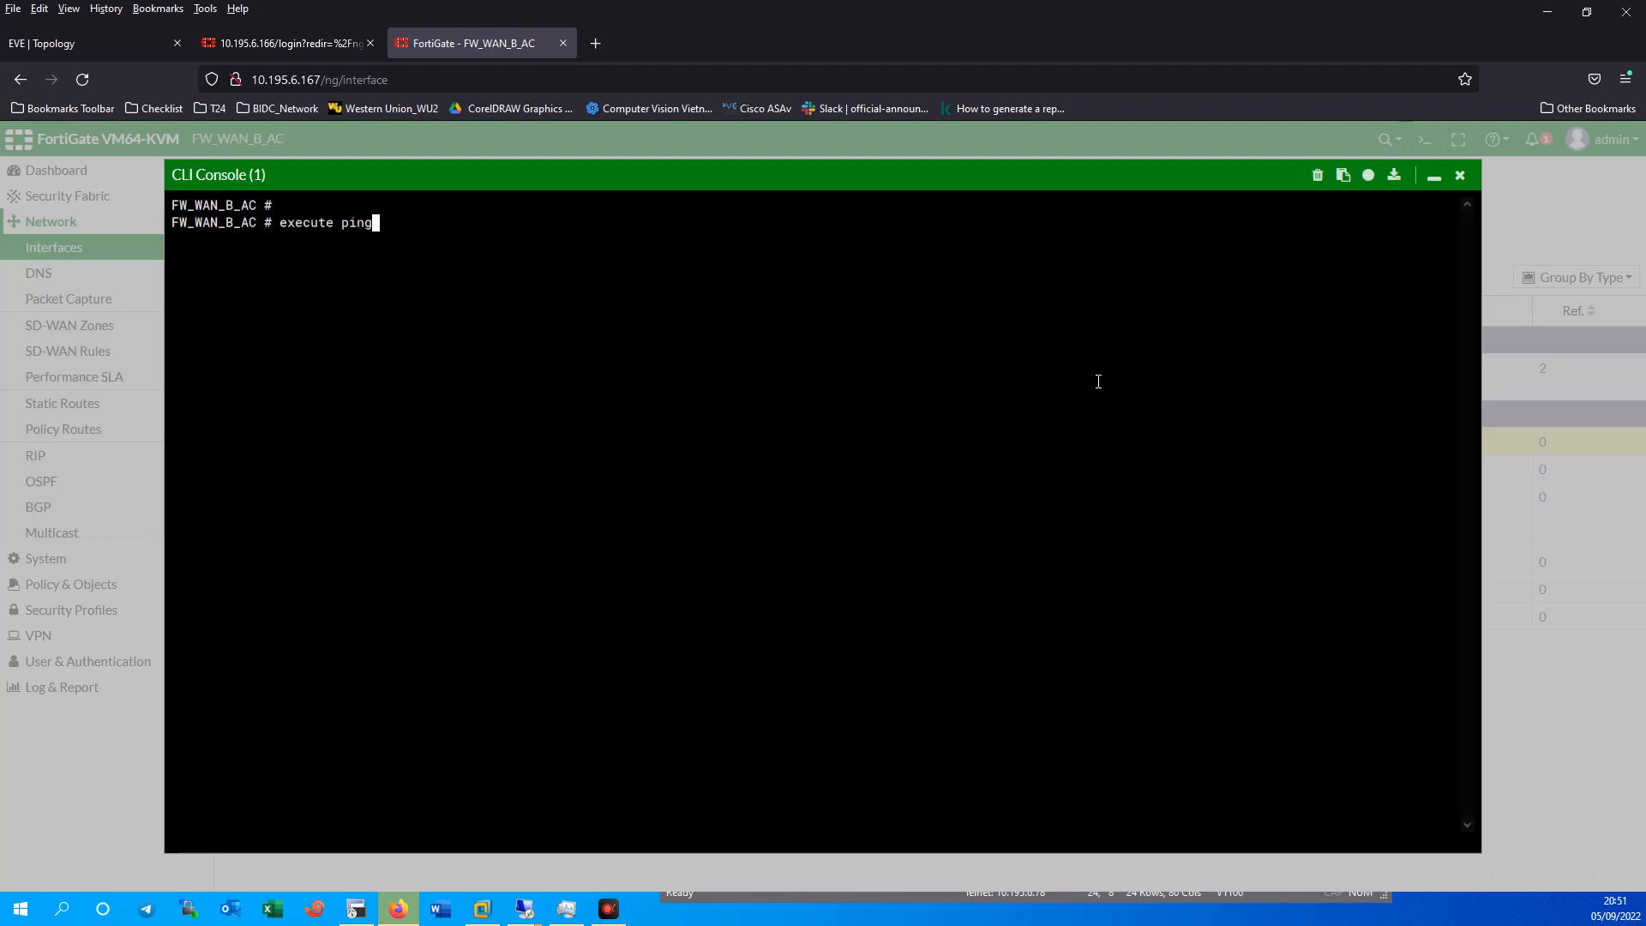
text( 10.63.244.2)
key(Return)
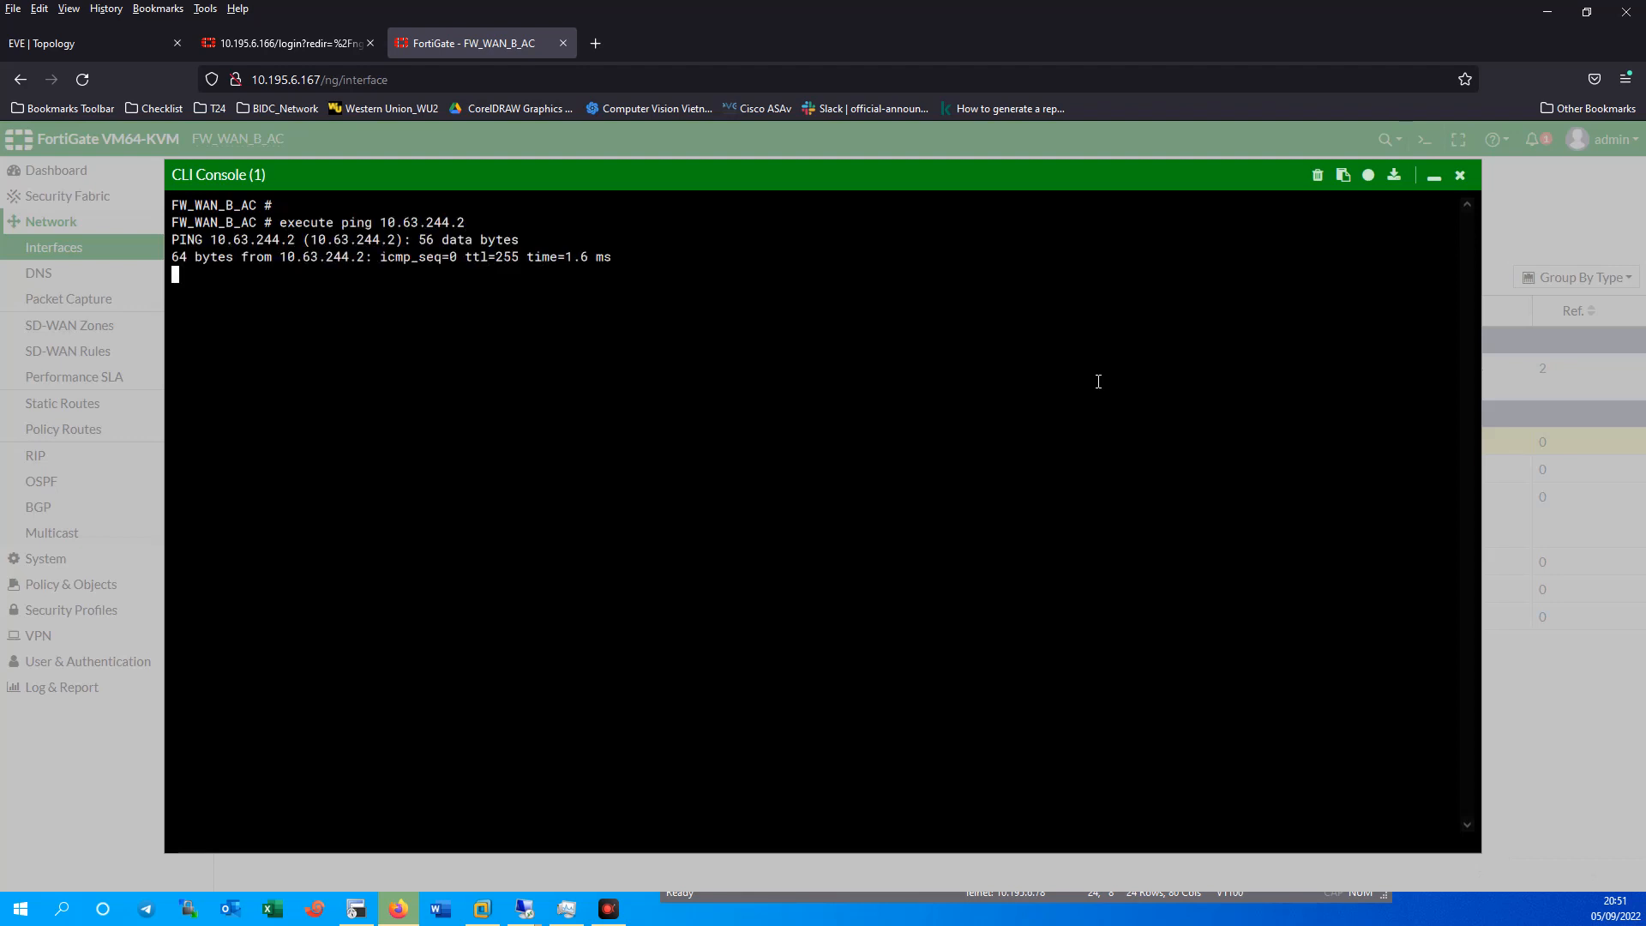
key(ctrl+c)
key(Up)
text(54)
key(Return)
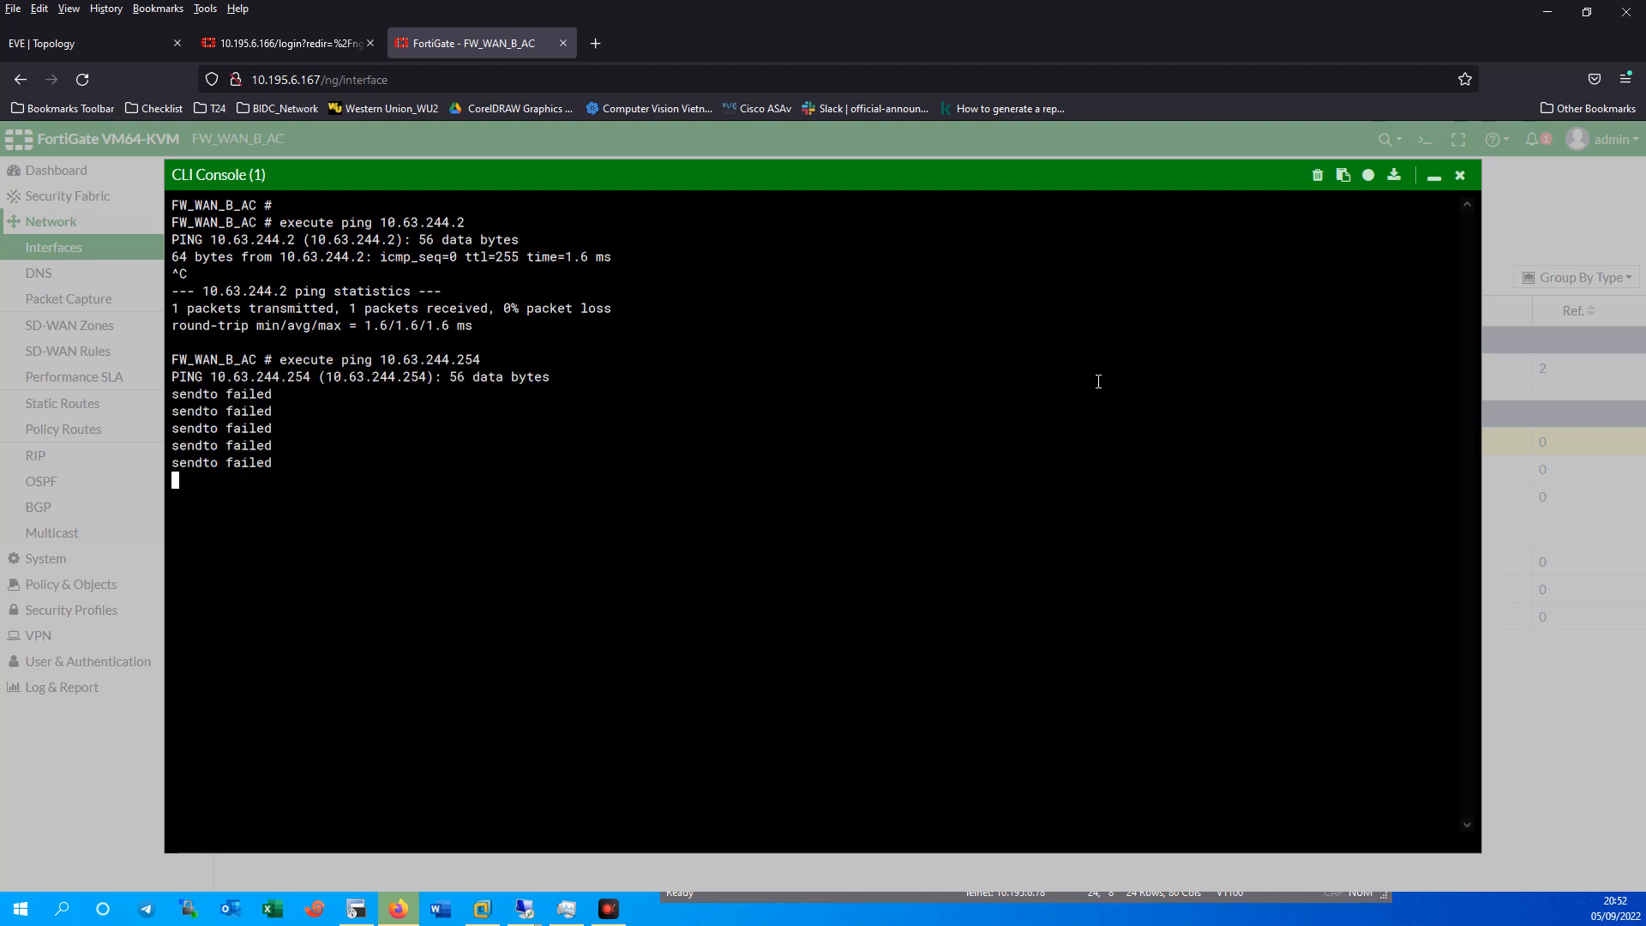
key(ctrl+c)
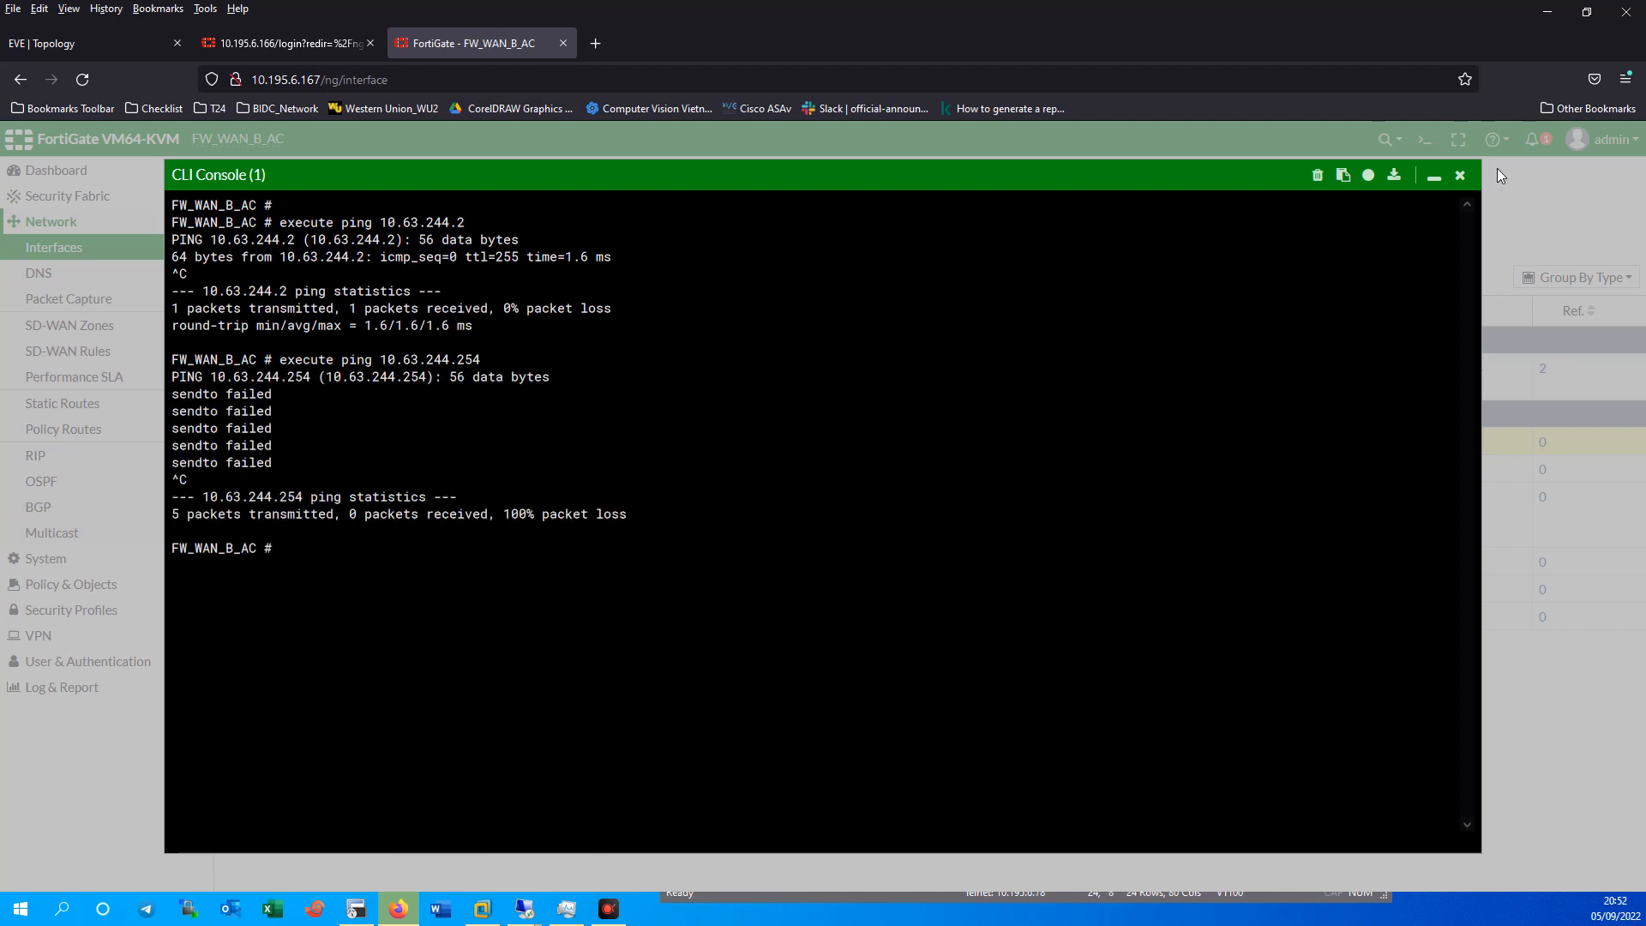
click(1459, 175)
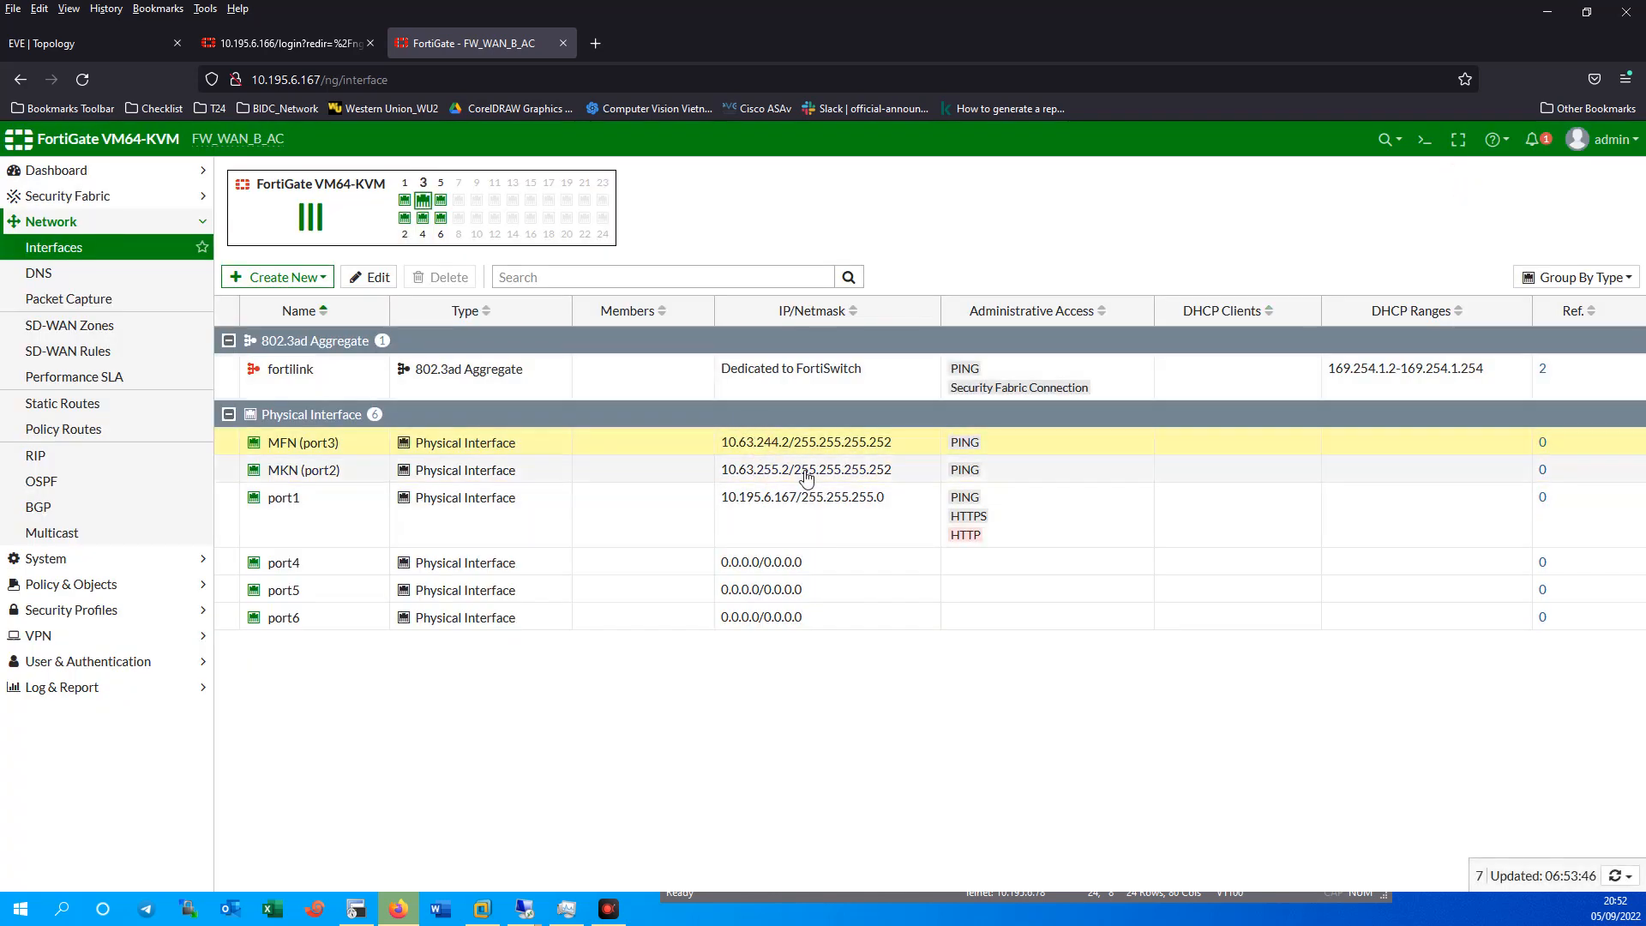
Ping 10.63.255.2 and 10.63.255.254 from the CLI console, then close it.
drag(721, 472, 790, 480)
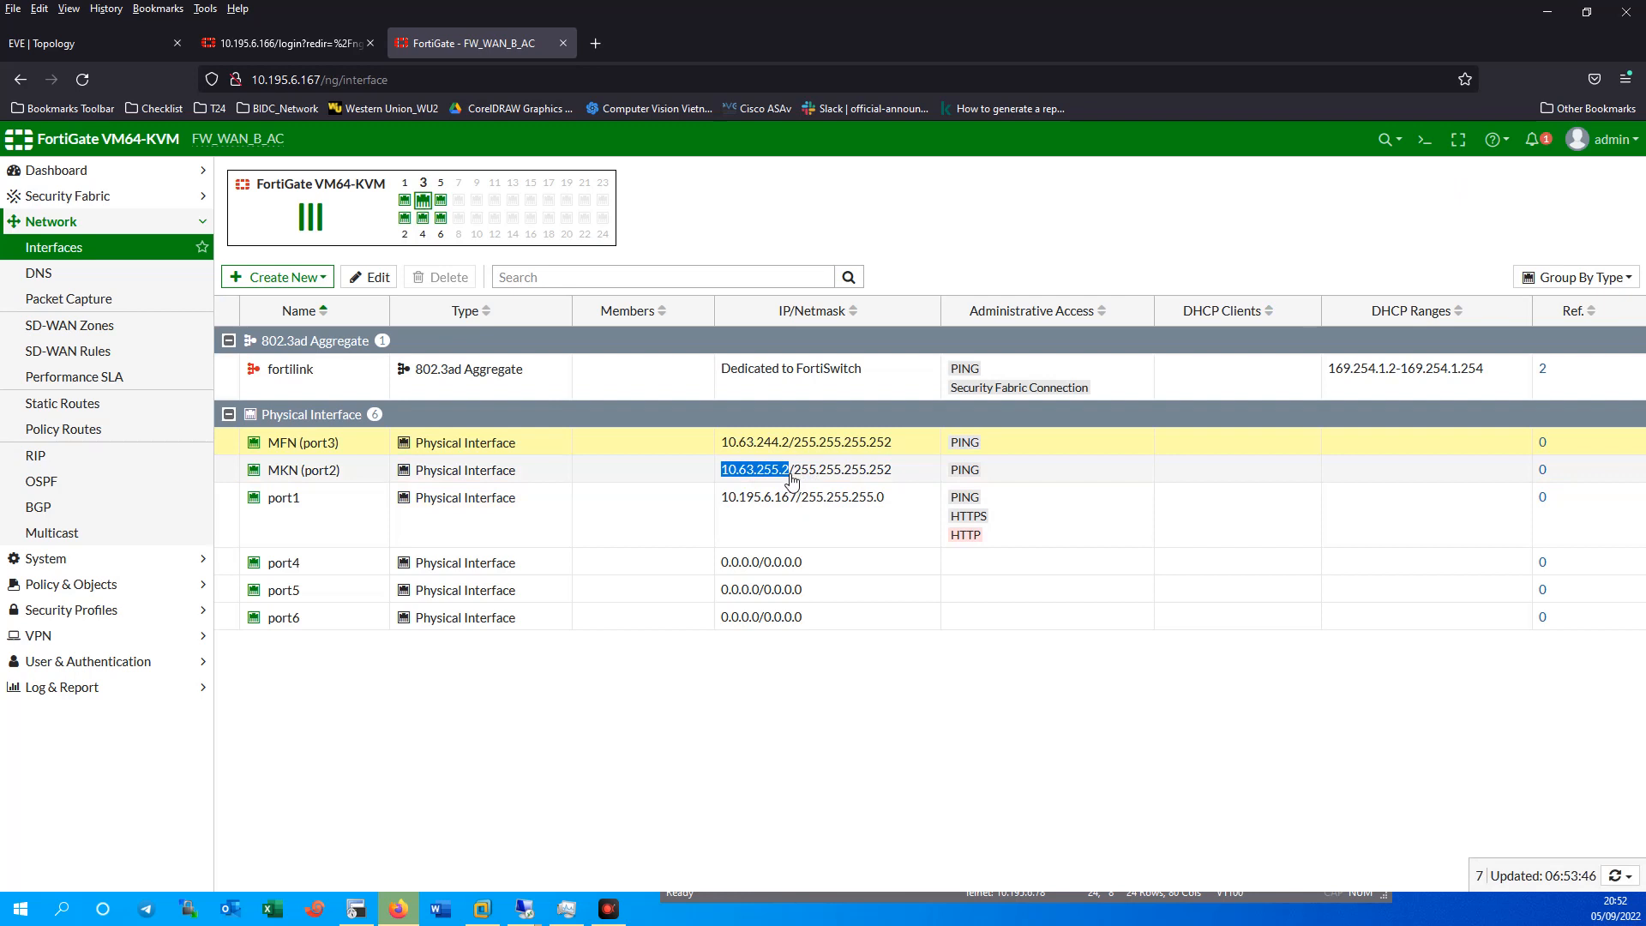
click(1424, 139)
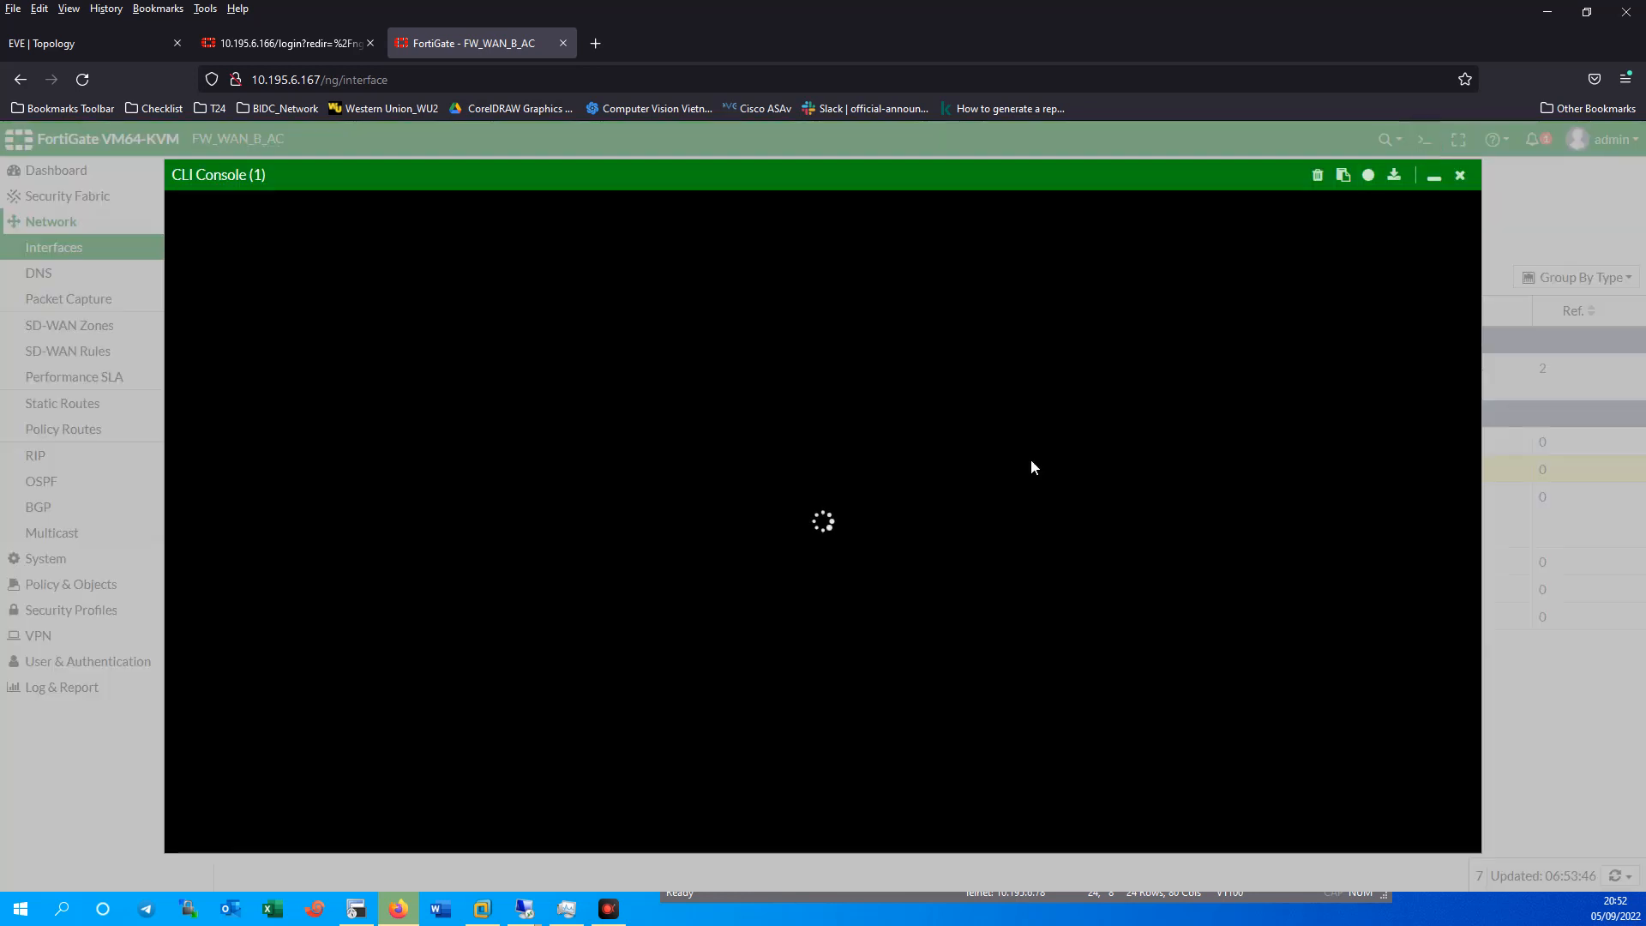
text(execute)
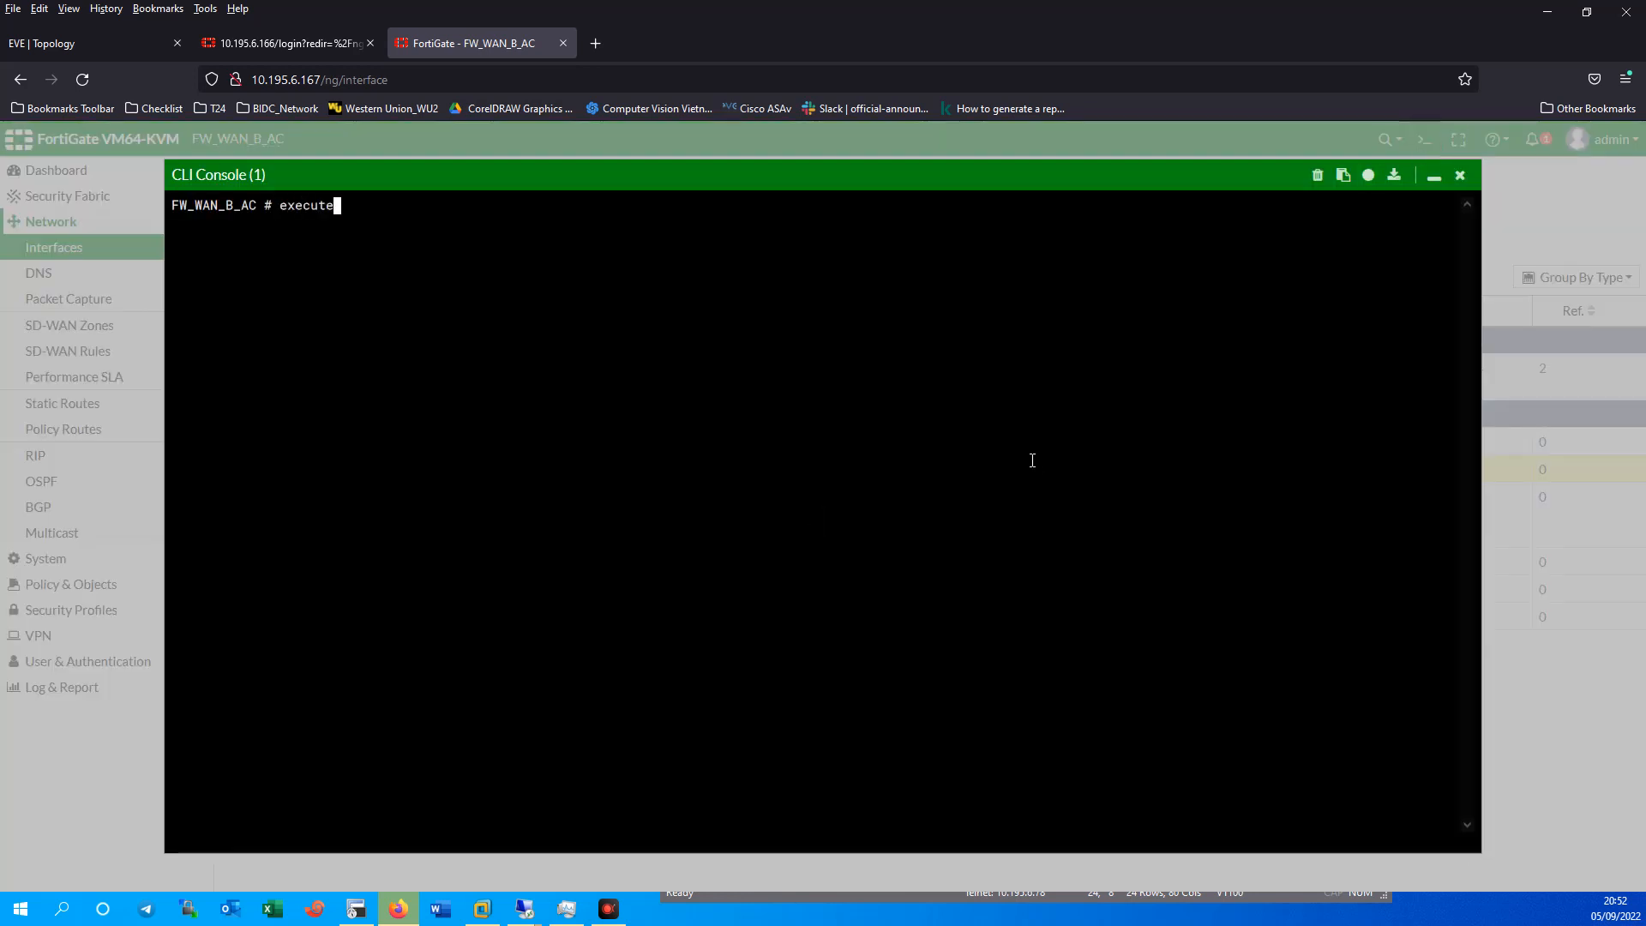
text( ping)
key(ctrl+v)
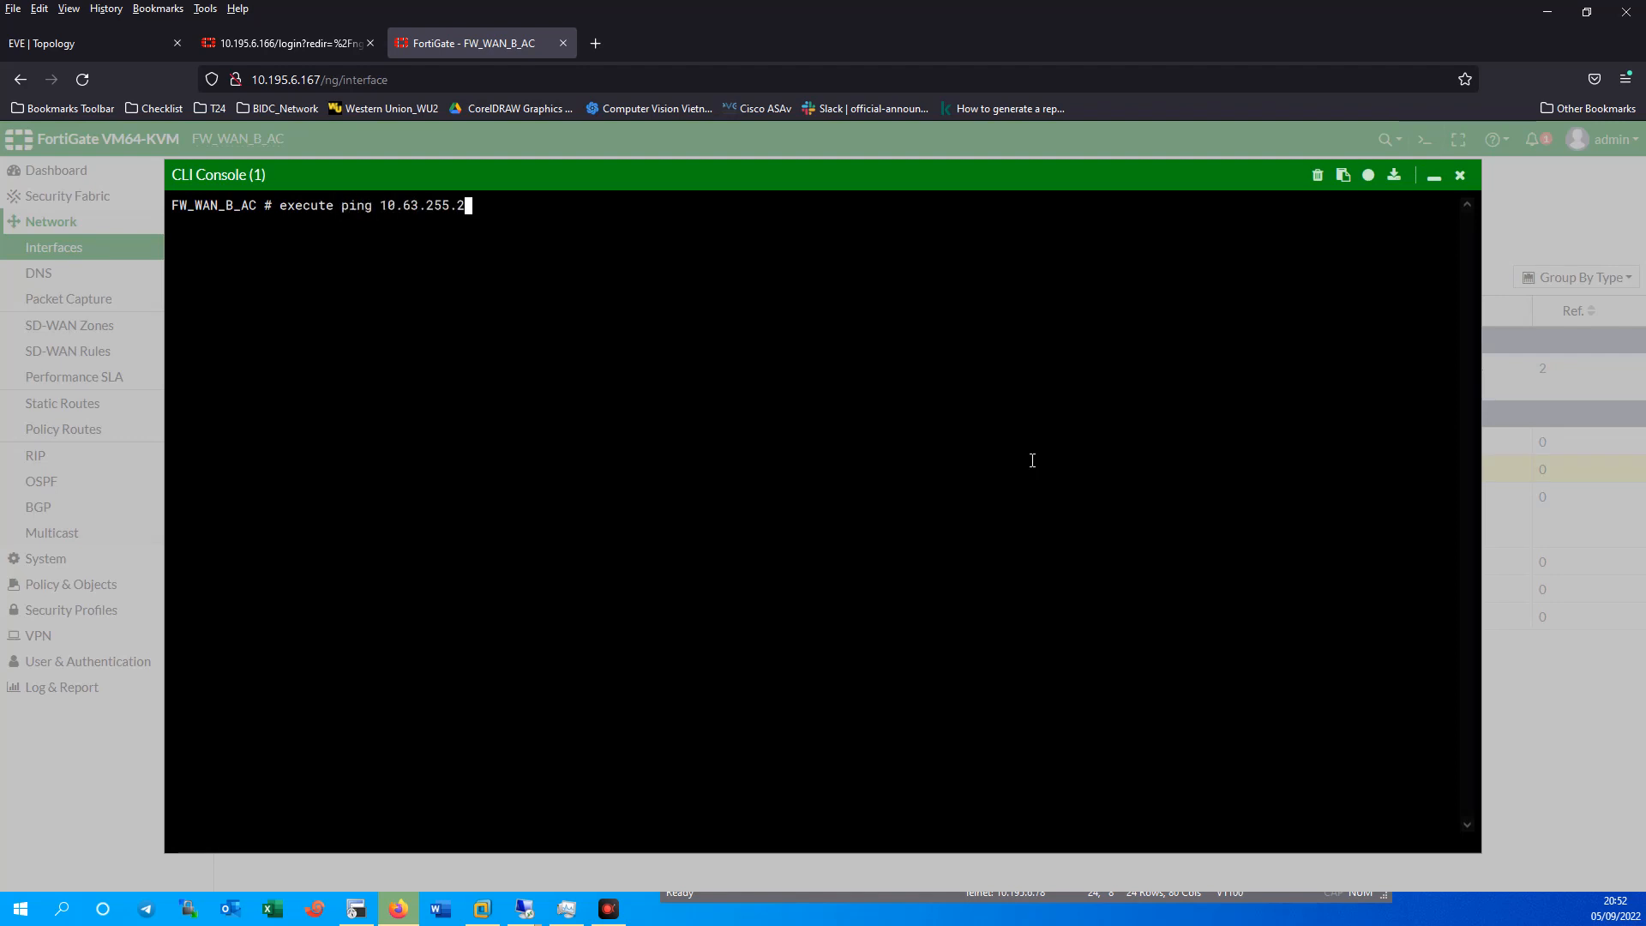
key(Return)
key(ctrl+c)
key(Up)
text(54)
key(Return)
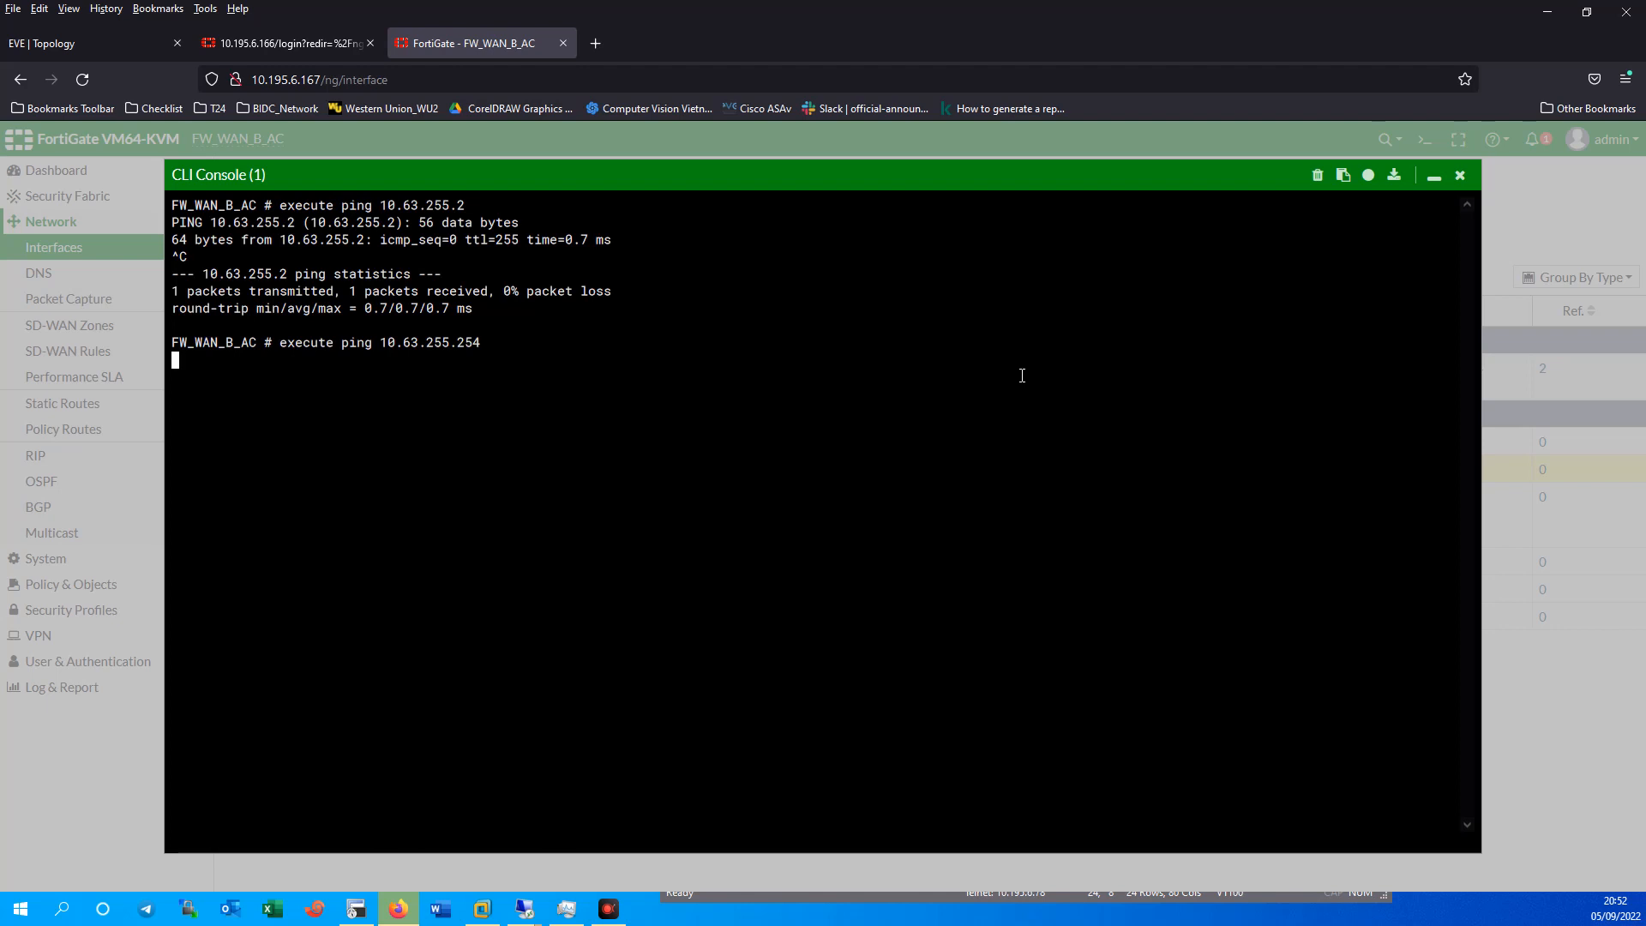
click(1459, 176)
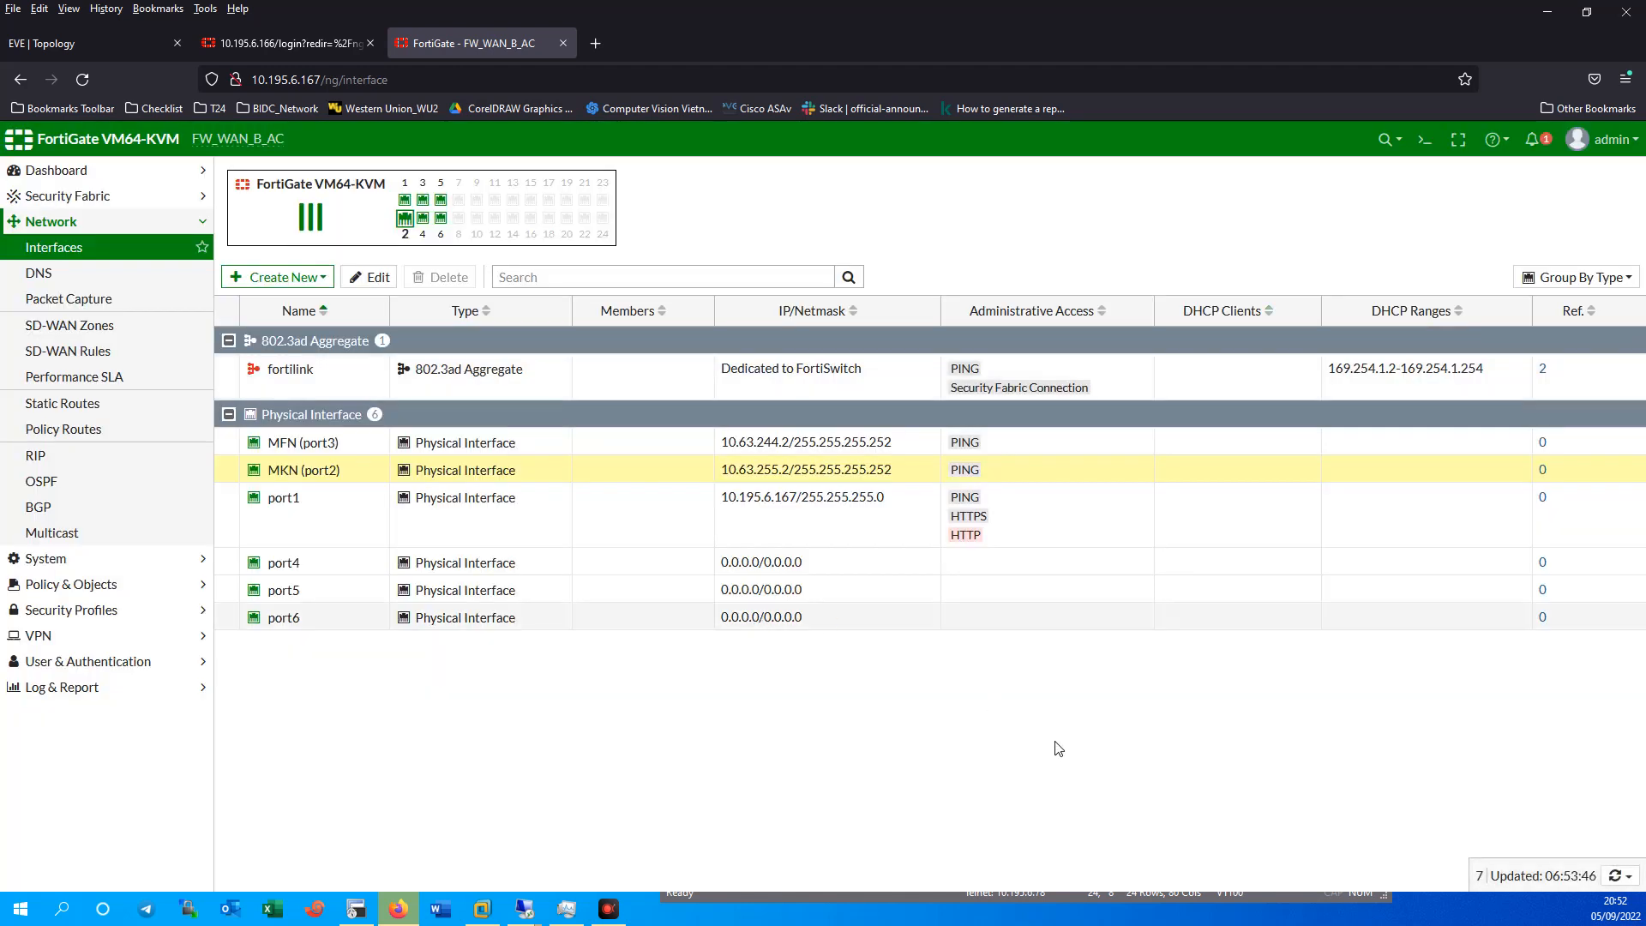
Open the R_WAN1 console and run show ip interface brief.
click(89, 42)
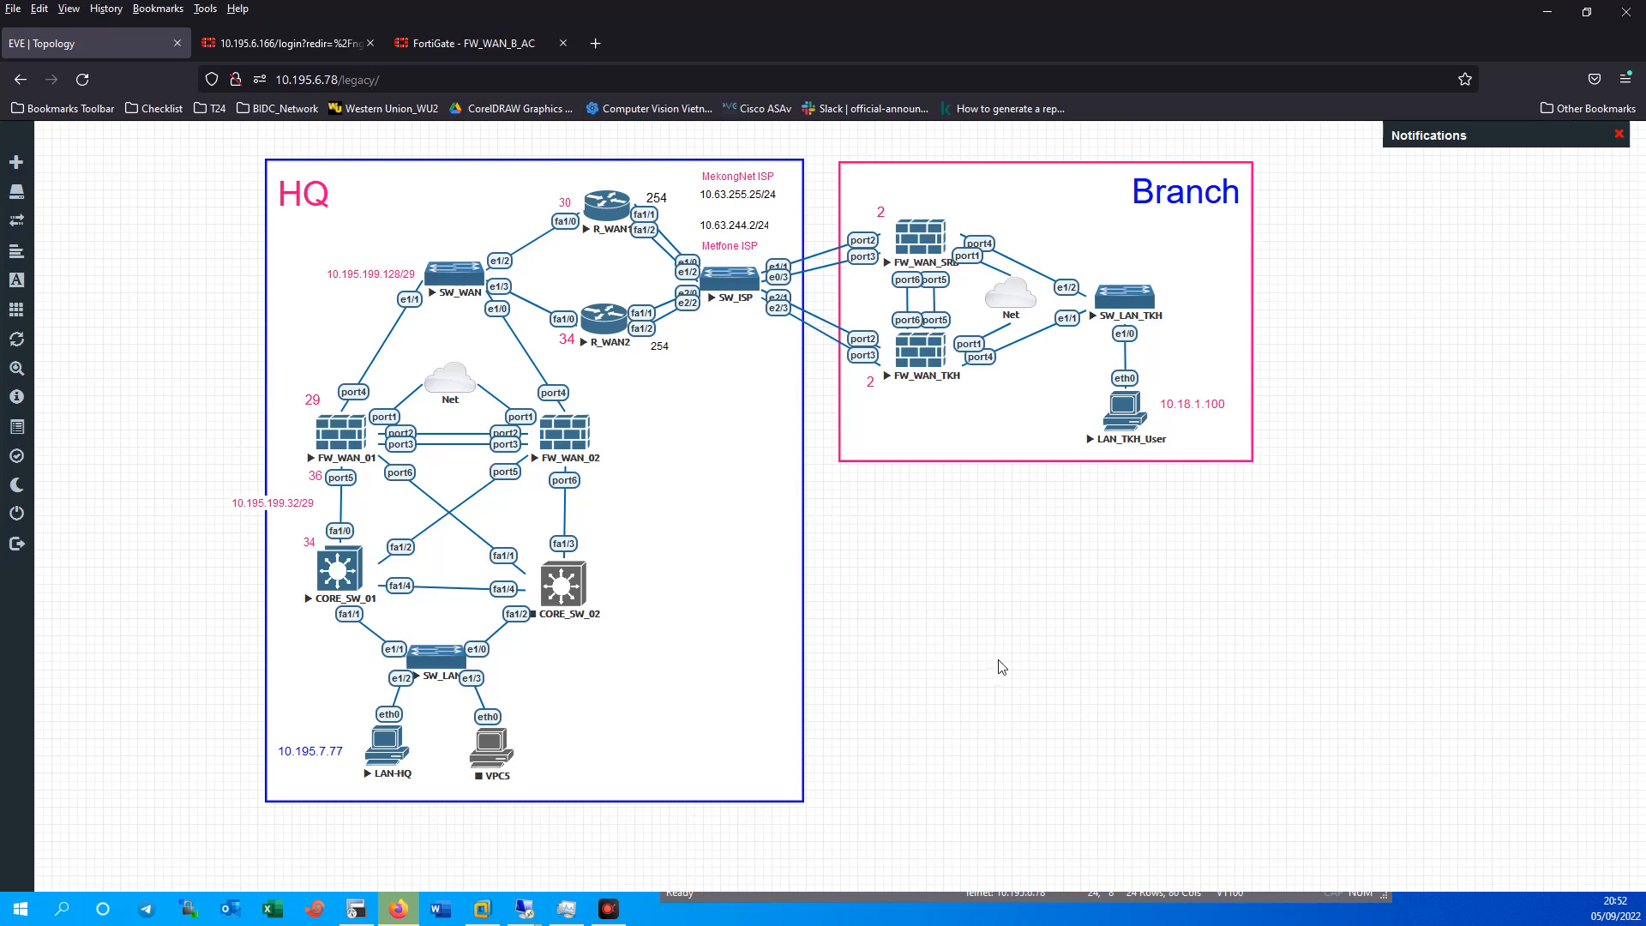
click(729, 278)
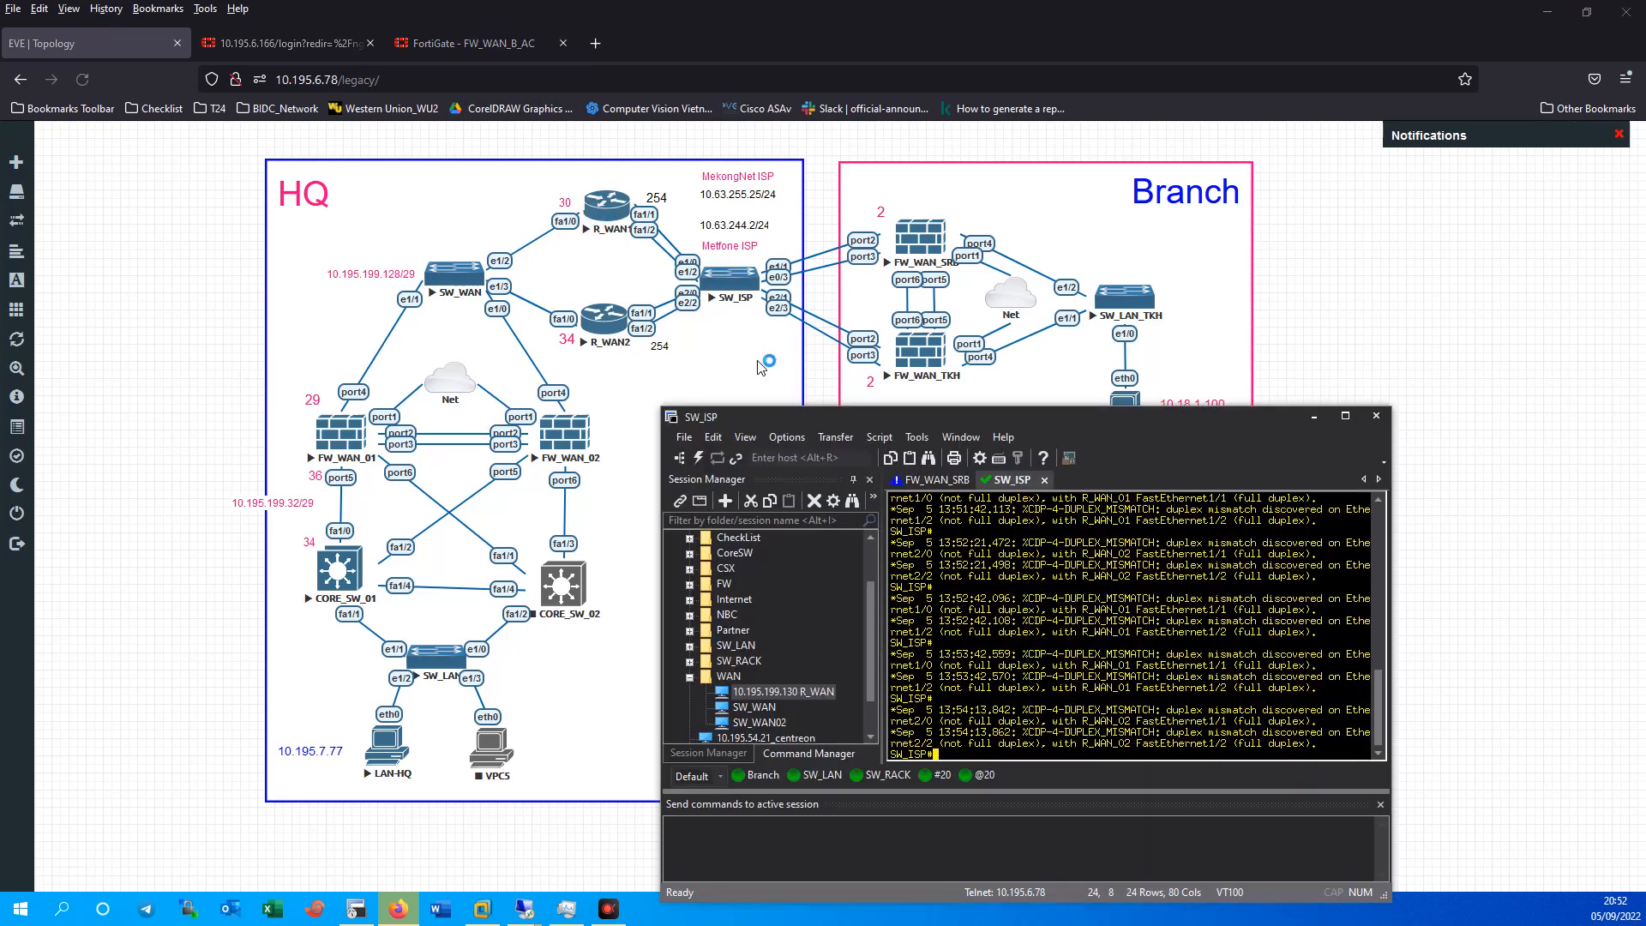
key(Return)
key(Return)
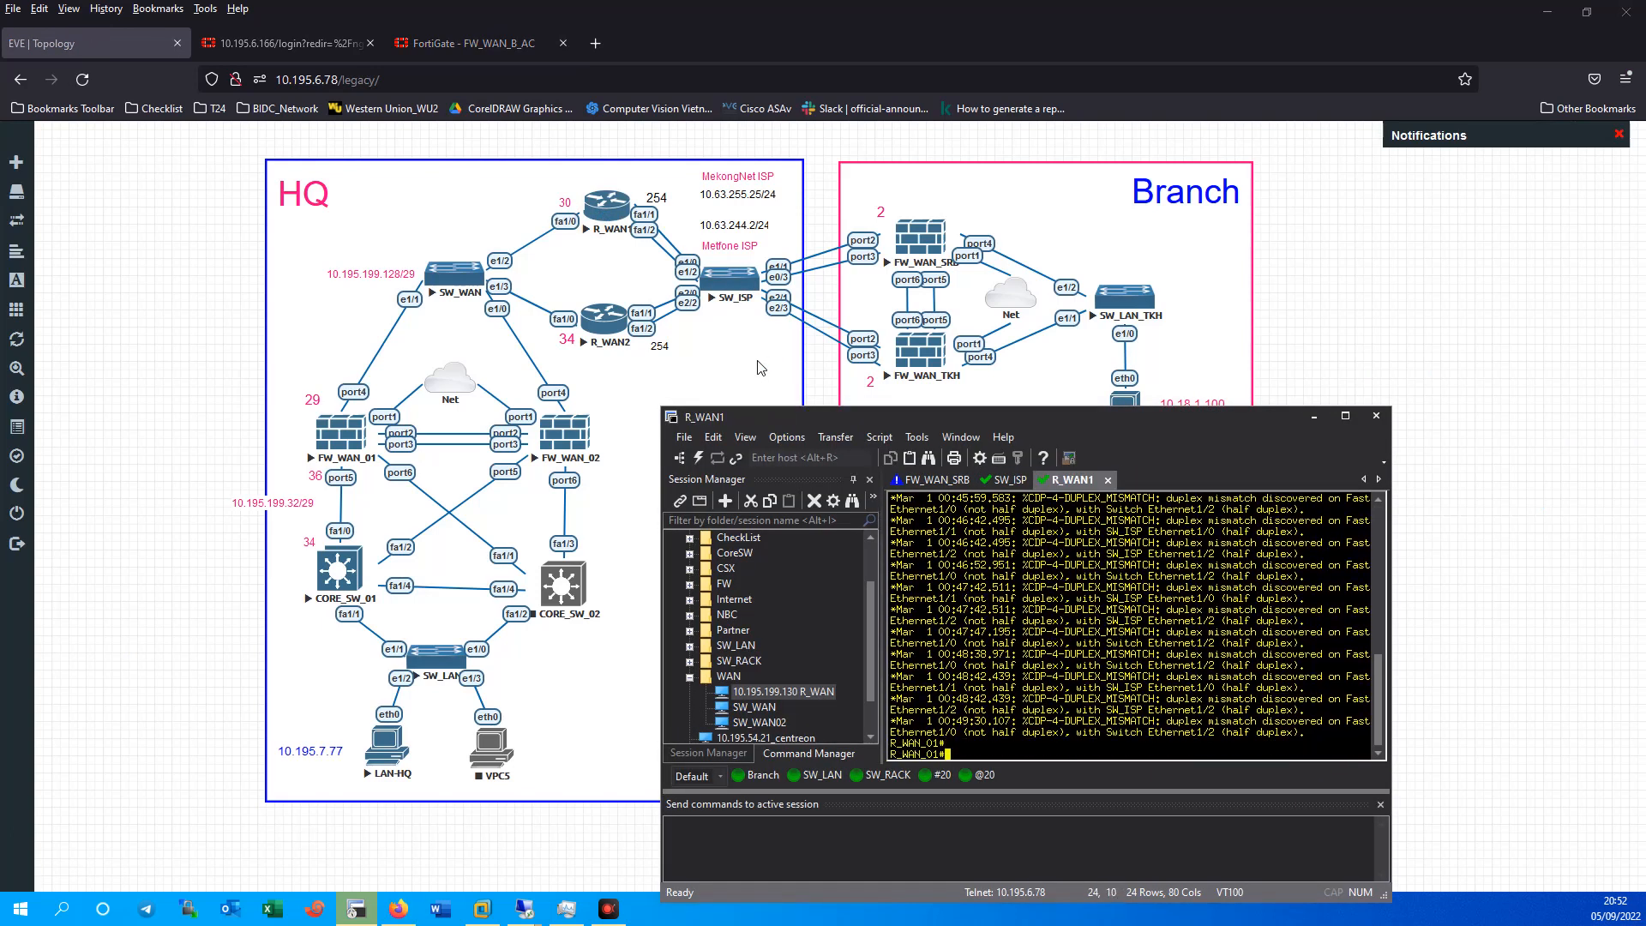
text(sh)
key(Tab)
text(ip)
key(Tab)
text(int)
key(Tab)
text(br)
key(Return)
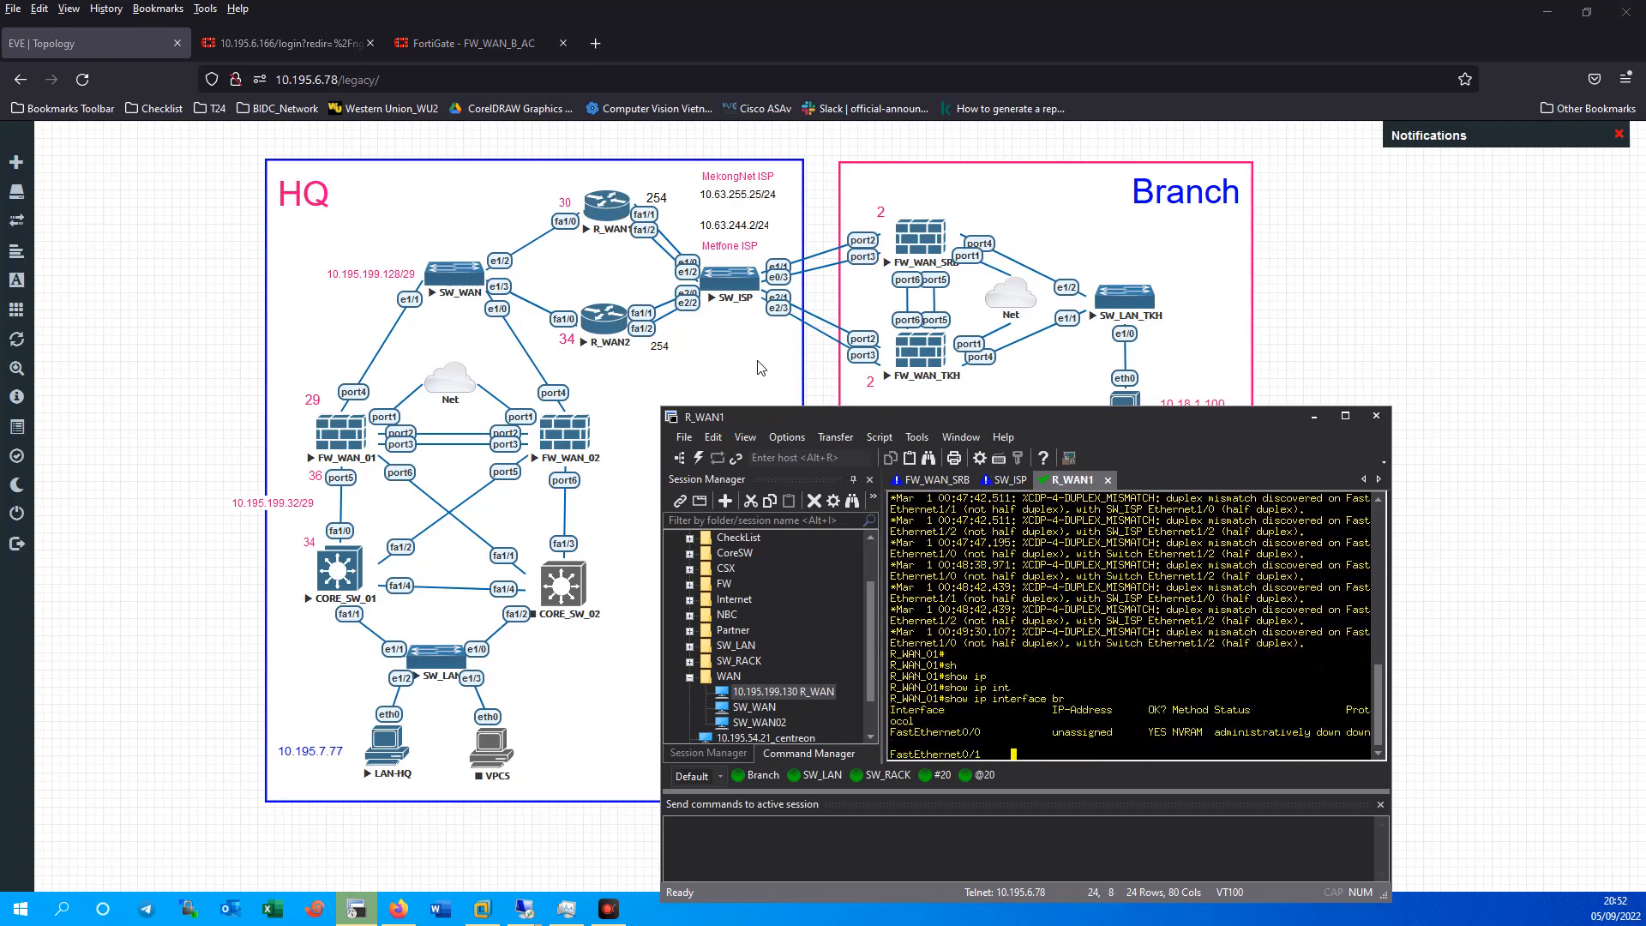
On R_WAN1, ping the Vlan44 address 10.63.244.254, then 10.63.244.252.
click(1345, 416)
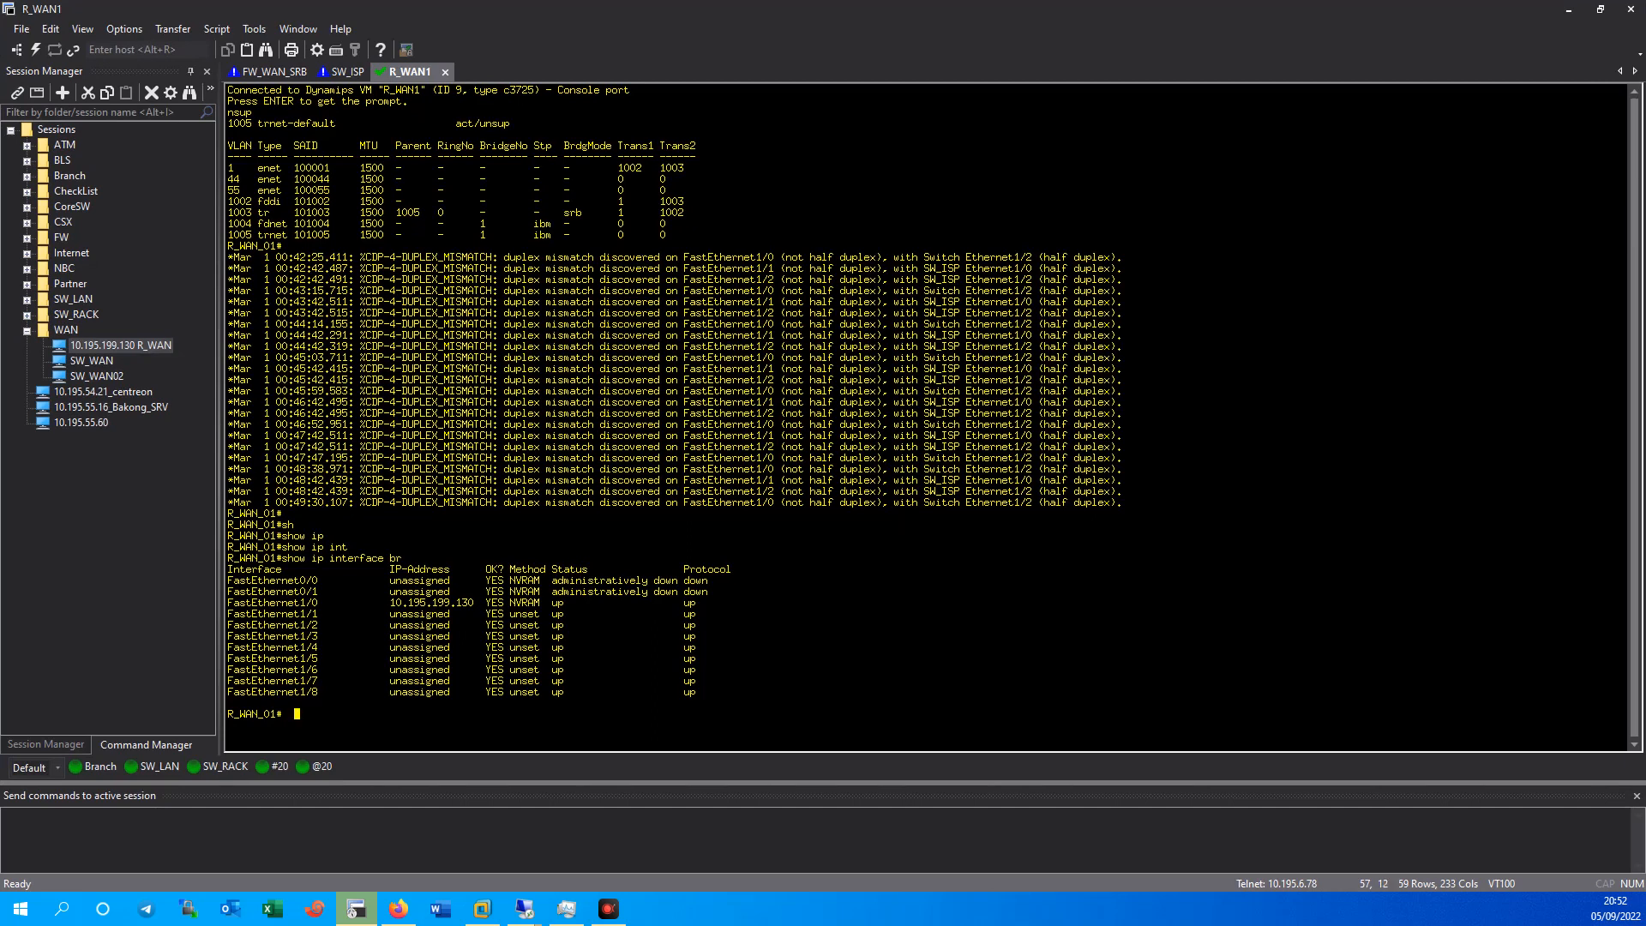
key(Return)
key(Return)
key(Return)
key(Return)
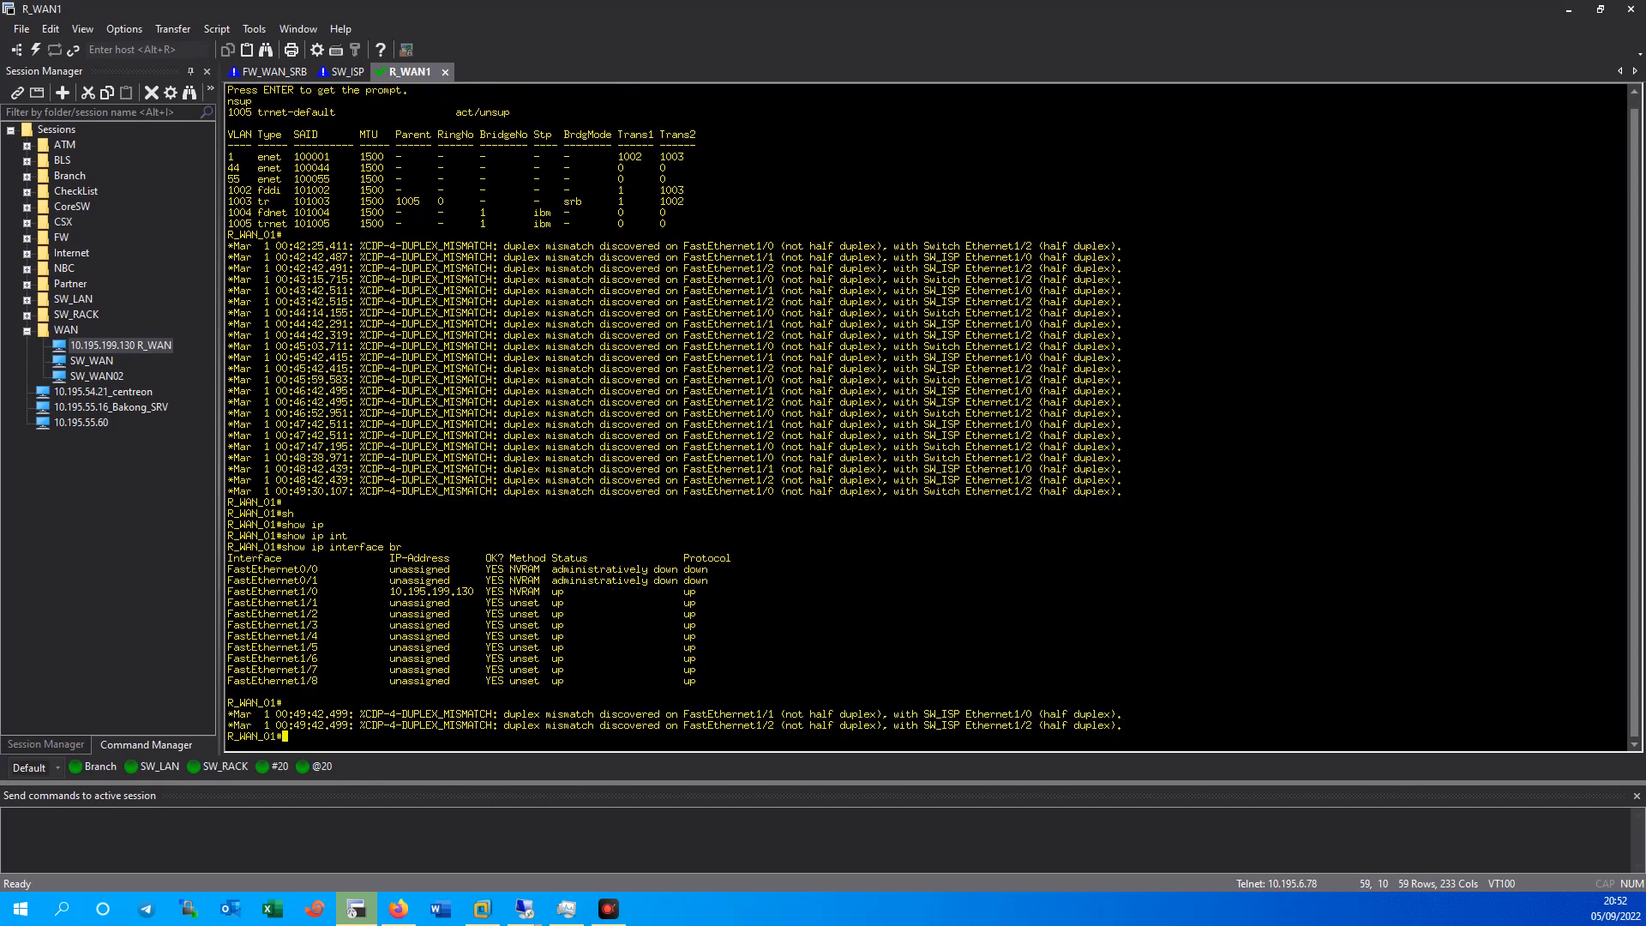
key(Up)
key(Return)
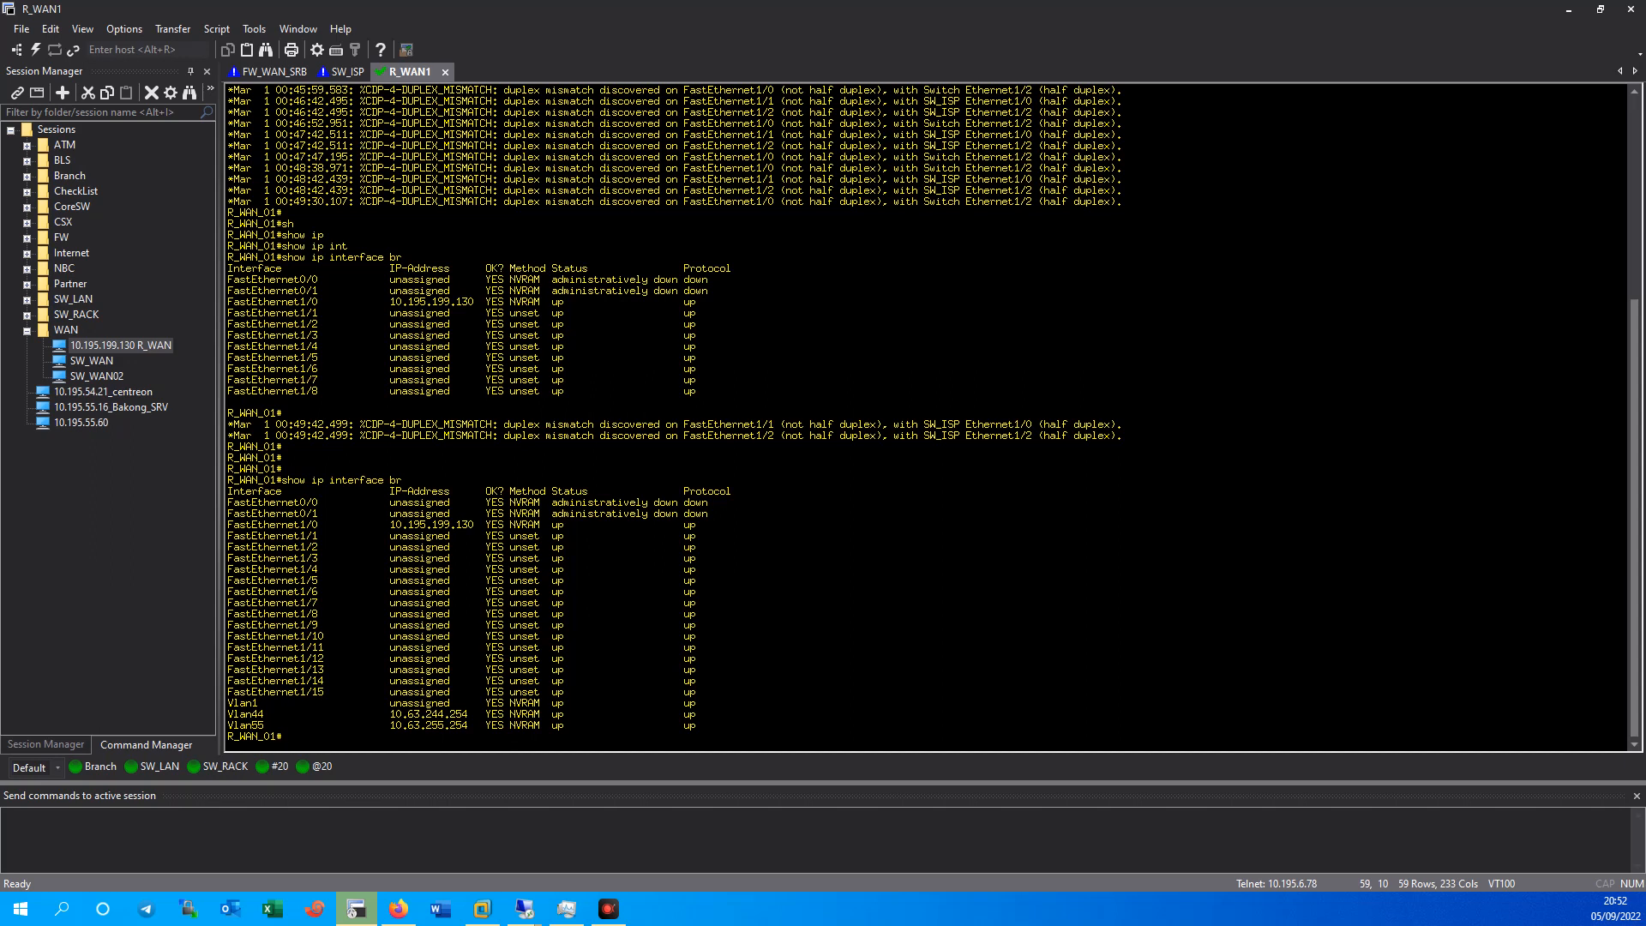
mouse_move(387, 713)
mouse_down()
mouse_move(463, 717)
mouse_move(446, 733)
mouse_move(468, 721)
mouse_move(391, 715)
mouse_up()
right_click(468, 716)
click(425, 717)
right_click(401, 714)
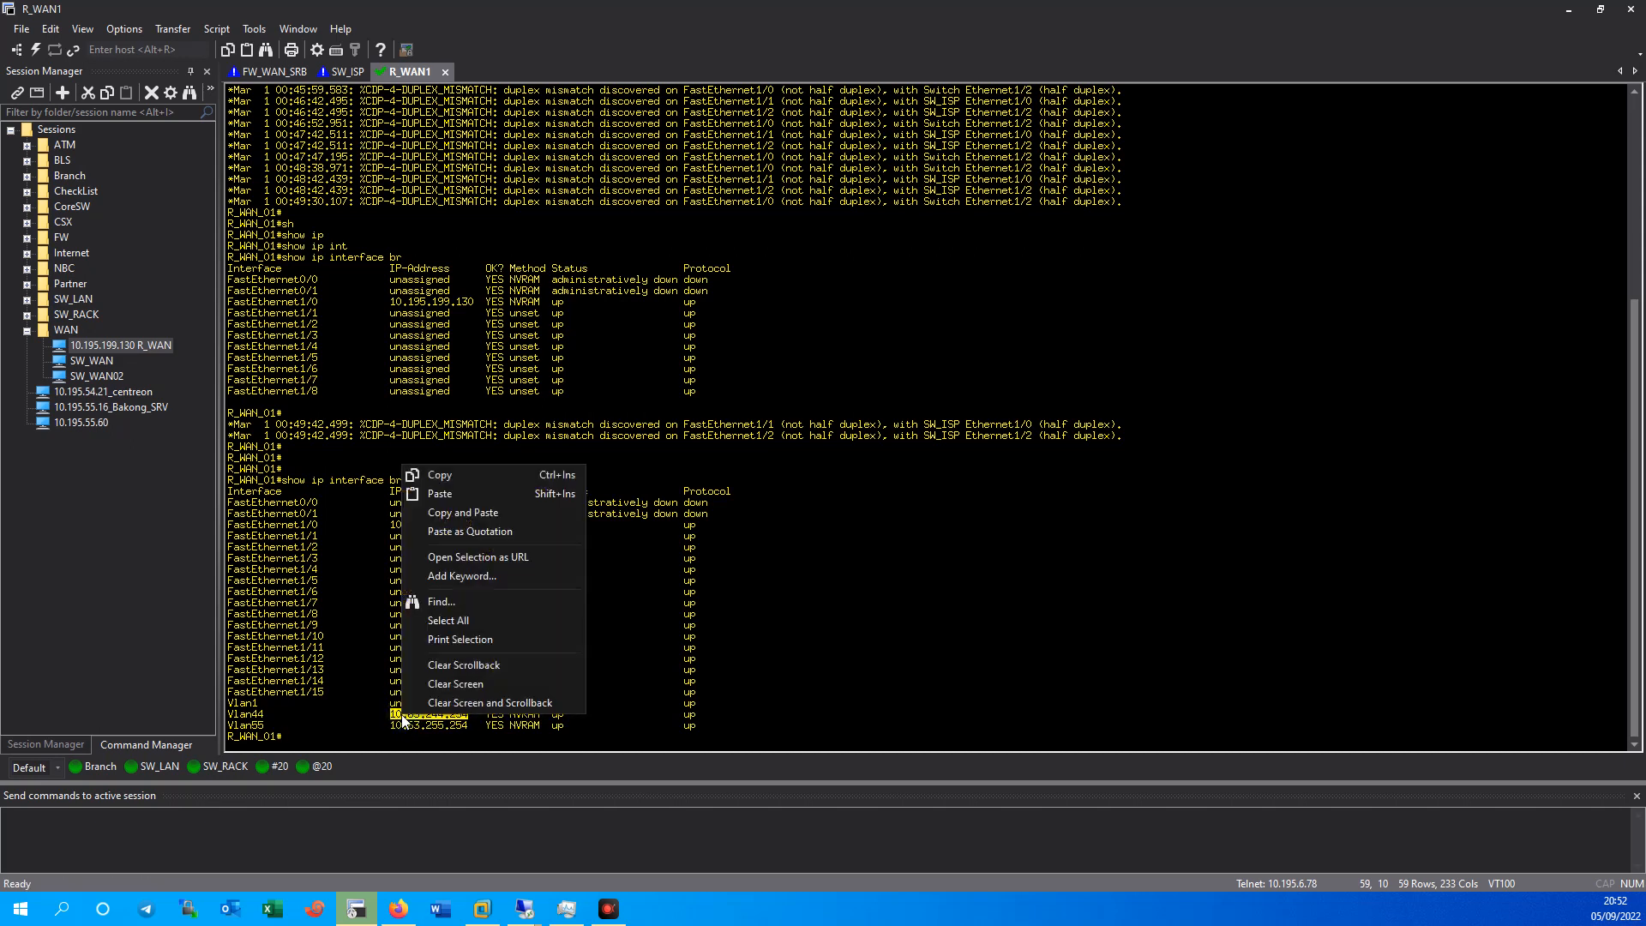
click(443, 483)
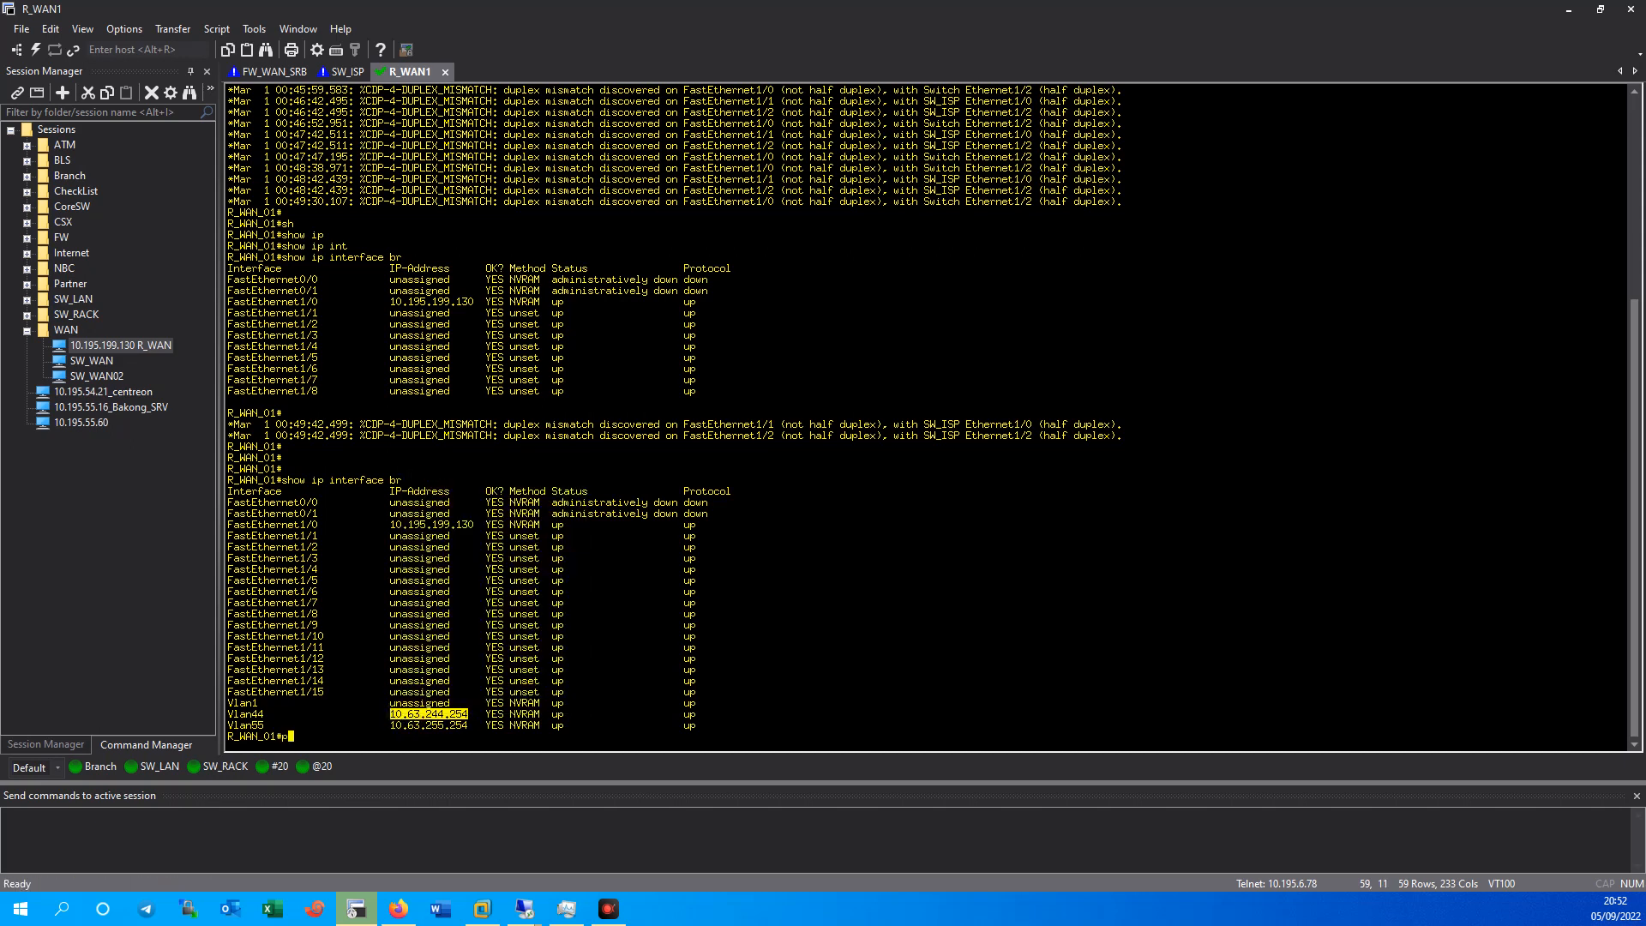
key(shift+Insert)
key(Return)
key(Up)
key(Return)
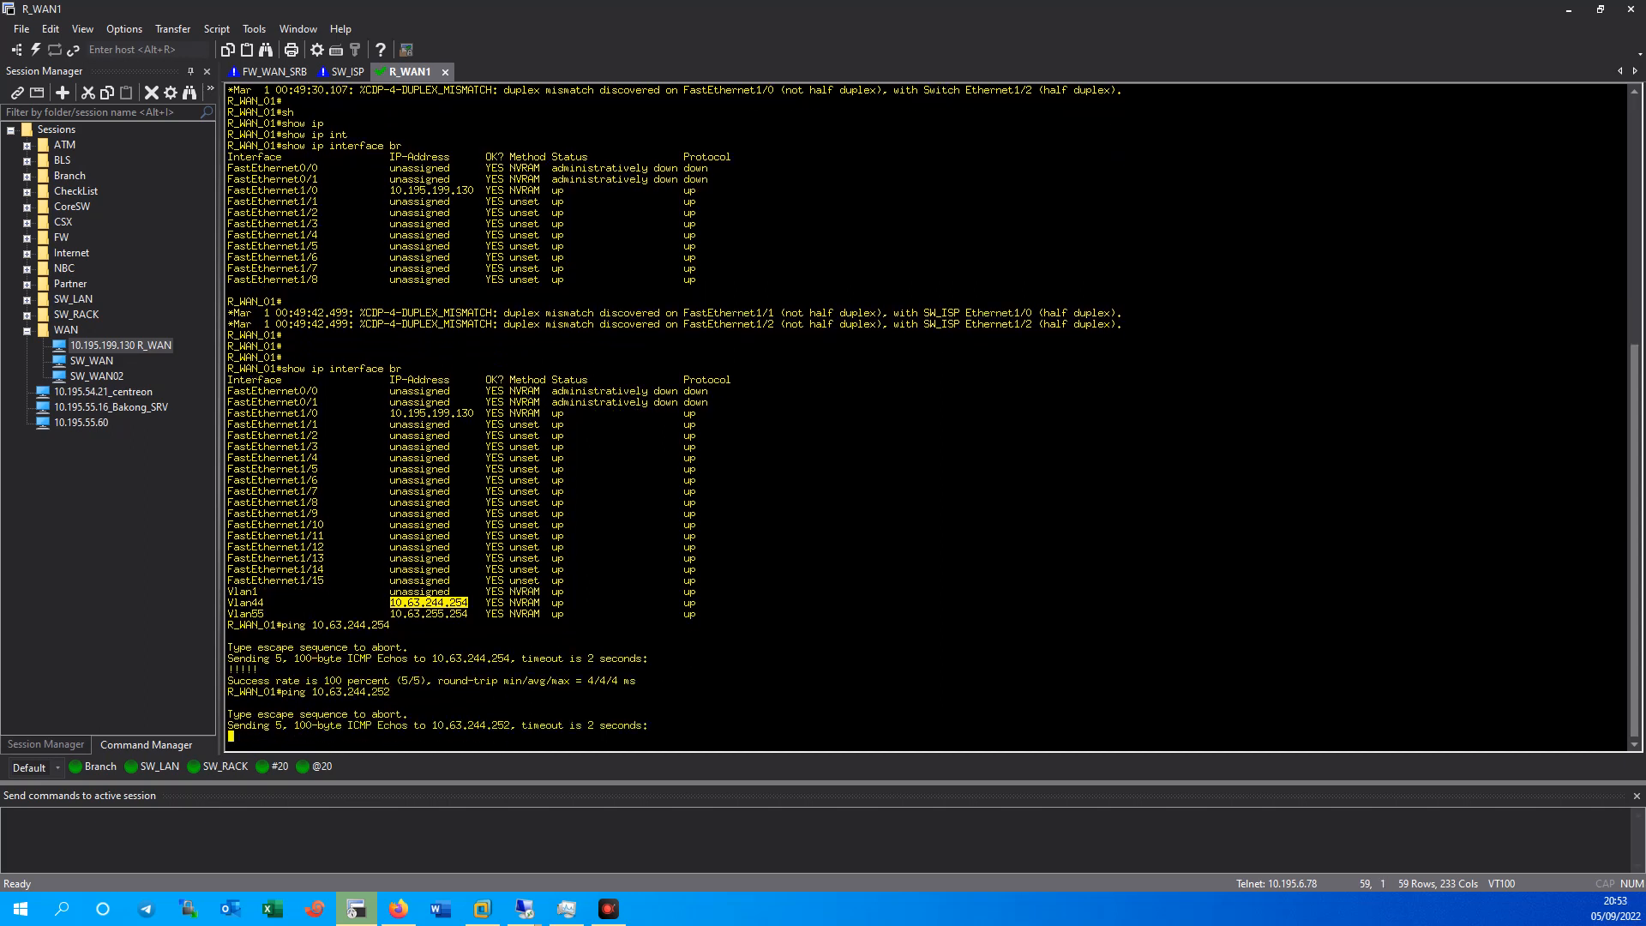
In the SW_ISP session, try the show vlan-sw command.
drag(665, 9, 596, 420)
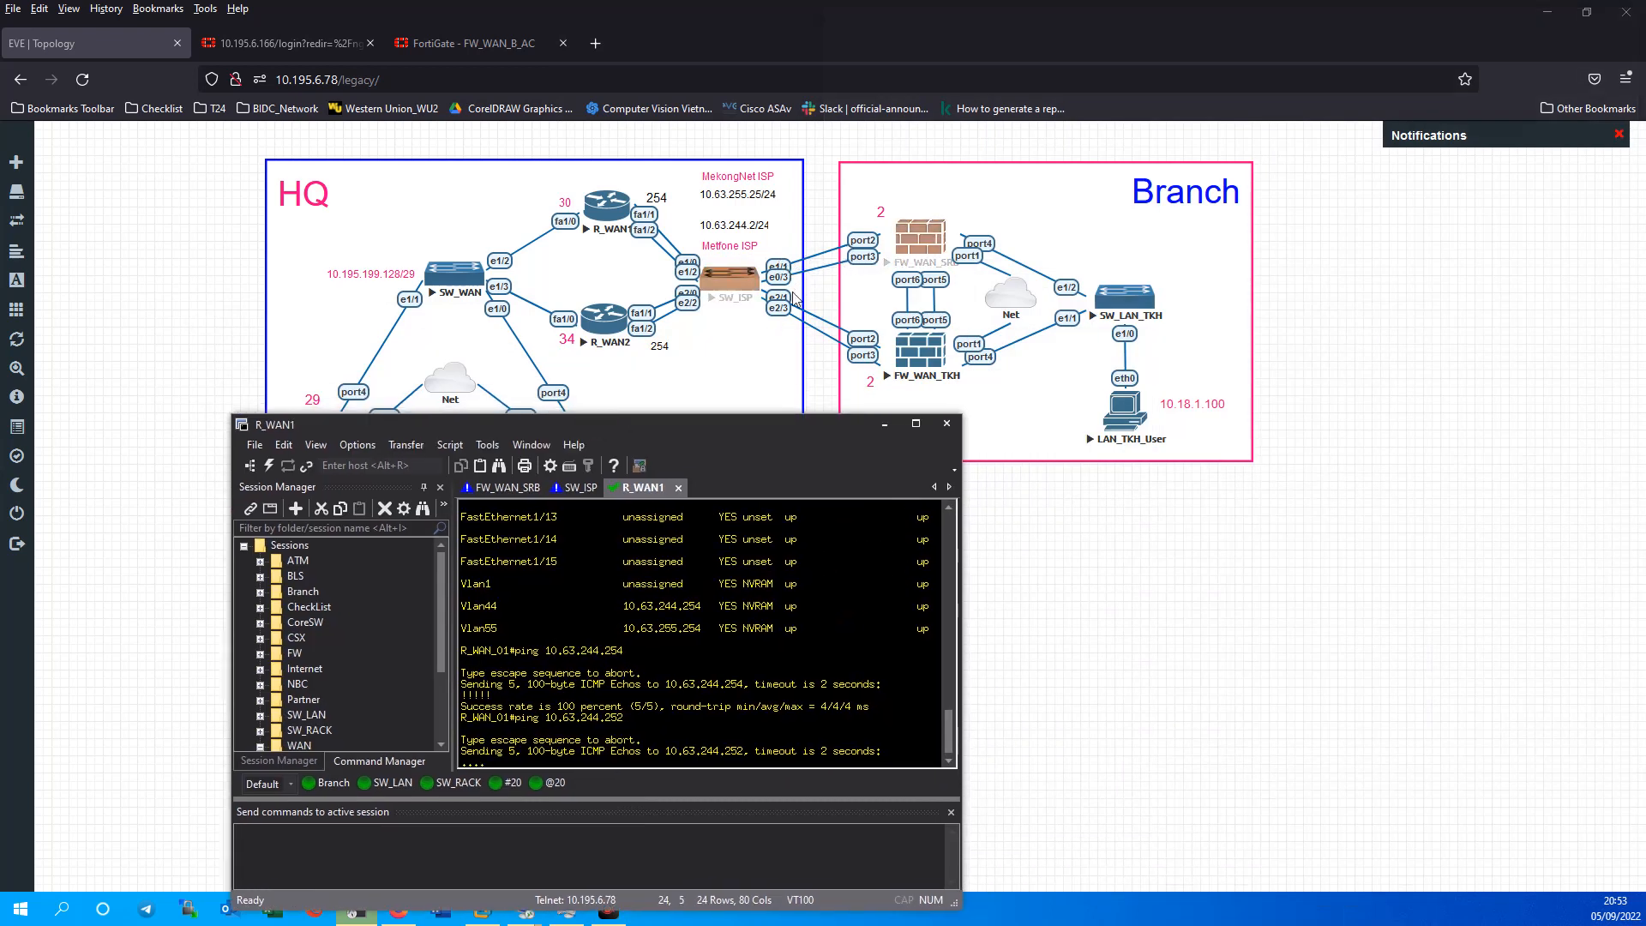
click(580, 489)
key(Return)
text(sho)
key(Tab)
text(vl)
key(Tab)
text(-sw)
key(Tab)
key(Return)
text(sh)
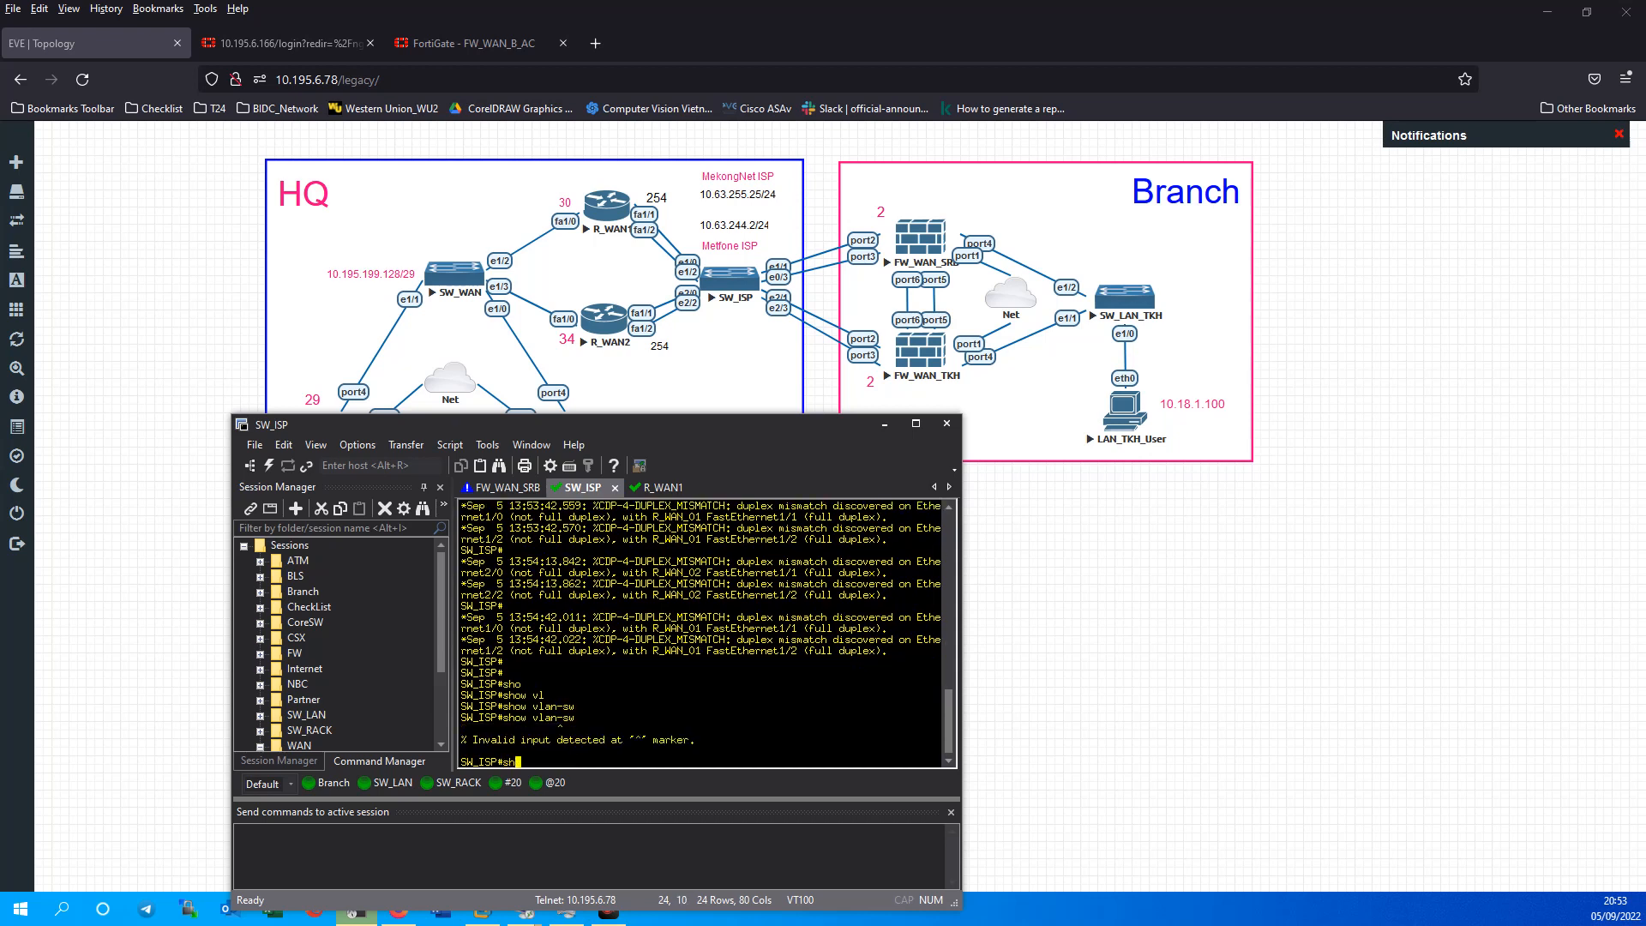
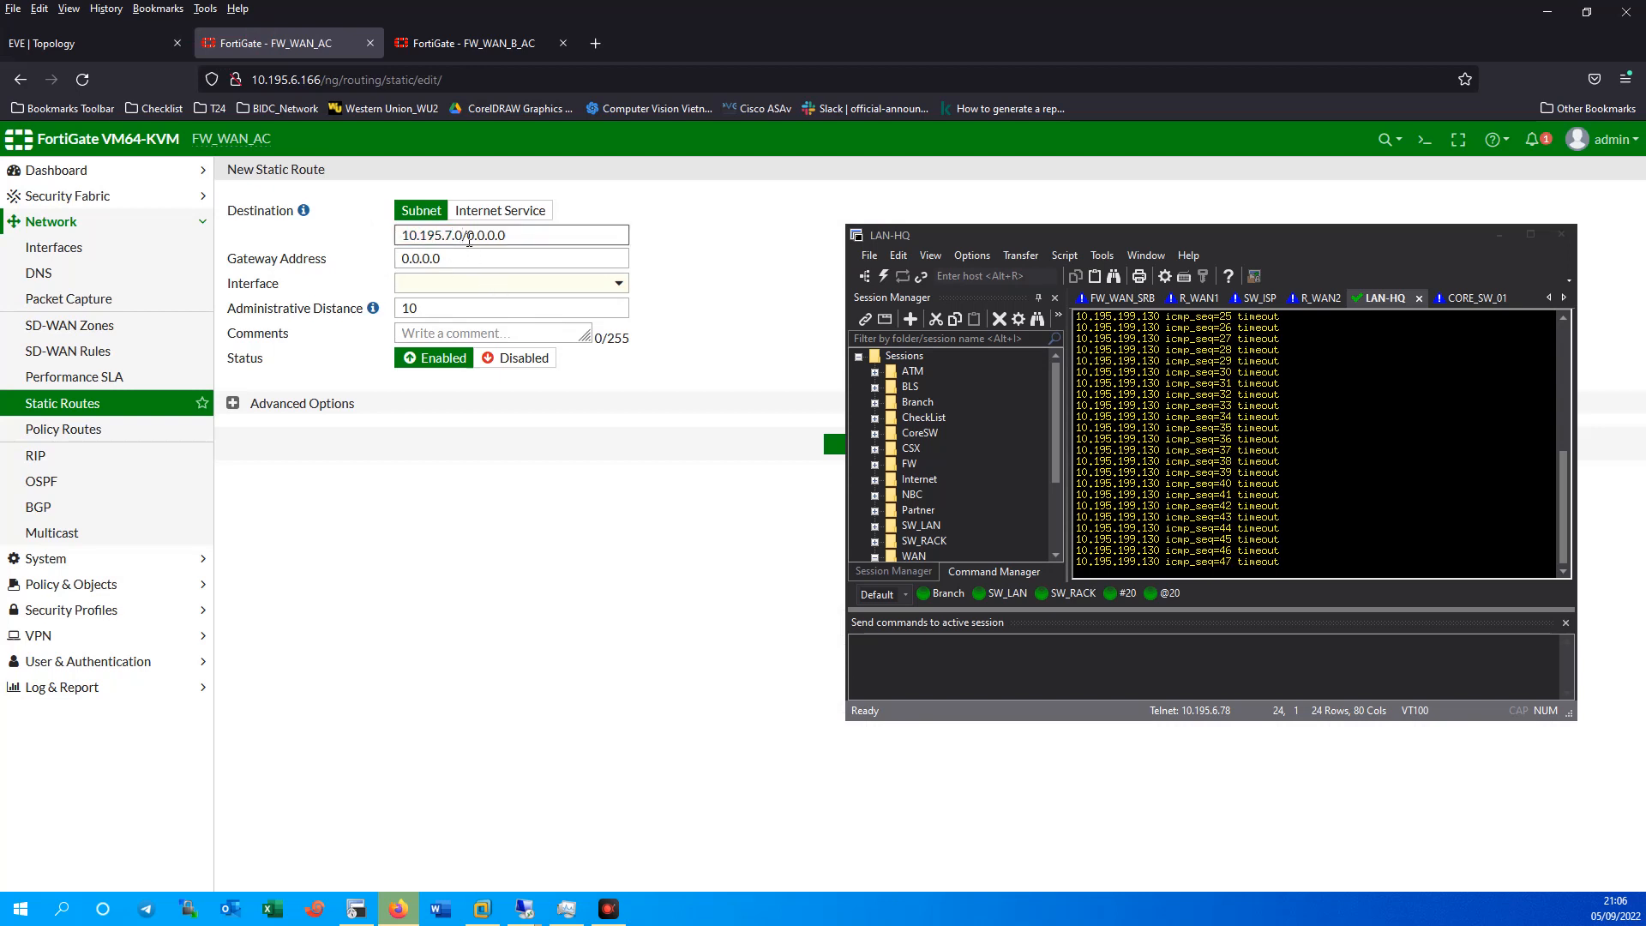
Set the route destination to 10.195.7.0/24, checking the gateway address on the EVE topology.
drag(469, 241, 588, 239)
text(24)
click(79, 43)
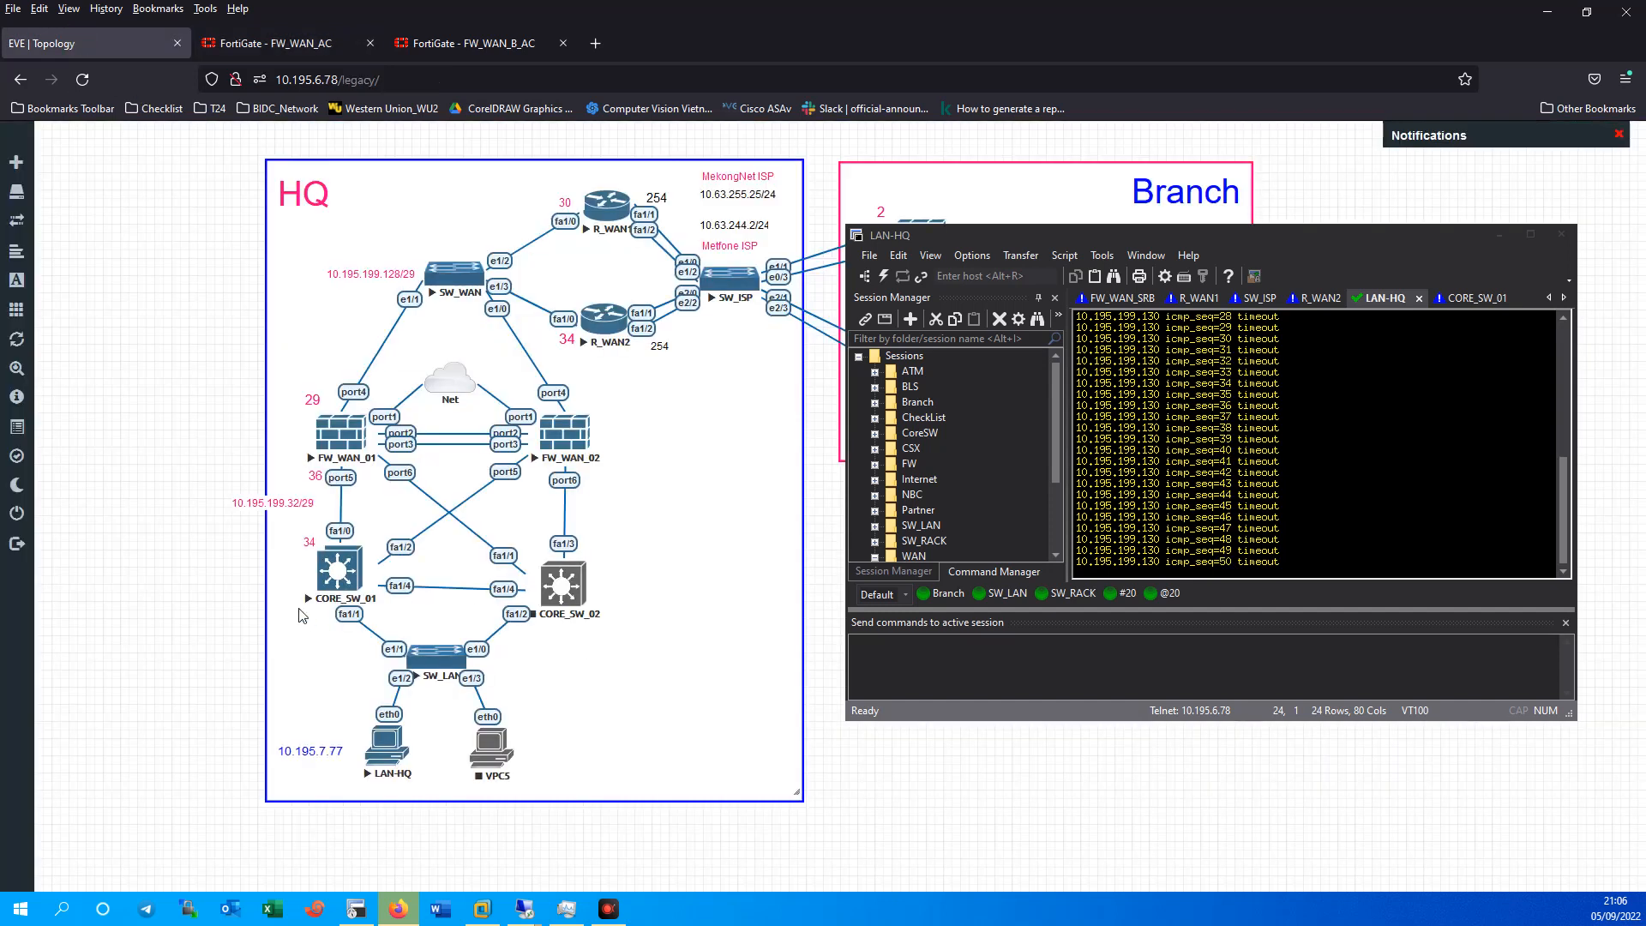
drag(306, 543, 299, 542)
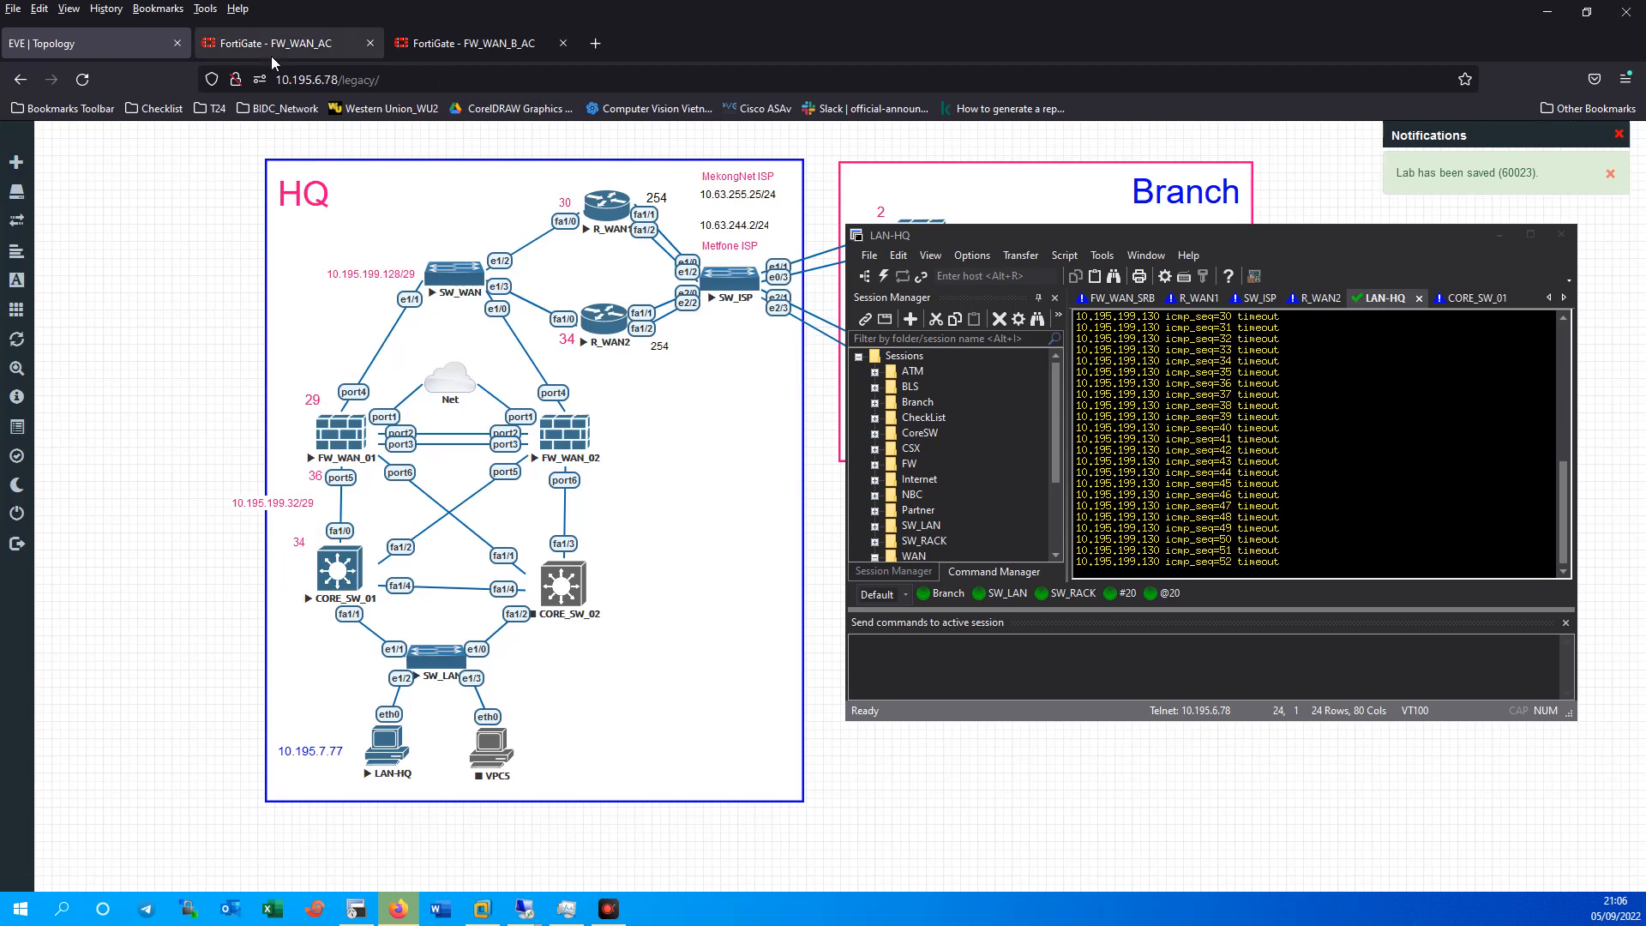
click(276, 40)
Enter gateway 10.195.199.34 on the Insite interface and save the static route.
click(418, 285)
drag(447, 260, 306, 259)
text(10.195.)
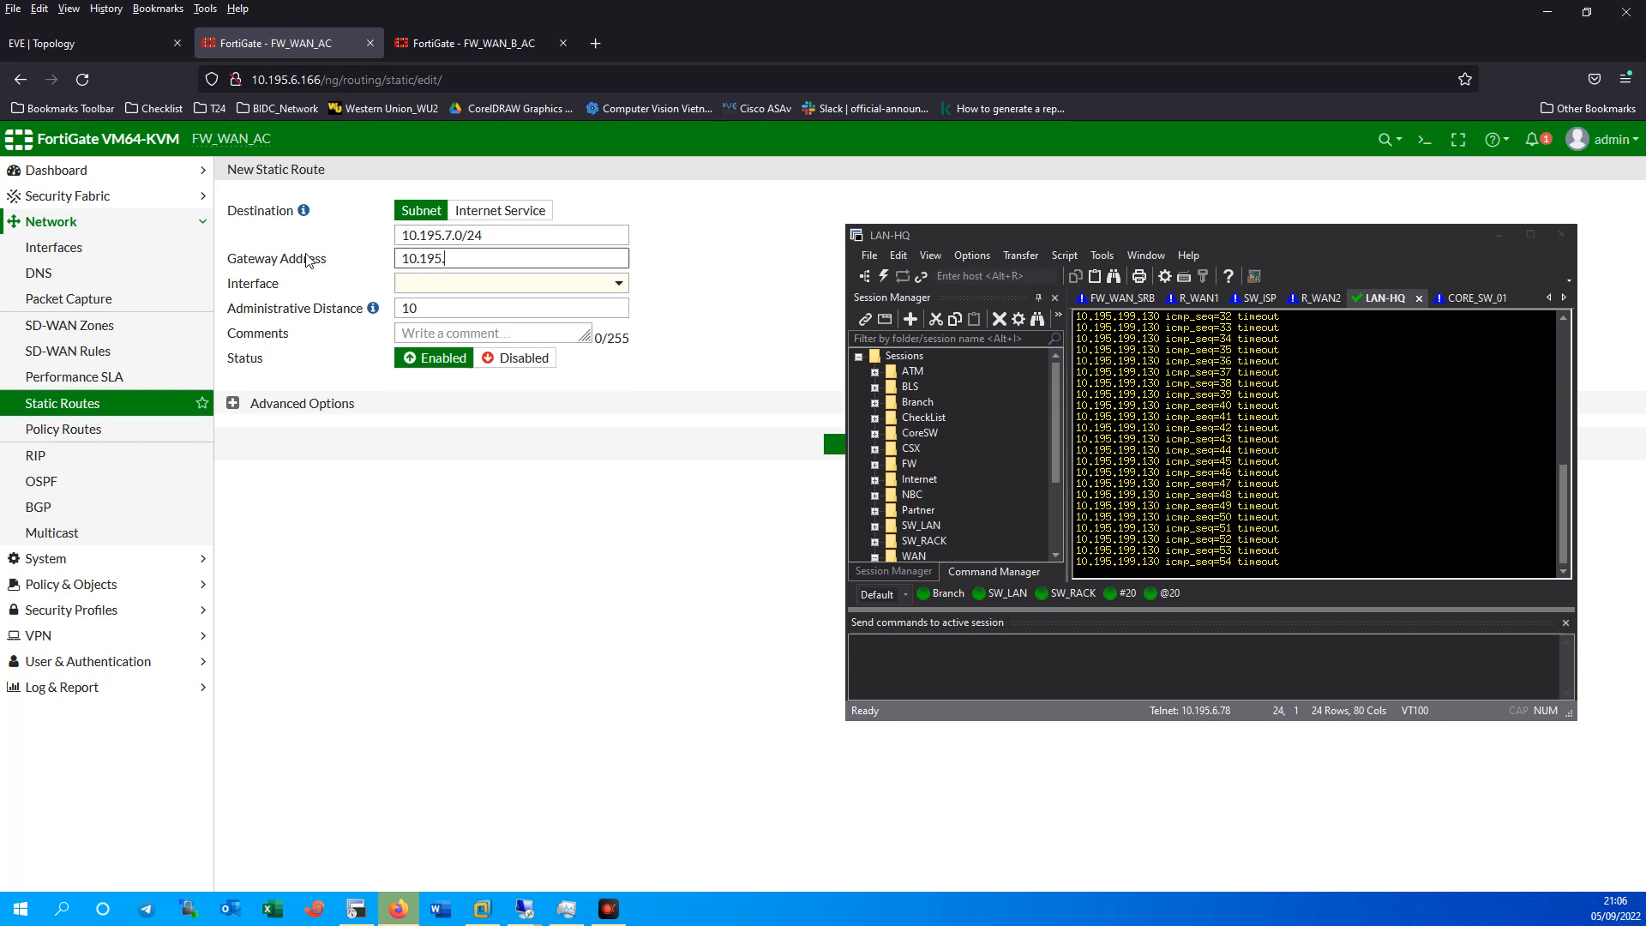
text(199.34)
click(507, 543)
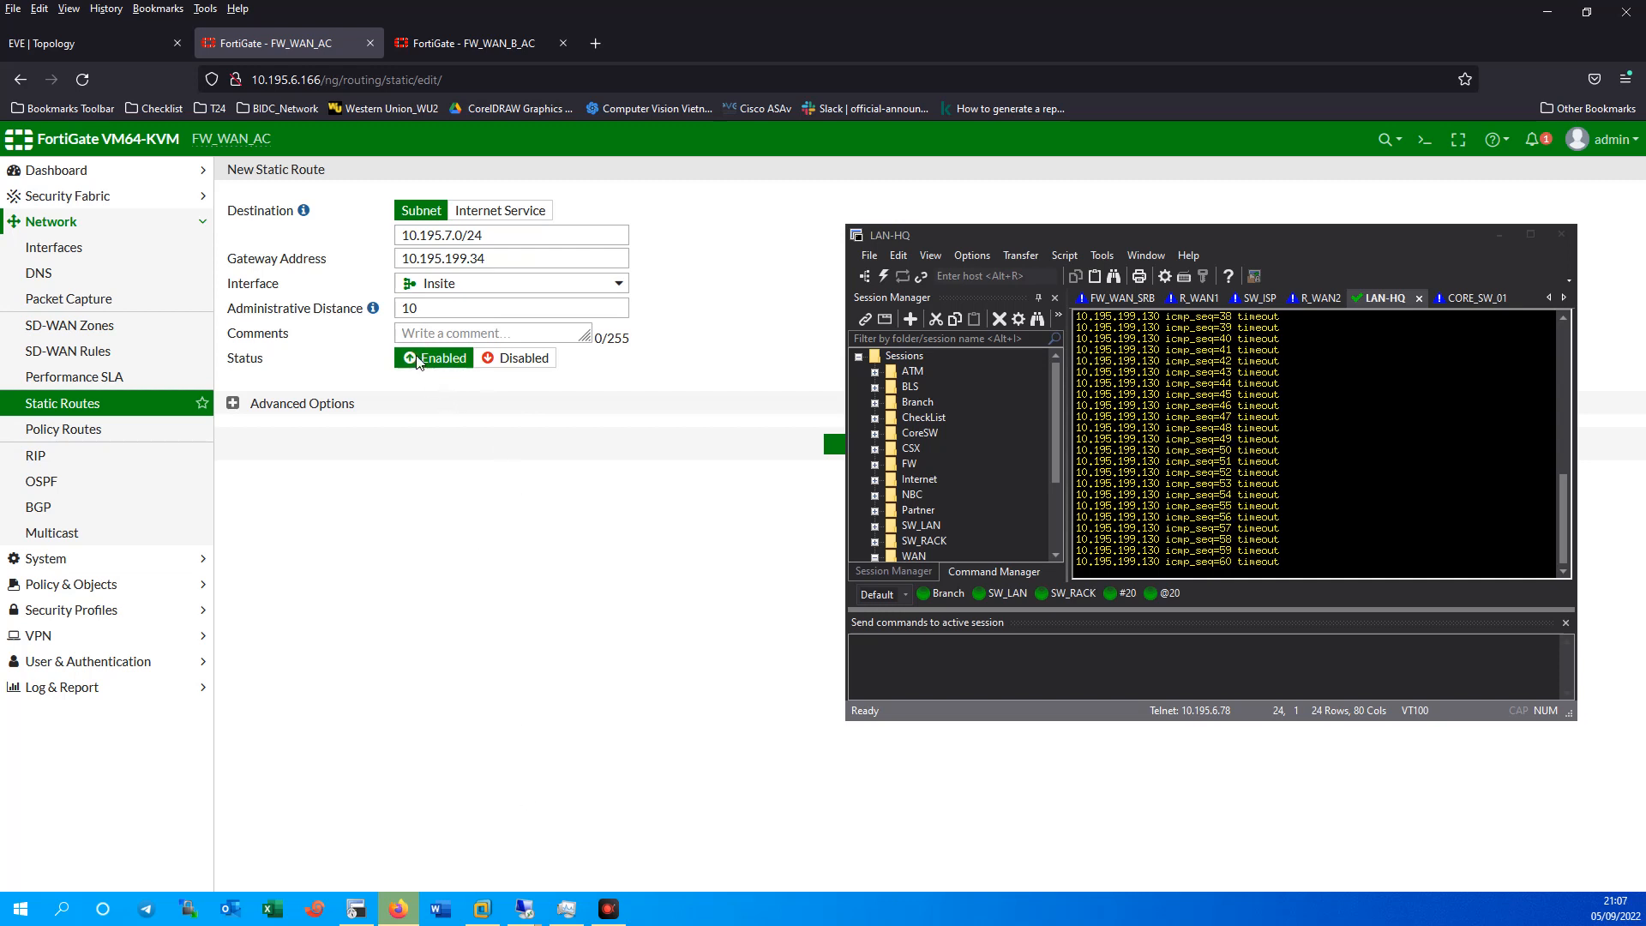
drag(1070, 231, 1243, 212)
click(878, 439)
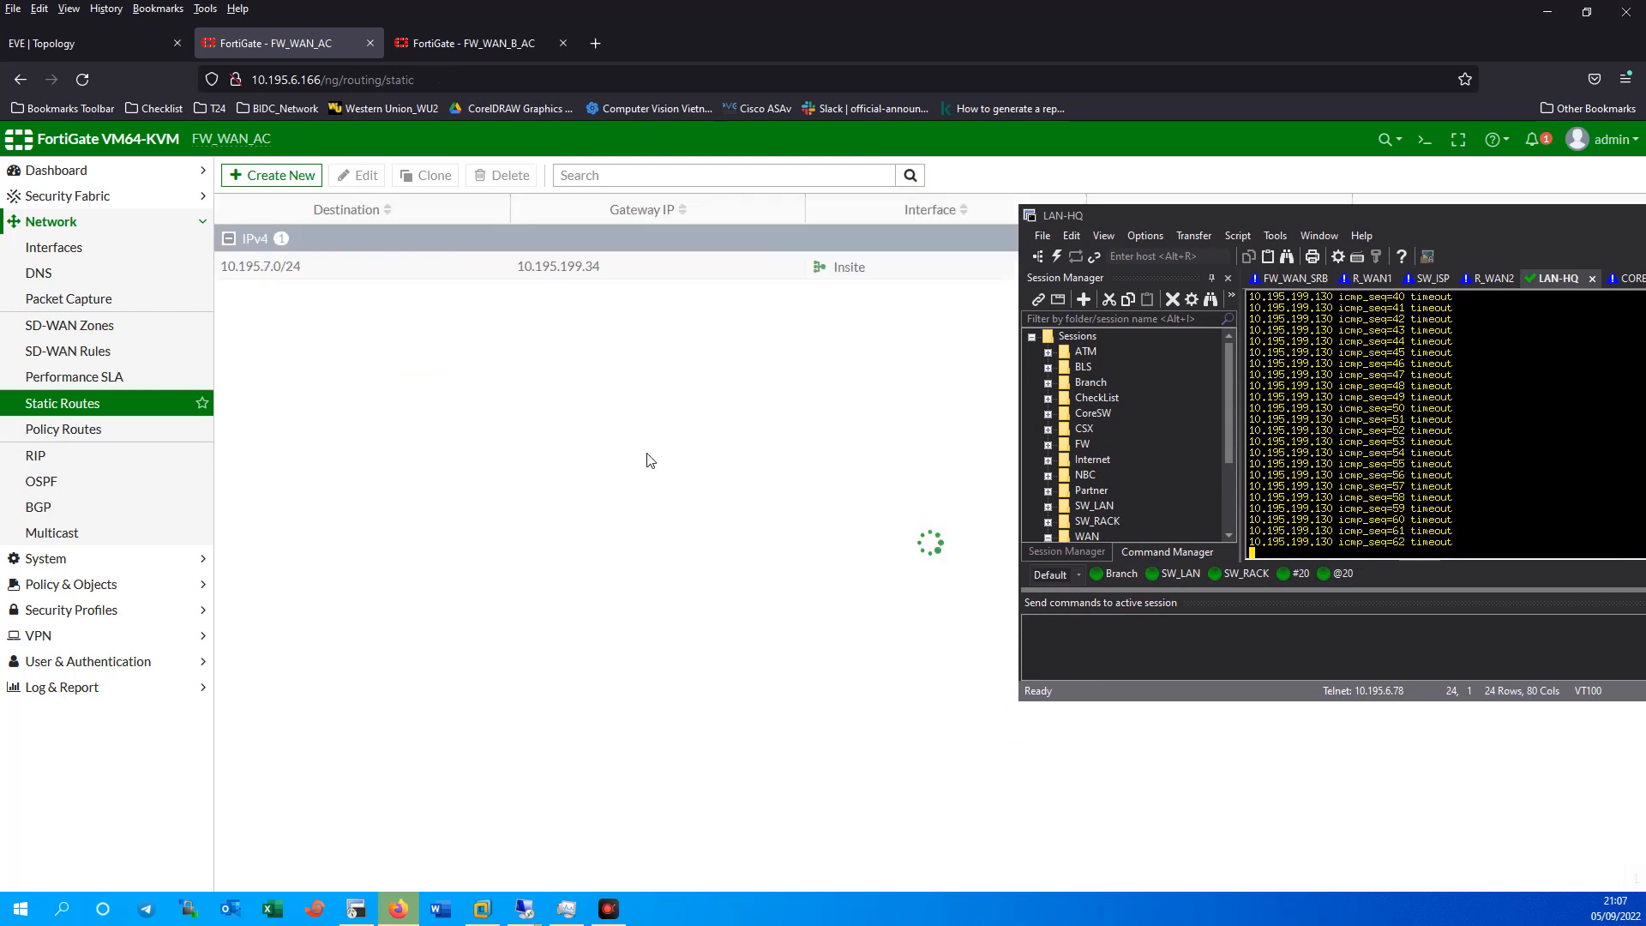
Correct the port4 alias from Outsite to Outside.
click(86, 247)
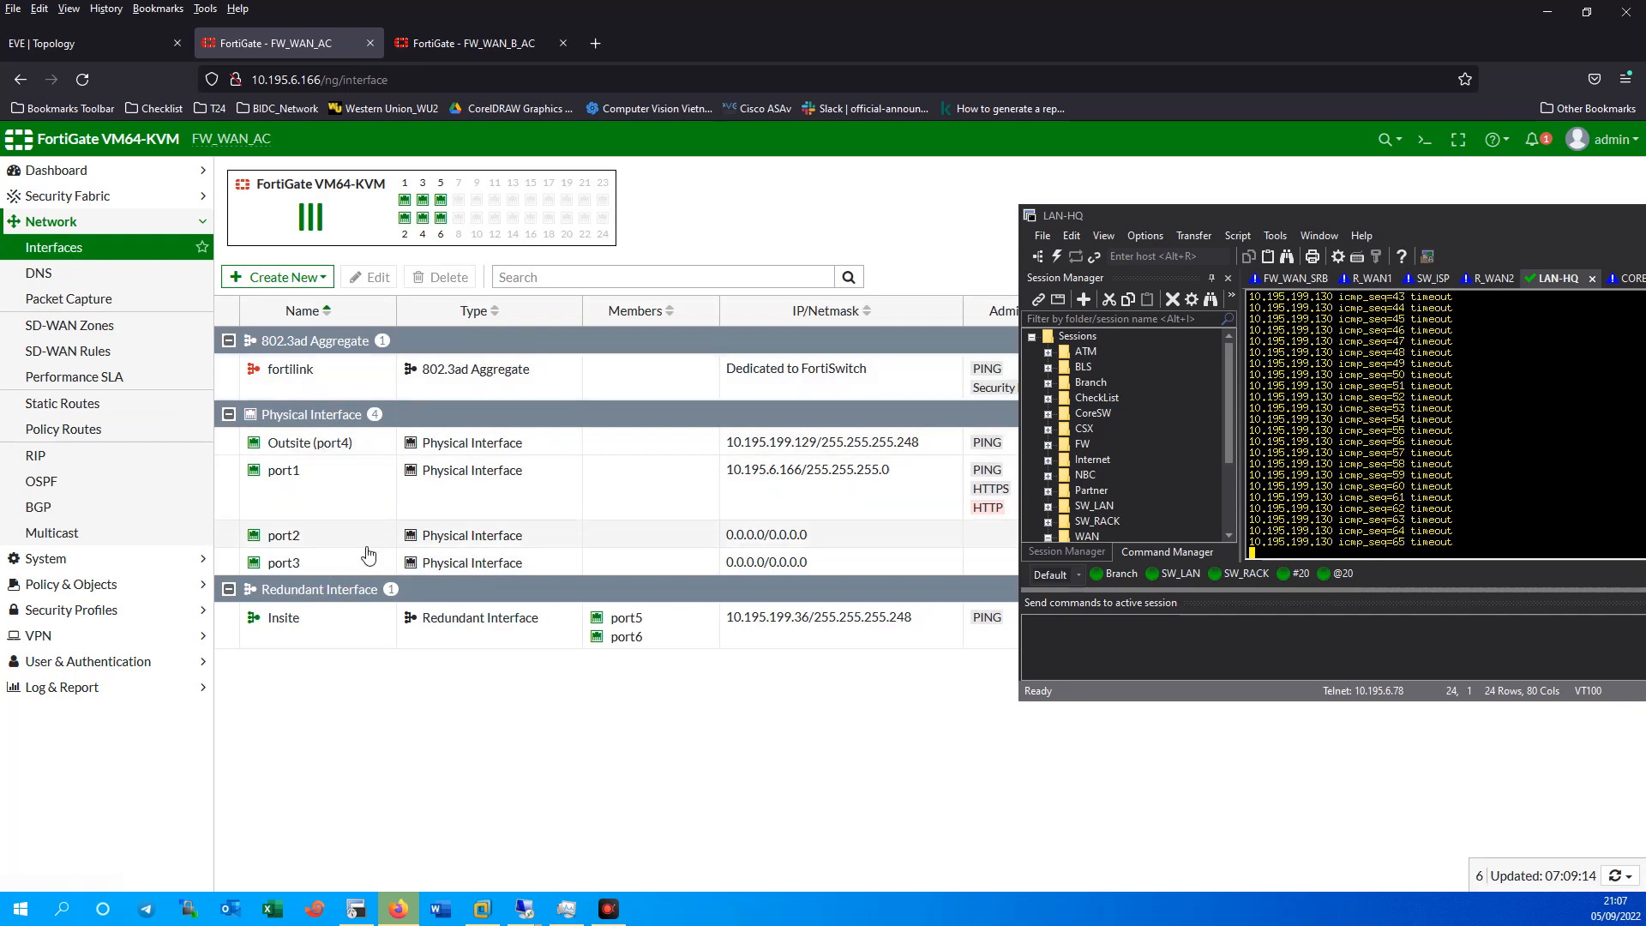
double_click(298, 620)
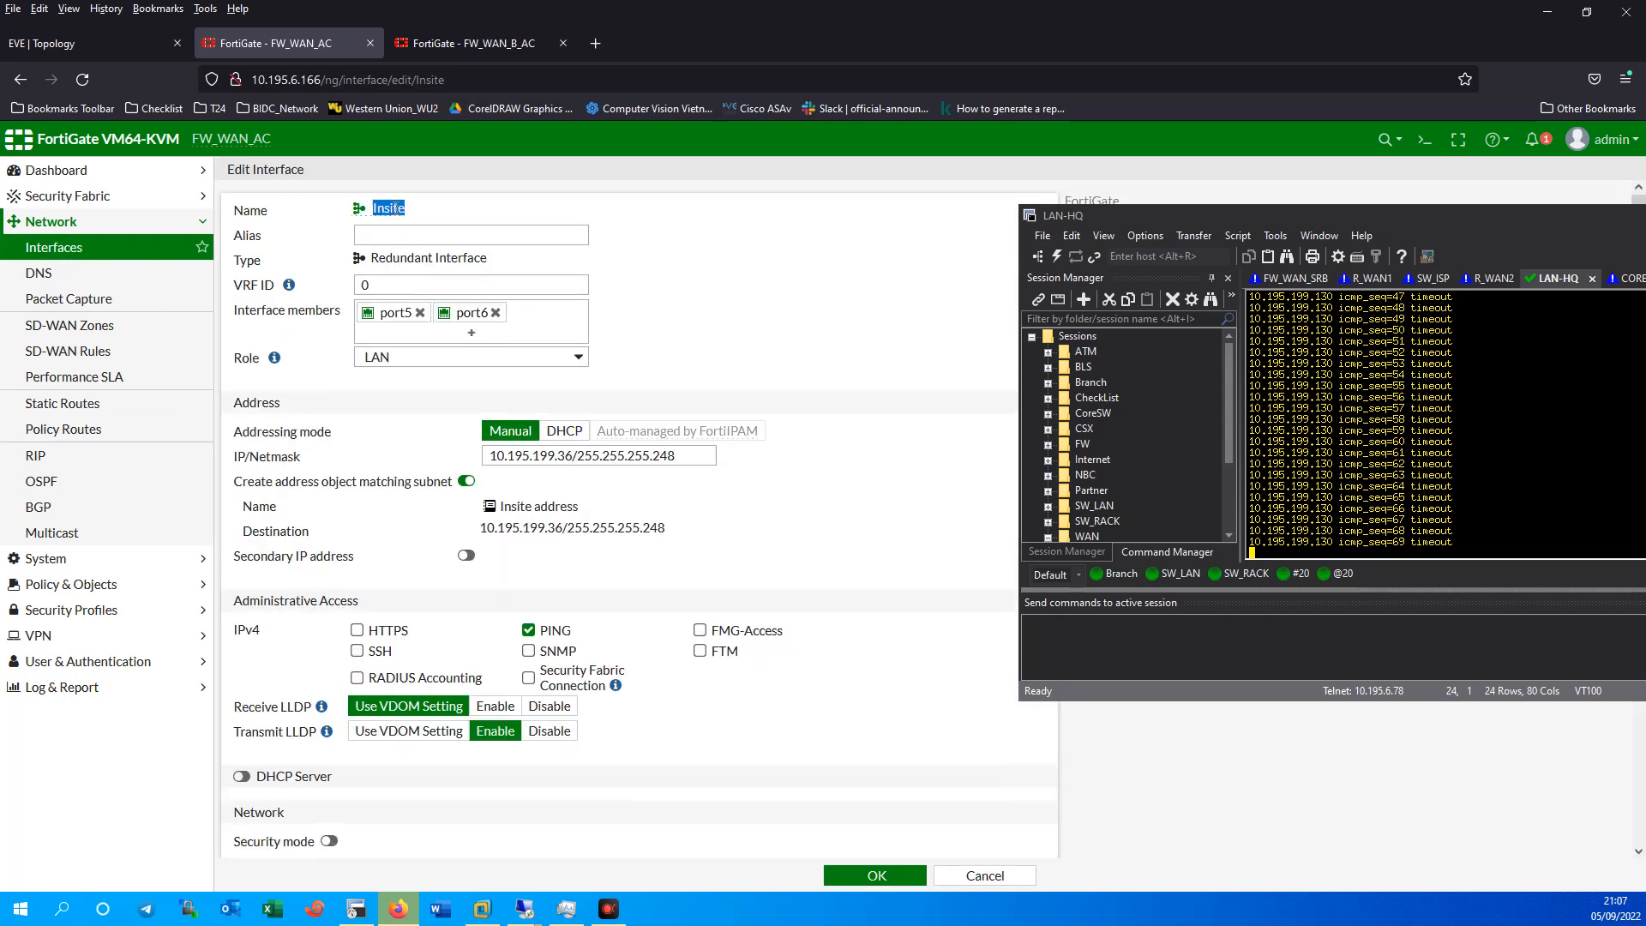
click(55, 250)
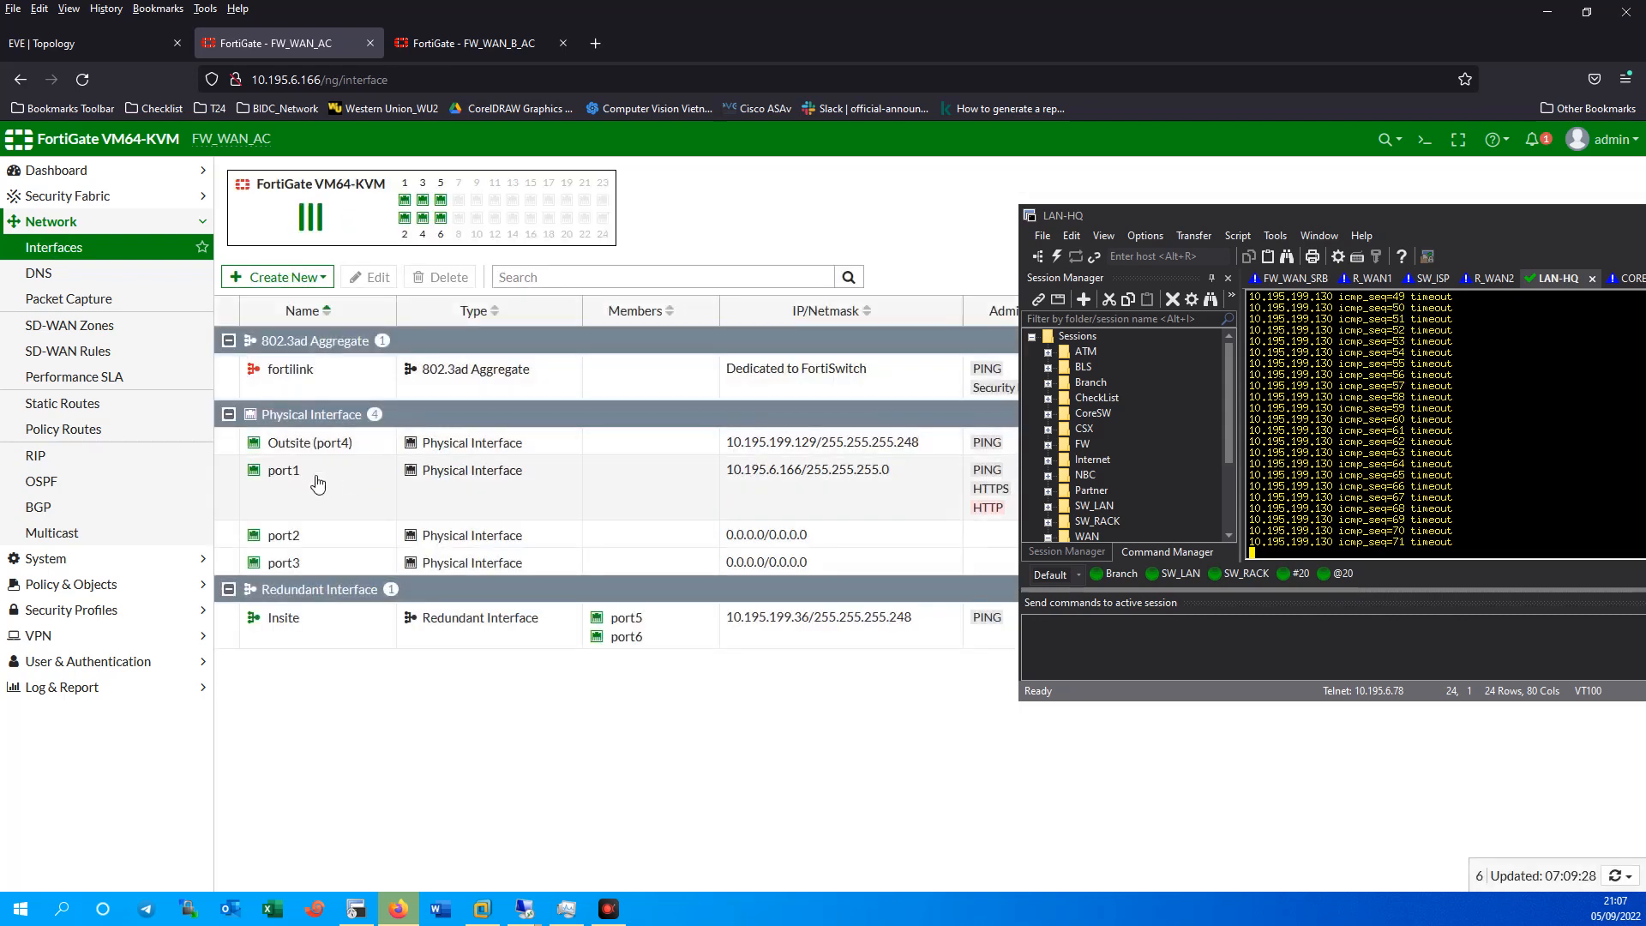
click(309, 441)
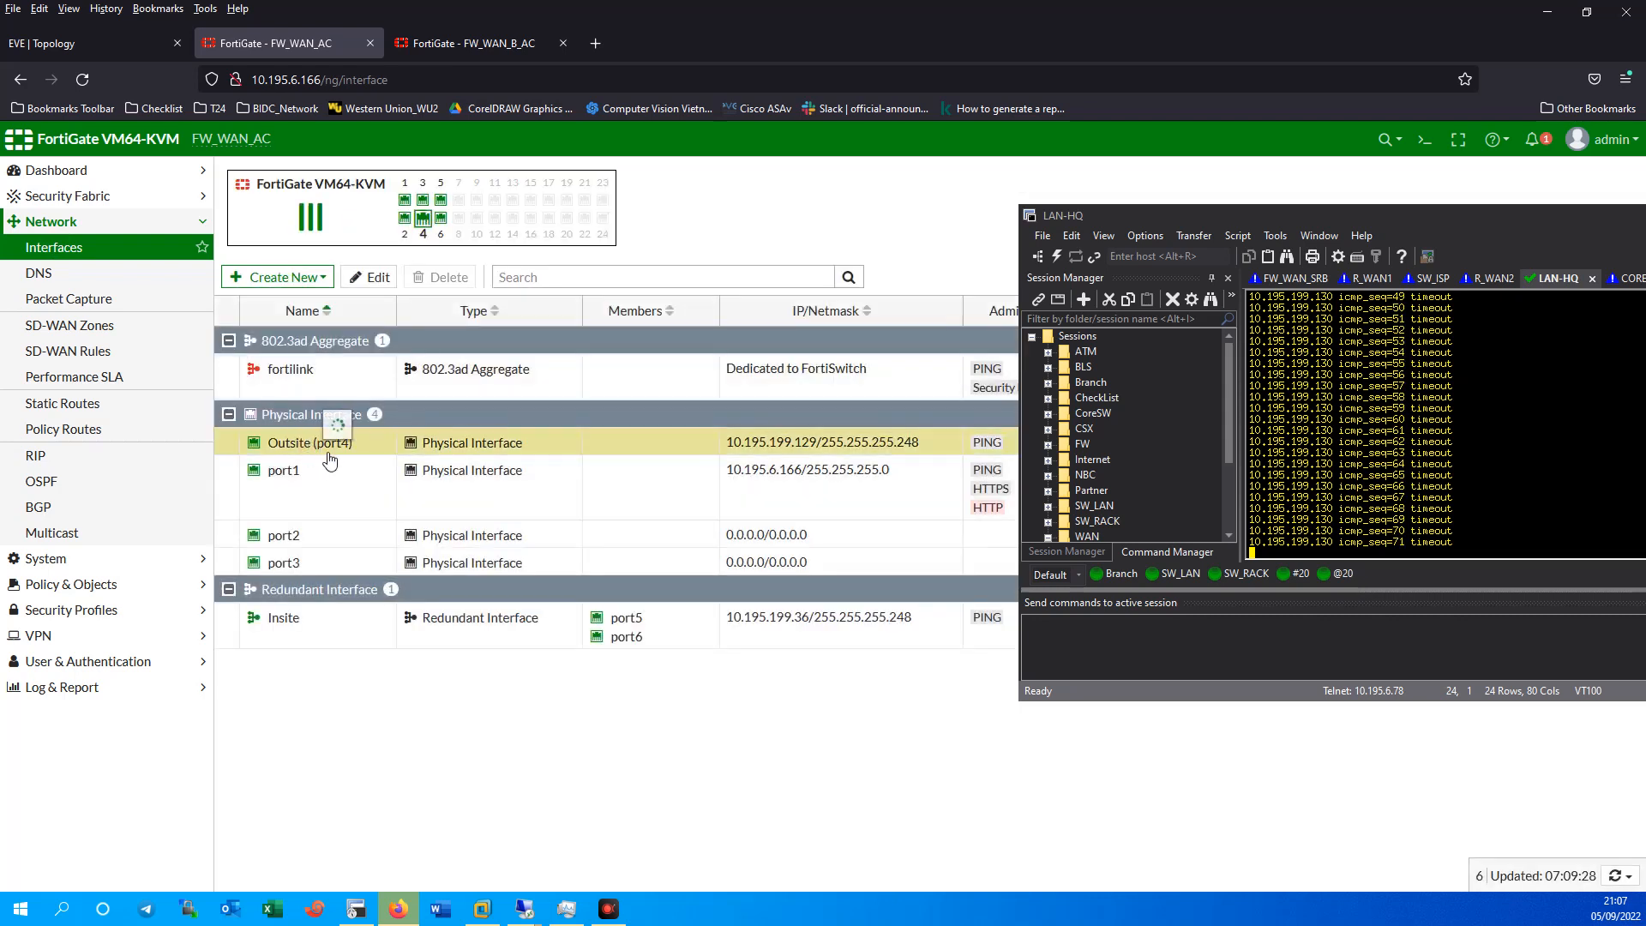
click(377, 277)
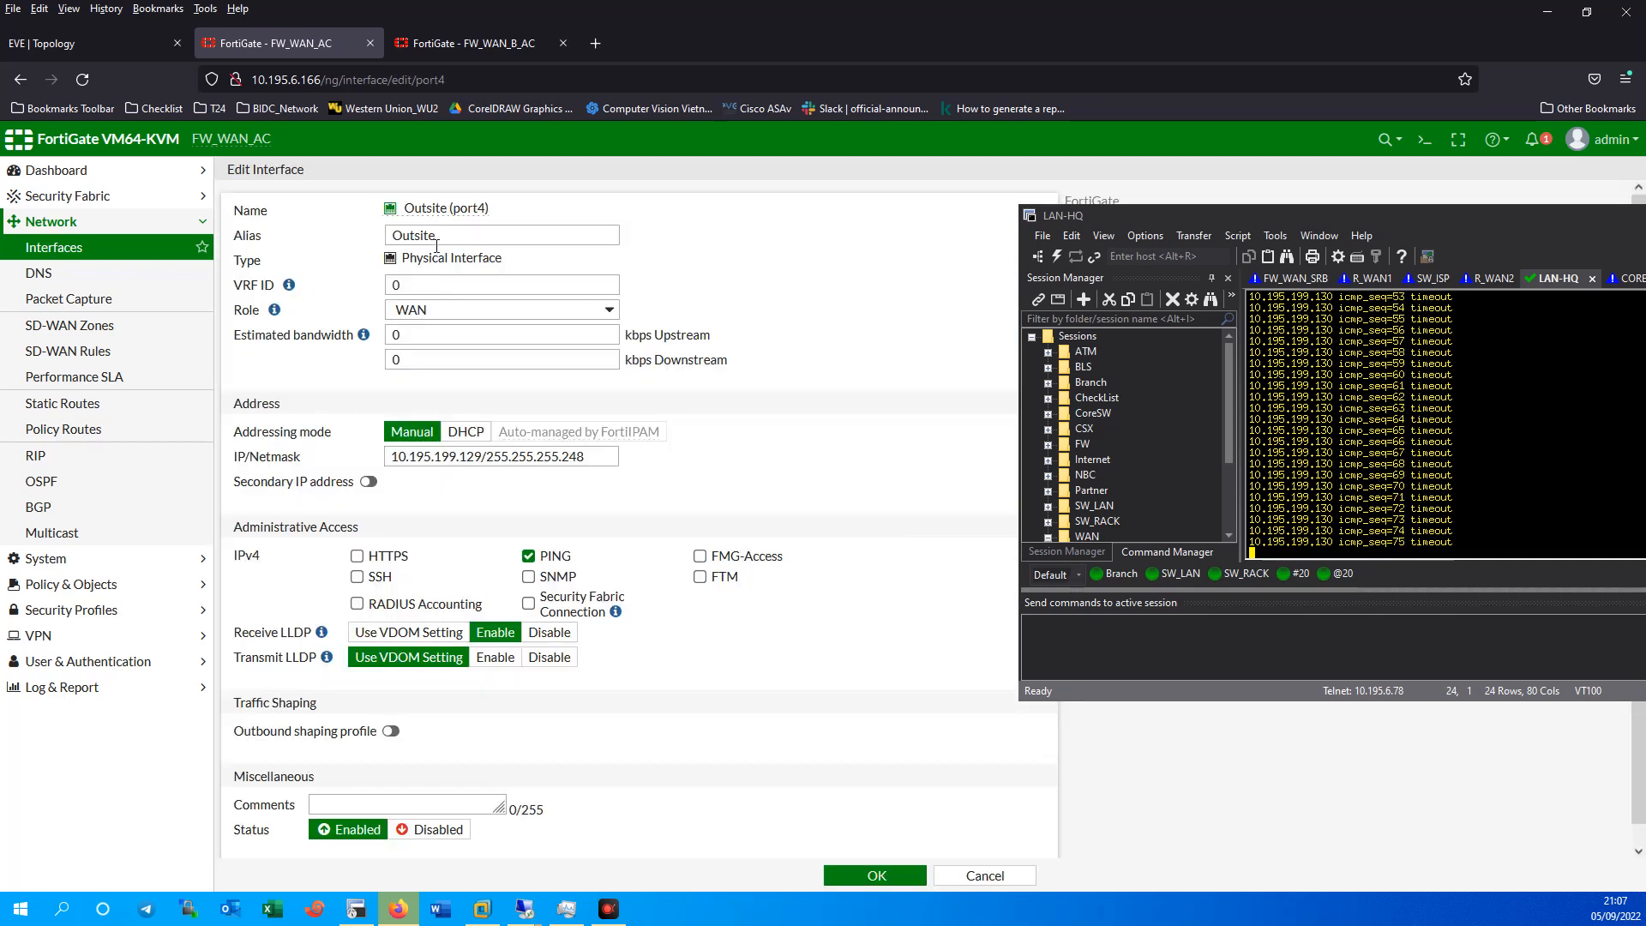
click(442, 236)
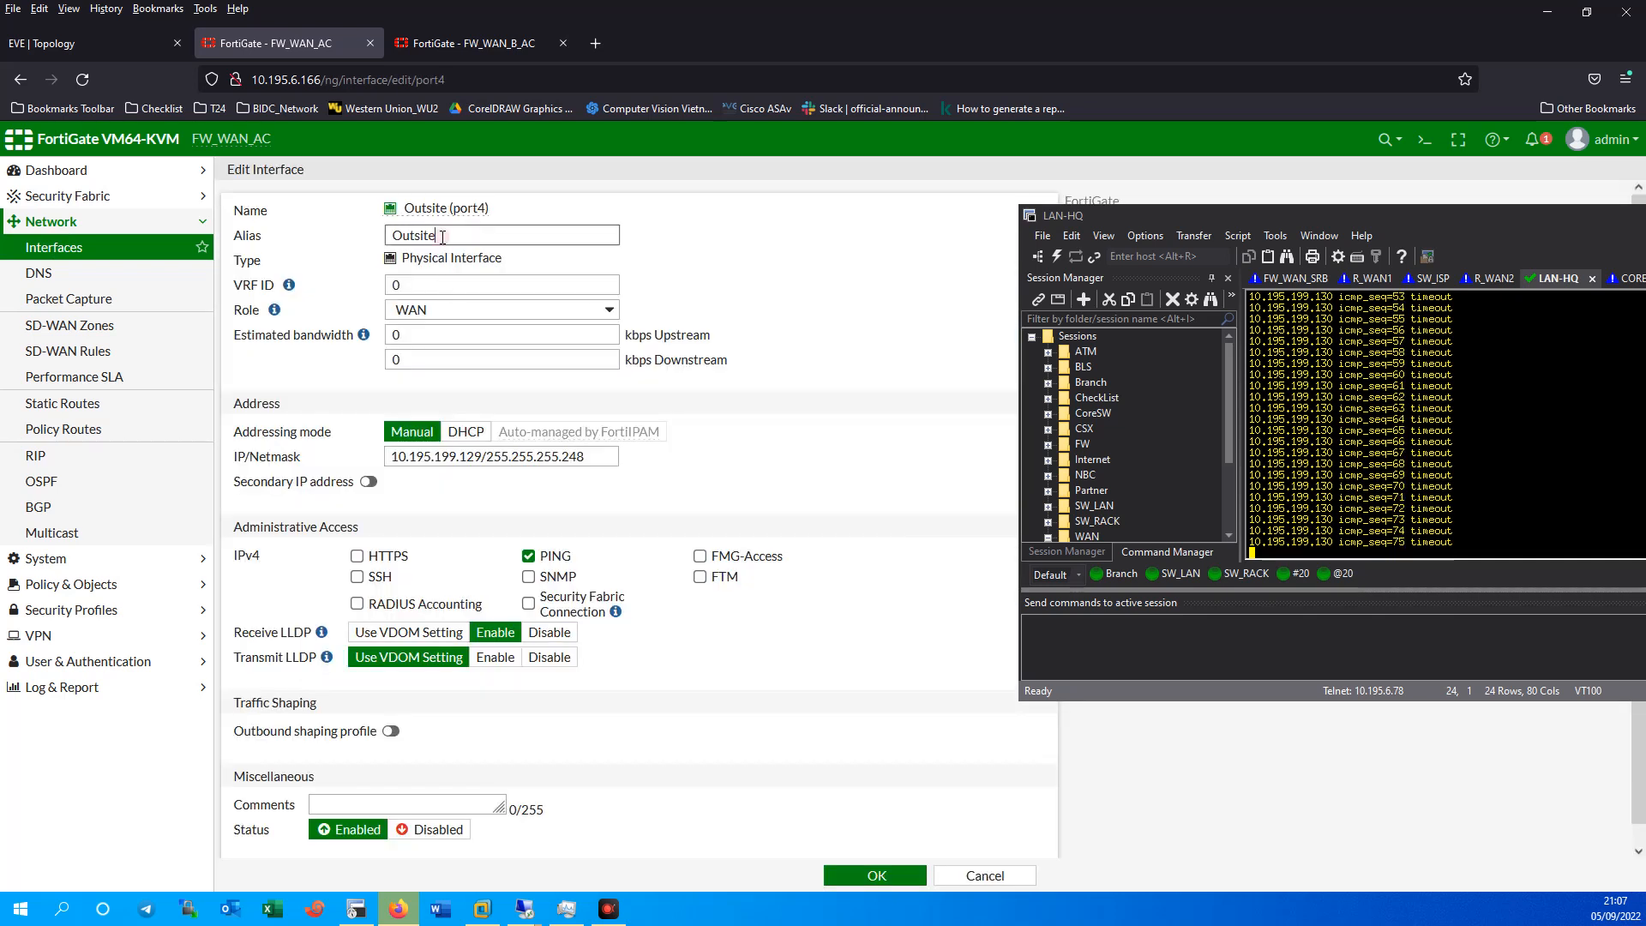
text(s)
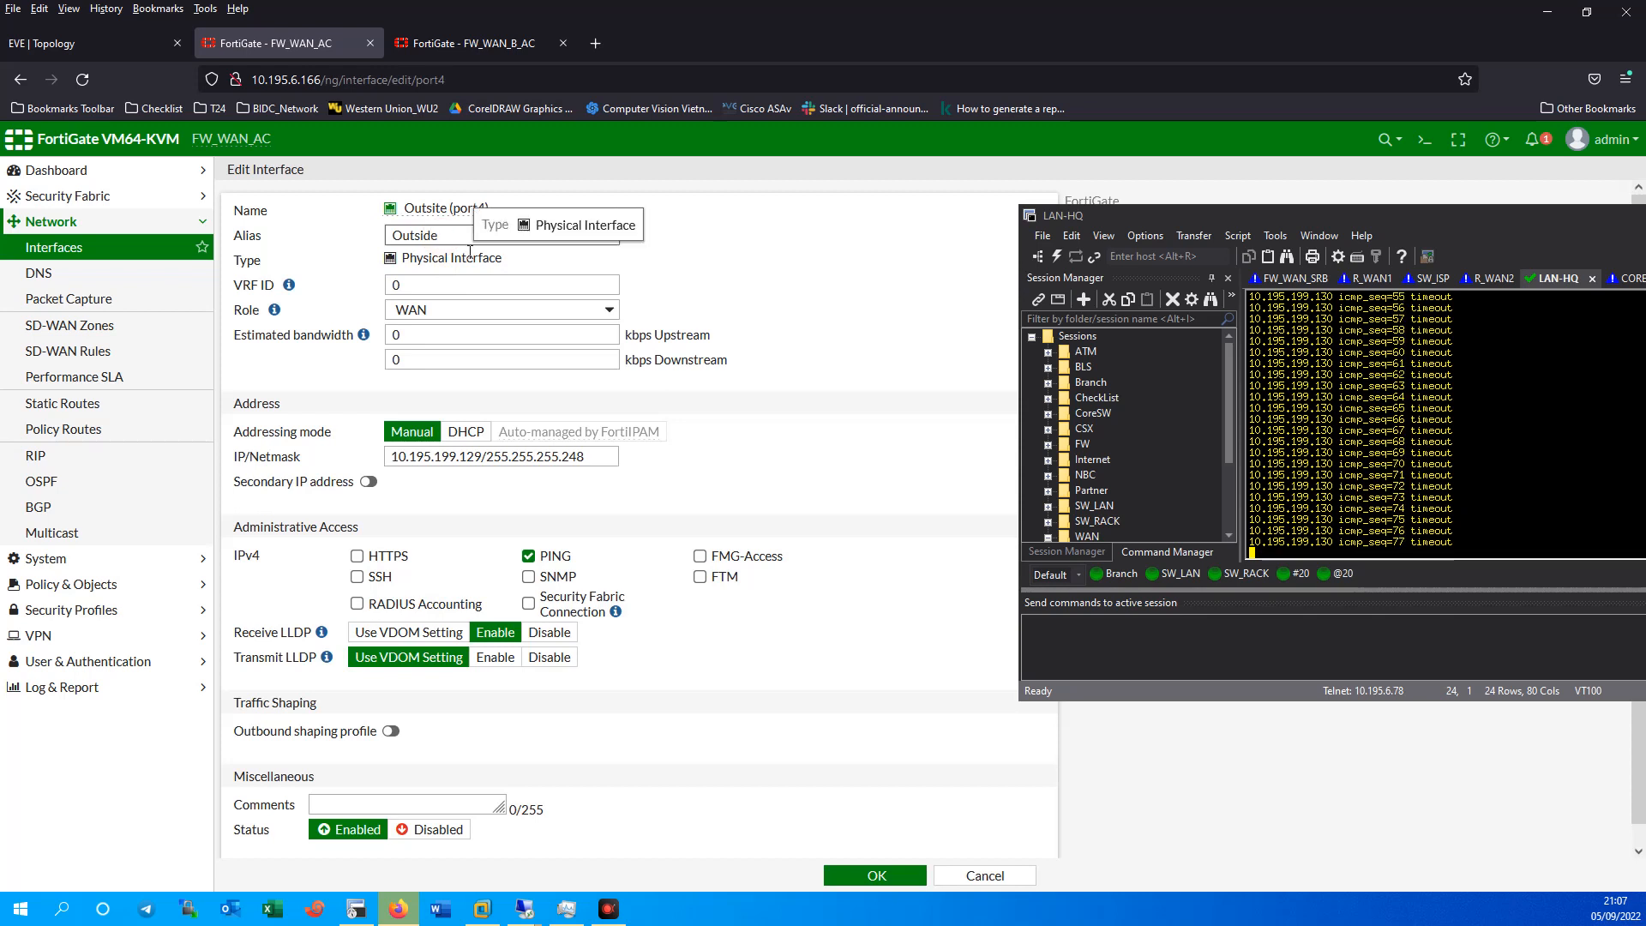
click(870, 874)
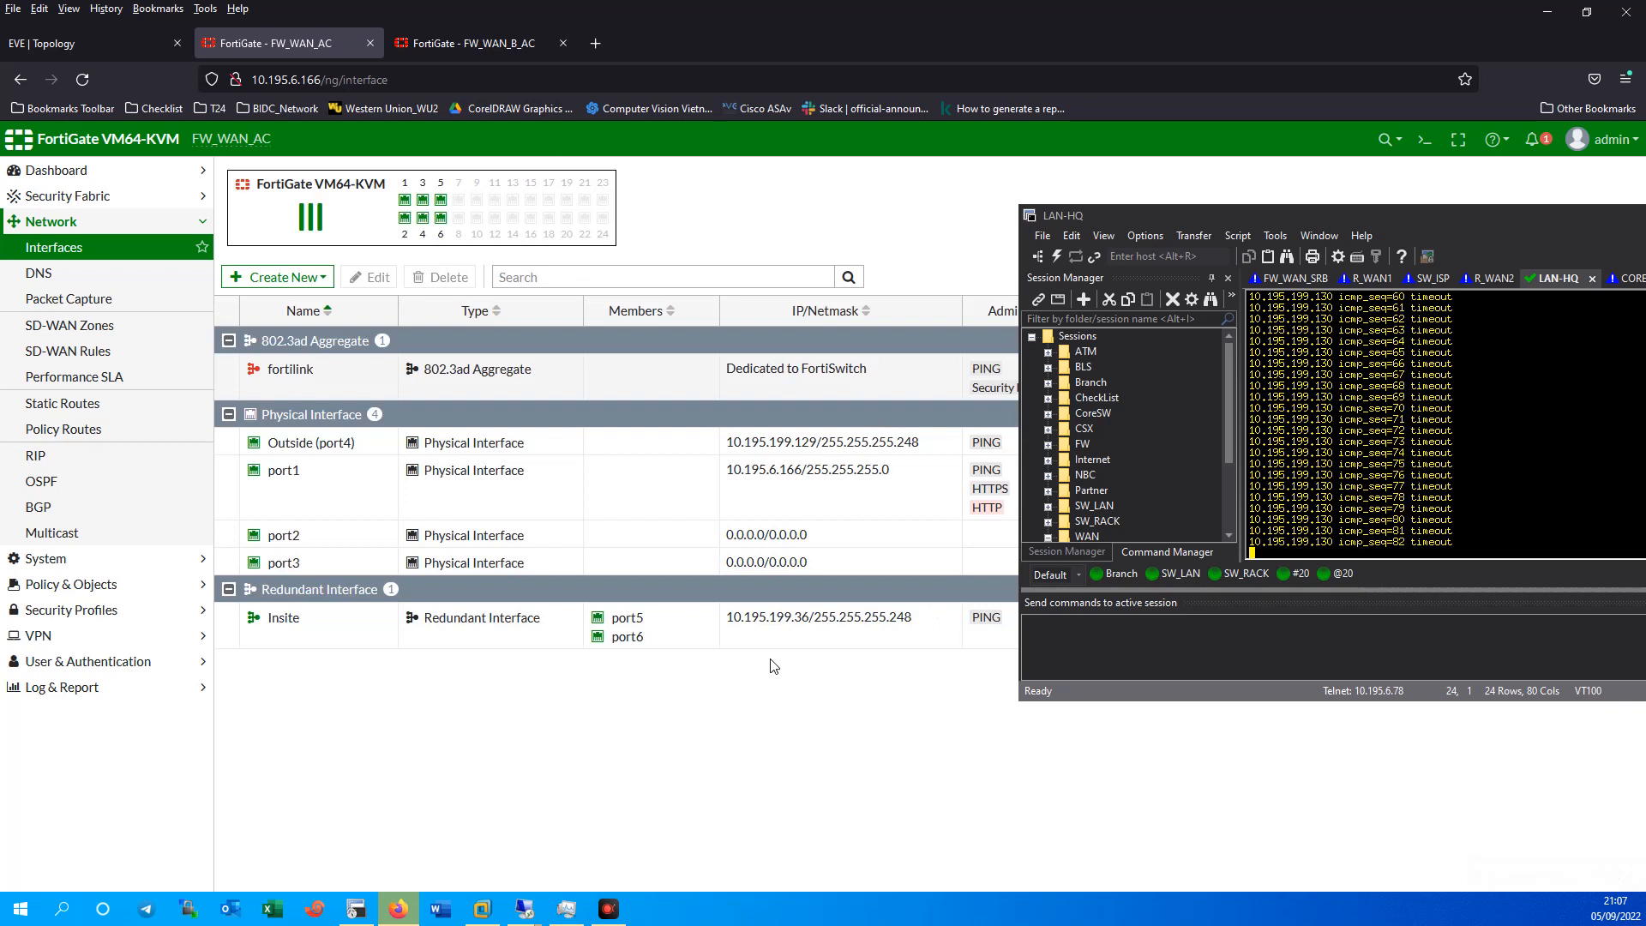
Confirm the interface now reads Inside and the 10.195.7.0/24 static route is Enabled.
click(286, 623)
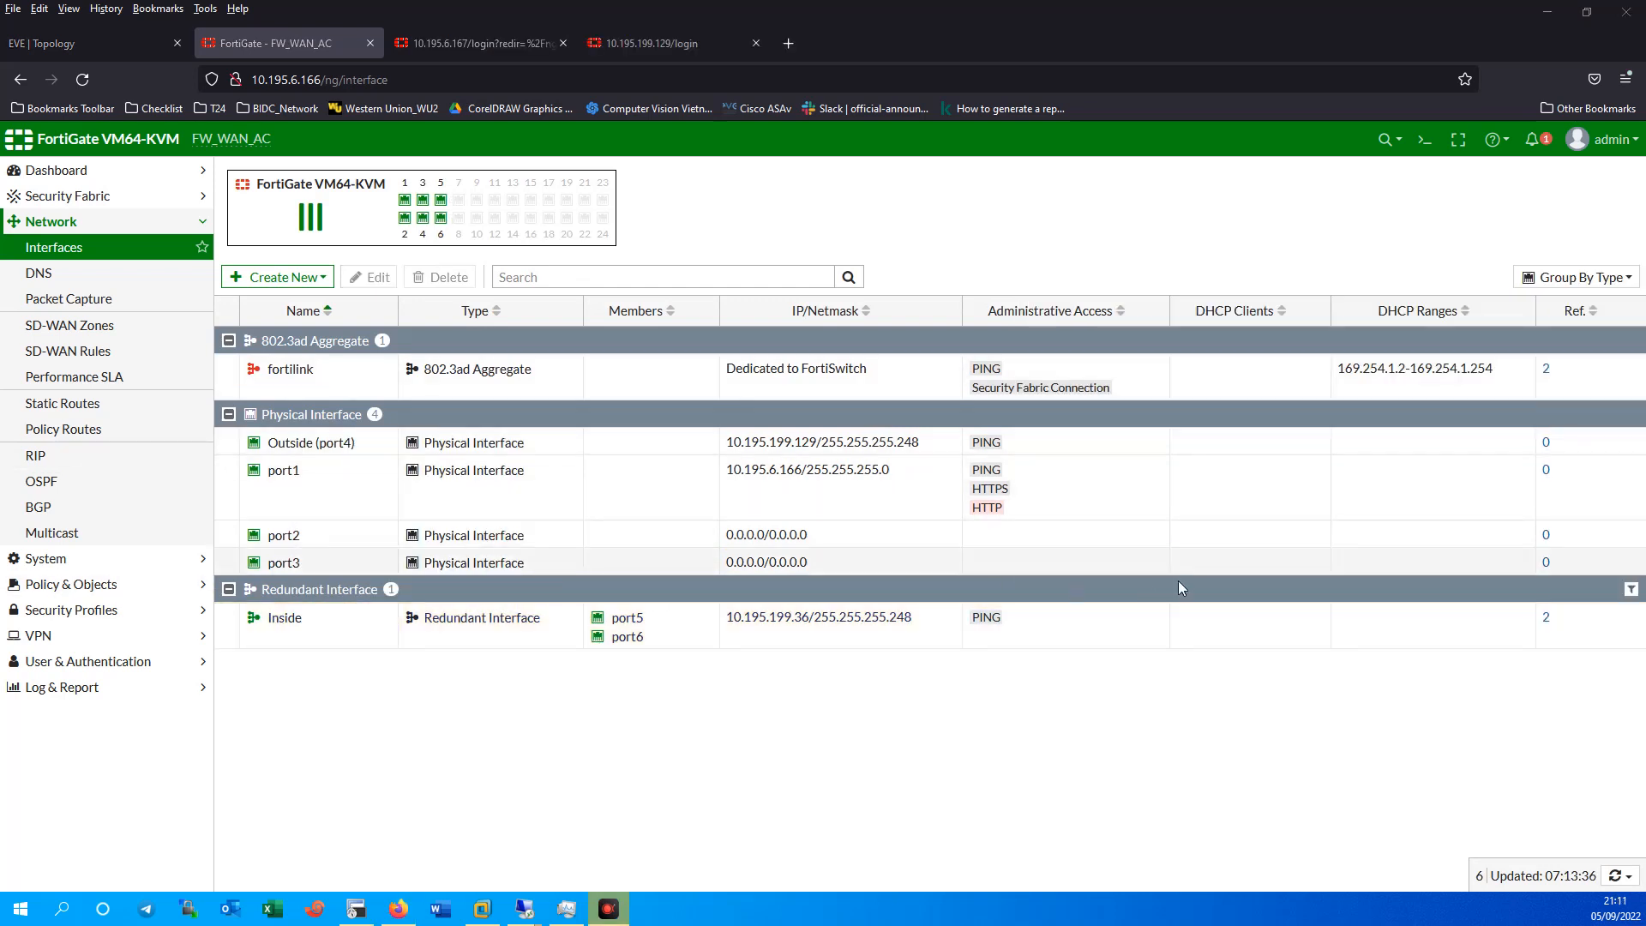
click(347, 630)
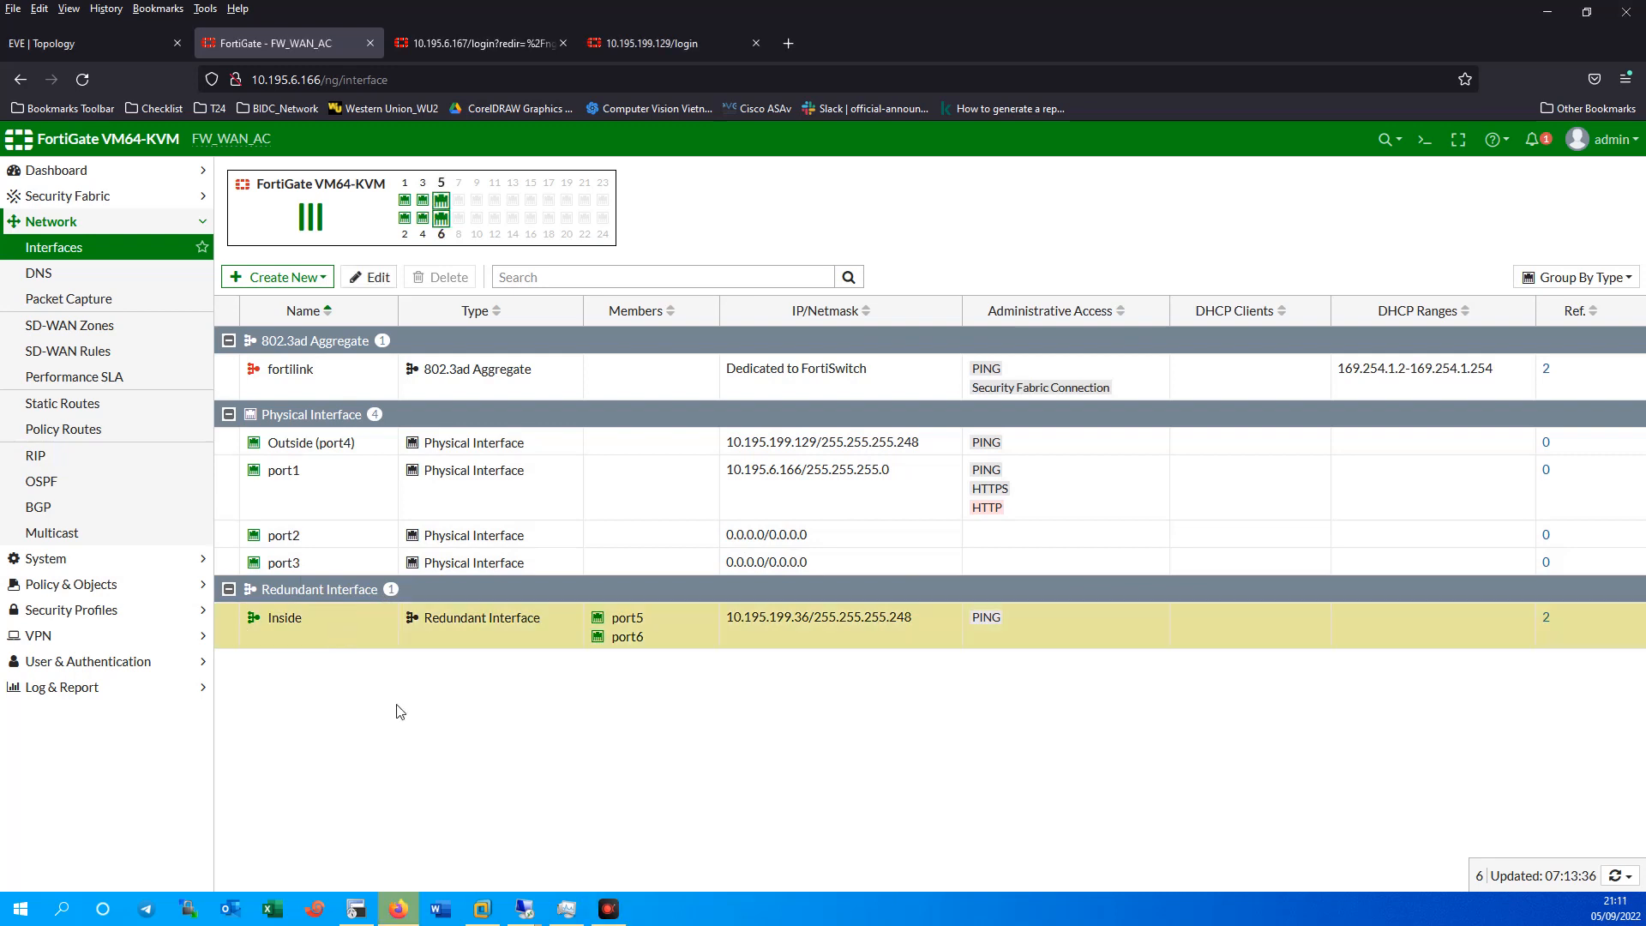
click(111, 412)
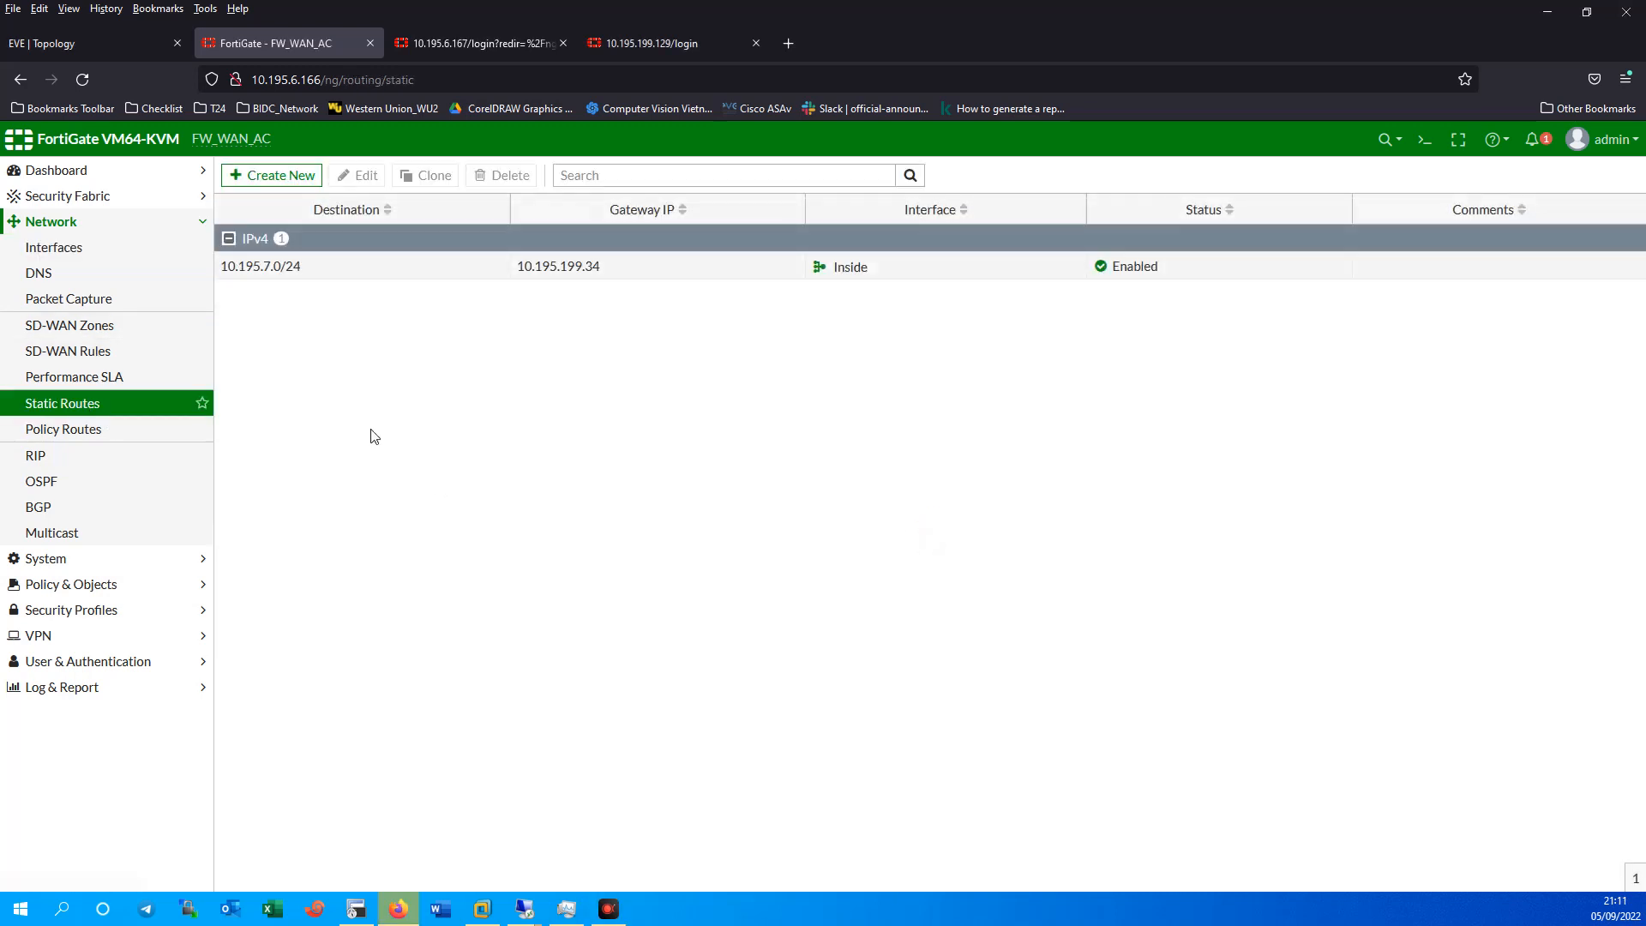
click(286, 270)
Check the EVE topology and LAN-HQ pings, then expand Policy & Objects.
click(89, 47)
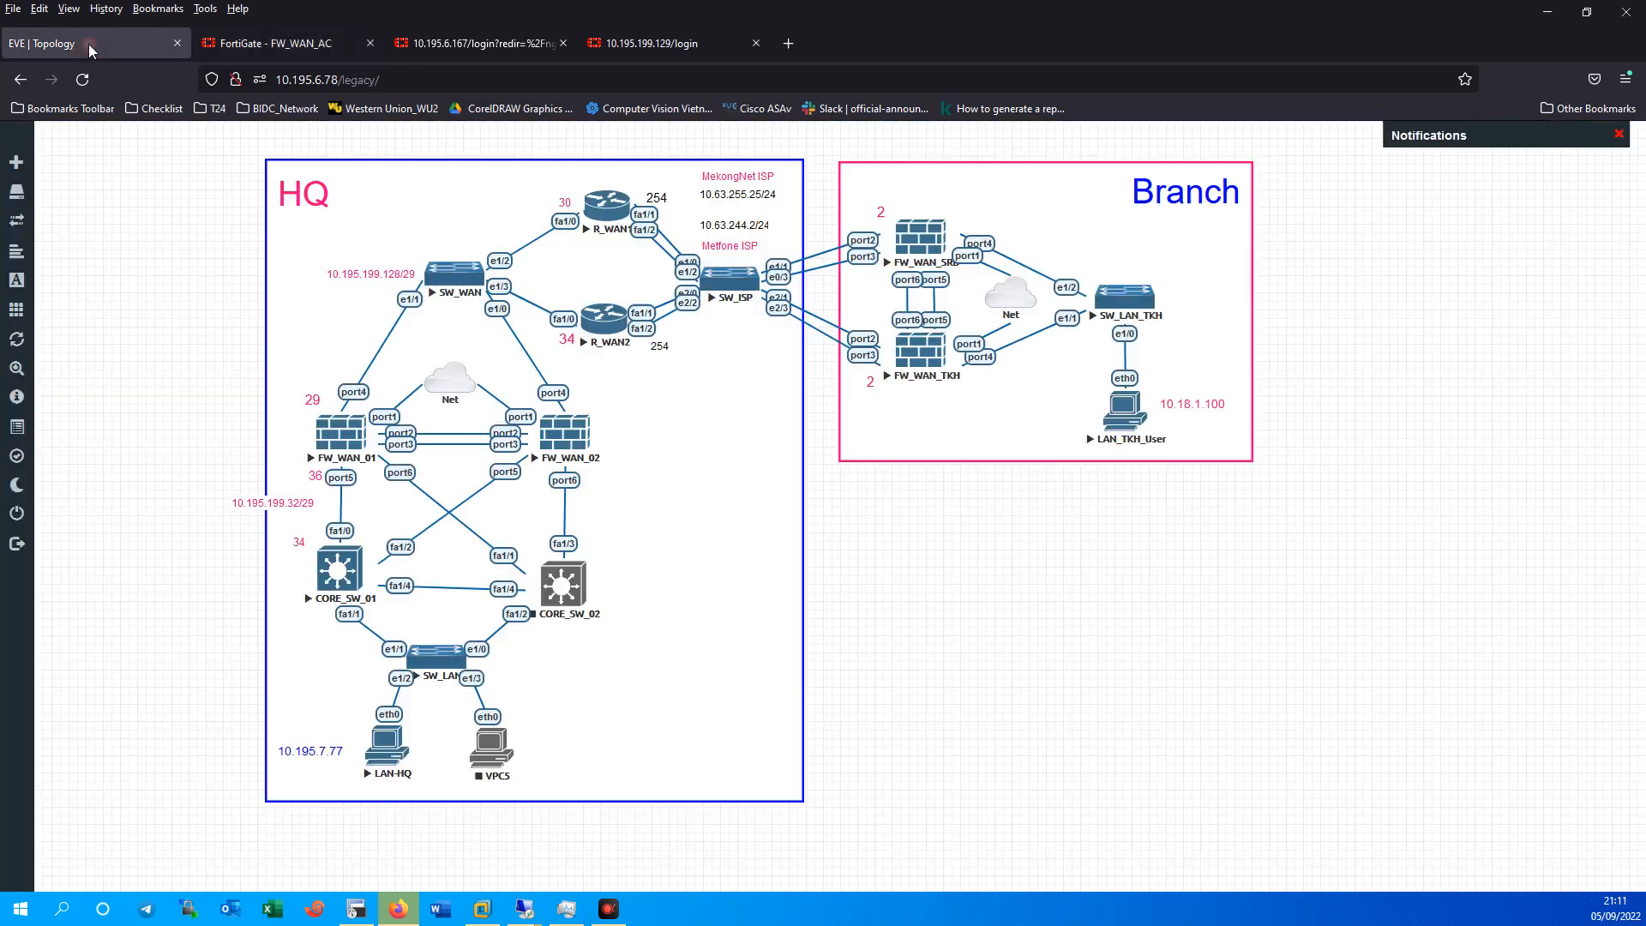
click(275, 45)
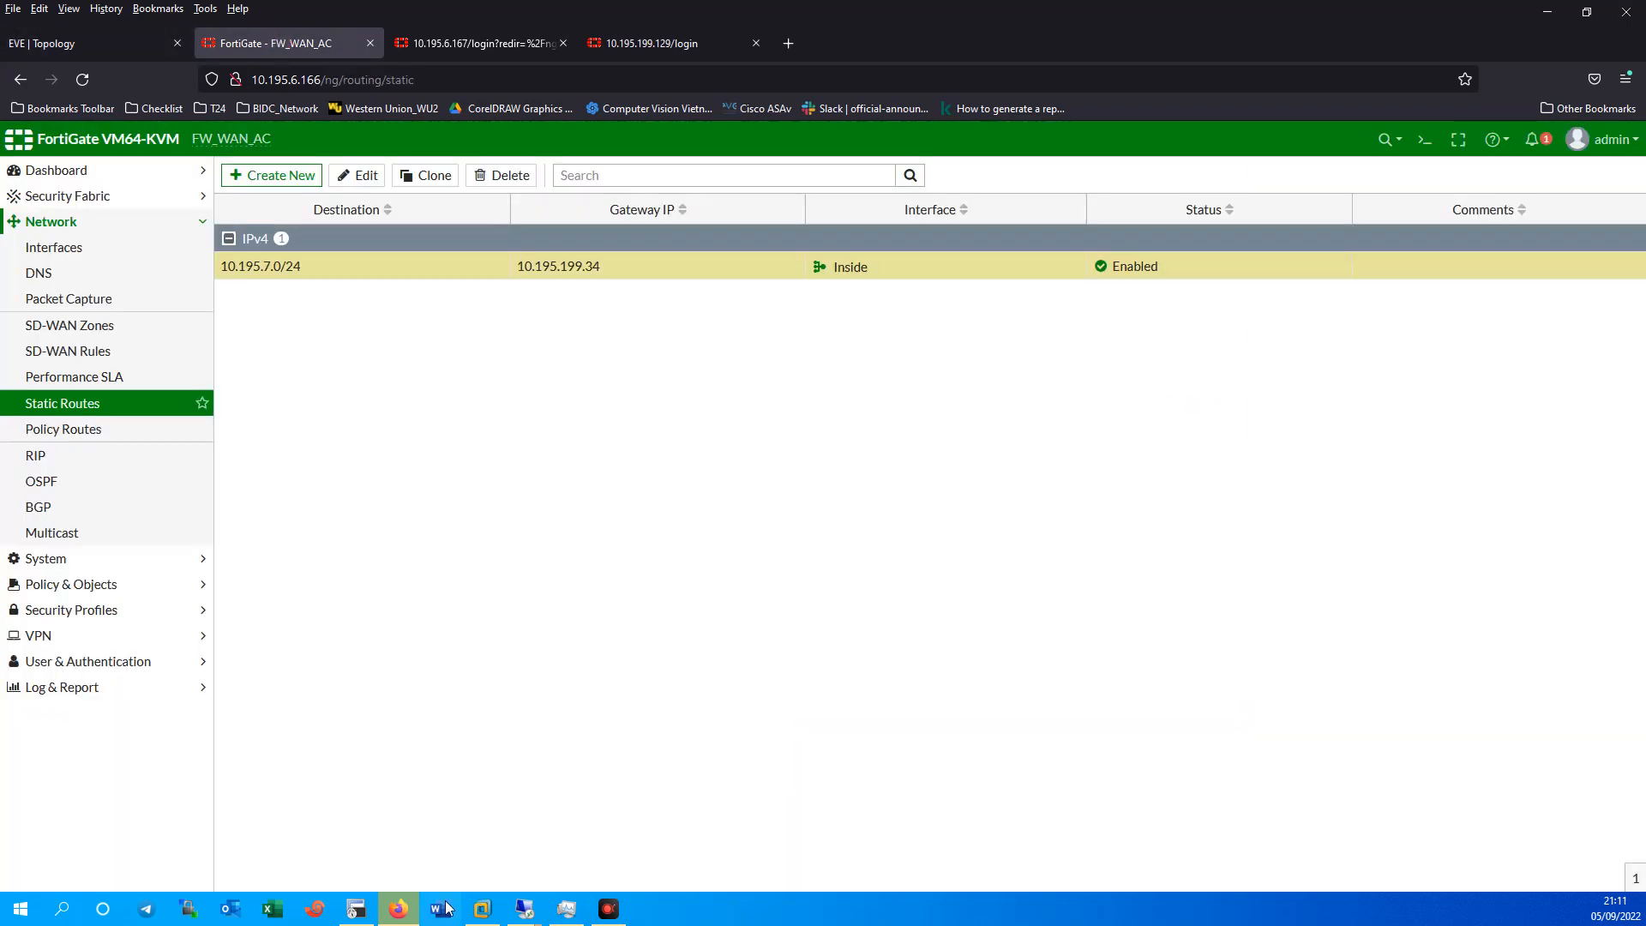
click(356, 909)
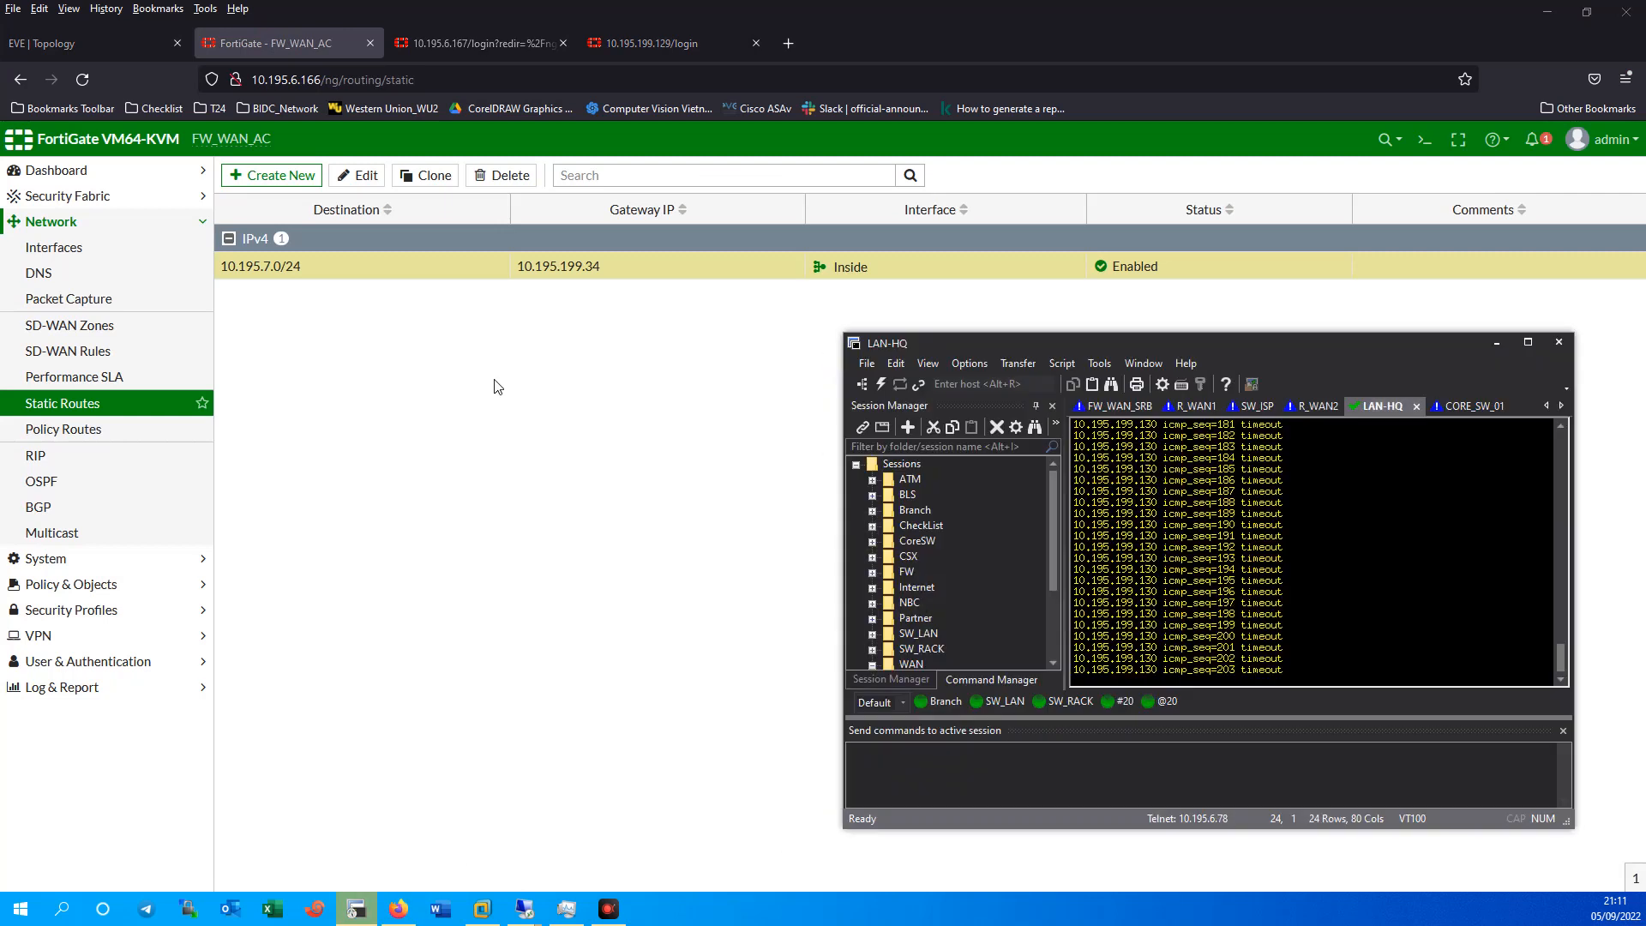
click(92, 584)
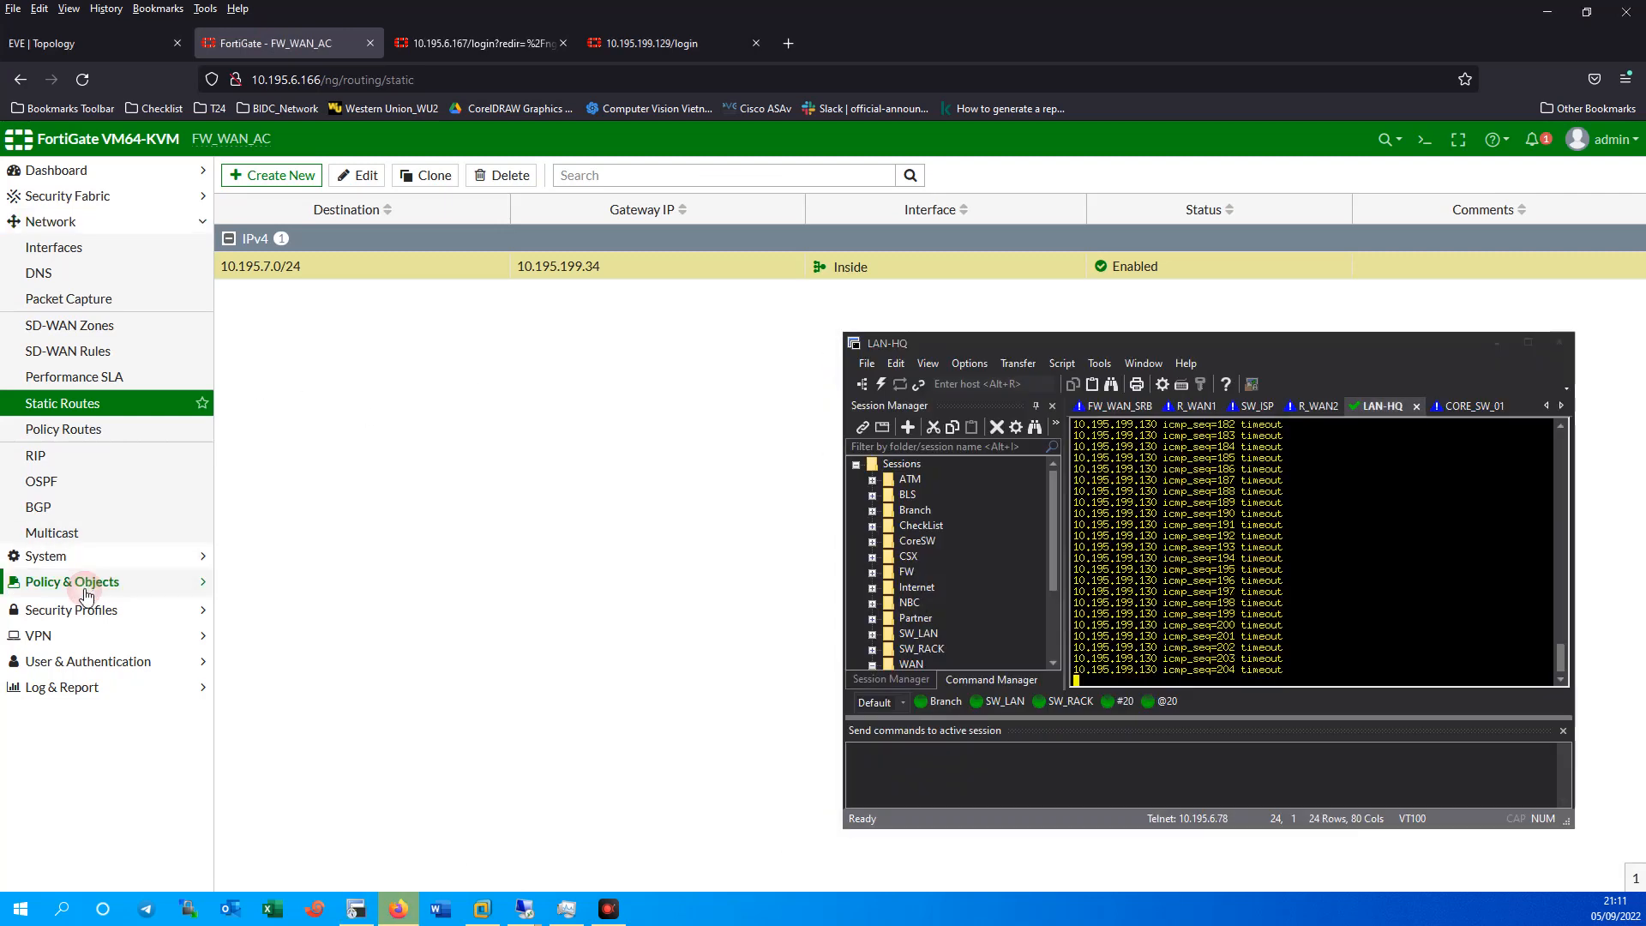
Create a new firewall policy named Inside_Outiste.
click(95, 298)
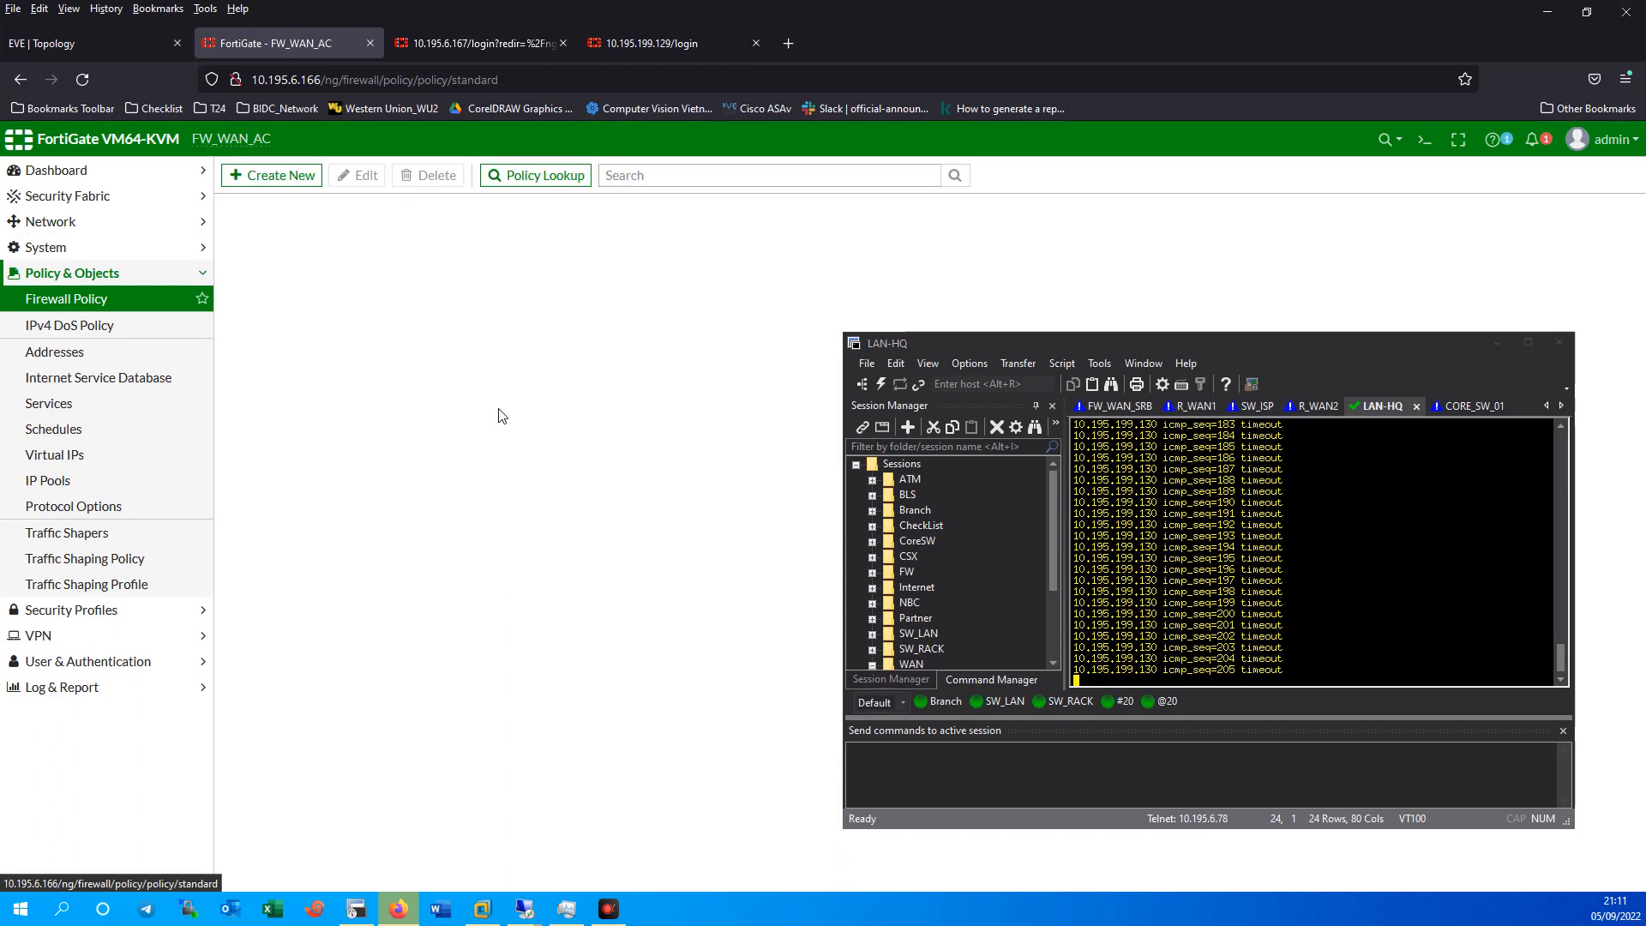
click(279, 182)
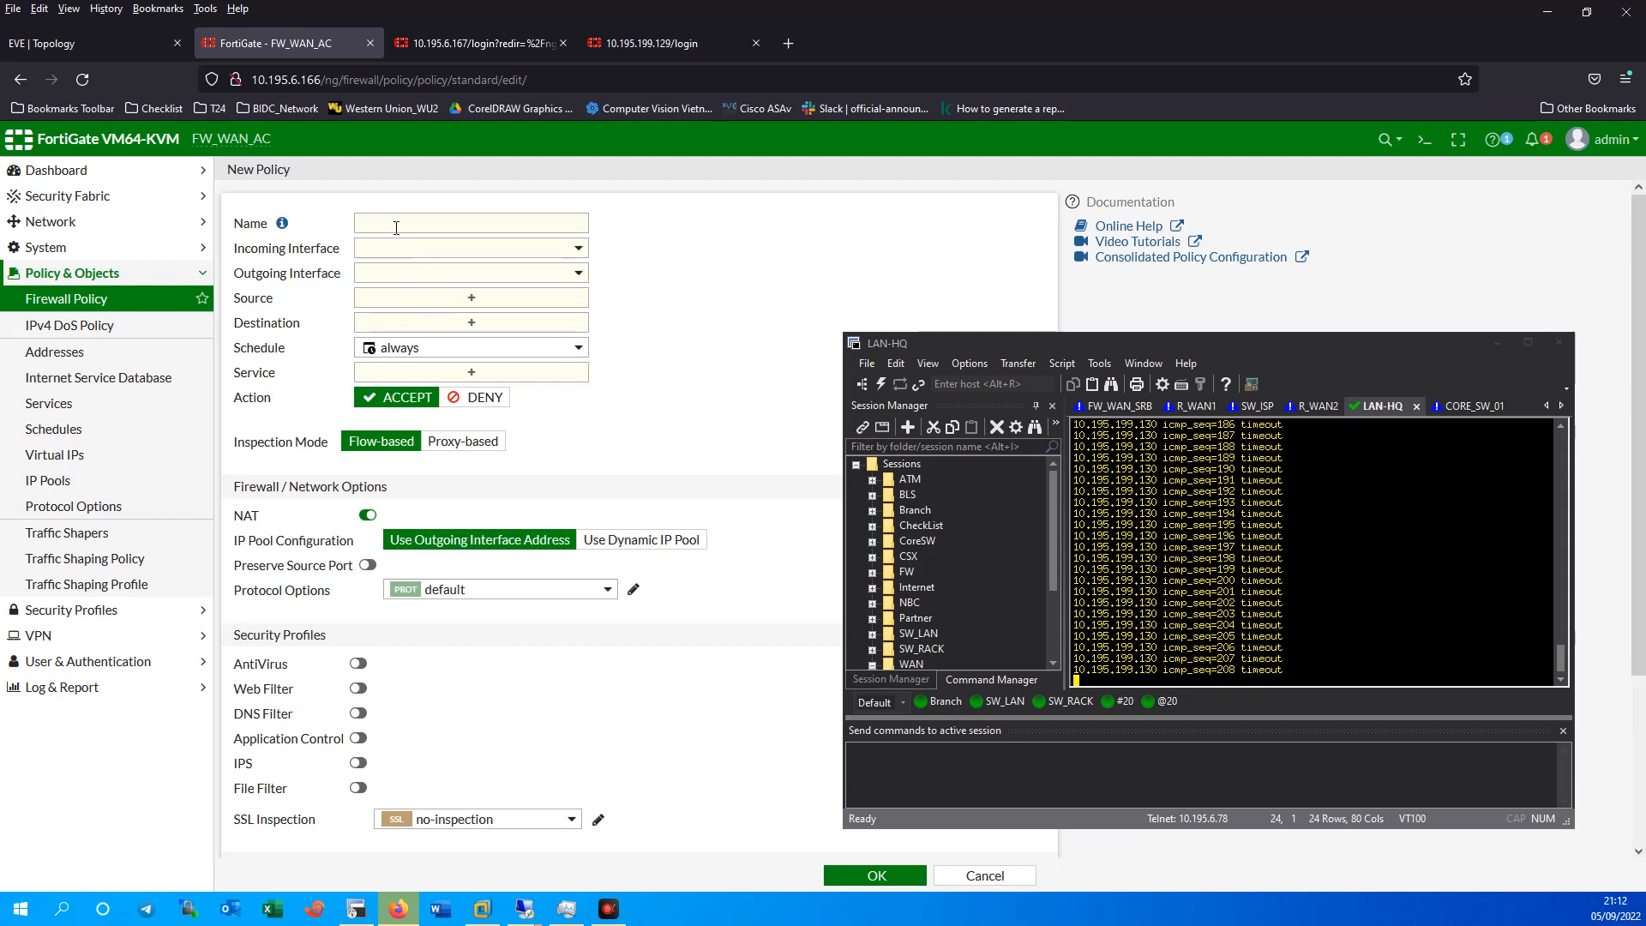
click(416, 220)
text(Inside_o)
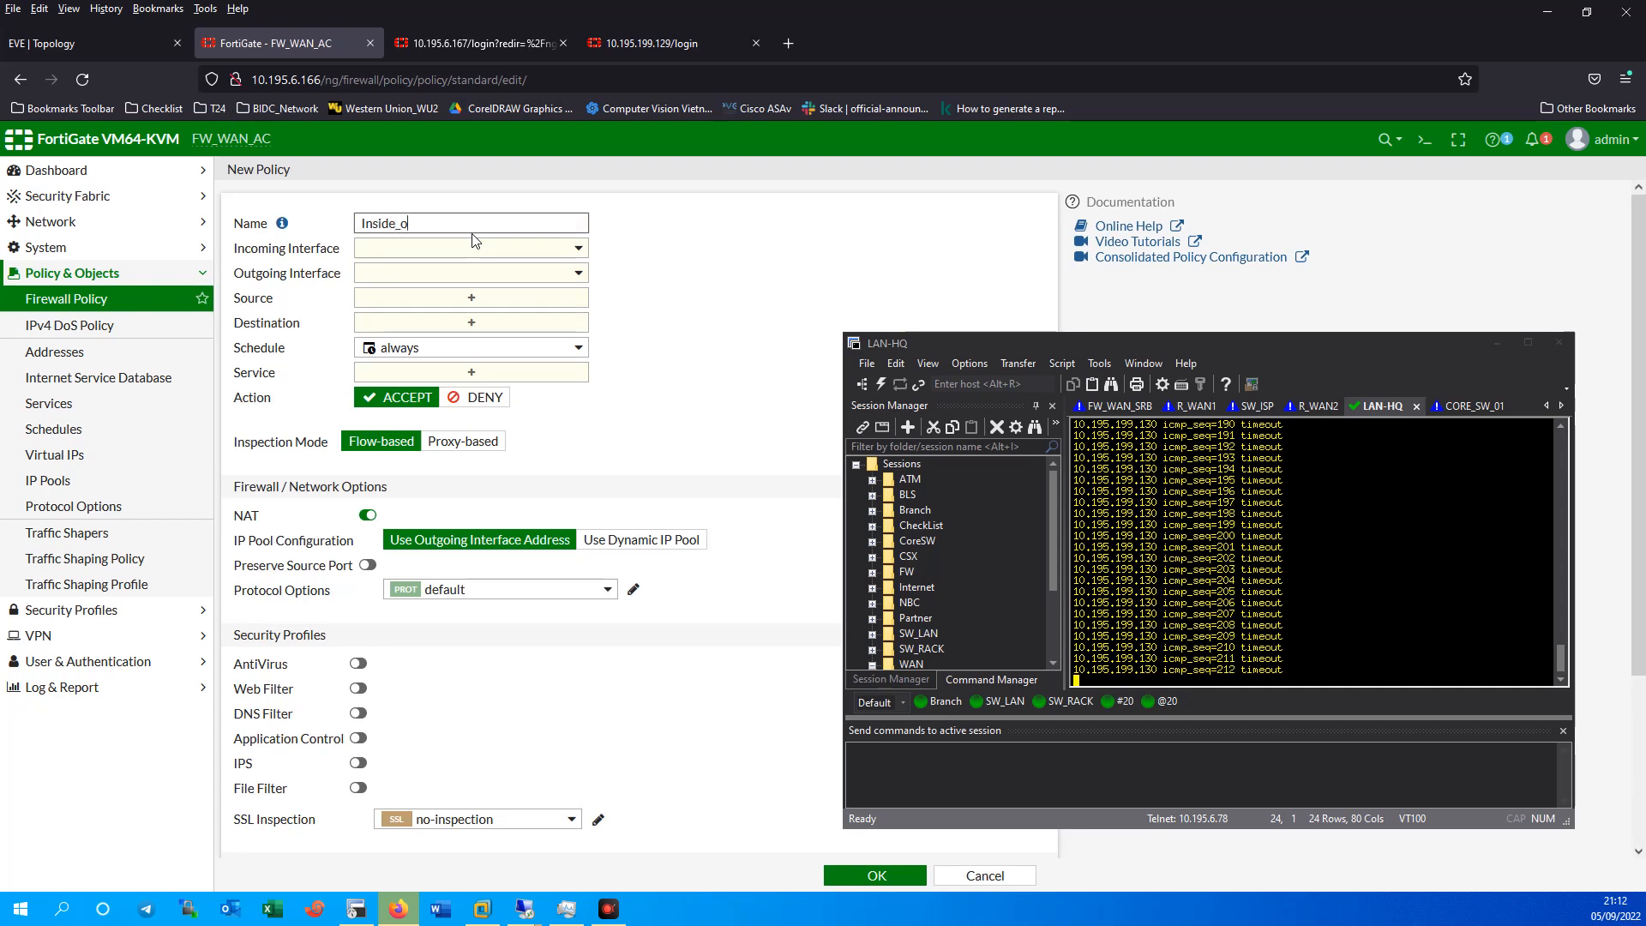
key(BackSpace)
key(BackSpace)
key(BackSpace)
text(Outiste)
Route the policy from Inside to Outside (port4) with source all.
click(438, 247)
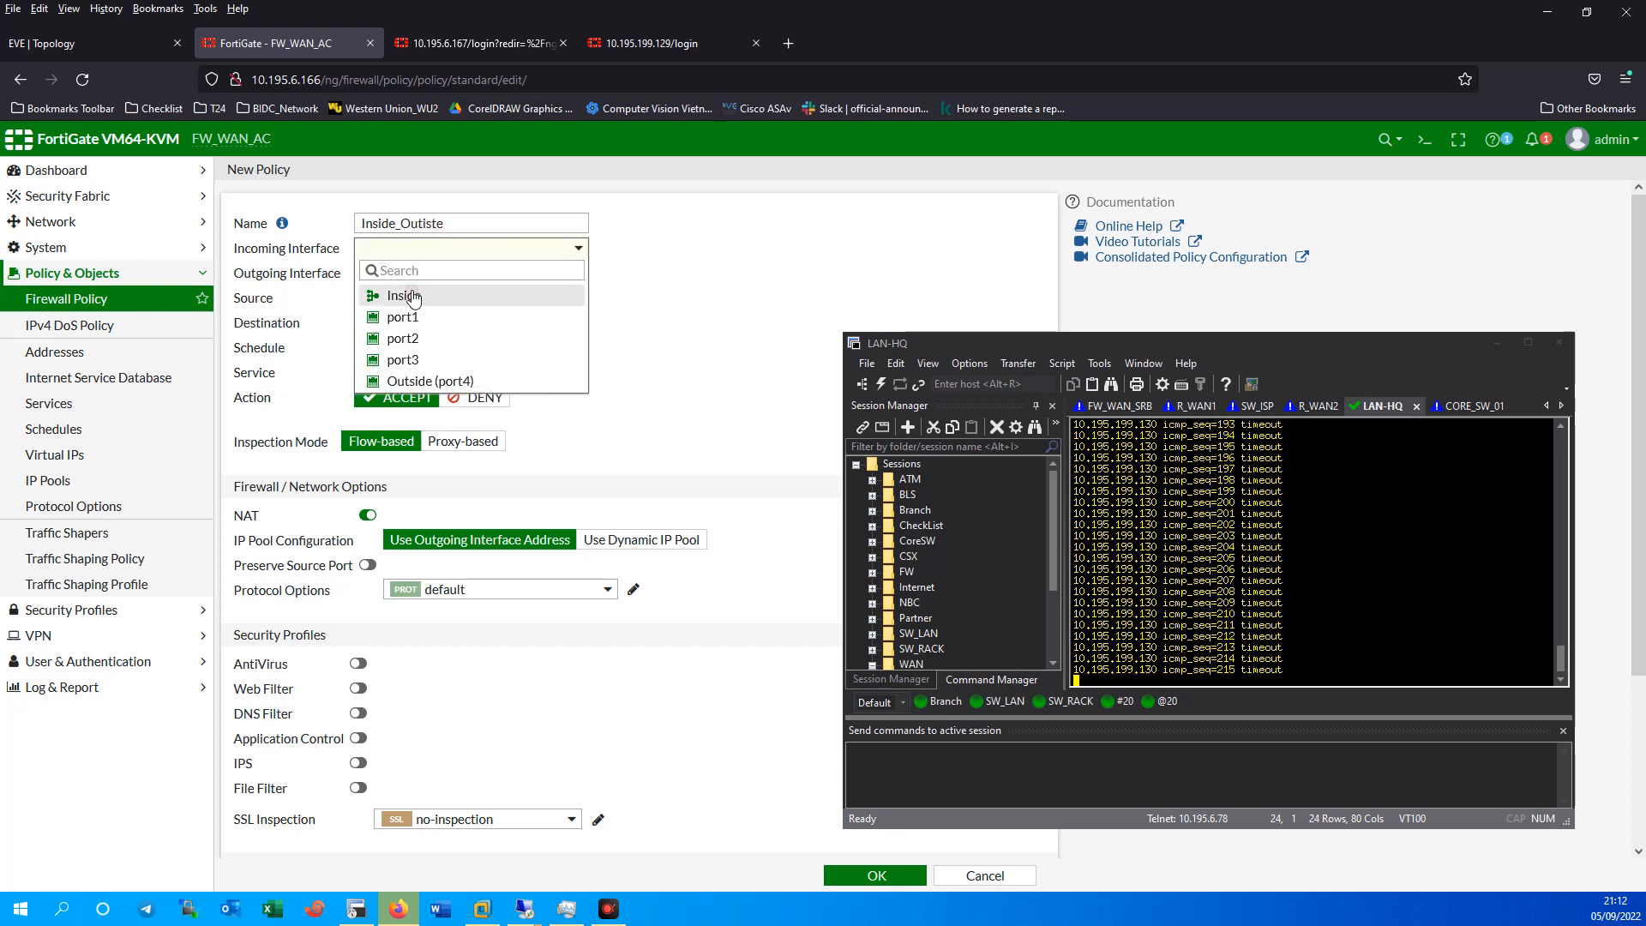
click(445, 294)
click(446, 283)
click(463, 408)
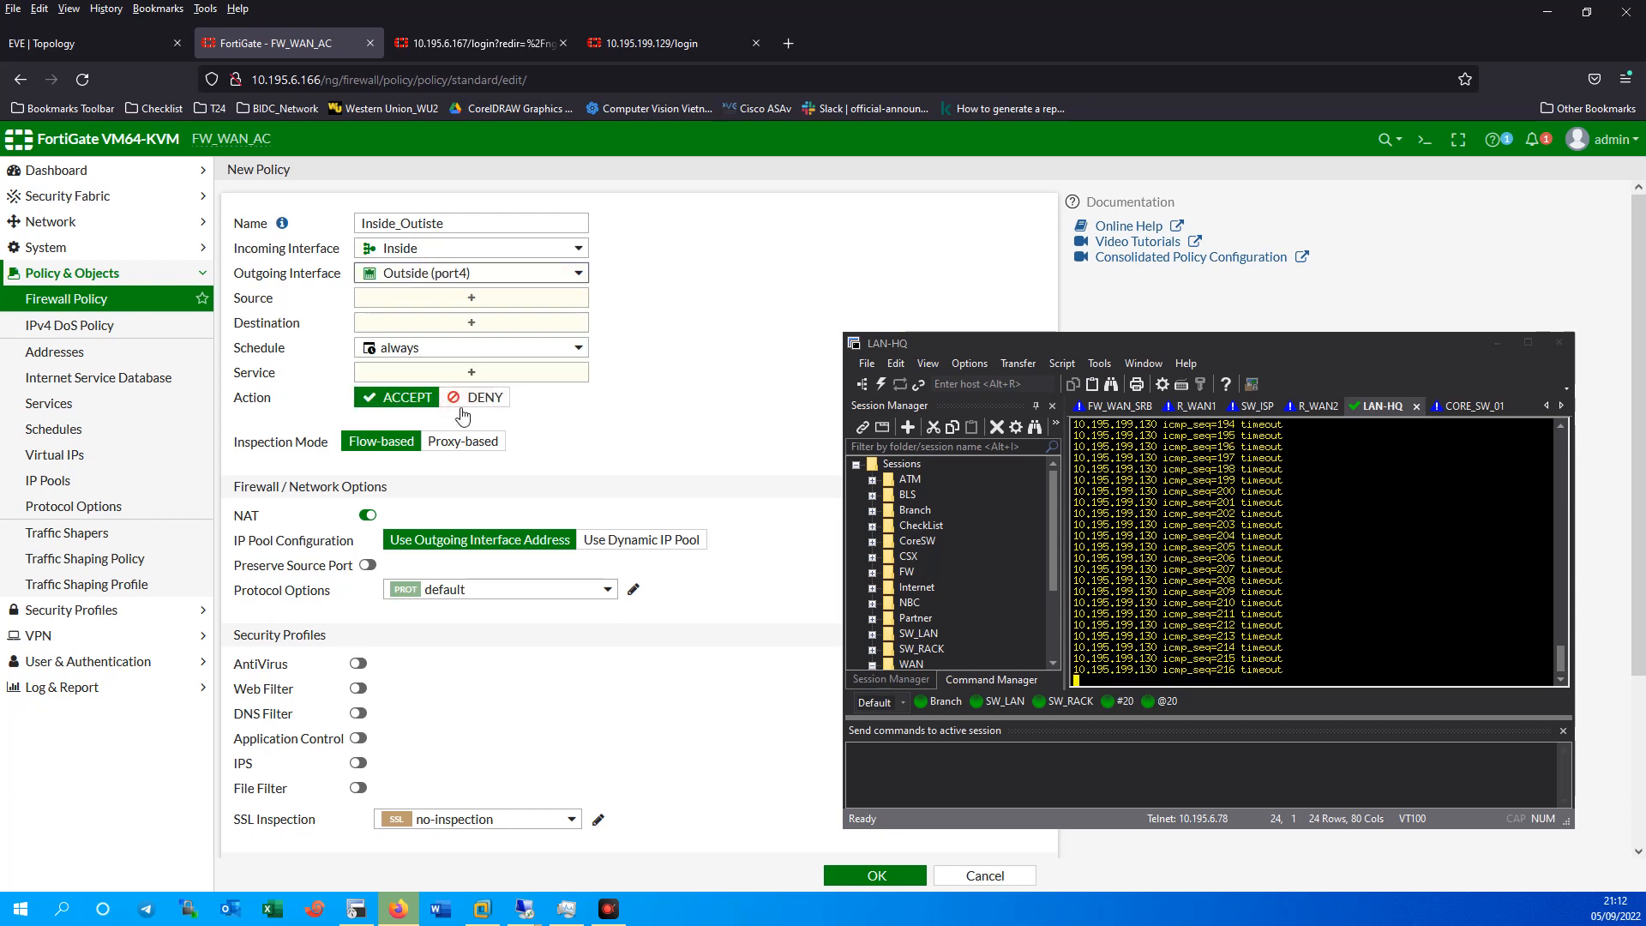
click(473, 296)
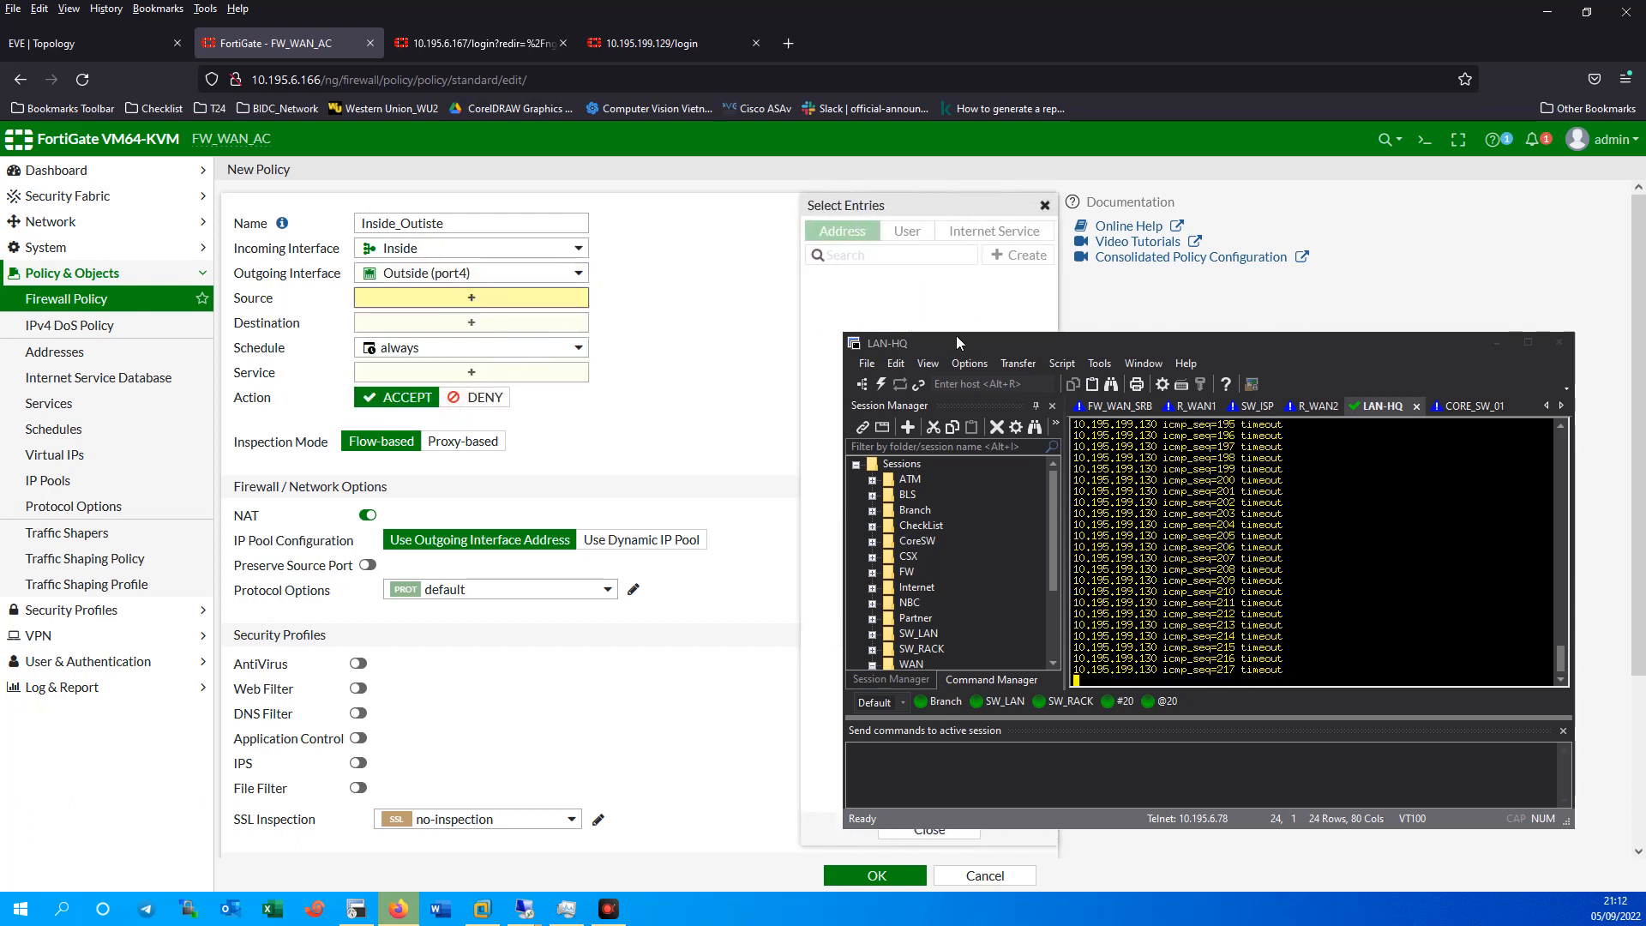
click(1042, 343)
drag(1043, 342, 1114, 331)
click(842, 302)
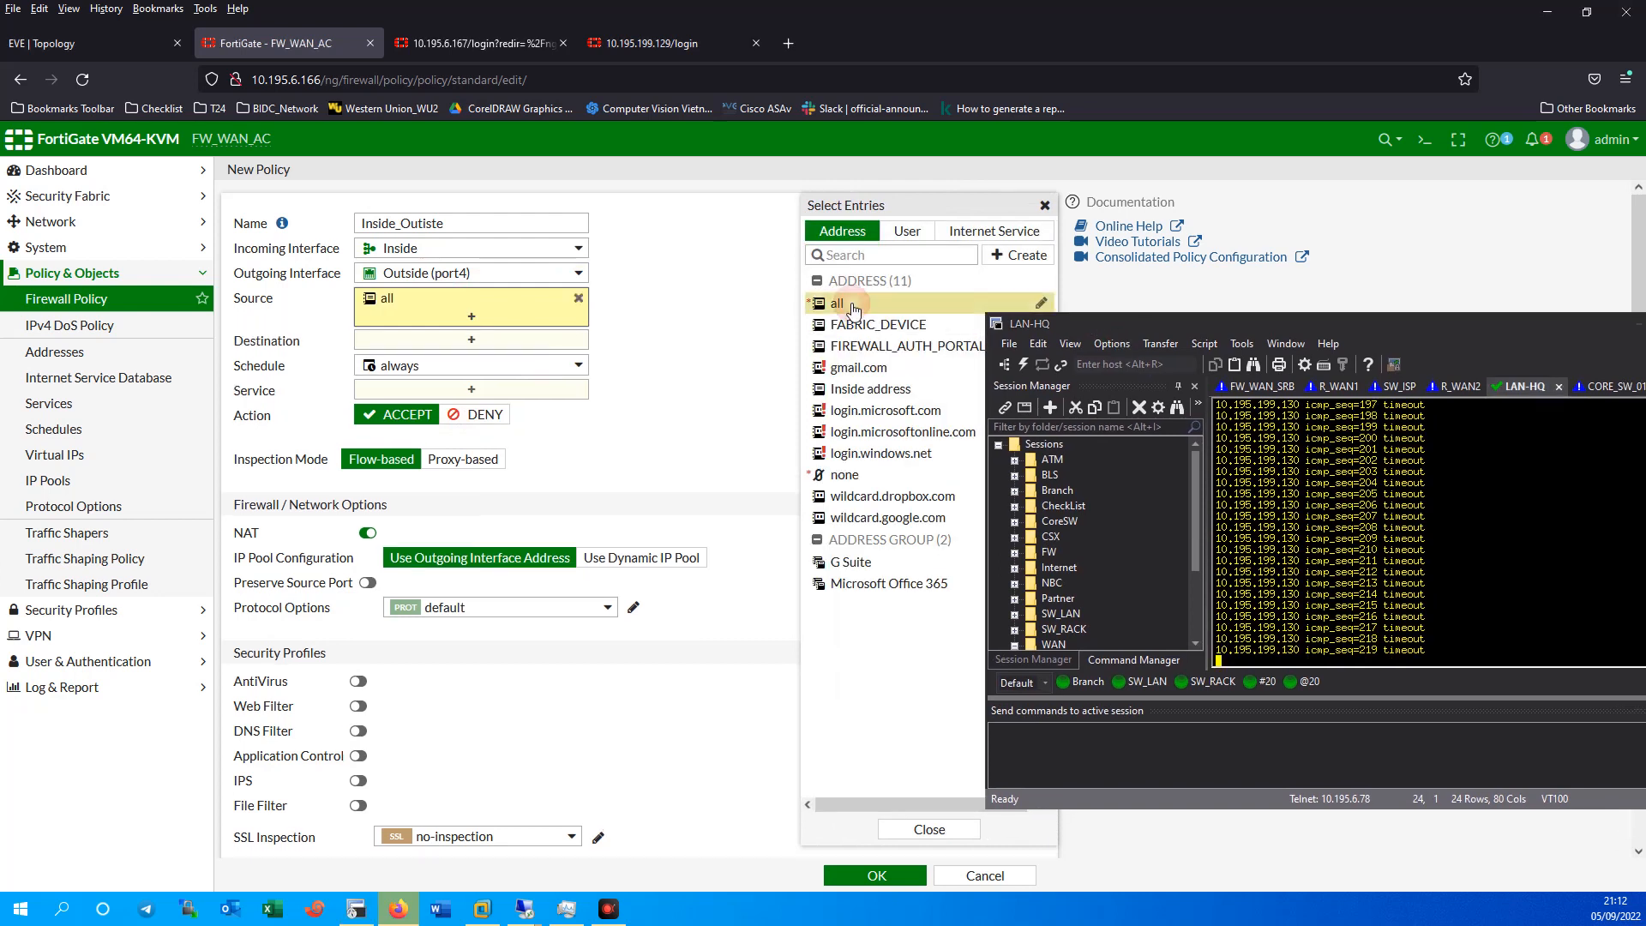
Set destination all, service ALL and turn NAT off.
click(494, 343)
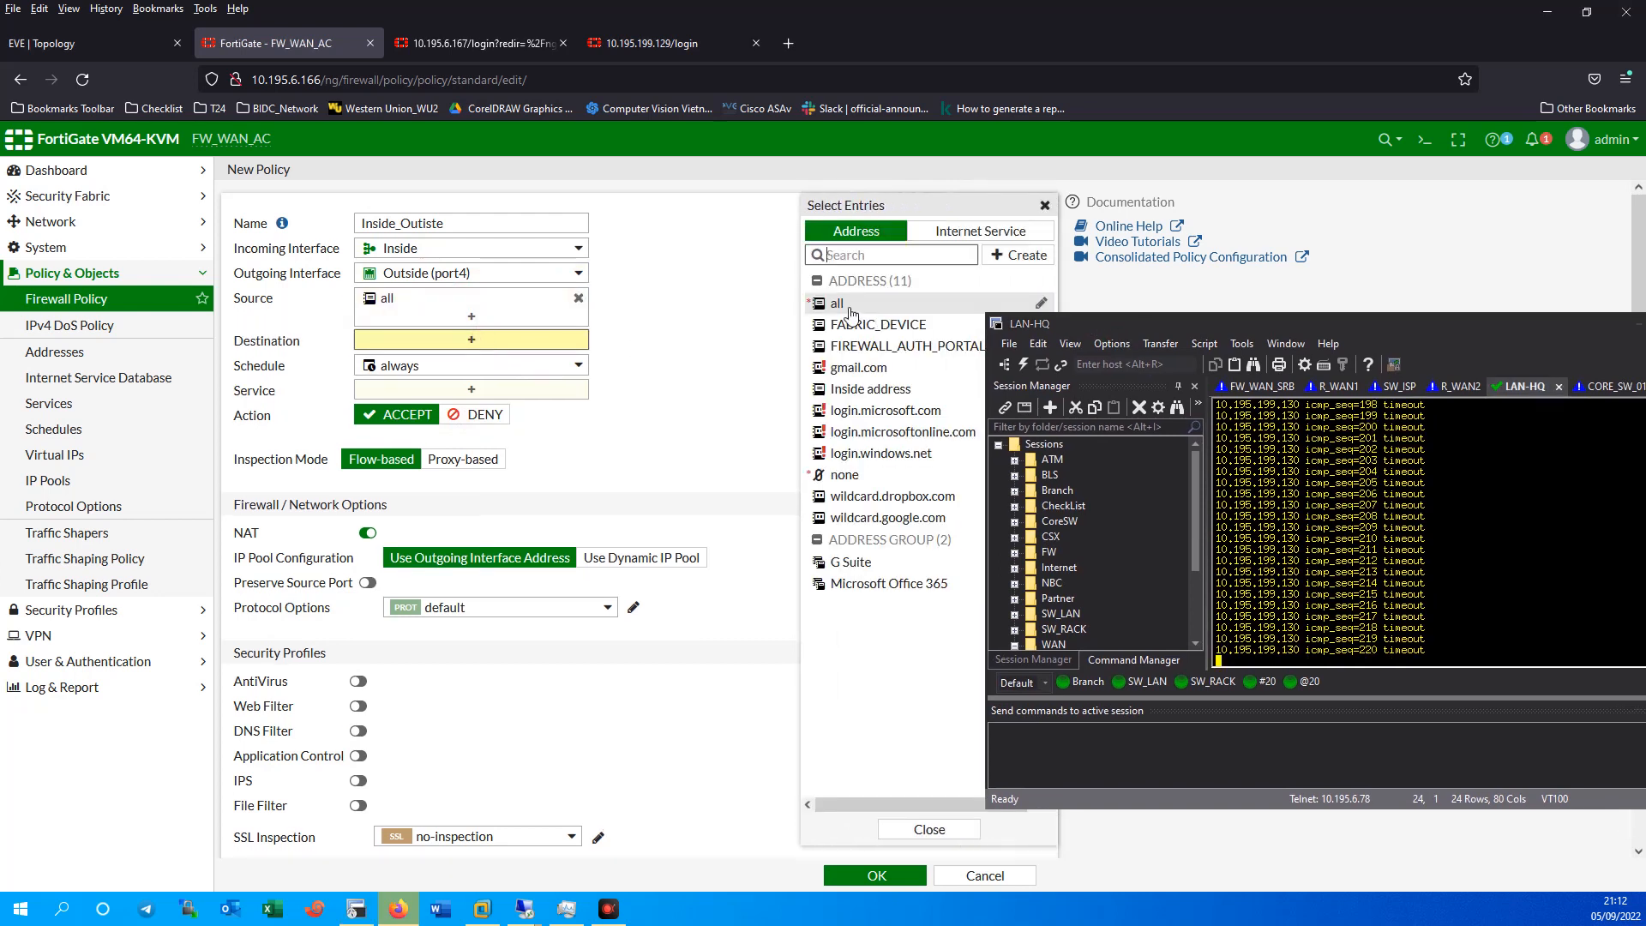
click(847, 306)
click(501, 403)
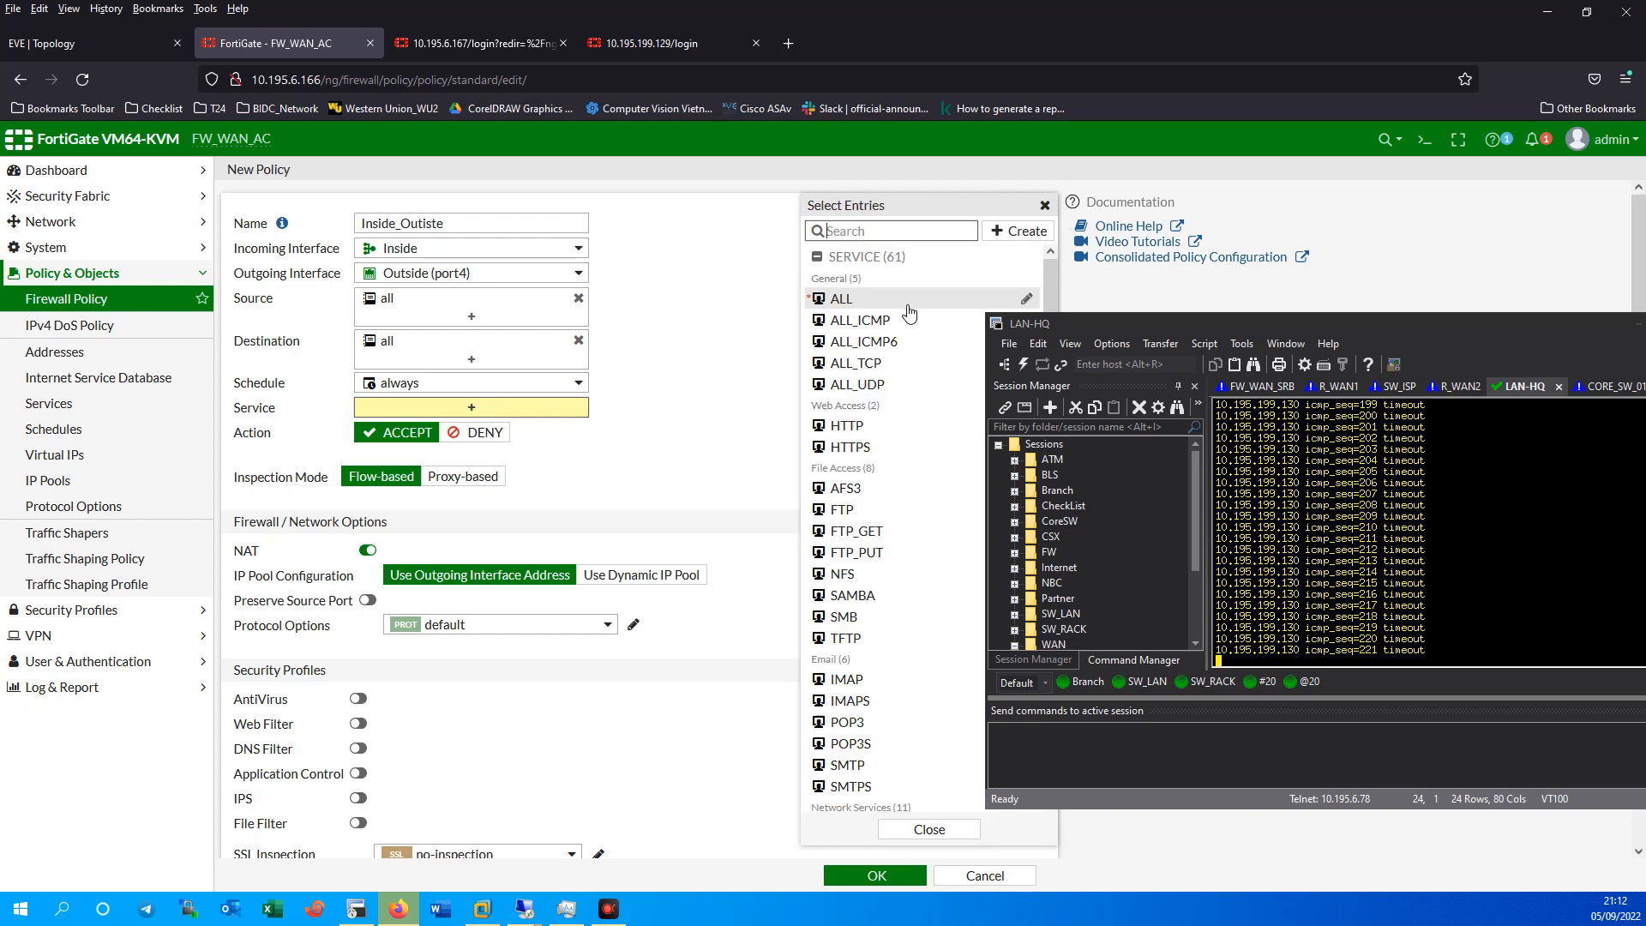
click(844, 299)
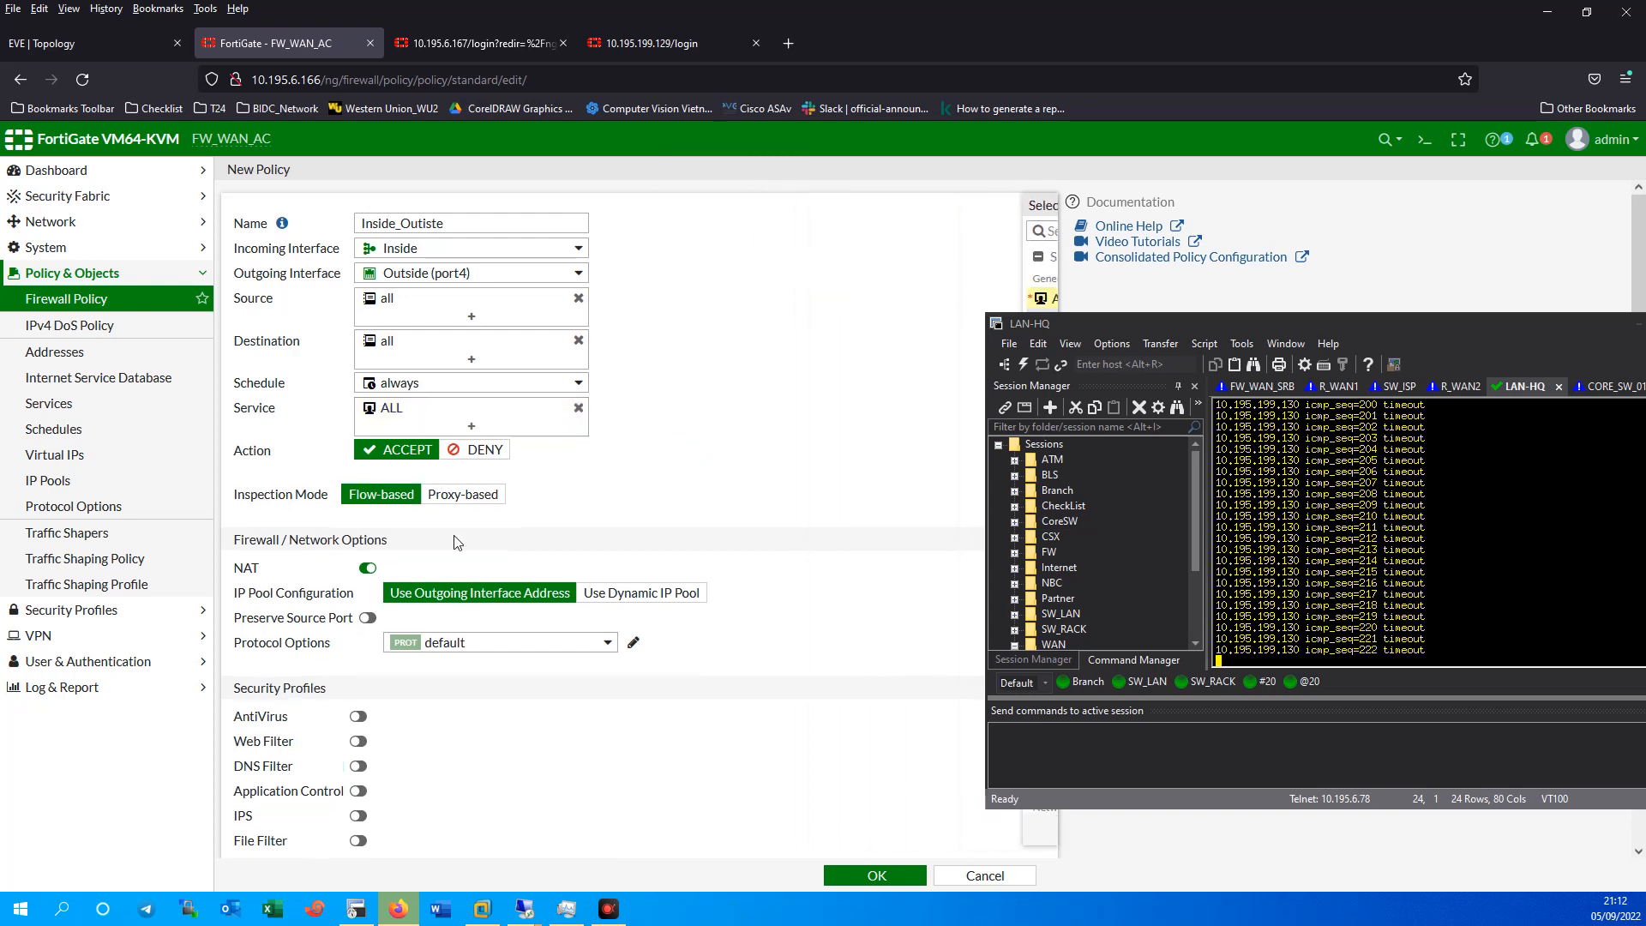
click(368, 568)
scroll(368, 574, down, 3)
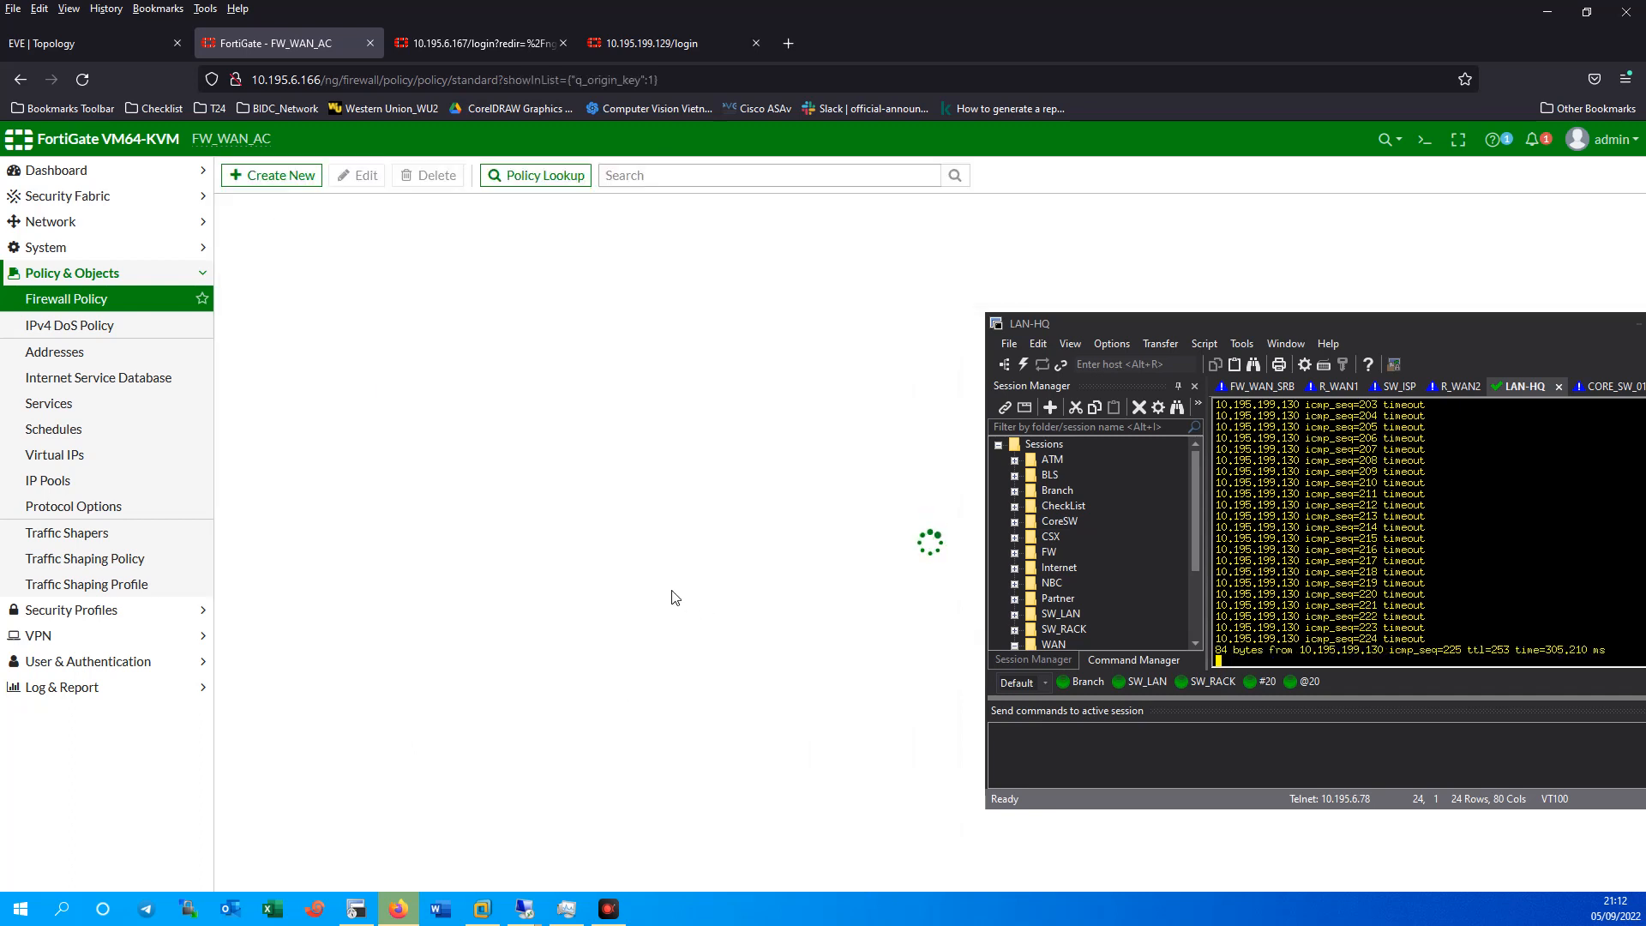
drag(1421, 329, 1130, 281)
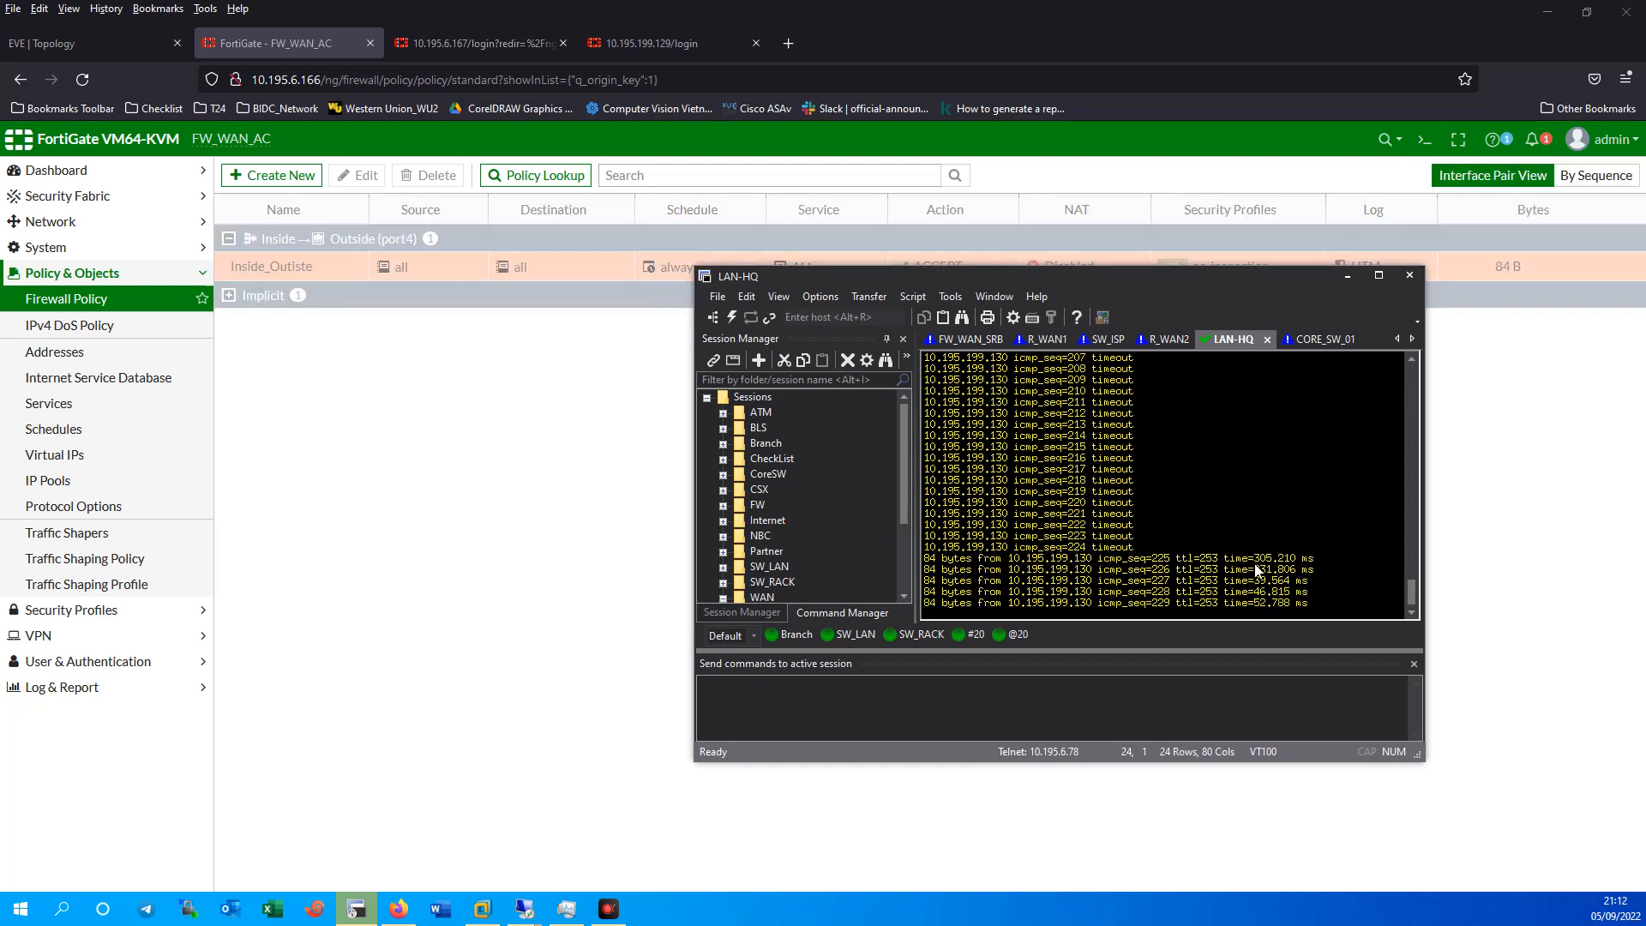
drag(1309, 603, 931, 559)
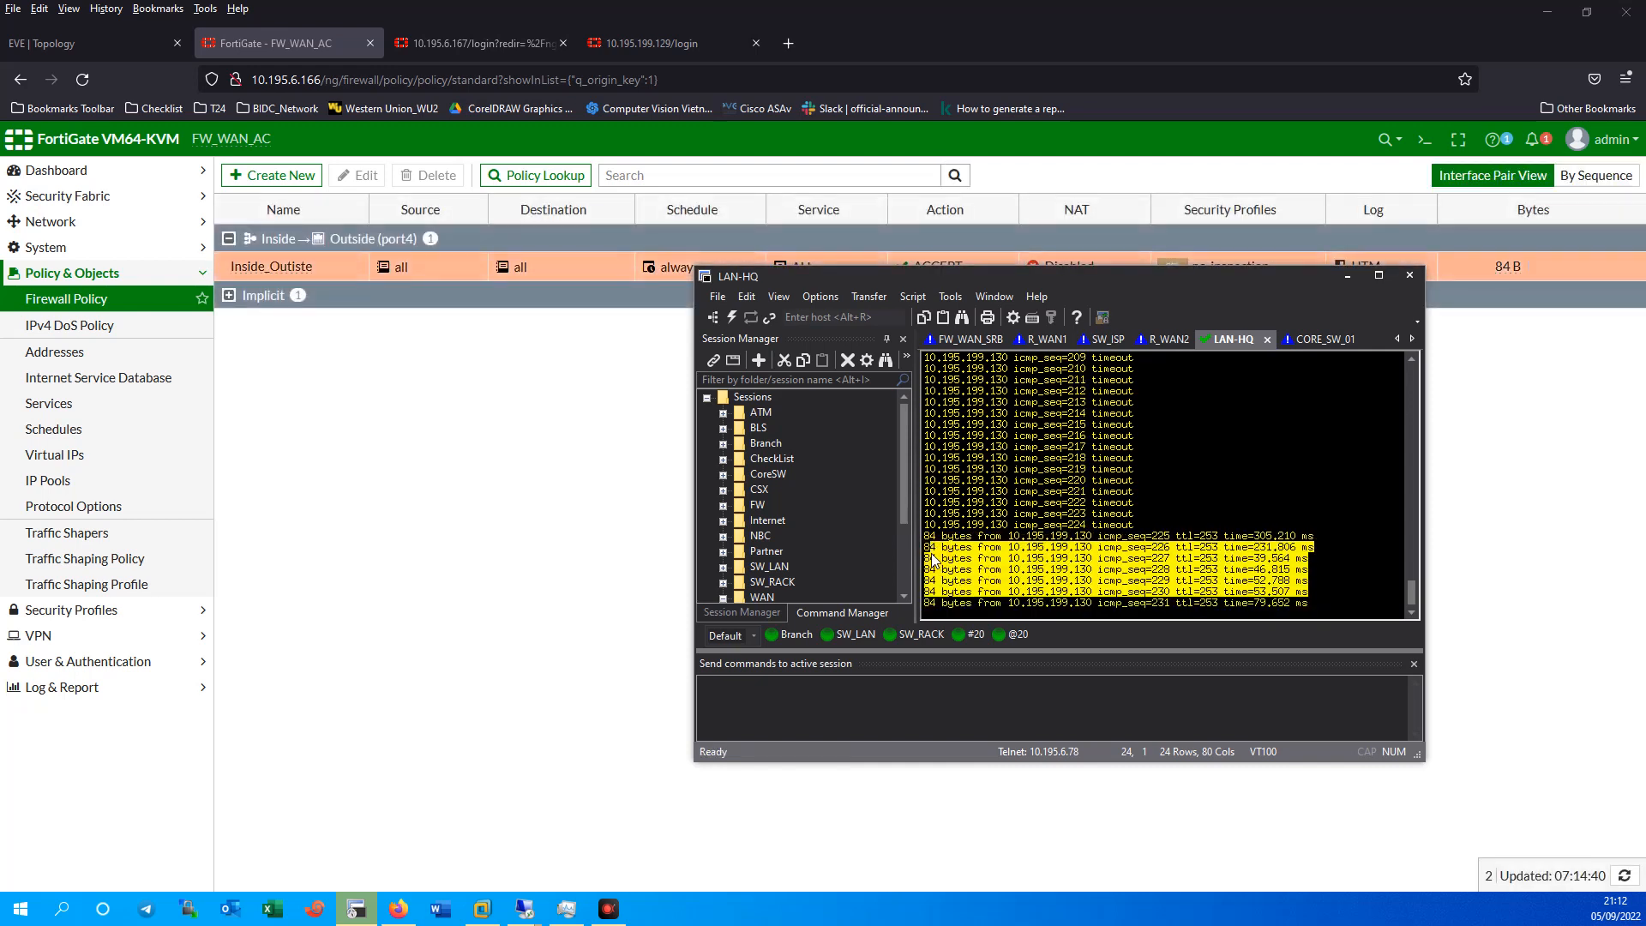
click(91, 41)
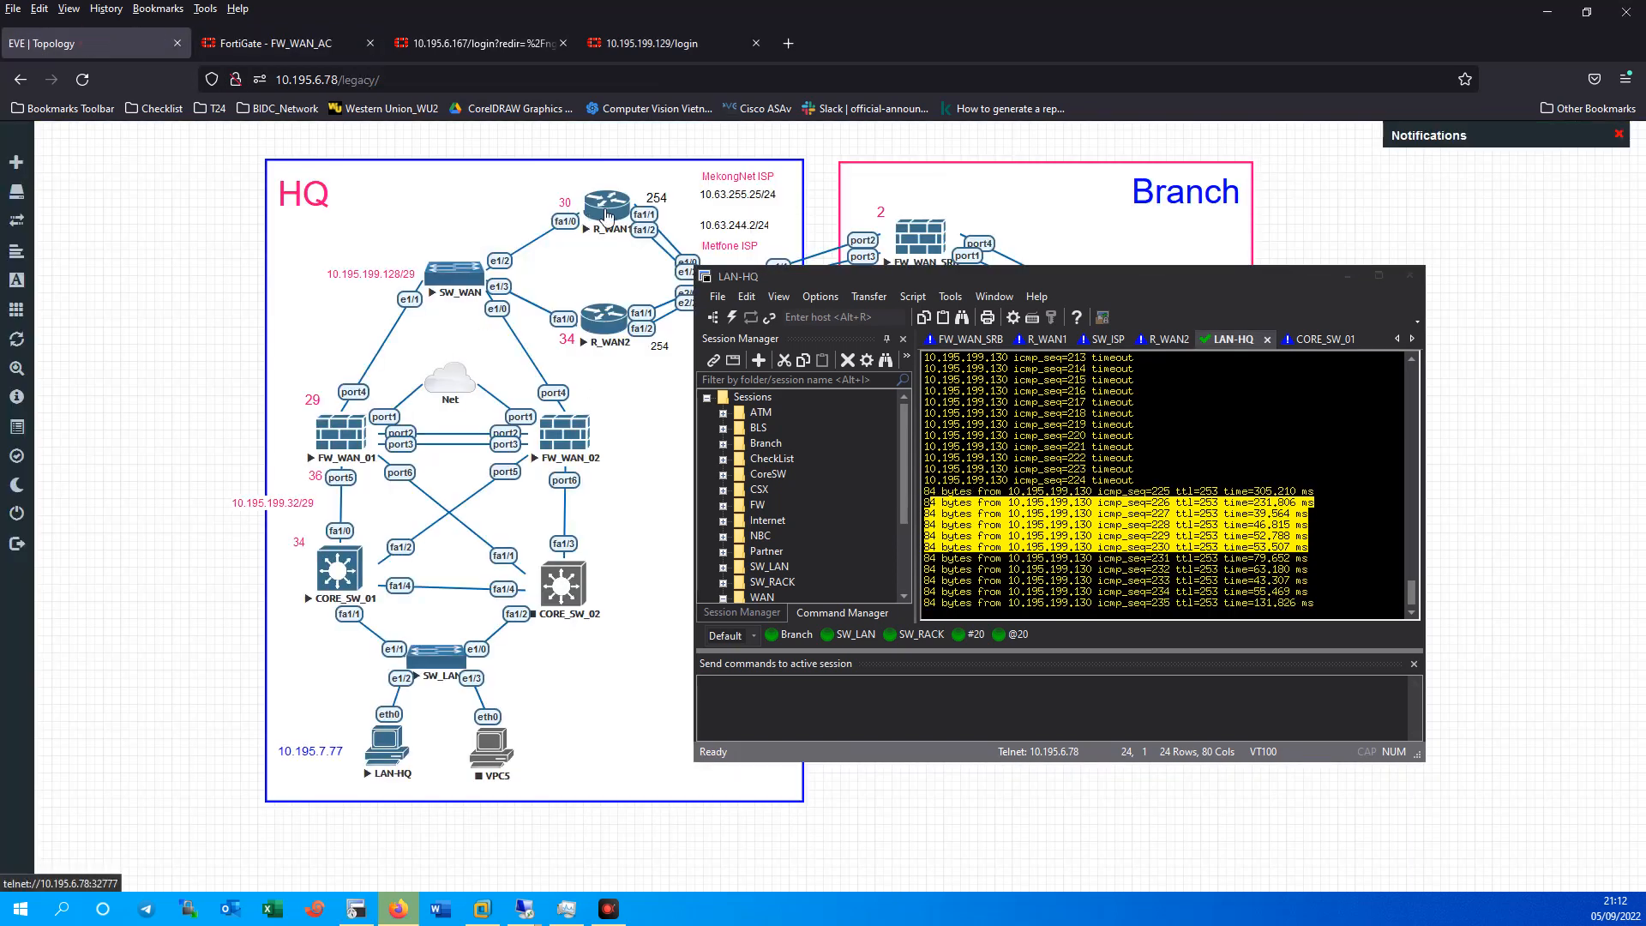
drag(1103, 277, 1197, 280)
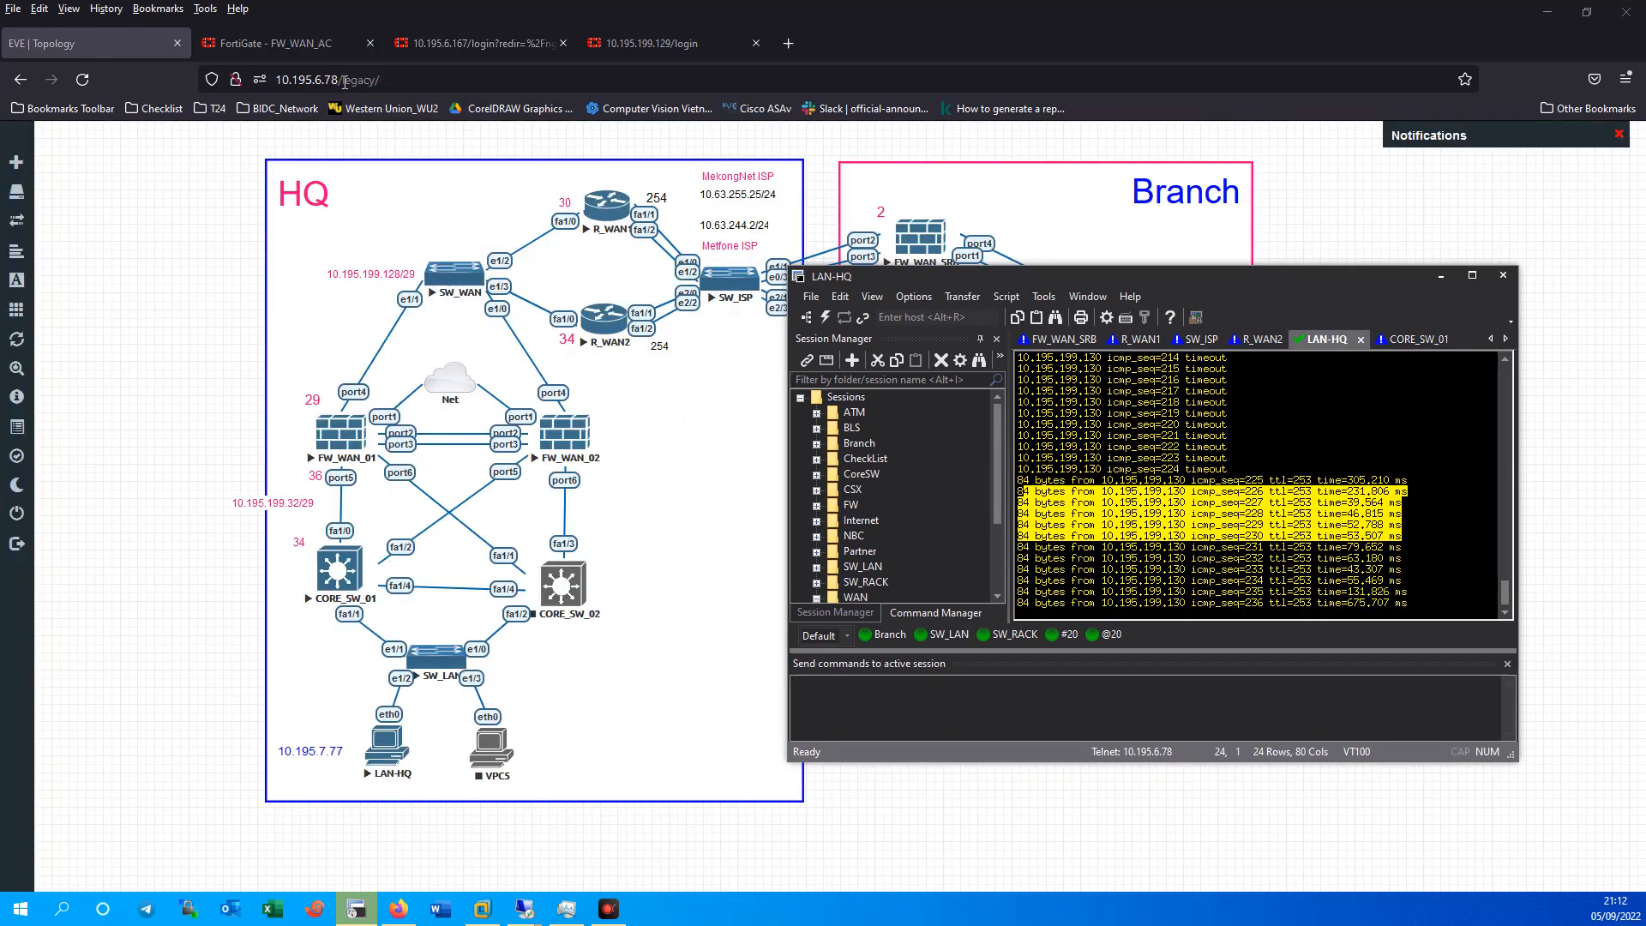
click(283, 43)
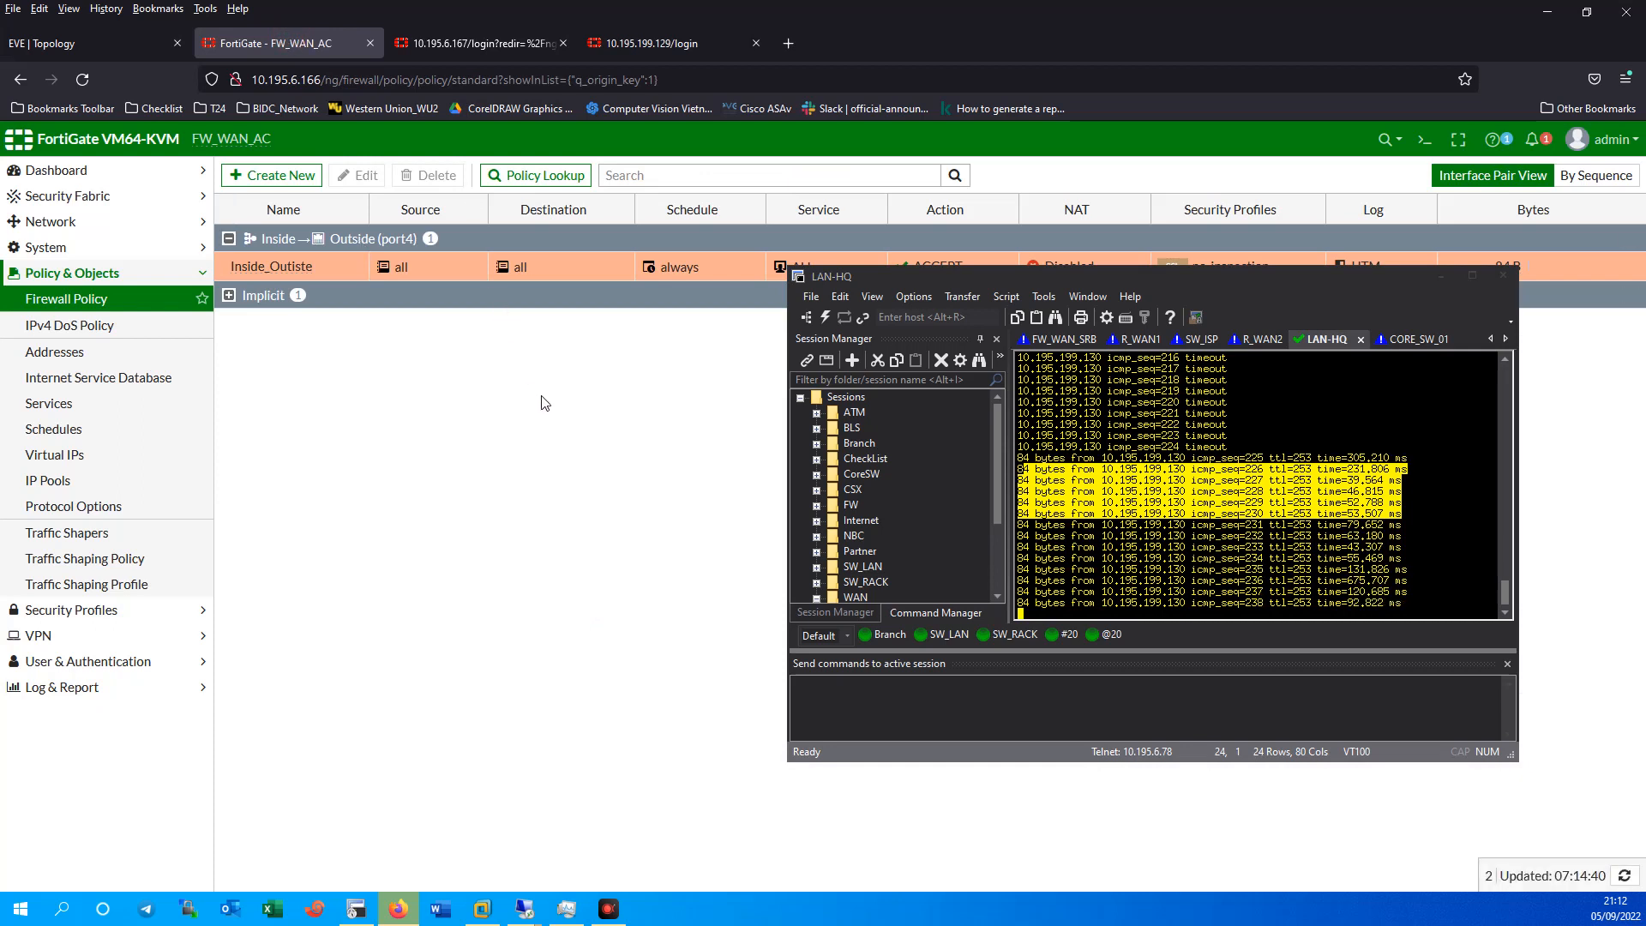
Draft policy Outside_Inside with incoming Outside (port4) and outgoing Inside.
click(279, 177)
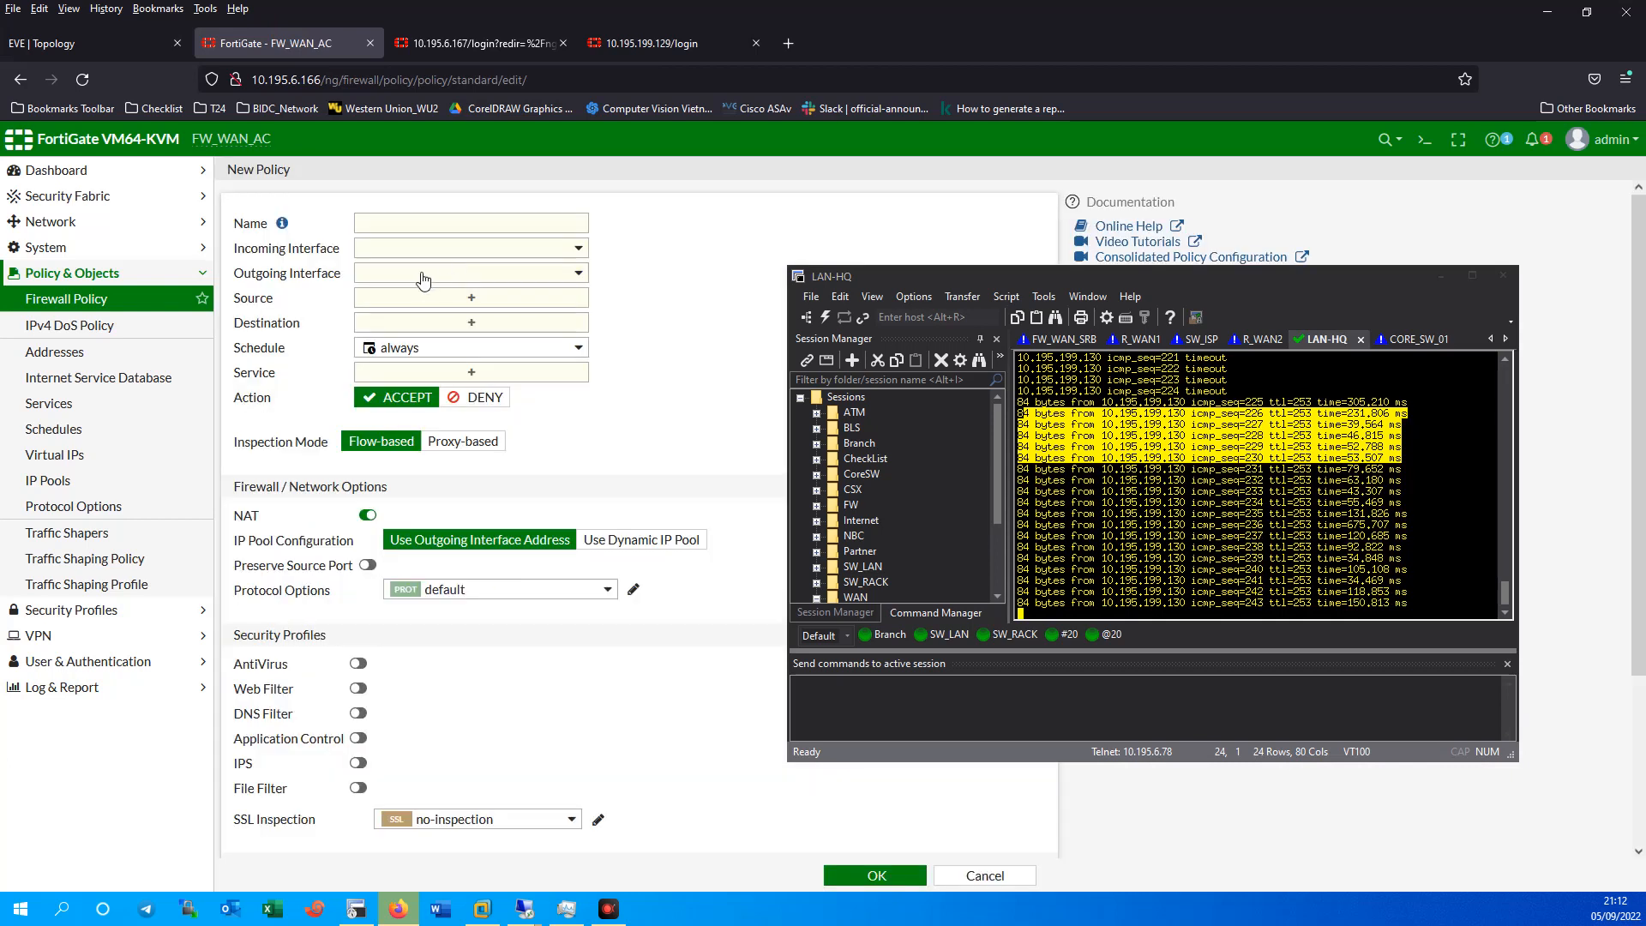
text(Out)
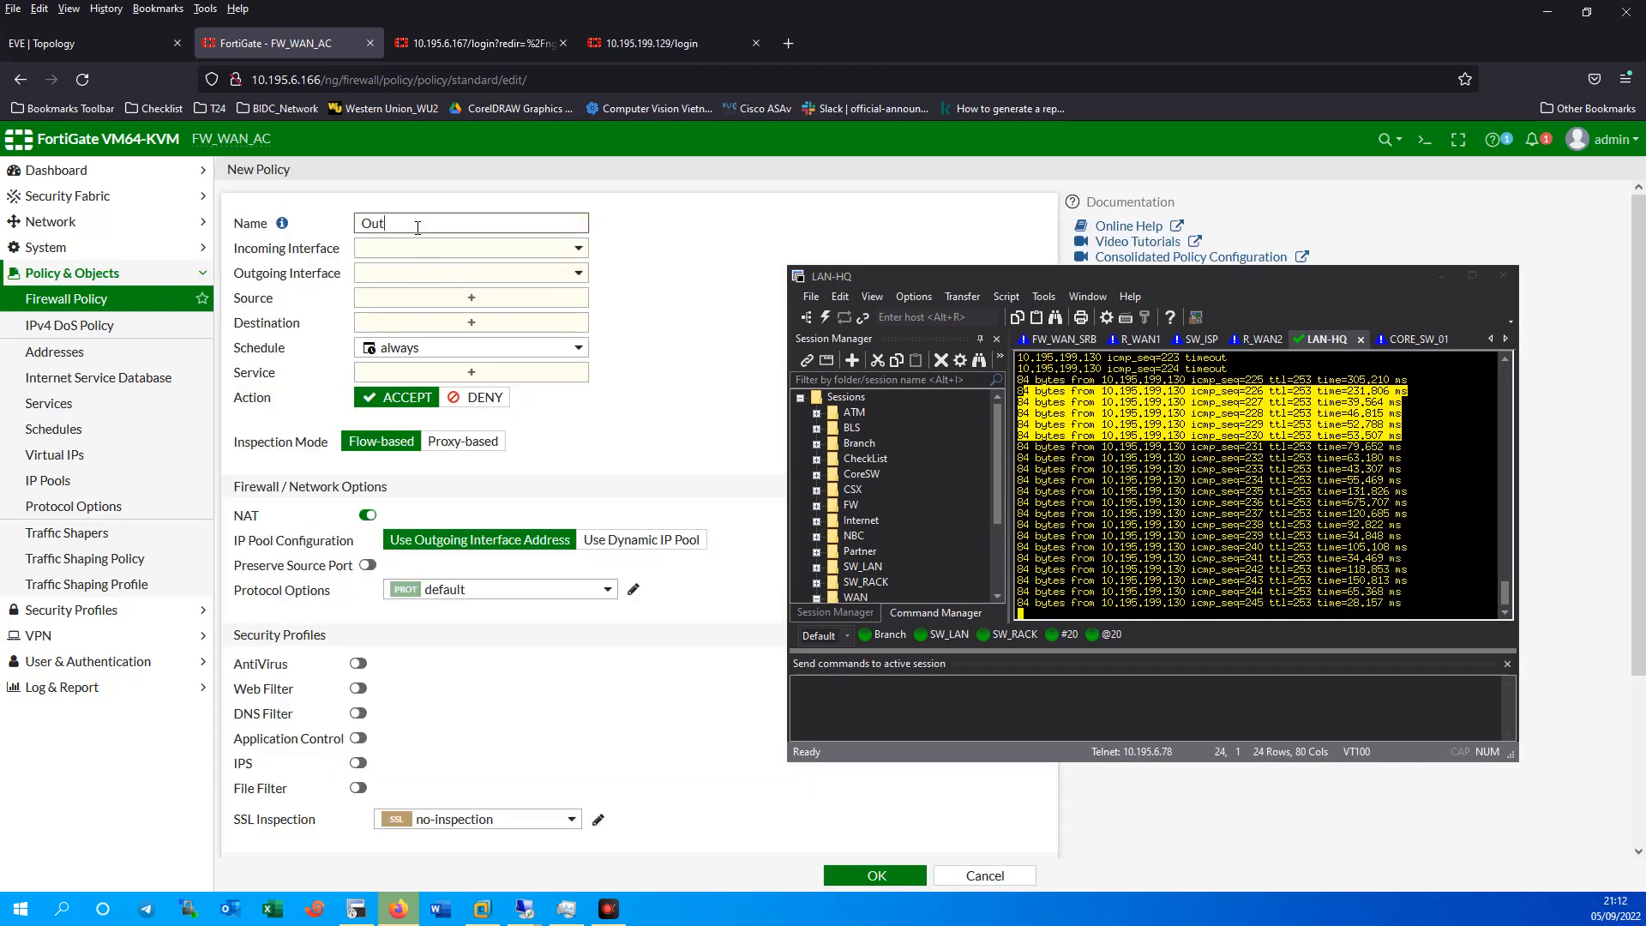
text(site)
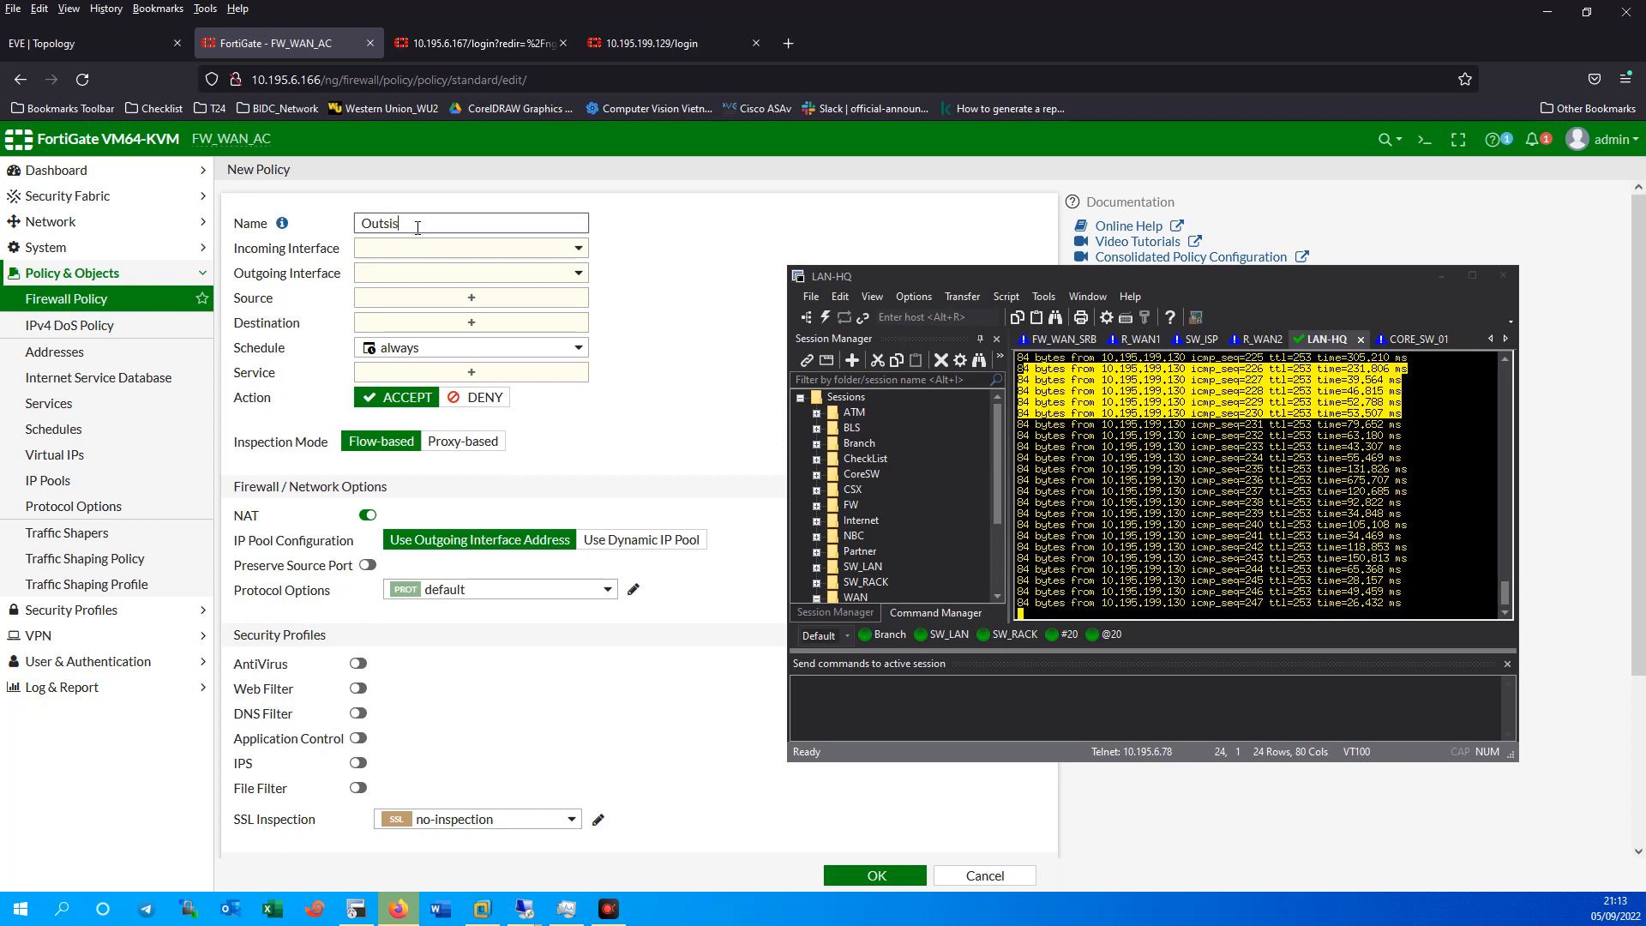
key(BackSpace)
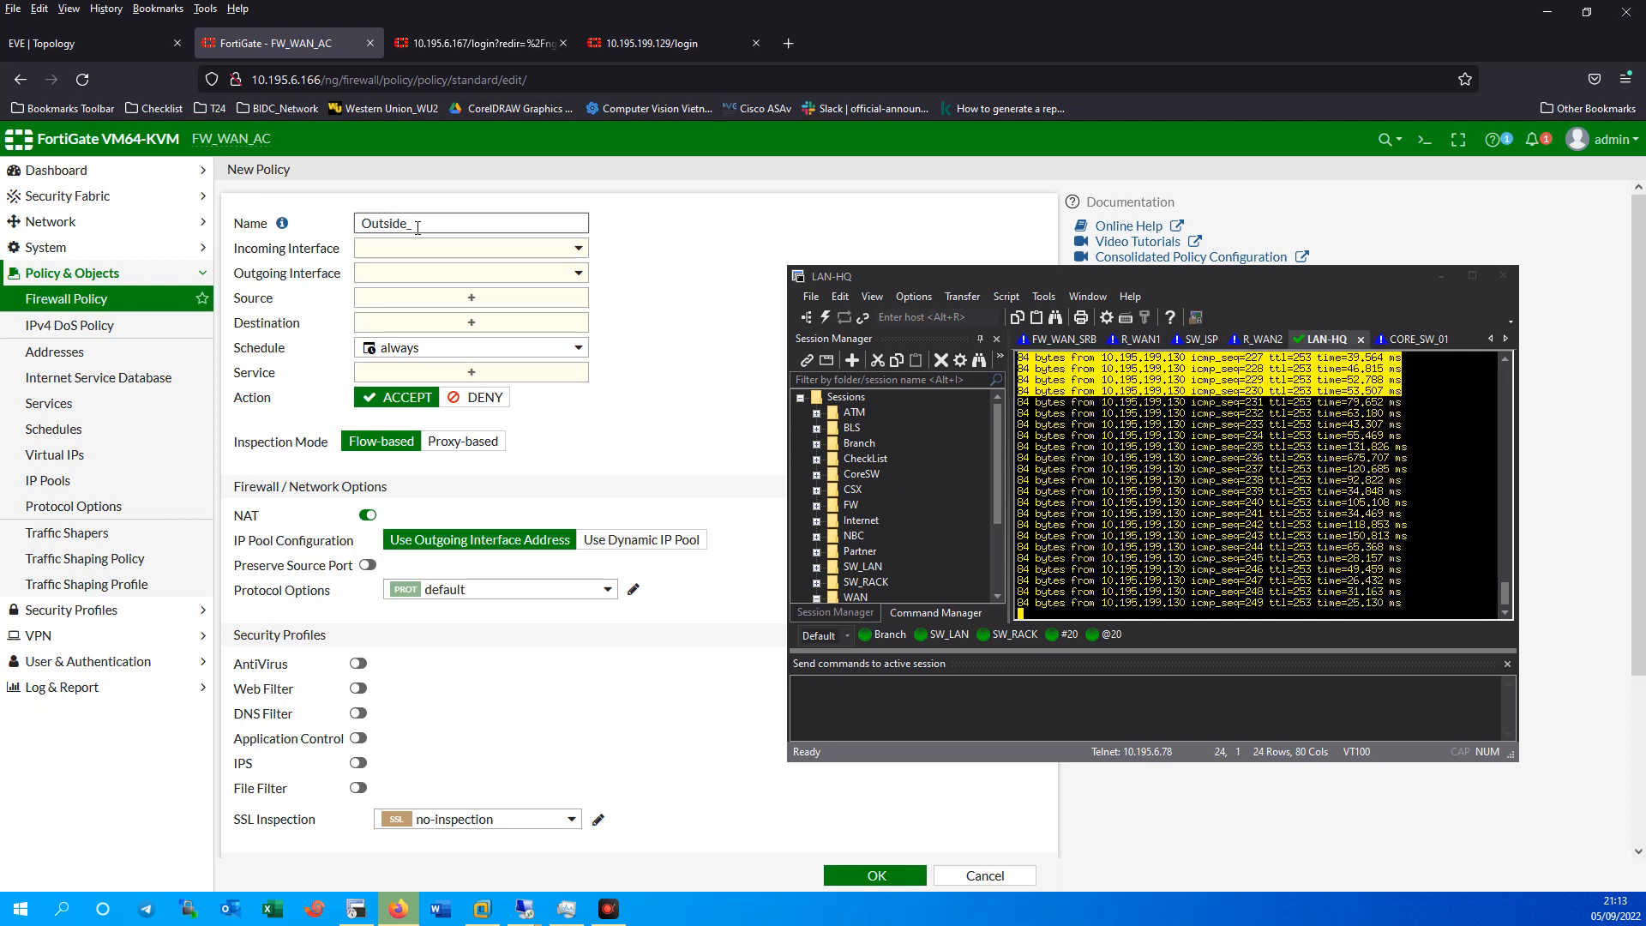
text(_Inside)
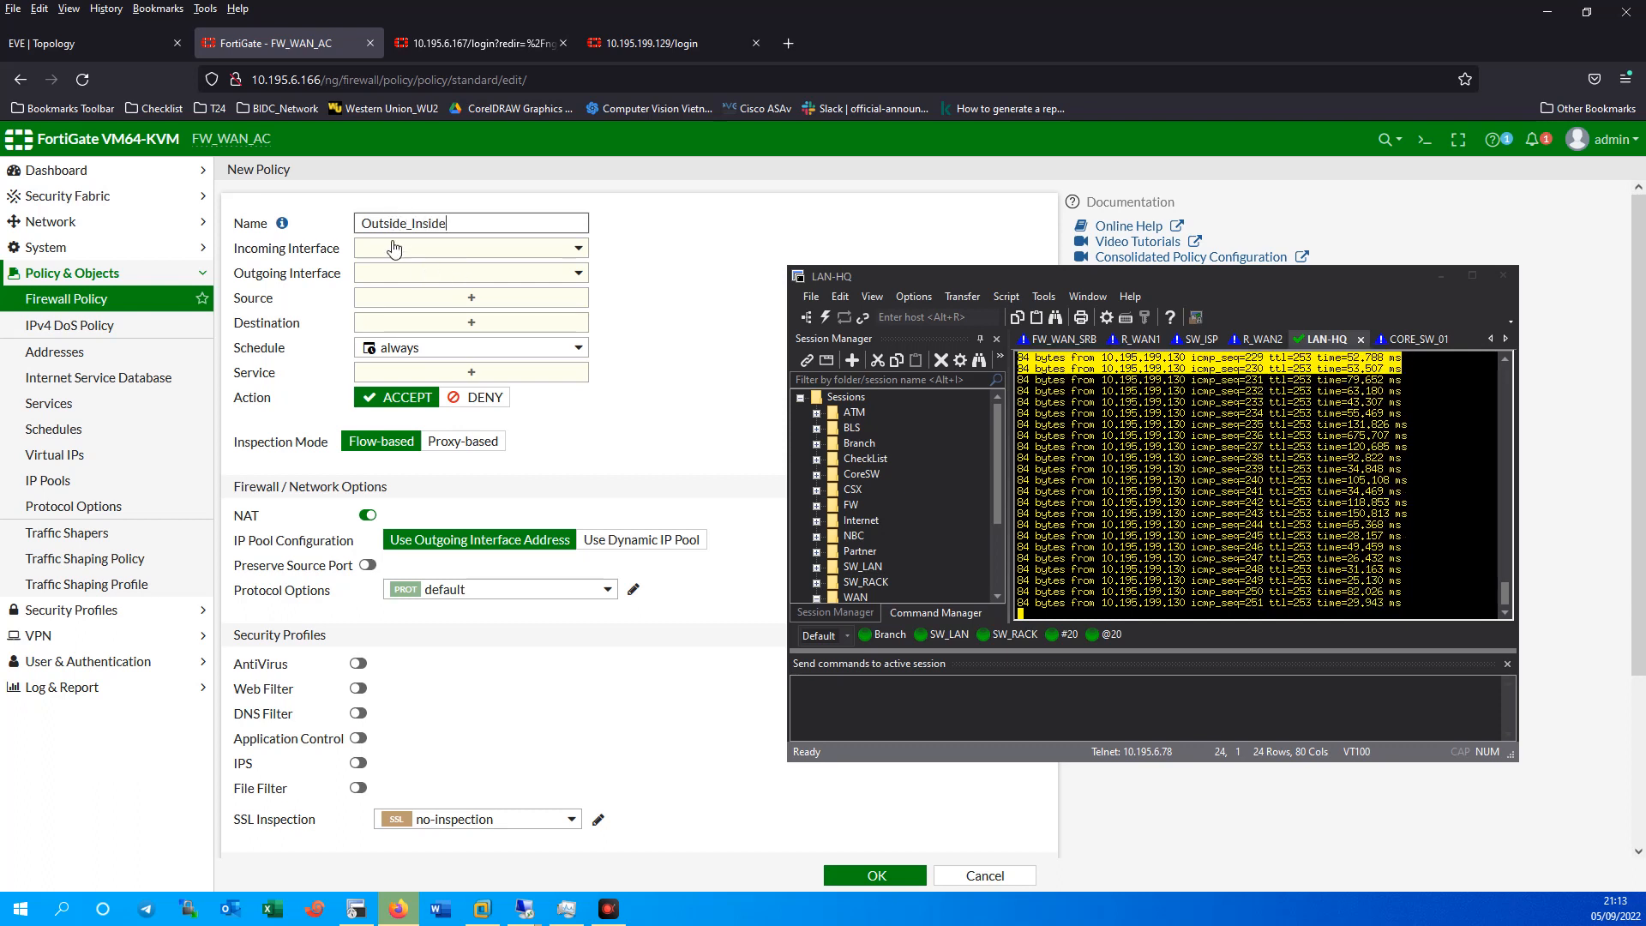
click(456, 247)
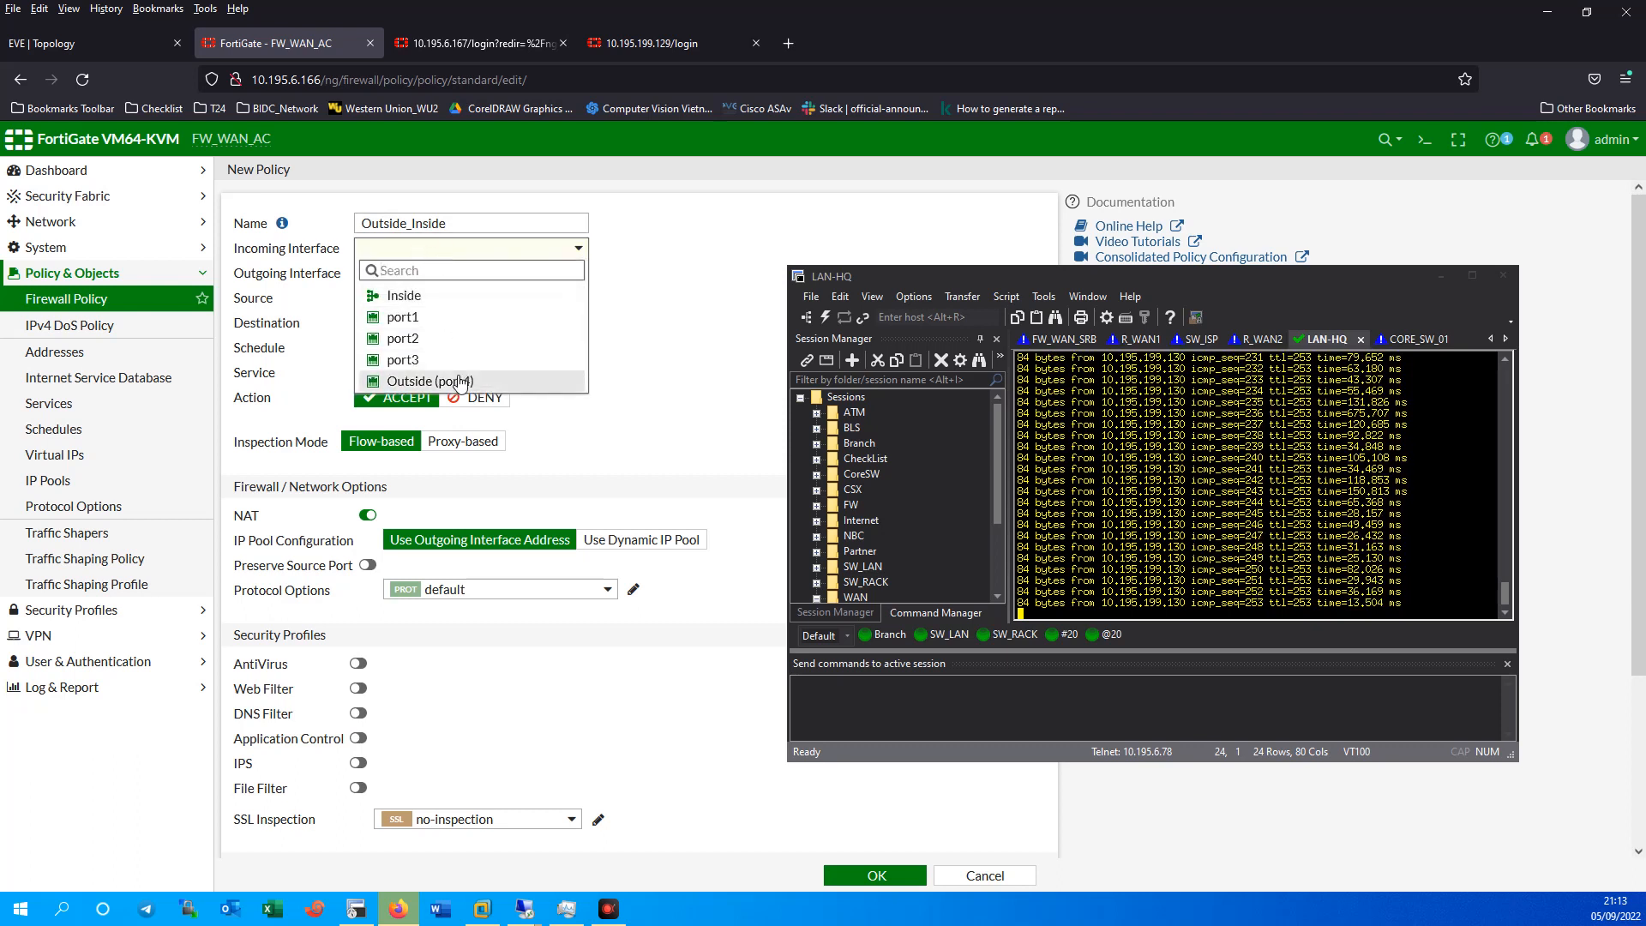
click(459, 379)
click(508, 273)
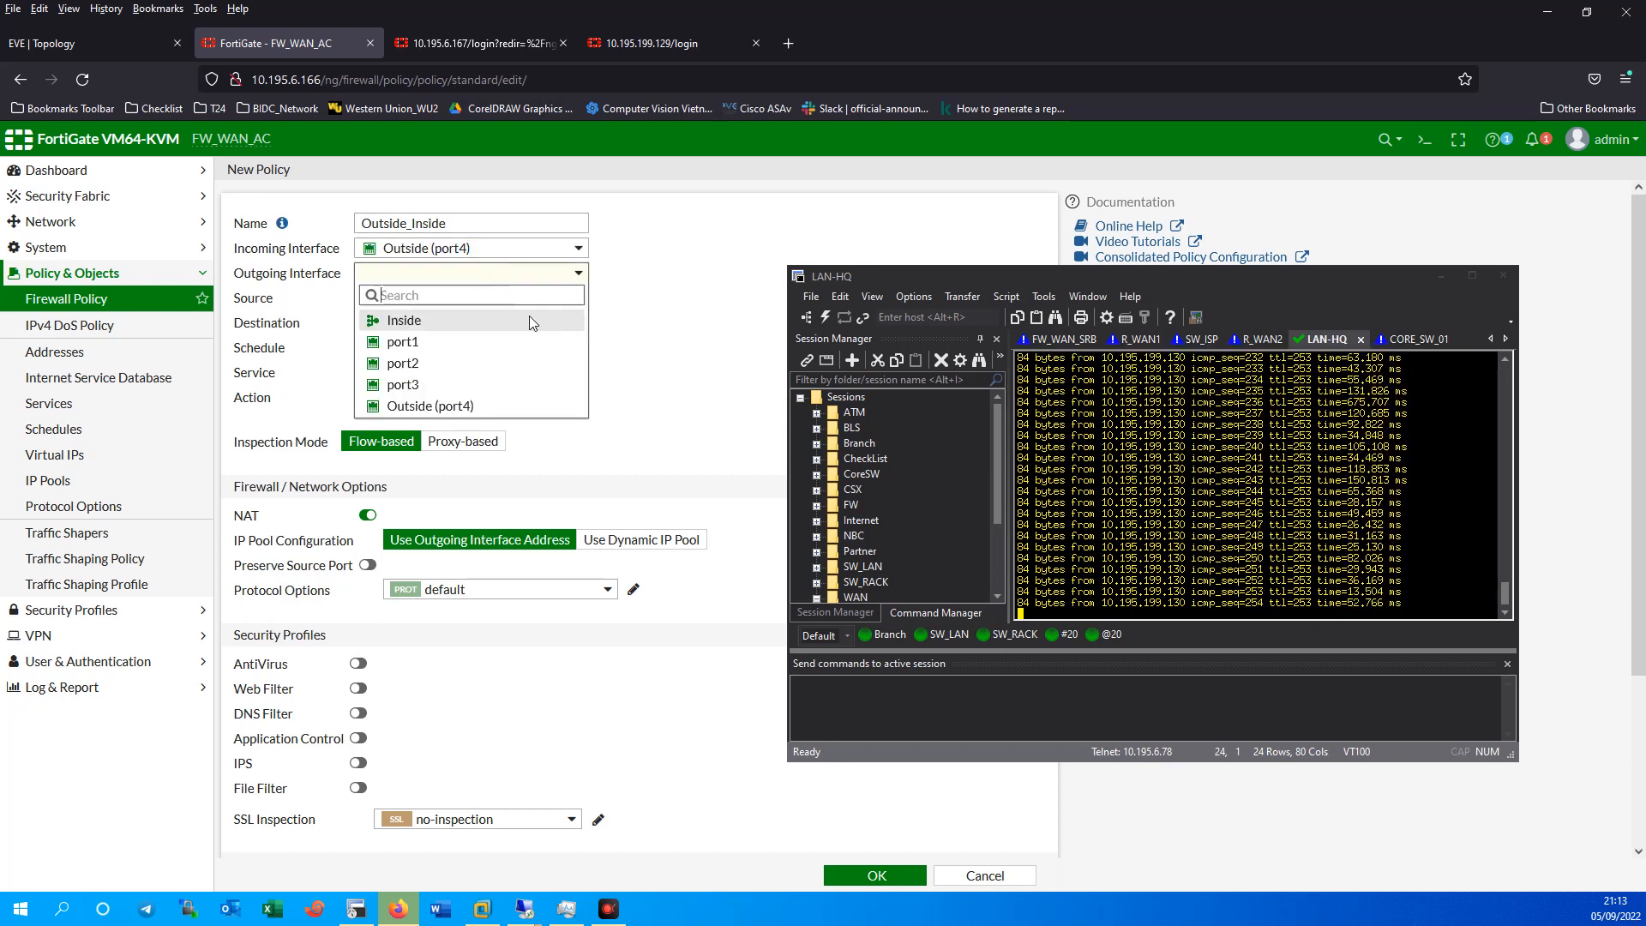
click(434, 323)
click(437, 297)
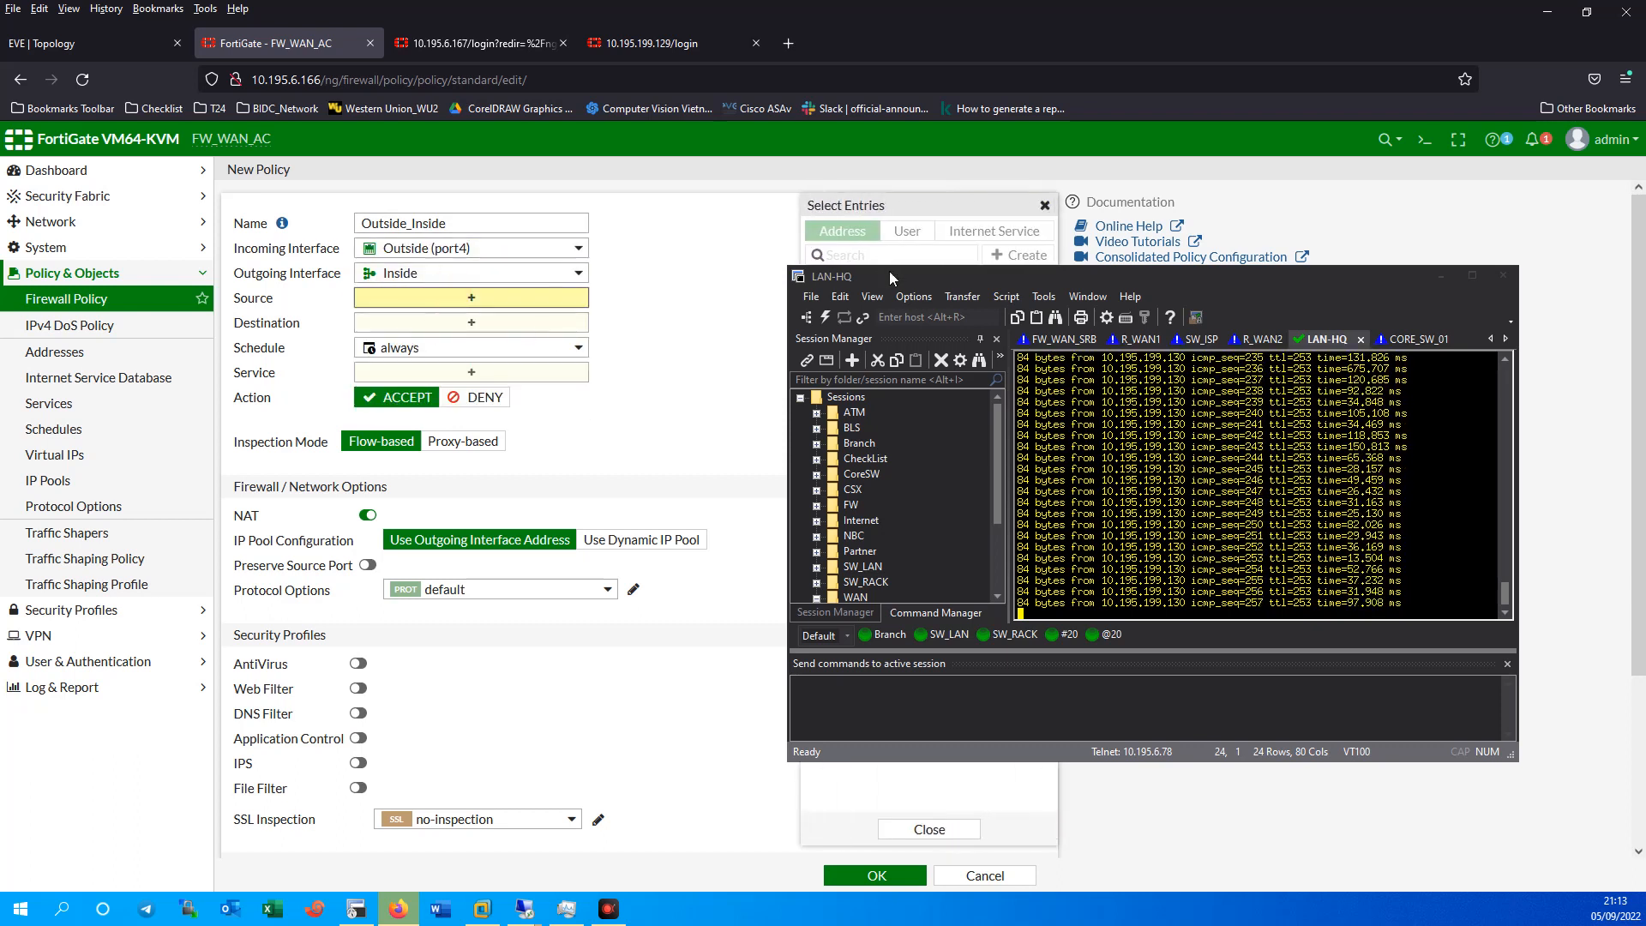
Set source and destination to all, service ALL, and NAT off.
drag(890, 275, 1149, 357)
click(849, 305)
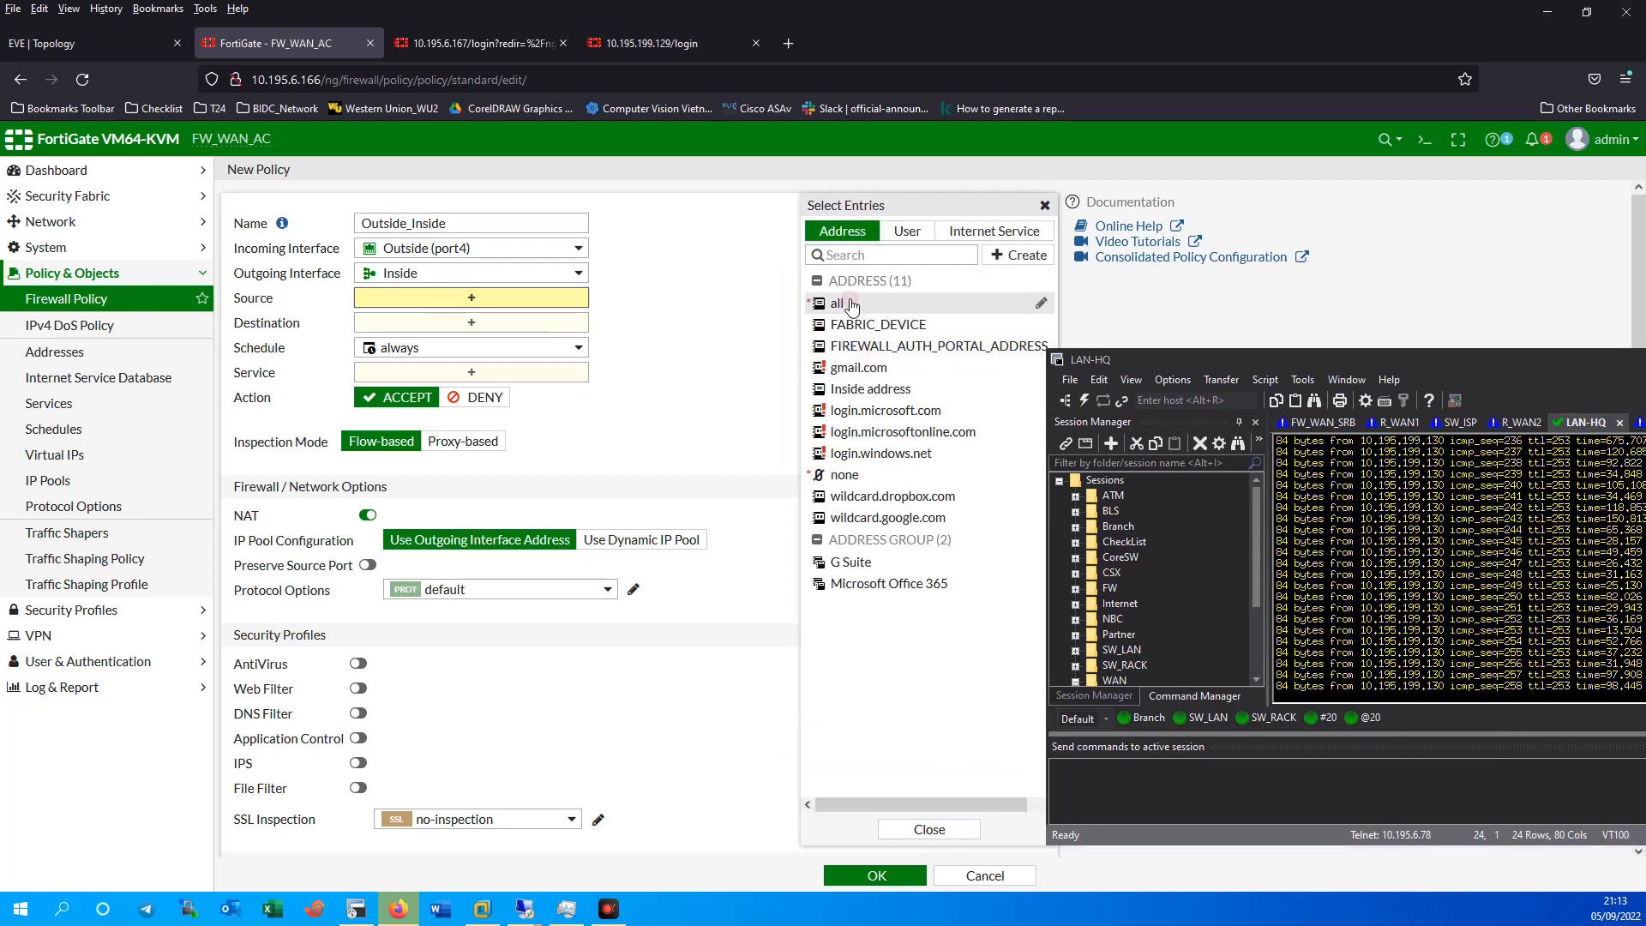
click(506, 343)
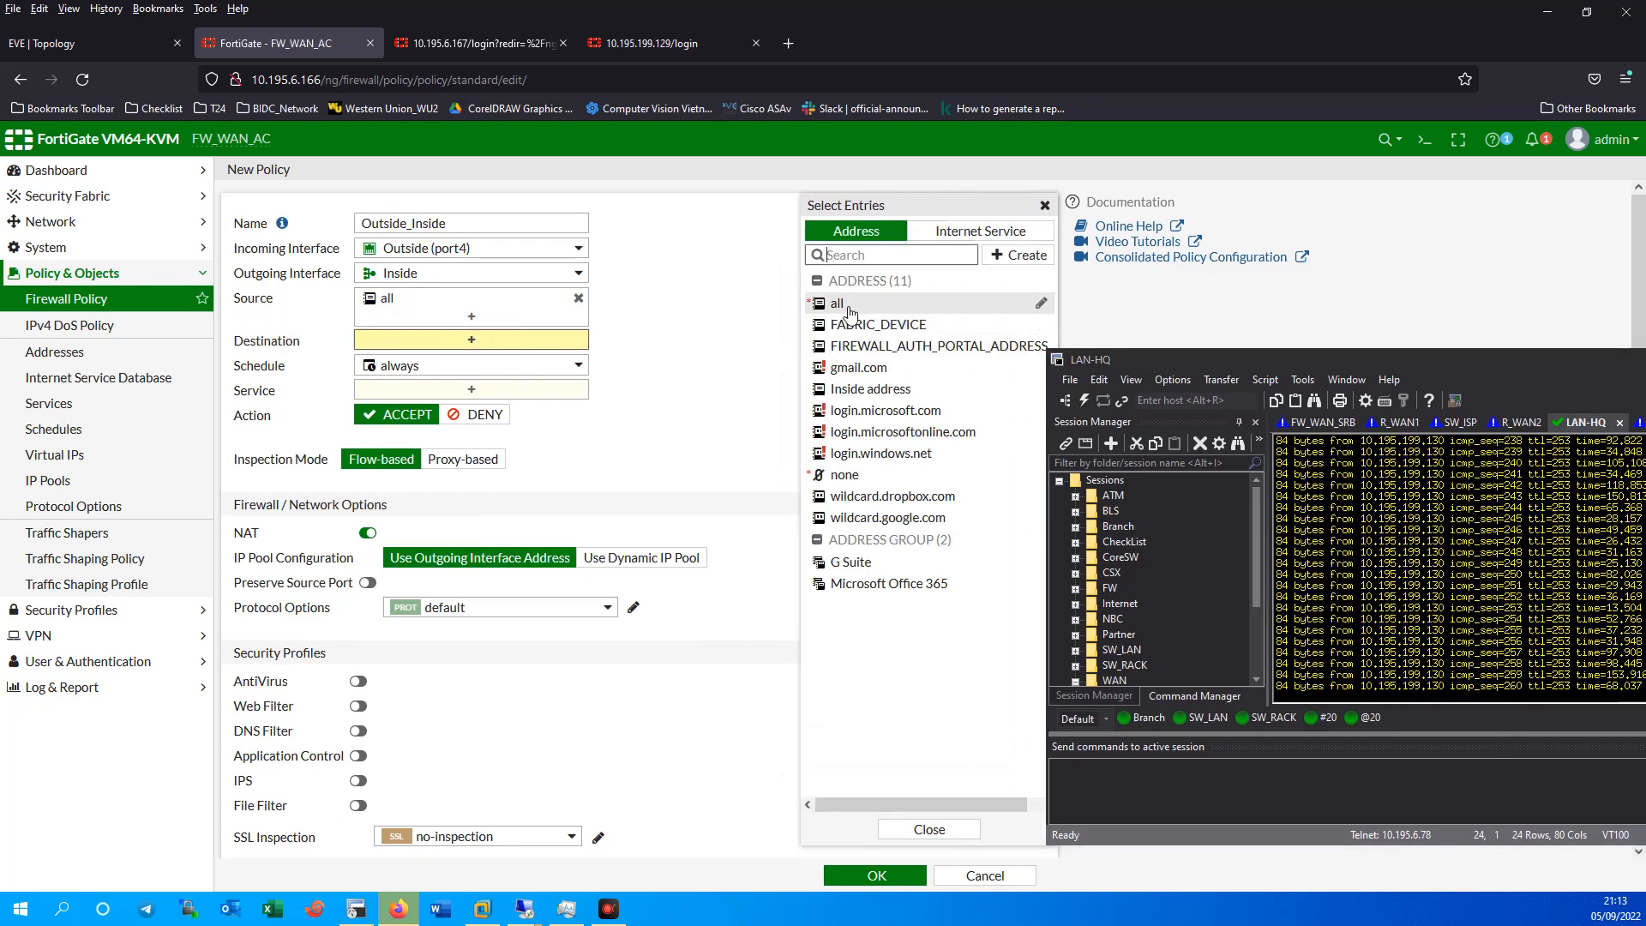
click(849, 304)
click(465, 411)
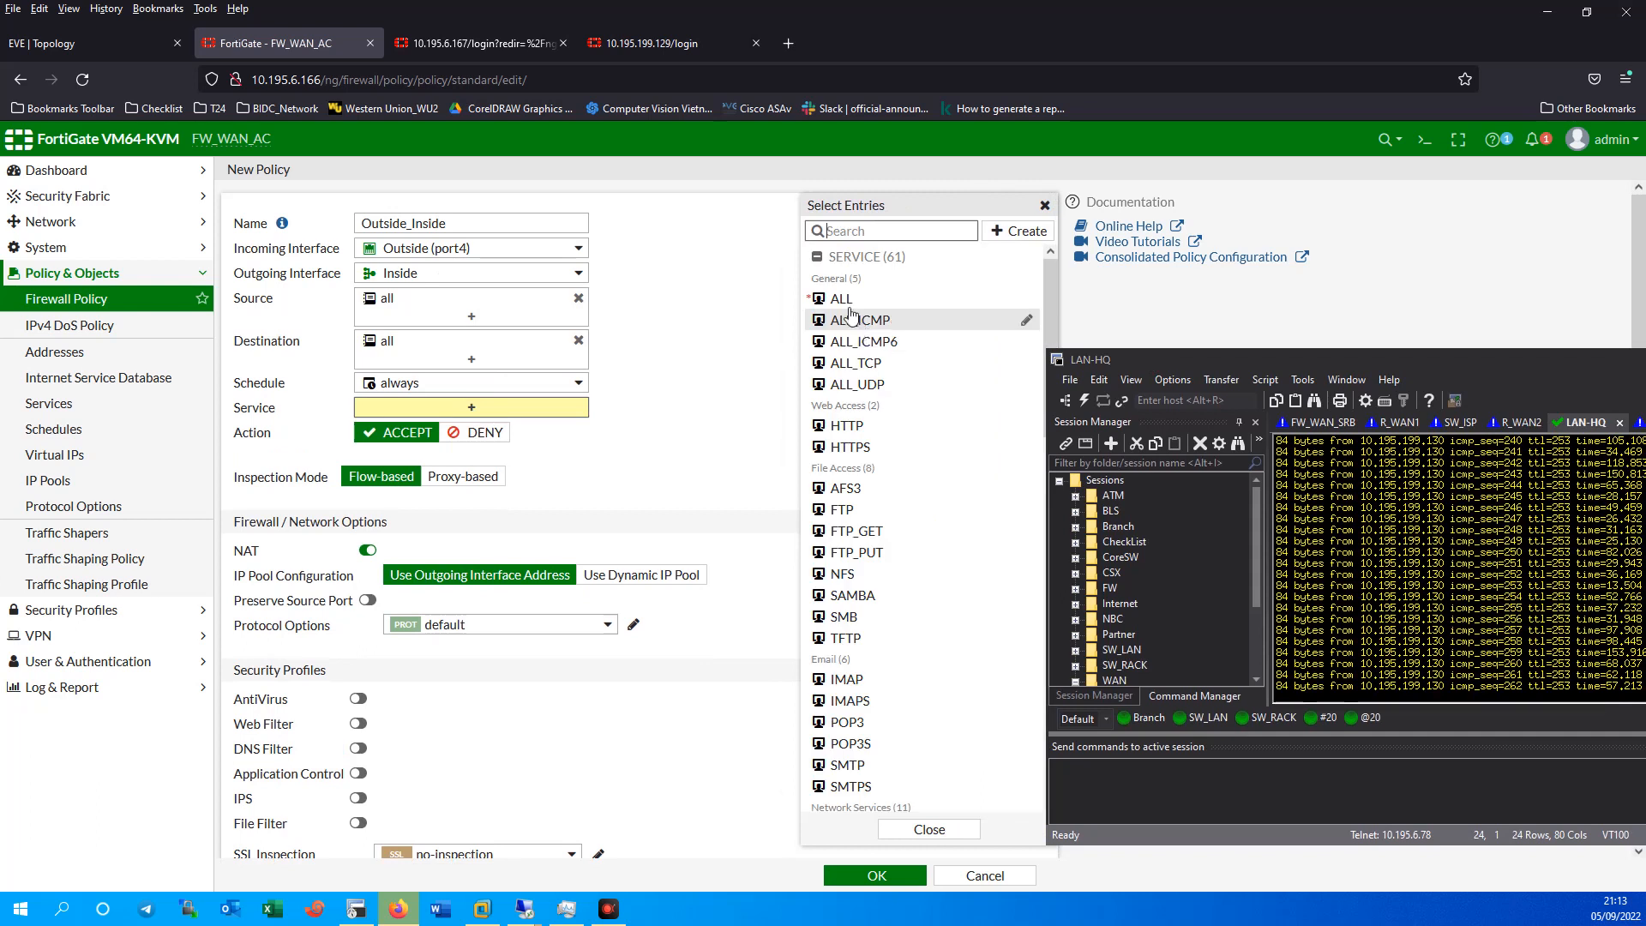
click(840, 300)
click(368, 567)
Log all sessions and save the Outside_Inside policy.
scroll(472, 600, down, 3)
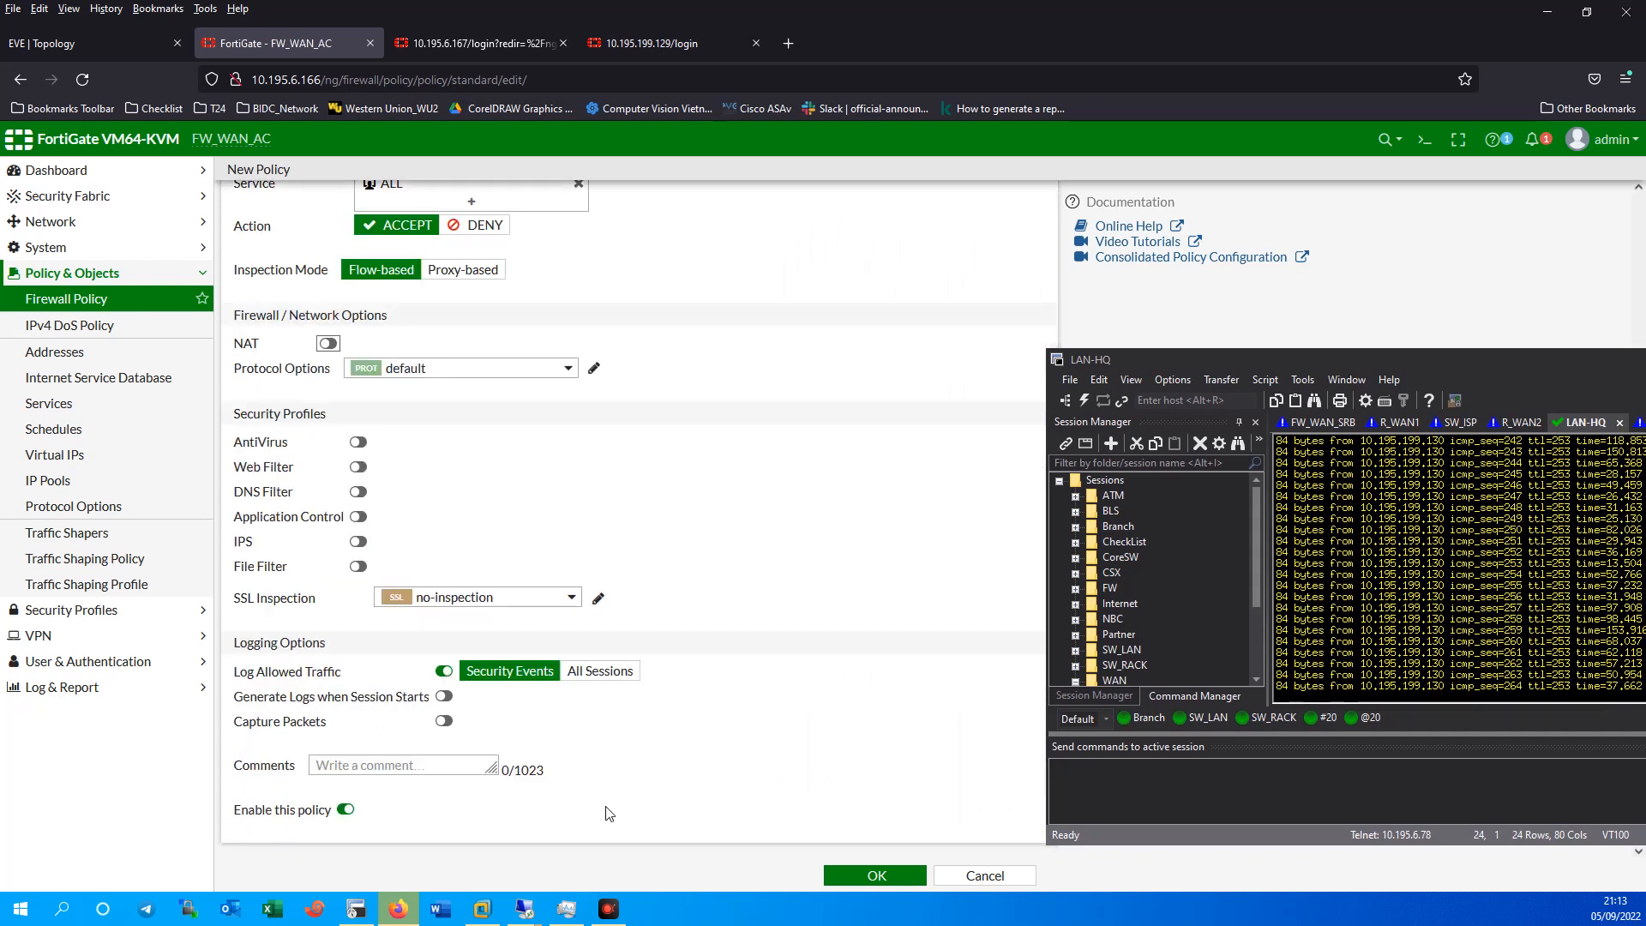
click(600, 676)
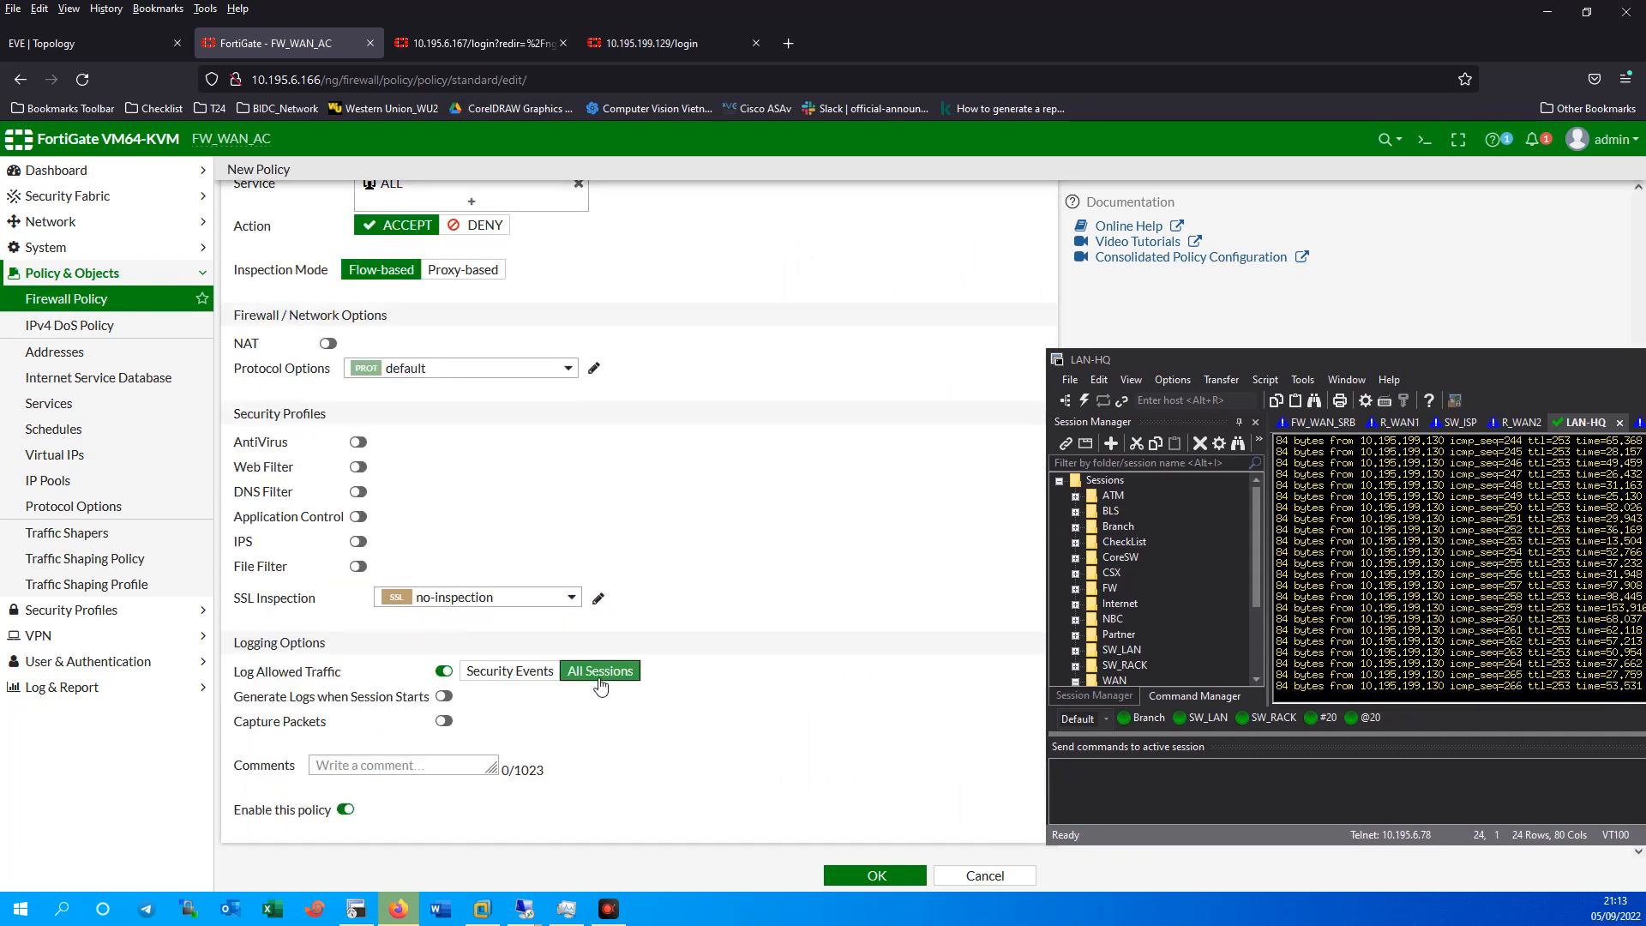
click(871, 878)
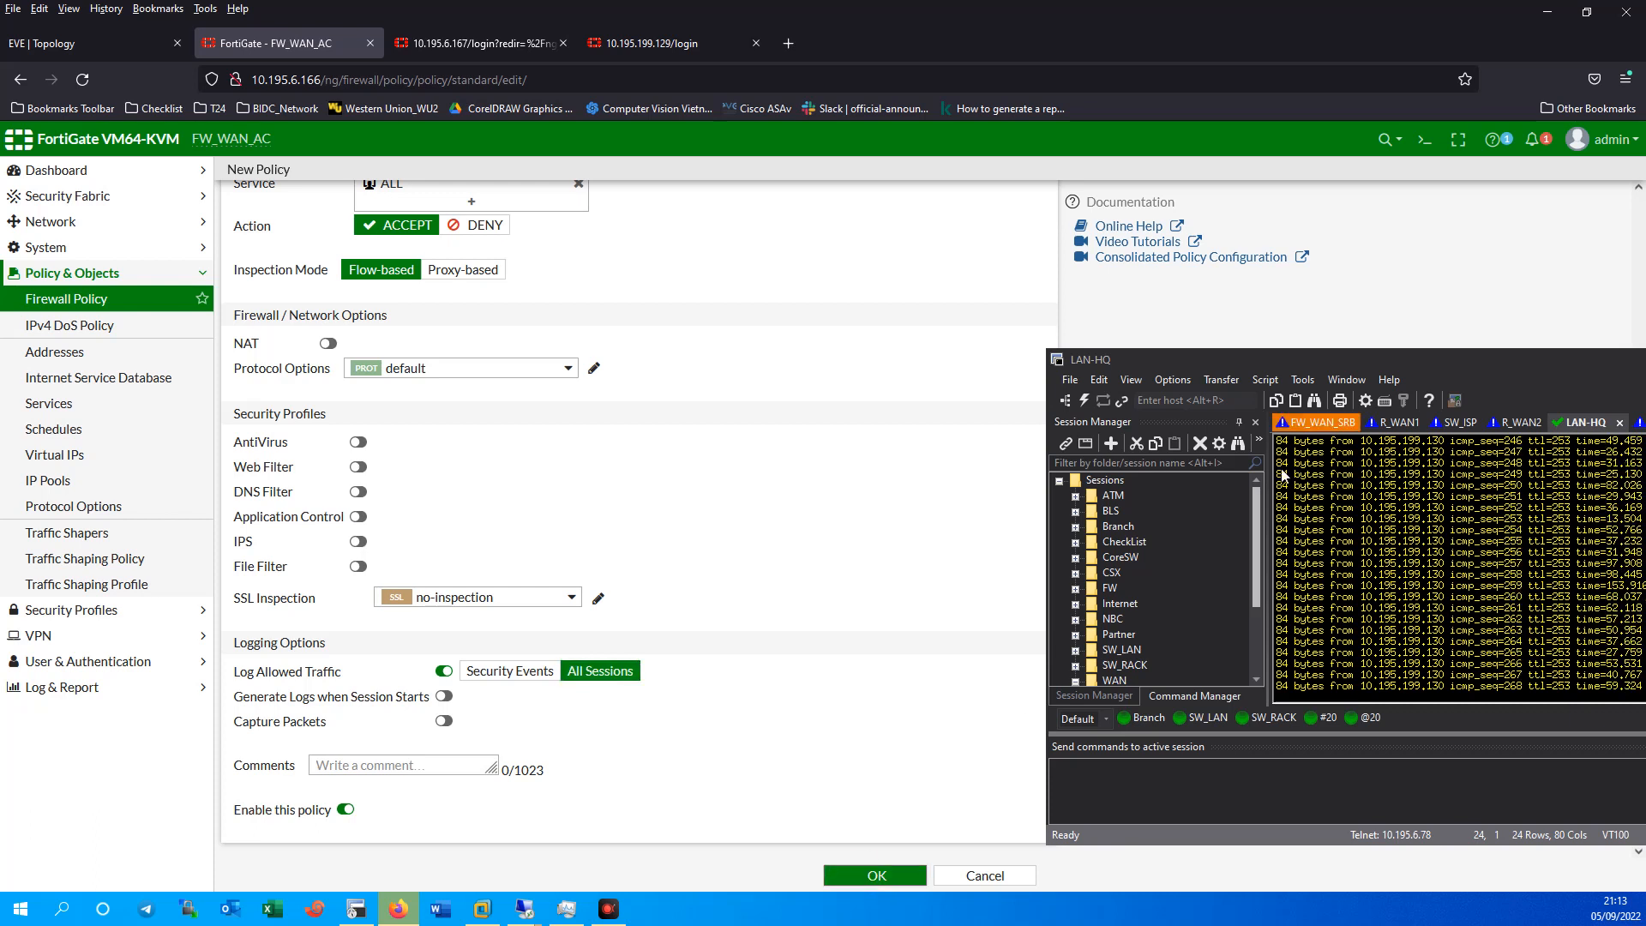
drag(1384, 357, 1150, 271)
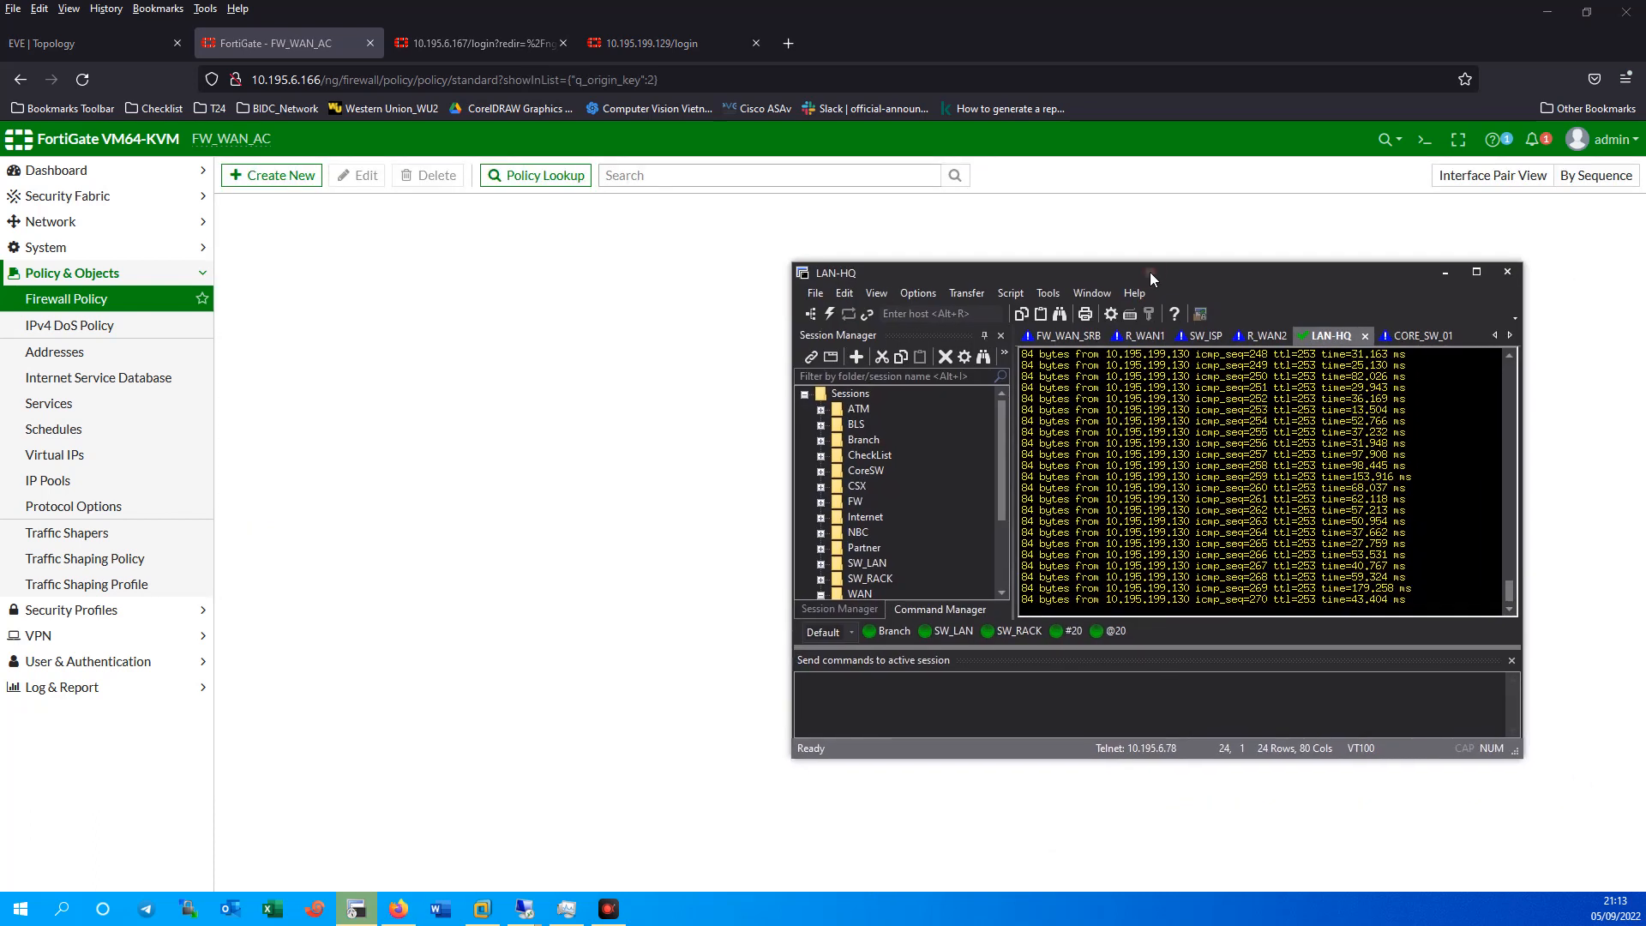
Show the EVE topology and bring up the R_WAN1 console session.
click(80, 36)
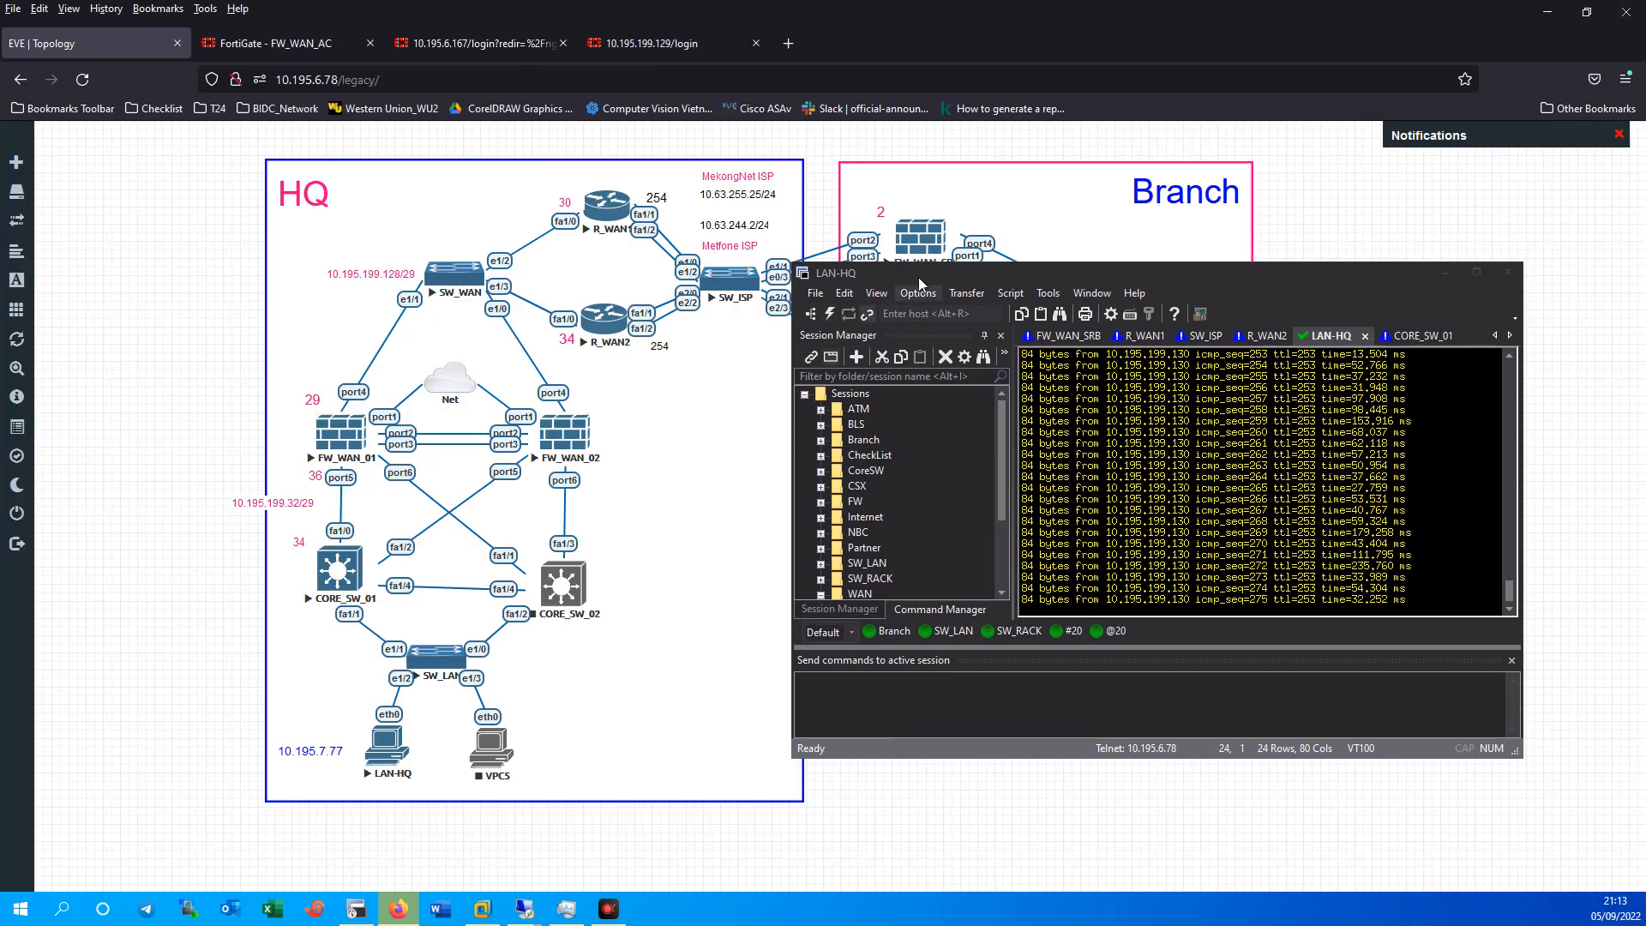
drag(929, 271, 1066, 309)
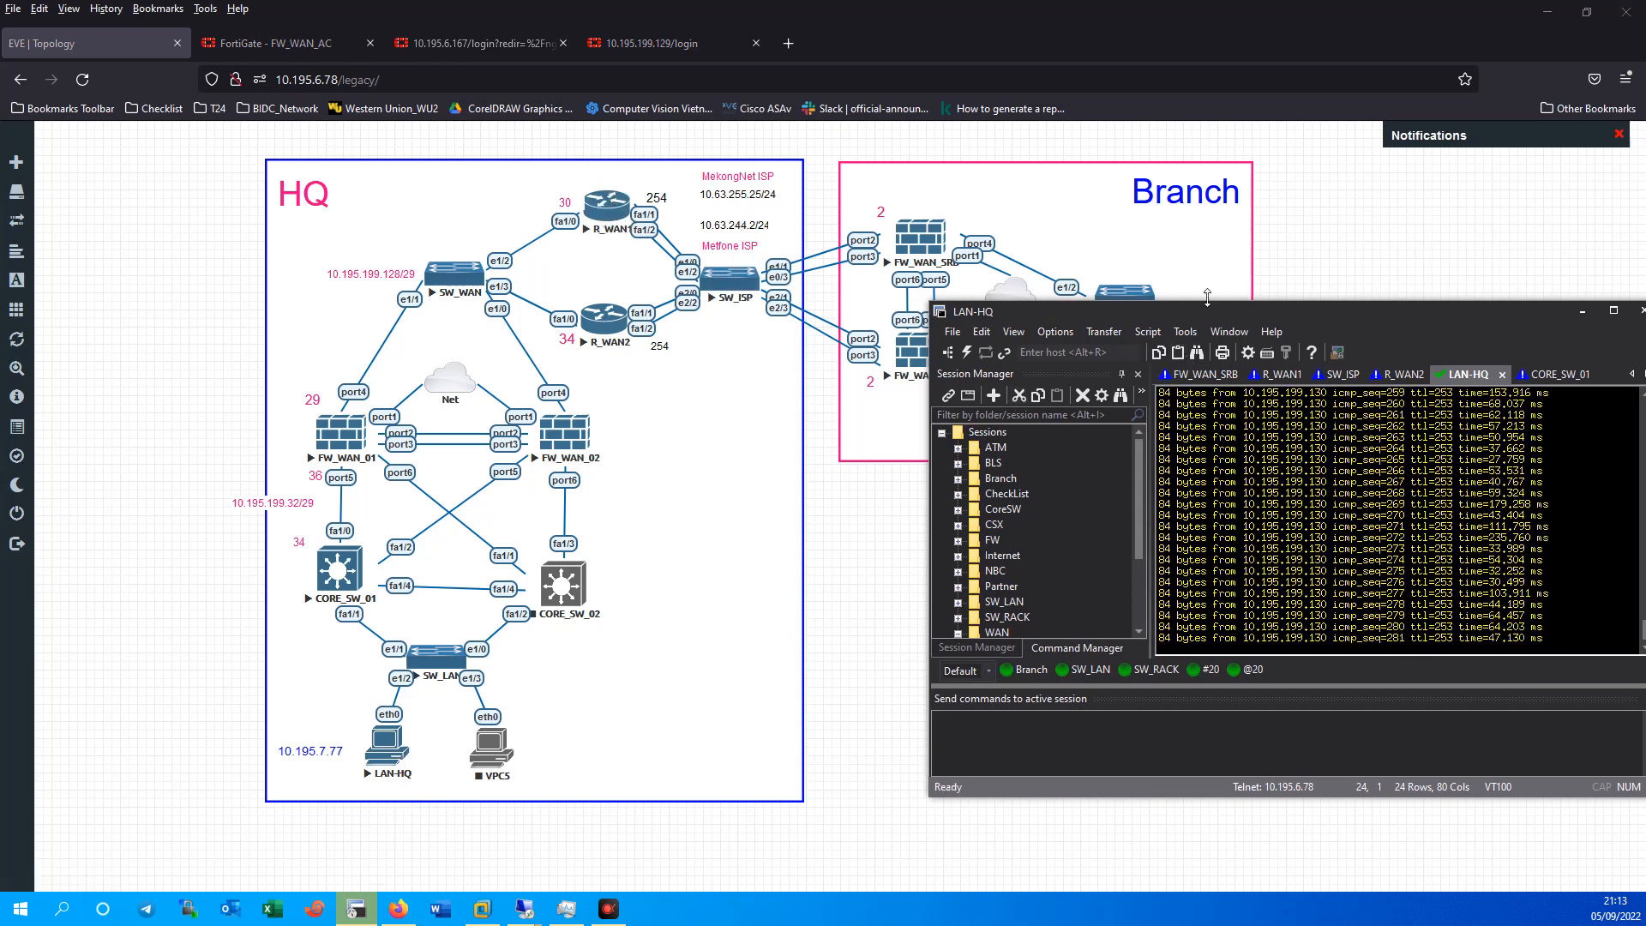
drag(1199, 318, 1044, 294)
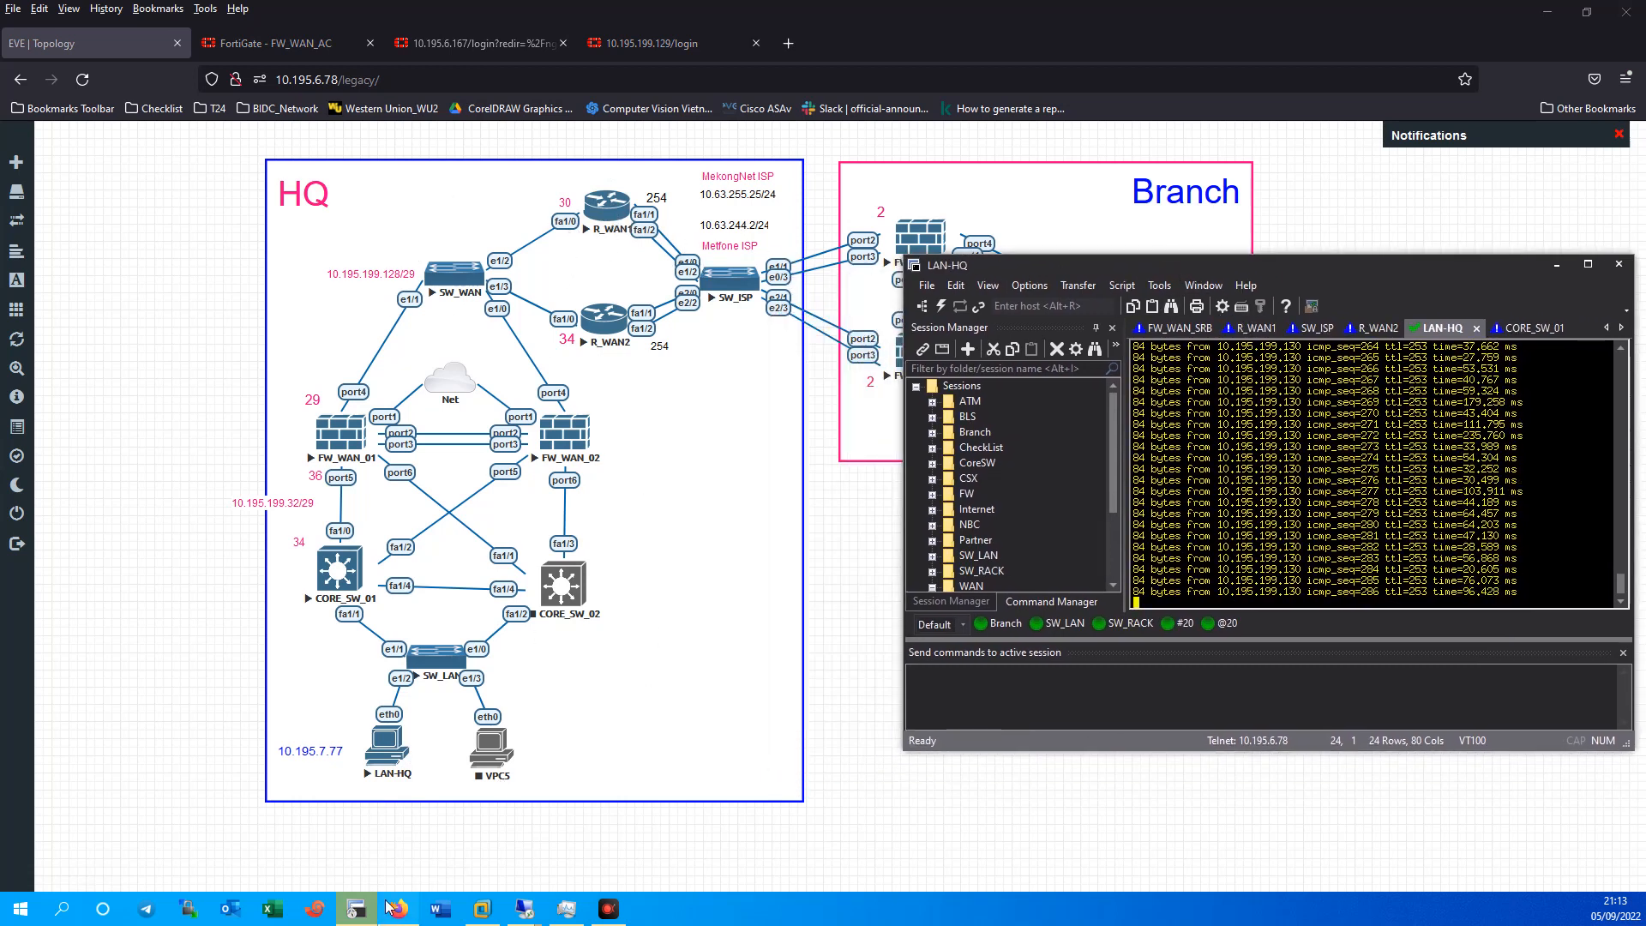
click(1255, 328)
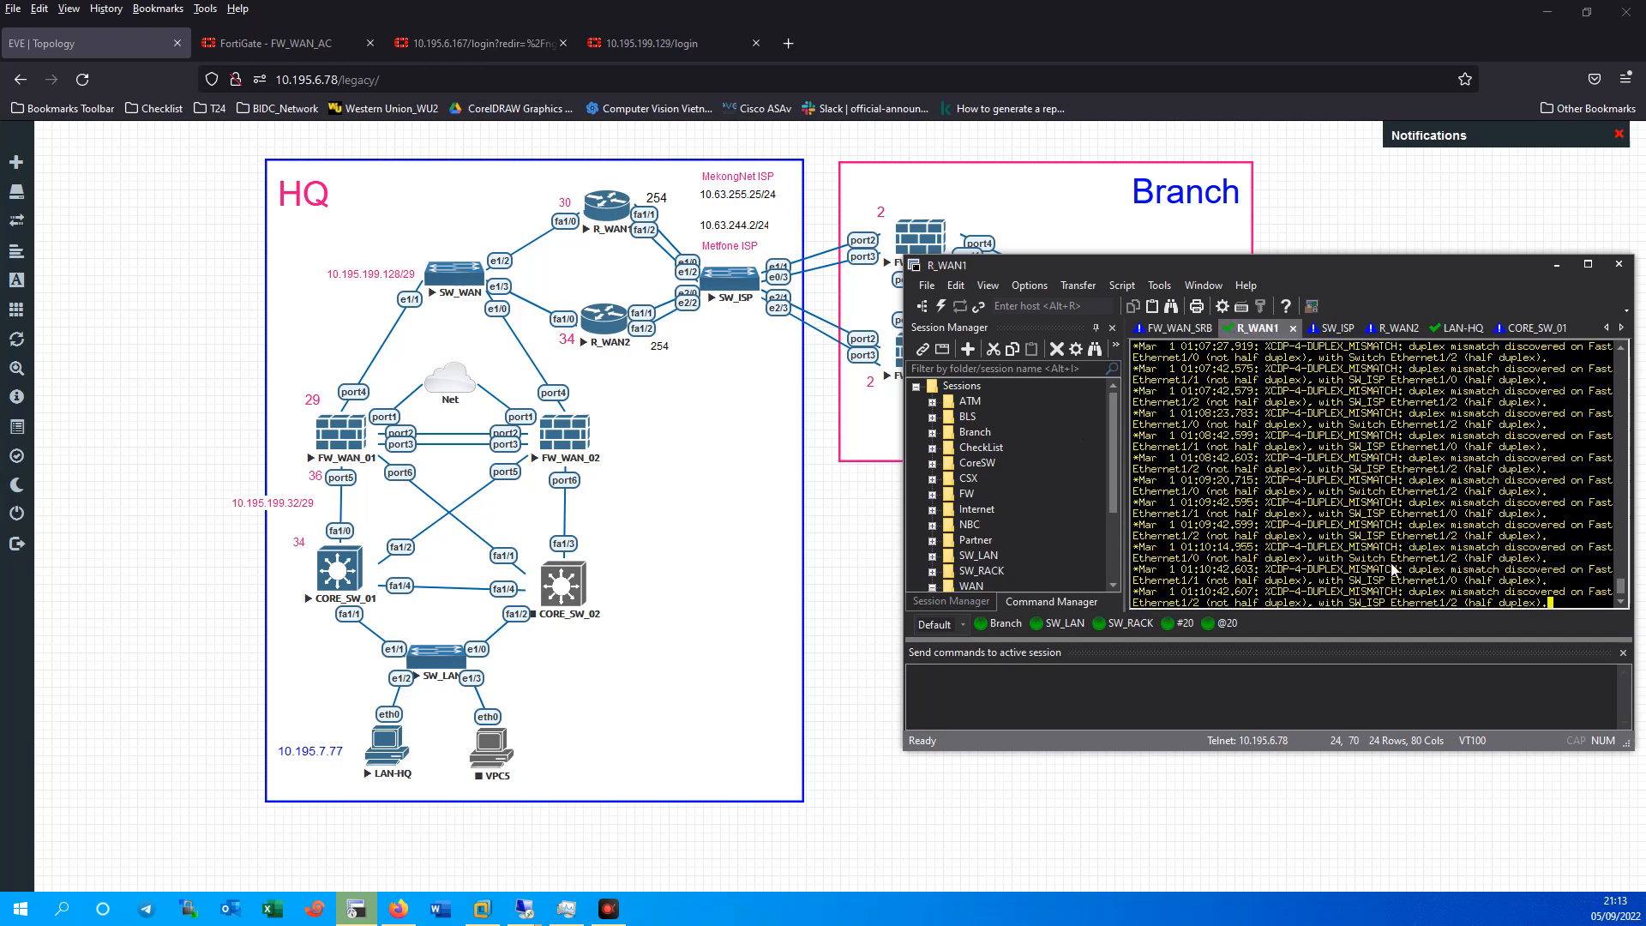
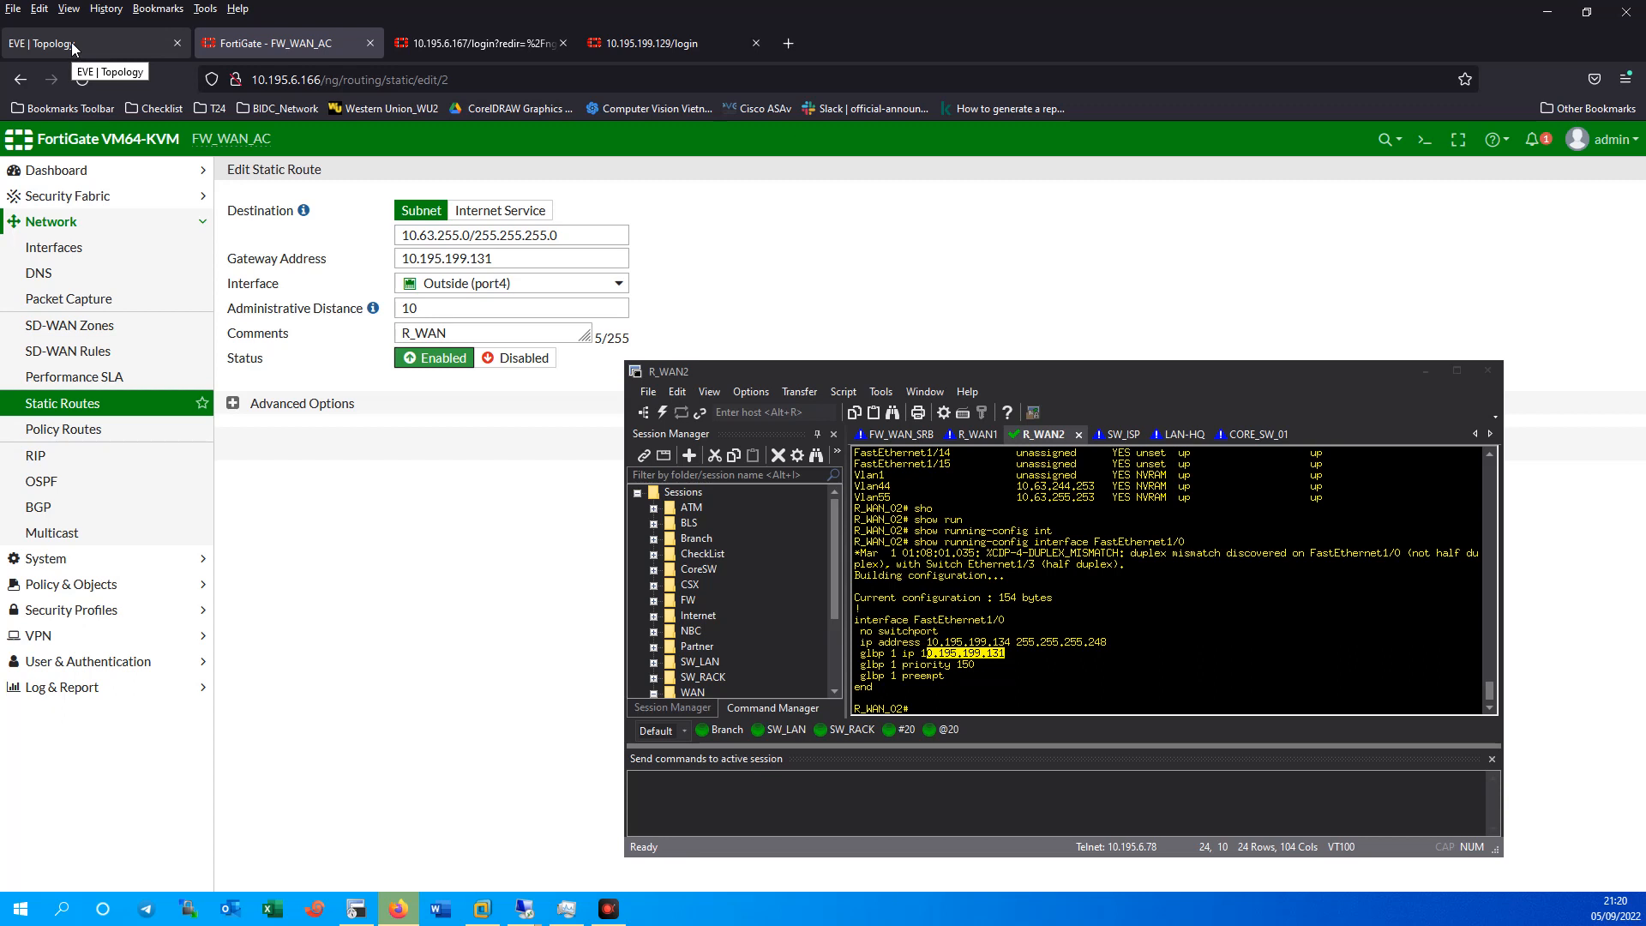
Save the 10.63.255.0/24 static route and clone it.
drag(1299, 374, 1545, 352)
click(875, 444)
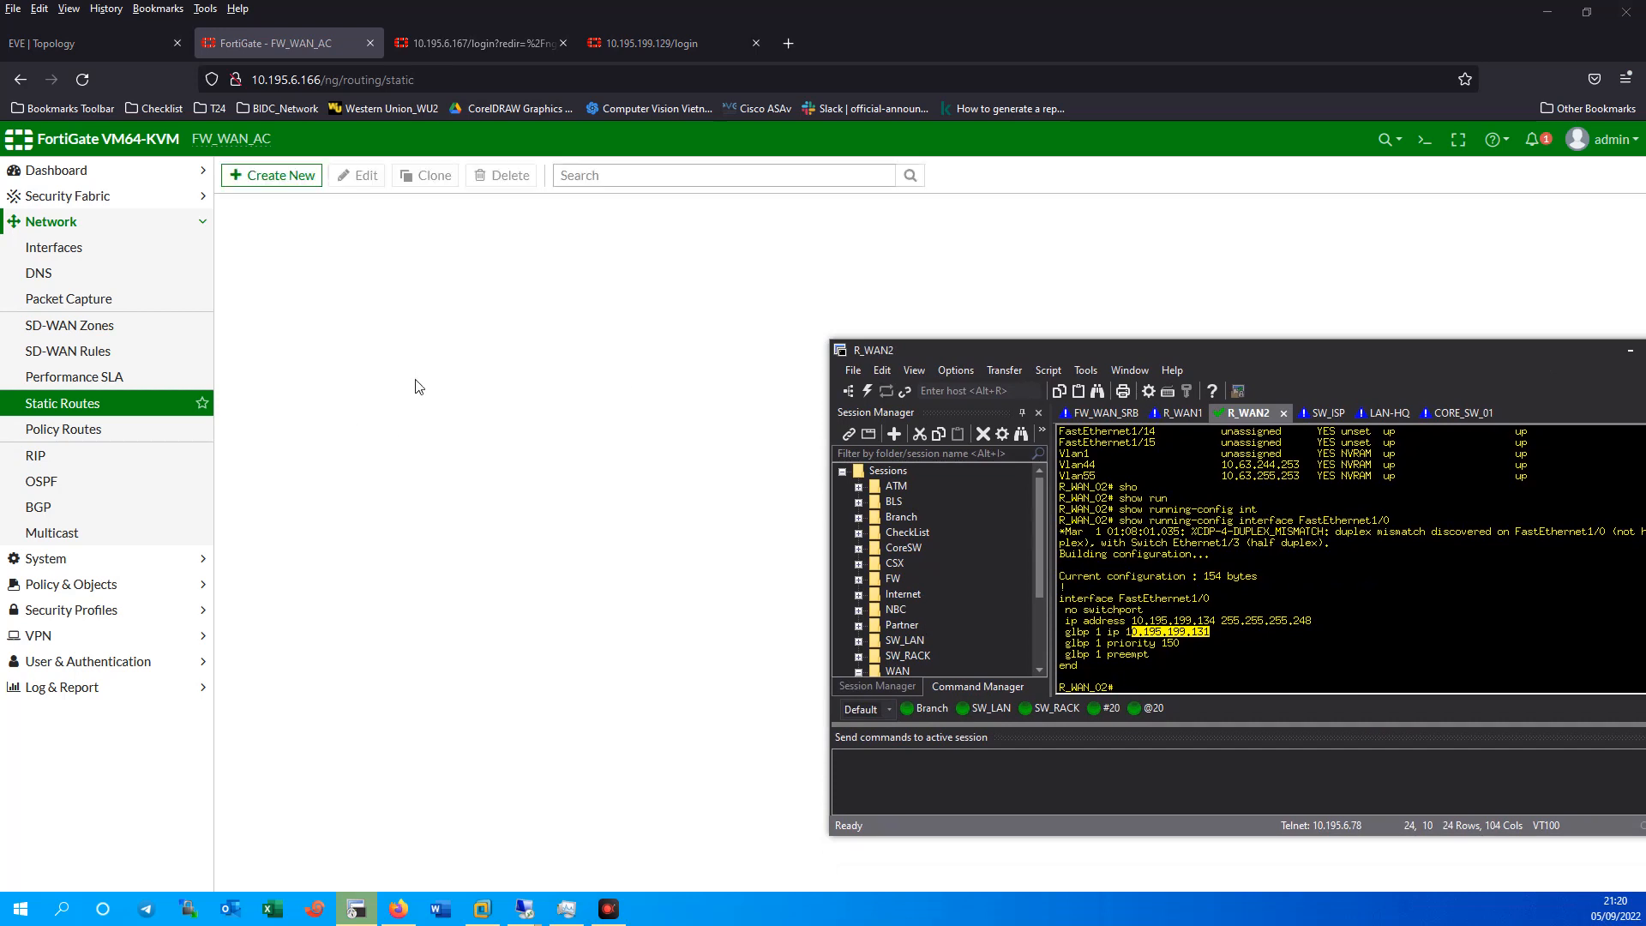
click(331, 295)
right_click(330, 294)
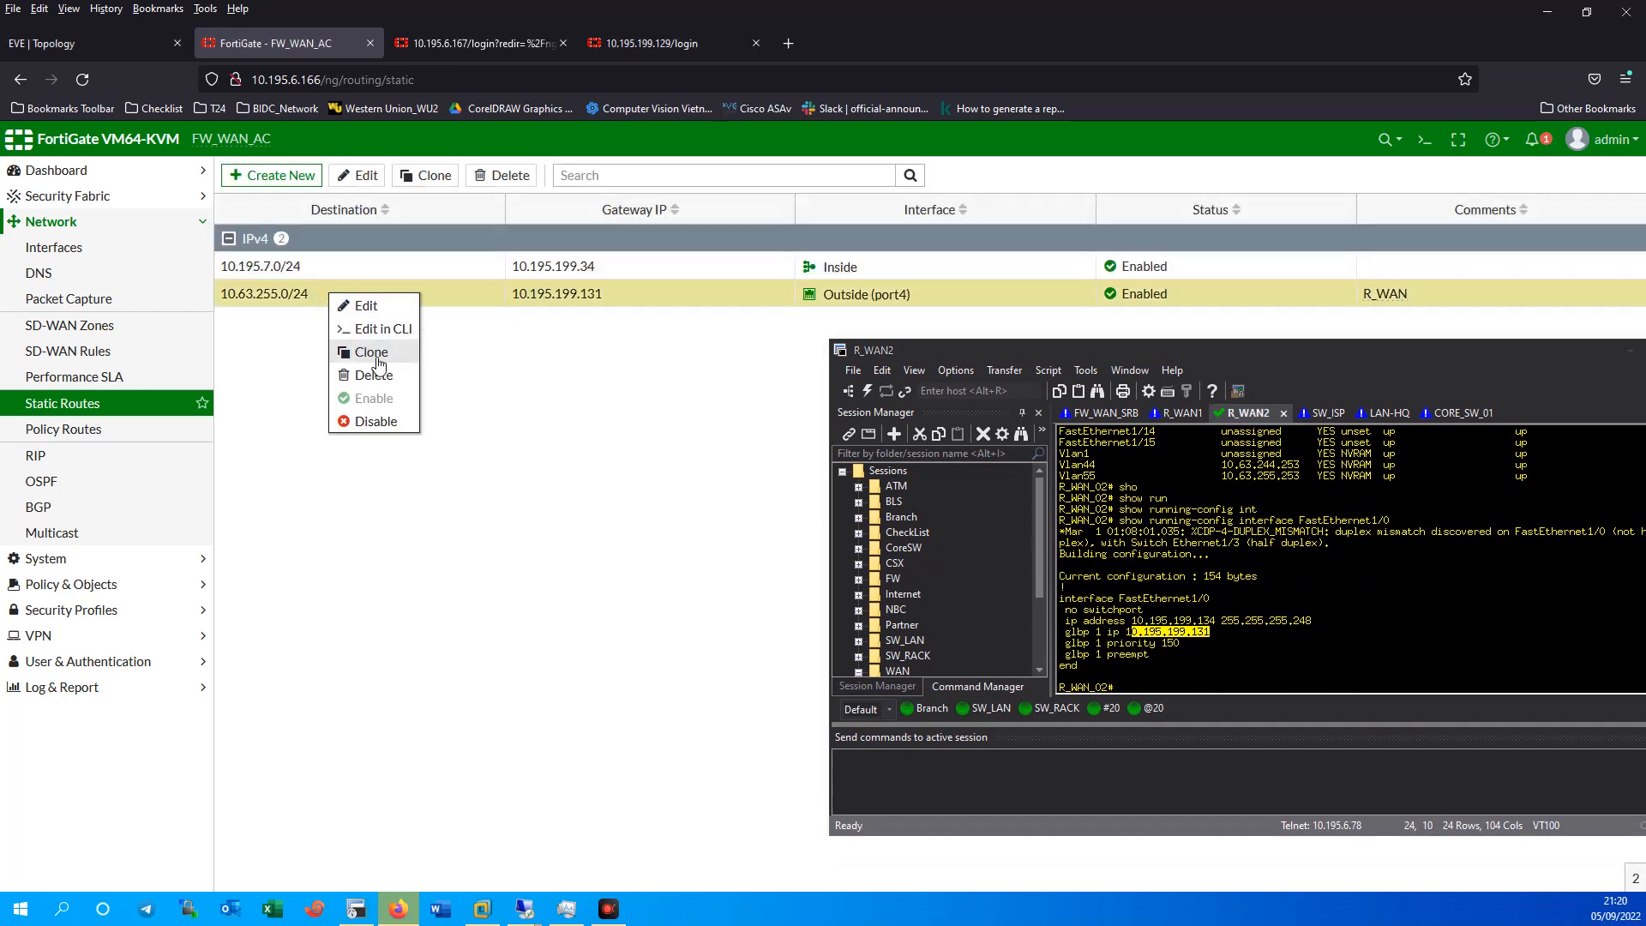
click(371, 353)
Make the clone a 10.63.244.0/24 route via 10.195.199.131, save it, and return to EVE.
drag(923, 354, 1048, 357)
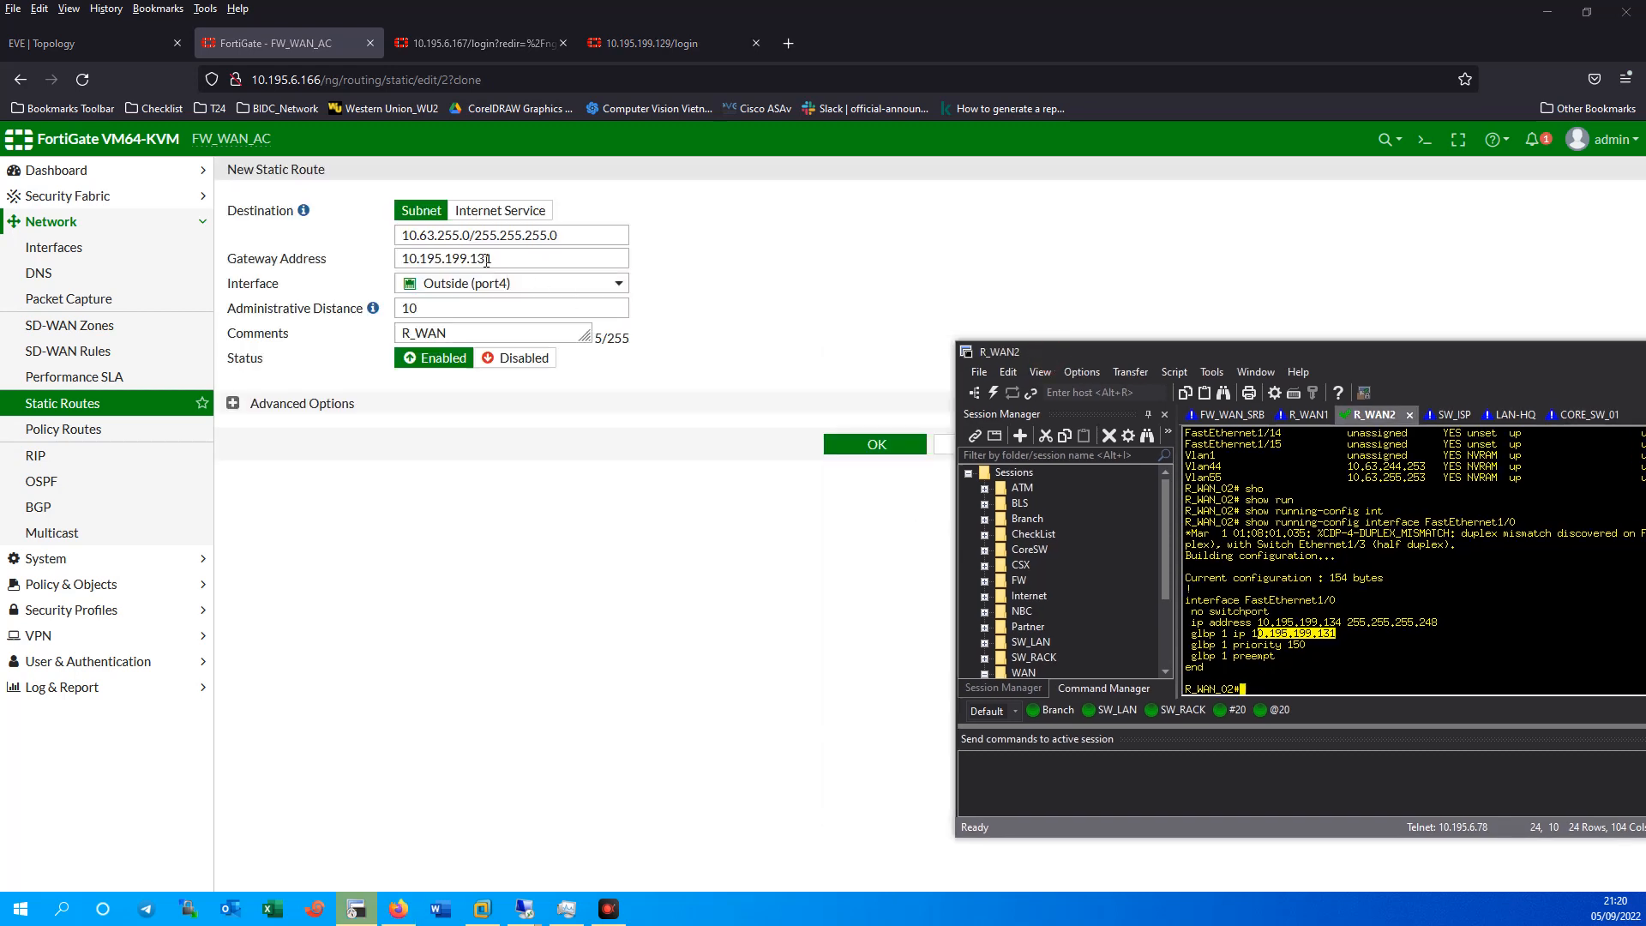
click(461, 237)
key(BackSpace)
key(BackSpace)
text(44)
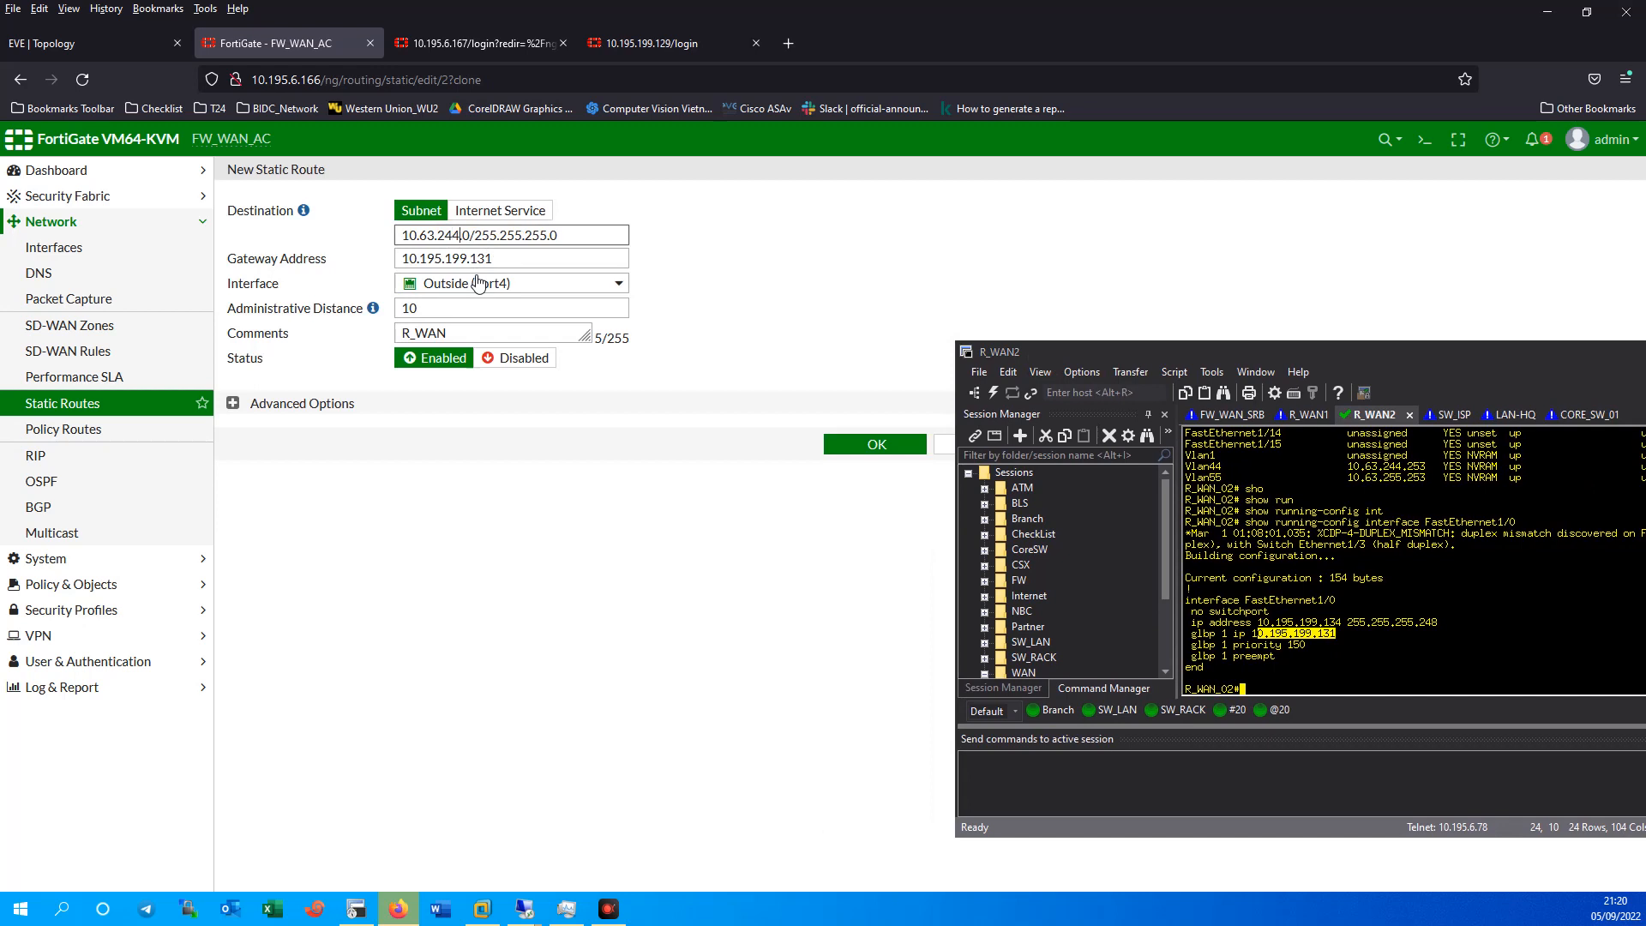
click(875, 444)
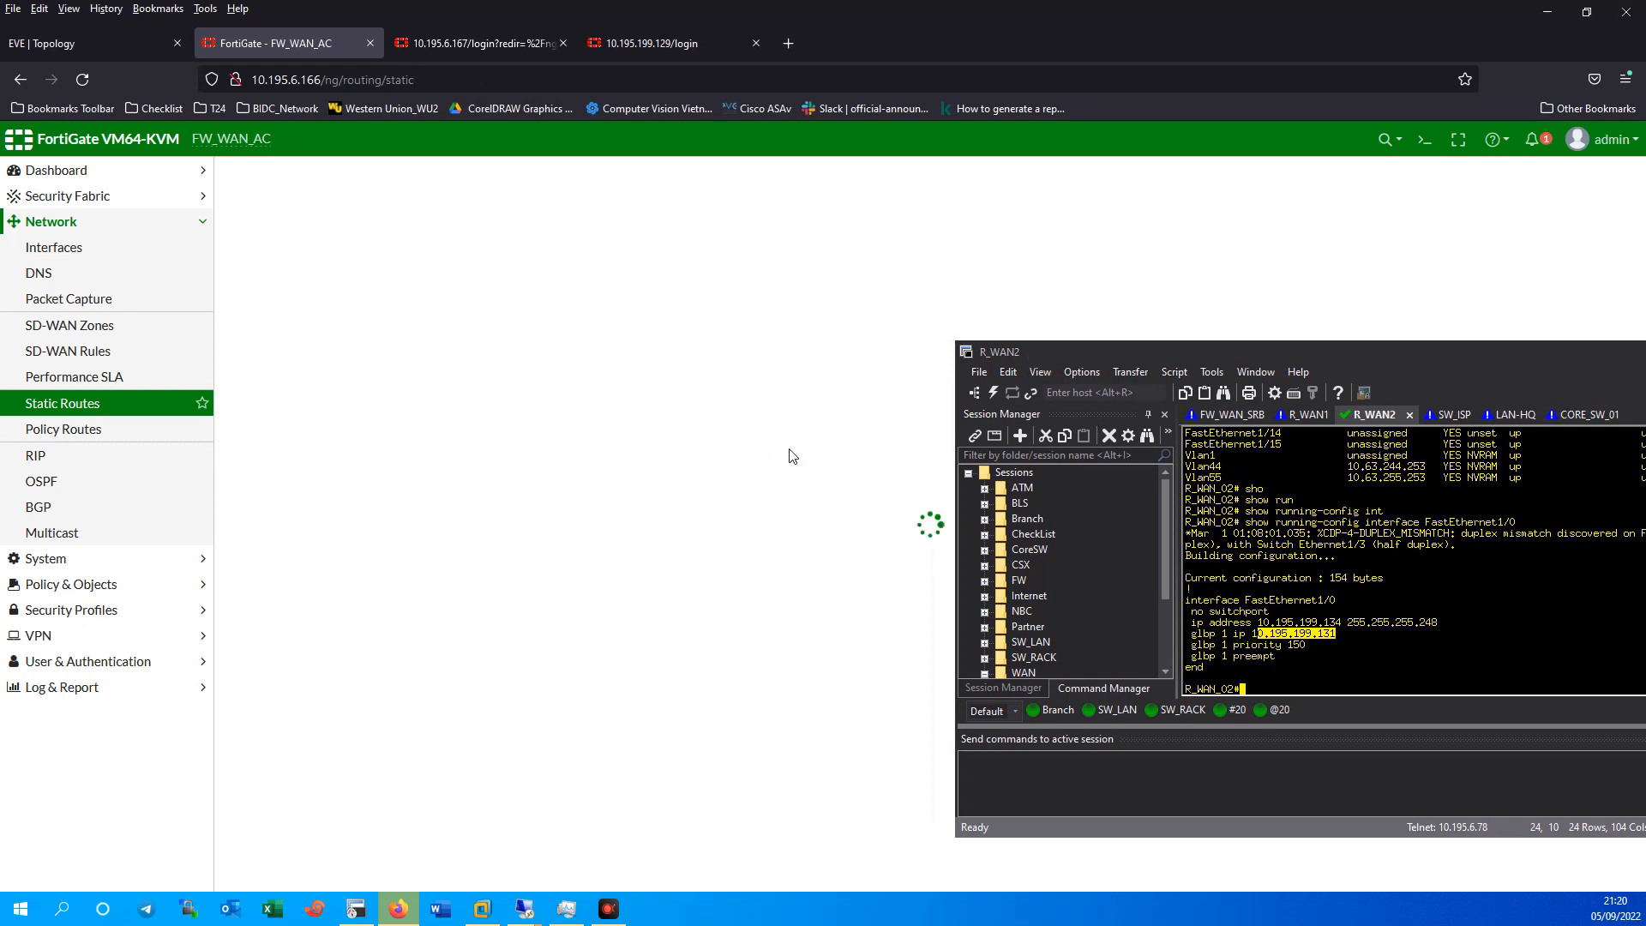
drag(1236, 347, 974, 389)
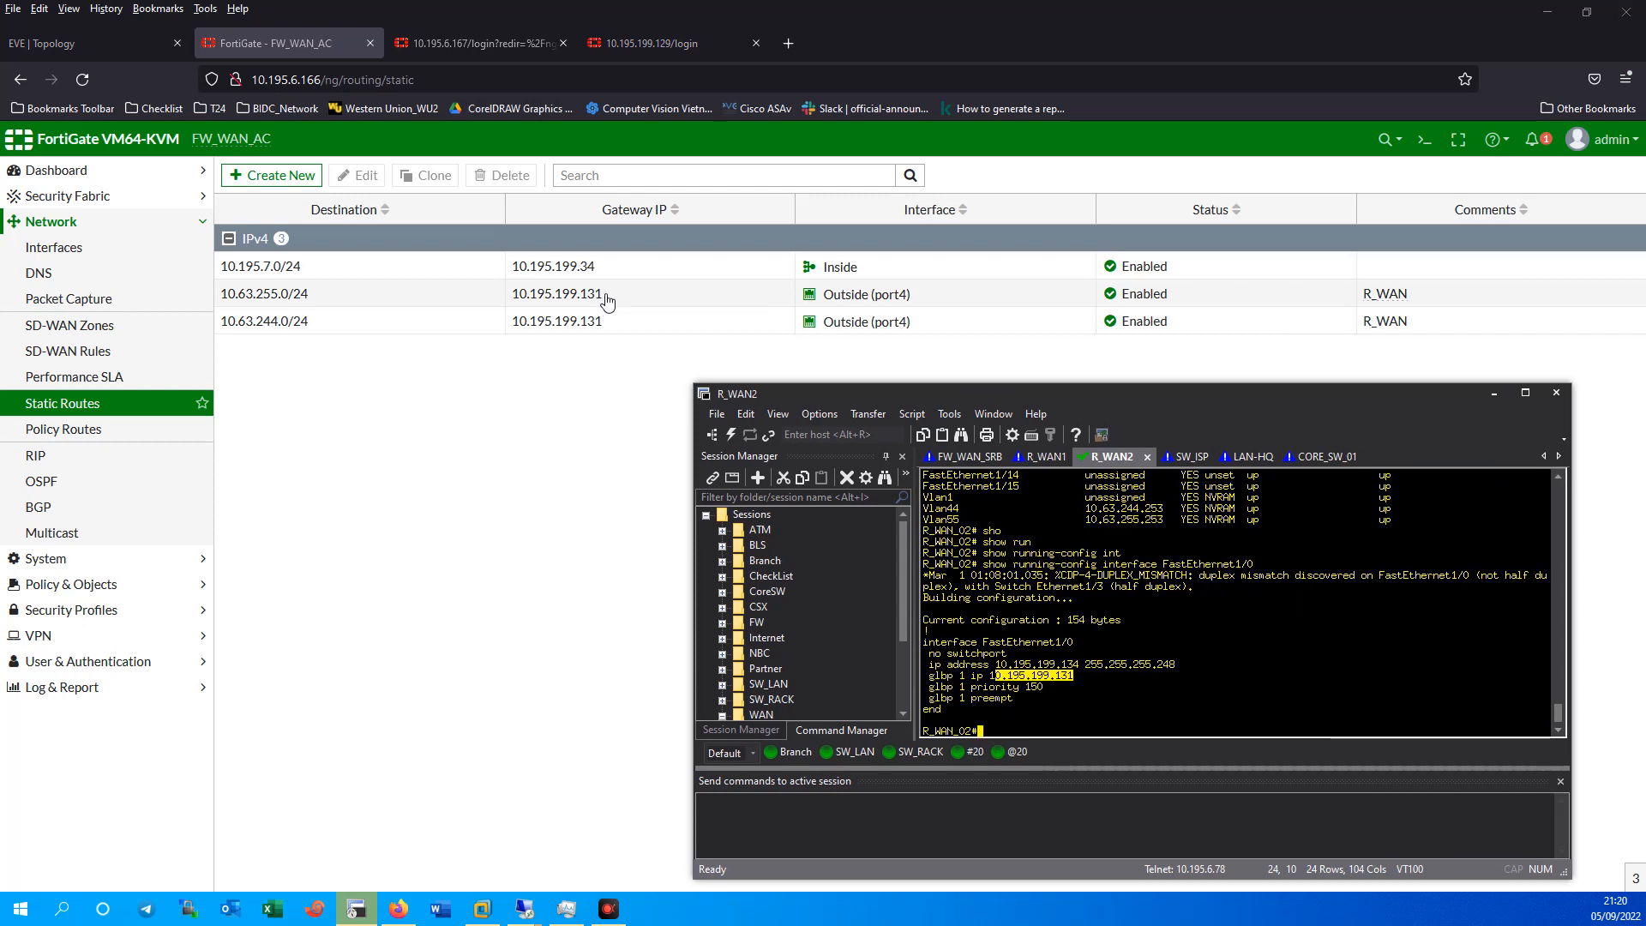
click(91, 45)
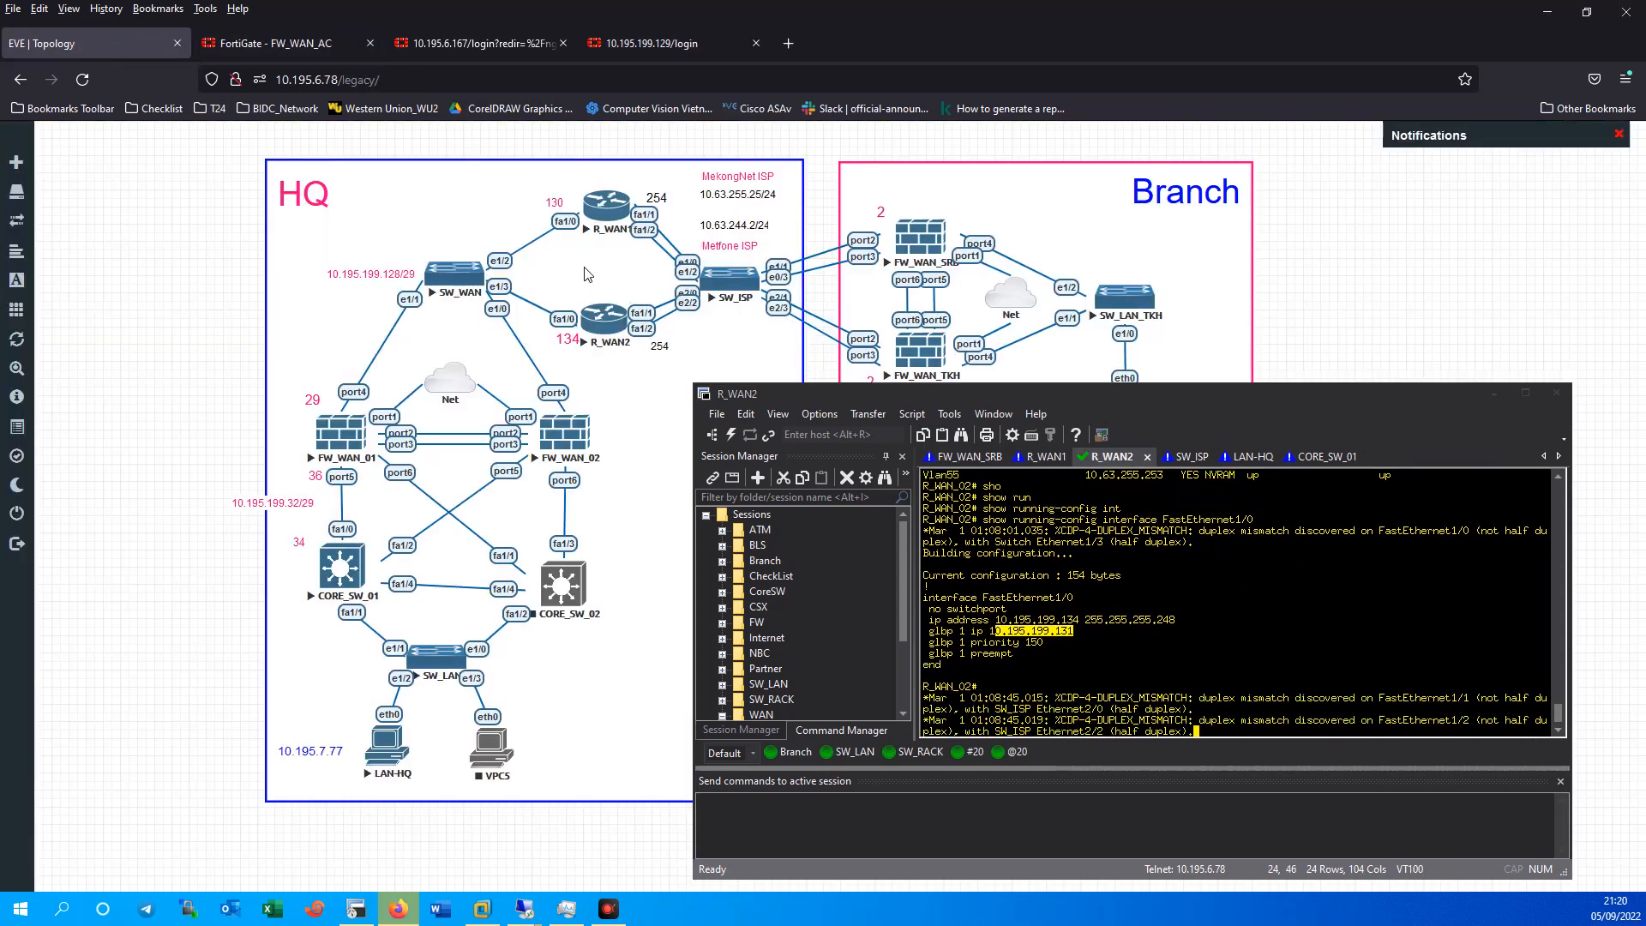
Add a hot-pink canvas text label reading 'GLBP VIP IP:' for 10.195.199.131.
right_click(144, 332)
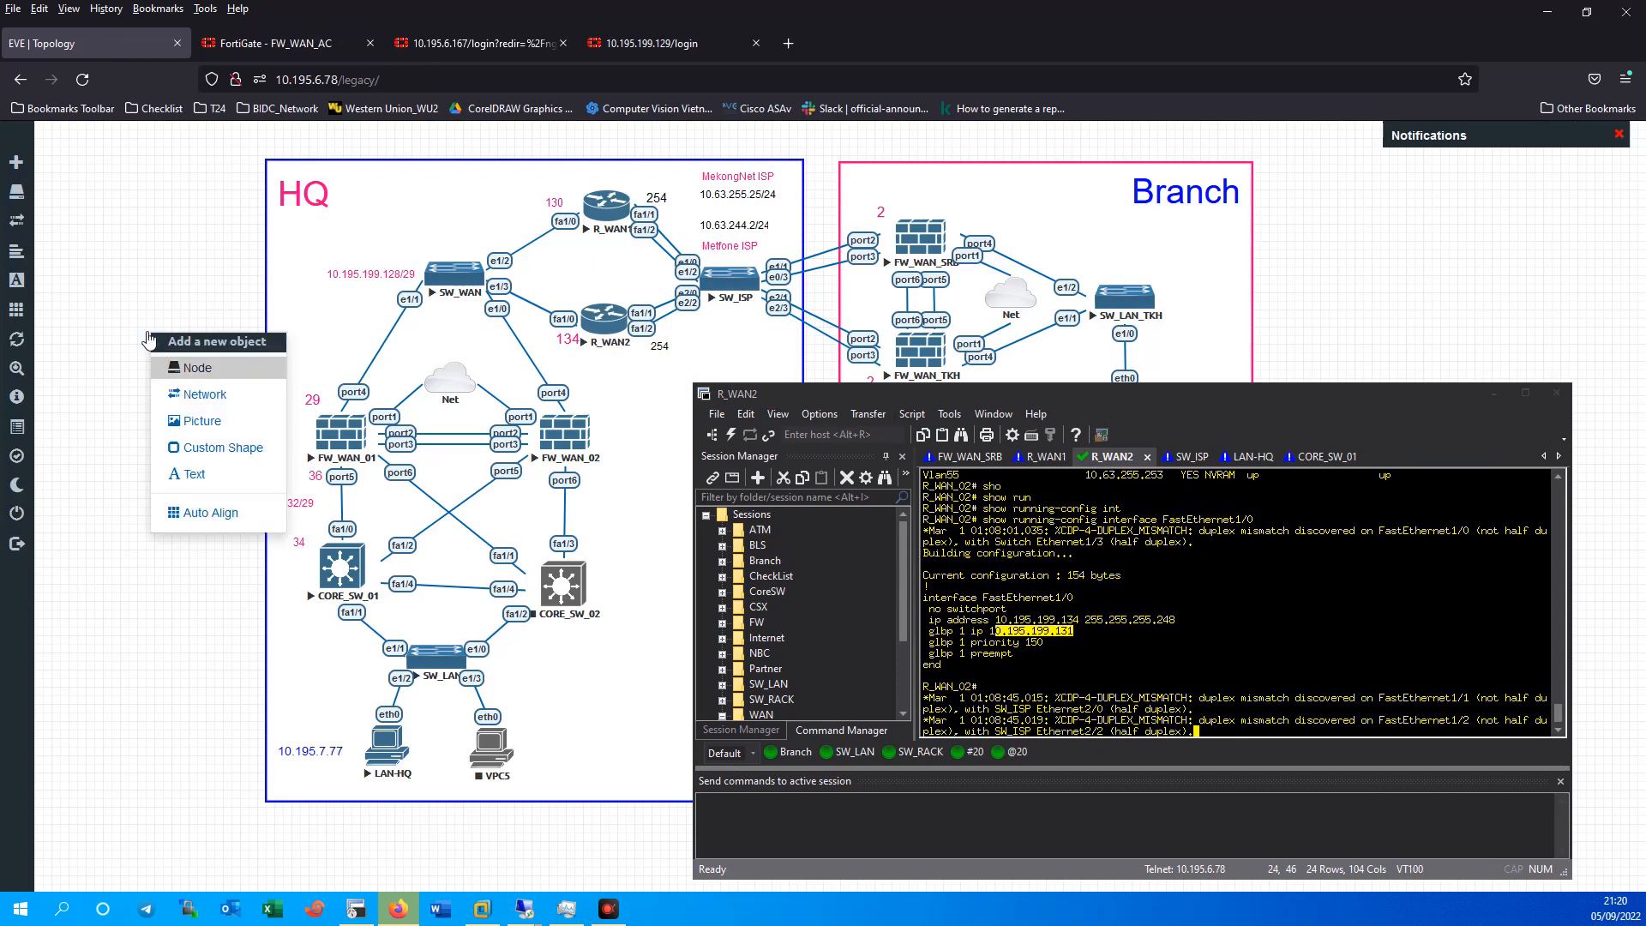
click(215, 474)
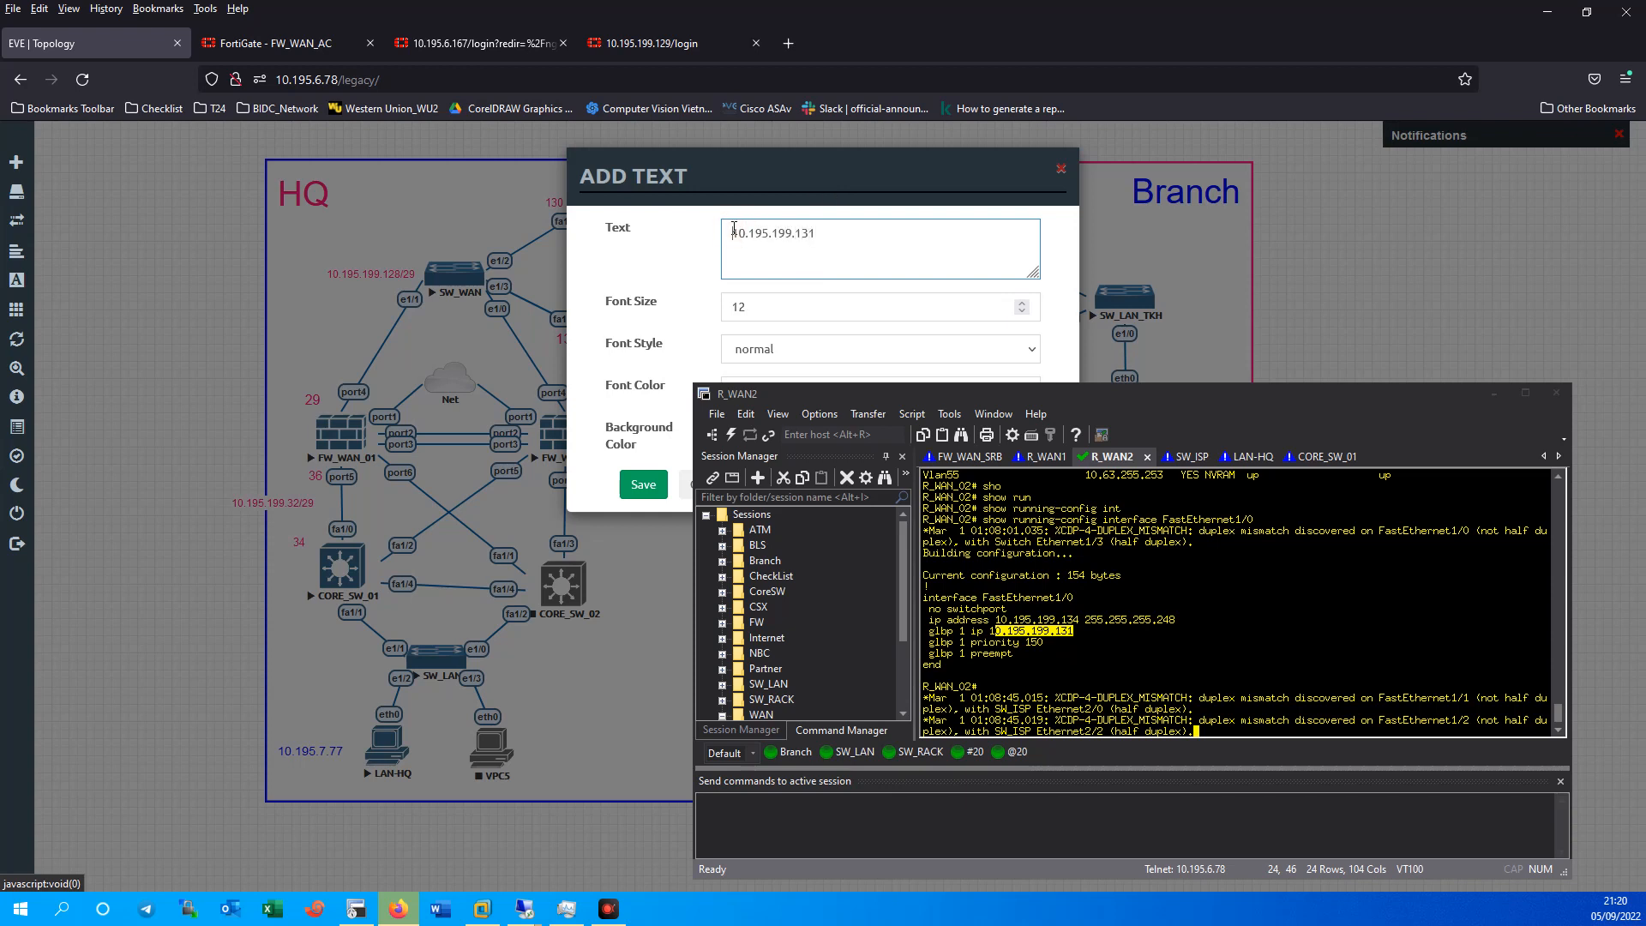
text(VIP)
key(Home)
text(G)
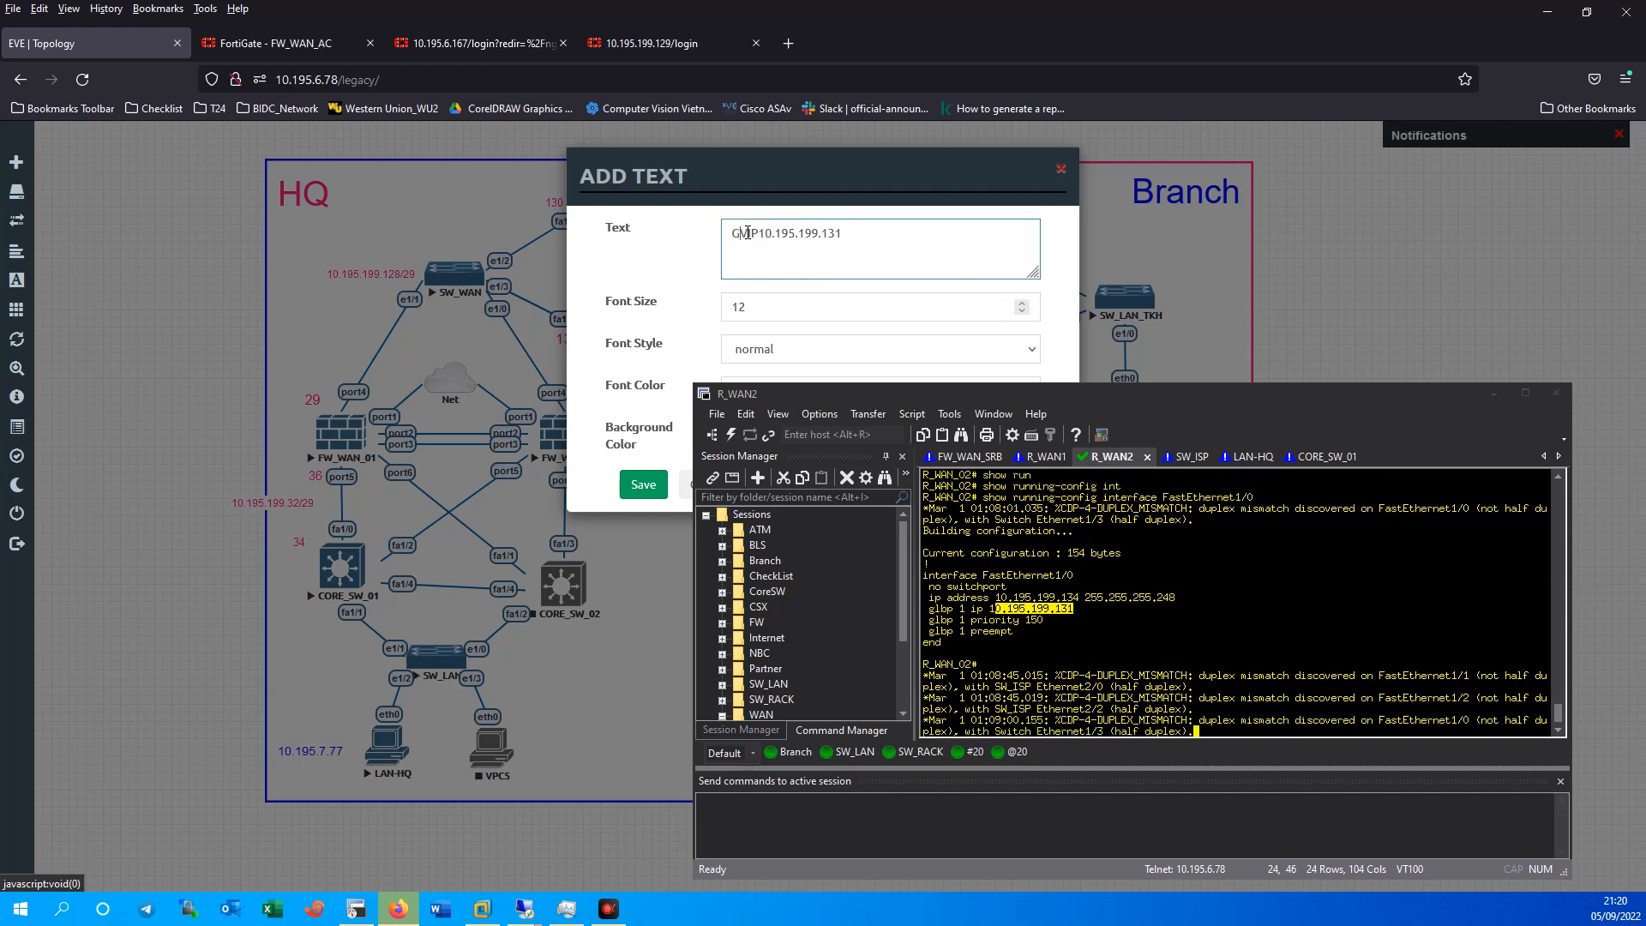
text(LBP :)
key(BackSpace)
text(IP IP:)
drag(823, 175, 353, 172)
click(345, 387)
click(181, 92)
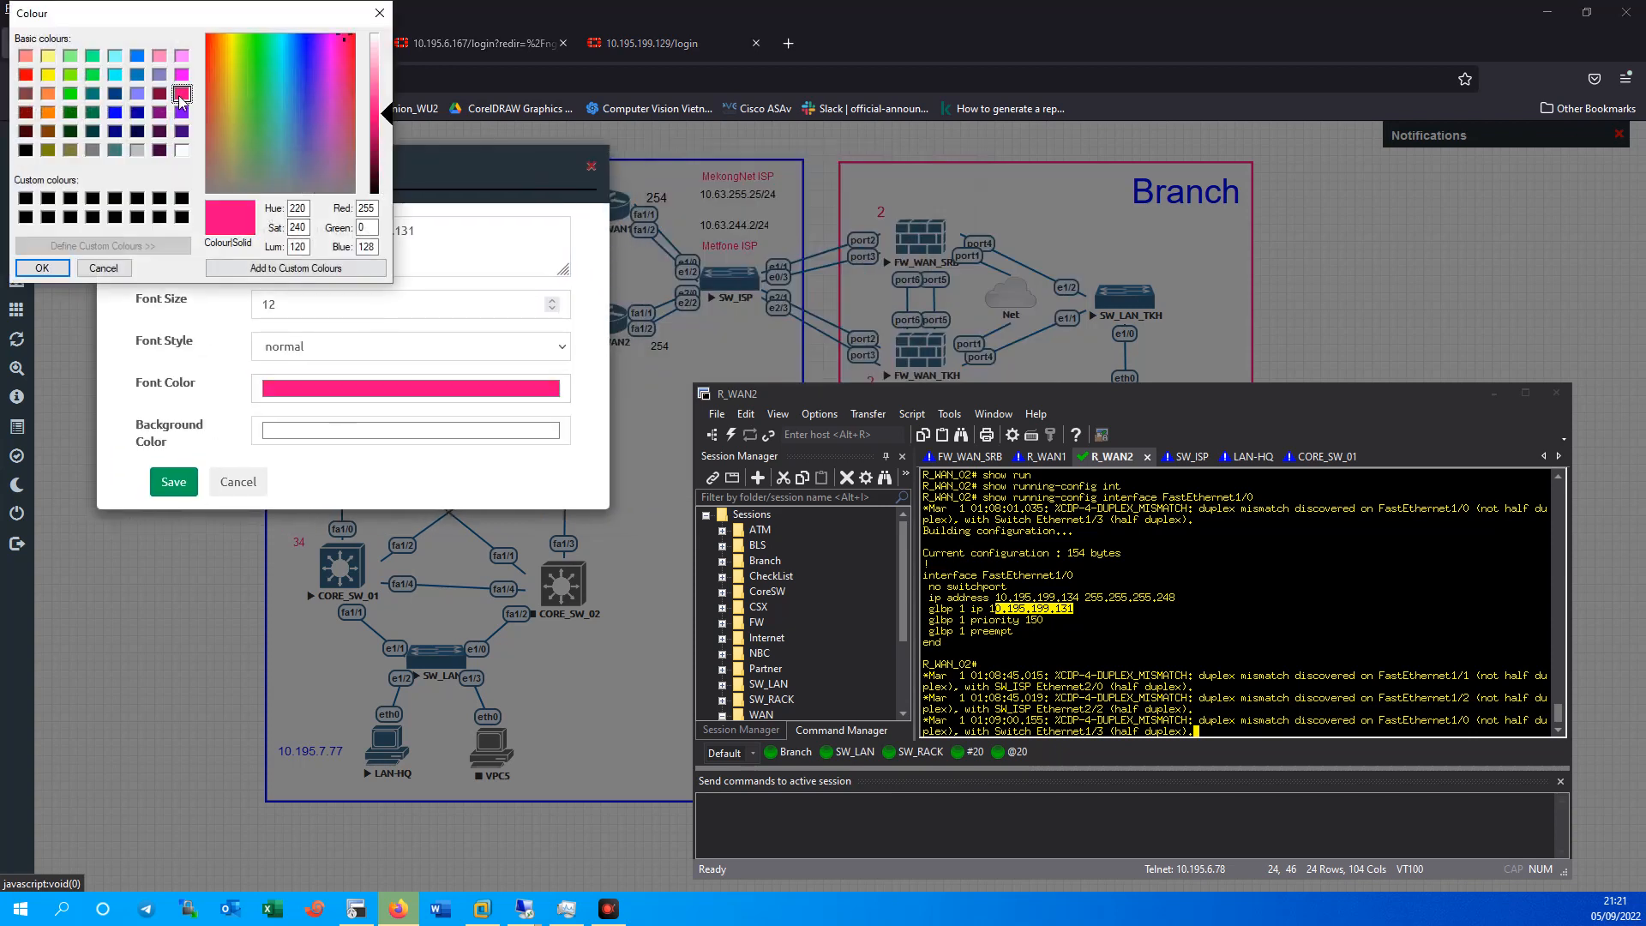
click(42, 267)
click(174, 481)
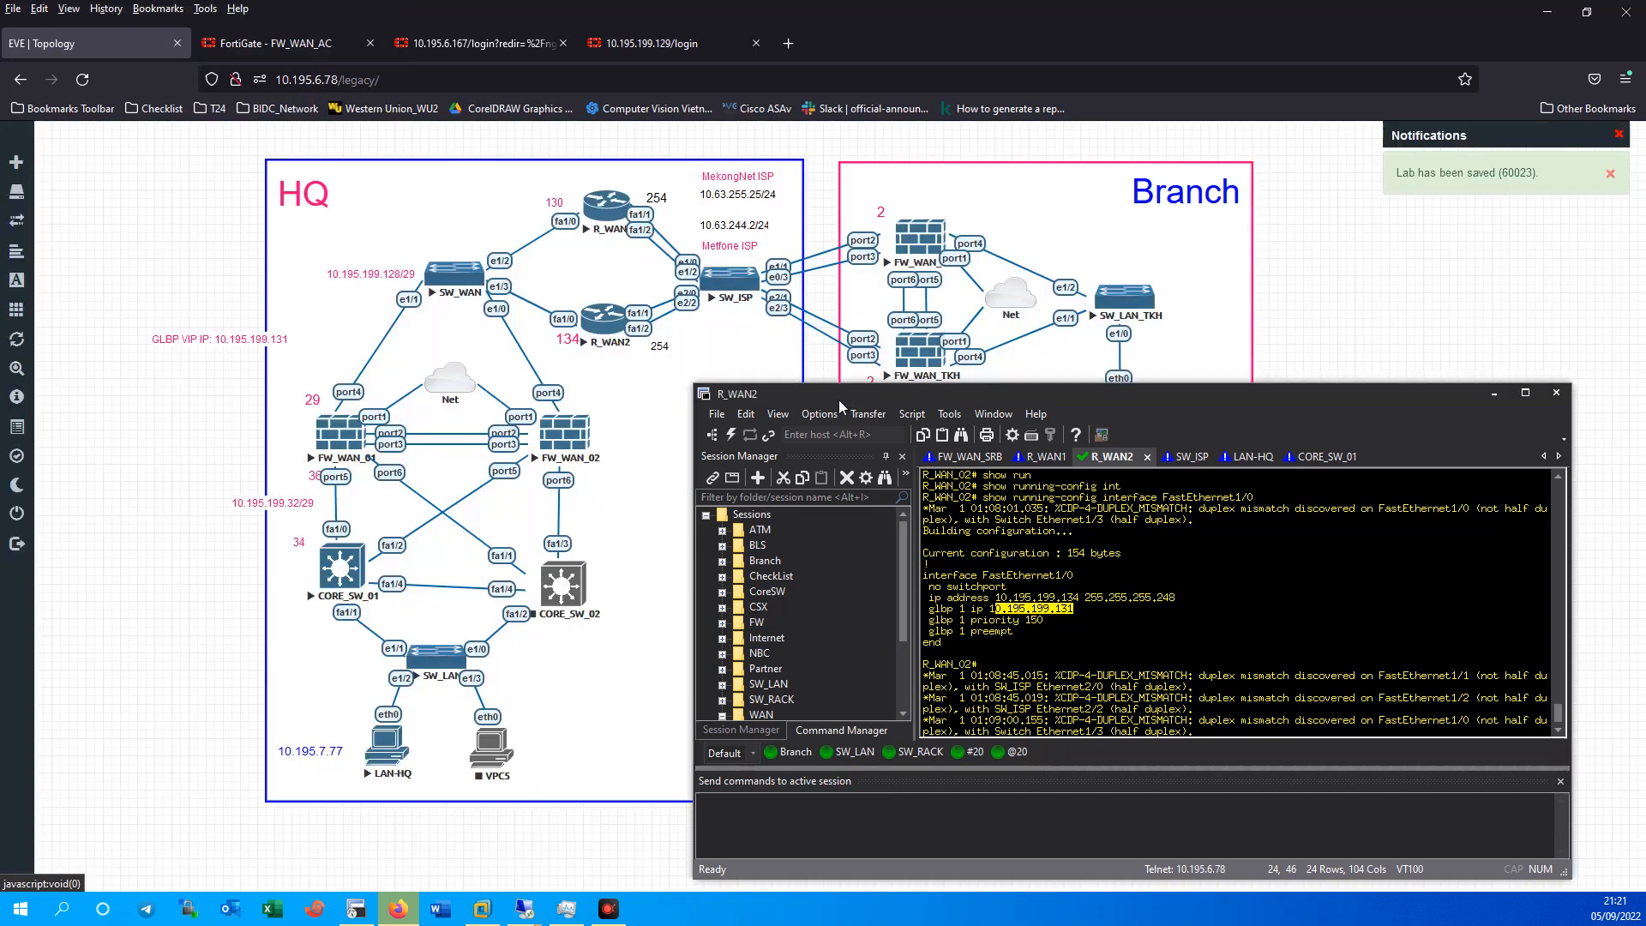
Position the GLBP VIP label beside SW_WAN in the HQ area.
drag(839, 399, 912, 397)
drag(223, 338, 519, 251)
double_click(557, 256)
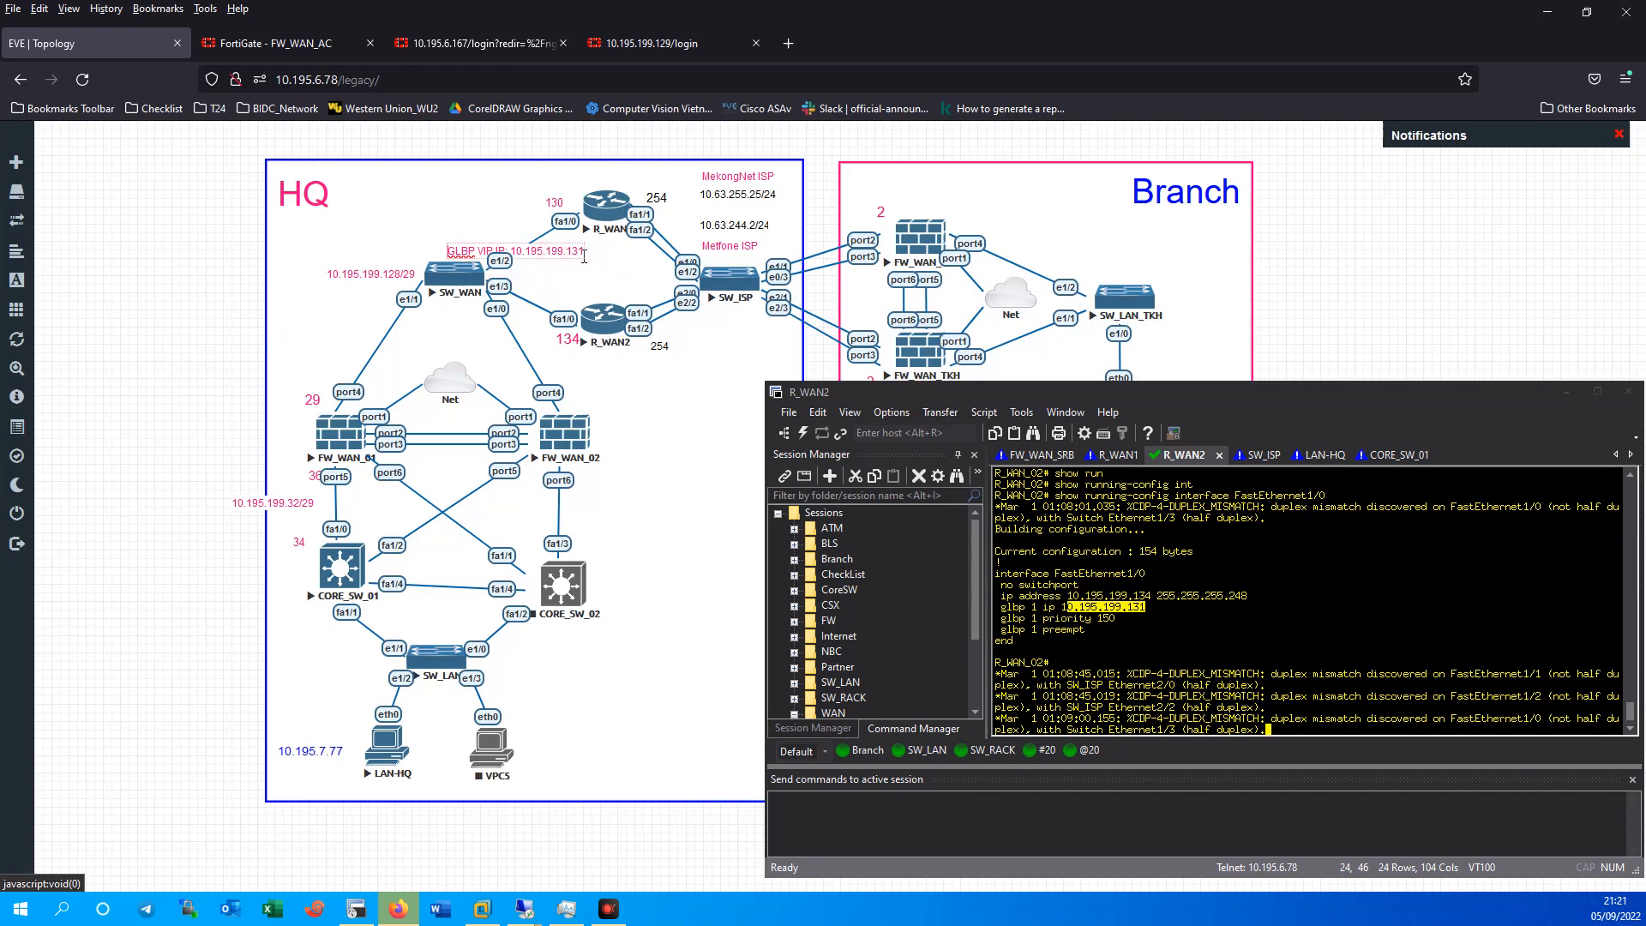
click(611, 268)
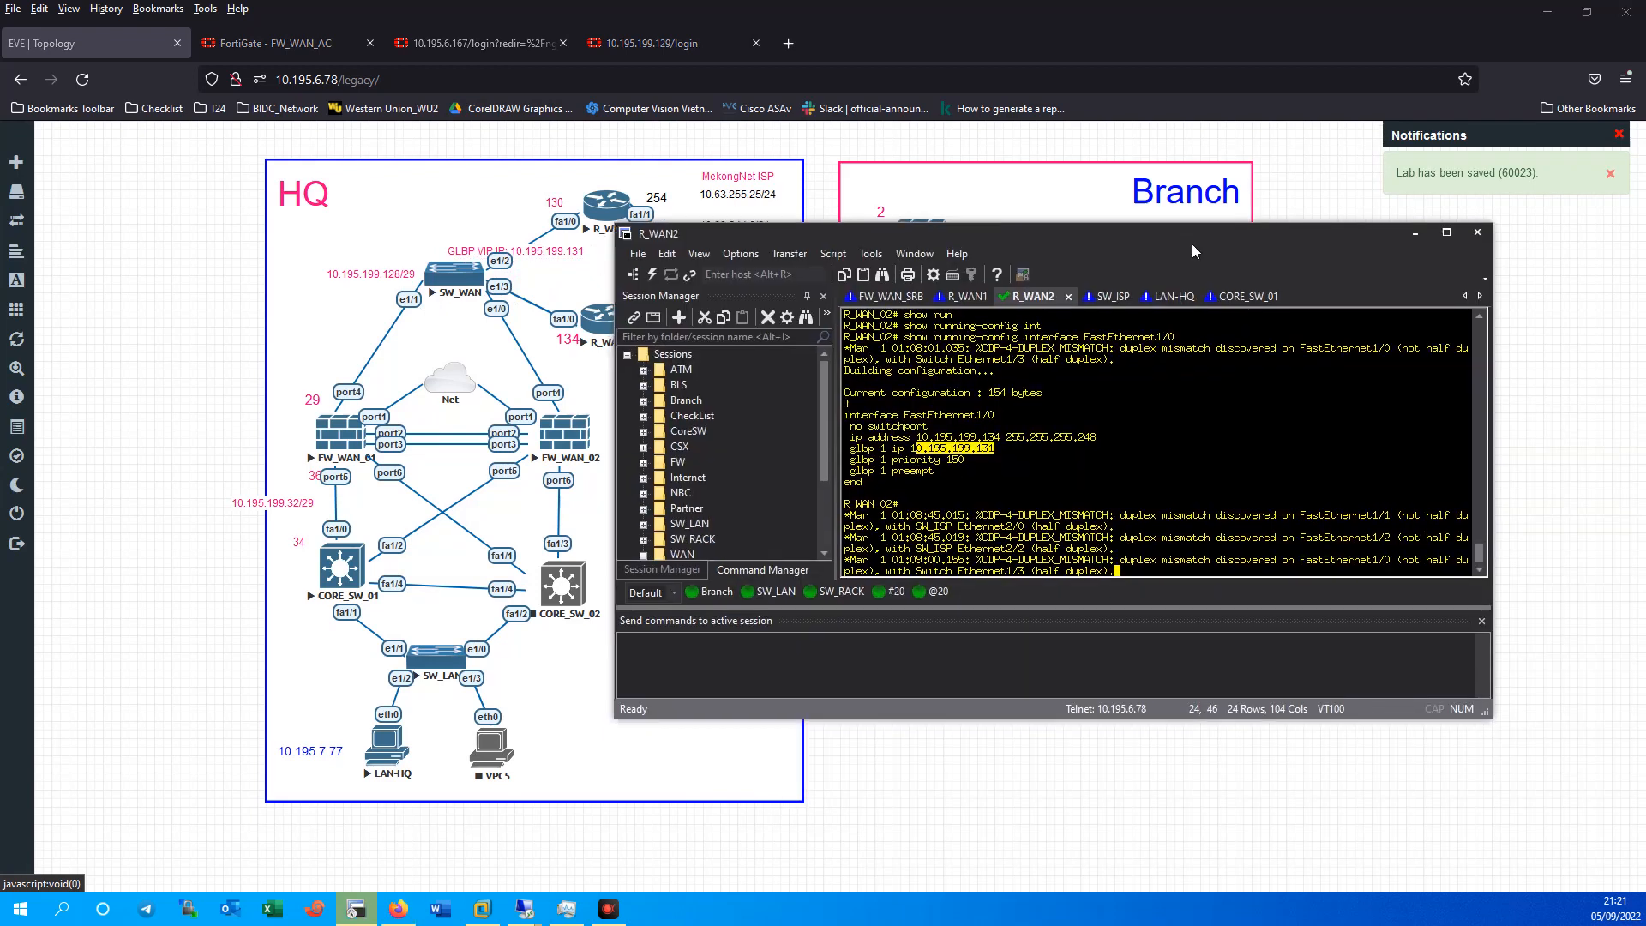
Bring the topology back up and return to the R_WAN2 console session.
drag(1345, 401, 1225, 339)
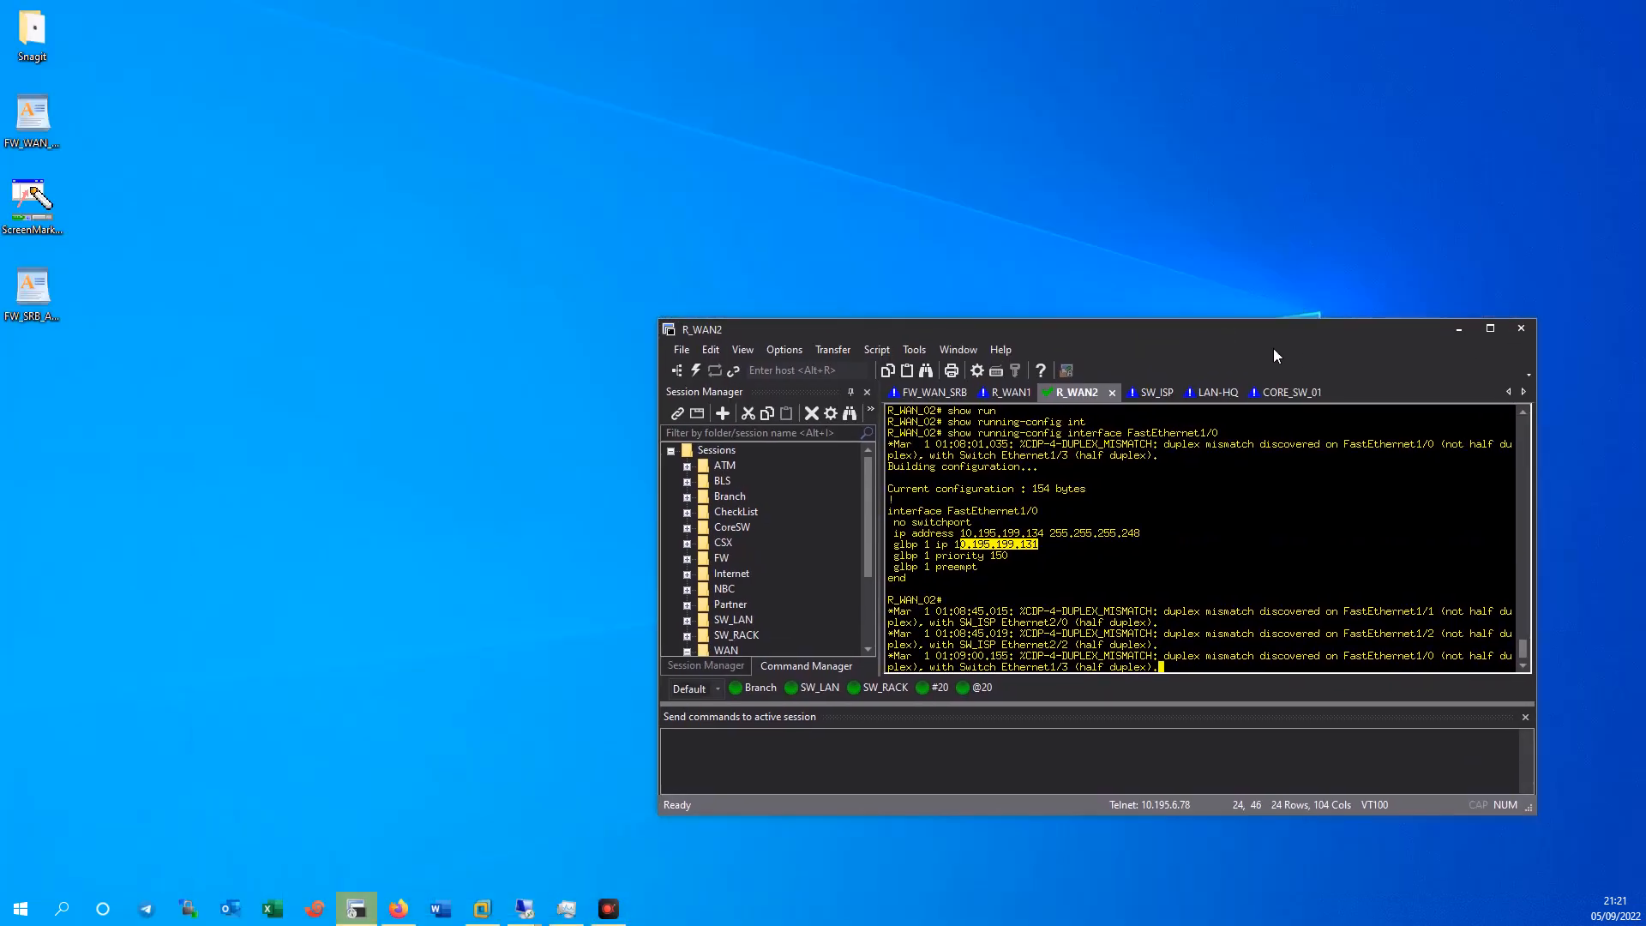
click(398, 908)
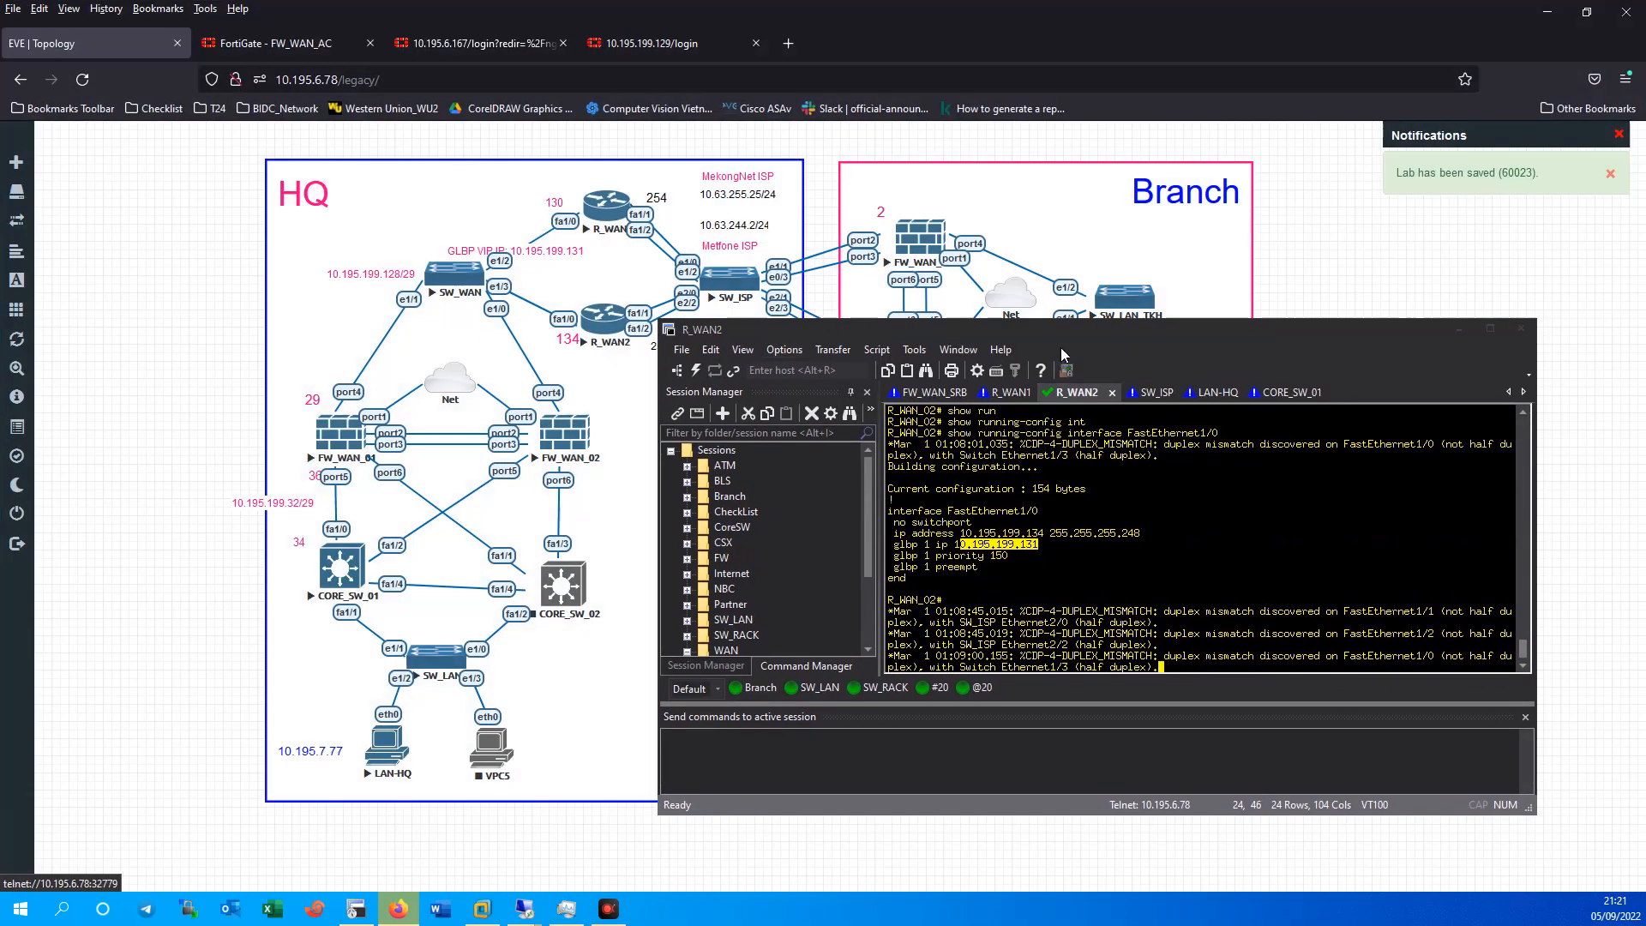
drag(1044, 338, 1134, 357)
click(1228, 410)
click(1163, 411)
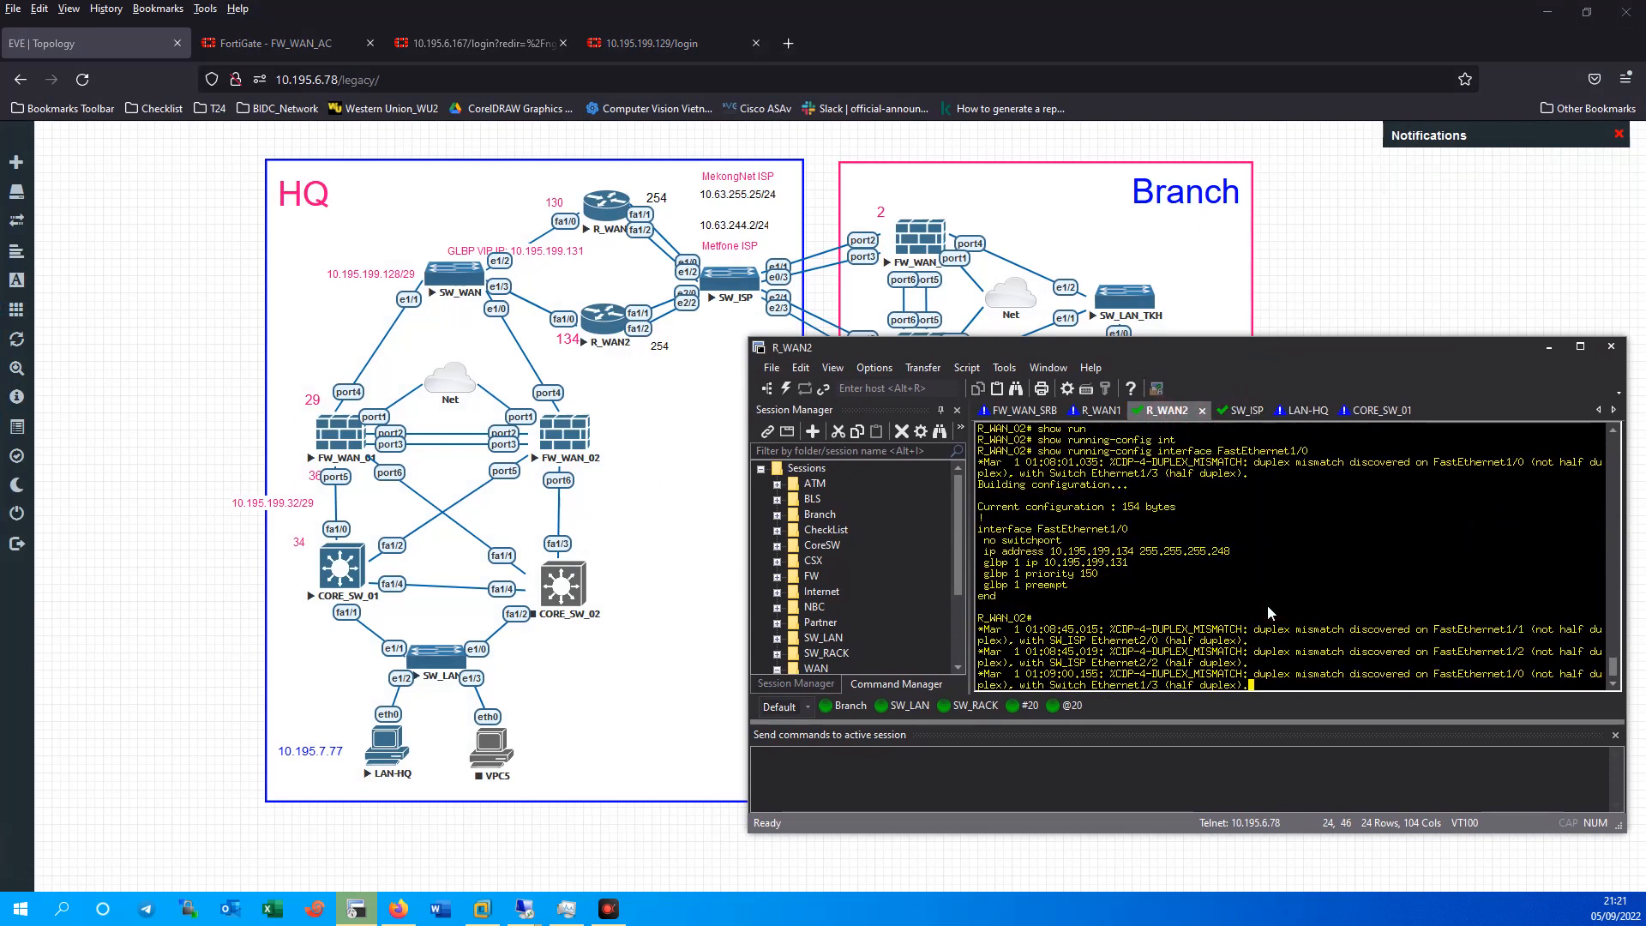
Leave the R_WAN2 console and copy FW_WAN_AC's gateway address 10.195.199.131.
key(Return)
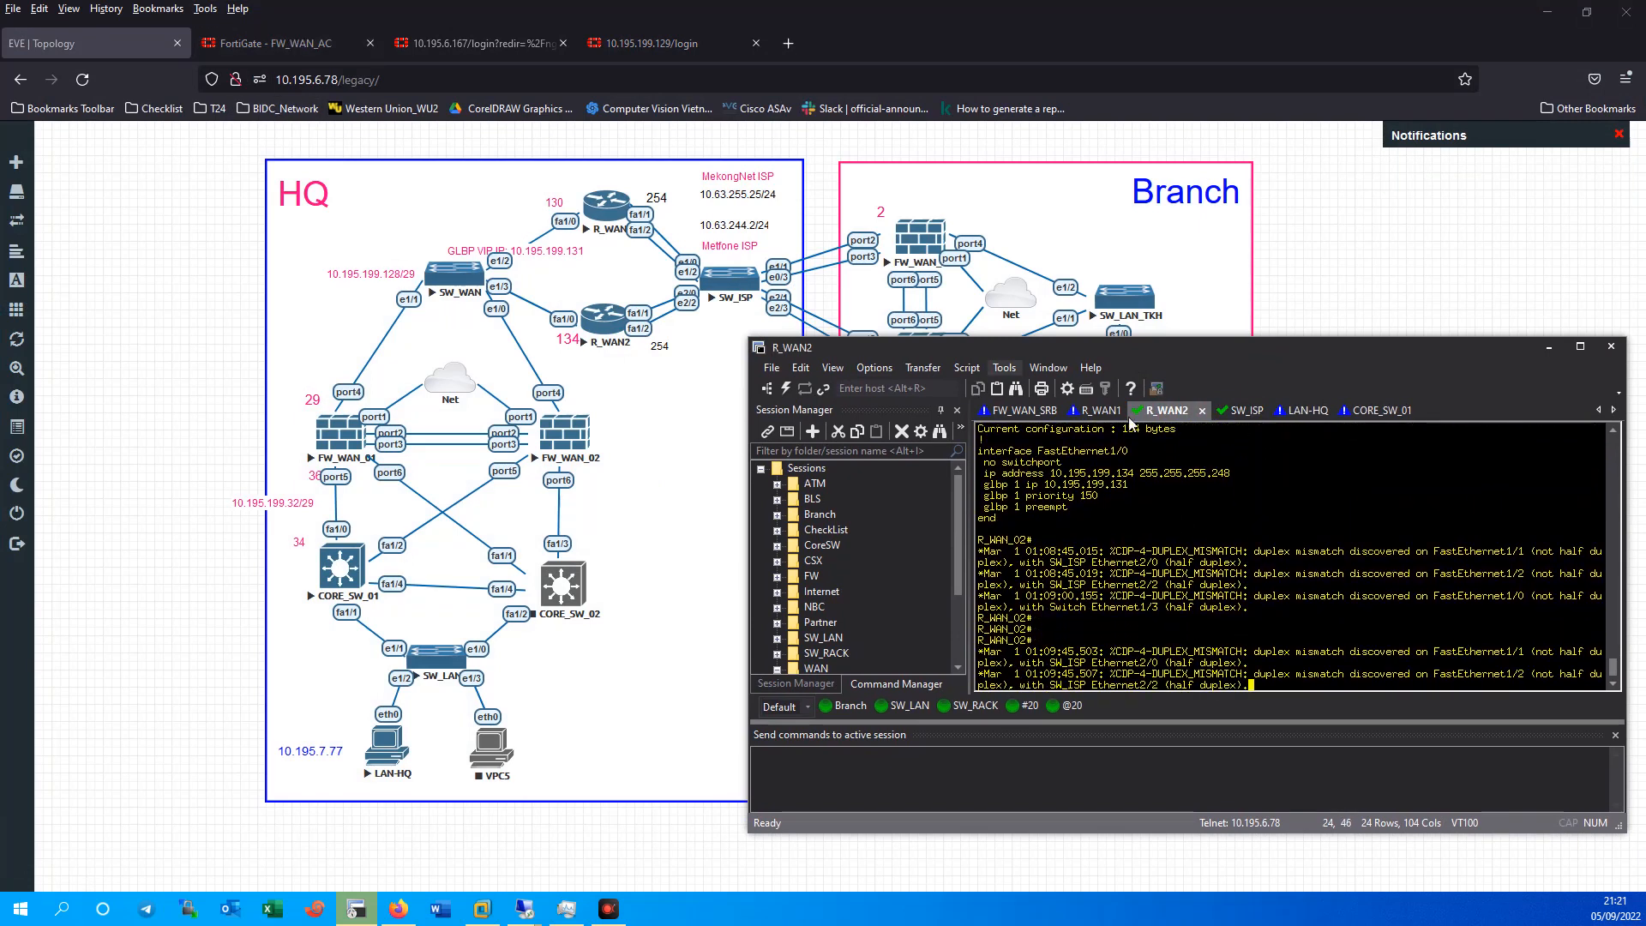
click(1548, 346)
click(275, 43)
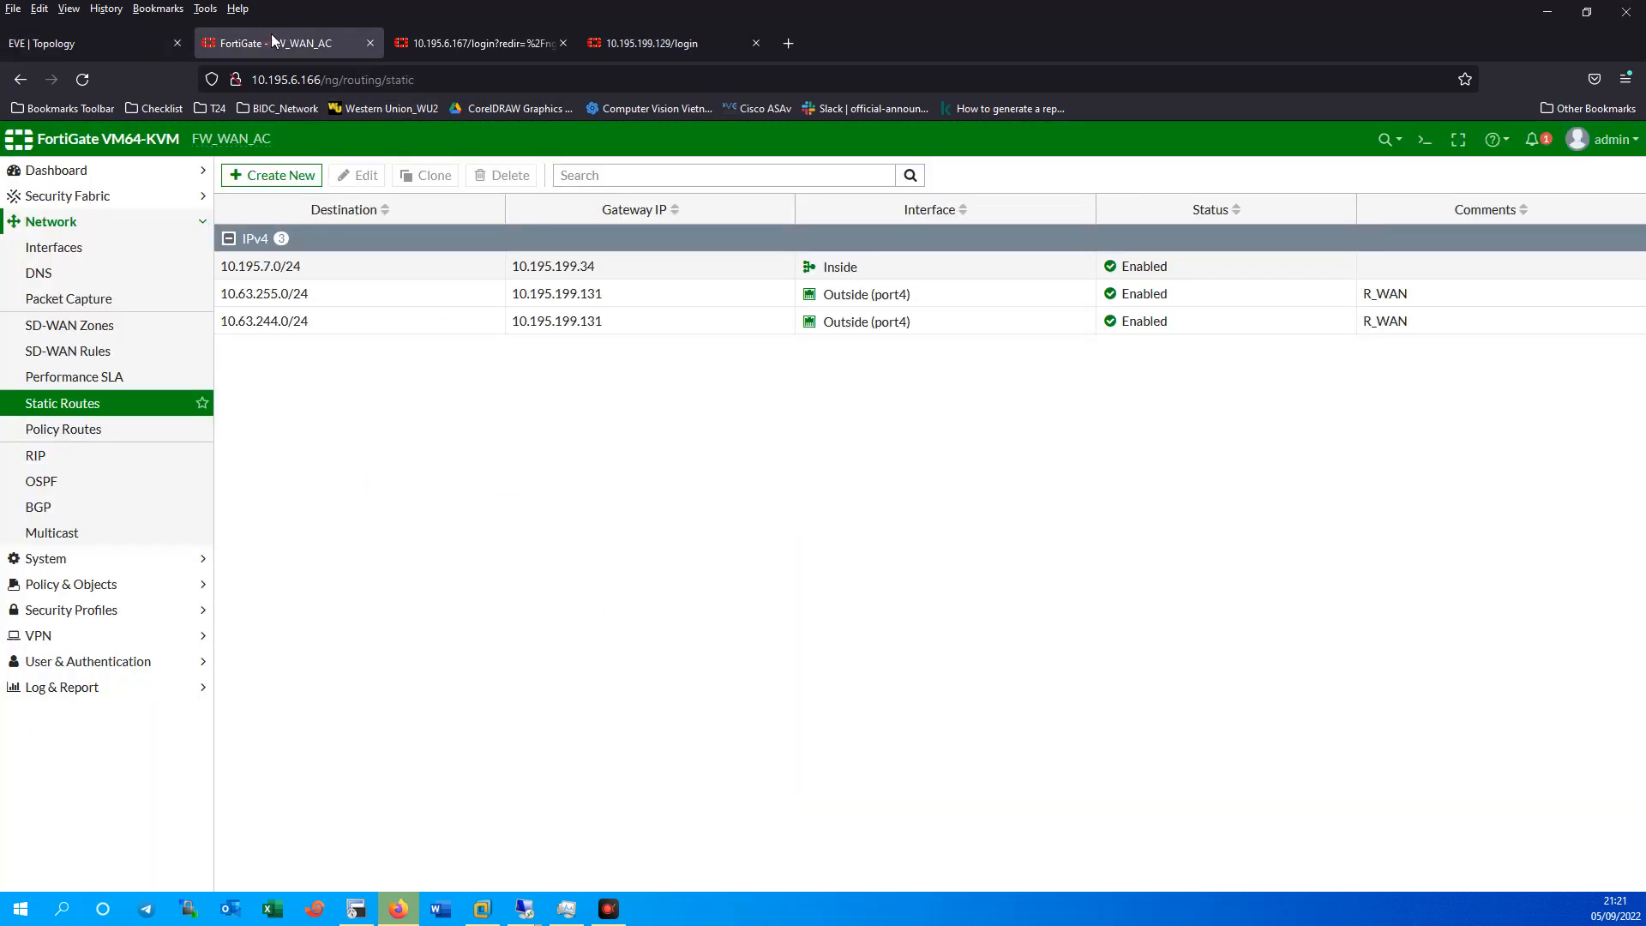
drag(608, 294, 511, 298)
Run 'execute ping 10.195.199.131' in FW_WAN_AC's CLI console, then go back to EVE.
click(1424, 138)
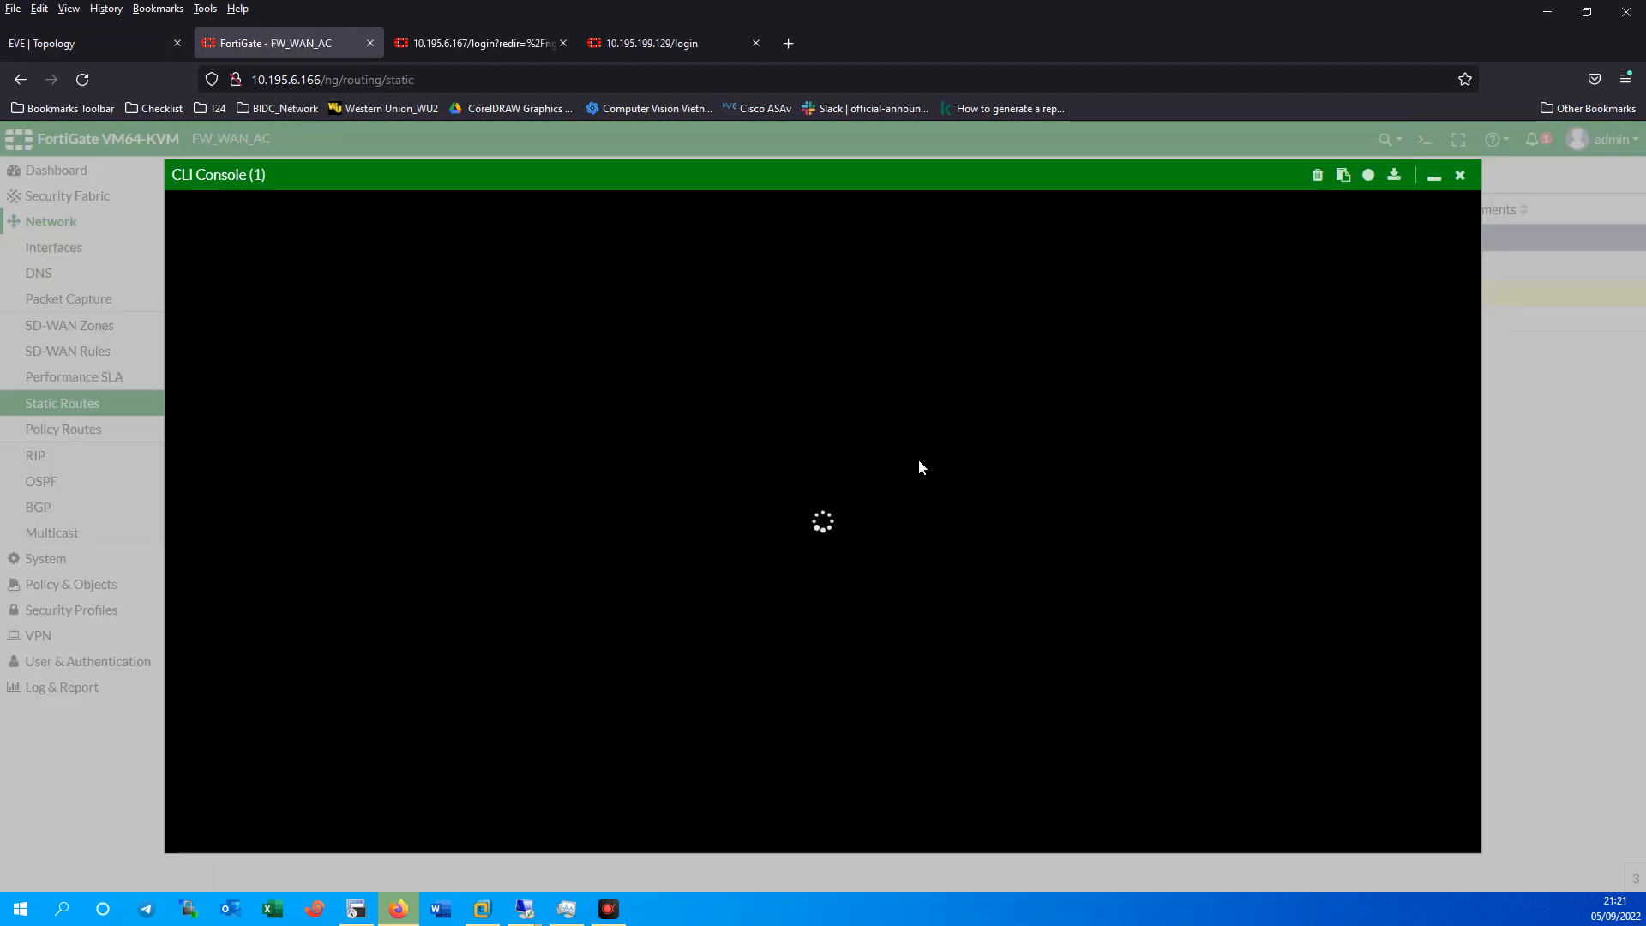
text(execute)
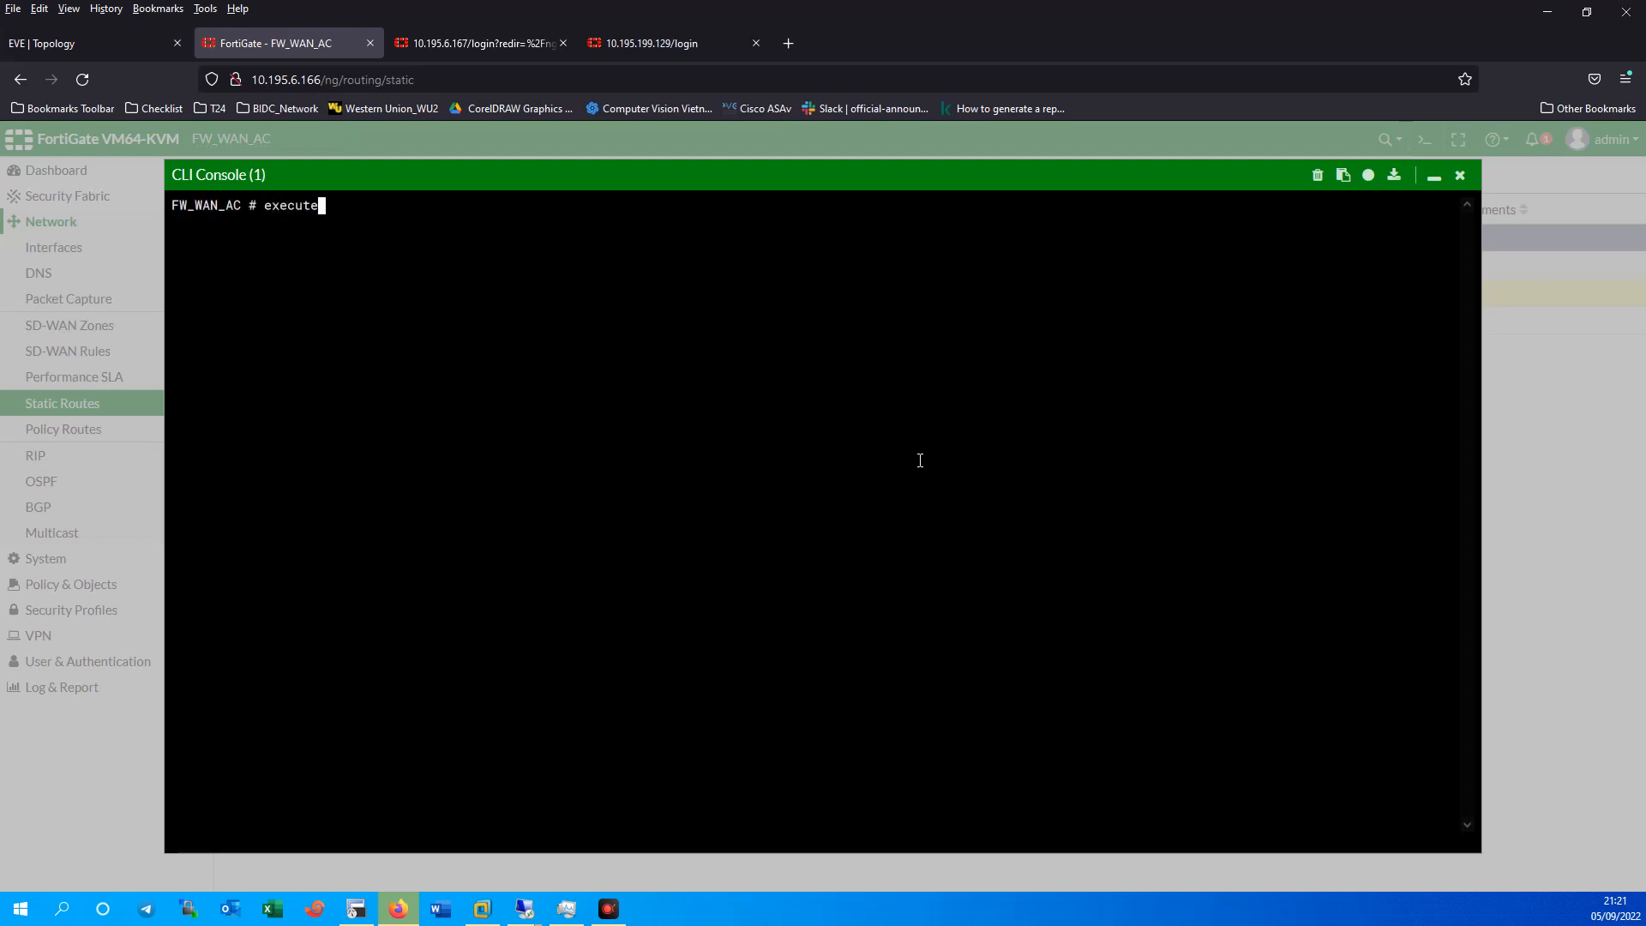
text( ping 10.195.199.131)
key(Return)
key(ctrl+c)
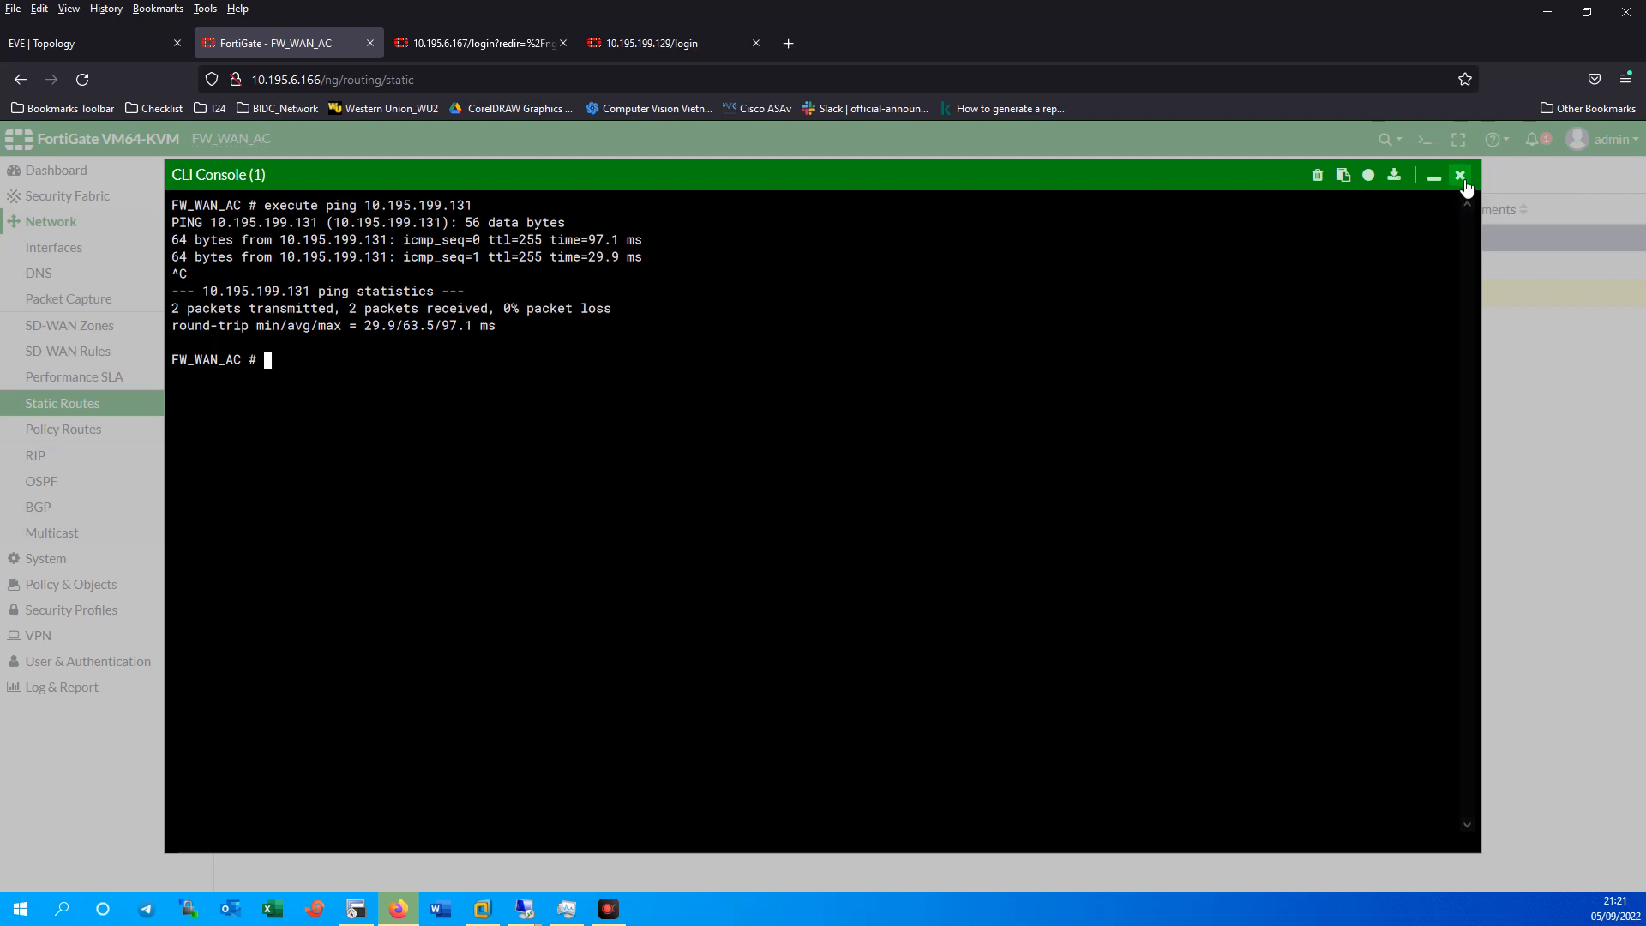
click(1460, 177)
click(82, 54)
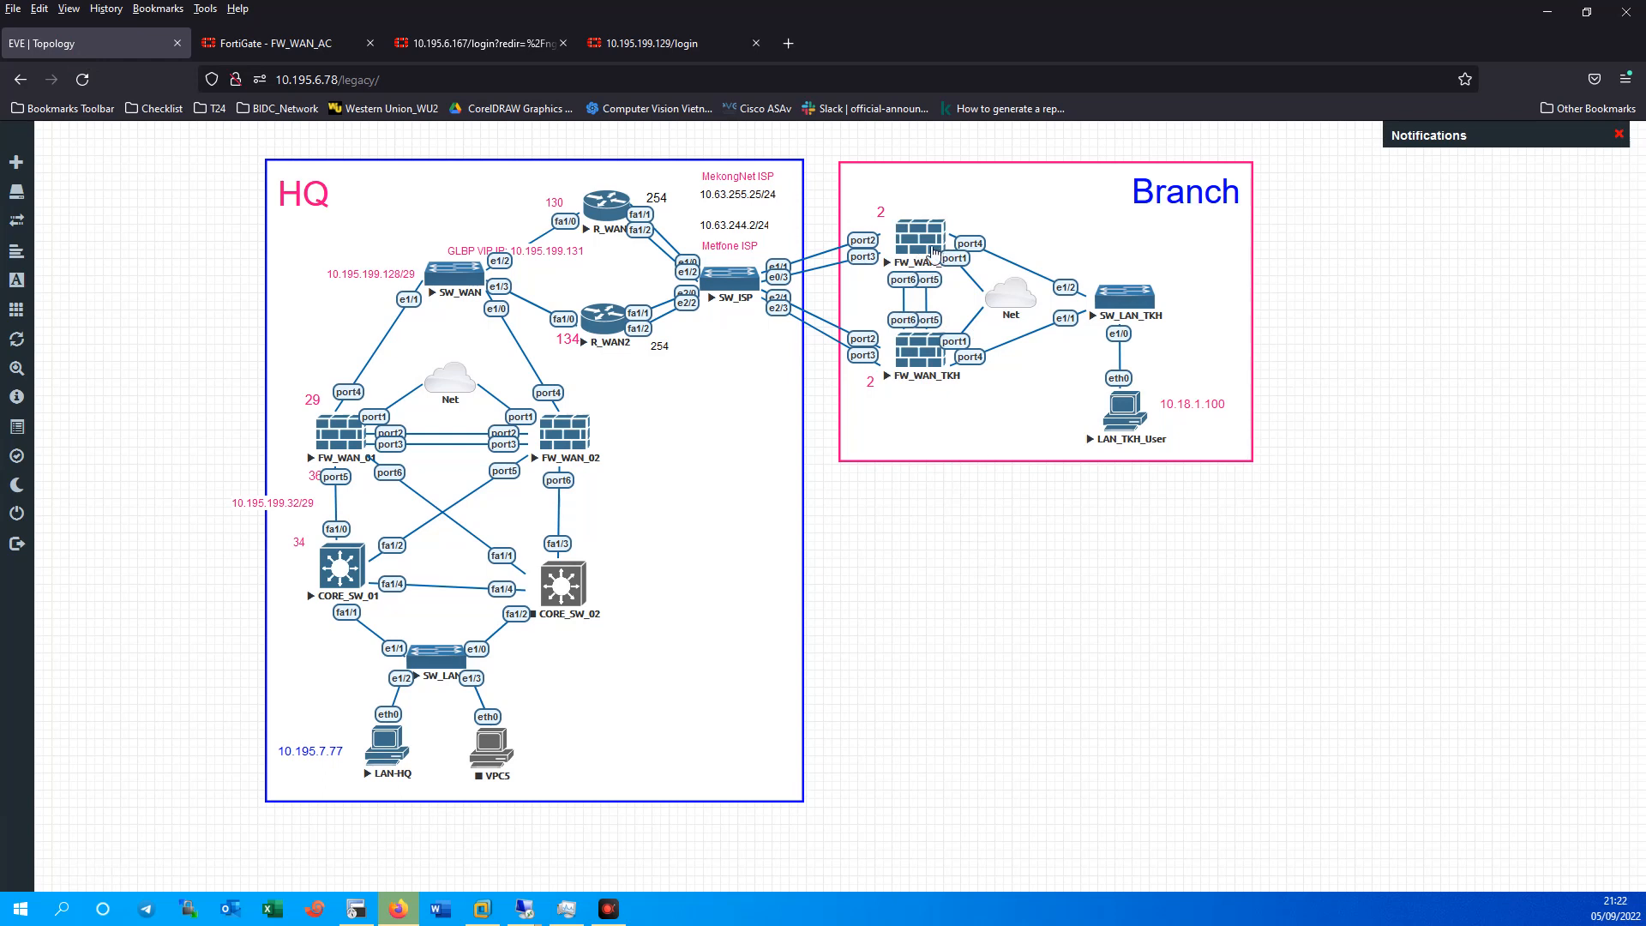
Log back into FW_WAN_B_AC at 10.195.6.167 with the admin account.
click(480, 48)
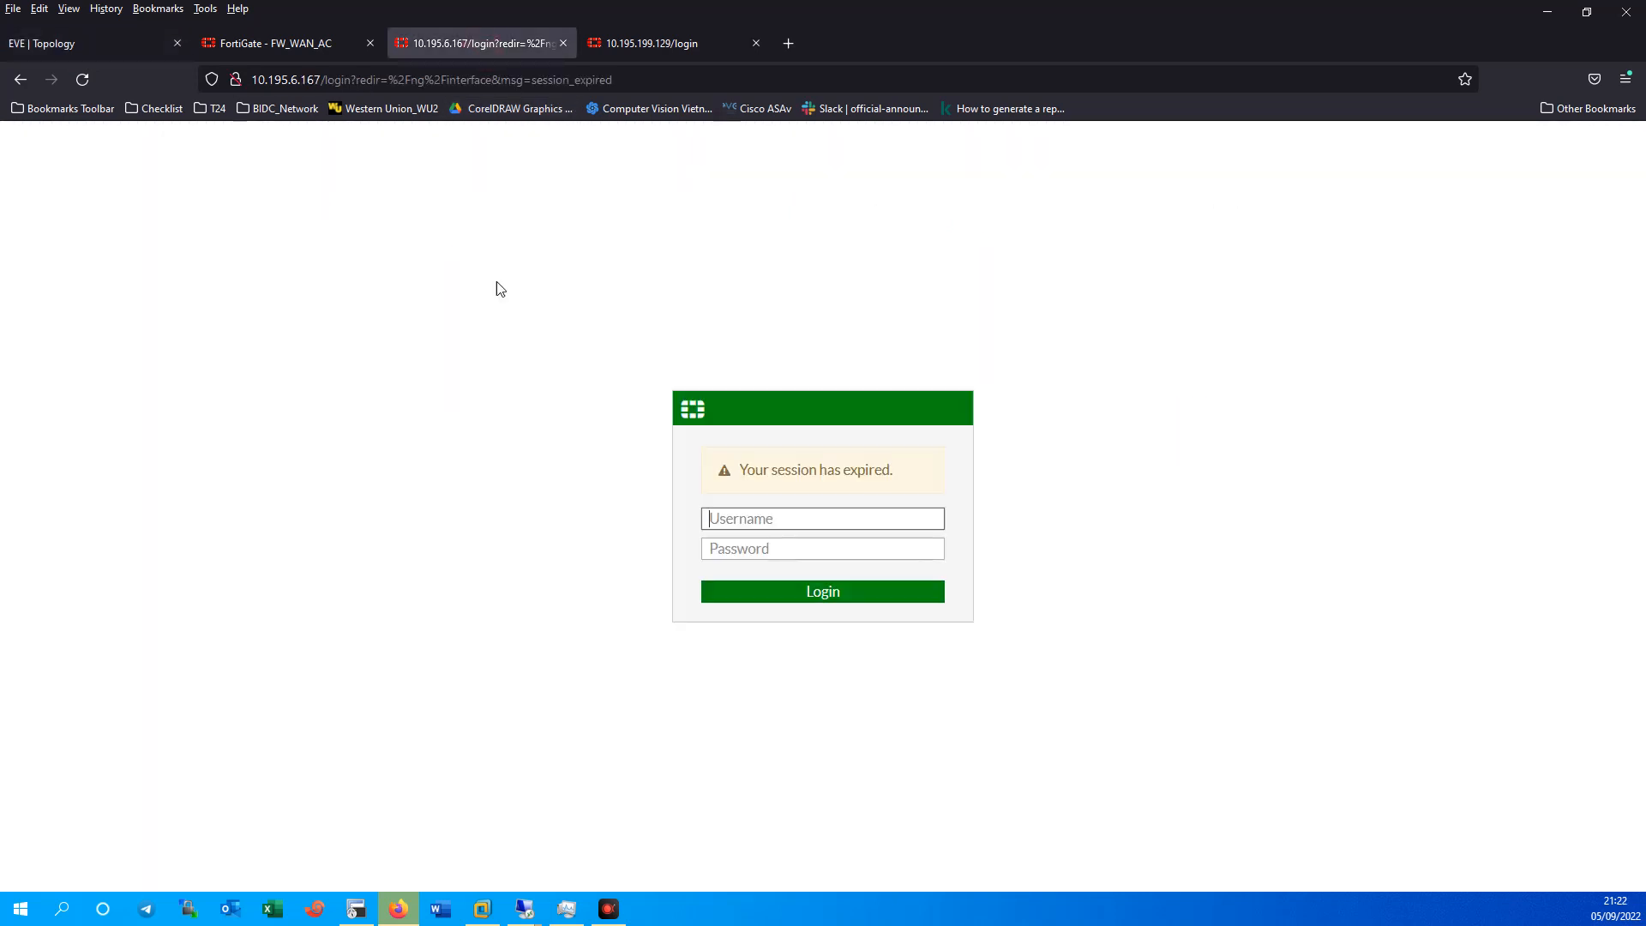
text(admib)
key(Tab)
text(**)
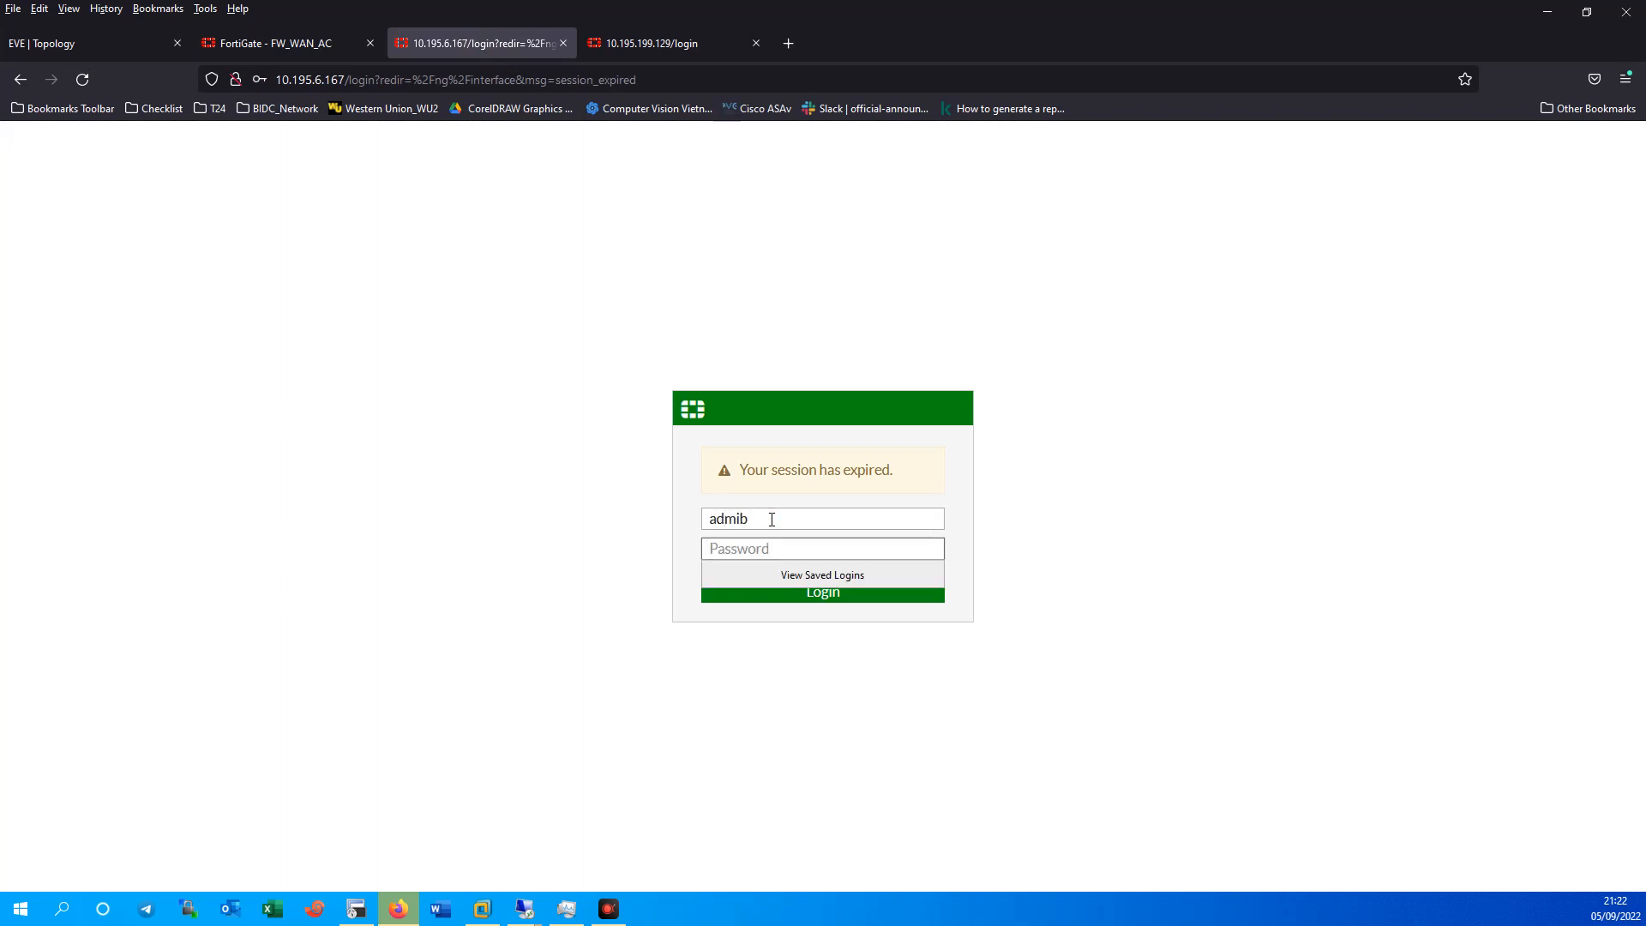
click(771, 519)
key(Return)
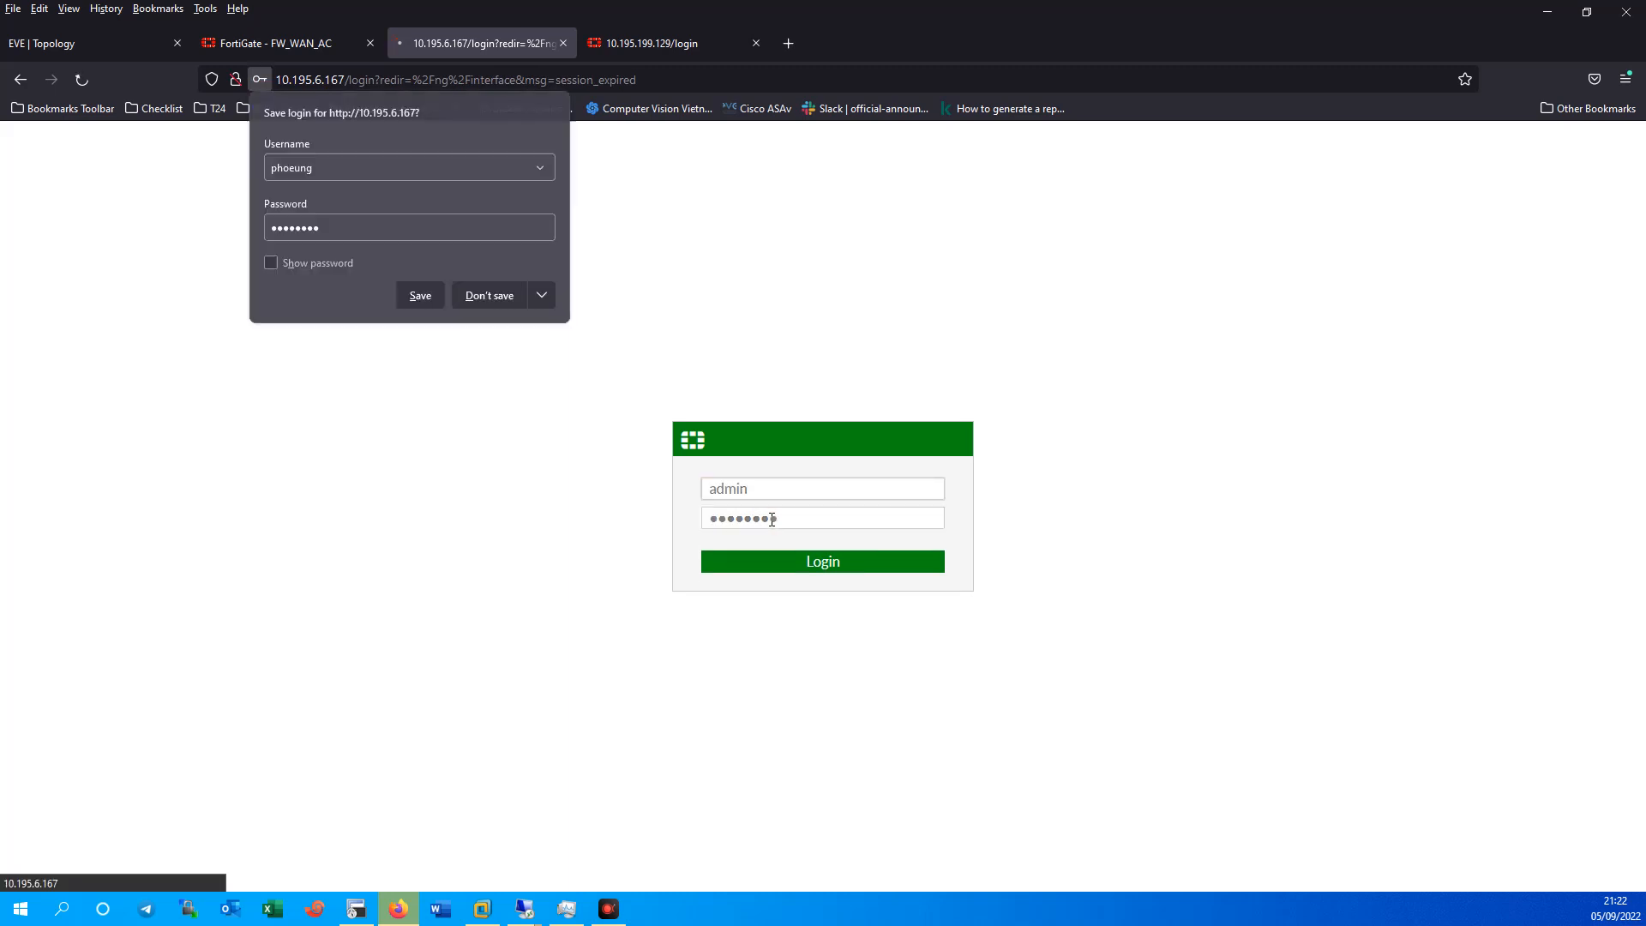
click(502, 304)
Compare the EVE topology with FW_WAN_B_AC's interfaces, then open FW_WAN_AC's interface list.
click(75, 39)
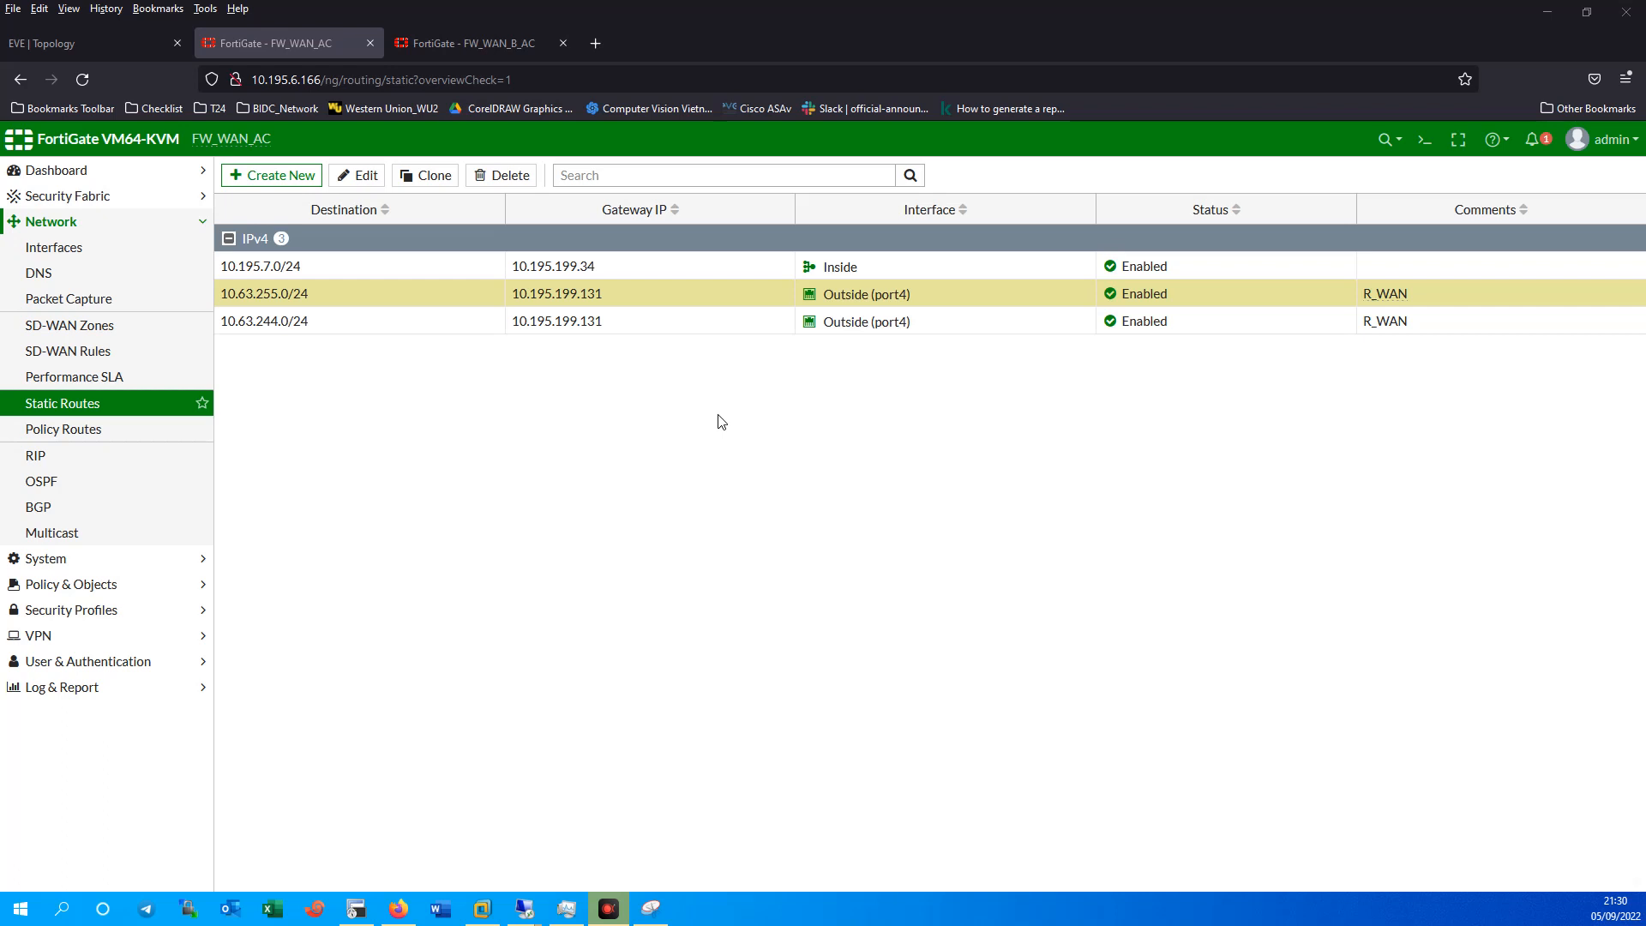
click(55, 47)
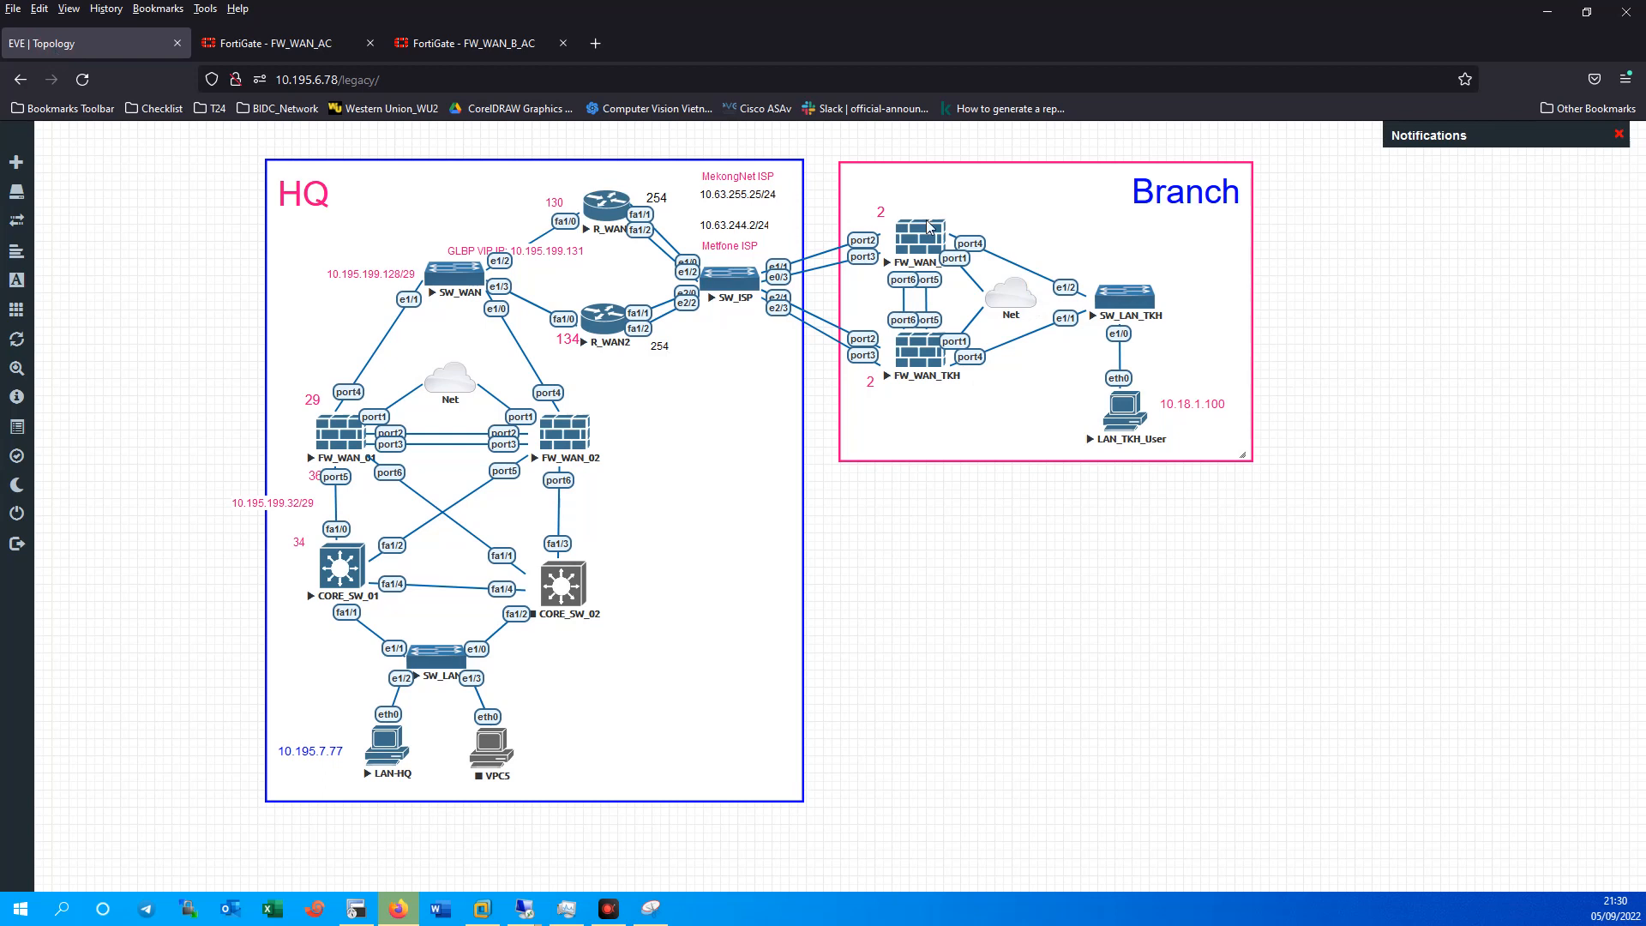
click(461, 41)
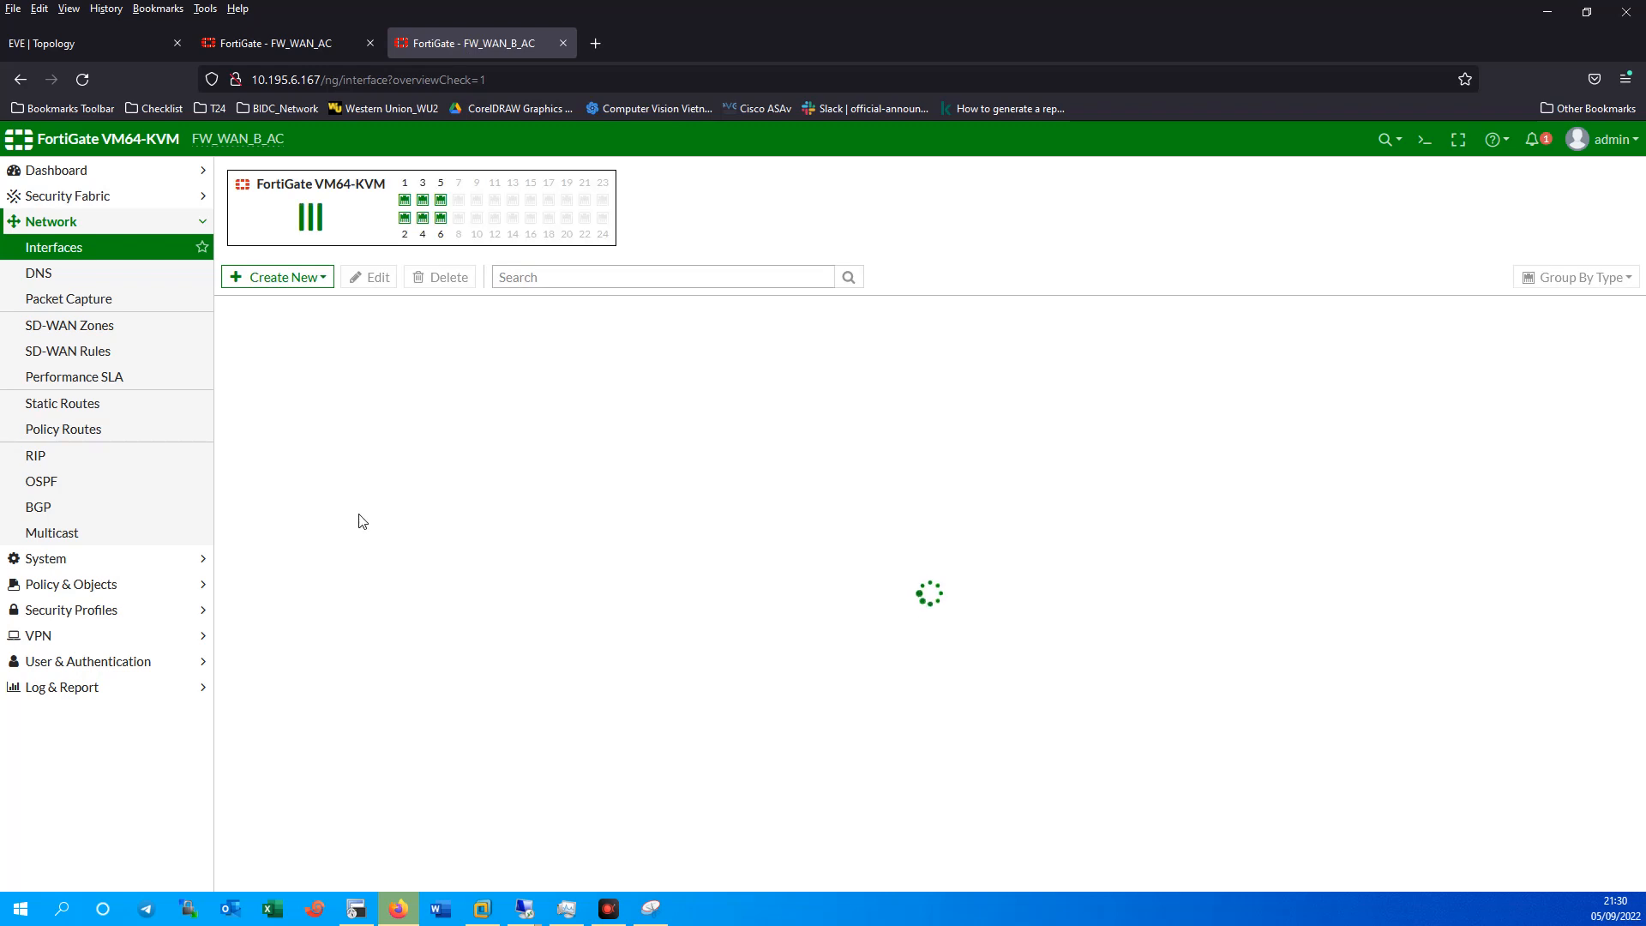
click(75, 41)
click(454, 43)
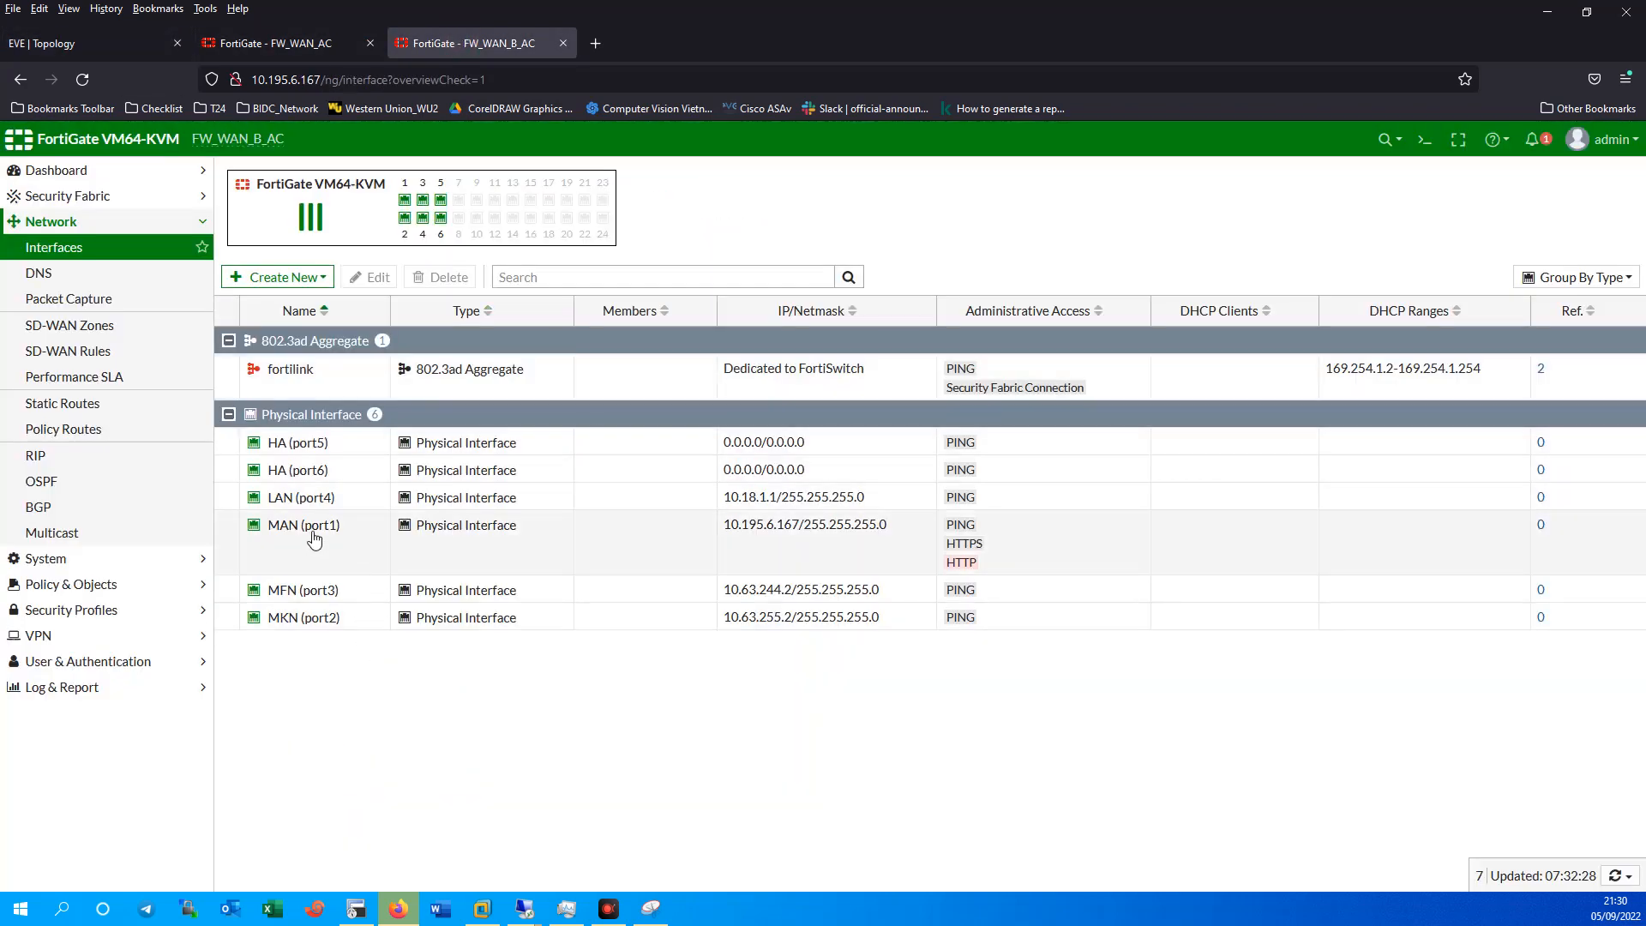
click(260, 39)
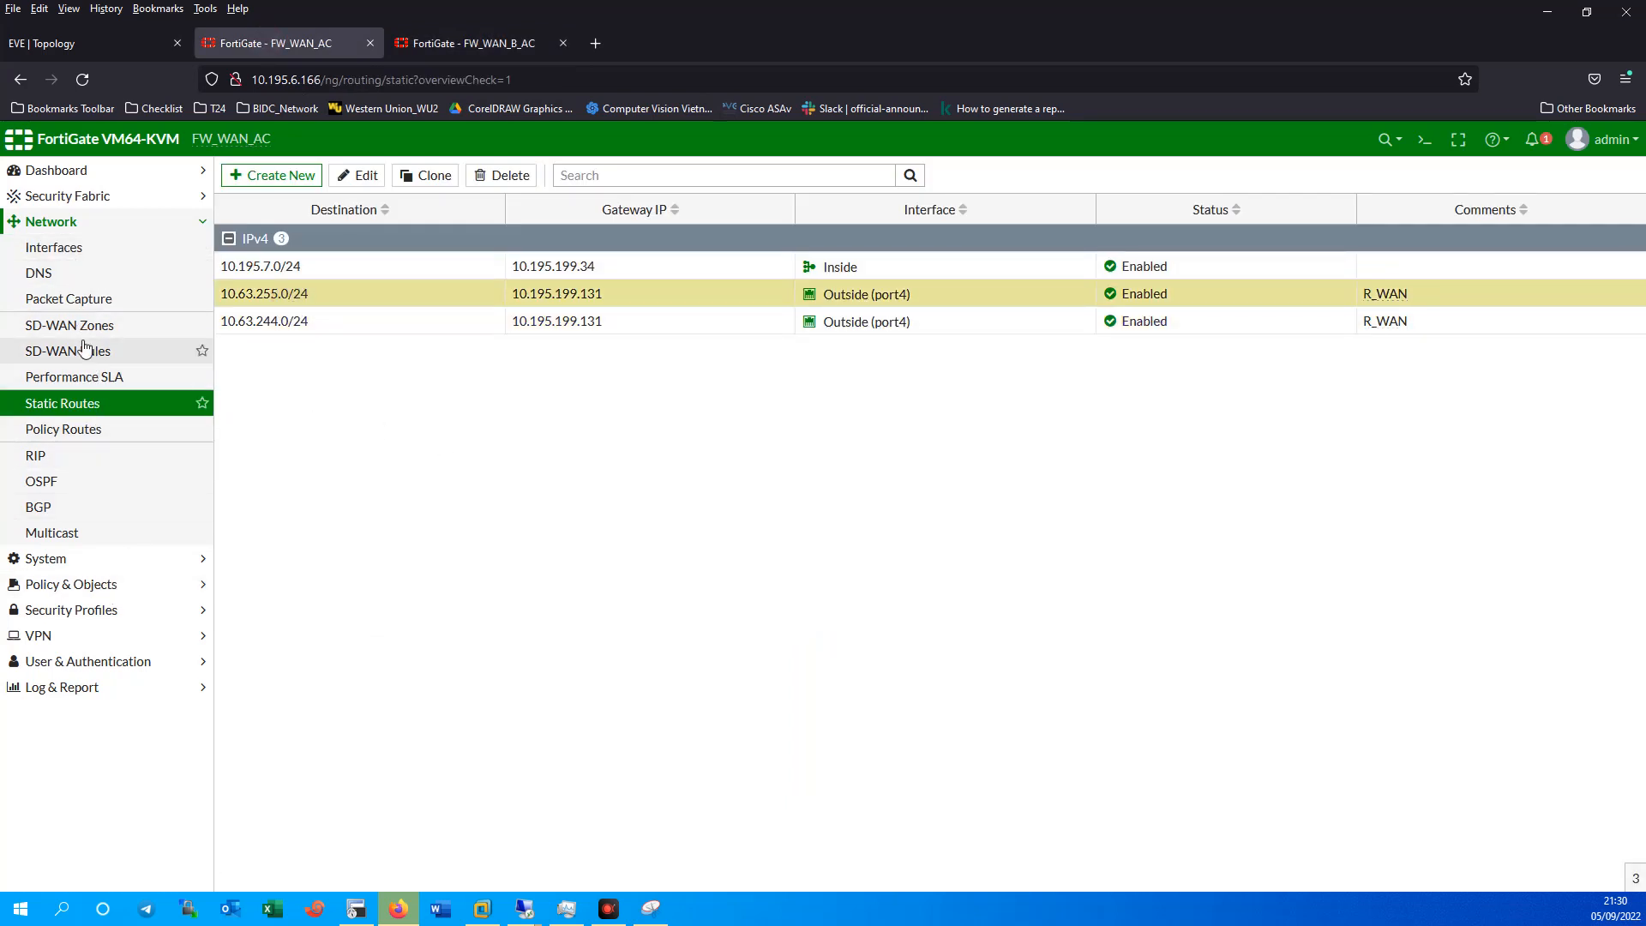
click(57, 250)
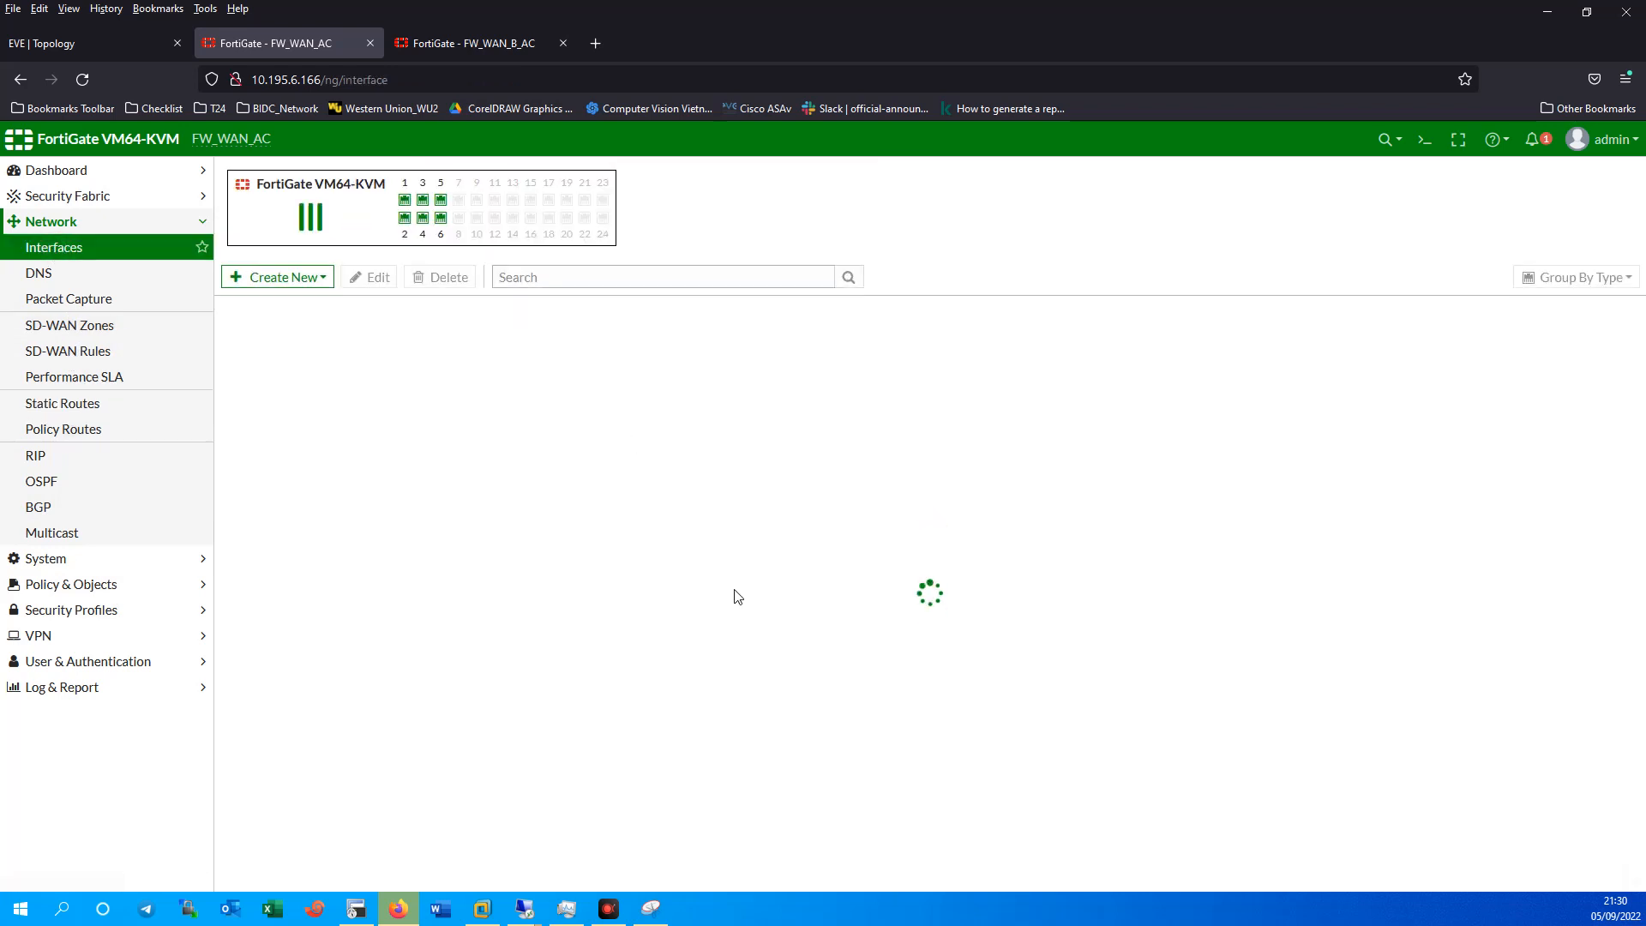
Set port1's alias to MAN and port2's alias to HA with PING allowed.
double_click(301, 488)
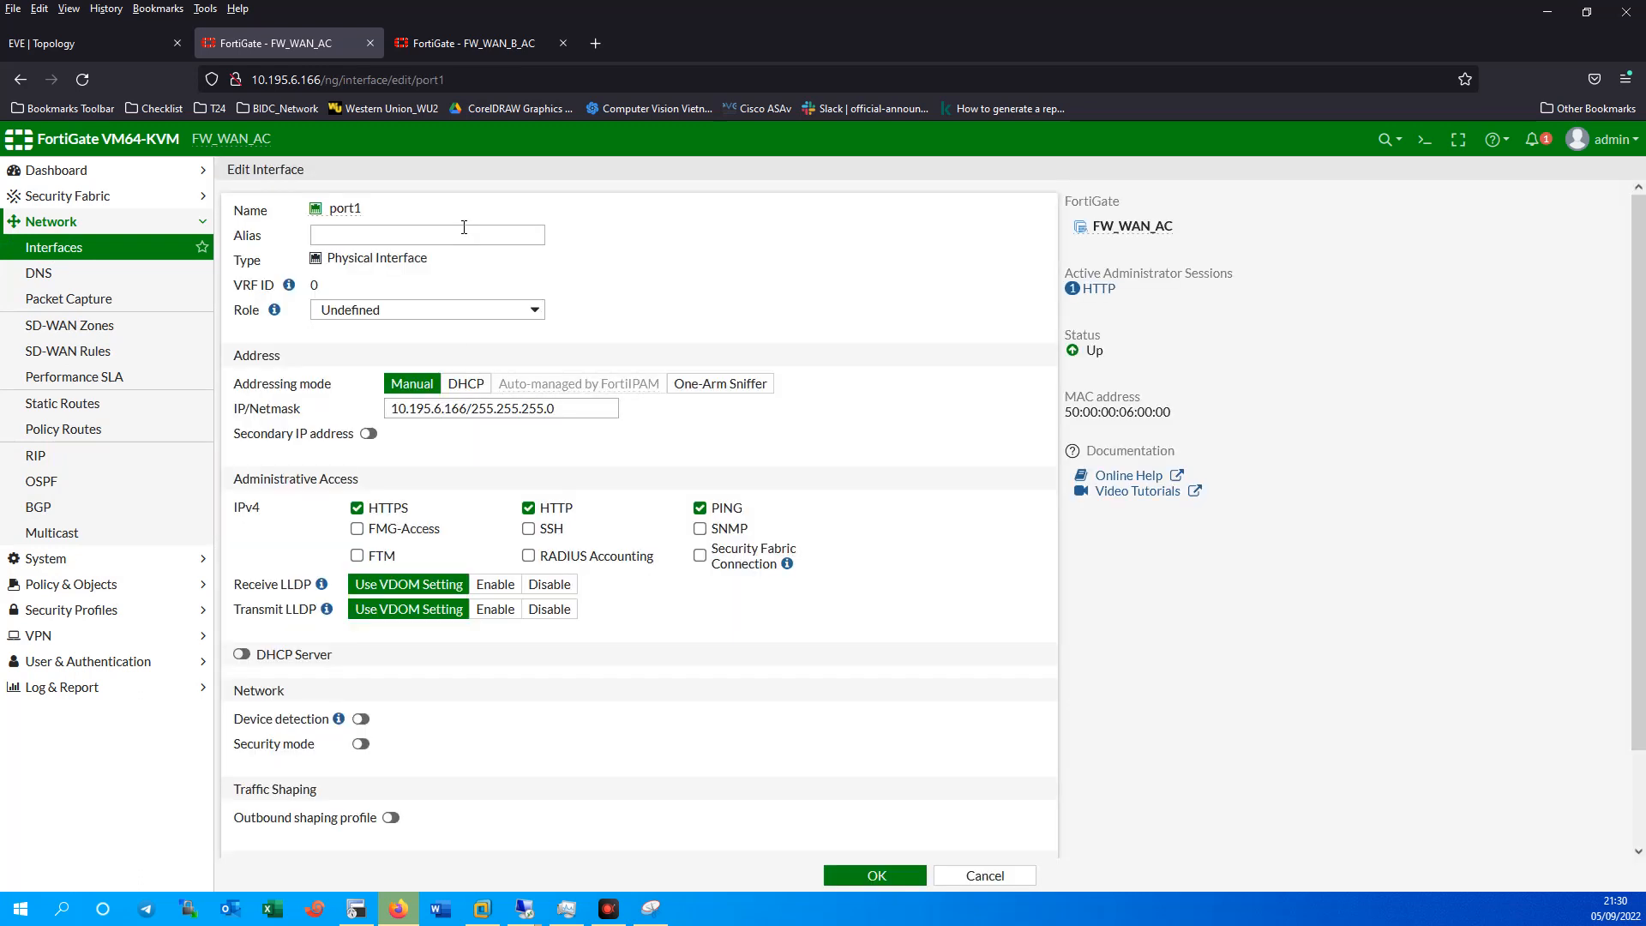
click(346, 233)
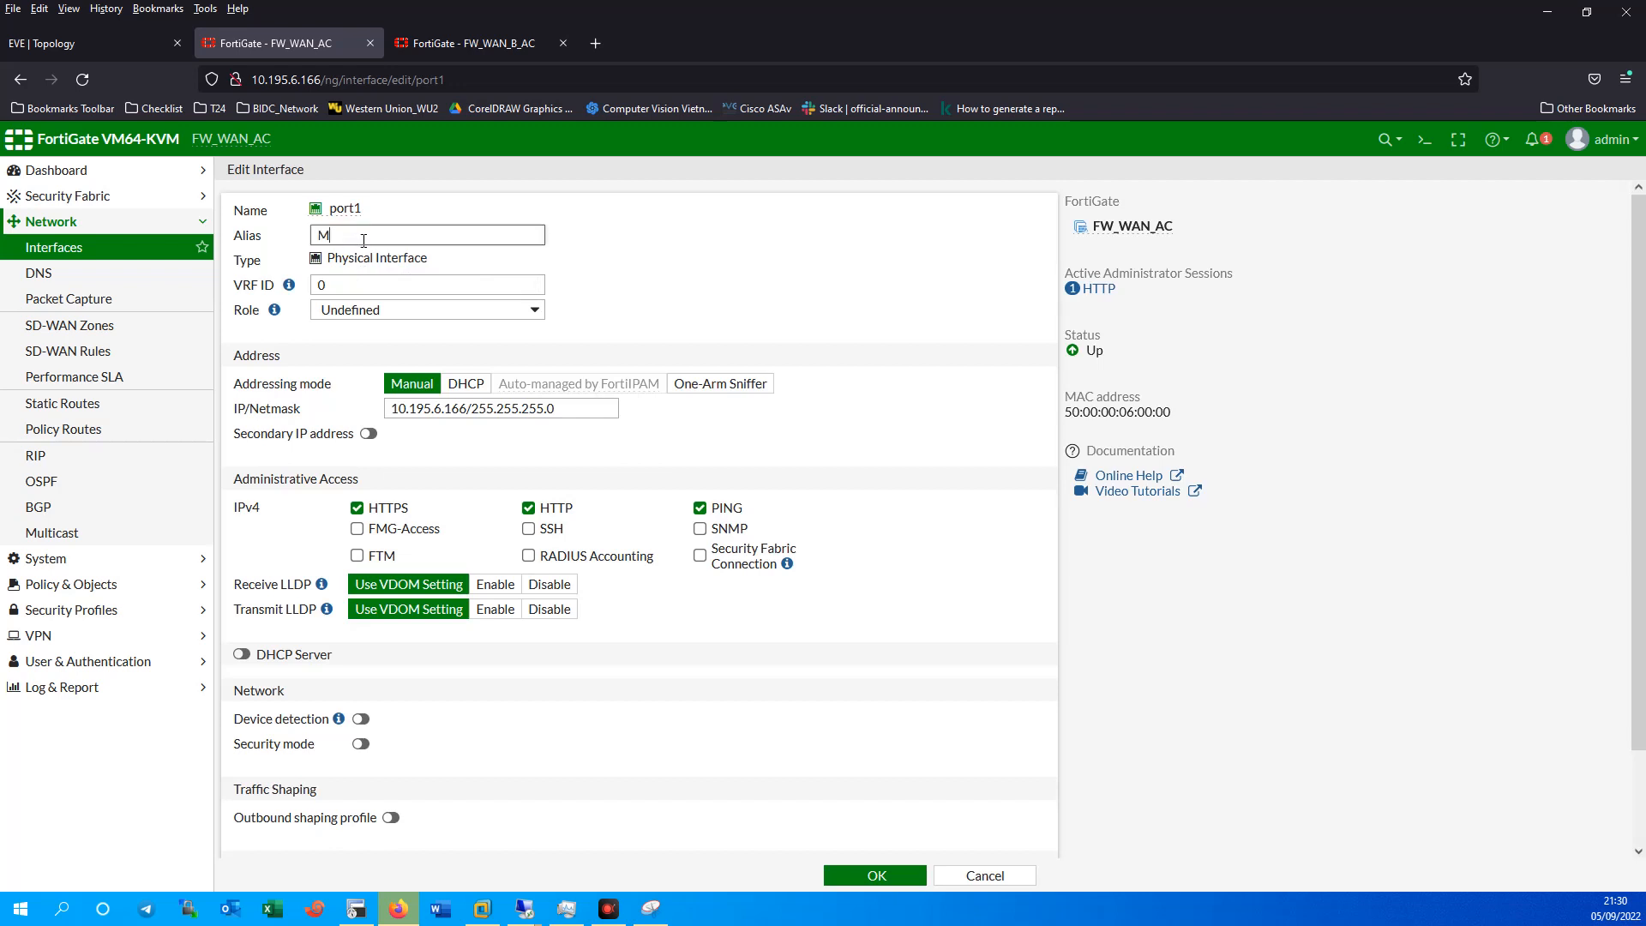
click(870, 874)
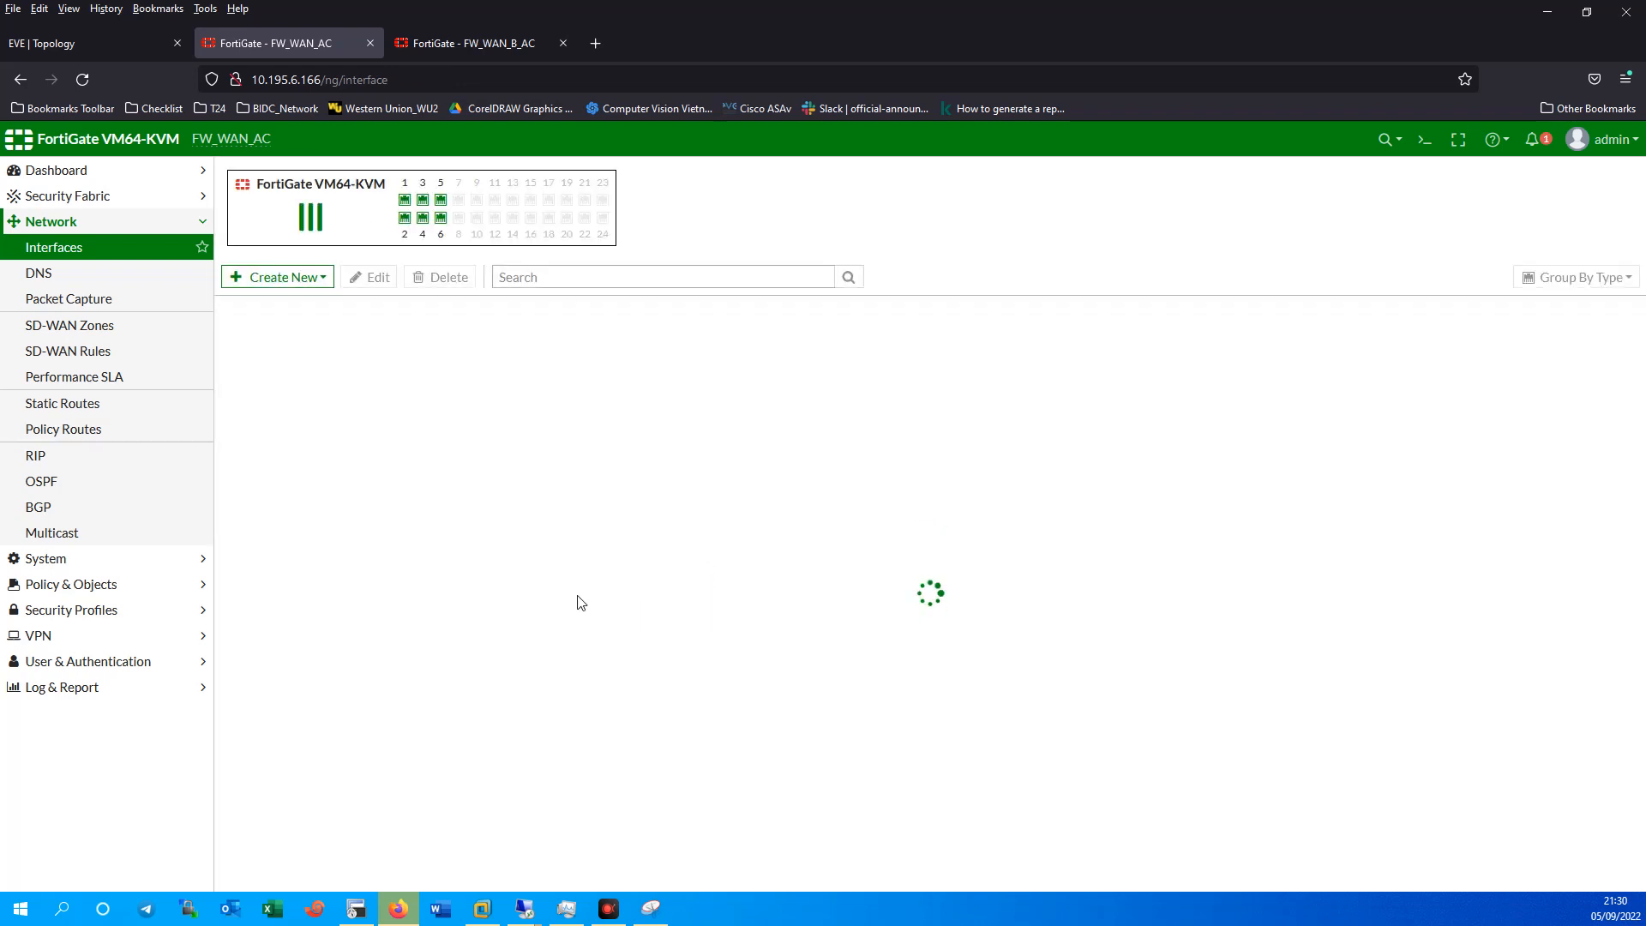
double_click(304, 545)
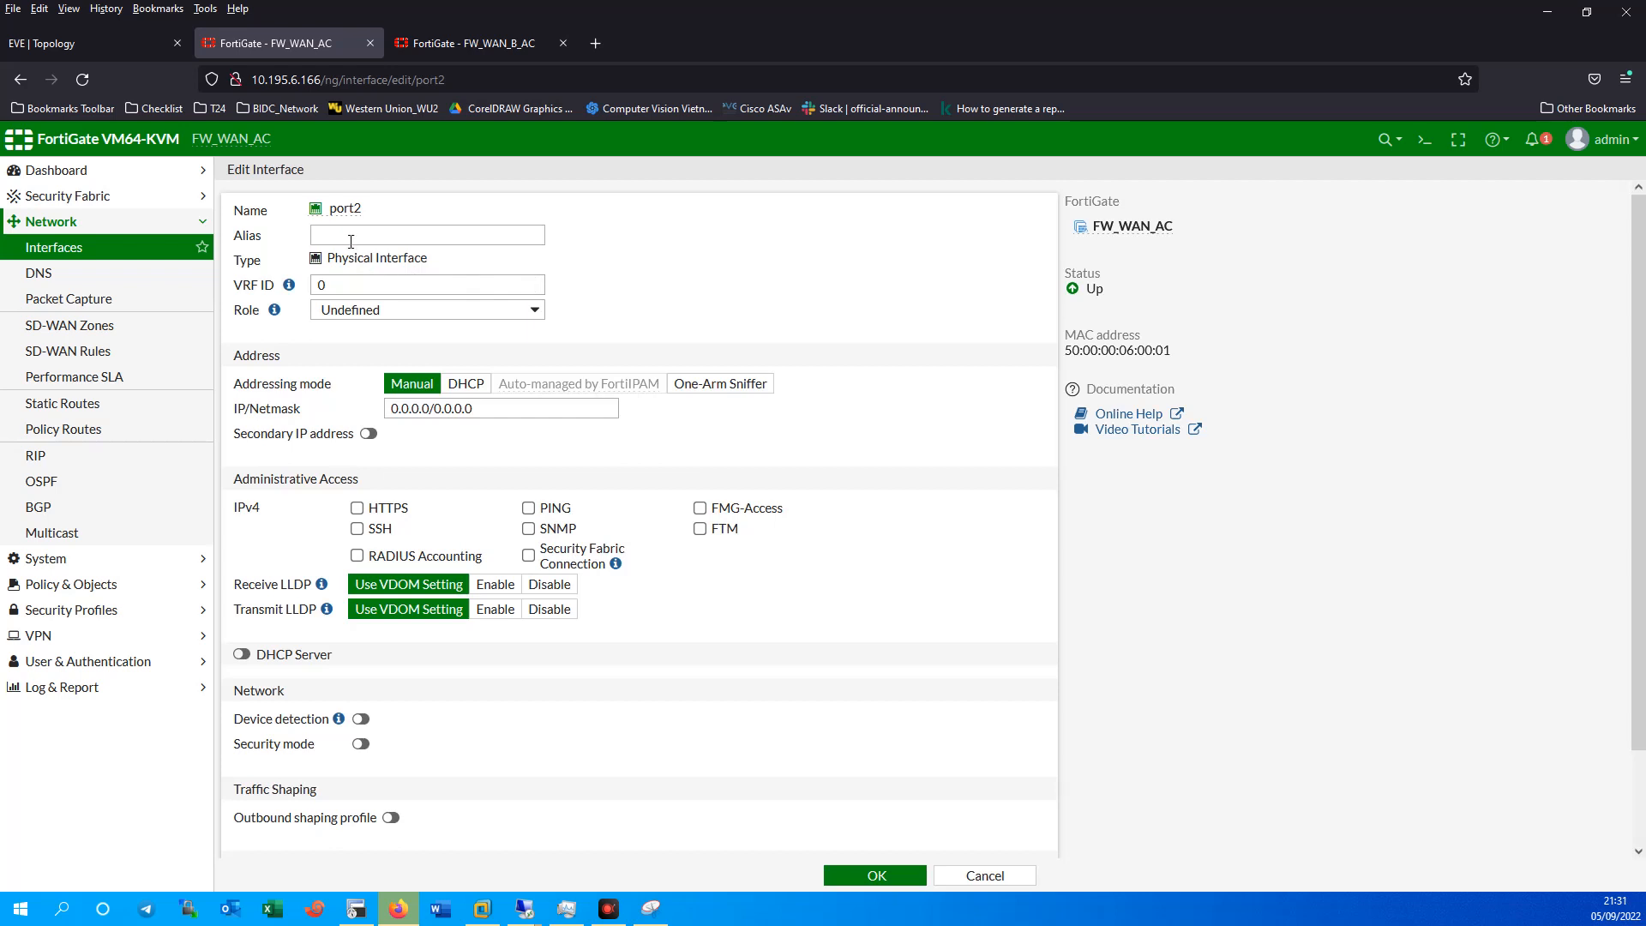
click(351, 242)
text(HA)
click(528, 510)
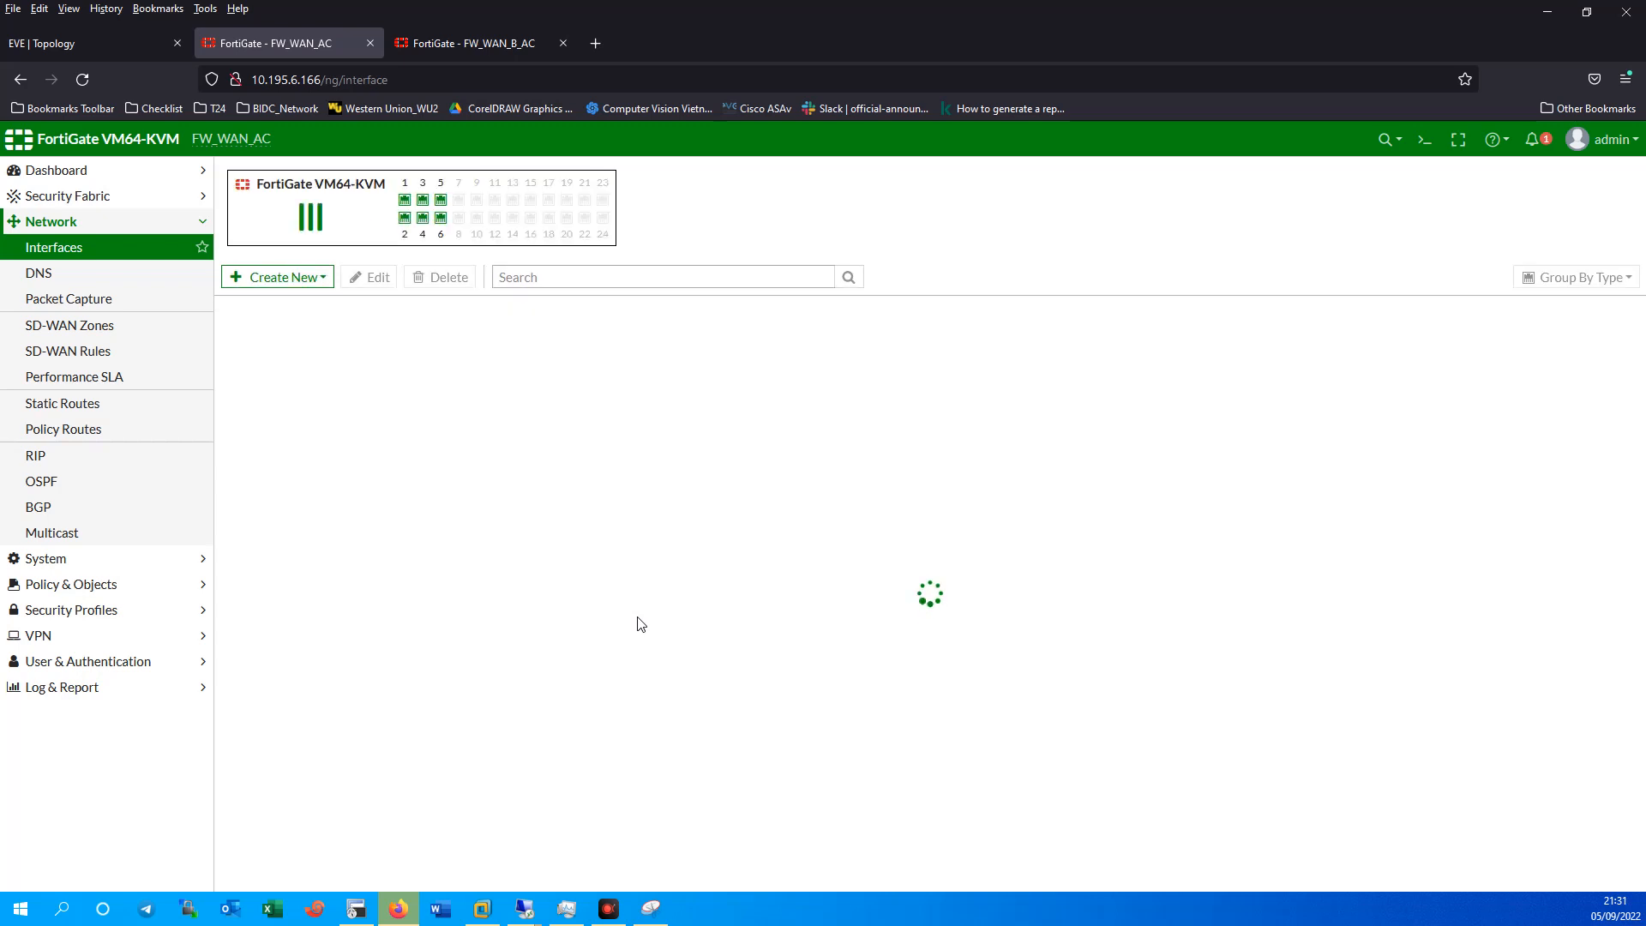
Set port3's alias to HA, then reload FW_WAN_AC's interface list.
double_click(313, 566)
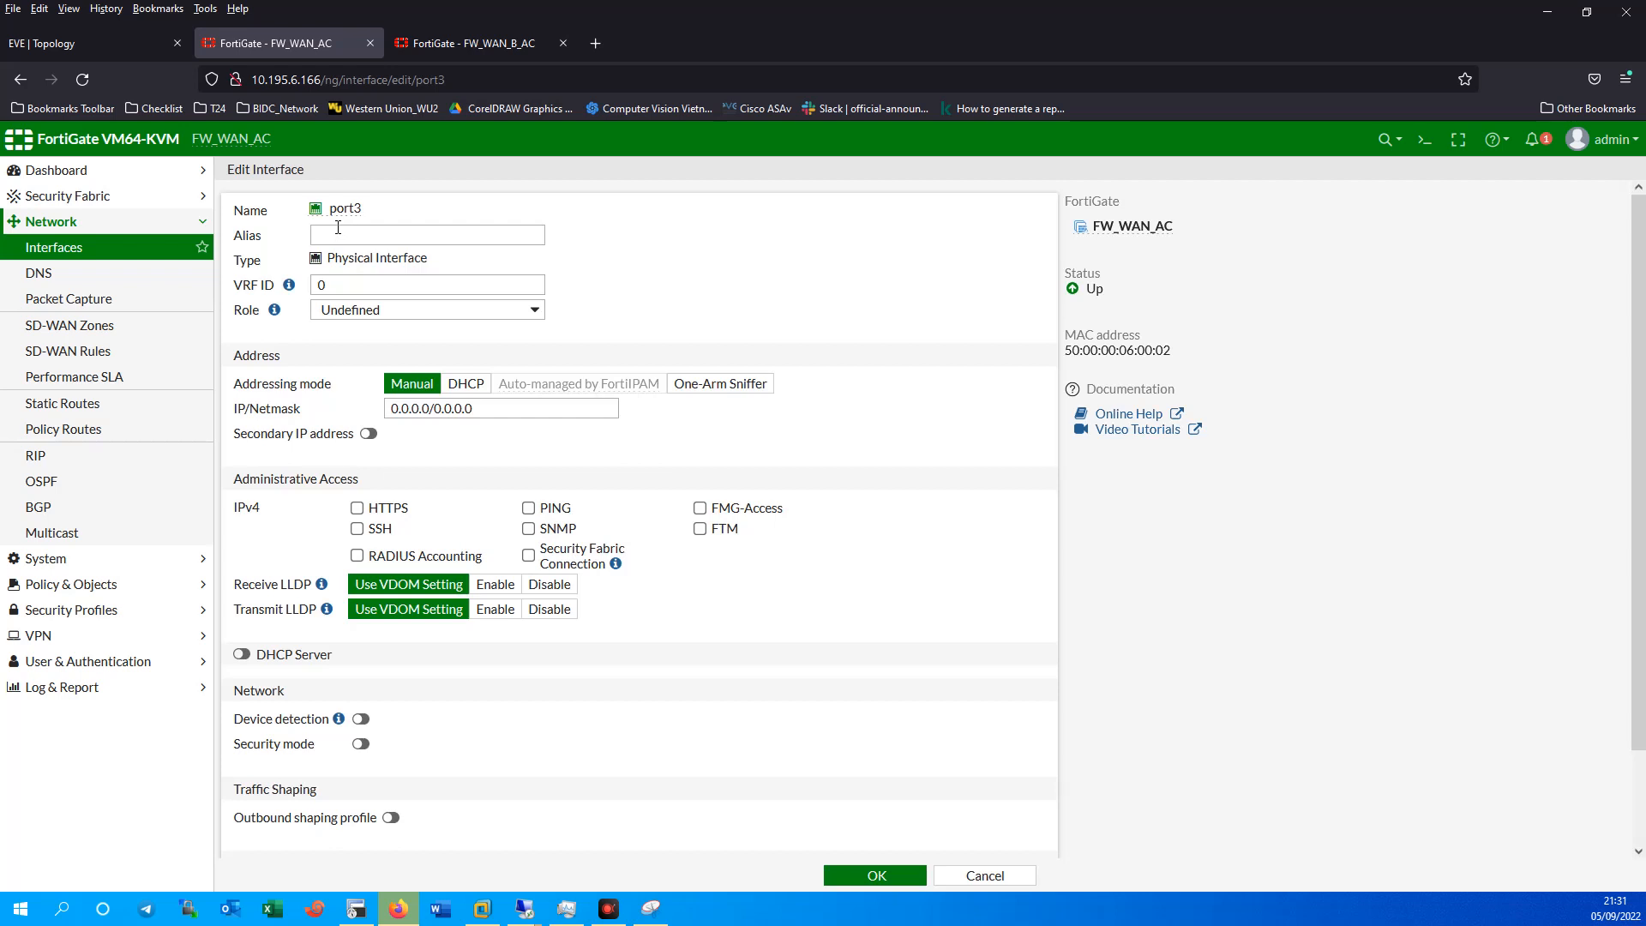
click(338, 230)
click(874, 875)
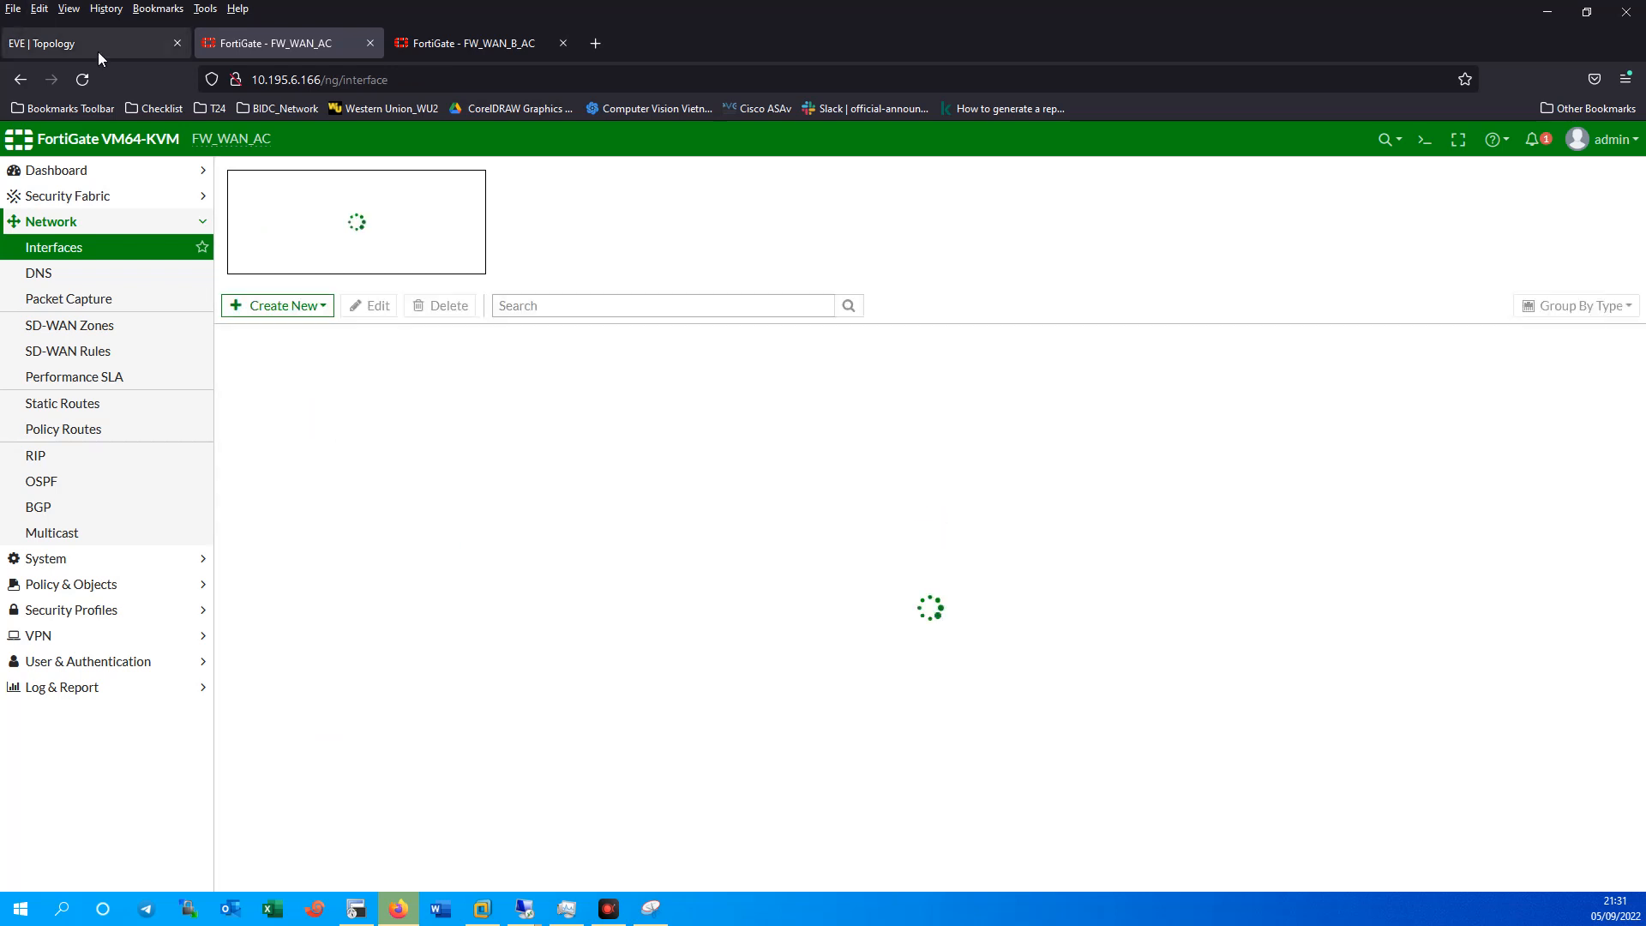
click(97, 47)
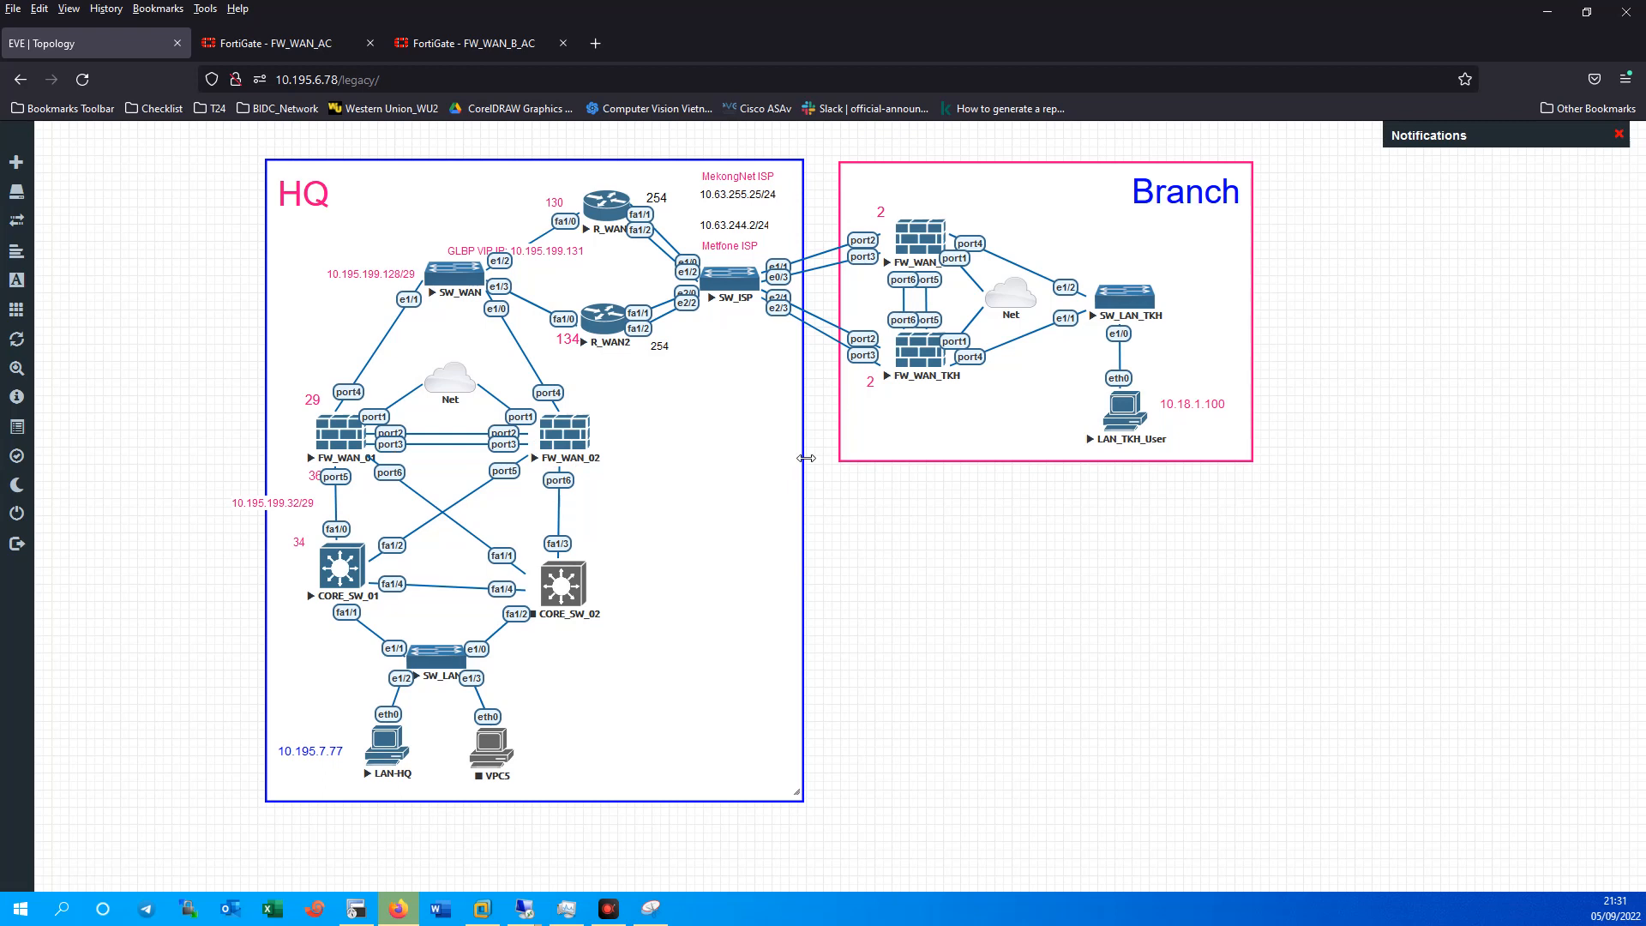
click(263, 47)
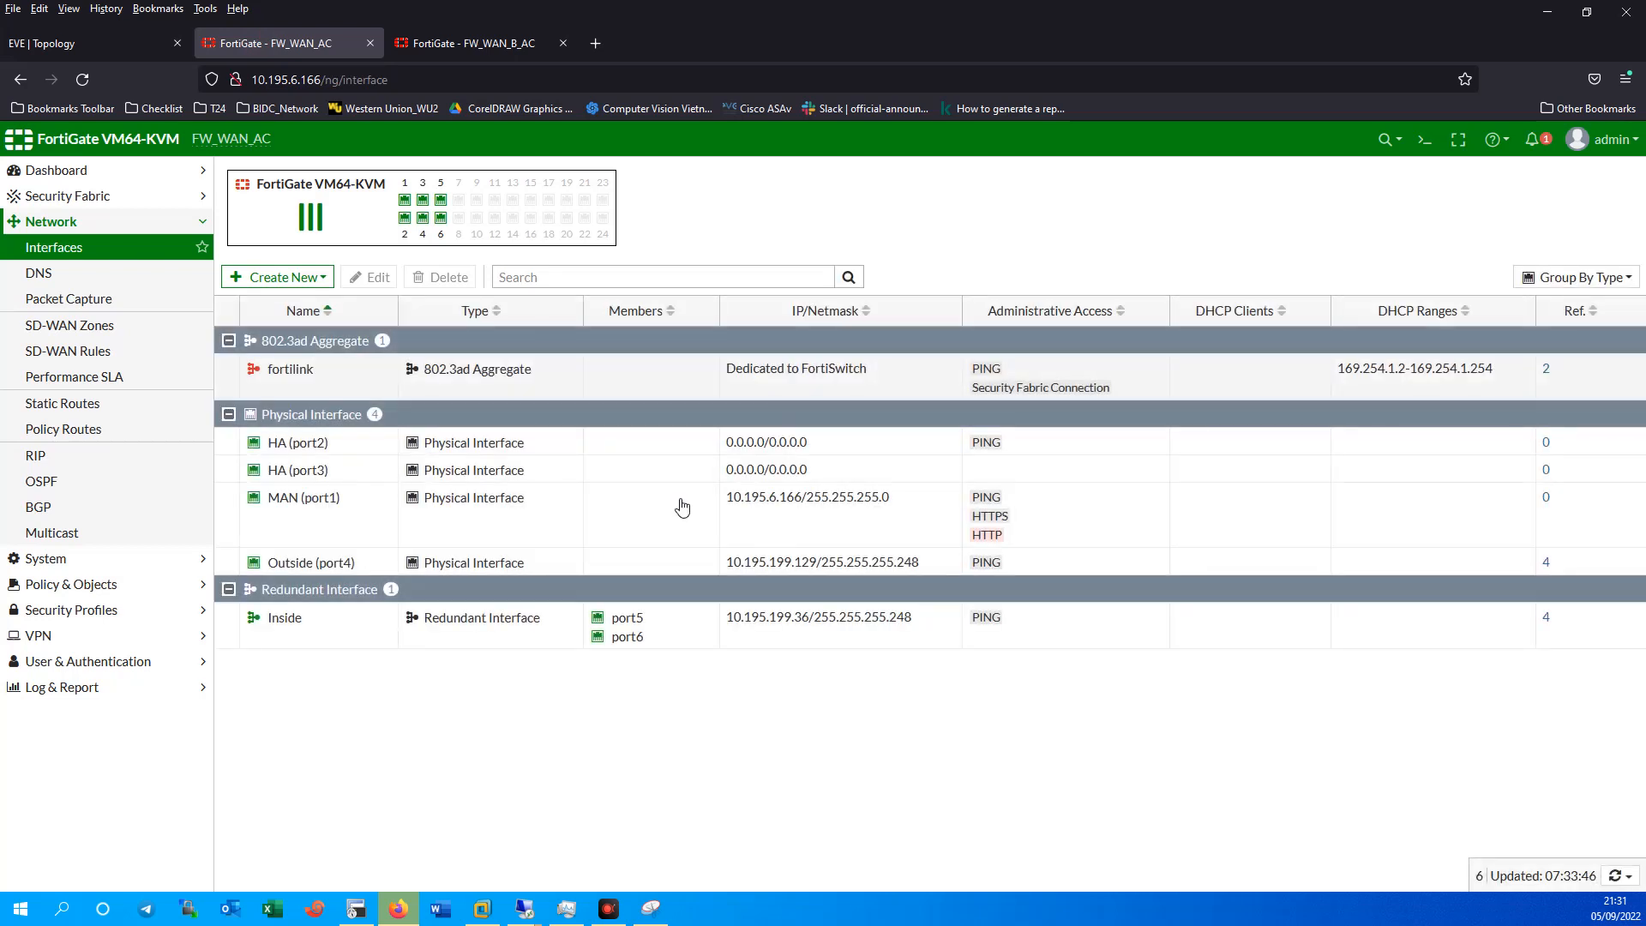
click(57, 248)
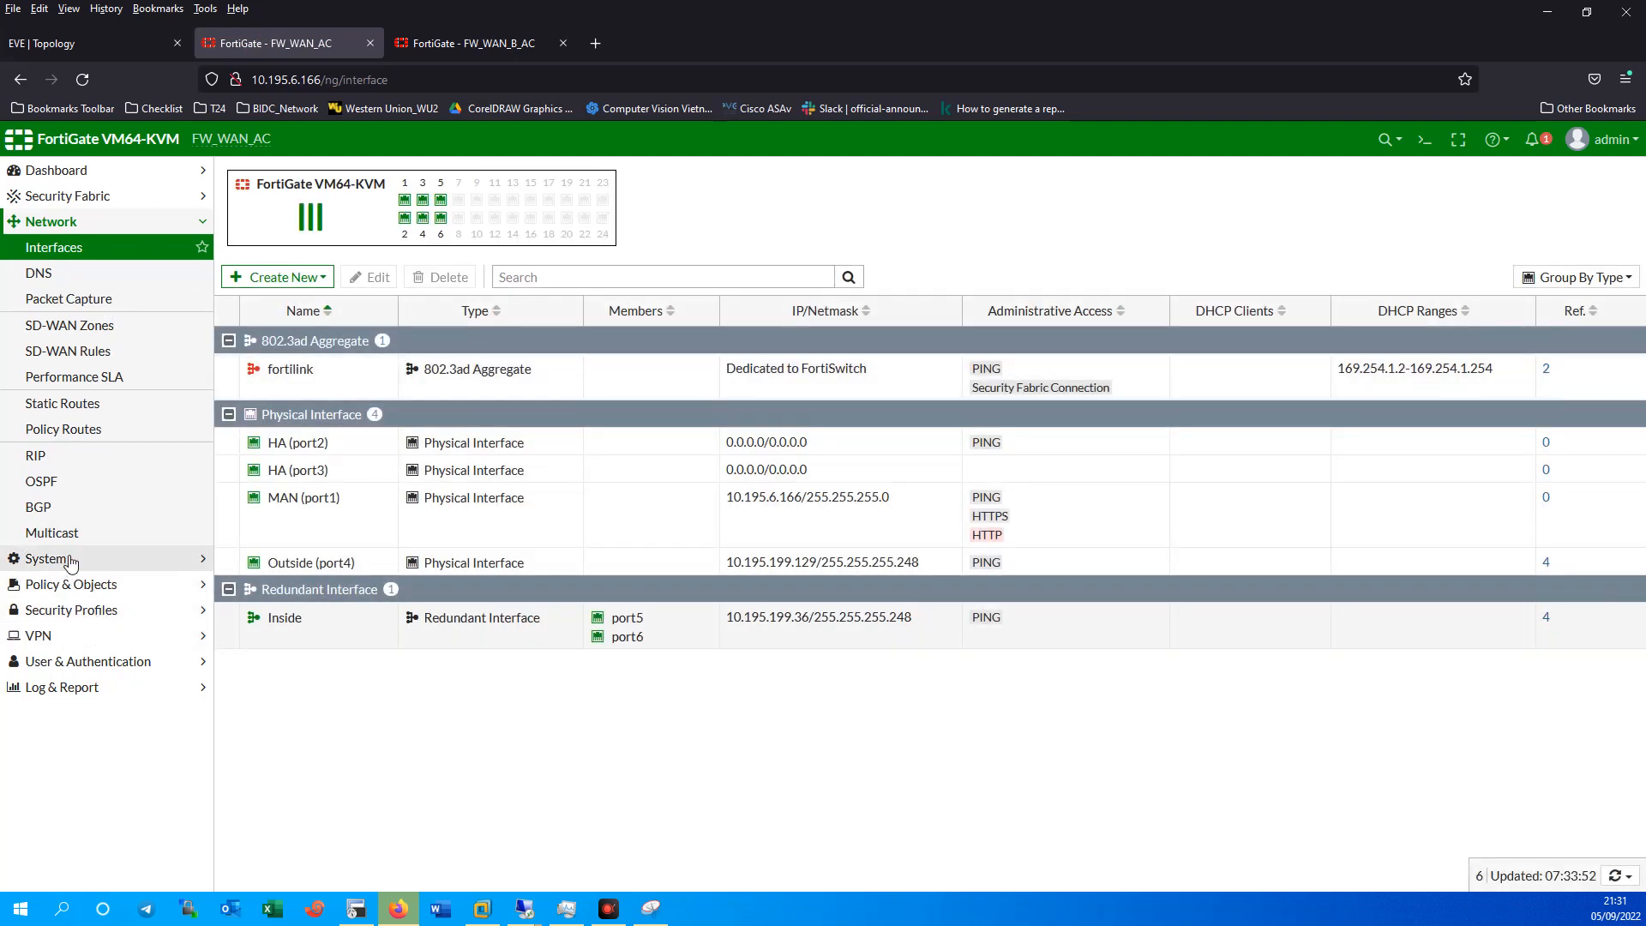
Browse the Policy & Objects, System, Network and VPN menus to reach the empty IPsec Tunnels list.
click(68, 584)
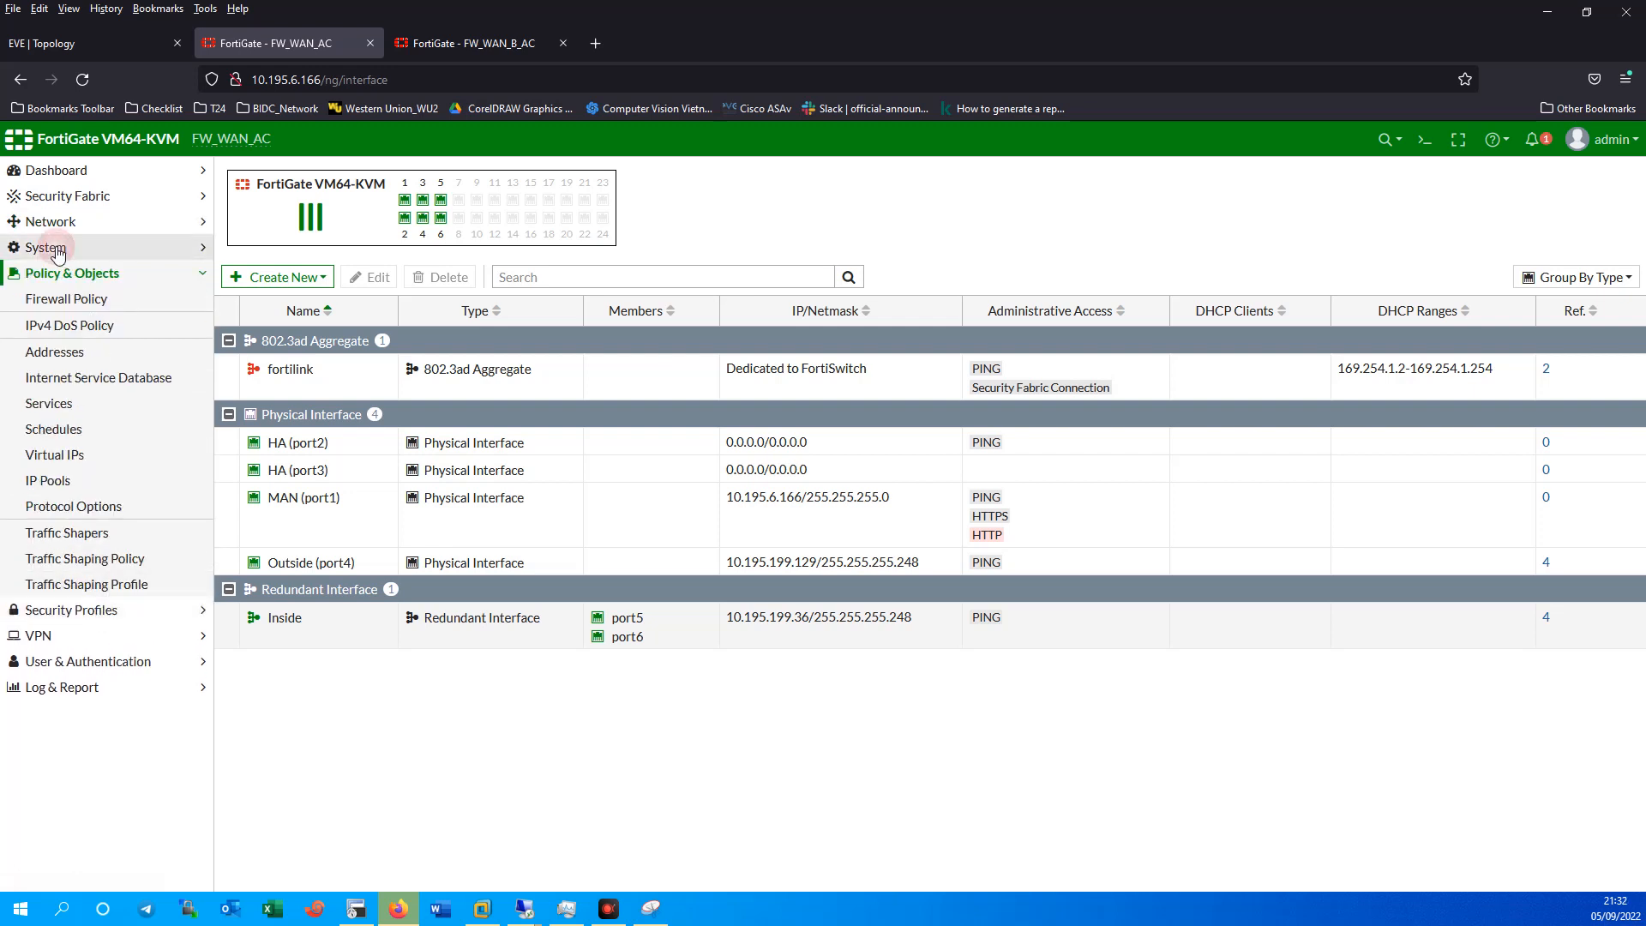
click(67, 243)
click(63, 227)
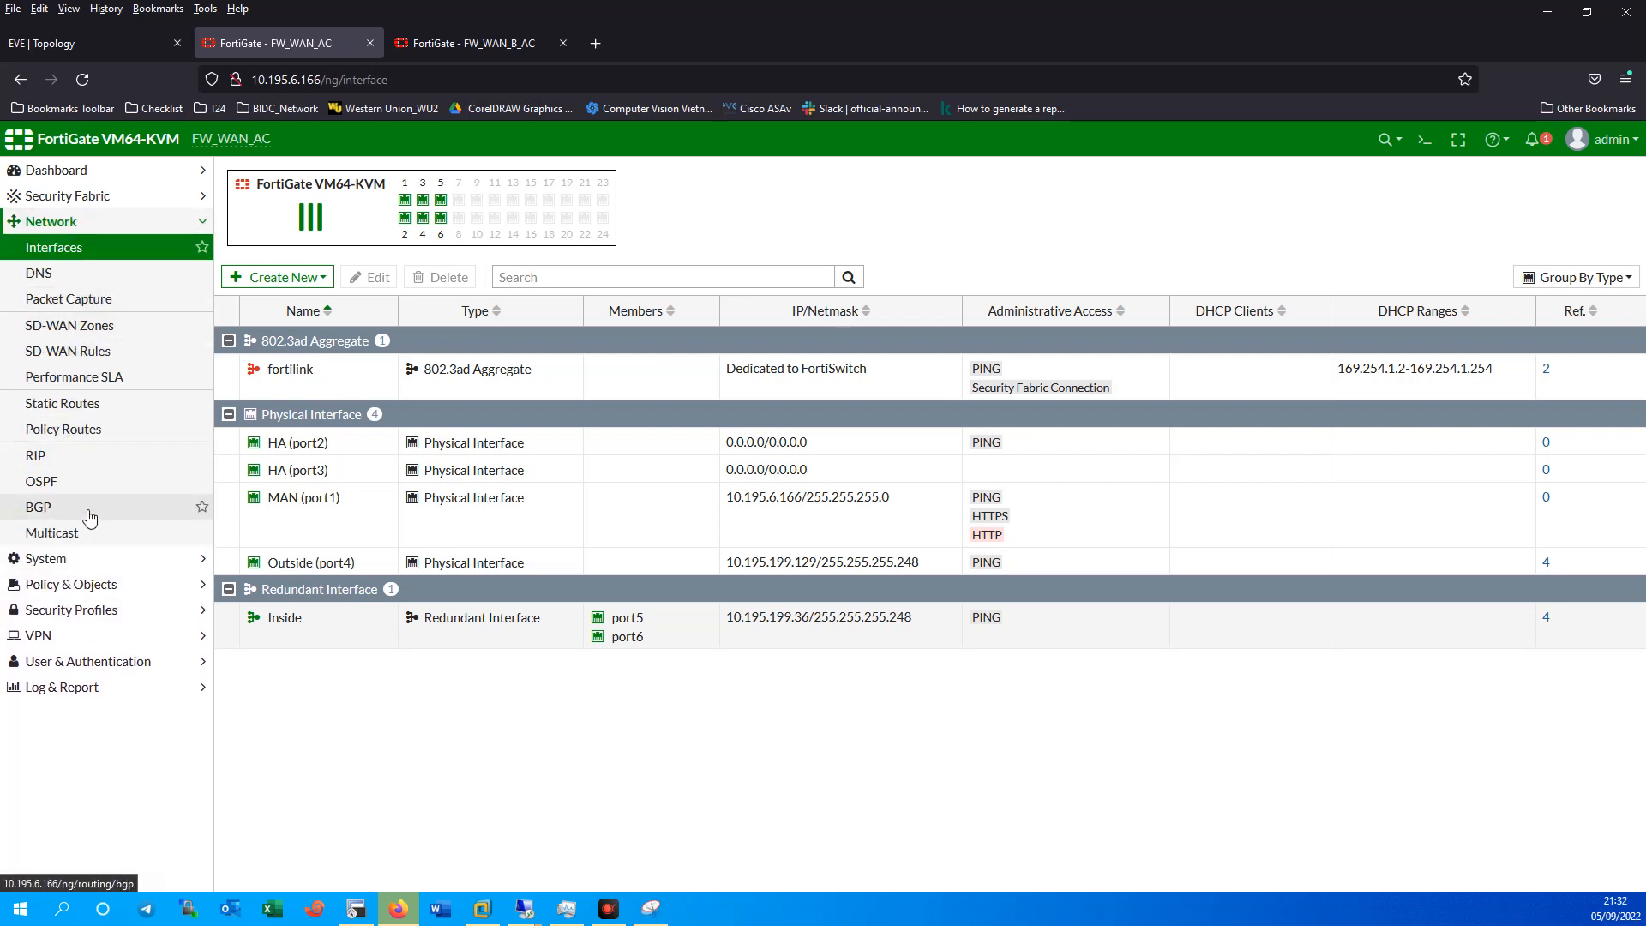
click(85, 586)
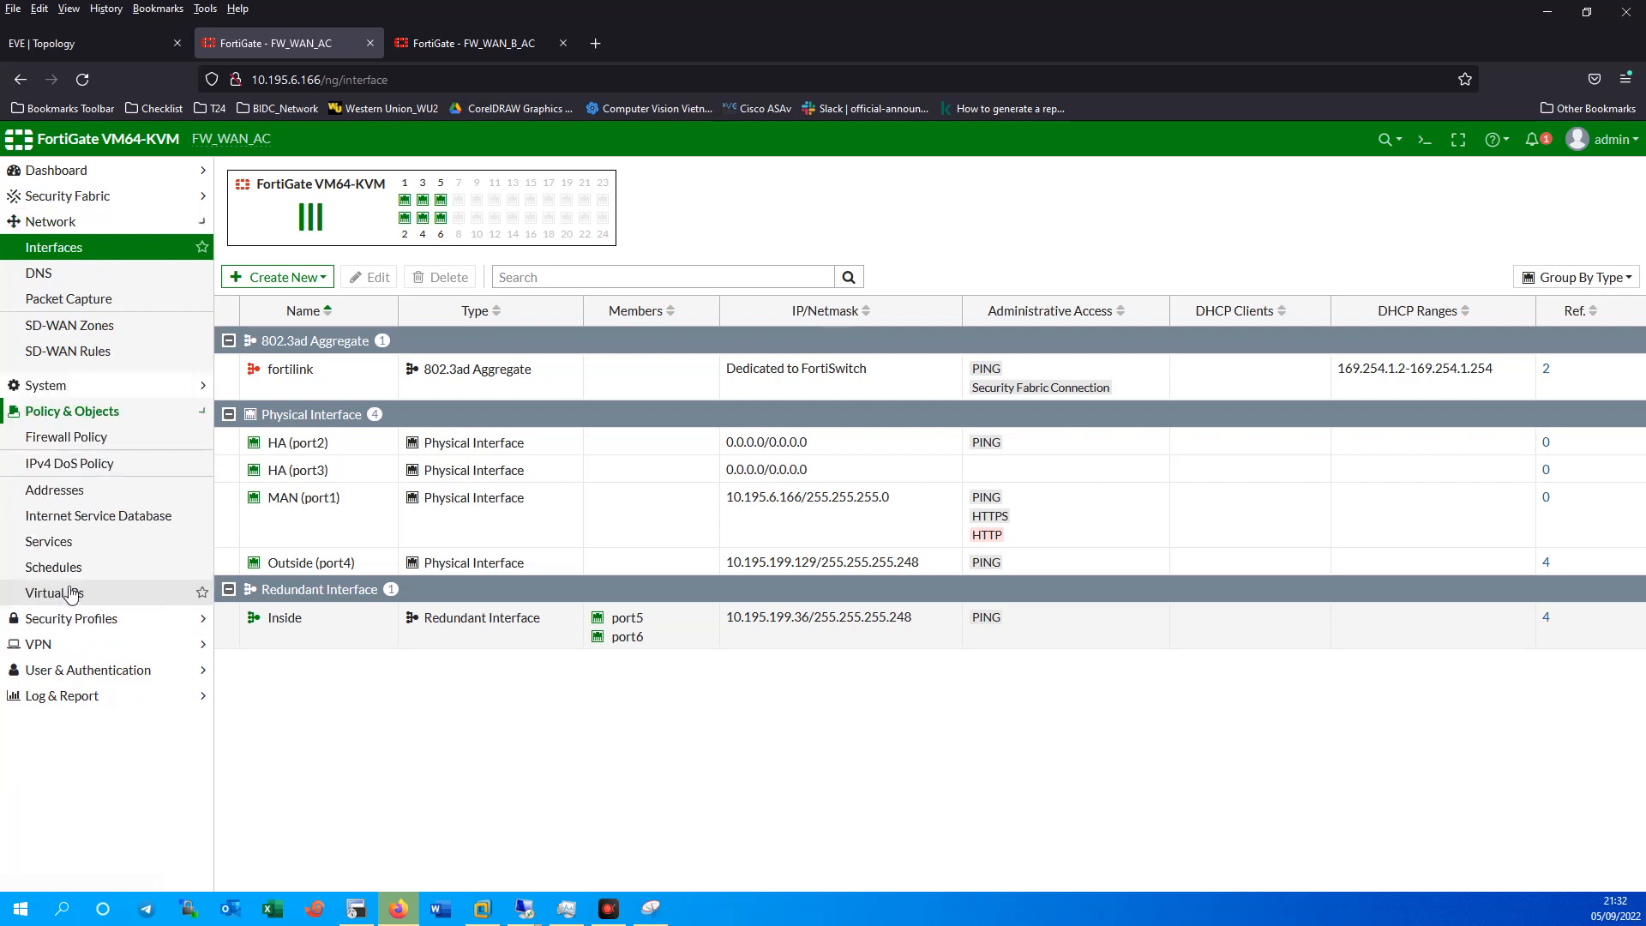
click(80, 223)
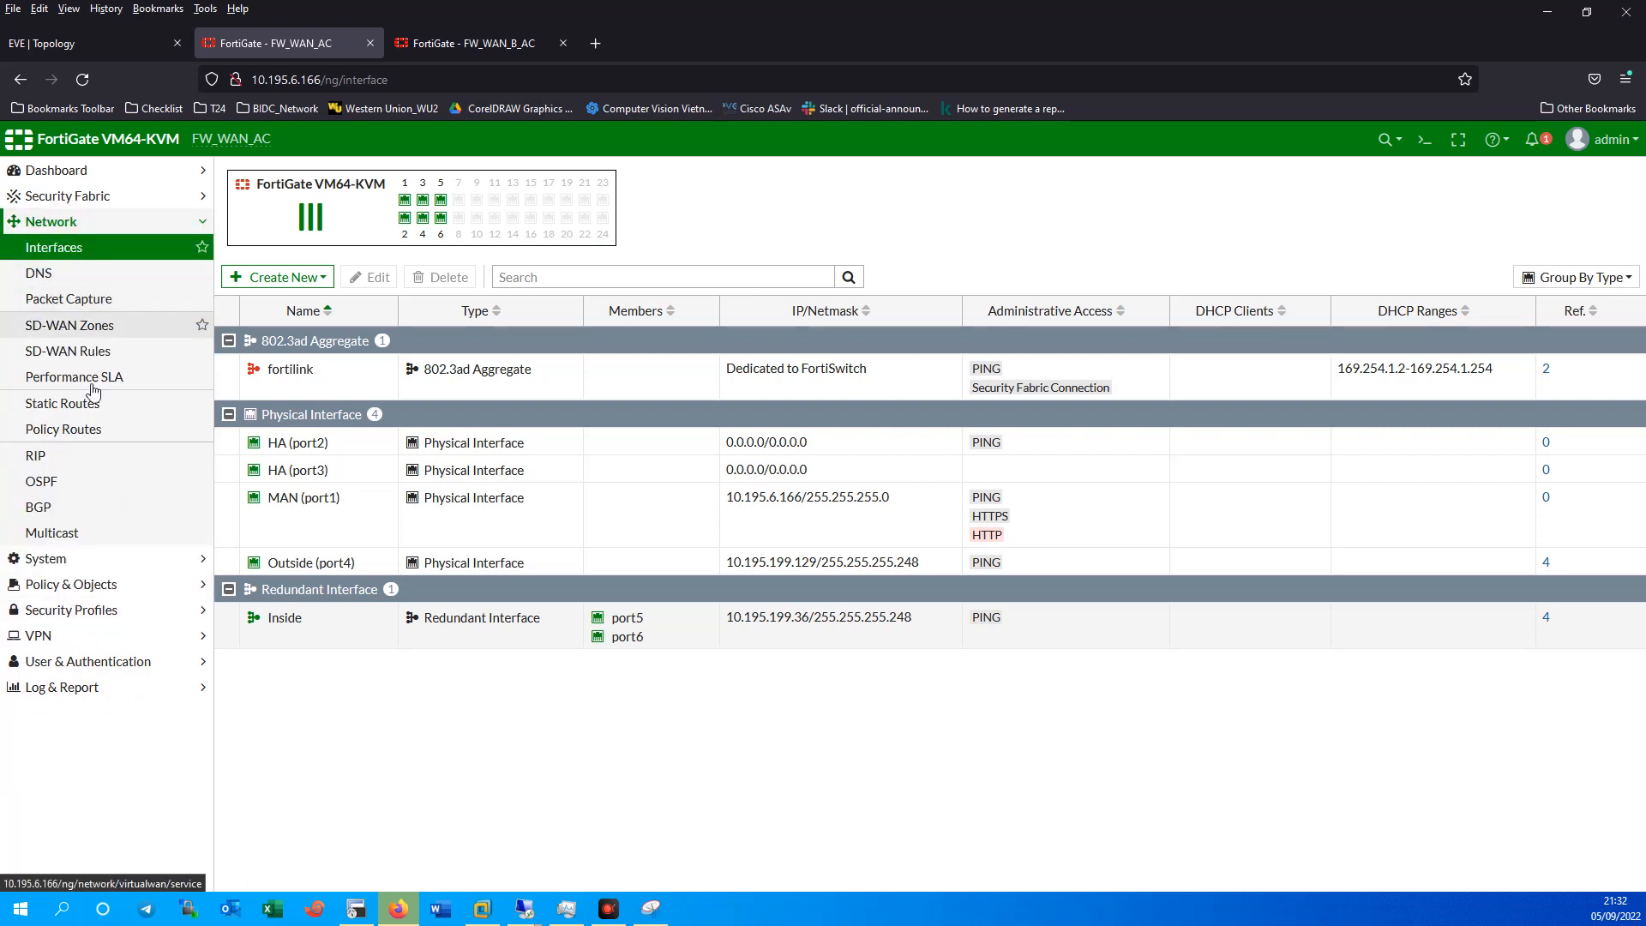
click(69, 584)
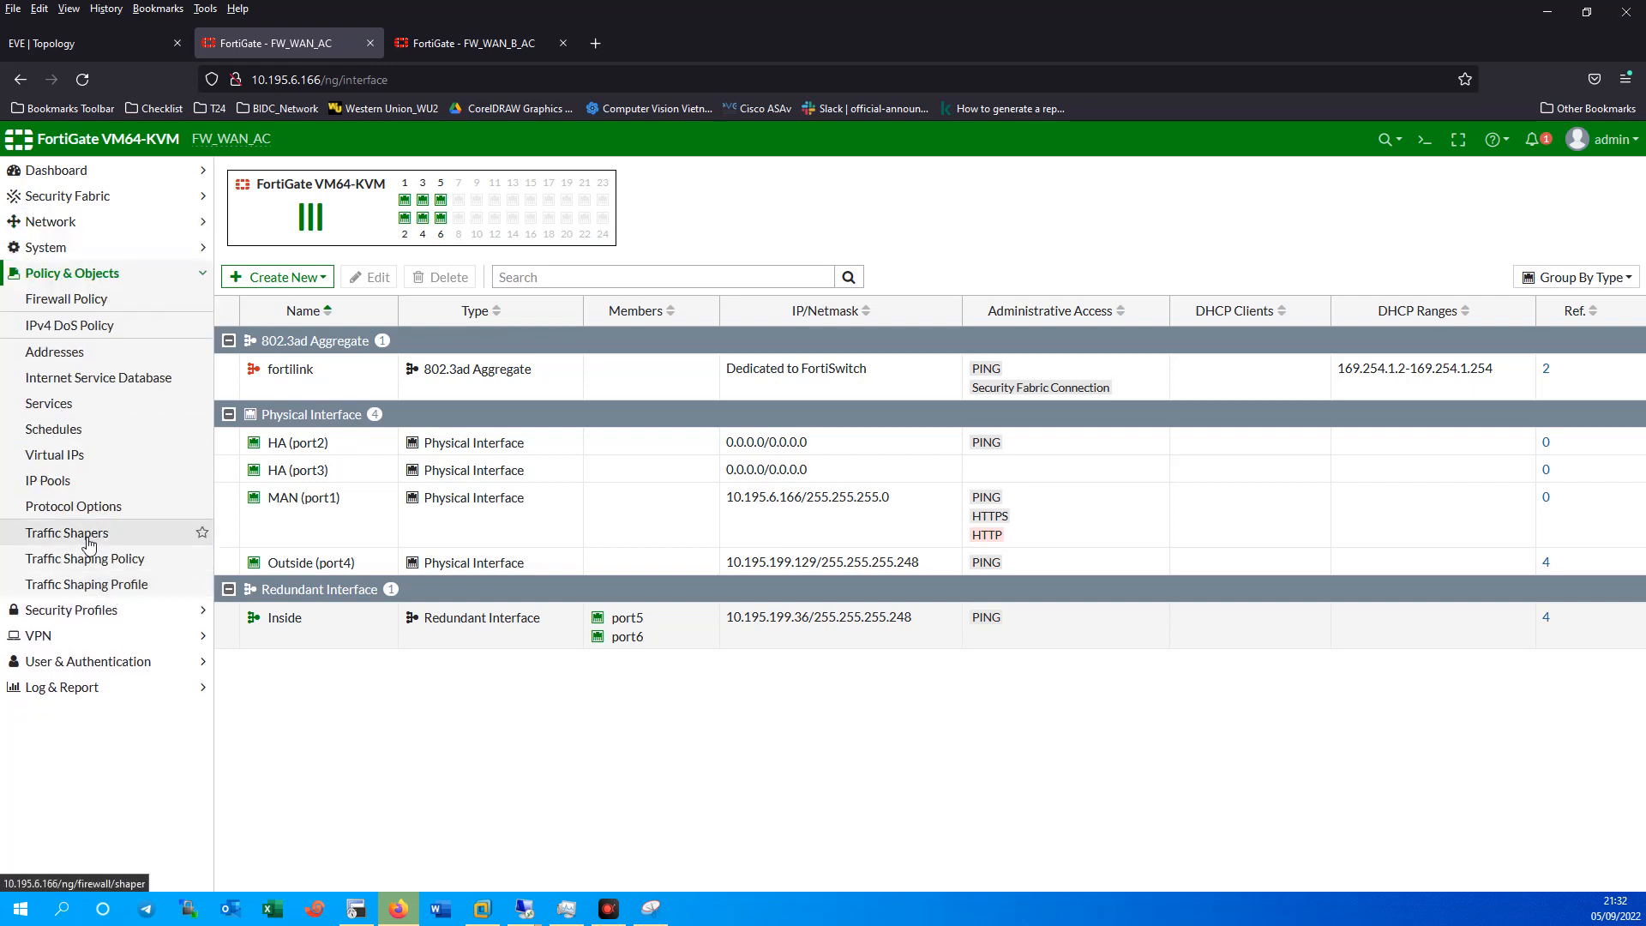
click(41, 638)
click(65, 384)
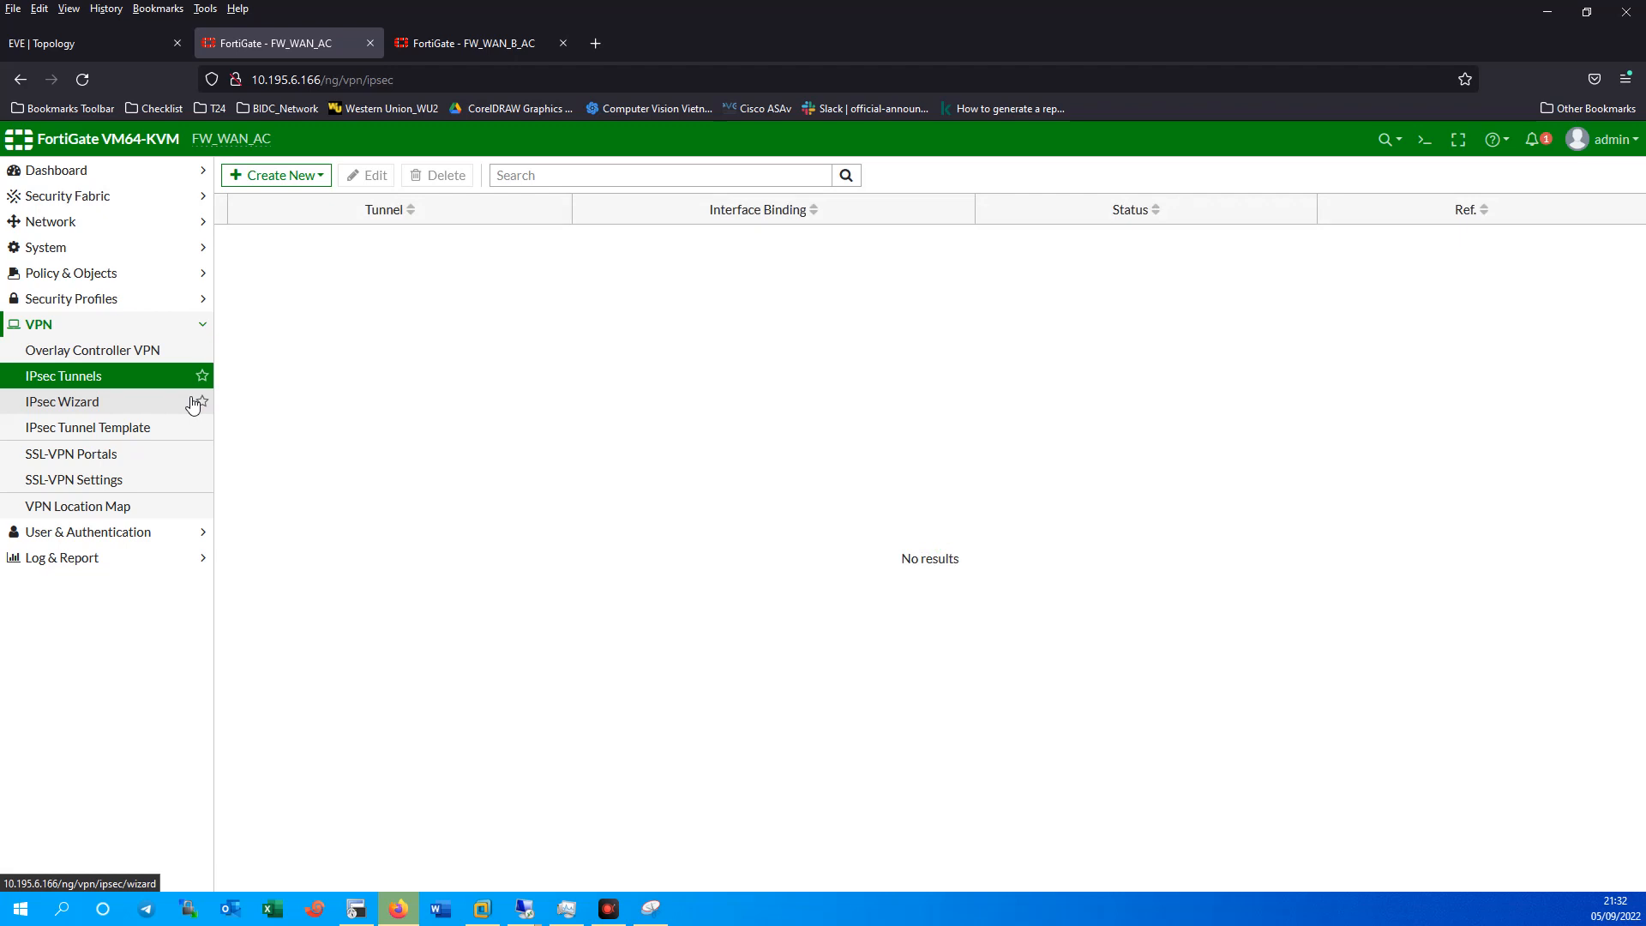
Create a new IPsec tunnel from the Custom template named VPN_Branch.
click(89, 57)
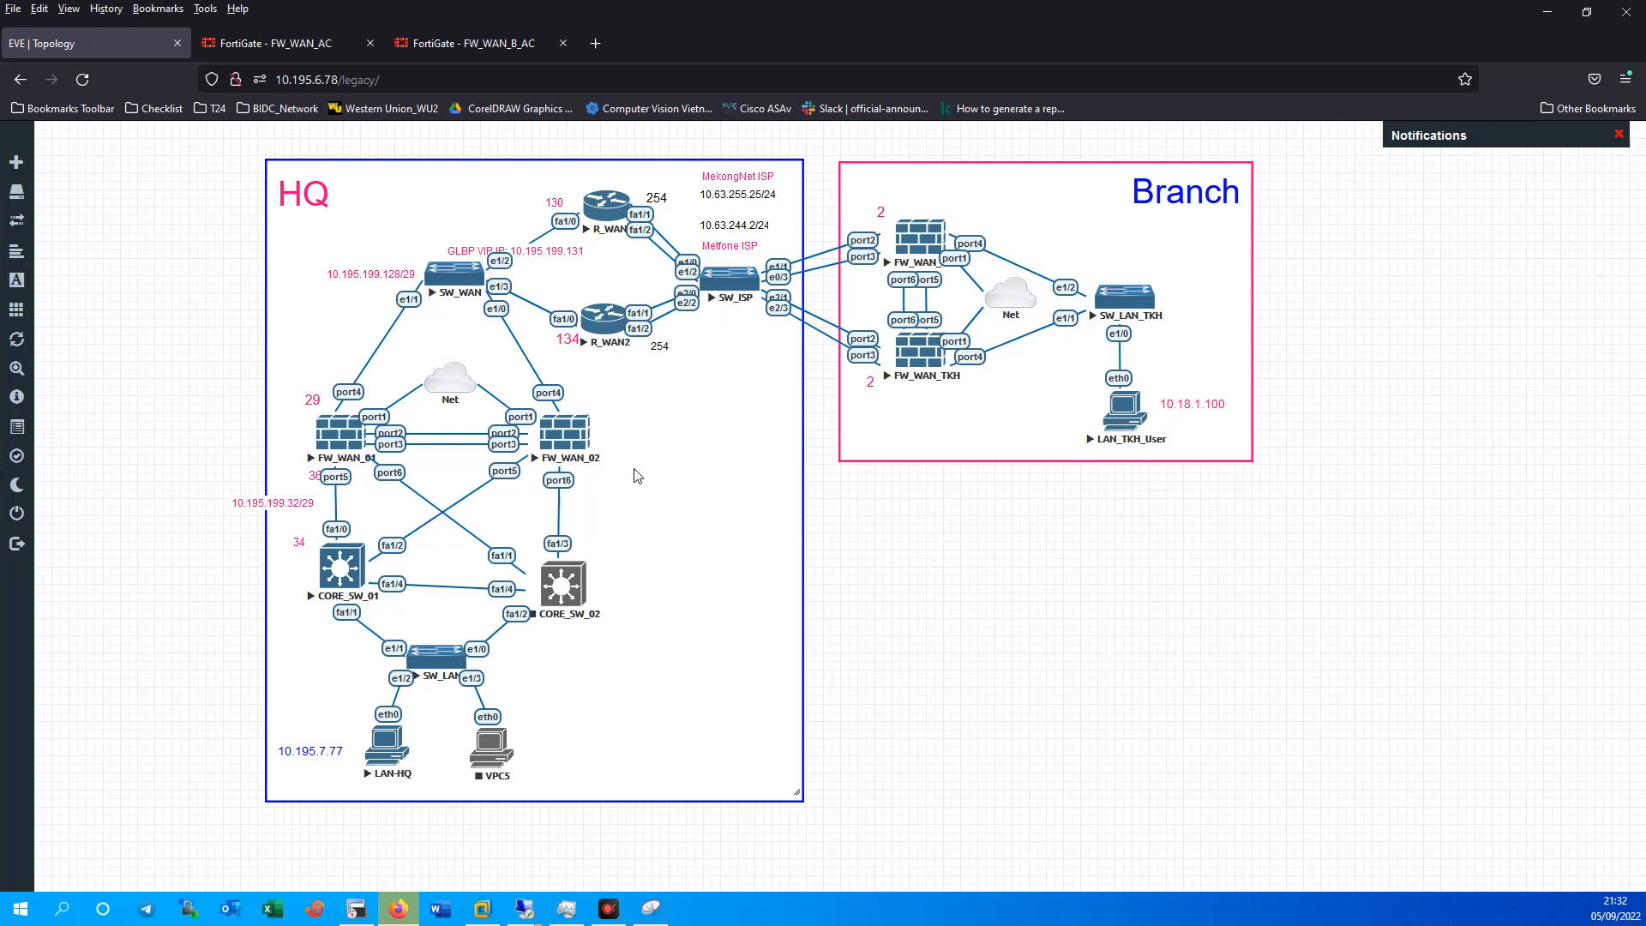
click(282, 43)
click(274, 176)
click(267, 199)
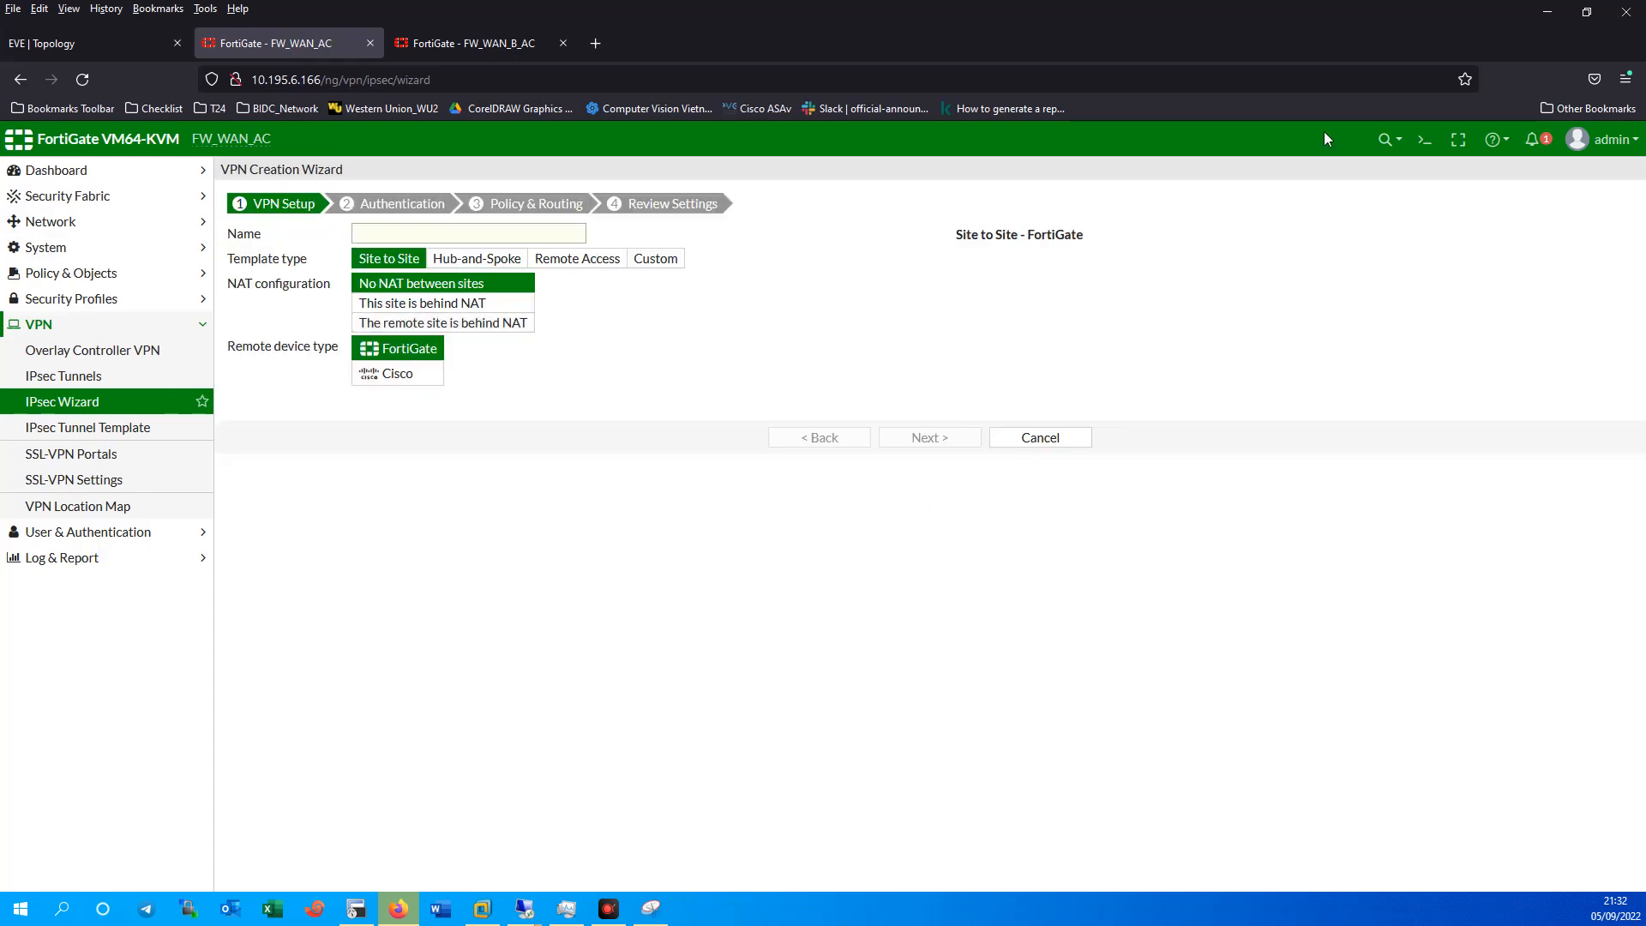
click(655, 258)
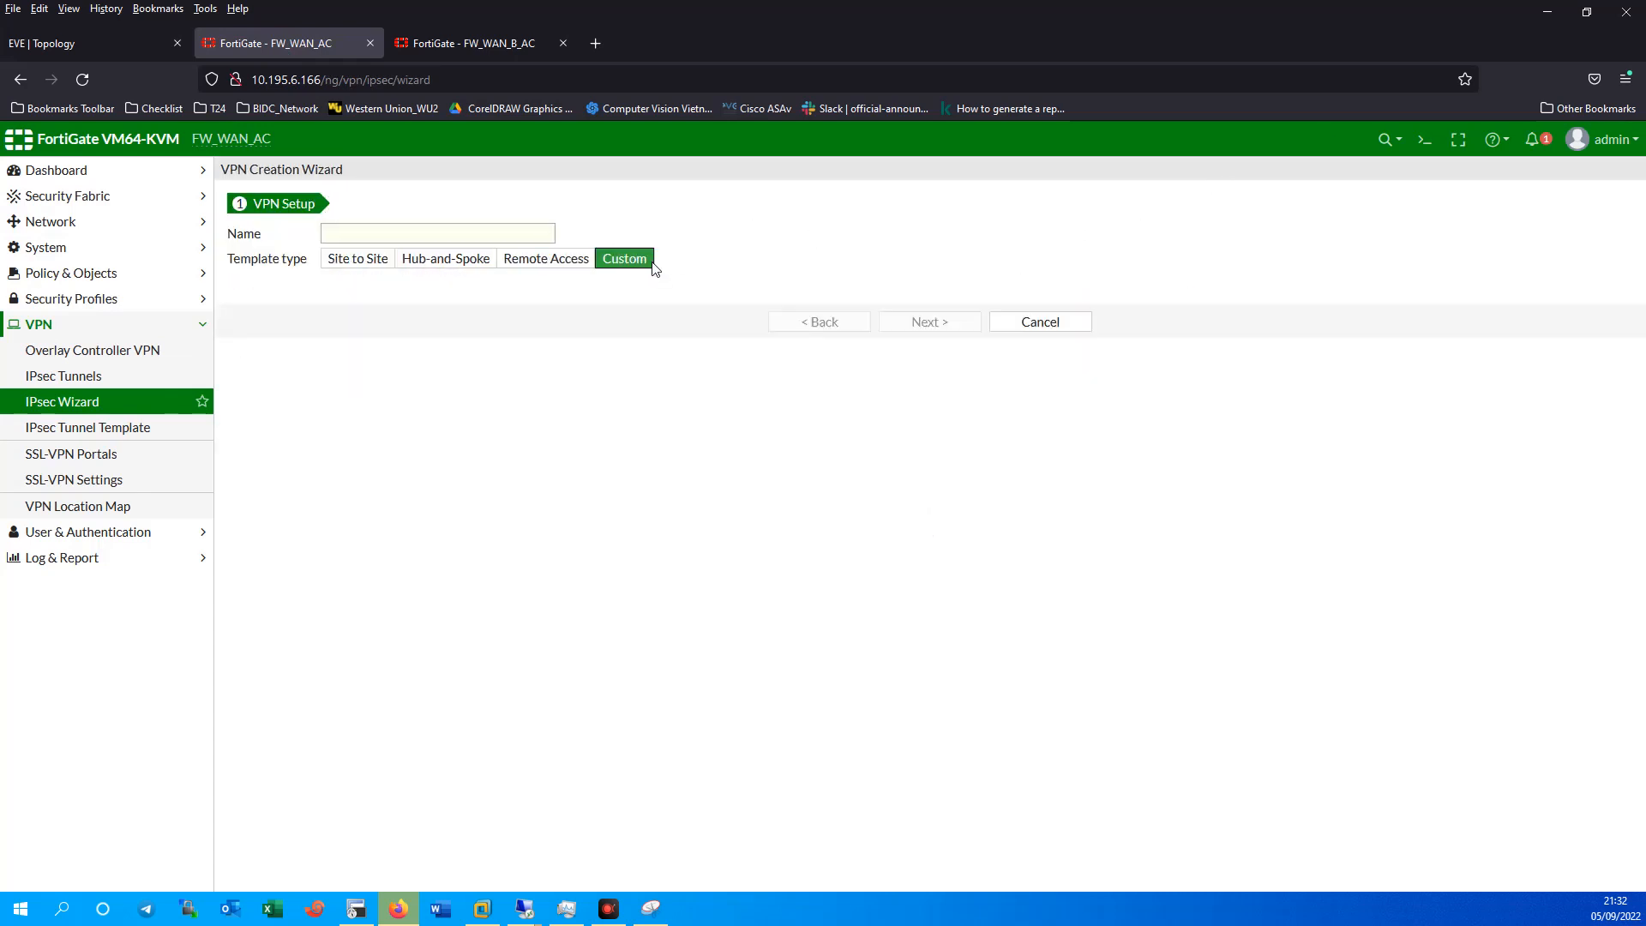
click(453, 235)
text(H)
key(BackSpace)
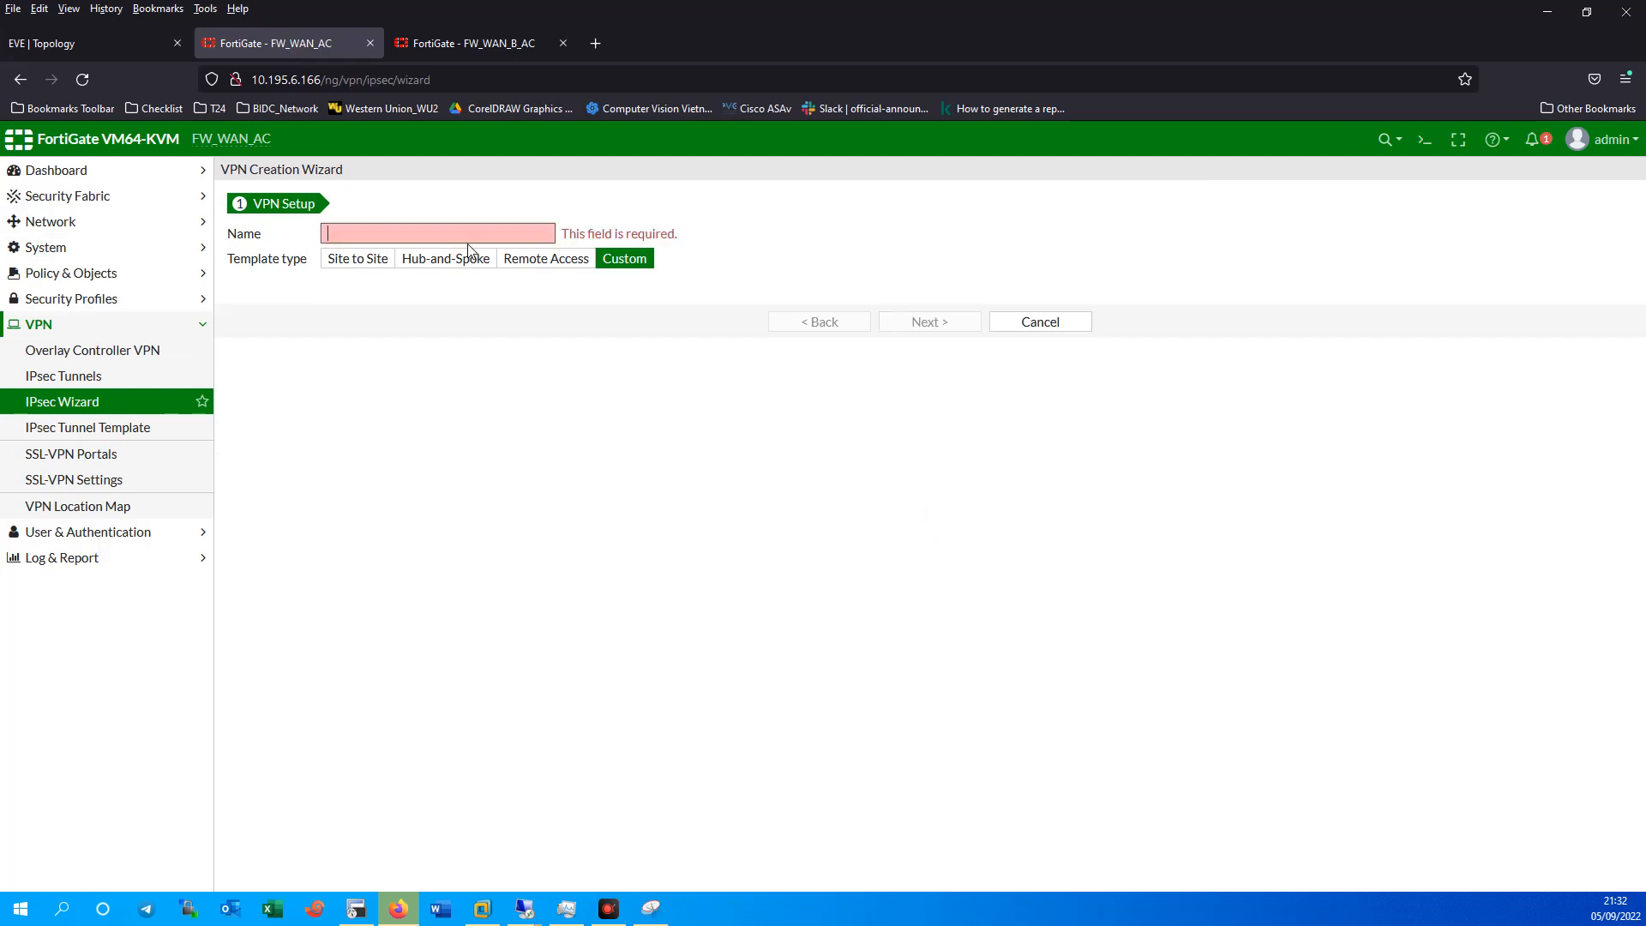
text(VPN_Branch)
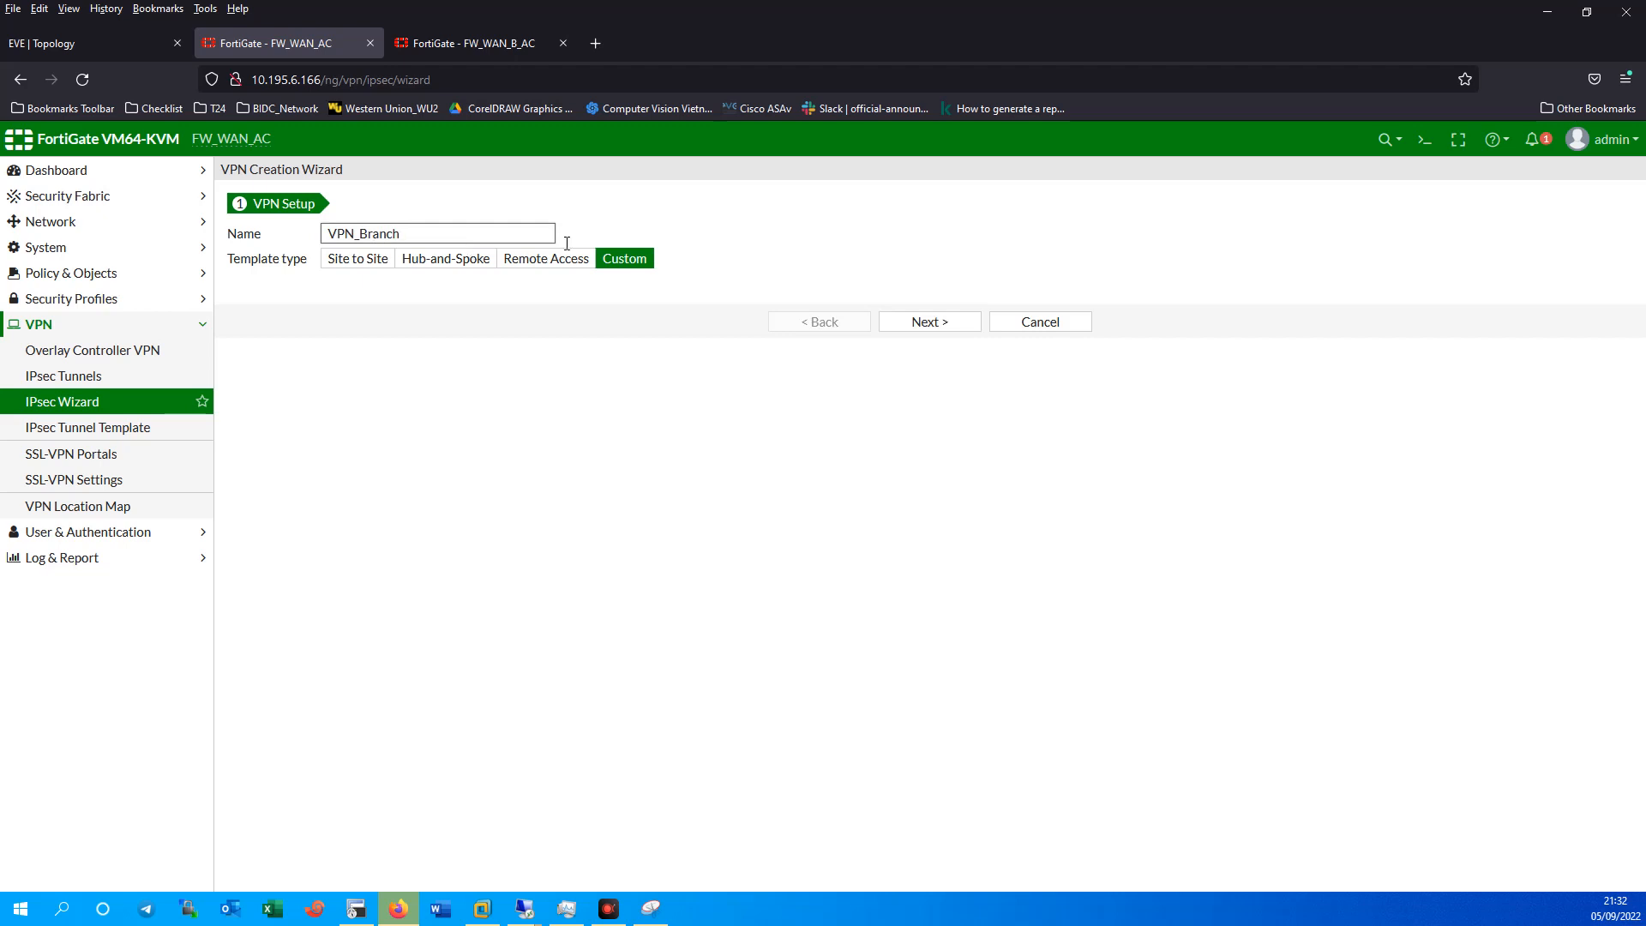
click(924, 323)
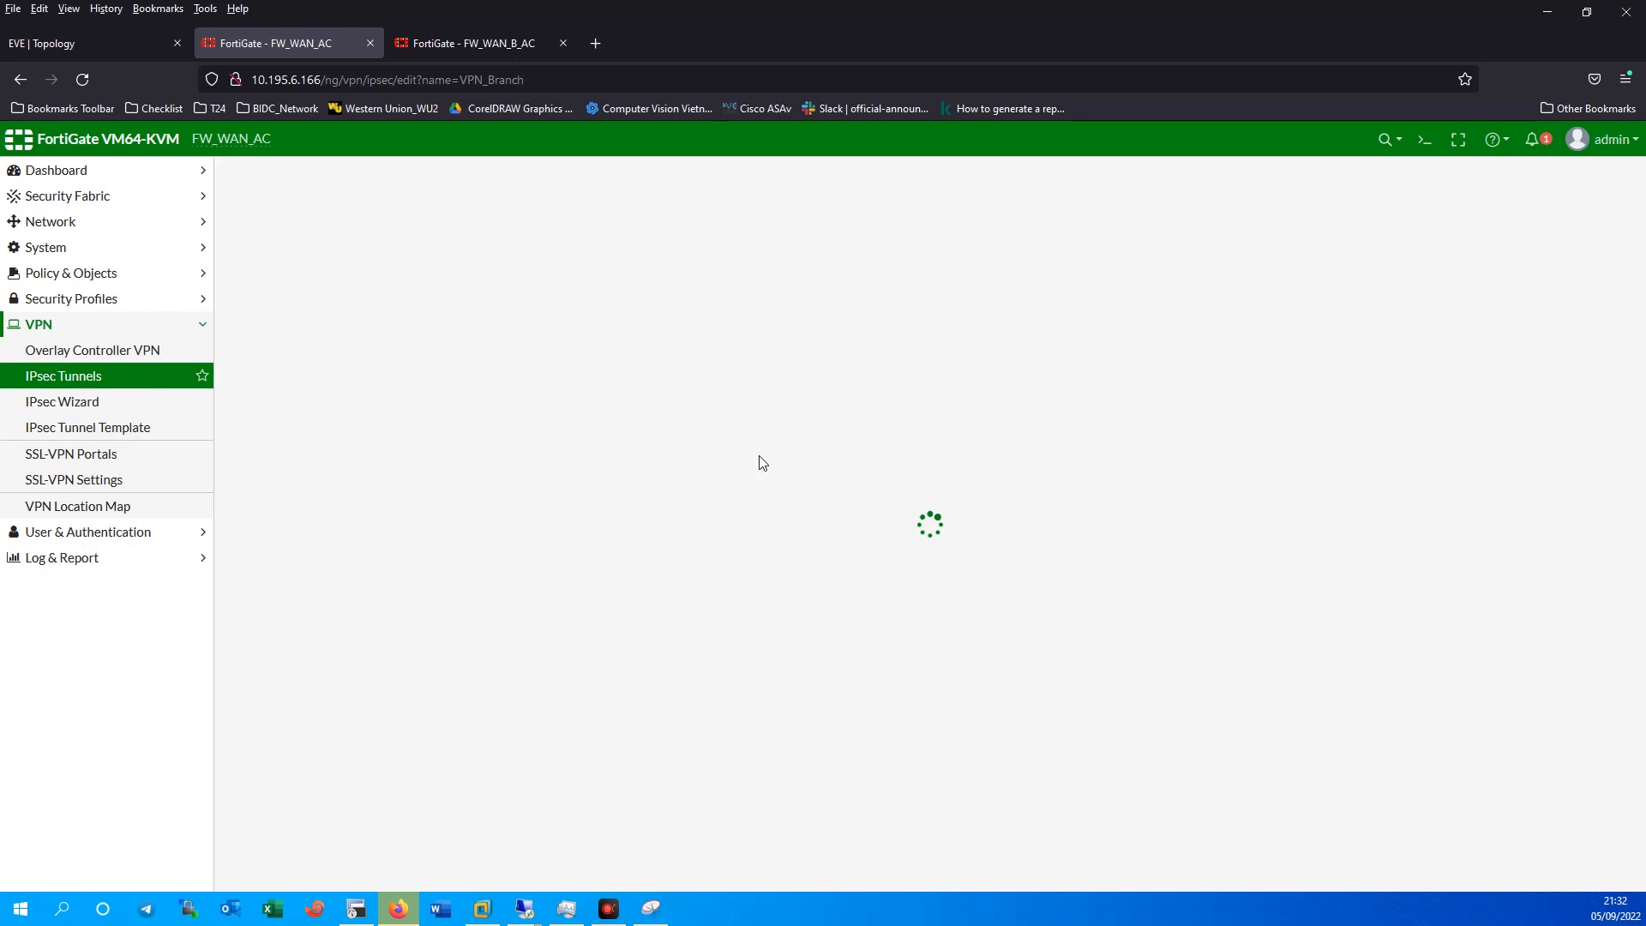
Make VPN_Branch a Dialup User tunnel bound to Outside (port4).
click(515, 342)
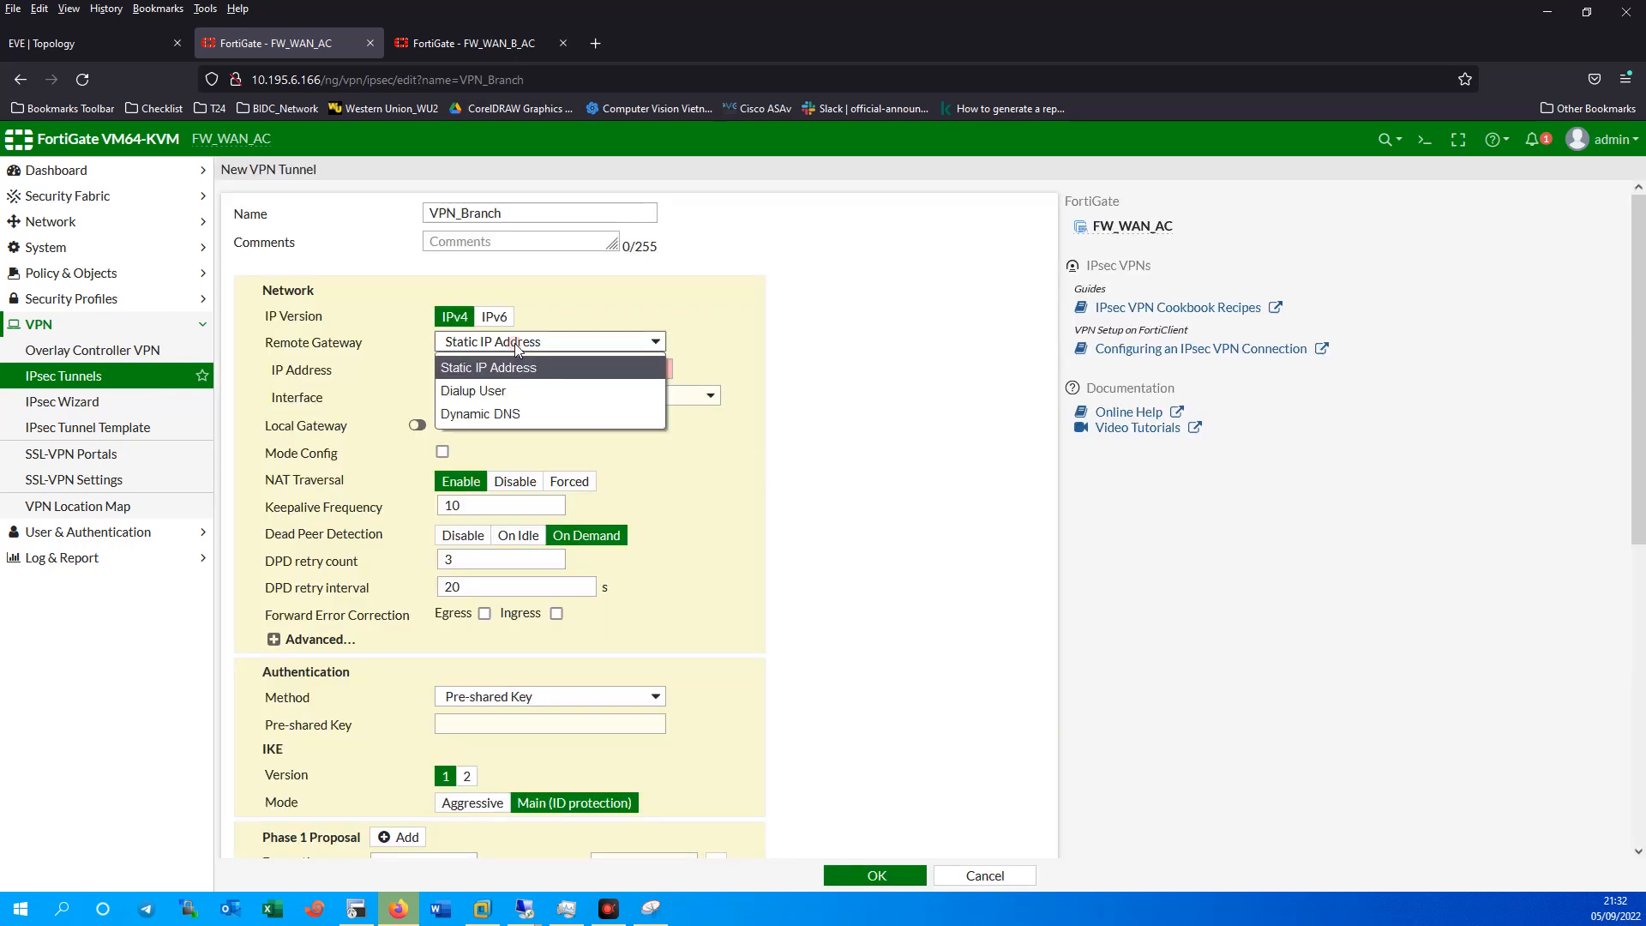
click(506, 391)
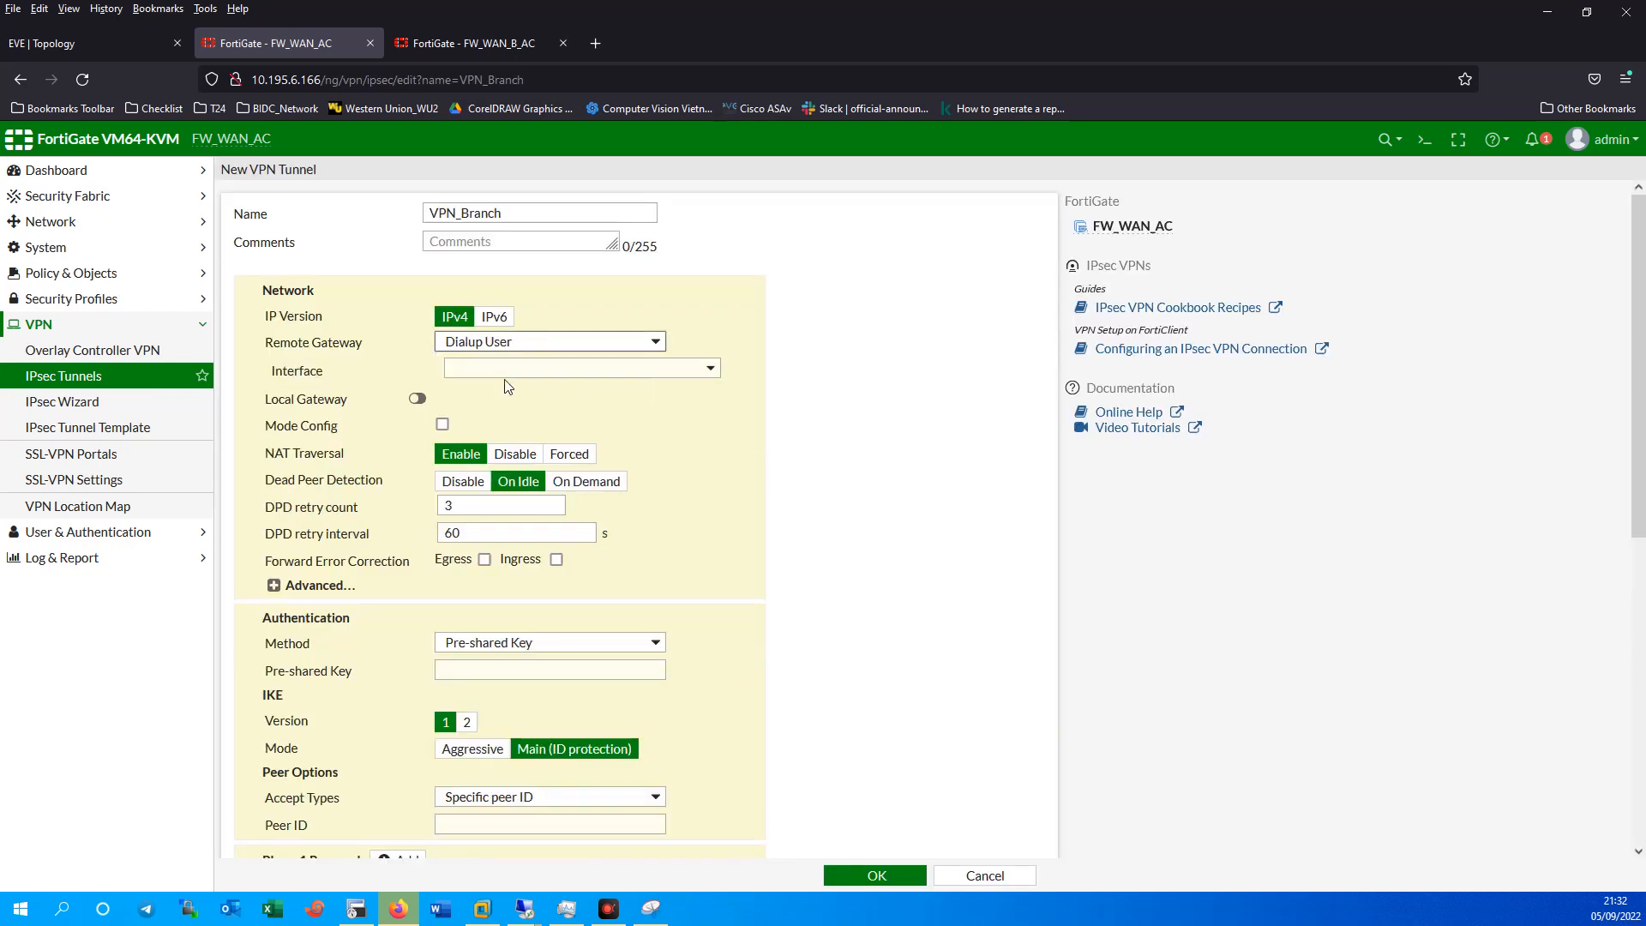
click(512, 375)
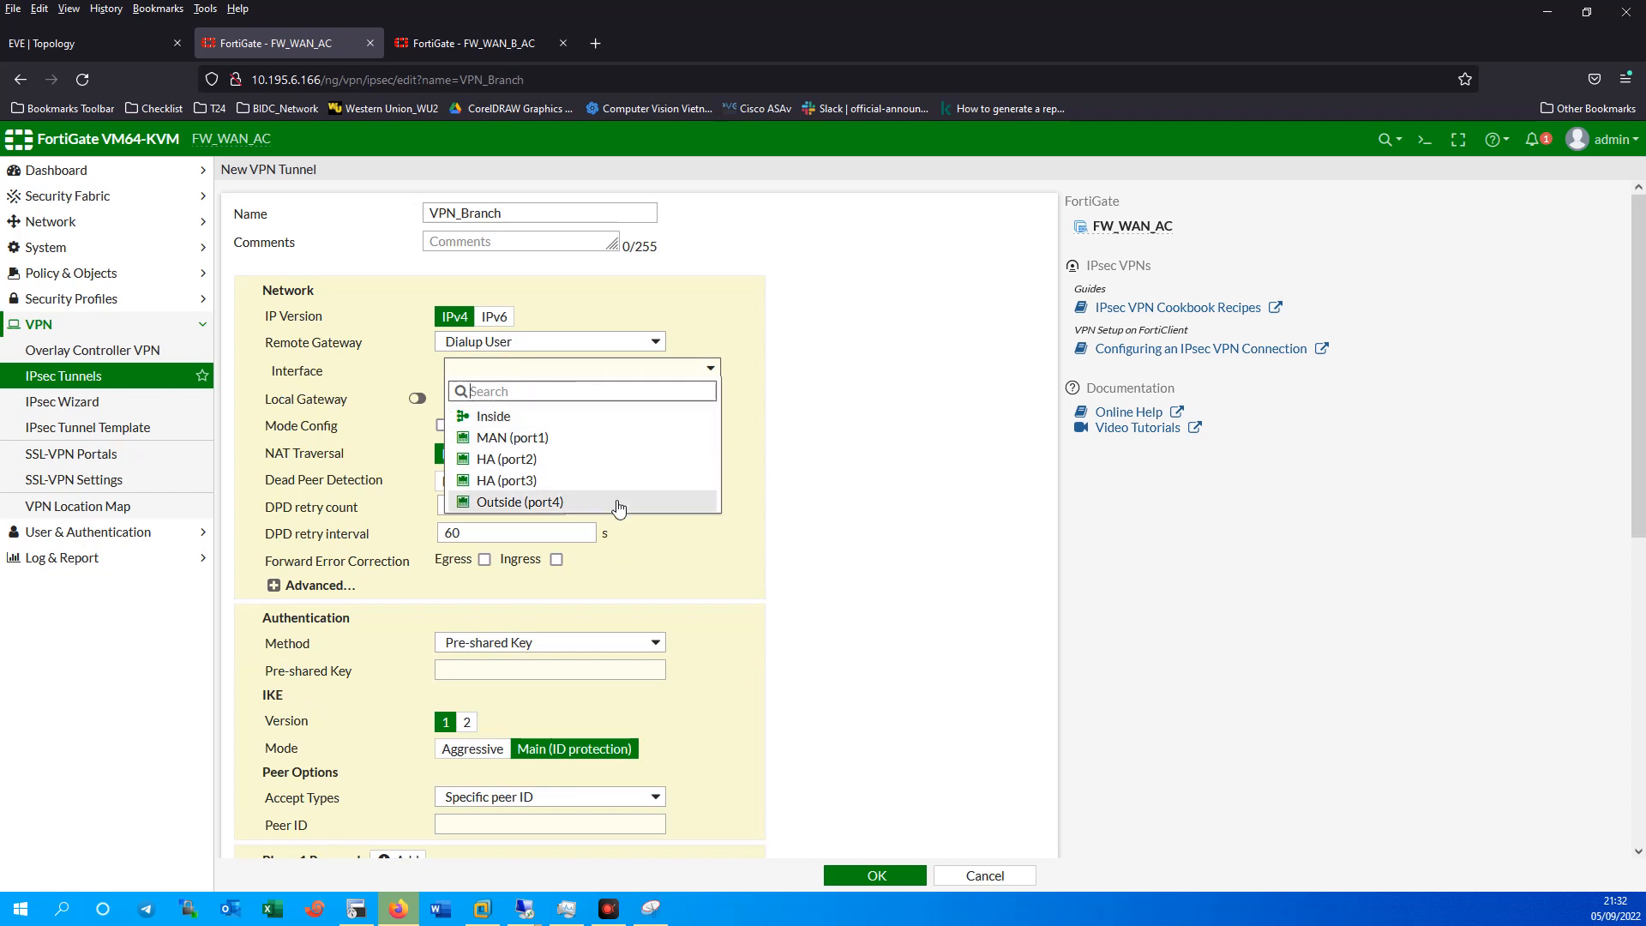
click(570, 504)
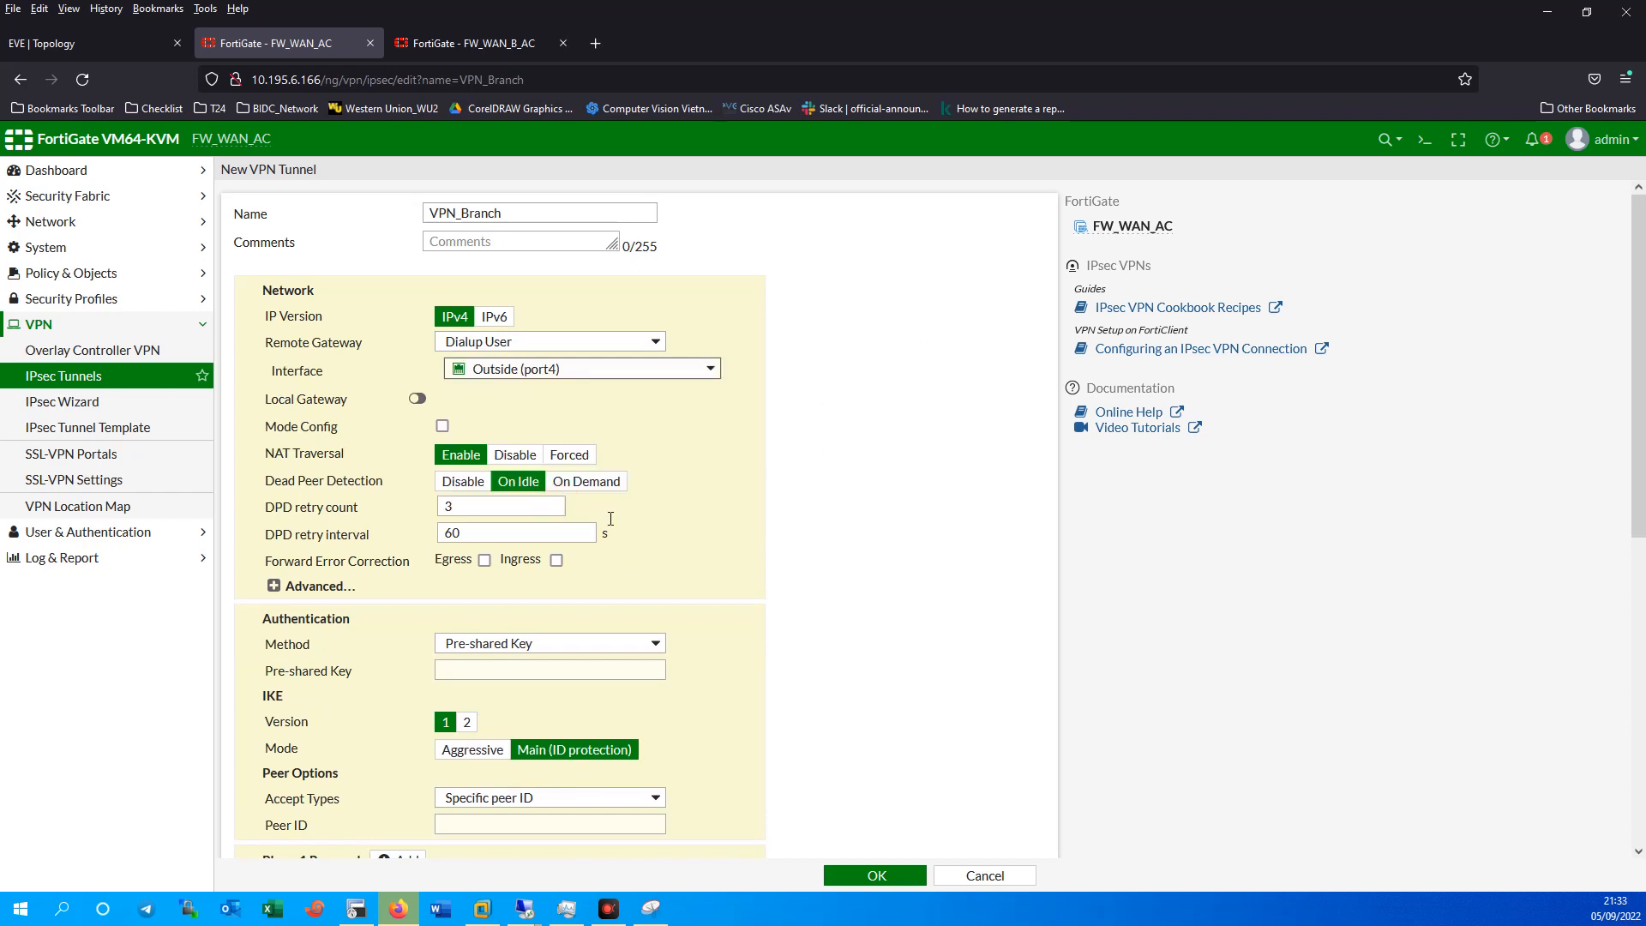
Trim Phase 1 to DES/SHA1 with DH groups 1 and 2, accept any peer ID, use IKEv2.
scroll(816, 605, down, 2)
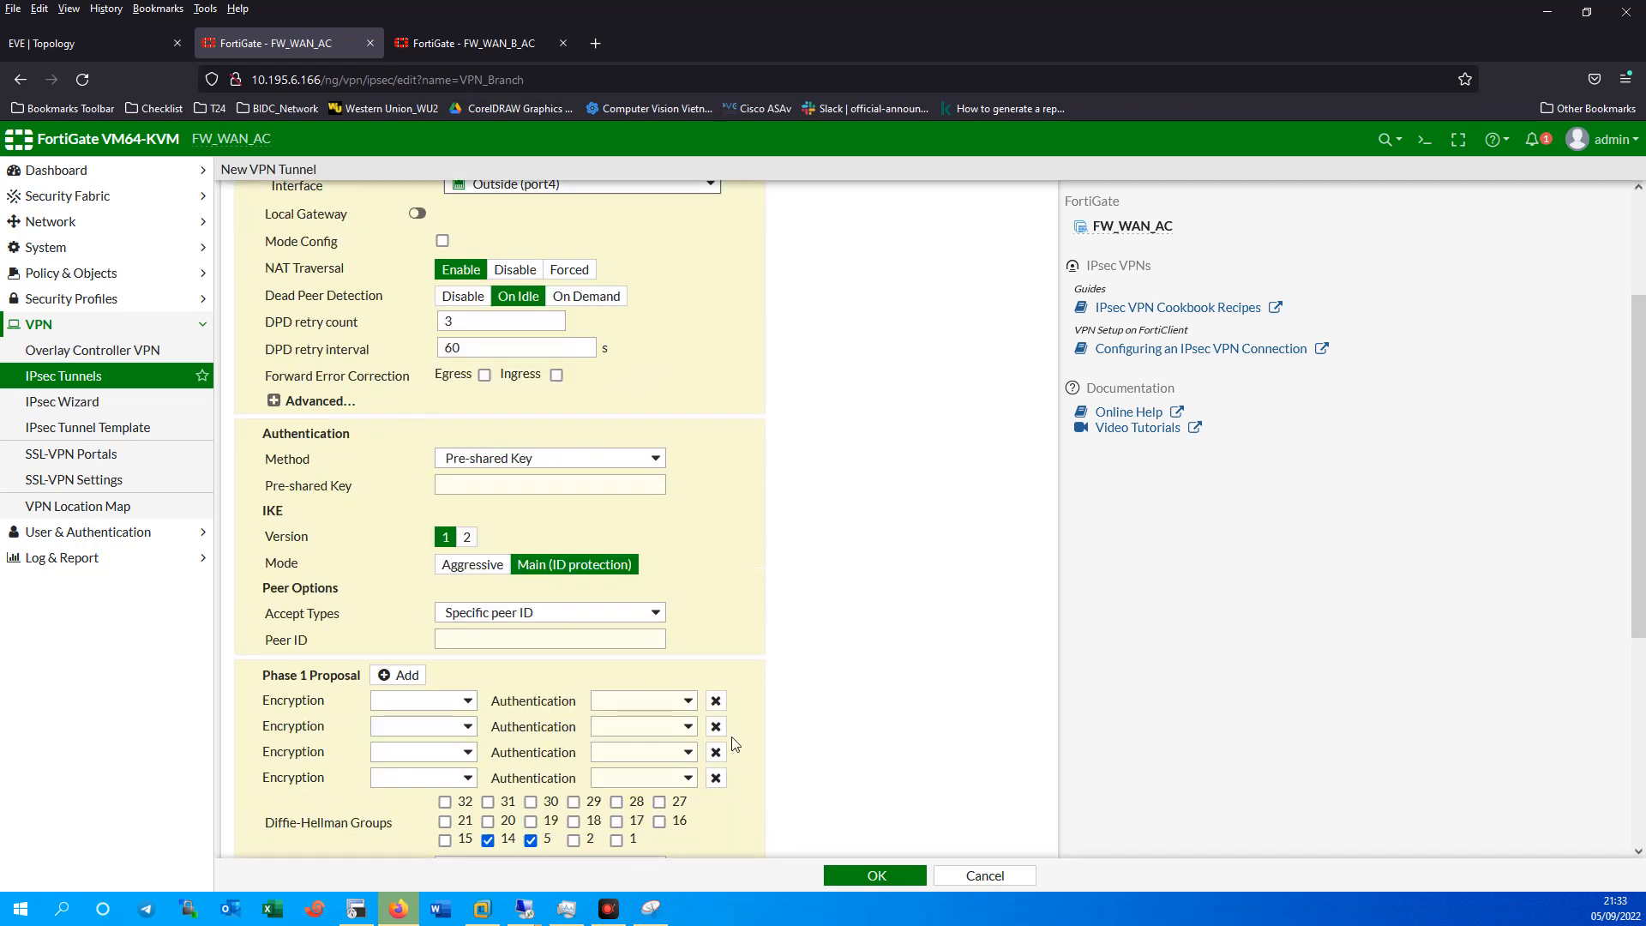
click(716, 726)
click(716, 726)
click(716, 726)
click(415, 701)
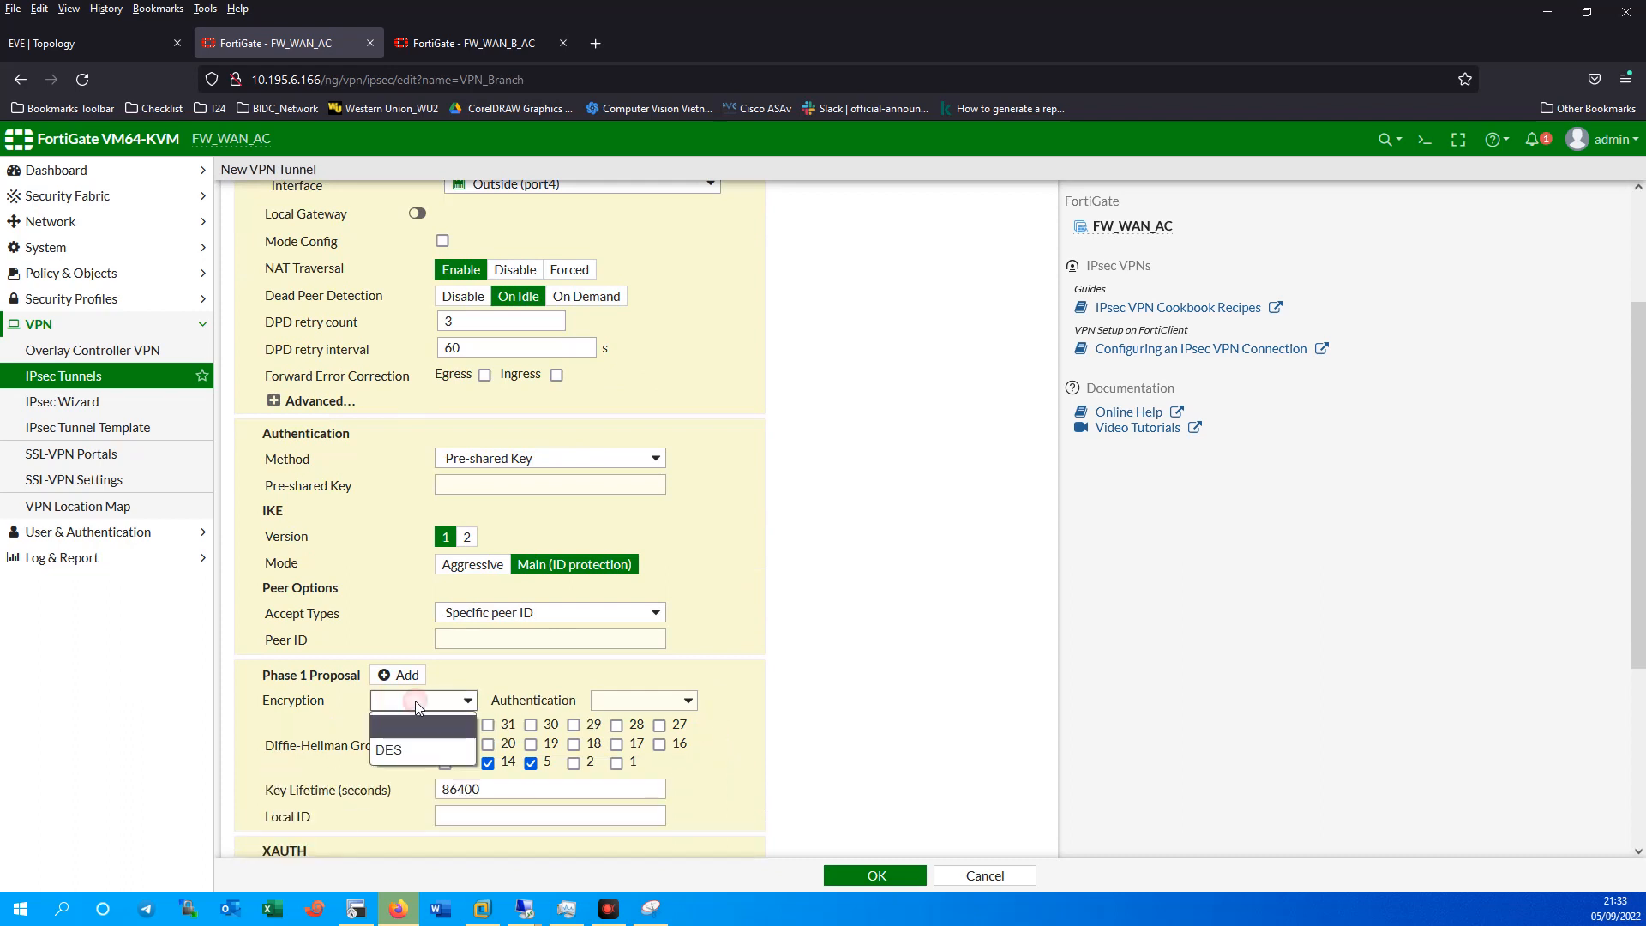
click(409, 749)
click(649, 707)
click(644, 755)
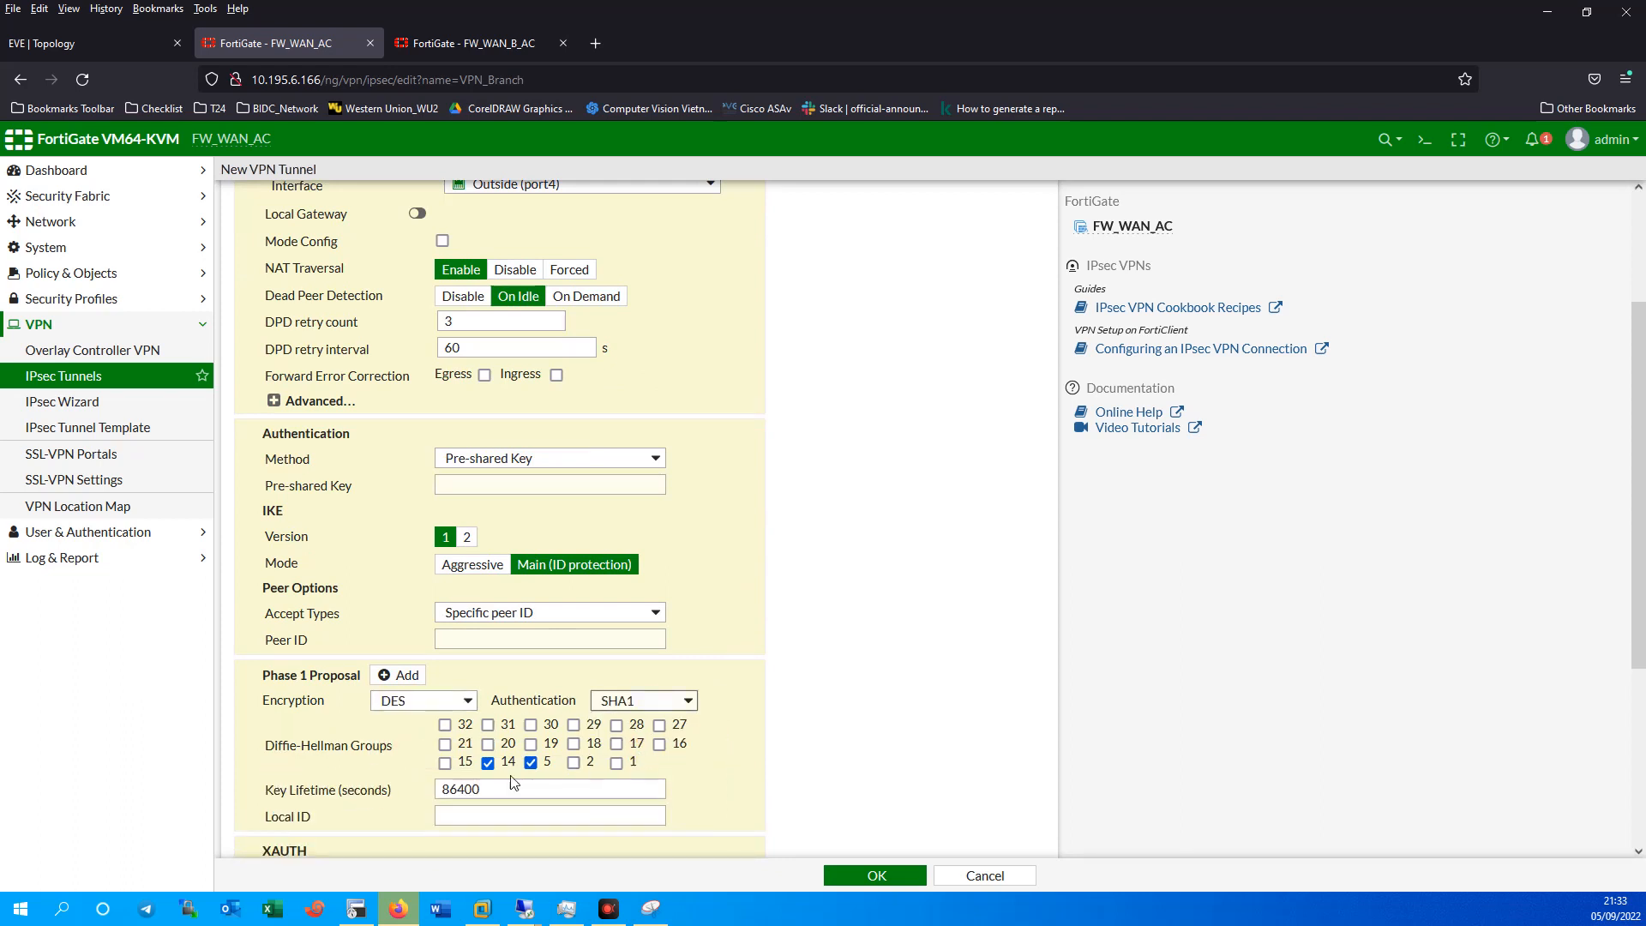
click(531, 762)
click(573, 762)
click(617, 762)
click(552, 613)
click(555, 635)
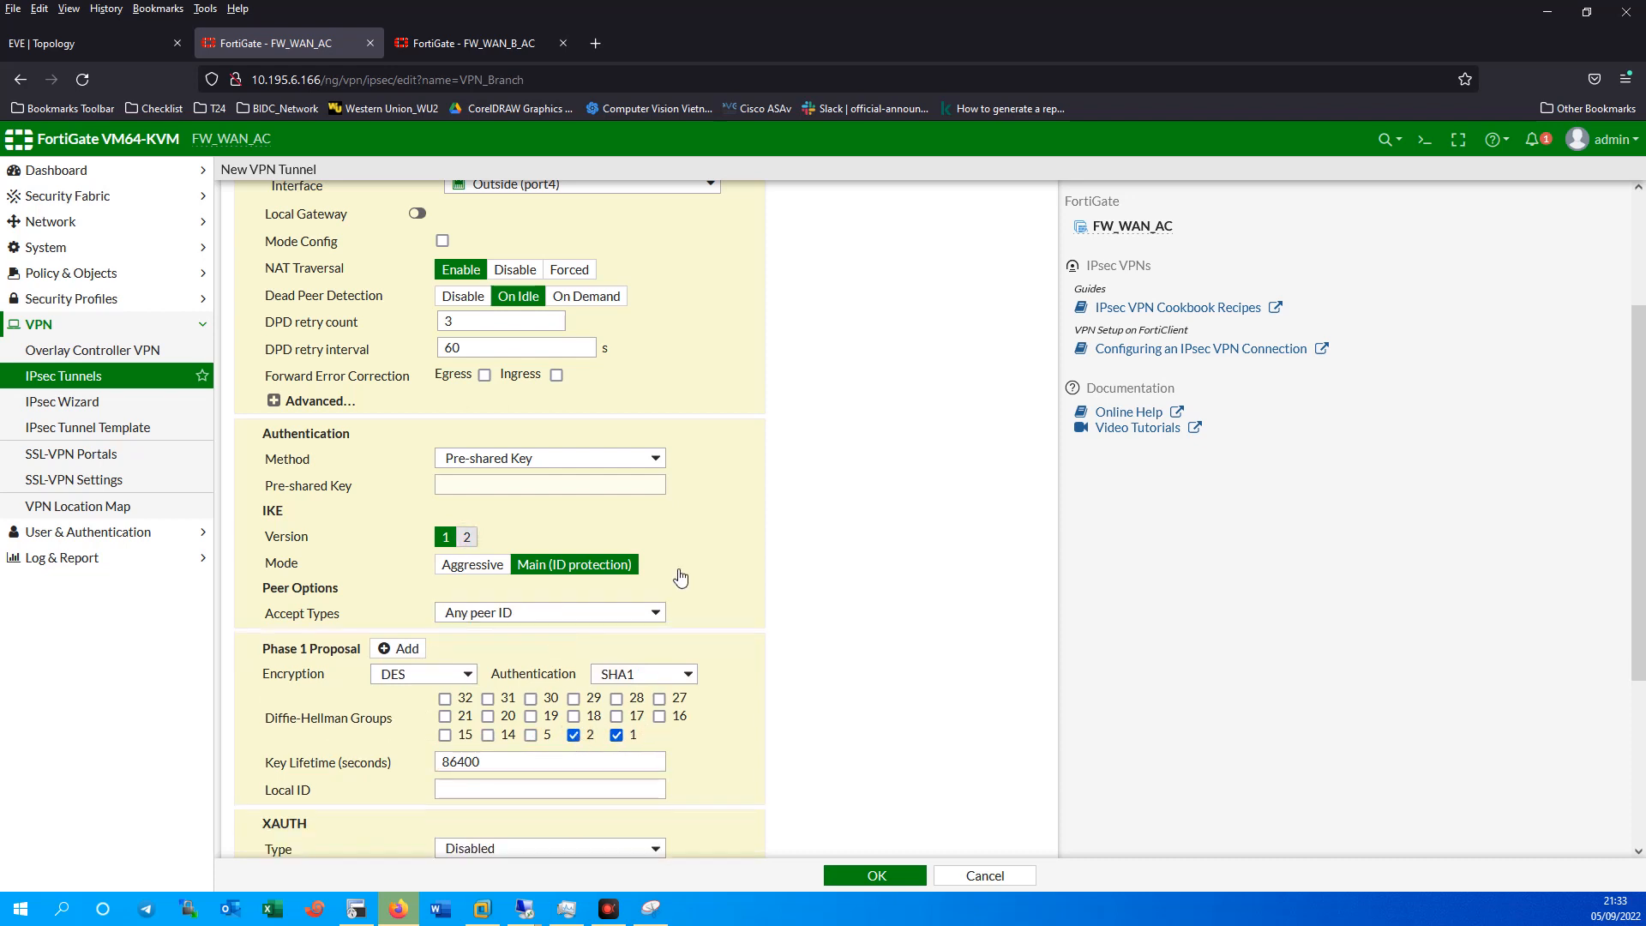
click(466, 537)
Enter the tunnel's pre-shared key and reveal it to verify.
click(505, 484)
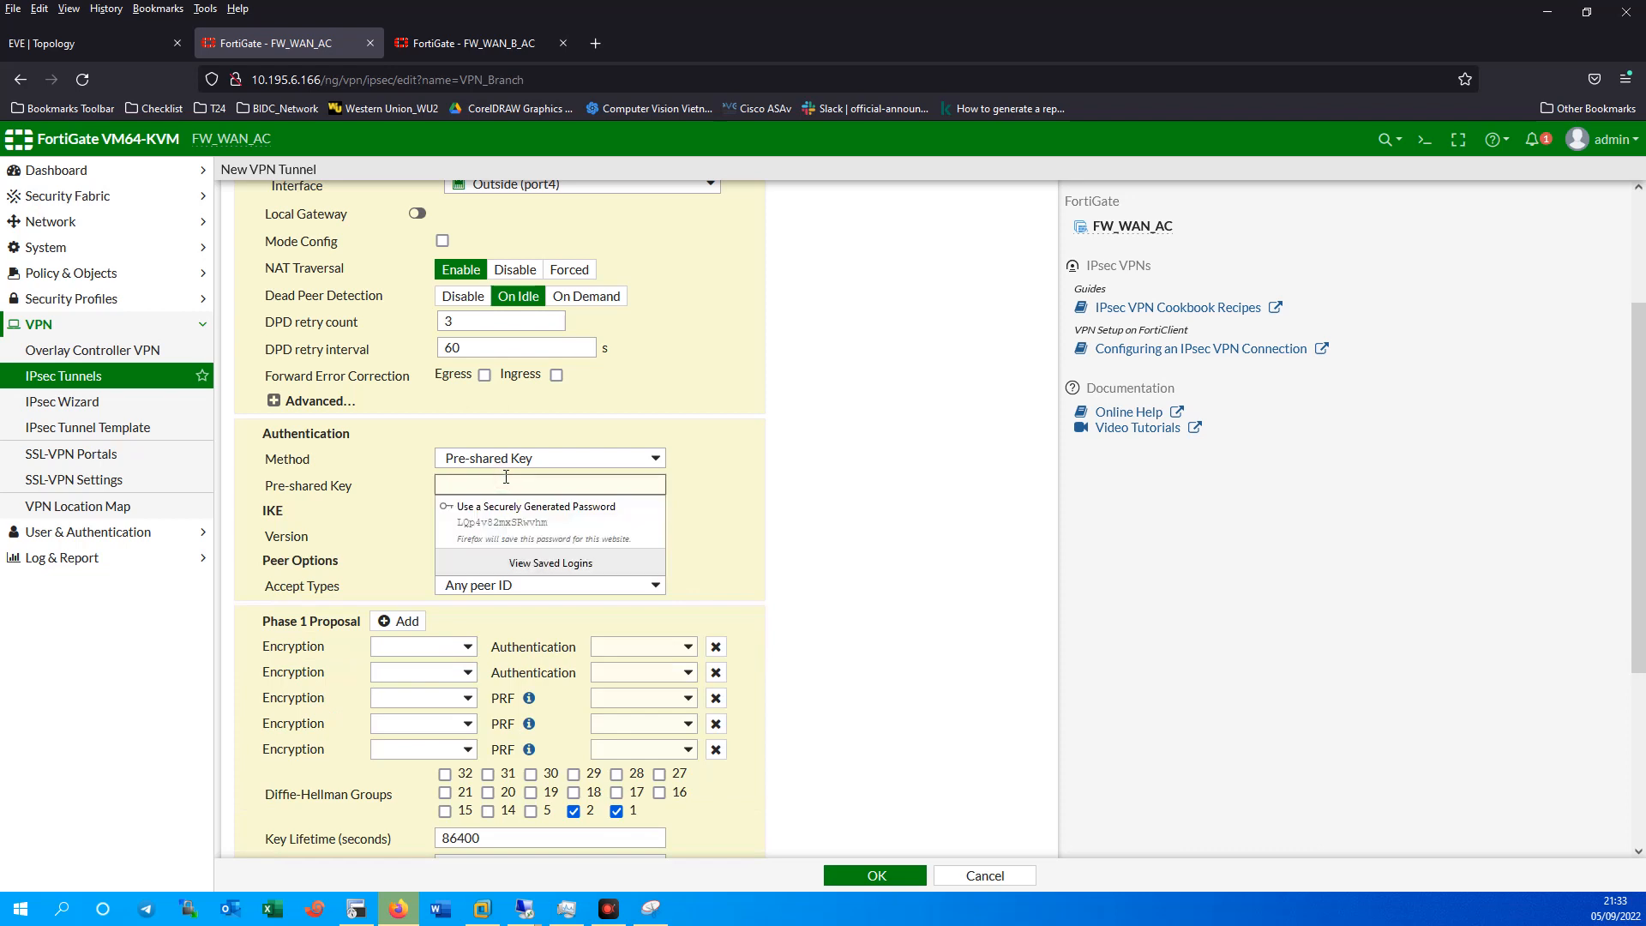
text(••••)
key(BackSpace)
key(BackSpace)
key(BackSpace)
key(BackSpace)
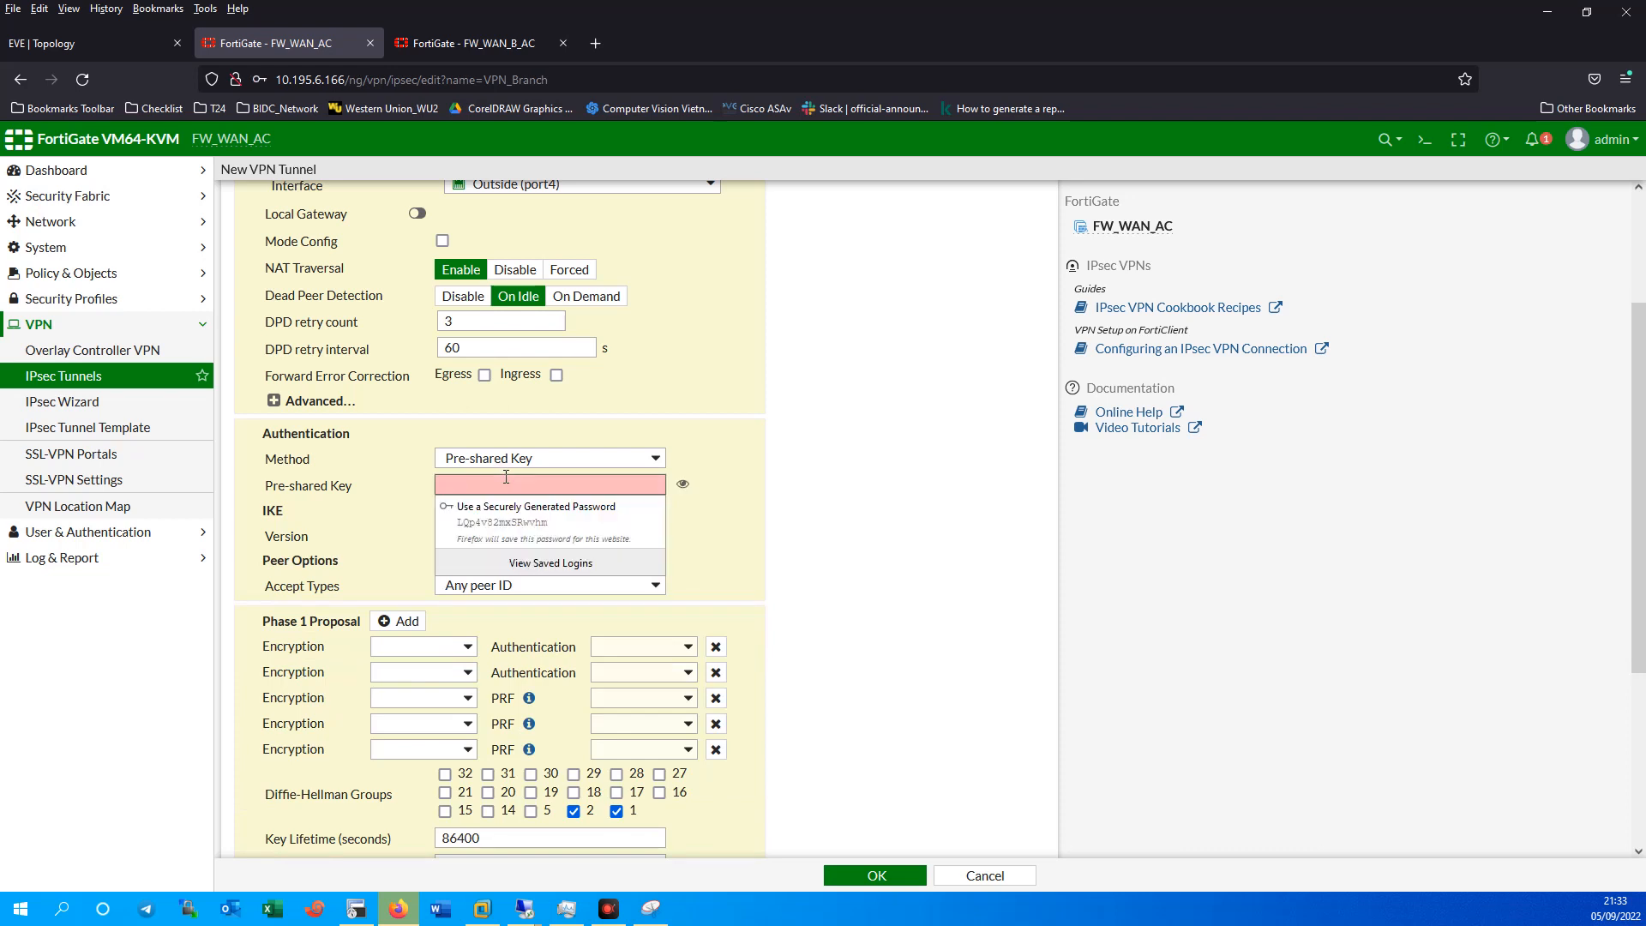
key(super+r)
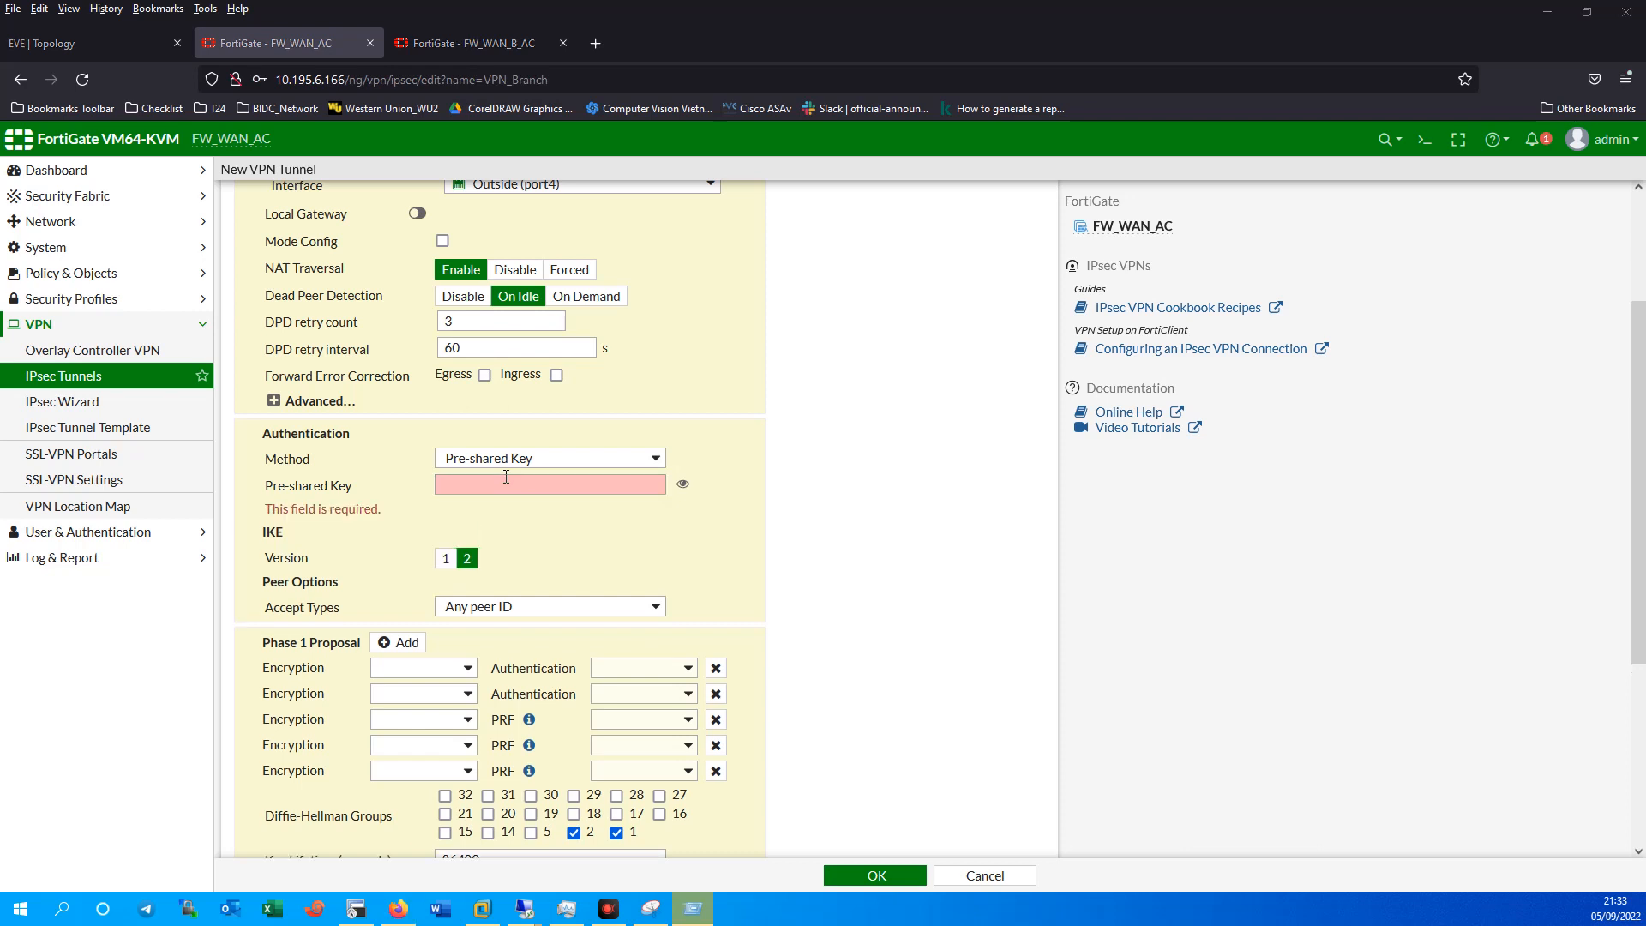
click(506, 476)
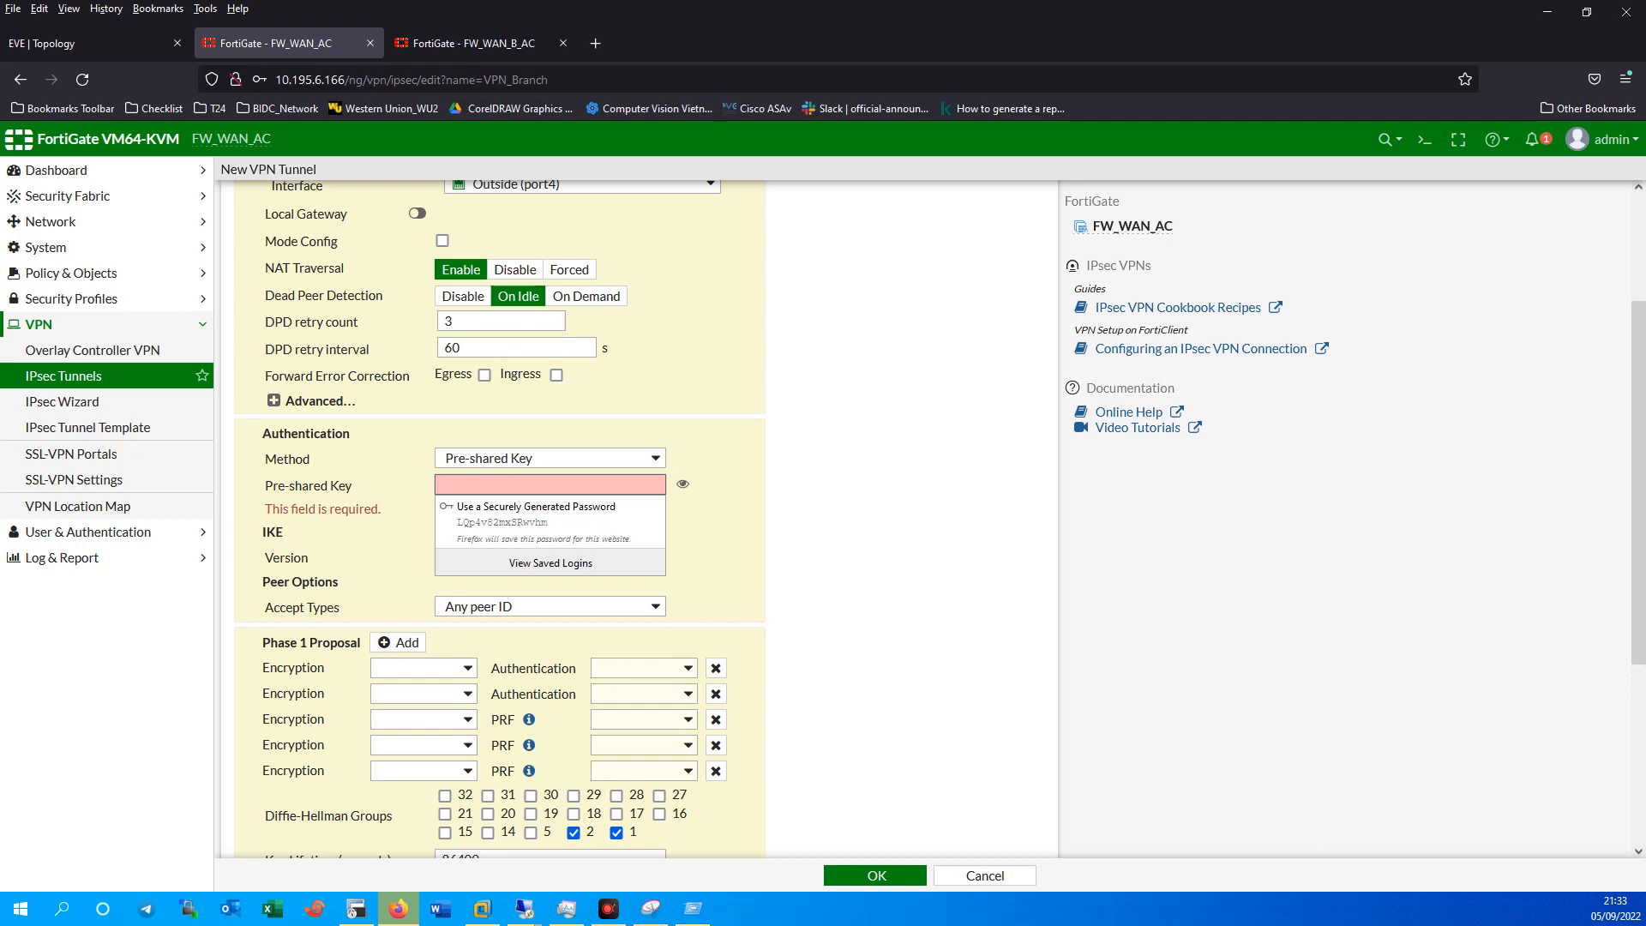
text(•••)
key(BackSpace)
key(BackSpace)
key(BackSpace)
text(••)
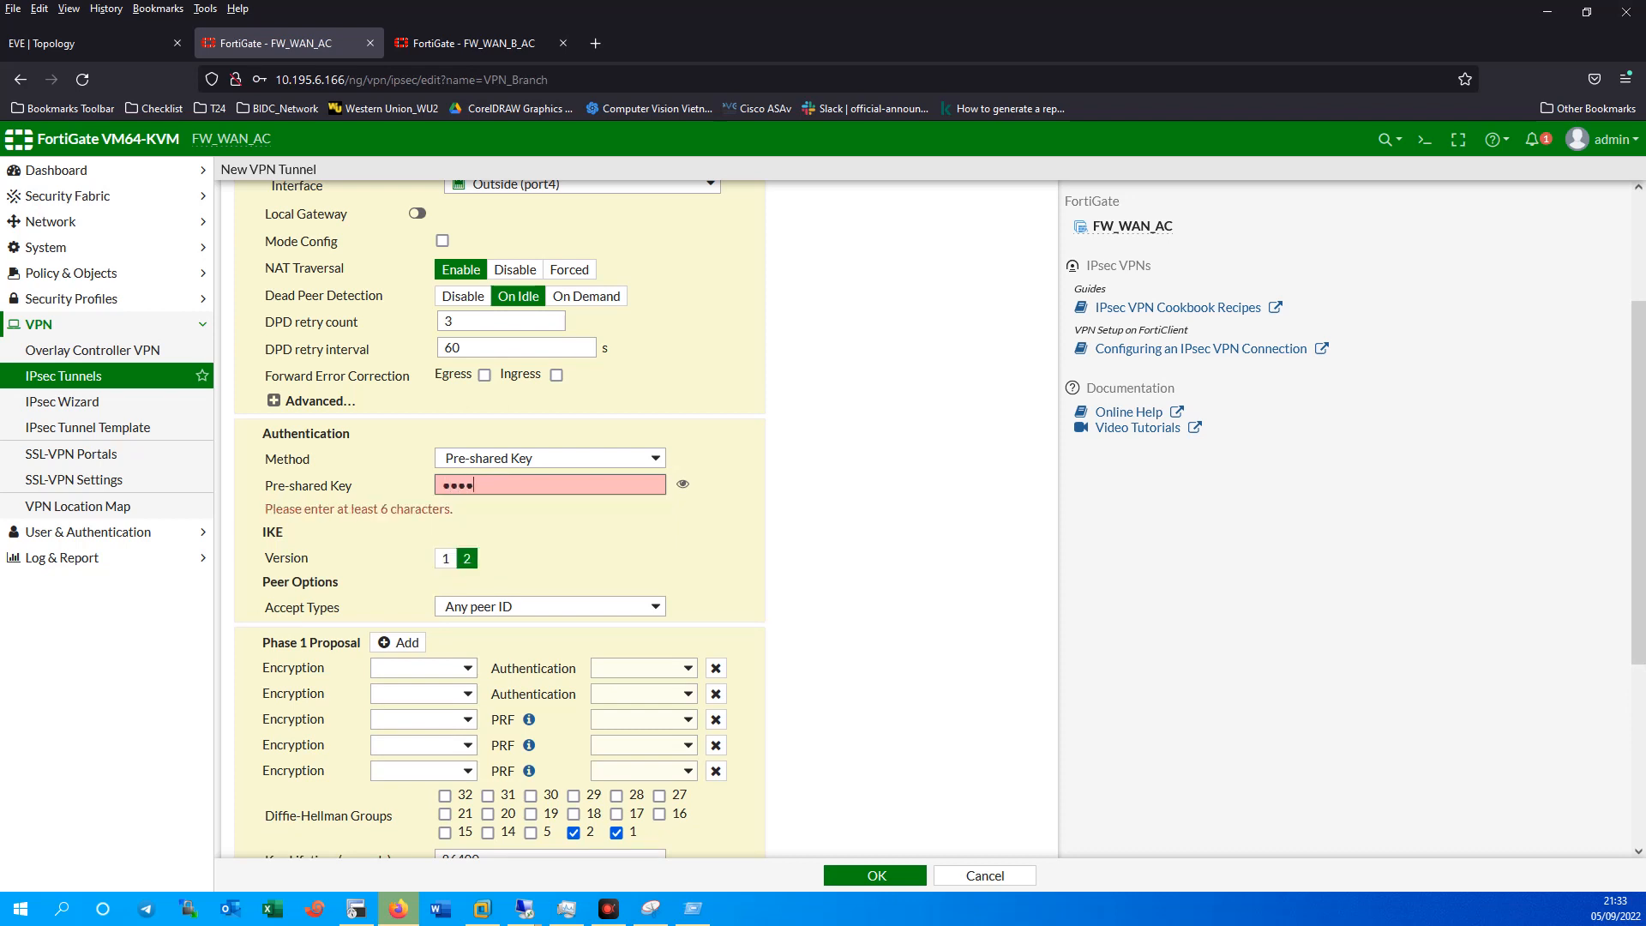
text(••••)
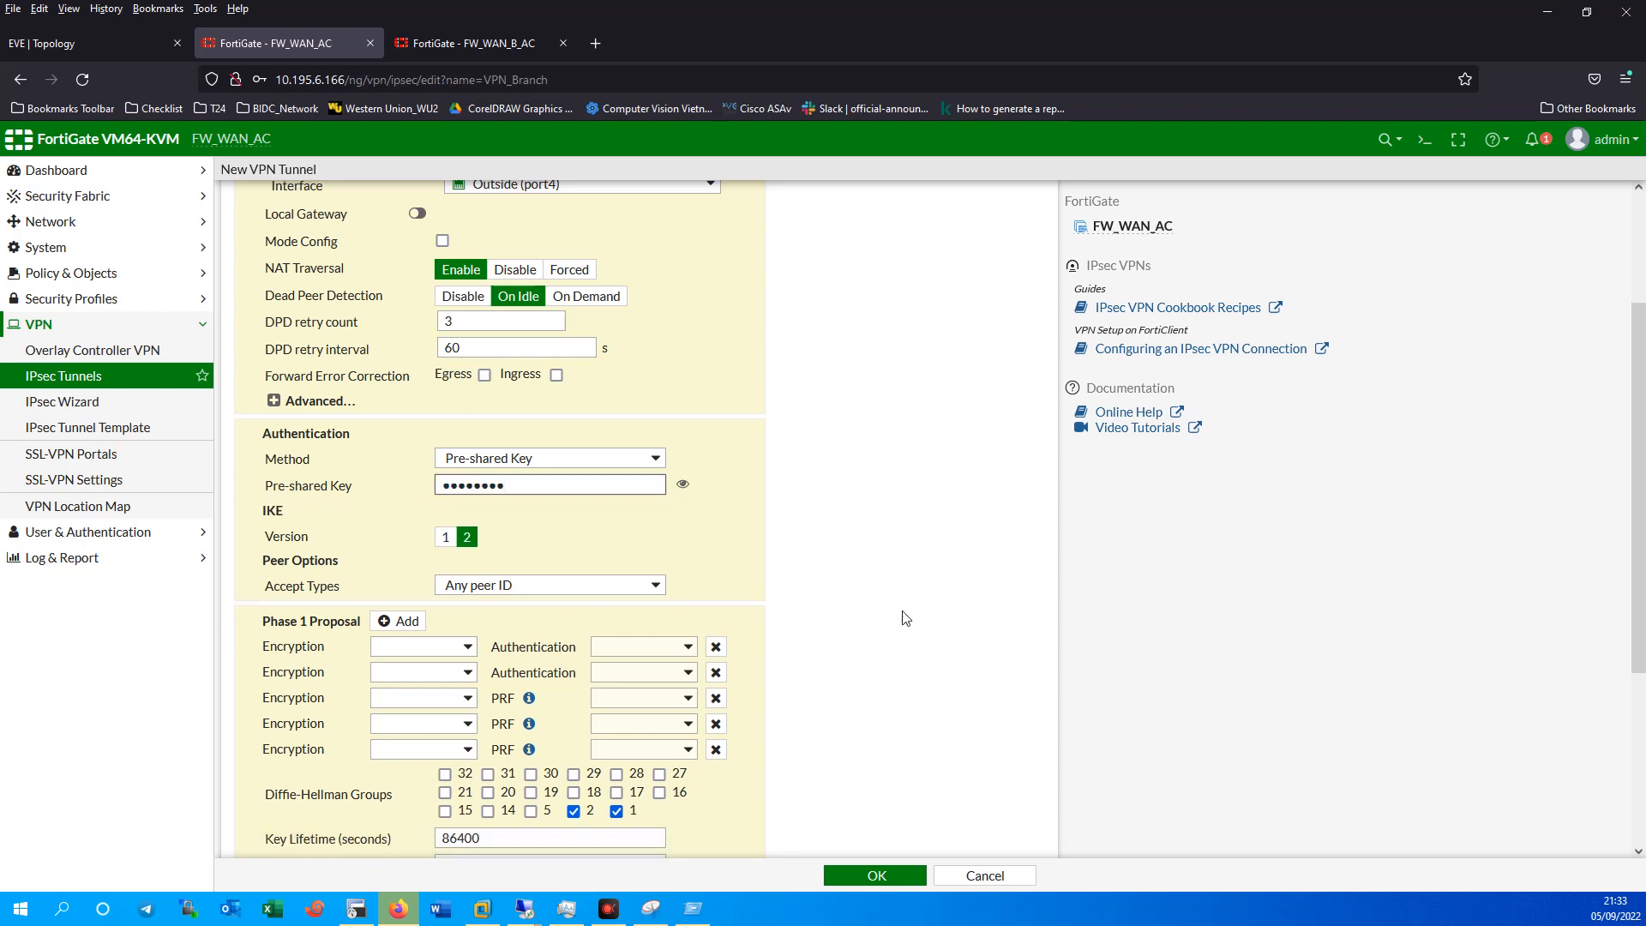
click(682, 484)
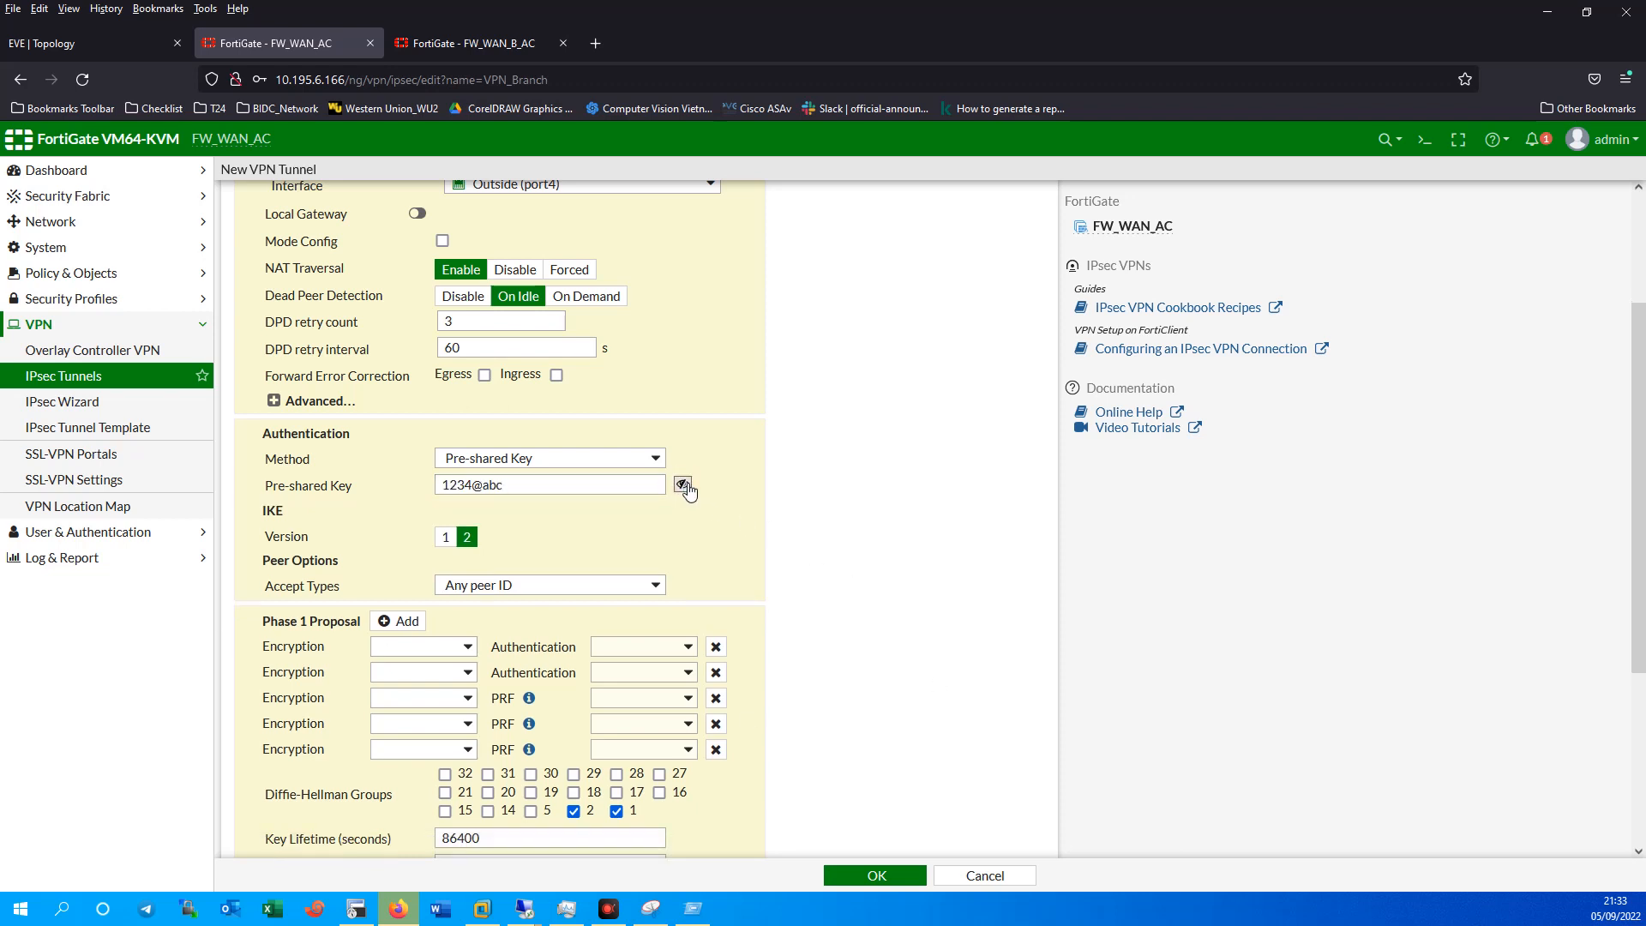
Remove the extra Phase 1 proposal rows again, leaving a single DES/SHA1 pair.
click(717, 672)
click(717, 672)
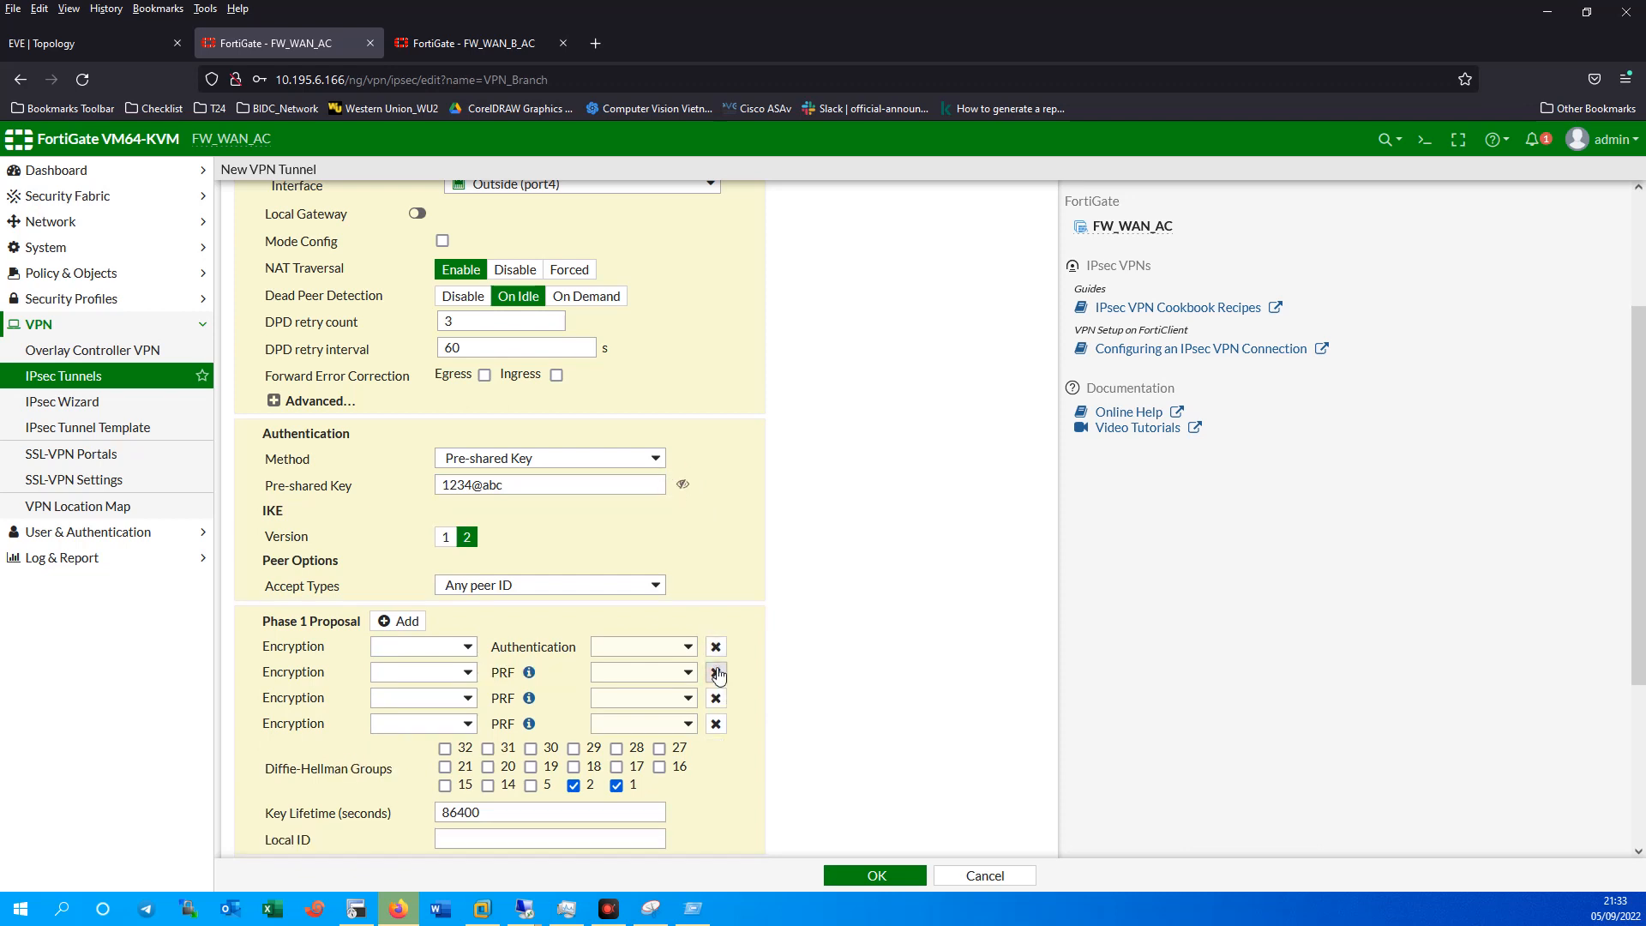
click(716, 670)
click(717, 669)
click(454, 650)
click(405, 702)
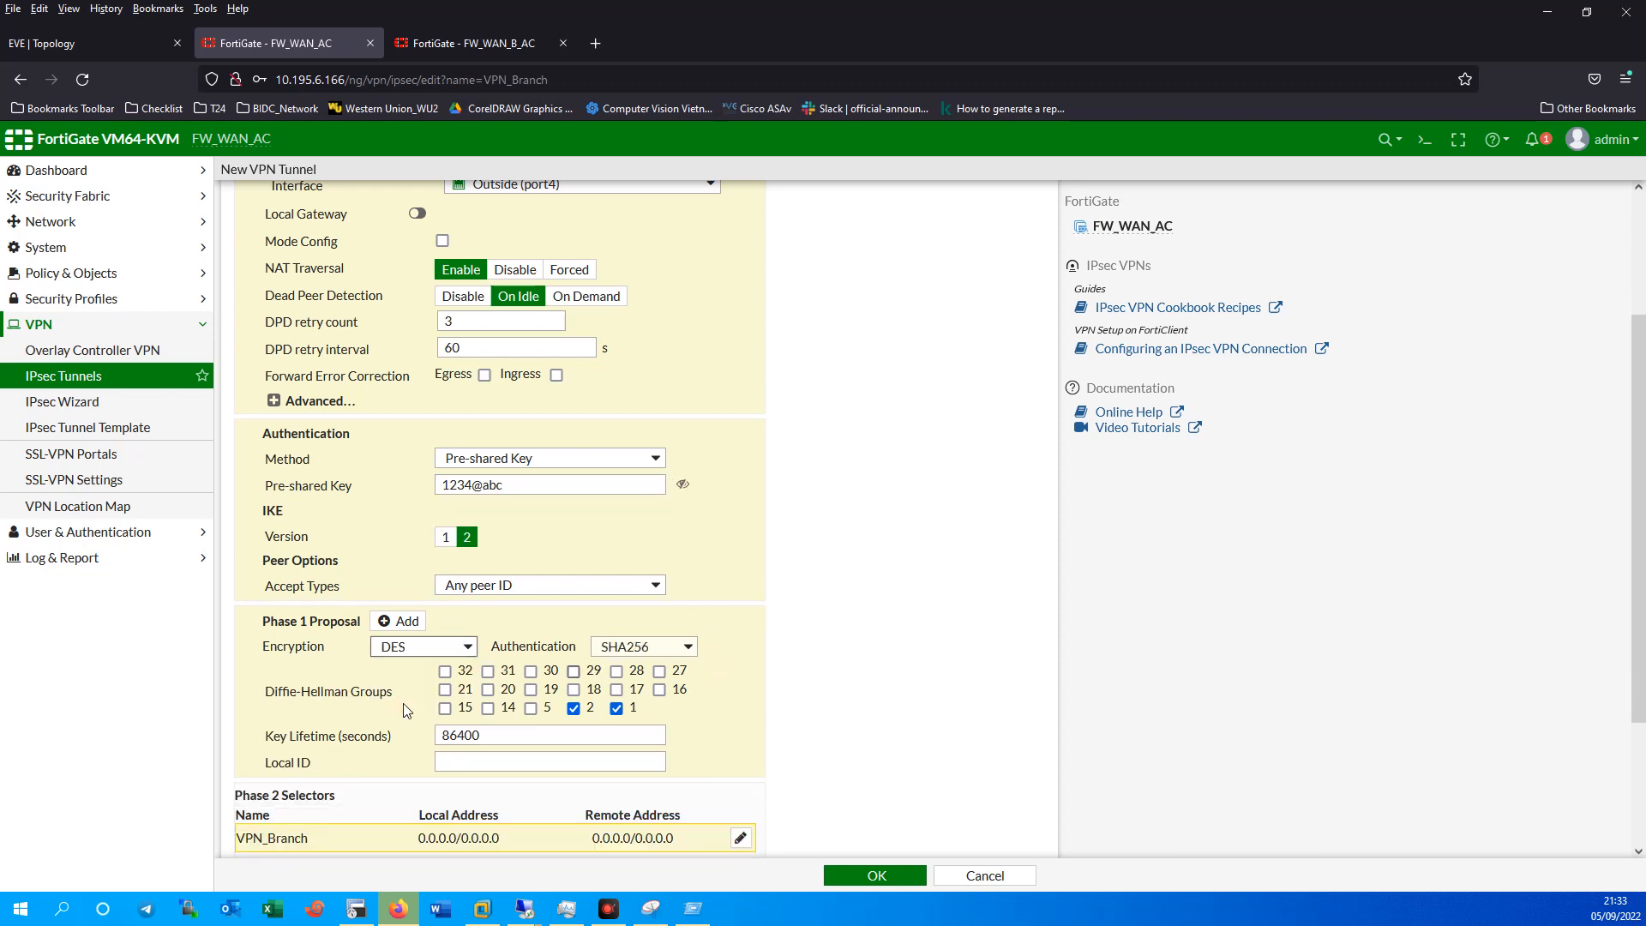
click(636, 649)
click(637, 703)
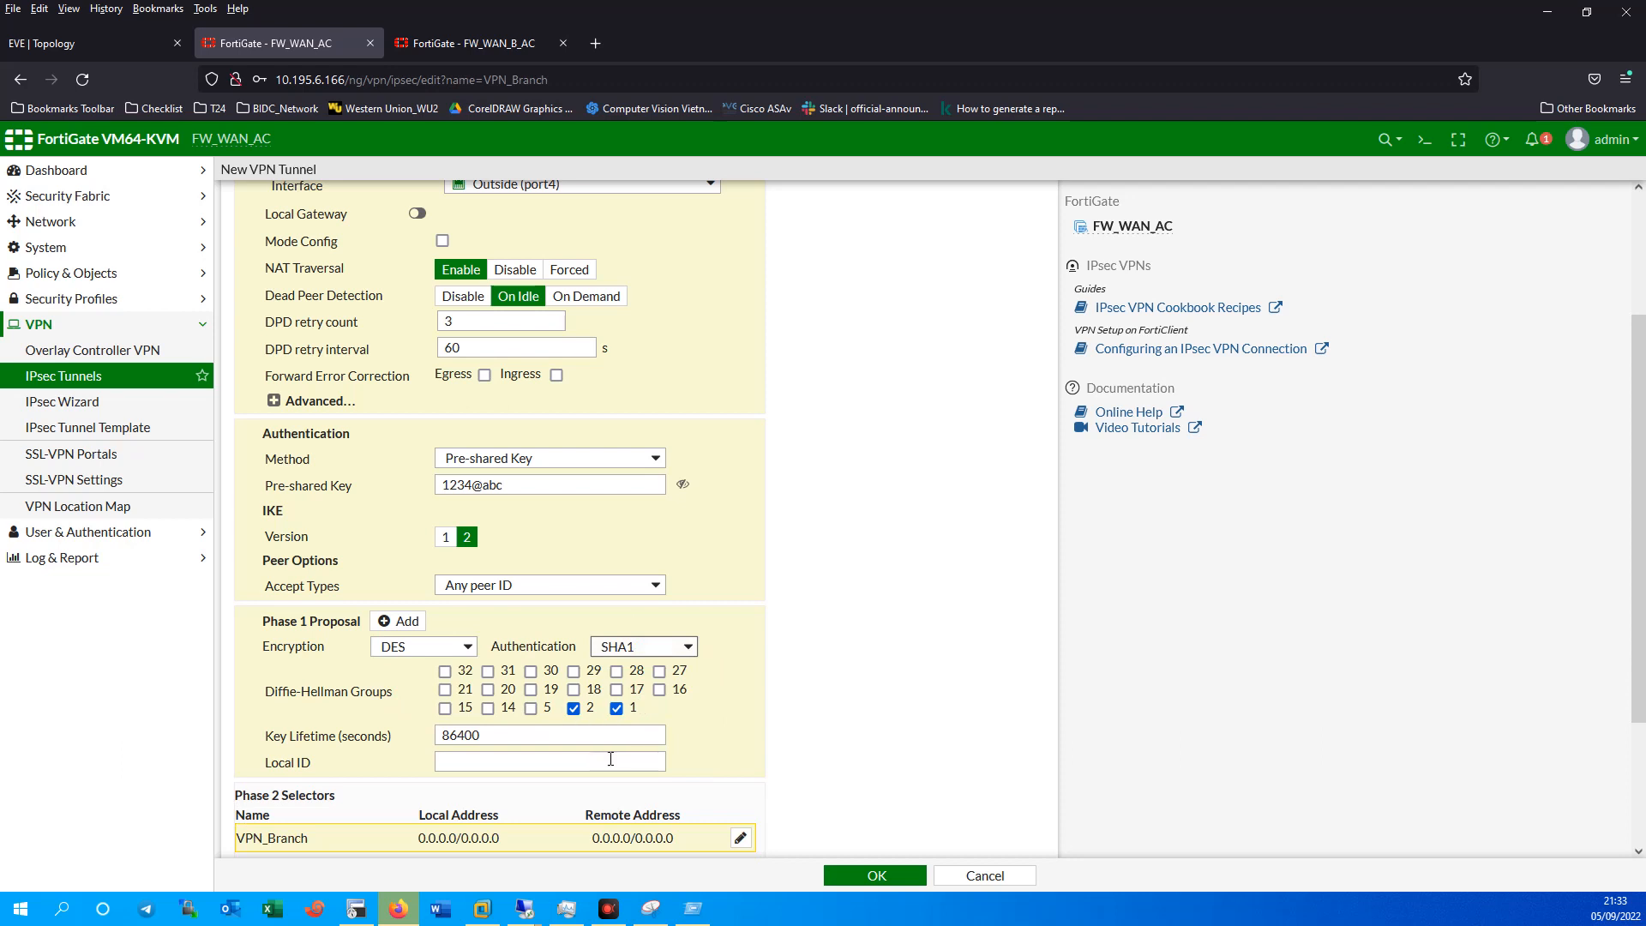
scroll(621, 765, down, 2)
In VPN_Branch's Phase 2 advanced settings, replace Diffie-Hellman group 5 with groups 2 and 1.
click(291, 827)
scroll(476, 716, down, 5)
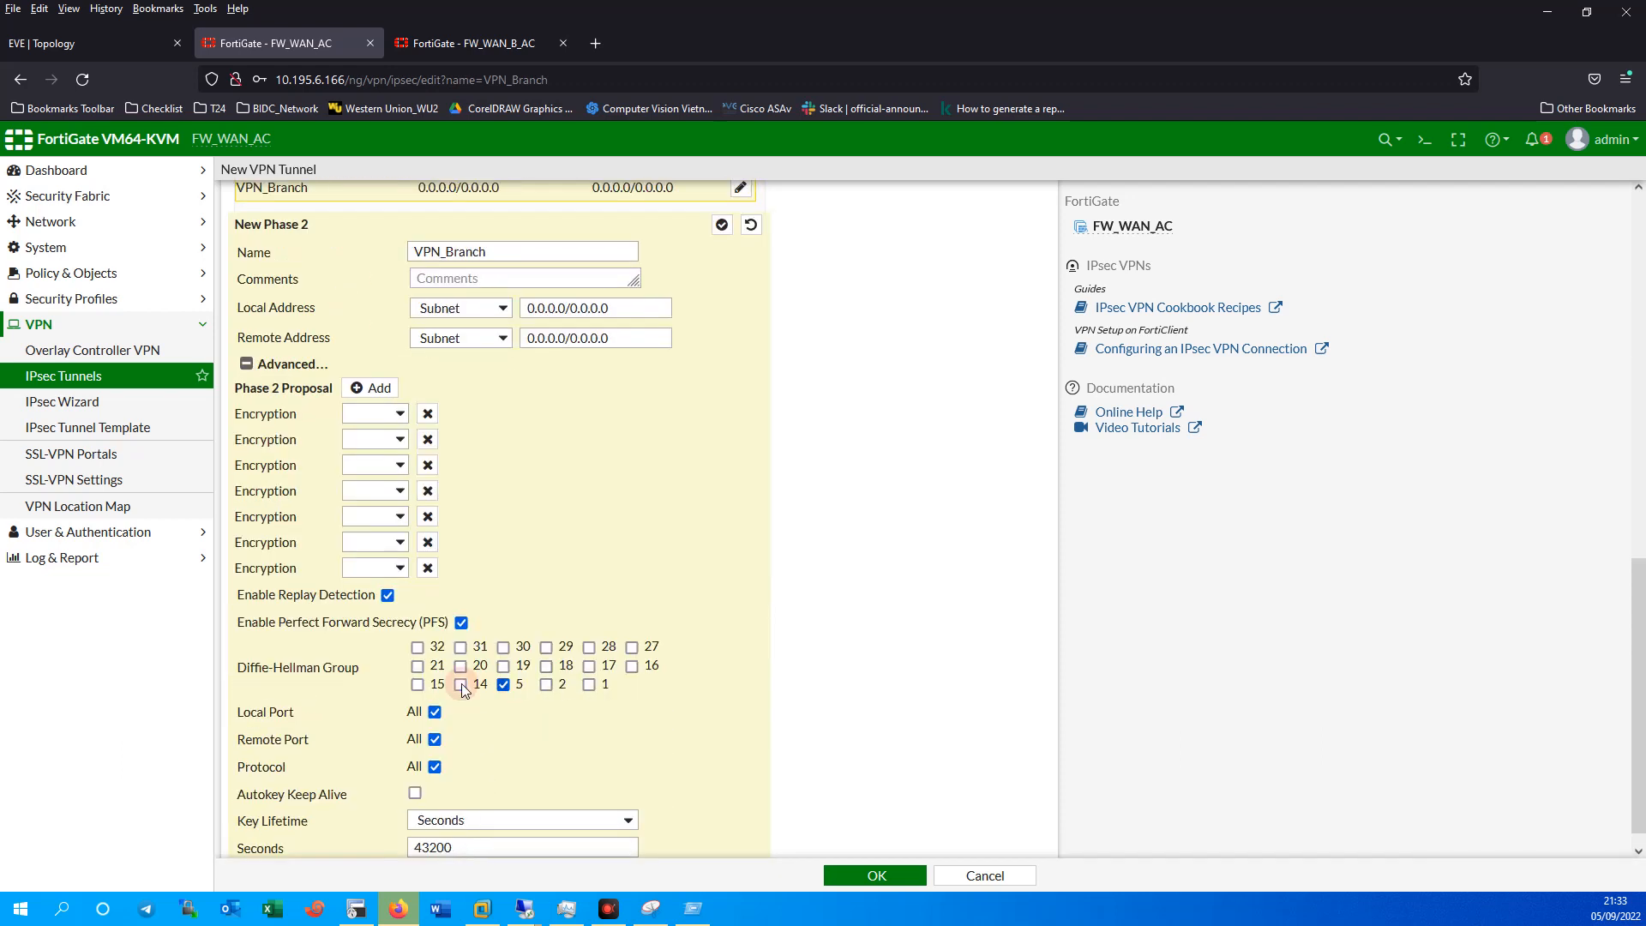
click(503, 684)
click(546, 684)
click(588, 684)
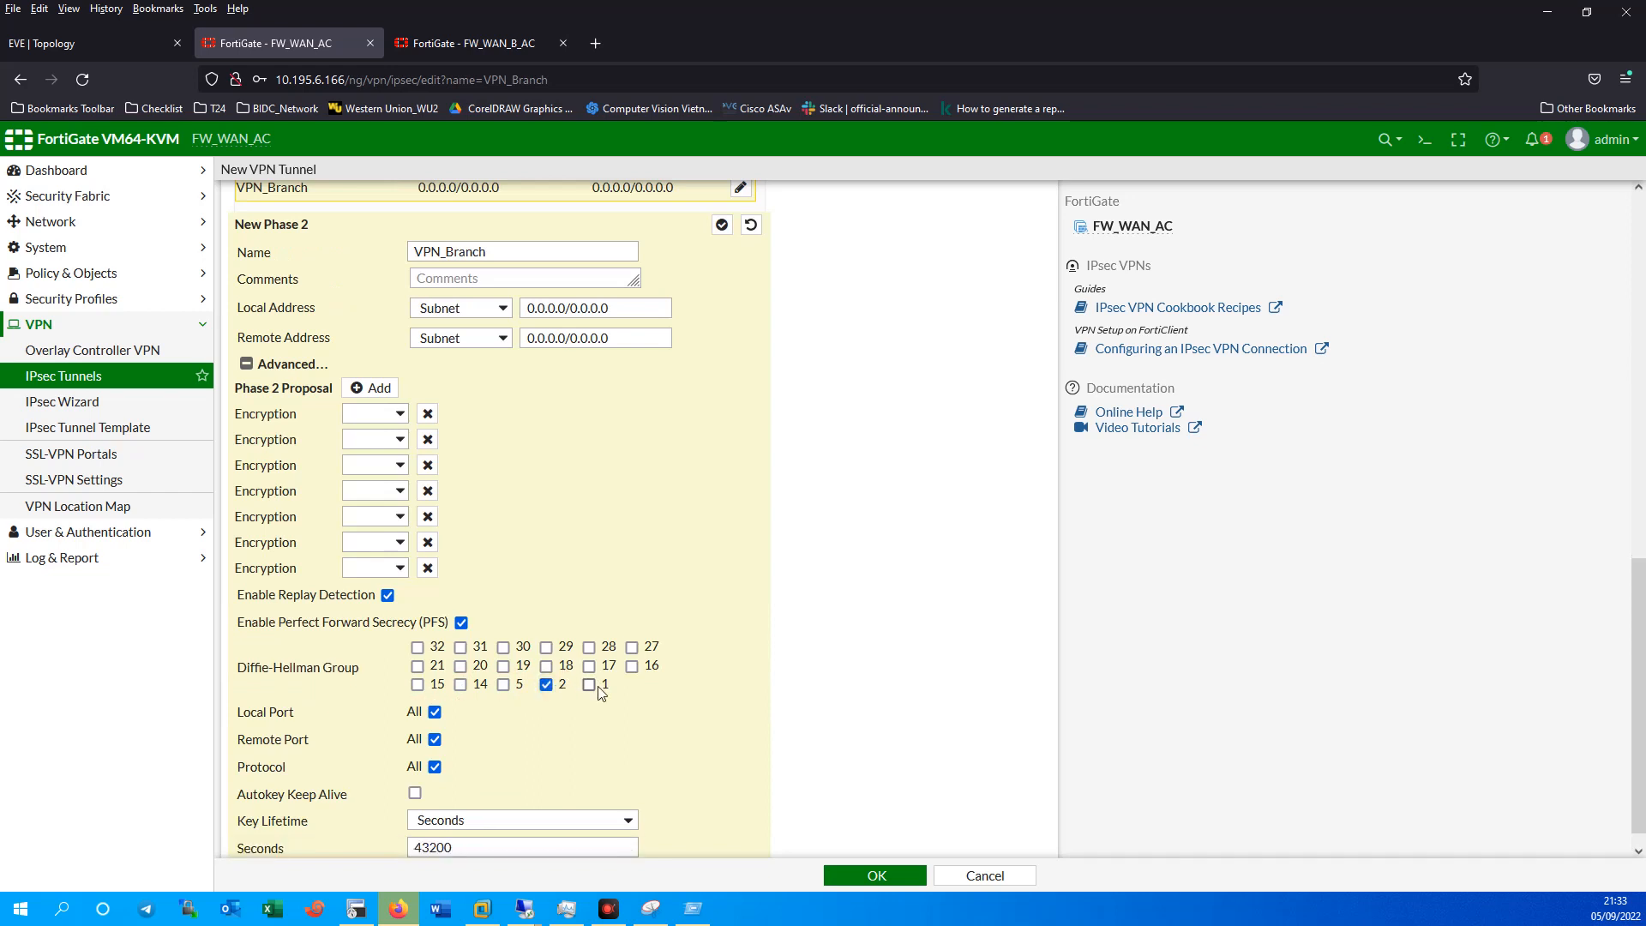
Reduce the Phase 2 proposals to a single DES encryption with SHA1 authentication.
click(427, 439)
click(428, 439)
click(429, 444)
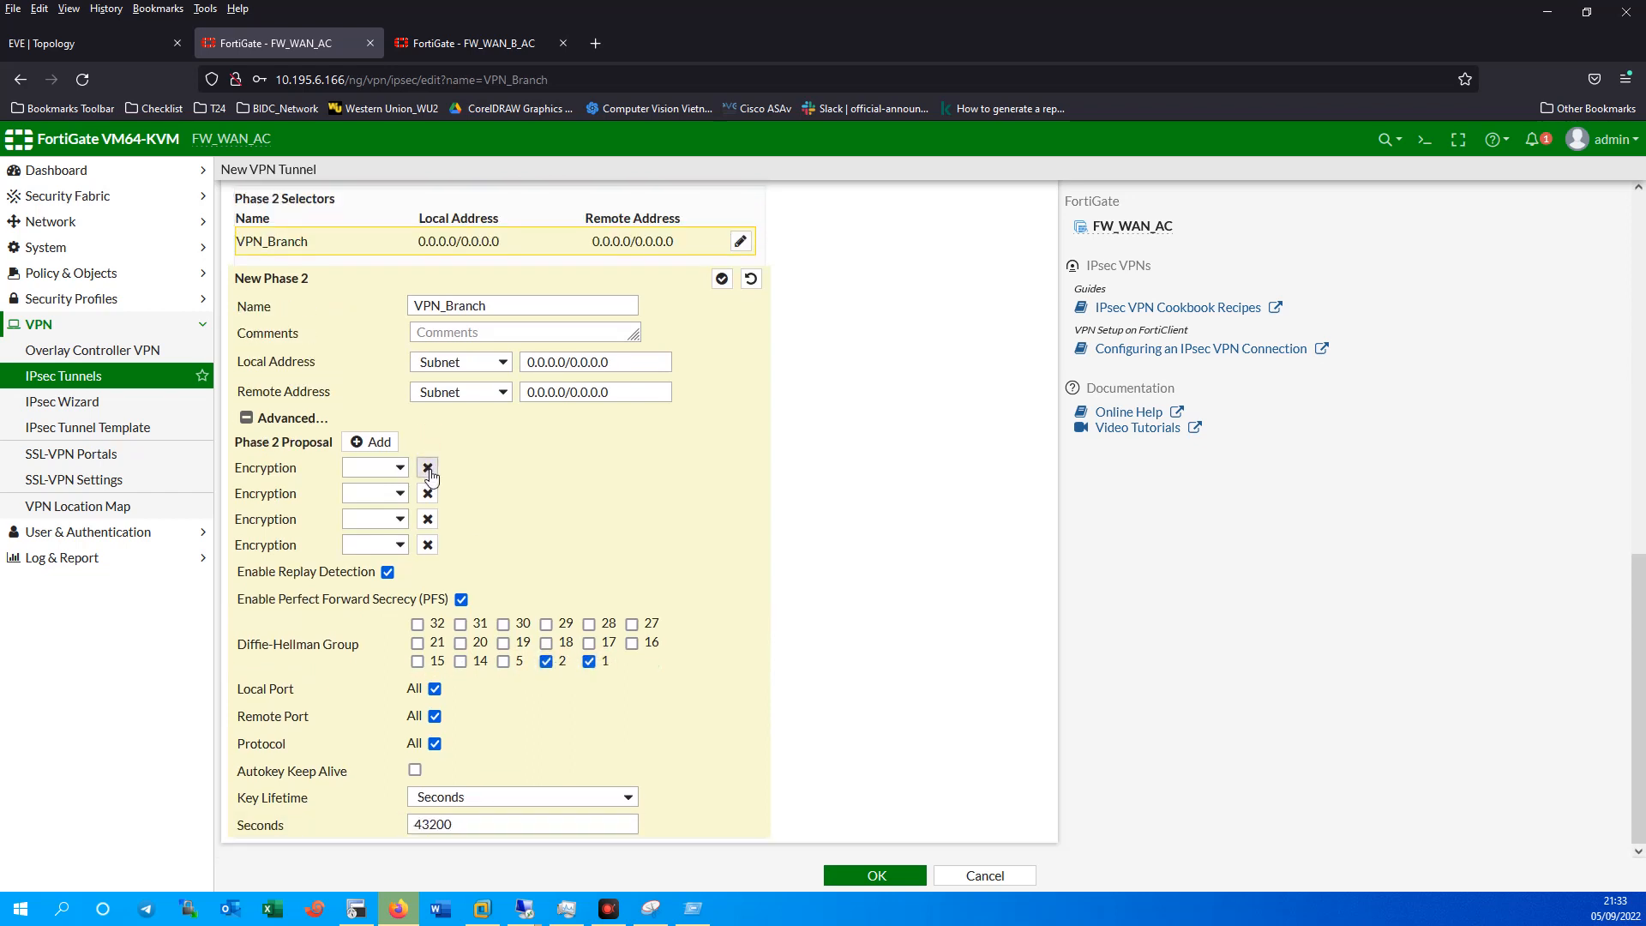
click(428, 467)
click(427, 494)
click(426, 518)
click(371, 545)
click(377, 615)
click(624, 544)
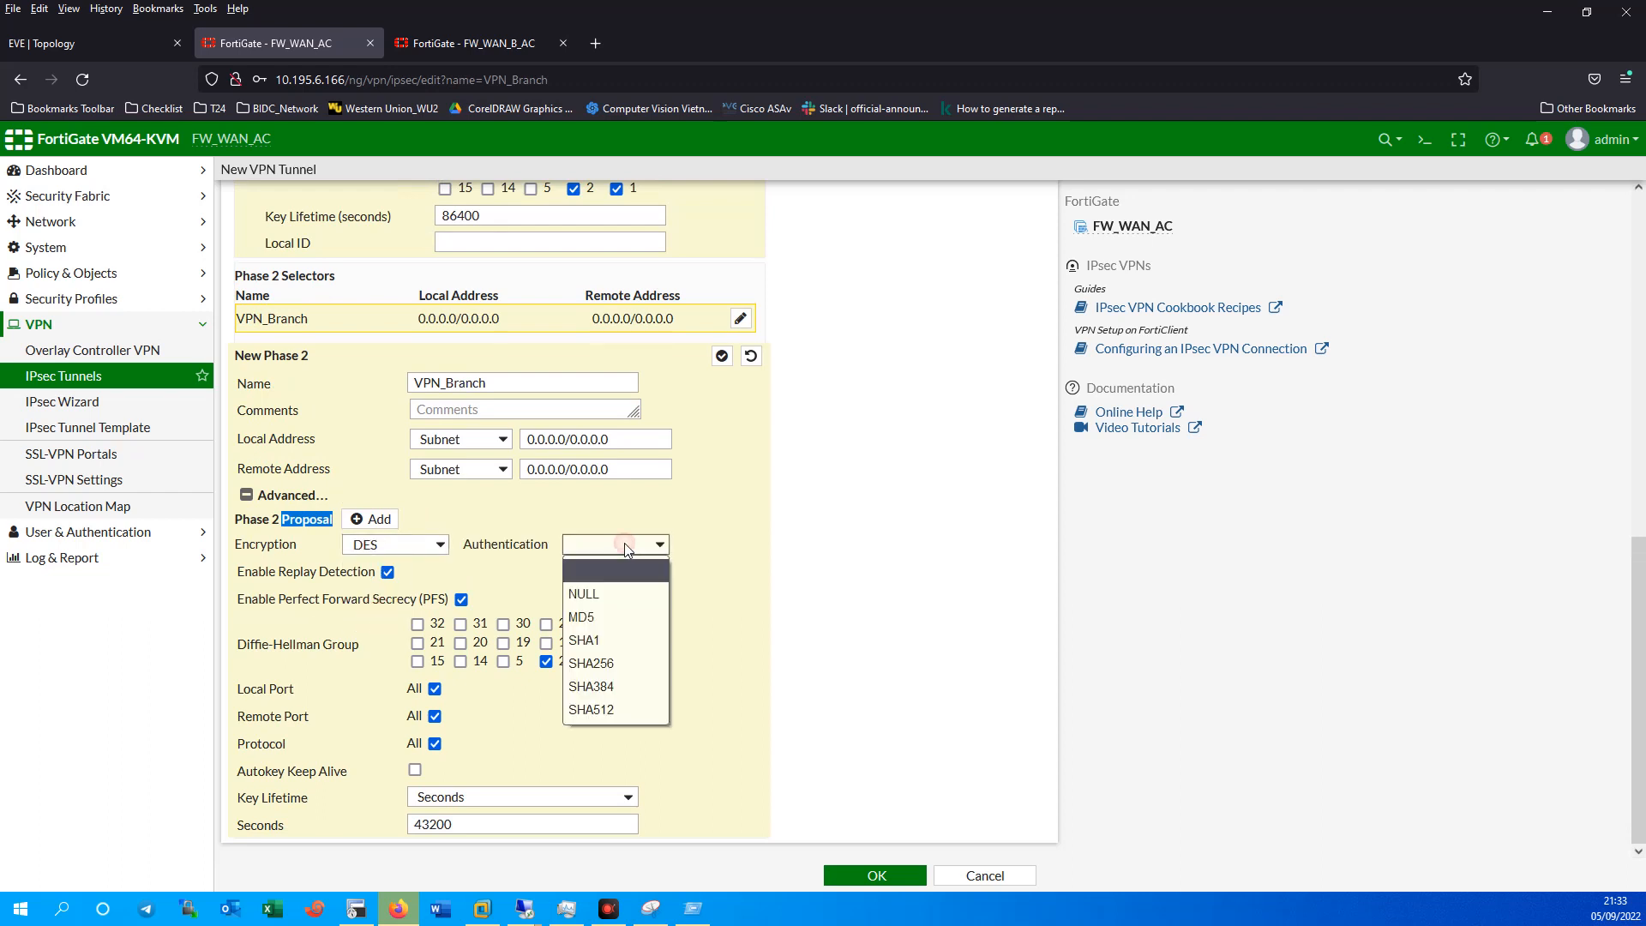
click(604, 640)
Save the VPN_Branch tunnel and decline Firefox's offer to store the login.
scroll(735, 592, up, 6)
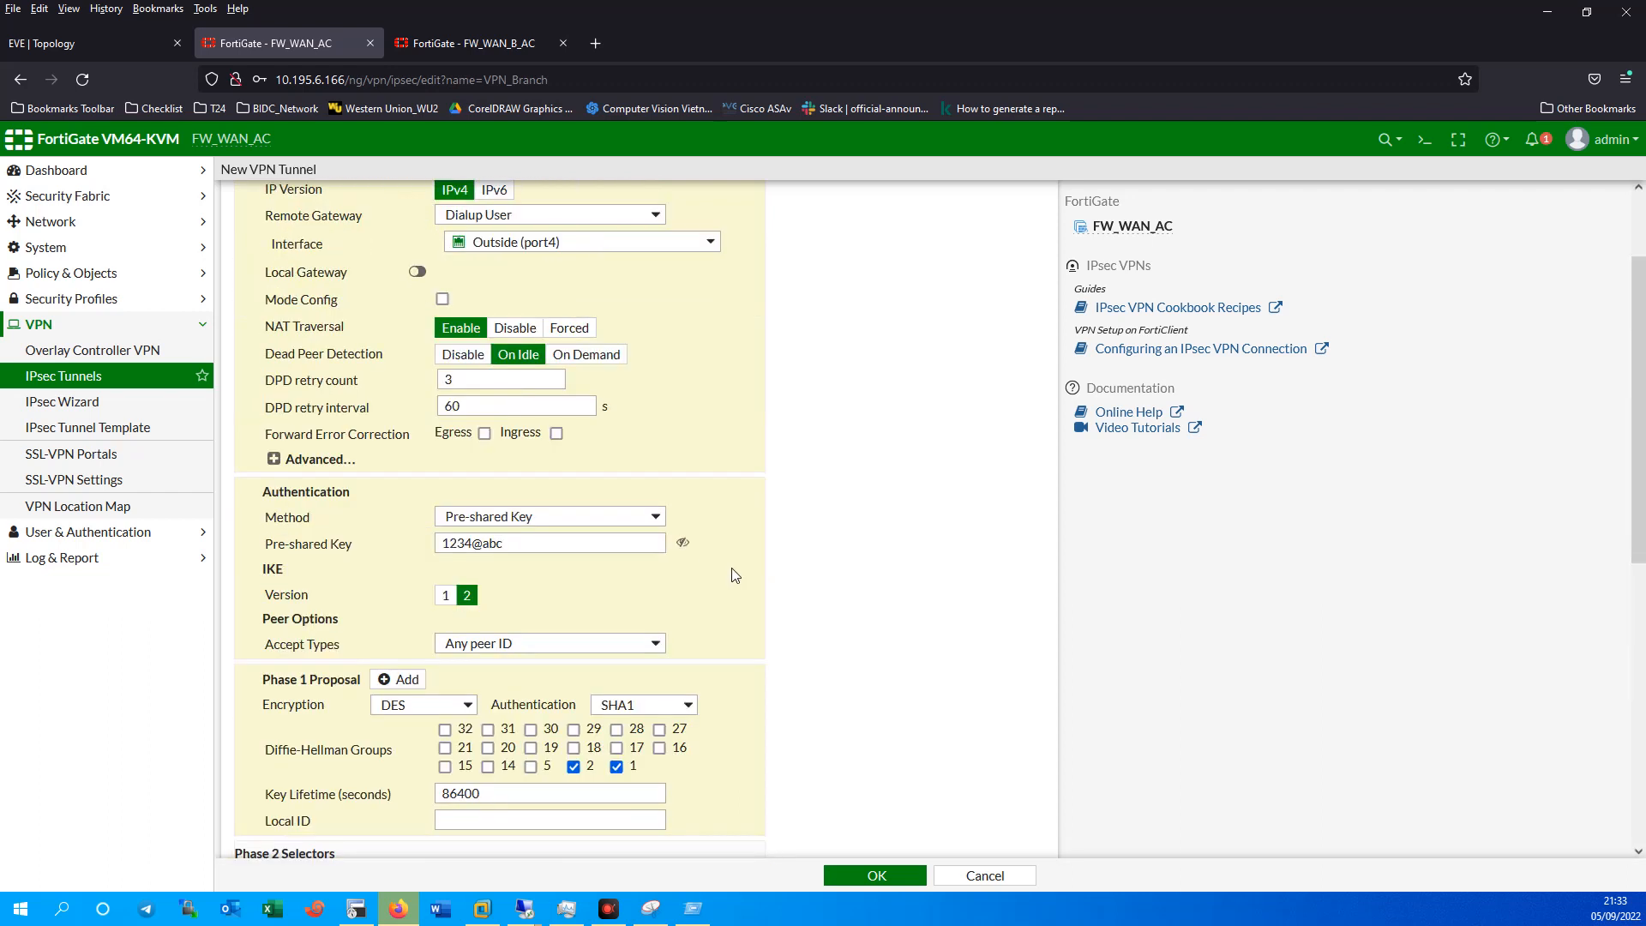
scroll(734, 575, up, 2)
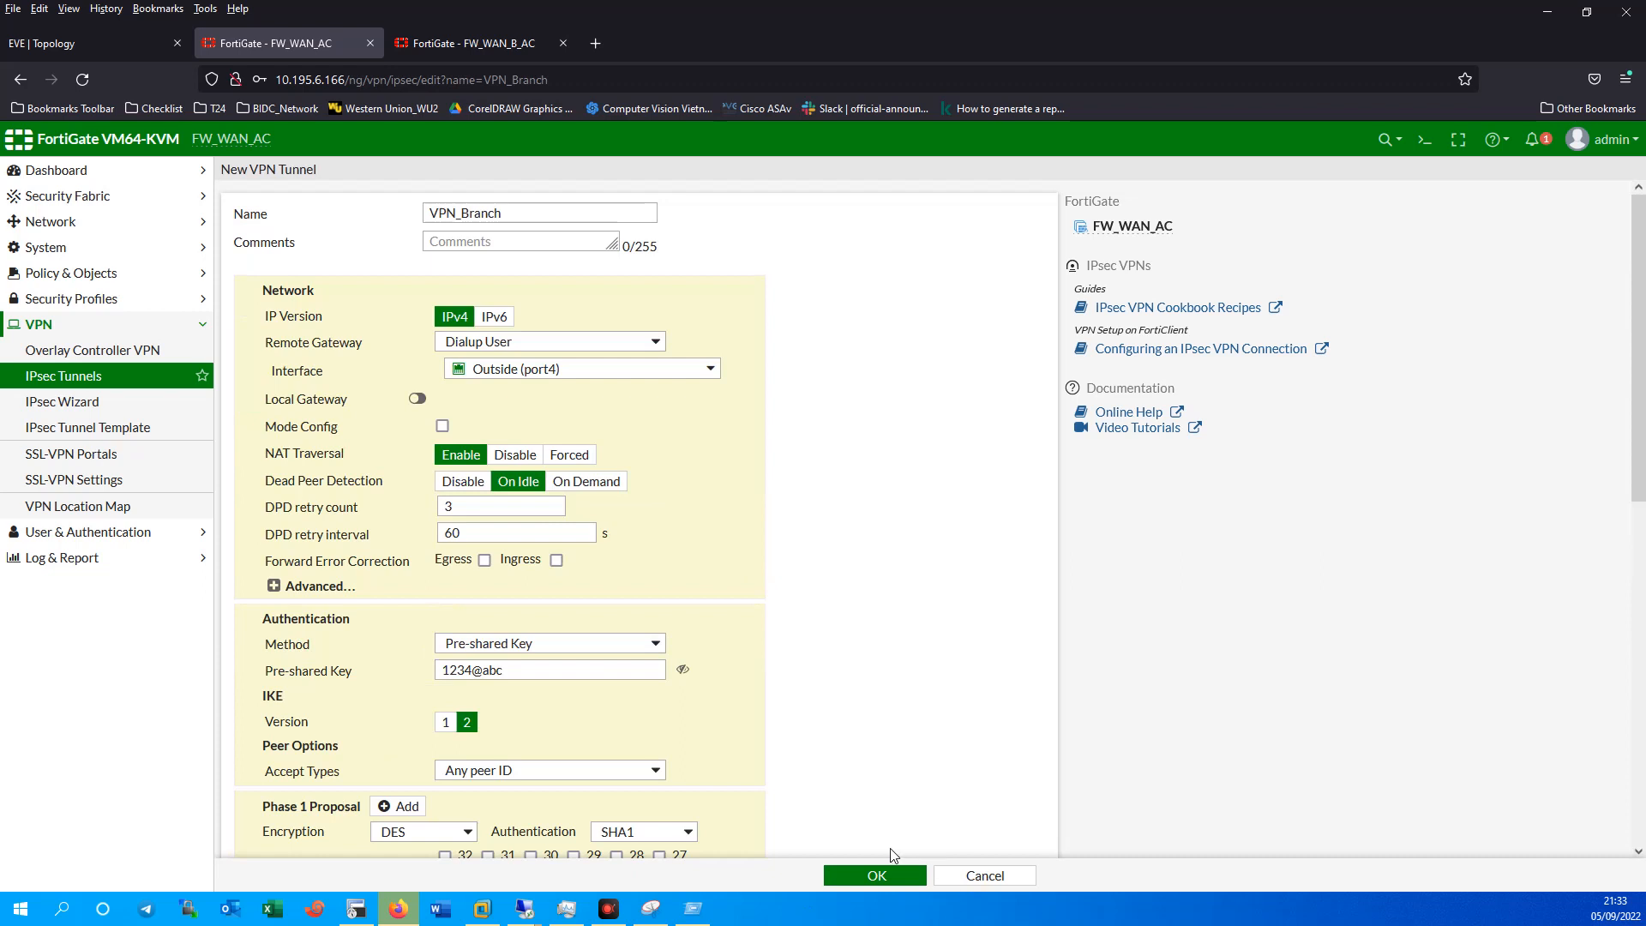
click(879, 874)
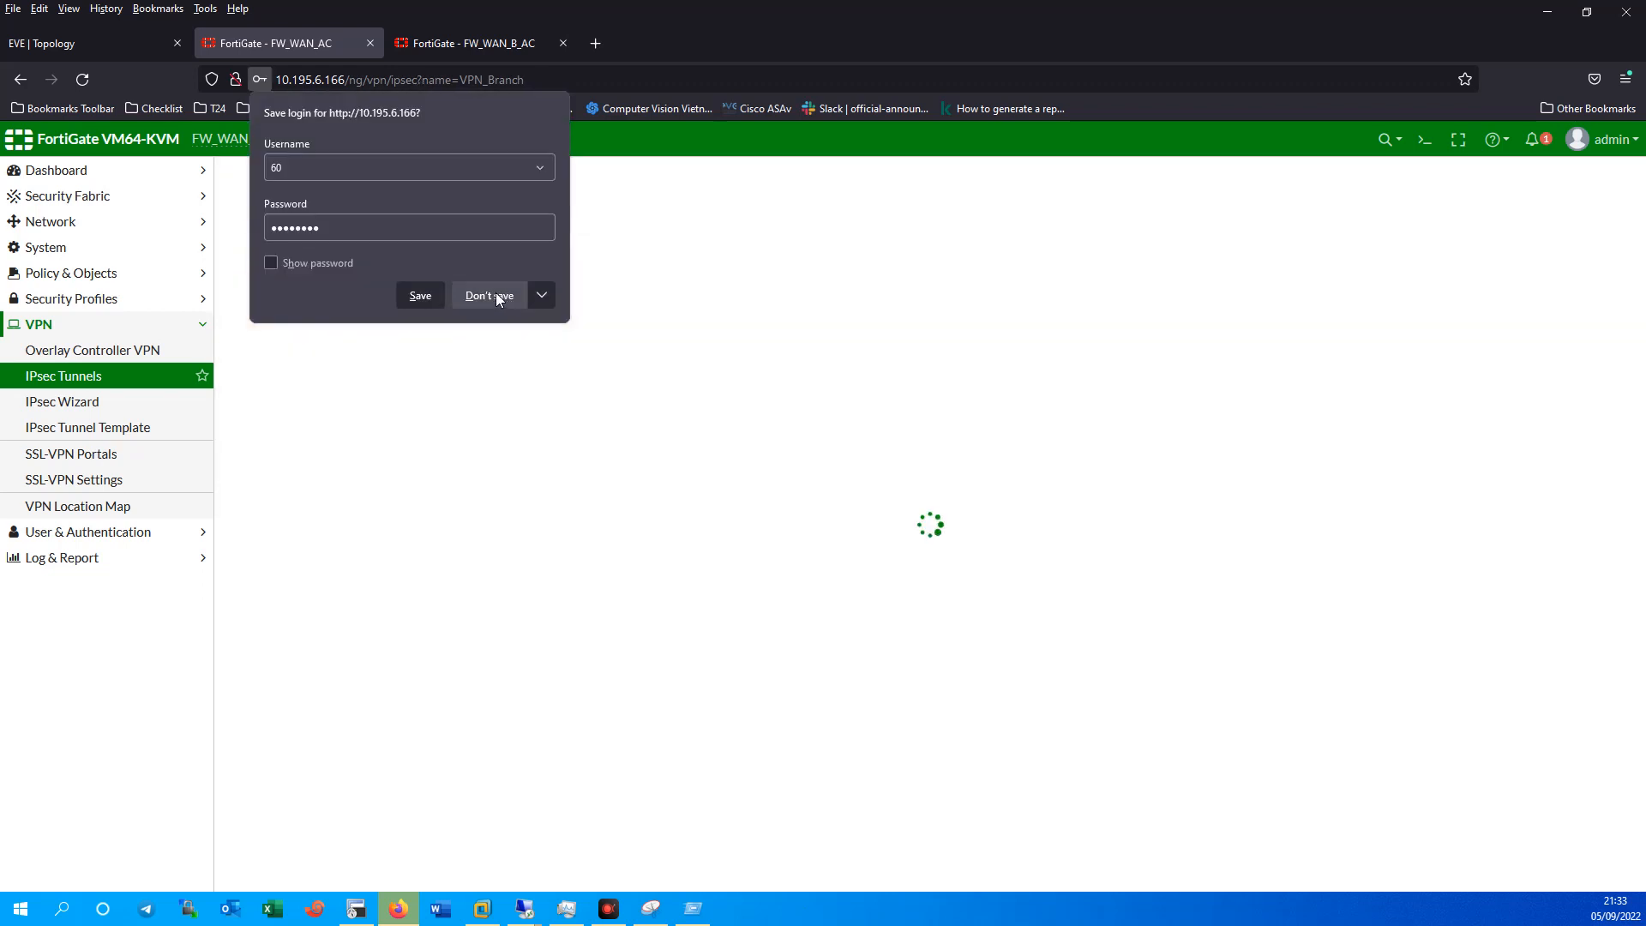
click(495, 295)
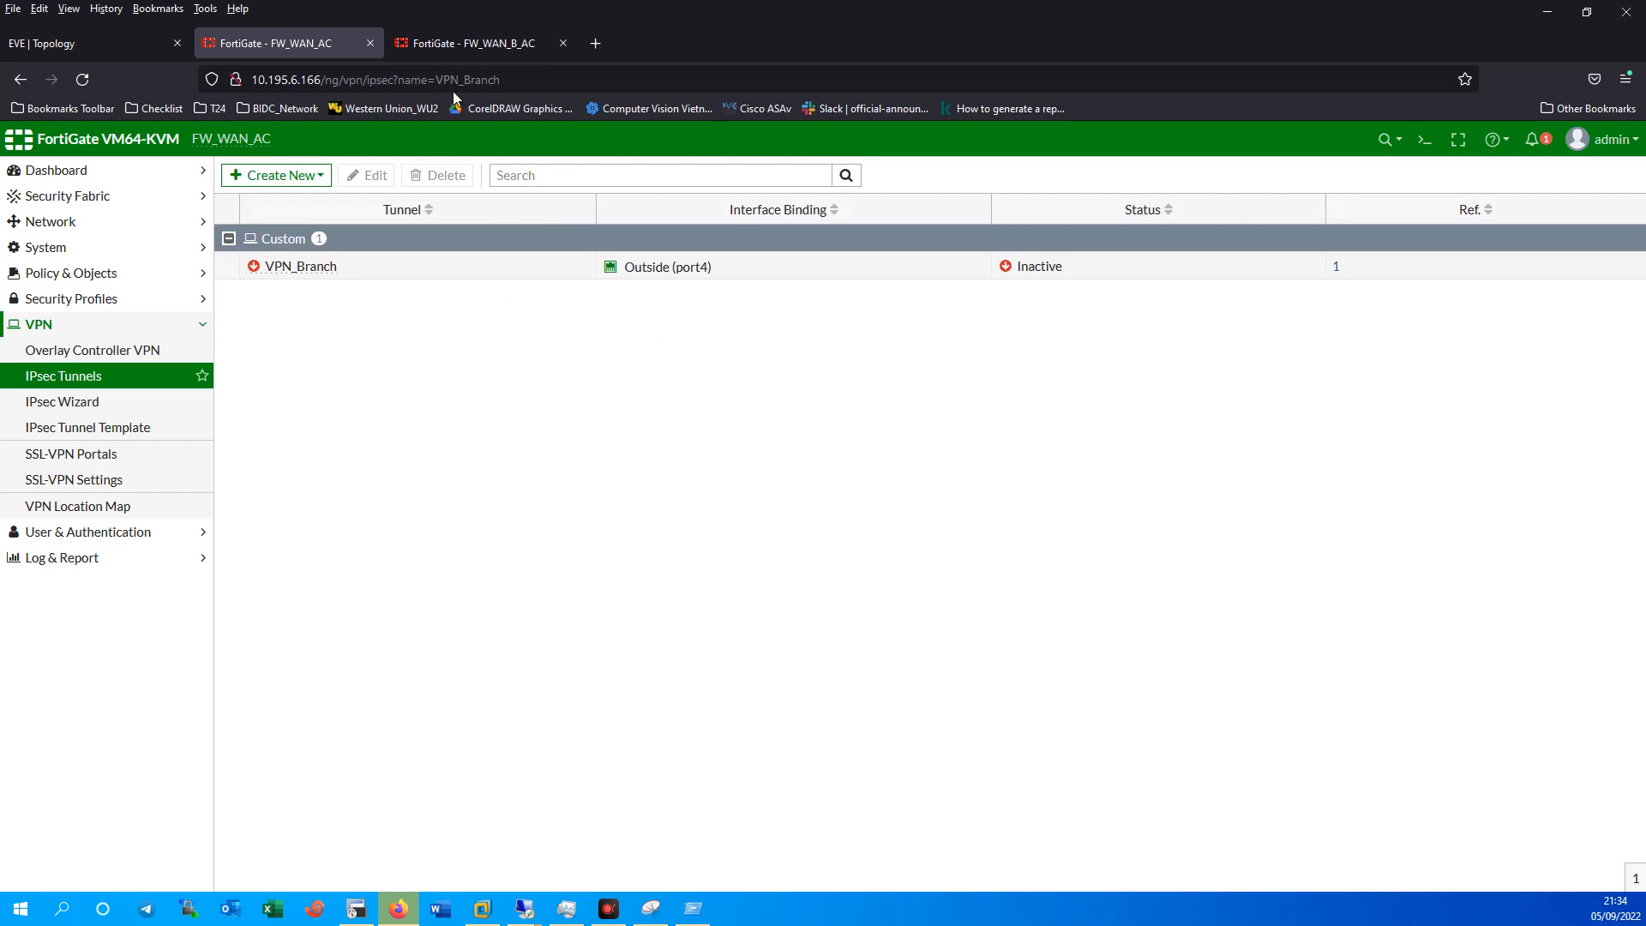
On FW_WAN_B_AC, go to VPN > IPsec Tunnels and launch the IPsec Wizard.
click(480, 44)
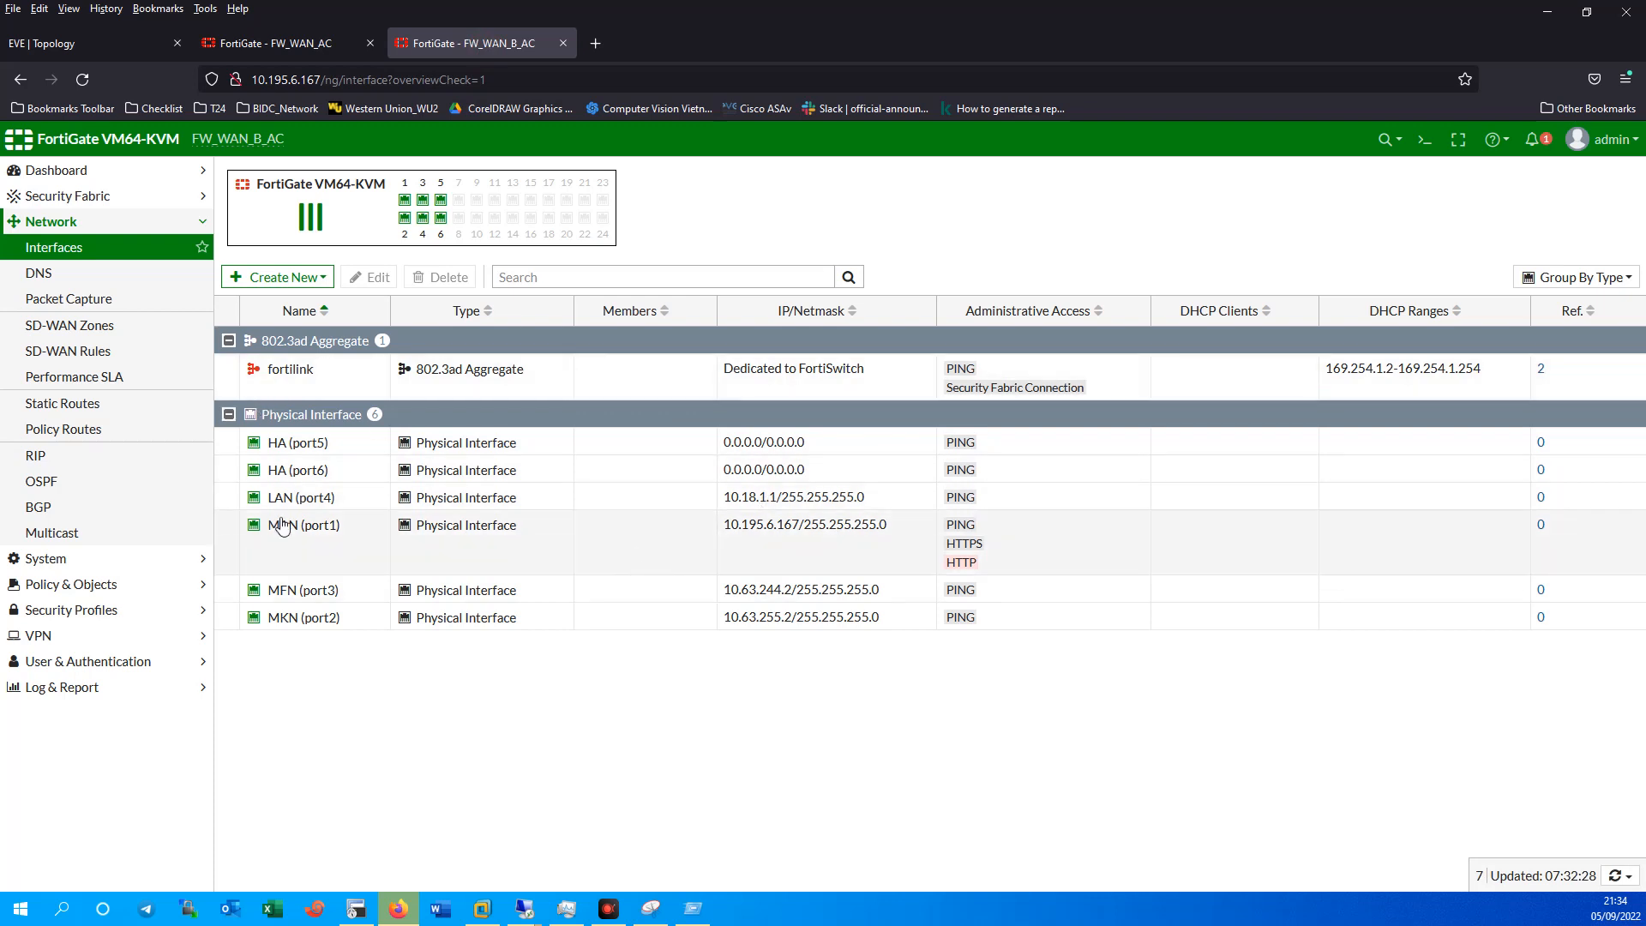
click(48, 639)
click(74, 378)
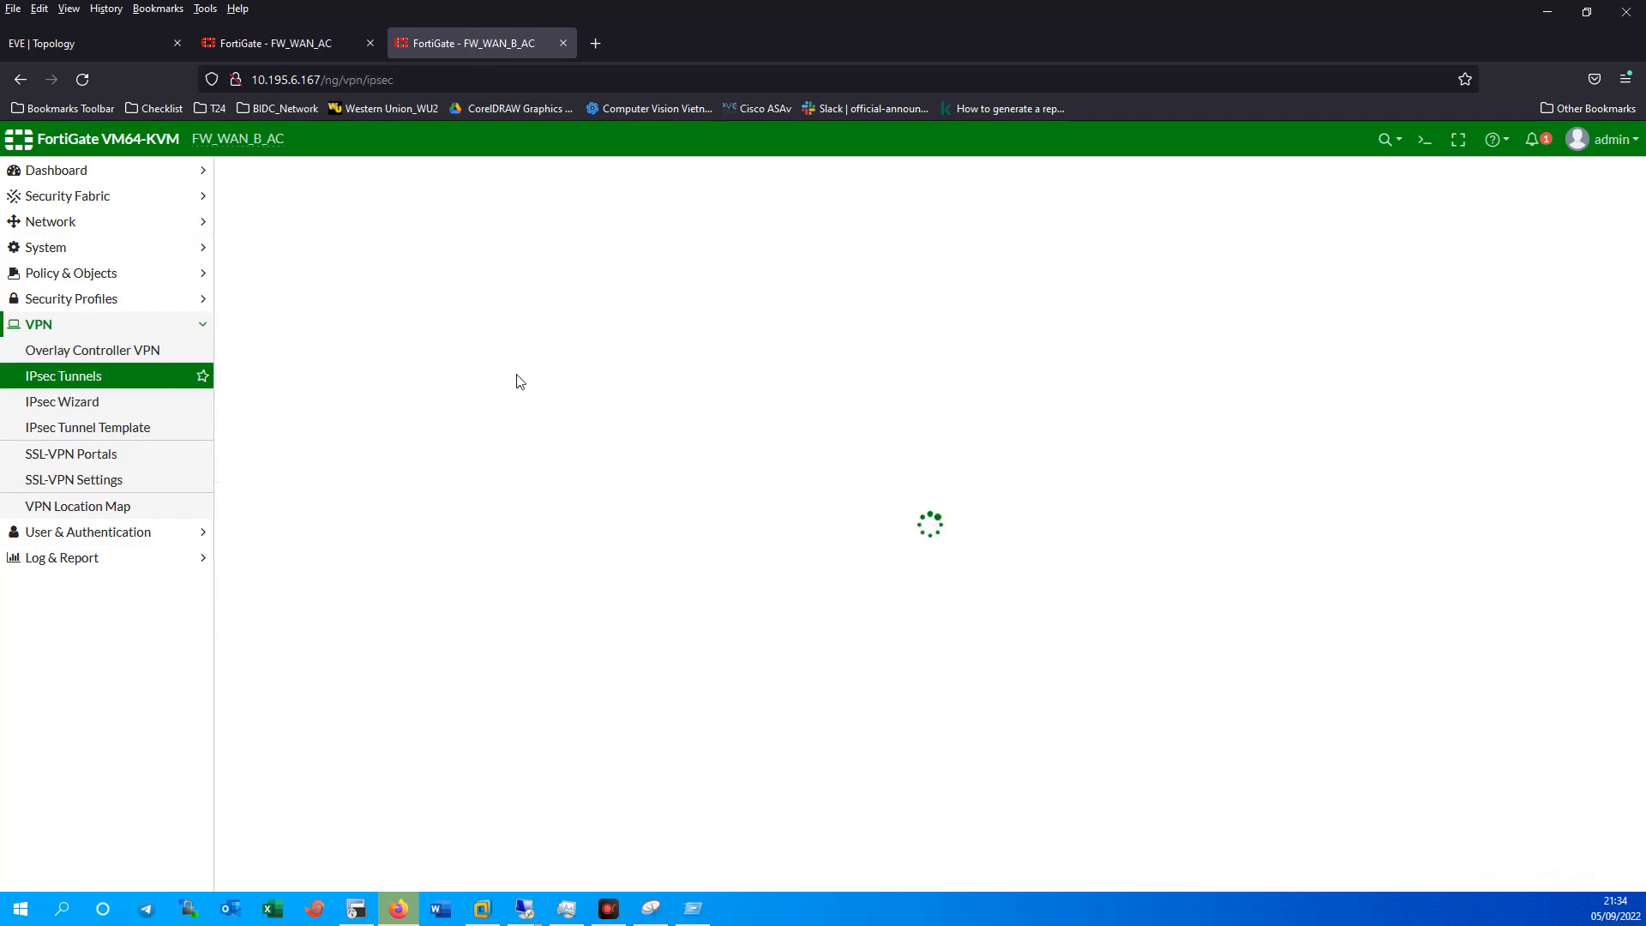
click(95, 45)
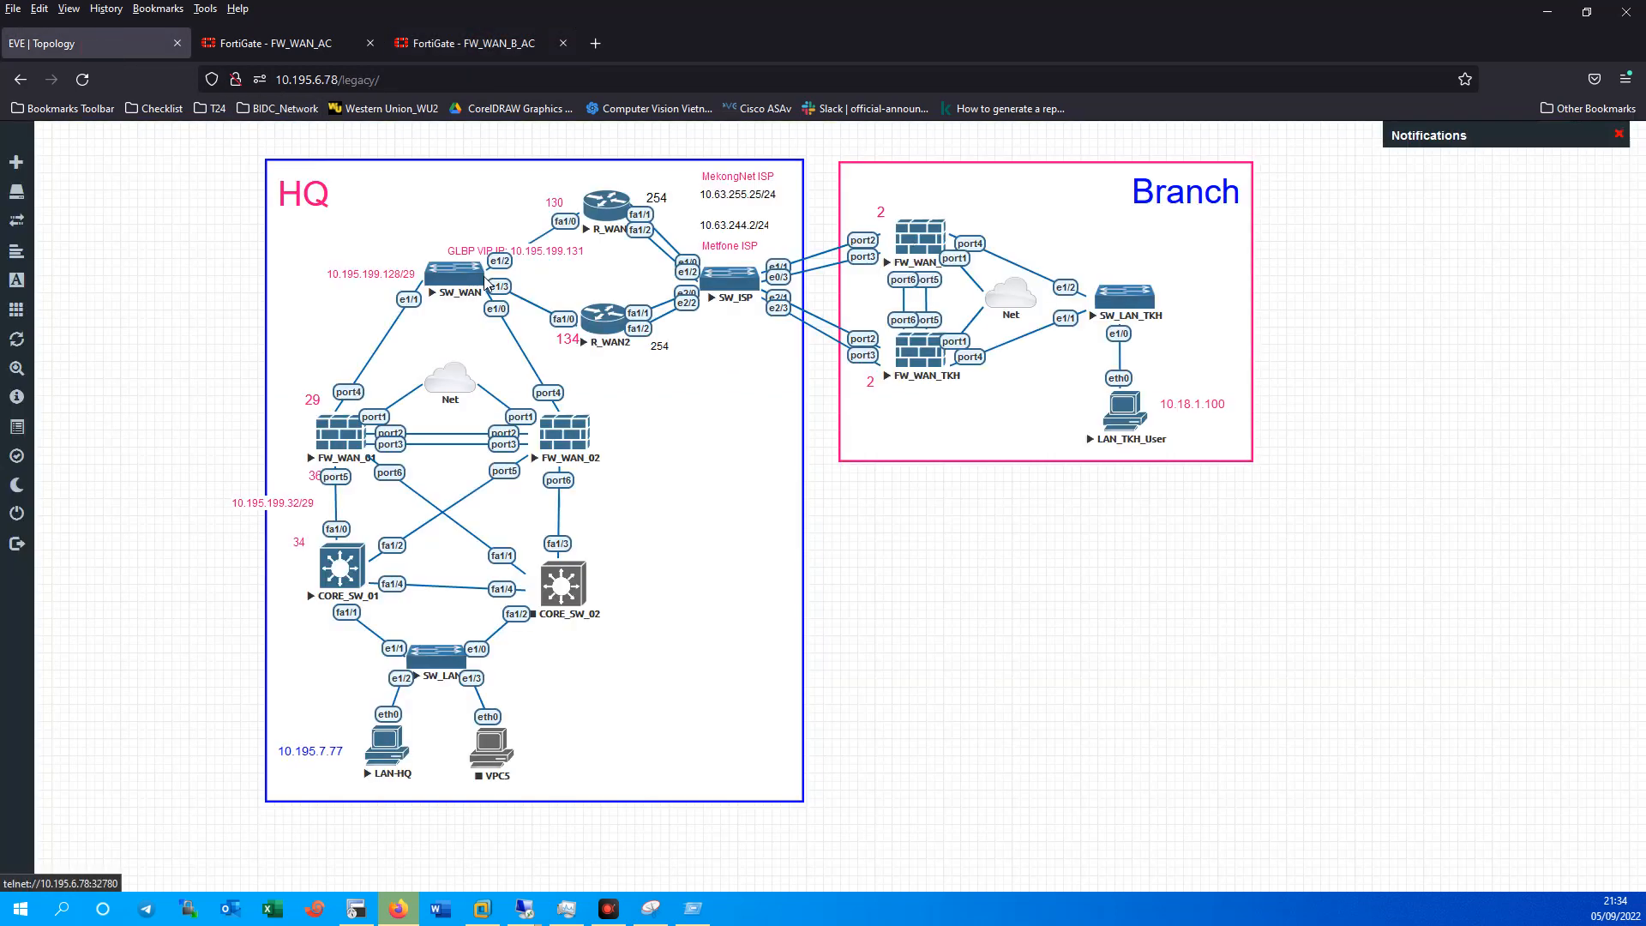
click(470, 43)
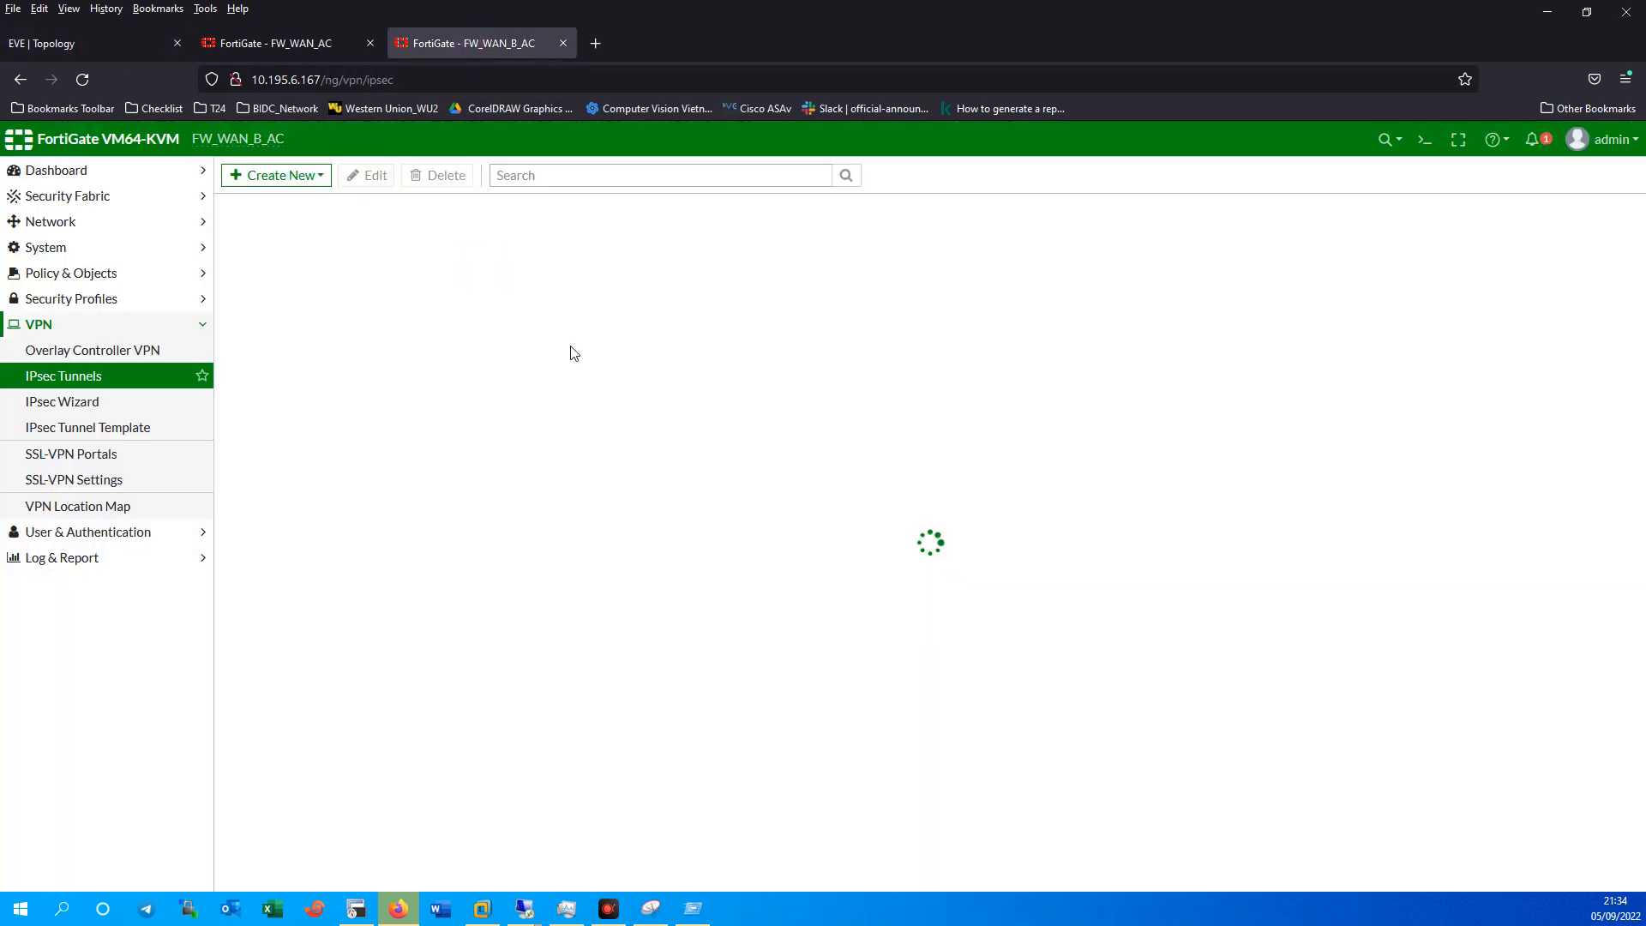
click(283, 175)
click(265, 217)
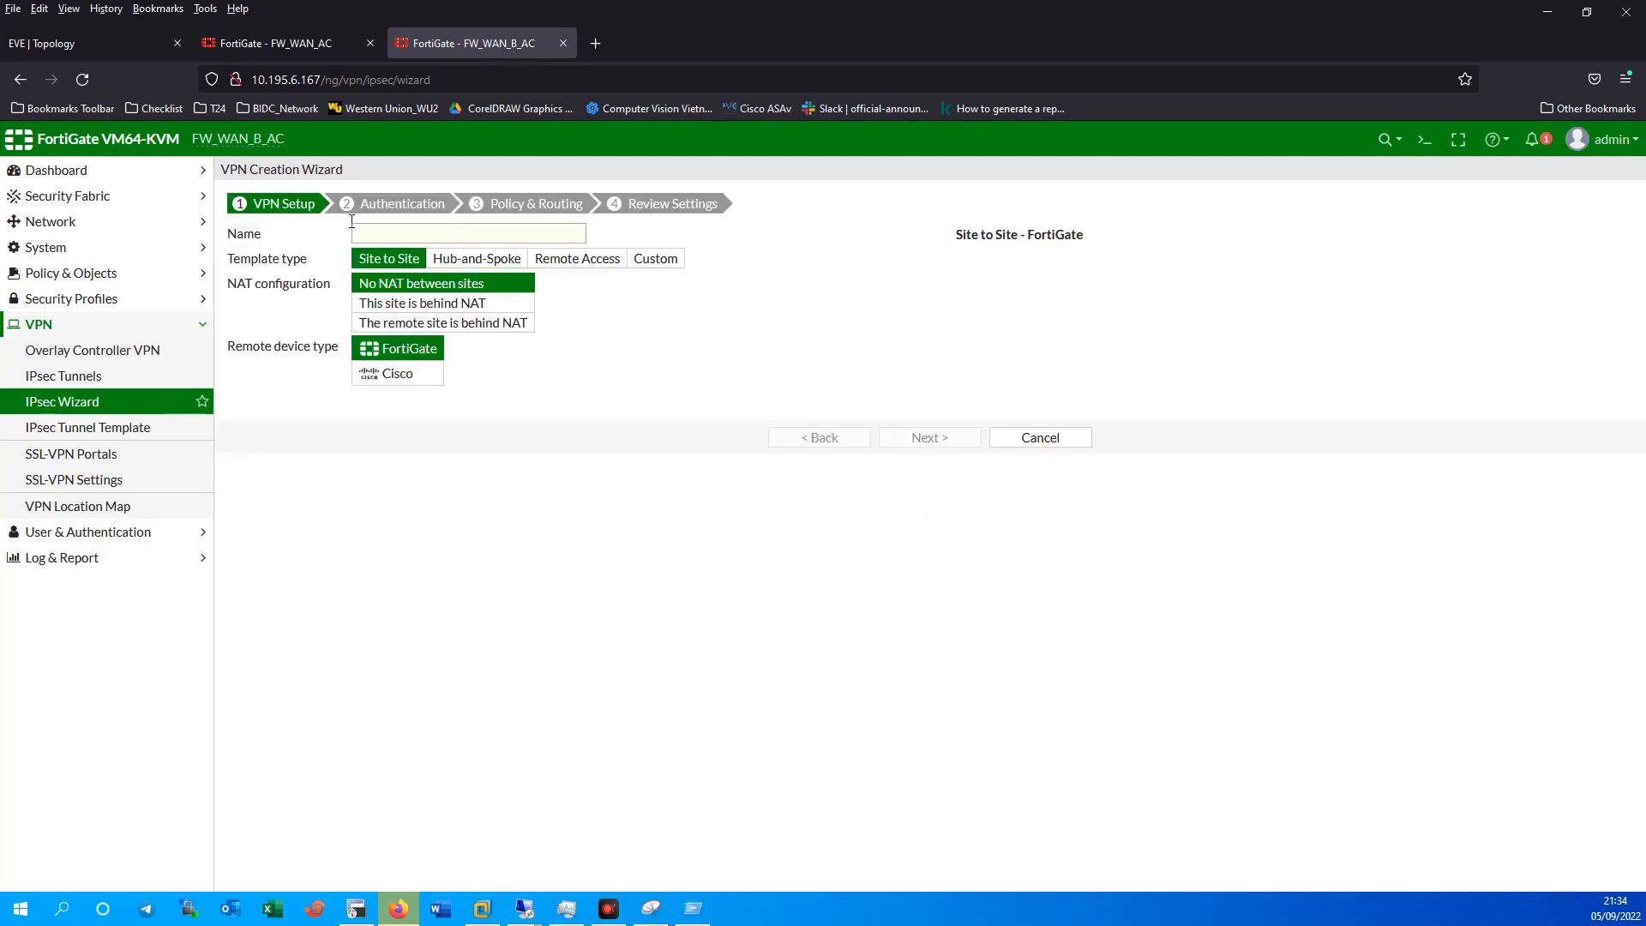
Pick the Custom template, name the tunnel VPN_MFN, and continue to its settings.
click(654, 259)
click(485, 234)
text(VPN_)
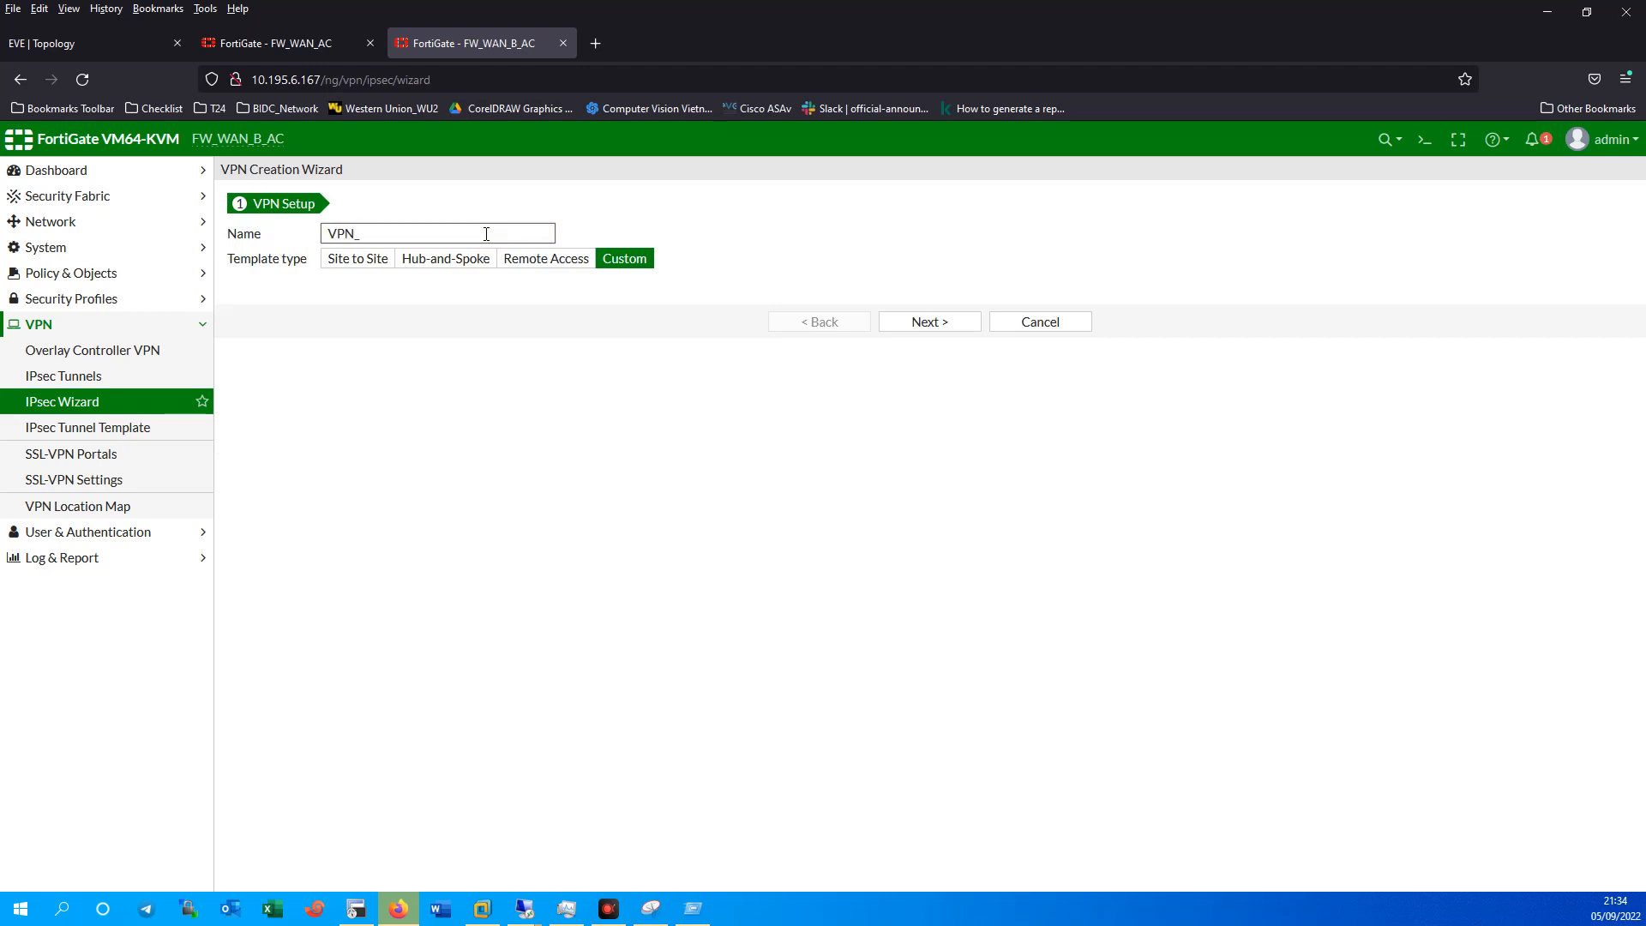
click(86, 44)
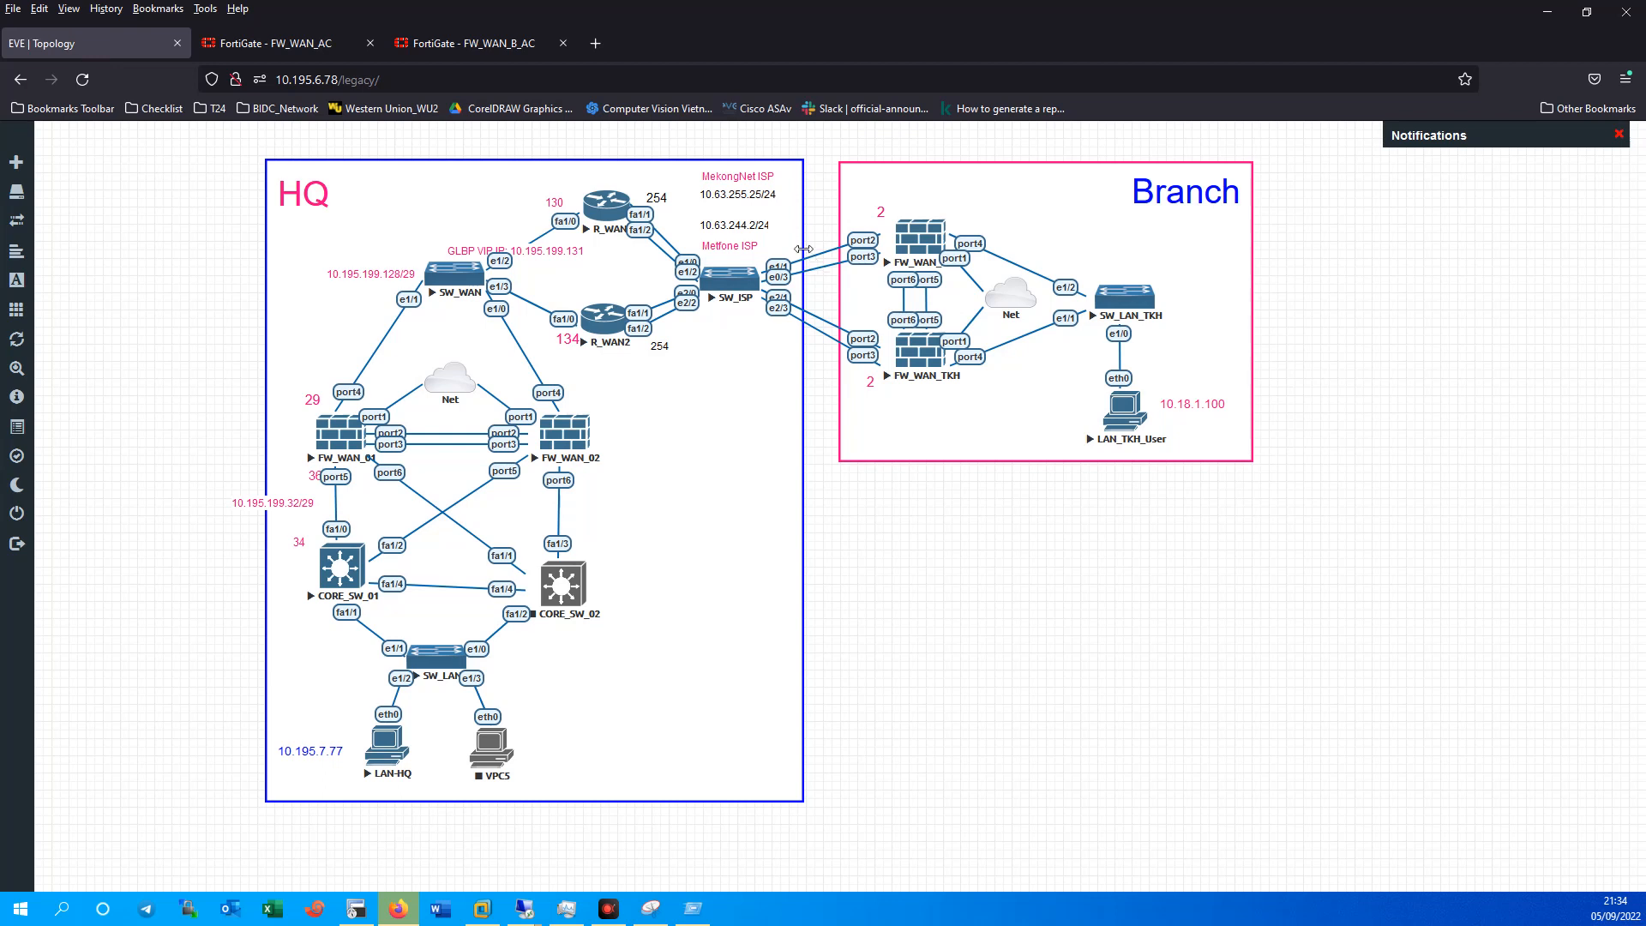
click(484, 44)
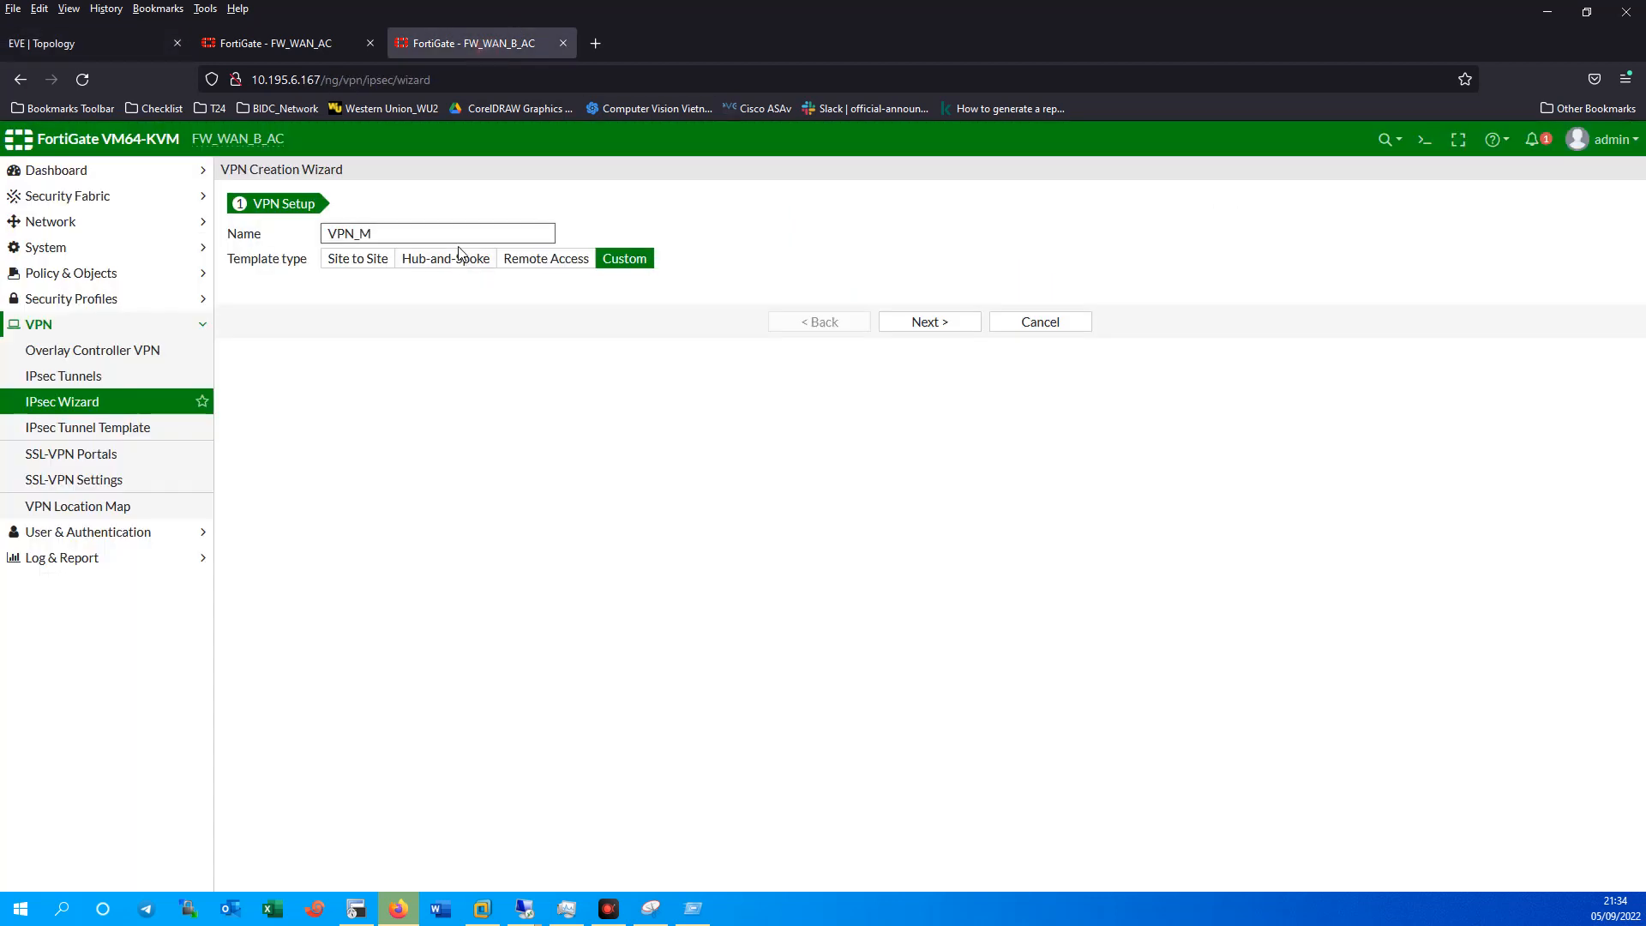
click(924, 324)
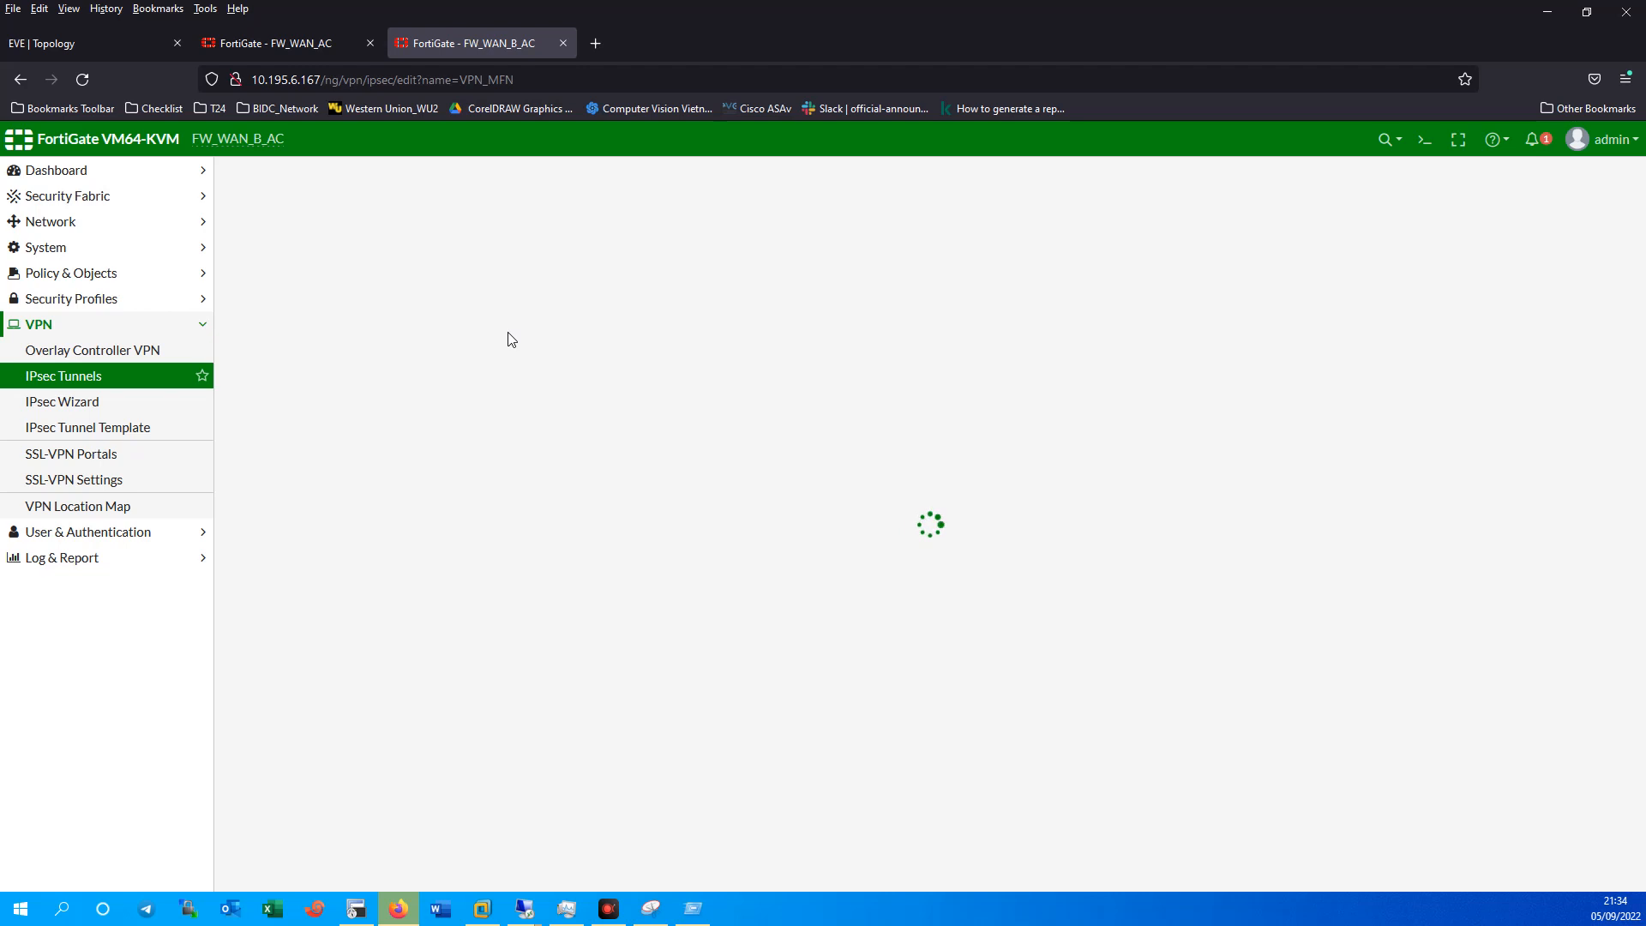
Keep Static IP Address as the remote gateway type and enter 10.195.199.129.
click(495, 345)
click(496, 344)
click(515, 345)
click(514, 344)
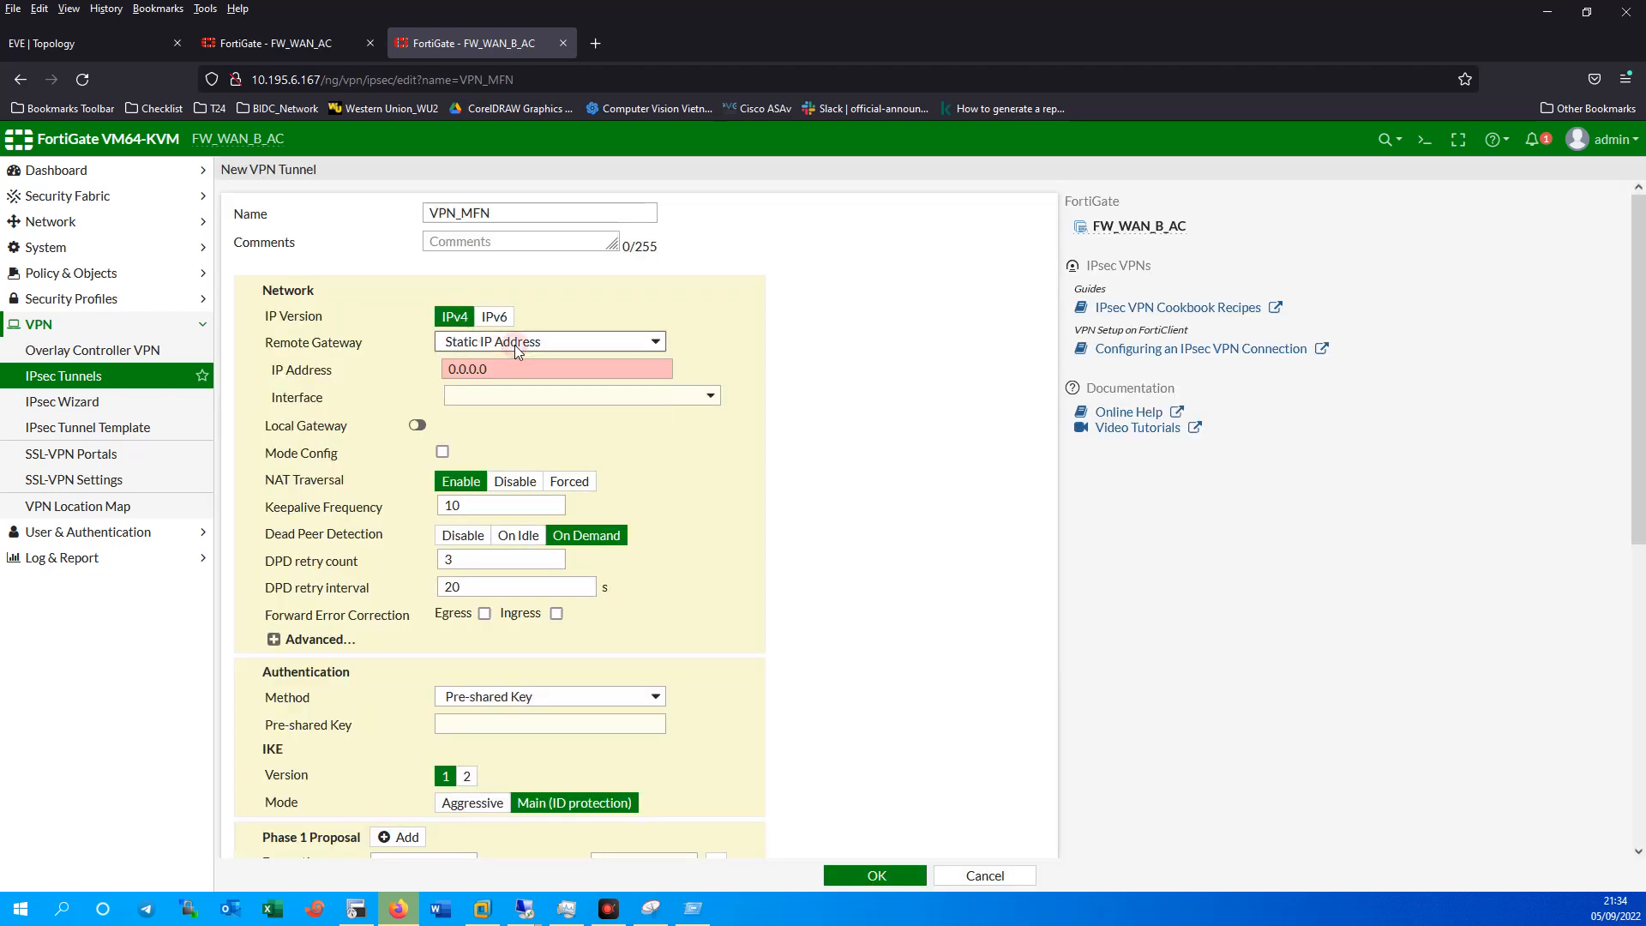
double_click(449, 369)
click(88, 41)
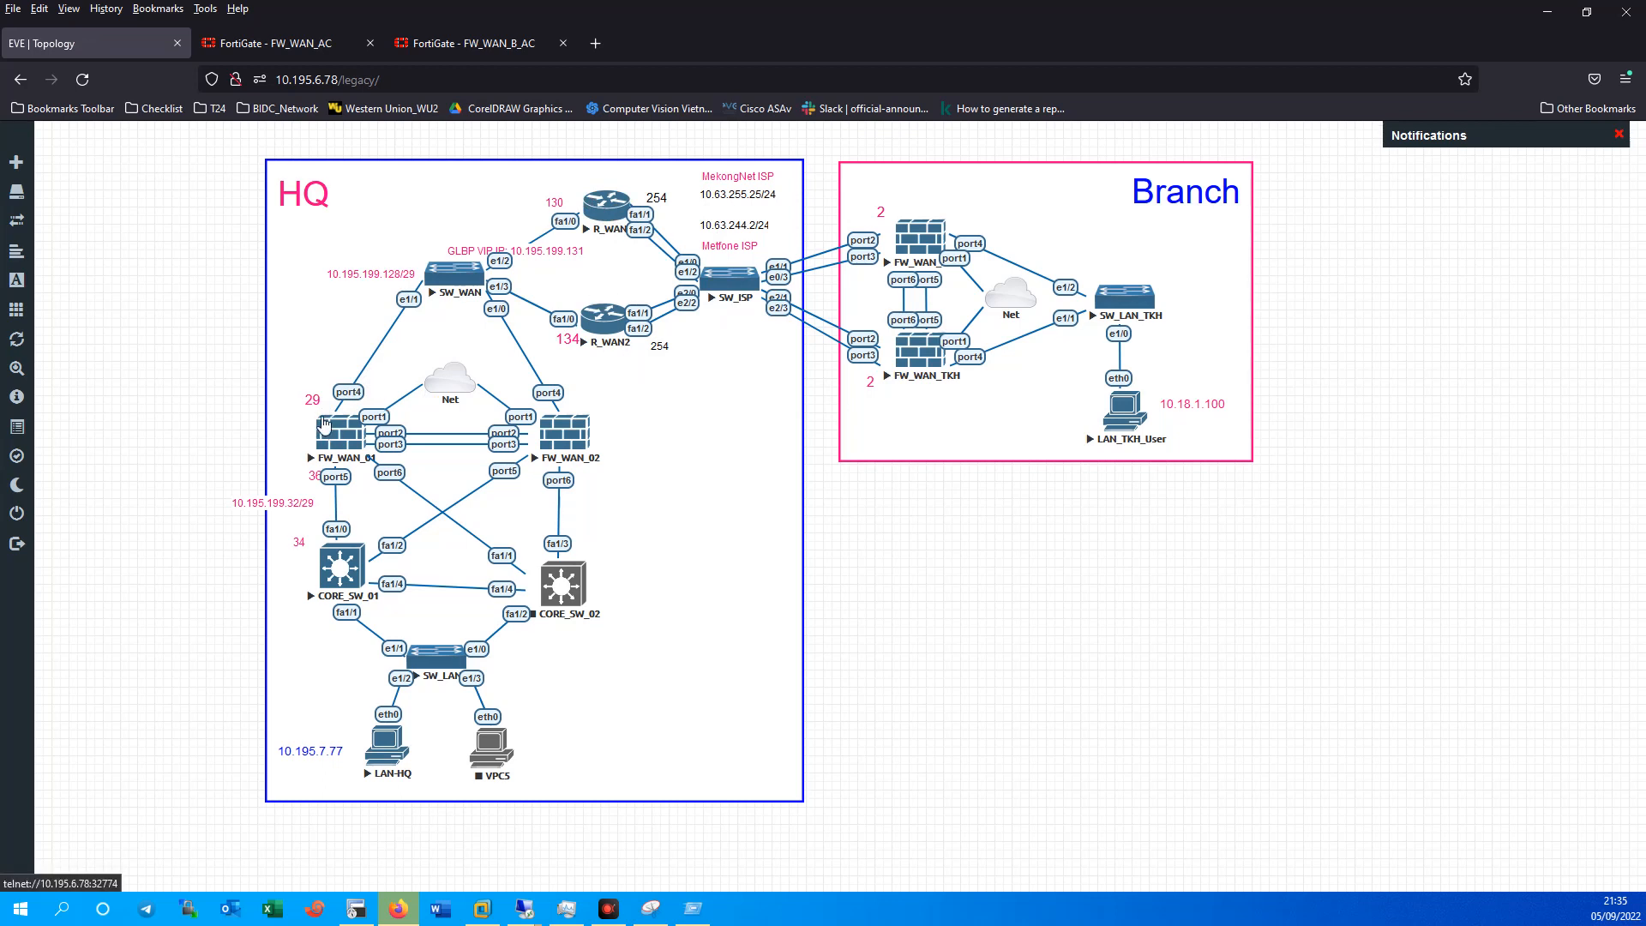
click(431, 57)
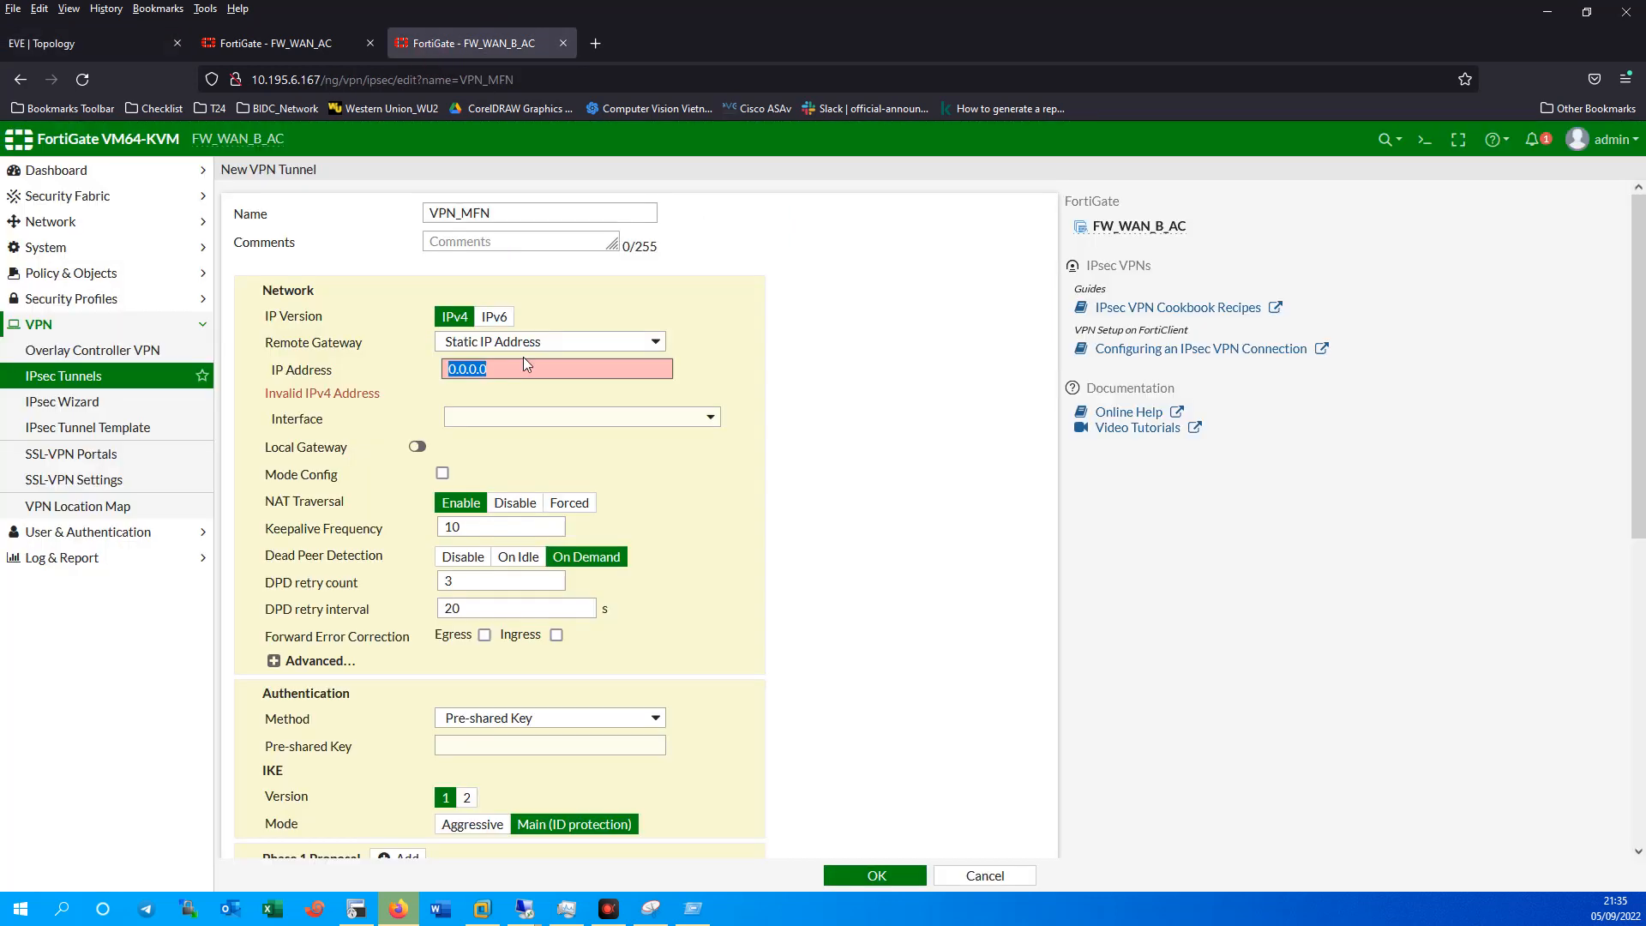
text(10.195.199.129)
Bind VPN_MFN to the MFN (port3) interface and toggle the advanced network options.
click(550, 397)
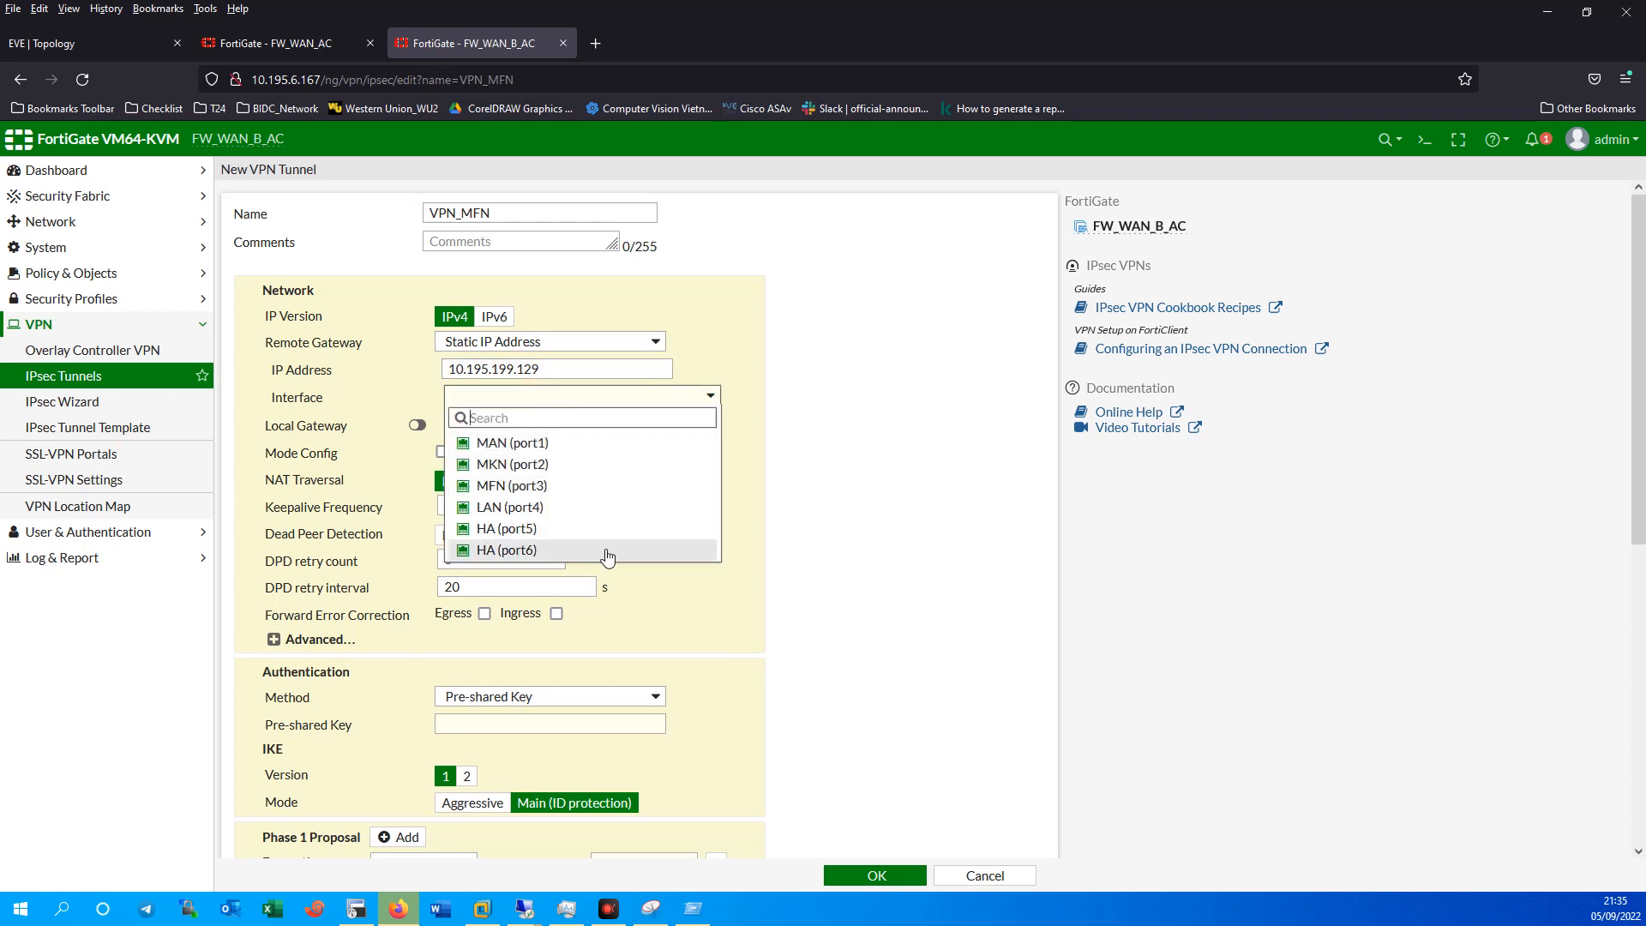
mouse_move(533, 462)
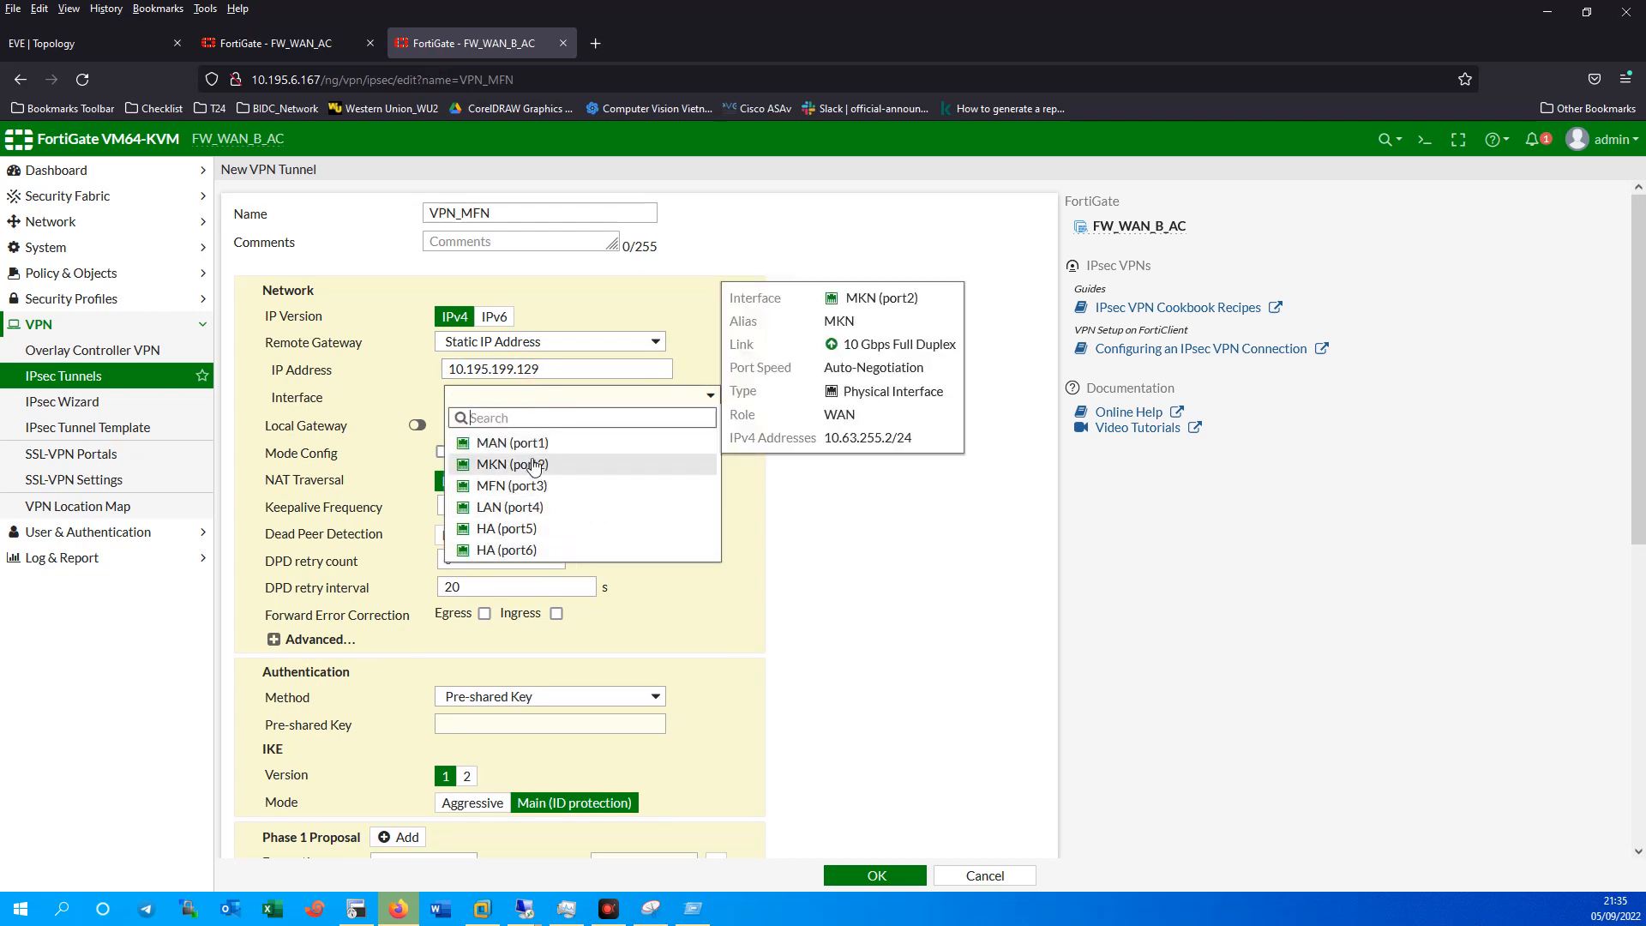
click(525, 485)
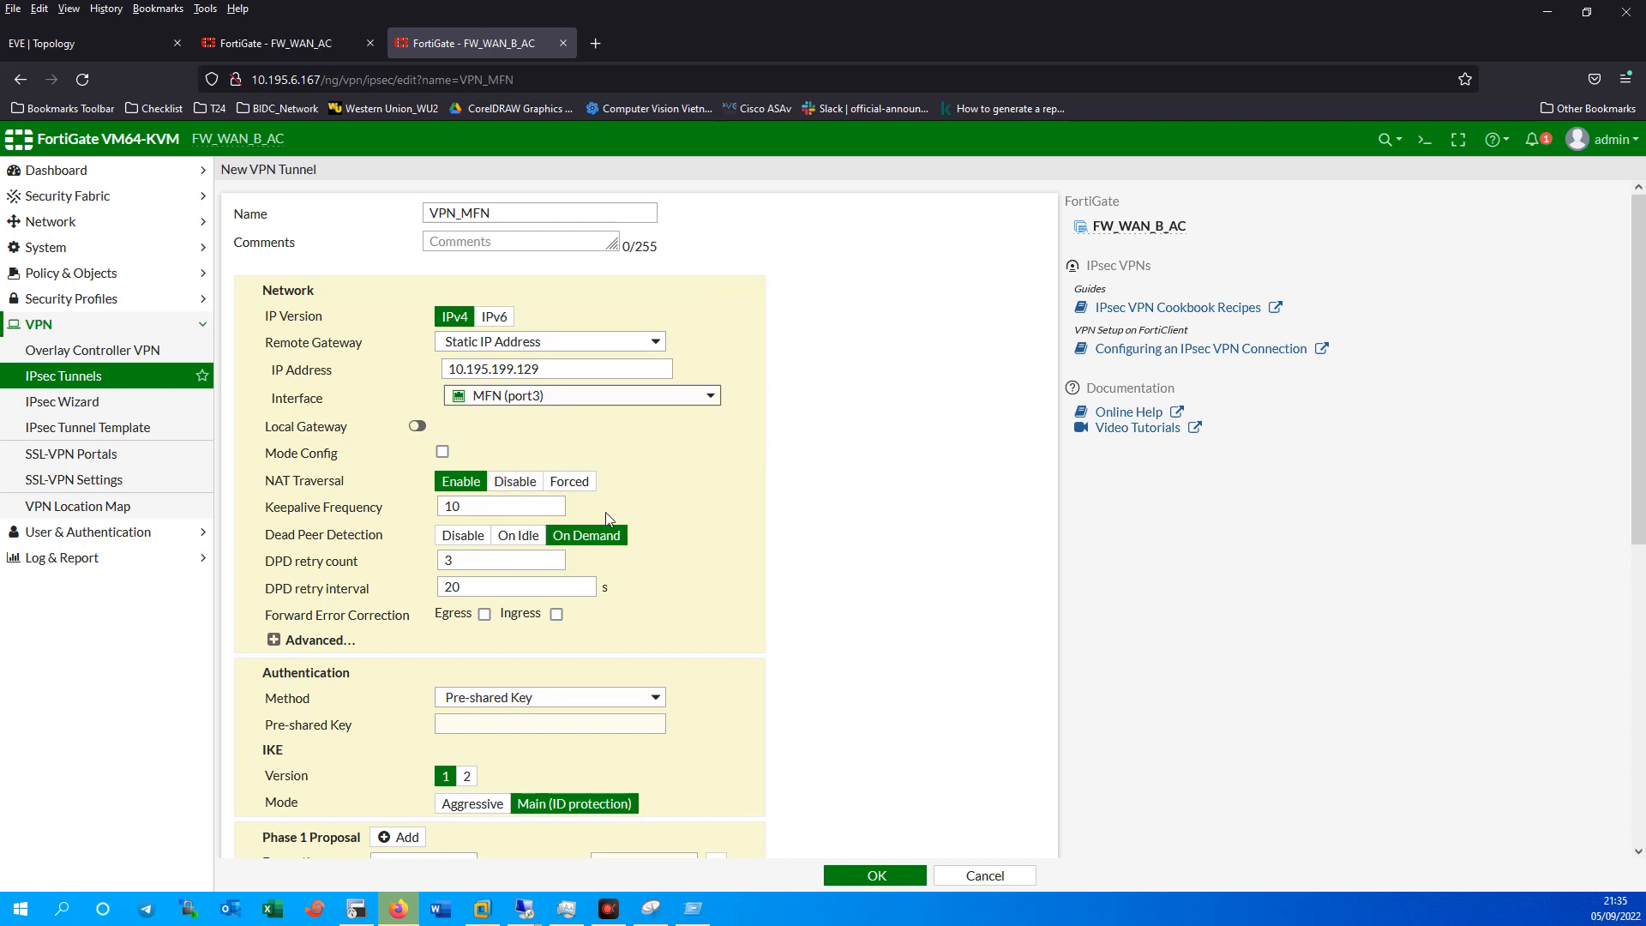
click(291, 642)
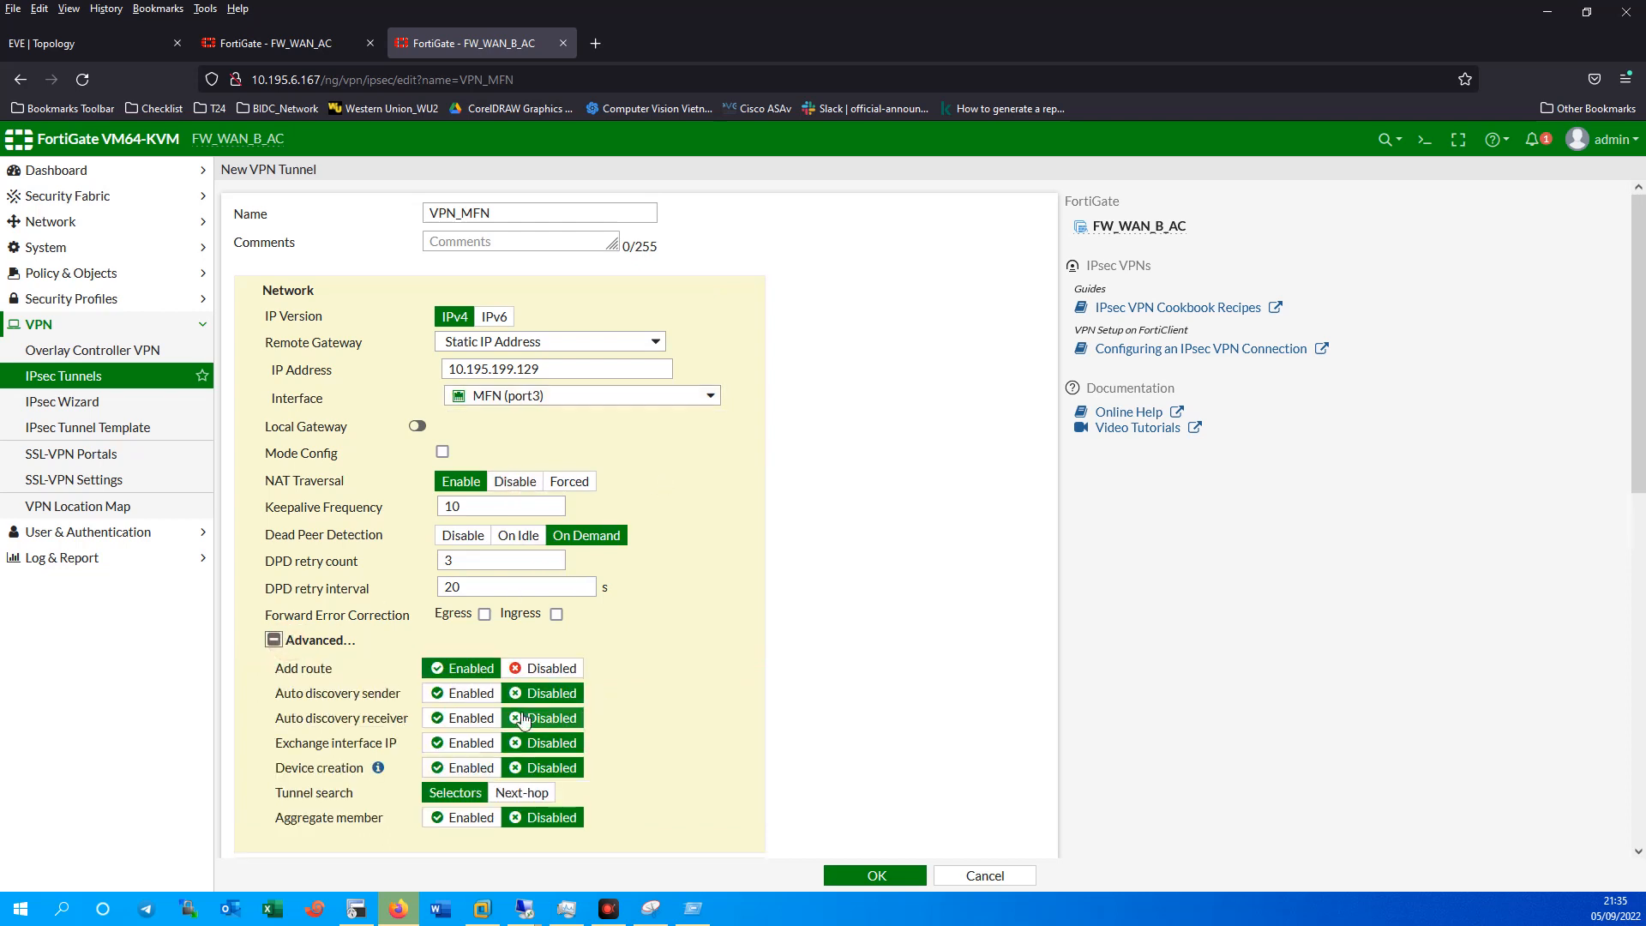
click(313, 640)
Enter the VPN_MFN pre-shared key and briefly reveal it to check.
scroll(639, 610, down, 2)
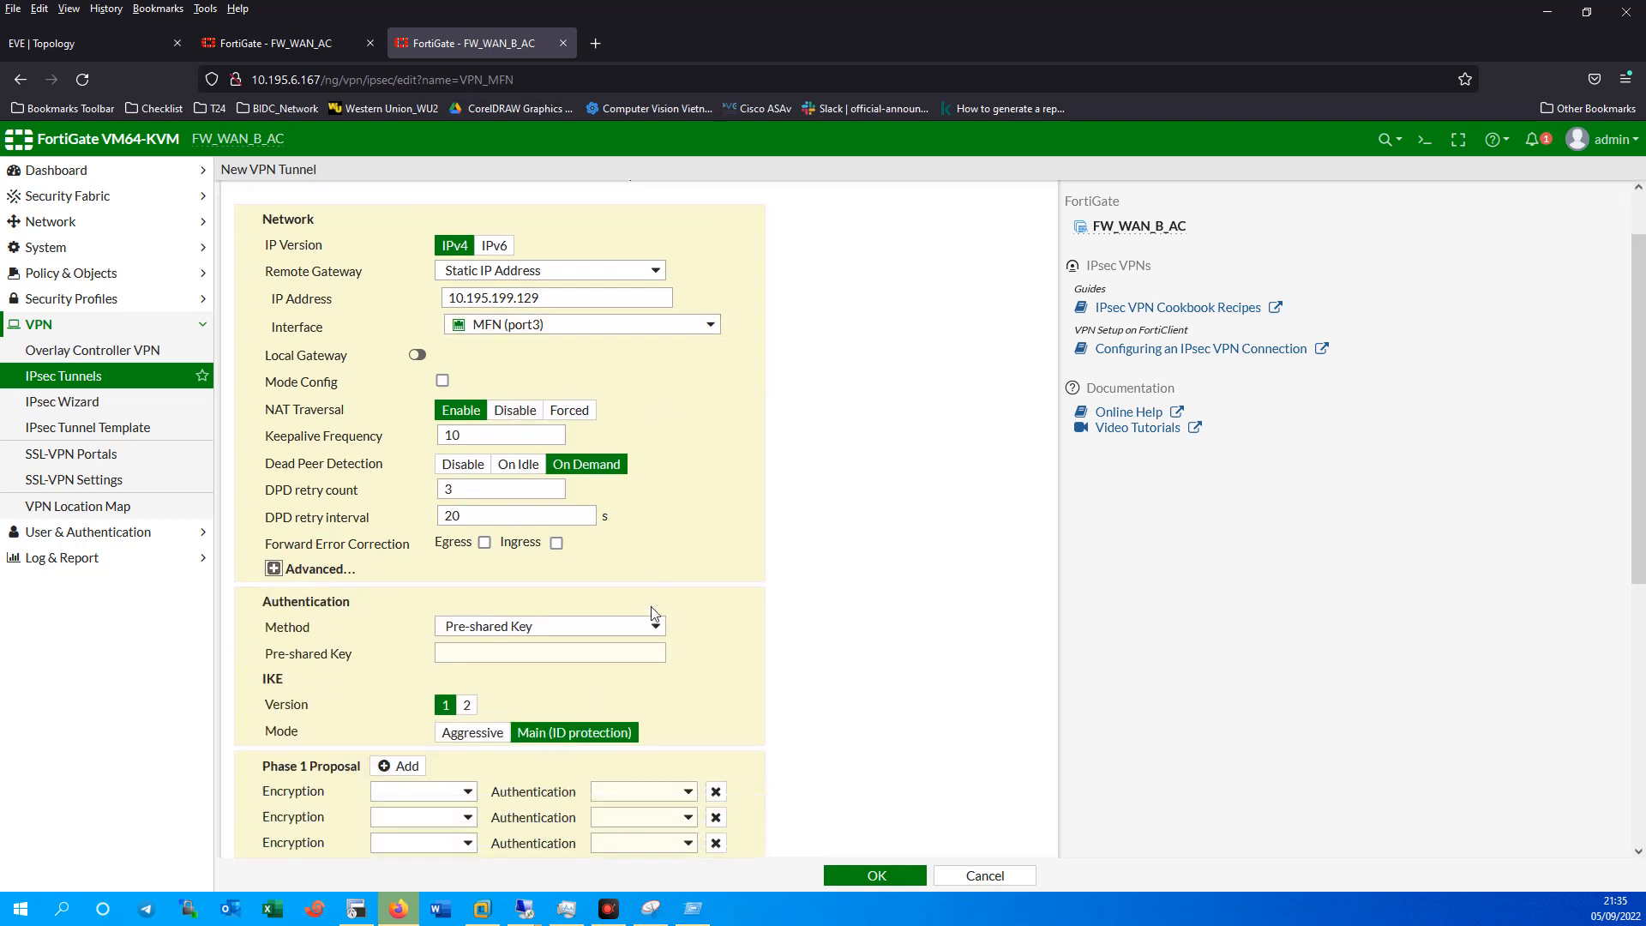
click(478, 538)
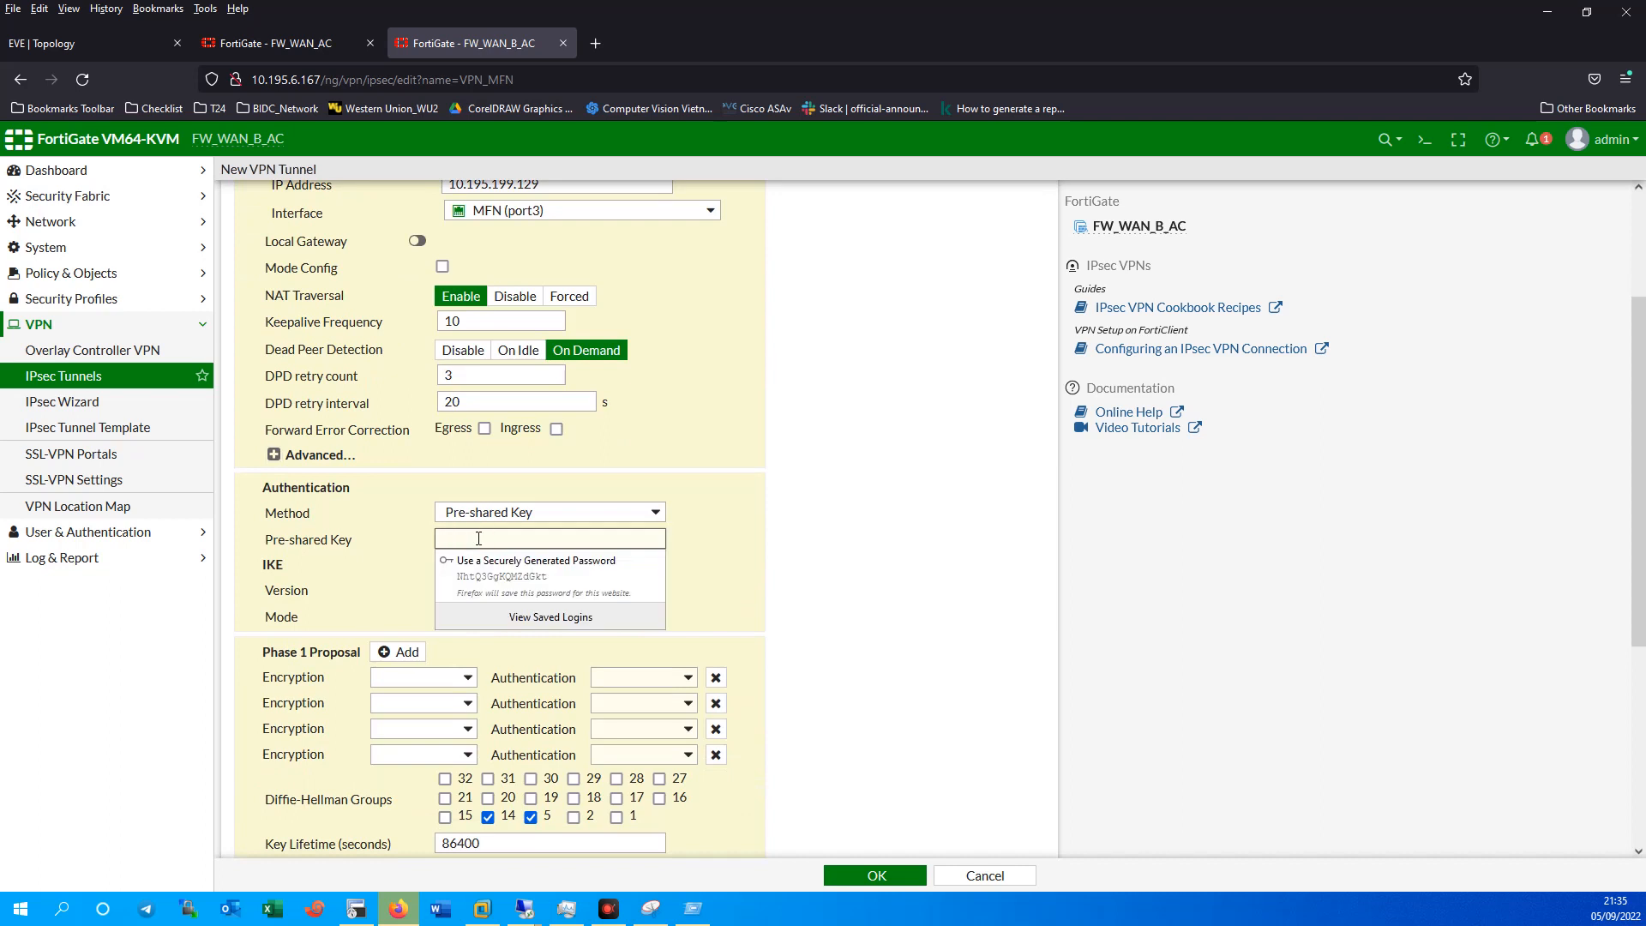
text(123456)
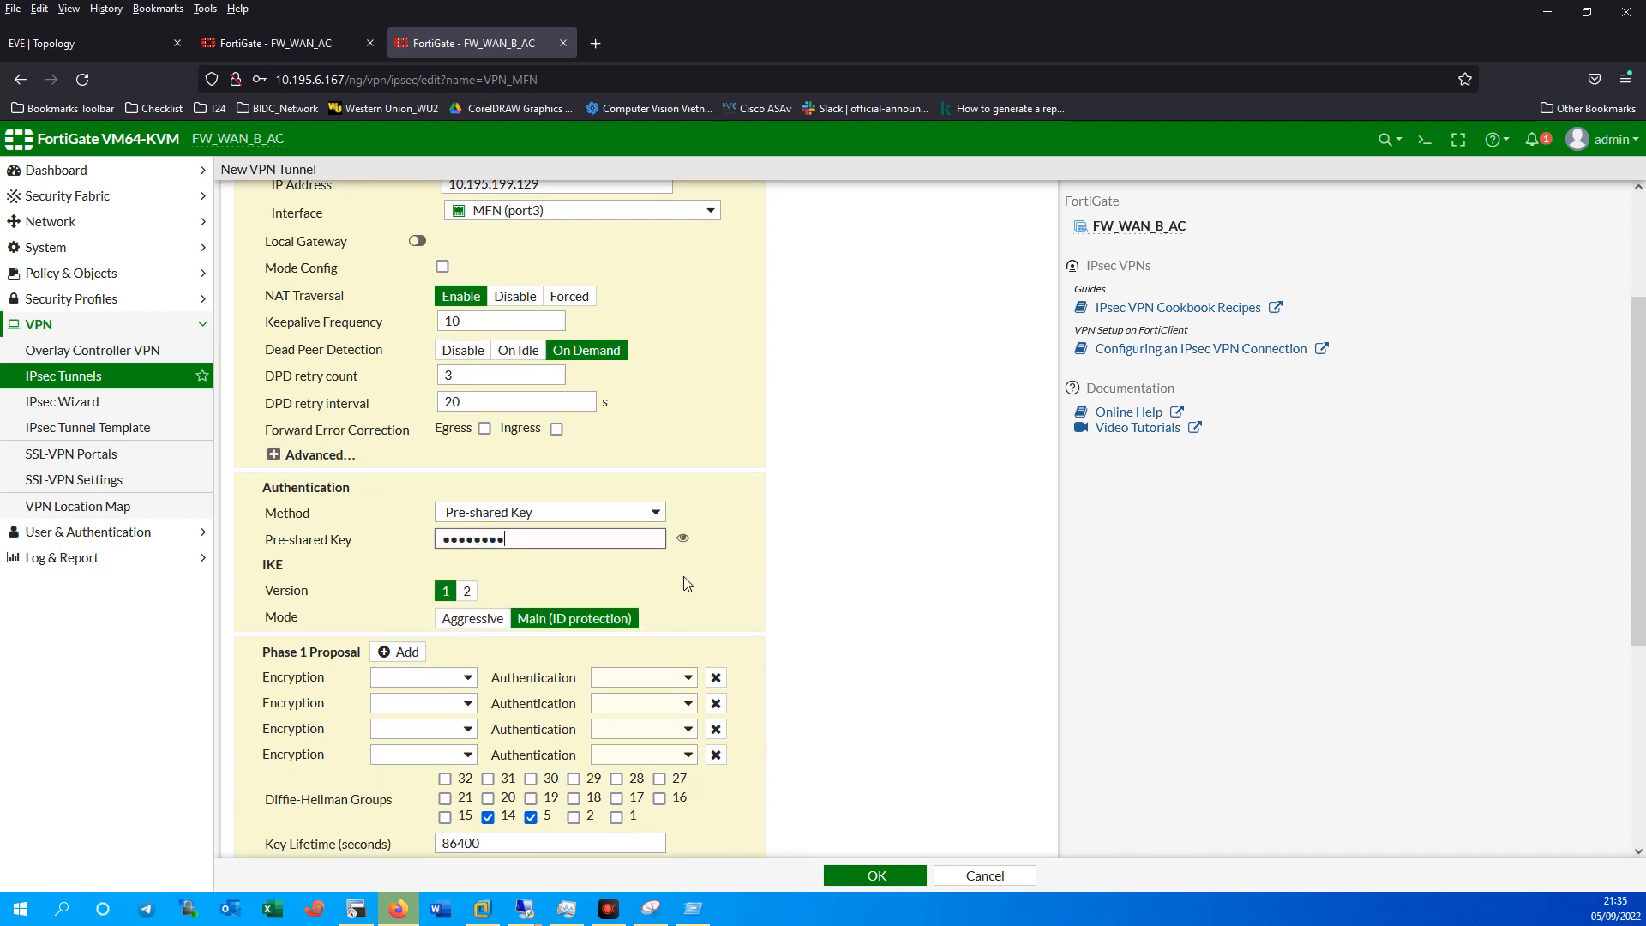
click(682, 537)
click(682, 537)
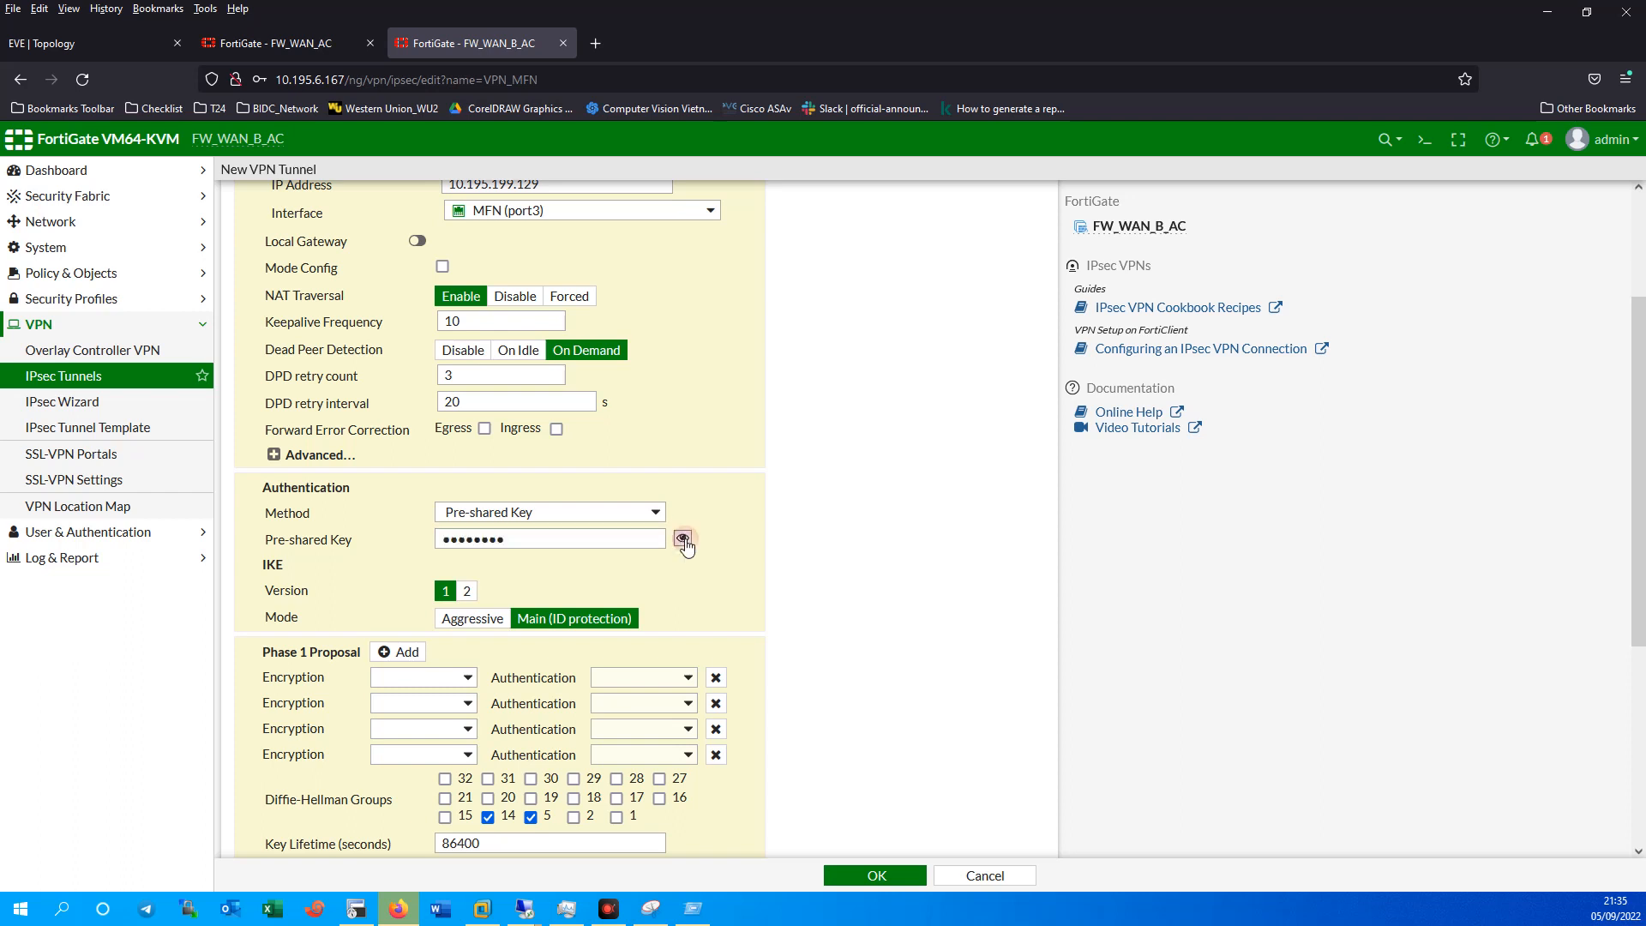
Set Phase 1 to one DES/SHA1 proposal with Diffie-Hellman groups 2 and 1 only.
click(716, 702)
click(716, 703)
click(715, 702)
click(455, 678)
click(390, 726)
click(625, 678)
click(626, 725)
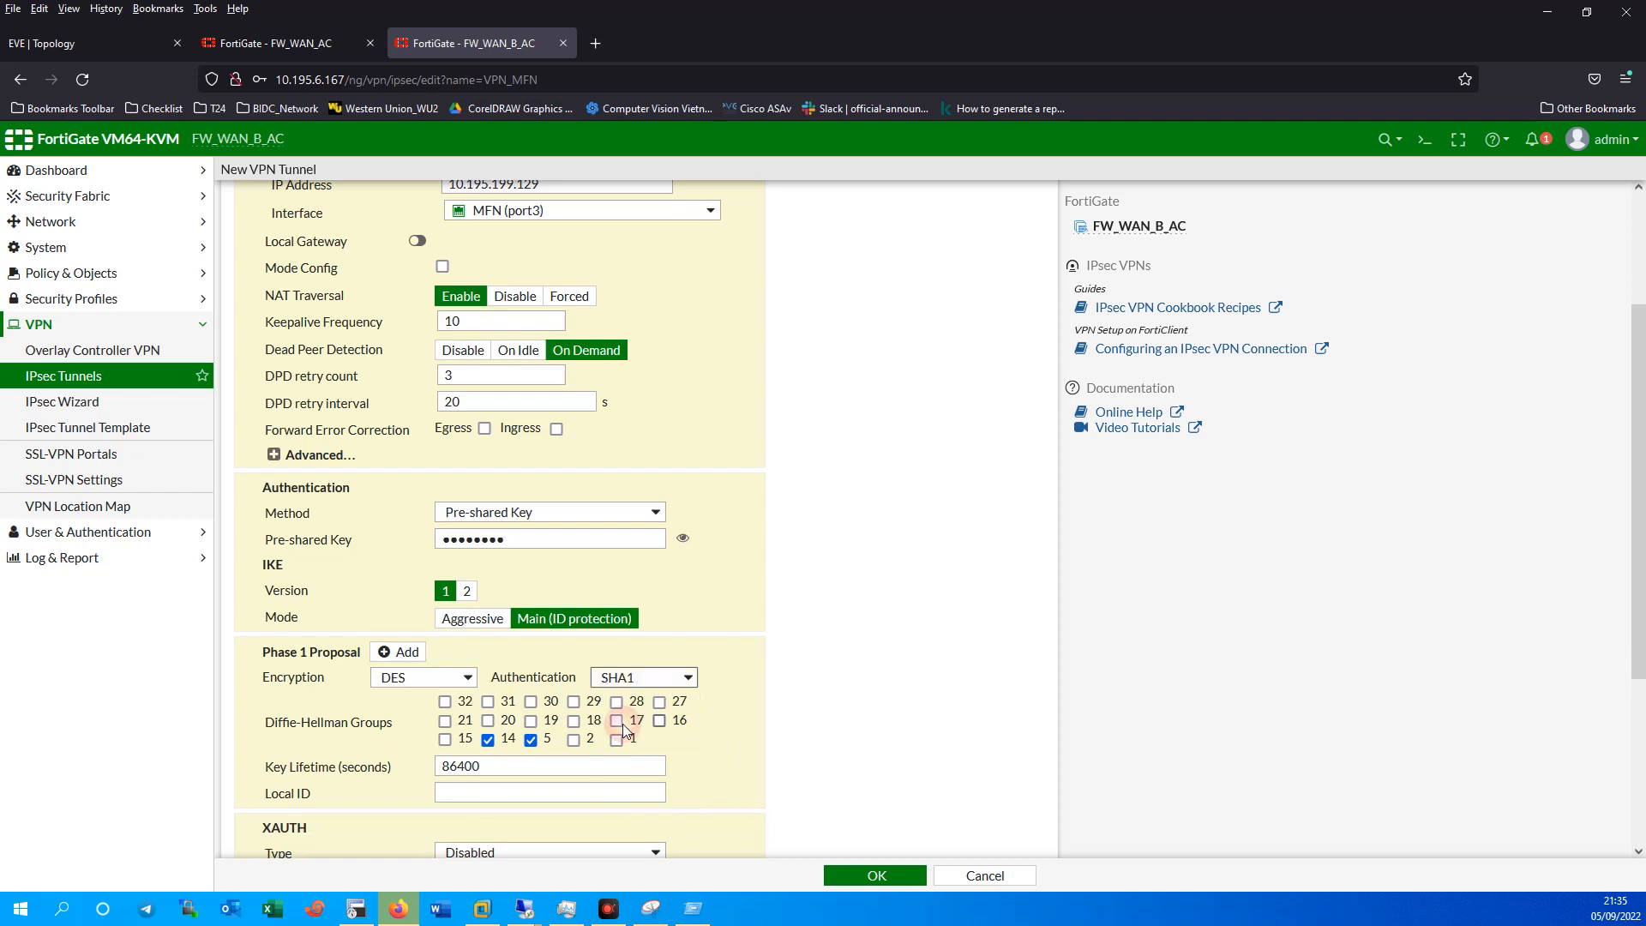
click(488, 739)
click(531, 739)
click(574, 739)
click(616, 738)
Cut Phase 2 to one DES/SHA1 proposal and drop Diffie-Hellman group 5.
scroll(709, 749, down, 5)
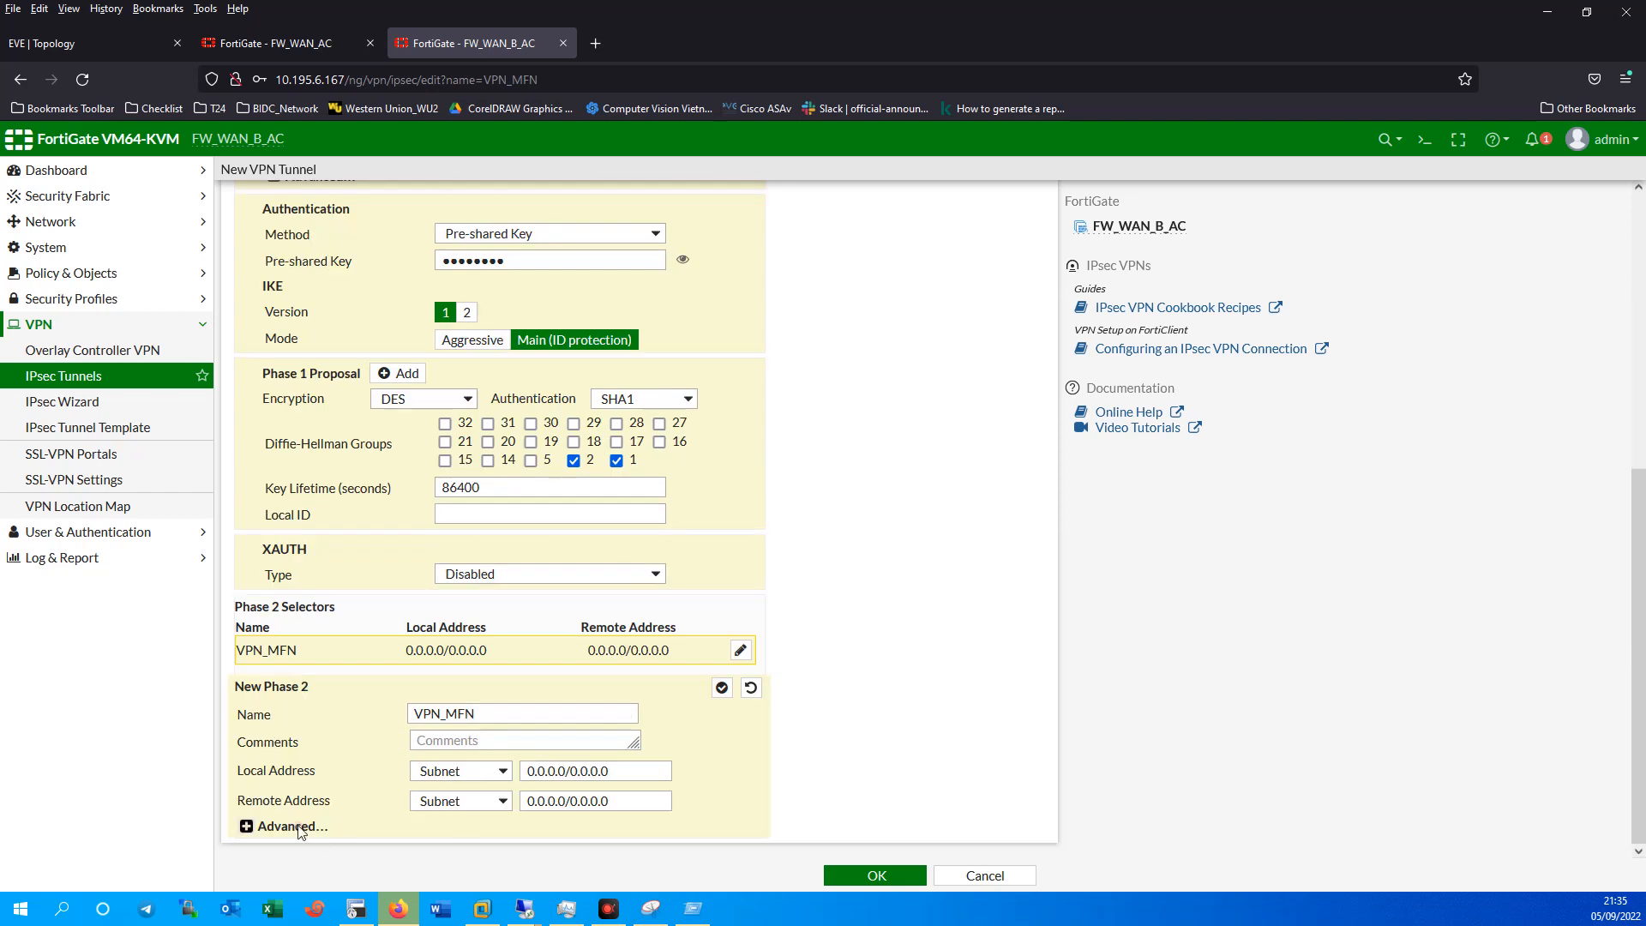
click(291, 826)
scroll(515, 853, down, 4)
click(428, 531)
click(427, 531)
click(428, 531)
click(427, 544)
click(372, 521)
click(365, 589)
click(615, 518)
click(600, 584)
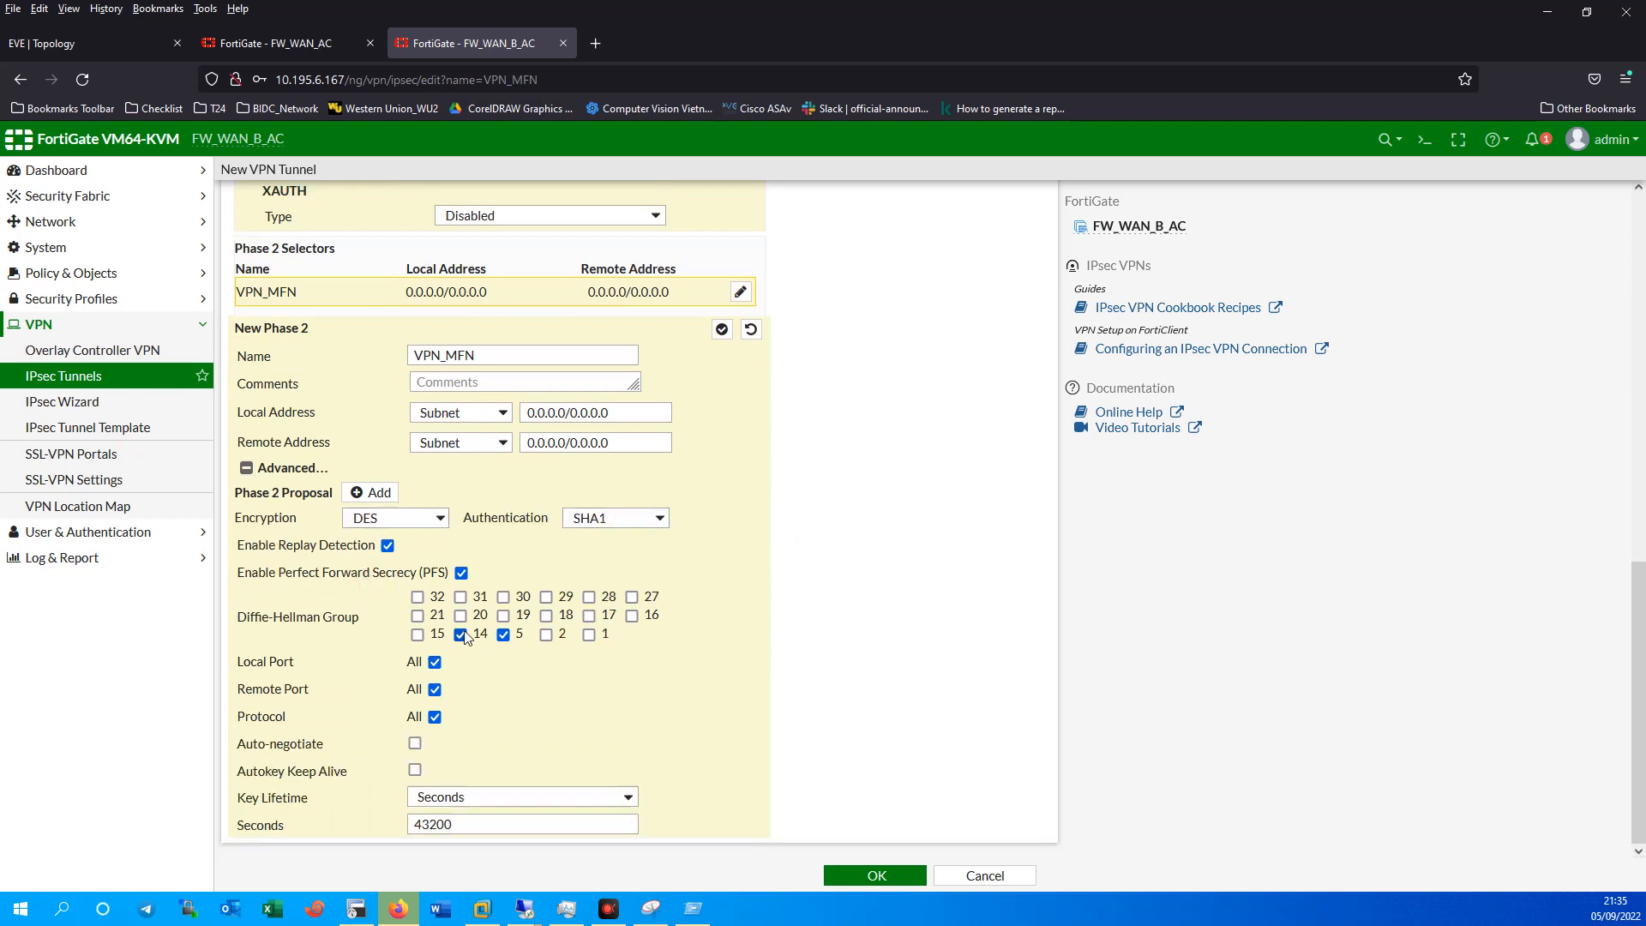
click(503, 634)
Save the VPN_MFN tunnel and decline the browser's password prompt.
scroll(754, 770, up, 10)
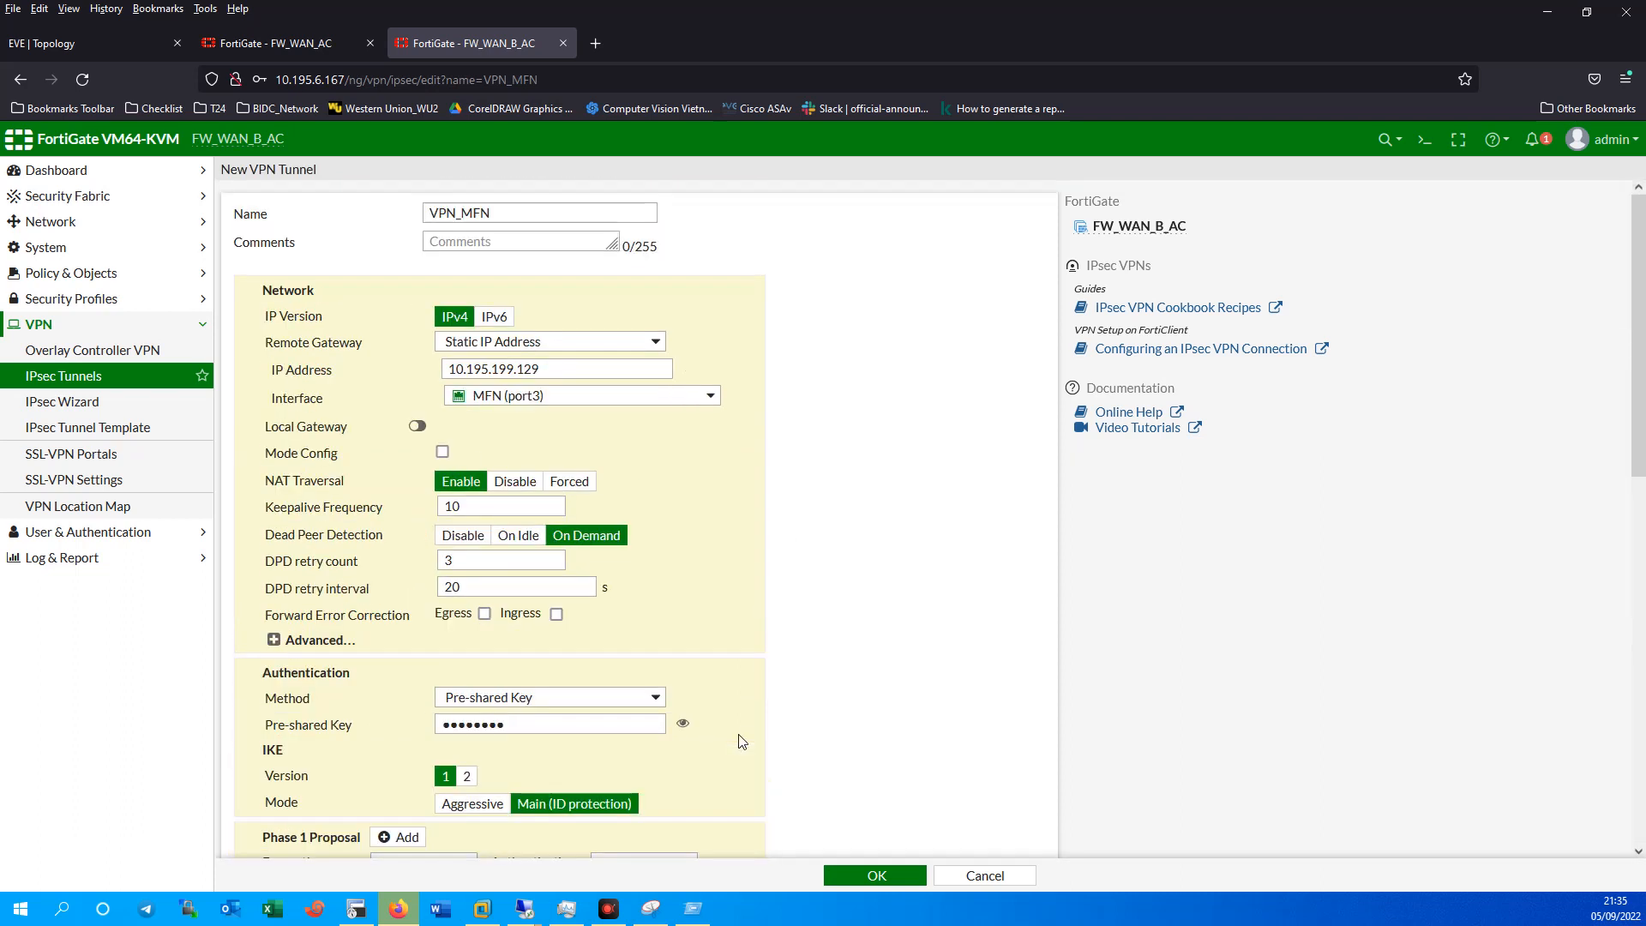
click(876, 875)
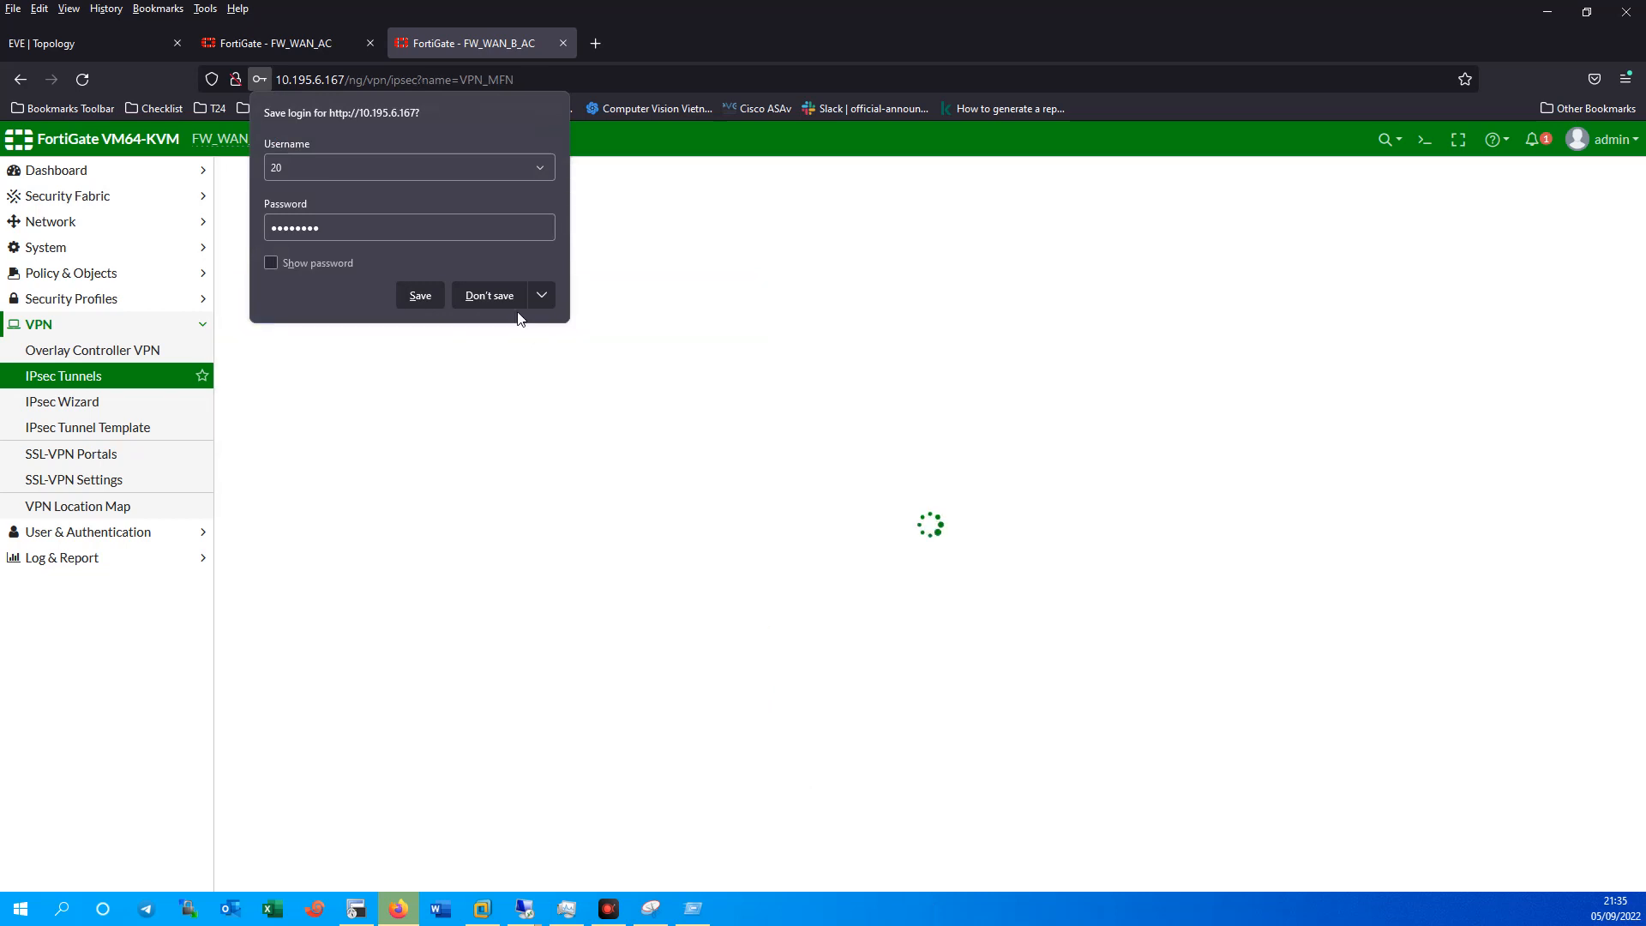
click(494, 296)
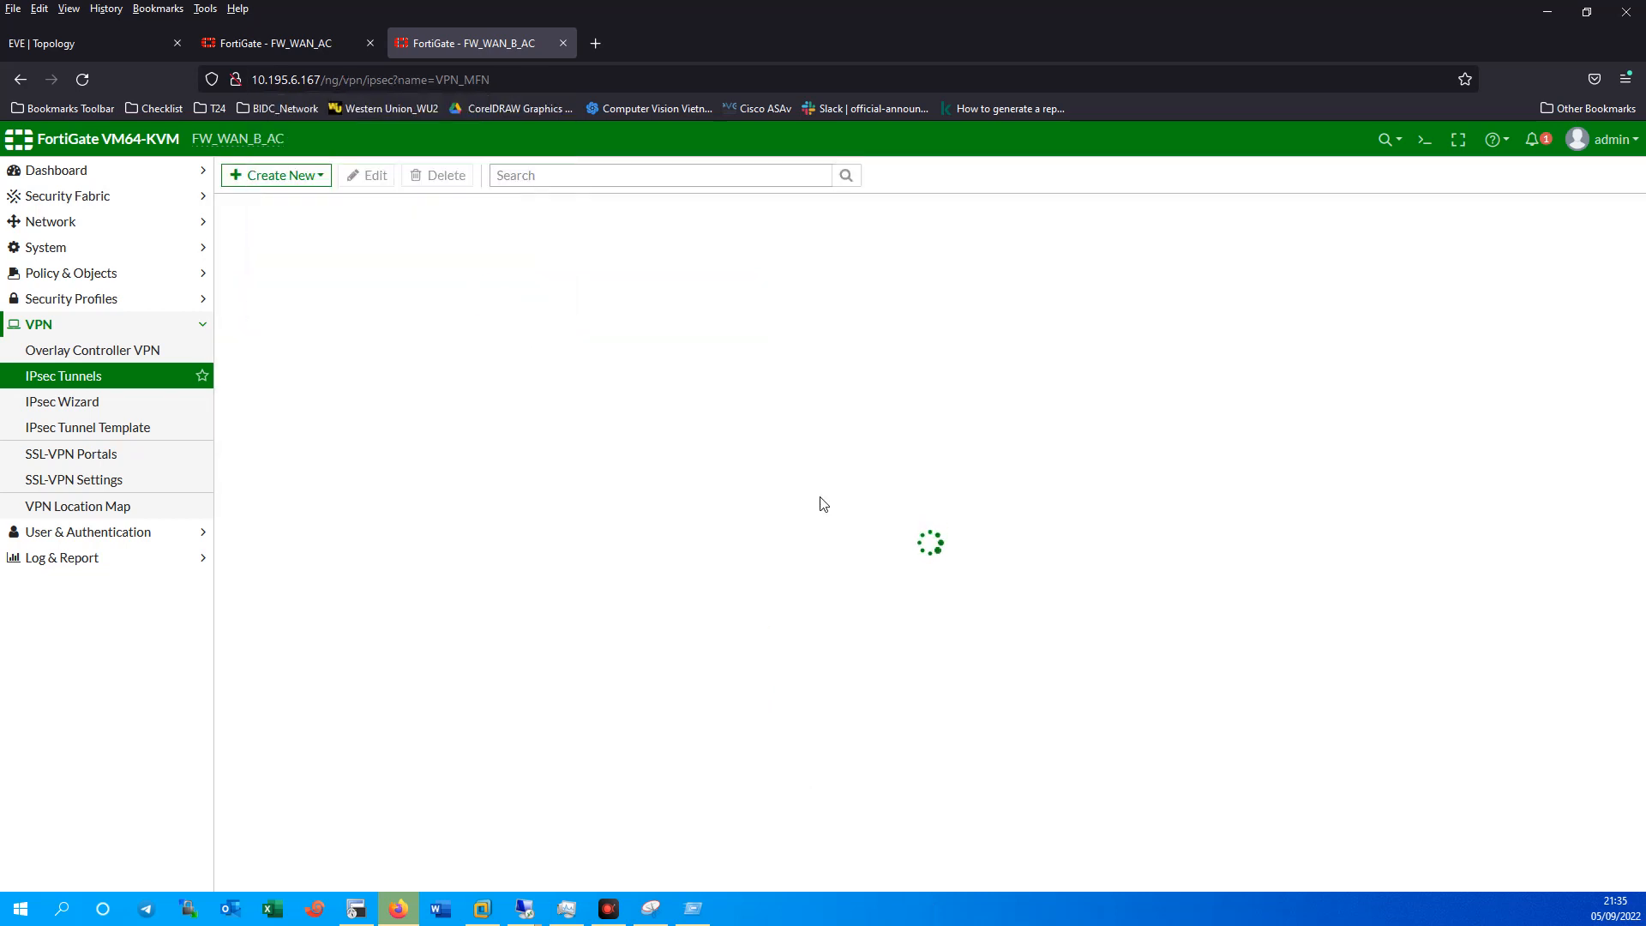
Create a new Custom-template IPsec tunnel named VPN_MKN and continue to its settings.
click(287, 177)
click(296, 197)
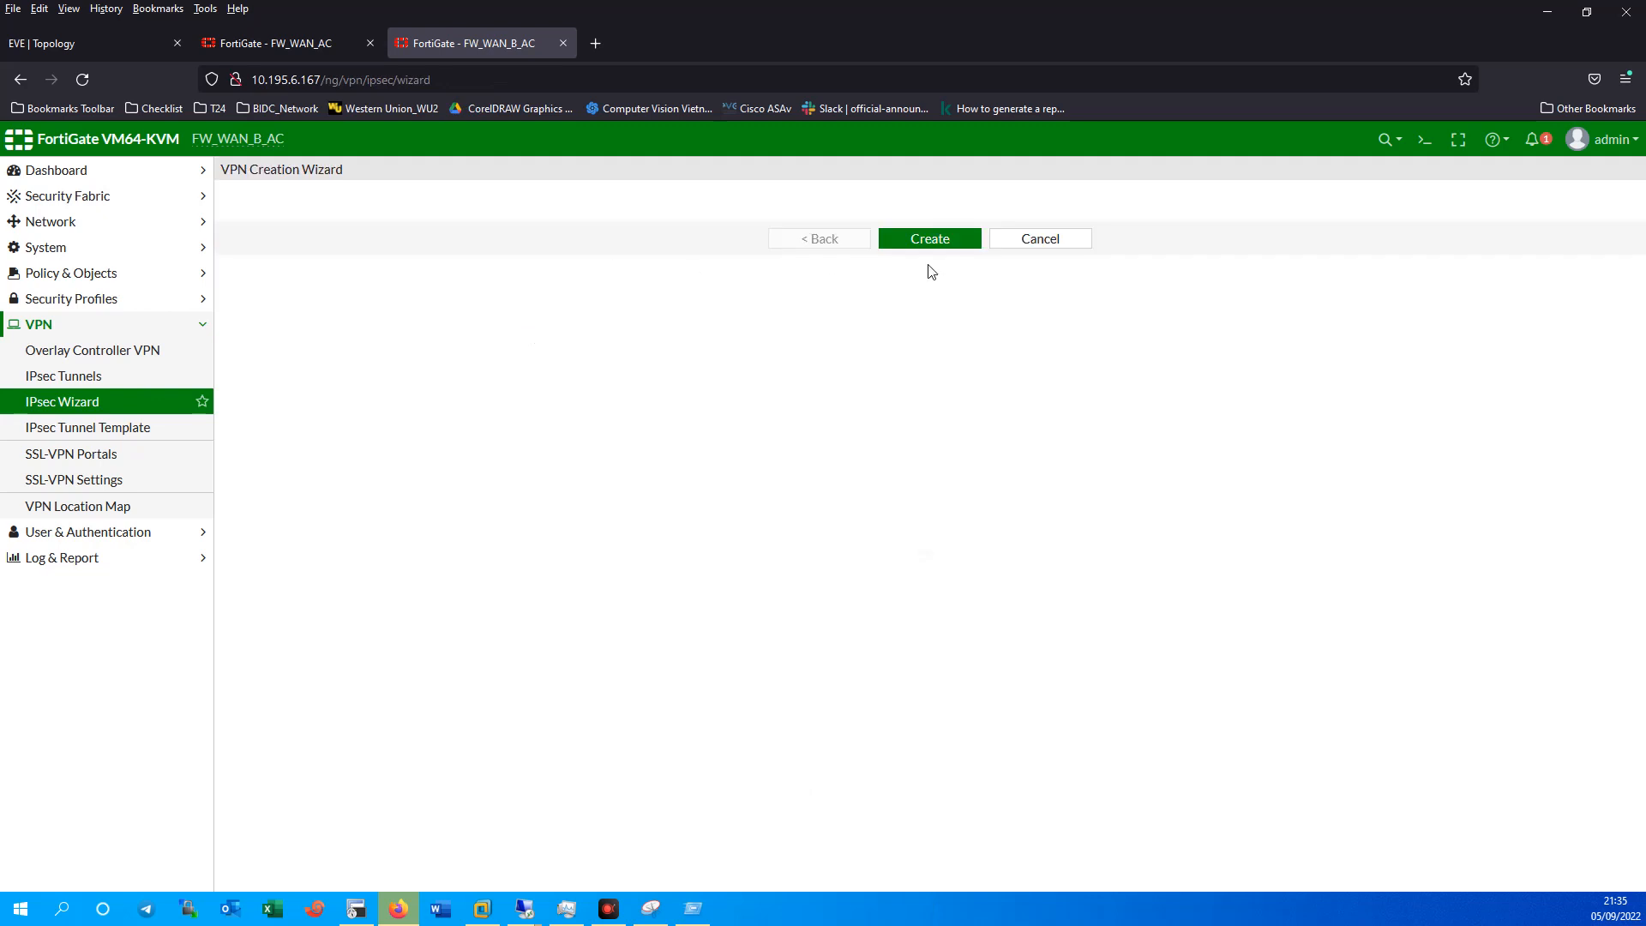
click(645, 258)
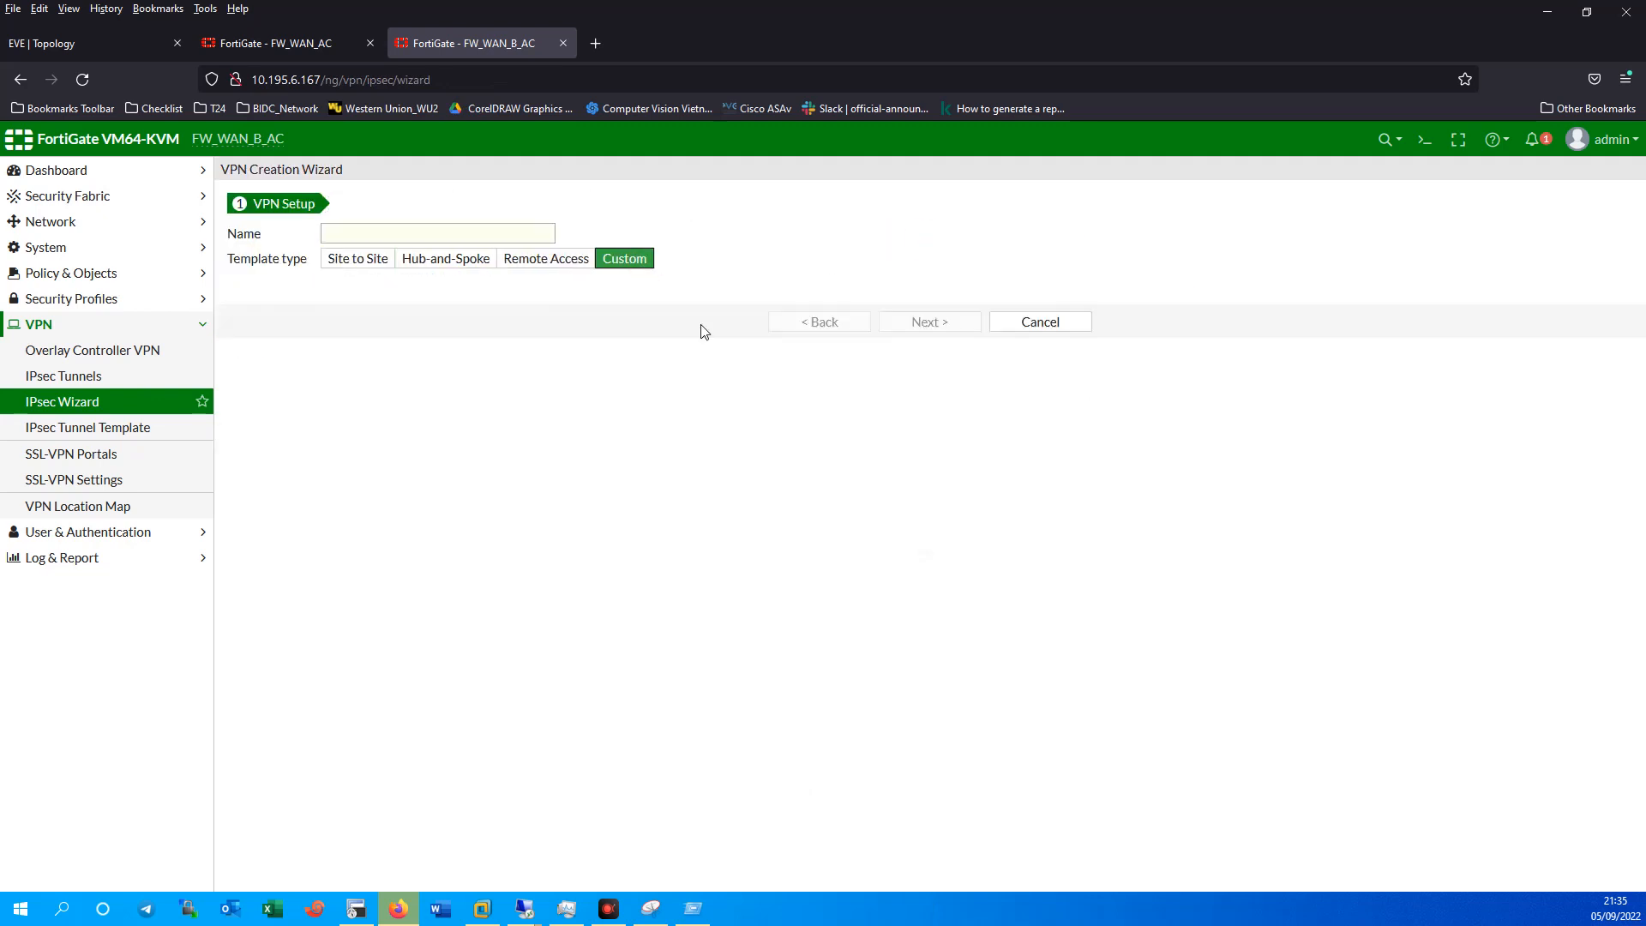
click(486, 231)
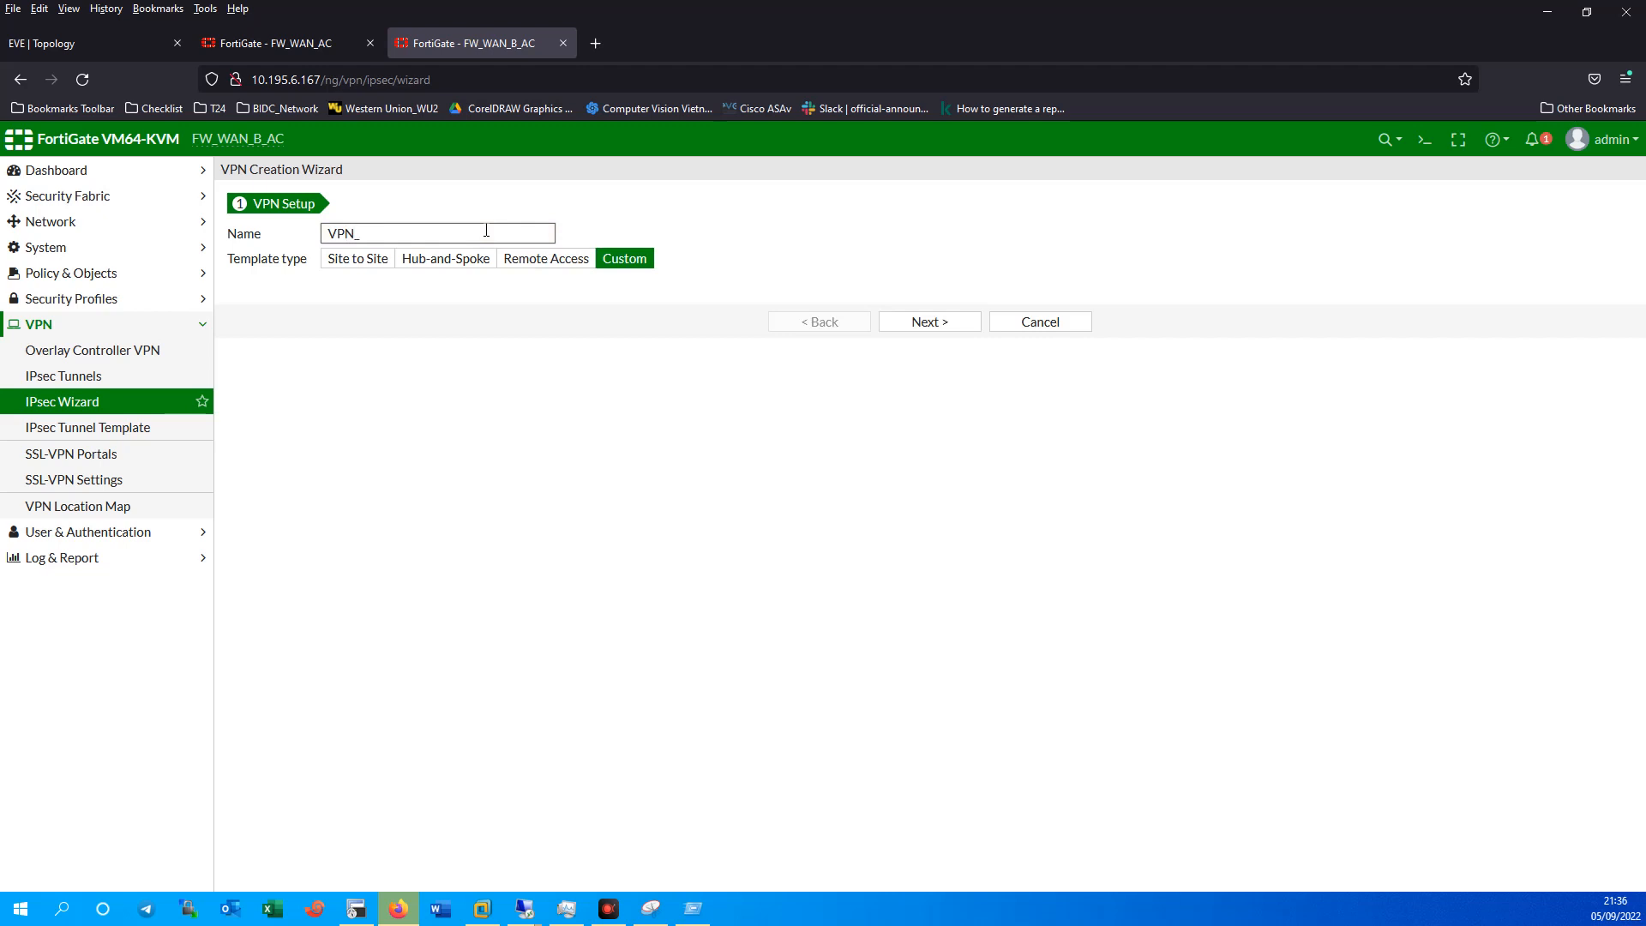
click(935, 324)
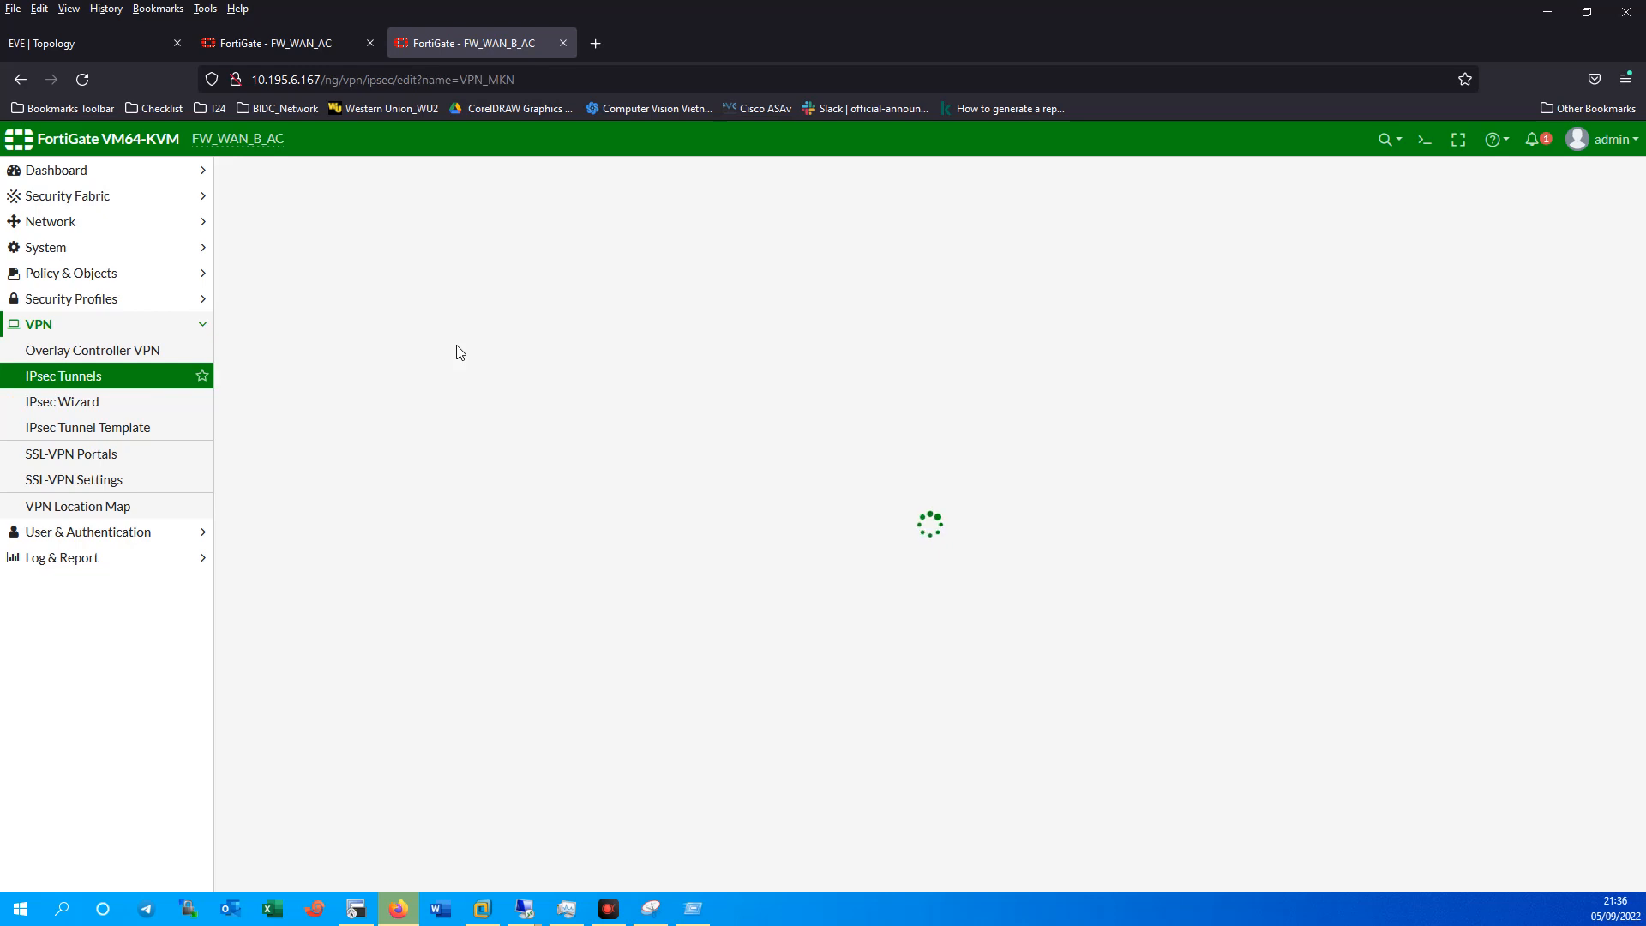
Set VPN_MKN's remote gateway to 10.195.199.129 over the MKN (port2) interface.
drag(486, 370, 402, 370)
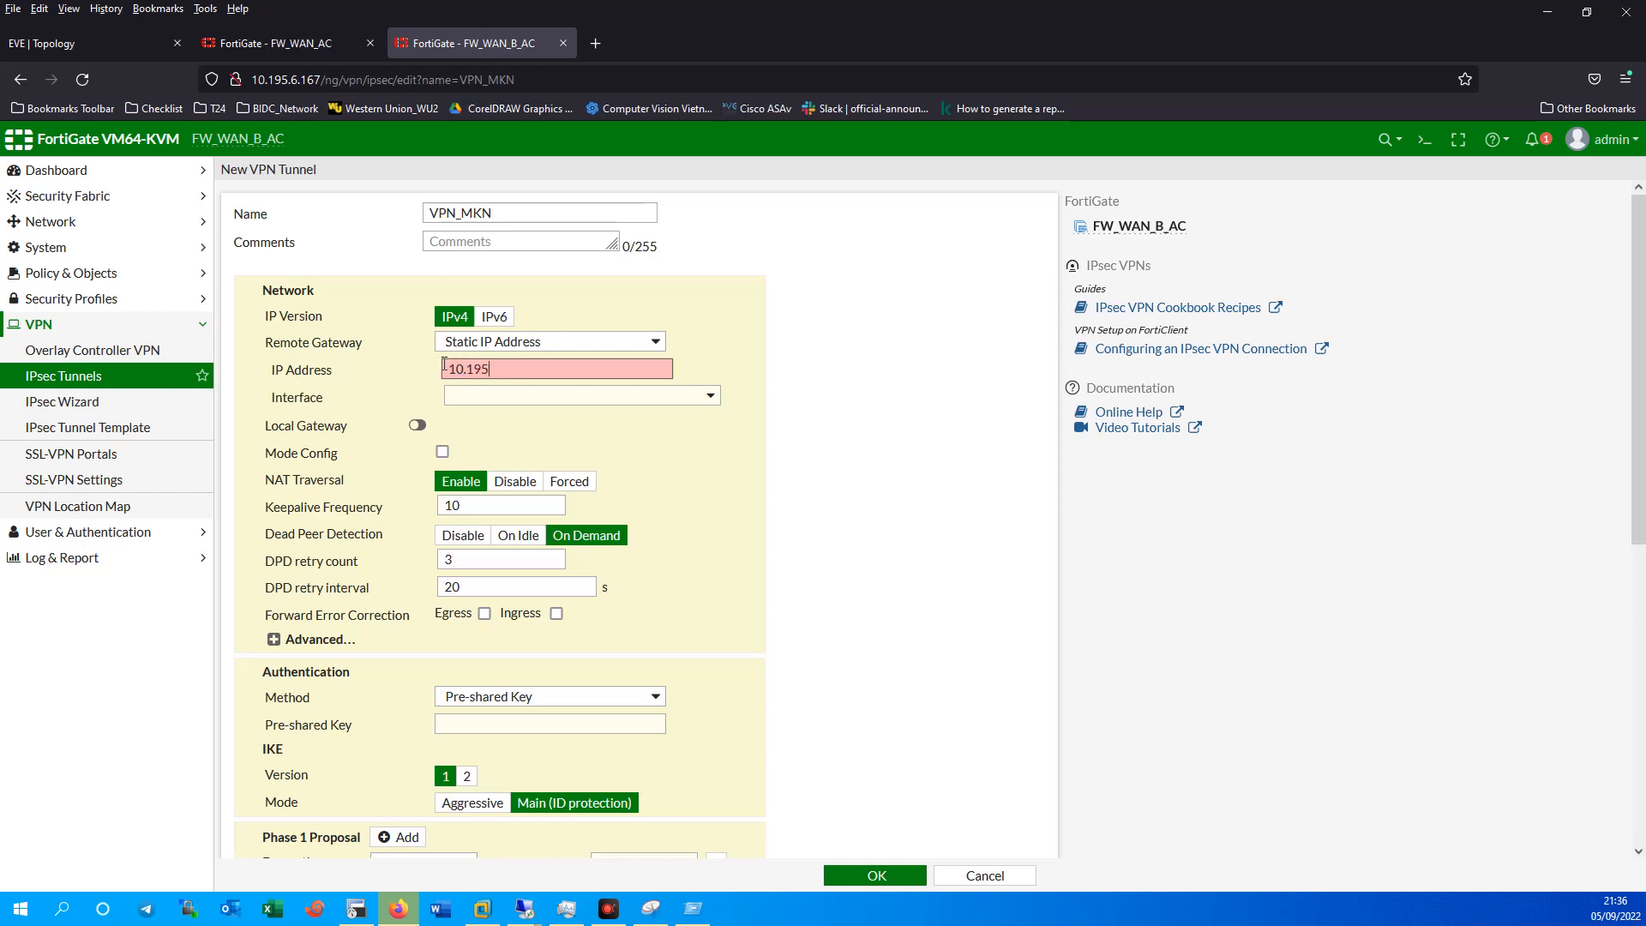
text(10.195.199.129)
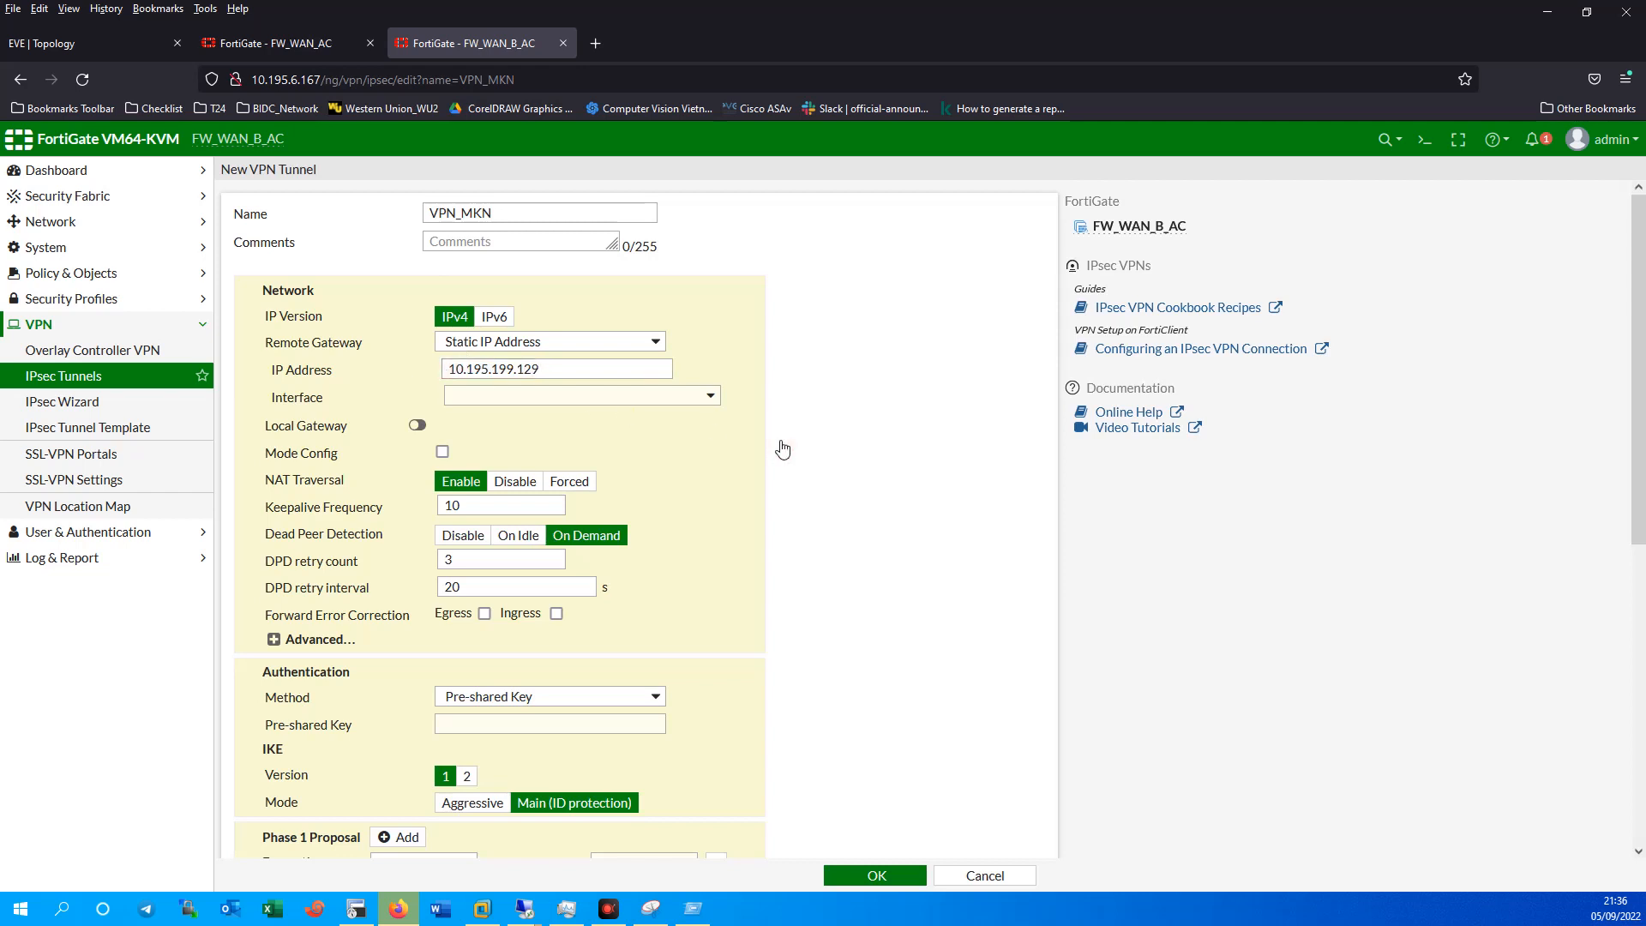
click(600, 395)
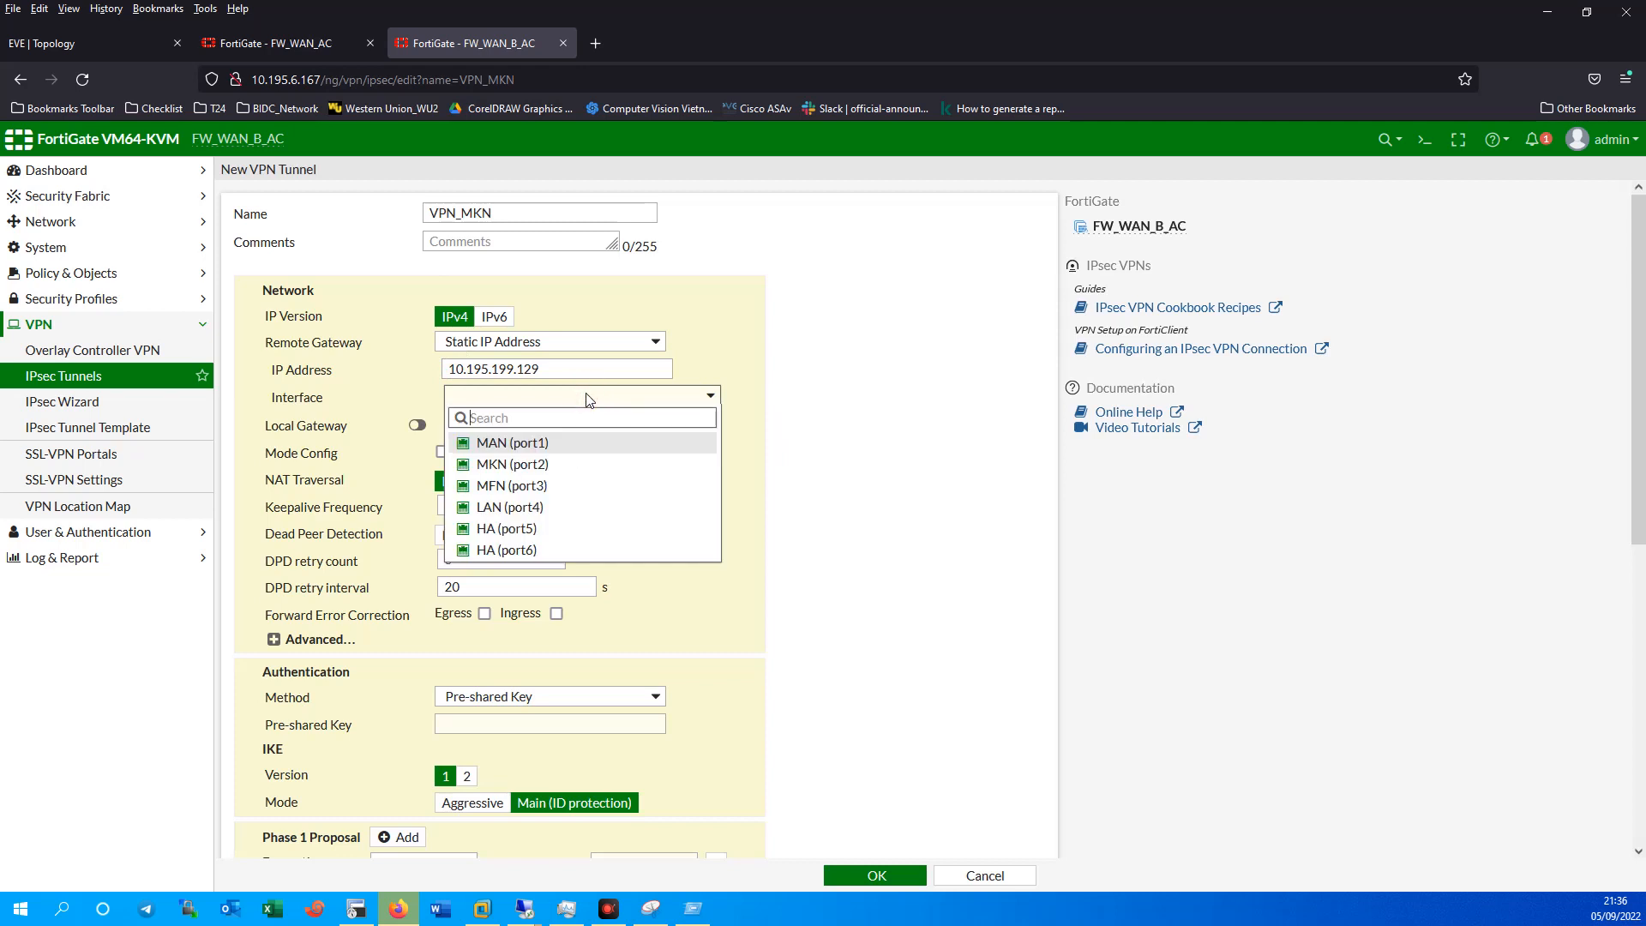
click(532, 466)
click(292, 640)
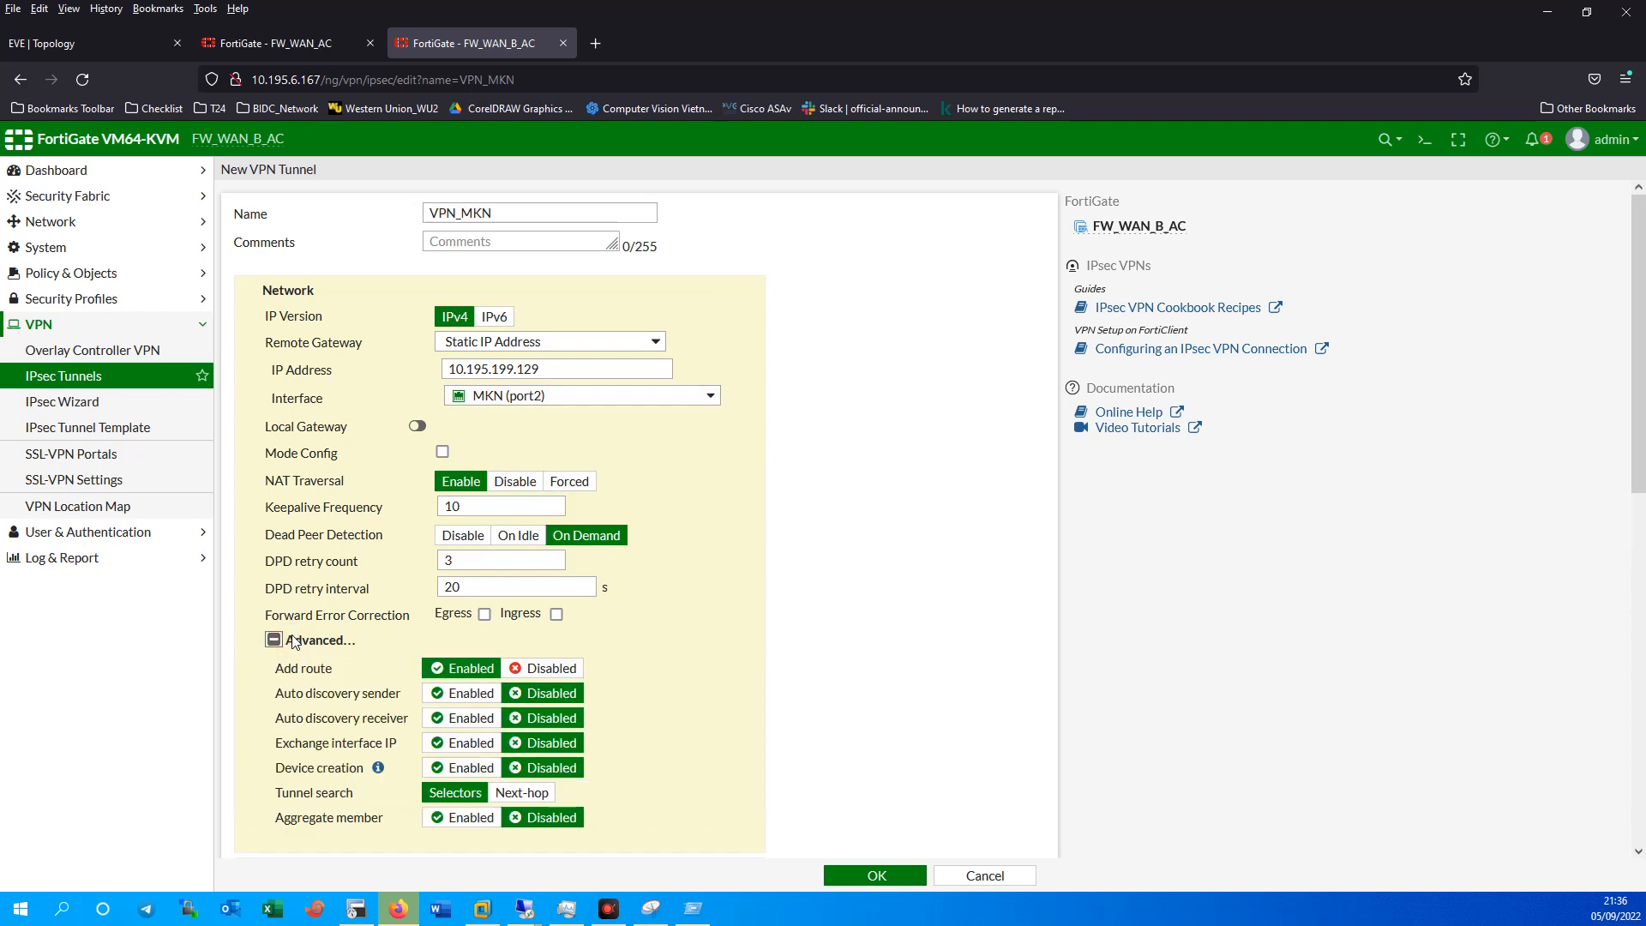
click(300, 639)
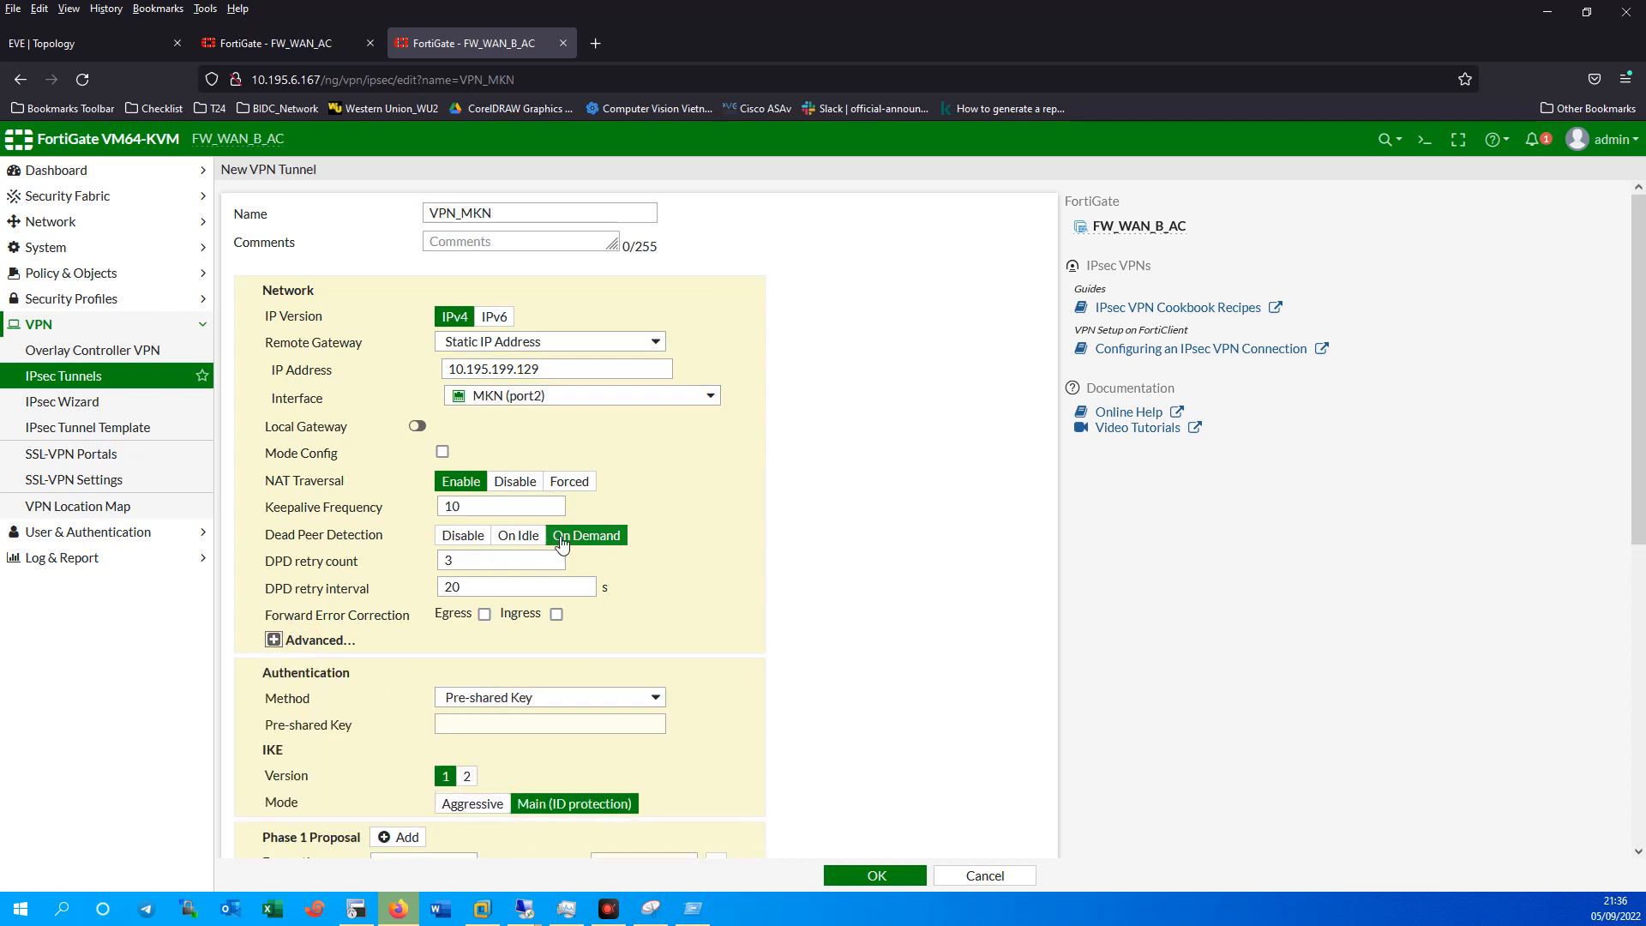
Enter the VPN_MKN pre-shared key.
scroll(720, 600, down, 2)
click(519, 540)
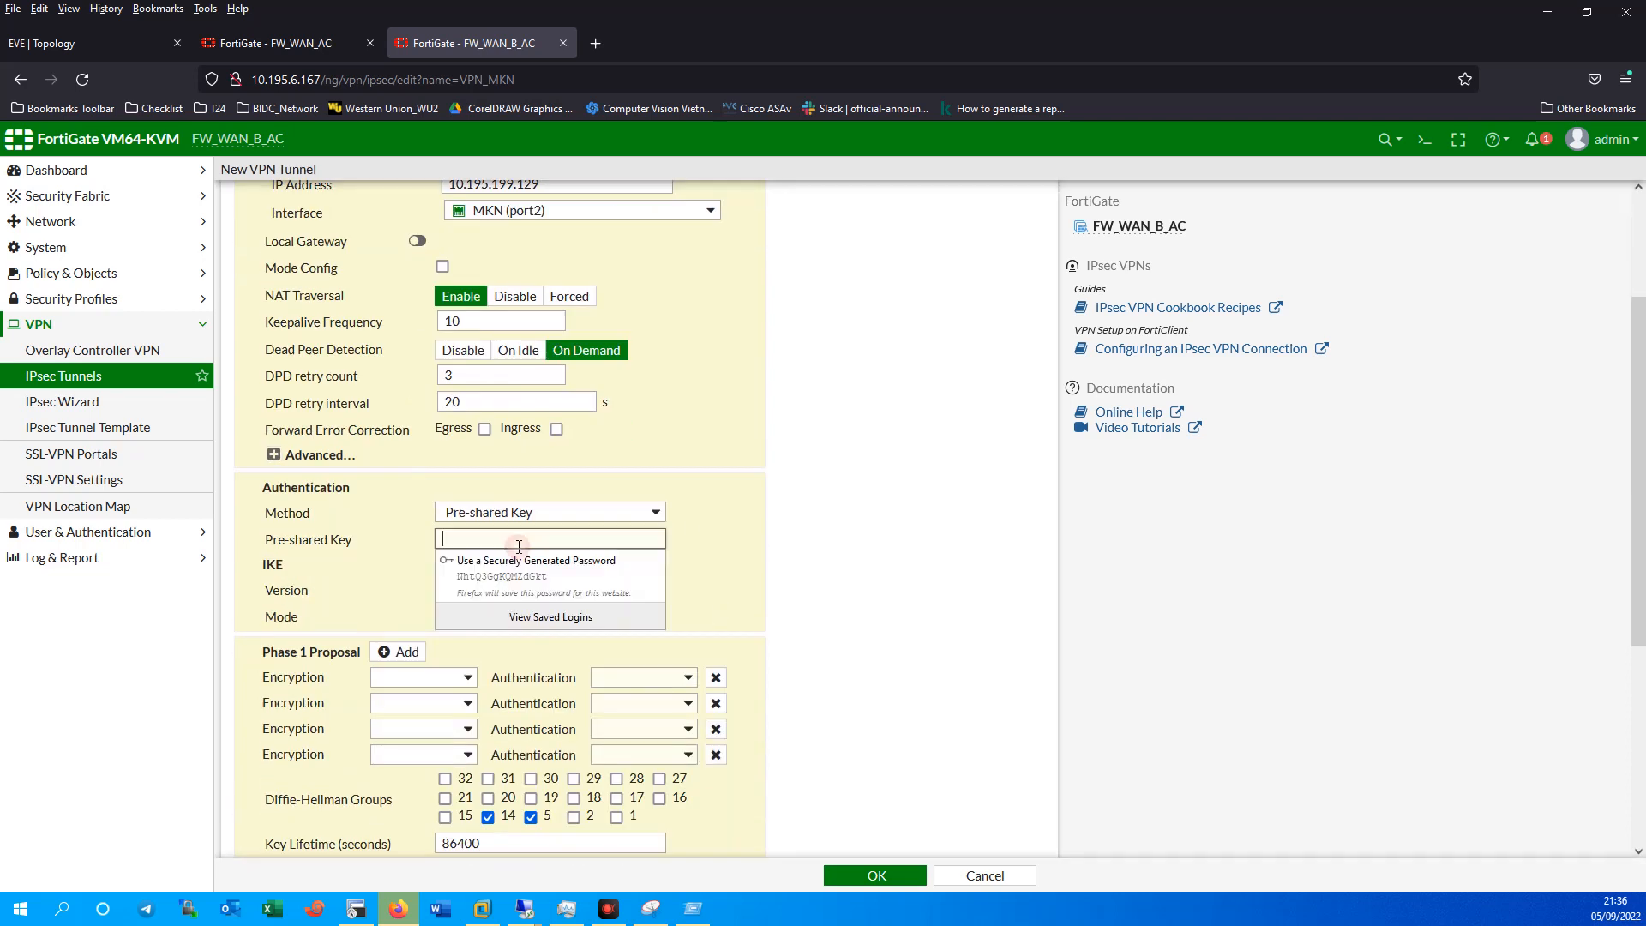
text(••••)
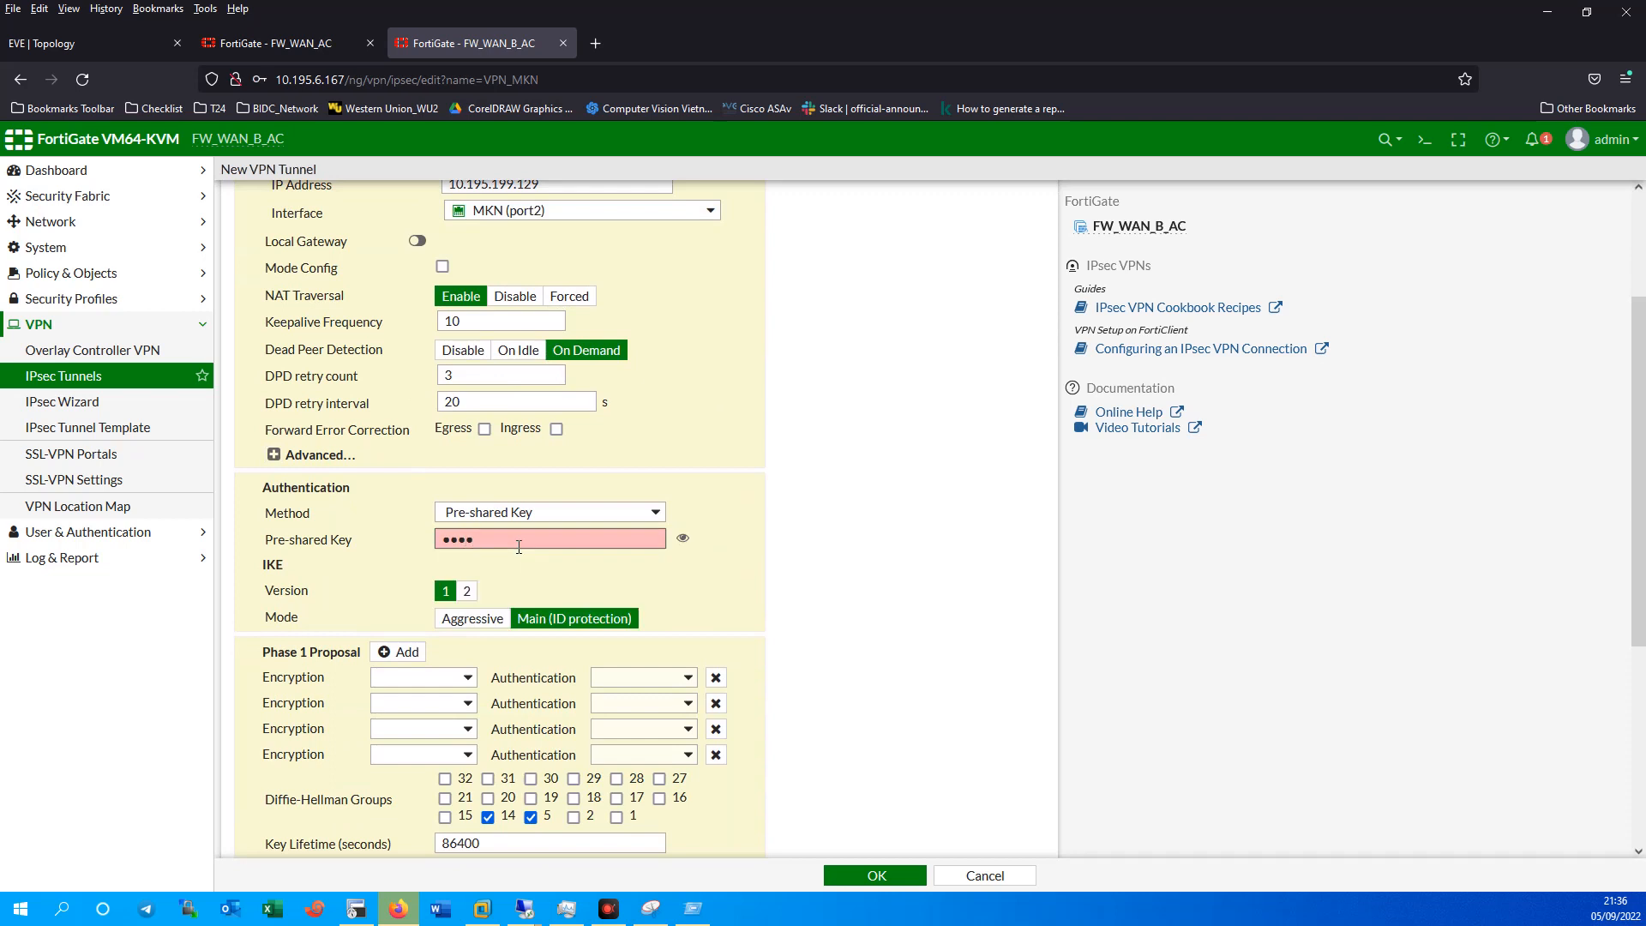
text(••••)
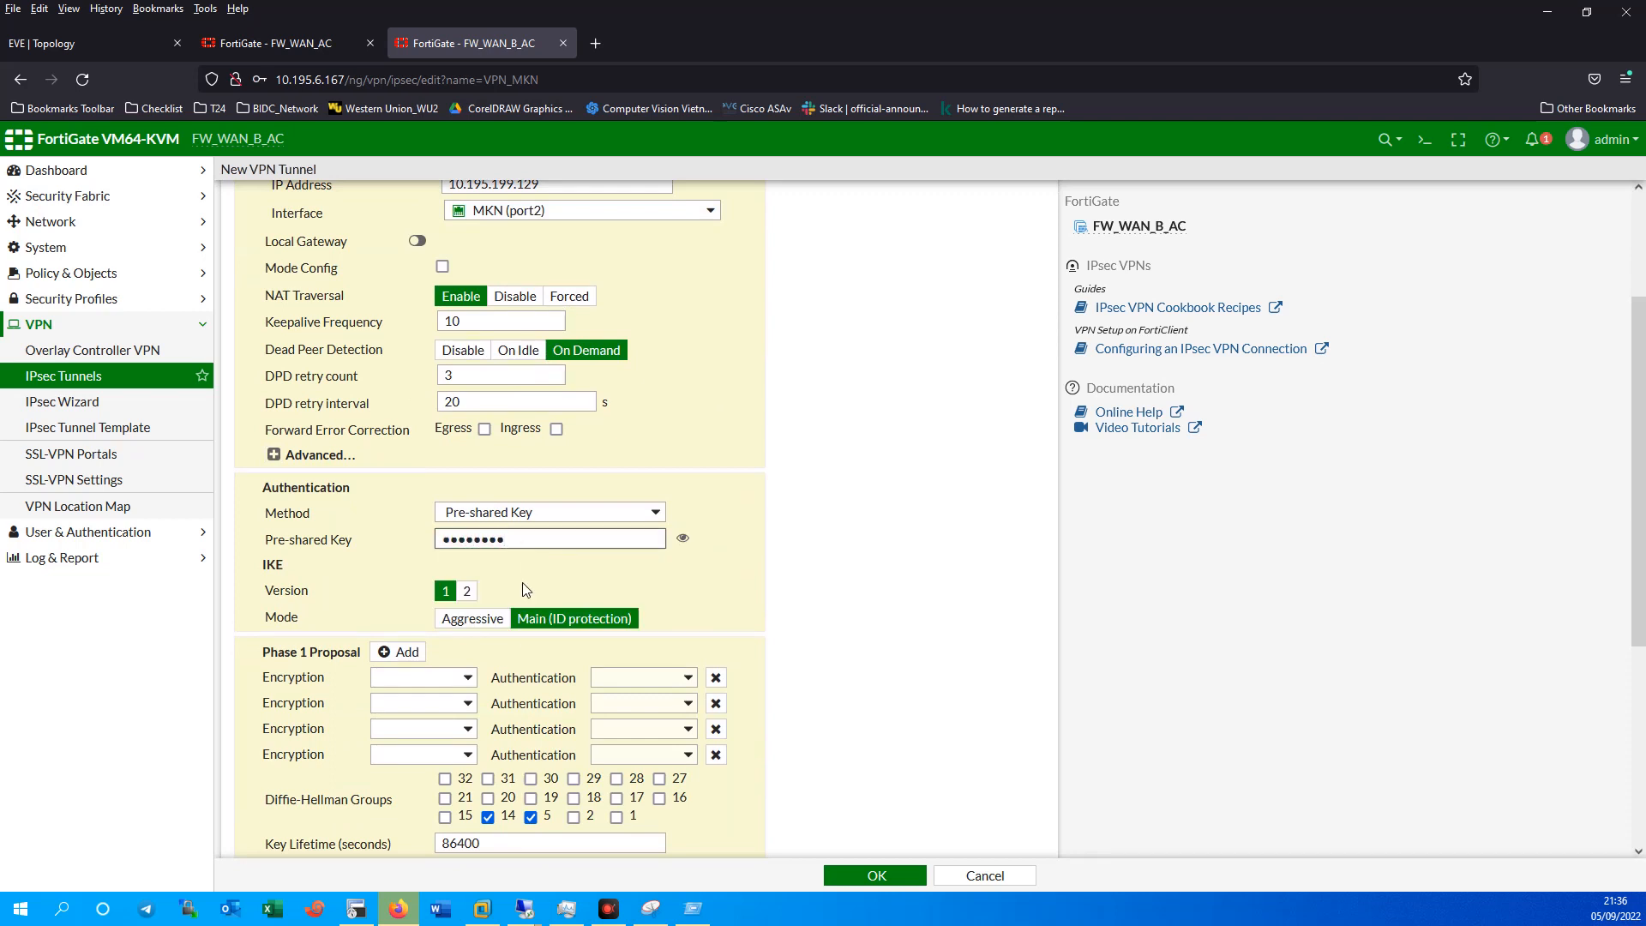
Switch VPN_MKN to IKE version 2 with one DES/SHA1 Phase 1 proposal, DH groups 2 and 1.
click(468, 591)
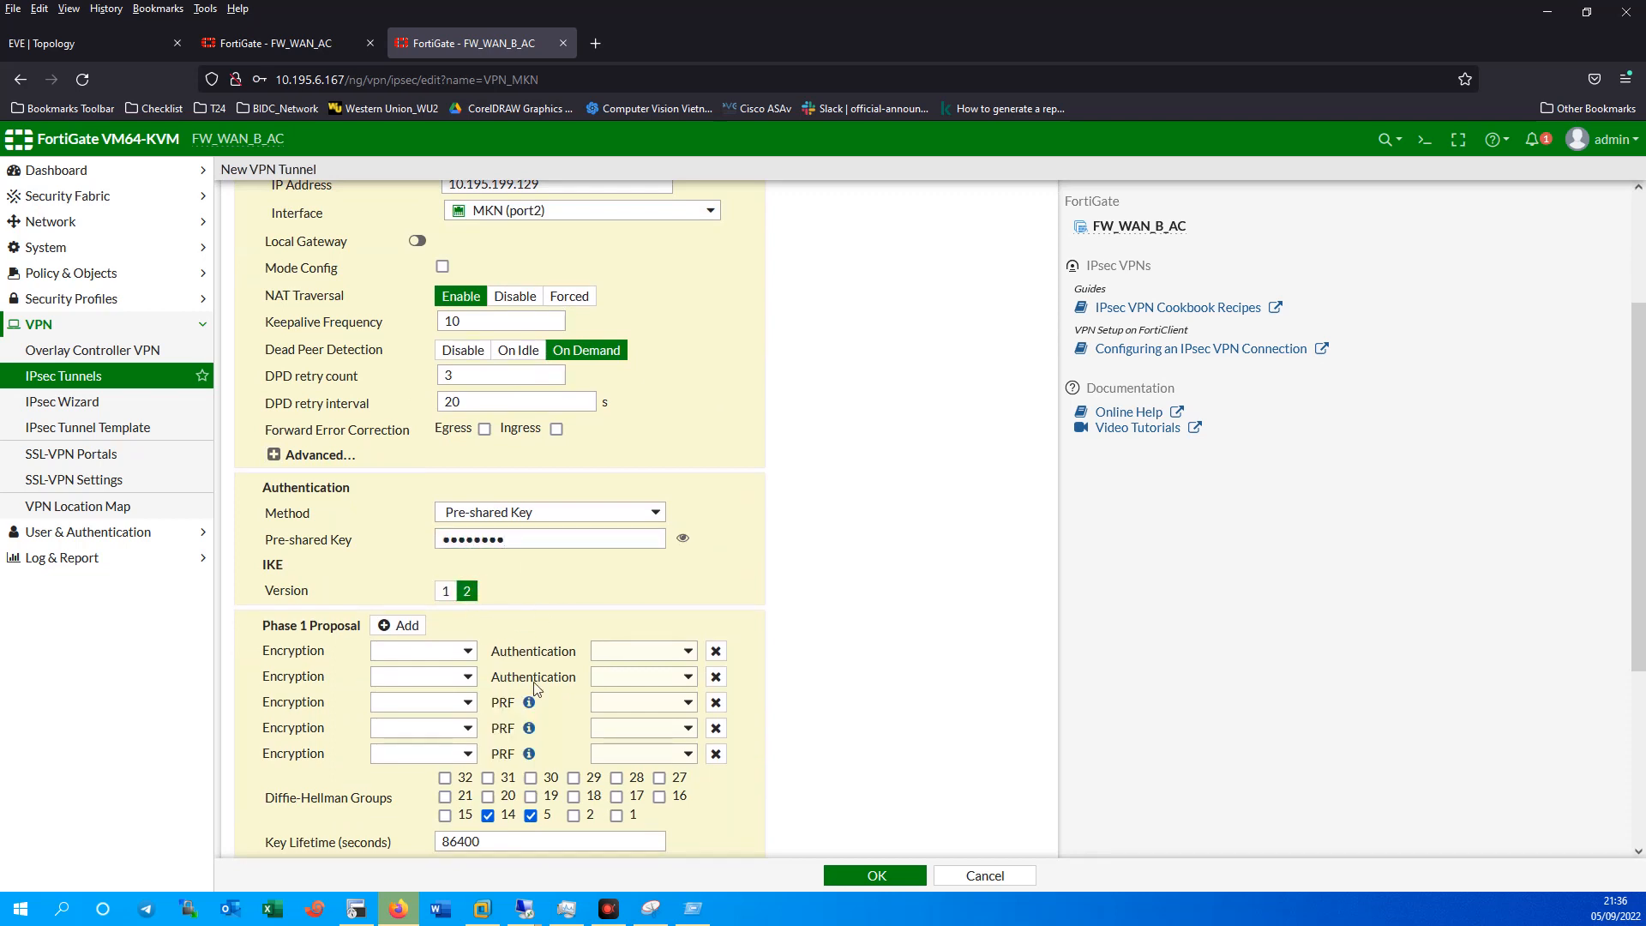
click(715, 677)
click(715, 677)
click(714, 677)
click(714, 677)
click(457, 653)
click(395, 710)
click(648, 657)
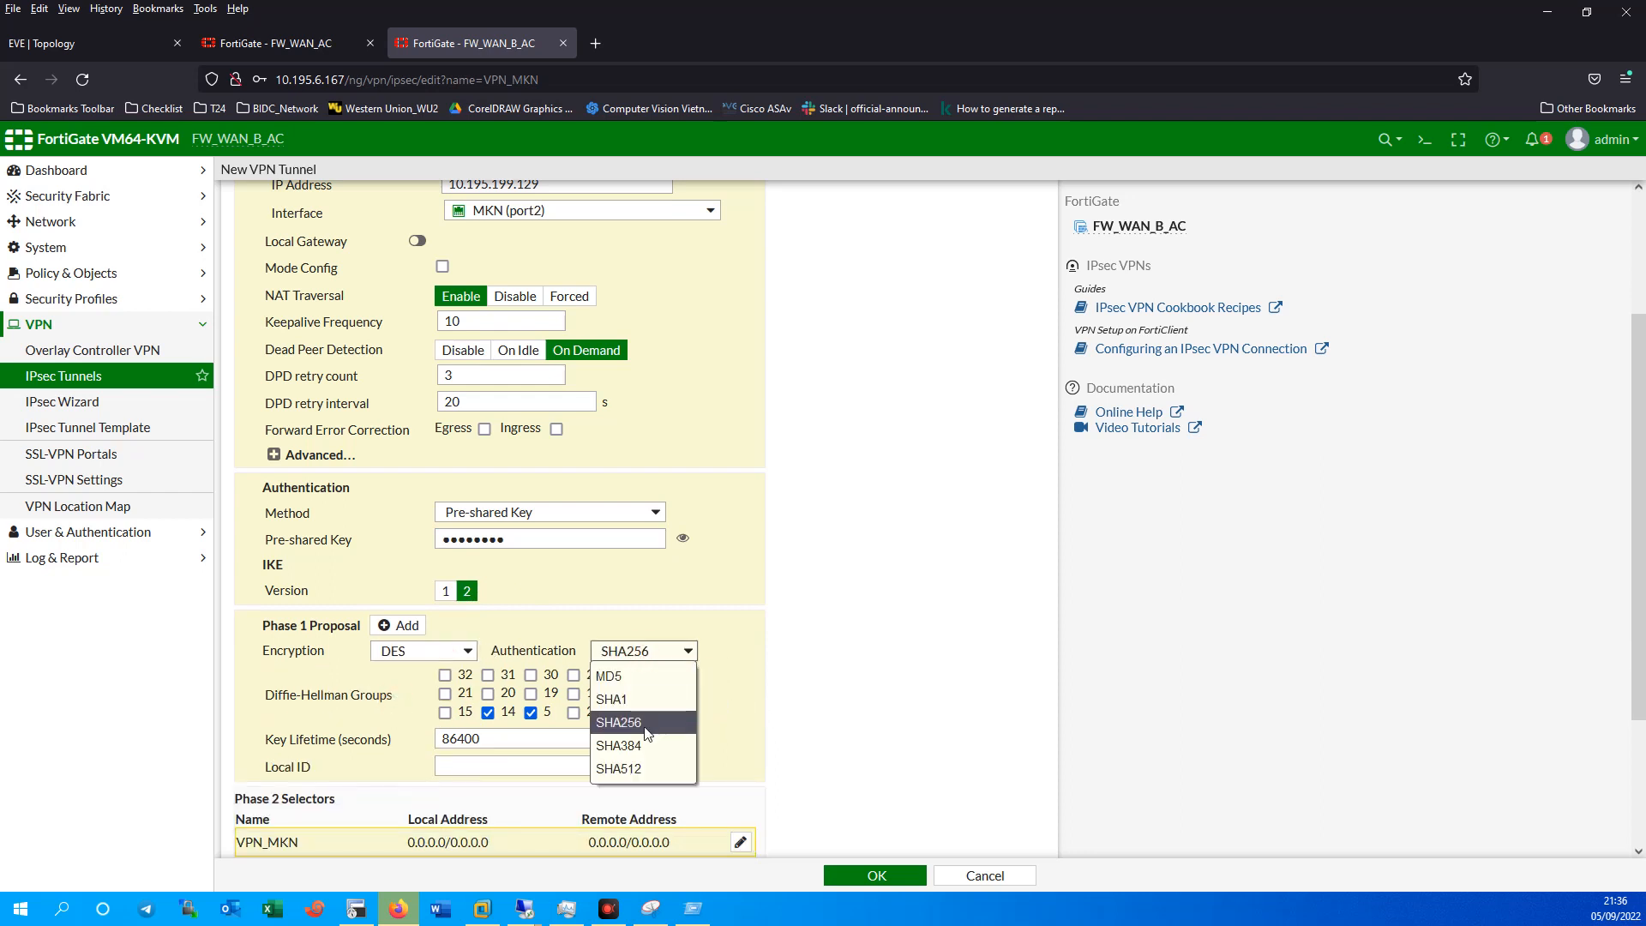
click(613, 699)
click(488, 712)
click(531, 712)
click(574, 713)
click(616, 712)
Reduce Phase 2 to a single DES/SHA1 proposal.
scroll(616, 720, down, 3)
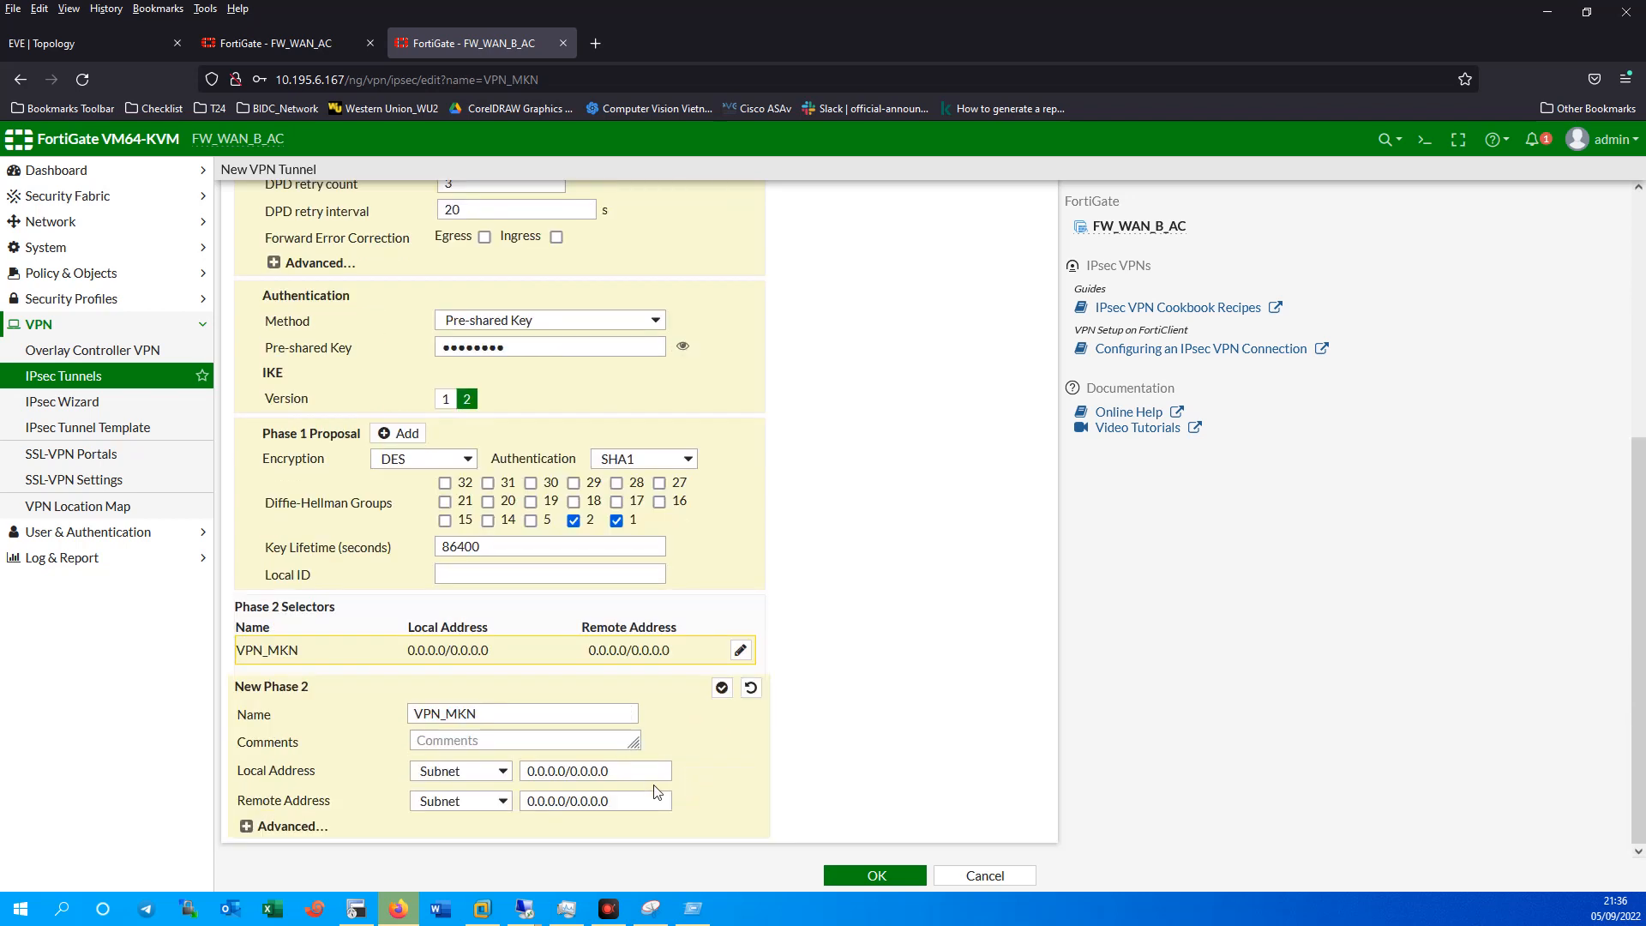
click(262, 824)
scroll(431, 766, down, 5)
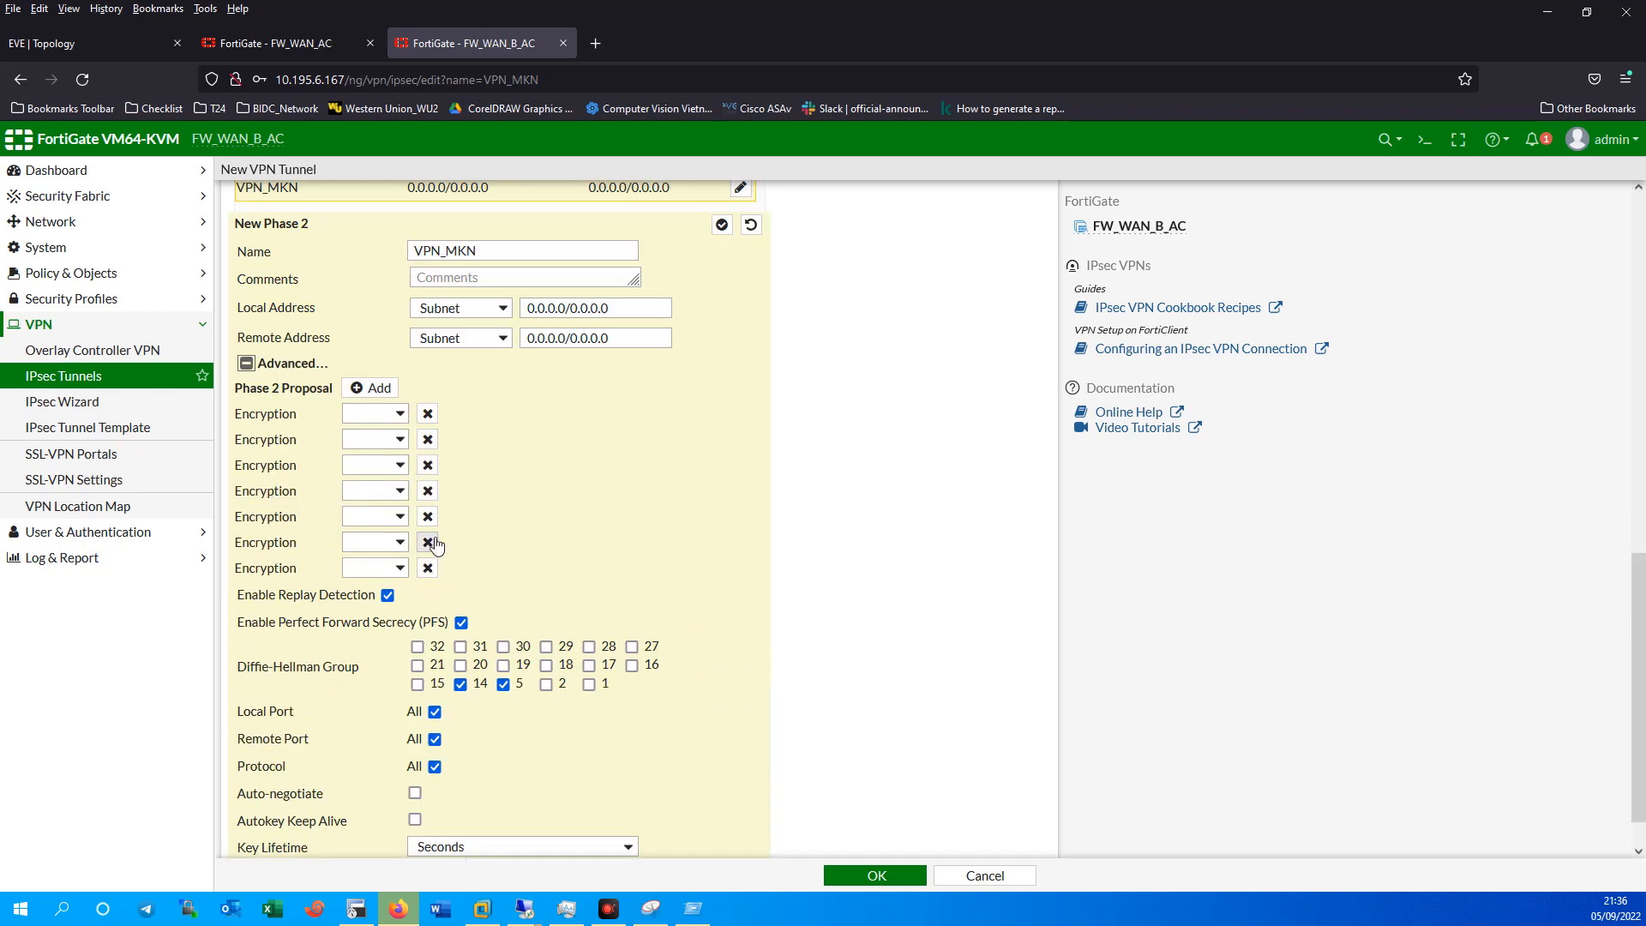
click(428, 439)
click(428, 438)
click(427, 439)
click(427, 438)
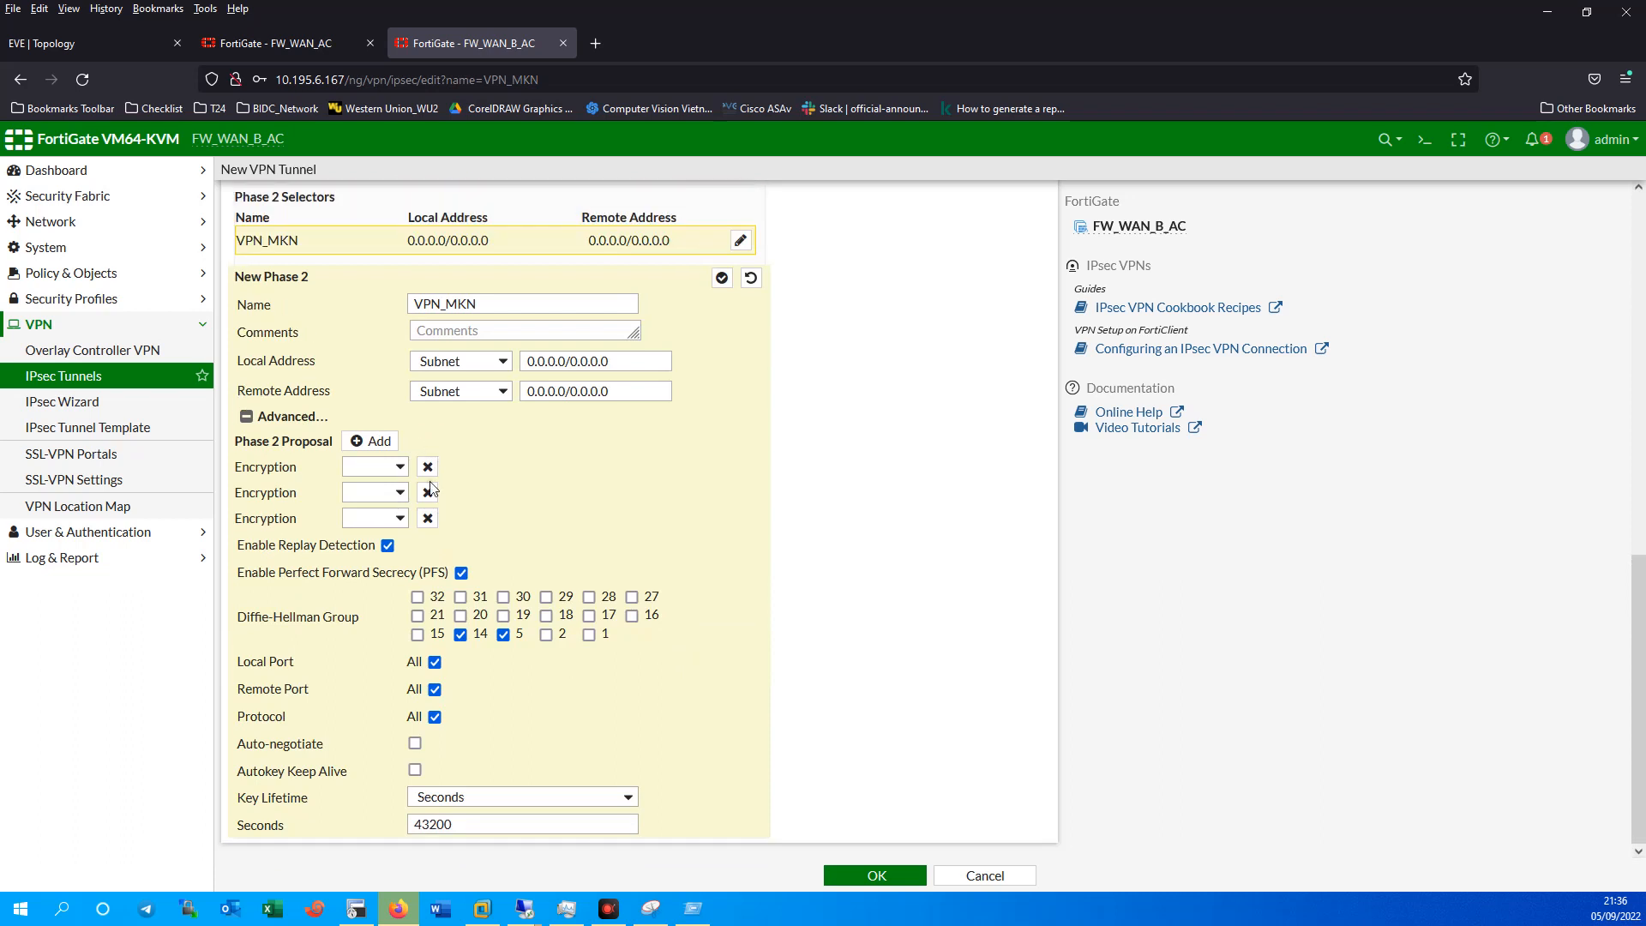
click(427, 467)
click(426, 493)
click(377, 518)
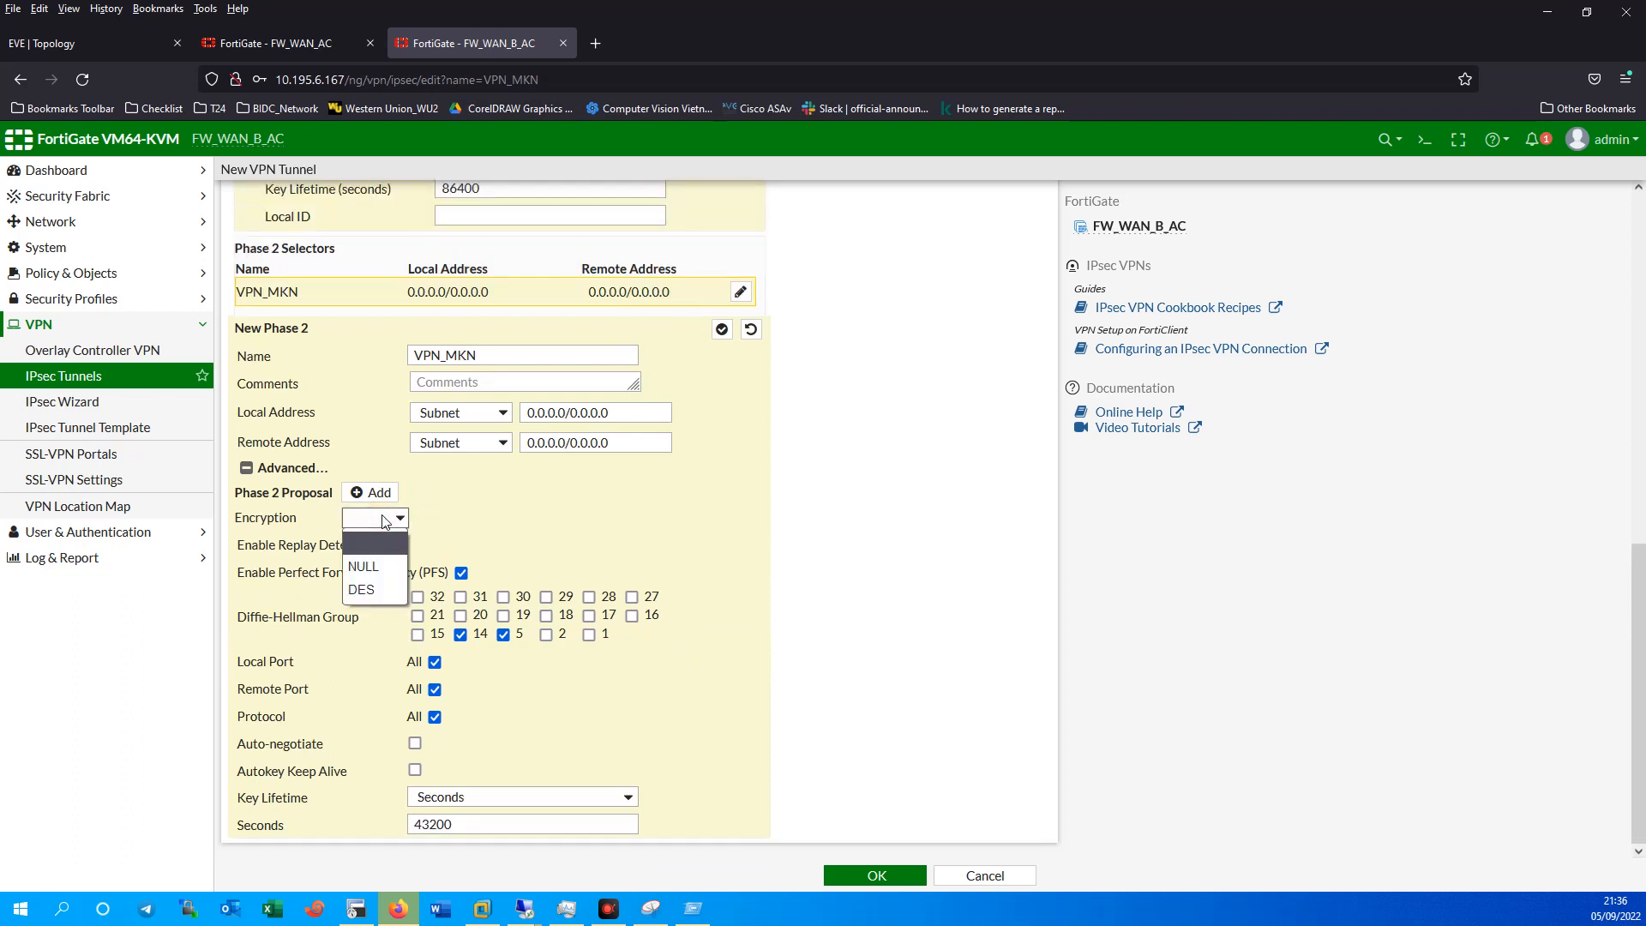
click(361, 589)
click(589, 518)
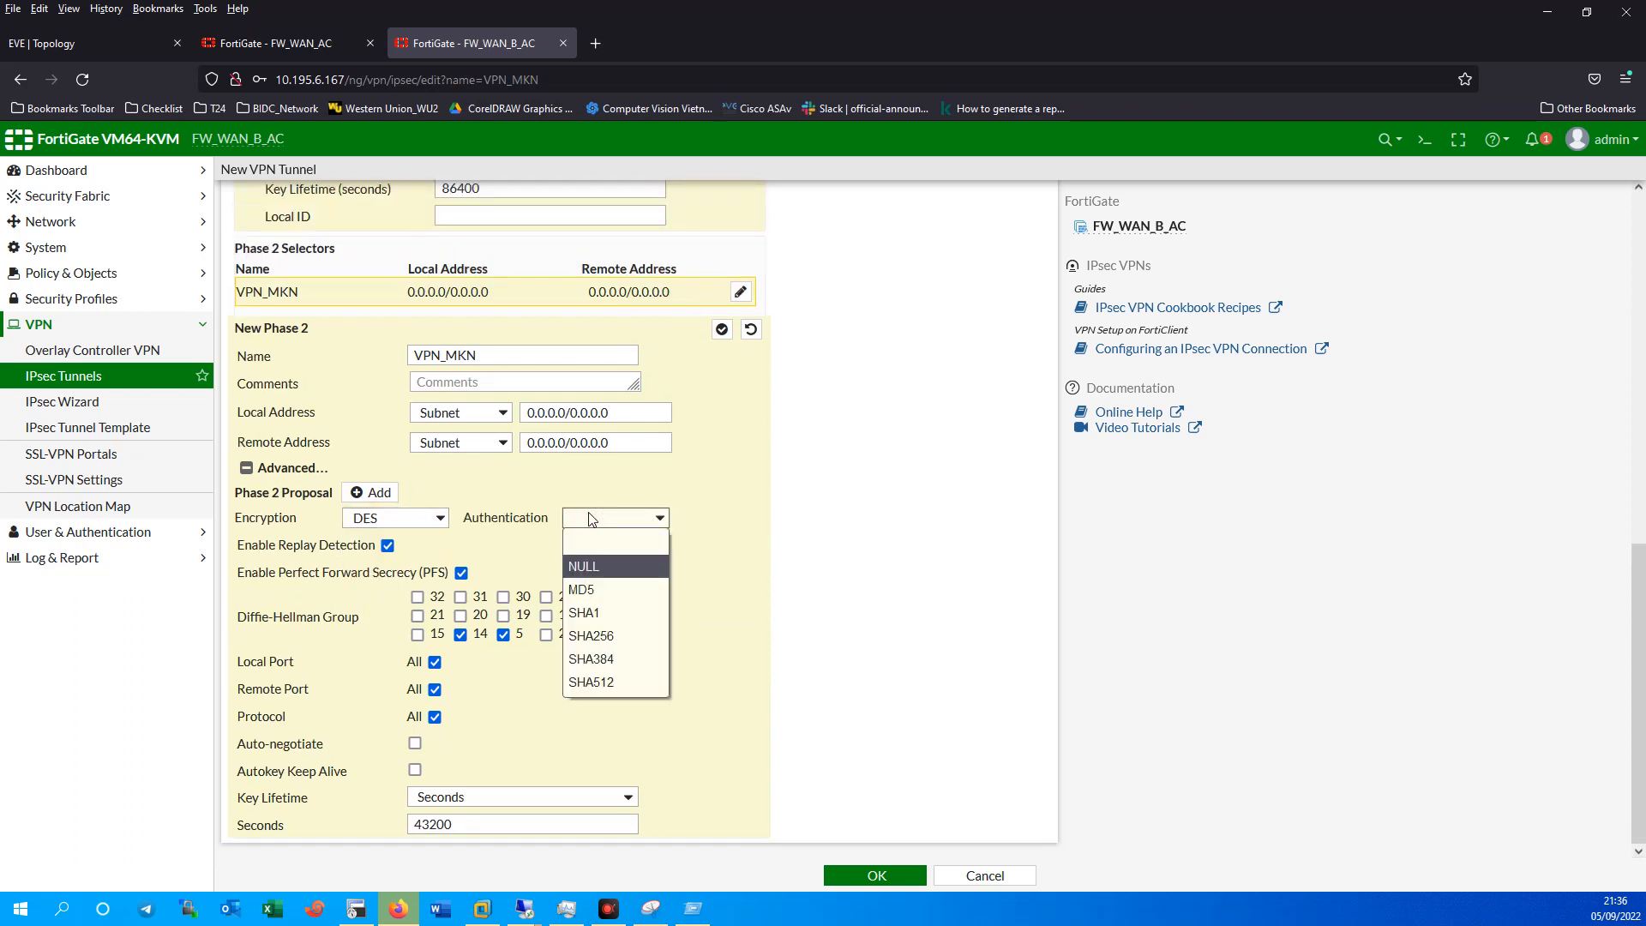
click(584, 612)
Replace Phase 2 Diffie-Hellman group 14 with groups 2 and 1, then save the tunnel.
click(461, 635)
click(546, 634)
click(589, 634)
click(874, 875)
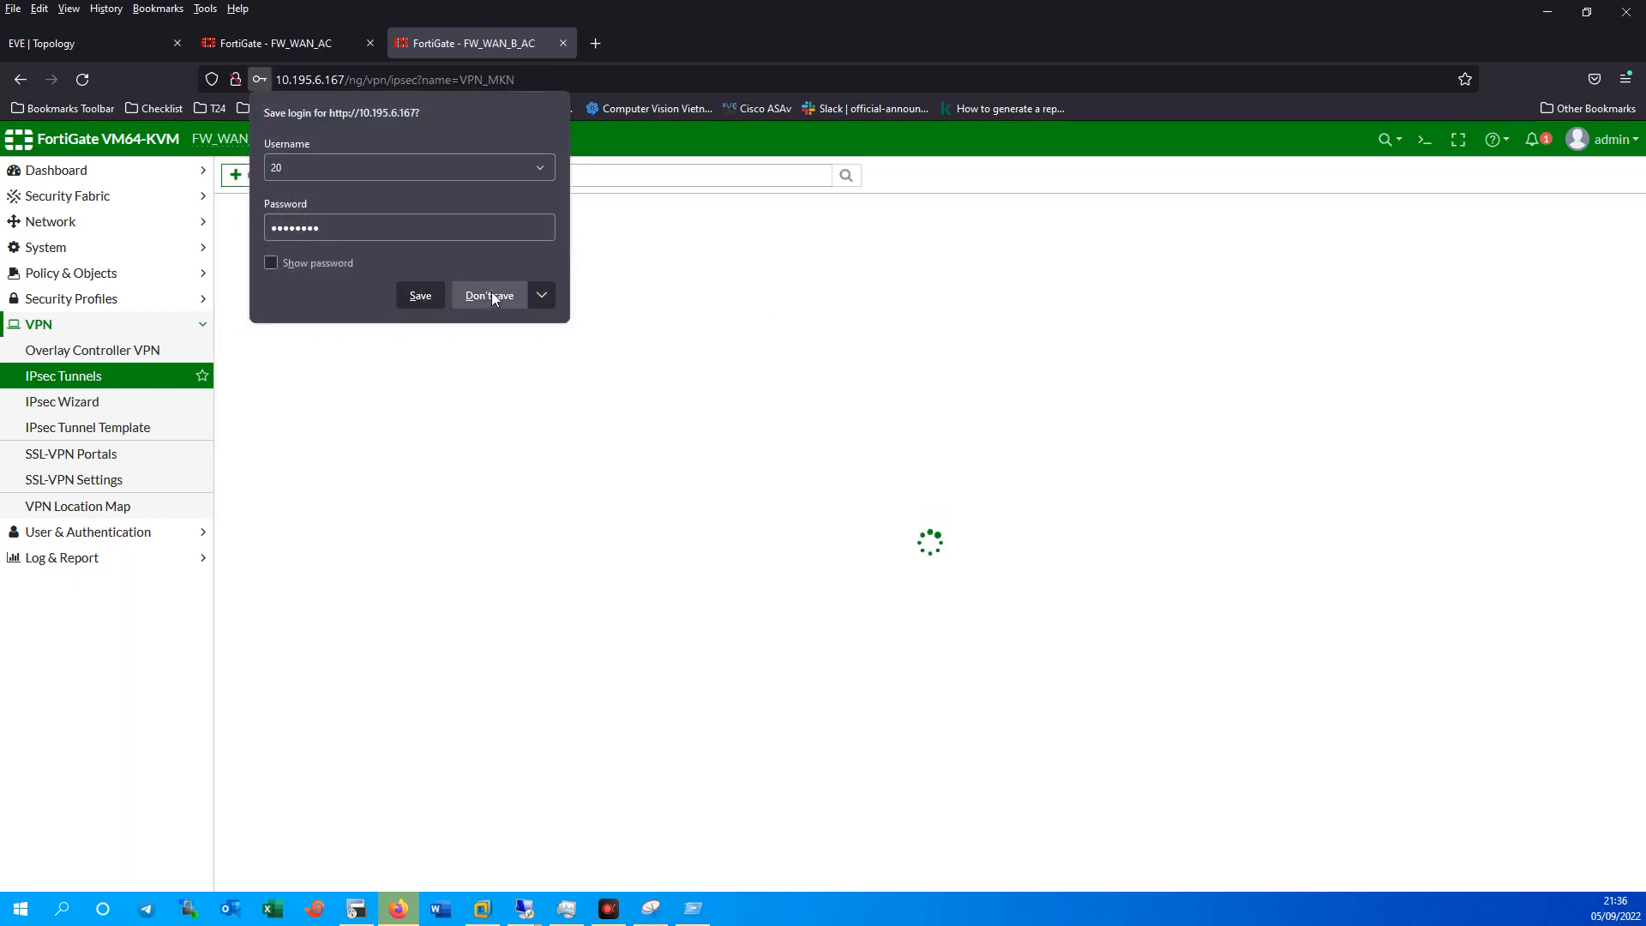
click(489, 296)
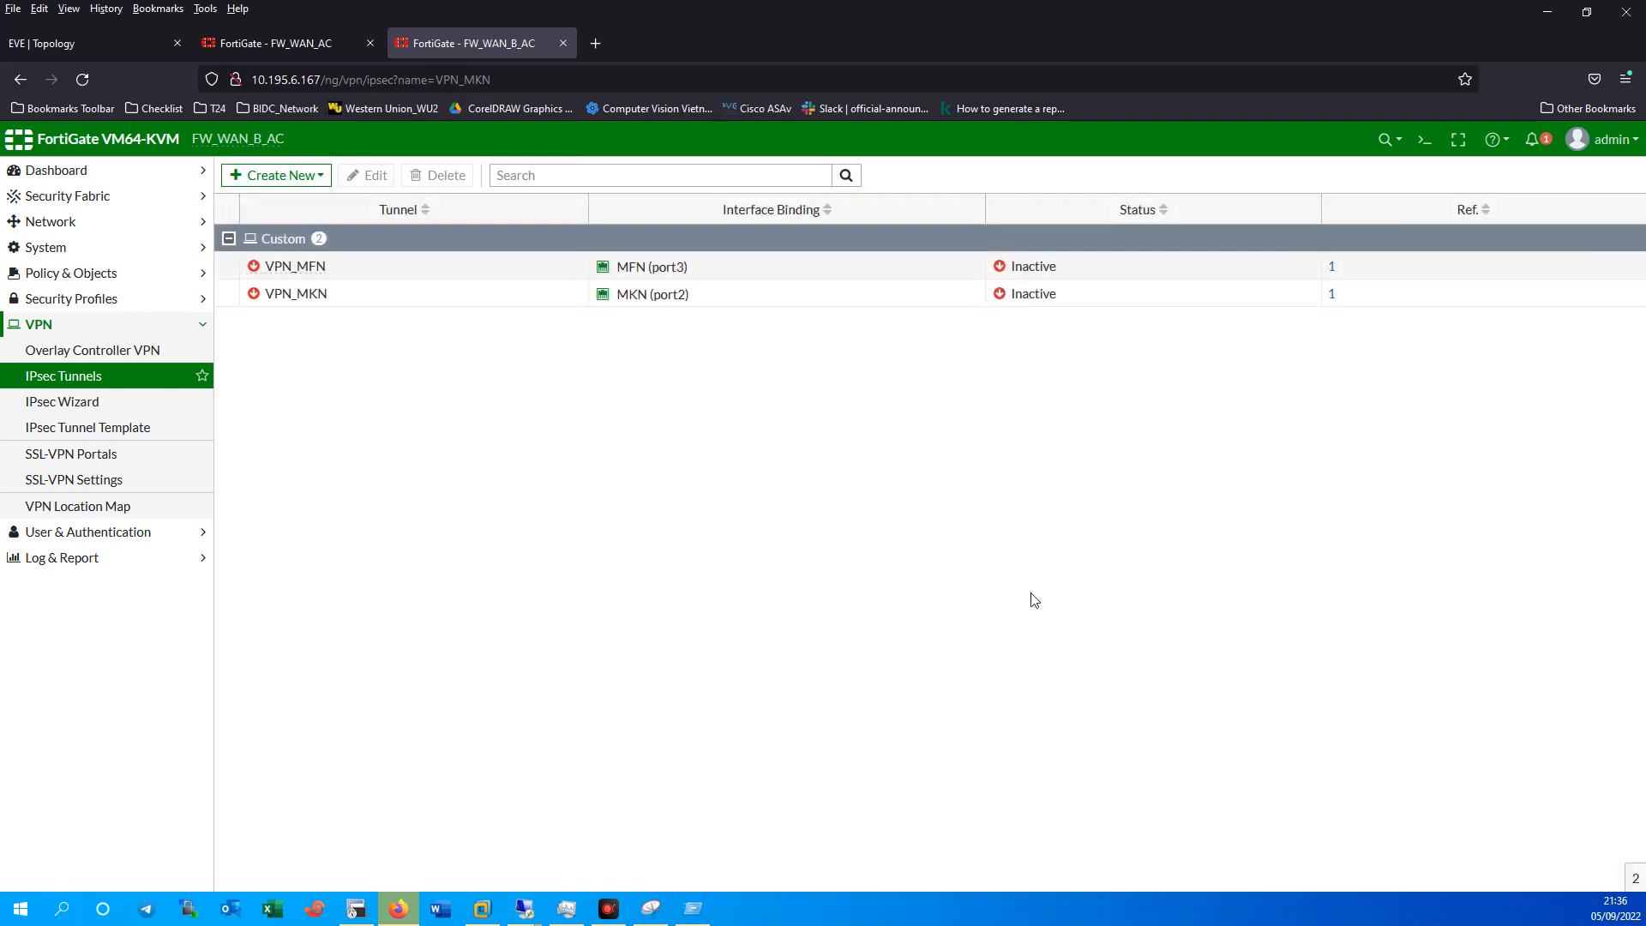
Compare with the other firewall and topology, then return to FW_WAN_B_AC's tunnel list showing VPN_MFN and VPN_MKN.
click(299, 45)
click(471, 55)
click(141, 43)
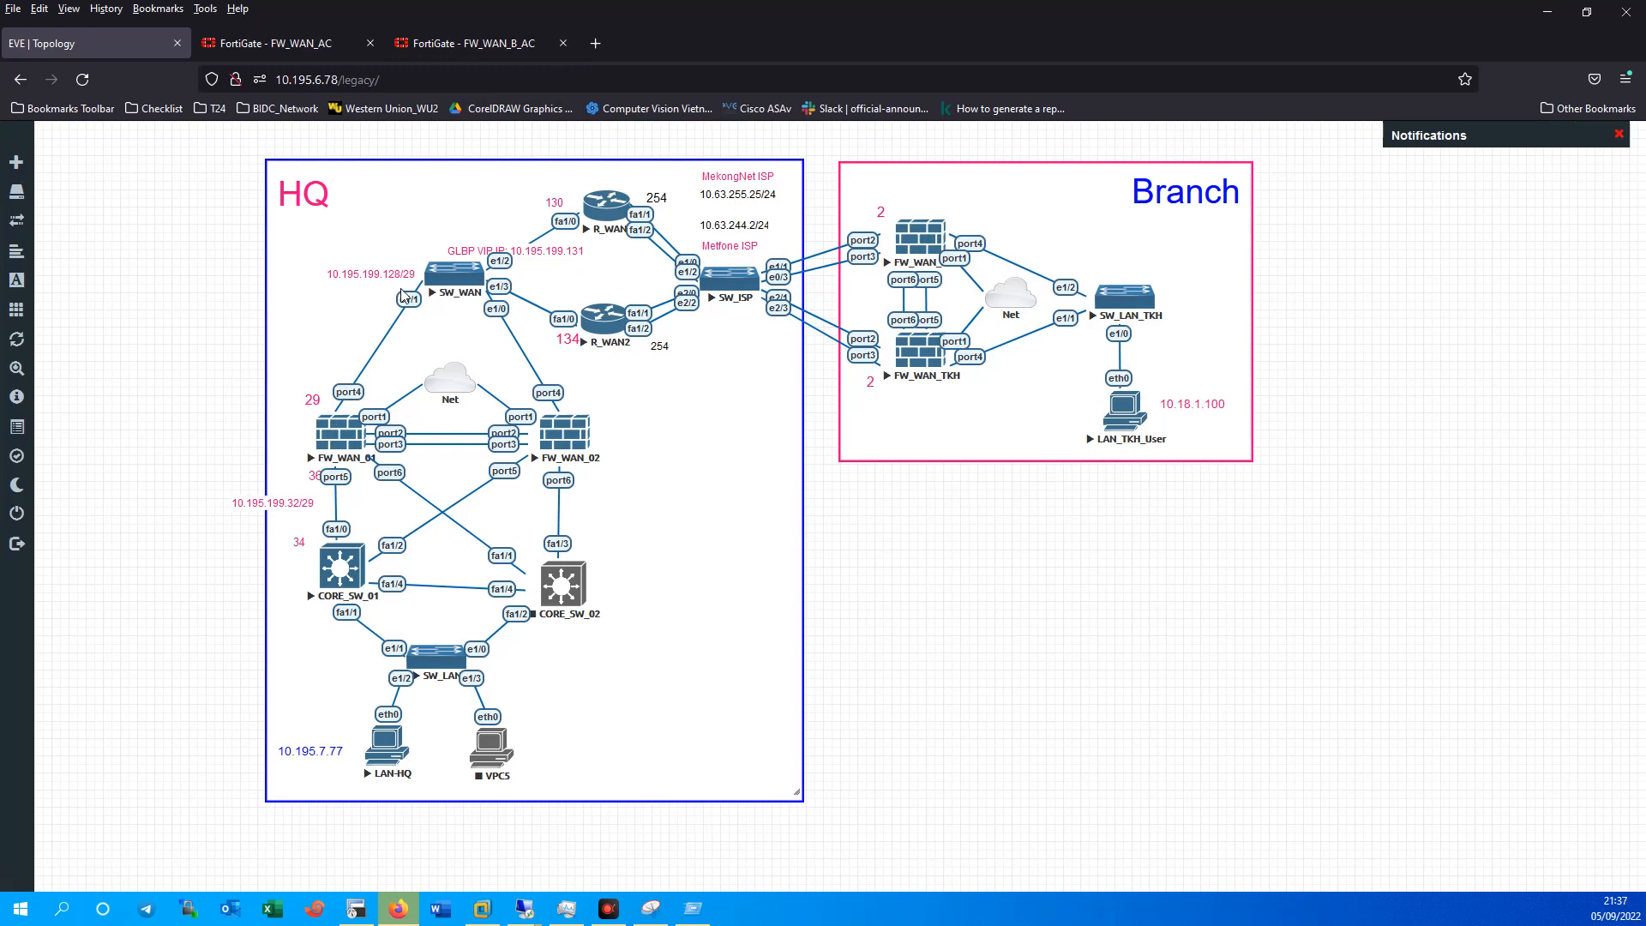
click(476, 49)
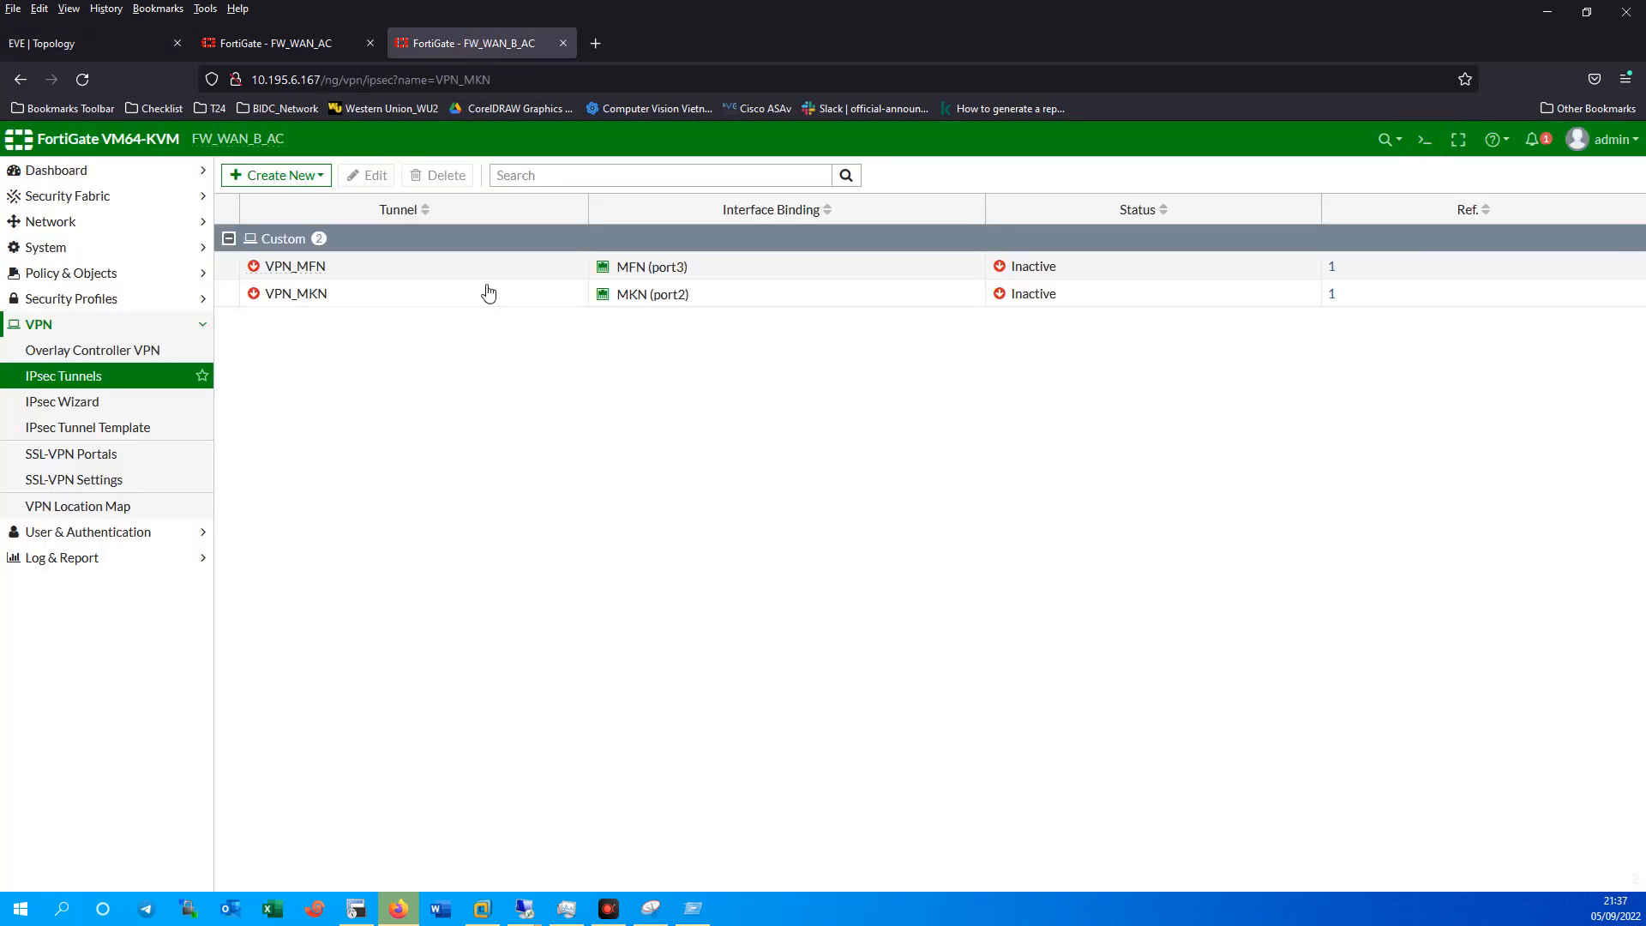
Open VPN_MFN for editing and select its remote gateway address in Network settings.
double_click(326, 269)
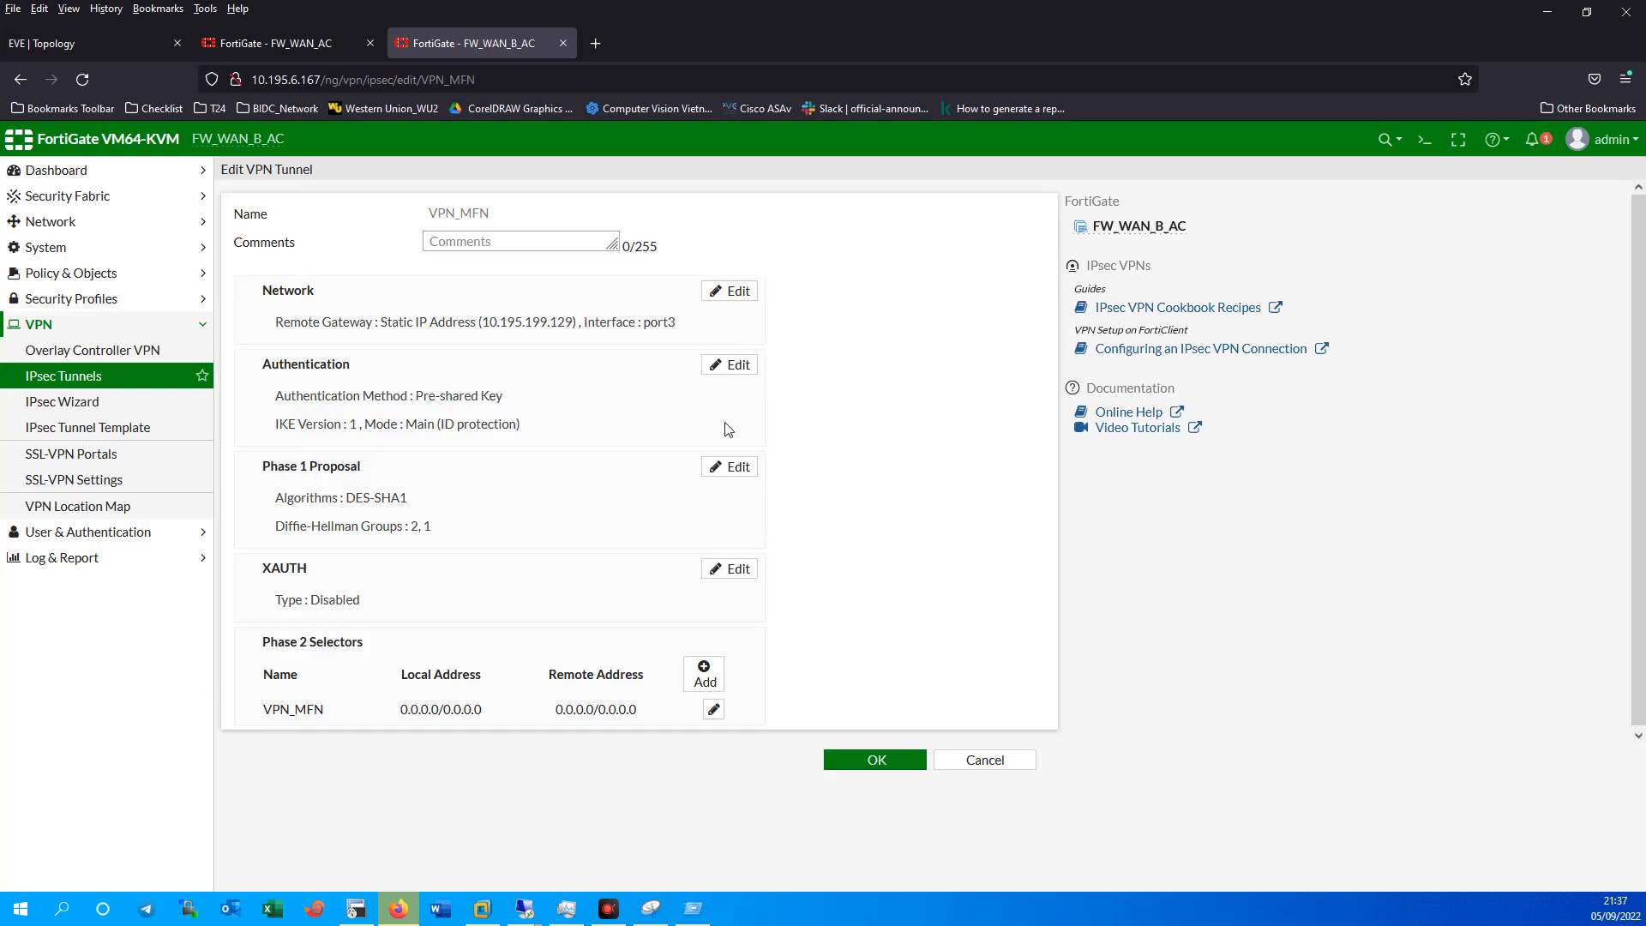
click(514, 324)
drag(558, 371, 426, 372)
key(ctrl+c)
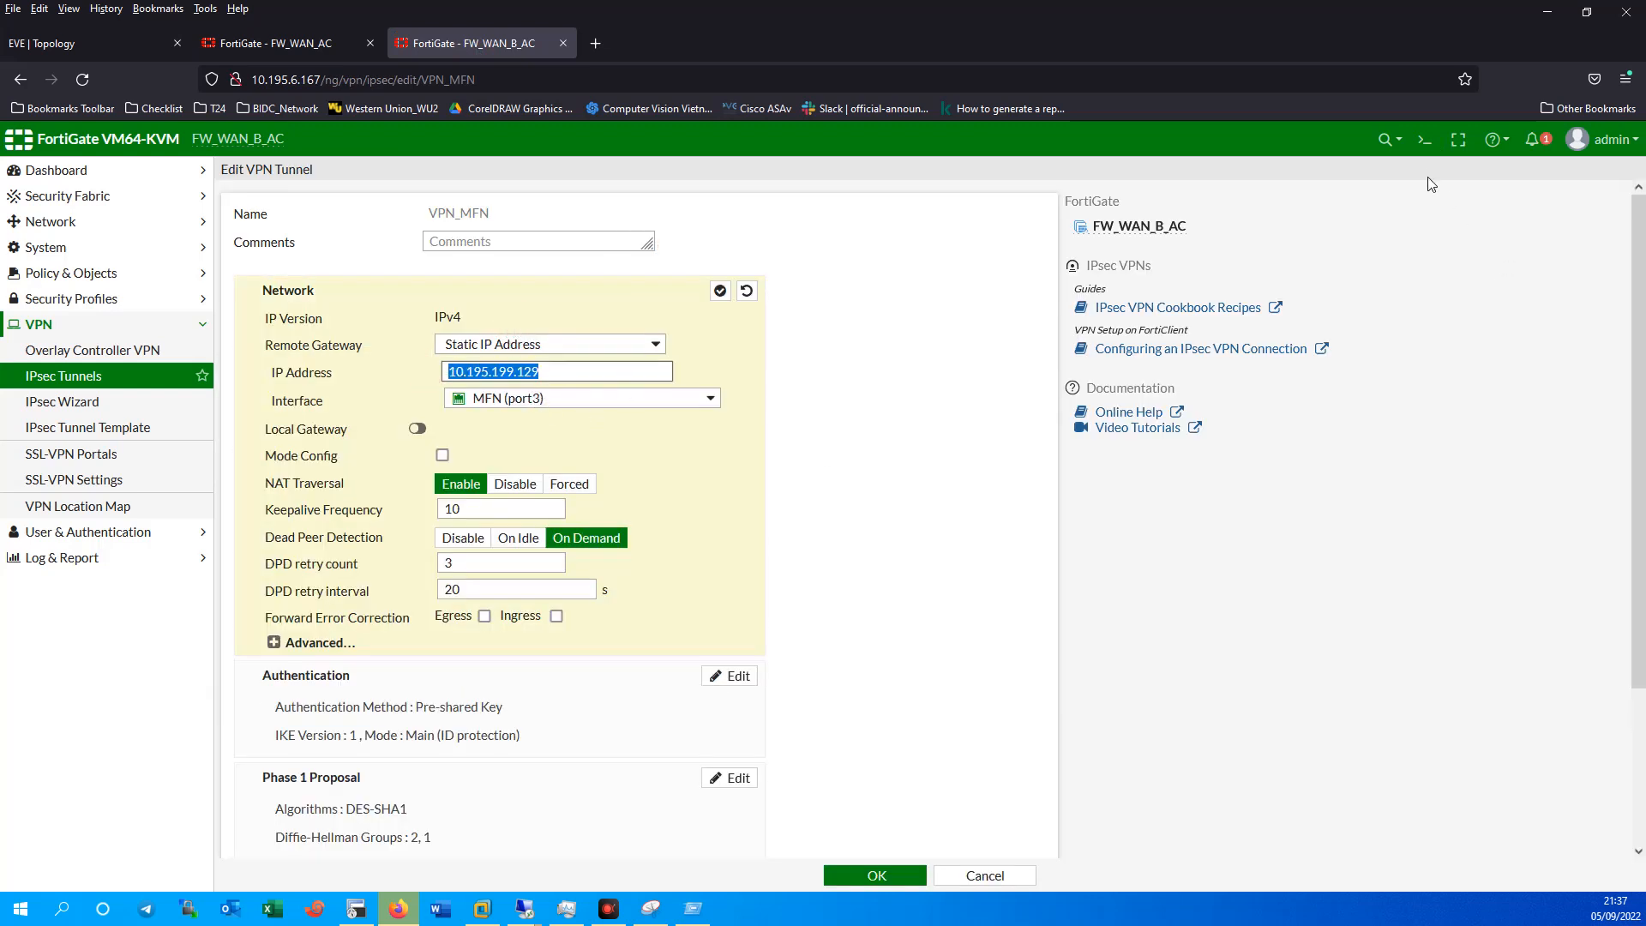
Confirm FW_WAN_AC's Outside (port4) interface address is 10.195.199.129, then return to VPN_MFN.
click(265, 43)
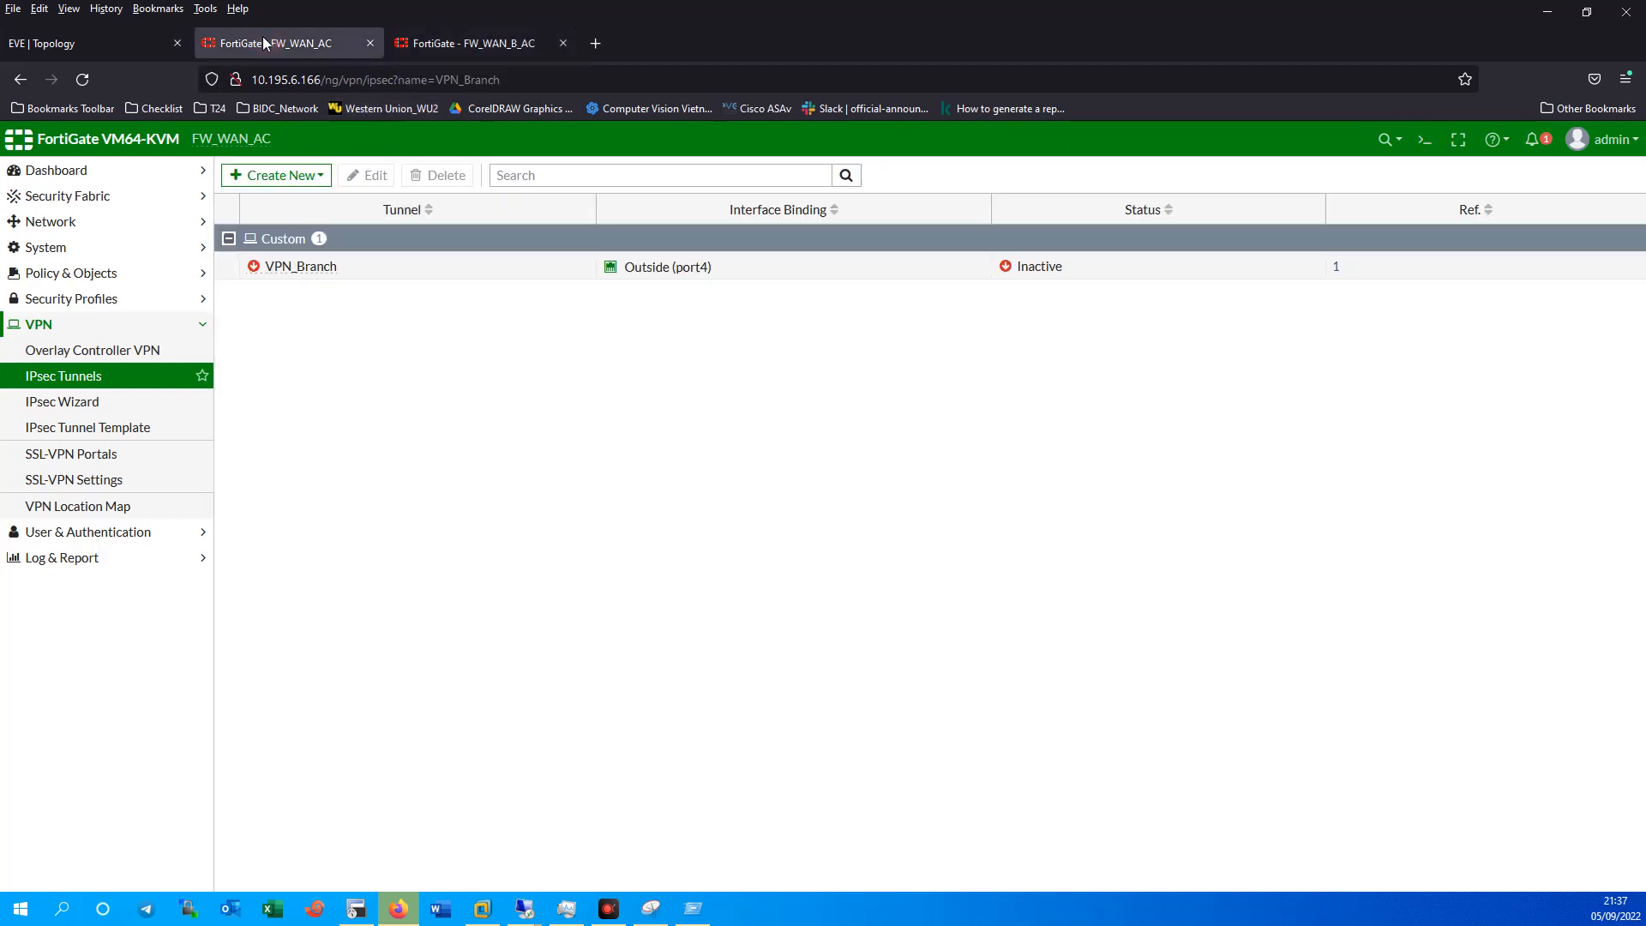
click(47, 44)
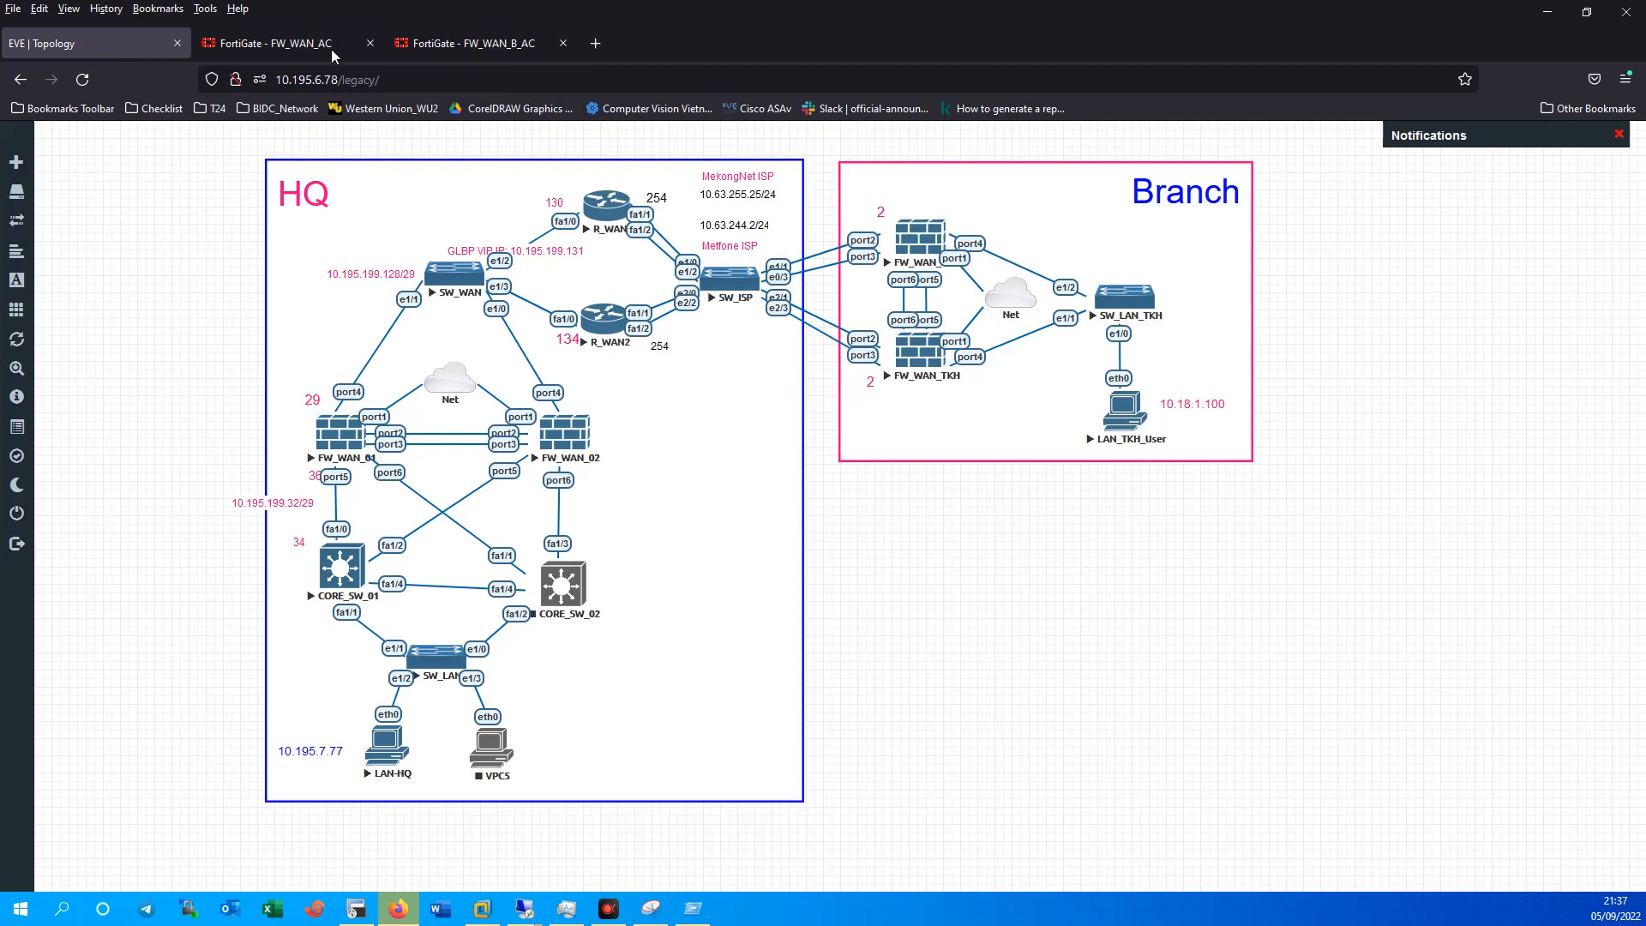
click(274, 43)
click(66, 248)
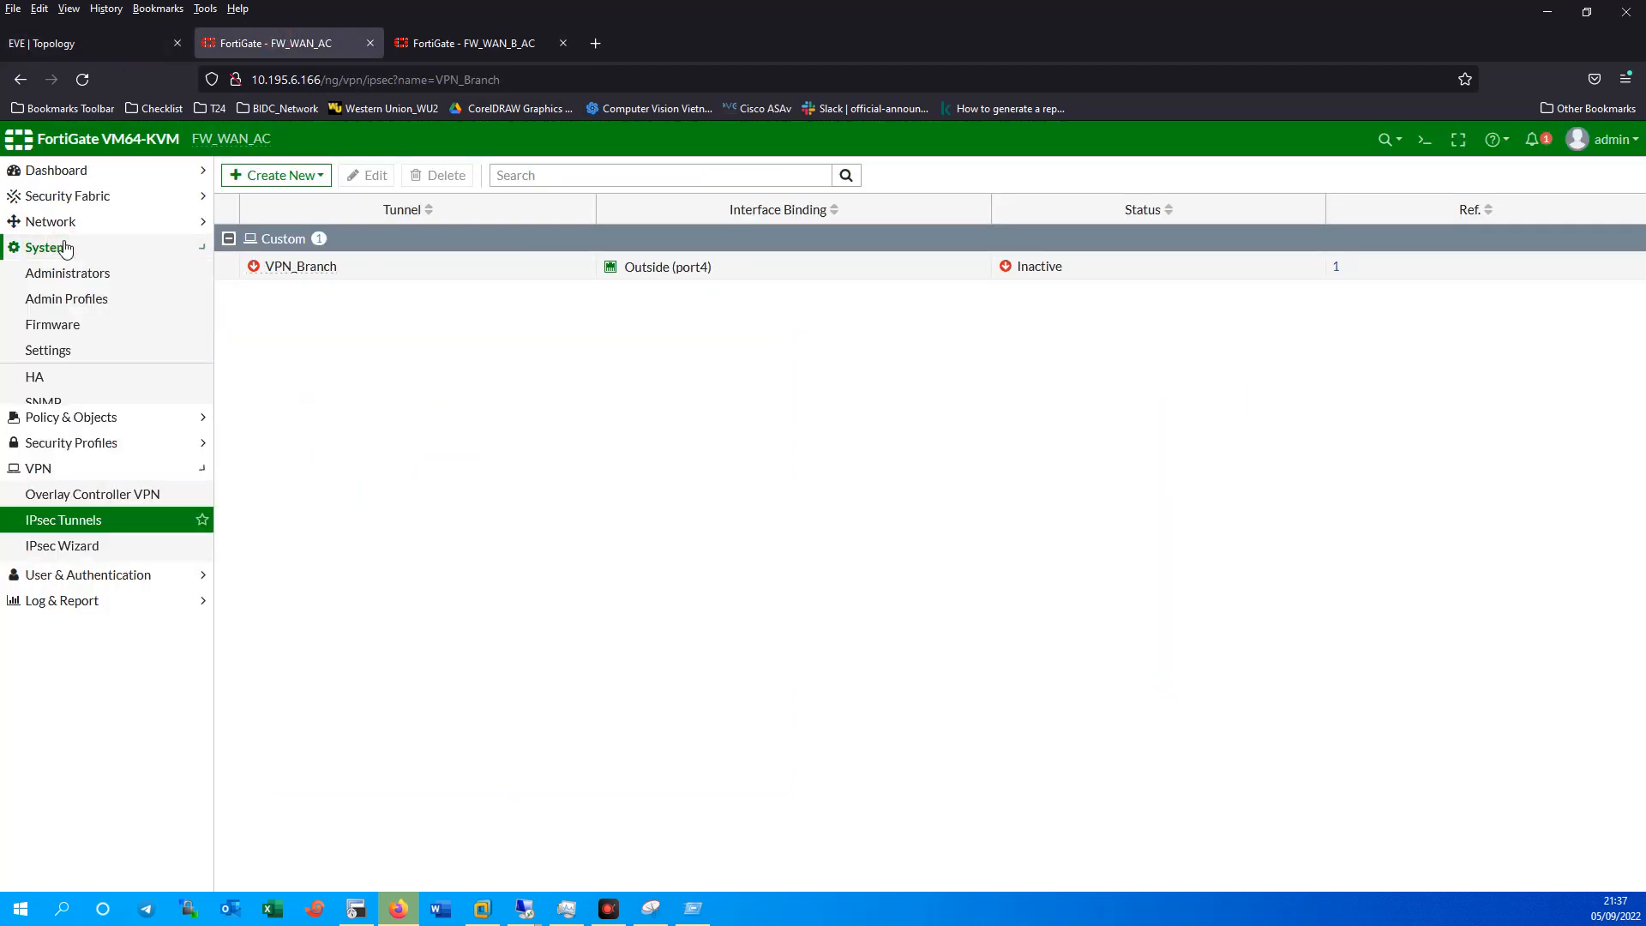
click(66, 221)
click(71, 258)
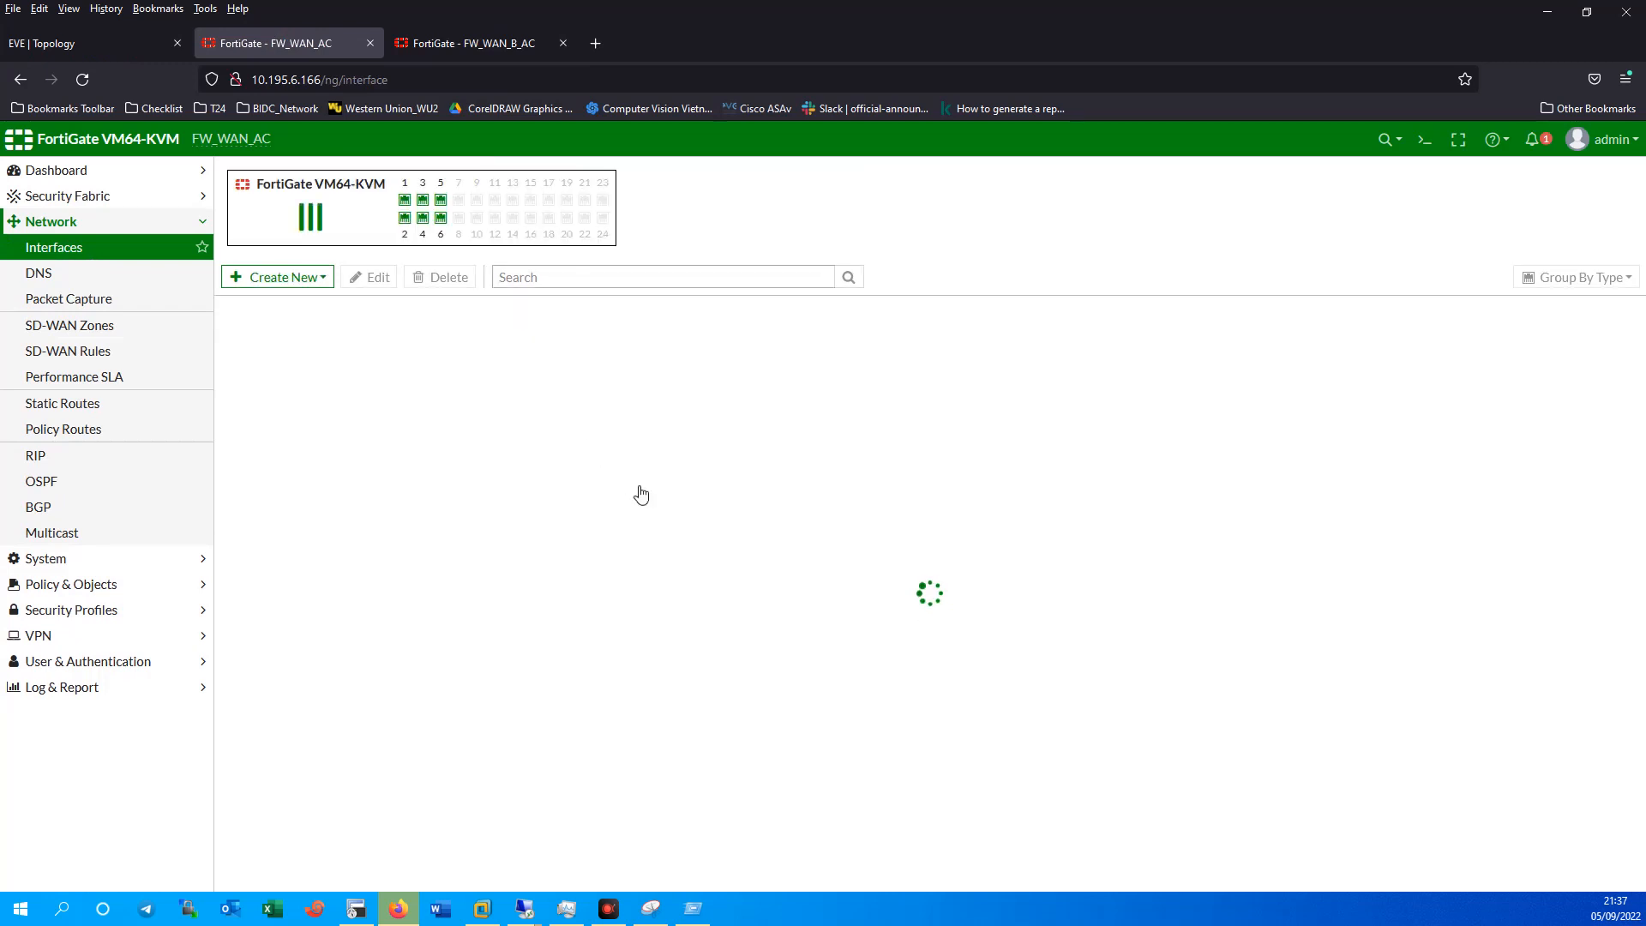
click(754, 569)
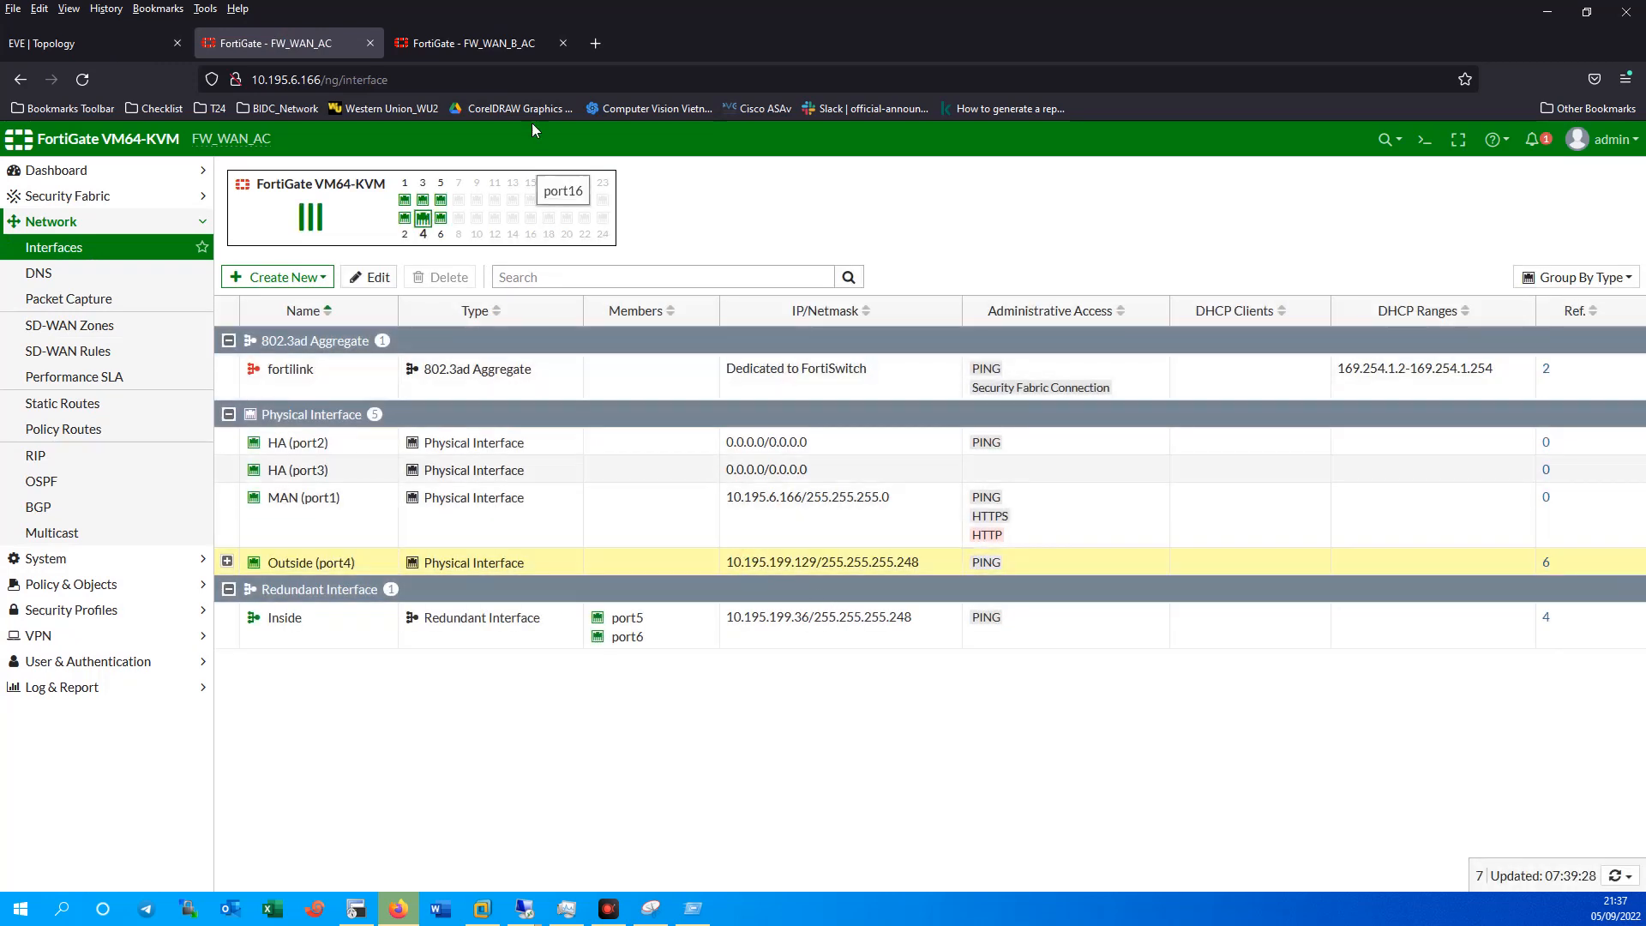
click(480, 55)
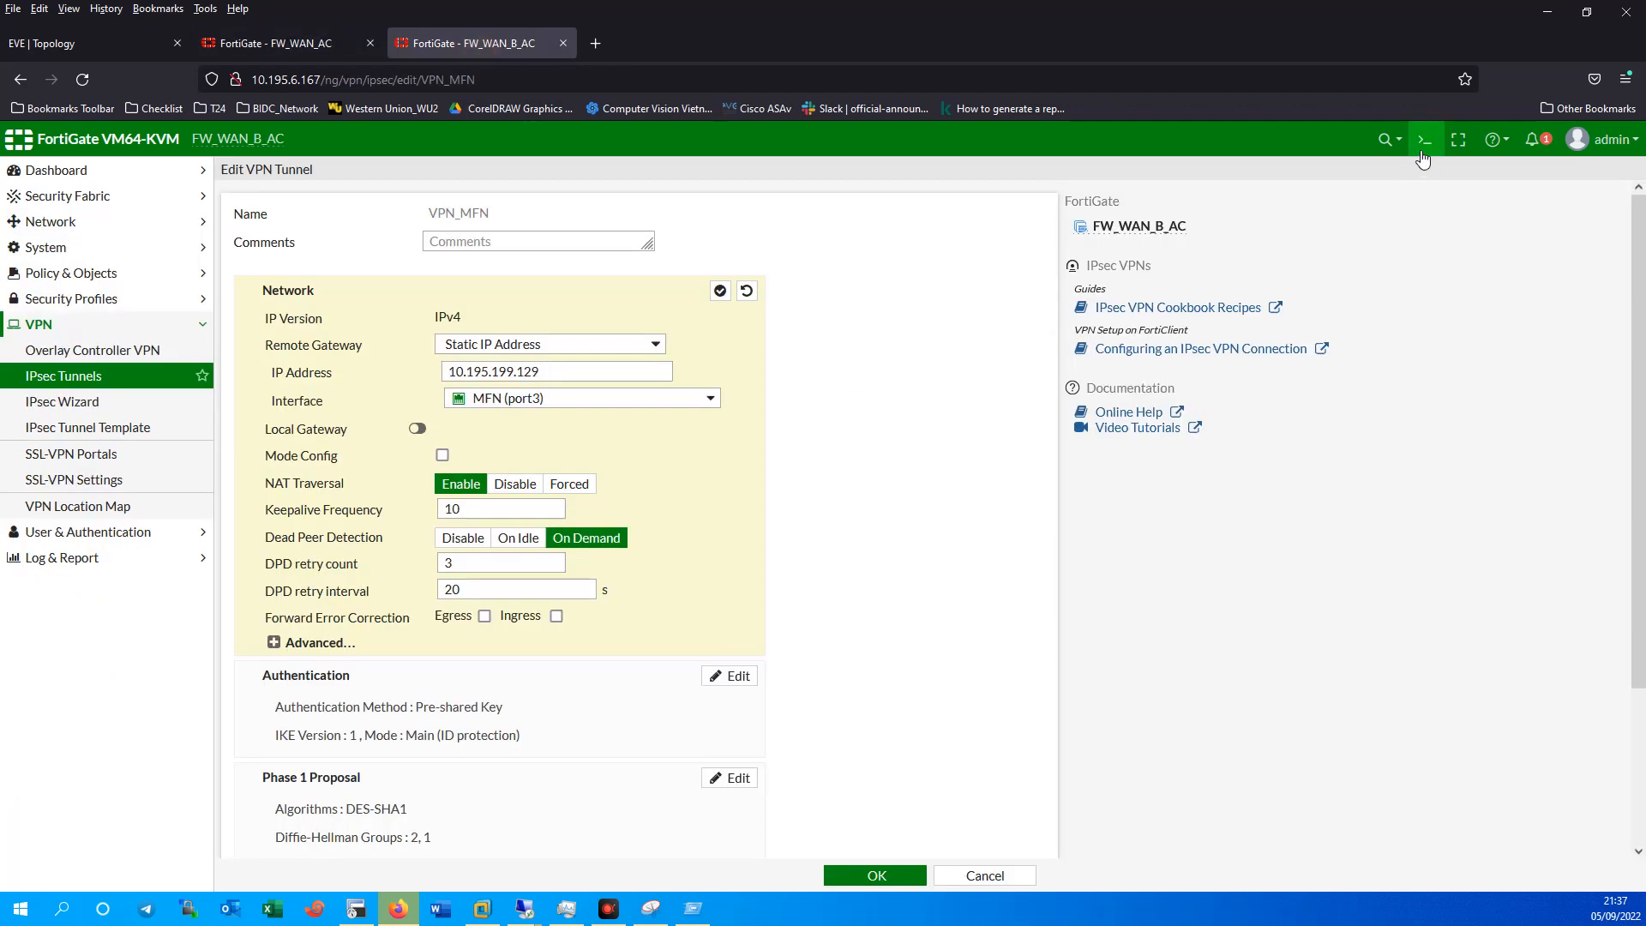
Ping 10.195.199.129 from FW_WAN_B_AC's CLI console, confirm only sendto failures, then minimize it.
click(1424, 139)
text(ex)
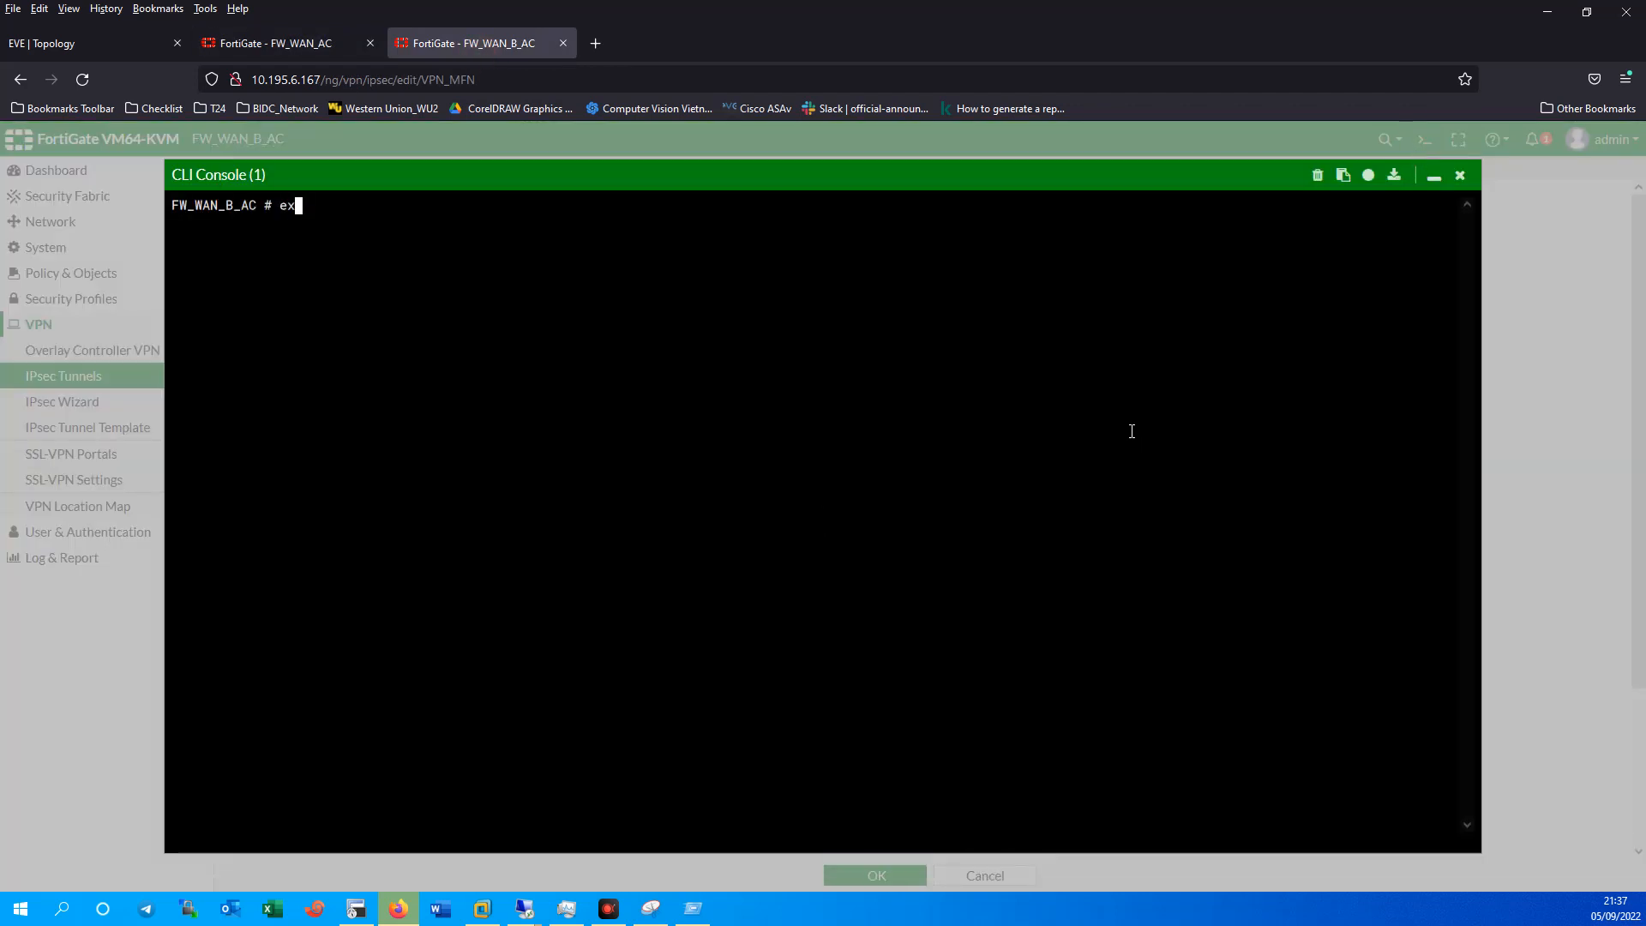
text(ecute ping)
key(ctrl+v)
key(Return)
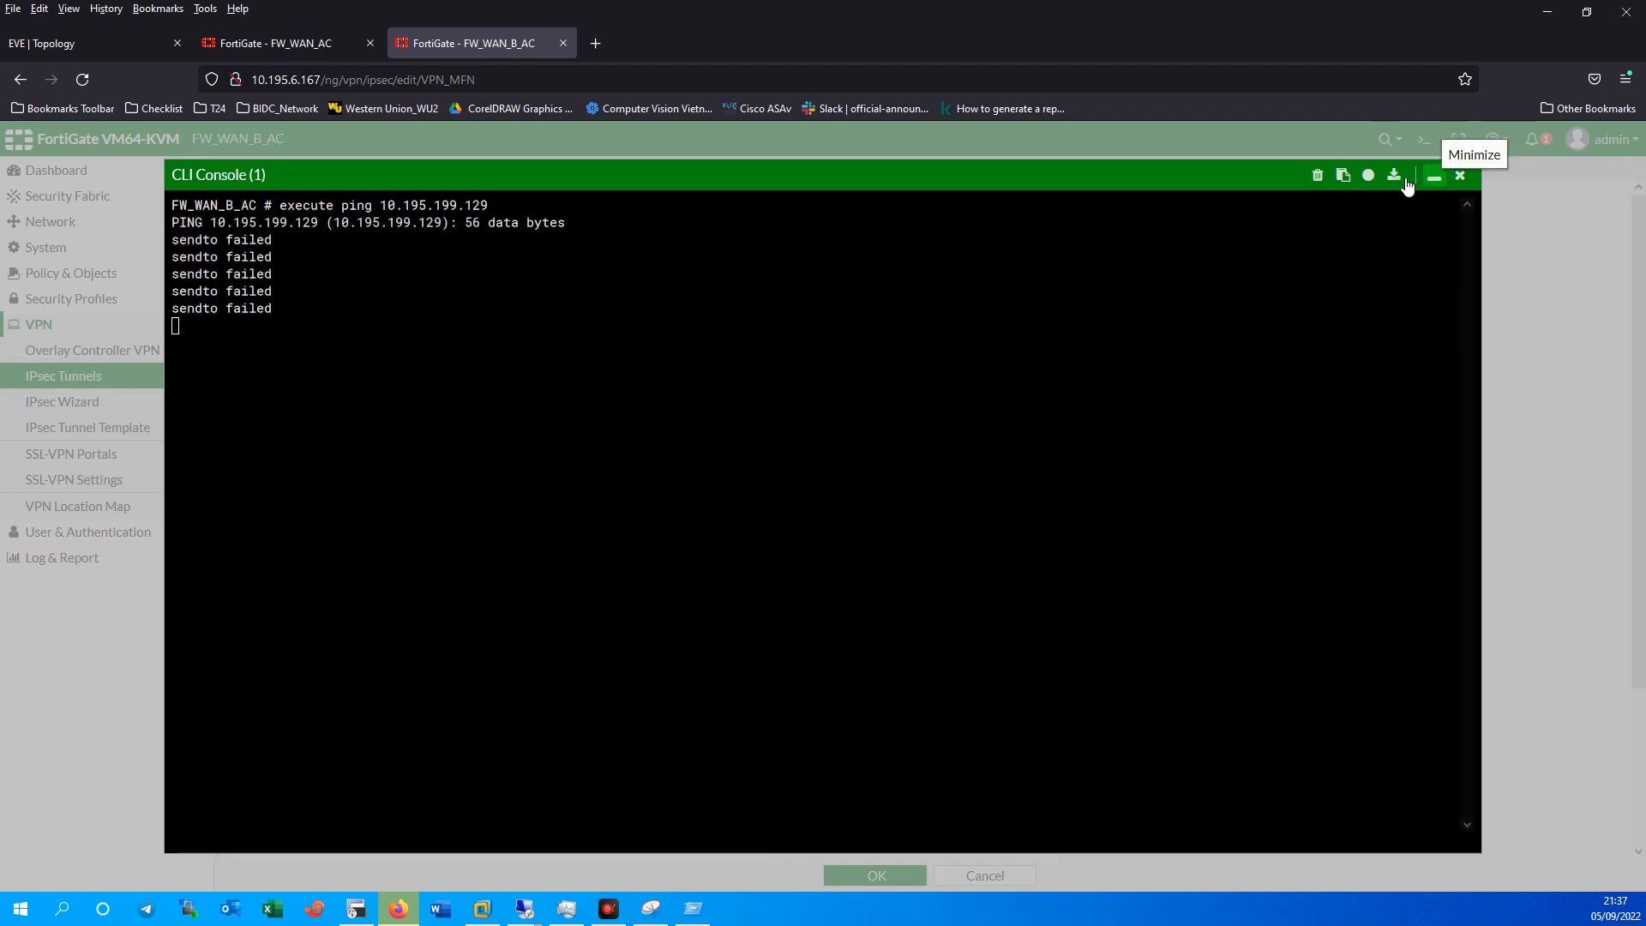
drag(380, 206, 591, 207)
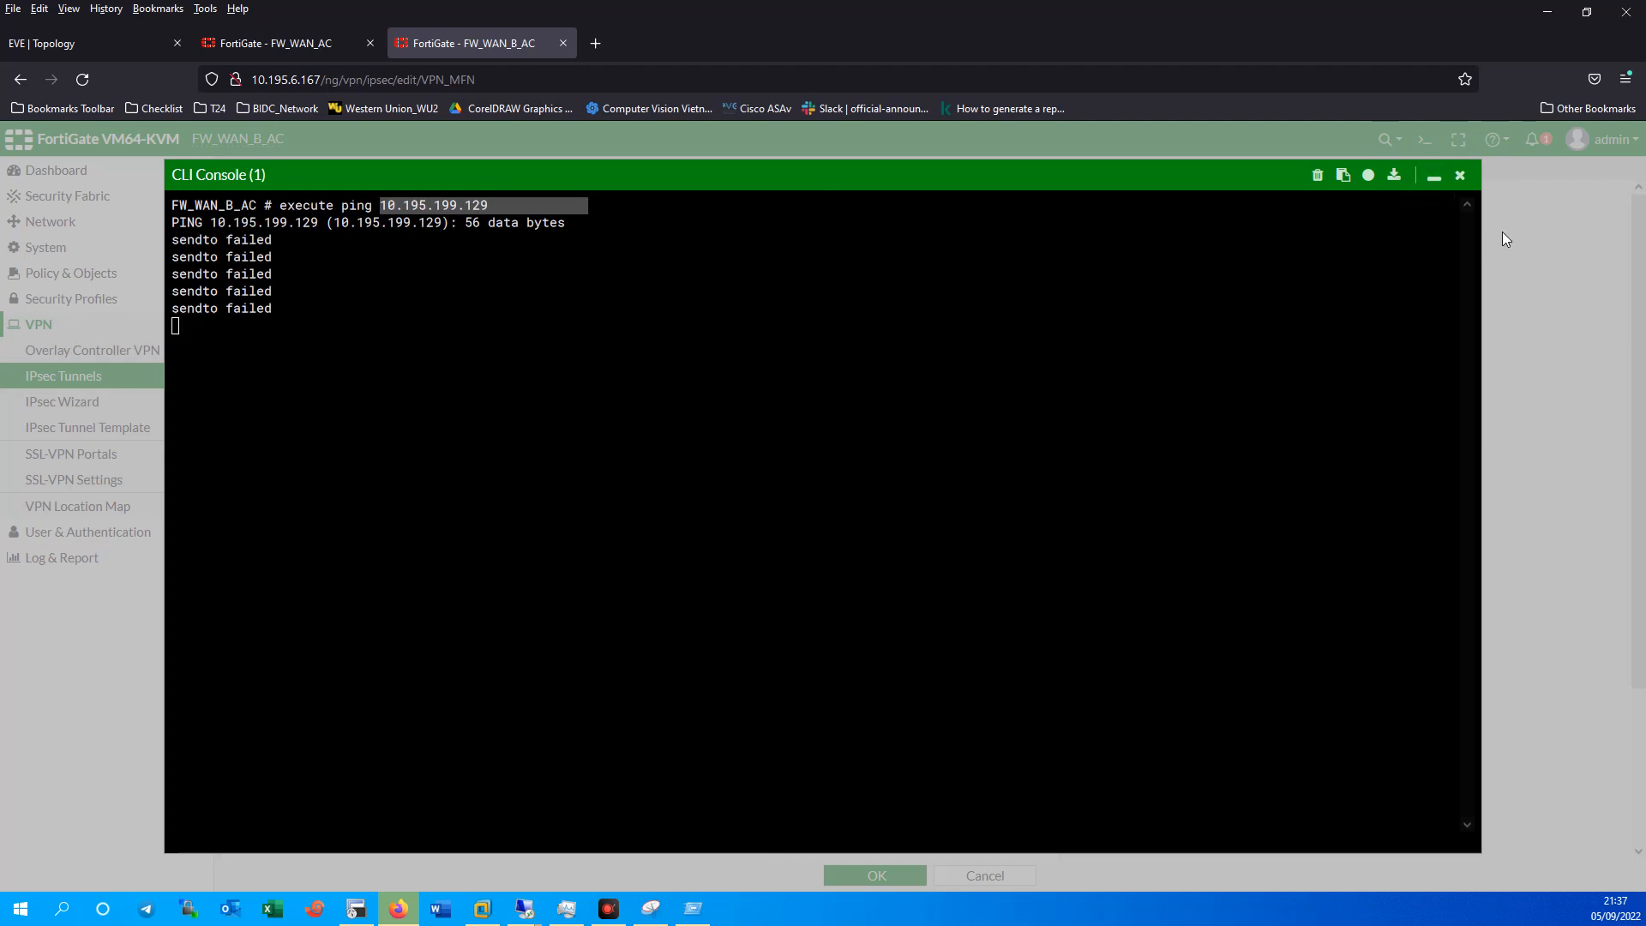
click(1433, 177)
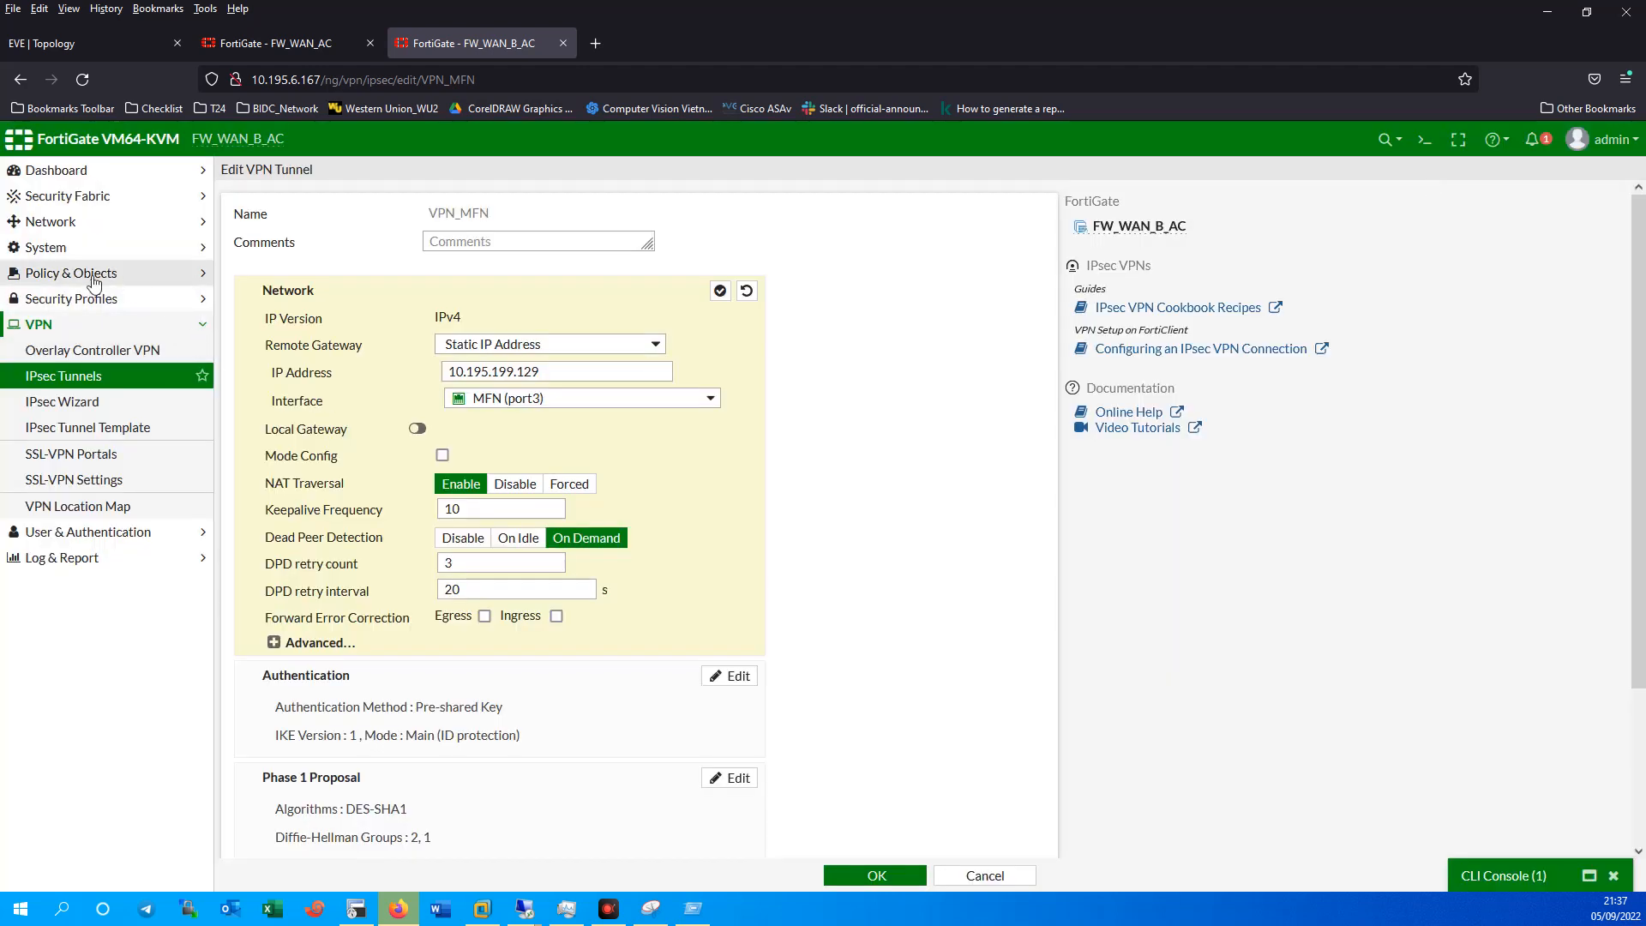
Go to Network > Static Routes, discarding the unsaved VPN_MFN tunnel edits.
click(65, 272)
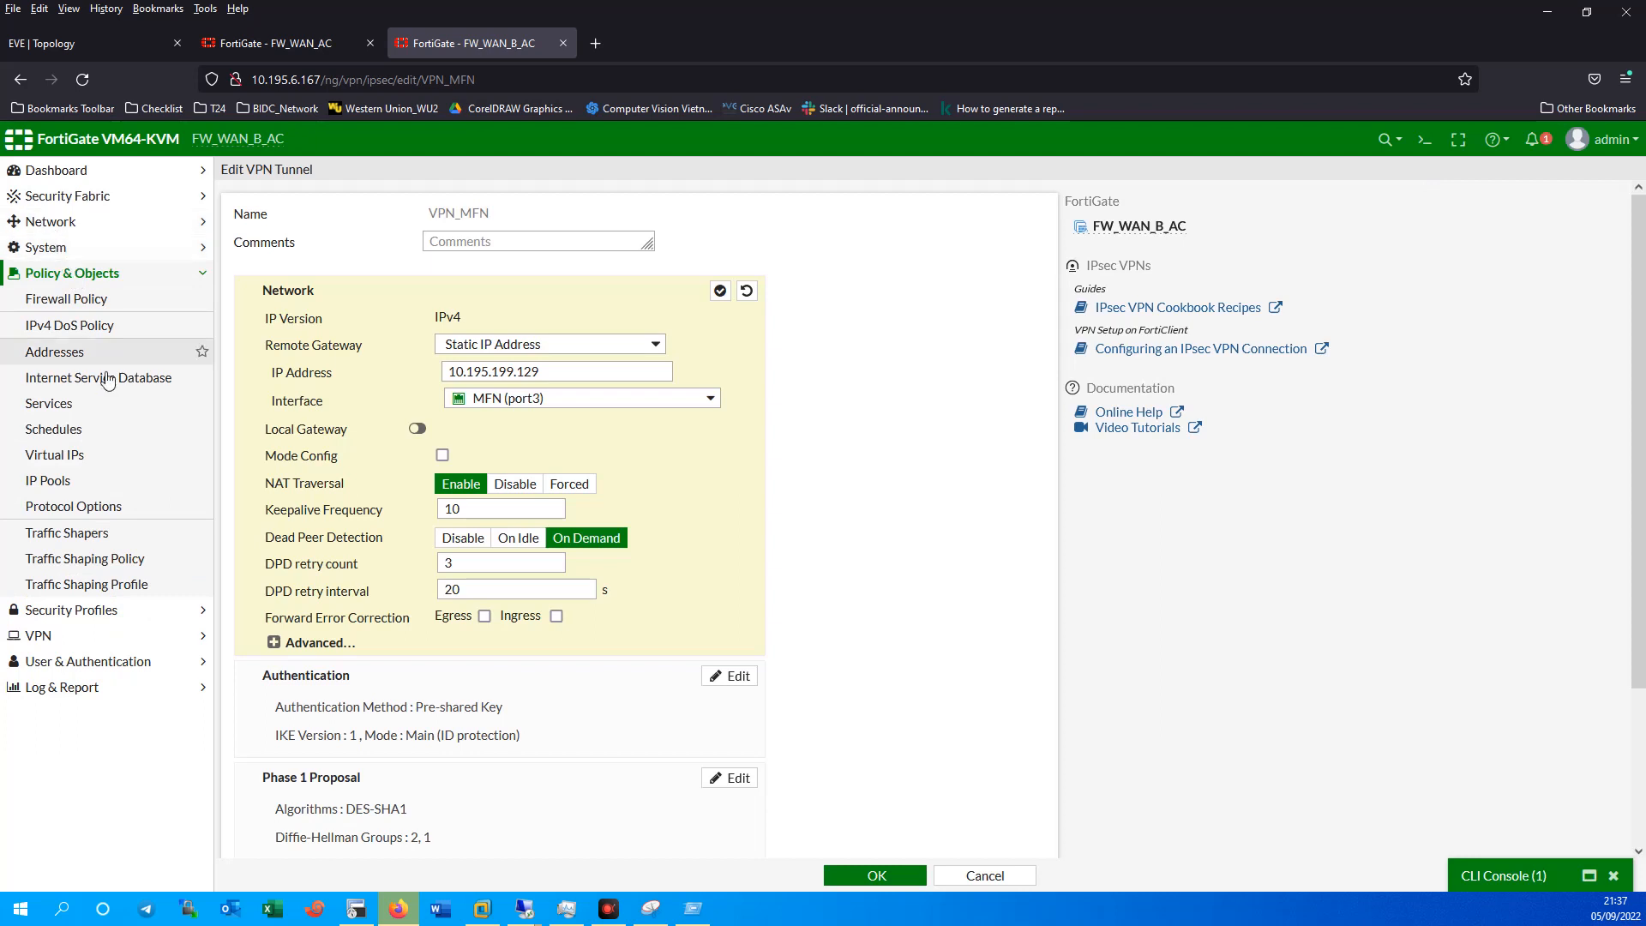
click(65, 245)
click(64, 231)
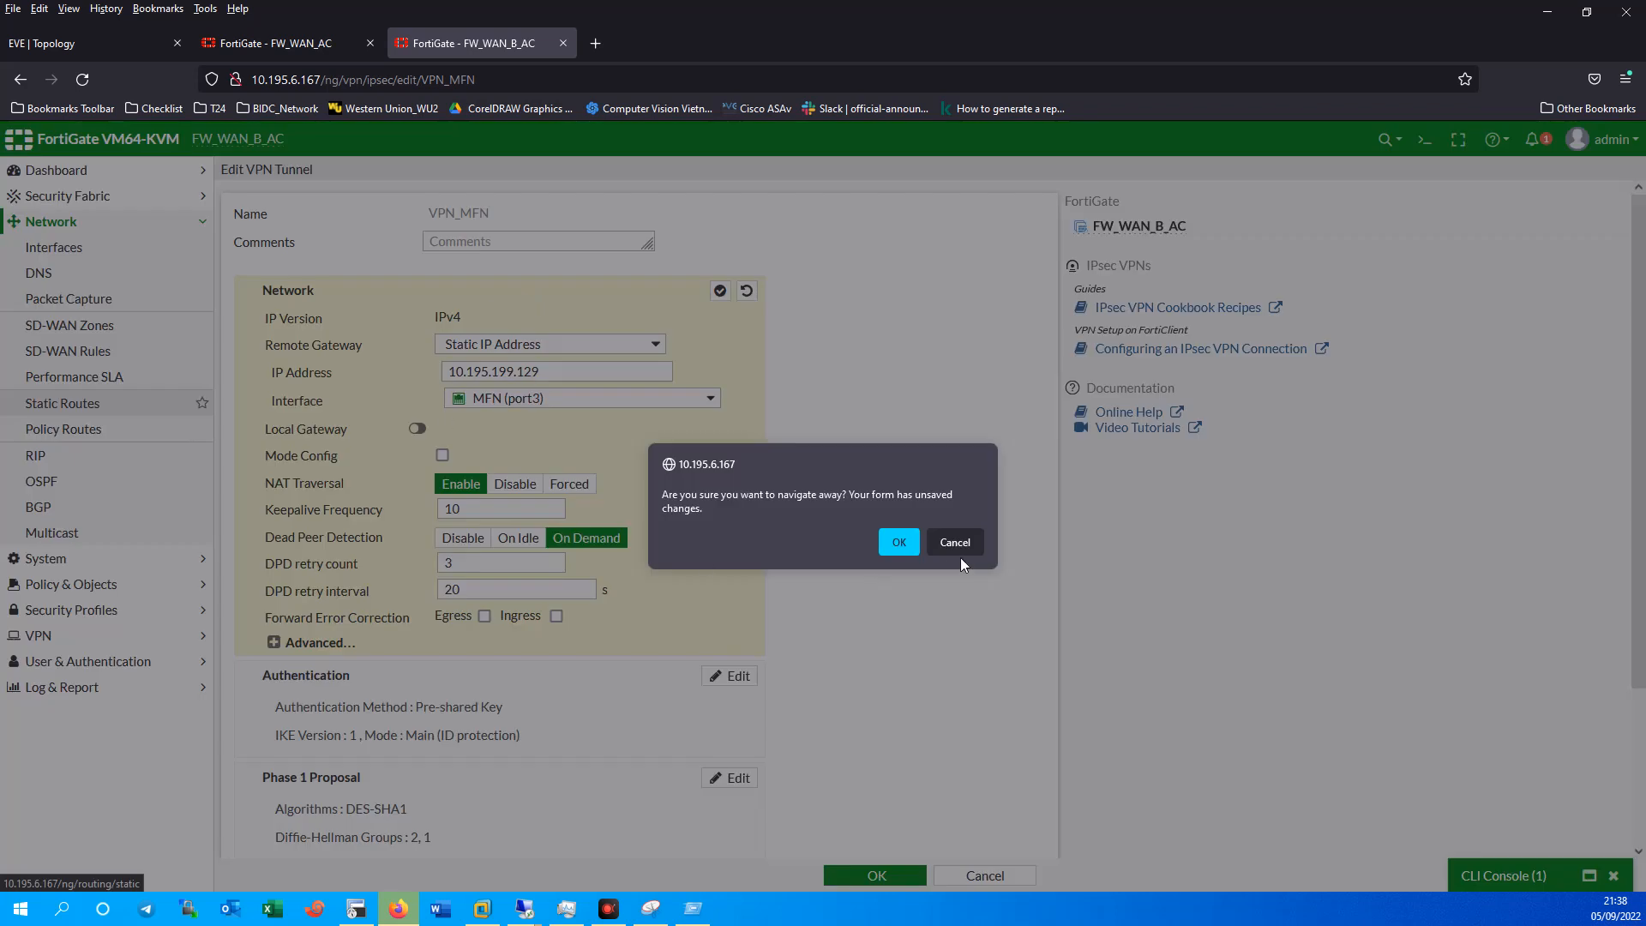
click(964, 547)
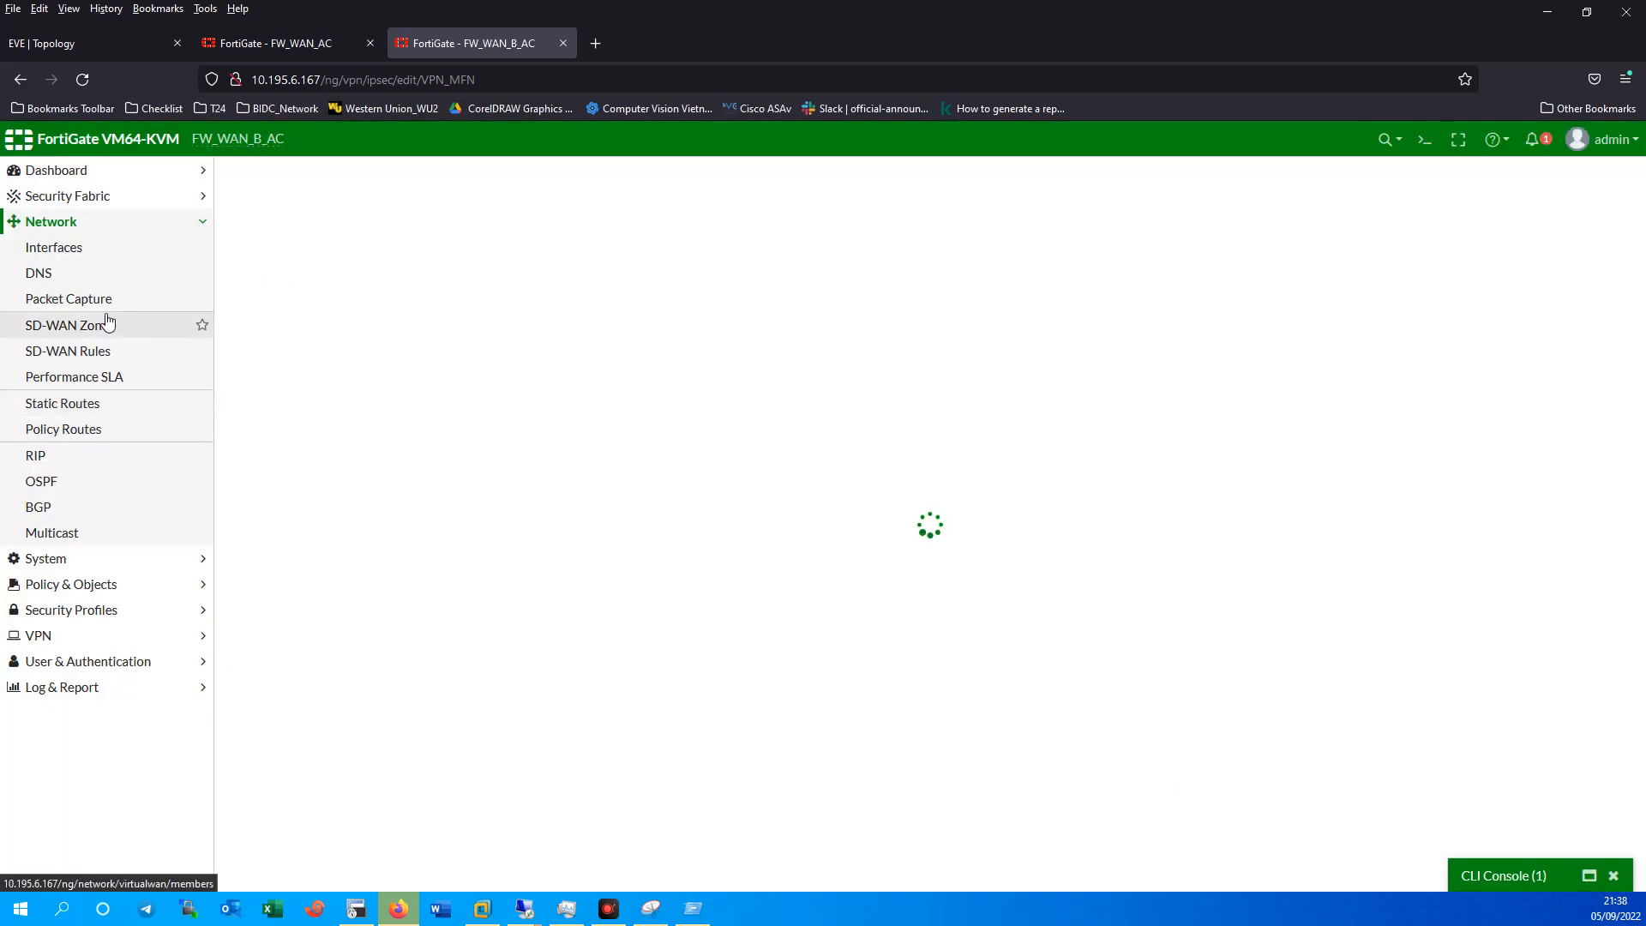
click(82, 408)
click(979, 552)
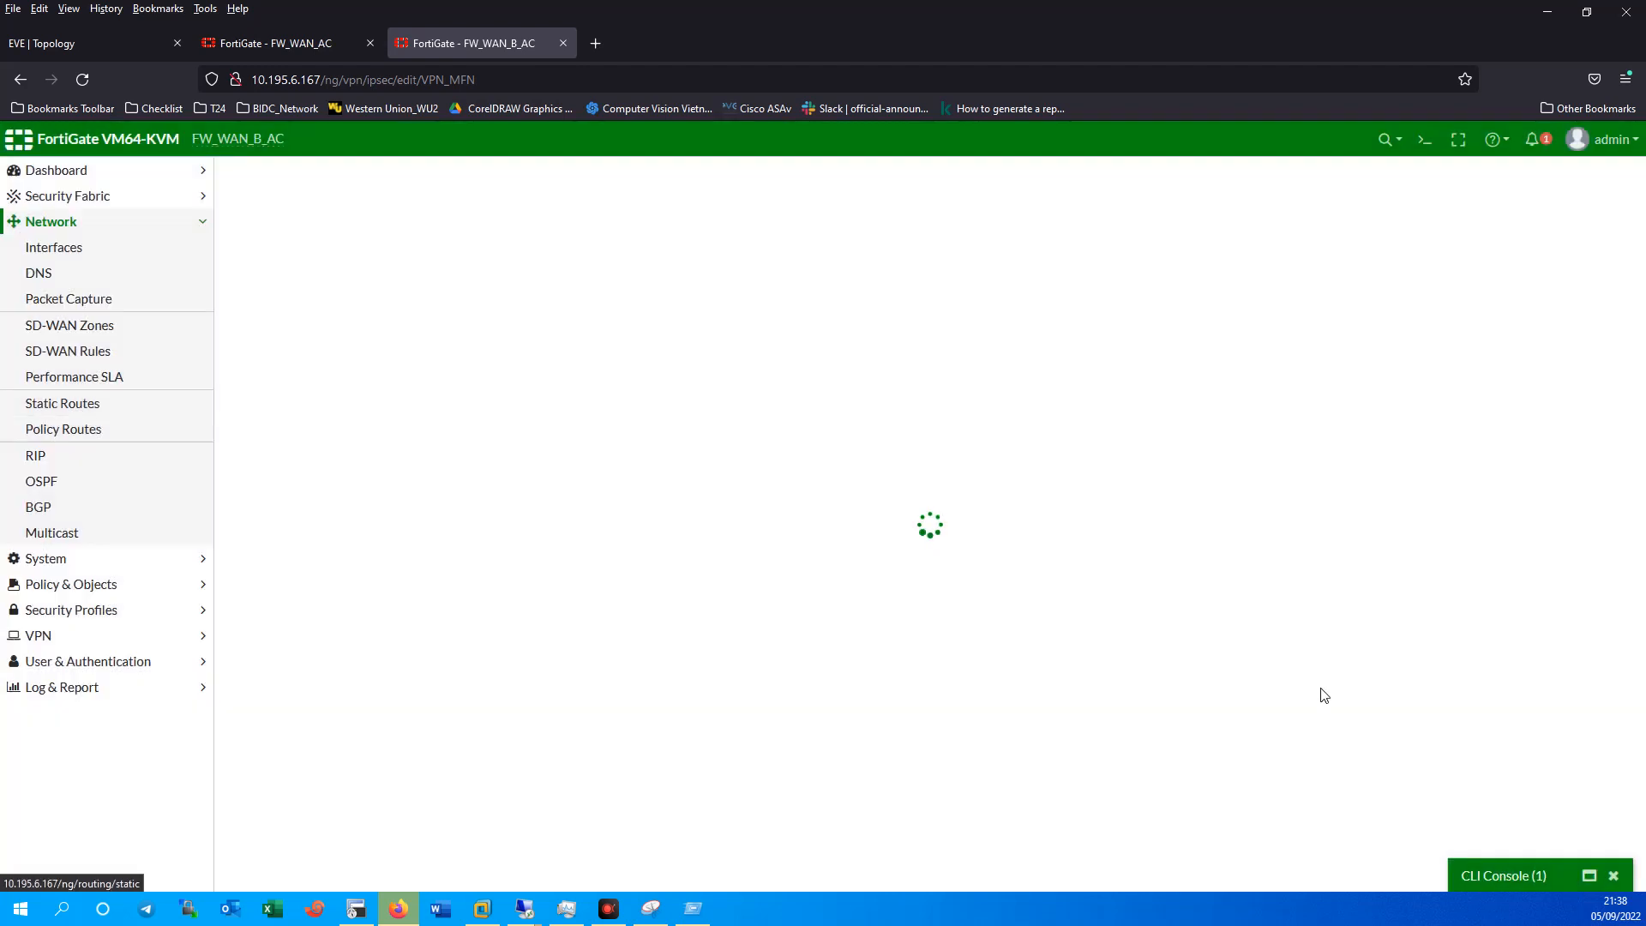
click(80, 410)
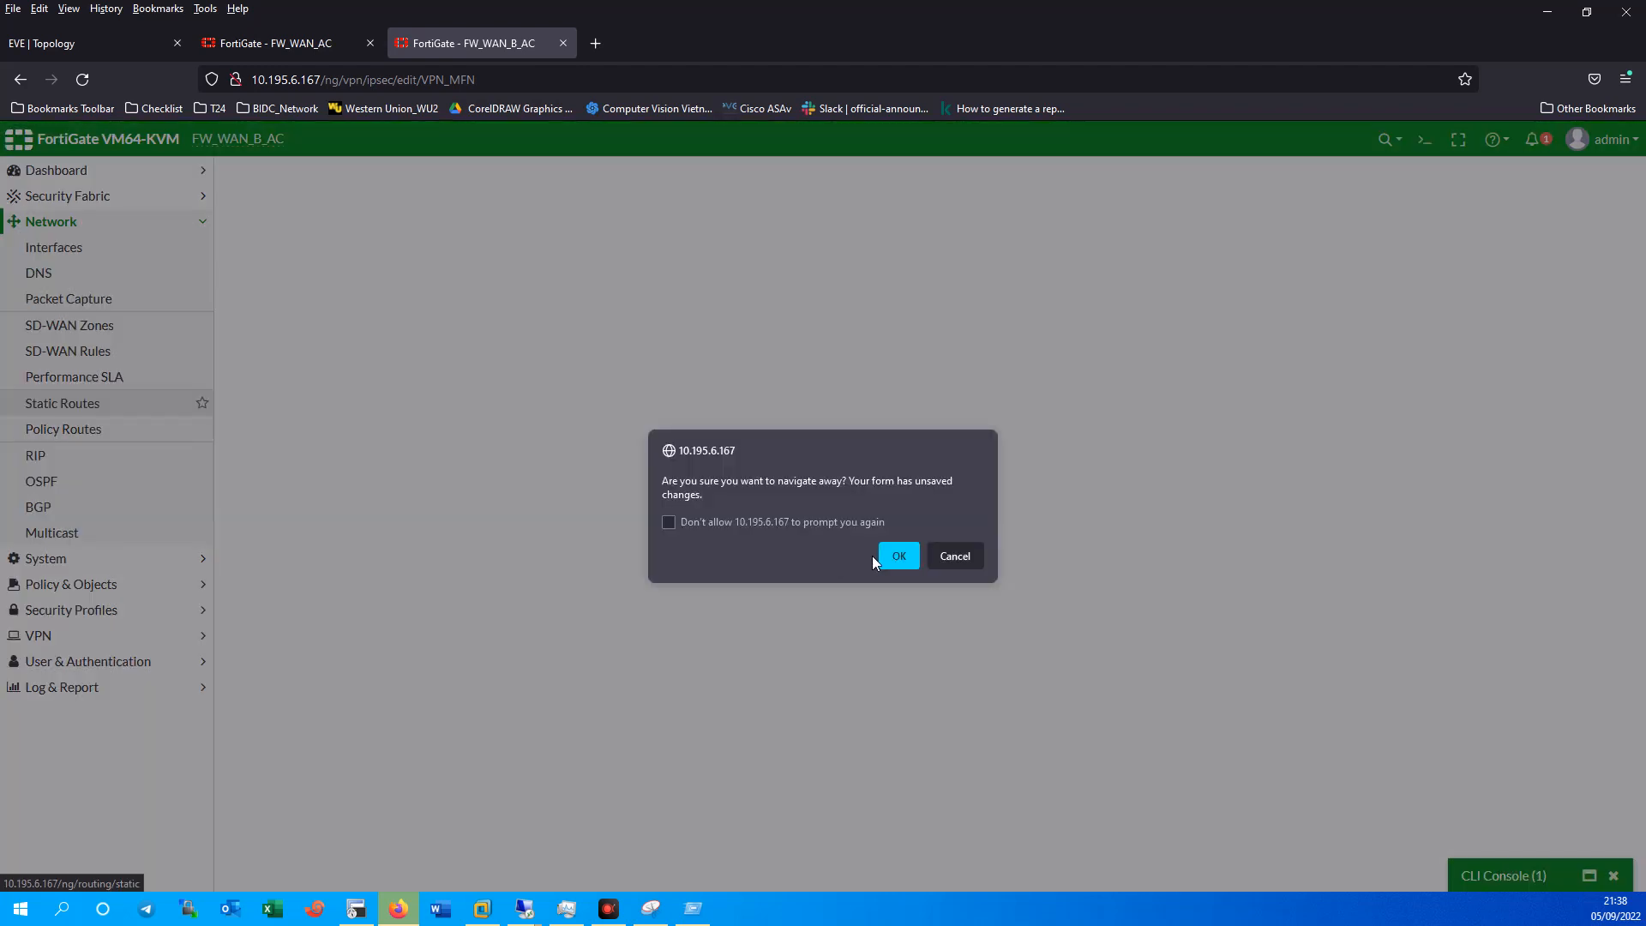
click(887, 556)
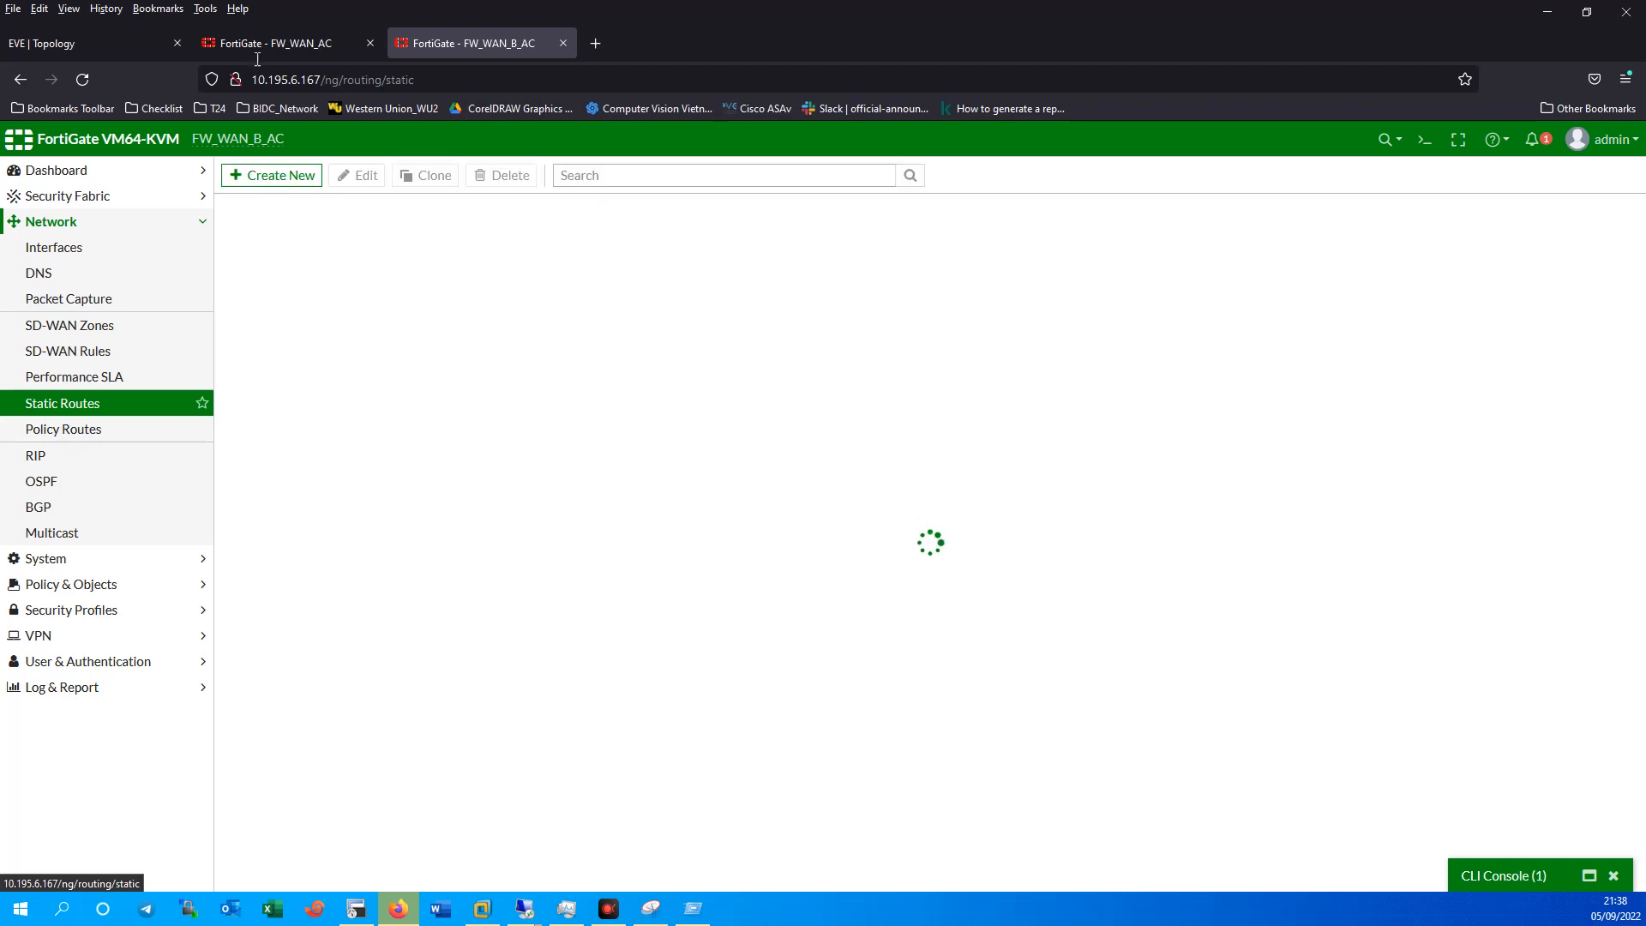
Start a new static route with destination 10.195.199.0/24.
click(265, 175)
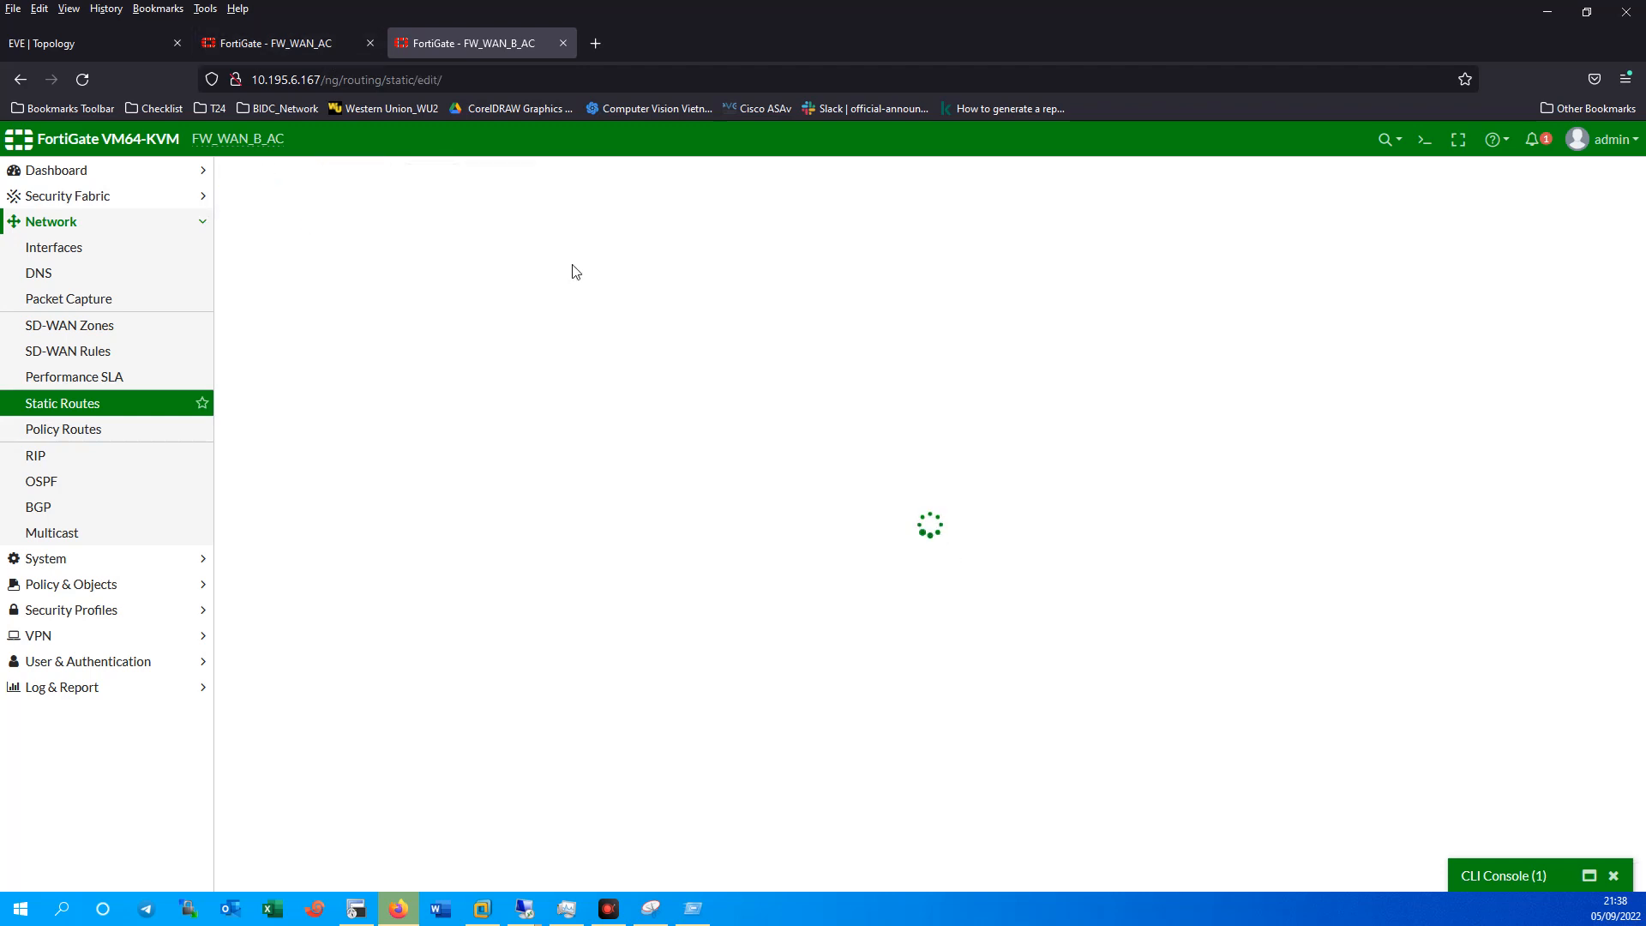
drag(440, 235, 392, 232)
text(10195.1)
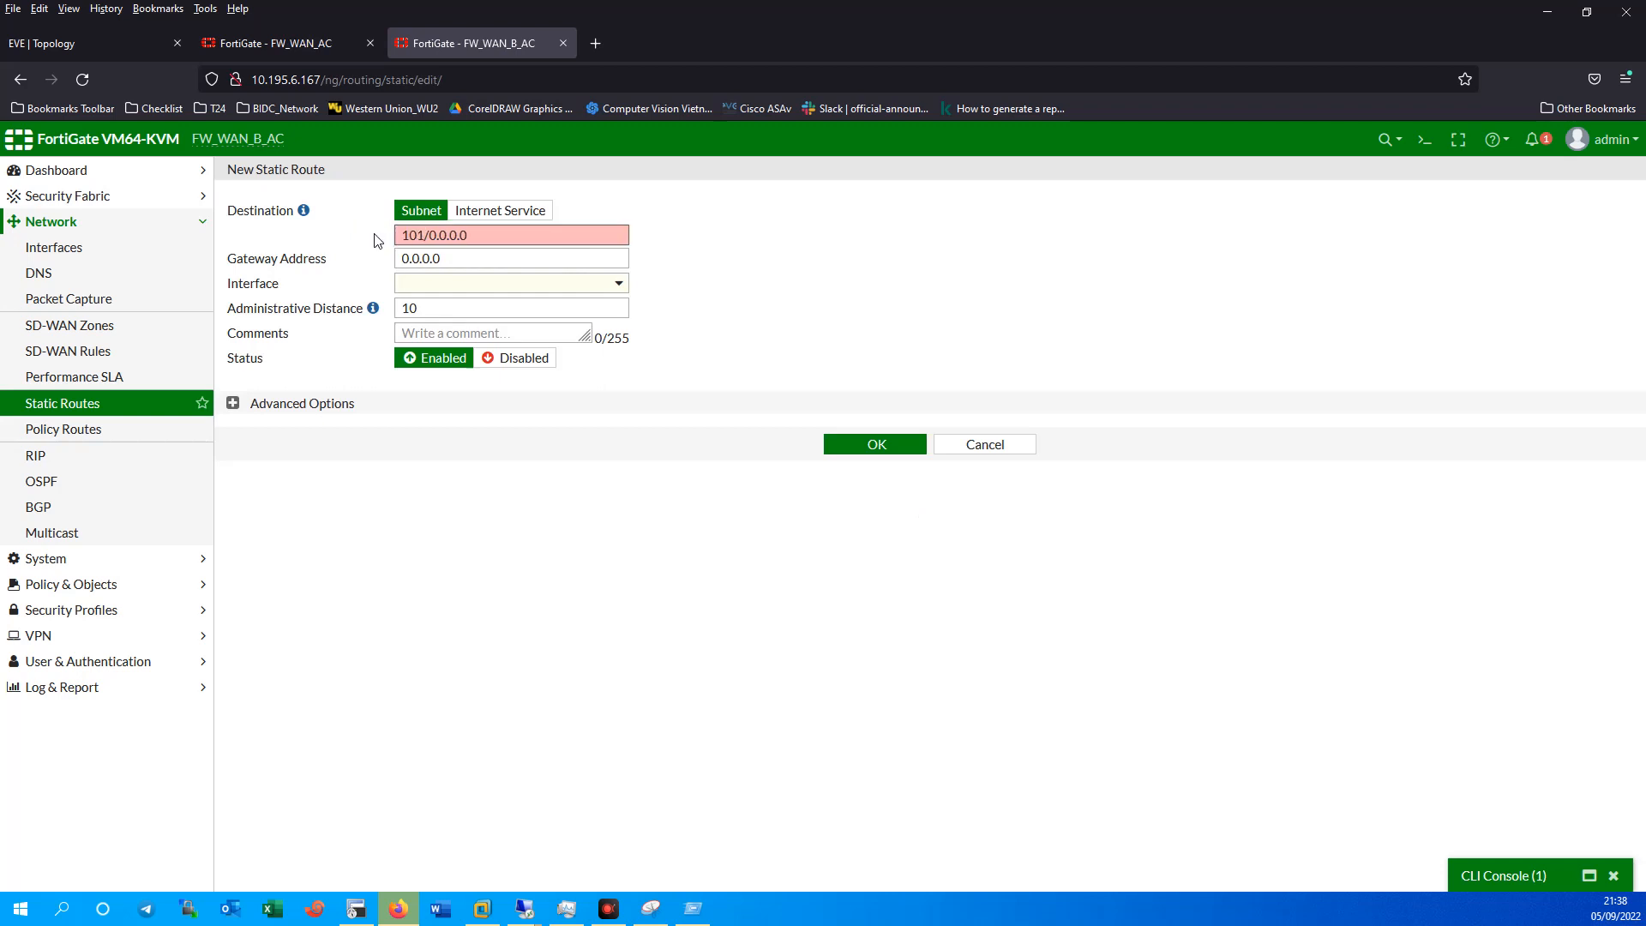
text(9)
key(BackSpace)
key(BackSpace)
key(BackSpace)
key(BackSpace)
key(BackSpace)
key(BackSpace)
key(BackSpace)
key(BackSpace)
text(10.195.199.129)
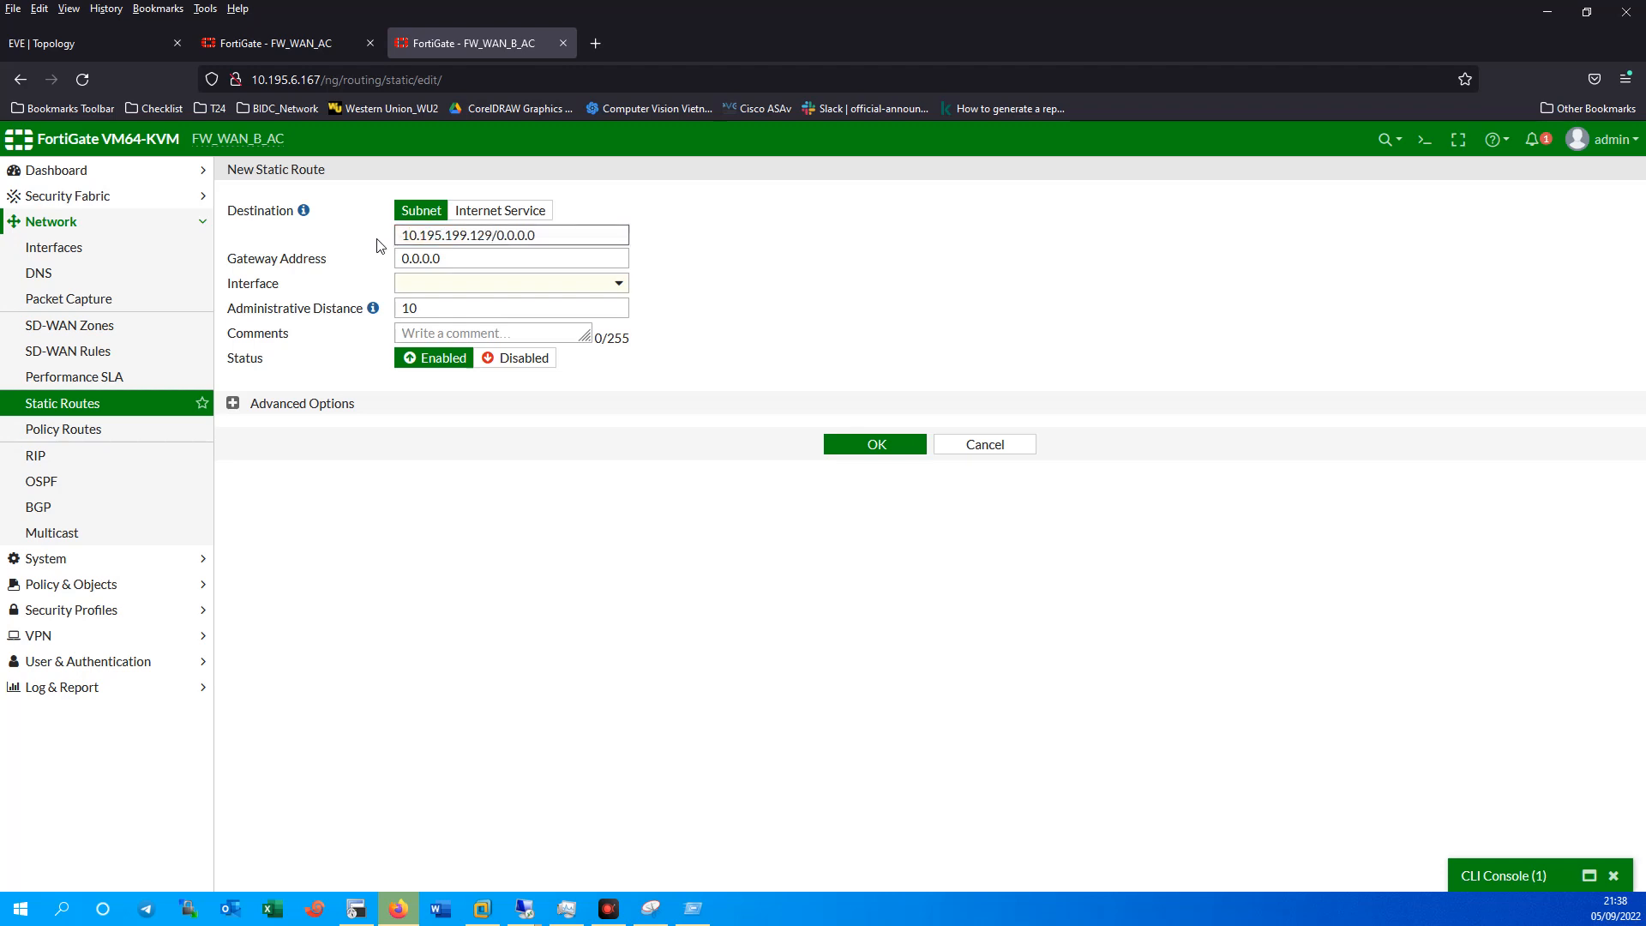
key(BackSpace)
key(BackSpace)
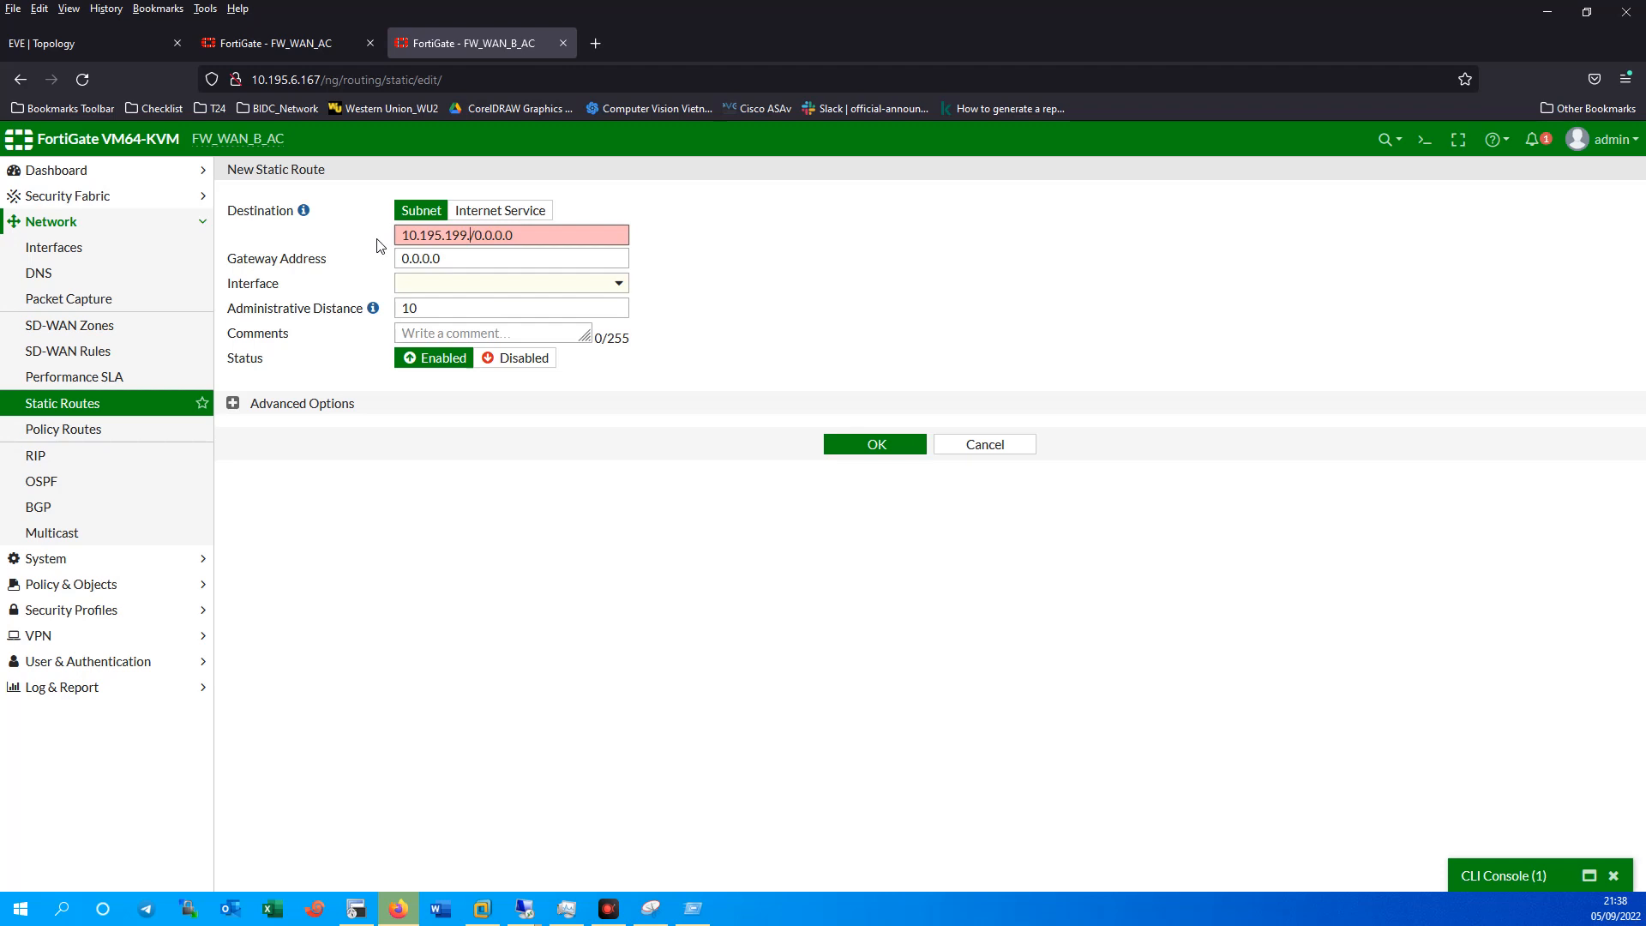
text(0)
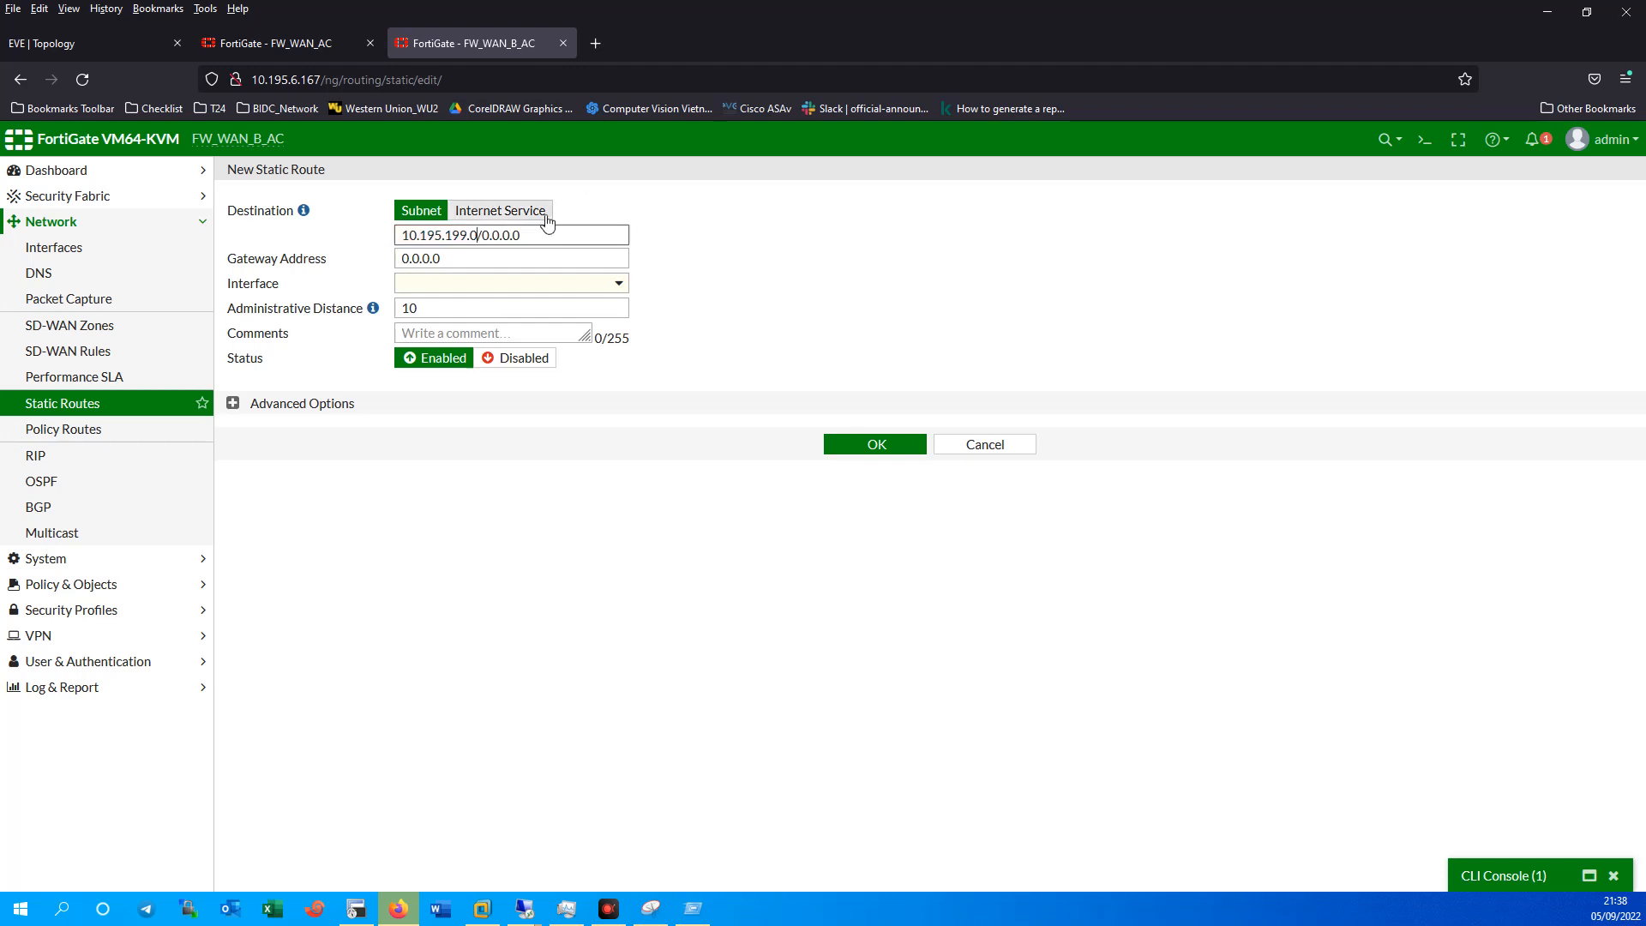
drag(482, 235, 549, 236)
text(24)
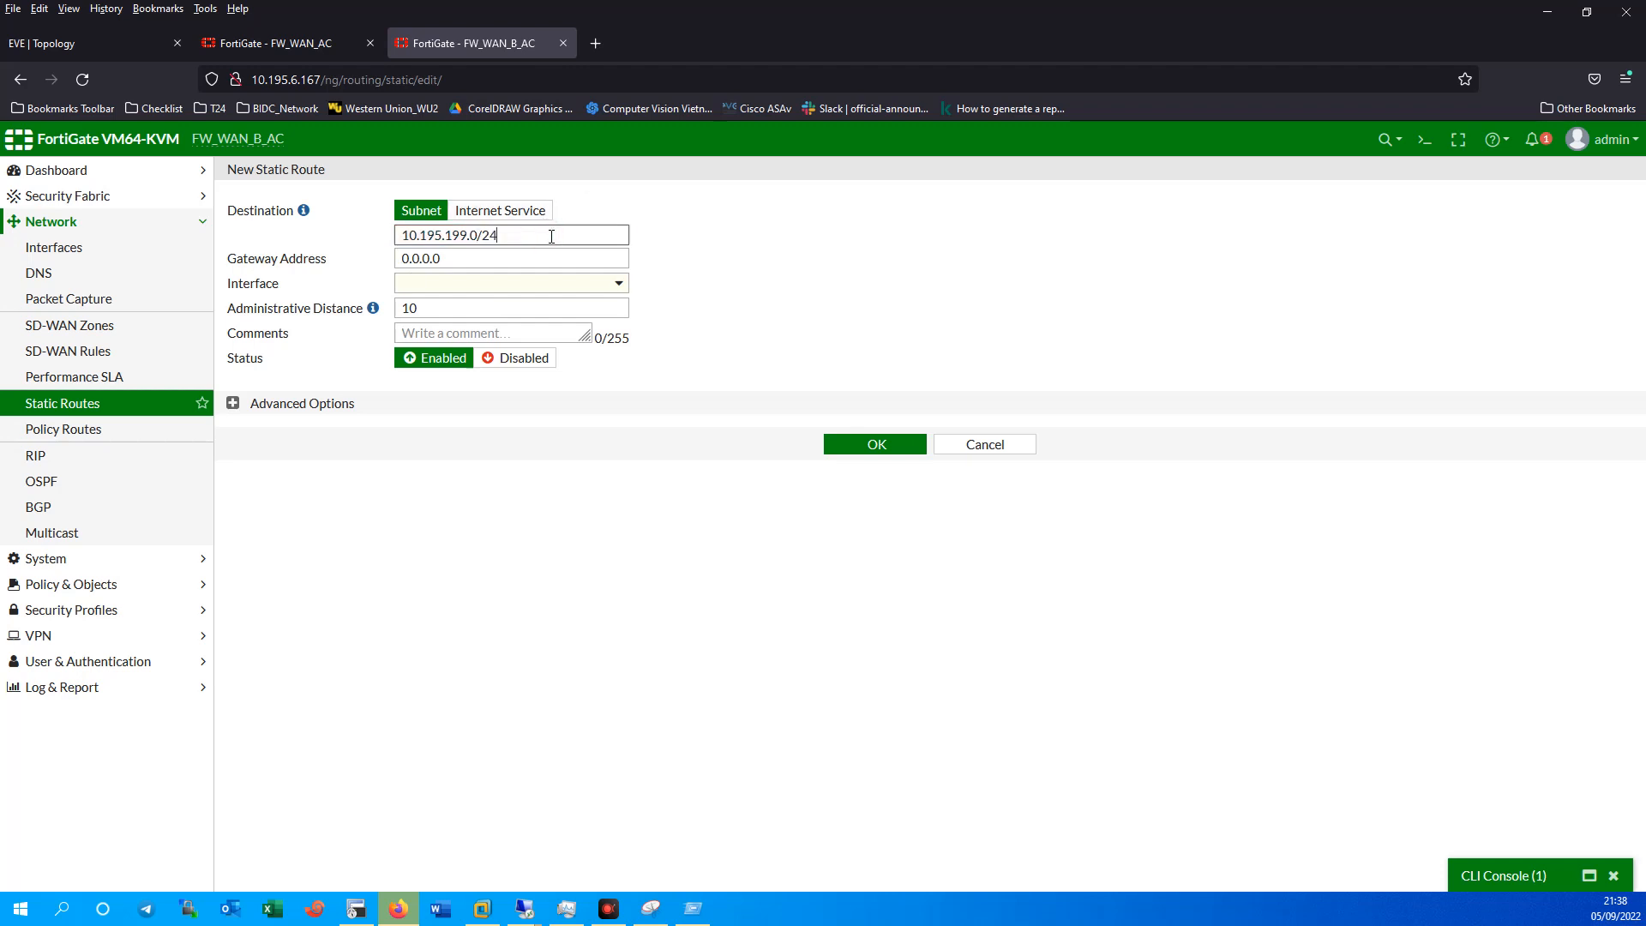
click(768, 291)
Check the route's gateway and interface choices, leaving both unset, and go to the interfaces list.
drag(470, 260, 345, 269)
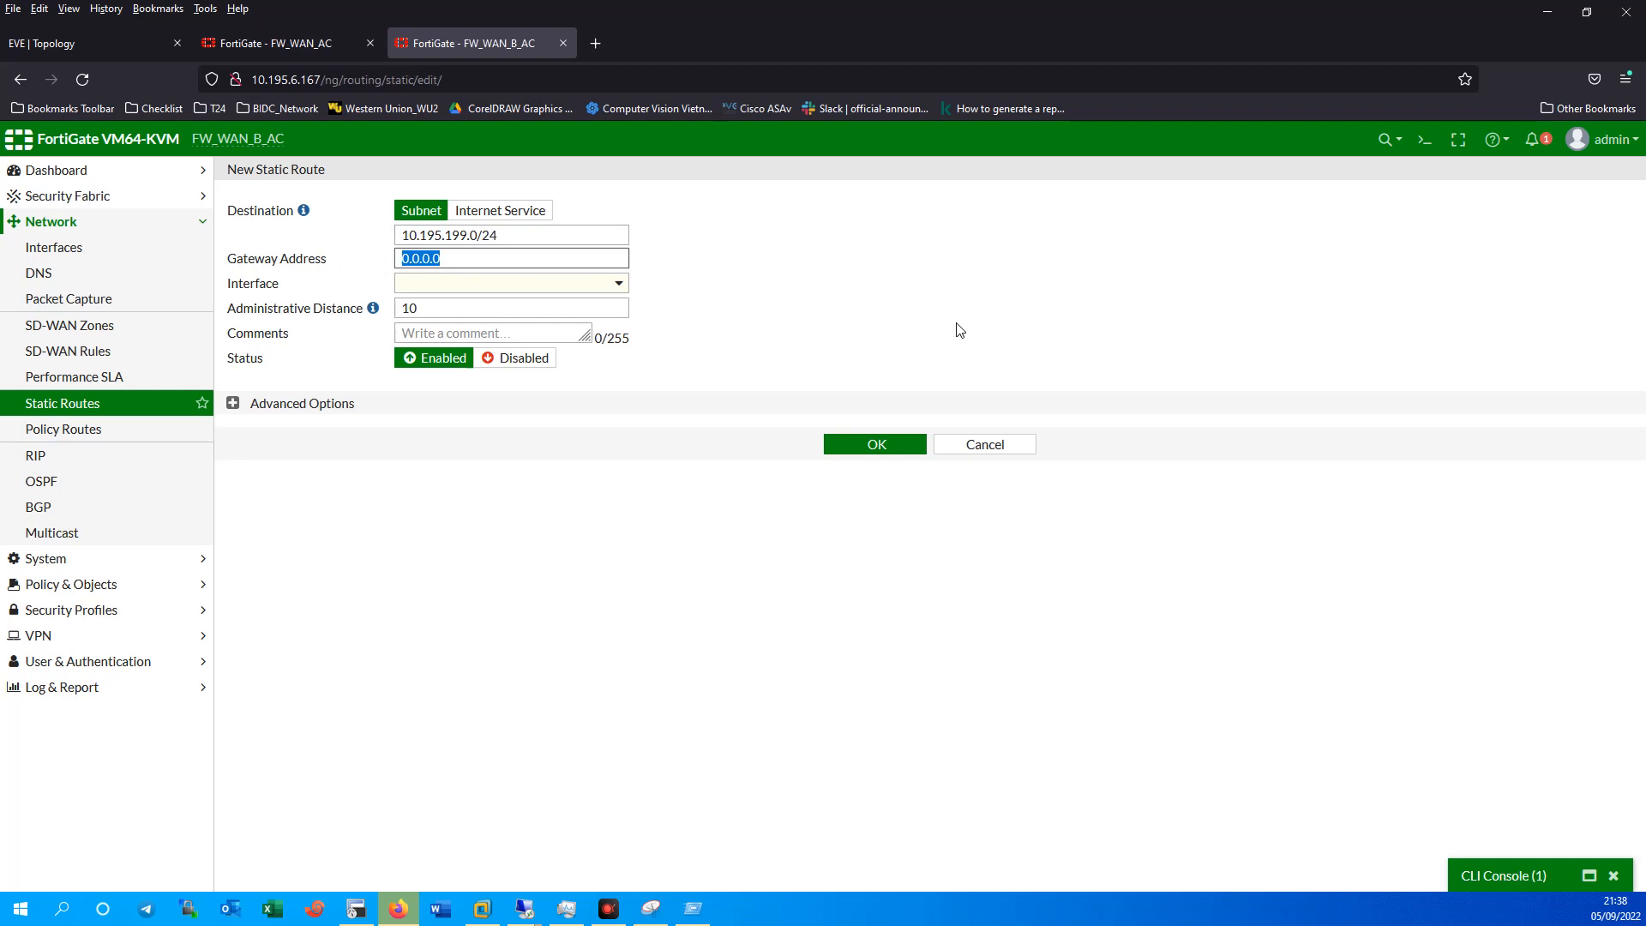
click(533, 284)
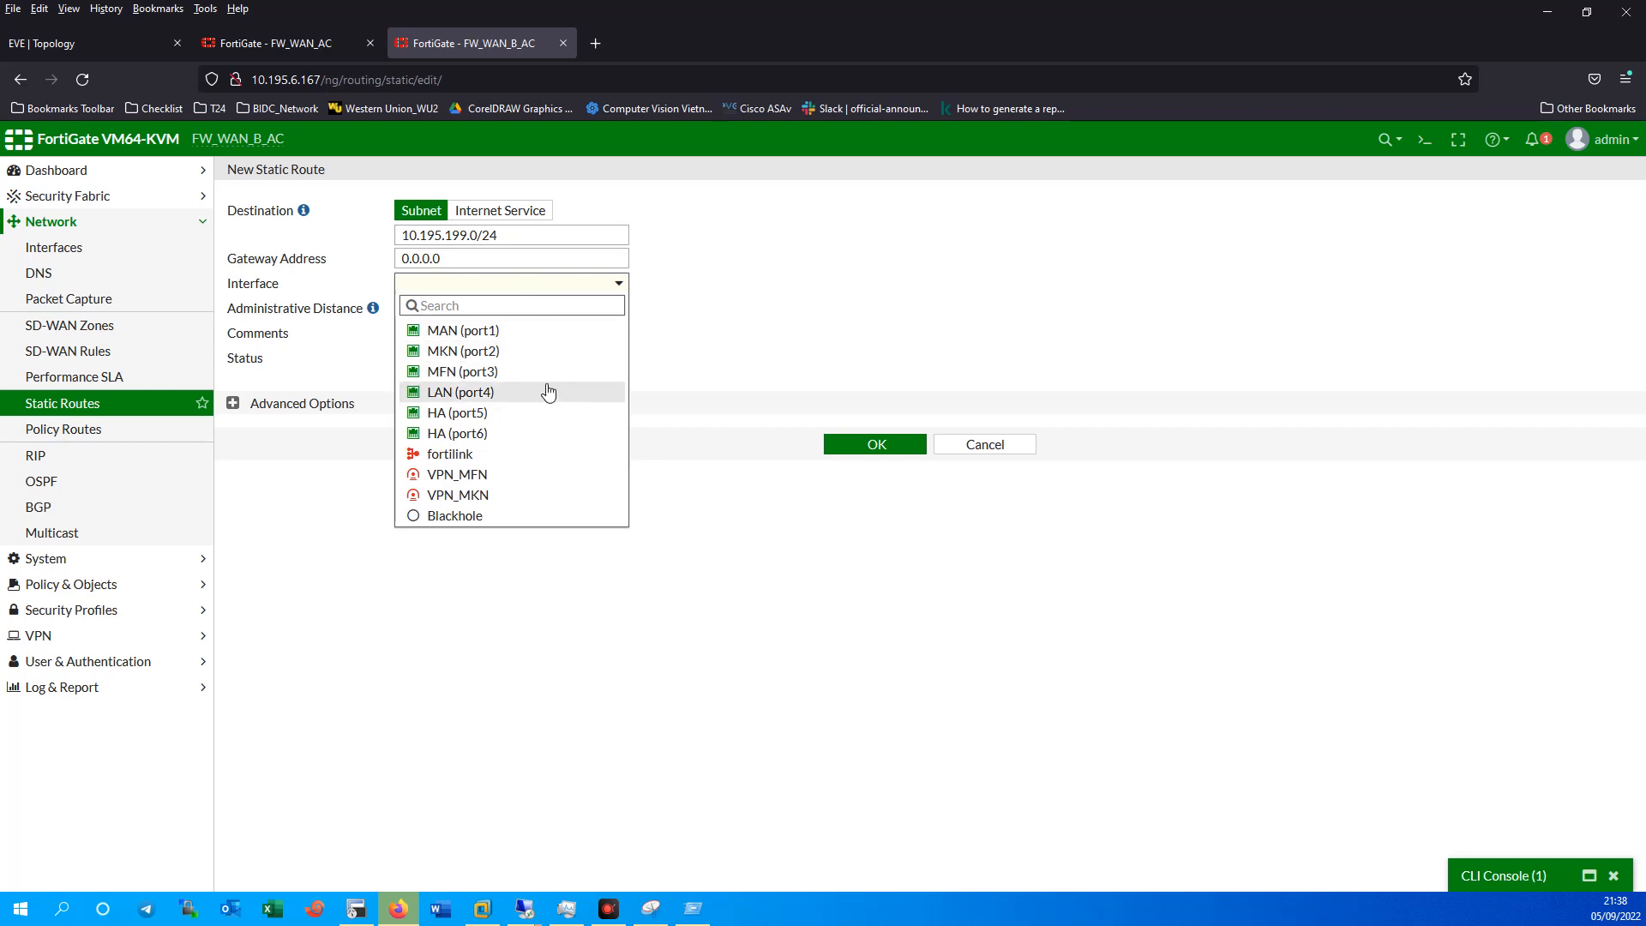
click(67, 248)
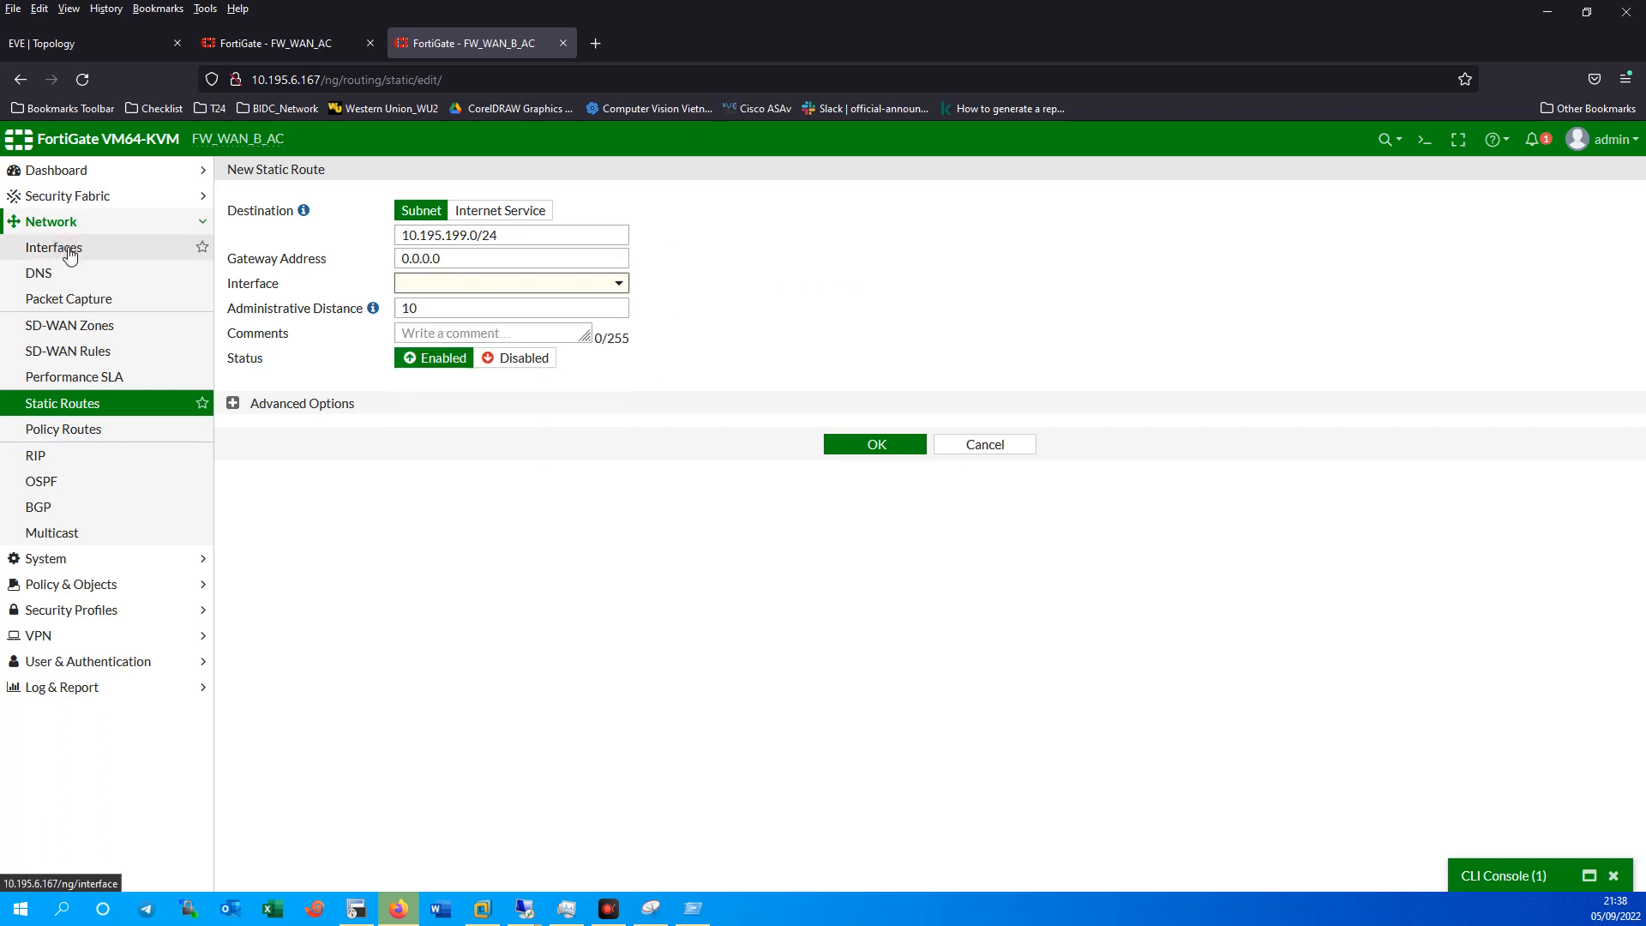
click(70, 254)
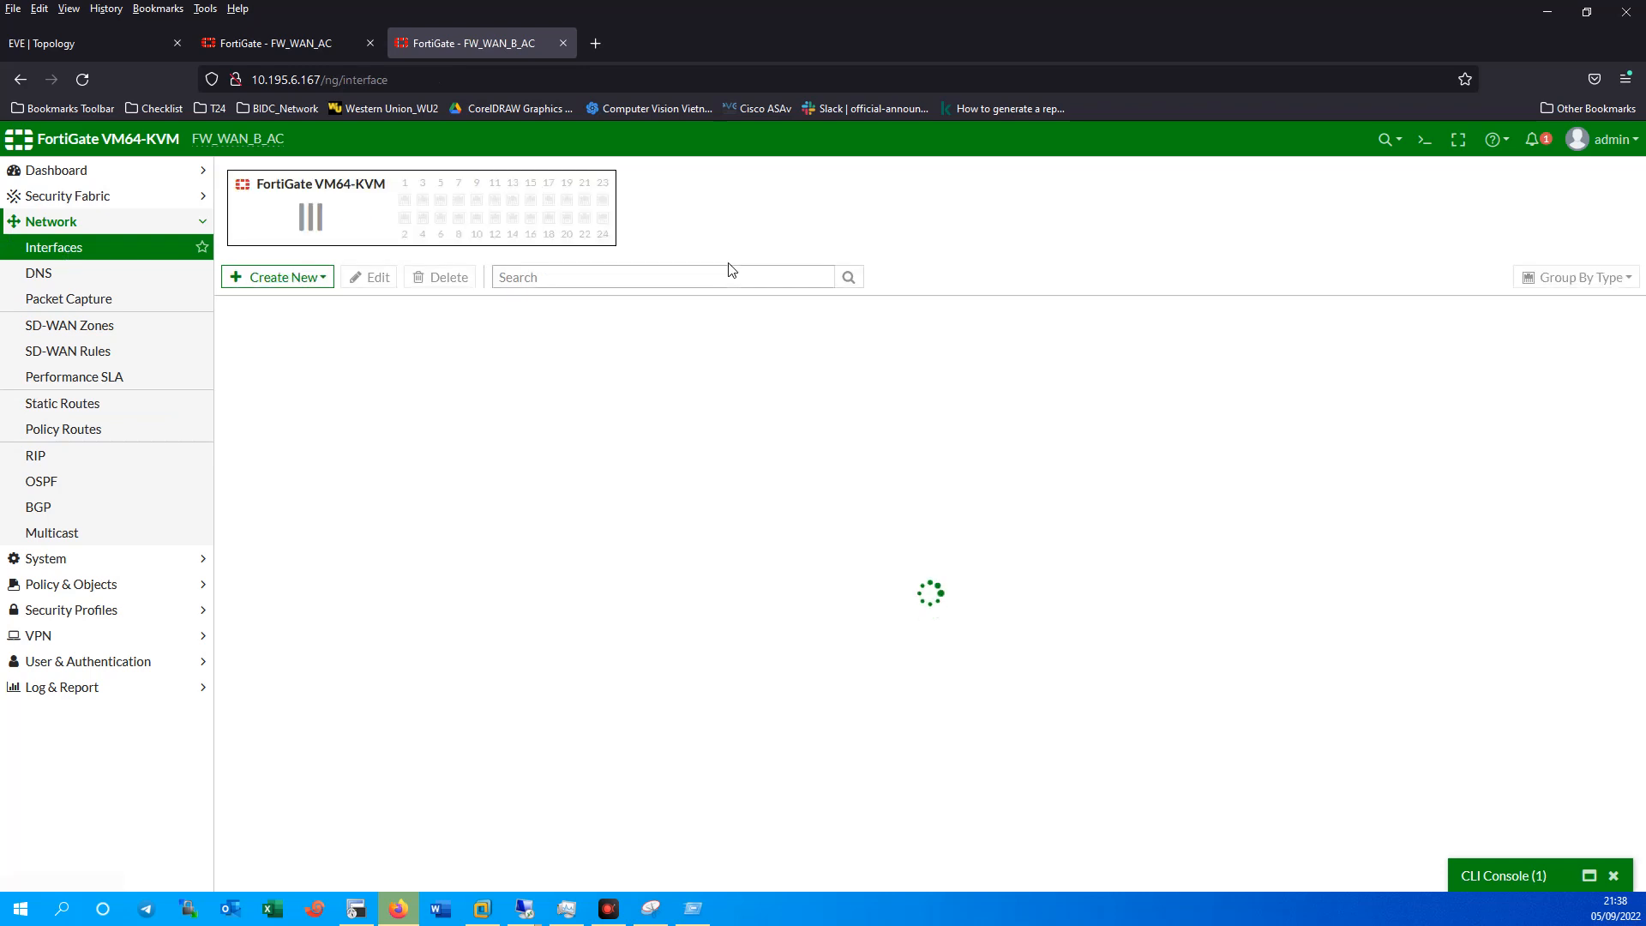
Review the EVE topology and the MFN, MKN and VPN_MKN interfaces, then open SD-WAN Rules.
click(80, 48)
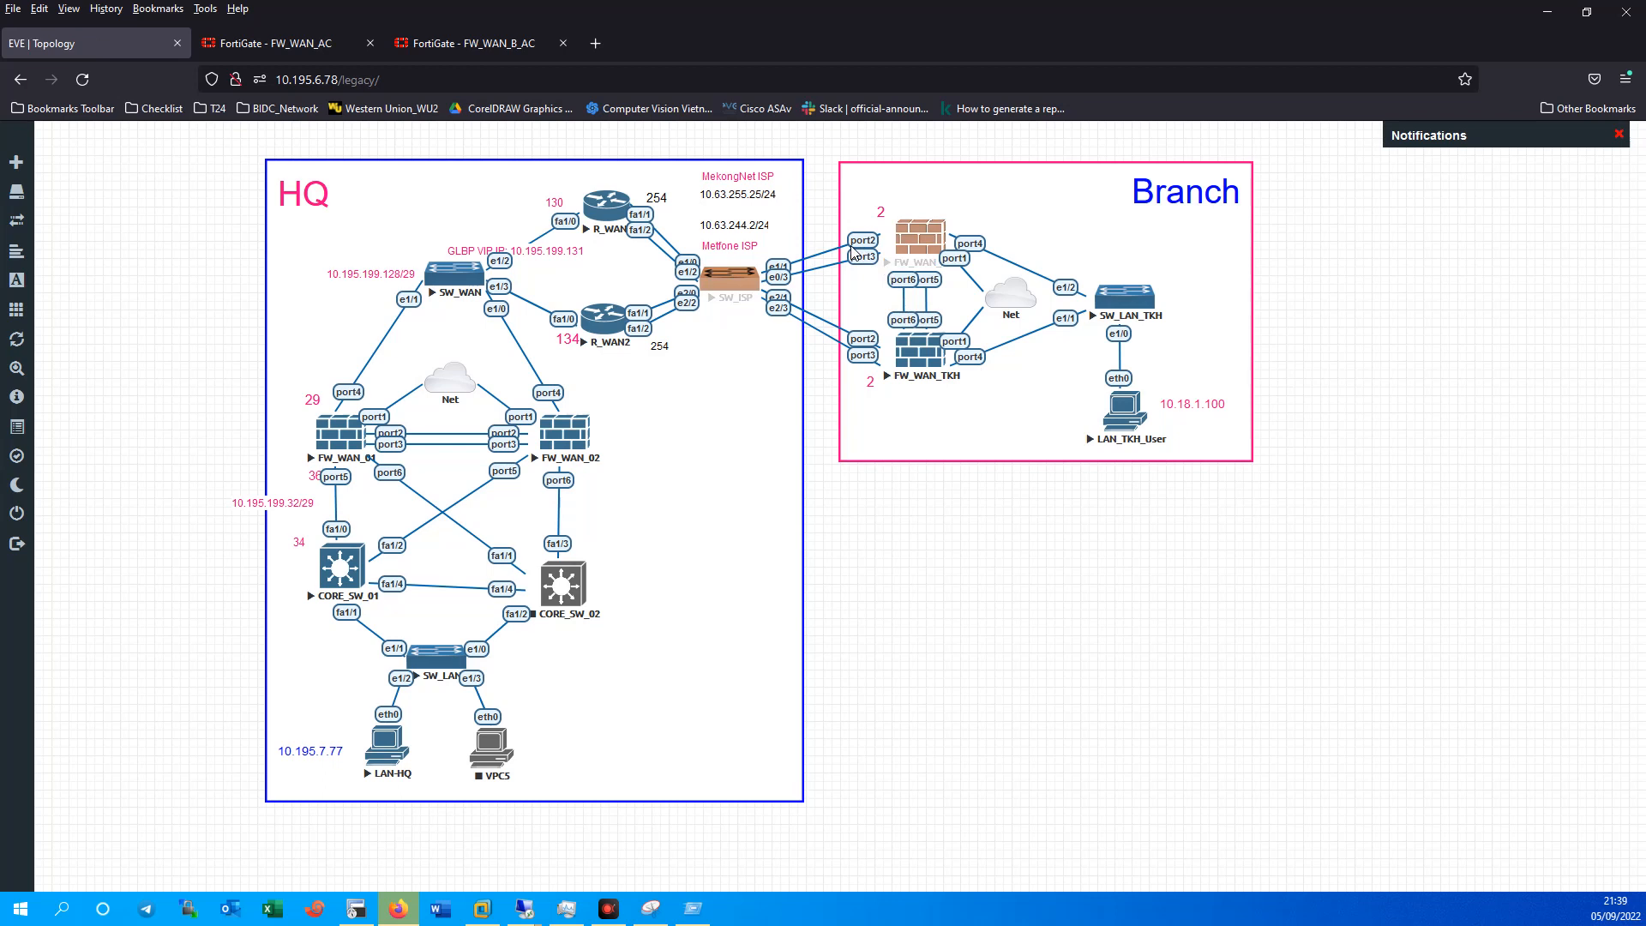
click(459, 43)
click(227, 587)
click(227, 643)
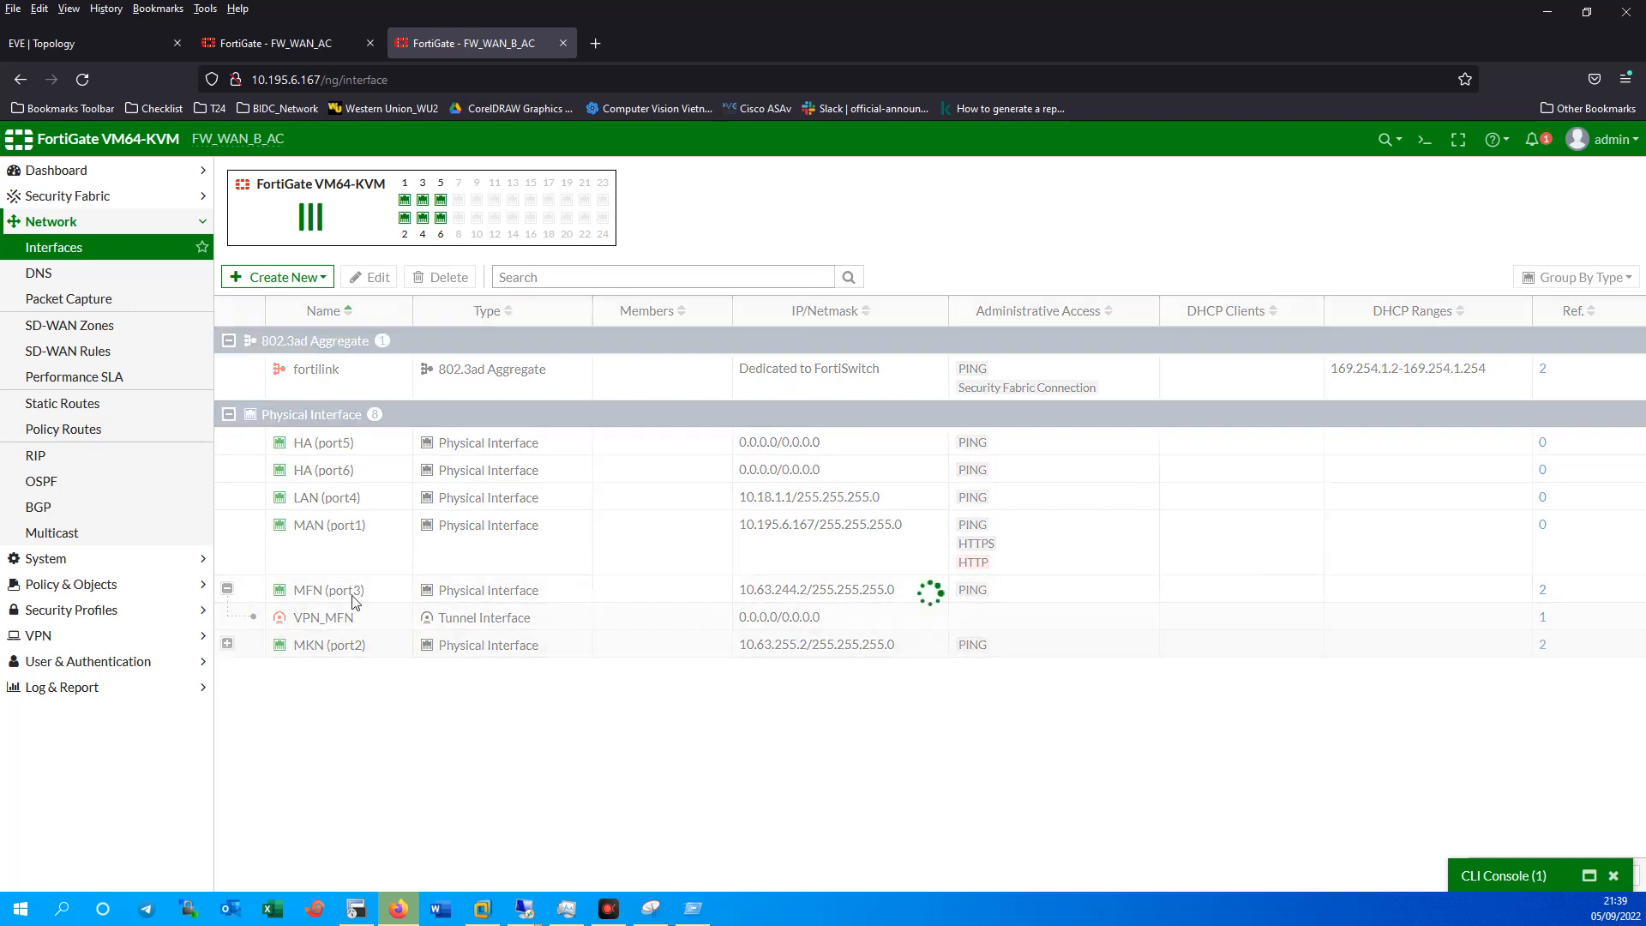
click(352, 590)
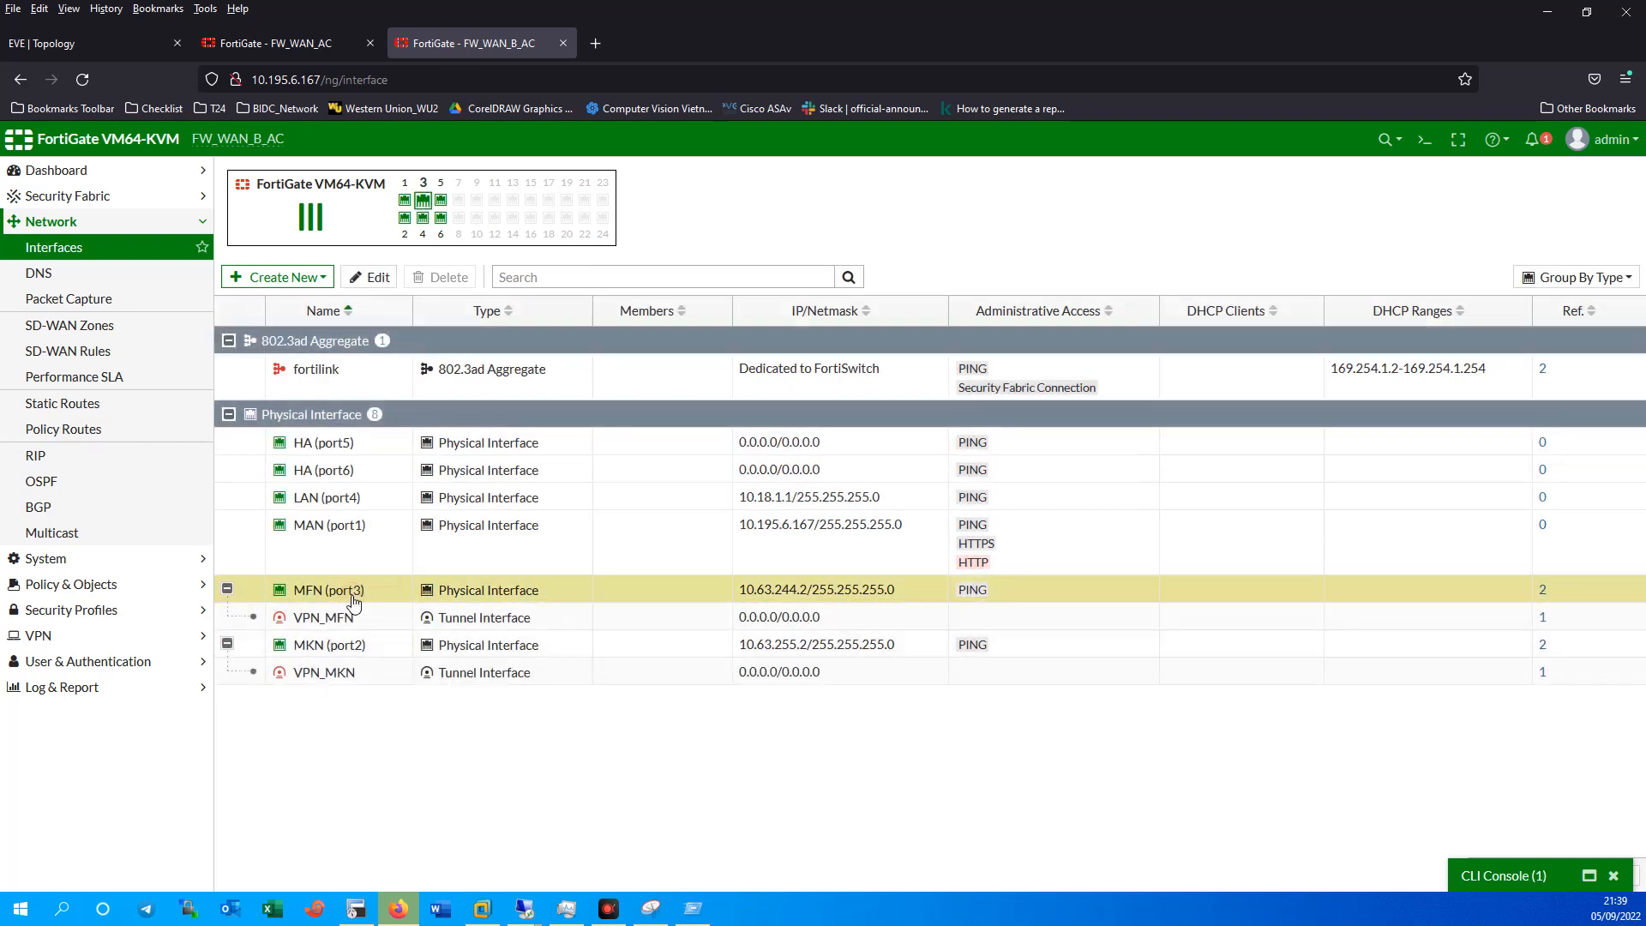
click(382, 679)
click(367, 650)
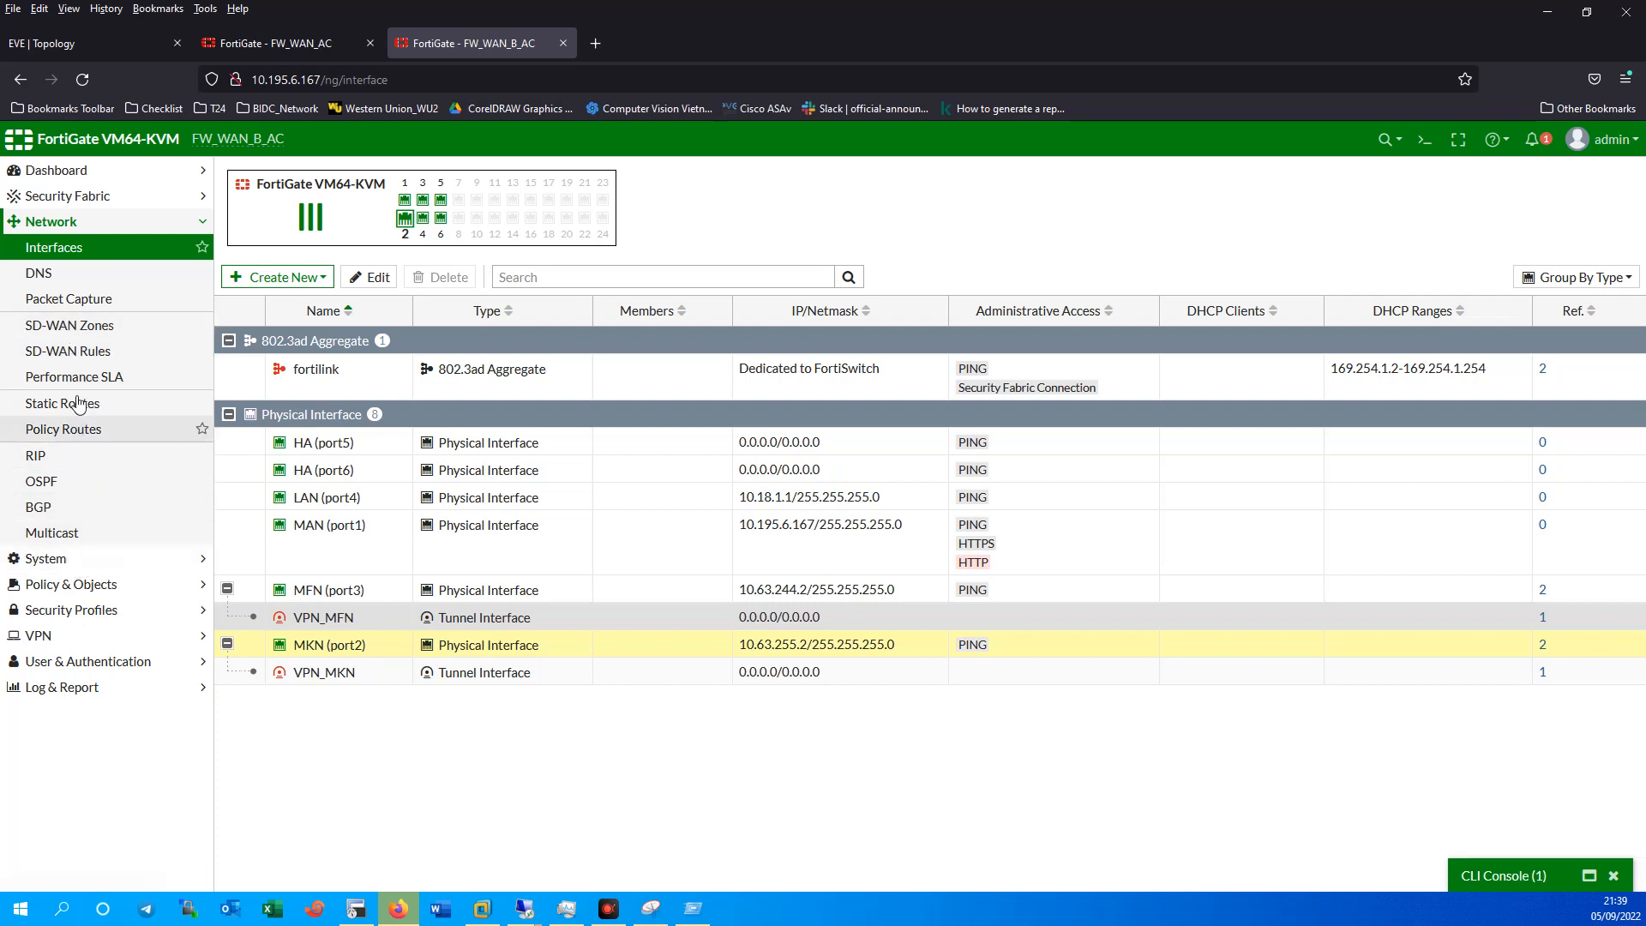
click(80, 354)
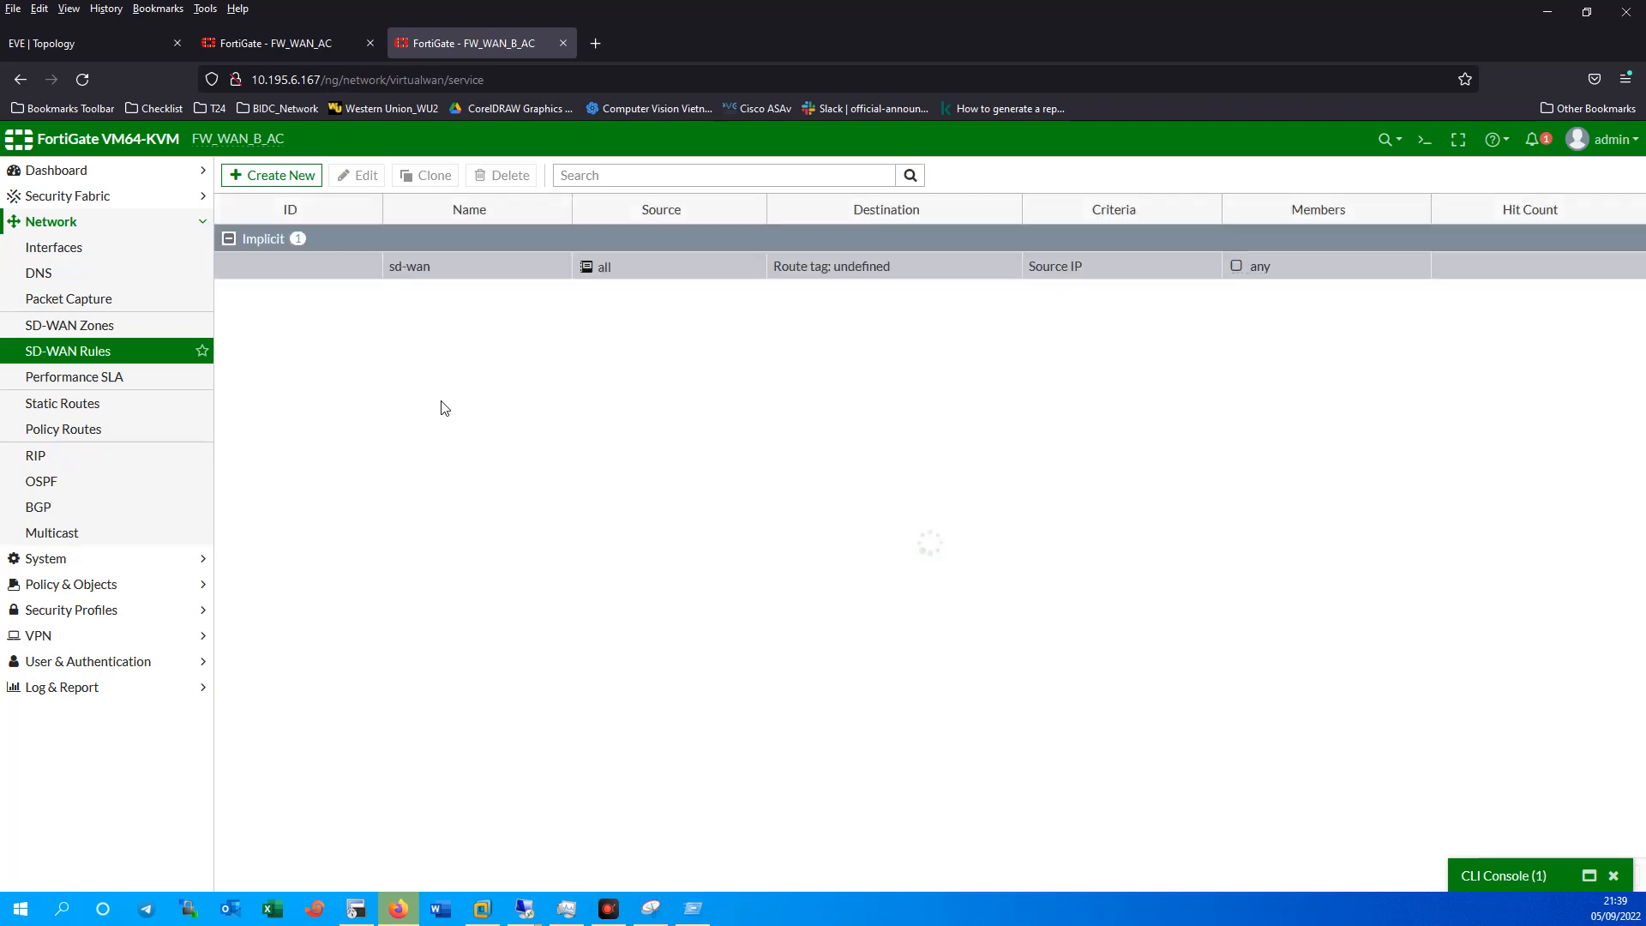
Name a new SD-WAN priority rule SD_WAN_ISP, then leave it unsaved for SD-WAN Zones.
click(257, 175)
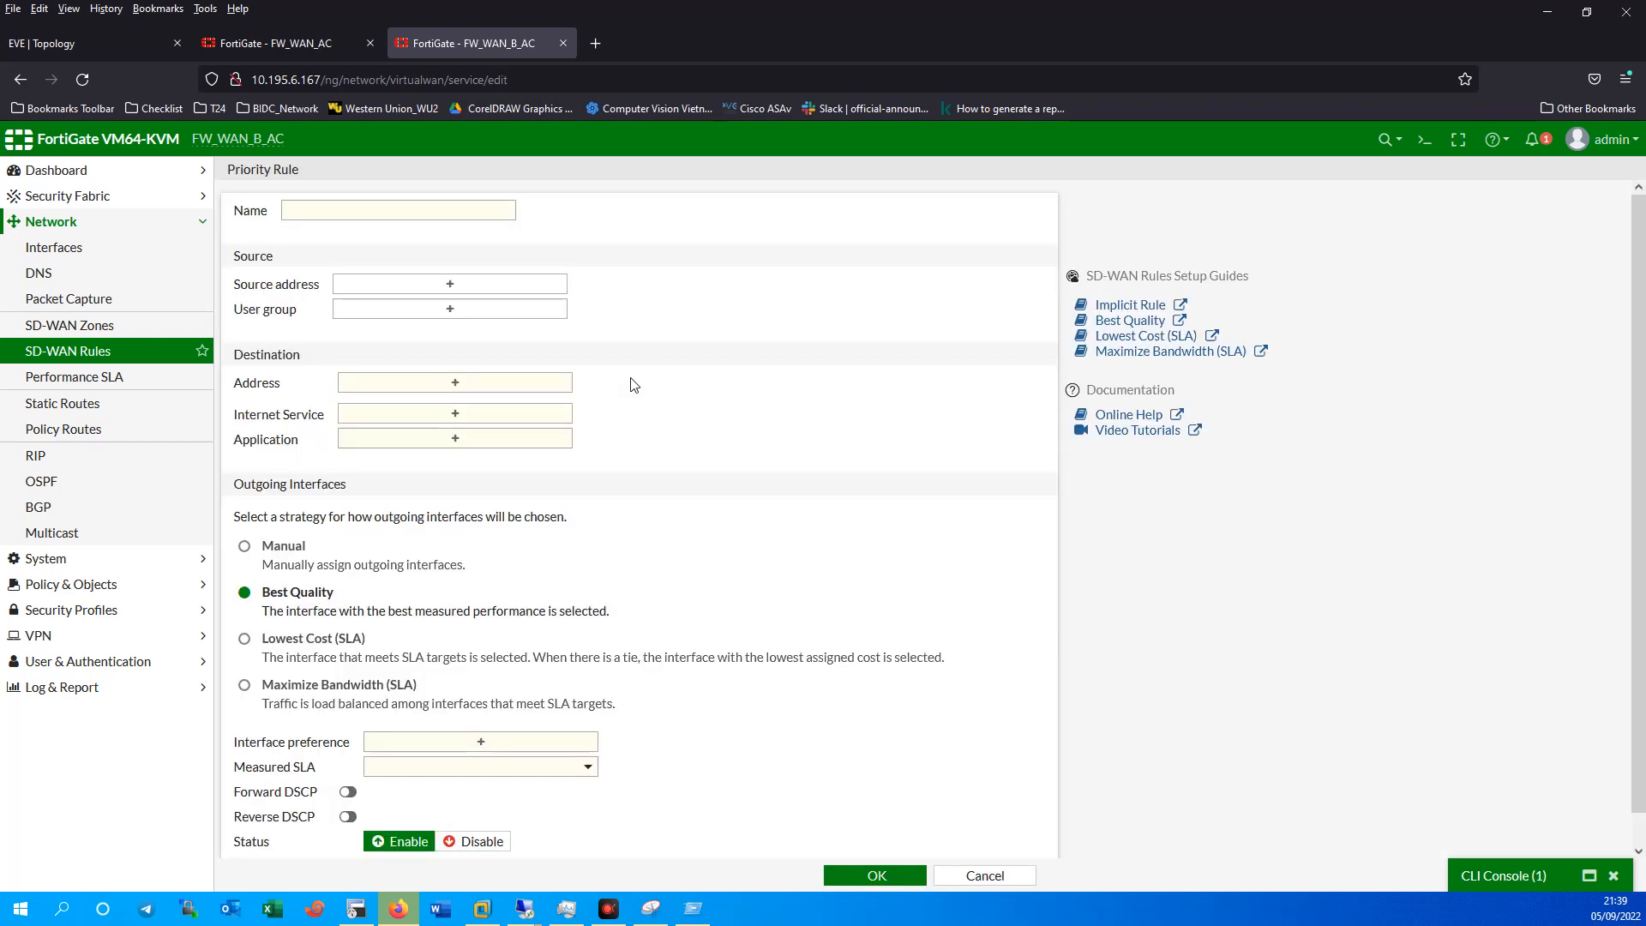
click(324, 214)
key(BackSpace)
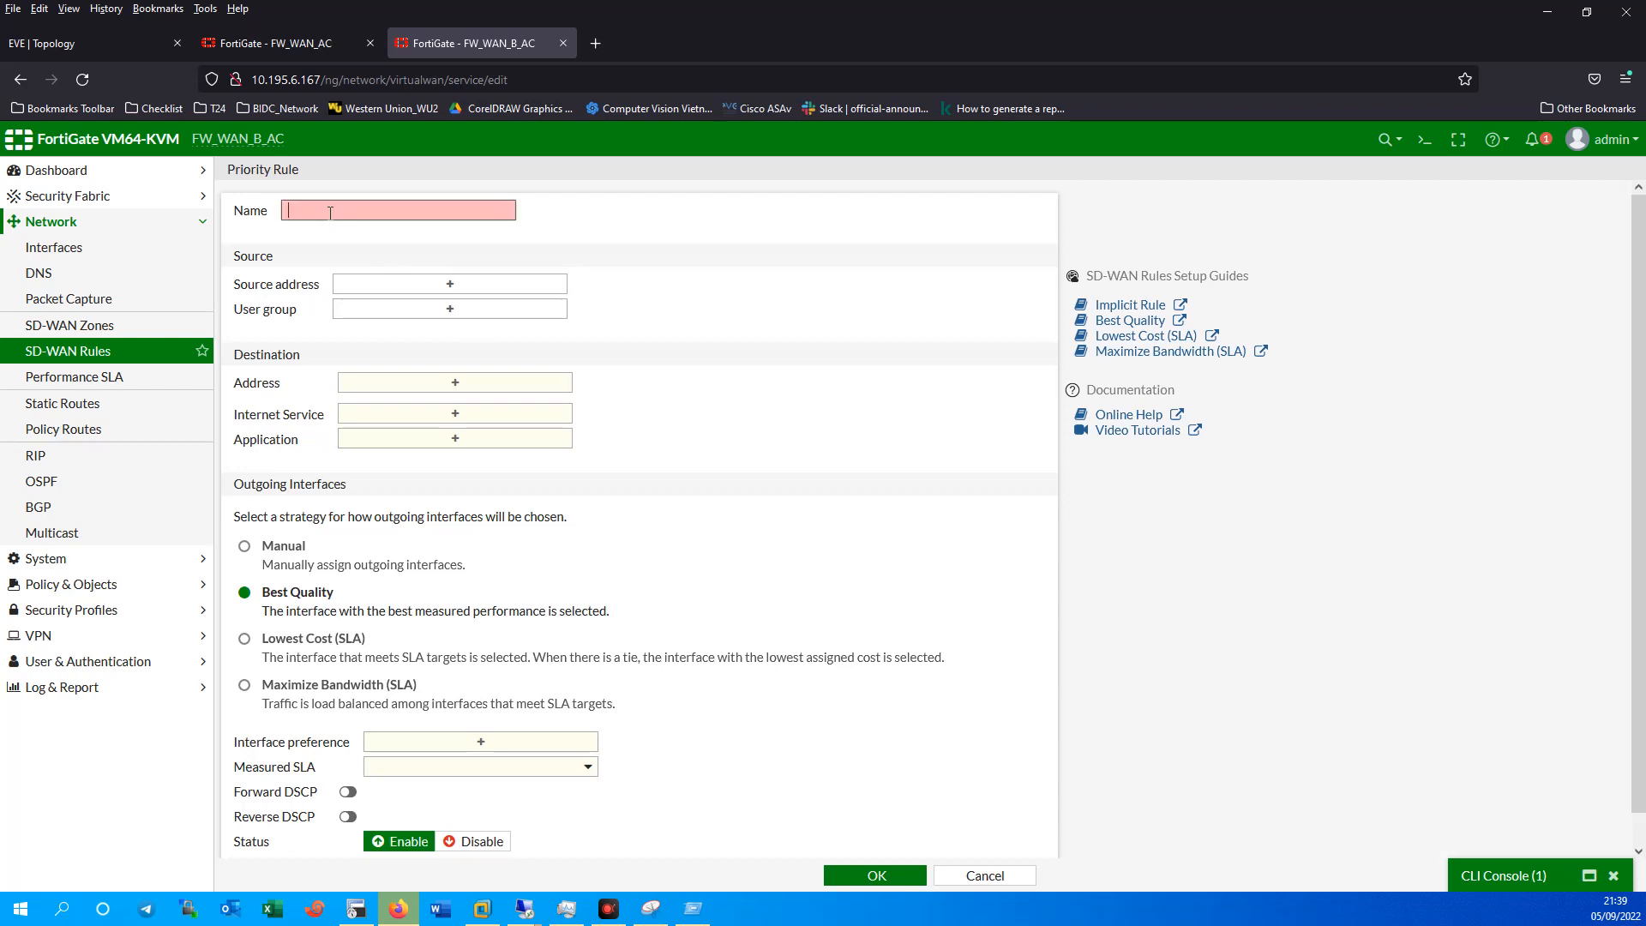
text(SD_WAN_ISP)
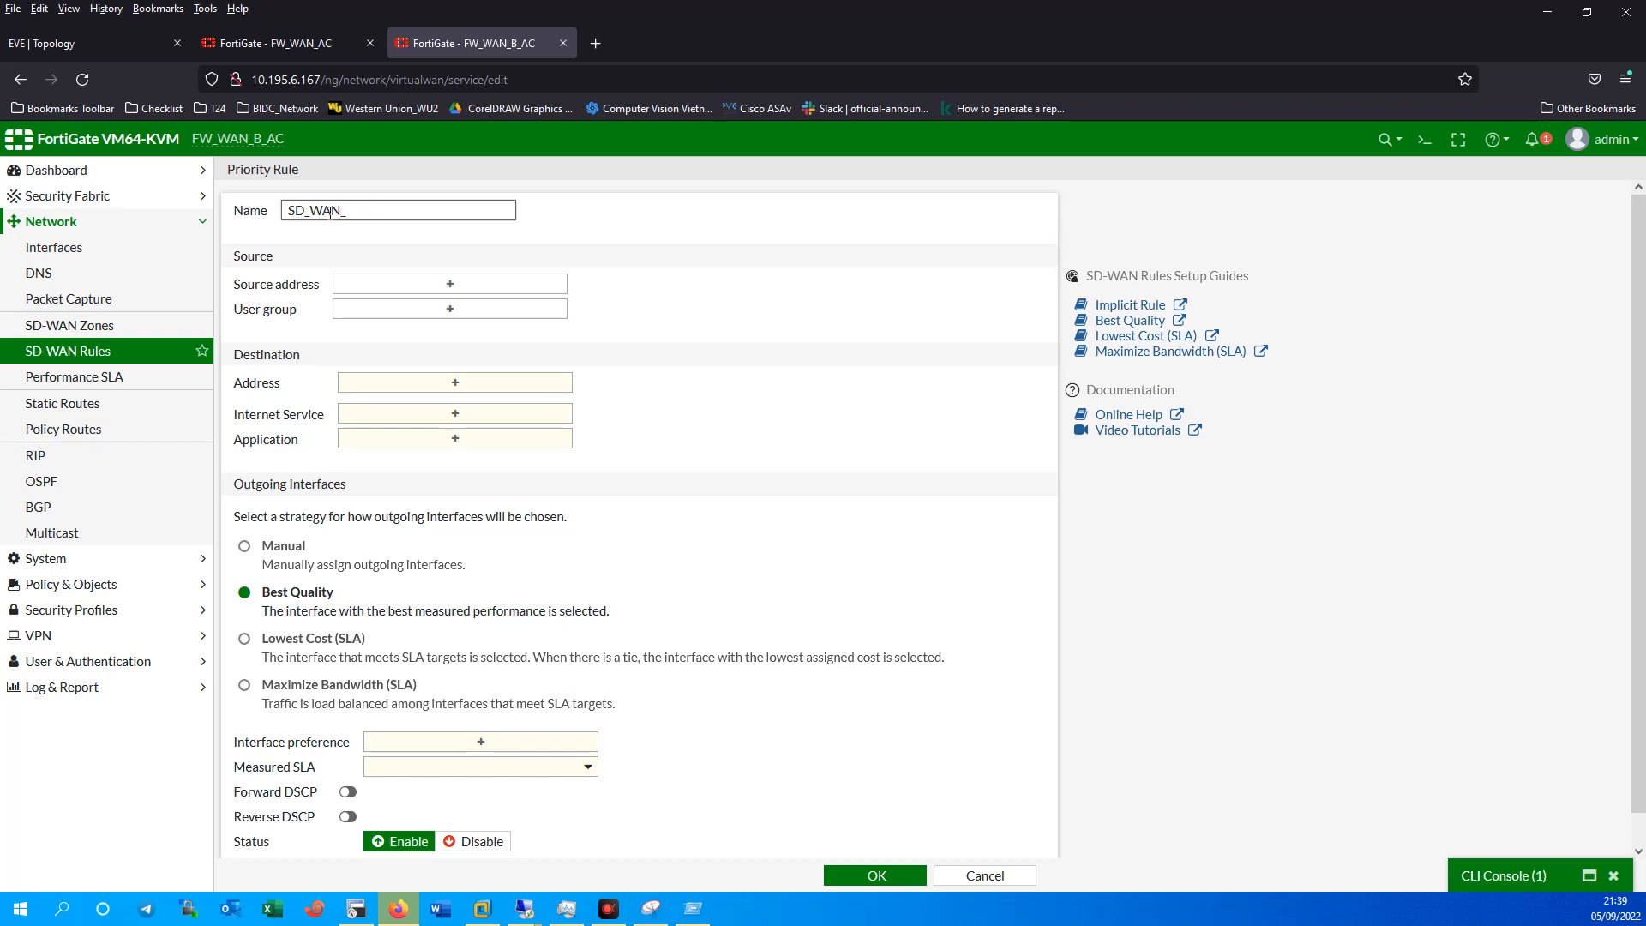
click(464, 289)
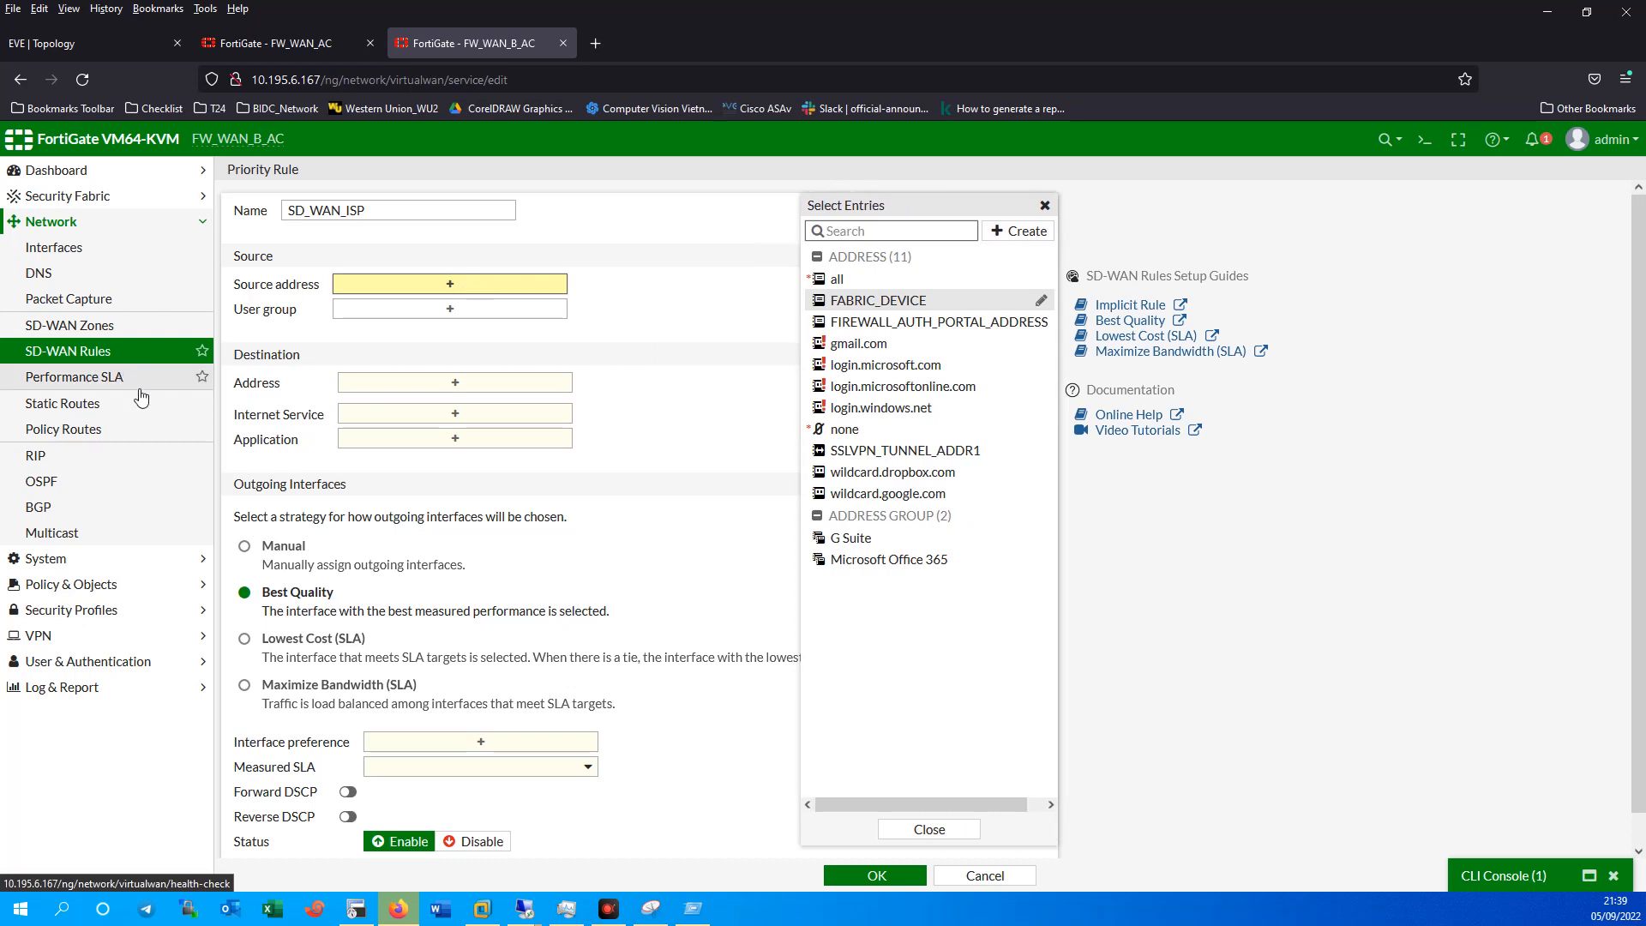
click(86, 327)
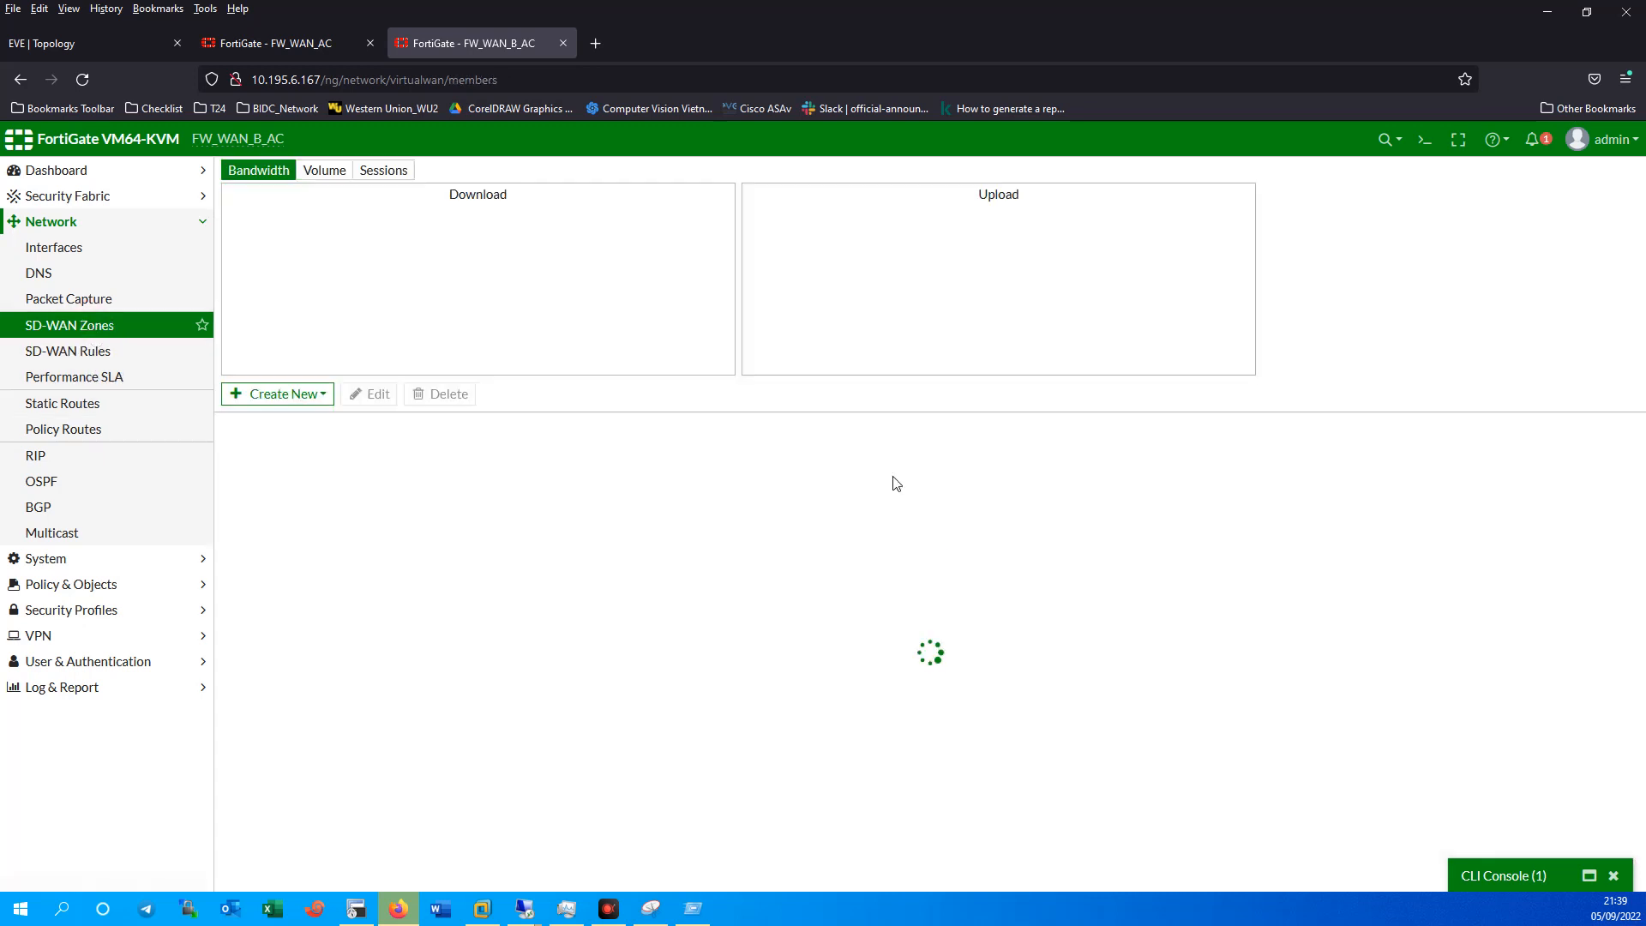
Create an SD-WAN zone named SD_WAN_SIP without members and select it in the list.
click(283, 395)
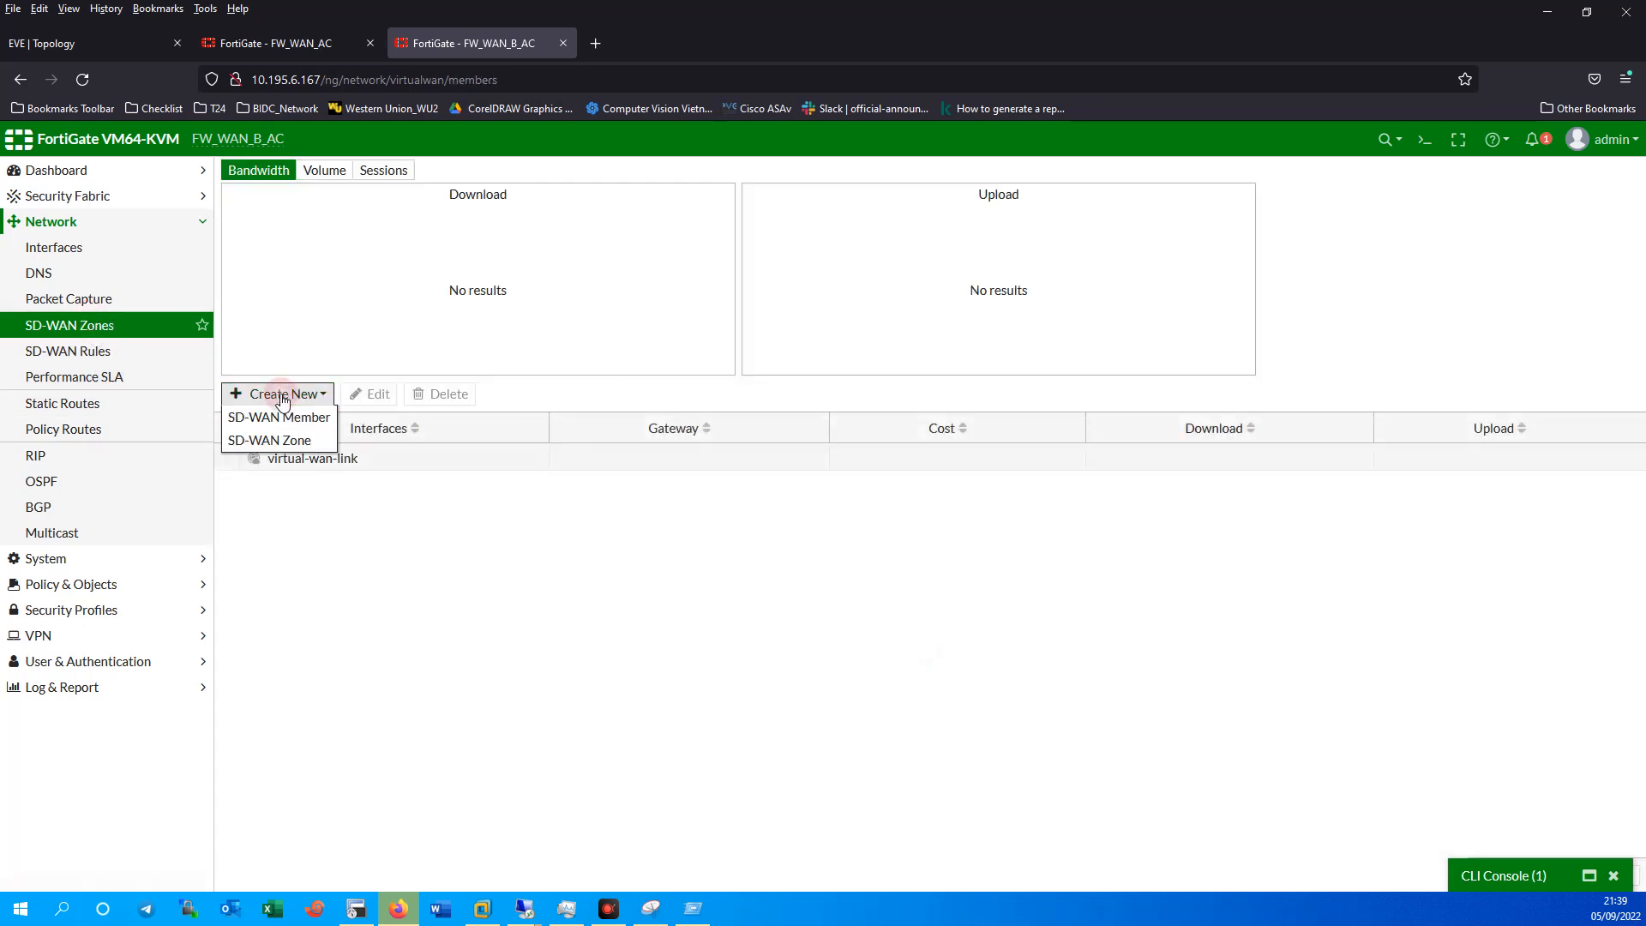
click(290, 442)
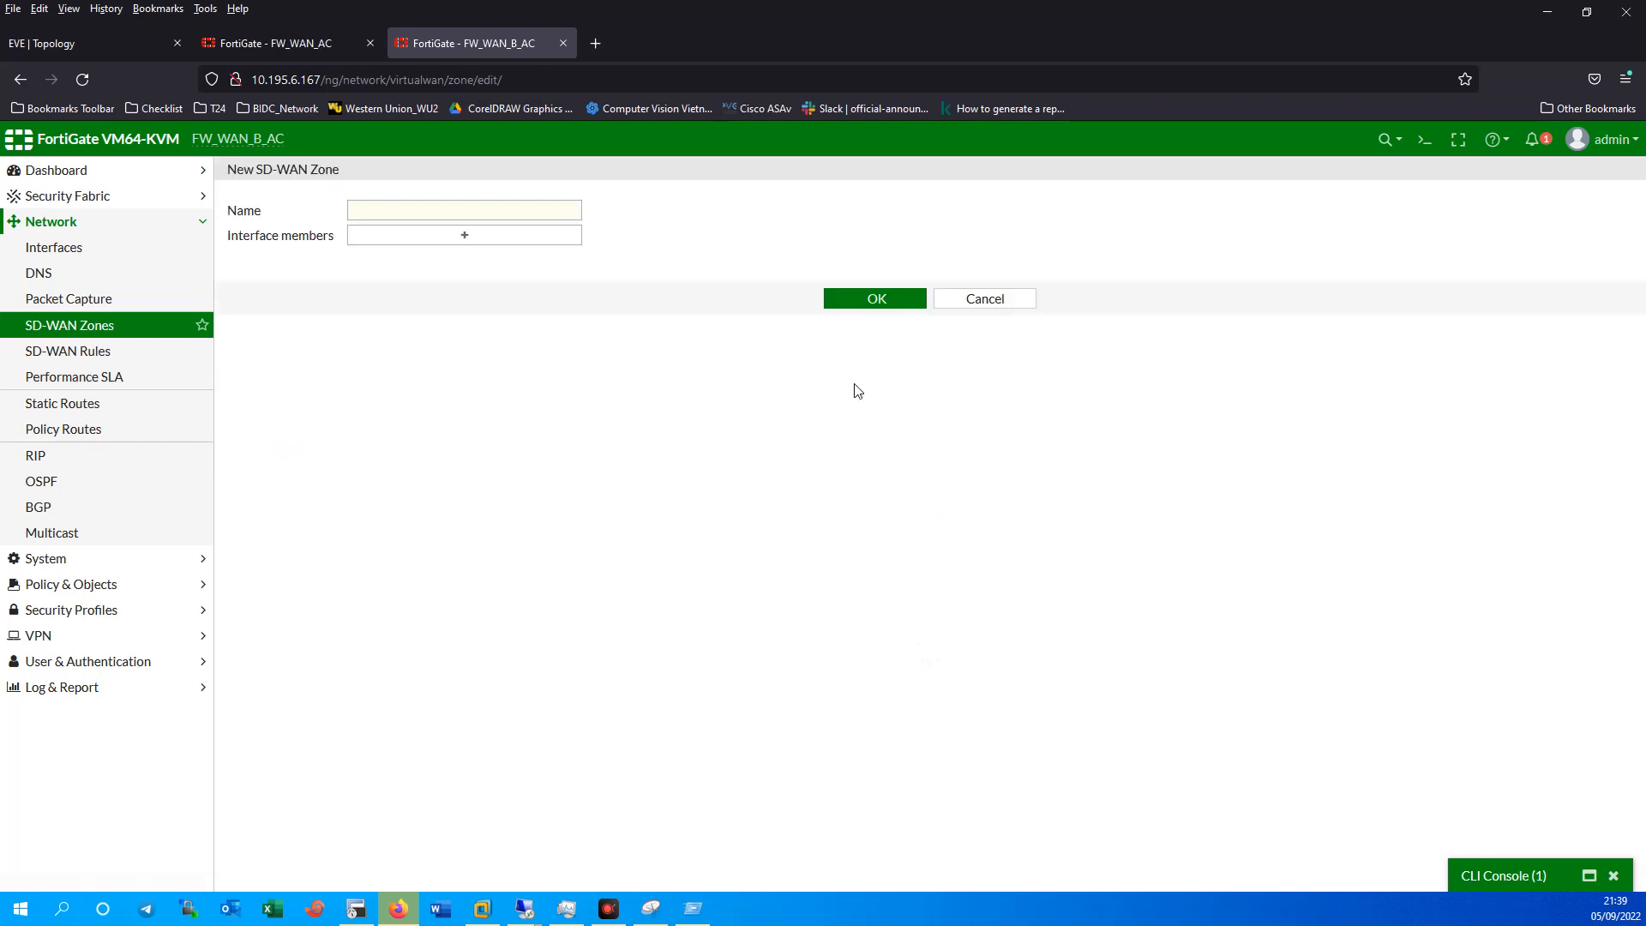
click(437, 209)
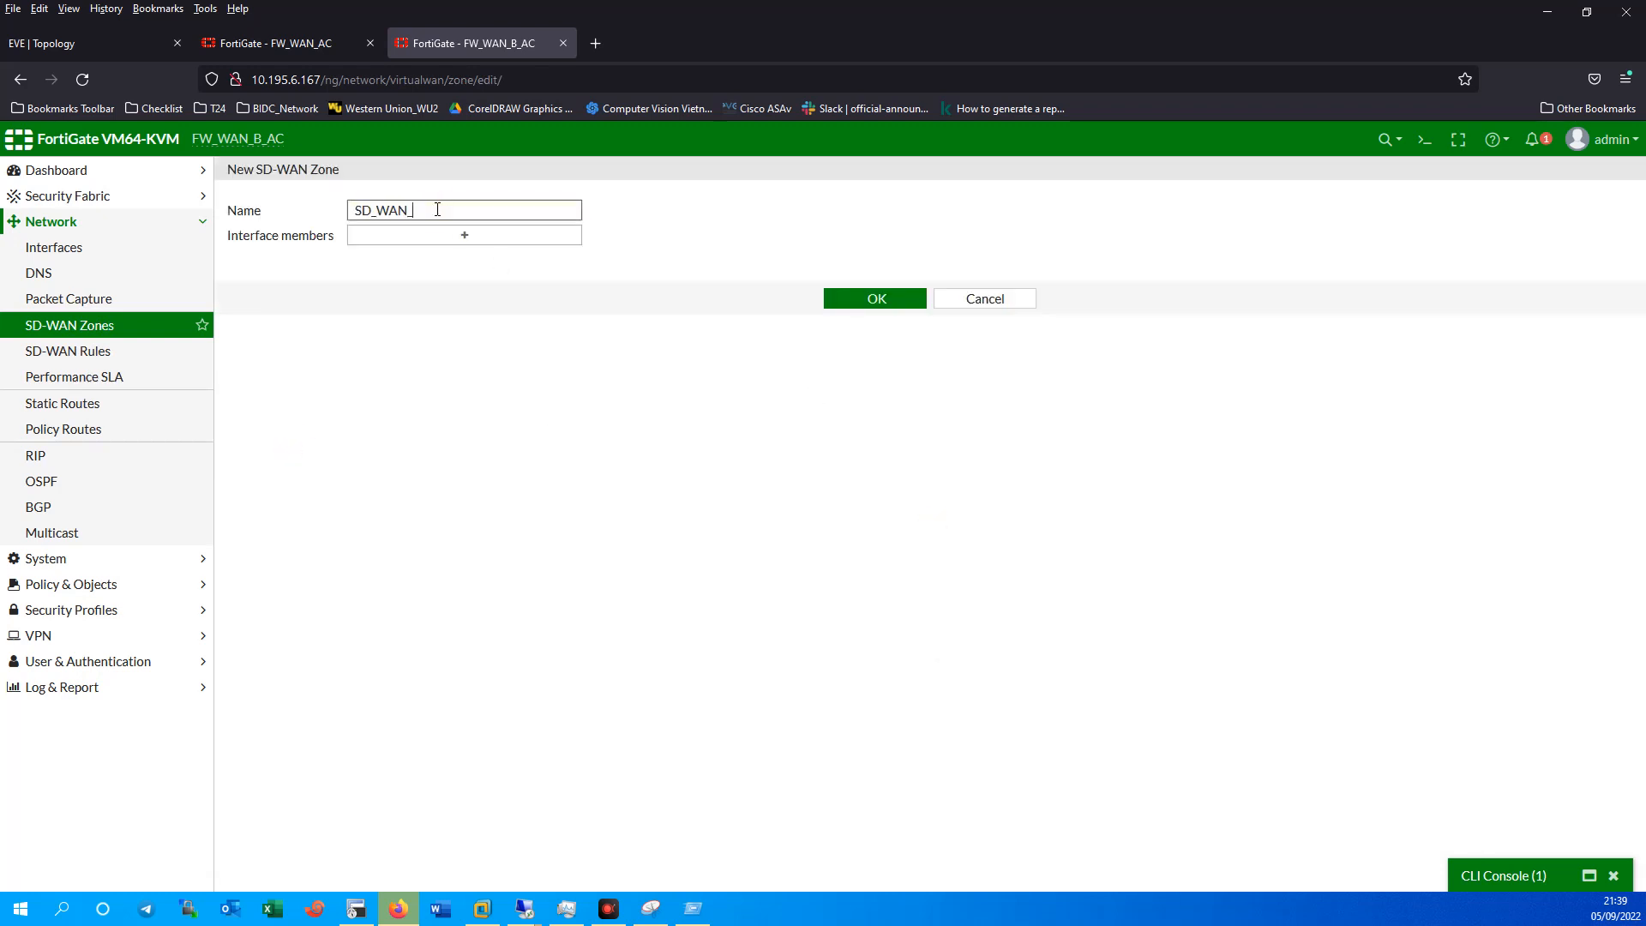
click(447, 238)
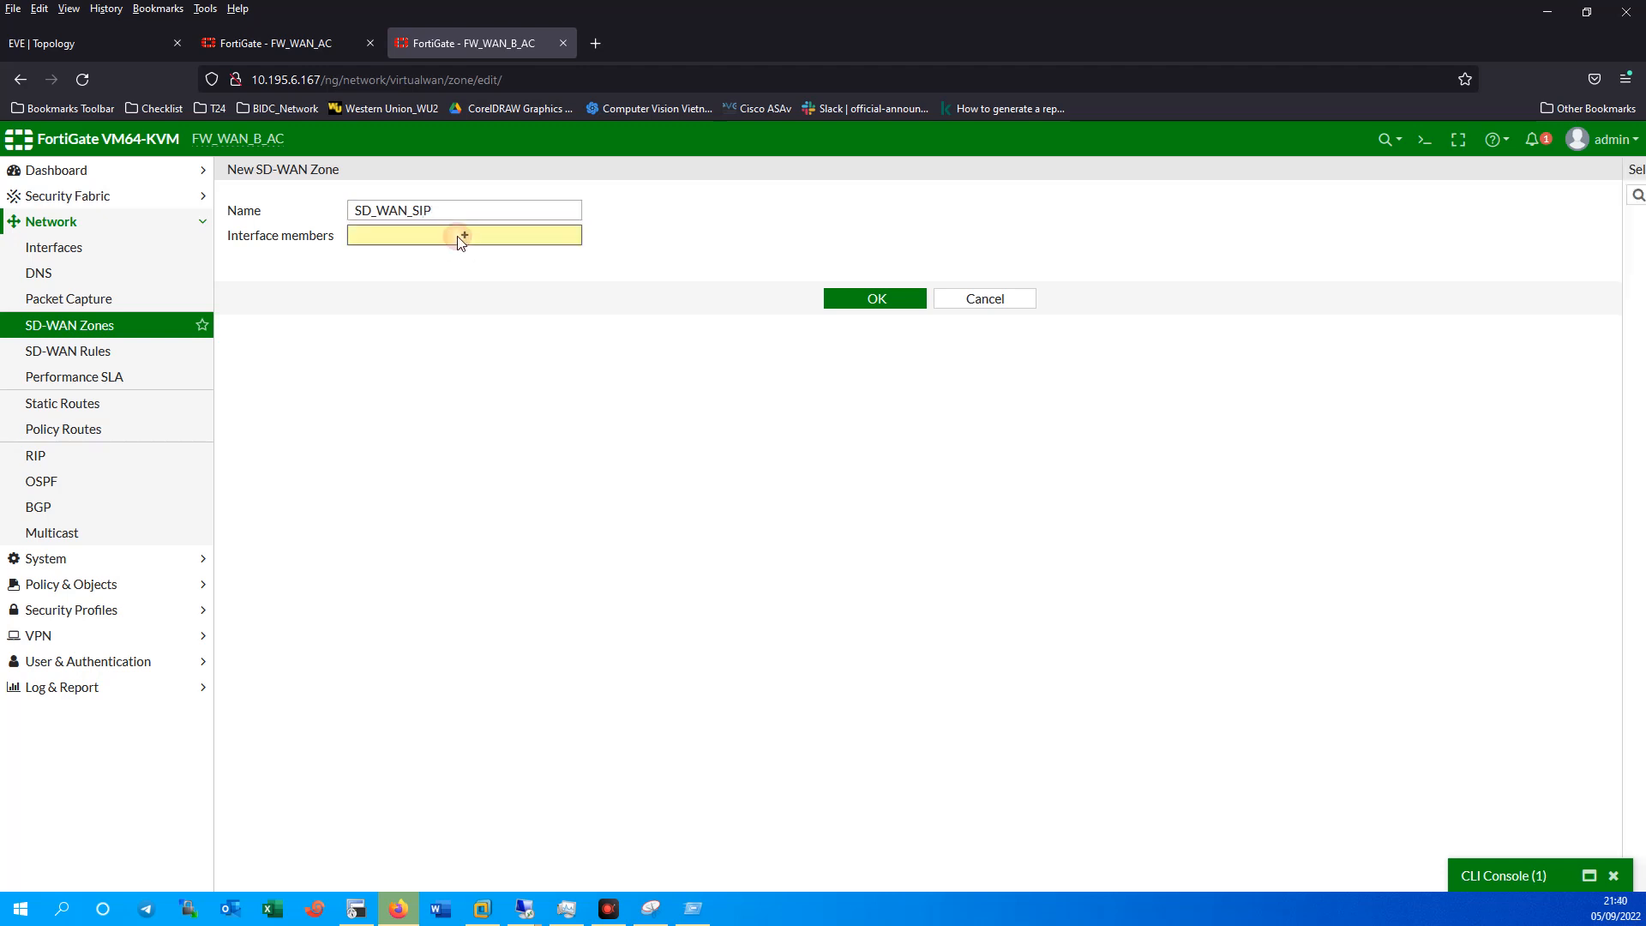
click(607, 342)
click(861, 298)
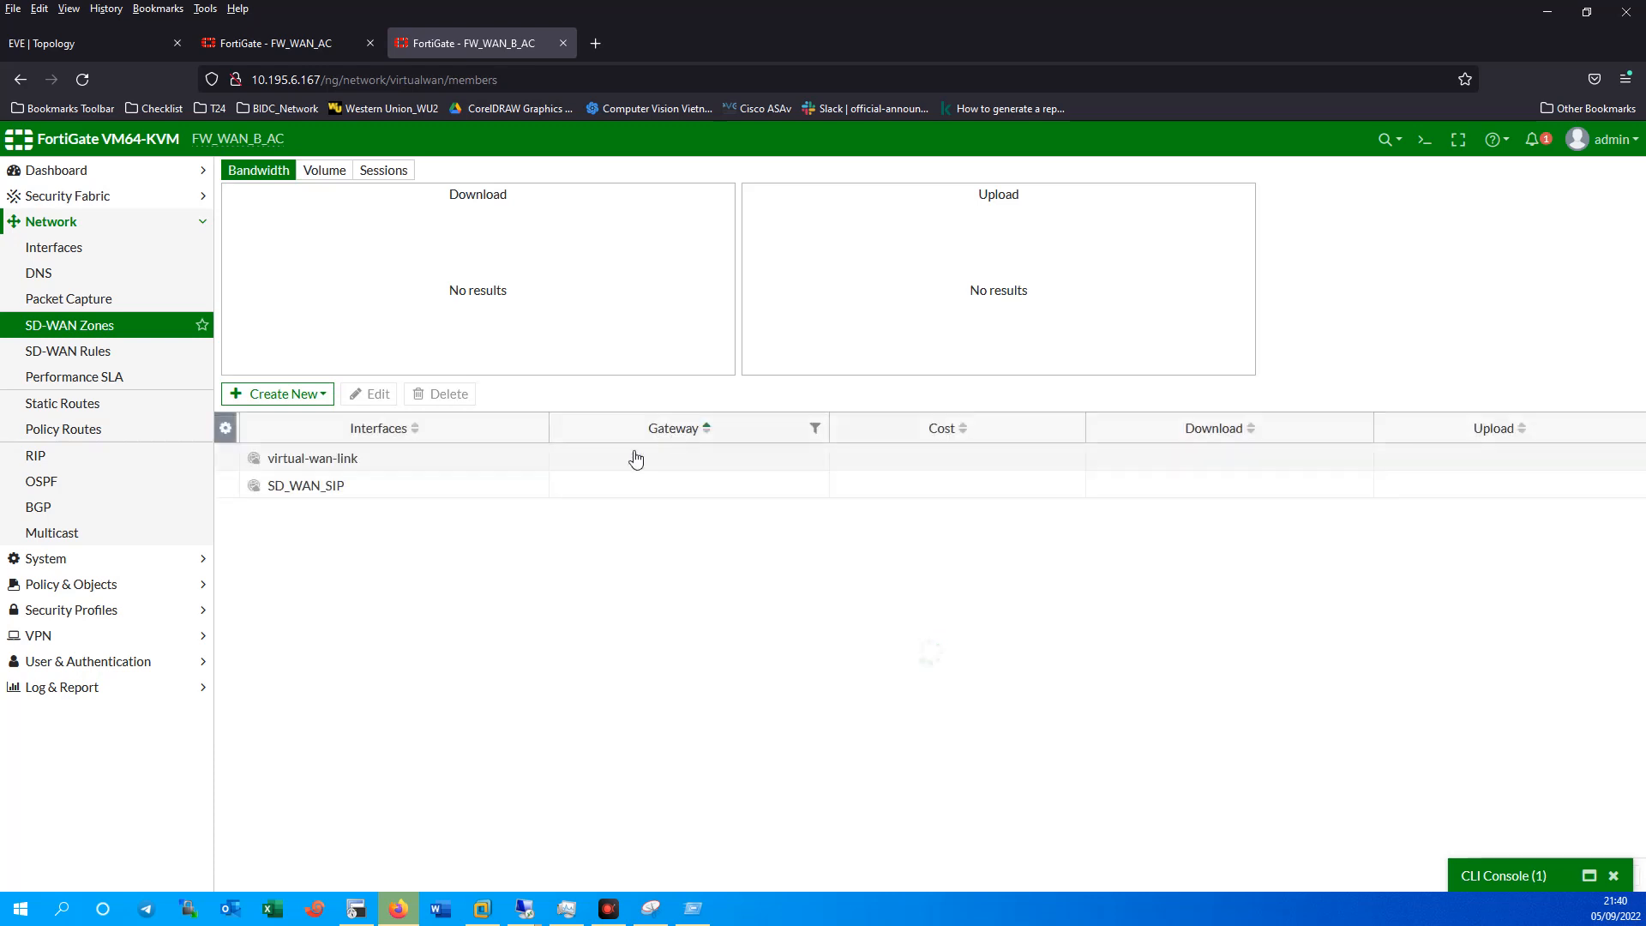
click(330, 487)
Find no member interfaces in SD_WAN_SIP, then inspect the zone and VPN_MFN in Network > Interfaces.
click(374, 396)
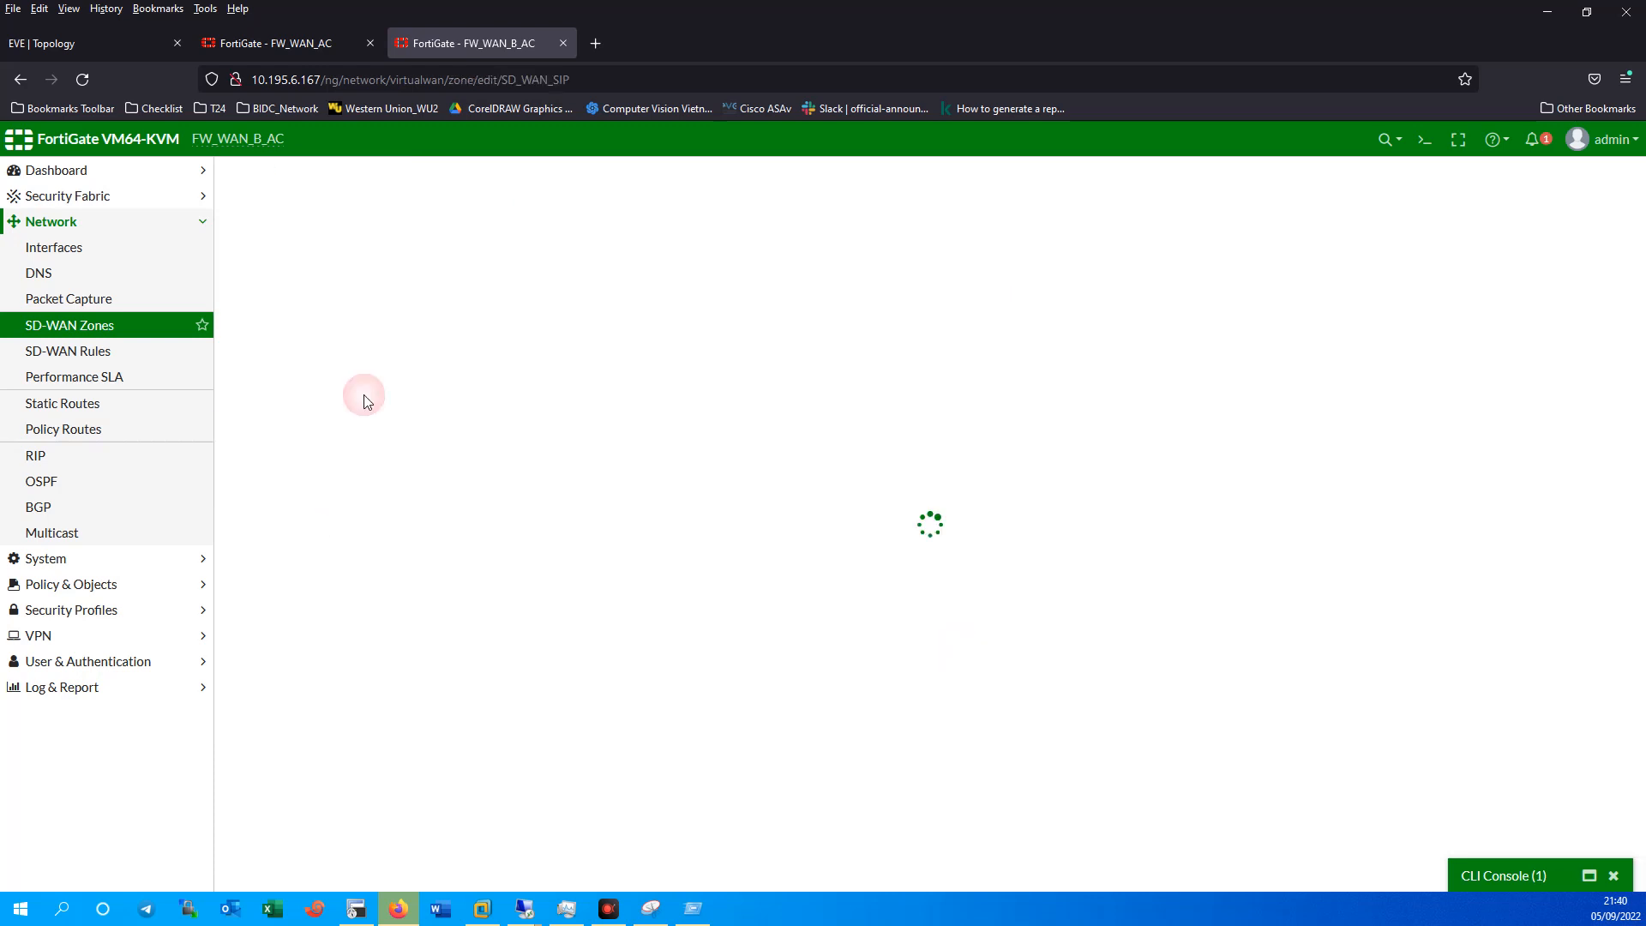
click(490, 236)
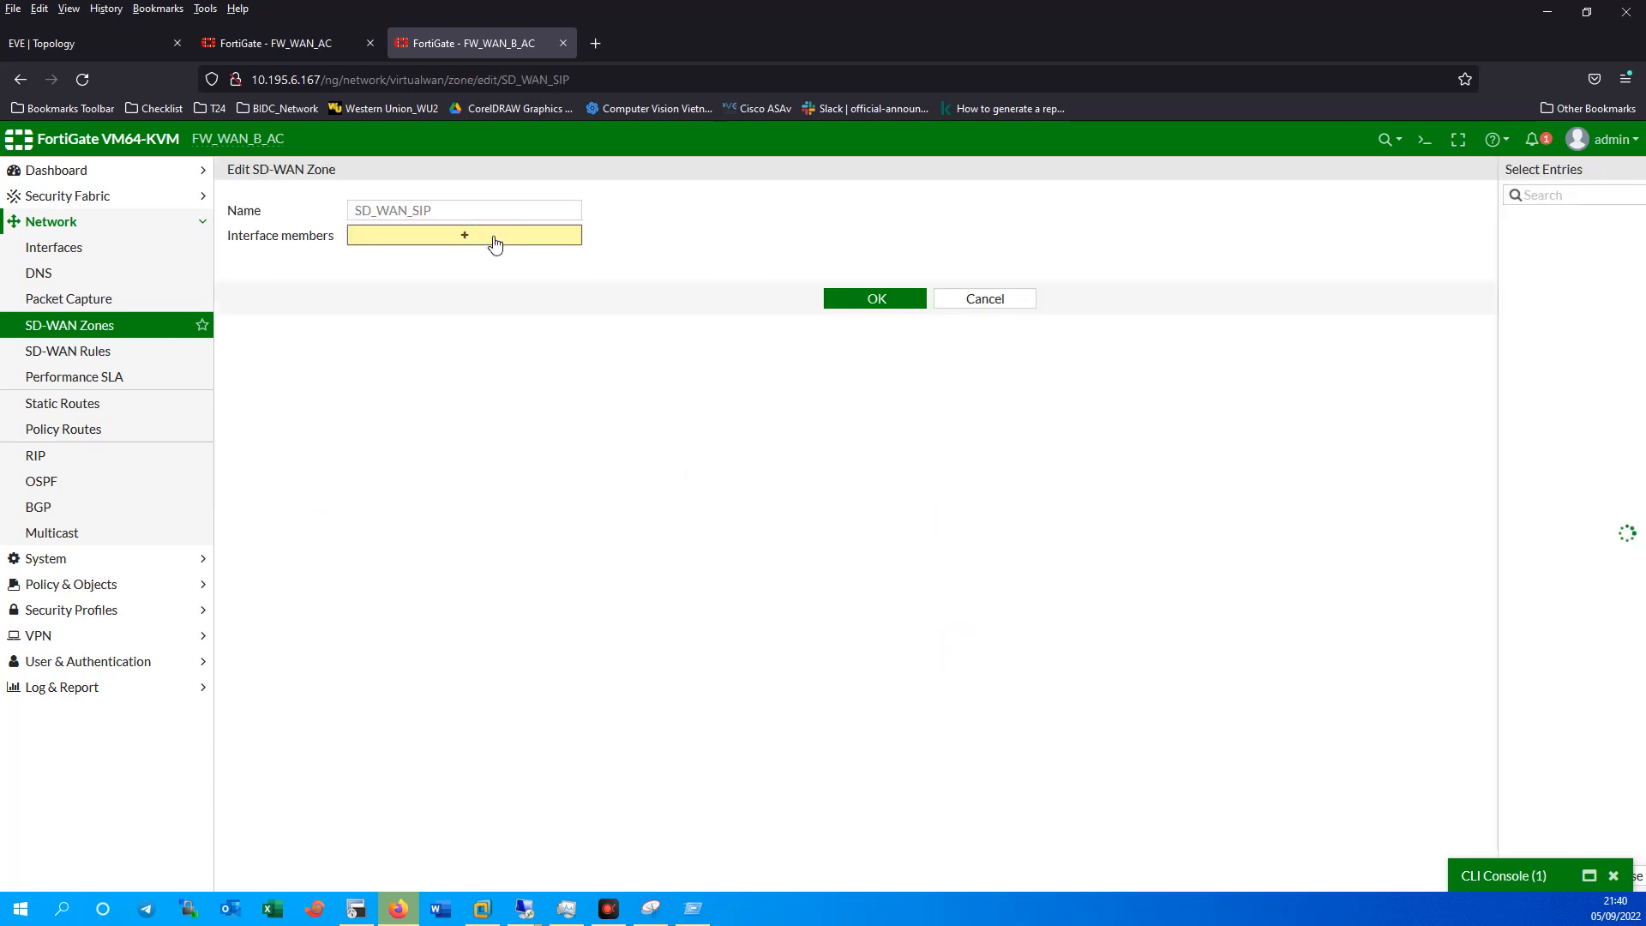
click(995, 300)
click(62, 257)
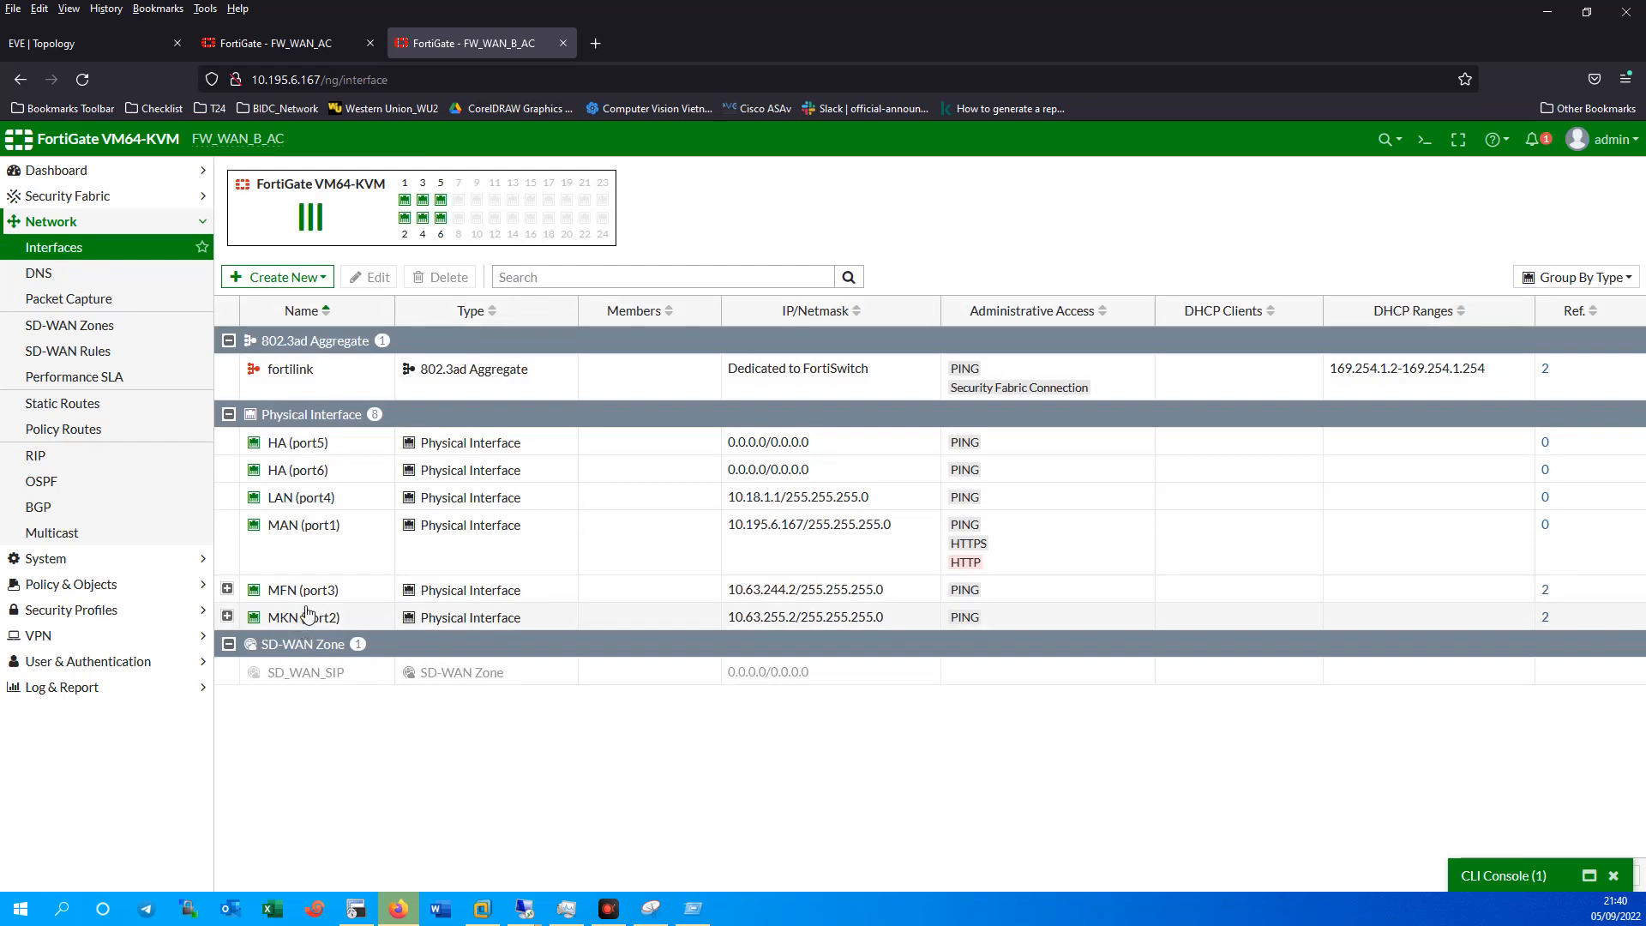
click(278, 682)
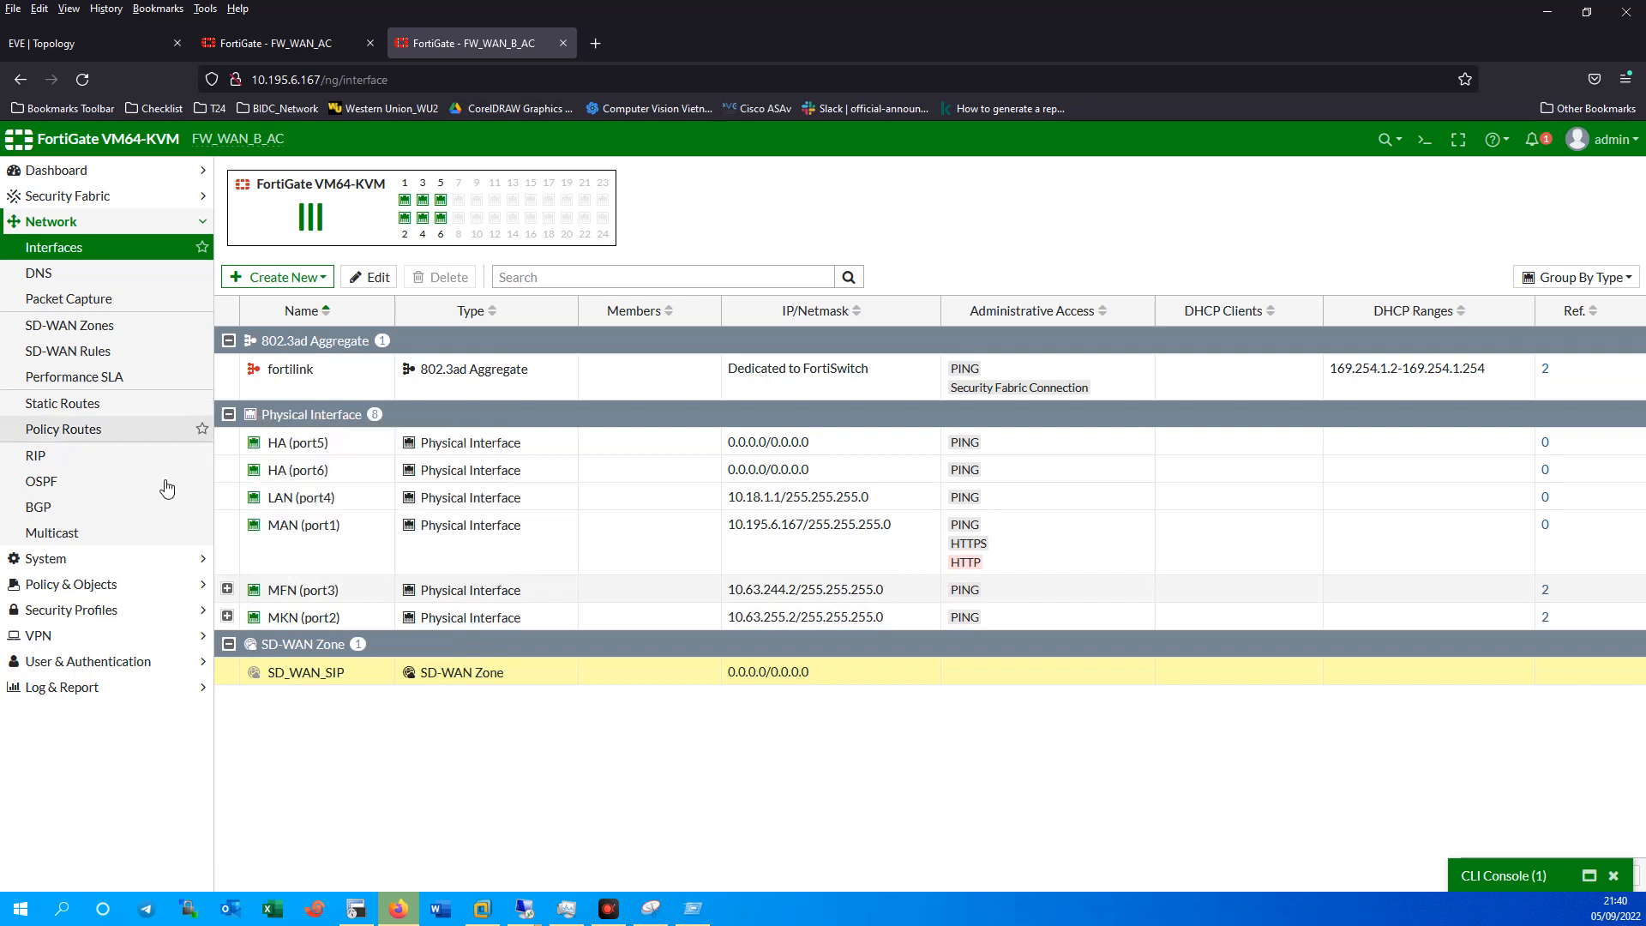
click(228, 591)
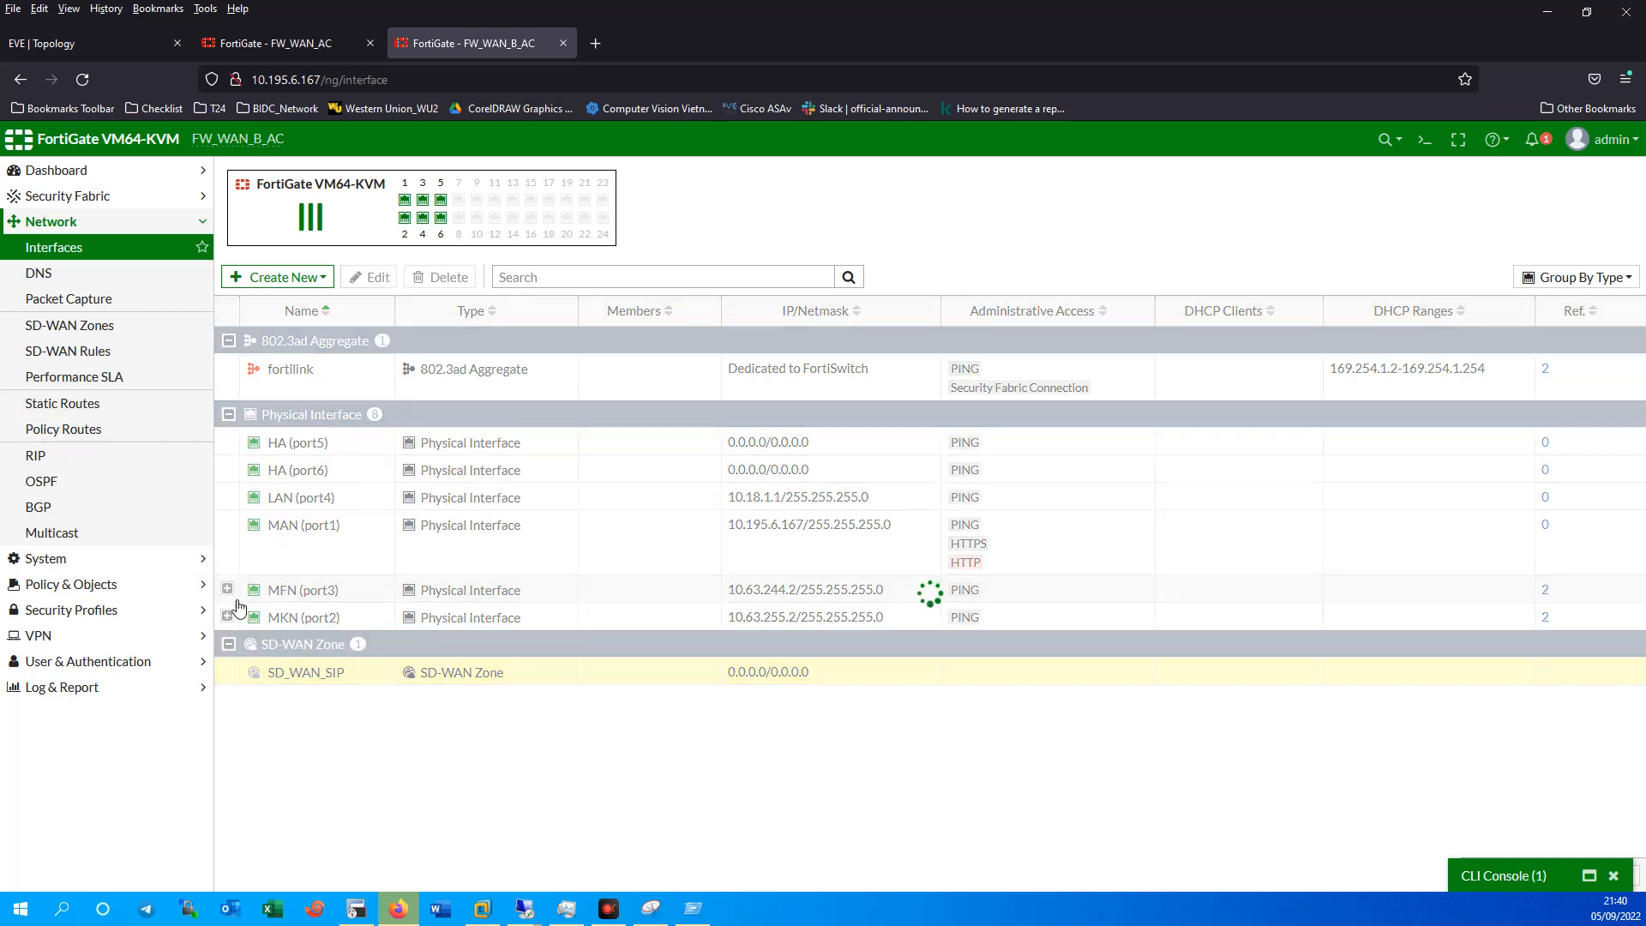
click(324, 618)
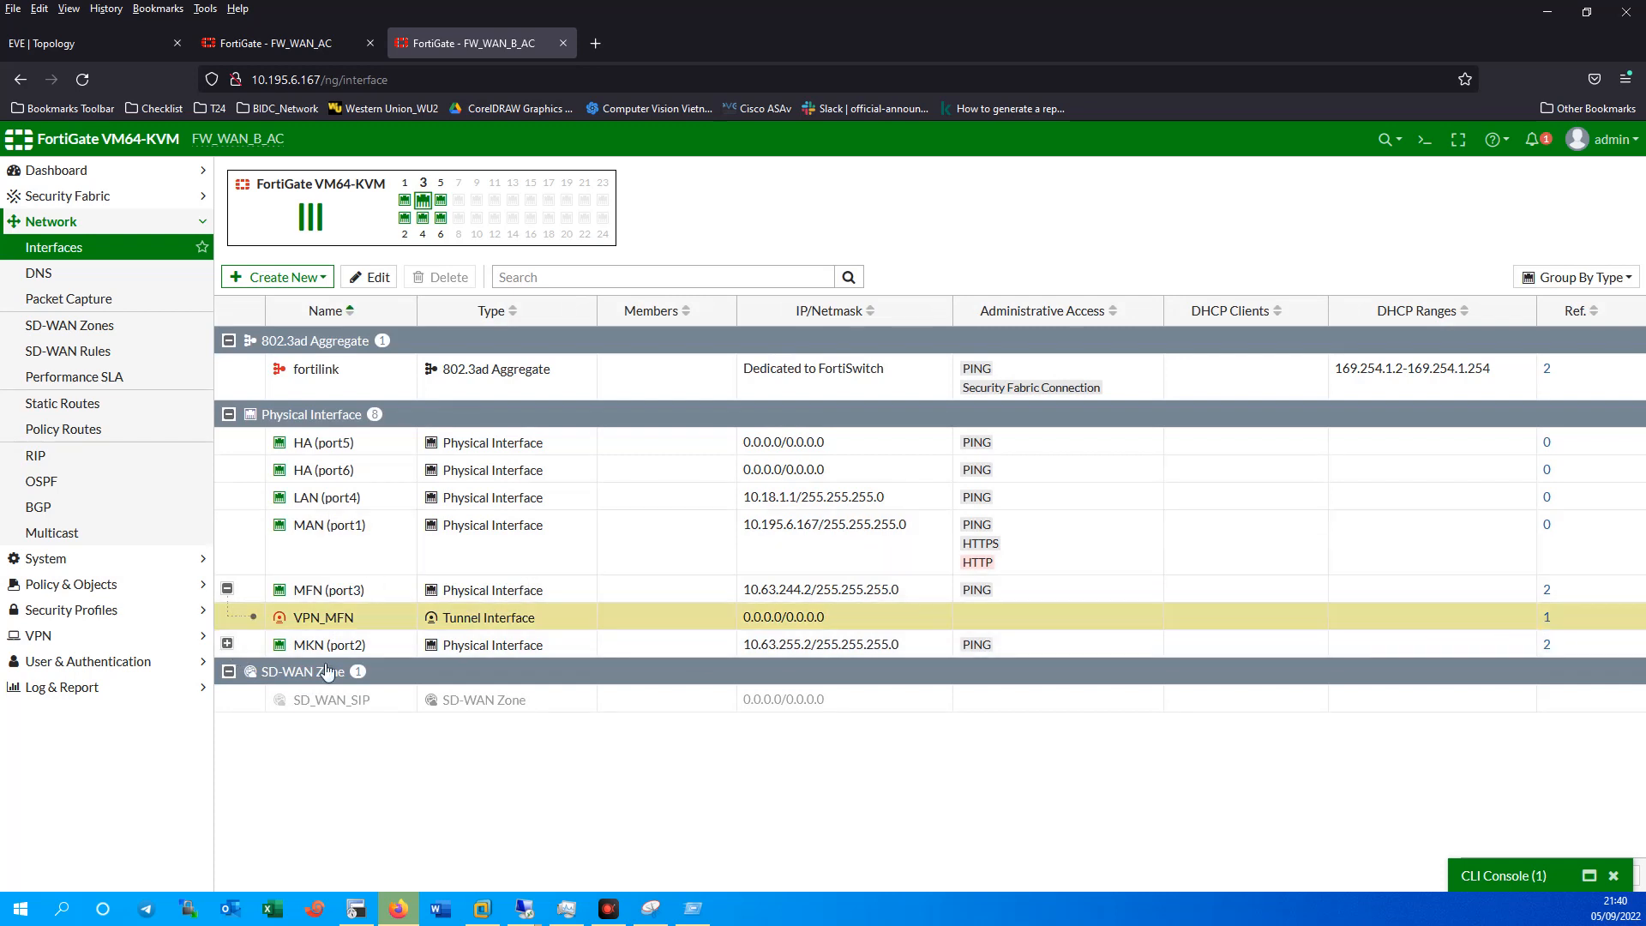
click(330, 700)
Reopen the SD_WAN_SIP zone and show its member interface choices.
click(86, 332)
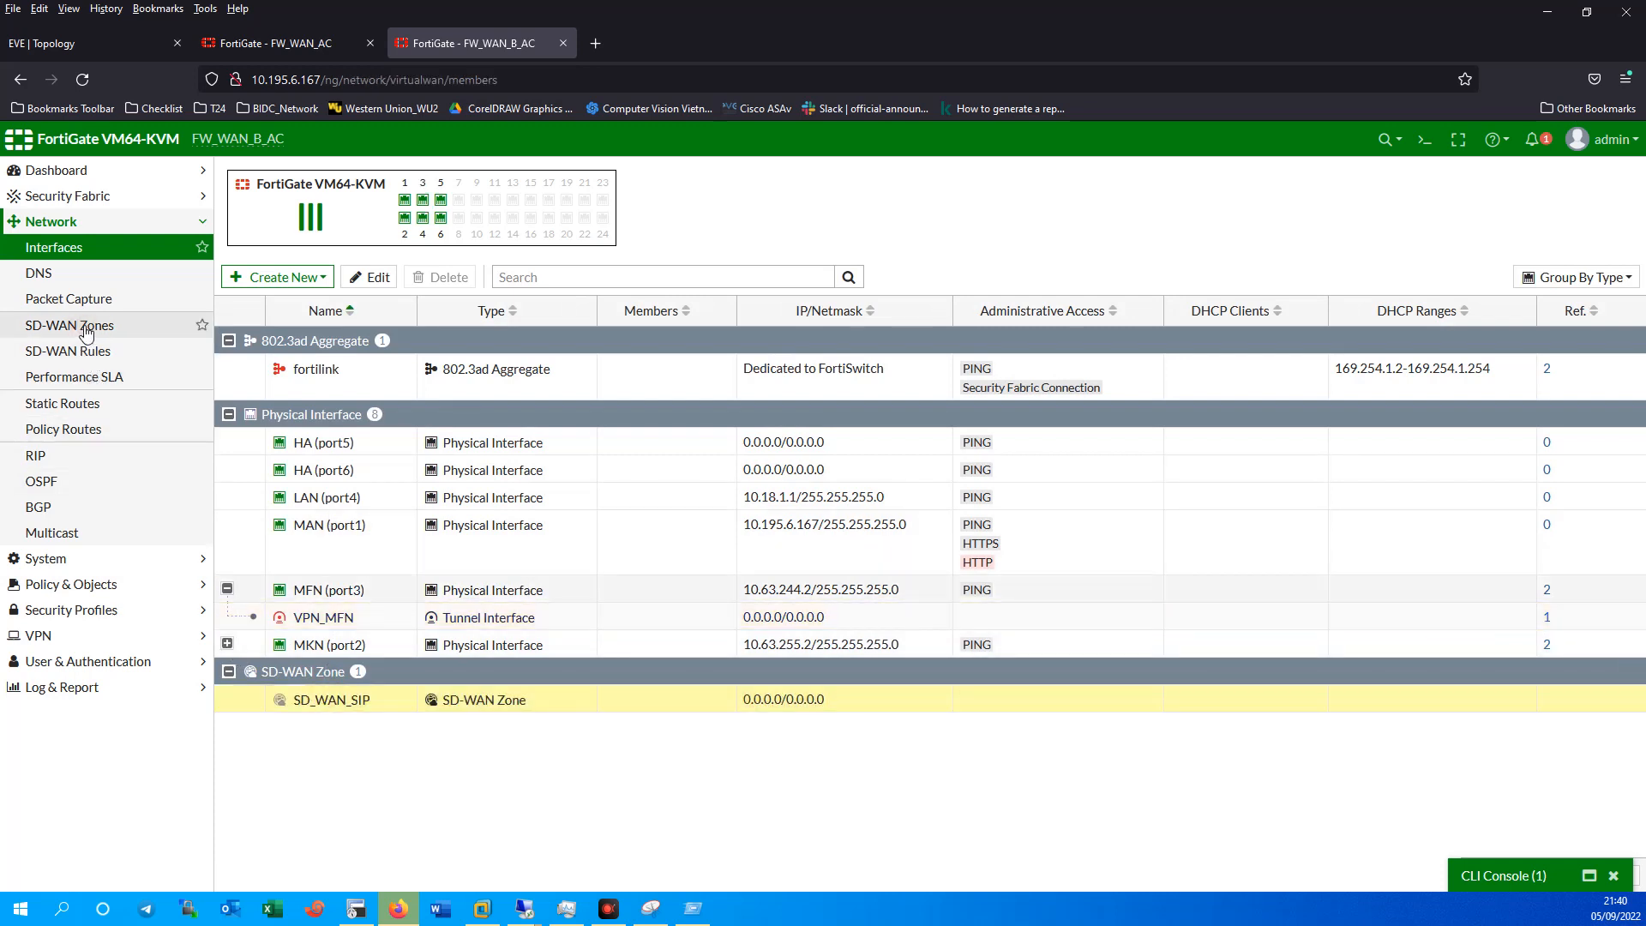
click(311, 487)
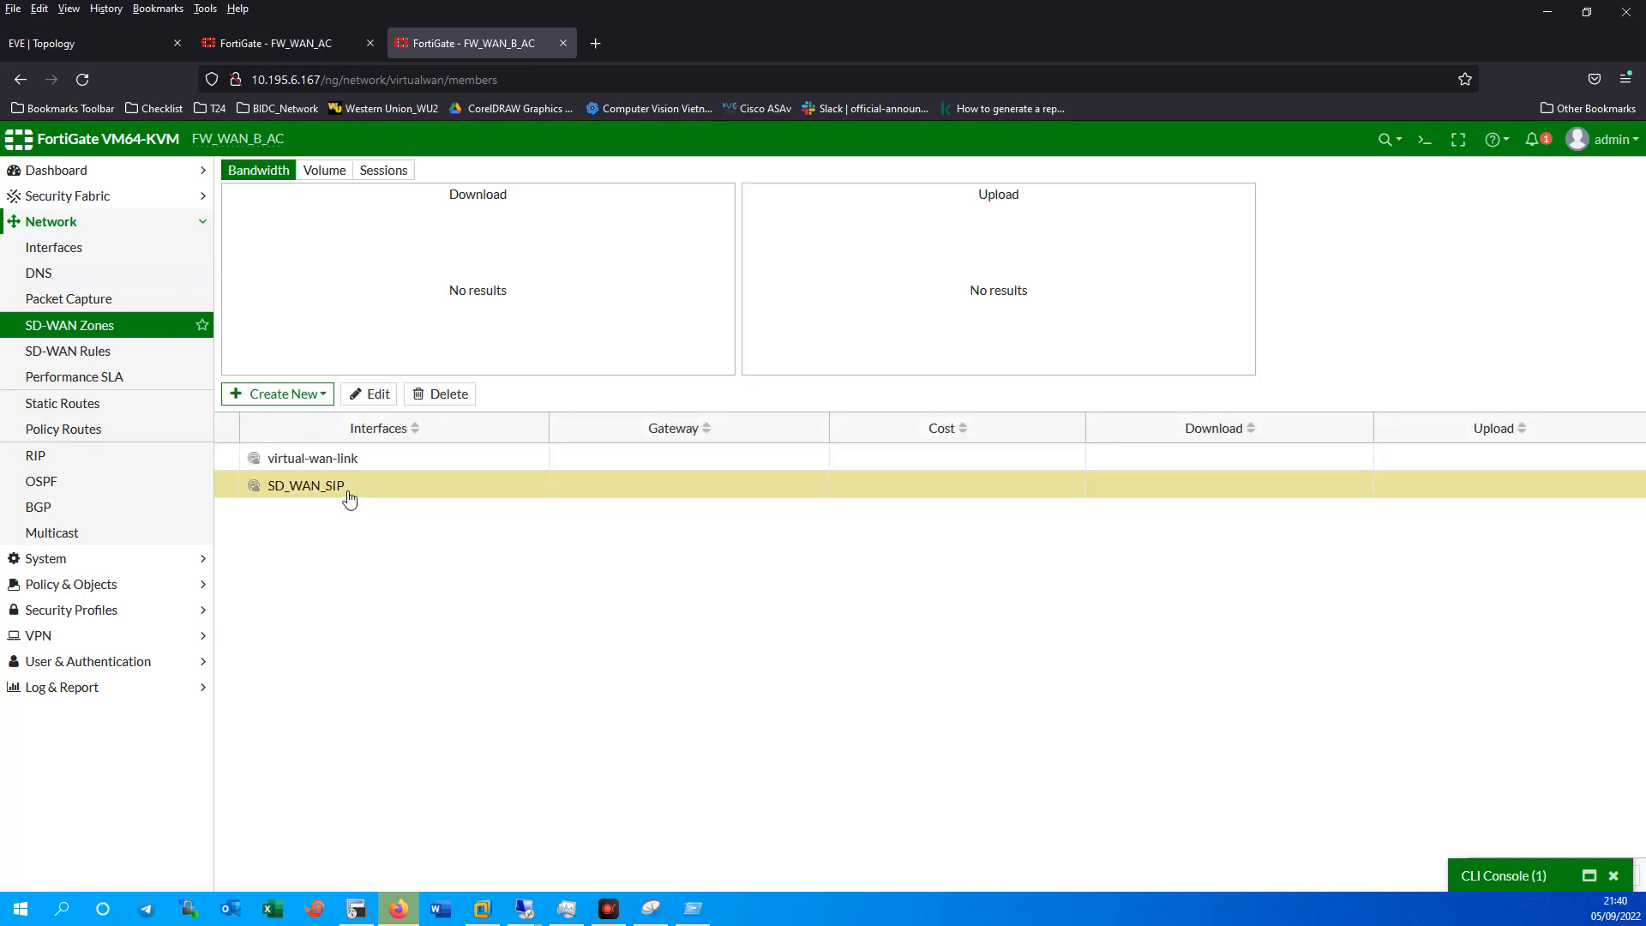
double_click(349, 497)
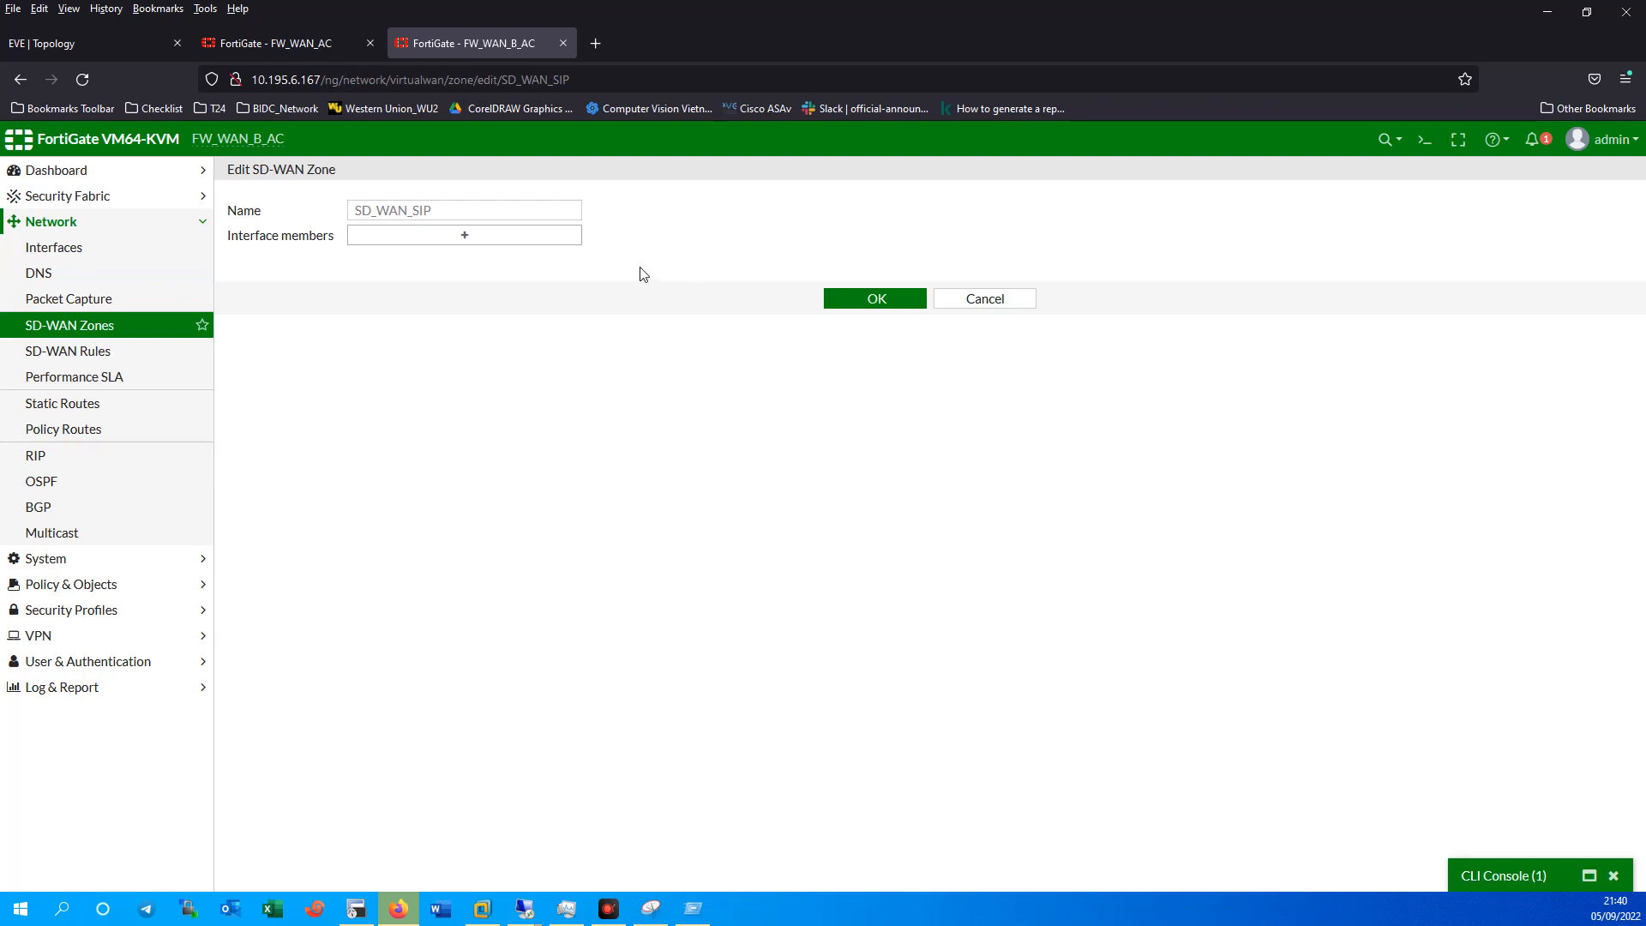
click(486, 248)
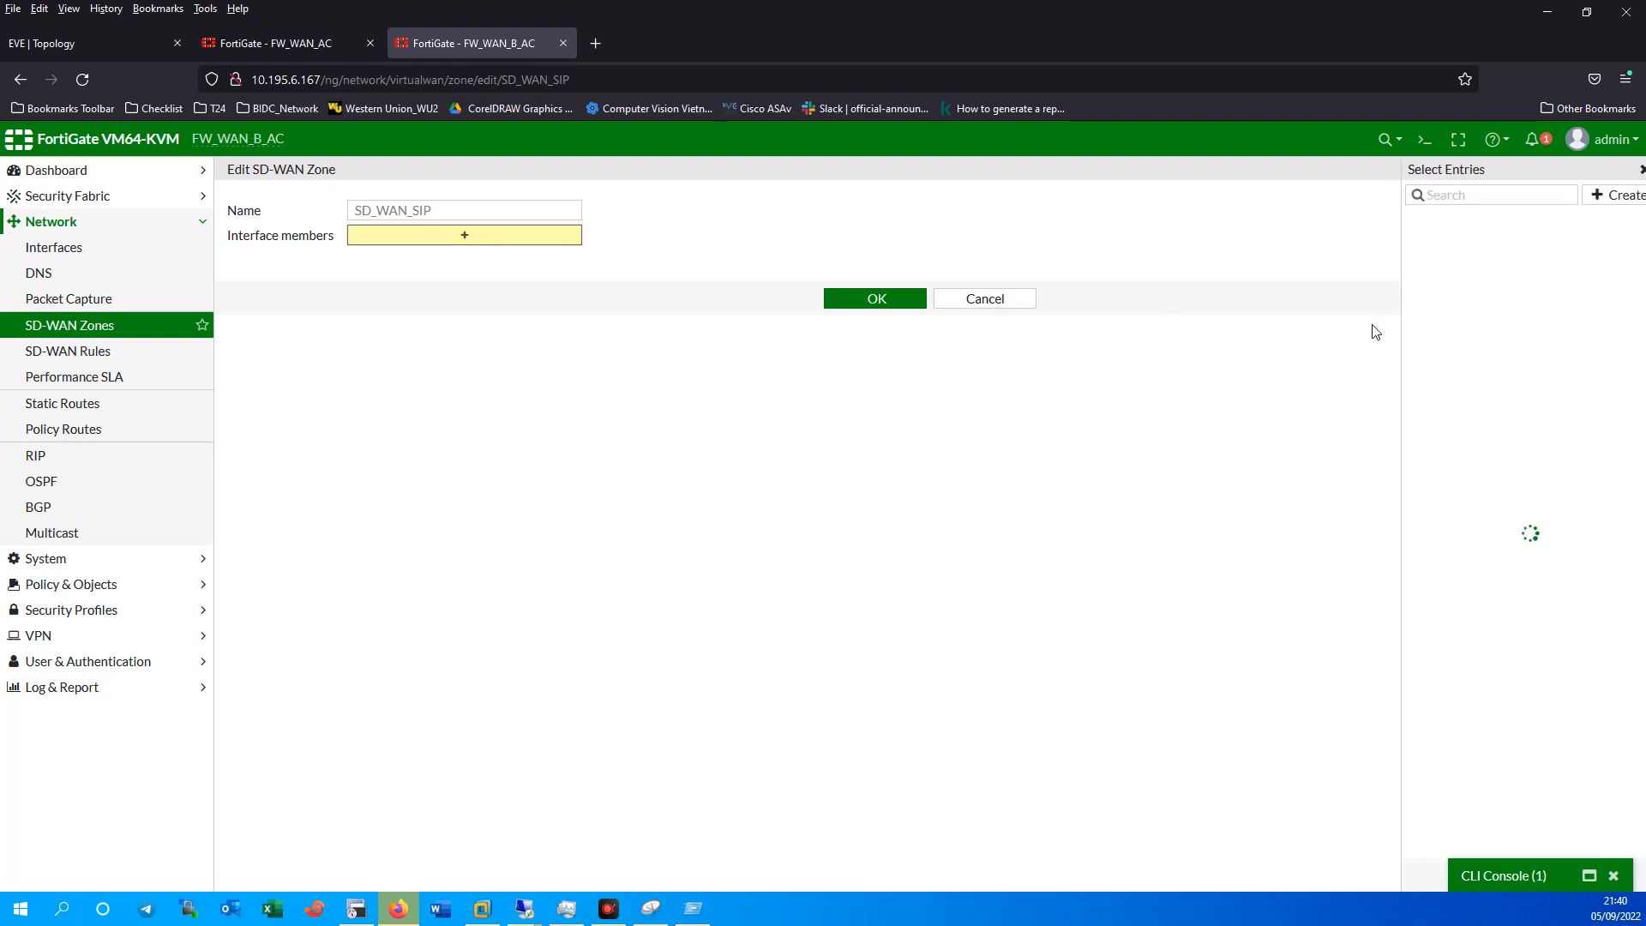
Discard a stray new SD-WAN member and reopen SD_WAN_SIP's member interface choices.
click(1611, 192)
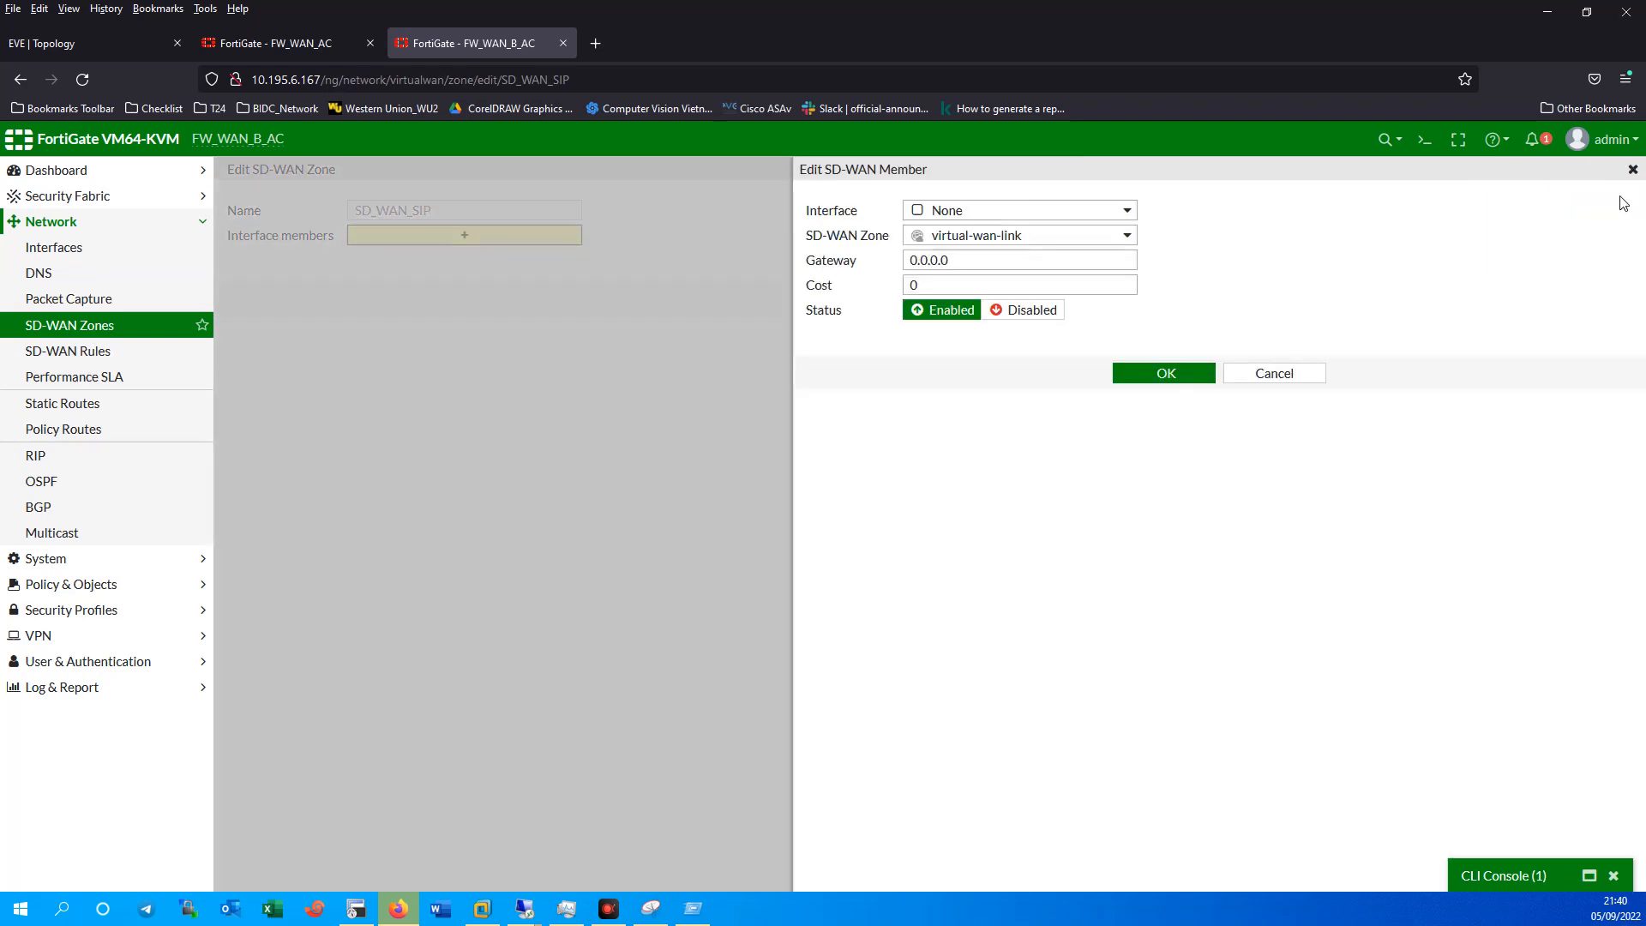
click(1631, 171)
click(985, 302)
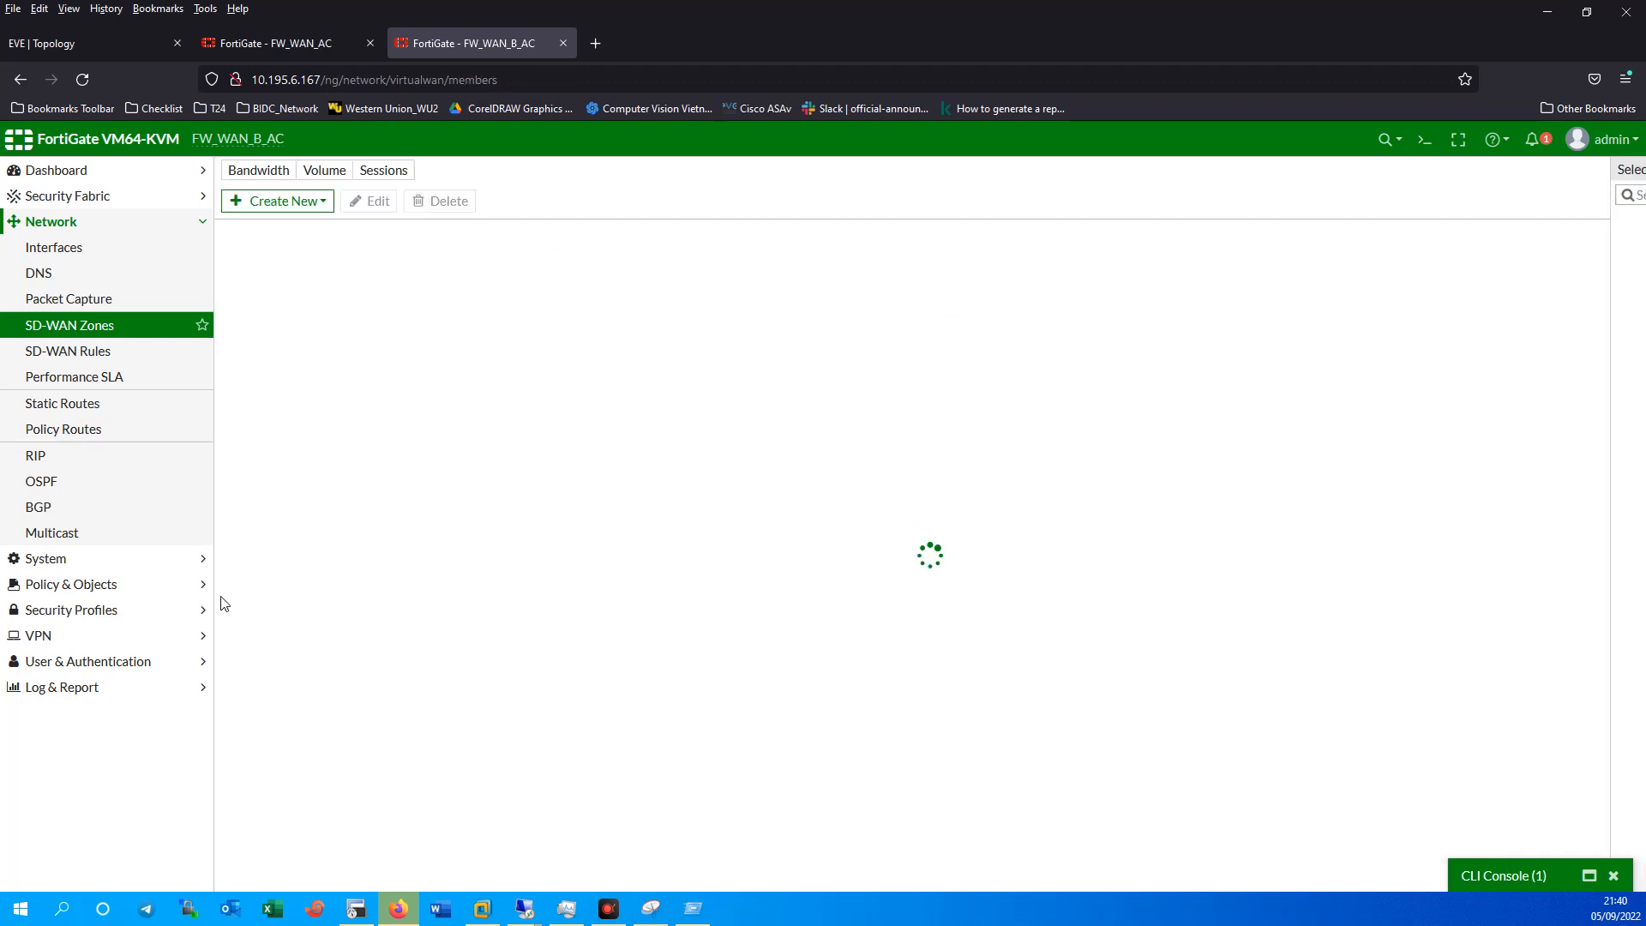
click(110, 247)
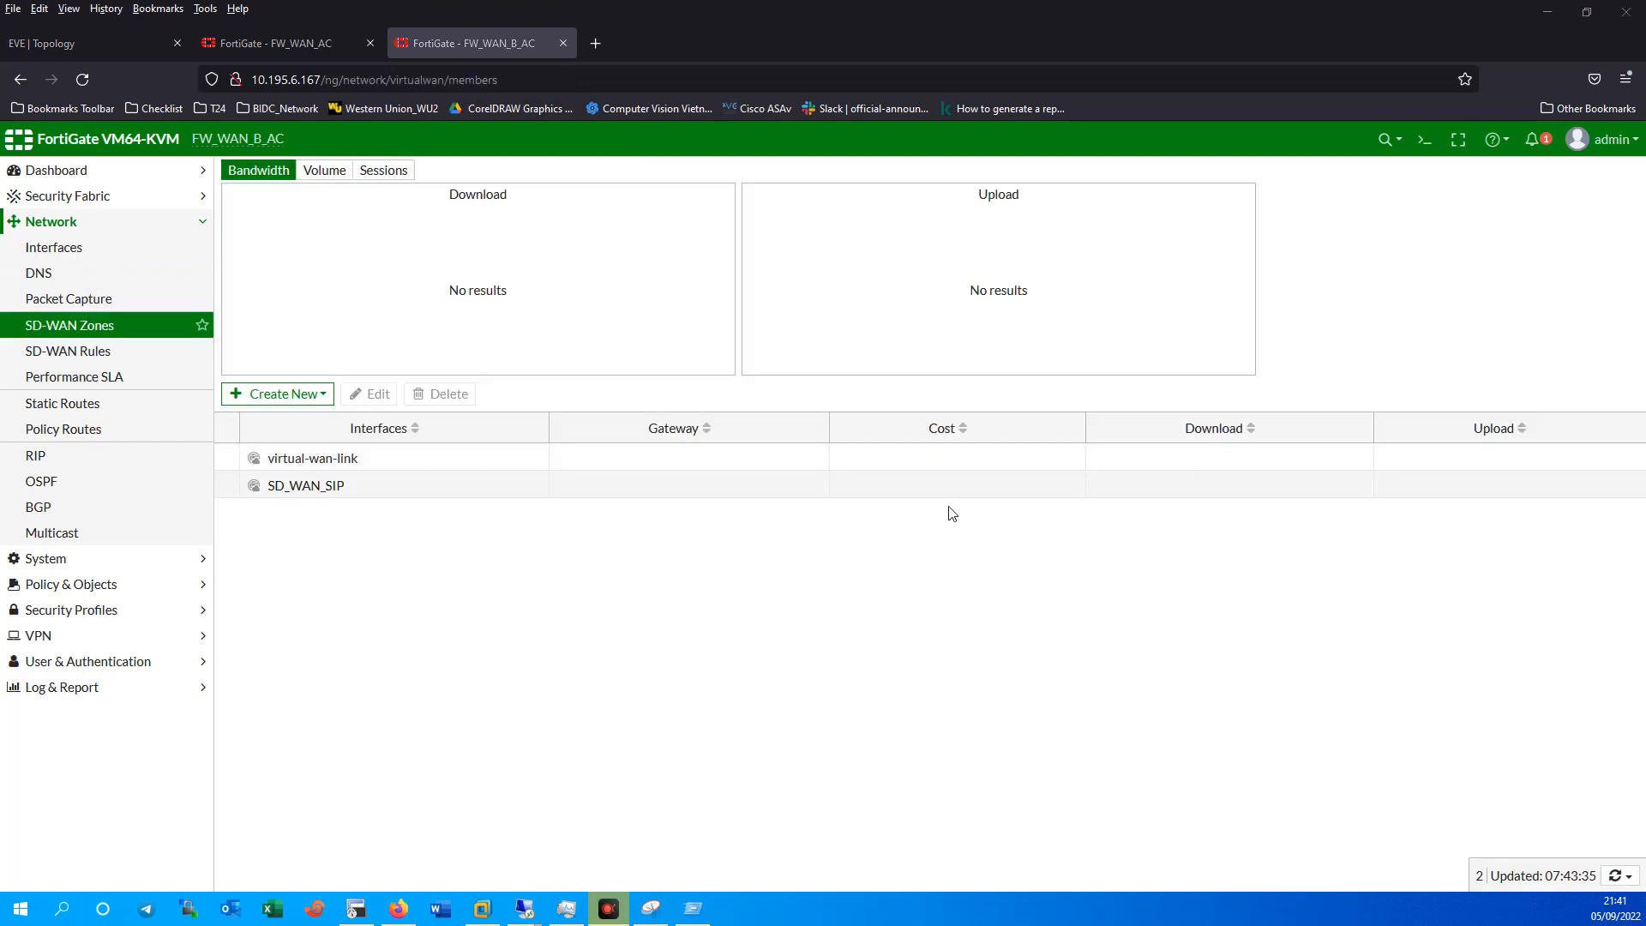
click(294, 485)
click(368, 394)
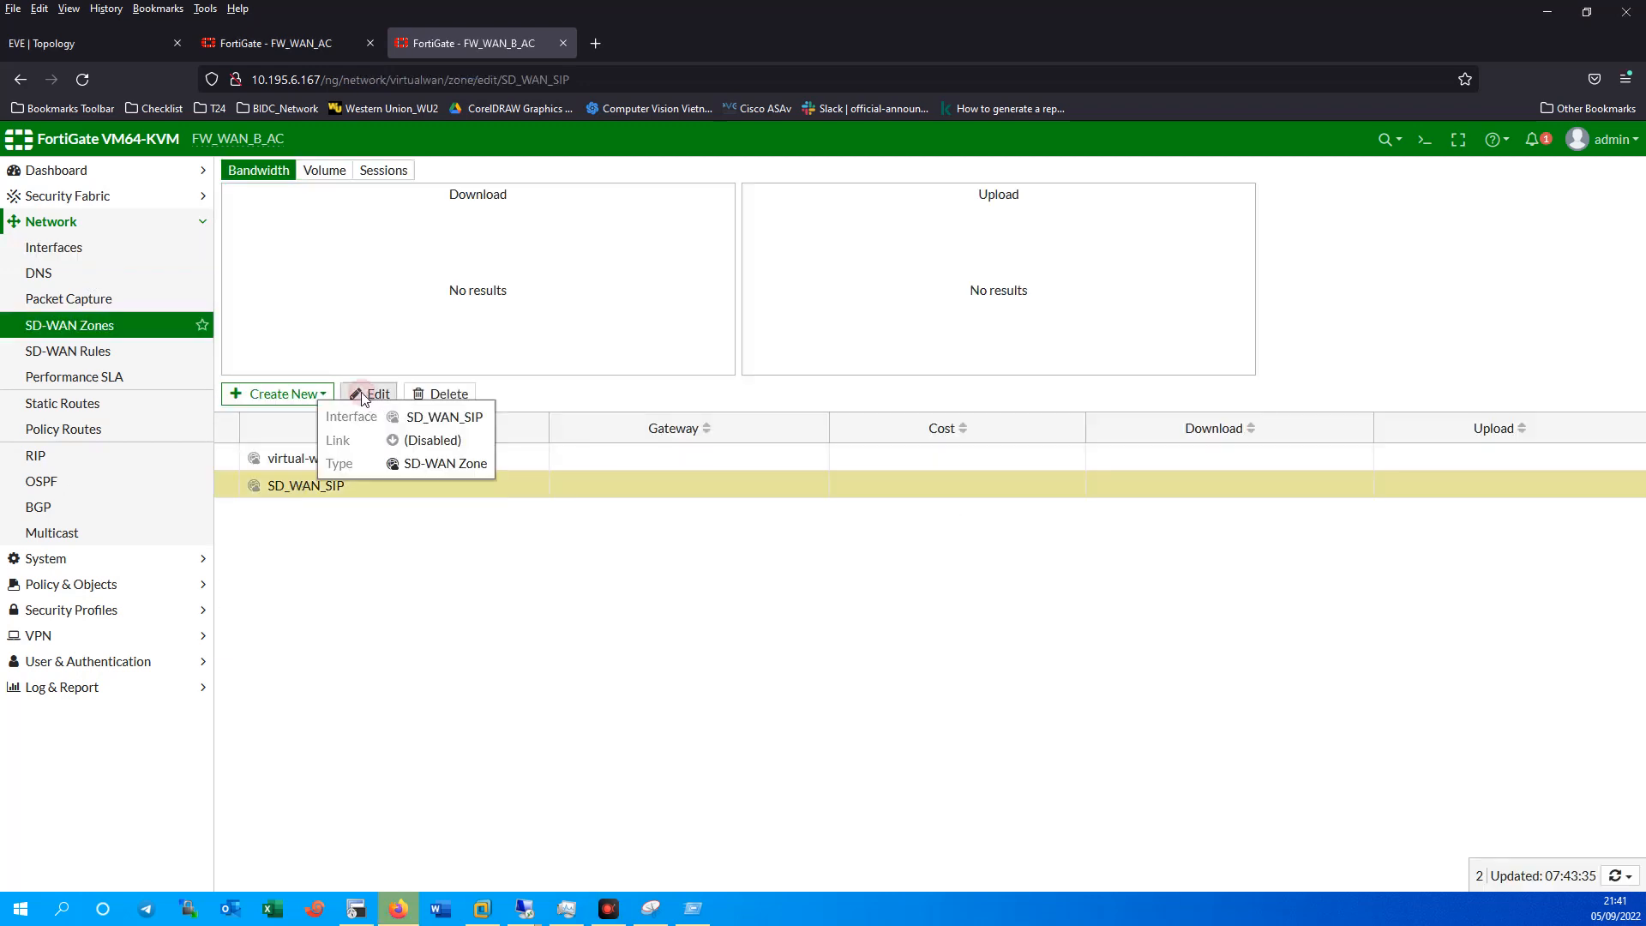
click(464, 234)
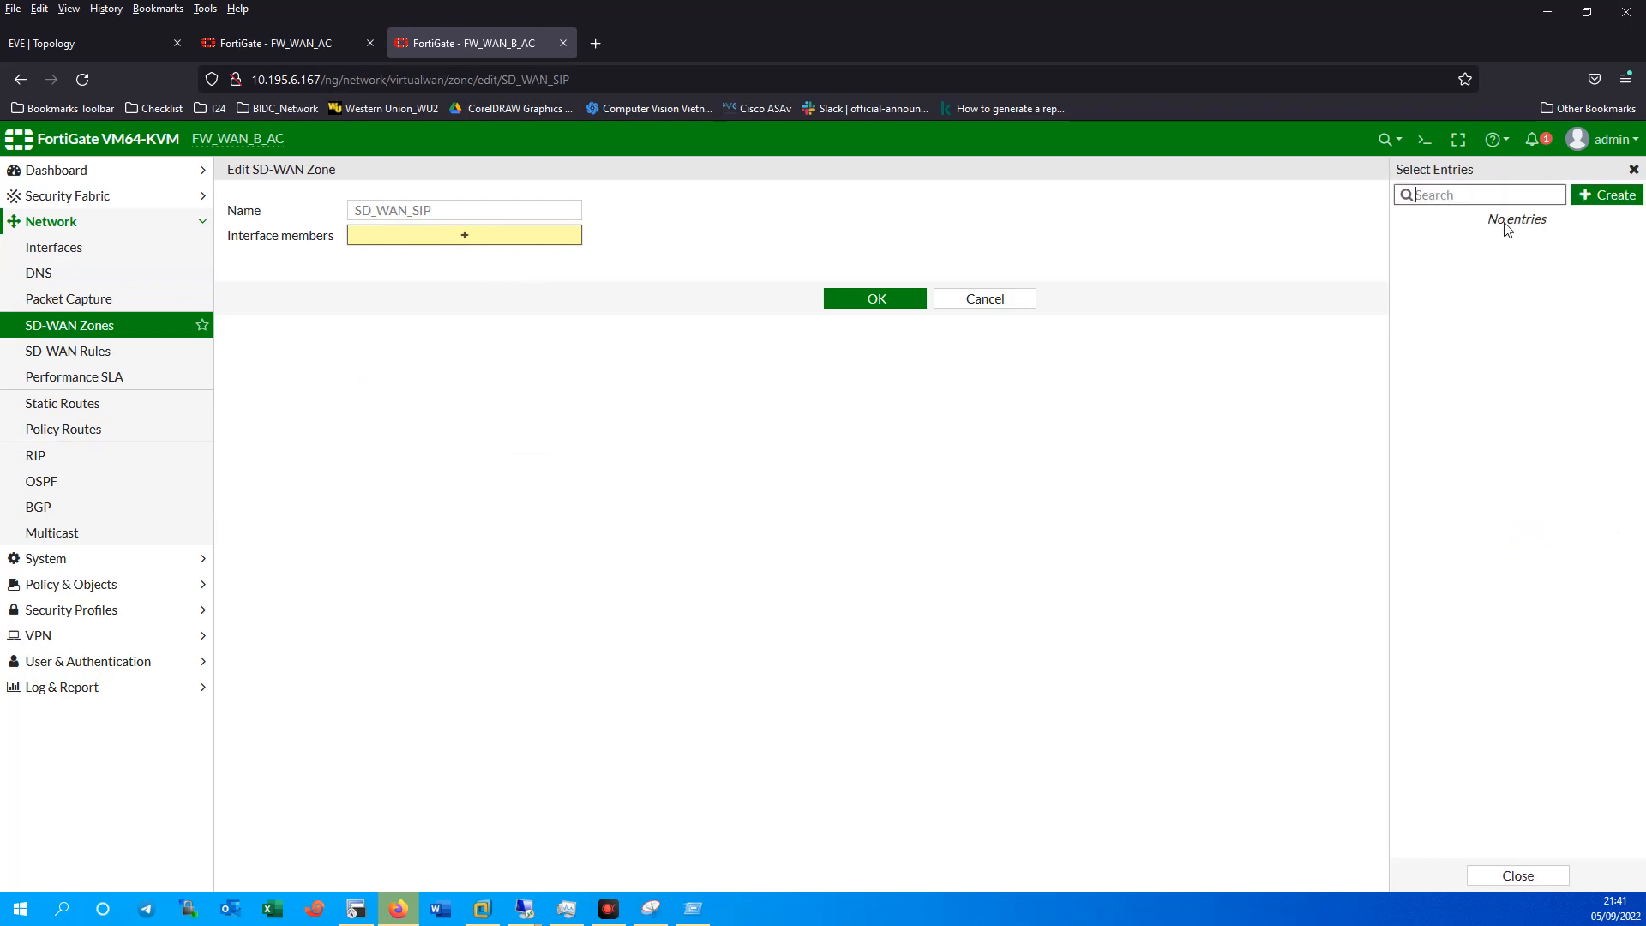
Create SD-WAN members for MKN (port2) and MFN (port3).
click(1612, 197)
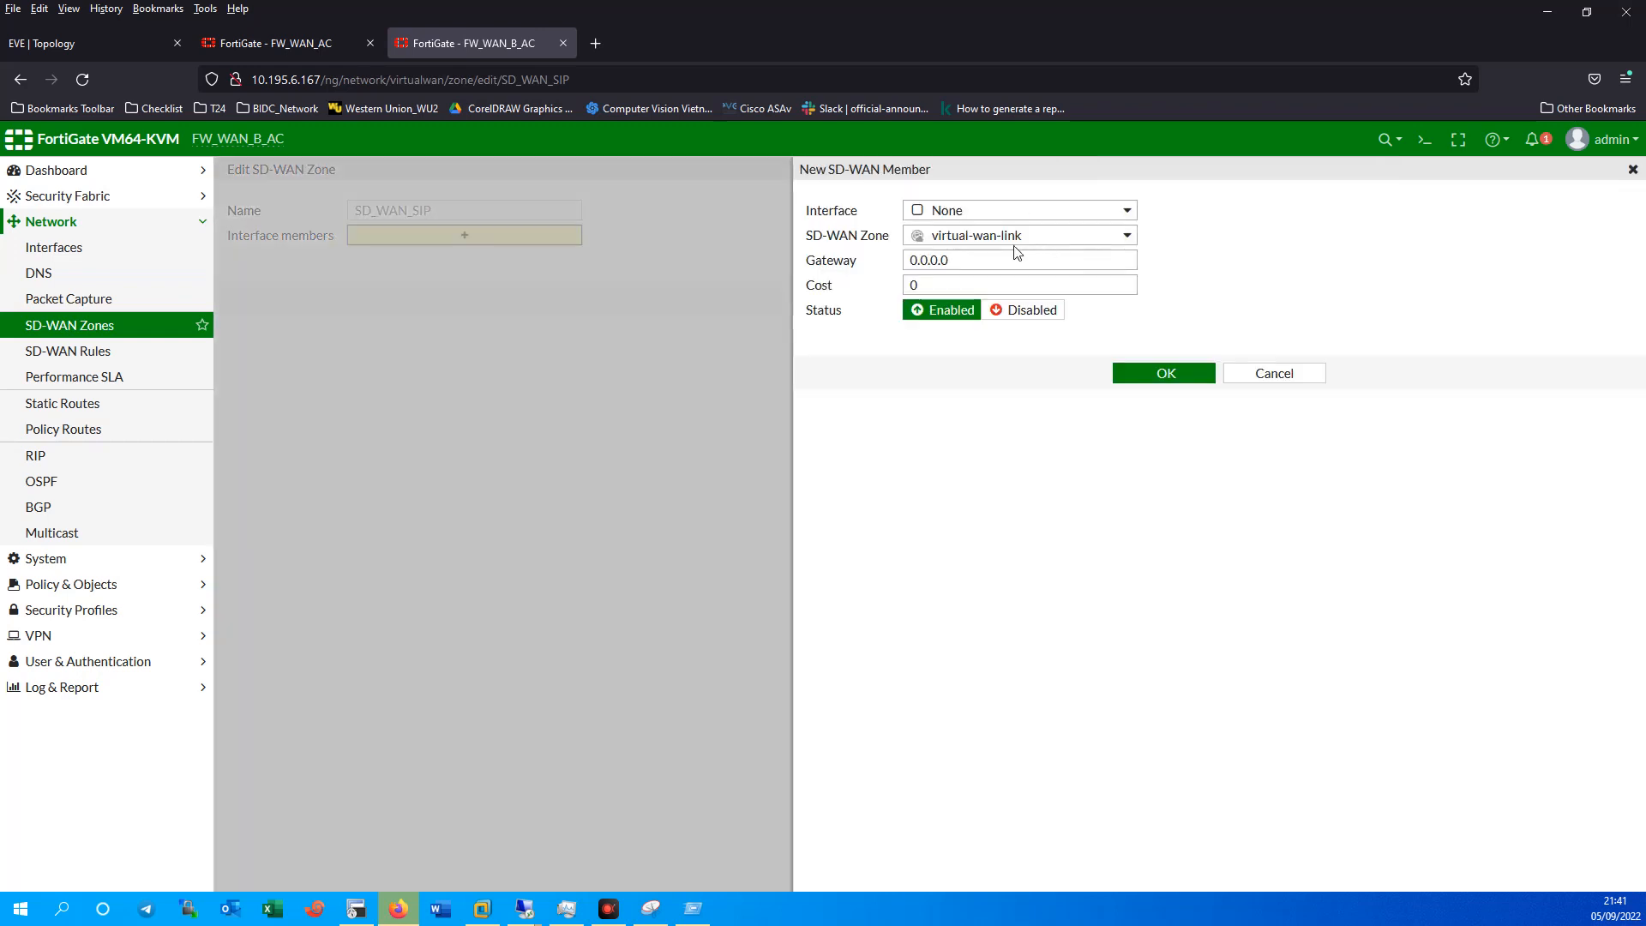
click(974, 212)
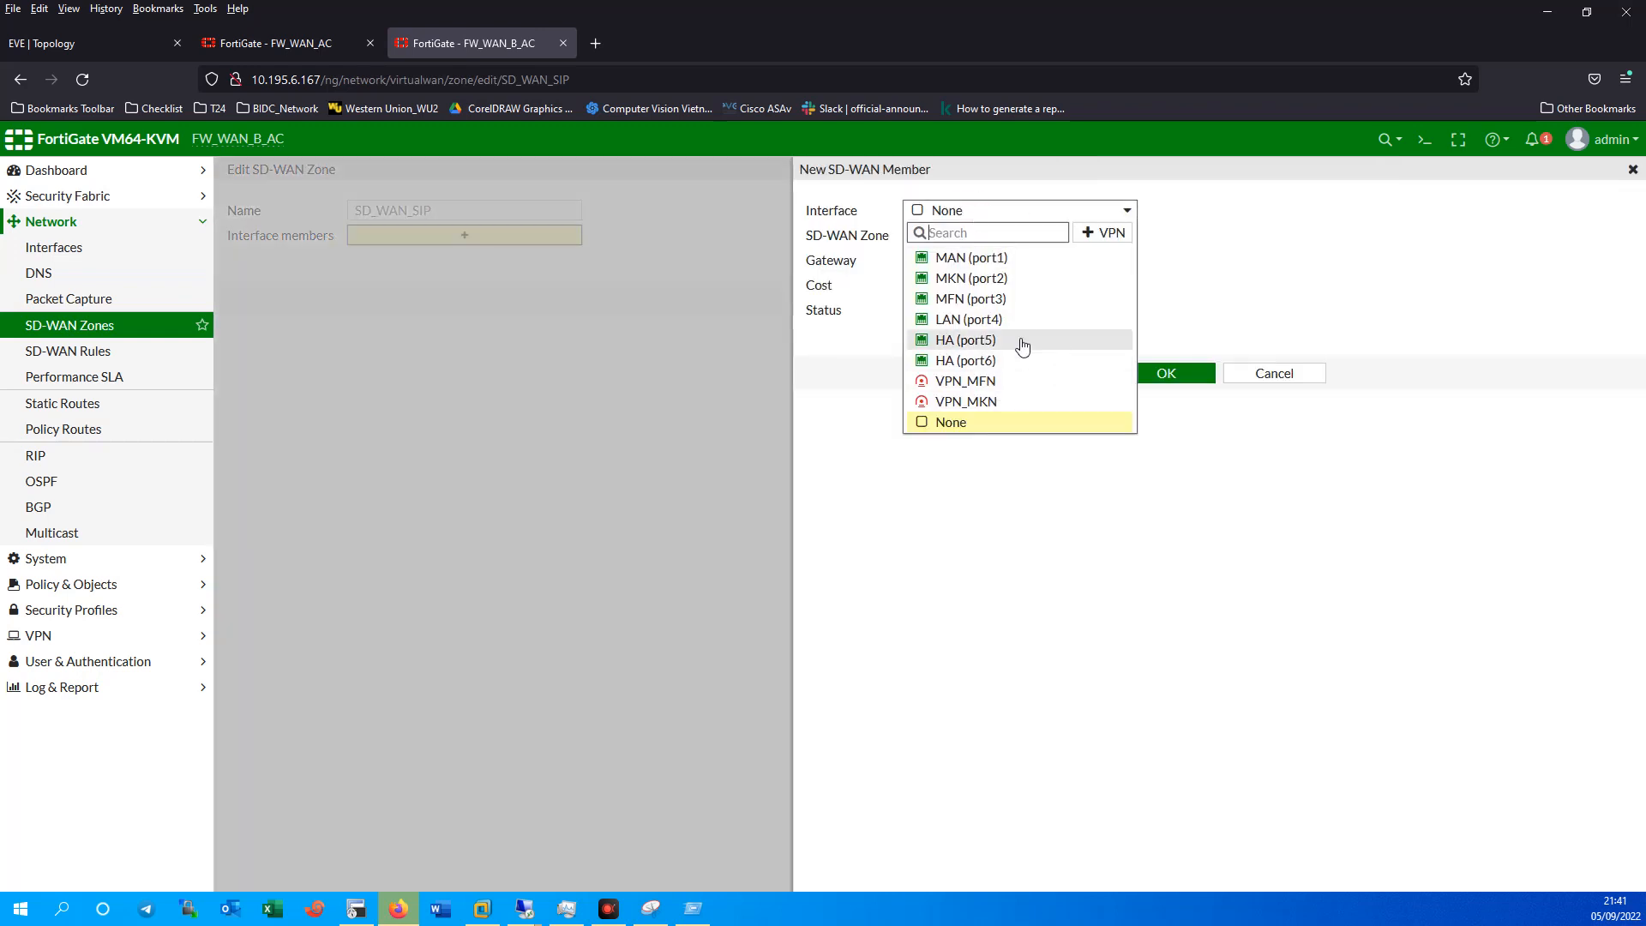
click(973, 279)
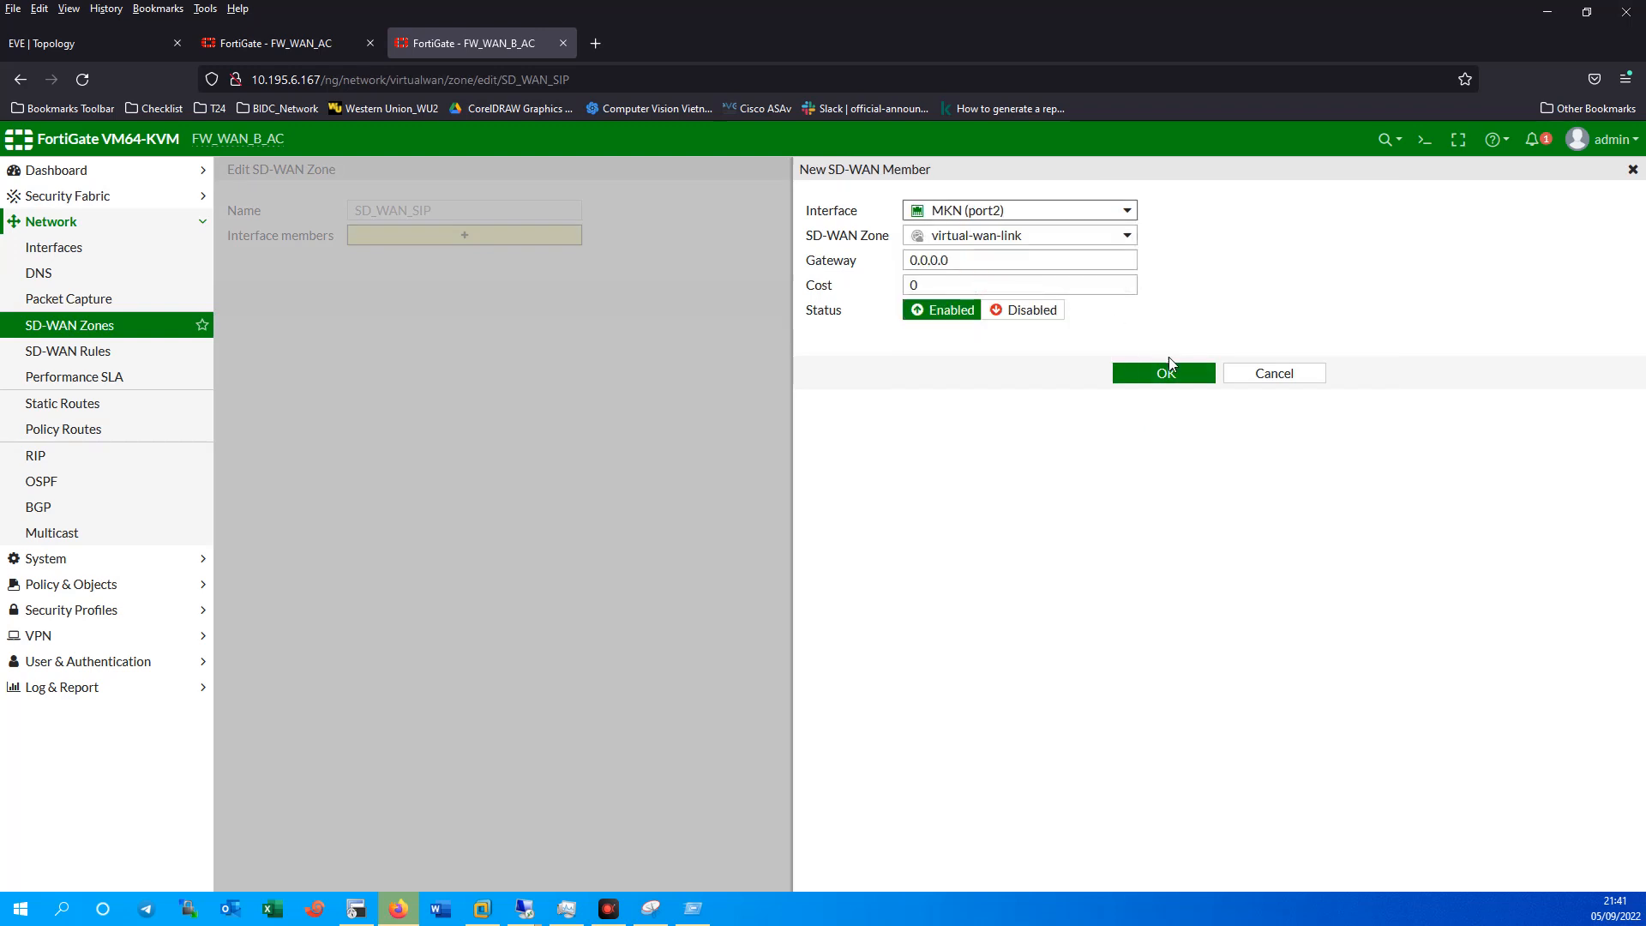
click(1174, 376)
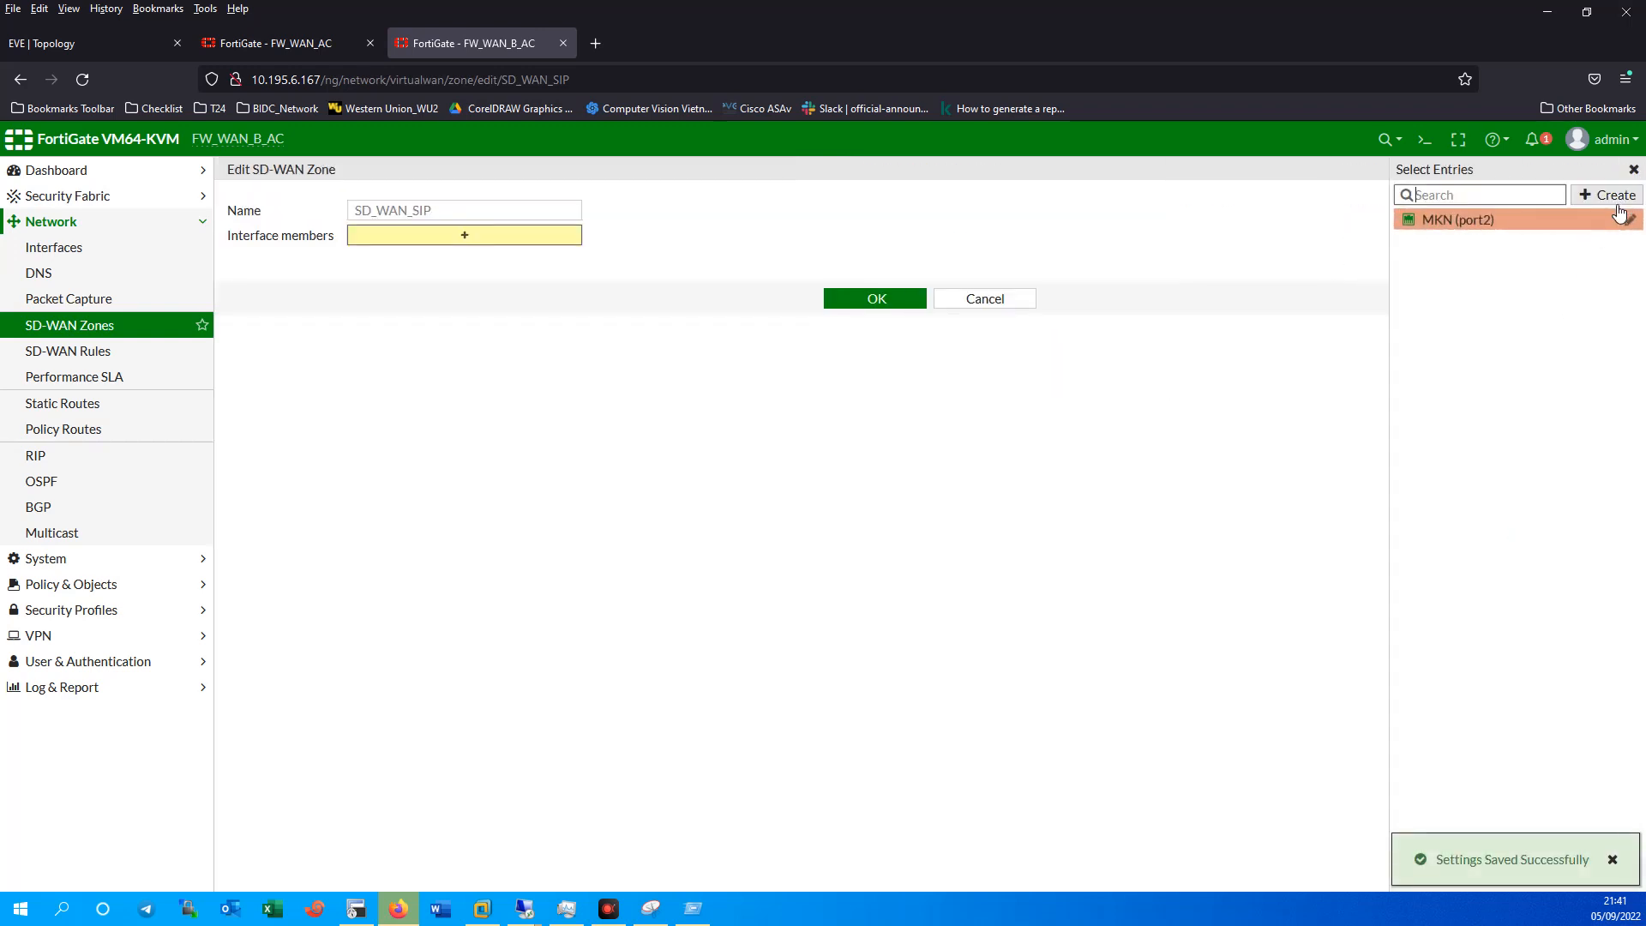
click(1606, 198)
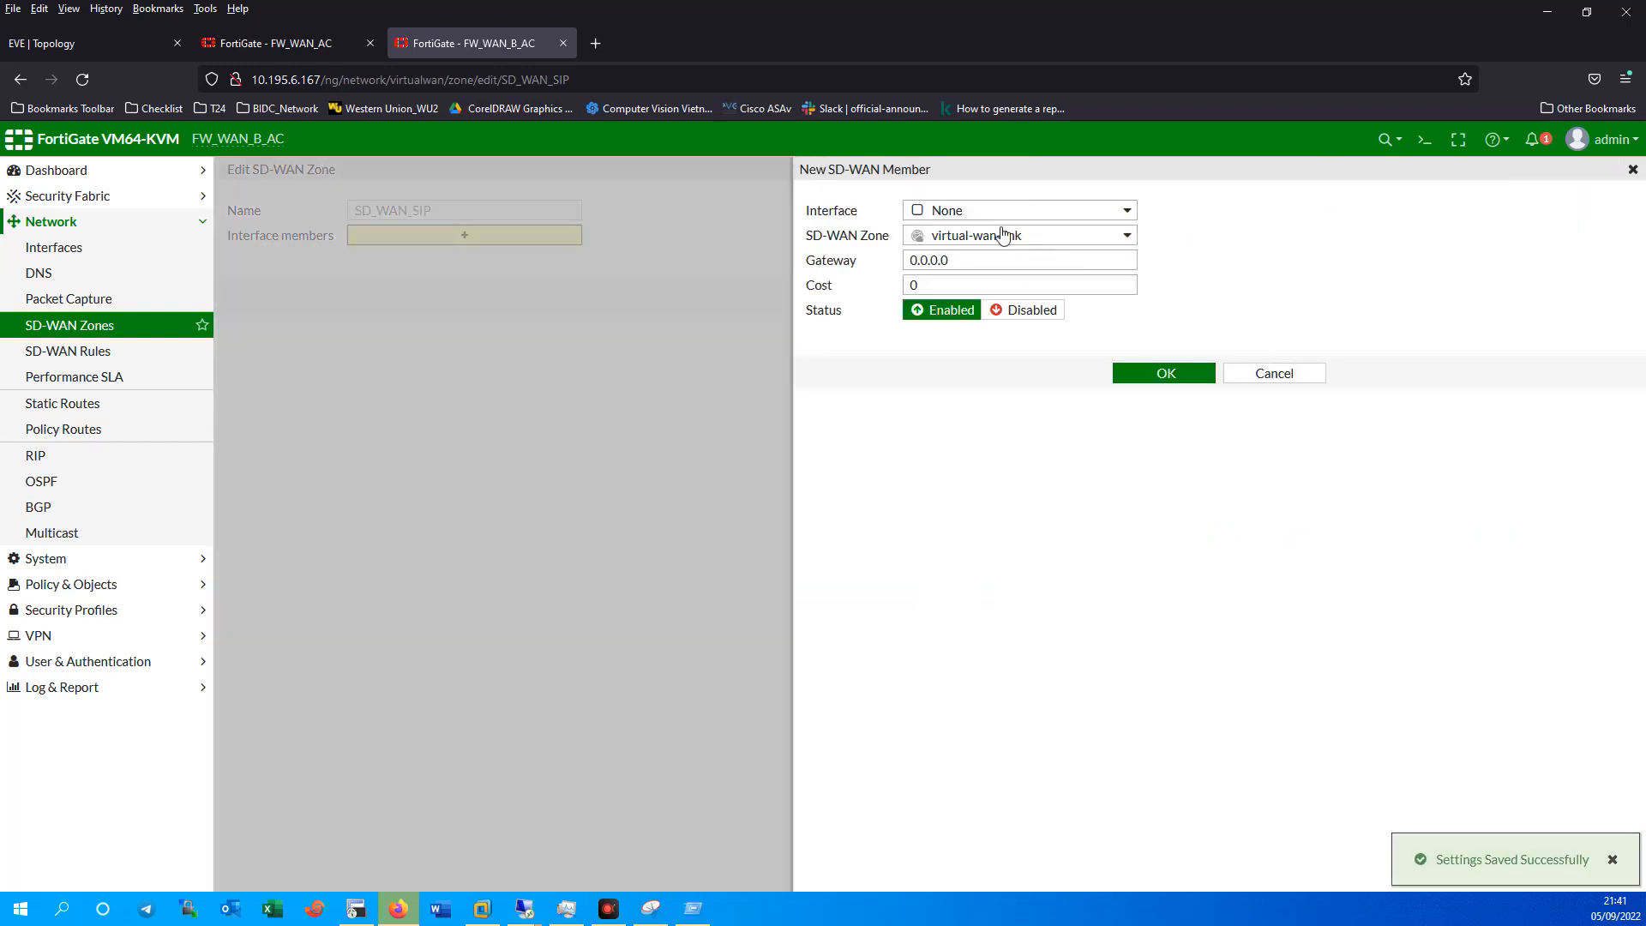
click(983, 220)
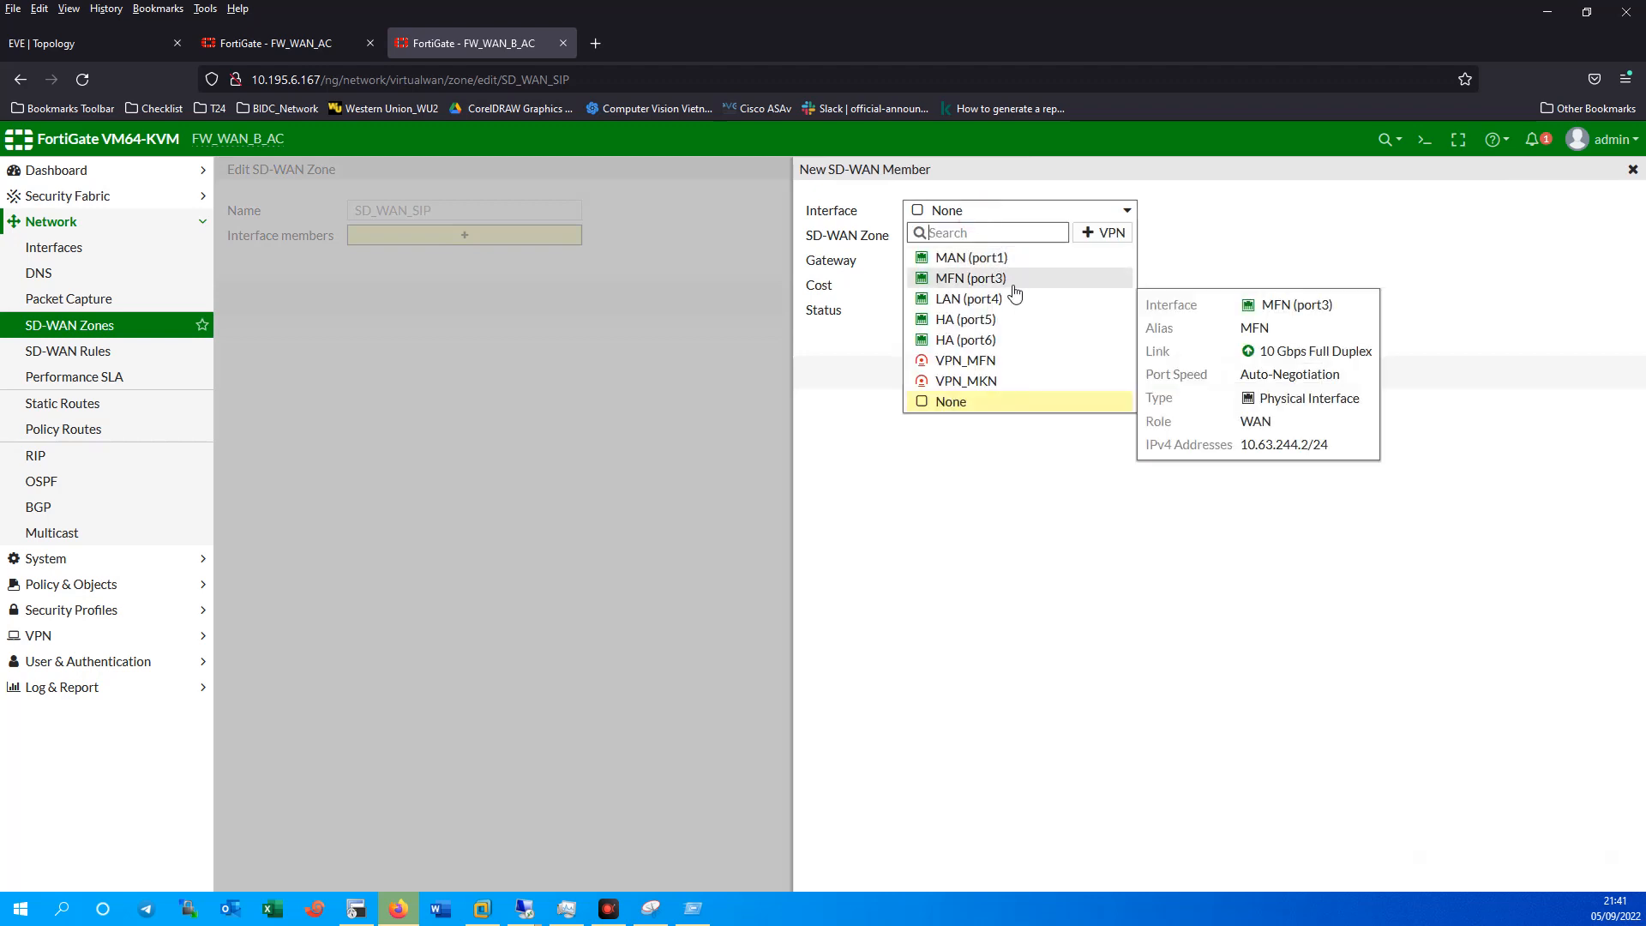
click(1005, 287)
click(1175, 374)
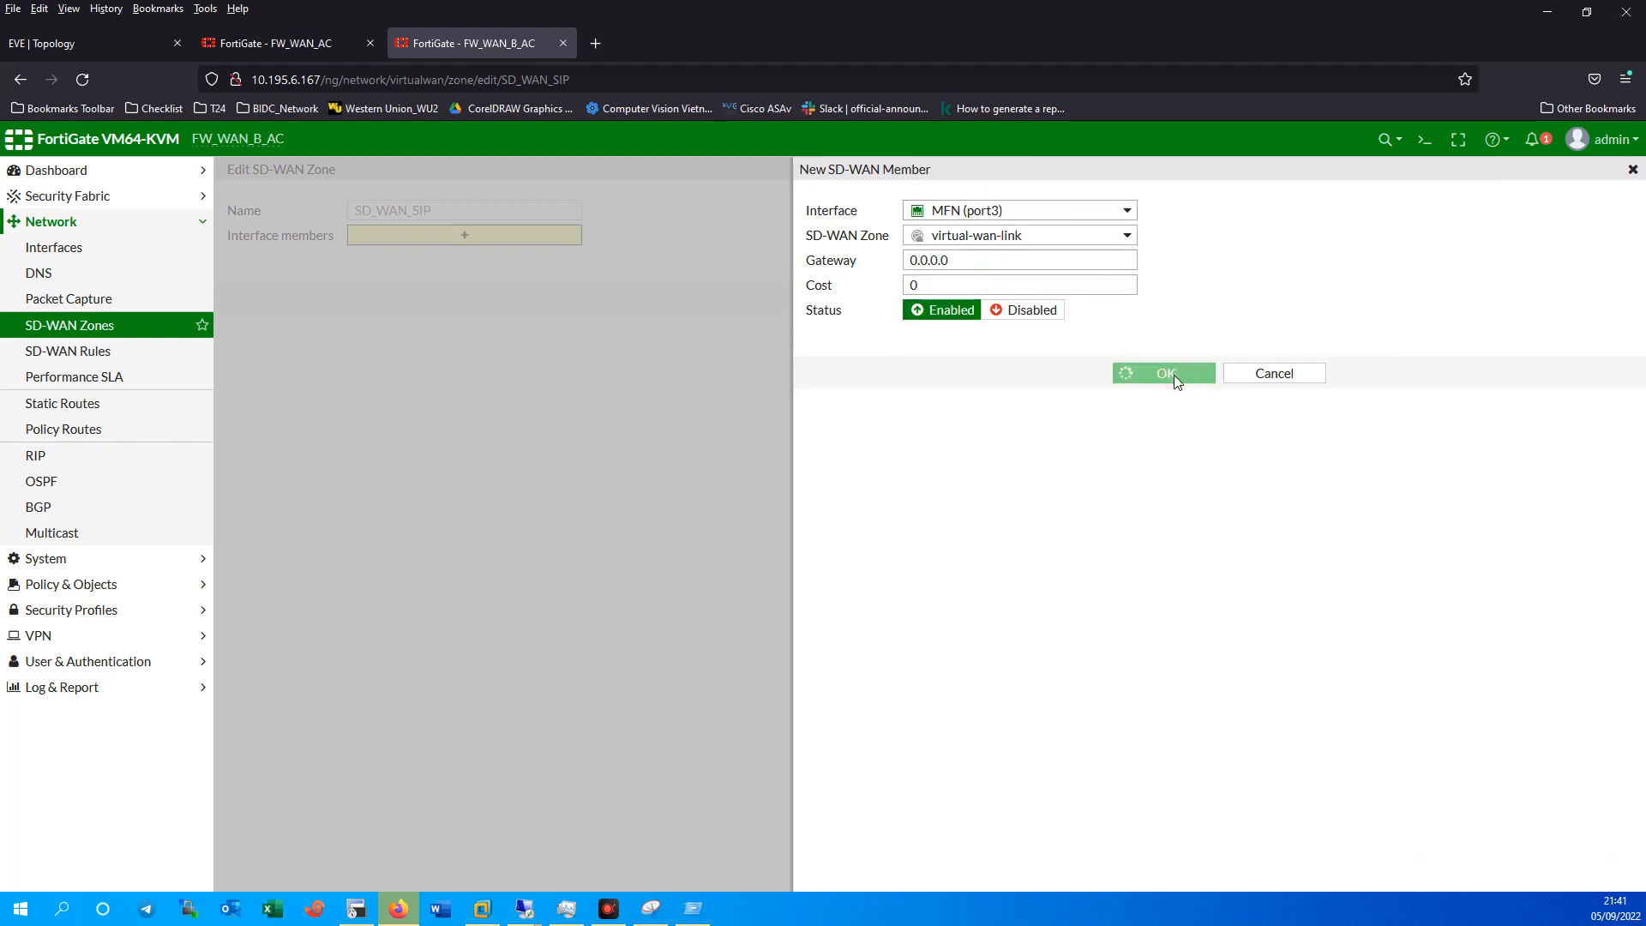
Add MKN (port2) and MFN (port3) to SD_WAN_SIP and save the zone.
click(1458, 223)
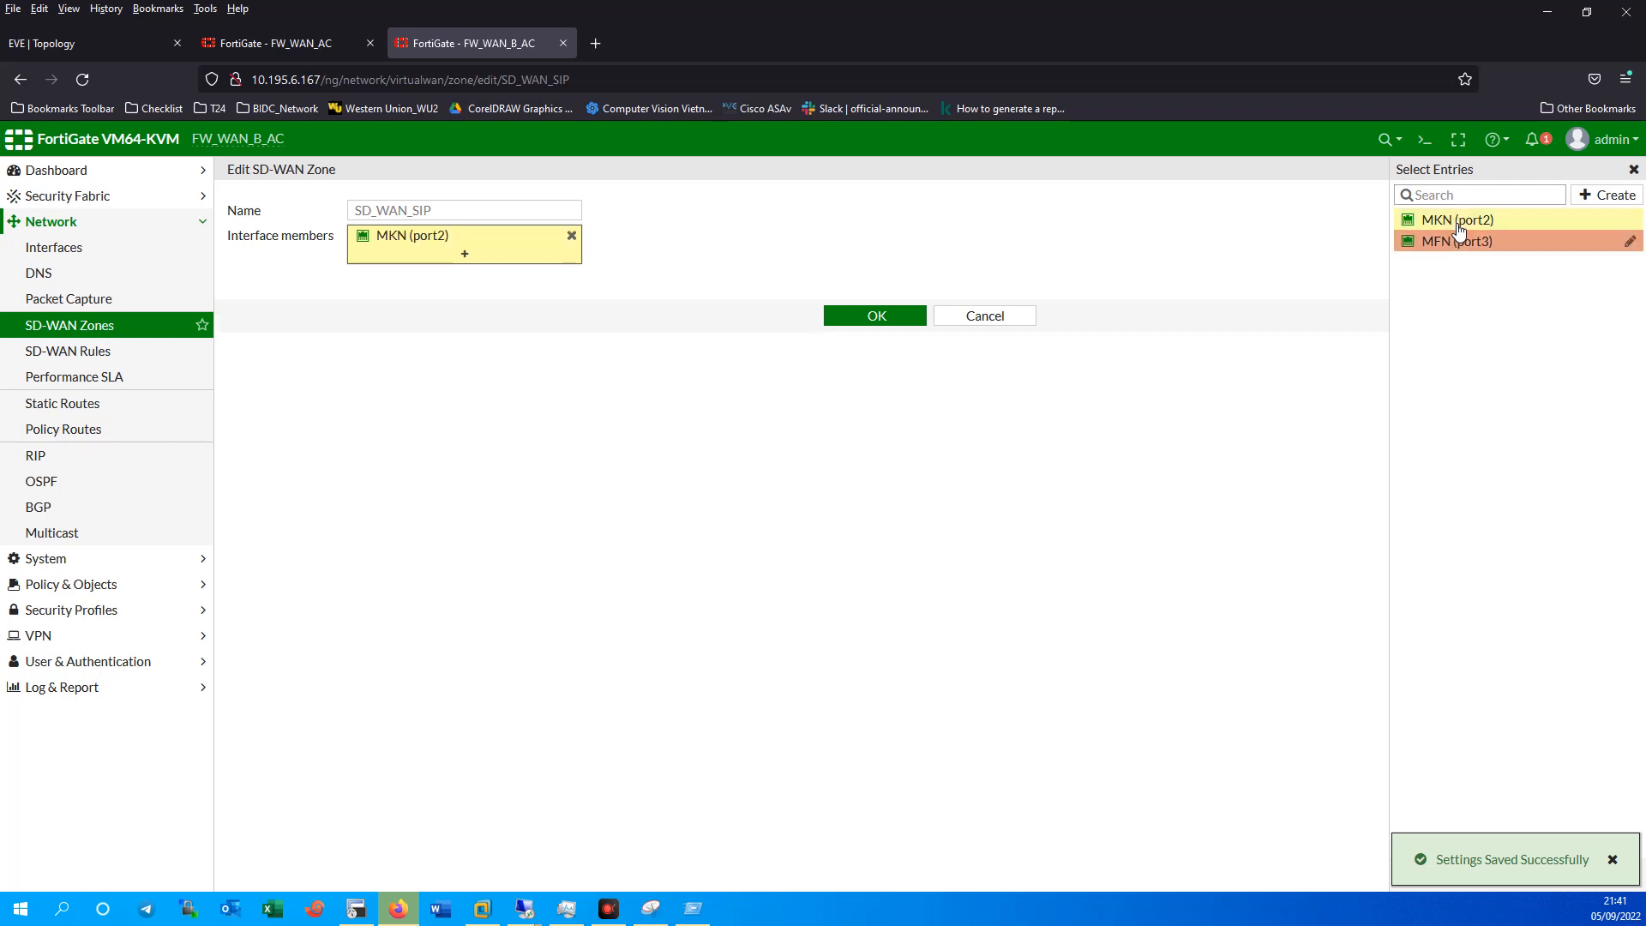
click(1467, 243)
click(870, 336)
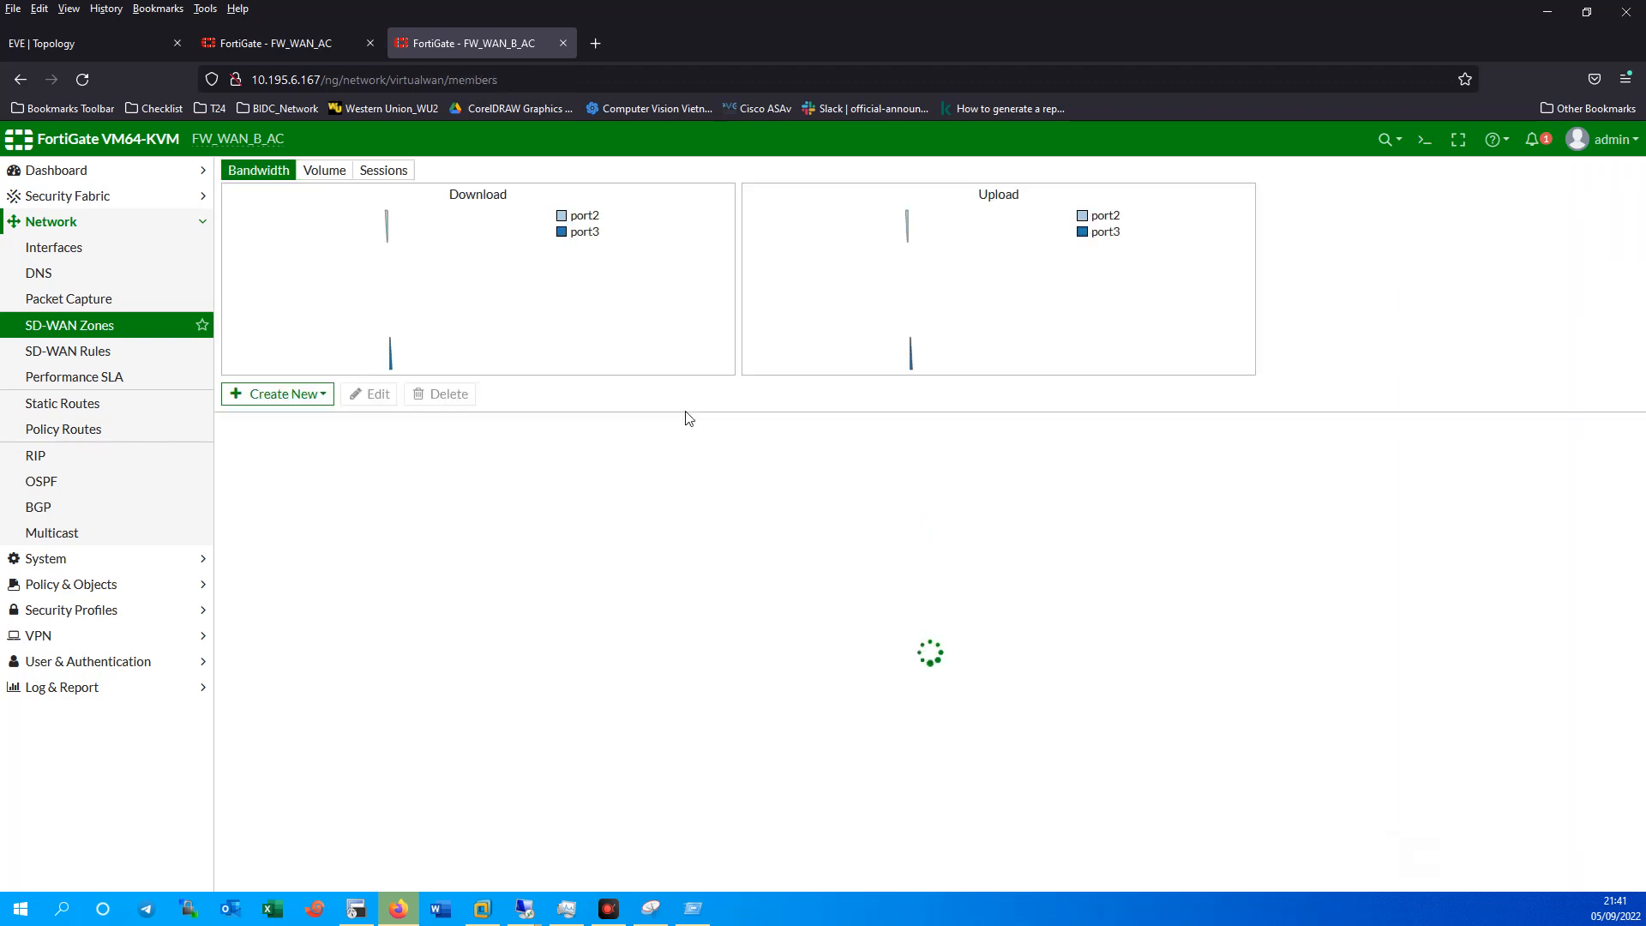
Add MKN (port2) and MFN (port3) as SD_WAN_SIP interface members and save.
click(313, 490)
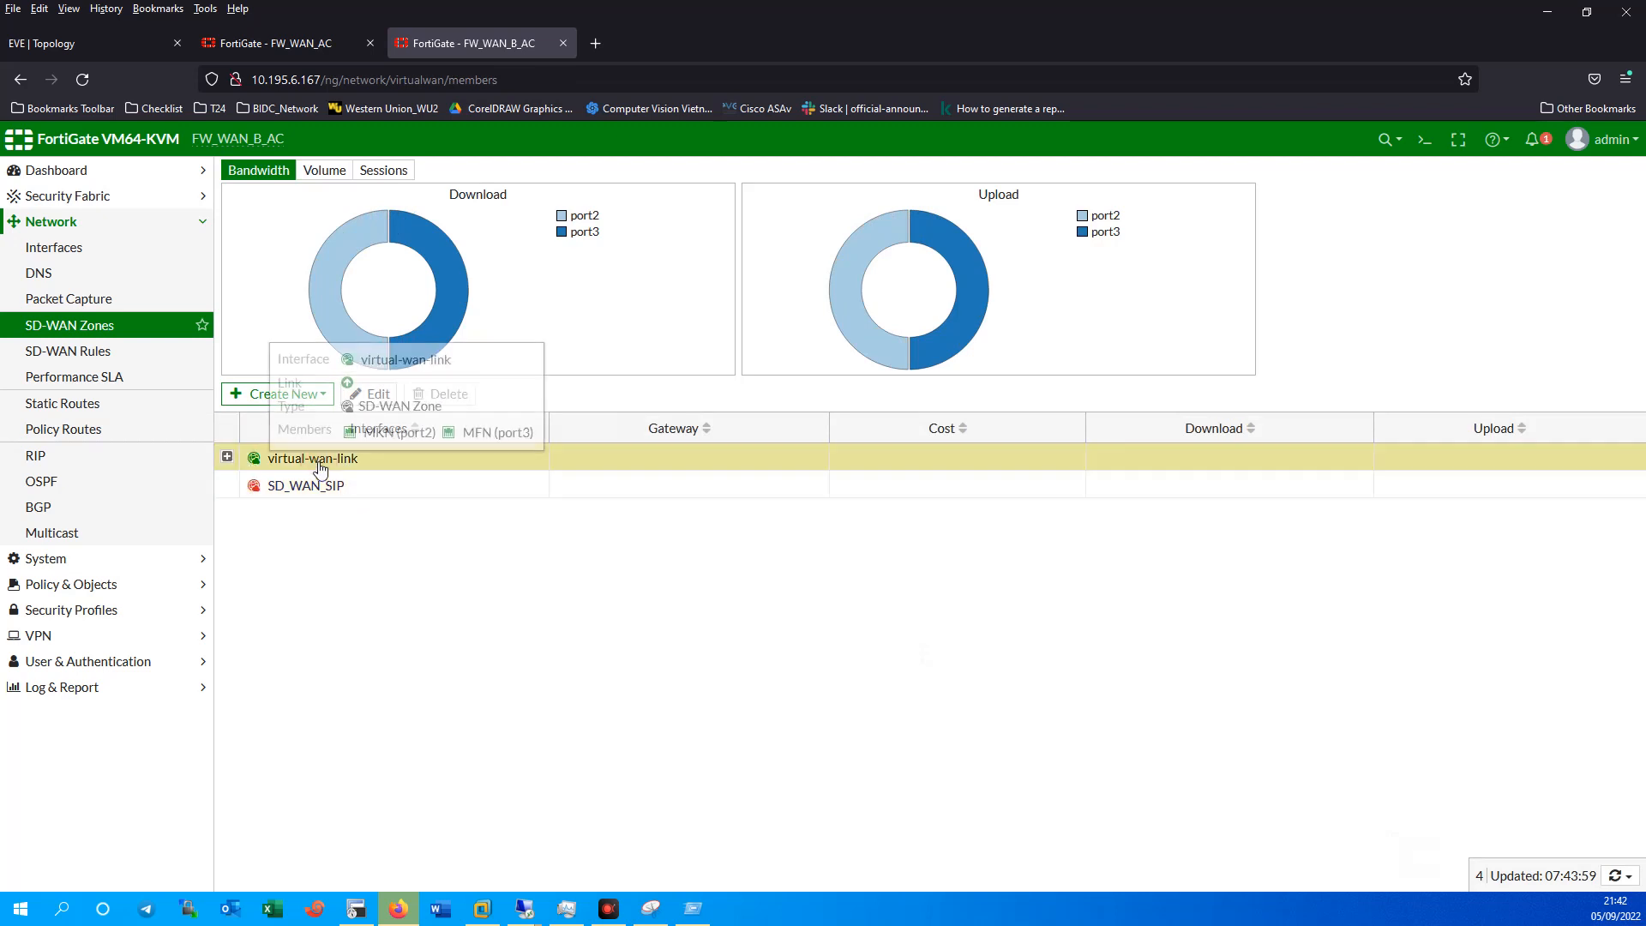
double_click(305, 487)
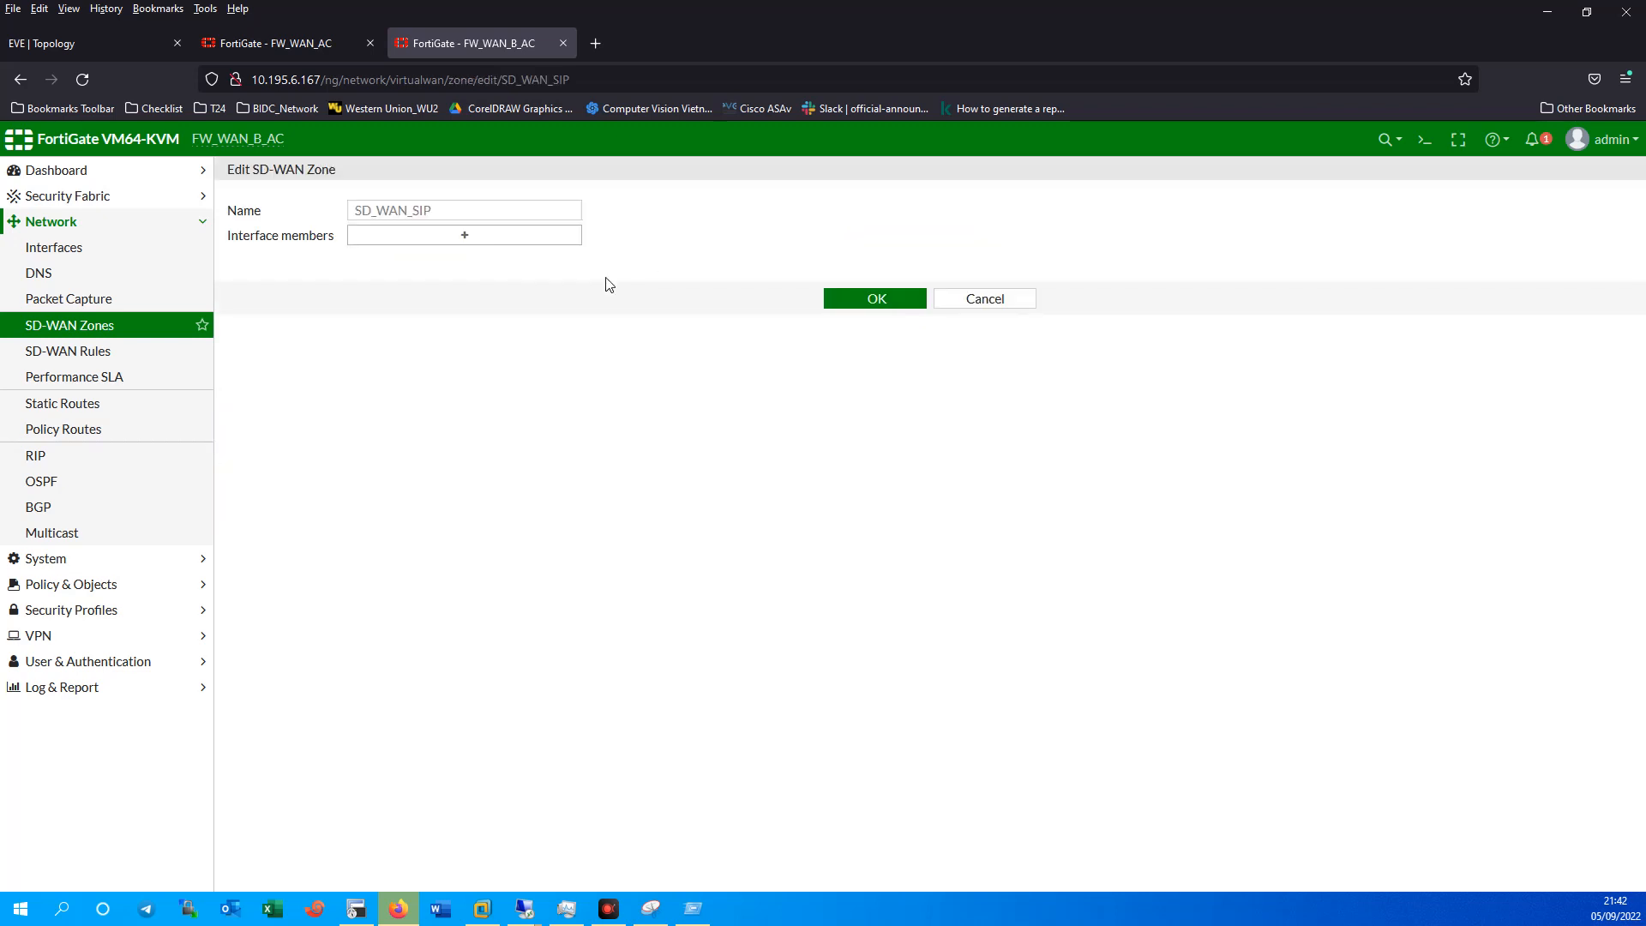
click(466, 237)
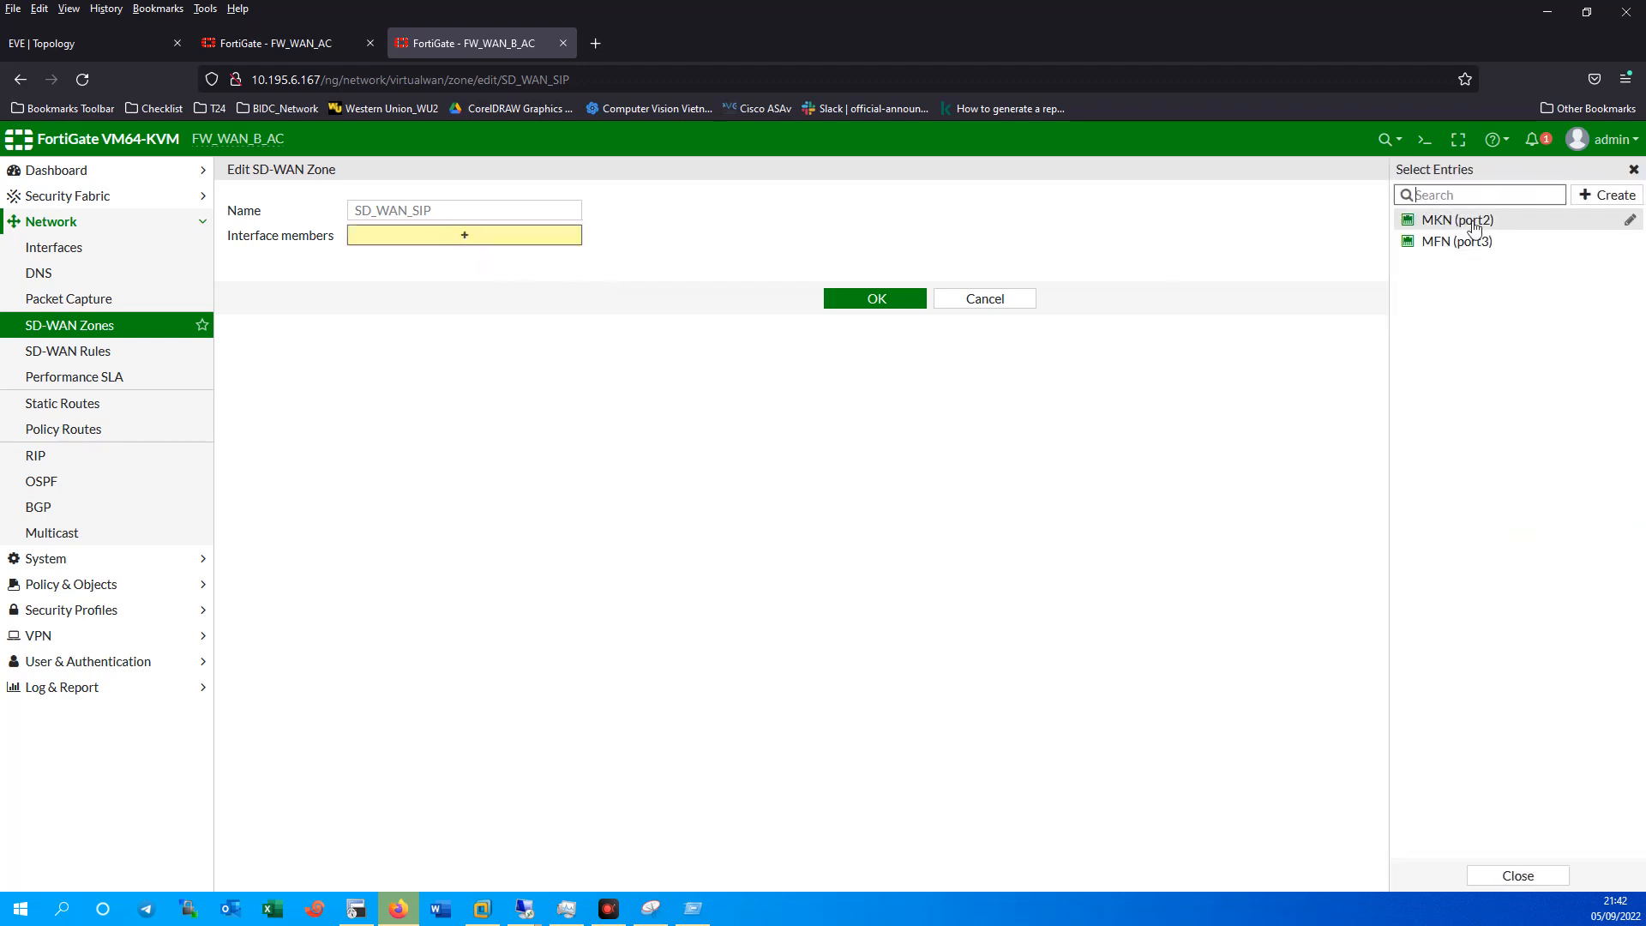
click(1457, 221)
click(1461, 243)
click(888, 336)
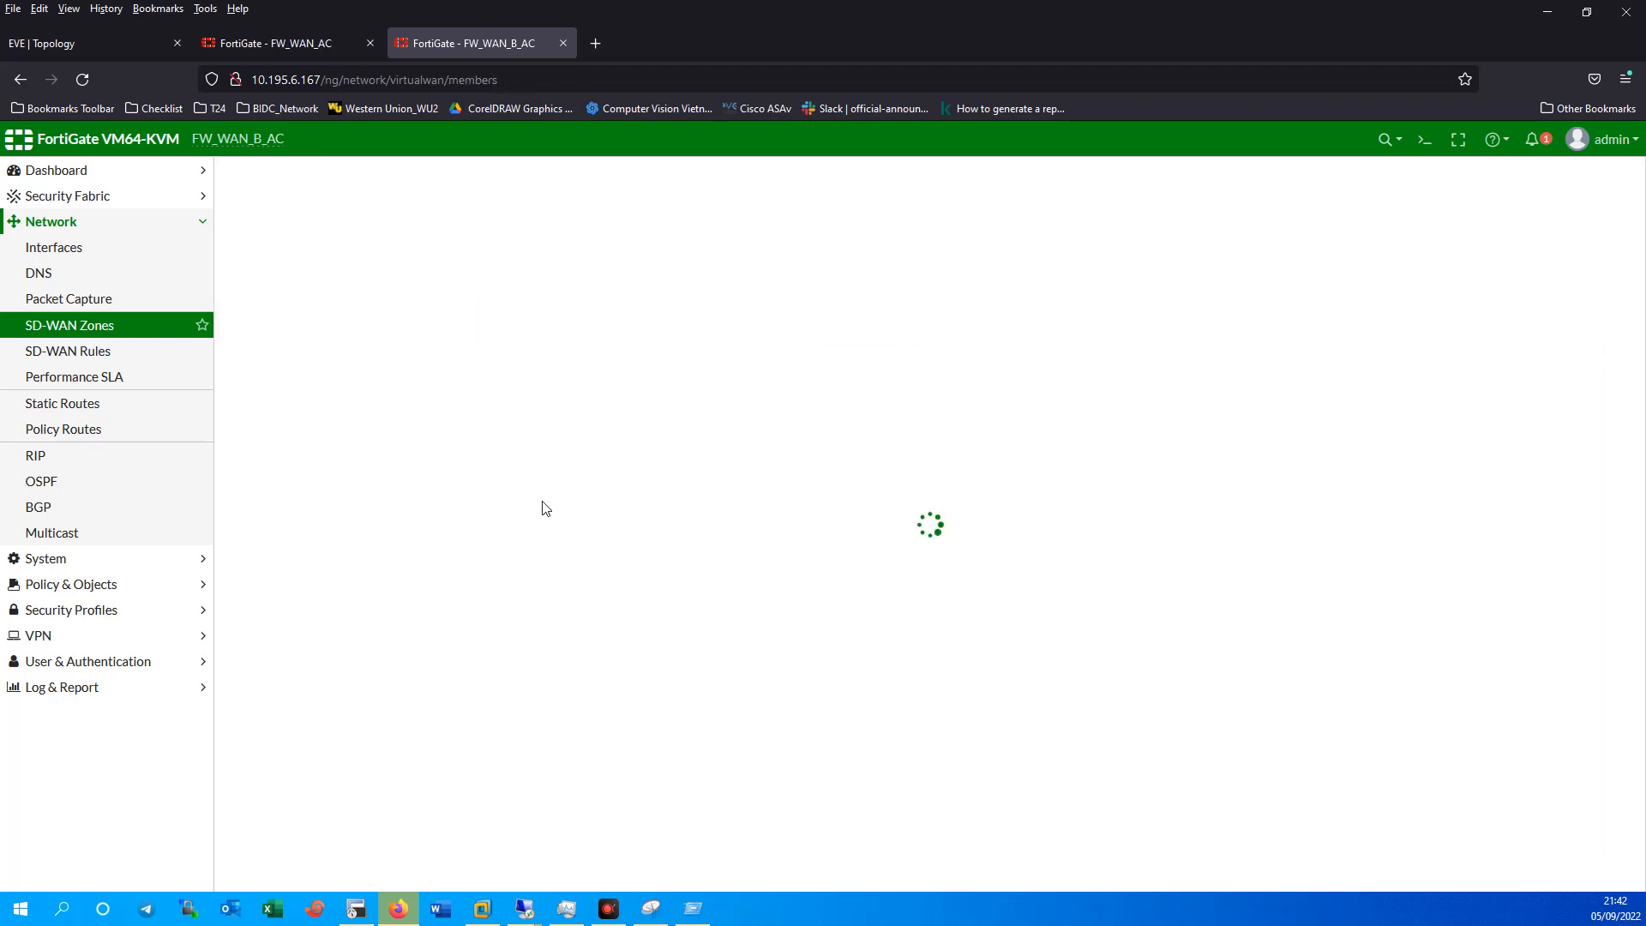
Expand SD_WAN_SIP to confirm its two members, then switch to the EVE topology.
click(250, 495)
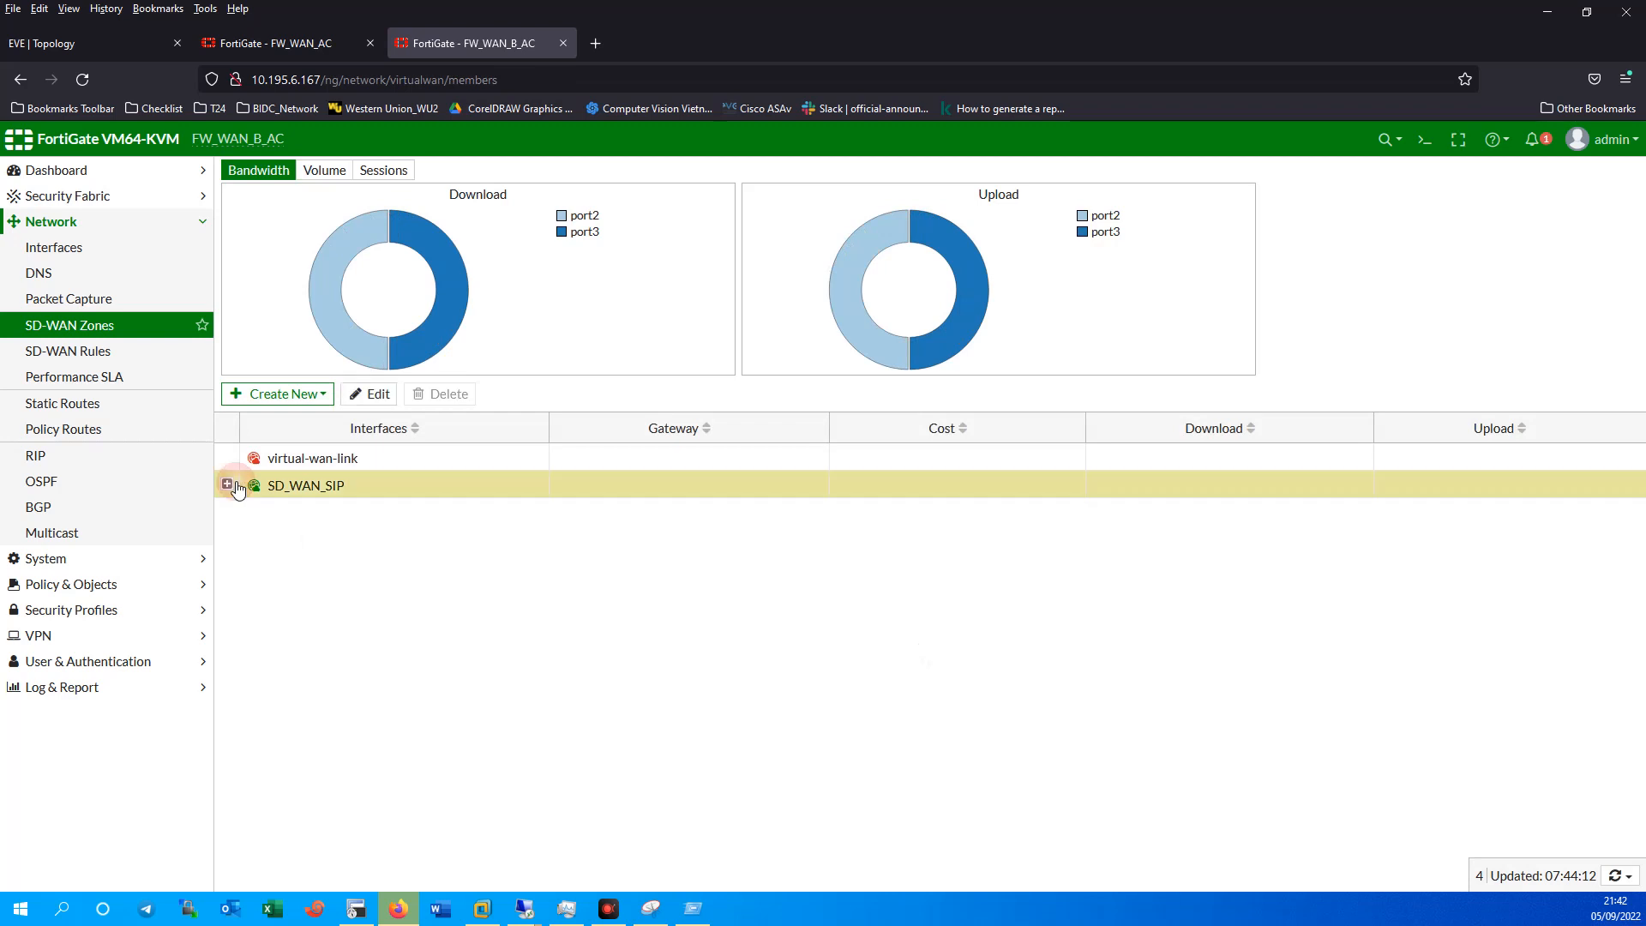
click(228, 484)
click(404, 516)
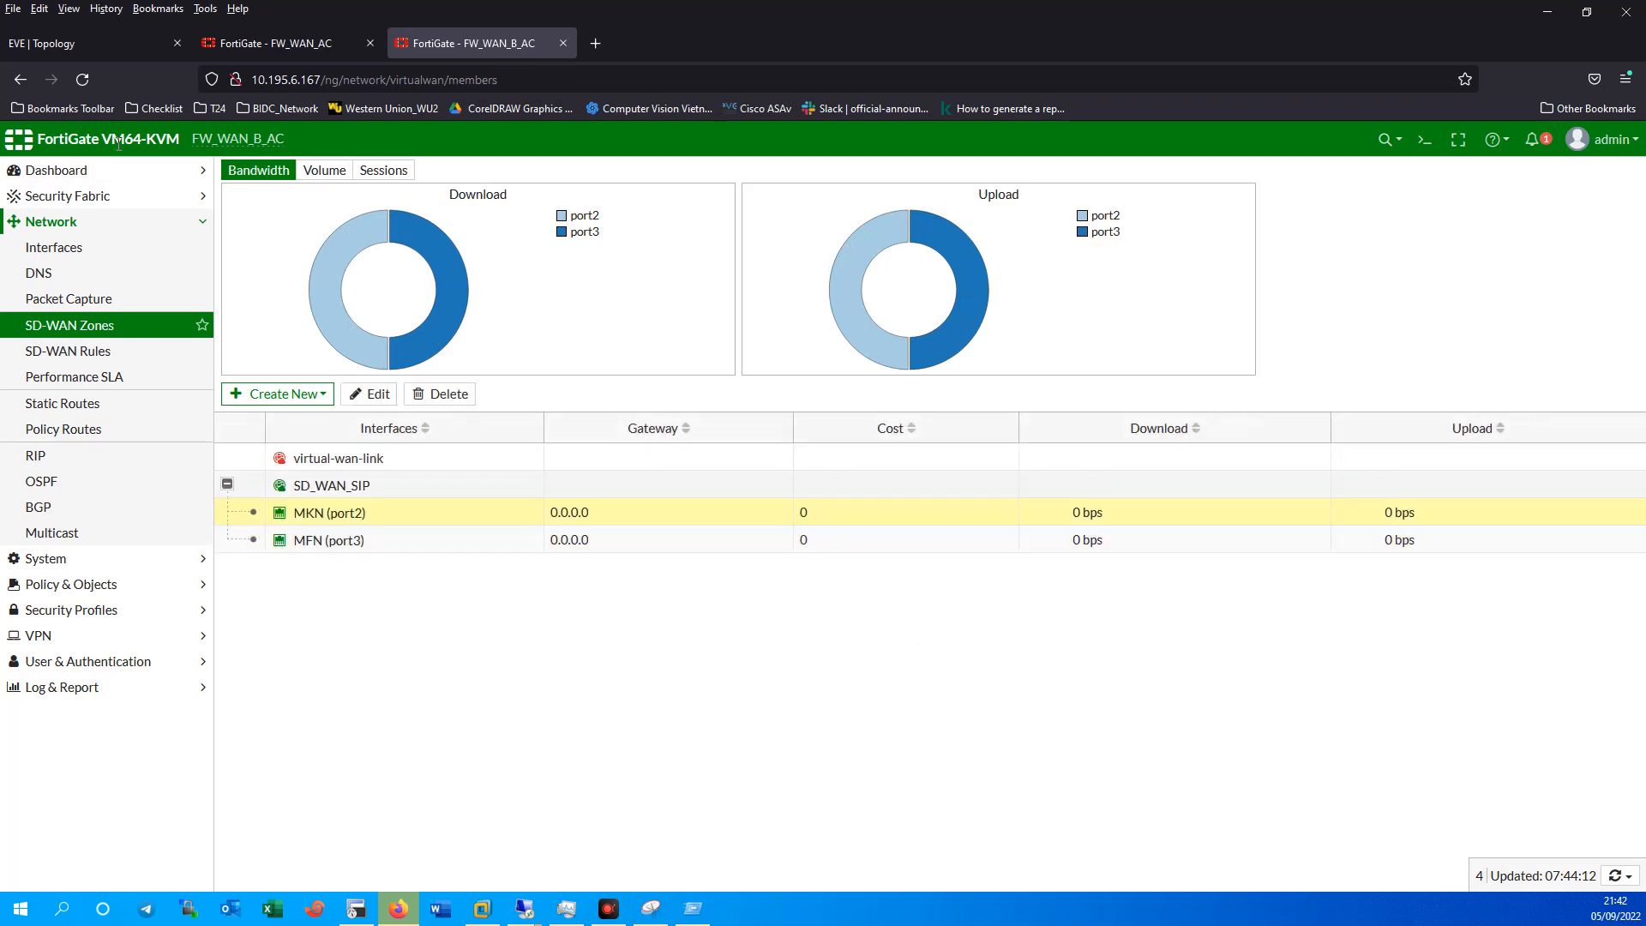
click(265, 43)
click(65, 48)
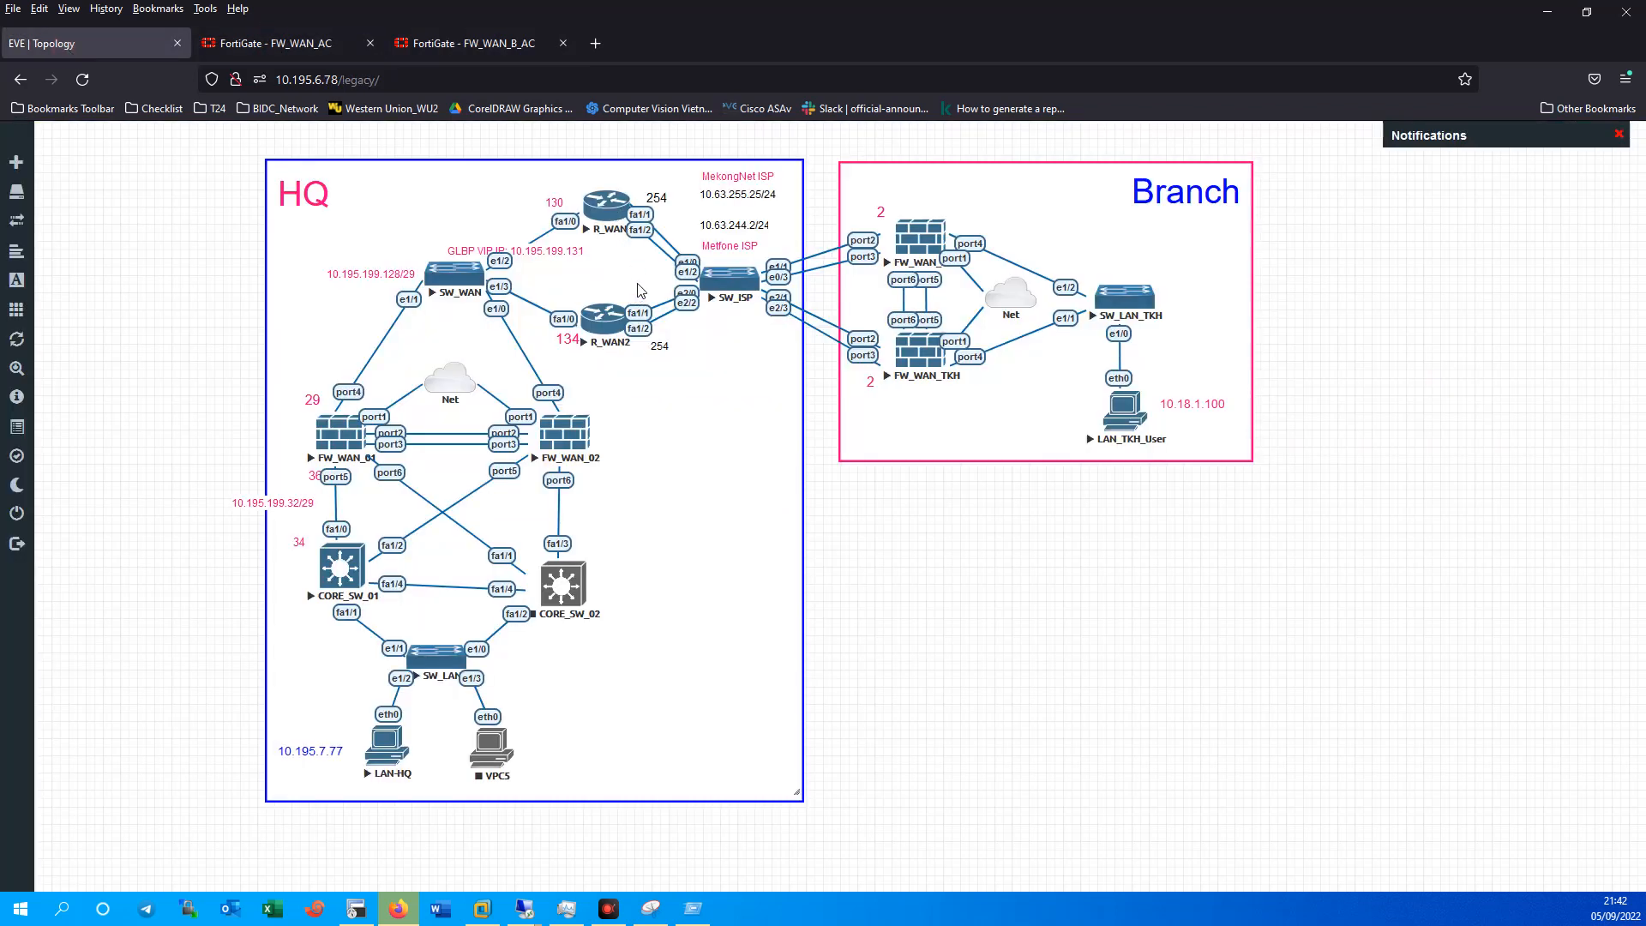
On router R_WAN2, run 'show ip interface brief' to list interface addresses.
click(605, 333)
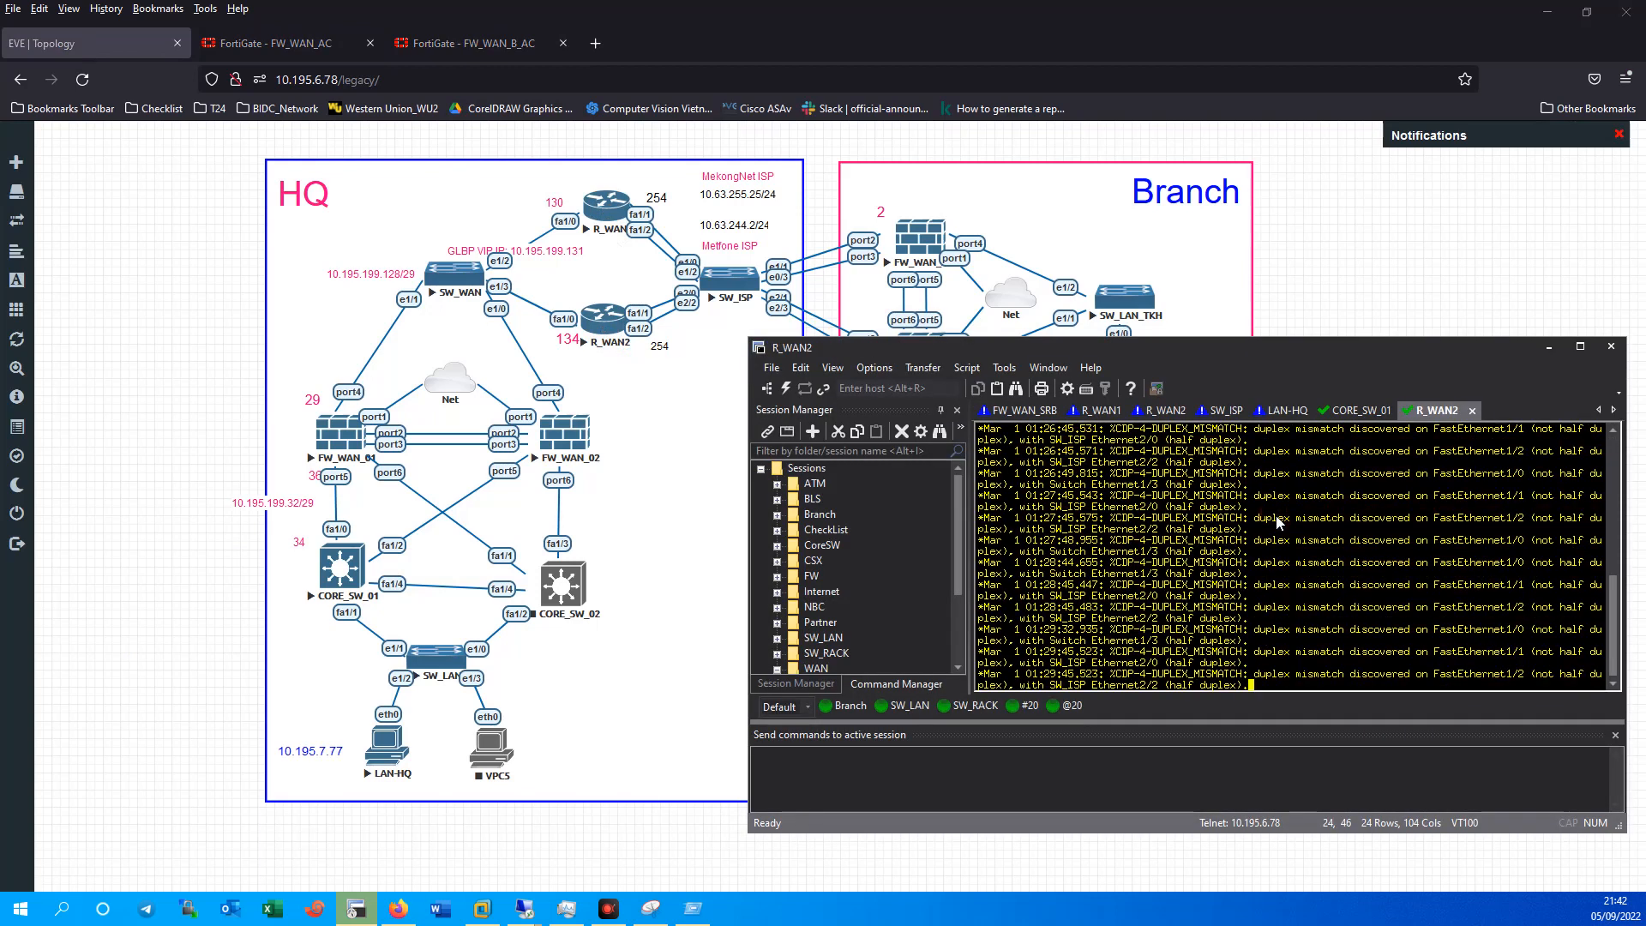
key(Return)
key(Return)
key(Return)
key(Return)
text(sh)
key(Tab)
text(ip inb)
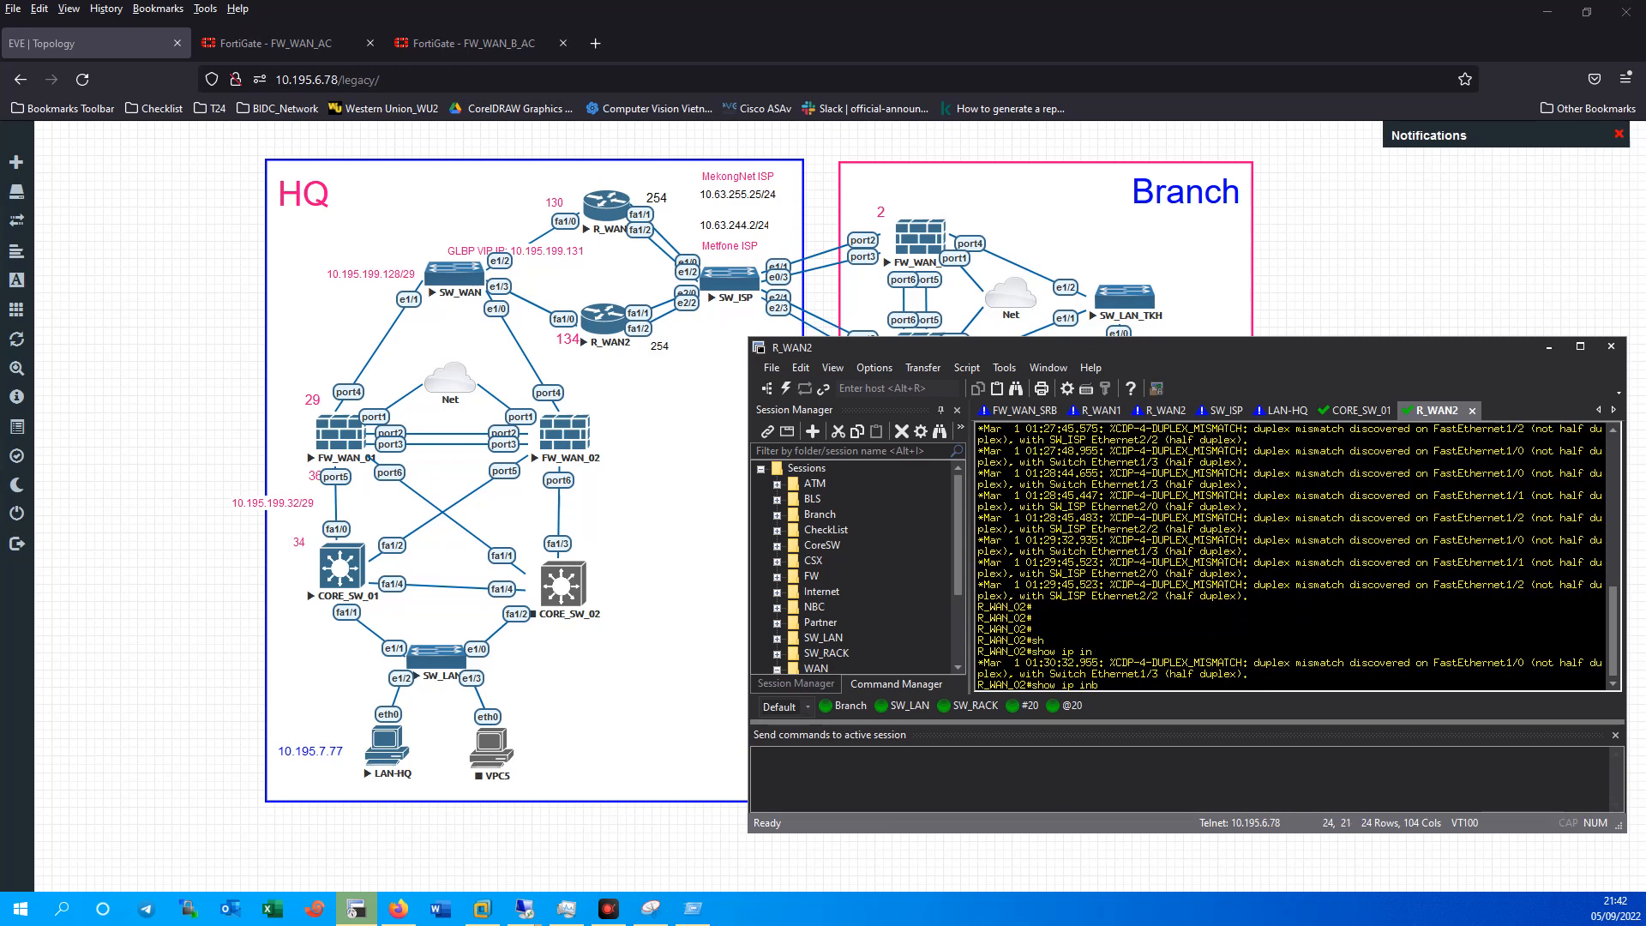
text(br)
key(Tab)
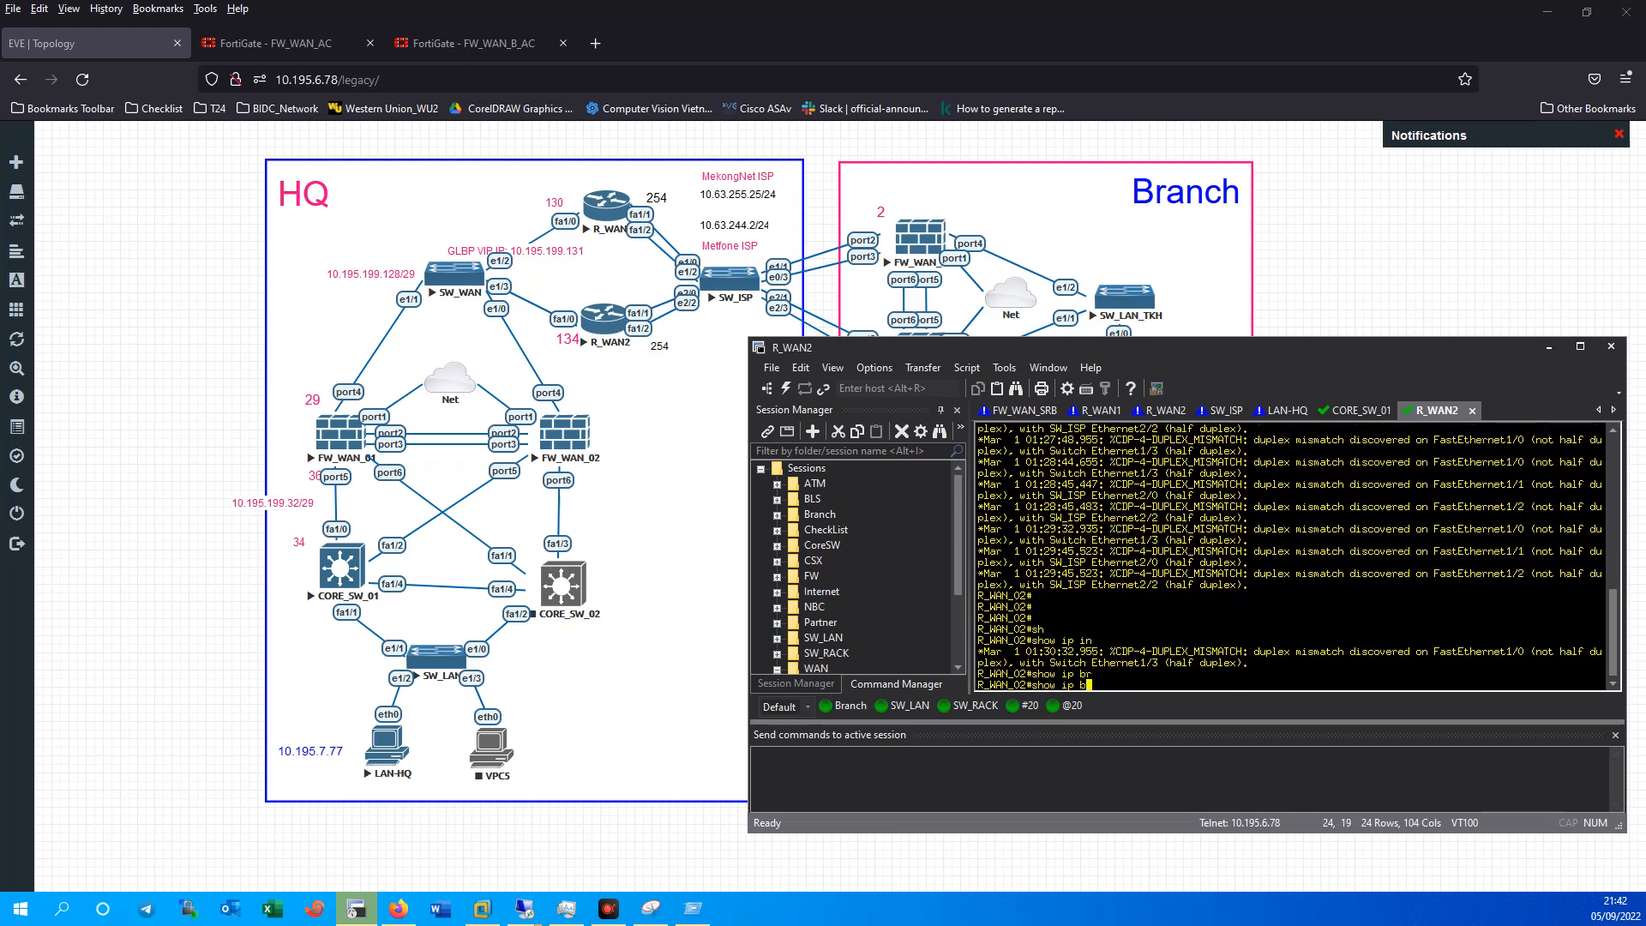
text(r)
key(Tab)
key(Return)
text(sh)
key(Tab)
text(ip)
key(Tab)
text(int)
key(Tab)
text(br)
key(Tab)
key(Return)
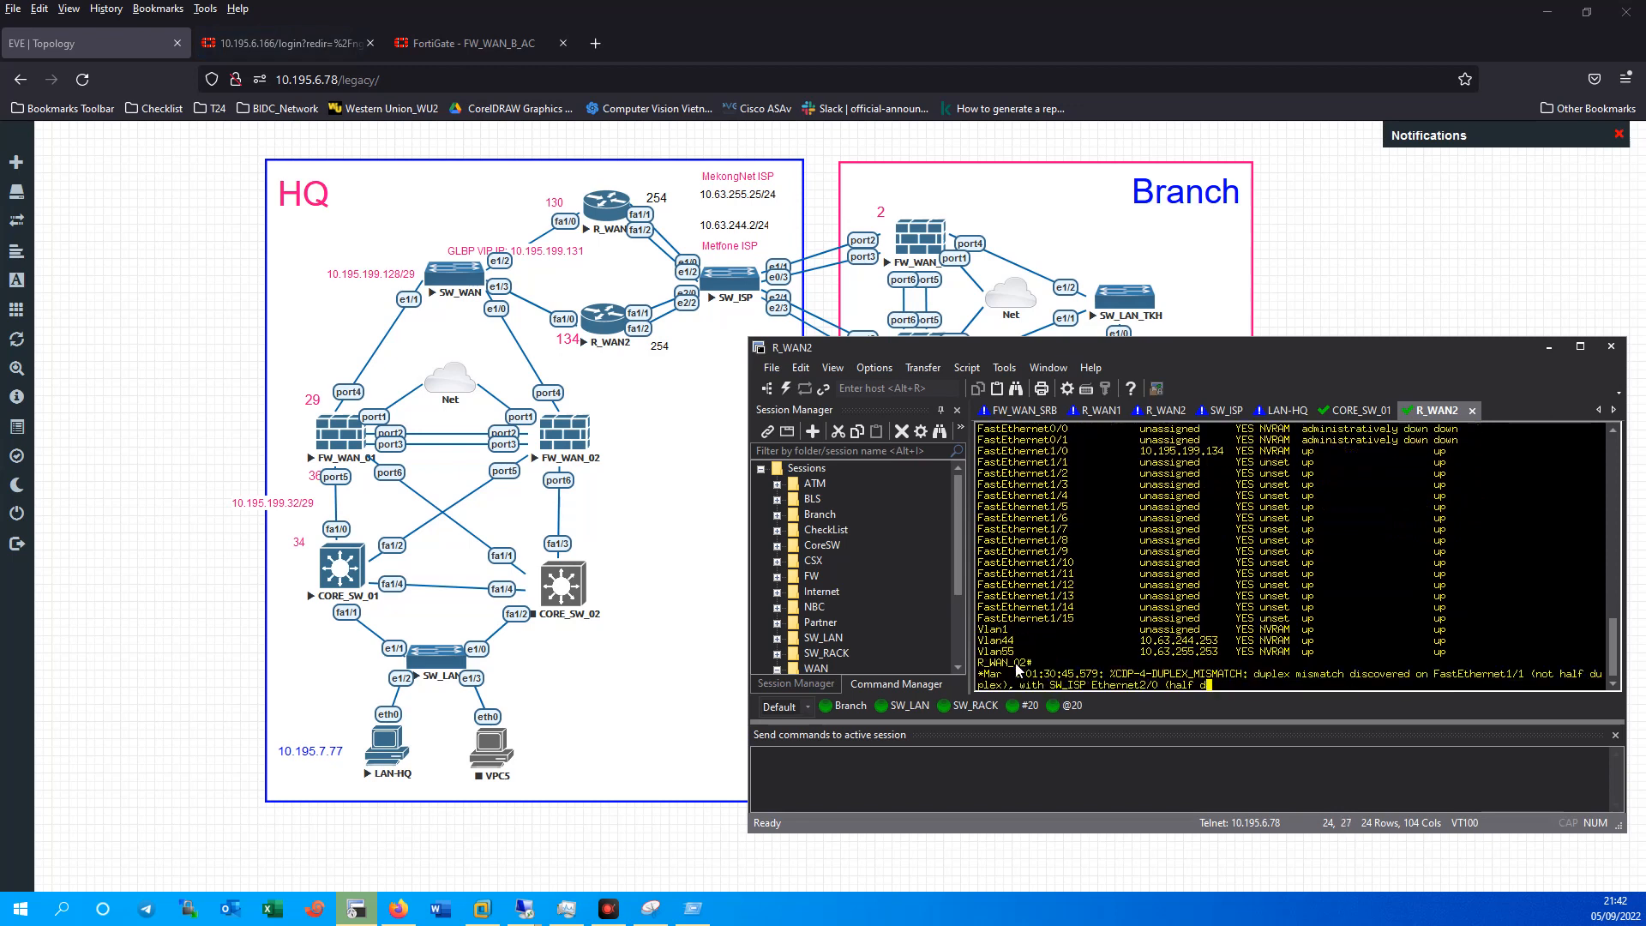
Show the Vlan44 running configuration with 'show running-config interface Vlan44'.
double_click(984, 618)
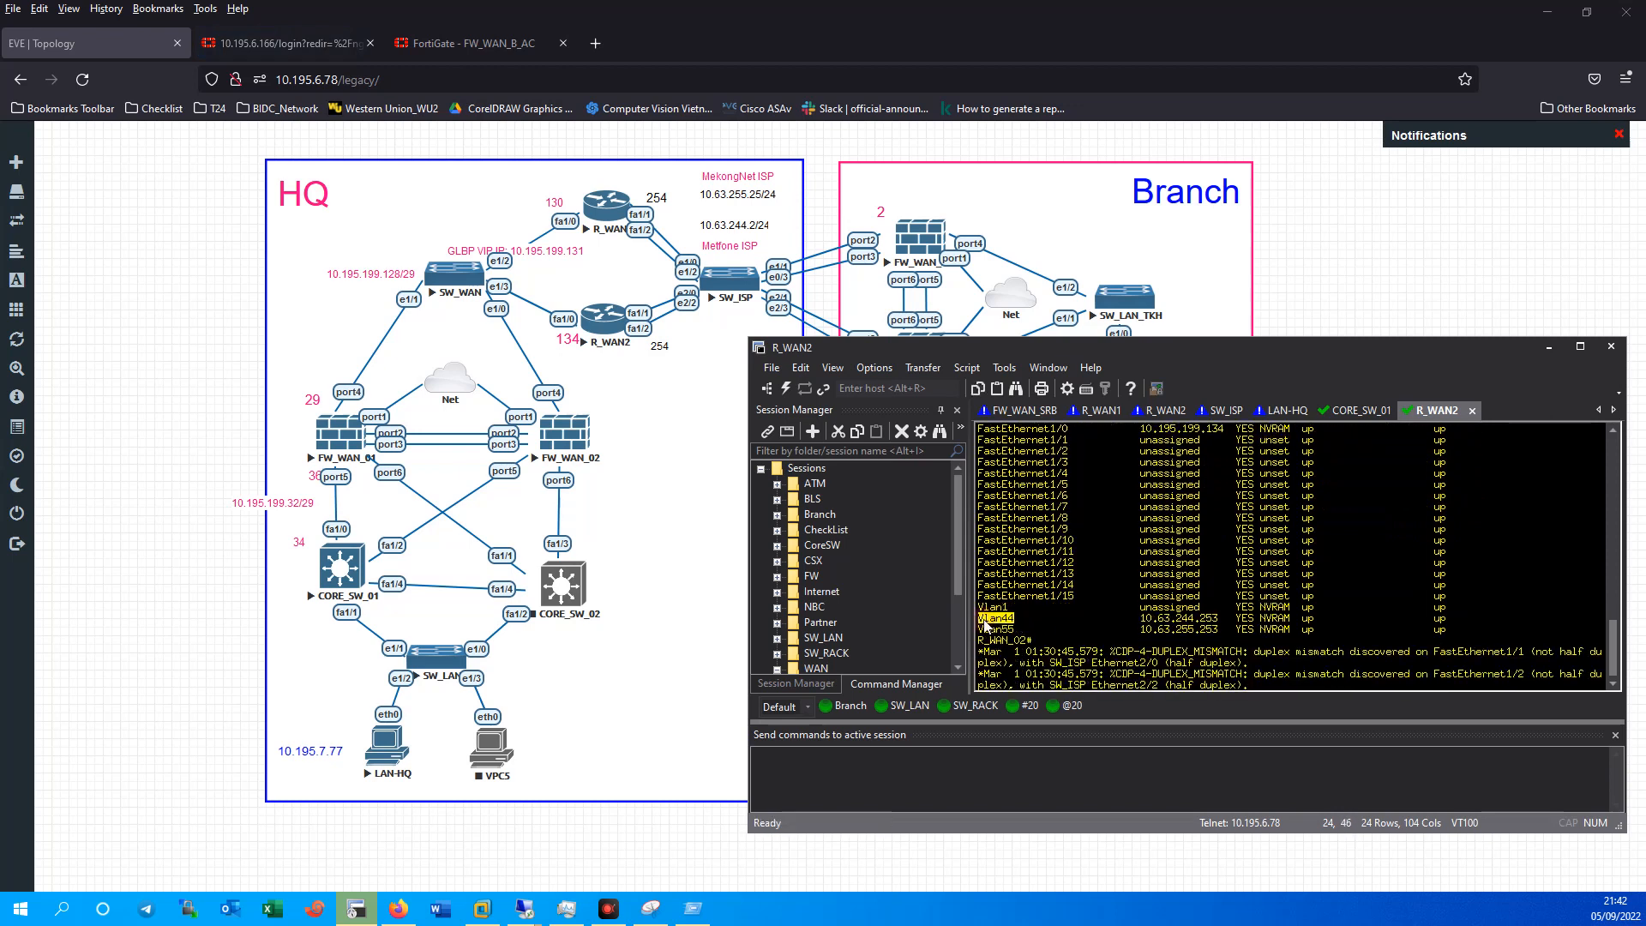
right_click(997, 625)
click(1028, 628)
key(Return)
key(Return)
key(Return)
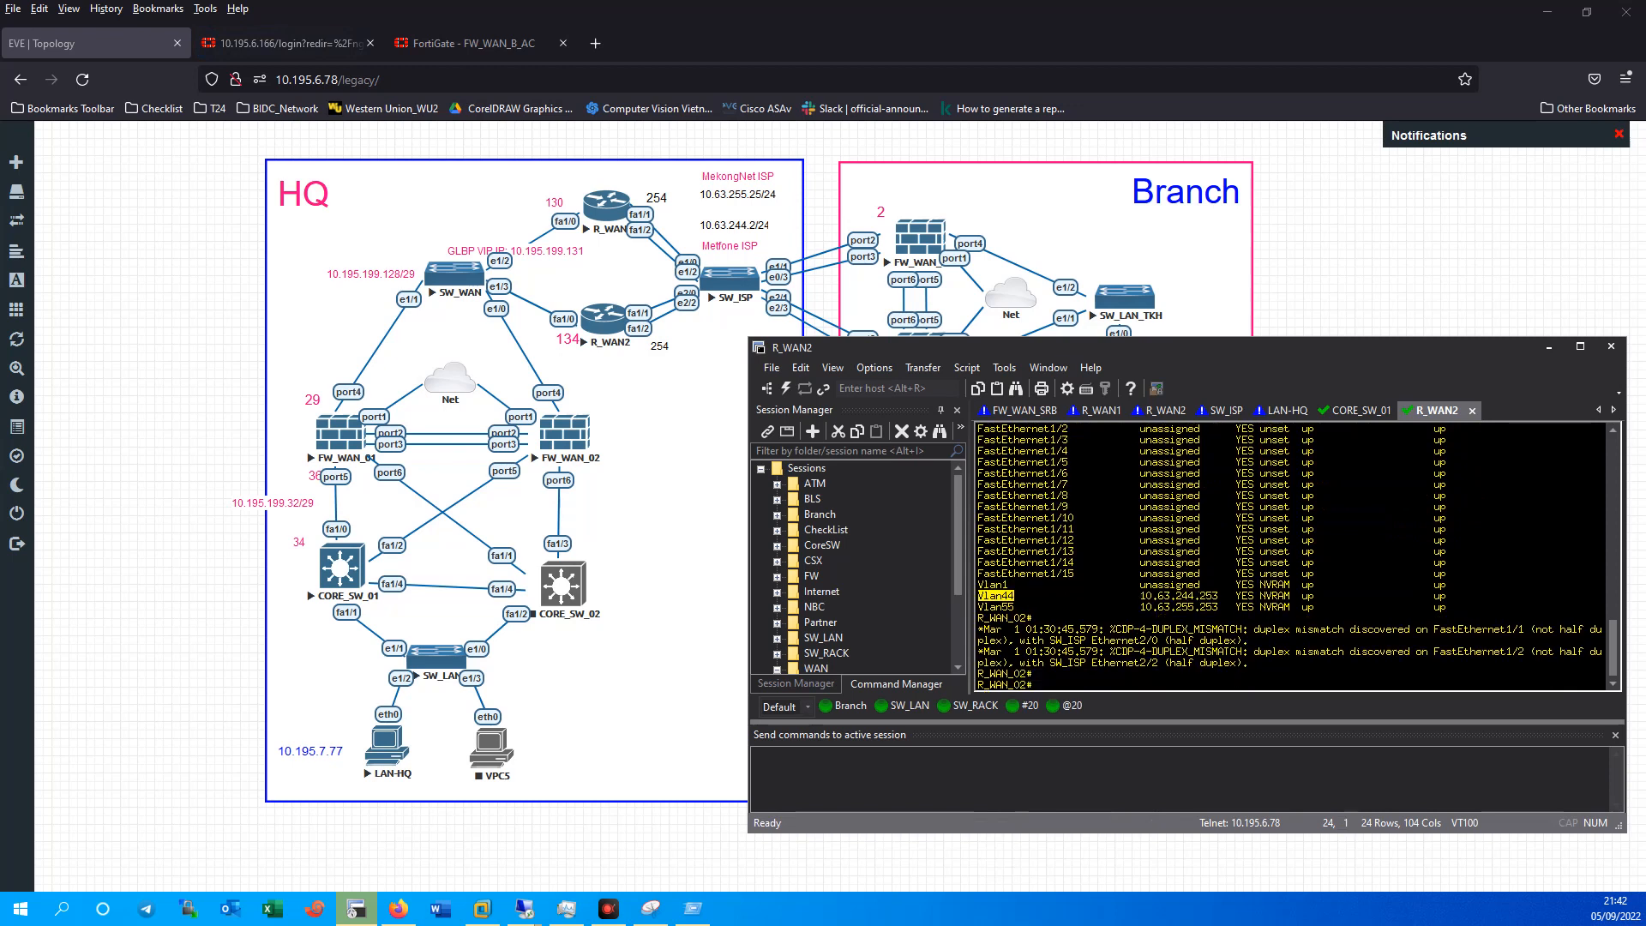
text(sho)
key(Tab)
text(run)
key(Tab)
text(int)
key(Tab)
key(shift+Insert)
key(Return)
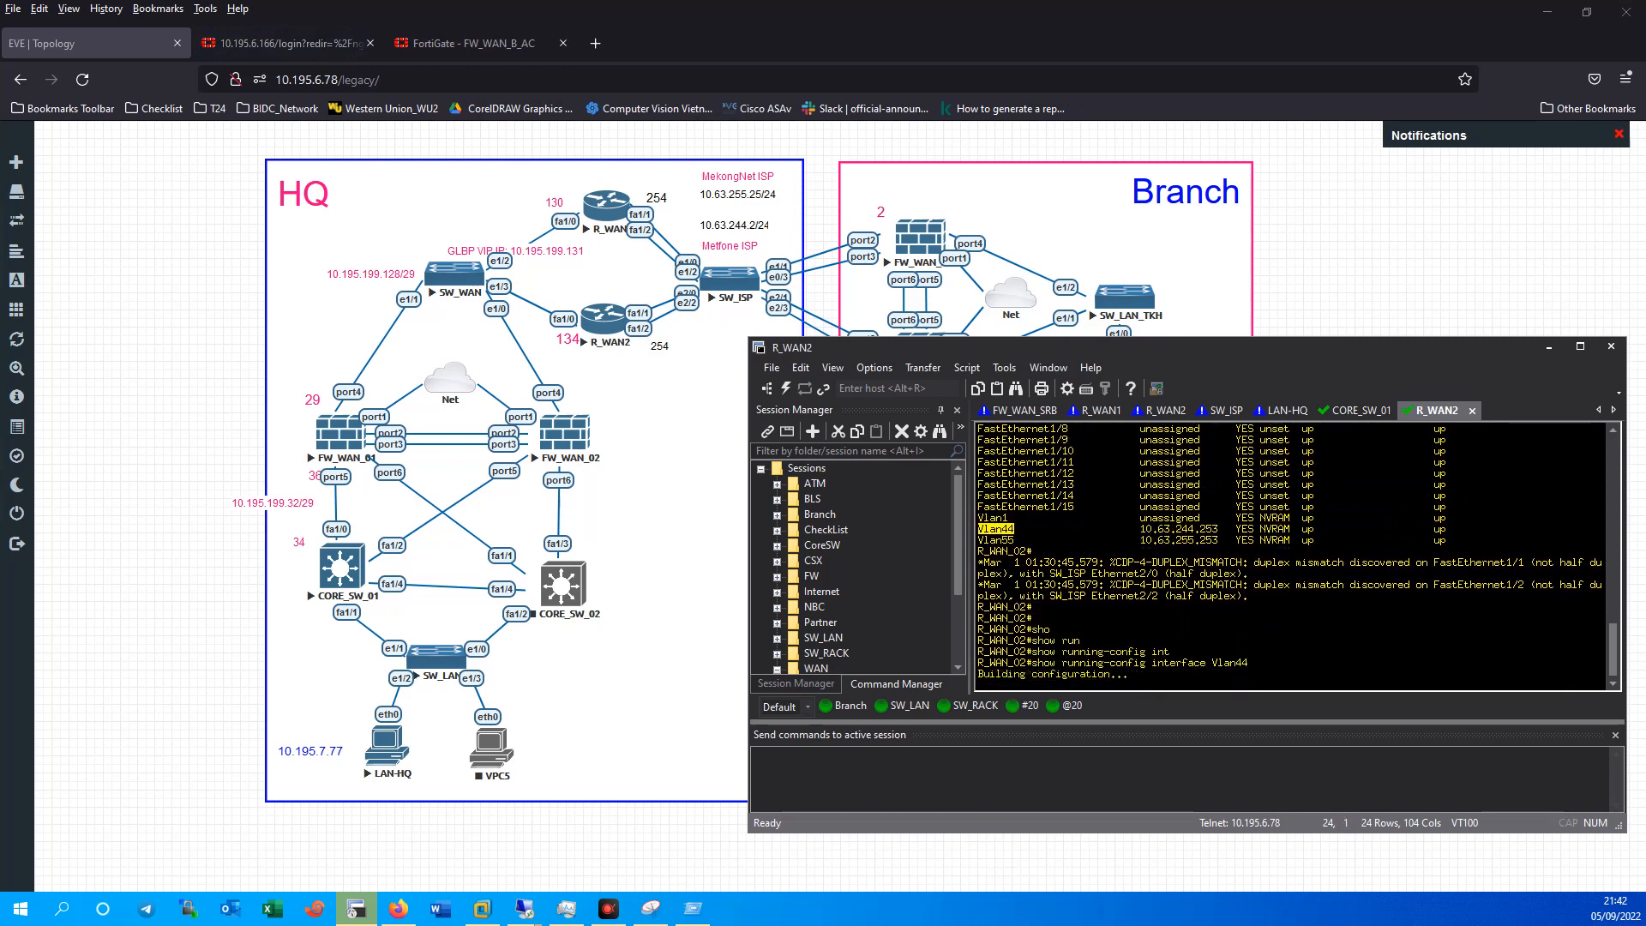
Copy the GLBP virtual IP 10.63.244.1 and bring the FortiGate page back.
drag(1044, 628, 1104, 631)
right_click(1105, 631)
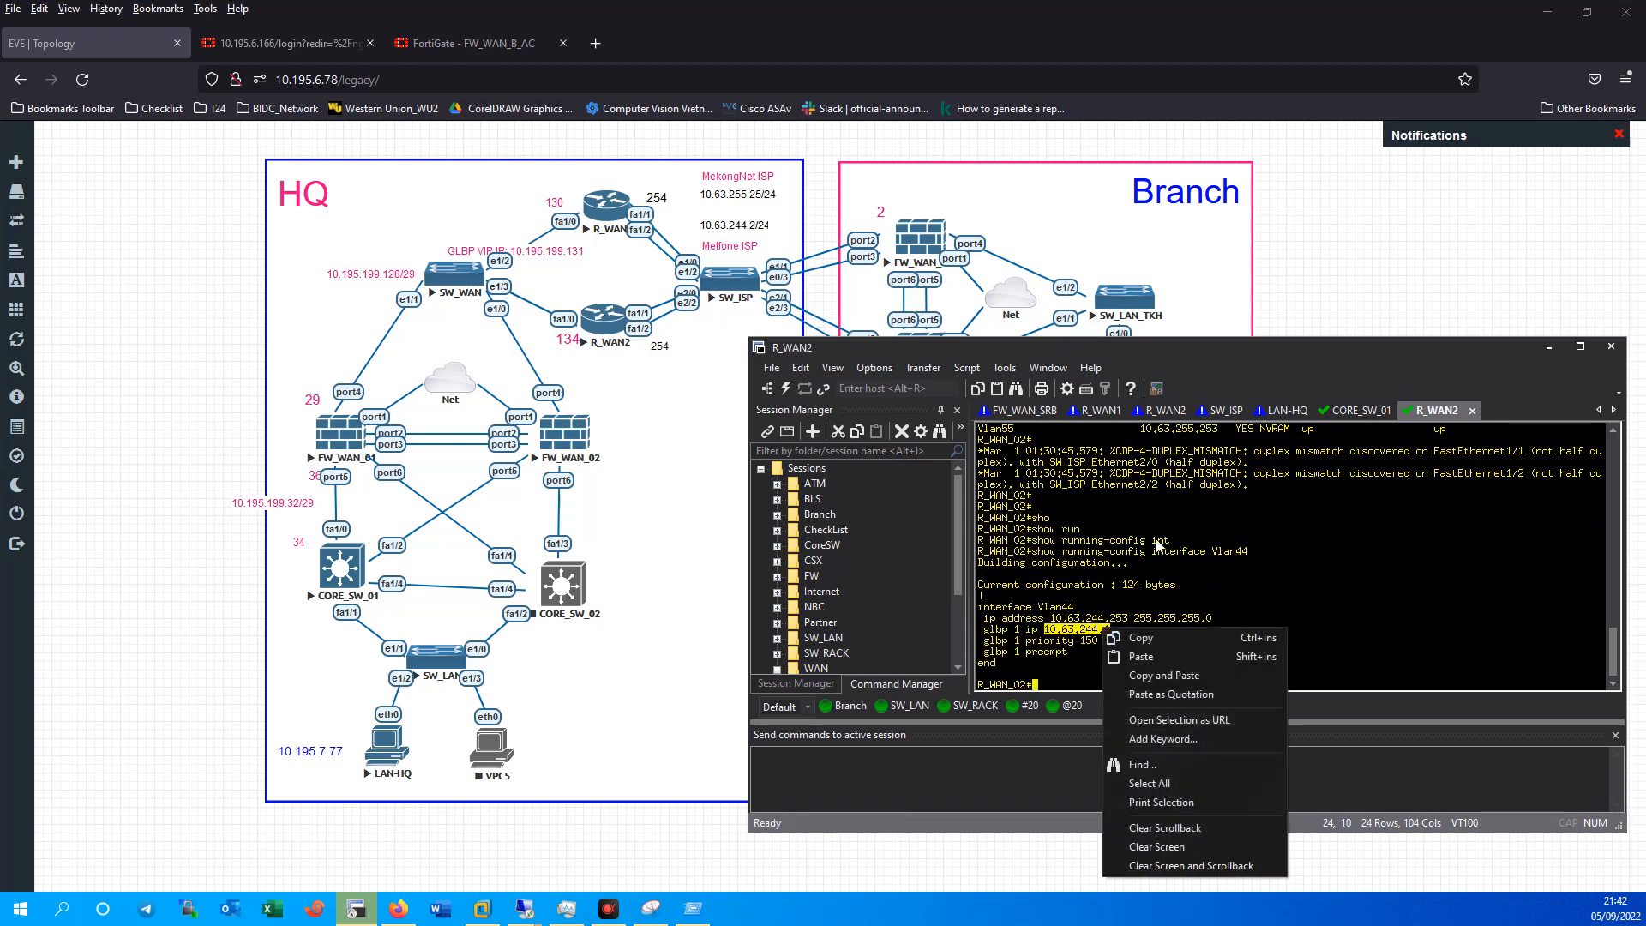
click(1140, 638)
click(474, 43)
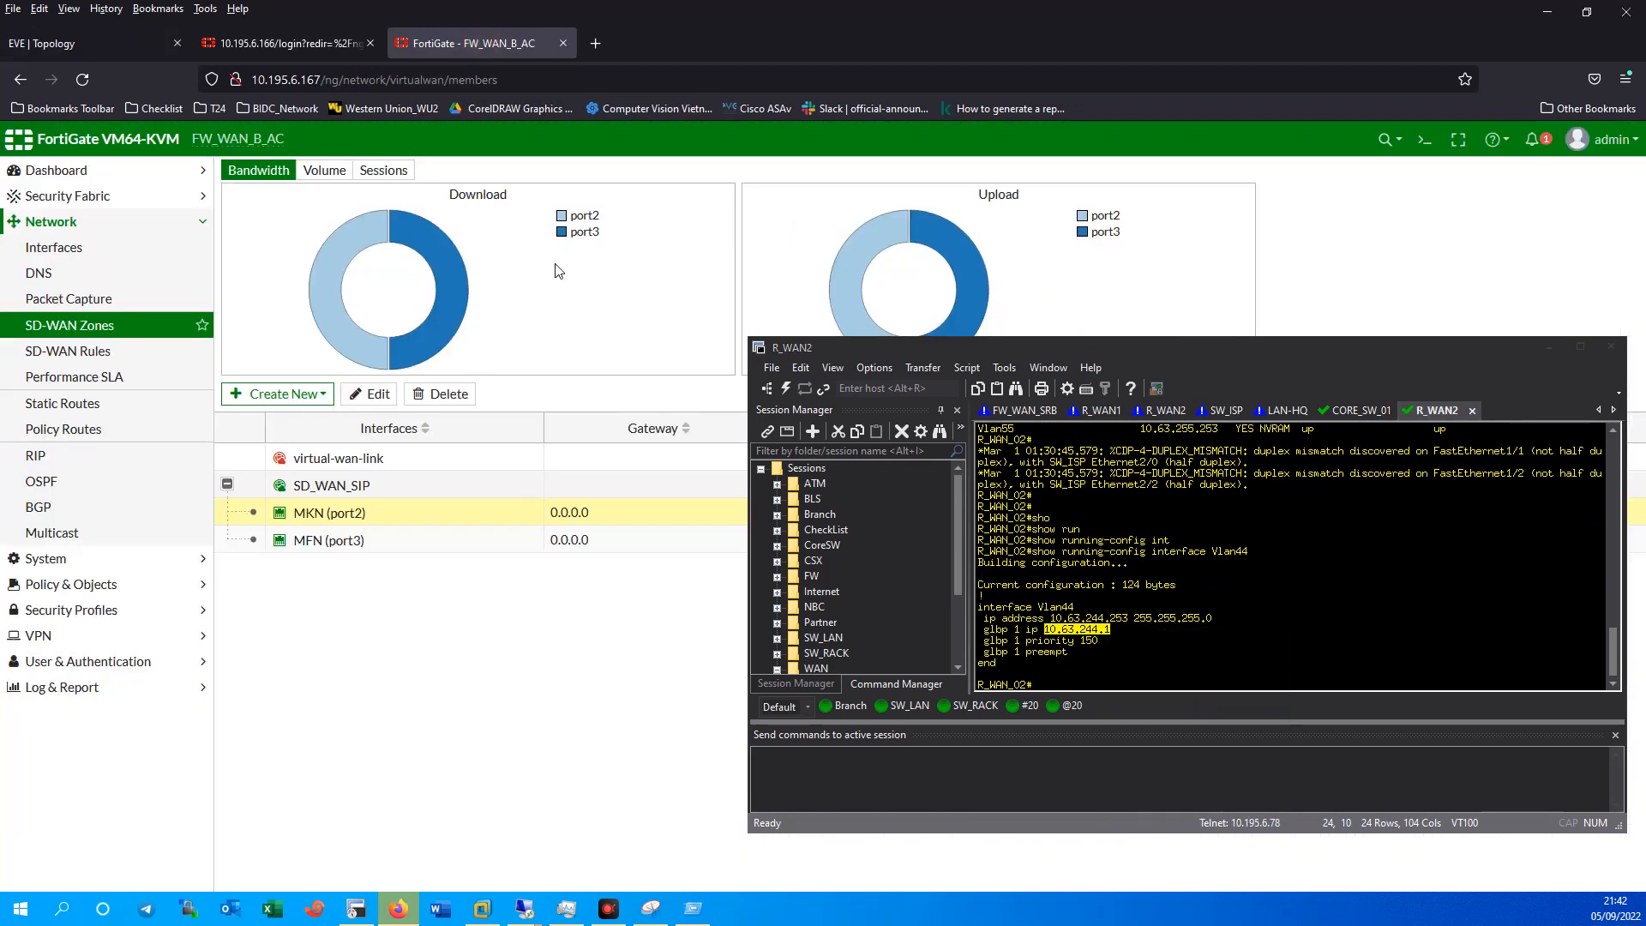
Set the MKN (port2) member gateway to 10.63.255.1.
click(1548, 346)
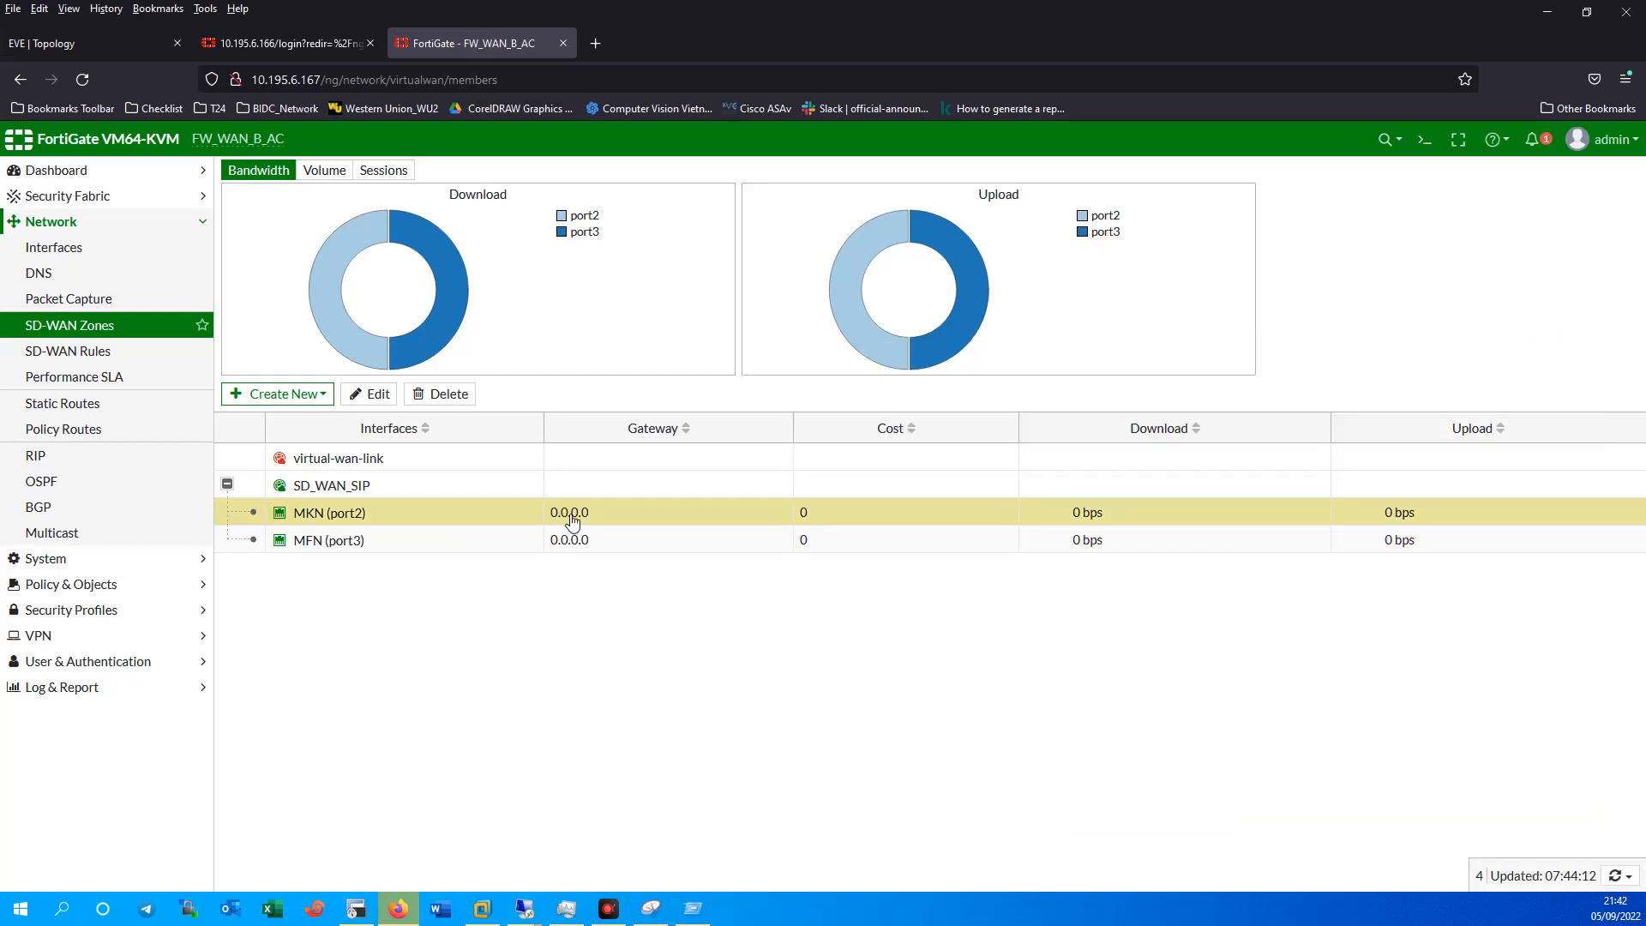
click(73, 45)
click(283, 41)
click(504, 34)
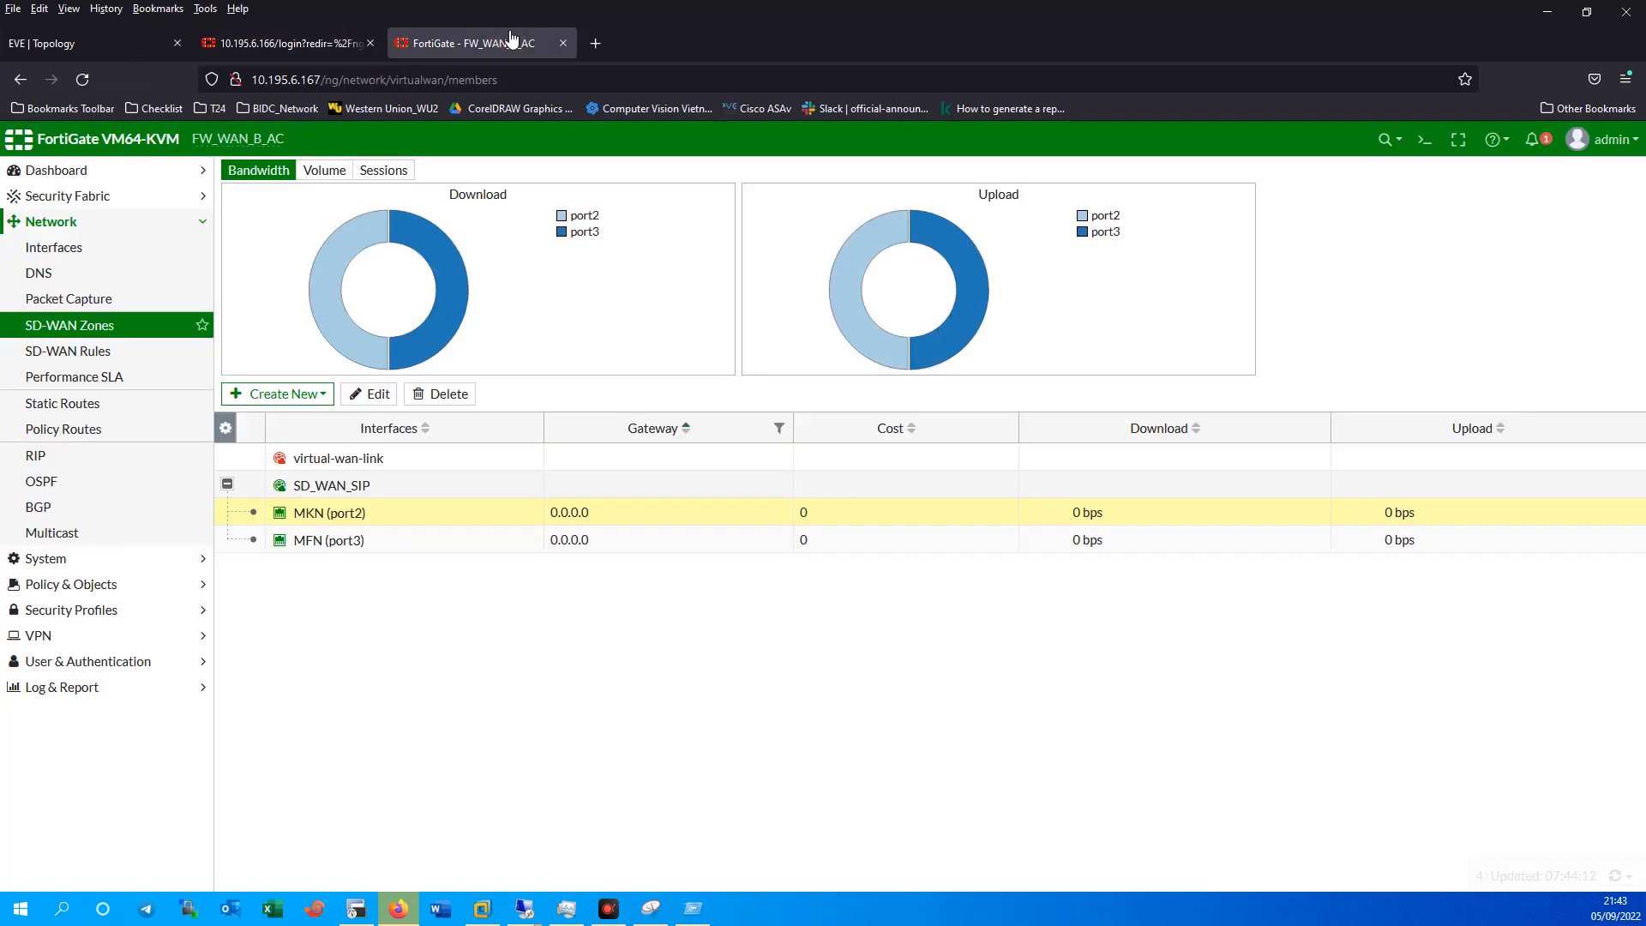
double_click(314, 520)
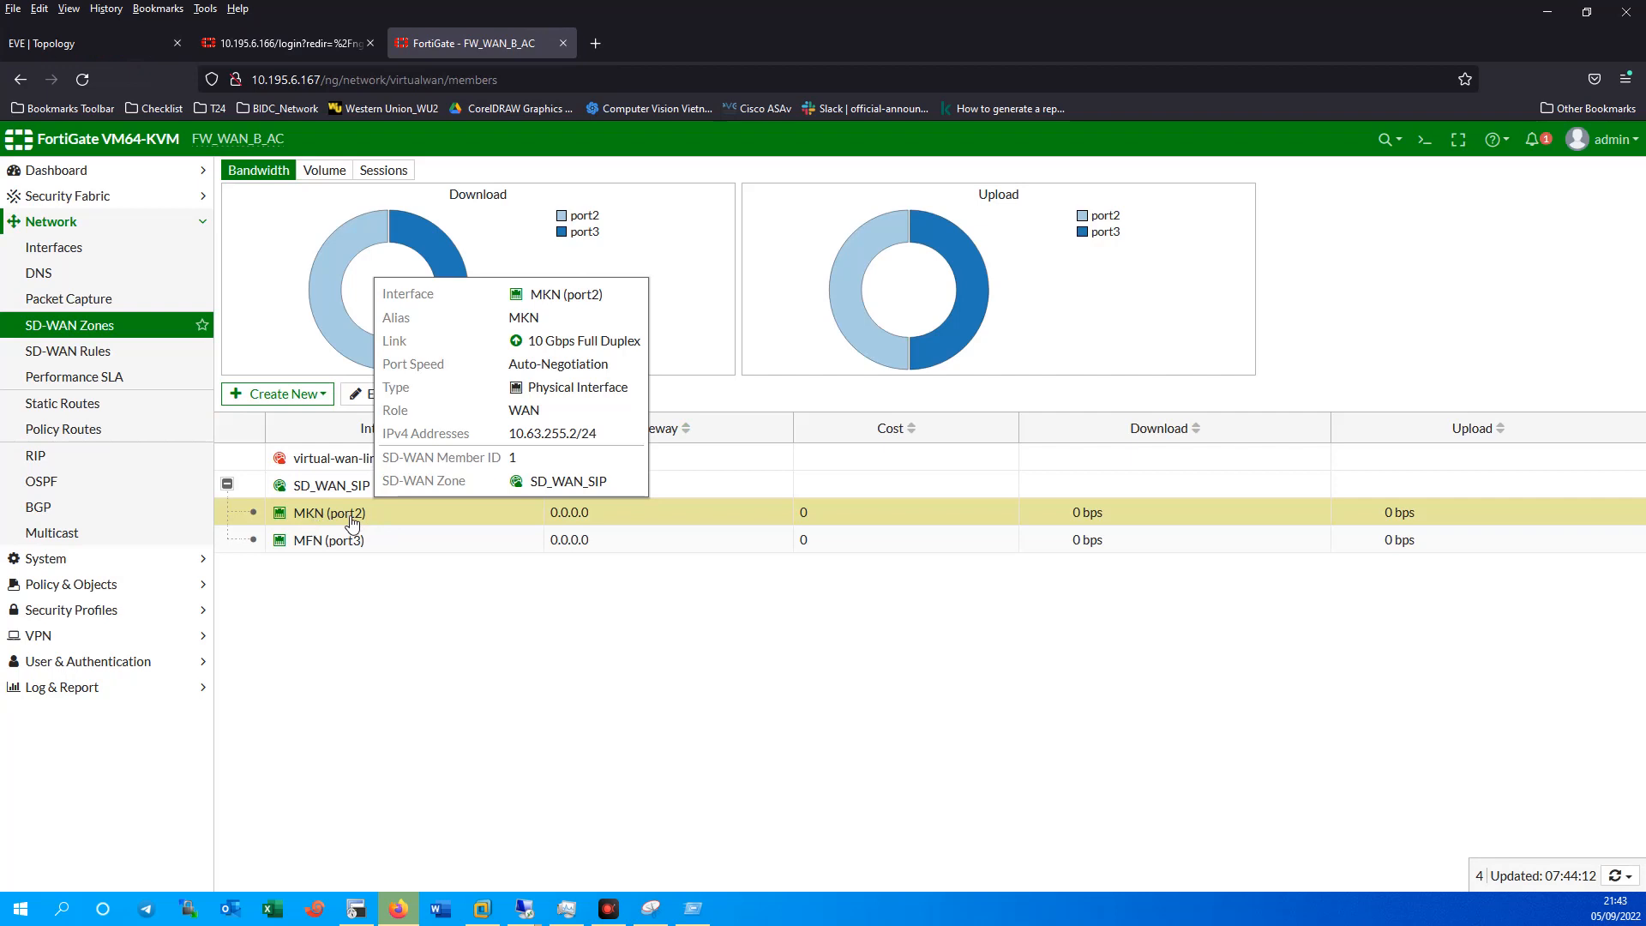
double_click(319, 514)
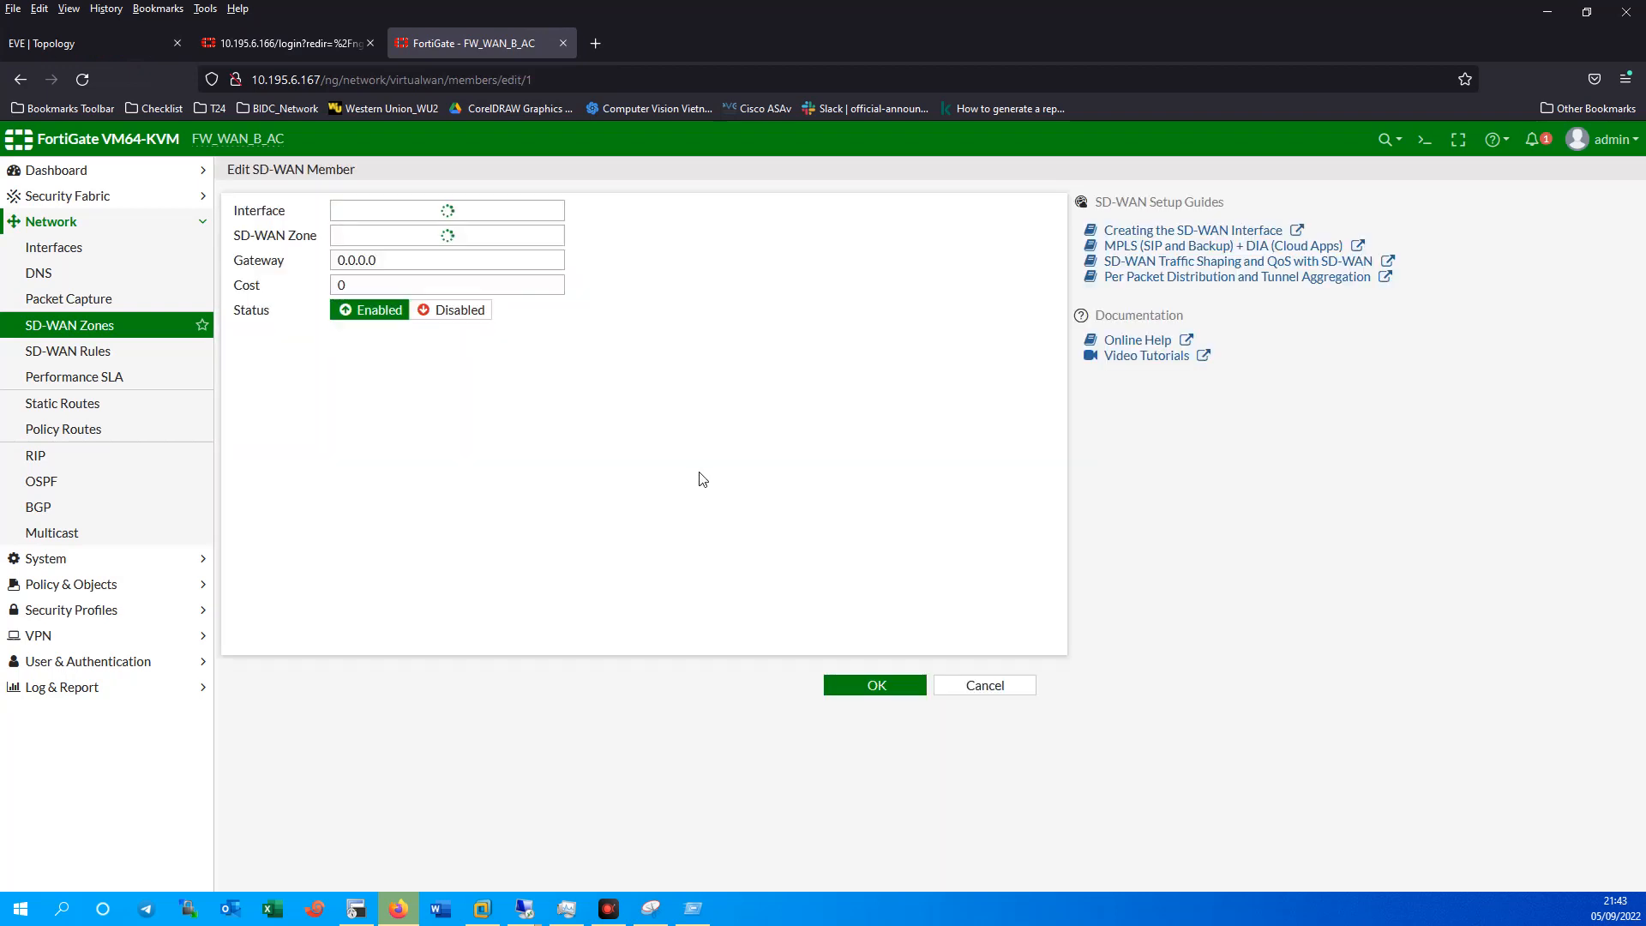
double_click(425, 261)
key(ctrl+v)
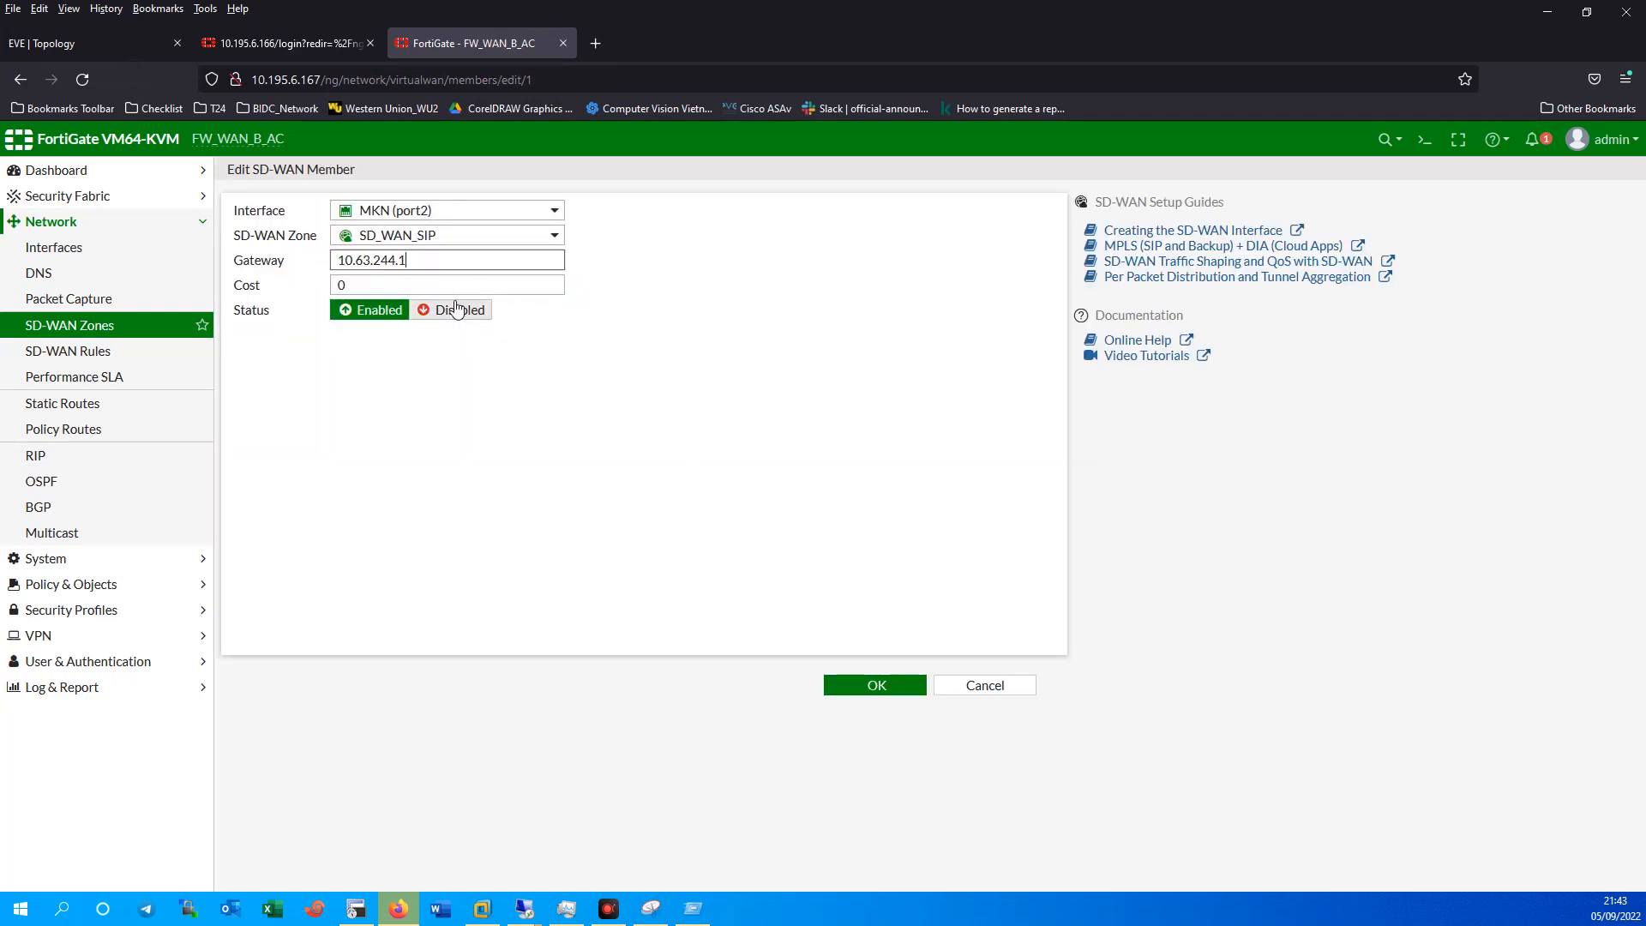
drag(387, 265, 396, 267)
key(BackSpace)
click(870, 686)
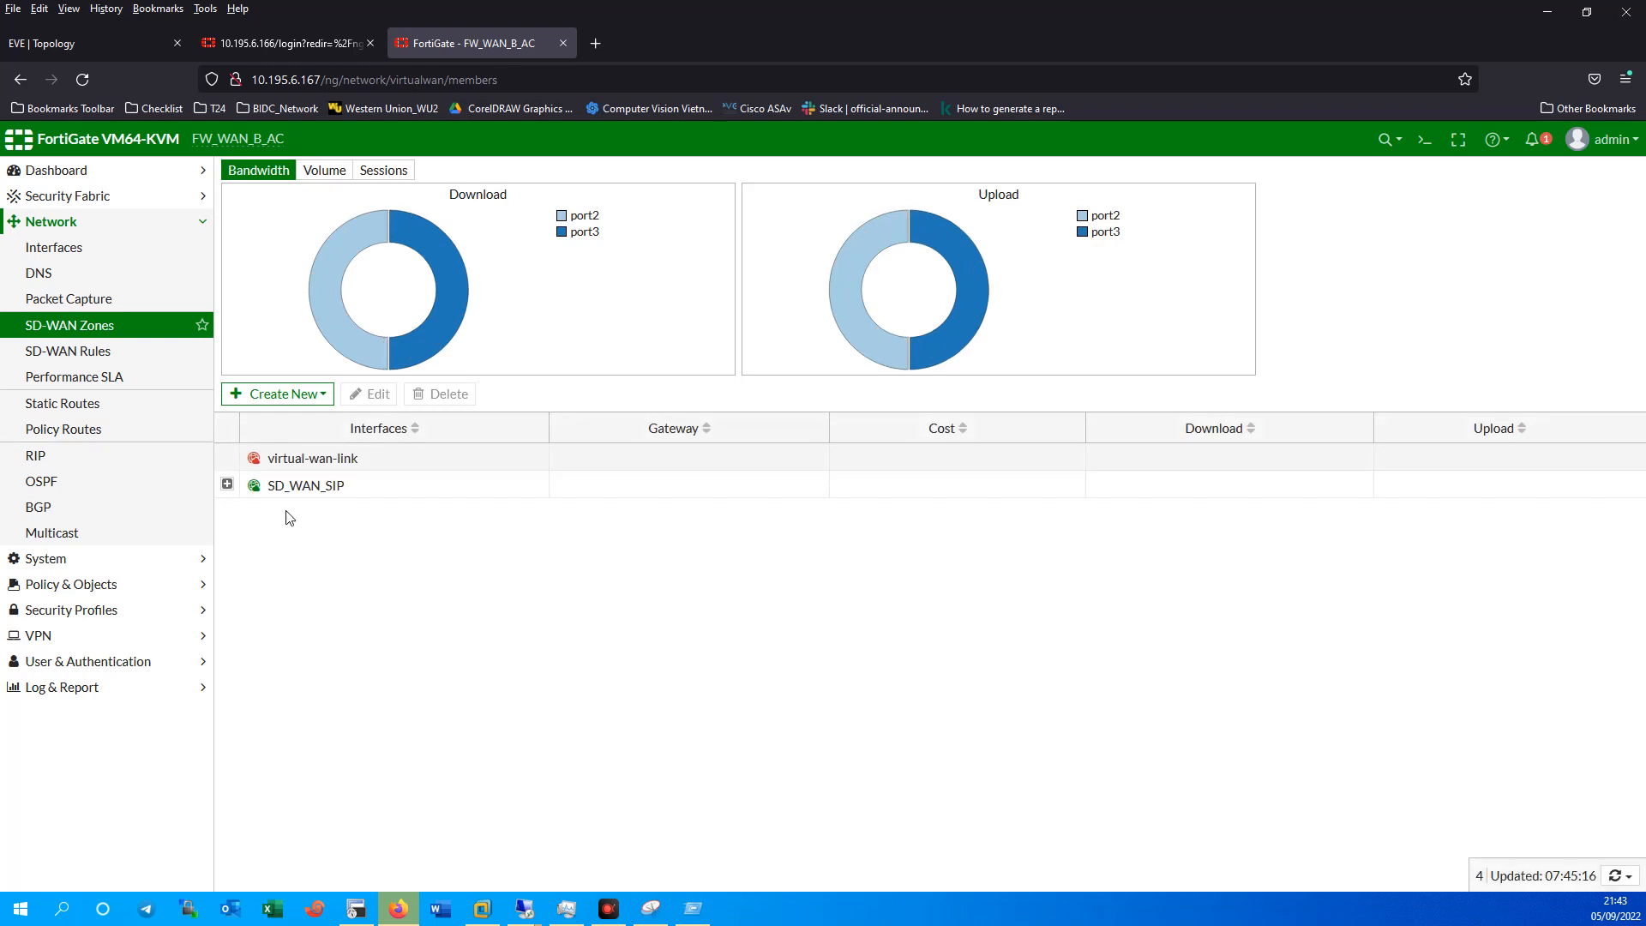
Set the MFN (port3) member gateway to 10.63.244.1 and check both gateways in SD_WAN_SIP.
click(221, 487)
double_click(337, 540)
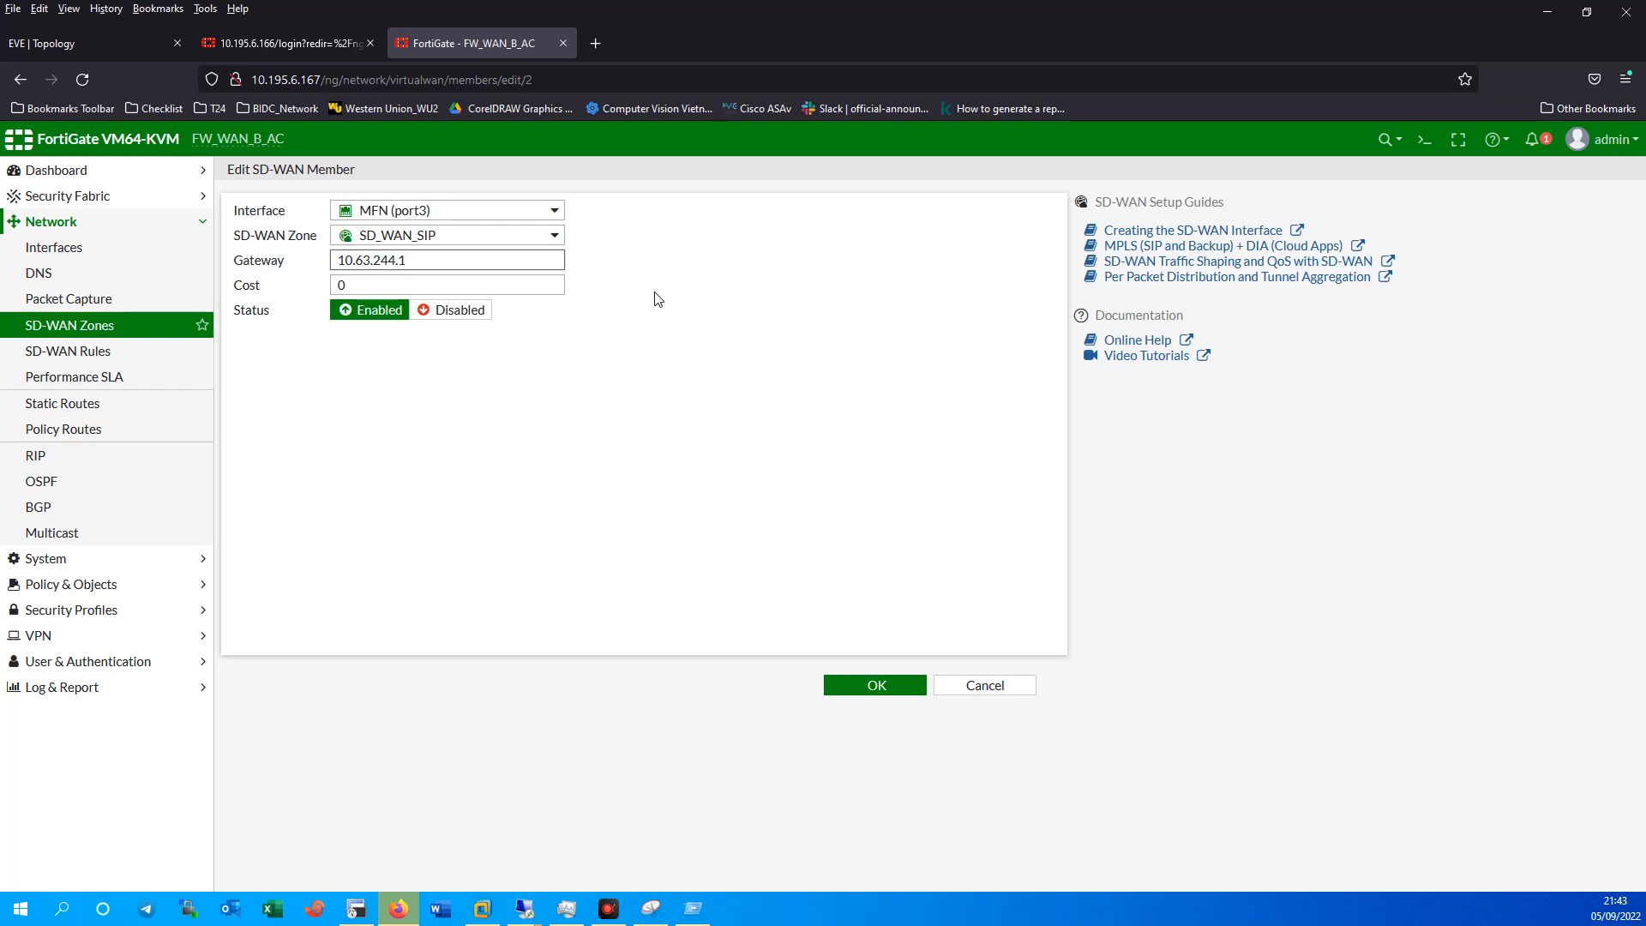
triple_click(383, 260)
click(880, 690)
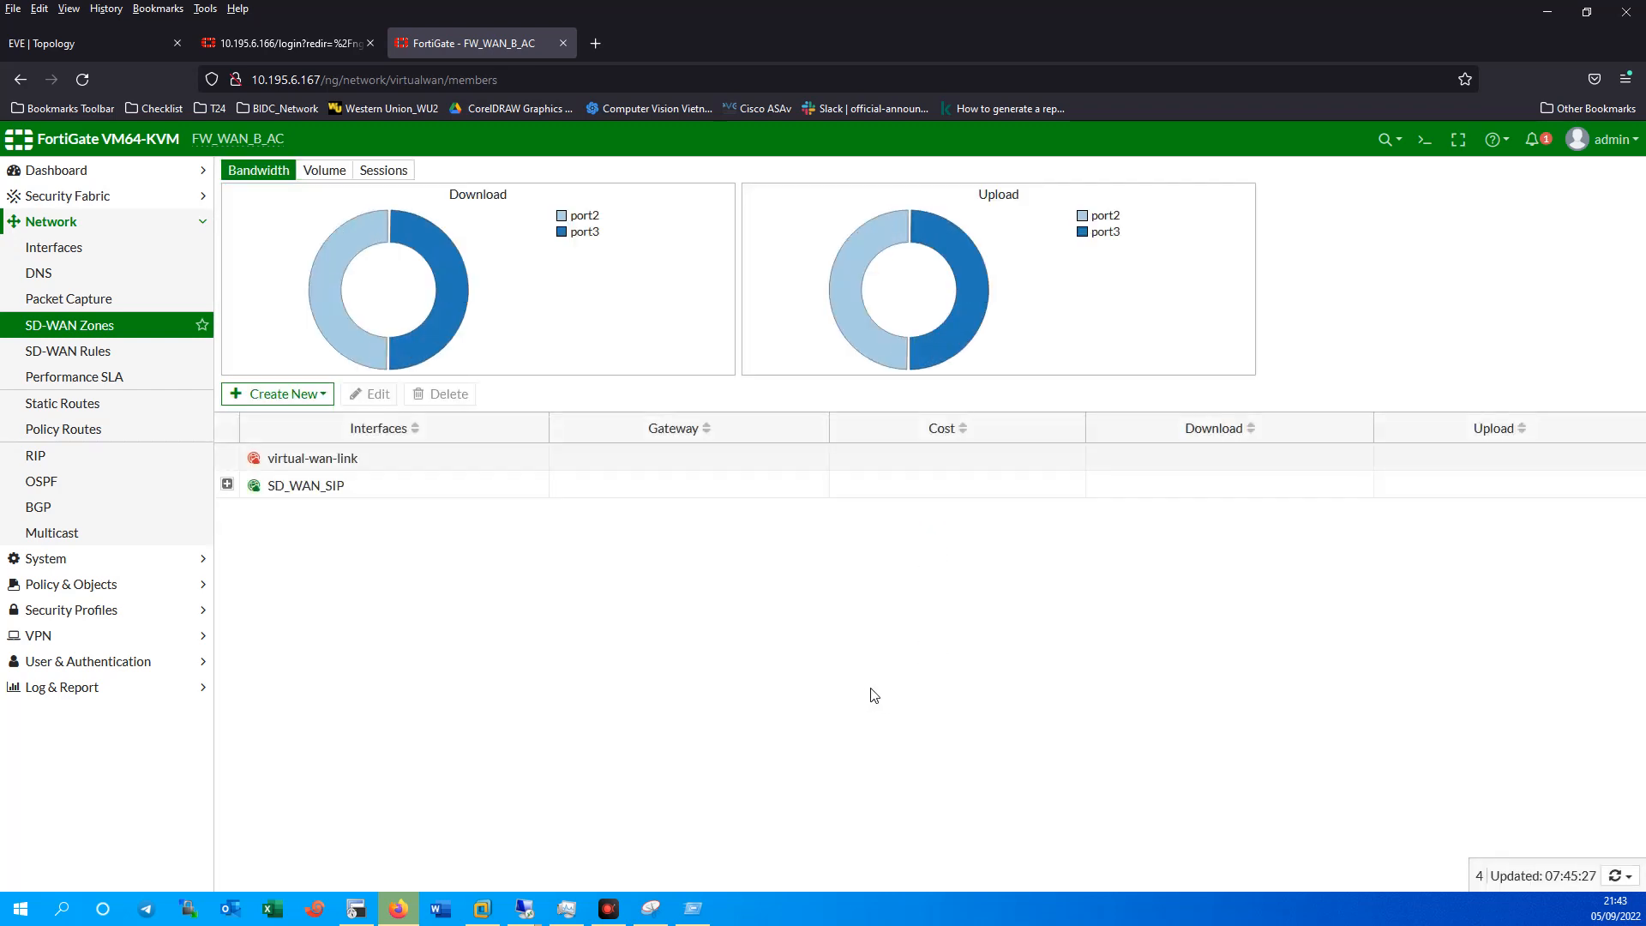
click(220, 485)
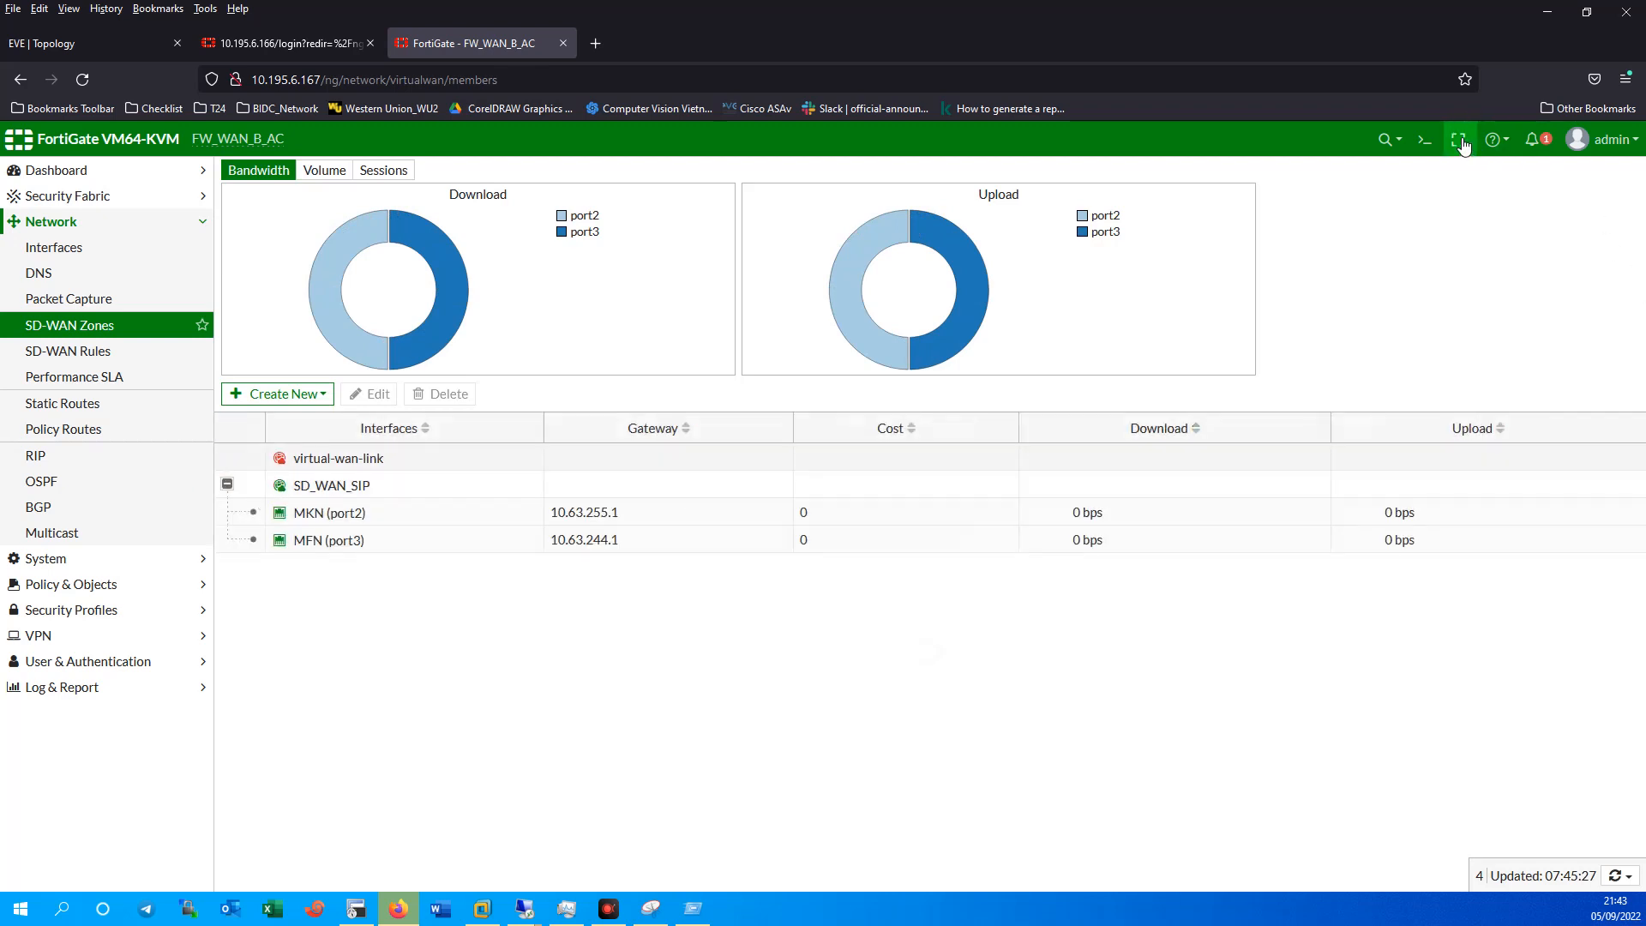
Ping the SD-WAN gateway 10.63.244.1 from the CLI console.
click(1424, 138)
text(execute pi)
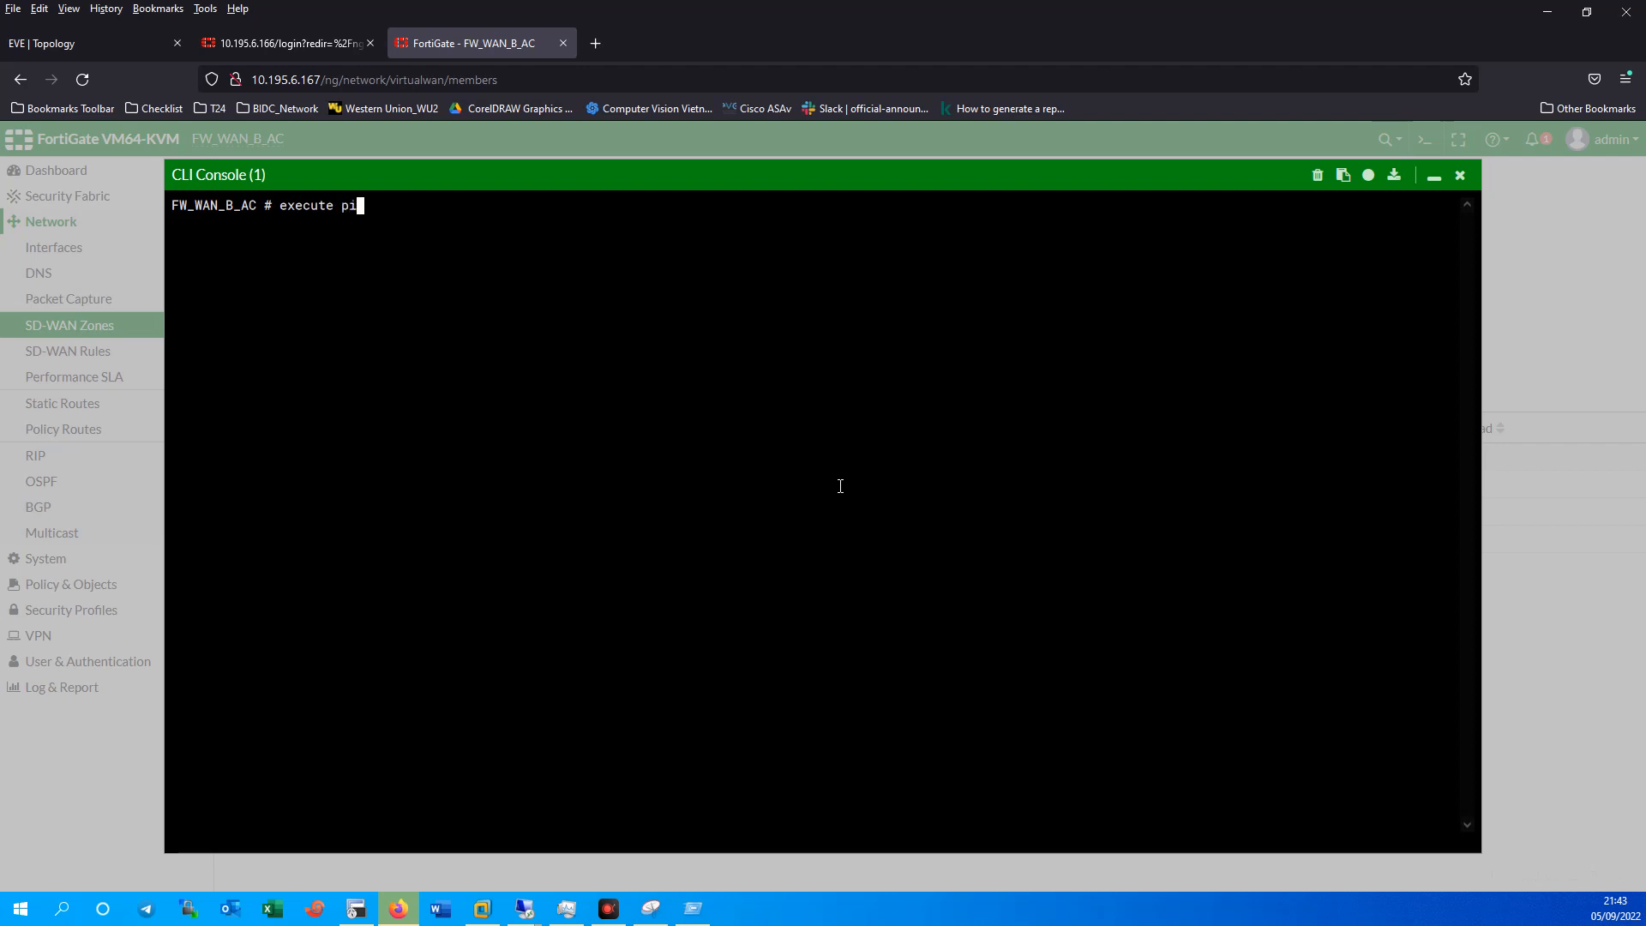
text(ng 10.63.244.1)
key(Return)
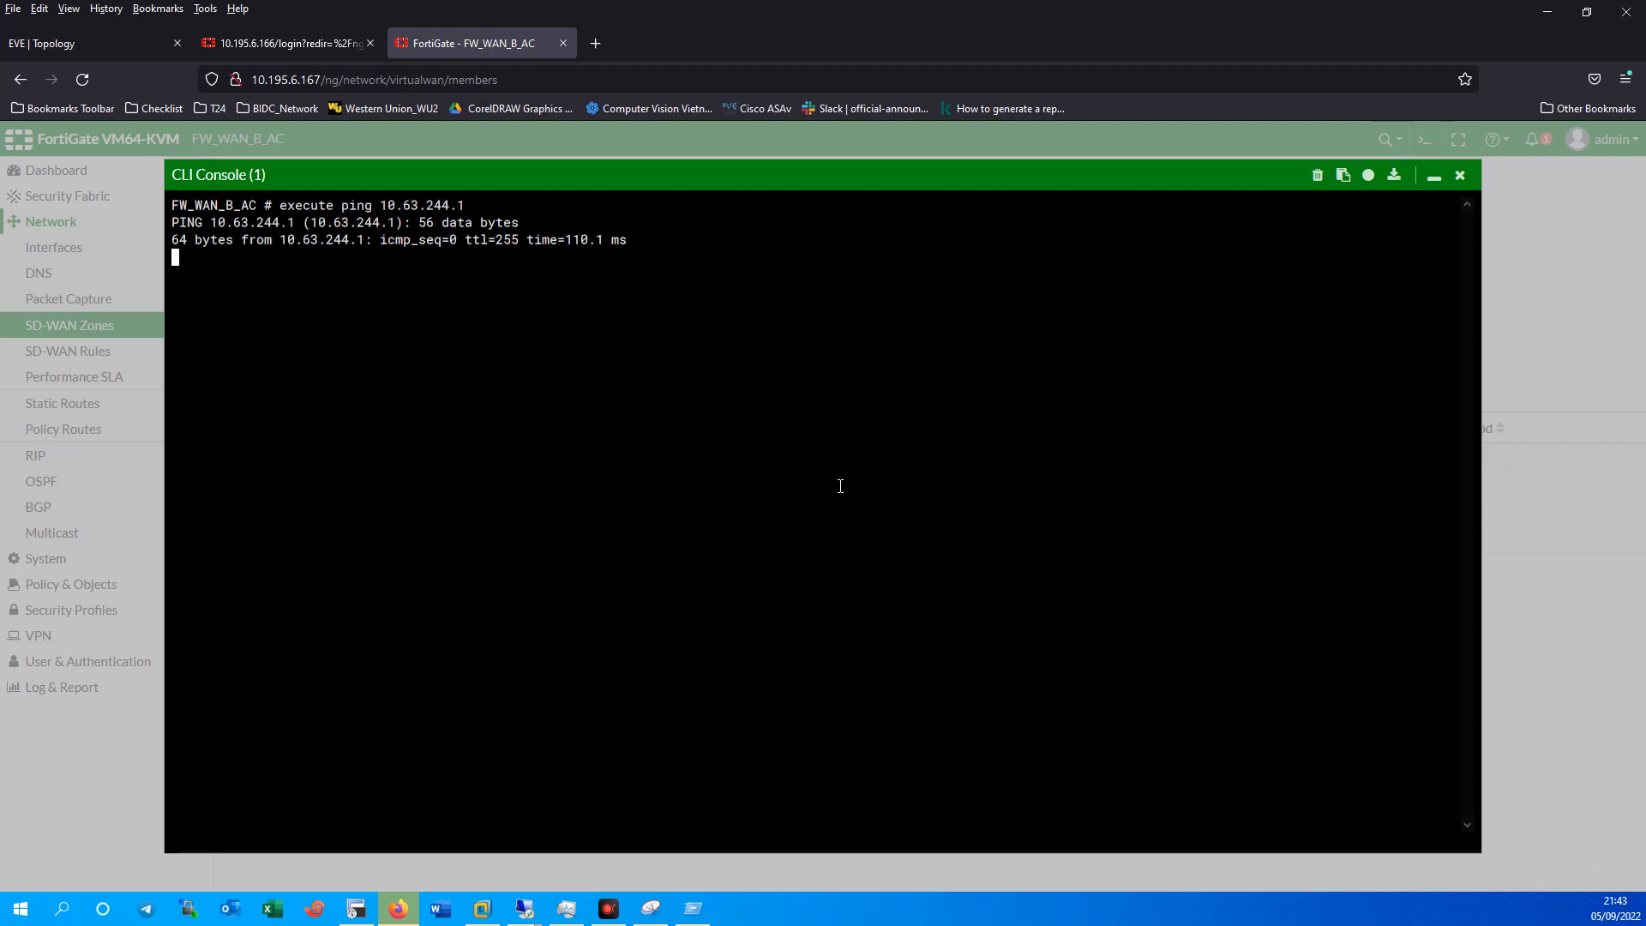
key(ctrl+c)
Ping the second gateway 10.63.255.1, then close the console.
text(5A)
key(Up)
key(Left)
key(Left)
key(BackSpace)
key(BackSpace)
text(55)
key(Return)
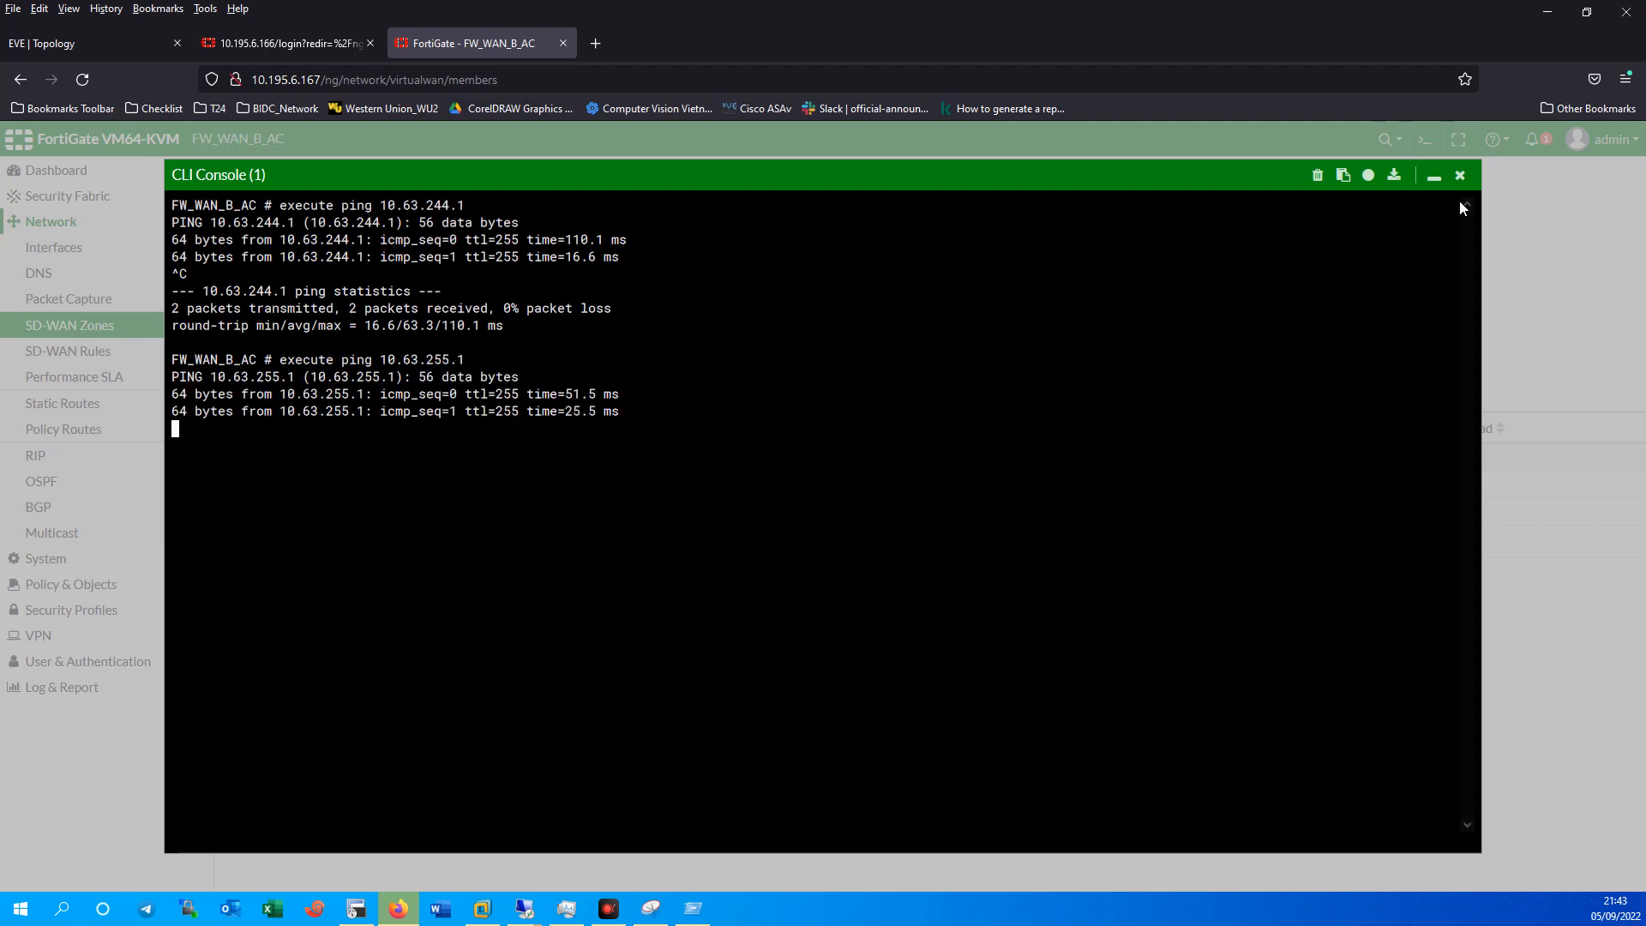
click(1460, 174)
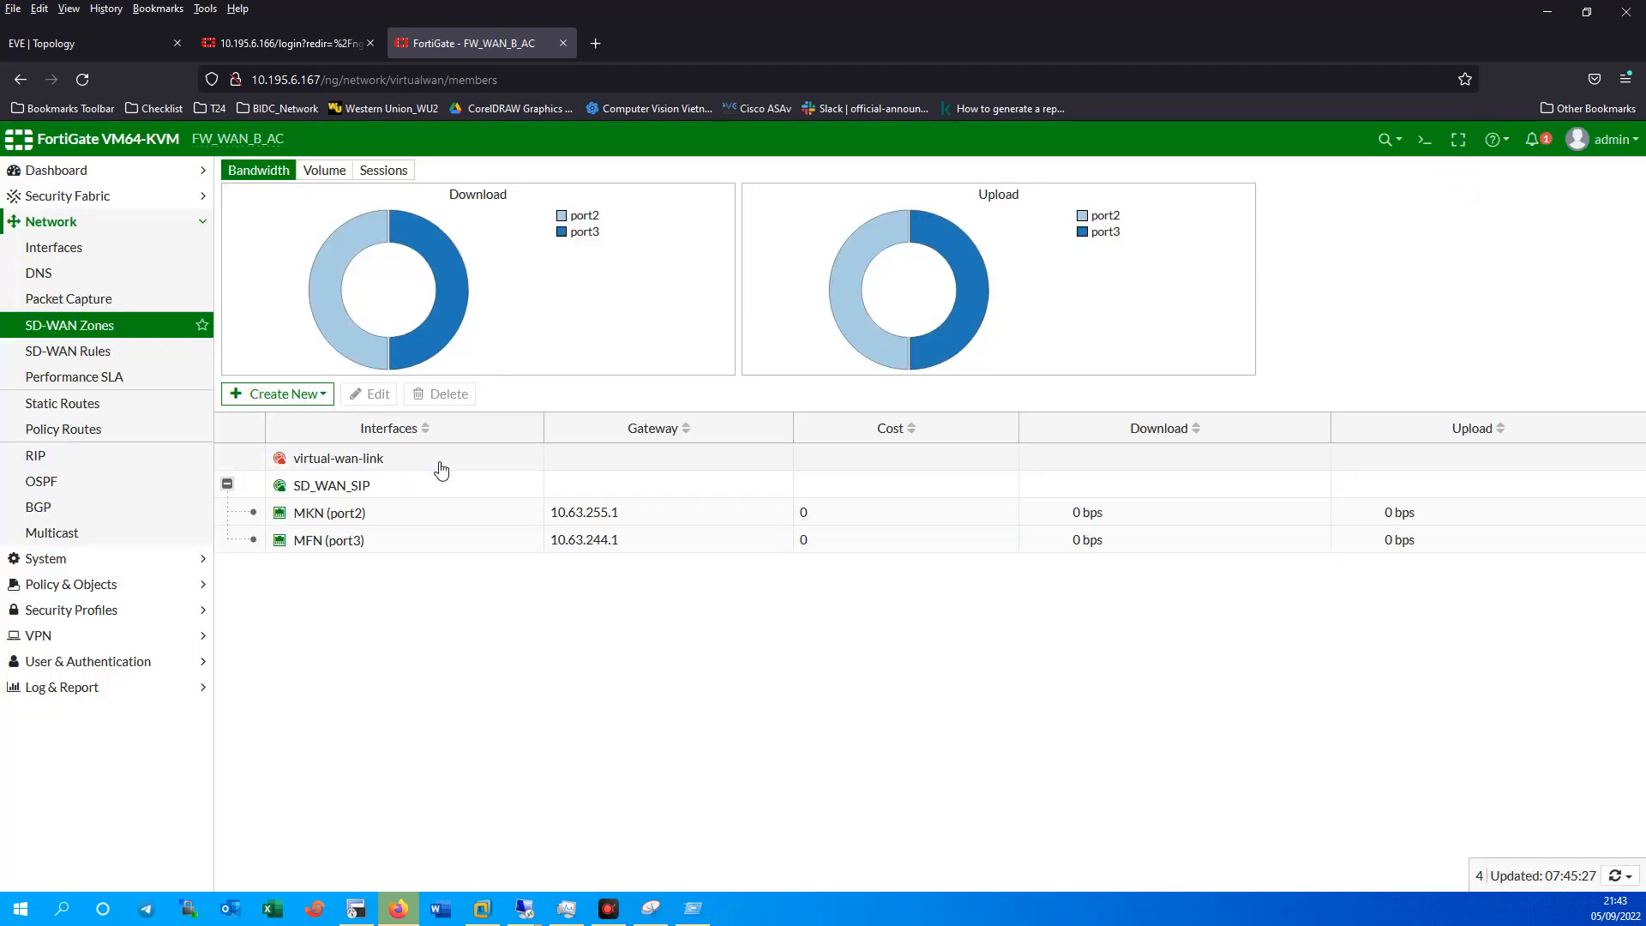
Start a new static route using the SD-WAN interface.
drag(634, 520, 558, 512)
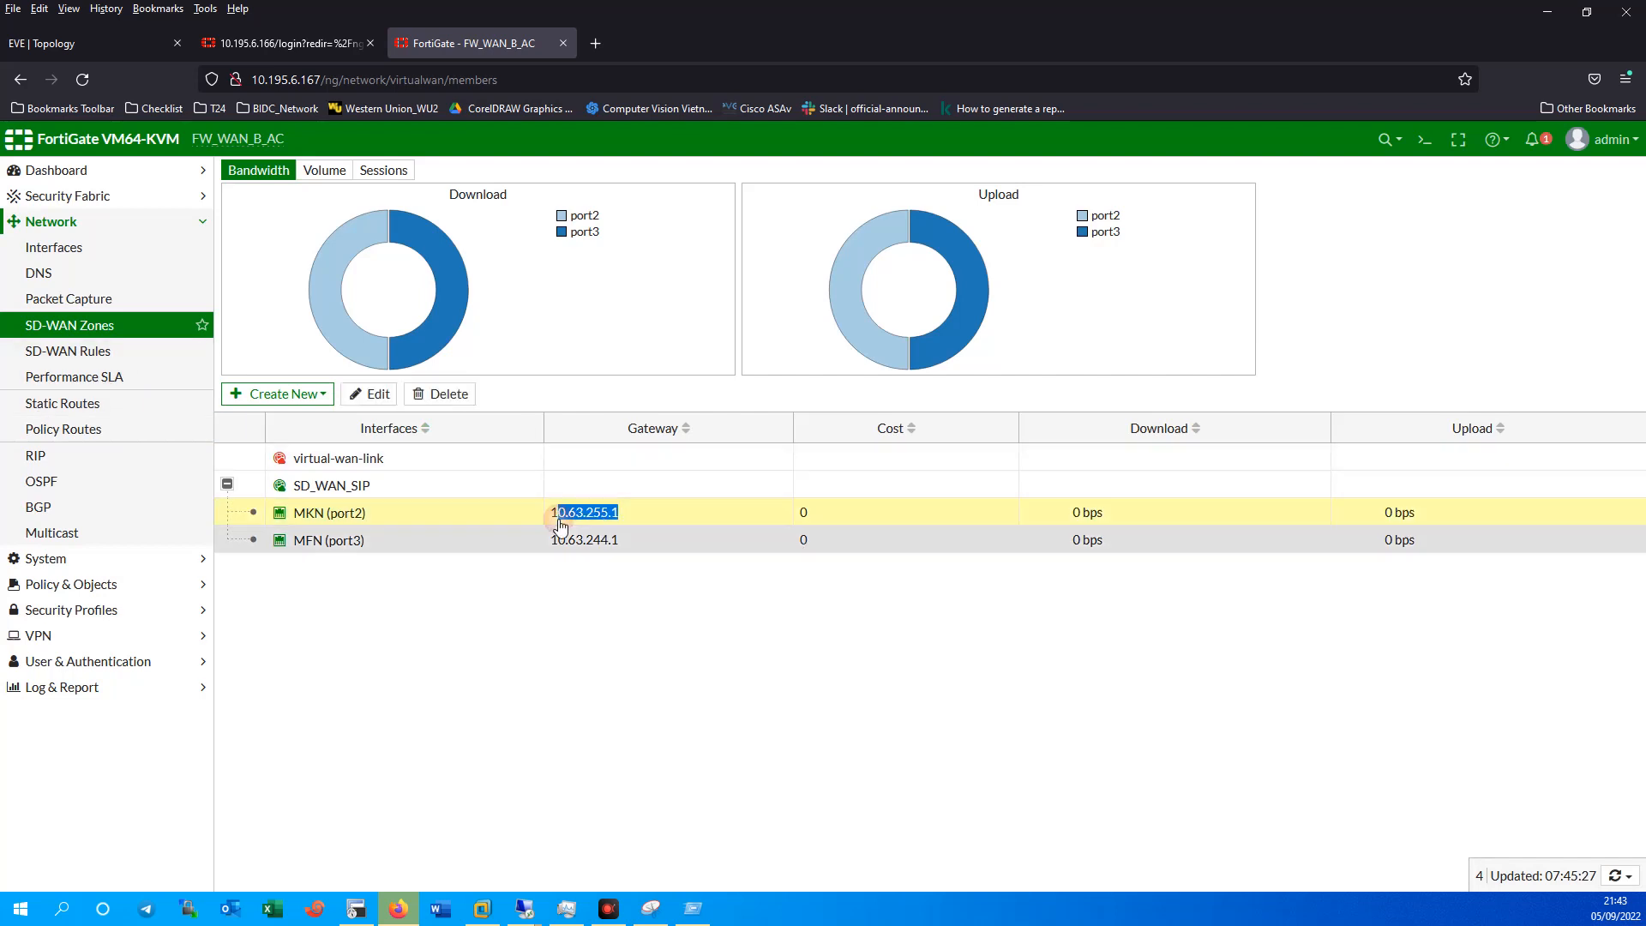
click(76, 408)
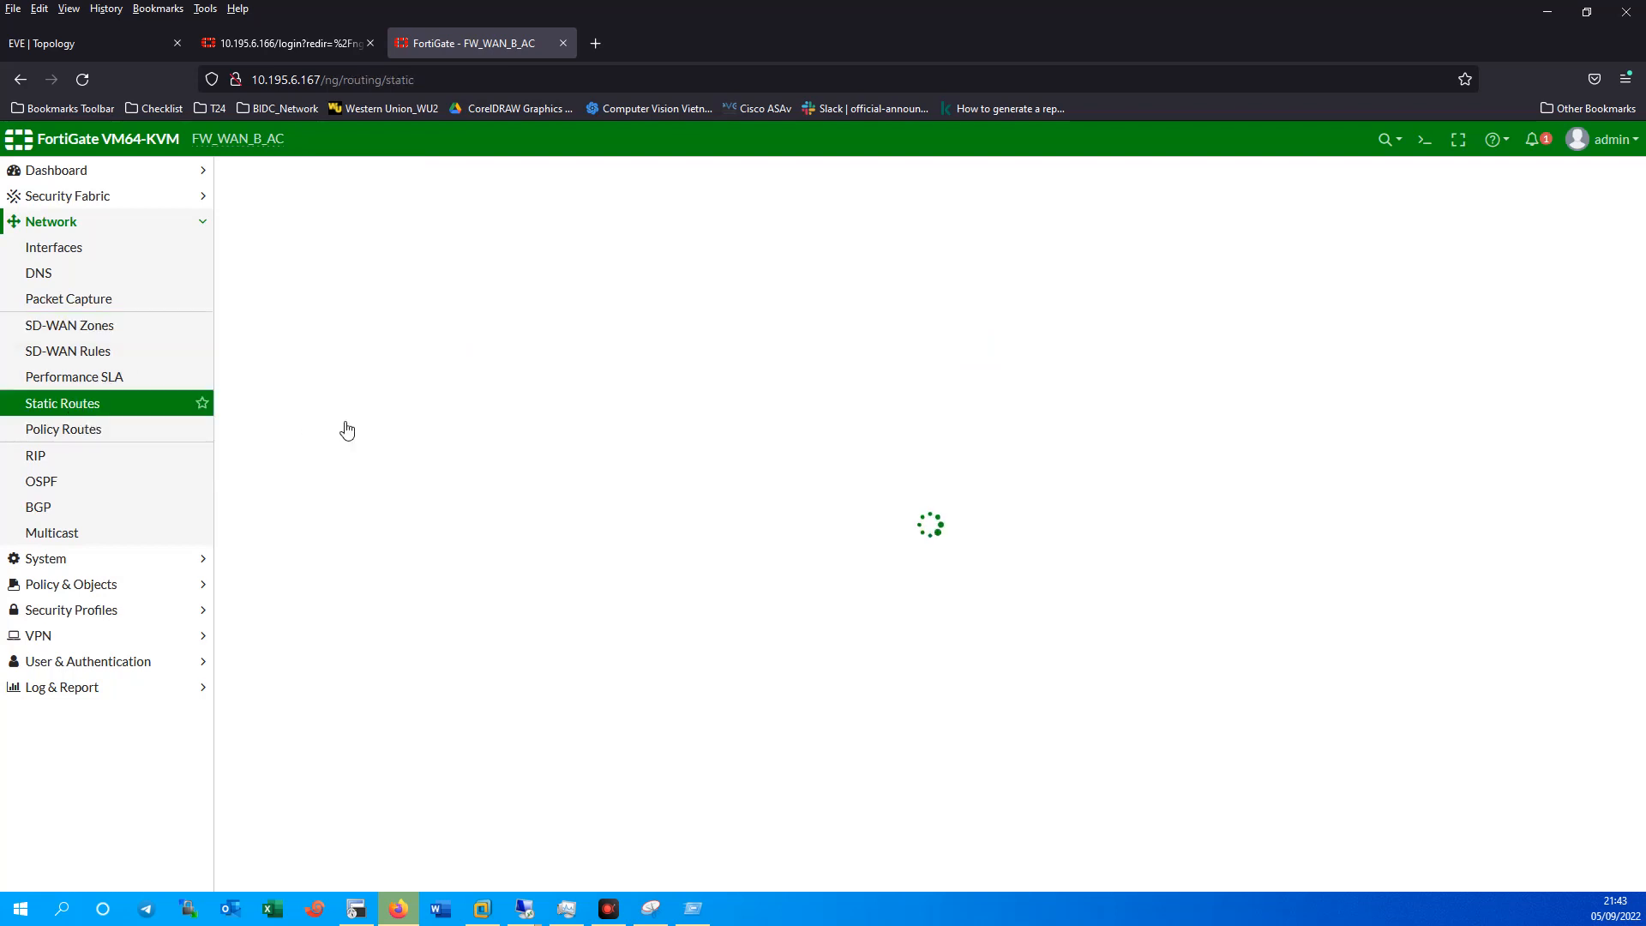
click(249, 178)
click(506, 283)
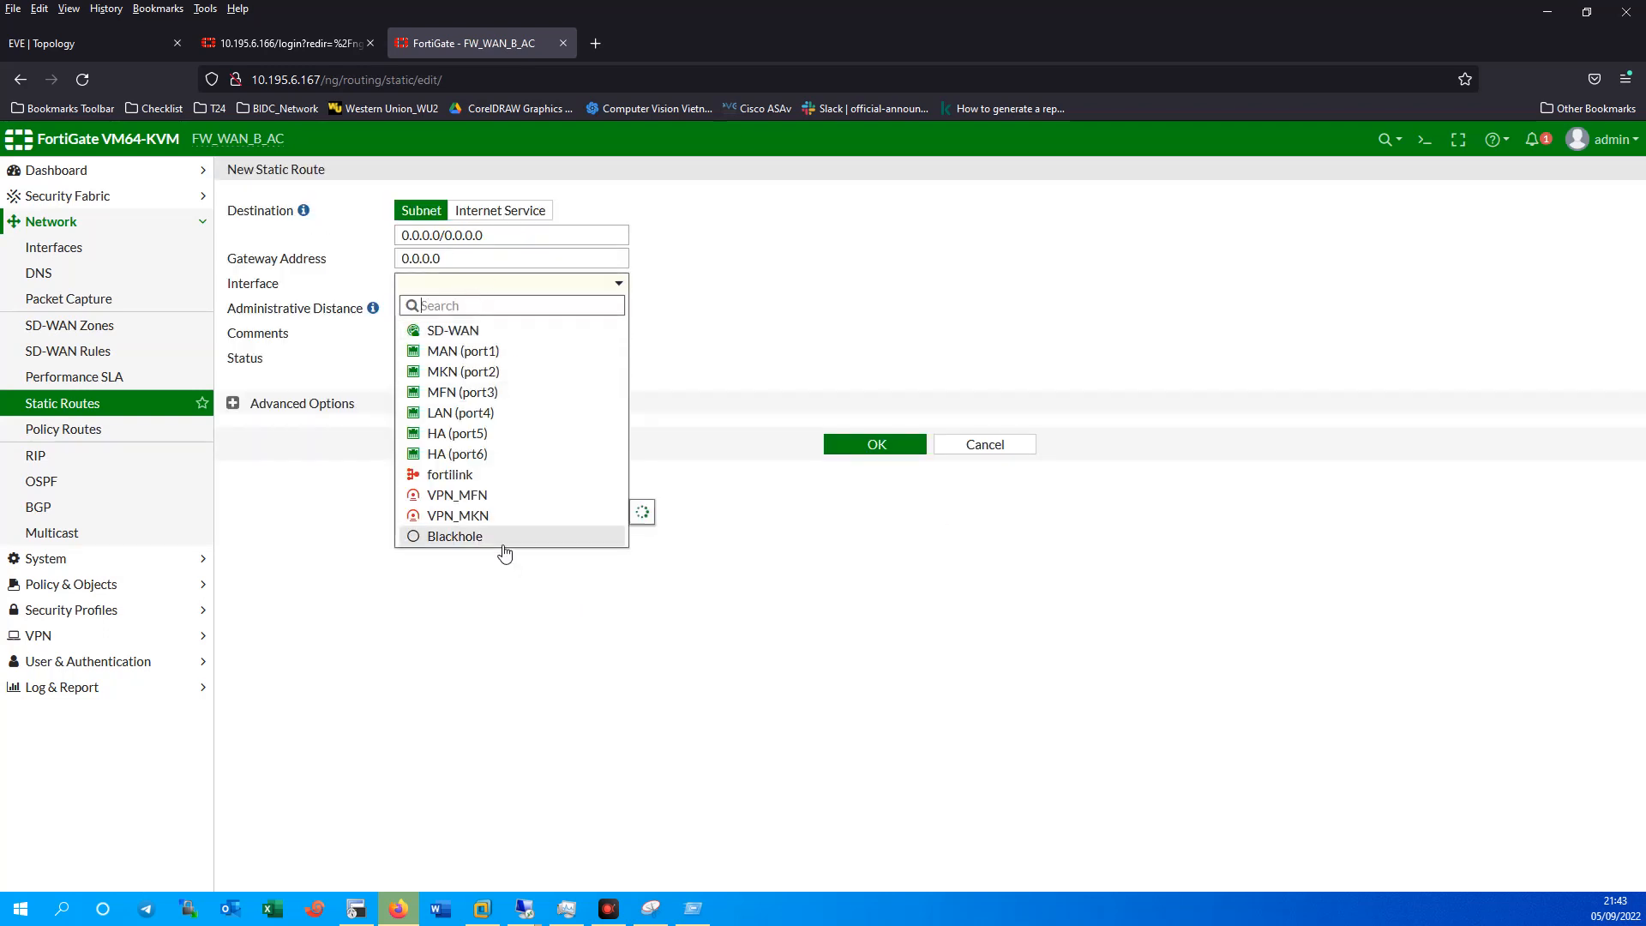
click(471, 331)
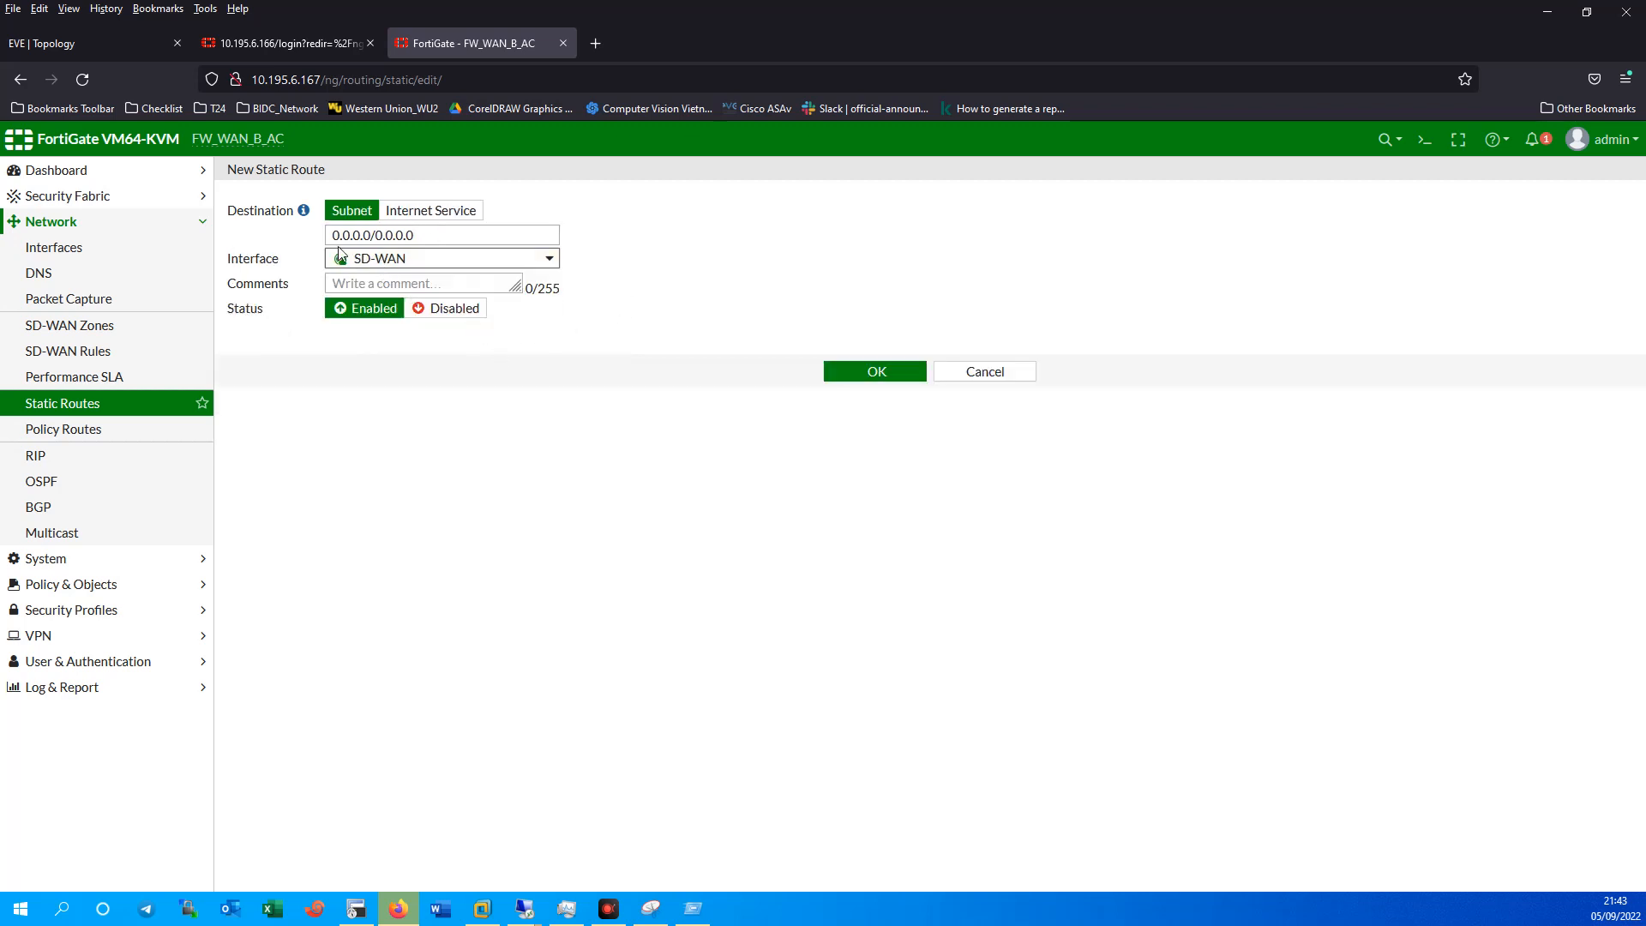
Set the route destination to 10.195.199.0/24, save it, and view the lab topology.
drag(372, 234, 273, 248)
text(10.195)
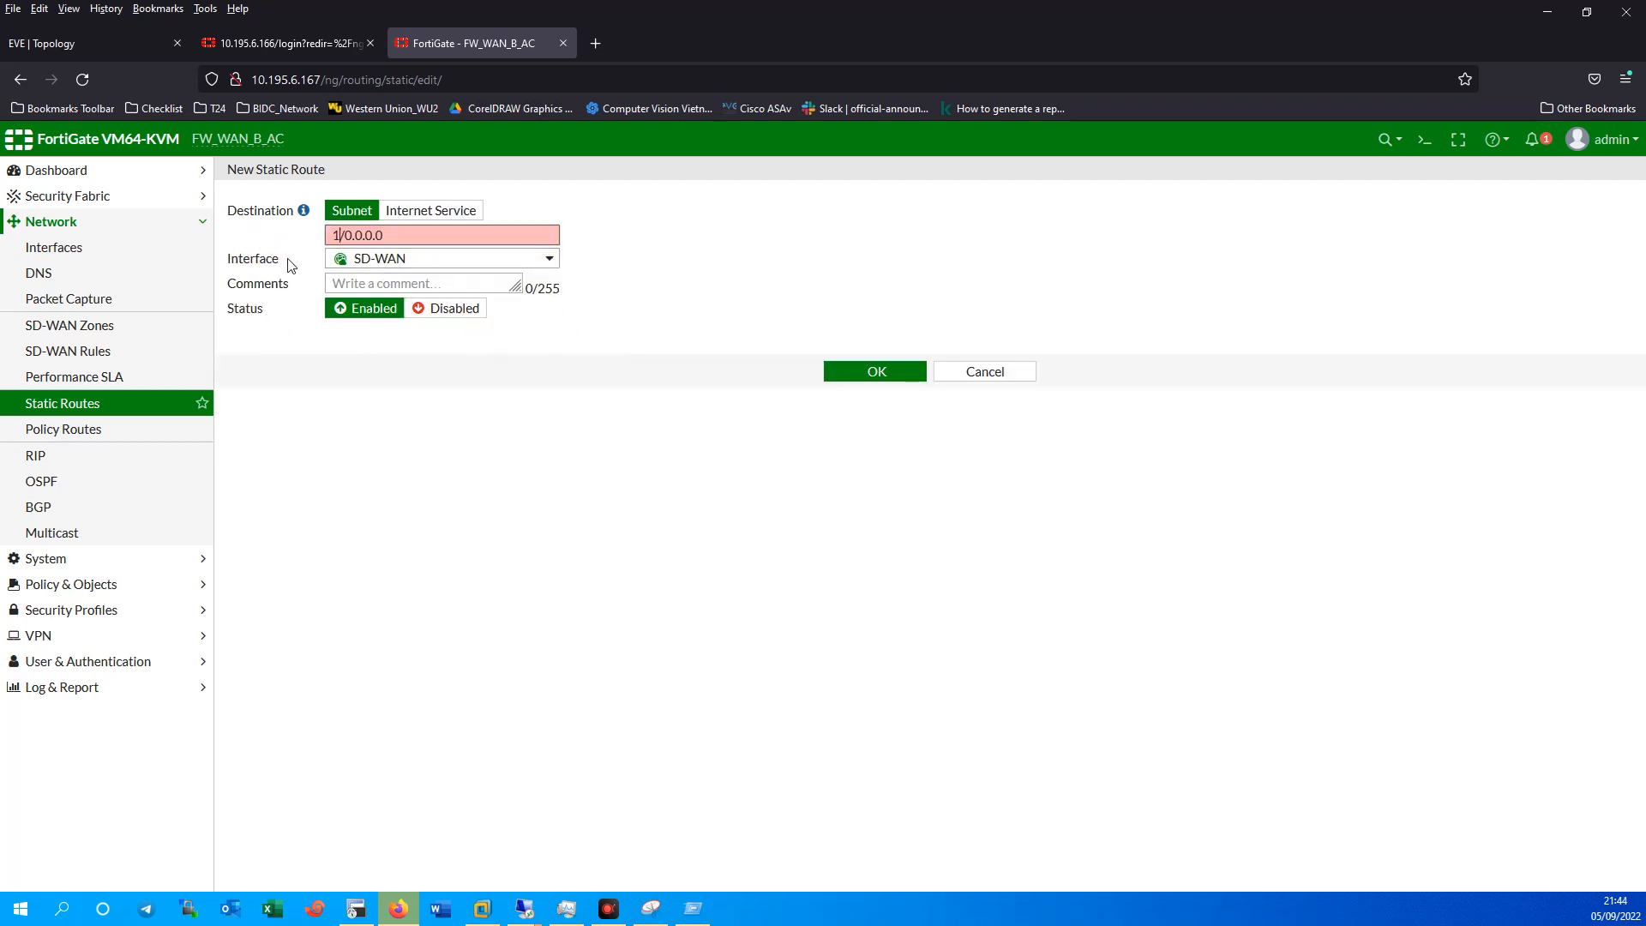
text(.199.1)
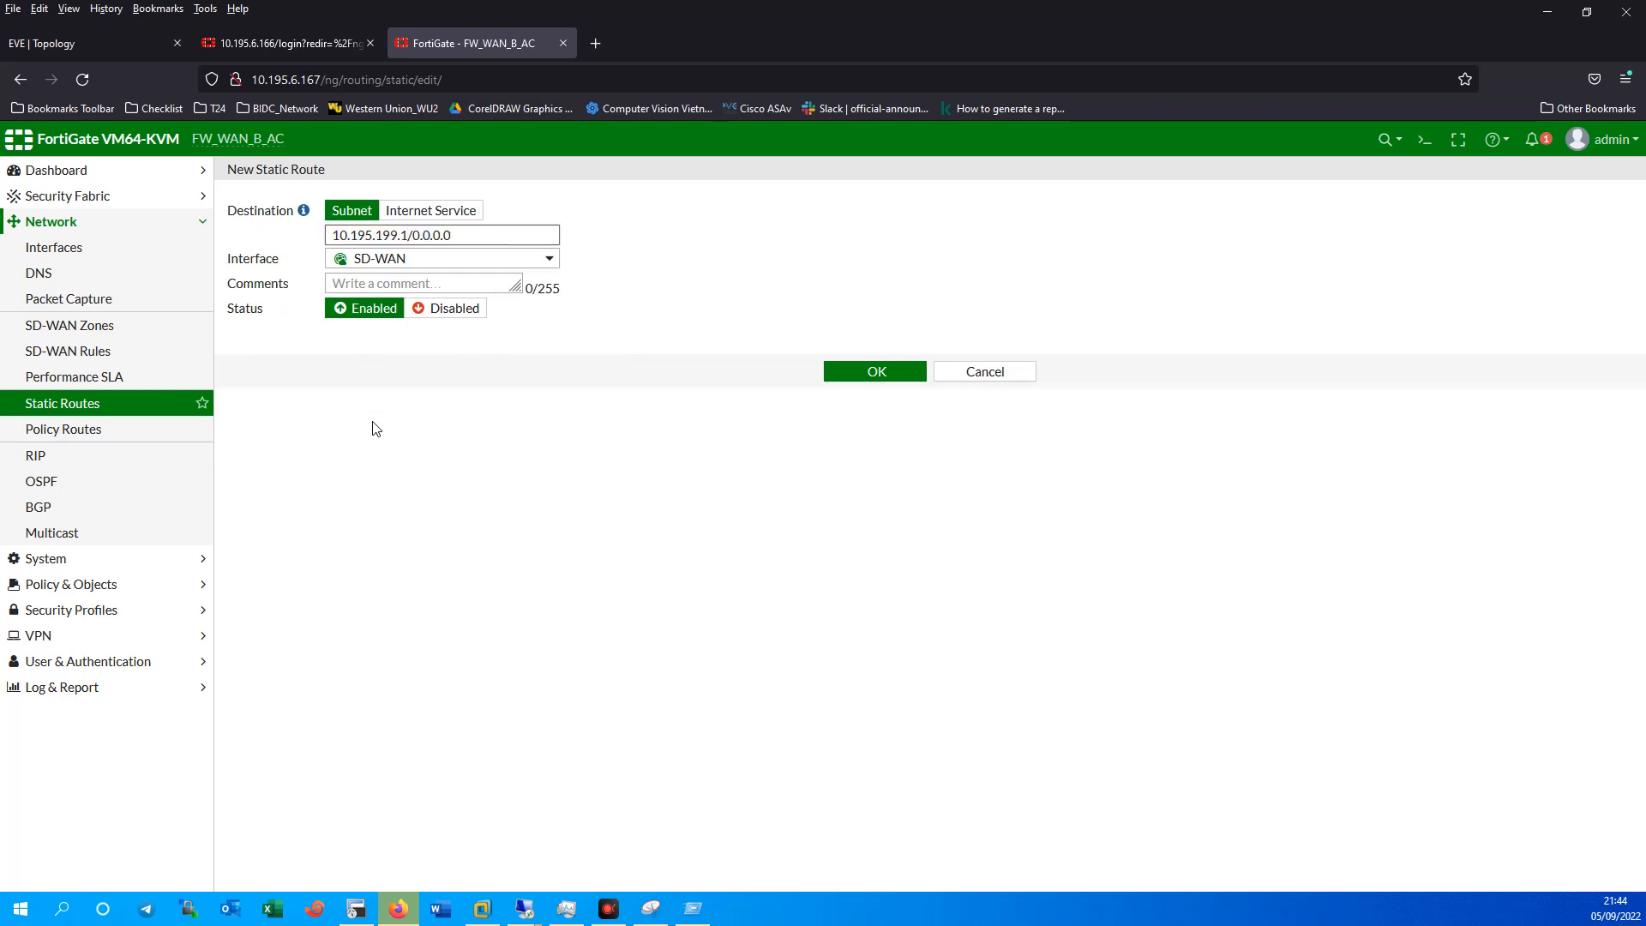
key(BackSpace)
key(BackSpace)
text(0)
drag(414, 236, 508, 239)
text(24)
click(590, 446)
click(883, 376)
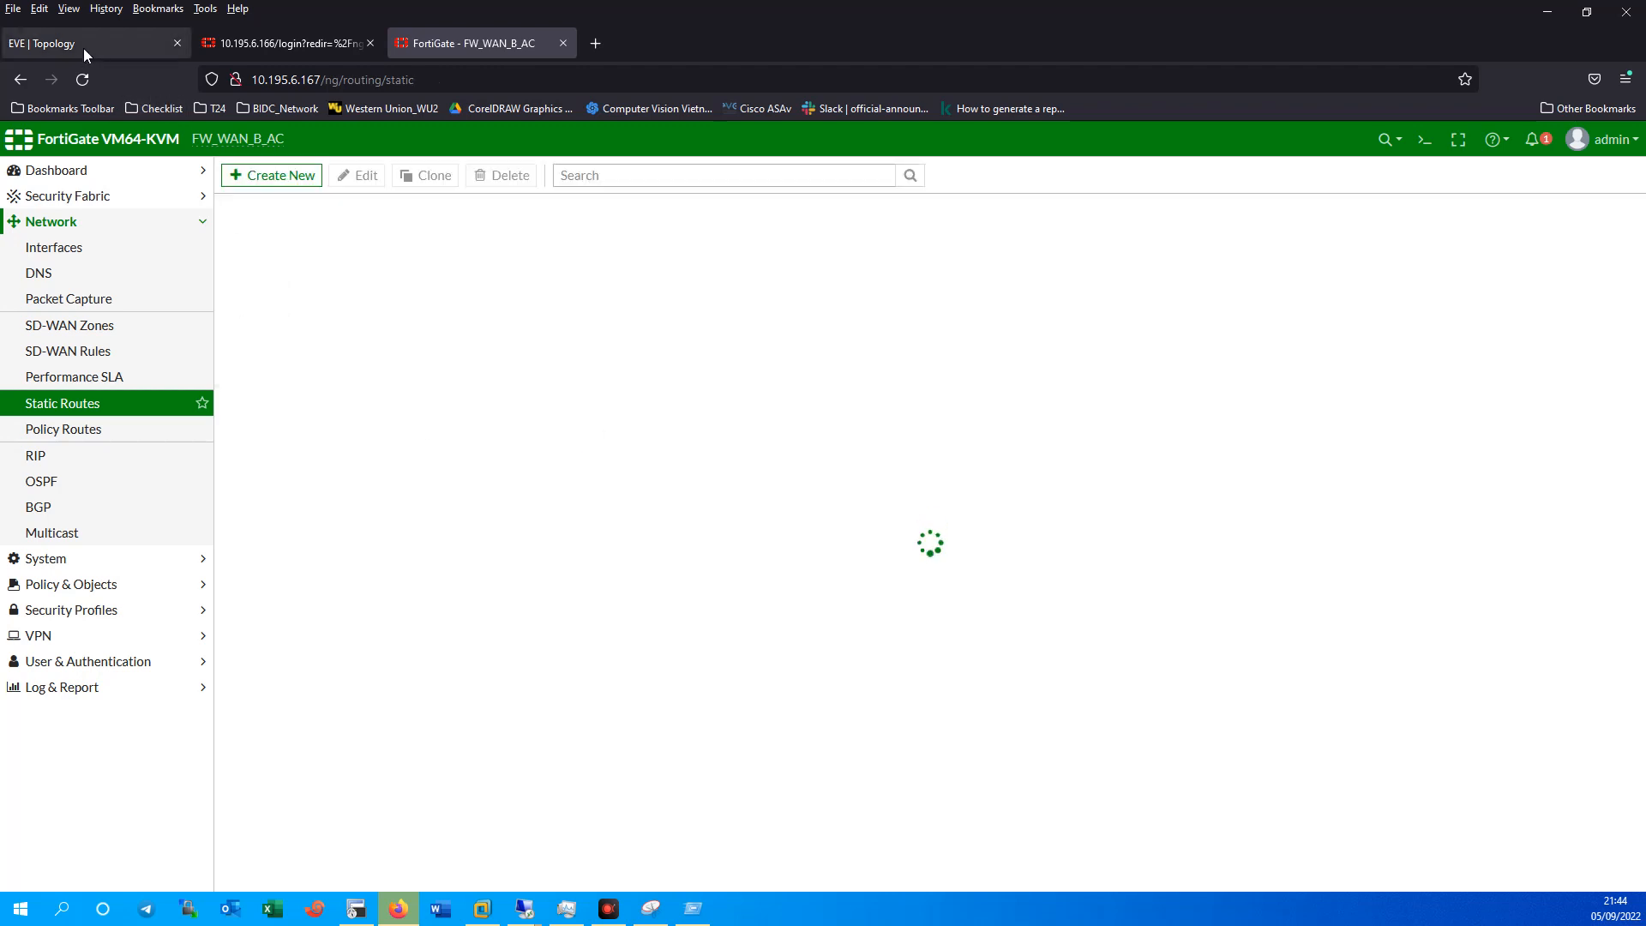
click(80, 44)
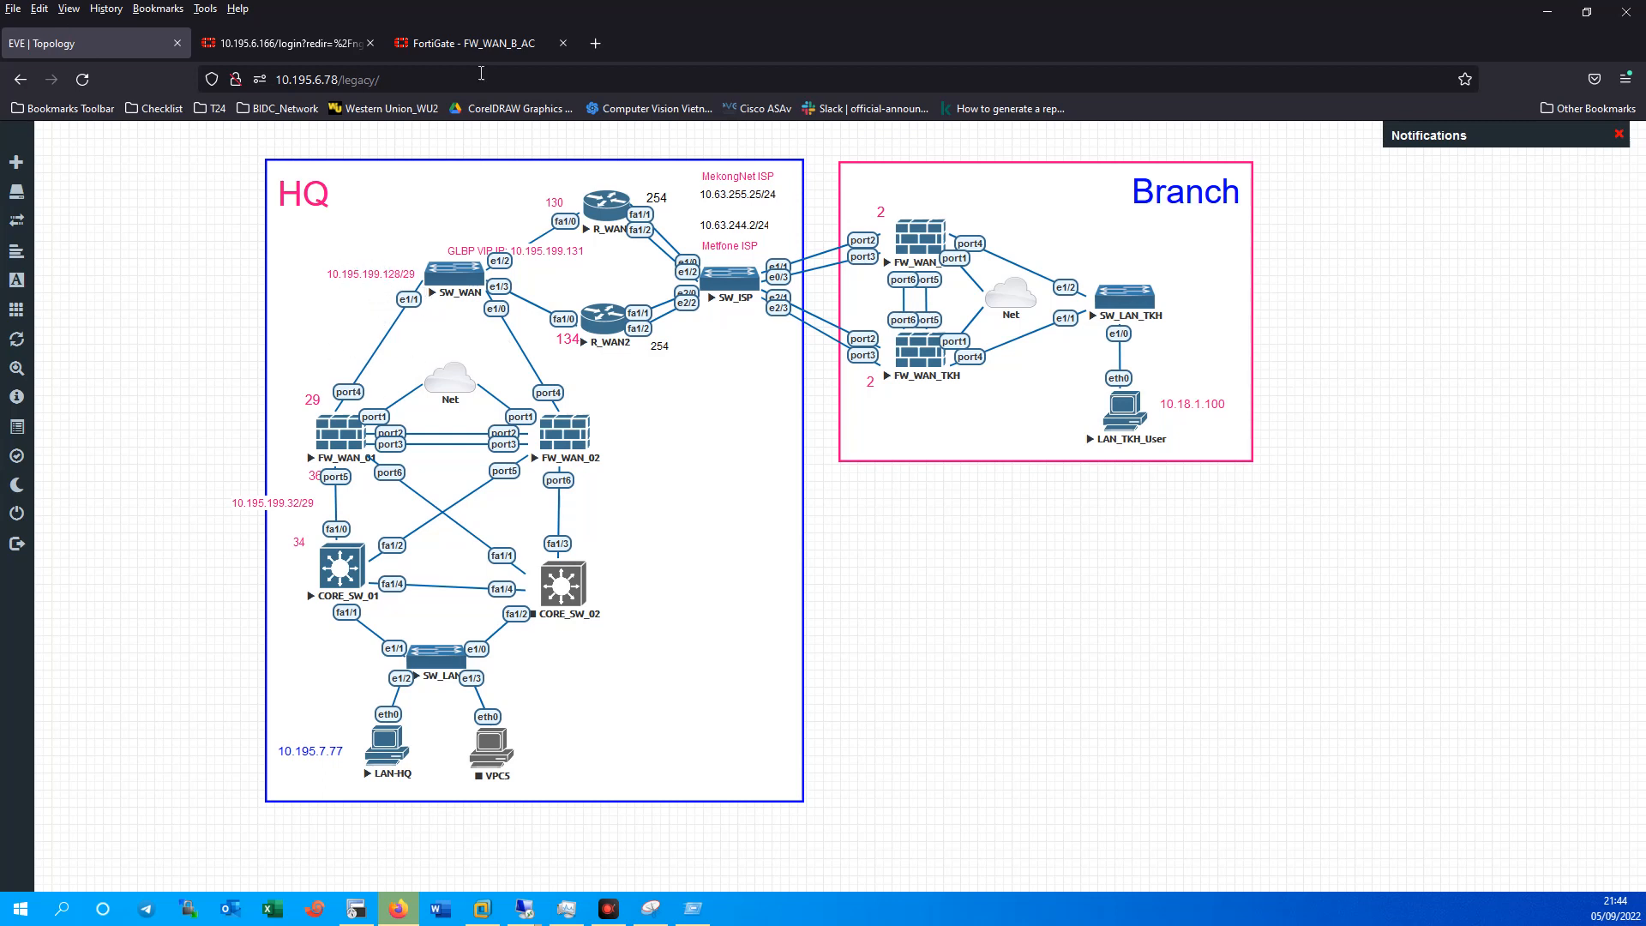
From FW_WAN_B_AC's CLI console, ping 10.195.199.129 over the new route.
click(471, 44)
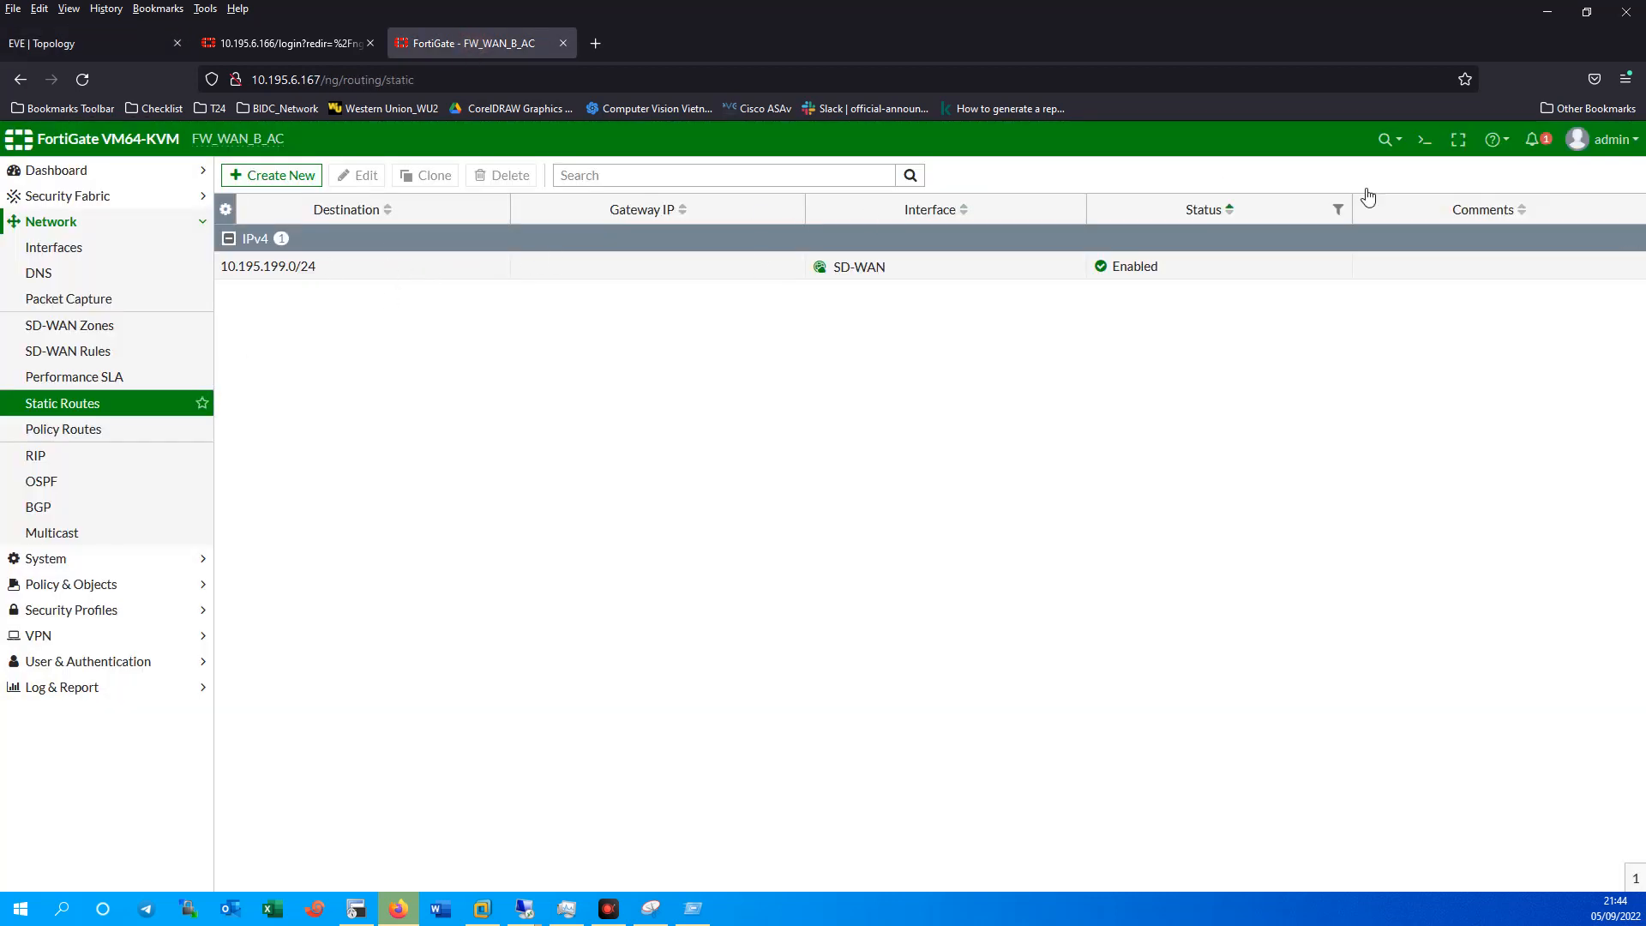
click(1426, 142)
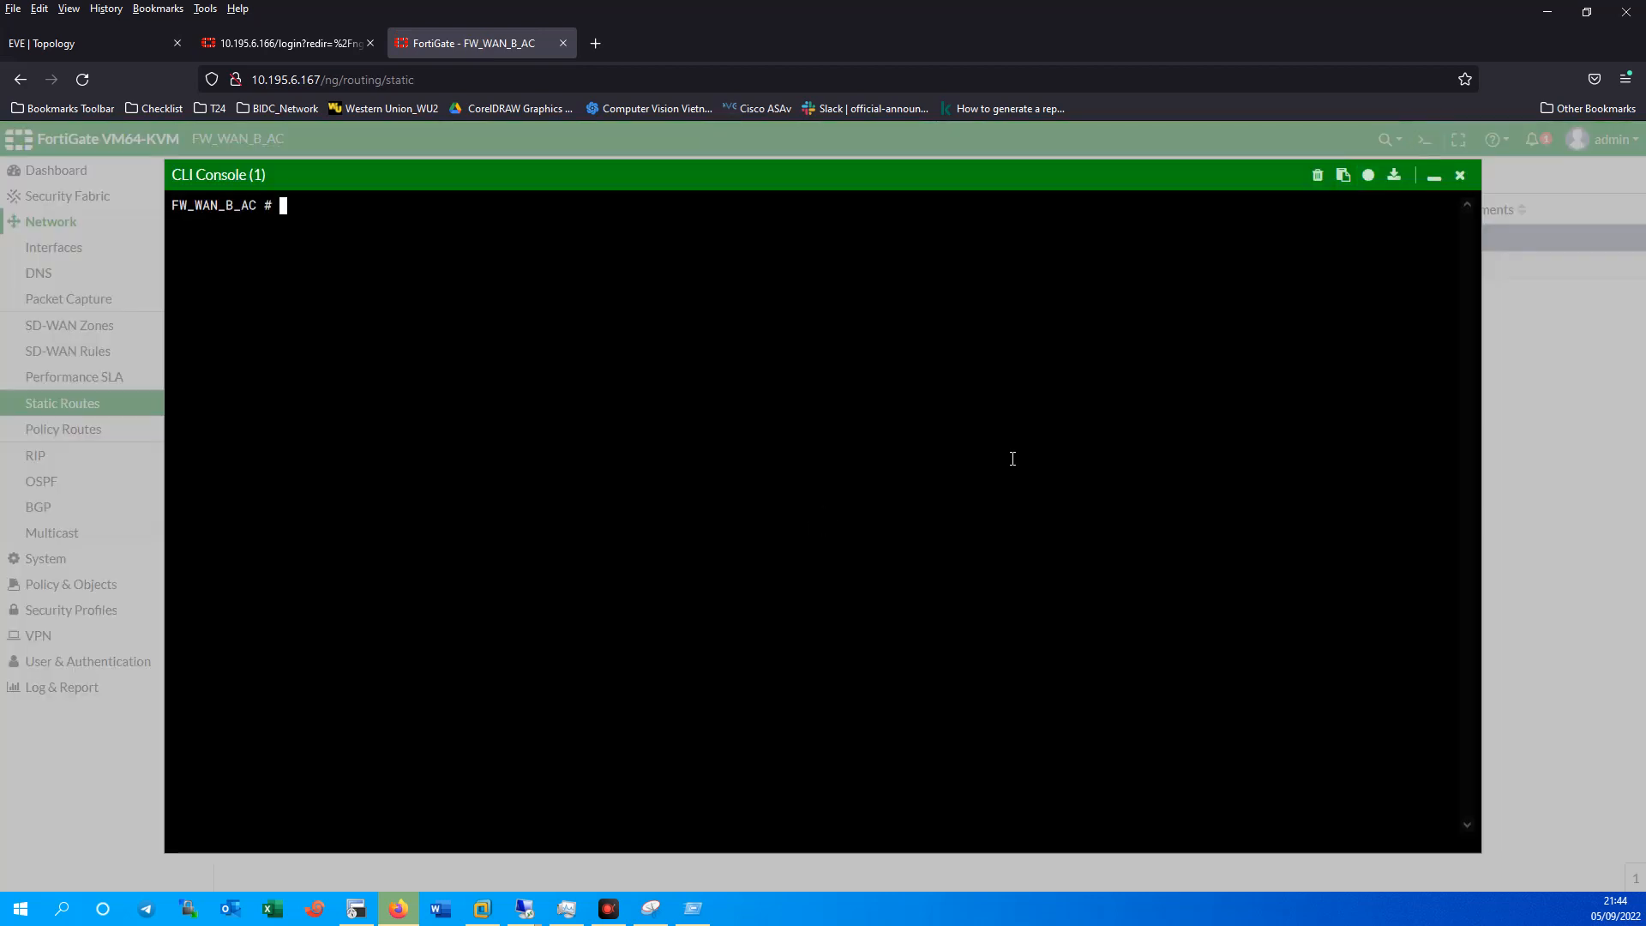
key(Return)
text(execute ping 10.195.199.129)
key(Return)
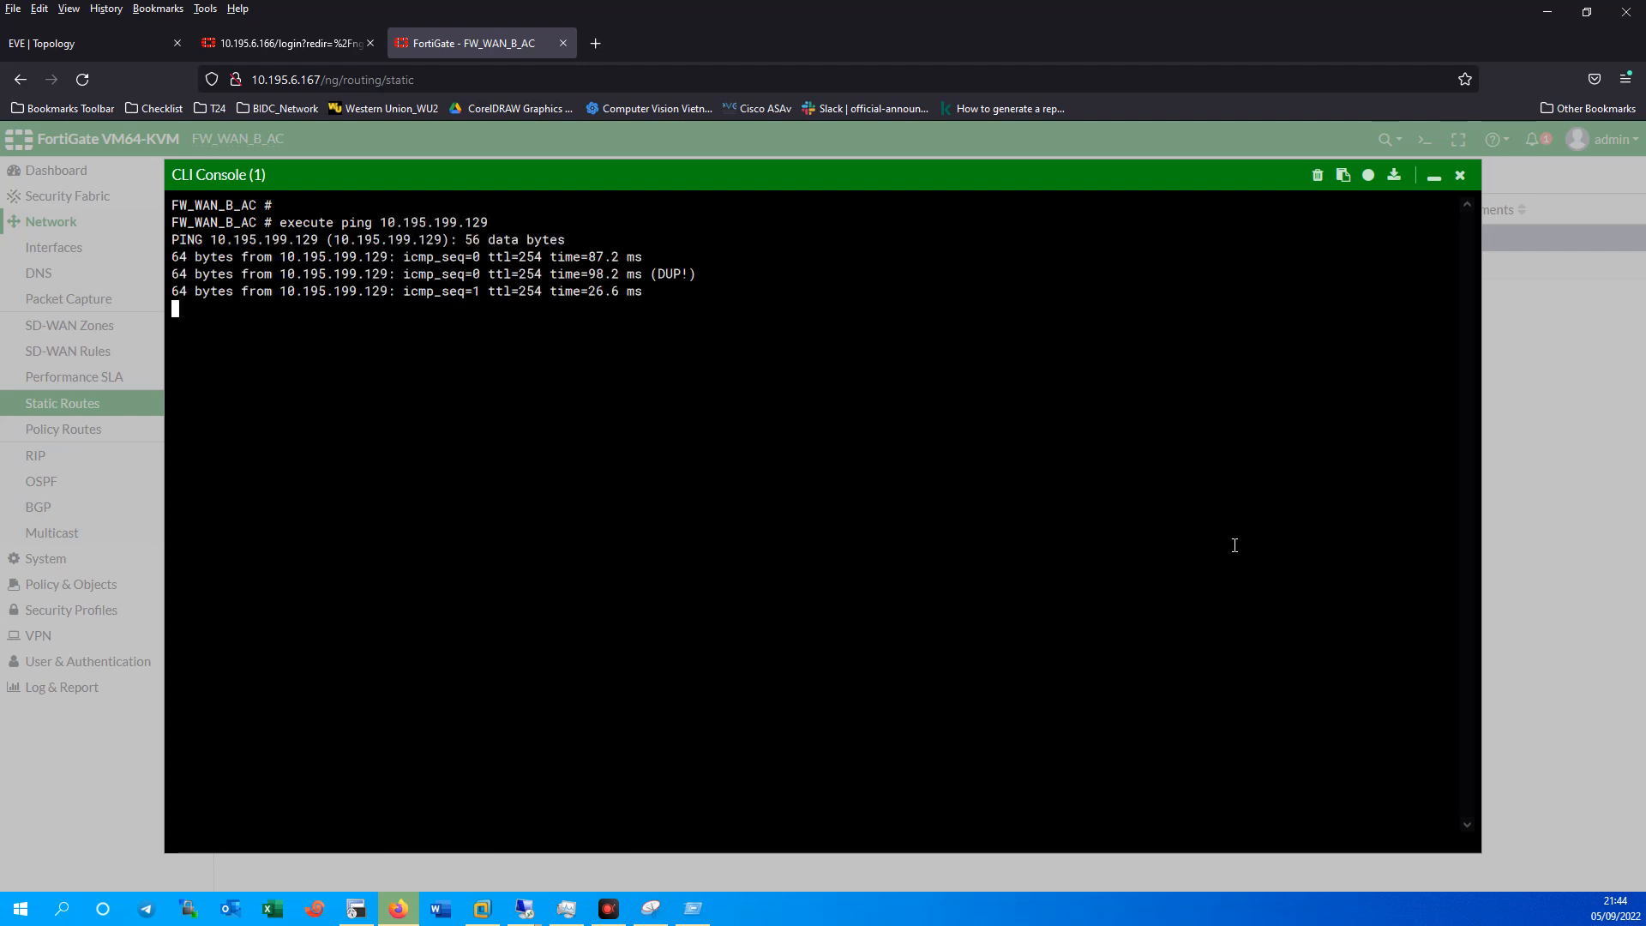
key(ctrl+c)
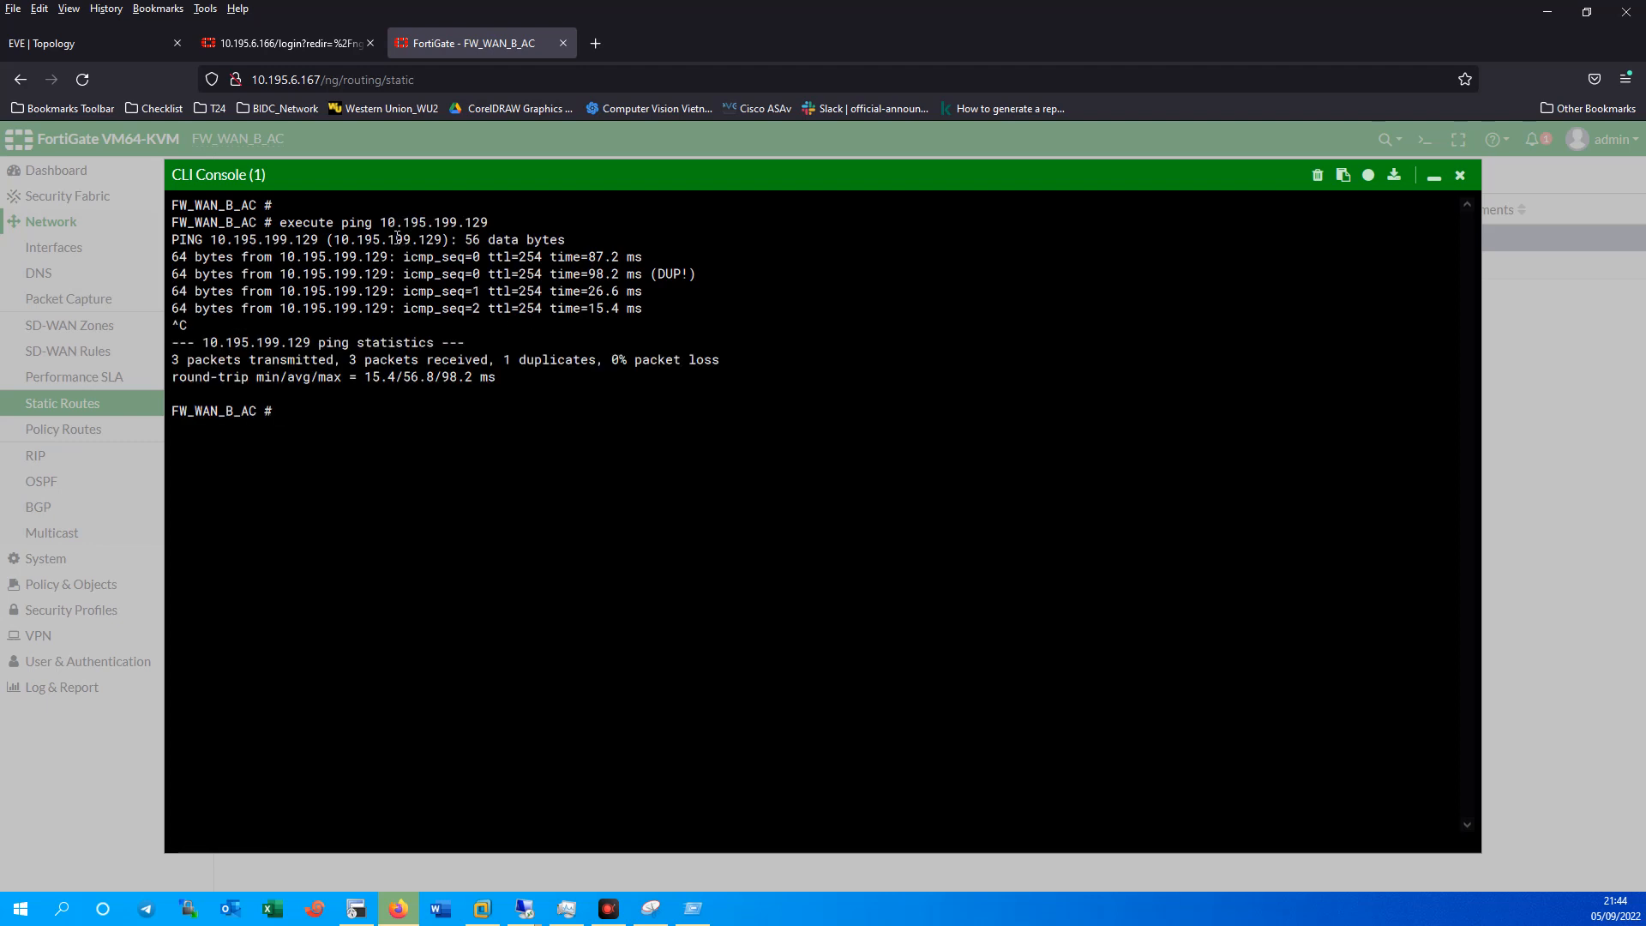
Close the console and go to the other firewall's expired login page.
drag(380, 222, 488, 222)
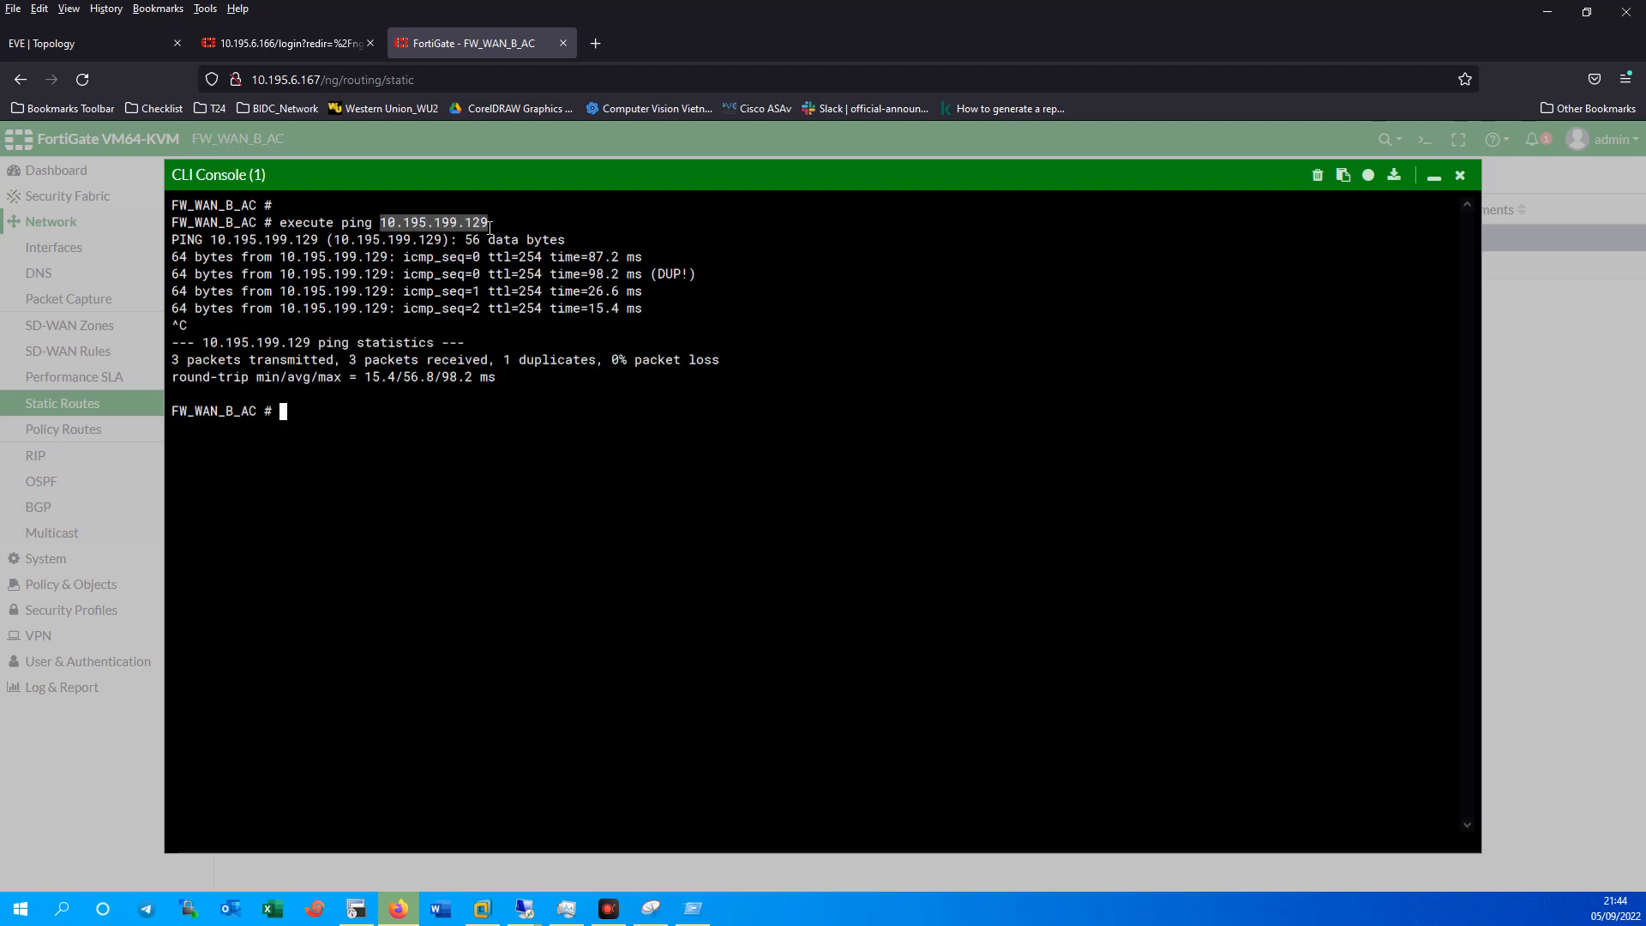
click(1459, 176)
click(247, 43)
click(771, 526)
Log in to FW_WAN_AC with the admin account credentials, declining to save them.
text(admin)
key(Tab)
text(ad)
key(BackSpace)
key(BackSpace)
text(••)
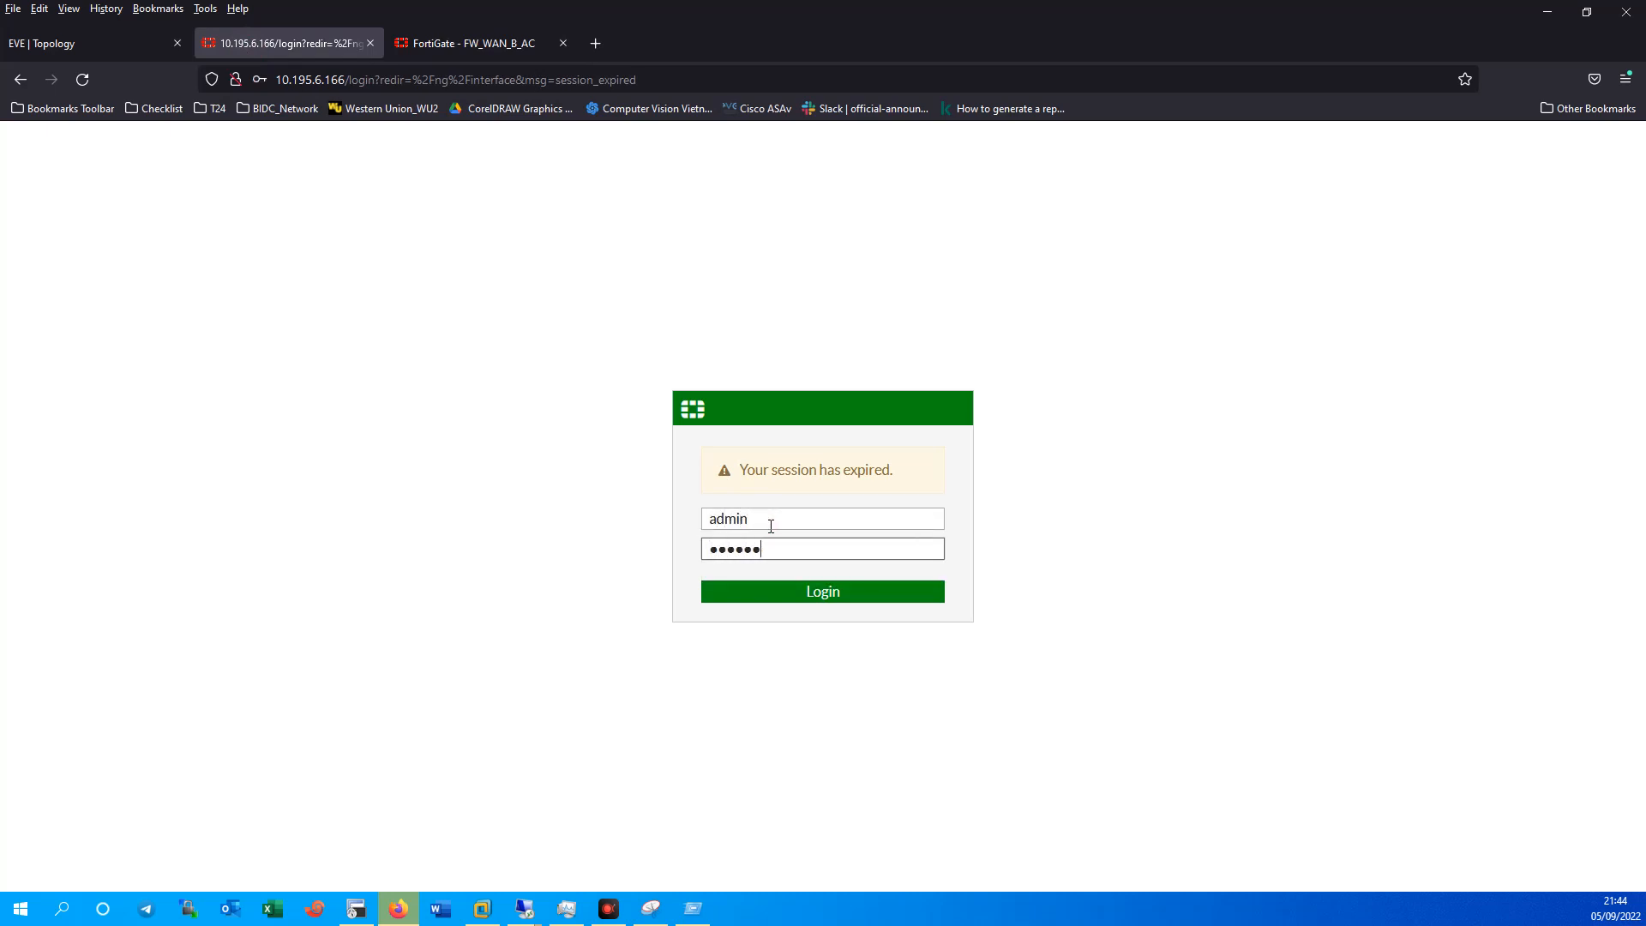
key(Return)
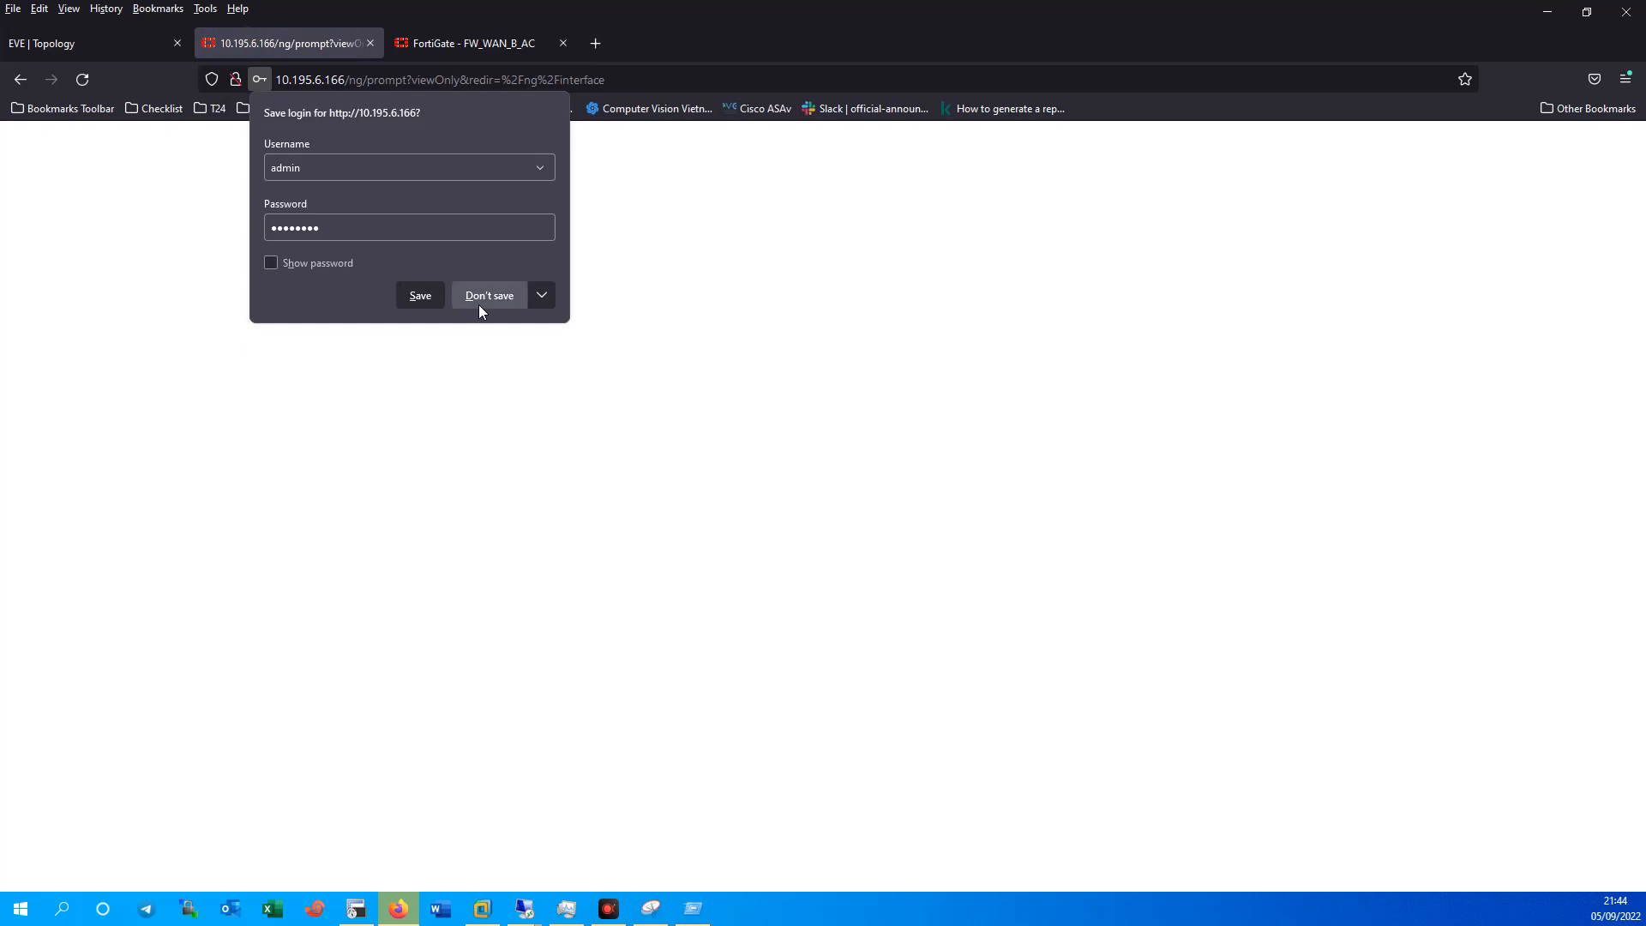
click(478, 305)
Check FW_WAN_AC's Outside (port4) interface, then return to FW_WAN_B_AC's static routes.
click(467, 50)
click(292, 44)
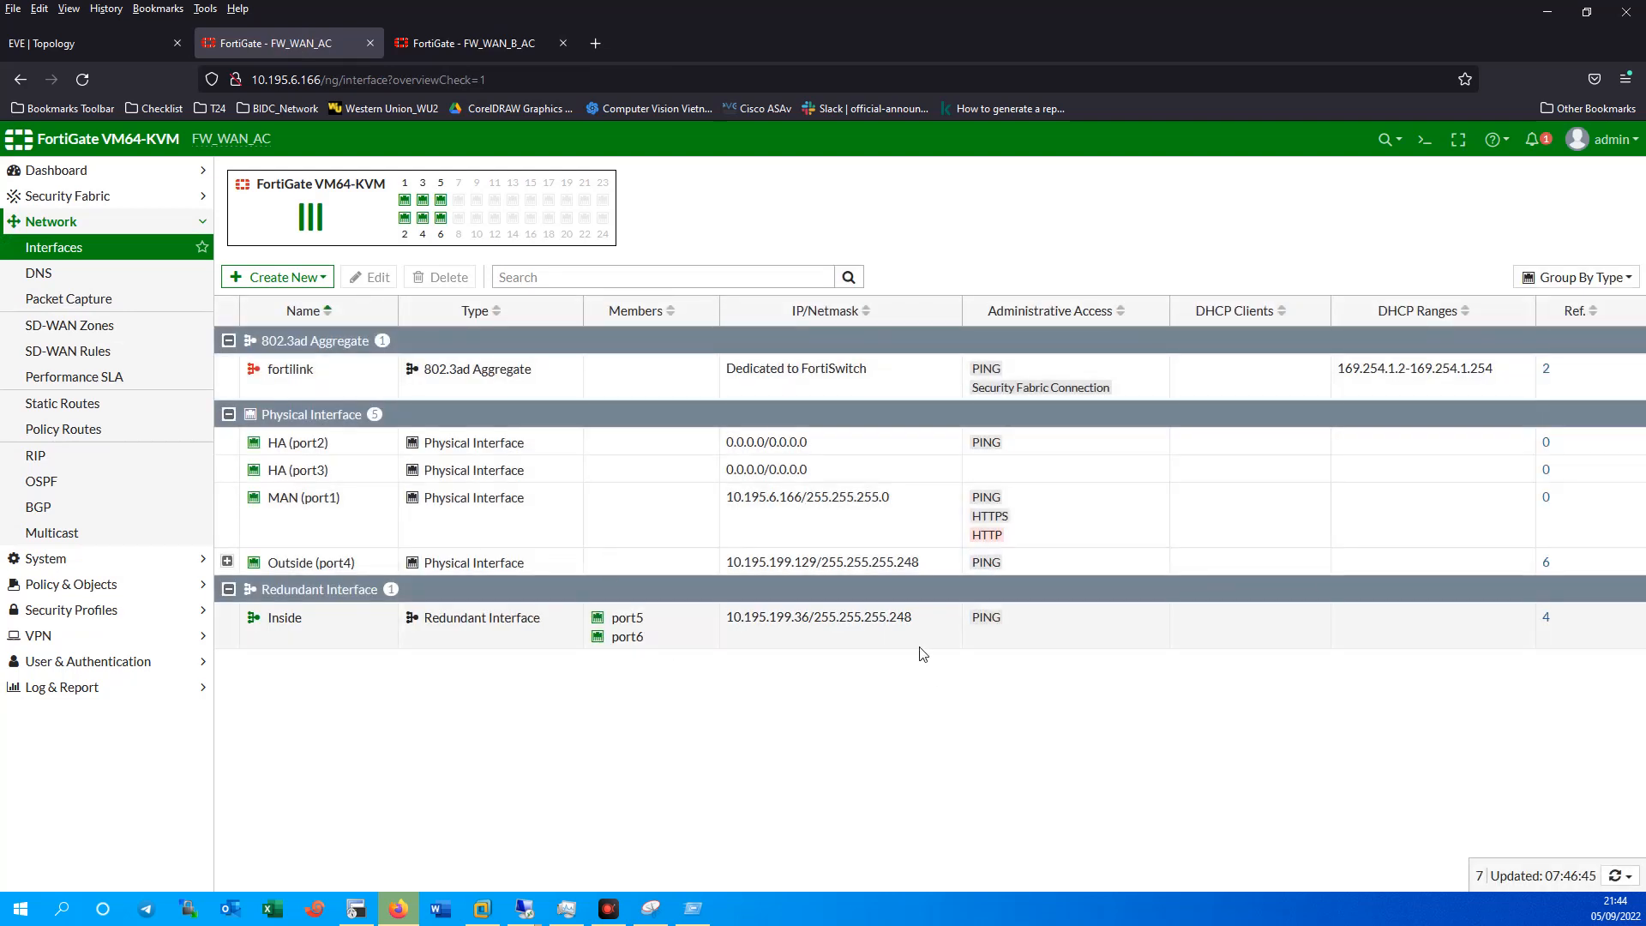
click(790, 569)
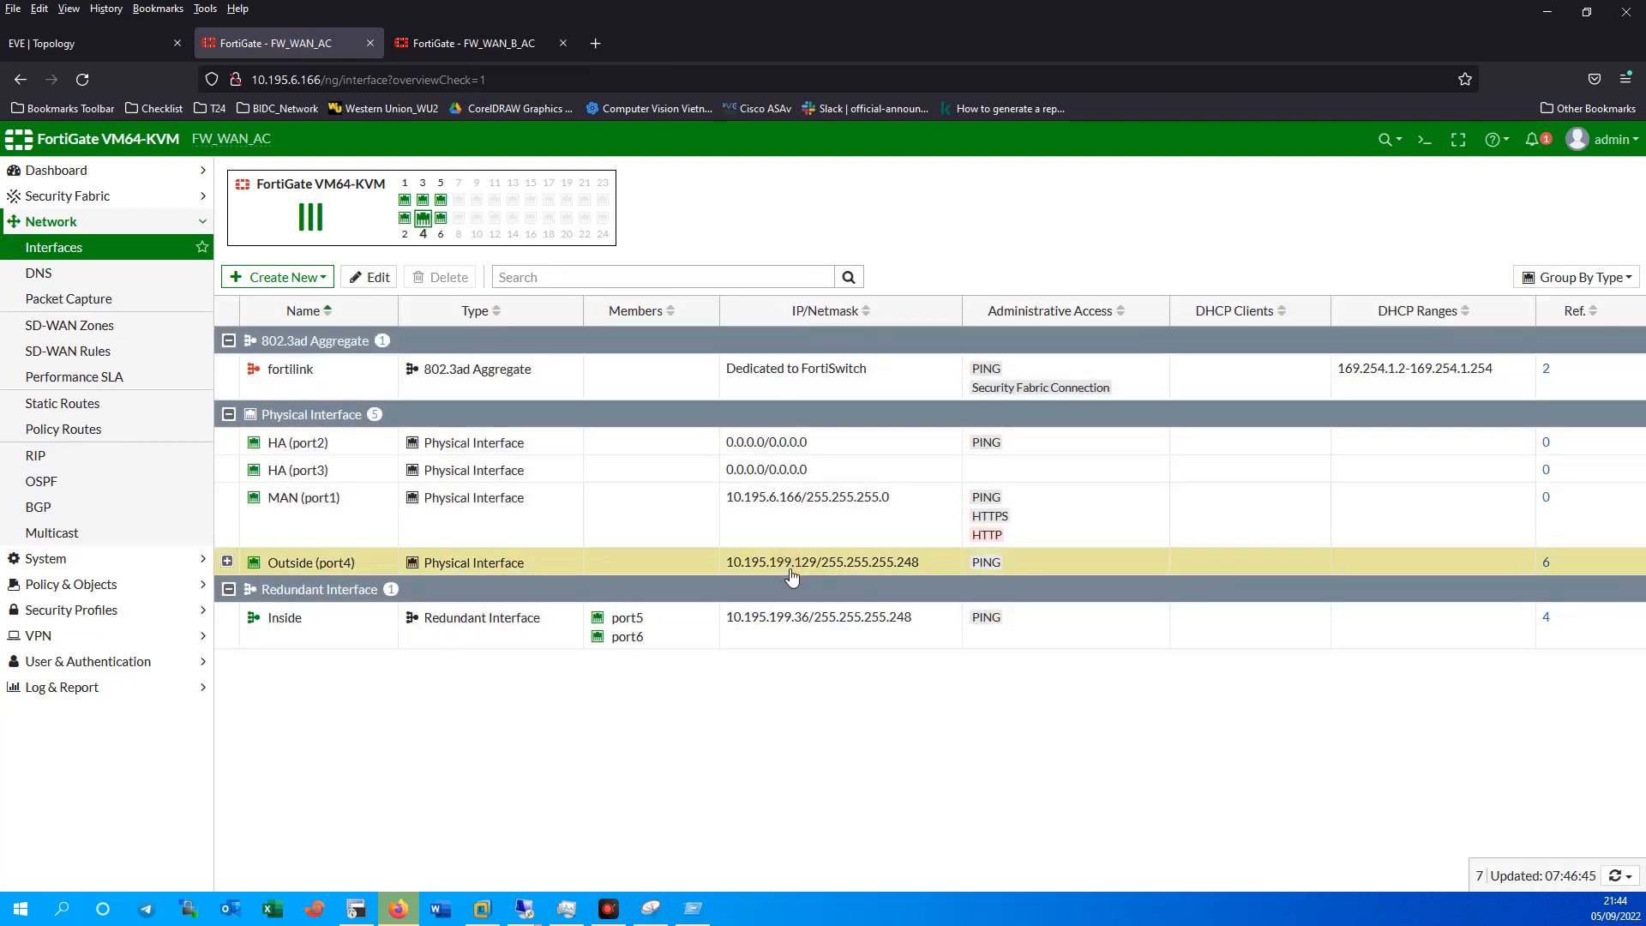
click(455, 39)
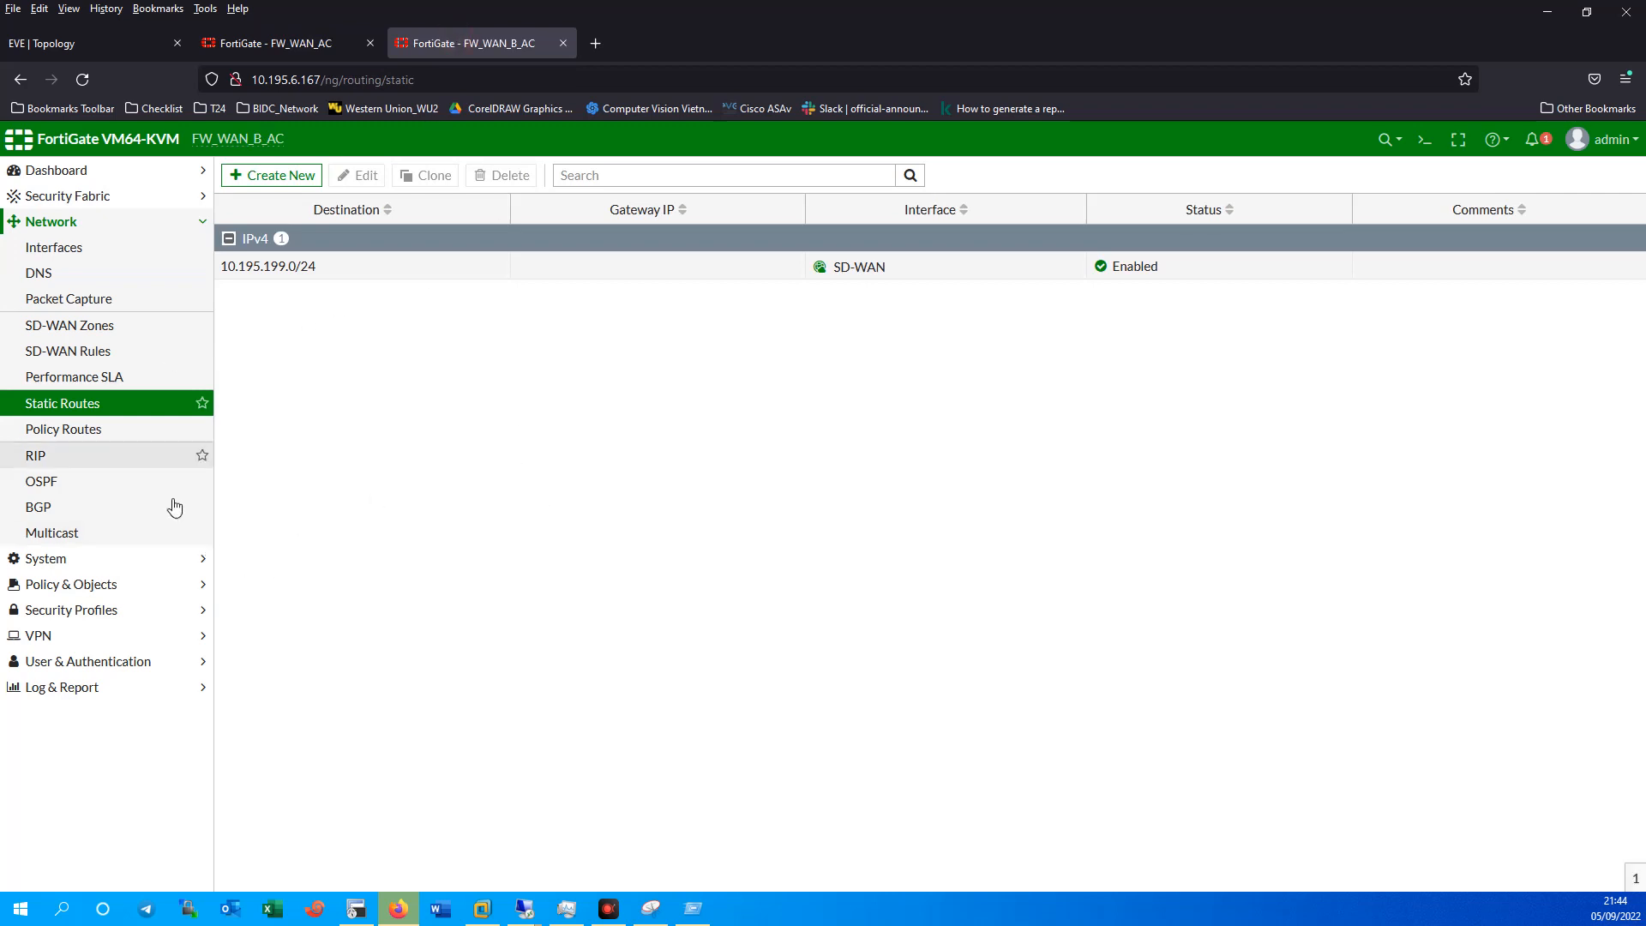
Review the IPsec Tunnels list showing VPN_MFN and VPN_MKN inactive.
click(32, 636)
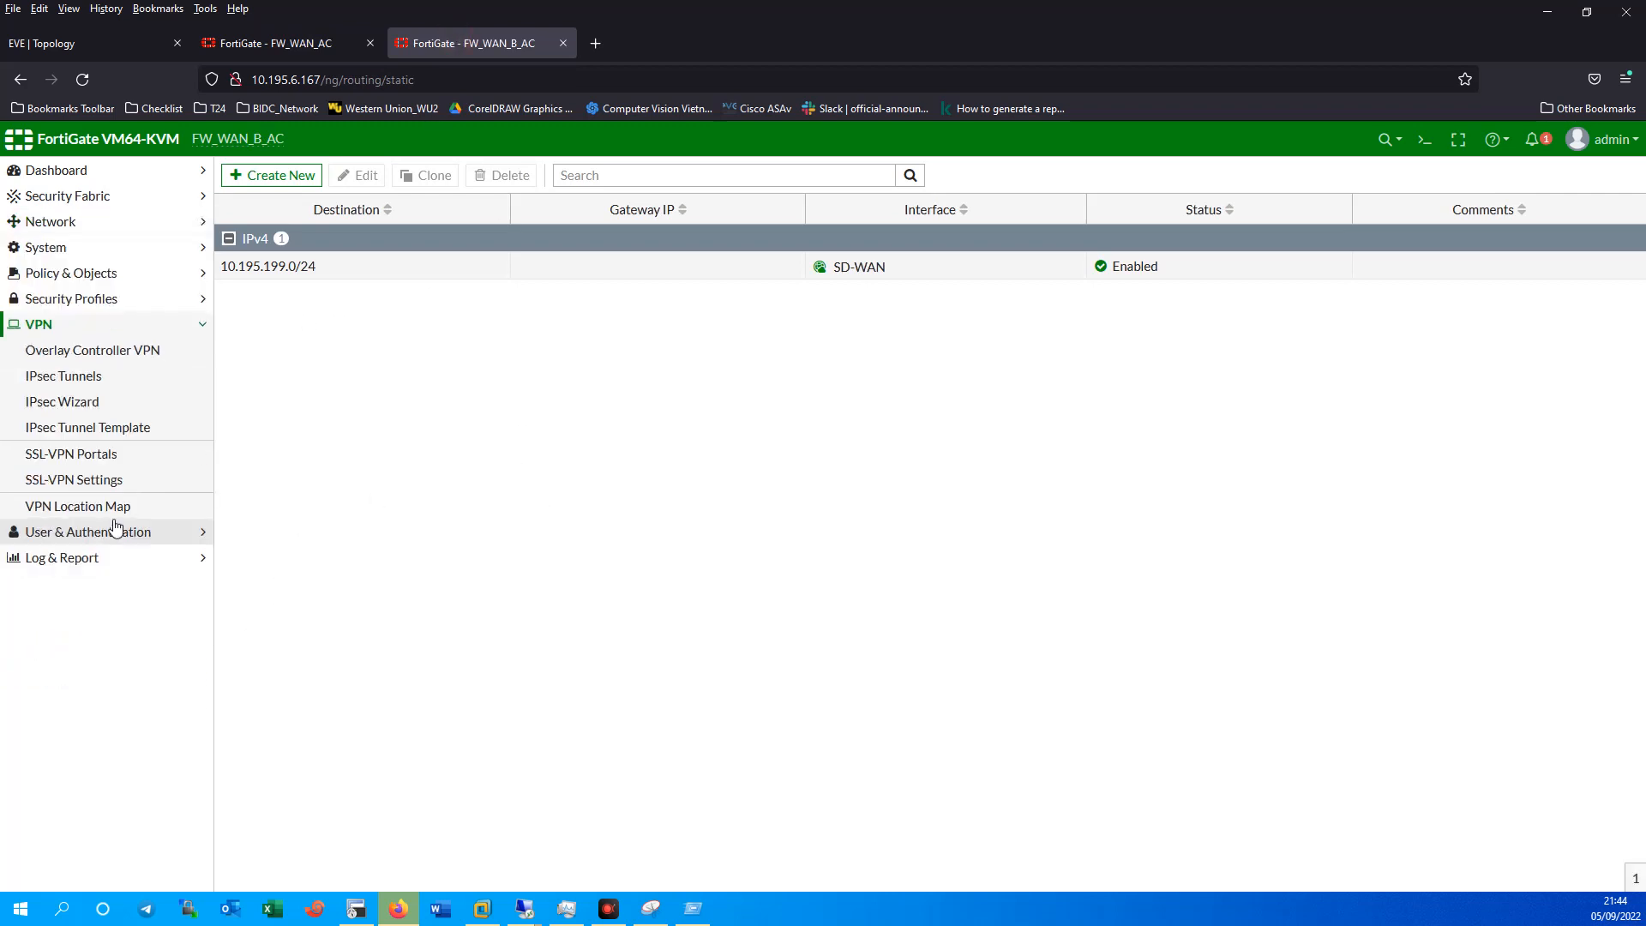
click(66, 376)
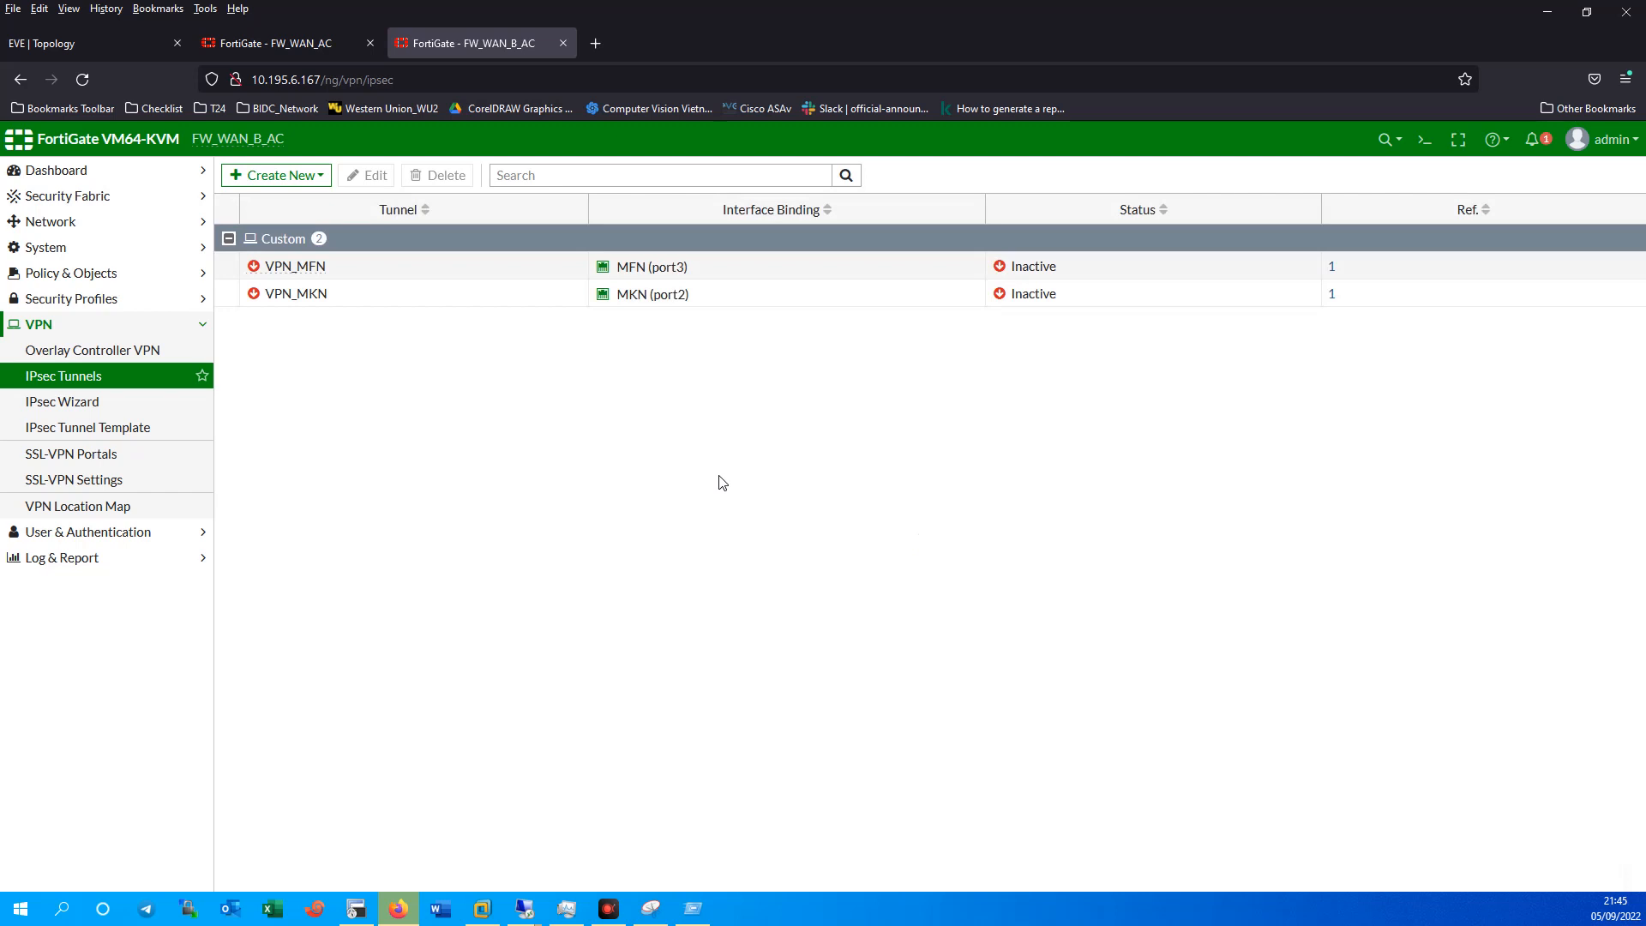
click(91, 47)
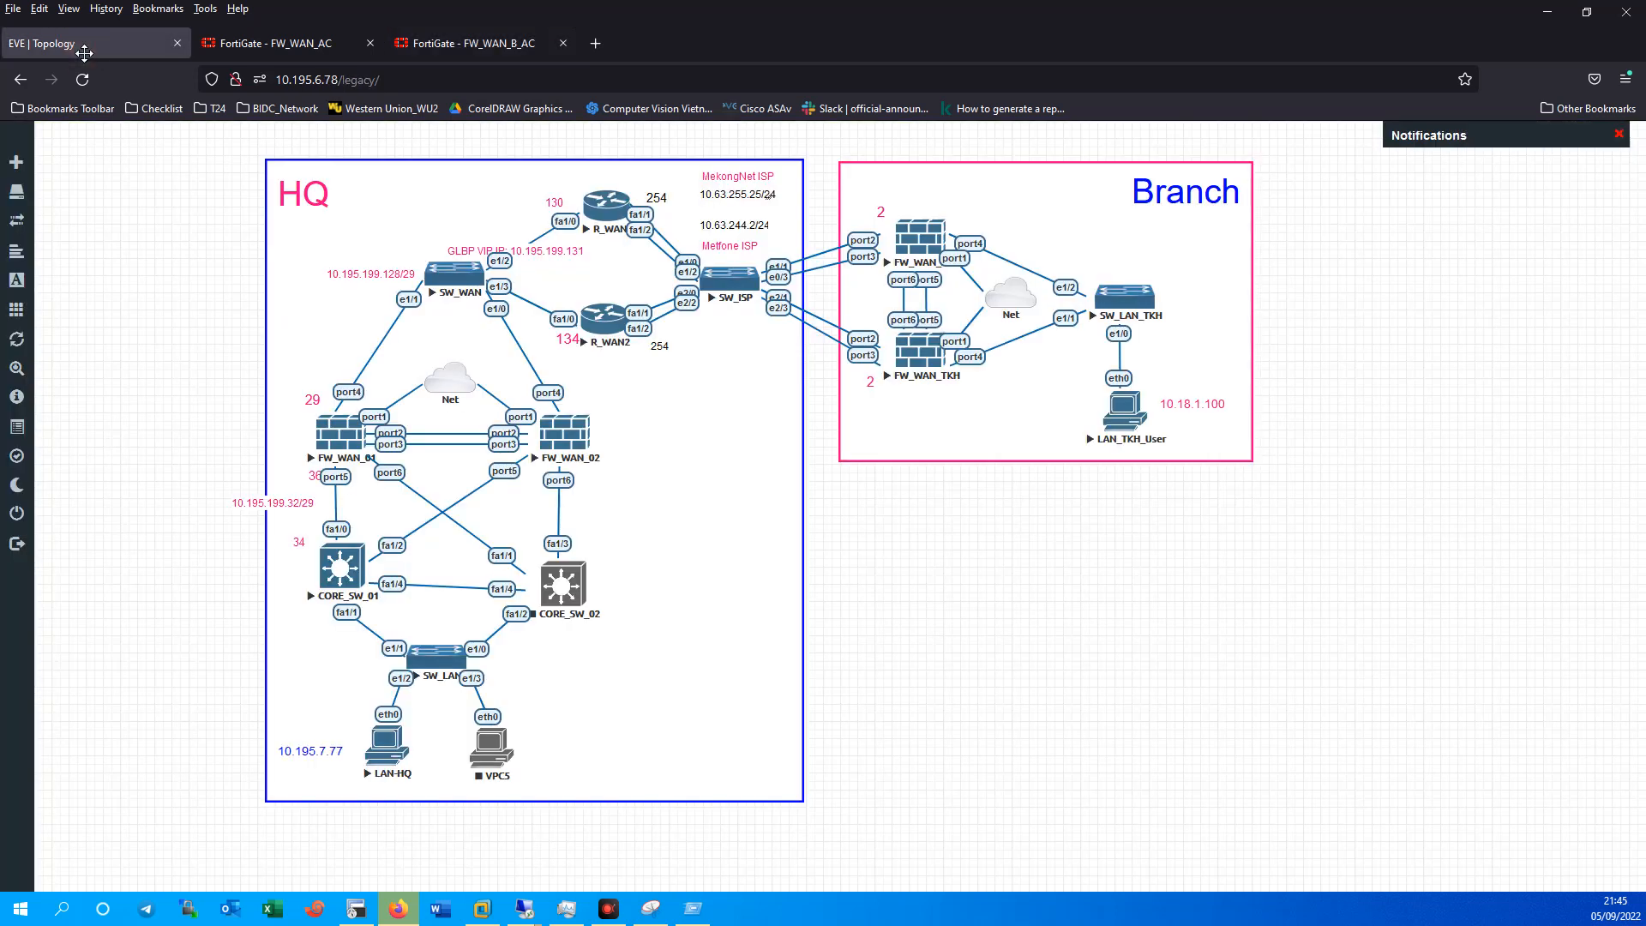
click(487, 49)
Open the Policy & Objects > Firewall Policy list.
mouse_move(323, 275)
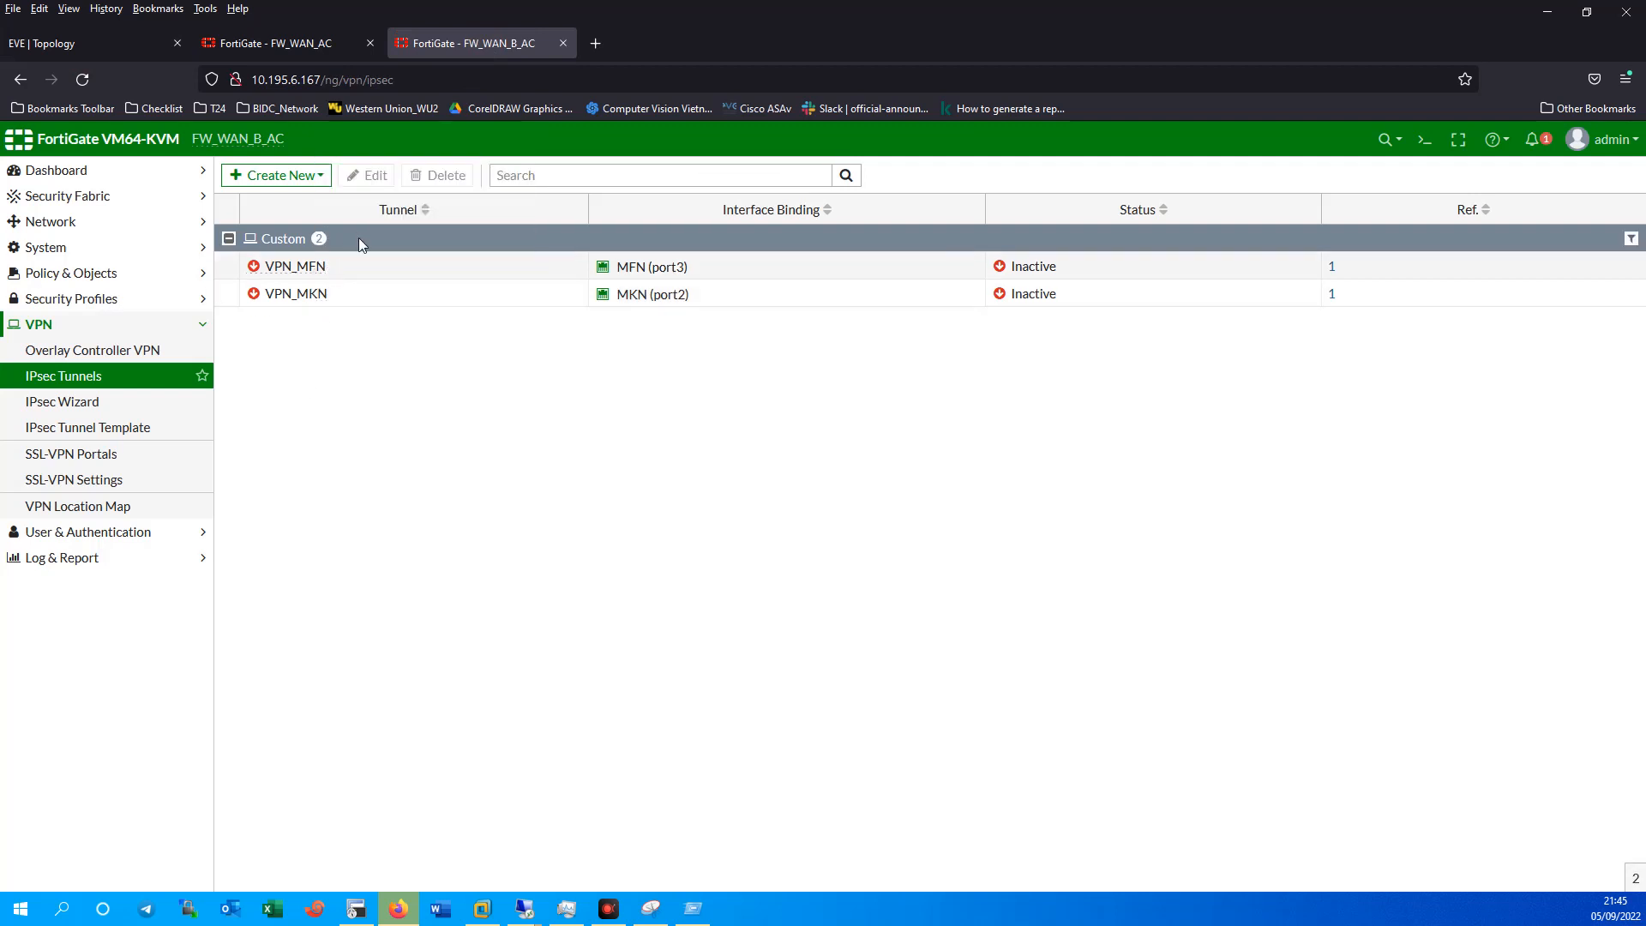
click(67, 273)
click(75, 300)
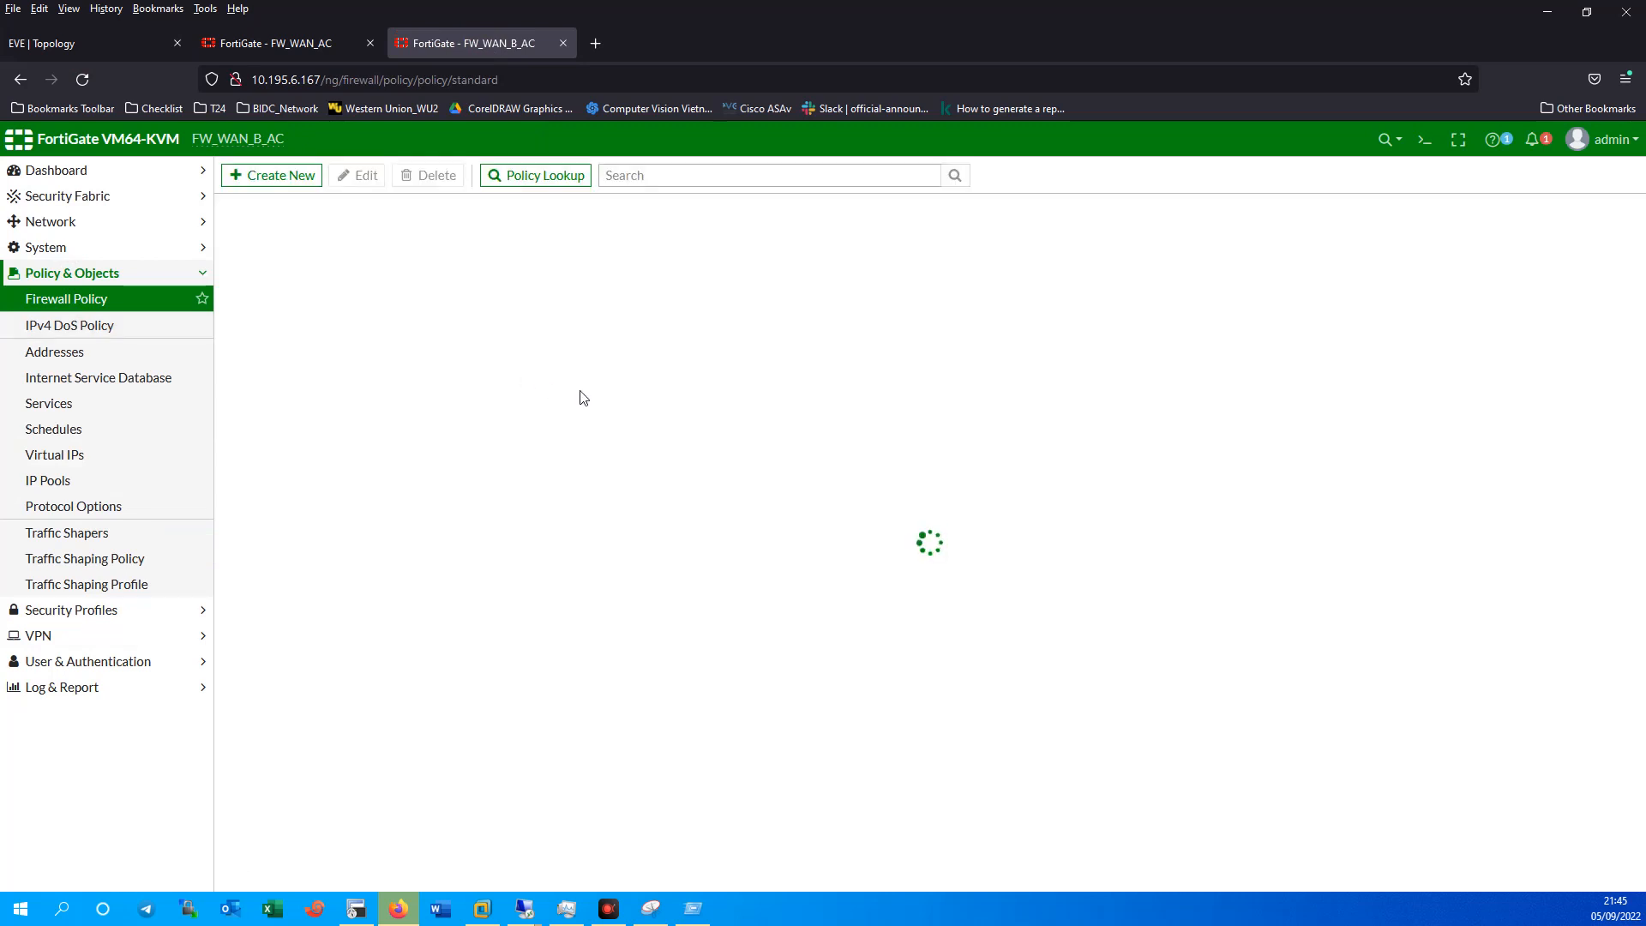
Create a new firewall policy named Outside_Inside and open its Incoming Interface list.
click(265, 178)
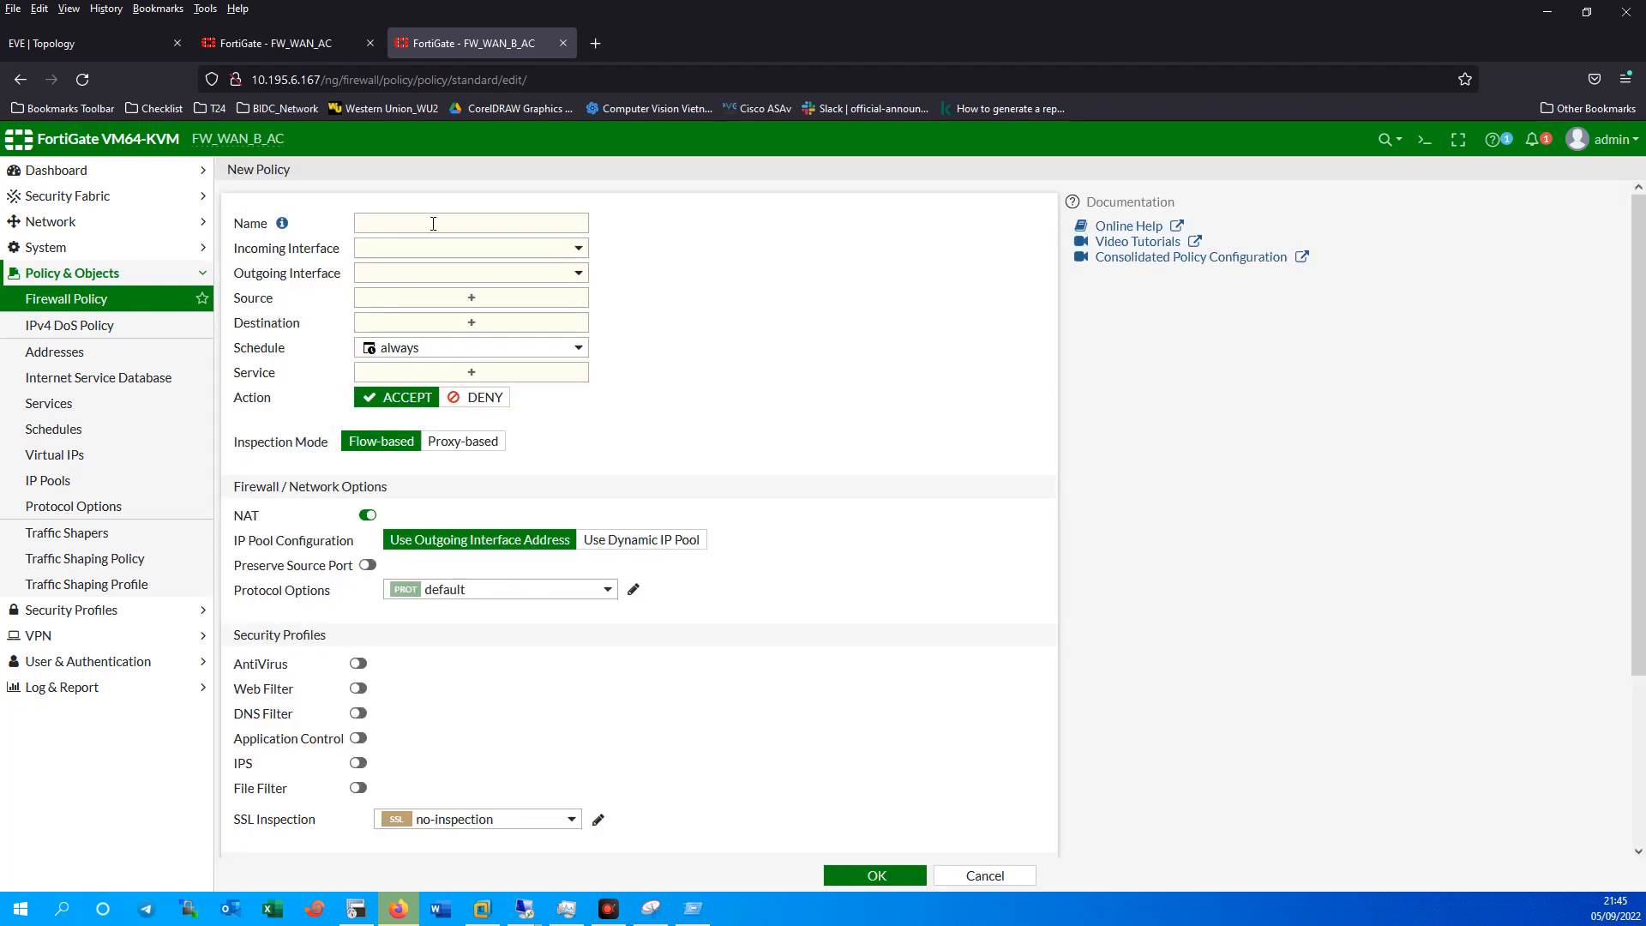
click(433, 223)
click(435, 249)
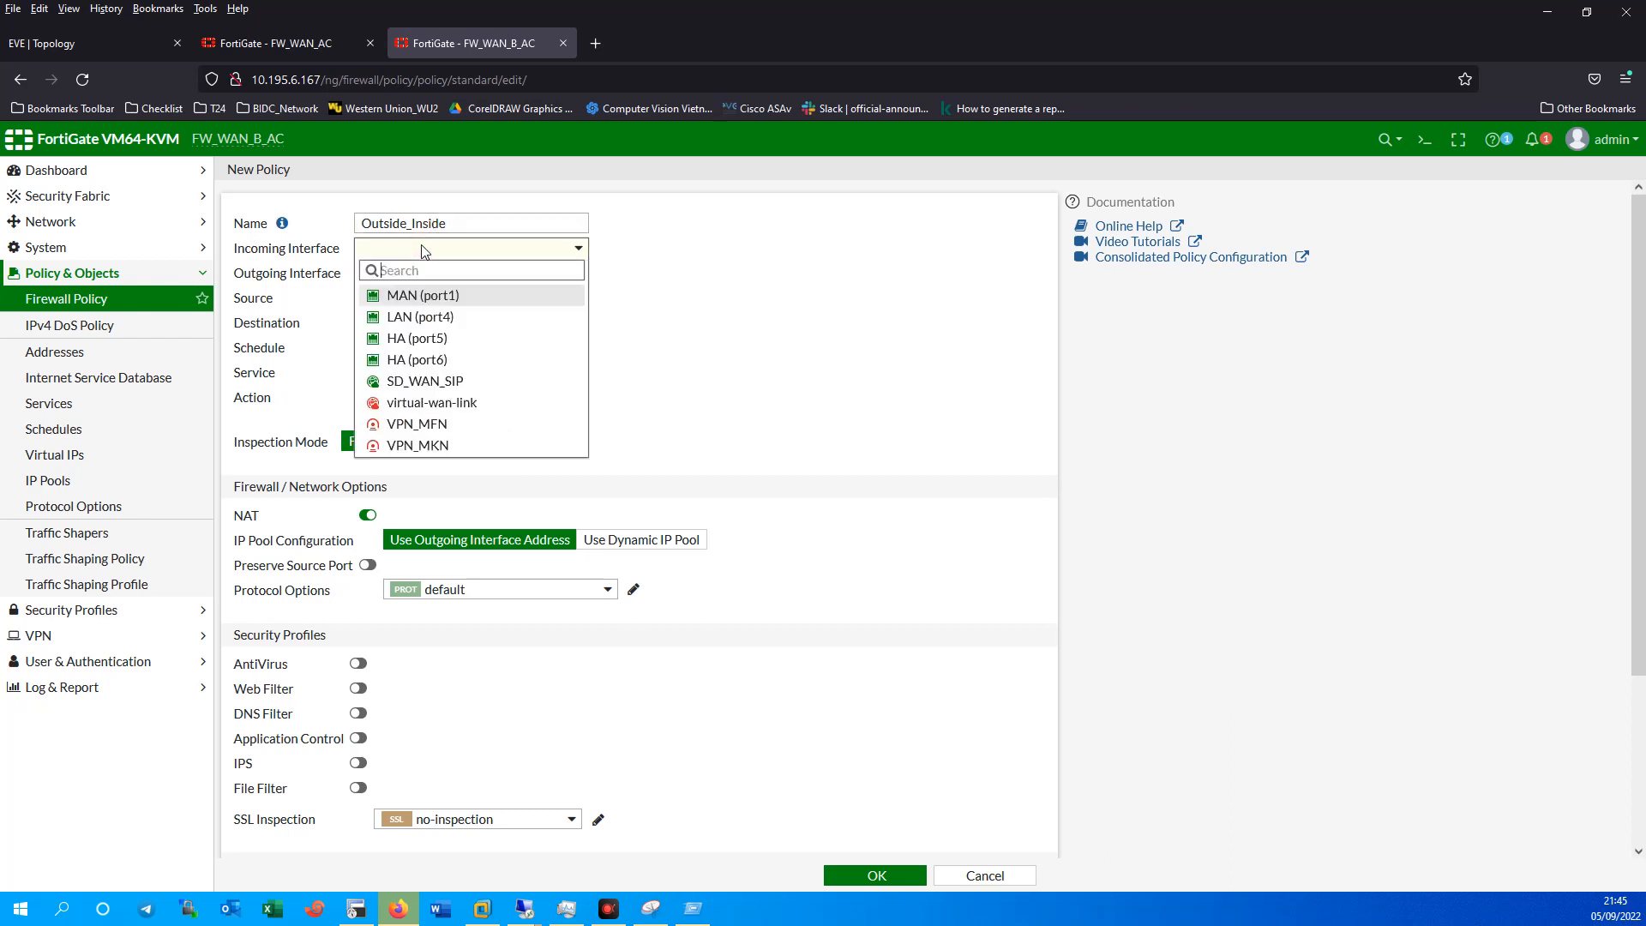
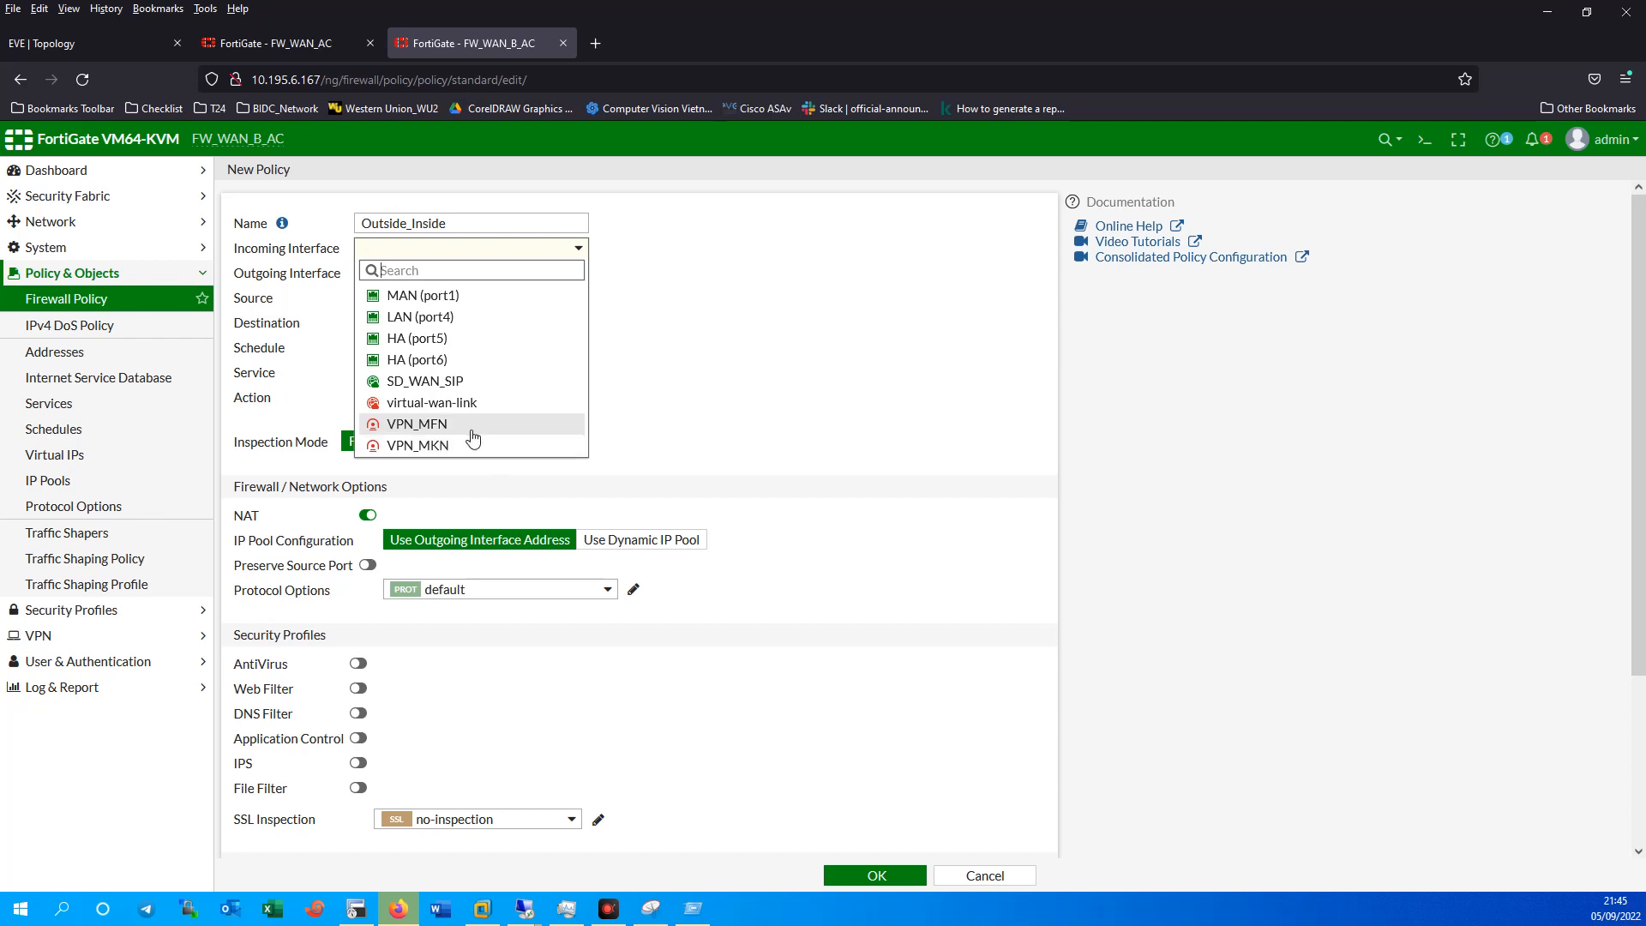
Discard the unsaved Outside_Inside policy and return to the Firewall Policy list.
mouse_move(463, 435)
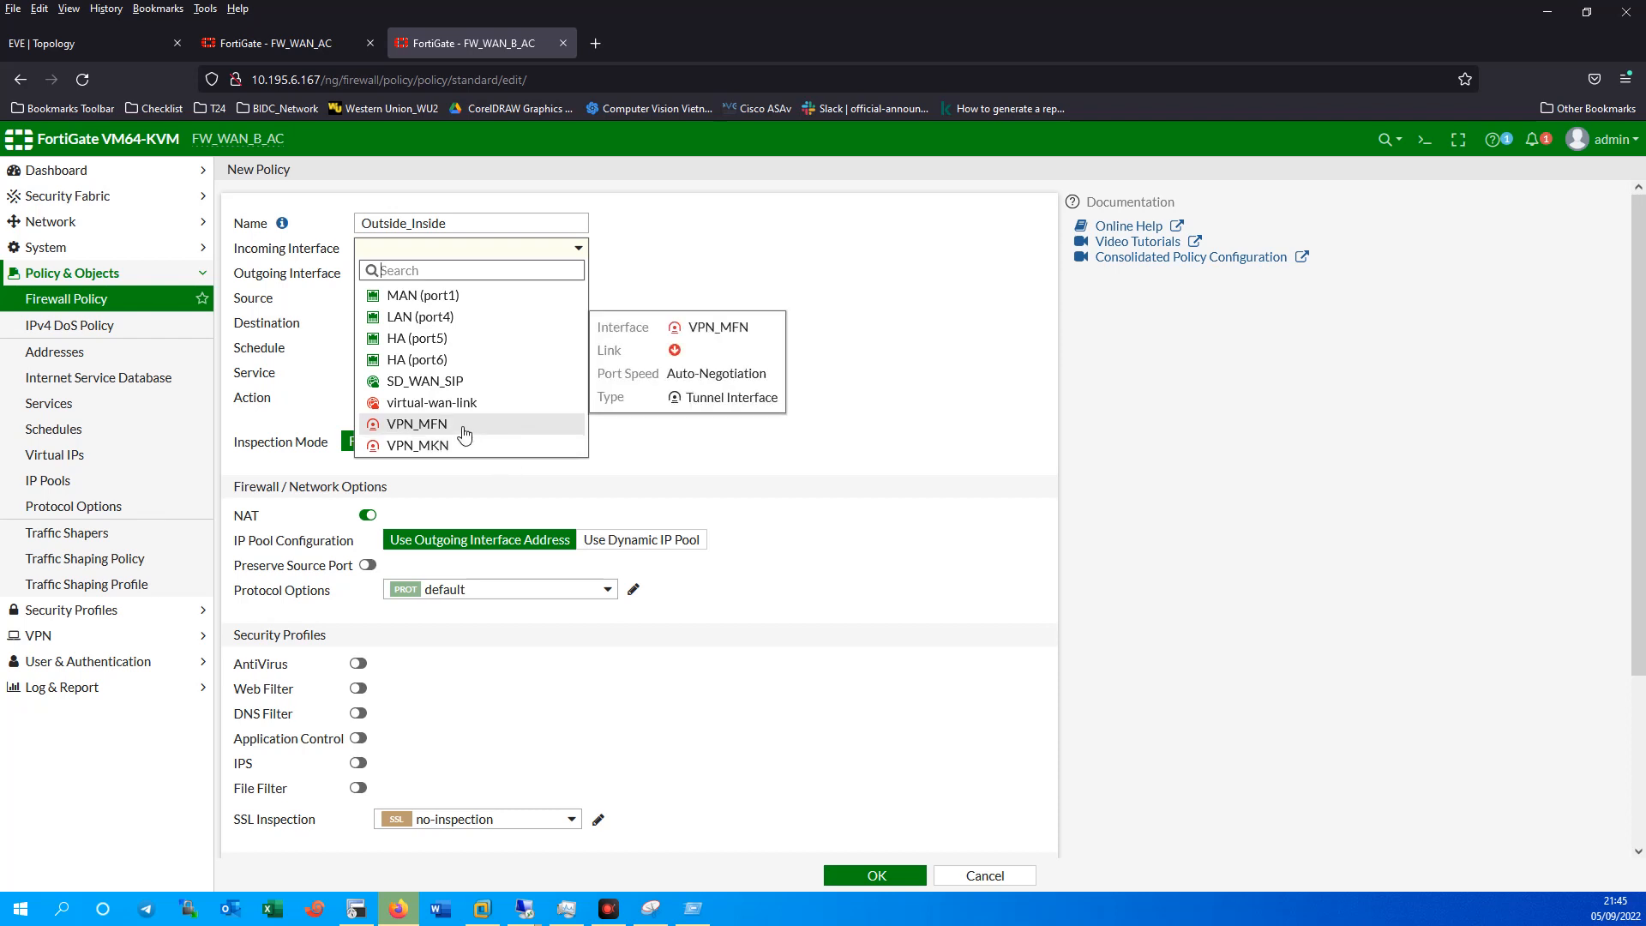
click(986, 875)
click(990, 876)
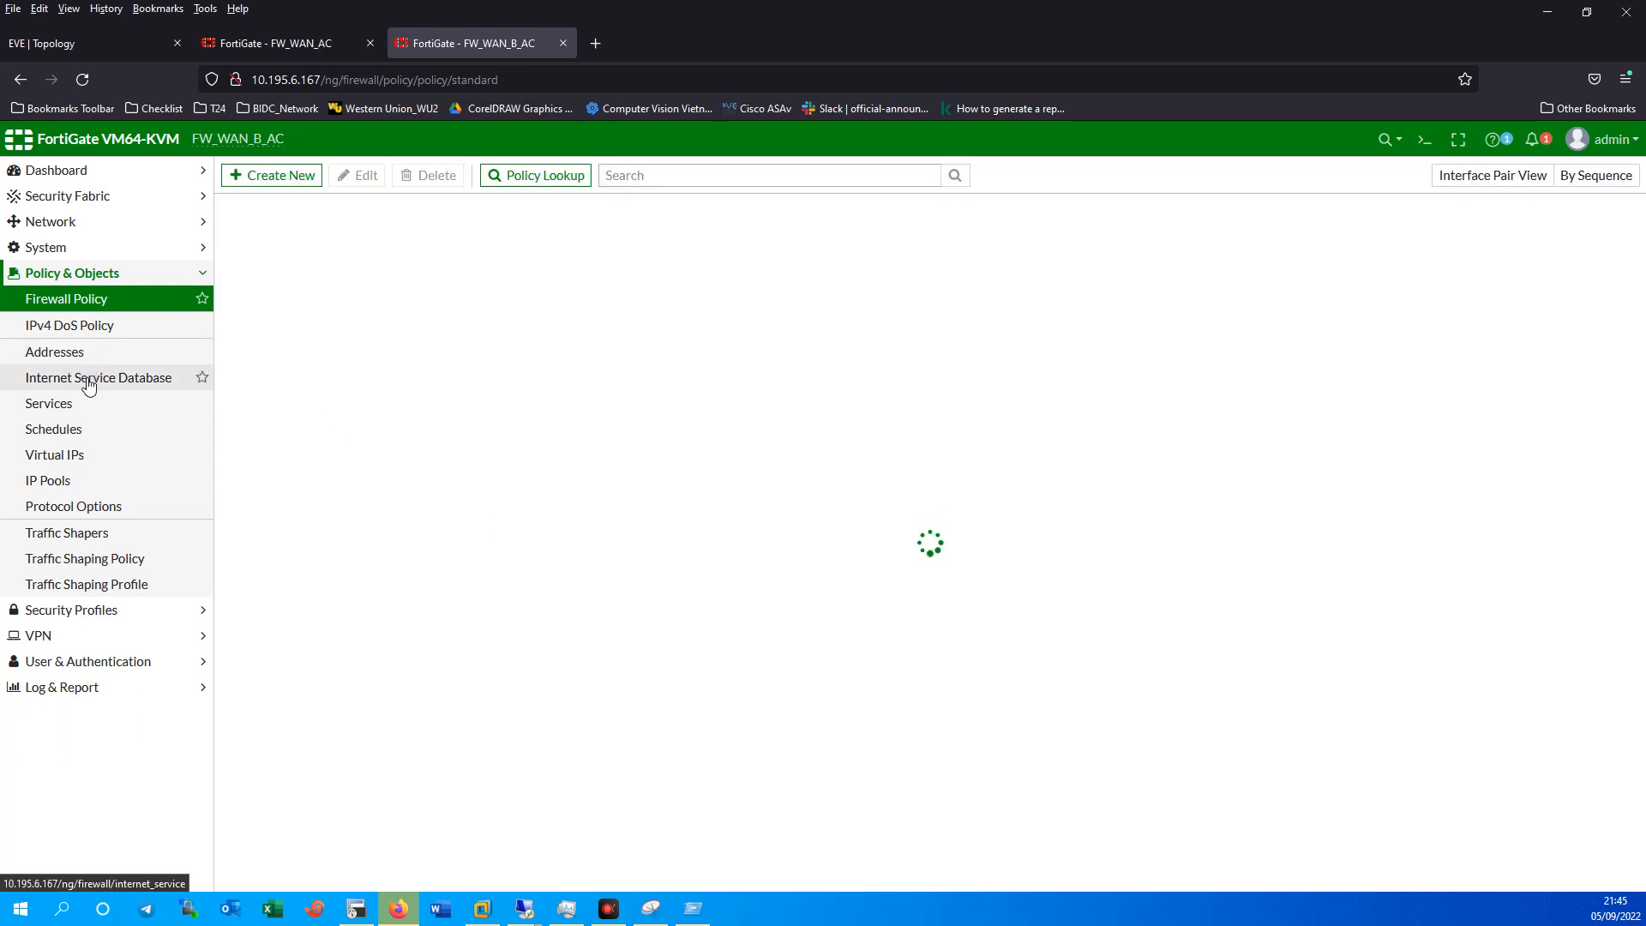
Under Network > SD-WAN Zones, create a new SD-WAN zone named VPN_ISP with no members.
click(63, 225)
click(93, 328)
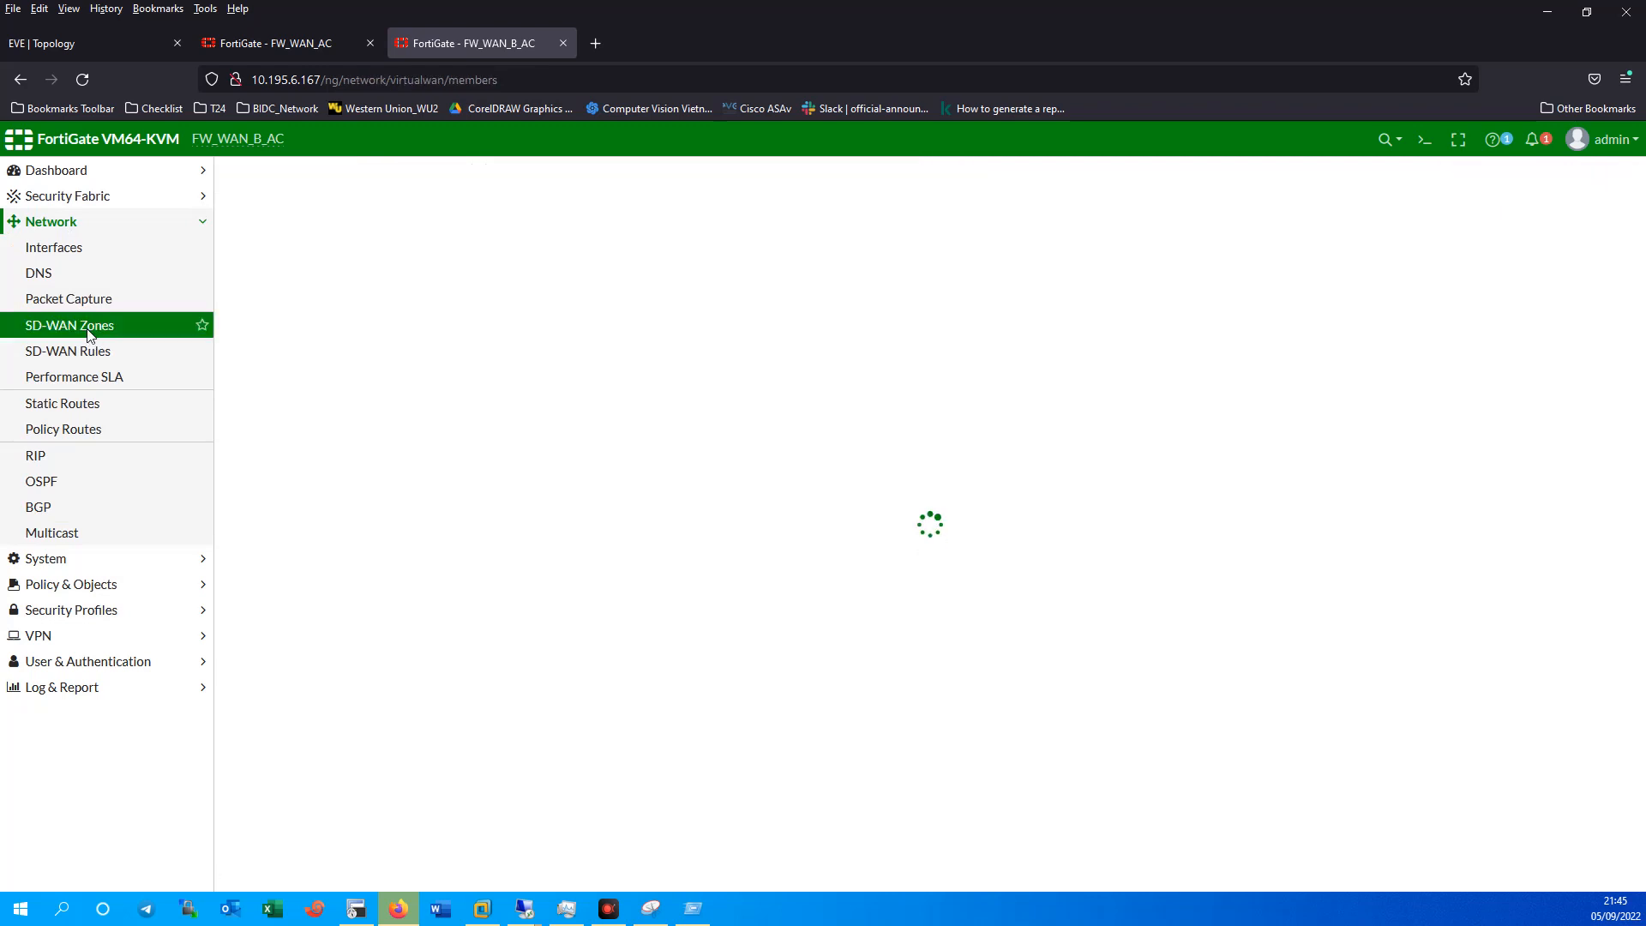
click(279, 393)
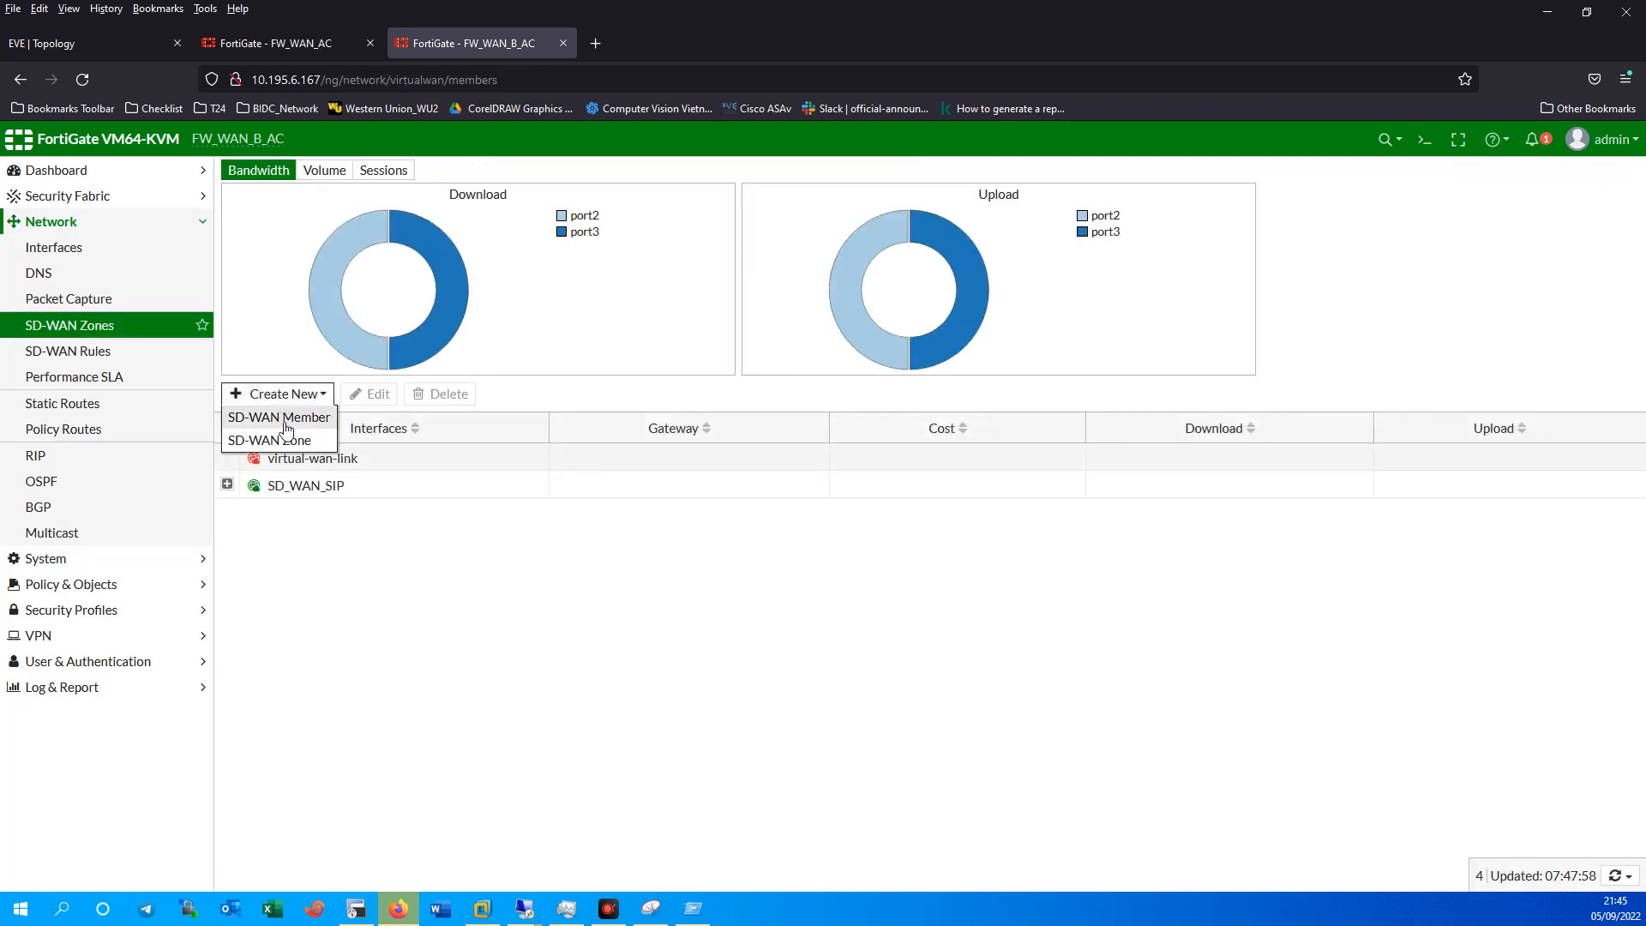
click(288, 440)
click(449, 211)
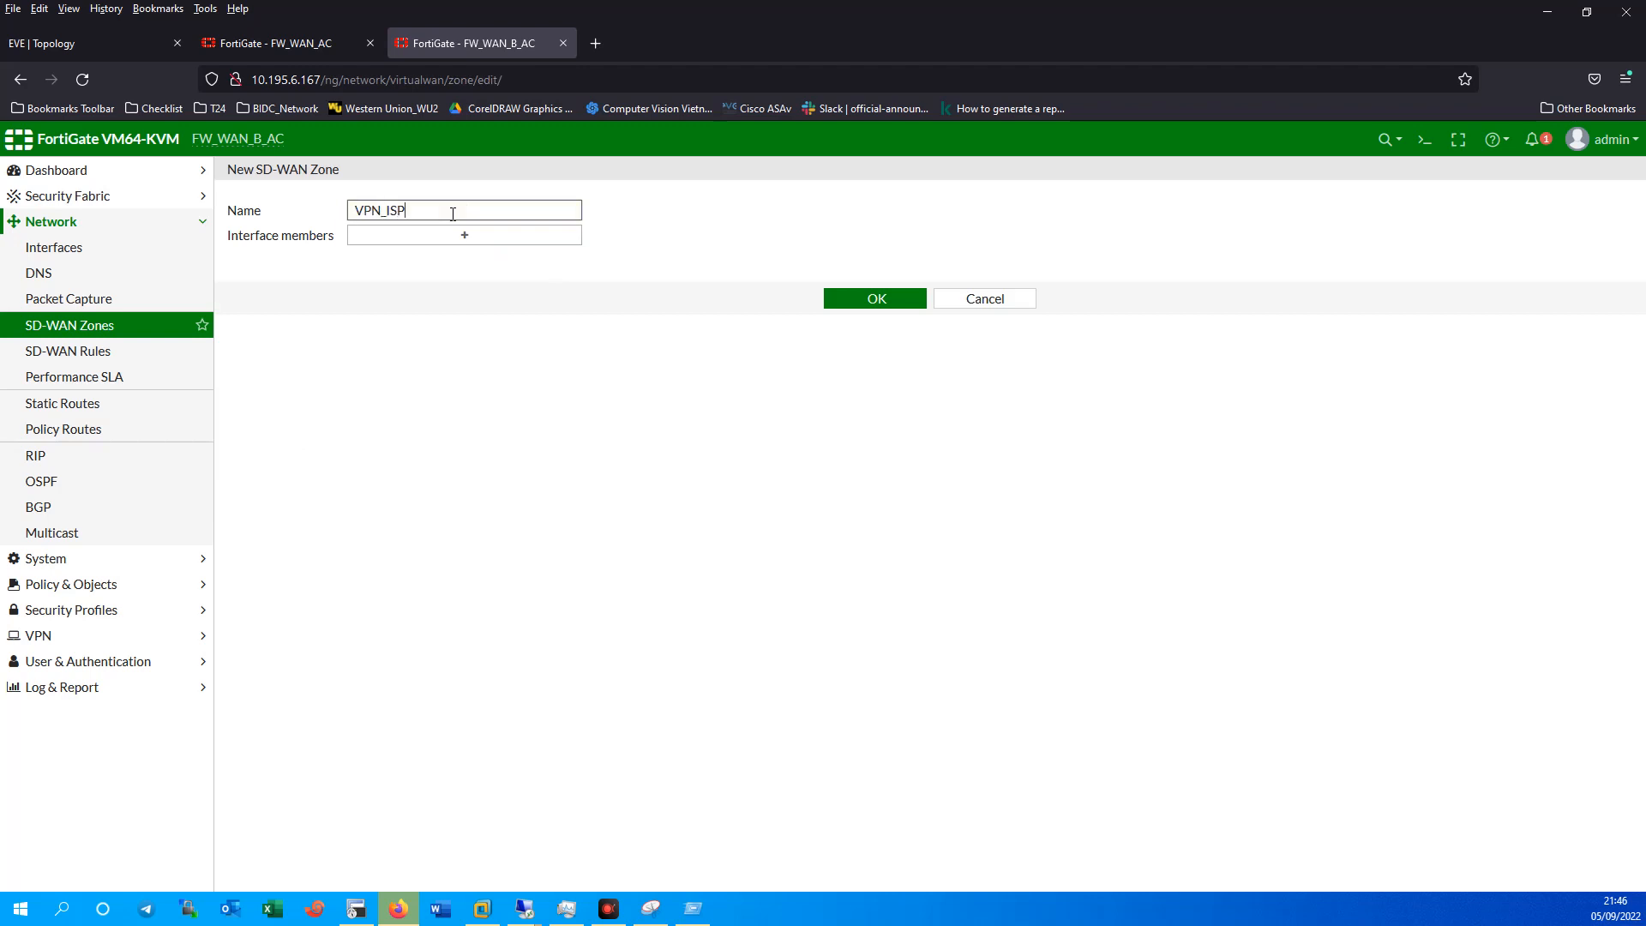
click(857, 301)
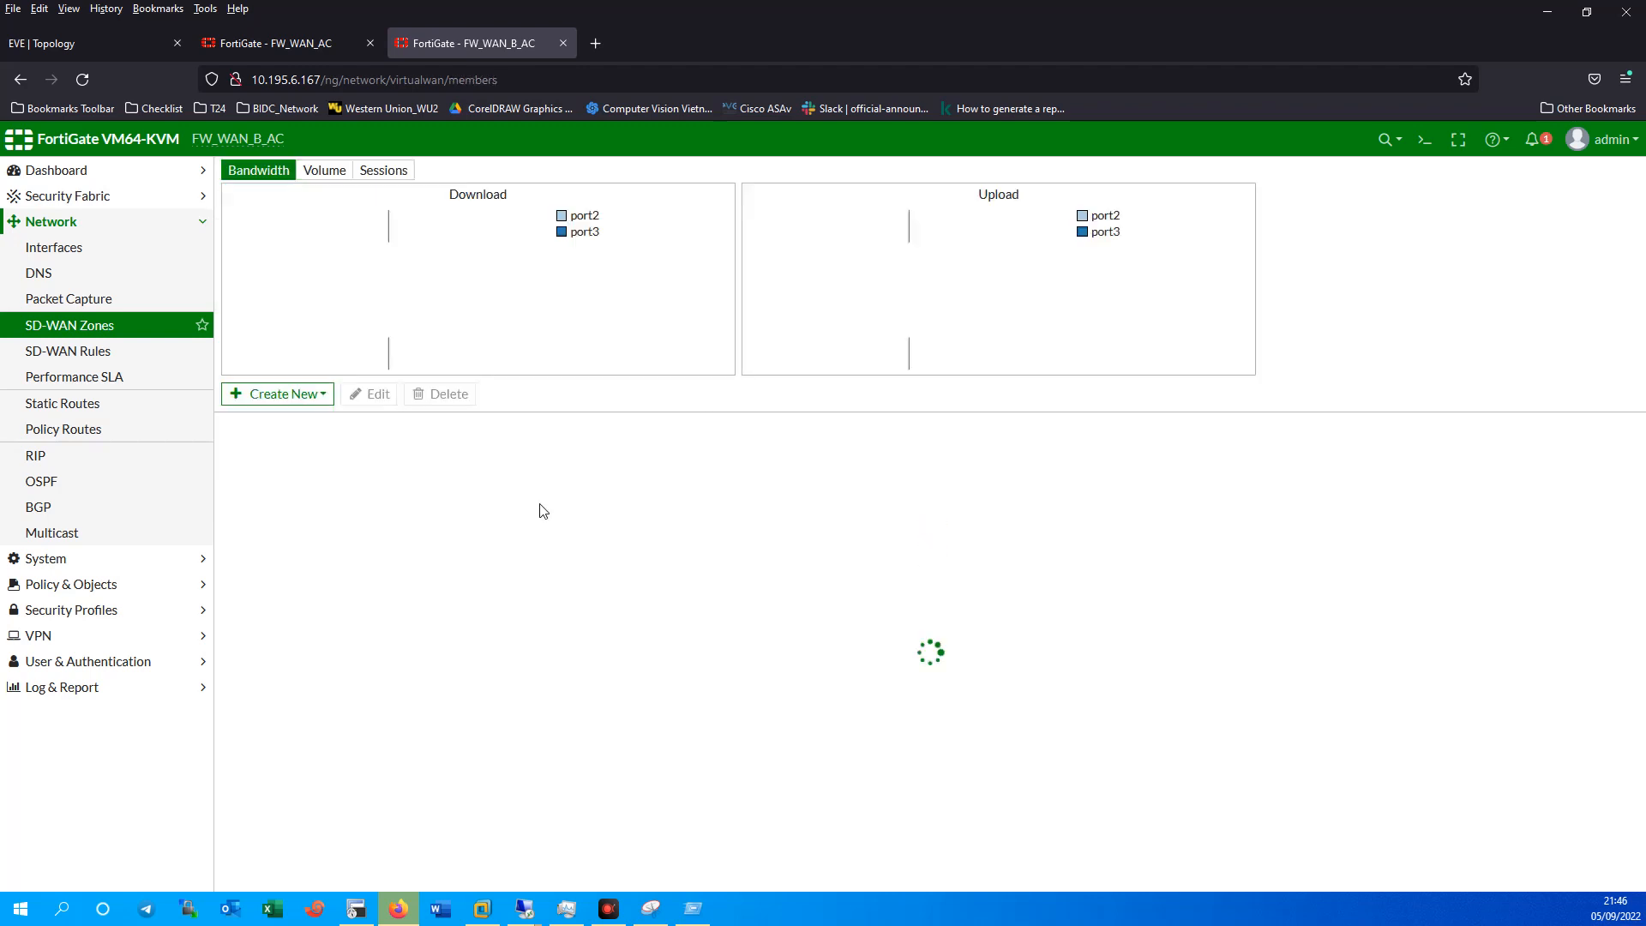
Inspect the SD_WAN_SIP zone without changes, then open VPN_ISP for editing.
click(287, 485)
click(370, 394)
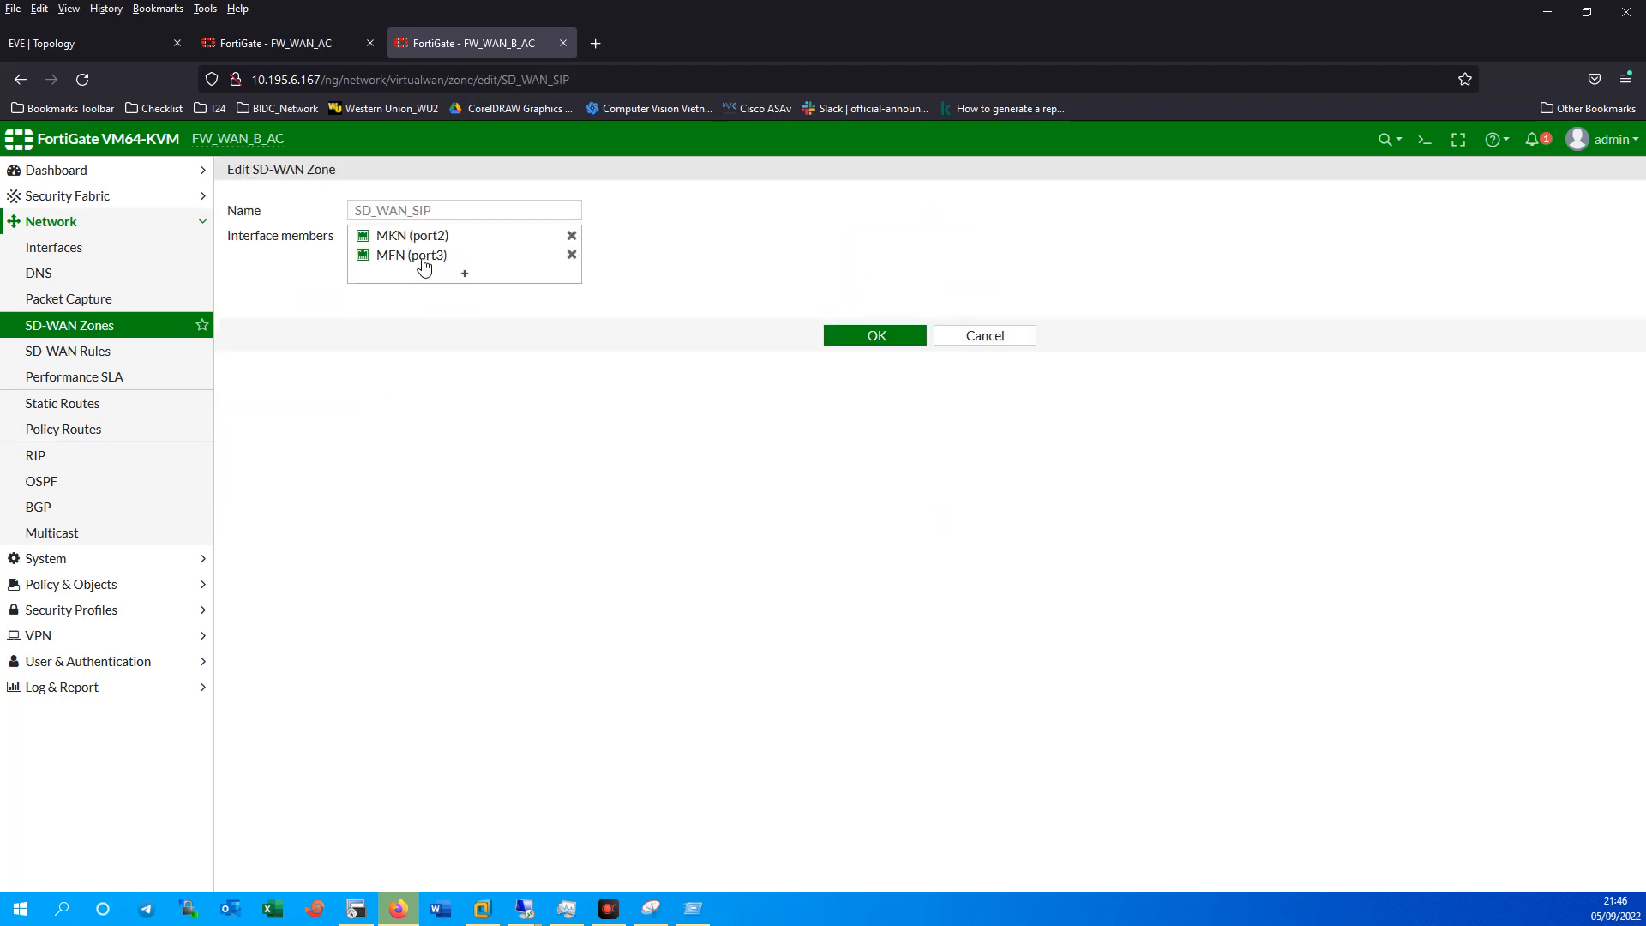
click(1015, 335)
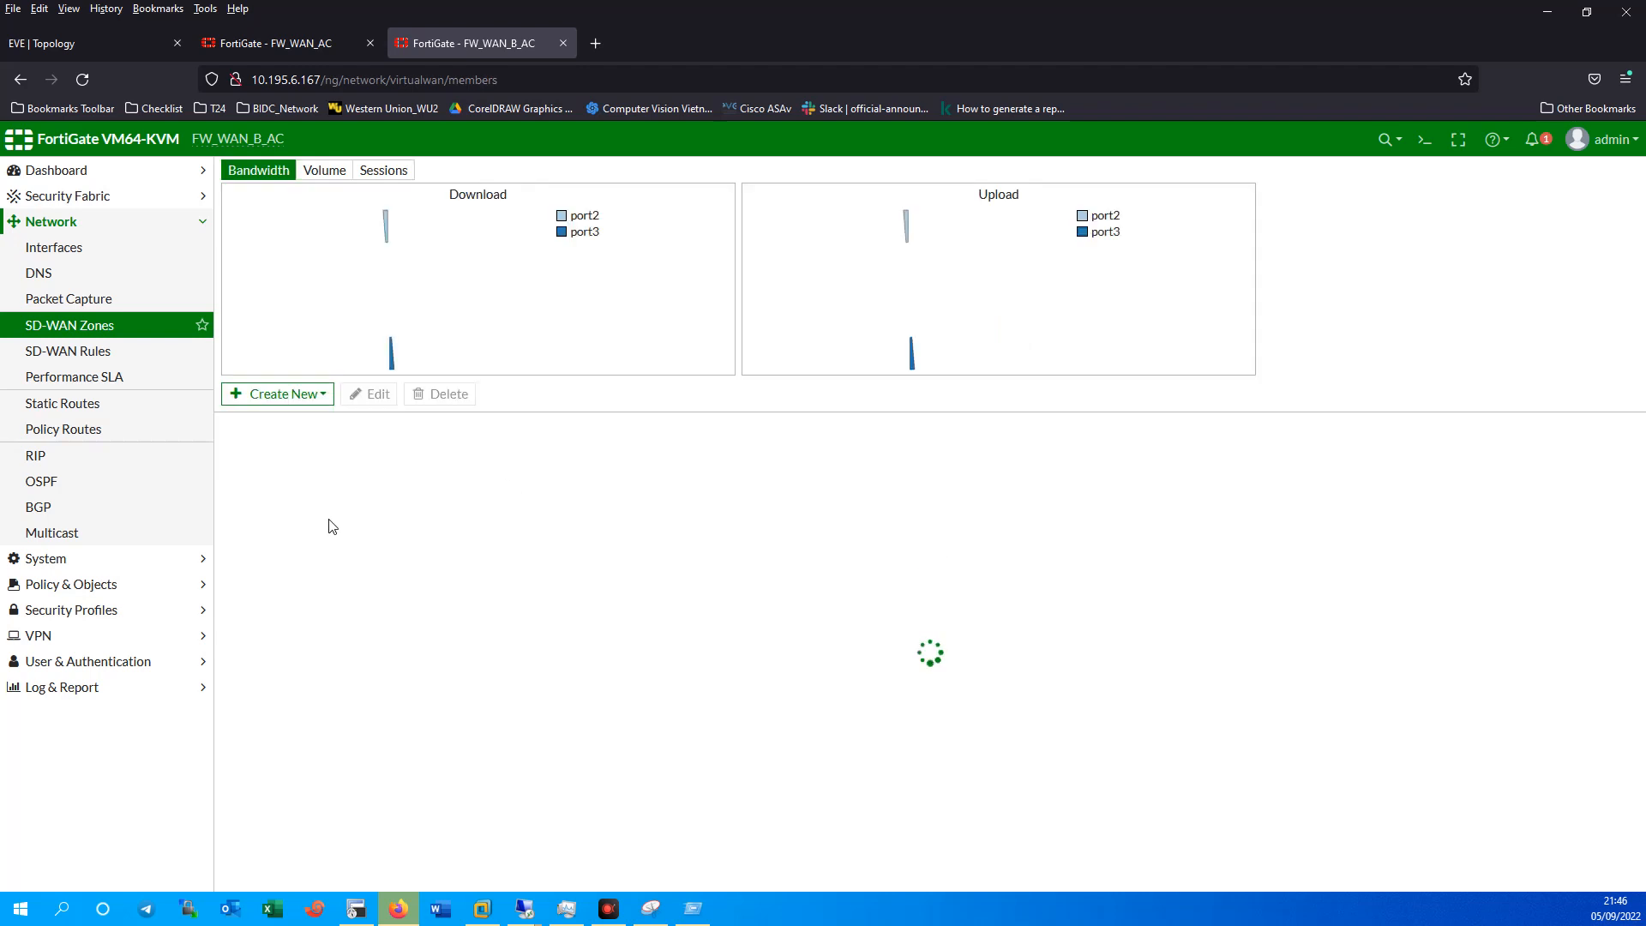
click(286, 514)
click(371, 393)
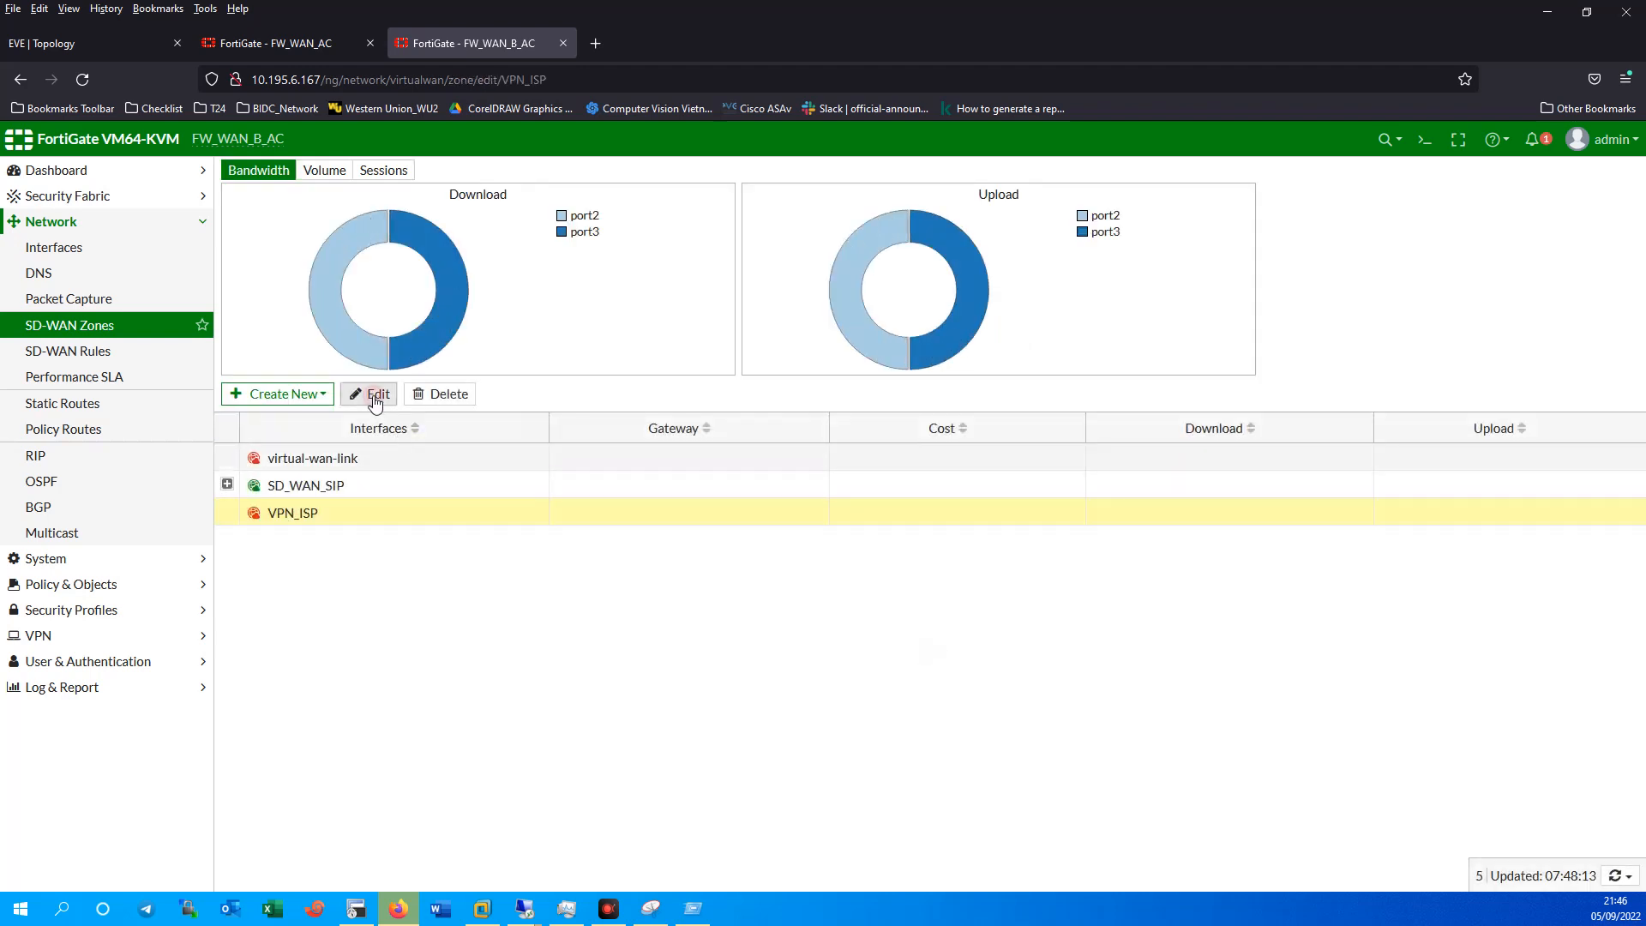
Create a new SD-WAN member using the VPN_MFN tunnel interface.
click(477, 239)
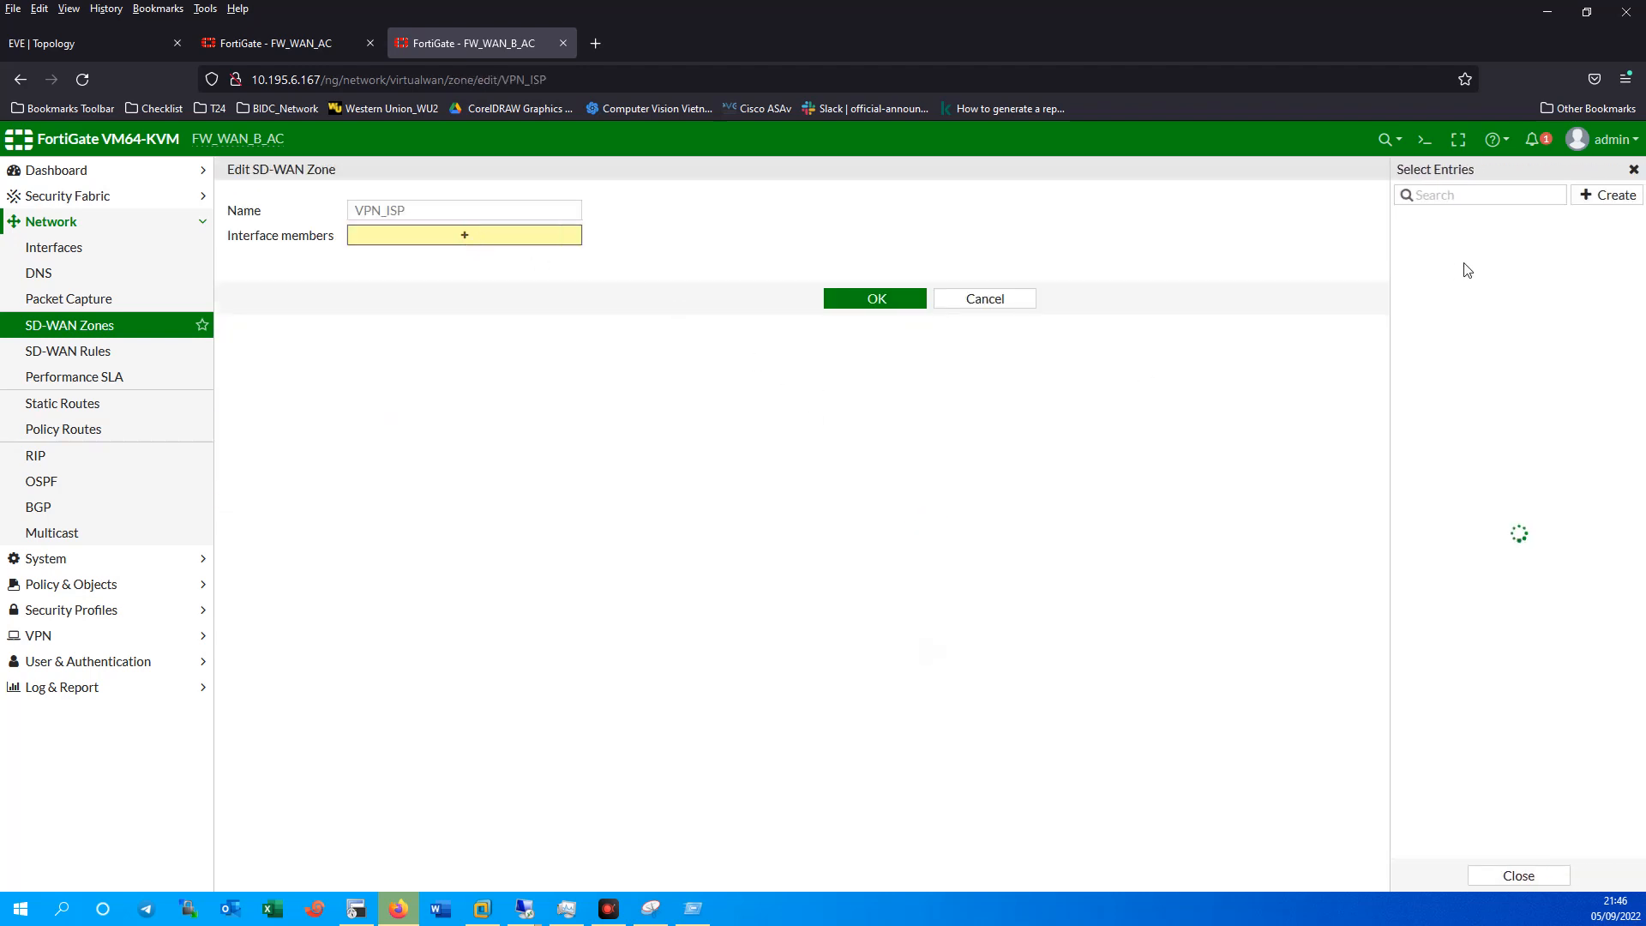
click(1599, 195)
click(1011, 210)
click(986, 340)
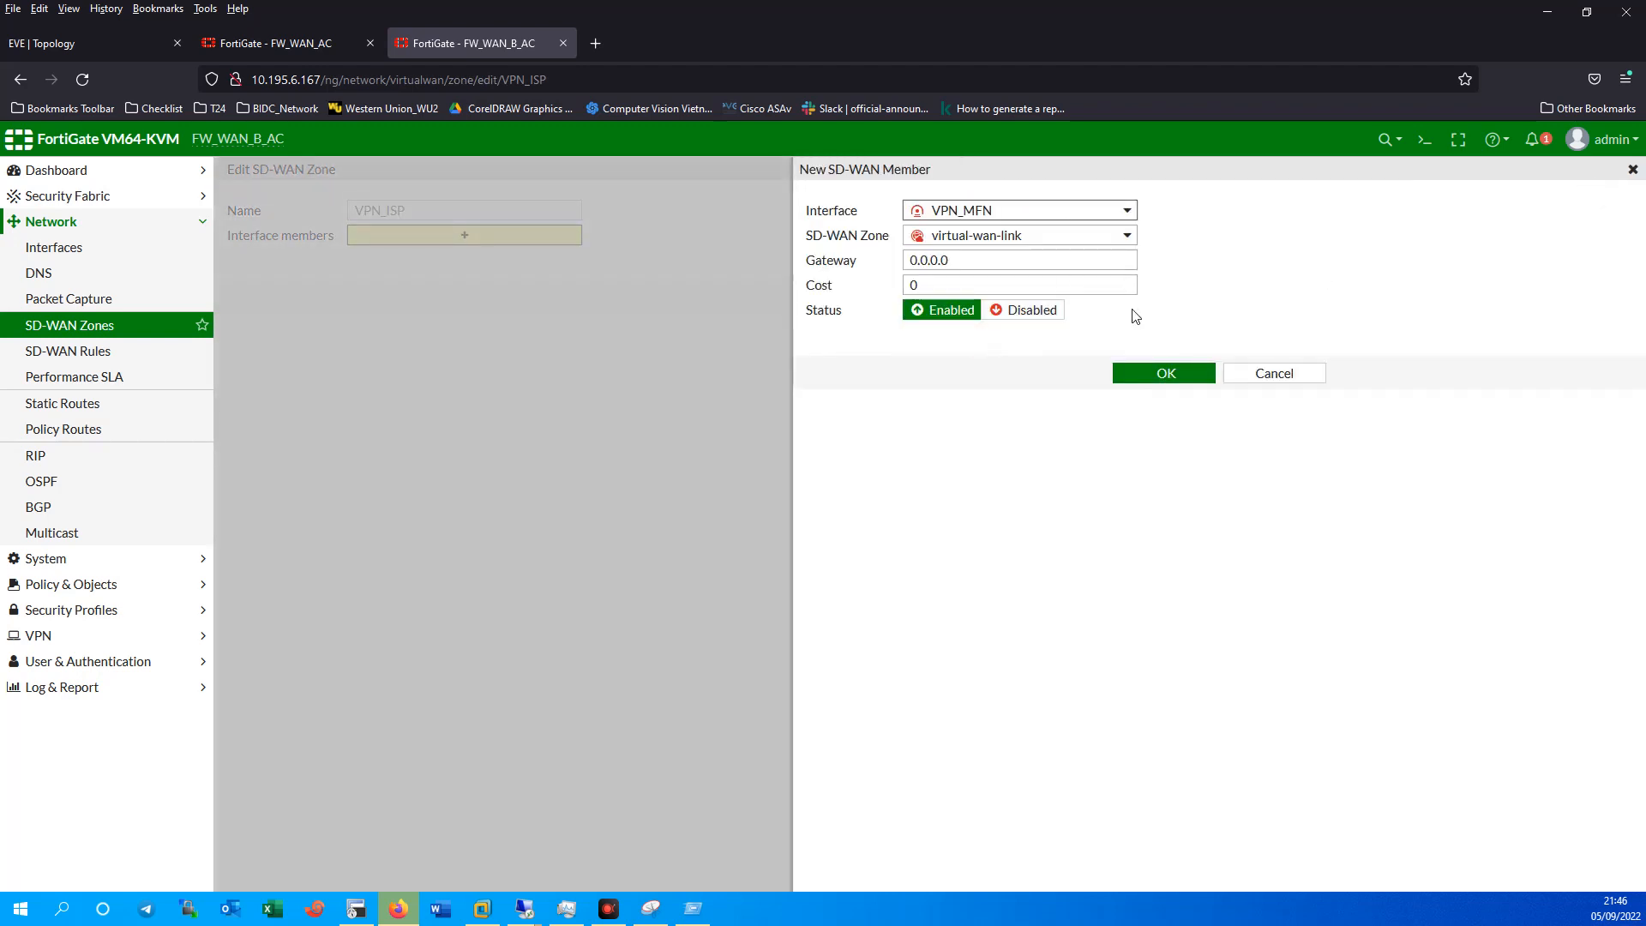
click(1171, 374)
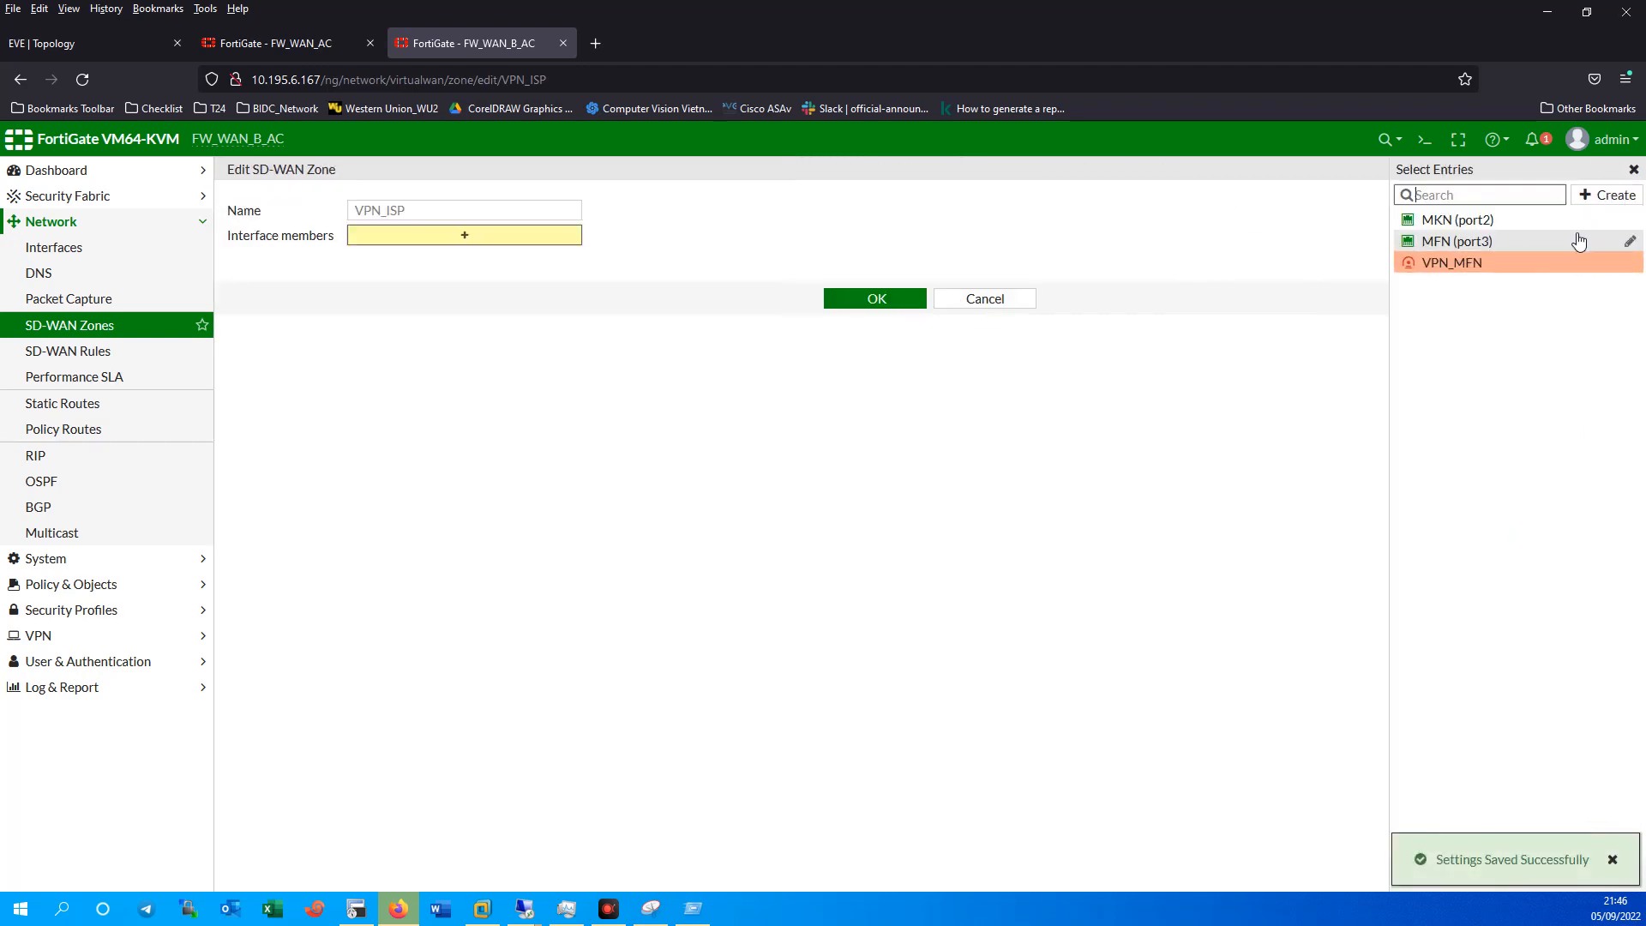
Create a second SD-WAN member for VPN_MKN, assigned to the VPN_ISP zone.
click(1608, 197)
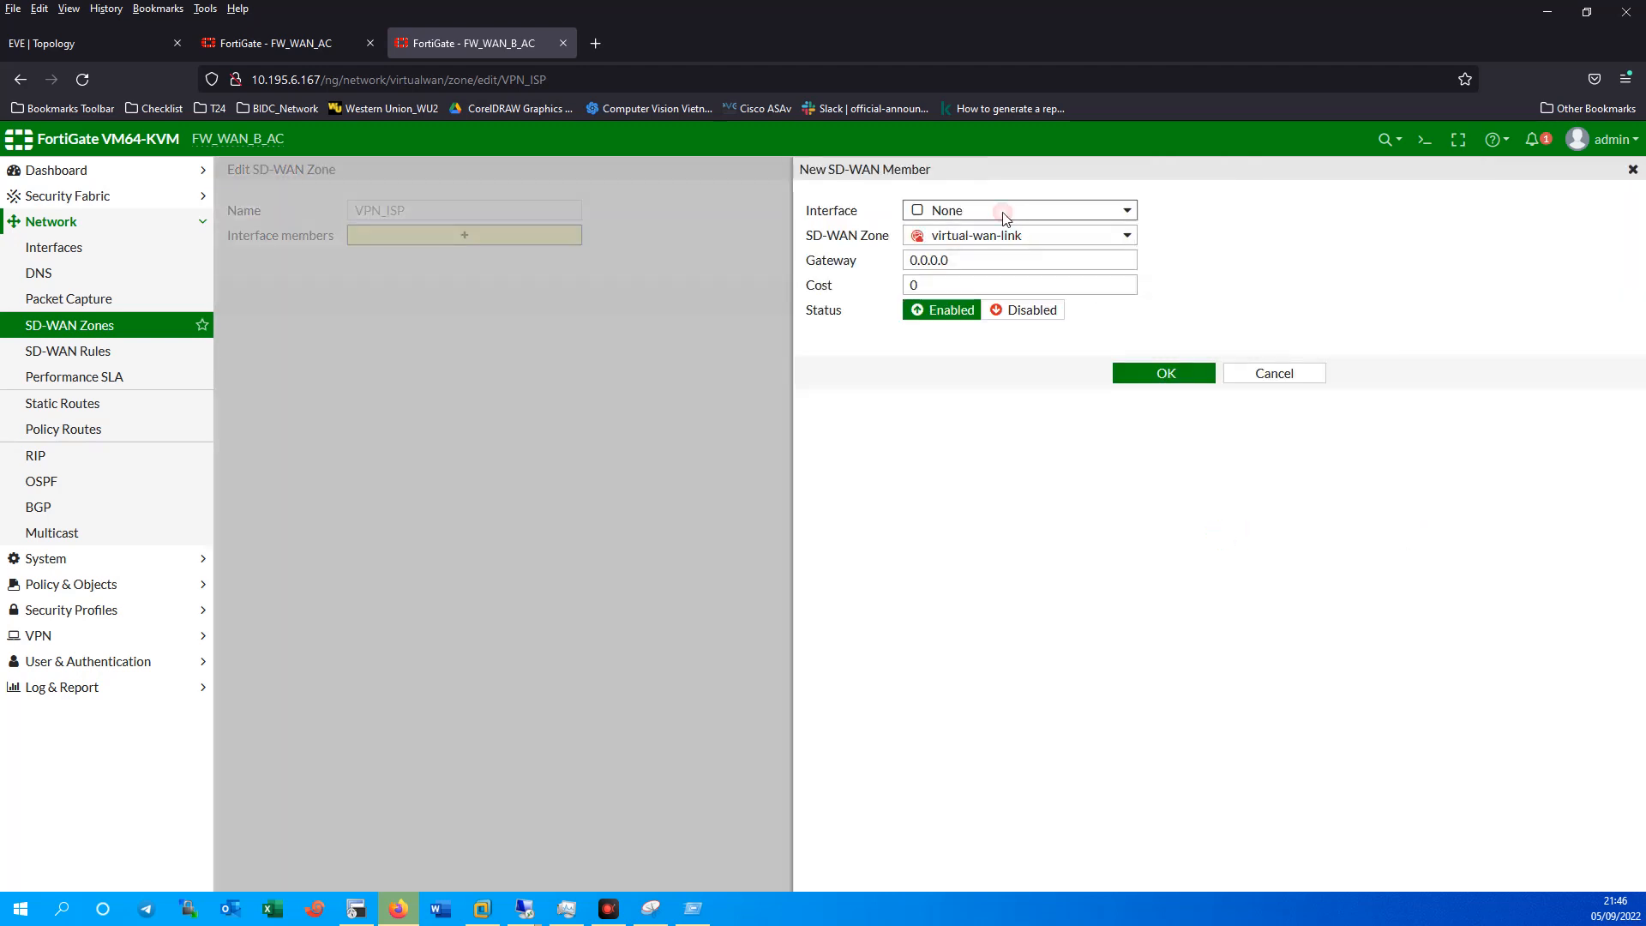
click(1016, 214)
click(985, 340)
click(994, 238)
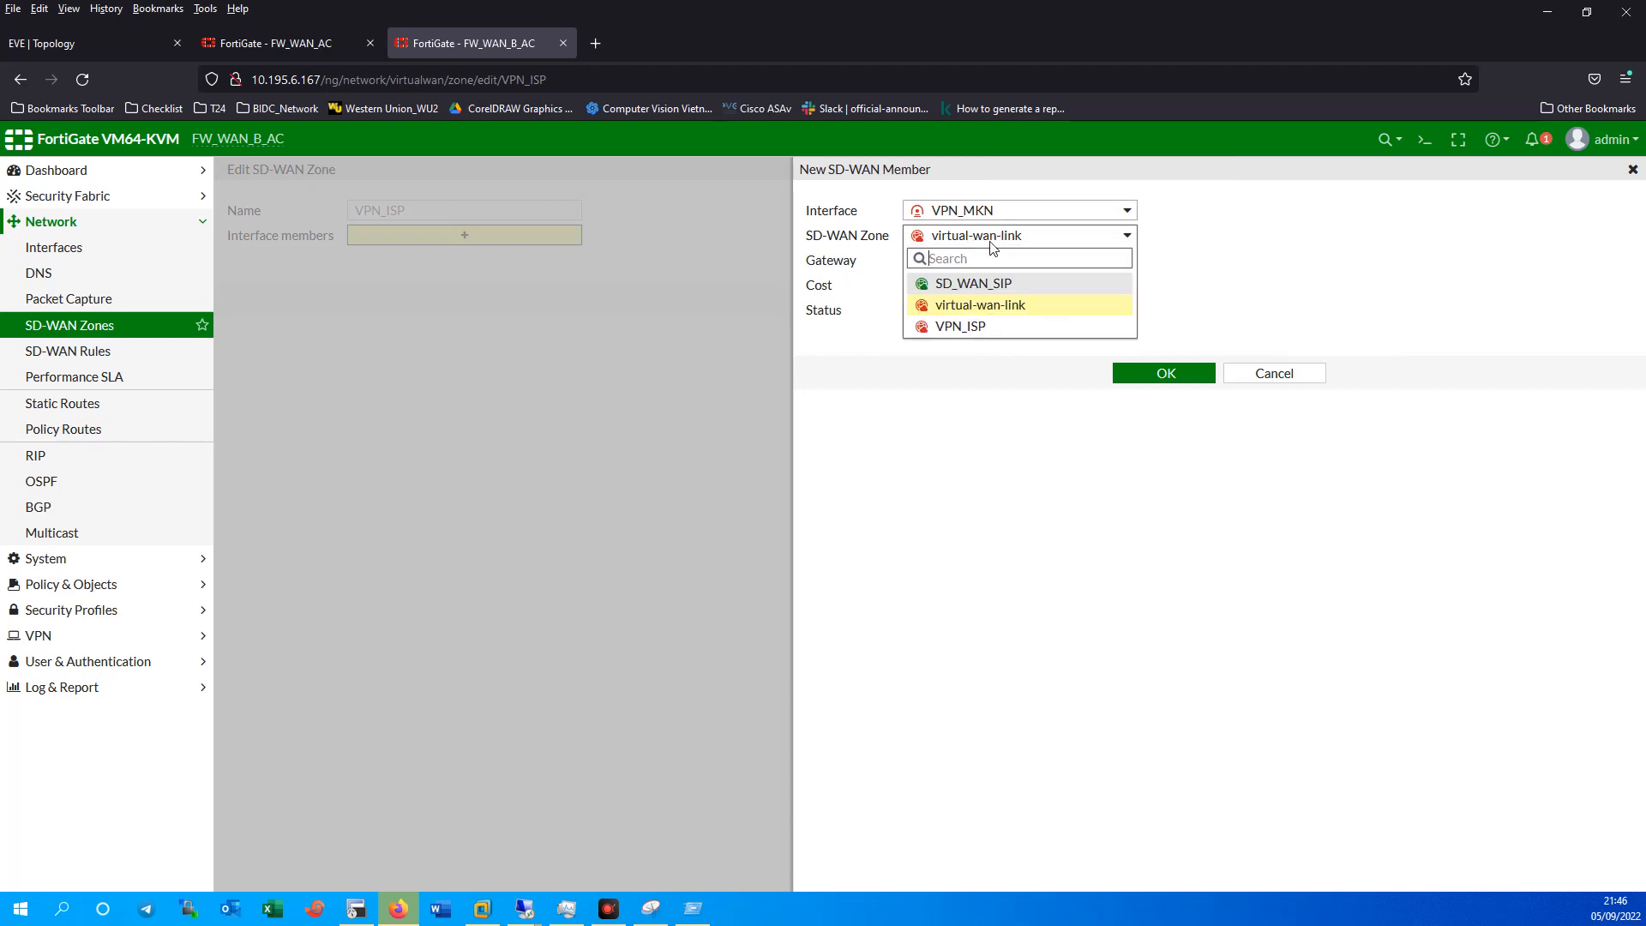
click(990, 287)
click(994, 239)
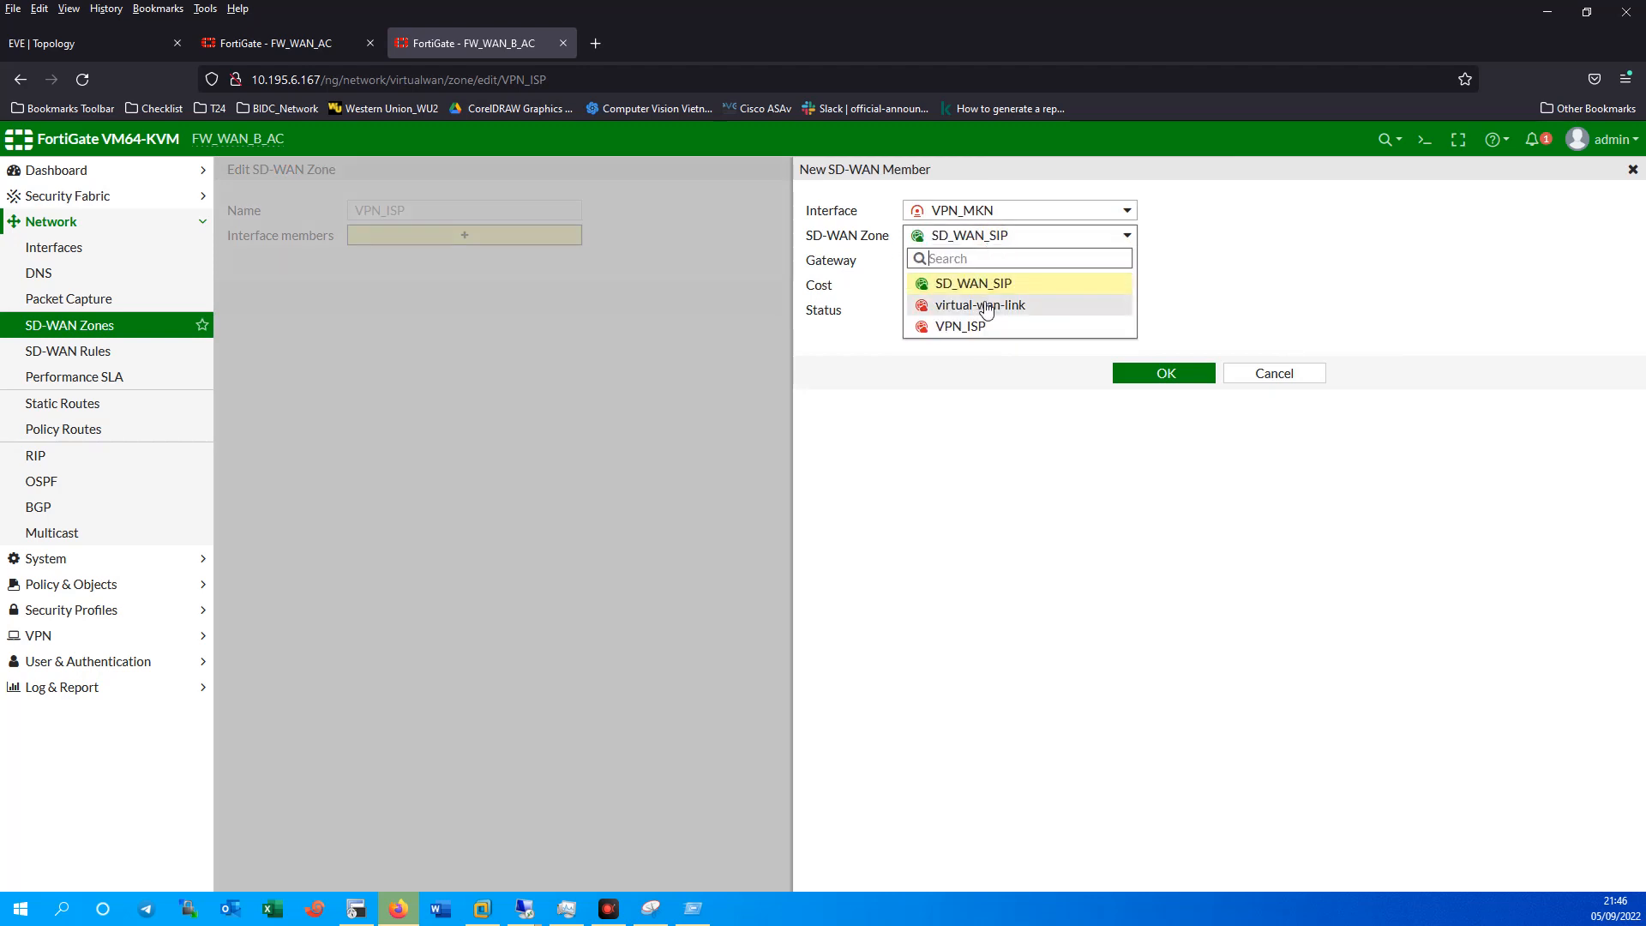
click(975, 329)
click(1155, 372)
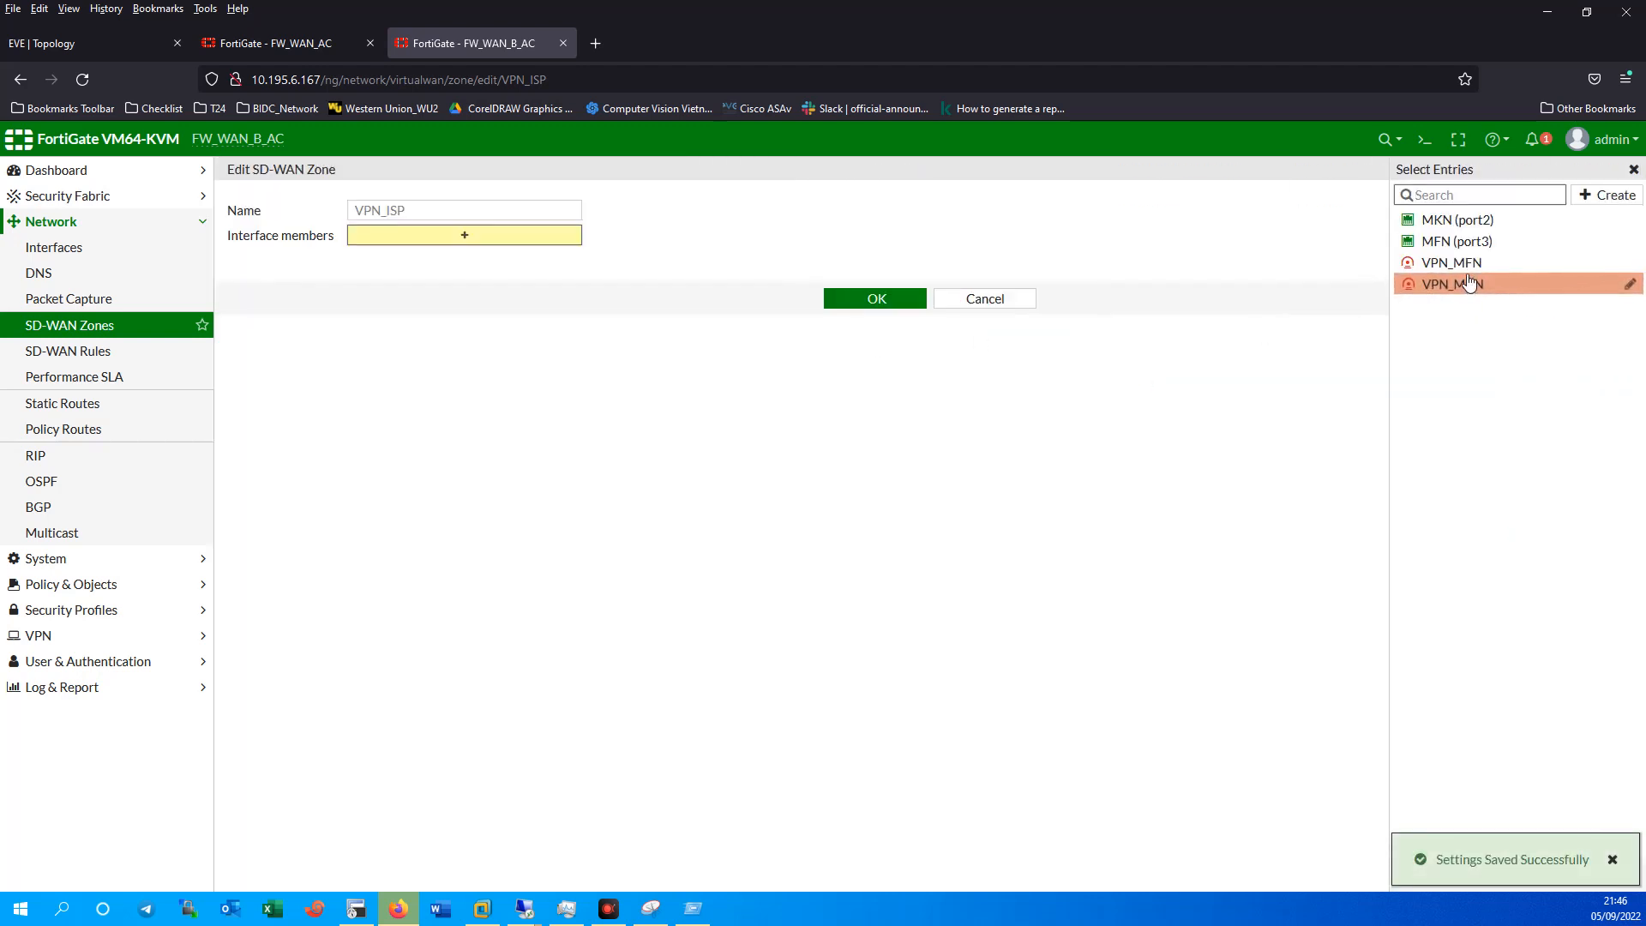
Add VPN_MFN and VPN_MKN as VPN_ISP members, save, and expand the zones to check.
click(1457, 264)
click(1457, 284)
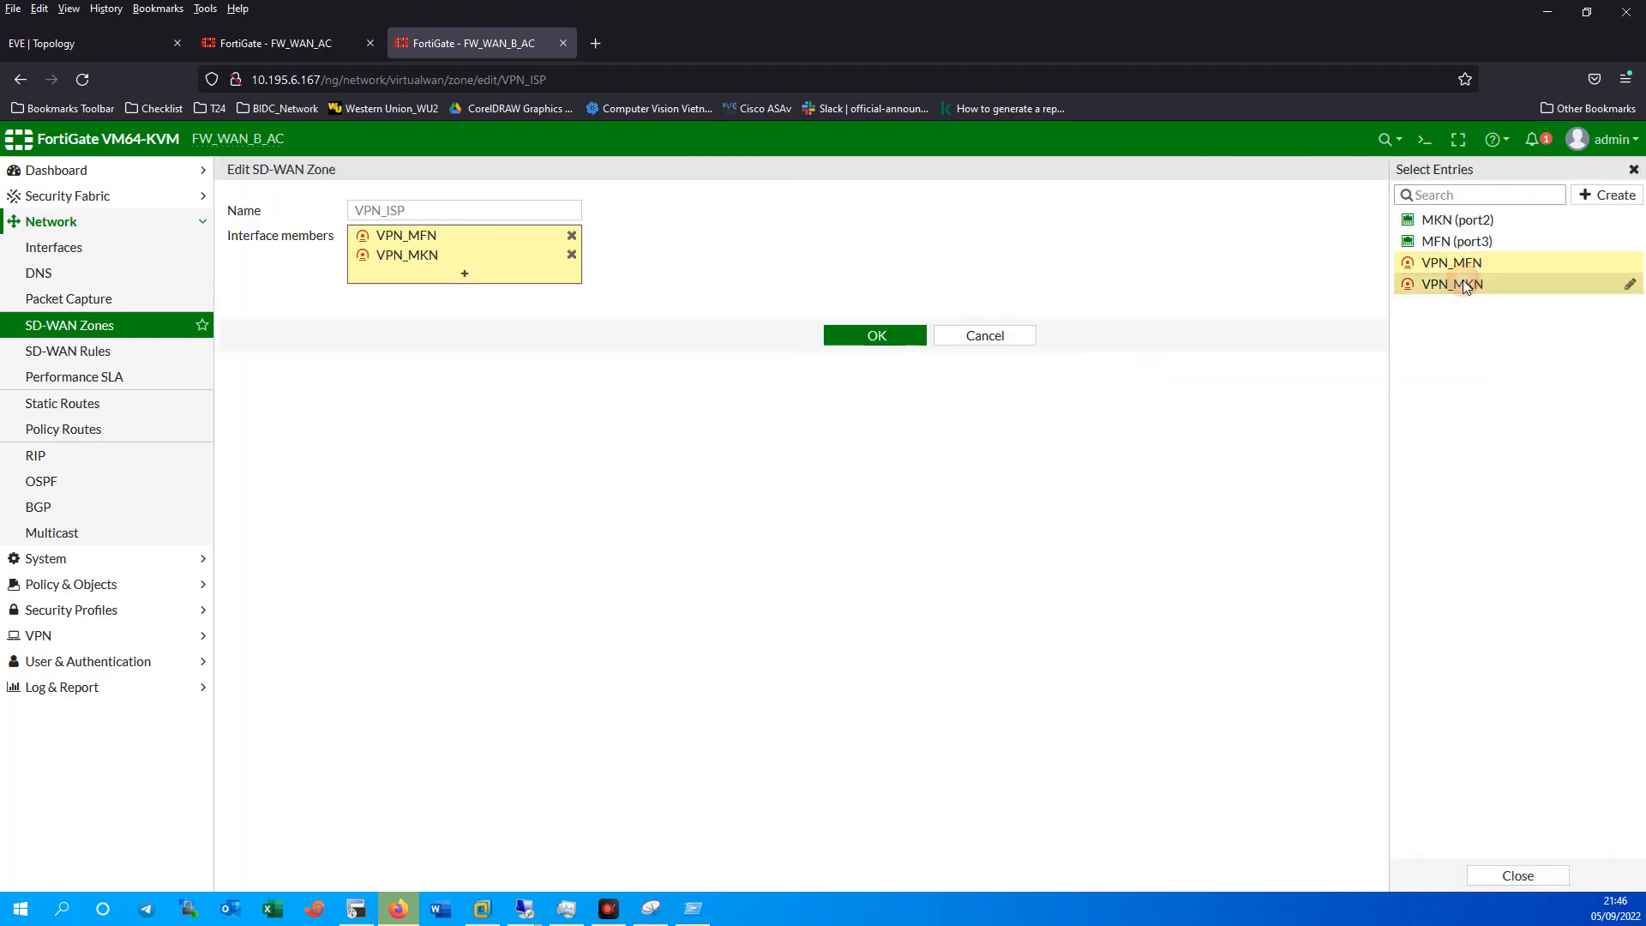
click(875, 335)
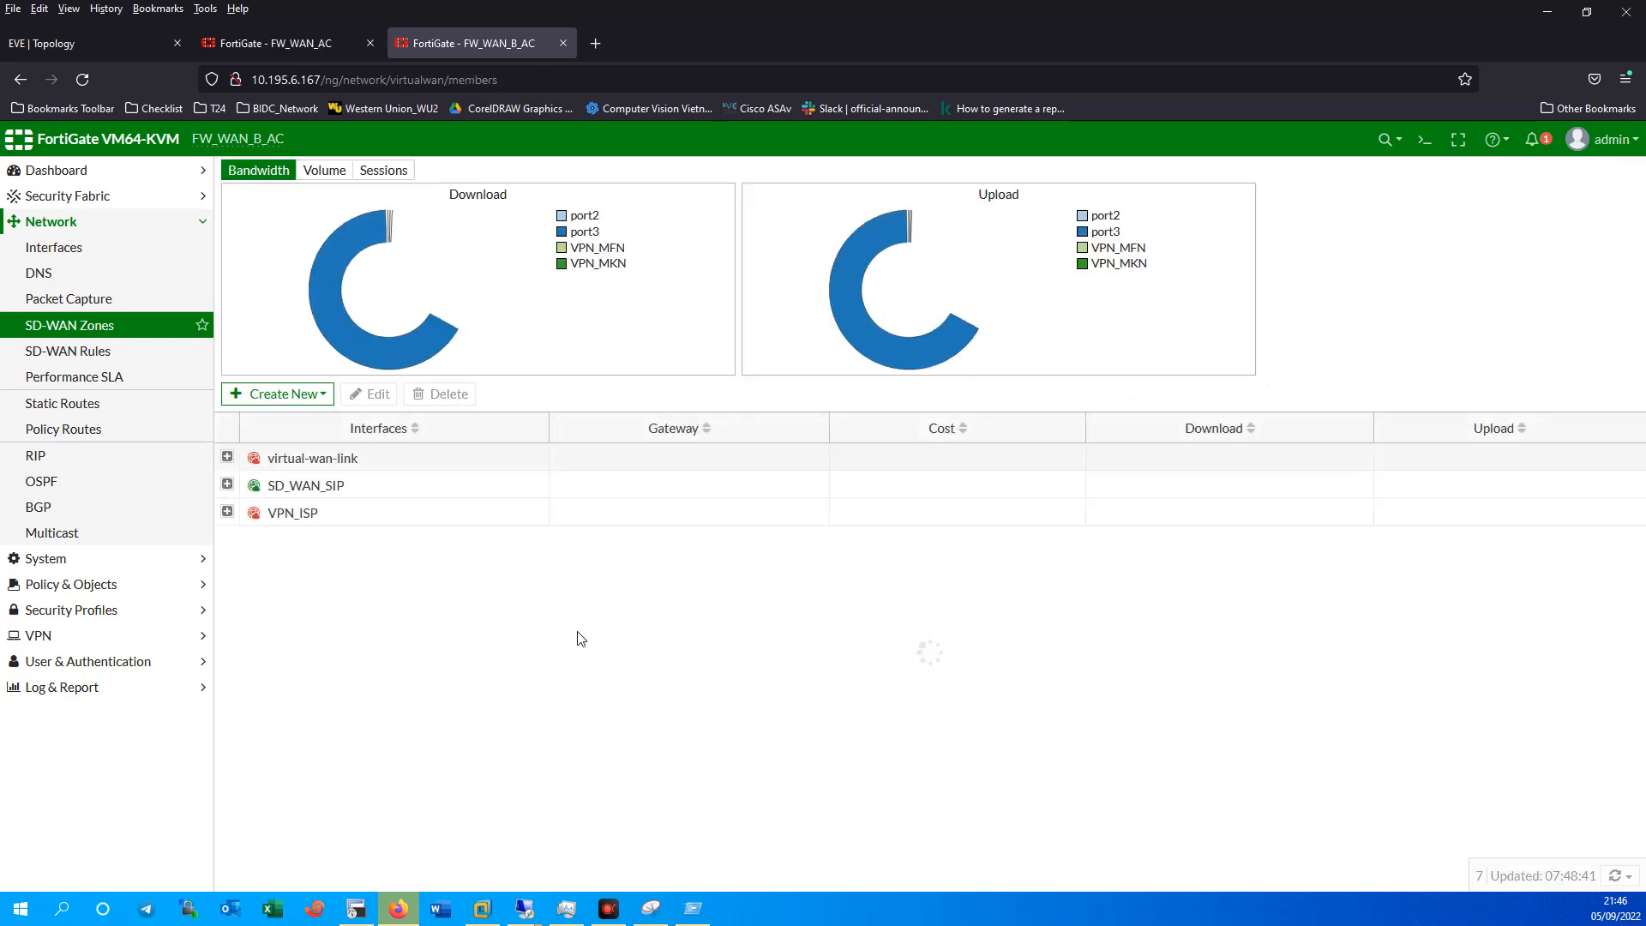
click(228, 512)
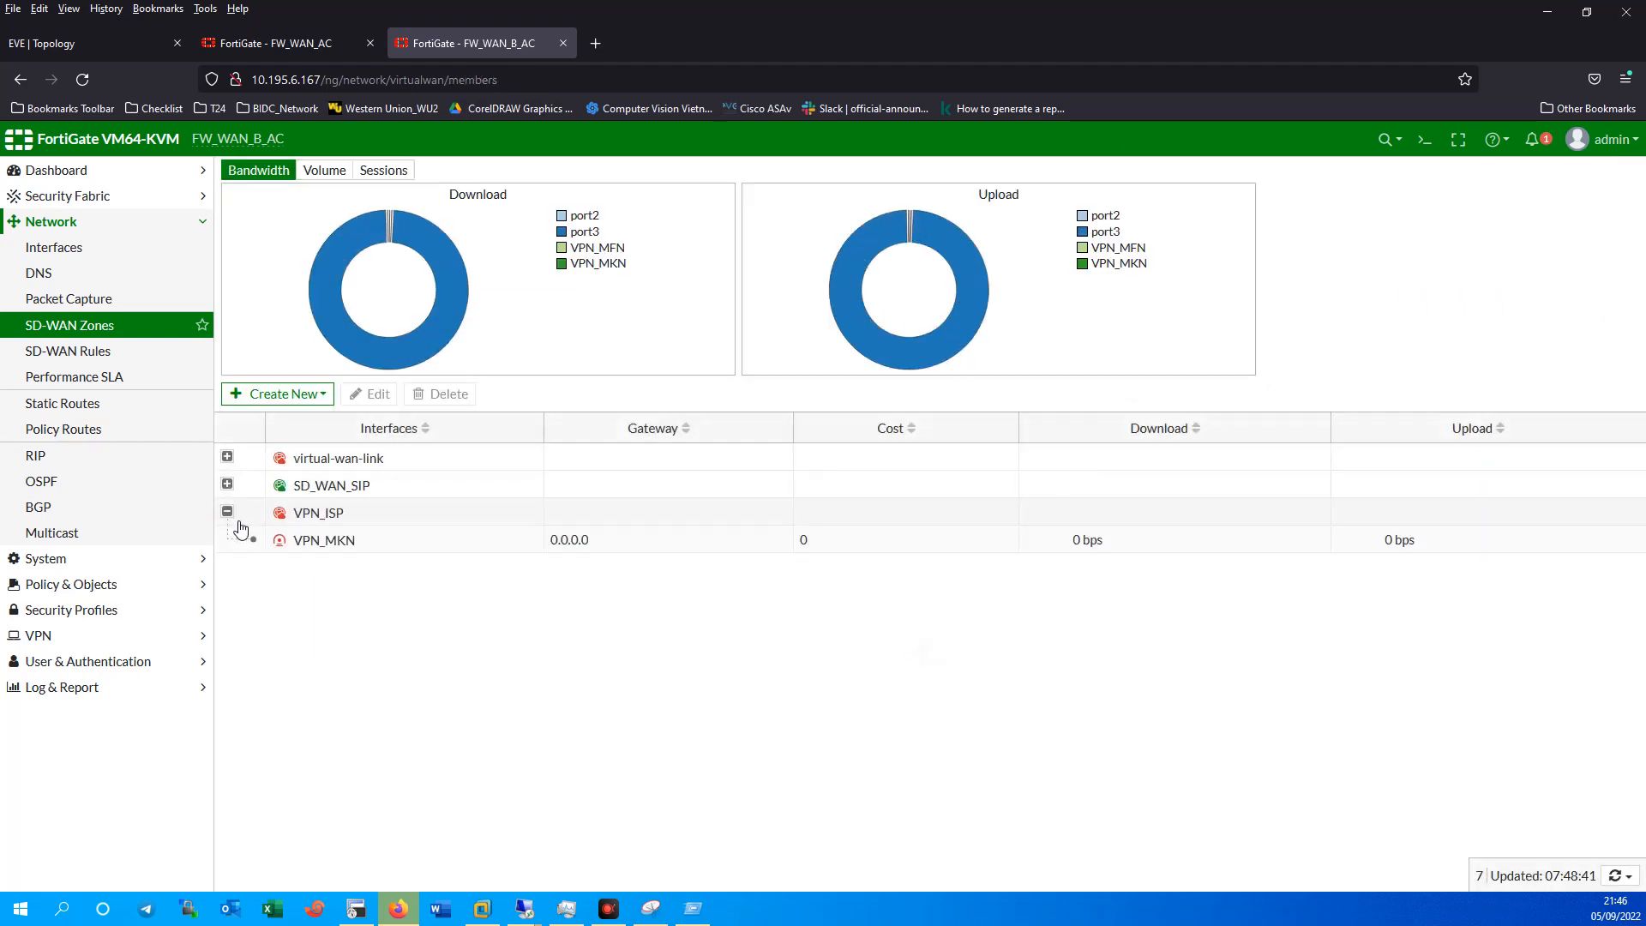
click(227, 457)
Re-add VPN_MFN to VPN_ISP and confirm the zone lists both tunnels.
double_click(302, 513)
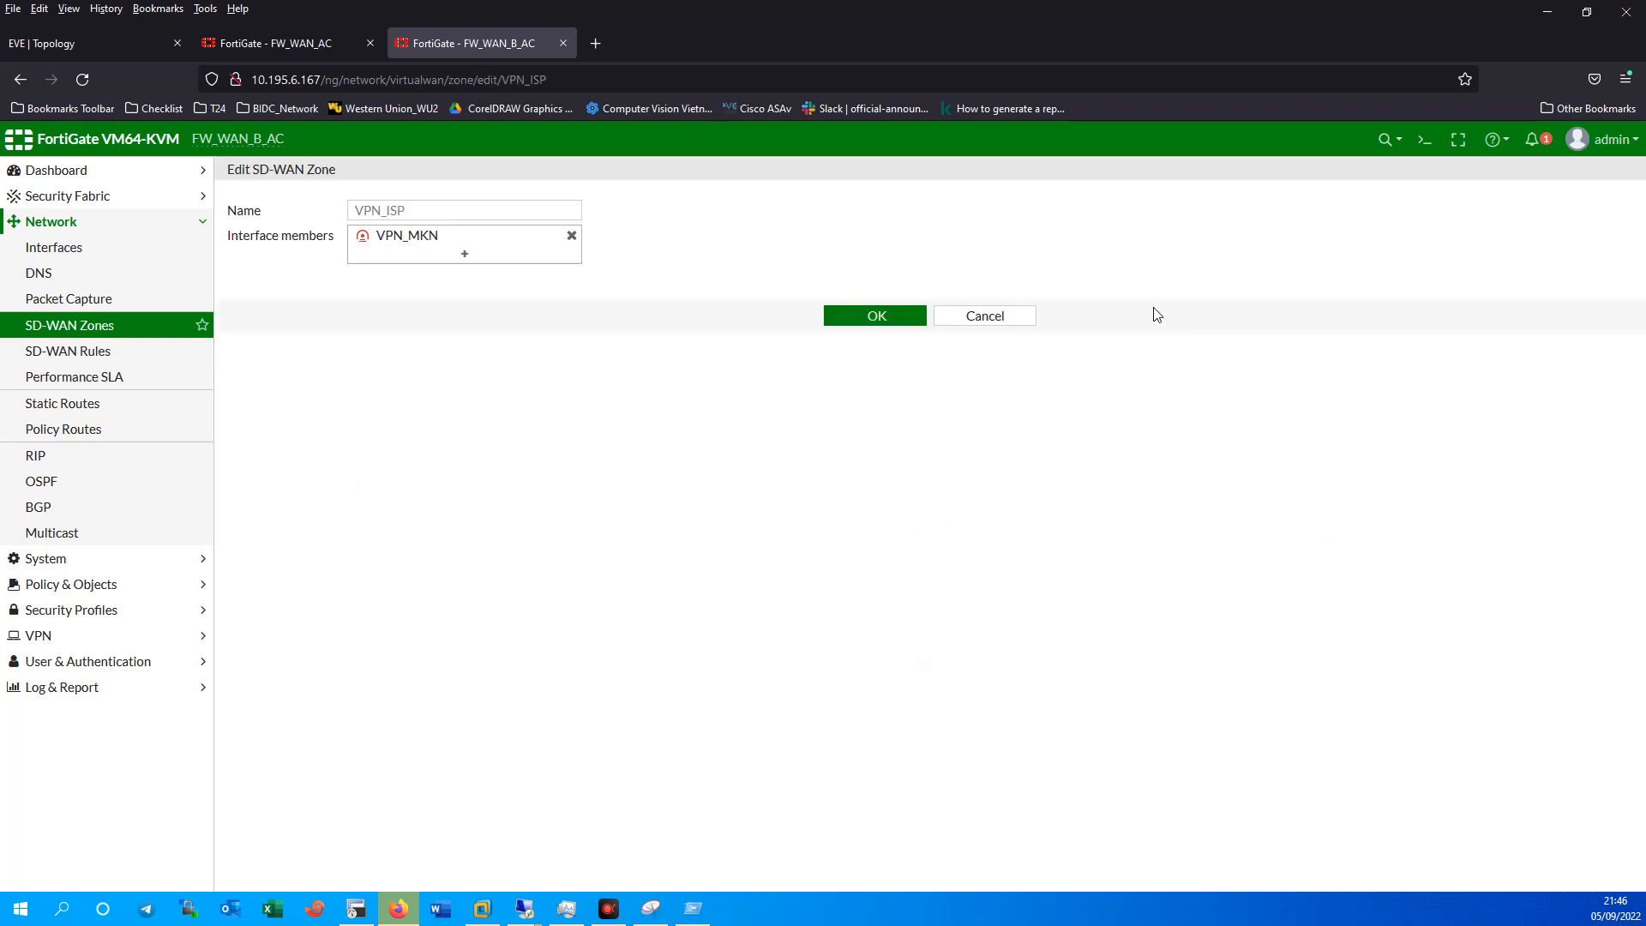
click(463, 253)
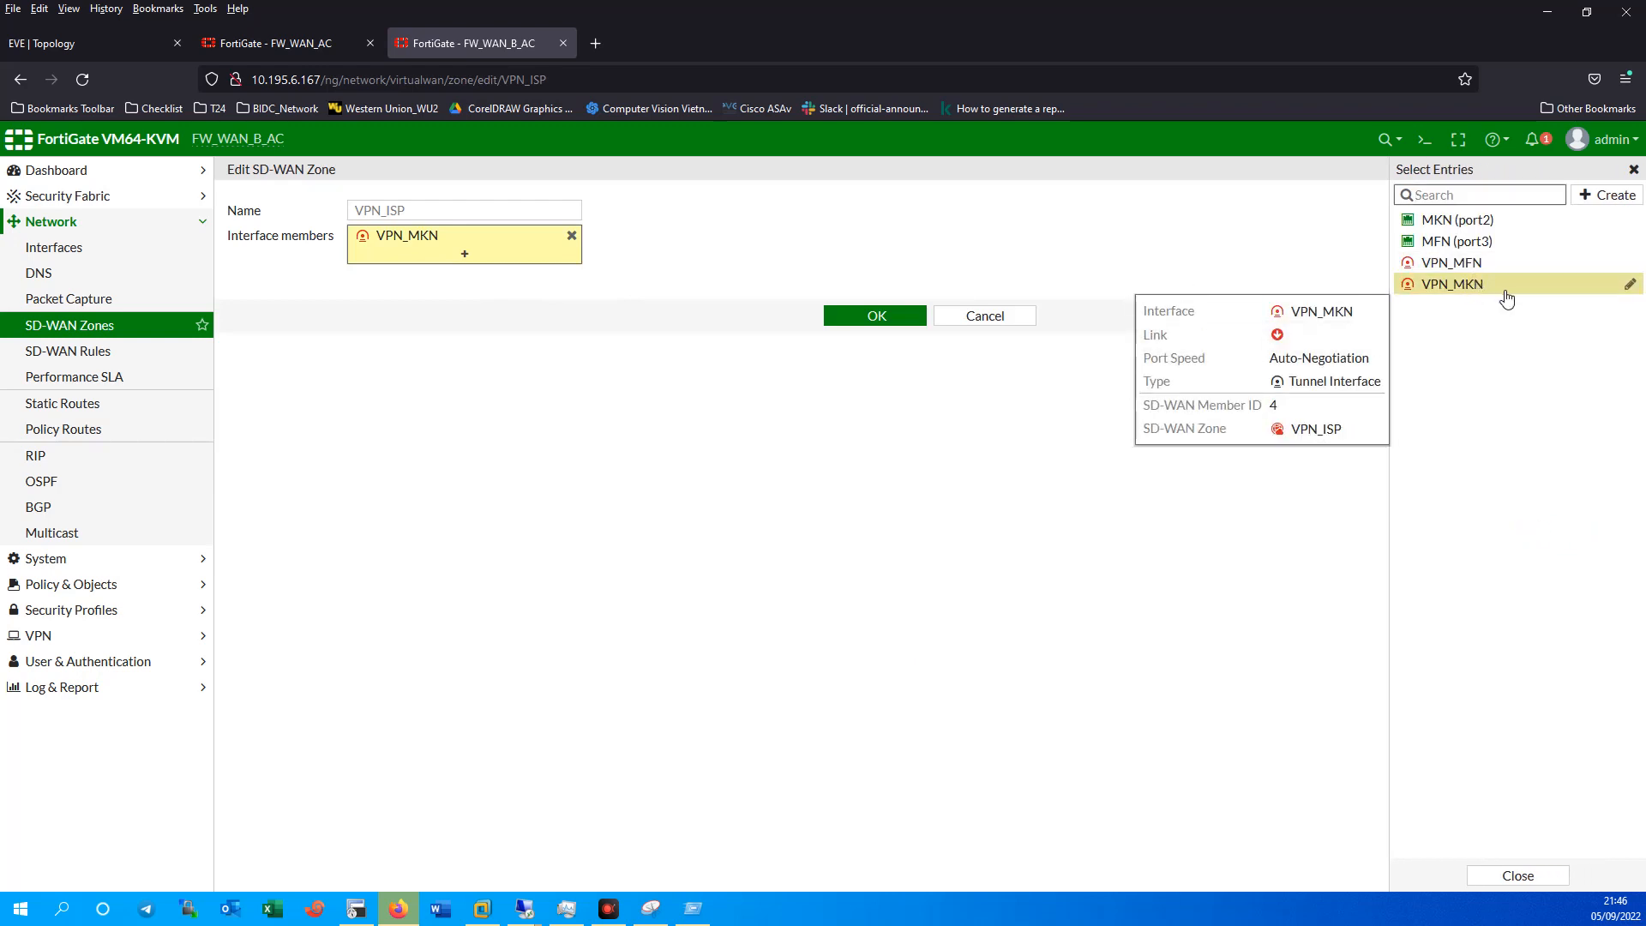
click(1451, 262)
click(874, 335)
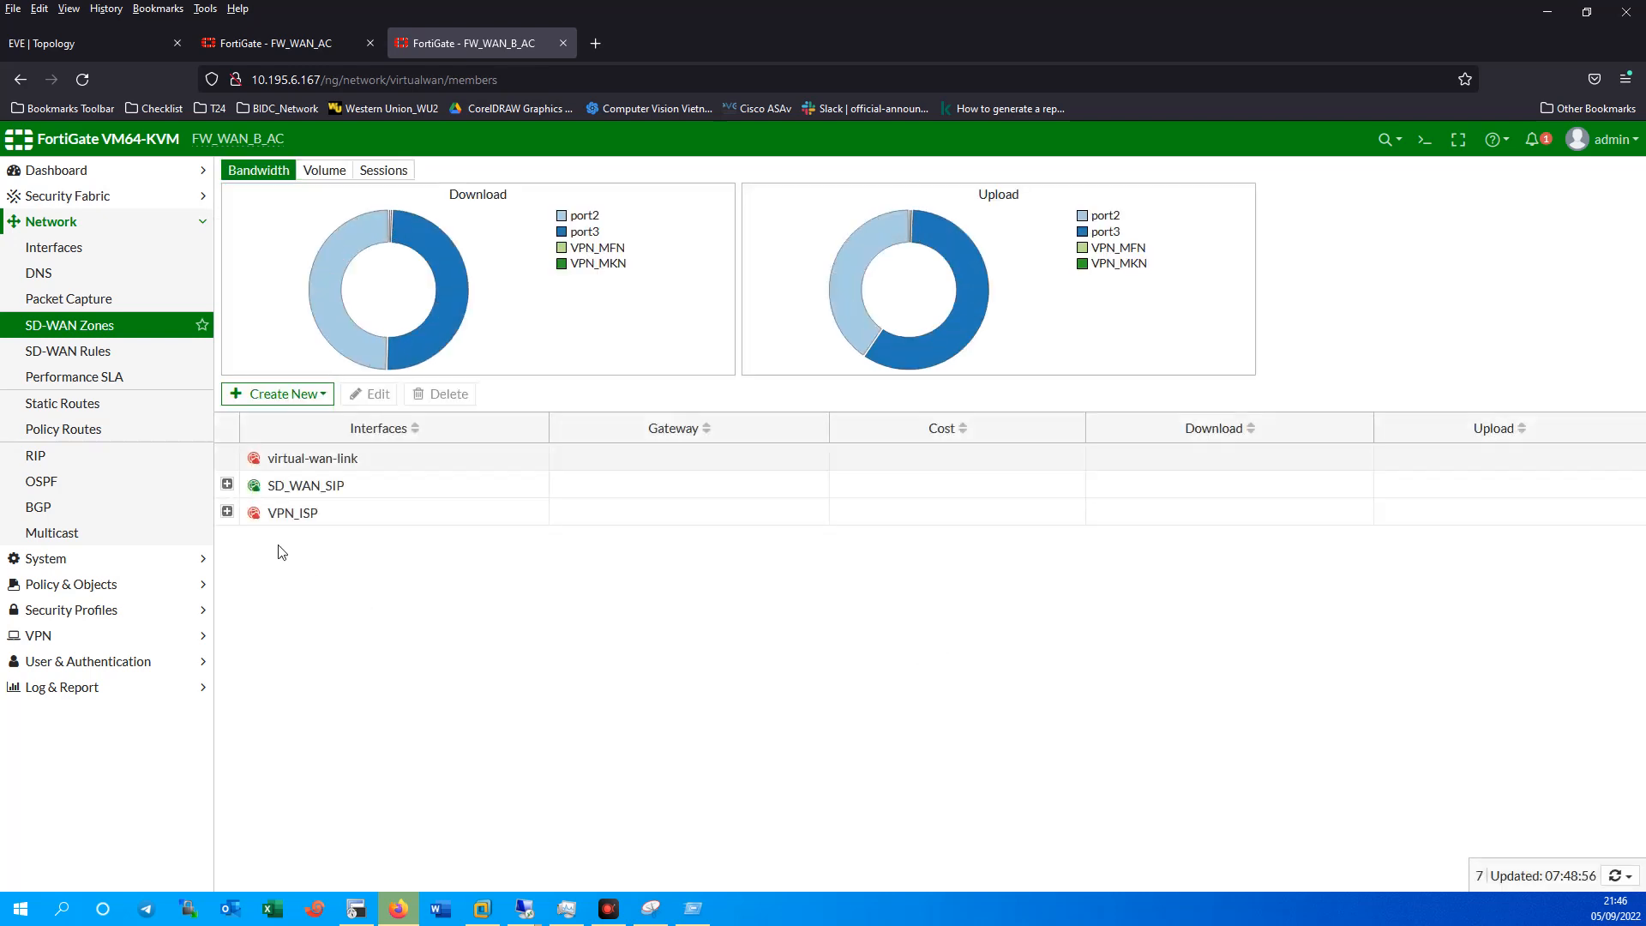
click(227, 512)
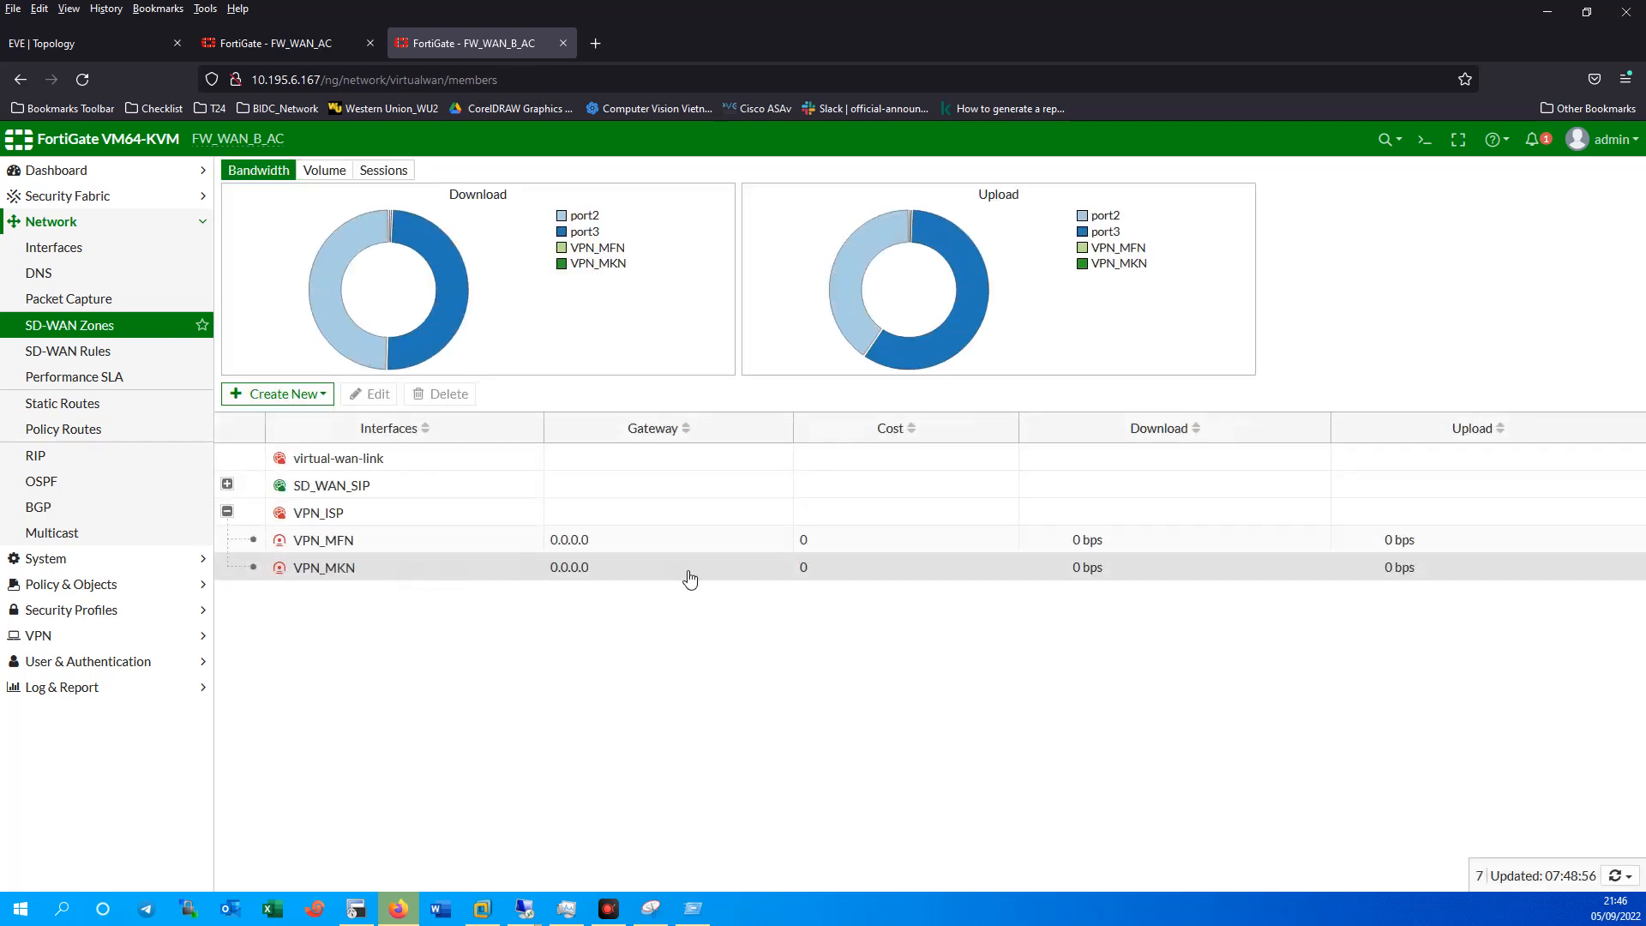
click(85, 584)
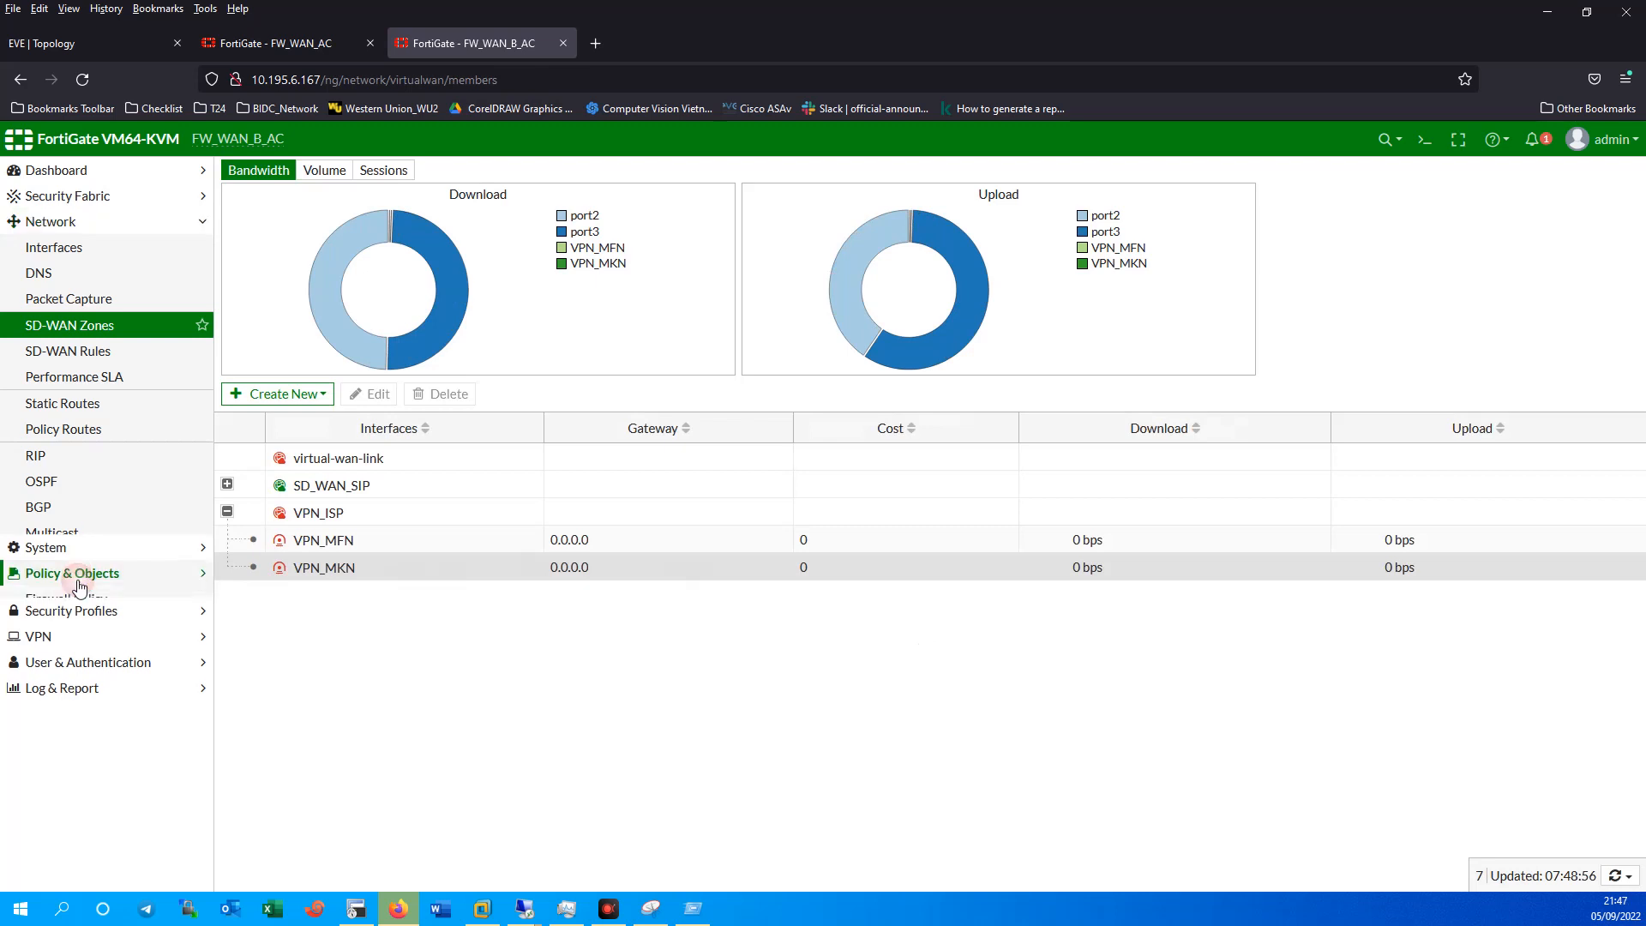
Start the Outside_Inside policy from VPN_ISP to LAN (port4) on FW_WAN_B_AC.
click(70, 300)
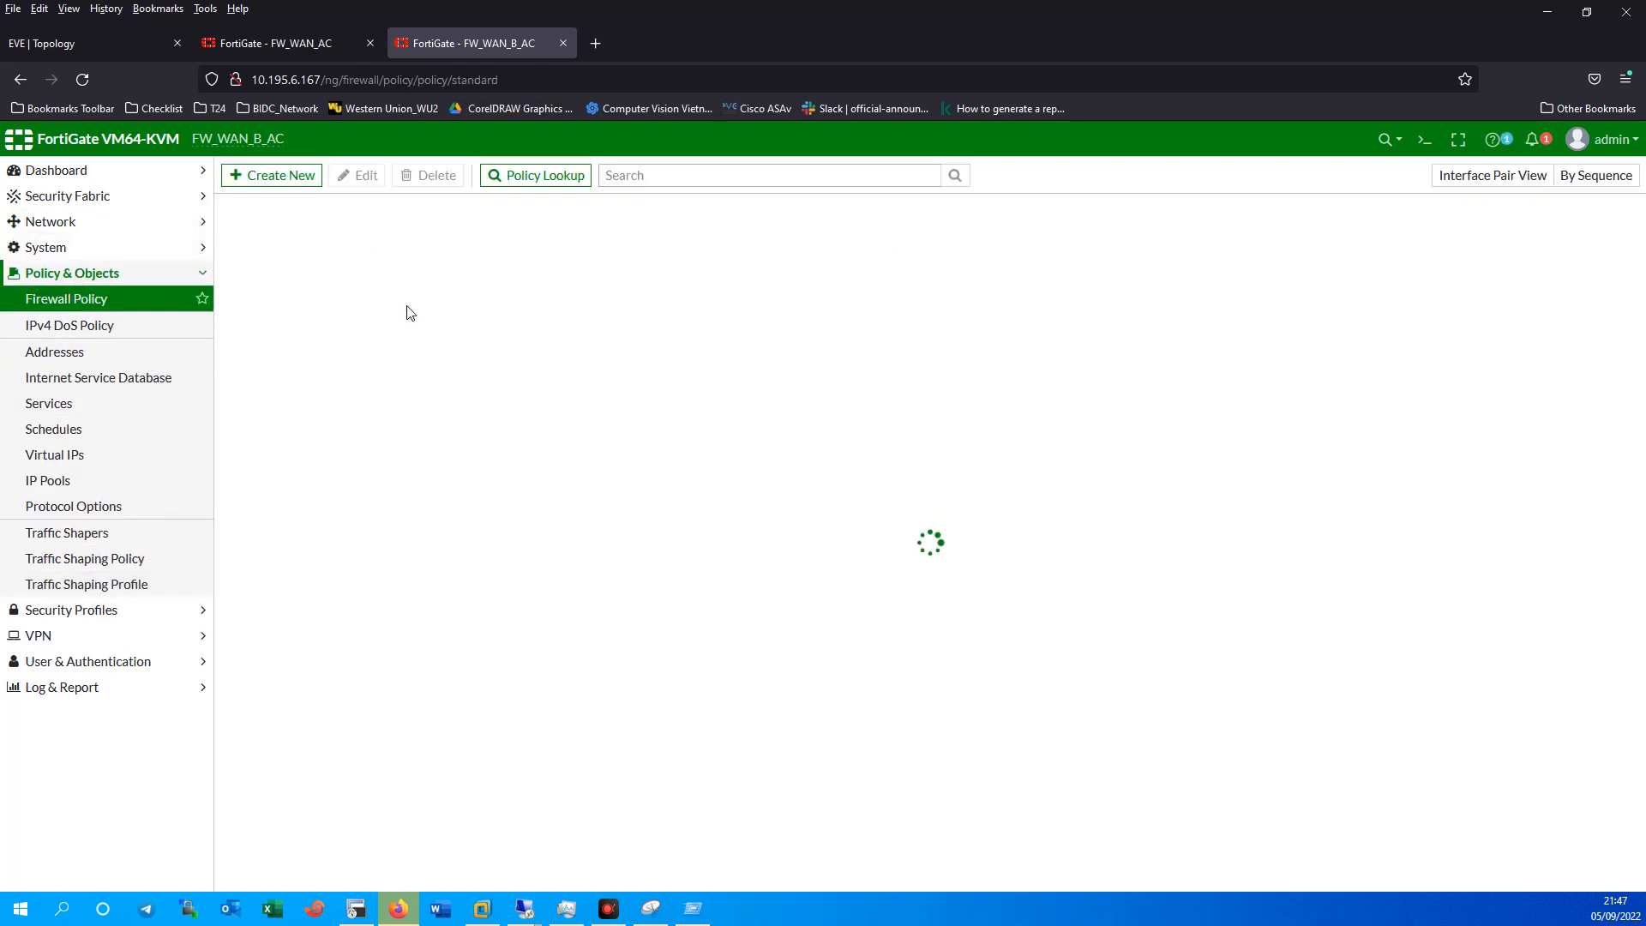
click(272, 175)
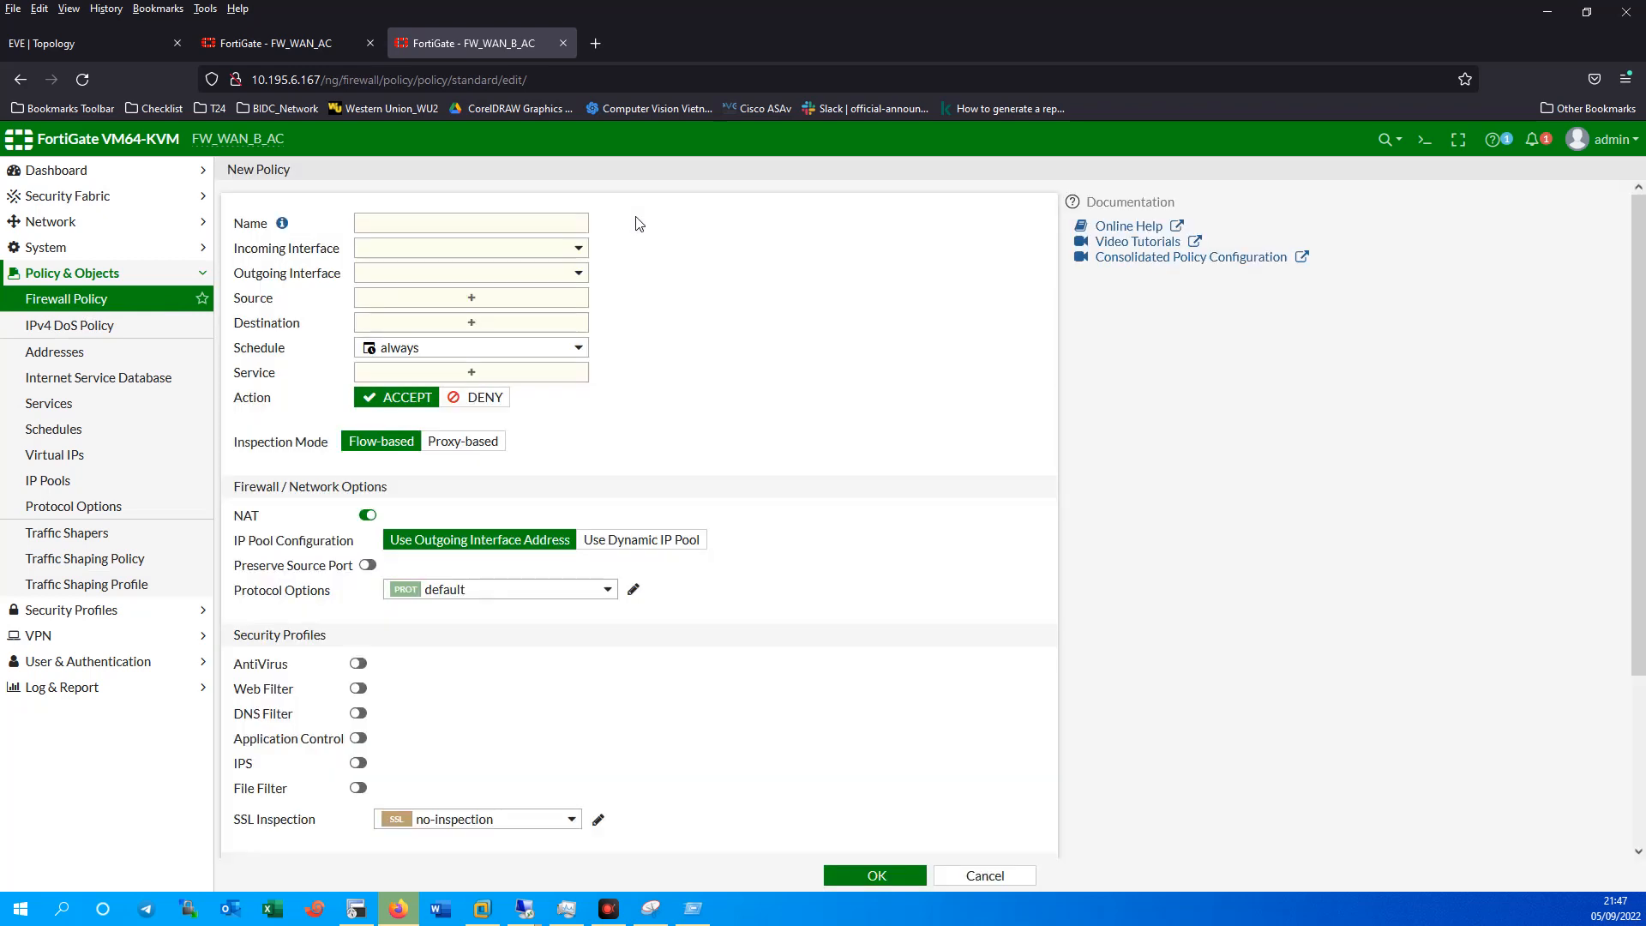
click(465, 222)
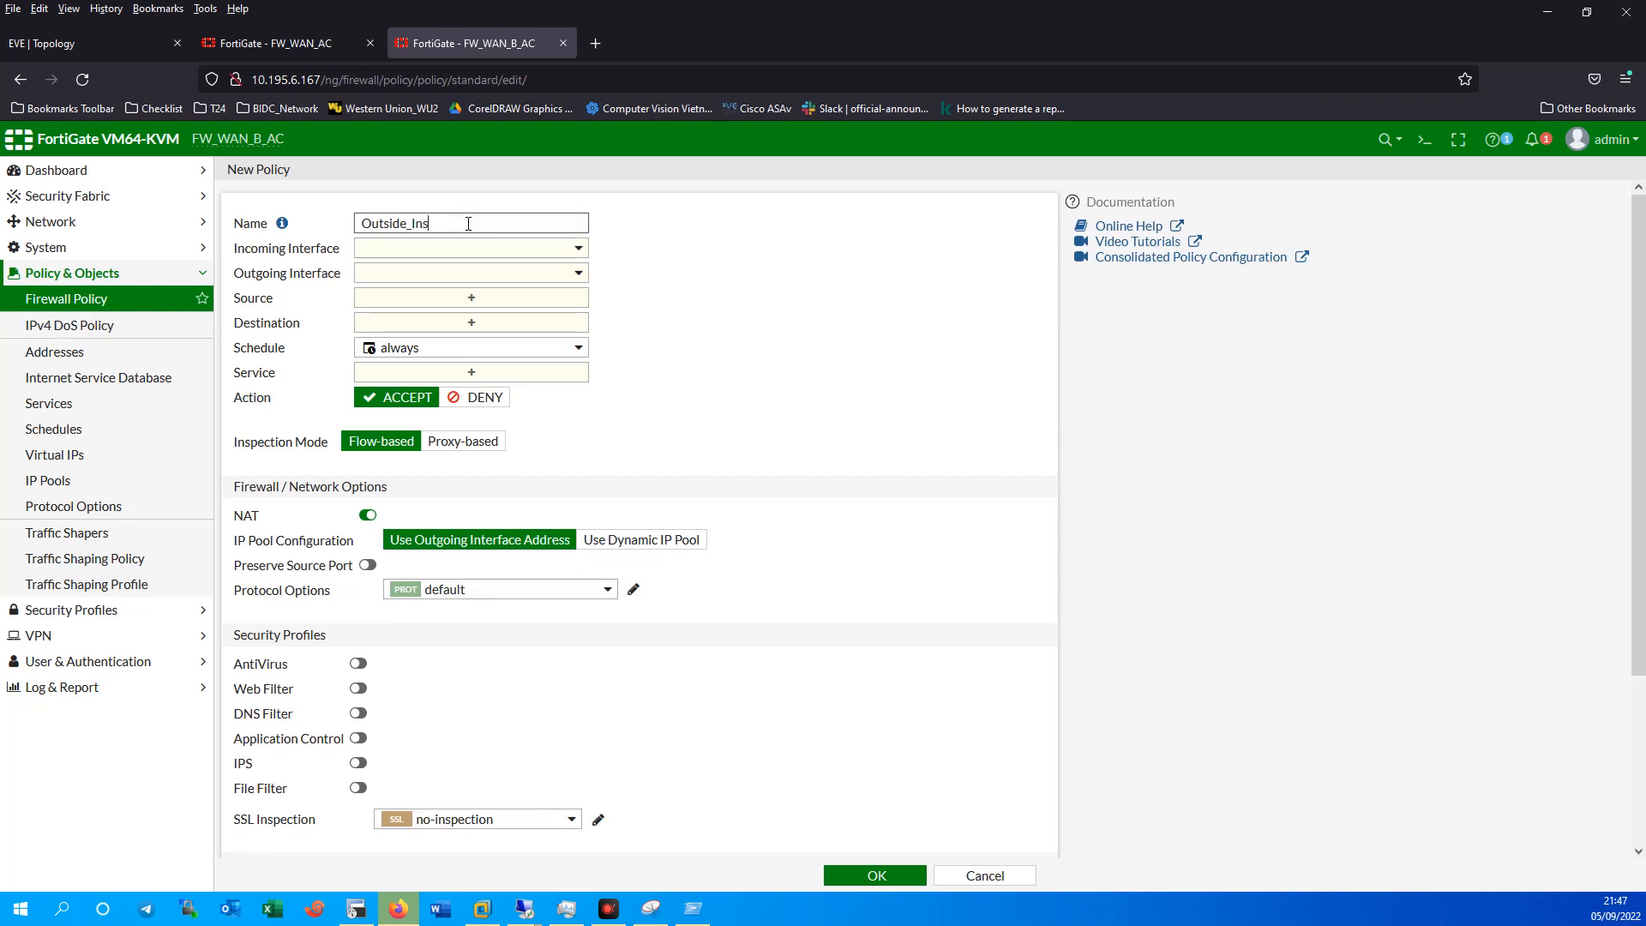
click(462, 249)
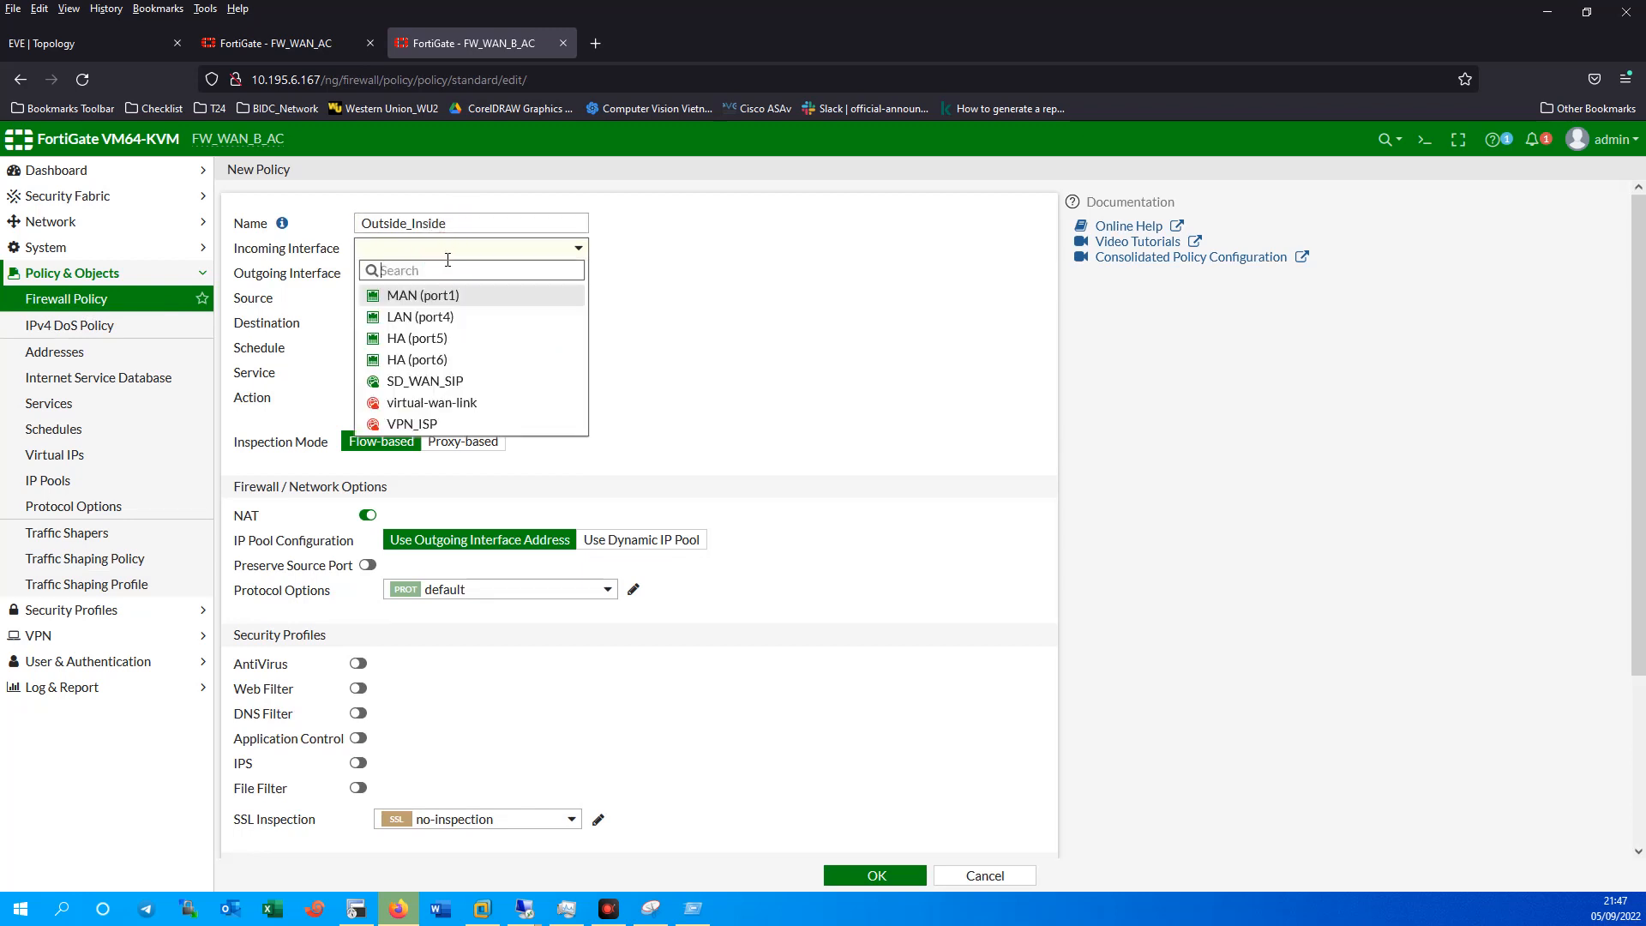
click(443, 425)
click(478, 281)
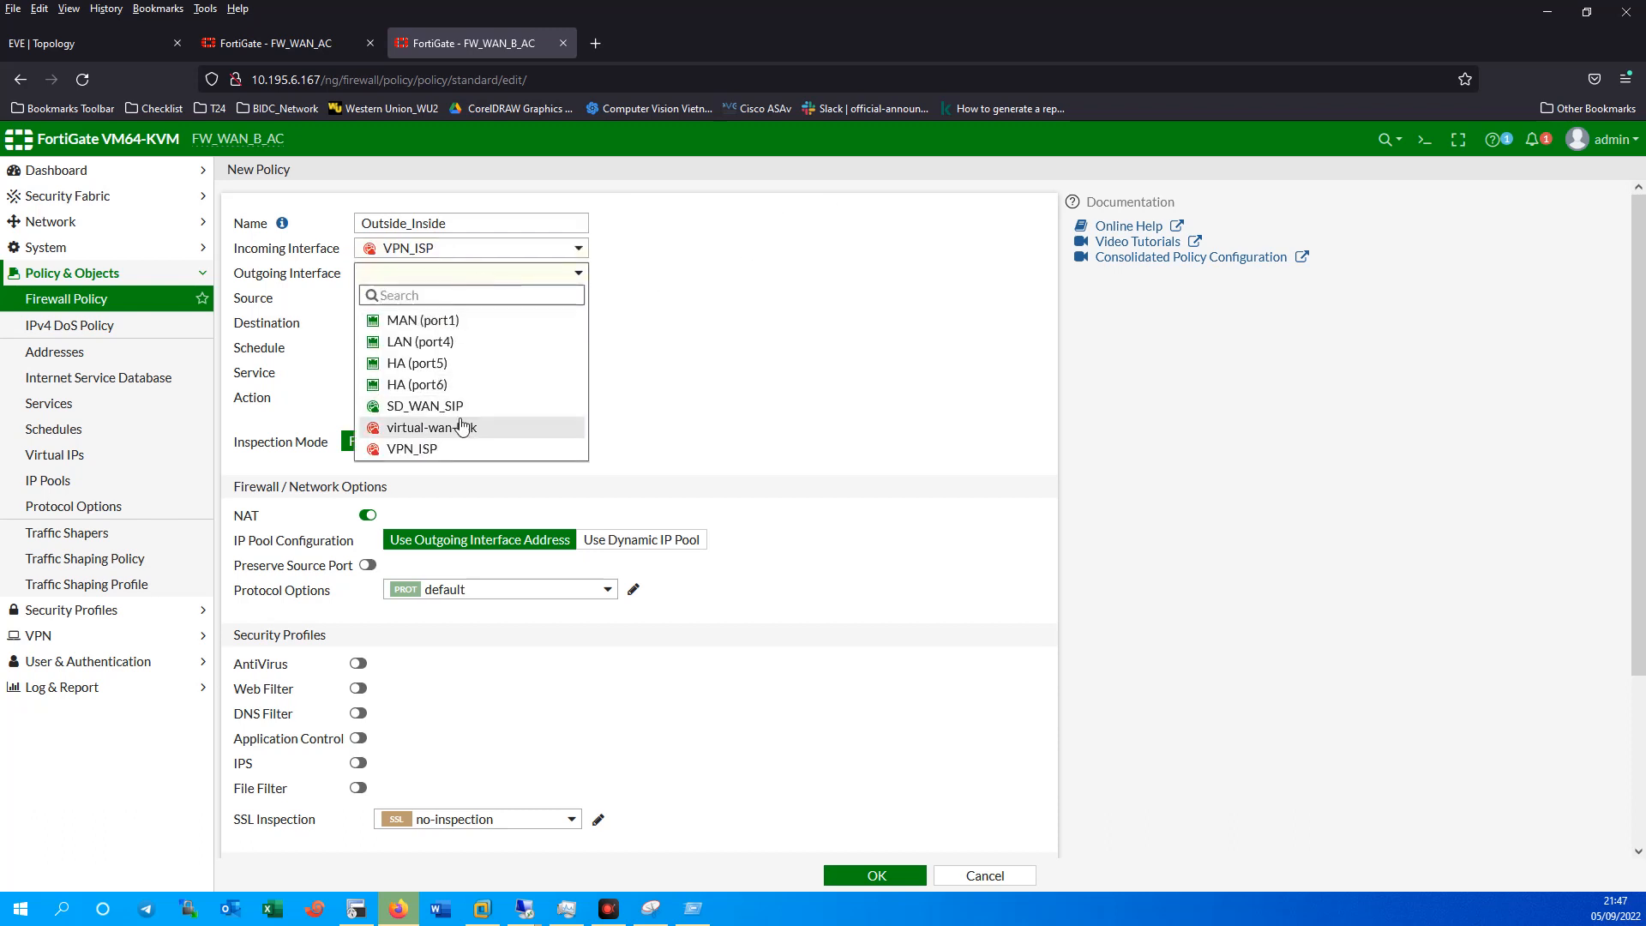
click(454, 341)
Set source and destination all, service ALL, NAT off, and log all sessions.
click(467, 297)
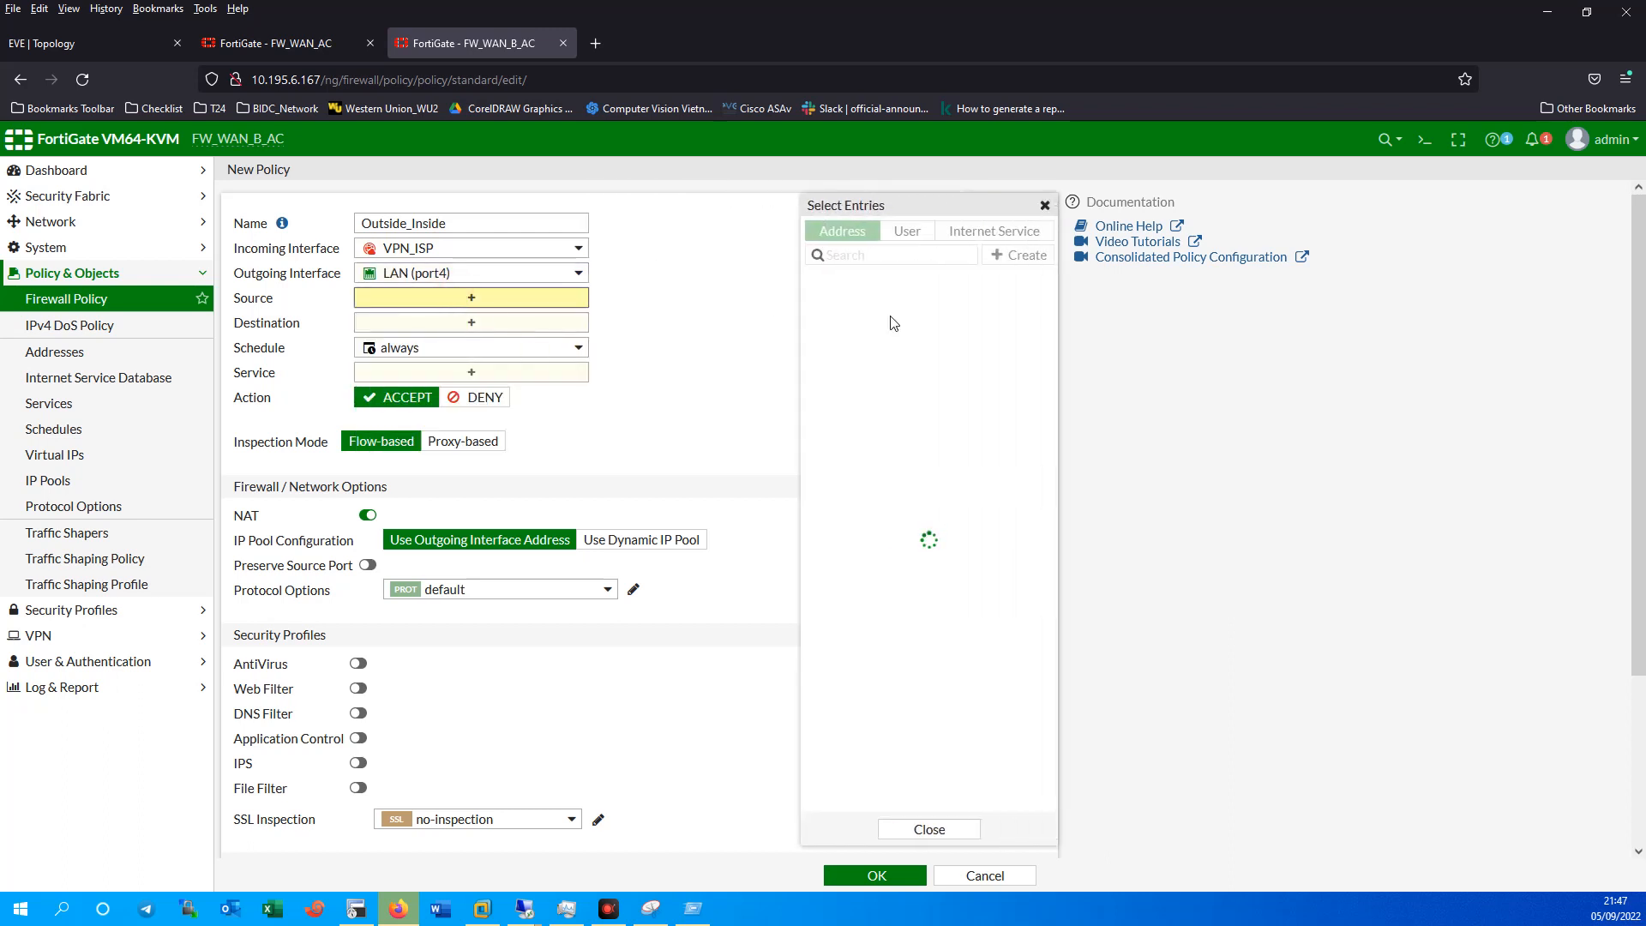
click(842, 303)
click(473, 345)
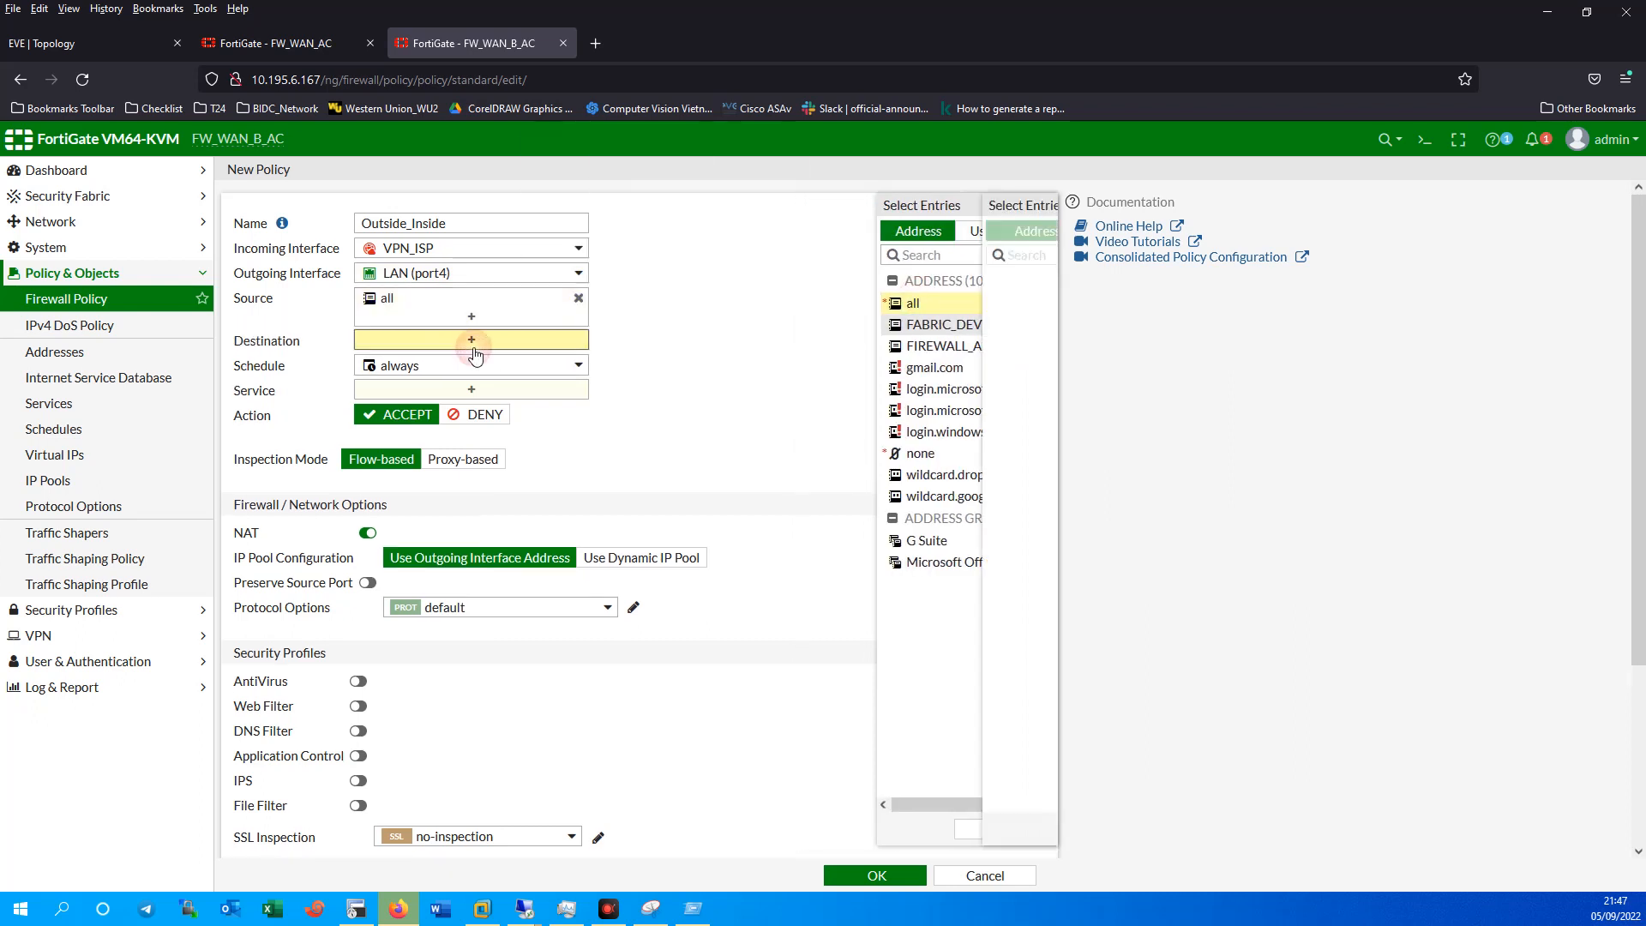
click(842, 303)
click(469, 408)
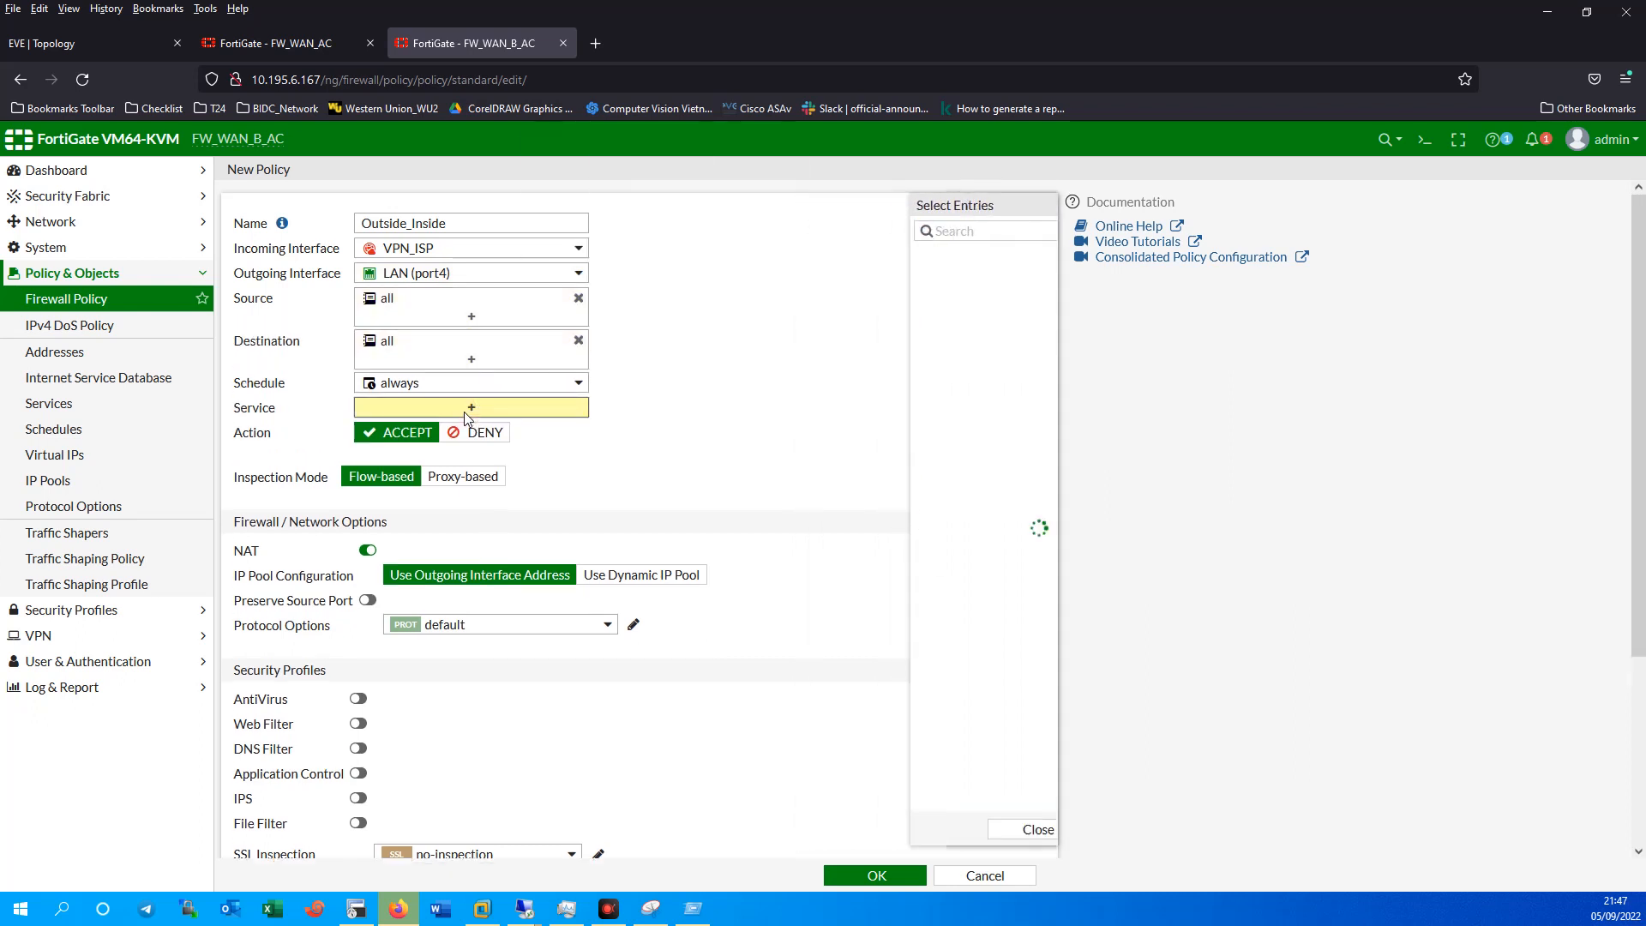
click(859, 300)
click(367, 569)
scroll(600, 729, down, 3)
click(603, 670)
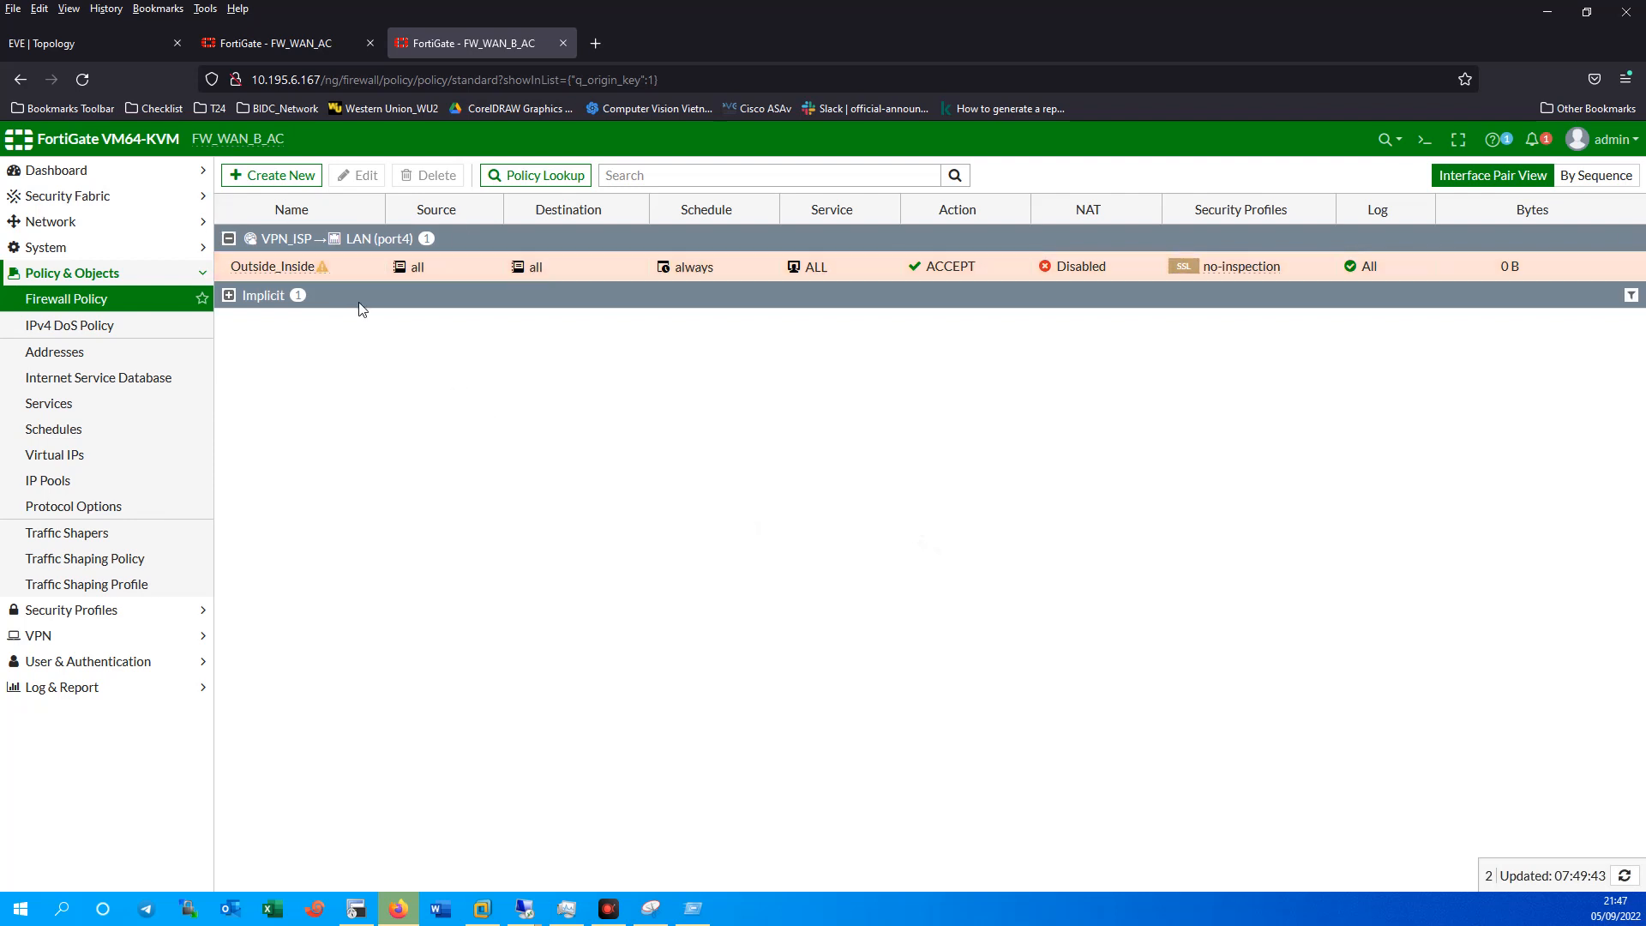
click(264, 44)
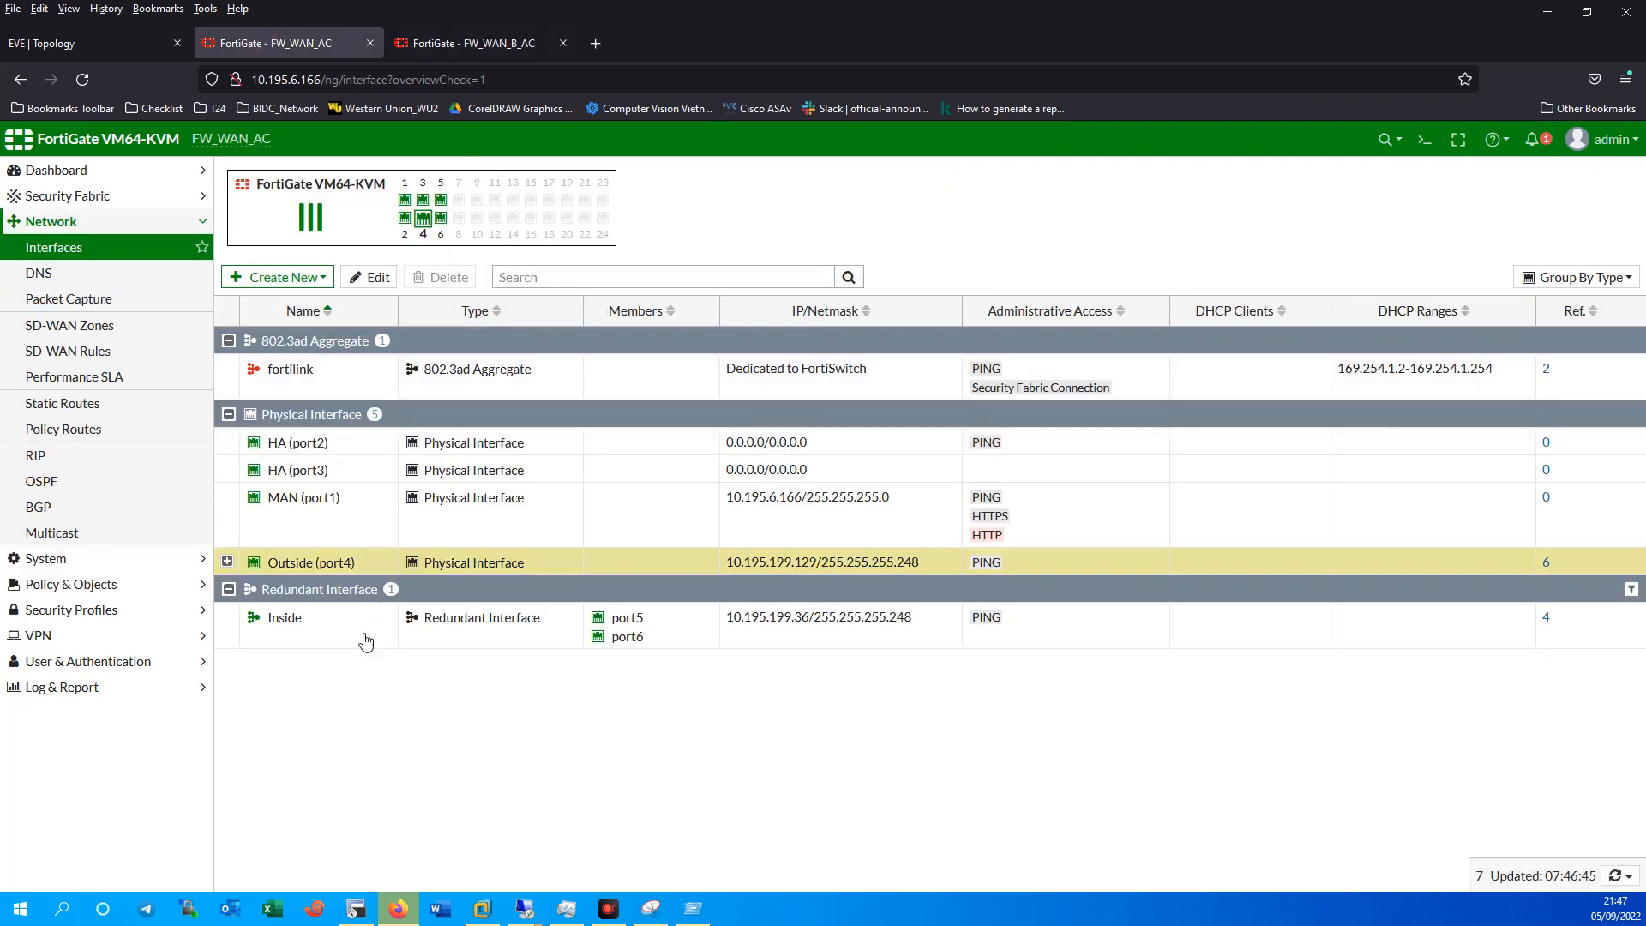
On FW_WAN_AC, start policy Outside_Inside_VPN from VPN_Branch to Inside.
click(69, 584)
click(83, 304)
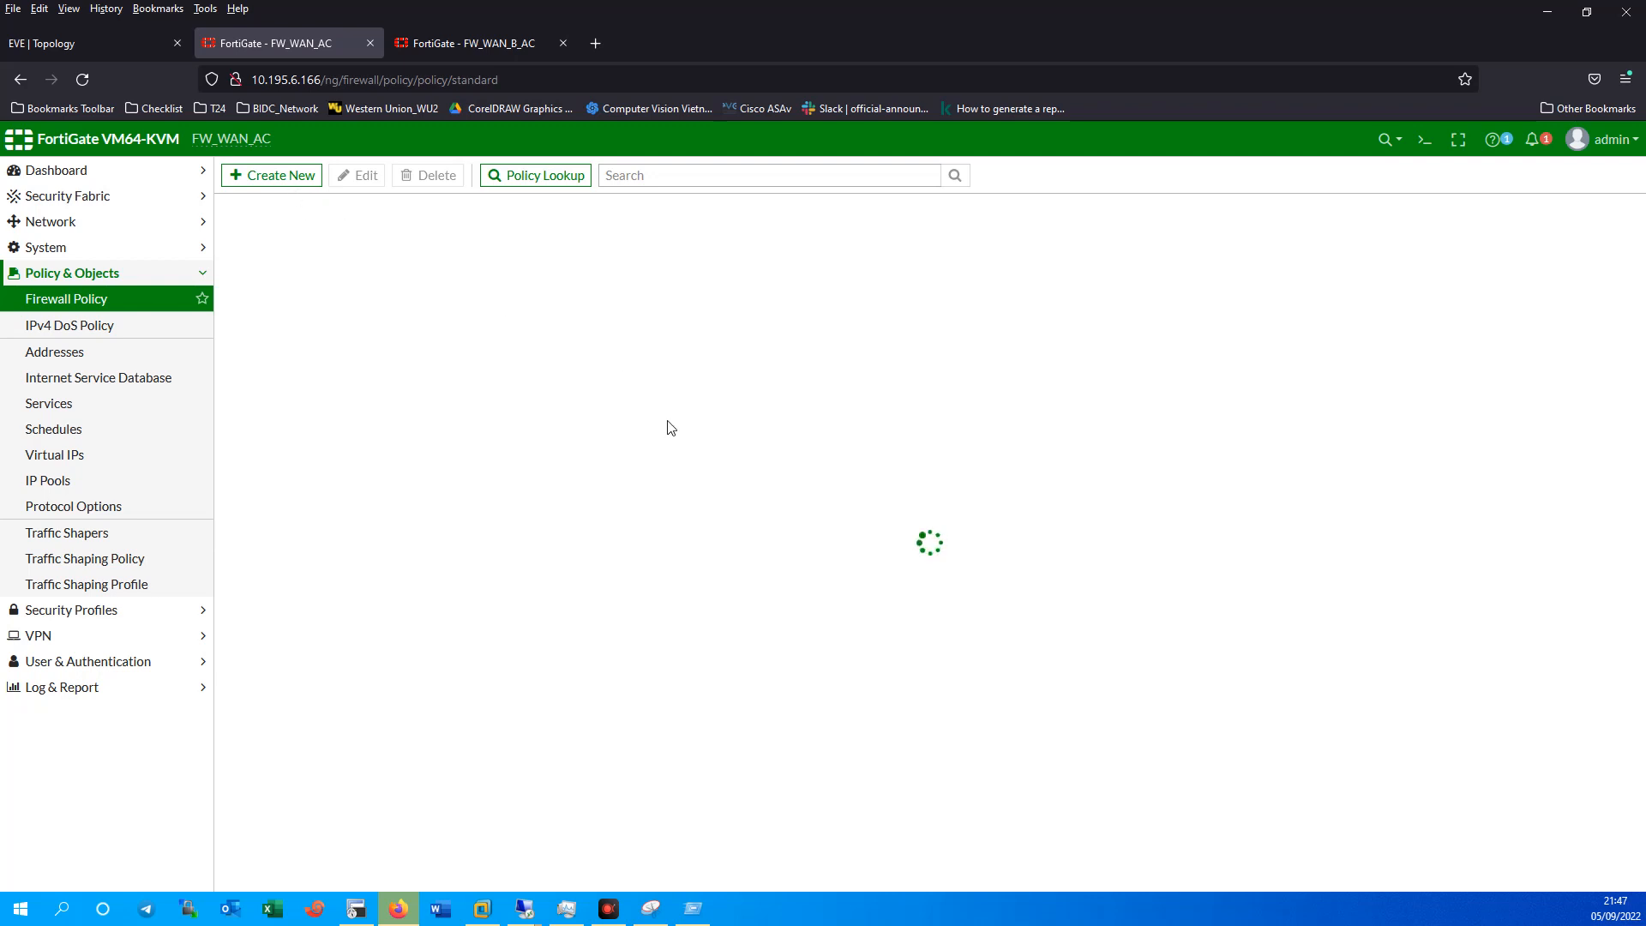
click(264, 180)
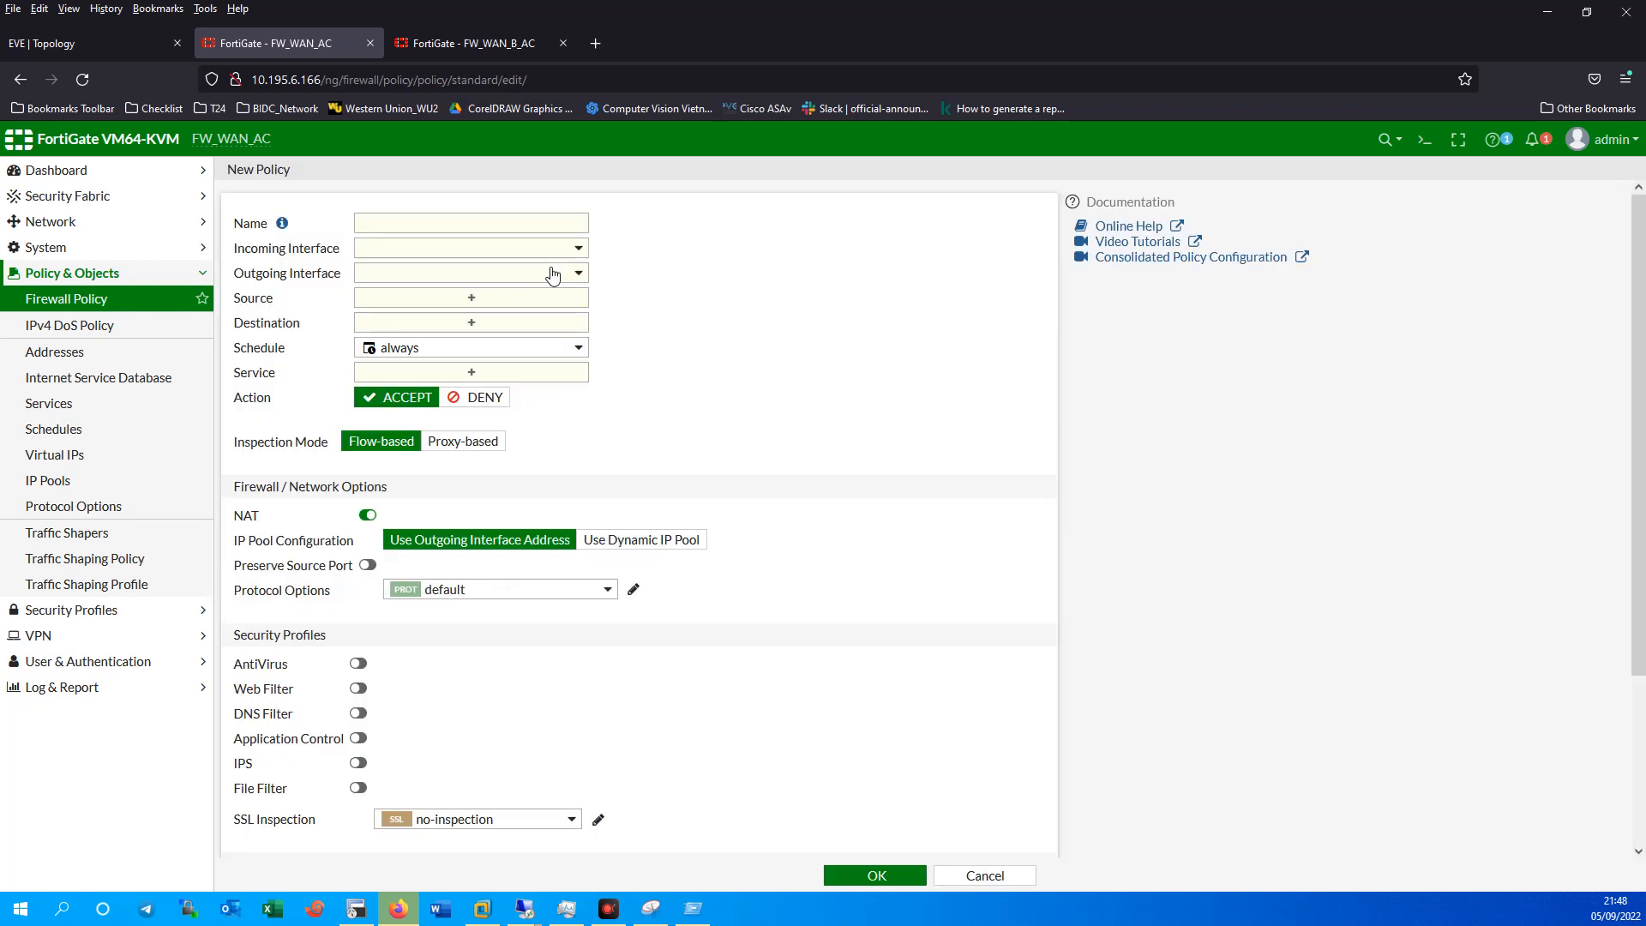
click(450, 228)
text(Outside_Ins)
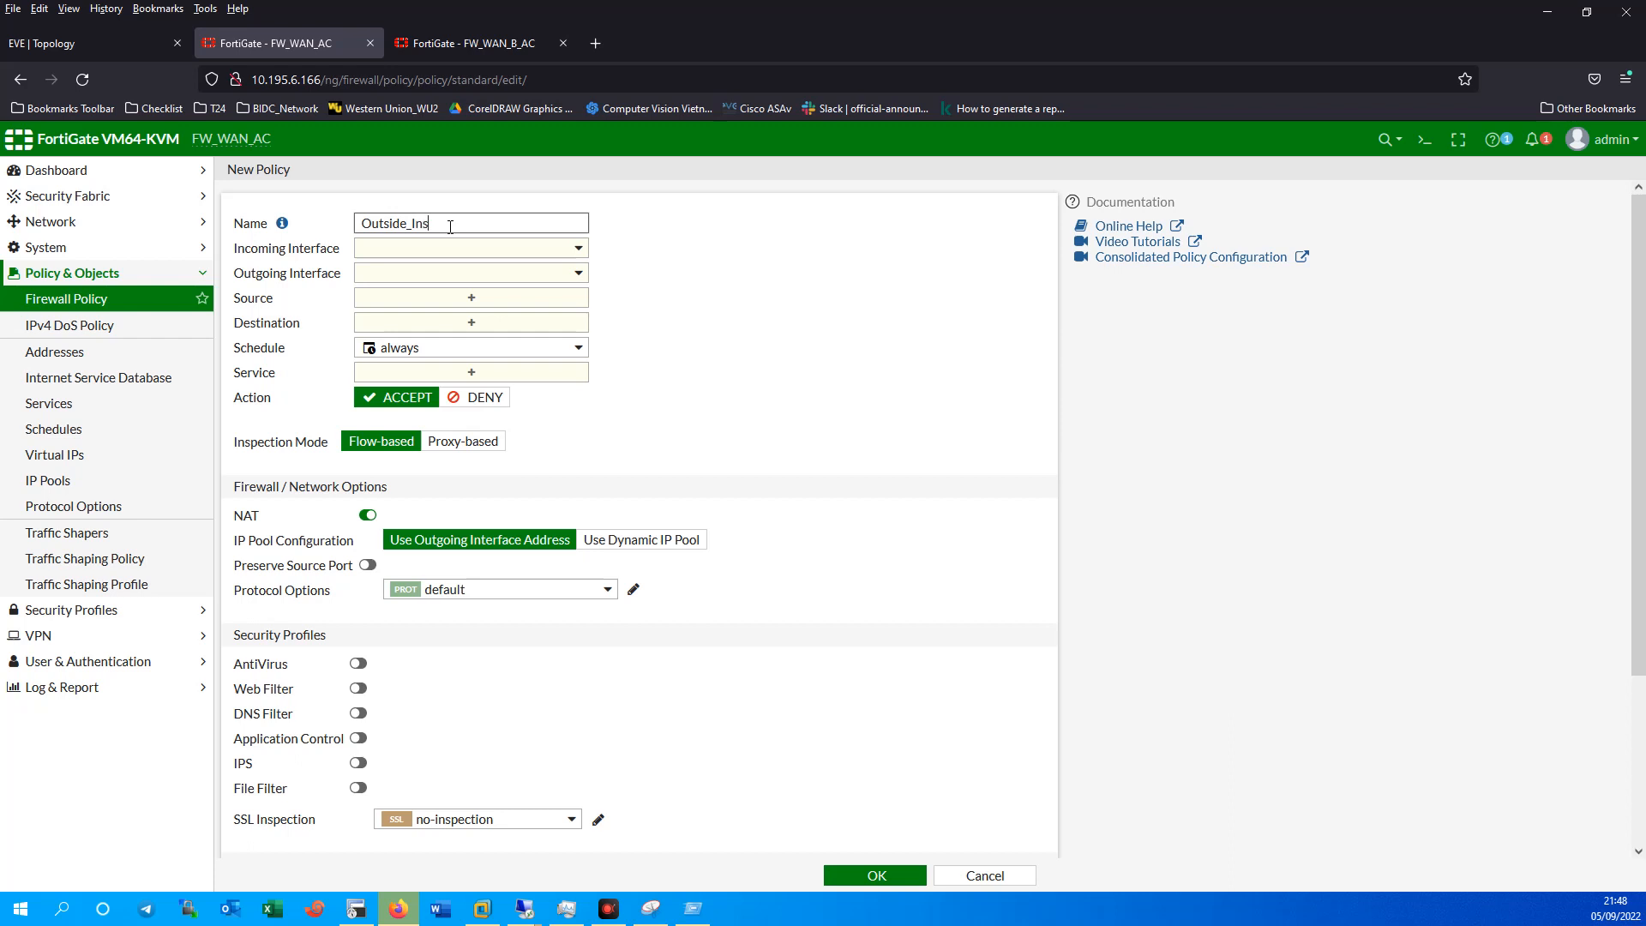
text(ide)
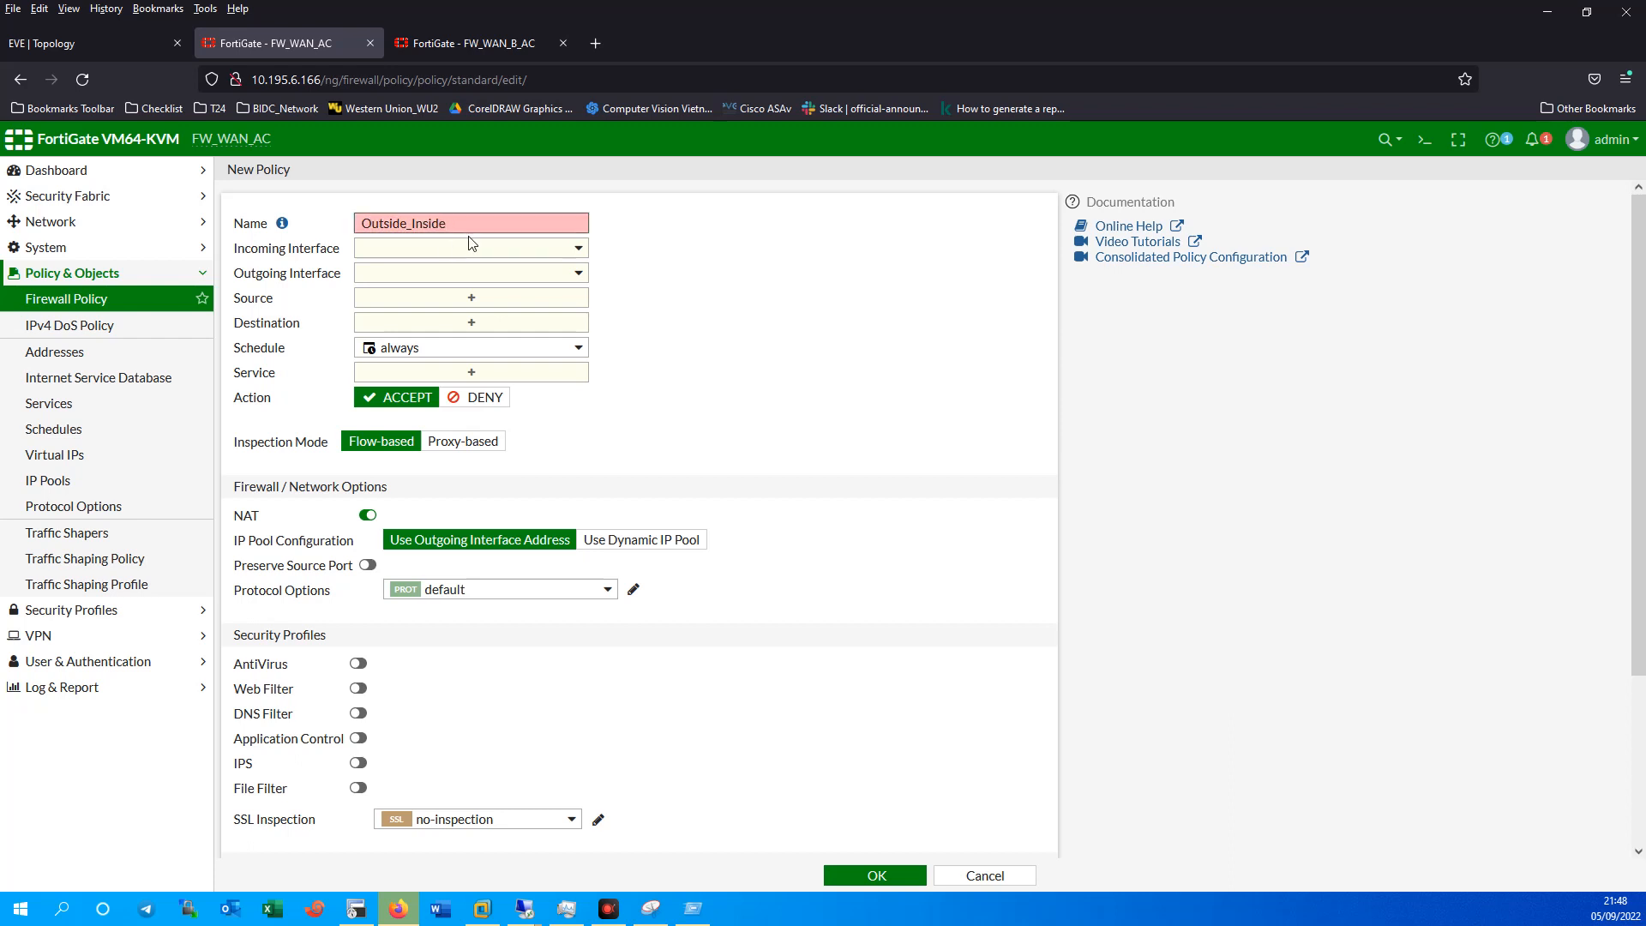
text(_VPN)
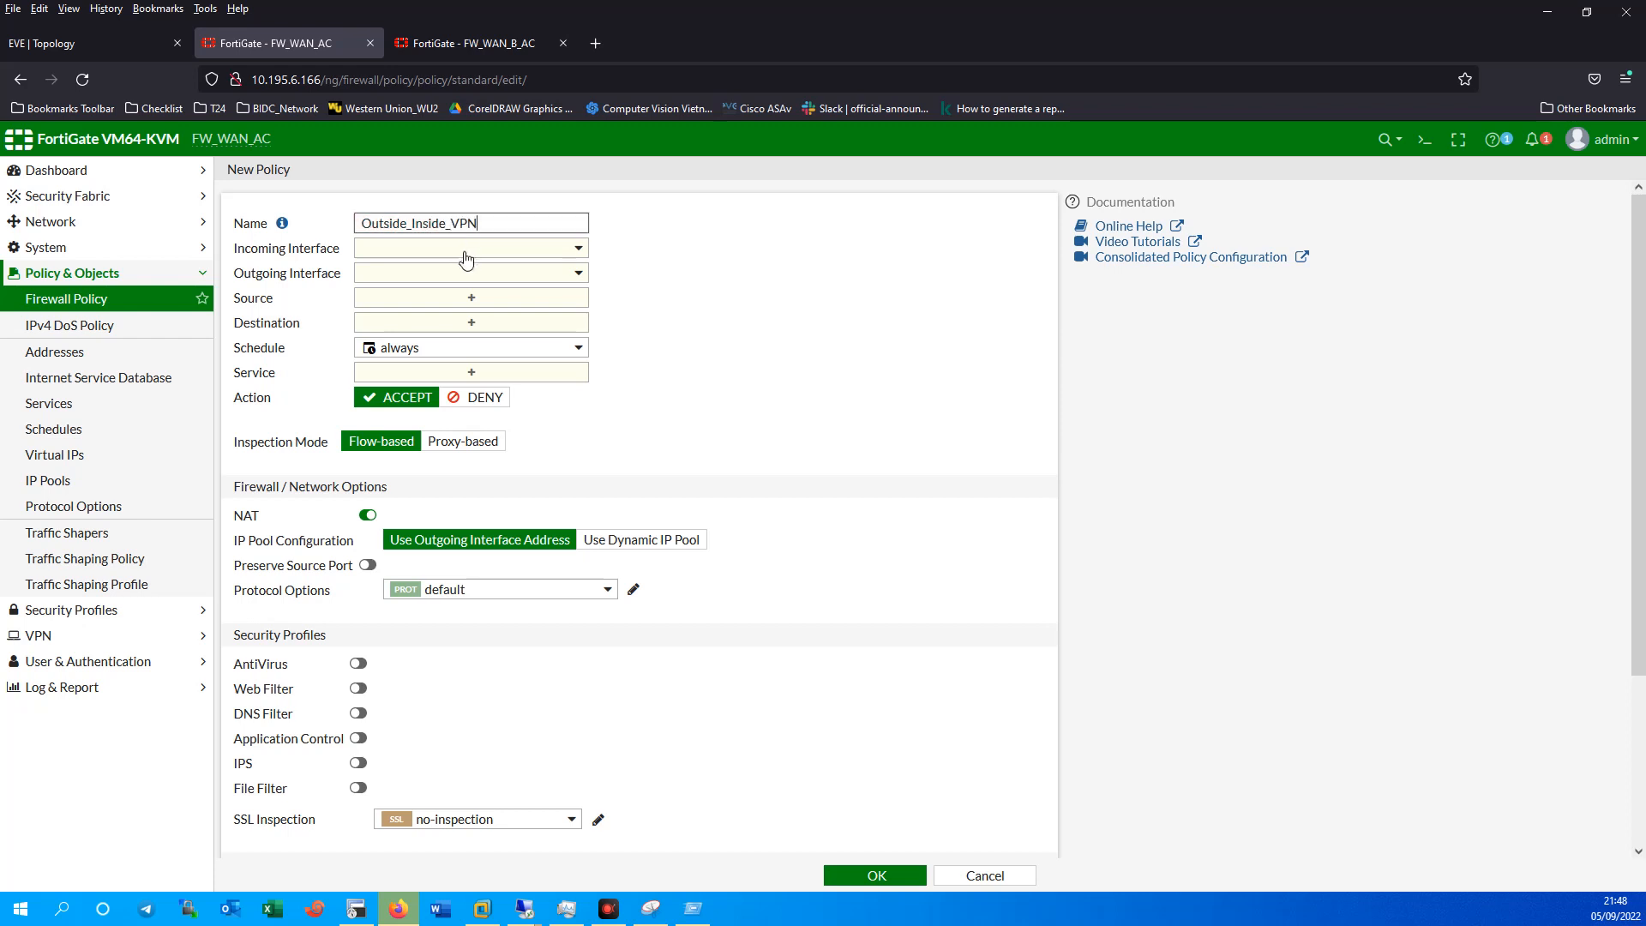
click(467, 253)
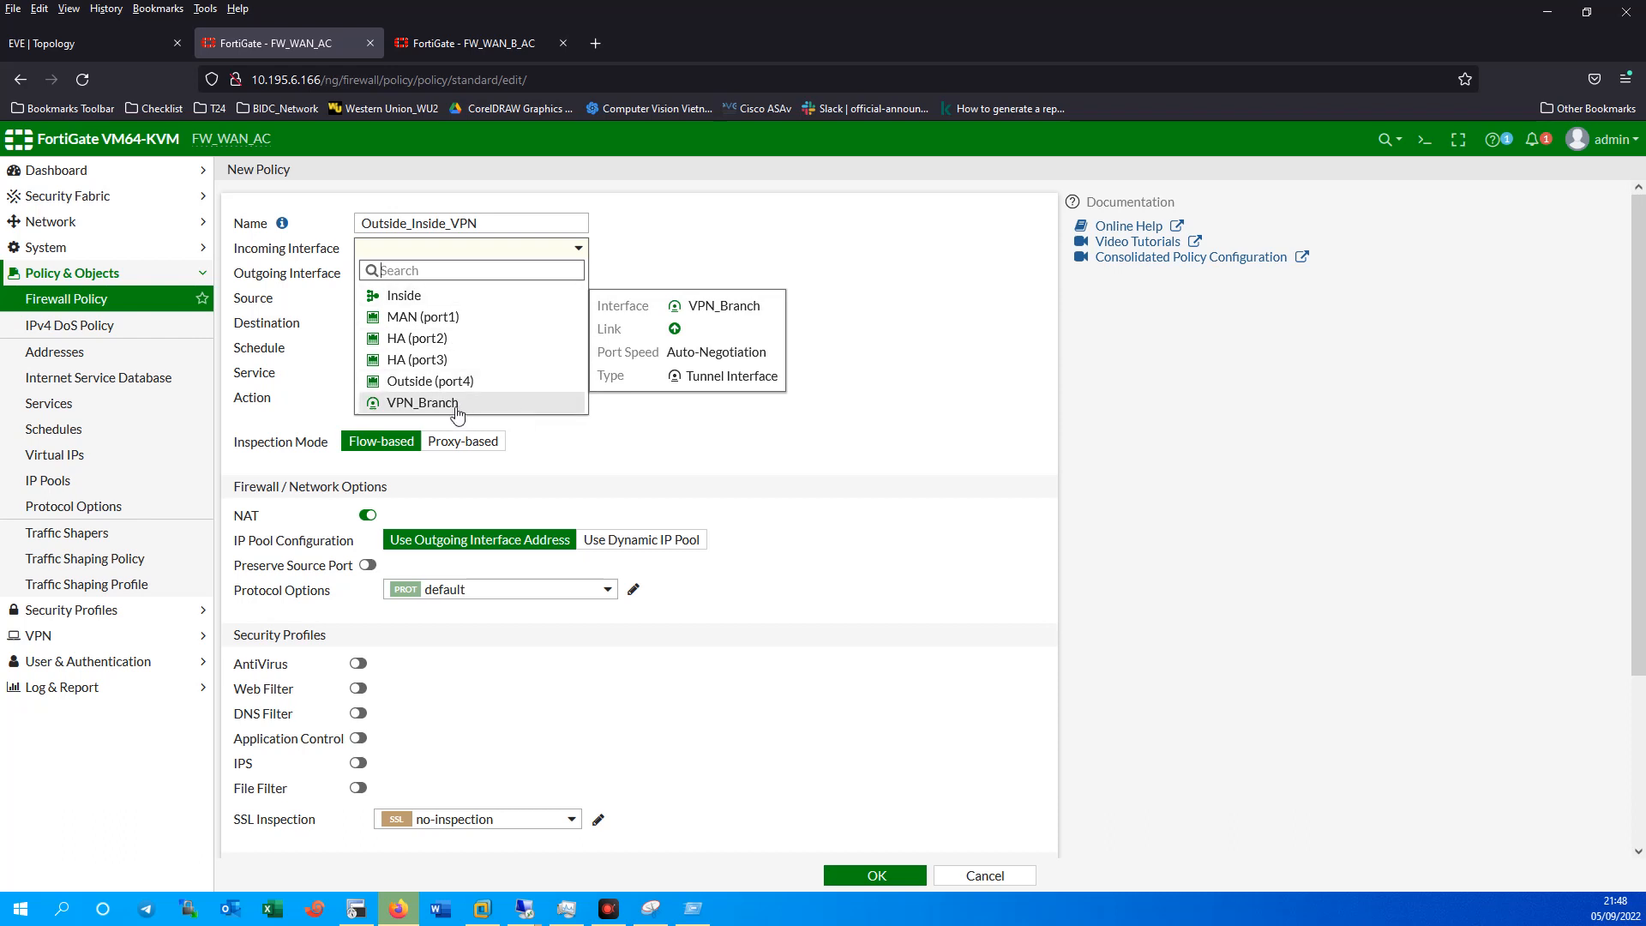
click(464, 406)
click(465, 276)
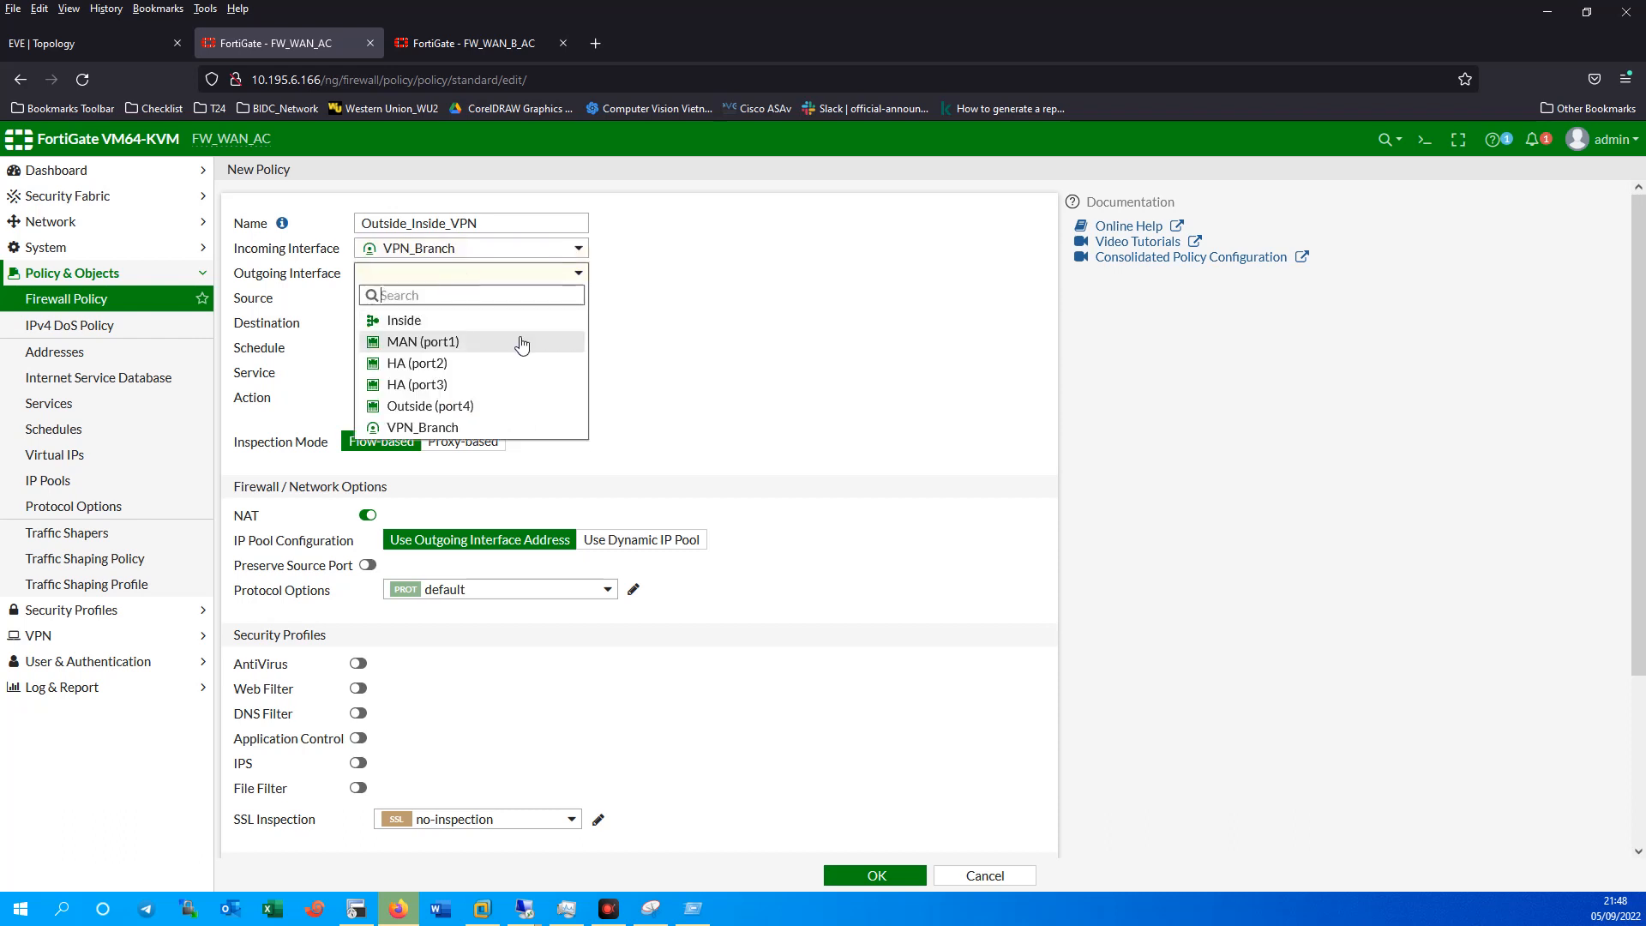
click(413, 320)
Set source and destination all, service ALL, NAT off, log all sessions, and save.
click(467, 299)
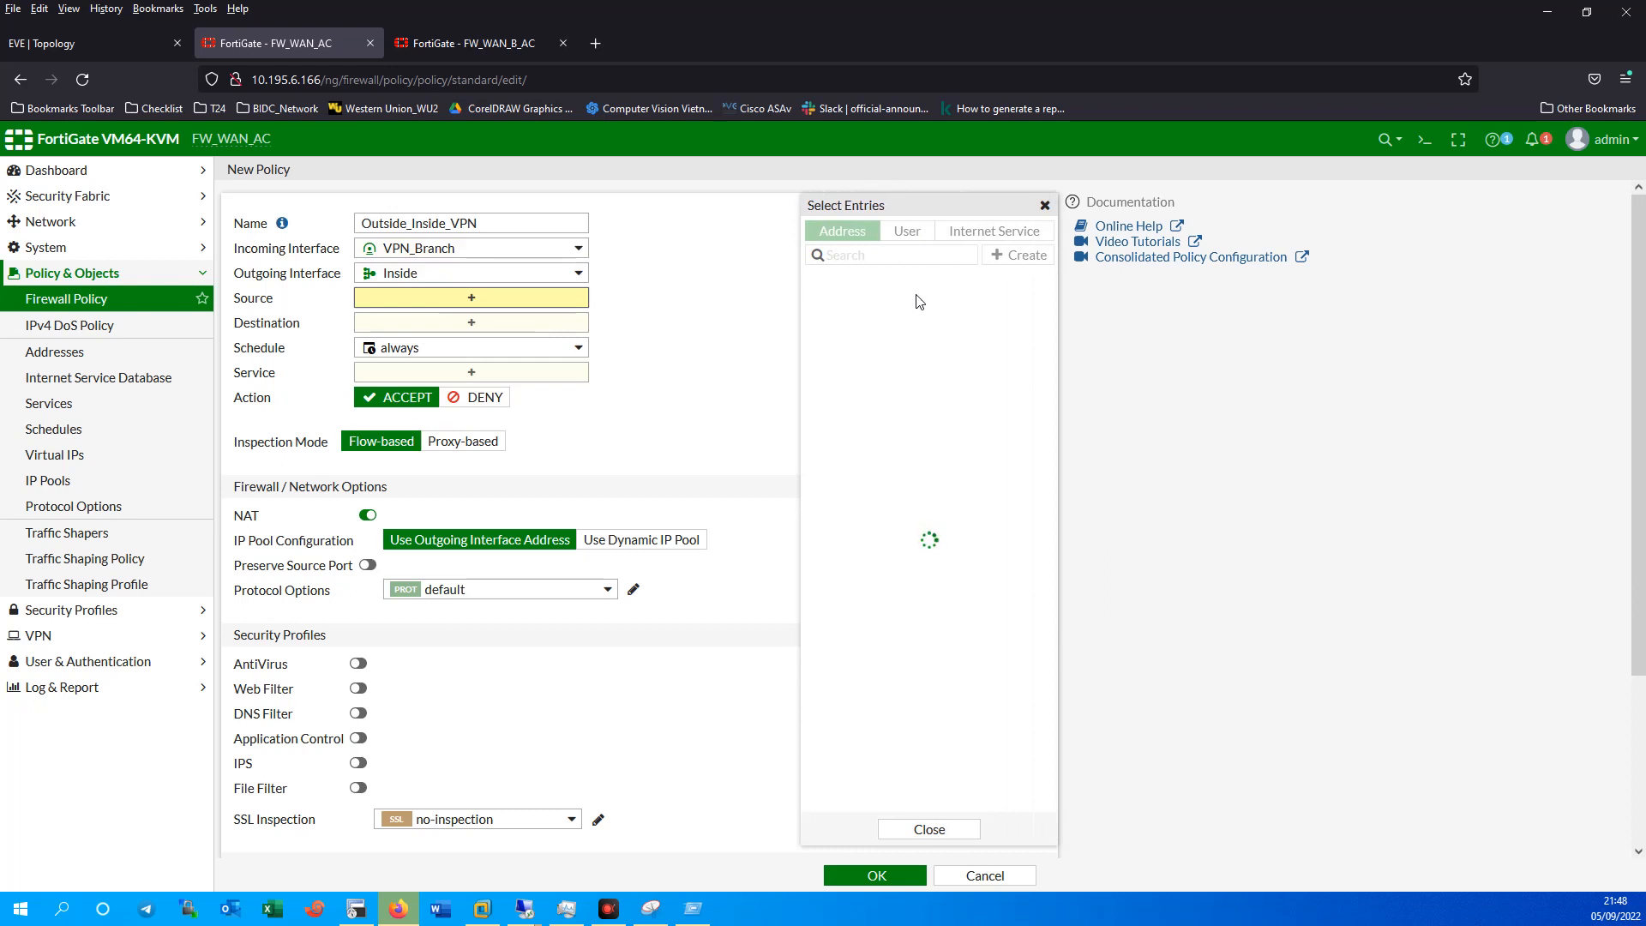
click(872, 295)
click(480, 339)
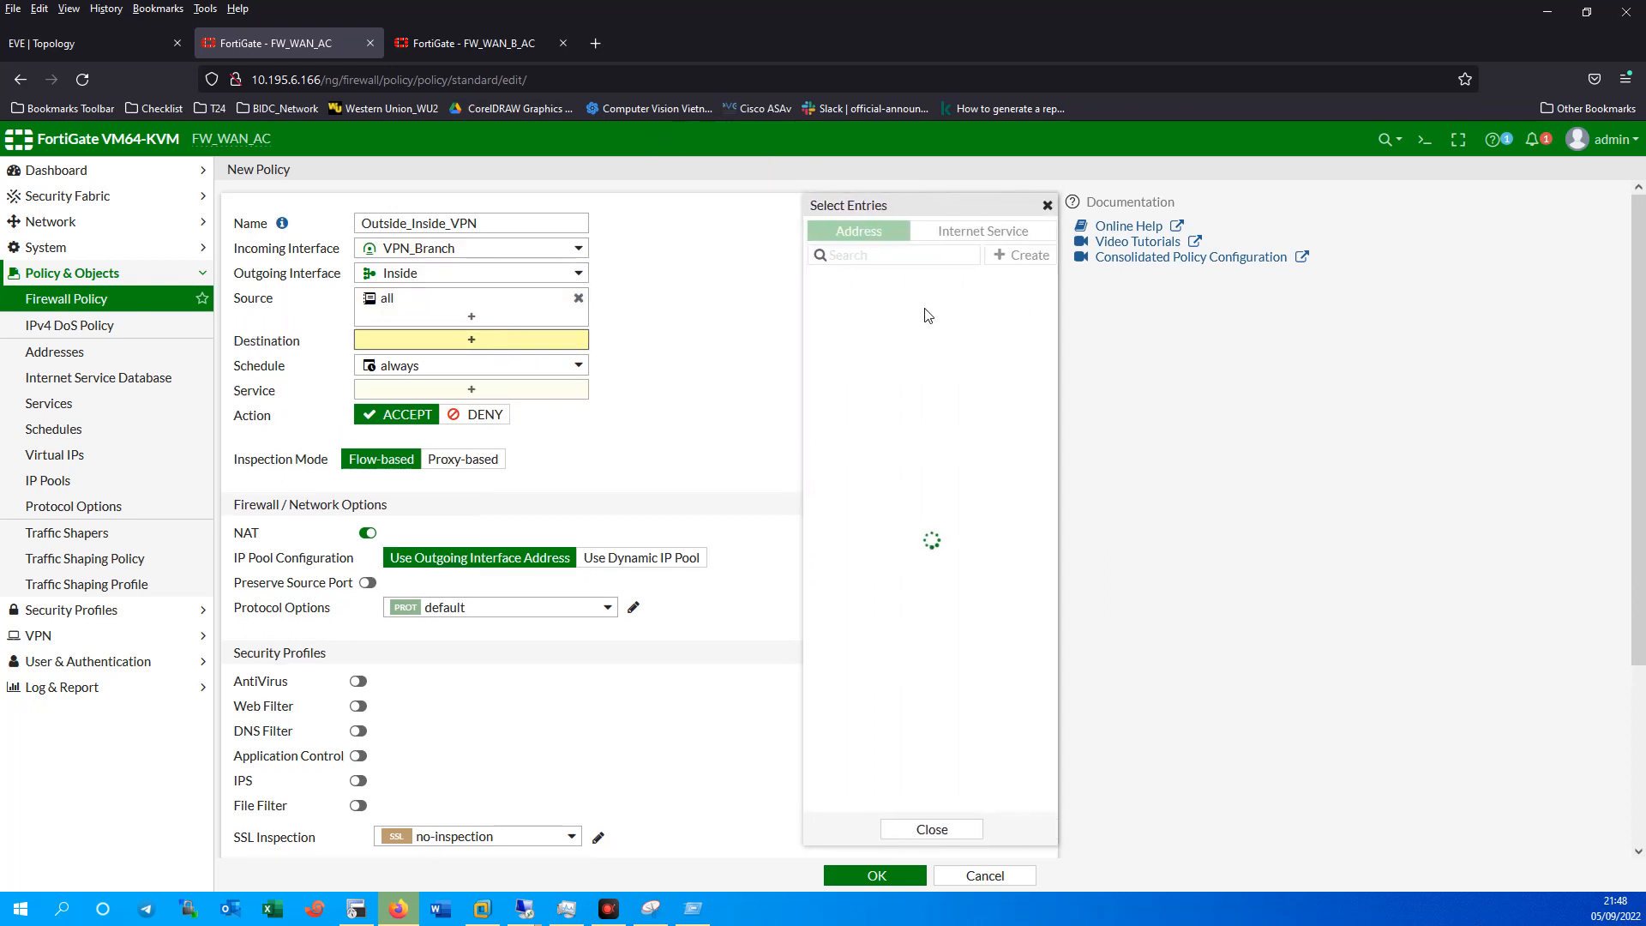
click(857, 307)
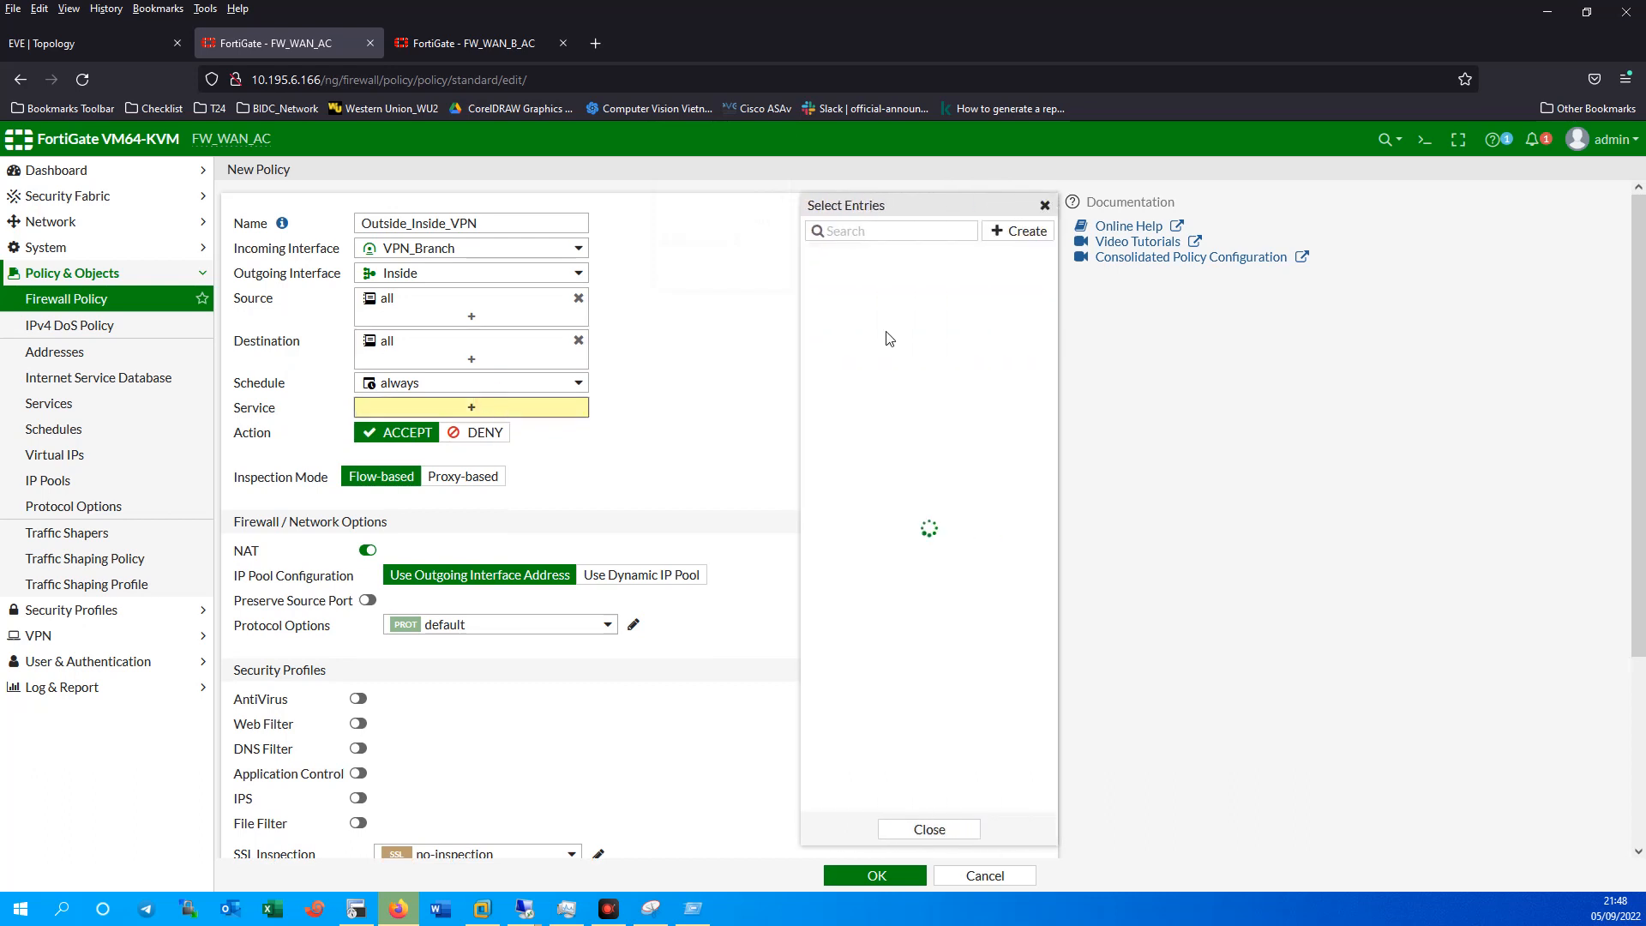
click(857, 299)
click(365, 564)
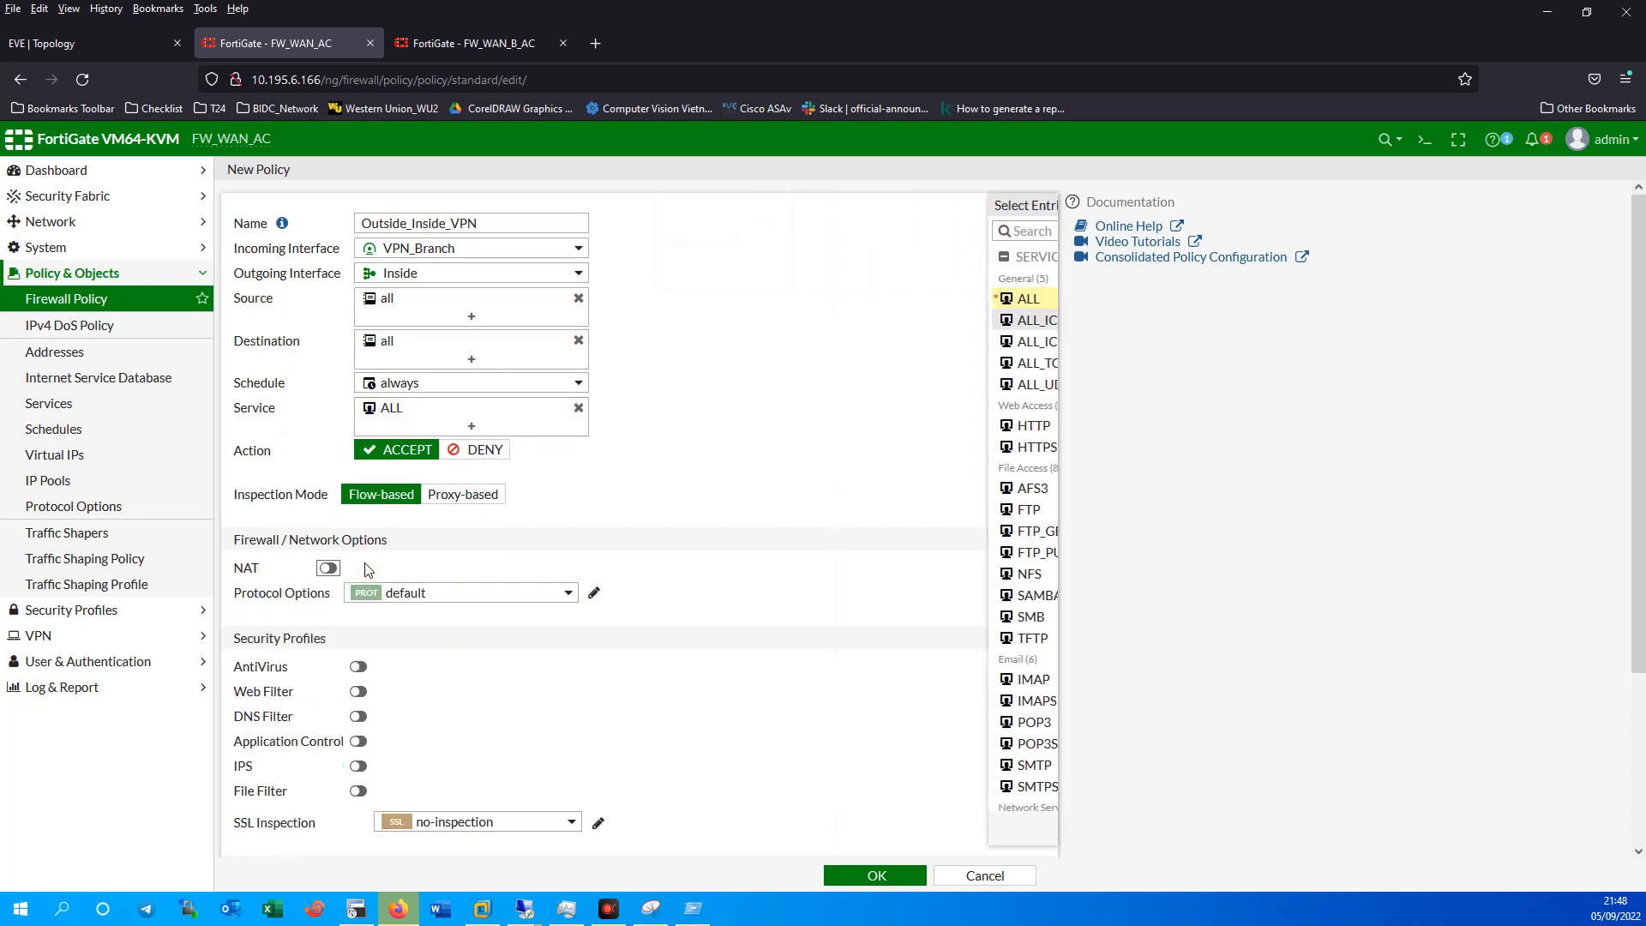
scroll(660, 796, down, 5)
click(599, 671)
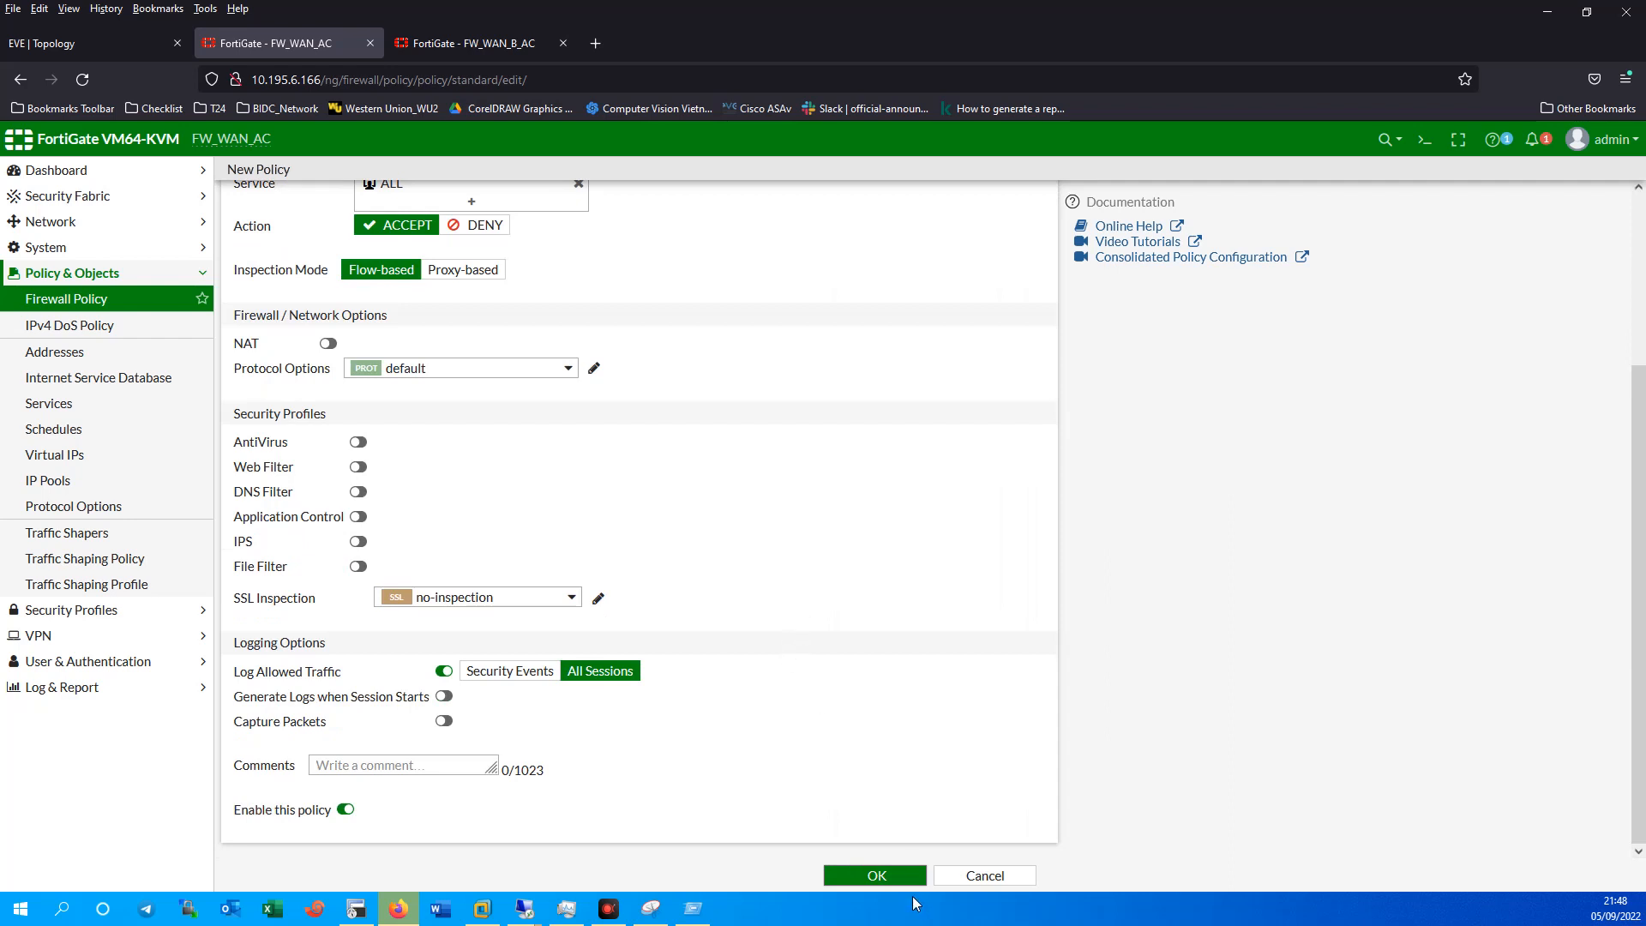
click(887, 878)
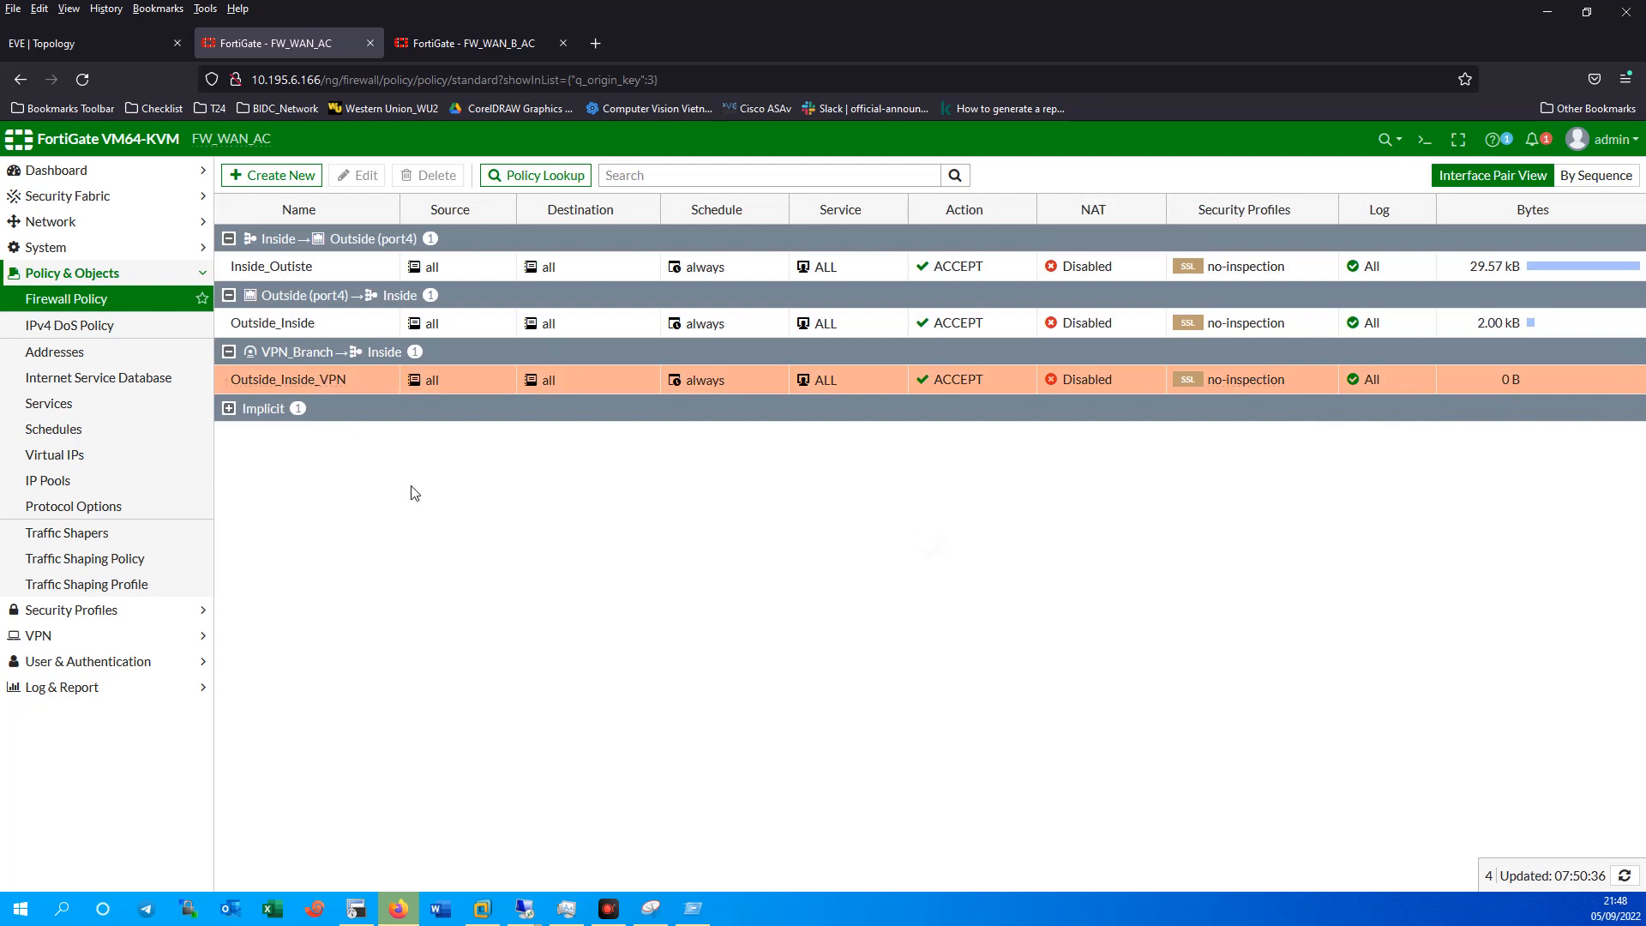
click(47, 636)
Check VPN_Branch's dialup status on FW_WAN_AC, then the VPN_MKN and VPN_MFN tunnels on FW_WAN_B_AC.
click(79, 377)
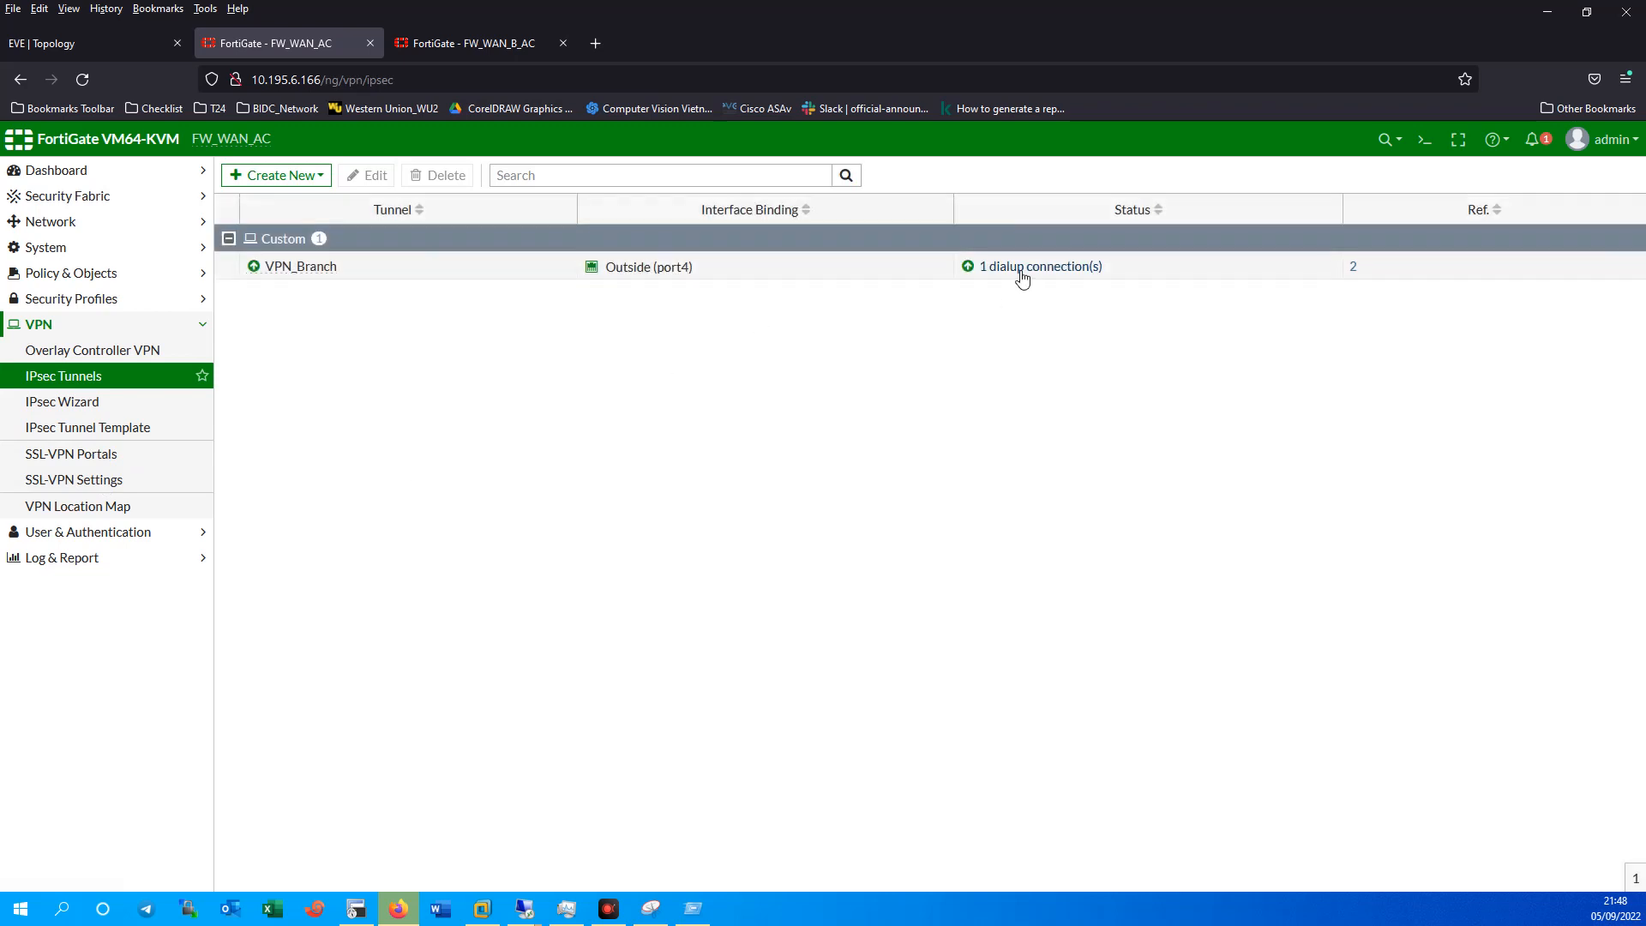
click(1022, 269)
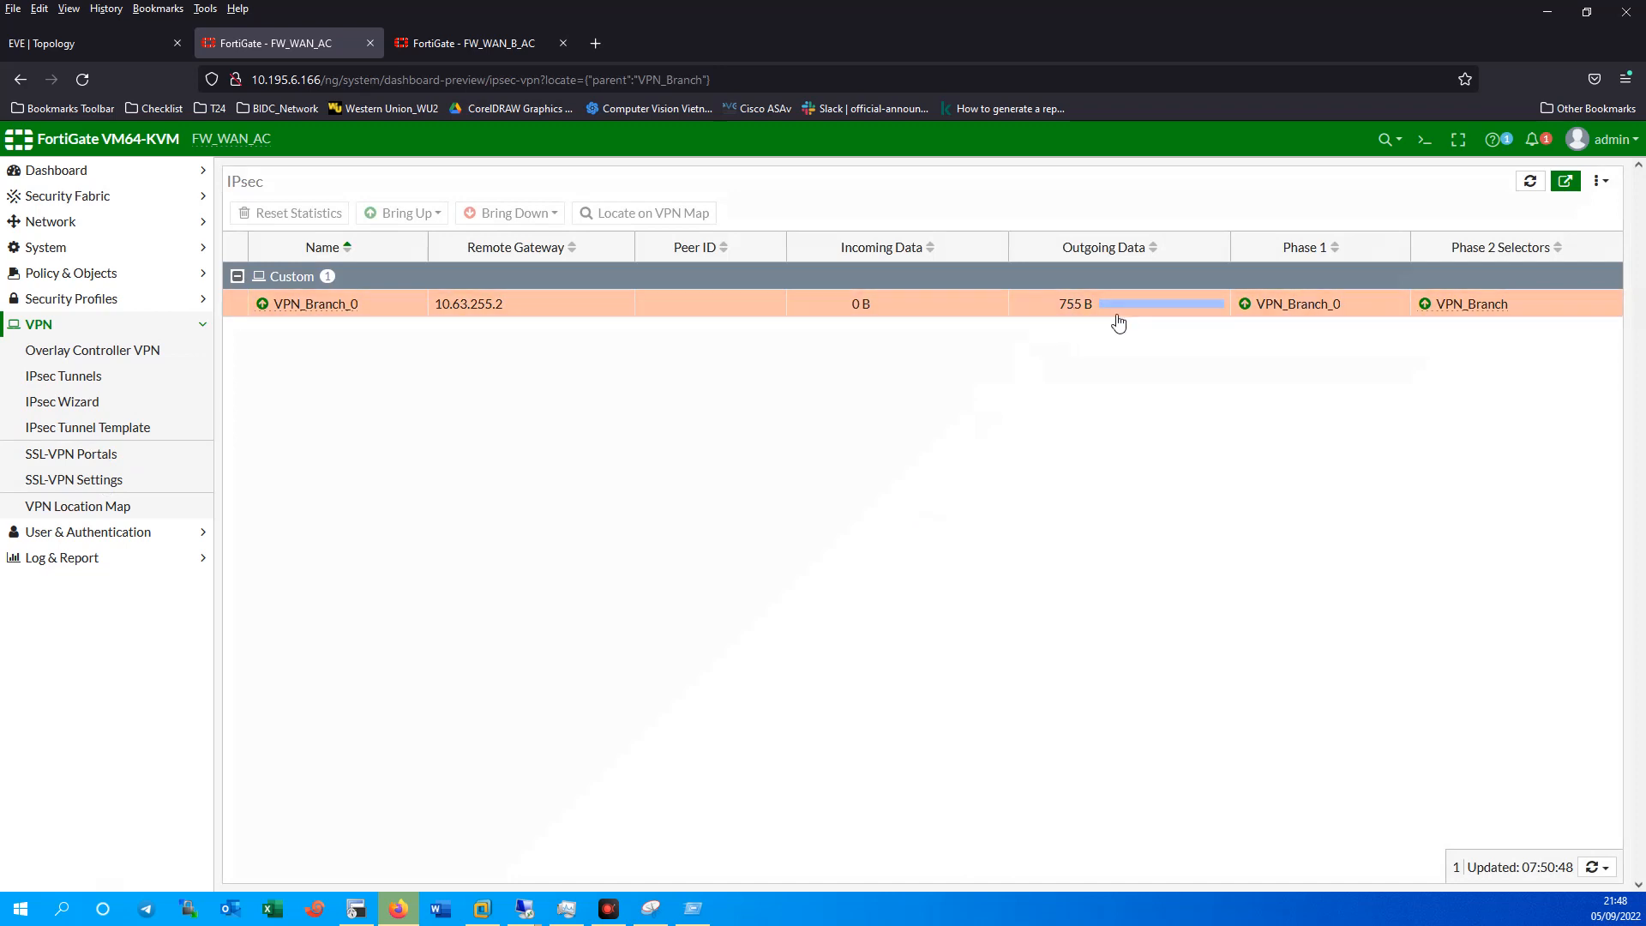
click(448, 48)
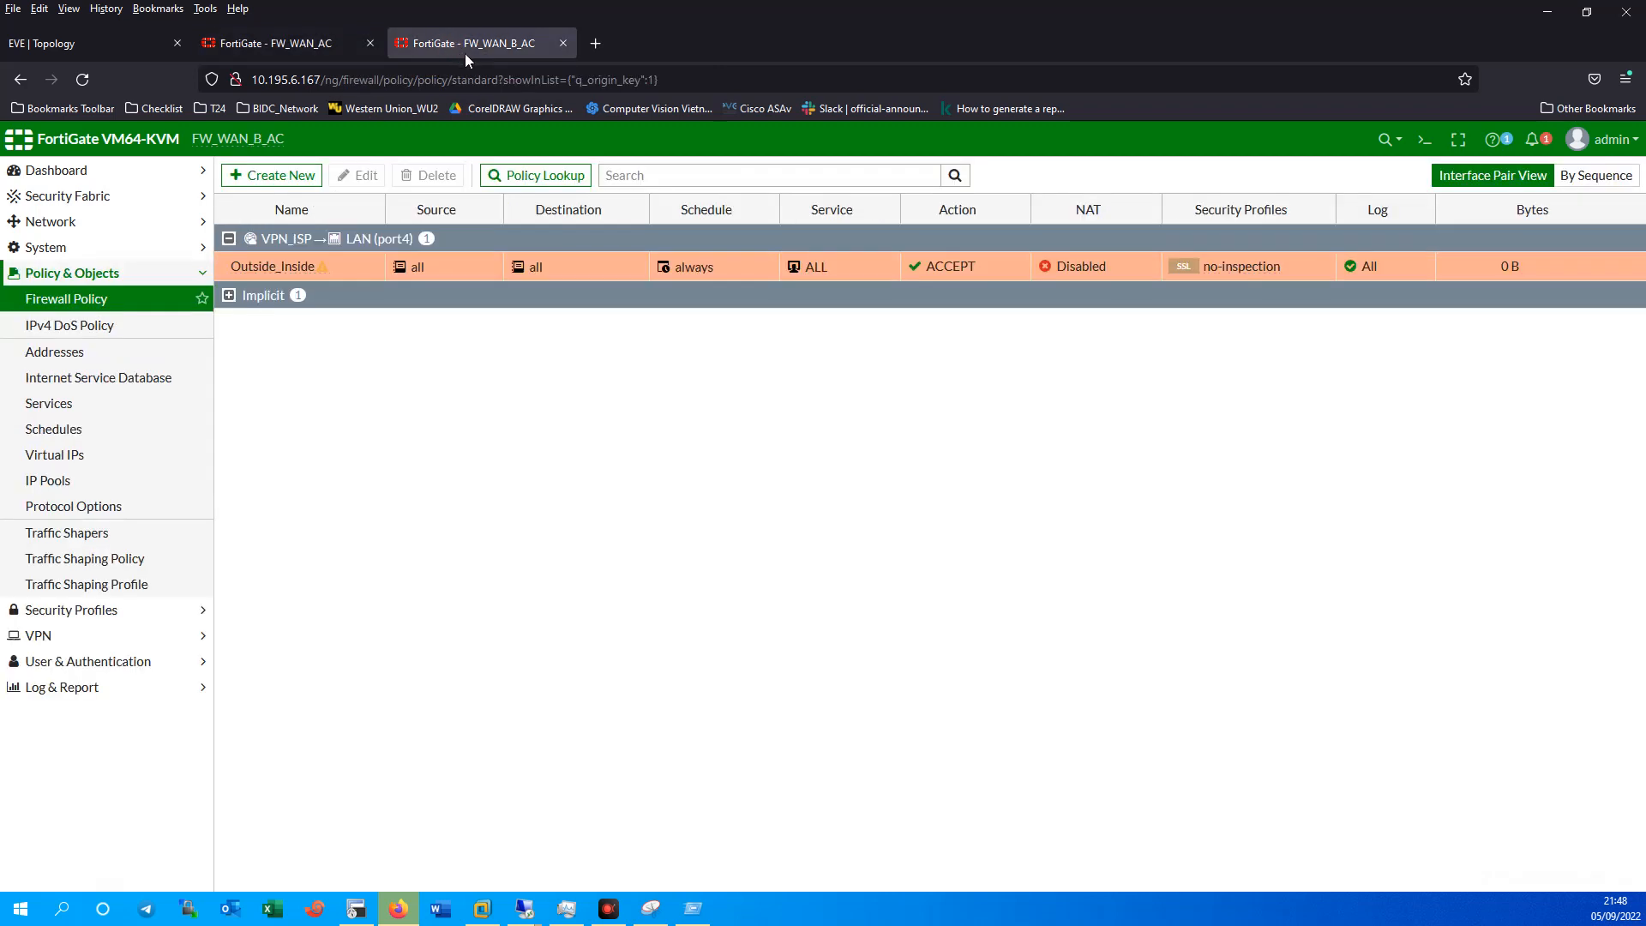
click(97, 300)
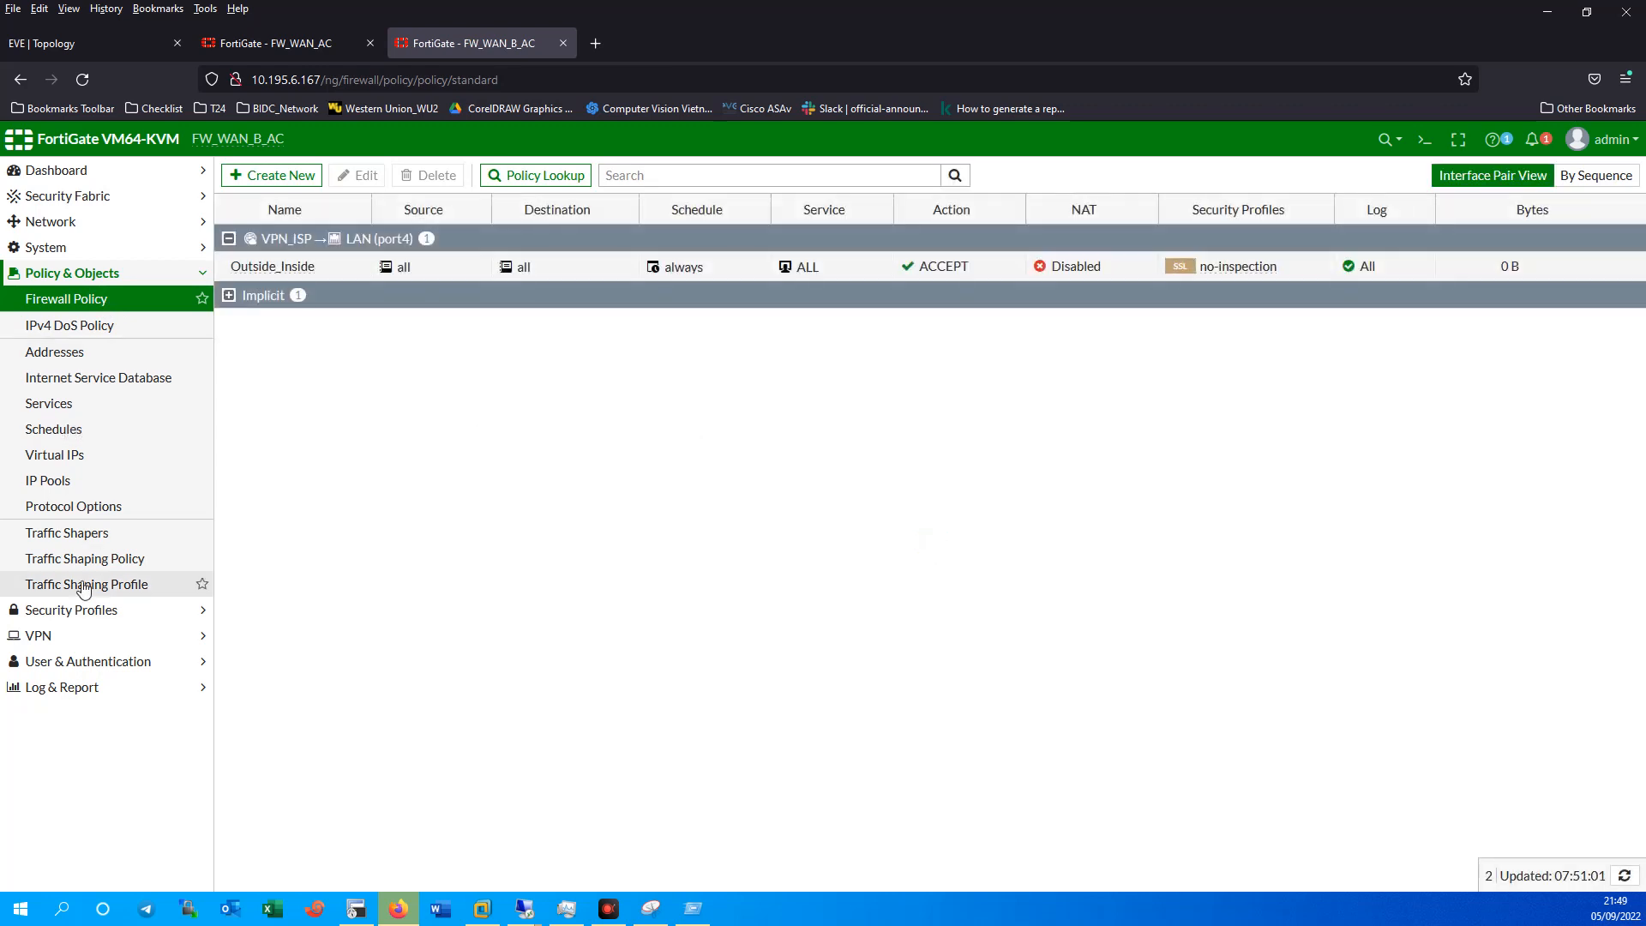
click(38, 638)
click(83, 386)
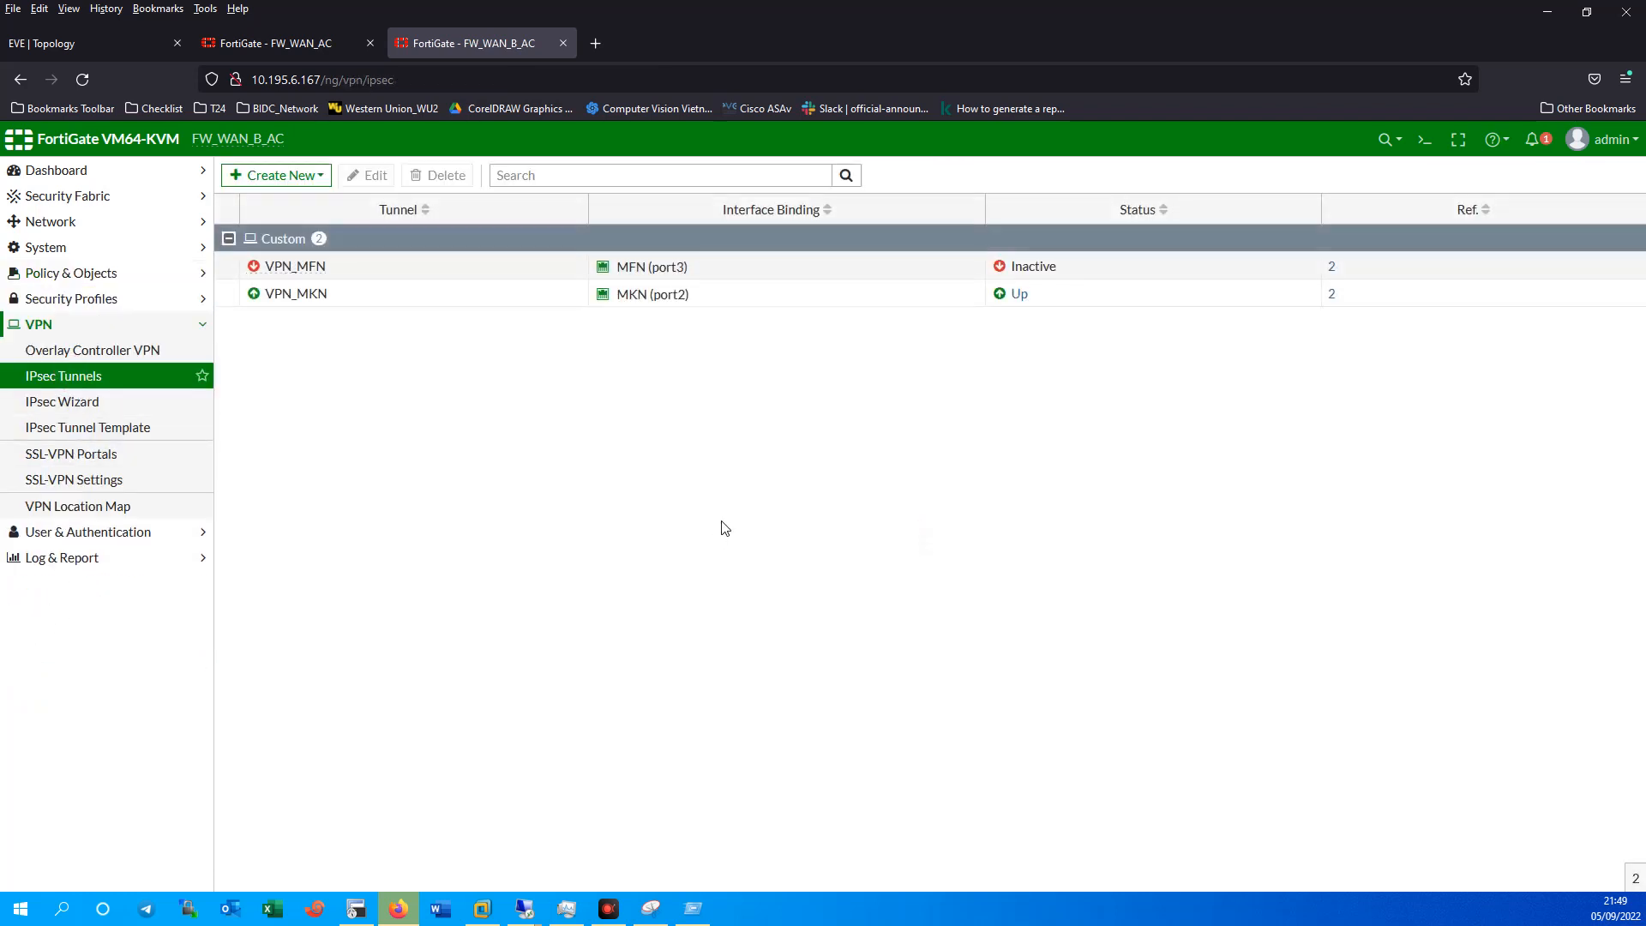
click(323, 294)
click(488, 266)
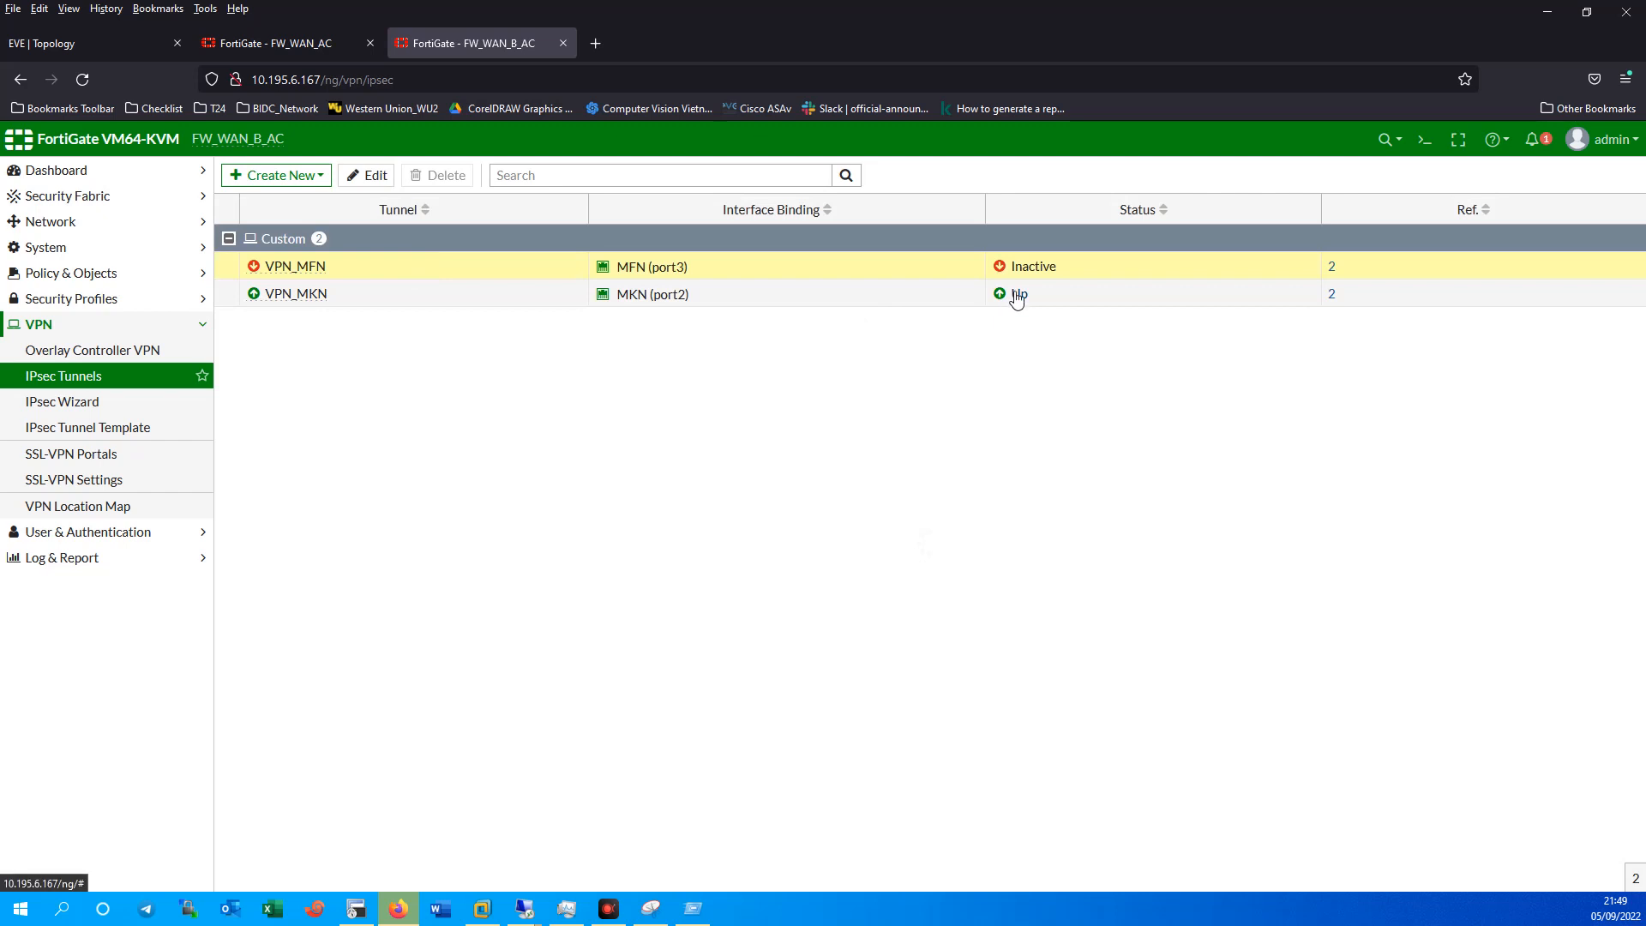
mouse_move(662, 297)
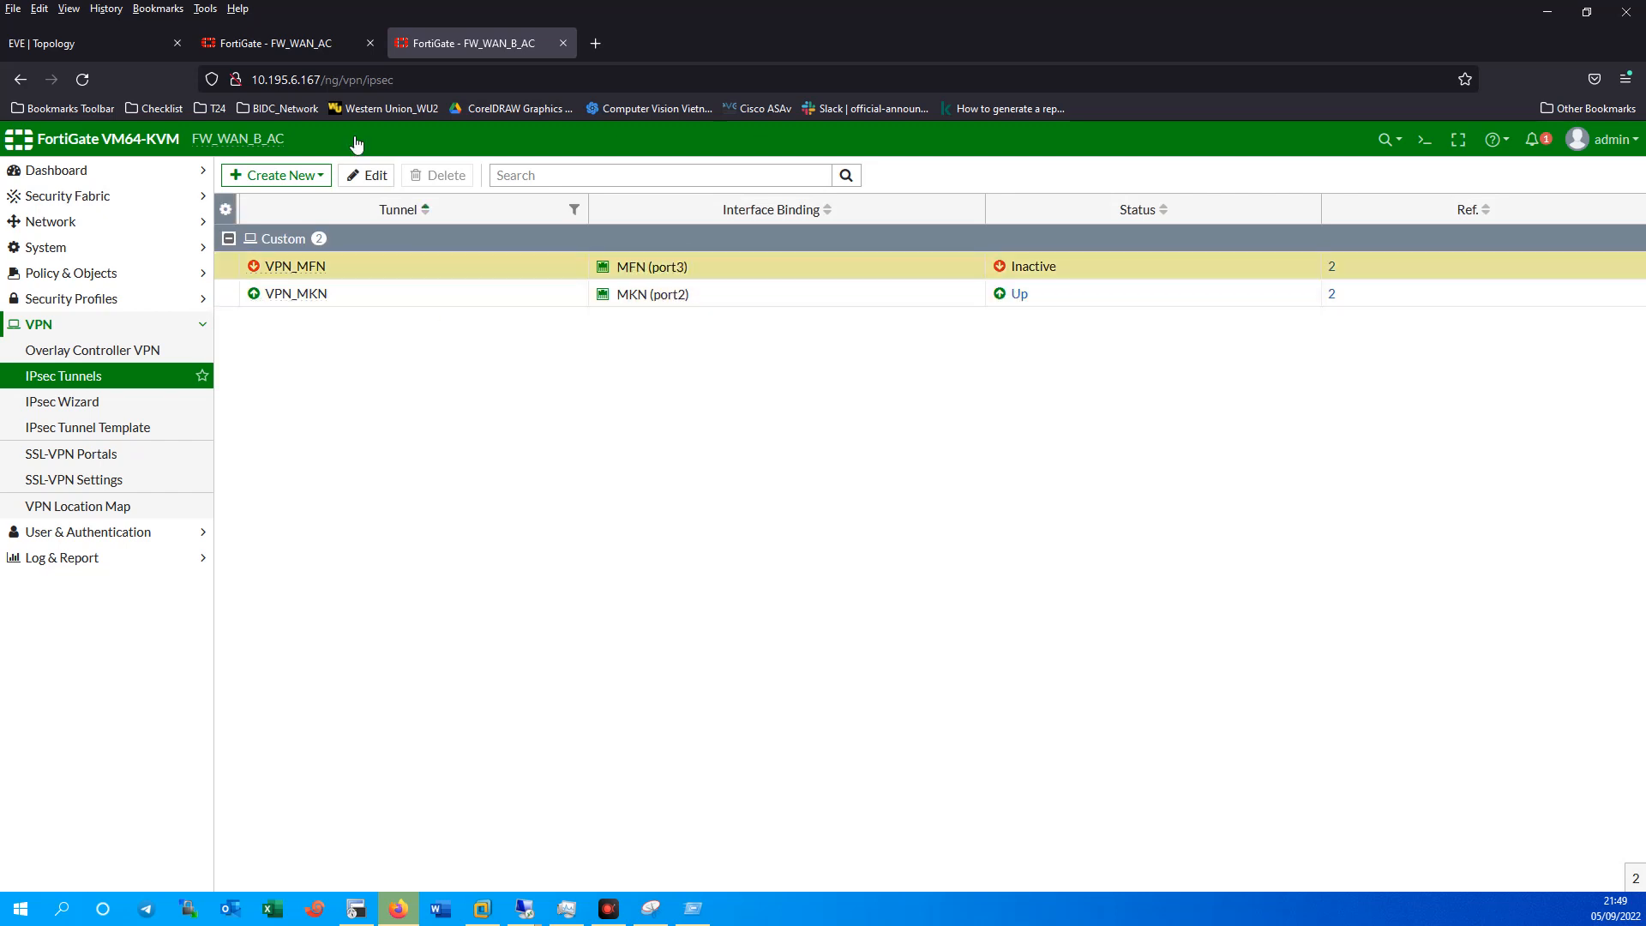
On FW_WAN_AC, open the VPN_Branch tunnel's settings for editing.
click(297, 39)
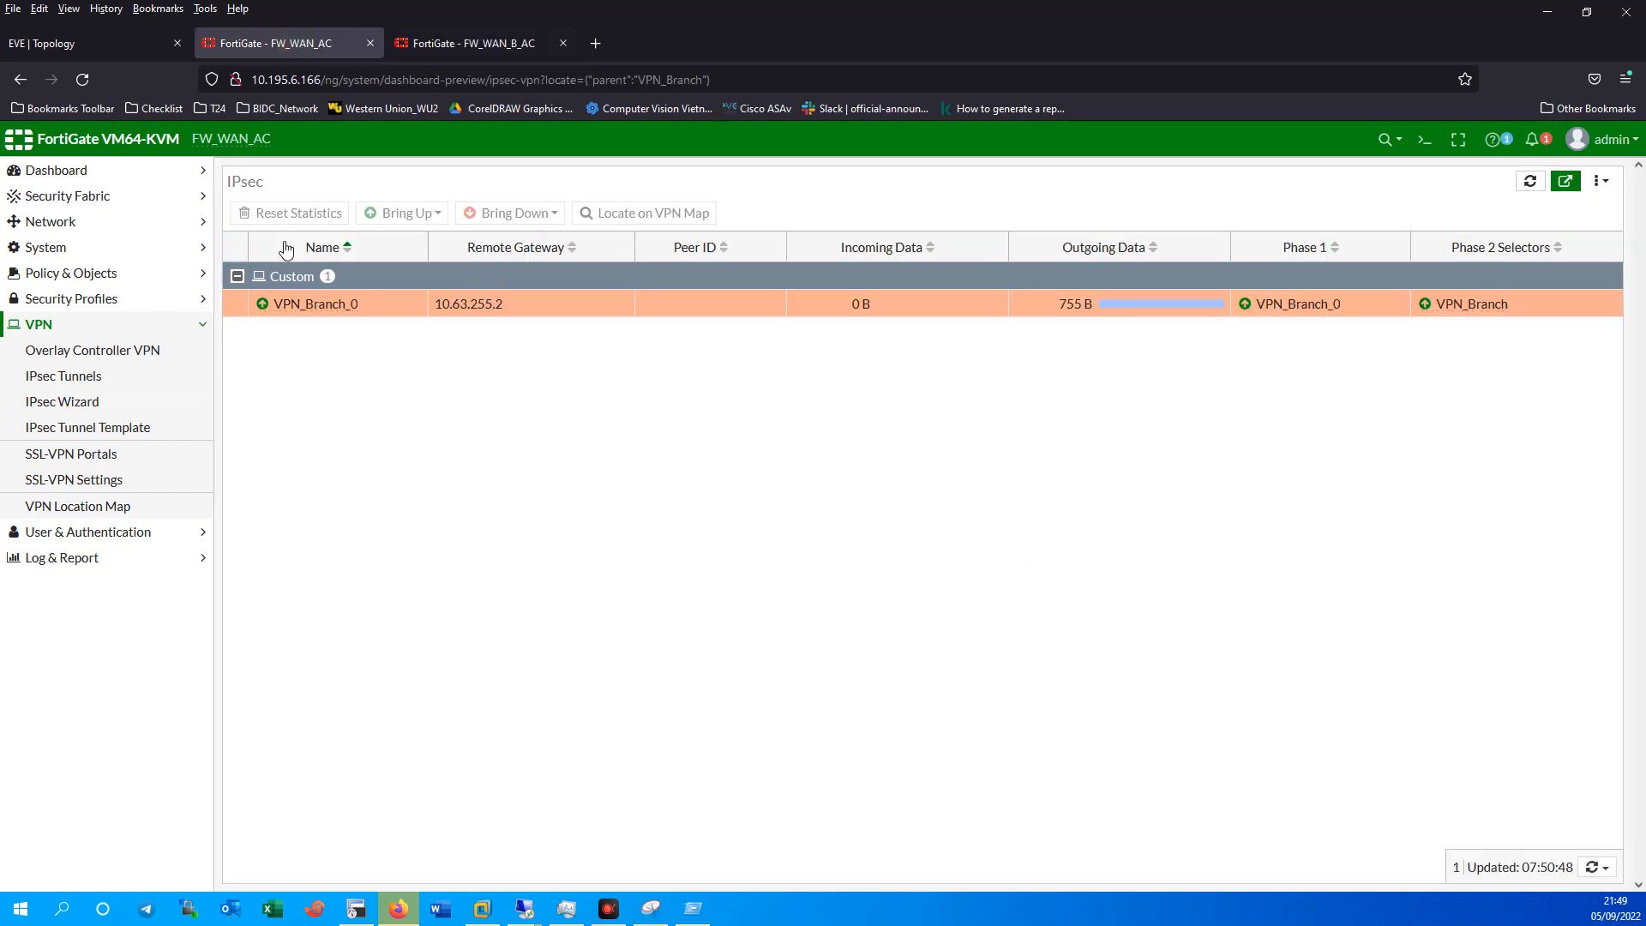
click(95, 385)
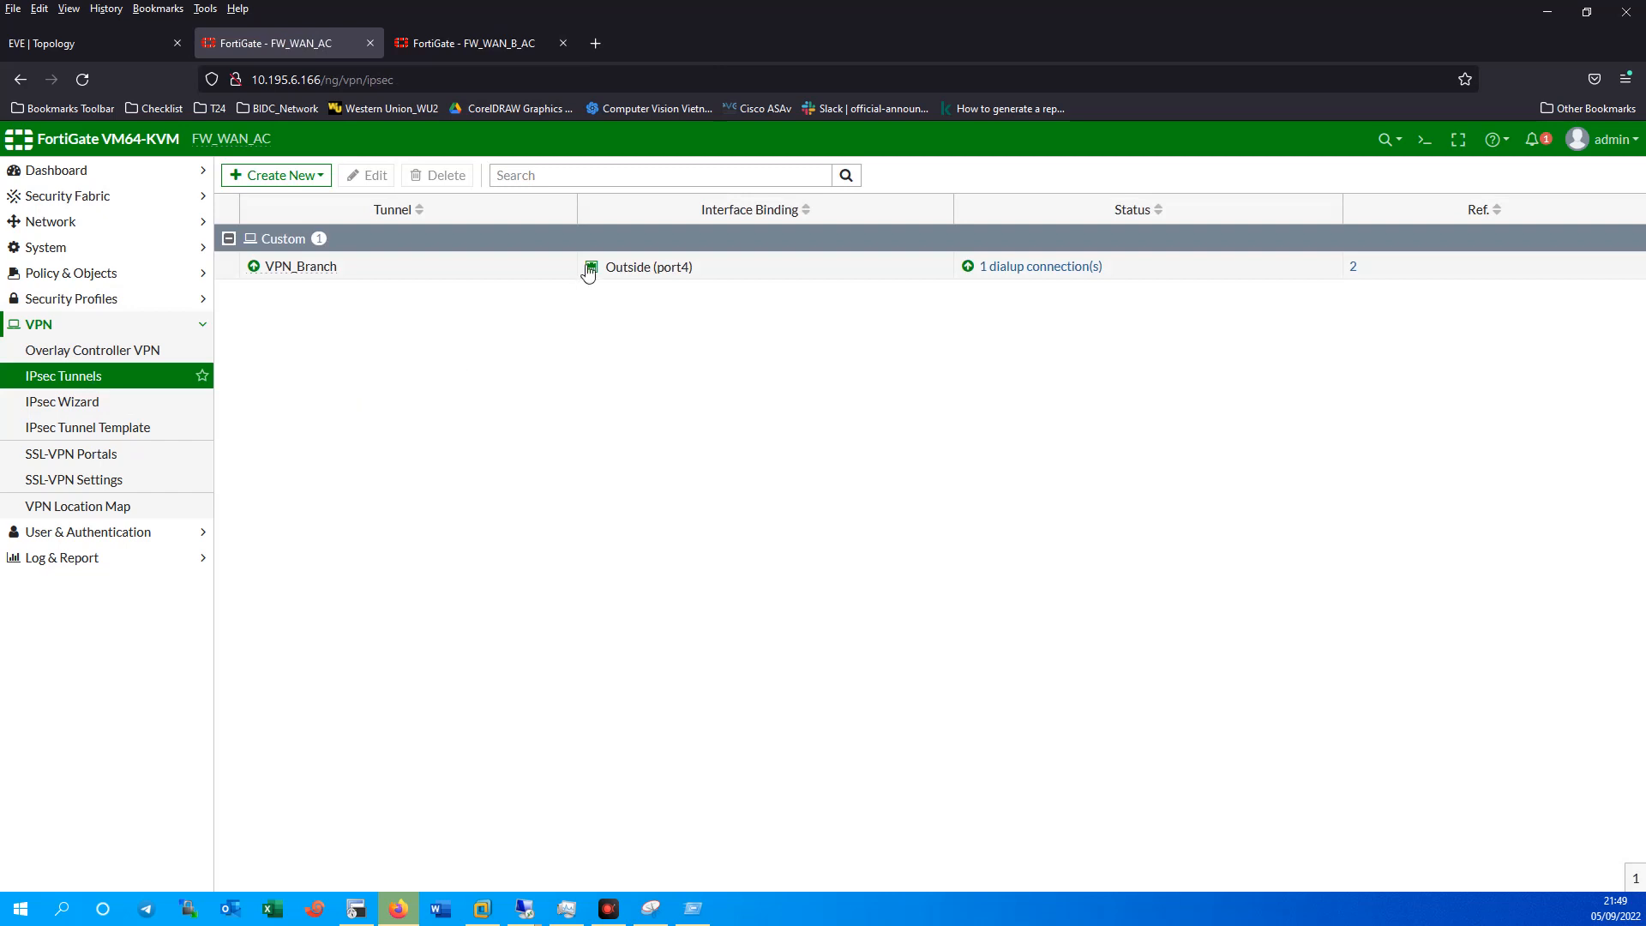
double_click(503, 270)
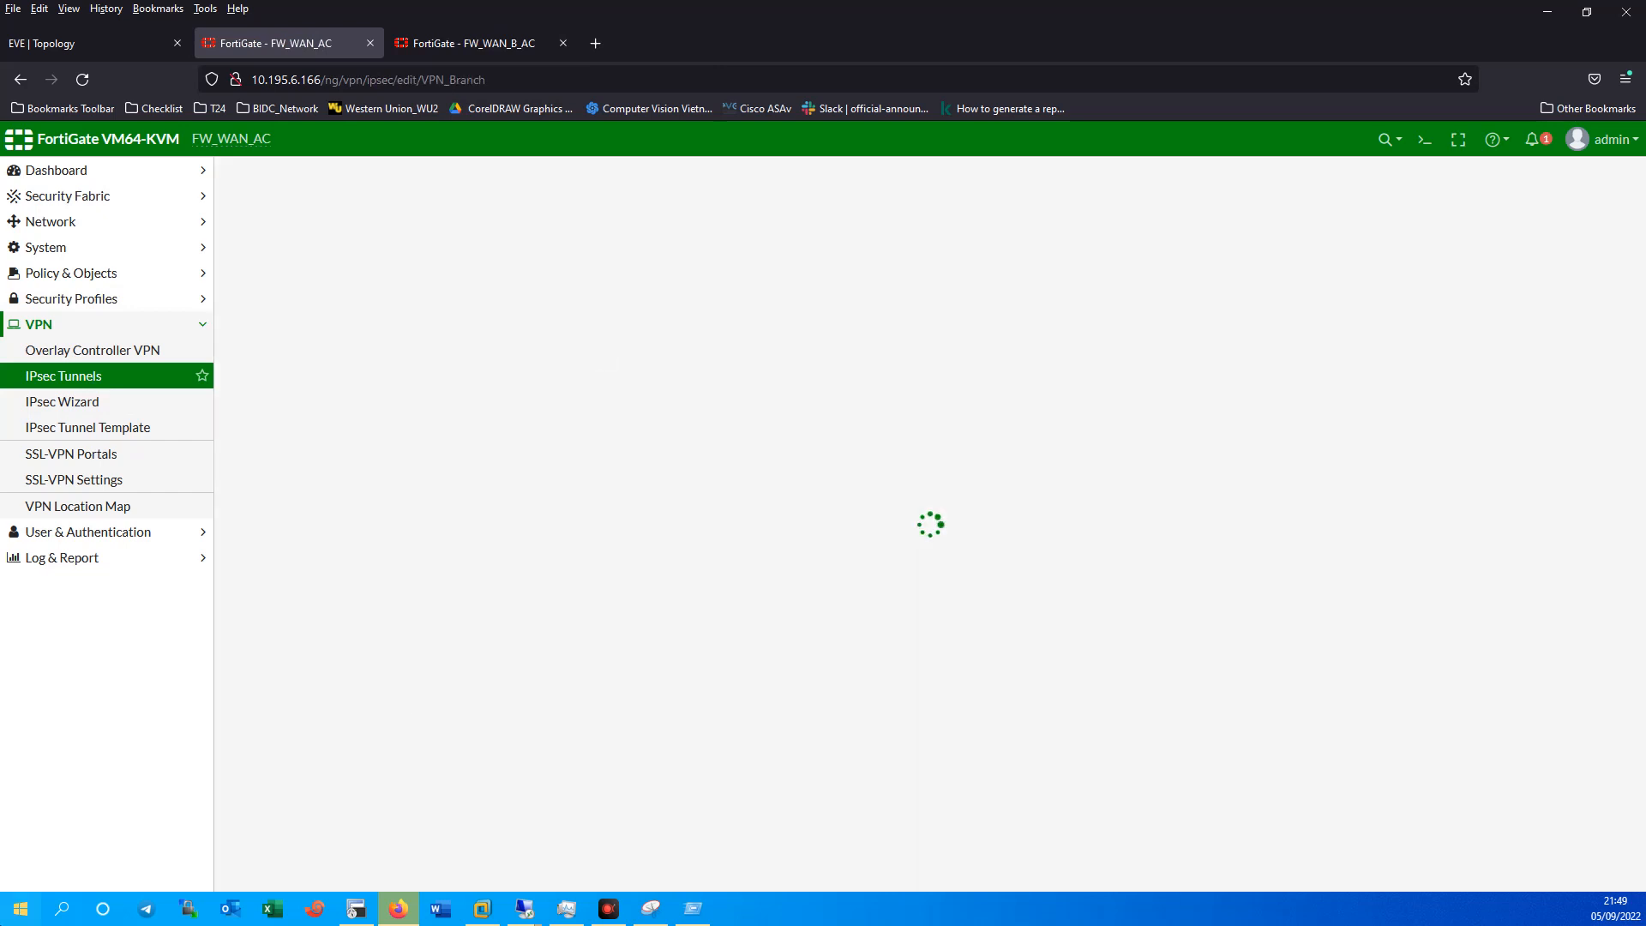
key(ctrl+Tab)
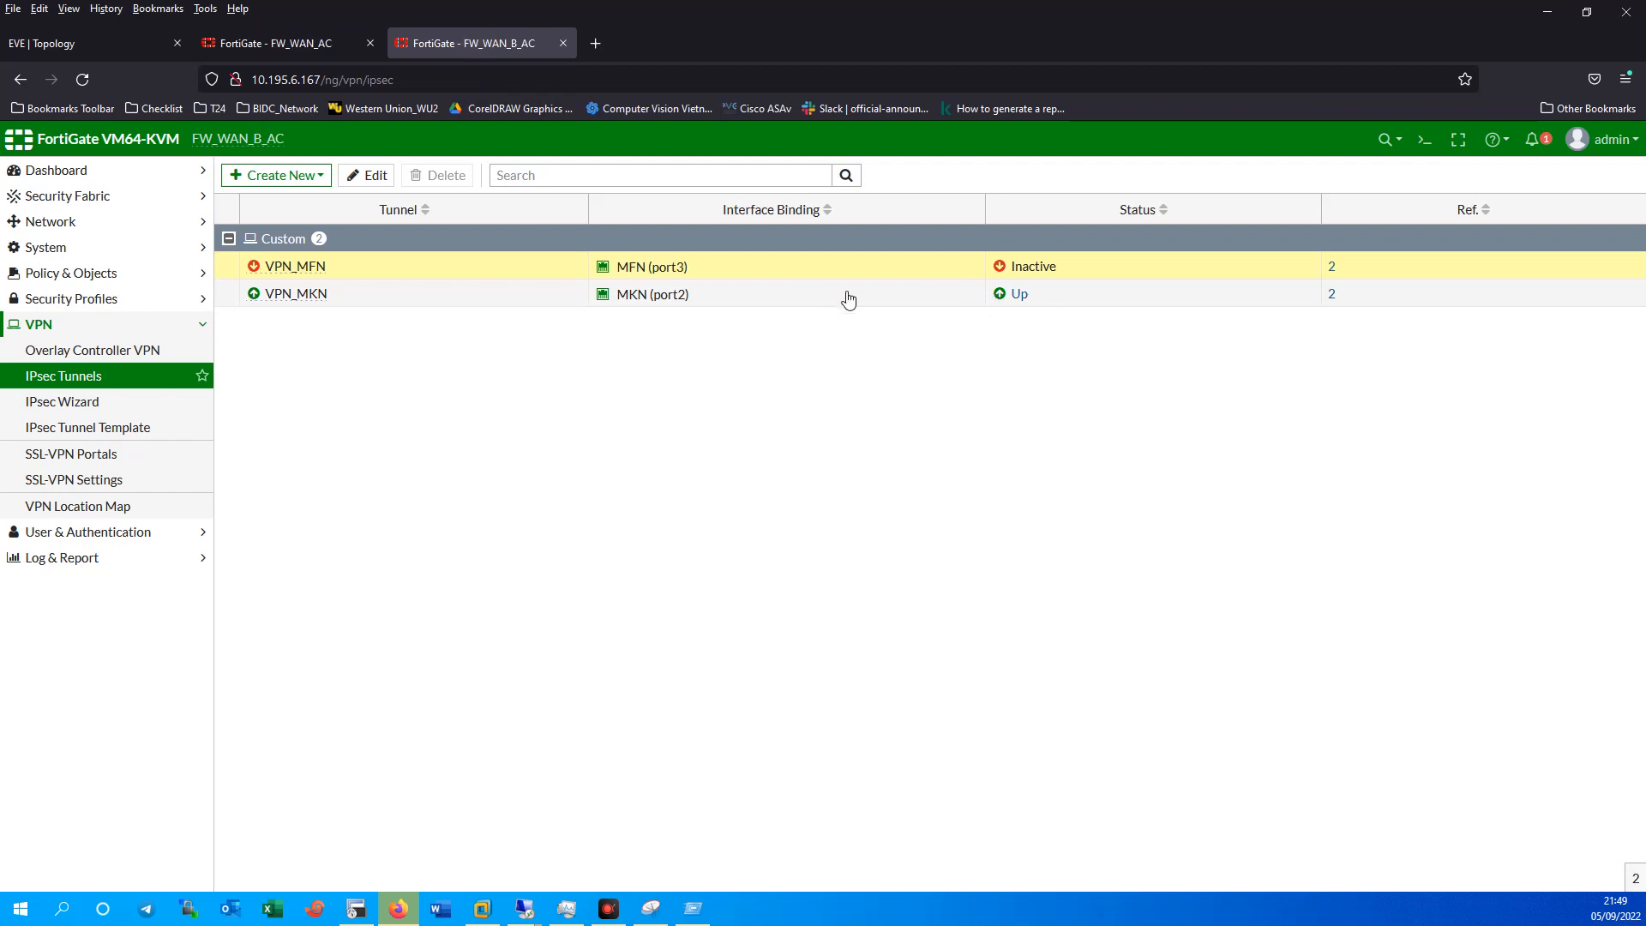
click(289, 48)
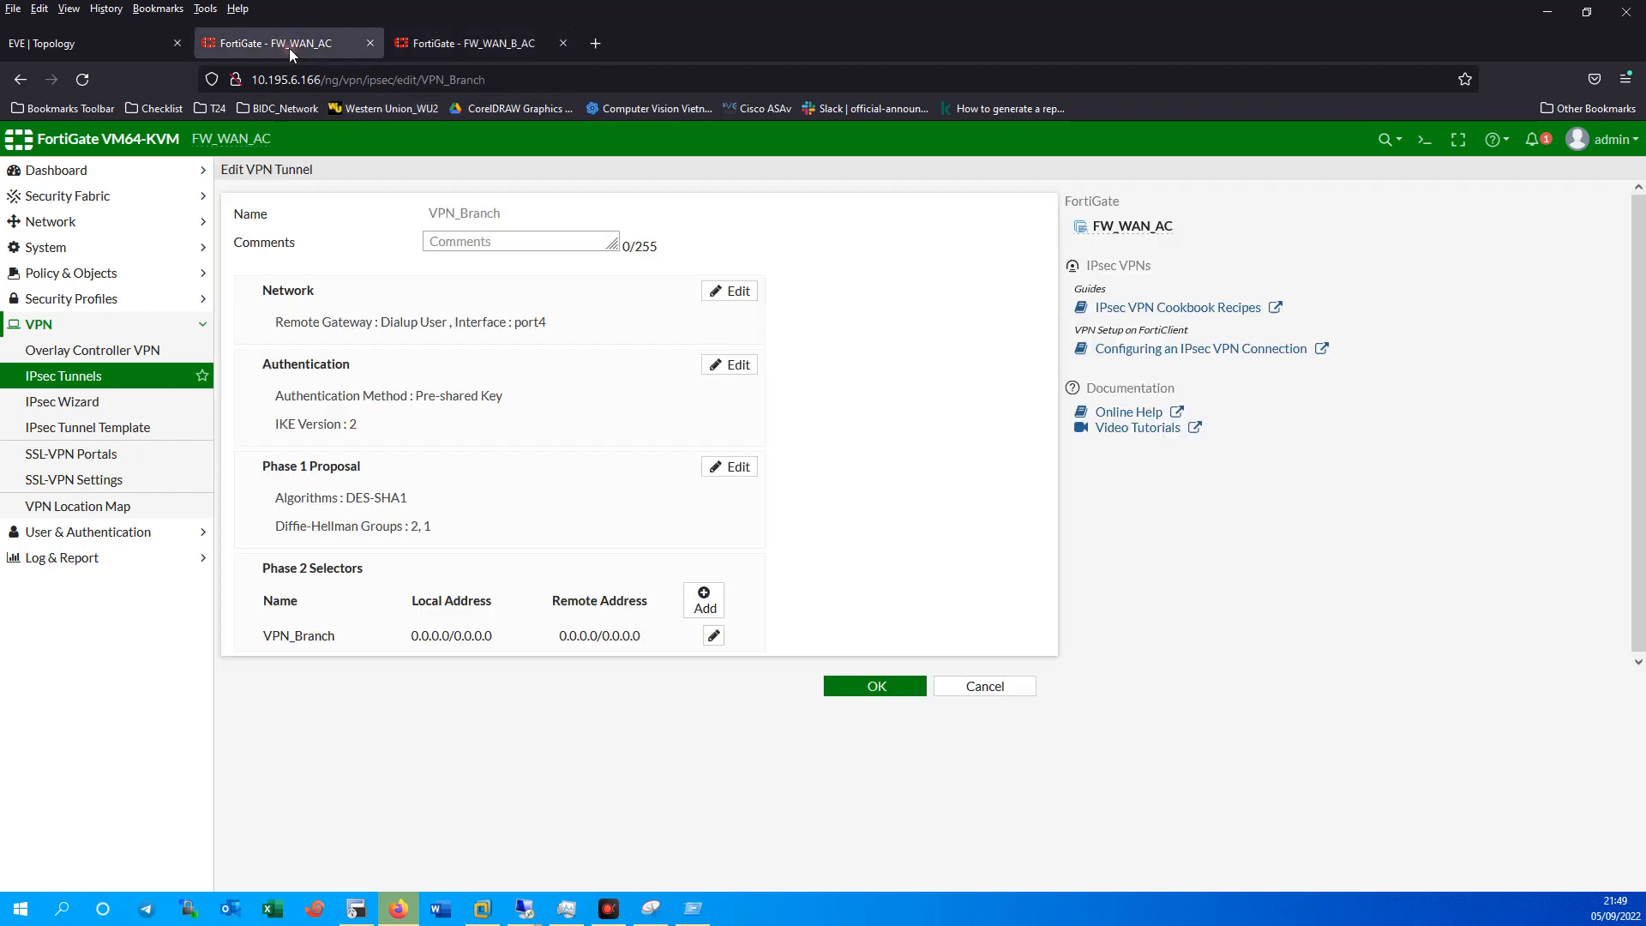
Save VPN_Branch with Add route disabled and Exchange interface IP and Device creation enabled.
click(540, 309)
scroll(696, 505, down, 1)
click(319, 520)
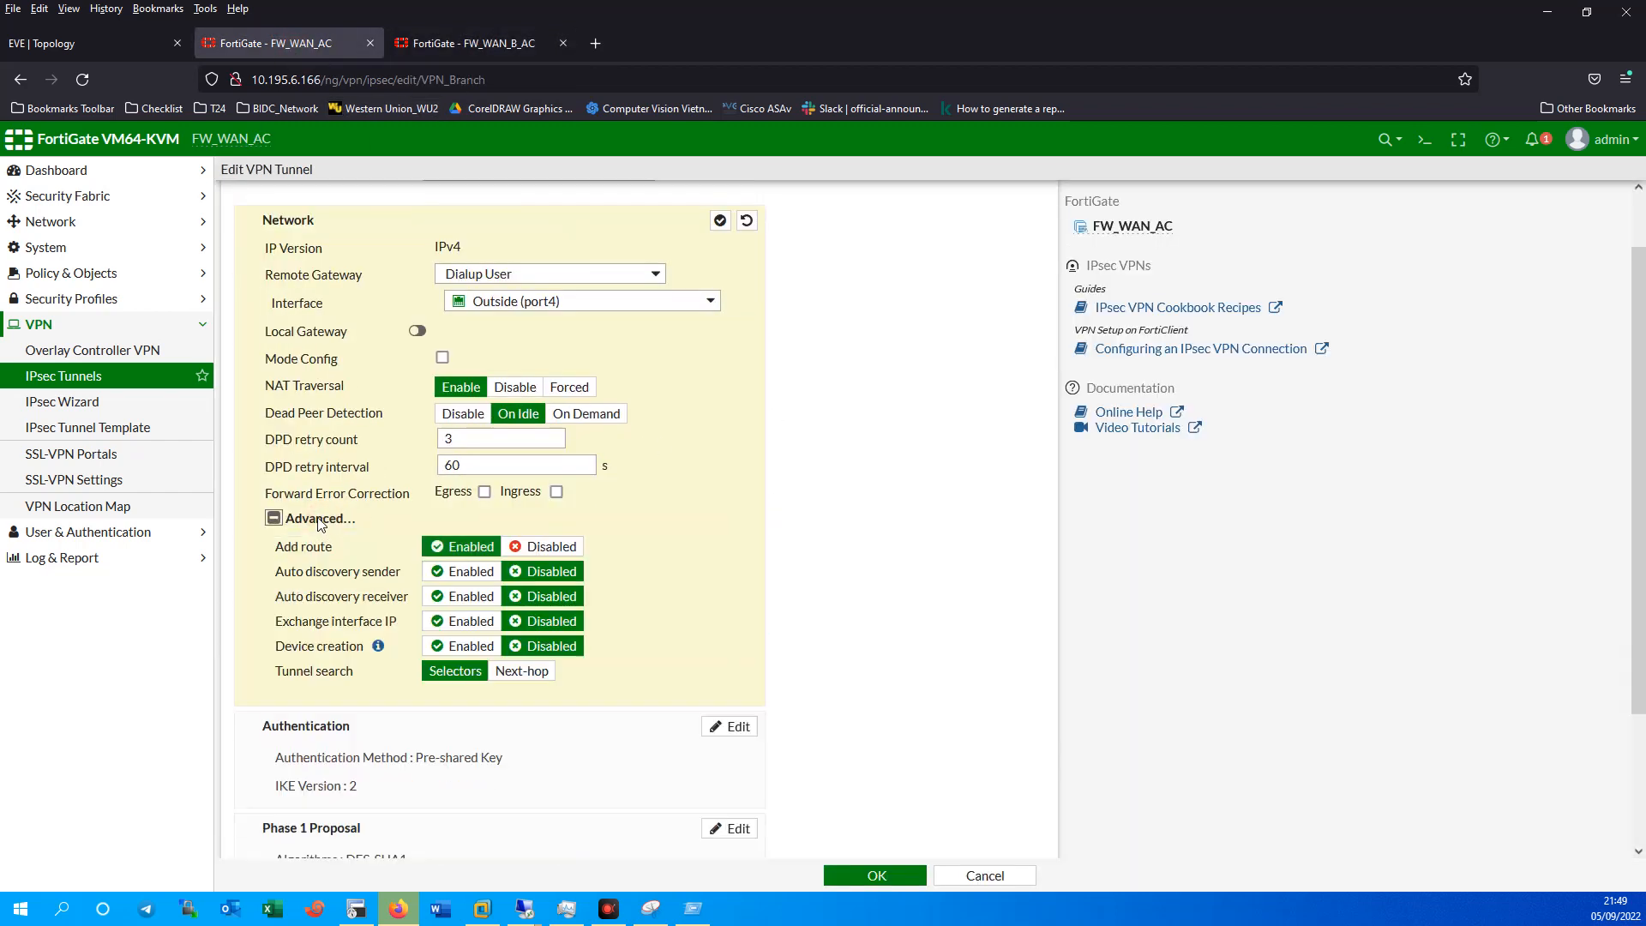
scroll(546, 617, down, 2)
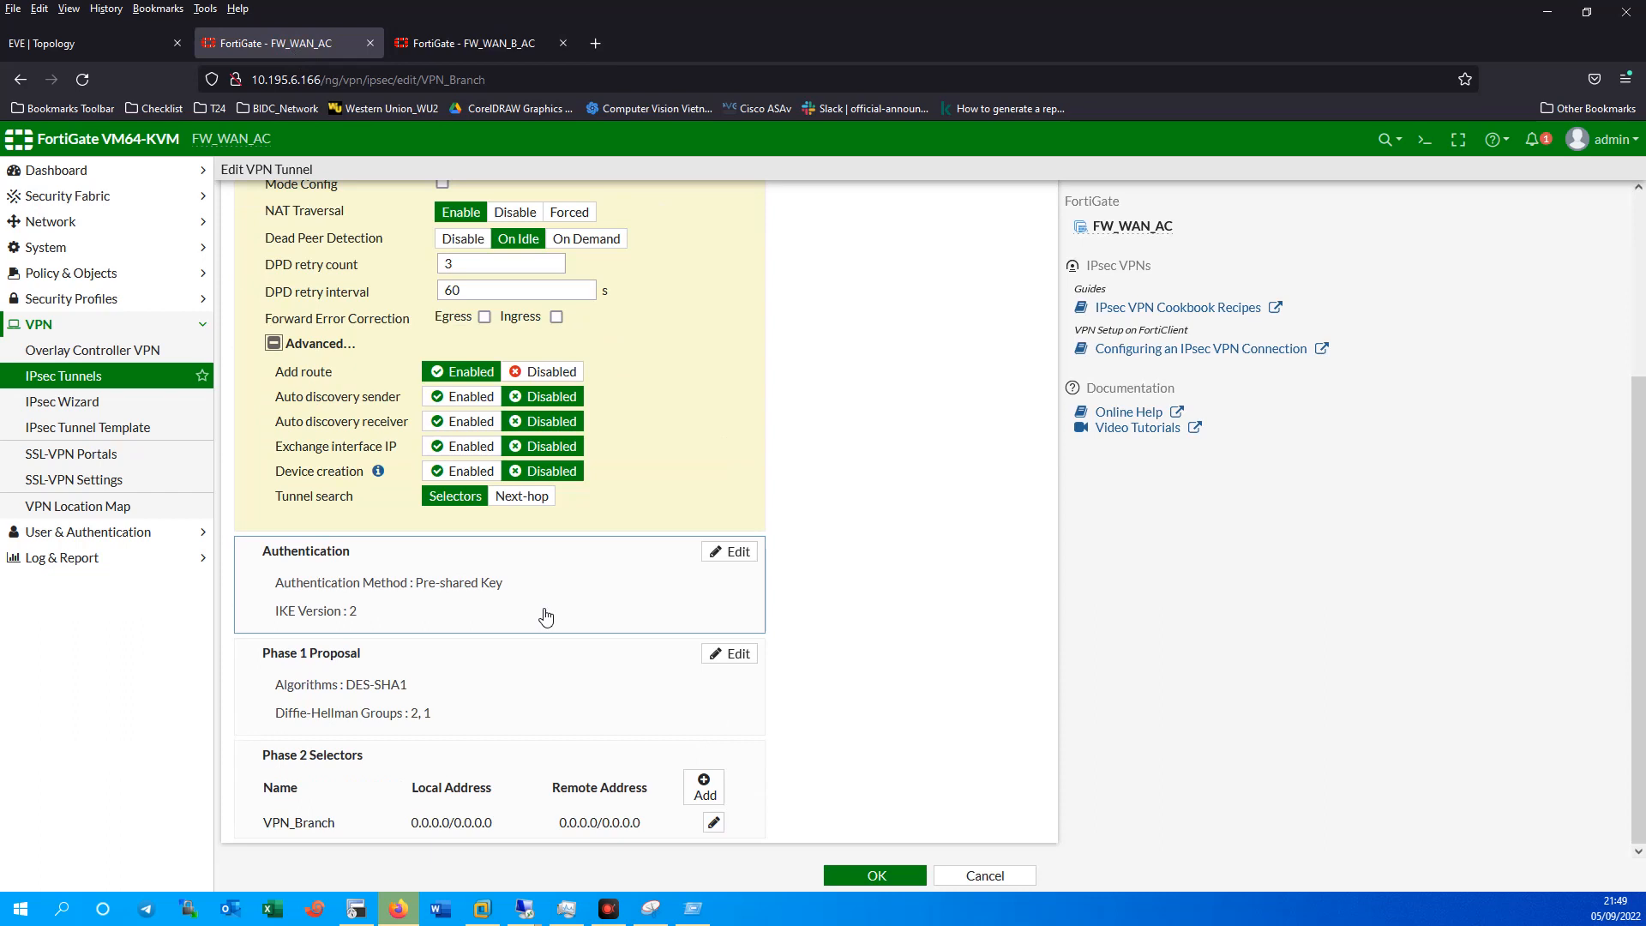
click(540, 373)
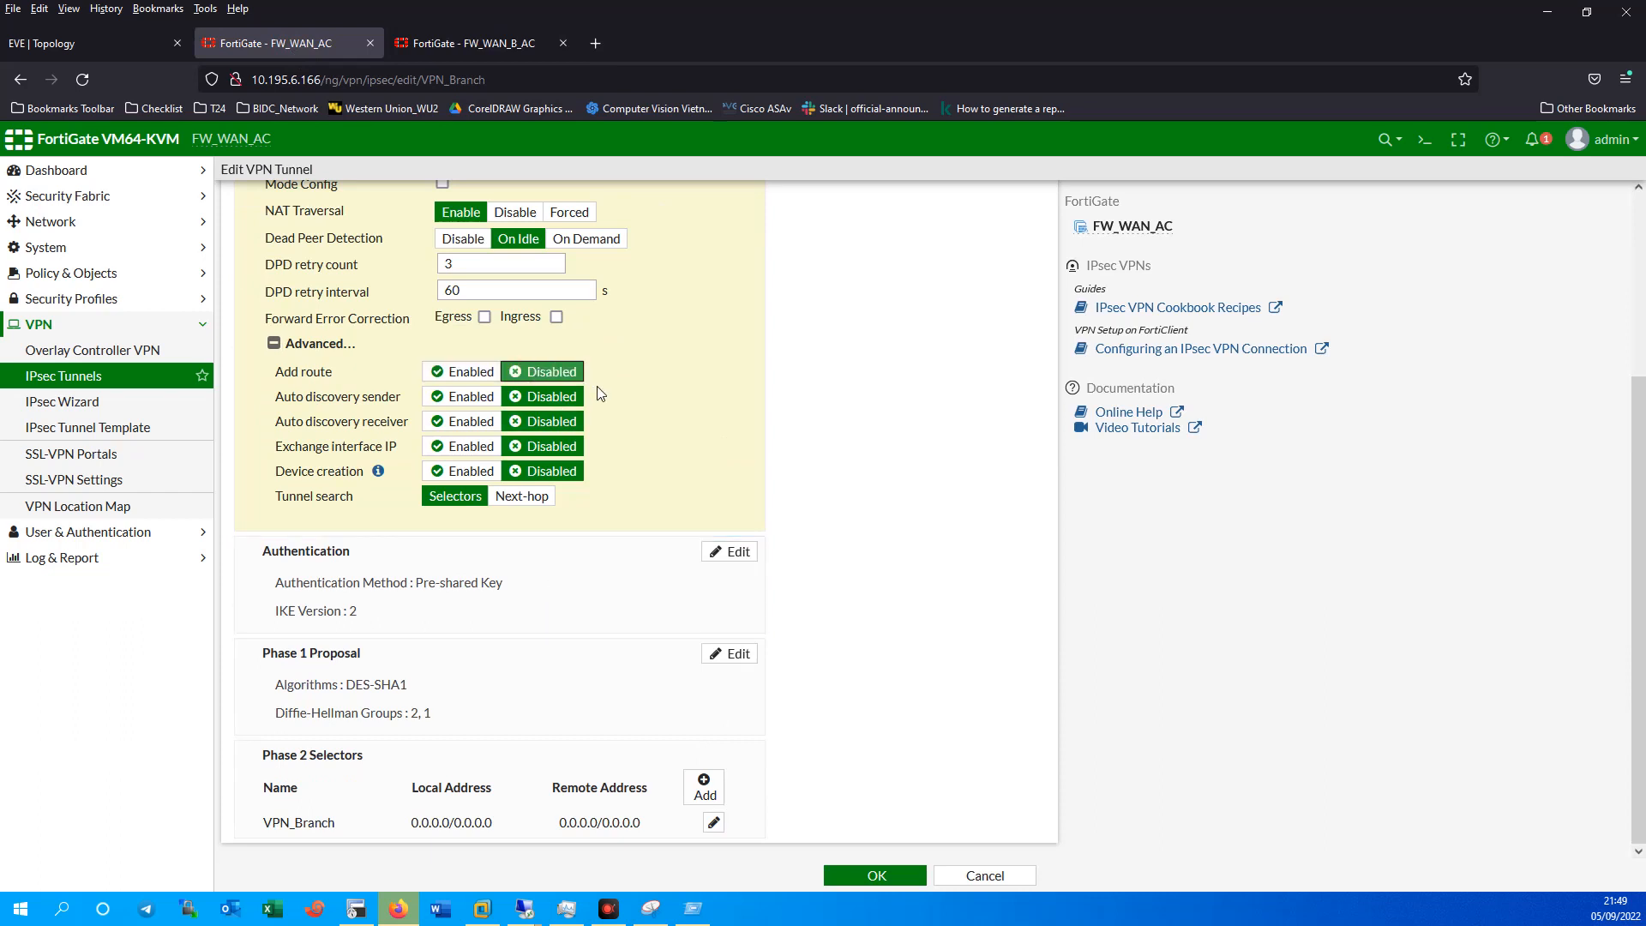
click(457, 447)
click(461, 470)
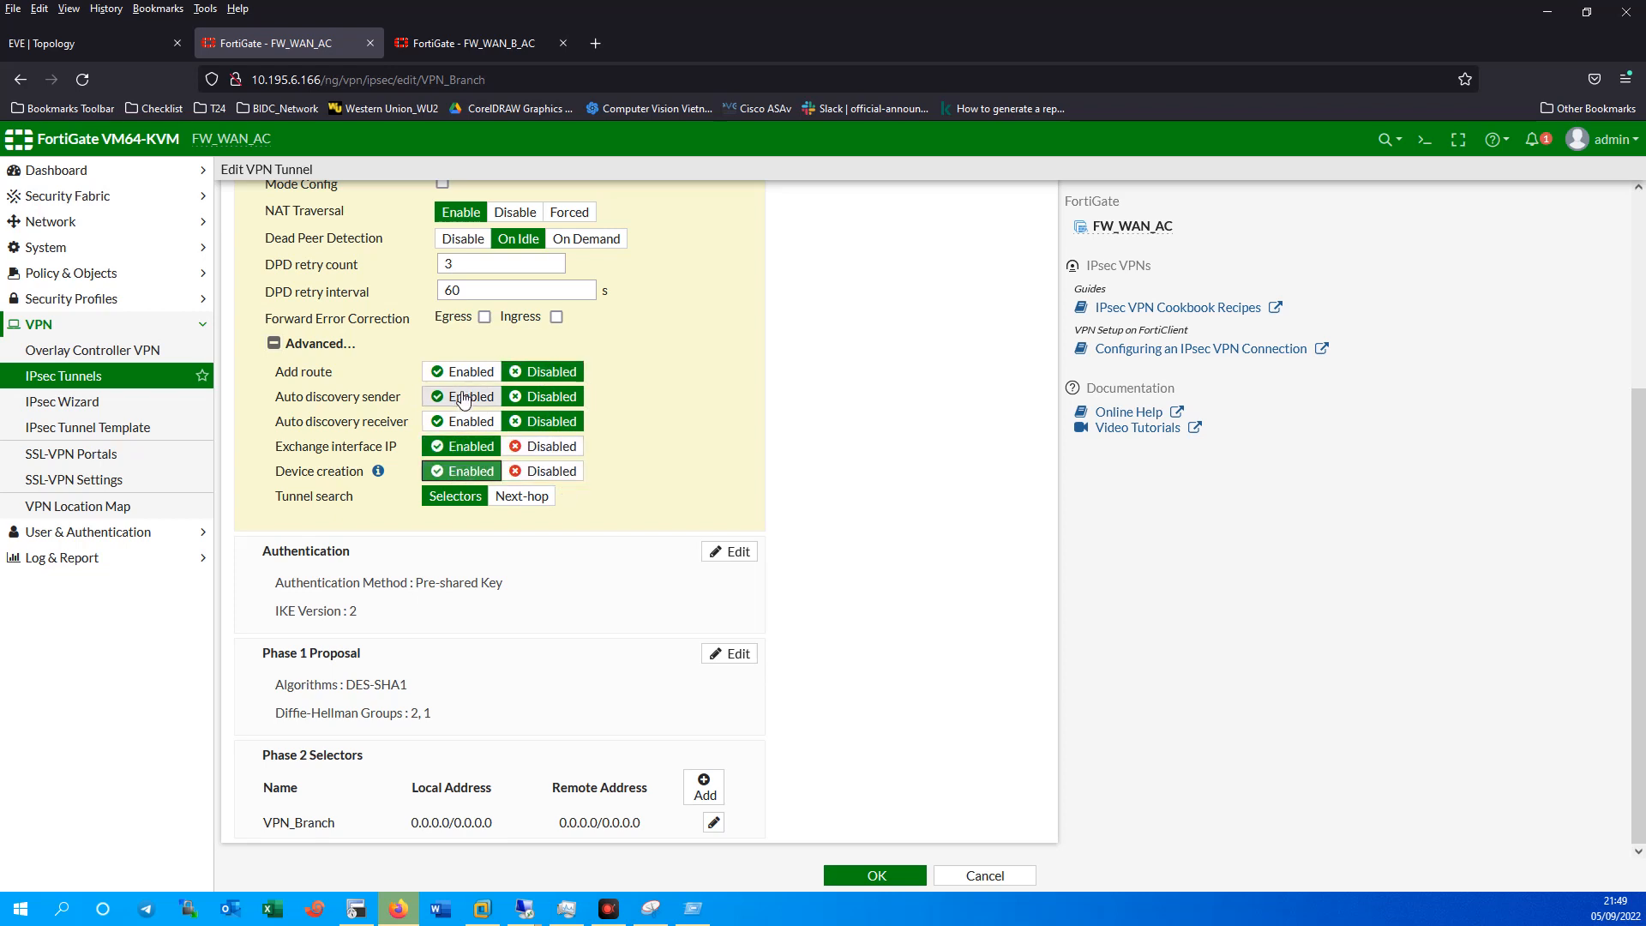
click(847, 873)
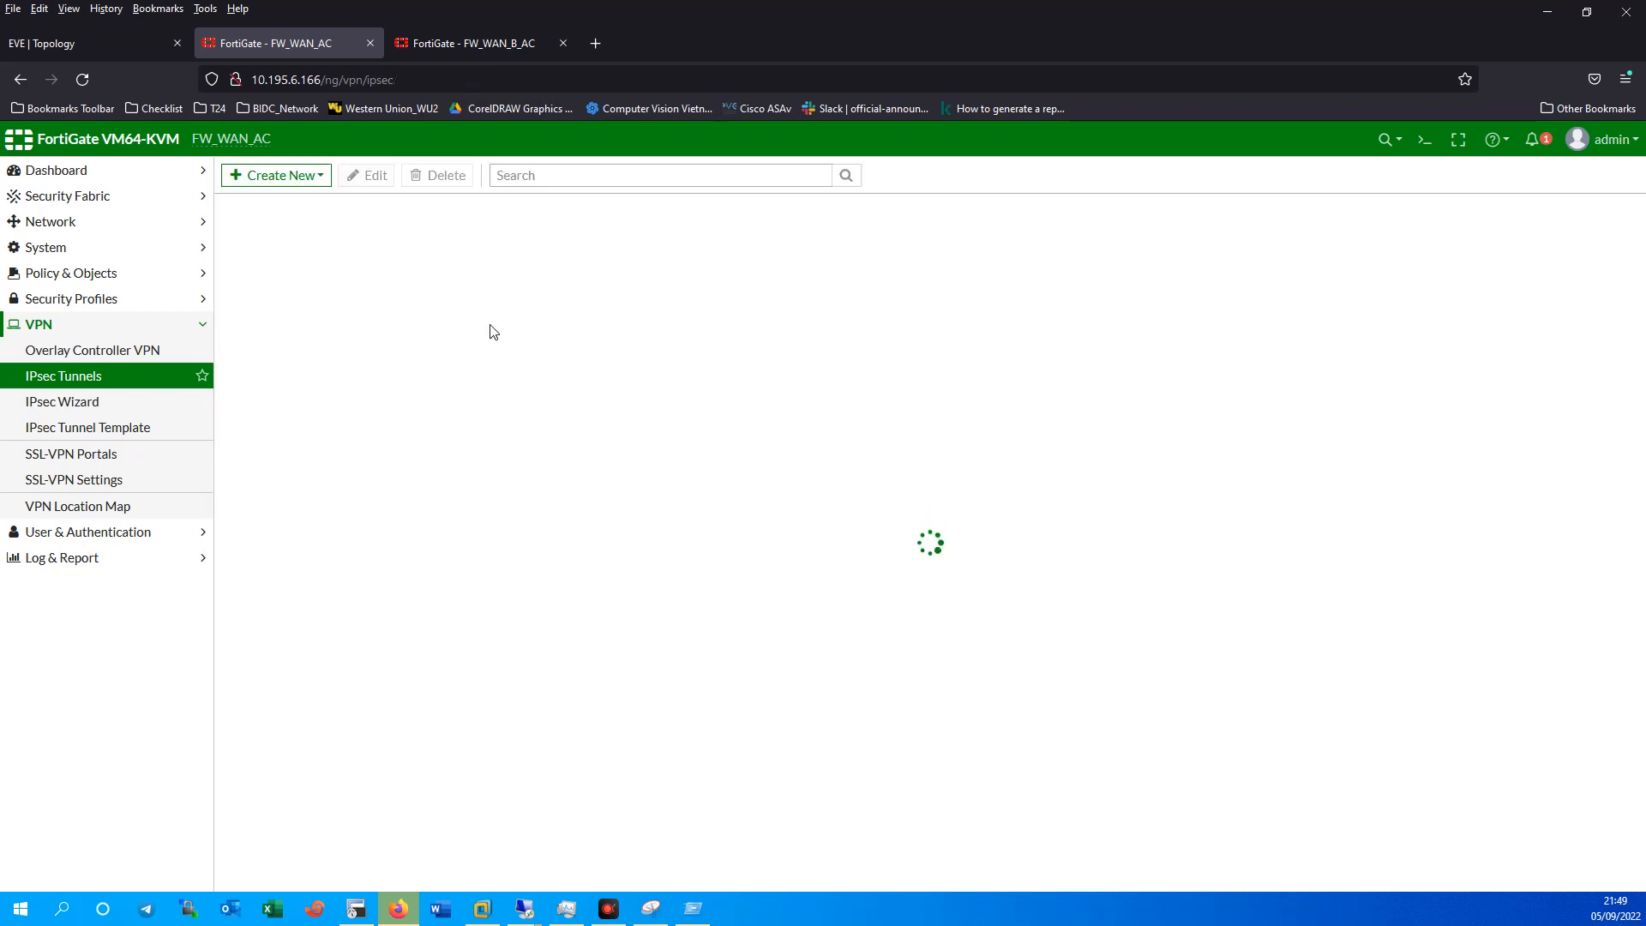
Refresh FW_WAN_B_AC's tunnel list, recheck VPN_Branch on FW_WAN_AC unchanged, and return to FW_WAN_B_AC.
click(482, 48)
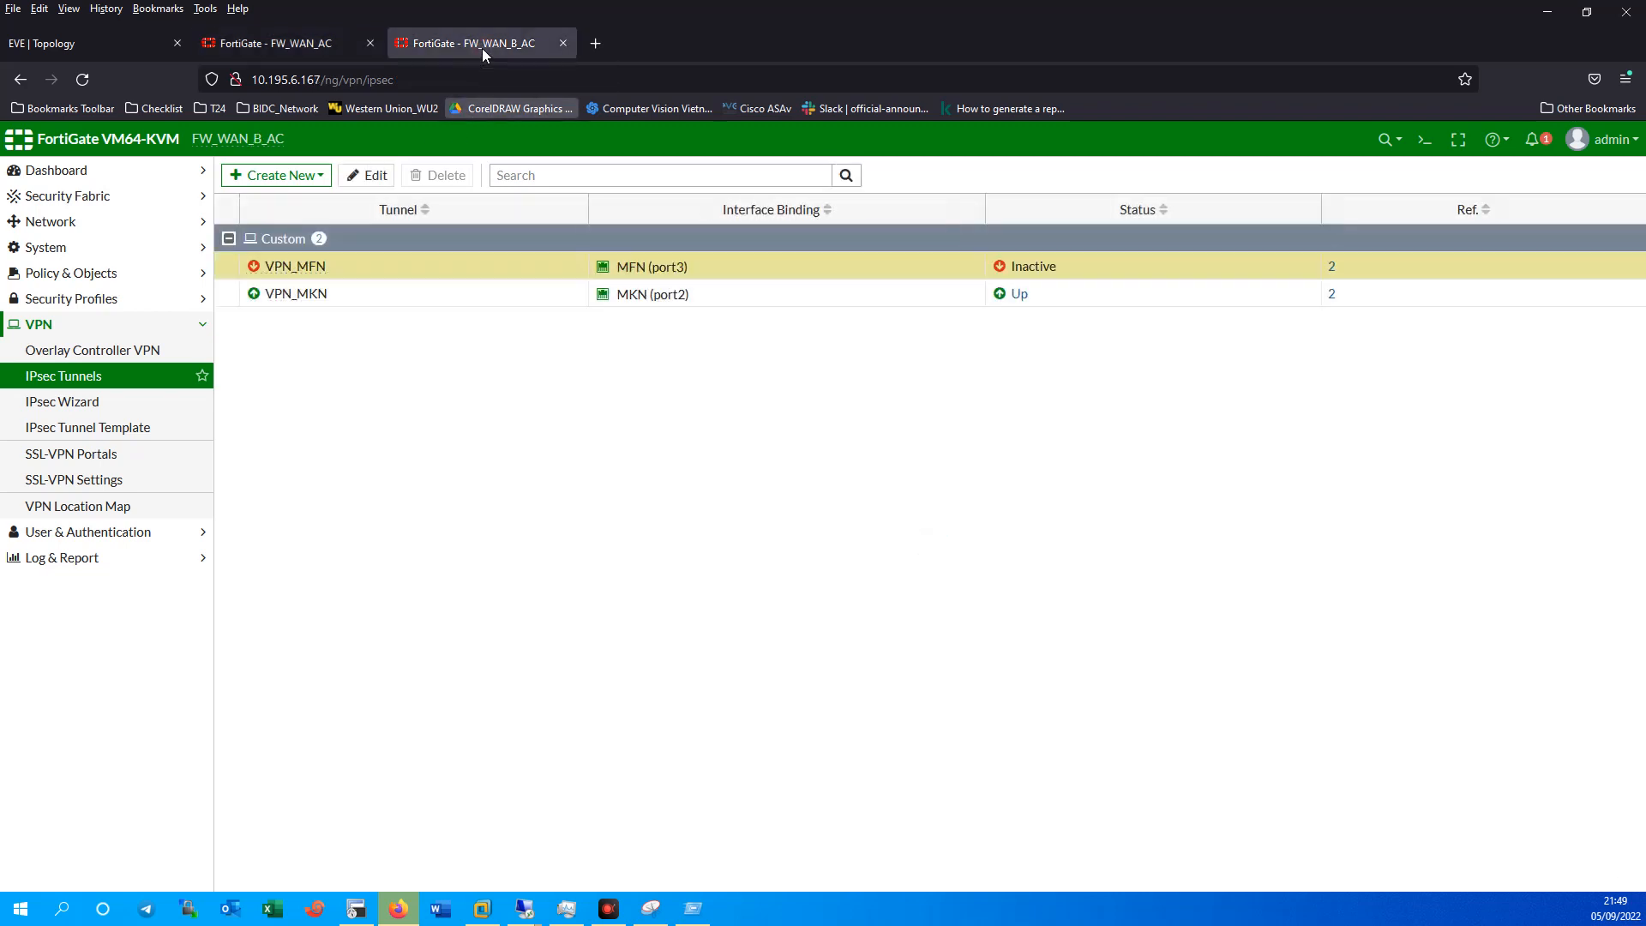
click(93, 375)
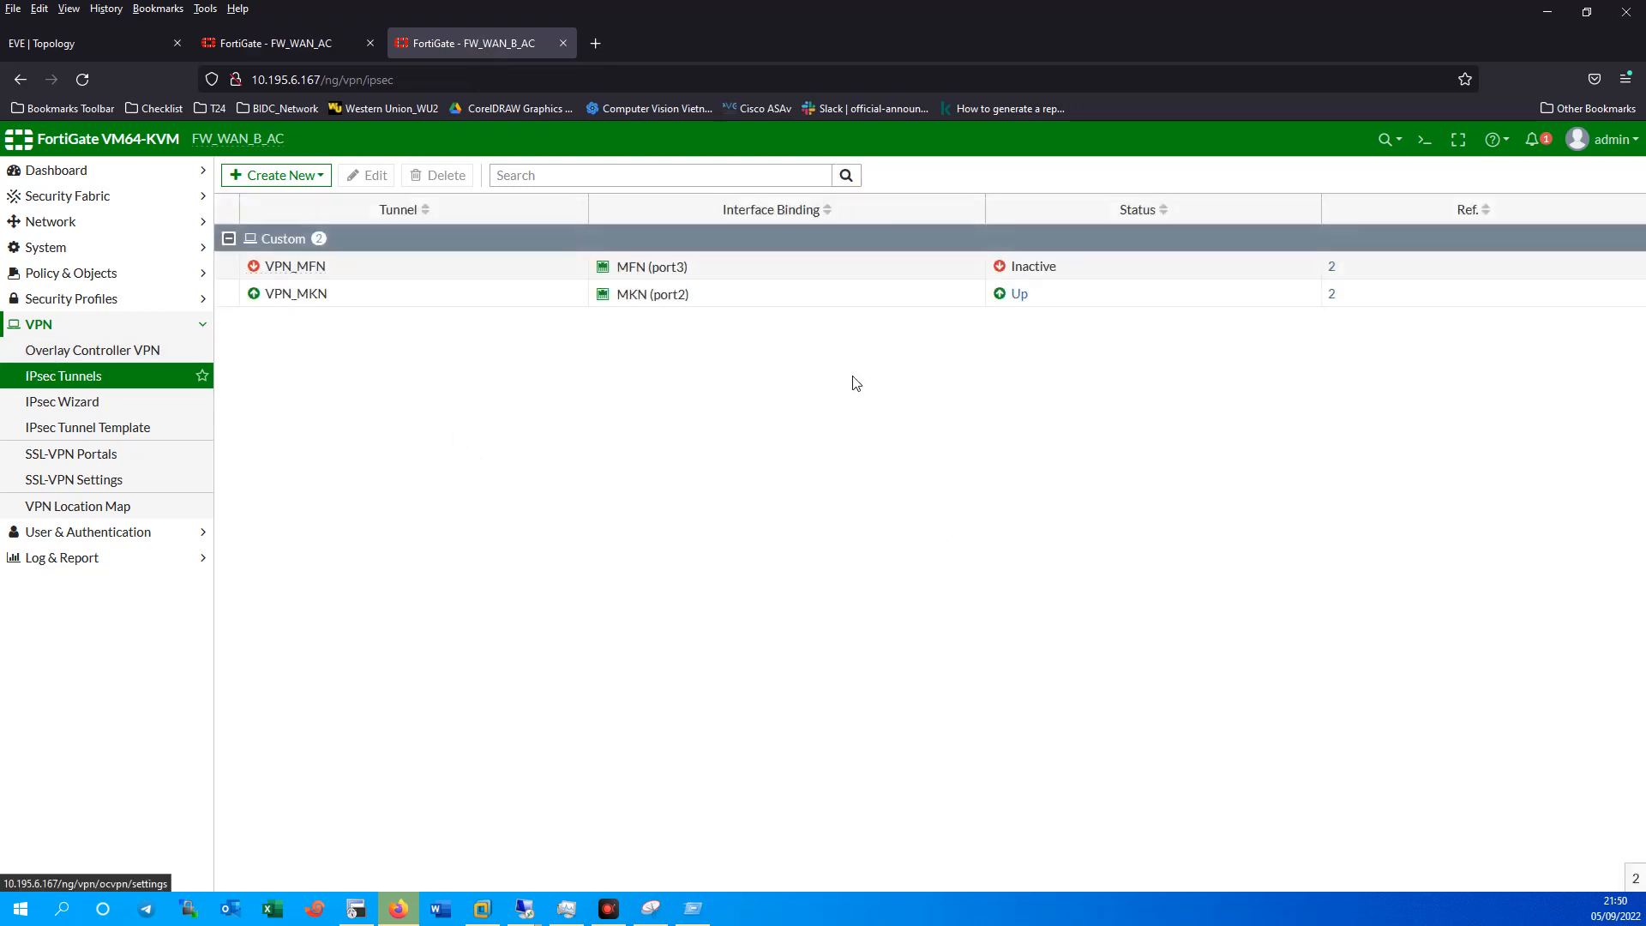
click(111, 375)
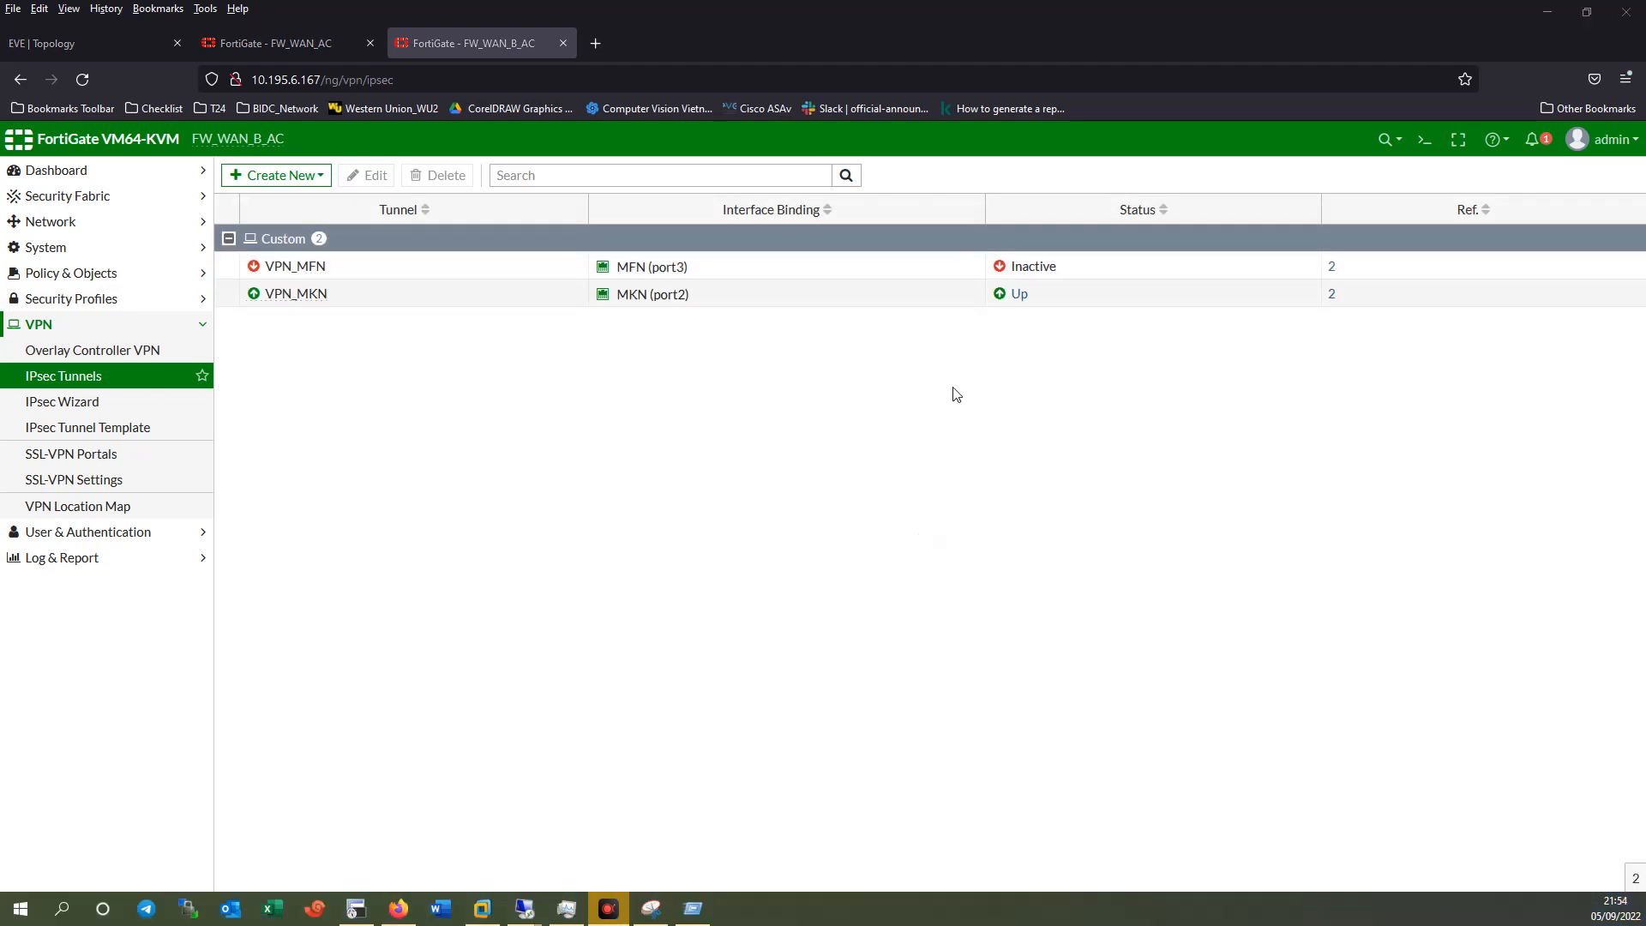
click(285, 51)
double_click(355, 271)
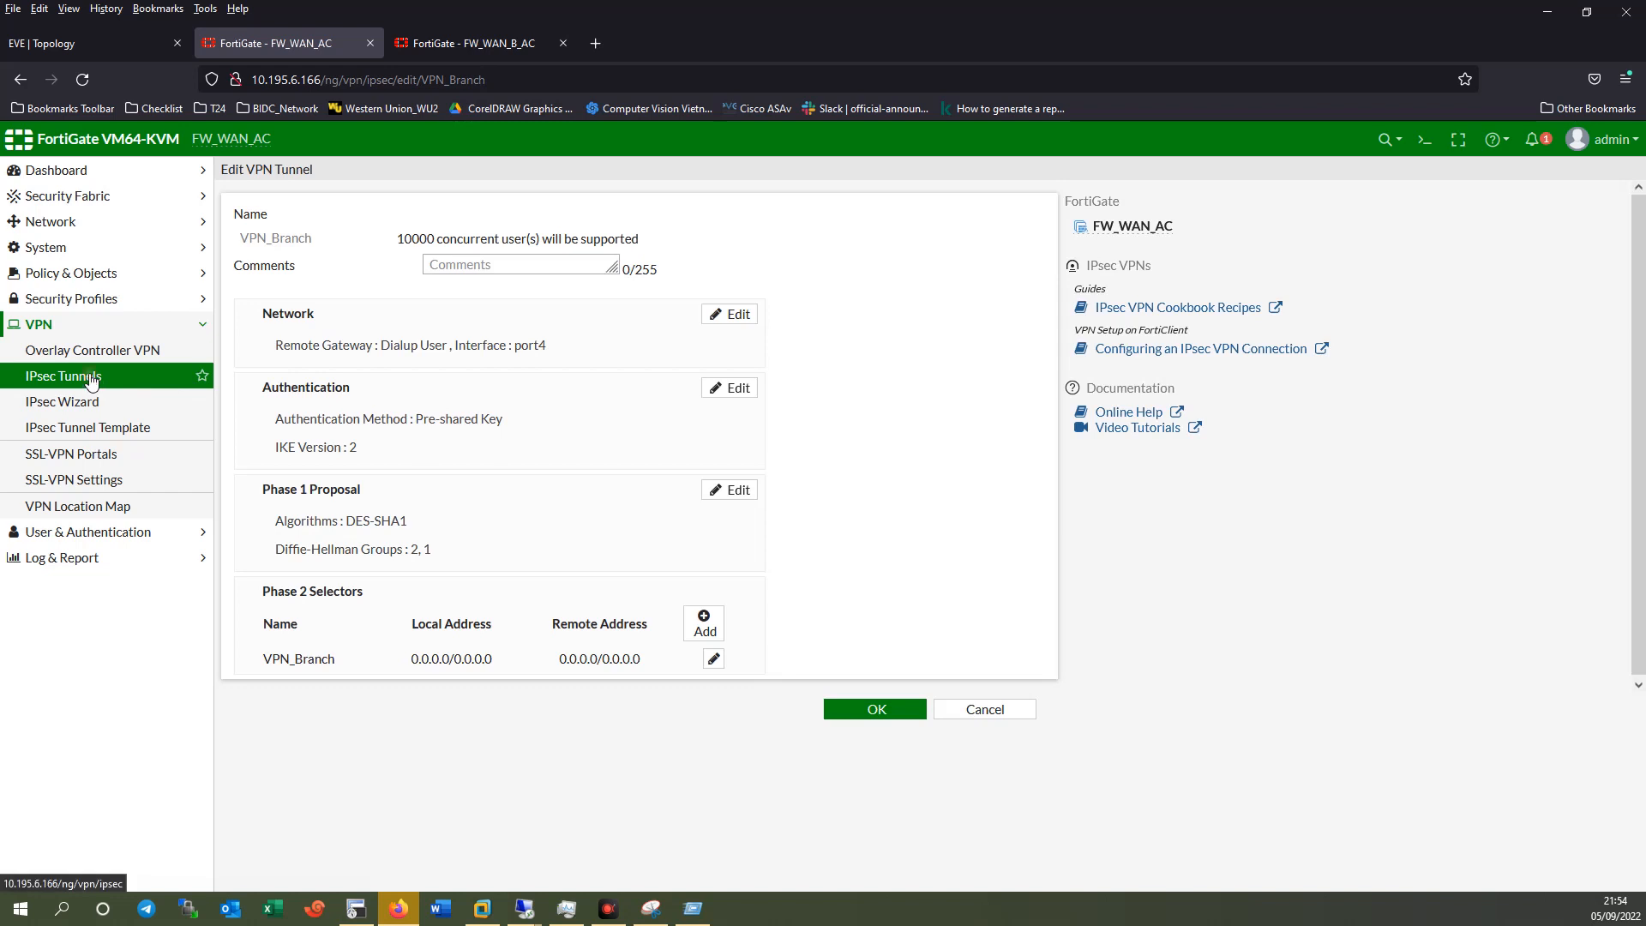
click(90, 378)
click(883, 535)
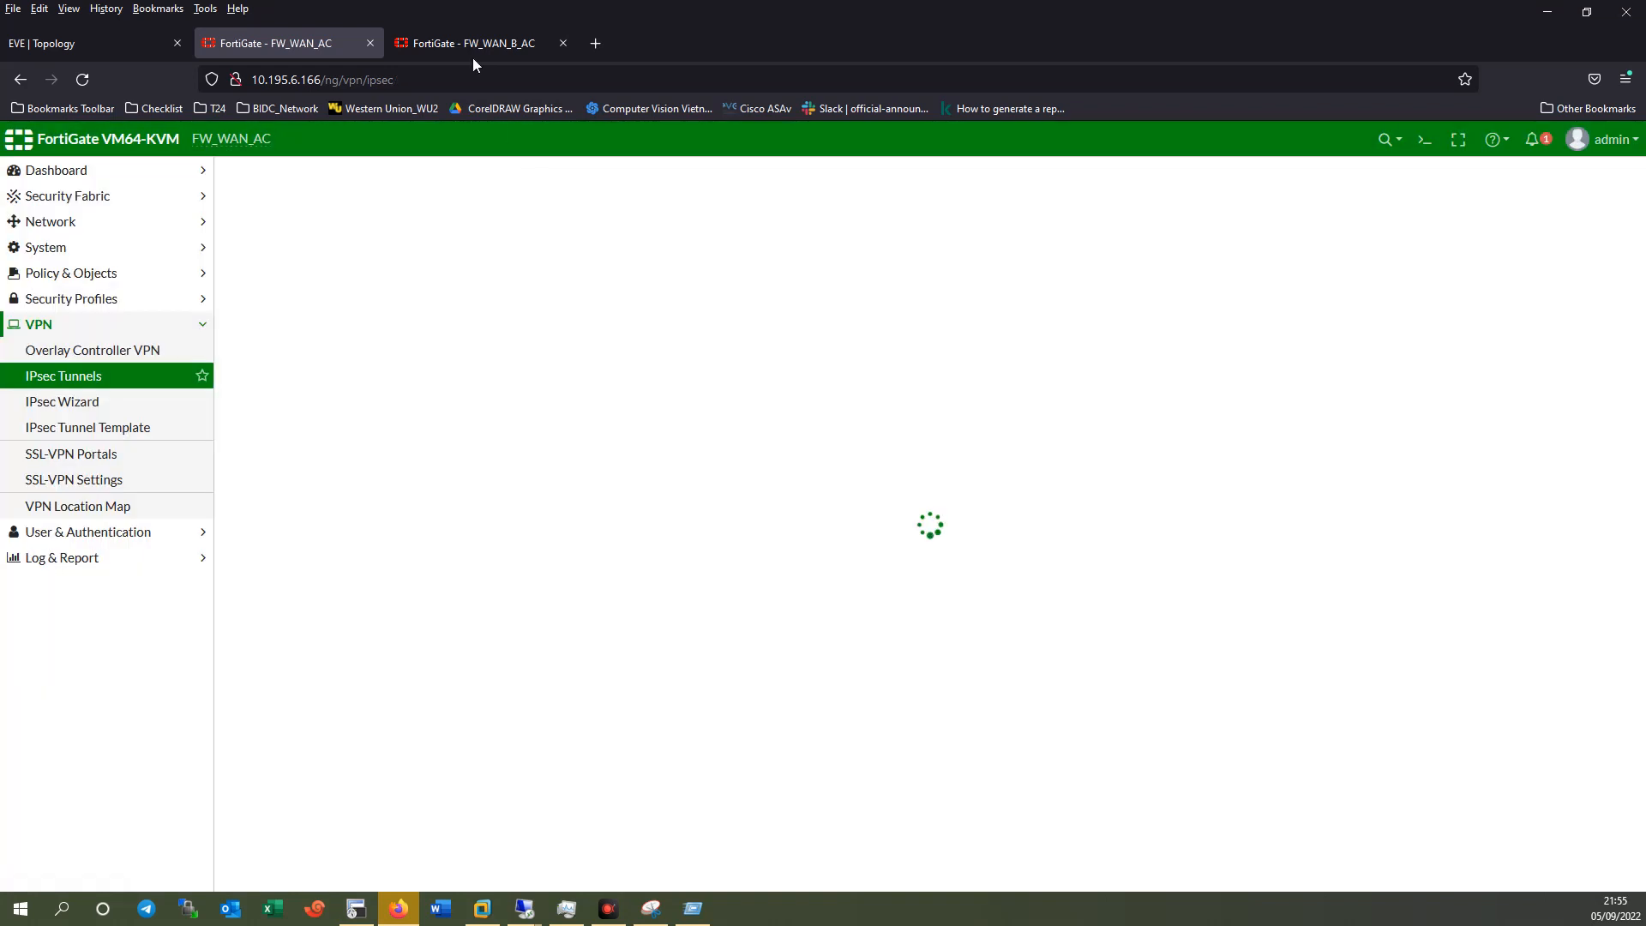
click(468, 42)
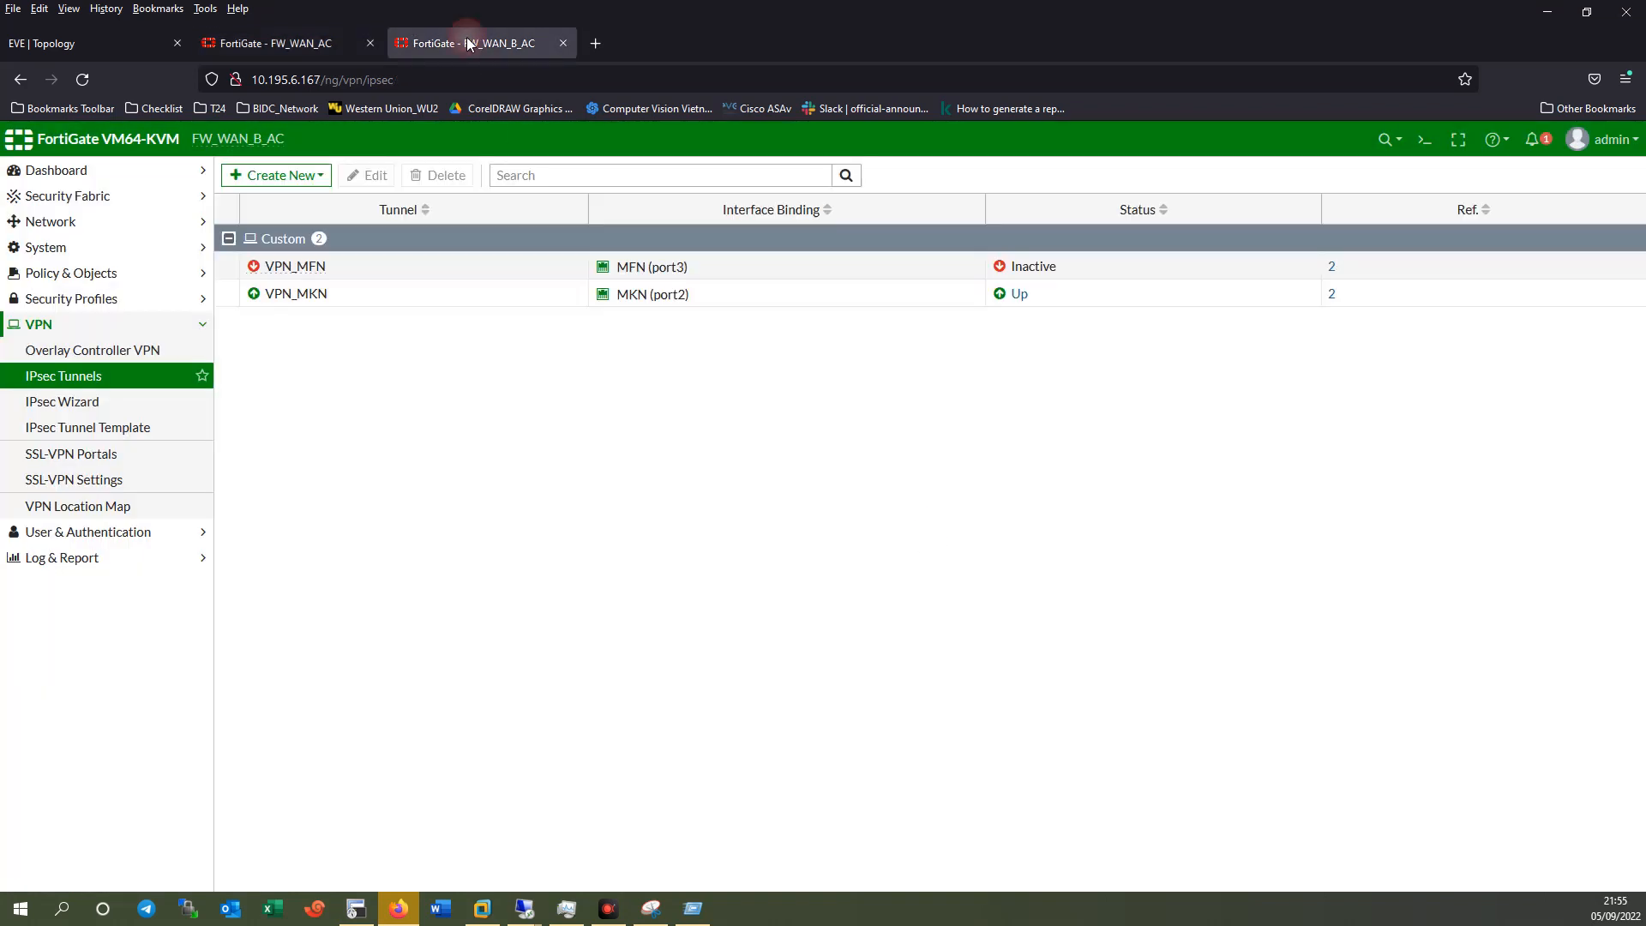
Review VPN_MFN's Phase 1, network and authentication settings on FW_WAN_B_AC.
click(370, 271)
double_click(364, 274)
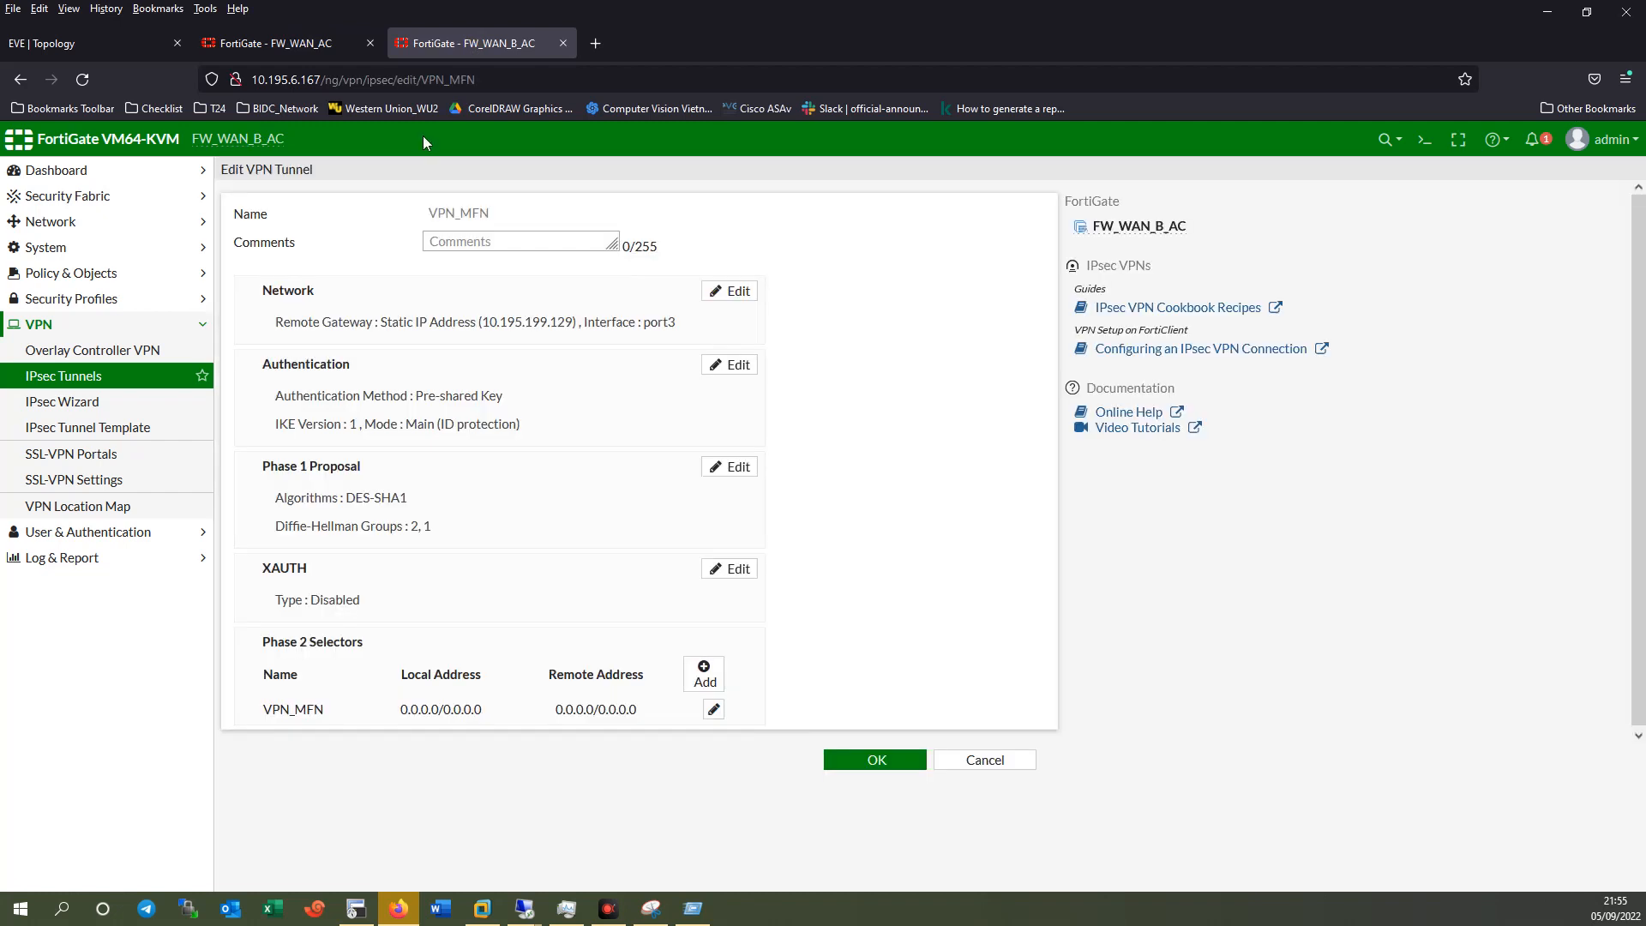
click(533, 499)
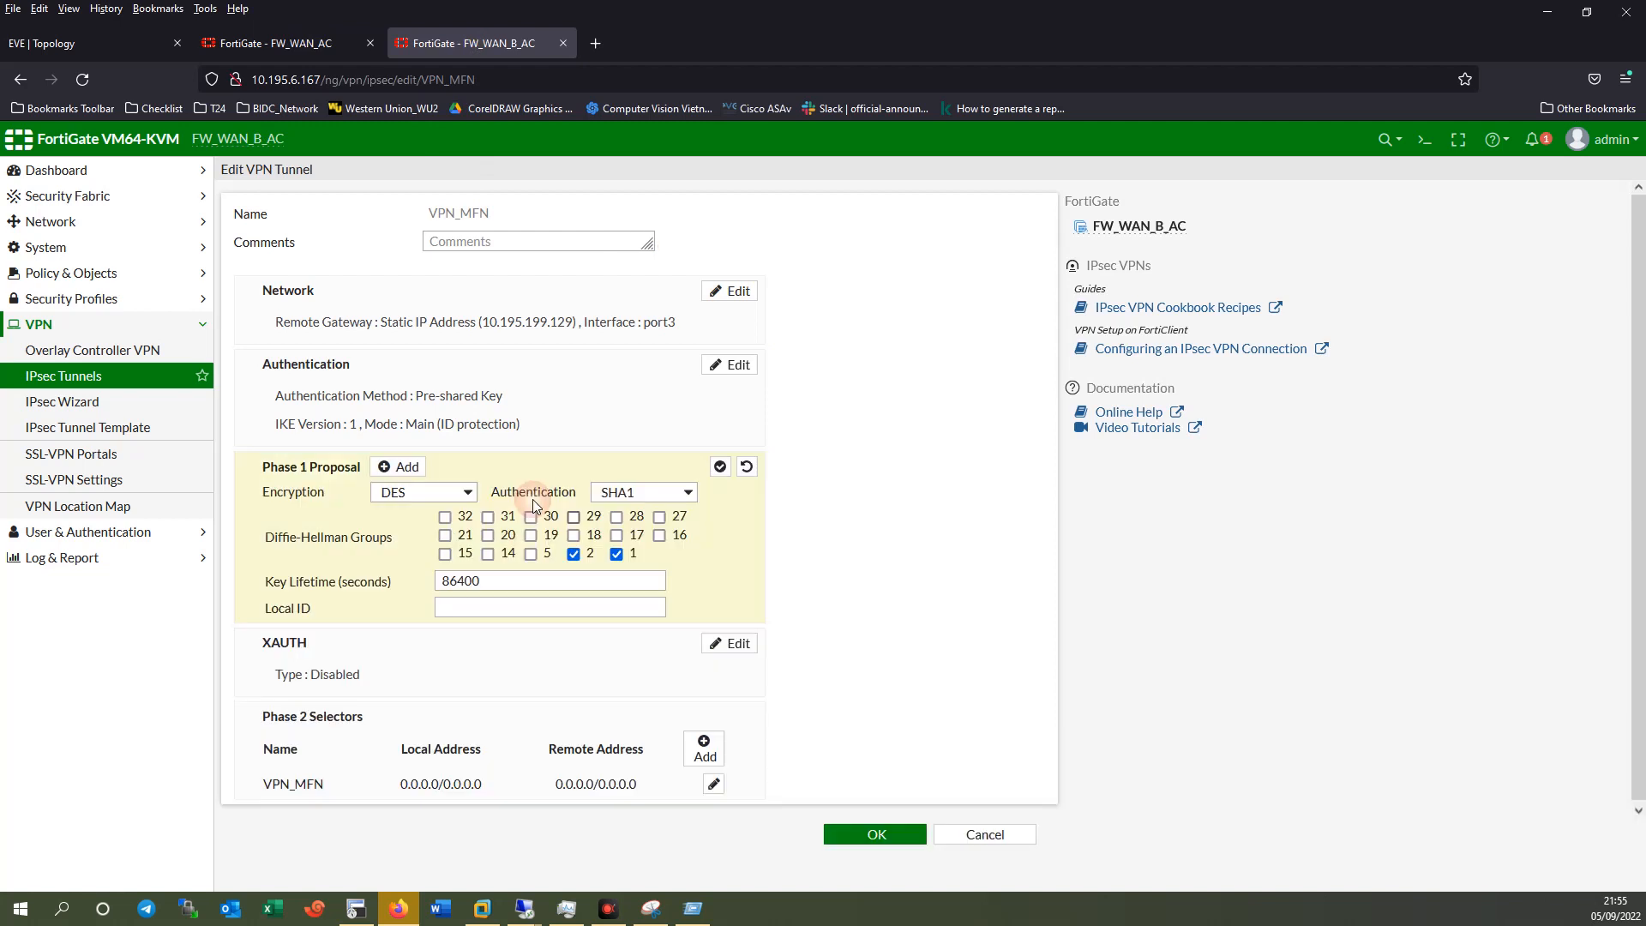
click(496, 331)
click(335, 645)
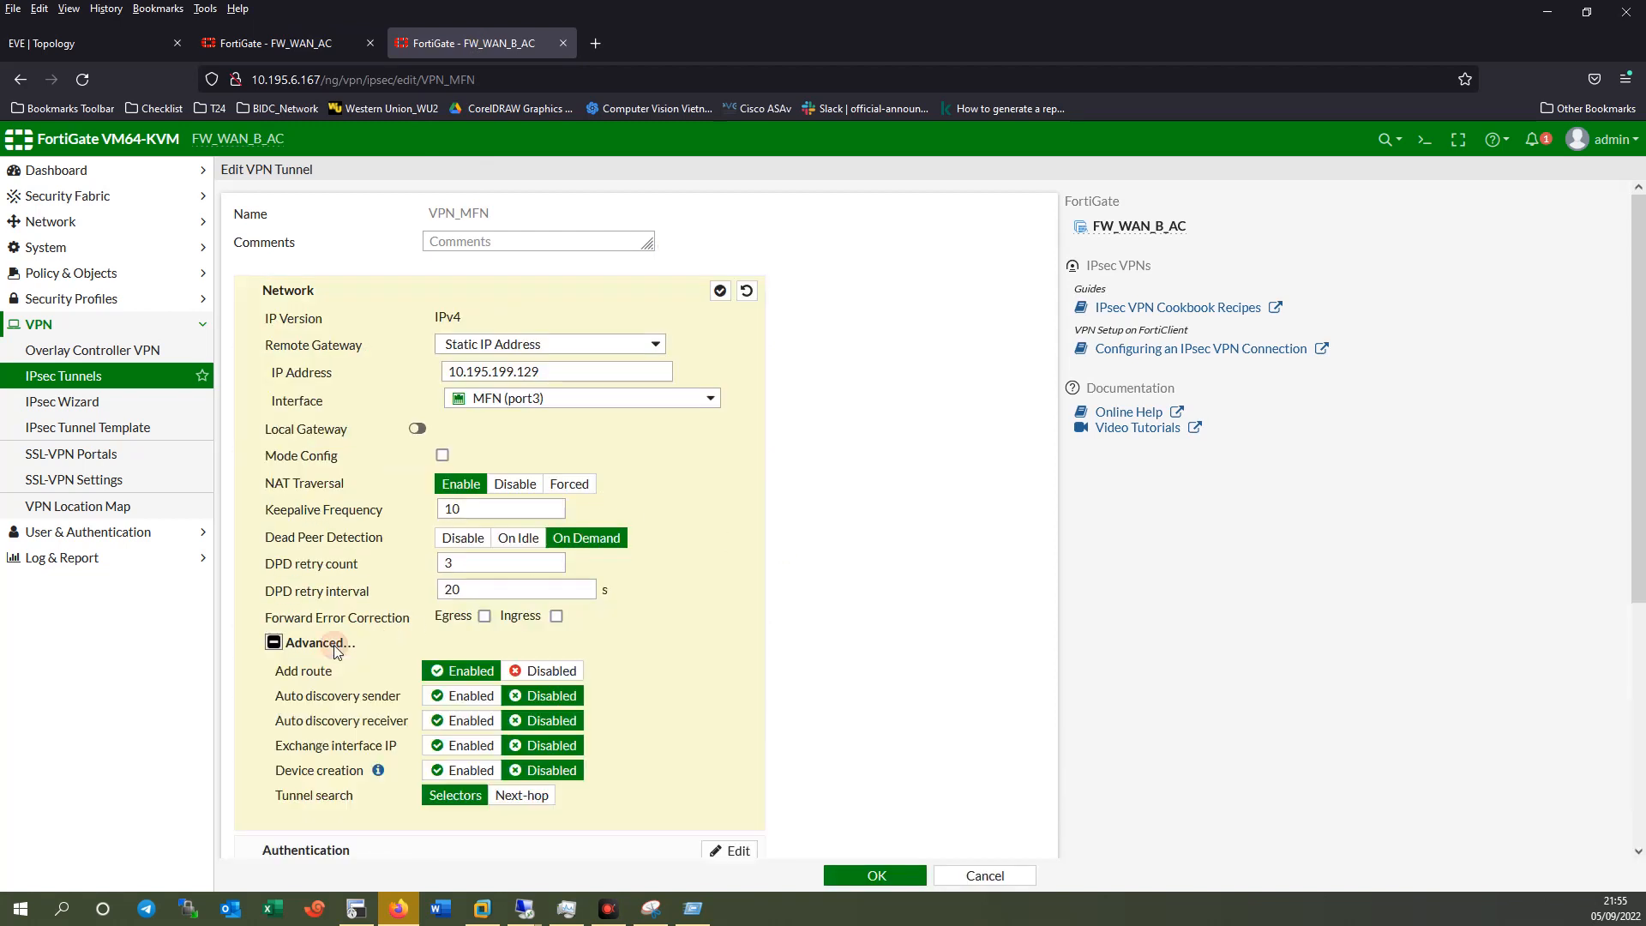
click(324, 643)
scroll(602, 654, down, 3)
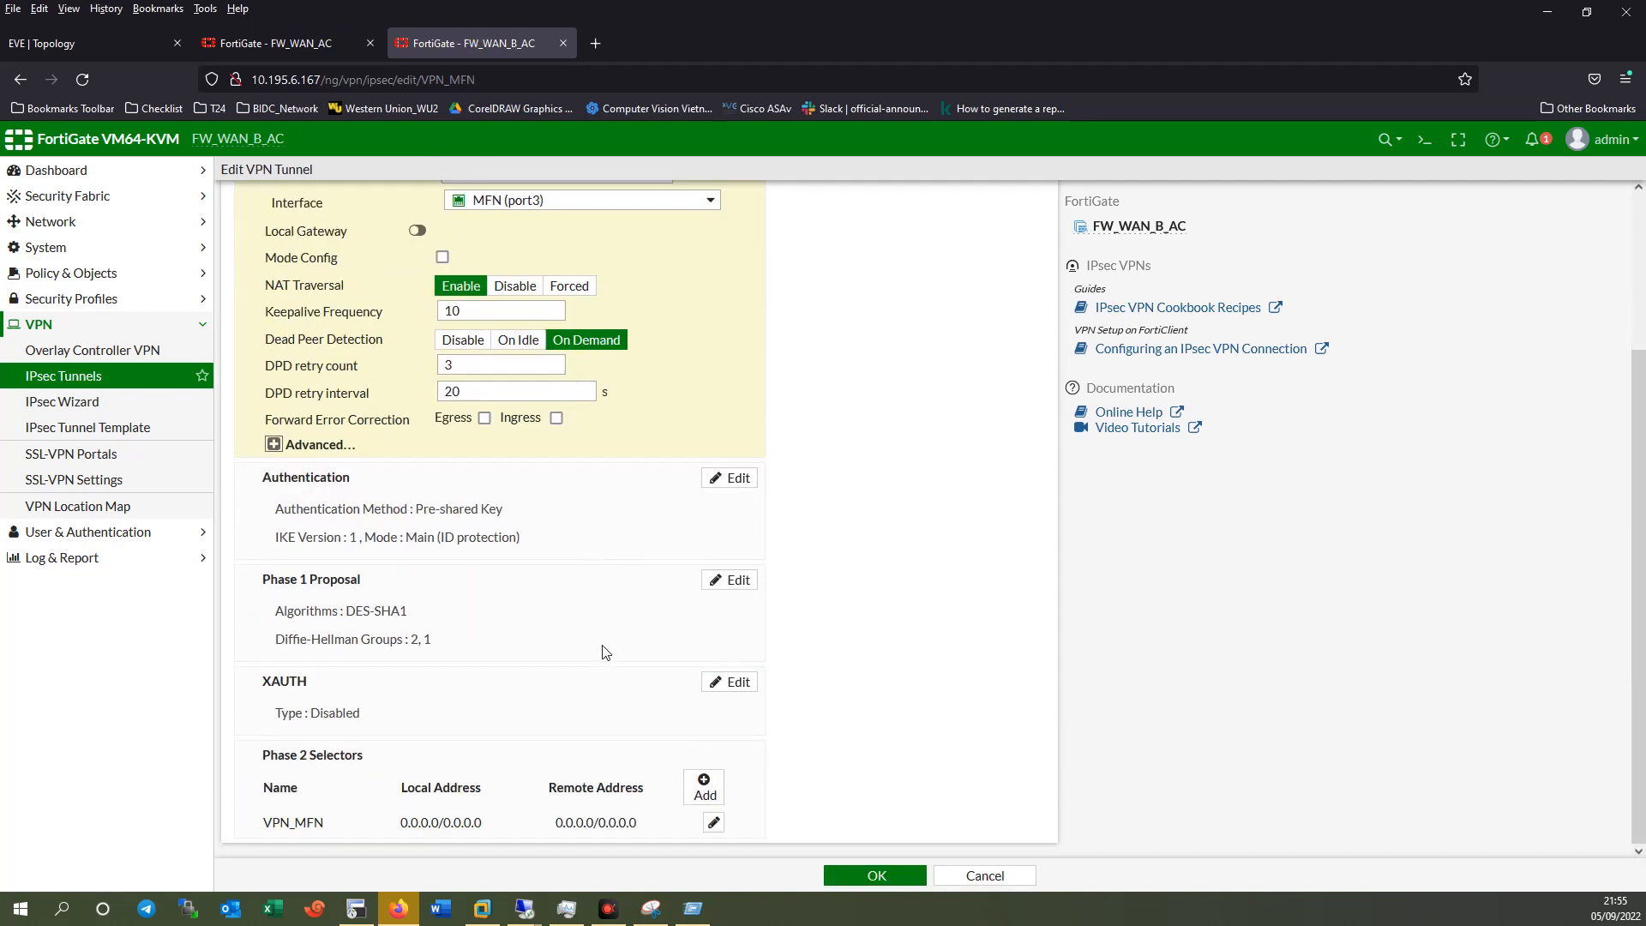
click(527, 507)
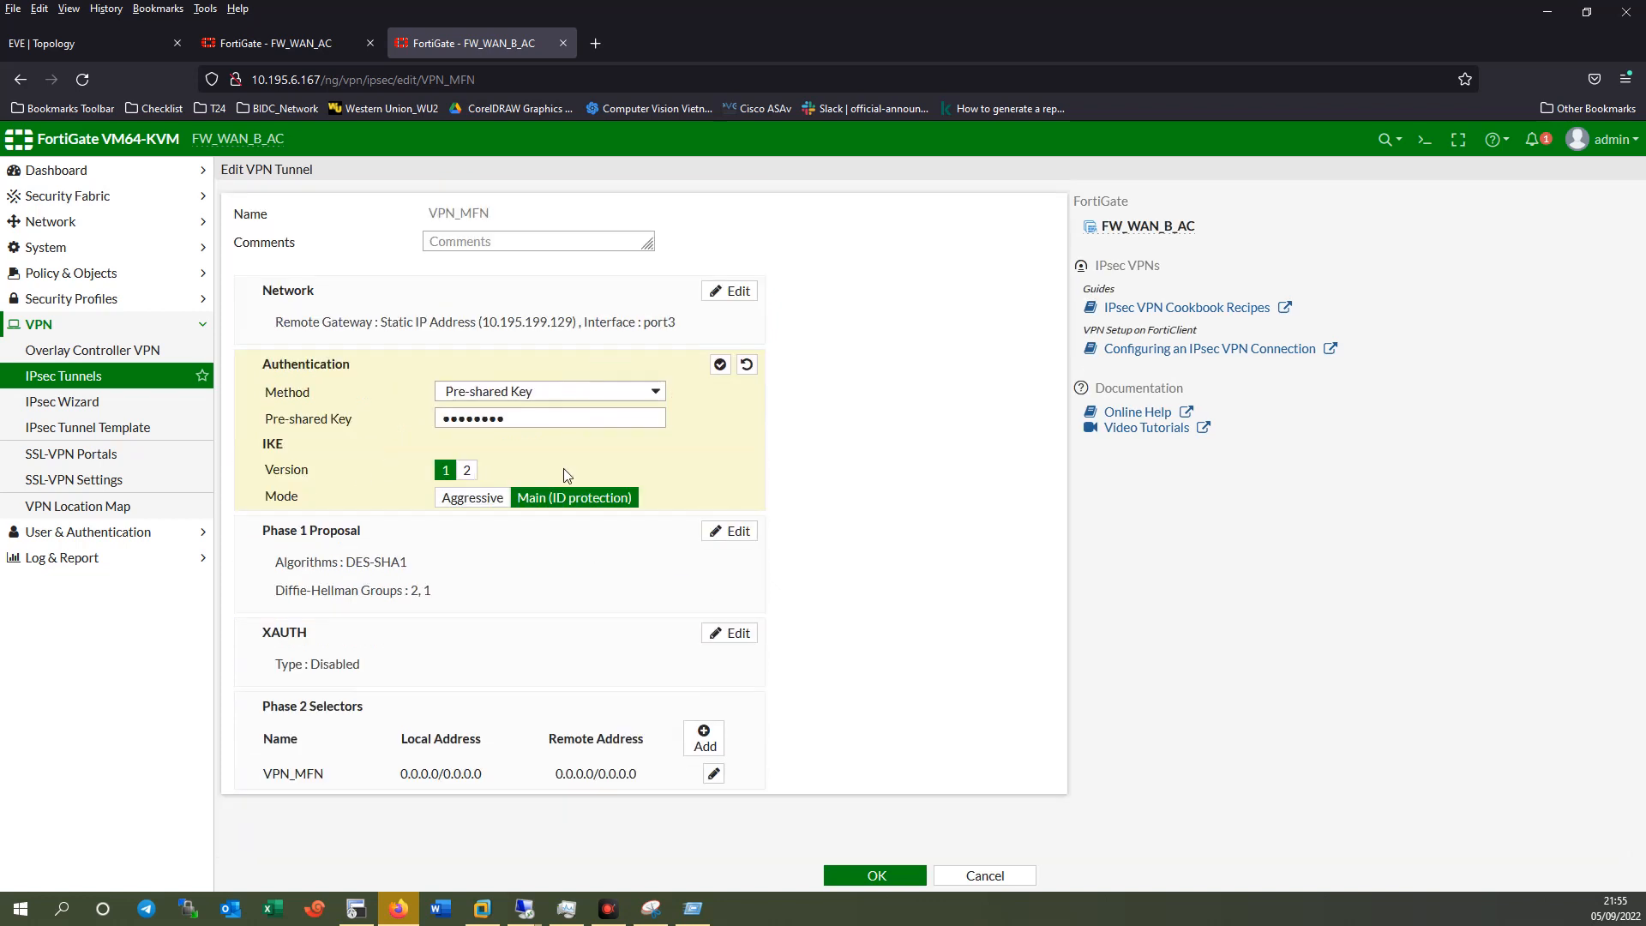
Compare against FW_WAN_AC's VPN_Branch network, authentication and Phase 1 settings.
click(248, 44)
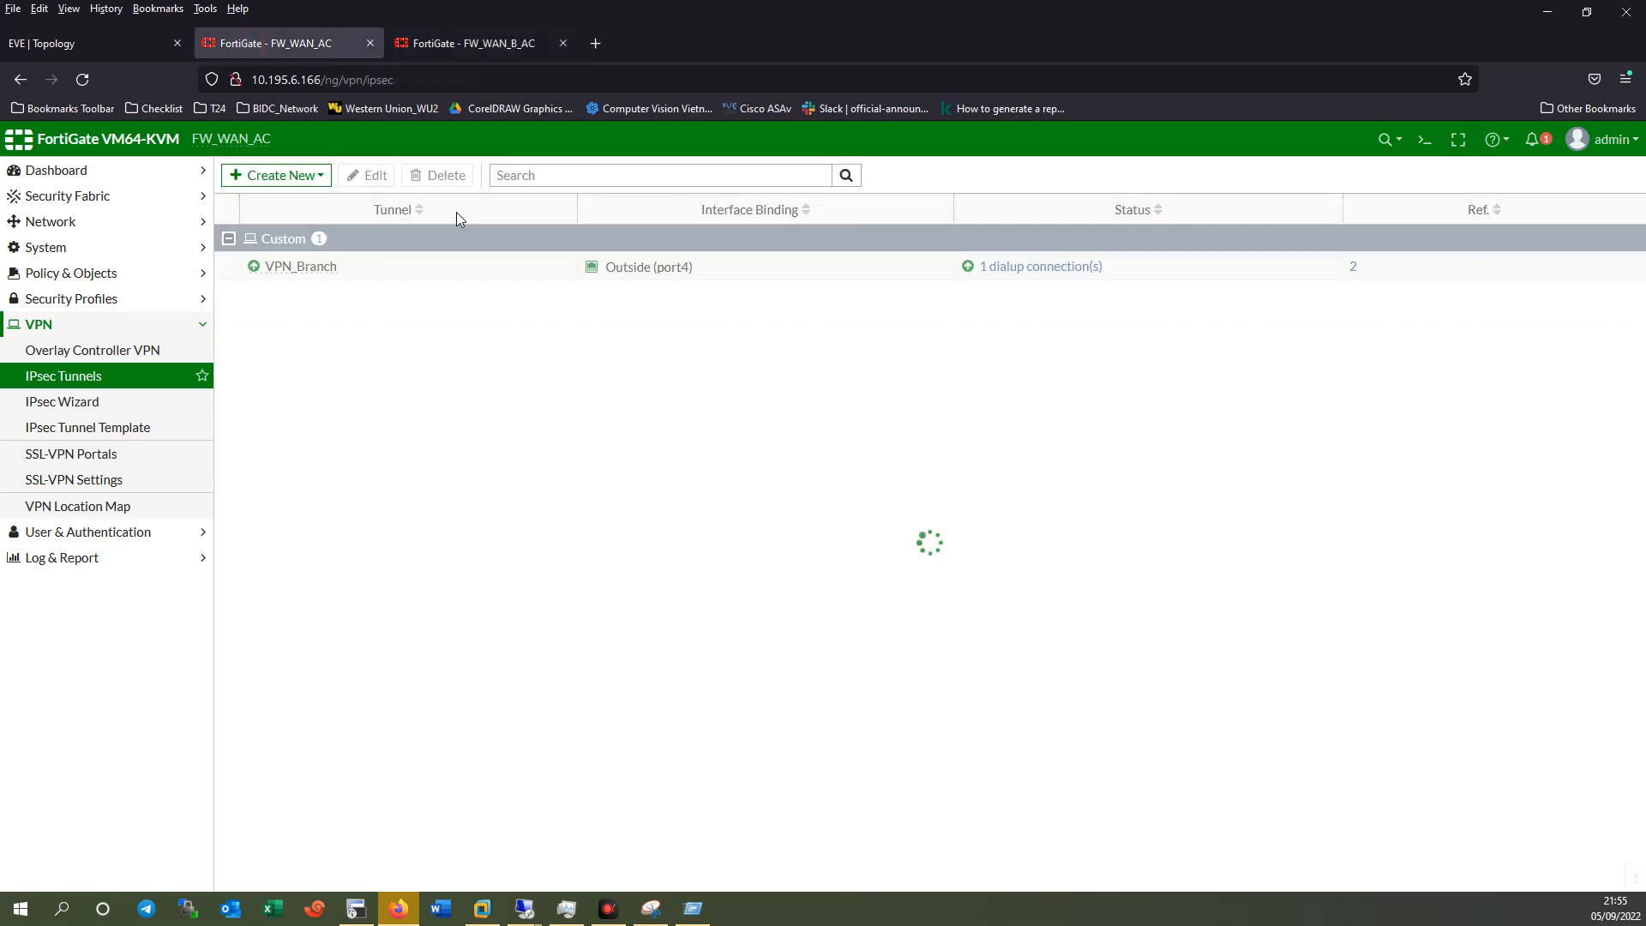
double_click(445, 275)
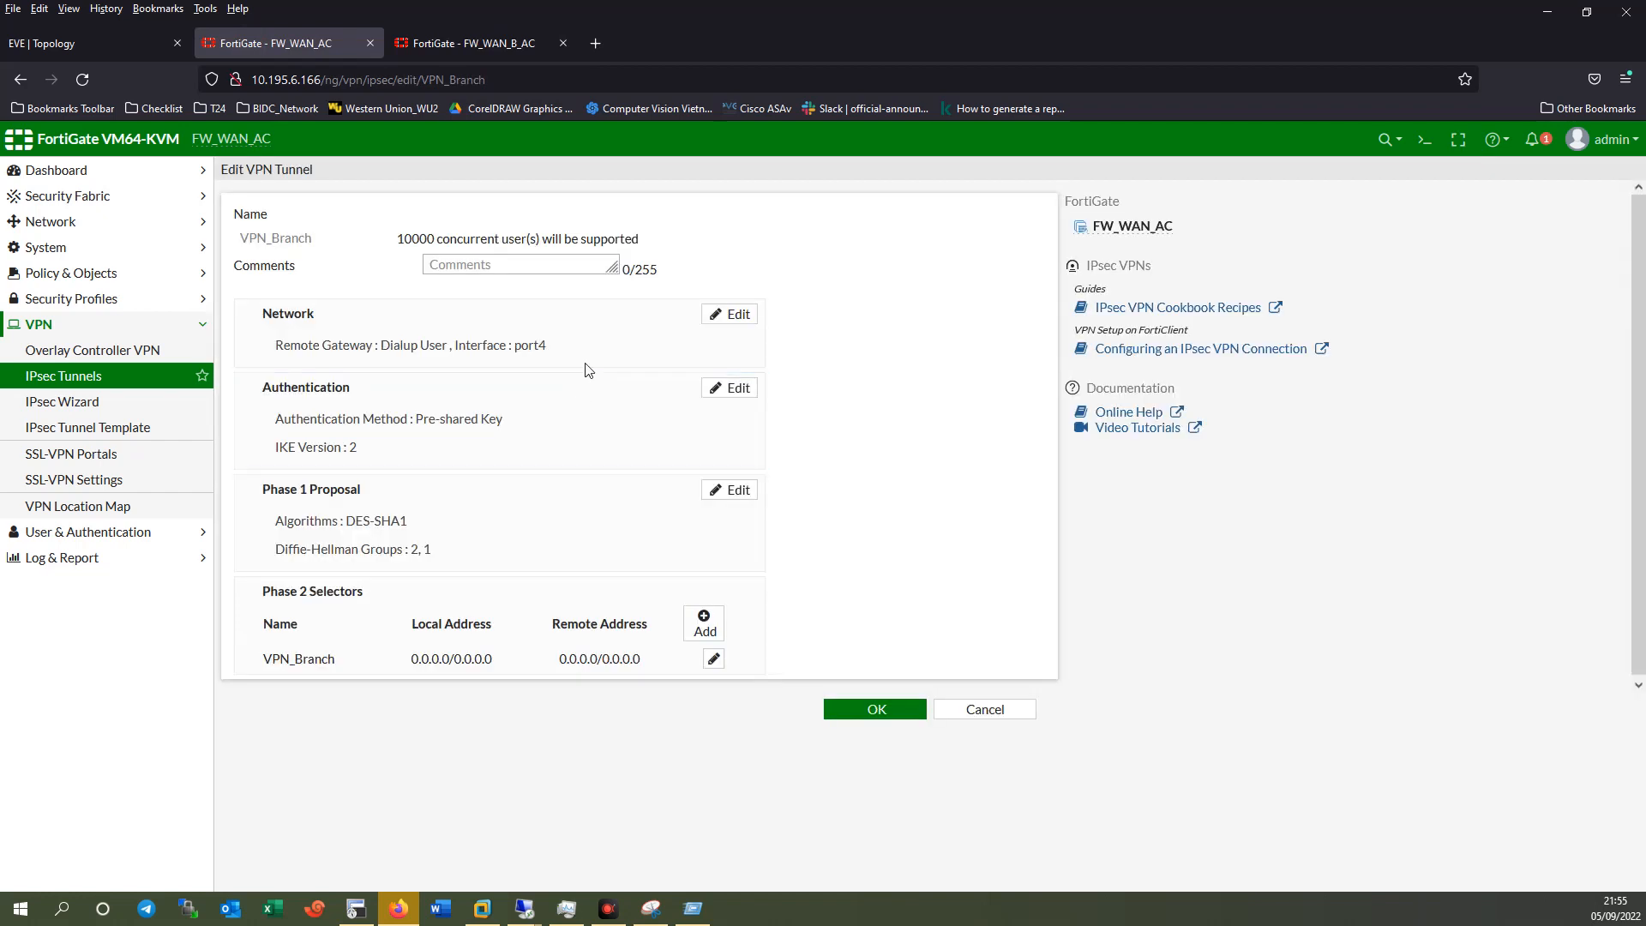
click(496, 336)
scroll(414, 577, down, 2)
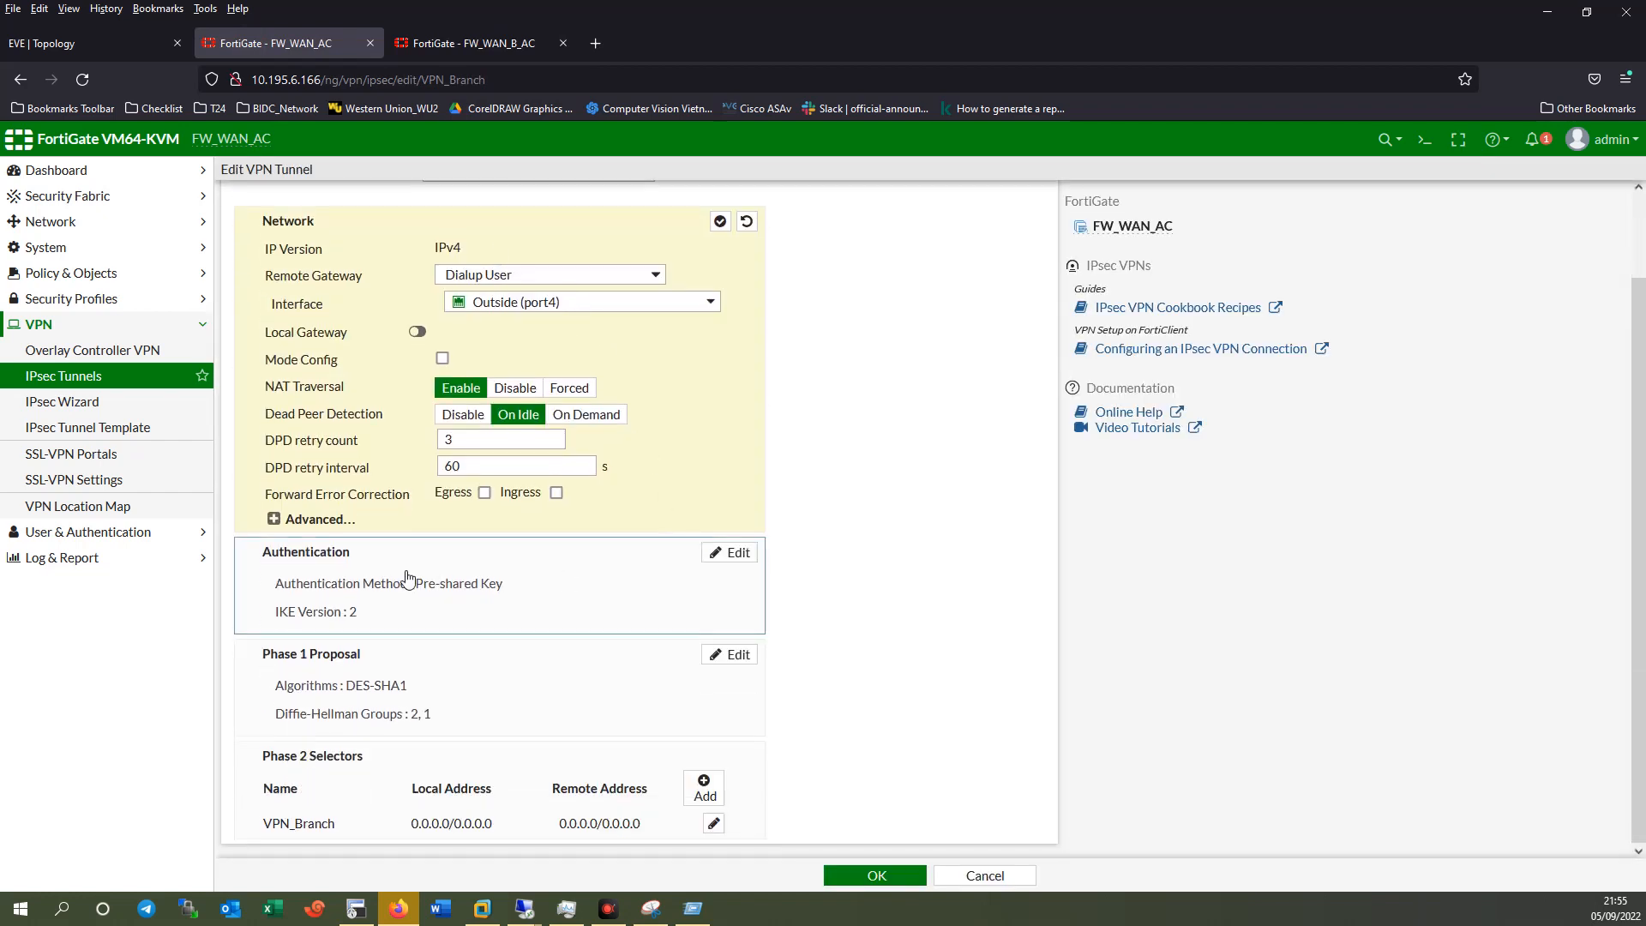
click(392, 602)
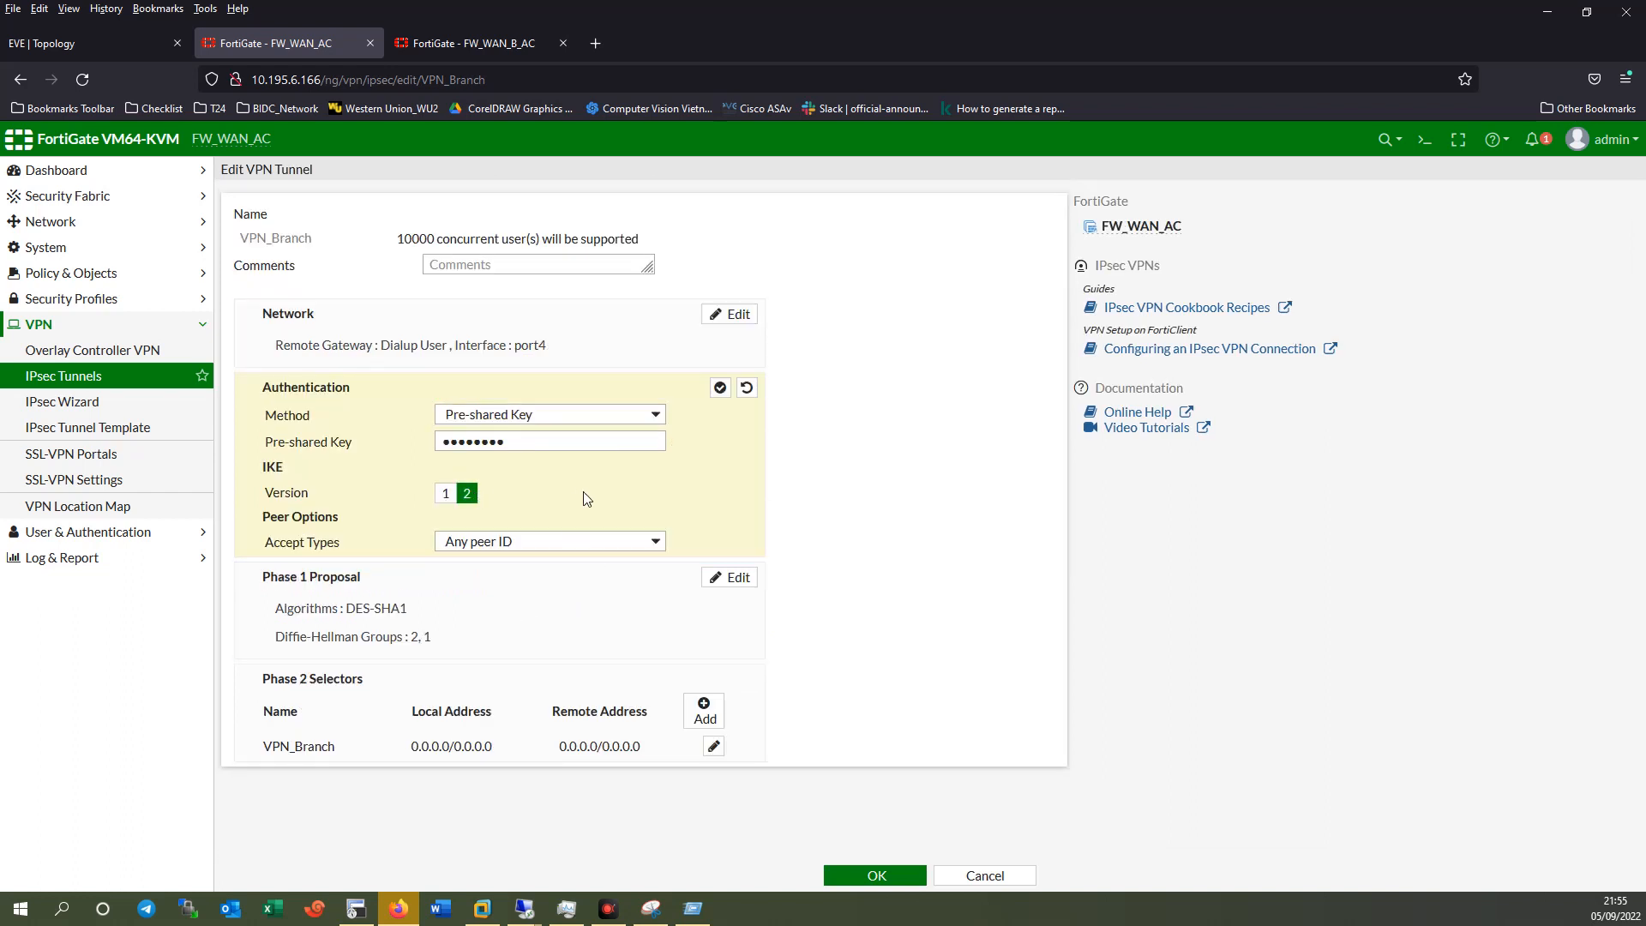
click(477, 625)
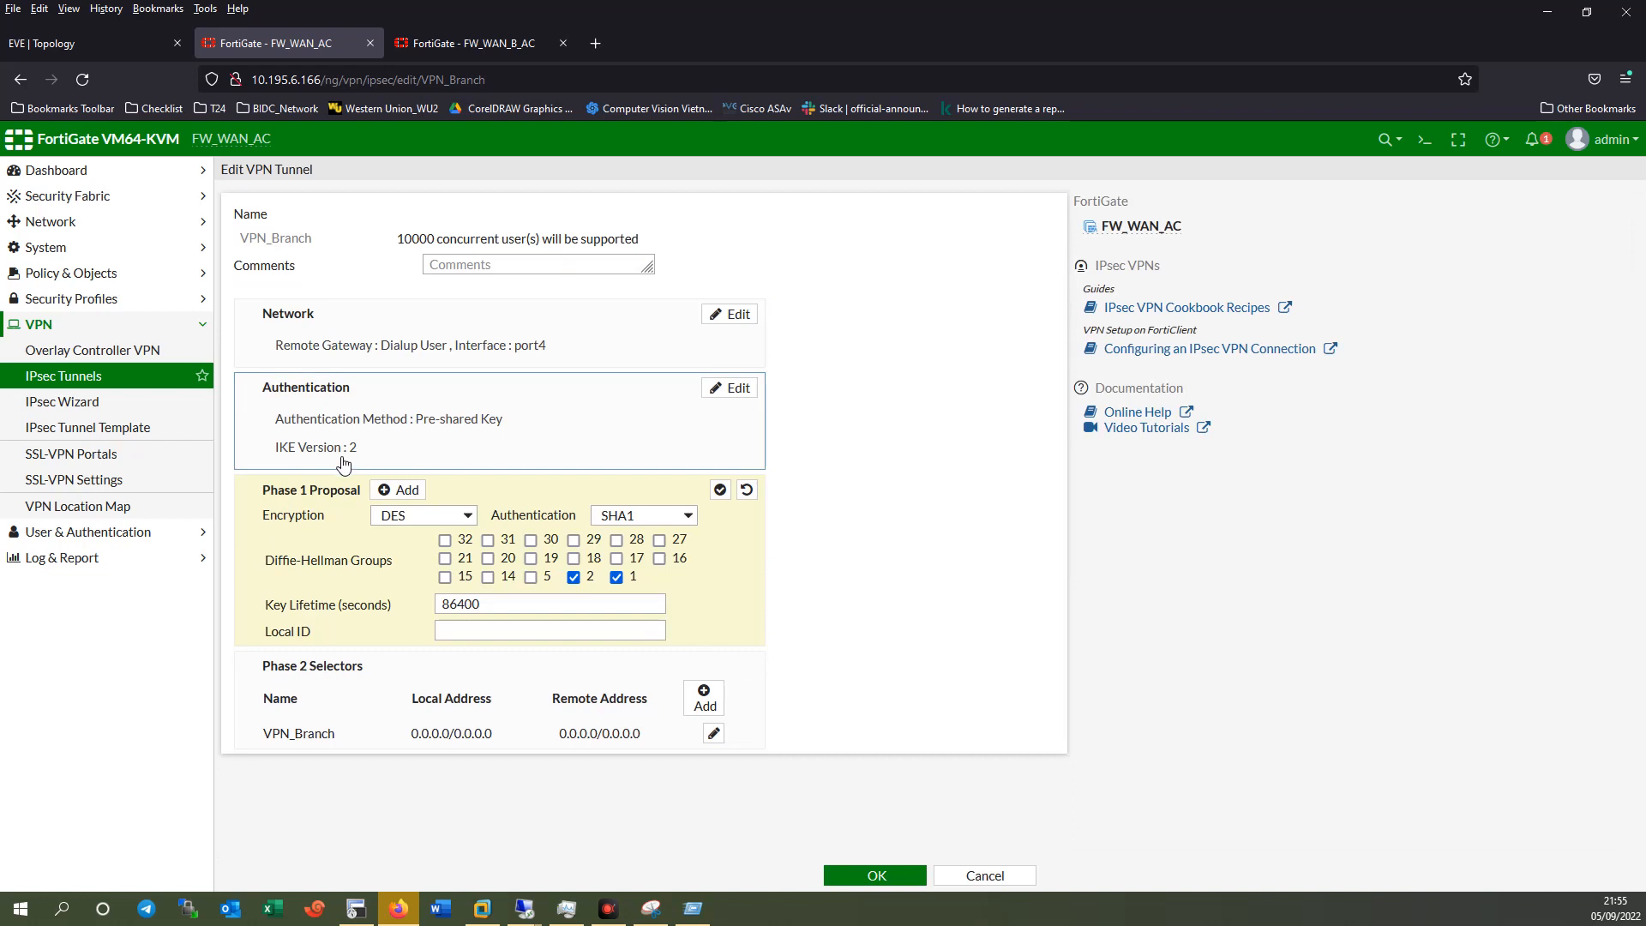
Set VPN_MFN to IKE version 2 with a single DES/SHA1 Phase 1 proposal.
click(475, 40)
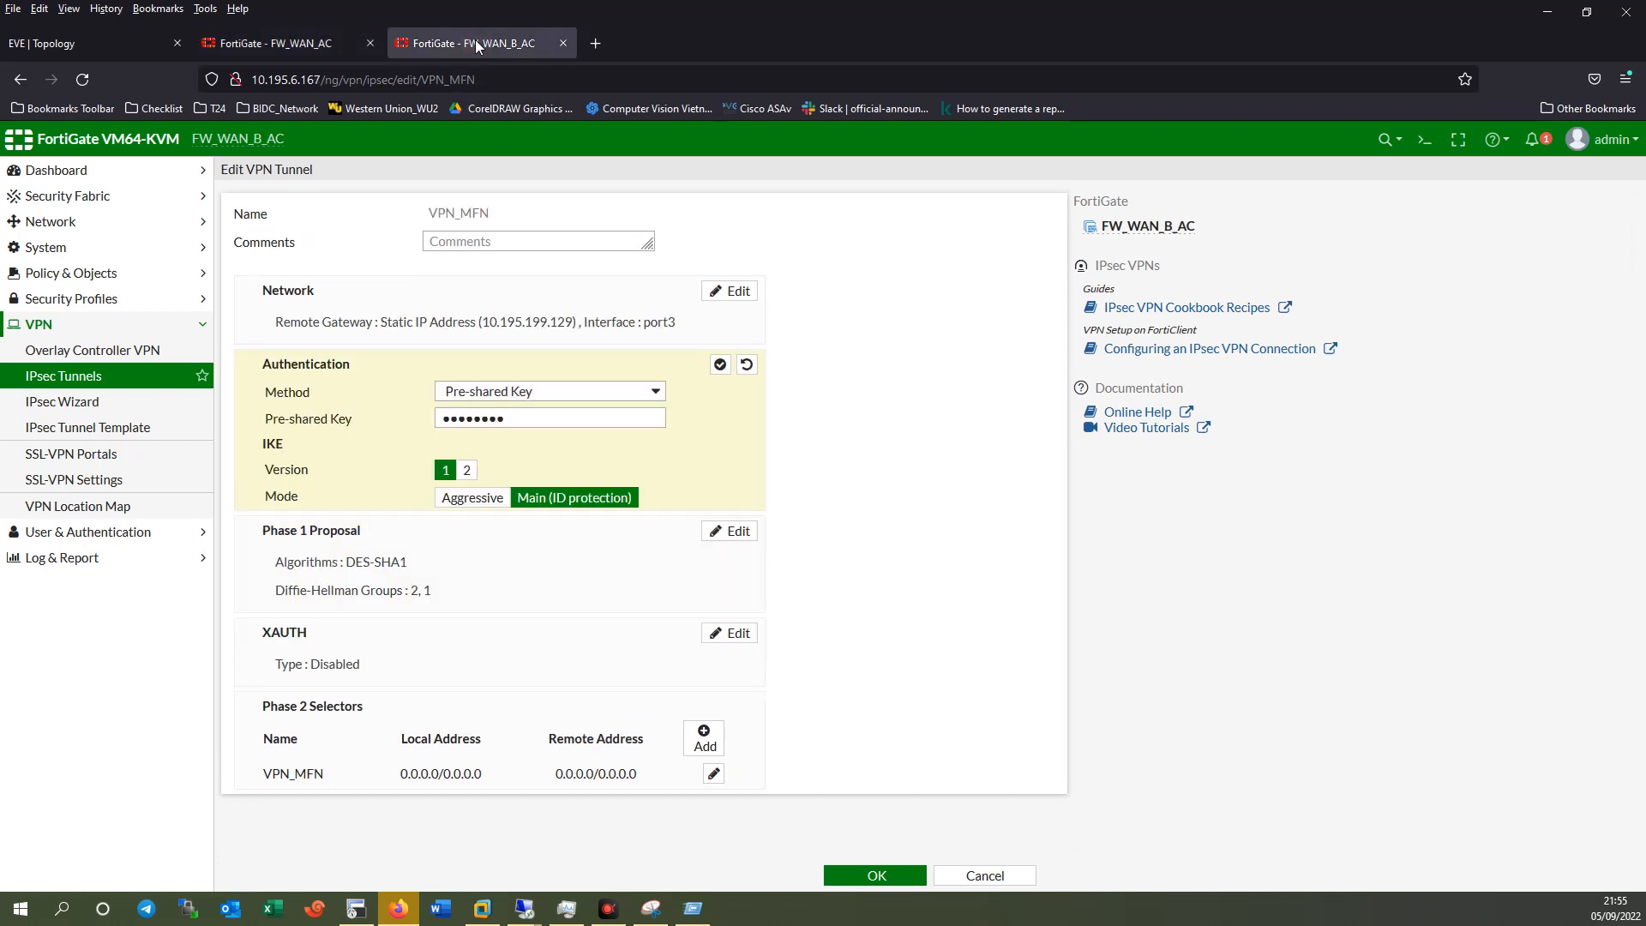
click(467, 470)
click(509, 522)
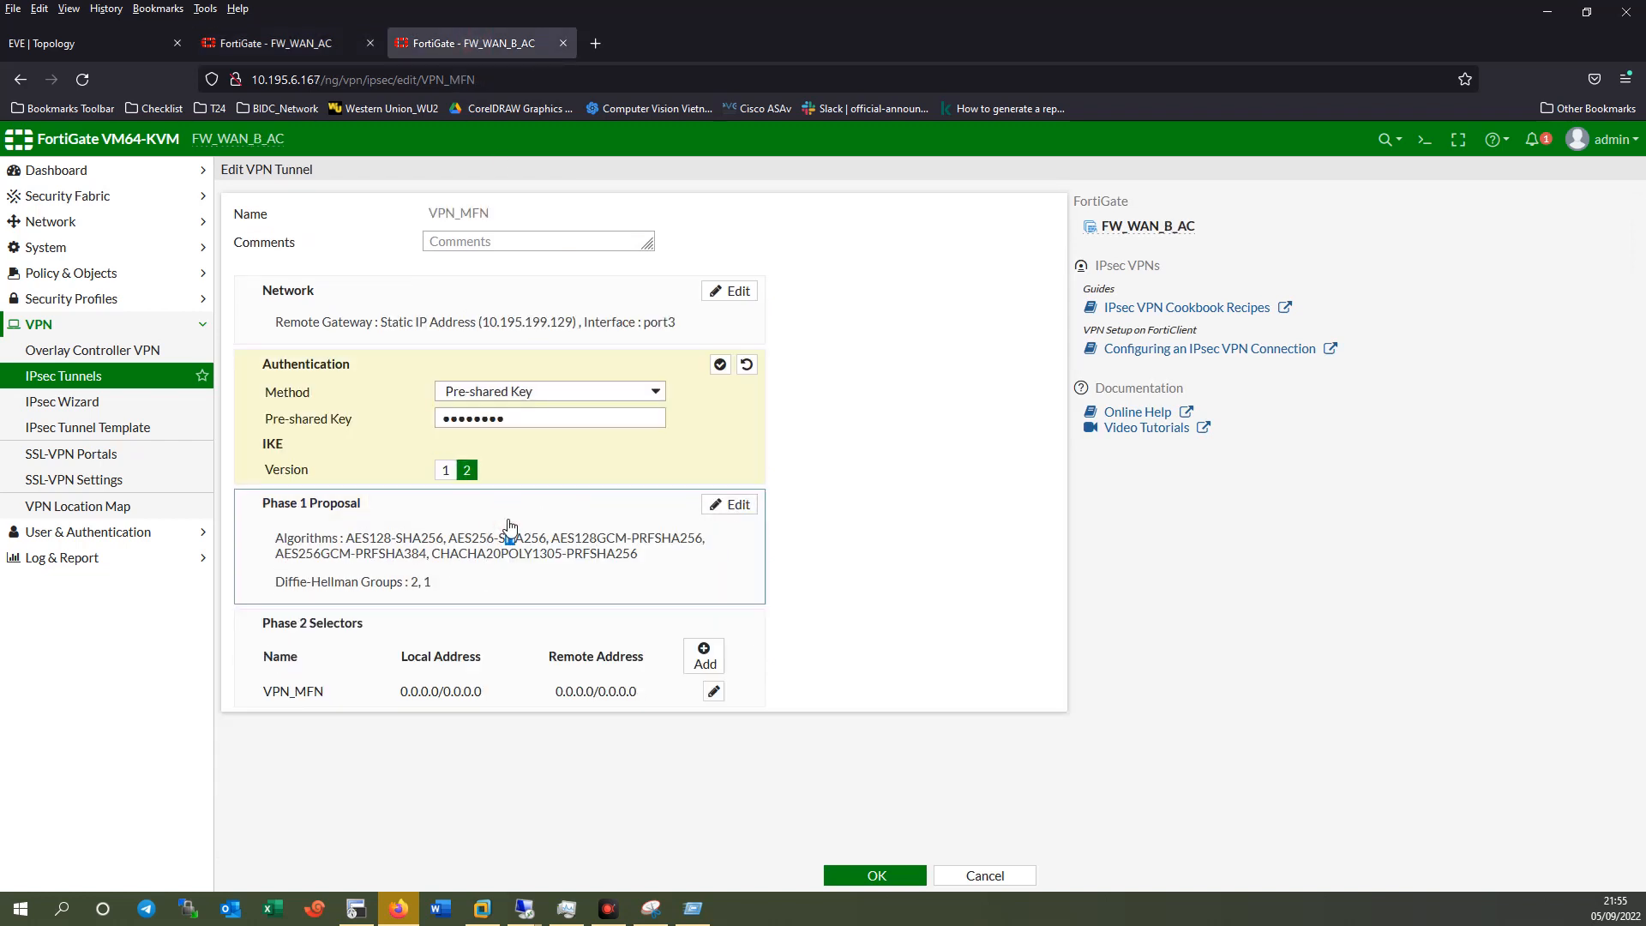
click(721, 523)
click(720, 522)
click(721, 523)
click(721, 523)
click(446, 492)
click(413, 548)
click(642, 492)
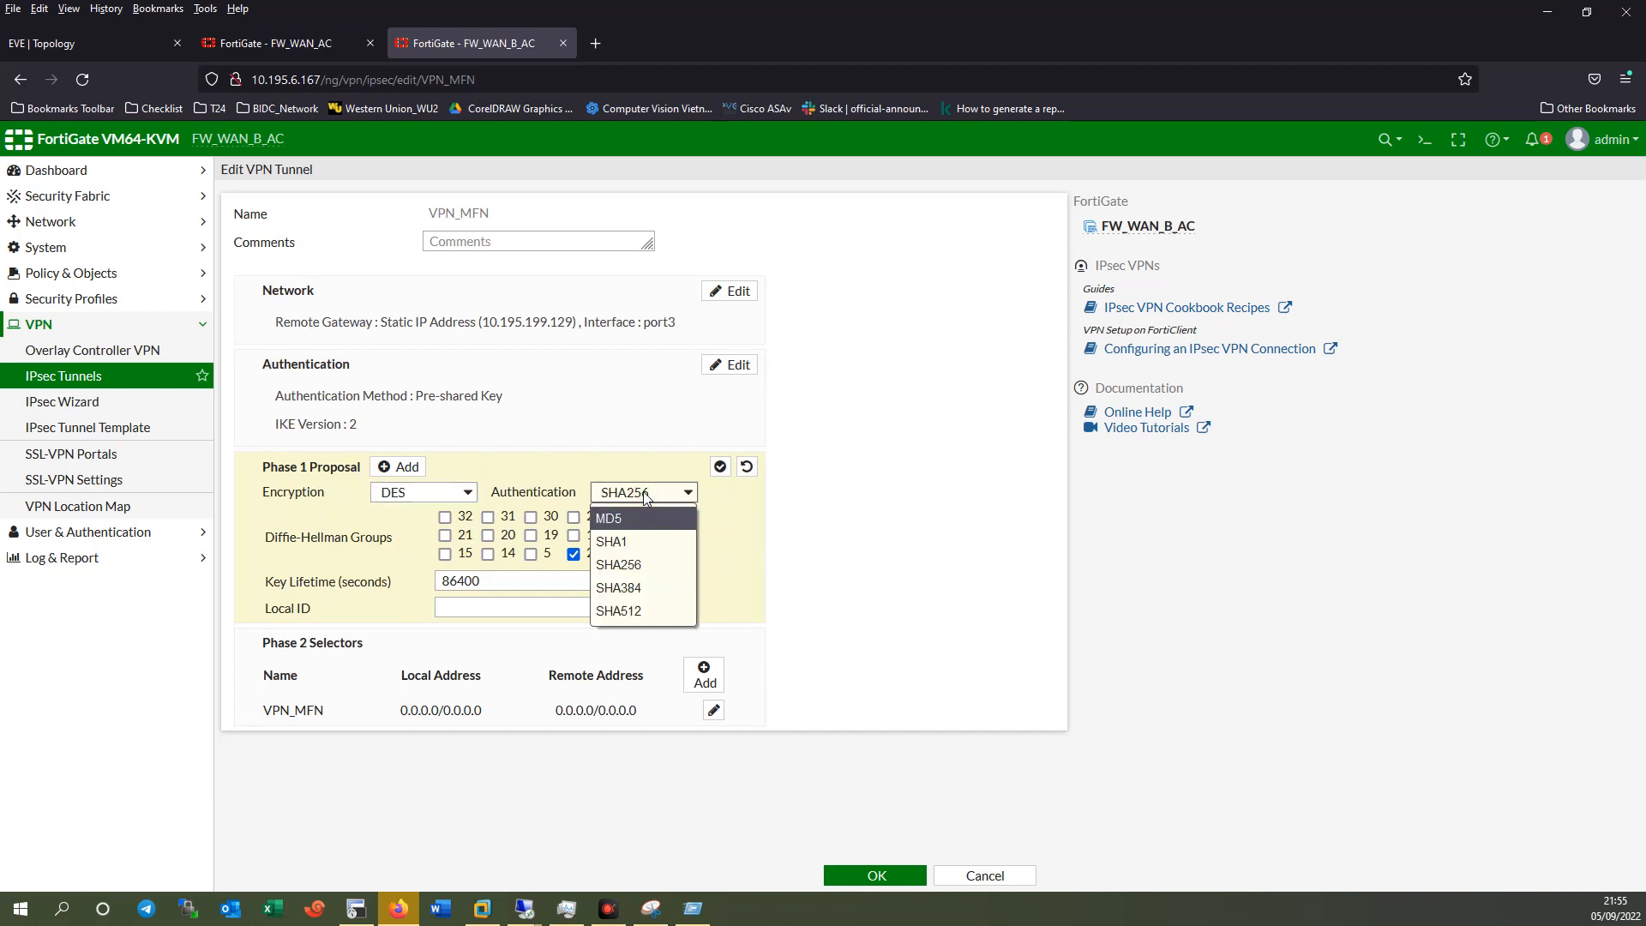
click(634, 542)
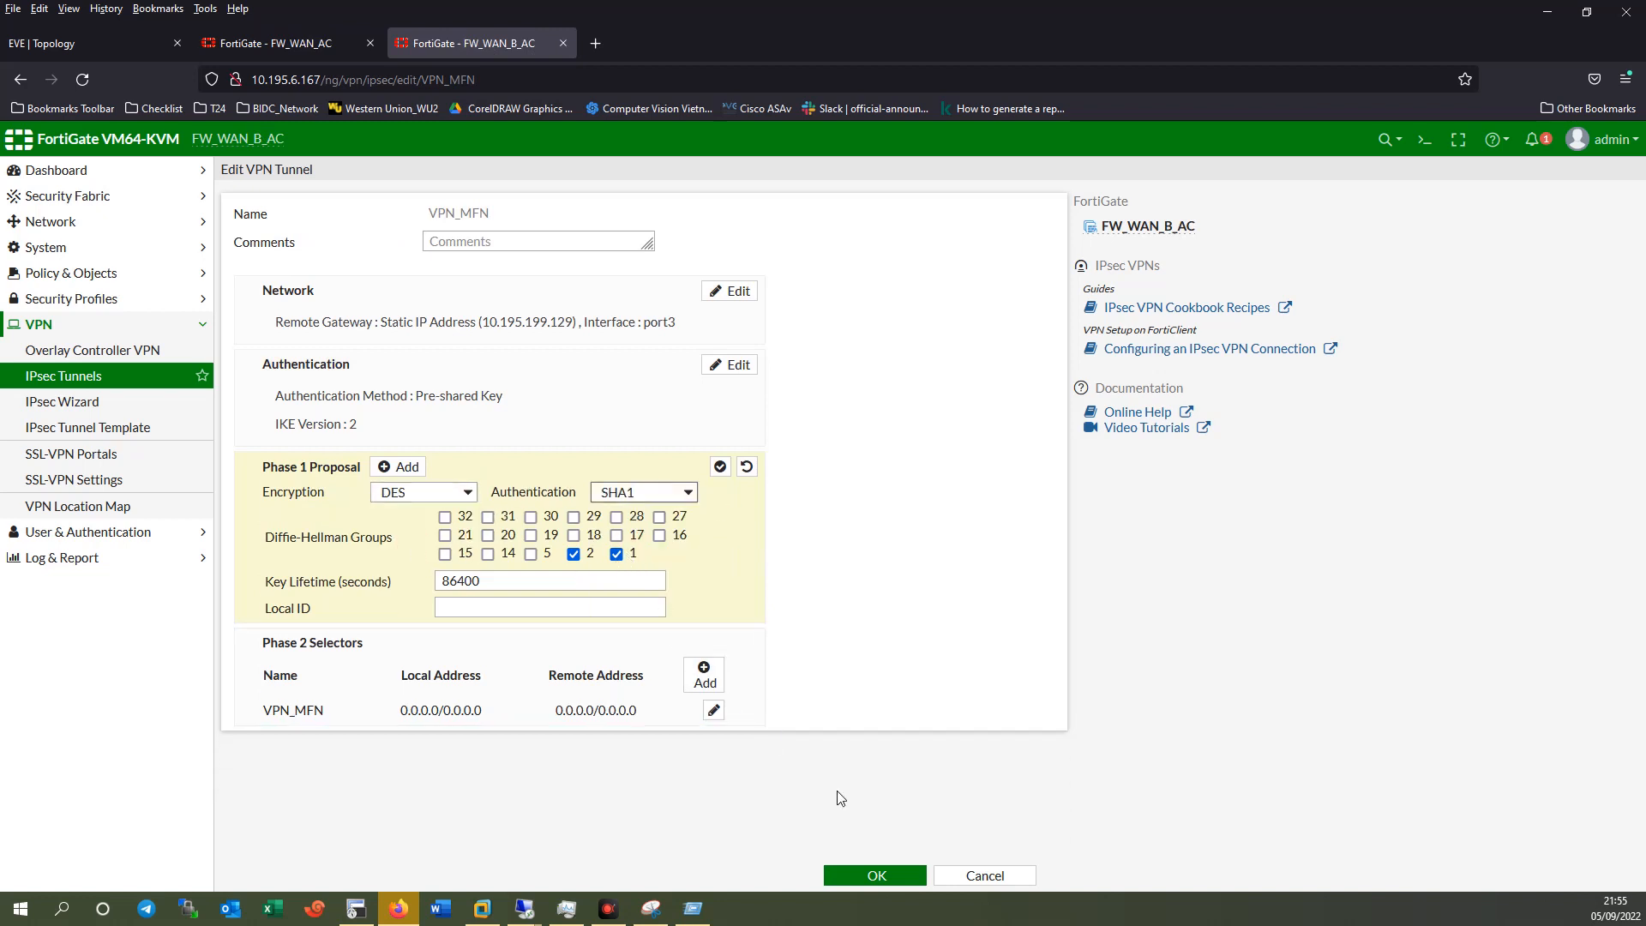
Review VPN_MFN's Phase 2 advanced options and save the tunnel.
click(377, 665)
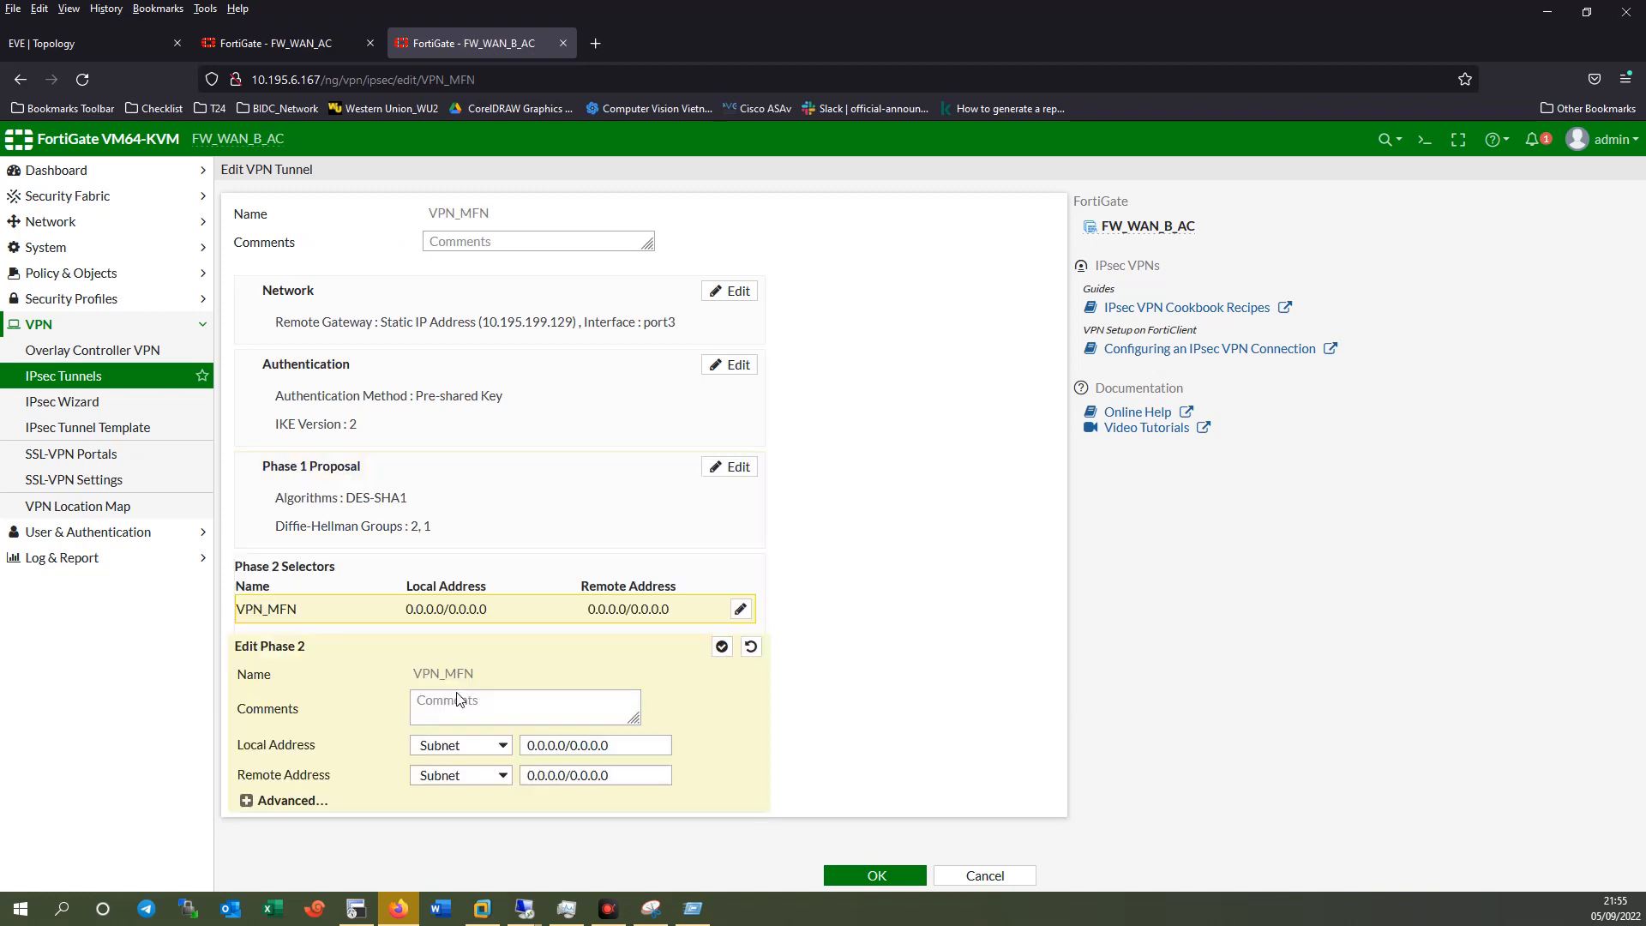
click(291, 800)
scroll(514, 685, down, 5)
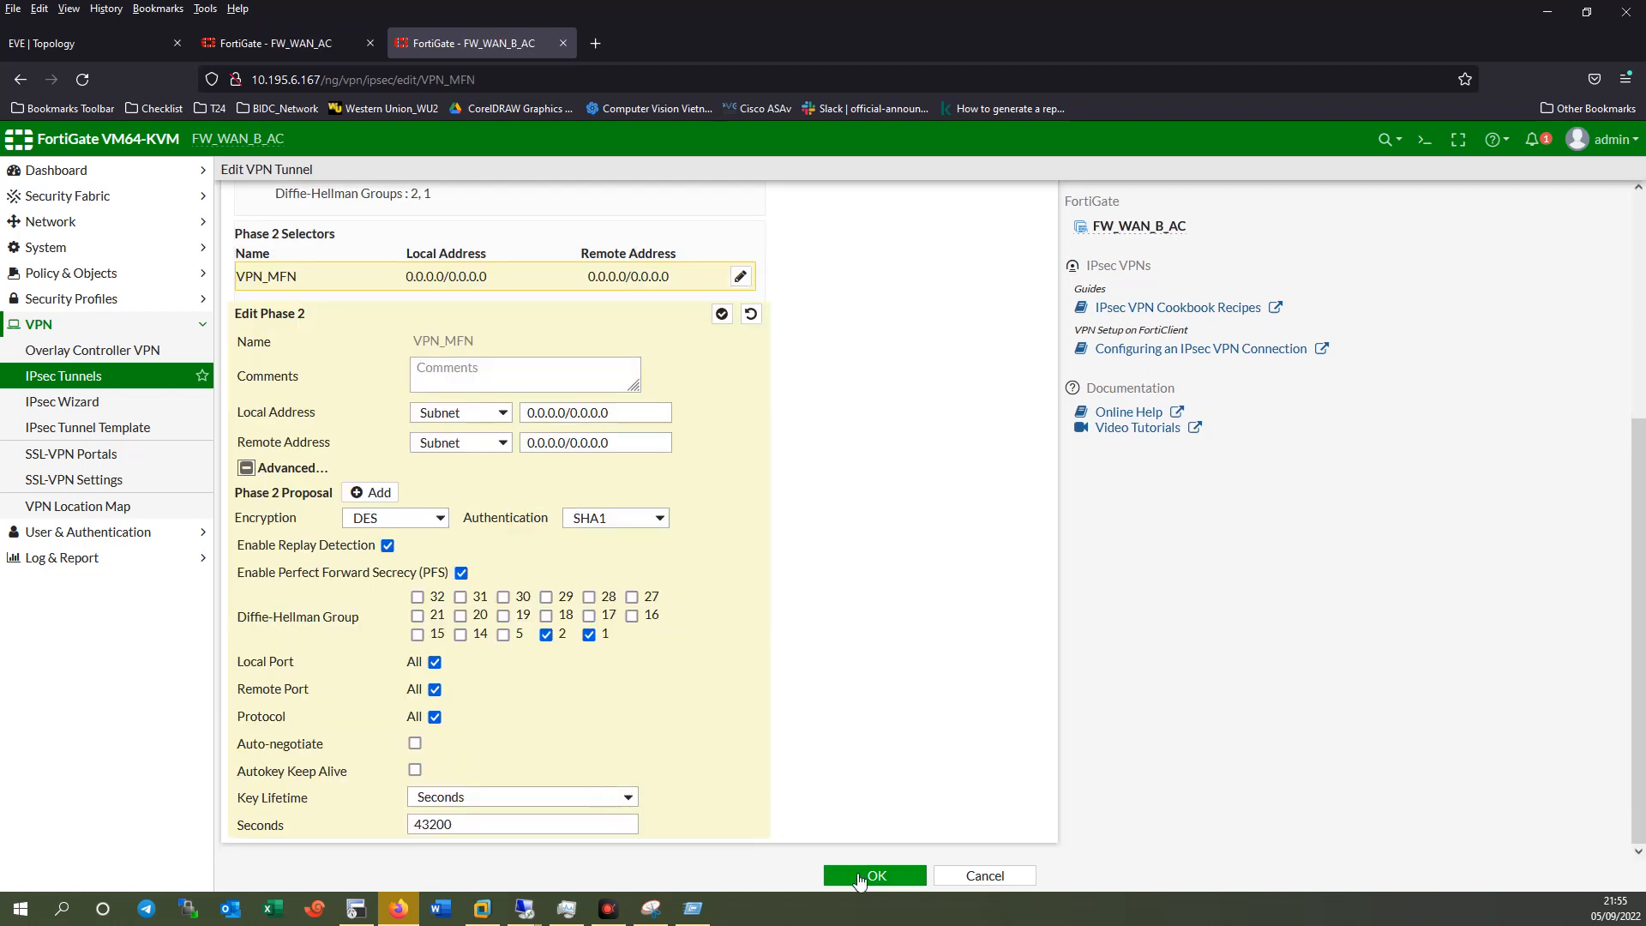
click(874, 874)
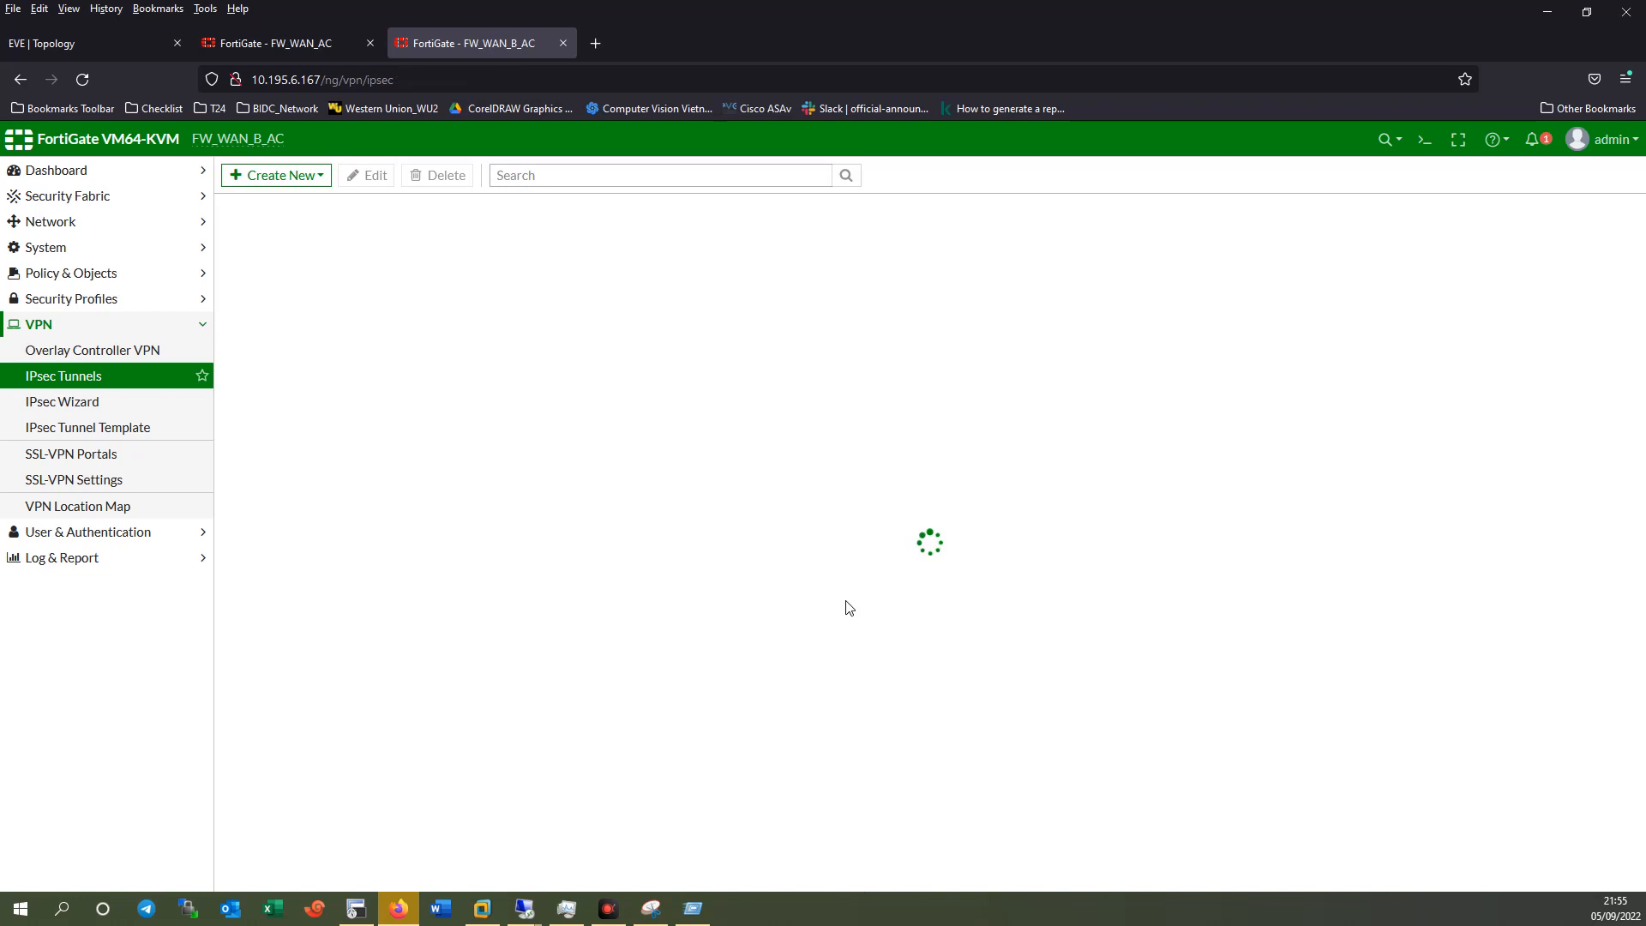
Reopen VPN_MFN and recheck its network settings, including advanced options.
double_click(342, 268)
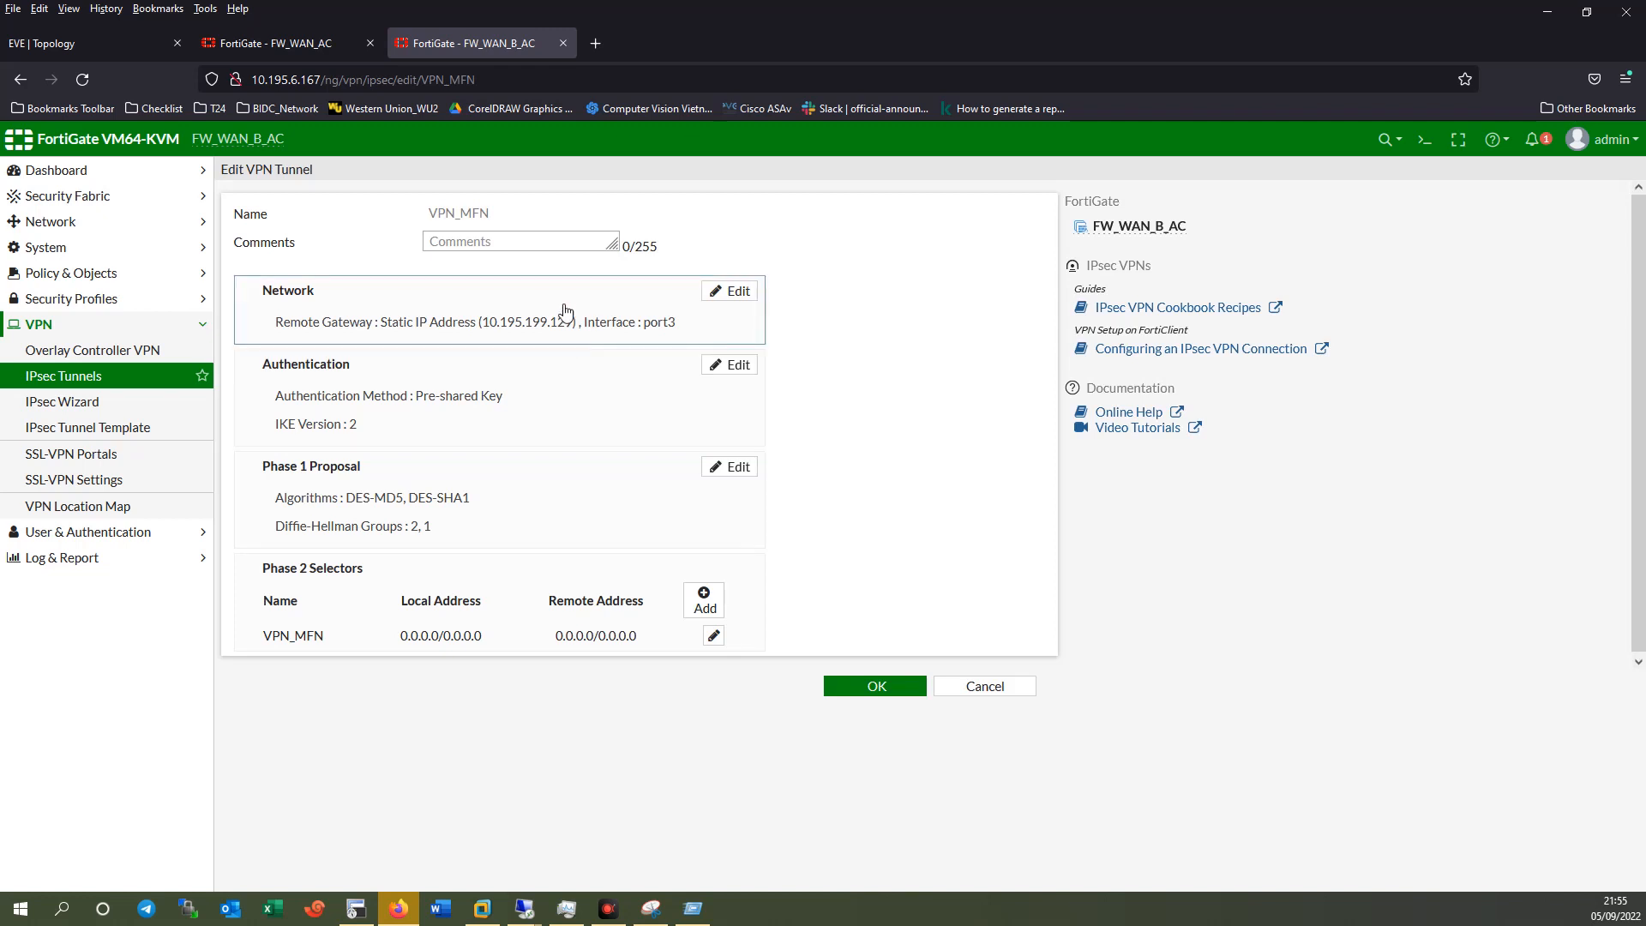
click(570, 311)
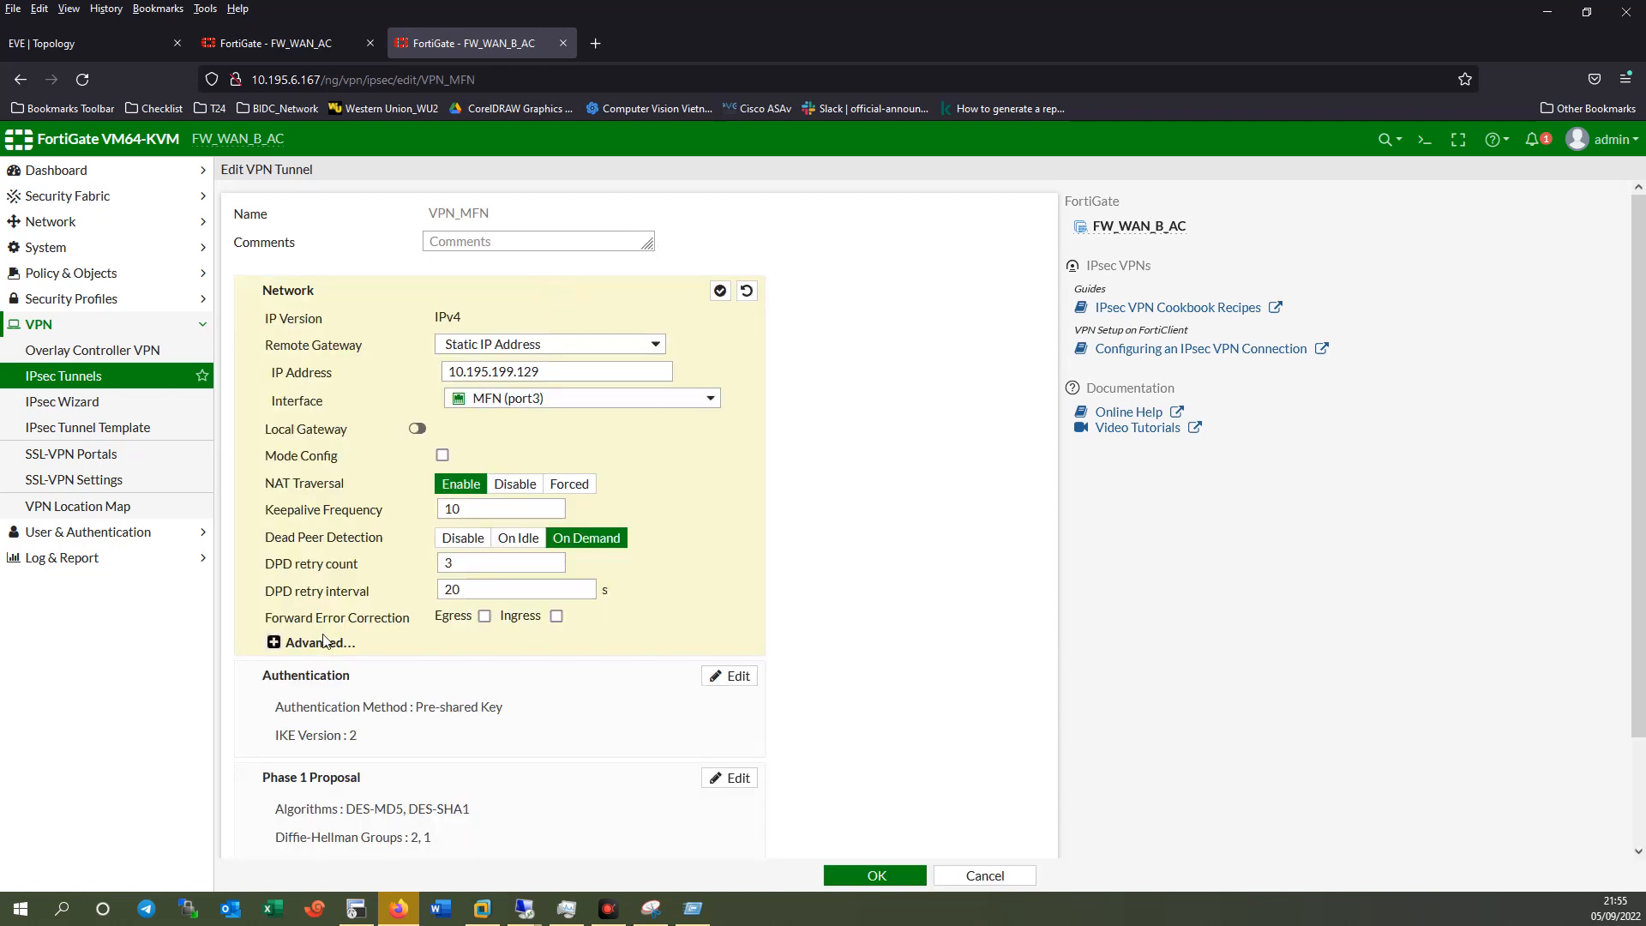
click(305, 652)
scroll(660, 638, down, 3)
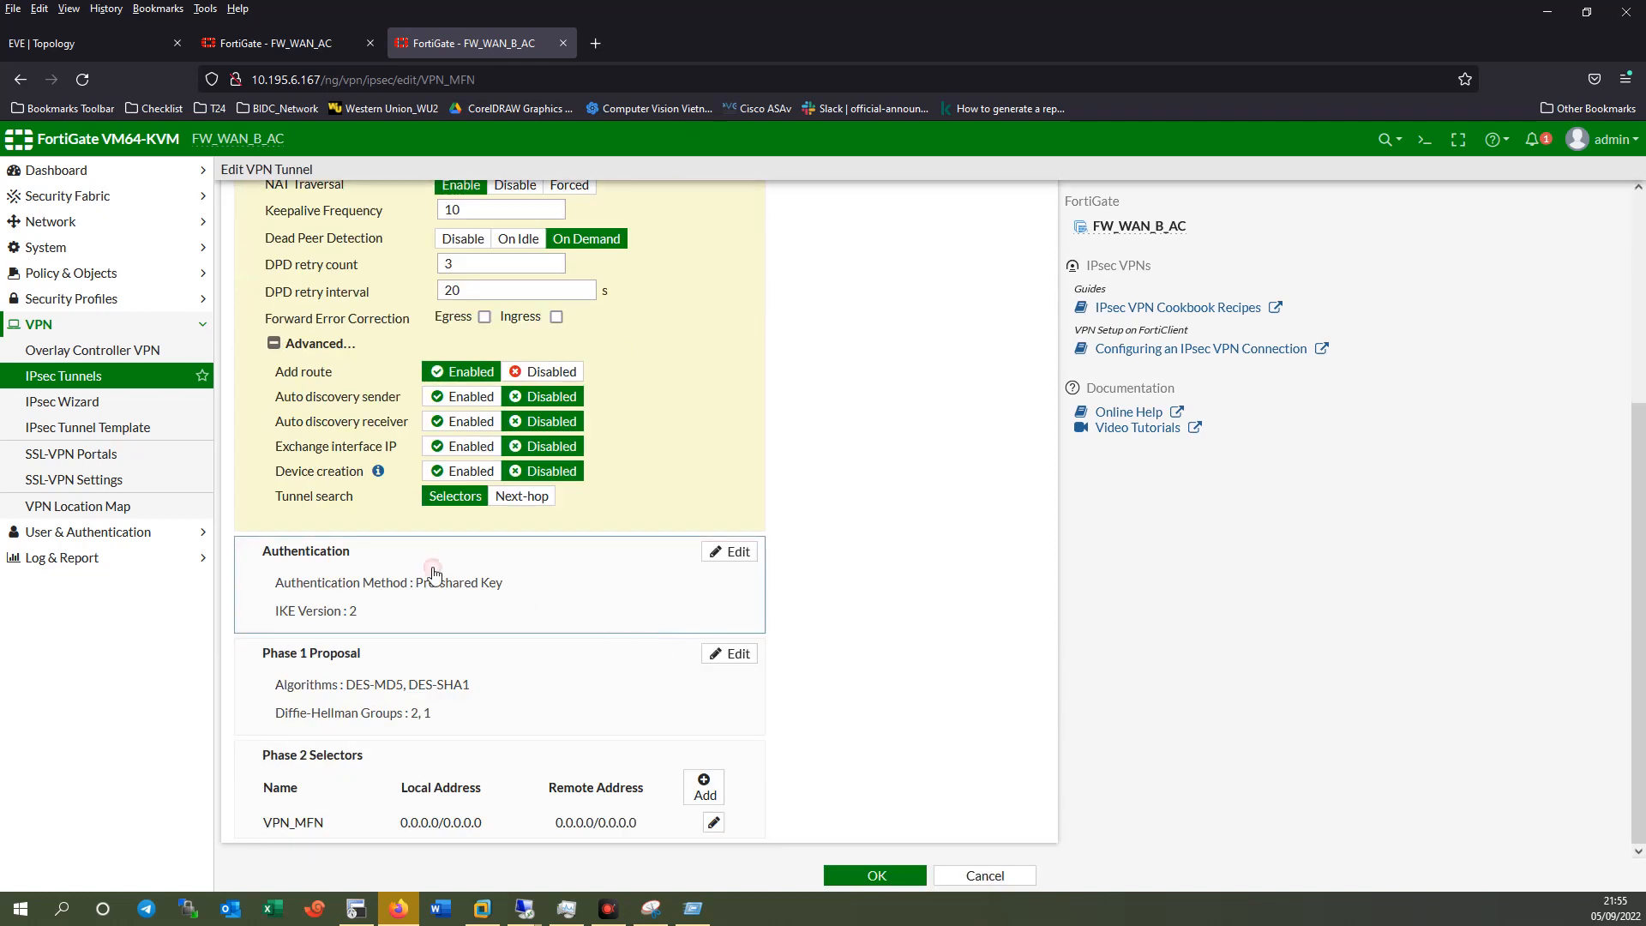
Enter a new pre-shared key for VPN_MFN, verify it, save, and decline the browser's save-login offer.
click(668, 599)
click(372, 417)
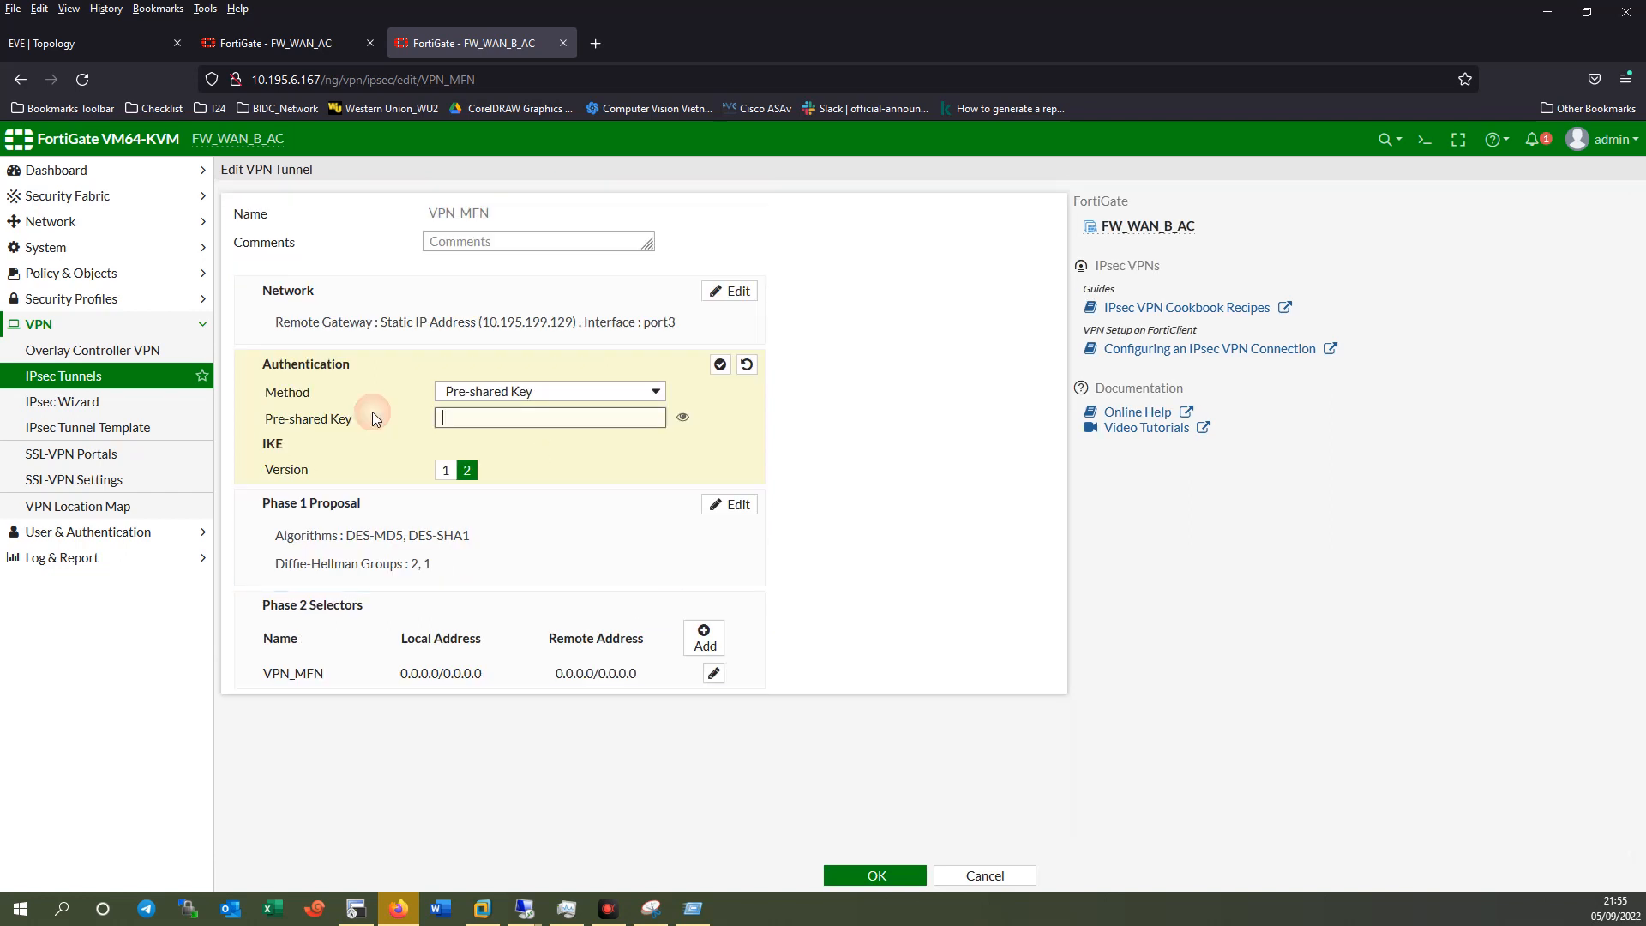
text(123)
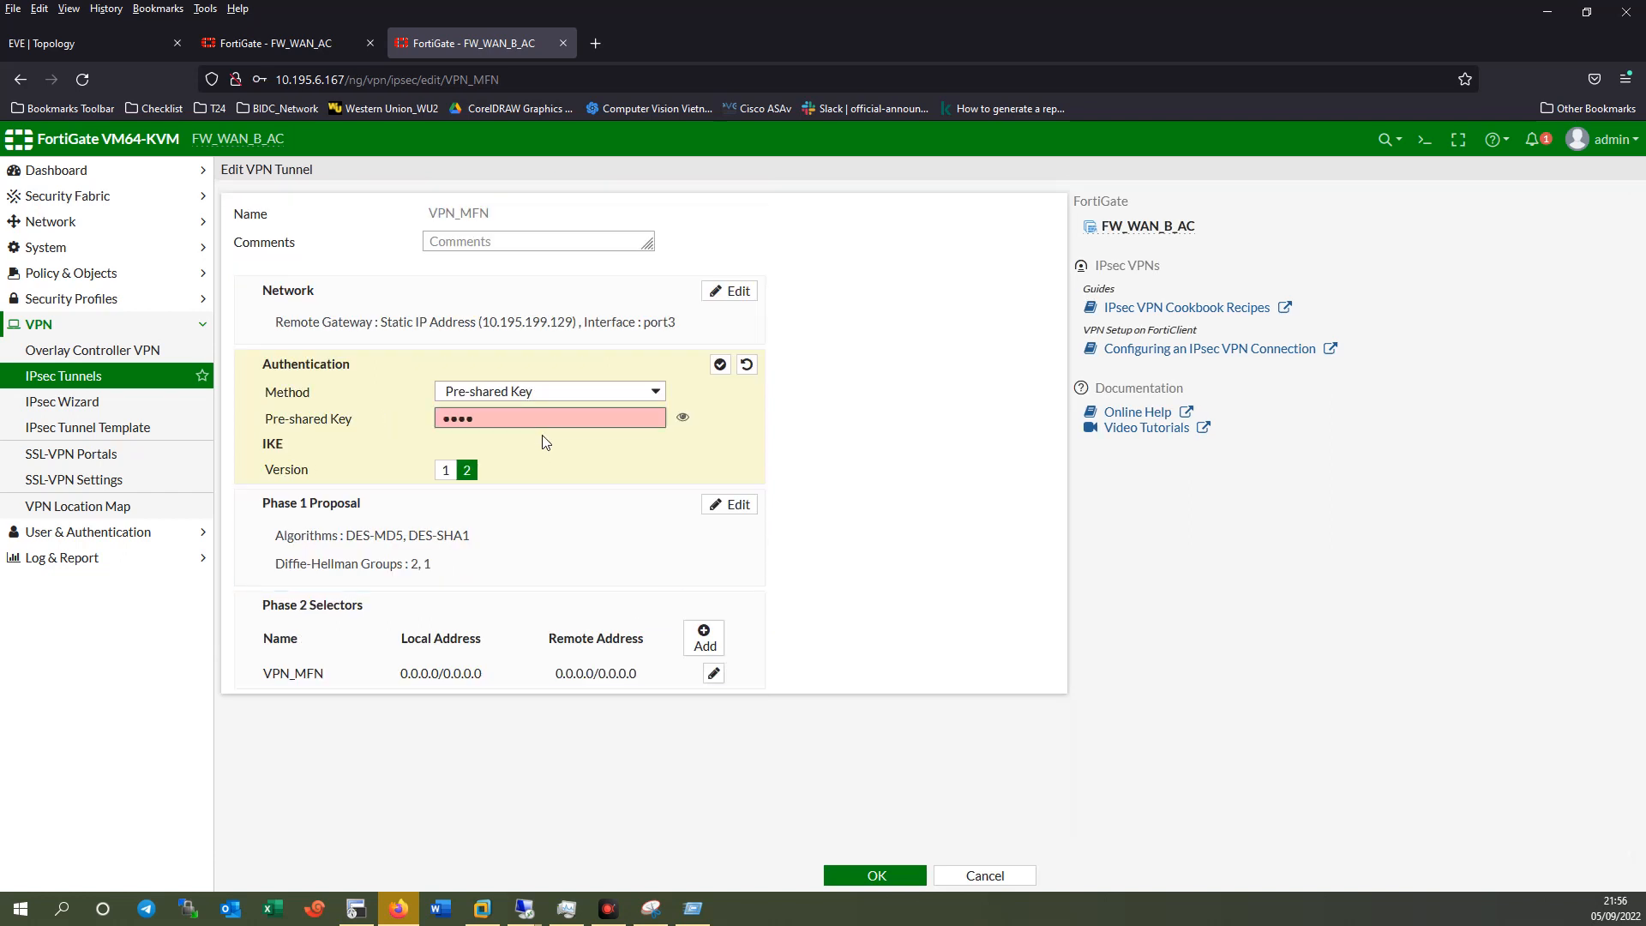
text(456)
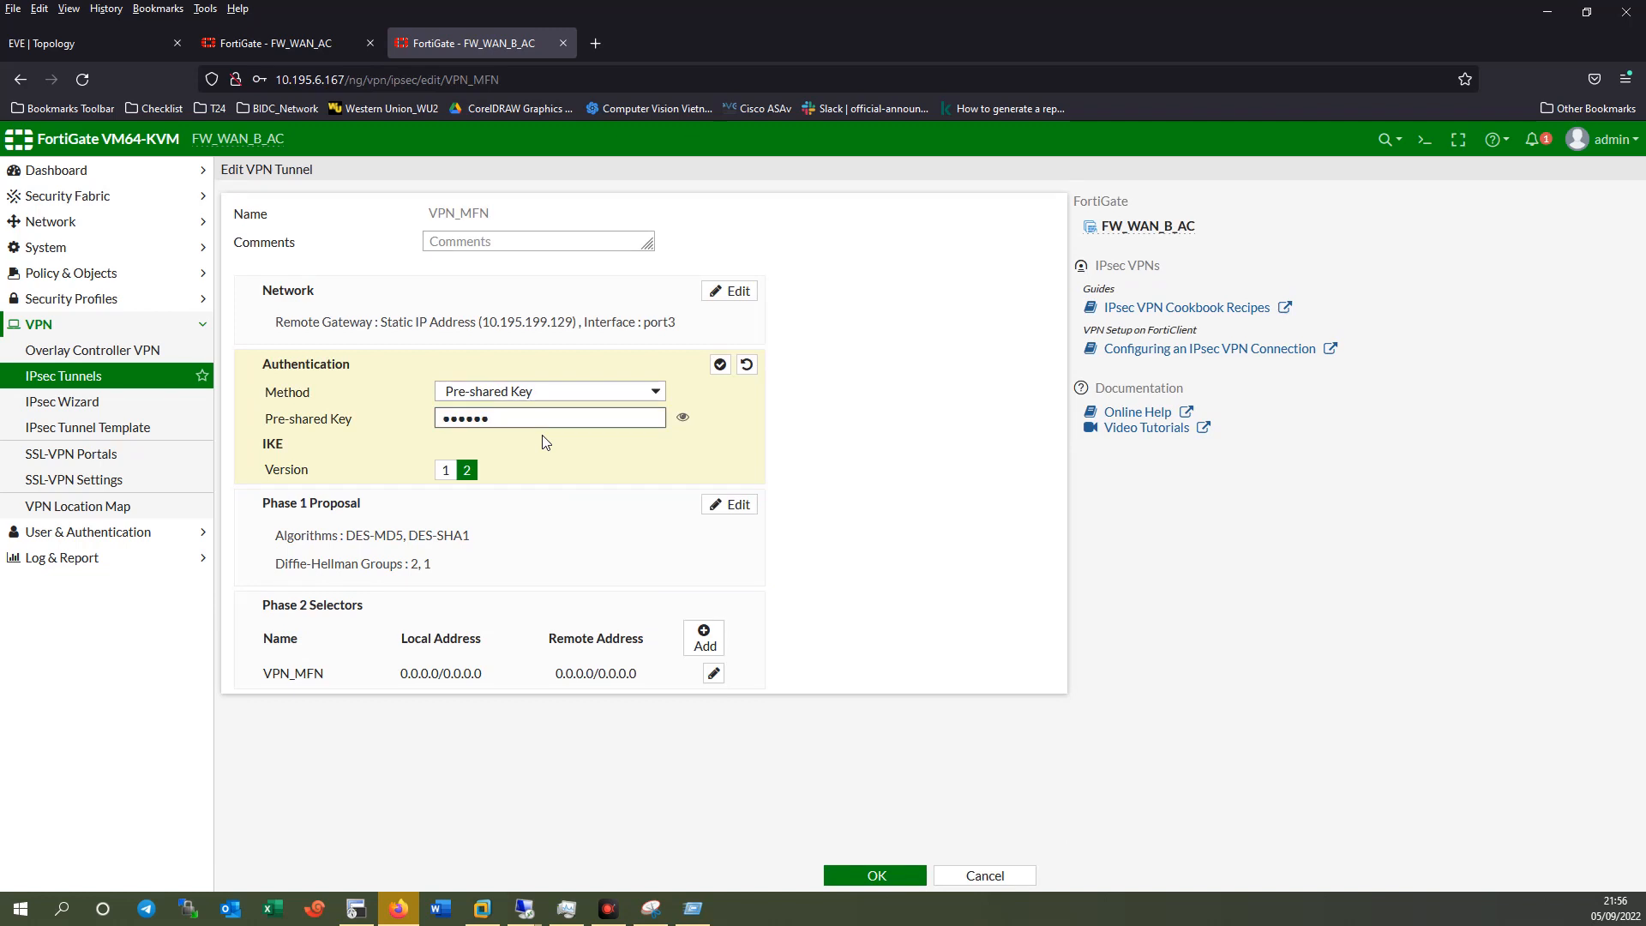
click(683, 417)
click(682, 416)
click(883, 876)
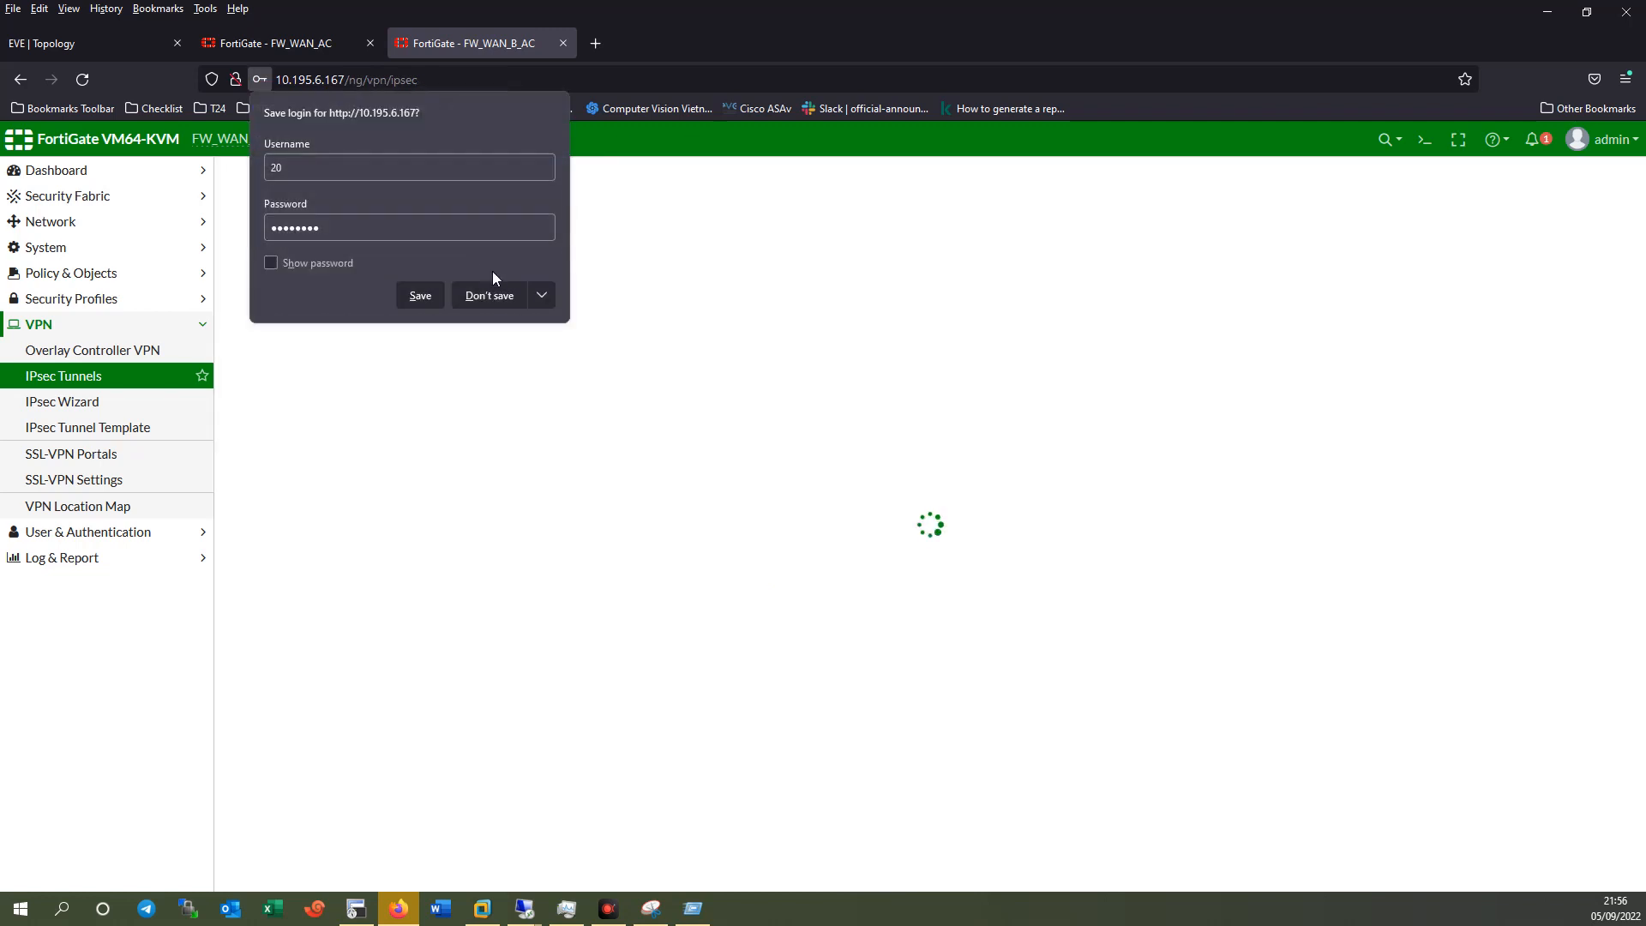
click(502, 309)
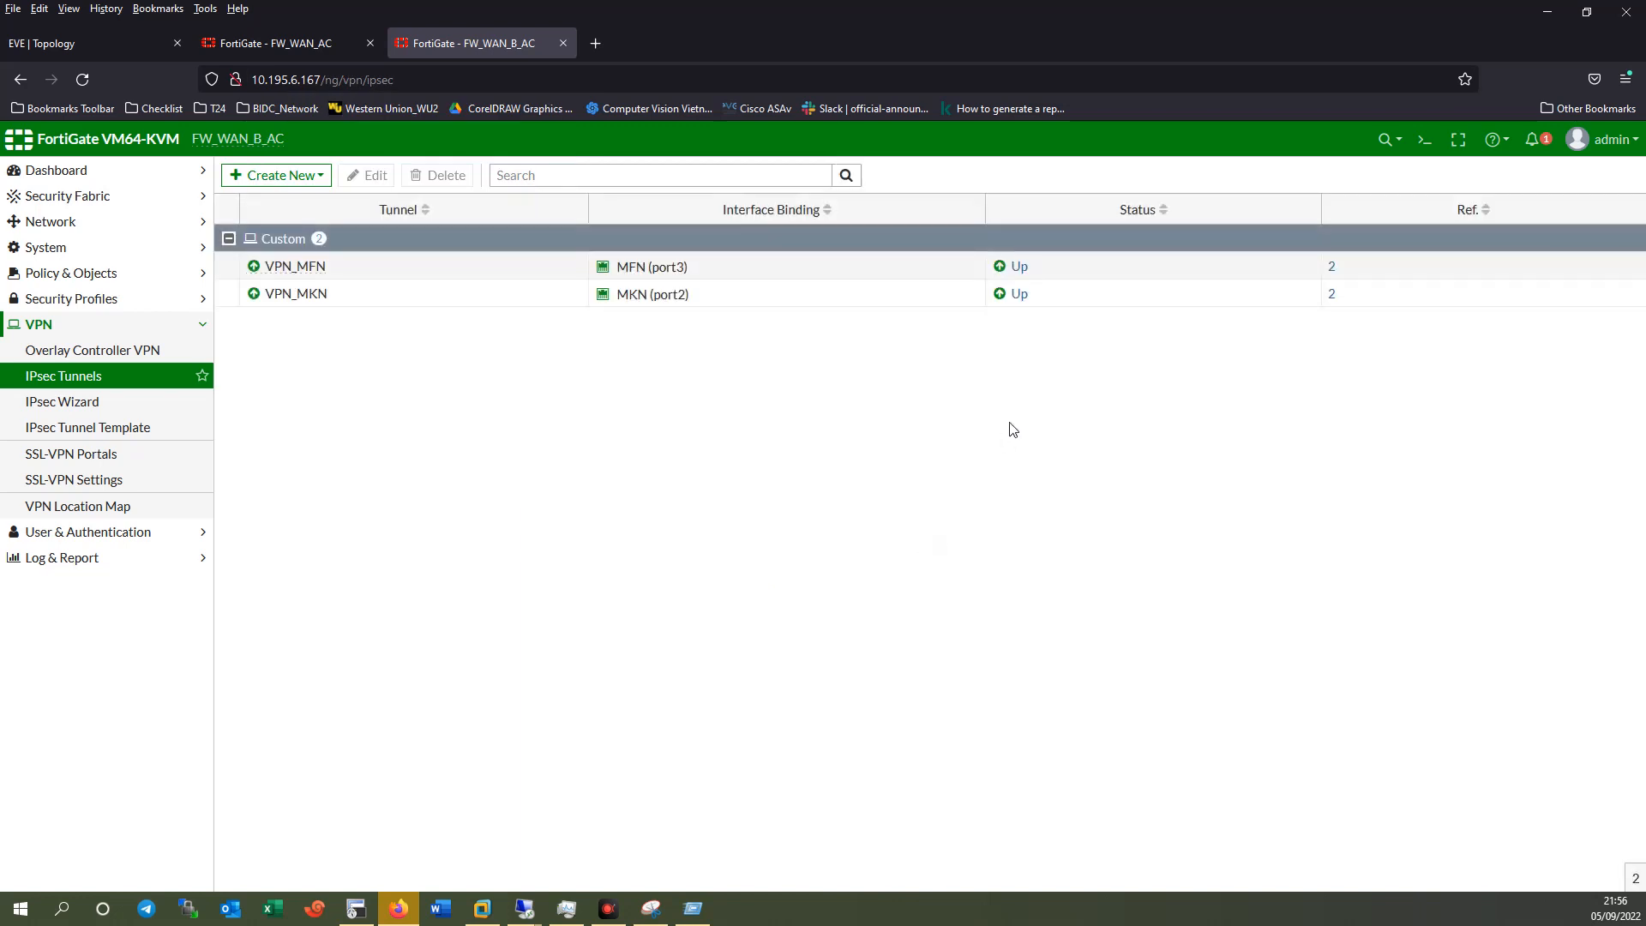
Discard FW_WAN_AC's VPN_Branch edit, view its 2 dialup connections, then return to the lab topology.
click(283, 43)
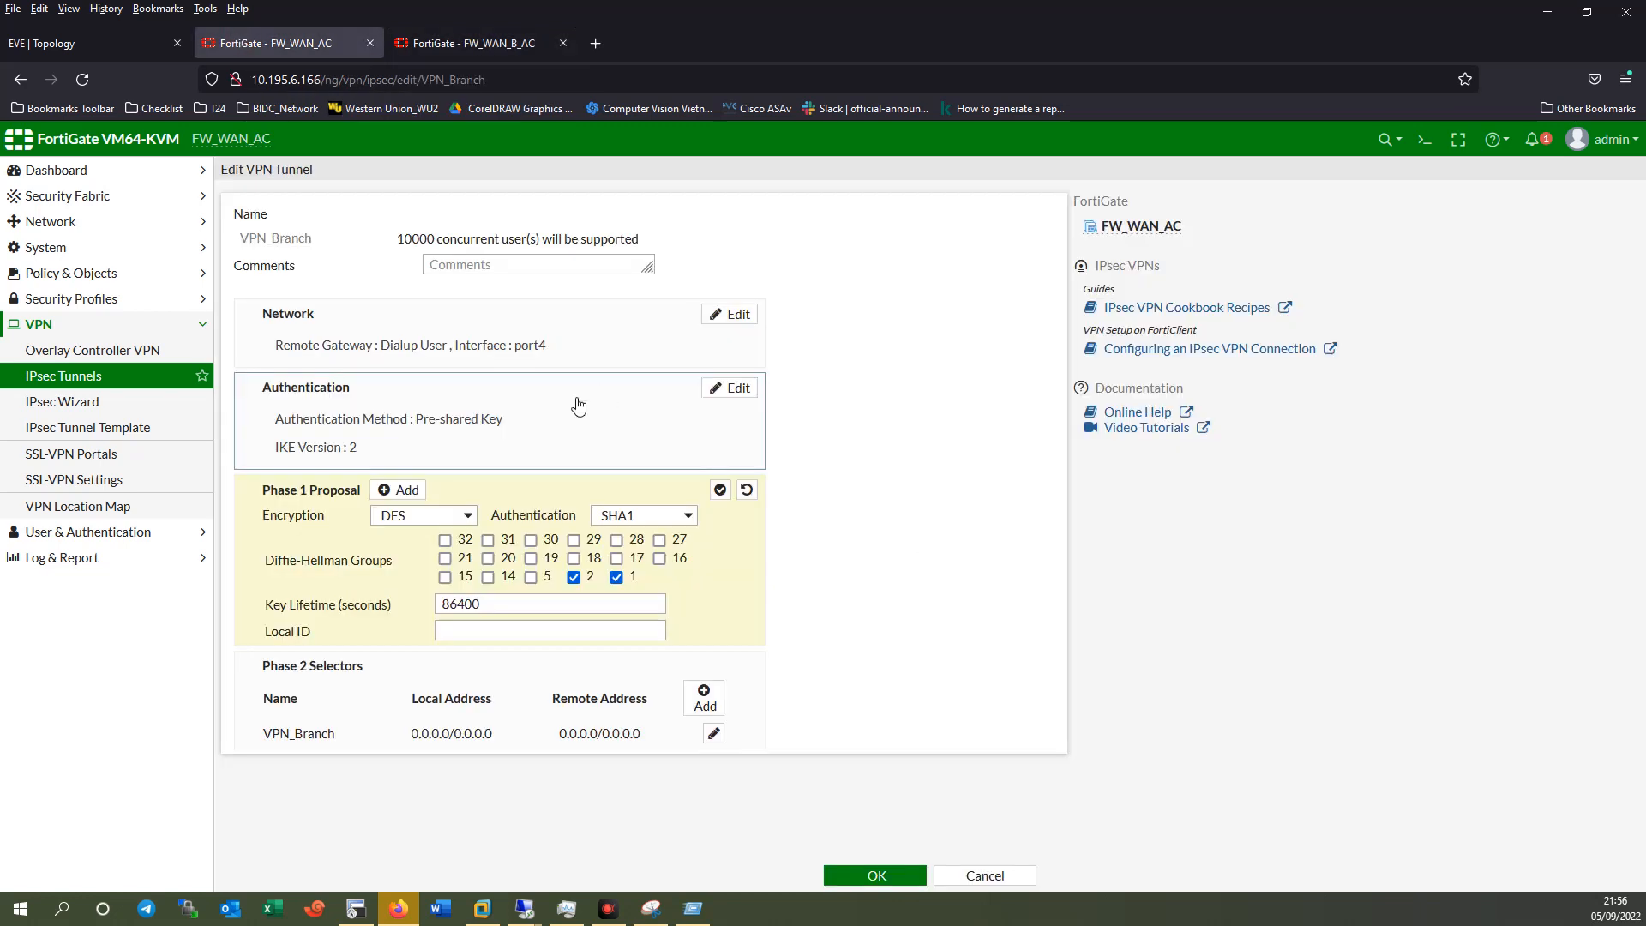
click(73, 380)
click(887, 545)
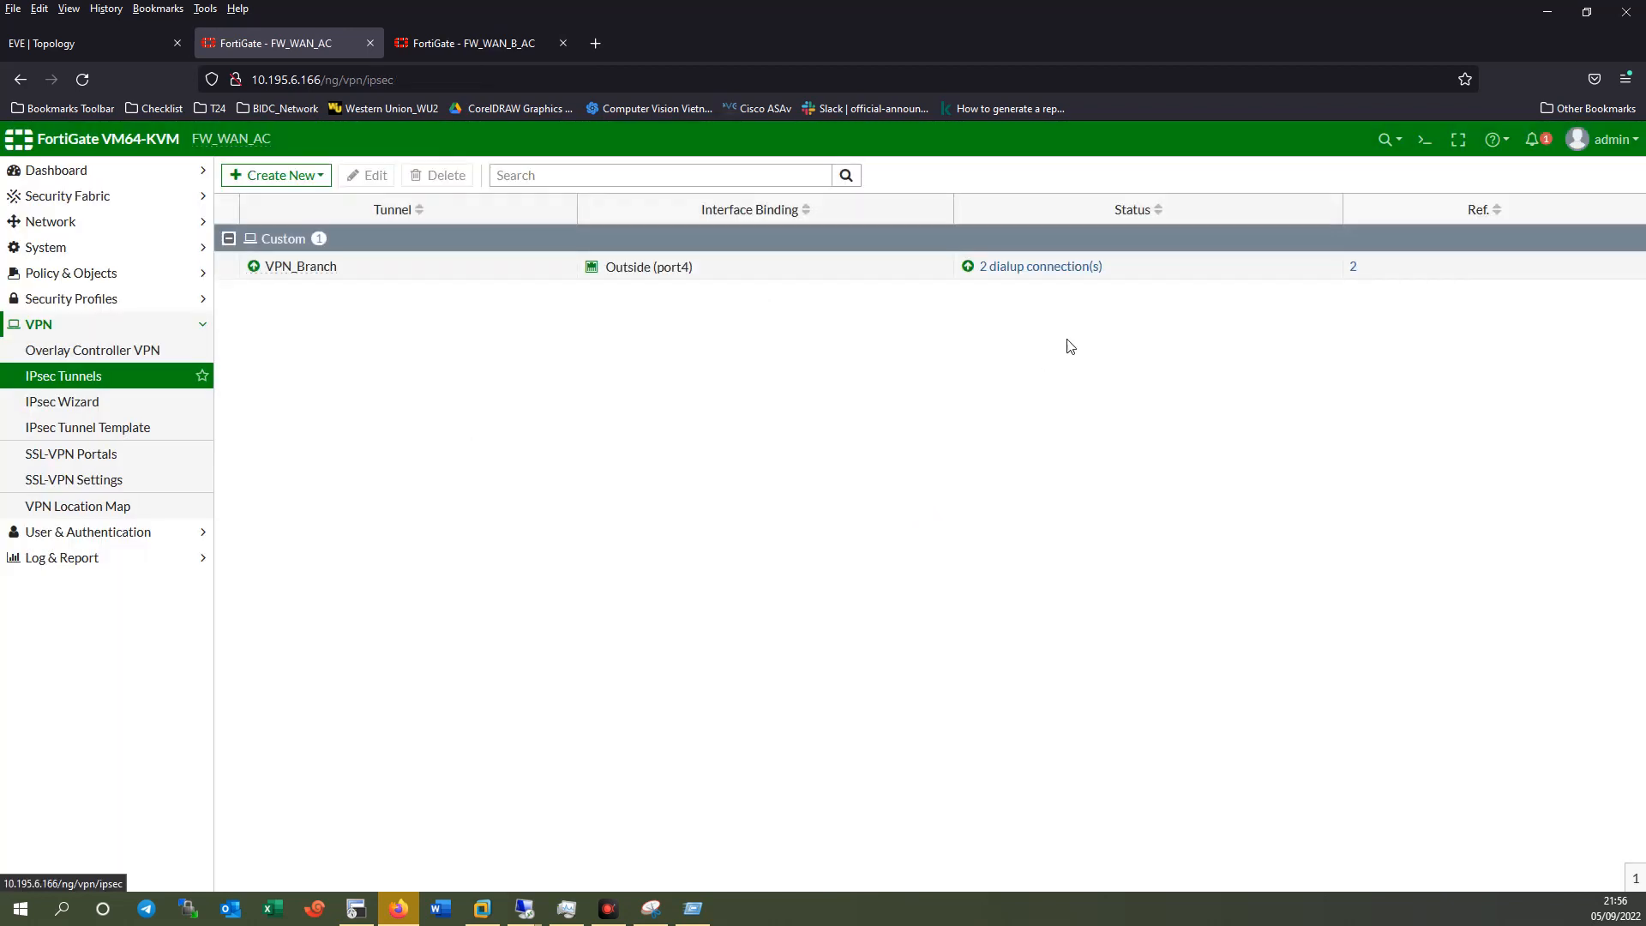
click(968, 269)
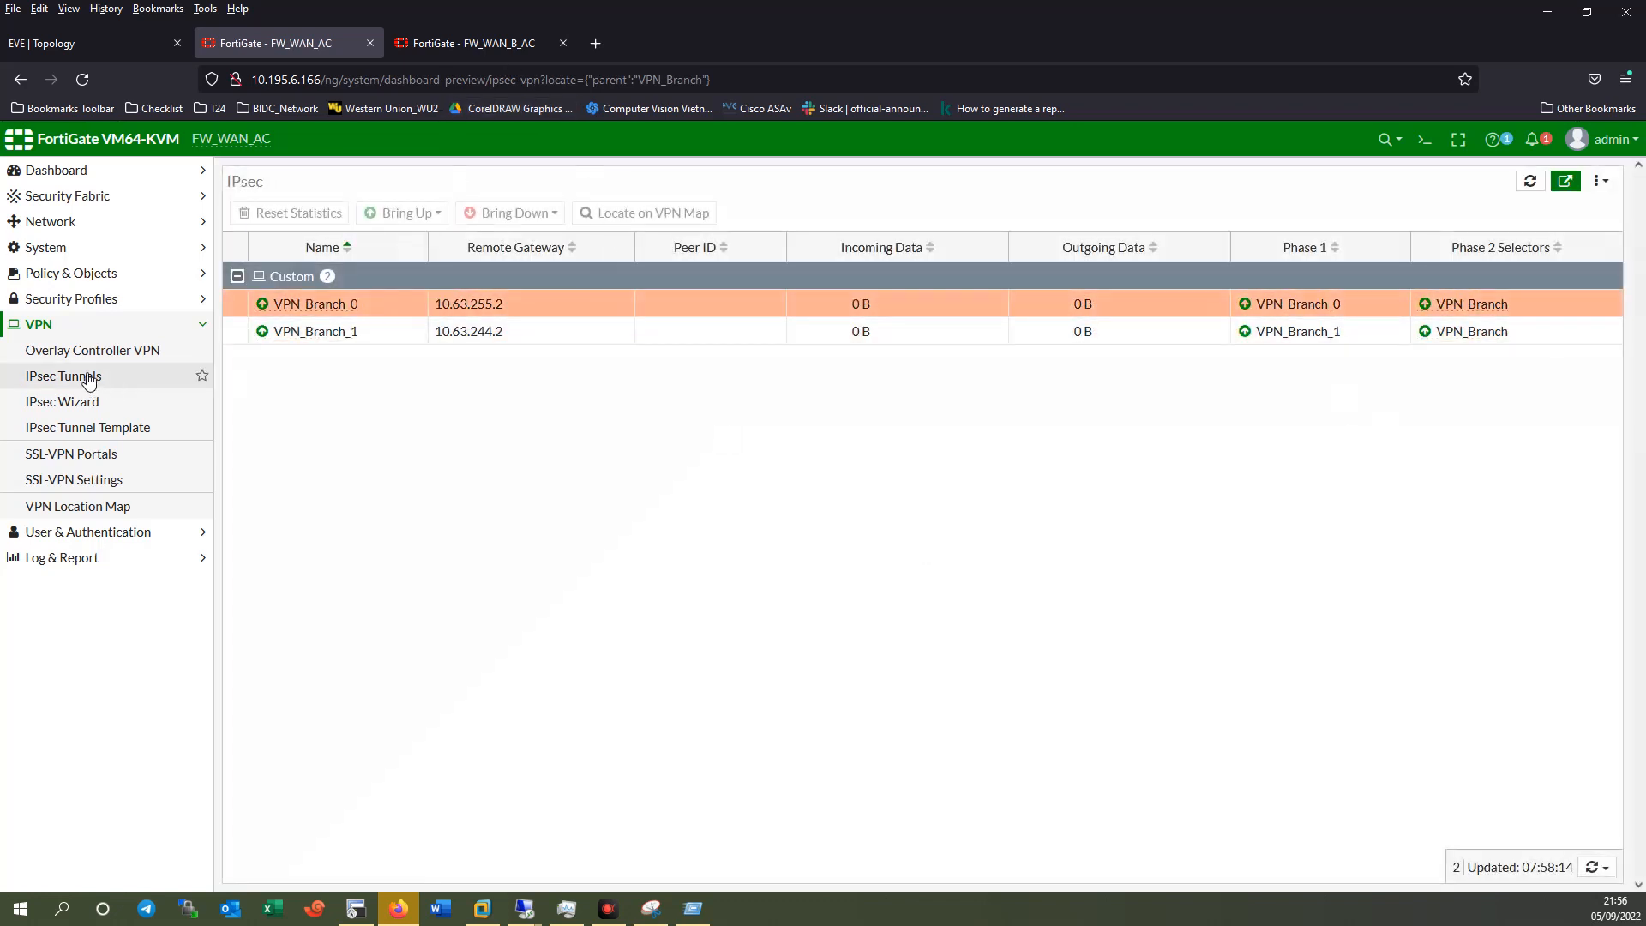
click(492, 51)
click(95, 48)
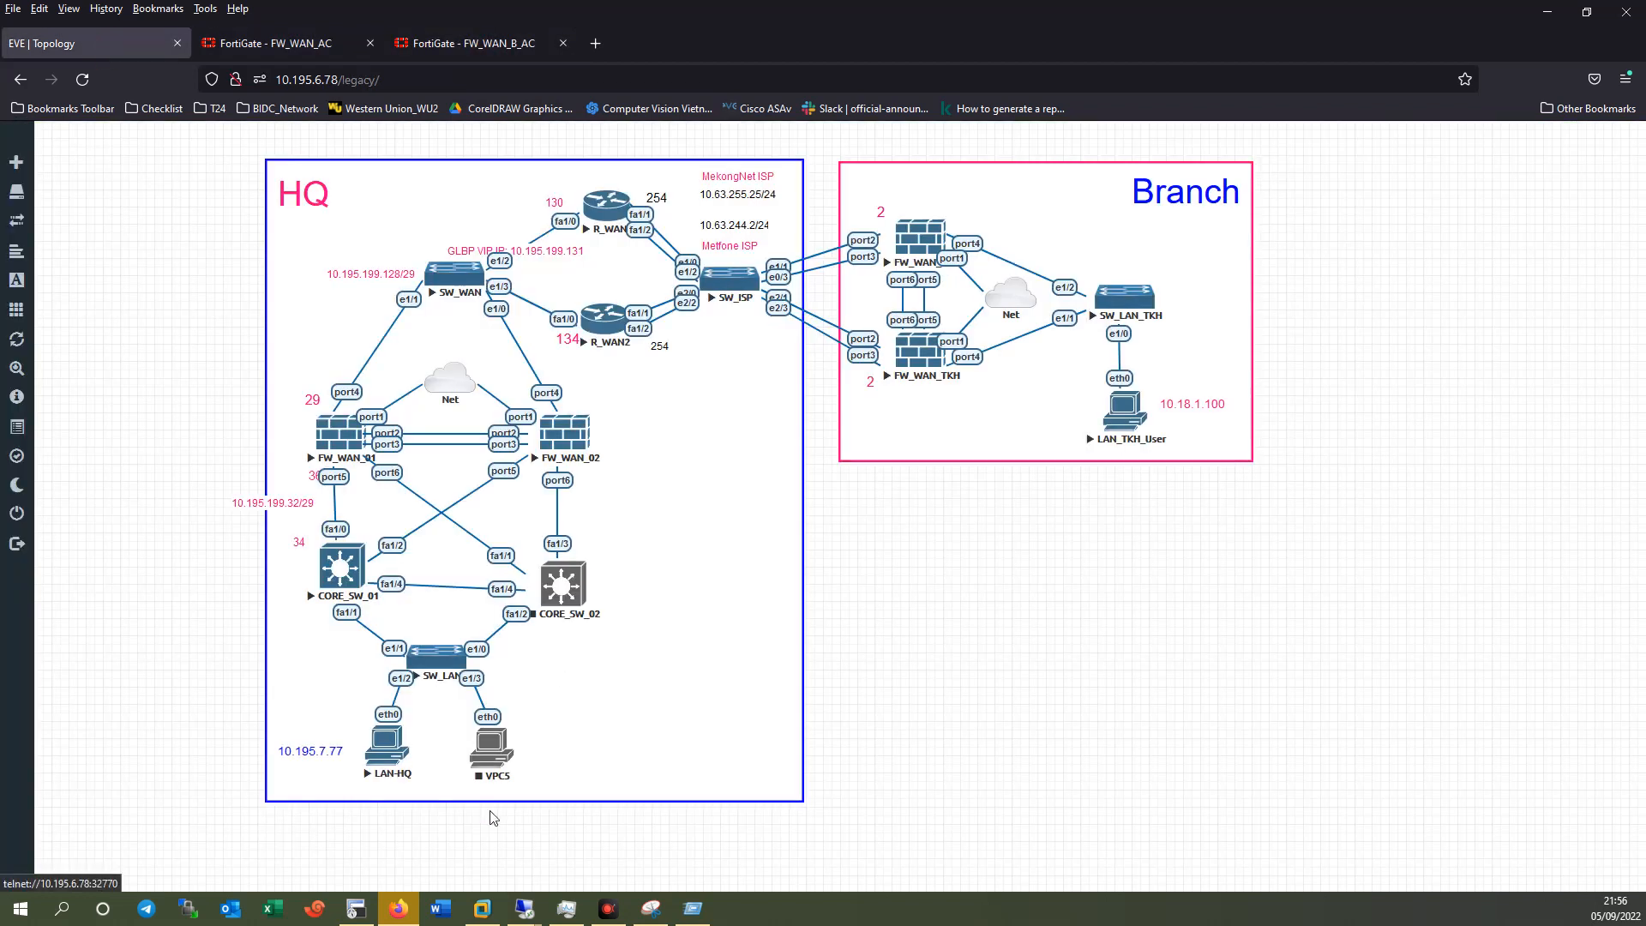
Run 'ping 10.18.1.100 -t' from LAN-HQ in SecureCRT and move the terminal aside.
click(354, 910)
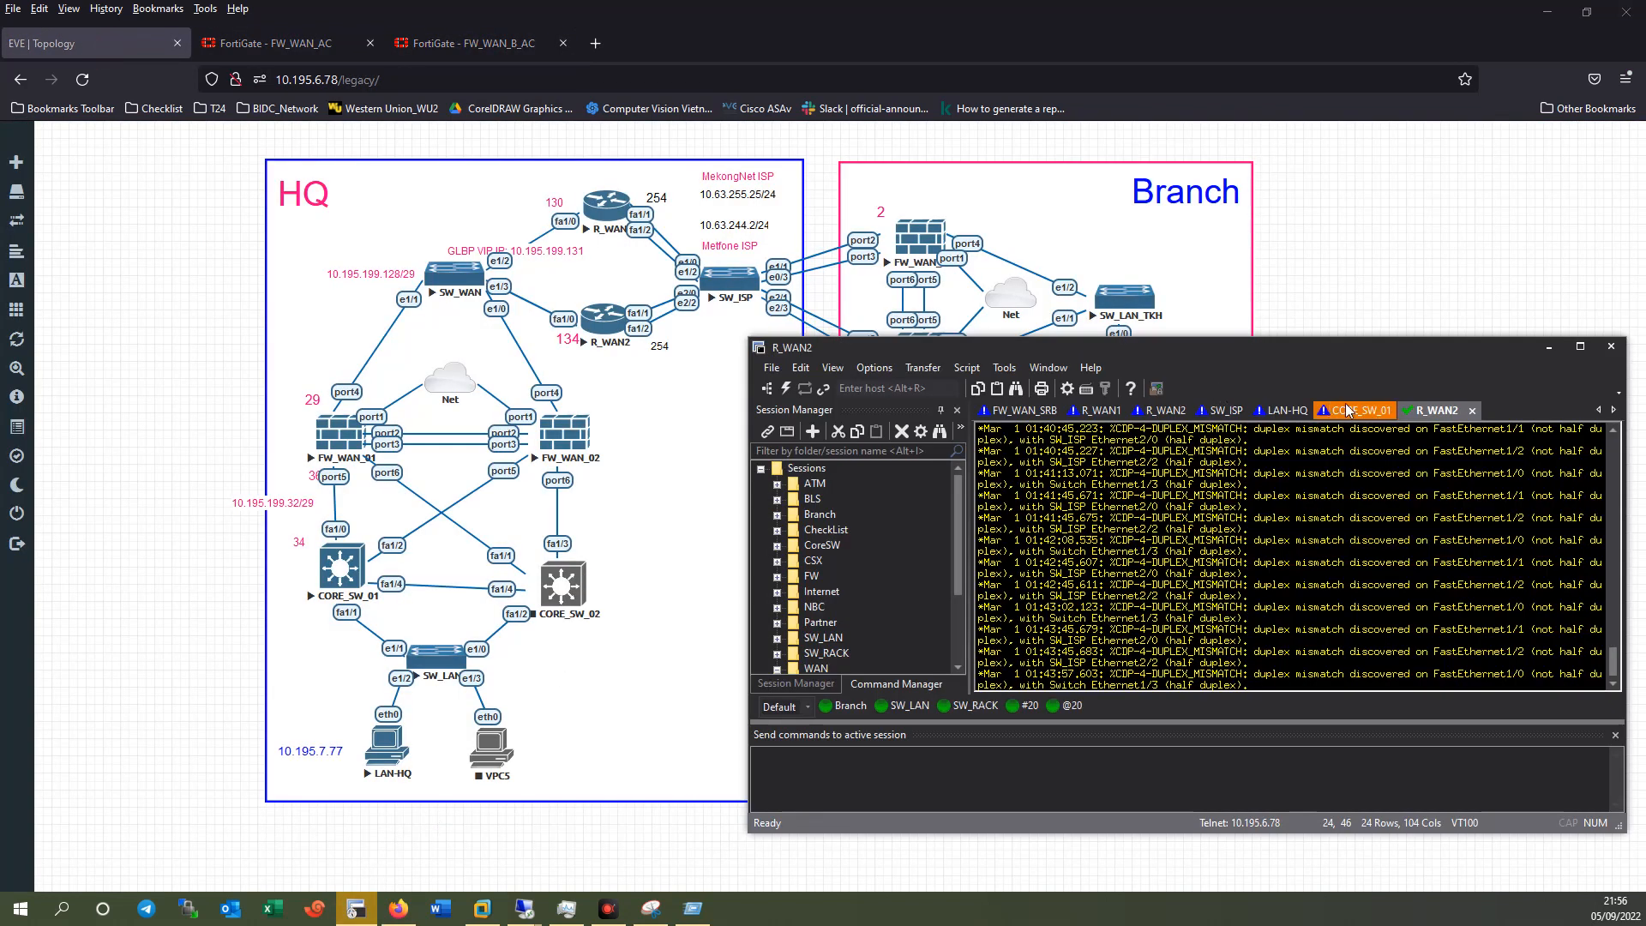
click(1281, 411)
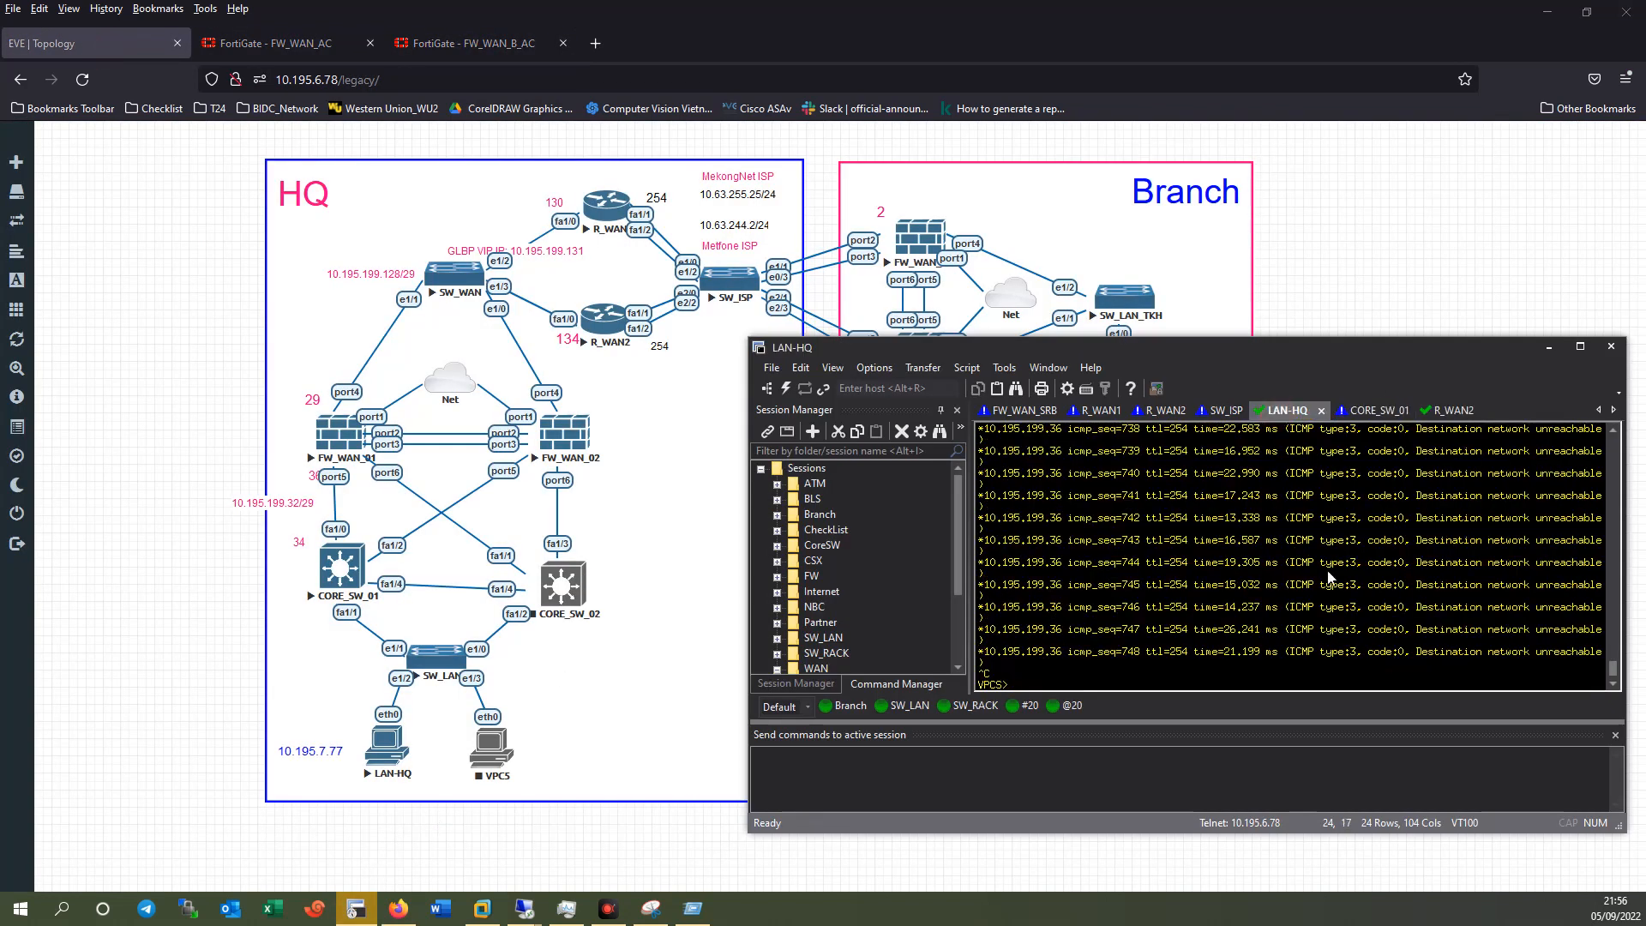
key(Return)
text(ping 10.18.1.100 -t)
key(Return)
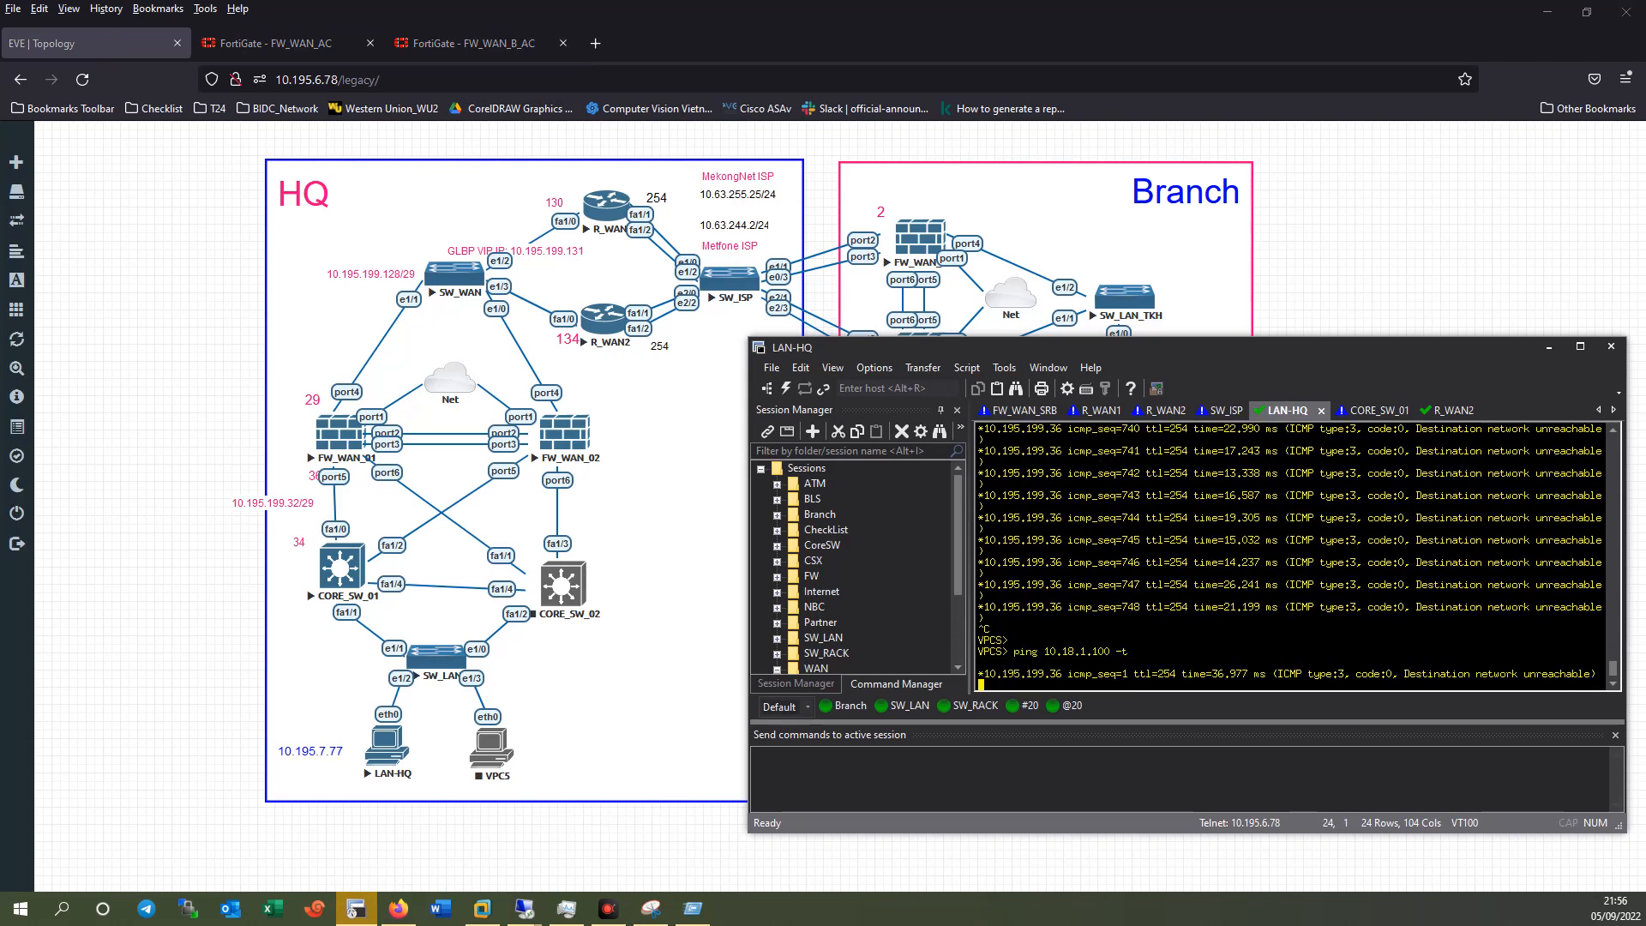
drag(1626, 480, 1396, 480)
drag(1197, 364, 1455, 476)
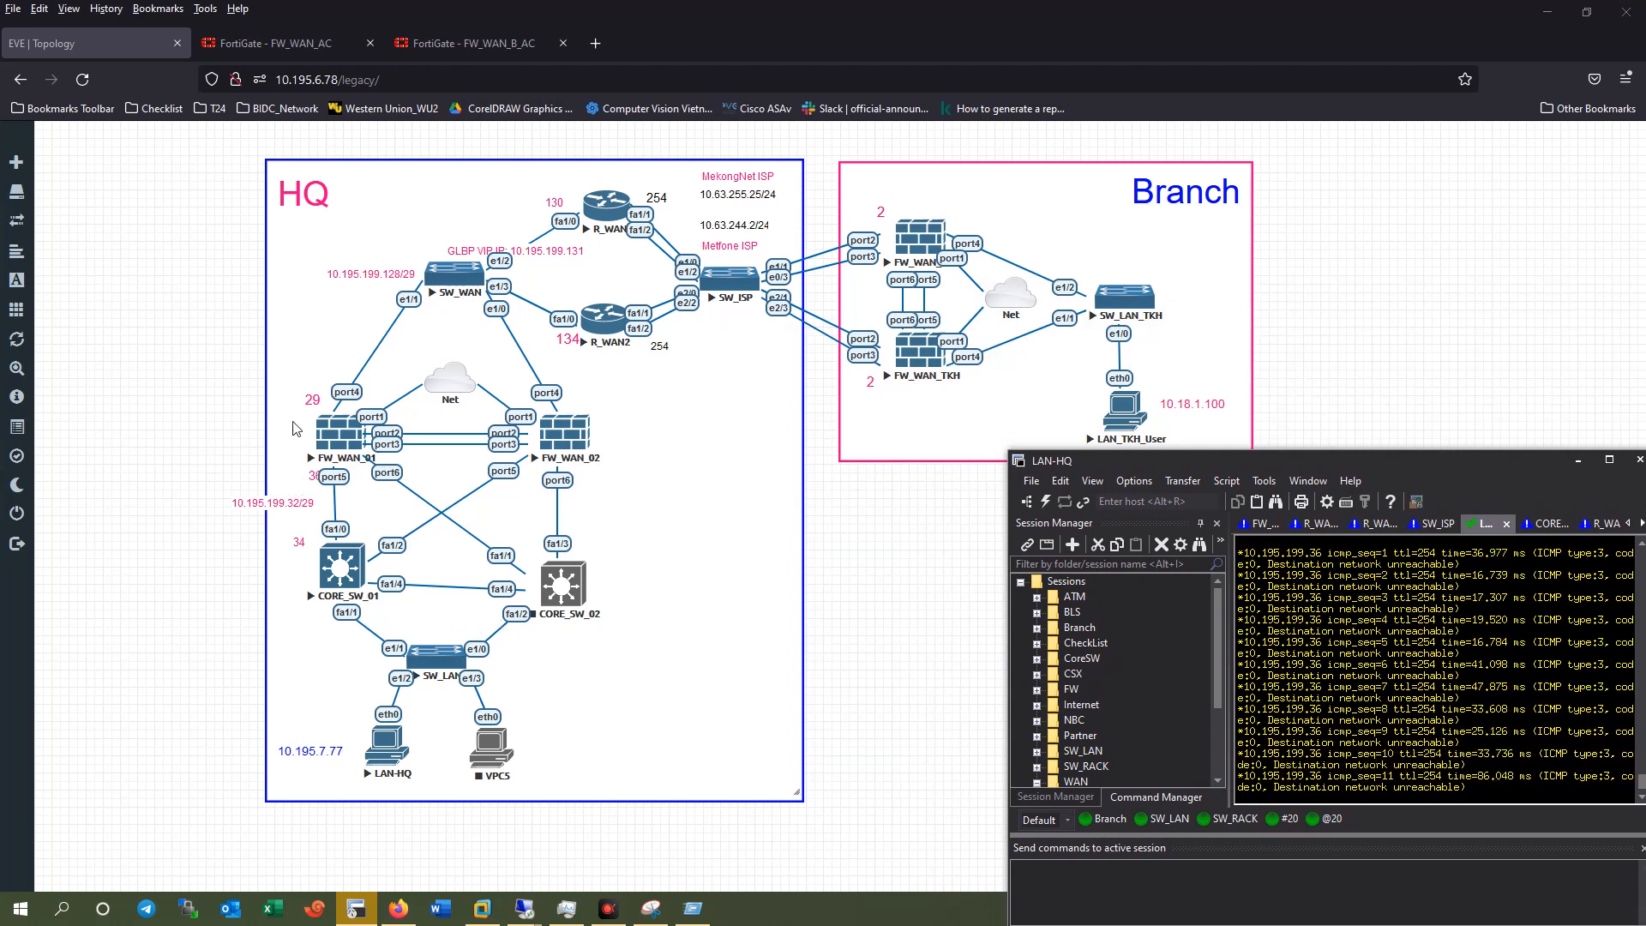
click(266, 44)
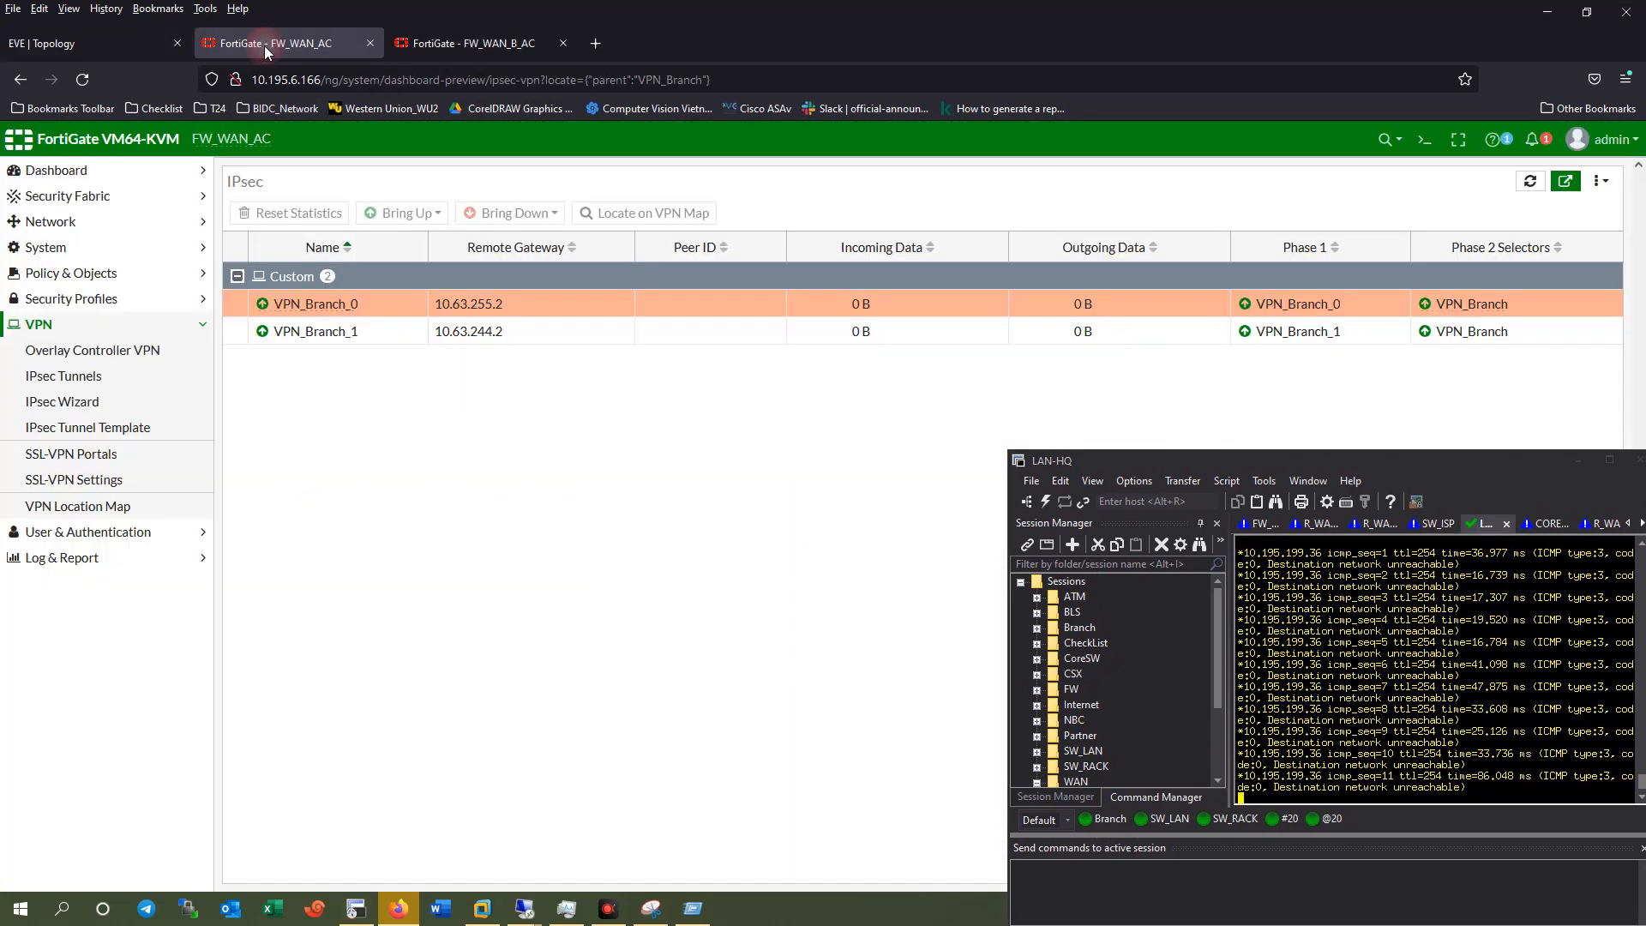
Go to FW_WAN_AC's interface list and open the VPN_Branch tunnel interface.
click(51, 221)
click(52, 482)
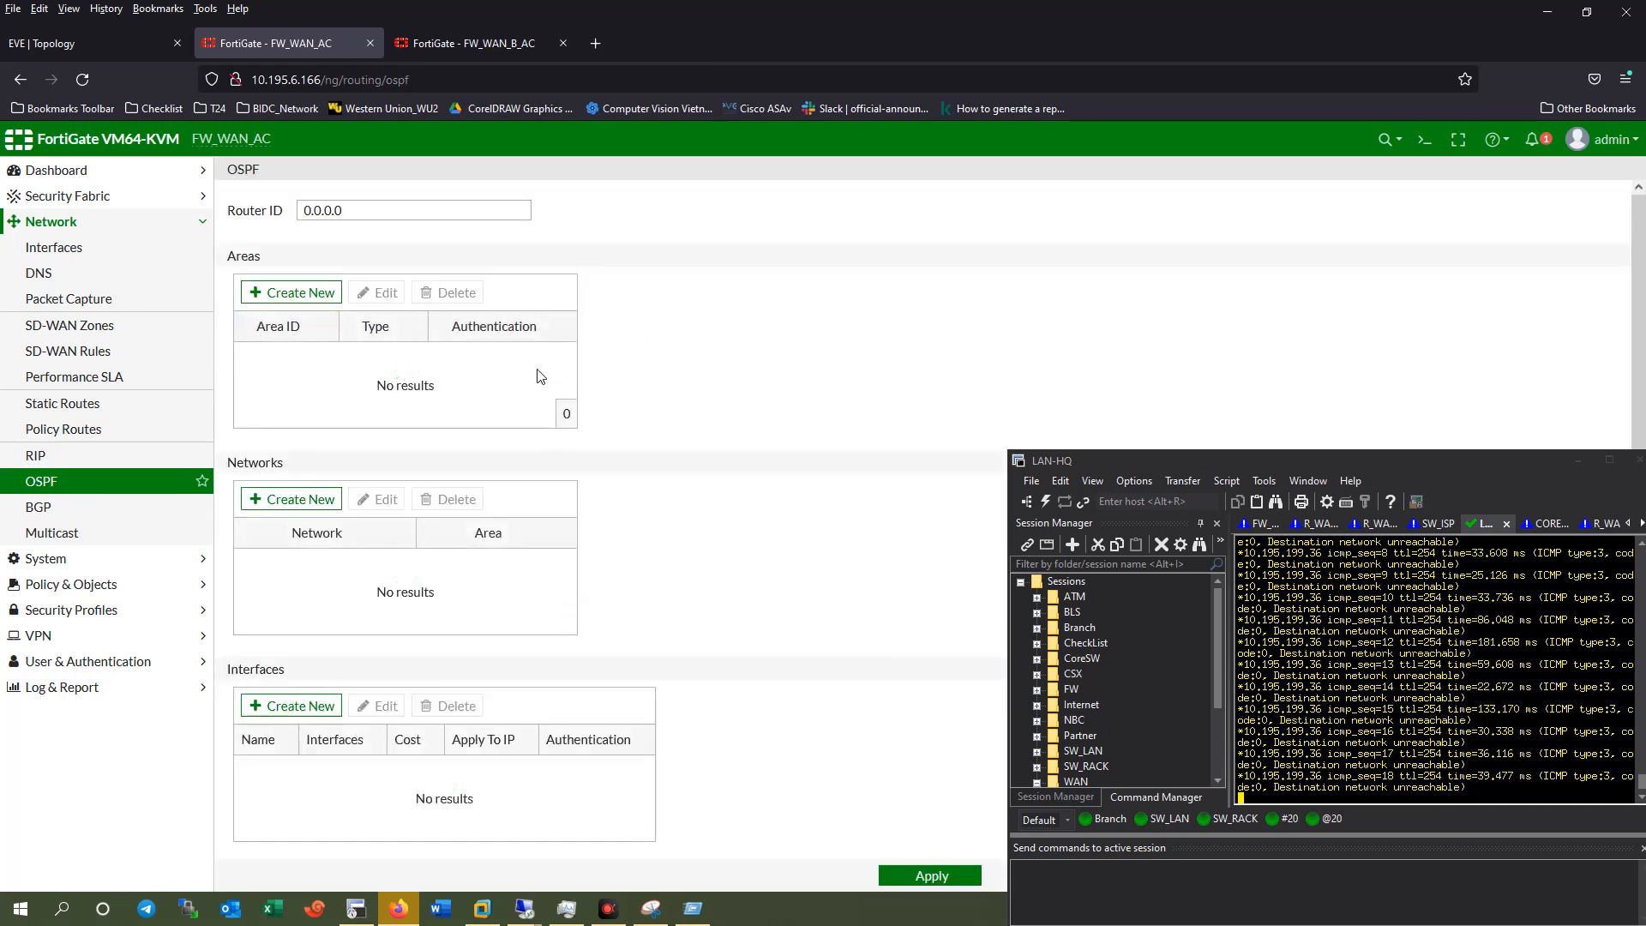
click(55, 252)
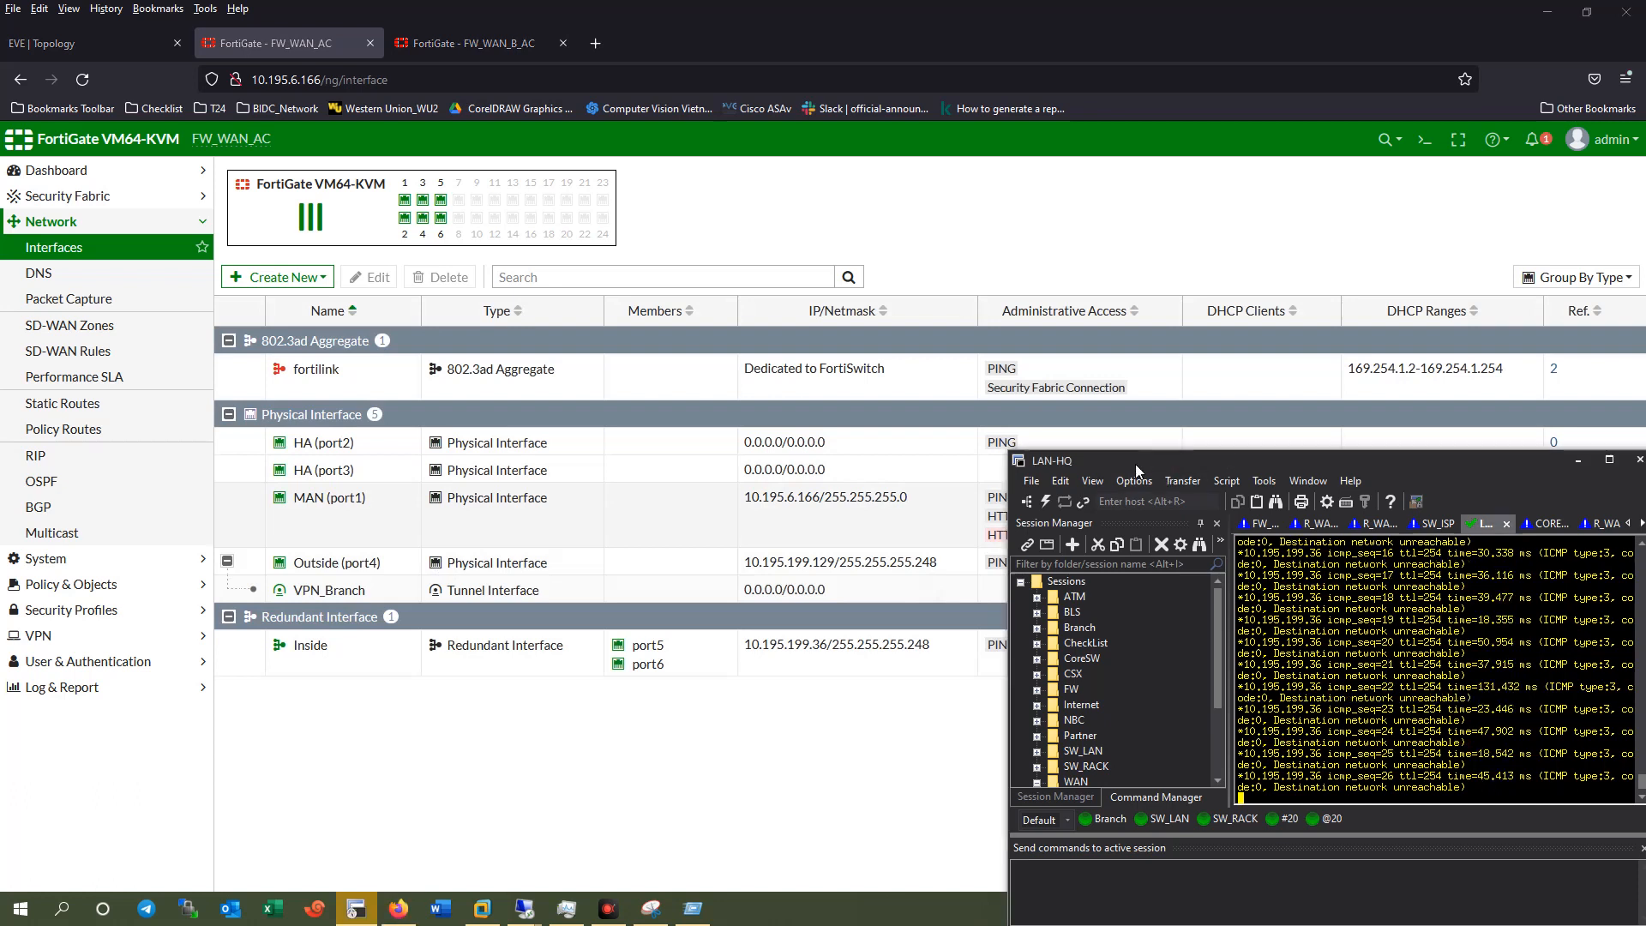
drag(1135, 465, 1237, 385)
double_click(737, 590)
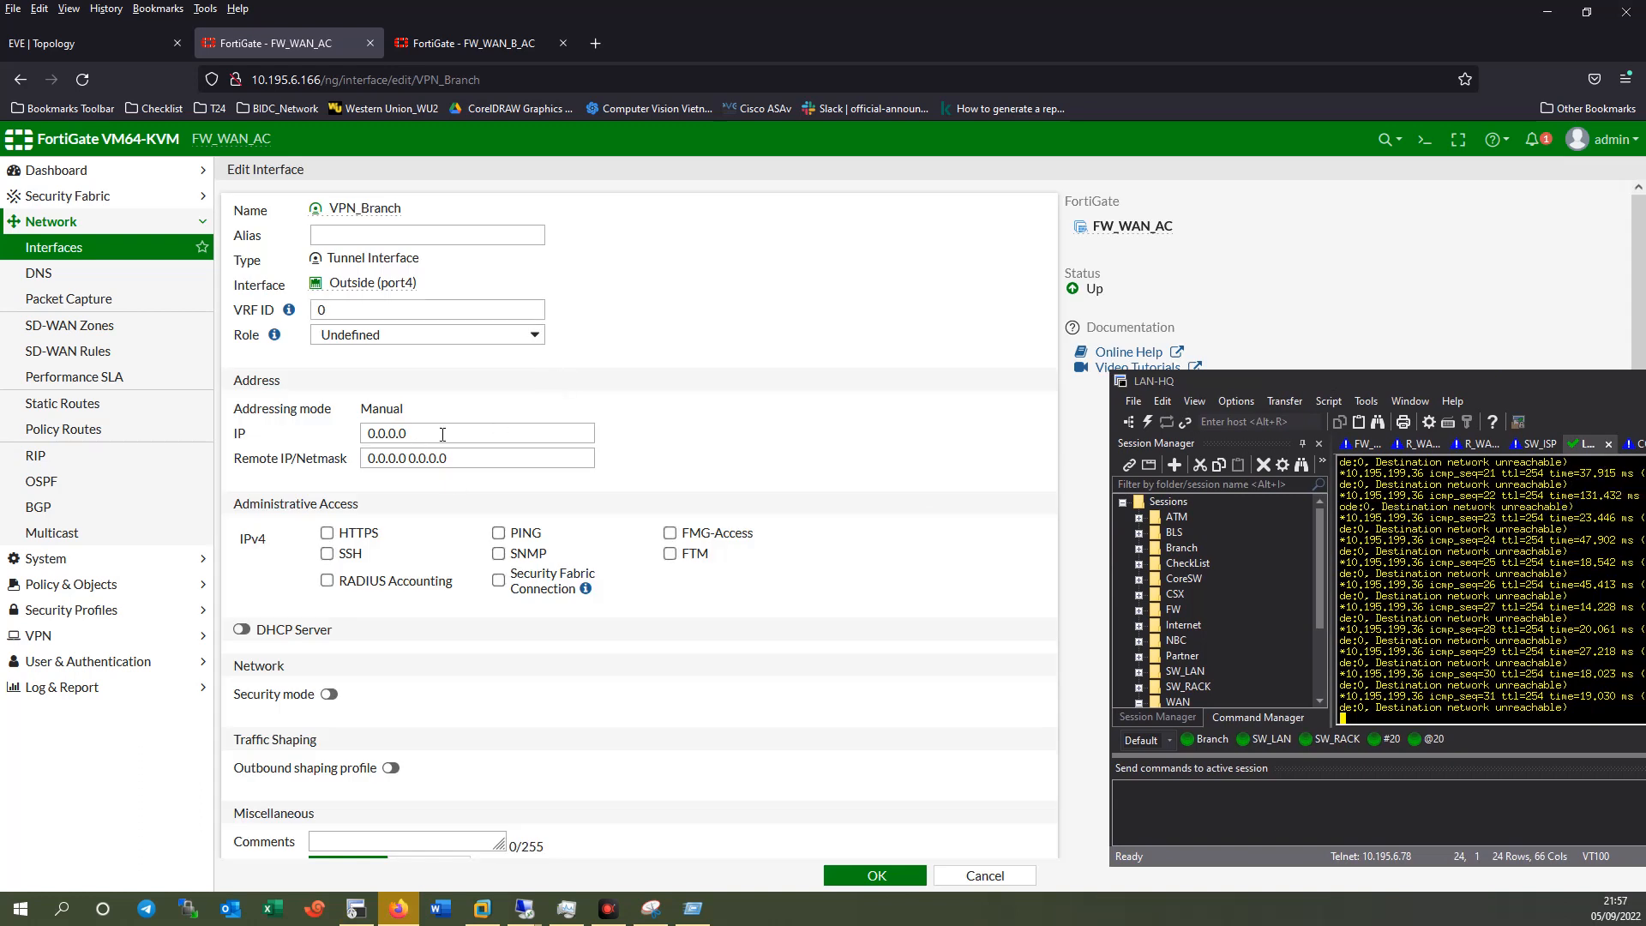
Set VPN_Branch's IP to 10.63.252.1 and remote IP/netmask to 10.63.252.2 255.255.255.0.
drag(442, 434, 334, 427)
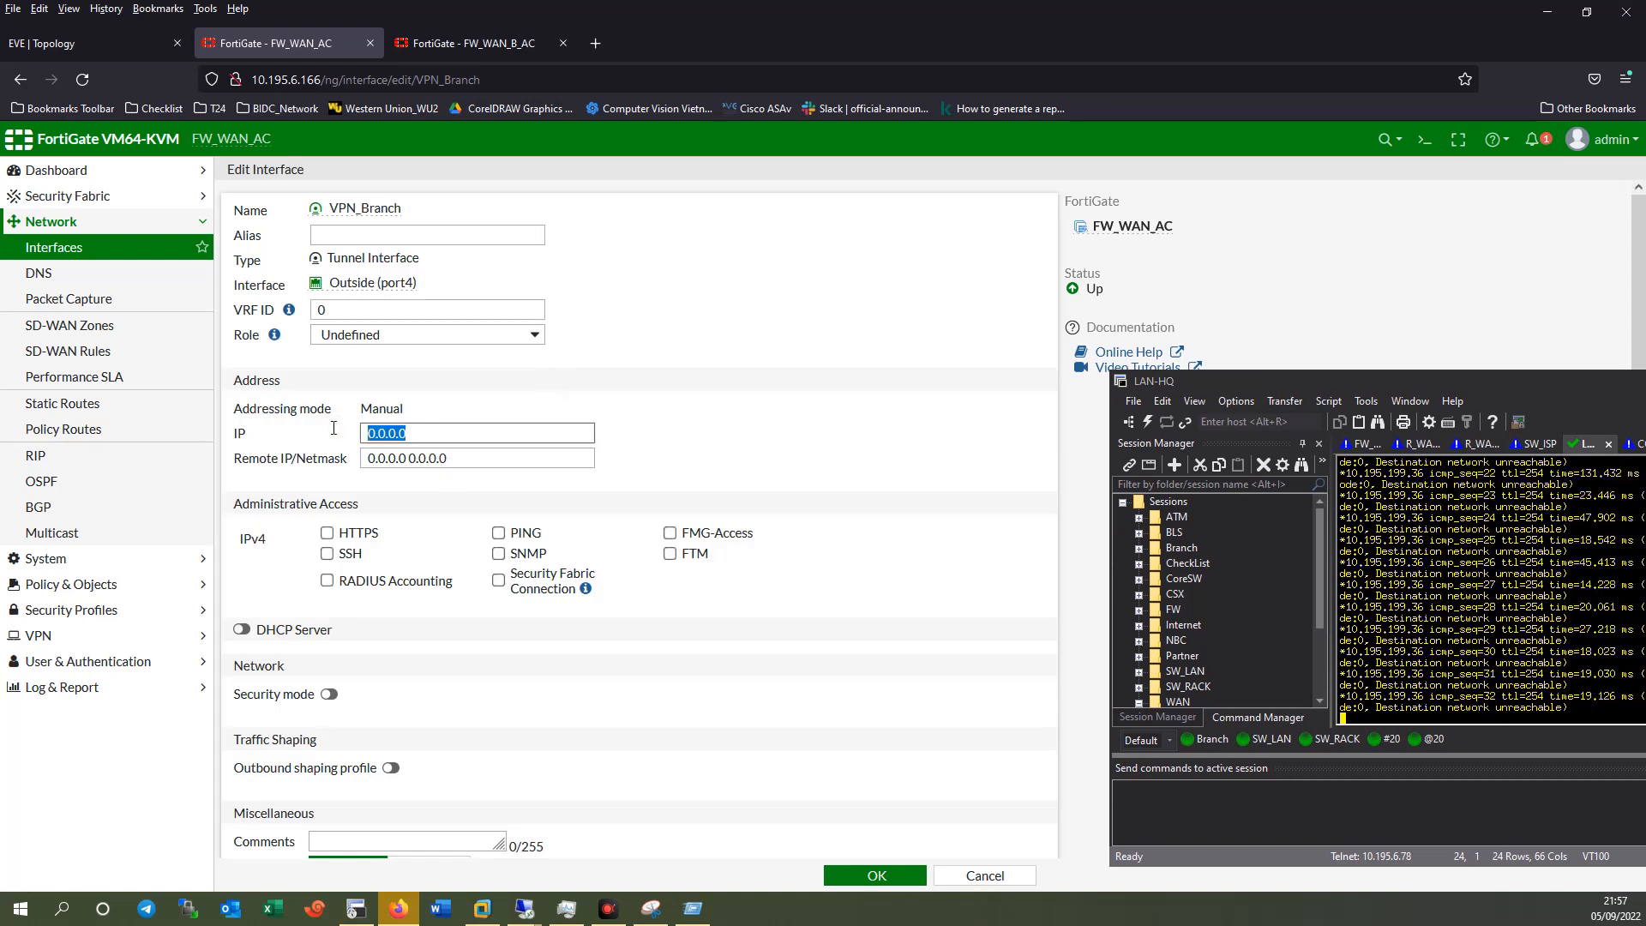
text(10.63)
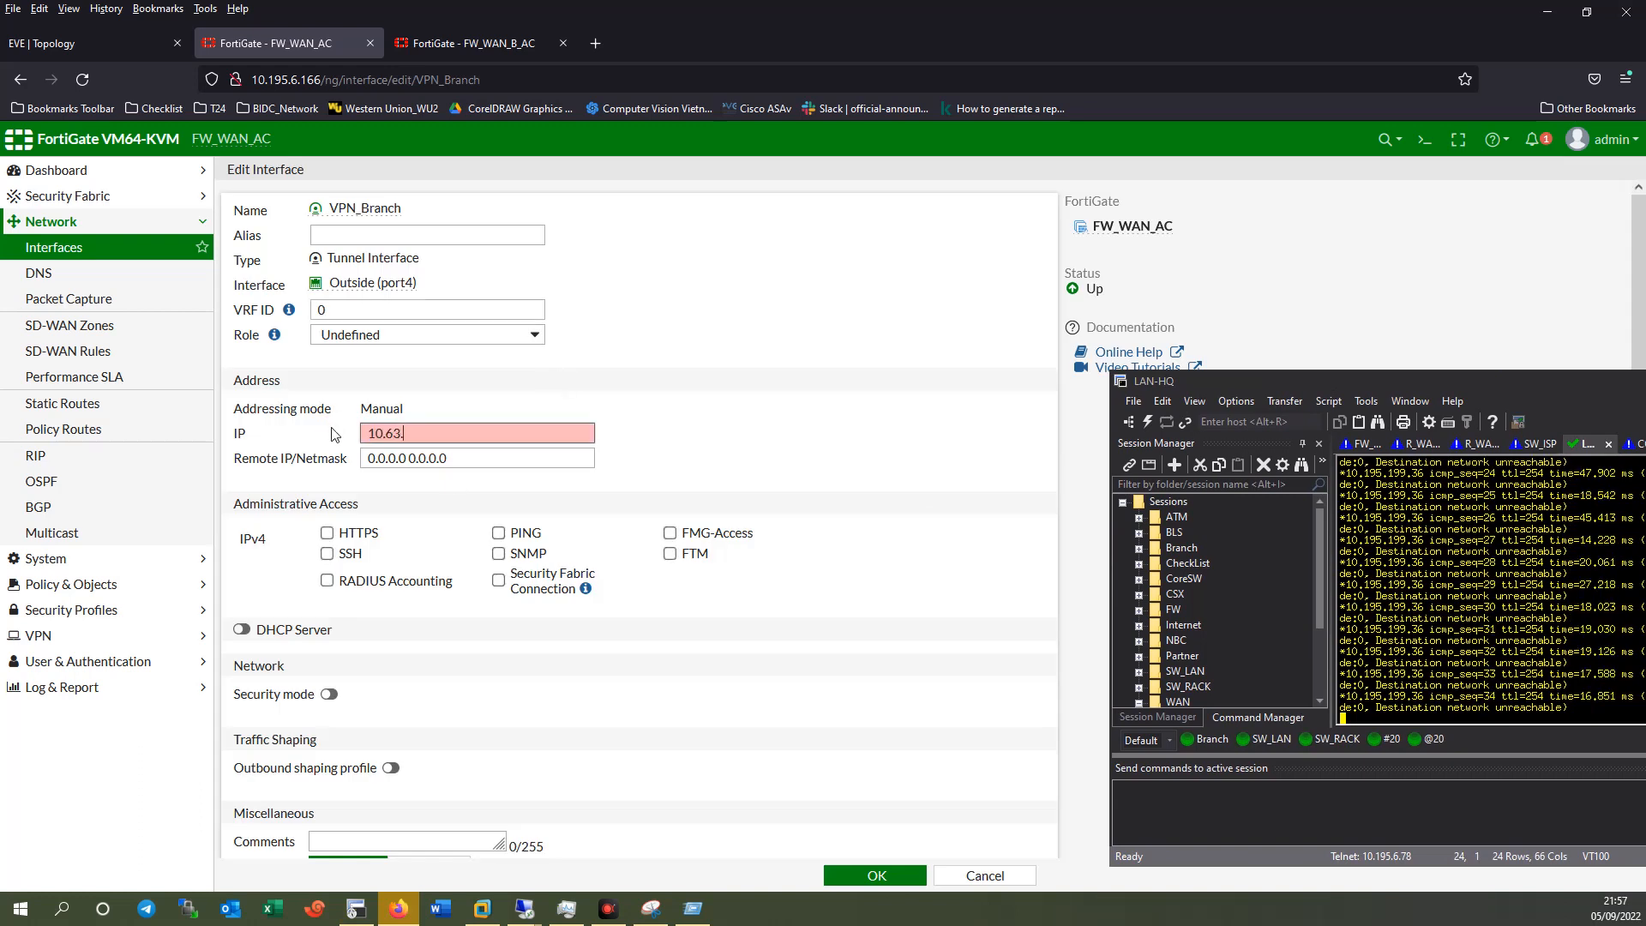
text(.252.)
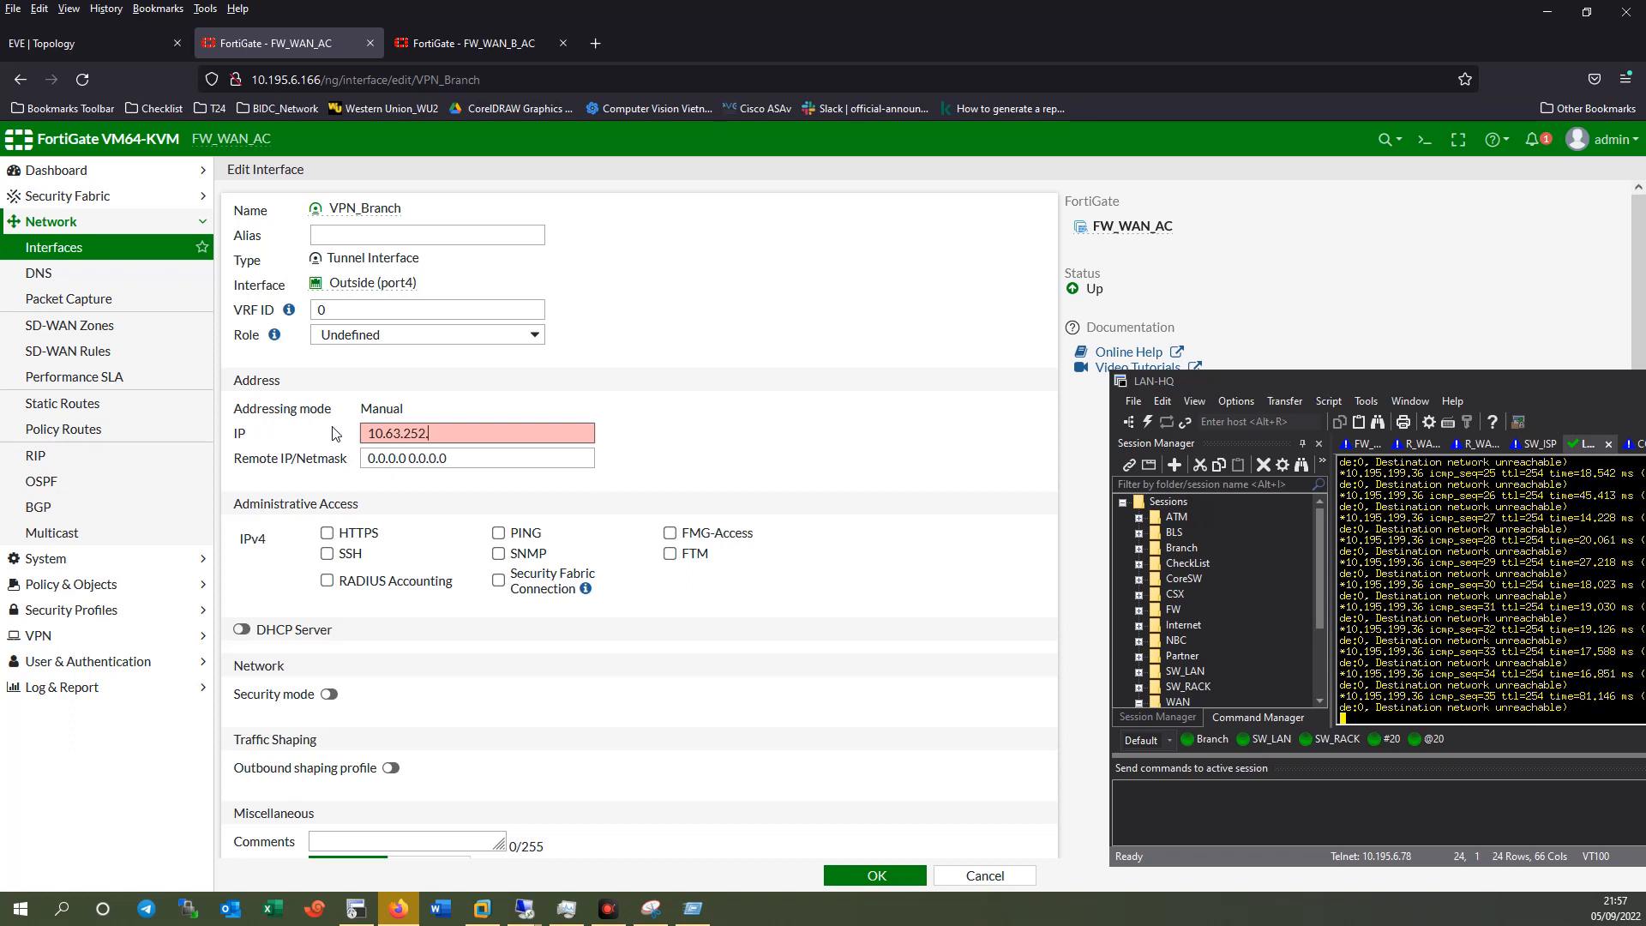
text(1)
click(393, 452)
key(ctrl+a)
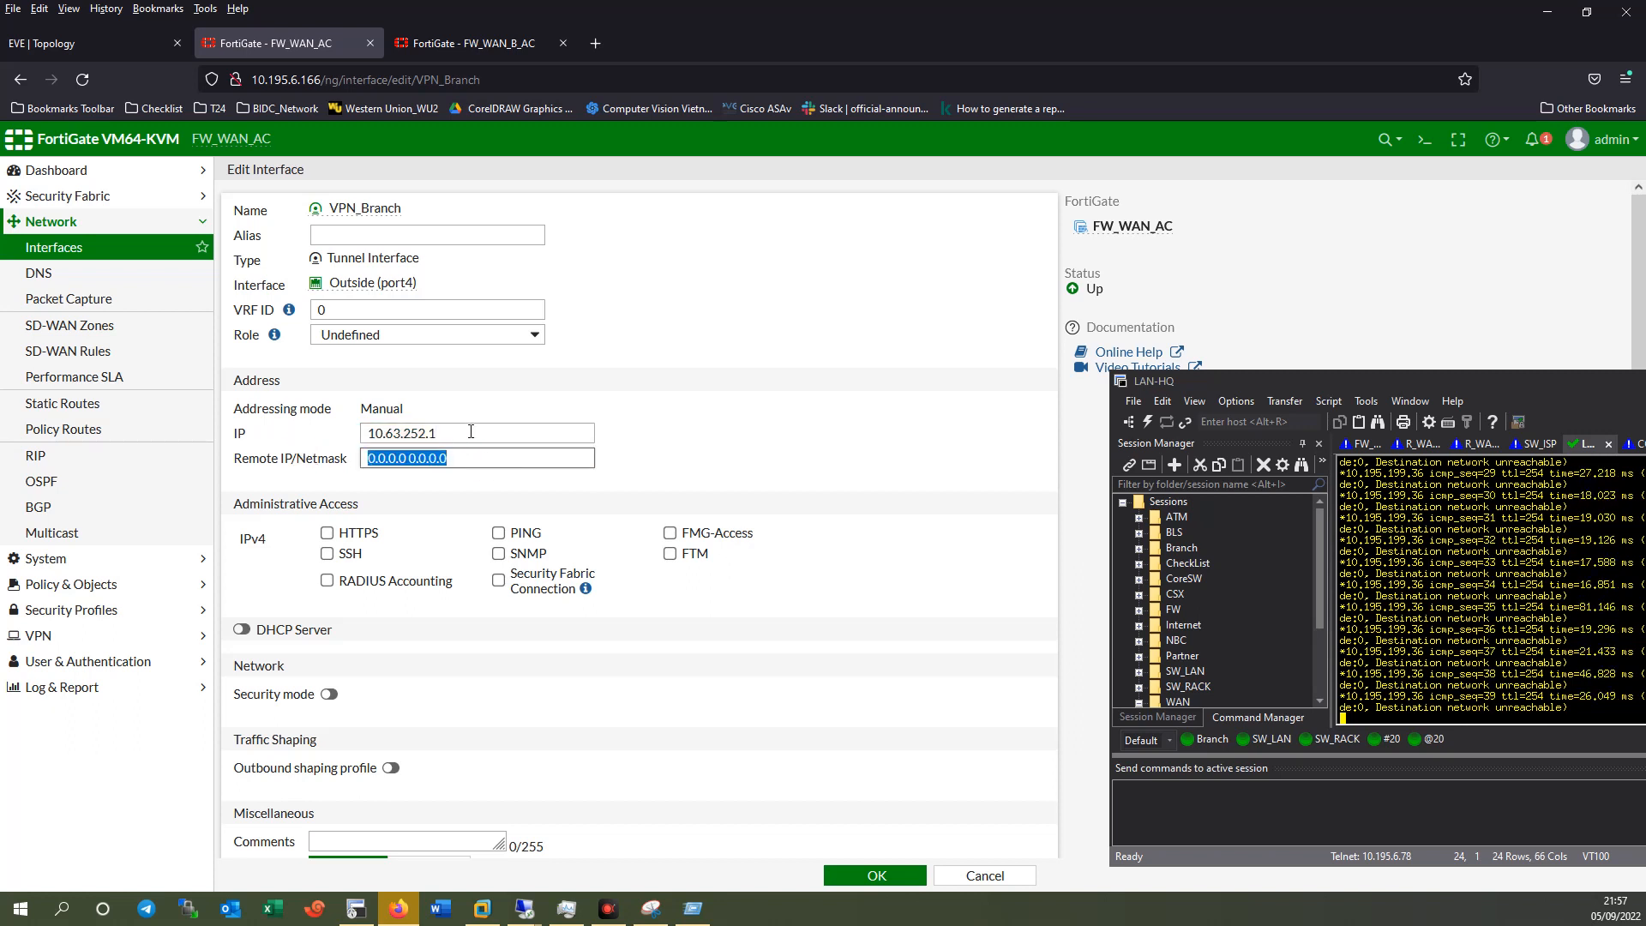
drag(471, 431, 307, 426)
key(ctrl+c)
drag(514, 456, 298, 450)
key(ctrl+v)
key(BackSpace)
text(2)
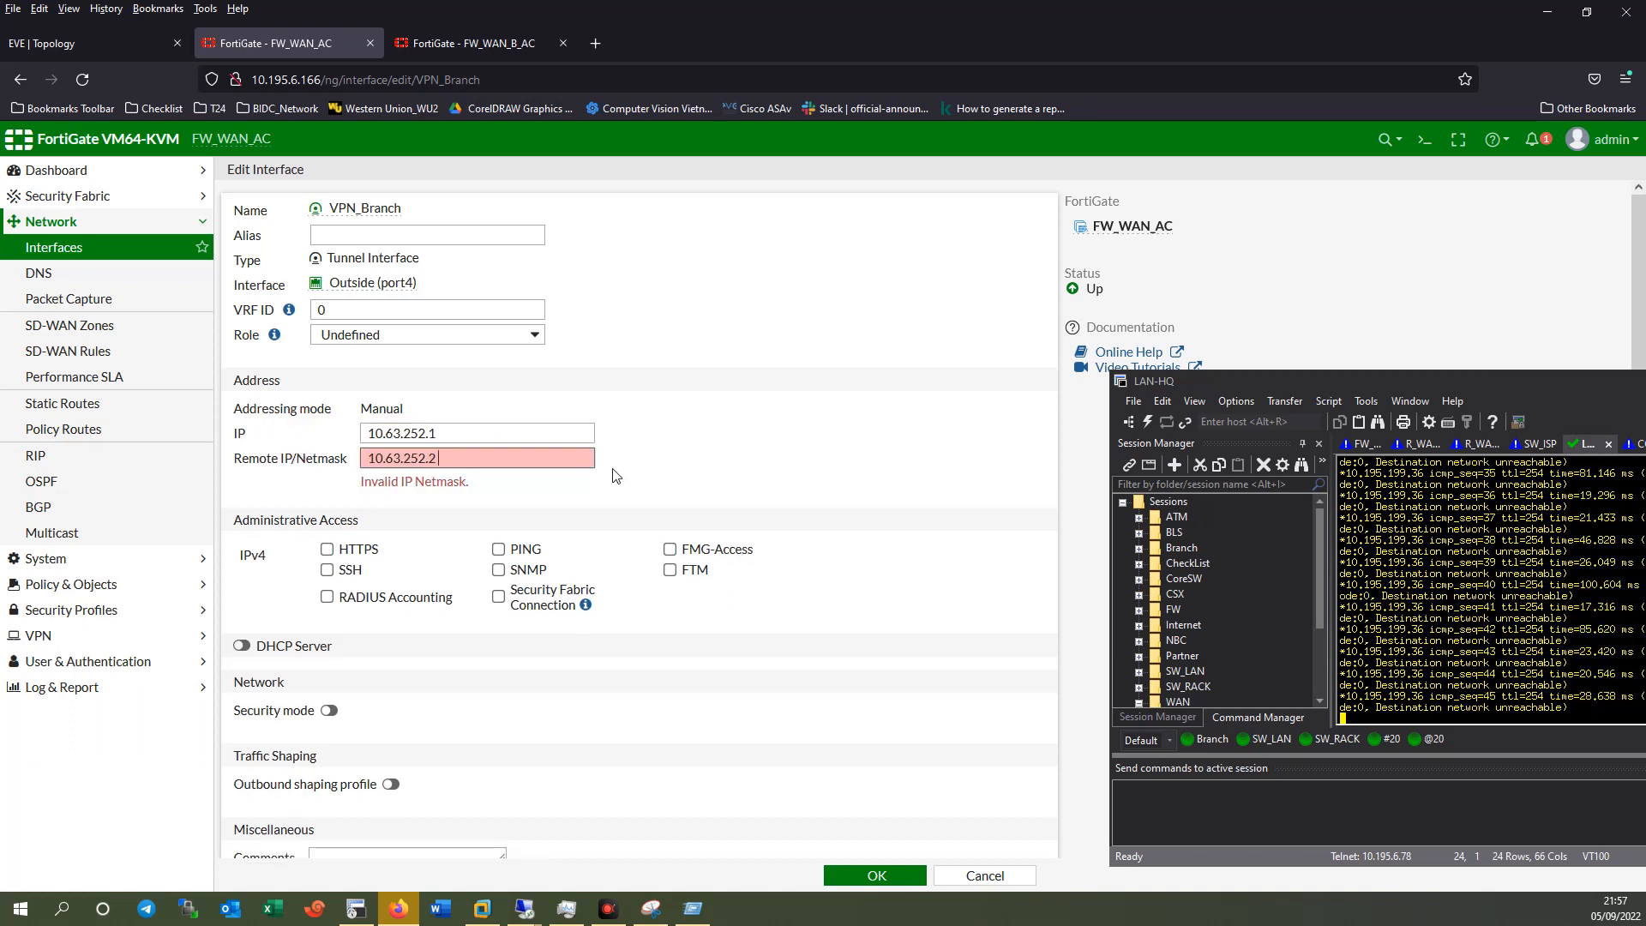
text( 255.255.255.0)
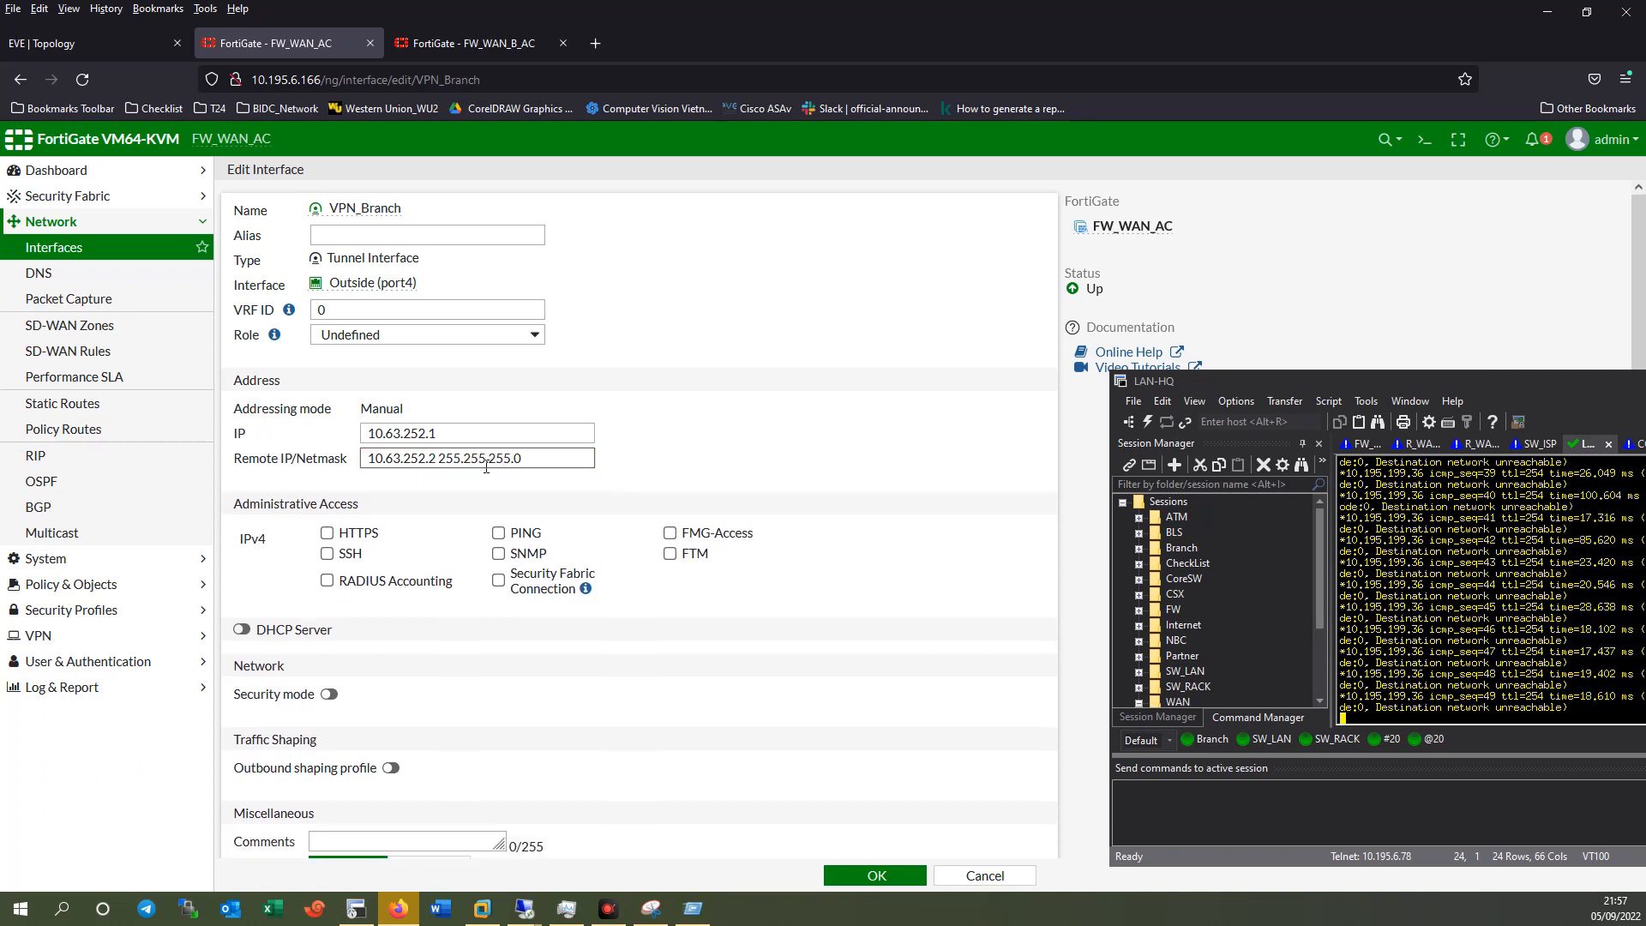
Allow PING on VPN_Branch and save the interface settings.
drag(531, 457, 376, 459)
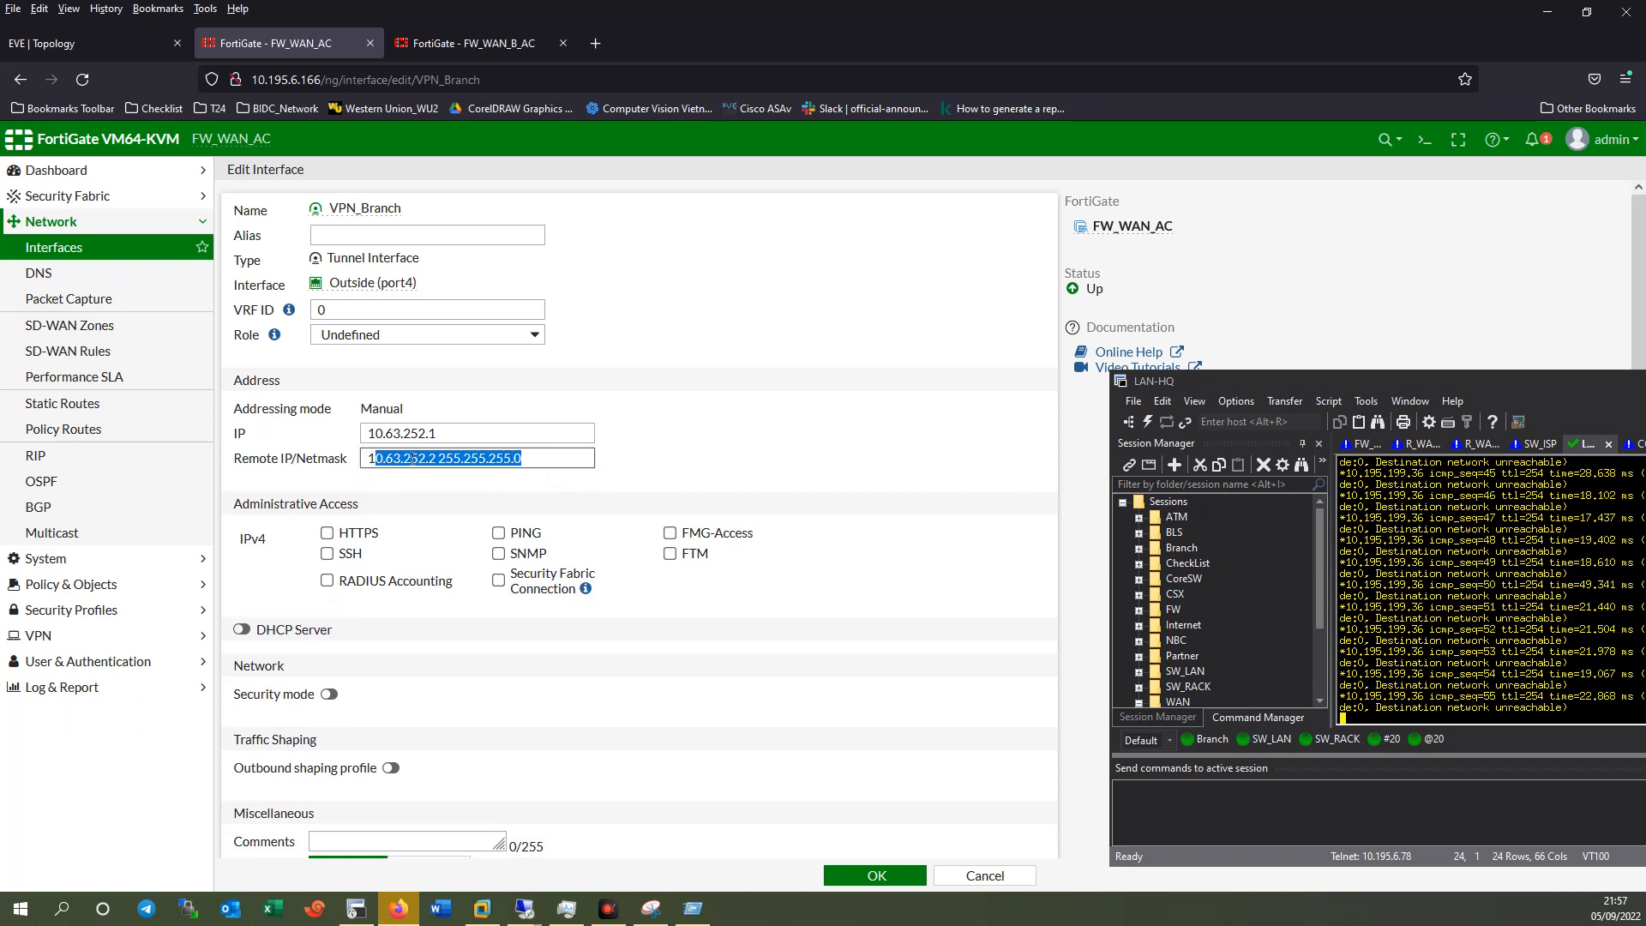
drag(557, 458, 343, 452)
click(498, 532)
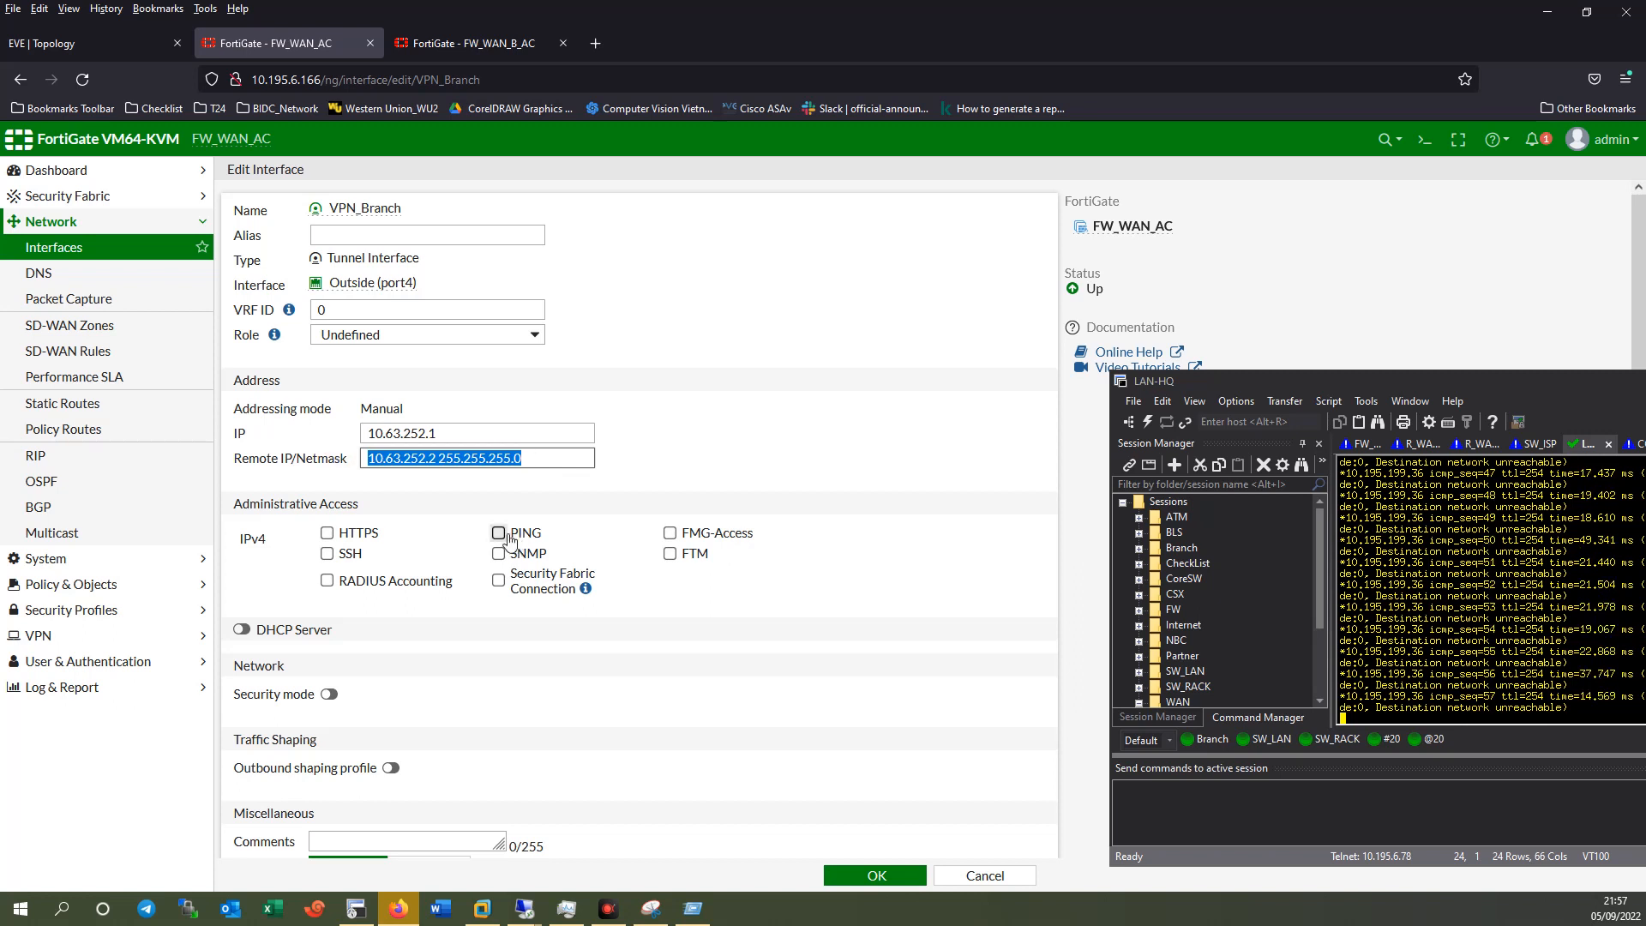
drag(457, 430, 331, 433)
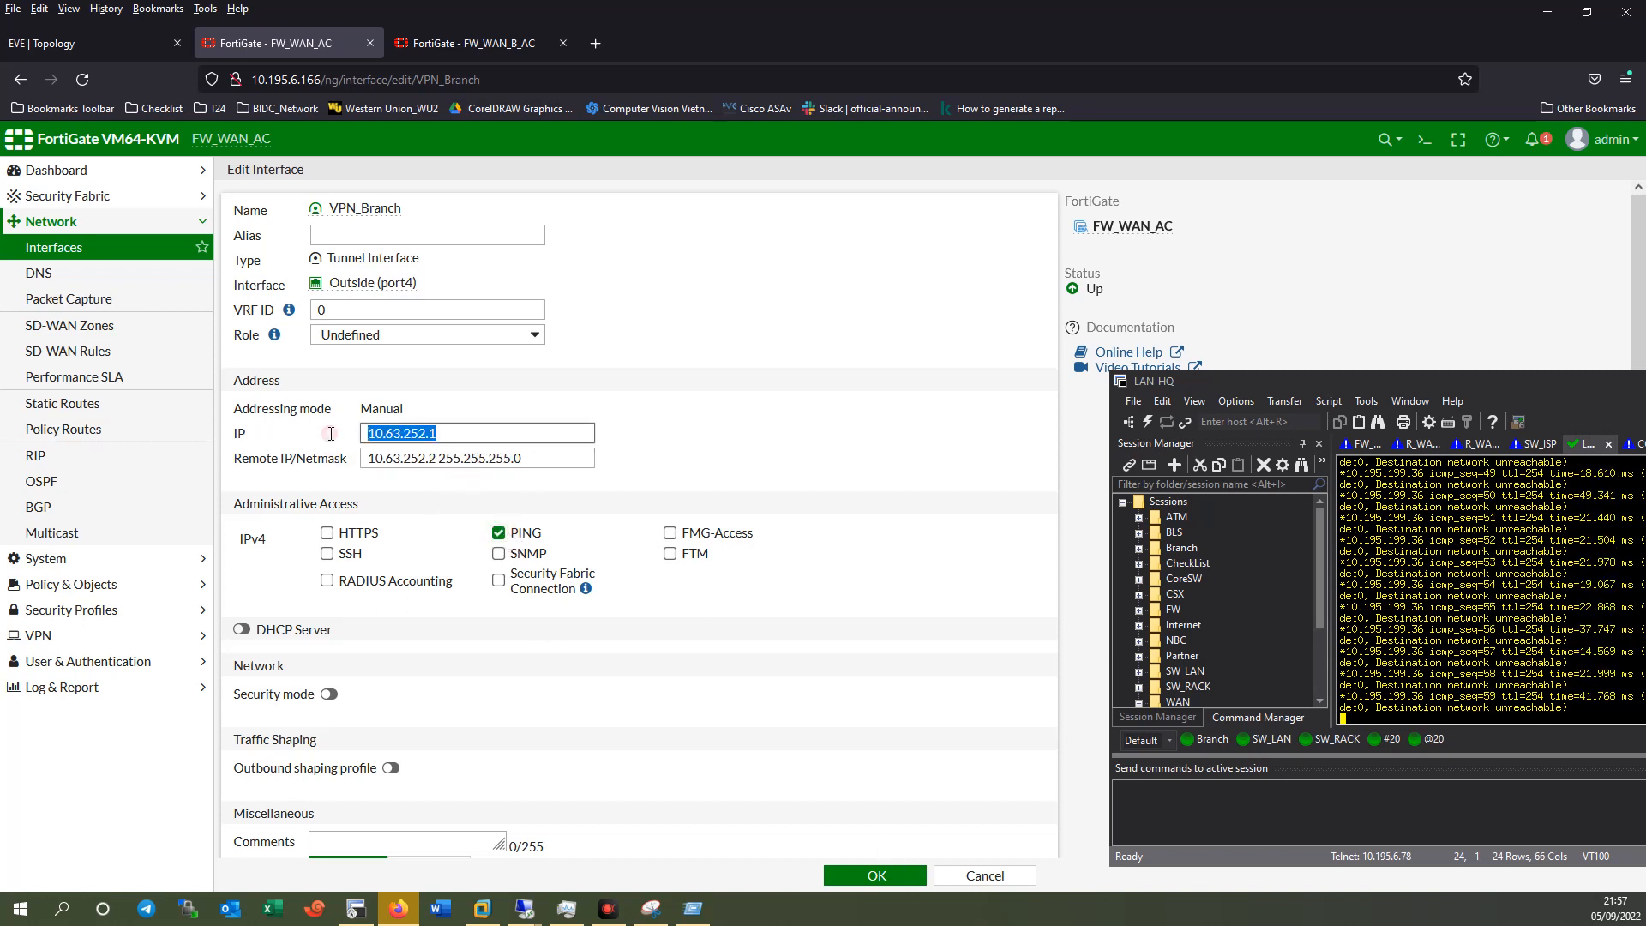
click(876, 875)
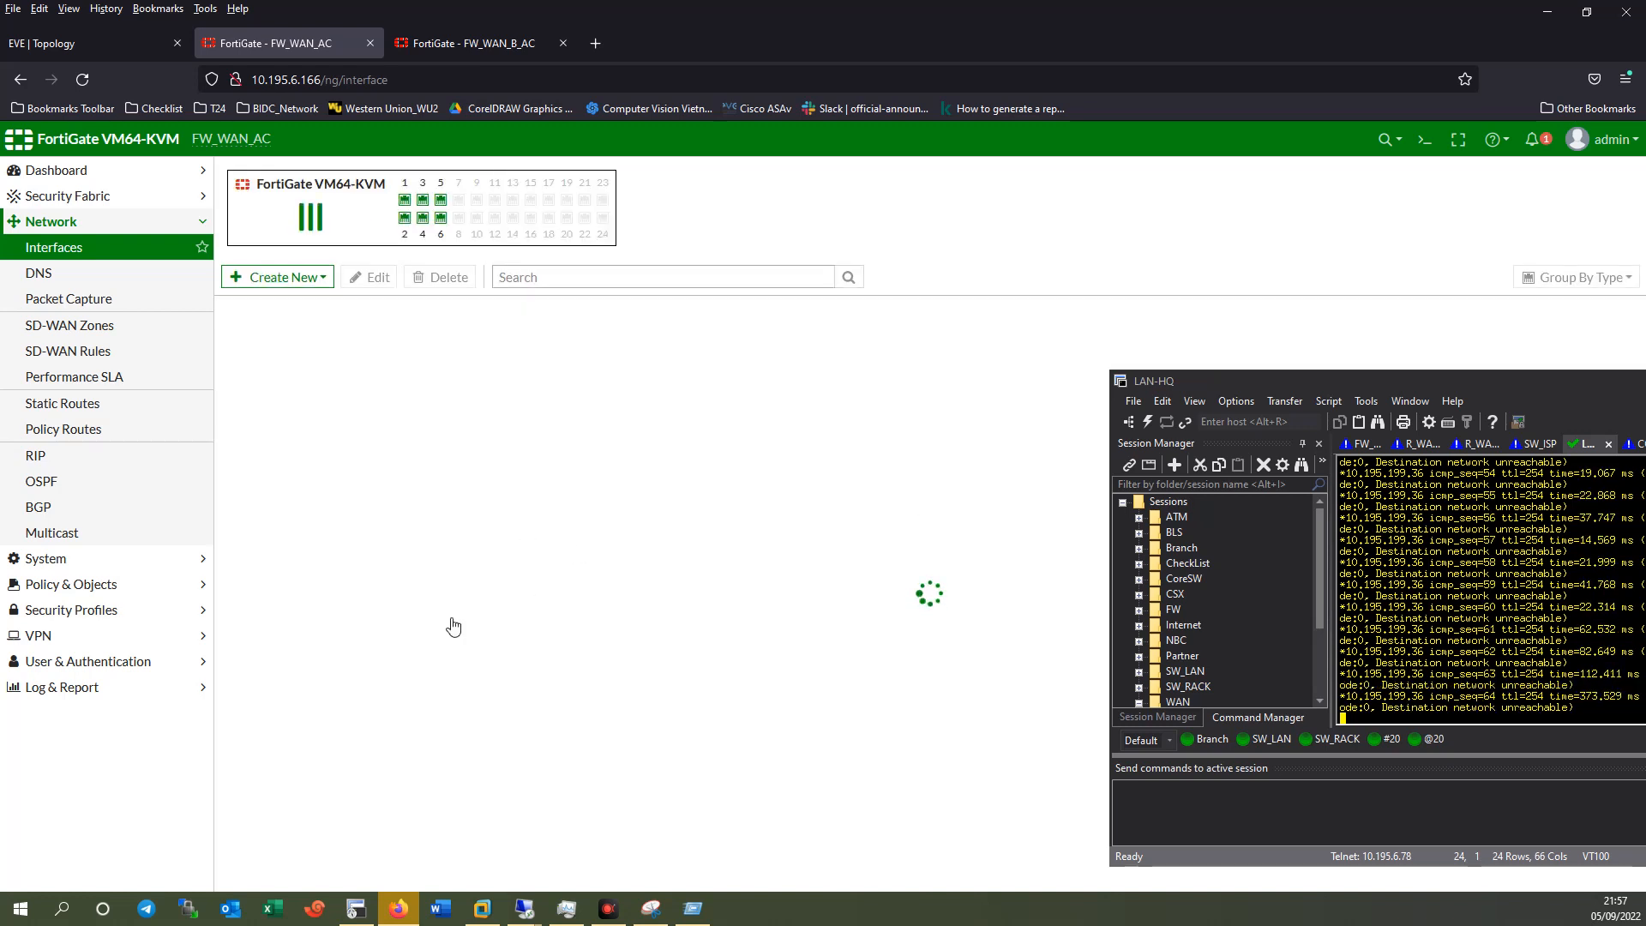
Check VPN_Branch on FW_WAN_AC, then open FW_WAN_B_AC's Interfaces list, abandoning the tunnel edit.
click(228, 562)
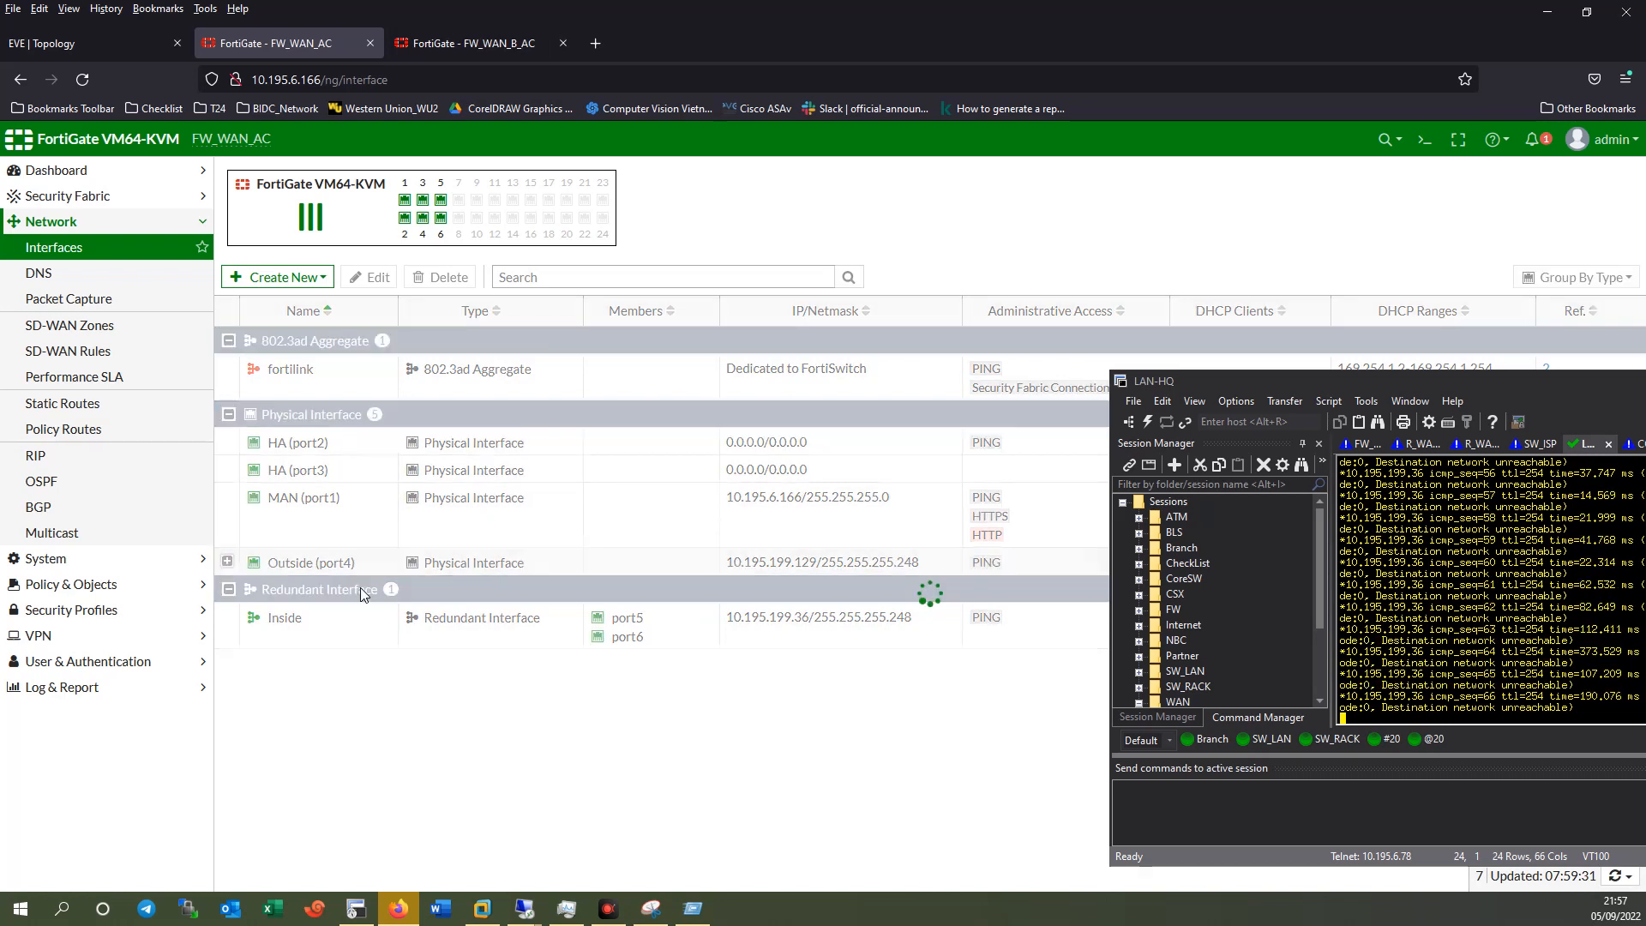
click(367, 589)
click(475, 45)
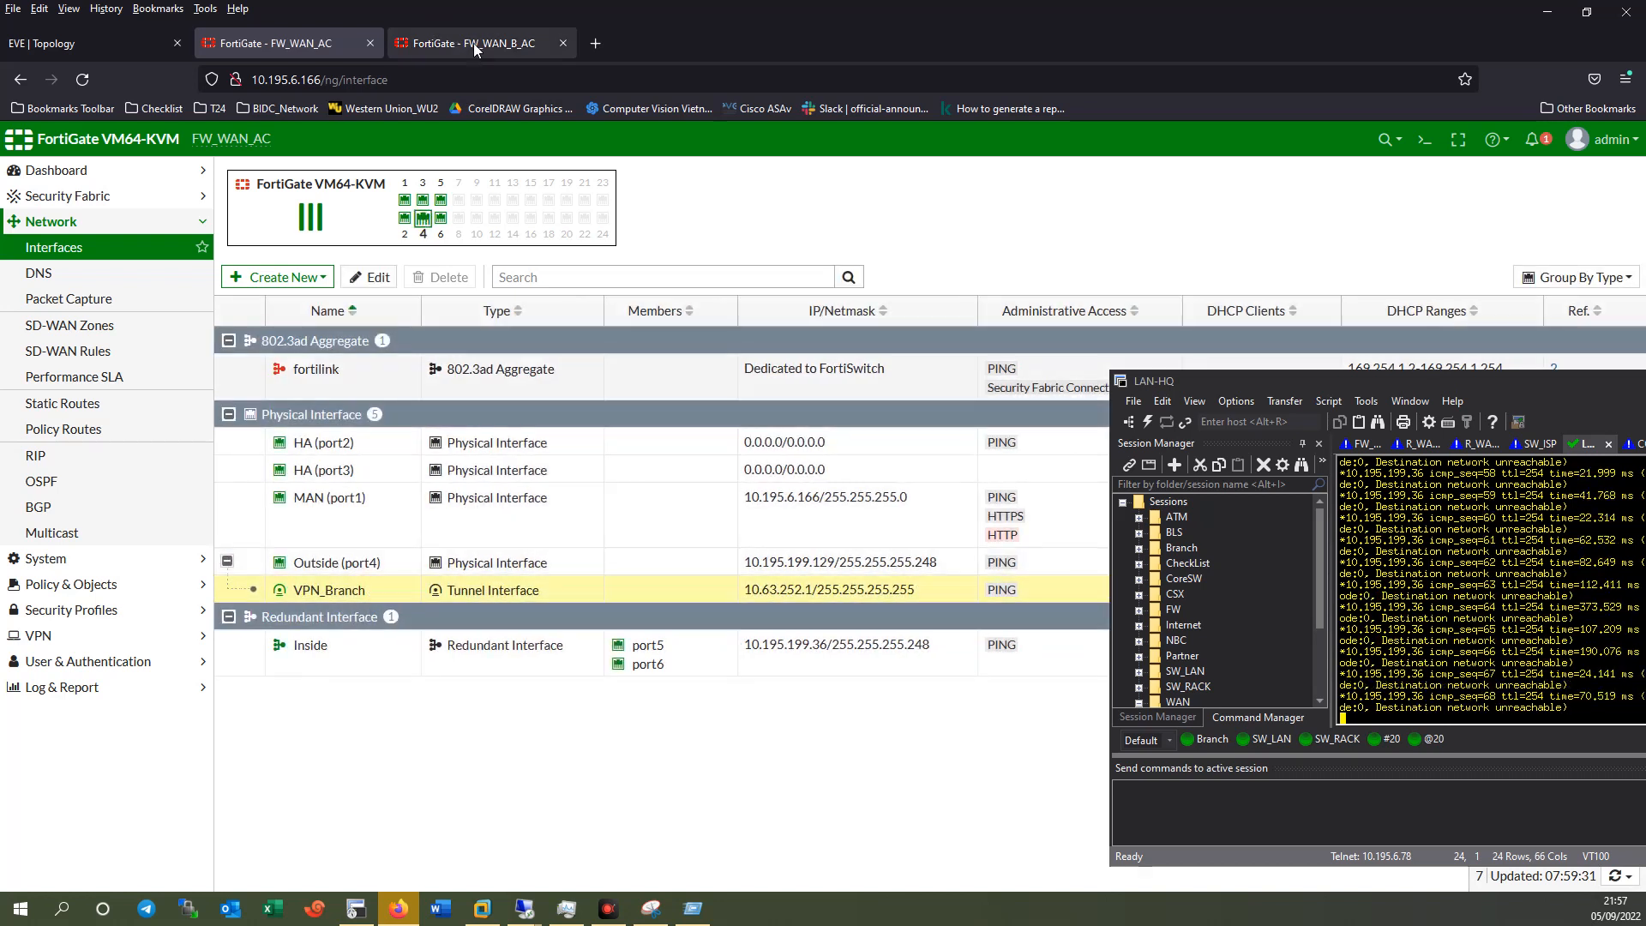
double_click(328, 267)
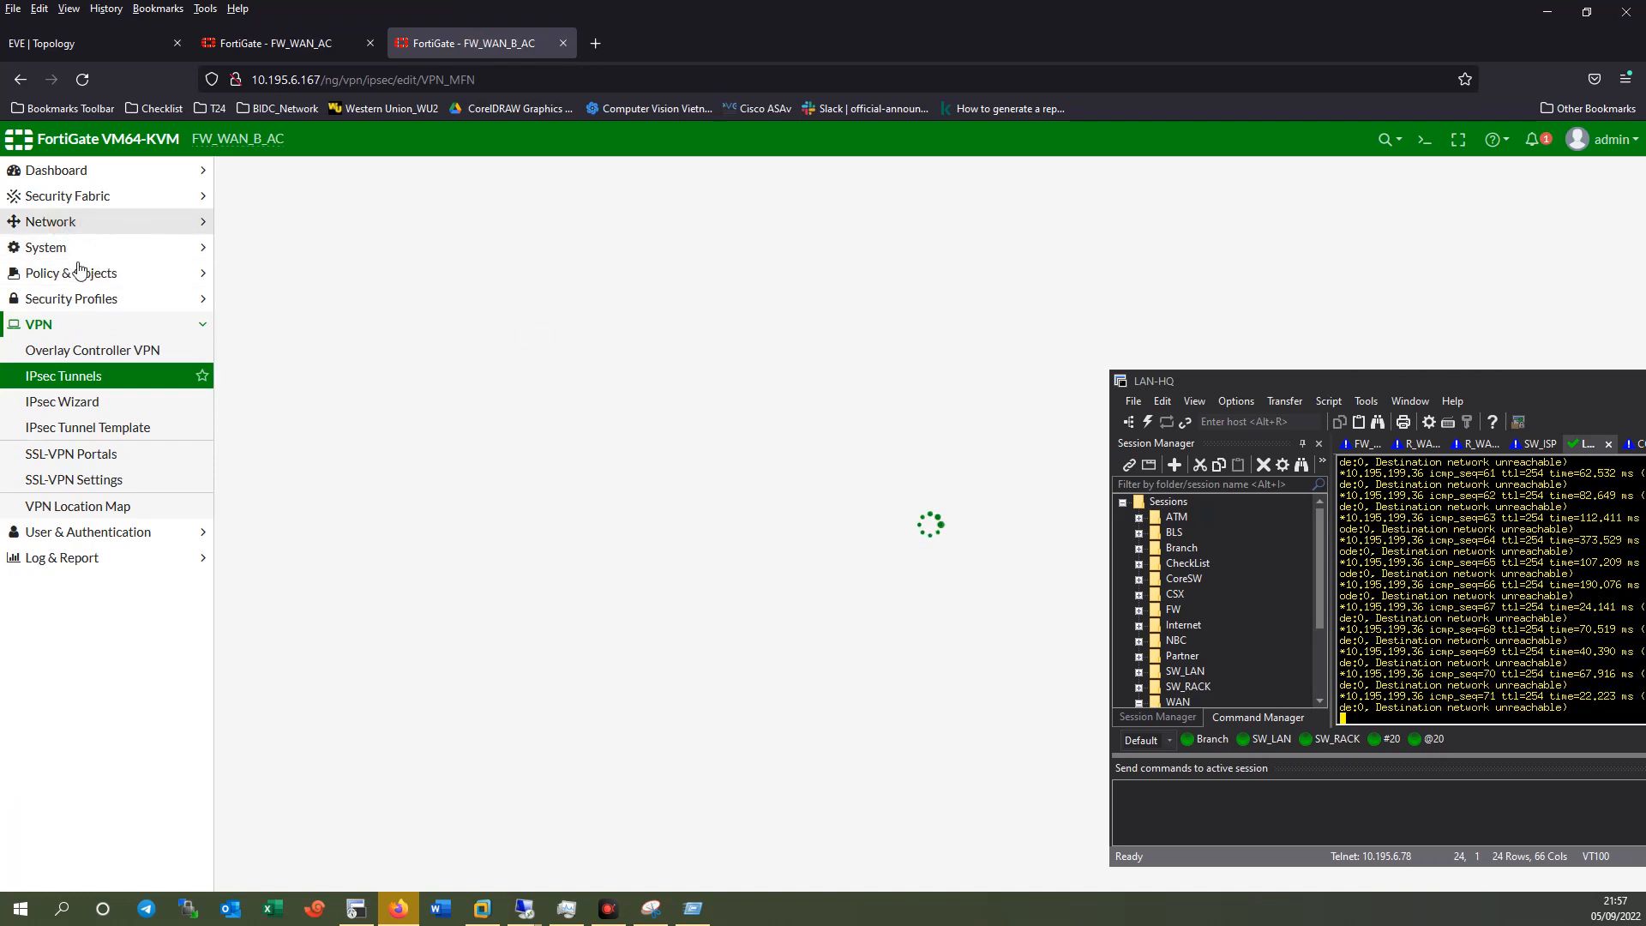
click(68, 230)
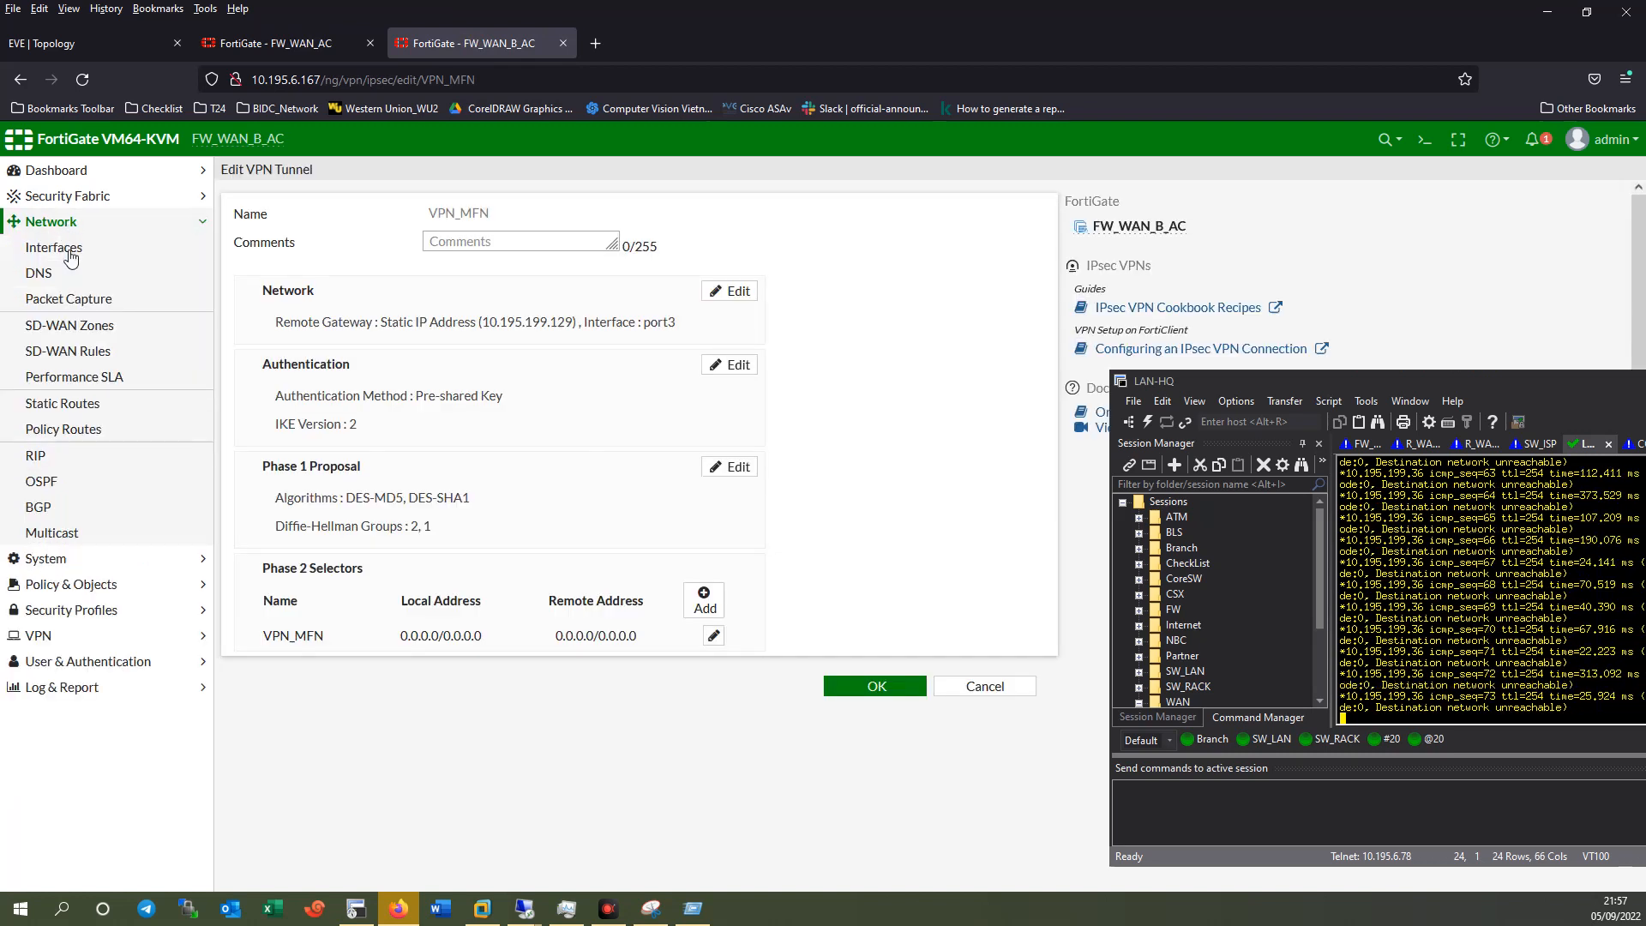
click(64, 247)
click(899, 541)
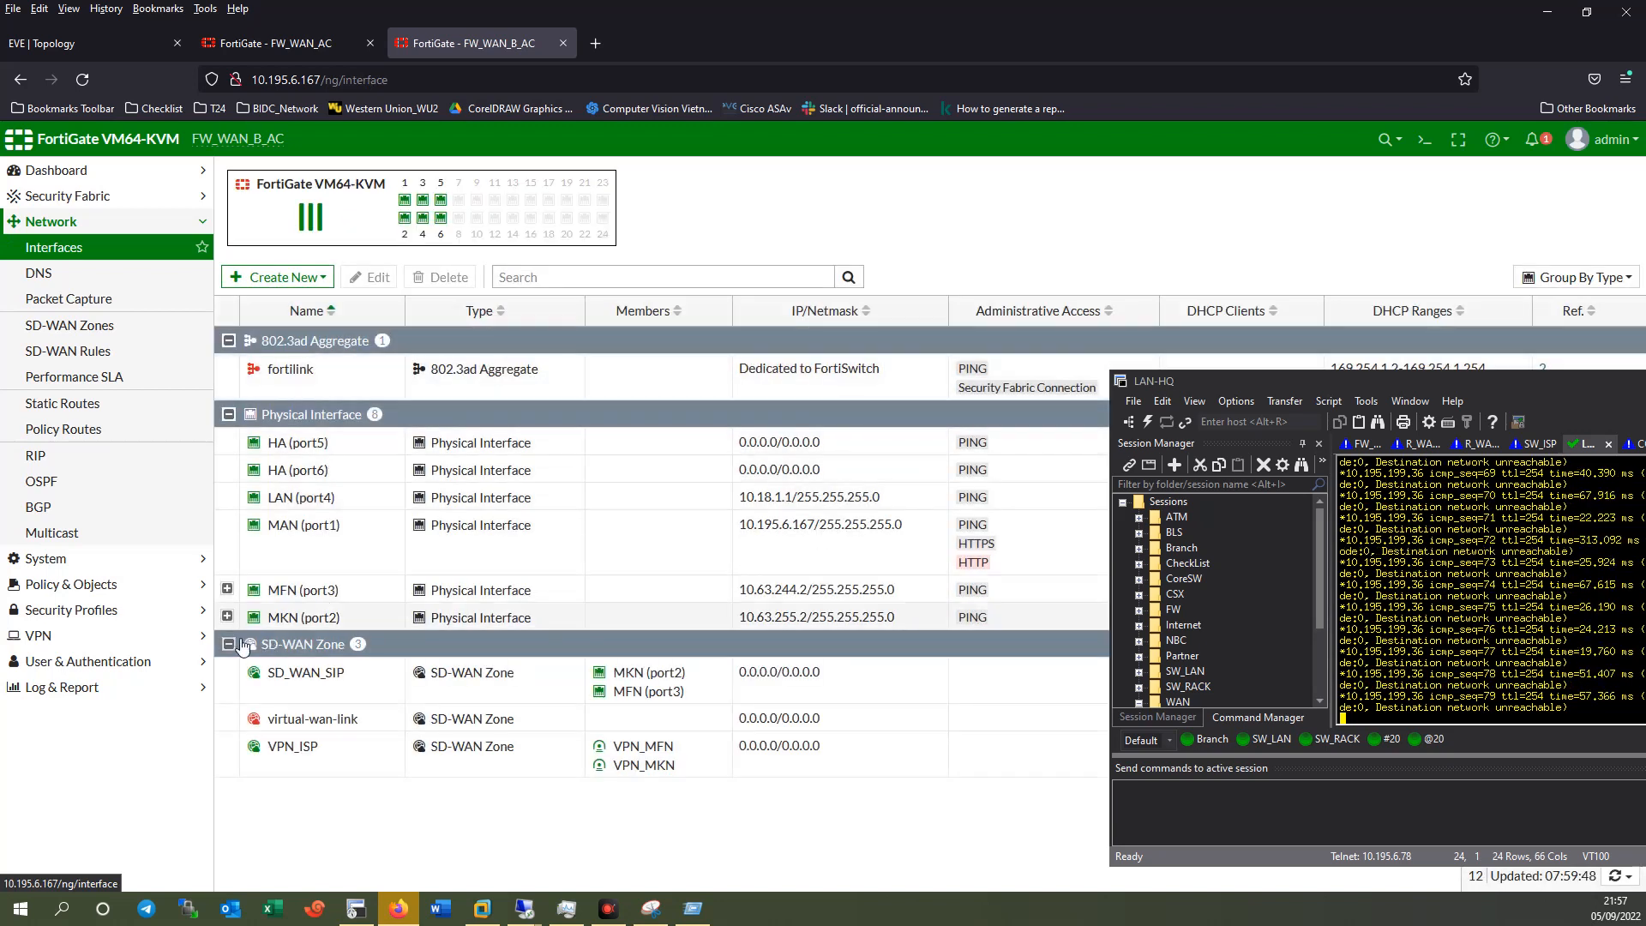
Open VPN_MFN's tunnel interface and set its IP to 10.63.252.2.
click(226, 589)
double_click(319, 621)
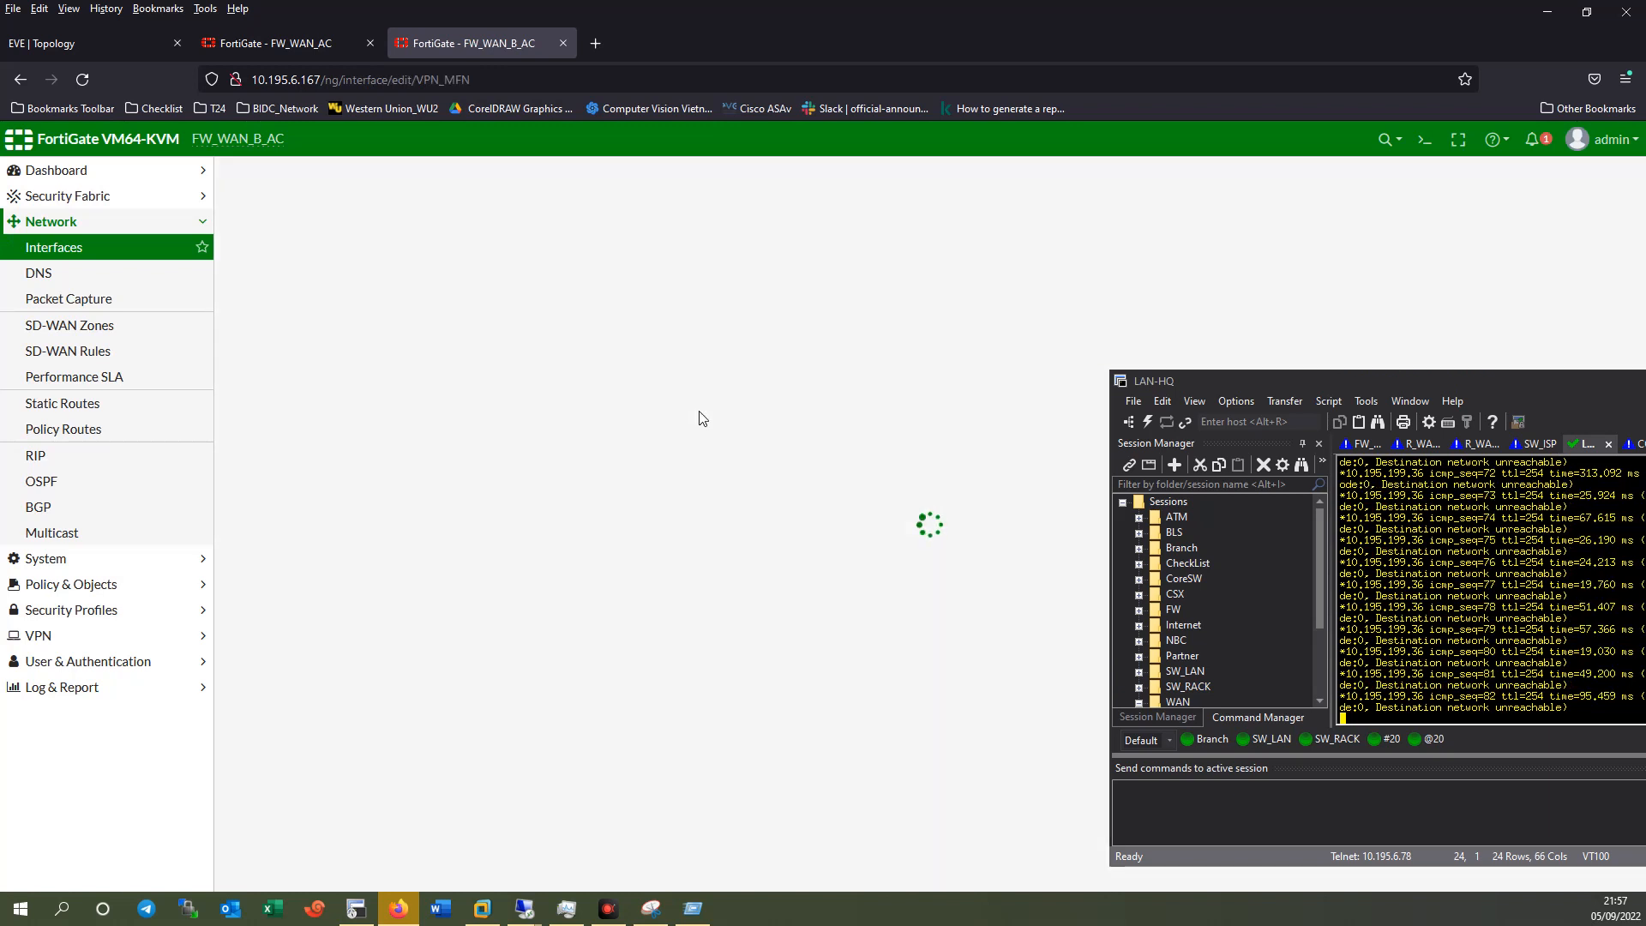
drag(1259, 377, 1288, 337)
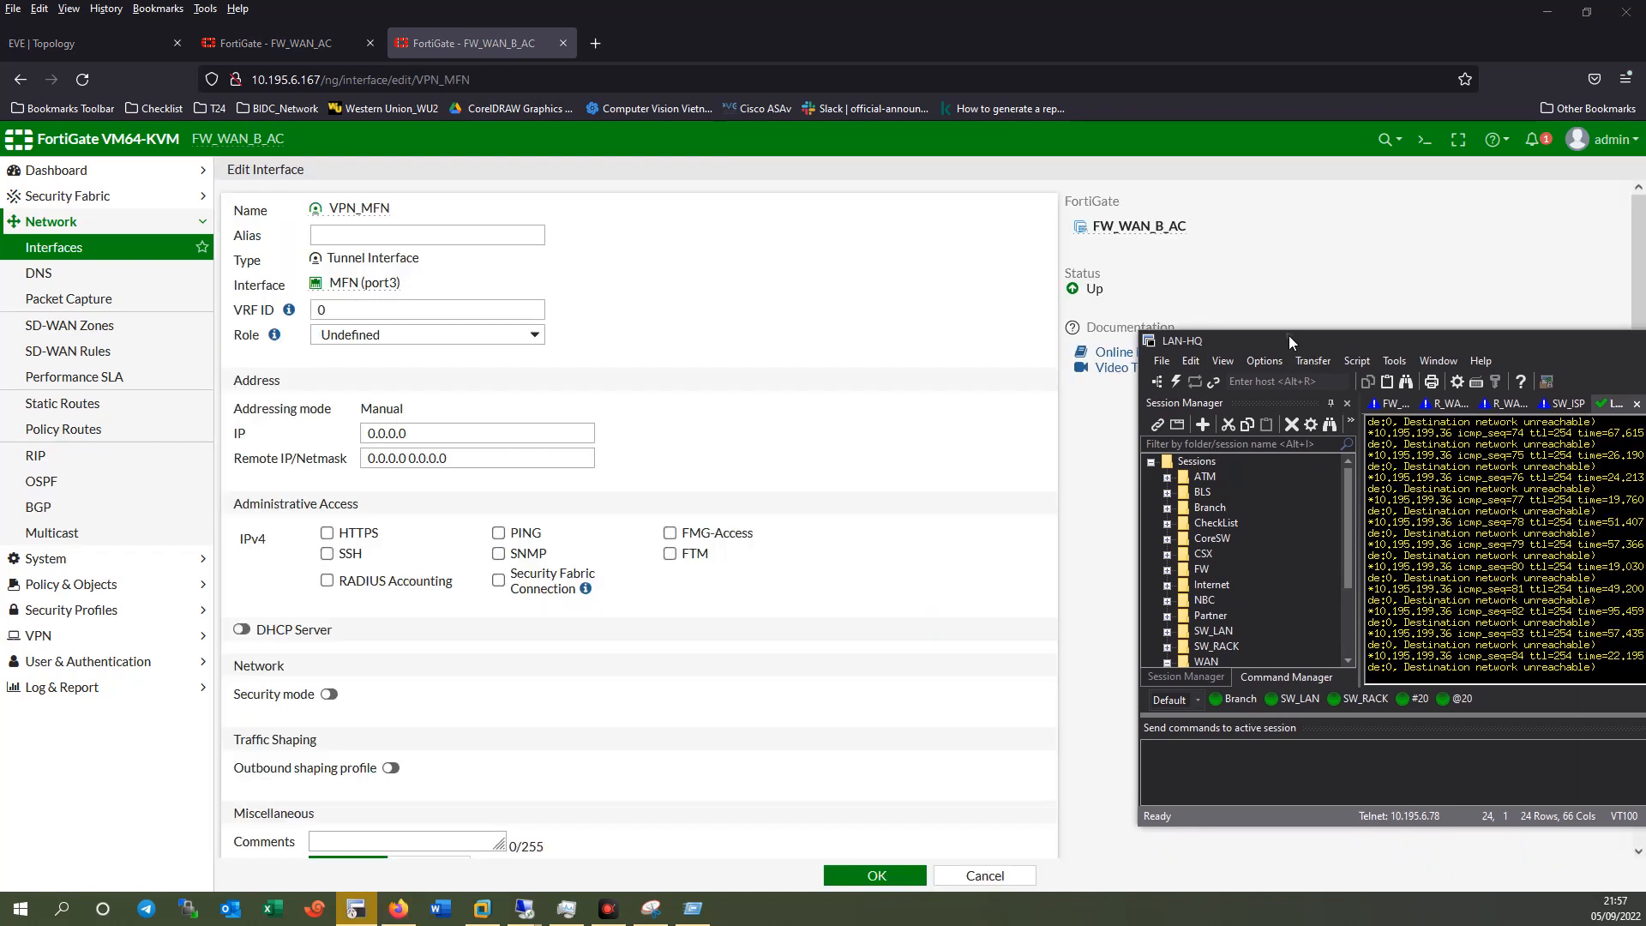
triple_click(386, 433)
key(ctrl+v)
key(BackSpace)
text(2)
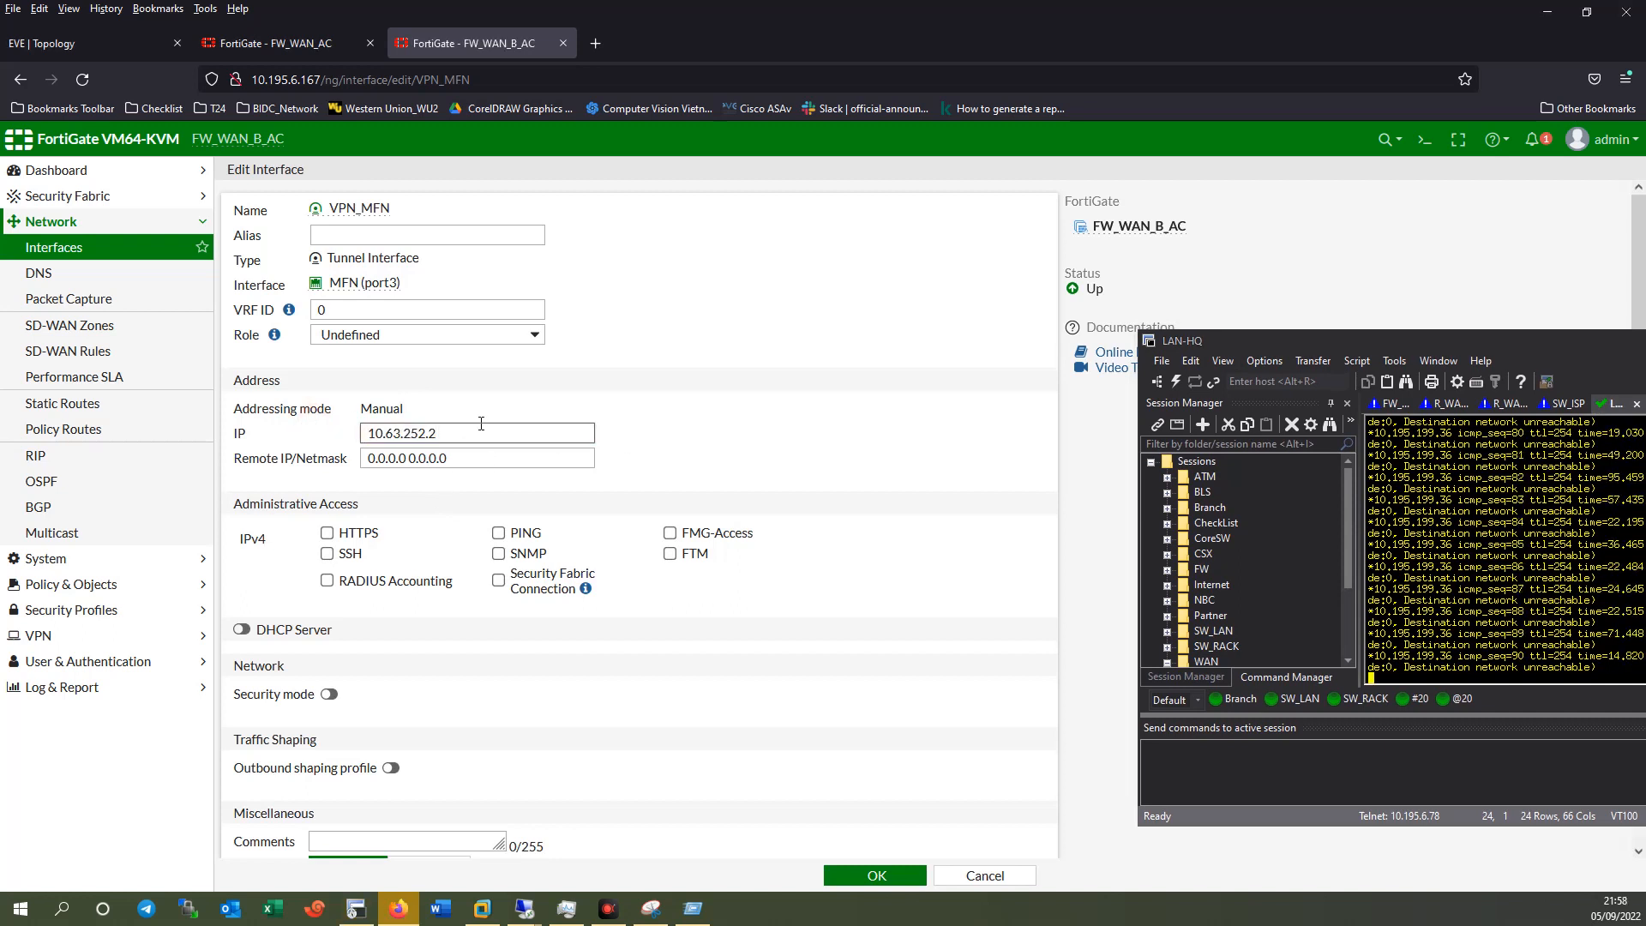
click(327, 438)
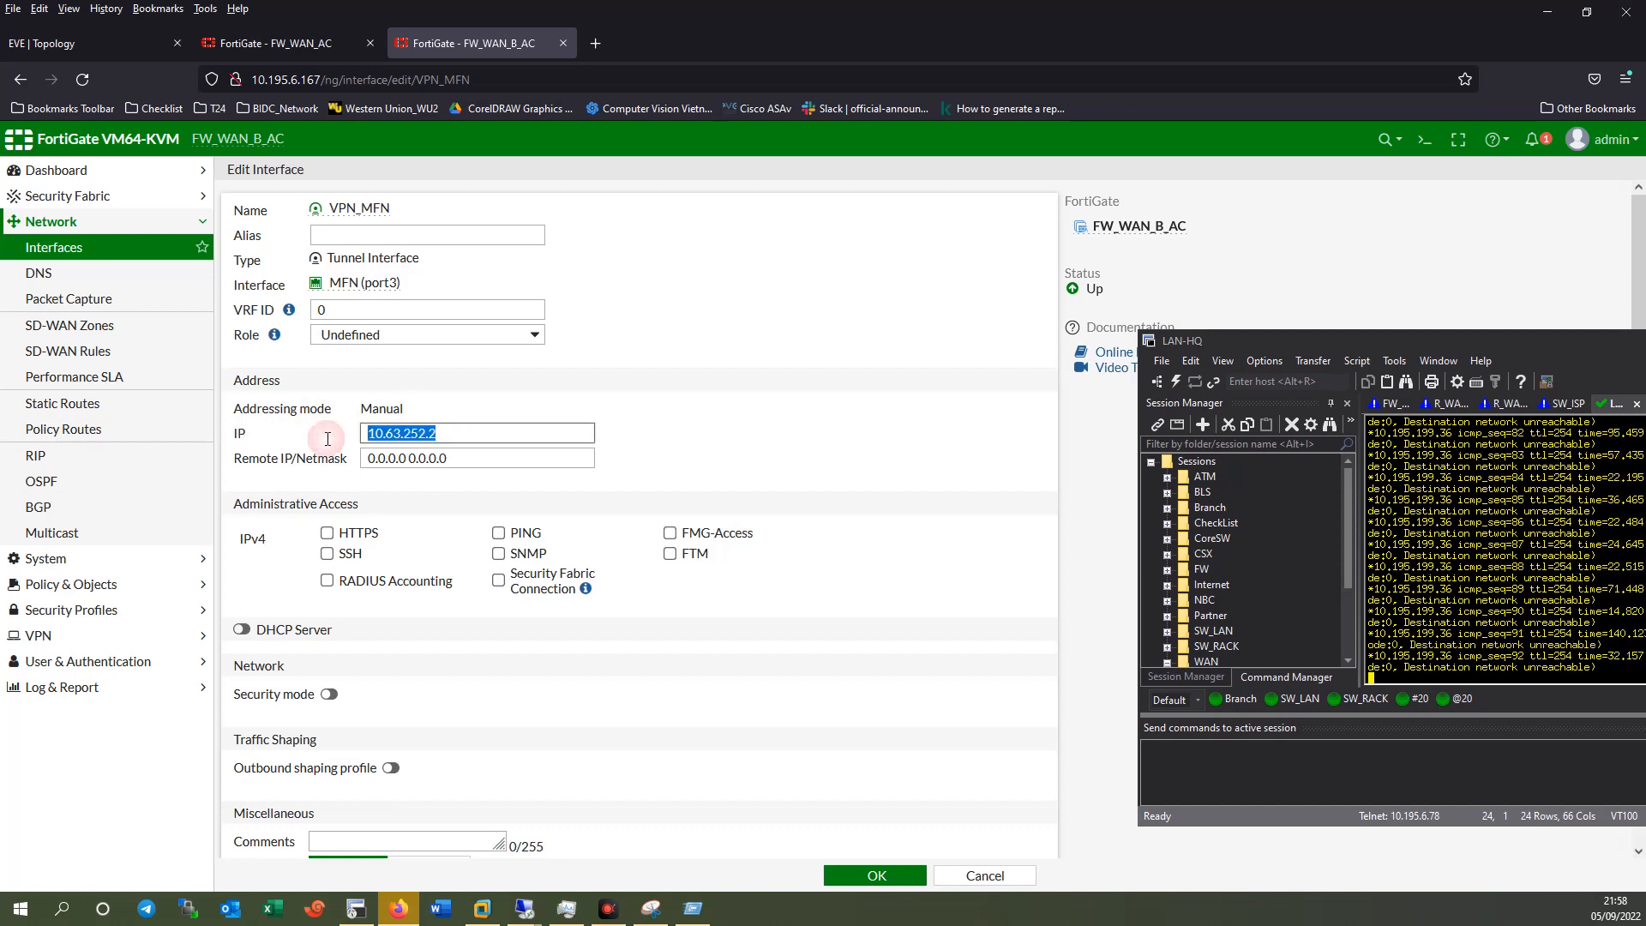
click(350, 448)
key(ctrl+v)
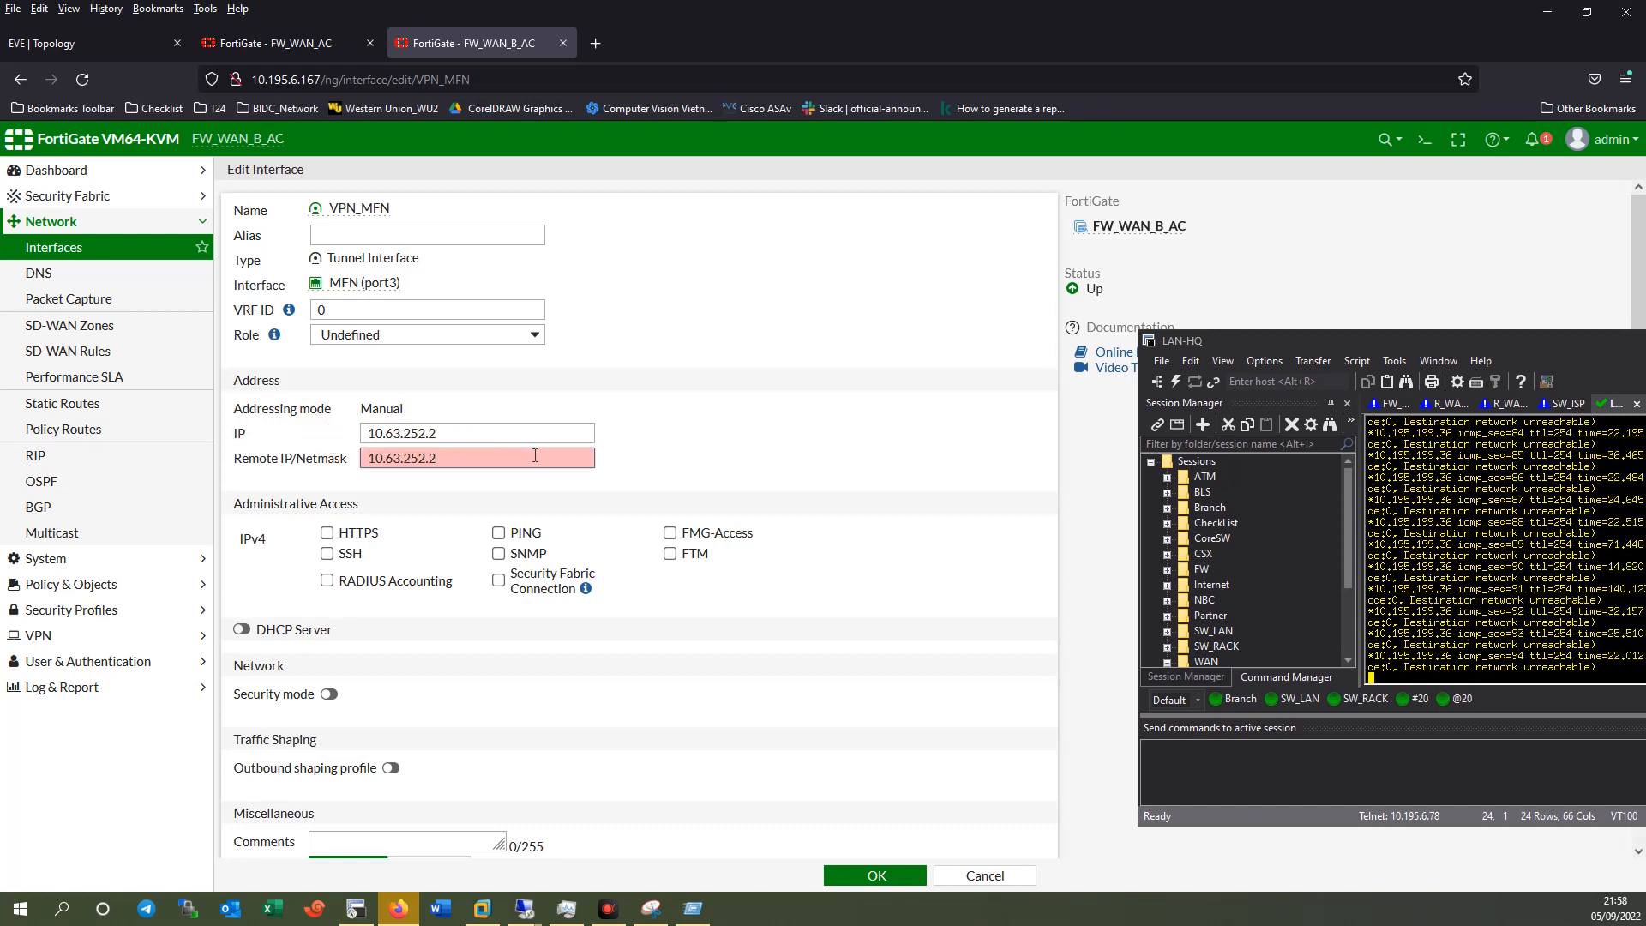
key(BackSpace)
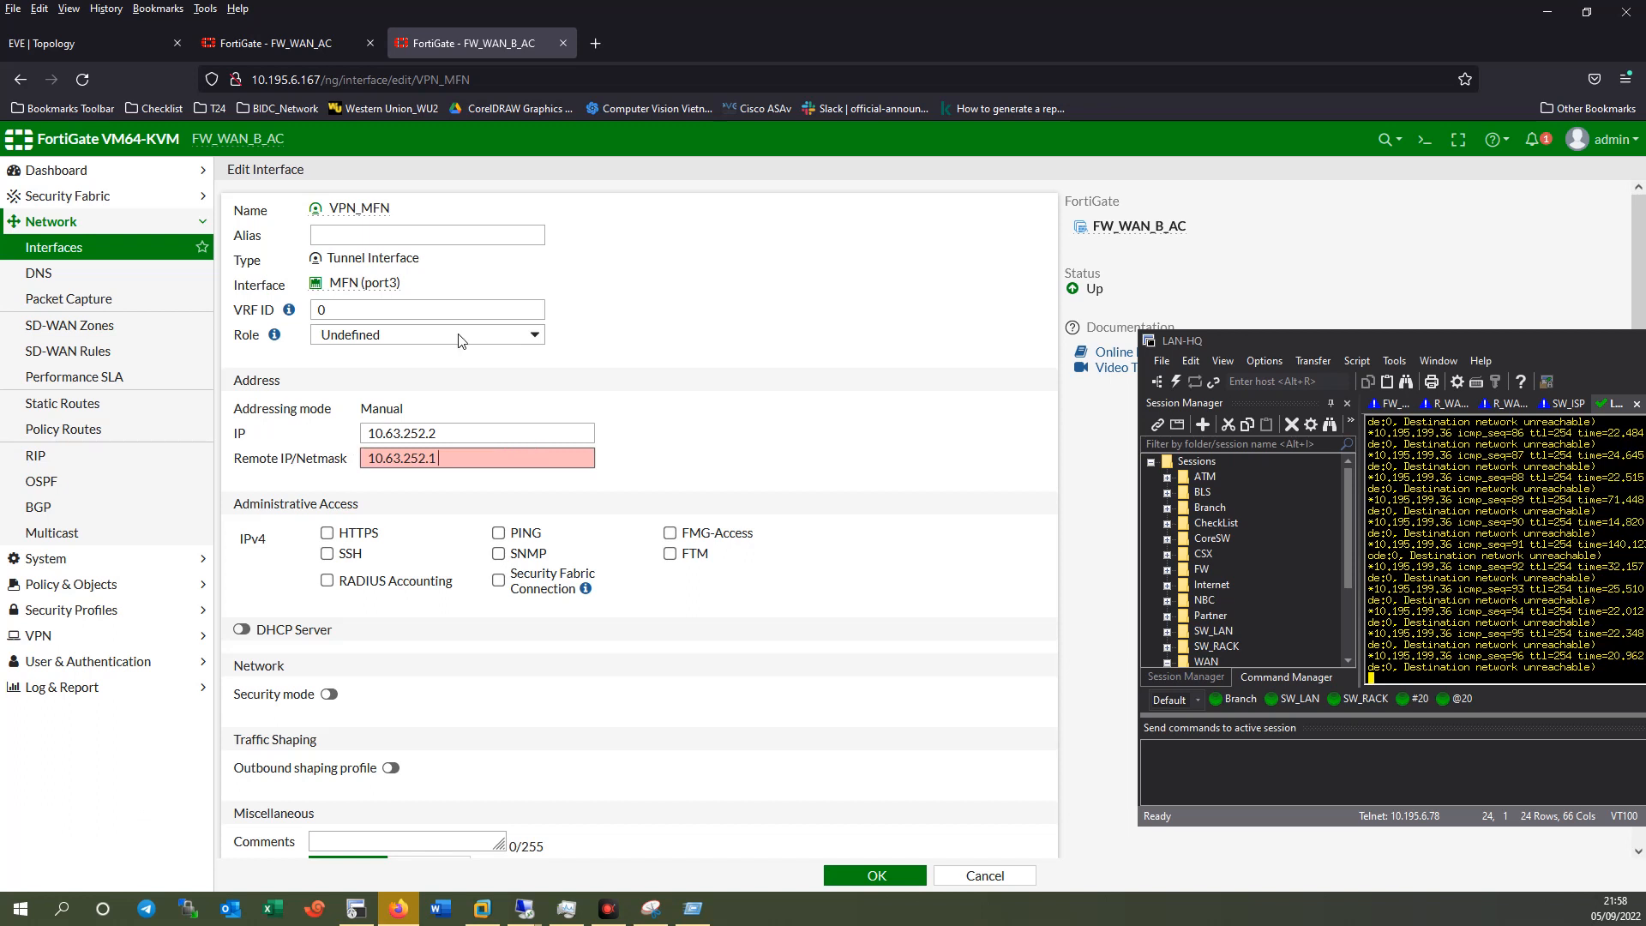
Give VPN_MFN remote 10.63.252.1 255.255.255.255, allow PING, and save.
click(283, 42)
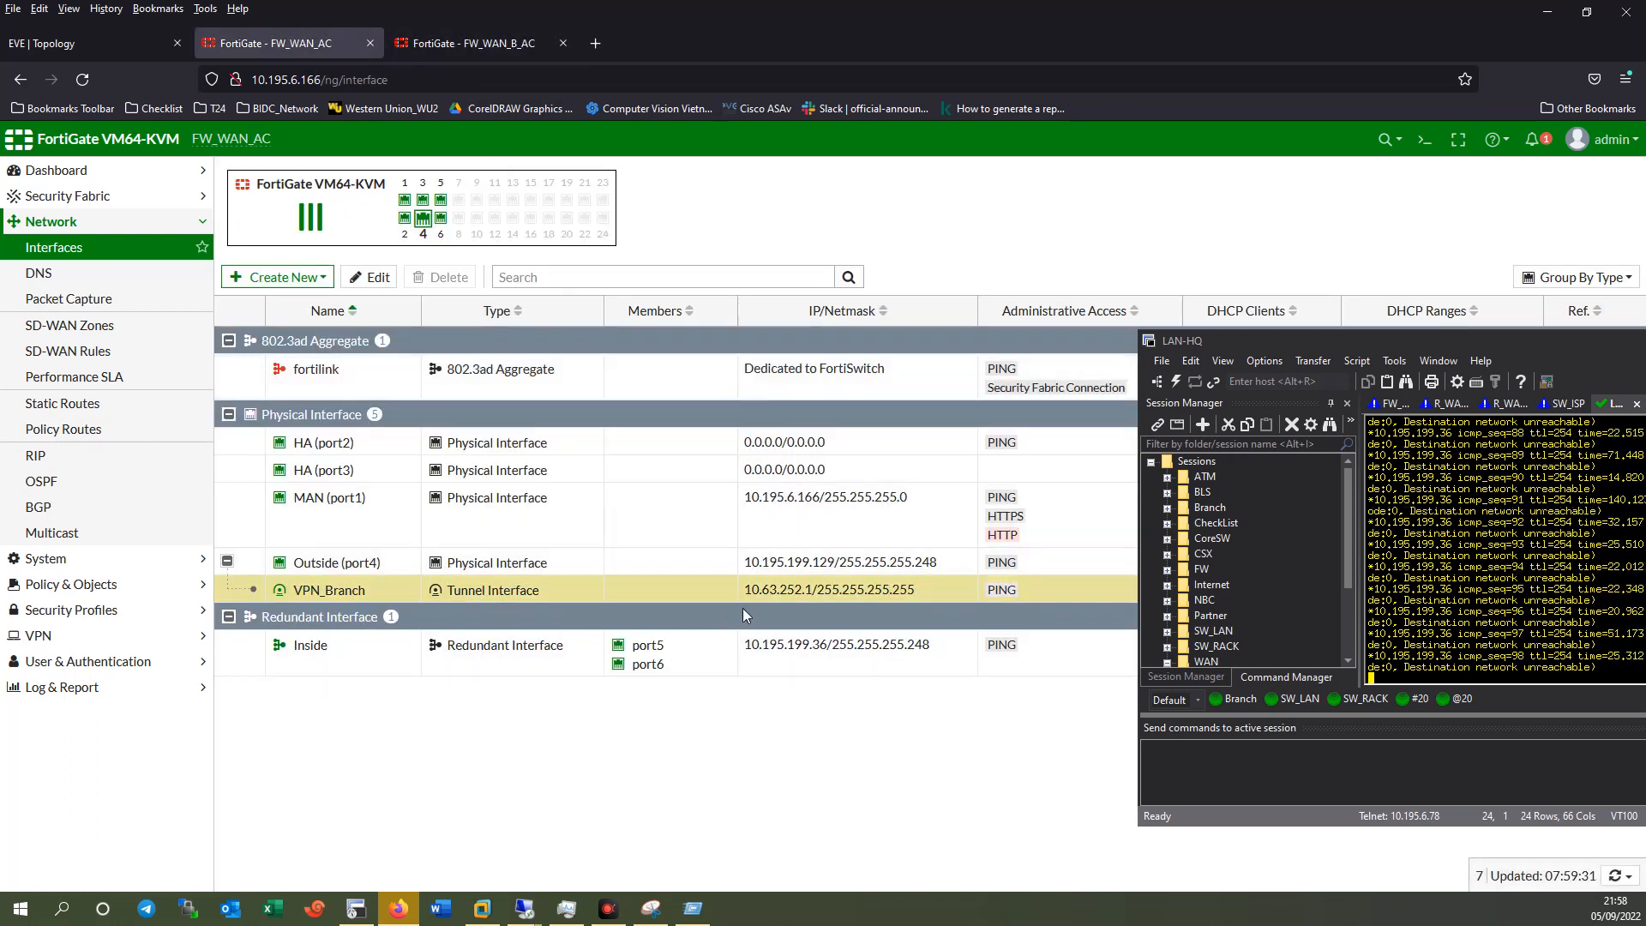
drag(745, 591, 816, 591)
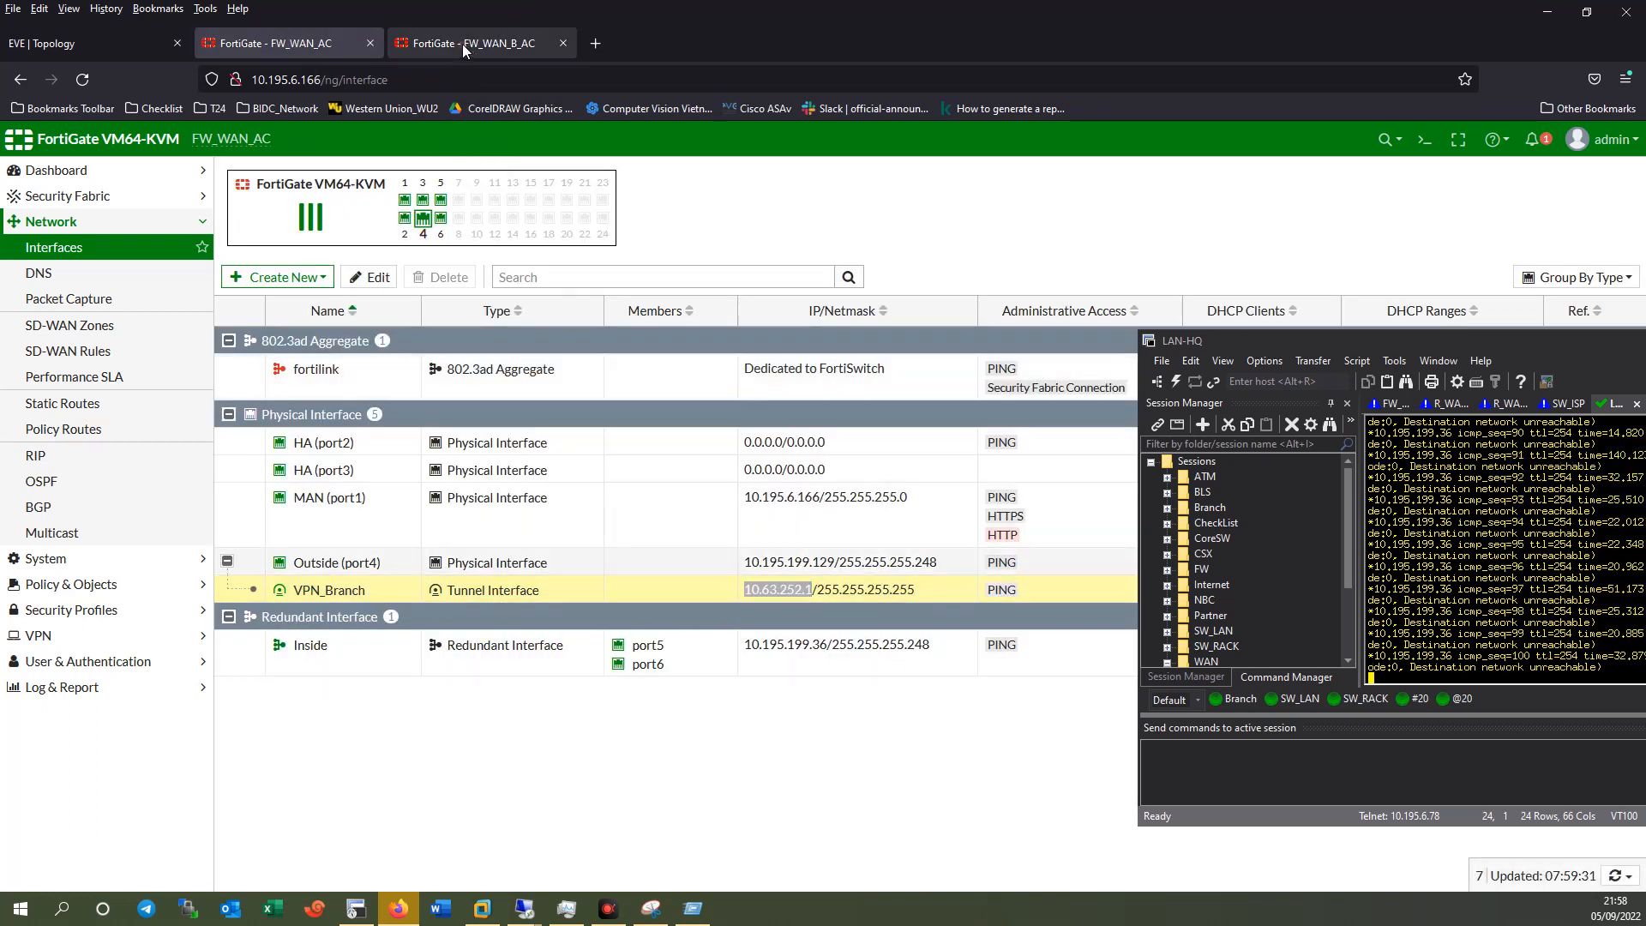
click(472, 43)
text(255.255.255.)
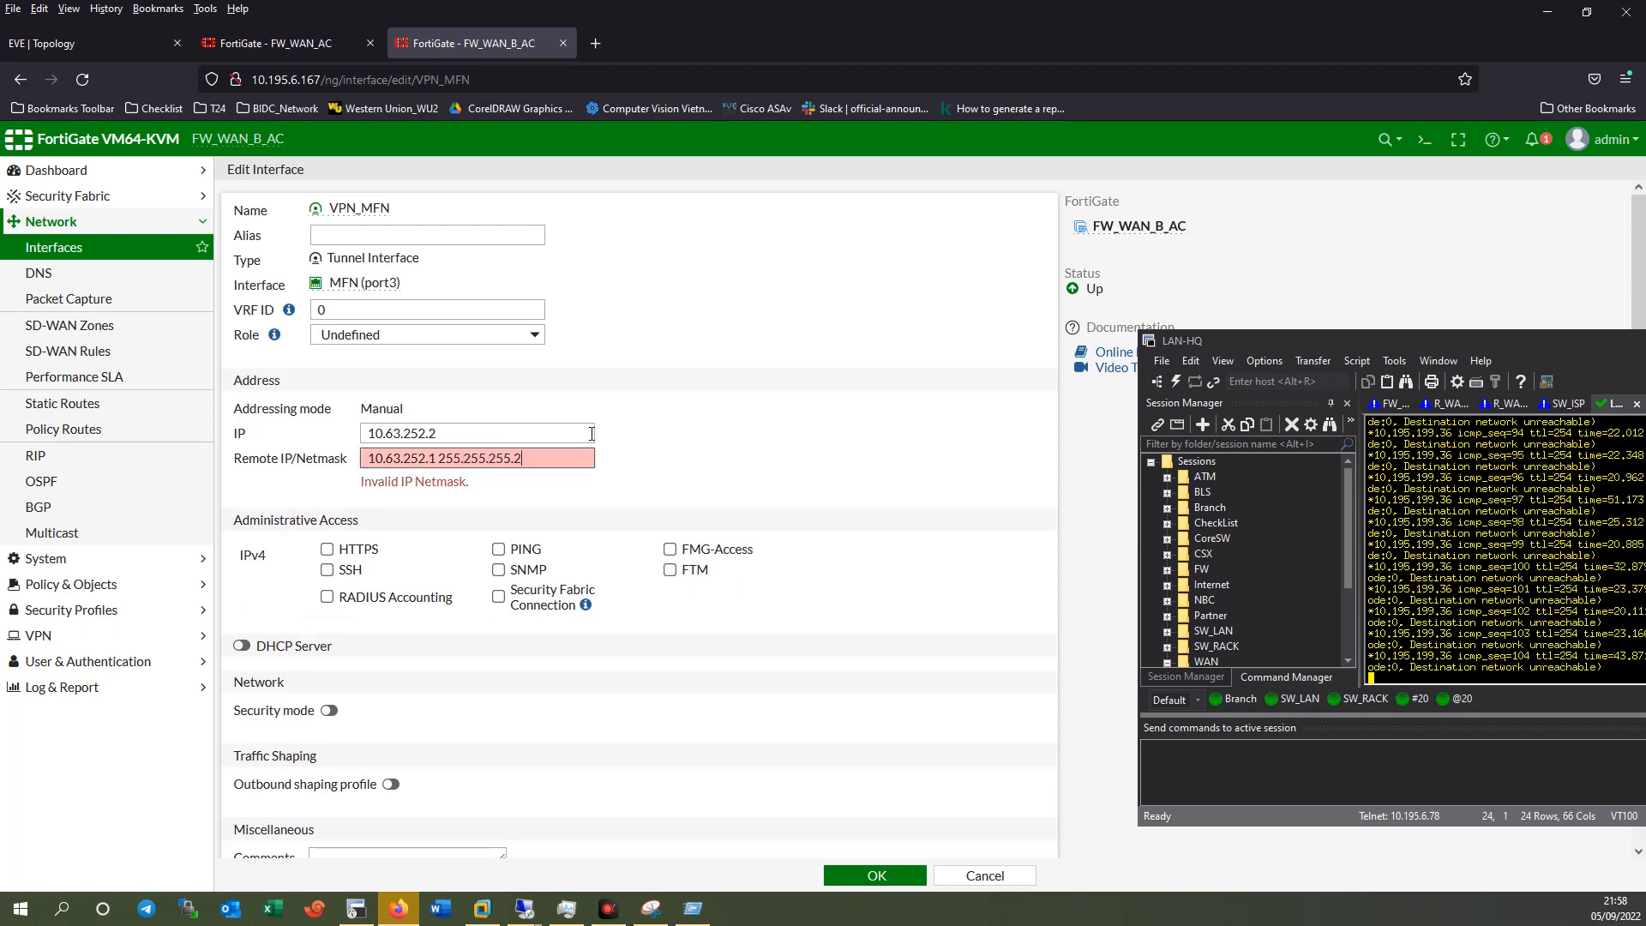
text(255)
click(499, 533)
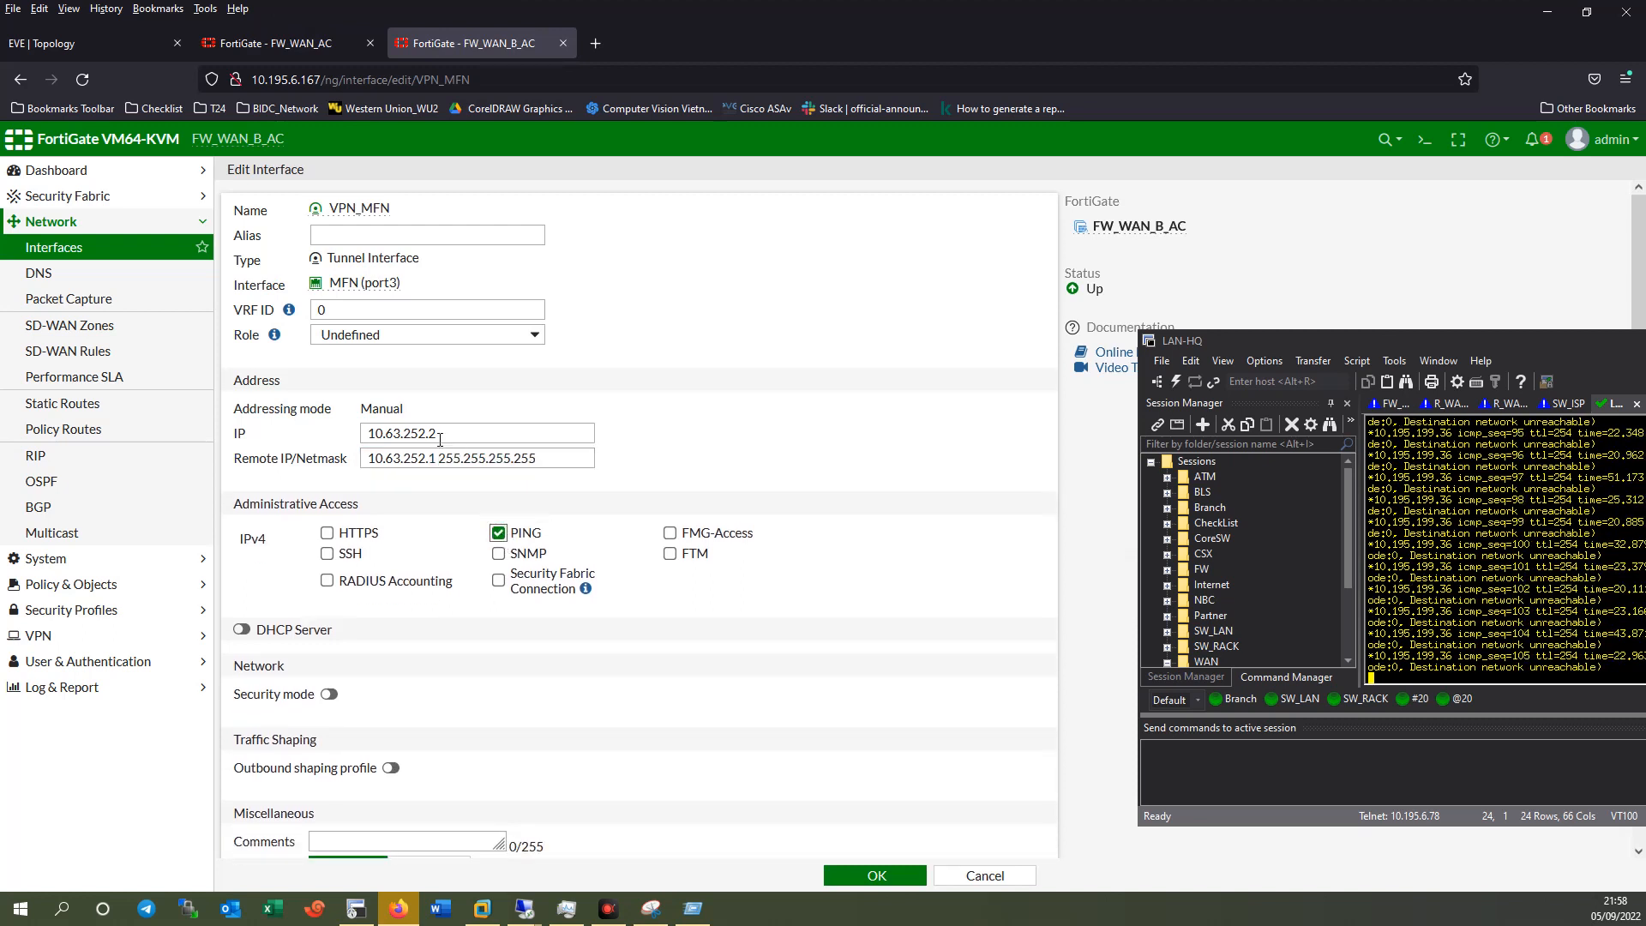
drag(480, 438, 242, 420)
key(ctrl+c)
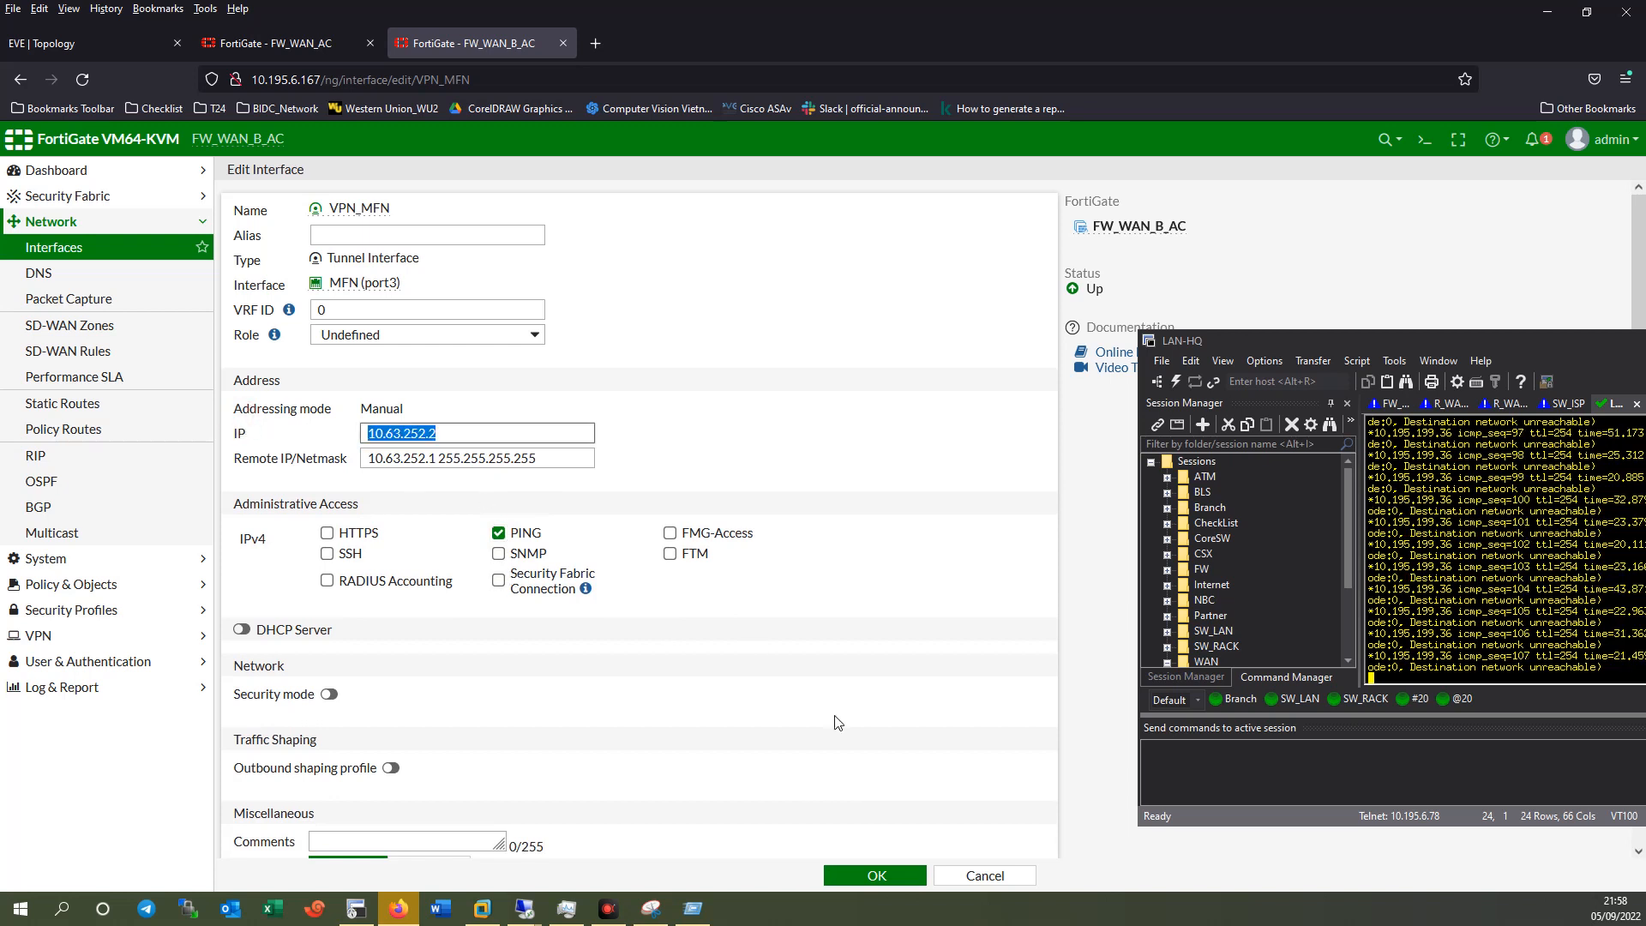
click(874, 875)
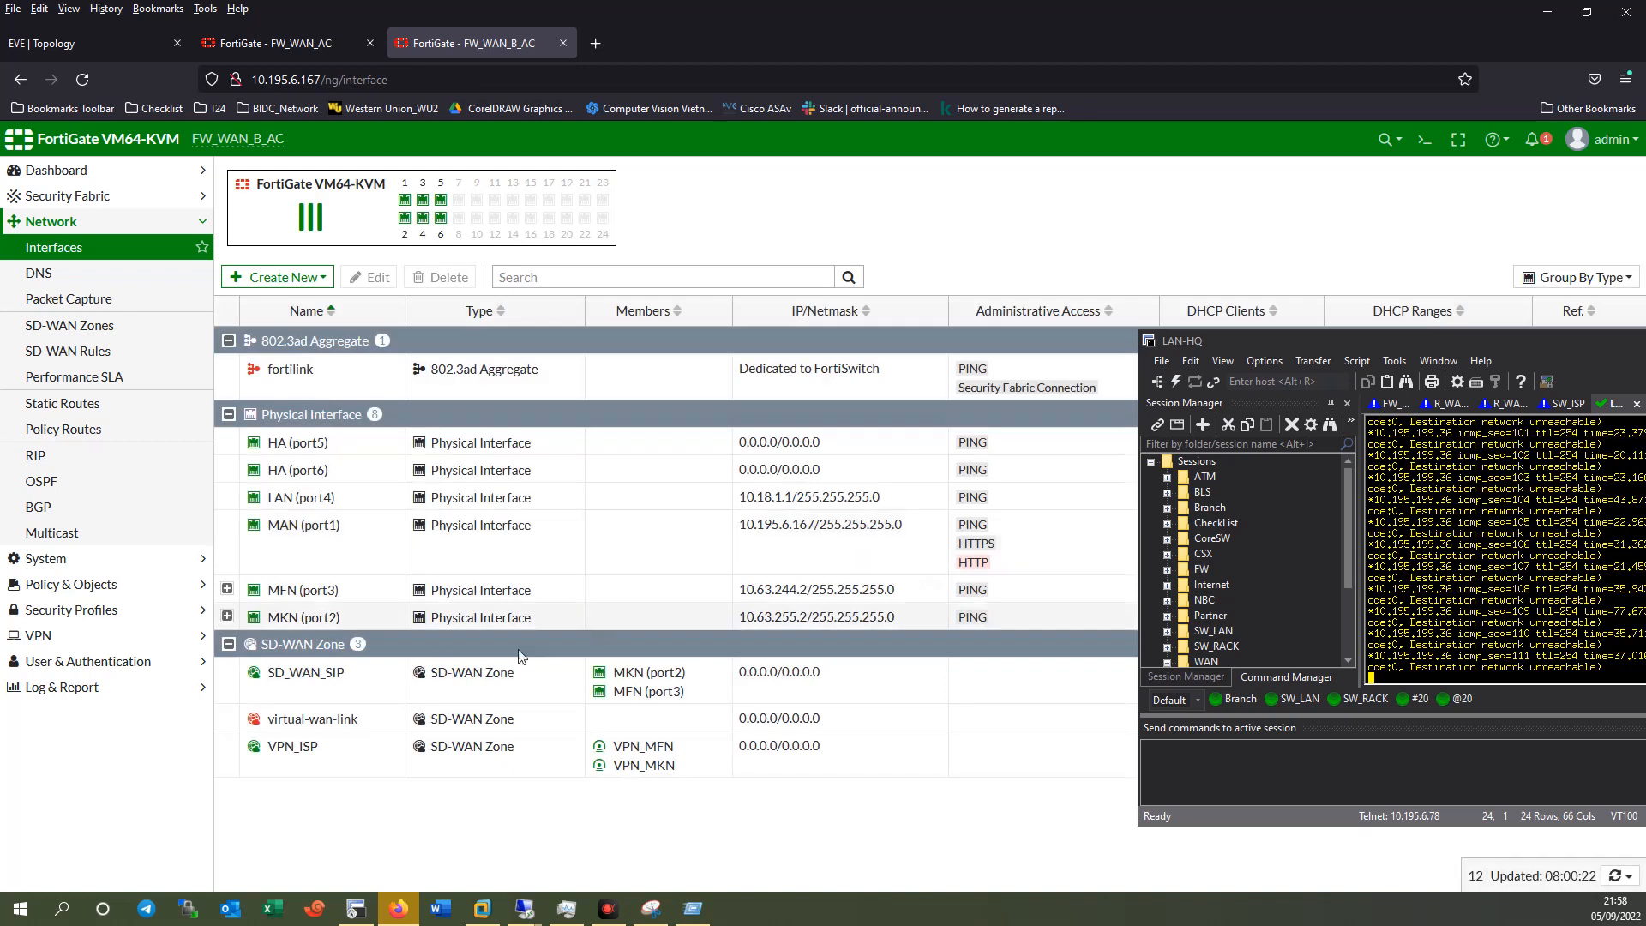
Give VPN_MKN IP 10.63.252.3, remote 10.63.252.1 255.255.255.255, allow PING, and save.
click(227, 617)
click(403, 646)
double_click(360, 650)
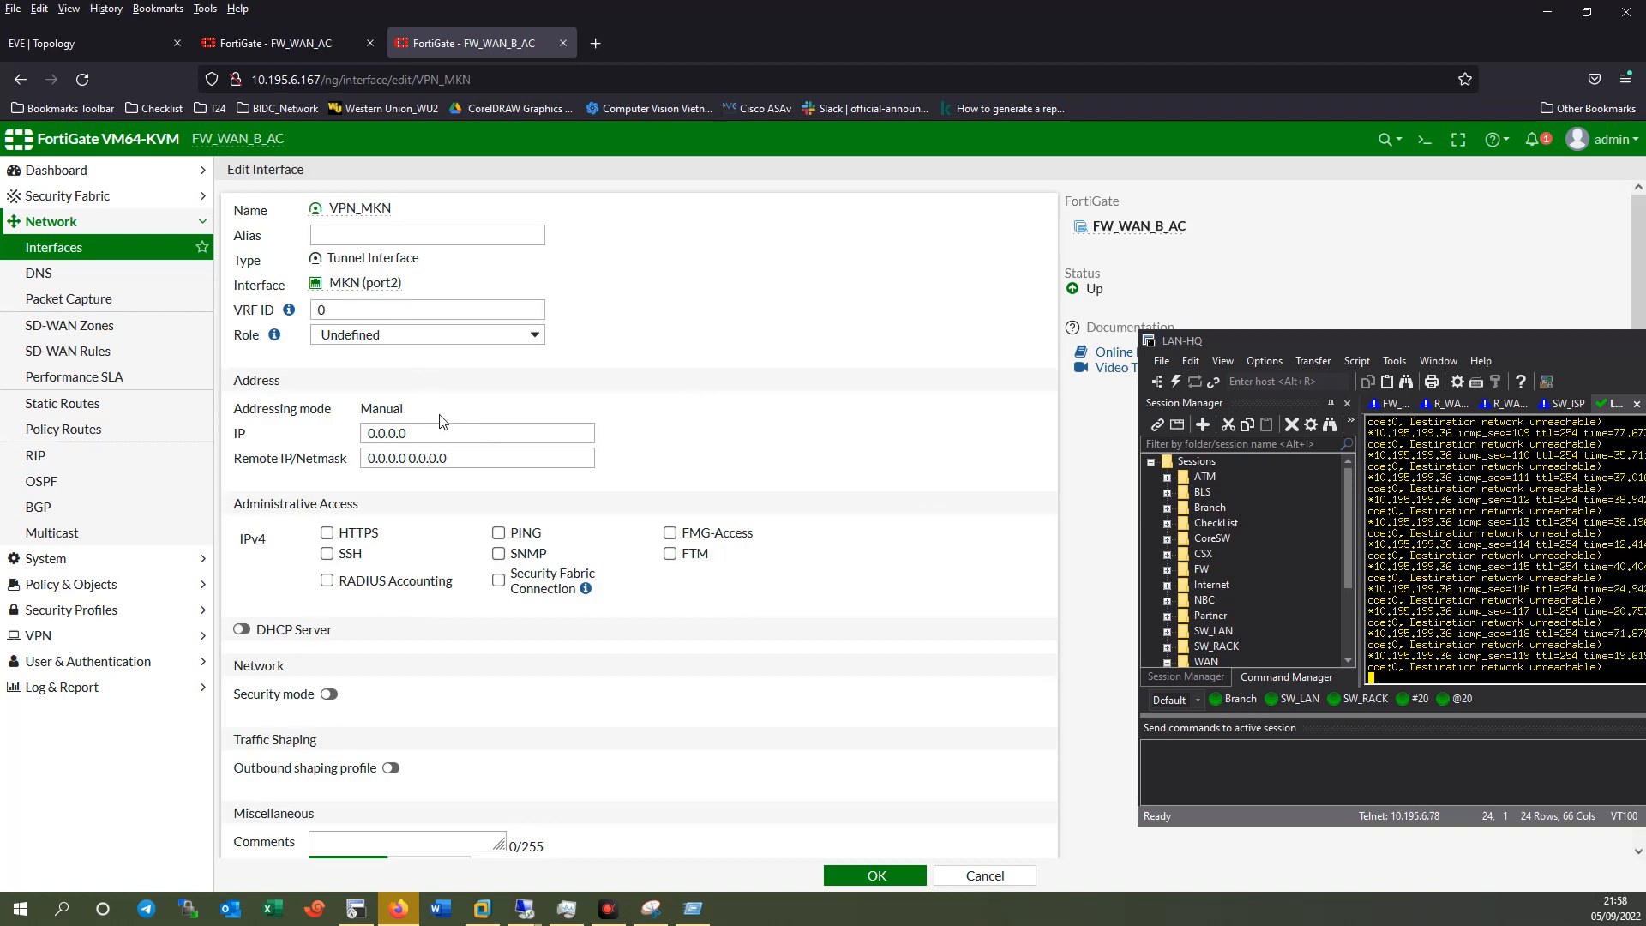
triple_click(432, 439)
text(10.63.252.3)
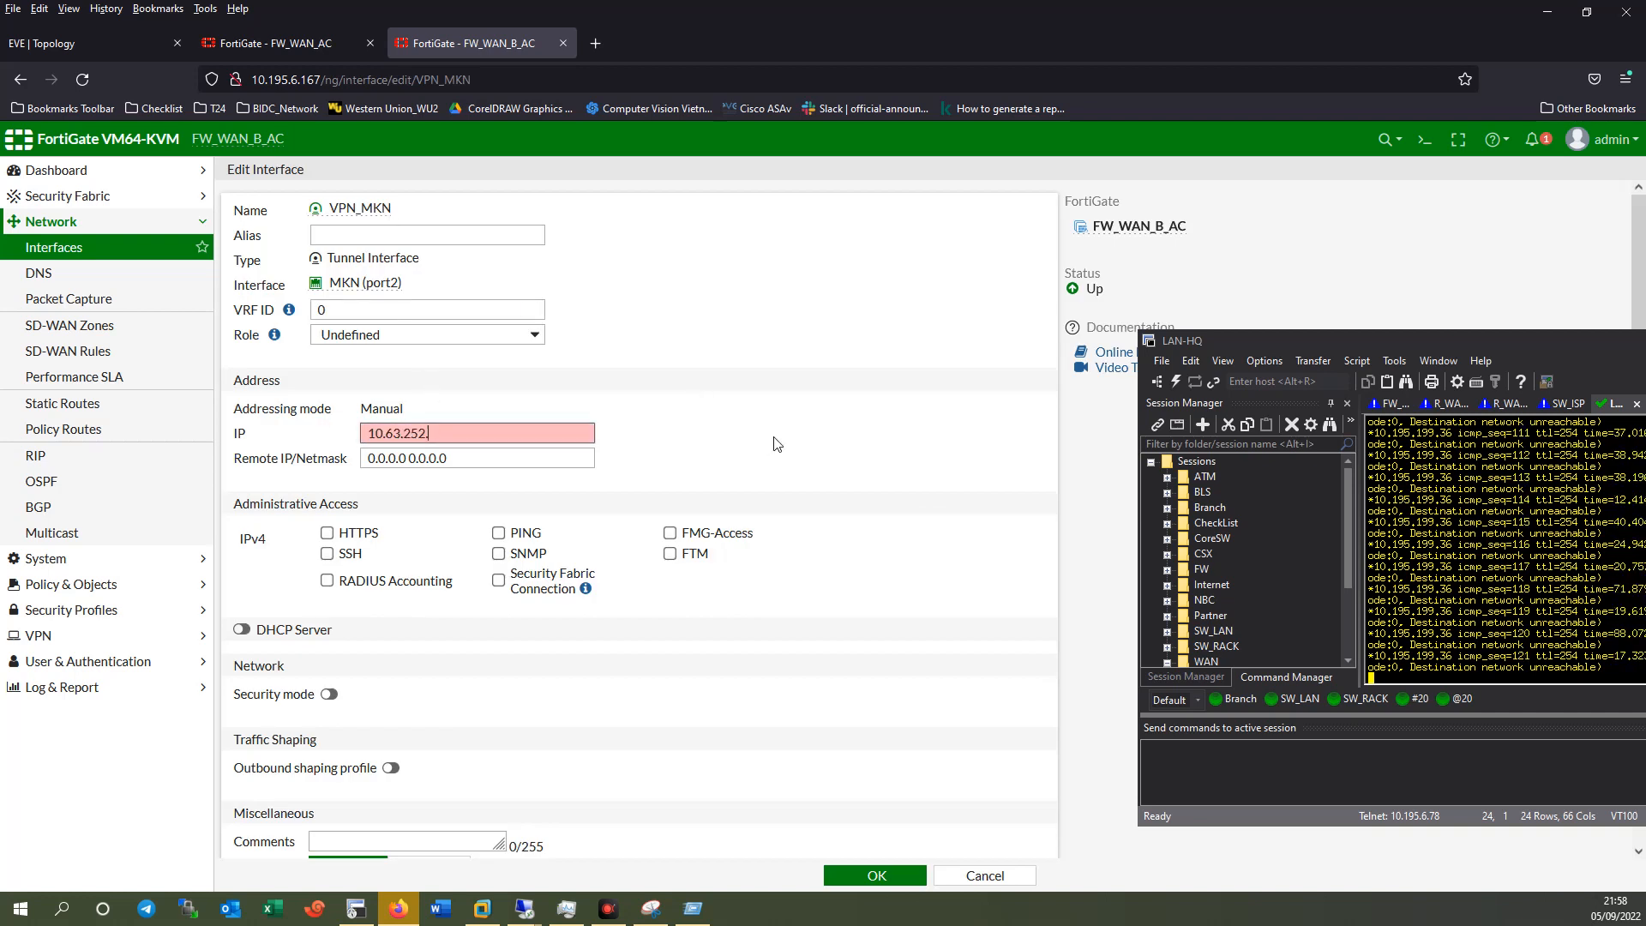
key(Tab)
key(ctrl+v)
text(1 )
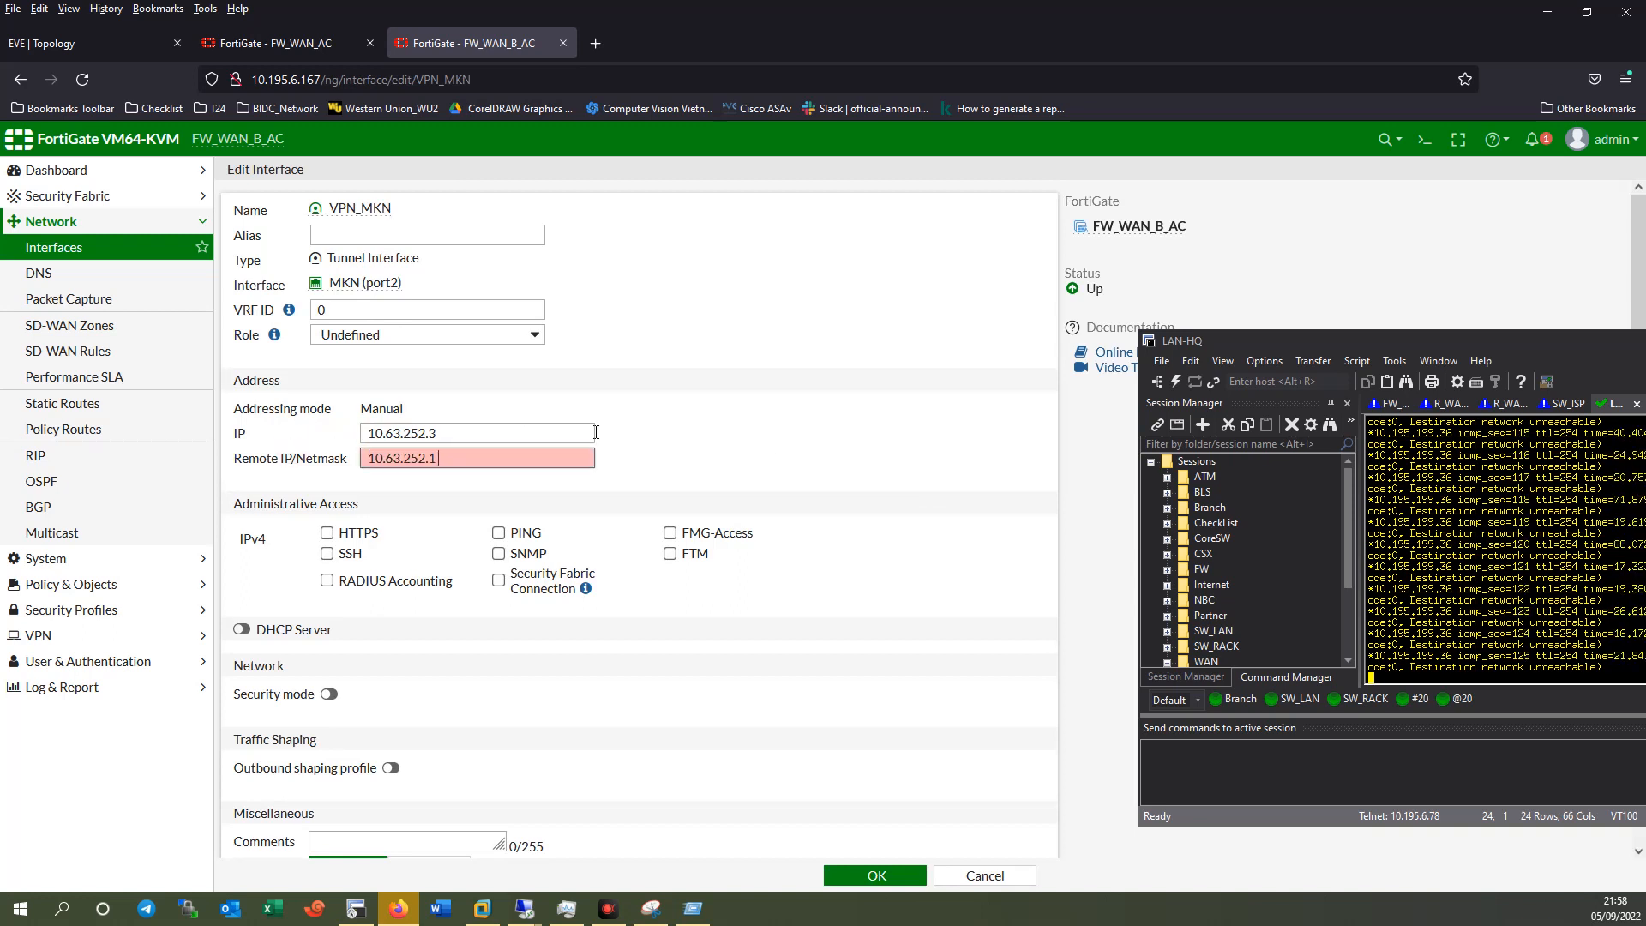
text(255.255.255.255)
click(497, 533)
click(876, 876)
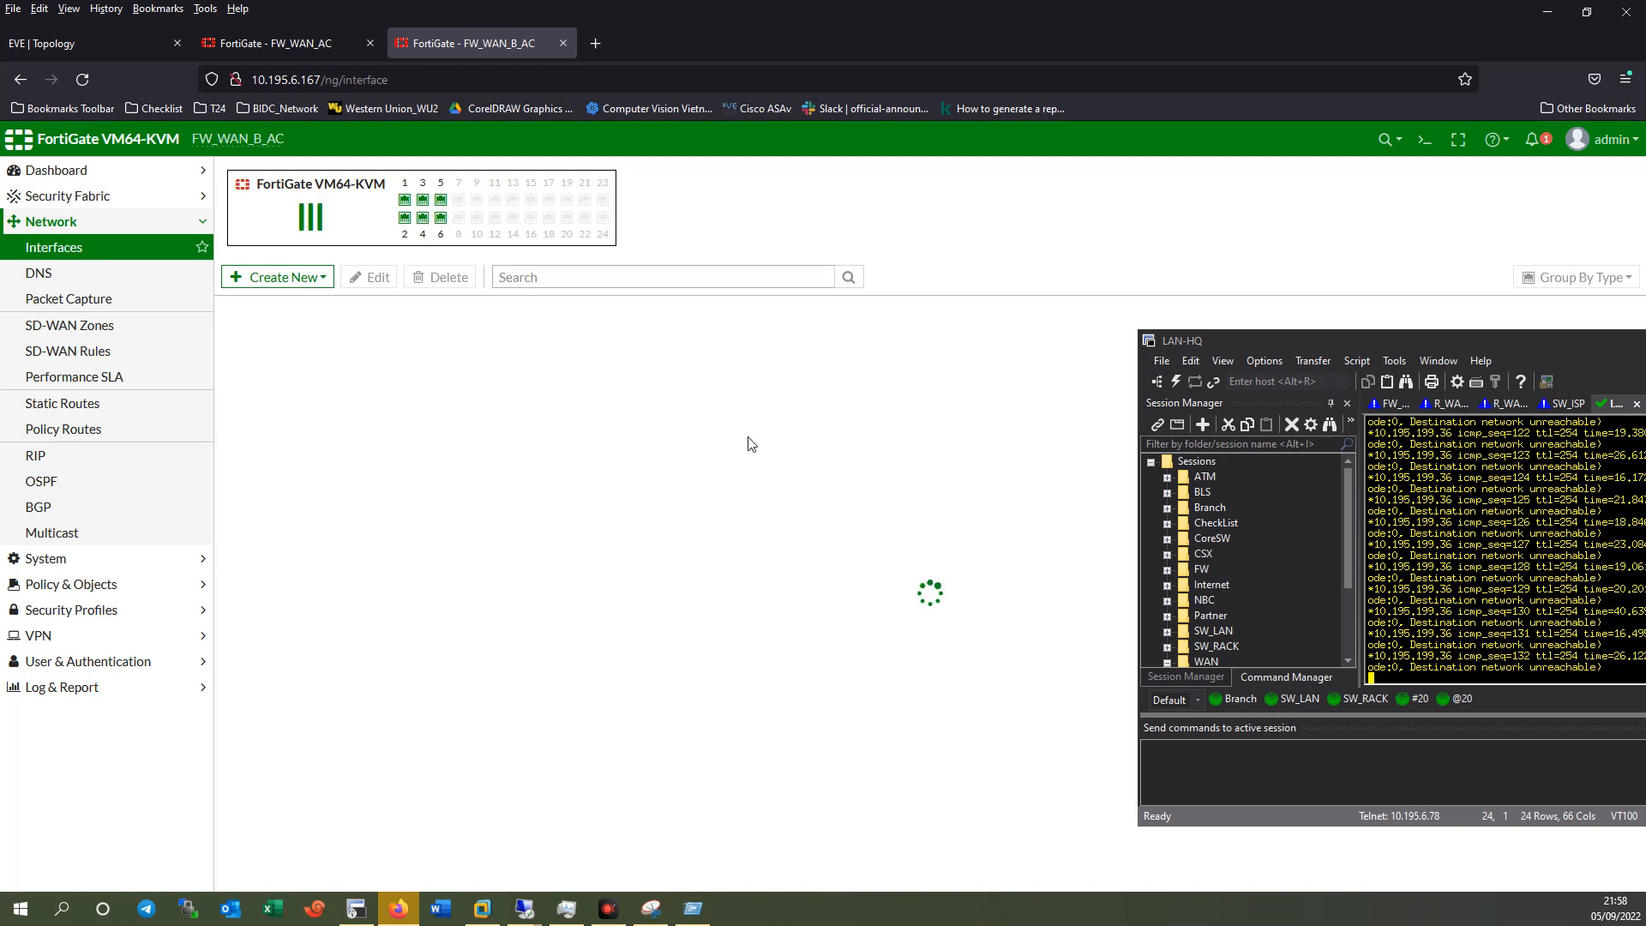
Run 'execute ping 10.63.252.1' in FW_WAN_B_AC's CLI console, check replies, and close it.
click(227, 589)
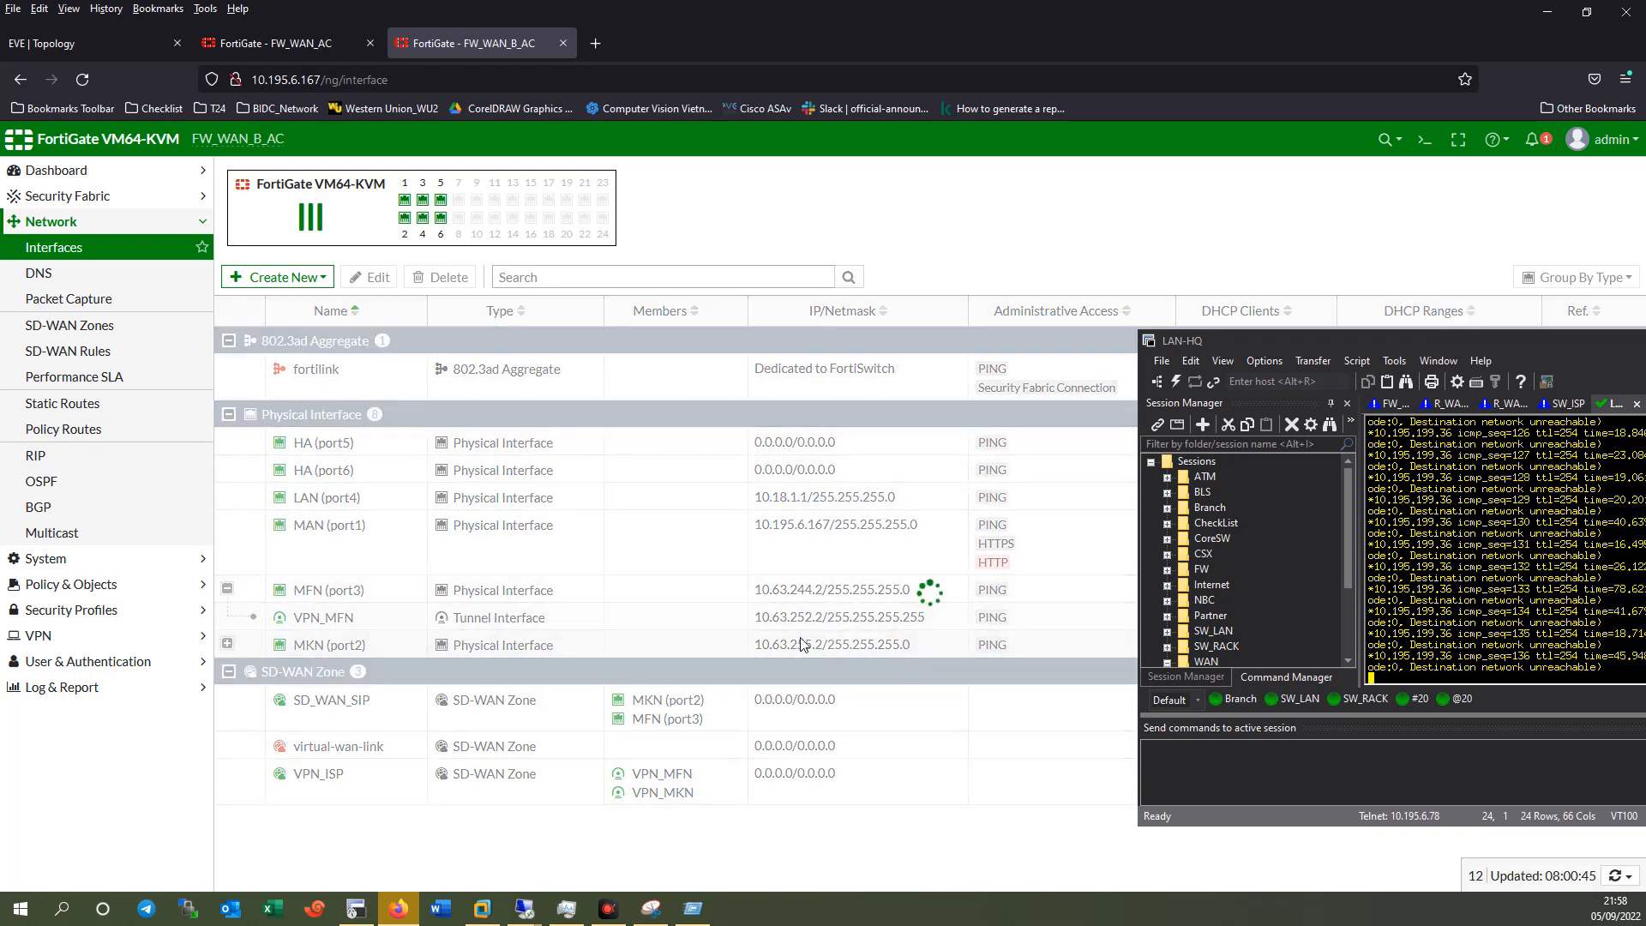
drag(755, 617, 822, 617)
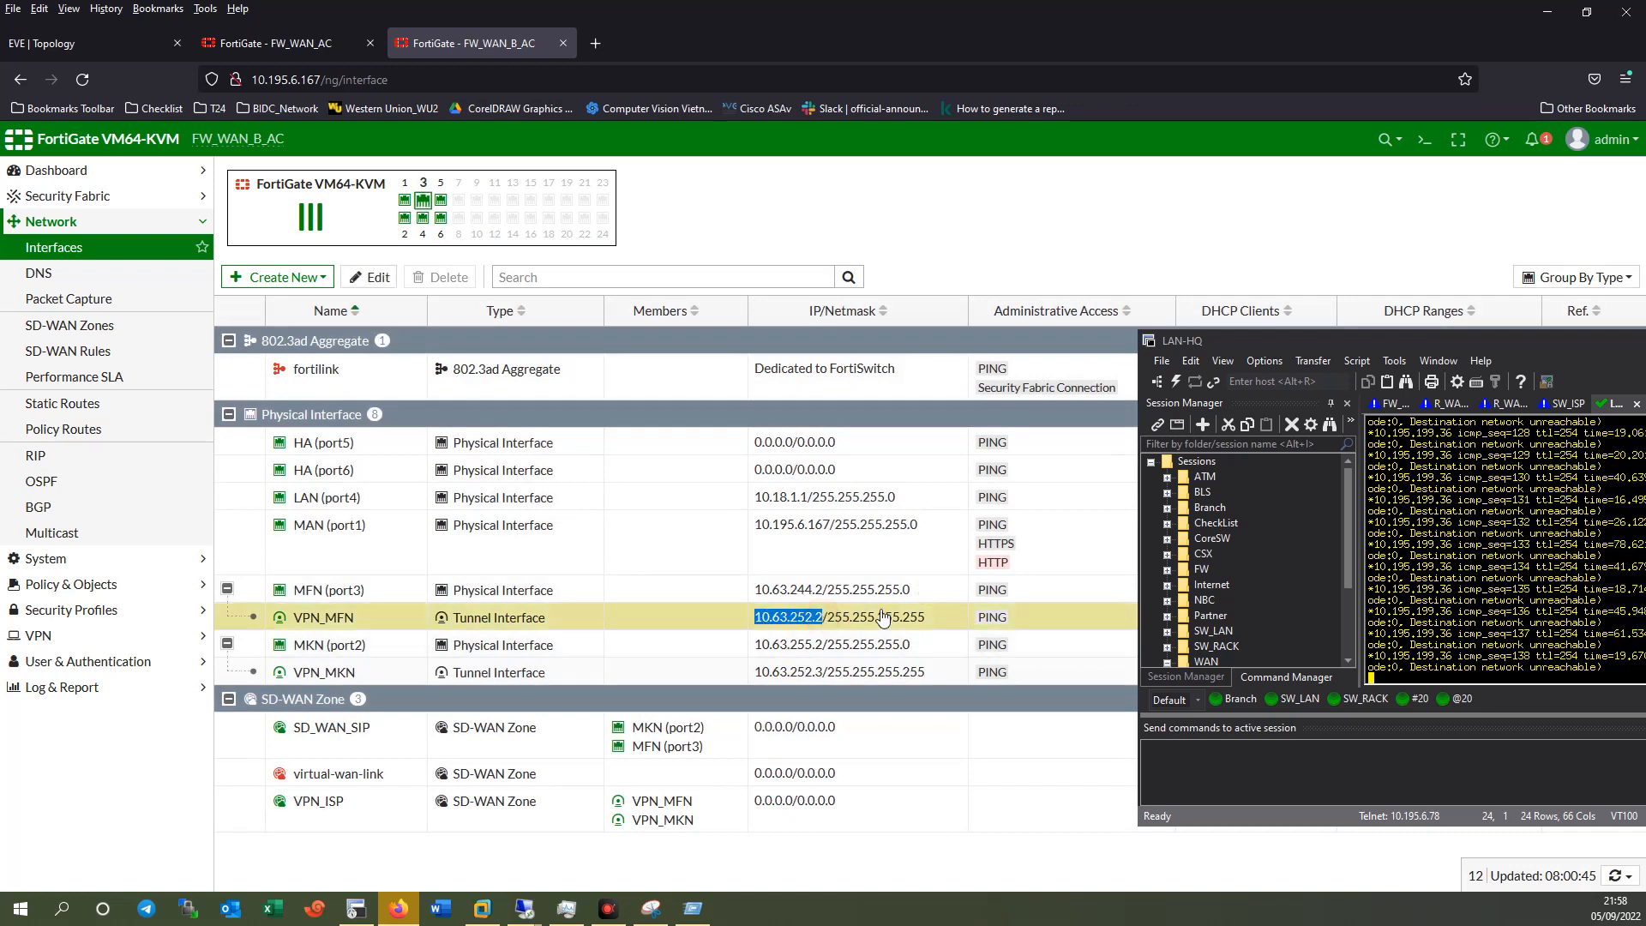
click(1424, 139)
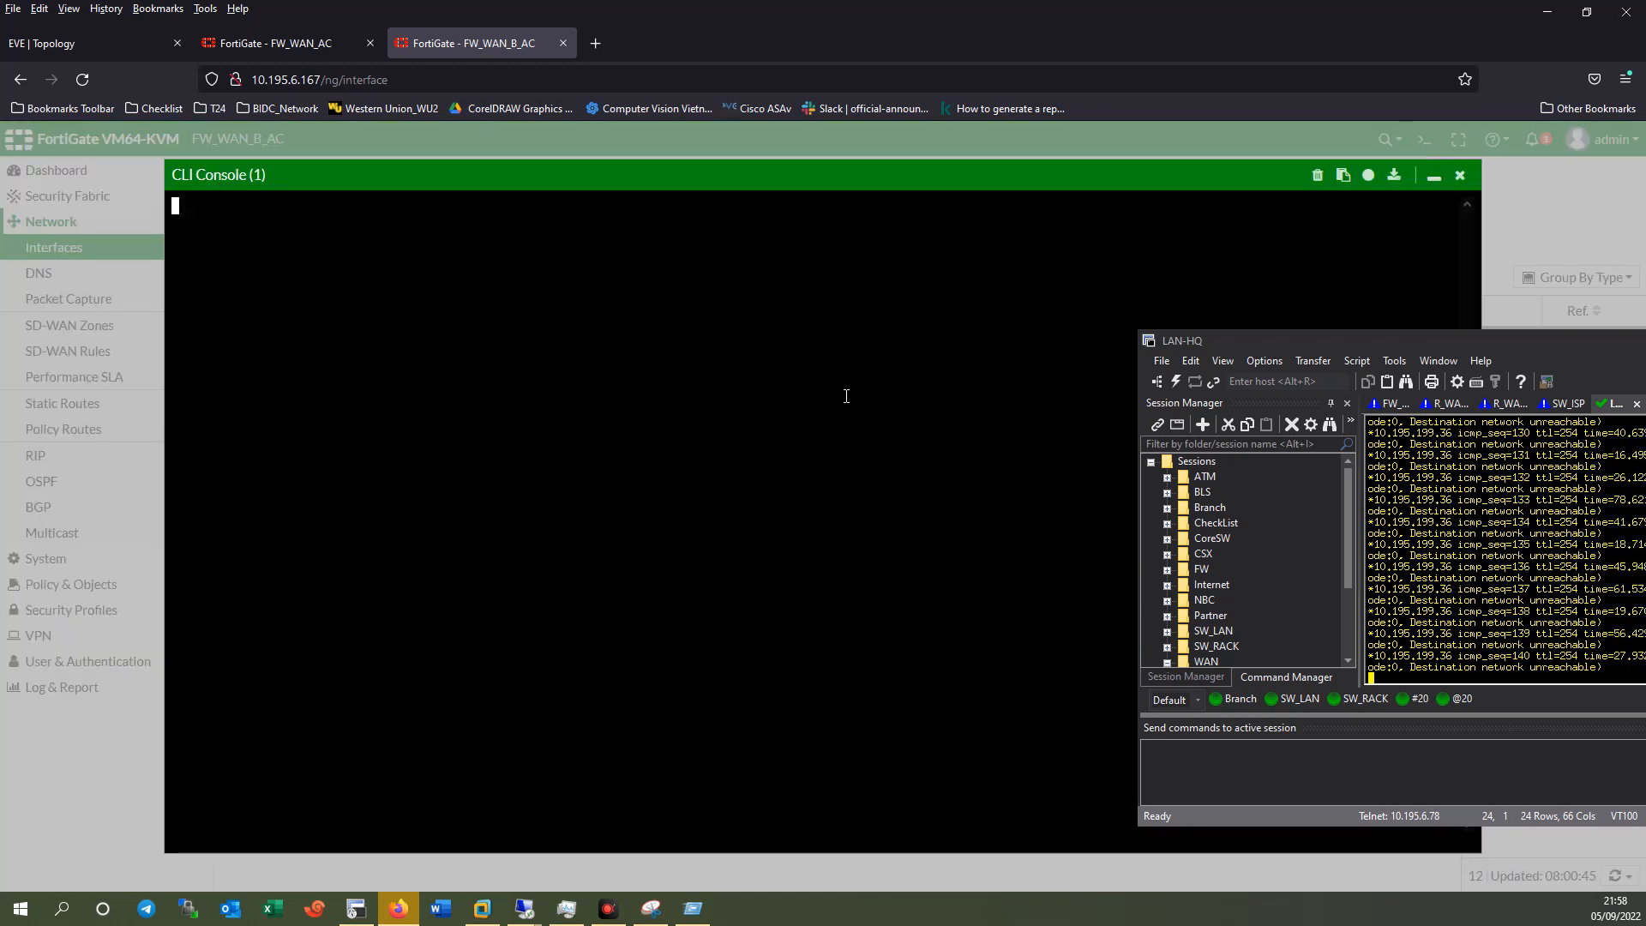
text(execute)
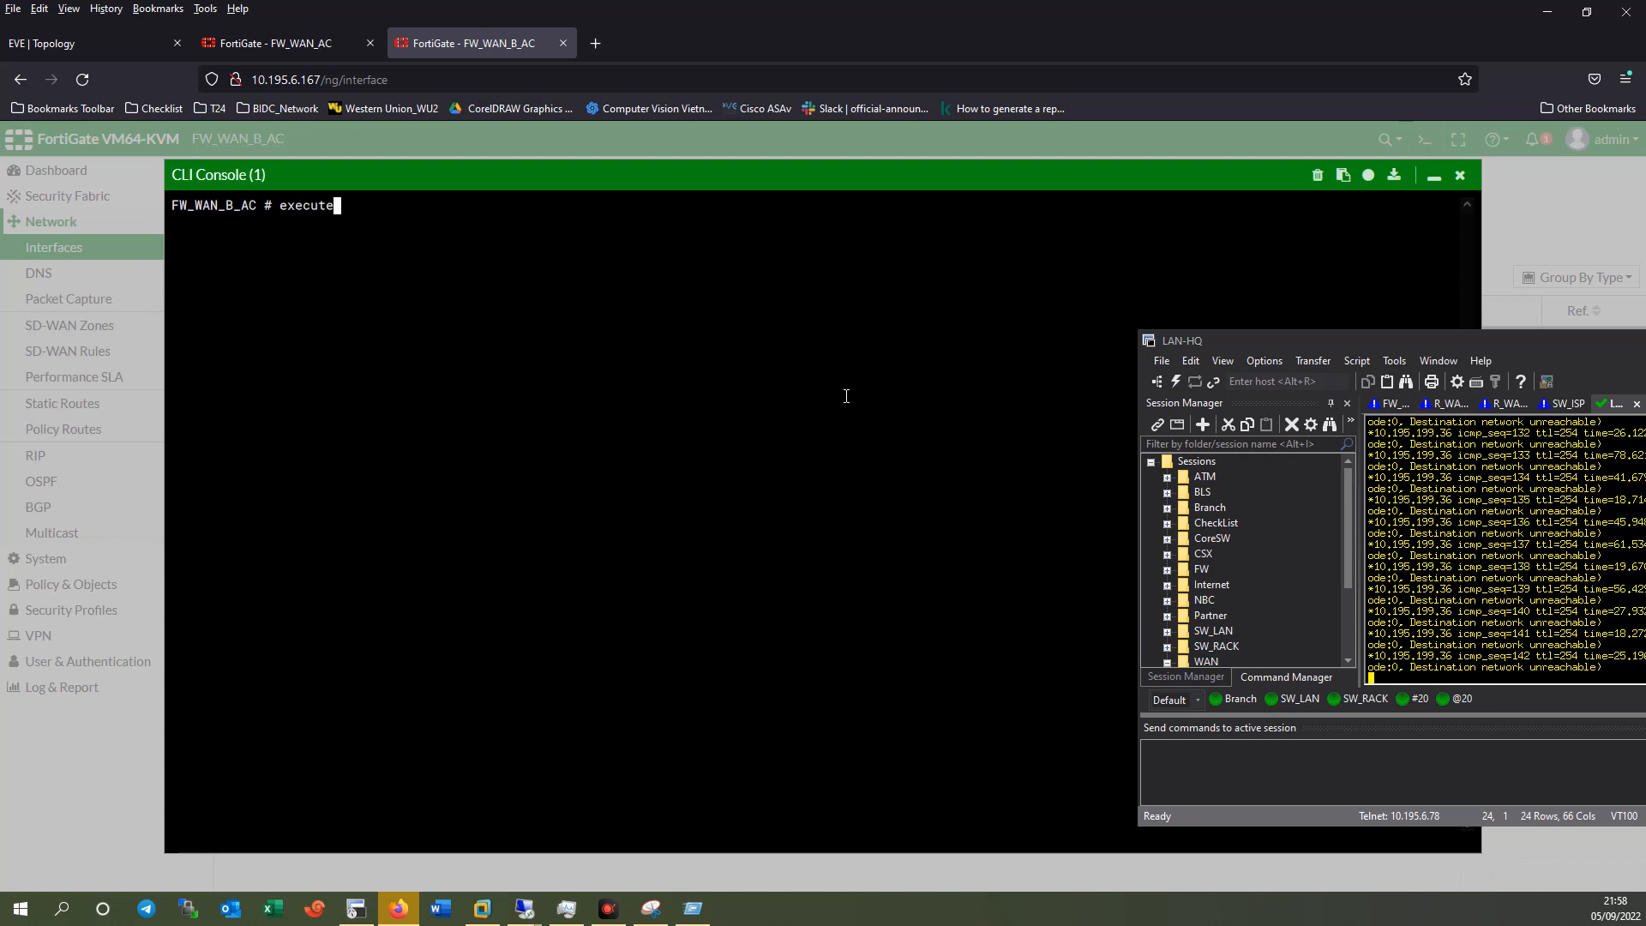
text( ping 10.63.252.2)
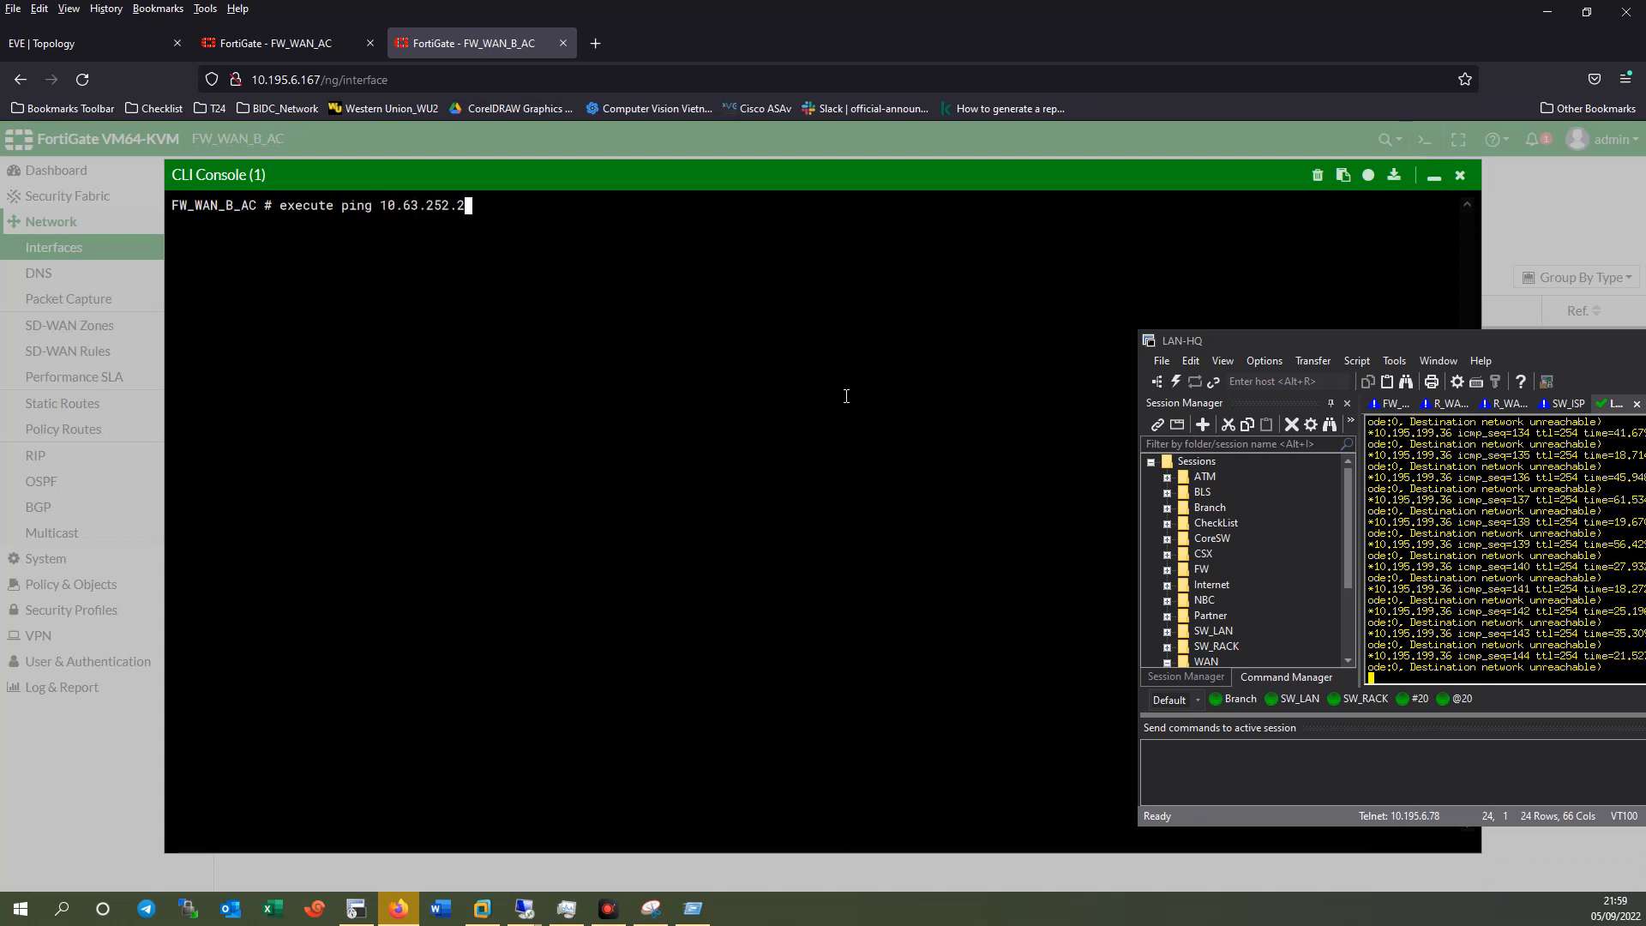
key(BackSpace)
text(1)
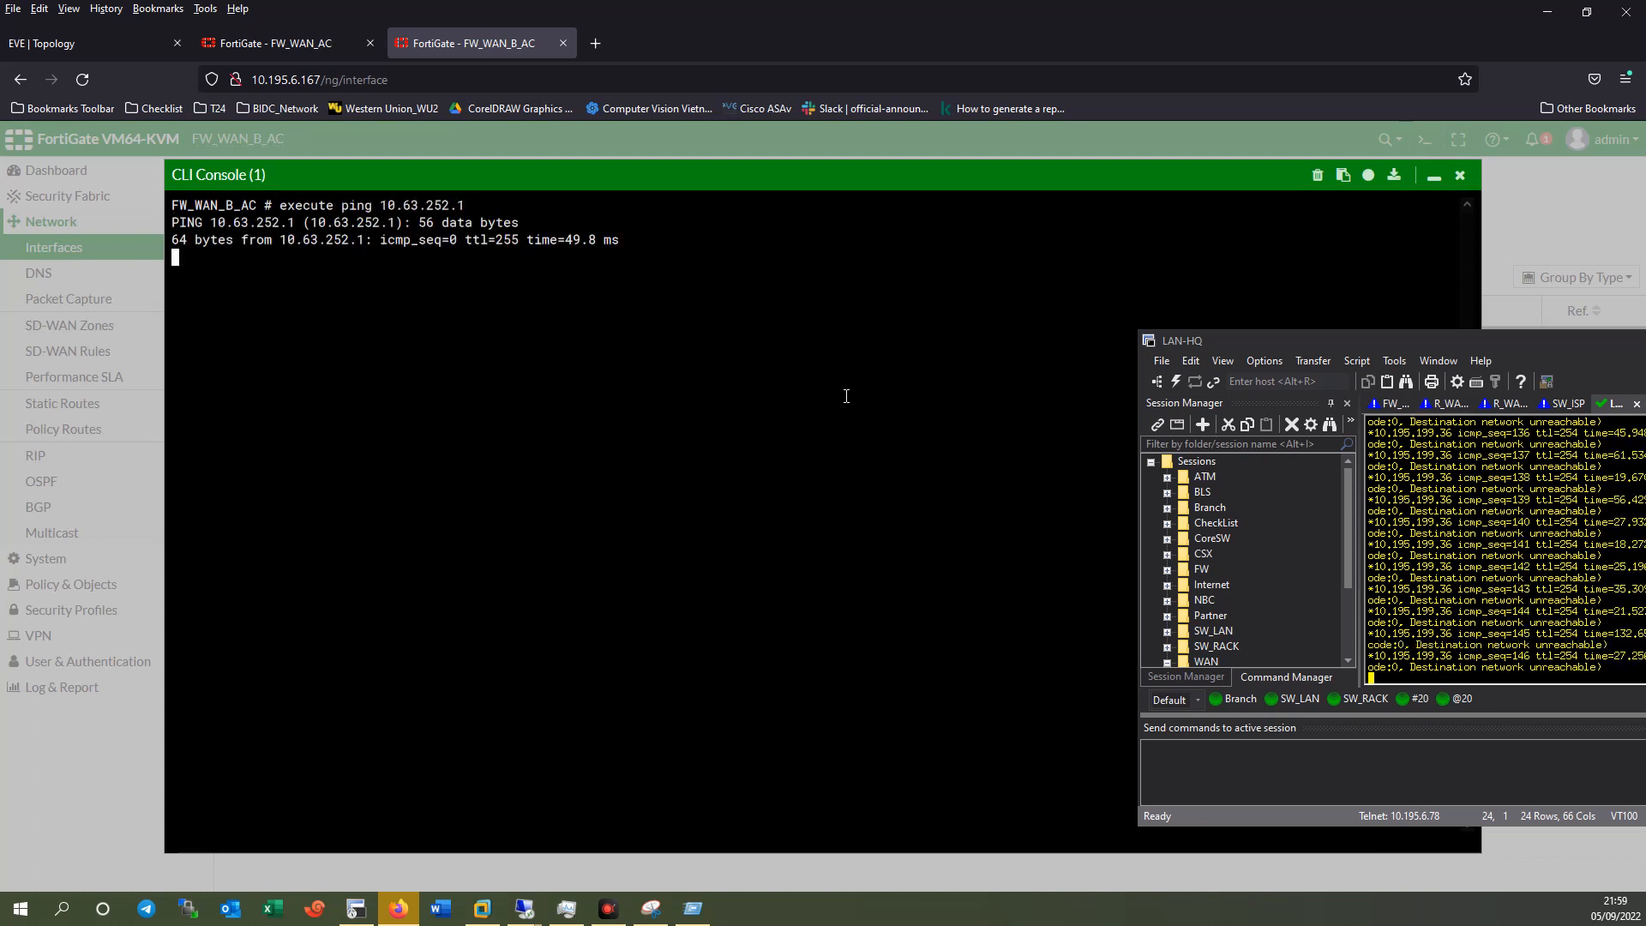
drag(372, 206, 521, 214)
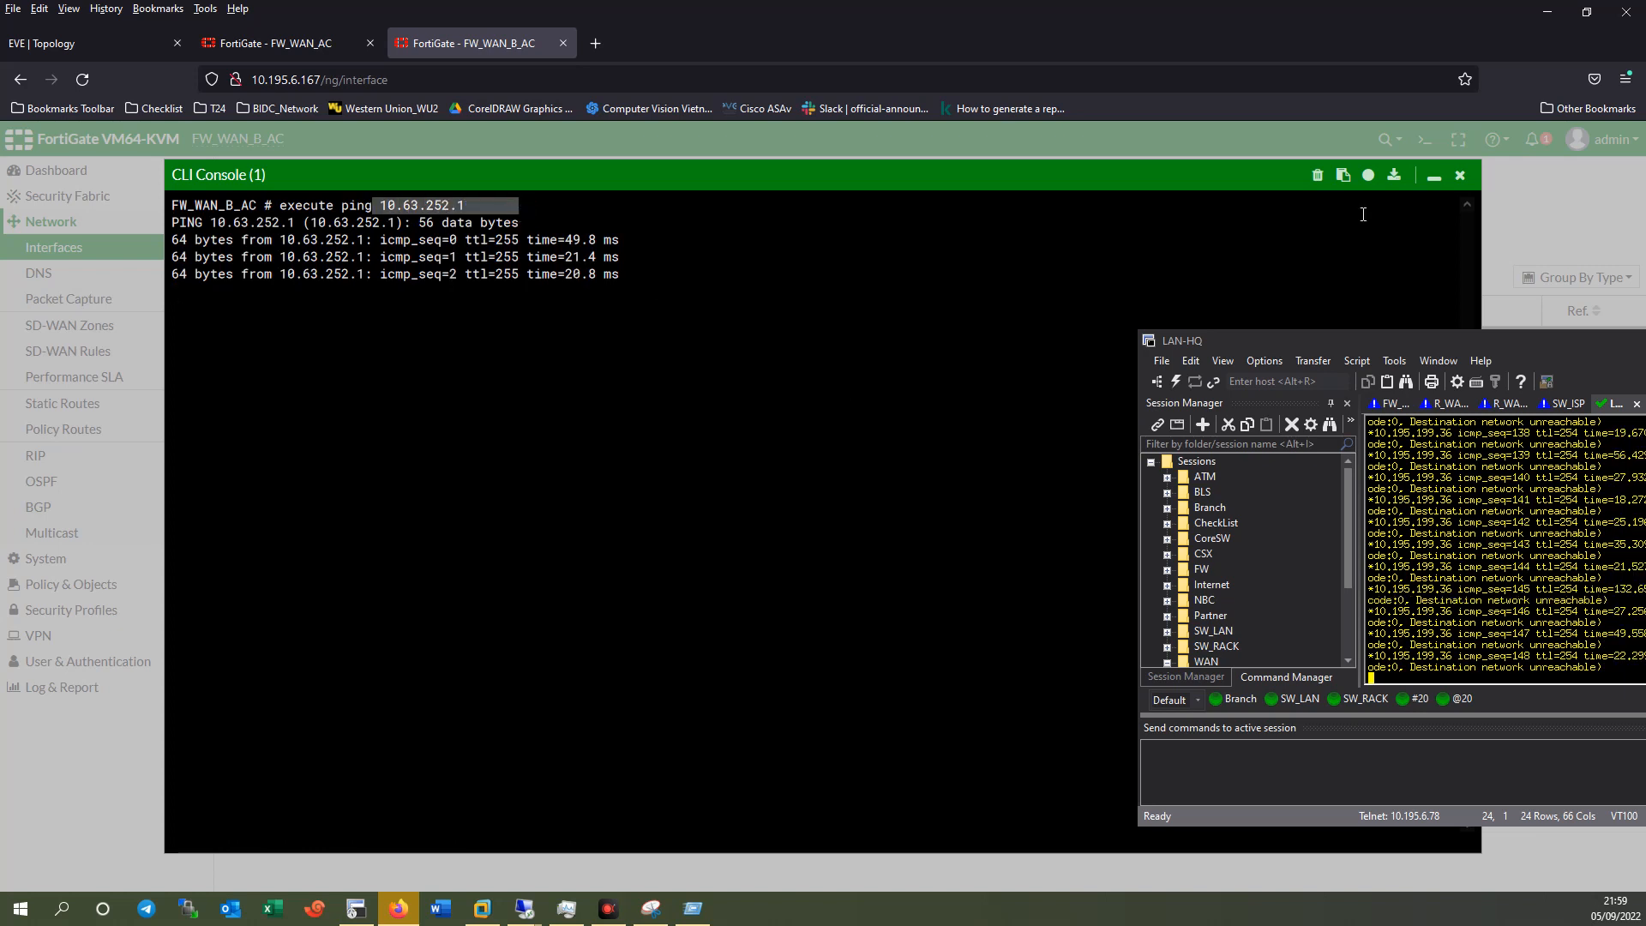
click(1459, 174)
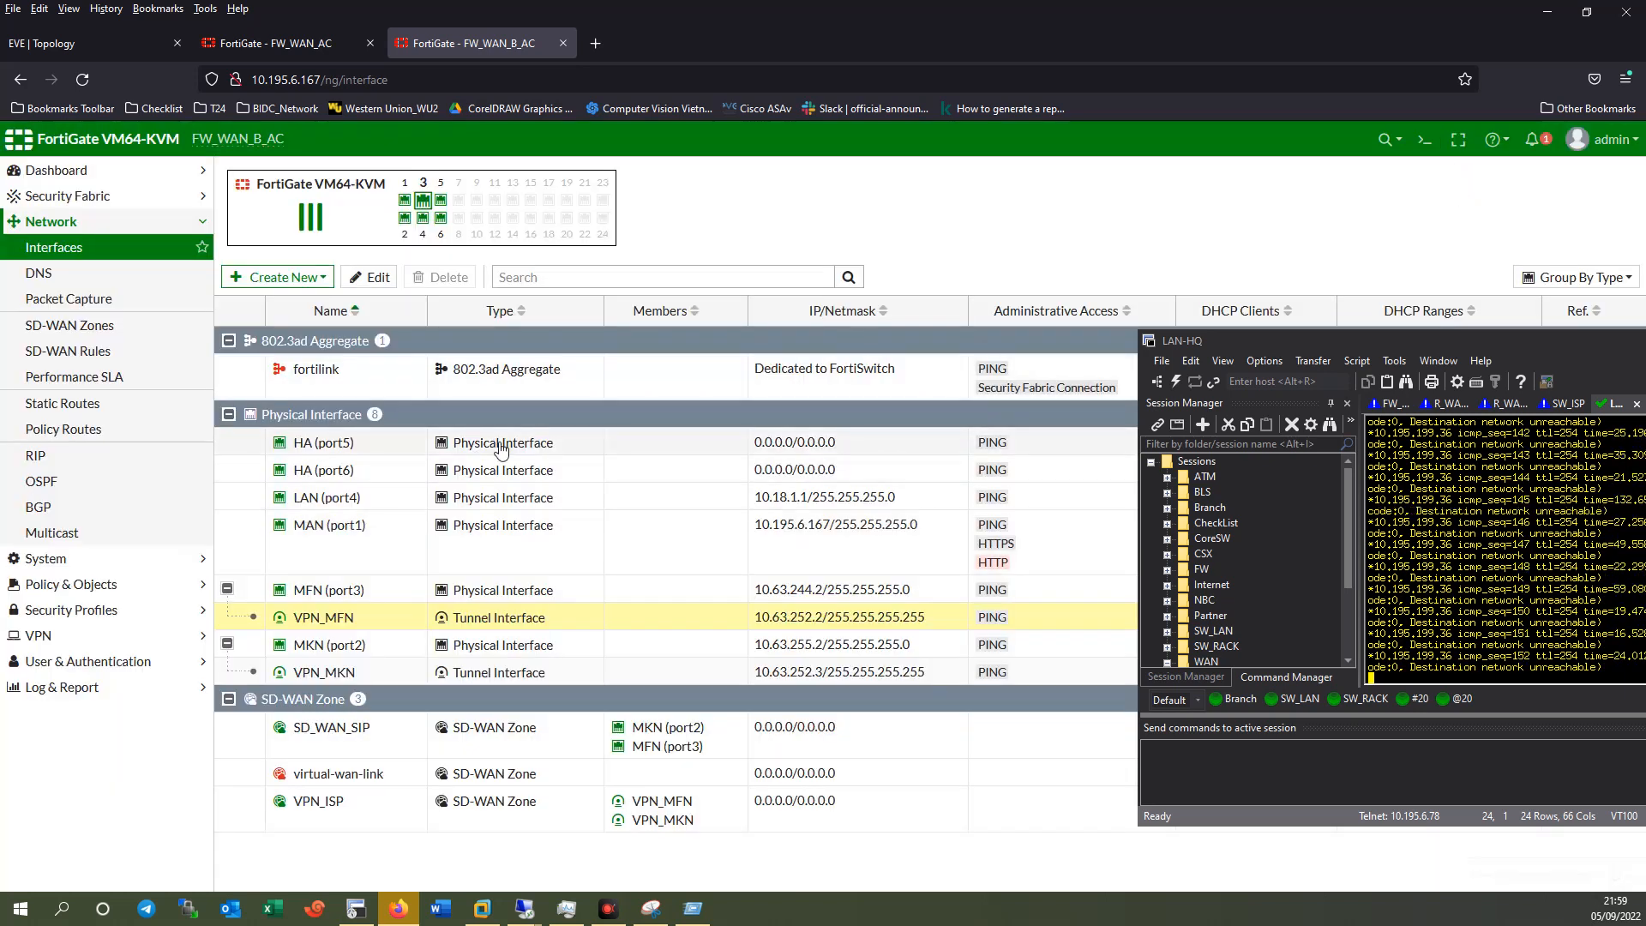
drag(1428, 339, 1246, 250)
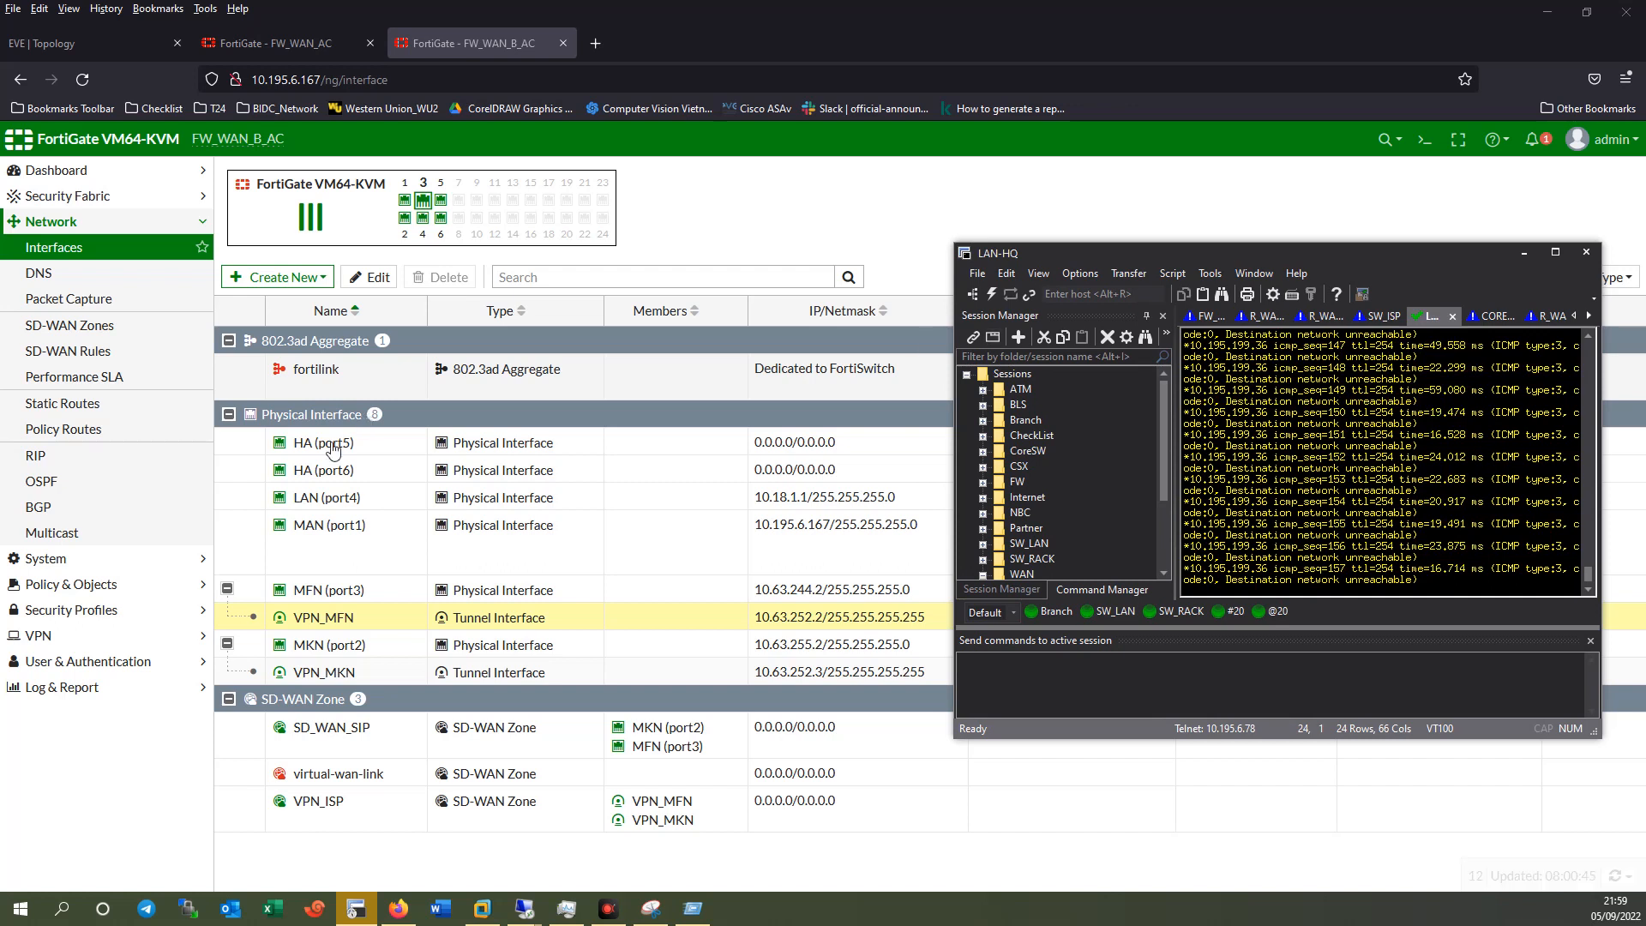
Create the backbone OSPF area 0.0.0.0.
click(44, 487)
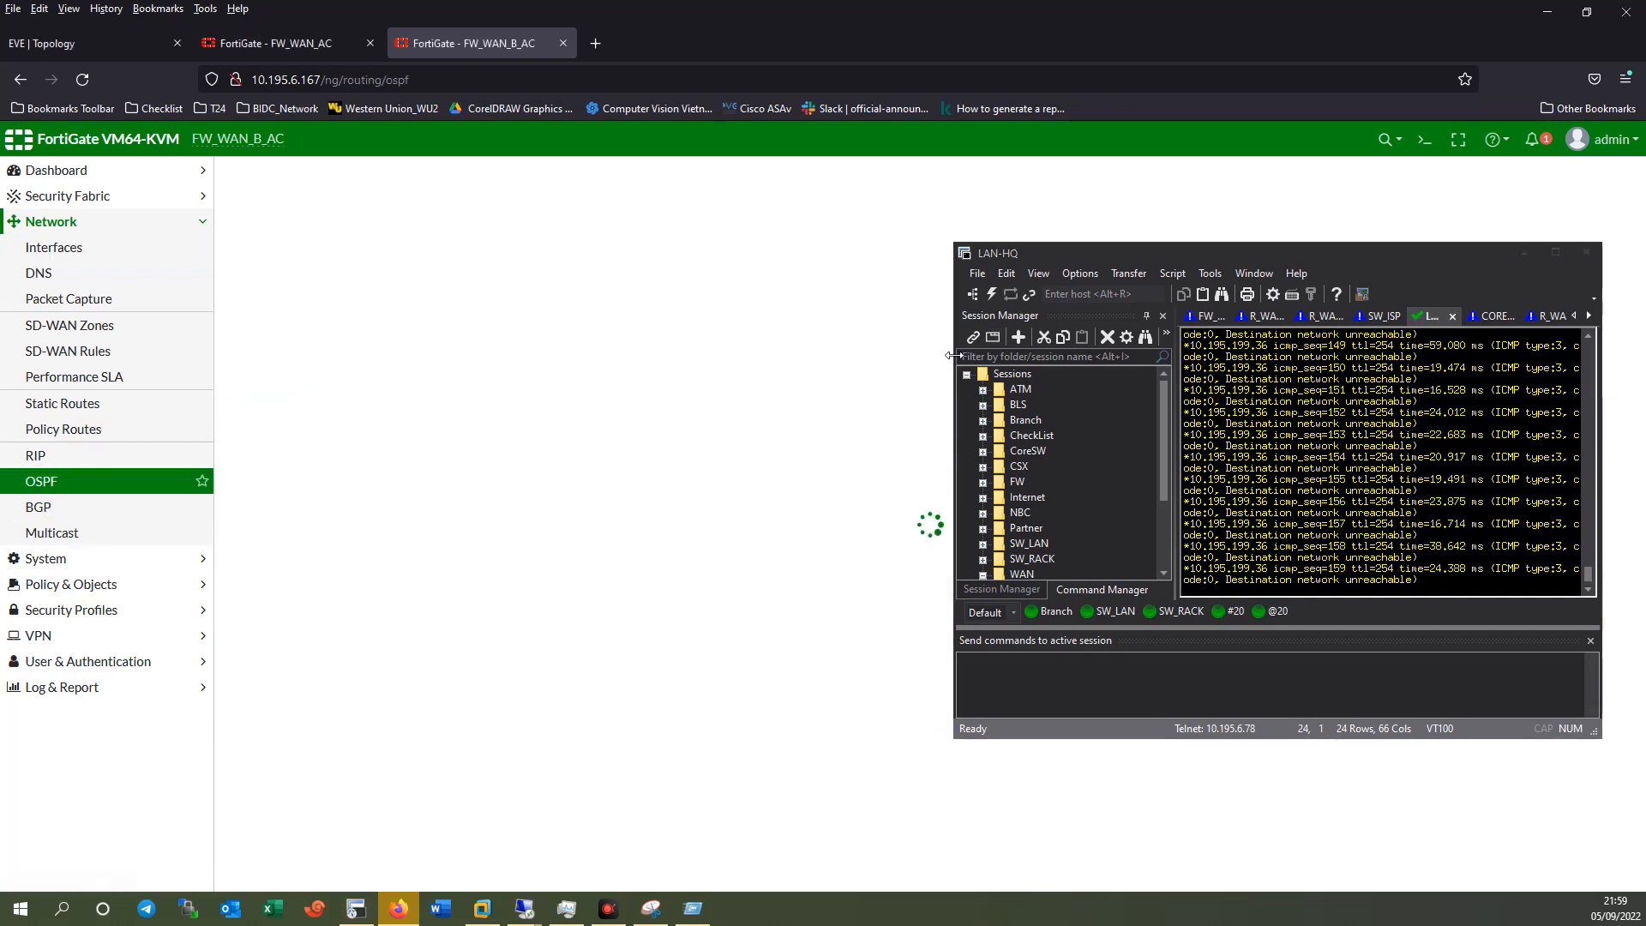
drag(1118, 264, 1183, 269)
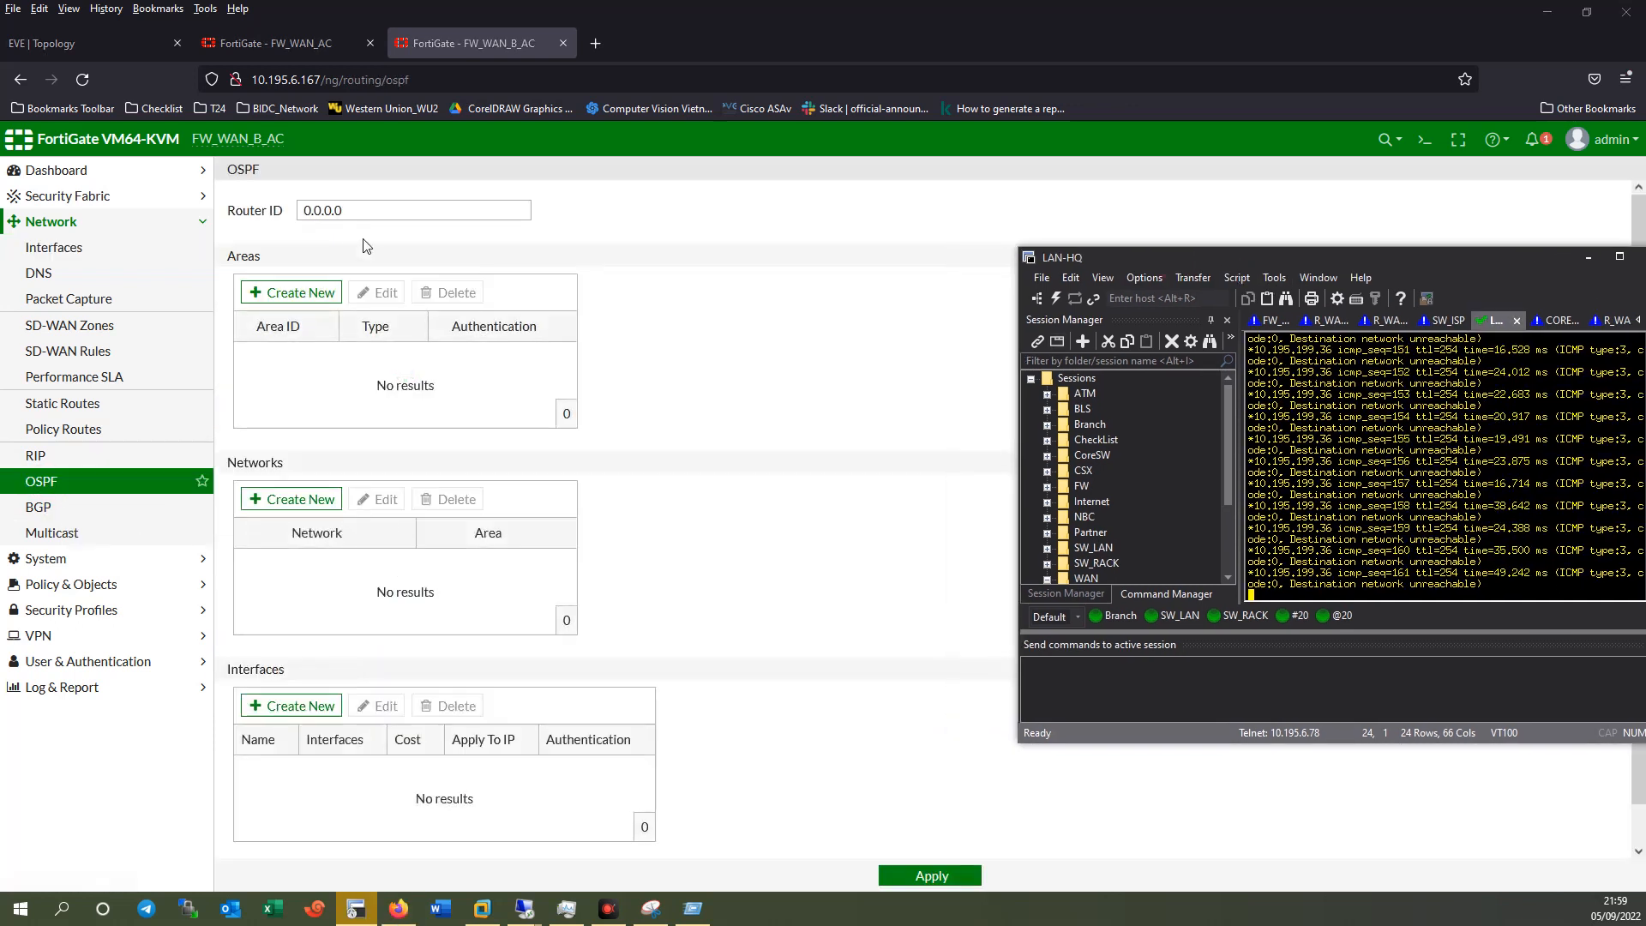
click(269, 293)
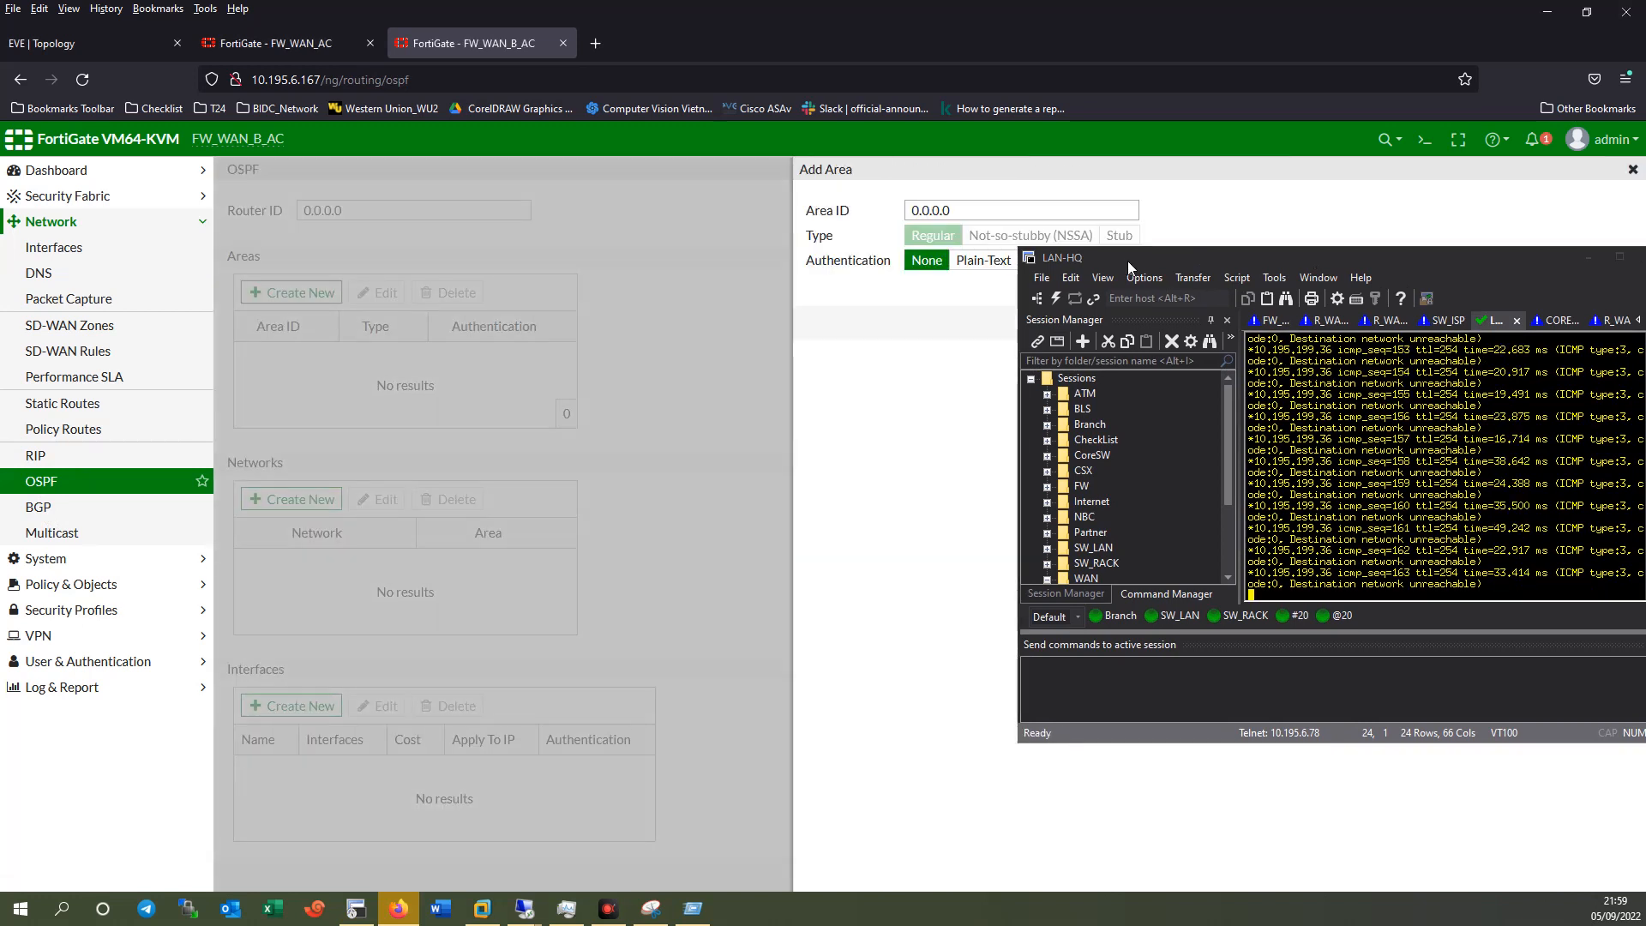
drag(1126, 261, 1099, 359)
click(1172, 321)
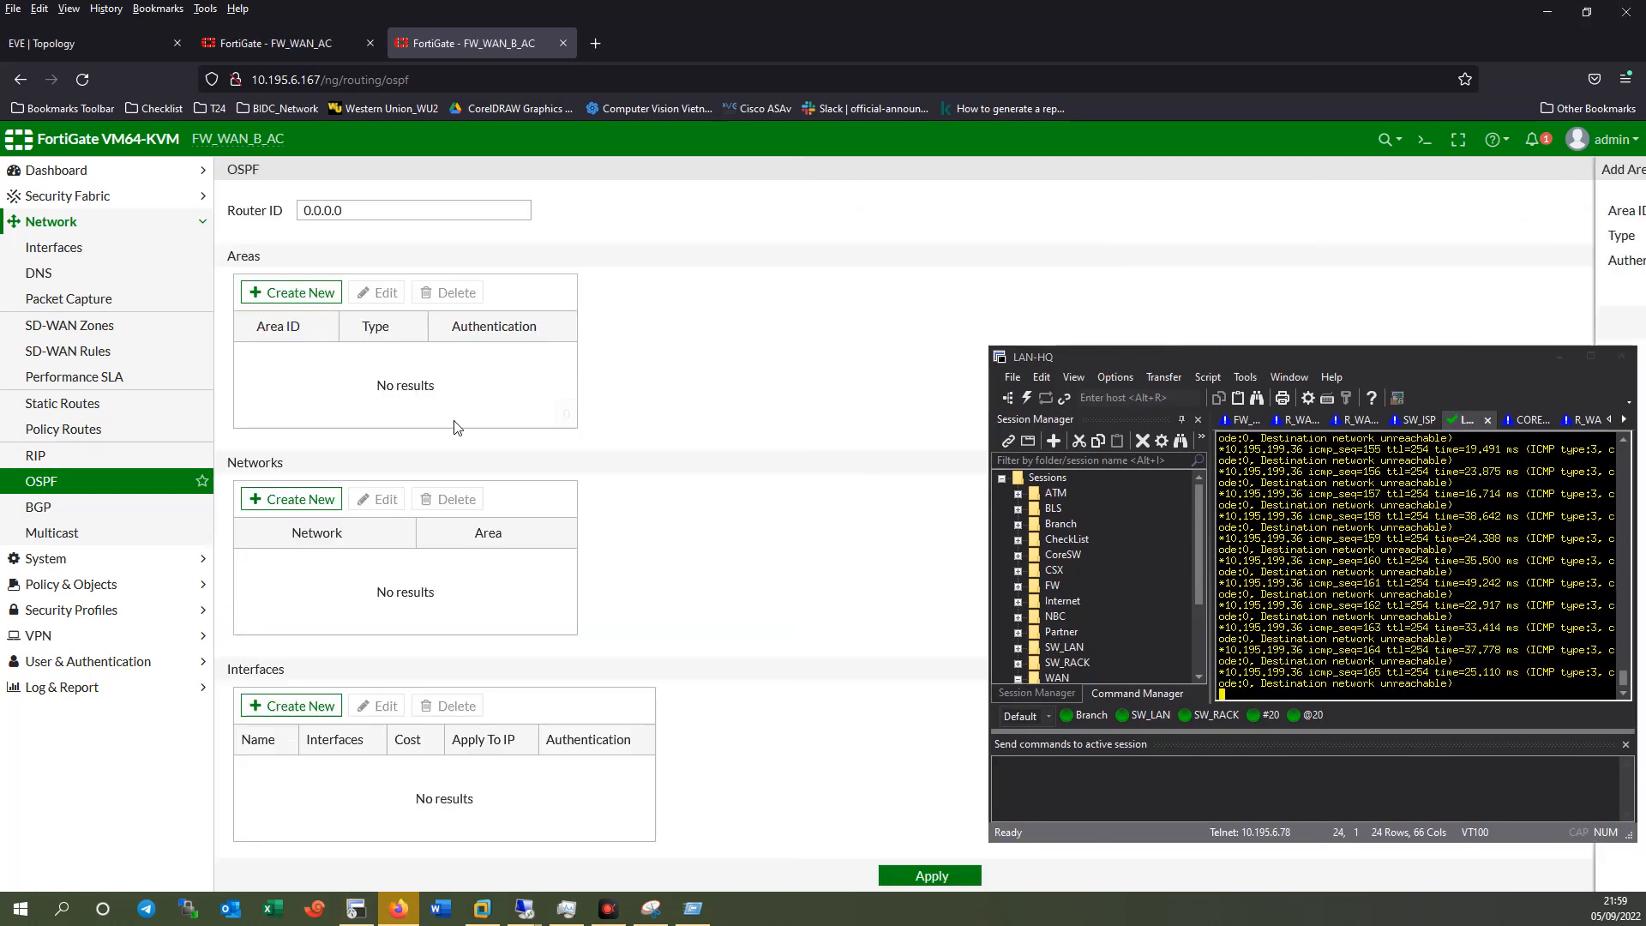
Add network 10.63.252.0/24 to OSPF area 0.0.0.0.
click(293, 499)
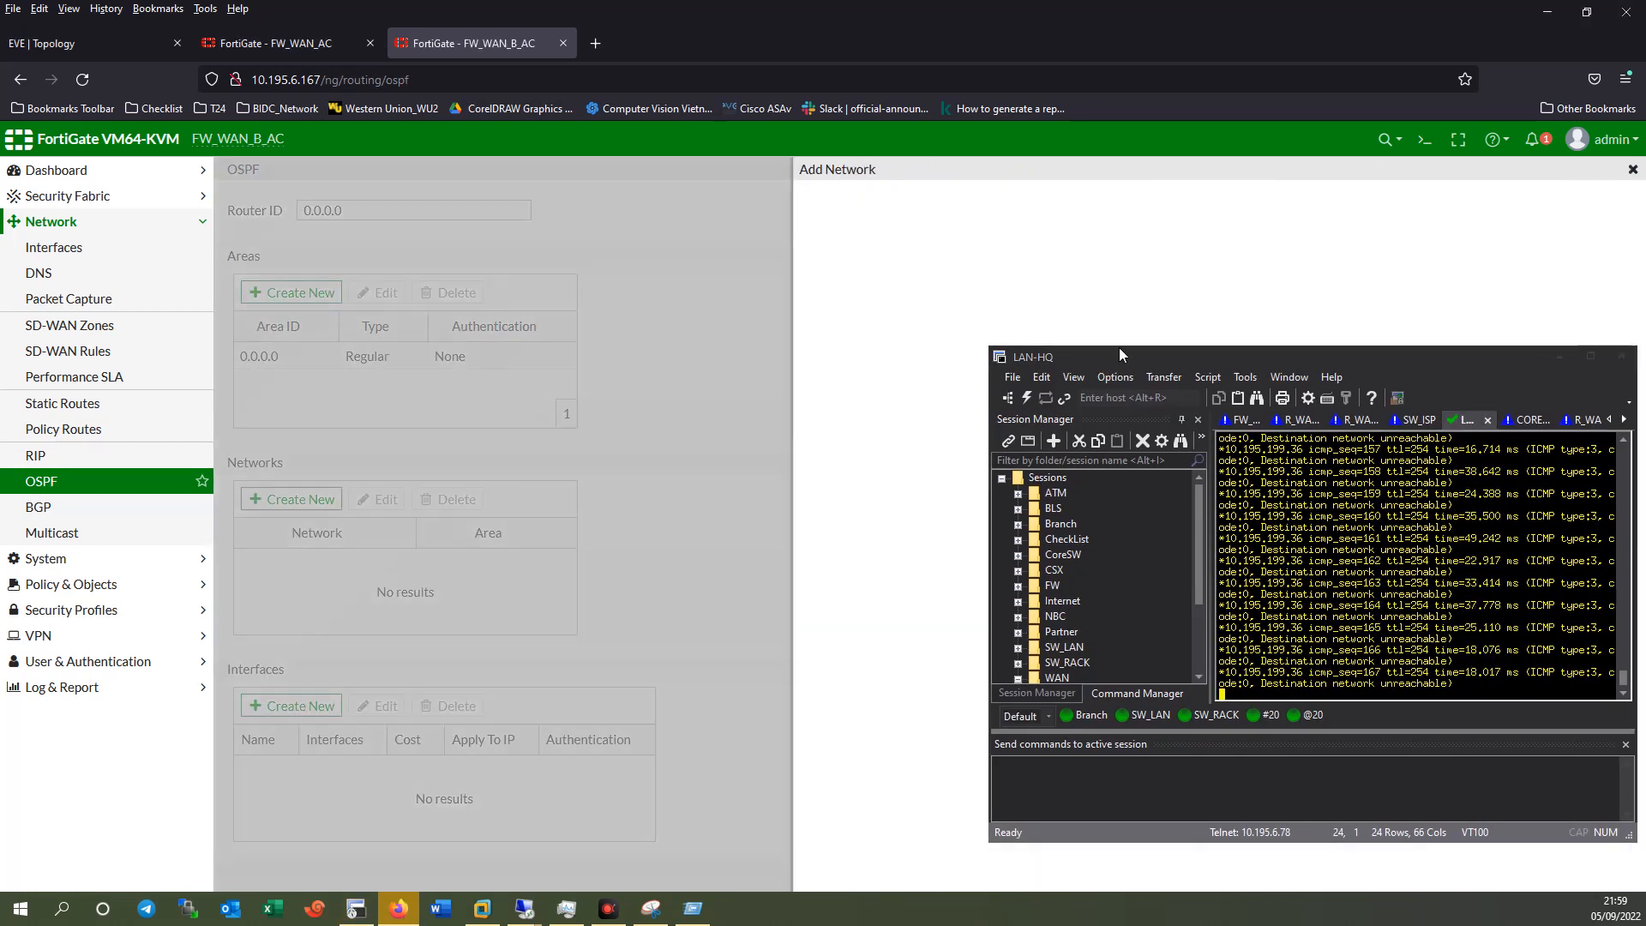
click(998, 210)
click(918, 258)
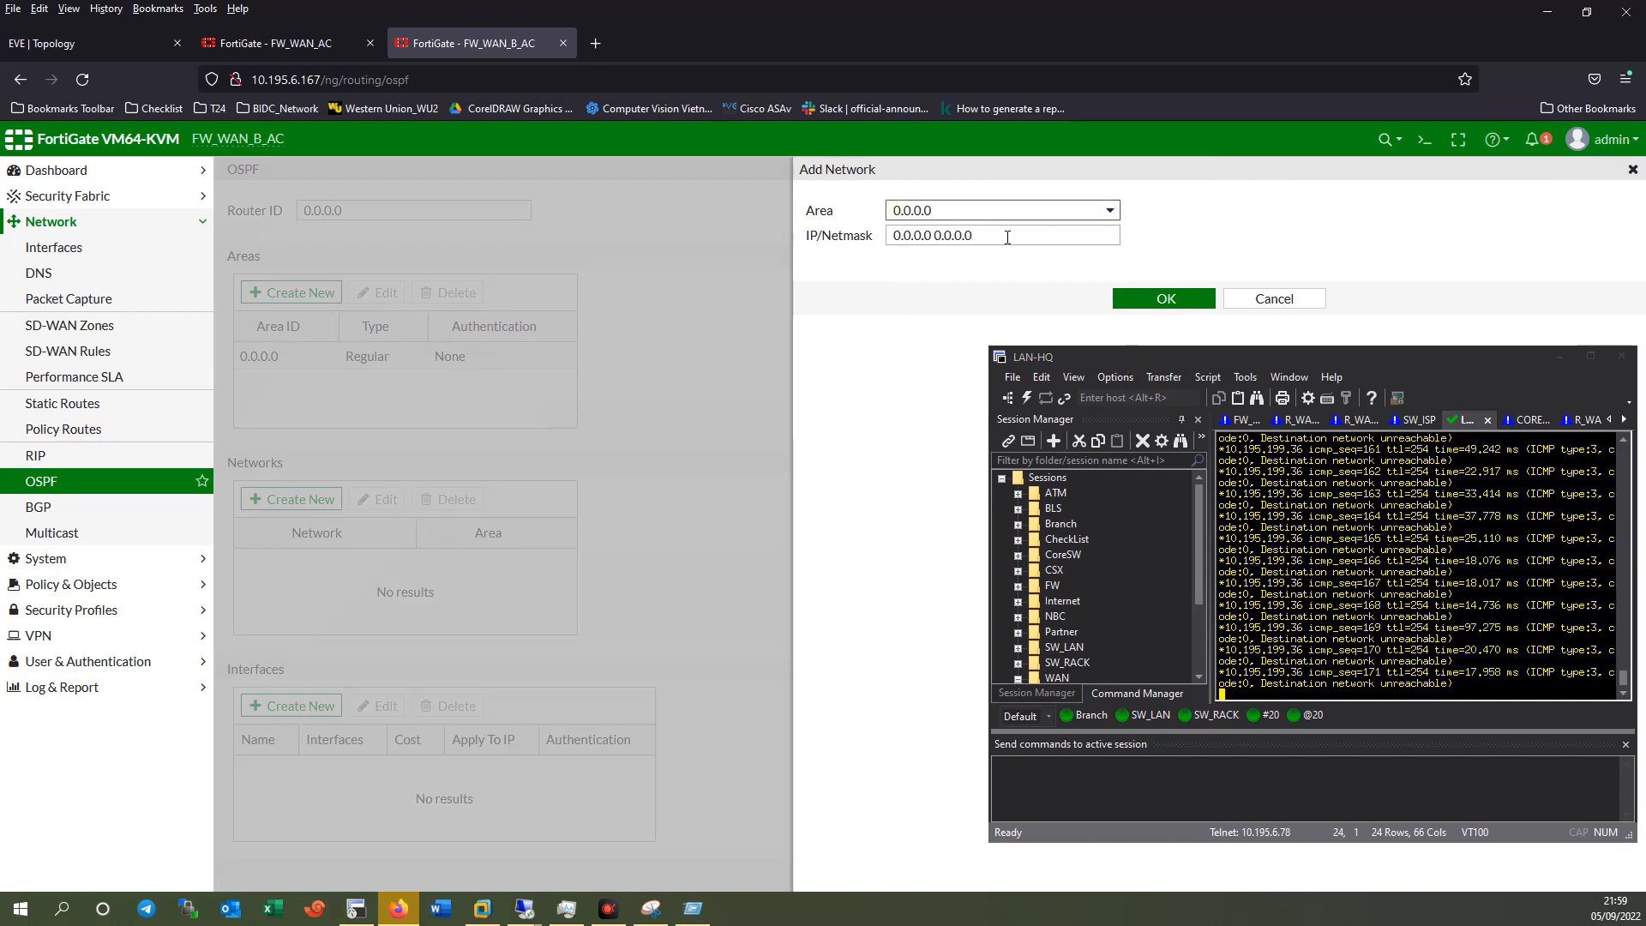
triple_click(935, 235)
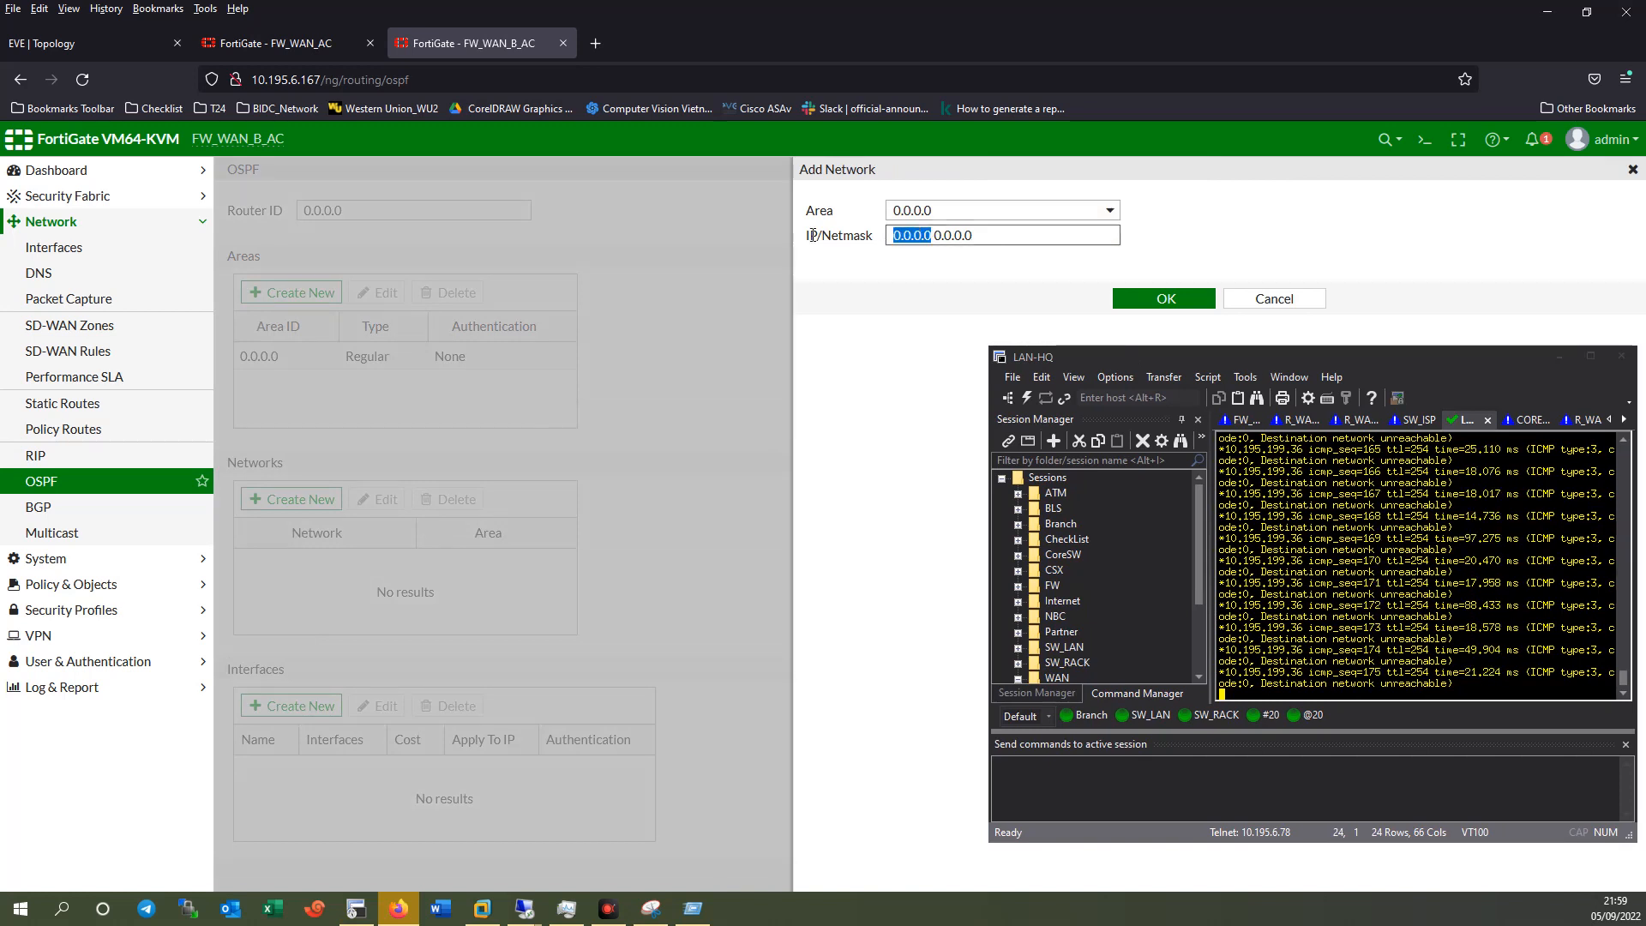
text(10.63.252.2 0.0.0.0)
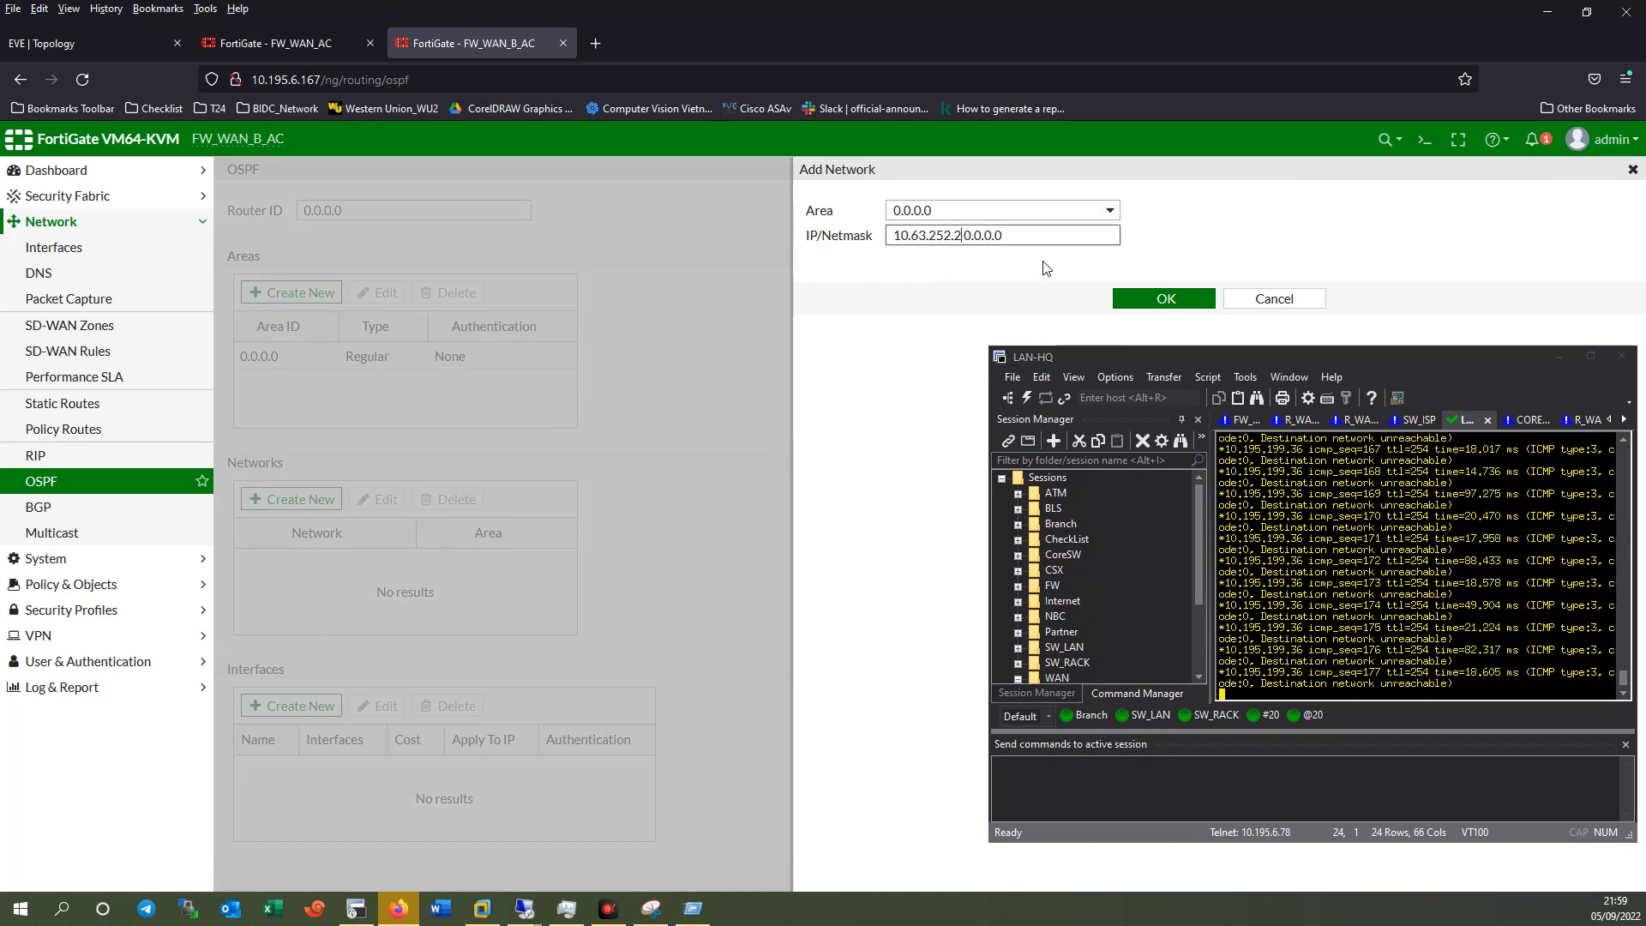
key(Left)
key(Left)
key(Left)
key(Left)
key(Left)
key(Left)
key(Left)
key(Left)
key(BackSpace)
text(0)
click(993, 239)
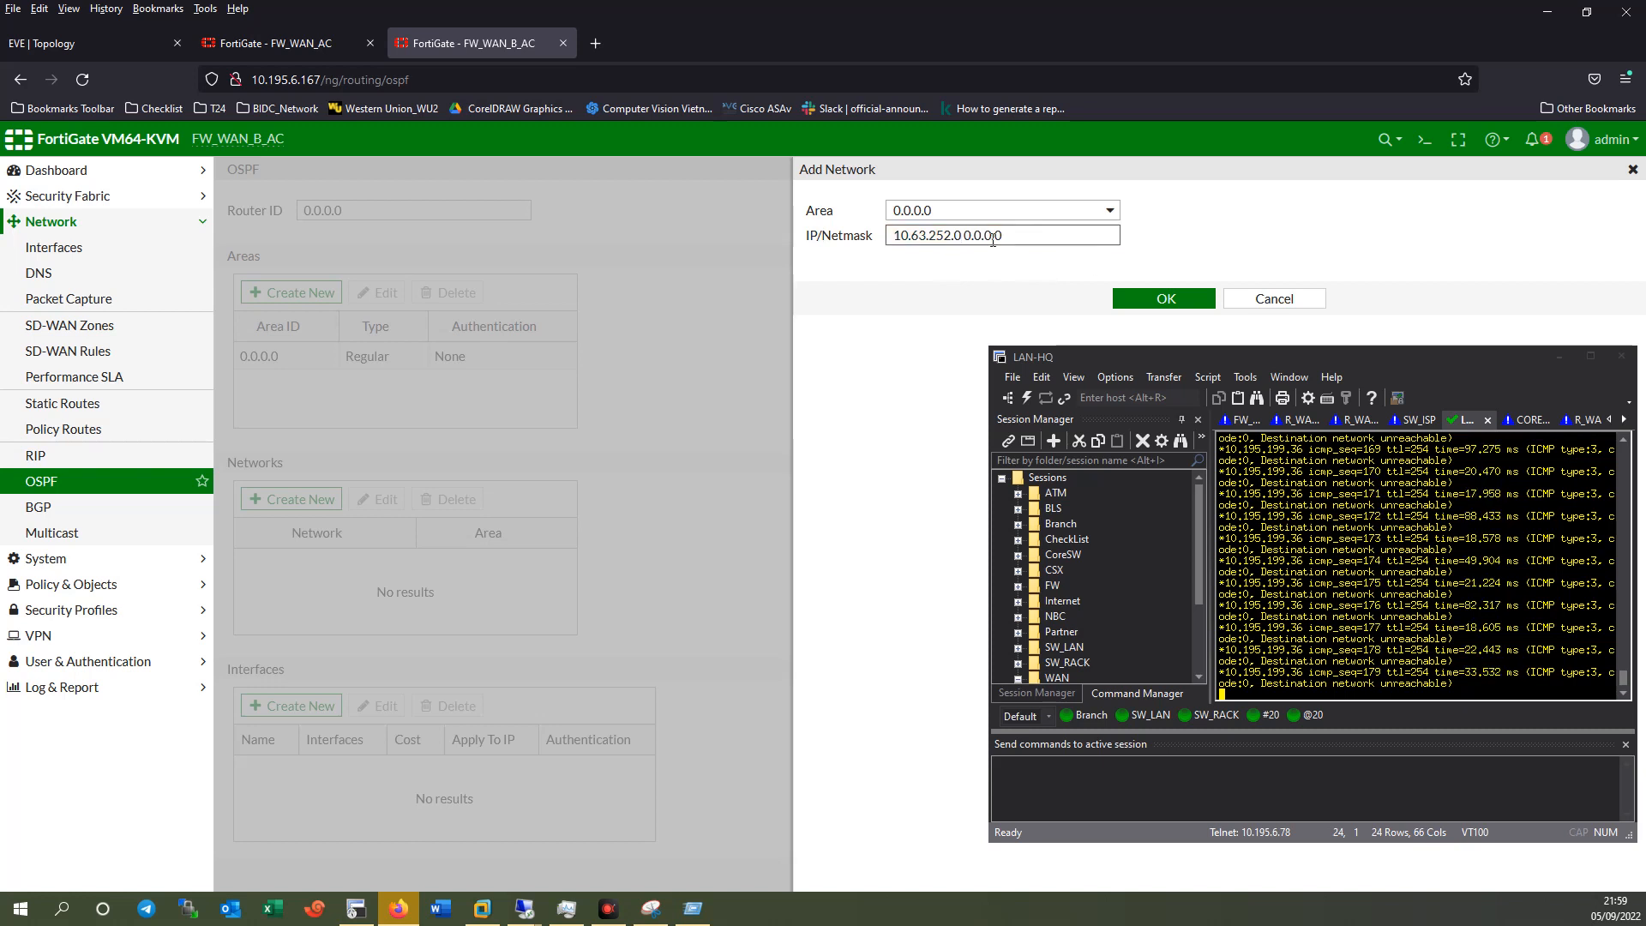
drag(966, 235, 1124, 252)
key(BackSpace)
text(/24)
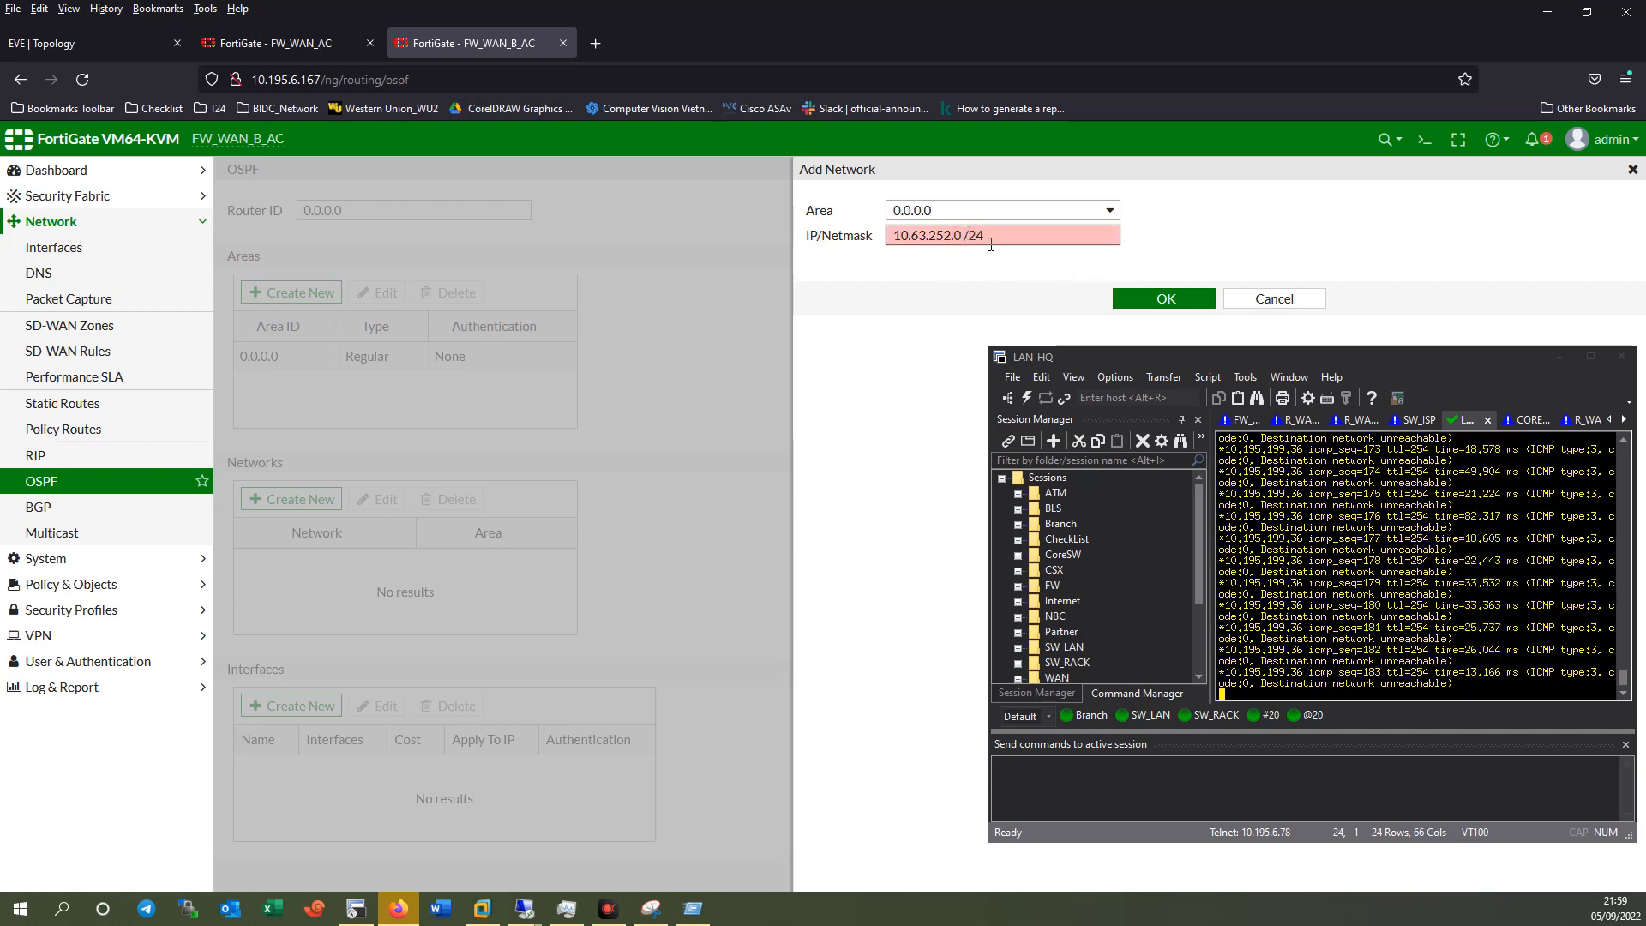
click(966, 235)
key(BackSpace)
click(1162, 298)
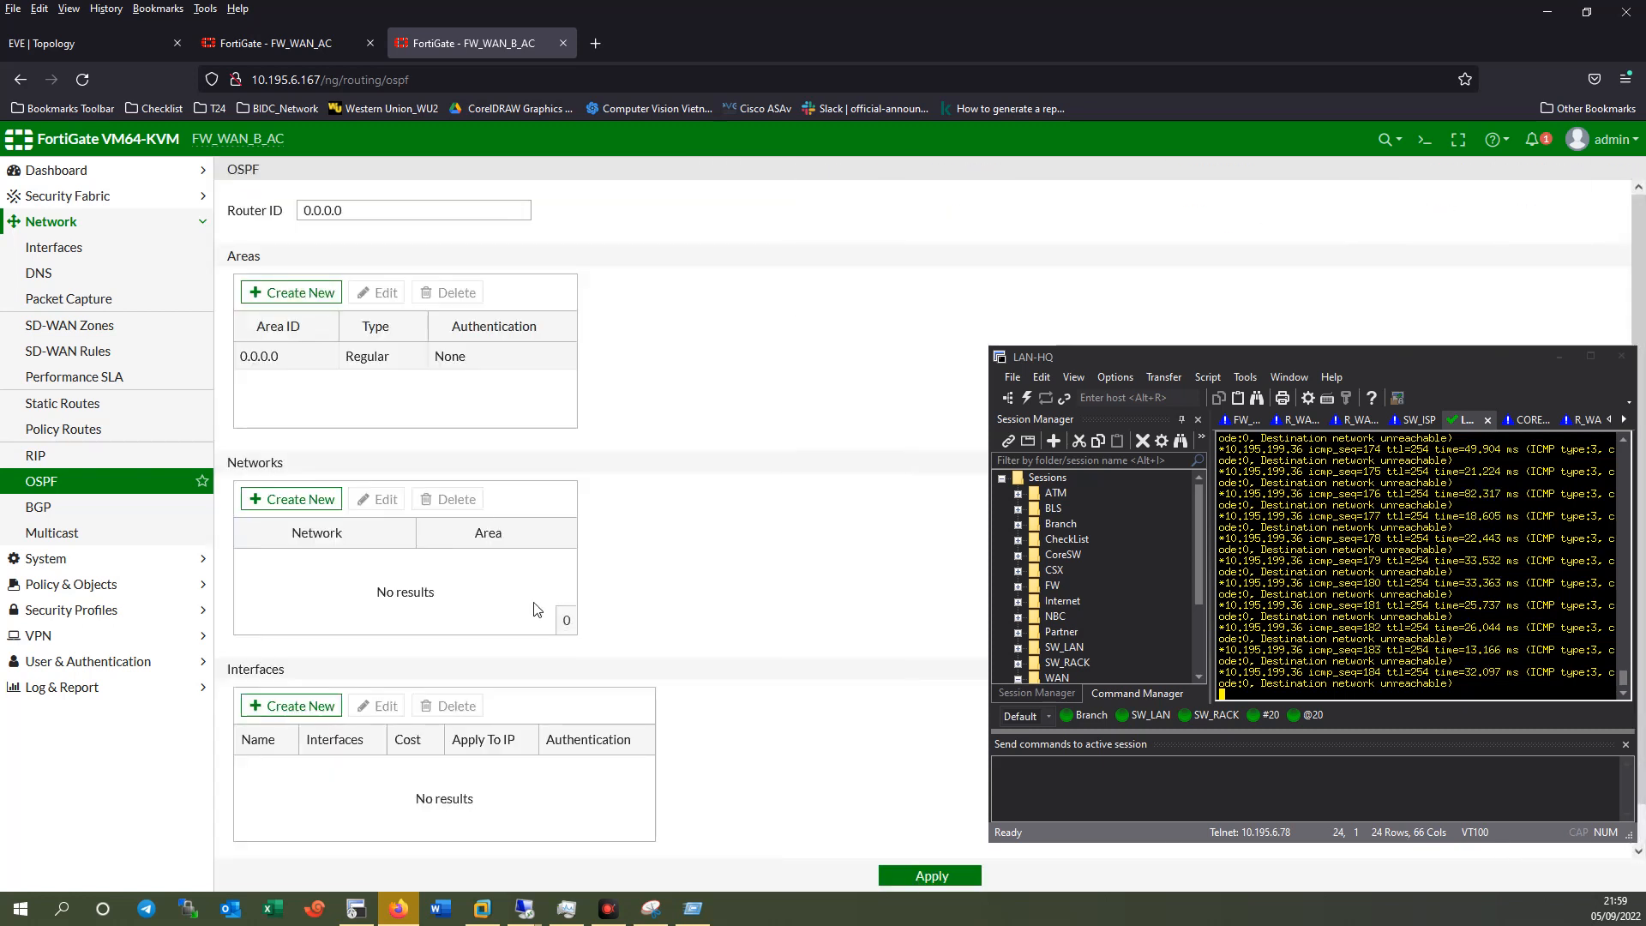
Add network 10.18.1.0/24 to OSPF area 0.0.0.0.
click(302, 499)
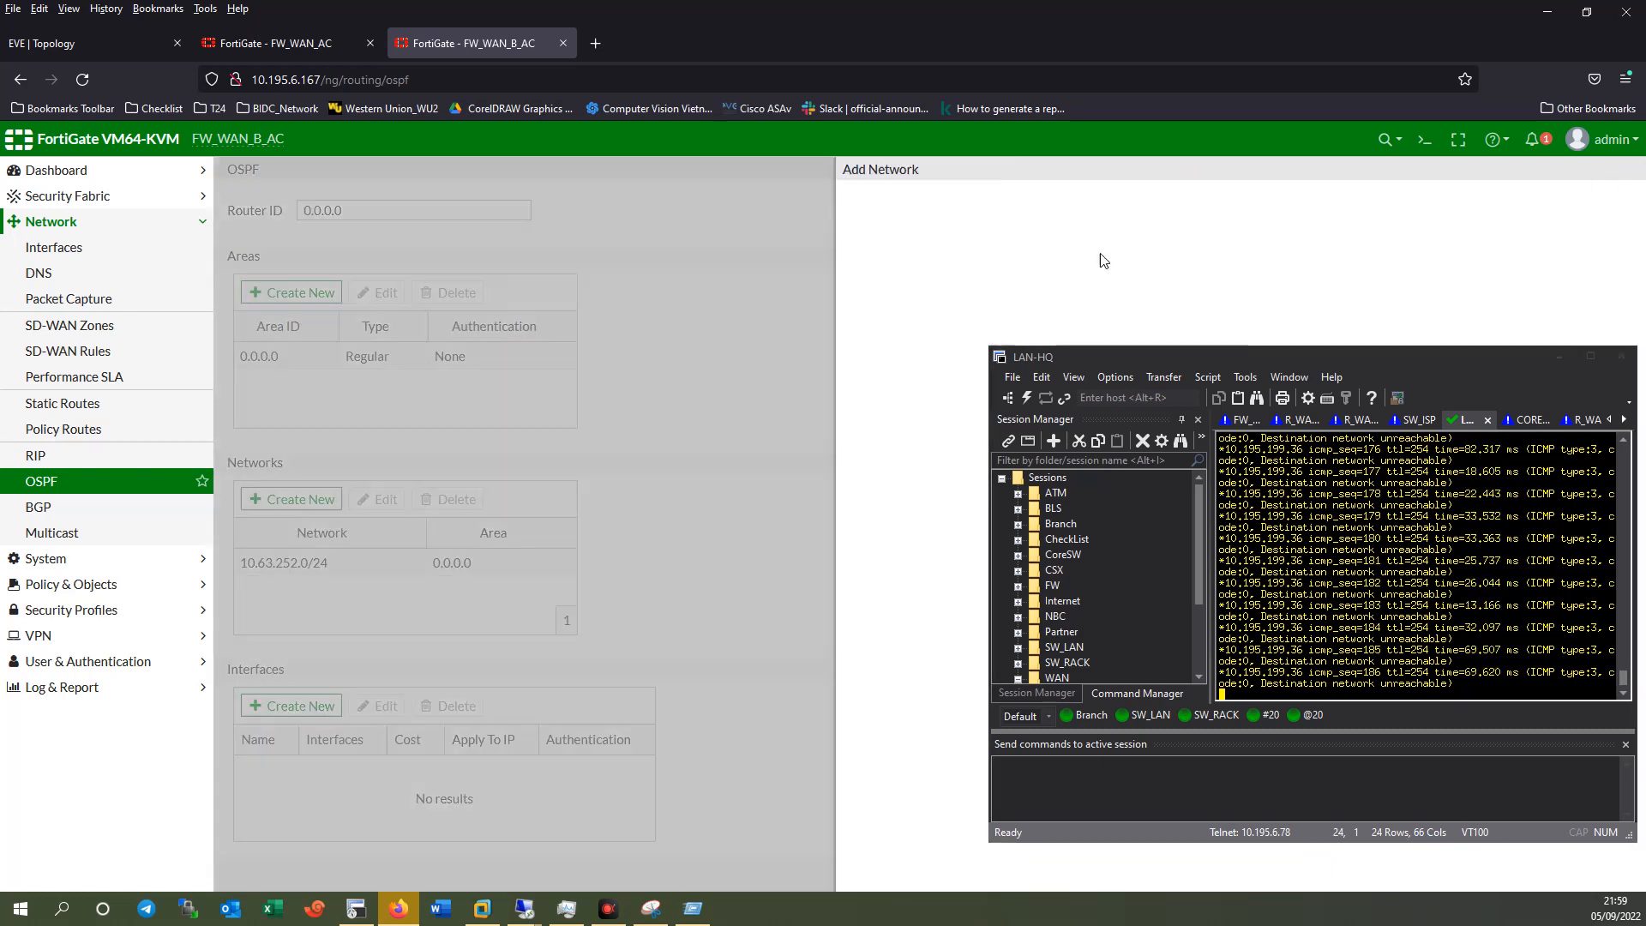
click(942, 216)
click(943, 257)
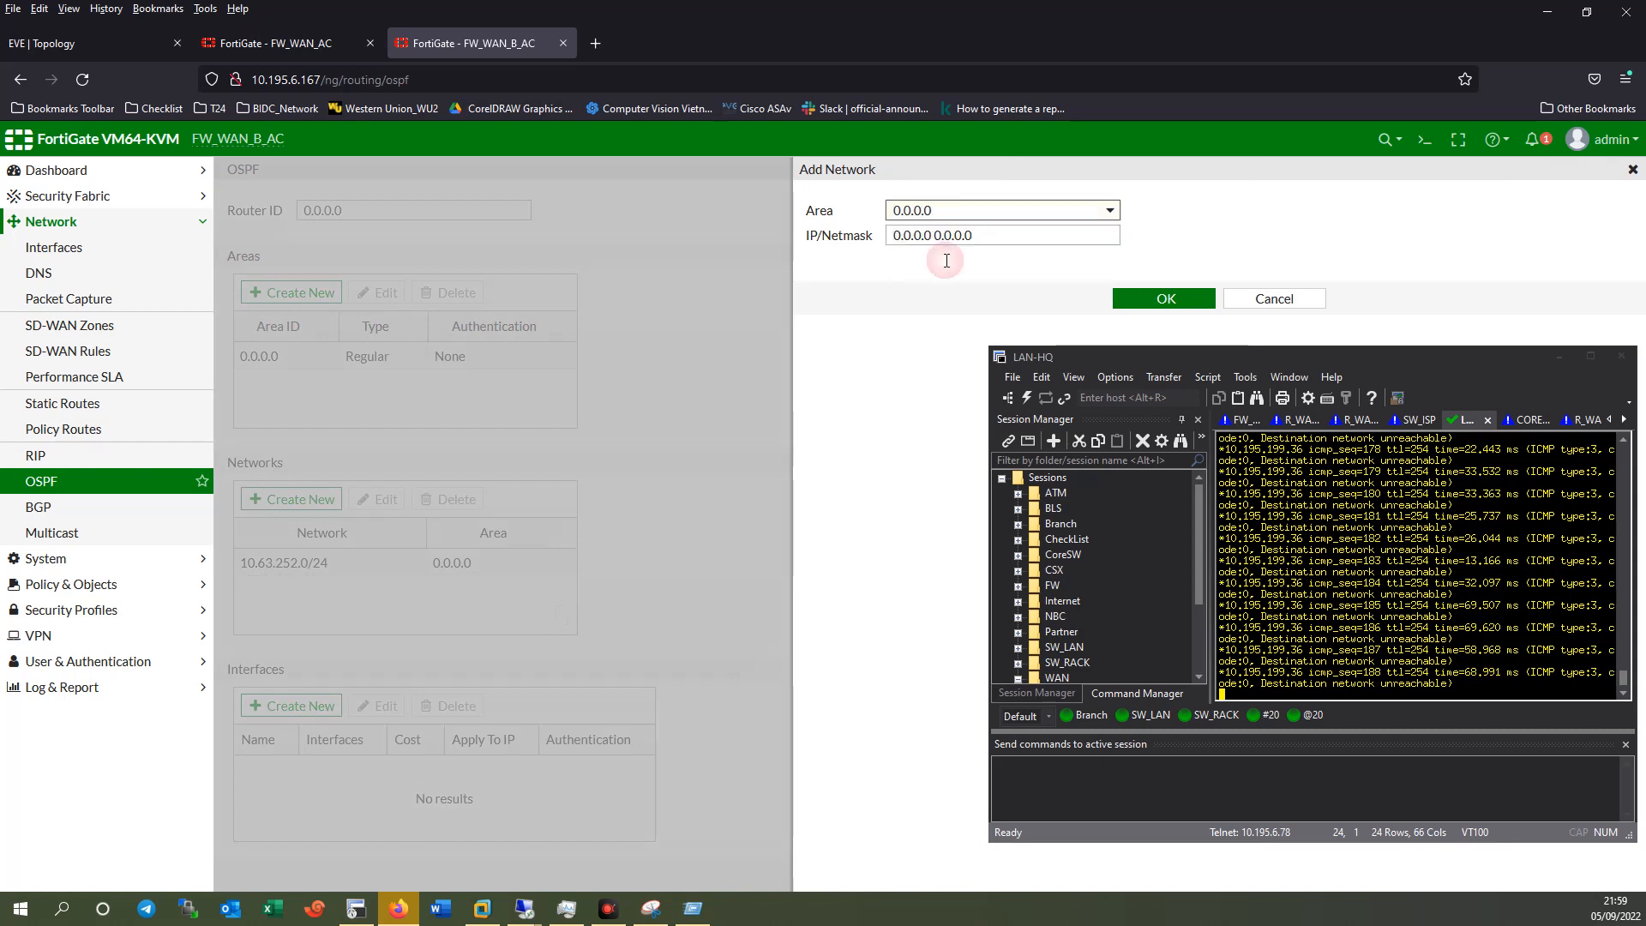
drag(932, 235, 894, 235)
text(10.1)
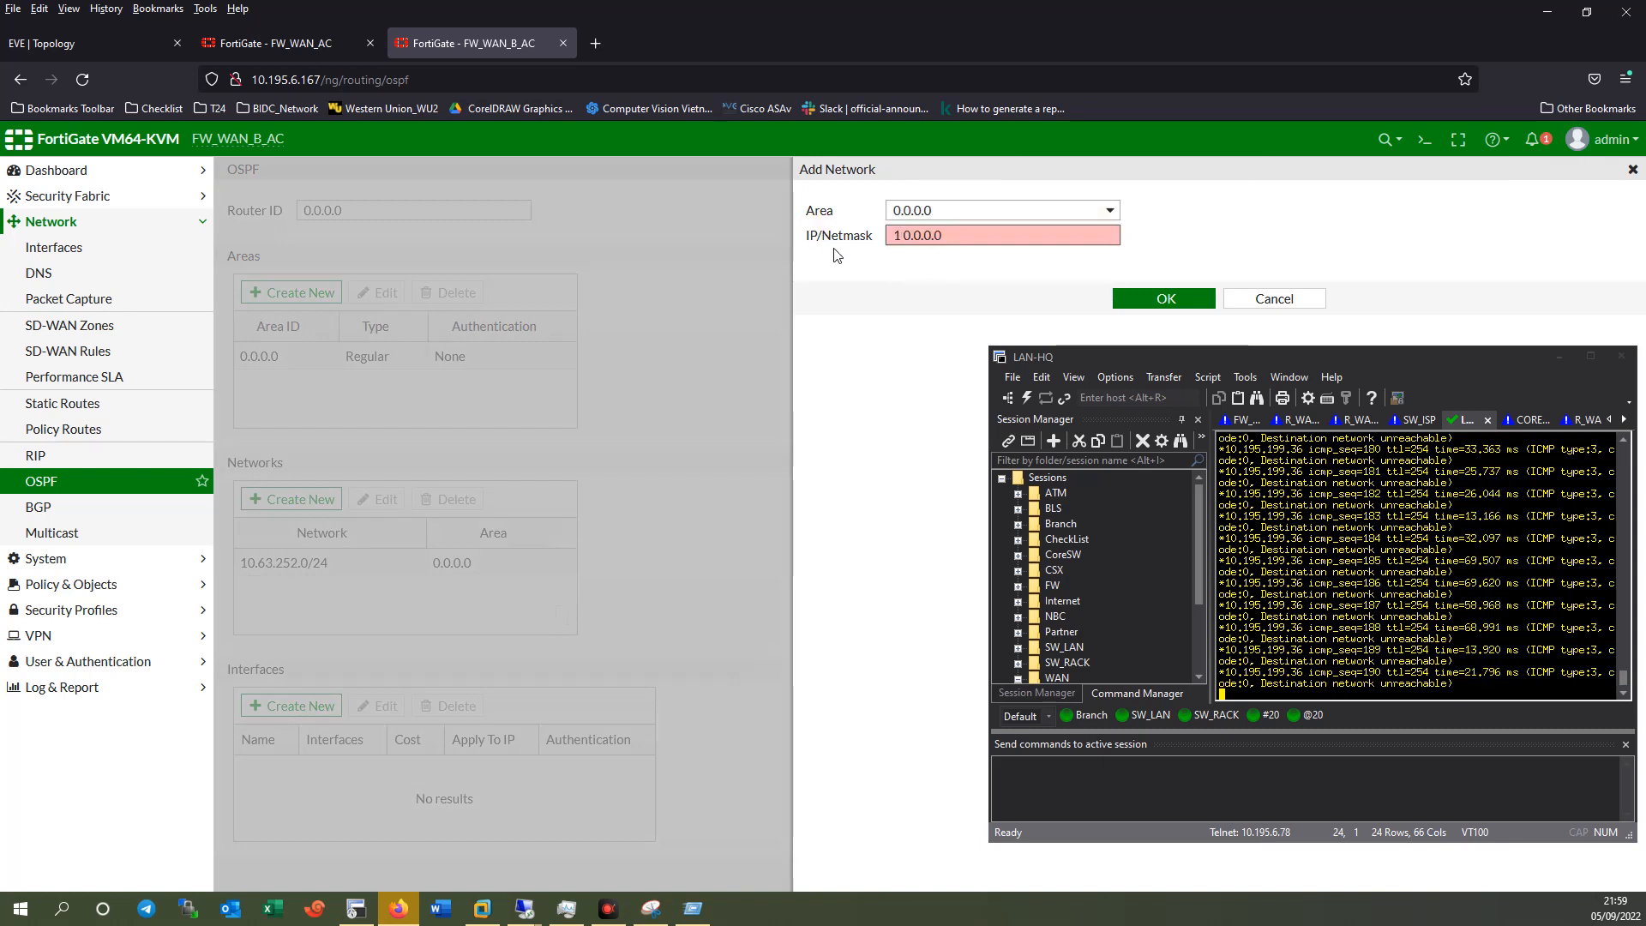
text(81.0)
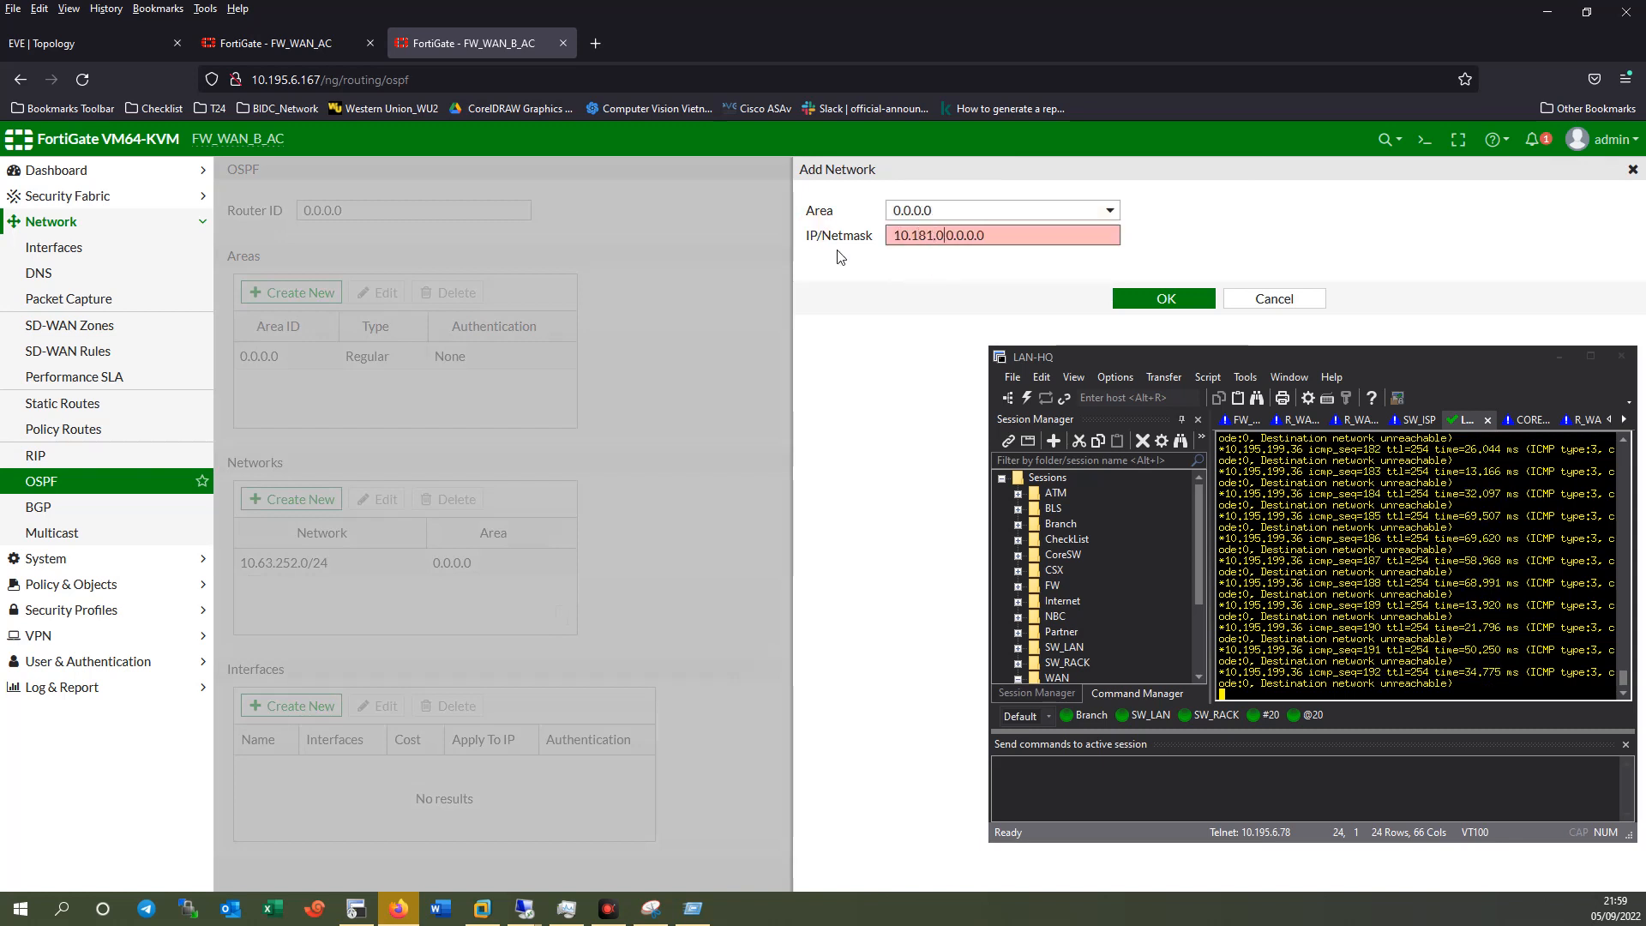
text(.1.0)
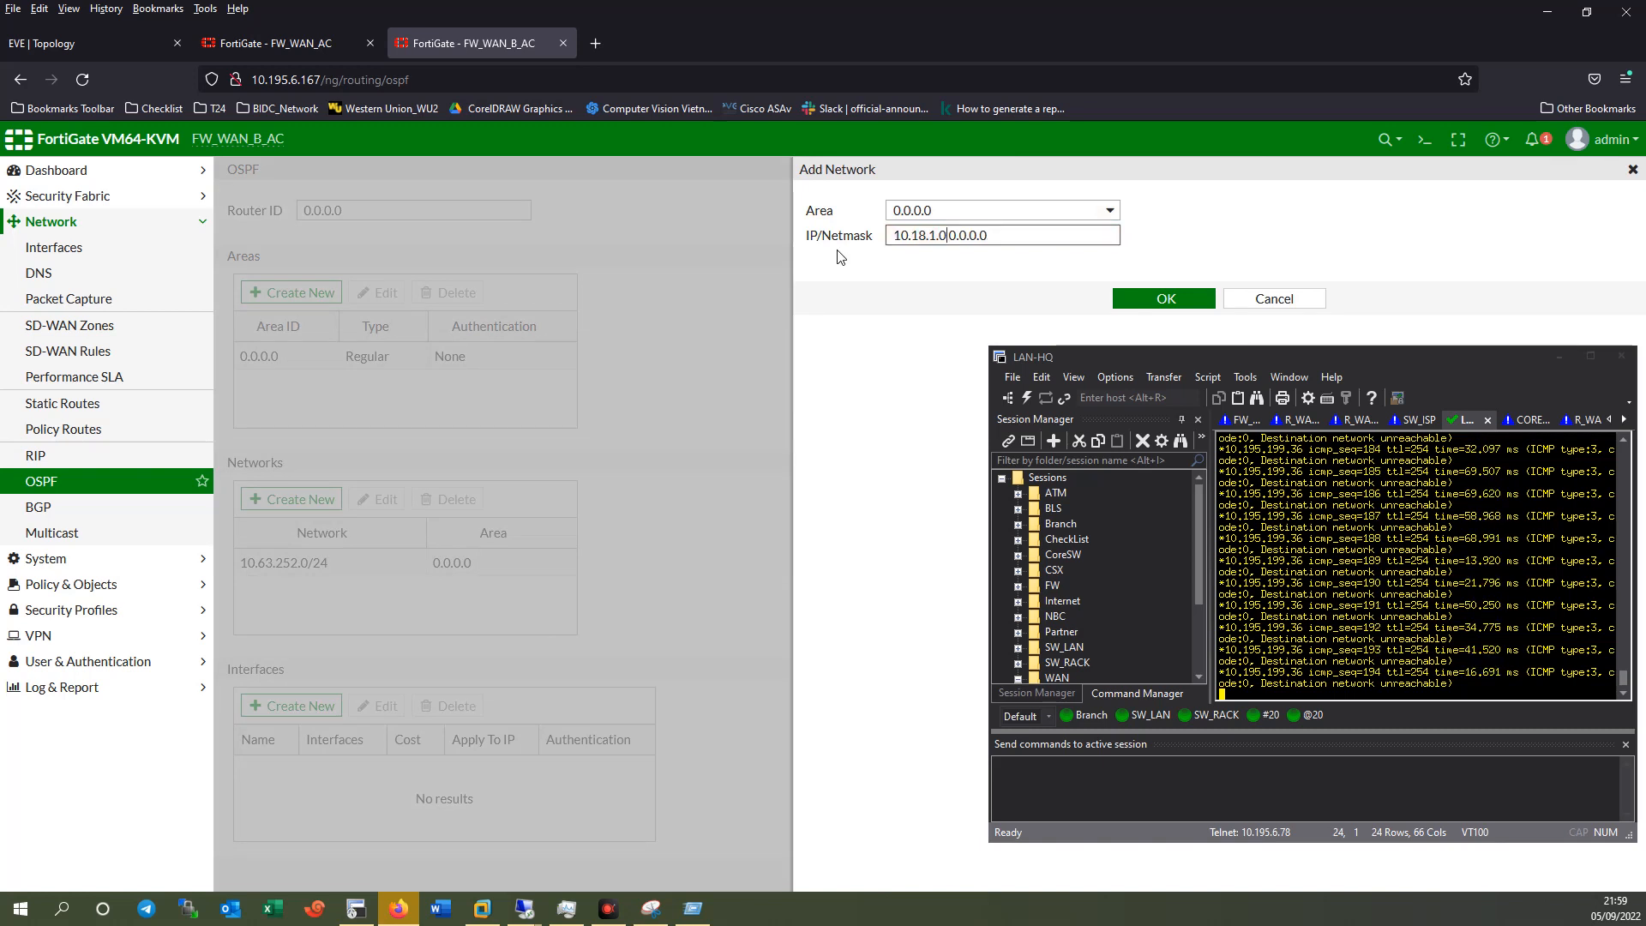
drag(950, 245, 1141, 249)
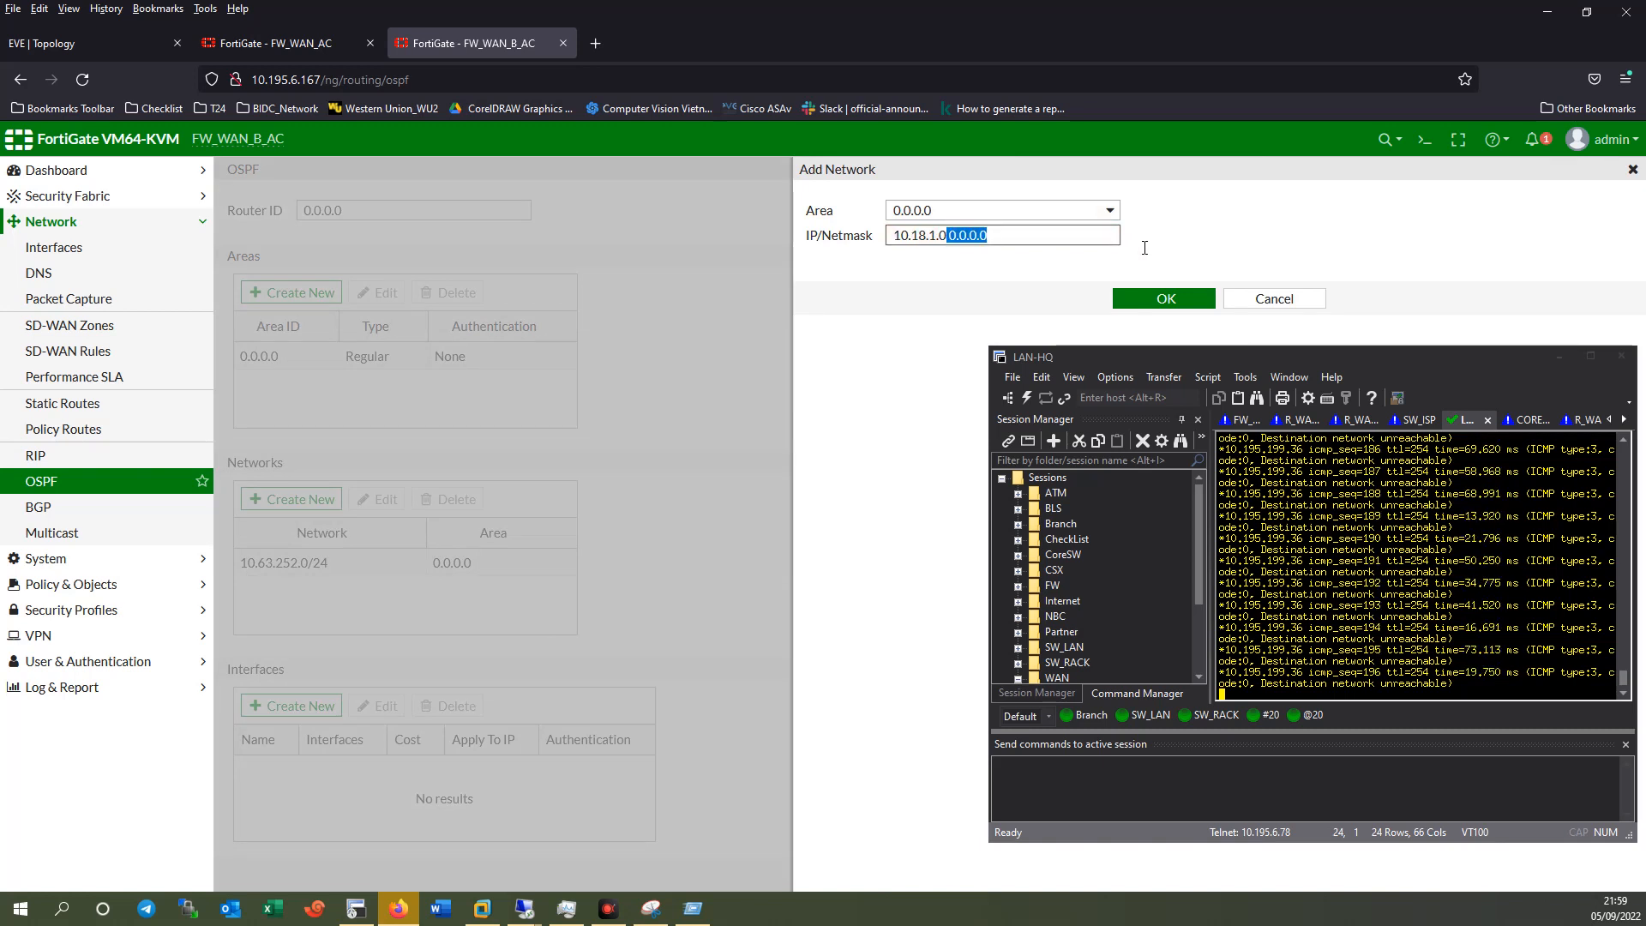
text(/24)
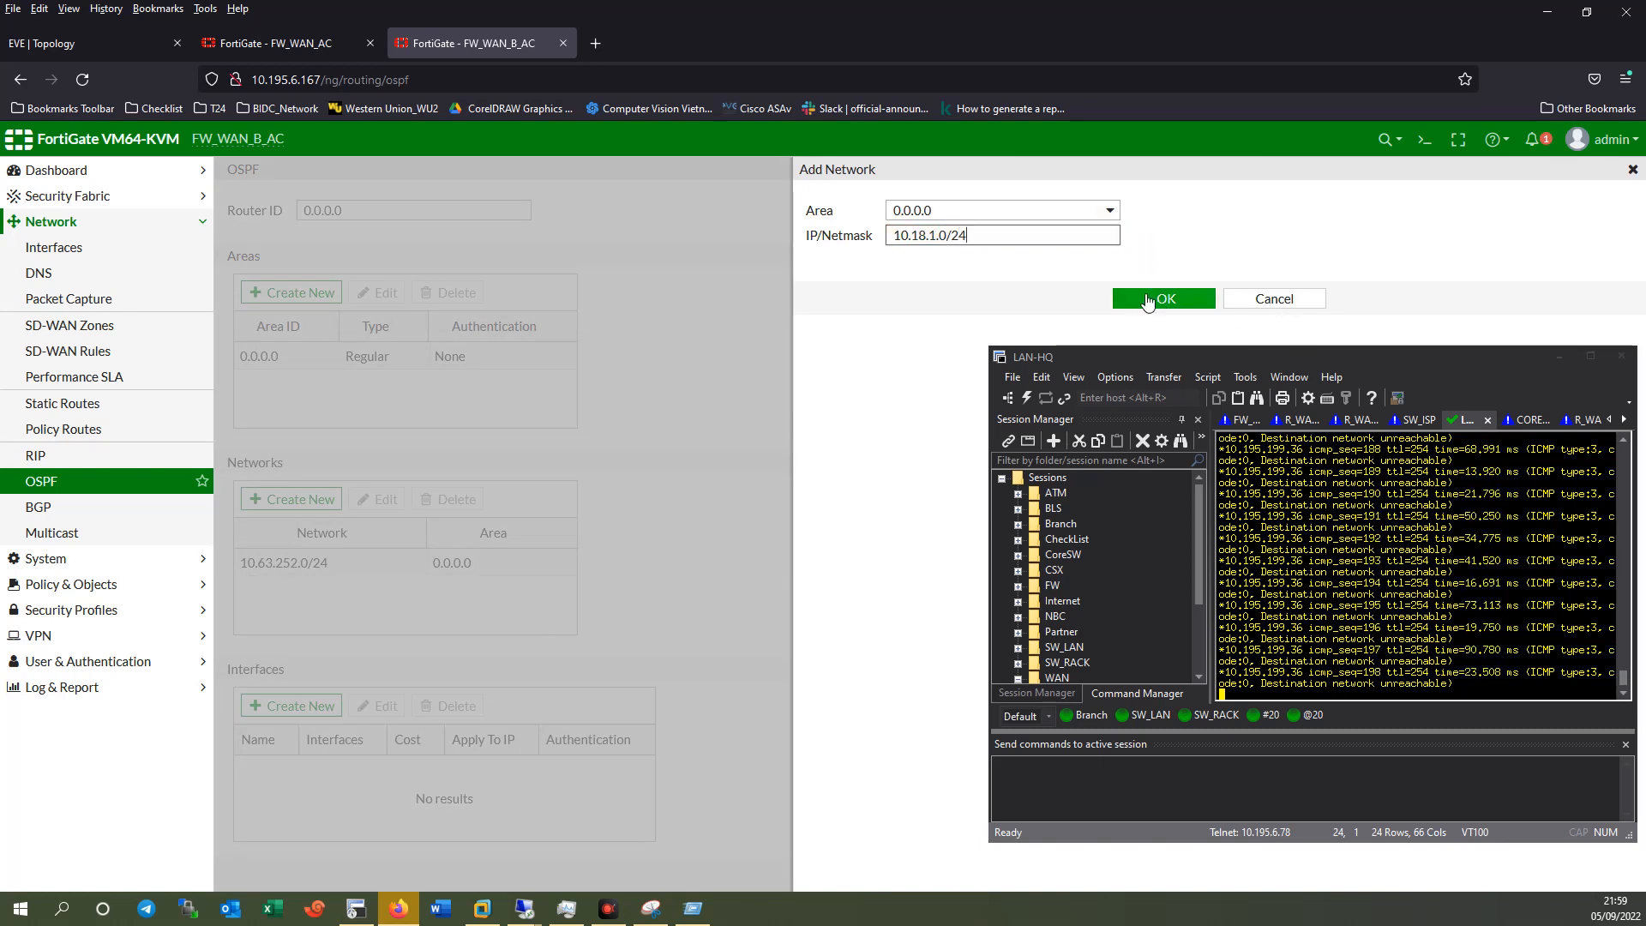
click(1162, 297)
scroll(718, 655, down, 1)
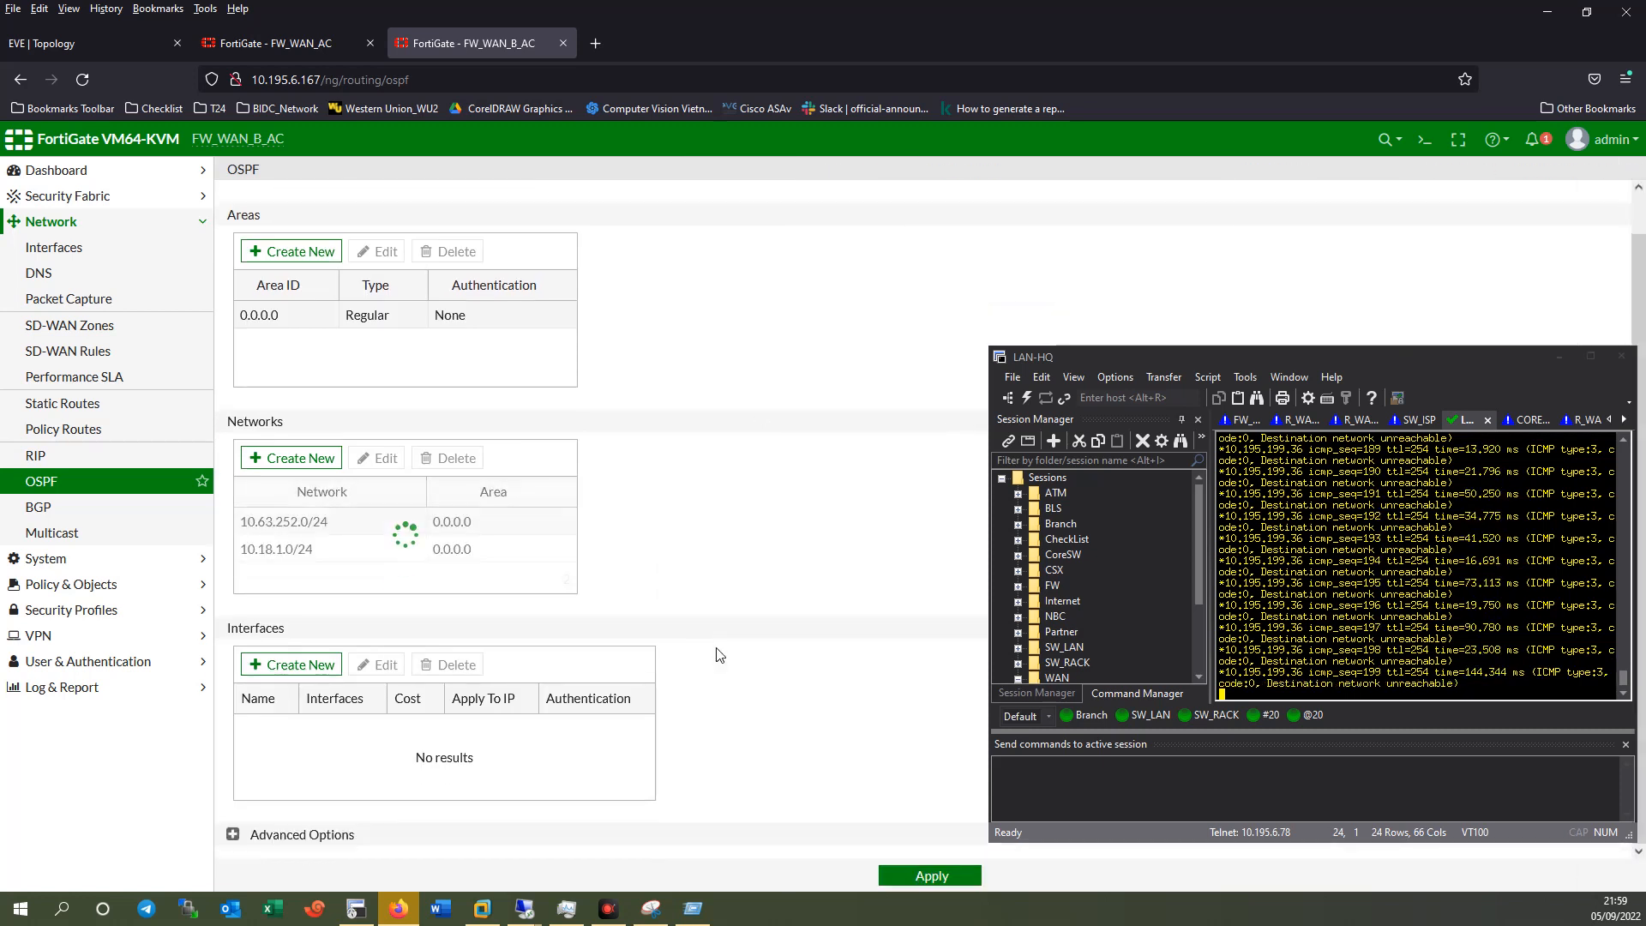
click(283, 664)
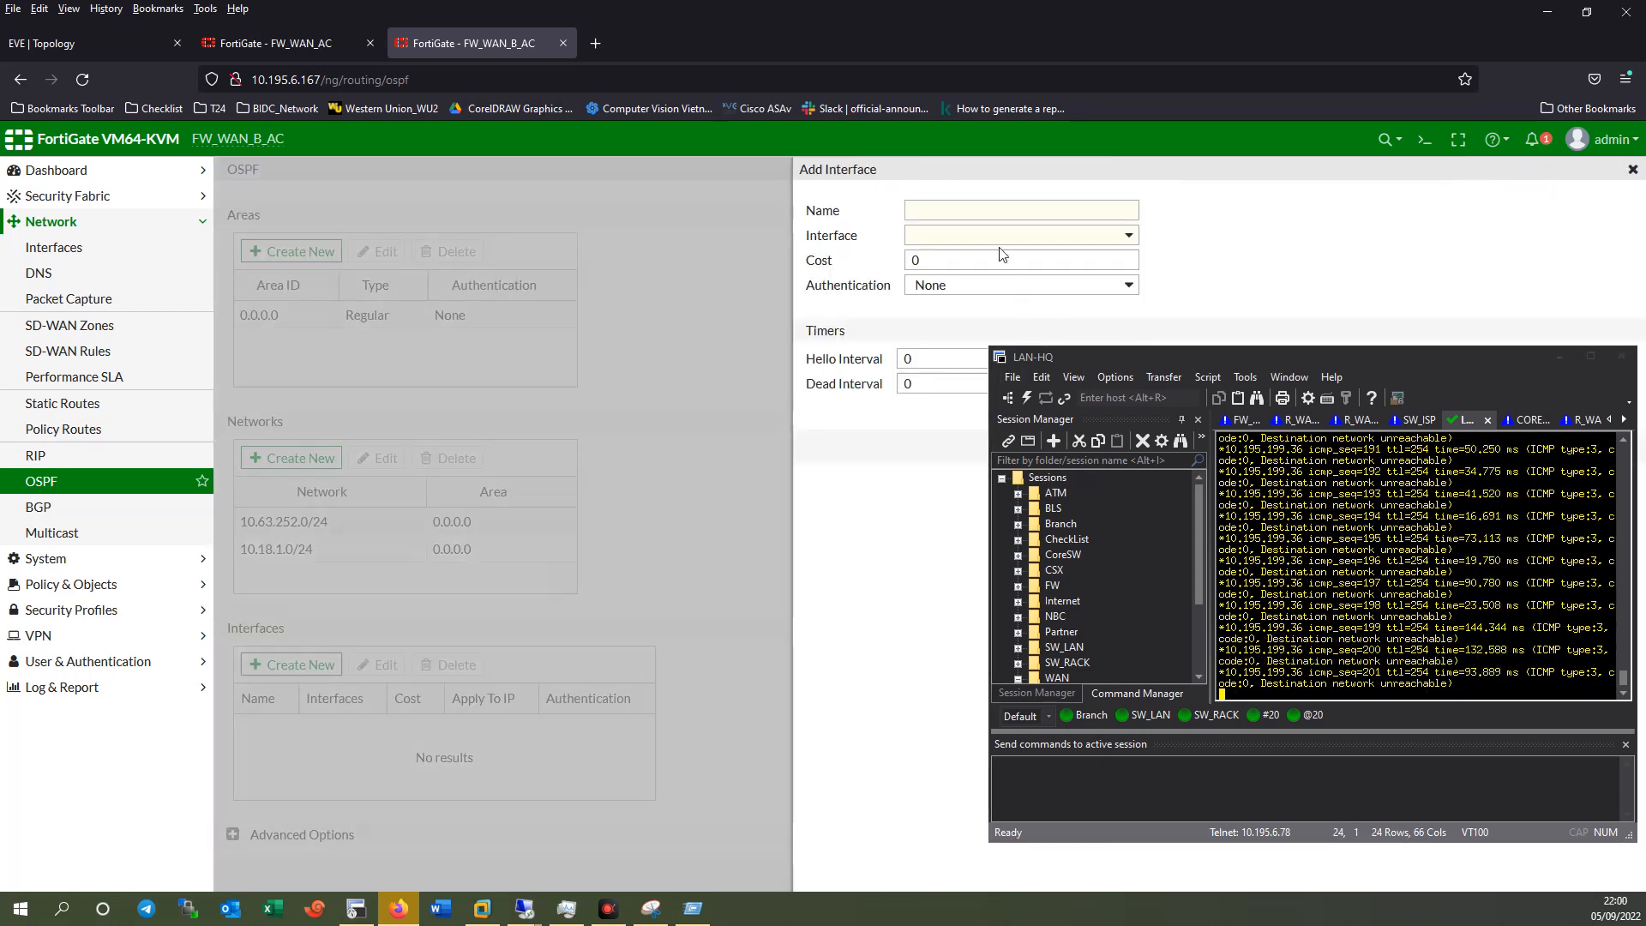
Add an OSPF interface named SD_WAN_PCN bound to VPN_ISP.
click(970, 211)
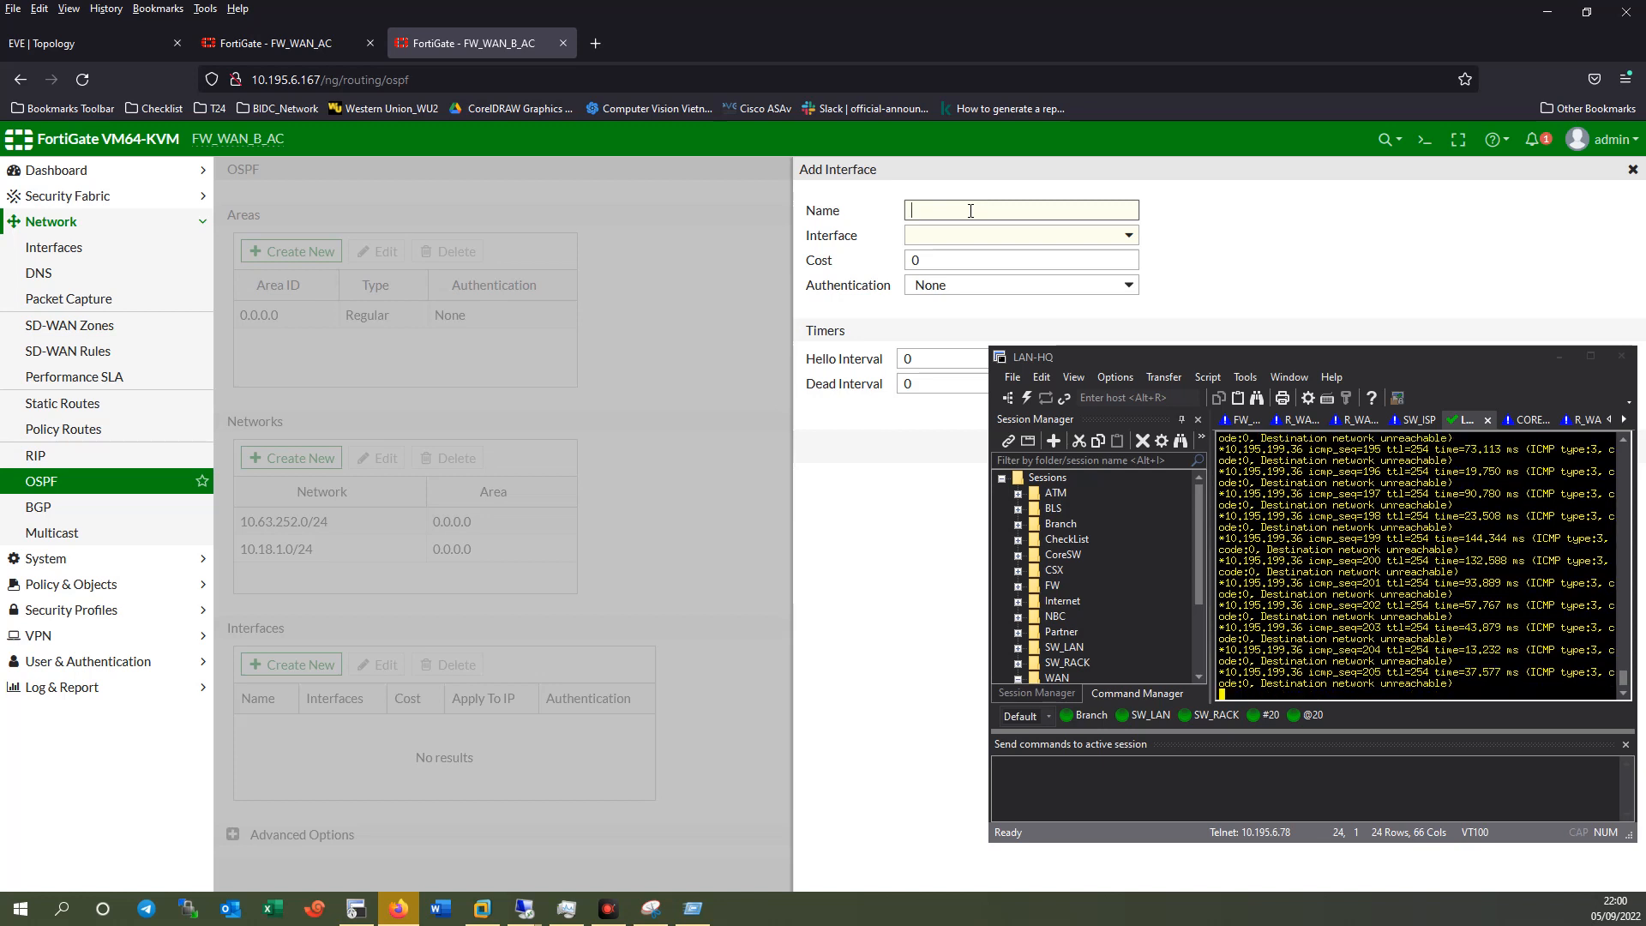
key(BackSpace)
key(BackSpace)
text(MFN)
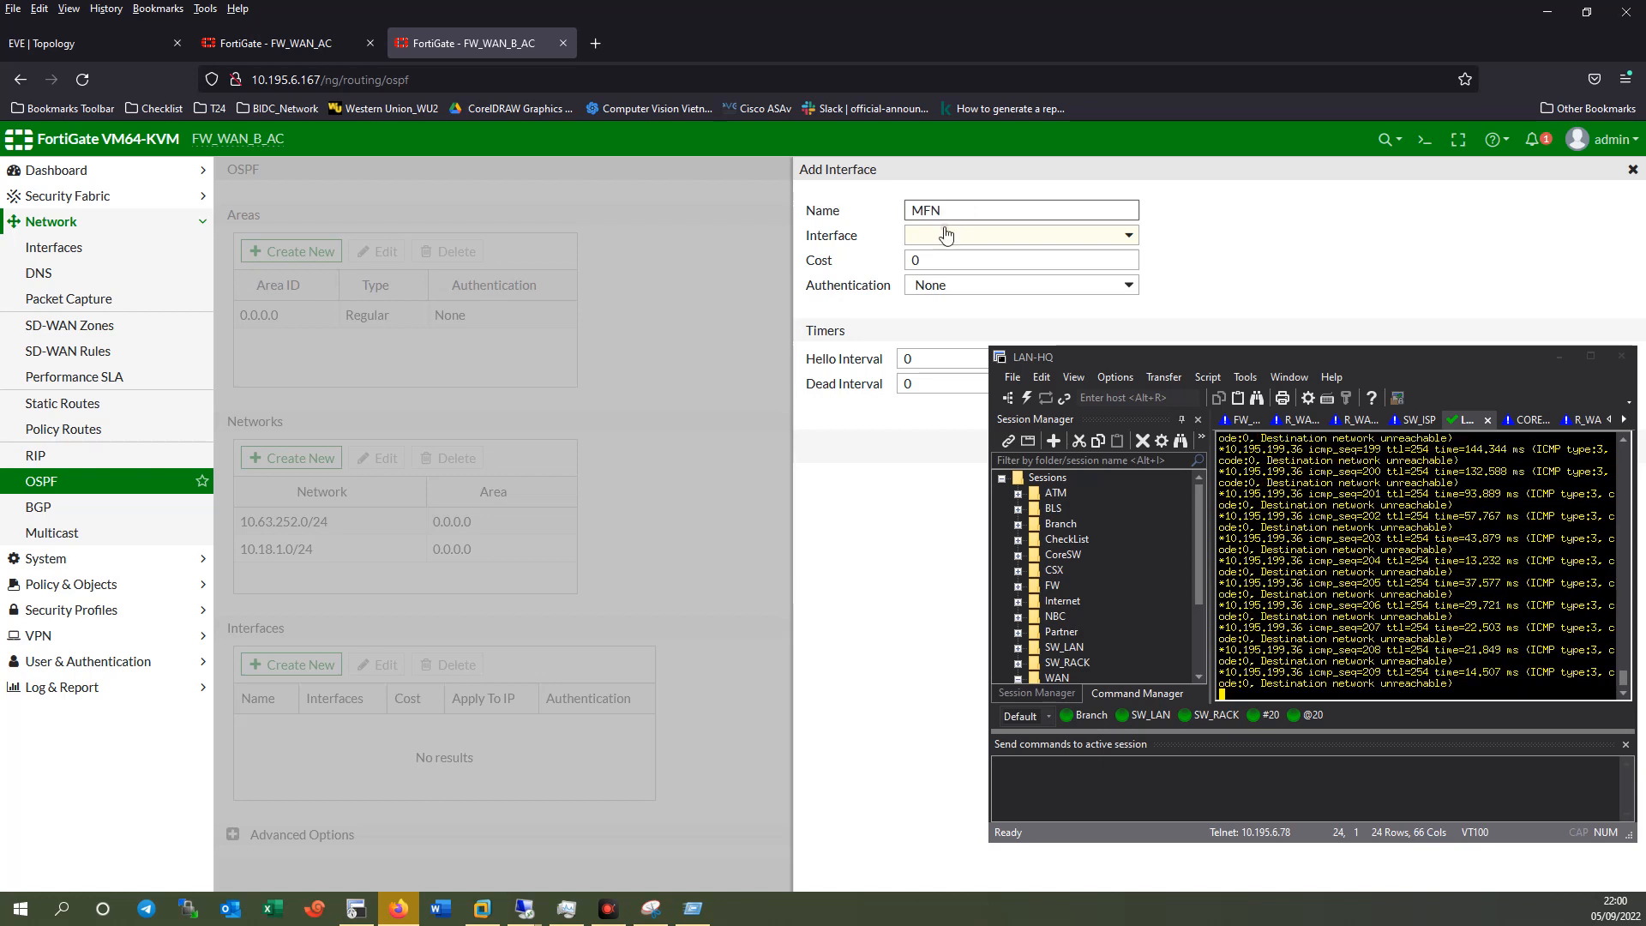
click(946, 235)
drag(1113, 353, 1250, 409)
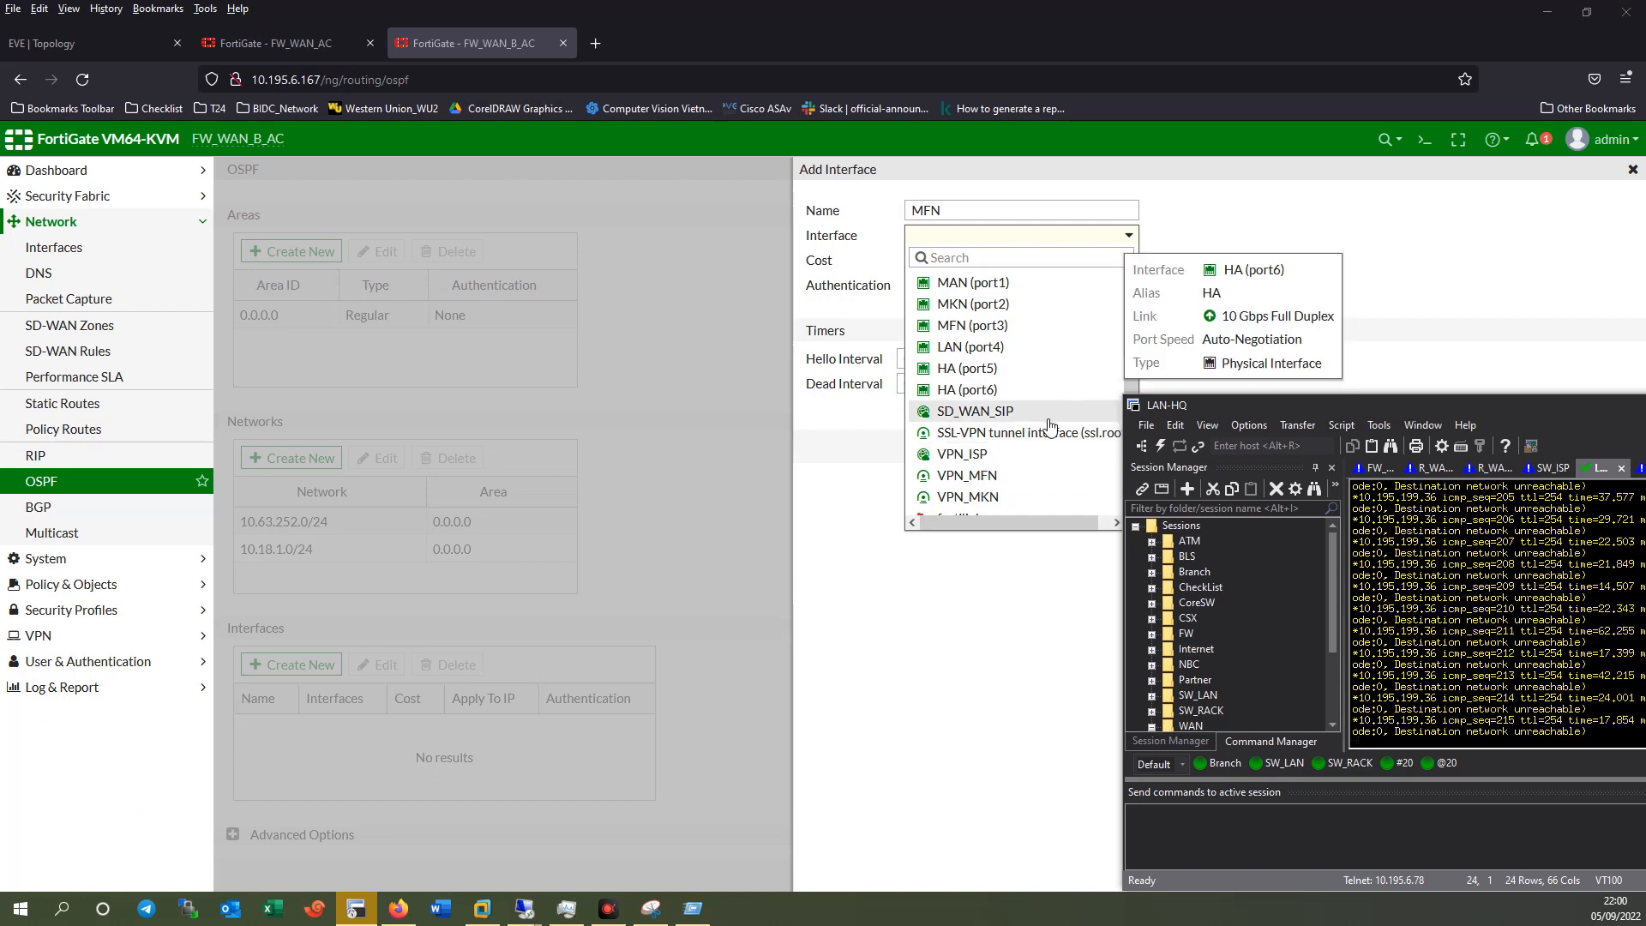
scroll(1047, 415, down, 1)
click(988, 426)
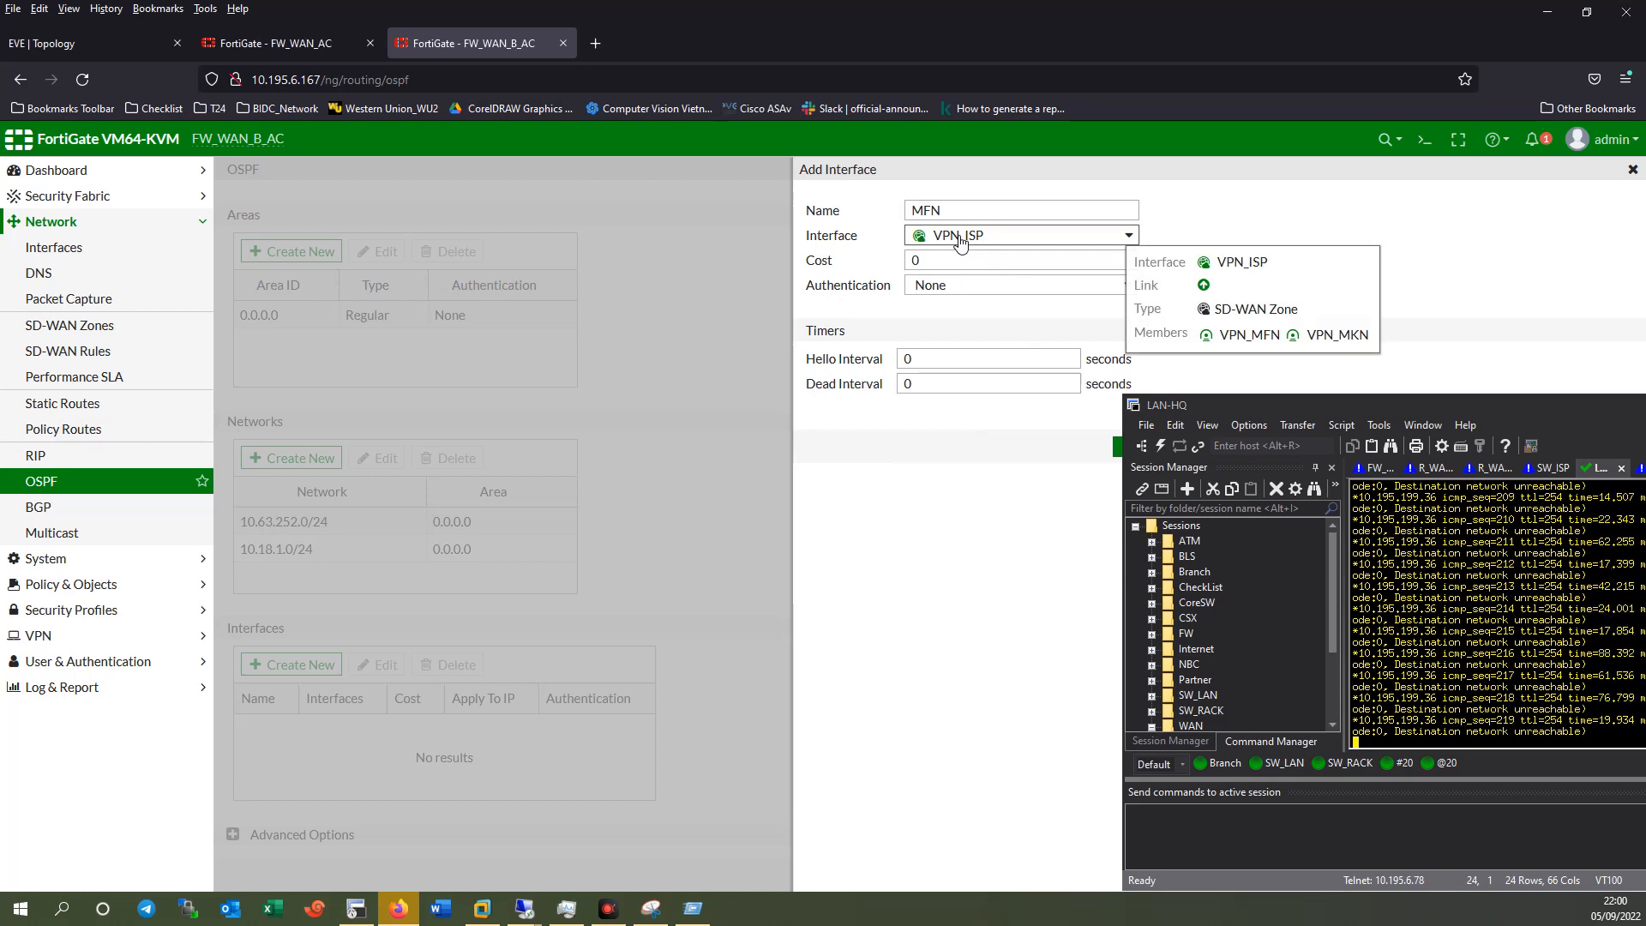
drag(949, 211, 872, 212)
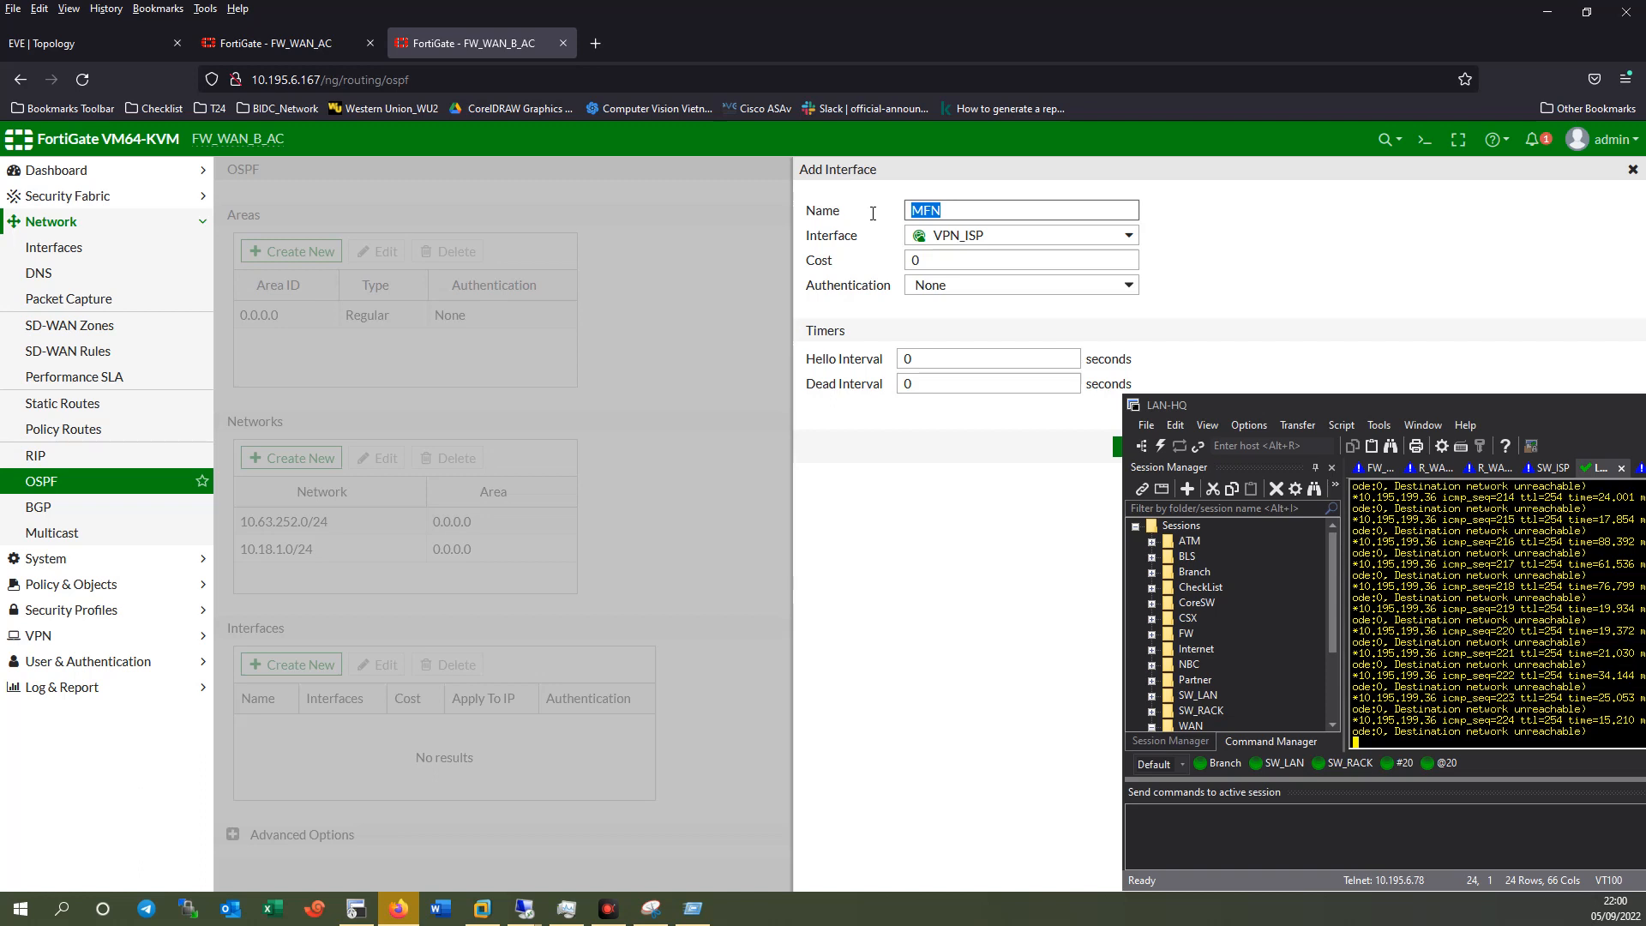
text(W)
key(BackSpace)
key(BackSpace)
text(SD_WAN_PCN)
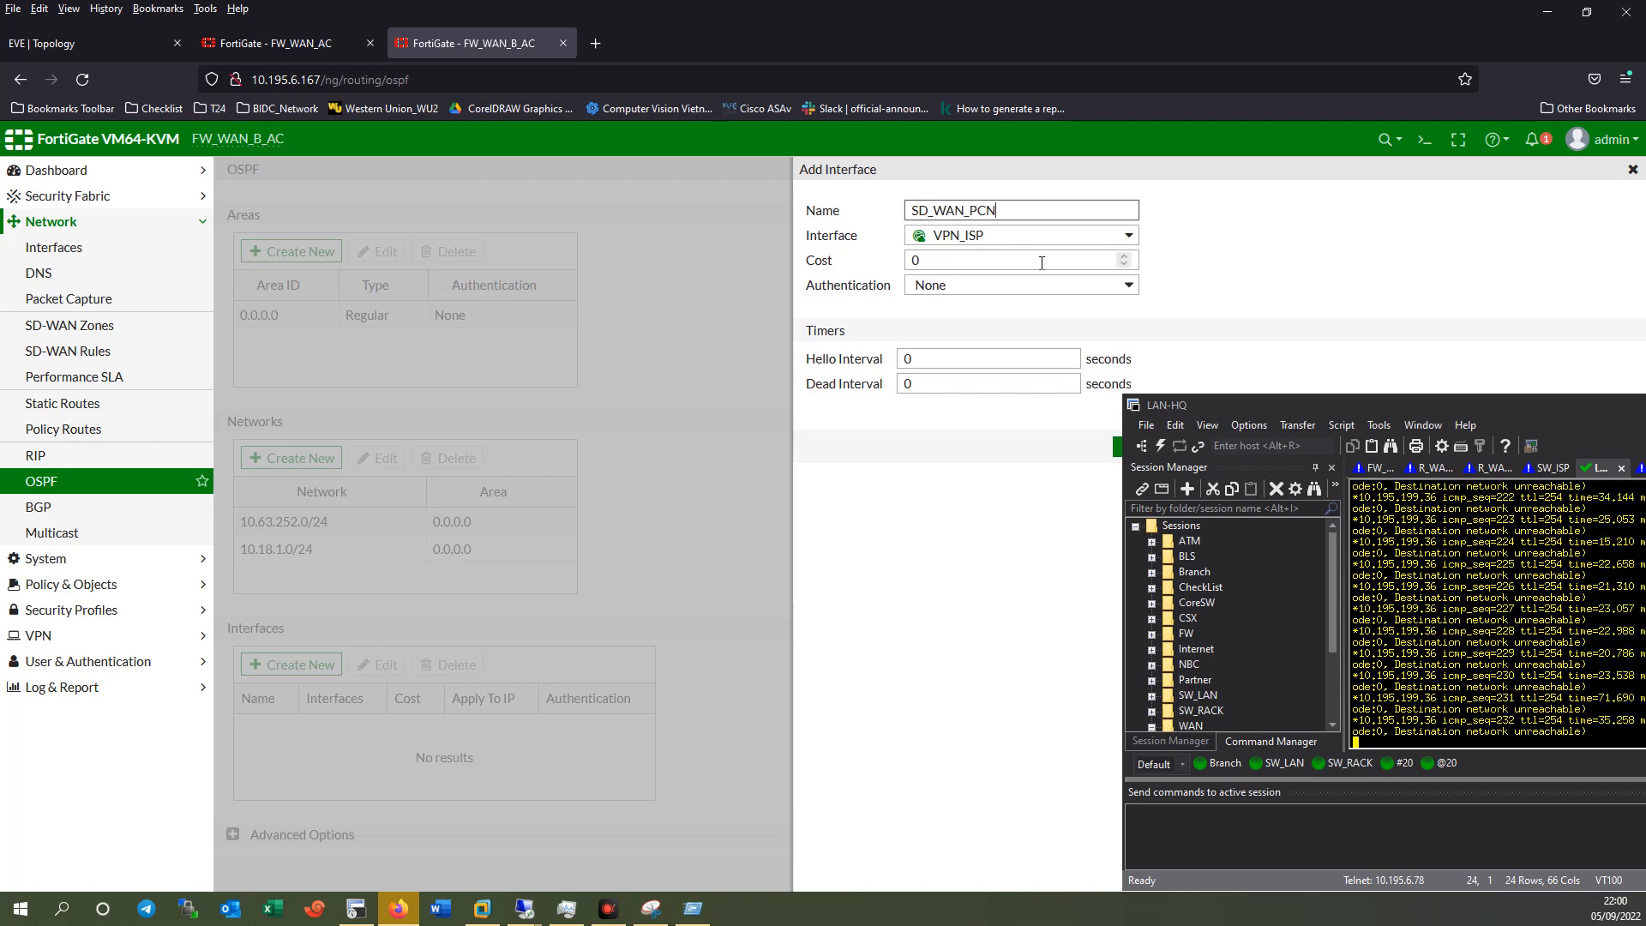
drag(1214, 398, 1263, 401)
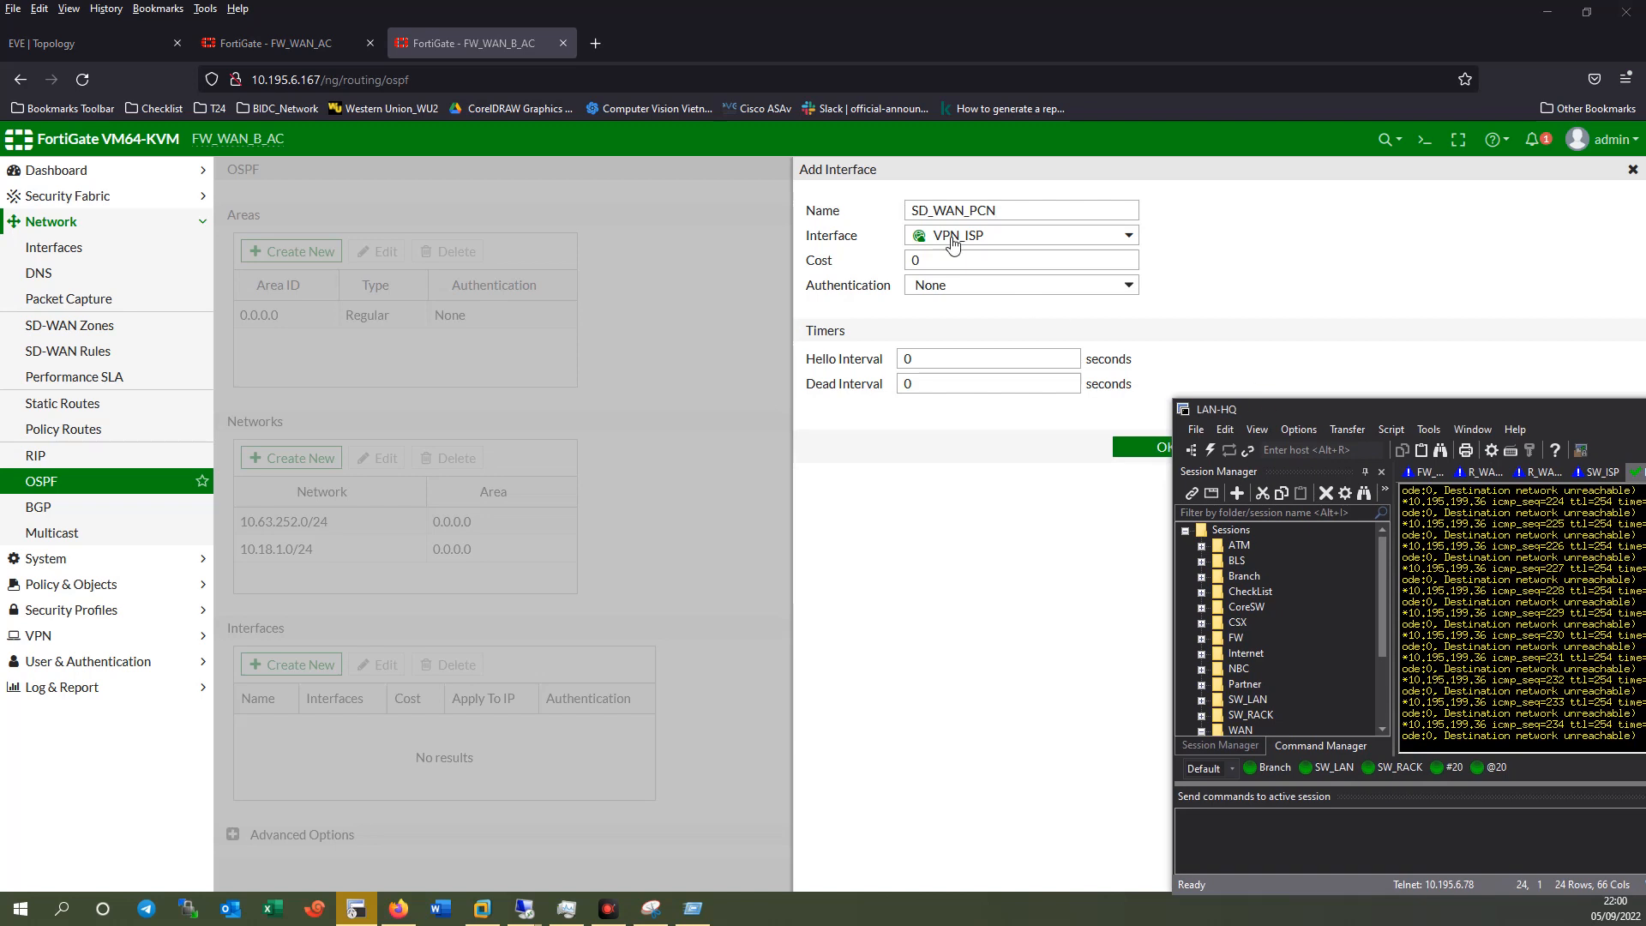
mouse_move(953, 244)
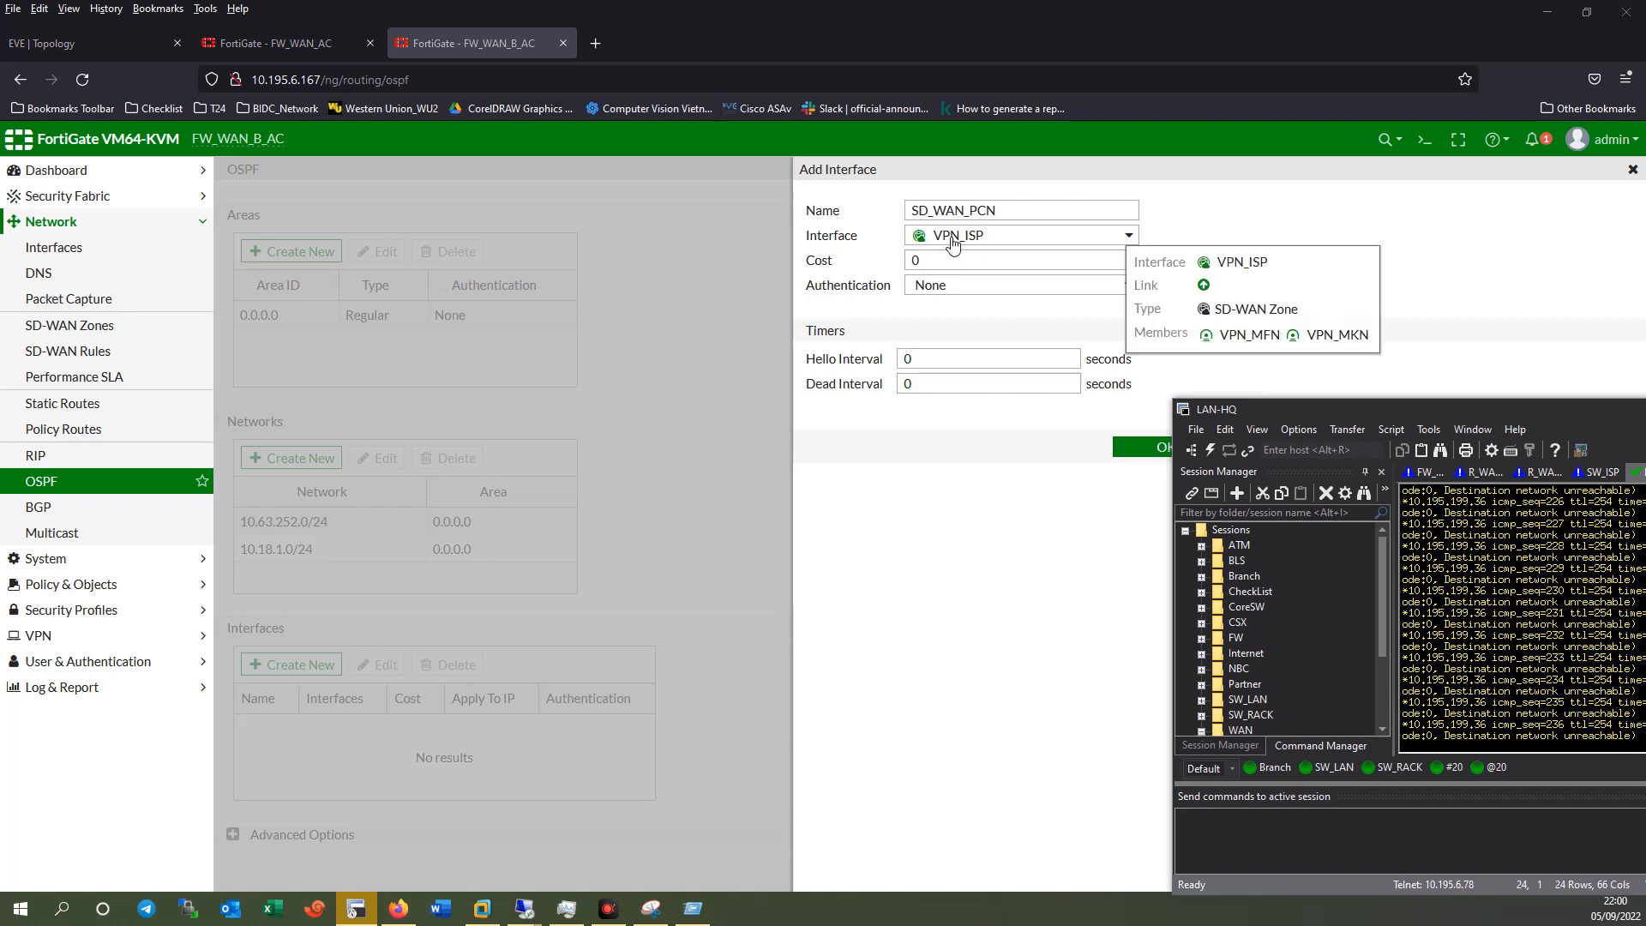
click(1136, 448)
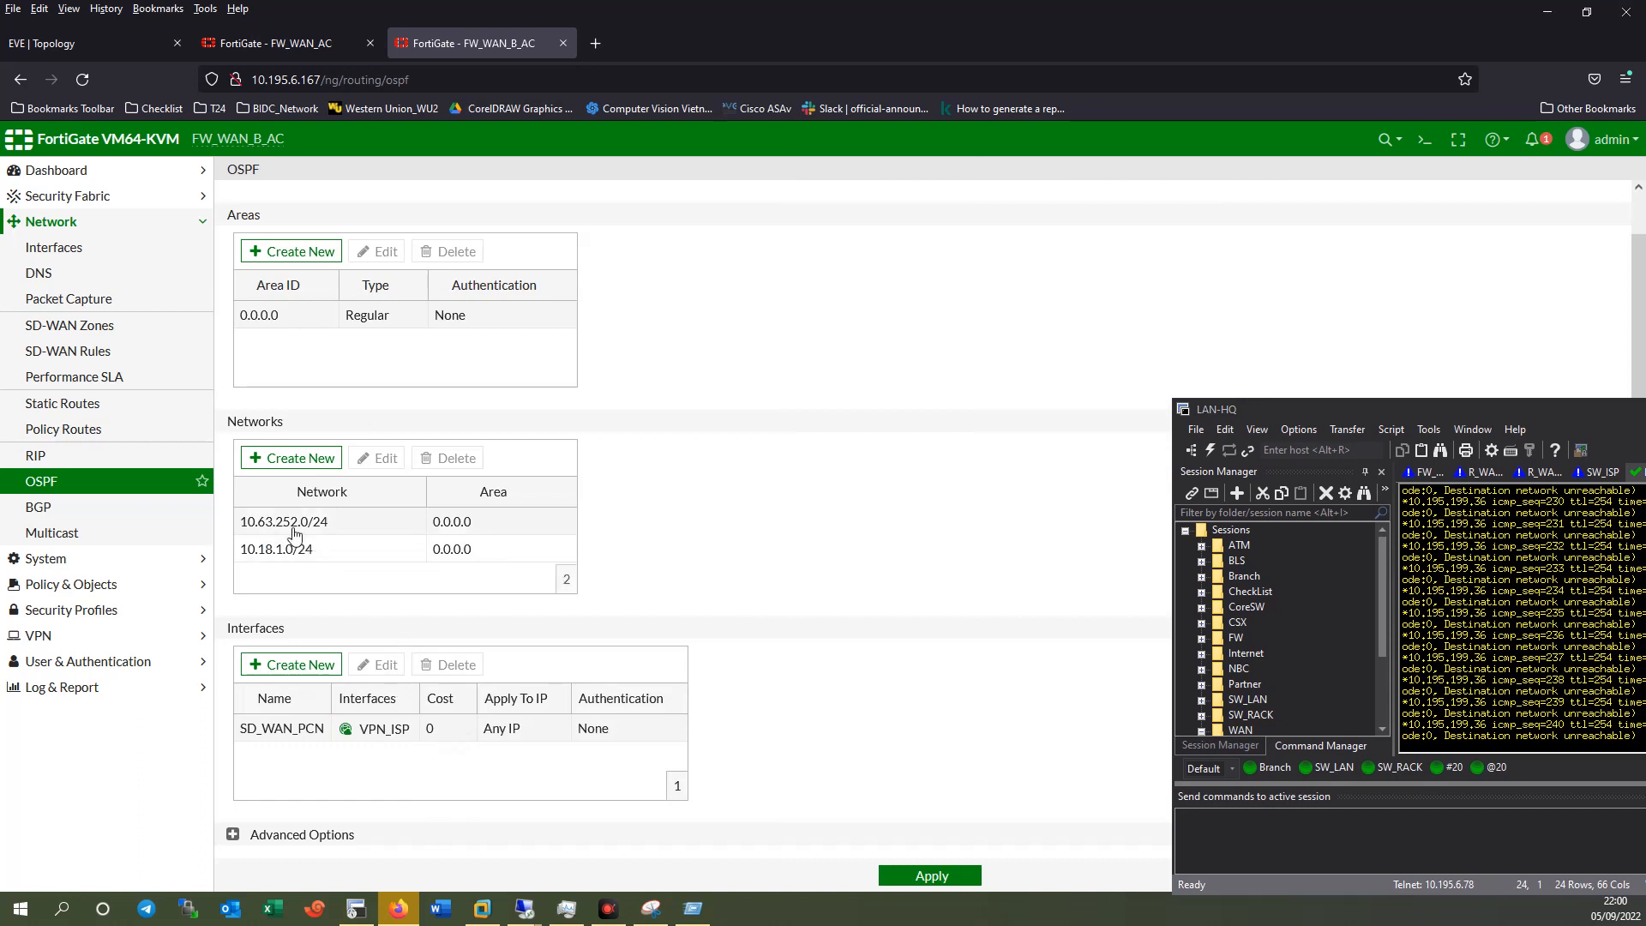
Apply the OSPF settings, which returns an 'Entry not found' error for VPN_ISP.
click(928, 875)
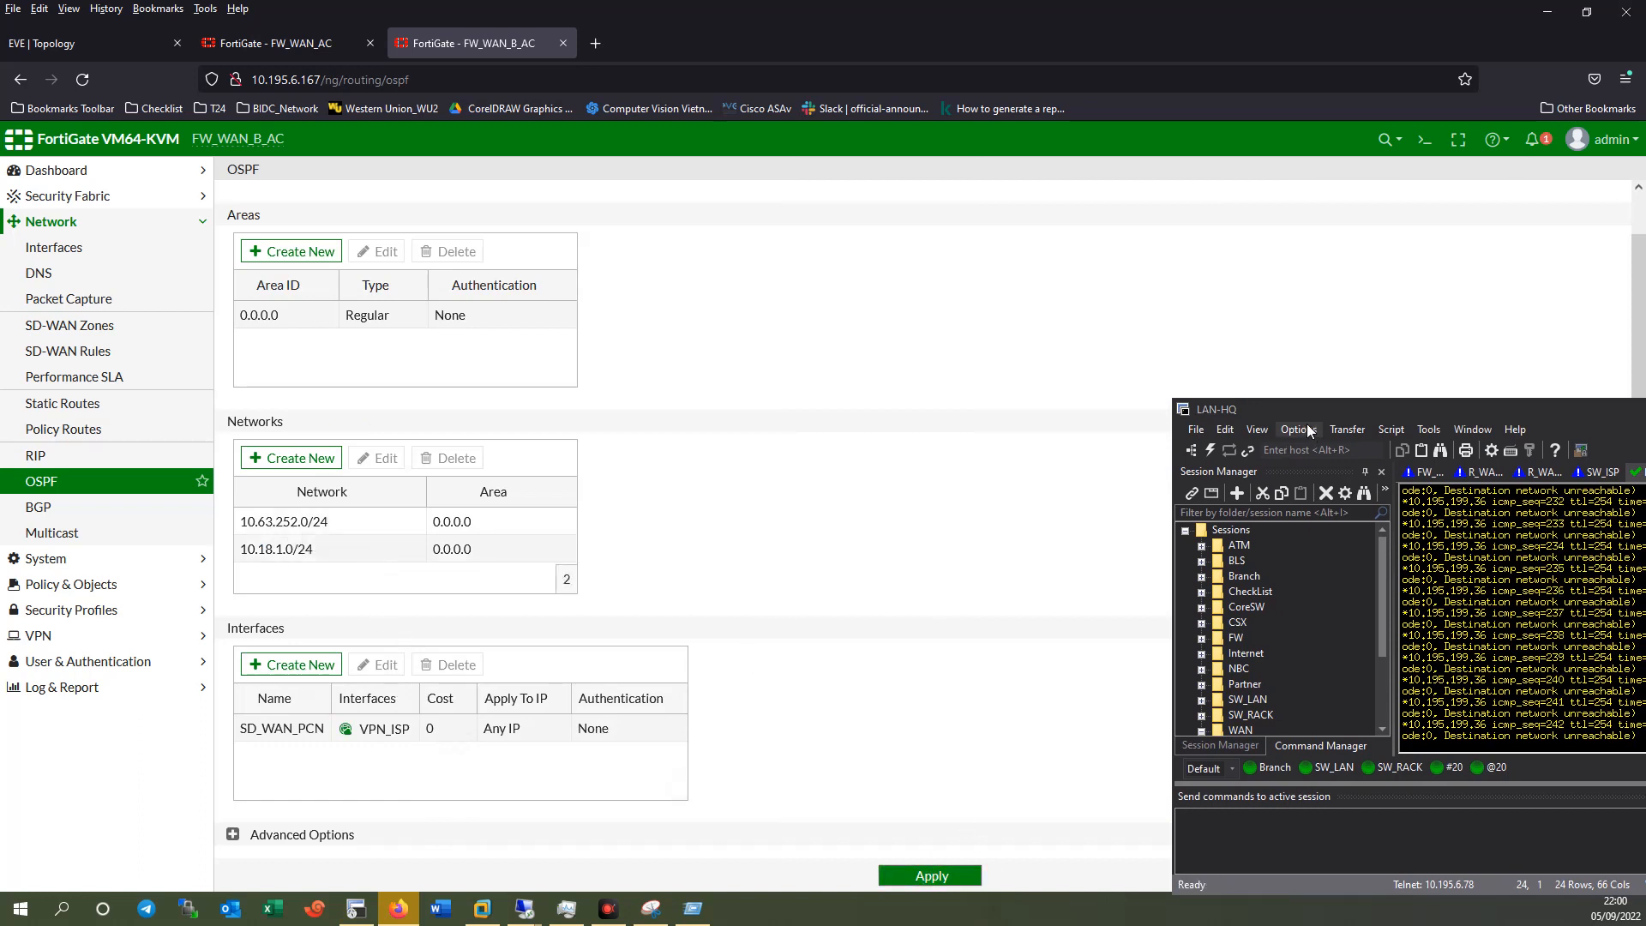
drag(1327, 408, 1166, 285)
drag(1414, 290, 1269, 234)
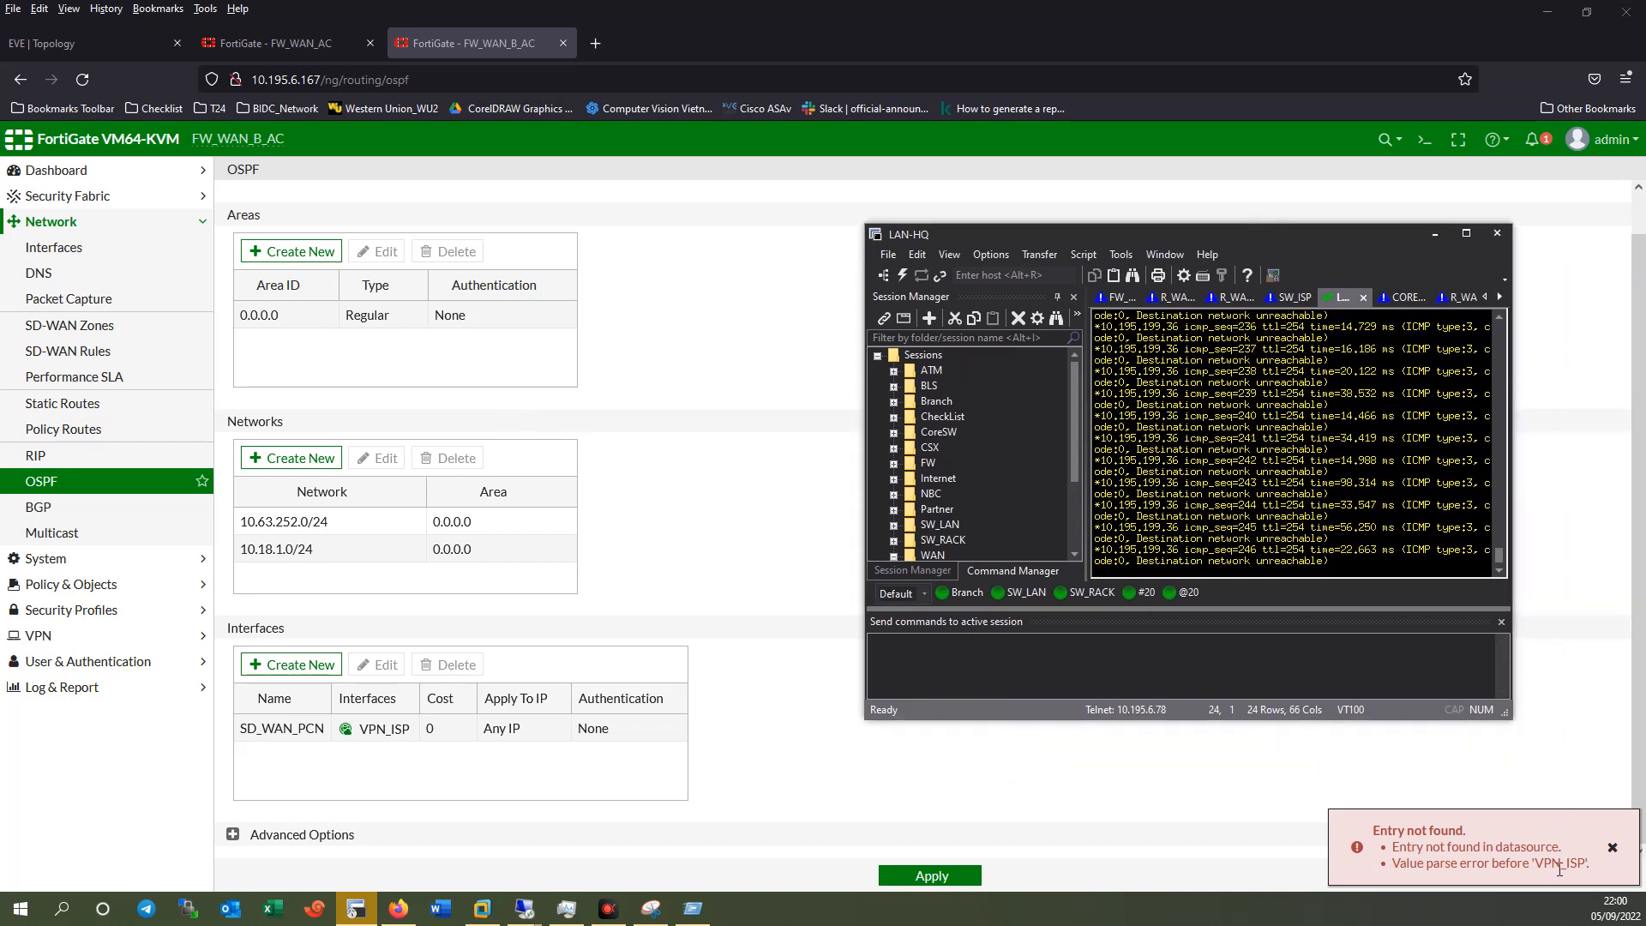
double_click(297, 738)
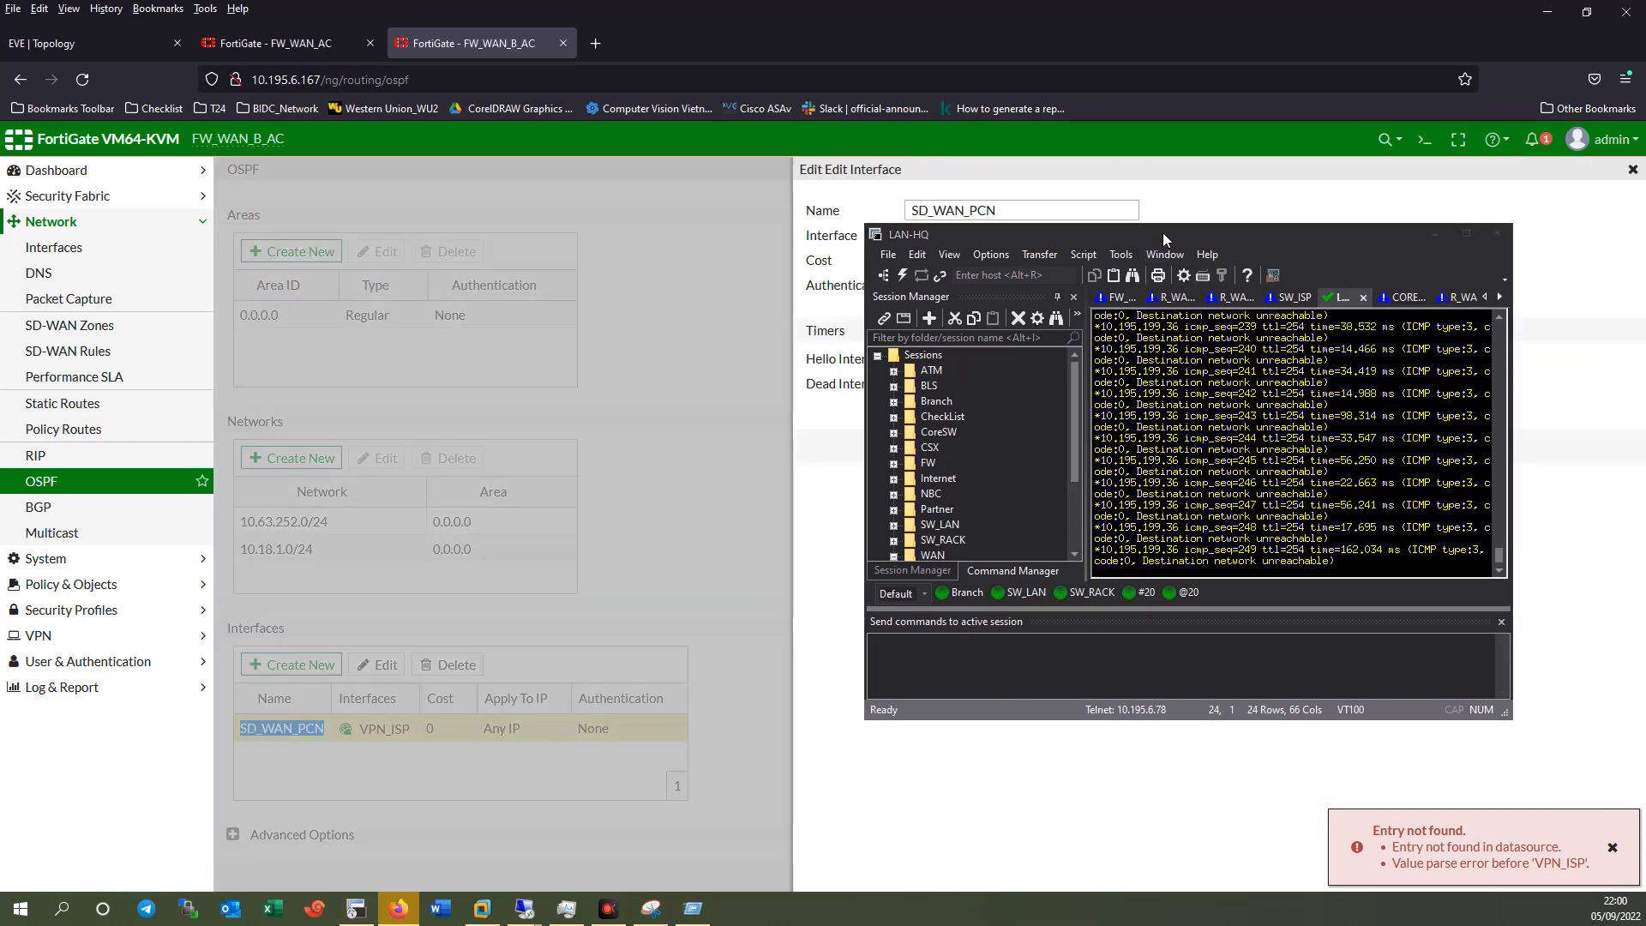
Rebind the existing OSPF interface entry from VPN_ISP to VPN_MFN.
drag(1162, 234, 1288, 460)
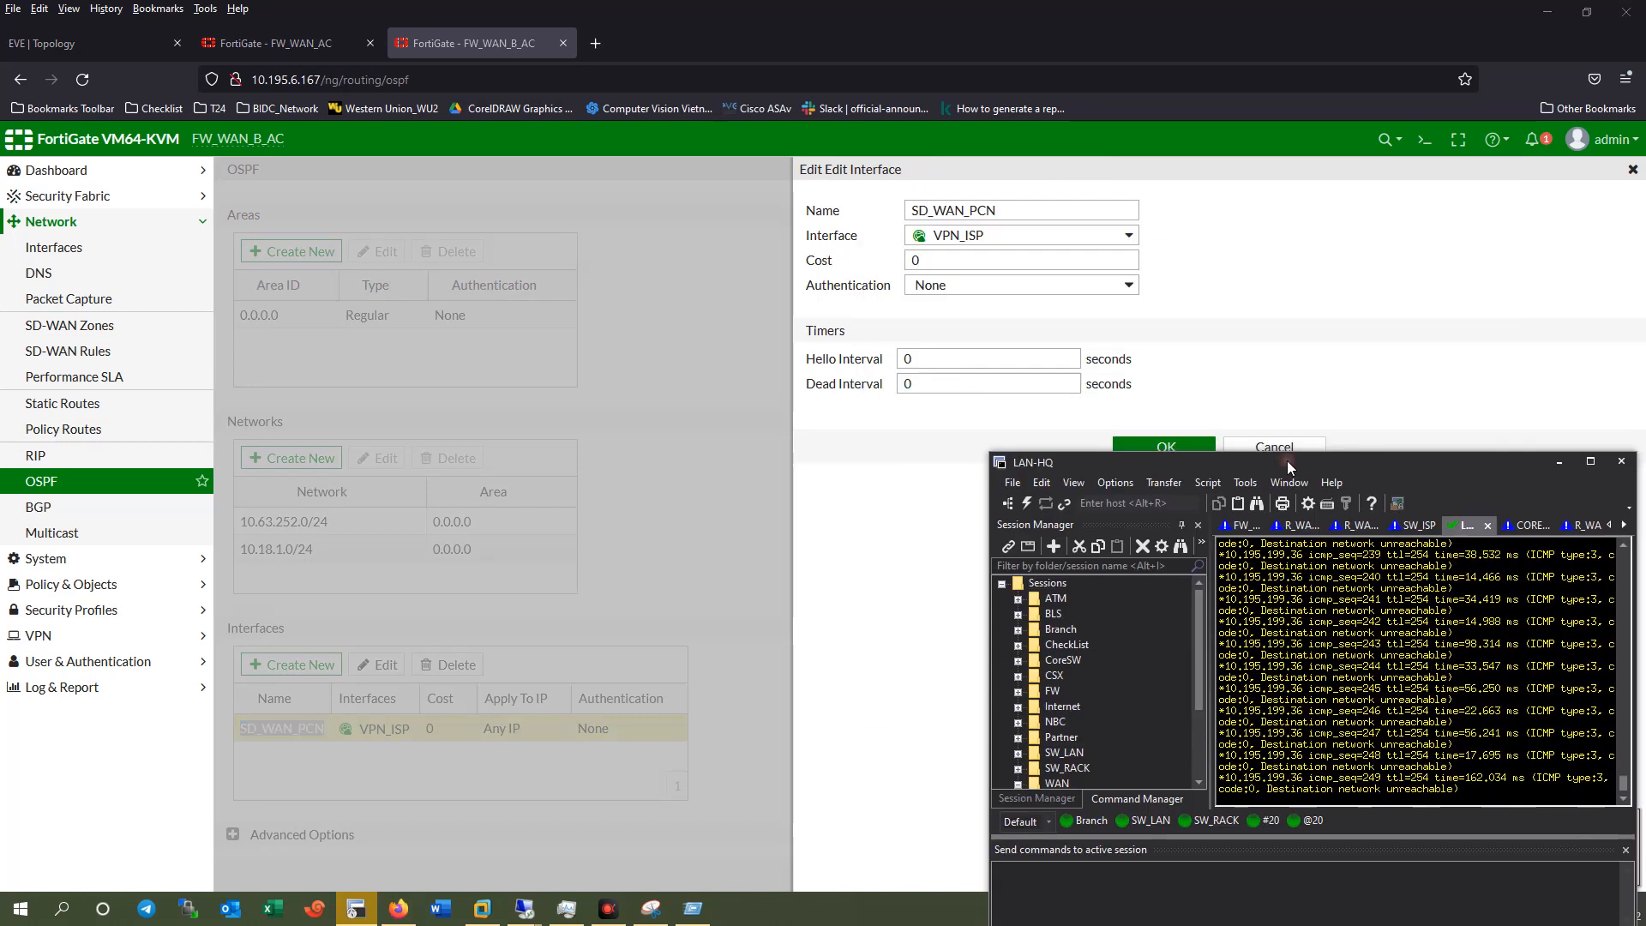
click(964, 235)
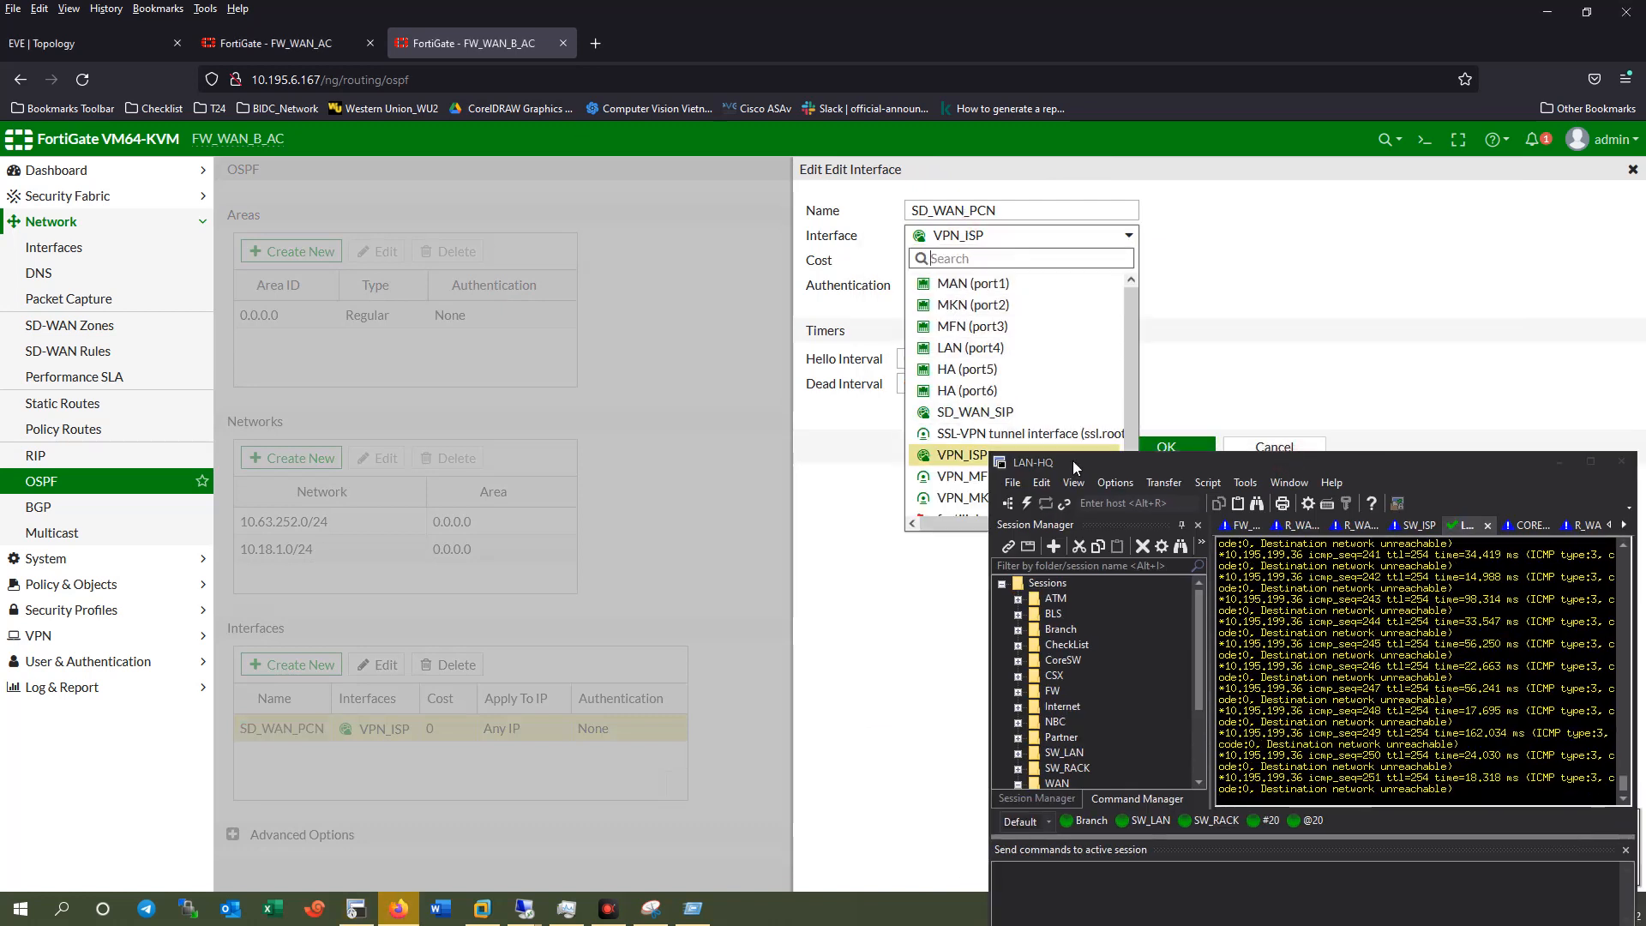
drag(1072, 460, 1087, 549)
click(971, 477)
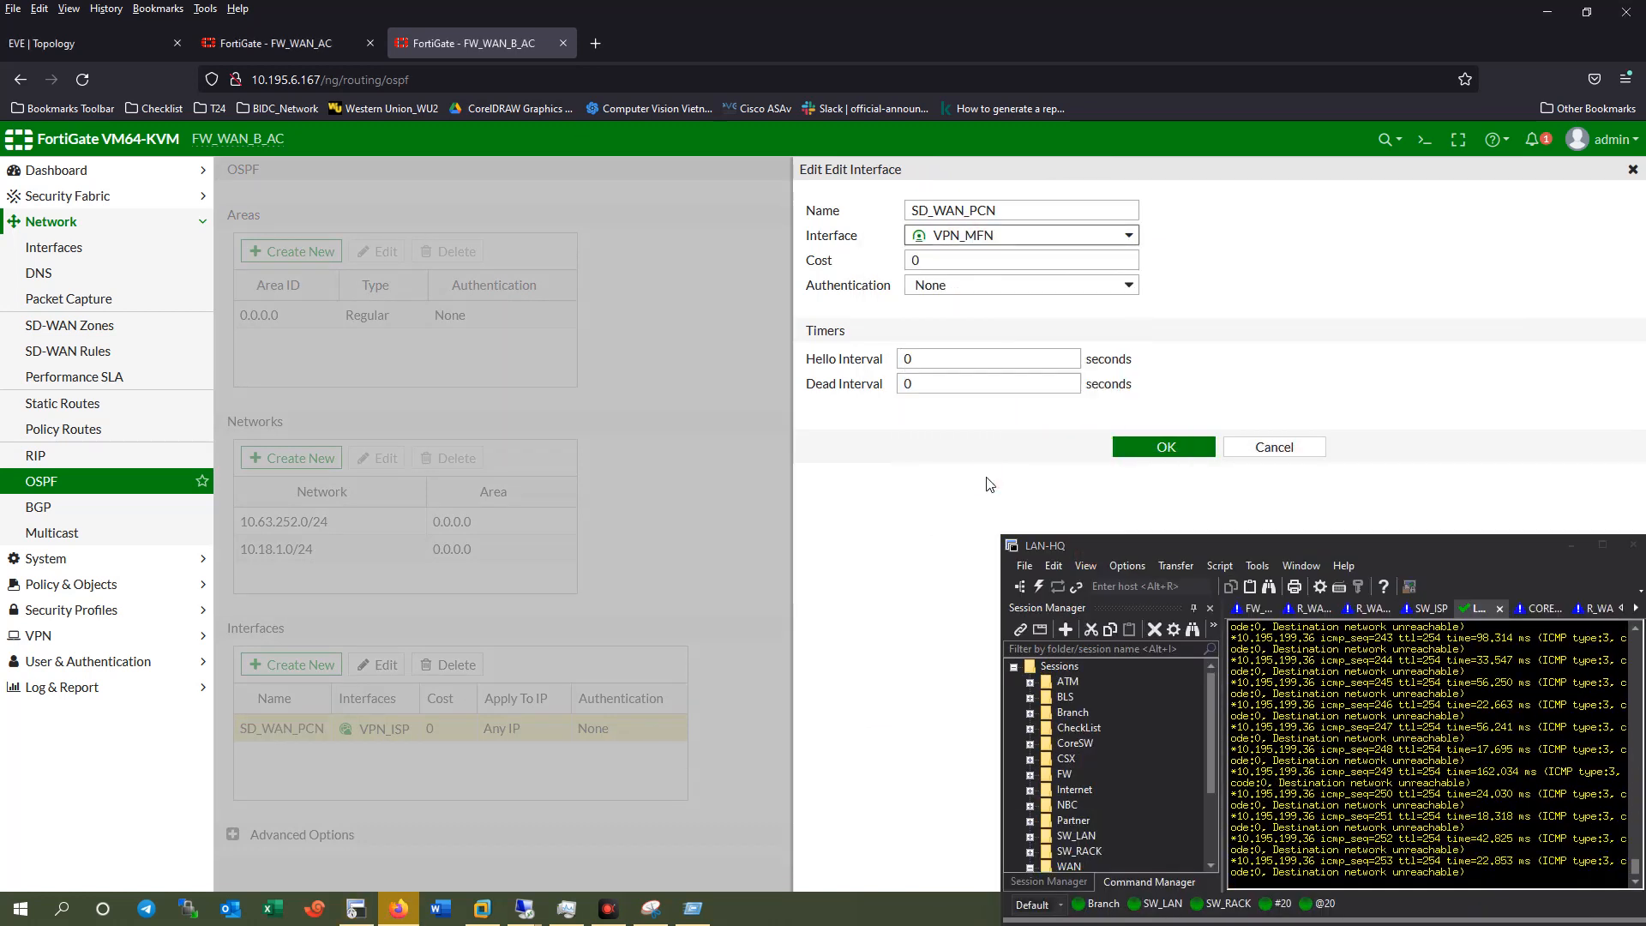
click(1153, 444)
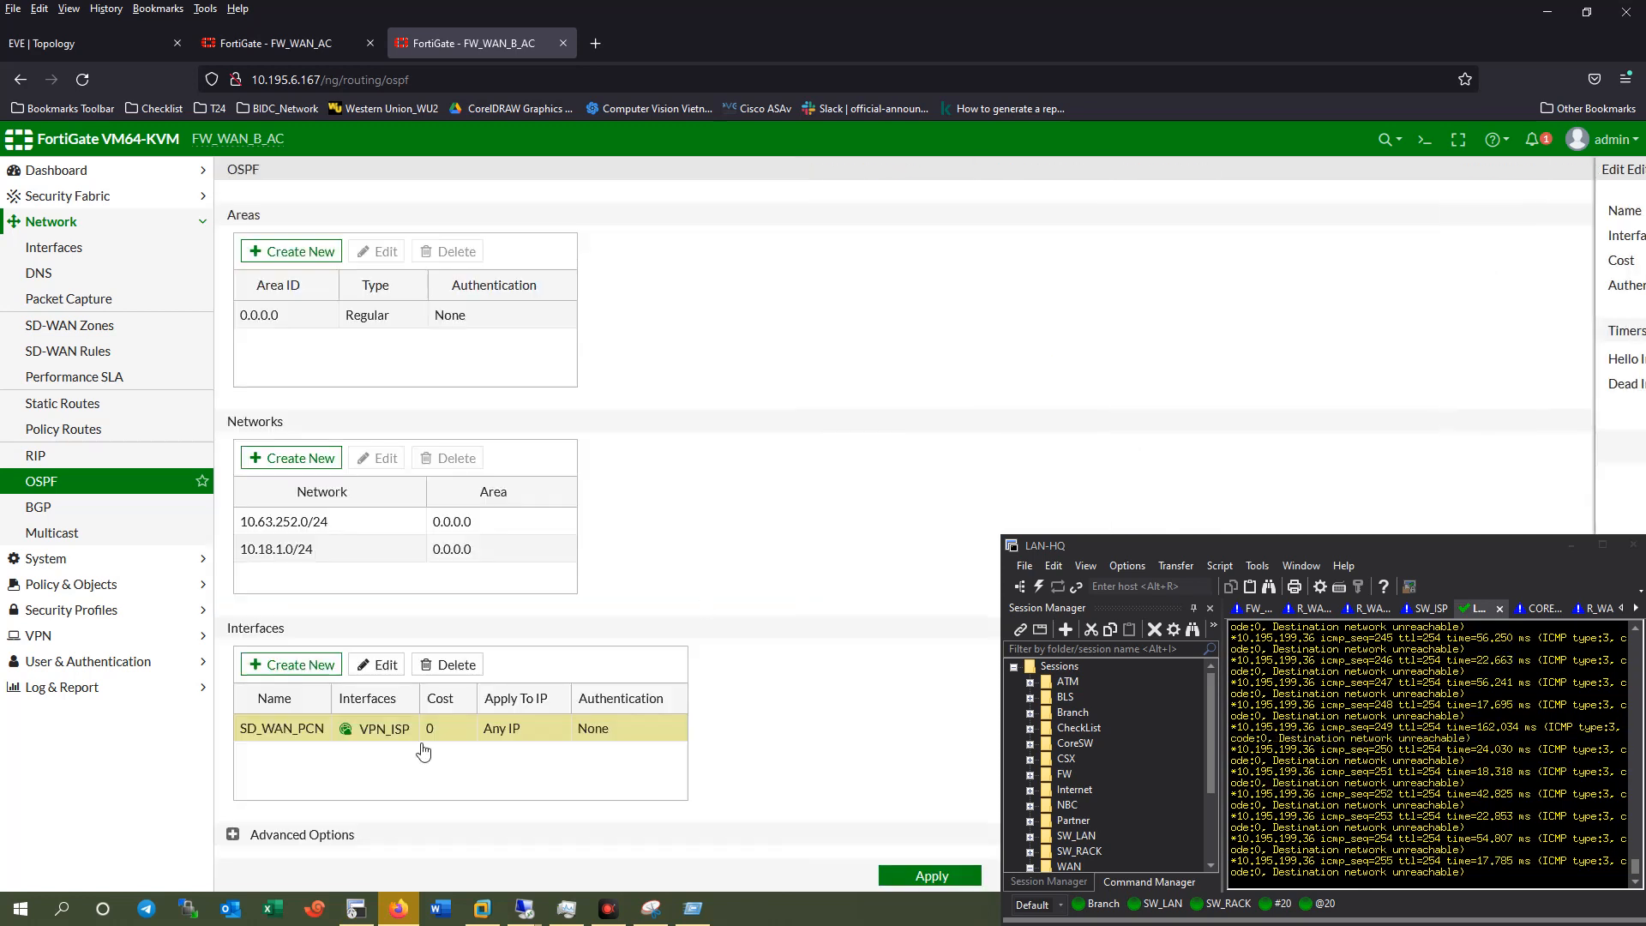
Add an OSPF interface named MKN on the VPN_MKN tunnel.
click(291, 666)
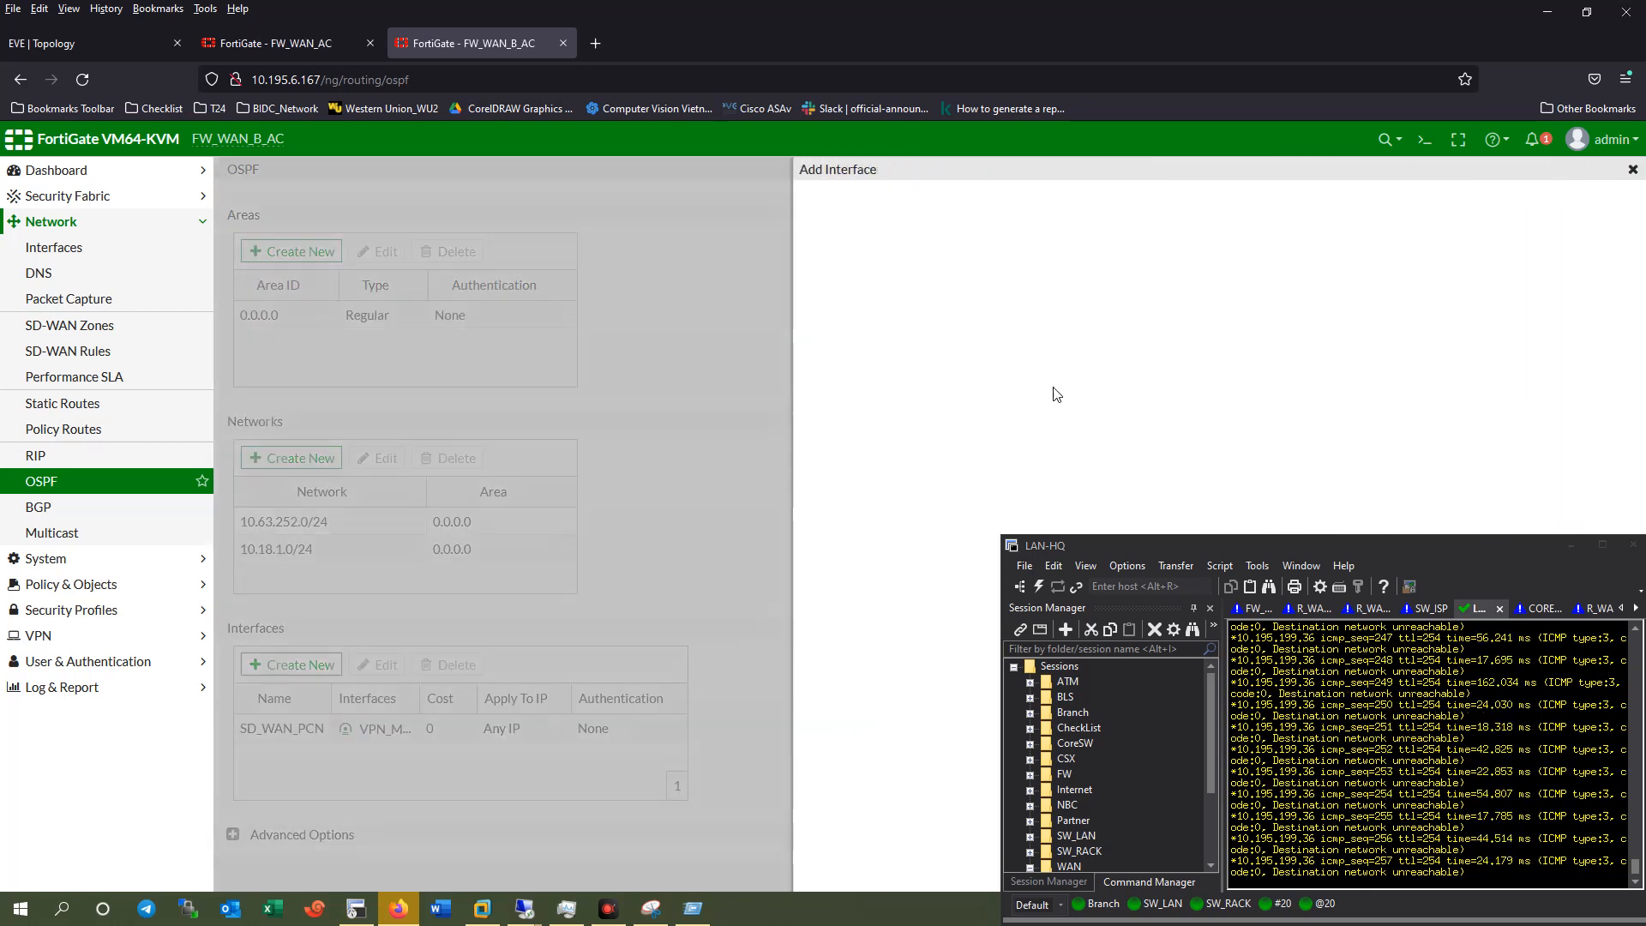
click(972, 208)
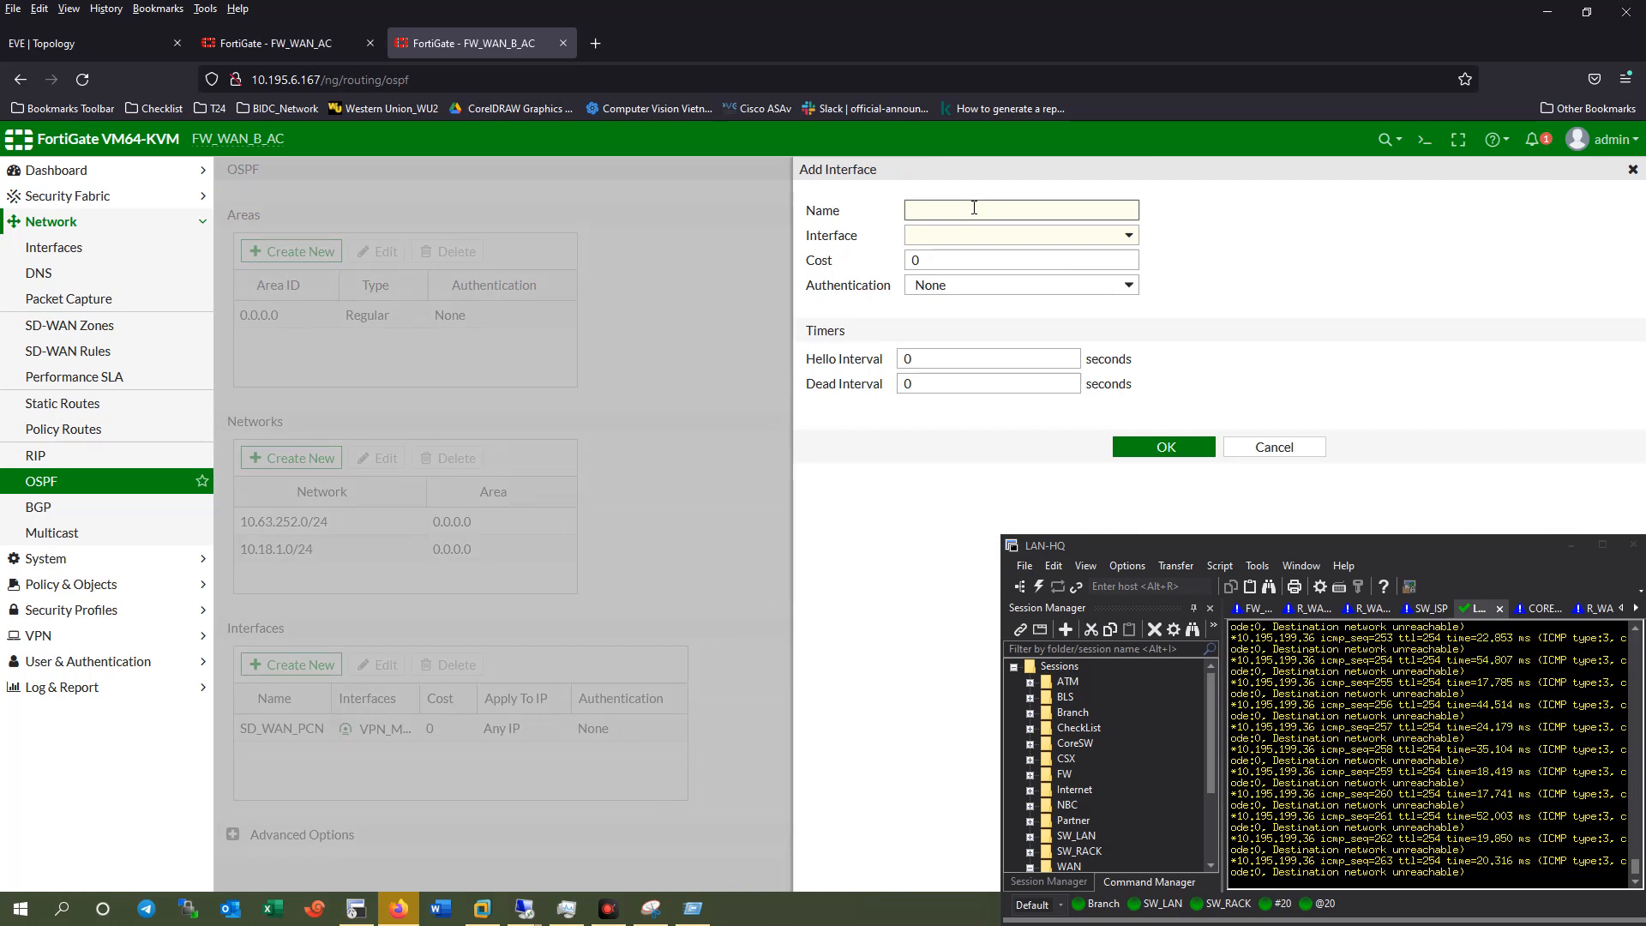
key(BackSpace)
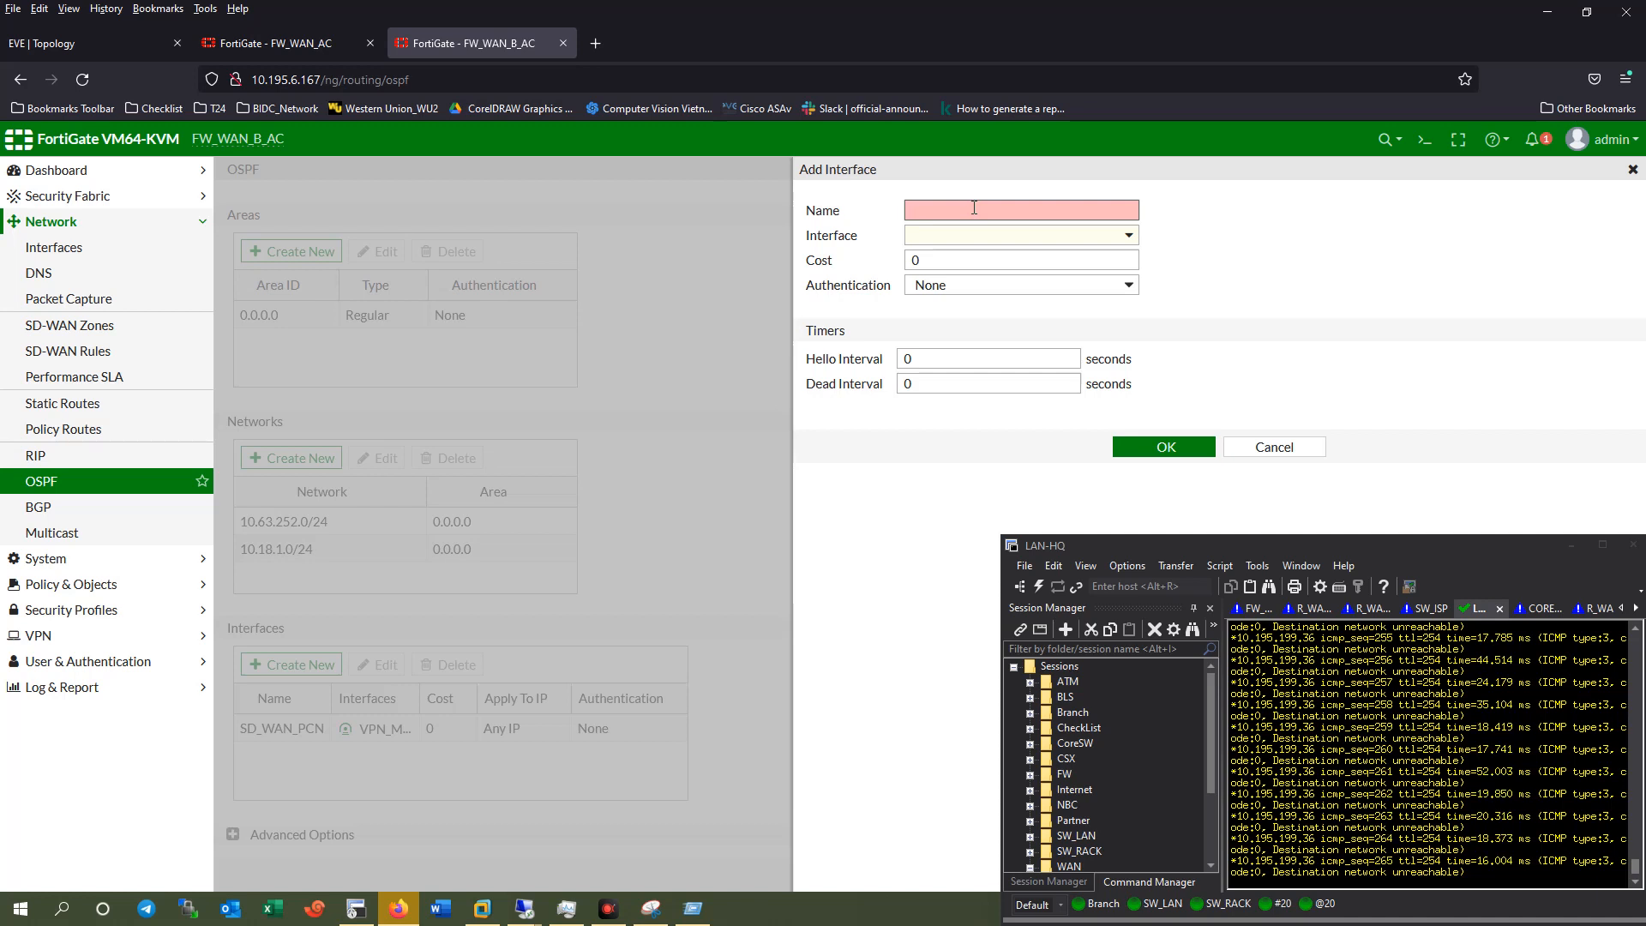
click(970, 252)
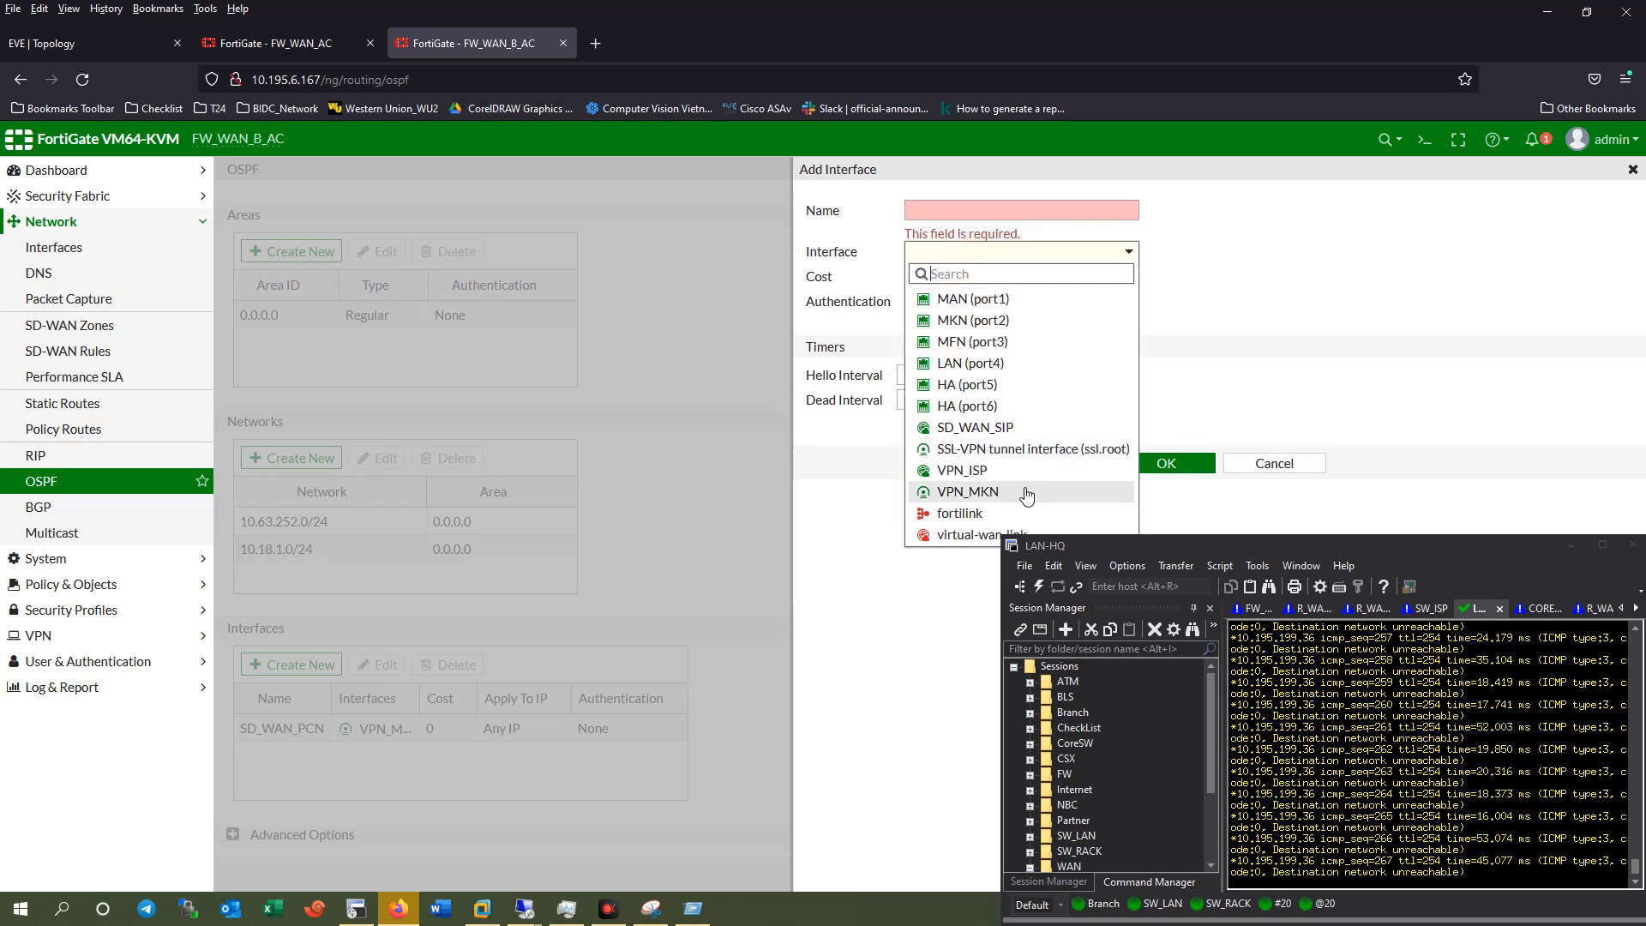
click(968, 492)
click(985, 211)
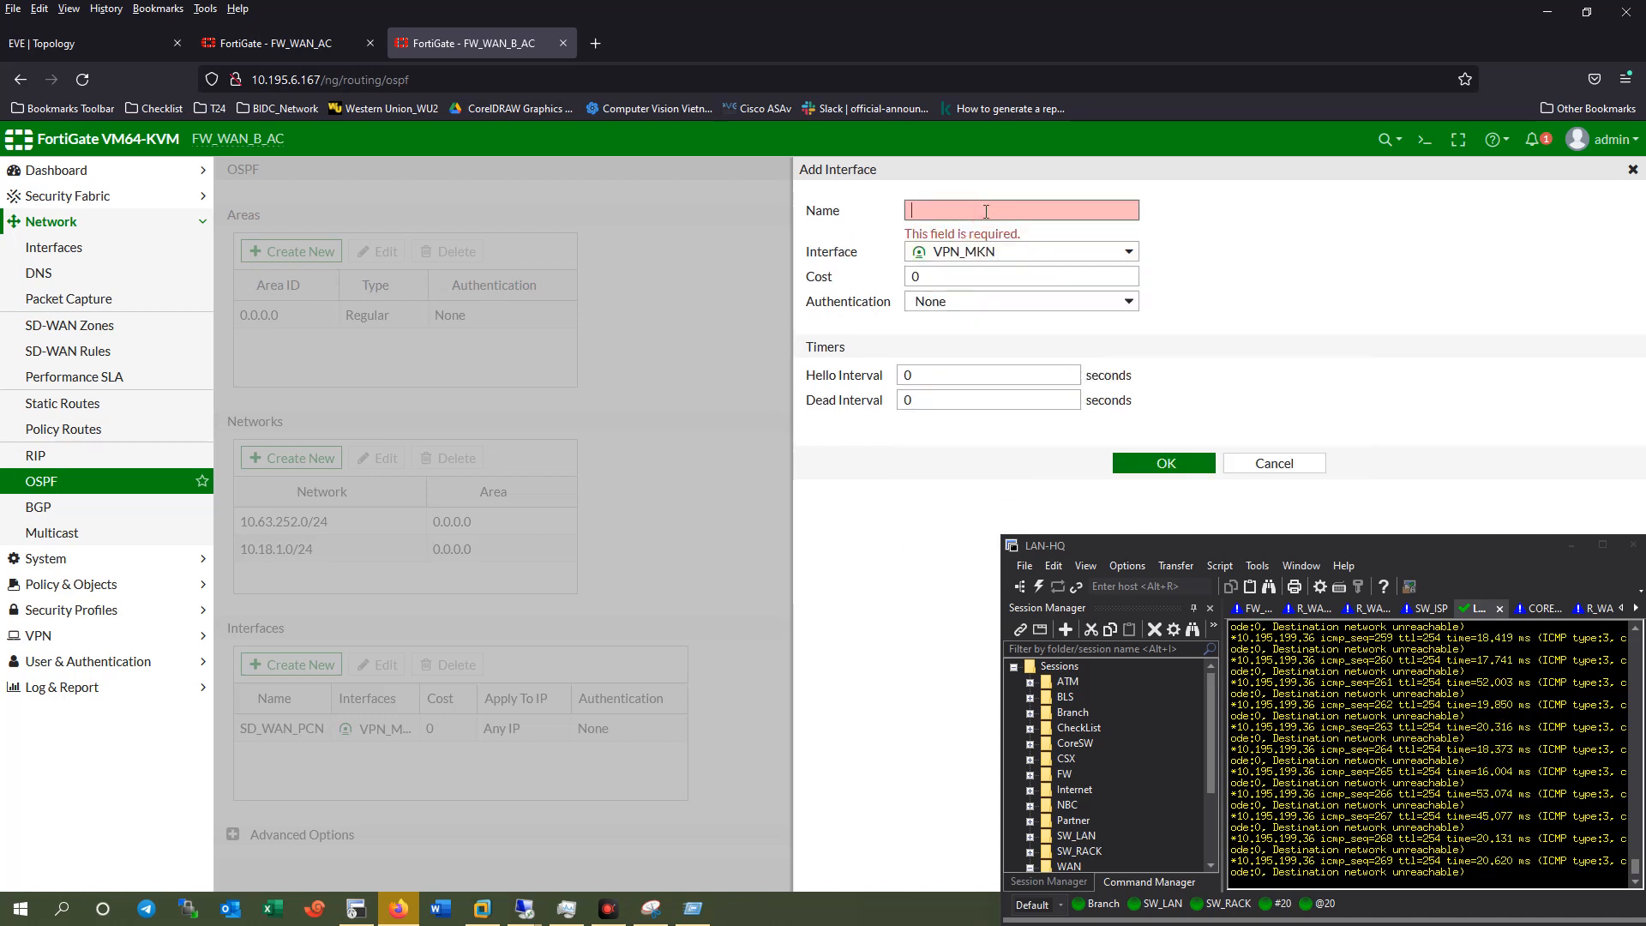
text(MKN)
click(1165, 448)
Rename the SD_WAN_PCN entry to MFN and dismiss the error notification.
double_click(281, 728)
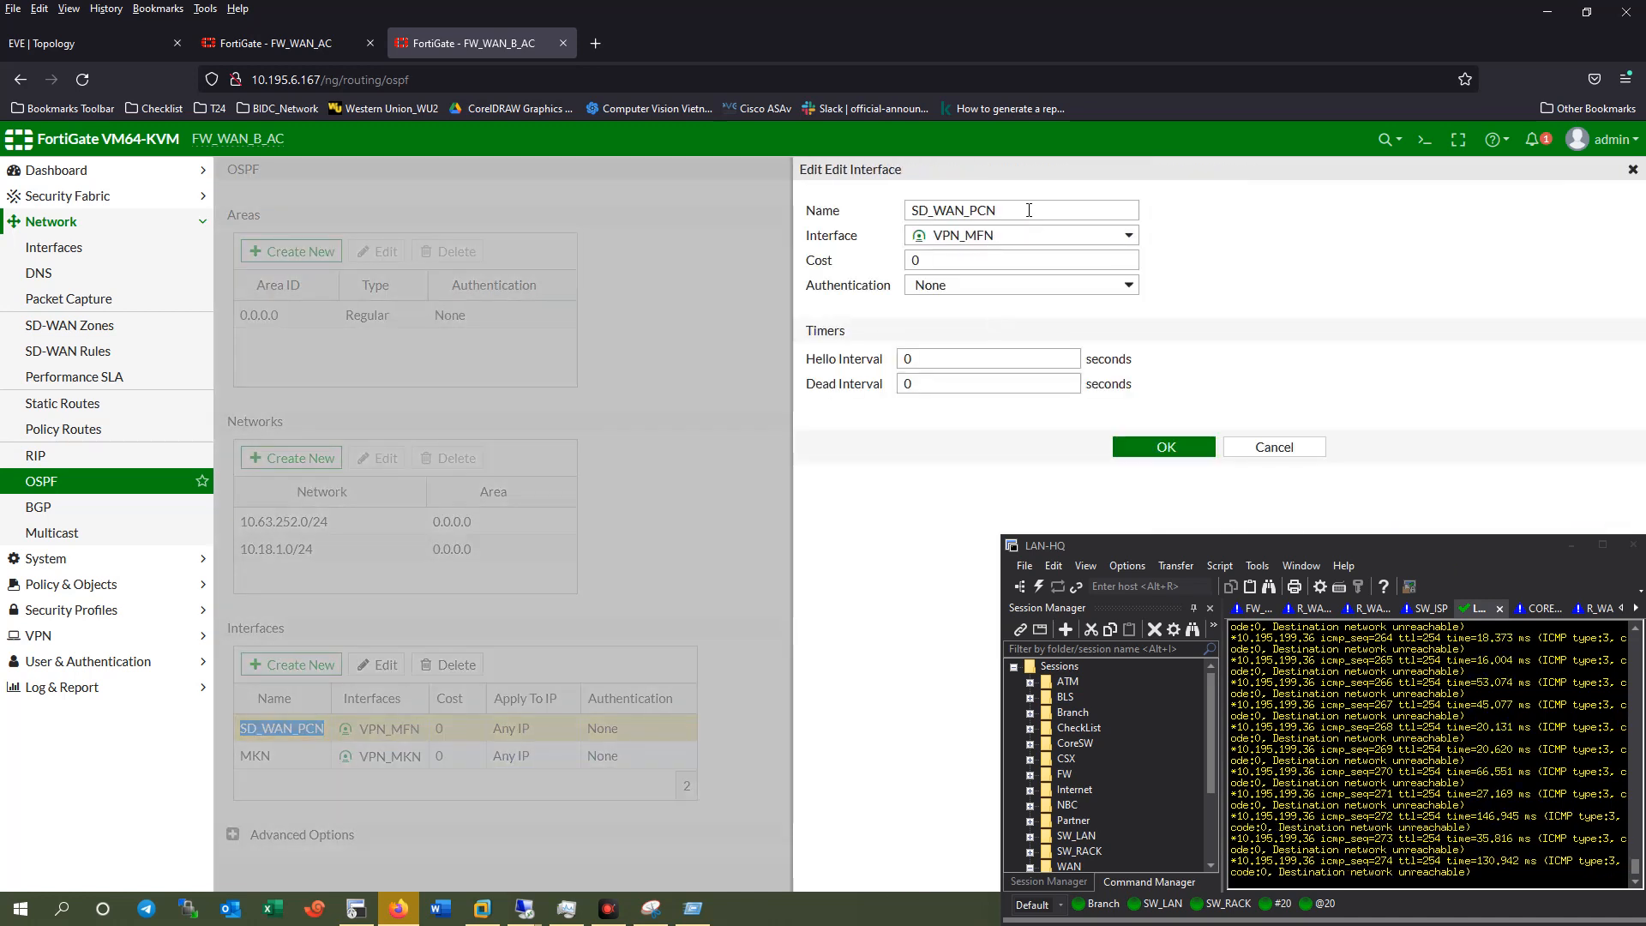
text(MFN)
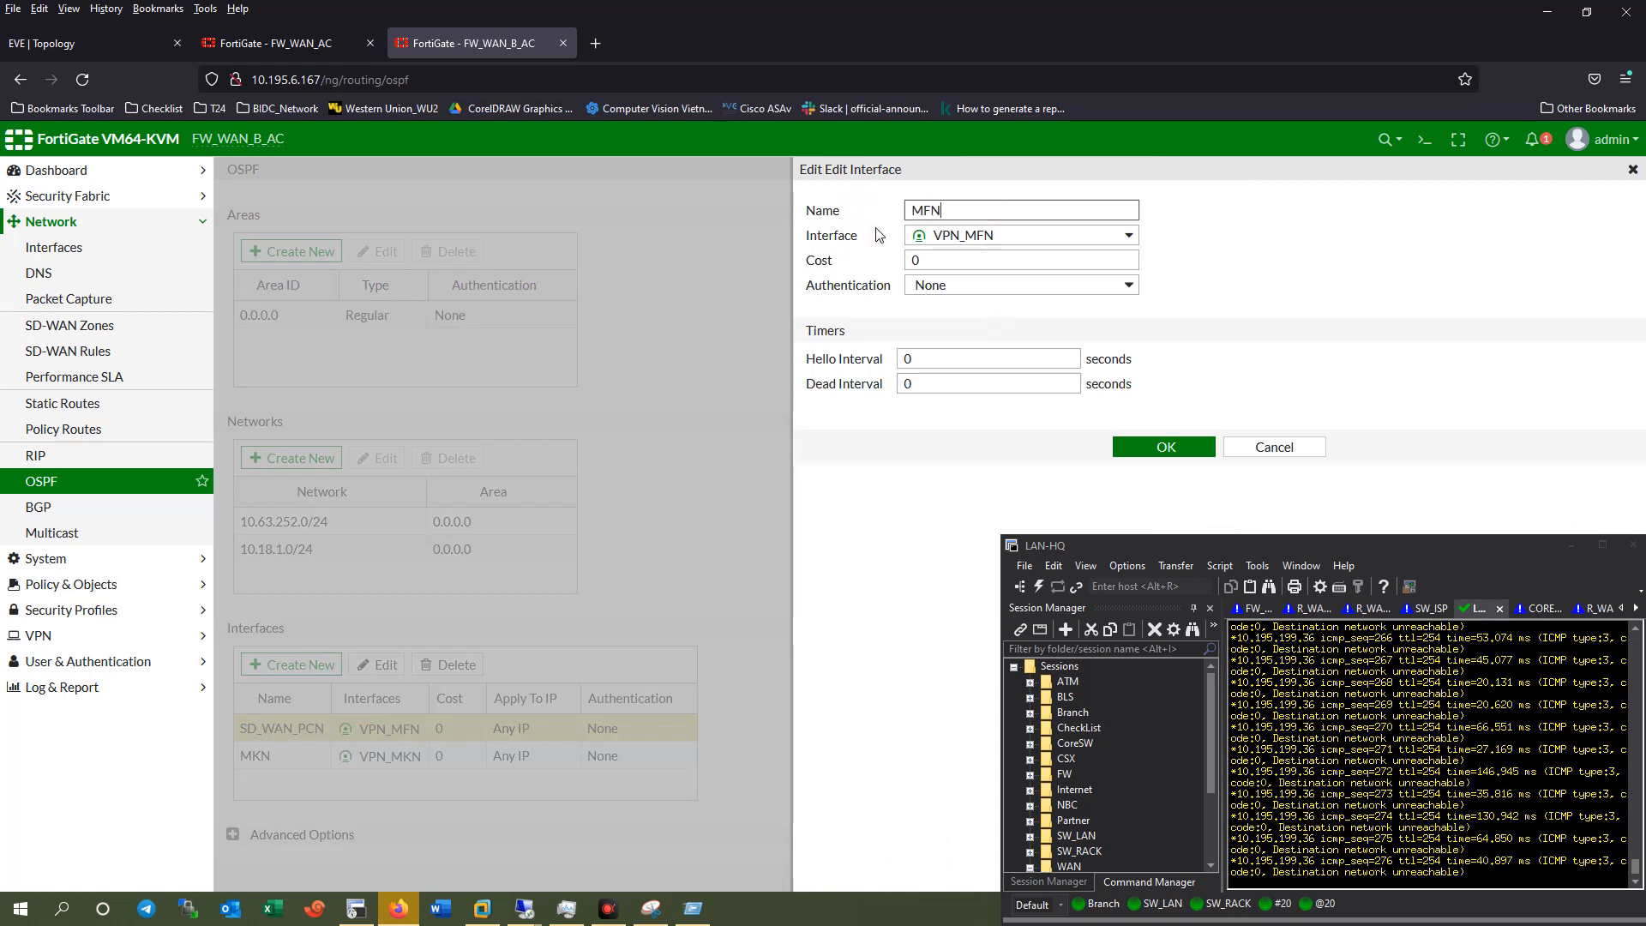
click(1115, 445)
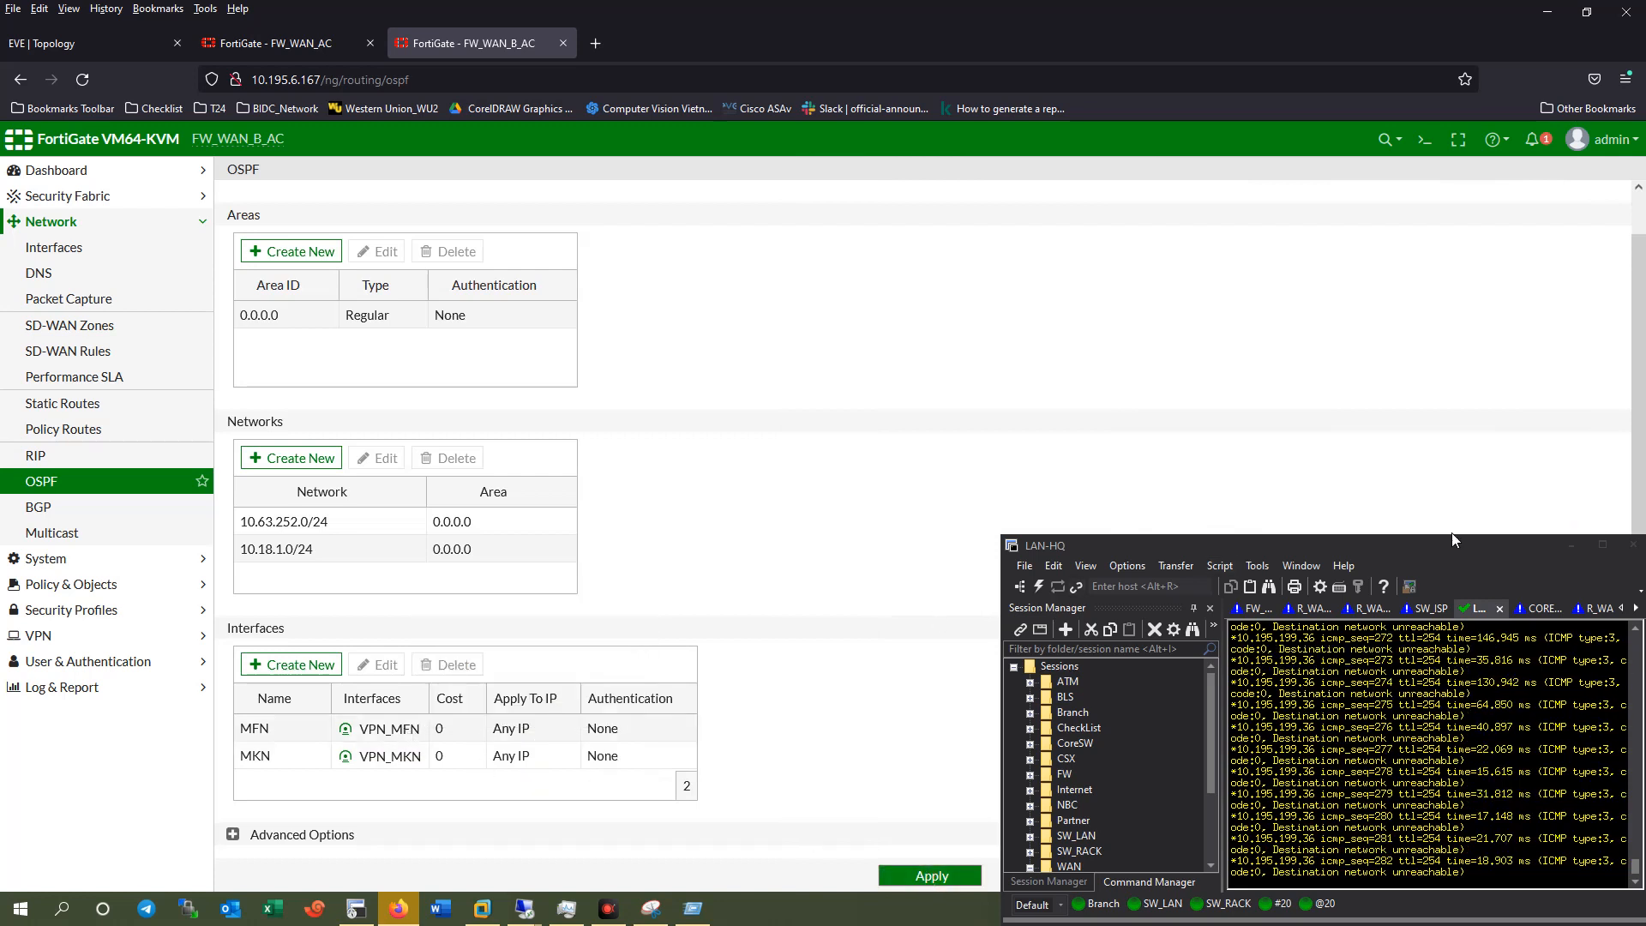
drag(1406, 548, 1416, 274)
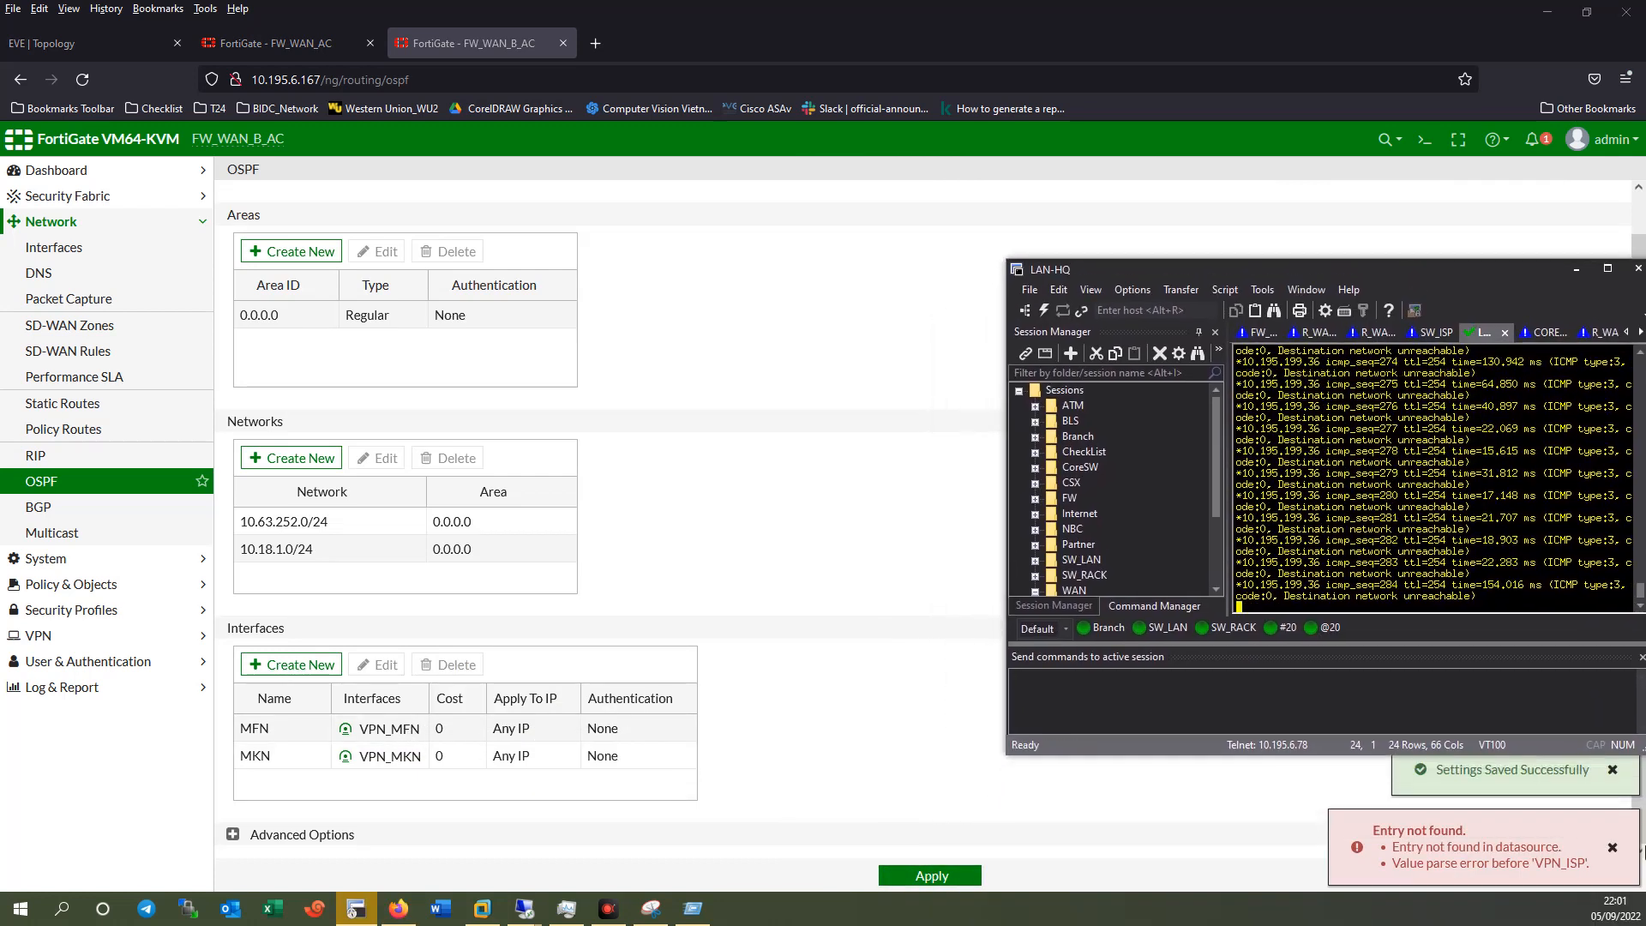
click(1612, 849)
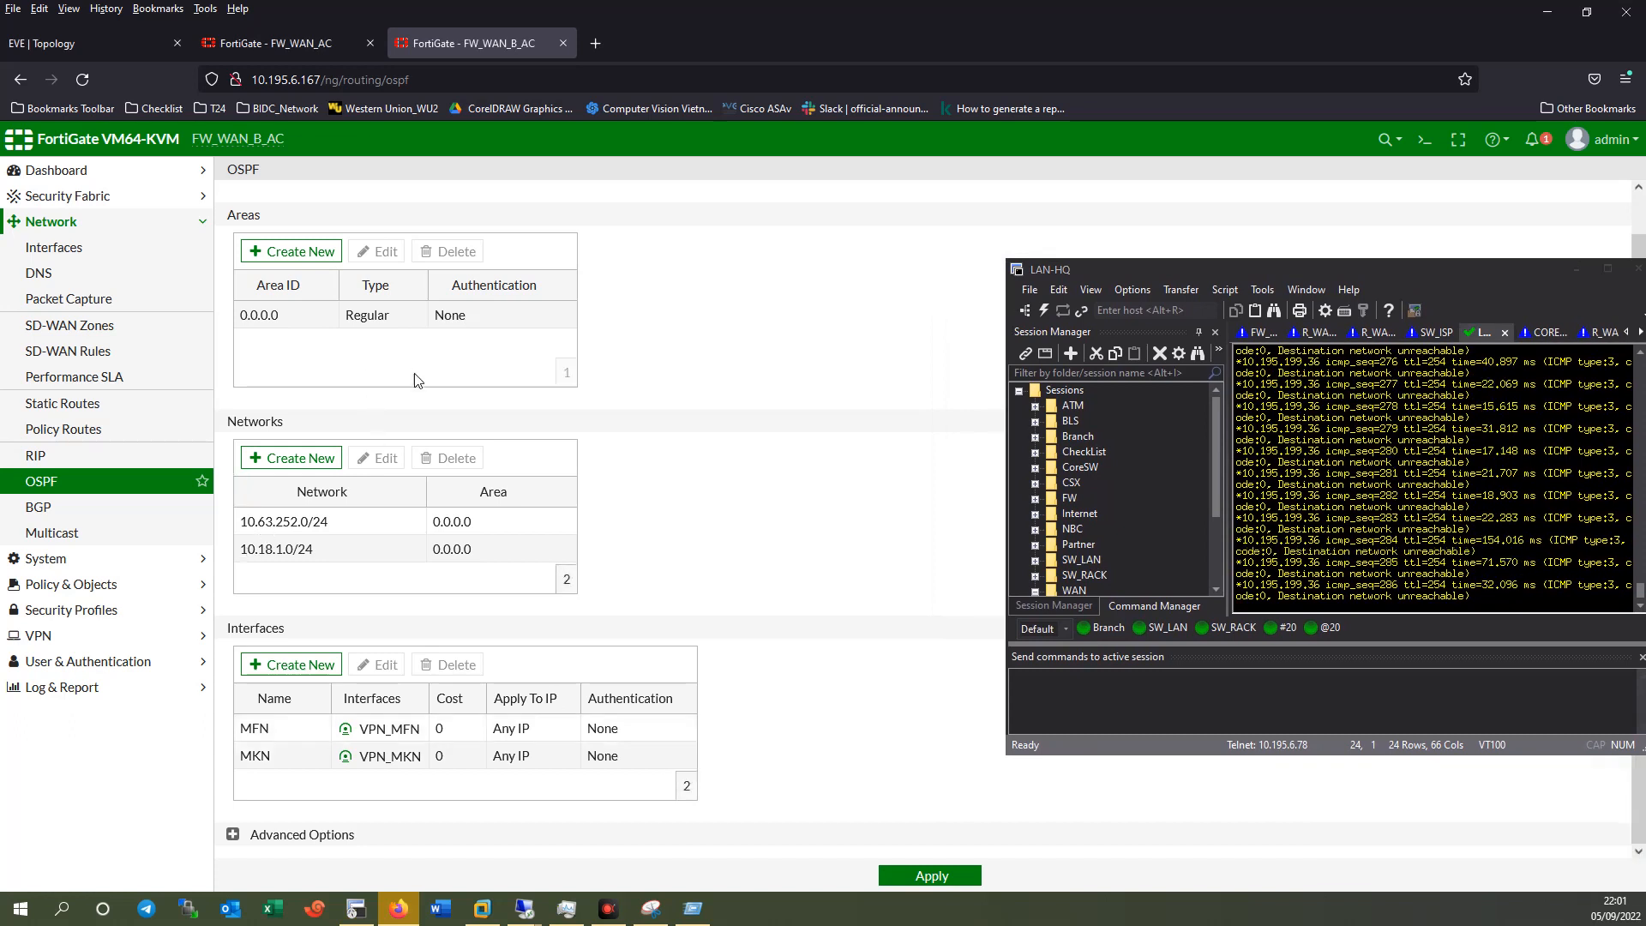
Expand MKN (port2) in the interface list to view its tunnel address.
click(86, 246)
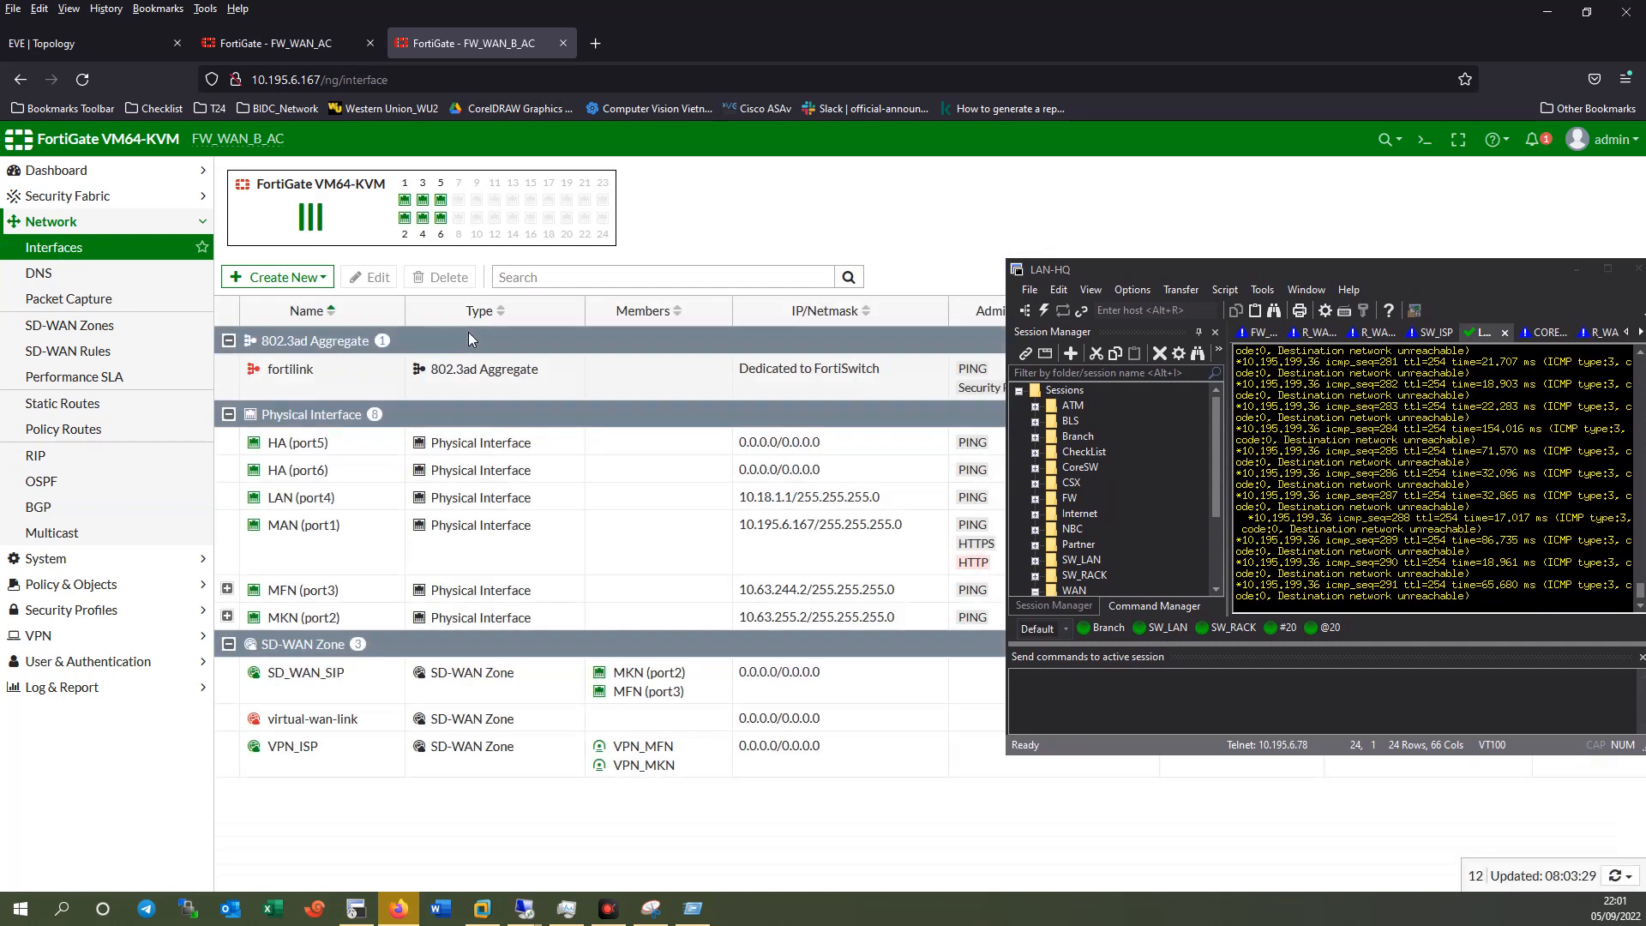
click(226, 626)
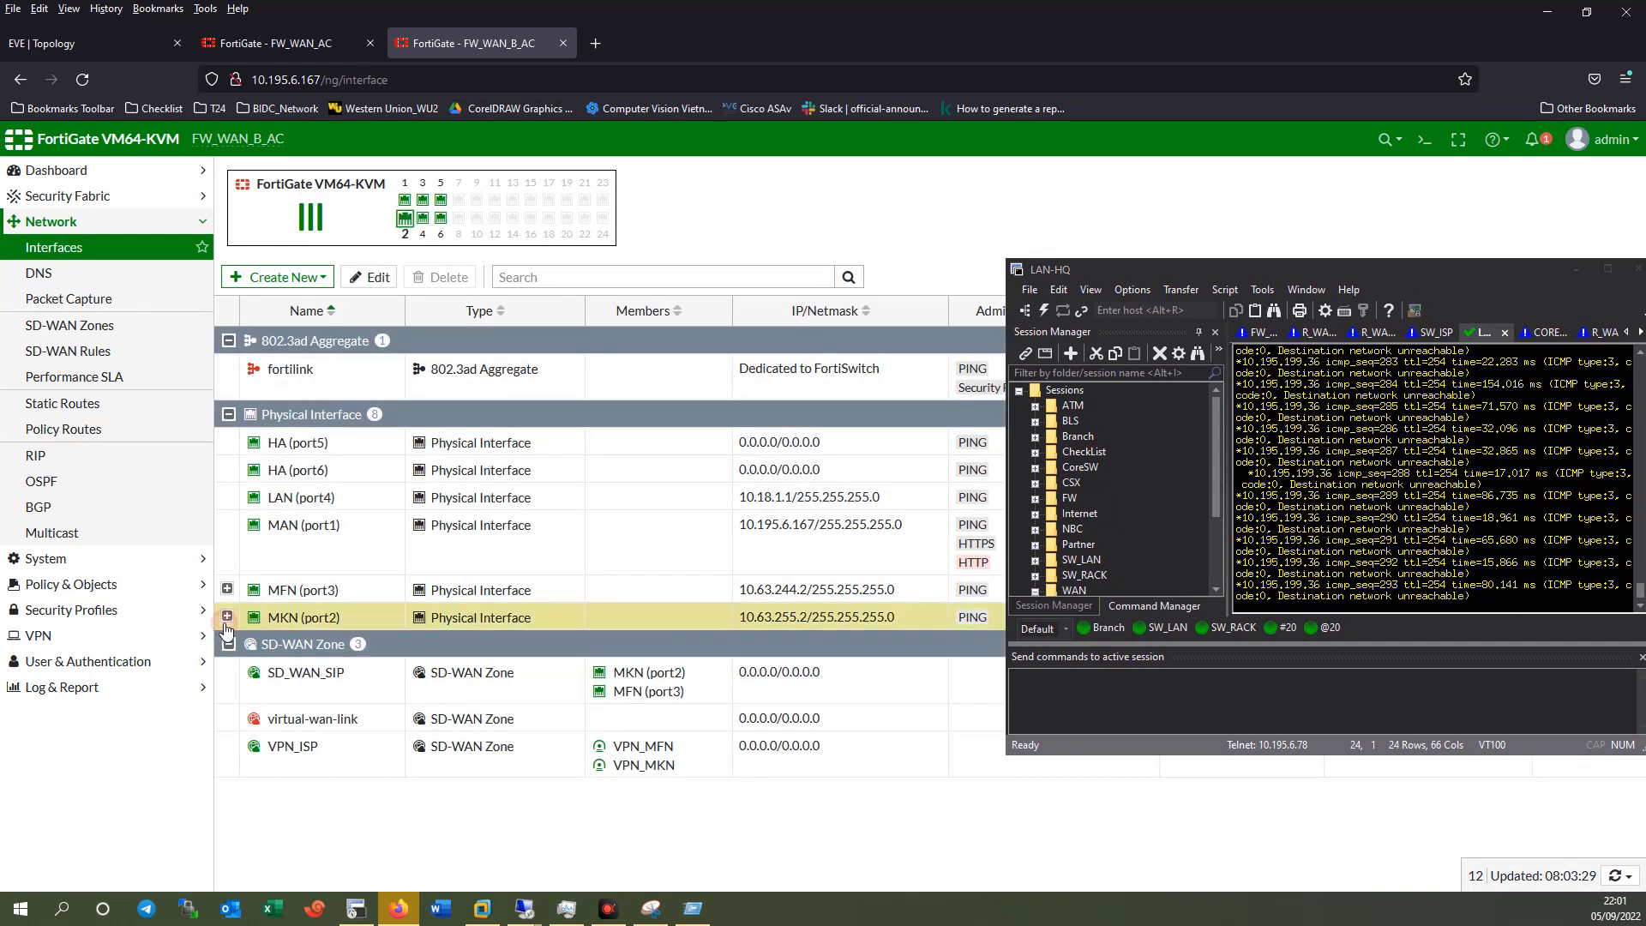
click(226, 618)
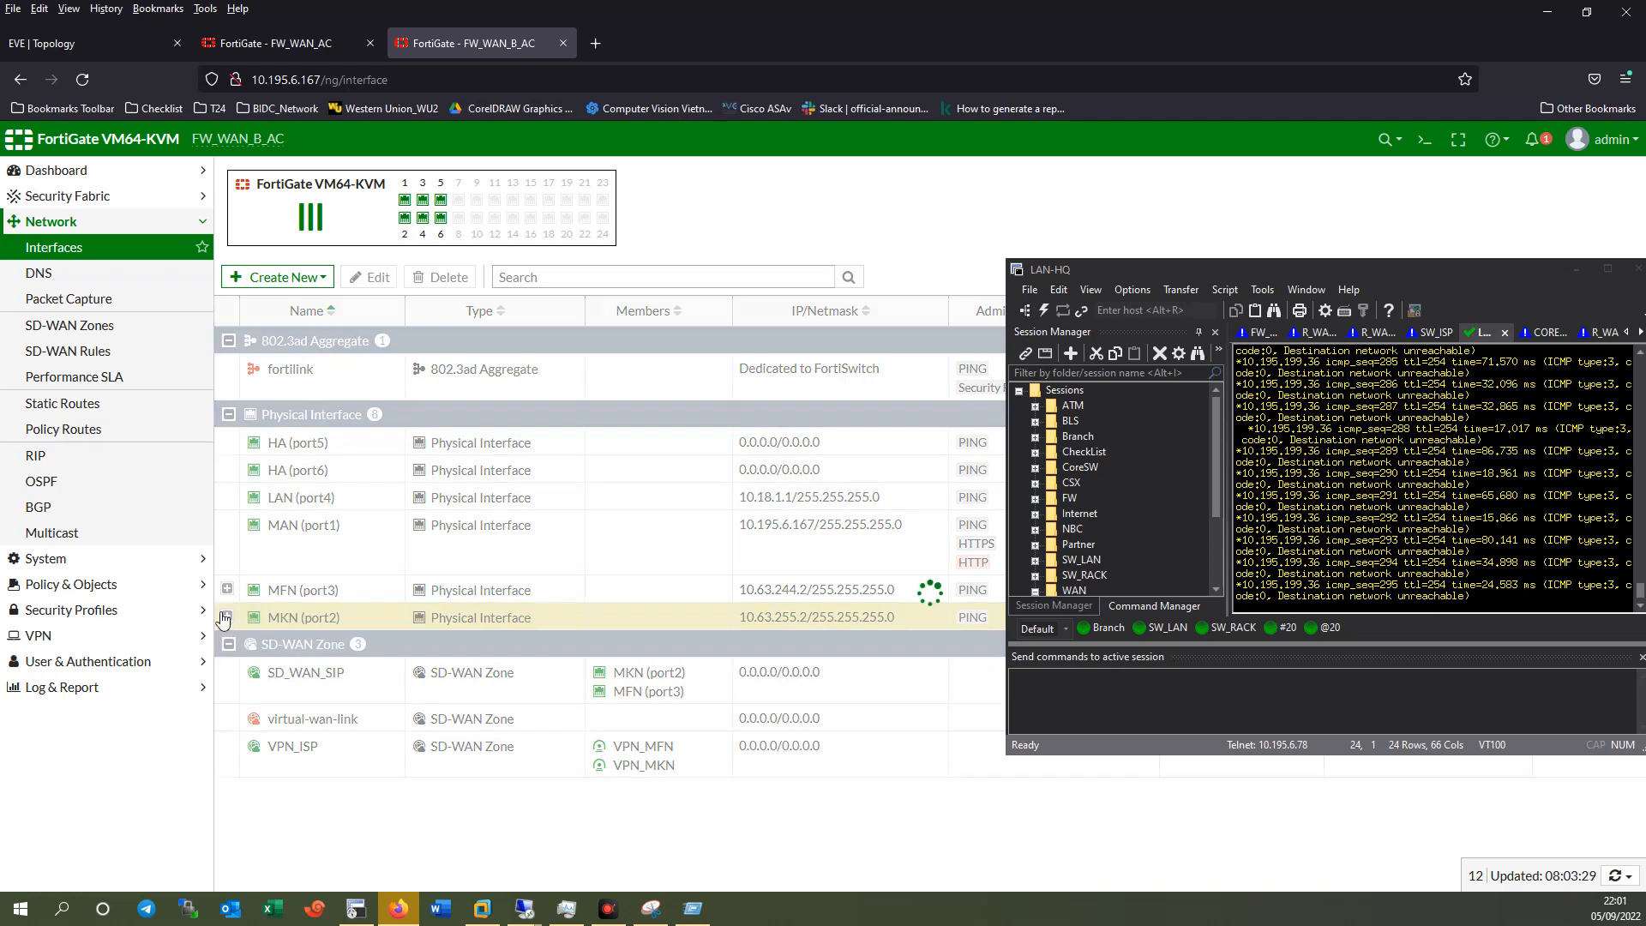
On FW_WAN_AC, review the interfaces and open the empty OSPF settings page.
click(274, 43)
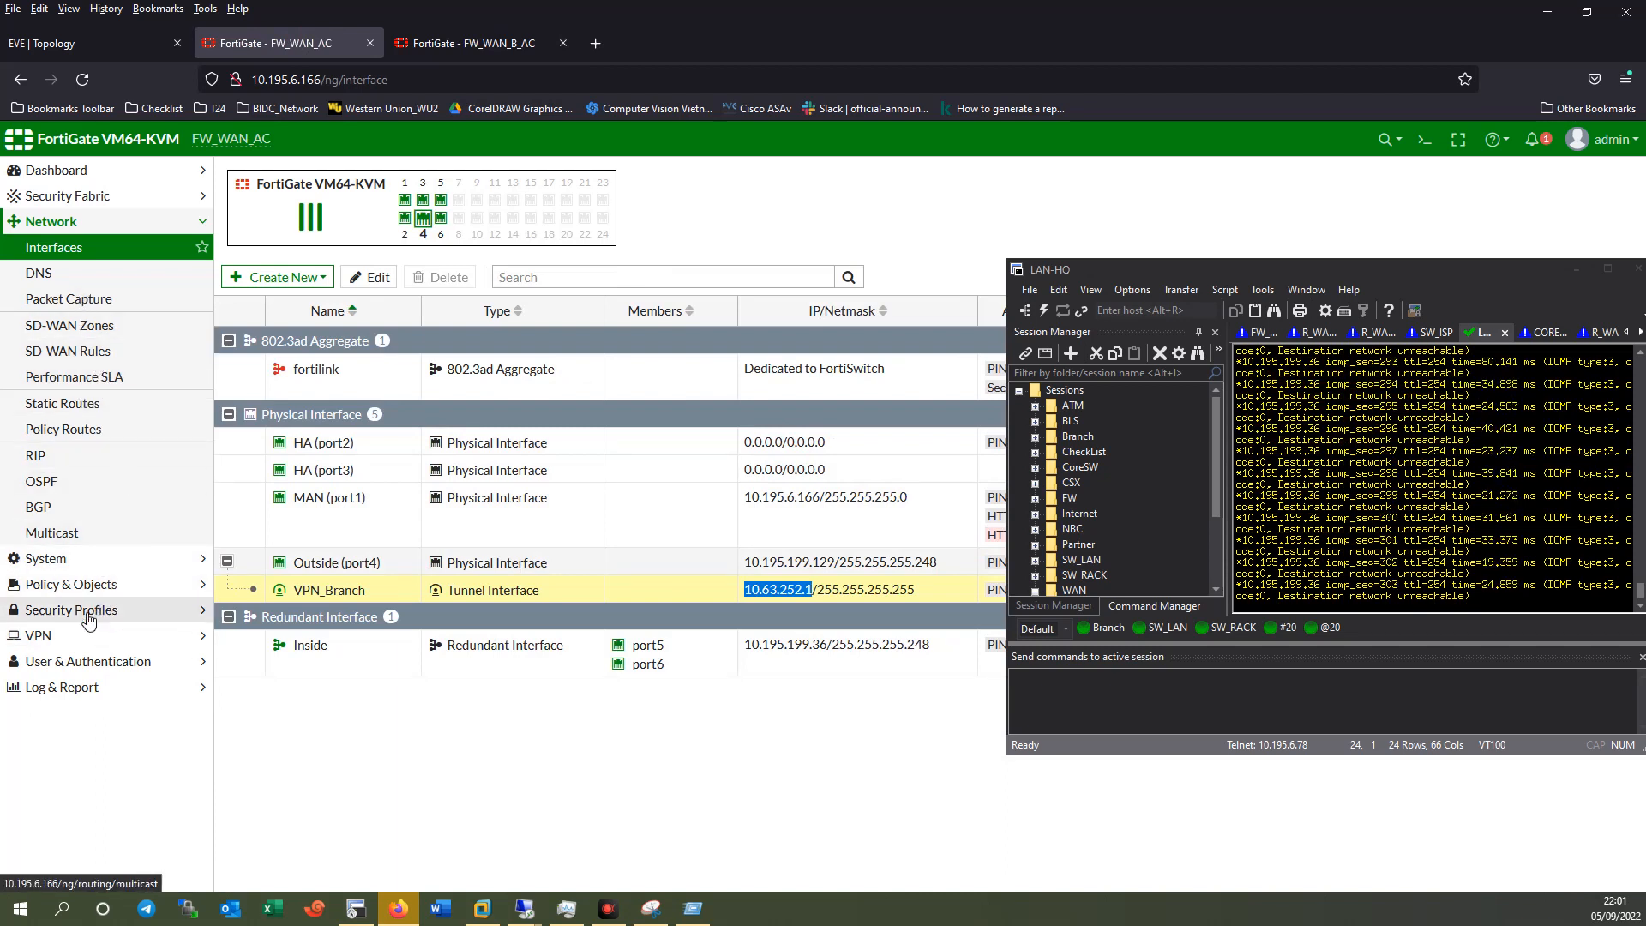
click(45, 559)
click(90, 532)
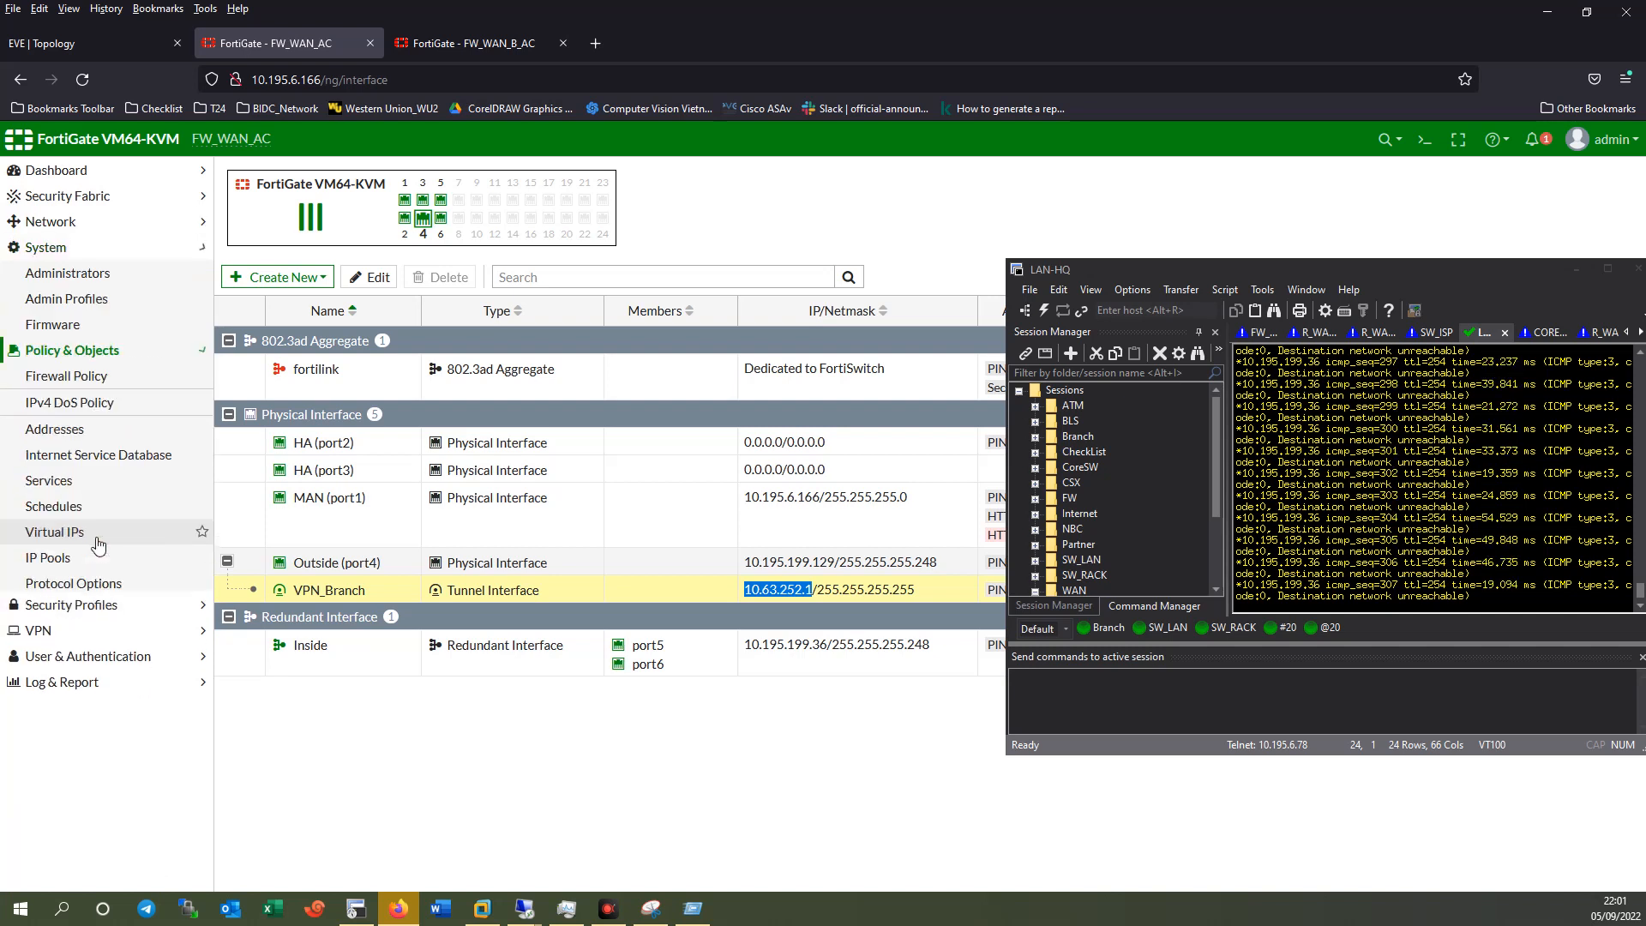
click(61, 225)
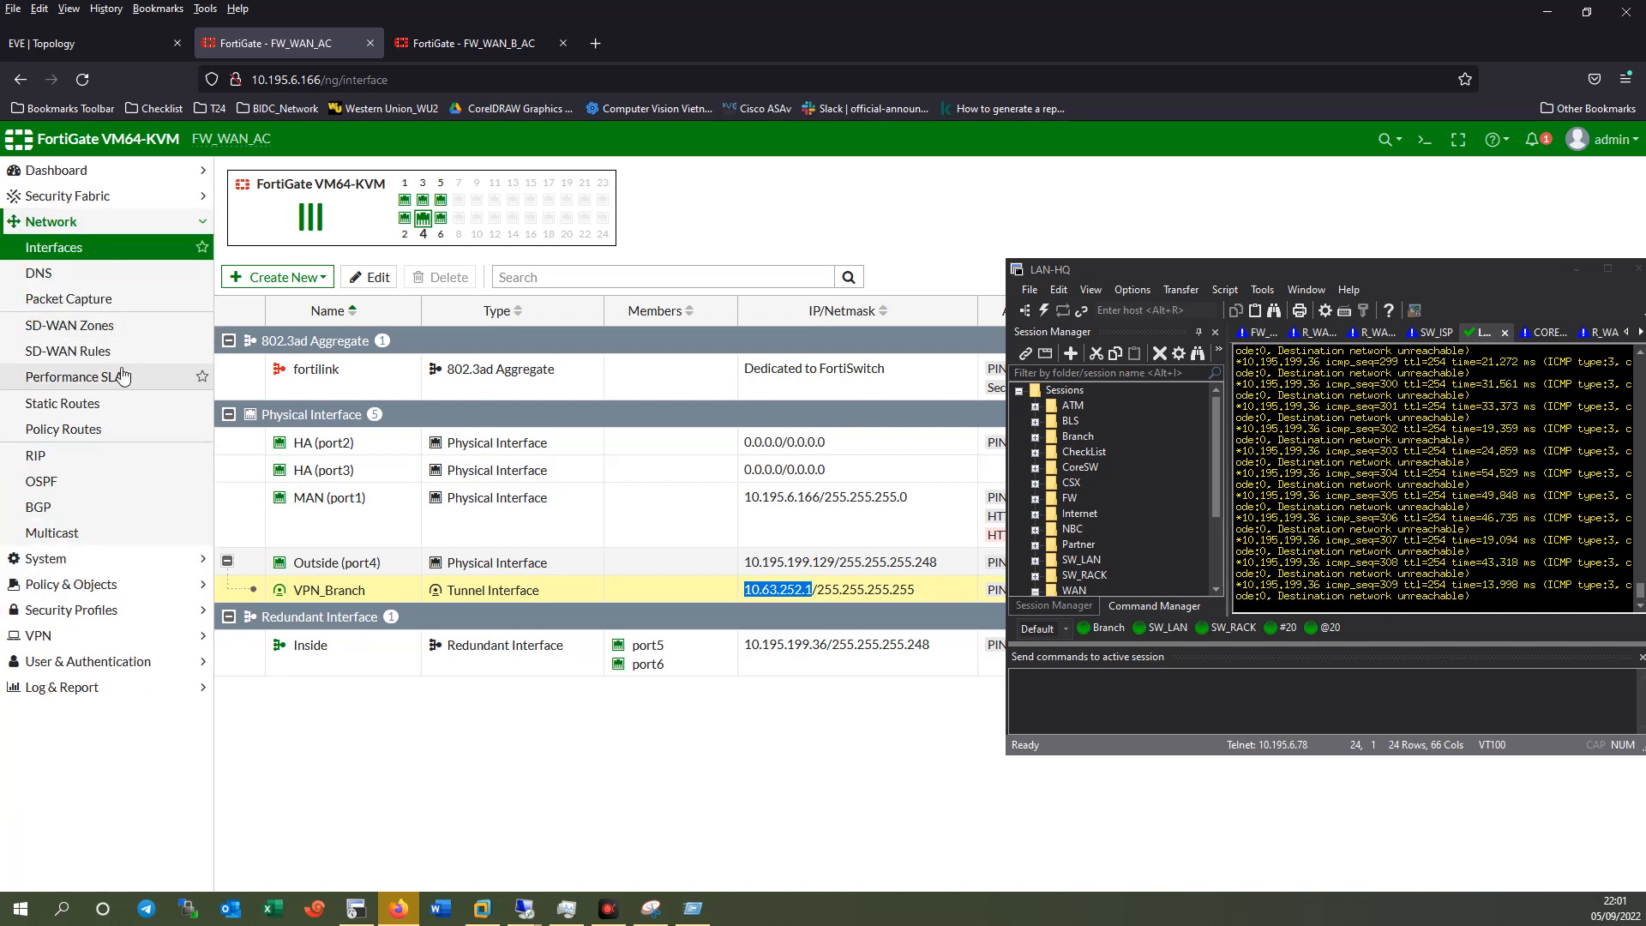
click(67, 485)
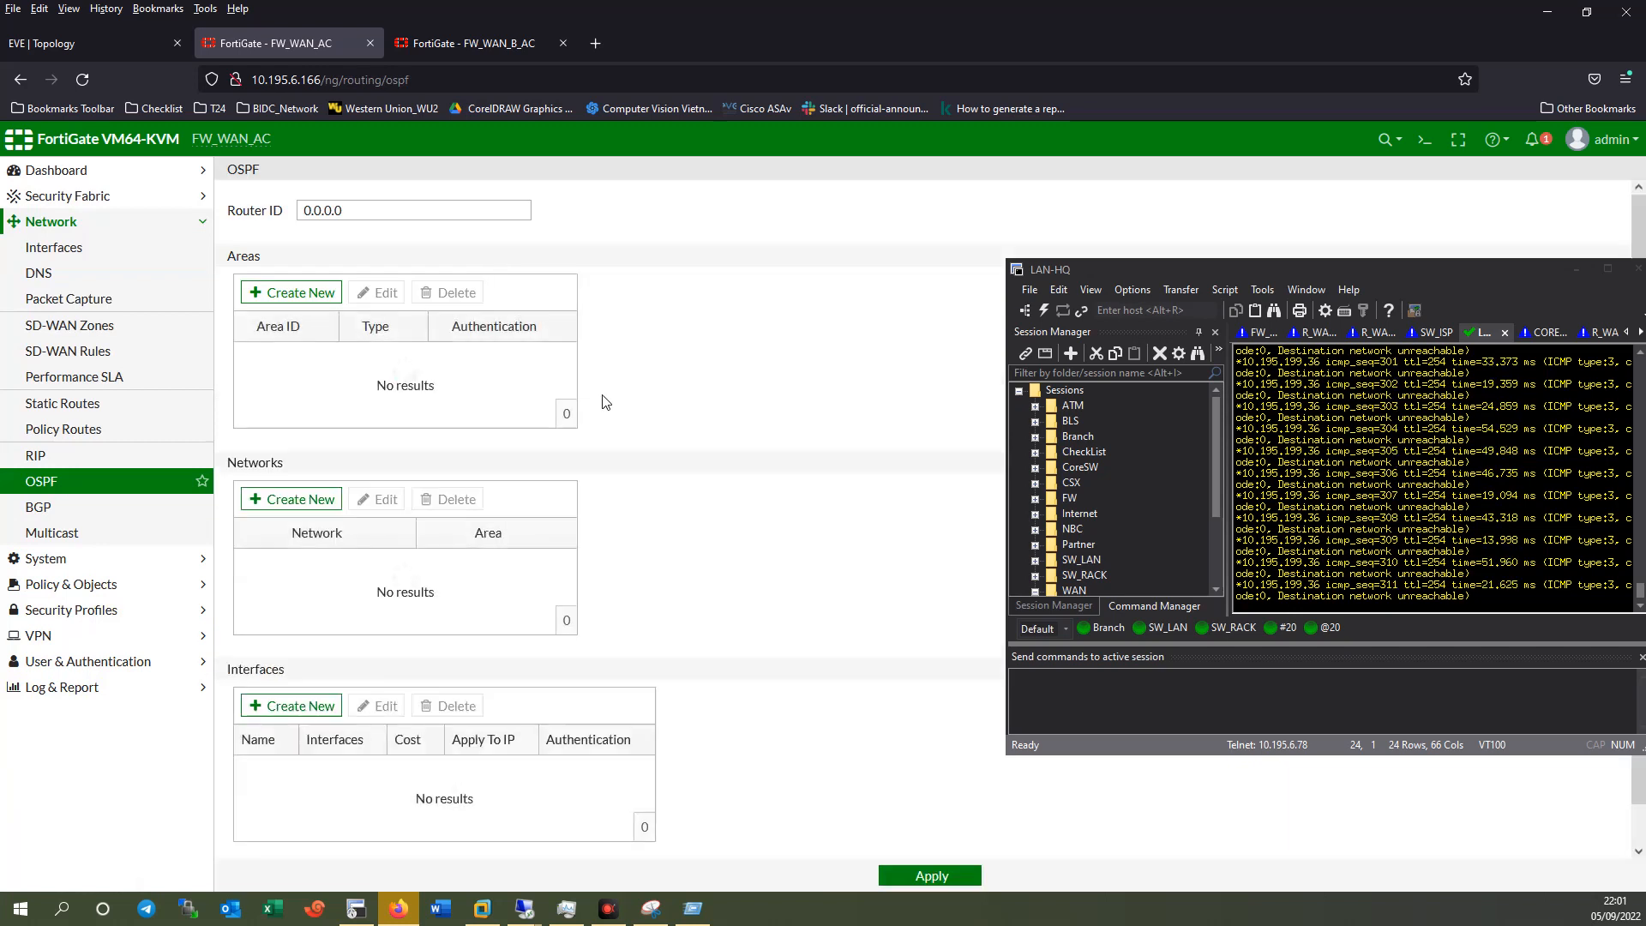
Create area 0.0.0.0 and add network 10.63.252.0/24 to it.
click(291, 292)
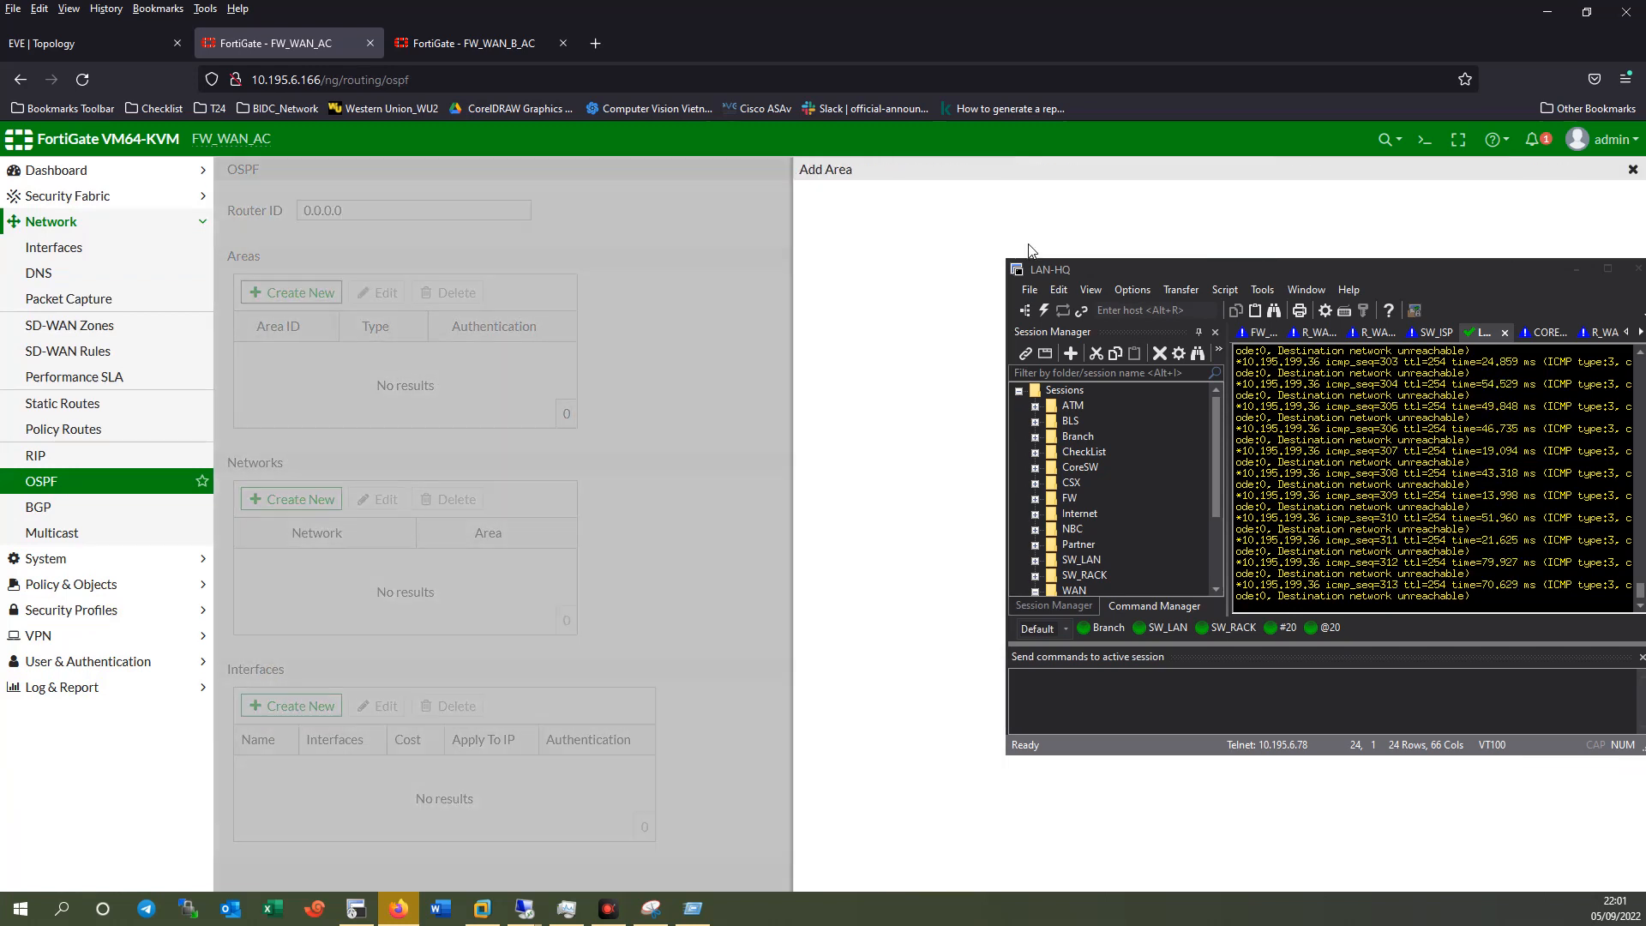
drag(1103, 274, 1081, 342)
click(1162, 320)
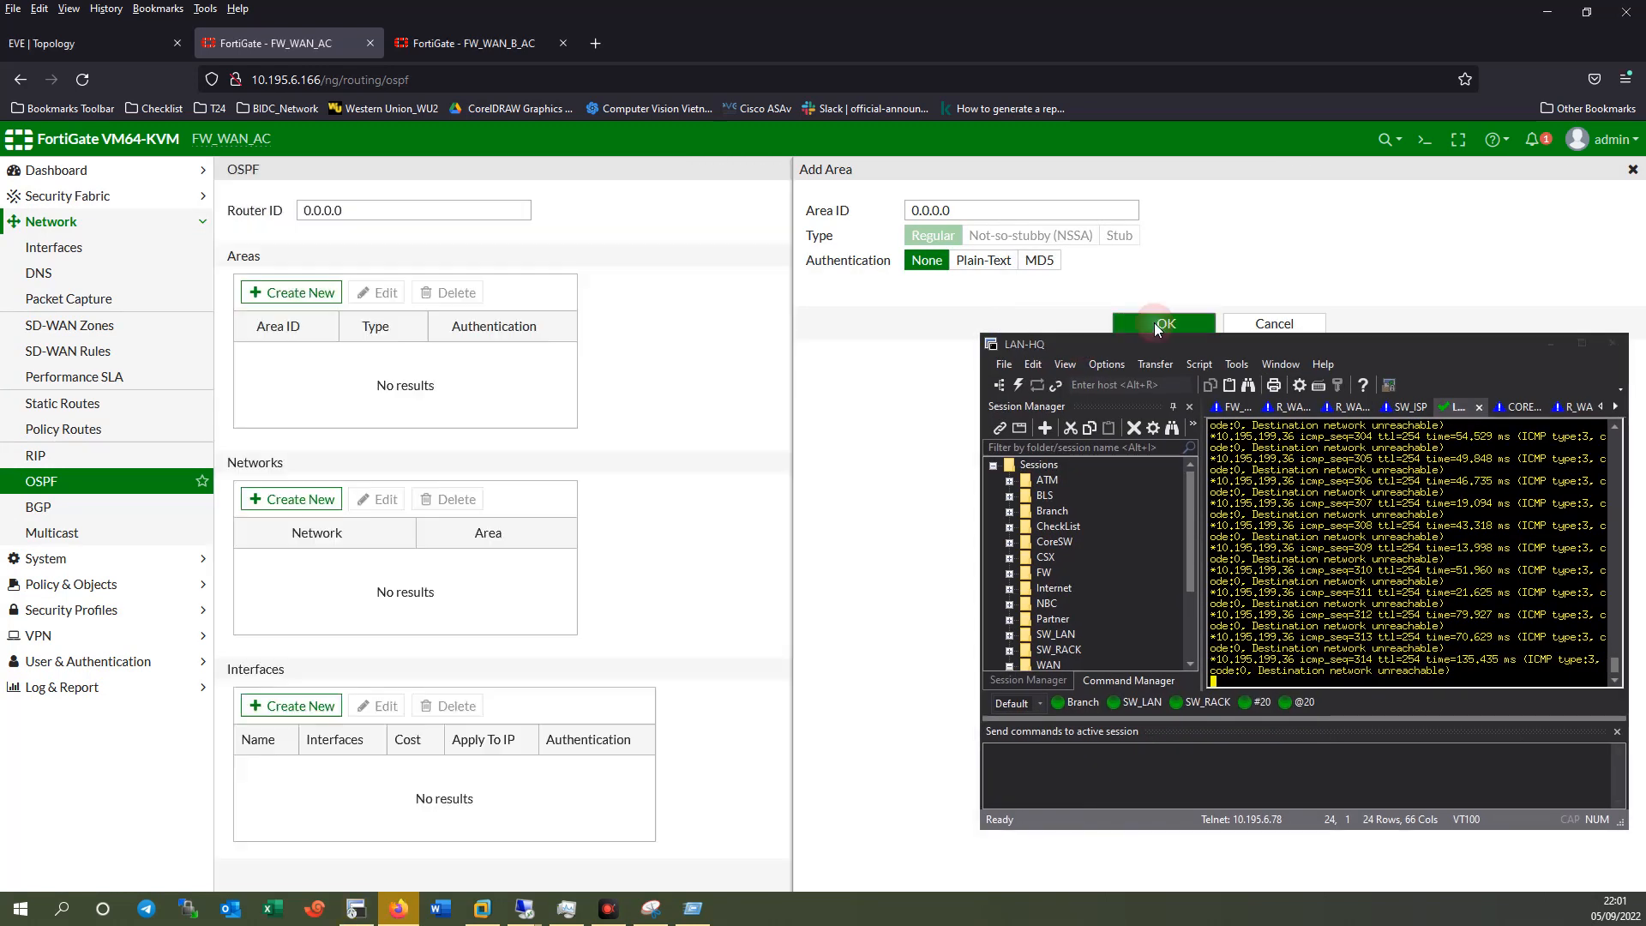
click(308, 498)
click(929, 213)
click(922, 257)
drag(929, 235, 827, 236)
text(10.63.252.2)
key(BackSpace)
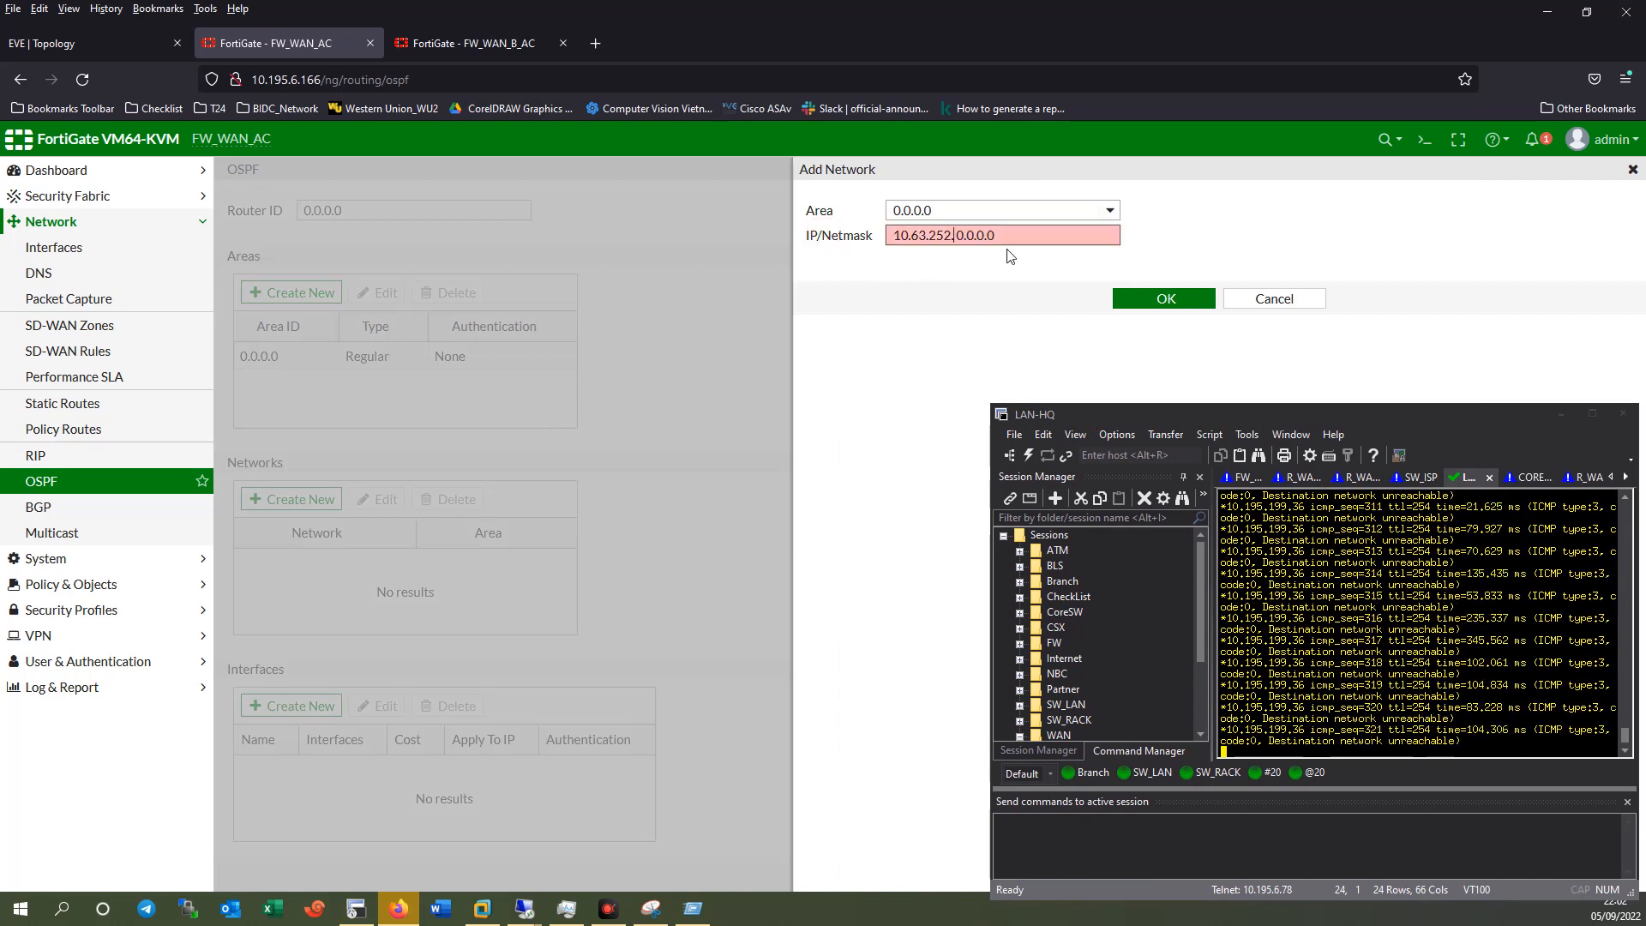
text(0)
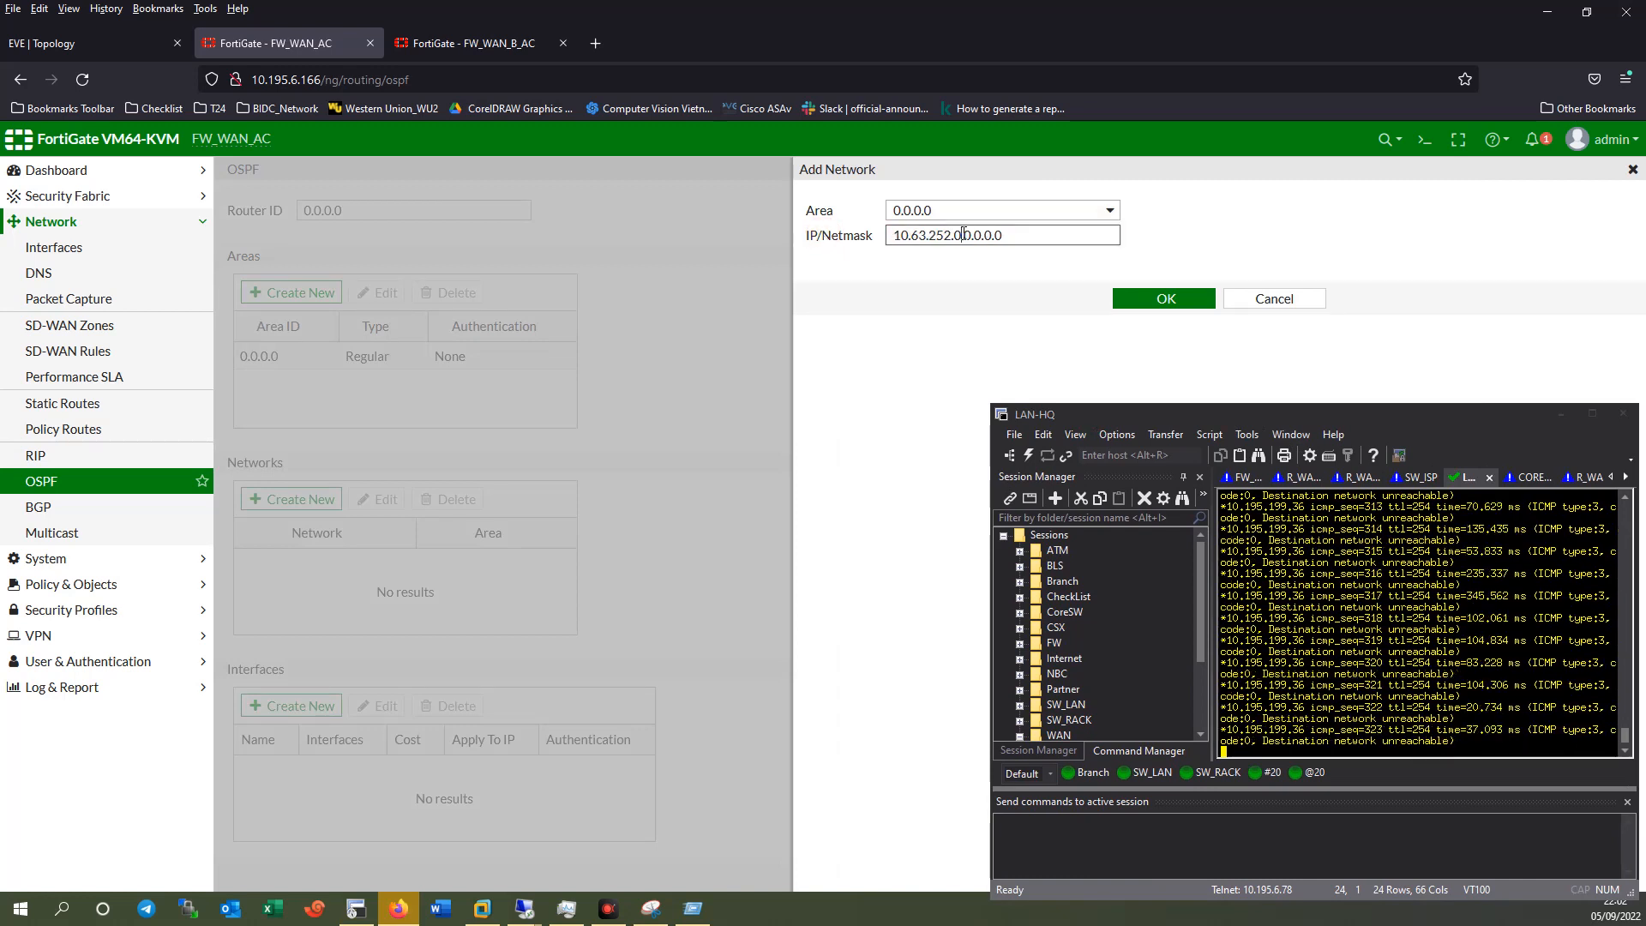
drag(961, 235, 1067, 248)
text(/24)
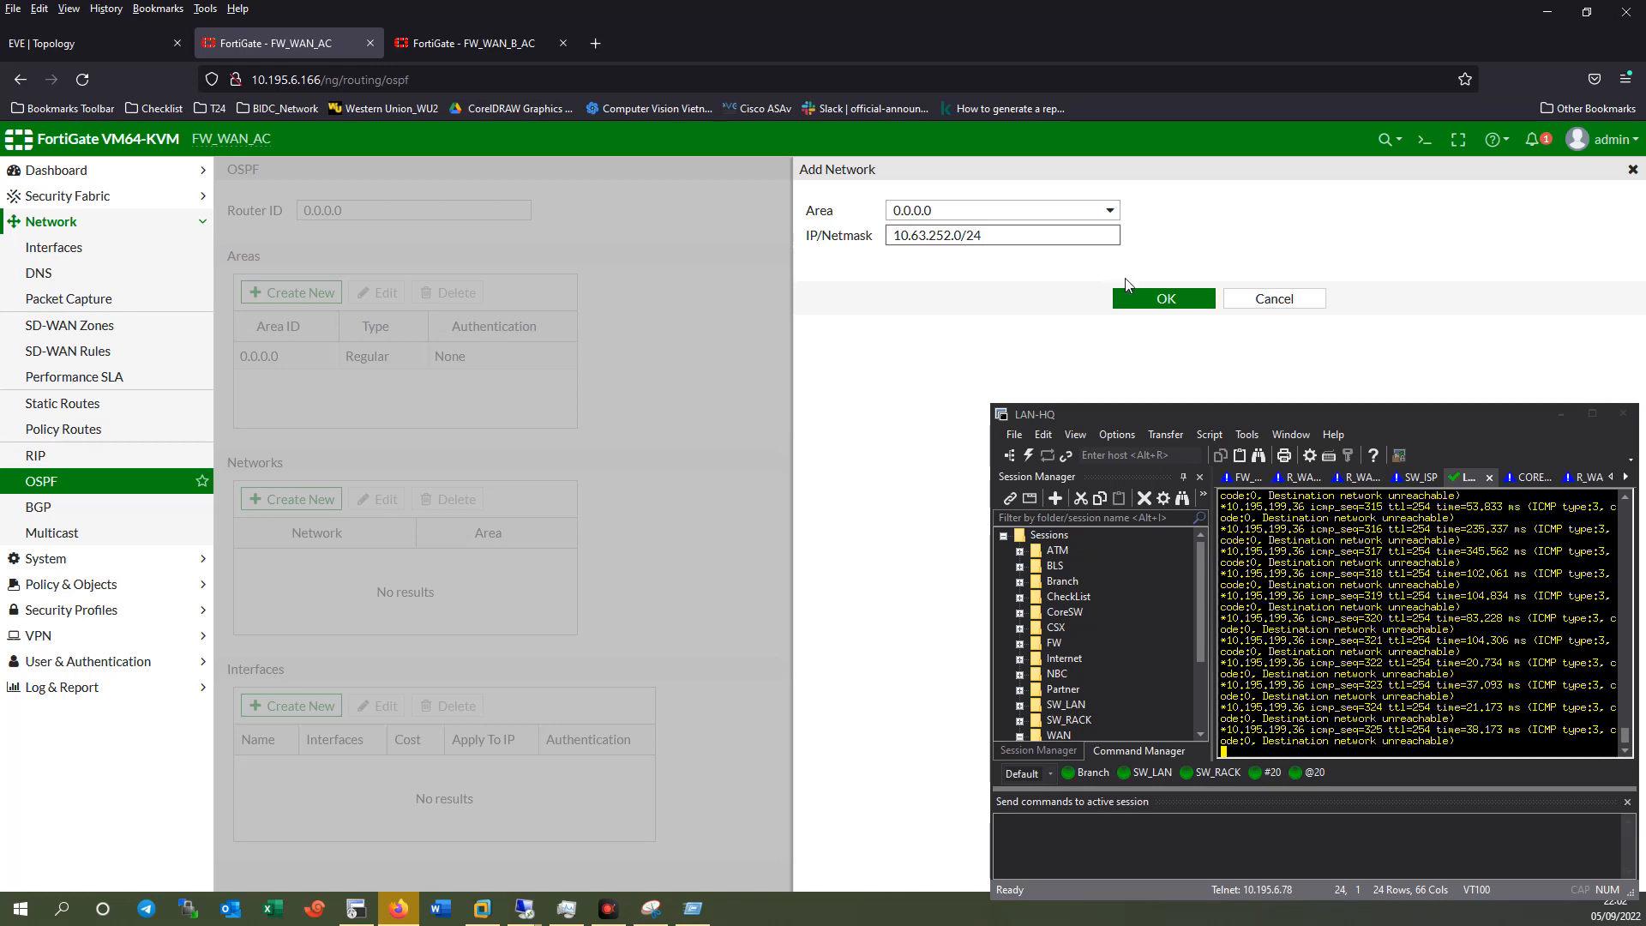
click(1166, 297)
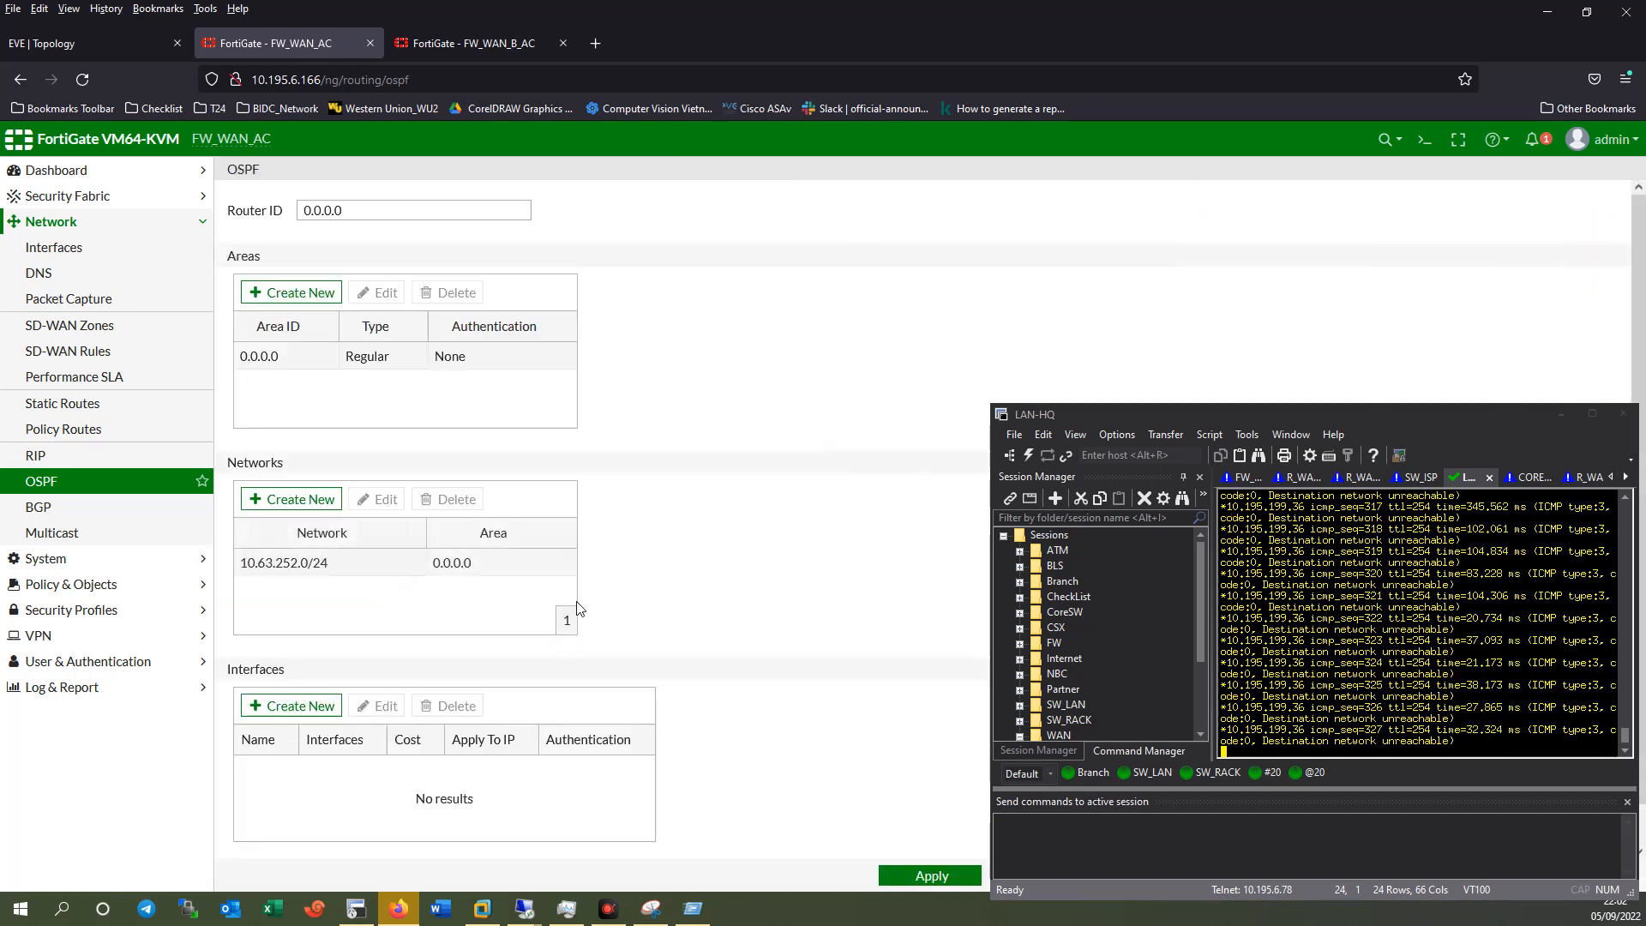
Add an OSPF interface named VPN on the VPN_Branch tunnel.
scroll(394, 690, down, 1)
click(294, 665)
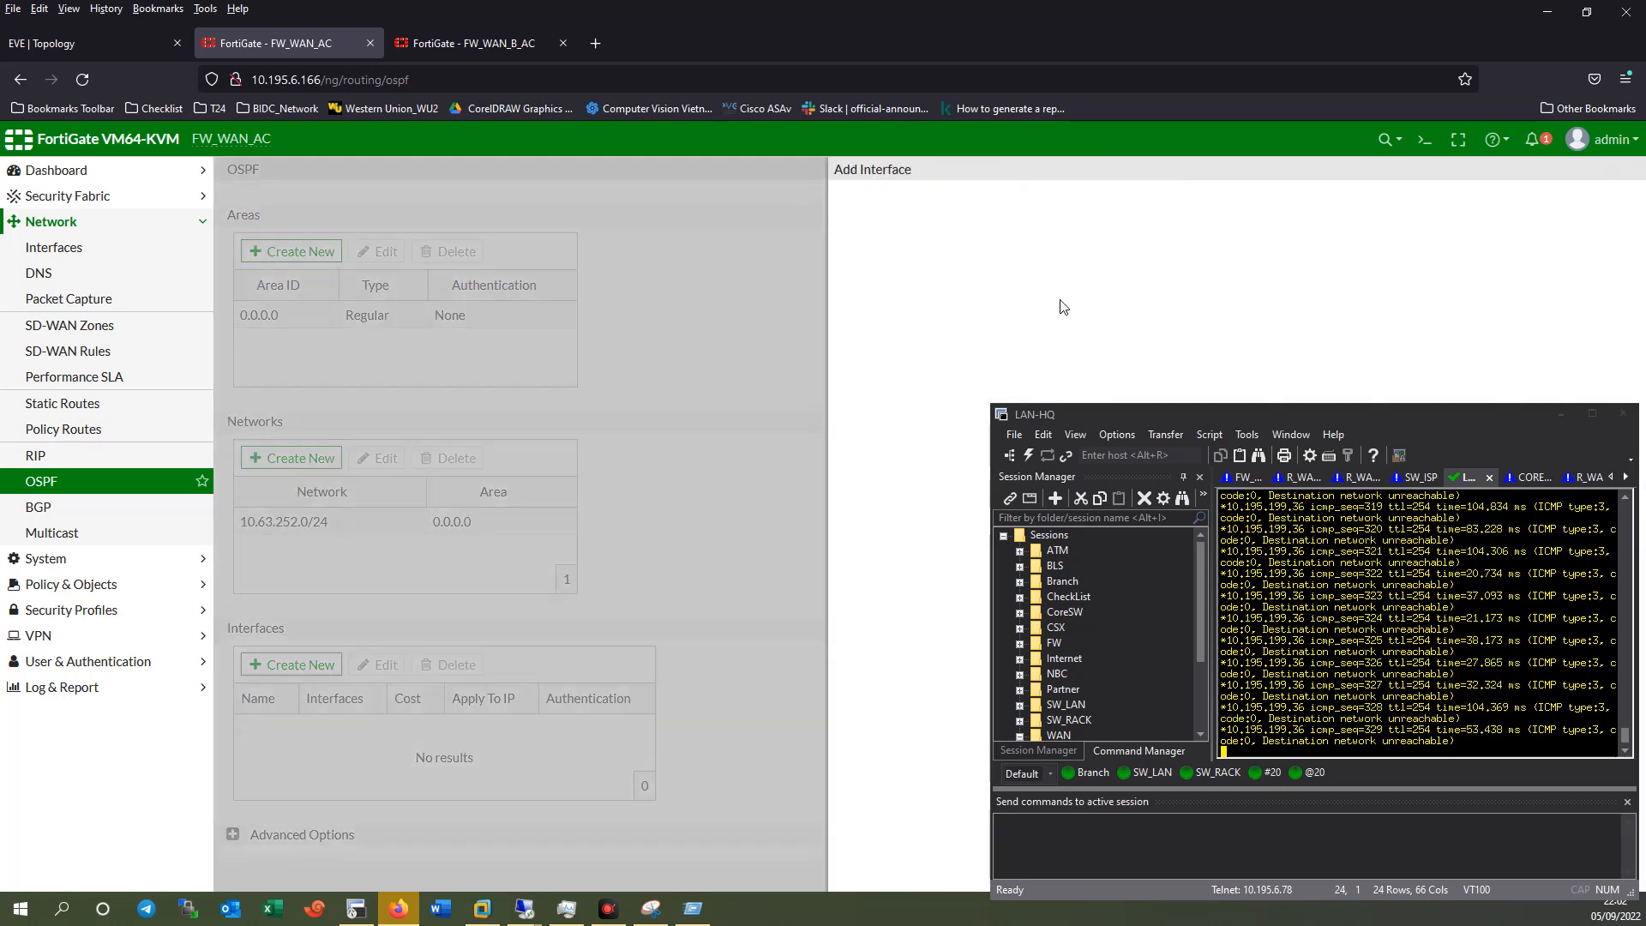
click(942, 211)
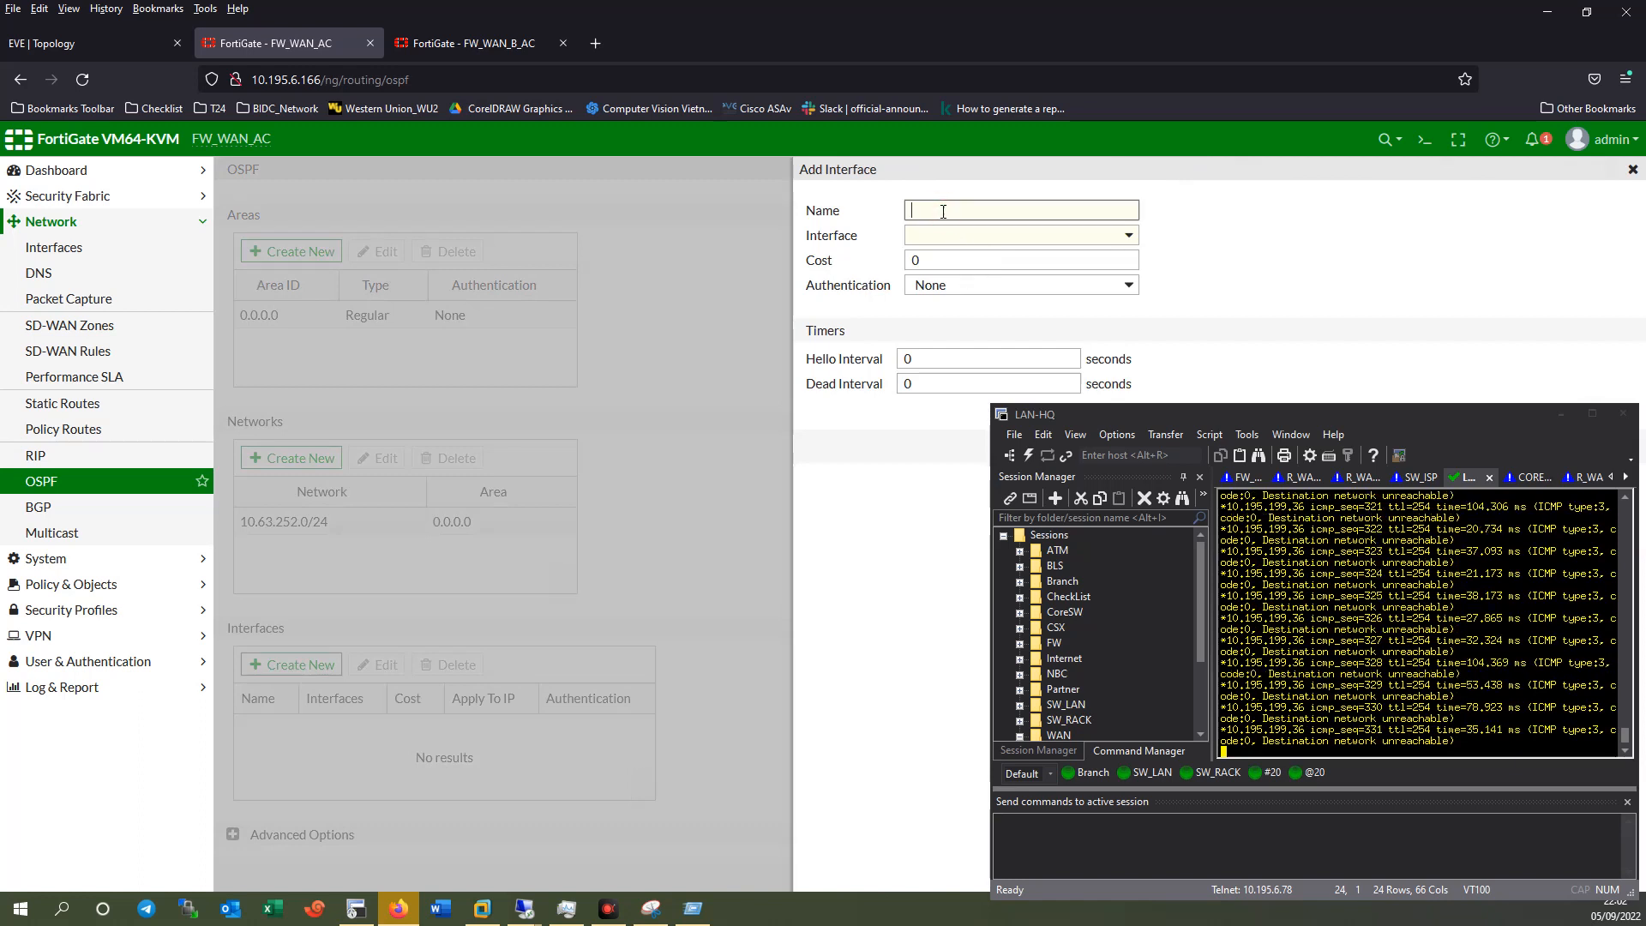
text(VPN)
click(946, 243)
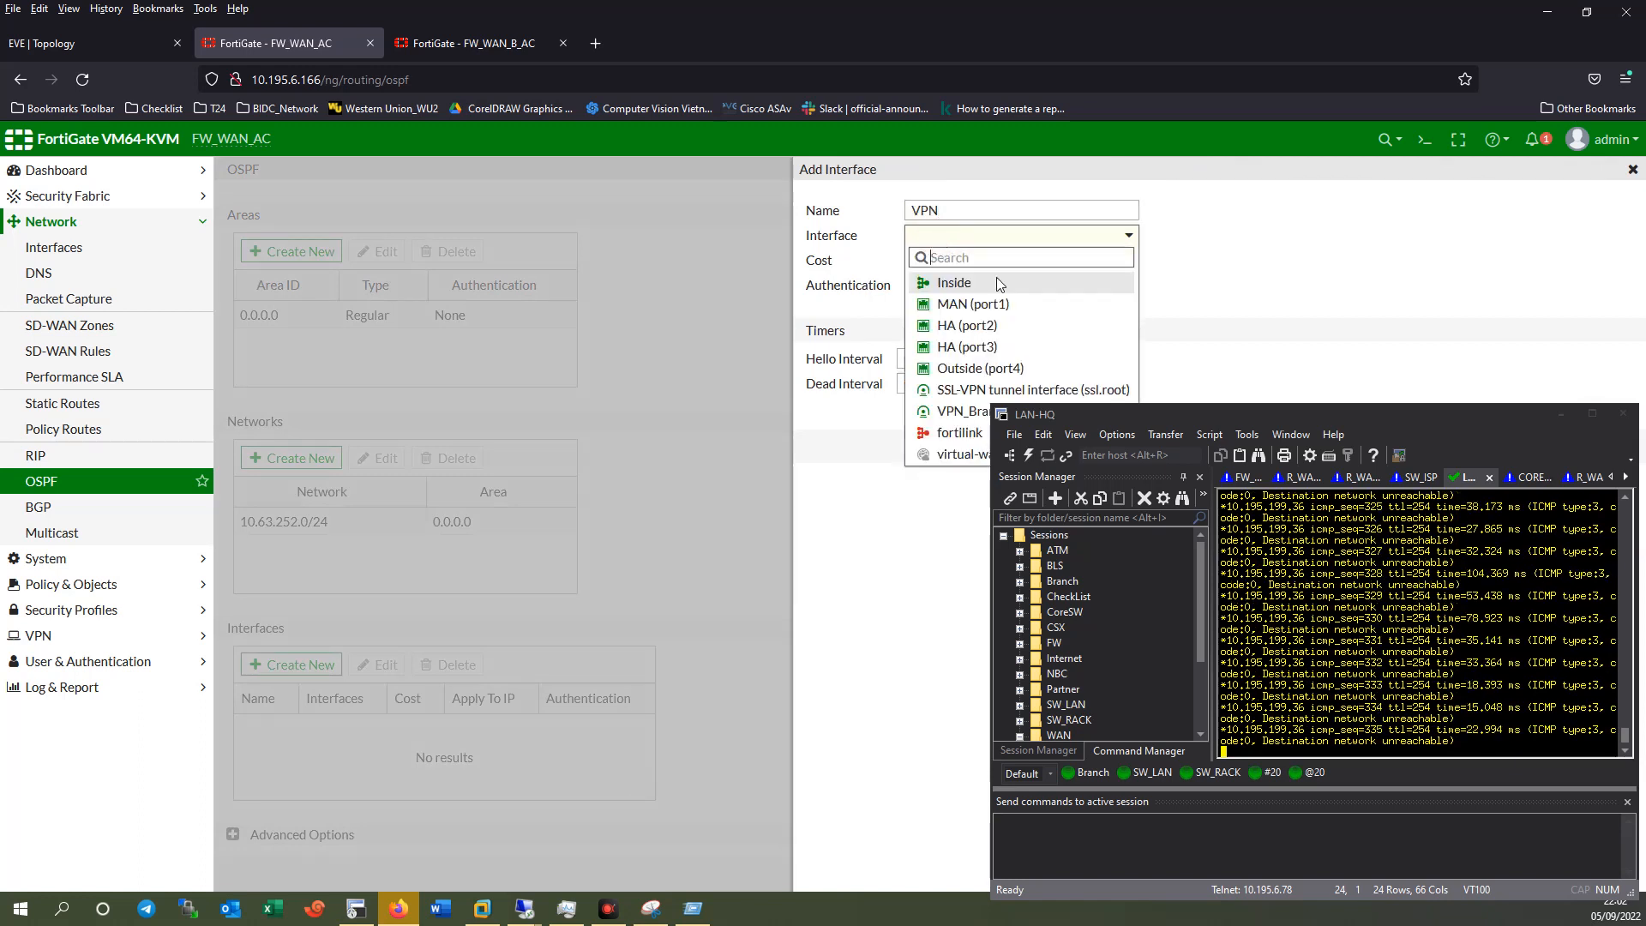
click(953, 413)
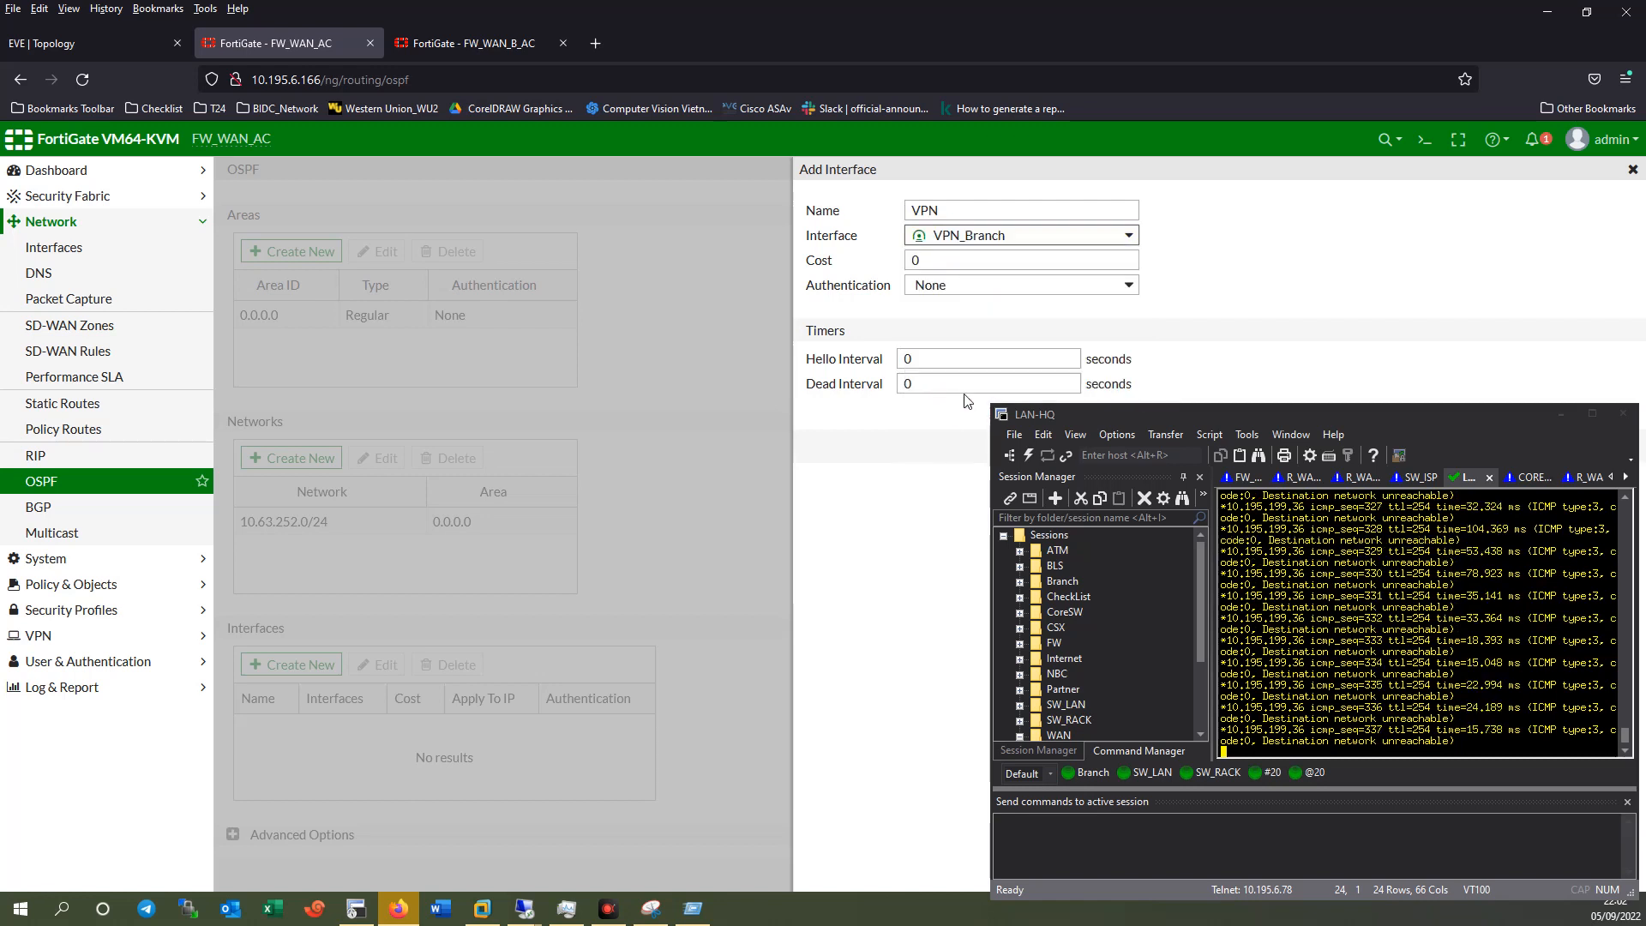
drag(1238, 424, 1253, 387)
click(1164, 447)
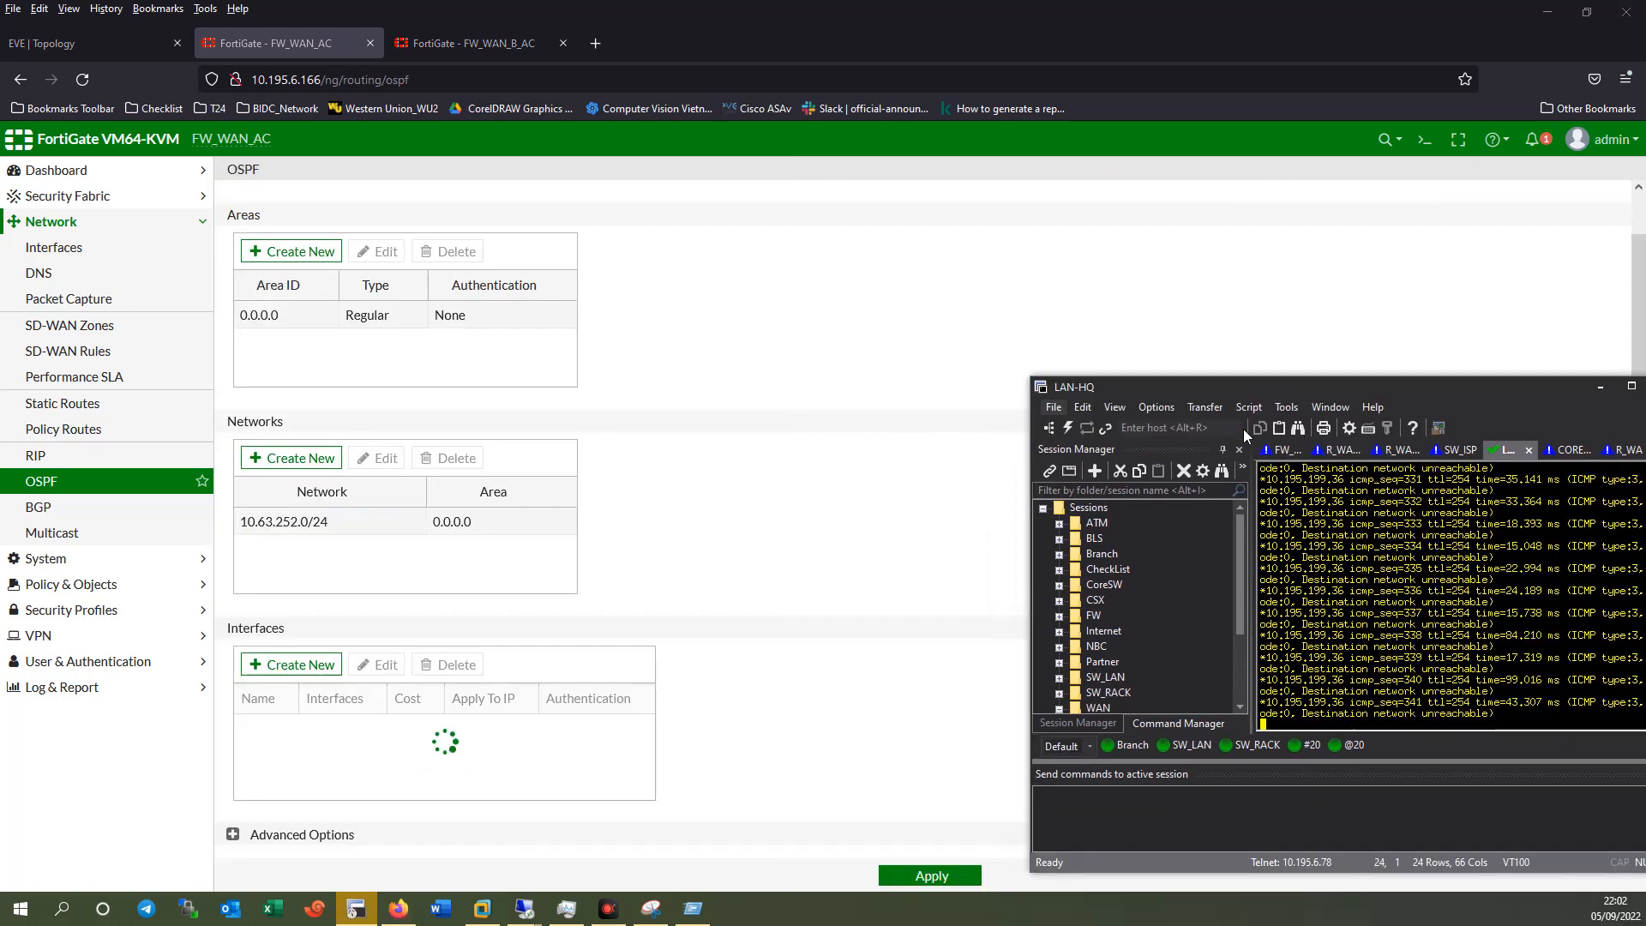
Turn on redistribution of connected and static routes in the advanced OSPF options.
click(287, 835)
scroll(572, 791, down, 3)
click(303, 713)
click(304, 737)
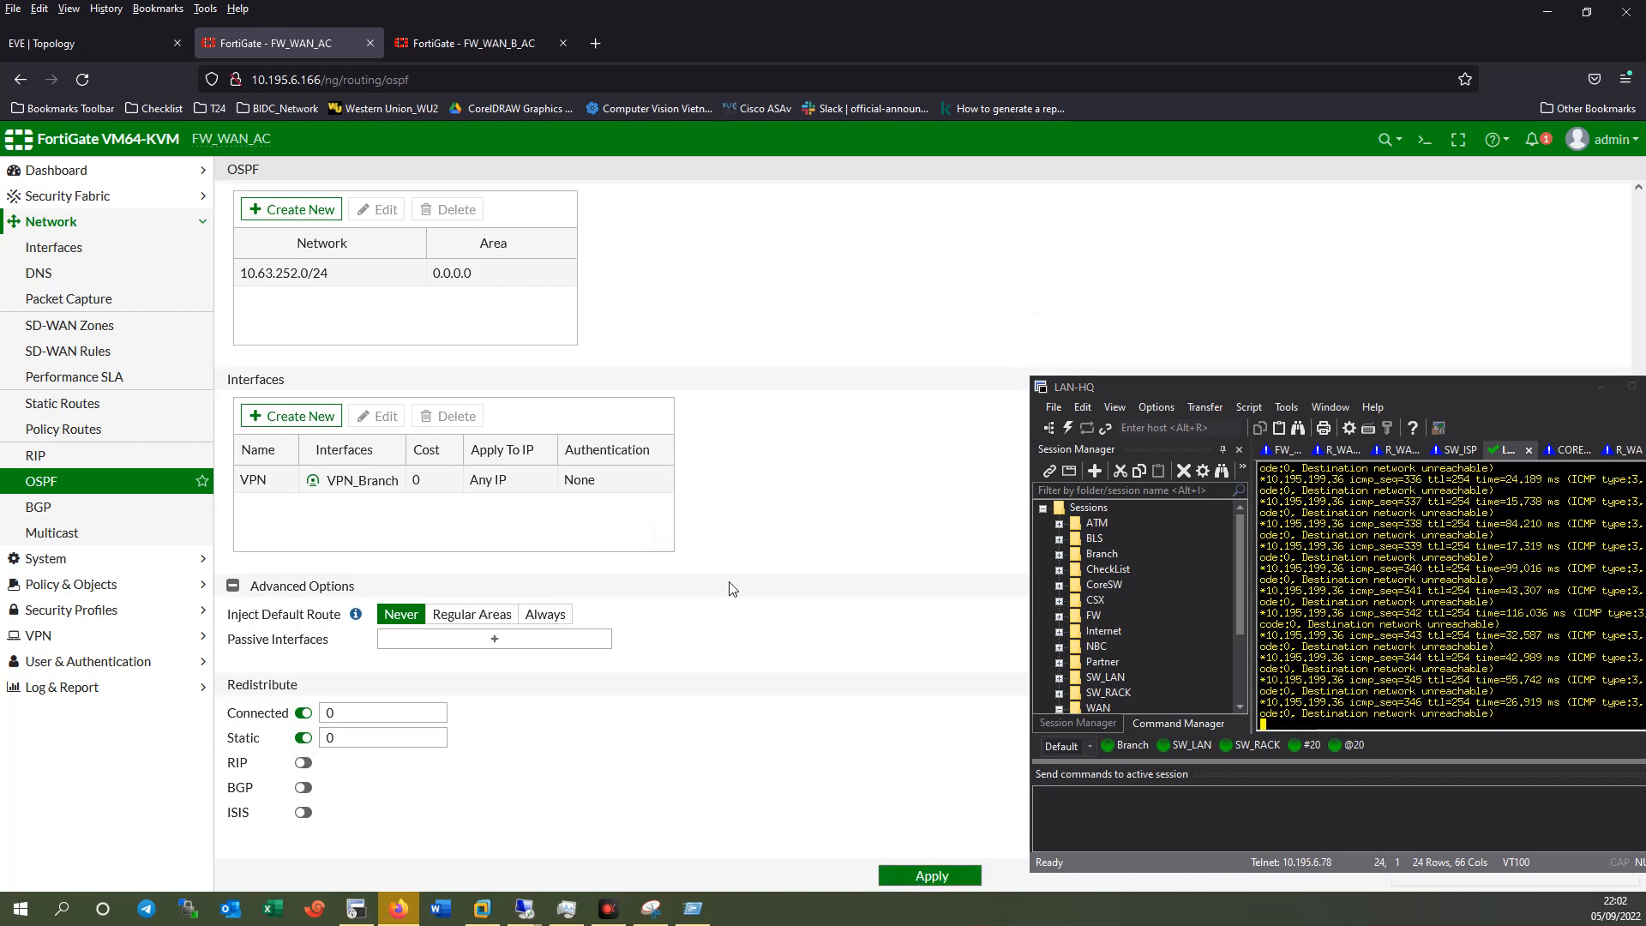
scroll(731, 588, up, 2)
drag(1236, 386, 1176, 289)
click(1428, 154)
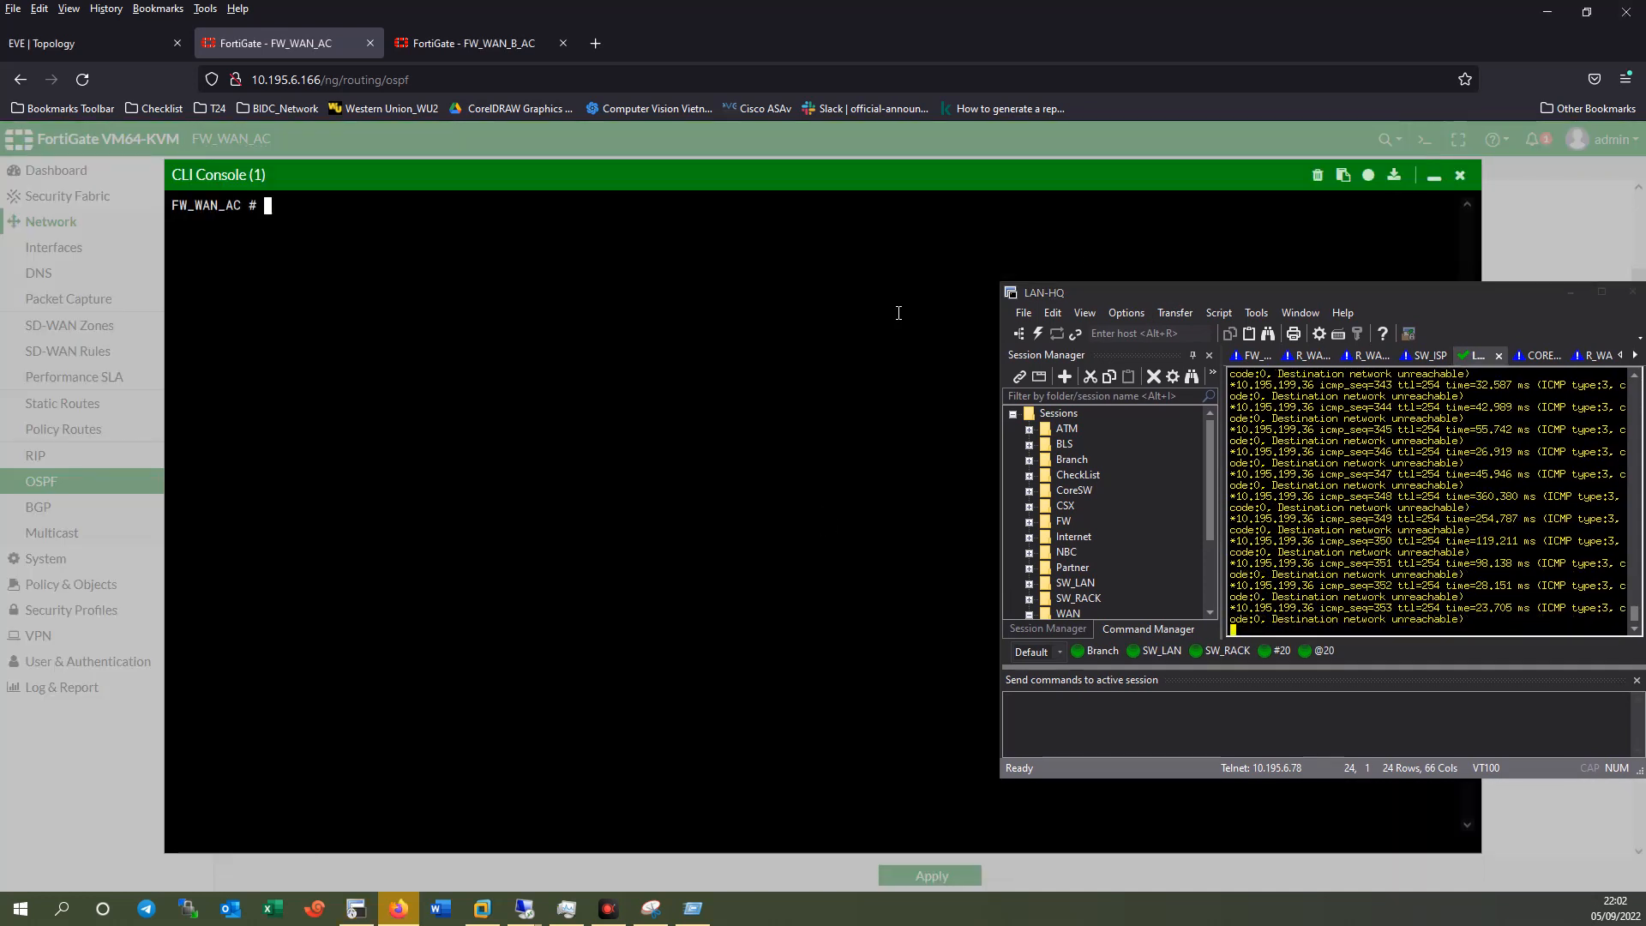
Try 'get router info' OSPF commands in the CLI, correcting typos.
text(get router info os databasene)
key(Return)
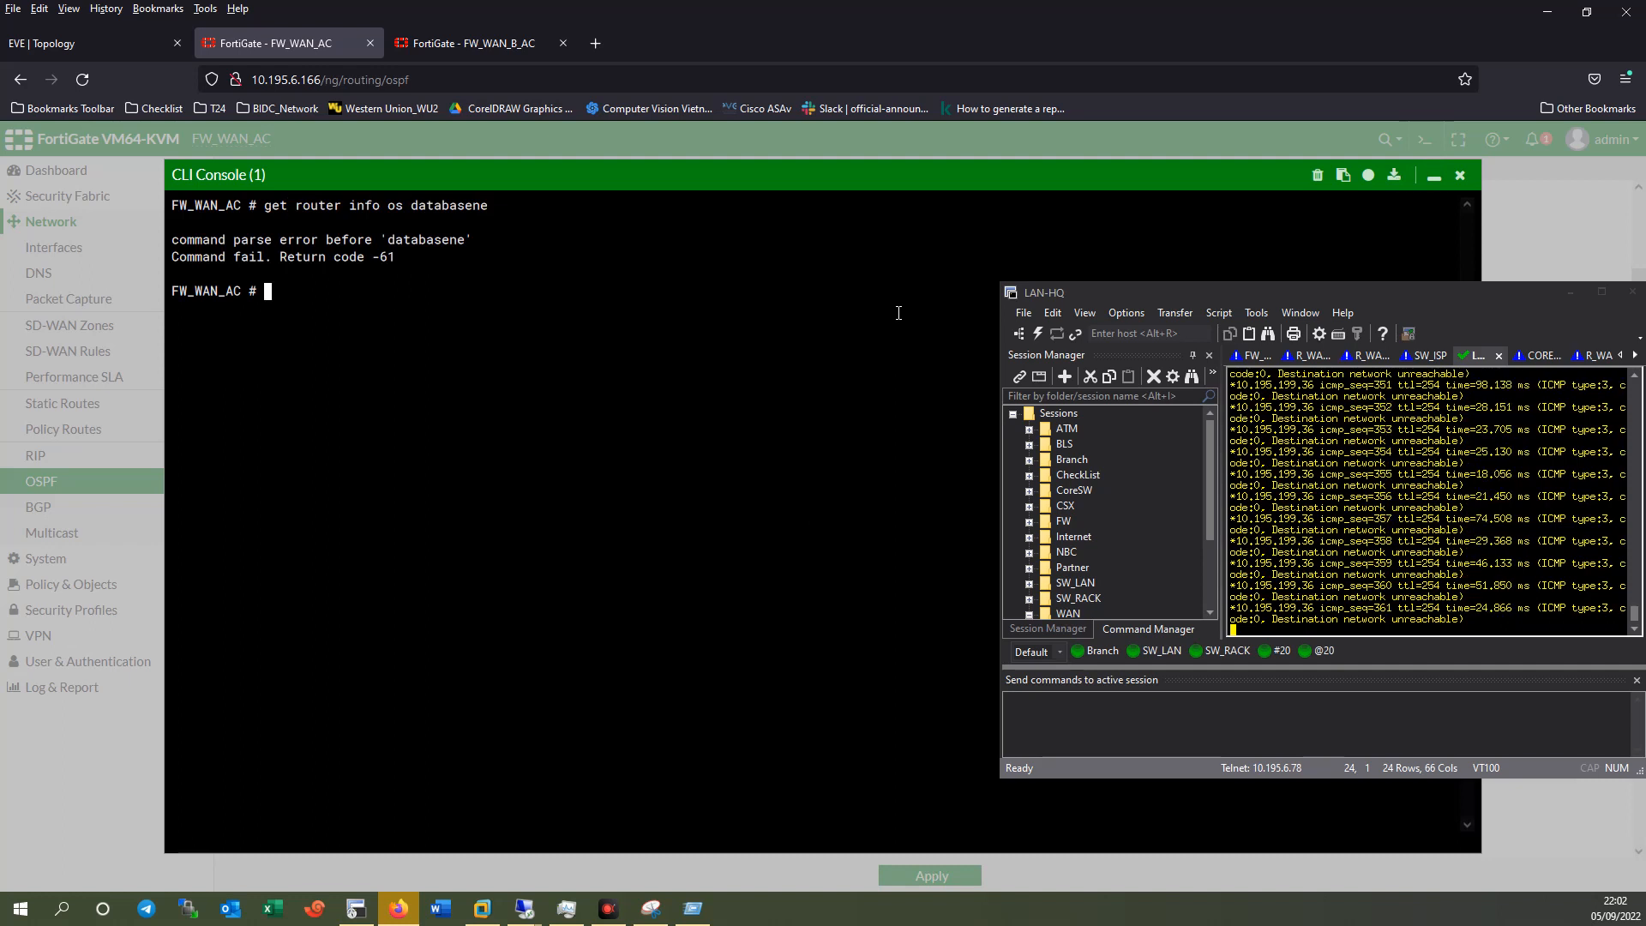
key(Up)
key(BackSpace)
key(BackSpace)
key(BackSpace)
key(BackSpace)
key(BackSpace)
key(BackSpace)
key(BackSpace)
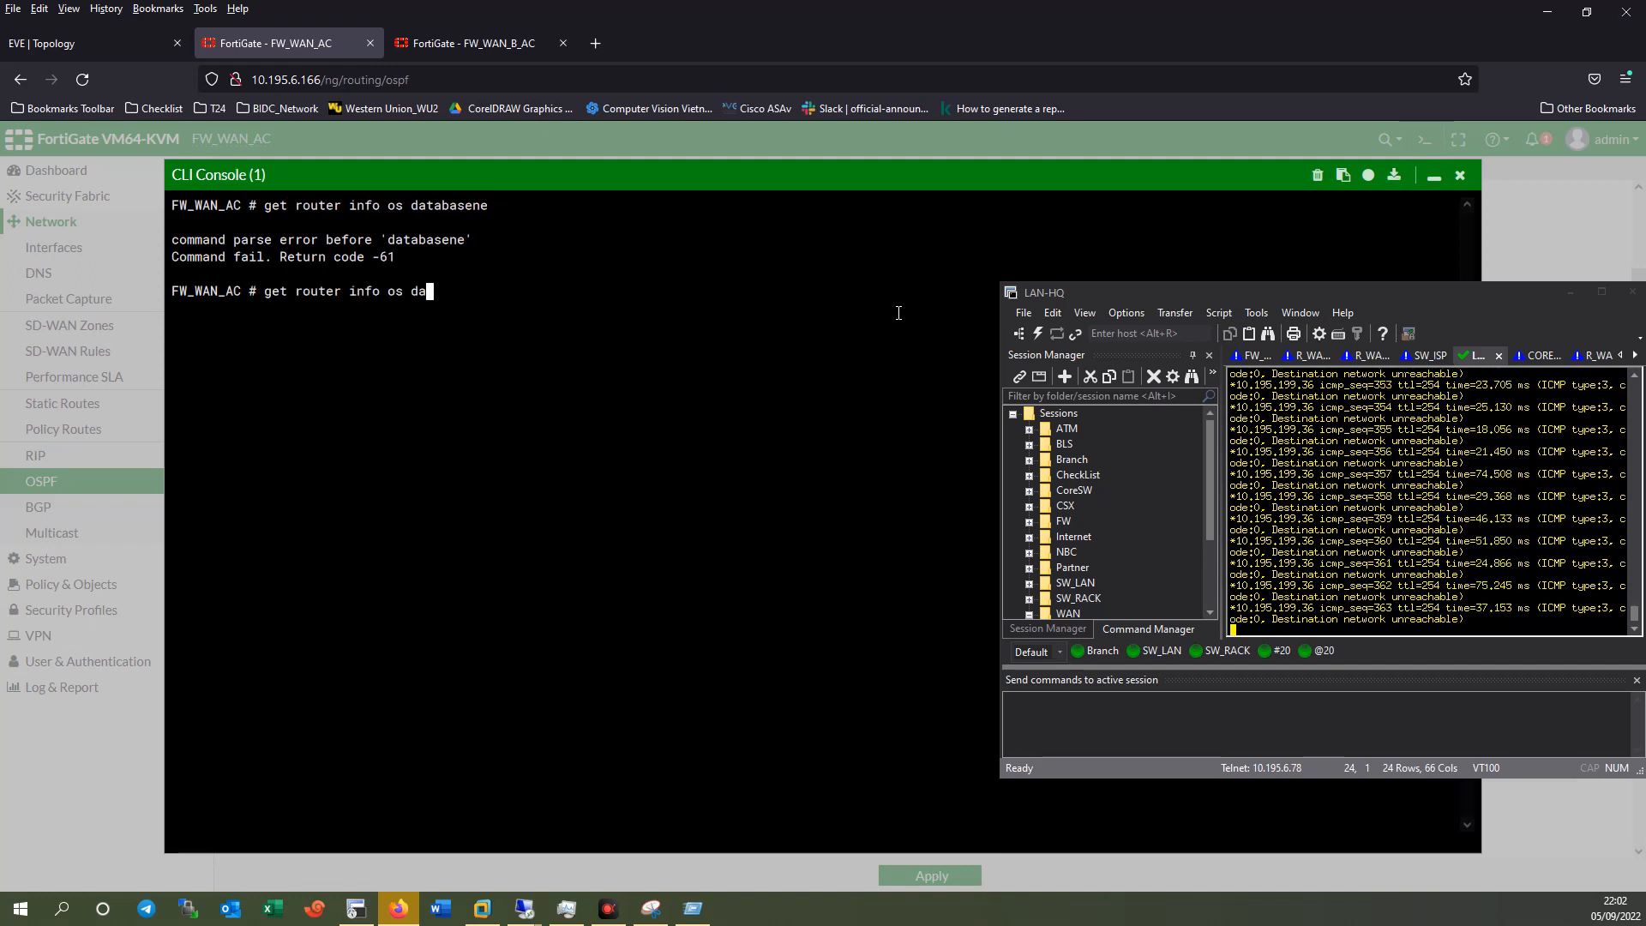
key(BackSpace)
text(ne)
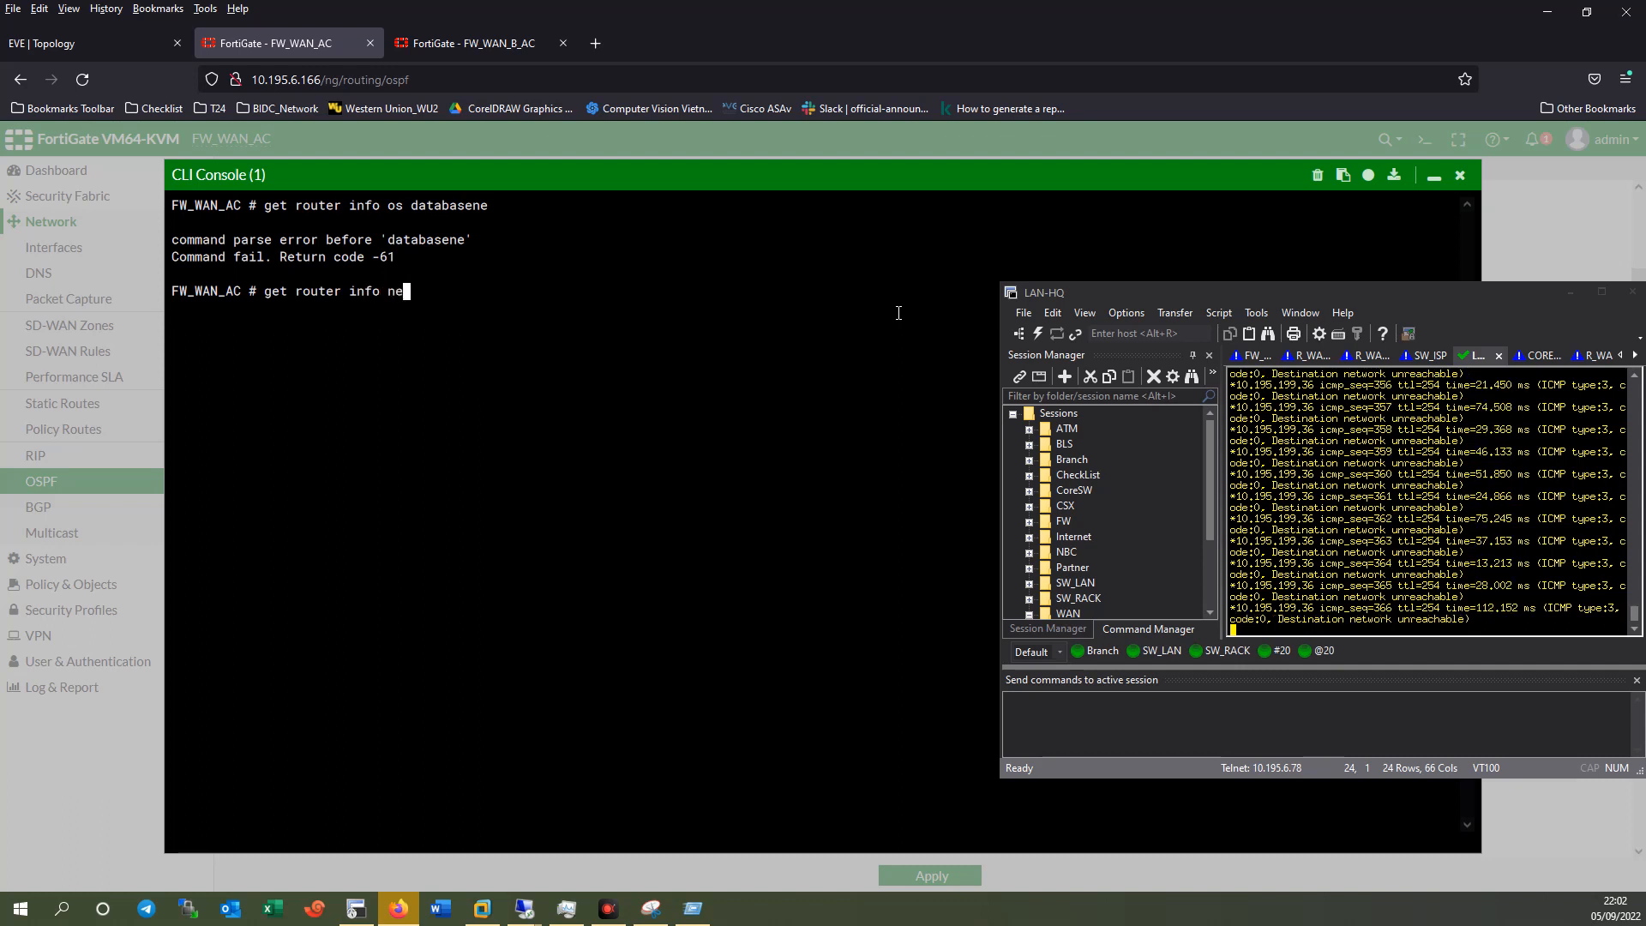
key(Return)
Run 'get router info ospf neighbor' repeatedly, which shows an empty neighbour table.
text(get eo)
key(BackSpace)
key(BackSpace)
text(router ninfo ps )
text(ighbor)
key(Return)
key(Up)
key(Return)
key(Up)
key(Return)
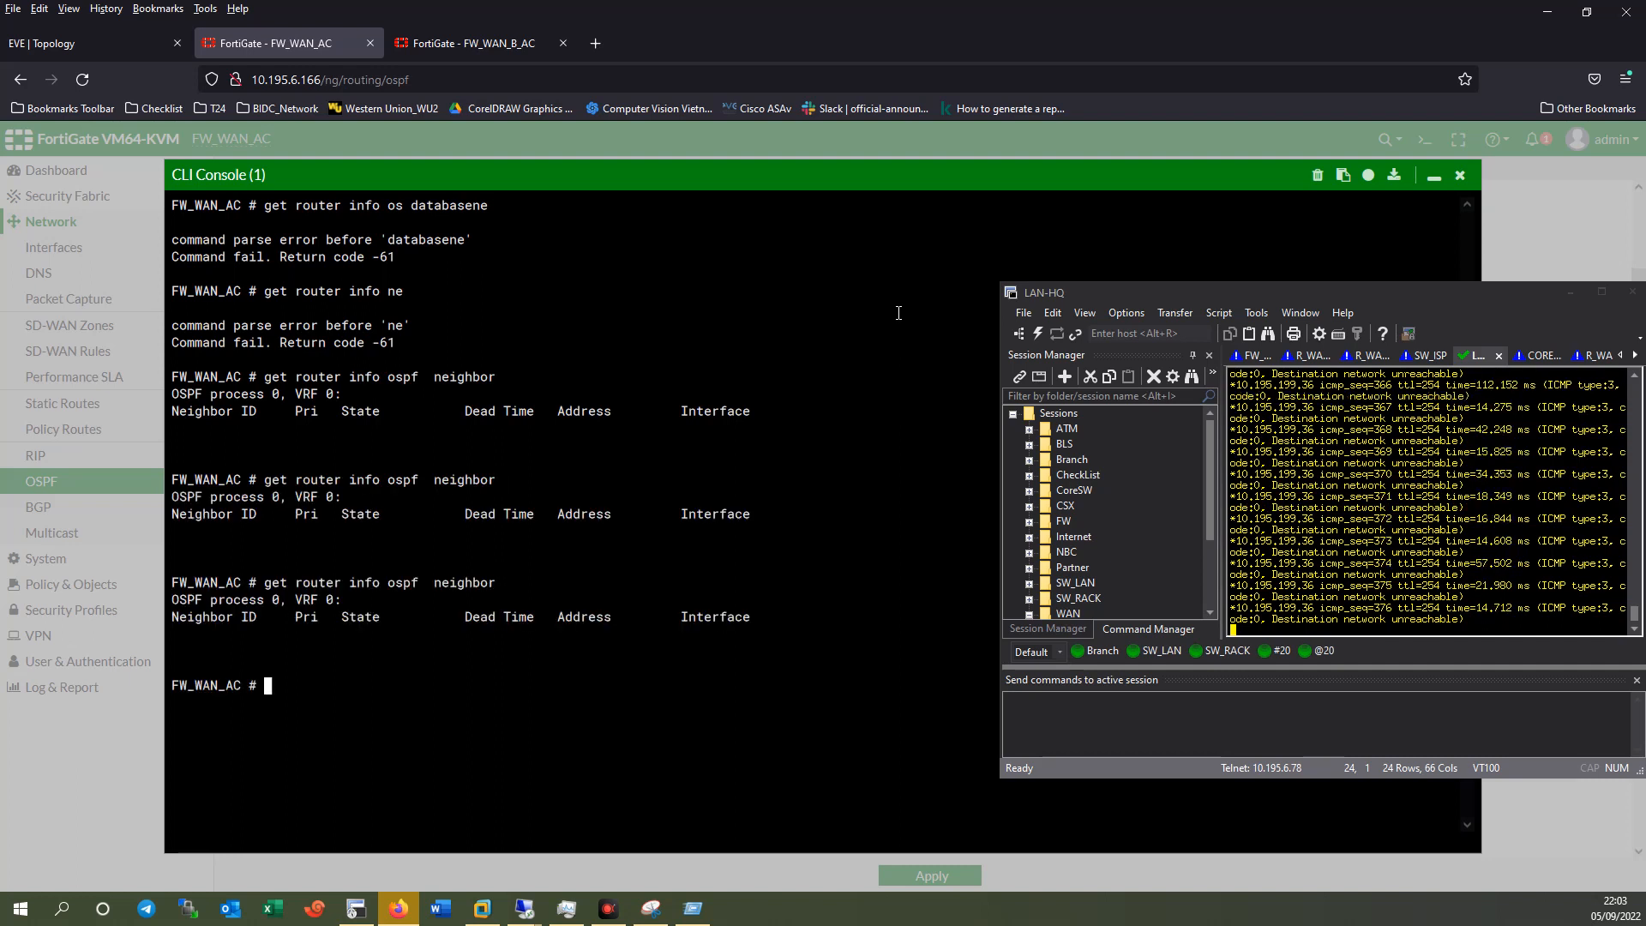
click(1570, 295)
Close the console and apply FW_WAN_AC's OSPF settings.
click(1460, 176)
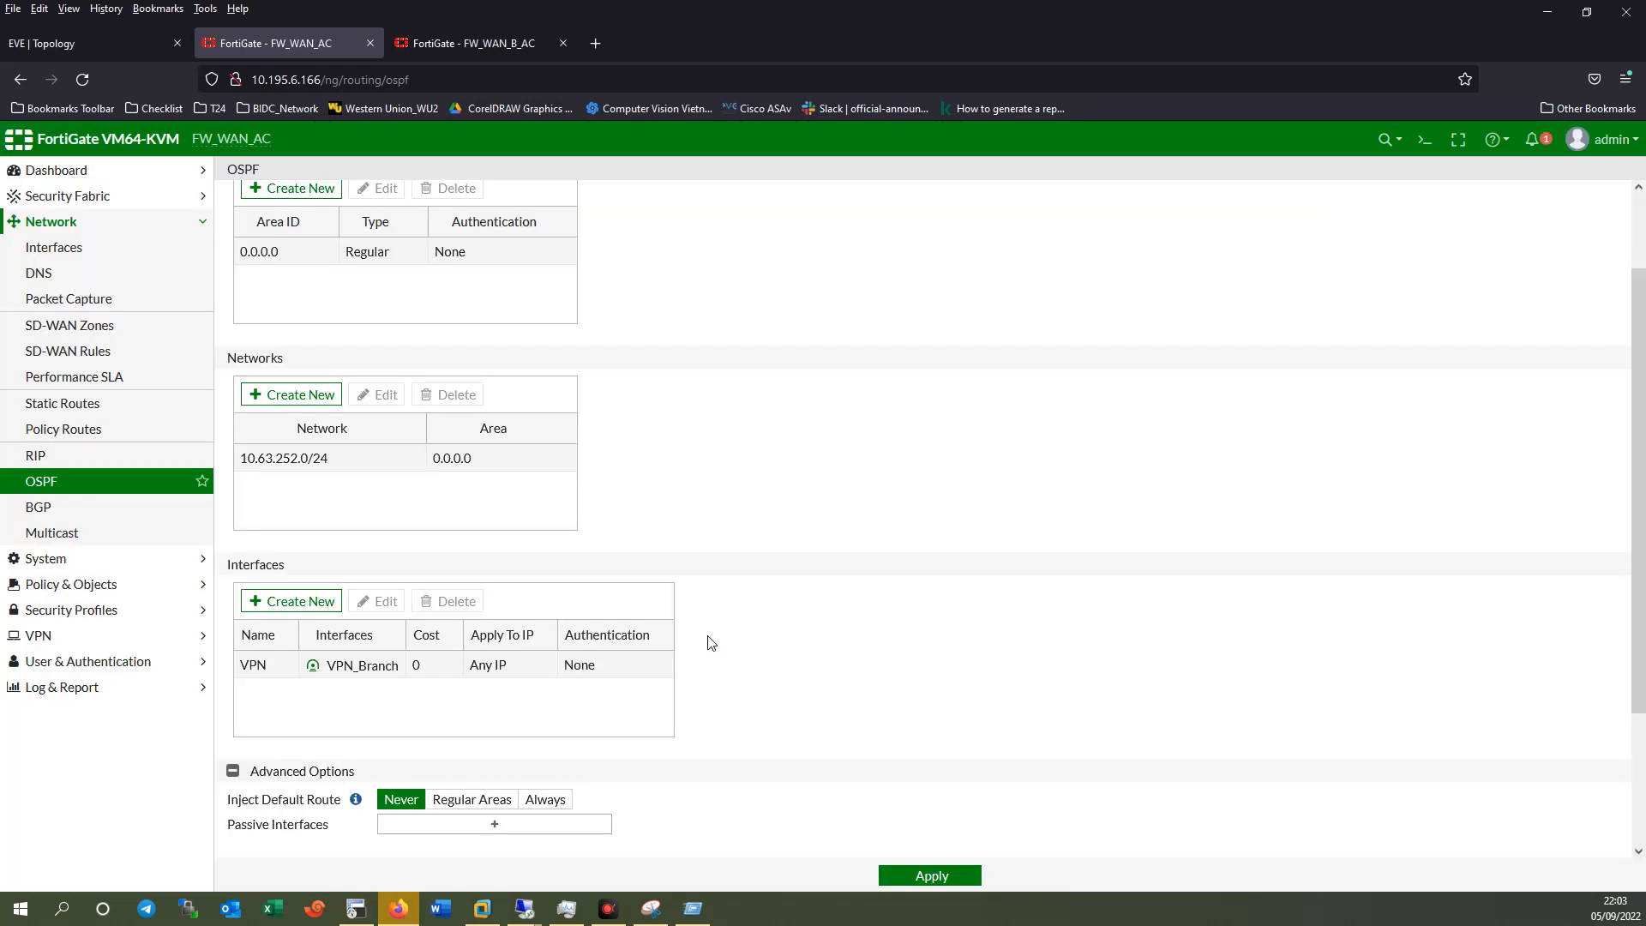
scroll(778, 664, down, 2)
scroll(780, 667, up, 3)
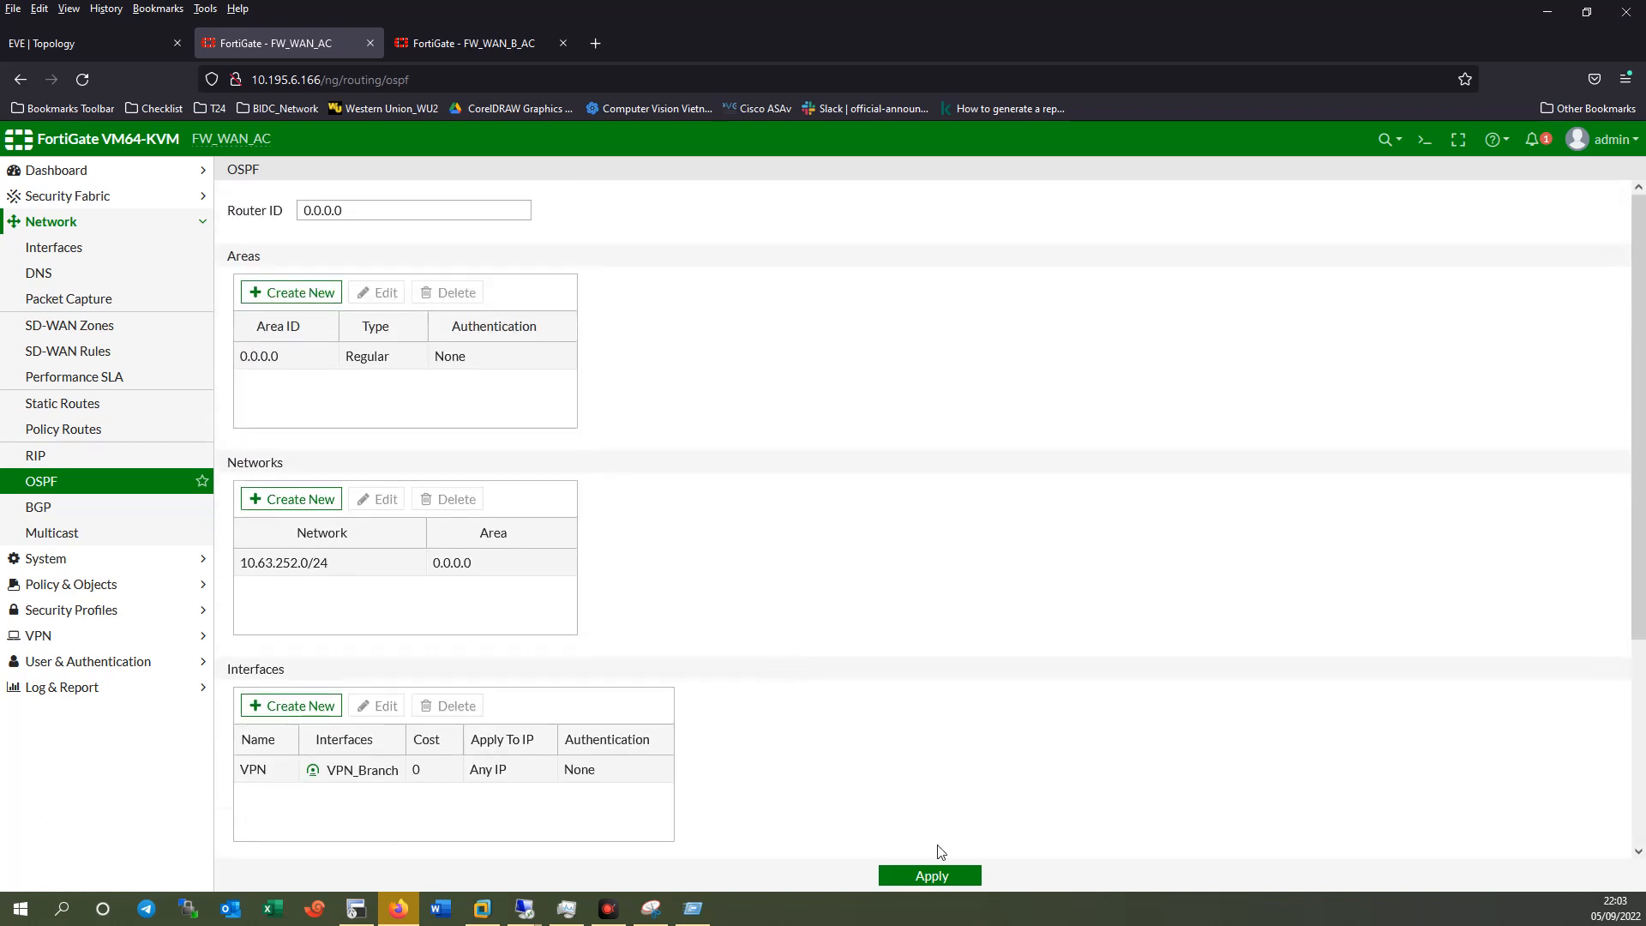
click(942, 875)
On FW_WAN_B_AC, review the VPN_MKN and VPN_MFN tunnel interfaces under MFN (port3).
click(71, 253)
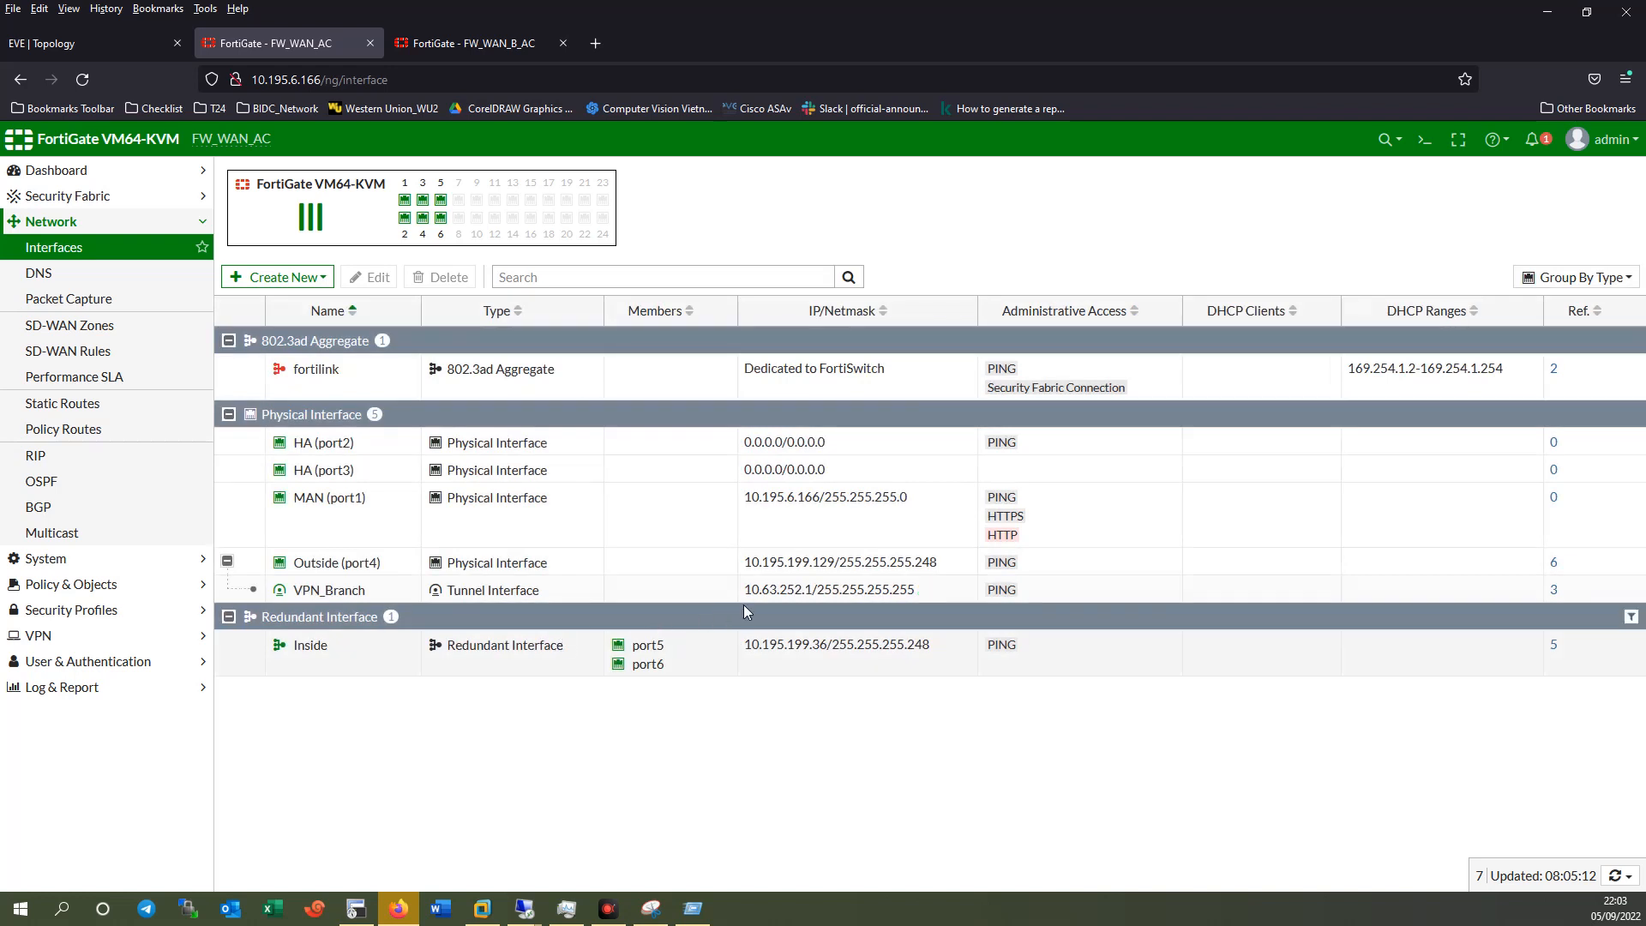
click(448, 44)
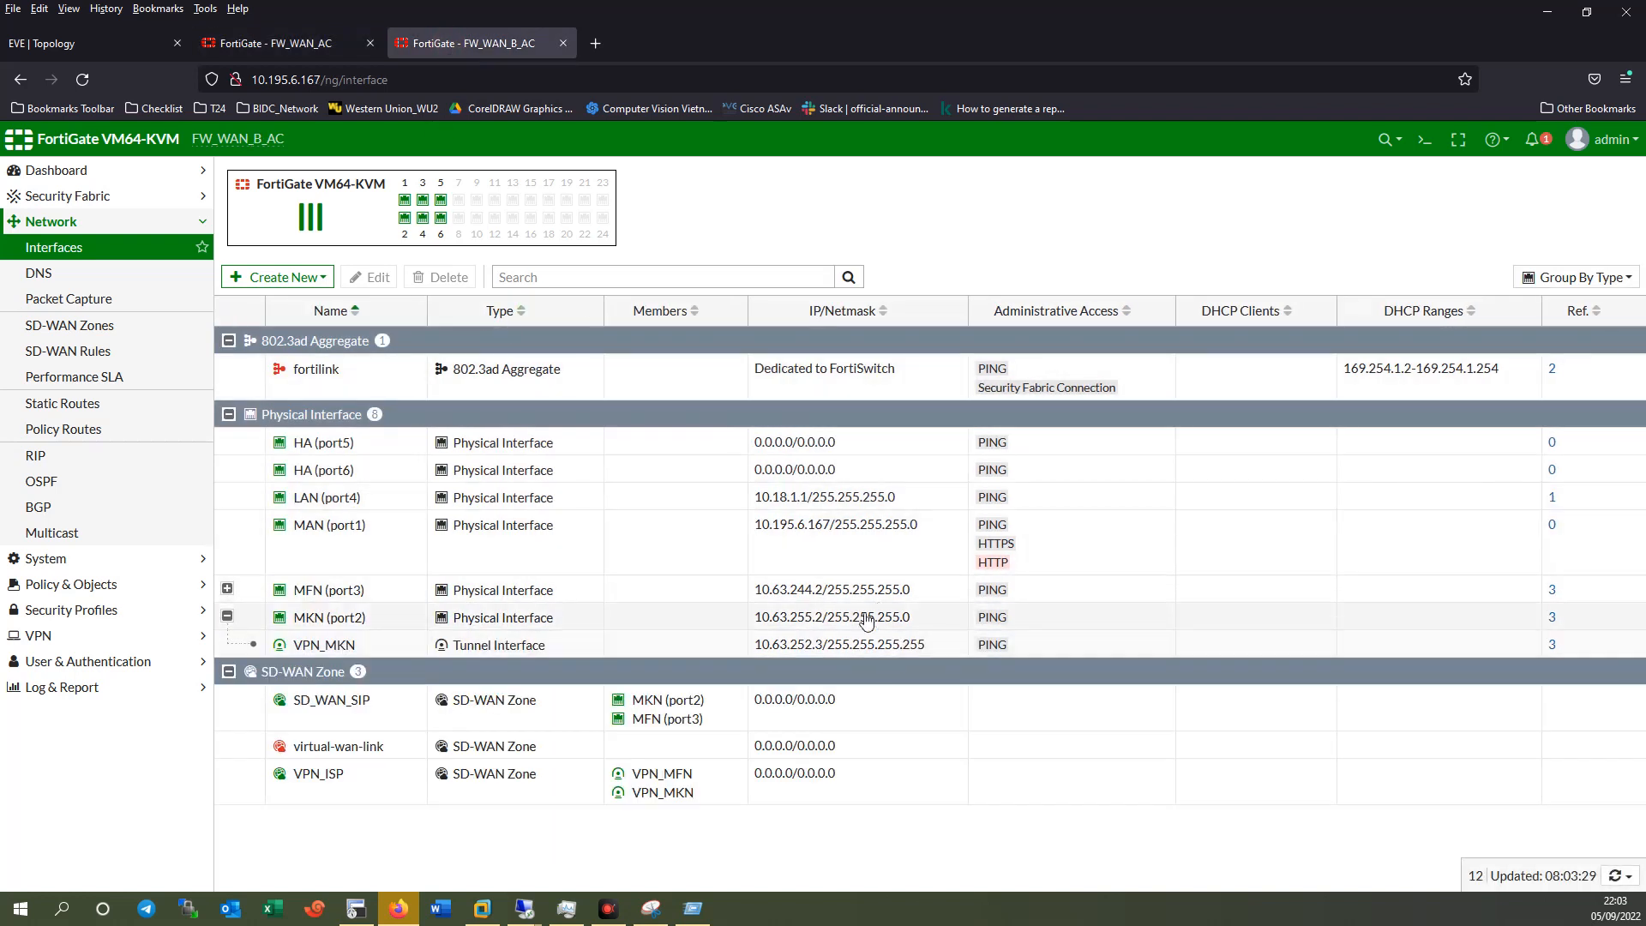
click(815, 644)
click(227, 589)
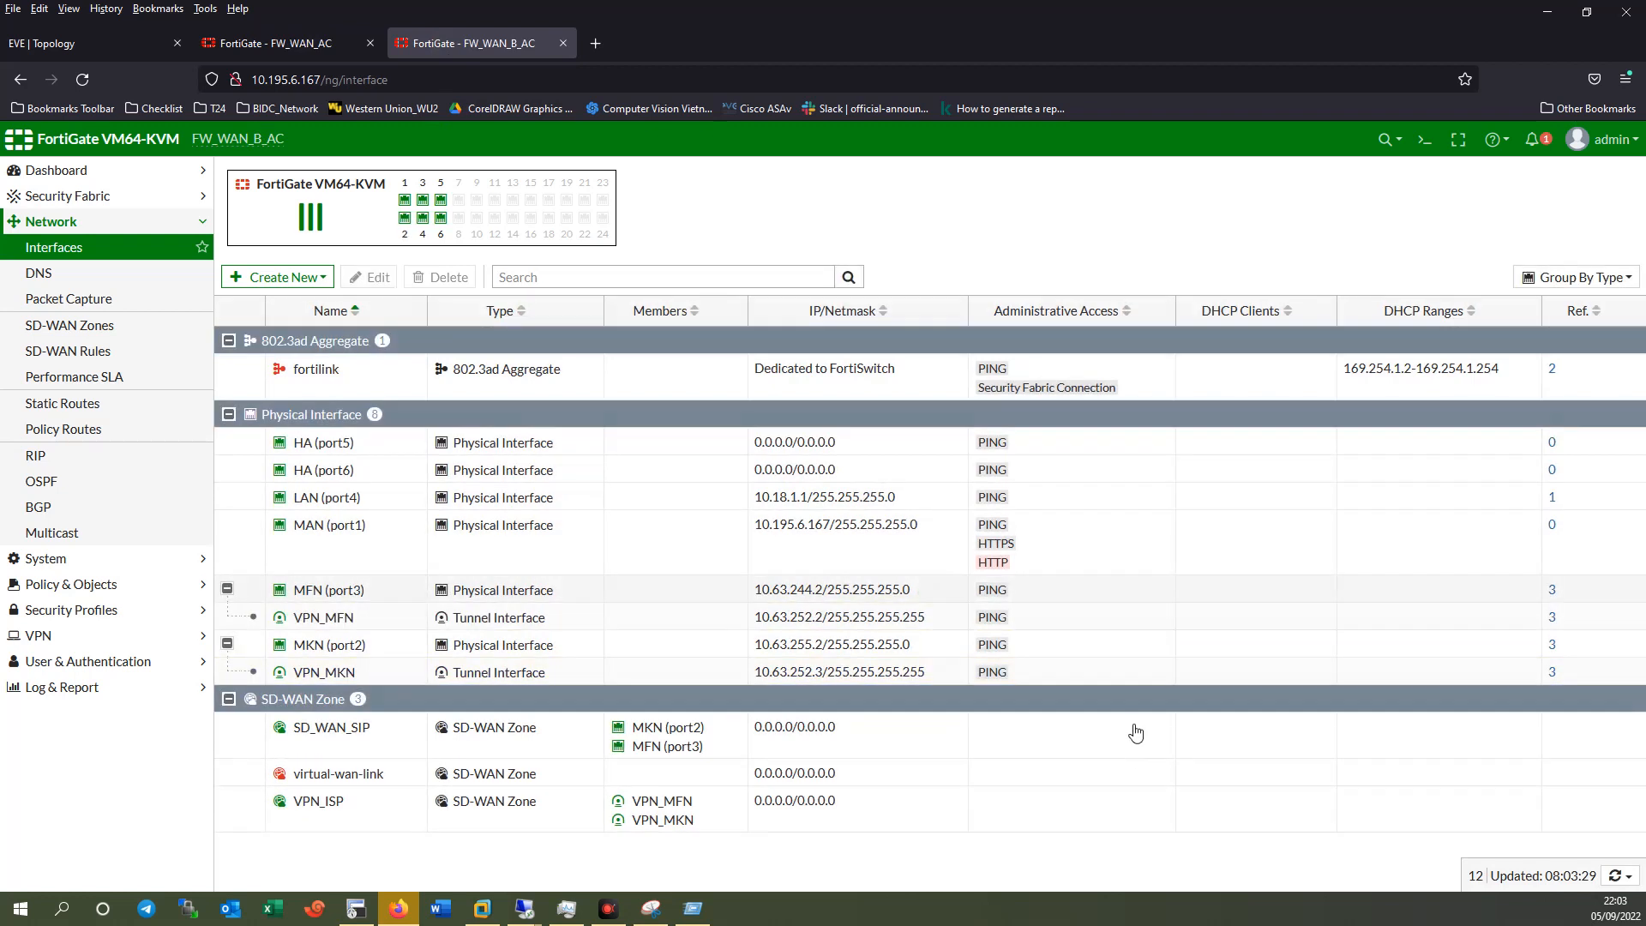
click(752, 616)
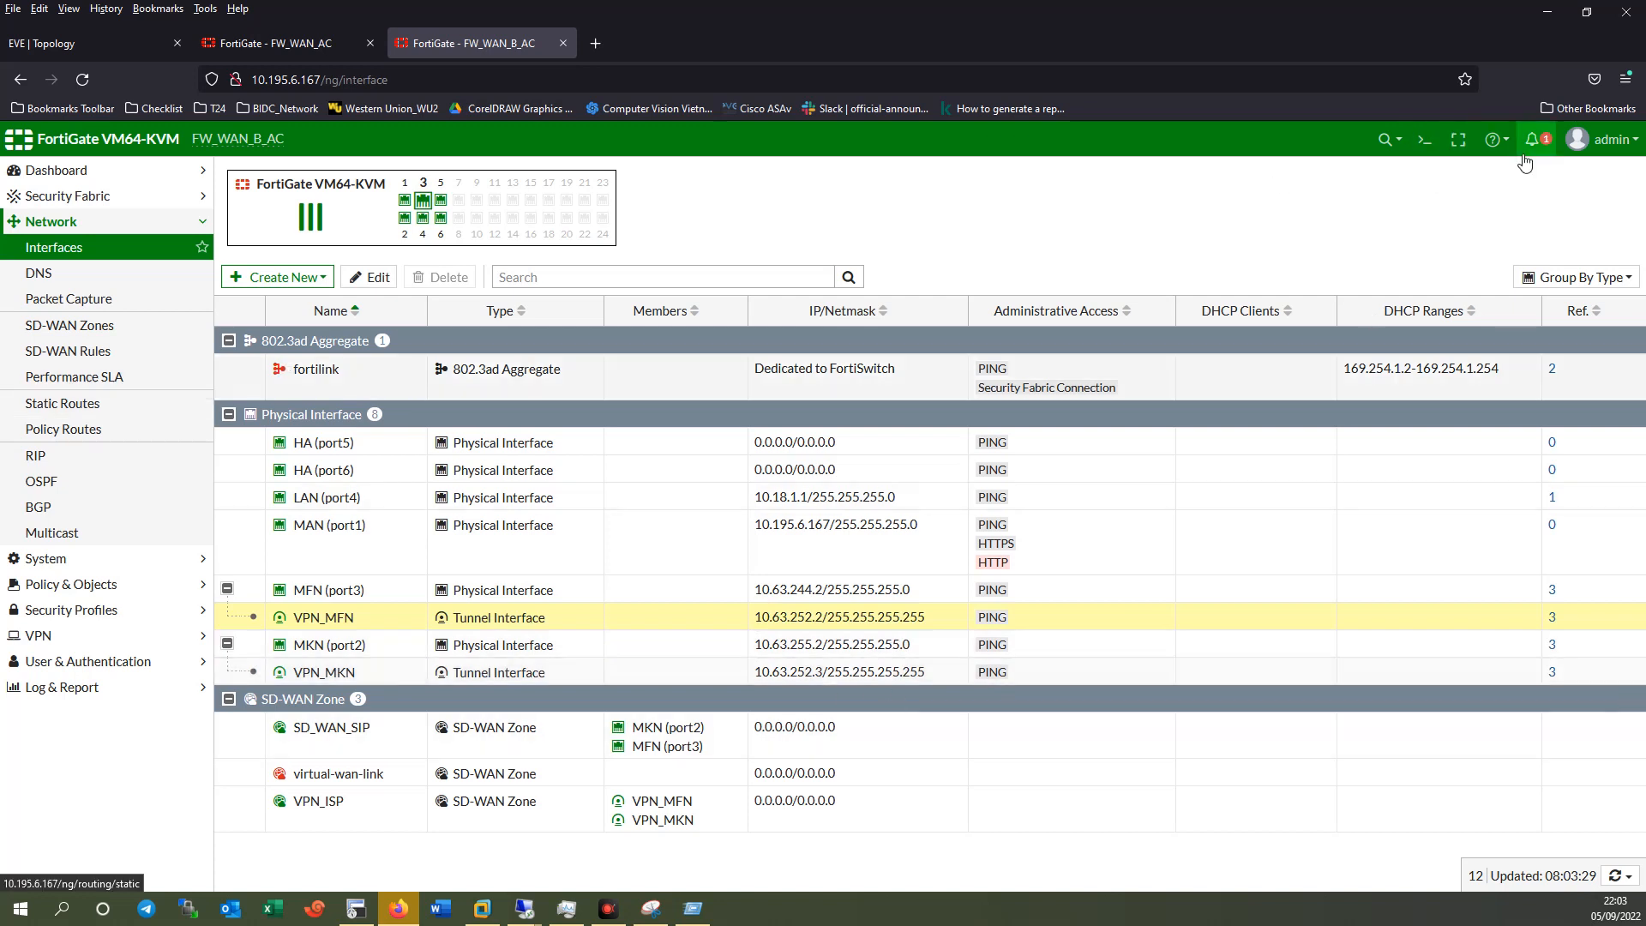
click(1424, 138)
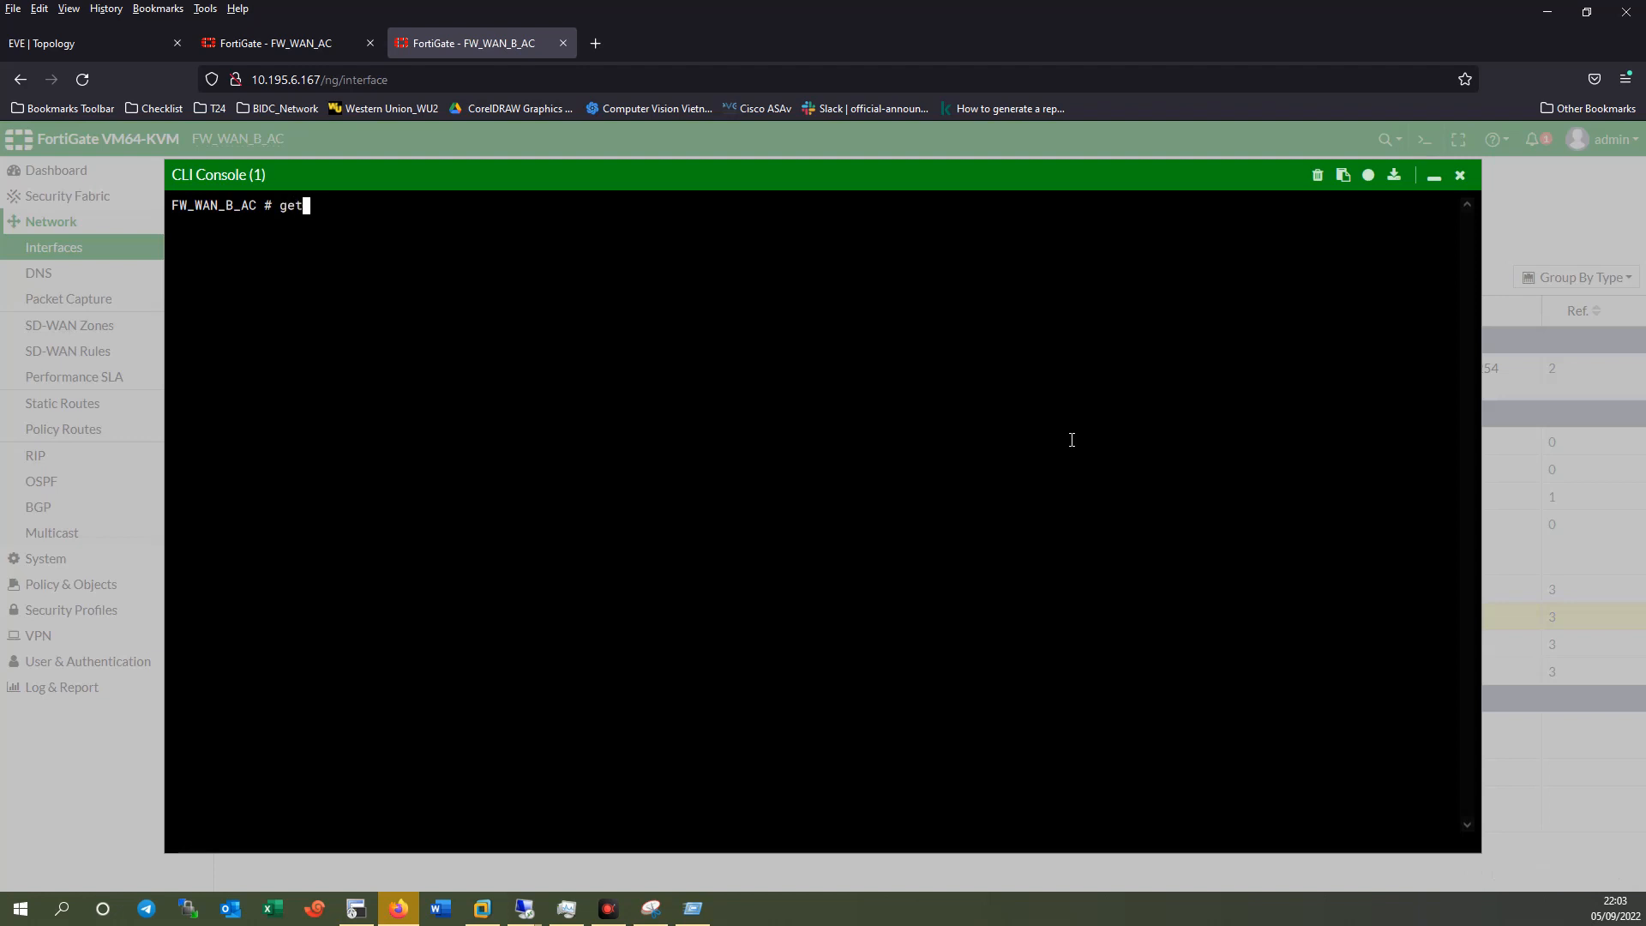
Run 'get router info ospf neighbor' three times, finding no neighbours.
text(ter info ospf  n)
key(Tab)
key(Return)
key(Up)
key(Return)
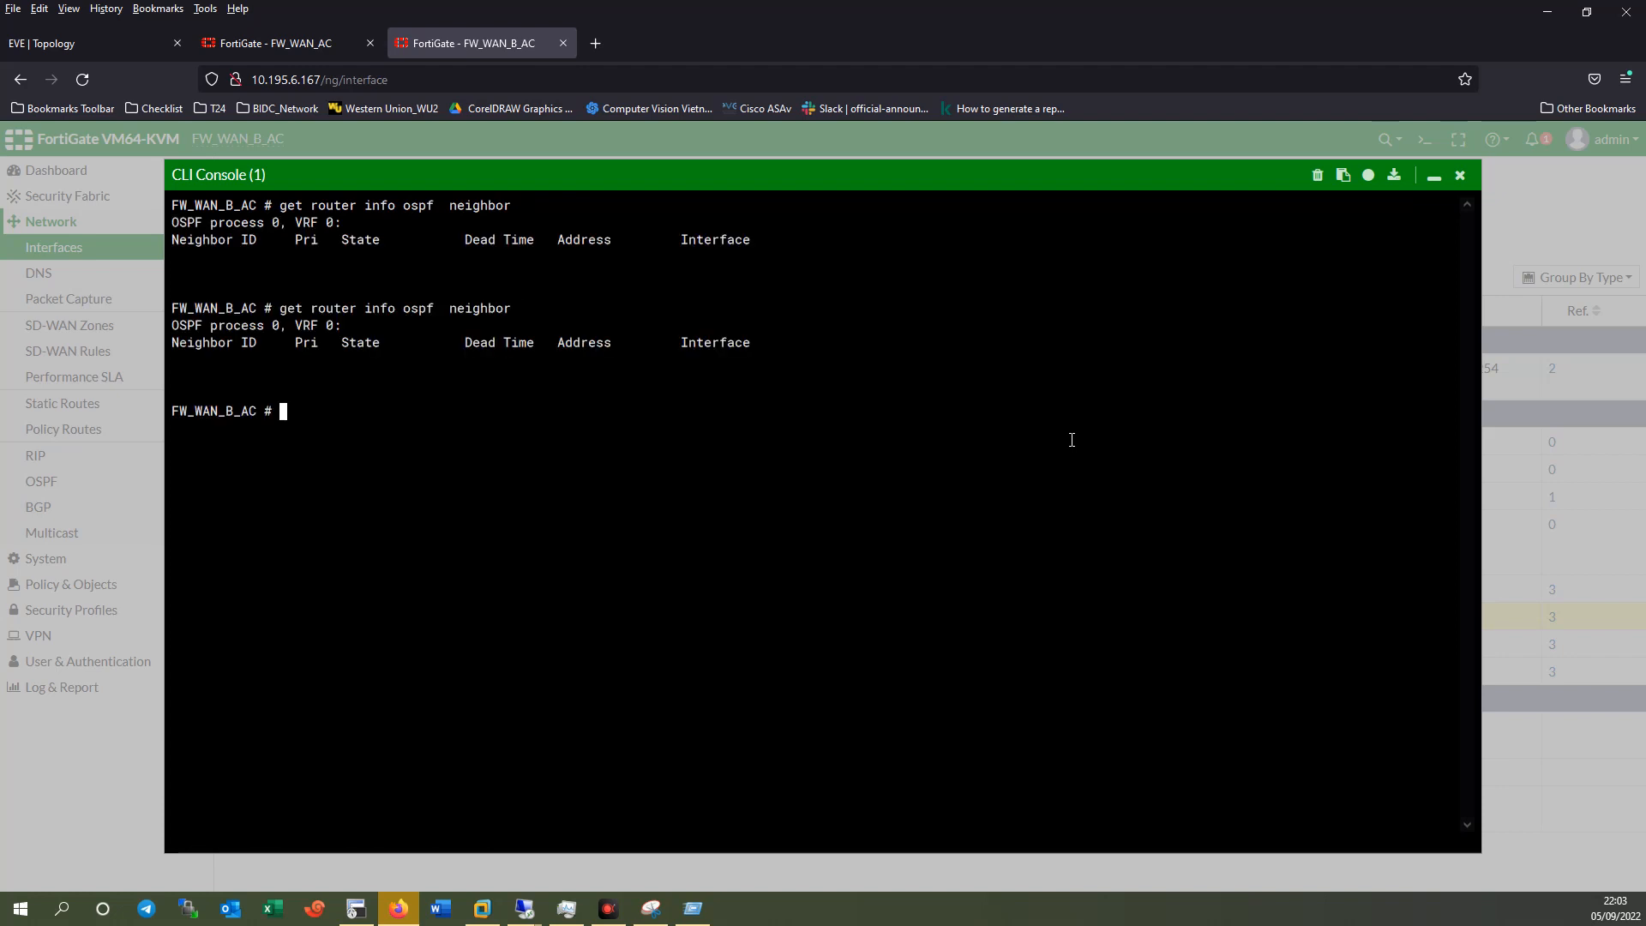
key(Up)
key(Return)
Close the console and select the VPN_MKN and VPN_ISP rows in the interface list.
click(1459, 175)
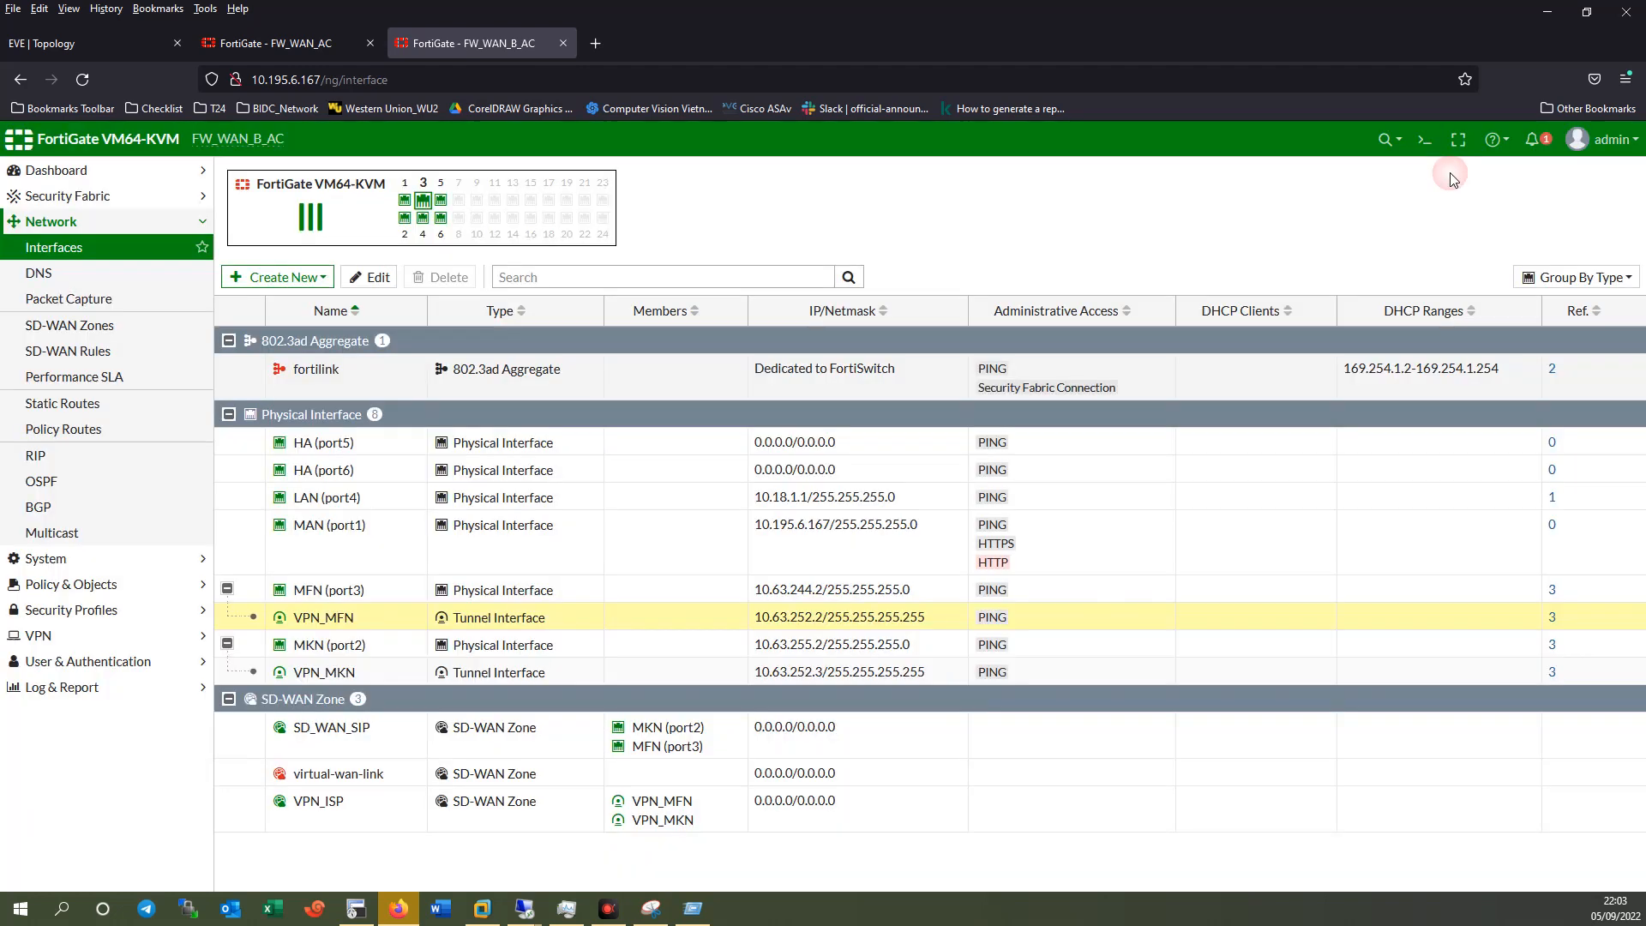
click(780, 672)
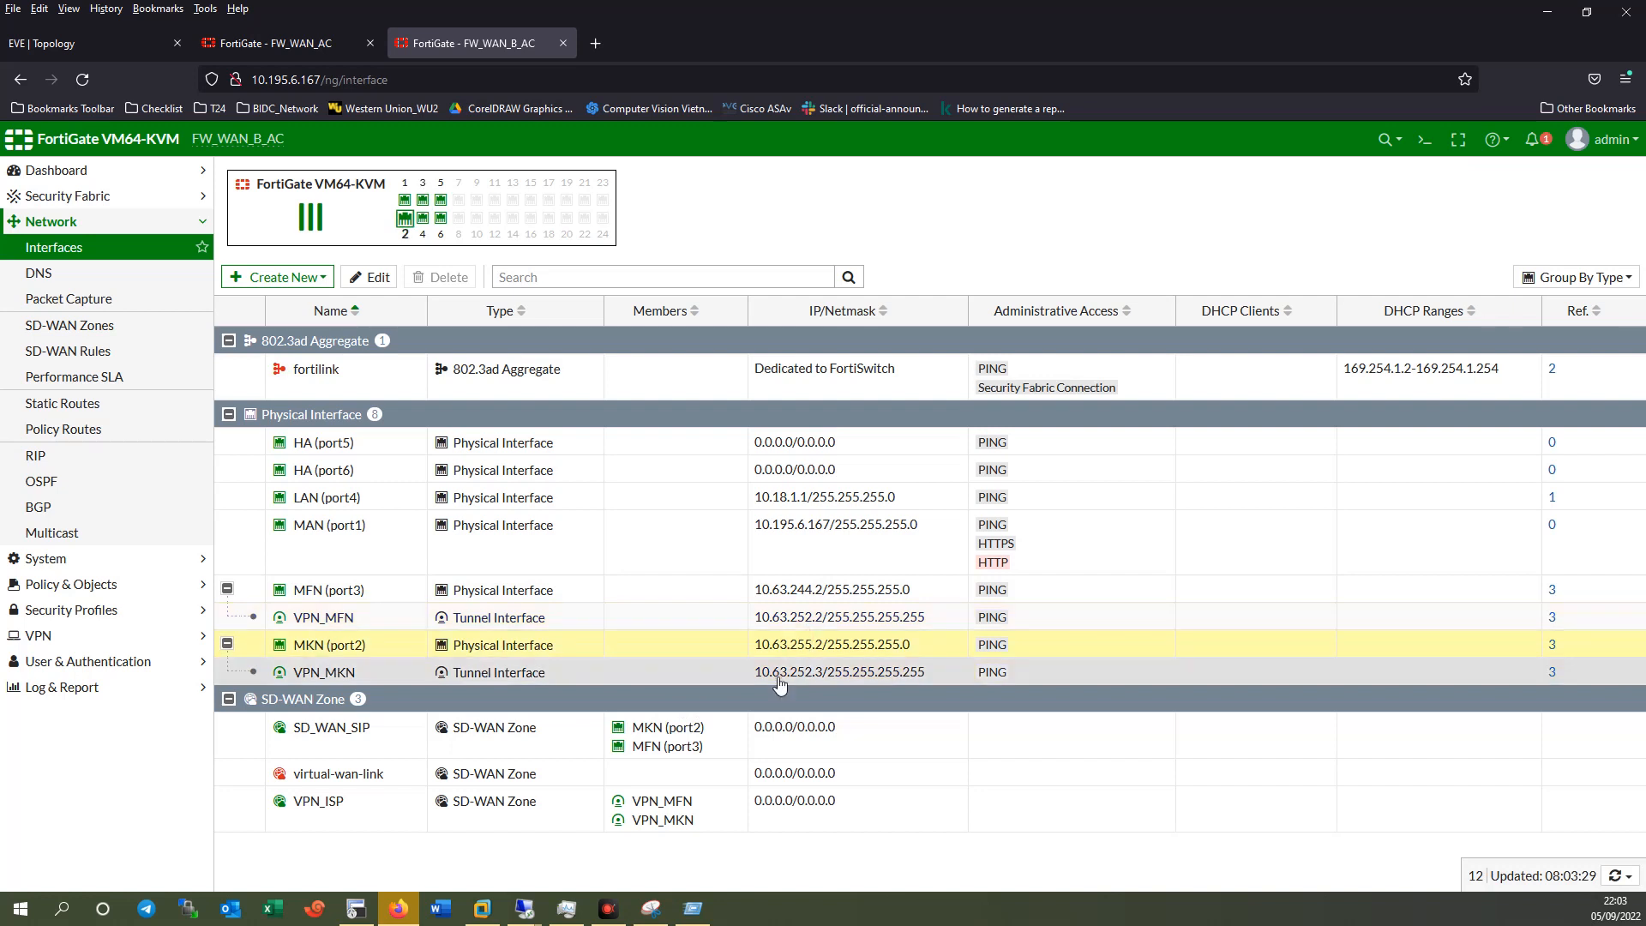
click(363, 815)
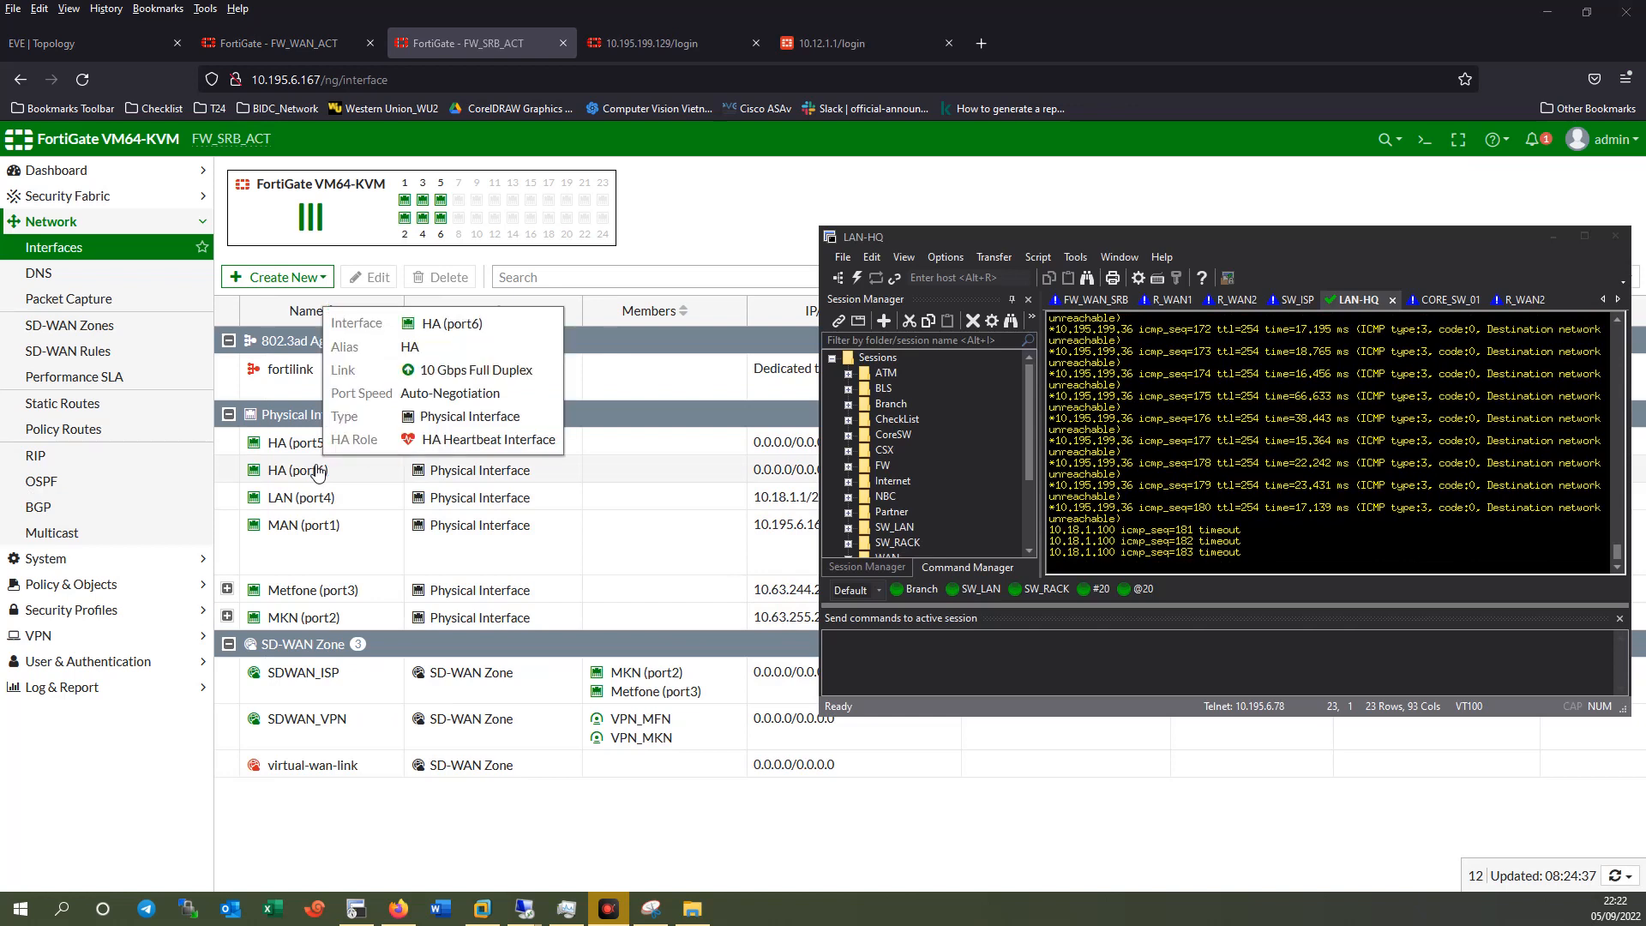
Check the LAN-HQ ping to 10.18.1.100 still timing out, then open FW_SRB_ACT's CLI console.
drag(1051, 240, 1069, 252)
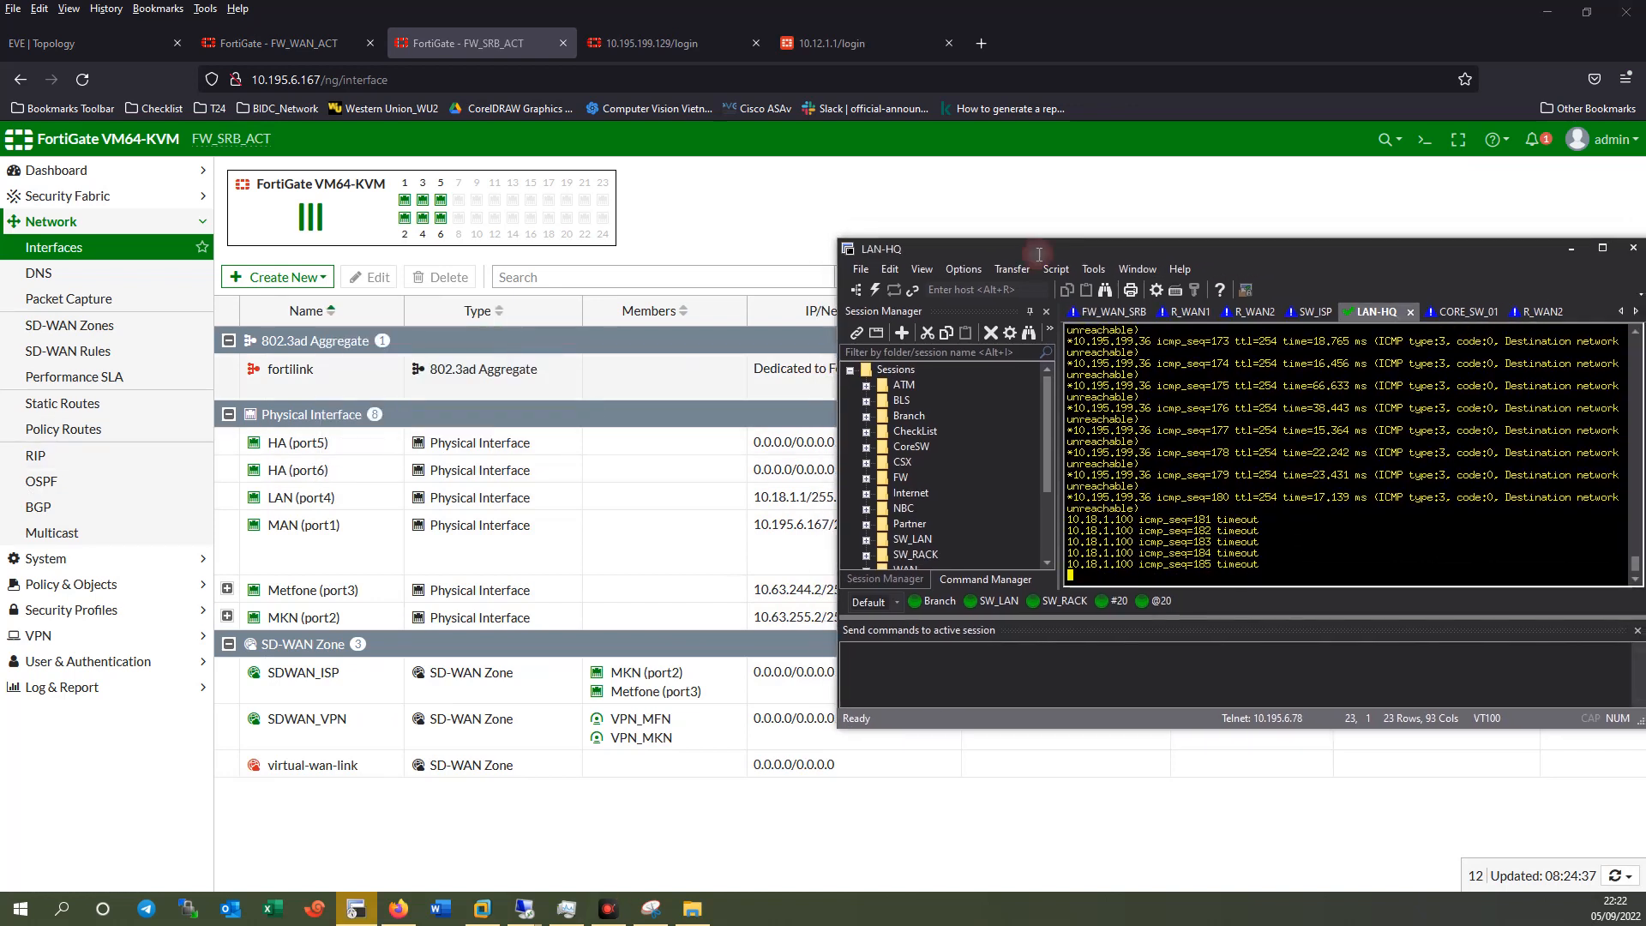
click(930, 270)
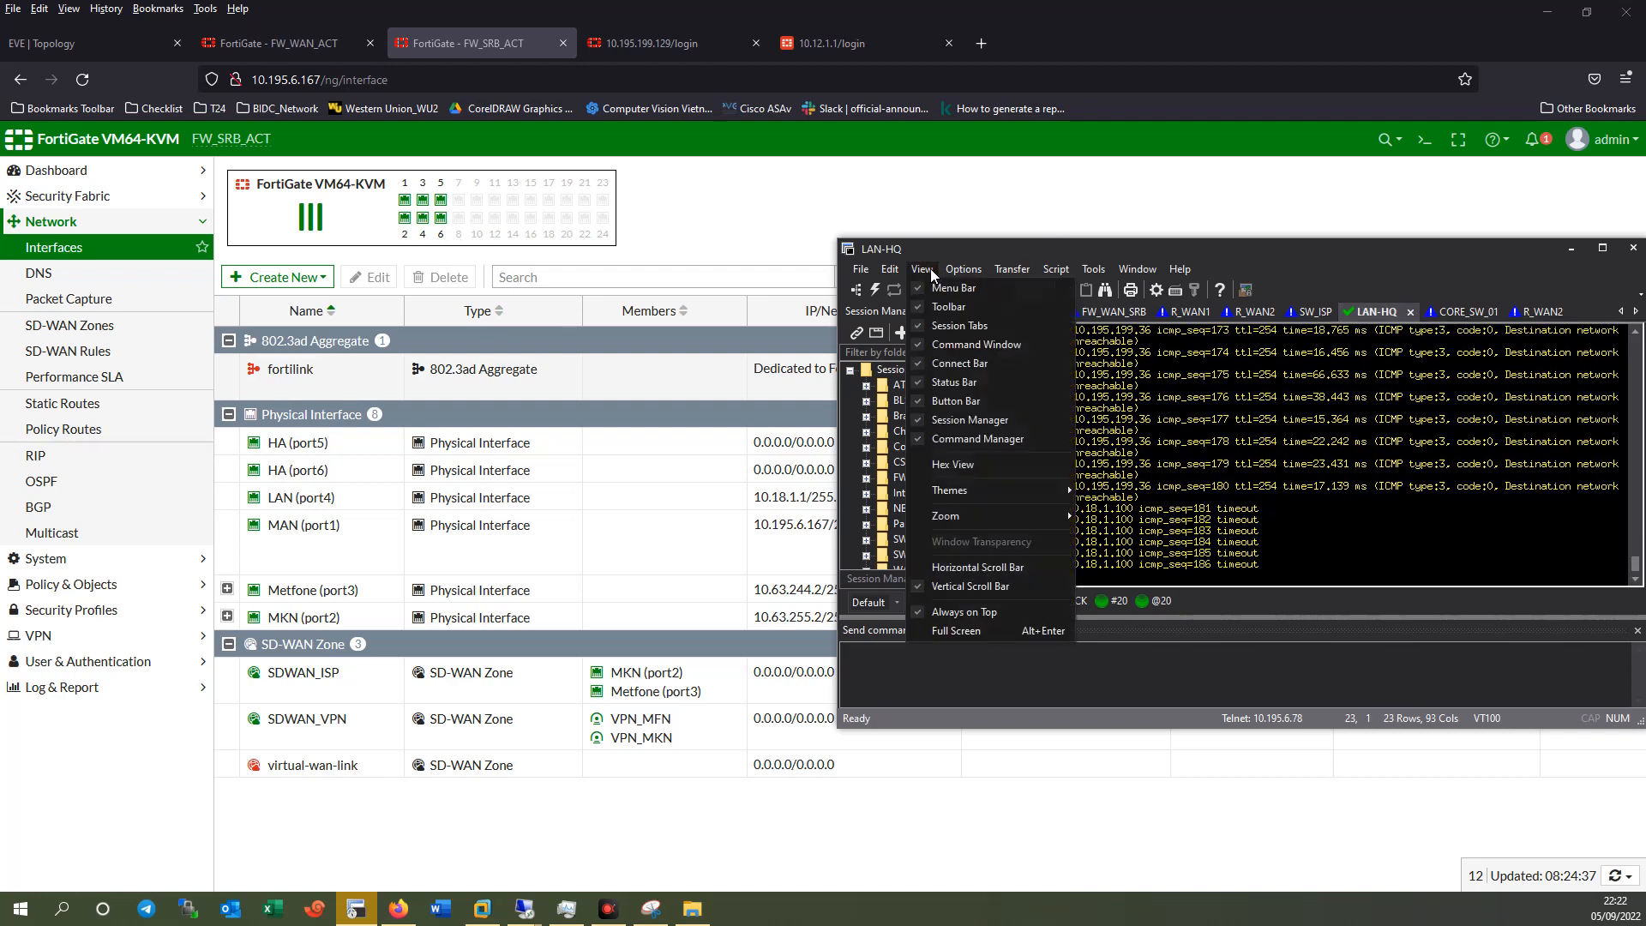
click(1074, 253)
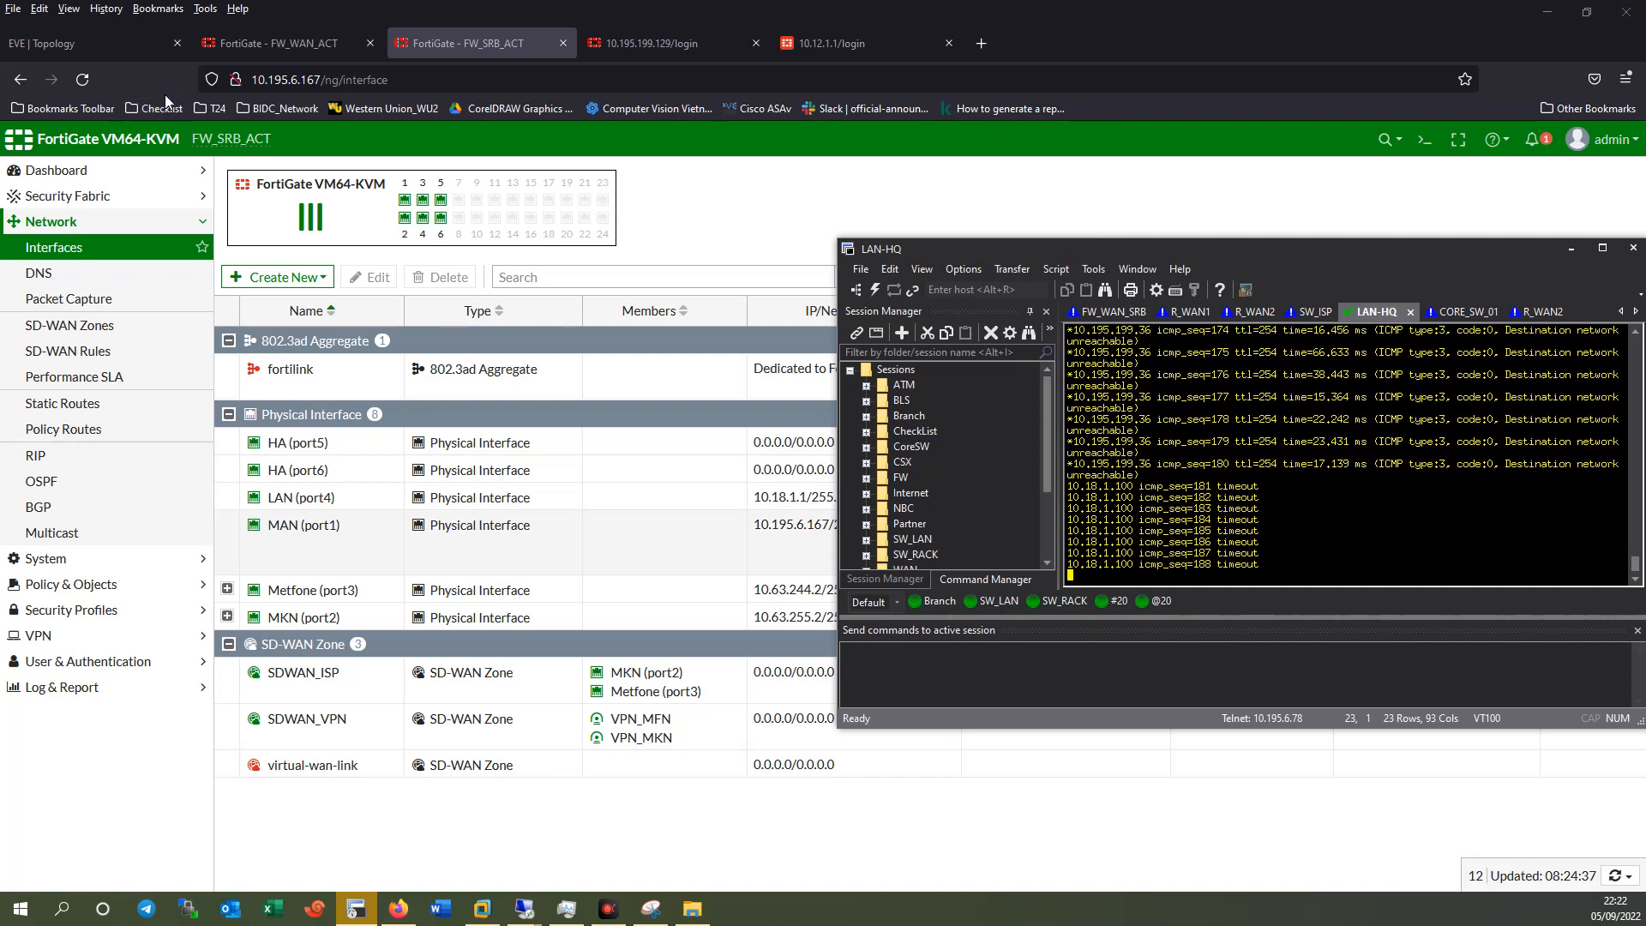
click(1421, 142)
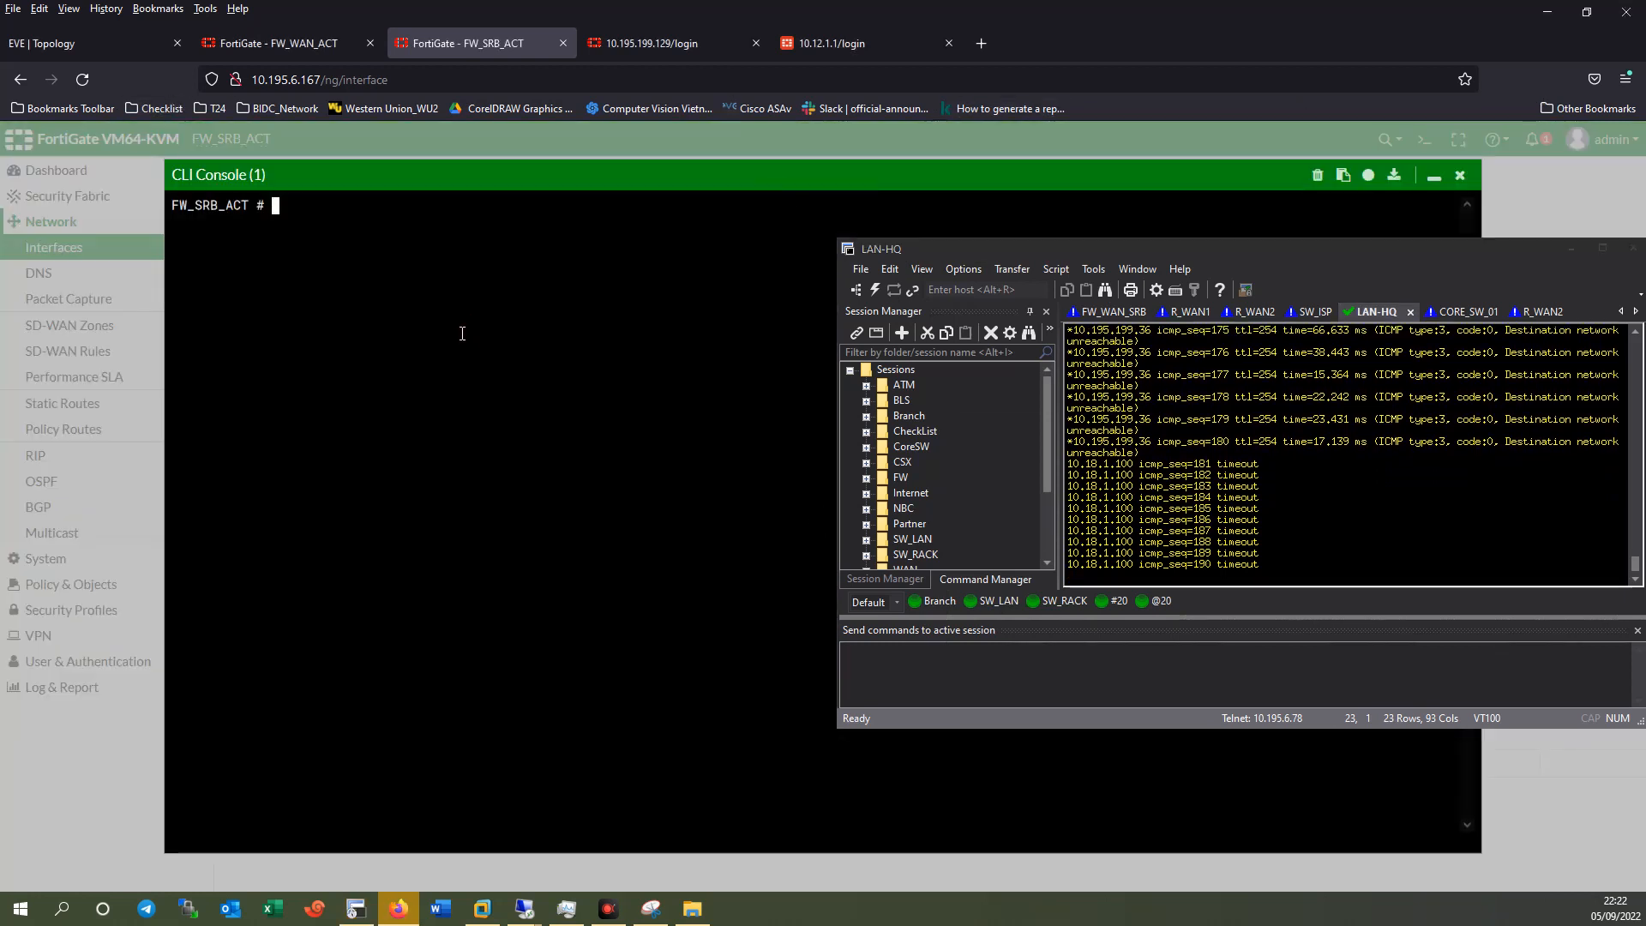
Run 'get router info ospf neighbor' twice, confirming 10.63.252.1 Full on VPN_MFN, then close the console.
text(get router info ospf  neighbor)
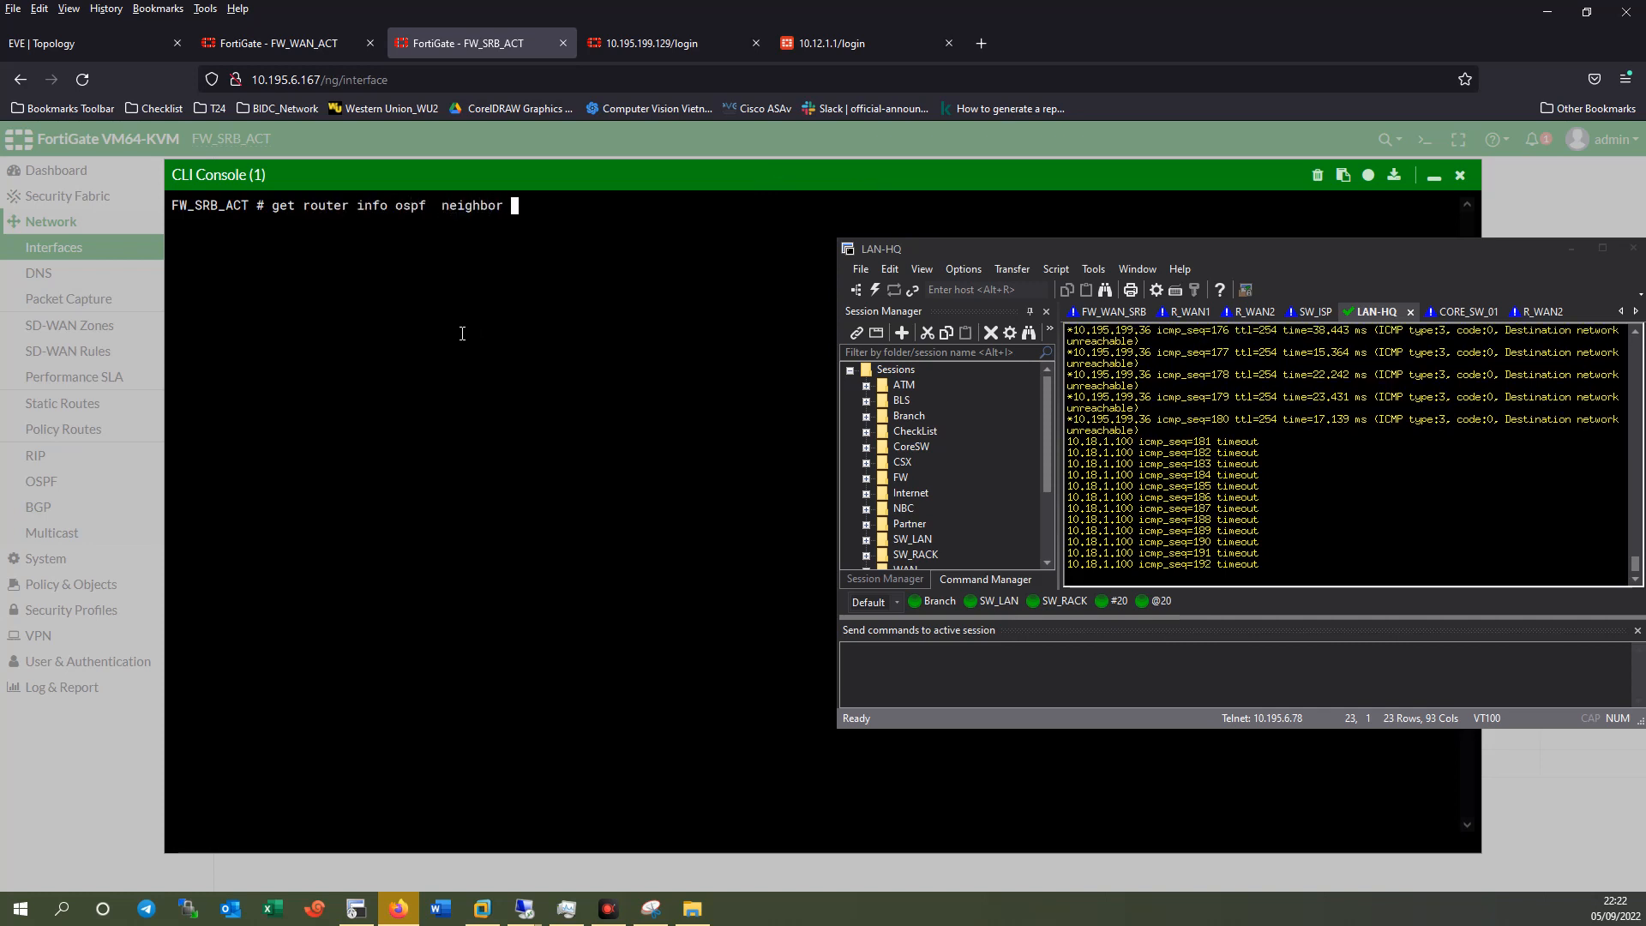
key(Return)
key(Up)
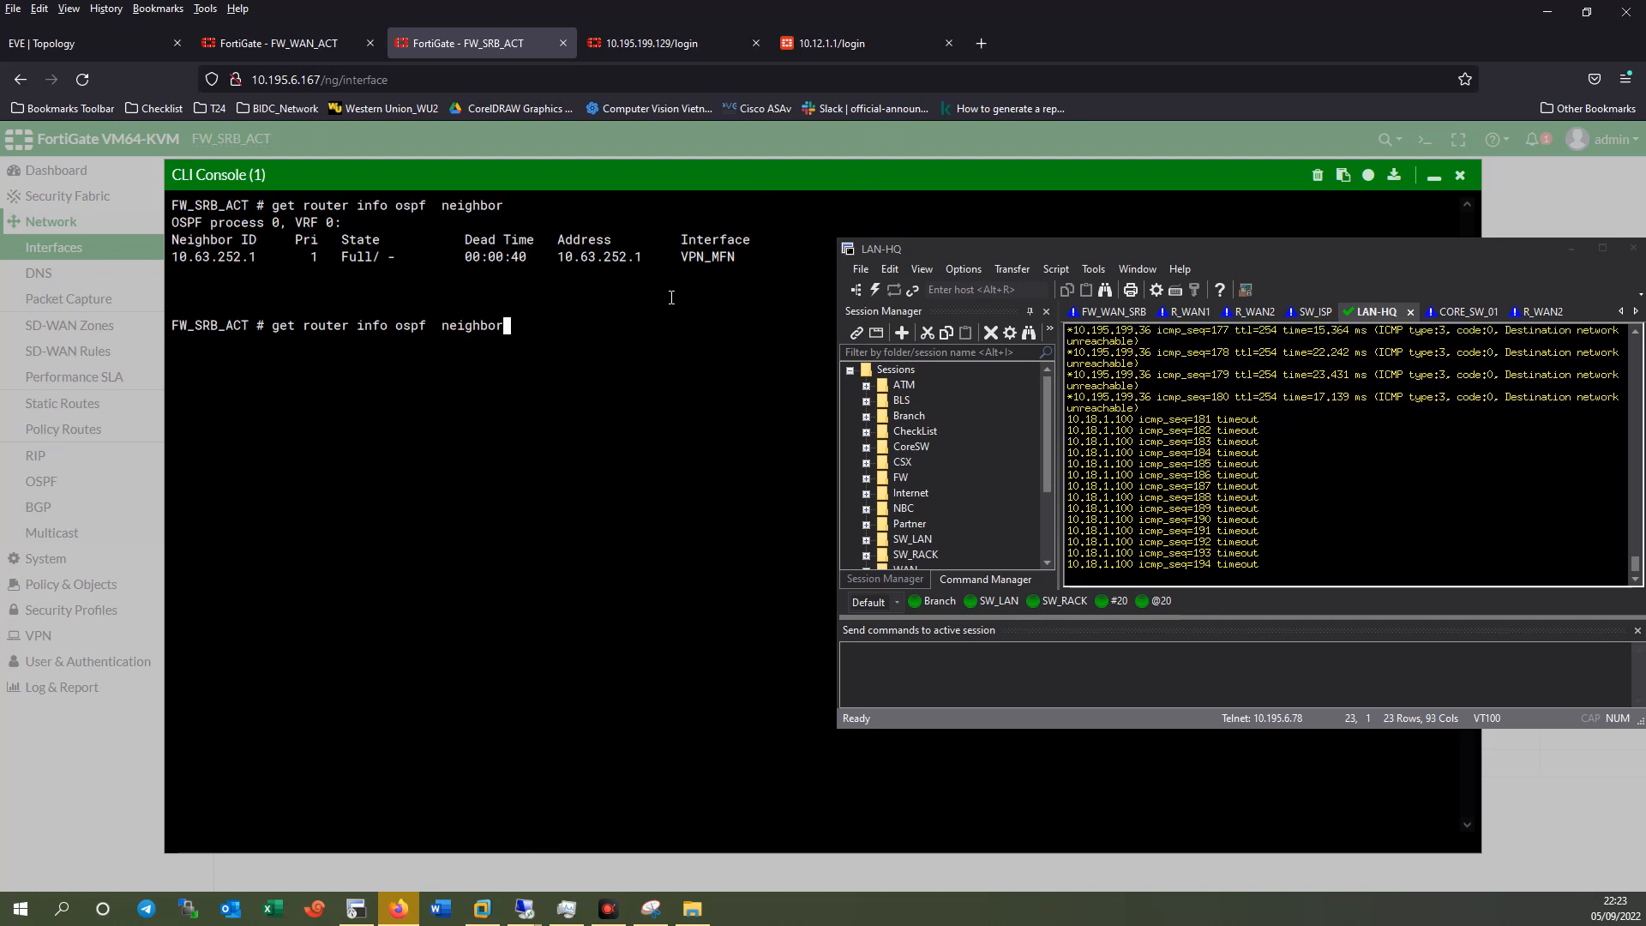
drag(172, 257, 687, 264)
click(686, 272)
click(606, 354)
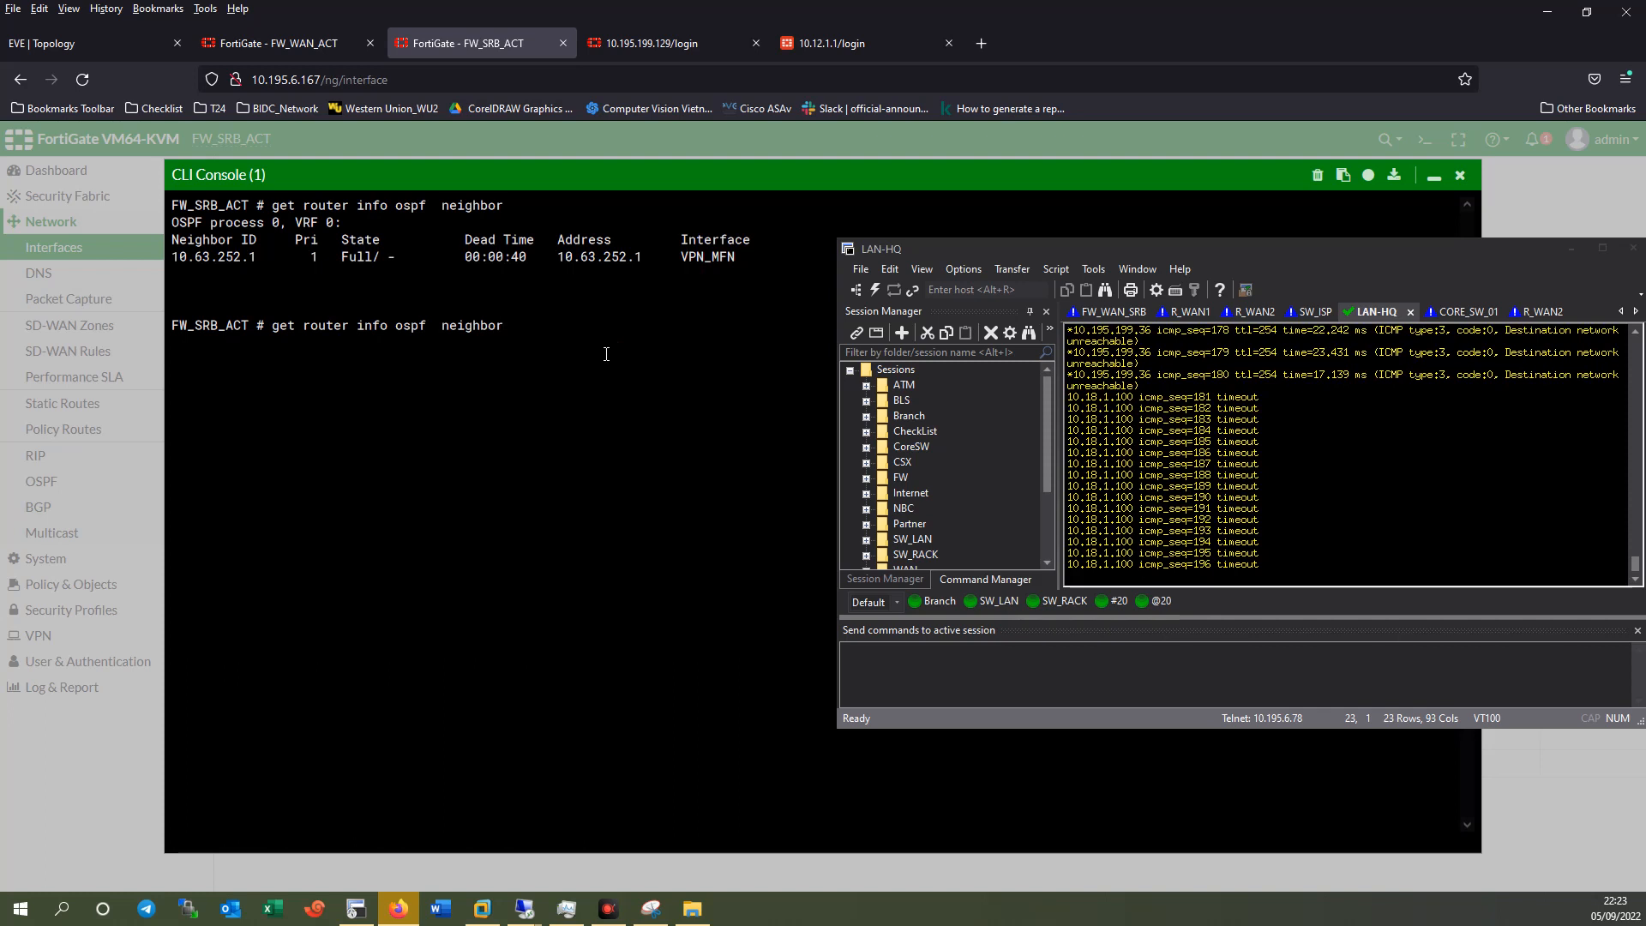
key(Return)
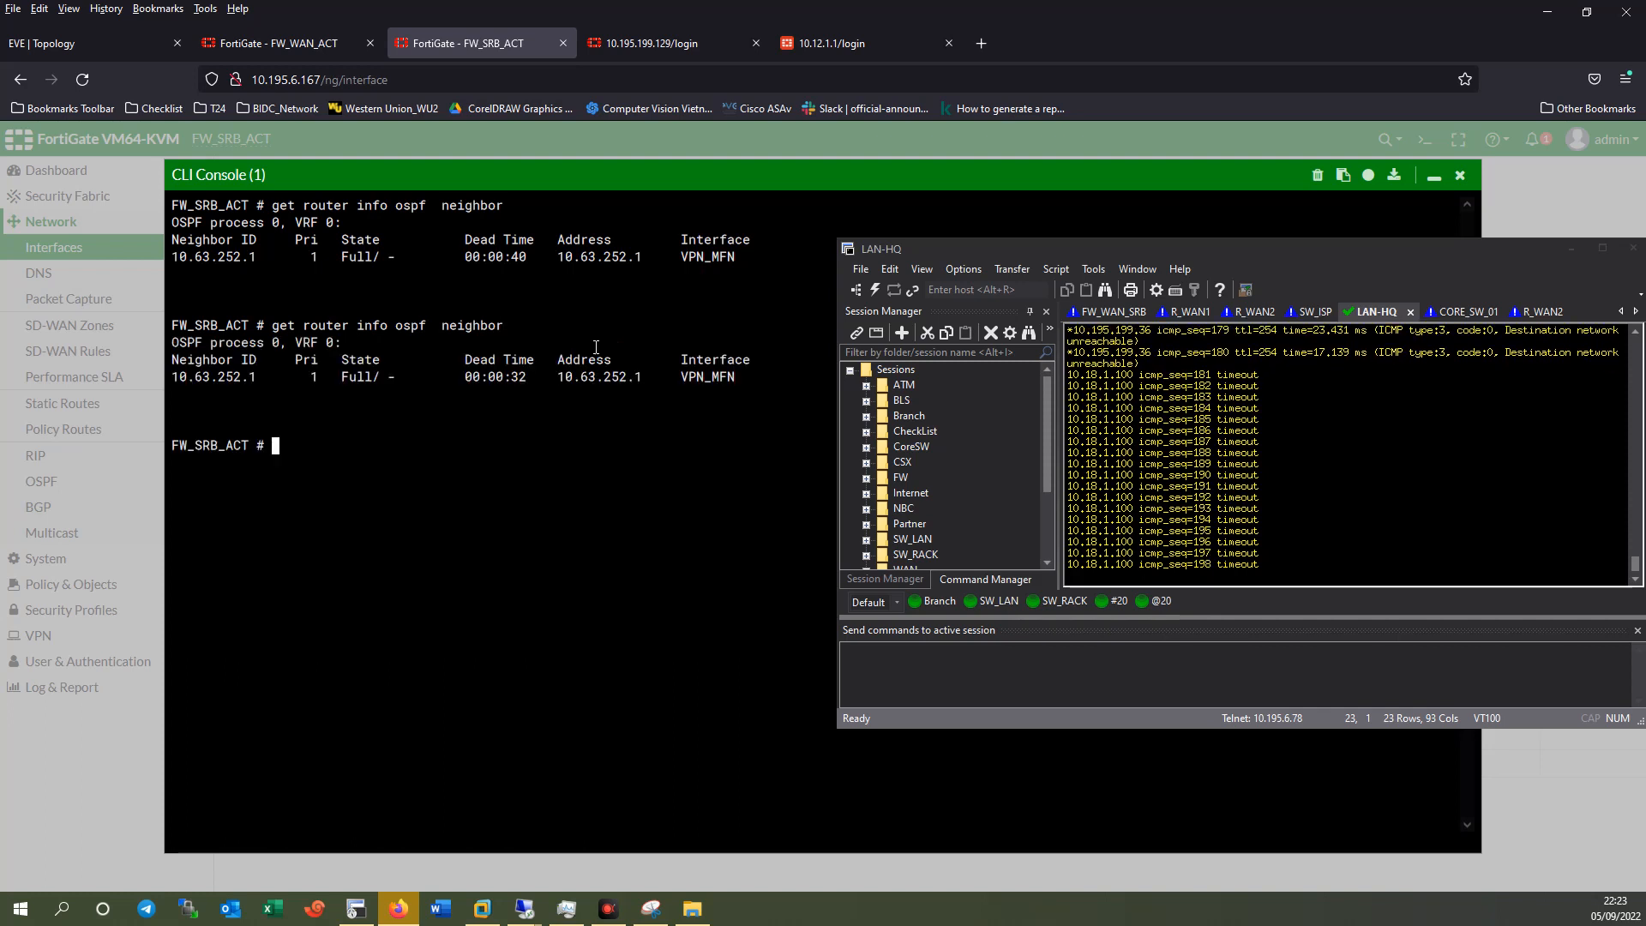
click(1459, 175)
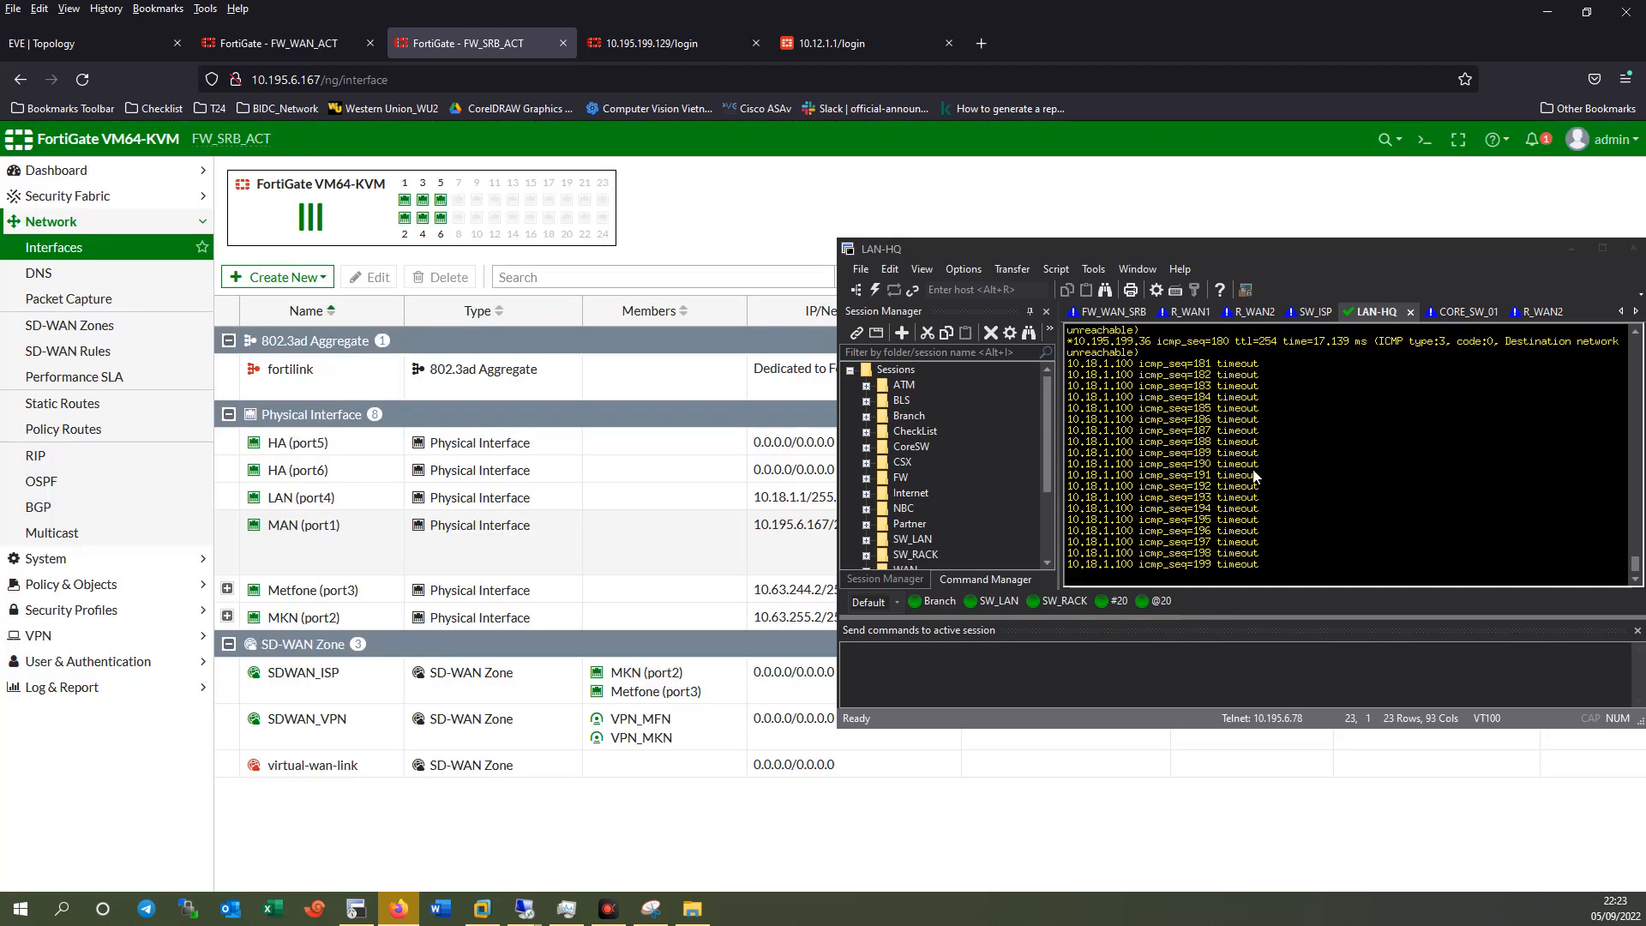
Stop the LAN-HQ ping and run a first trace toward 10.18.1.1.
click(1247, 546)
key(ctrl+c)
key(Up)
text(trace 10.18.1.100)
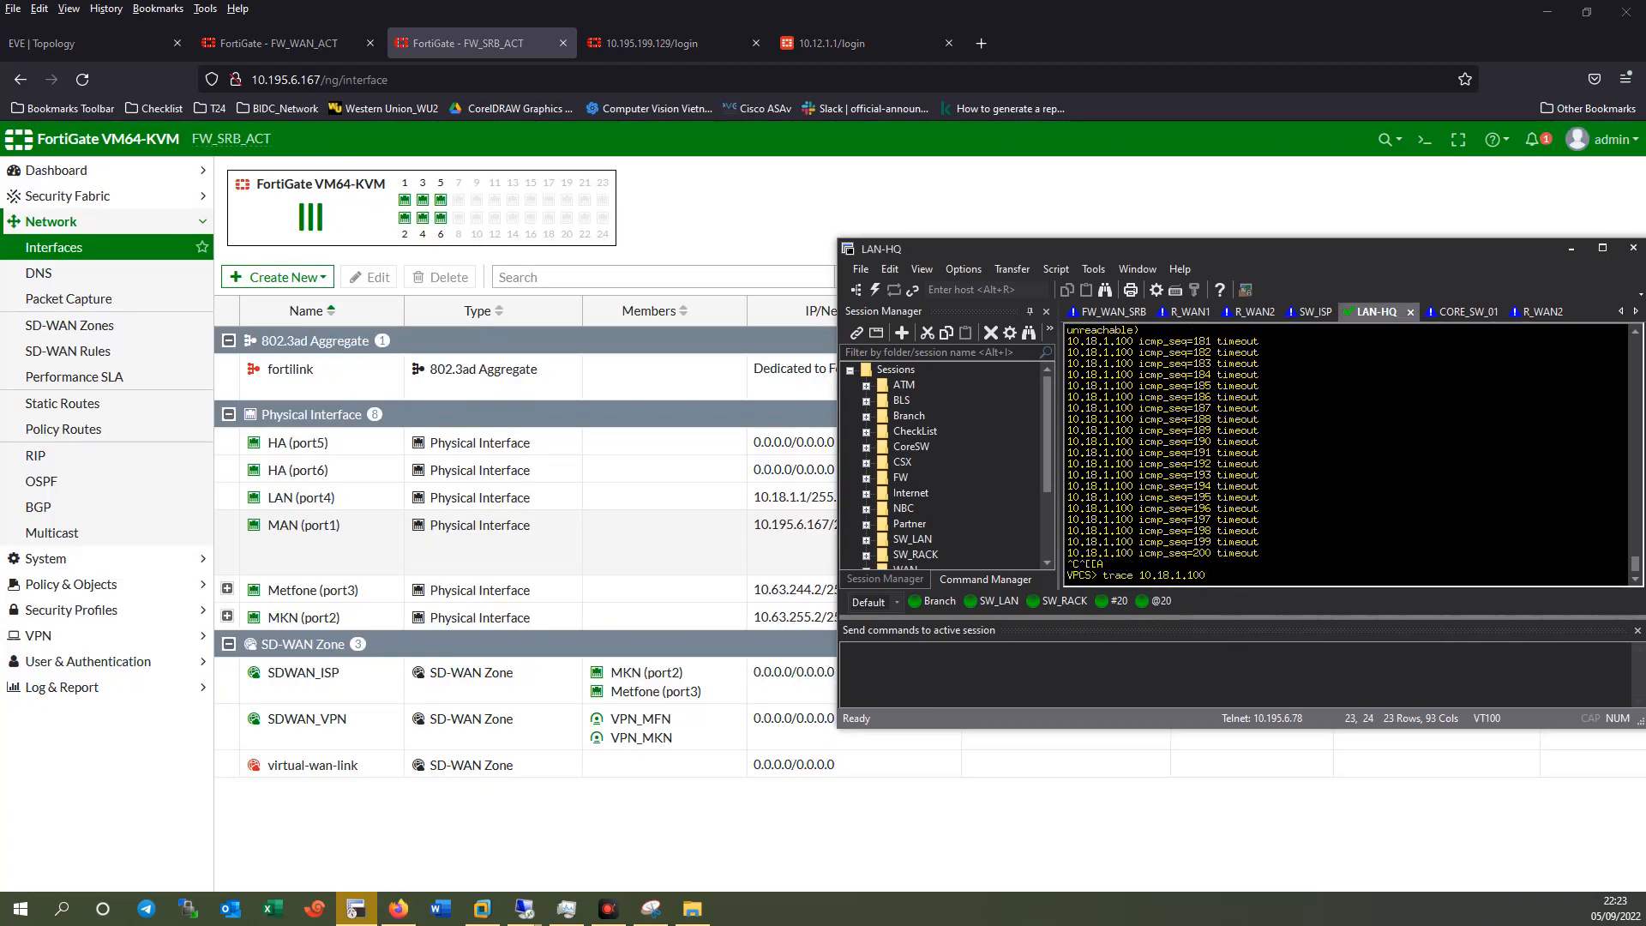
key(Return)
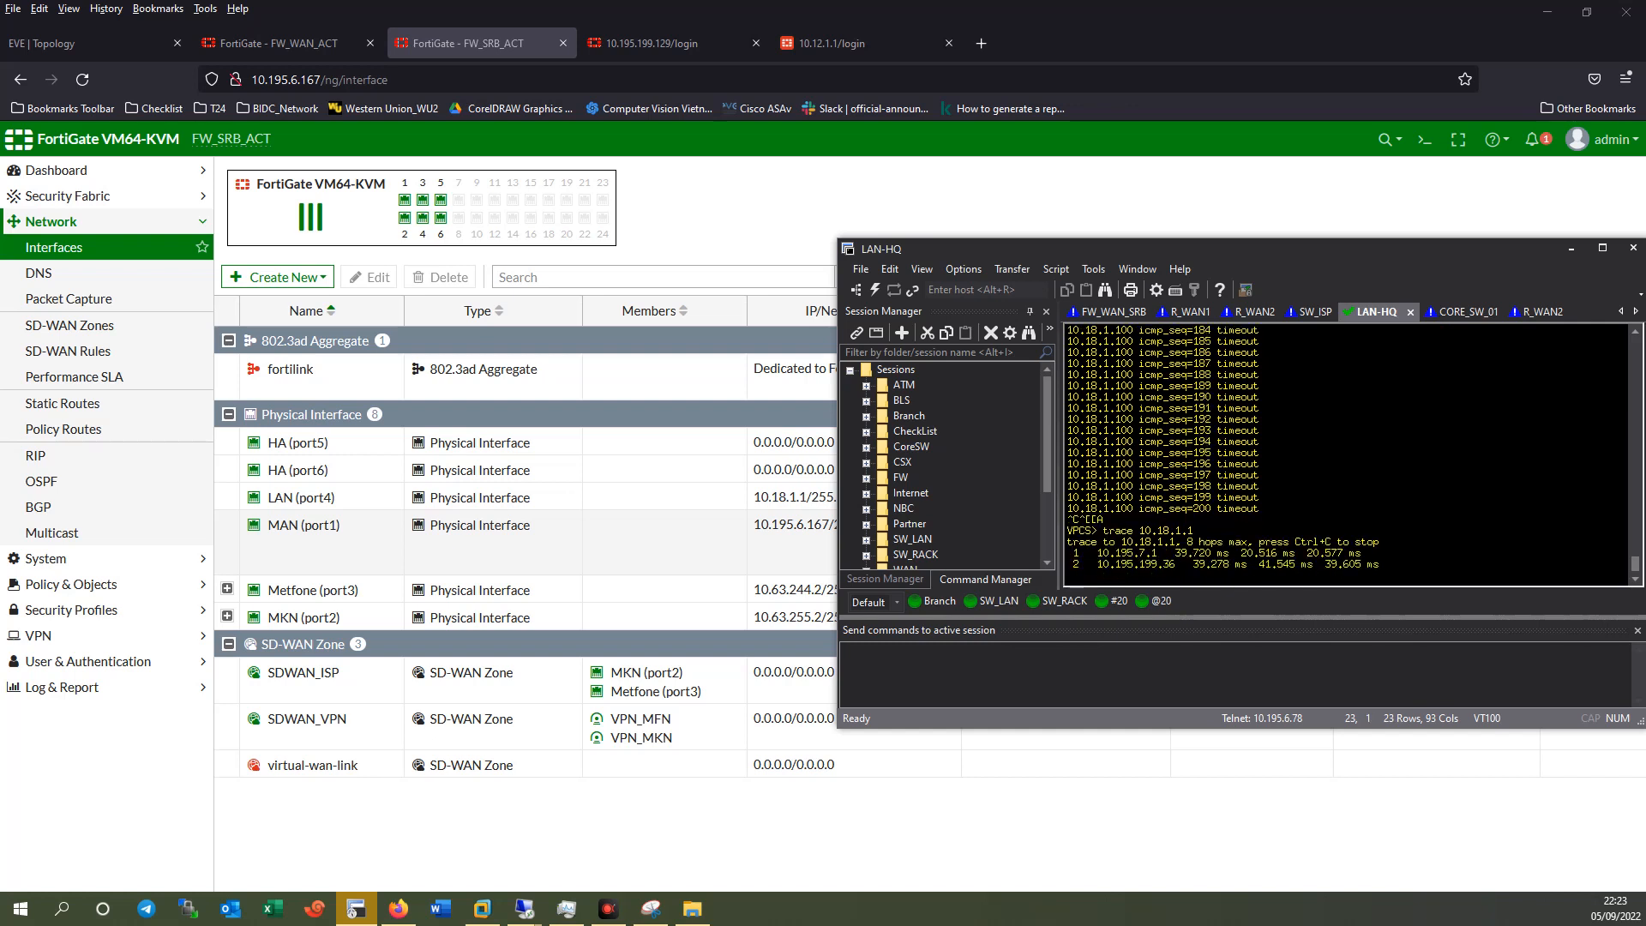
key(ctrl+c)
Trace the route to 10.18.1.100 until it stalls after hop 3 at 10.63.252.2.
key(Up)
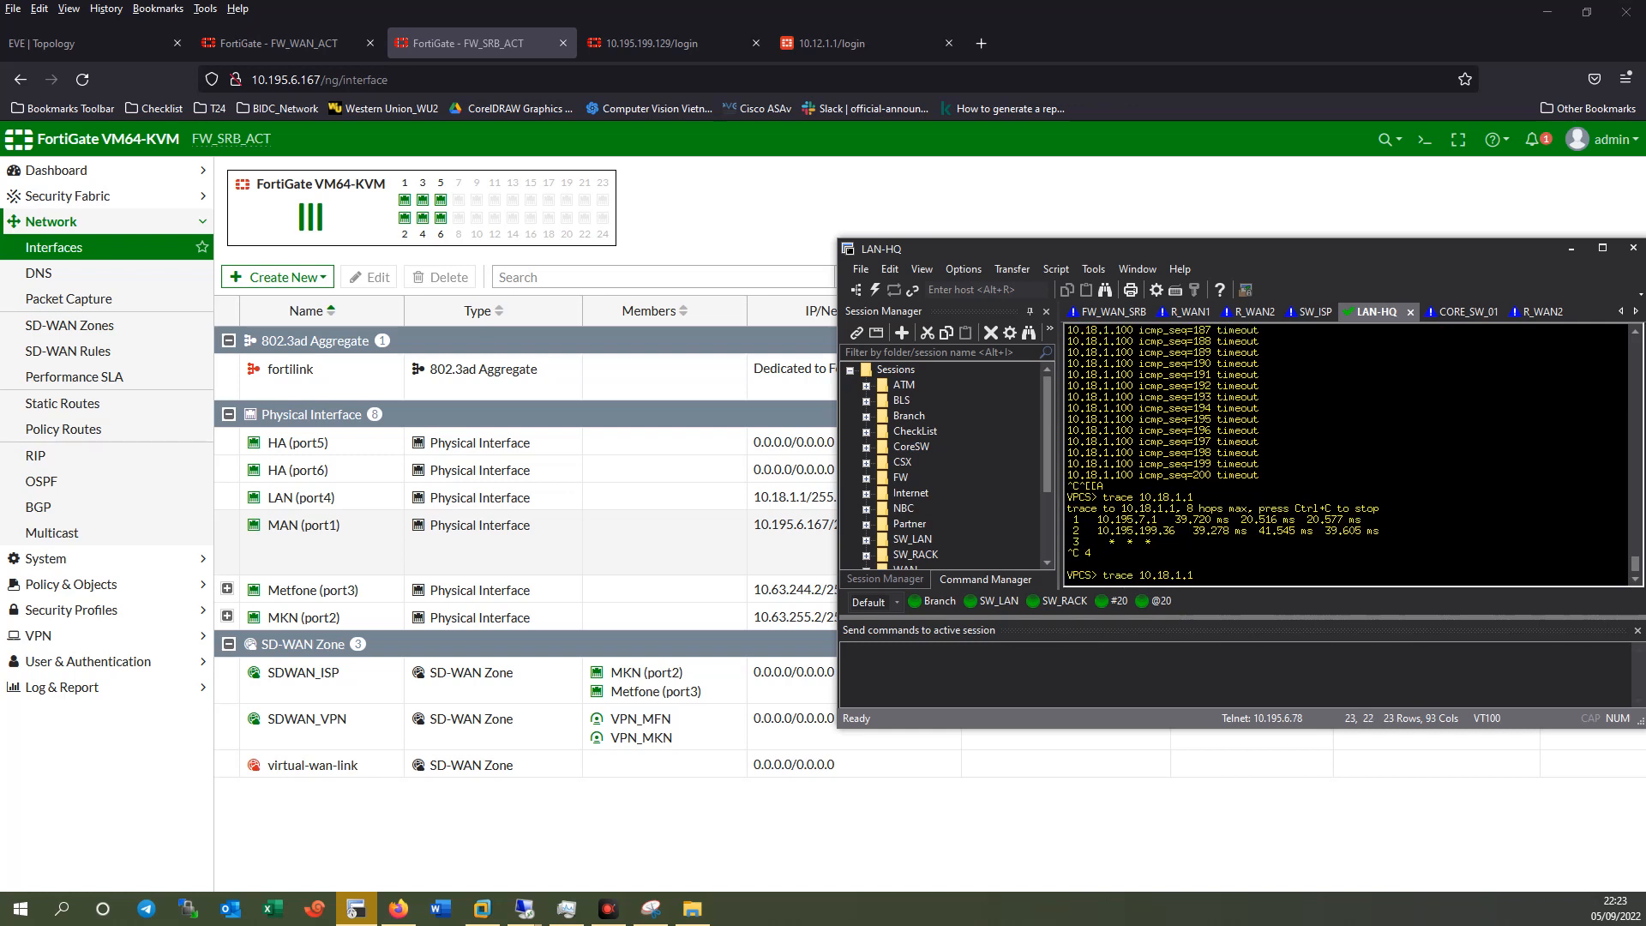
text(00)
key(Return)
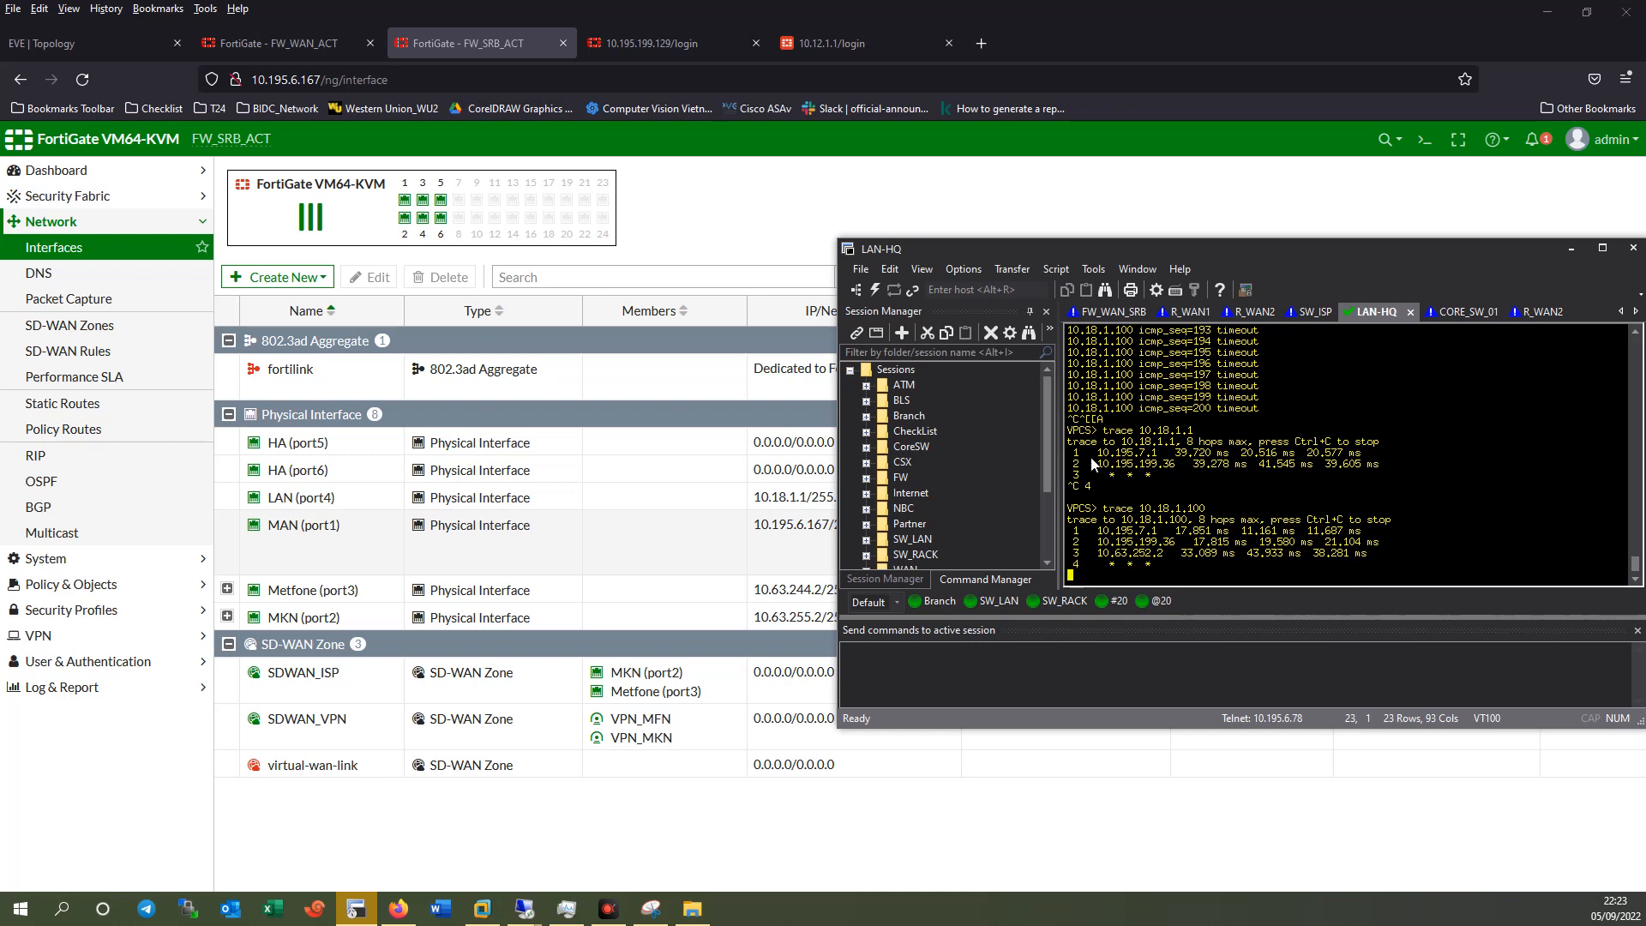
drag(1212, 255, 1170, 233)
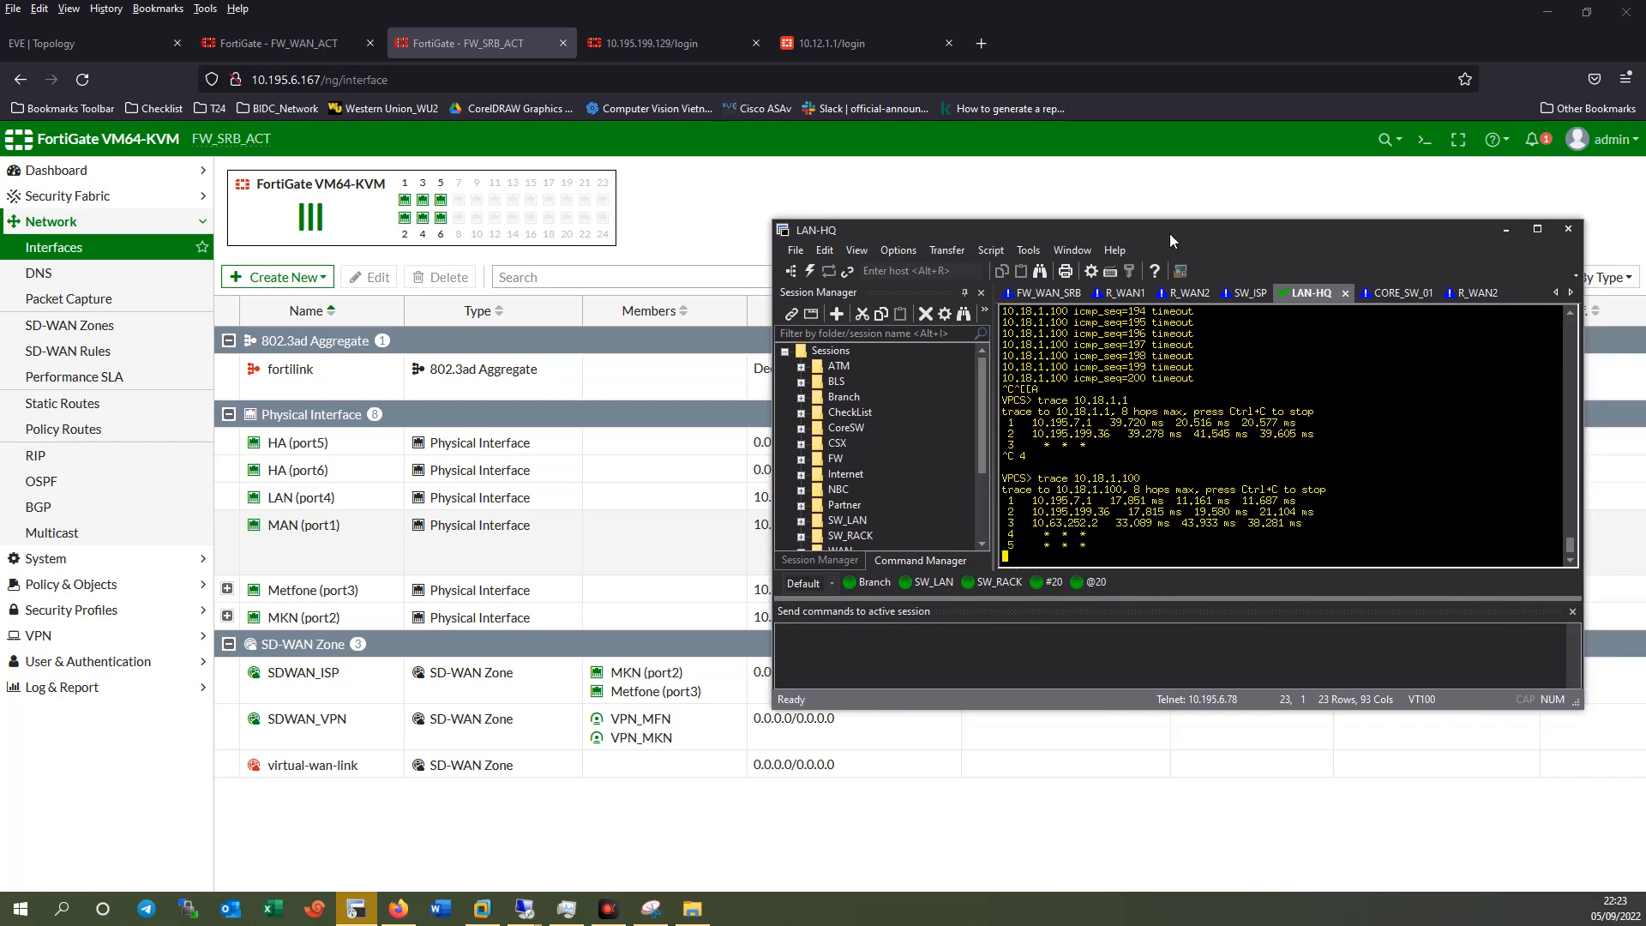
key(ctrl+c)
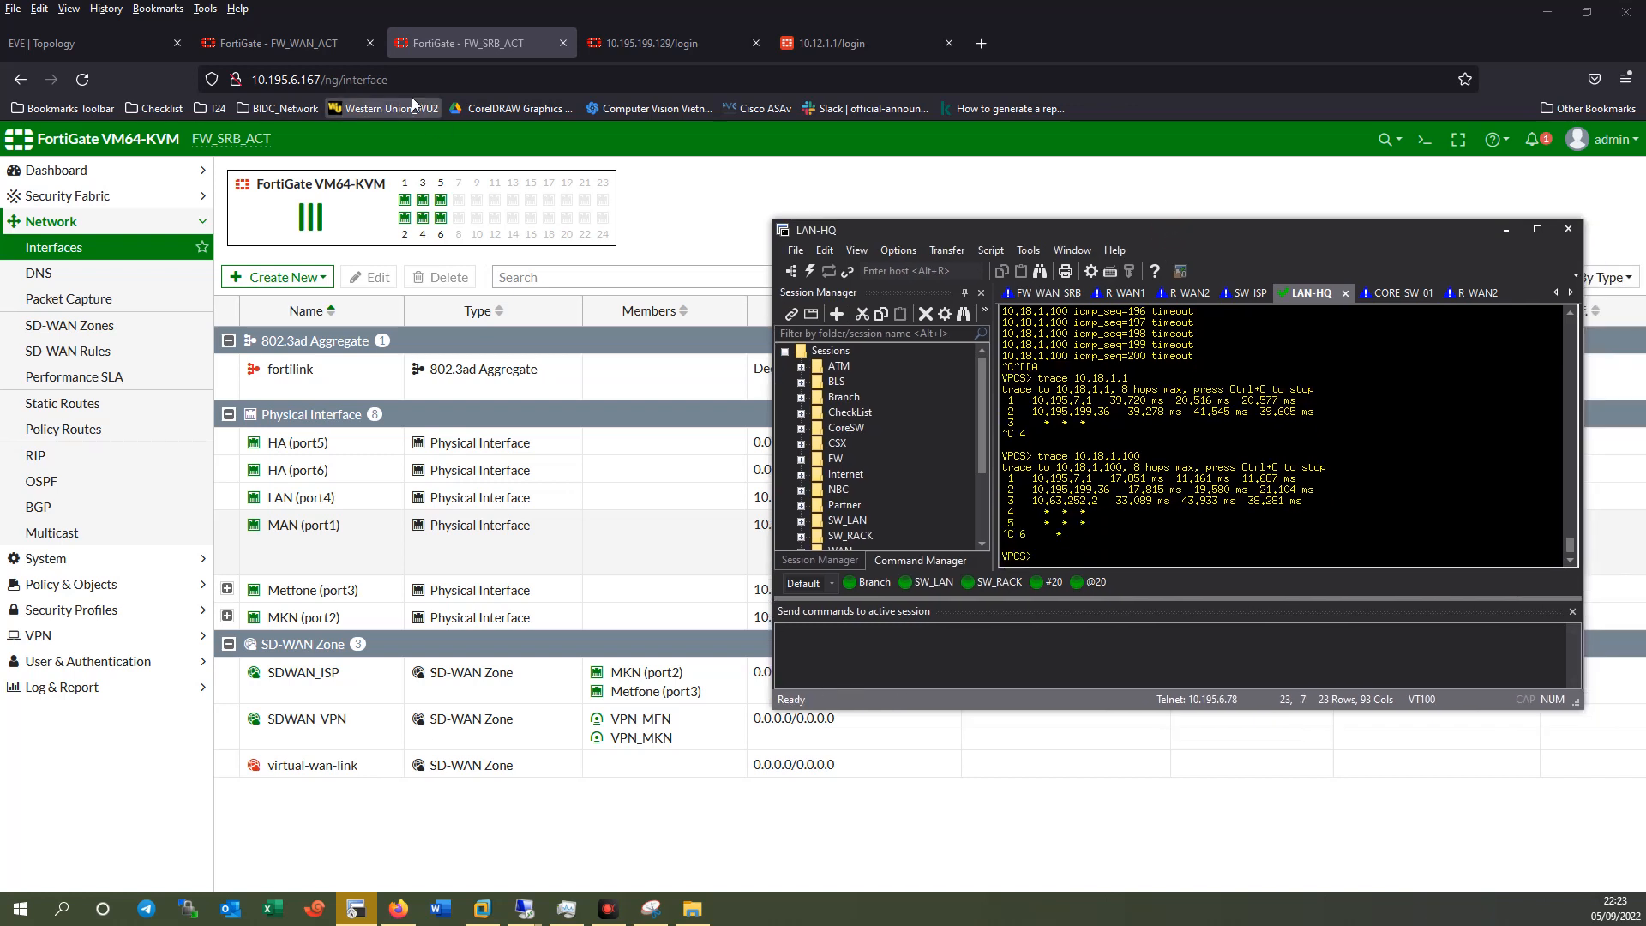
click(74, 41)
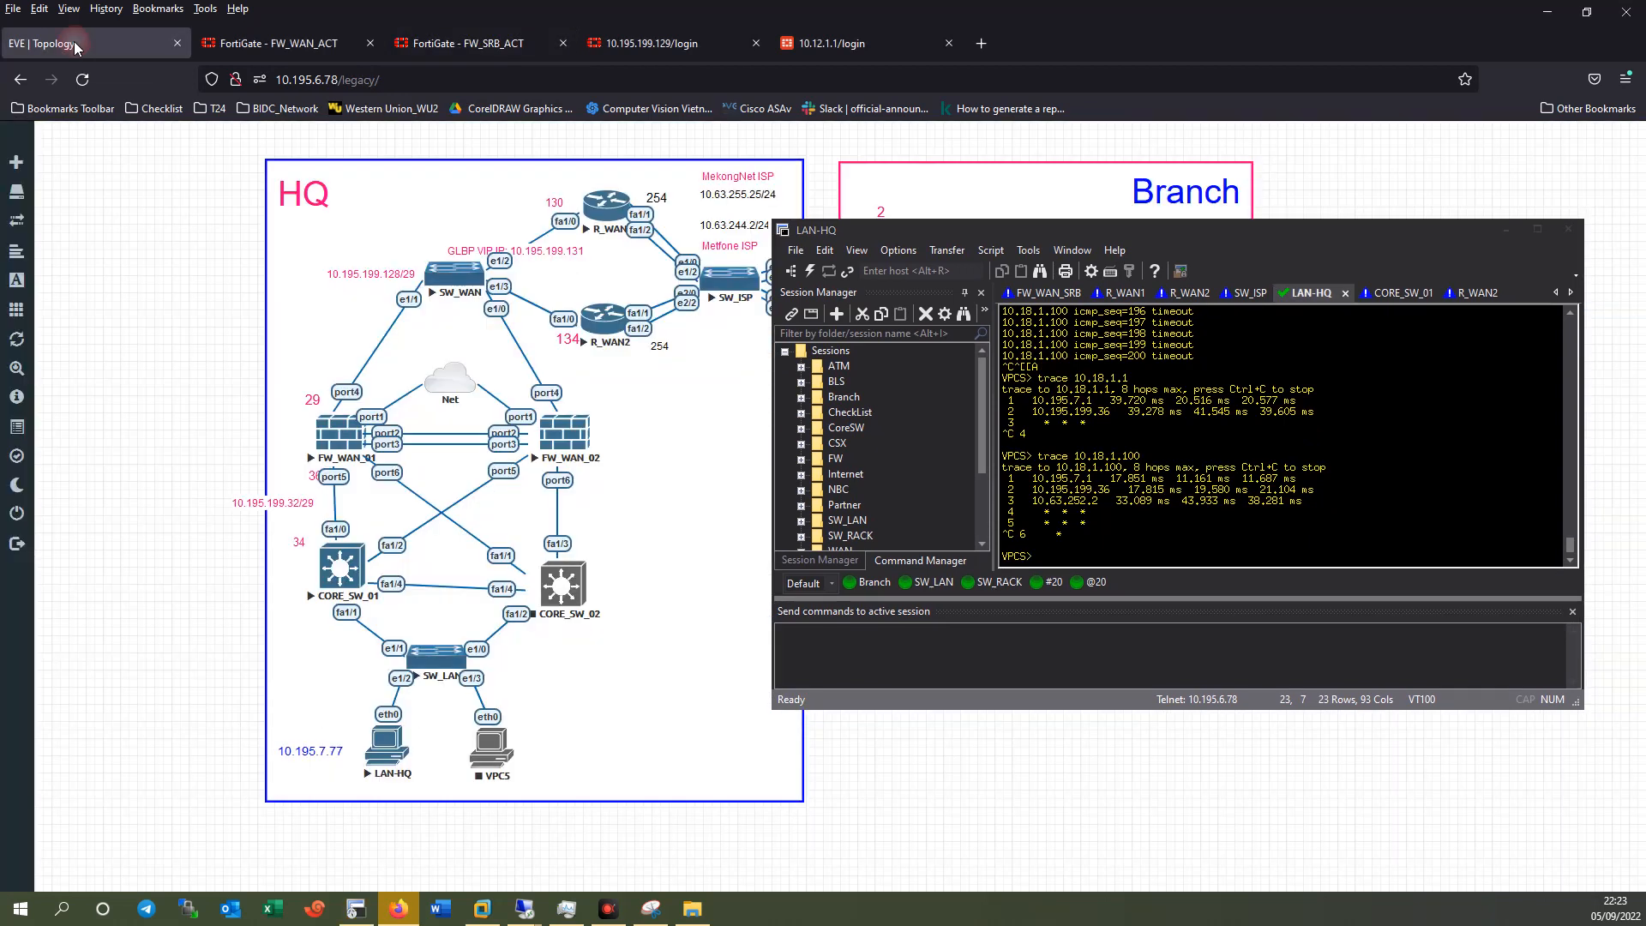
From LAN_TKH_User, ping gateway 10.18.1.1 and HQ host 10.195.7.77, getting replies from both.
click(1500, 234)
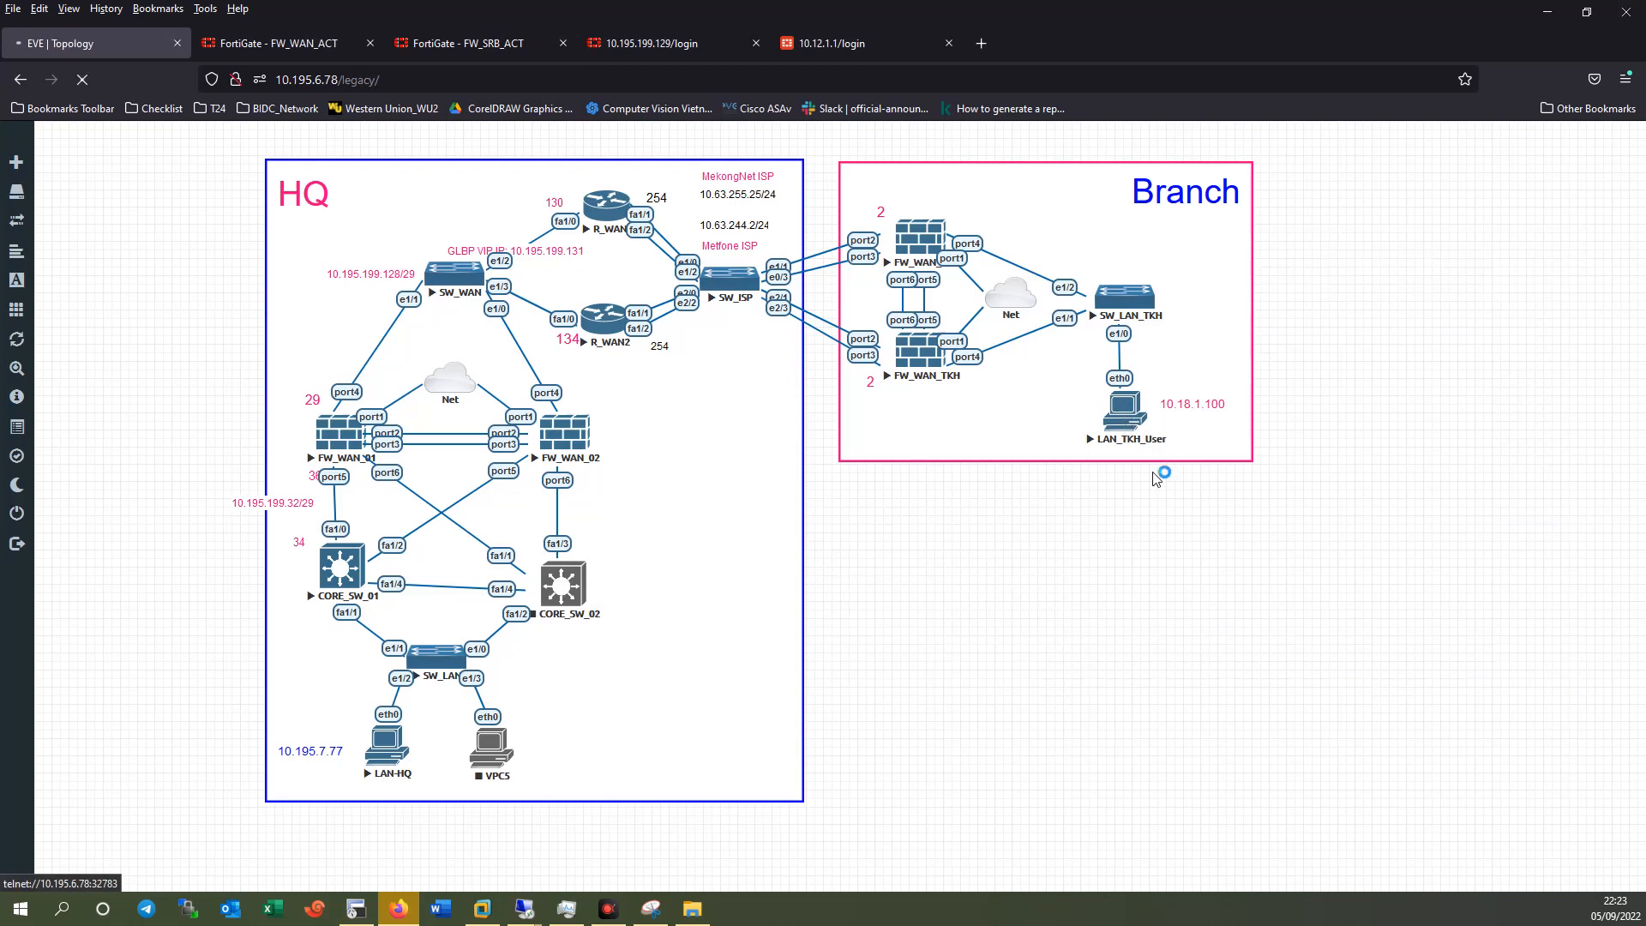
key(Return)
key(Return)
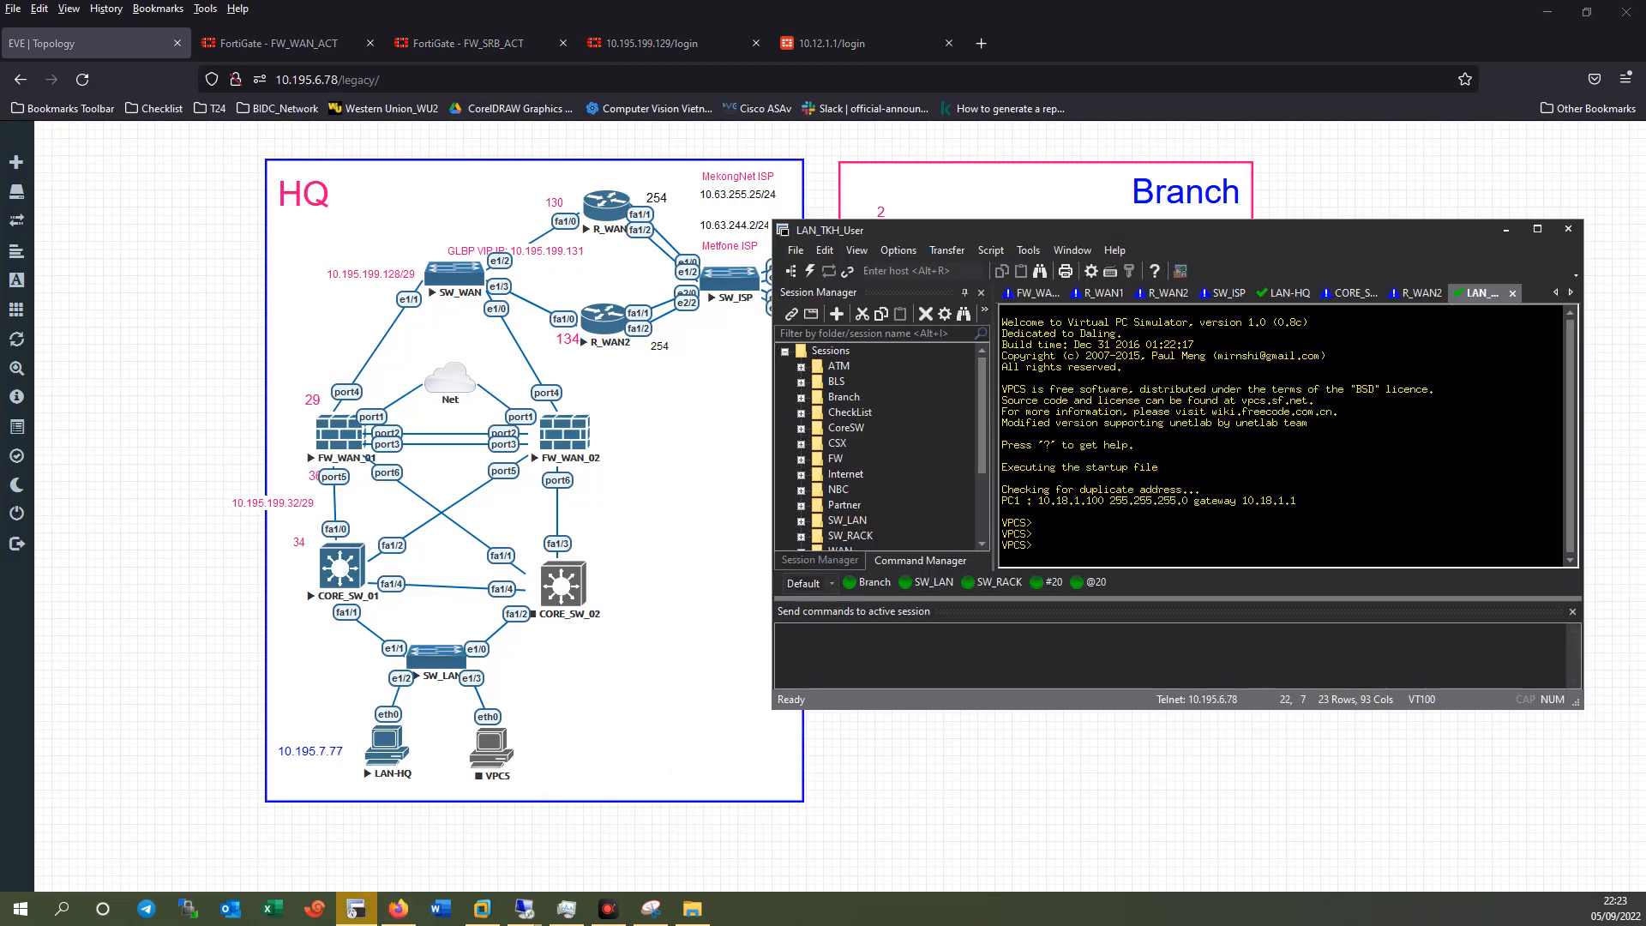
text(ping 10.18.1.1)
key(Return)
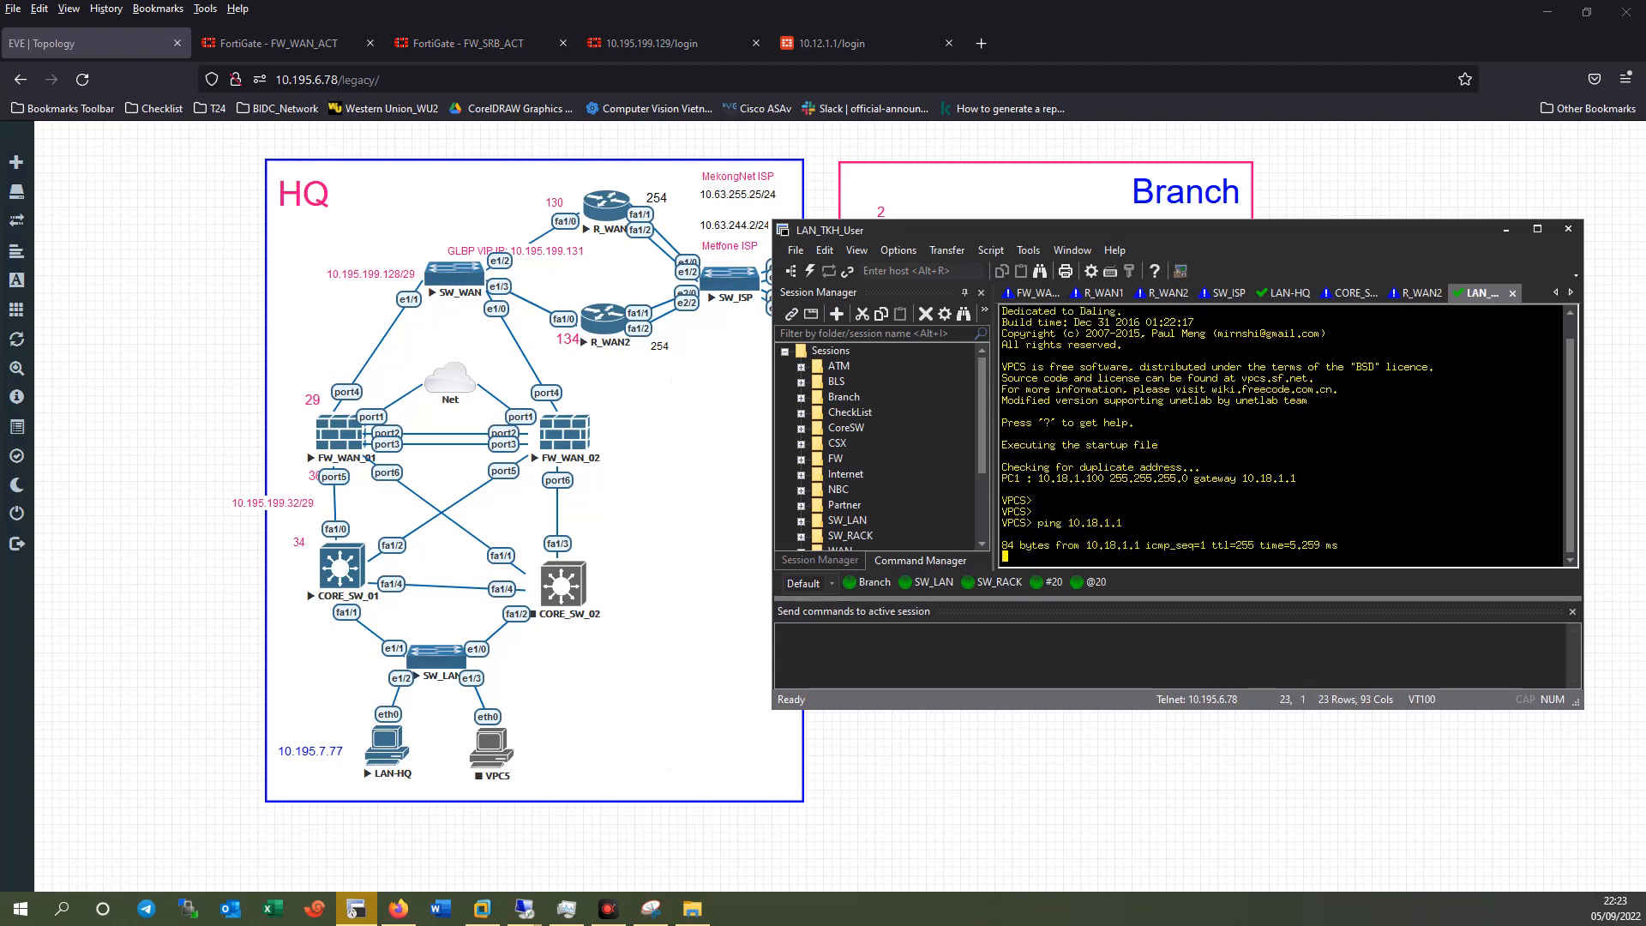
key(ctrl+c)
text(ping 10.195.7.)
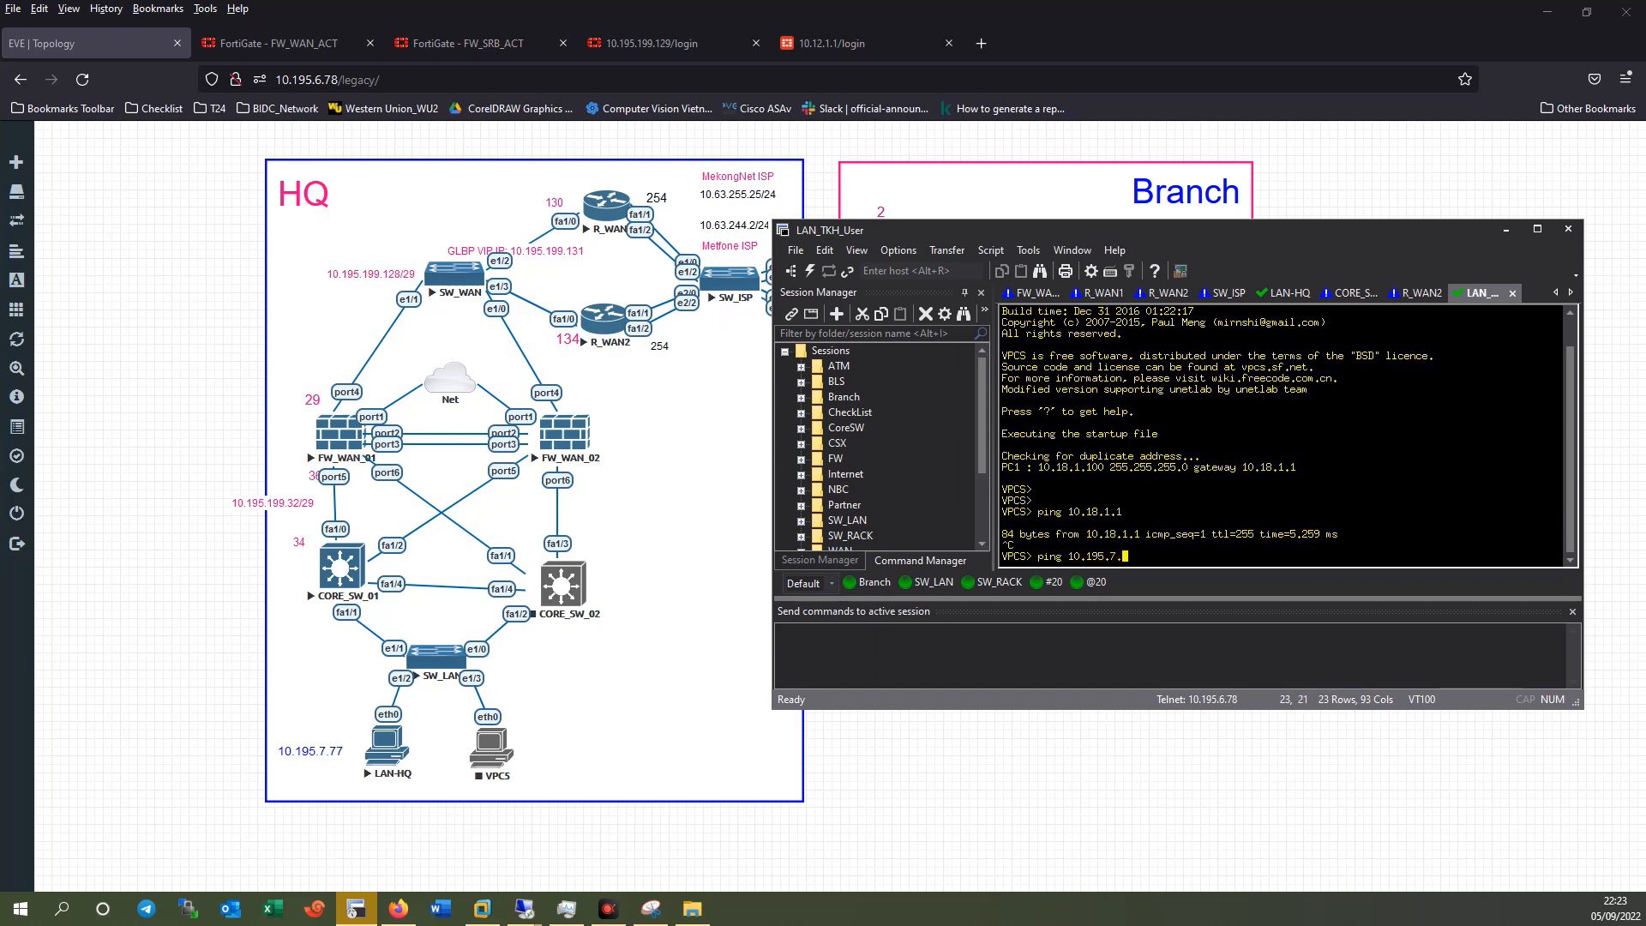
text(77)
key(Return)
key(ctrl+c)
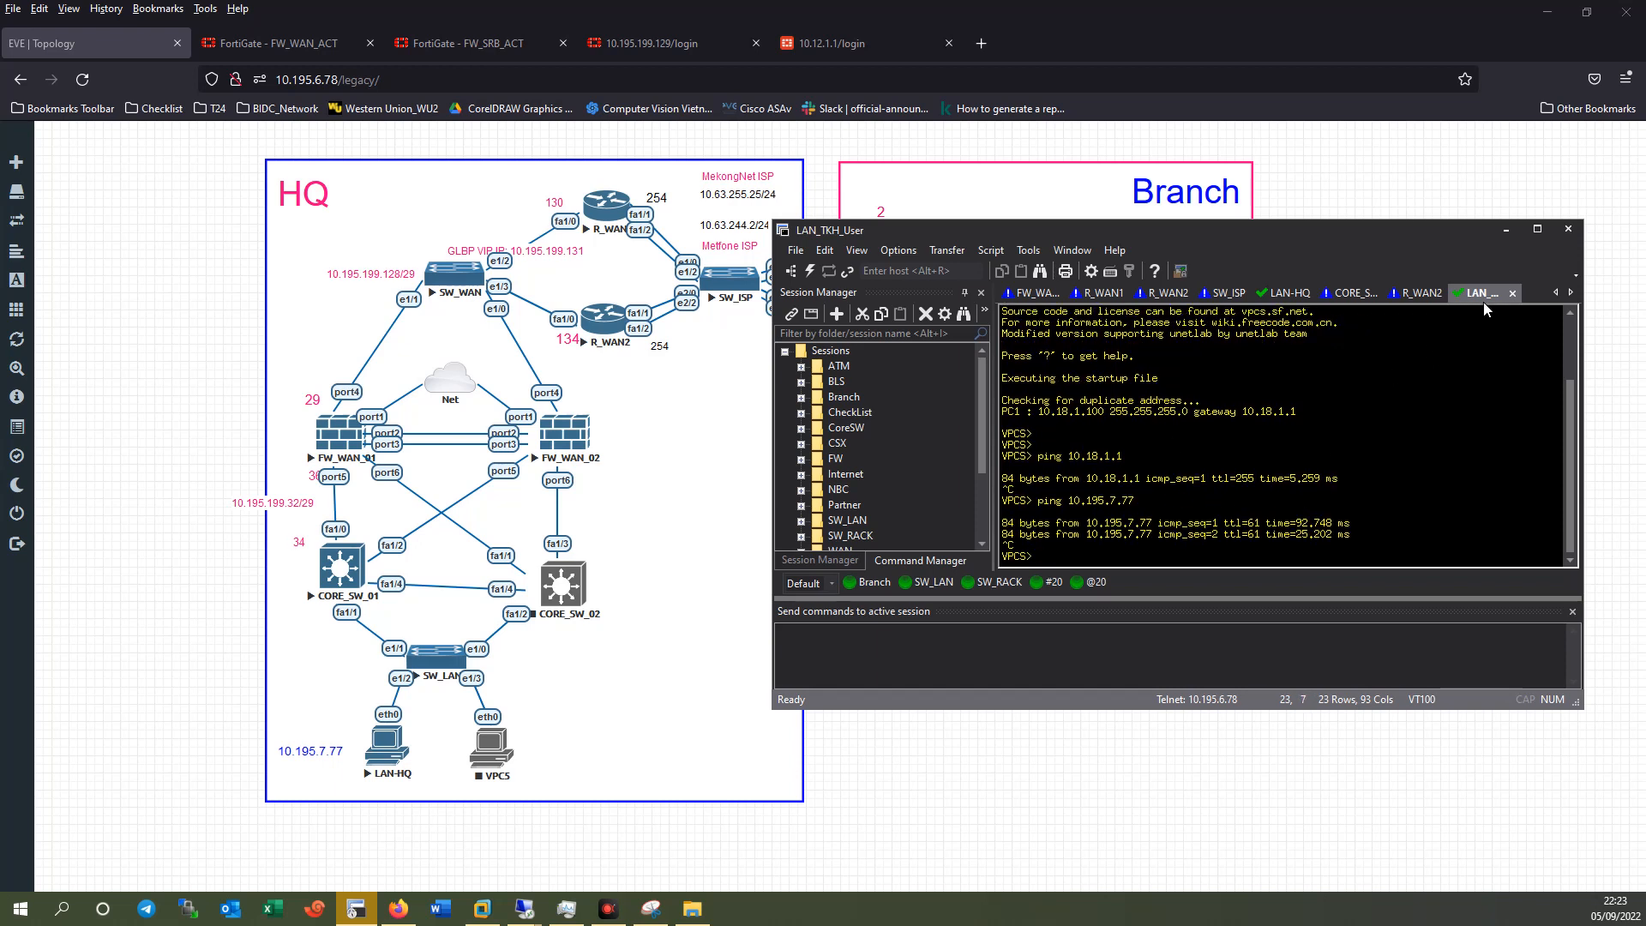
Trace to 10.195.7.77, arriving in four hops via 10.18.1.1, 10.63.252.1 and 10.195.199.34.
drag(1073, 231, 1066, 276)
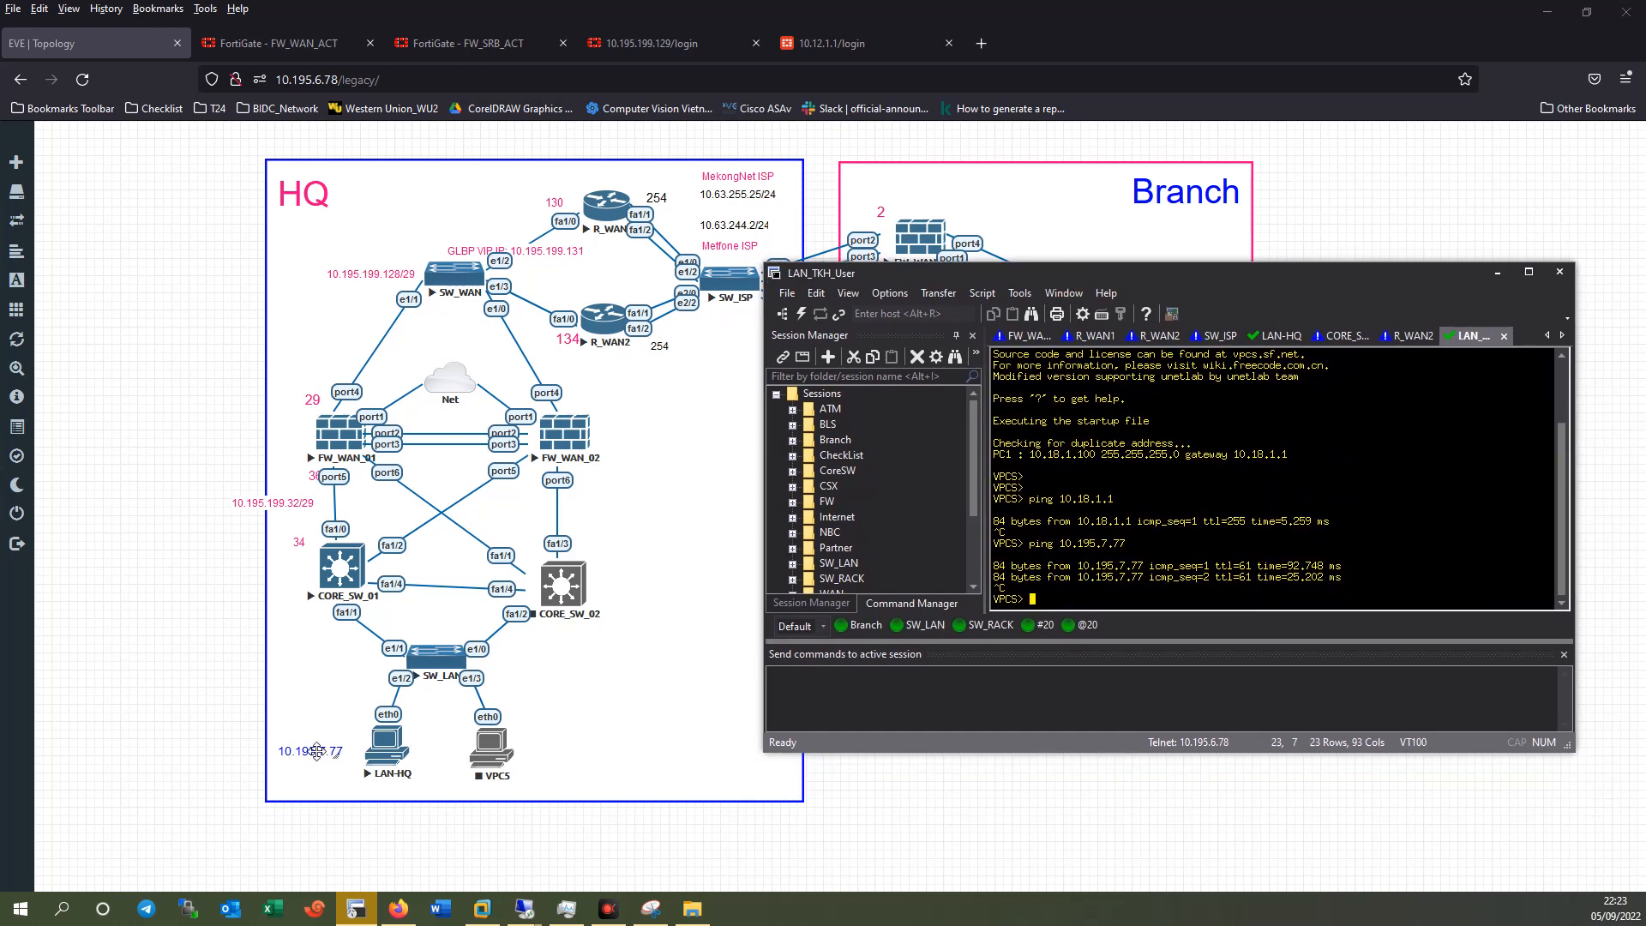
key(Up)
key(BackSpace)
key(BackSpace)
key(BackSpace)
key(BackSpace)
key(BackSpace)
key(BackSpace)
key(BackSpace)
key(BackSpace)
key(BackSpace)
key(BackSpace)
key(BackSpace)
key(BackSpace)
key(BackSpace)
key(BackSpace)
key(BackSpace)
text(trace 10.19)
key(Return)
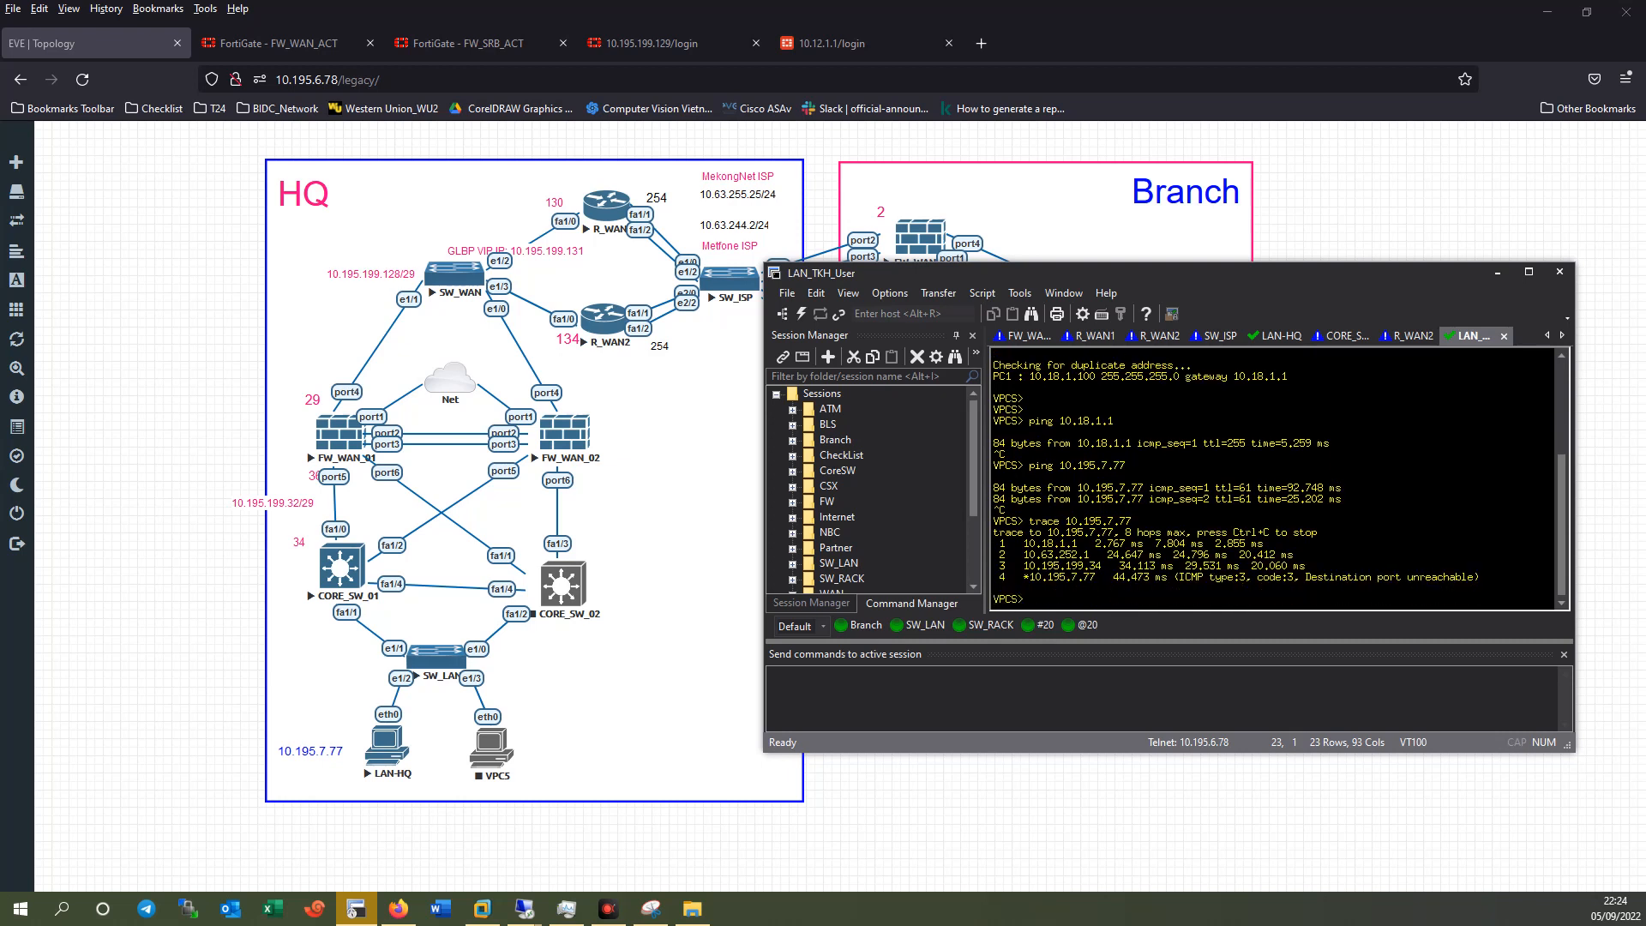
drag(1045, 580, 1314, 589)
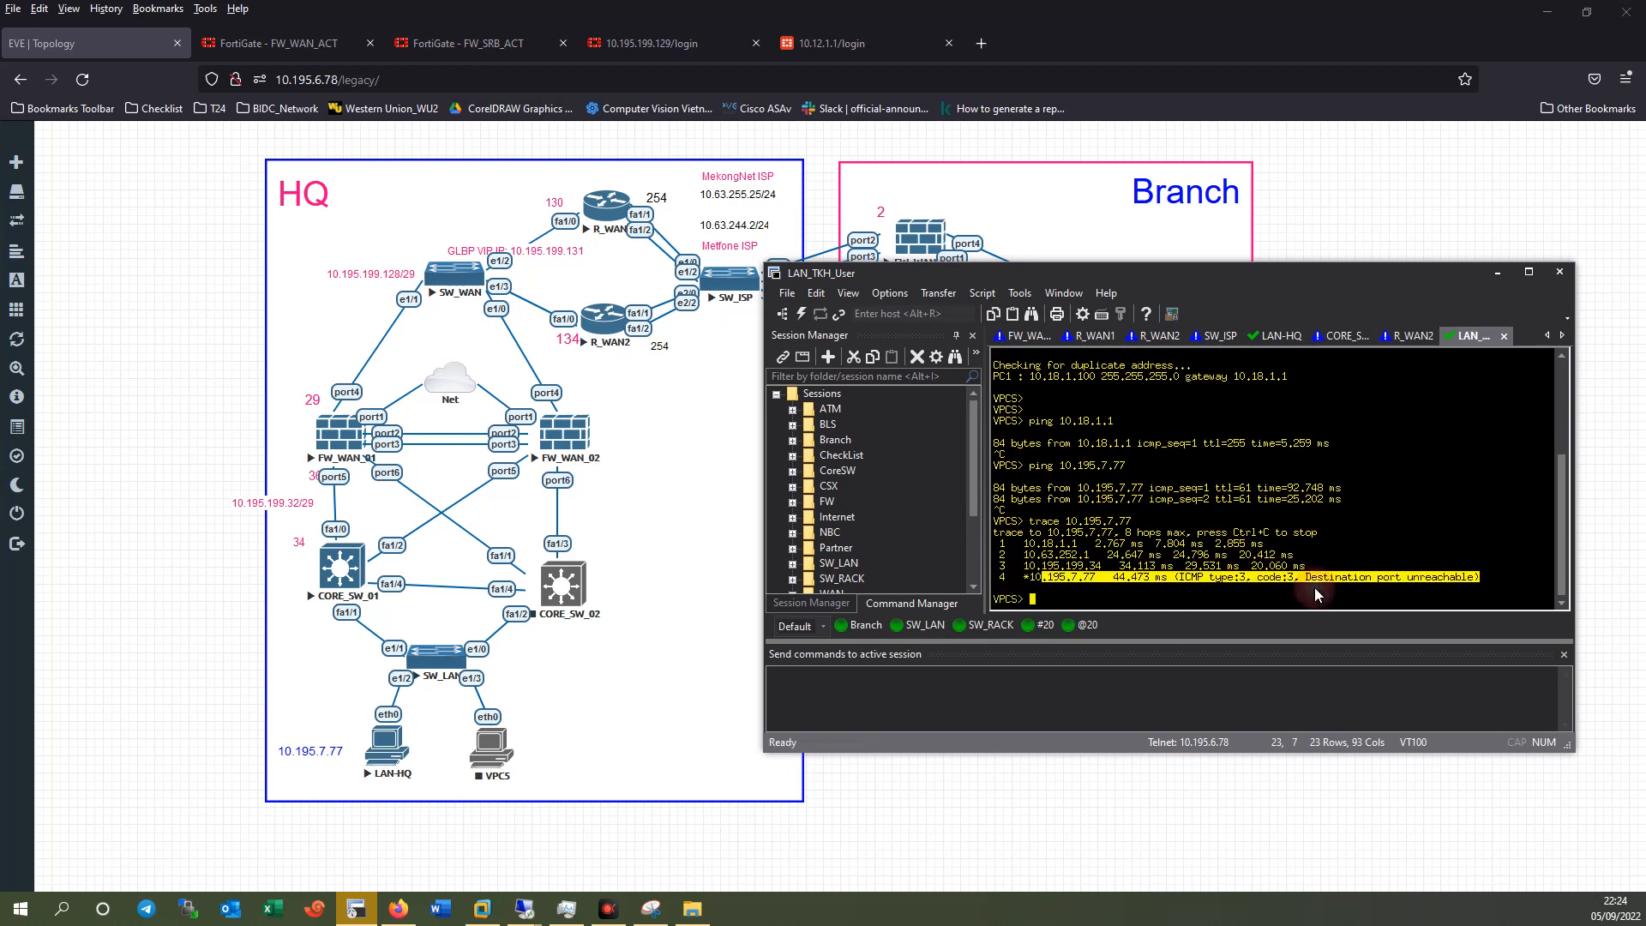
click(1280, 335)
Run a continuous ping from LAN-HQ to 10.18.1.100 and stop it after timeouts.
text(ping 10.18.1.100 -t)
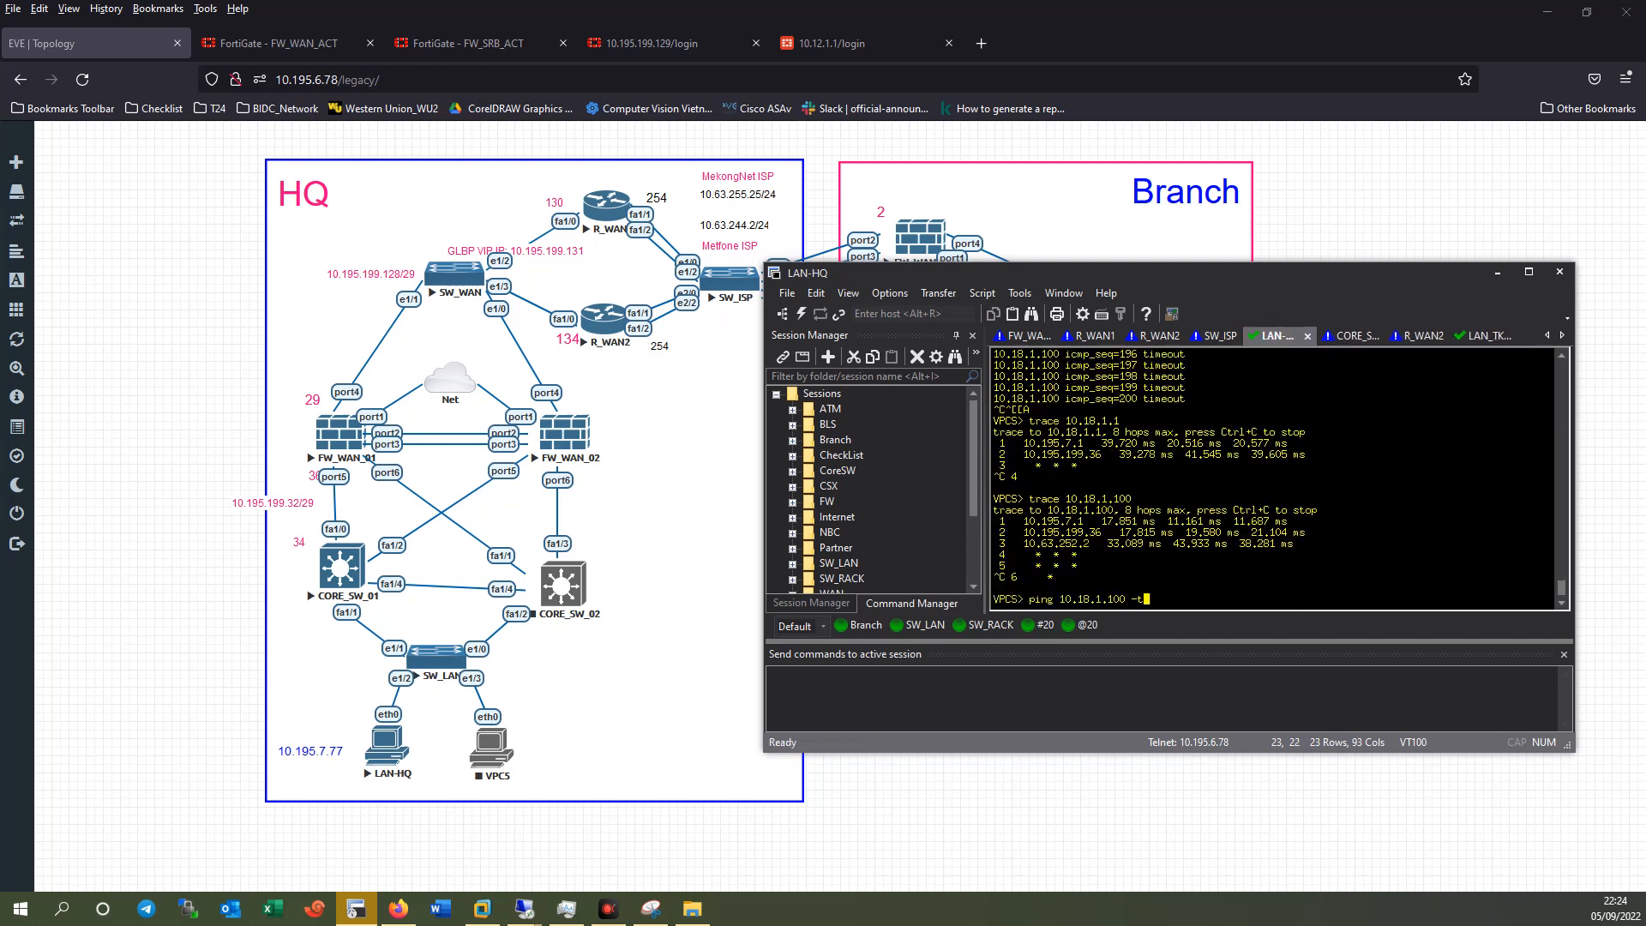
key(Return)
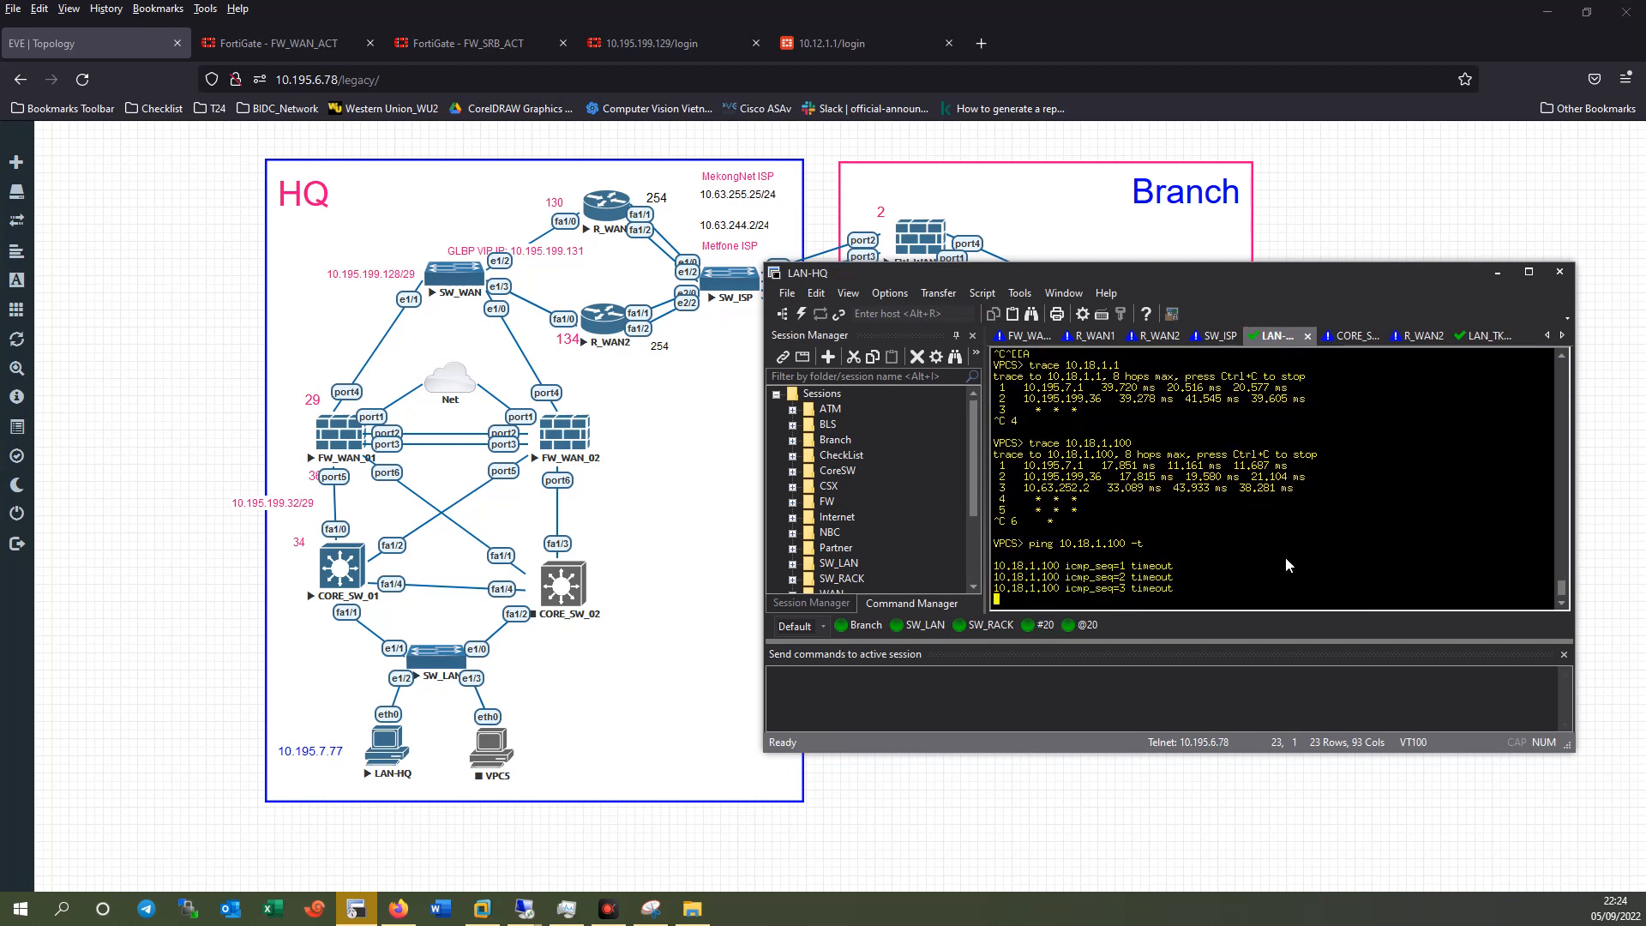
key(ctrl+c)
key(BackSpace)
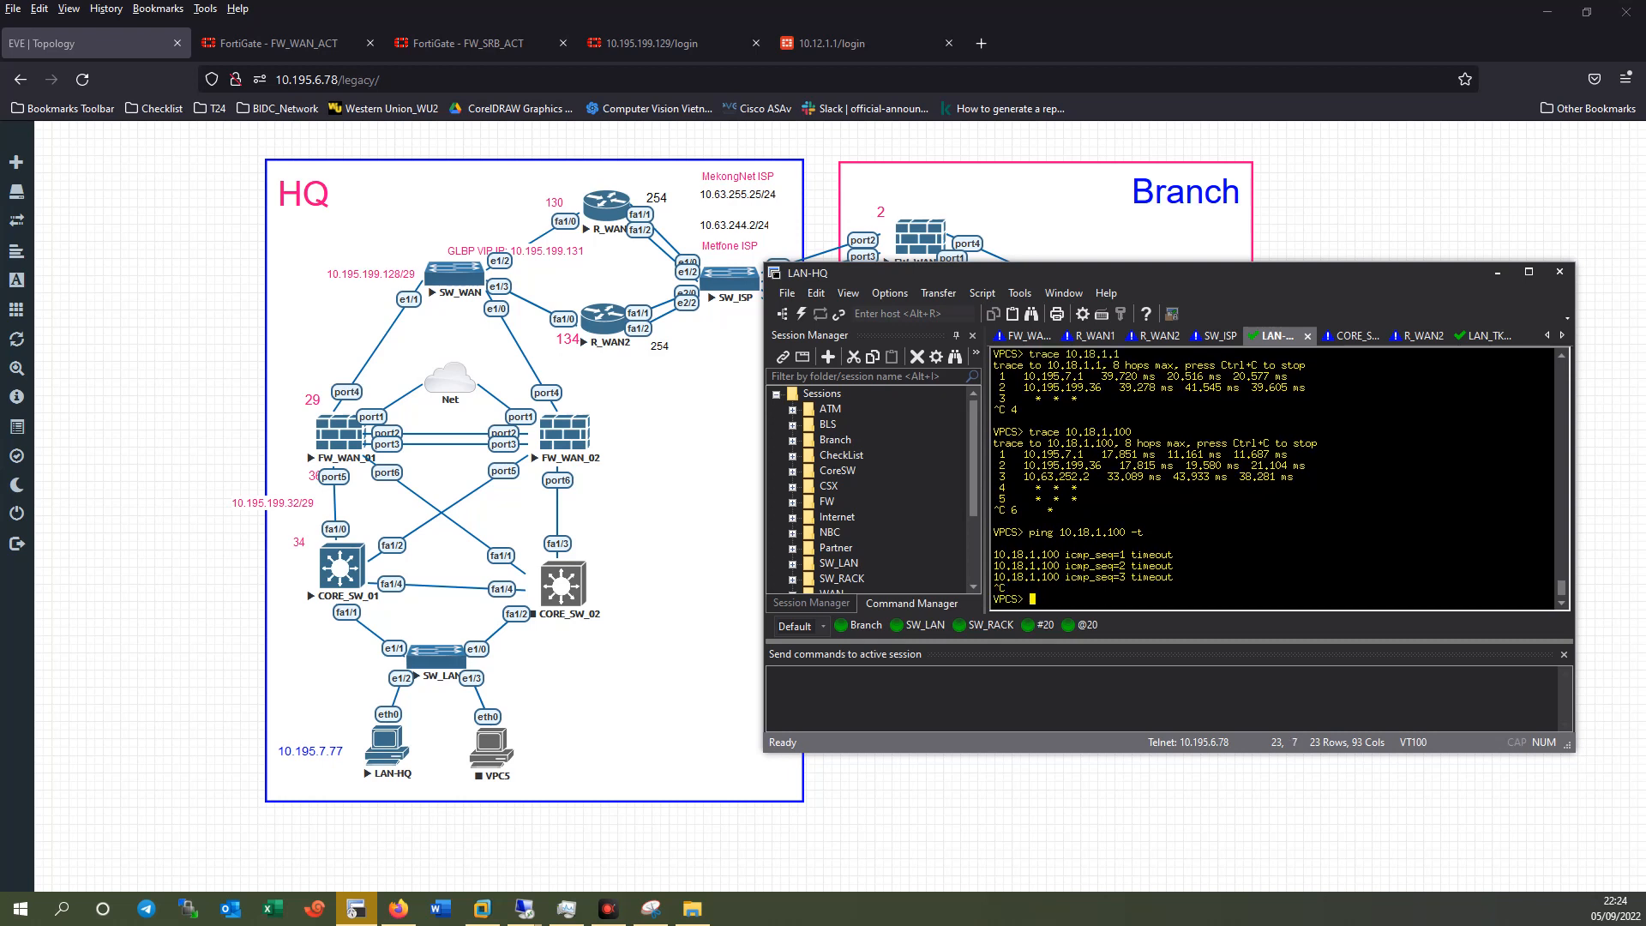
Compare hop 3 (10.63.252.2) of the LAN-HQ trace with the hops in the Branch trace.
drag(1294, 477, 1026, 482)
double_click(1068, 476)
click(1480, 335)
click(1210, 569)
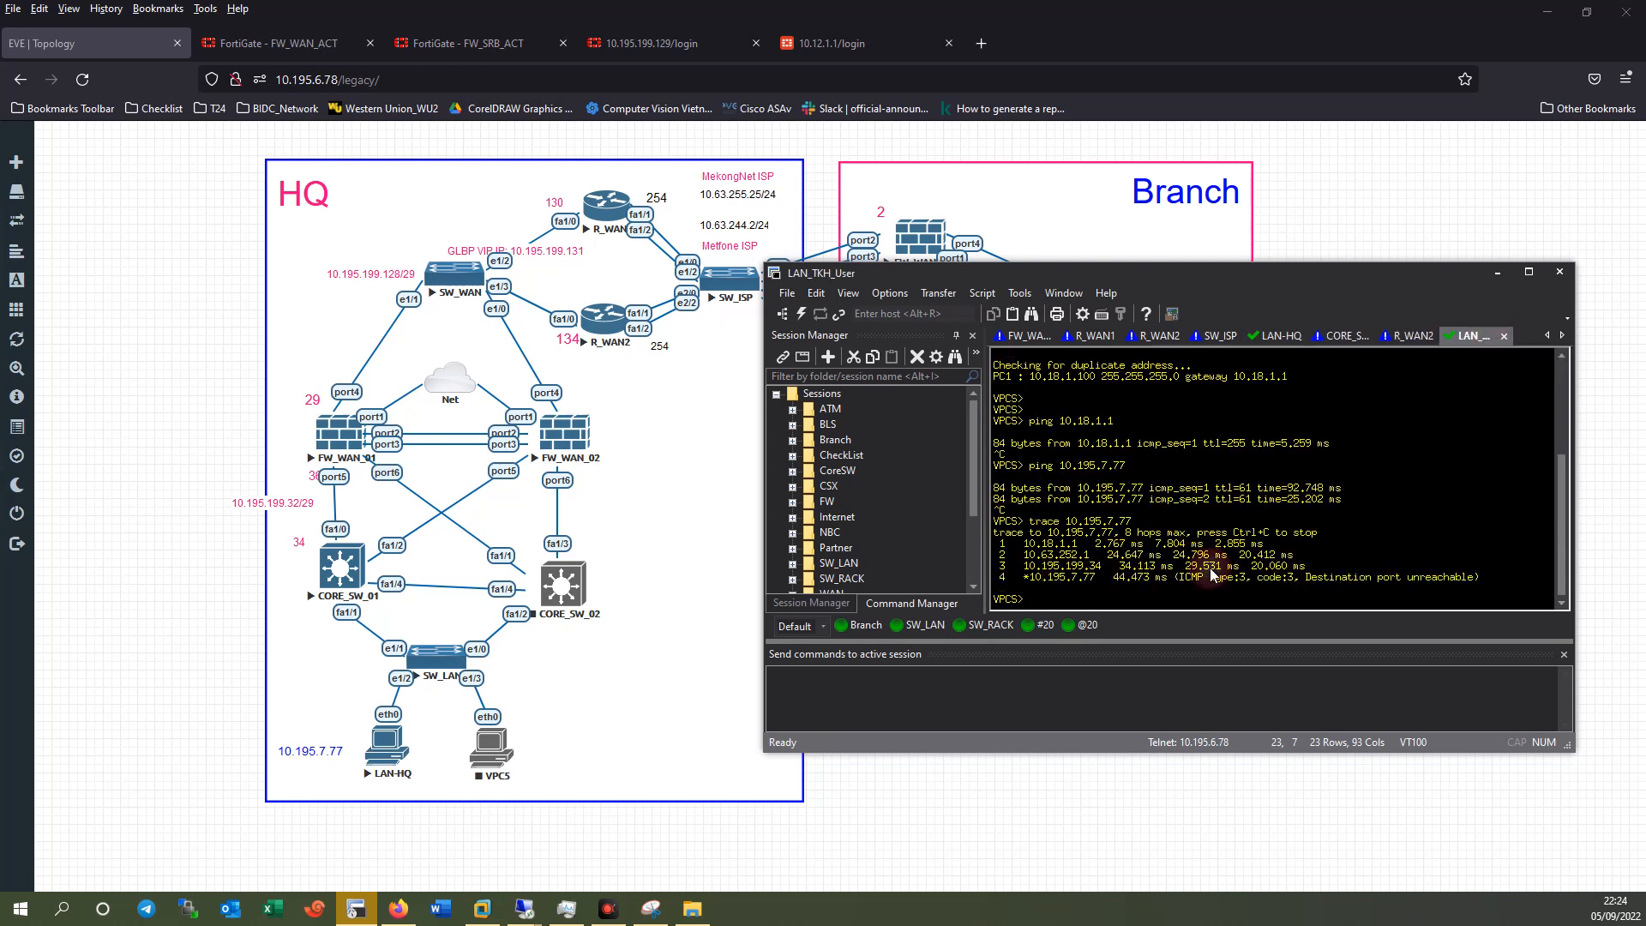
drag(1018, 567, 1212, 555)
drag(1029, 554, 1191, 556)
click(1407, 335)
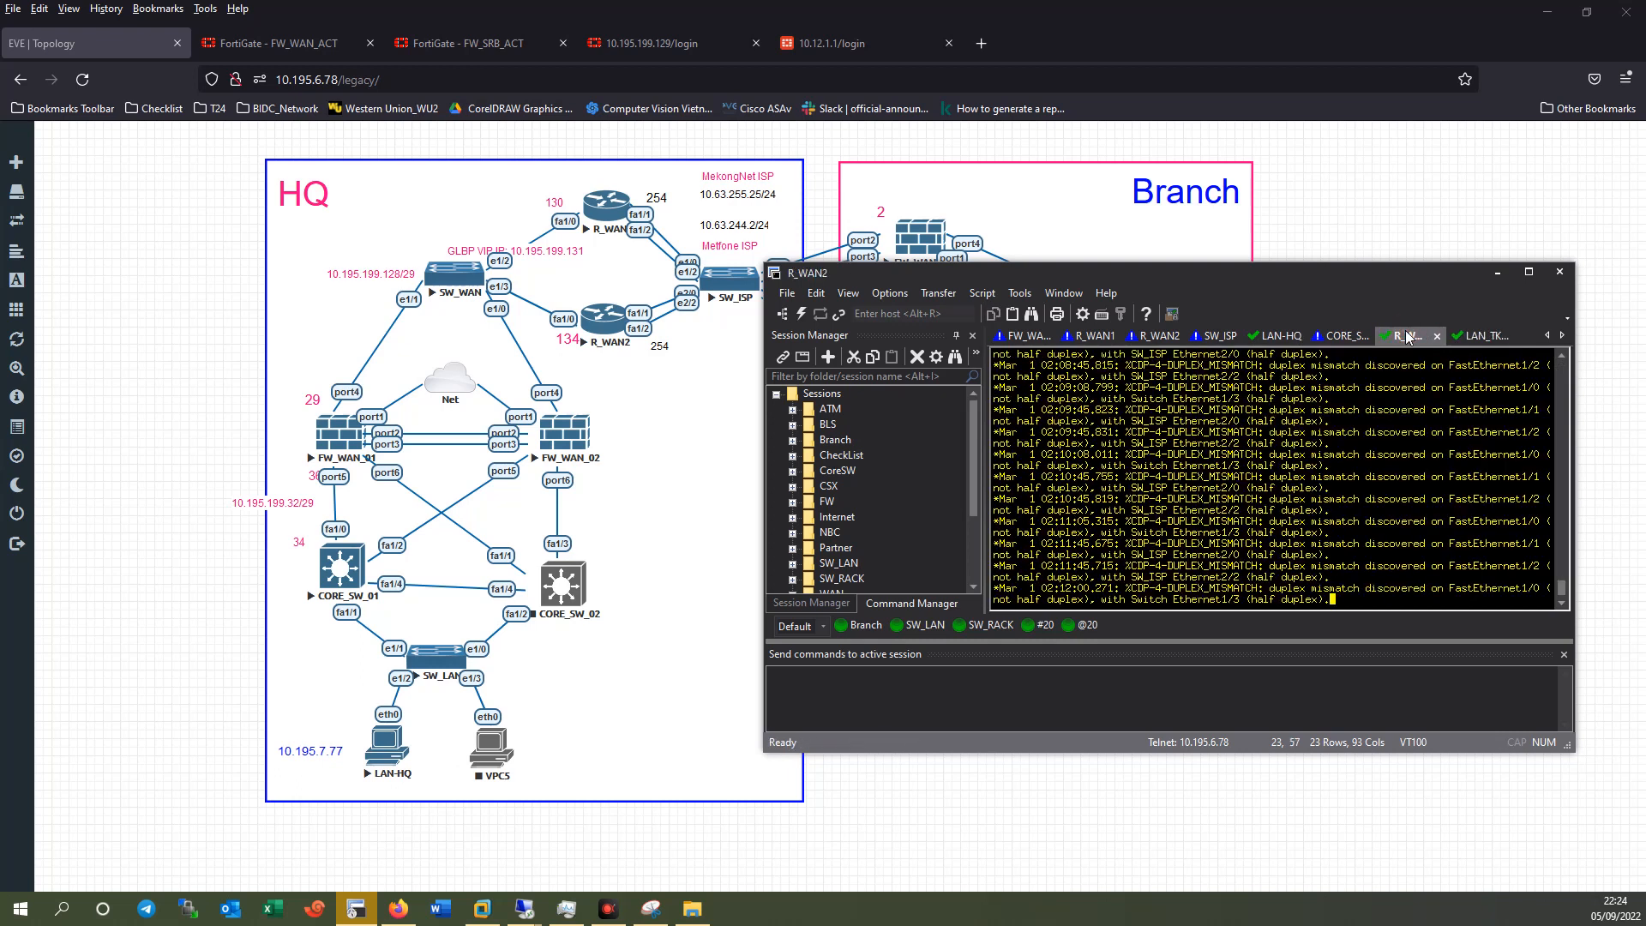
click(1278, 336)
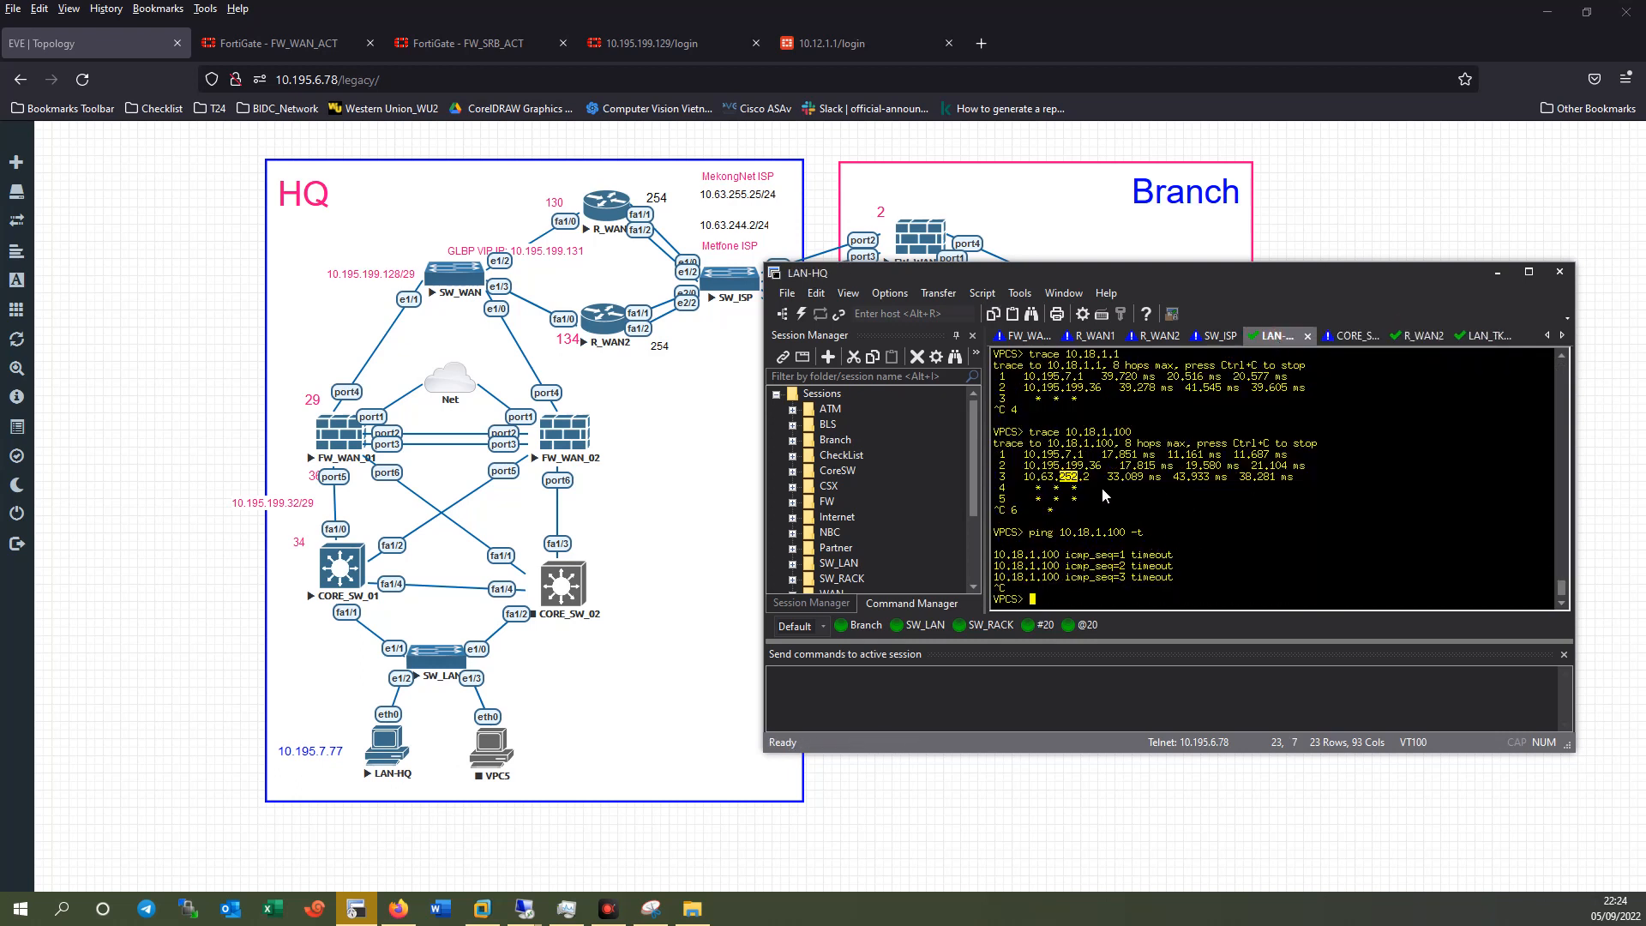
mouse_move(1026, 479)
mouse_down()
mouse_move(1109, 467)
mouse_move(1025, 476)
mouse_up()
Copy 10.63.252.2 and ping it successfully, then rerun the continuous ping to 10.18.1.100.
right_click(1044, 480)
click(1077, 490)
key(Return)
key(Return)
text(ping)
key(shift+Insert)
key(Return)
key(ctrl+c)
key(Up)
key(Up)
key(Return)
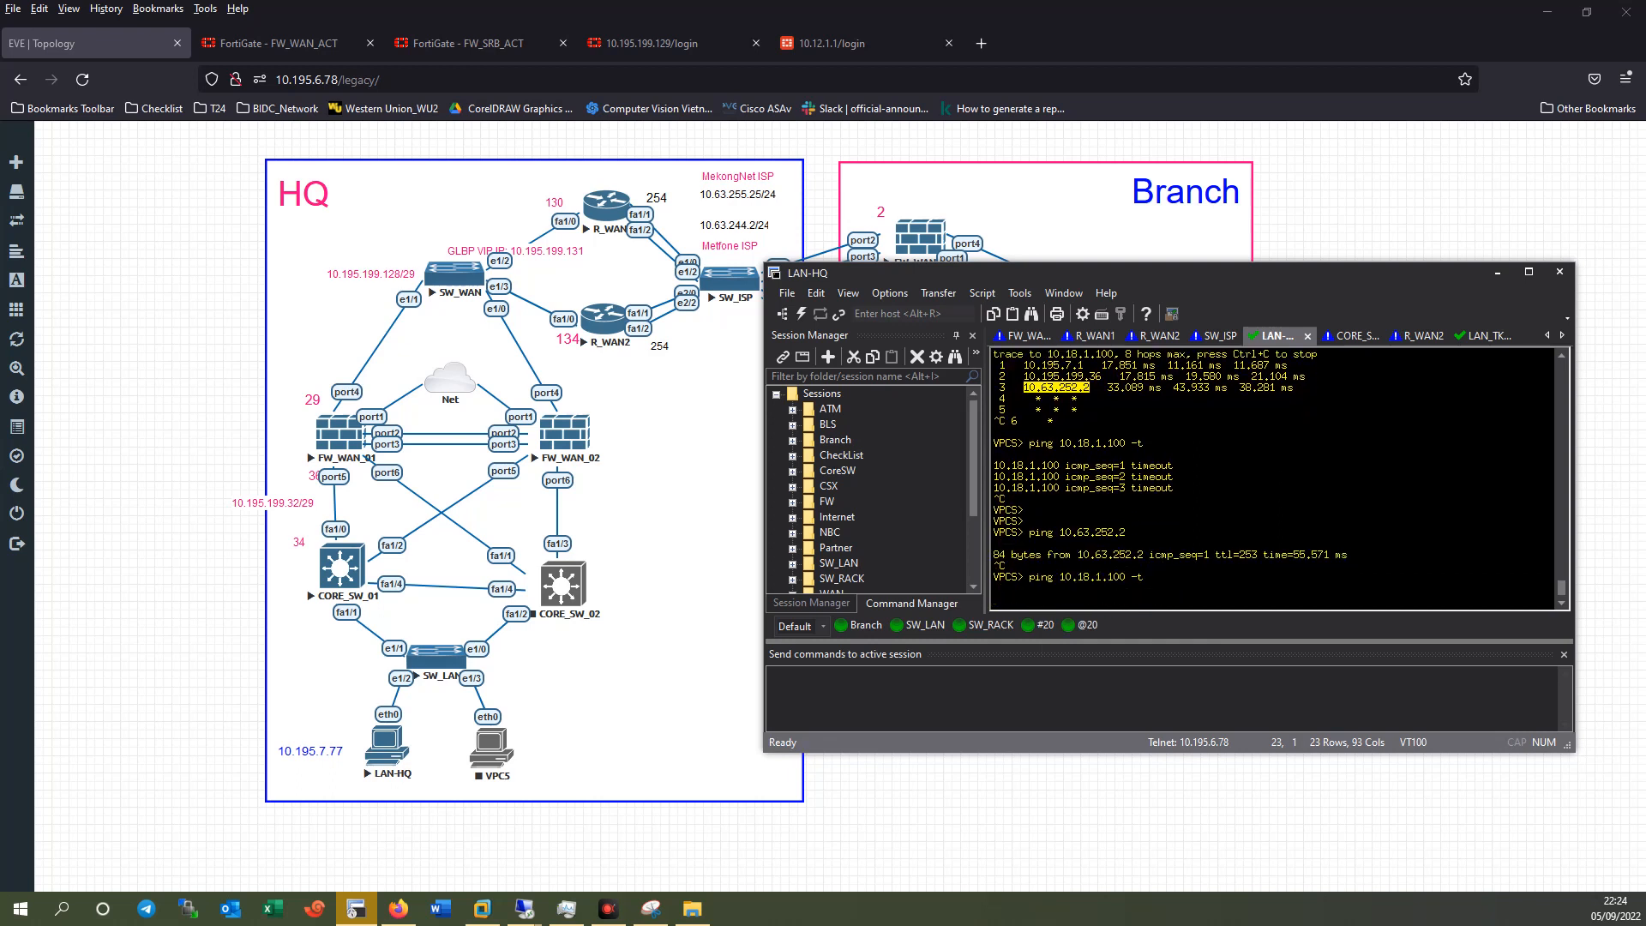
drag(1186, 272, 1248, 219)
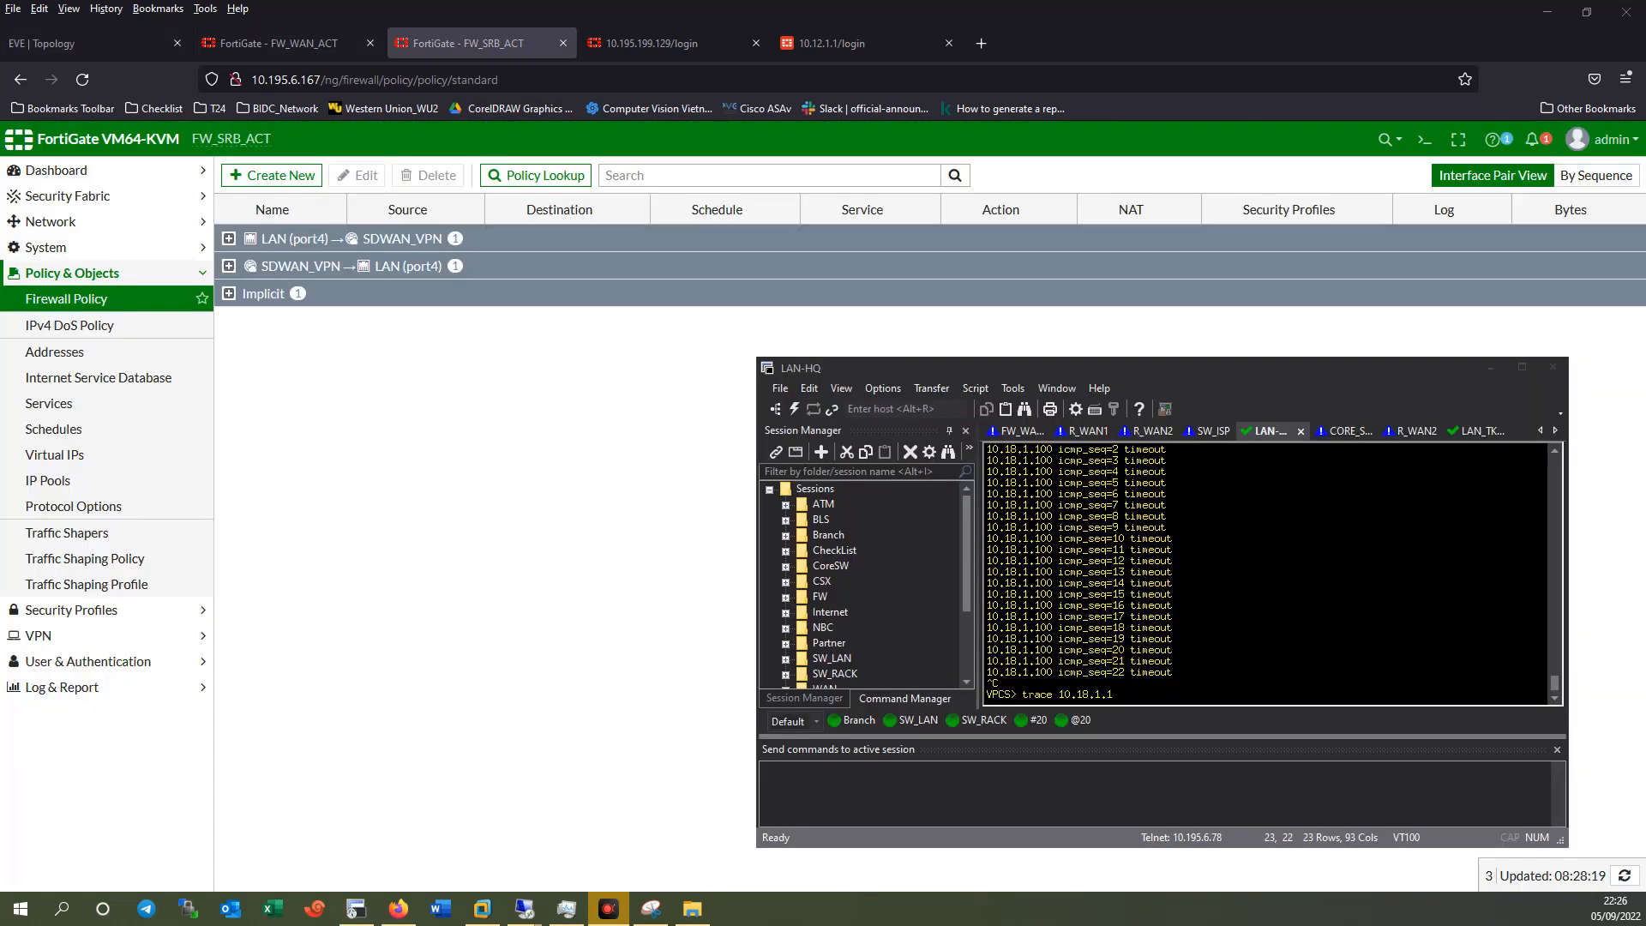
Rerun the continuous ping from LAN-HQ to 10.18.1.100 and stop it after timeouts.
click(1166, 517)
key(Up)
key(Up)
key(Up)
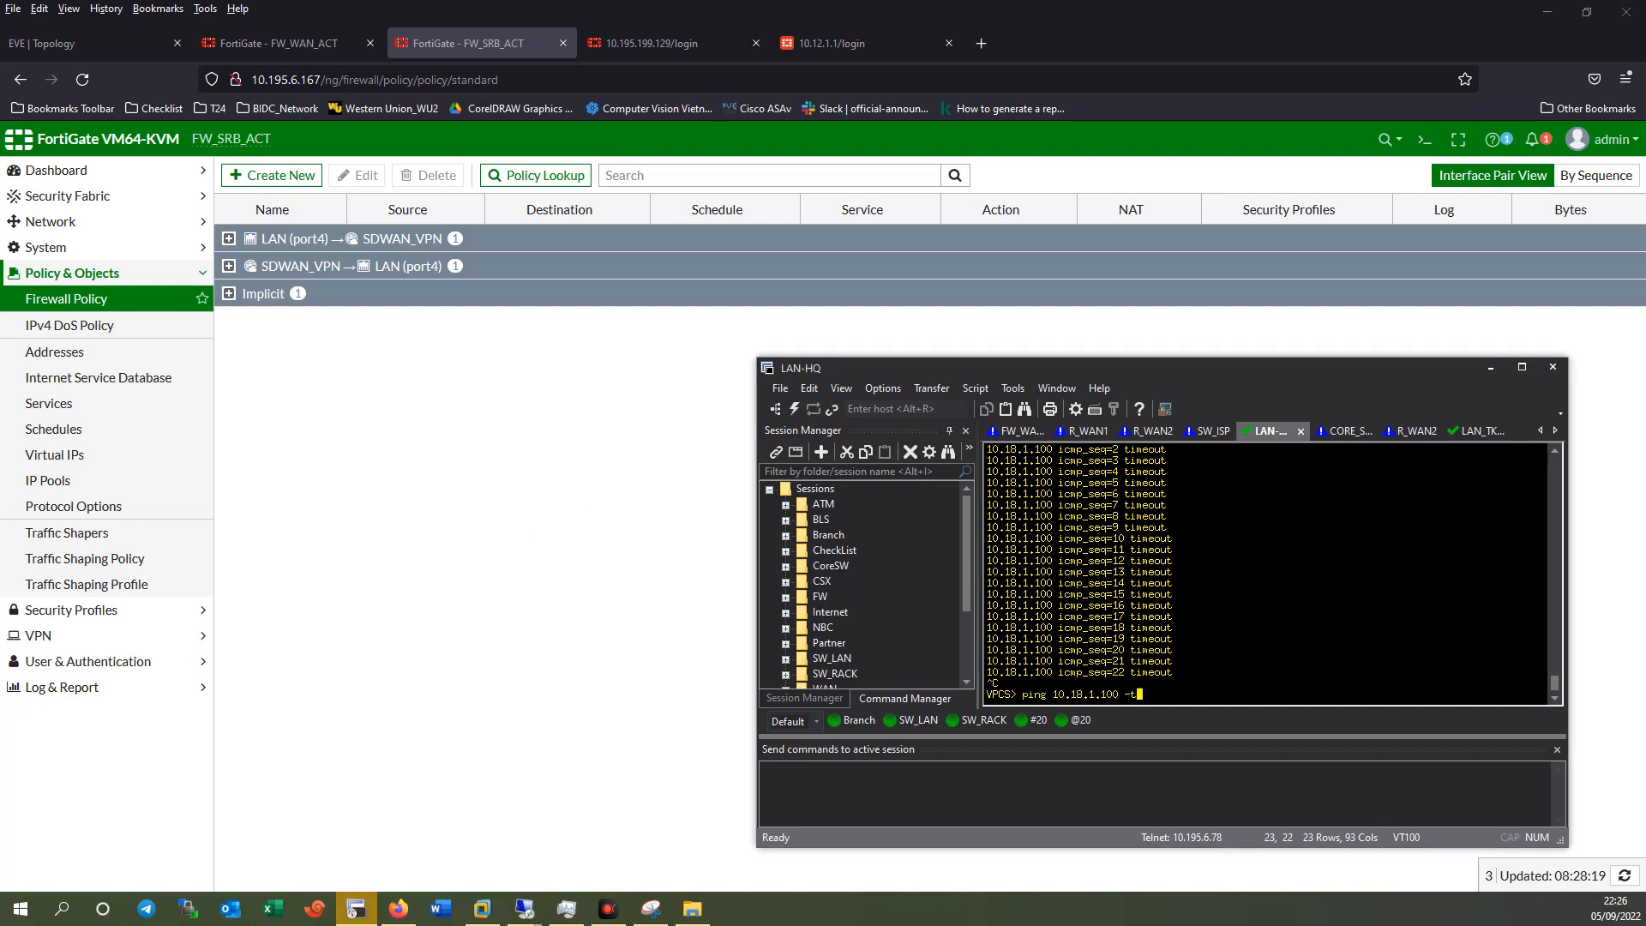
key(Return)
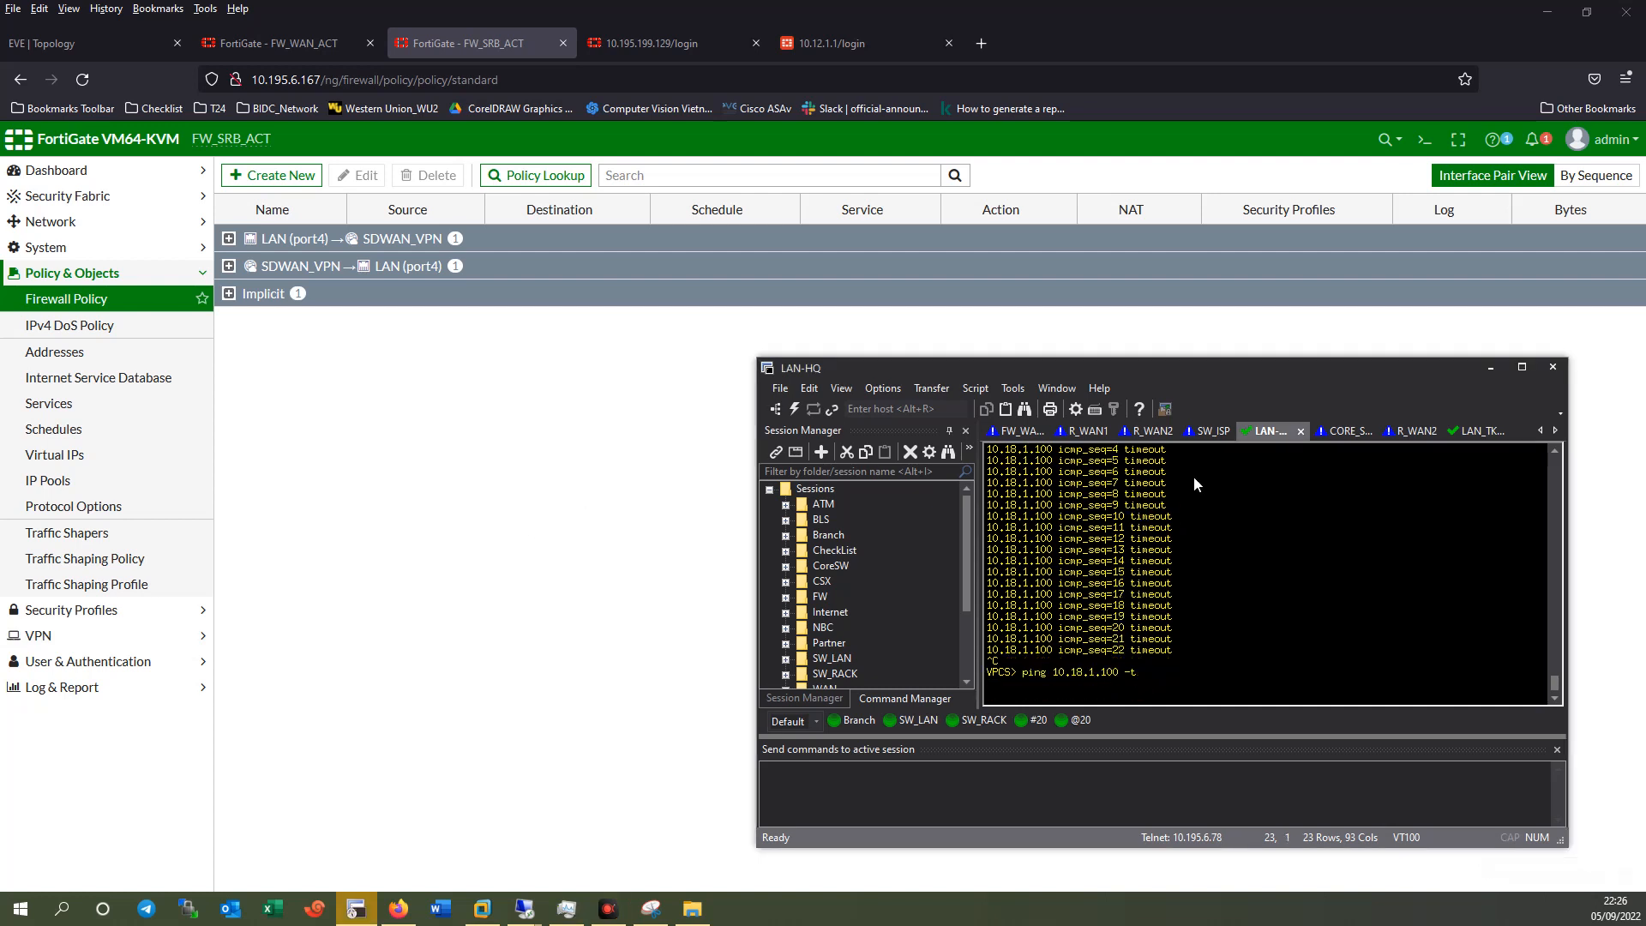
drag(1210, 373, 1313, 351)
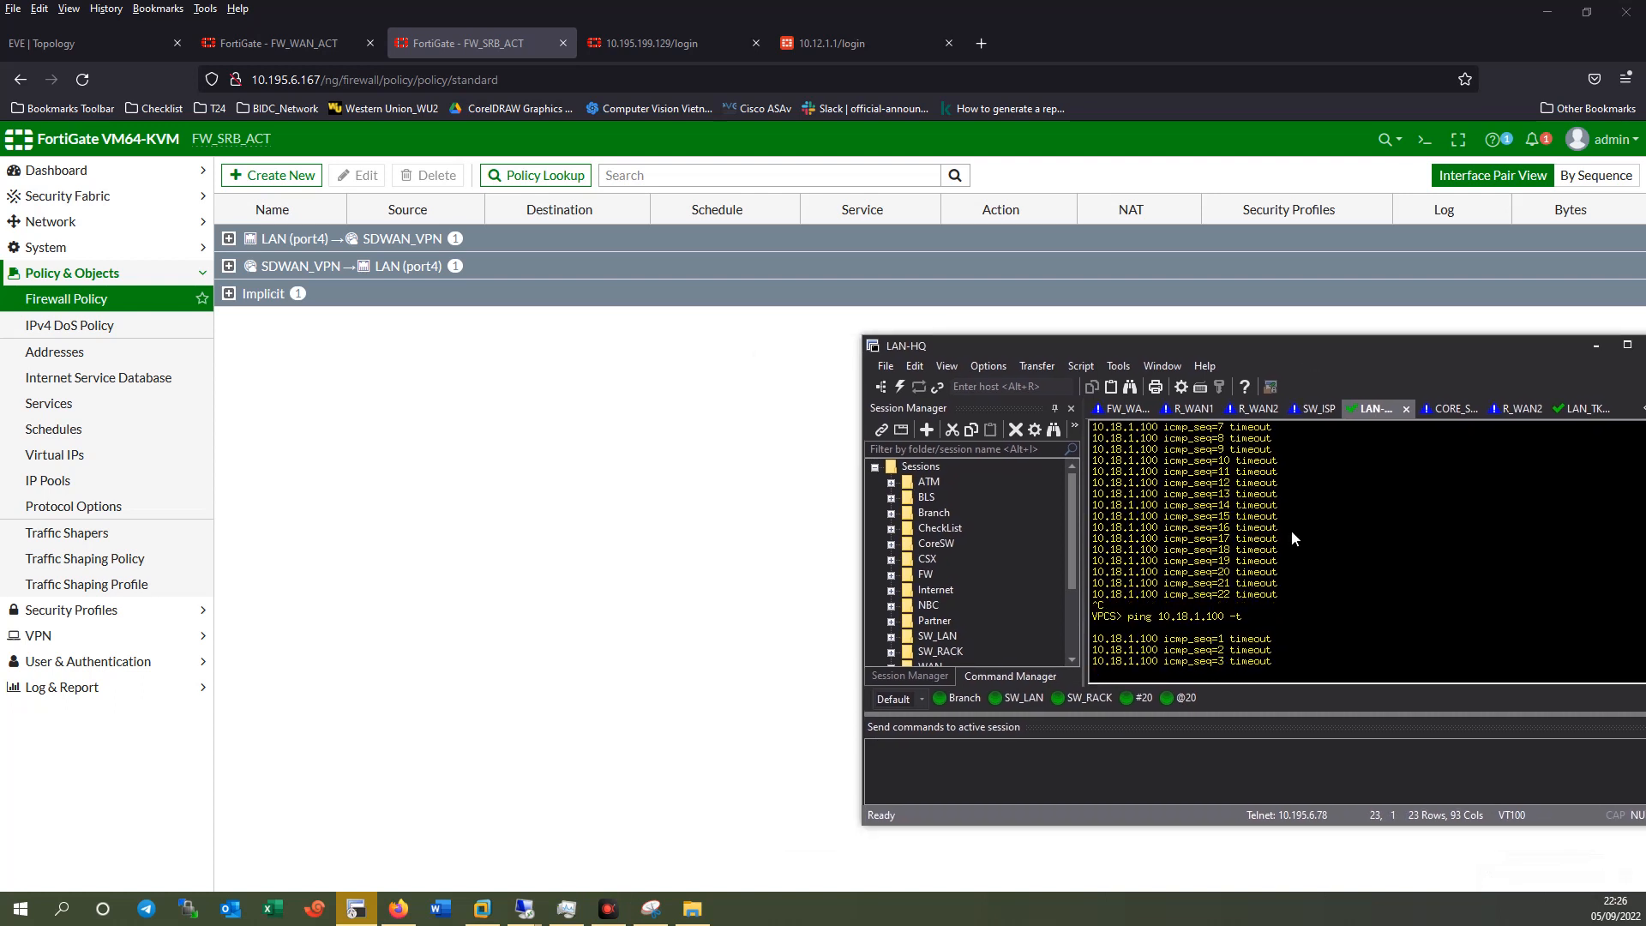
key(ctrl+c)
Ping gateway 10.18.1.1 from LAN-HQ, getting a reply with ttl 253.
key(Return)
key(Up)
key(BackSpace)
key(BackSpace)
key(Return)
key(ctrl+c)
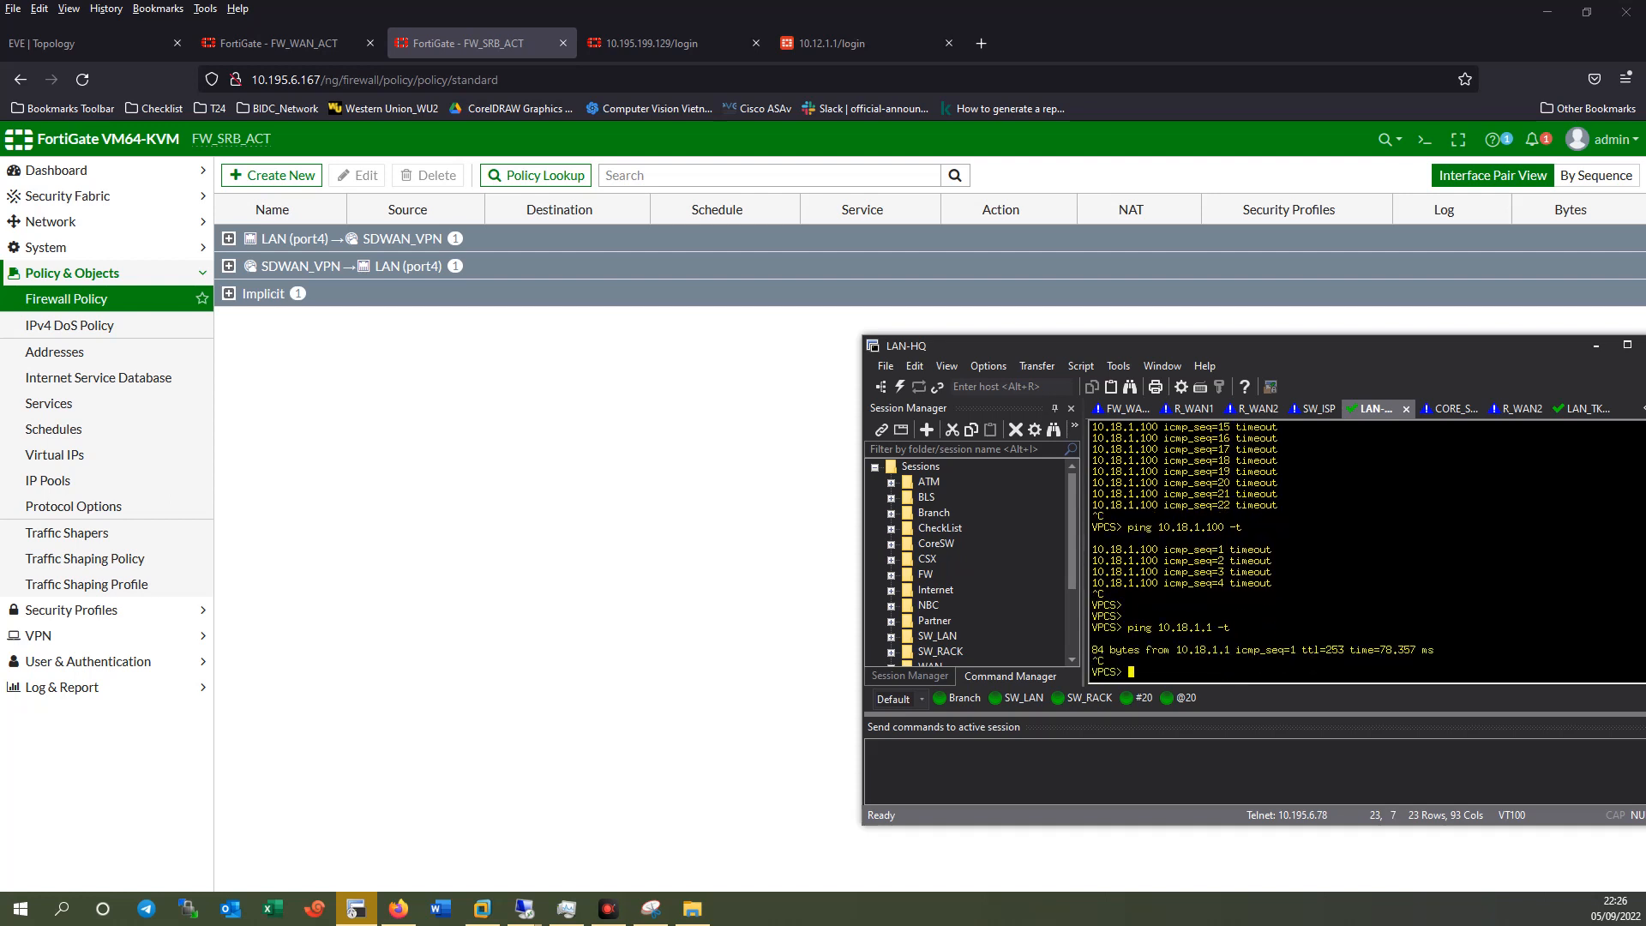
Restart the continuous ping to 10.18.1.100, which still times out.
key(Up)
text(00)
key(Return)
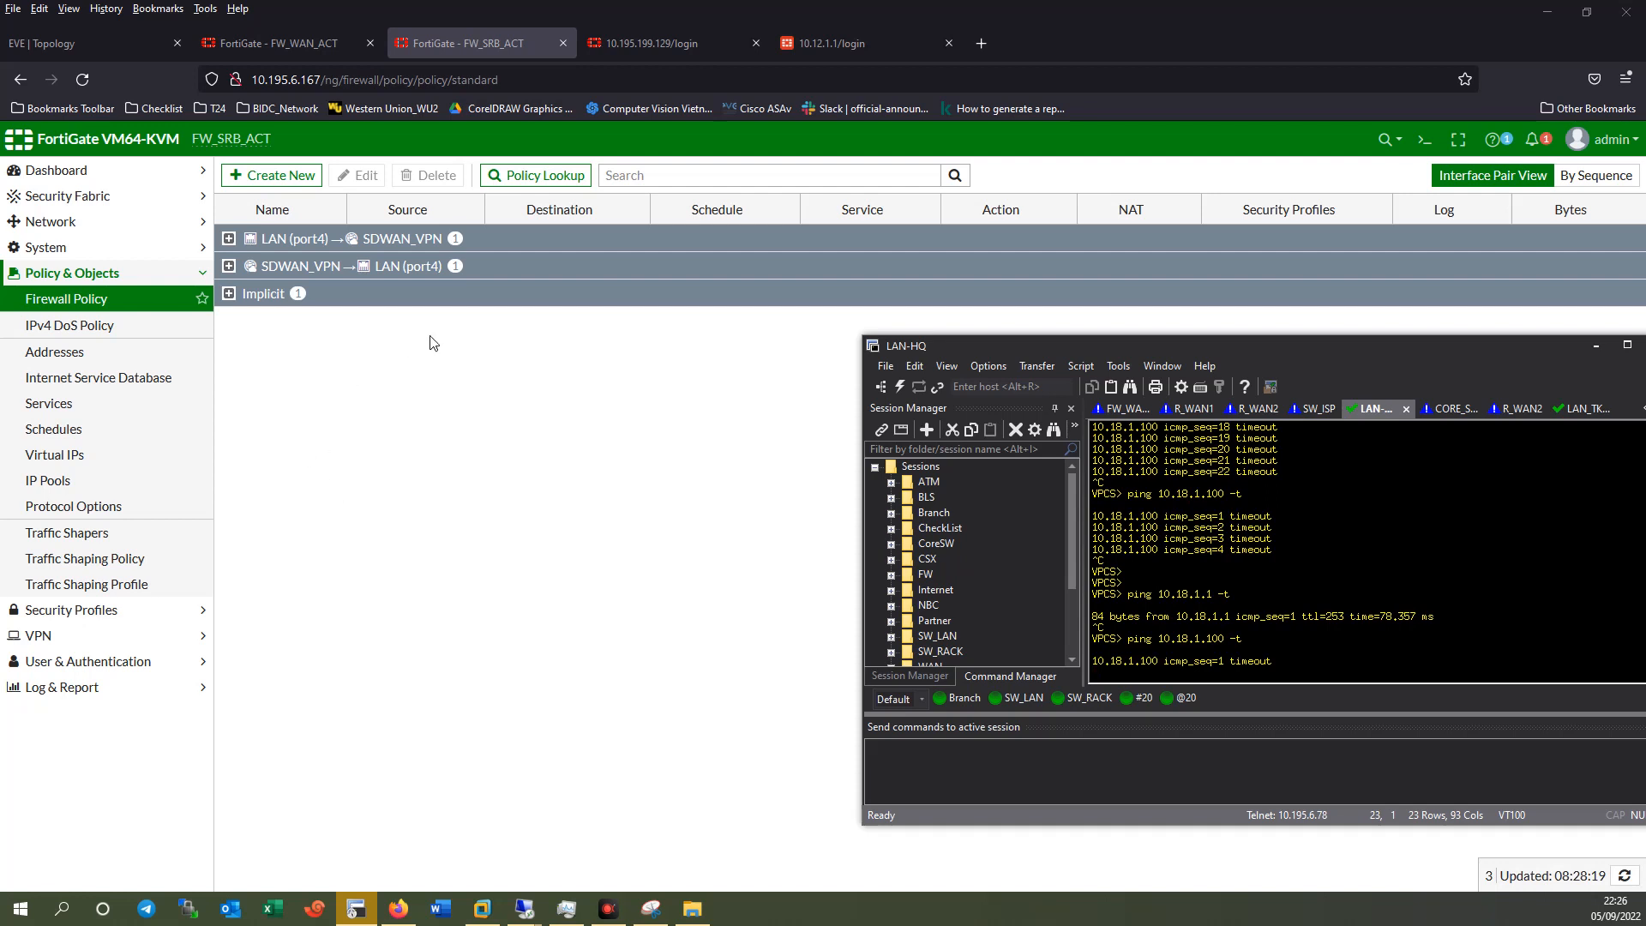
drag(1122, 342, 1065, 334)
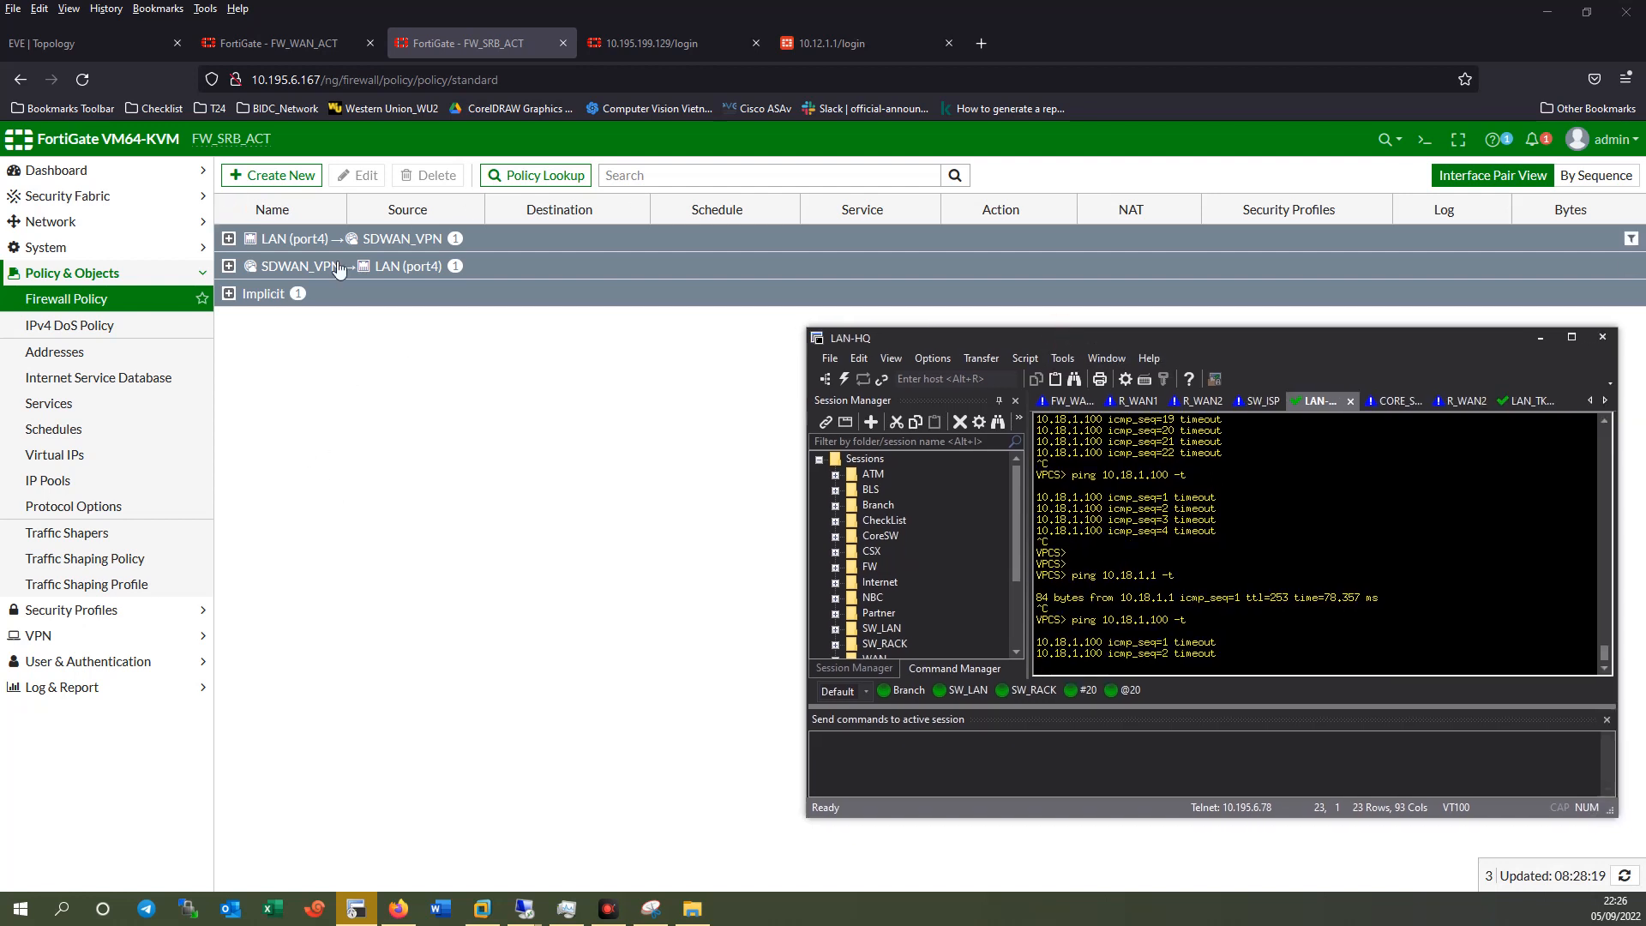
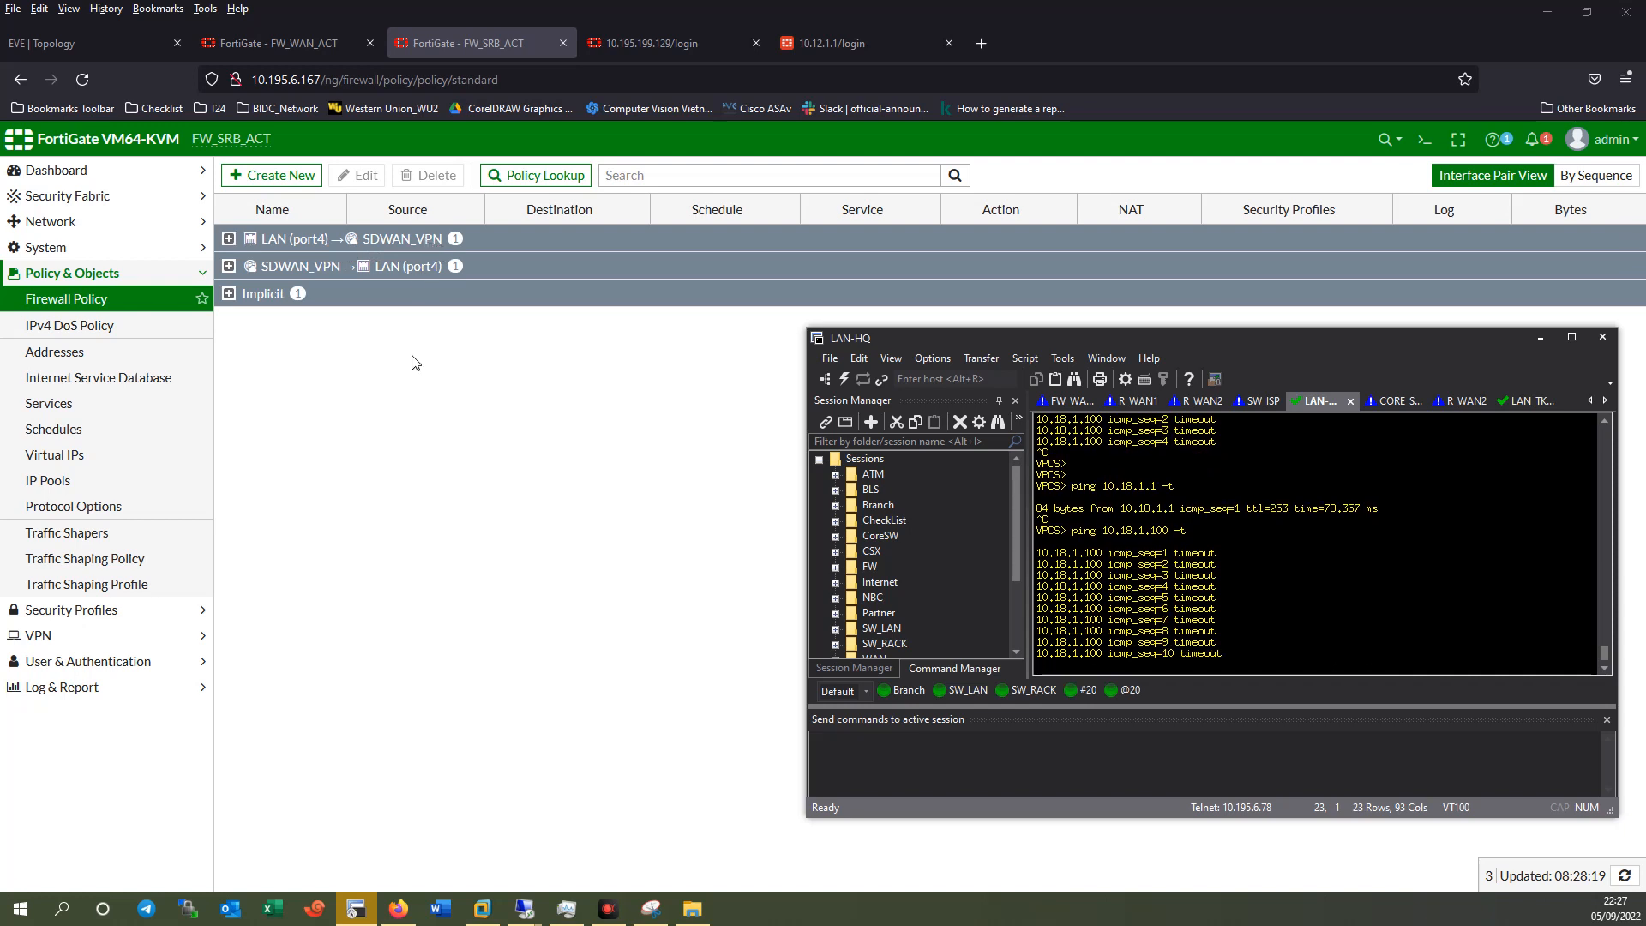
Expand the SDWAN_VPN → LAN (port4) policy group and open VPN_DC_LAN for editing.
click(228, 266)
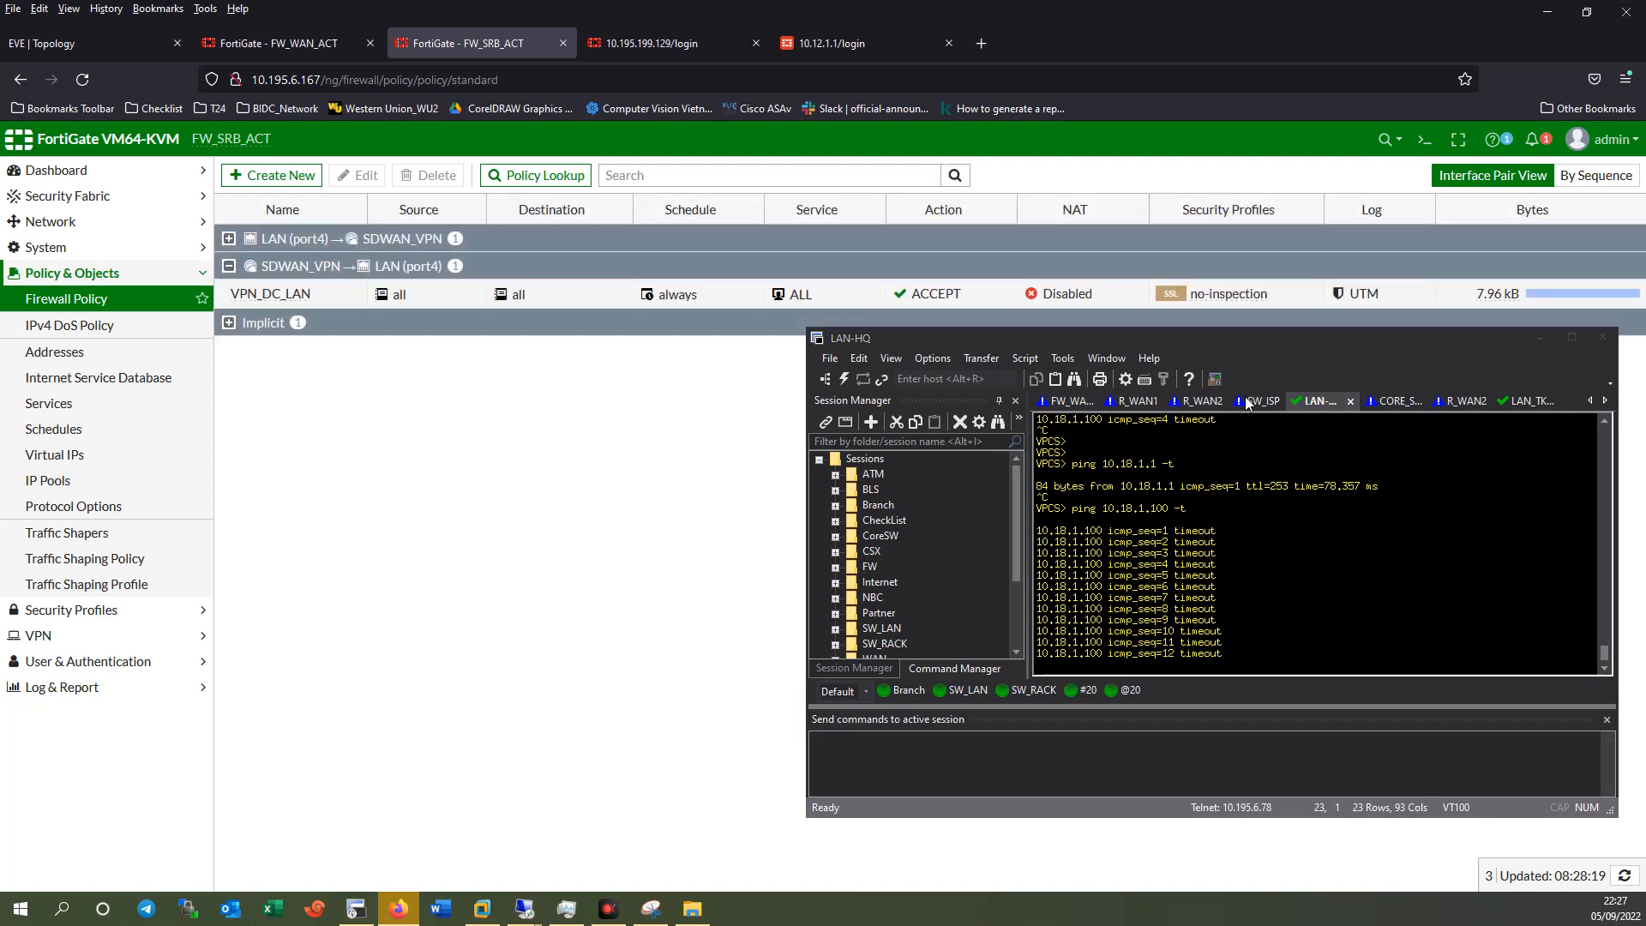
drag(1380, 336, 1150, 375)
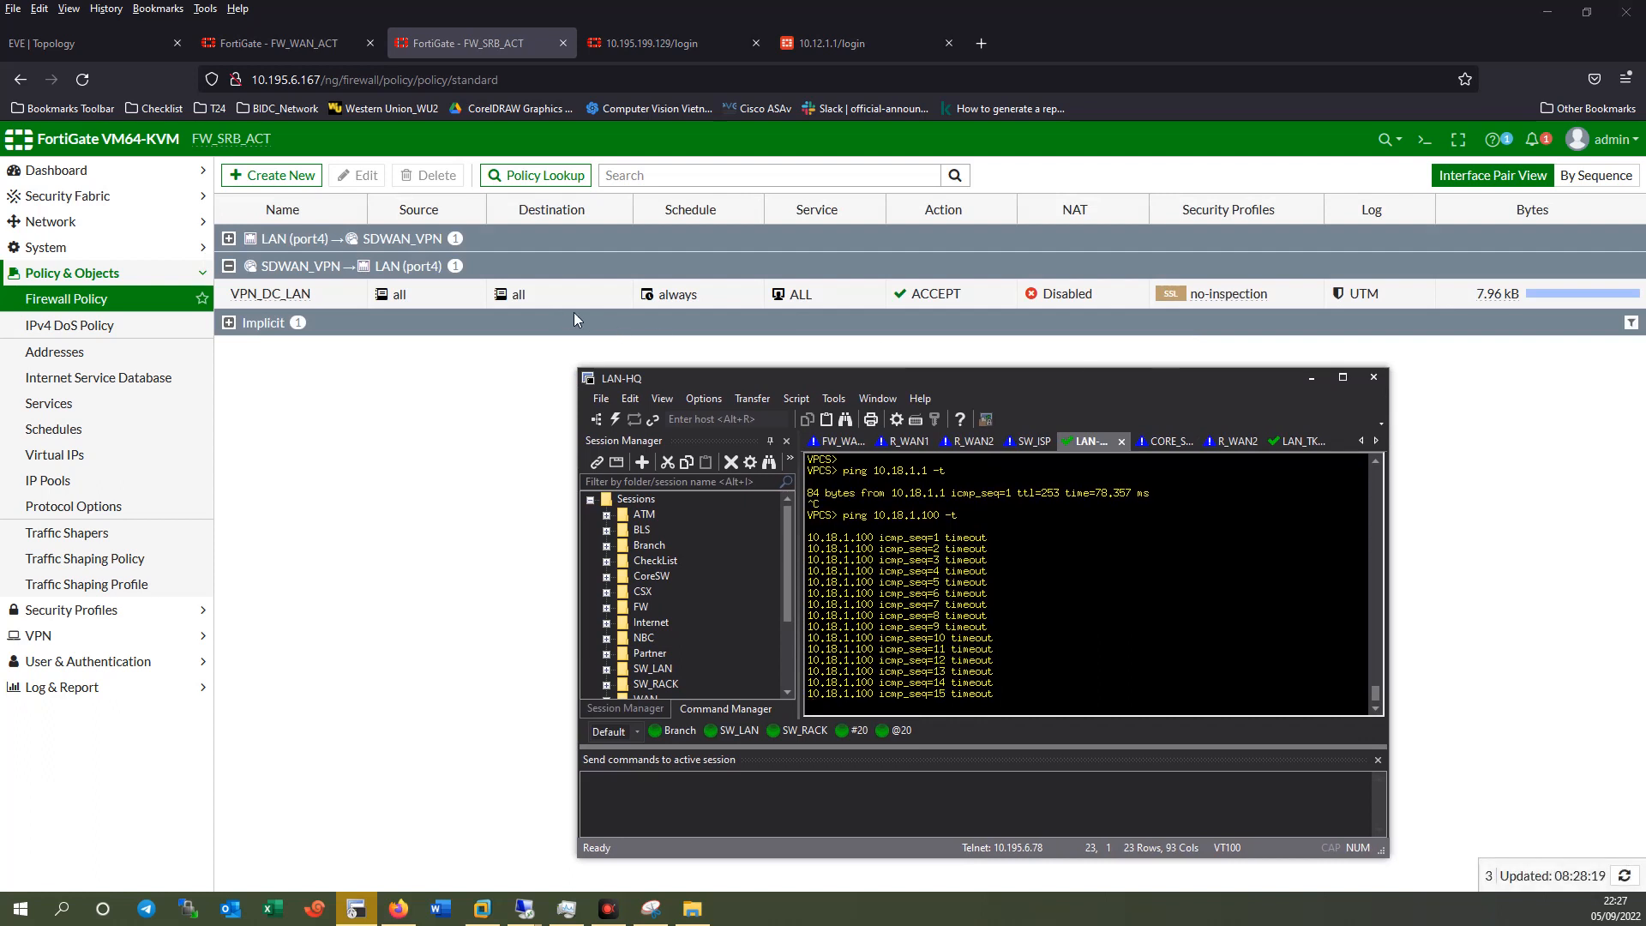
click(310, 293)
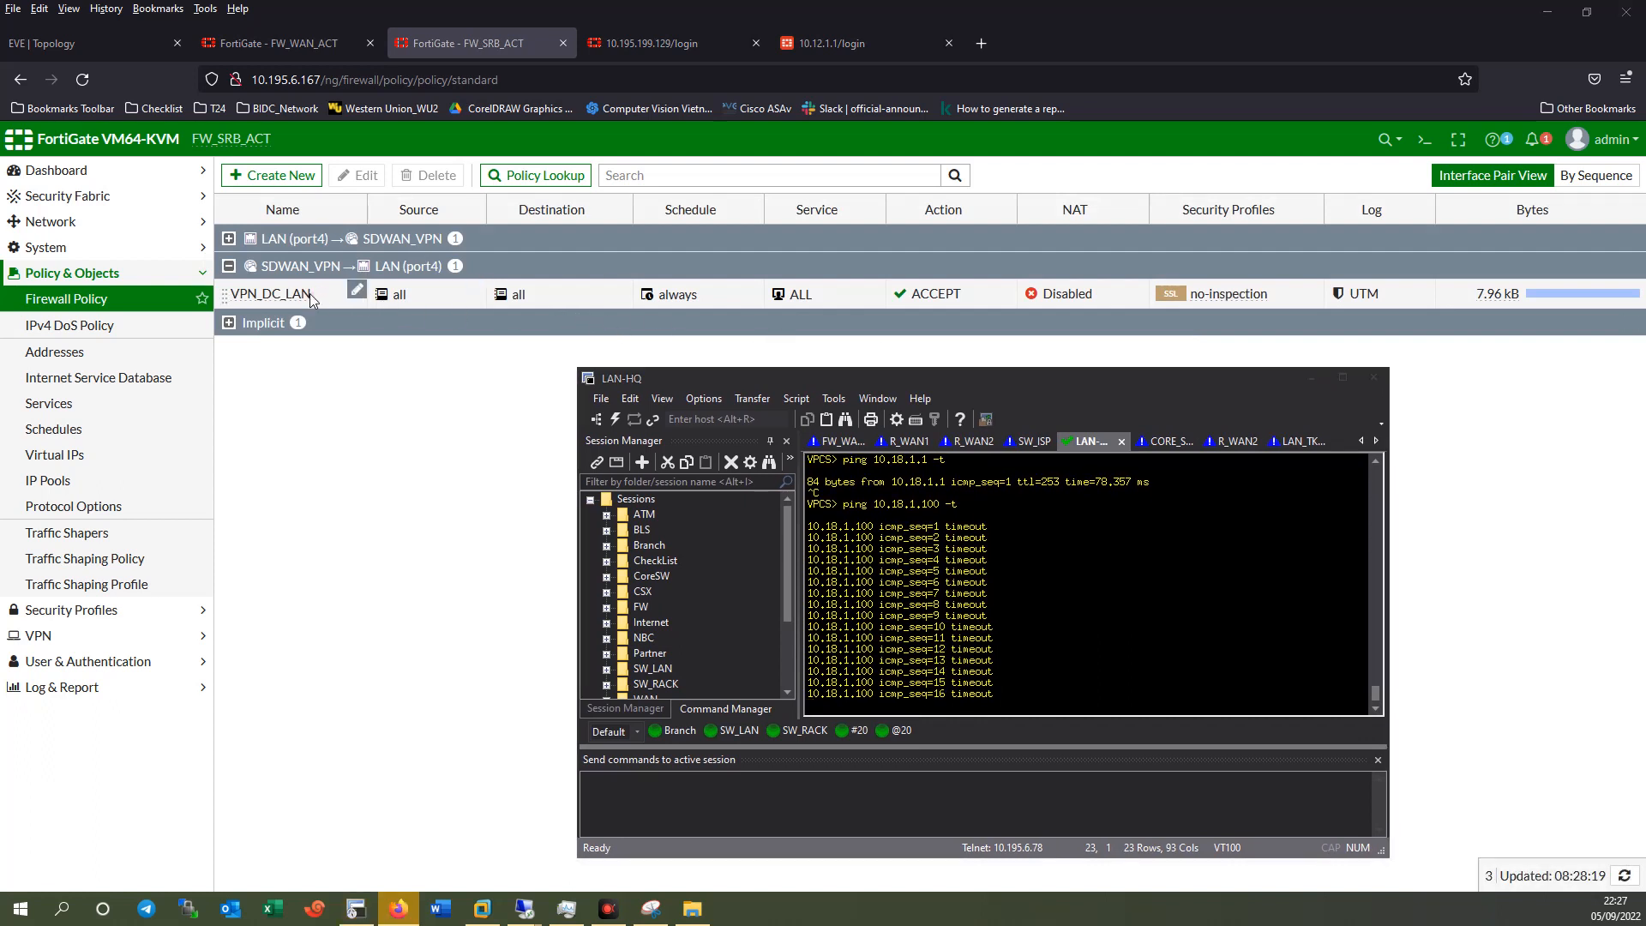
double_click(310, 294)
Set VPN_DC_LAN's Log Allowed Traffic to All Sessions and save the policy.
drag(1012, 375, 1247, 233)
mouse_move(406, 278)
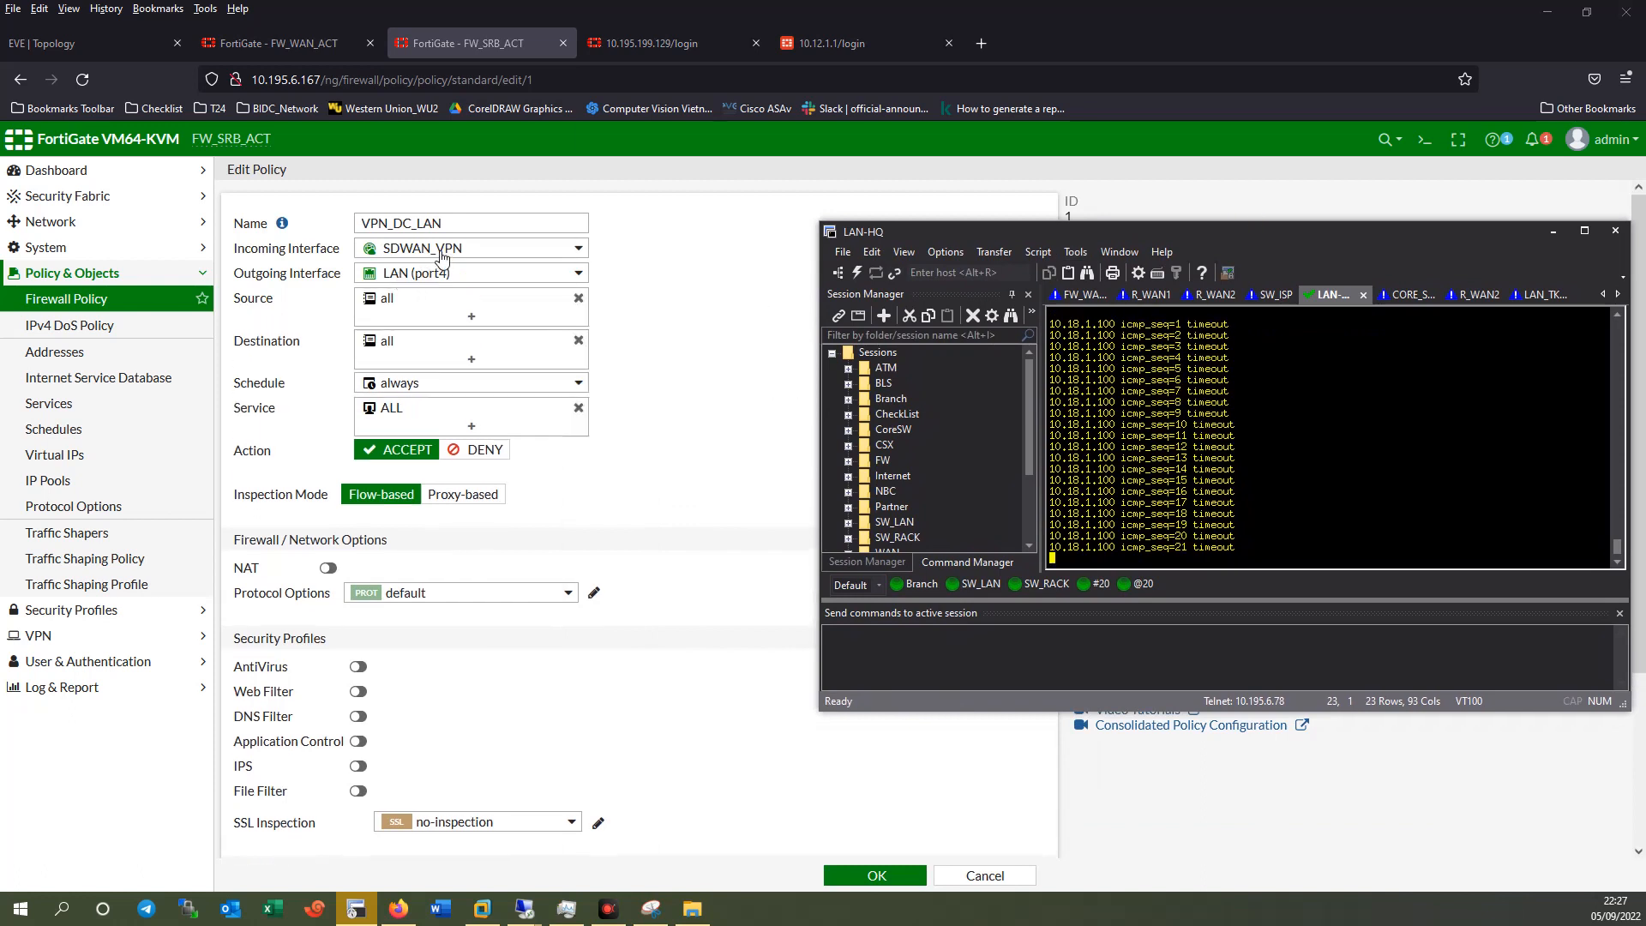
mouse_move(443, 257)
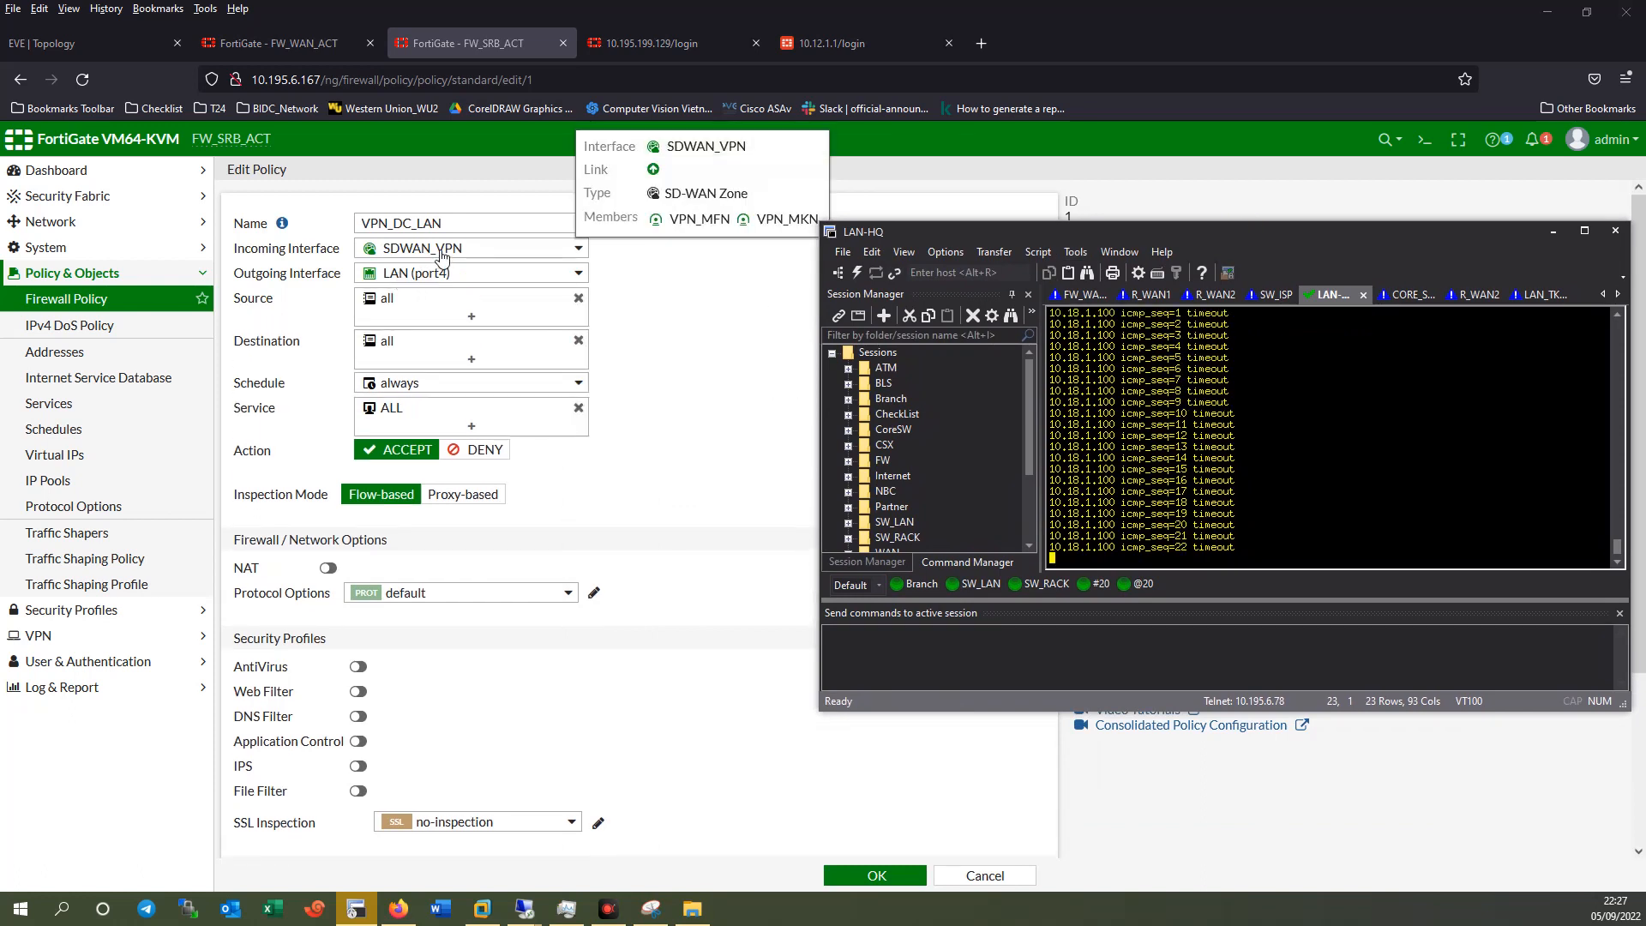
scroll(756, 779, down, 3)
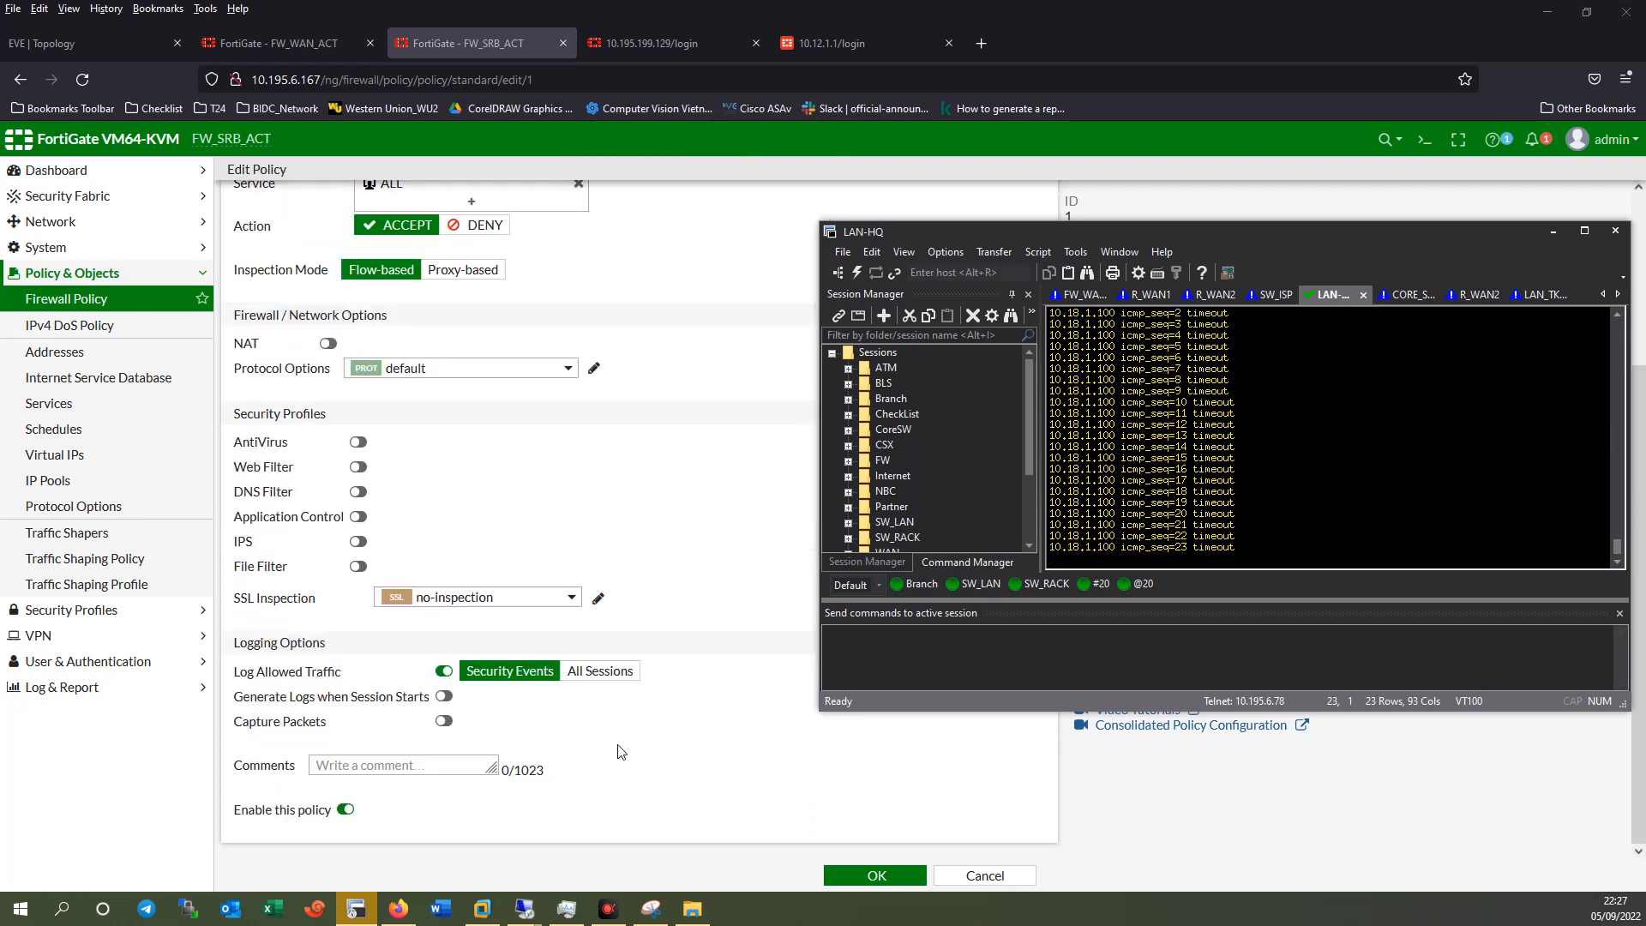
click(588, 654)
click(591, 670)
click(883, 877)
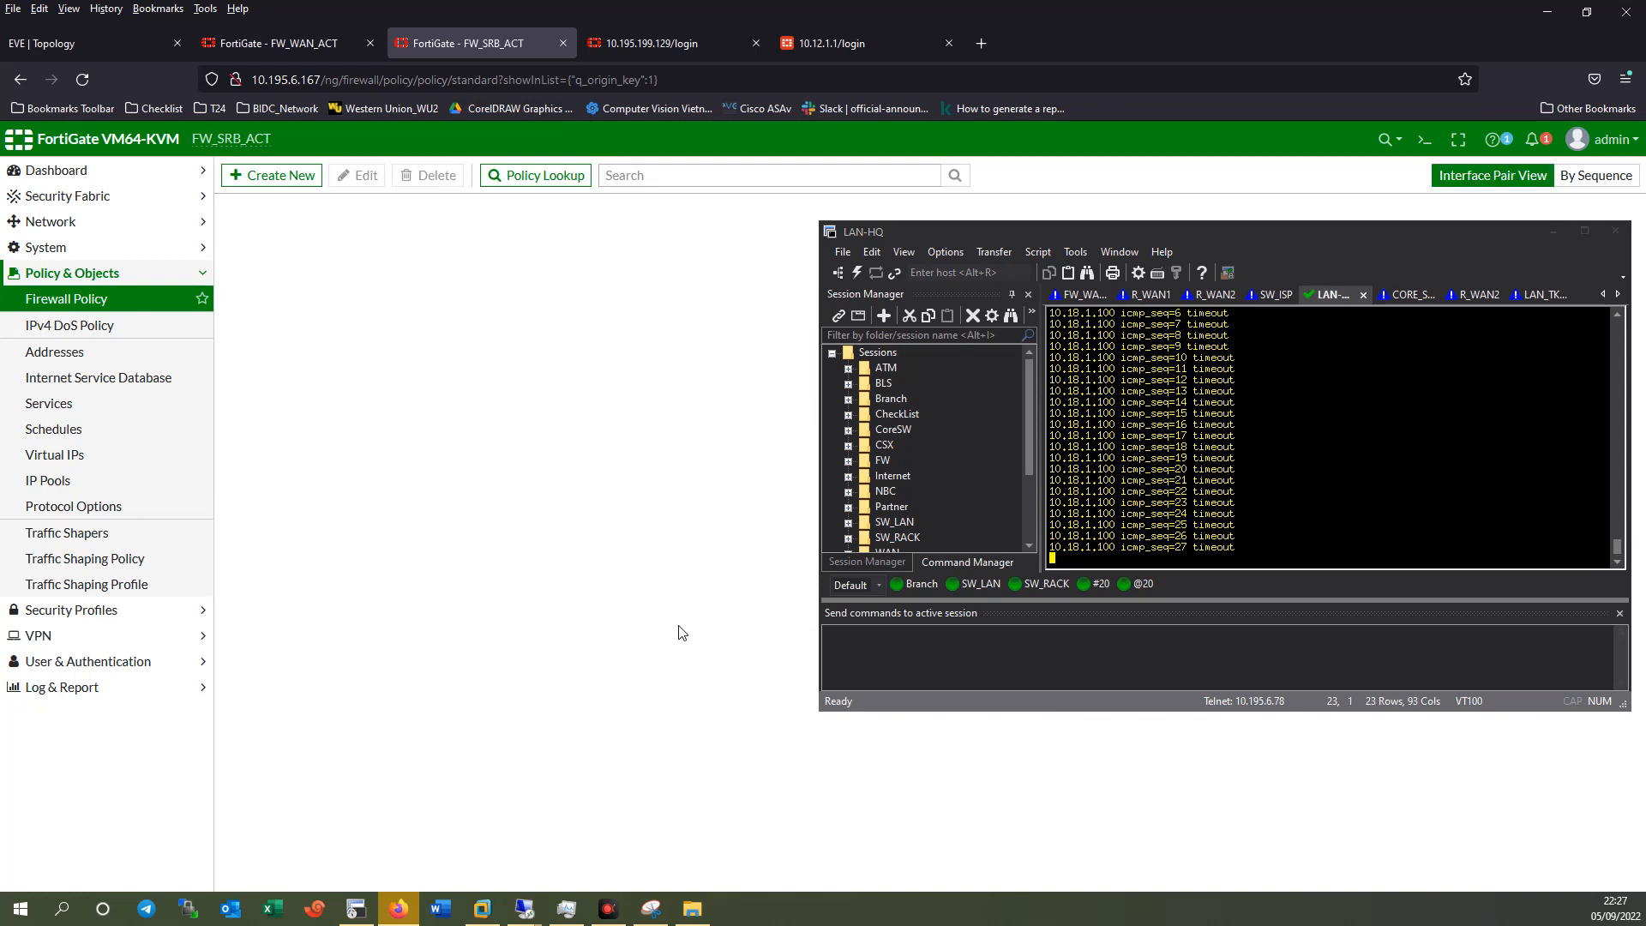
Collapse the SDWAN_VPN → LAN (port4) group and expand the LAN (port4) → SDWAN_VPN policies.
drag(1182, 235, 1116, 332)
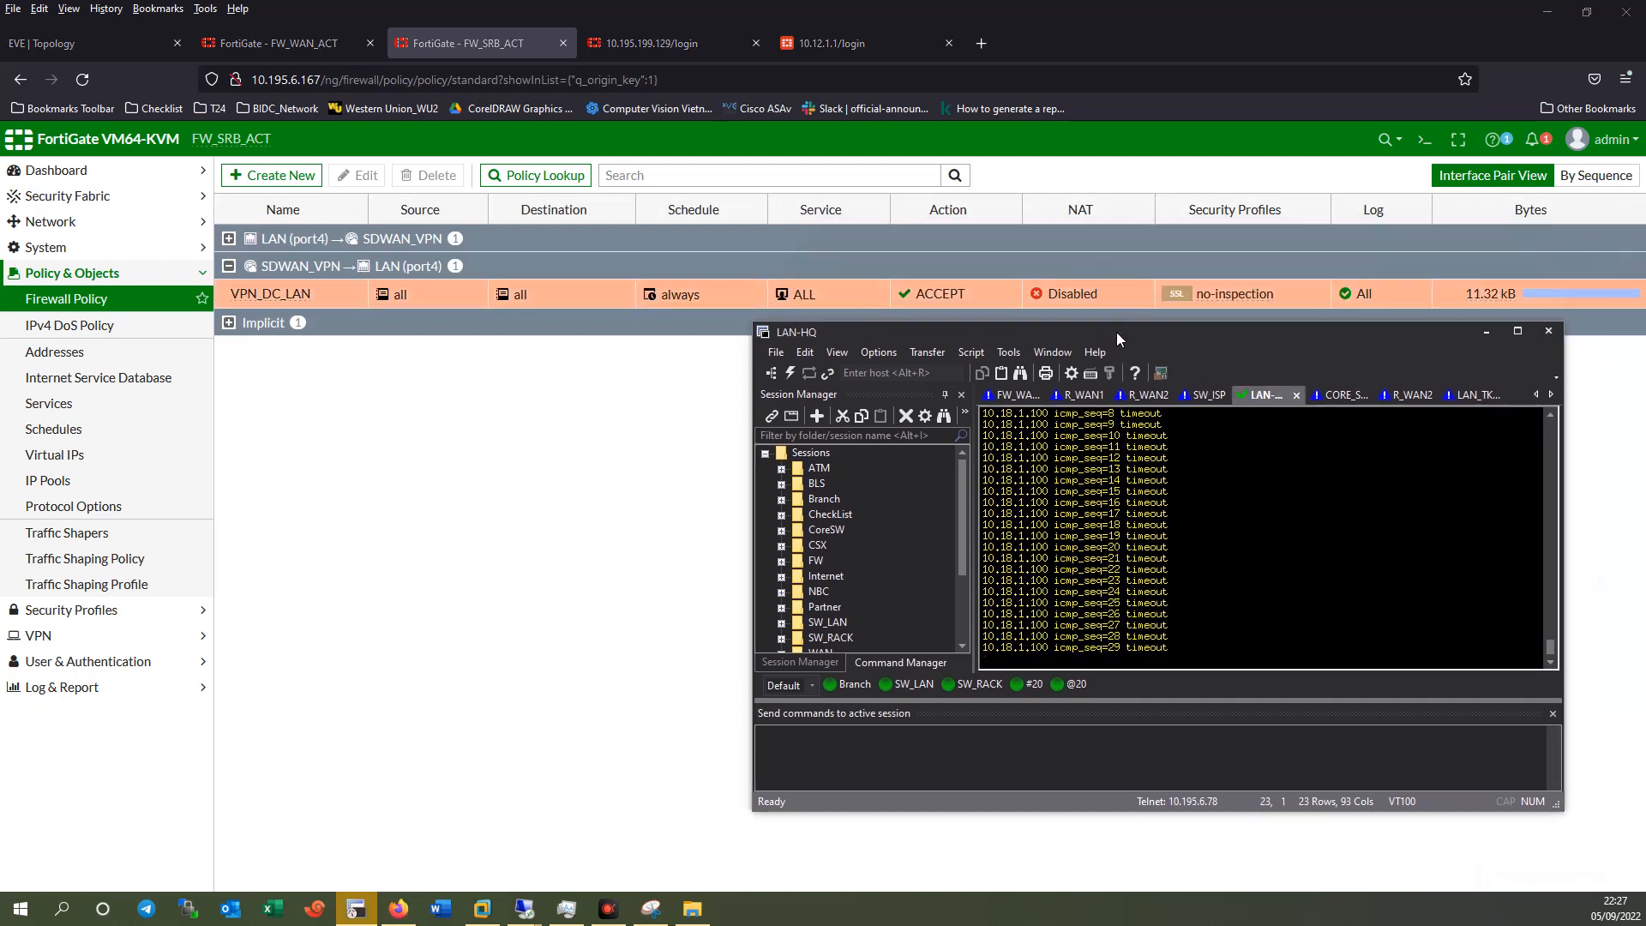
drag(1124, 327, 1082, 480)
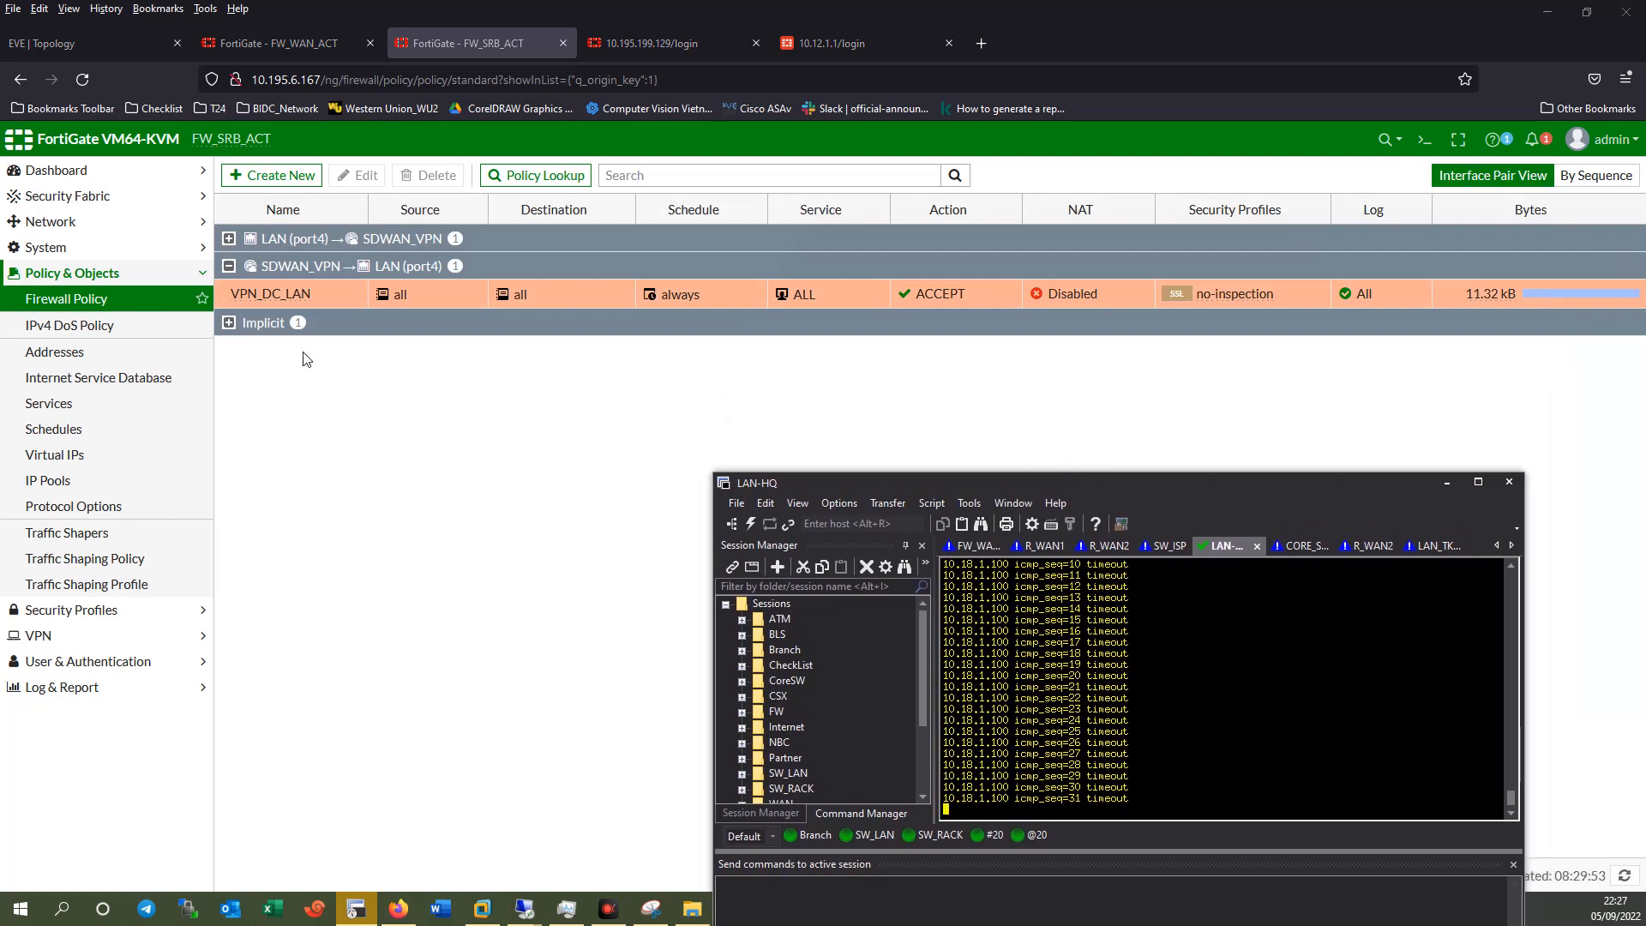
click(229, 266)
click(228, 238)
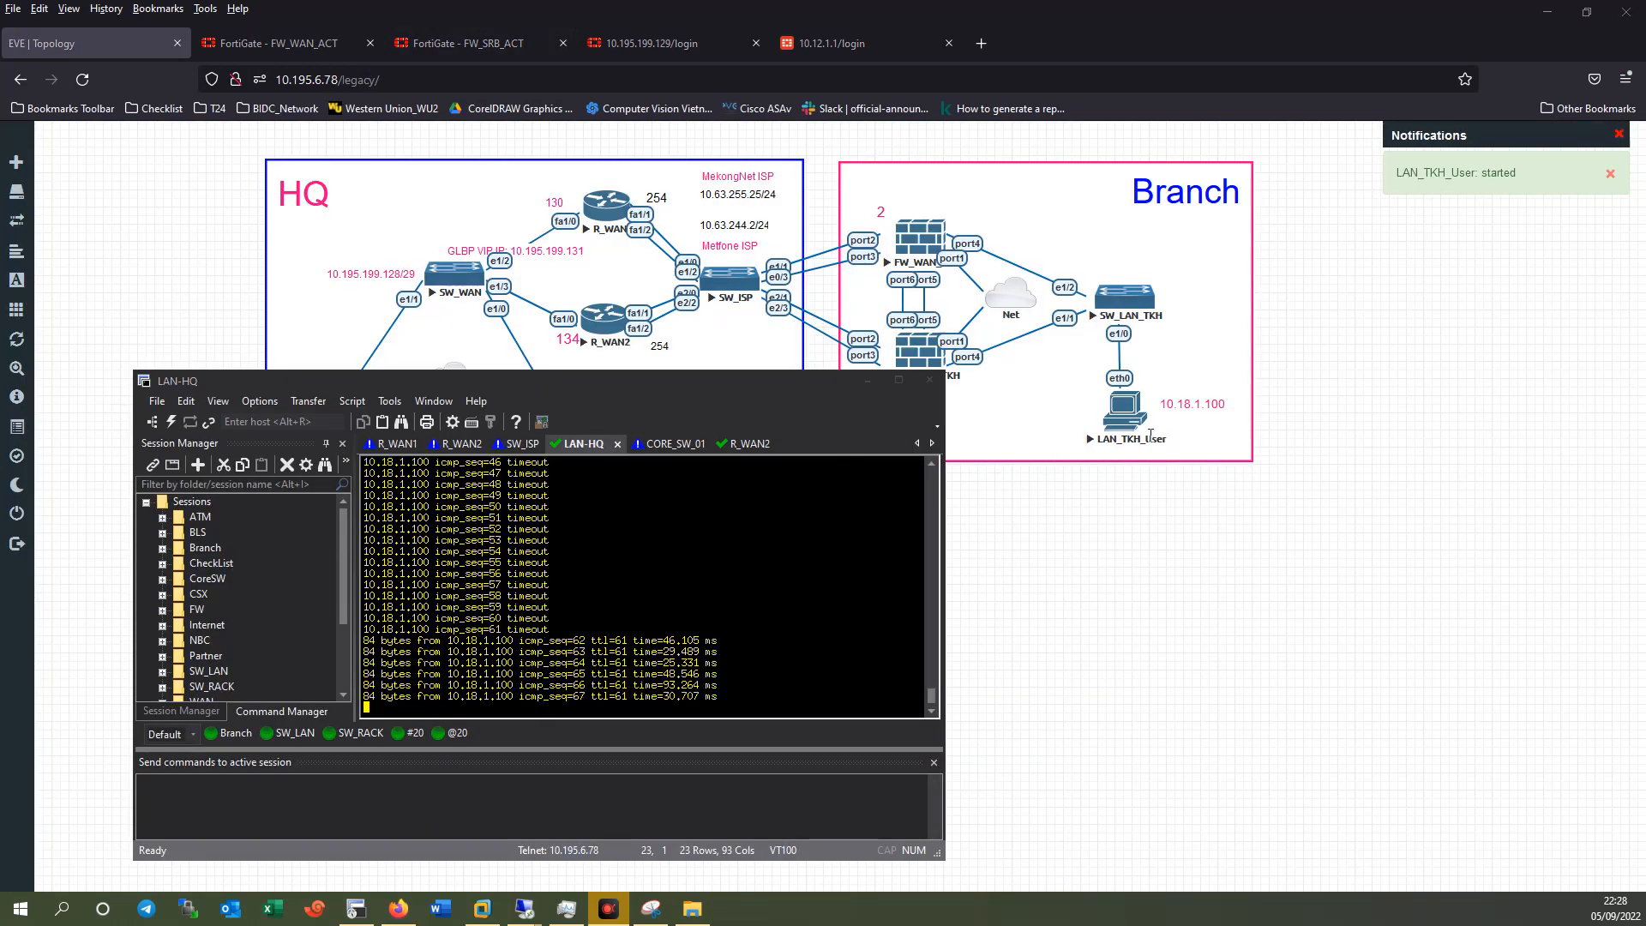
Stop the LAN_TKH_User node in EVE-NG, then start it again.
drag(785, 388, 722, 364)
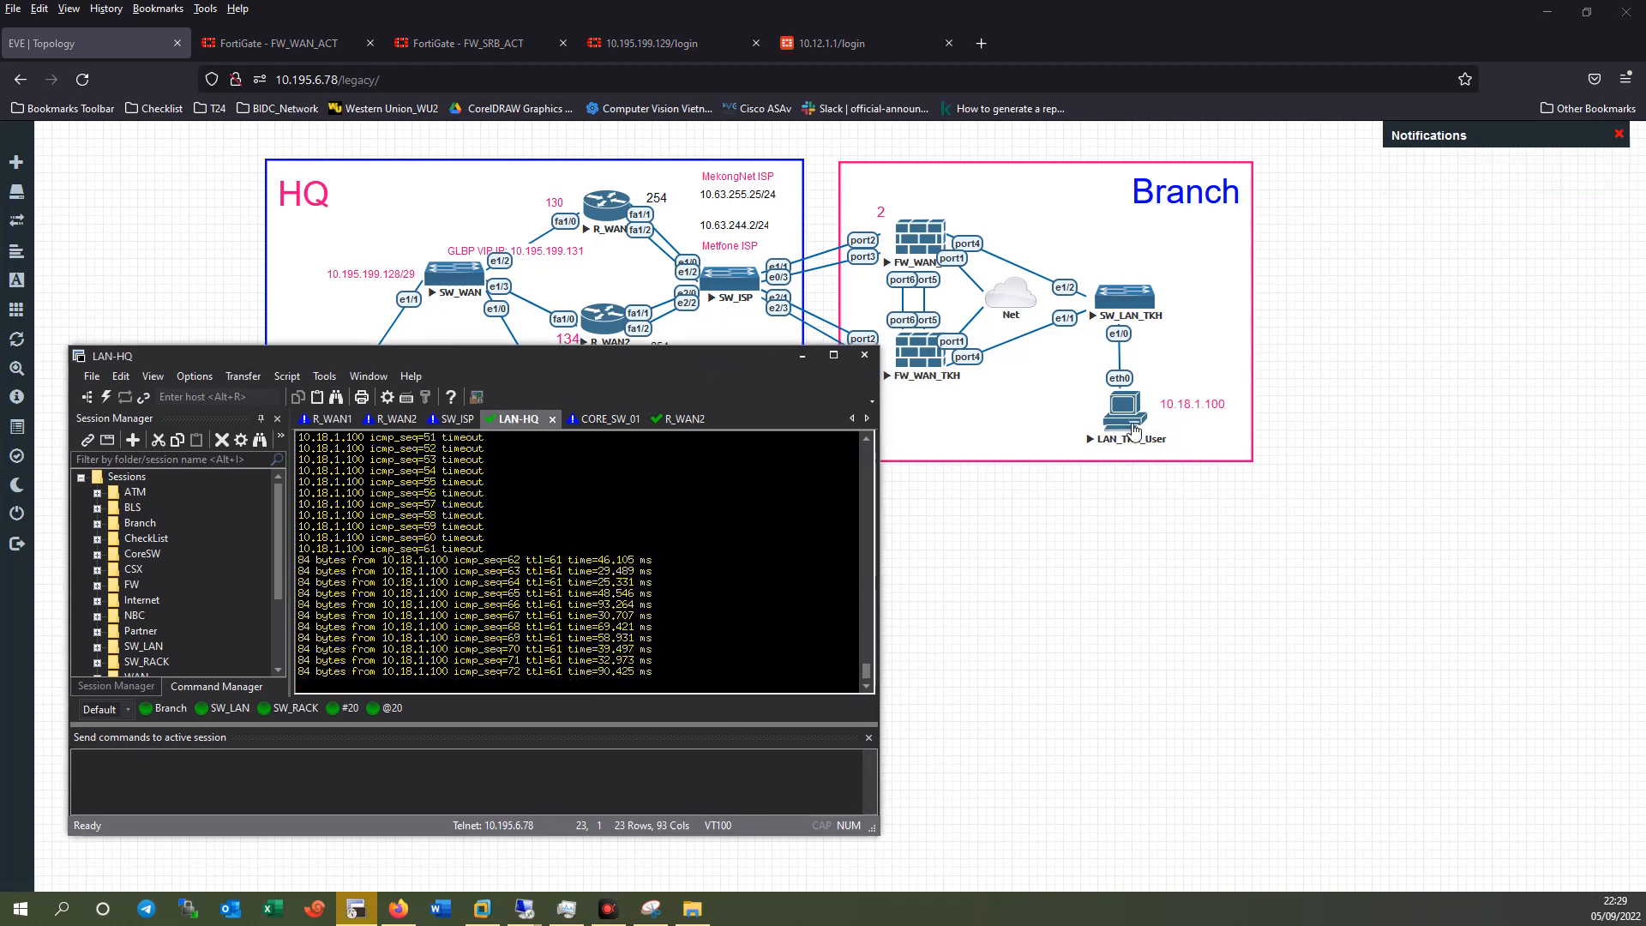
right_click(1137, 423)
click(1180, 457)
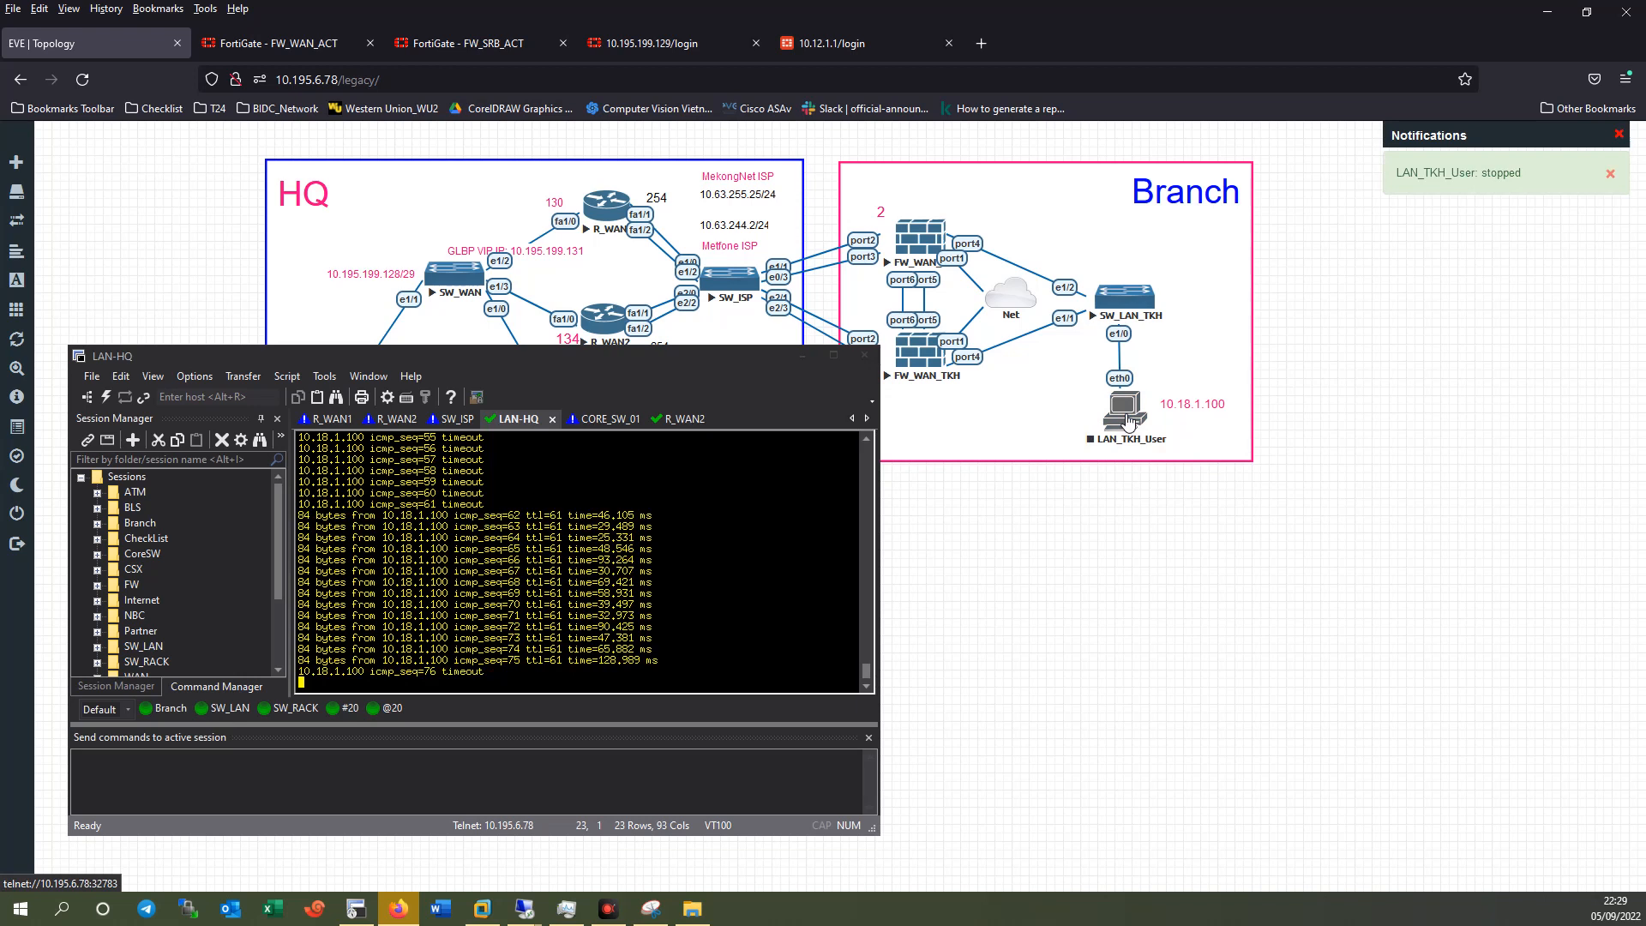
right_click(1129, 420)
click(1152, 451)
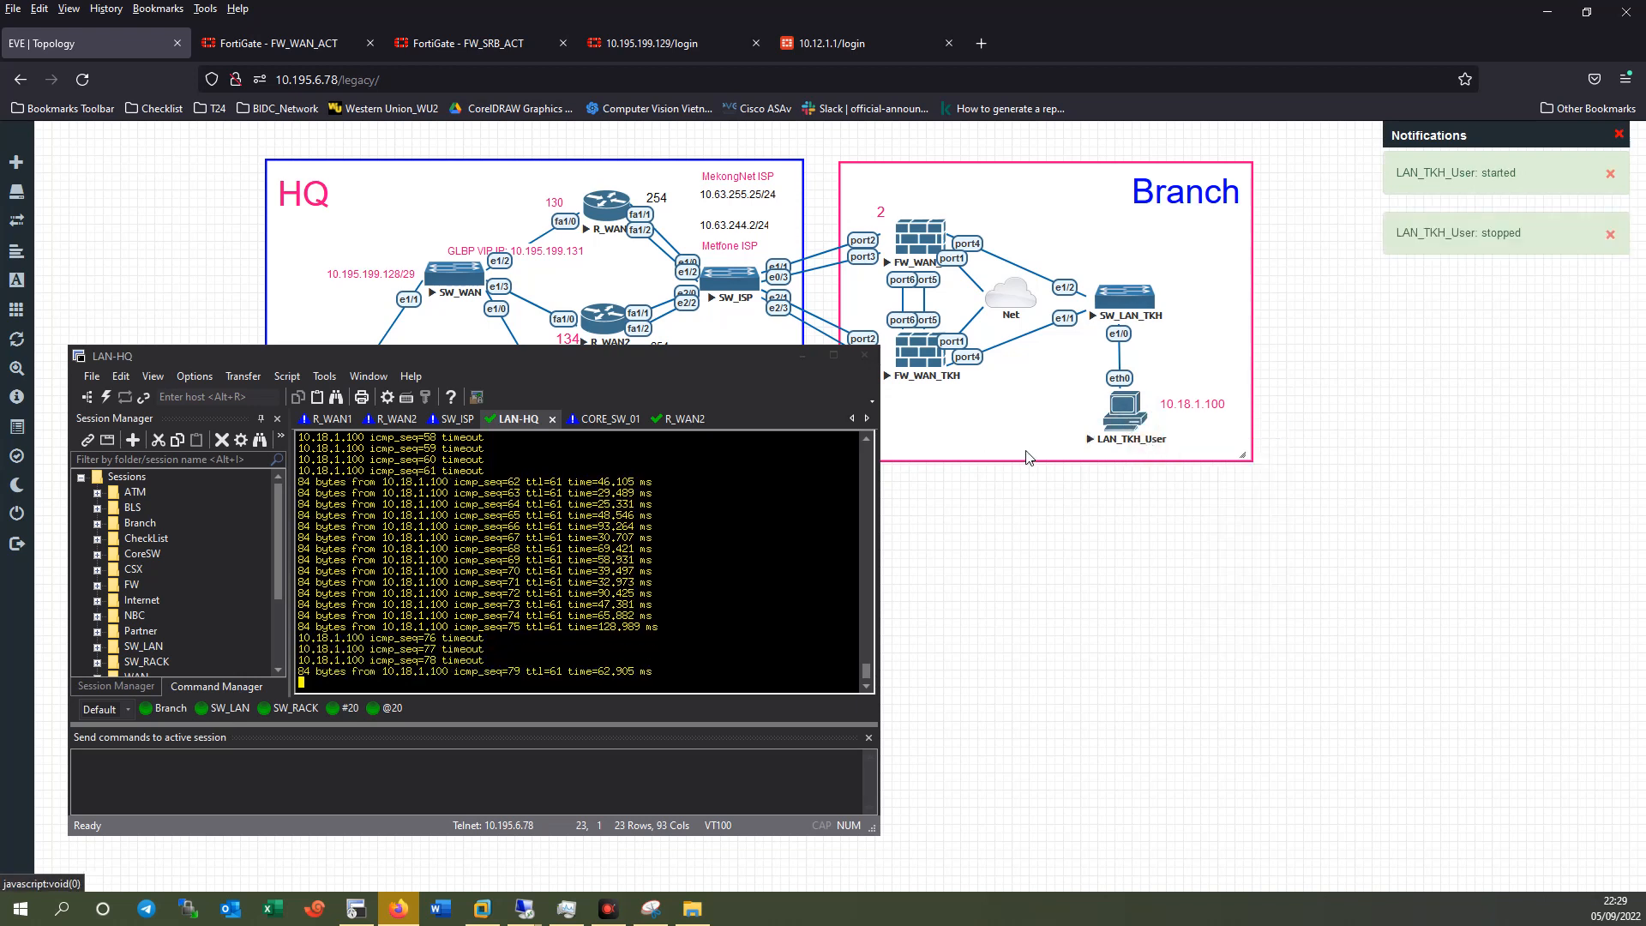
drag(607, 361, 1227, 245)
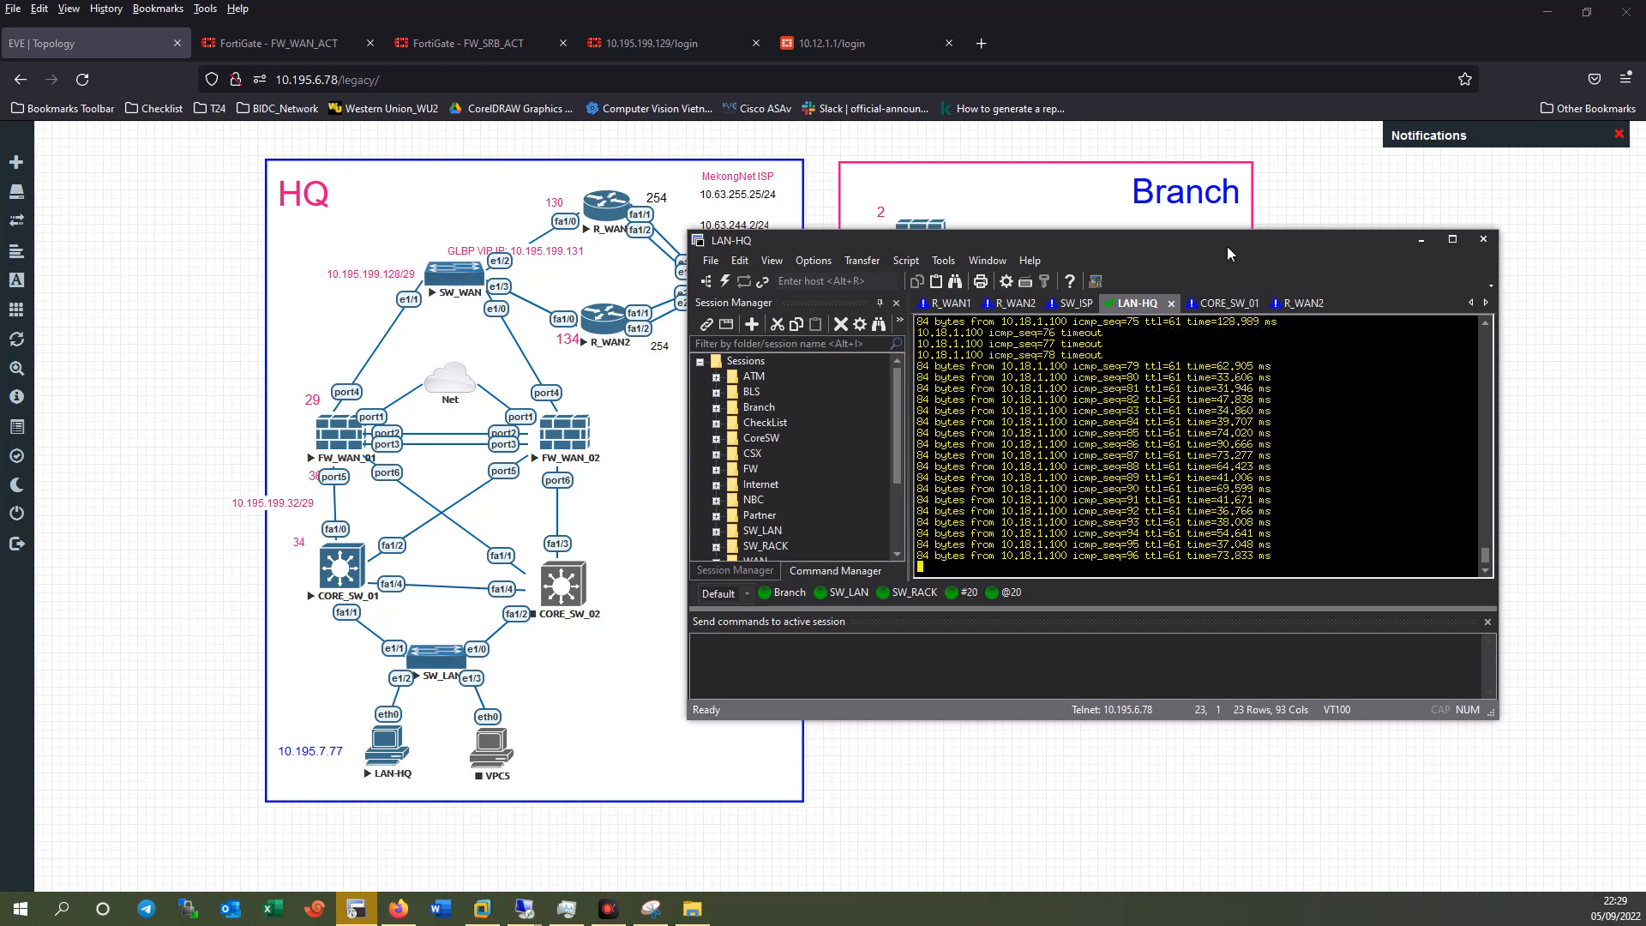
Close the R_WAN1 session in SecureCRT, confirming the disconnect.
drag(1134, 248, 1181, 188)
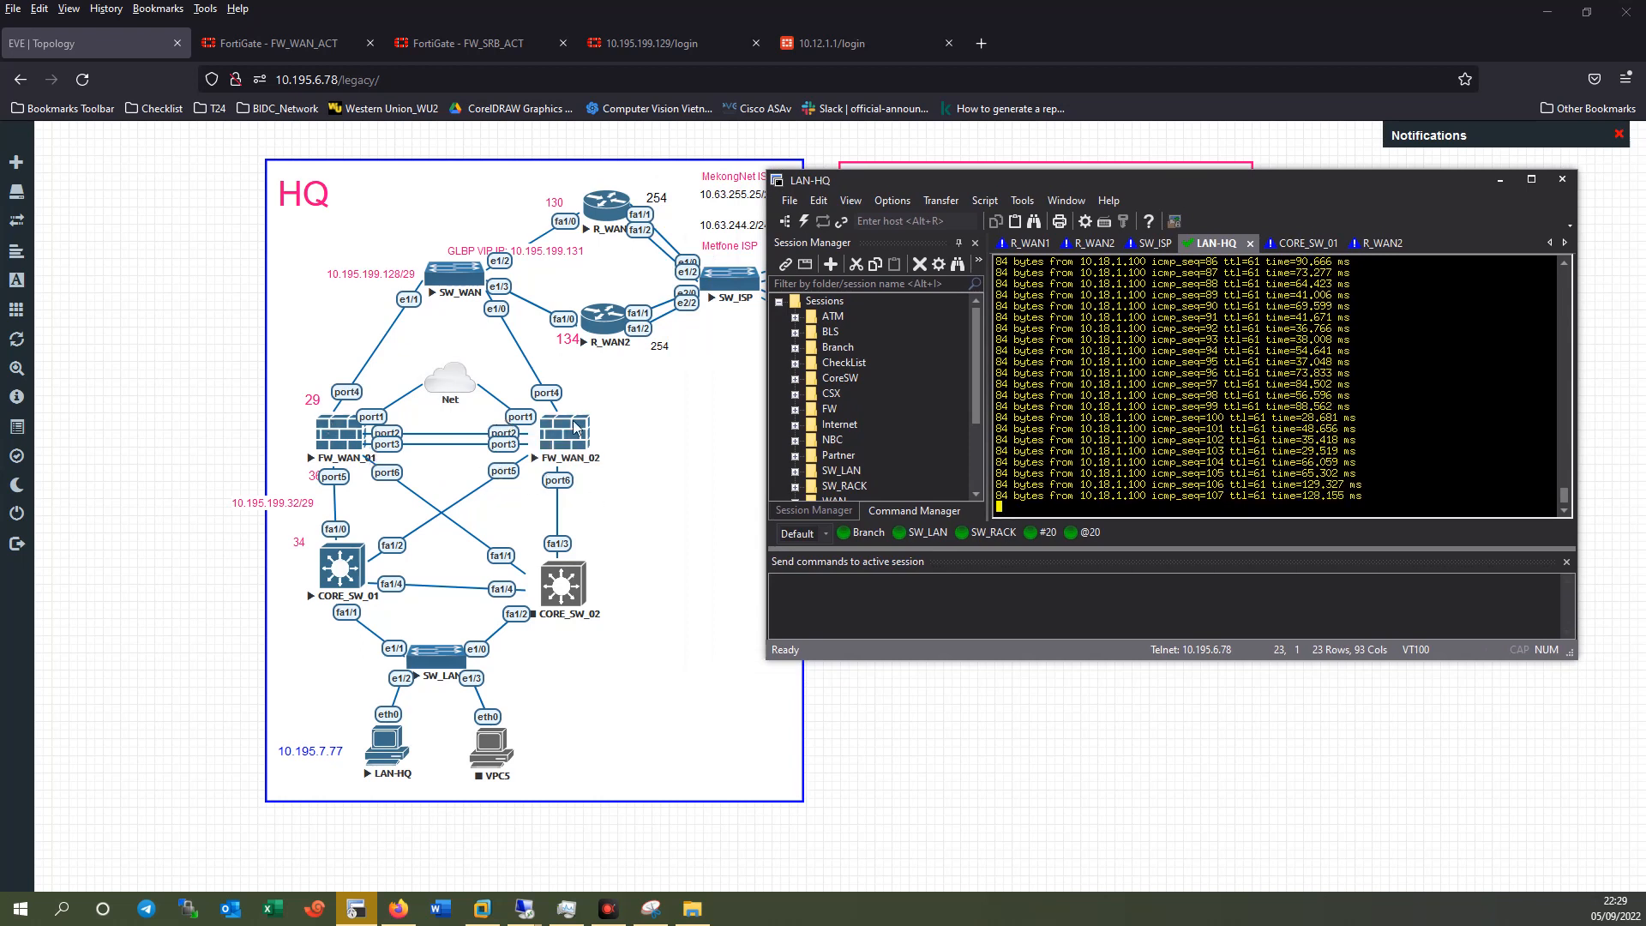
drag(1128, 176, 1195, 241)
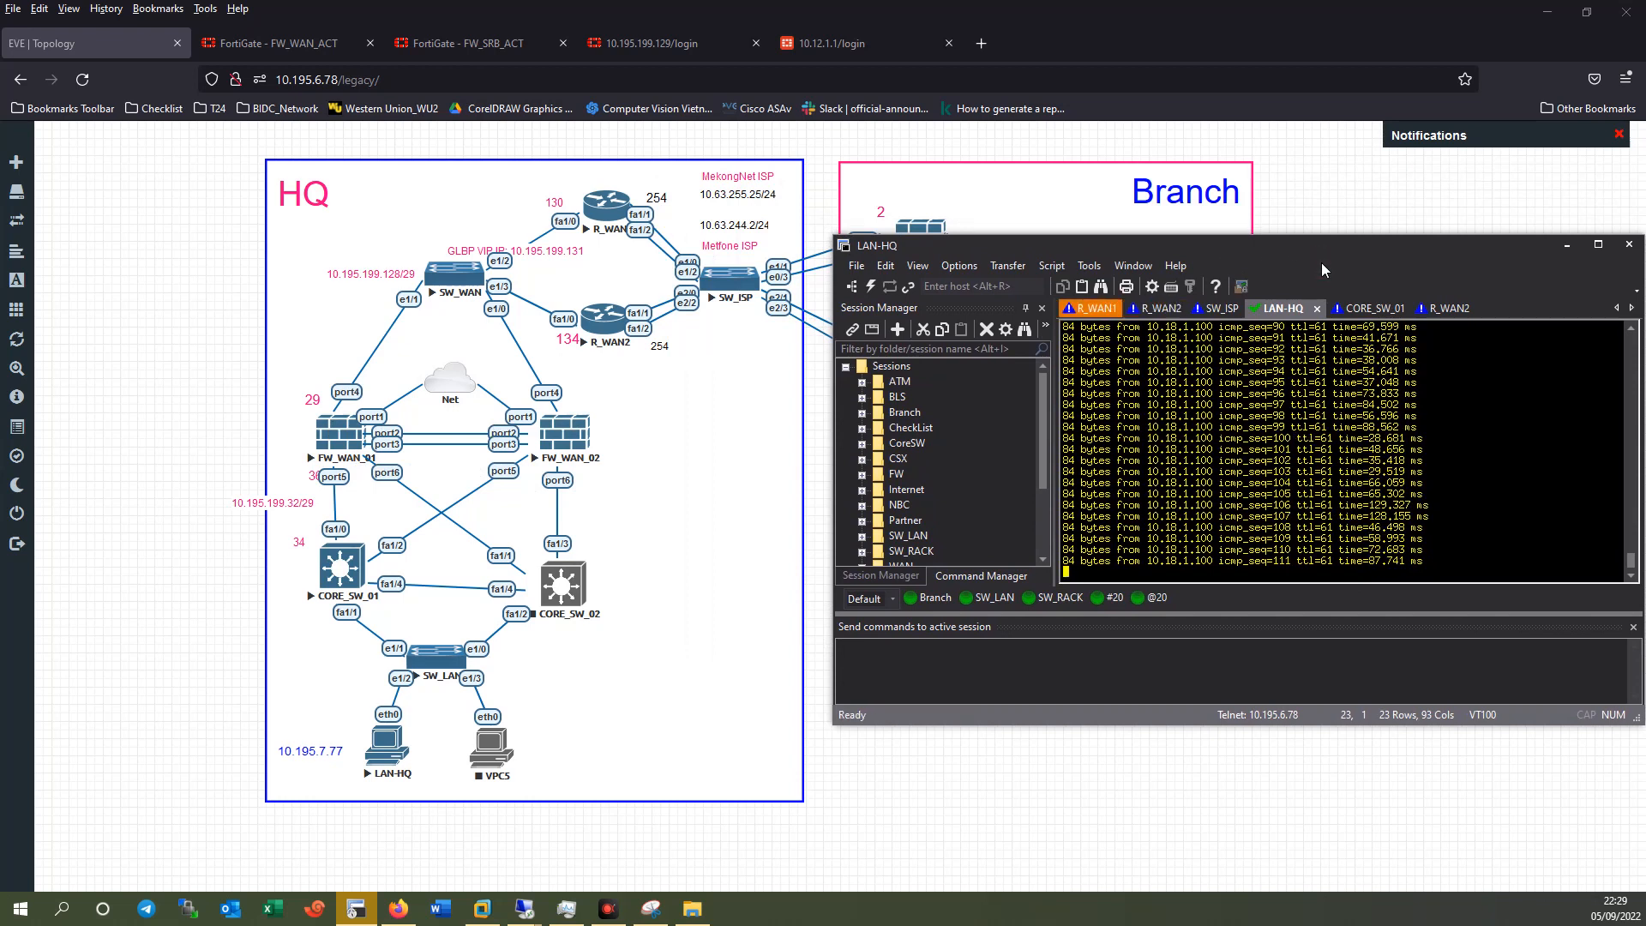
click(1105, 310)
click(1133, 309)
click(1253, 521)
drag(1232, 253, 1286, 246)
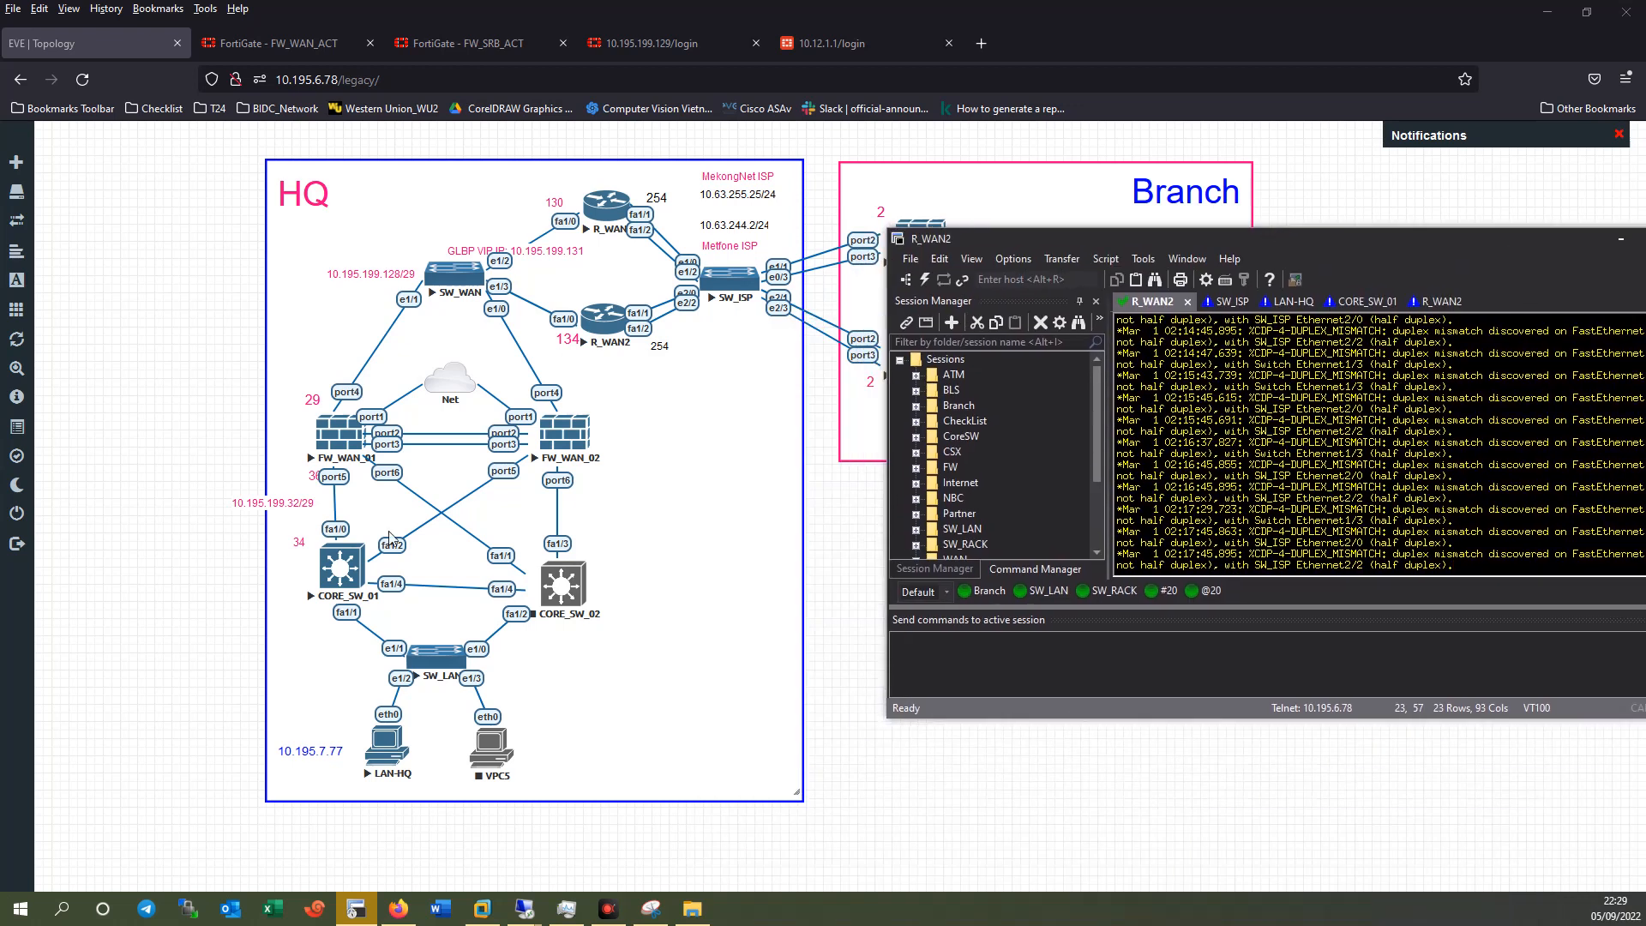
Open the FW_WAN_02 console and log in to FW_WAN_01 as admin.
click(573, 442)
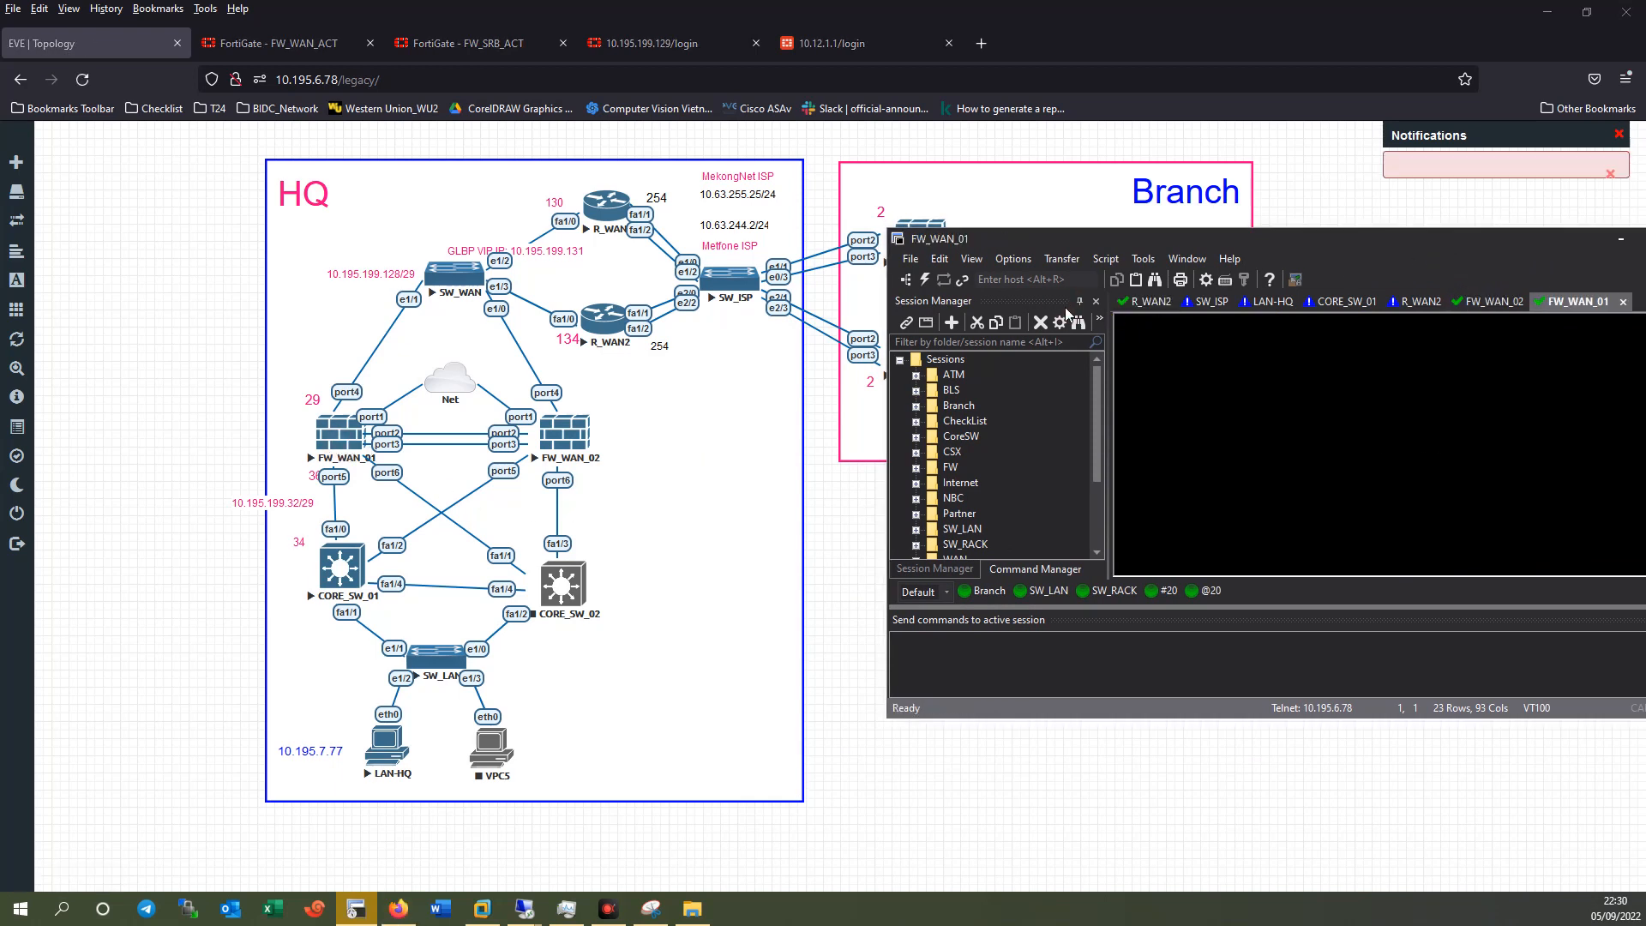
key(Return)
key(Return)
text(admin)
key(Return)
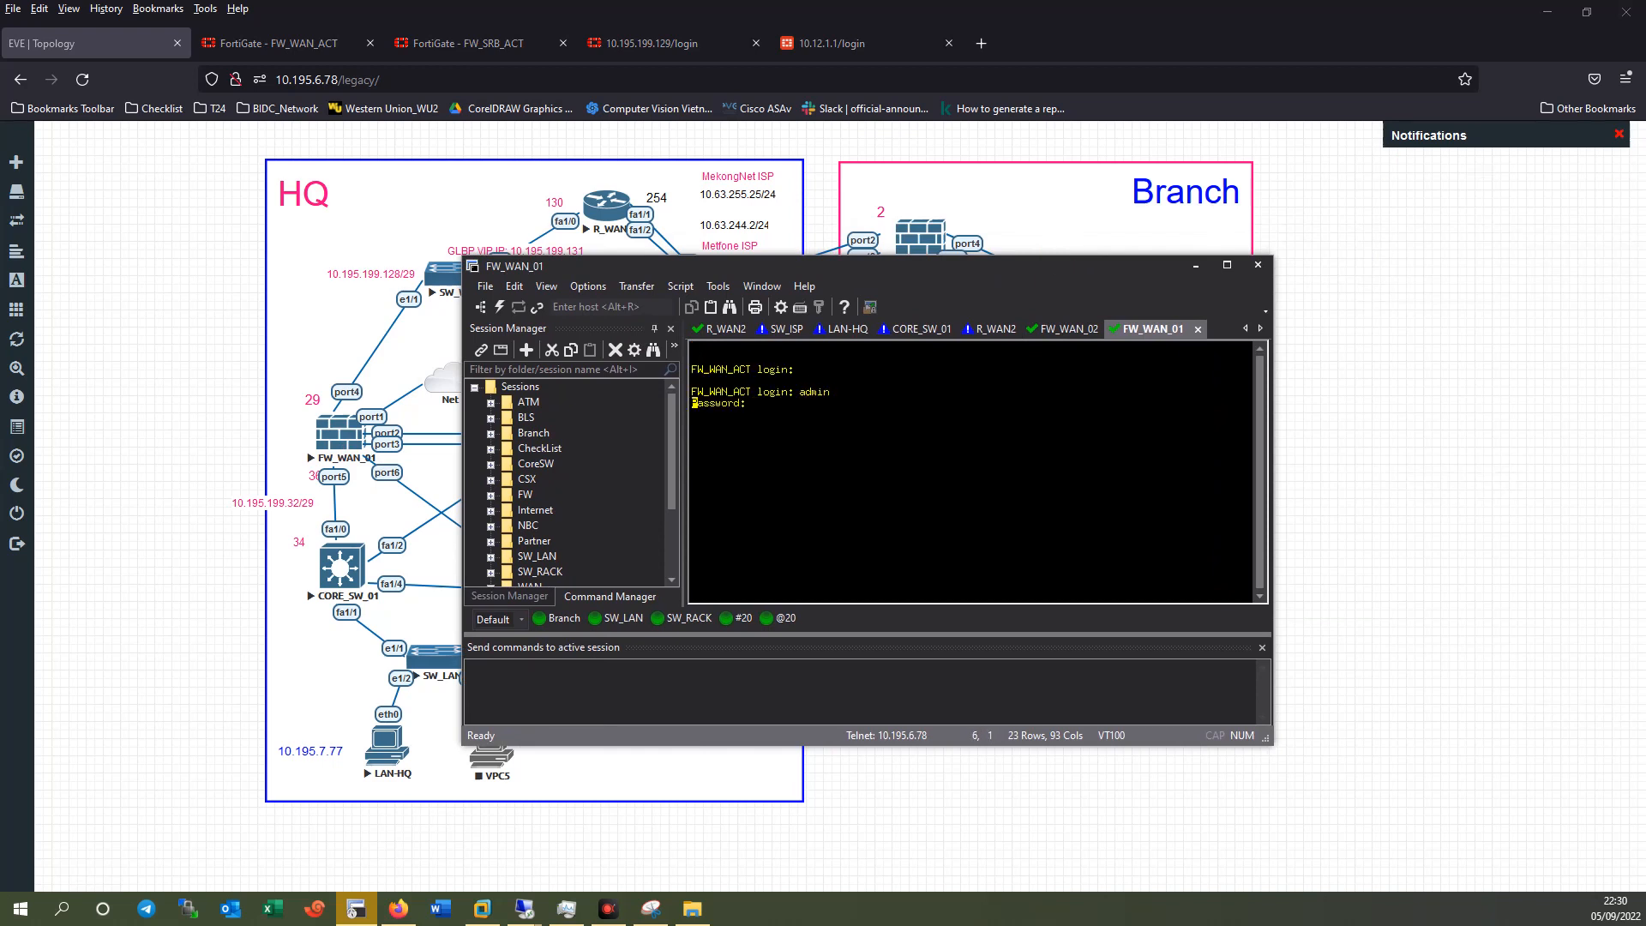
key(Return)
key(Return)
click(278, 43)
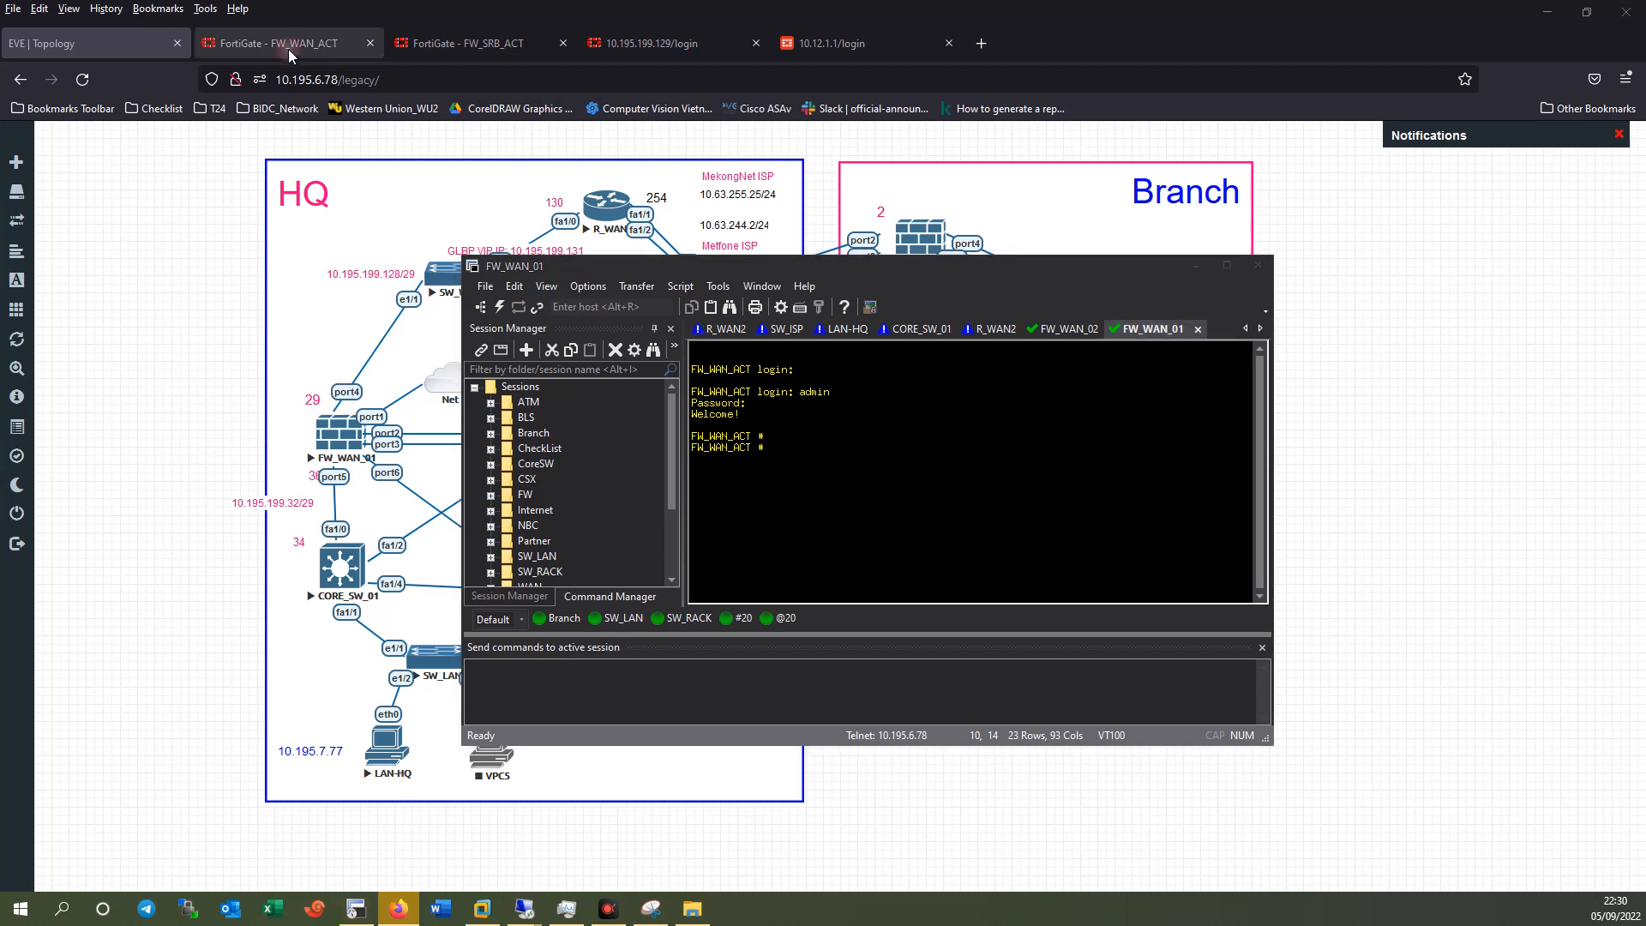
Rerun the ping to 10.18.1.100, stop it for statistics, and close the CLI console.
click(1196, 265)
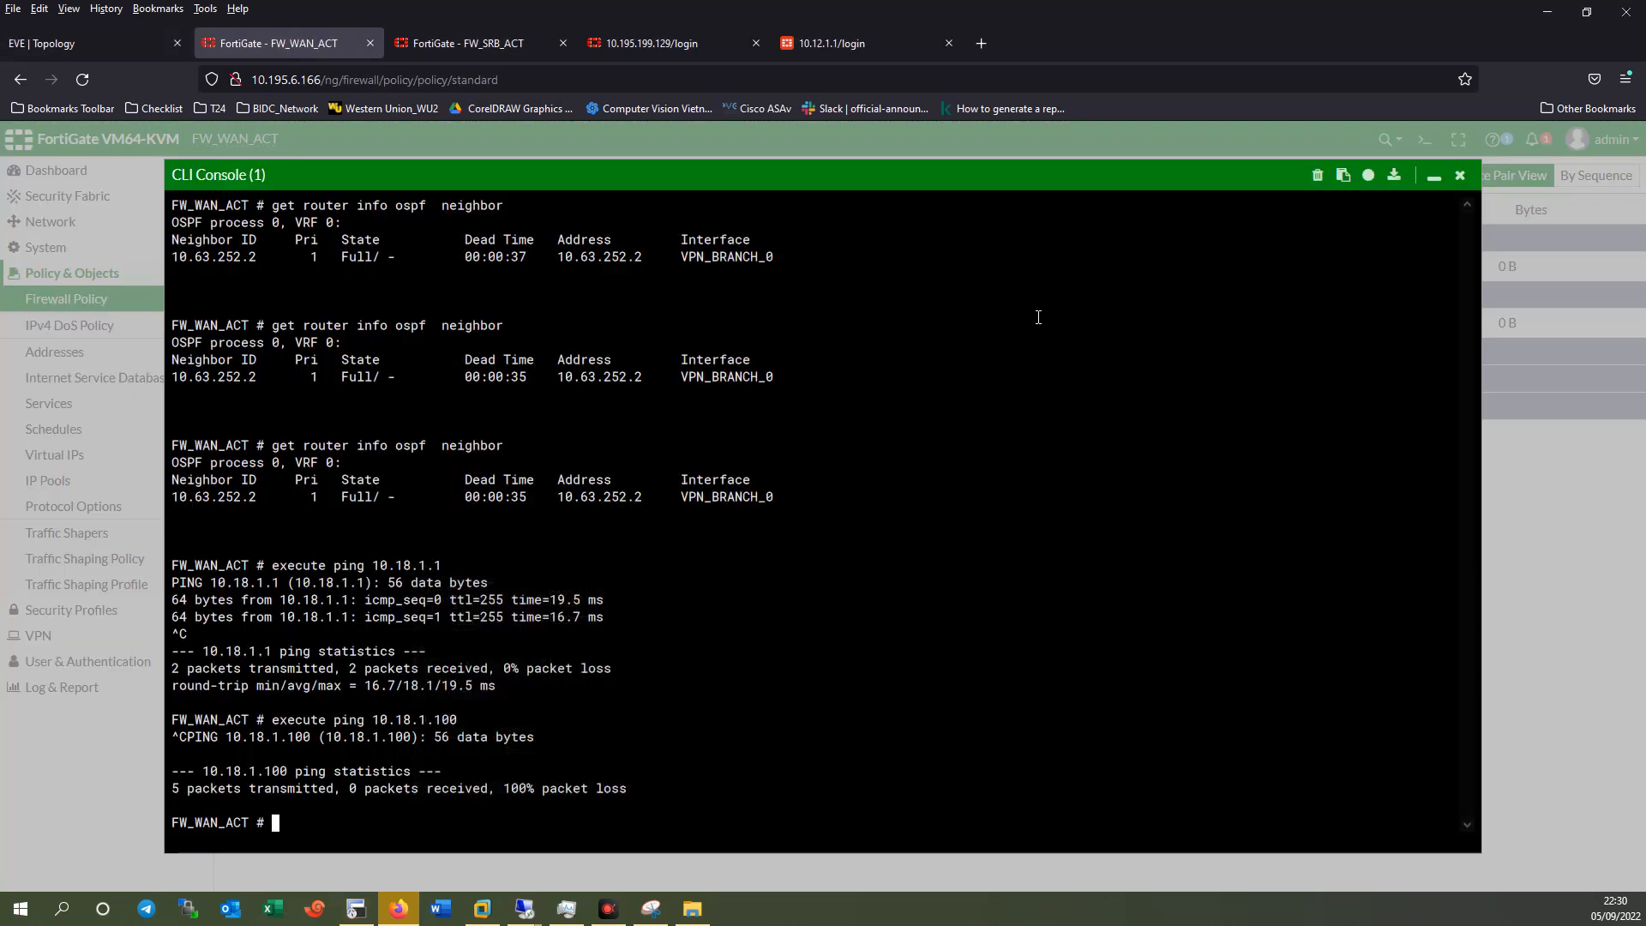
key(Up)
key(Return)
key(ctrl+x)
key(ctrl+c)
click(1460, 174)
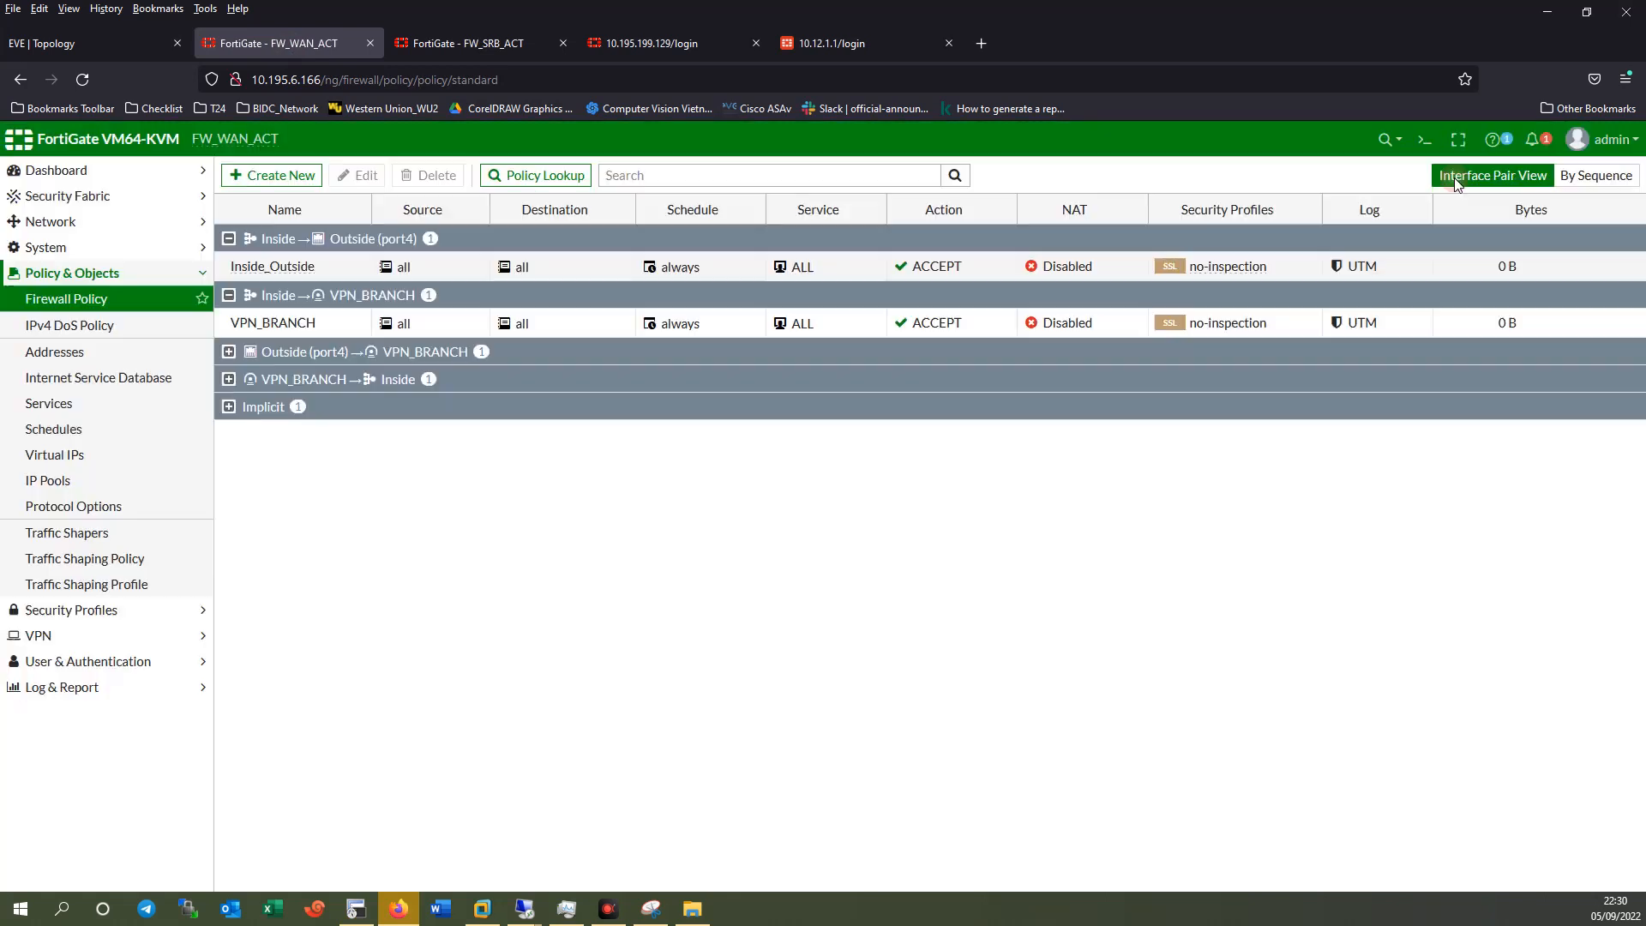
Navigate the FortiGate menus to the System > HA page.
click(60, 222)
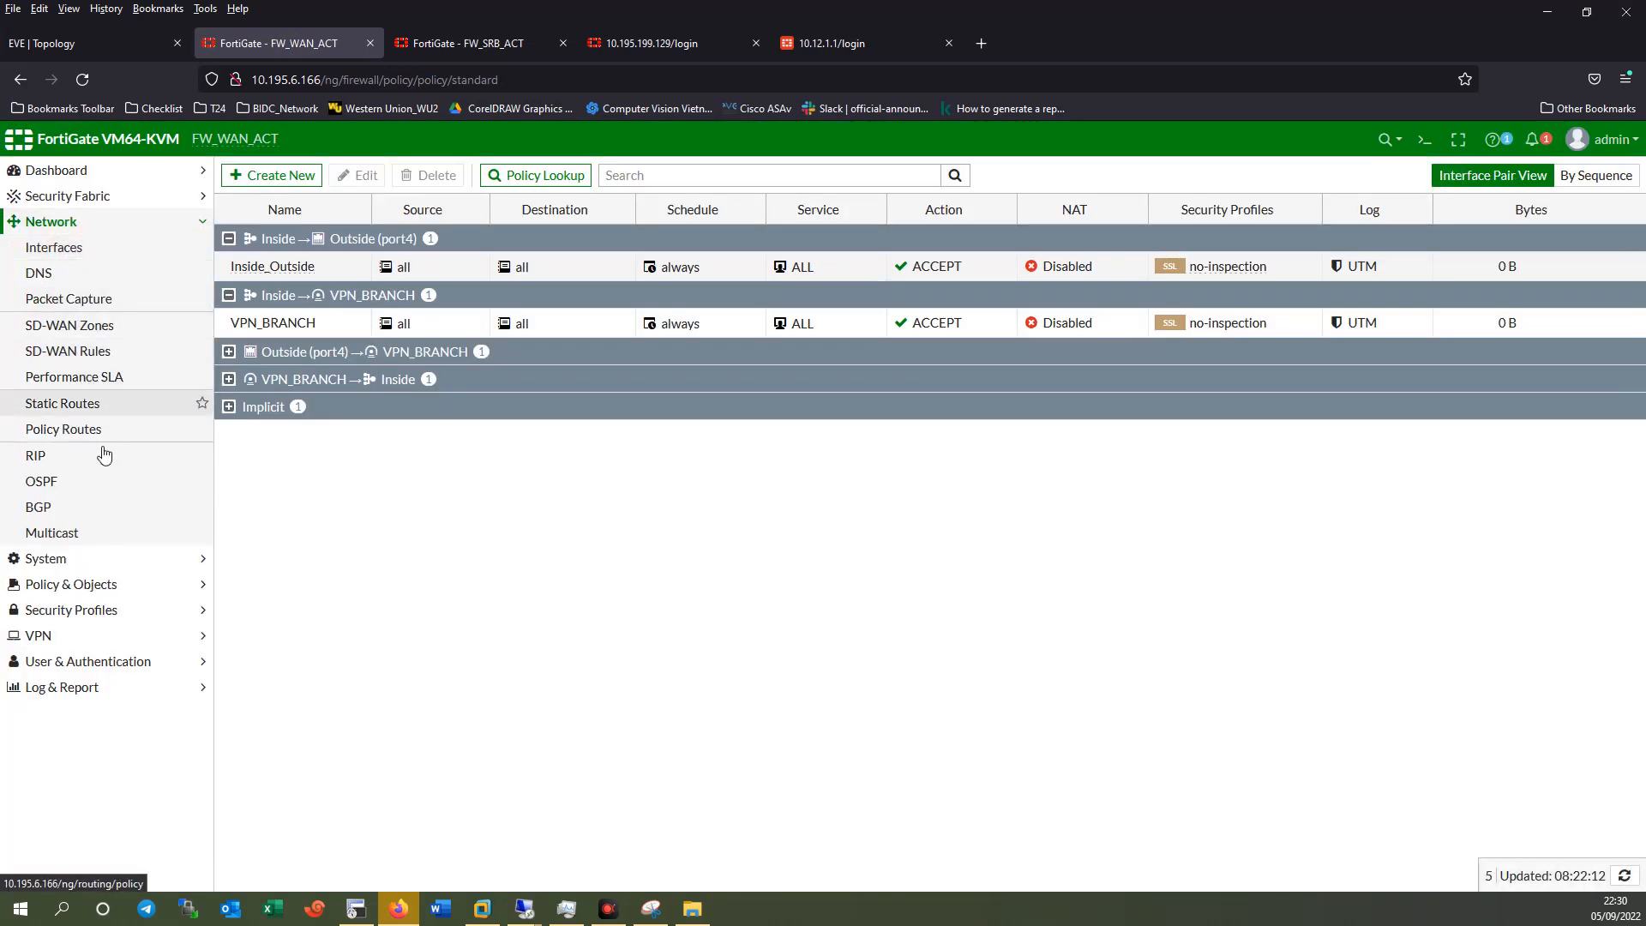
click(53, 591)
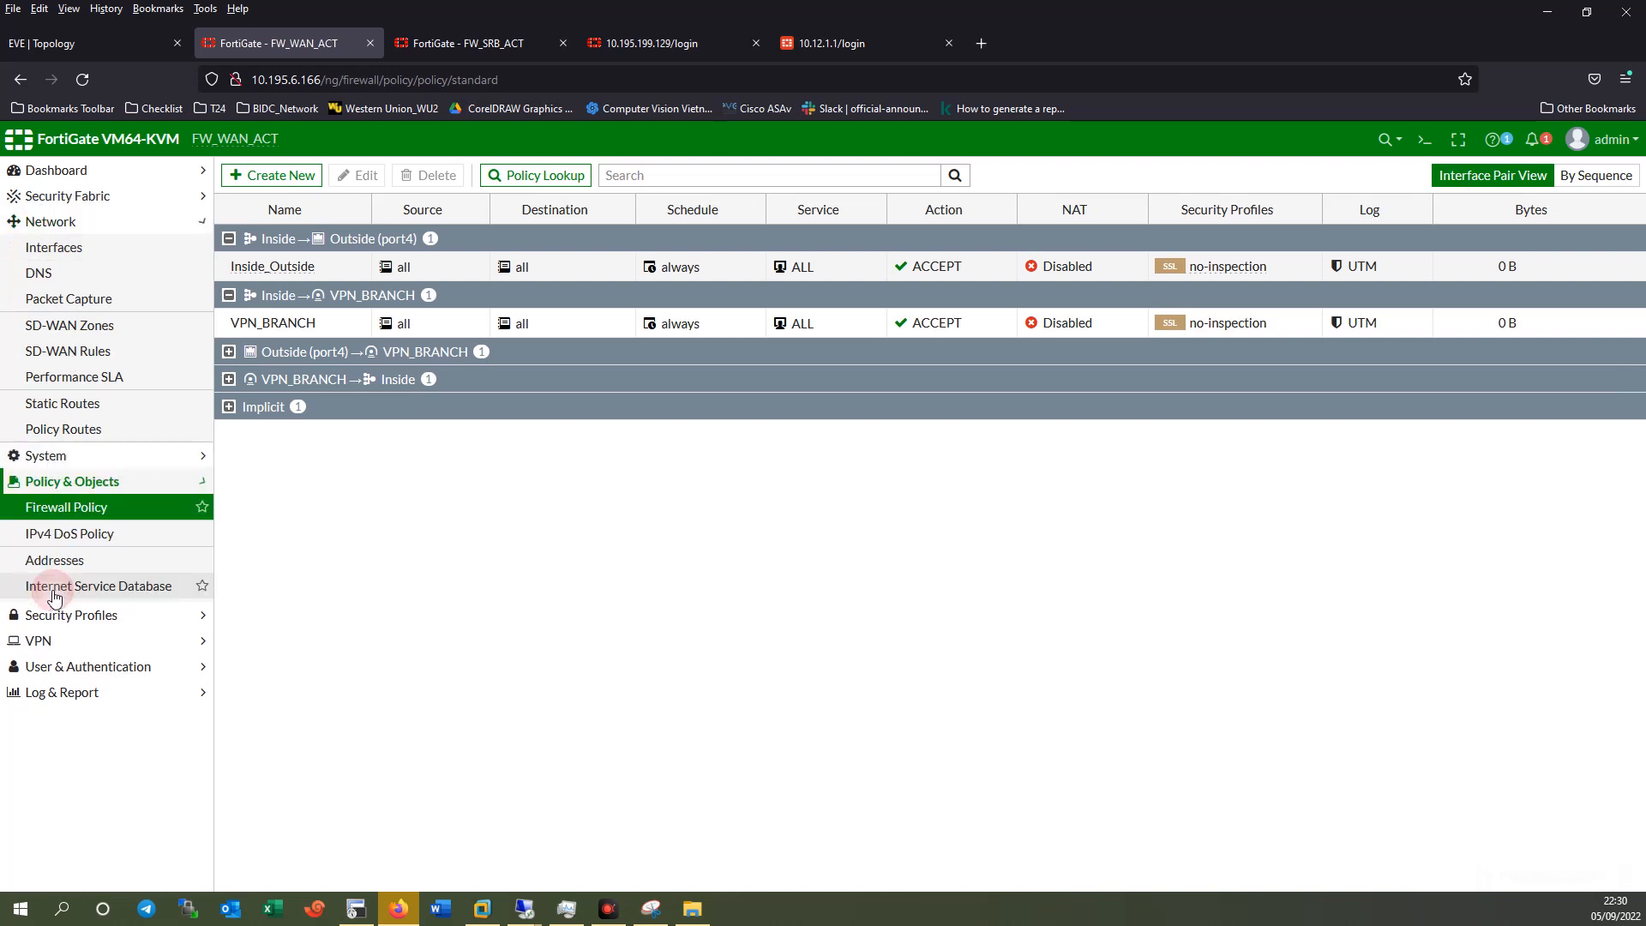
click(56, 221)
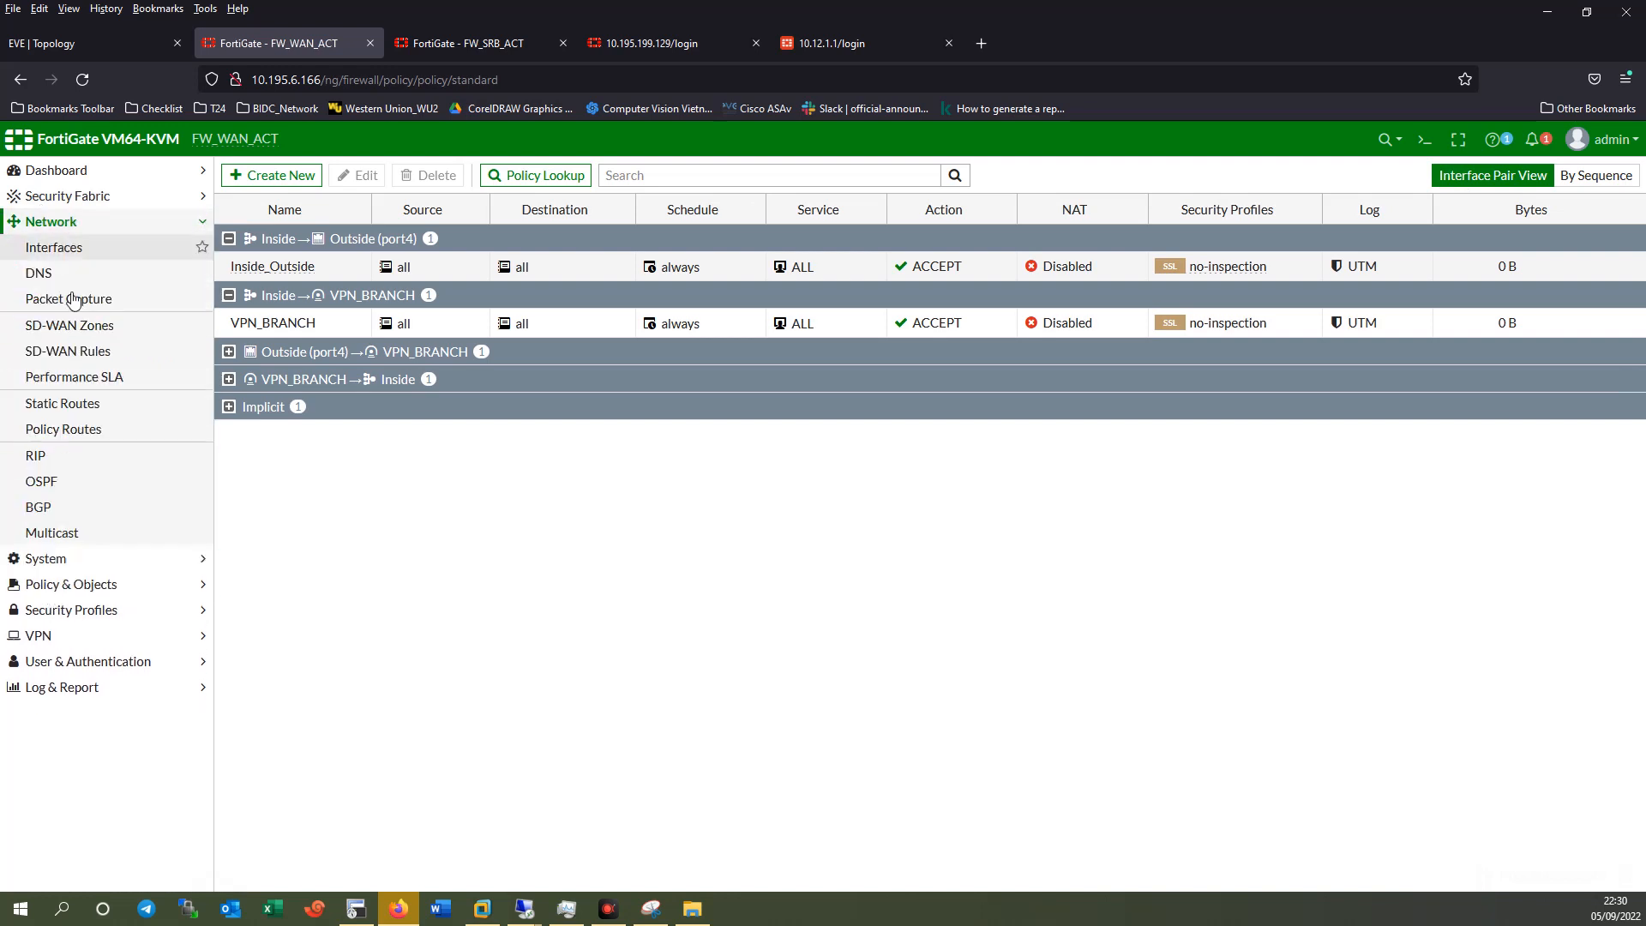
click(52, 561)
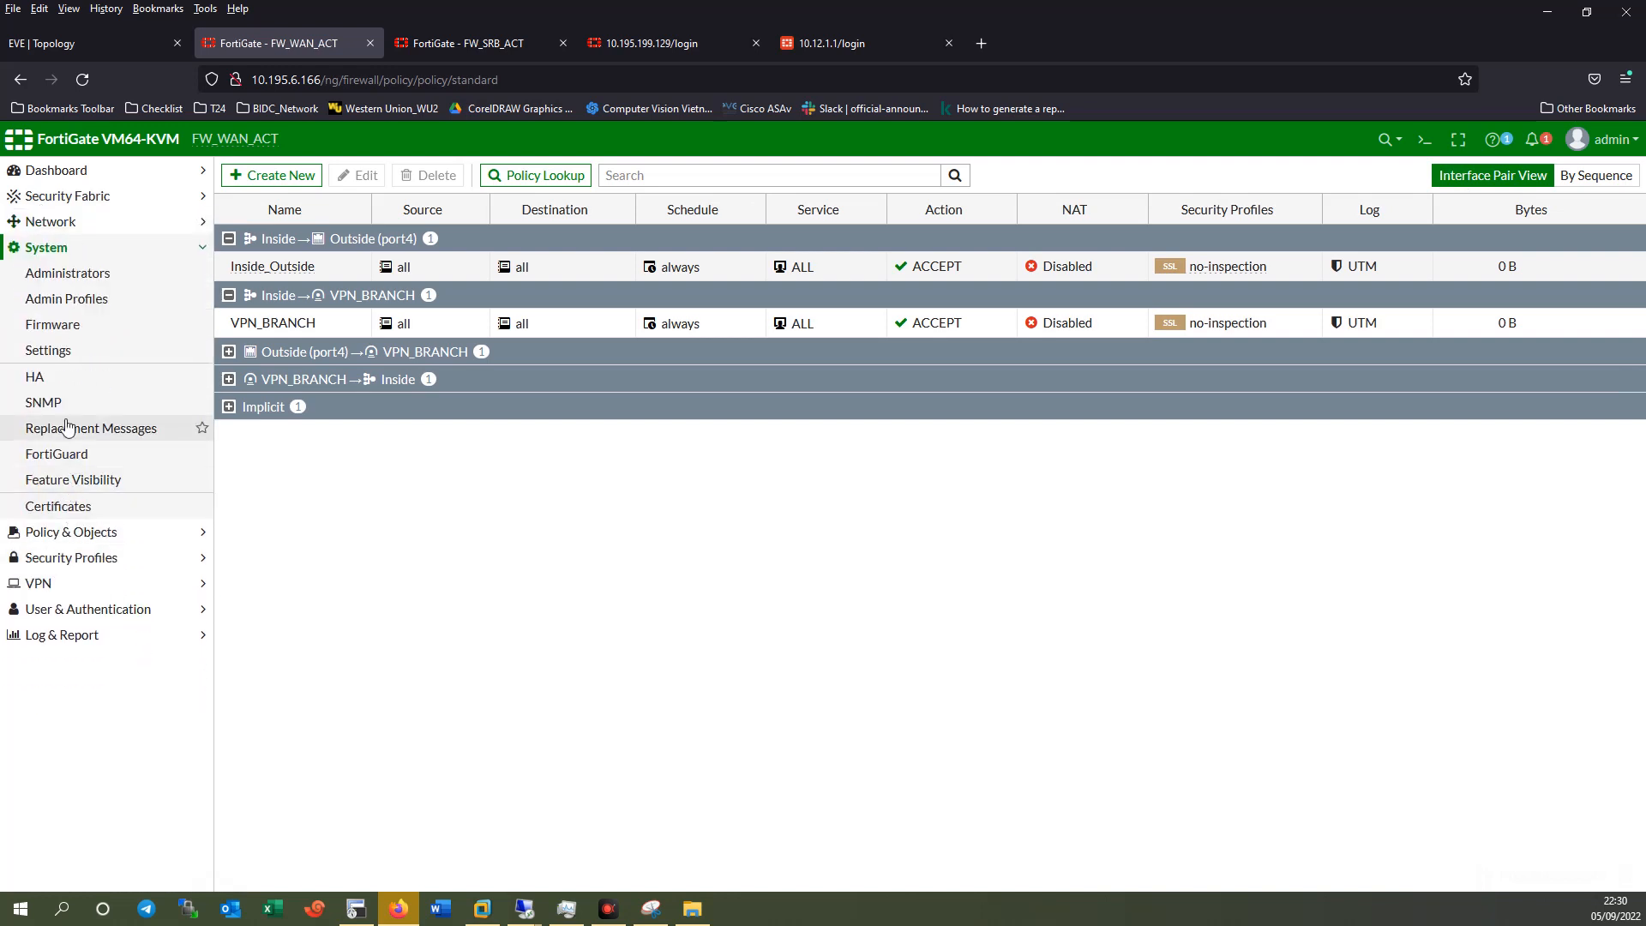
click(42, 376)
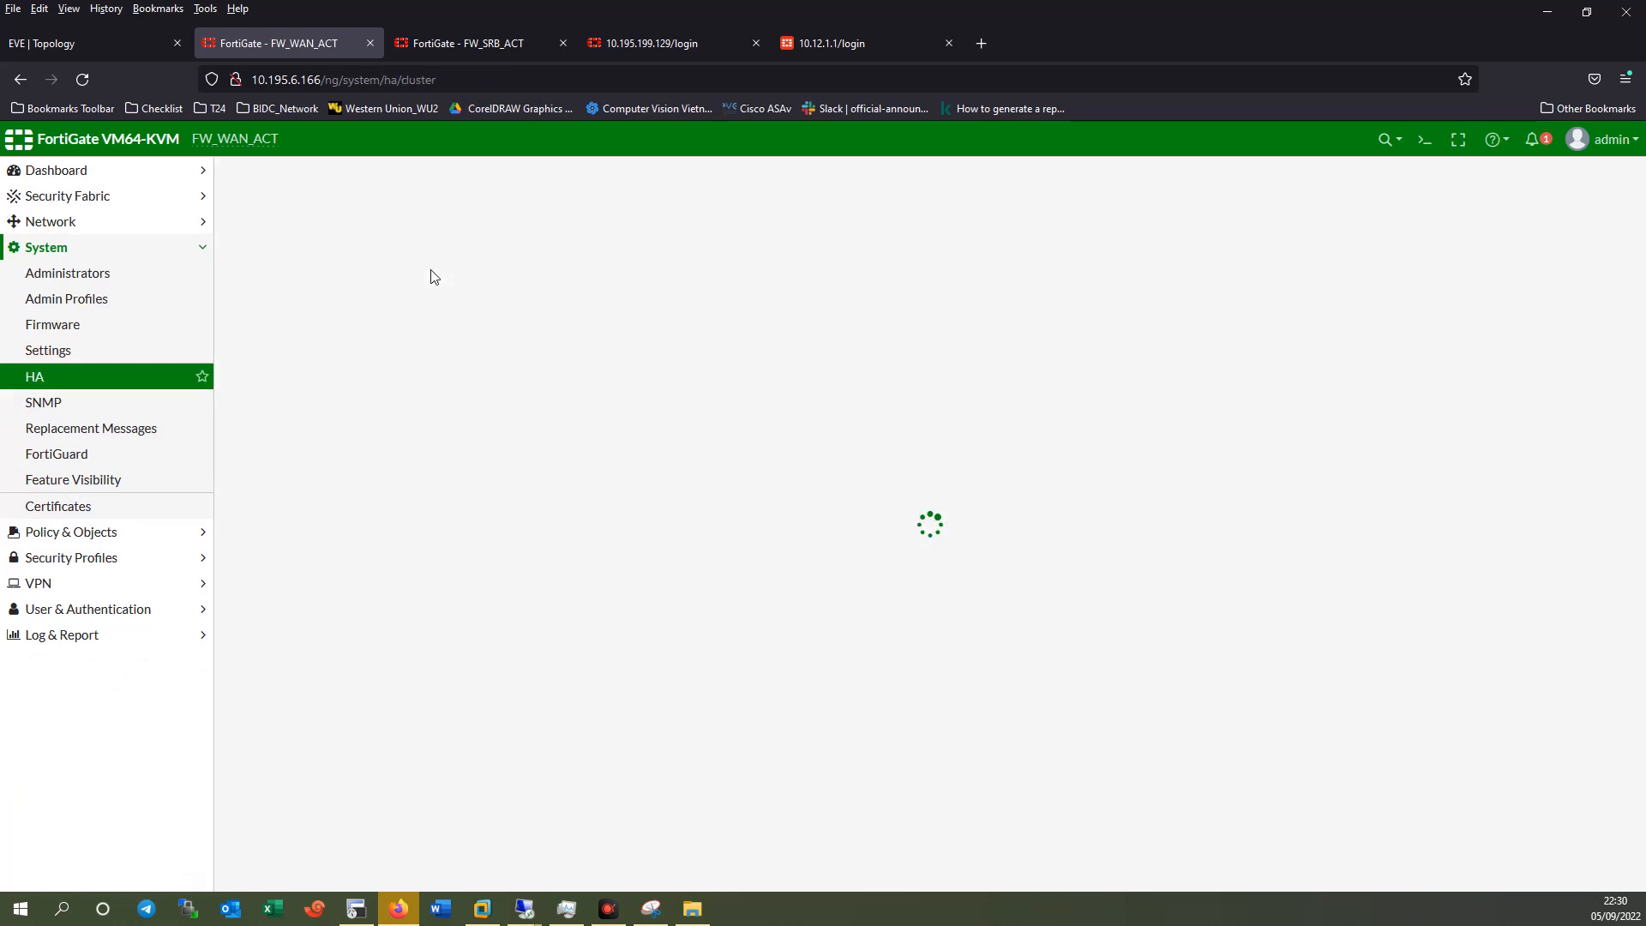
Apply Active-Active mode, device priority 130 and a new cluster password, declining browser password saving.
click(366, 211)
click(326, 258)
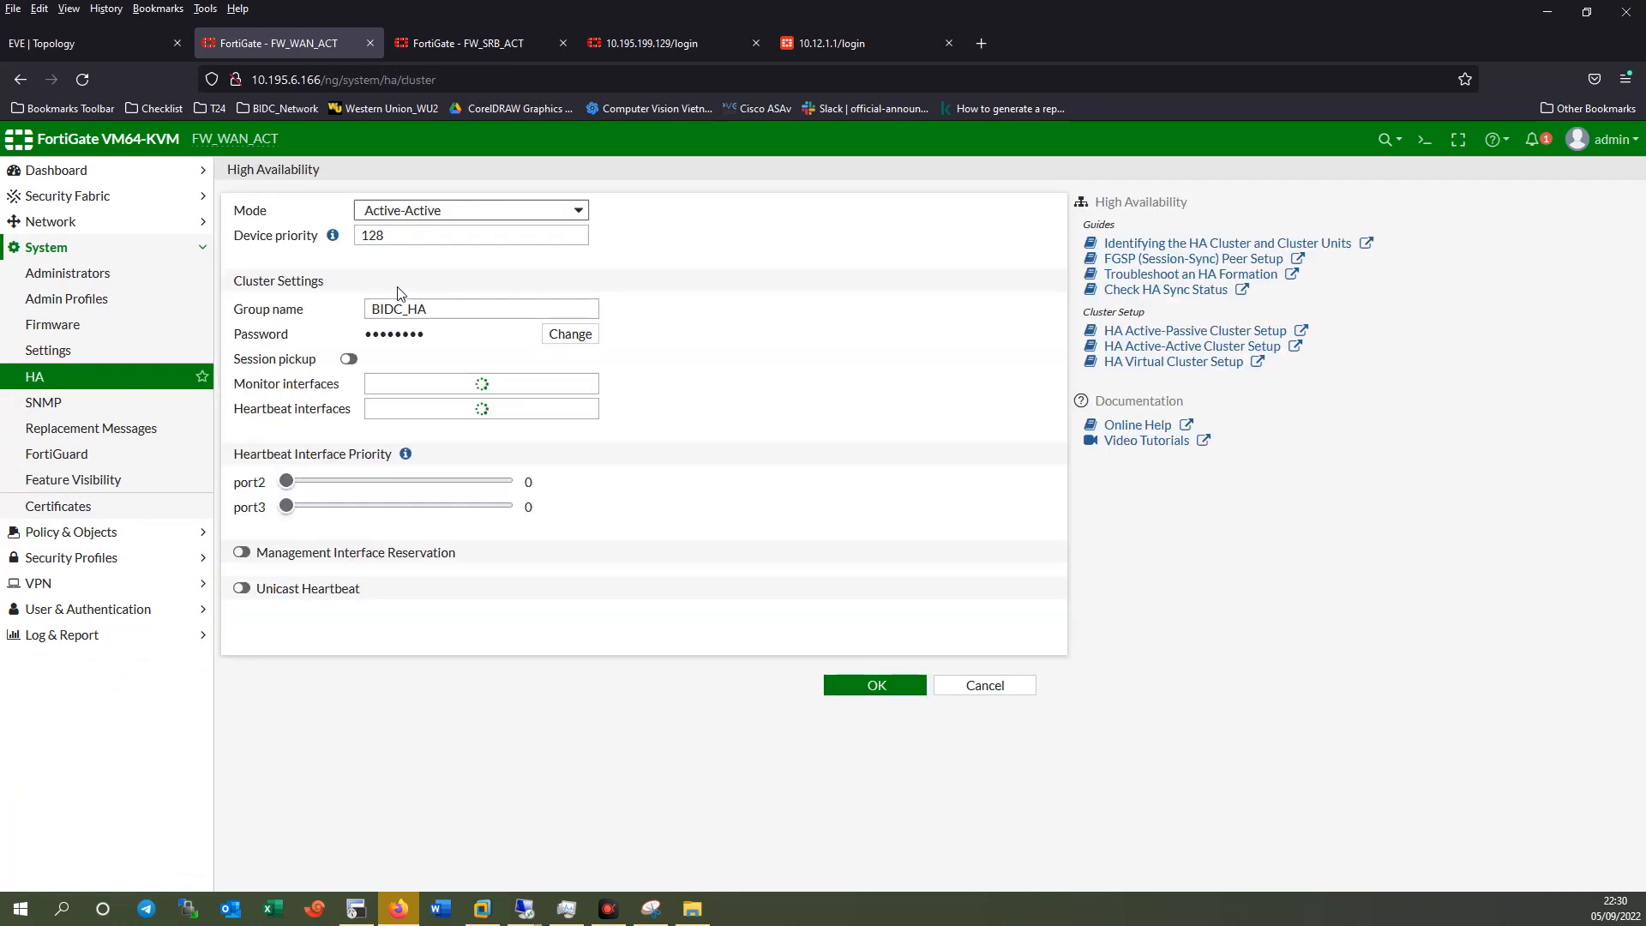
click(406, 234)
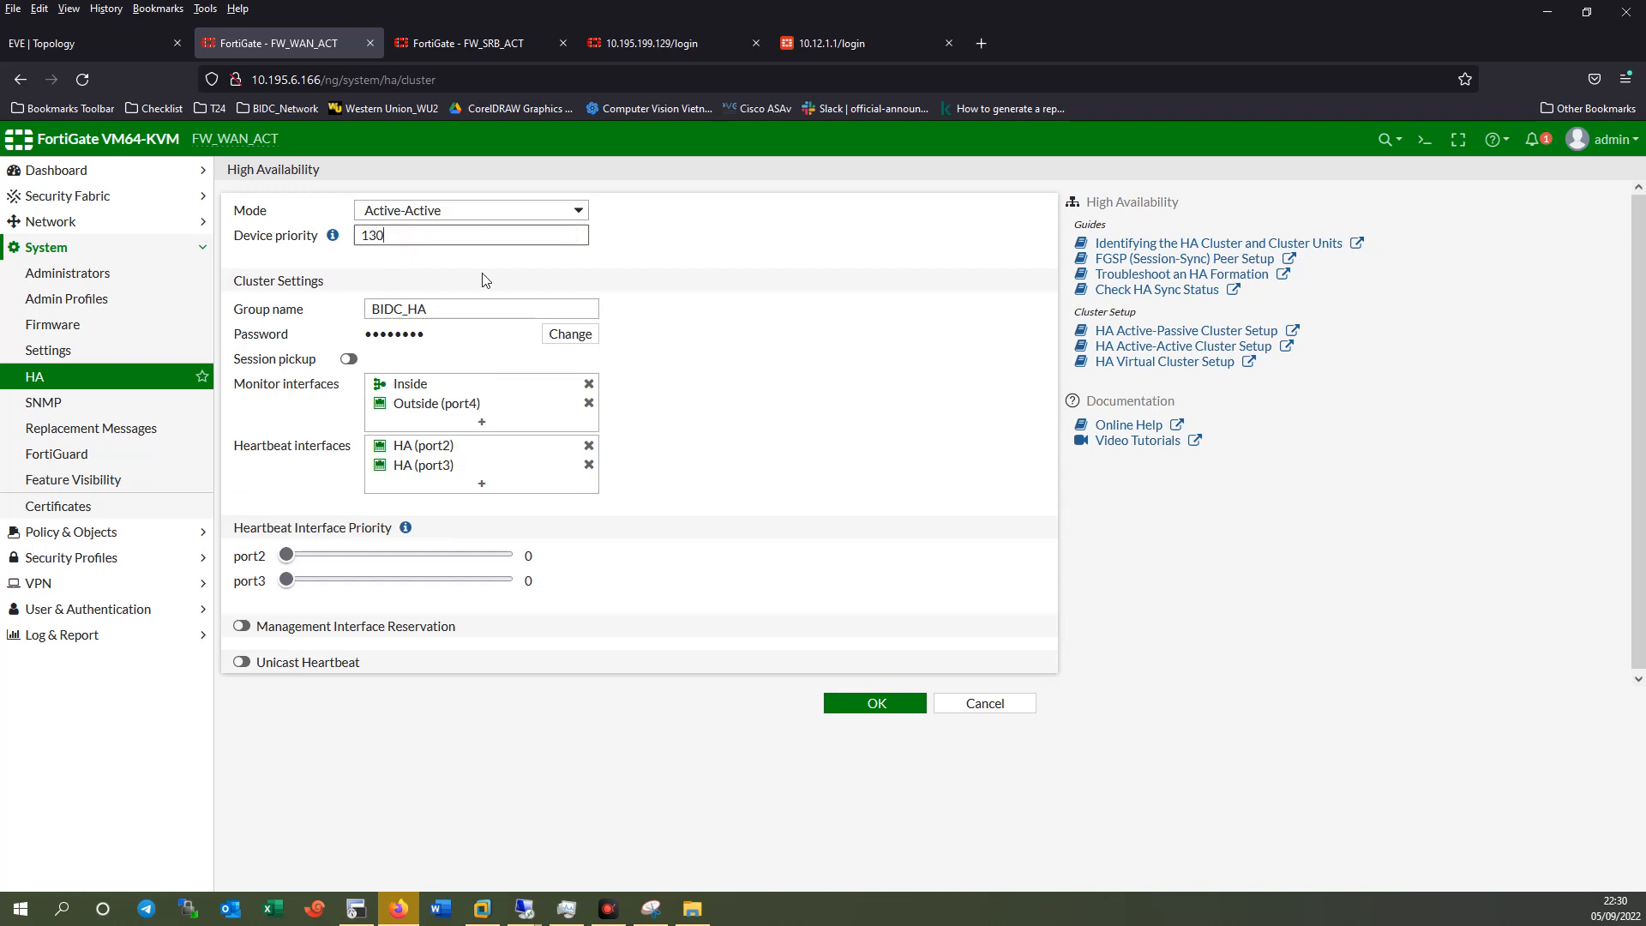
click(569, 334)
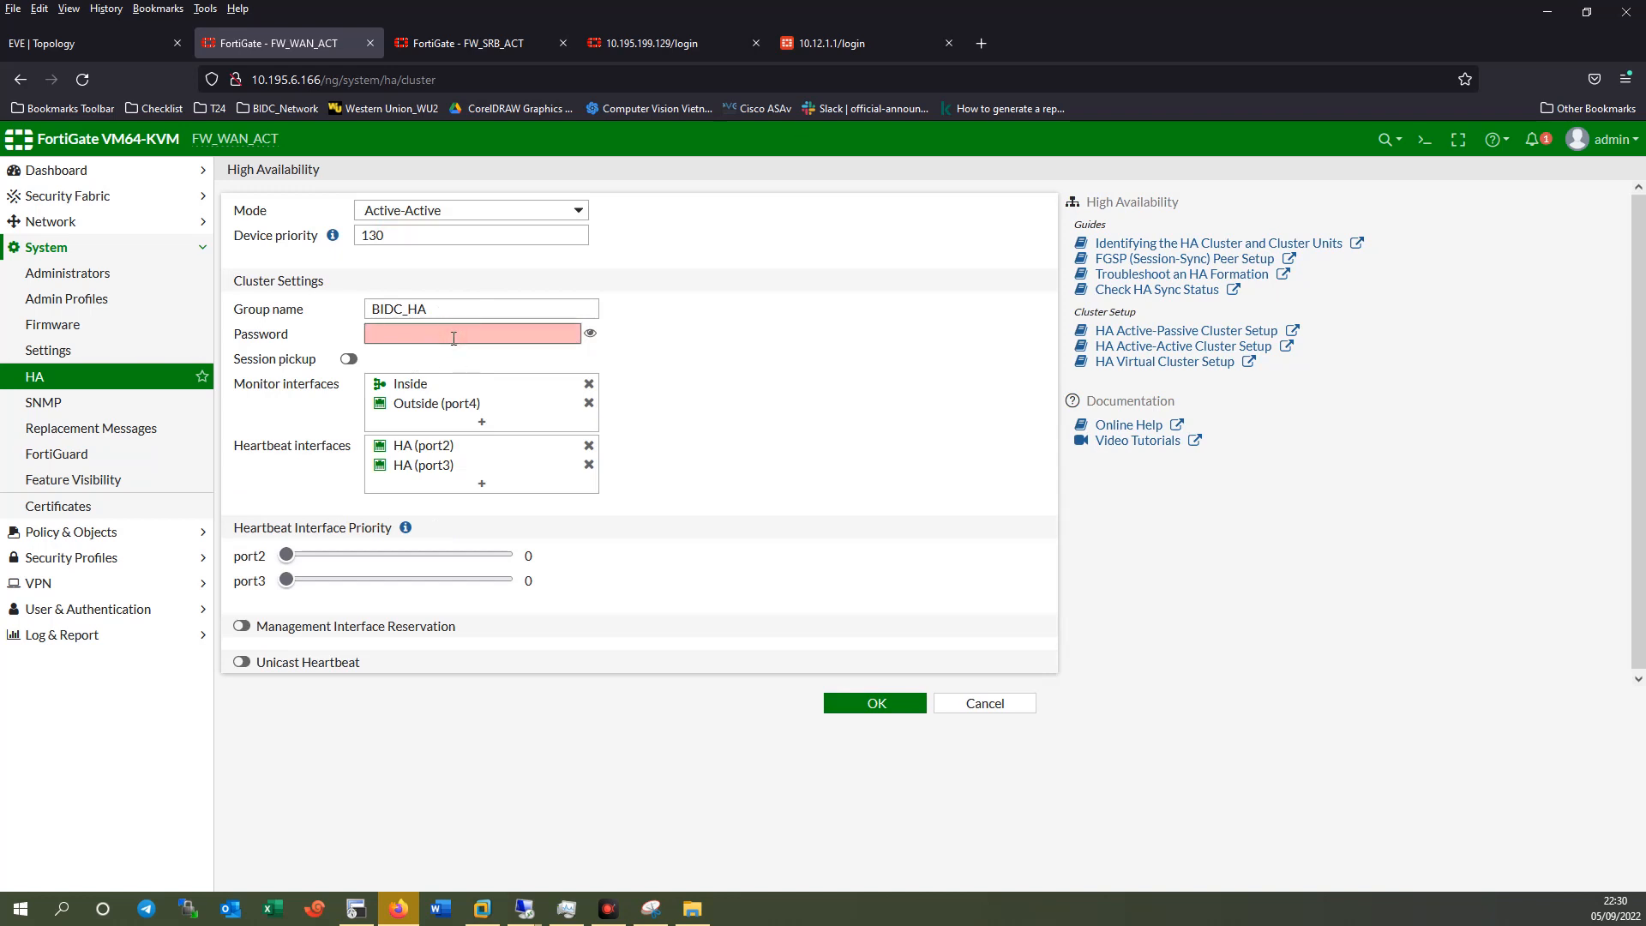
text(••)
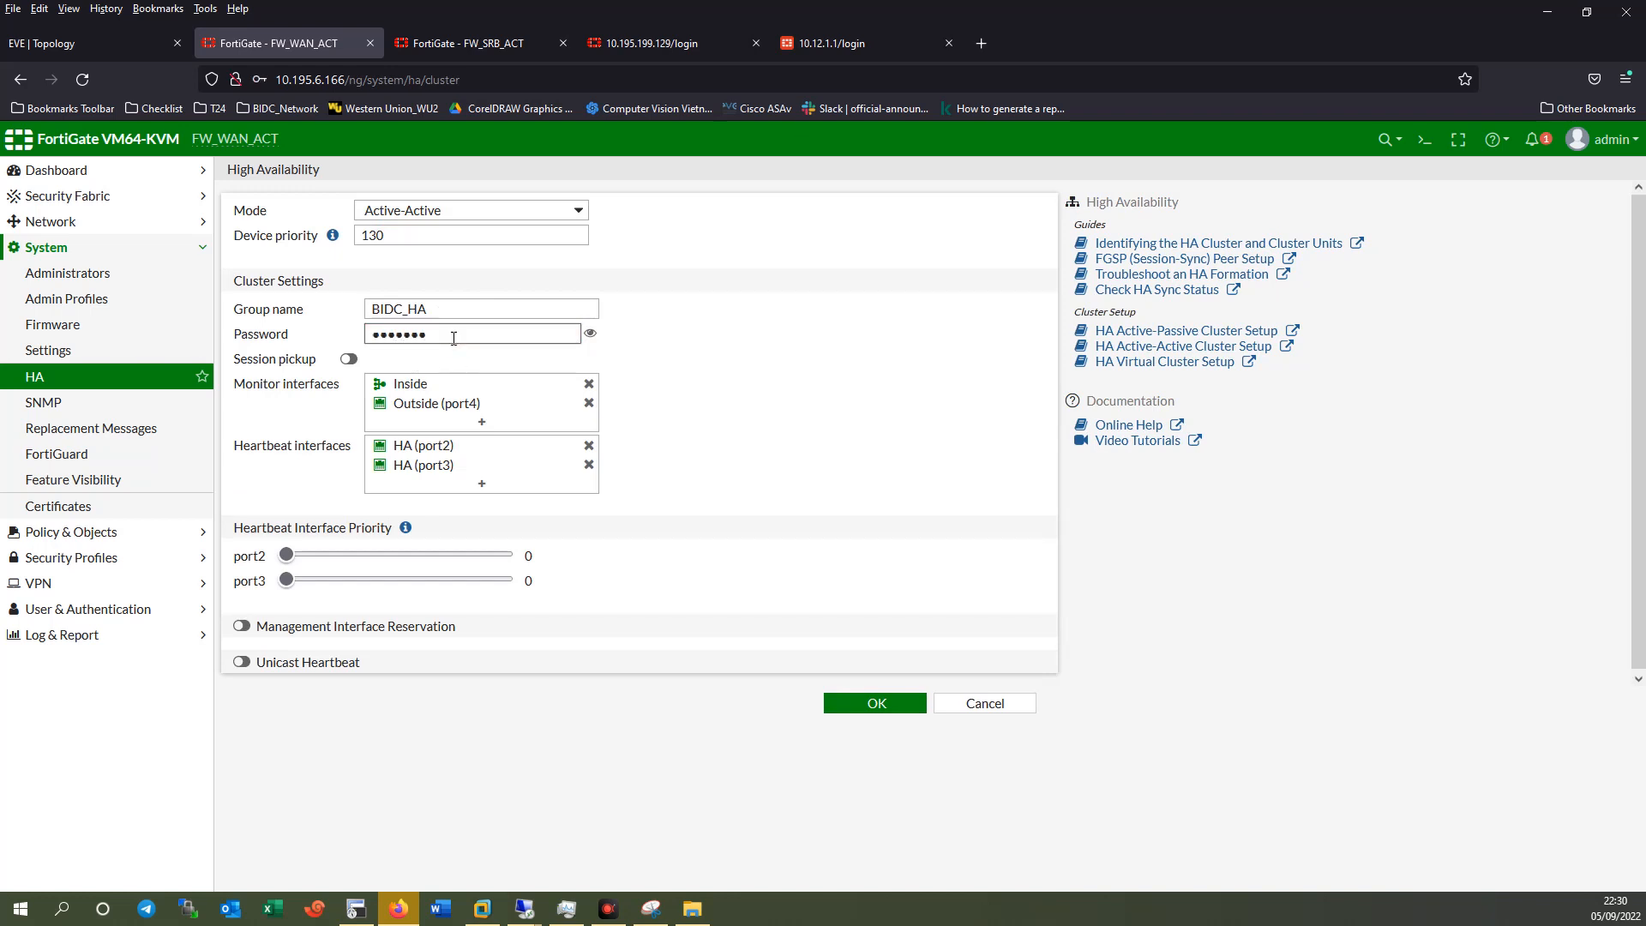
text(•••••)
key(Return)
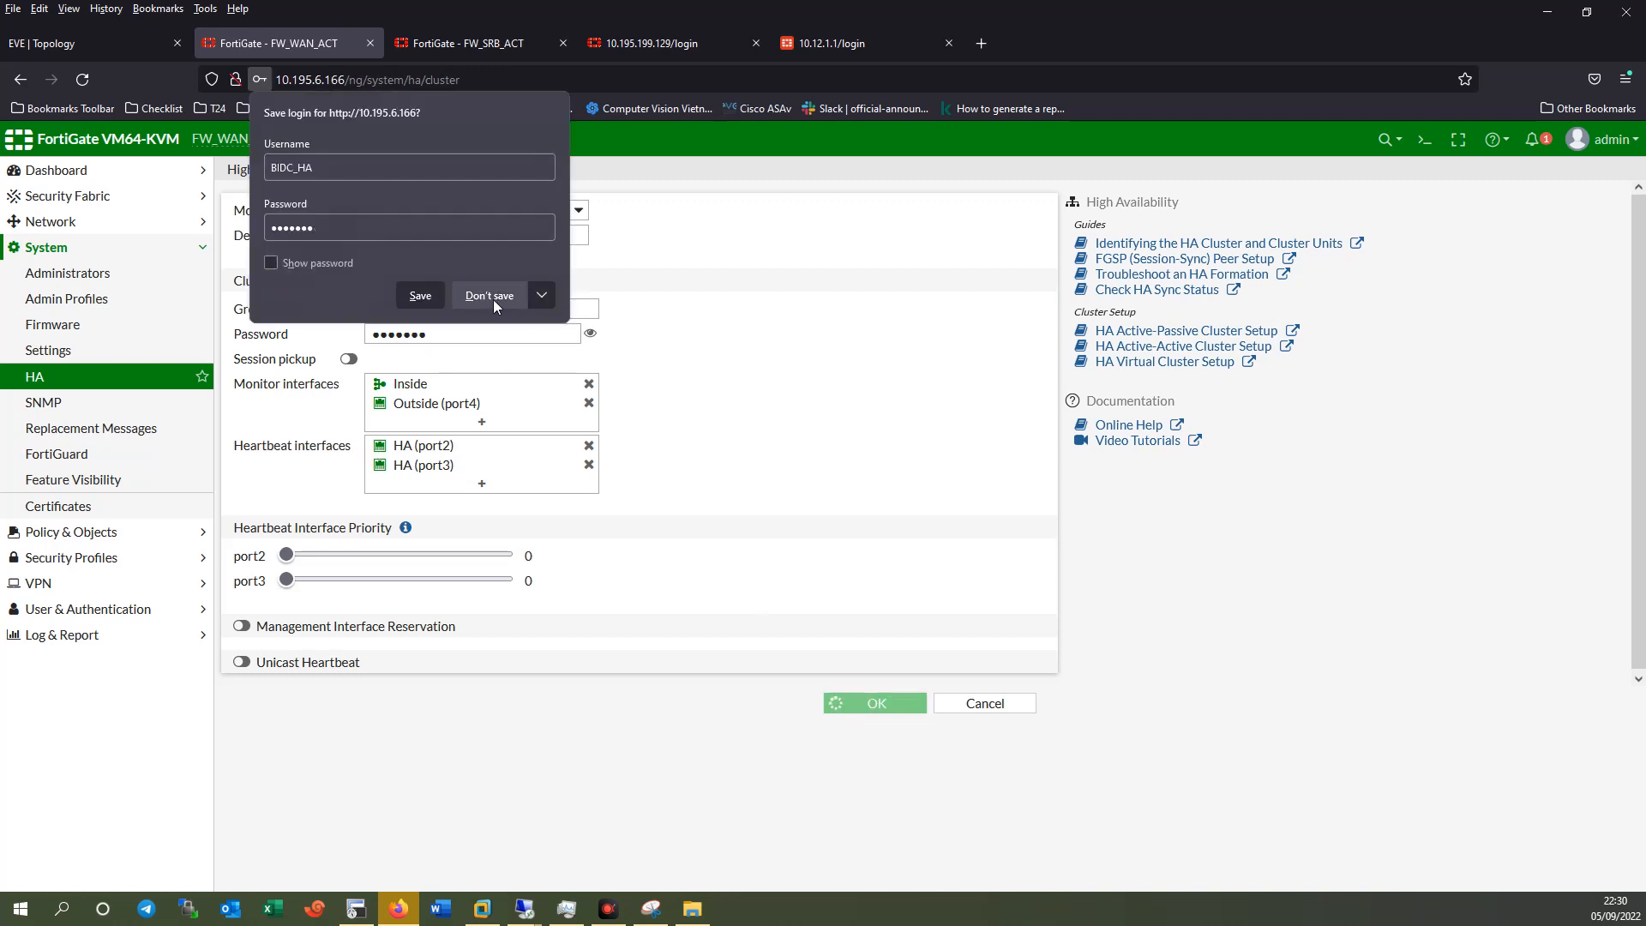
click(492, 300)
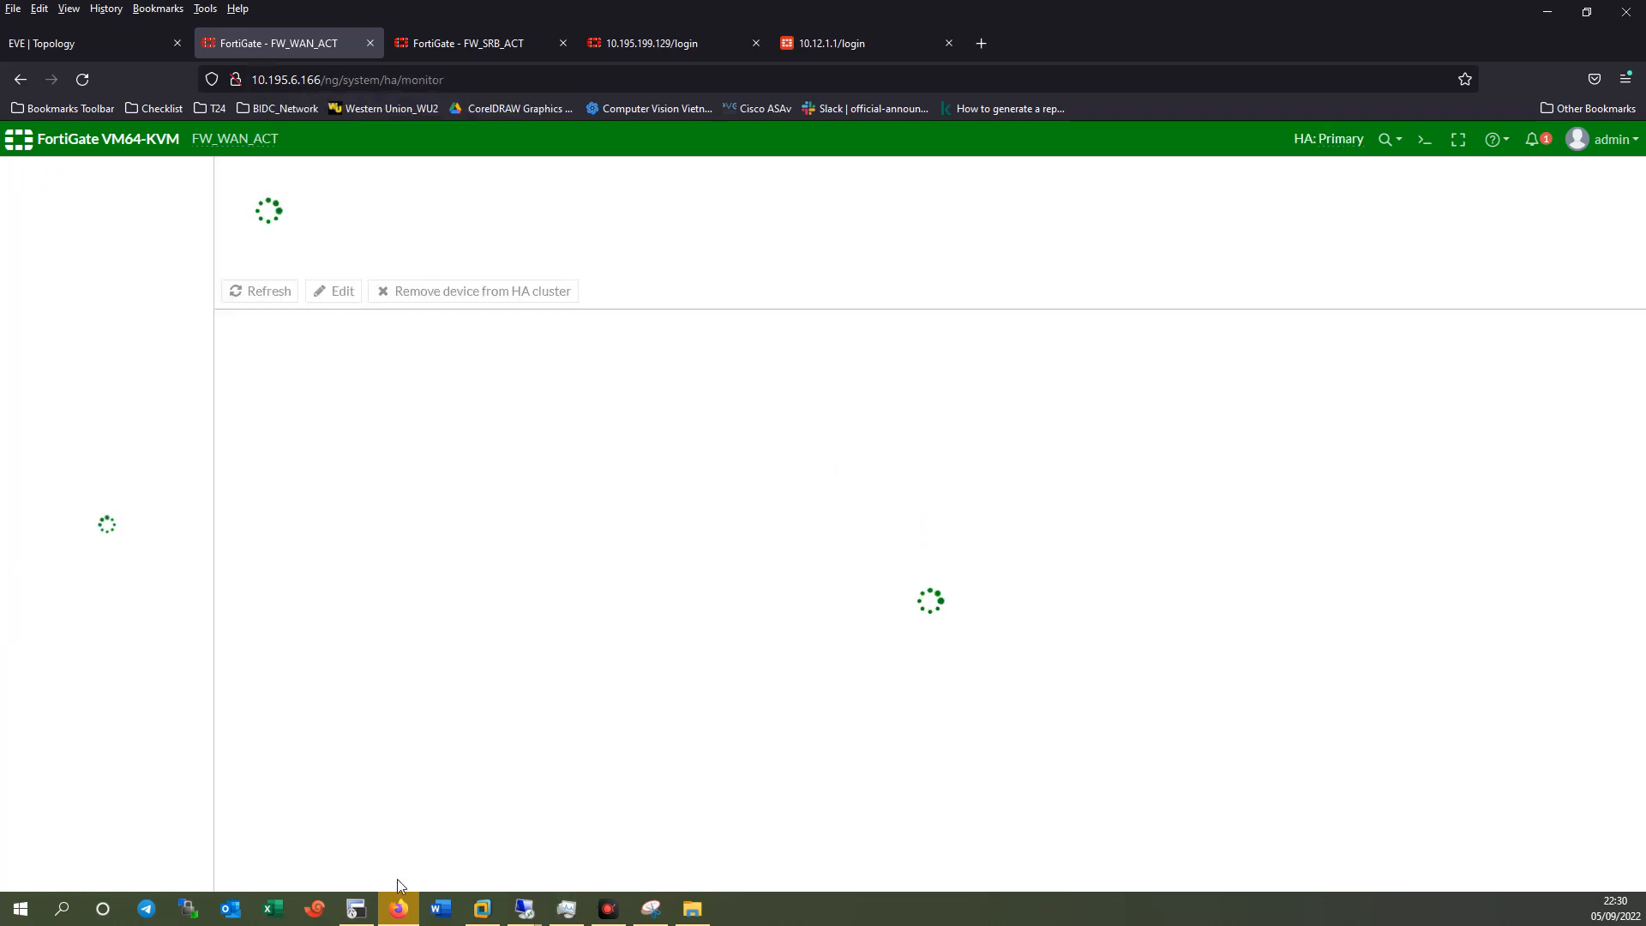
Run 'show system ha' on FW_WAN_01 to display its HA configuration.
click(356, 907)
click(1093, 460)
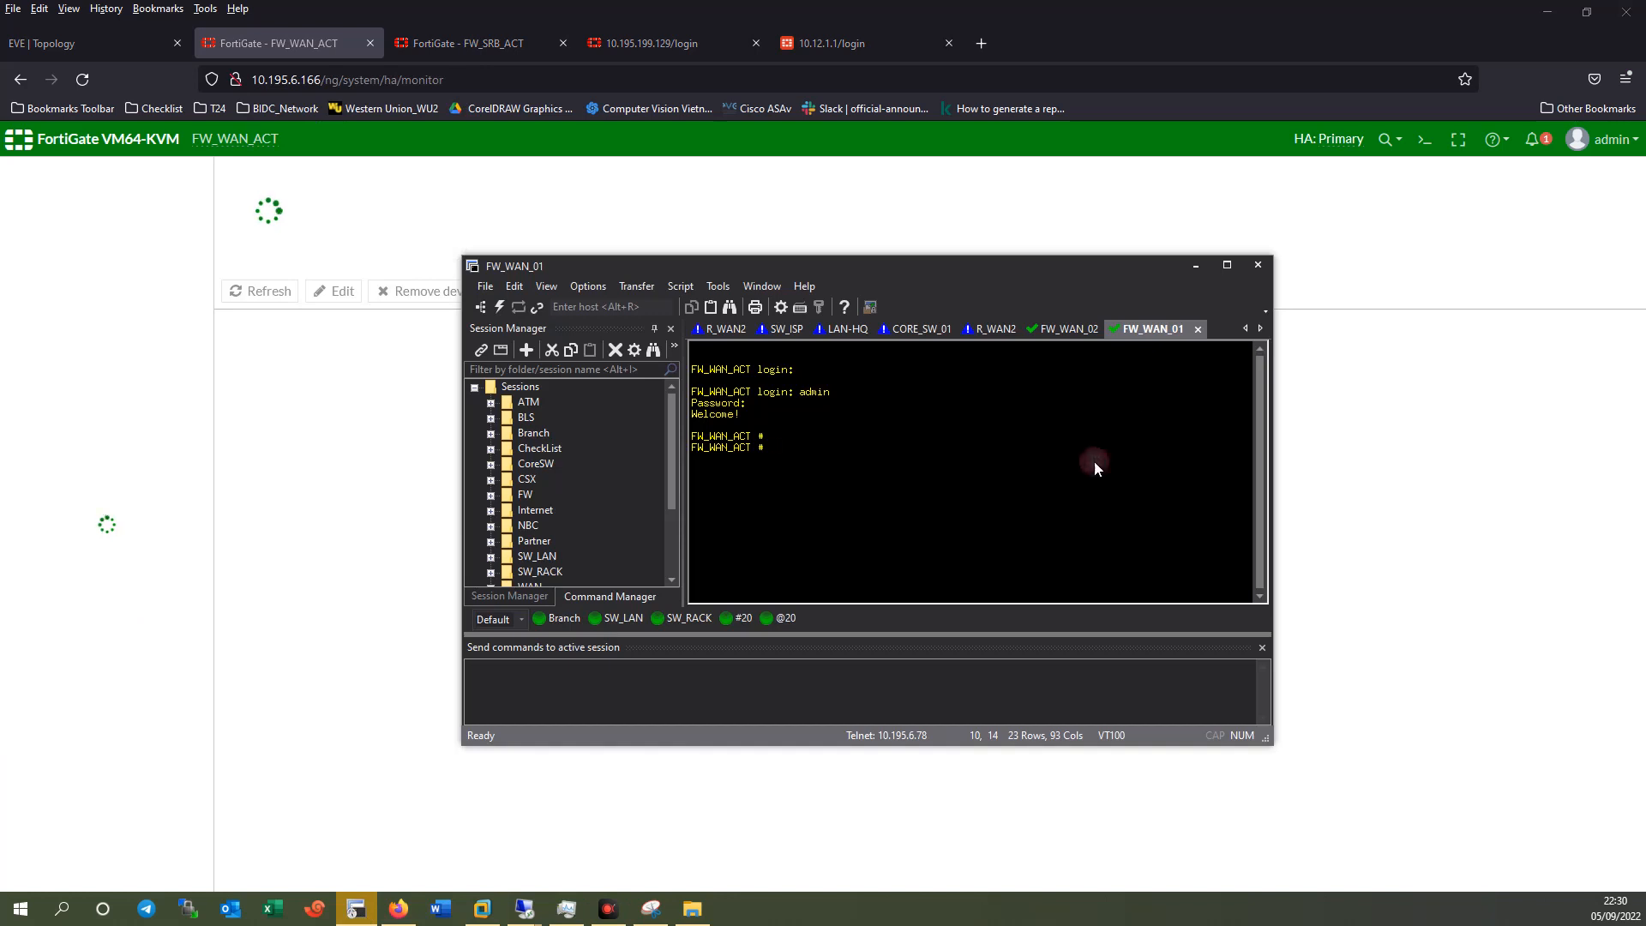
text(show system )
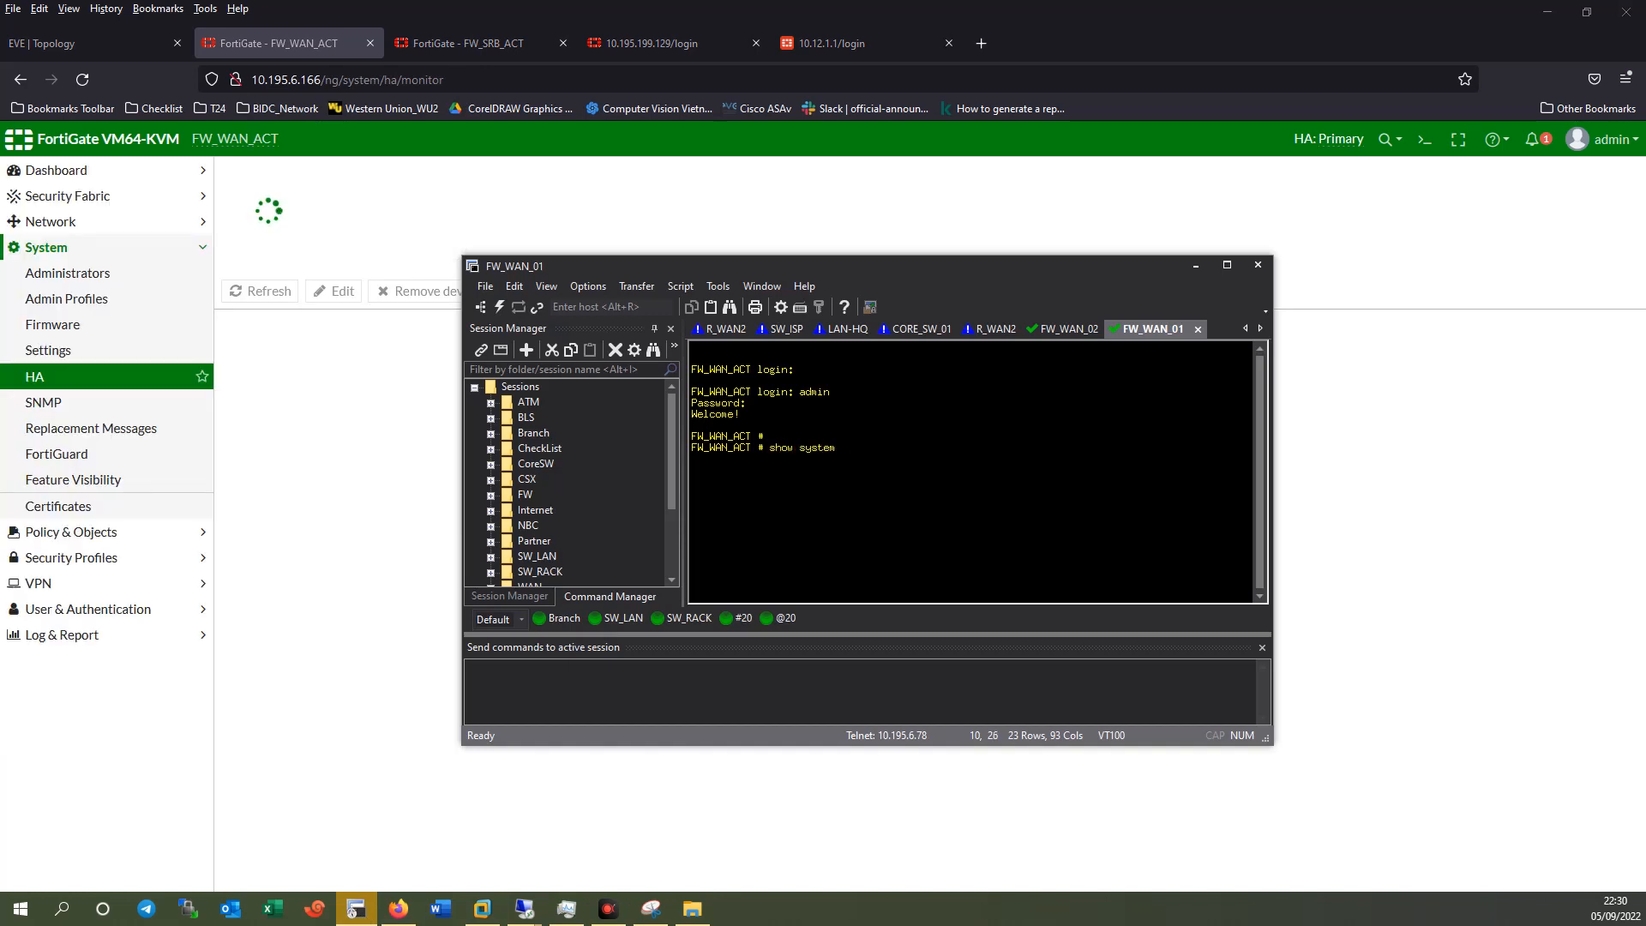
text(ha)
key(Return)
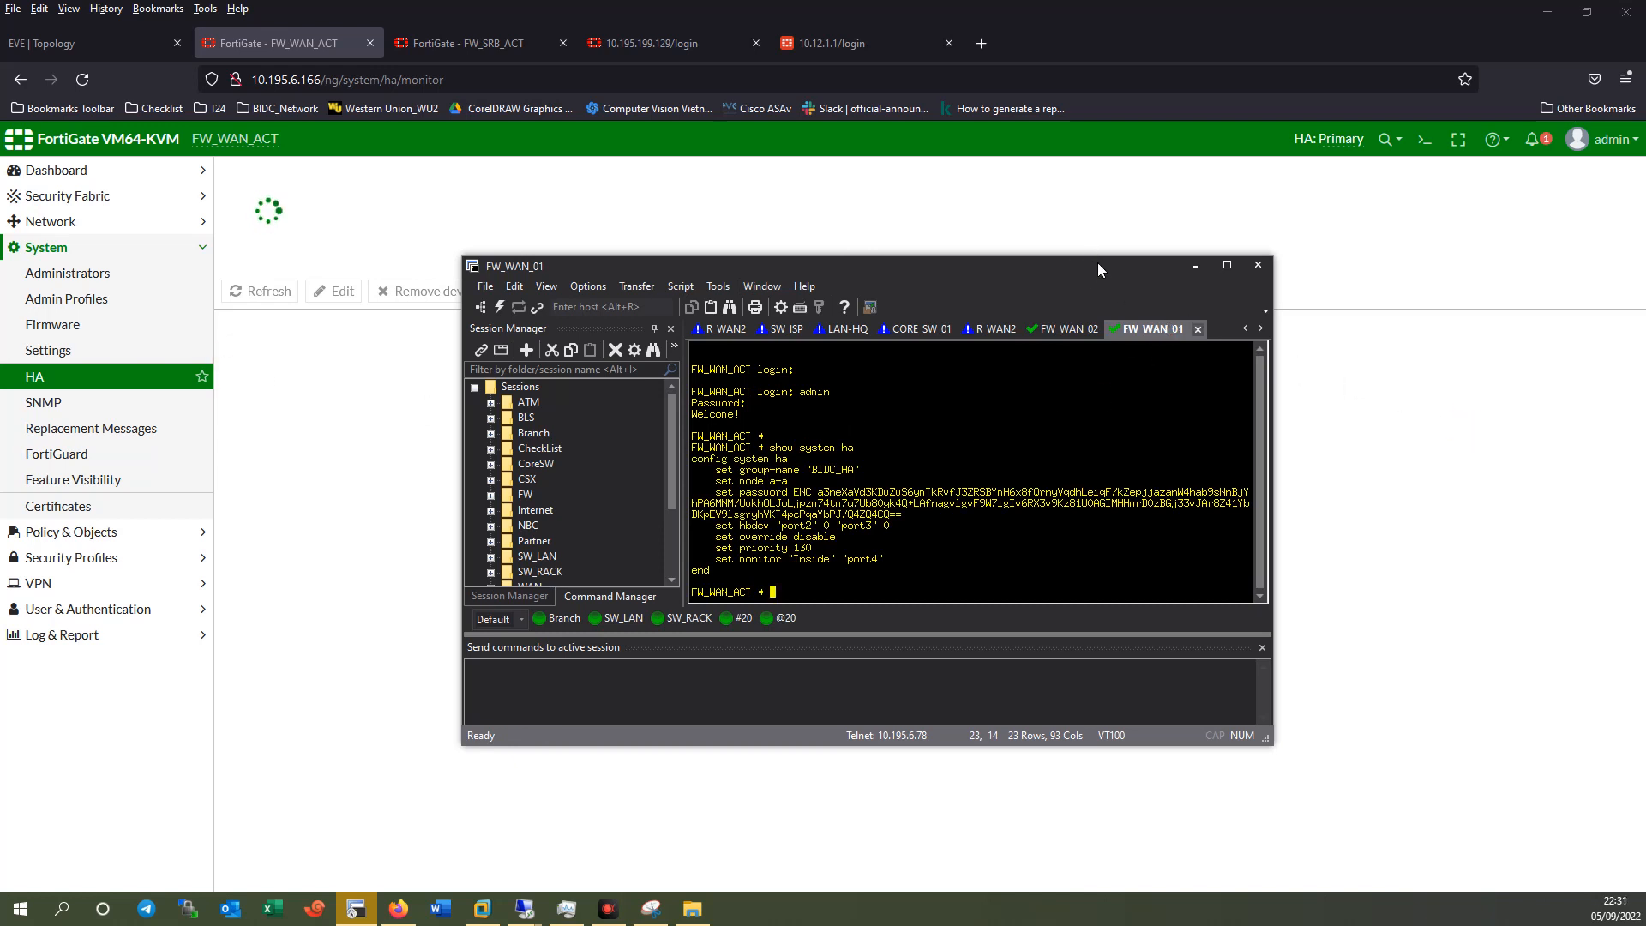
Log in to FW_WAN_02 as admin and set a new admin password.
drag(1099, 266, 1005, 247)
click(983, 309)
key(Return)
key(Return)
key(Return)
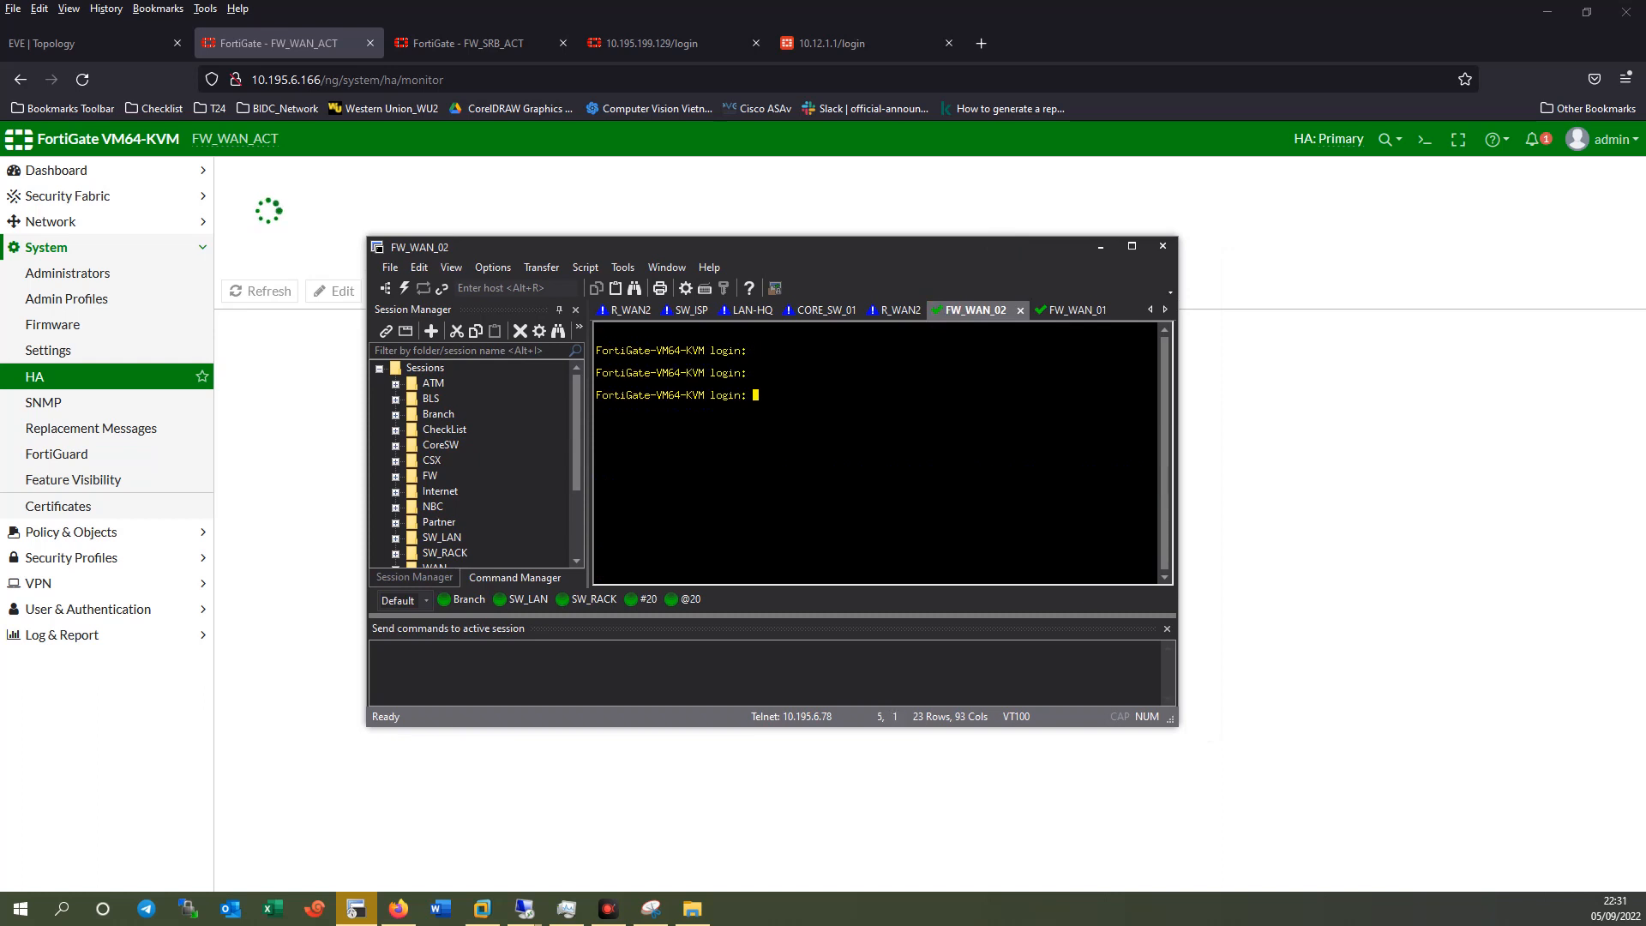
text(admin)
key(Return)
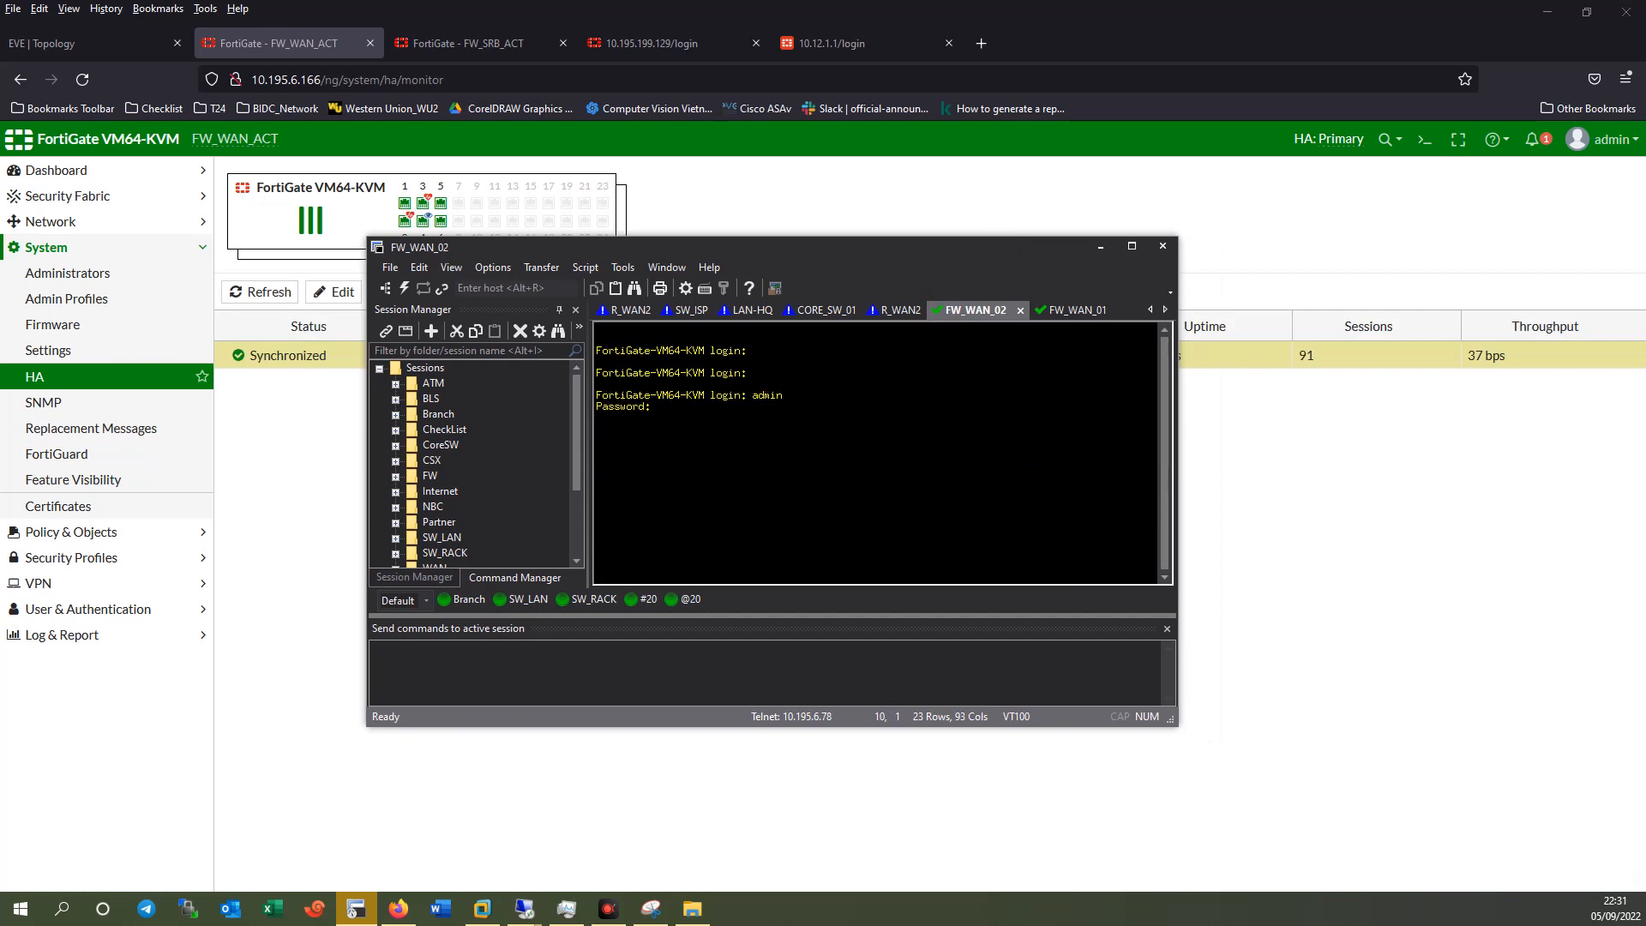
key(Return)
text(admin)
key(Return)
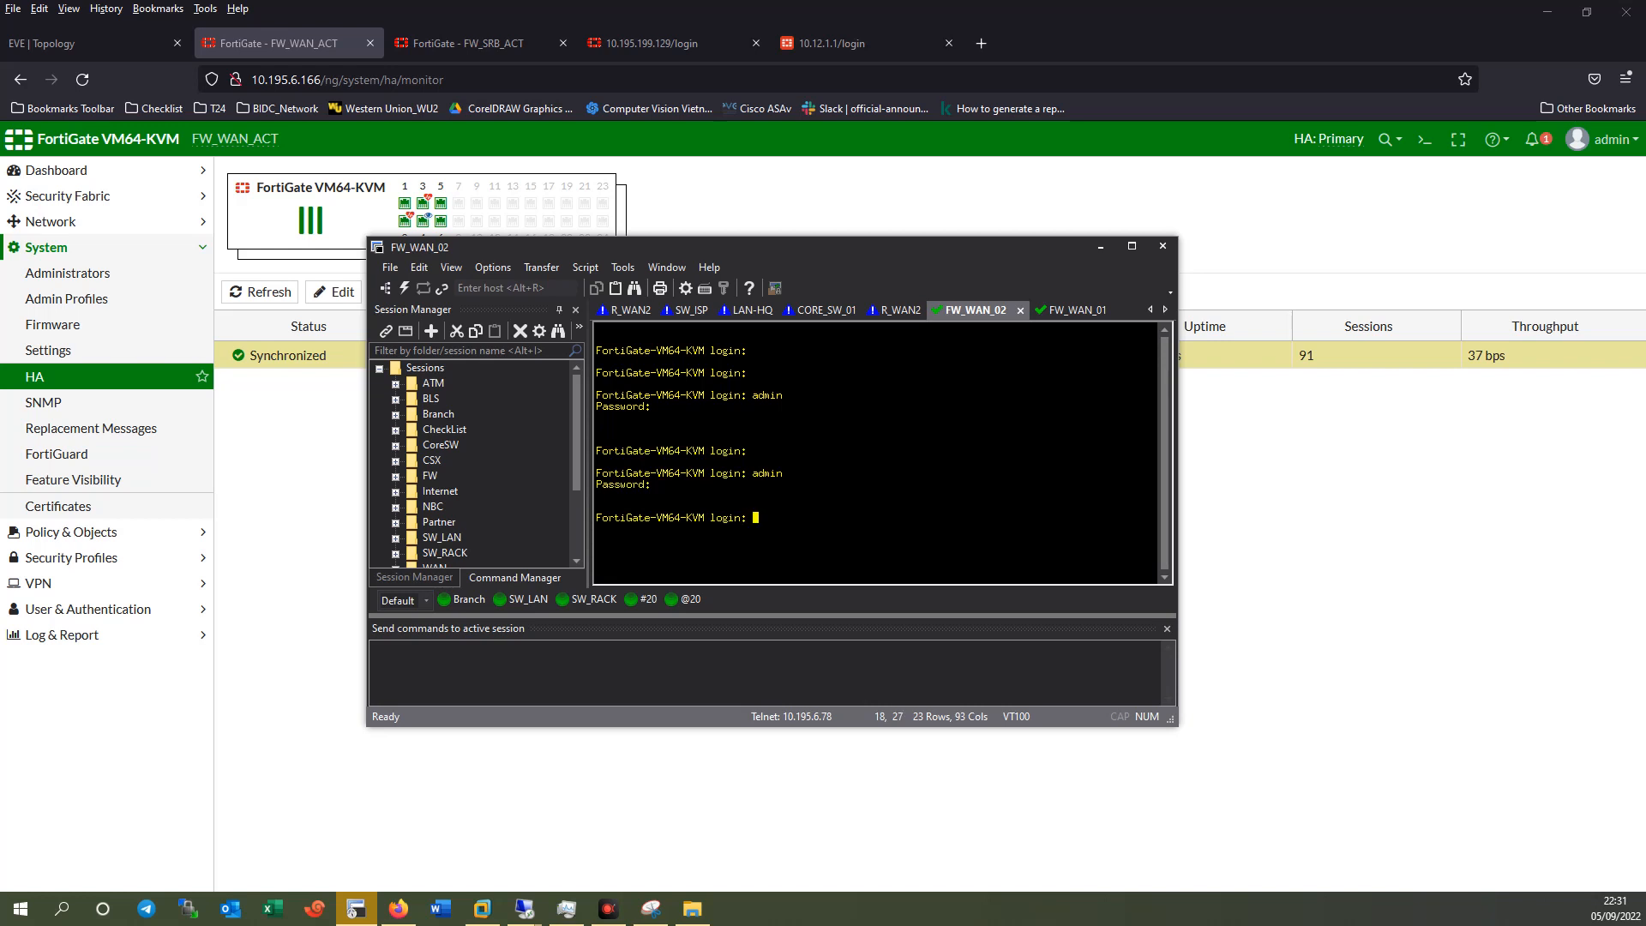
key(Return)
text(admin)
key(Return)
key(Return)
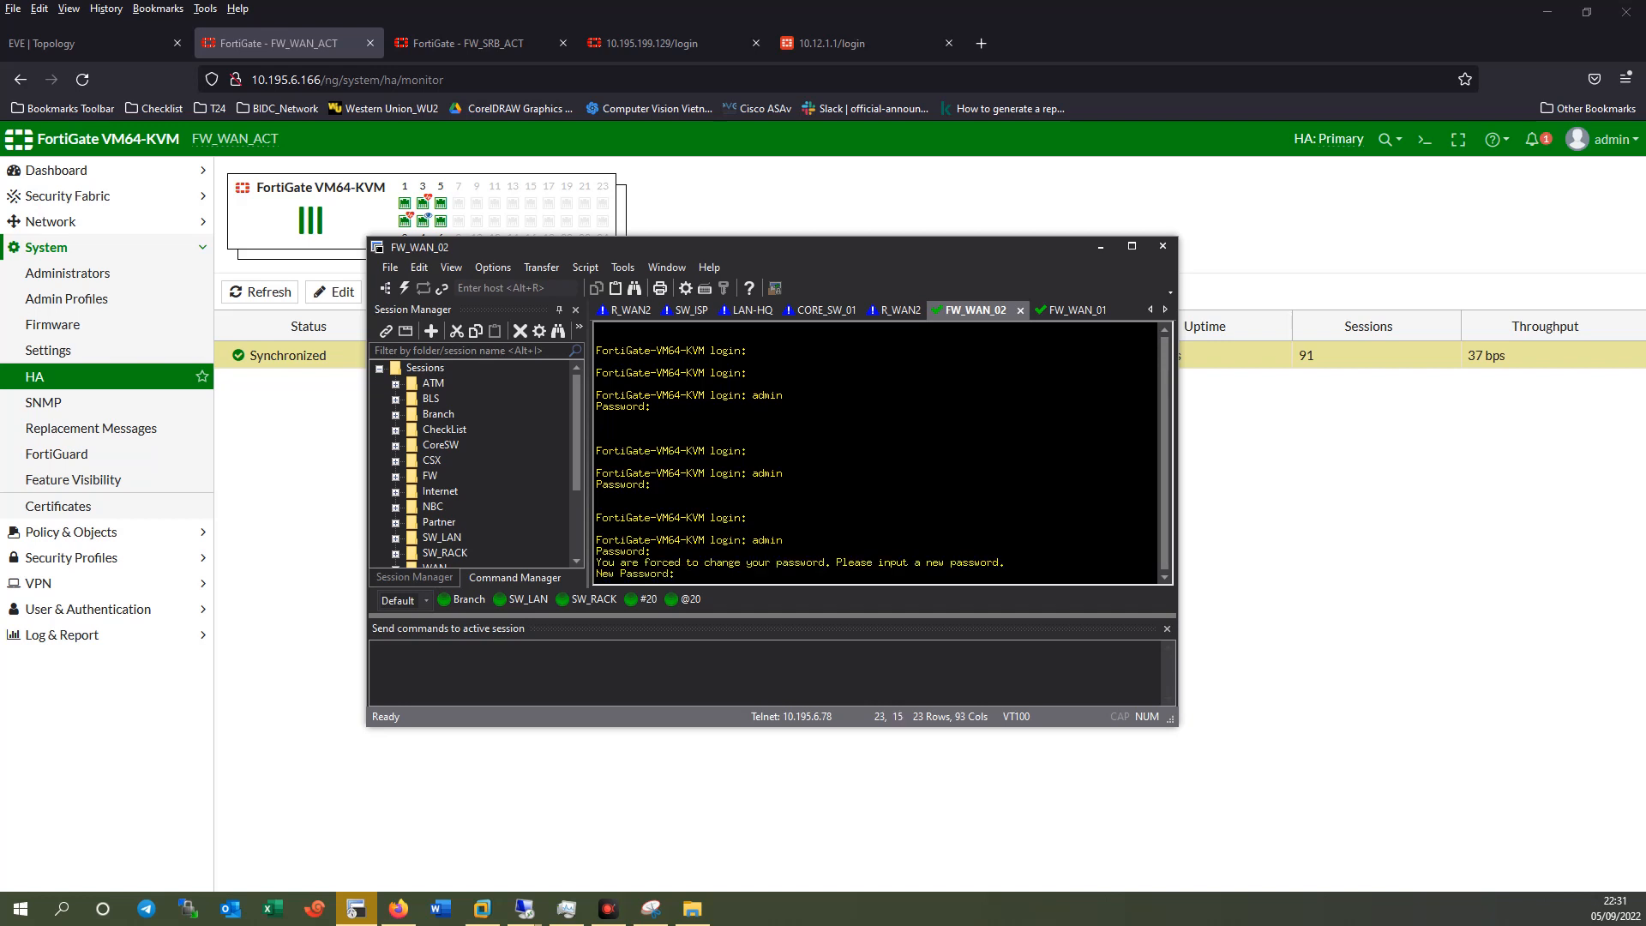
key(Return)
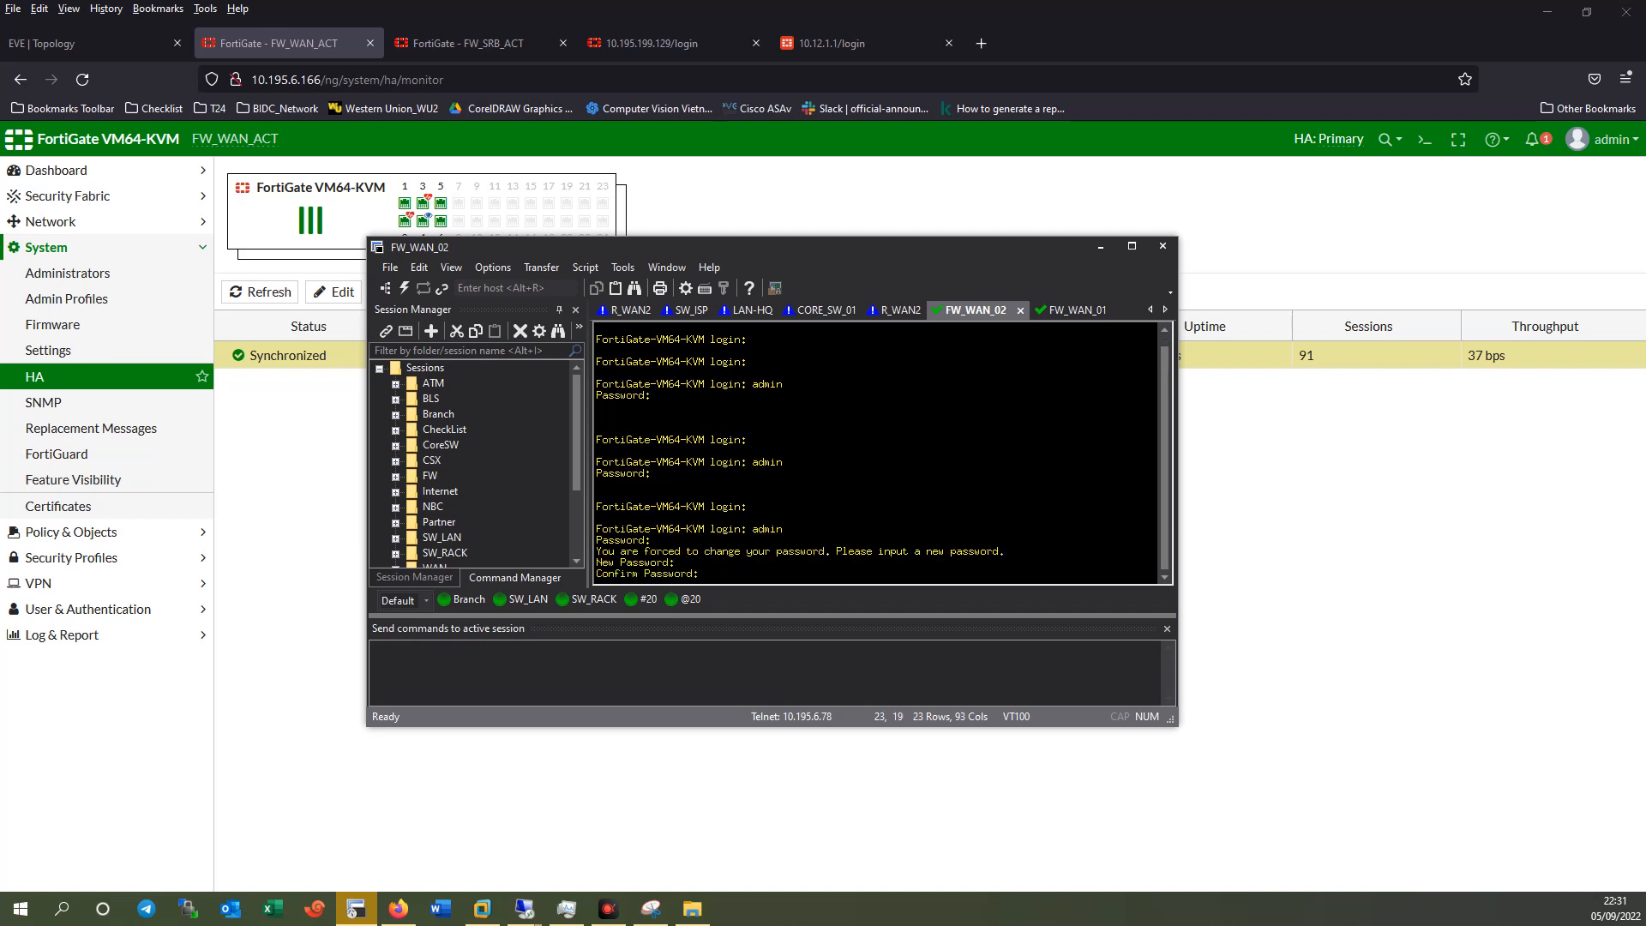
key(Return)
key(Return)
key(Return)
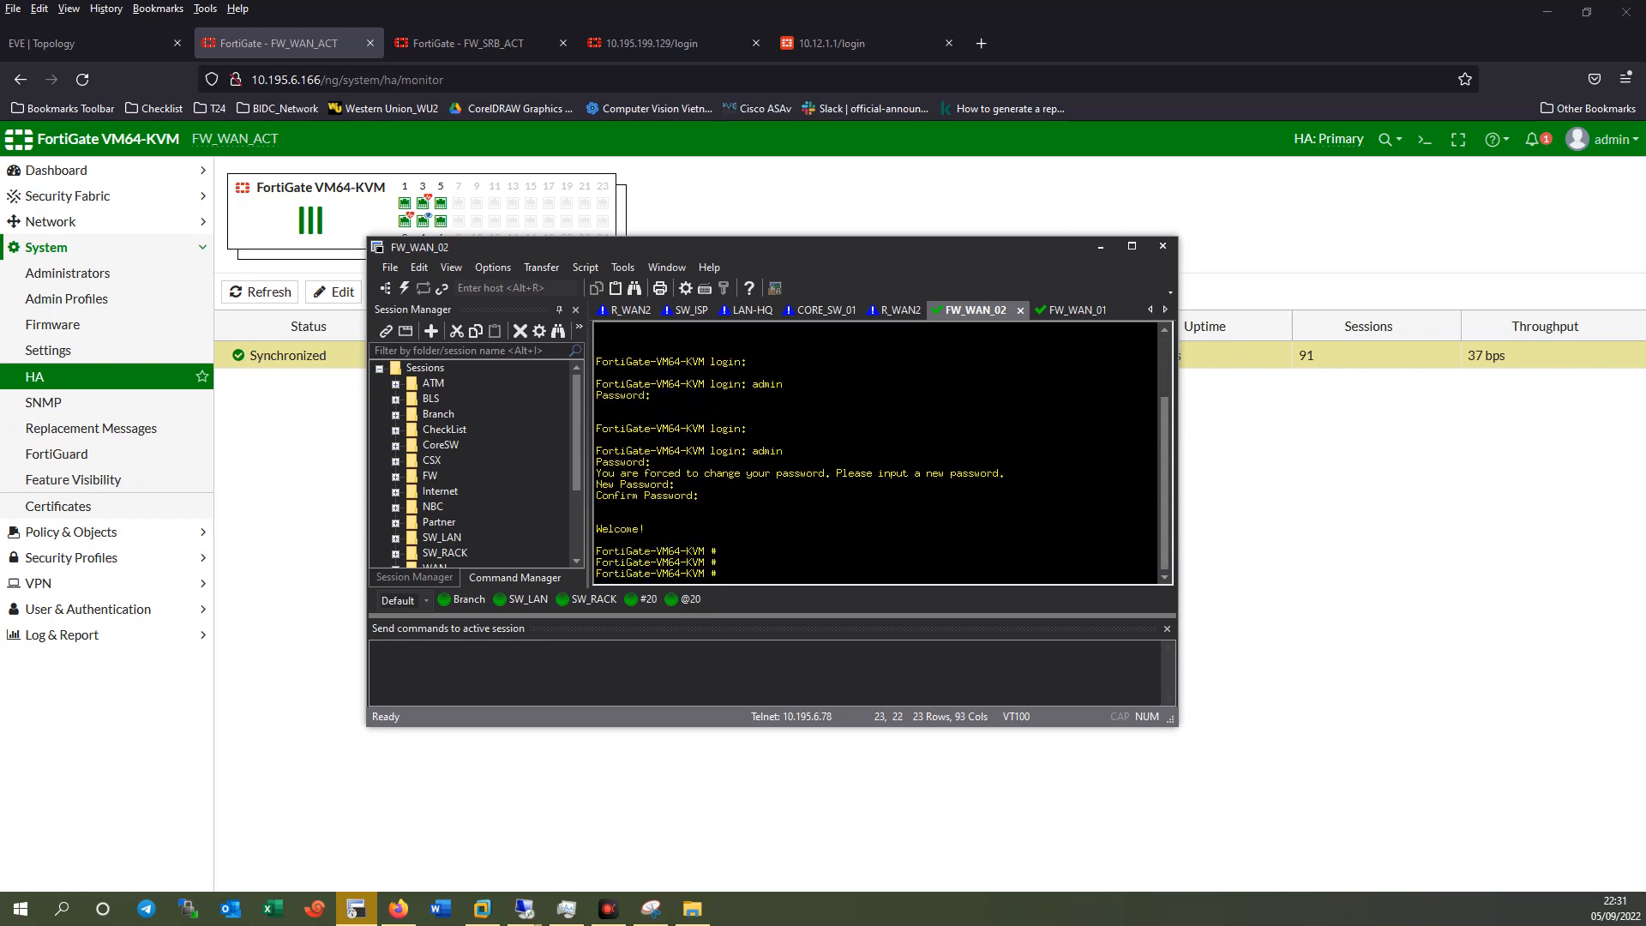
Rename FW_WAN_02 to FW_WAN_ST under config system global.
text(config system global)
key(Return)
text(set)
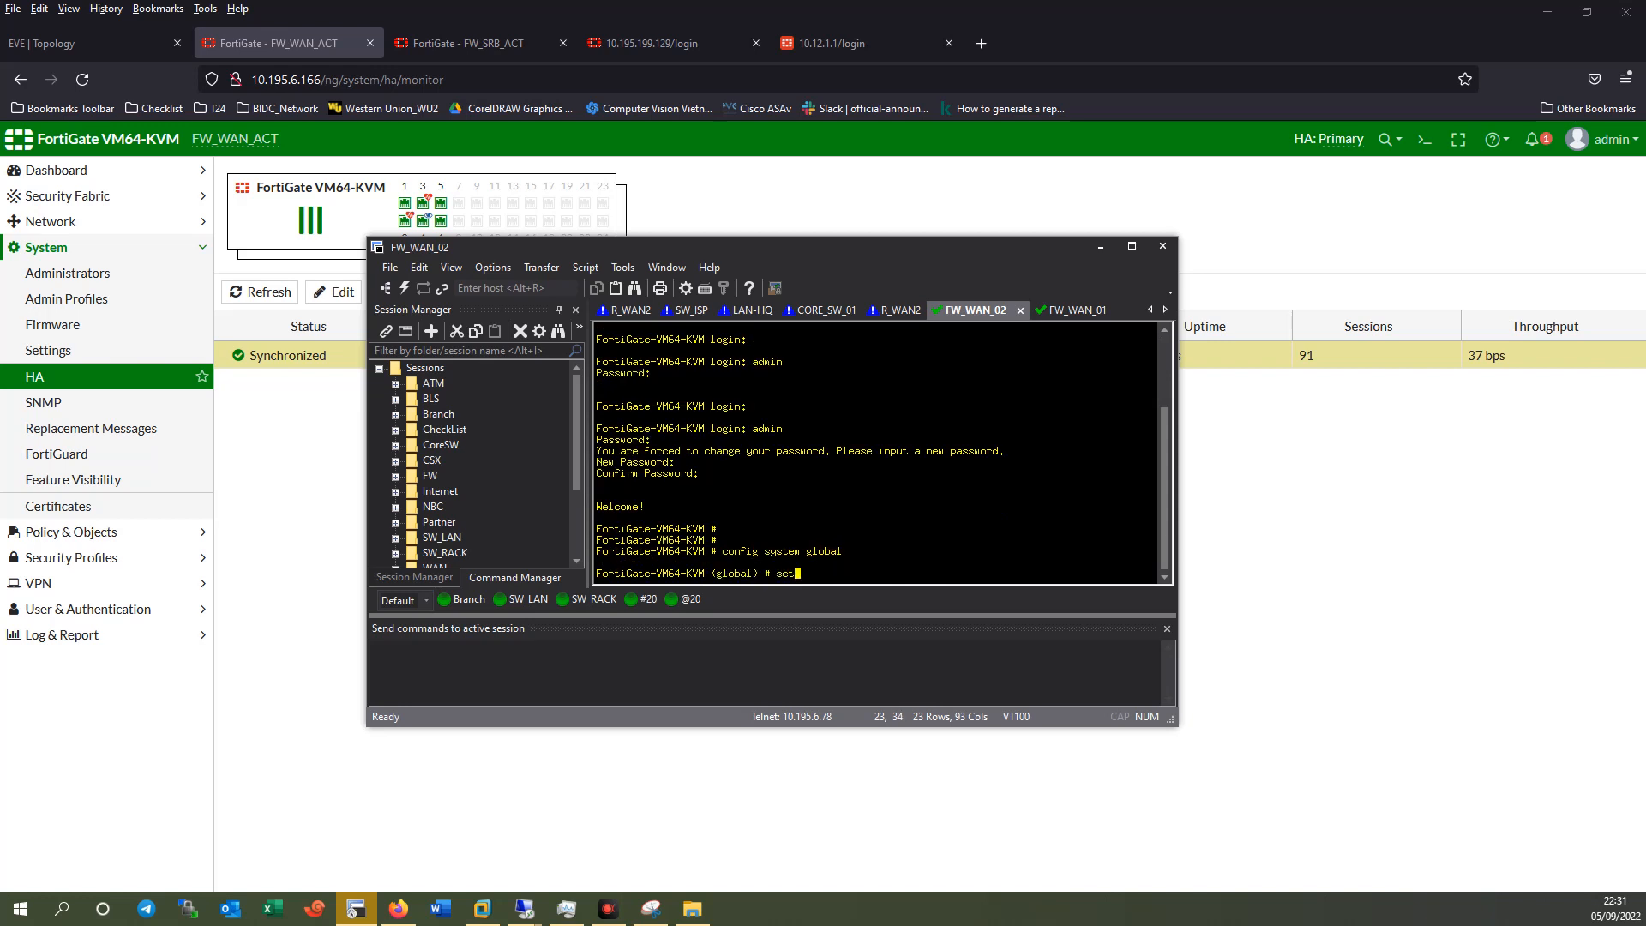
text( hostname FW_WANSTST)
key(Return)
text(en)
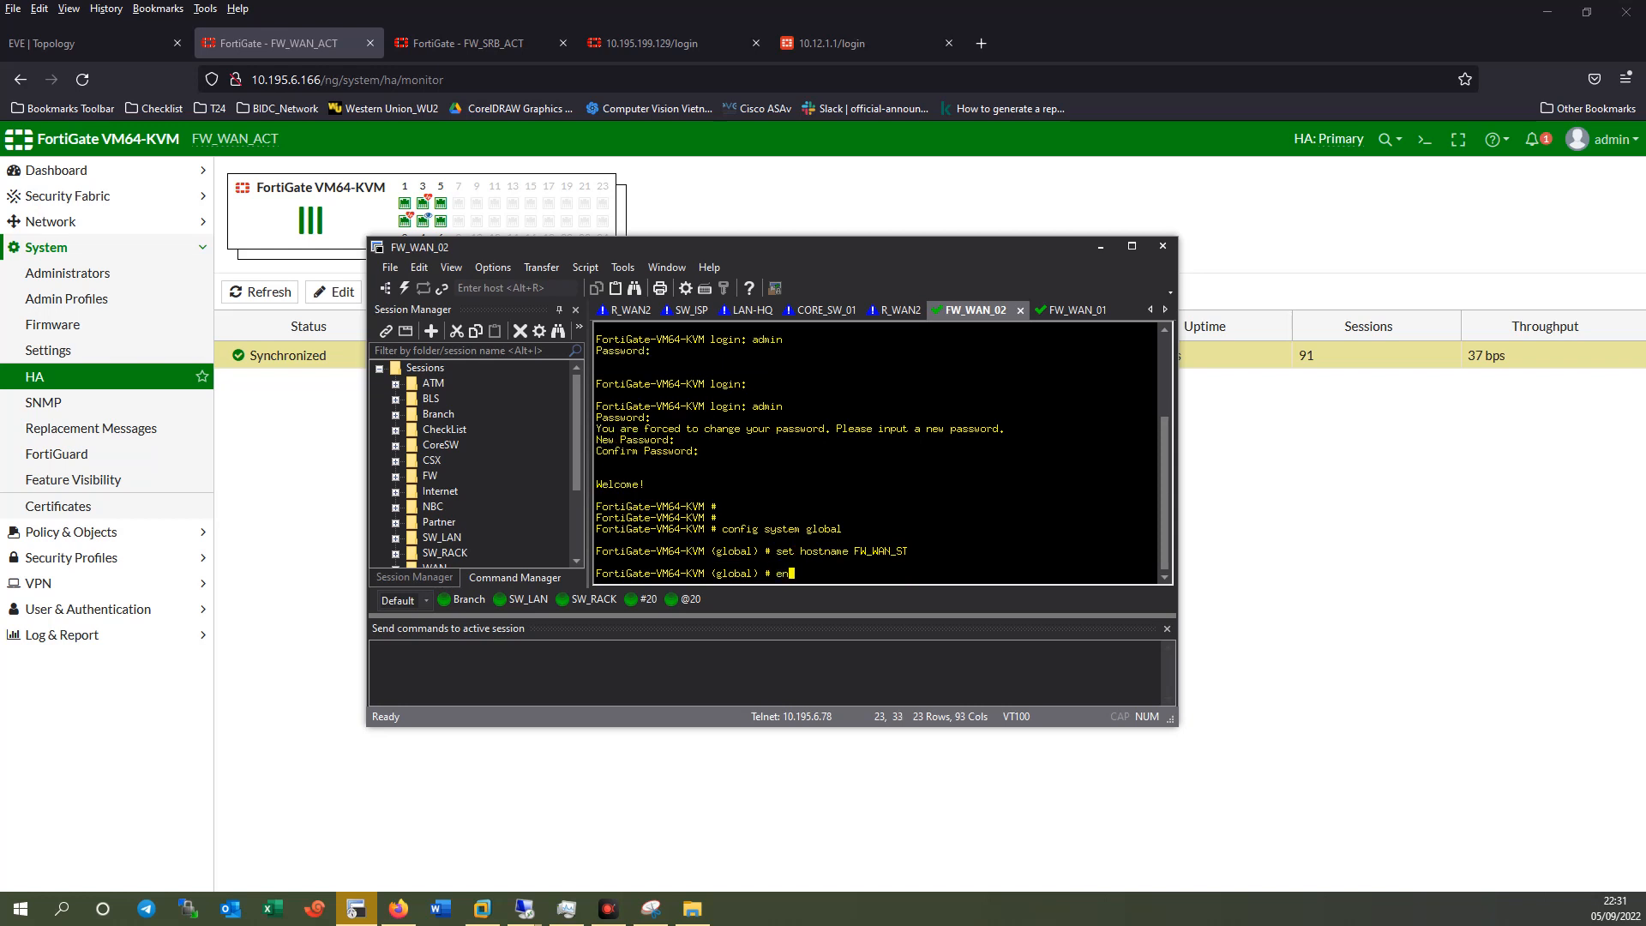
text(d)
key(Return)
click(1068, 310)
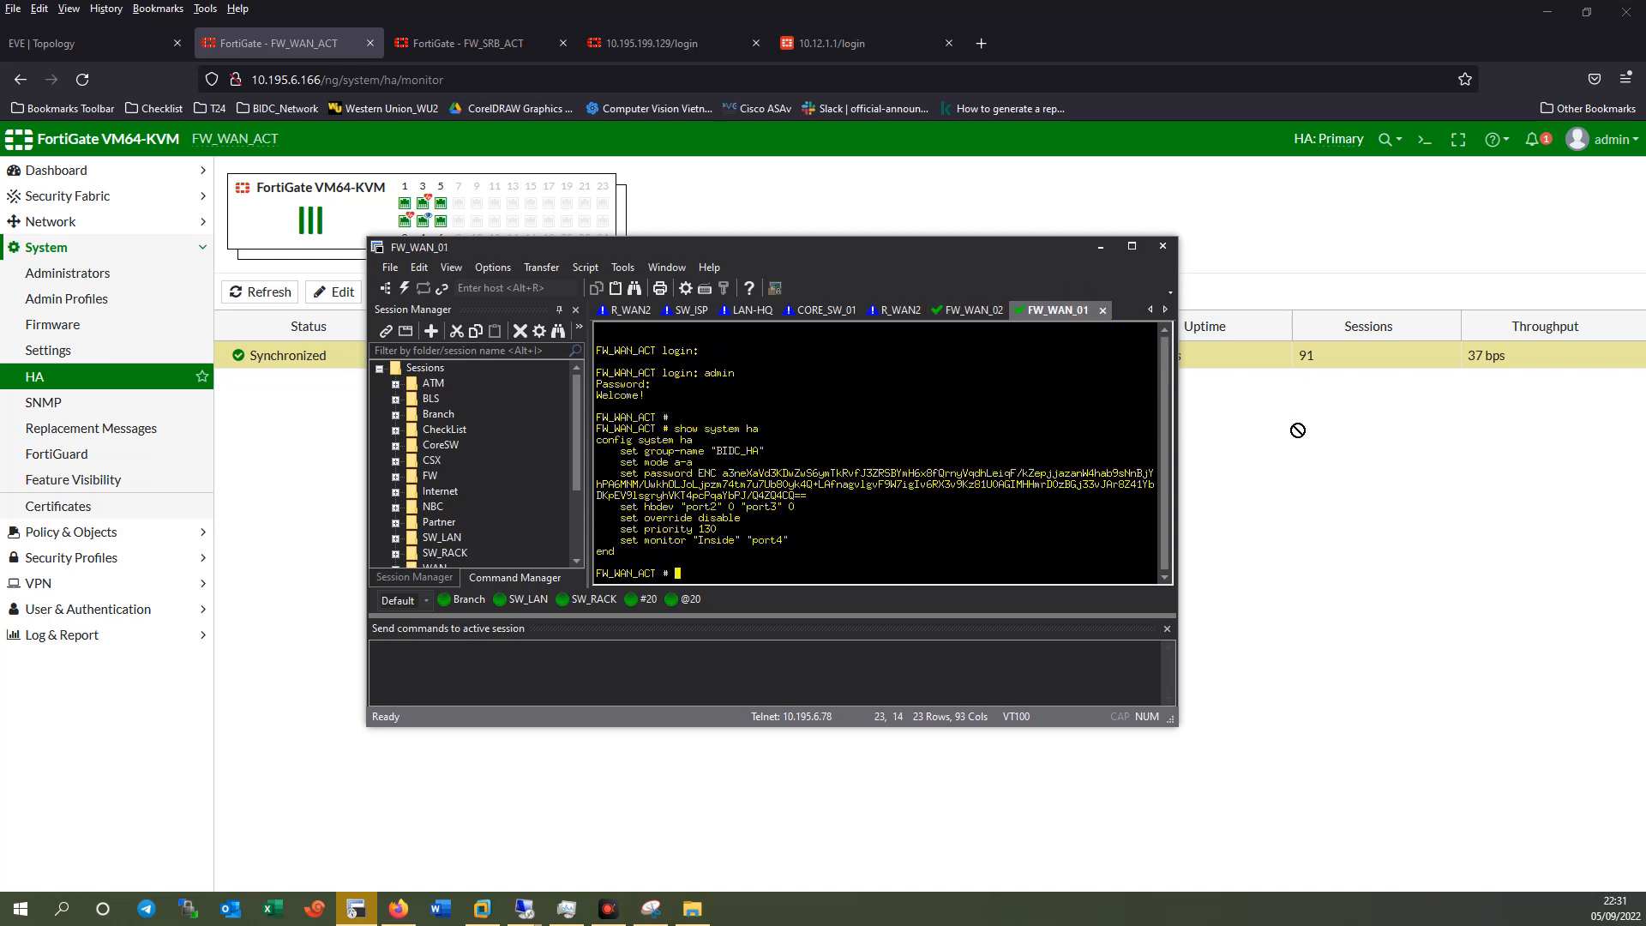
Enter FW_WAN_02's HA configuration and set group-name BIDC_HA, matching FW_WAN_01.
click(975, 311)
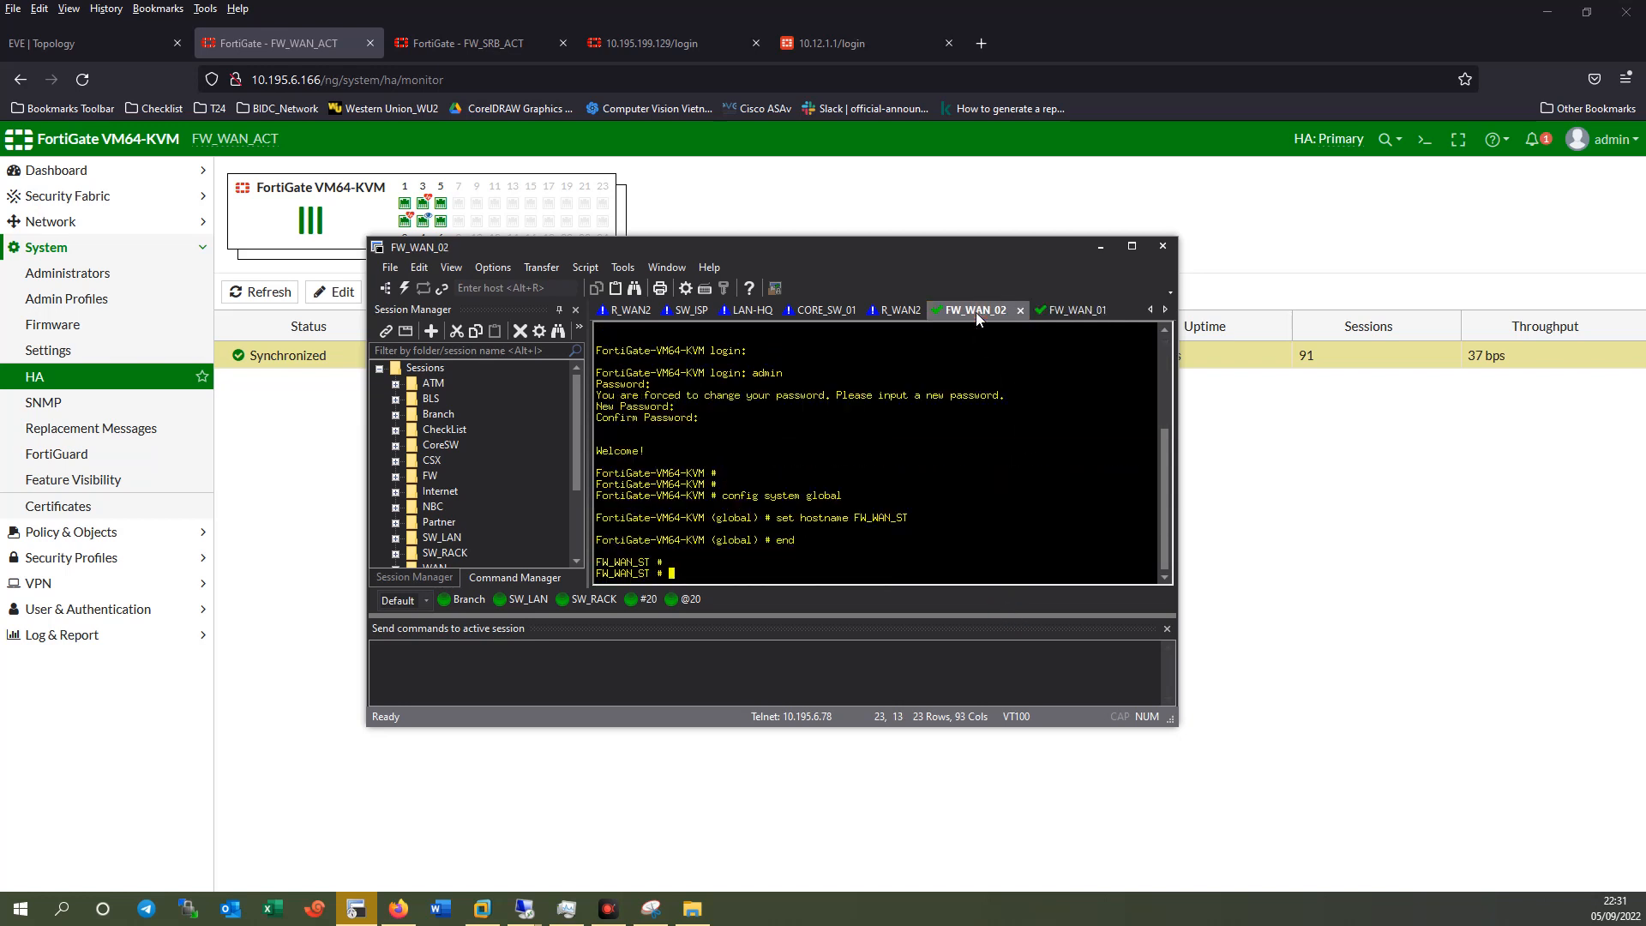
text(config system ha)
key(Return)
text(set)
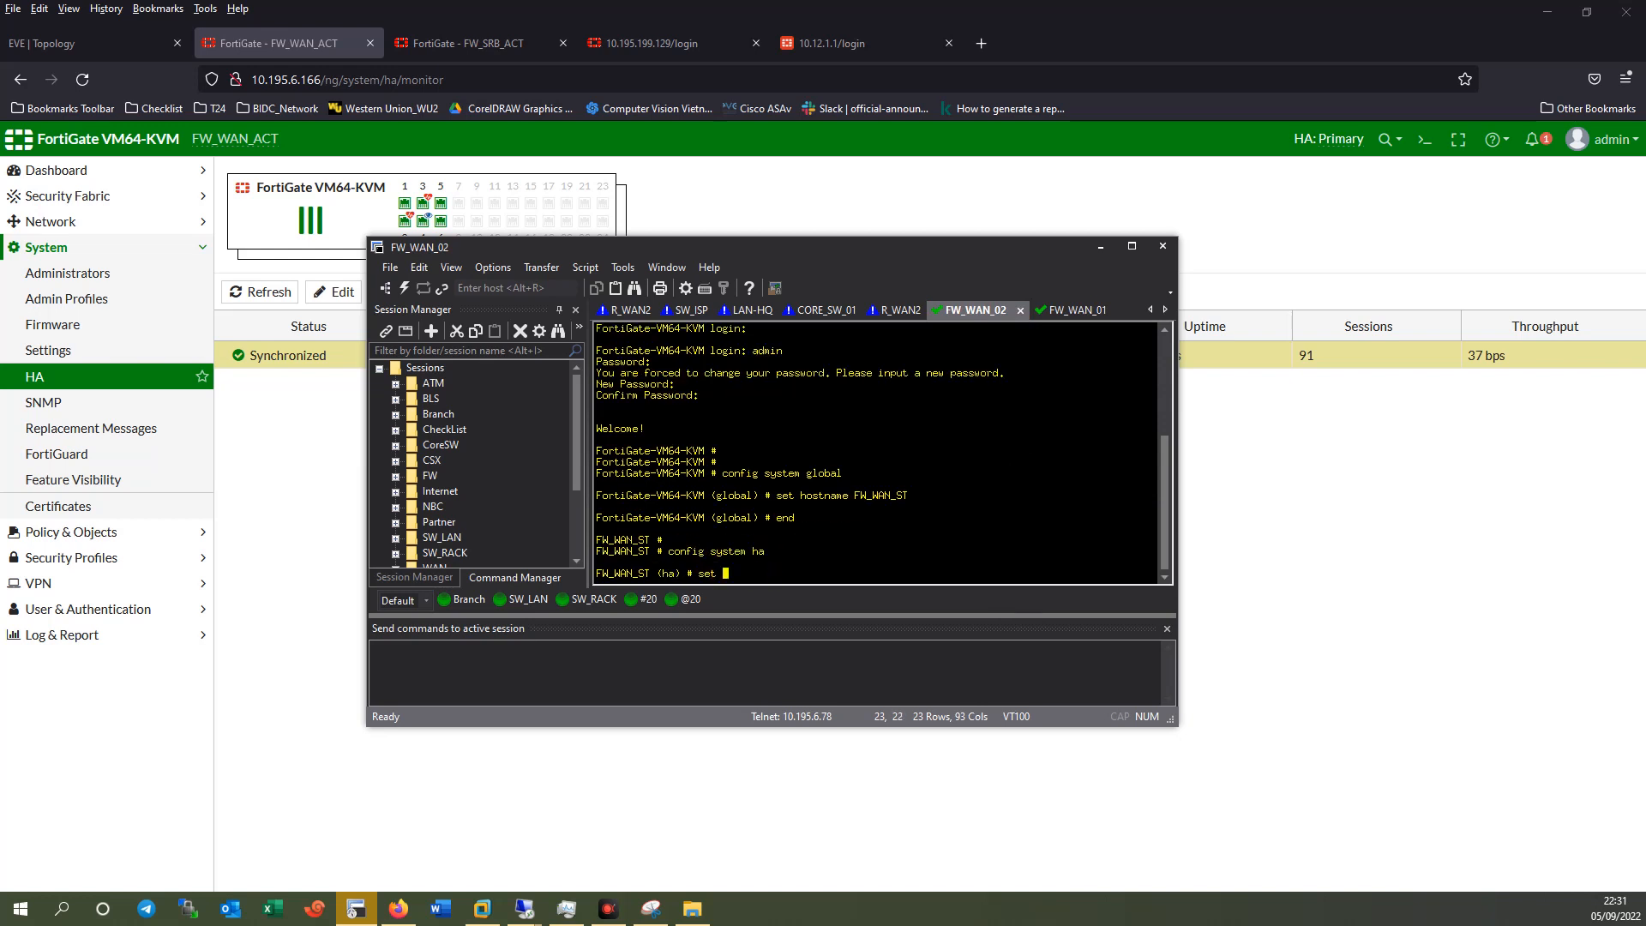
click(1070, 310)
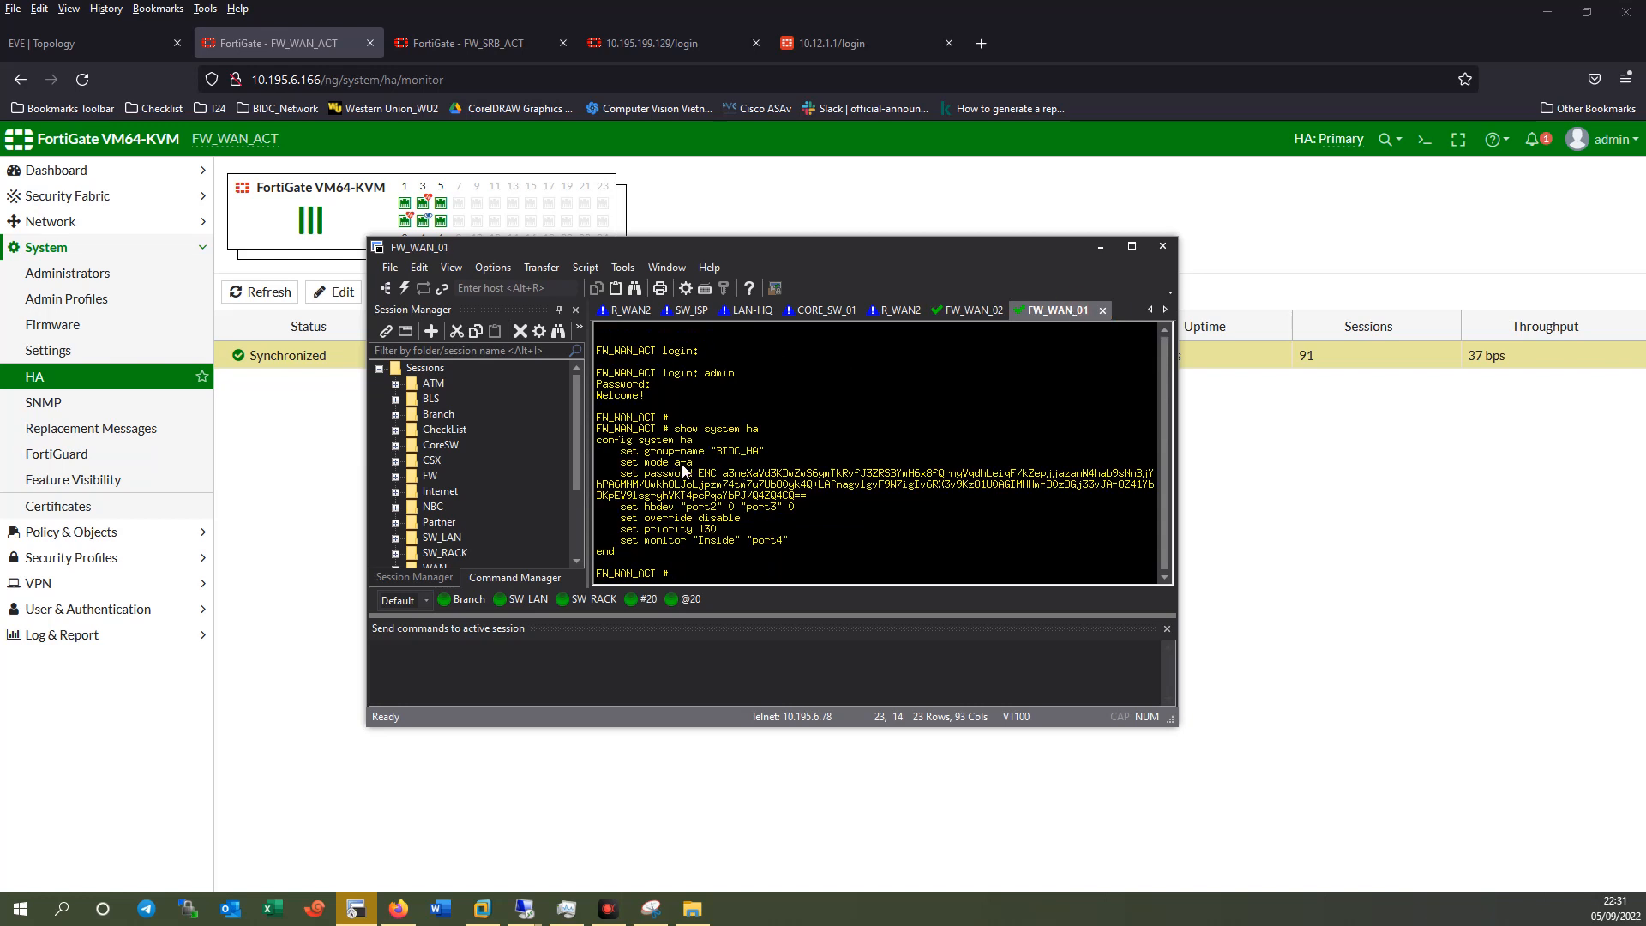
click(967, 311)
text(group-id)
key(BackSpace)
key(BackSpace)
key(BackSpace)
key(BackSpace)
key(BackSpace)
key(BackSpace)
key(BackSpace)
key(BackSpace)
text(group)
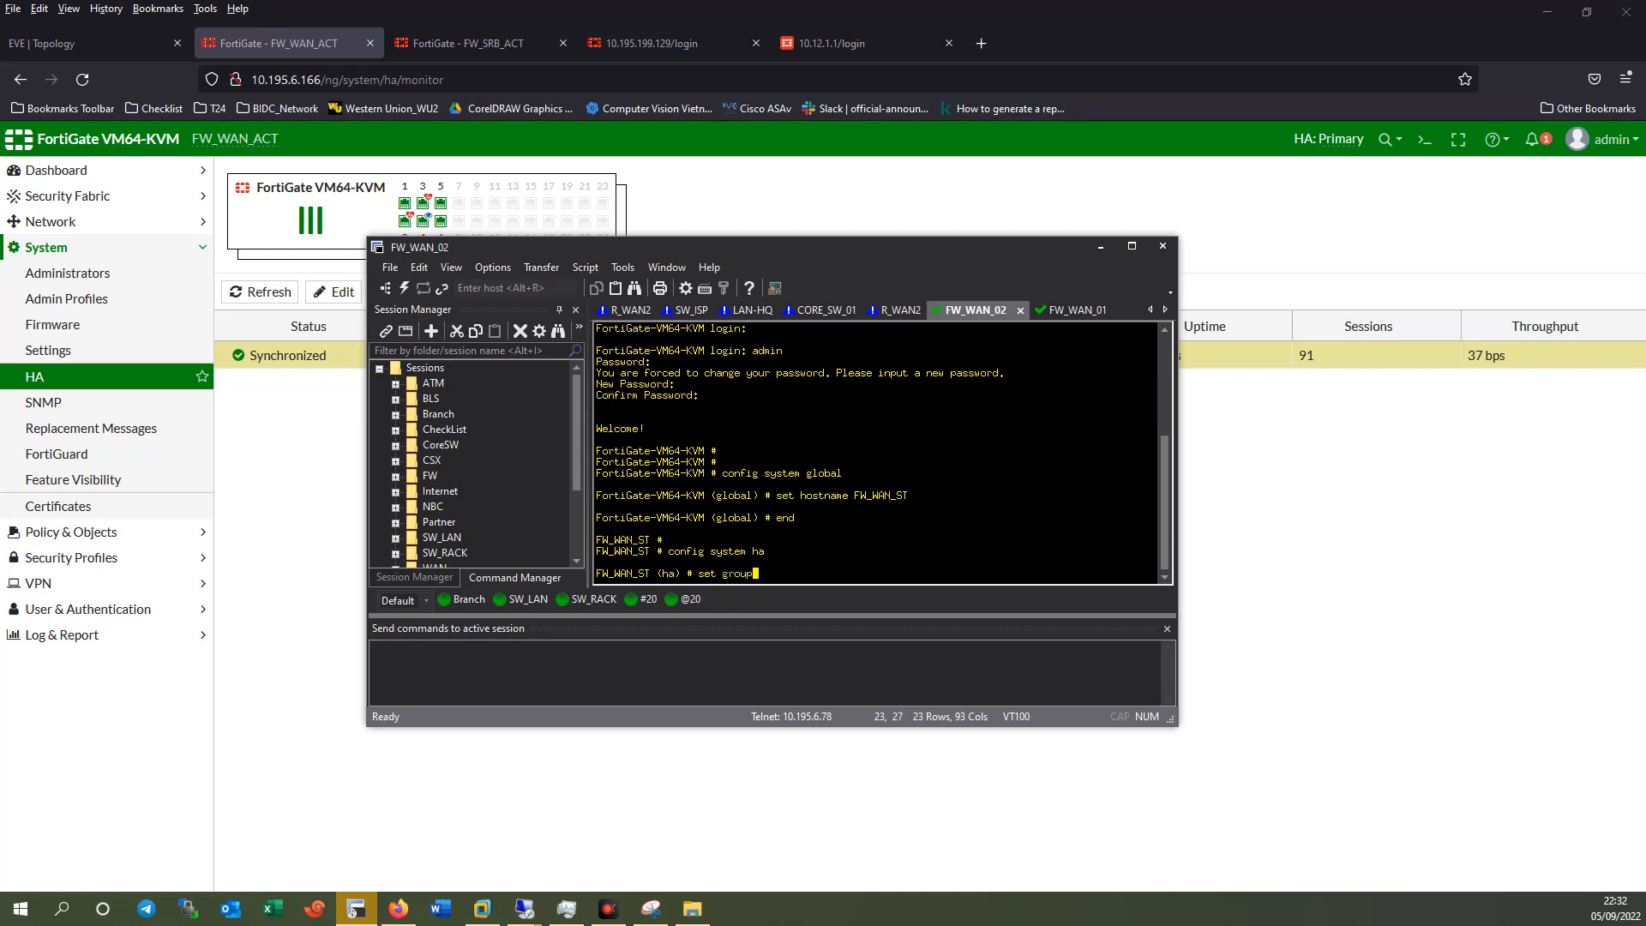
text(-name)
click(1067, 310)
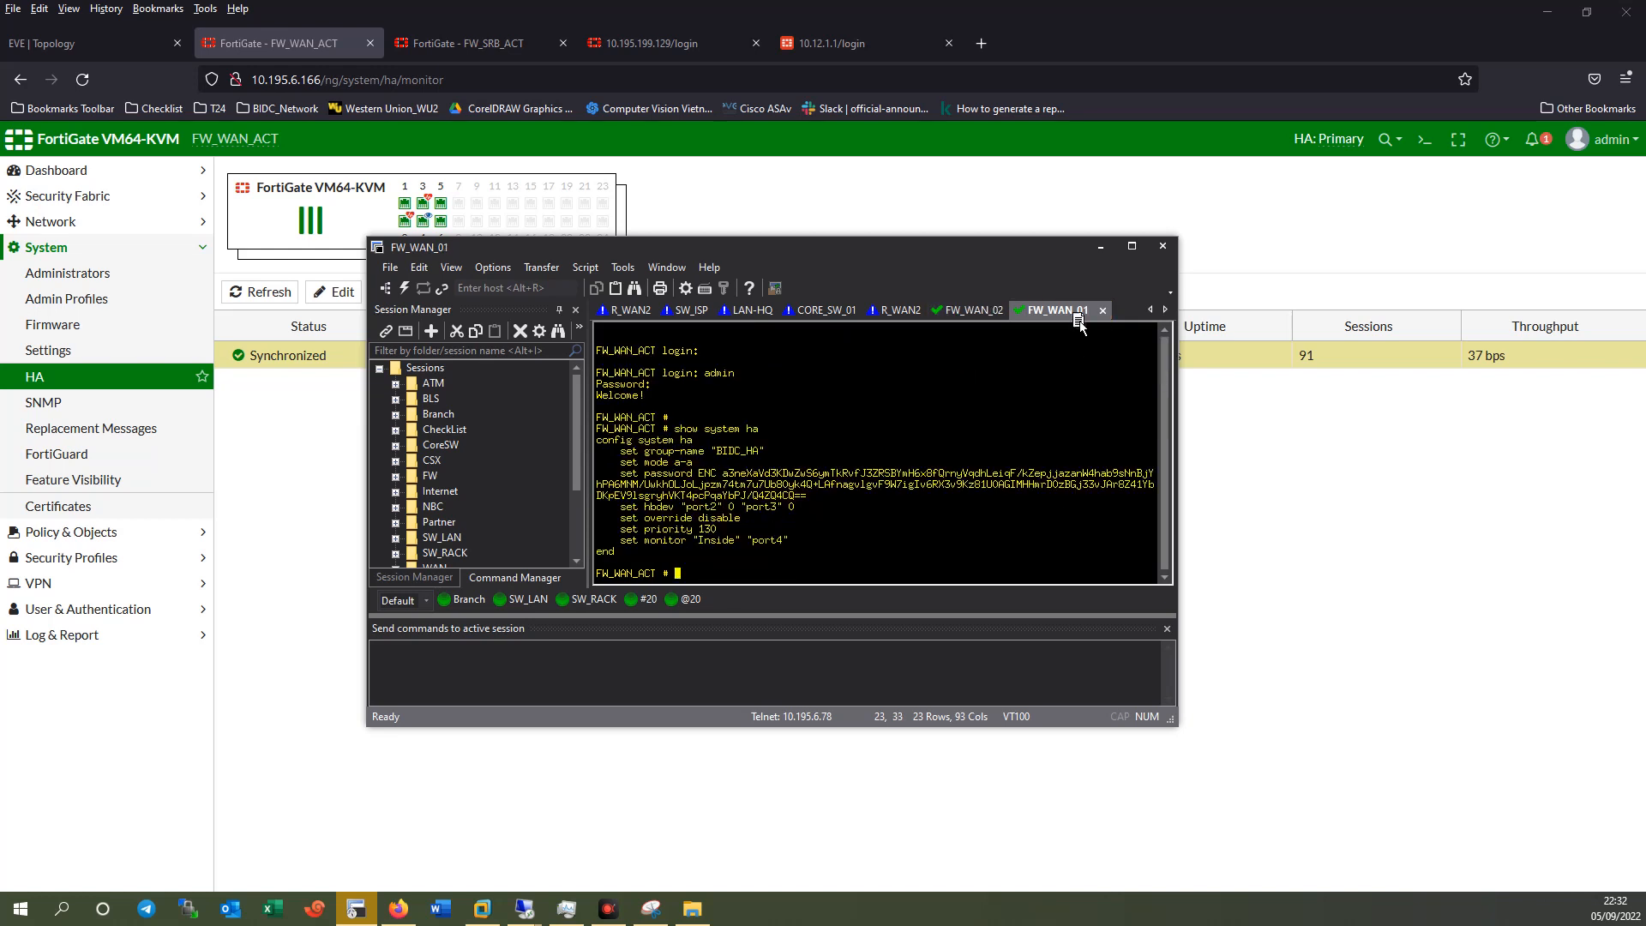
click(966, 312)
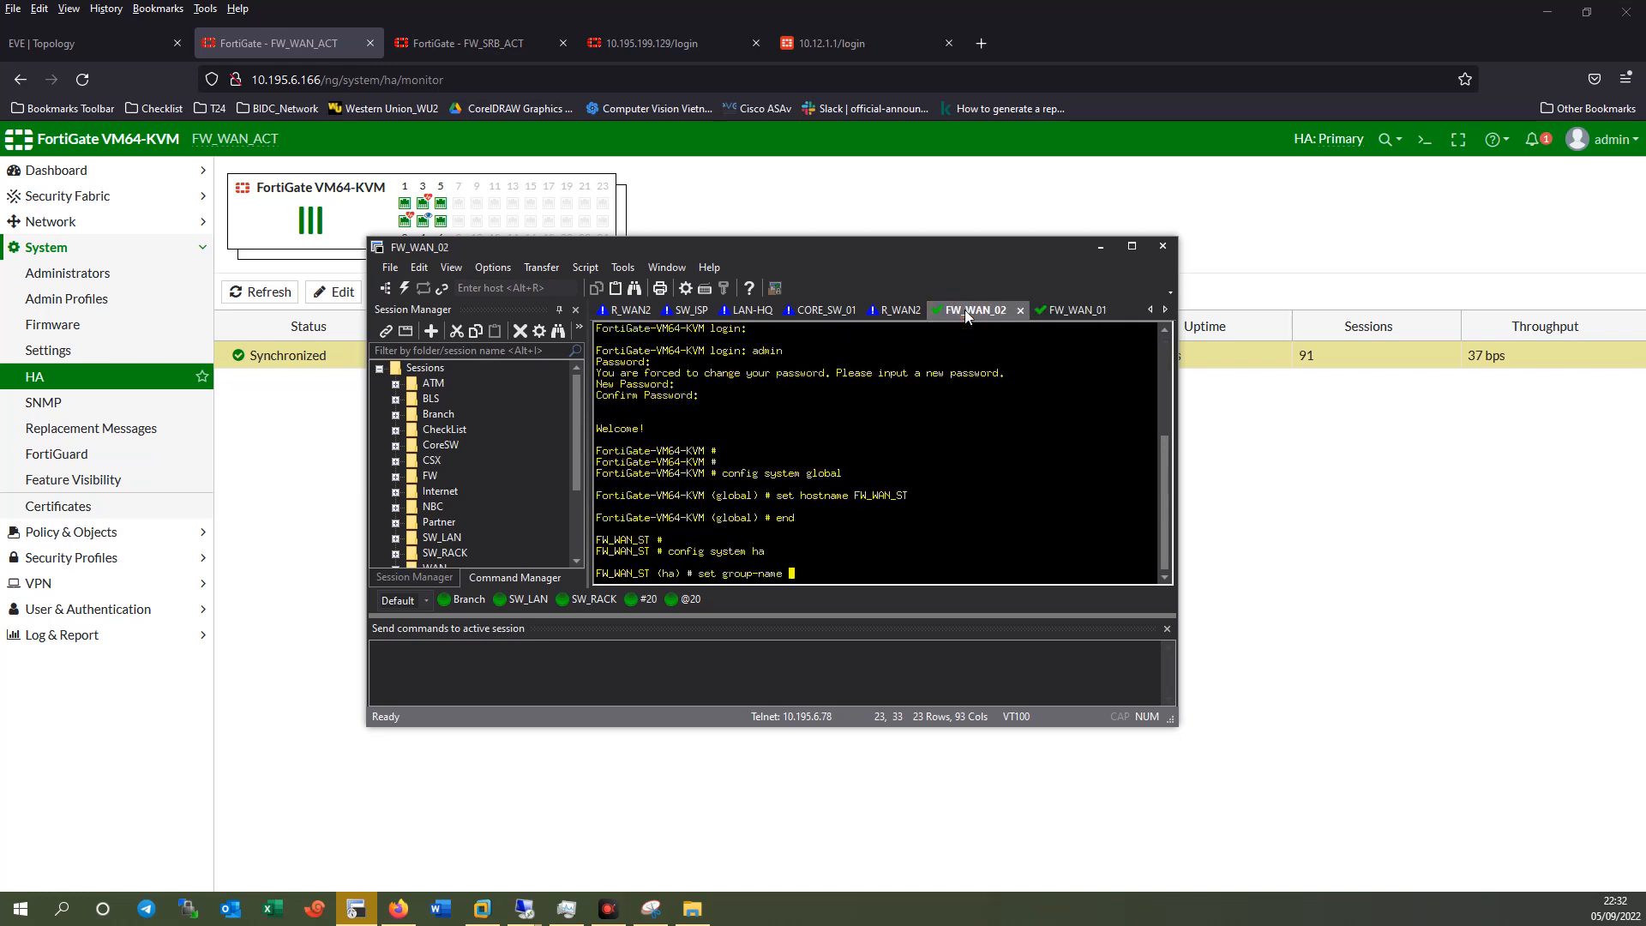
text(BIDC_HA)
key(Return)
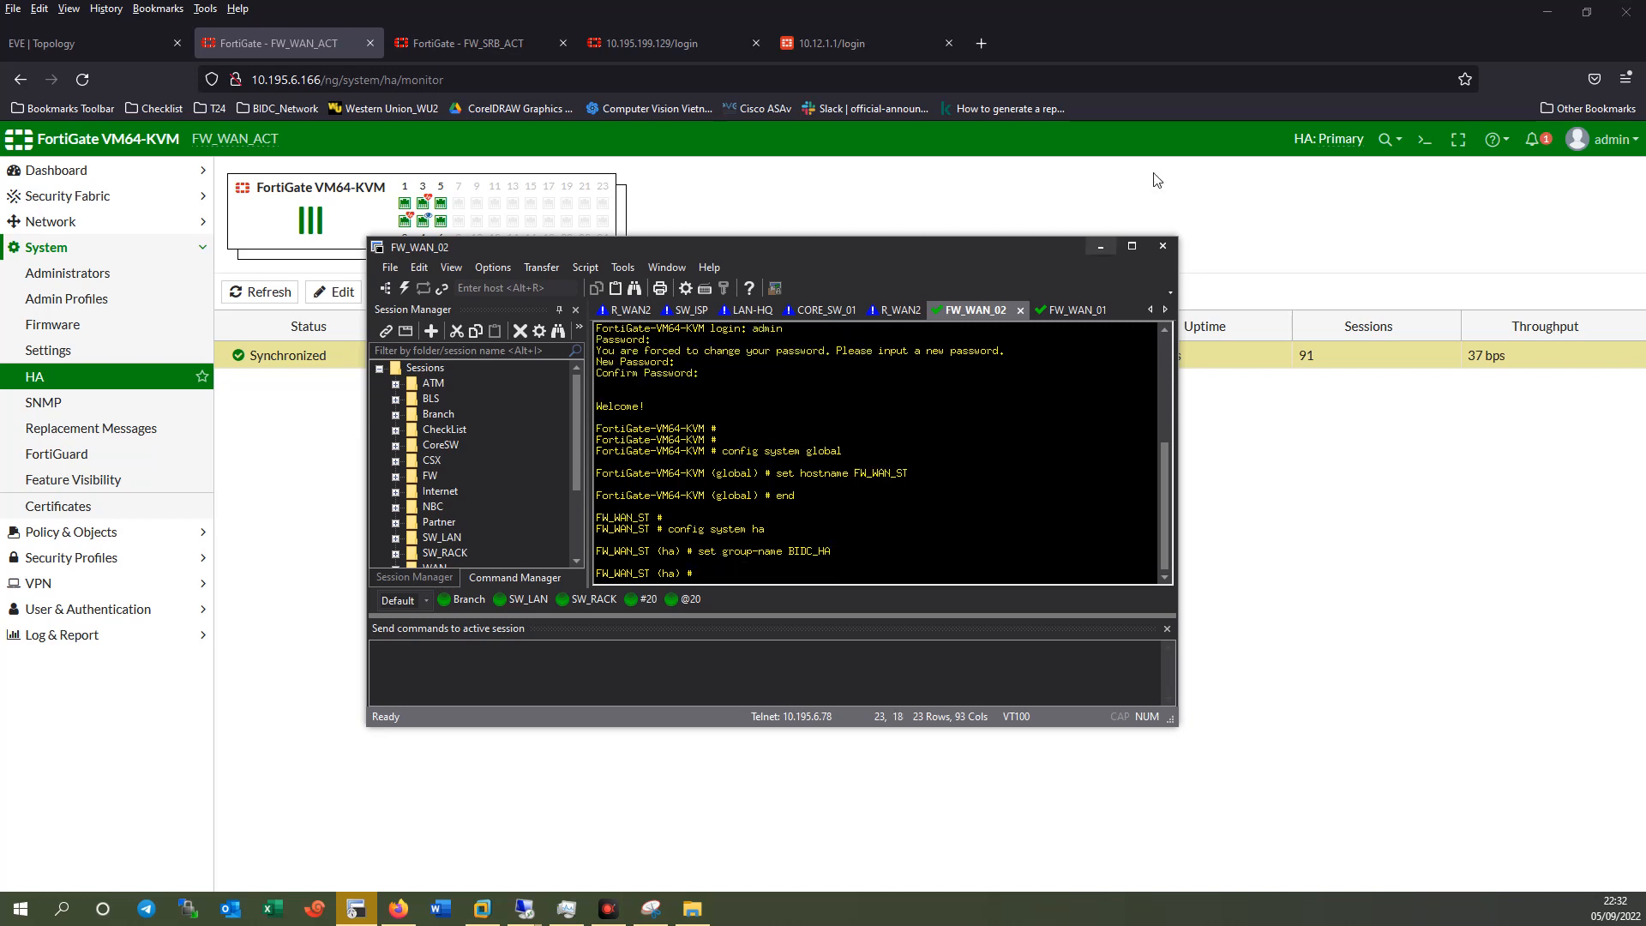
Set FW_WAN_02's HA mode to a-a and enter the cluster password.
click(1066, 312)
click(974, 310)
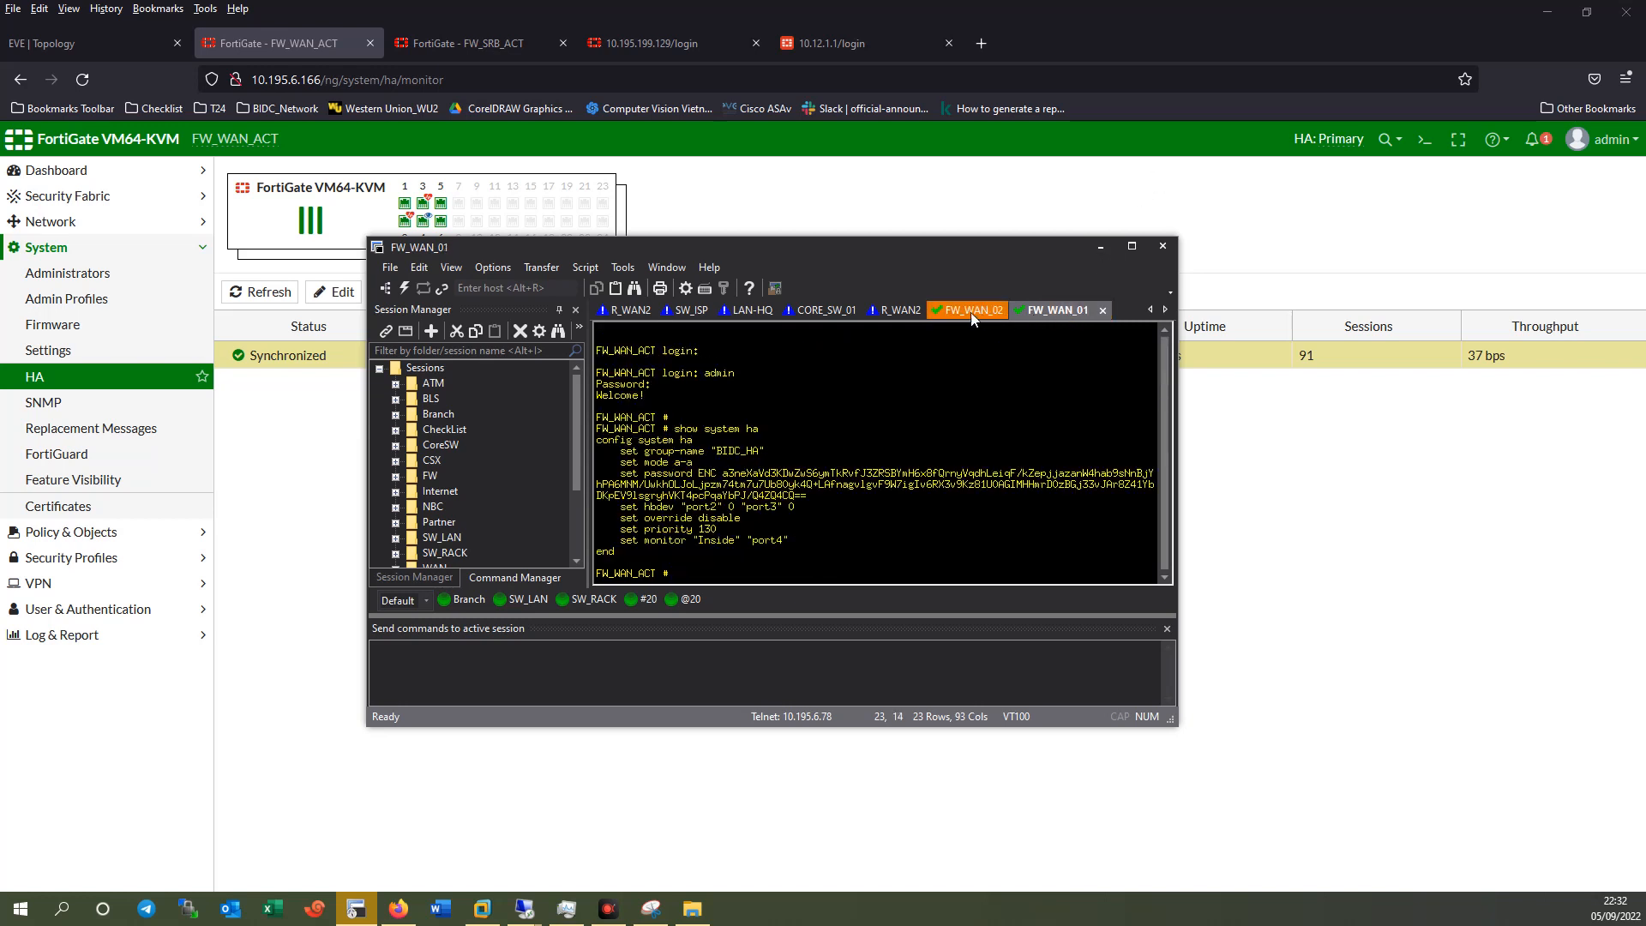
text(st)
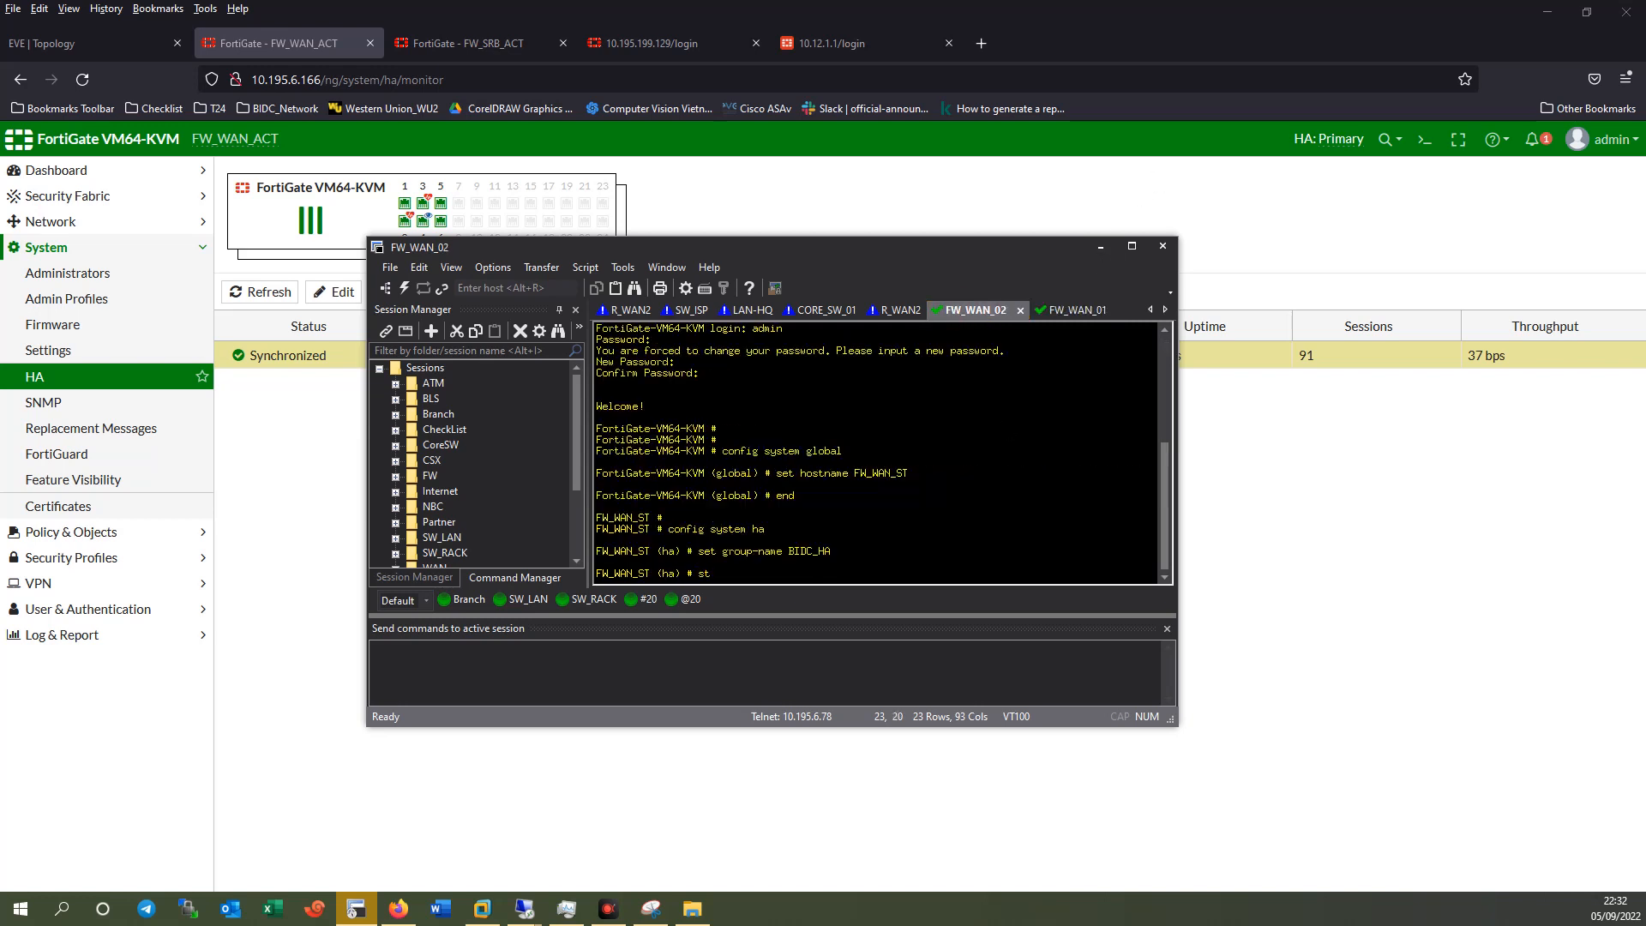
text(et mode a-a)
key(Return)
click(1052, 311)
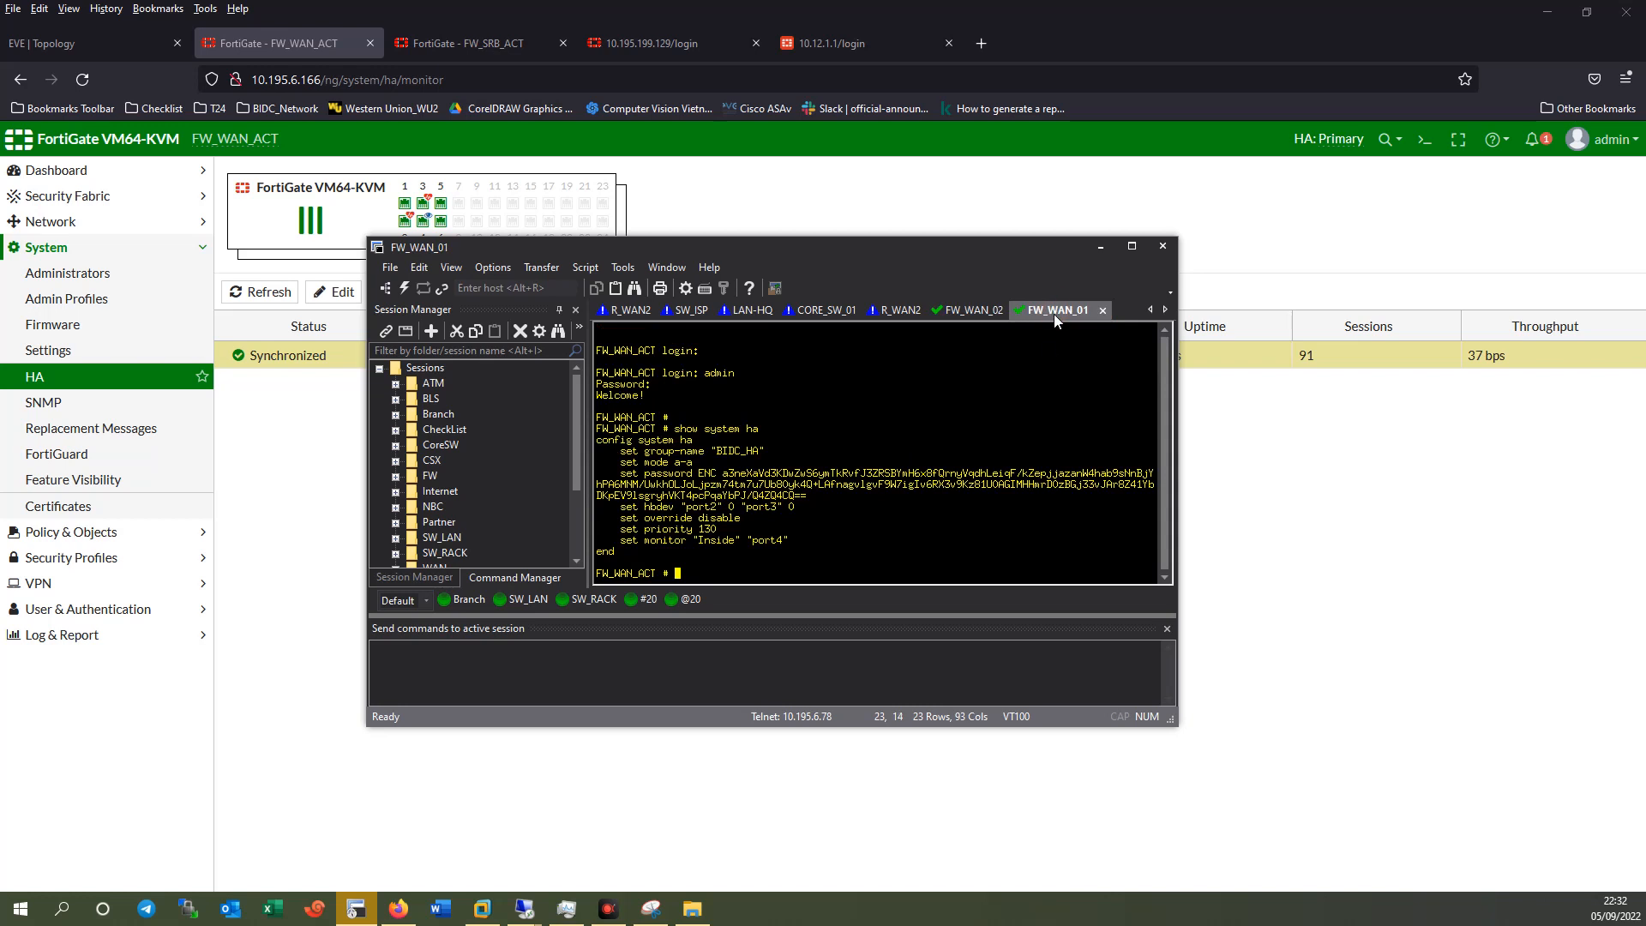
click(960, 310)
text(set pa)
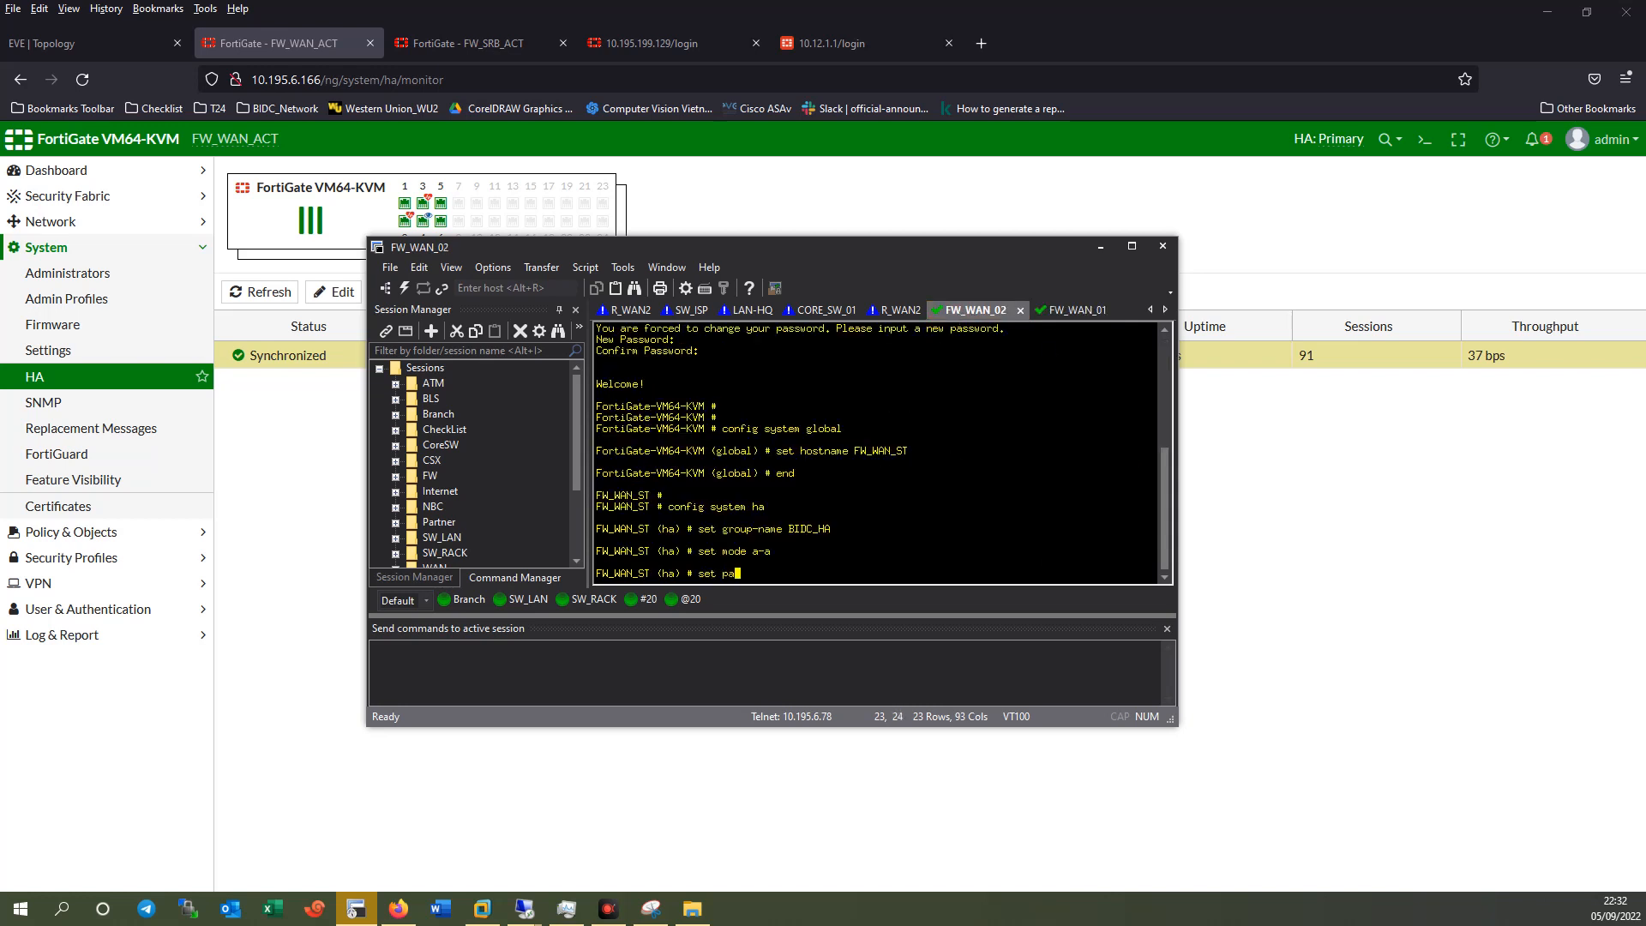
text(ssword 1234@abc)
key(Return)
Begin the hbdev heartbeat command after checking FW_WAN_01's heartbeat device line.
click(1064, 310)
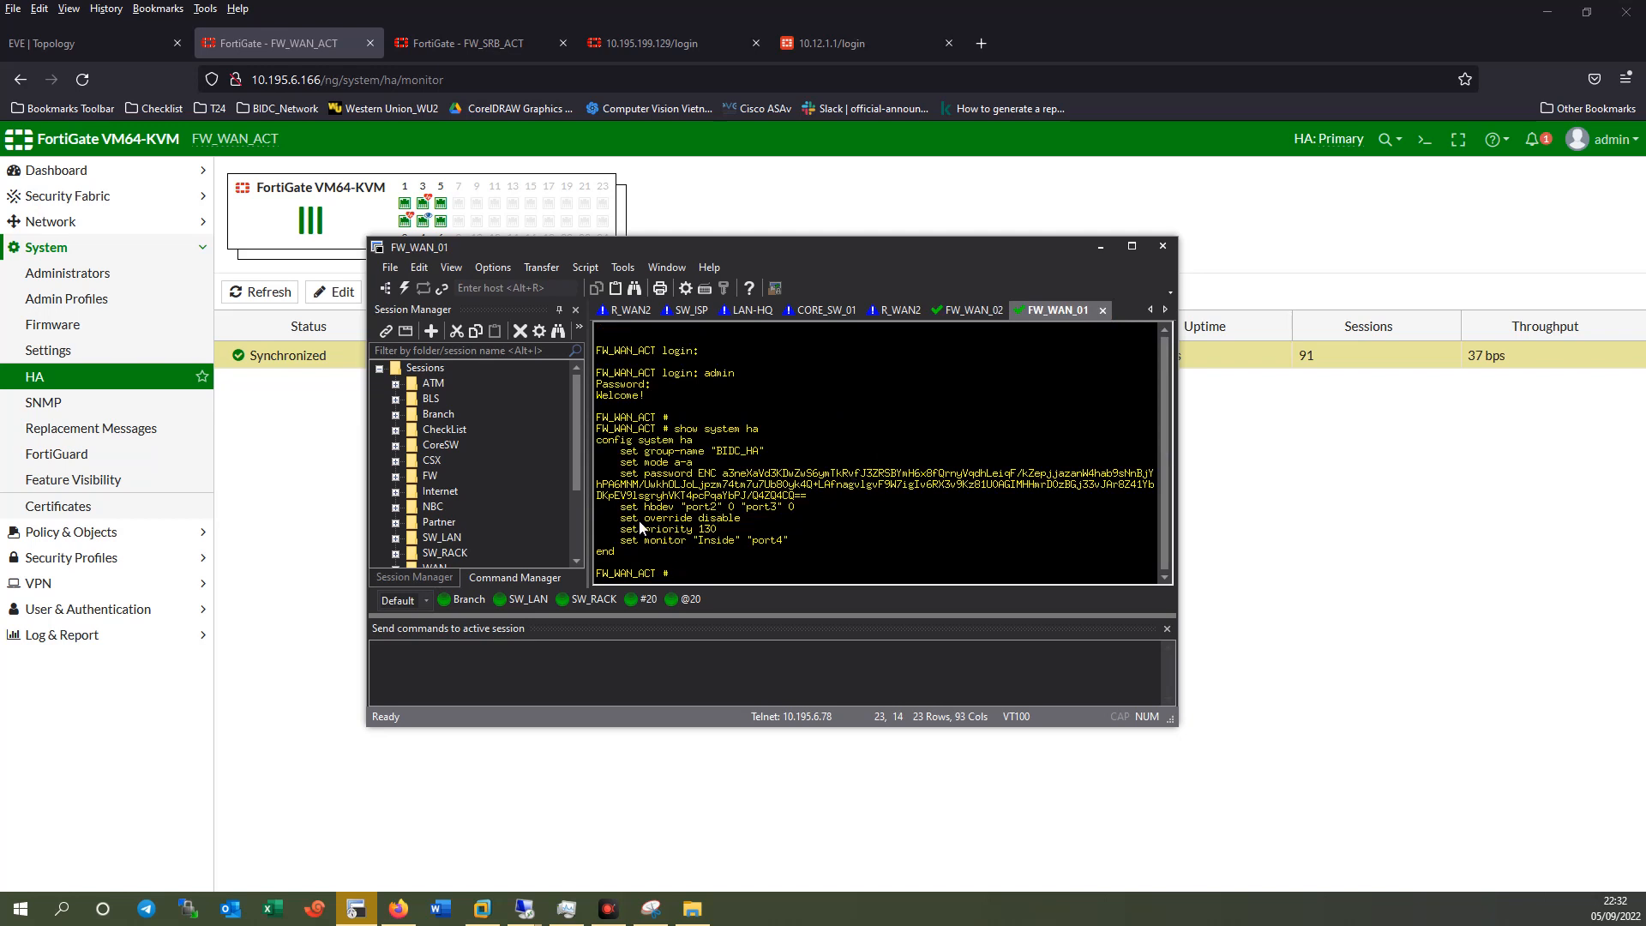
drag(623, 507, 678, 507)
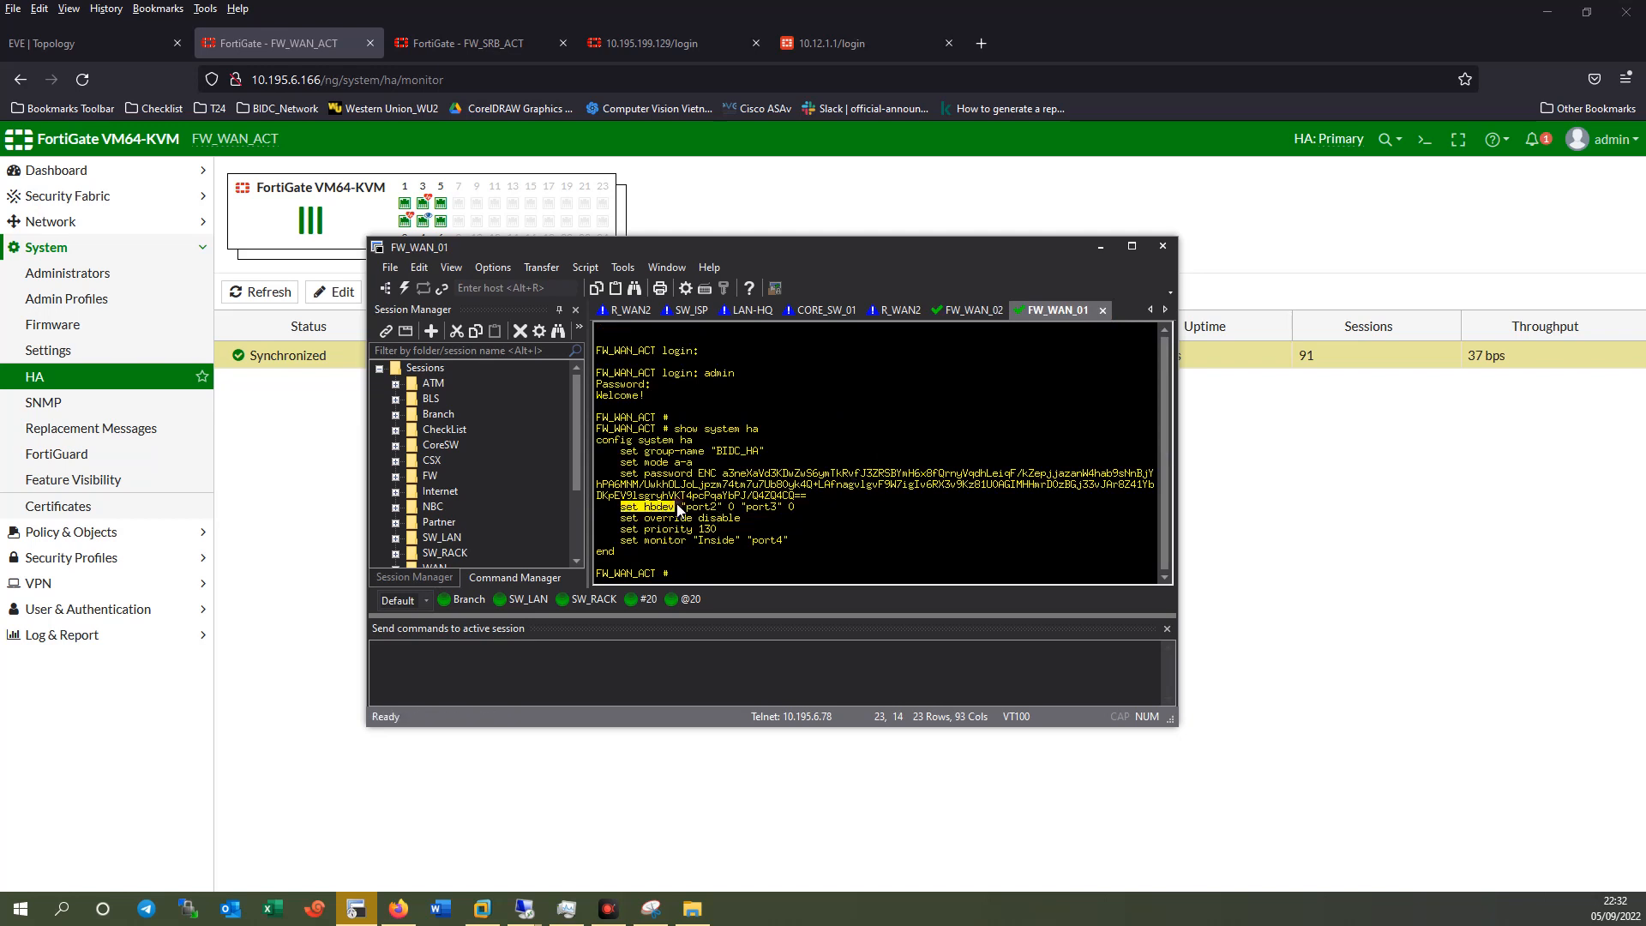
click(966, 311)
text(set hb)
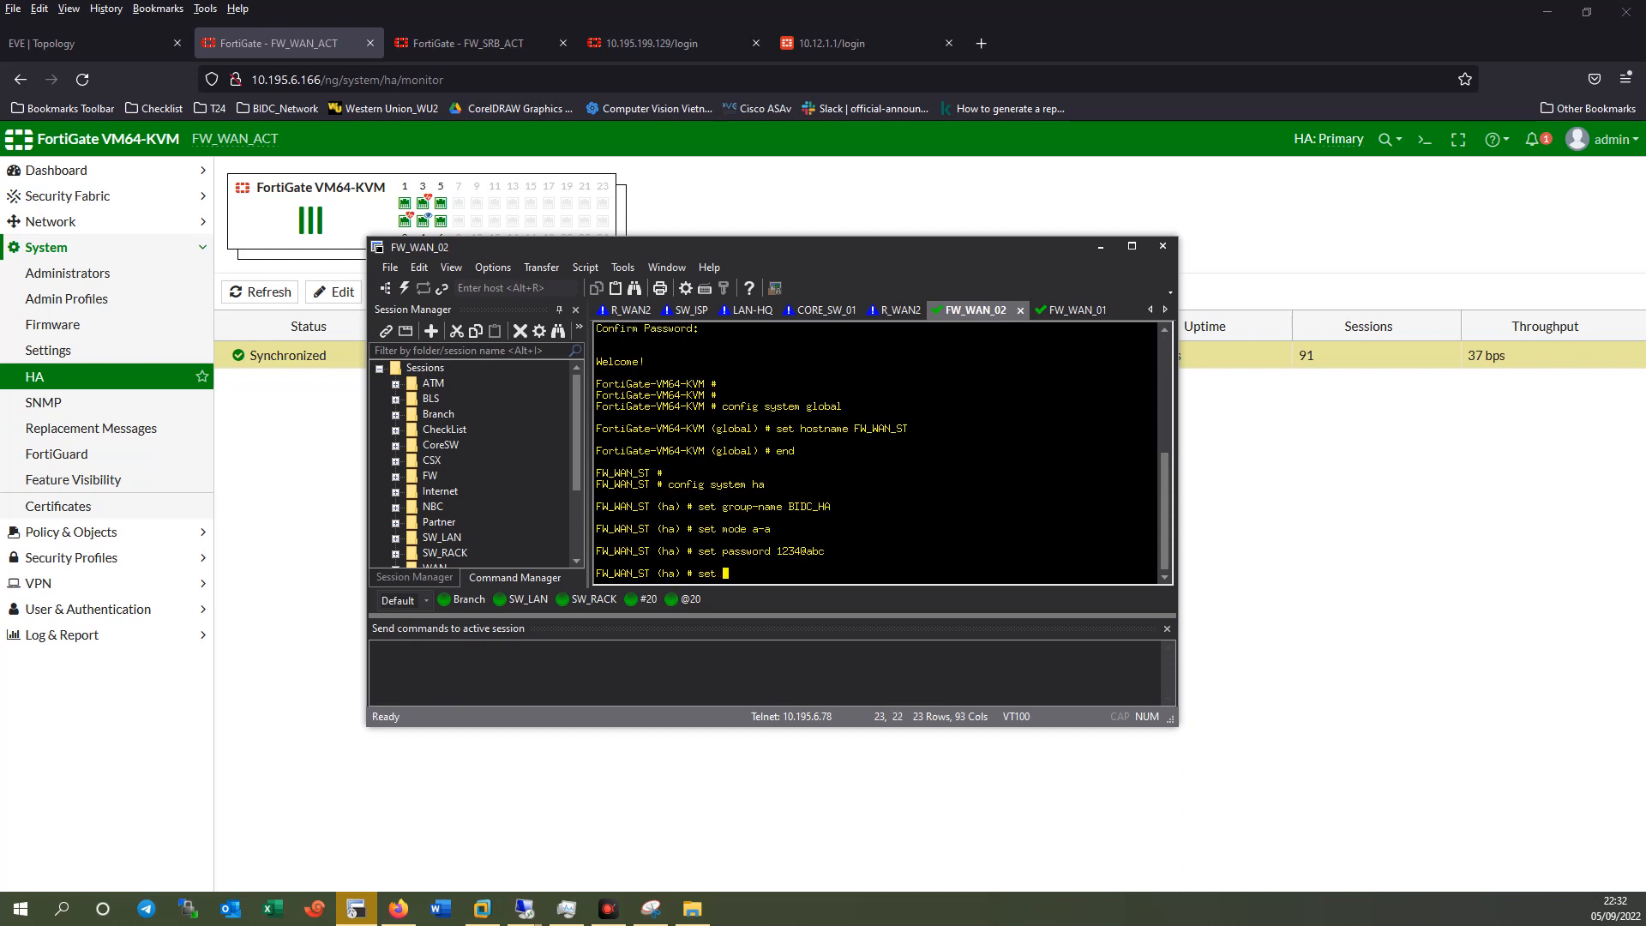
key(BackSpace)
text(hbdev)
click(1067, 312)
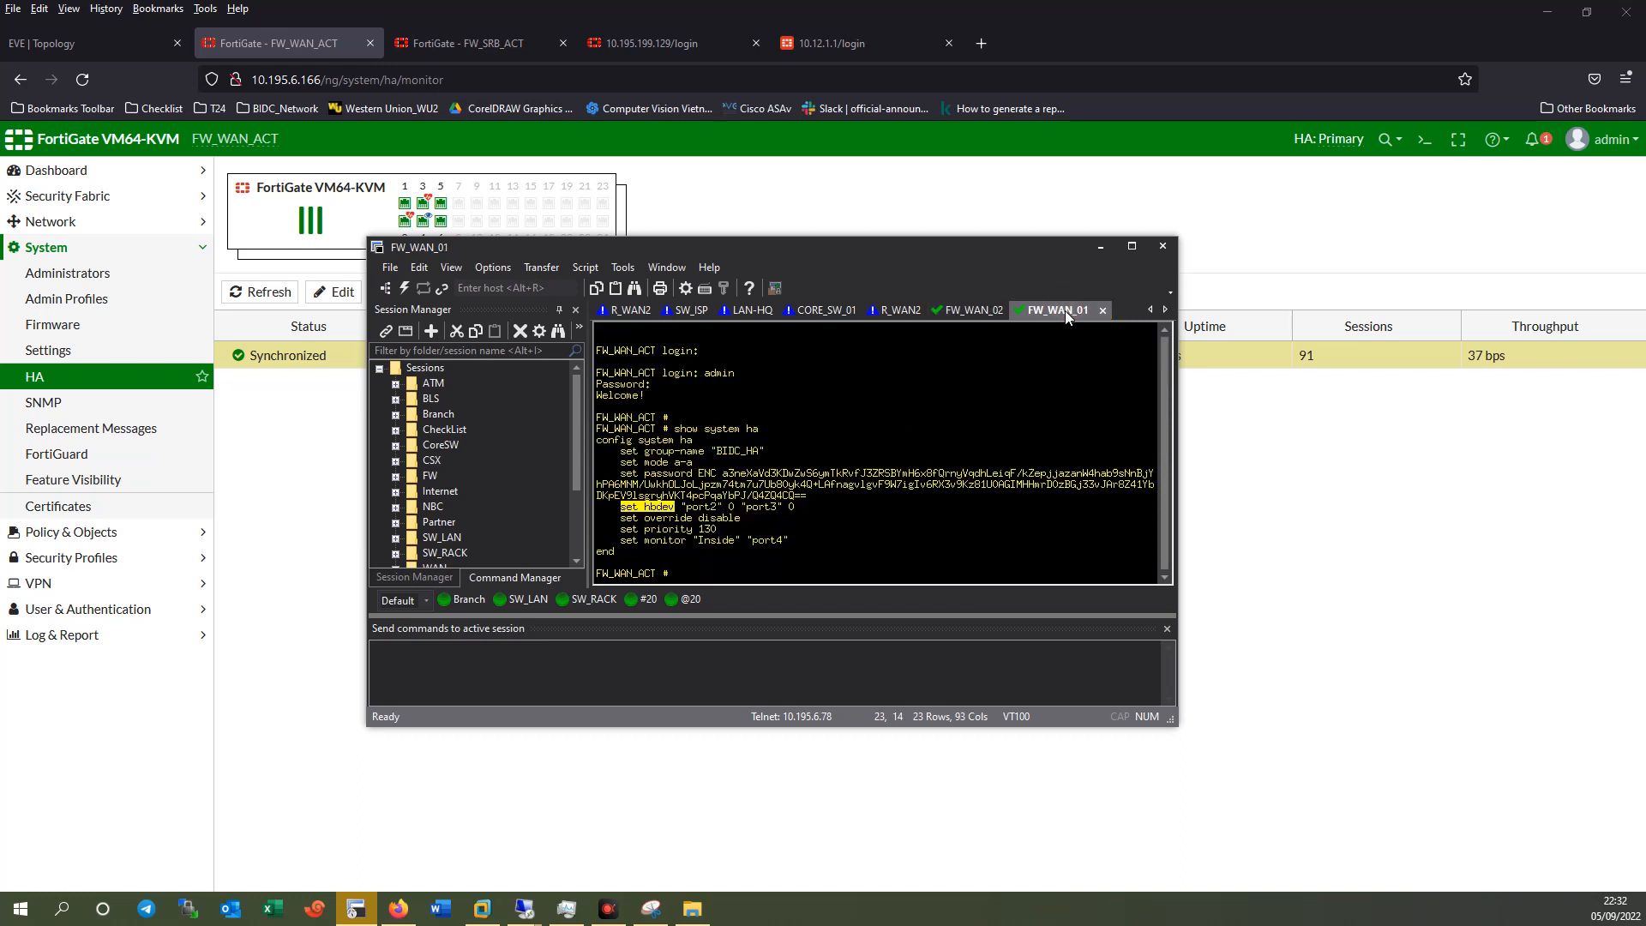
click(979, 312)
Set heartbeat devices "port2" 0 "port3" 0, fixing a stray space before port2.
text(" port)
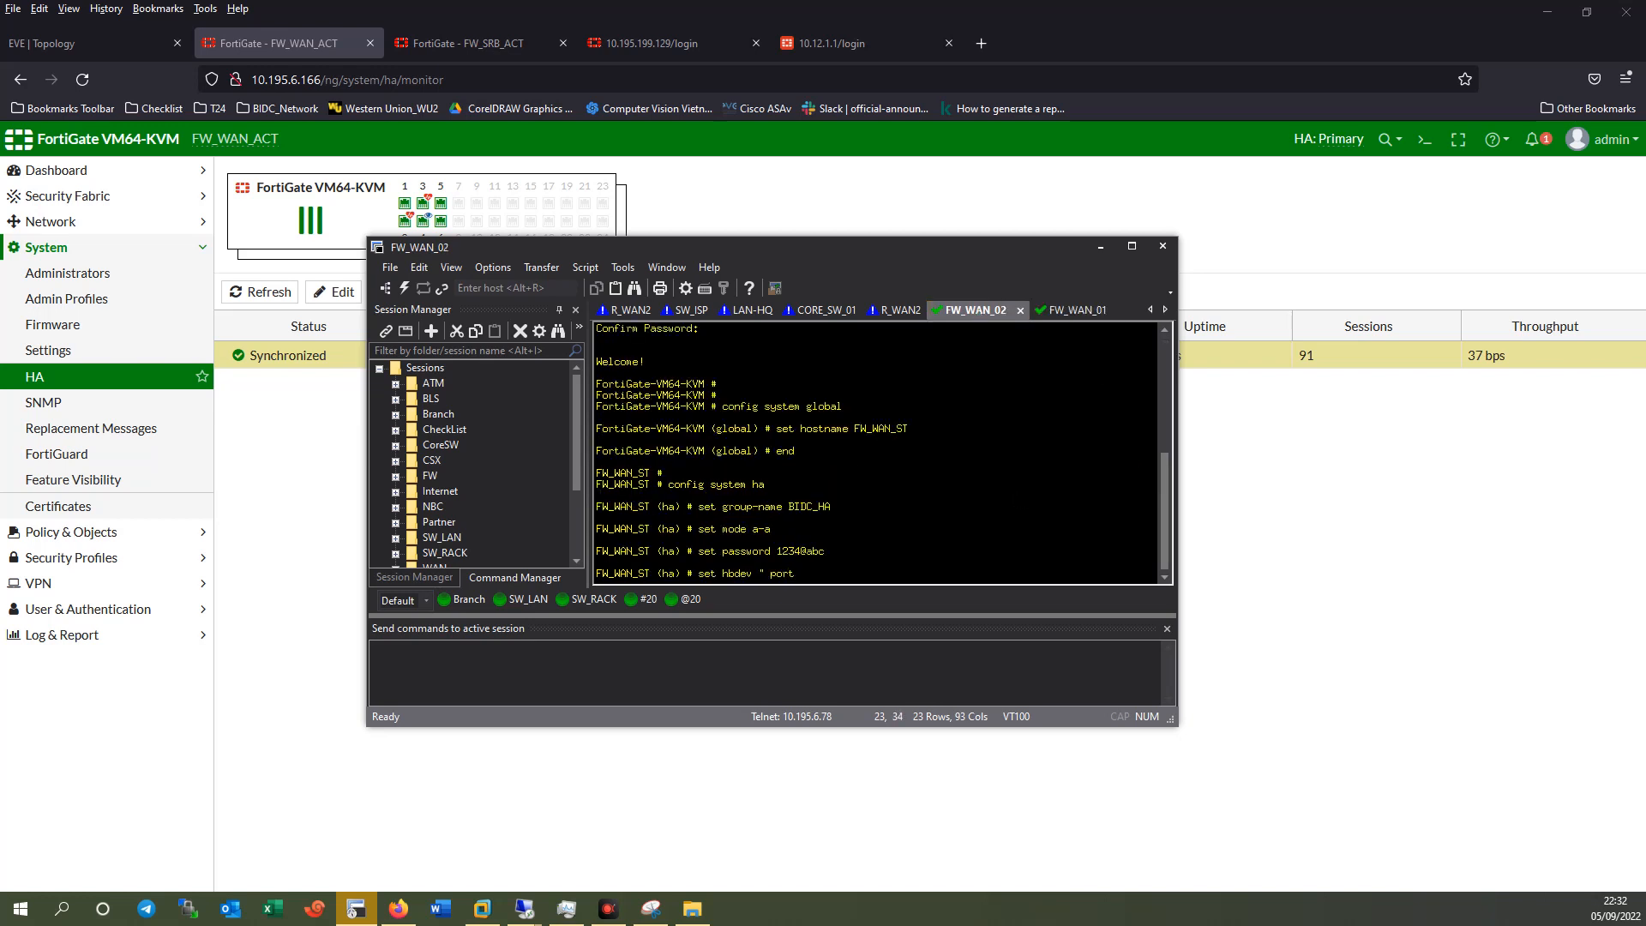
text(2" 0 ")
key(BackSpace)
key(BackSpace)
text(port3" 0)
key(Return)
key(Up)
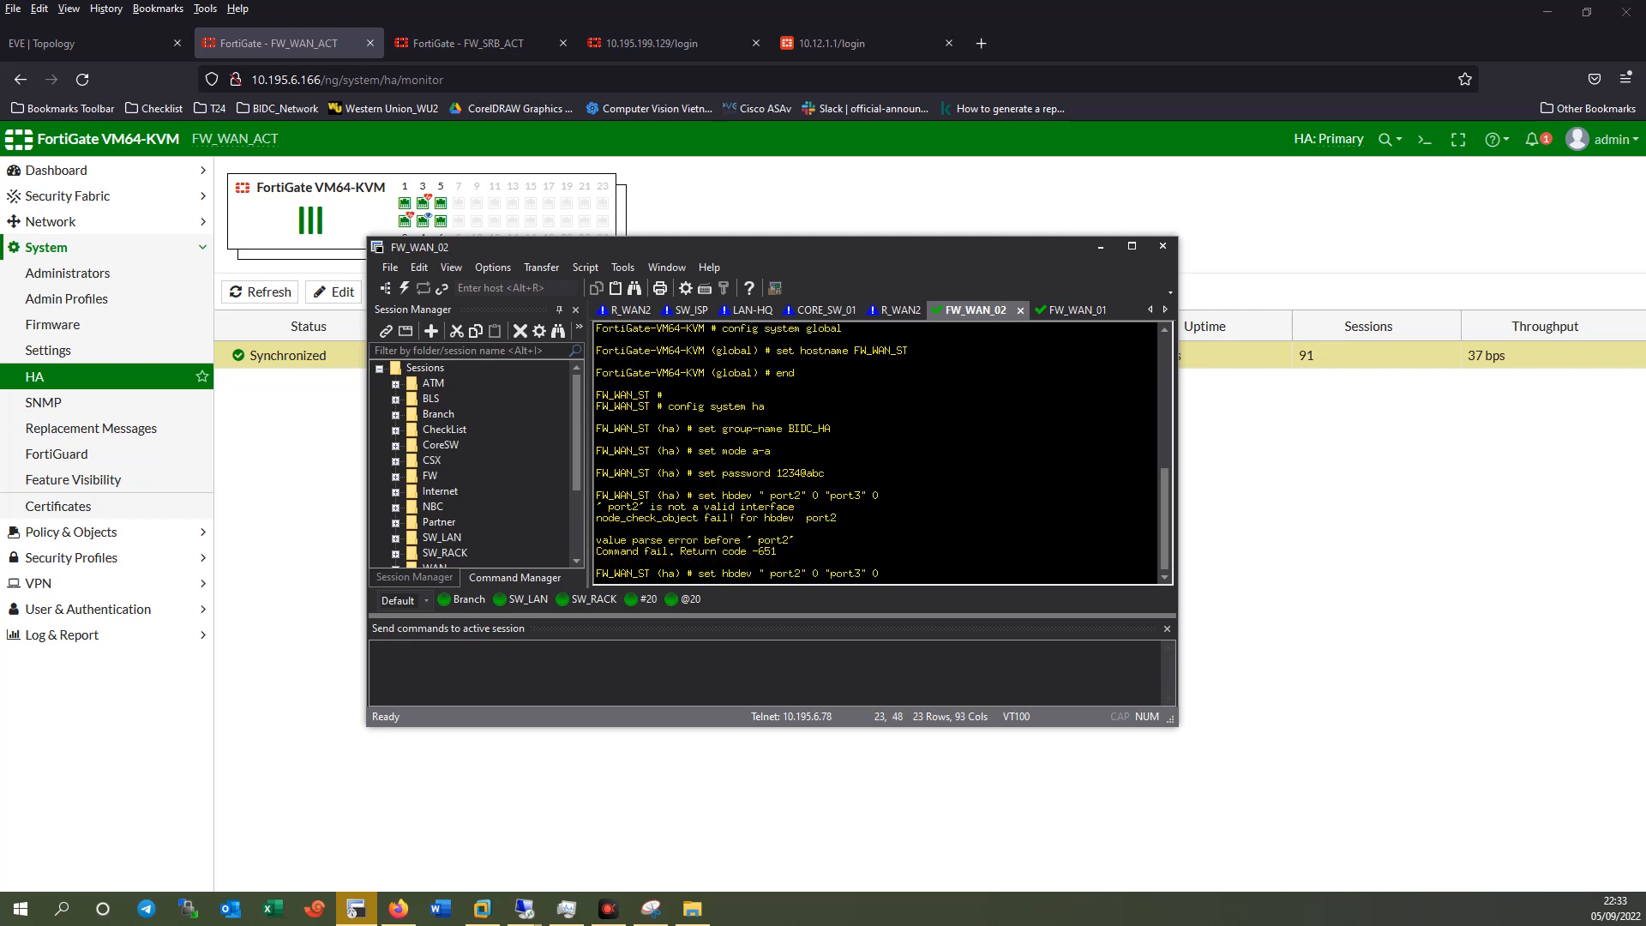
key(Left)
key(Left)
key(Left)
key(Left)
key(Left)
key(Left)
key(Left)
key(Left)
key(Left)
key(Left)
key(Left)
key(Left)
key(Left)
key(Left)
key(Left)
key(Left)
key(Left)
key(Left)
key(BackSpace)
key(Return)
Save with end, then run 'show system ha' and 'get system ha status'.
key(Return)
text(end)
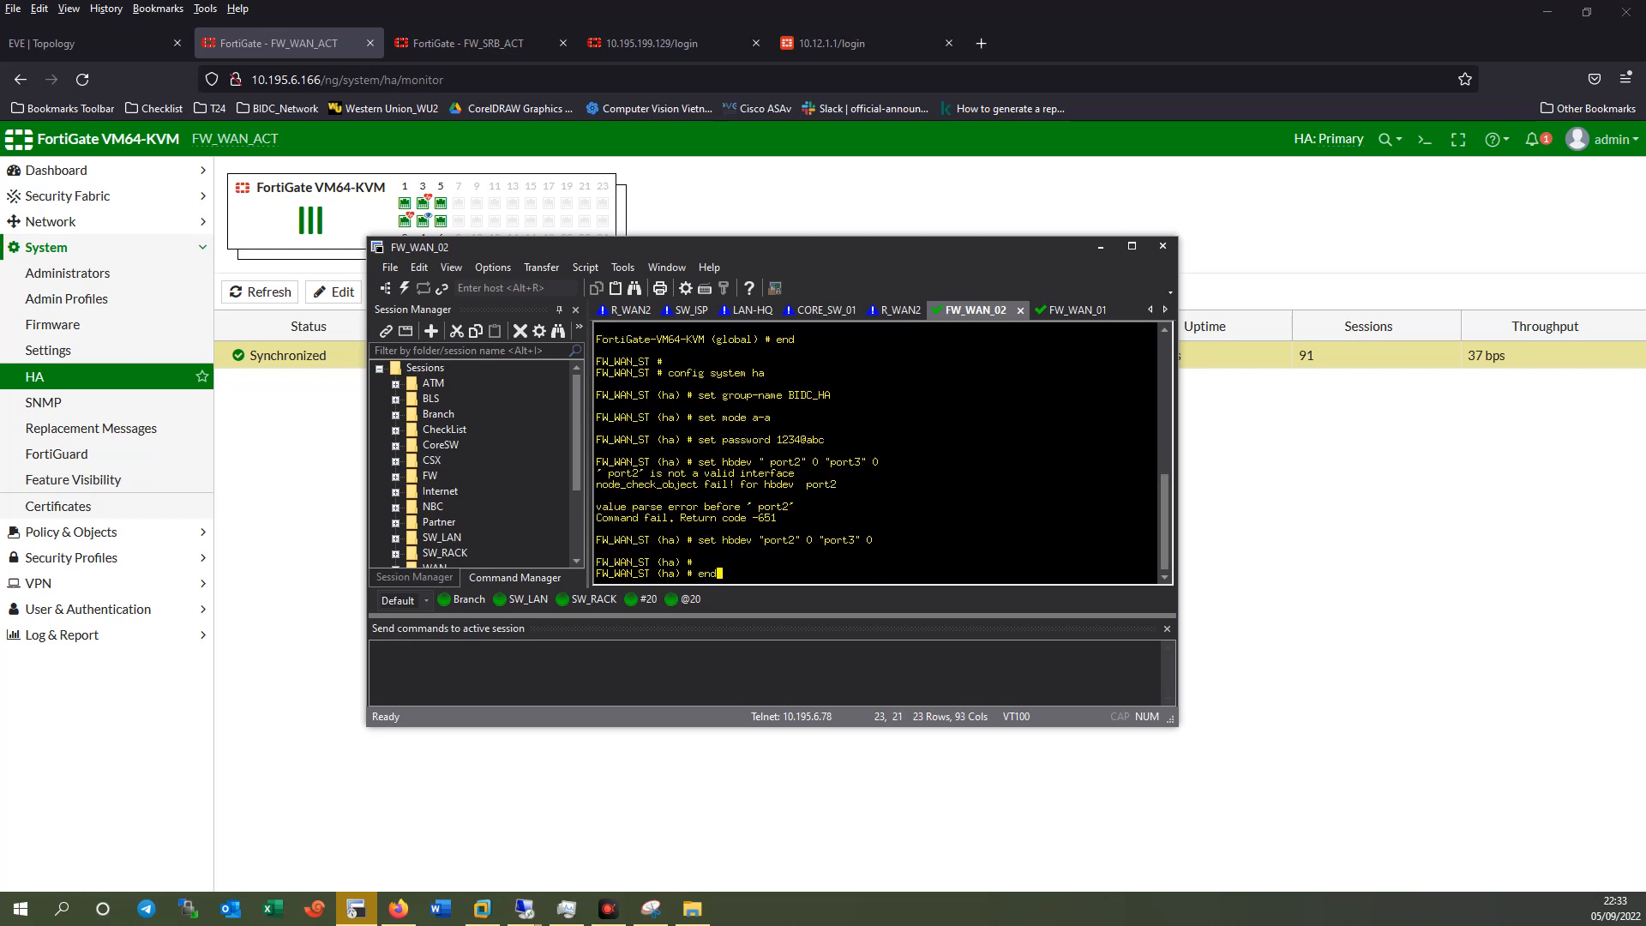
key(Return)
text(show system ha)
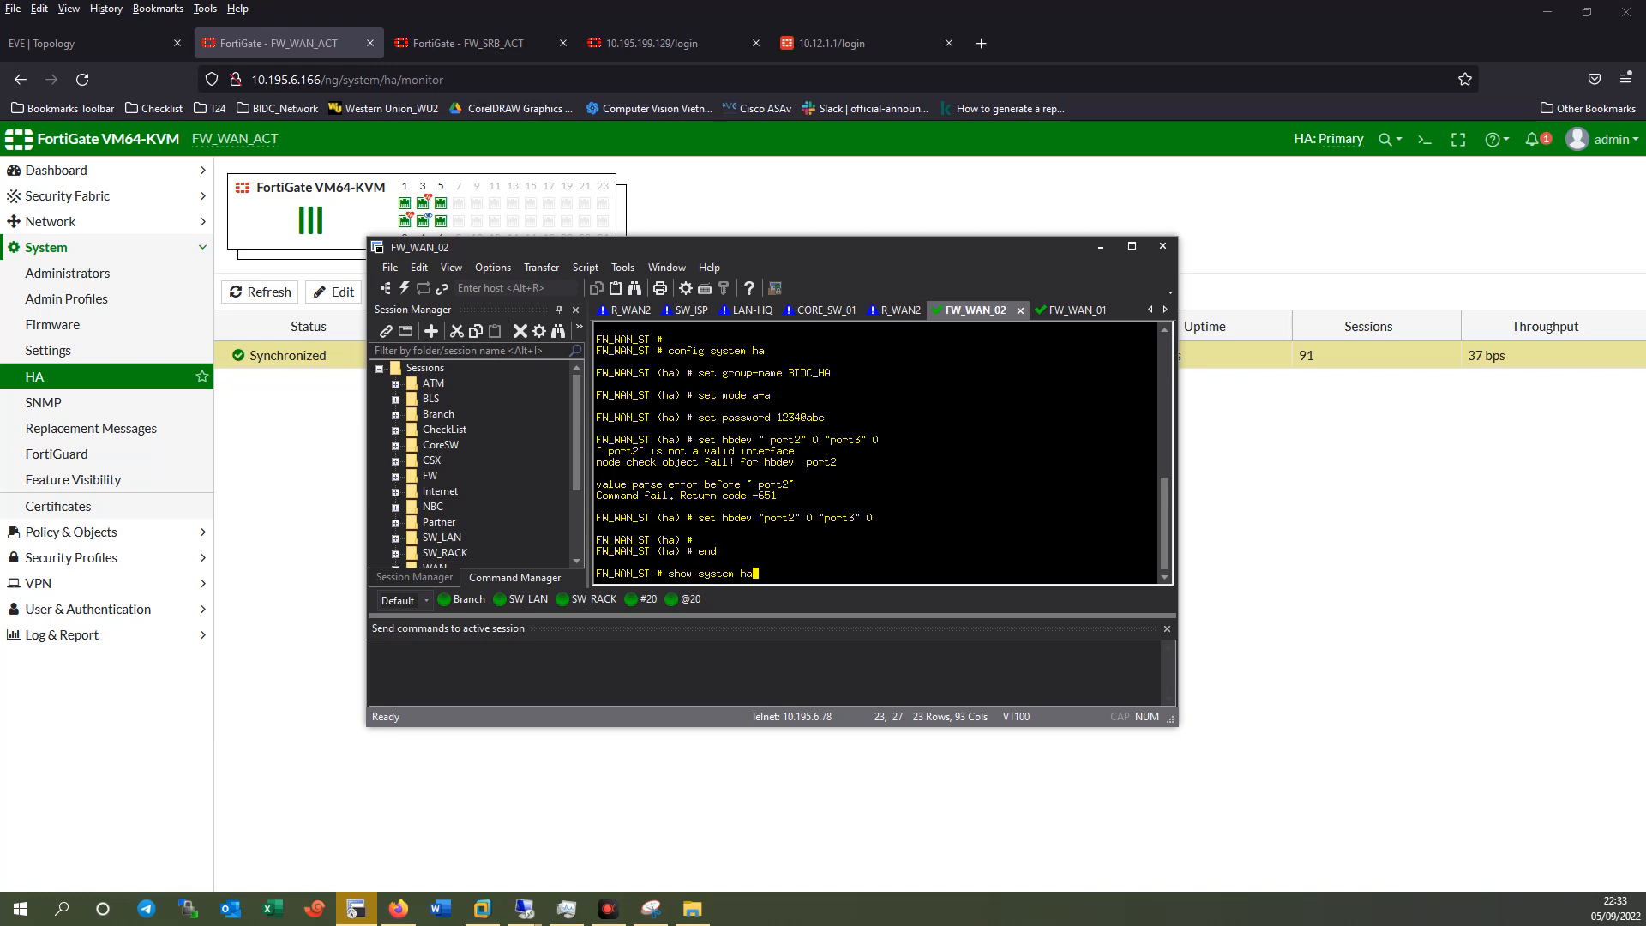
key(Return)
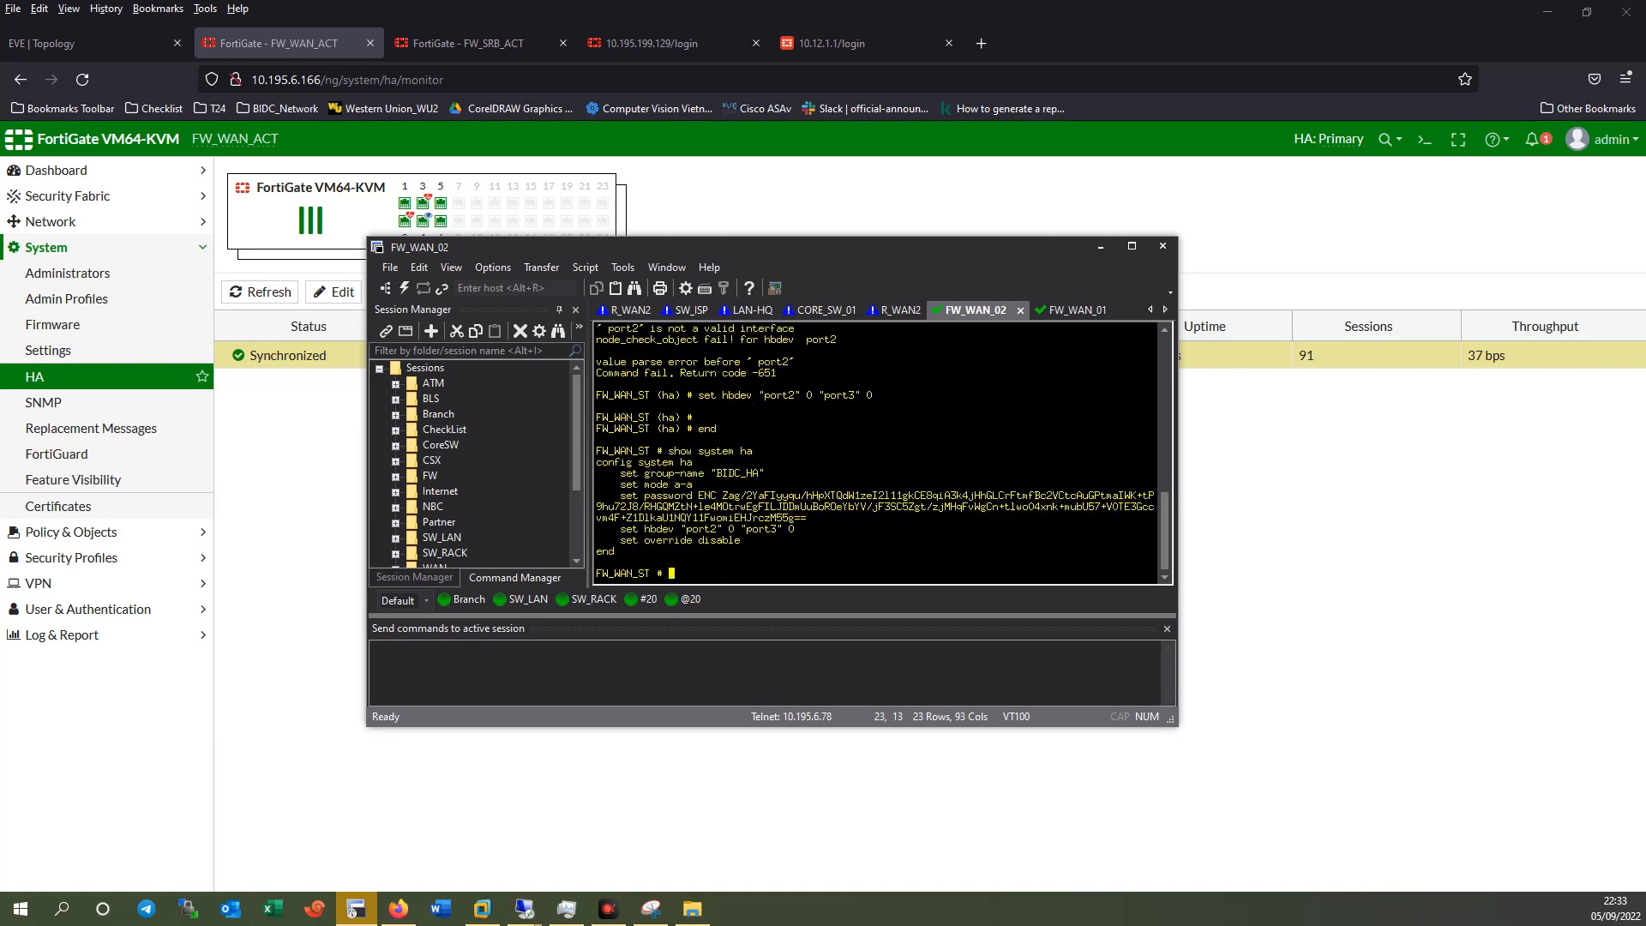
text(get system ha status)
key(Return)
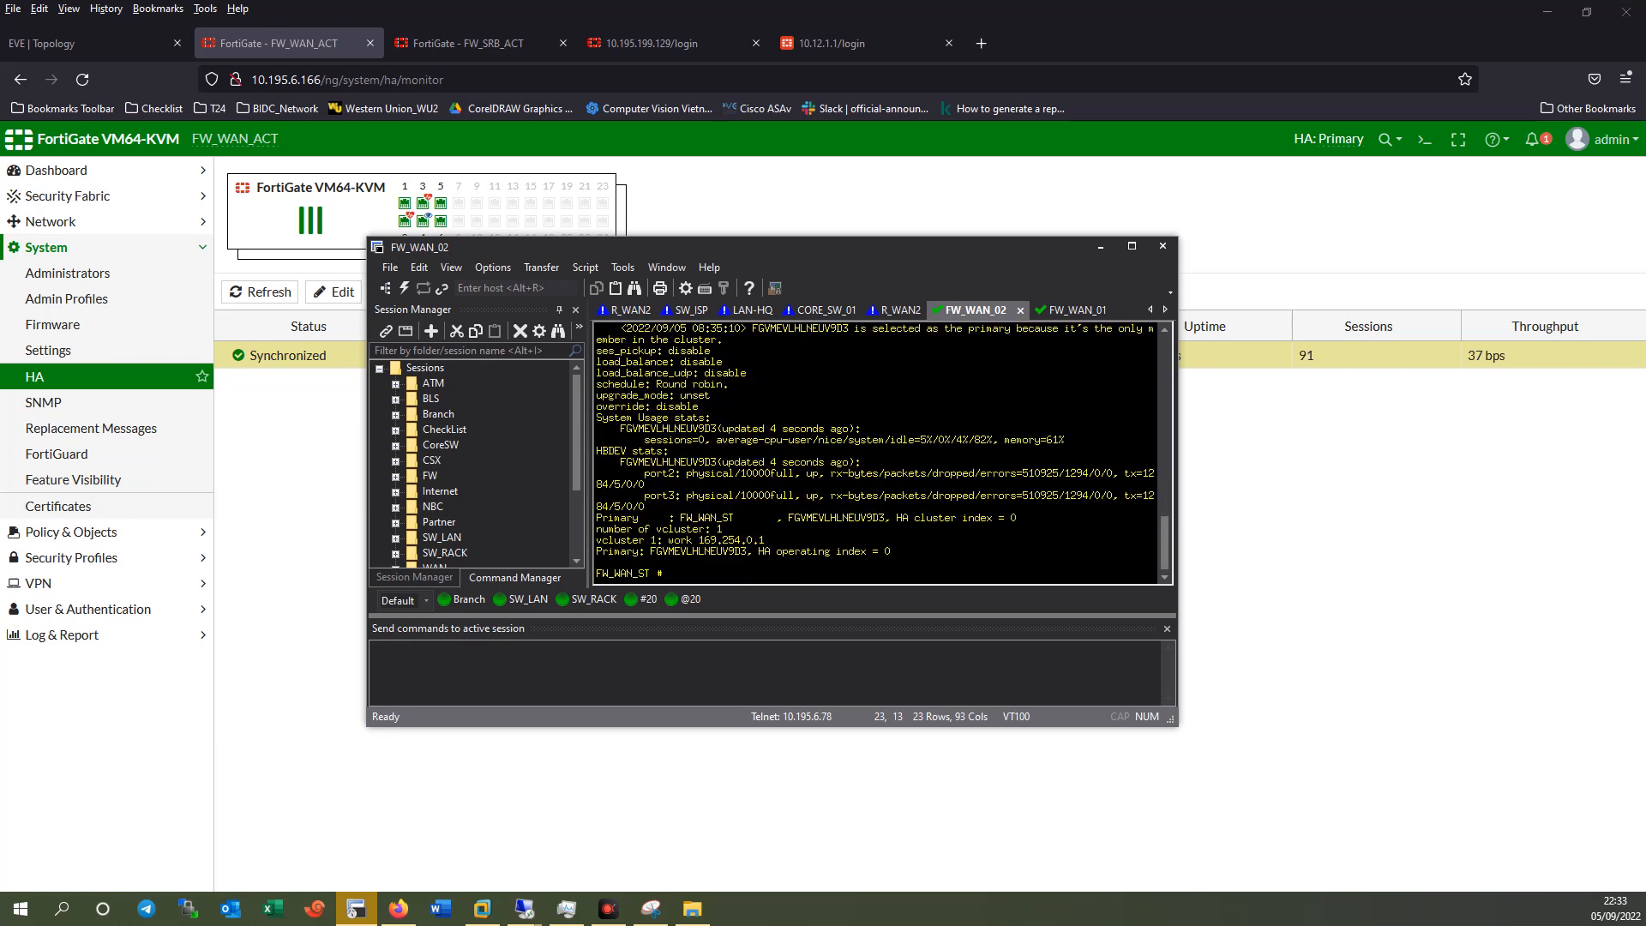
Maximize the terminal and rerun 'get system ha status' three times.
click(1131, 247)
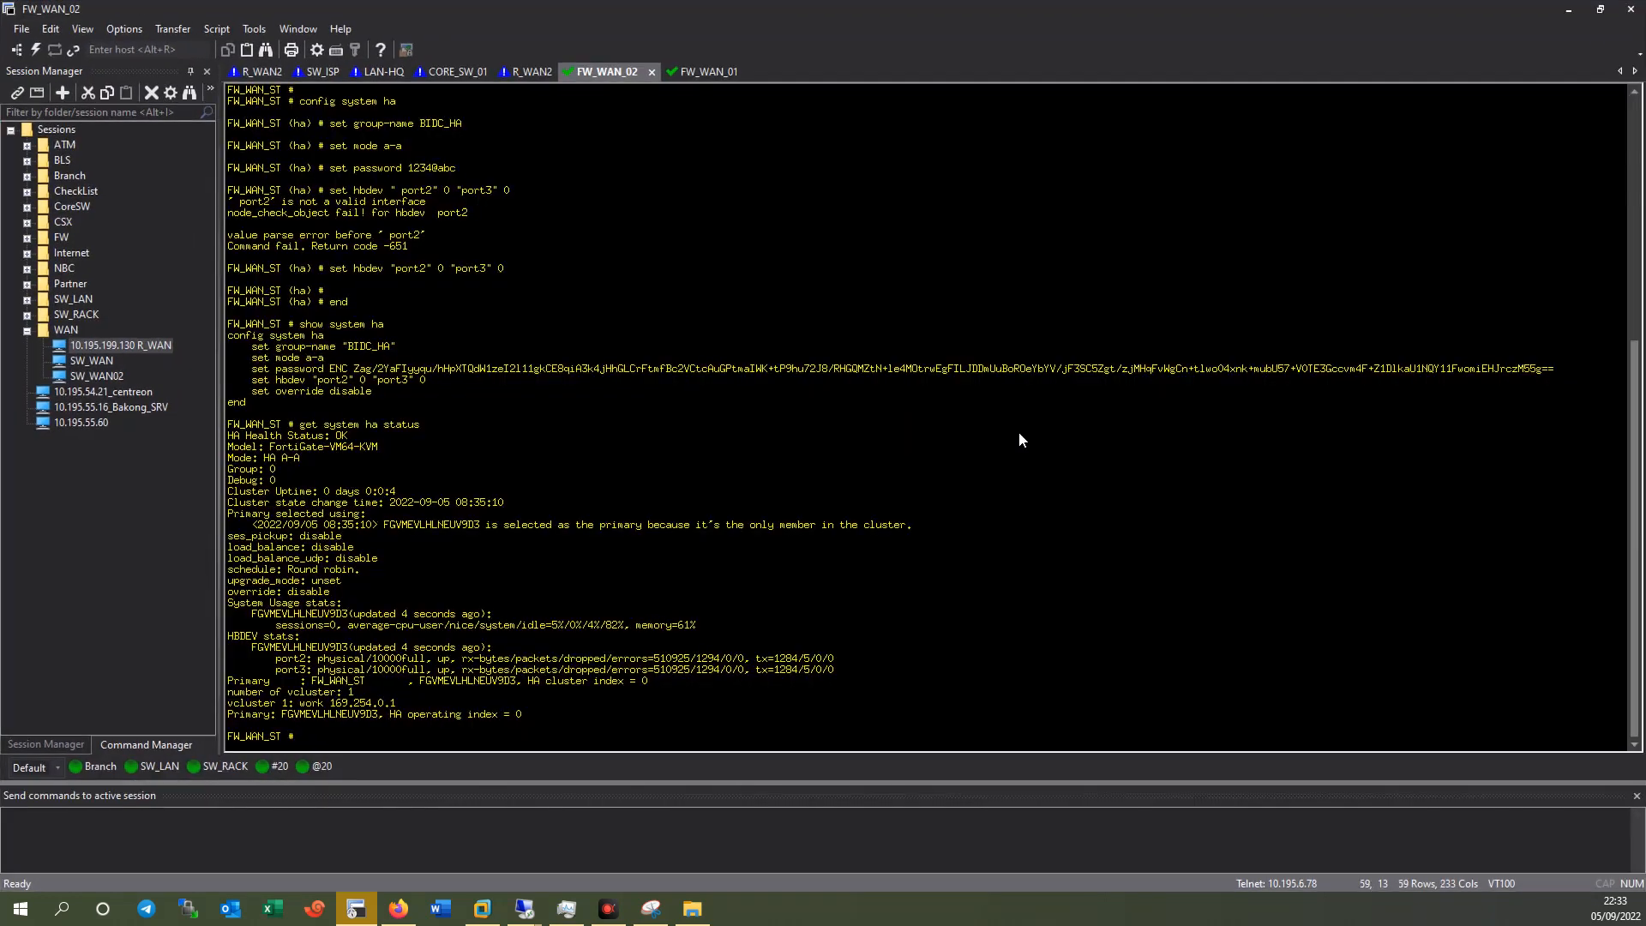
key(Return)
key(Up)
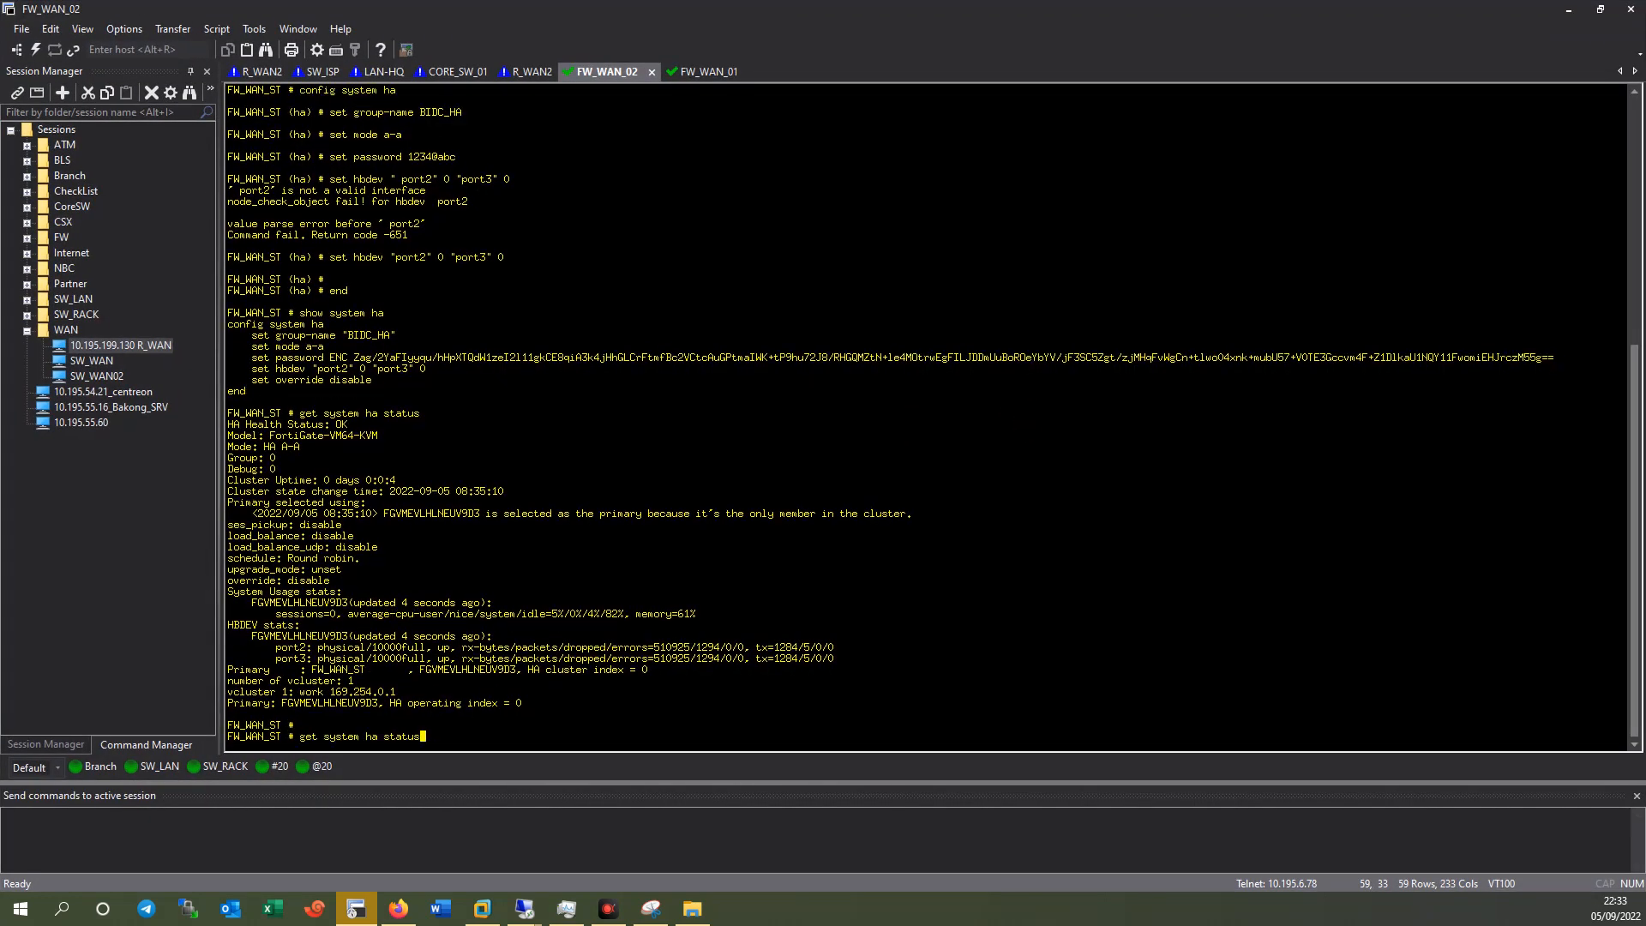
key(Return)
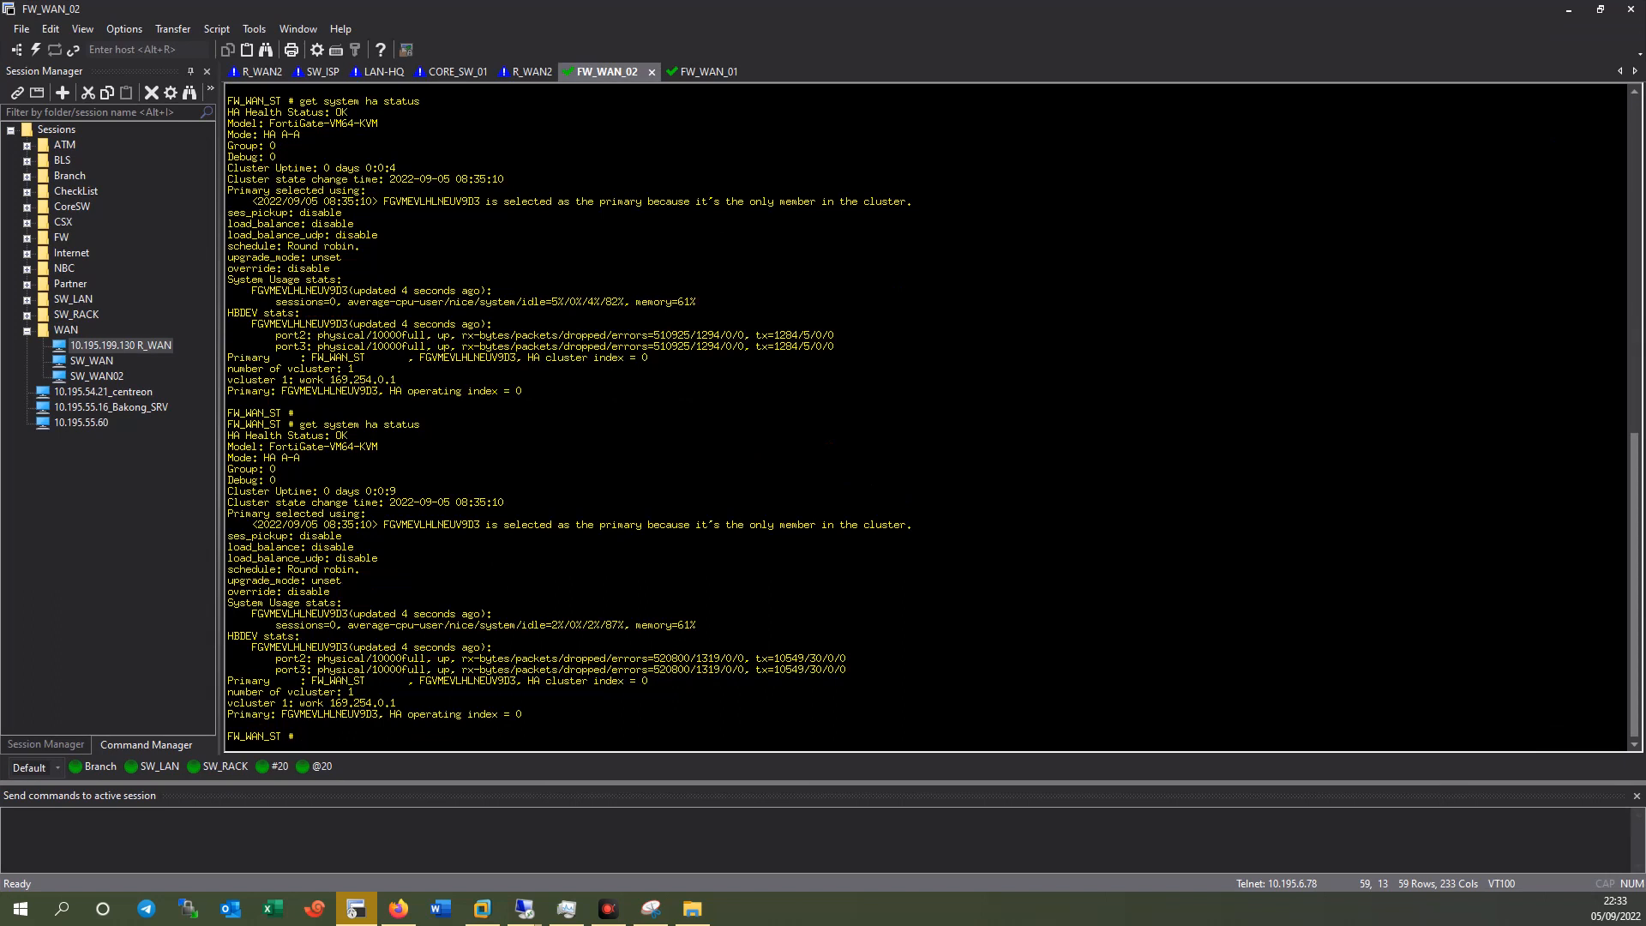
key(Up)
key(Return)
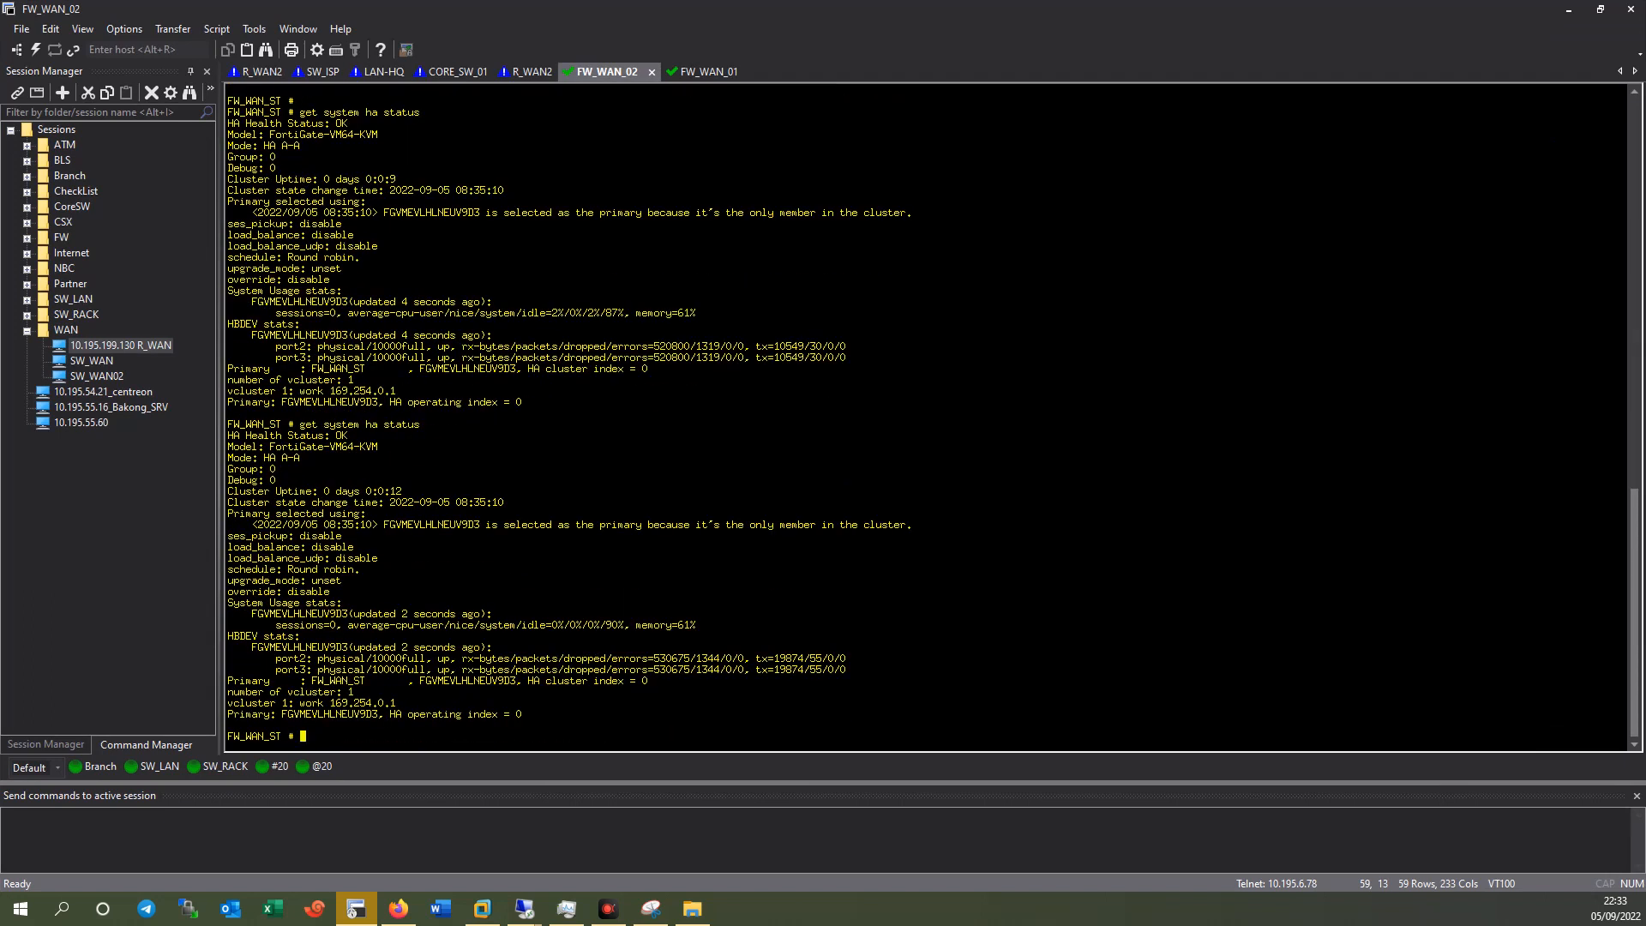
key(Up)
key(Return)
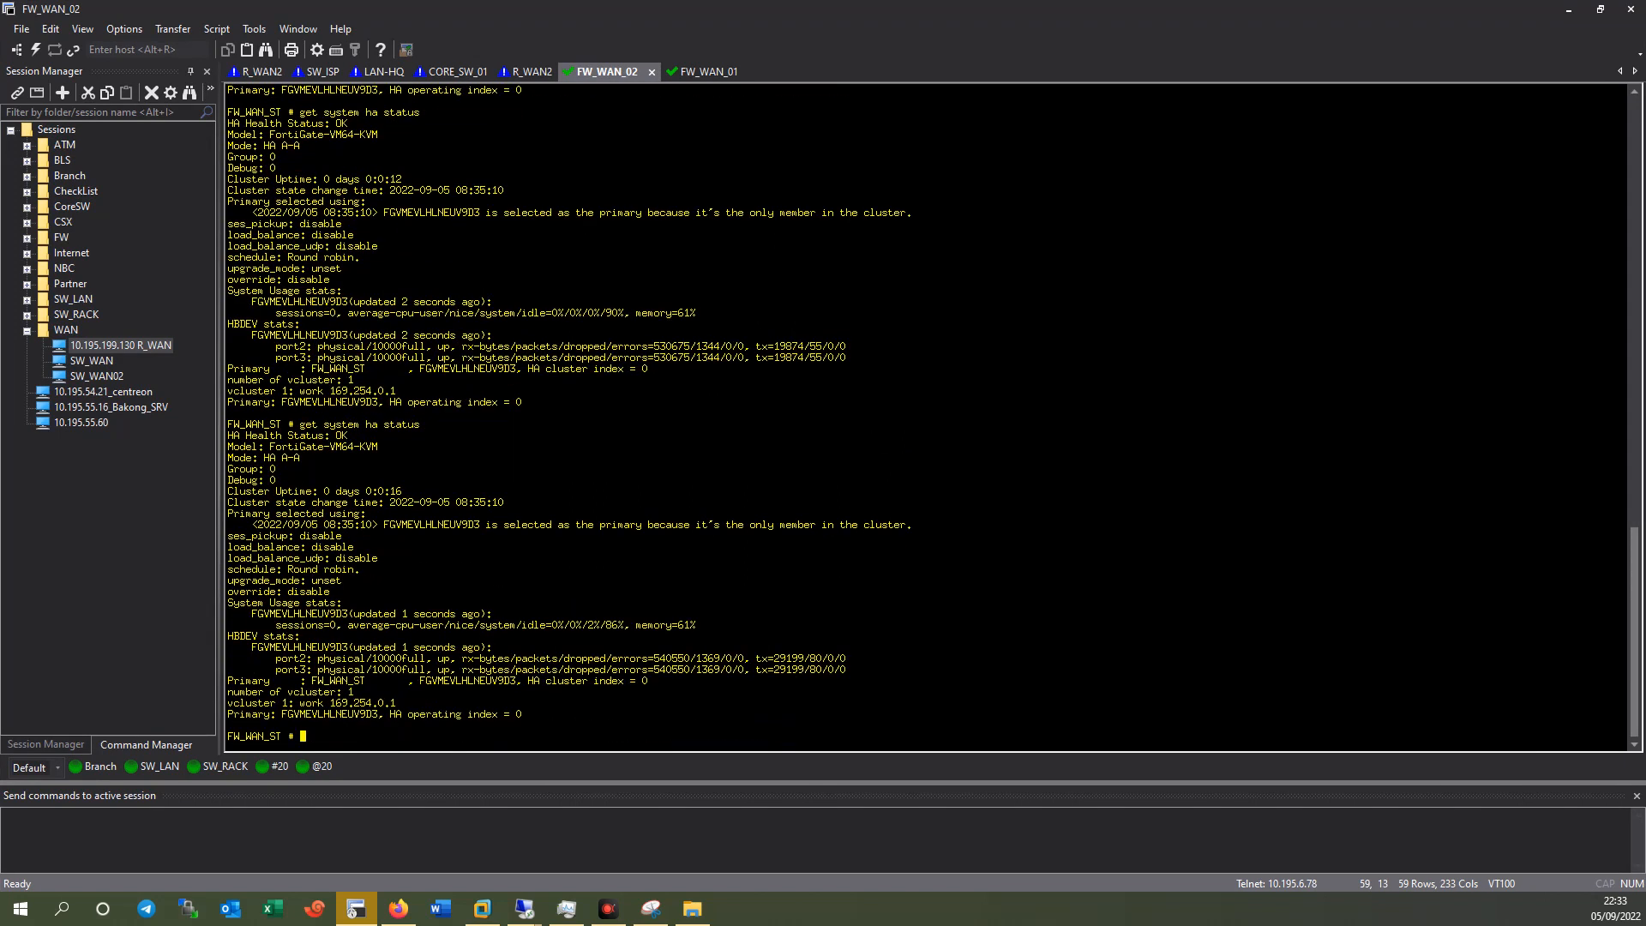
Run 'show system interface' and page through the interface list.
text(show system interface)
key(Return)
key(space)
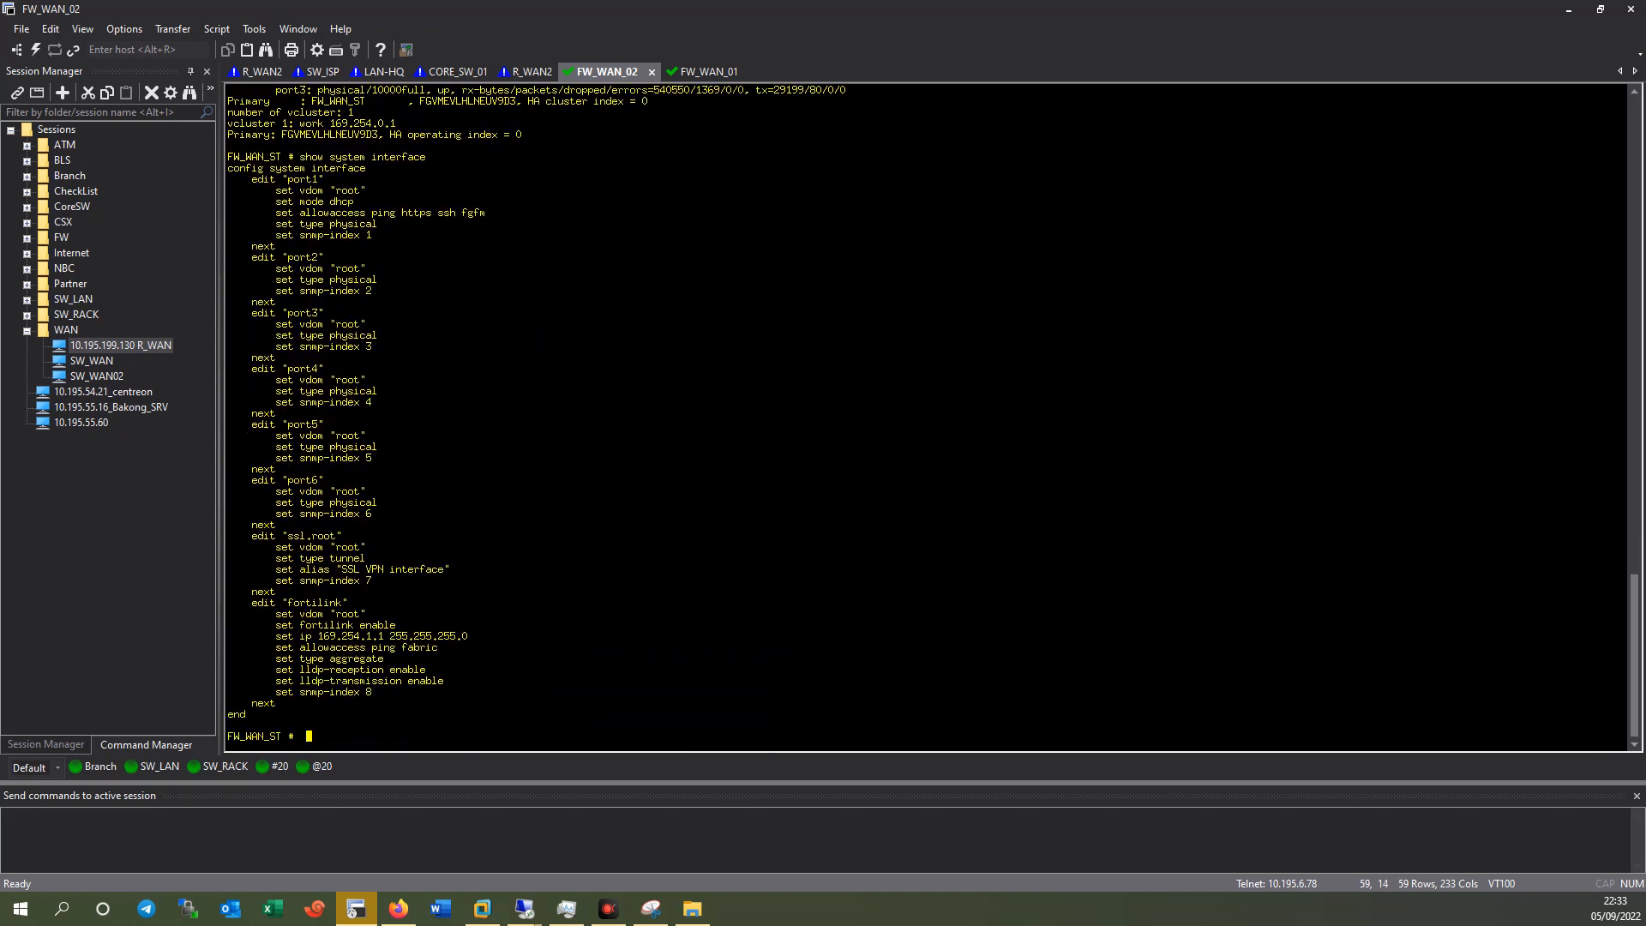
Check FW_WAN_01's HA cluster status with 'get system ha status'.
click(692, 71)
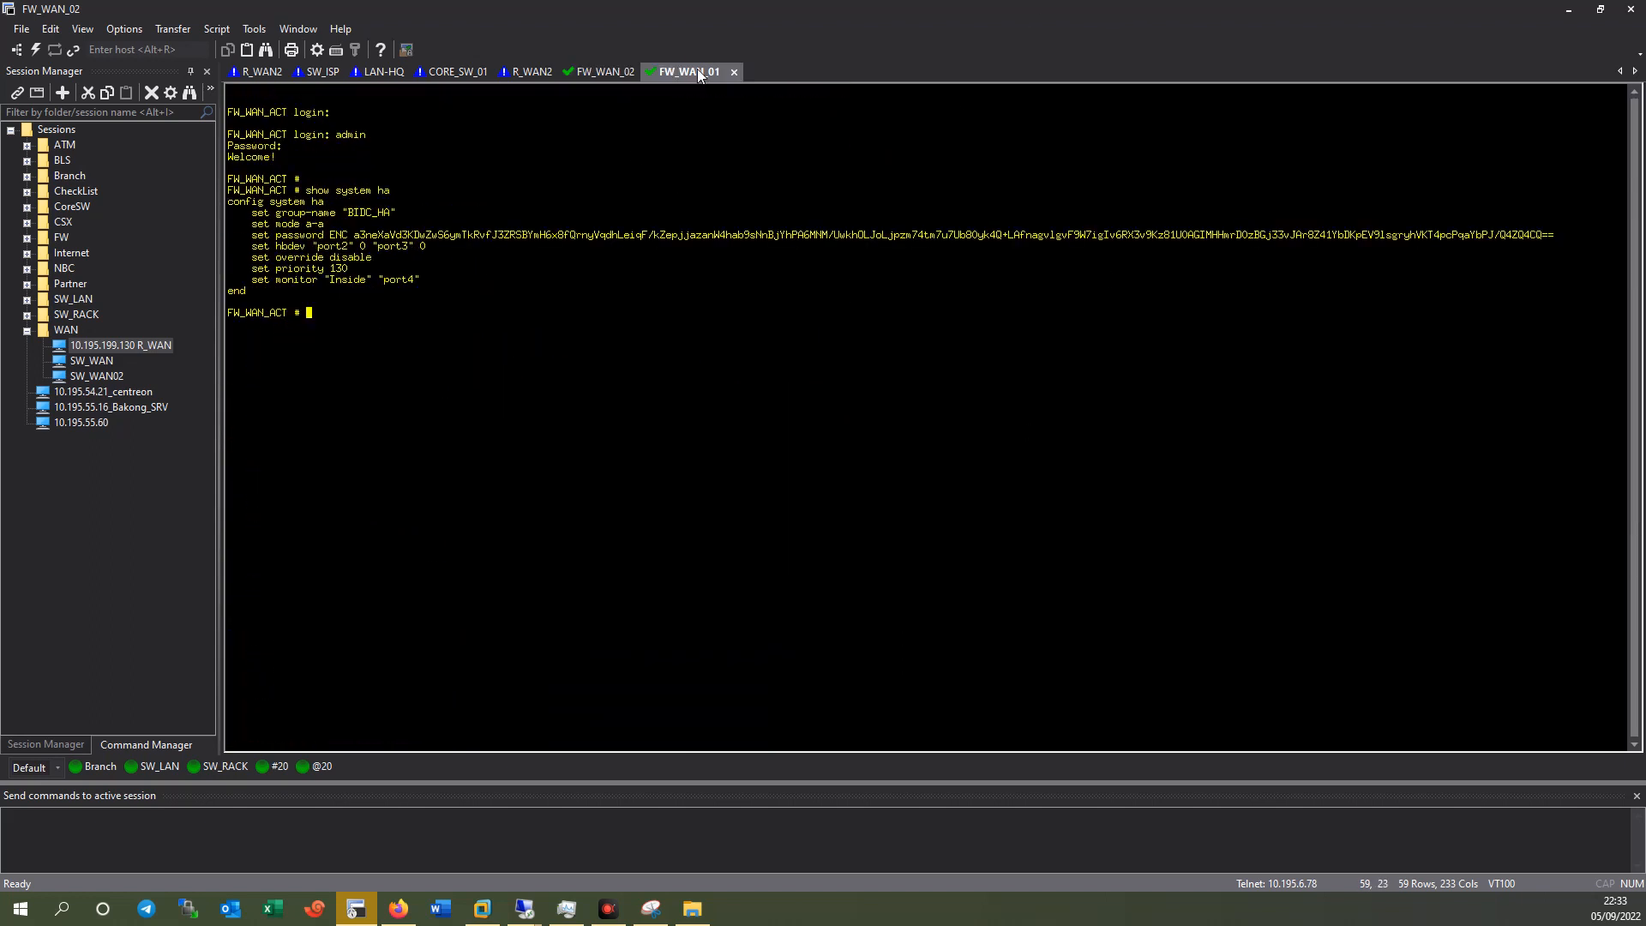
key(Return)
key(Return)
text(get system ha status)
key(Return)
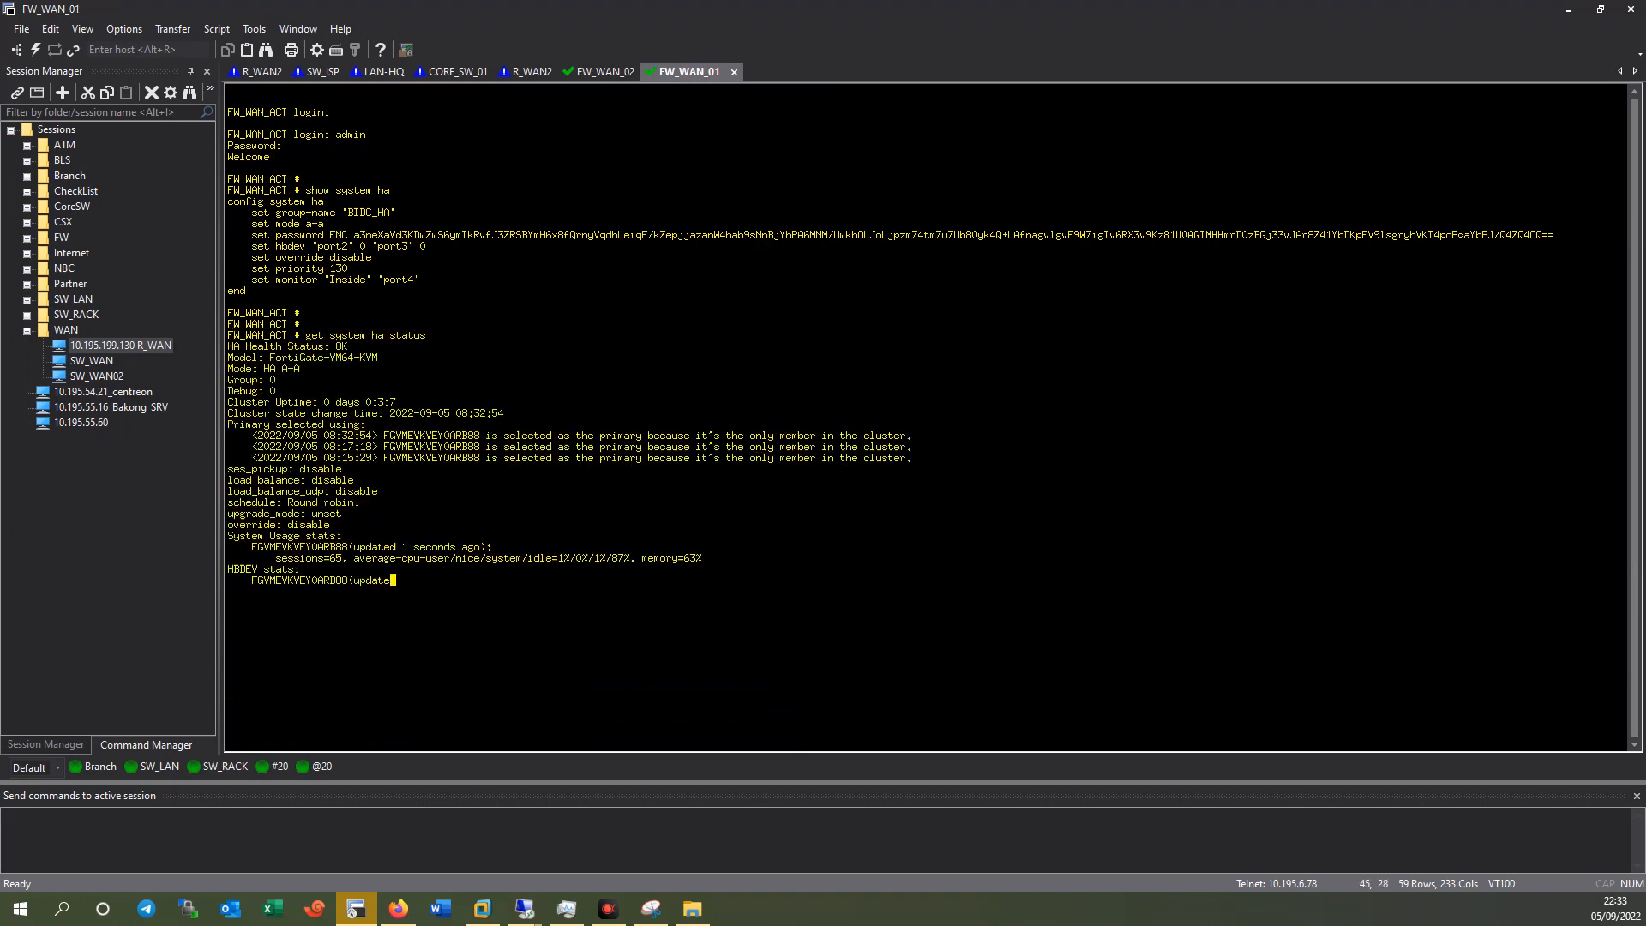
key(Return)
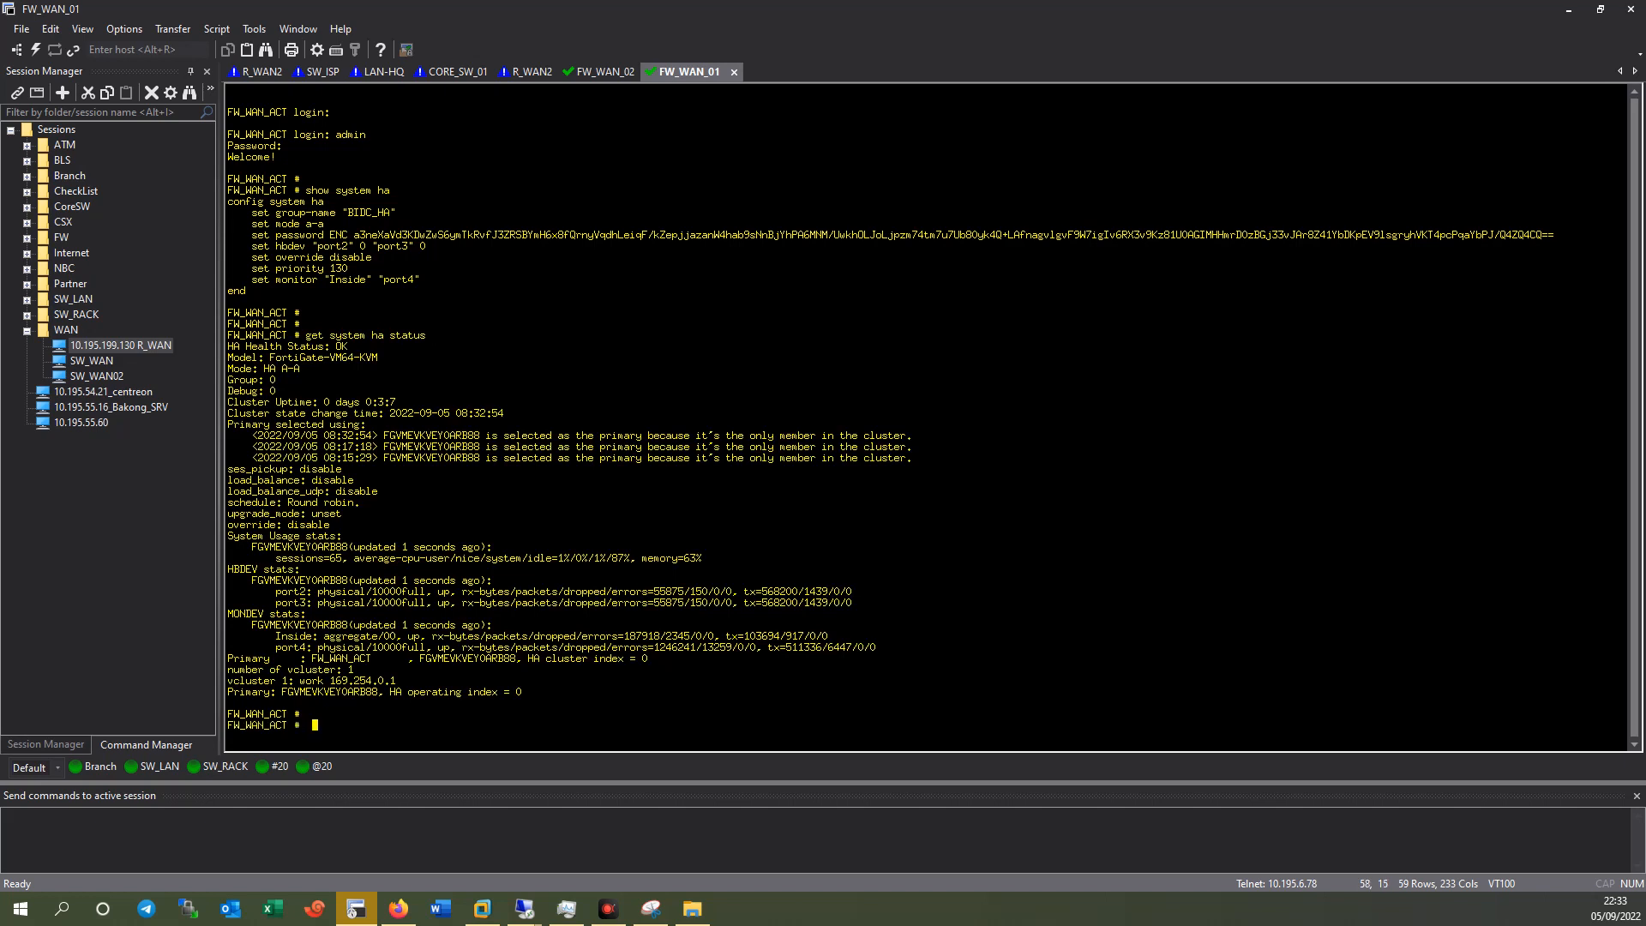
Display FW_WAN_01's HA configuration with 'show system ha'.
text(show system ha\)
key(Return)
key(Return)
text(show system ha)
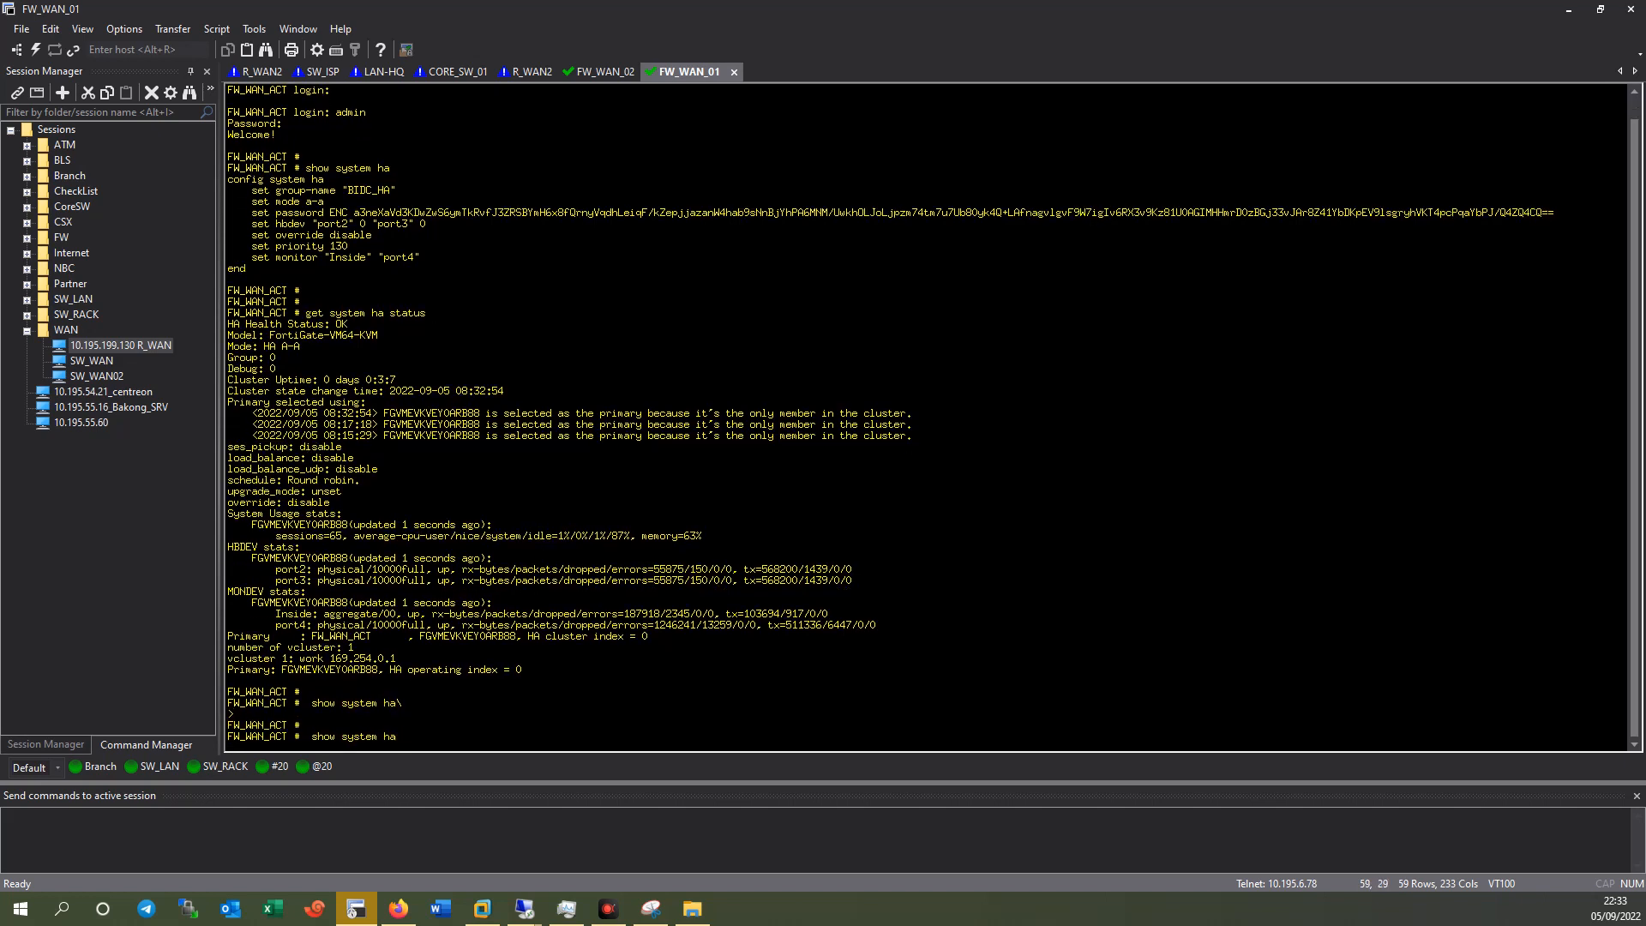
key(Return)
drag(253, 638, 374, 669)
click(429, 672)
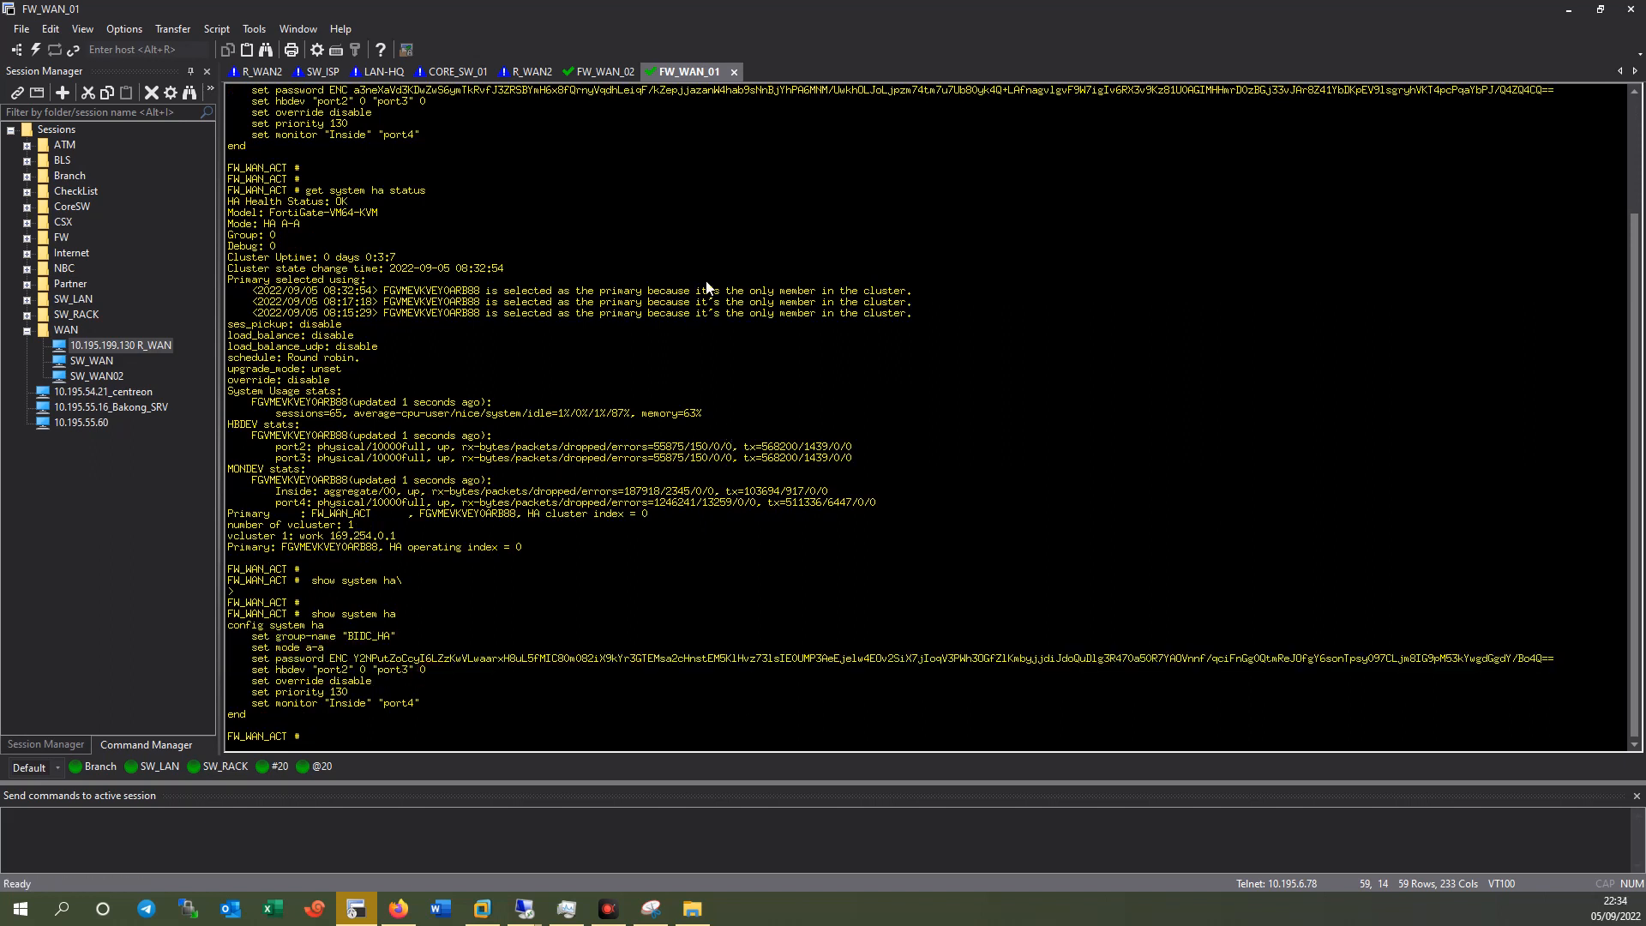
List FW_WAN_01's interface configuration with 'show system interface'.
click(609, 73)
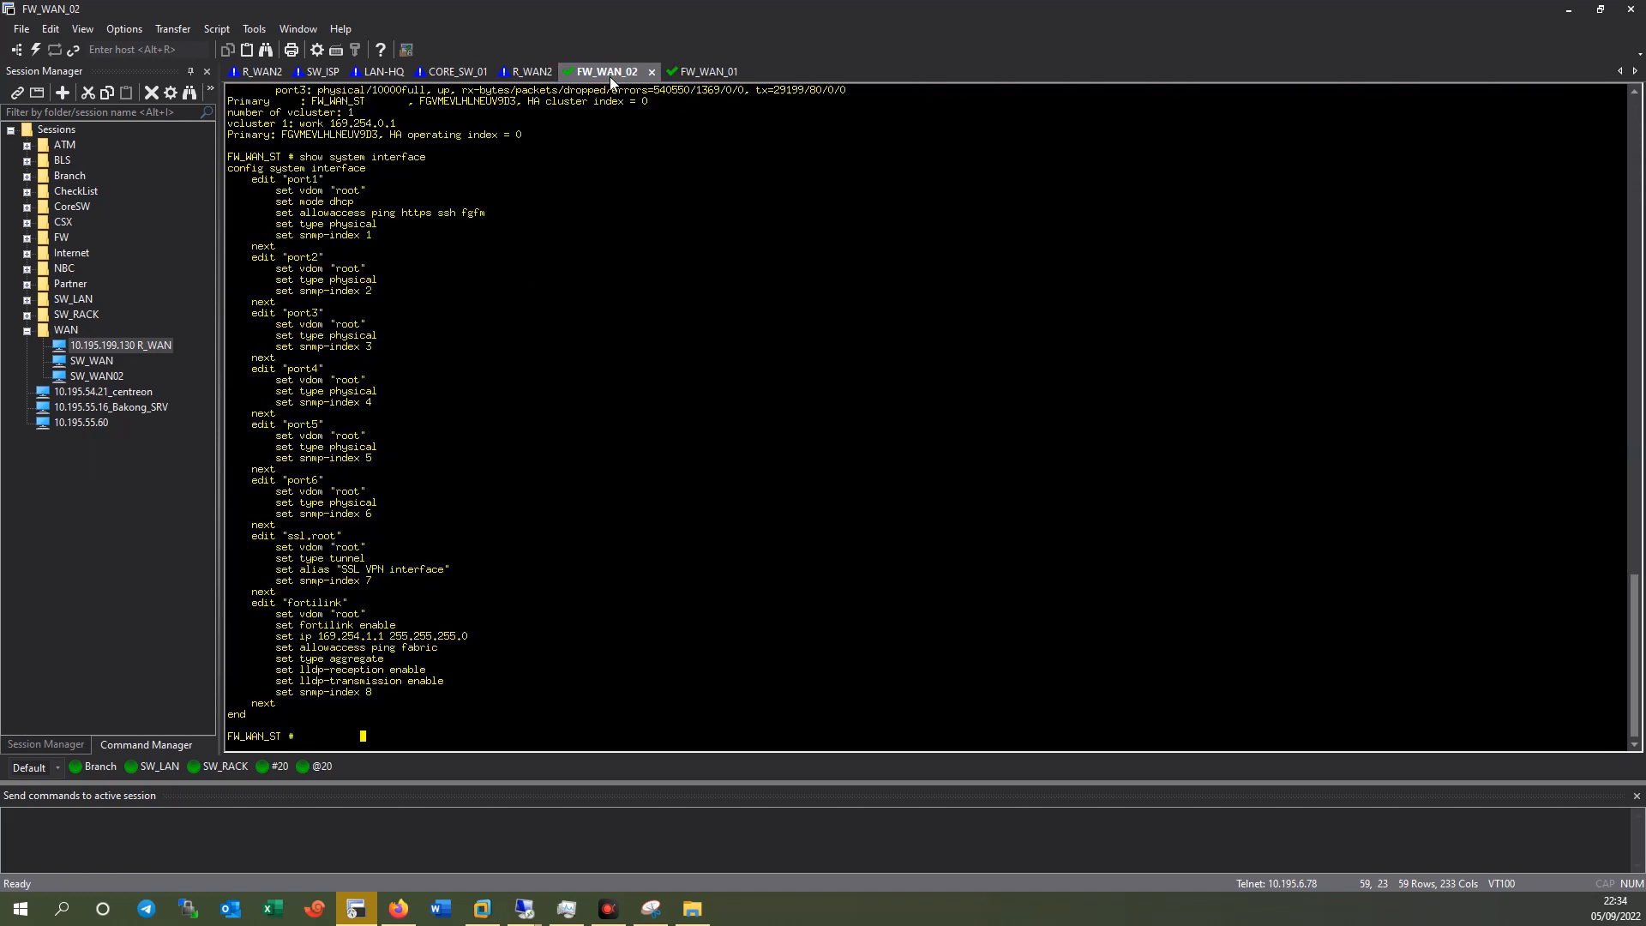
key(Return)
key(Return)
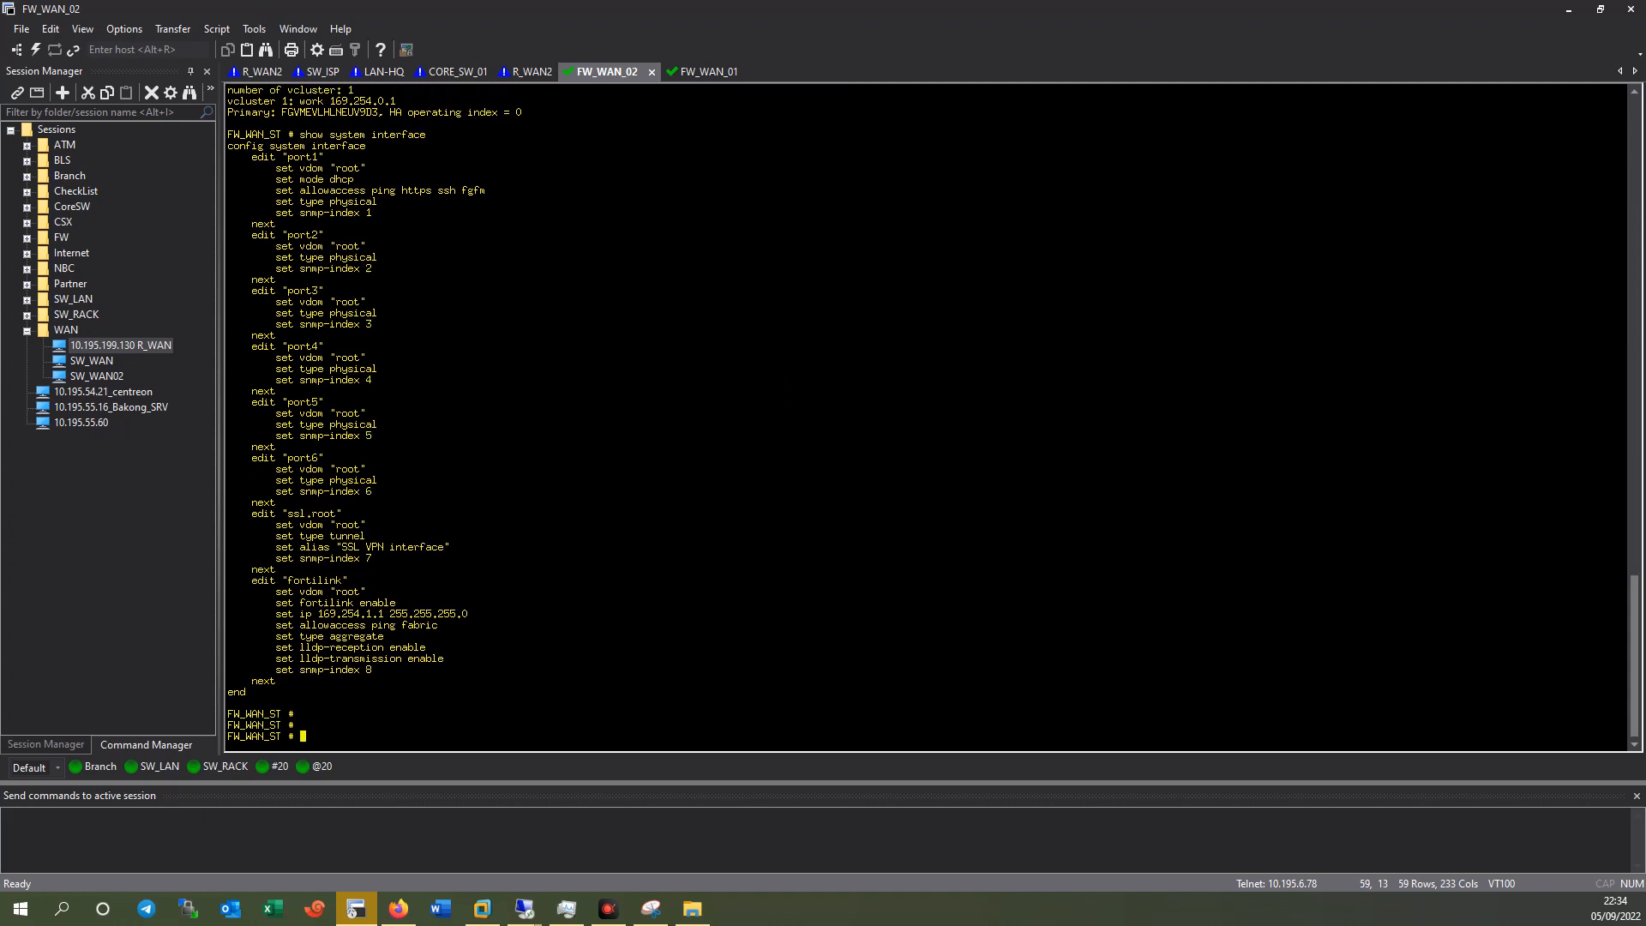
click(693, 74)
text(show system interface)
key(Return)
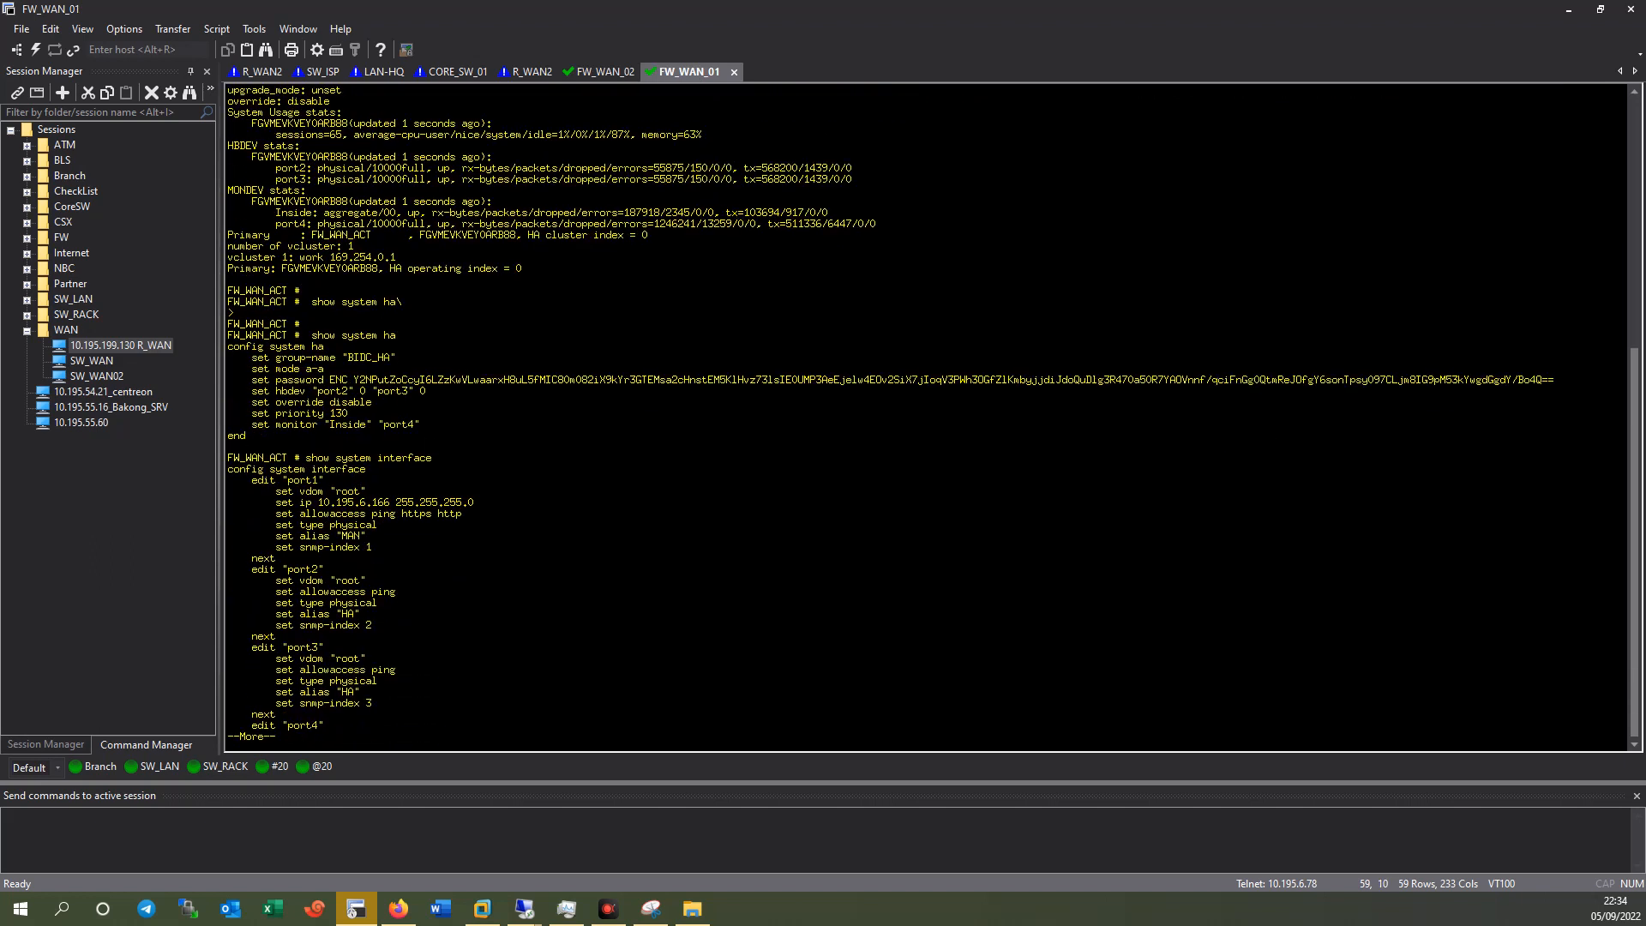
Redisplay FW_WAN_01's HA settings and highlight the 'set priority 130' line.
text(q)
text(sh)
text(ow system ha)
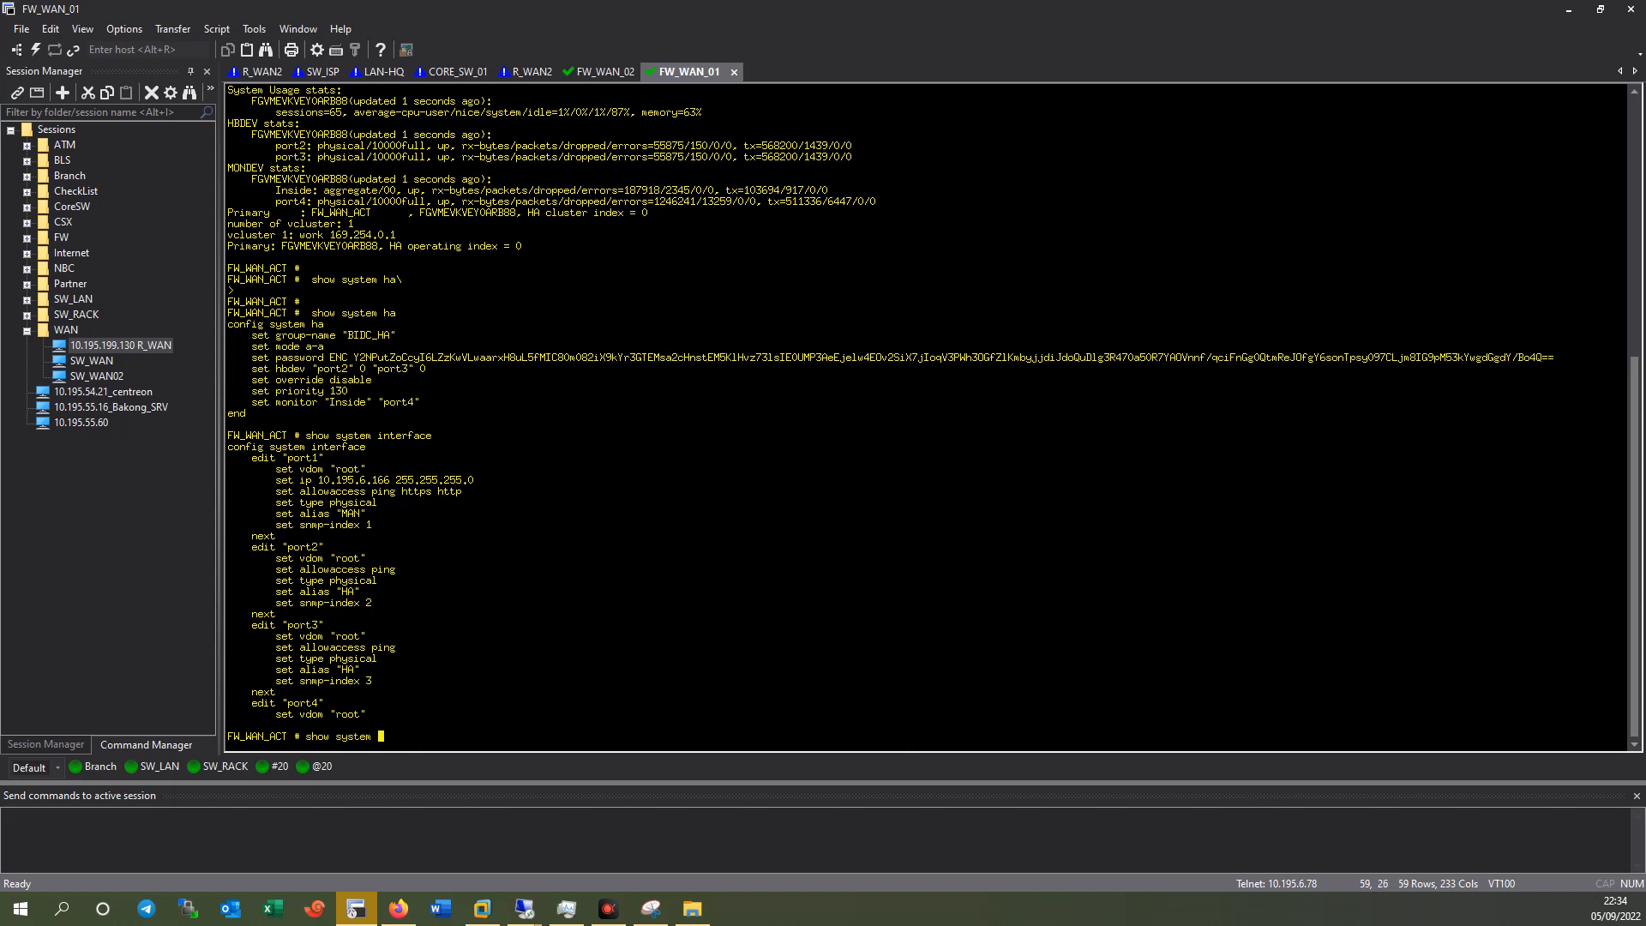
key(Return)
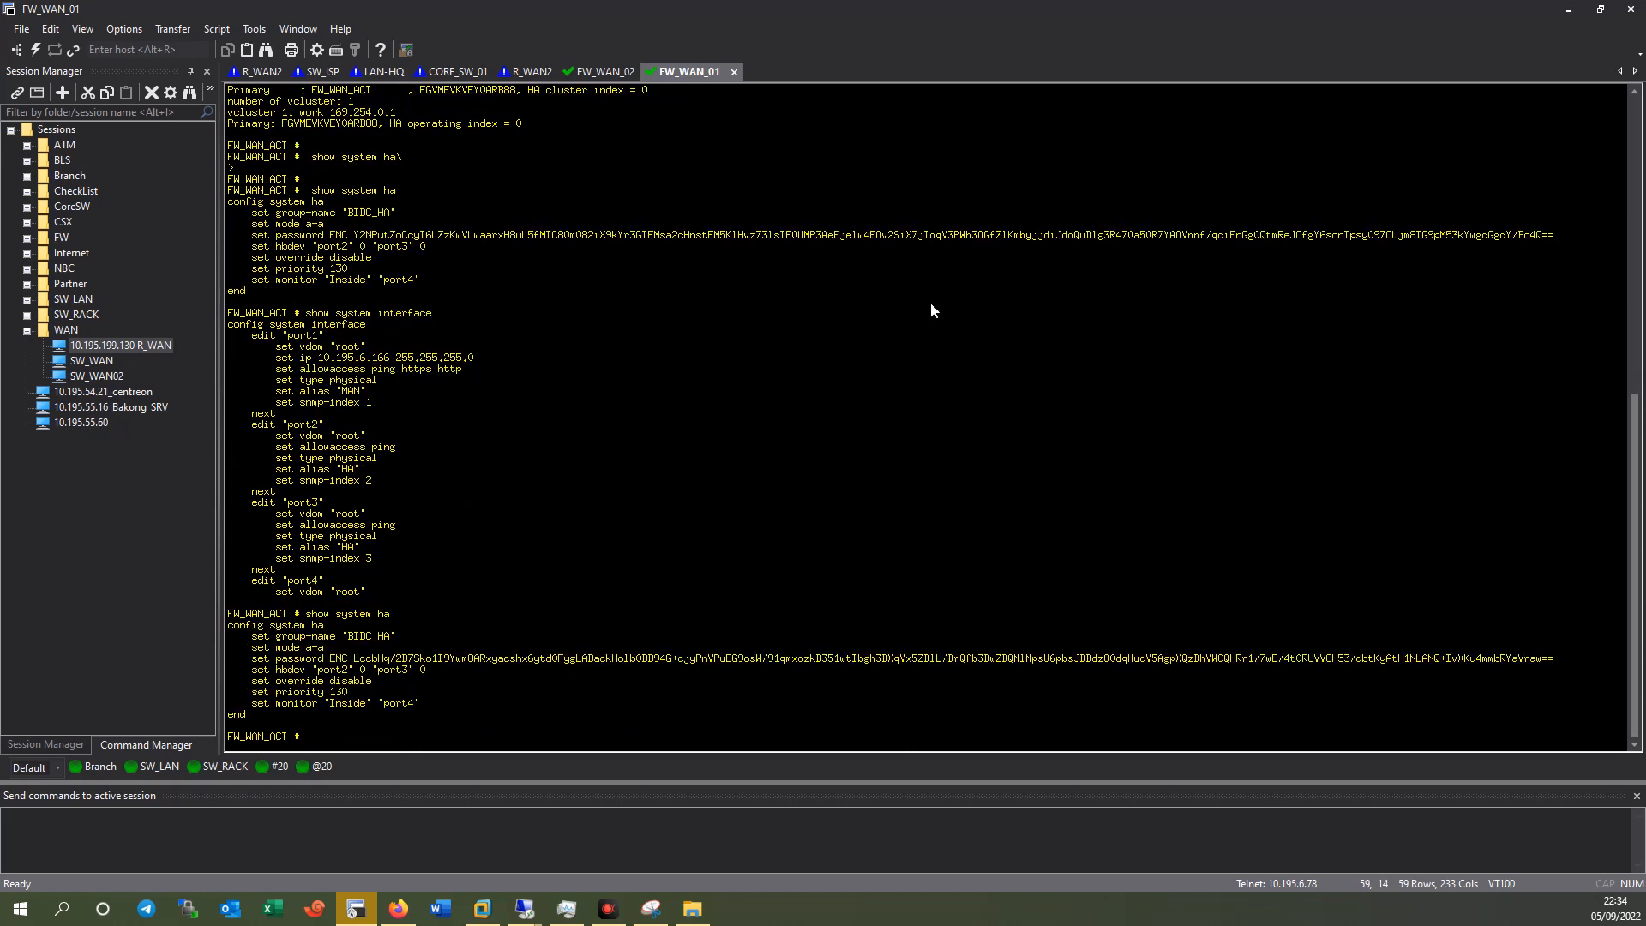
drag(419, 690, 271, 692)
click(552, 619)
On FW_WAN_02, enter the HA configuration context with 'config system ha'.
click(611, 73)
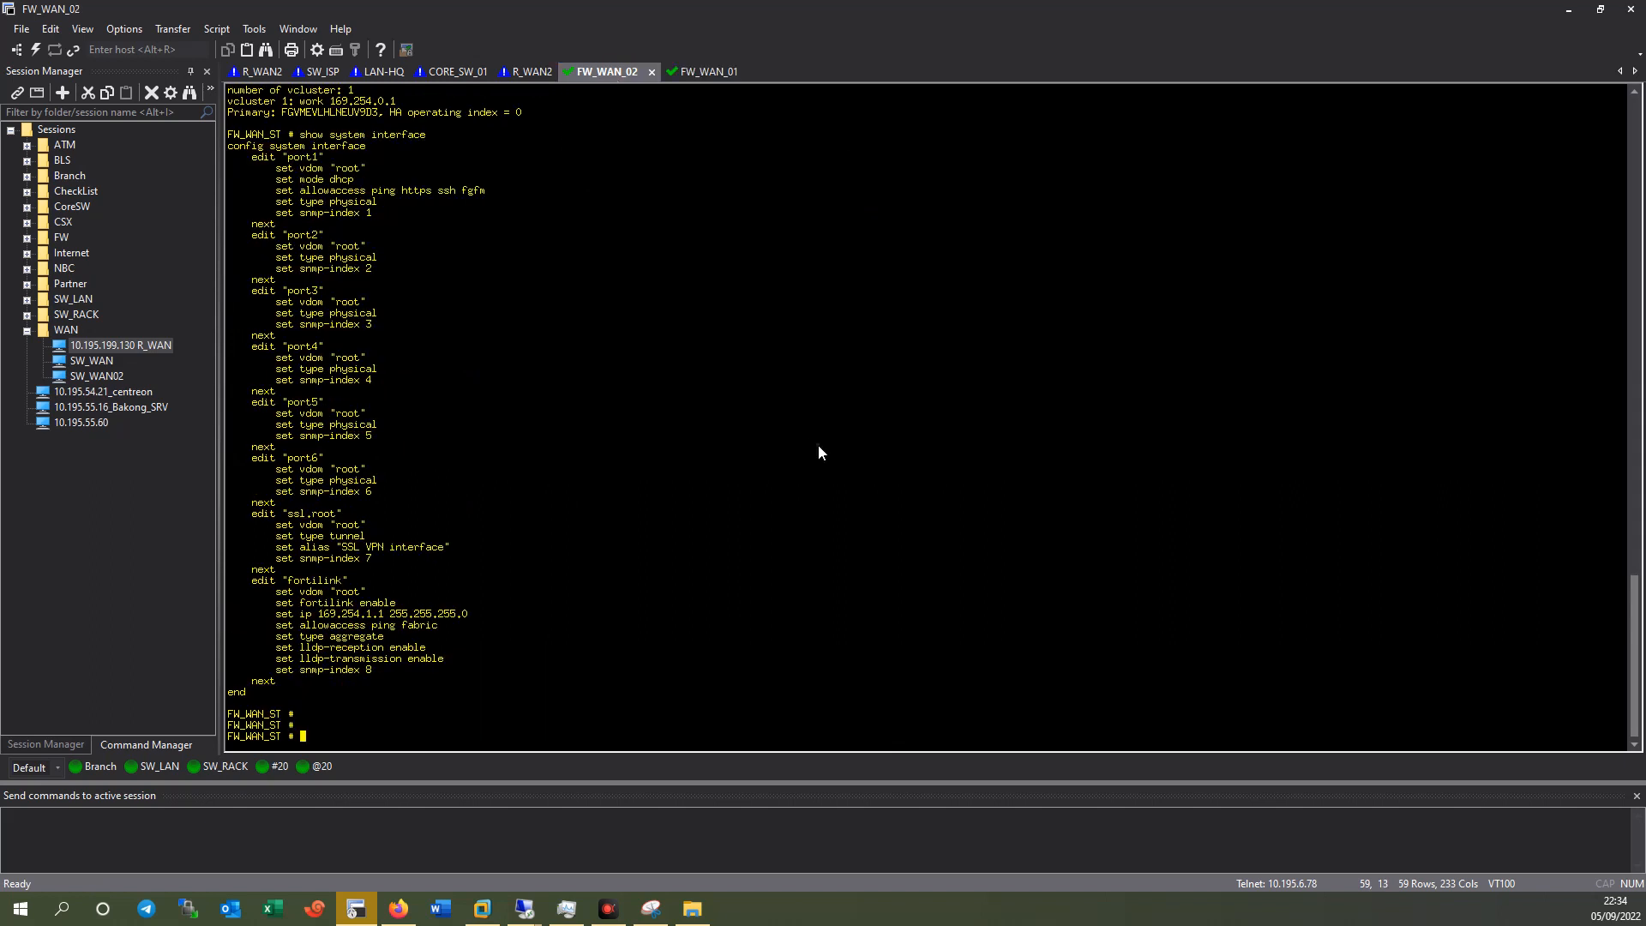
text(config t)
key(Return)
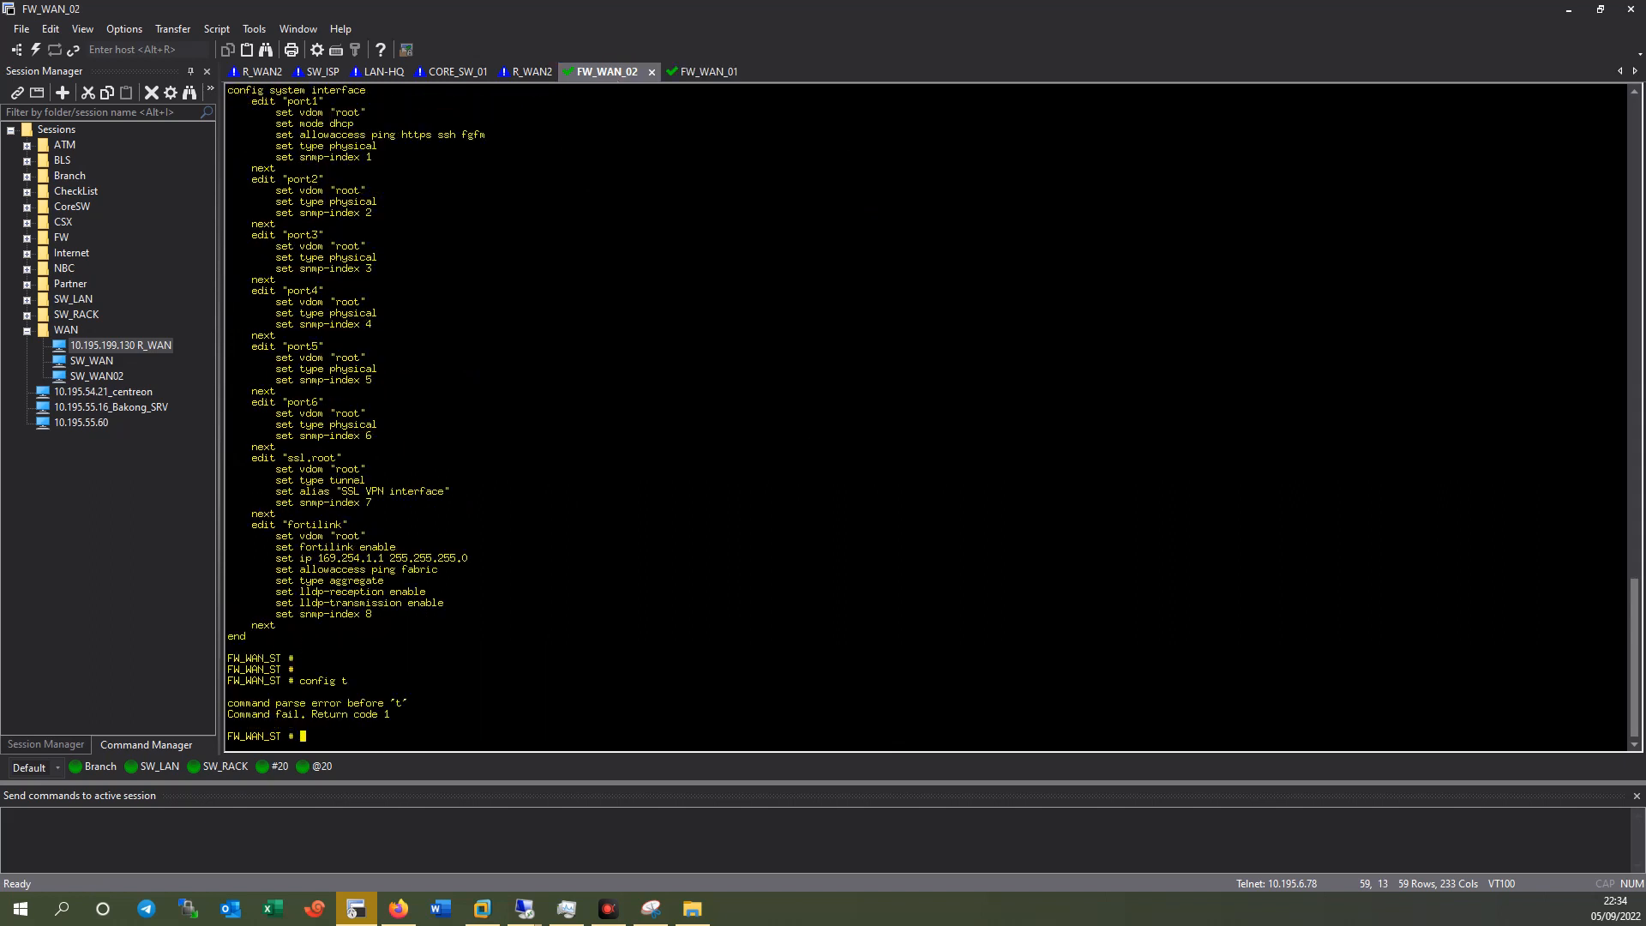
text(config sdy)
key(BackSpace)
key(BackSpace)
text(ystem ha)
key(Return)
Set FW_WAN_02's HA group name to BIDC_HA, correcting the mistyped BIDC+_HA.
text(set)
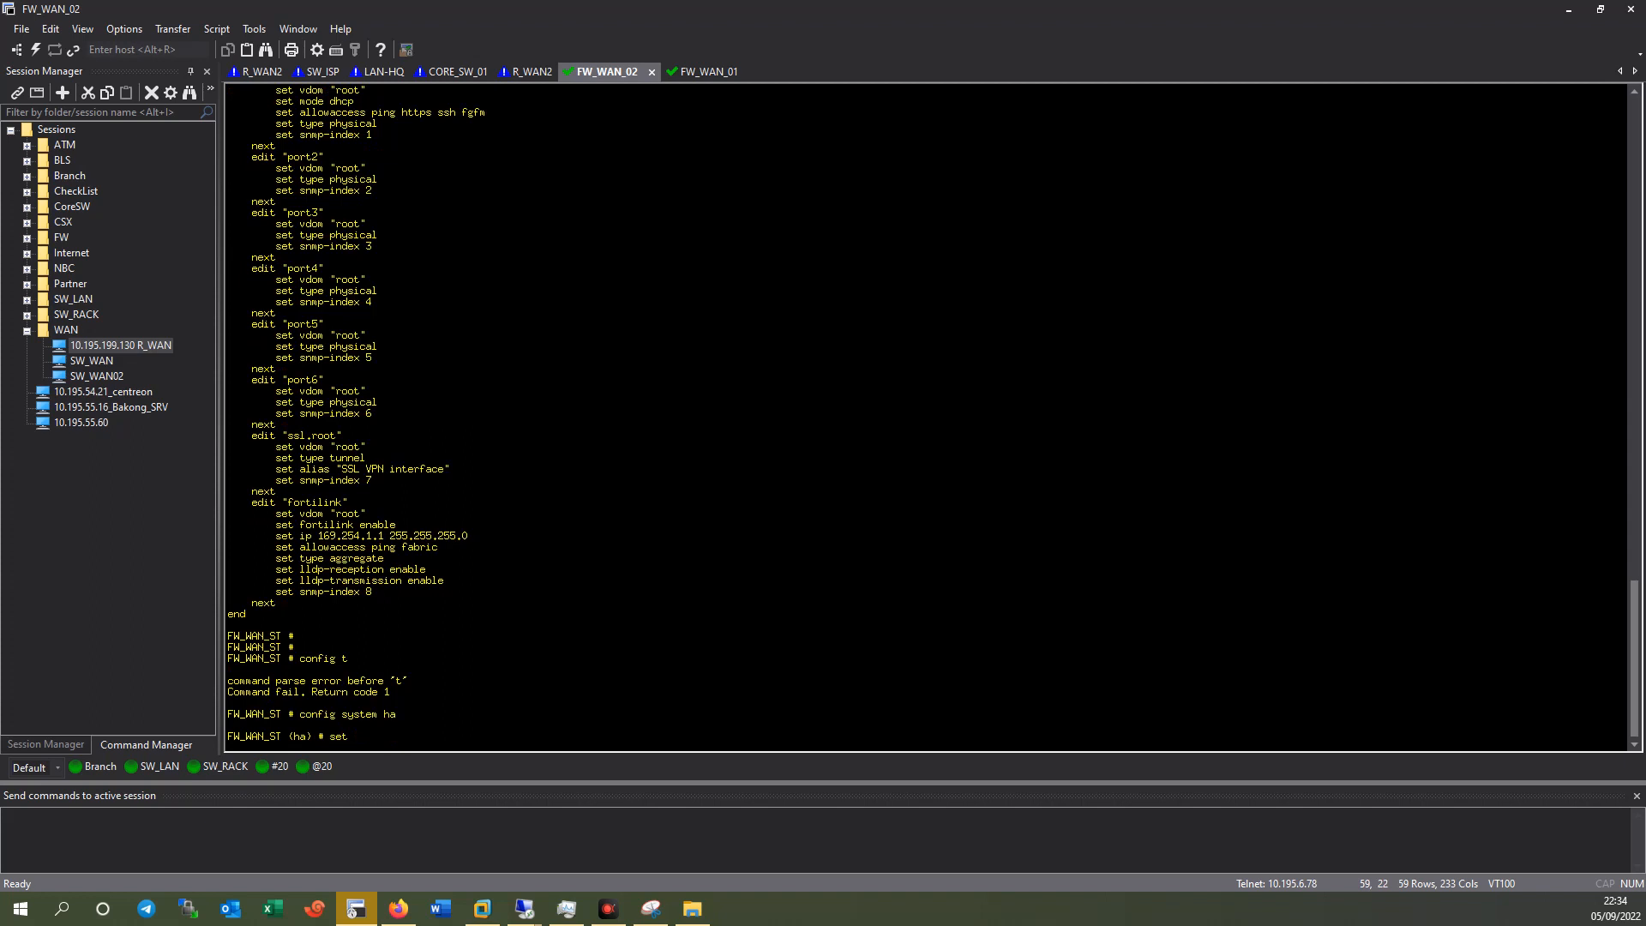
click(705, 74)
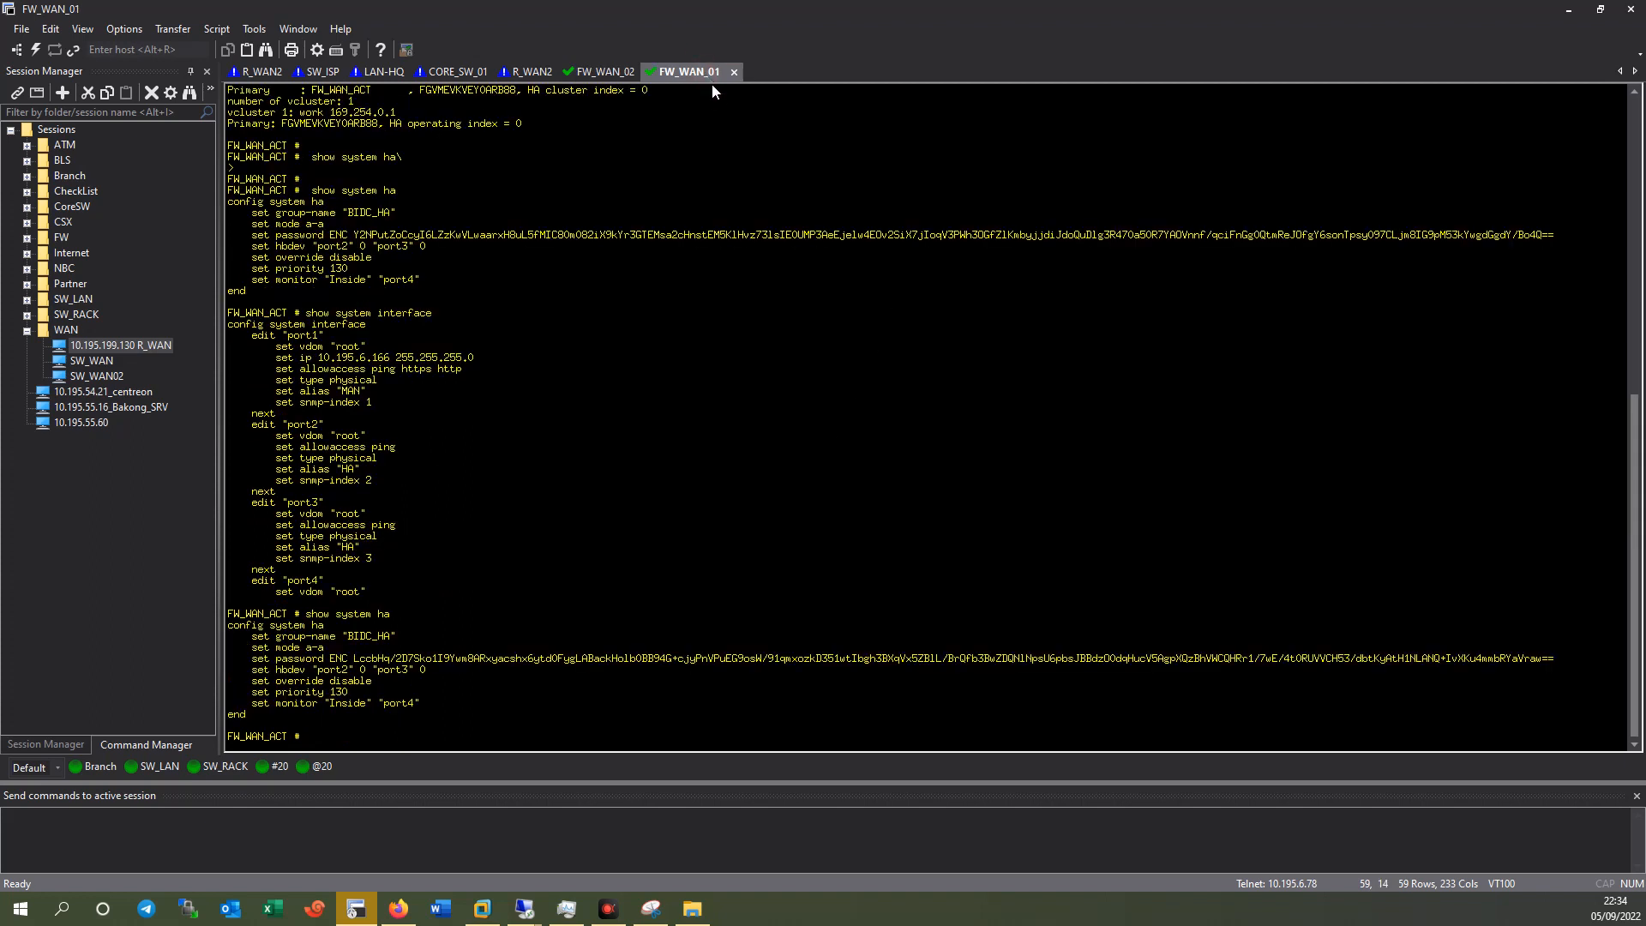
click(604, 72)
text(group-nam)
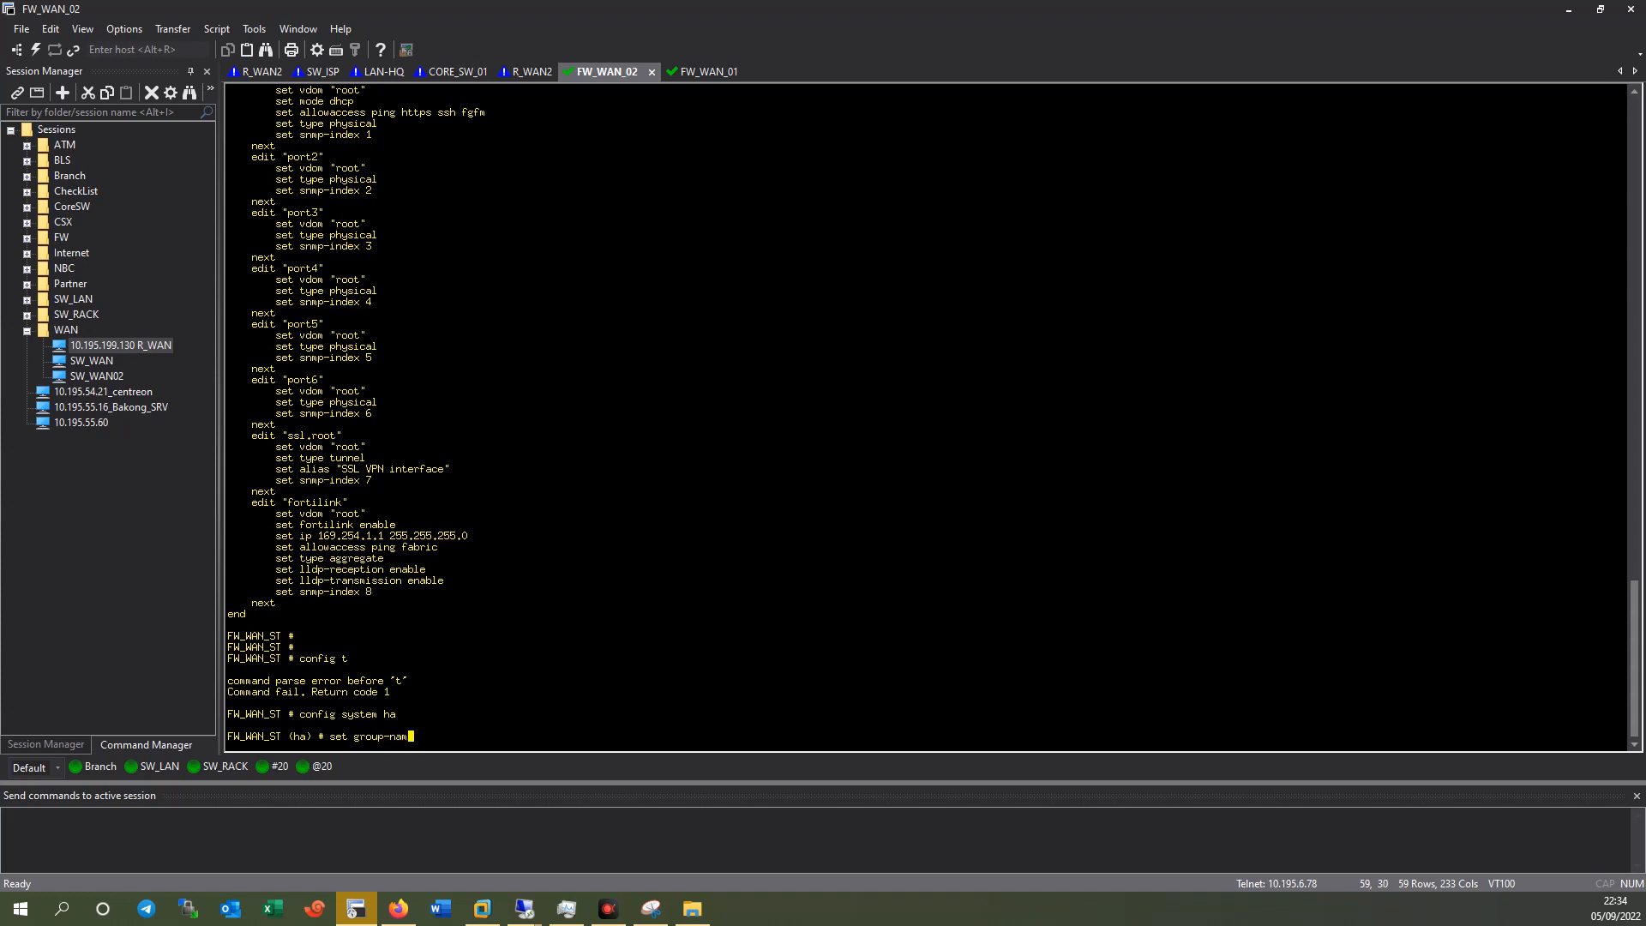
text(e BIDC+_HA)
key(Return)
key(Up)
key(BackSpace)
key(BackSpace)
key(BackSpace)
key(BackSpace)
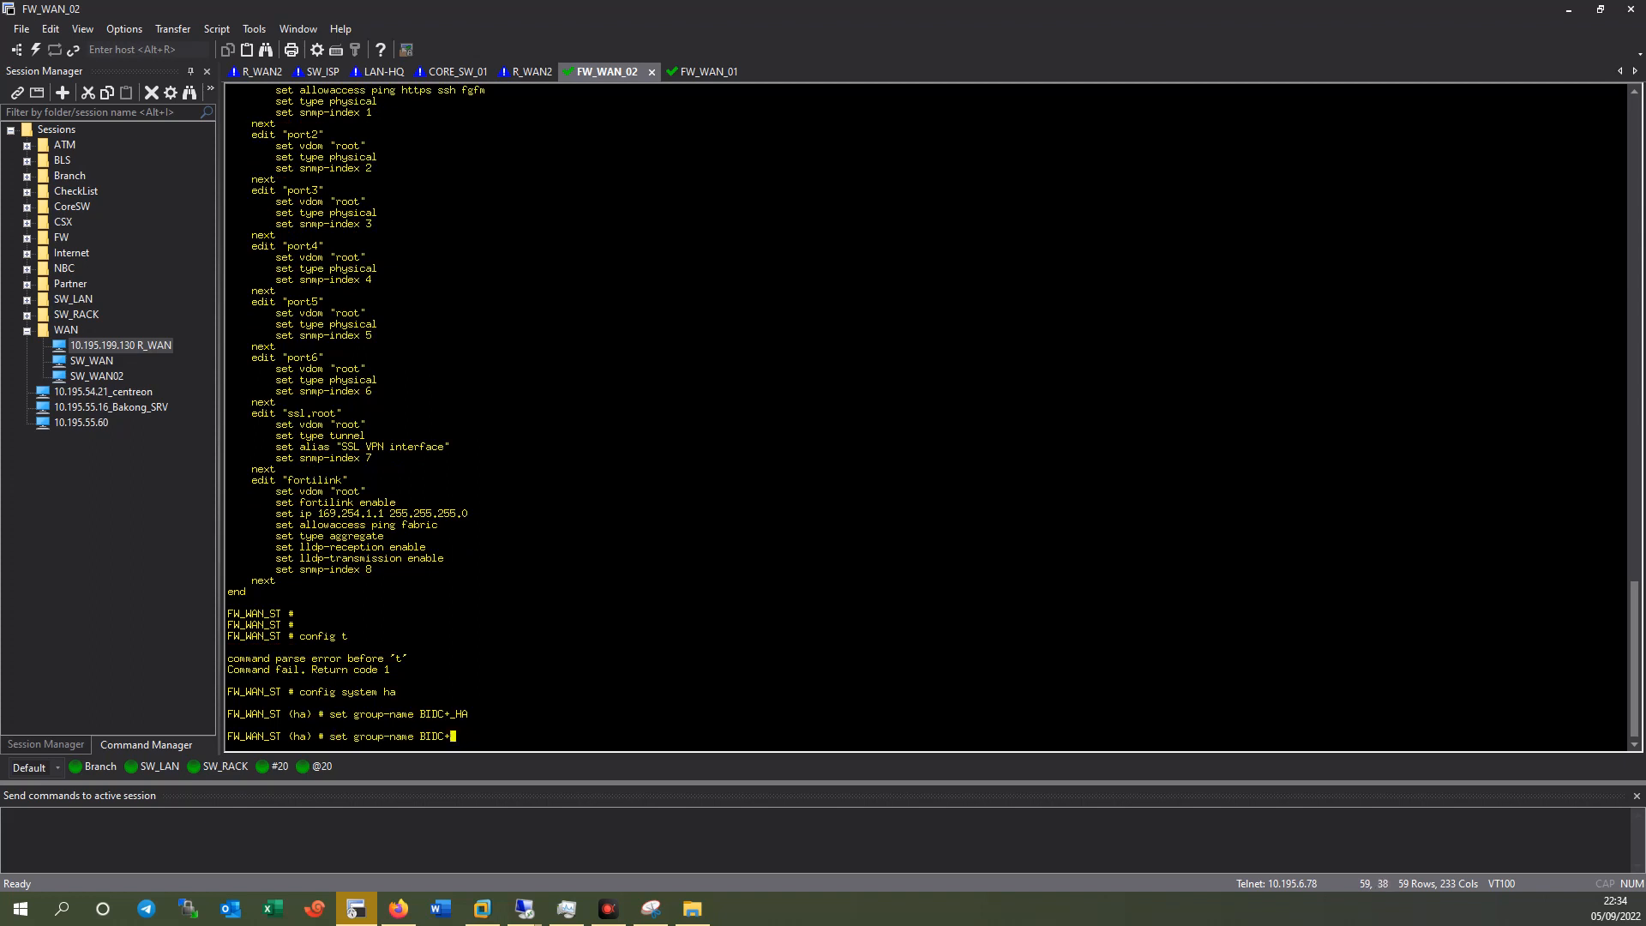
text(_HA)
key(Return)
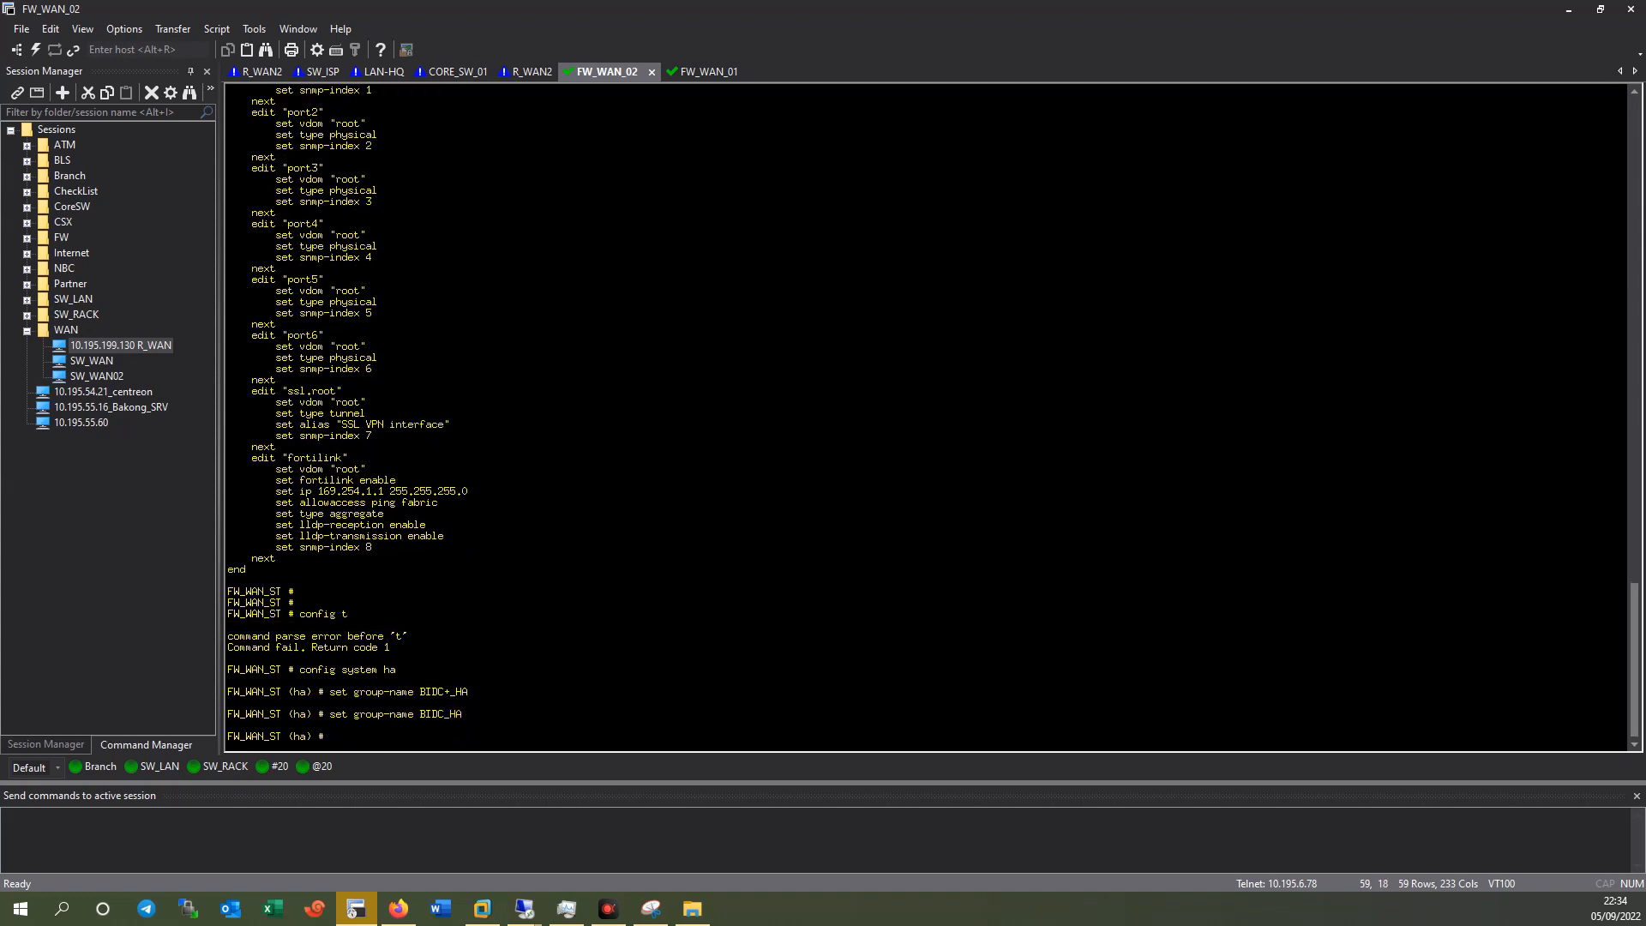
Set the HA mode to active-active (a-a) and start entering the cluster password.
click(711, 72)
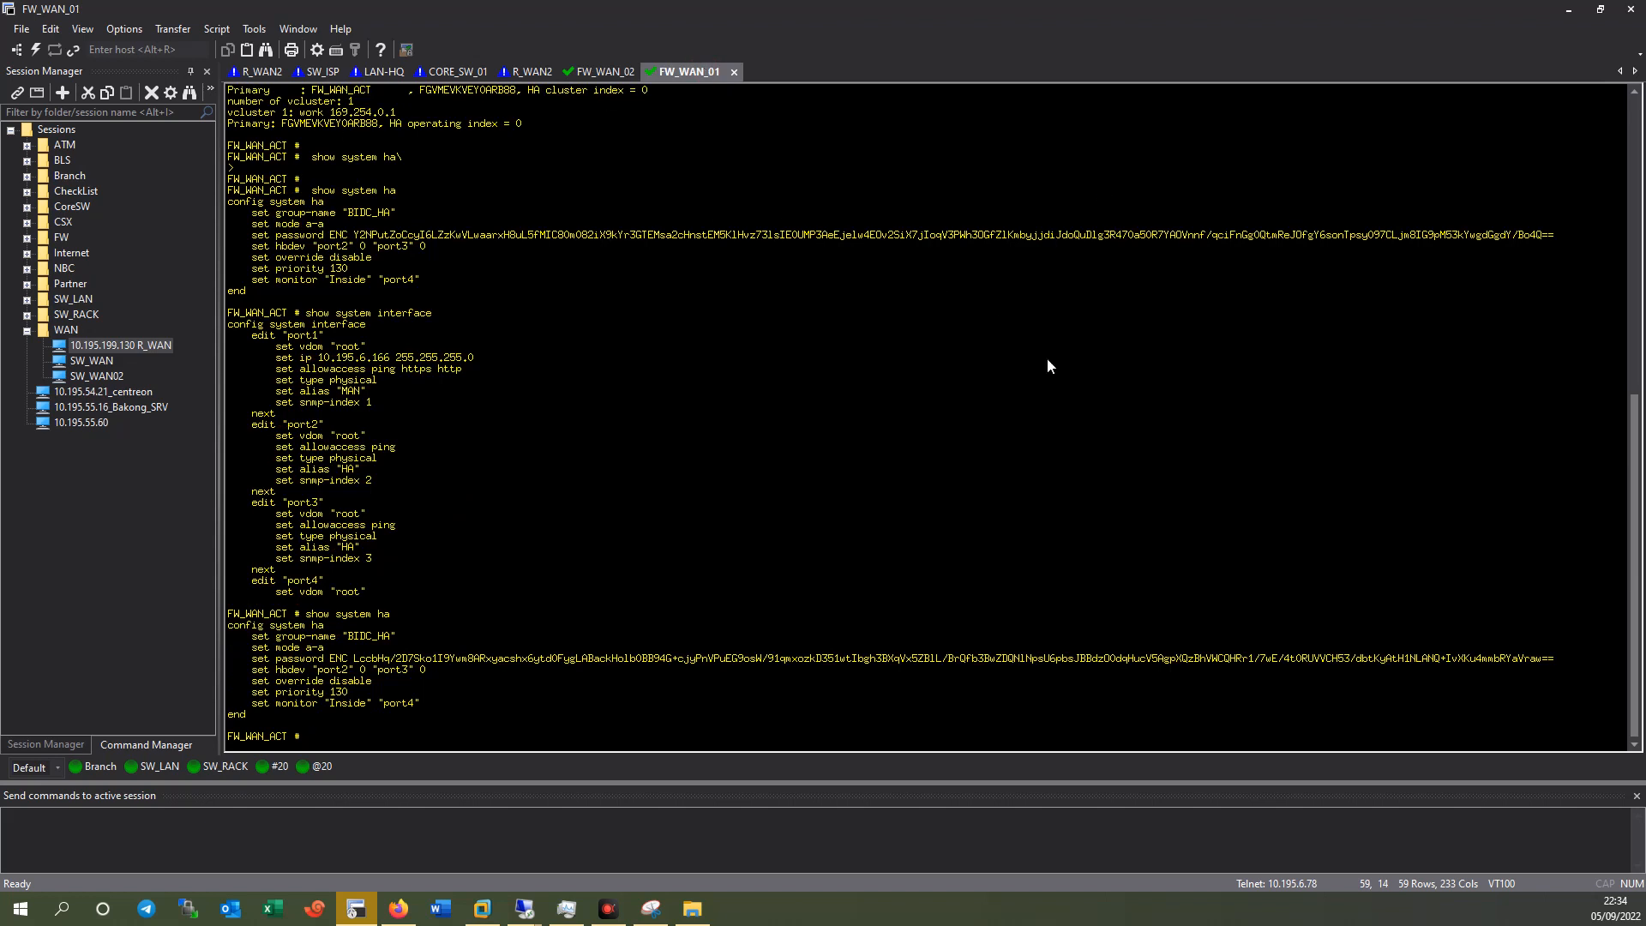
click(605, 74)
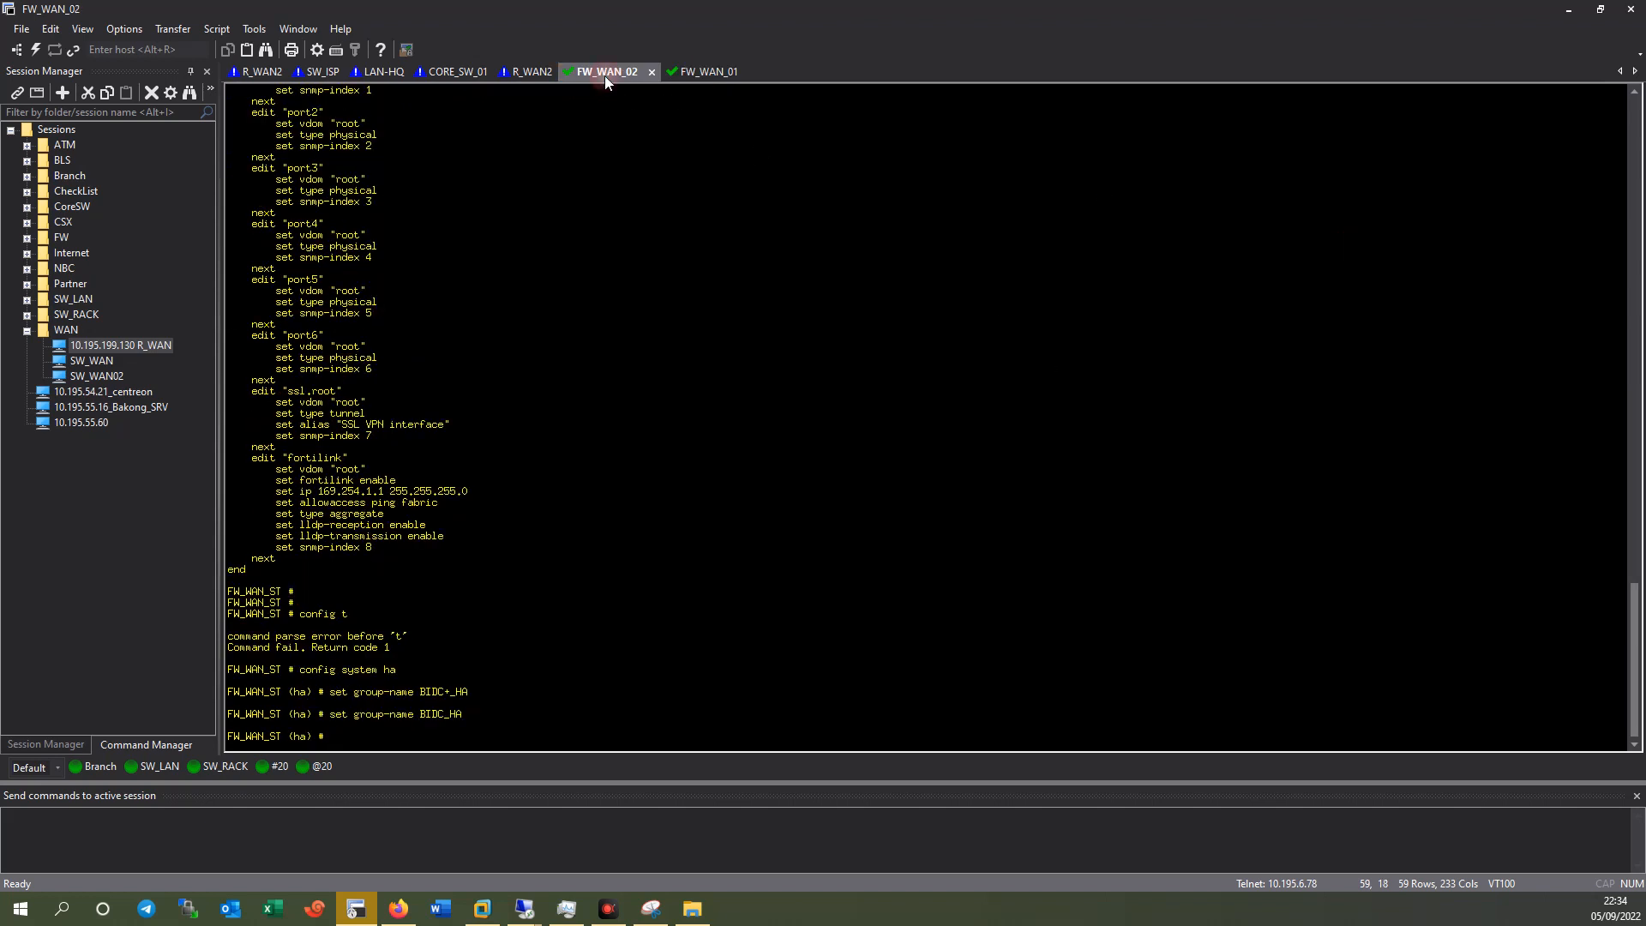
text(set mode a-a)
key(Return)
text(se)
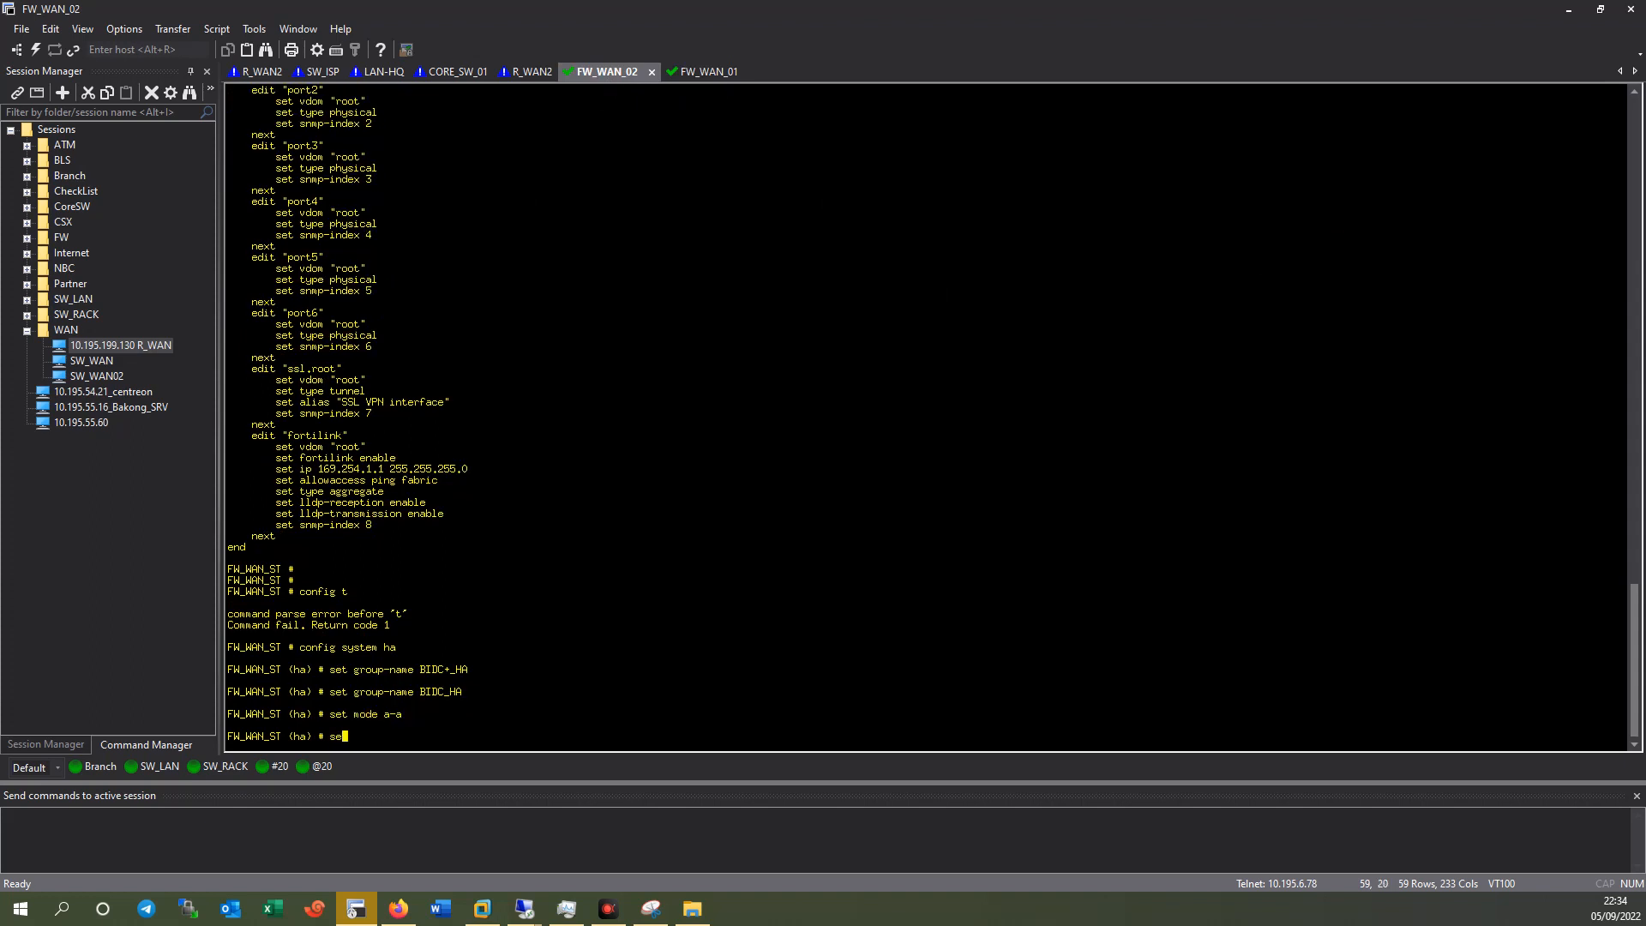
text(t password 1234@)
Finish the cluster password and set heartbeat interfaces port2 and port3, each with priority 0.
text(abc)
key(Return)
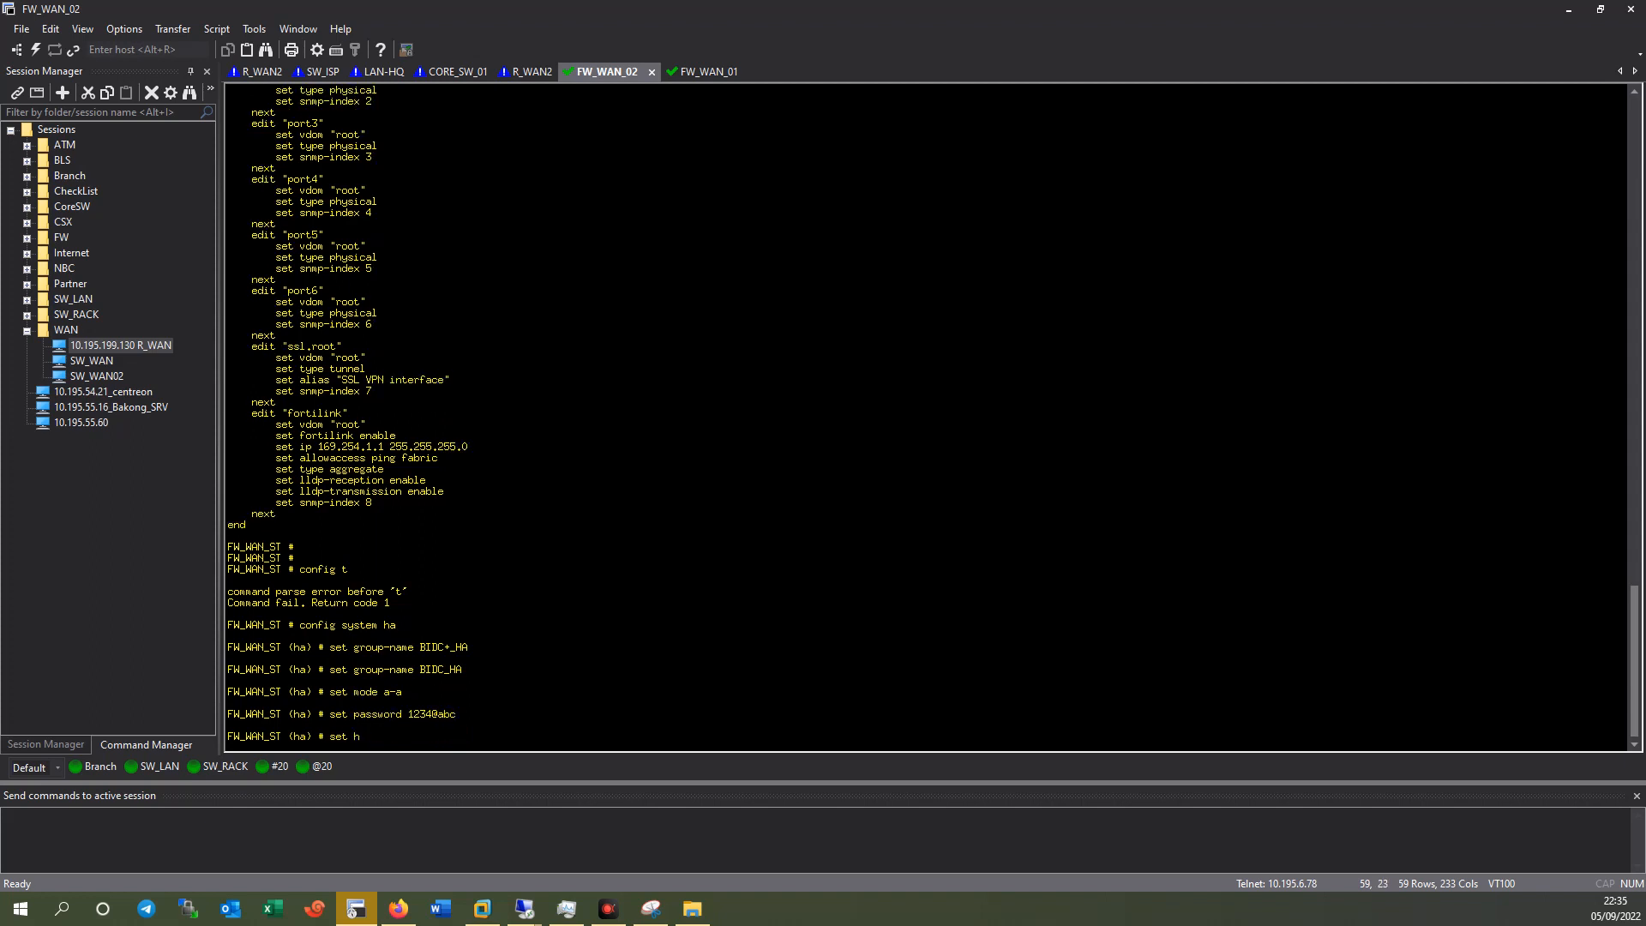
text(set hbdev "port2)
click(713, 75)
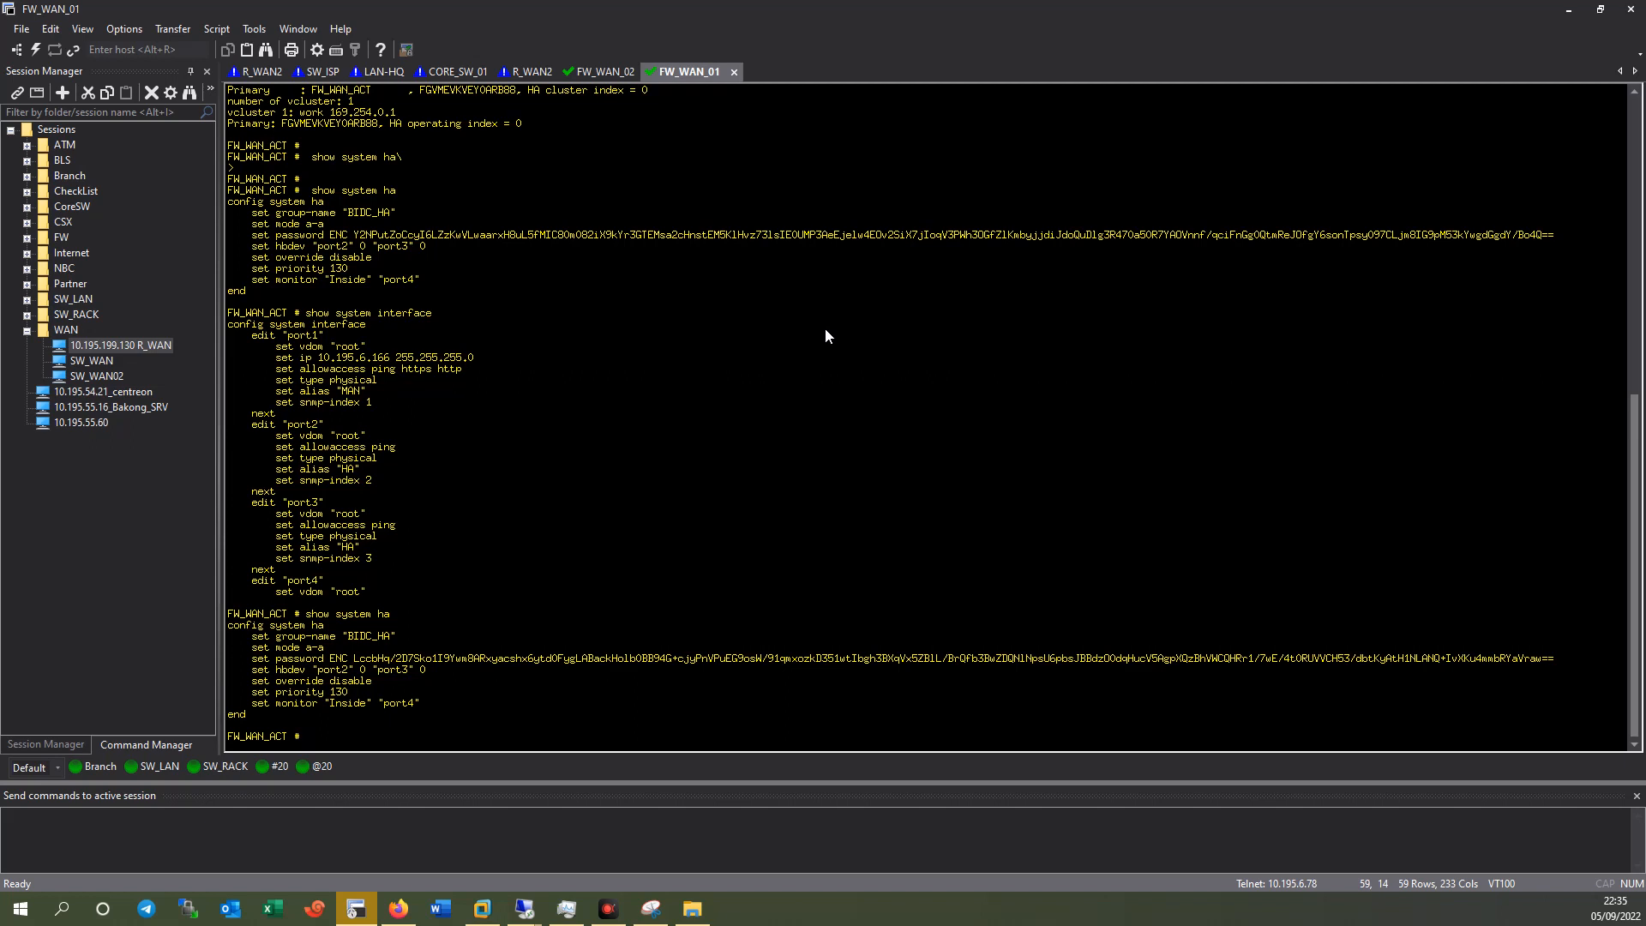
click(607, 72)
text(" 0 "port3)
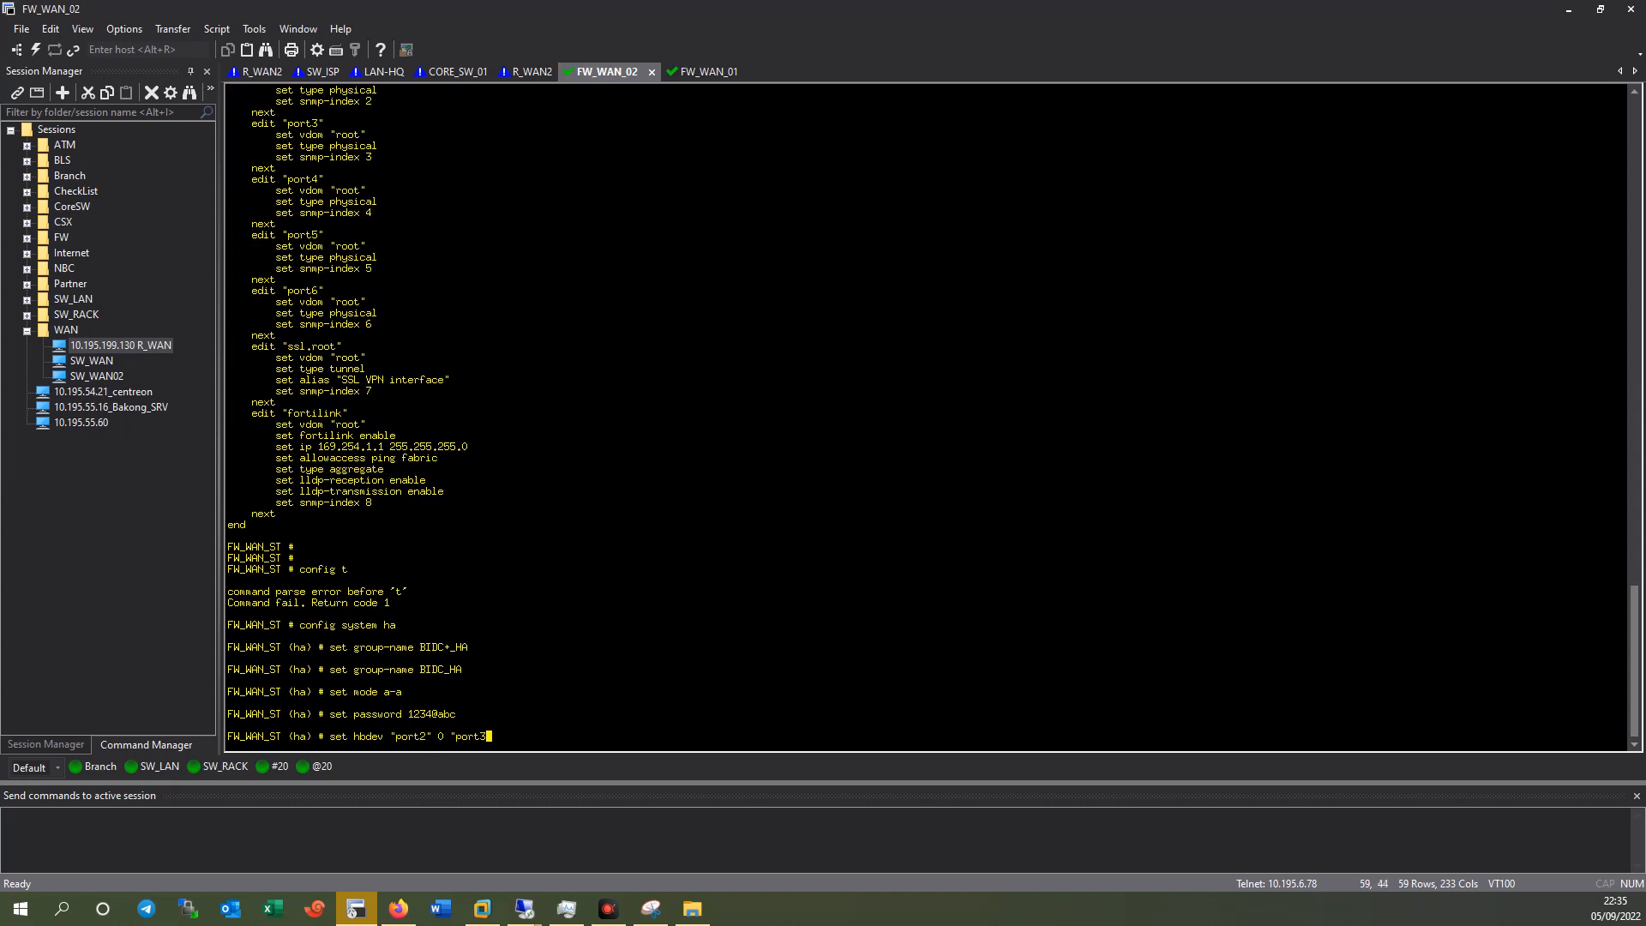
text(" 0)
key(Return)
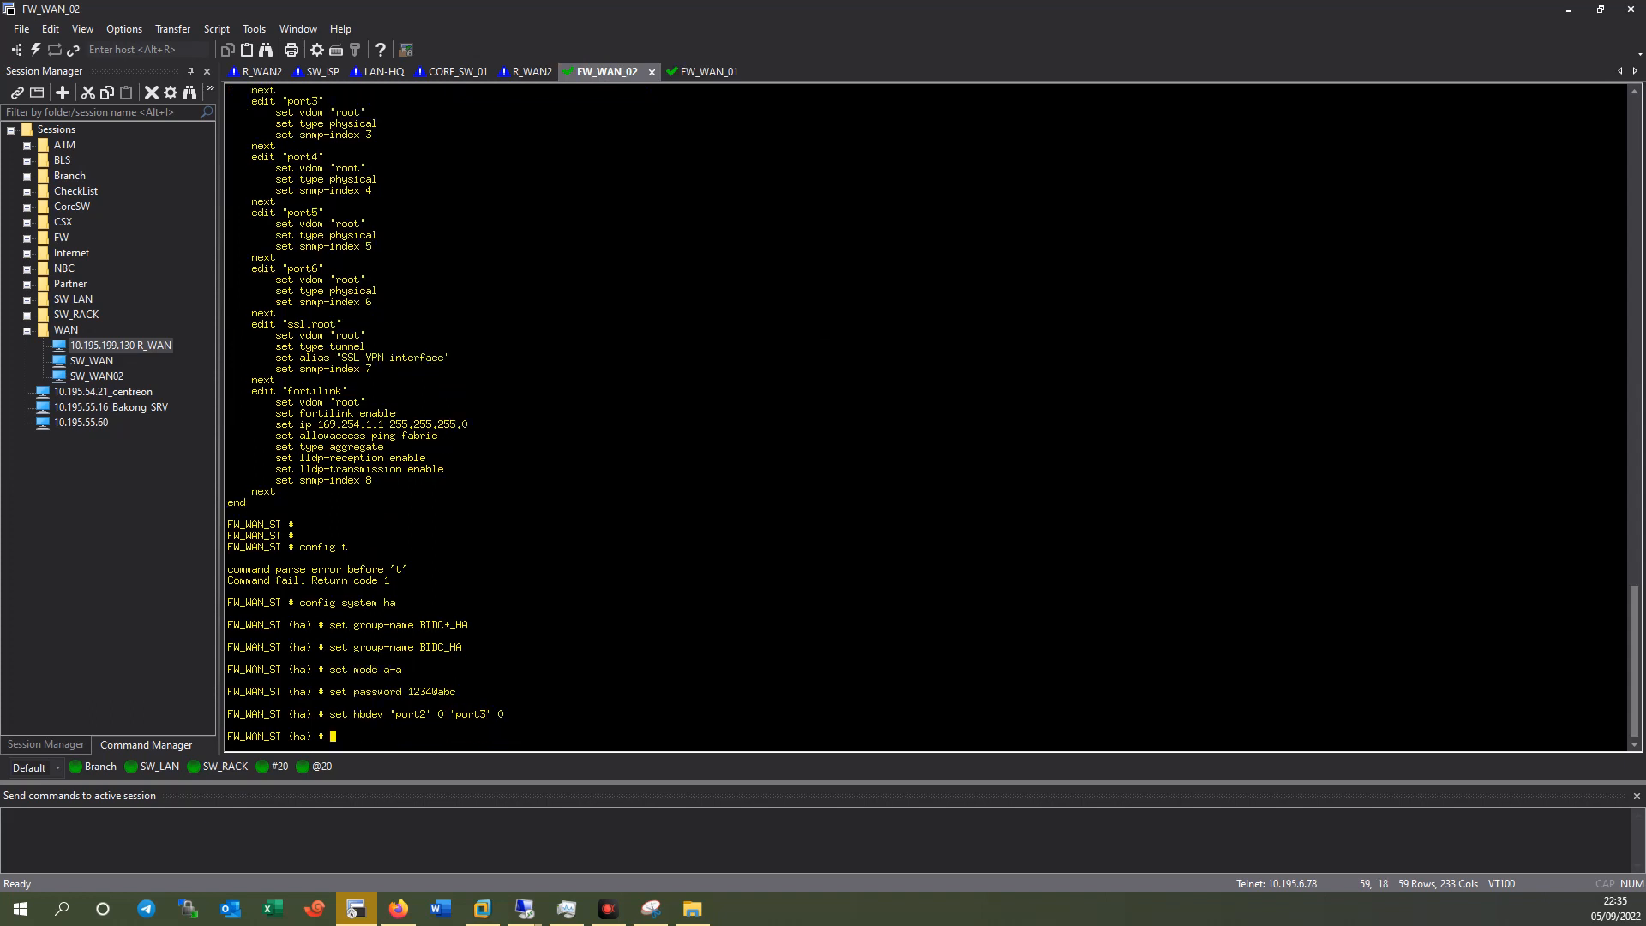
Disable override, save the HA settings with 'end', and enter 'get system ha status'.
click(696, 73)
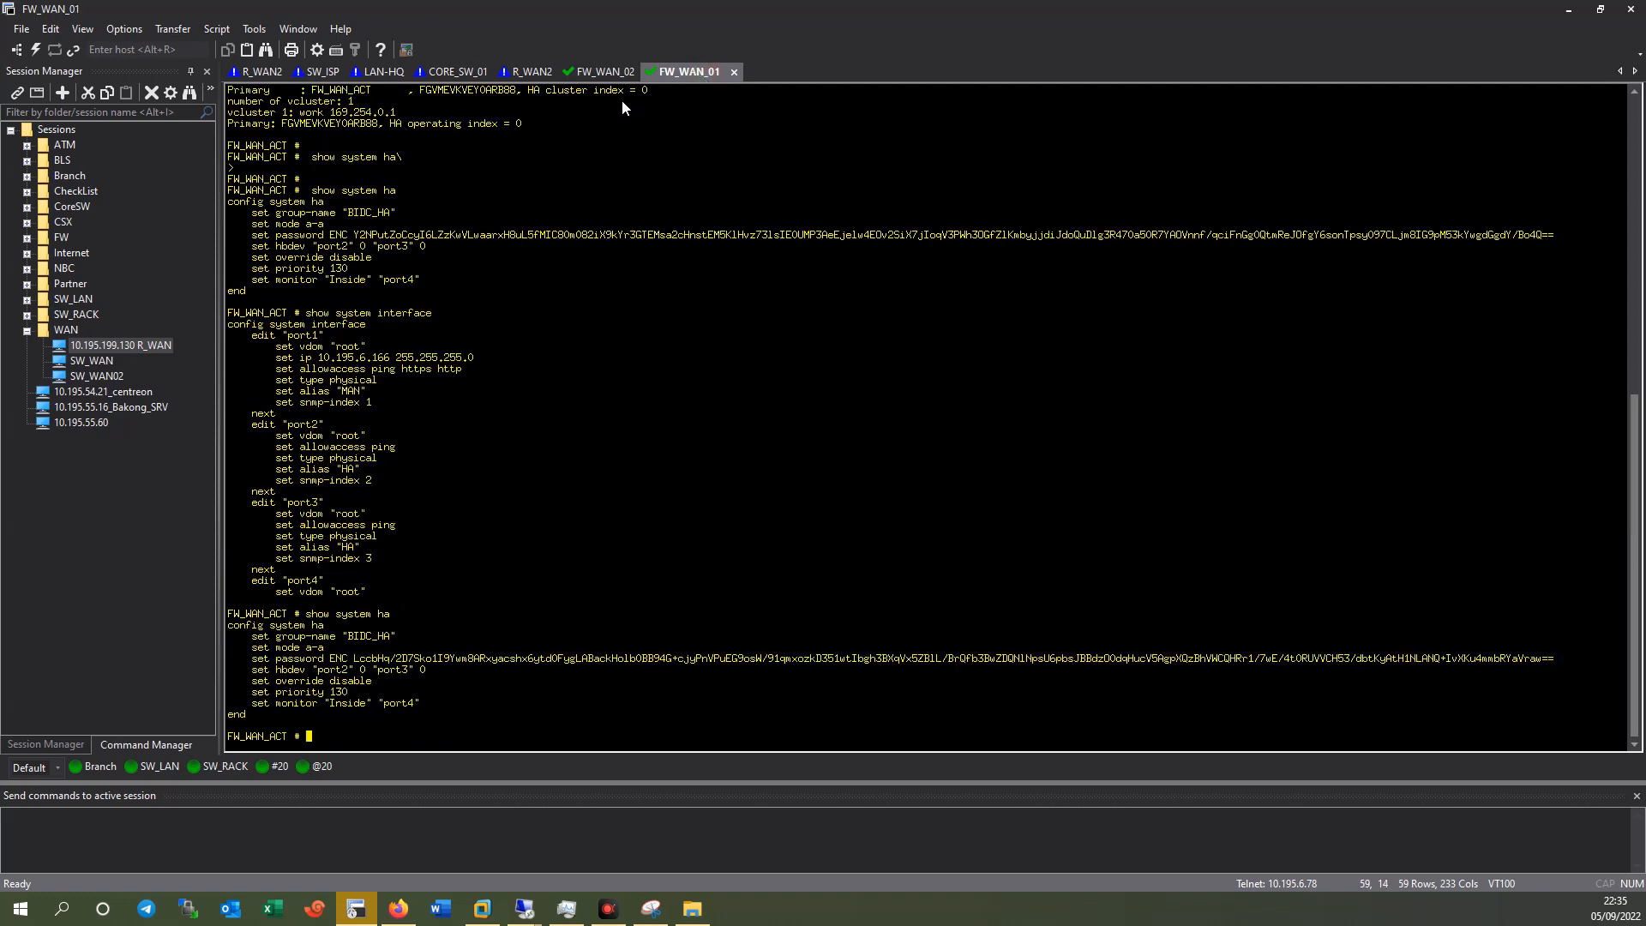
click(595, 73)
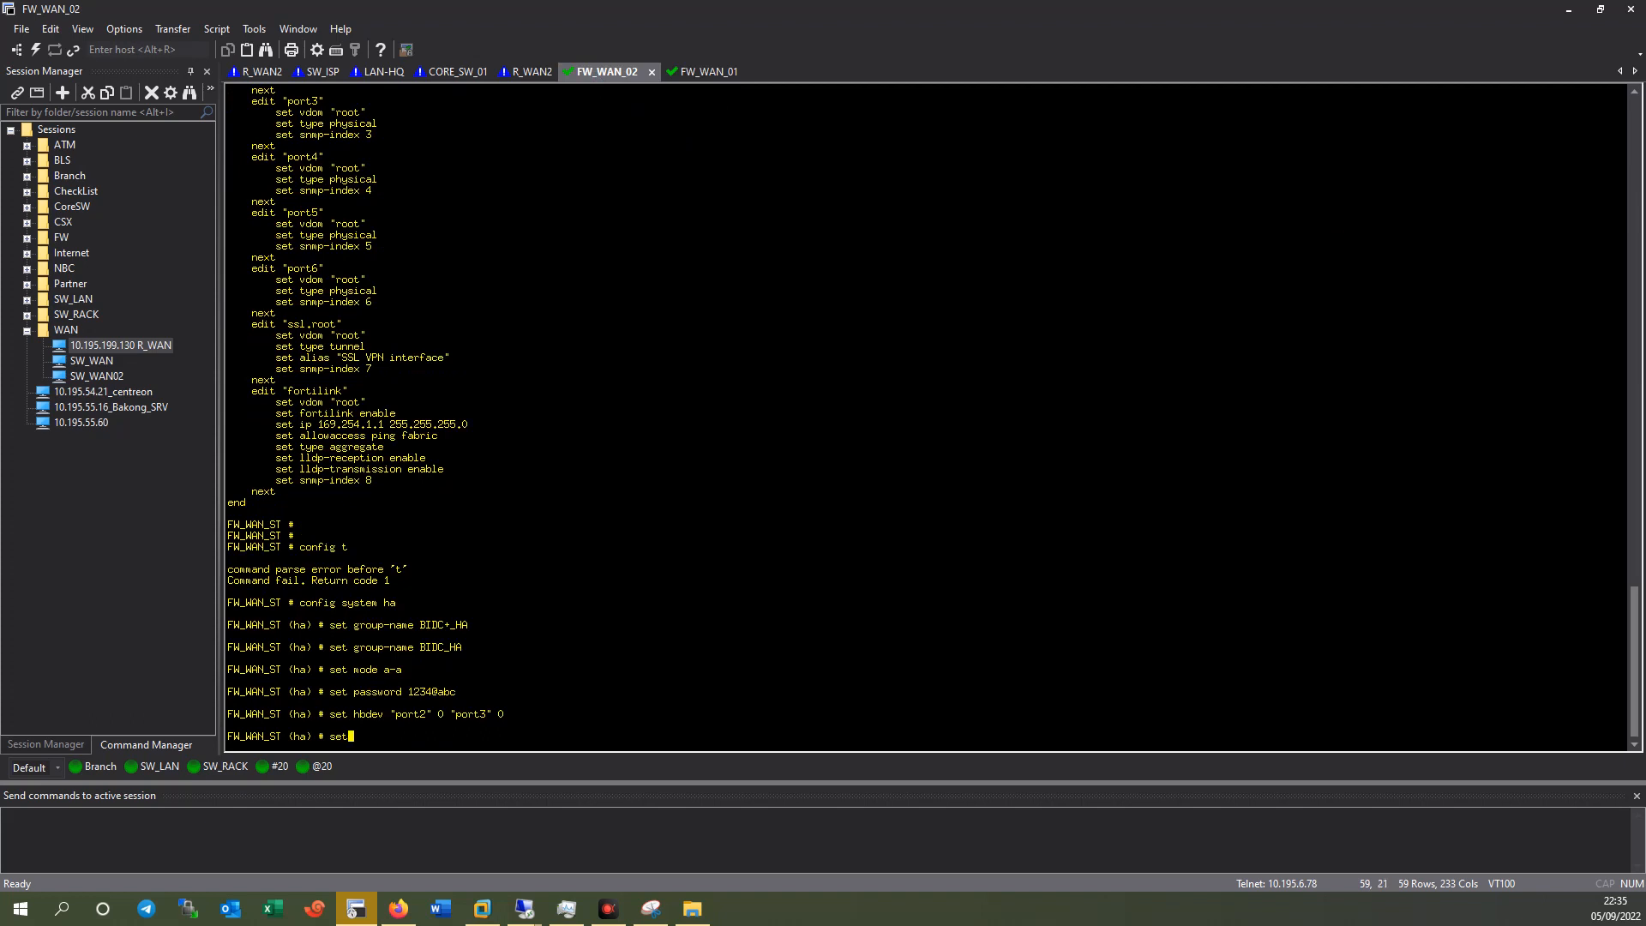
text(set override disable)
key(Return)
key(Return)
text(en)
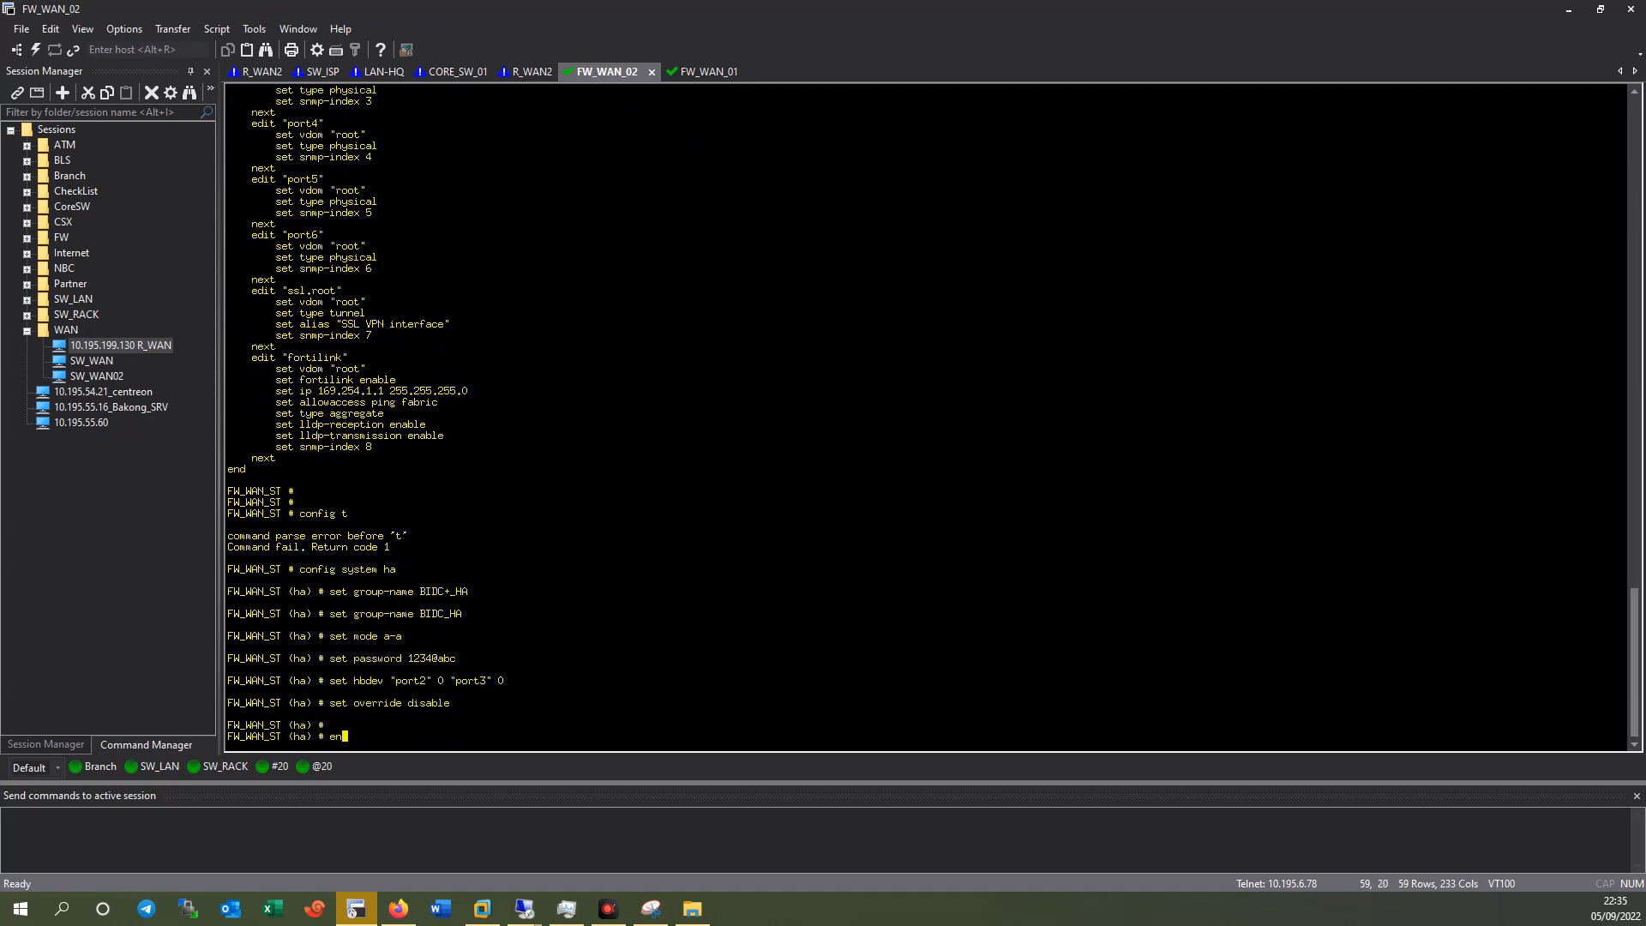
text(d)
key(Return)
key(Return)
text(get system ha status)
Rerun 'get system ha status' on FW_WAN_02 repeatedly to watch the cluster status.
key(Return)
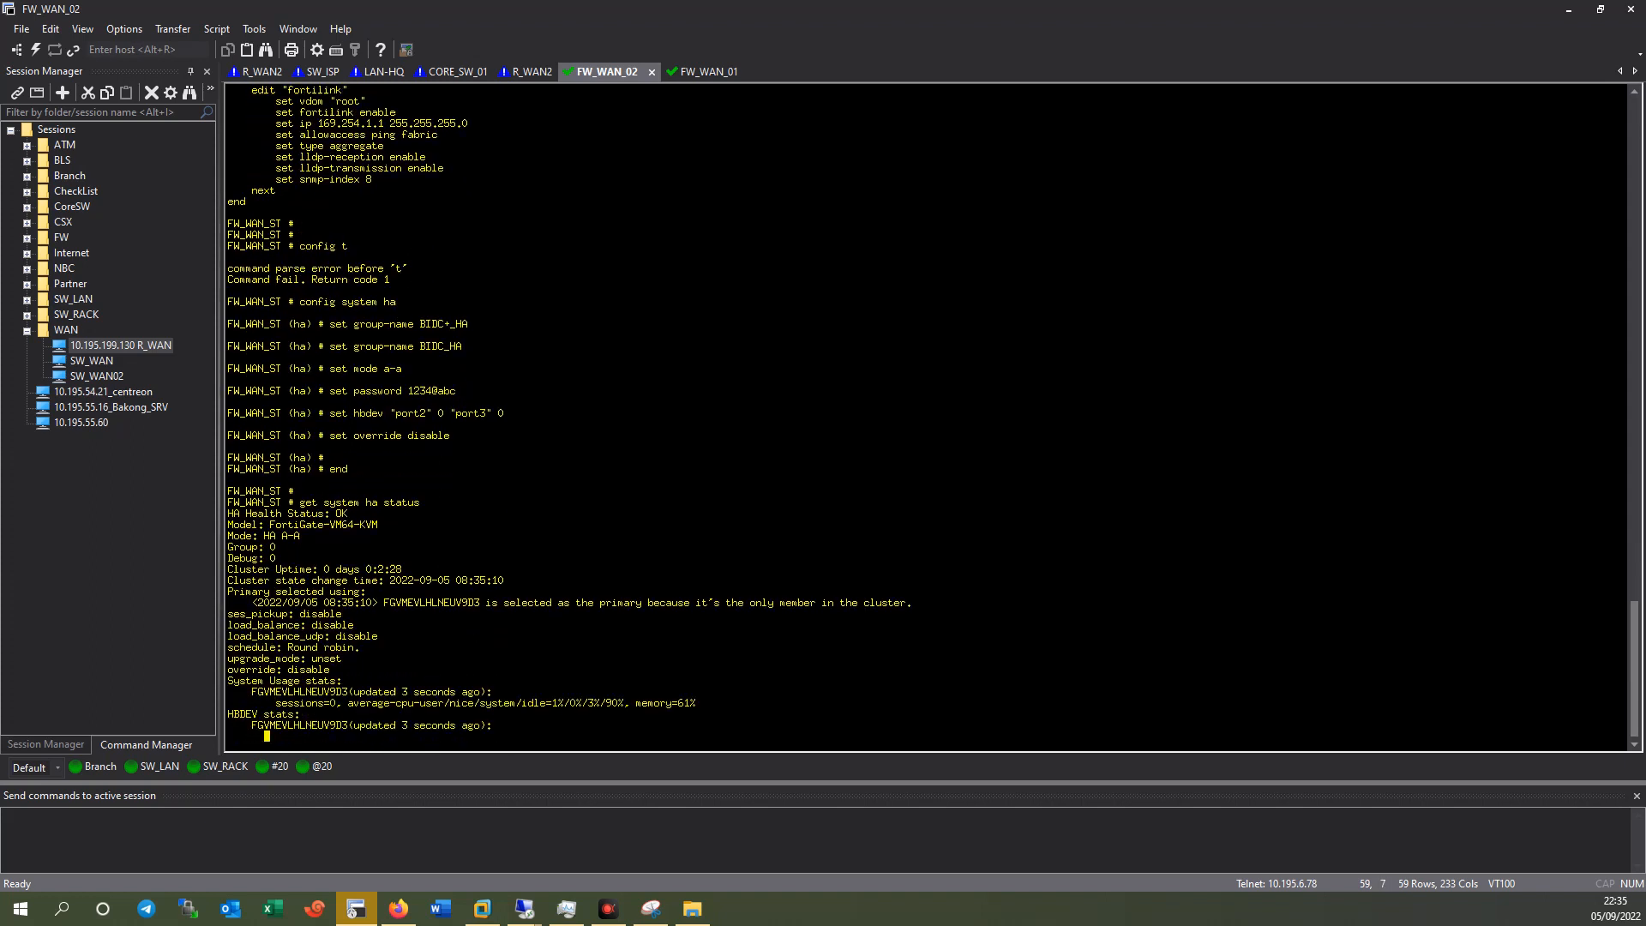
key(Return)
key(Return)
key(Return)
key(Return)
key(Return)
key(Return)
key(Return)
key(Return)
key(Return)
key(Return)
key(Return)
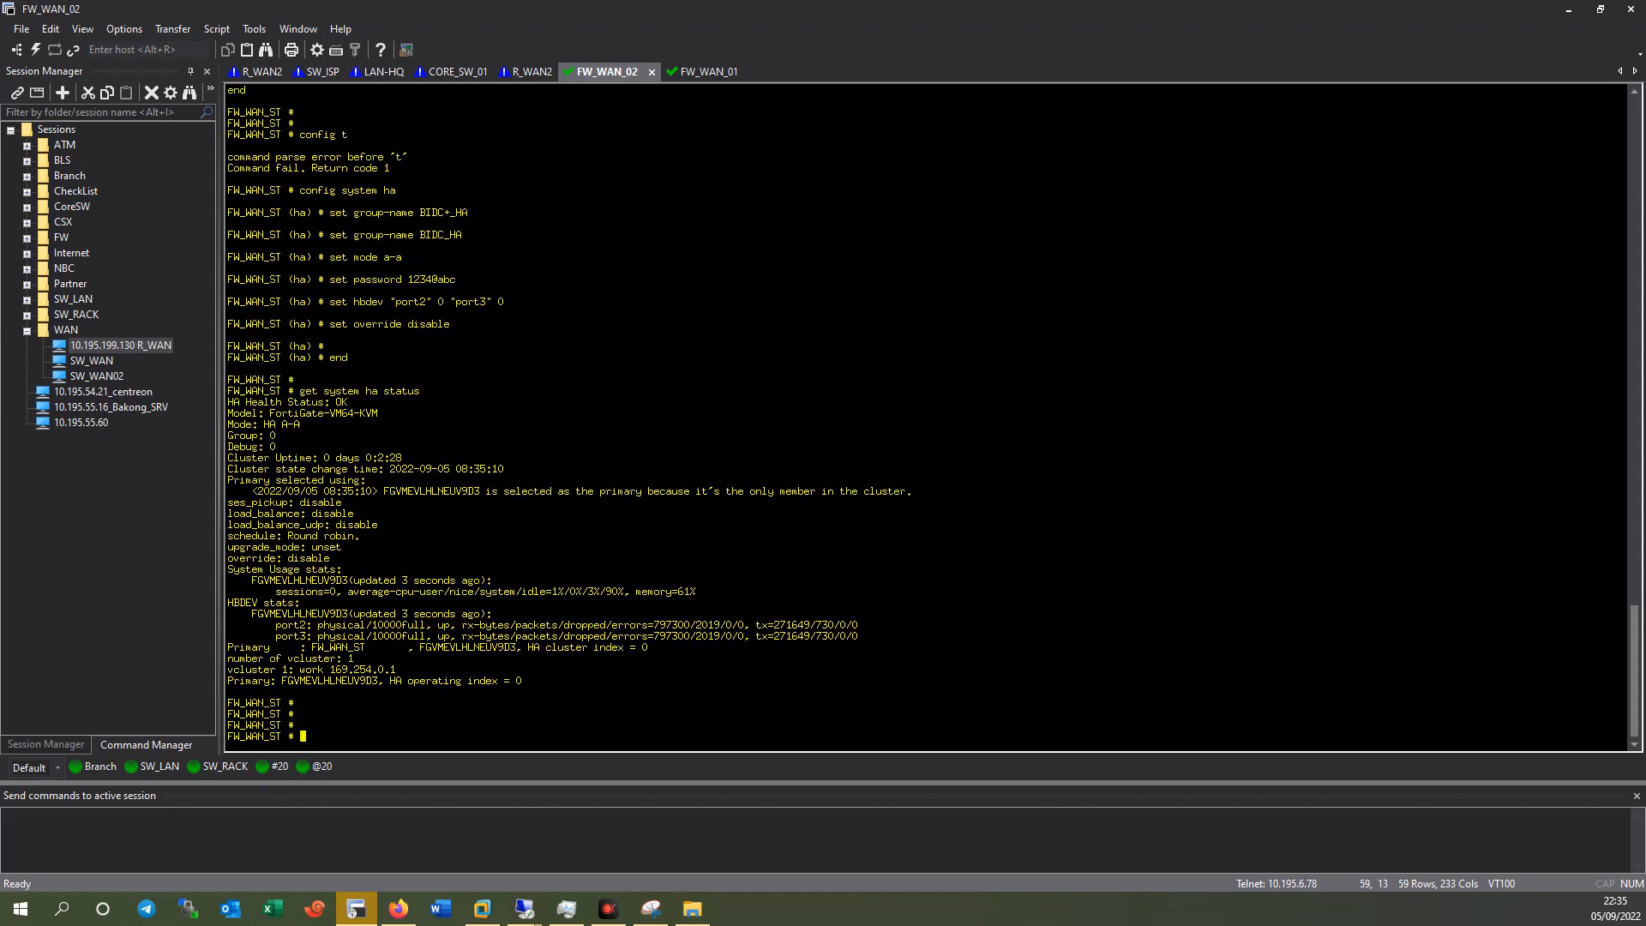
key(Up)
key(Return)
key(Up)
key(Return)
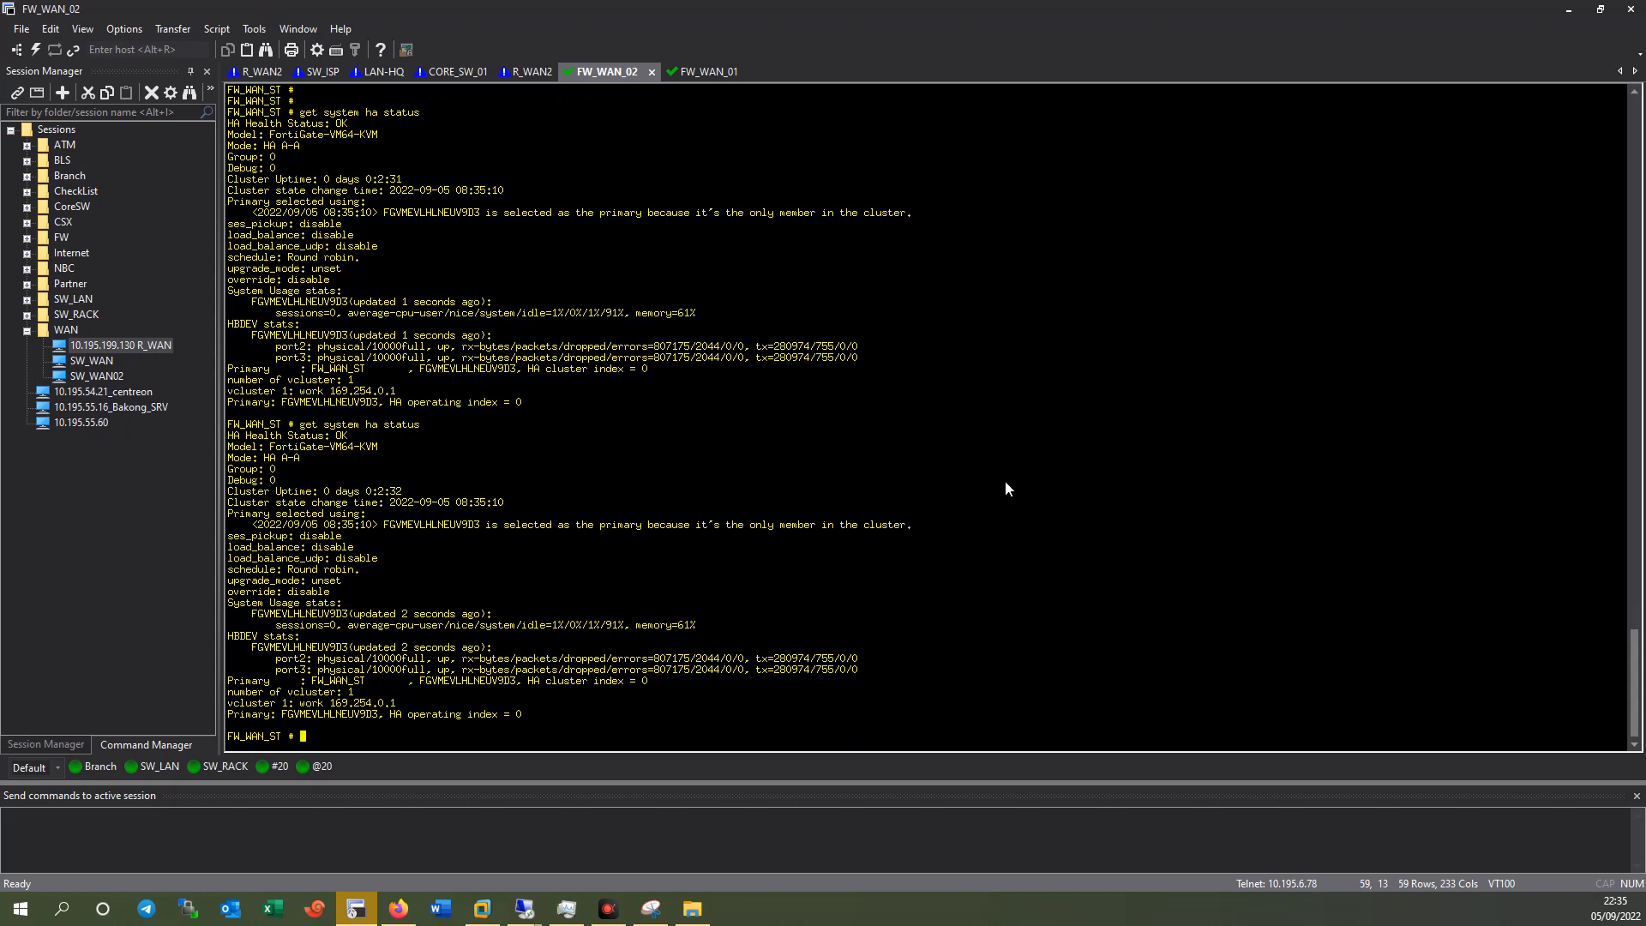
key(Return)
key(Up)
key(Return)
key(Up)
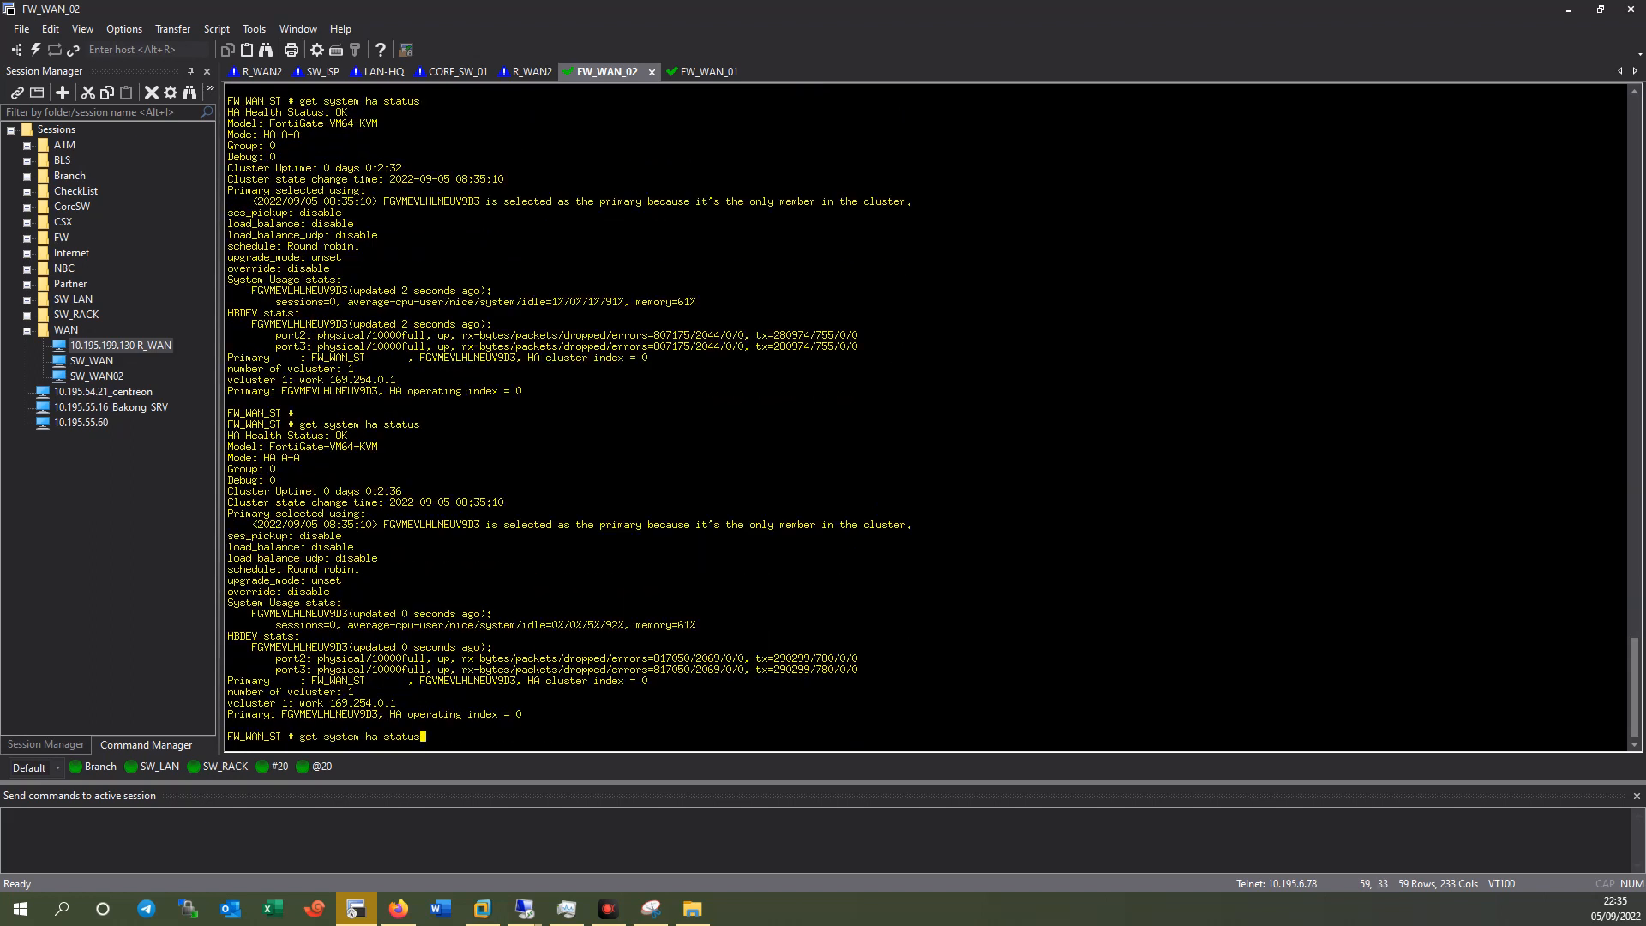
key(Return)
key(Return)
key(Return)
key(Up)
key(Return)
key(Up)
key(Return)
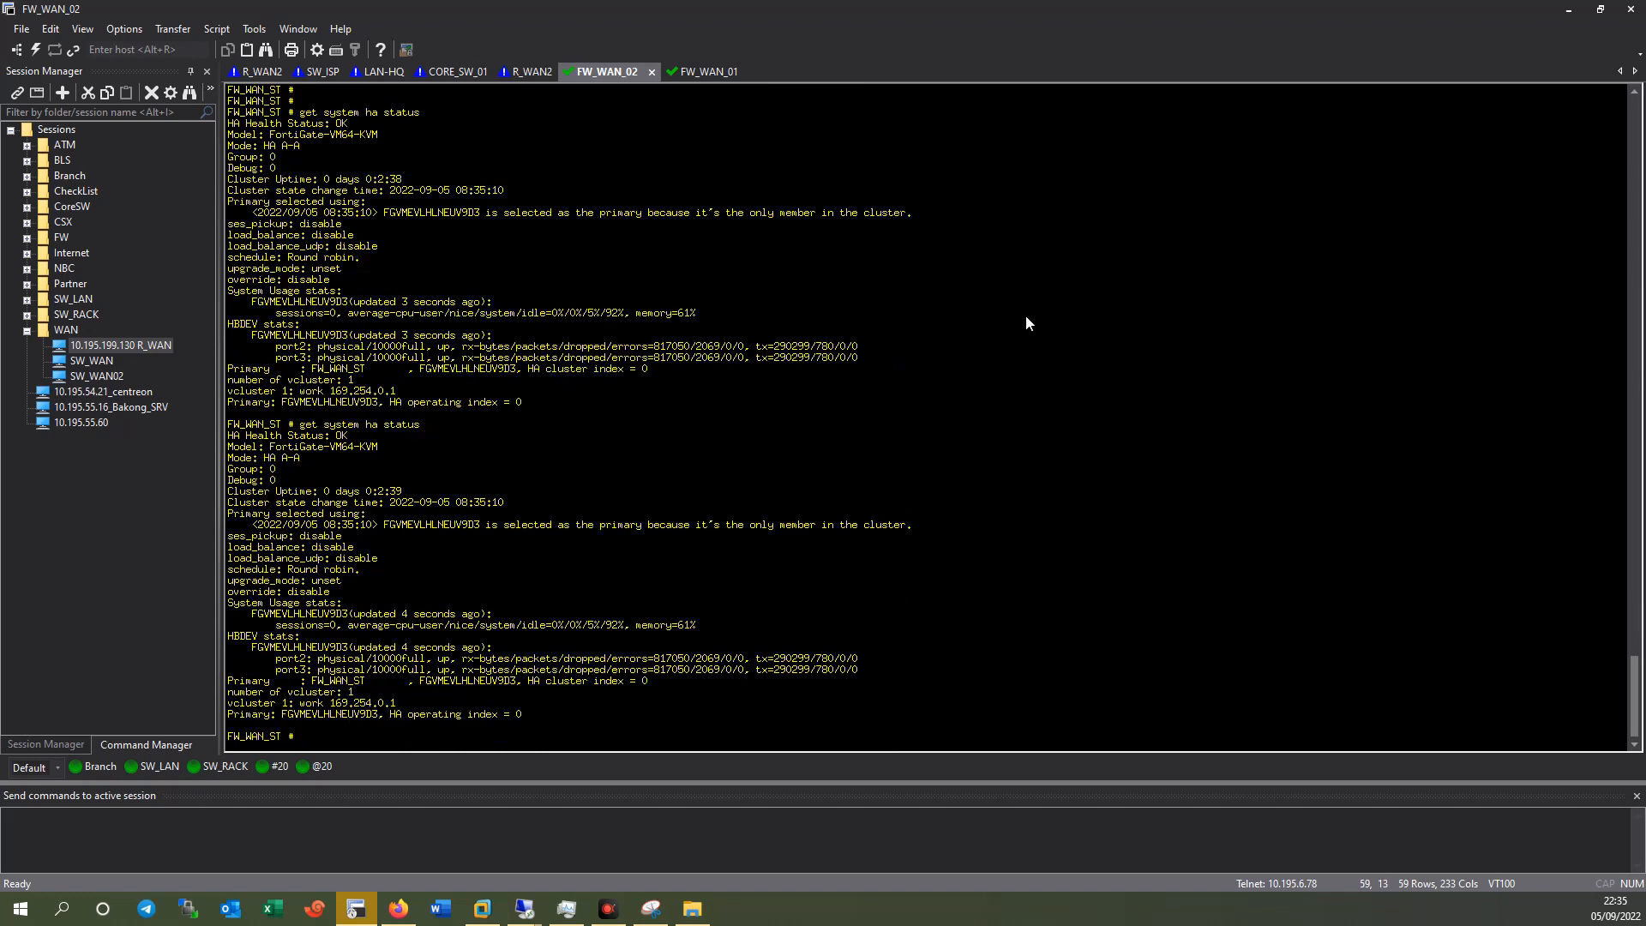
Show FW_WAN_02's saved HA config (BIDC_HA, a-a, port2/port3 heartbeat, override disabled).
text(show system accprofileha)
key(Return)
text(show system ha)
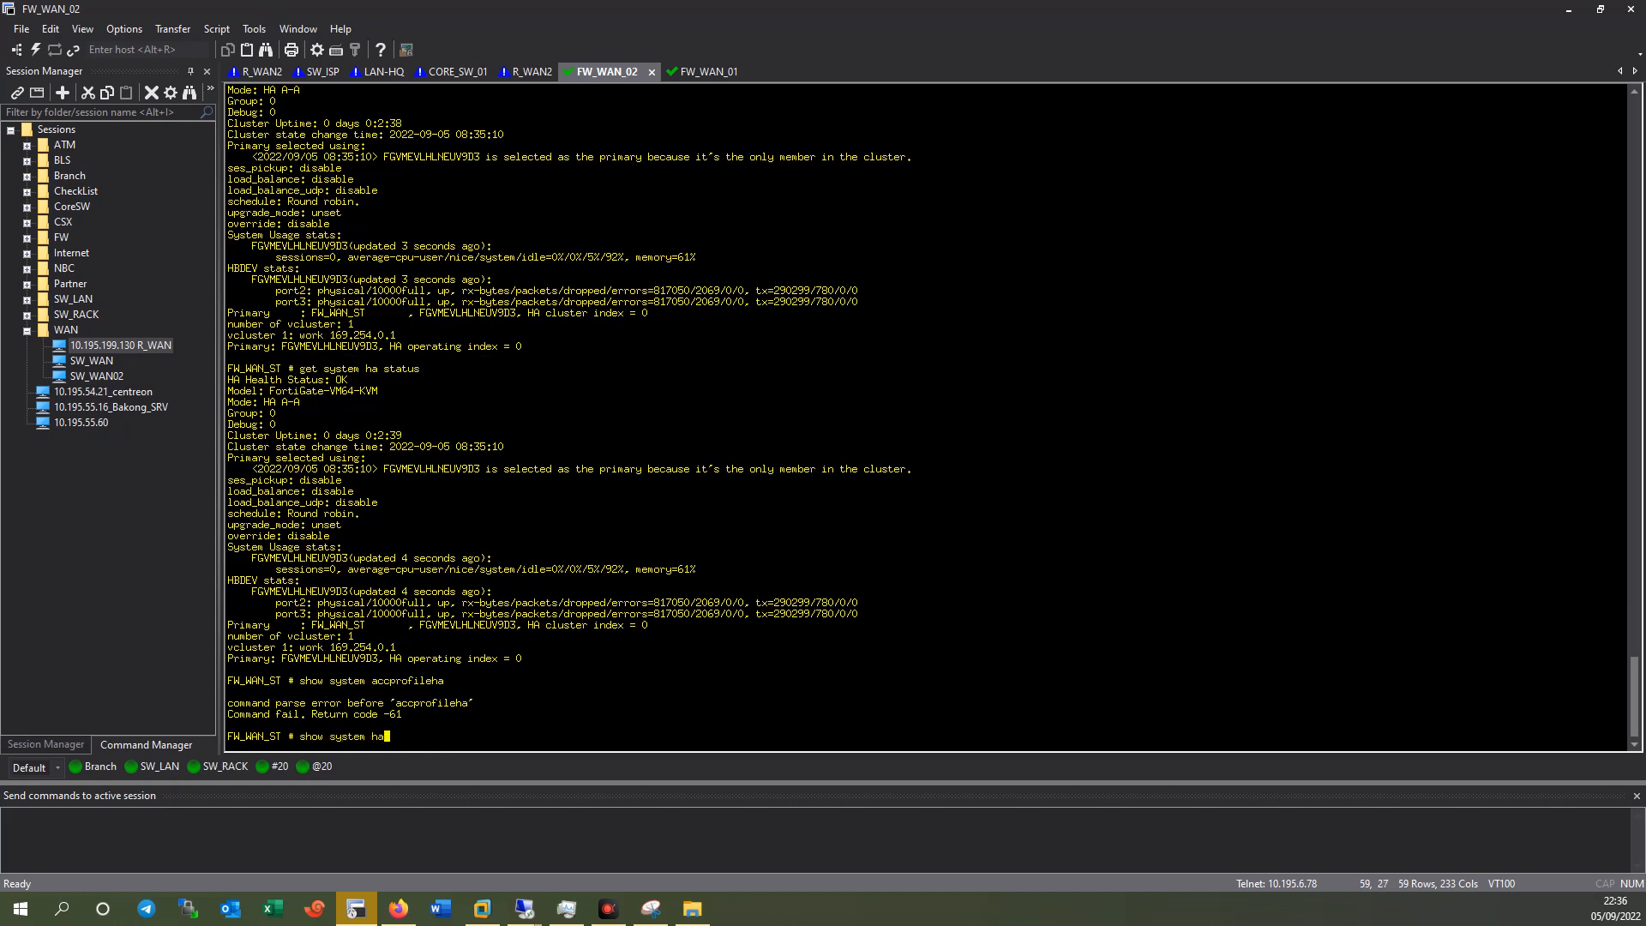
key(Return)
key(Return)
key(Return)
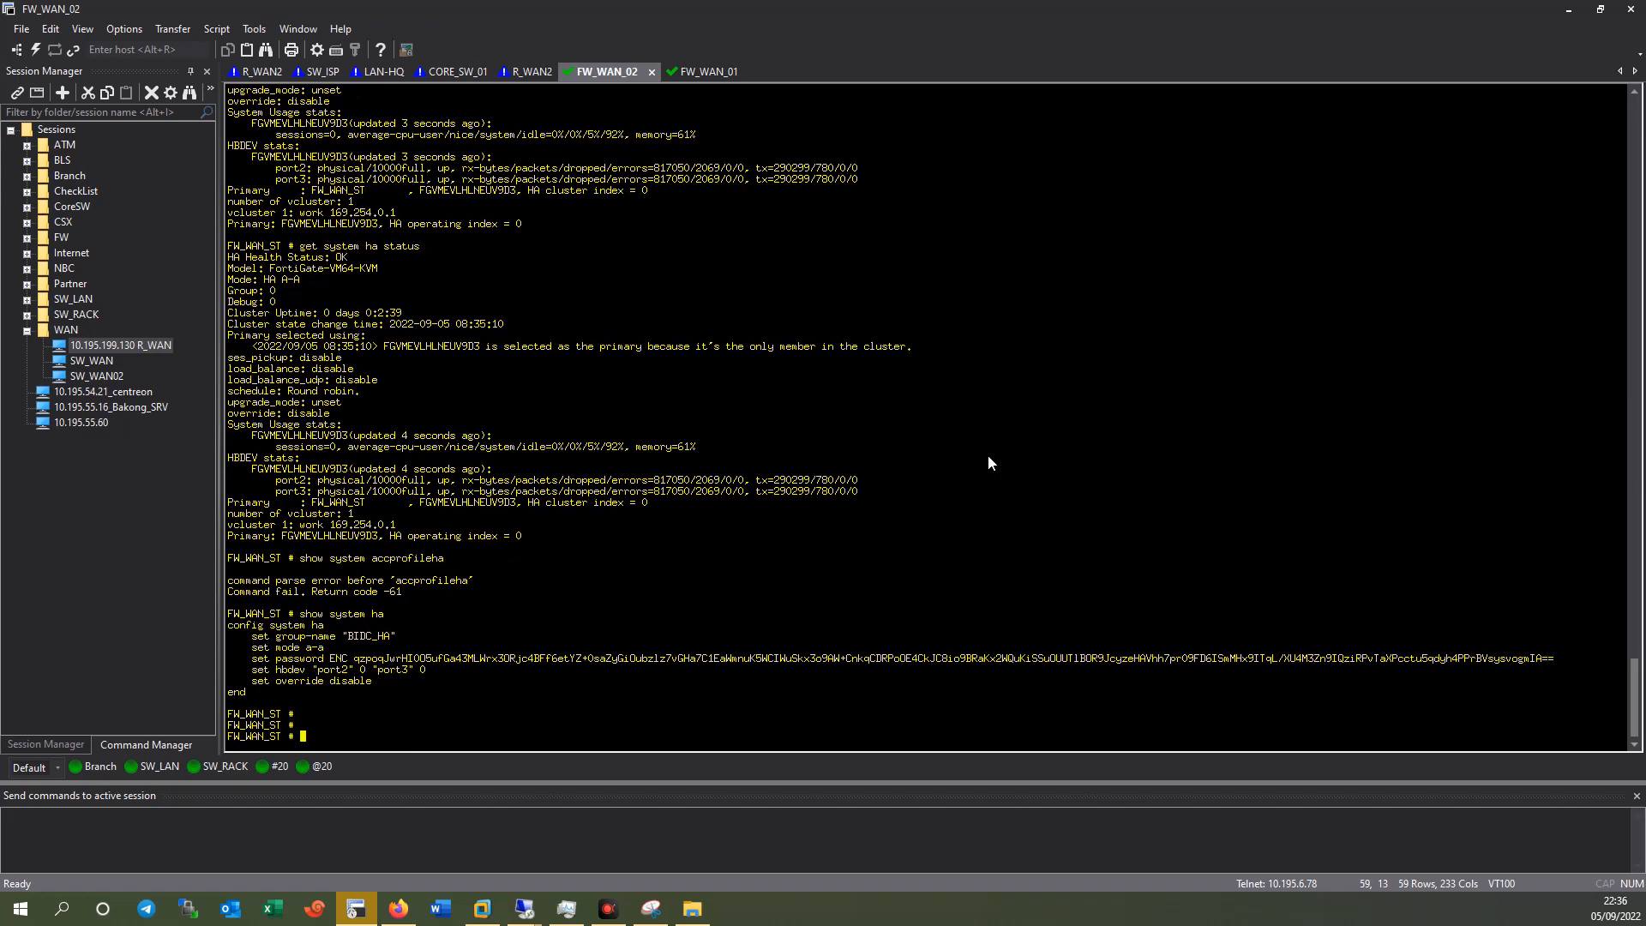
click(694, 72)
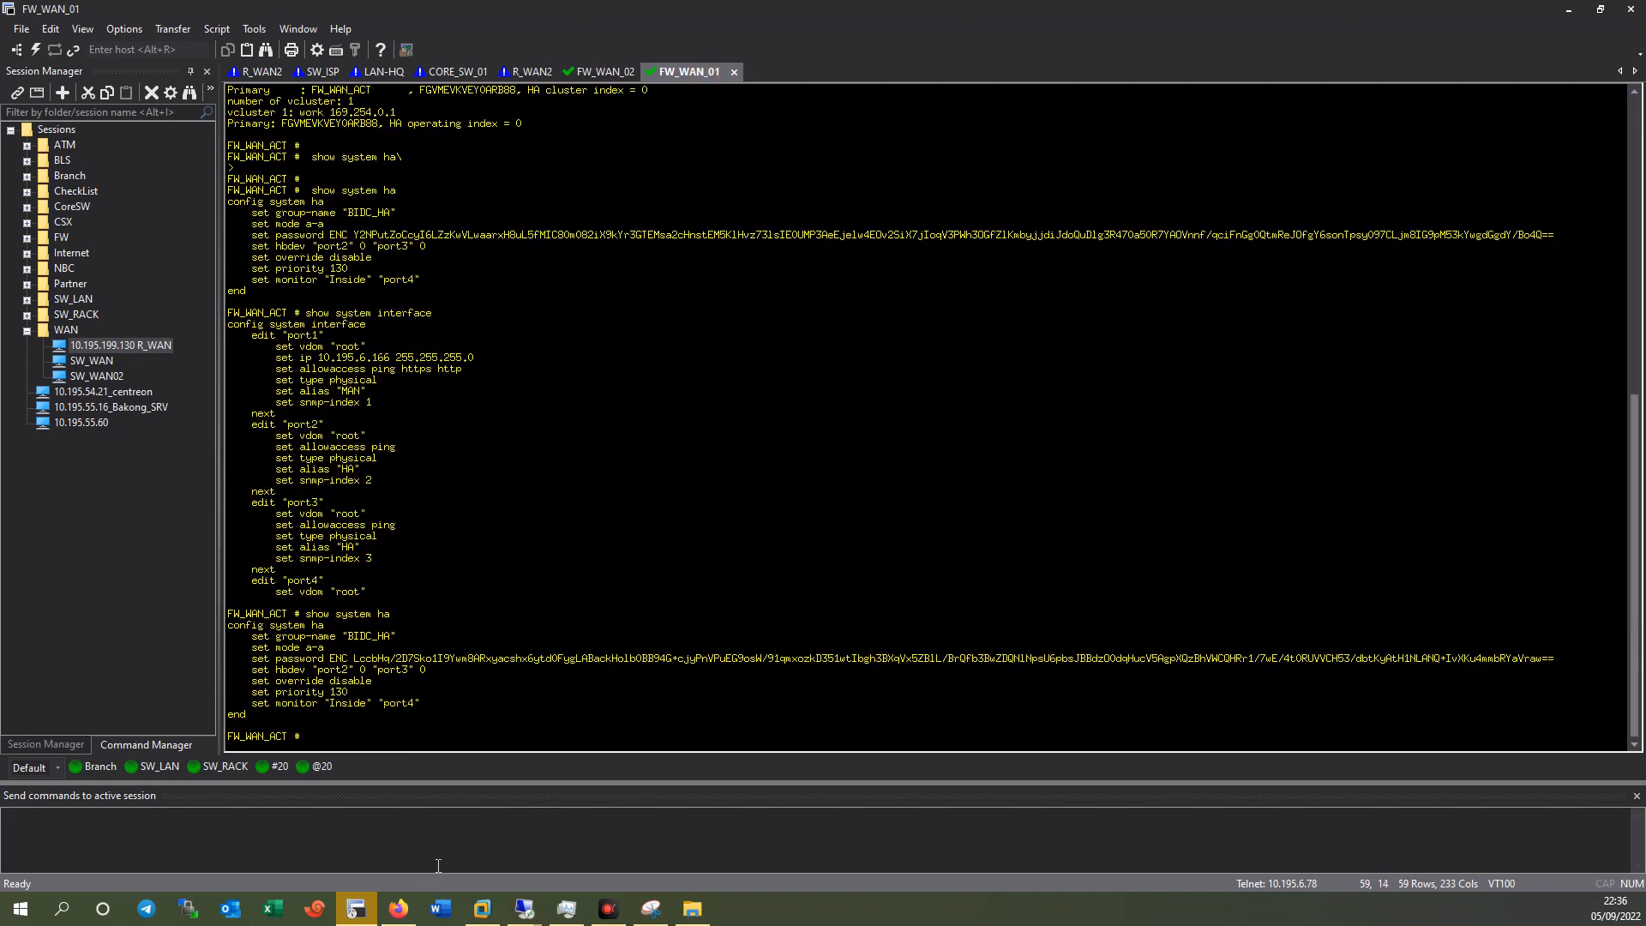
Refresh the HA page and lower FW_WAN_ACT's device priority from 130 to 128, then save.
click(1565, 19)
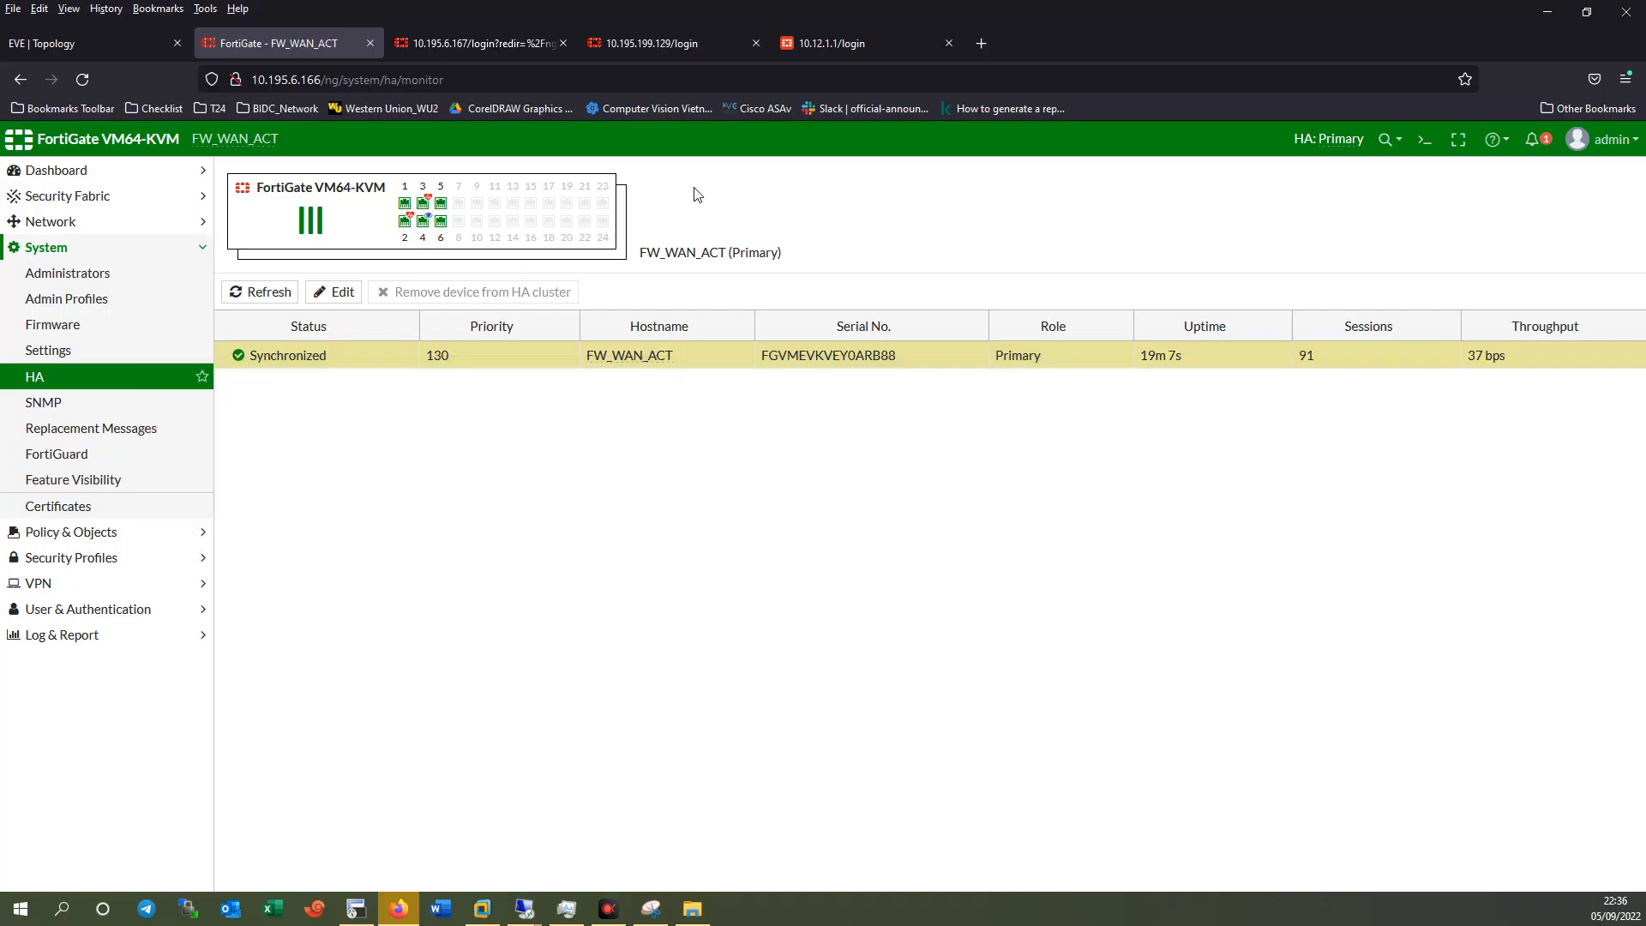
click(52, 378)
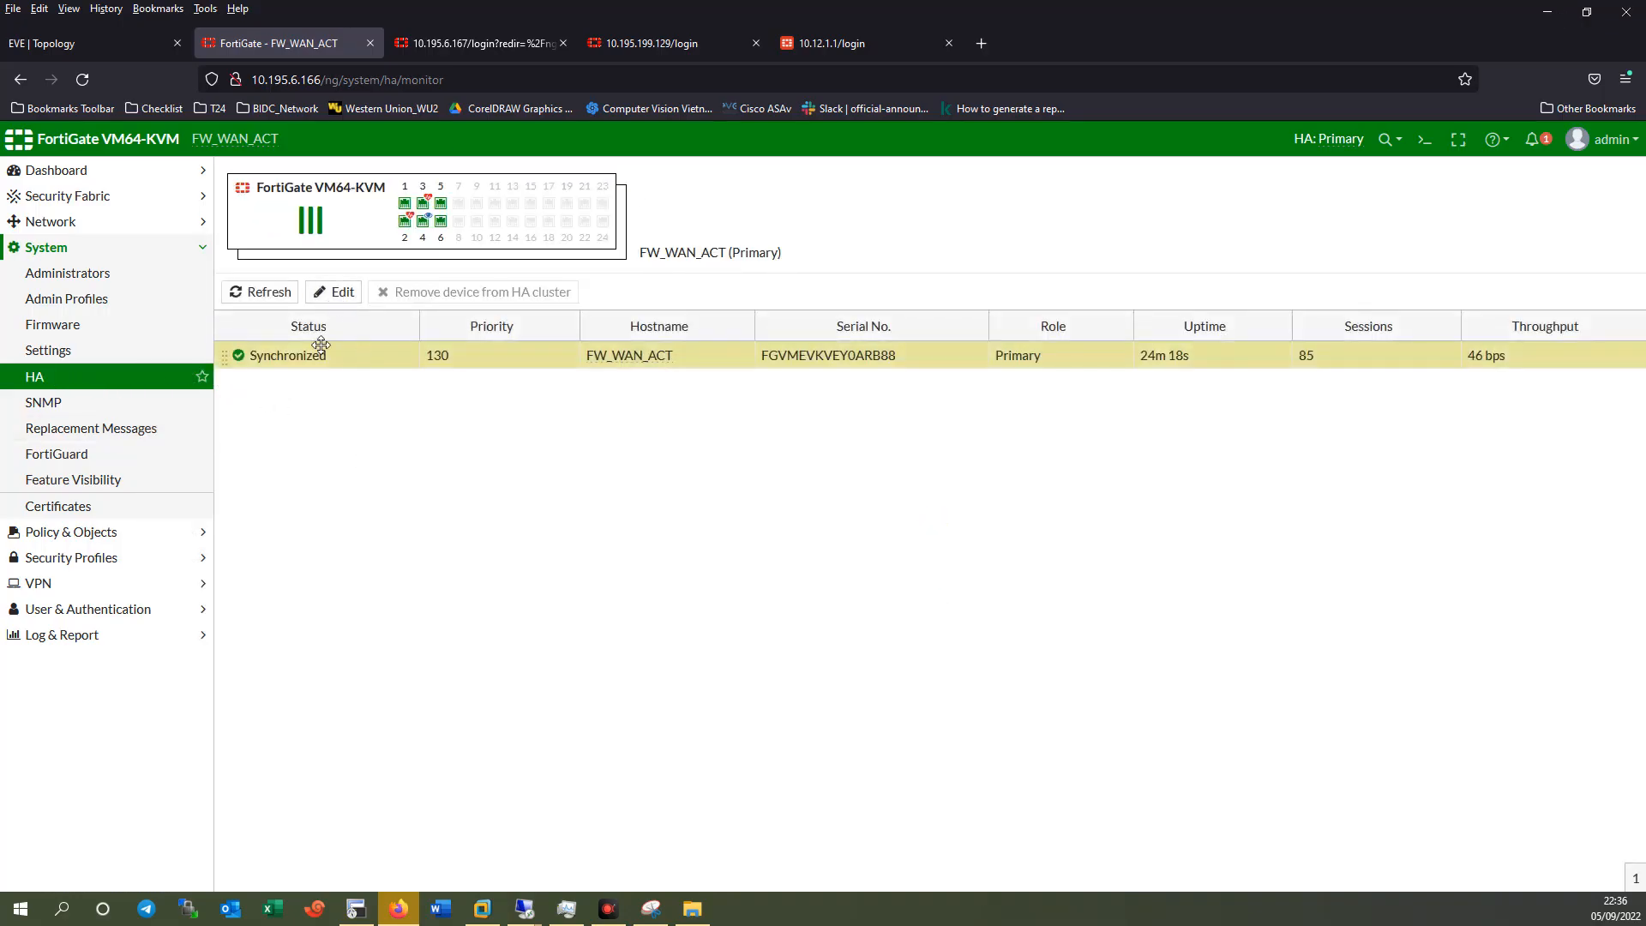
click(335, 293)
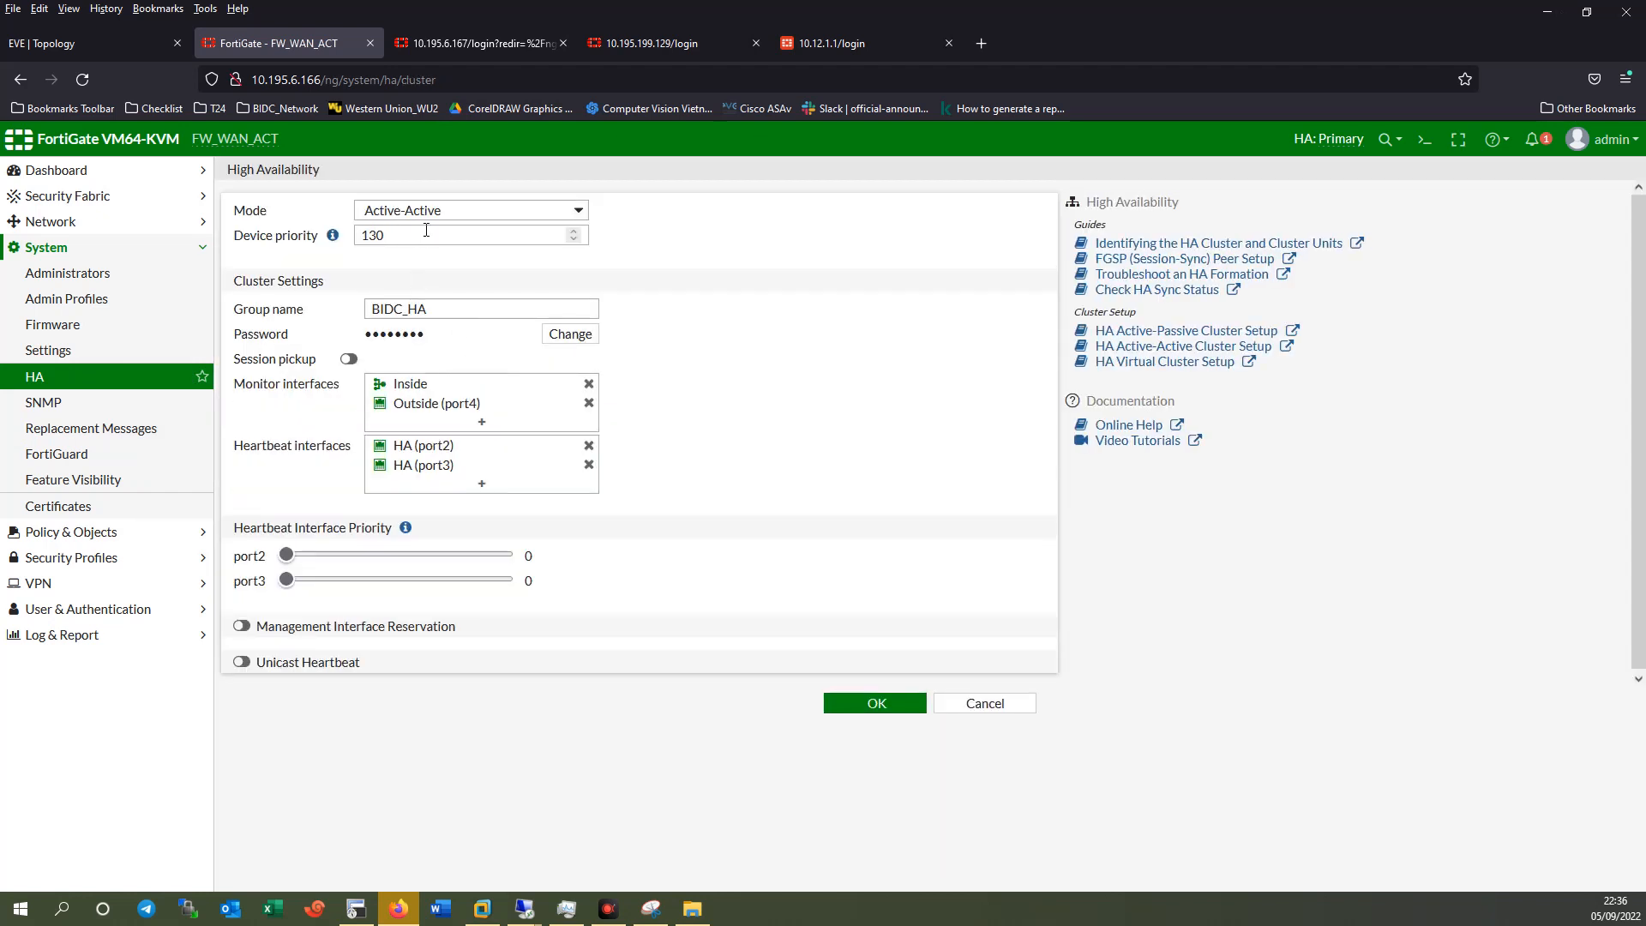
drag(437, 233, 326, 237)
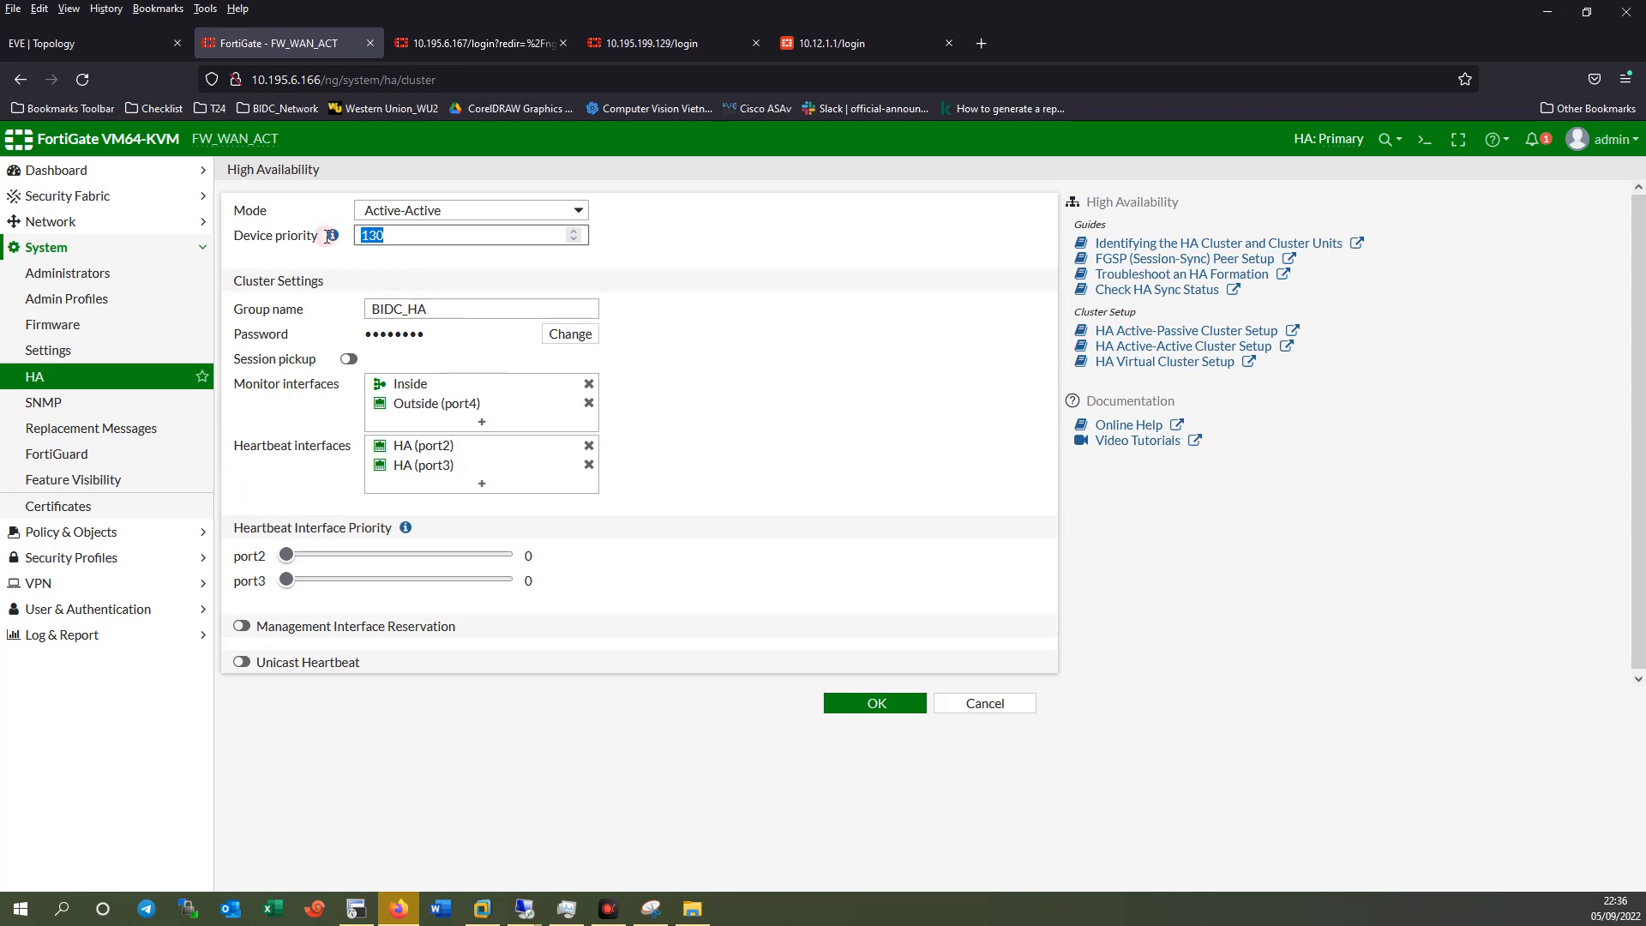
text(128)
click(920, 367)
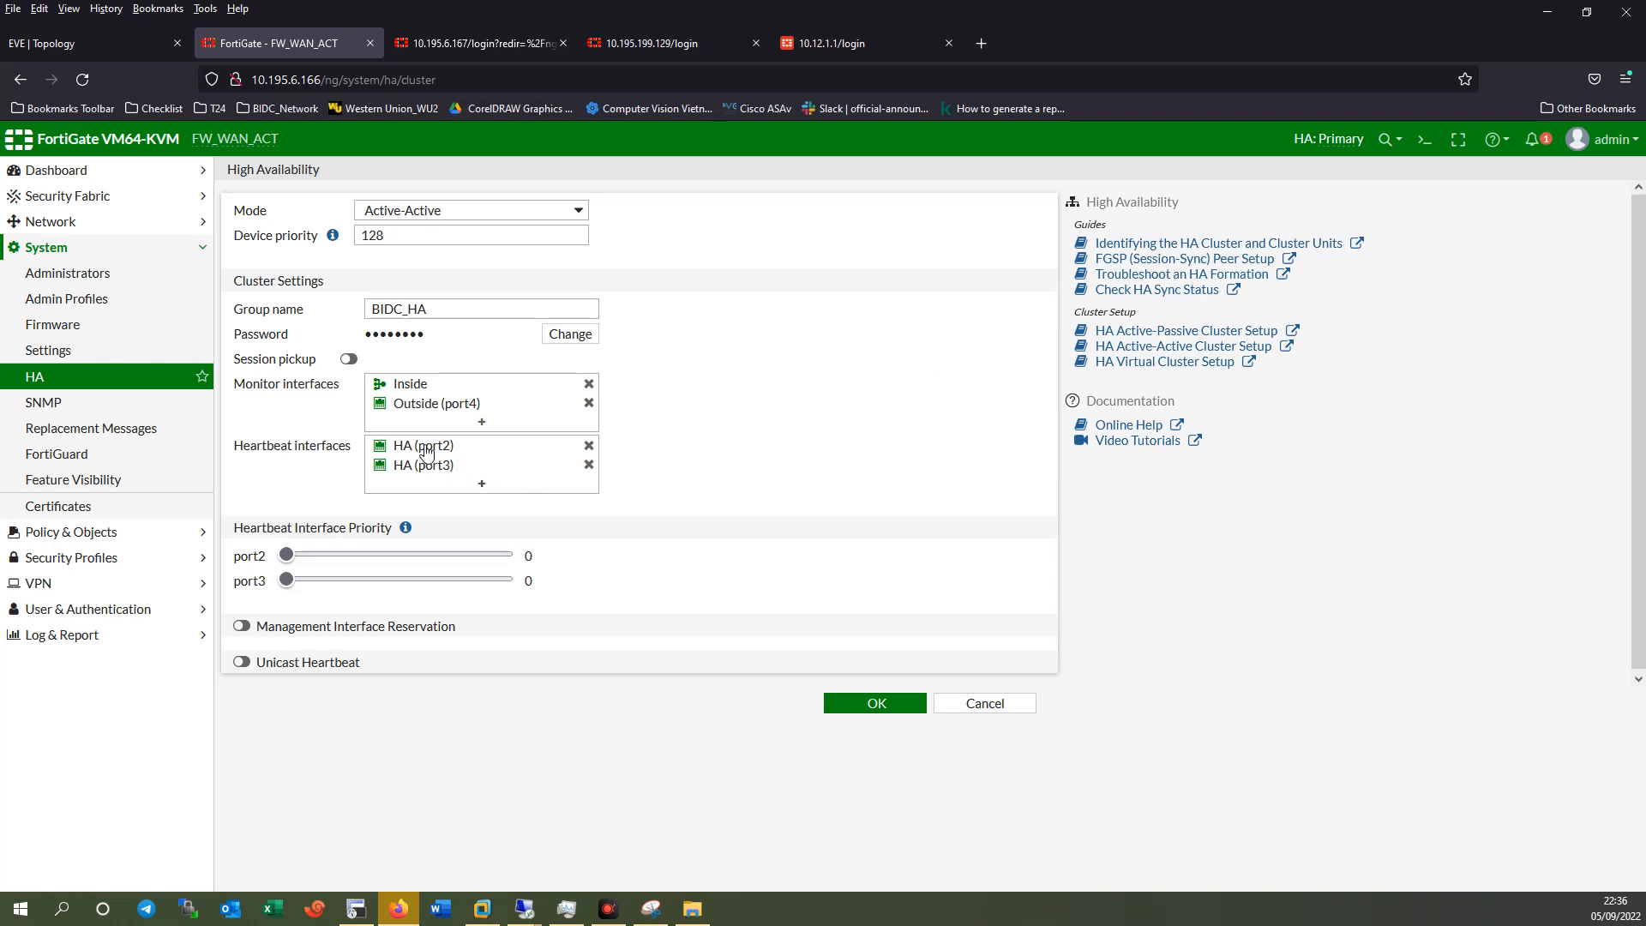
mouse_move(424, 468)
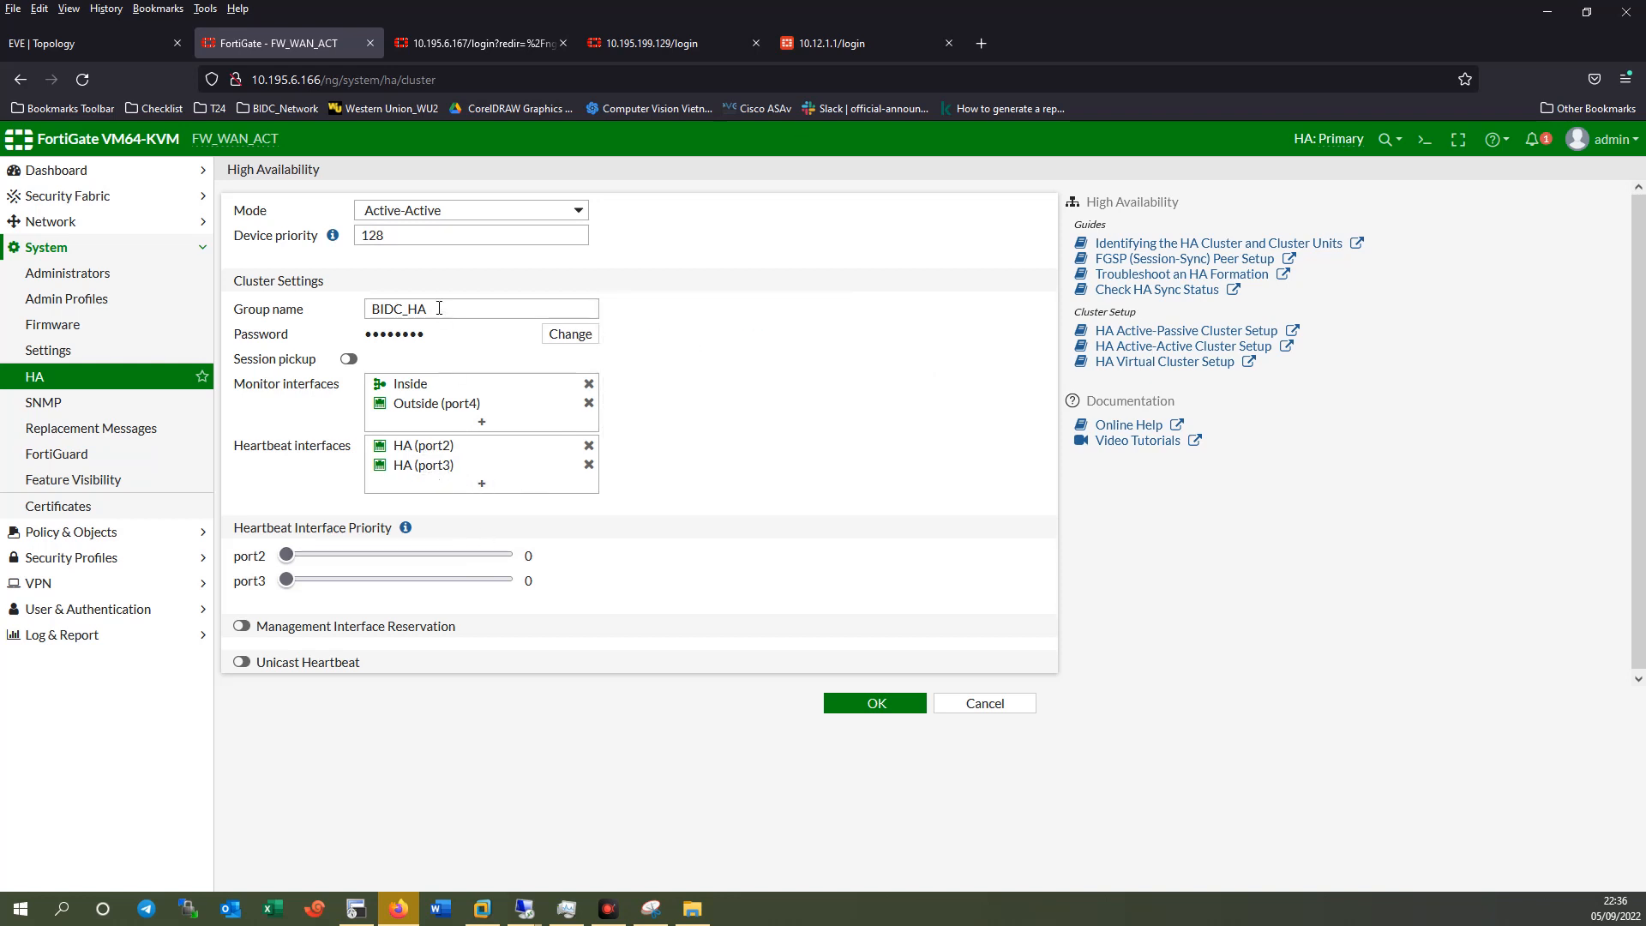
click(865, 701)
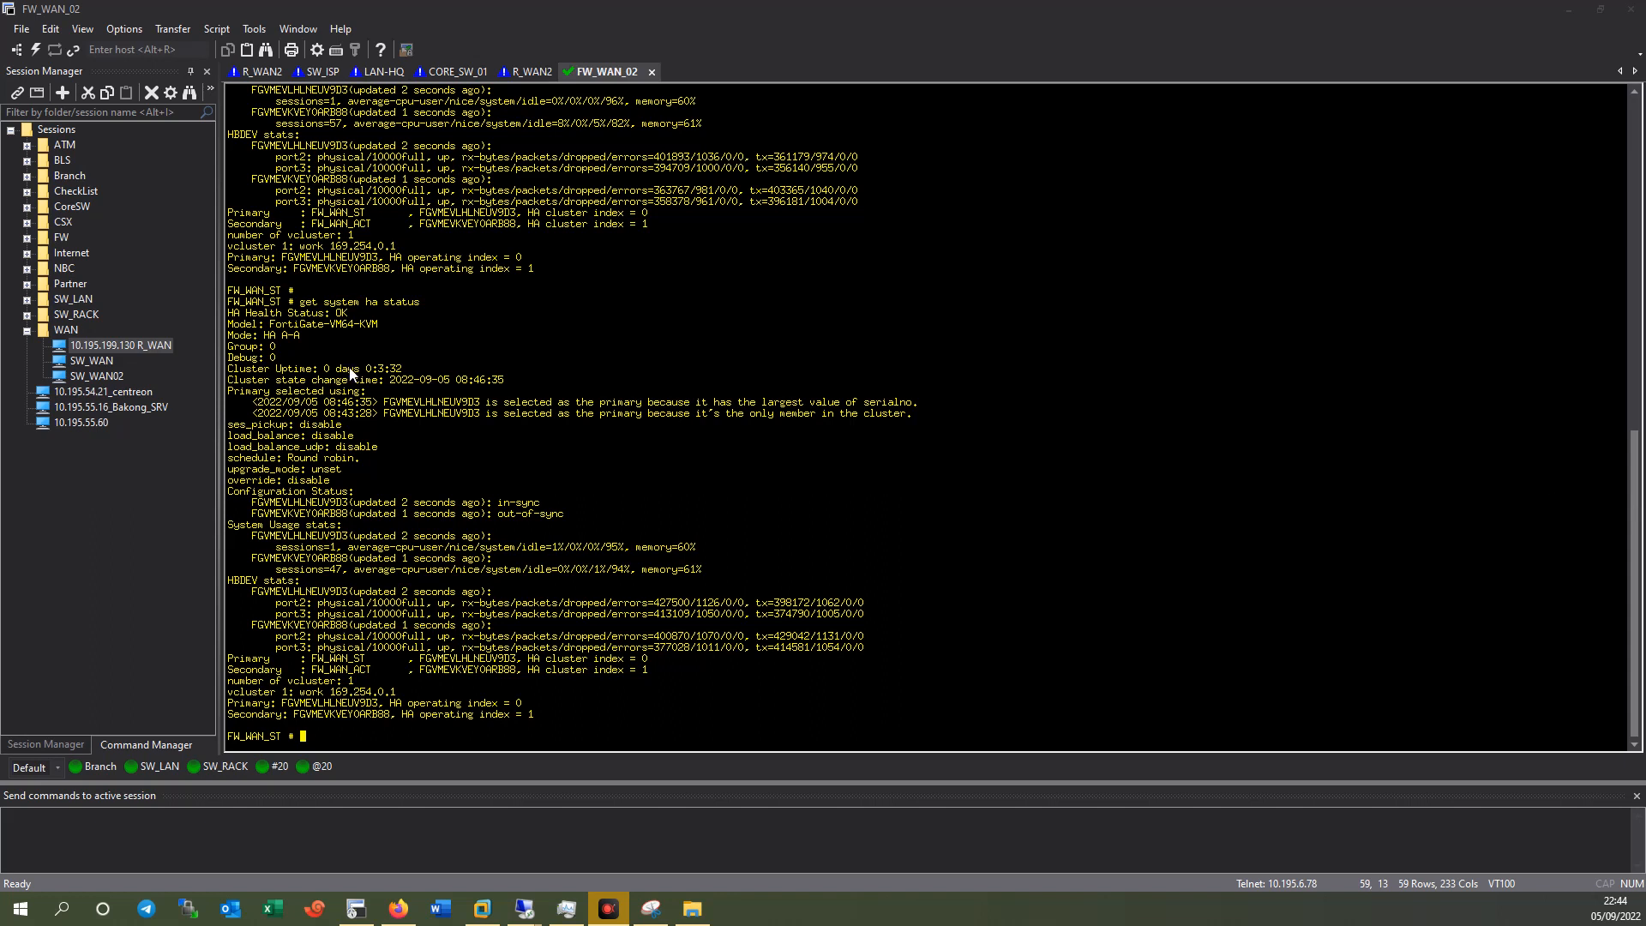
Rerun the HA status check on FW_WAN_ST, noting FW_WAN_ACT is still out-of-sync.
click(793, 440)
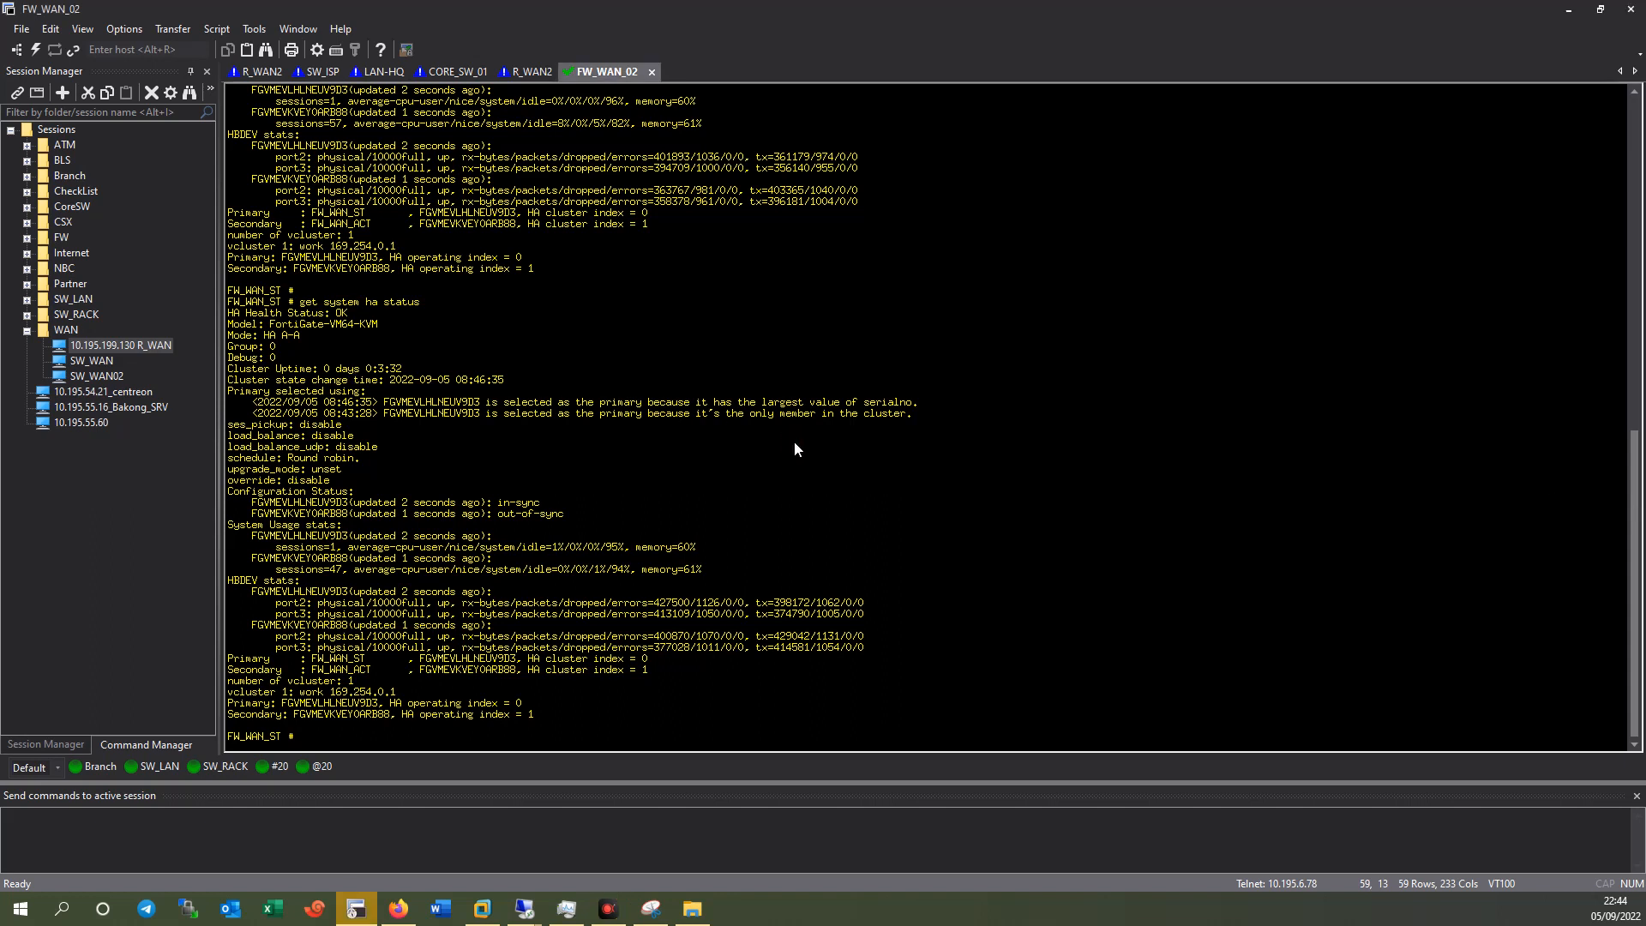
key(Up)
key(Return)
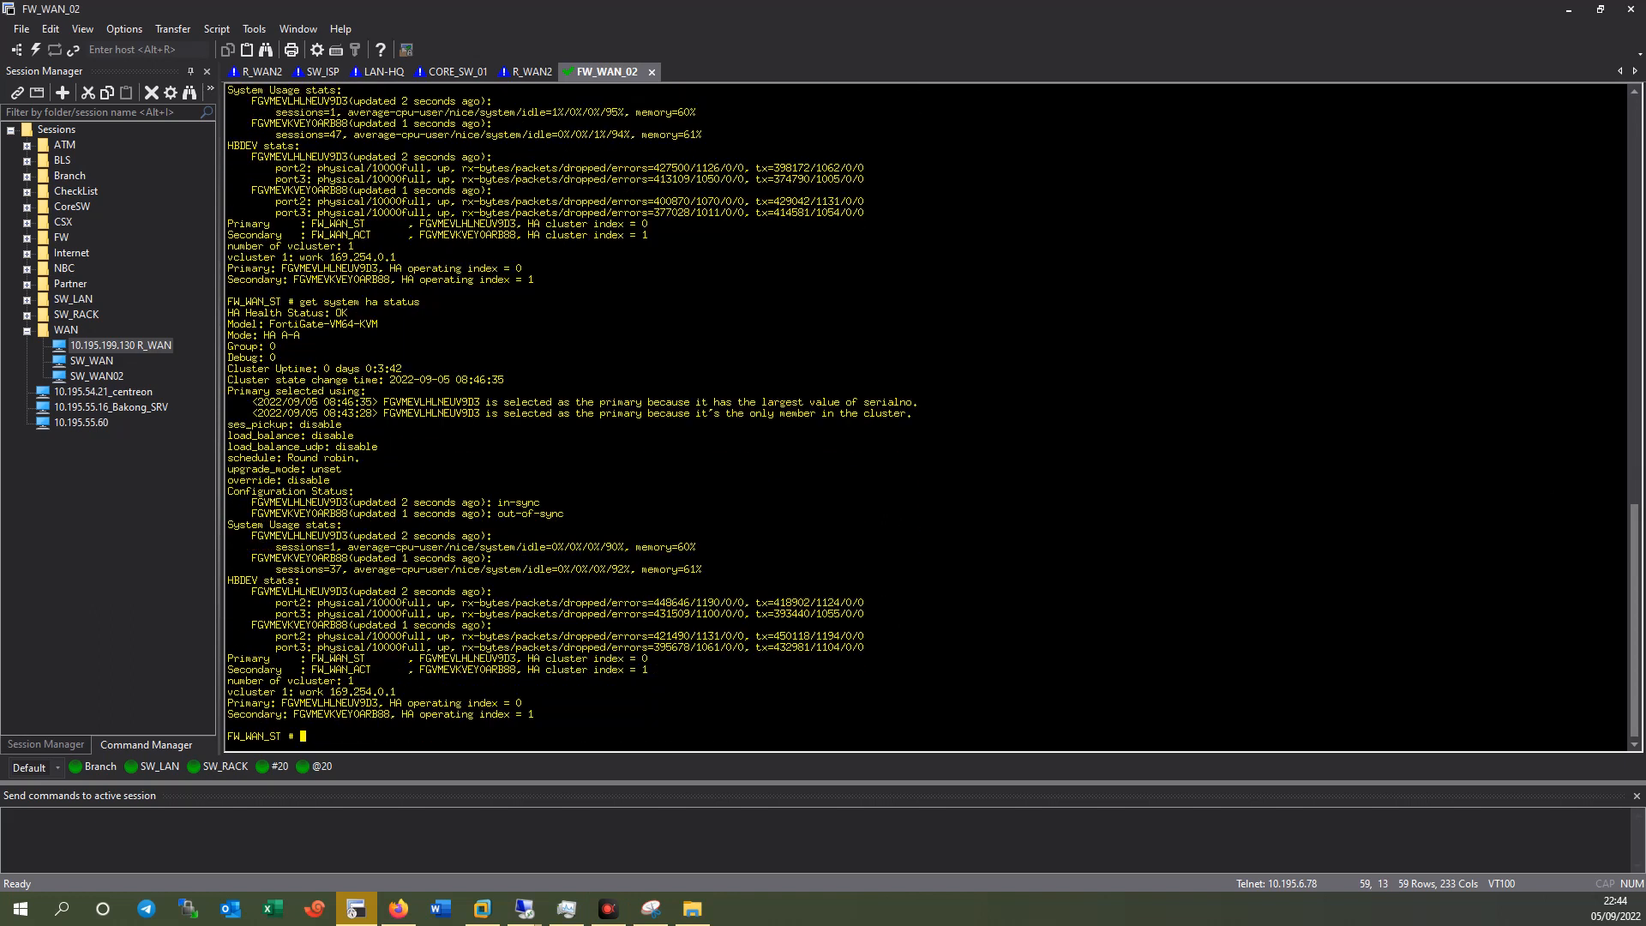
triple_click(552, 514)
click(783, 540)
key(Up)
key(Return)
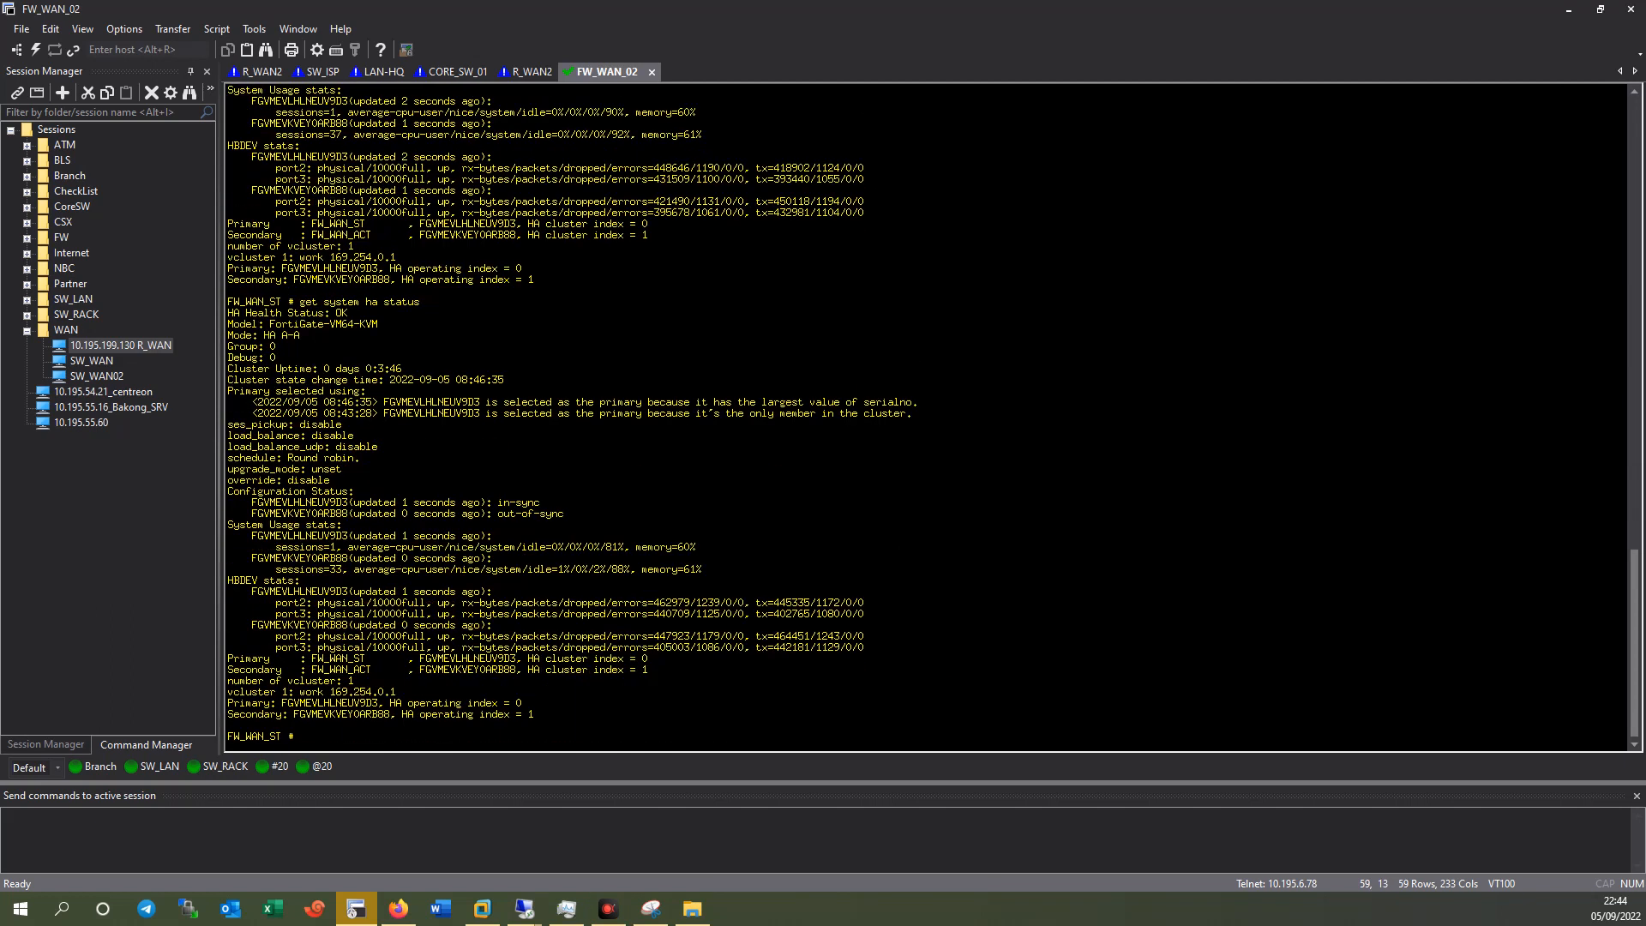
key(Return)
Display FW_WAN_ST's HA configuration and float the terminal window over the browser.
text(show system ha)
key(Return)
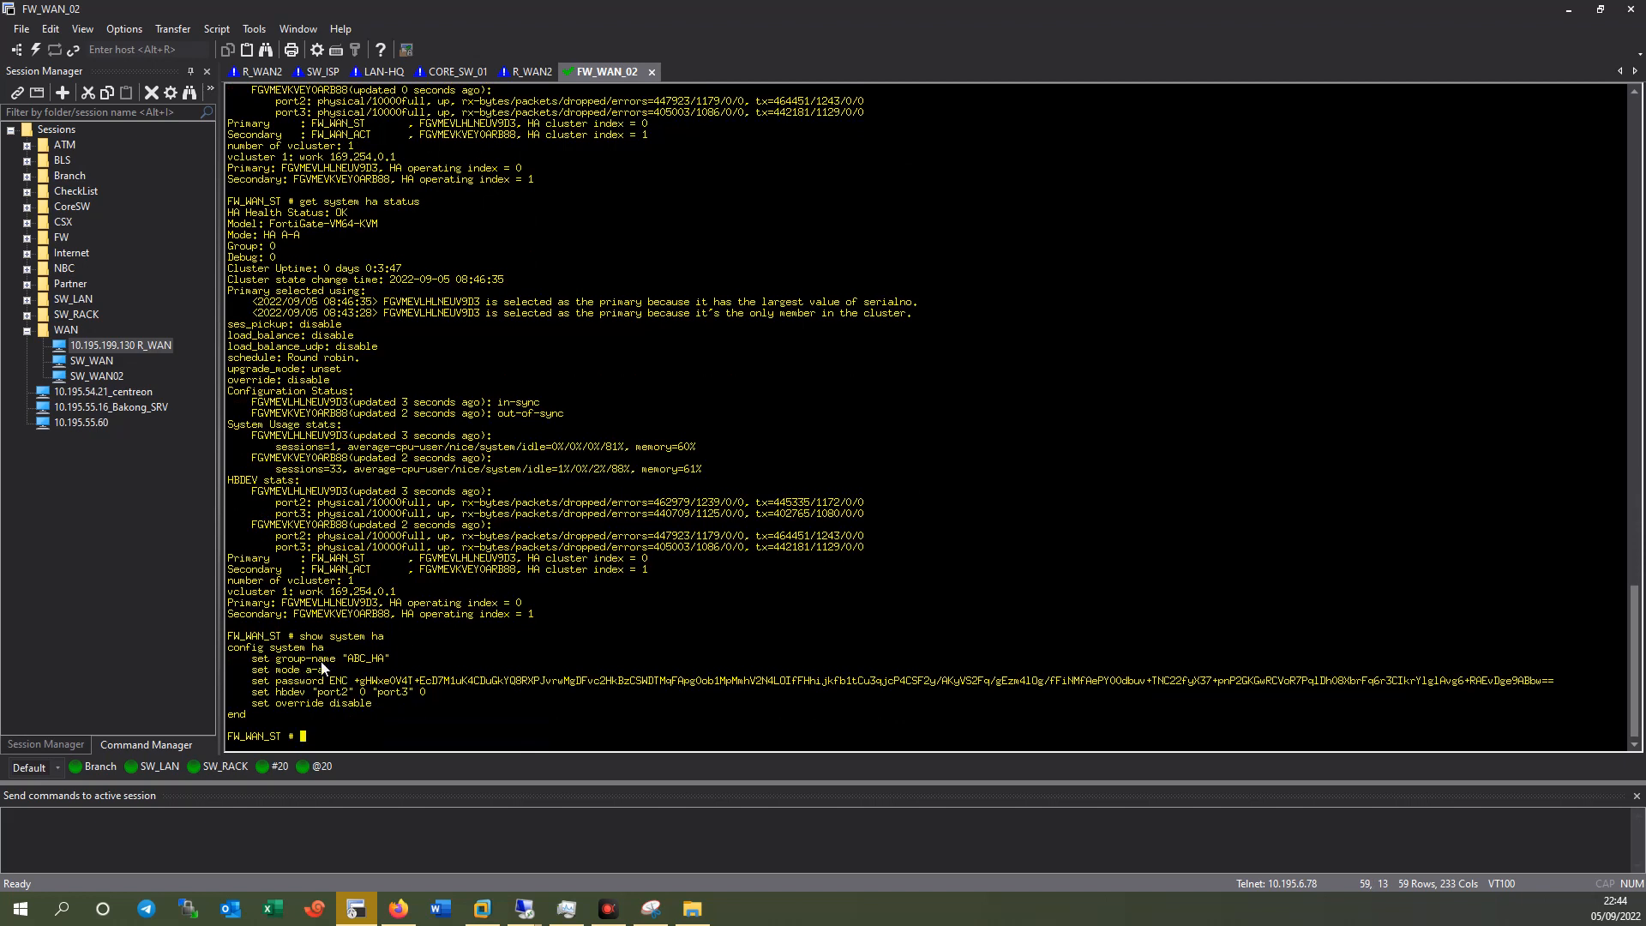
drag(236, 637, 441, 698)
click(441, 697)
drag(905, 7, 747, 192)
click(82, 79)
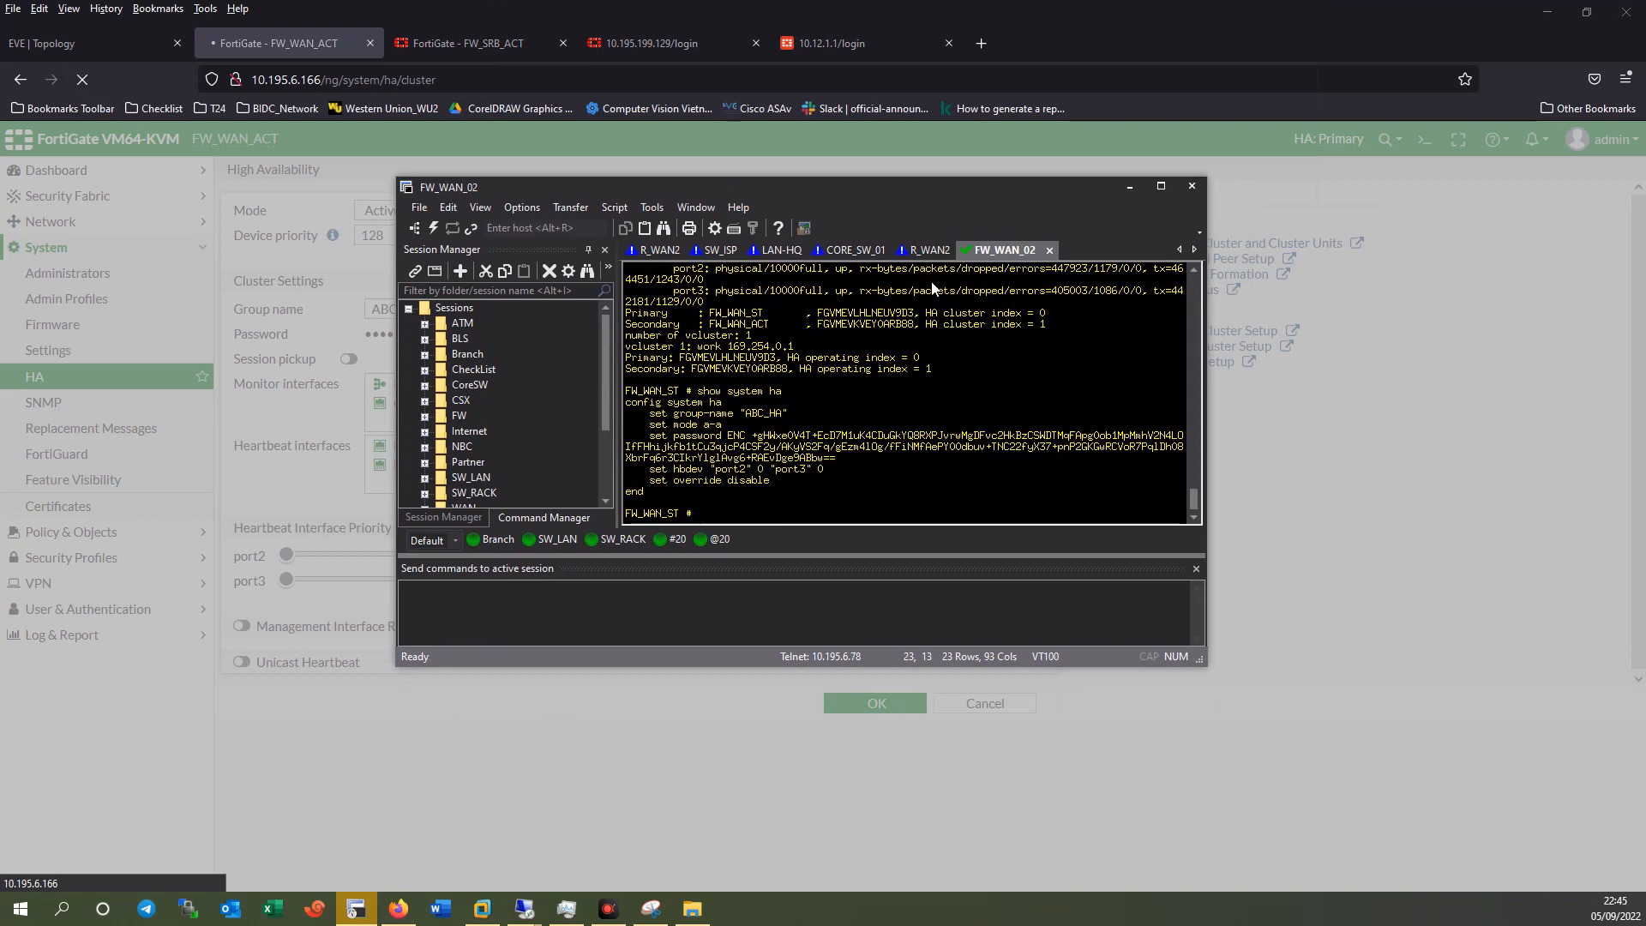
Check the LAN-HQ ping timeouts, then rerun 'show system ha' and 'get system ha status' on FW_WAN_02.
click(780, 250)
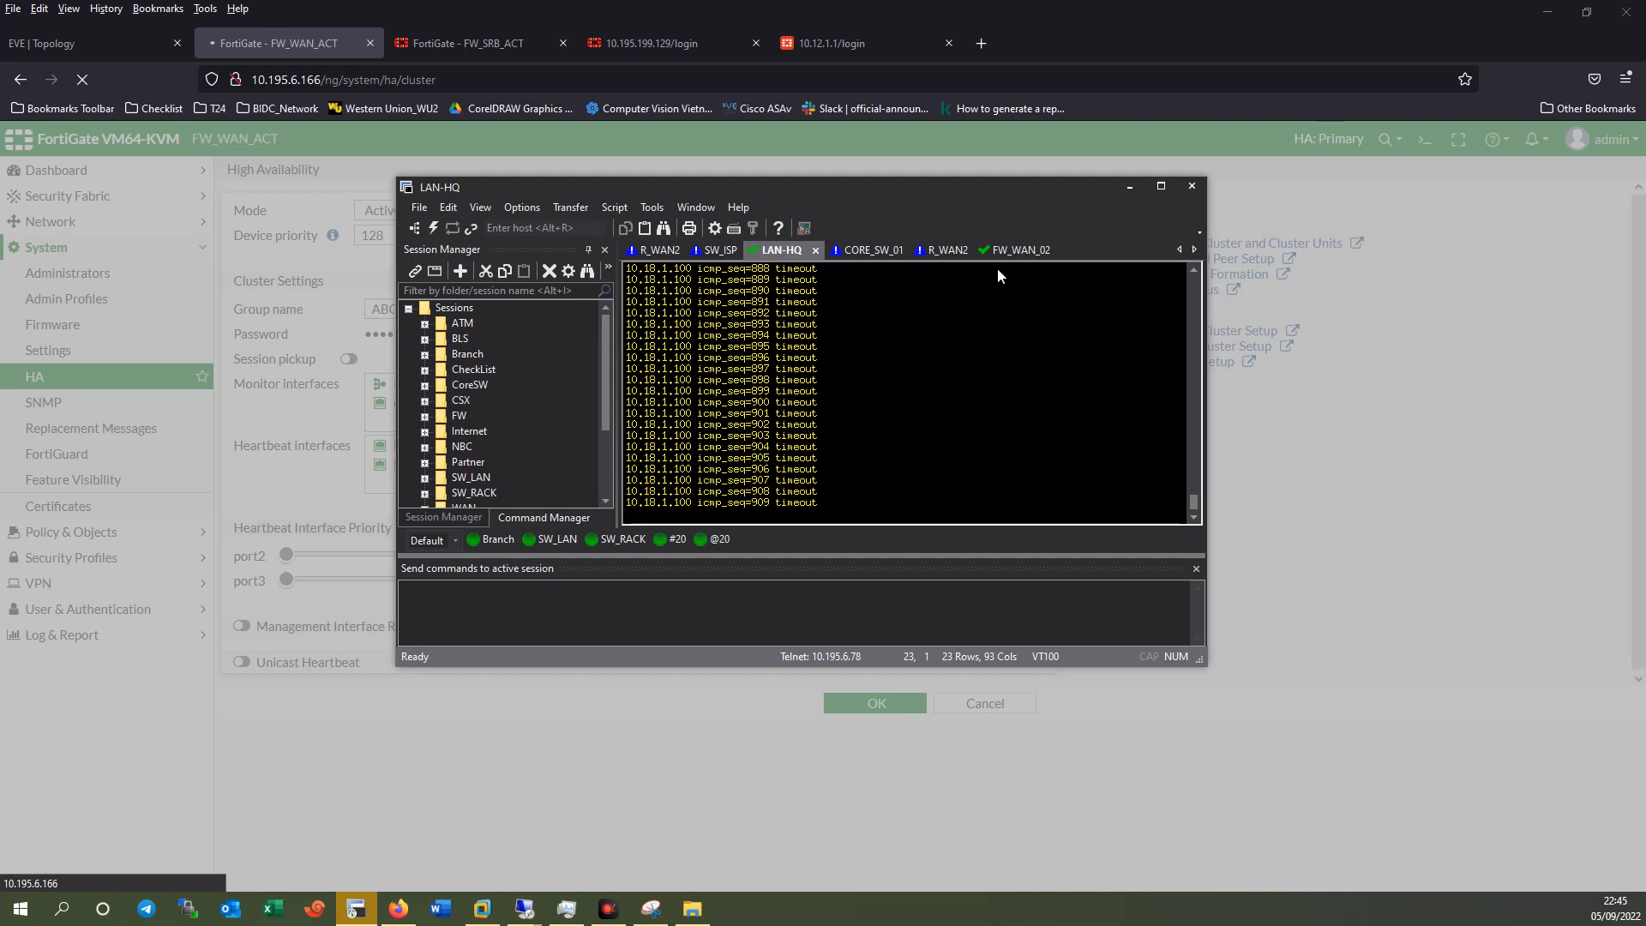
click(1016, 252)
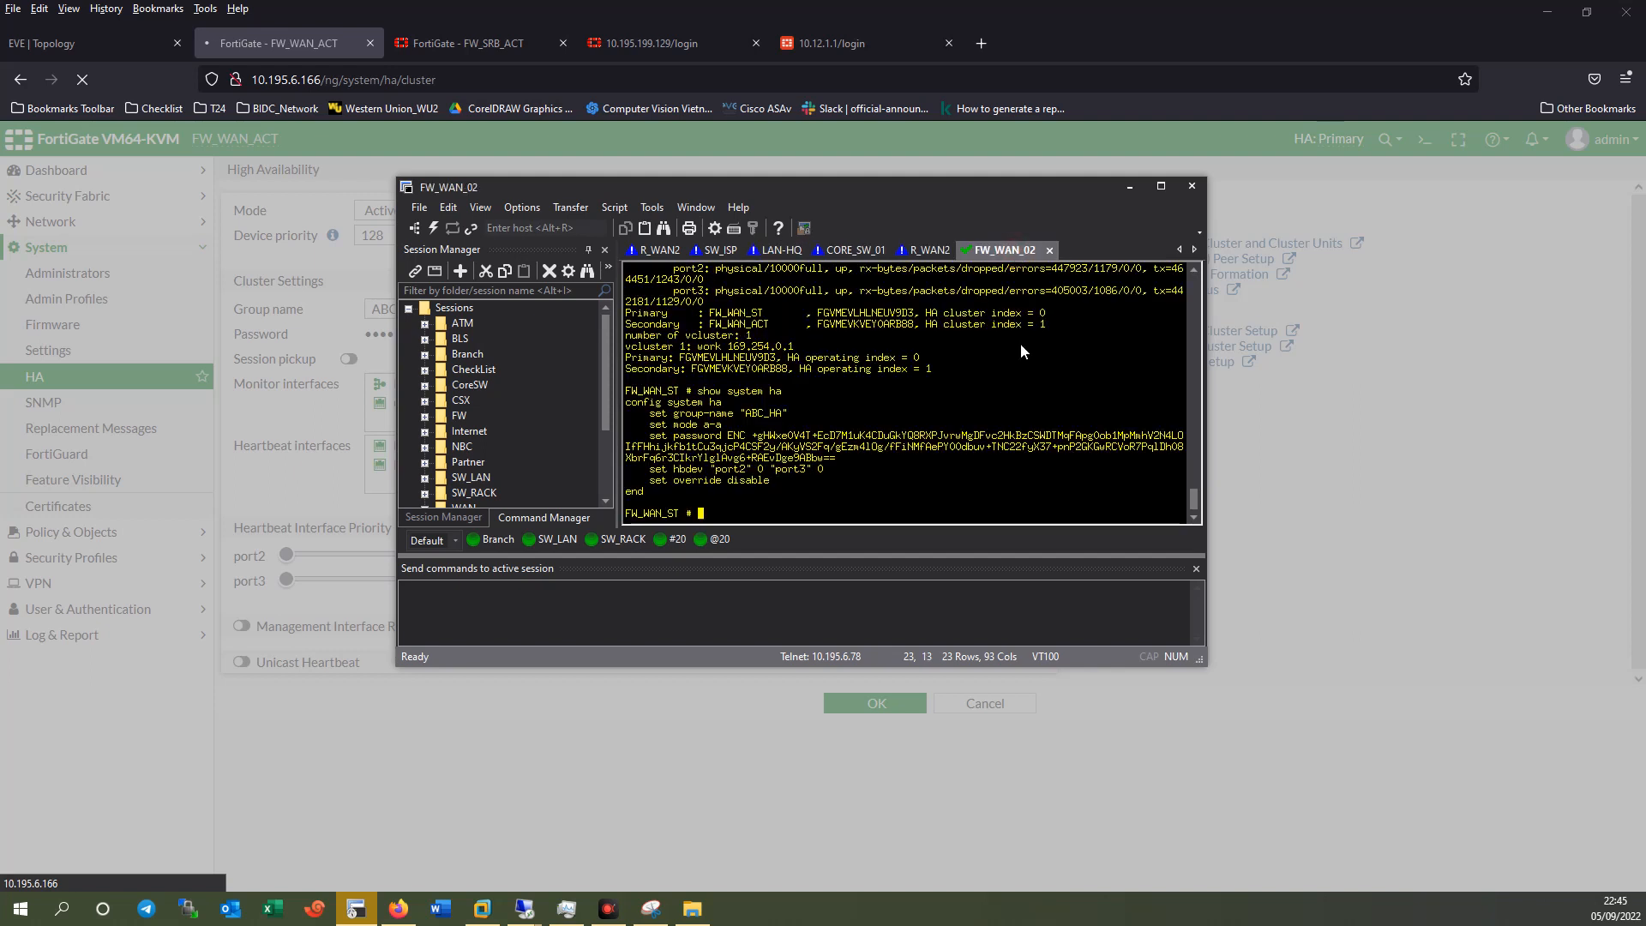
text(show system ha)
key(Return)
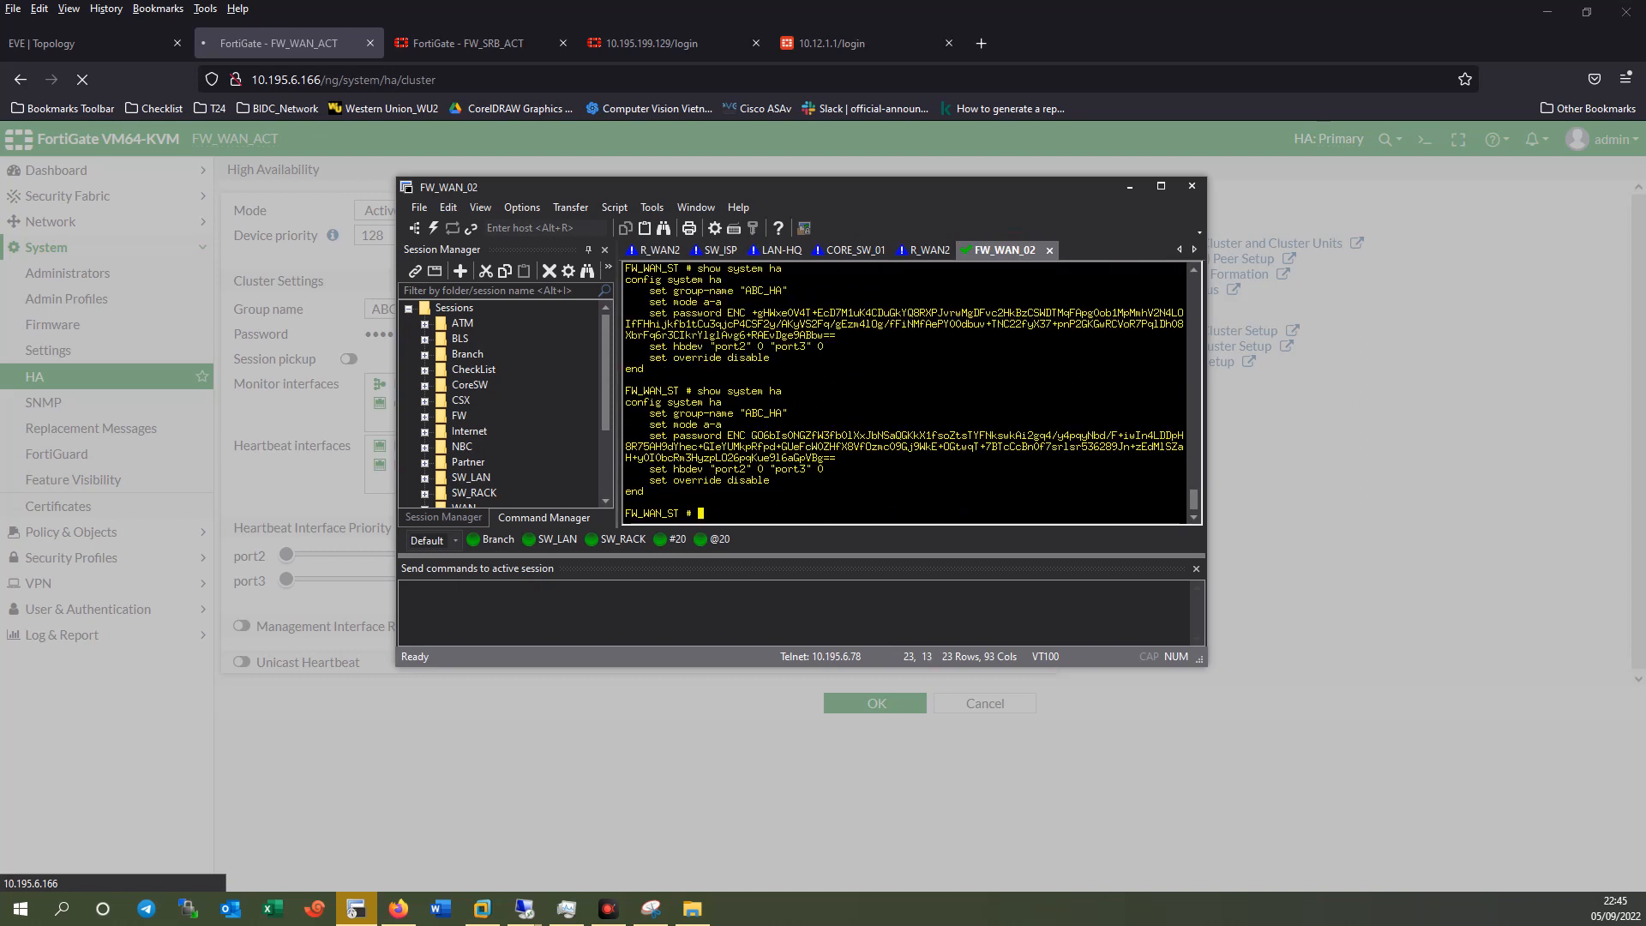
text(get system ha status)
key(Return)
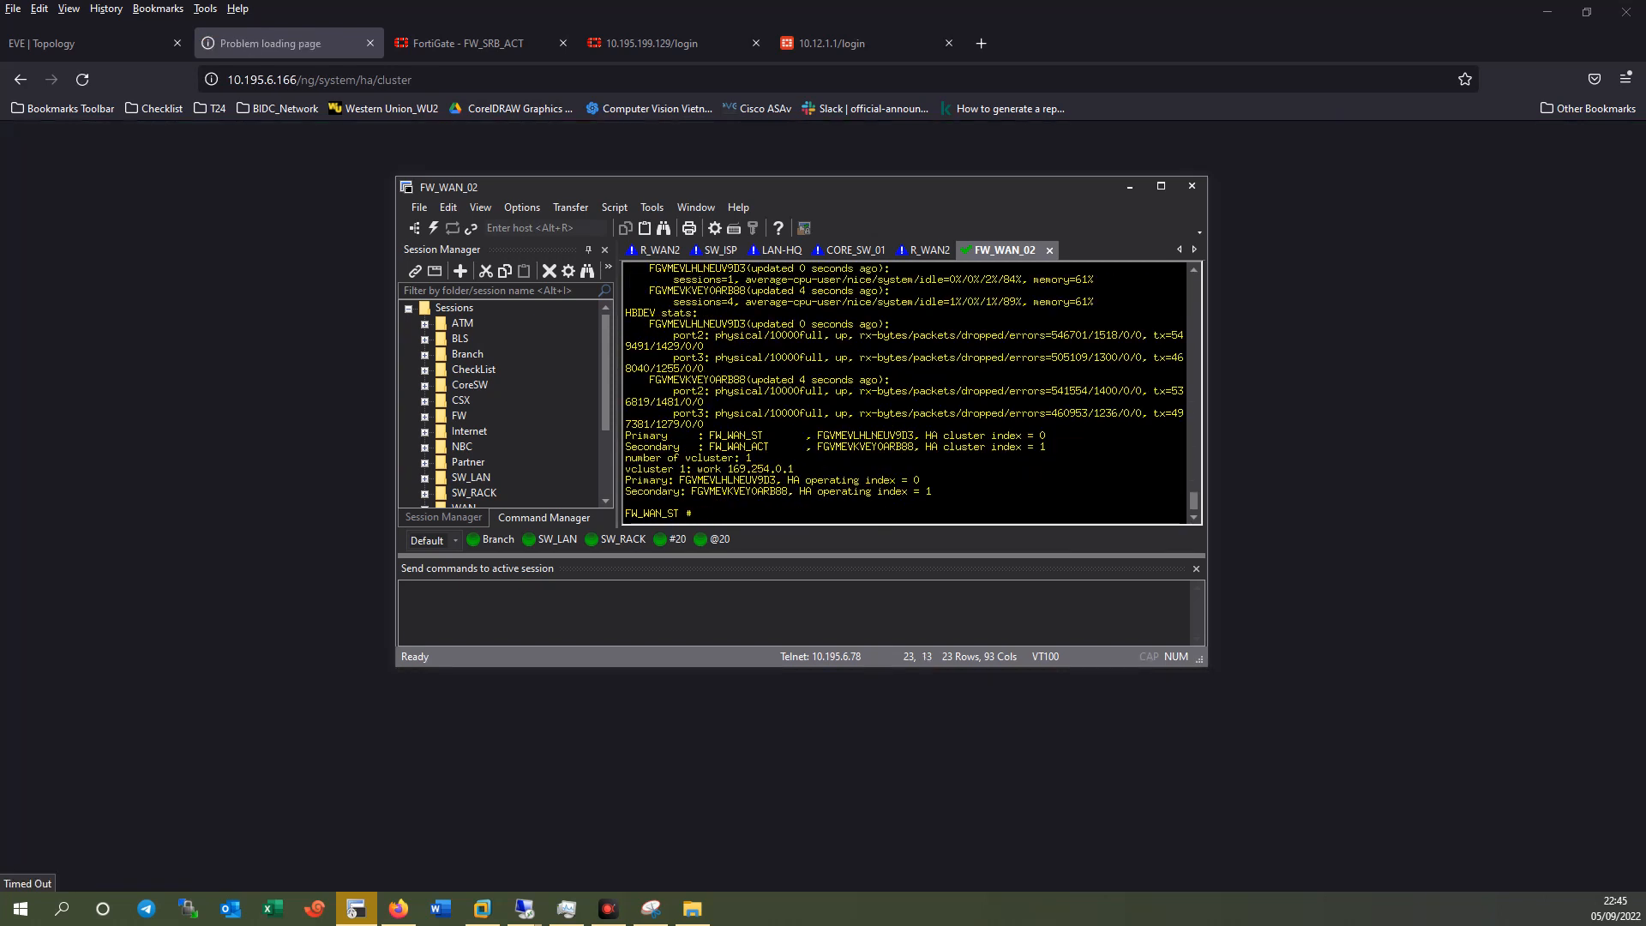
Maximize the terminal and rerun the HA status check several times.
click(1160, 186)
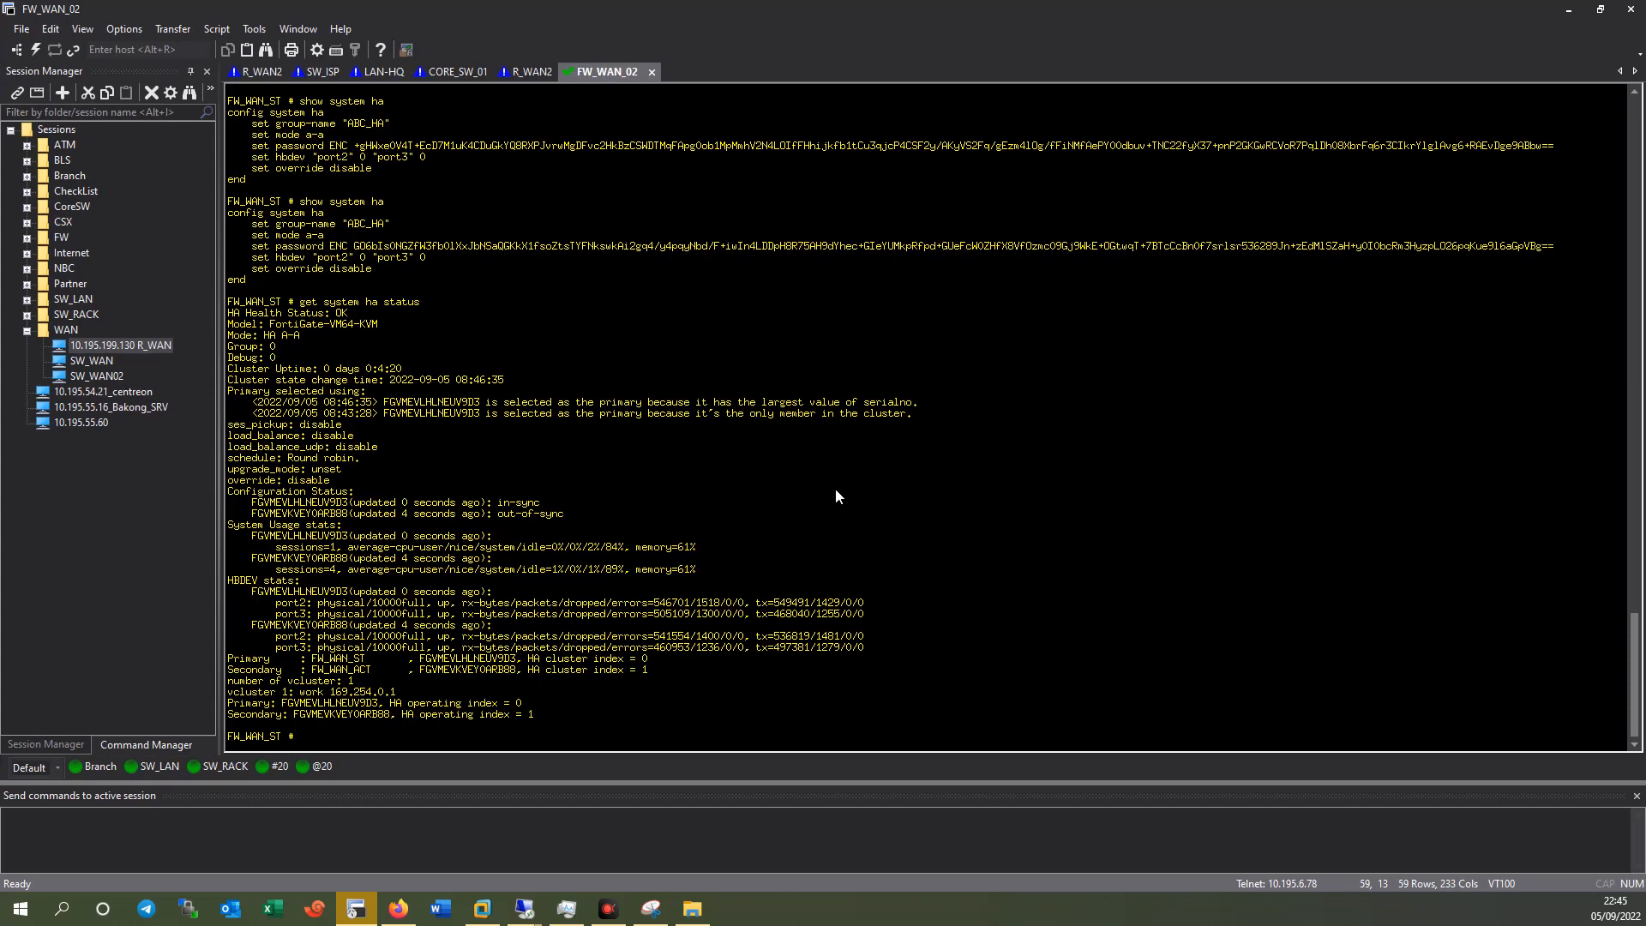
key(Return)
key(Up)
key(Return)
key(Up)
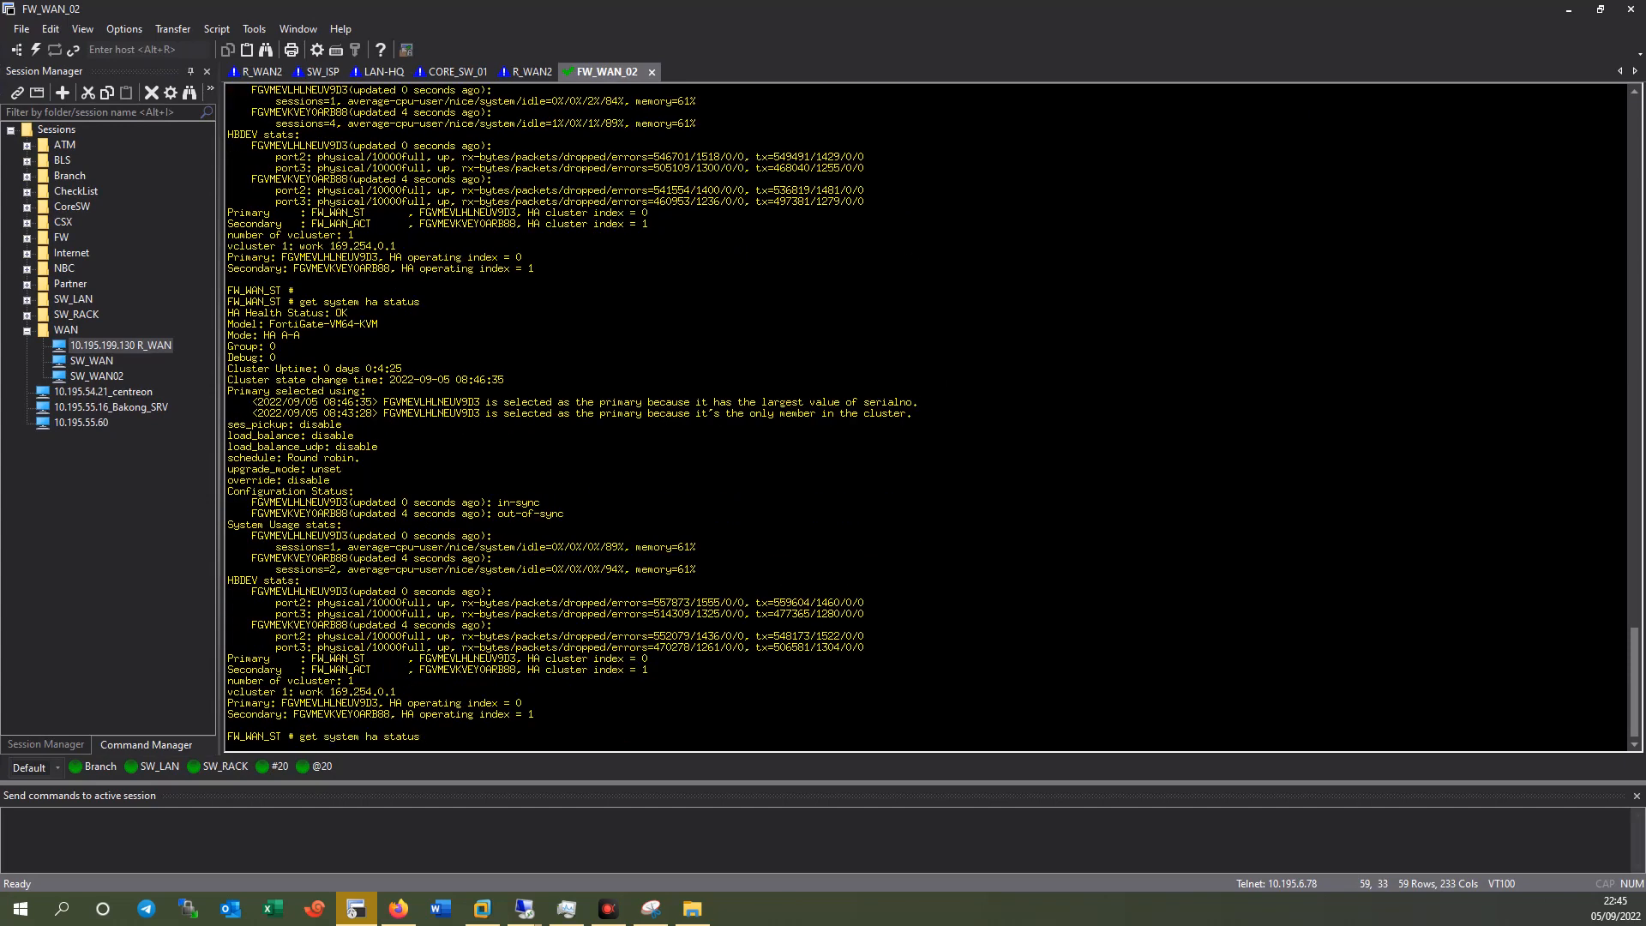
key(Return)
key(Up)
key(Return)
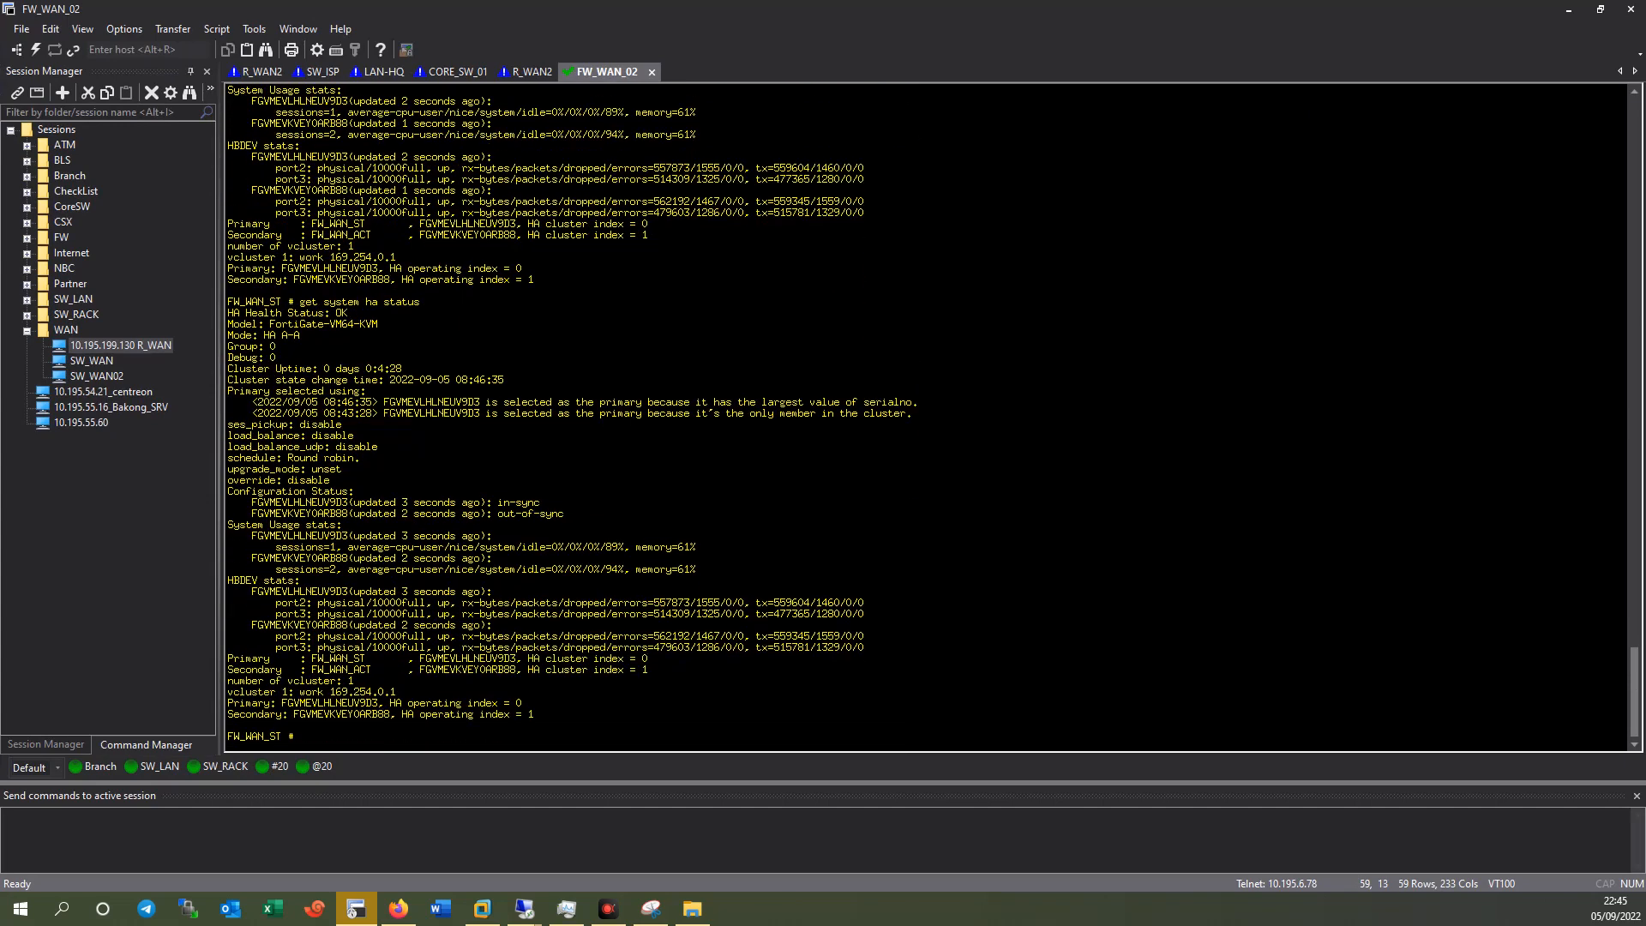
key(Up)
key(Return)
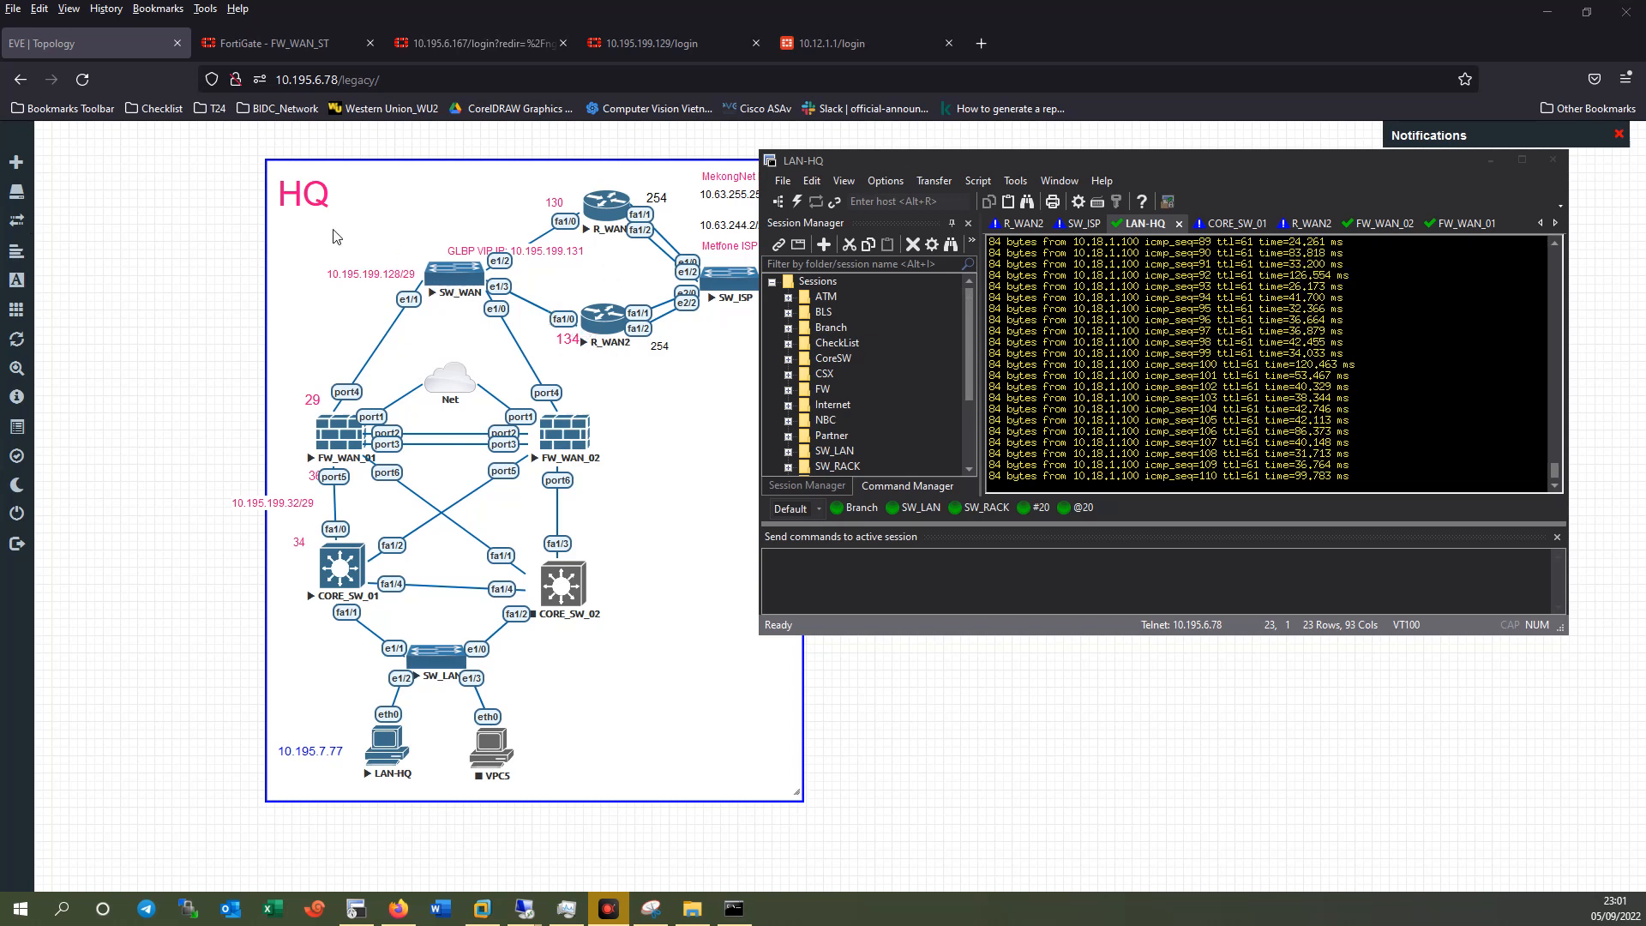
Rerun FW_WAN_02's HA status check and select the lines showing both units in-sync.
click(1381, 224)
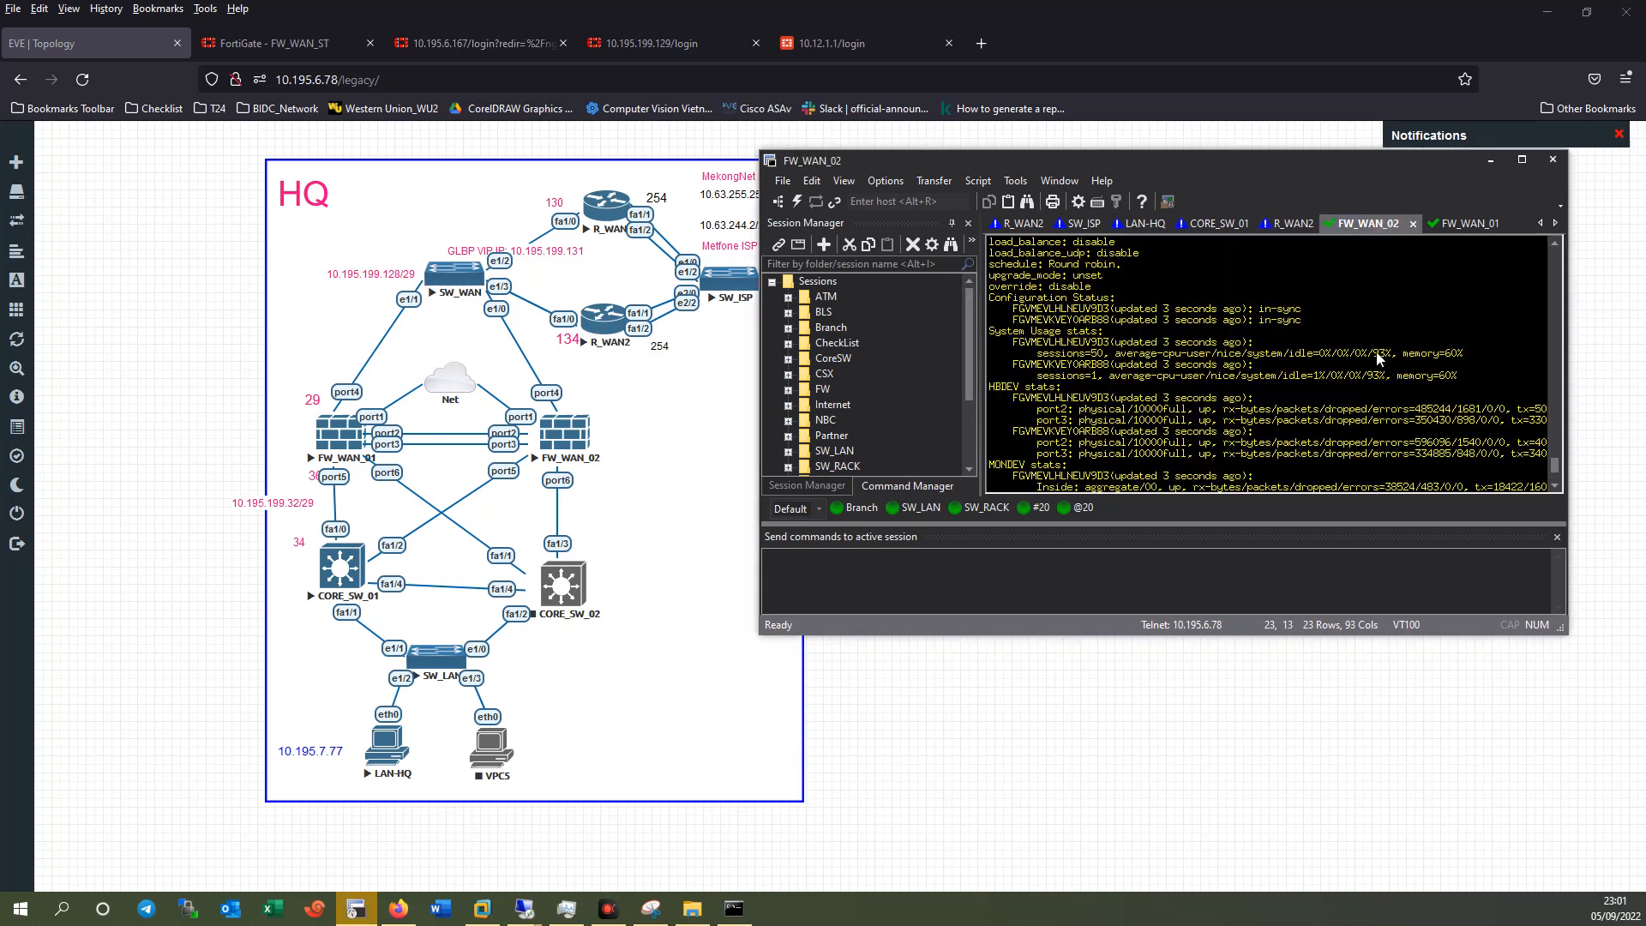
drag(1102, 331, 1061, 335)
click(1251, 331)
key(Return)
key(Up)
key(Return)
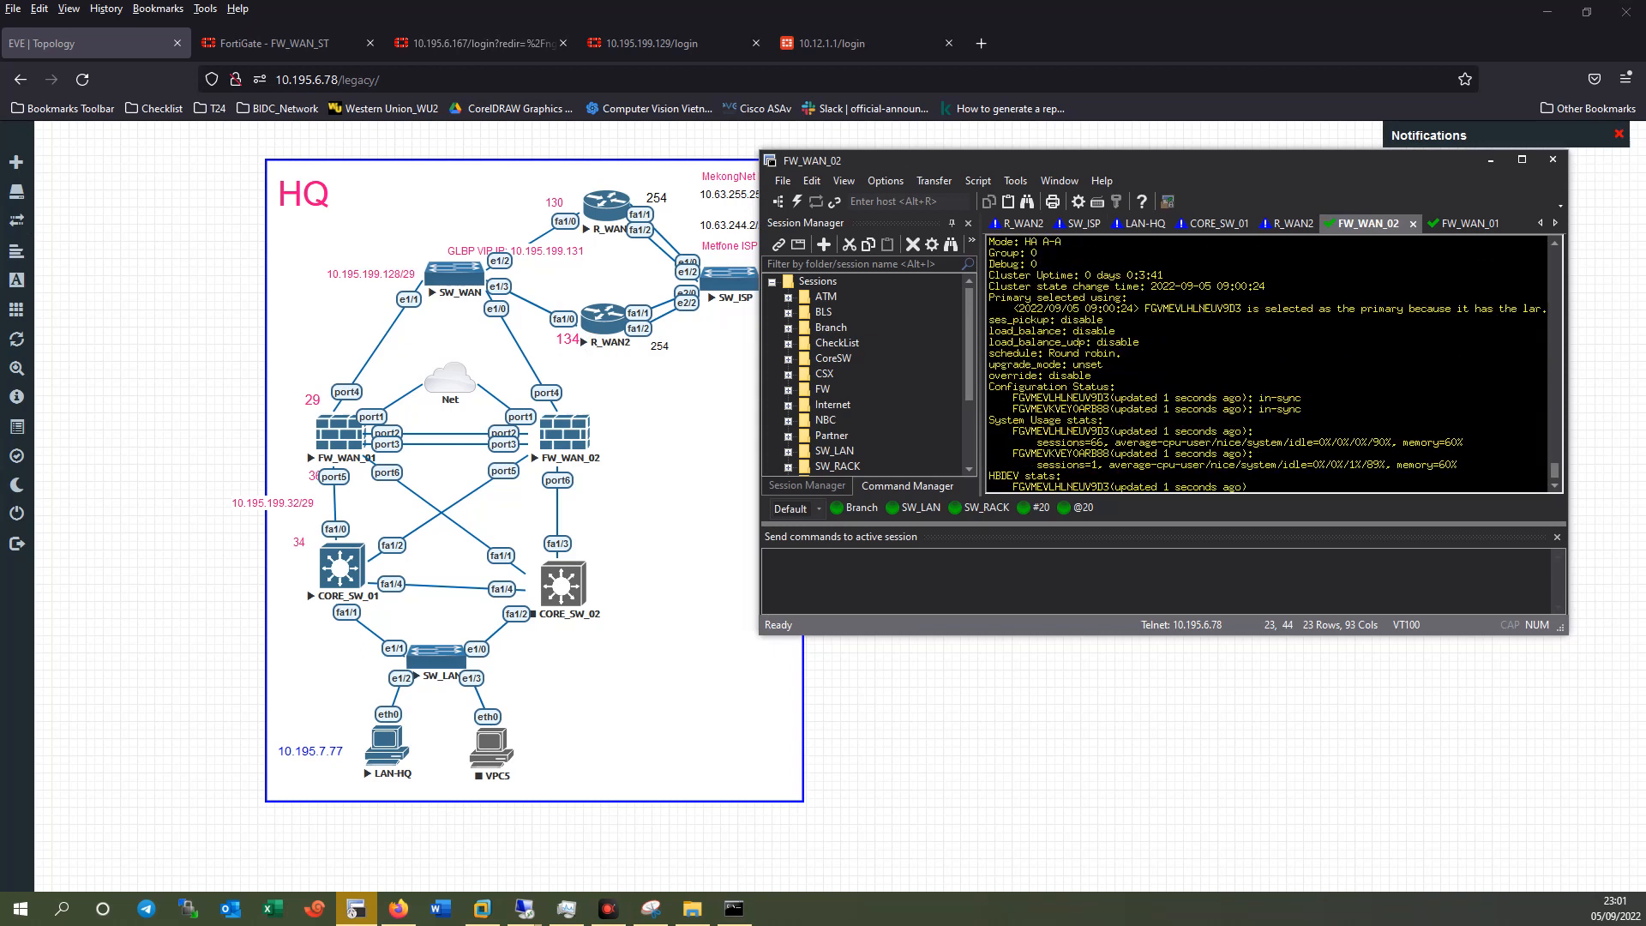
scroll(1244, 313, up, 3)
drag(1301, 287, 1006, 280)
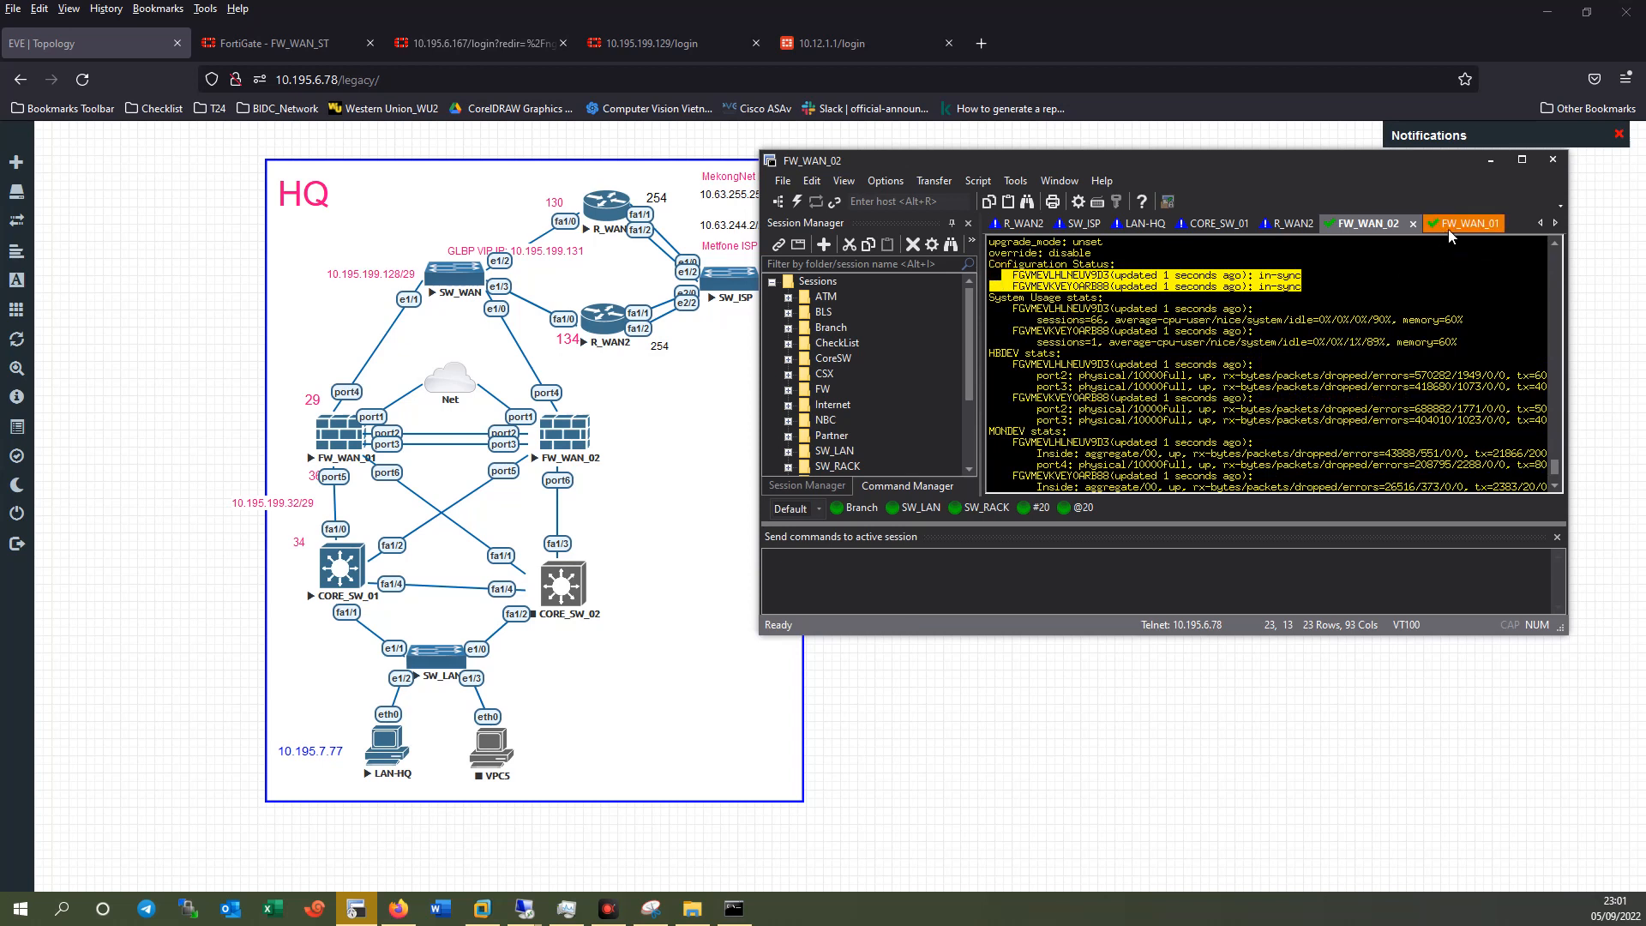
click(252, 53)
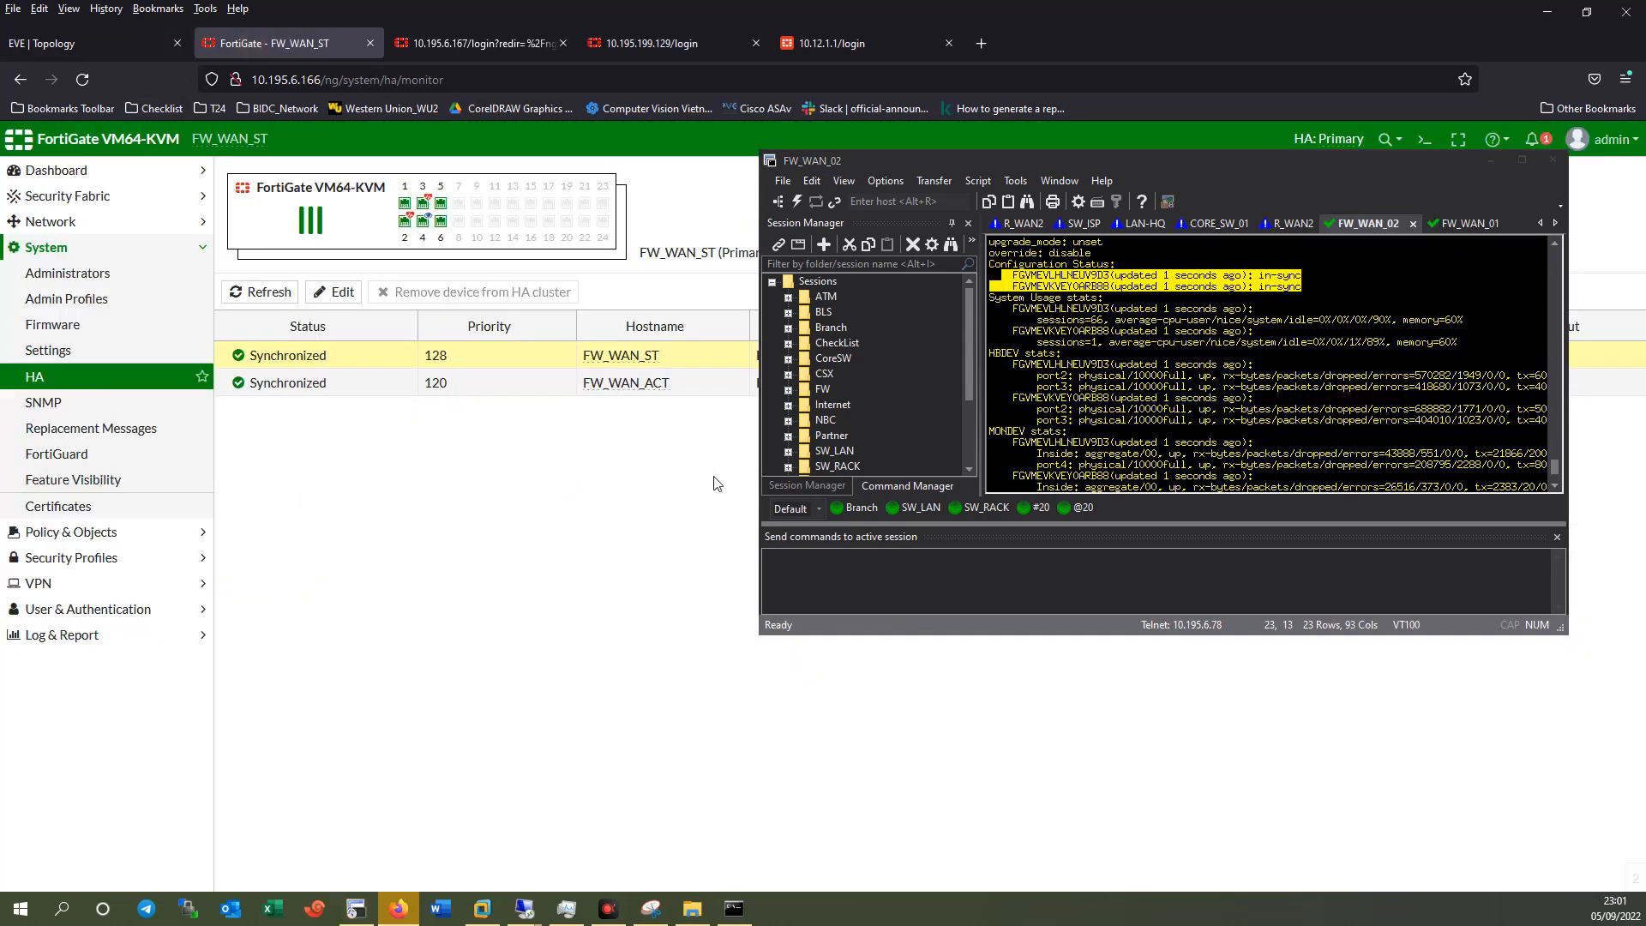
Refresh the FortiGate HA page to reconfirm both members Synchronized, then bring up the EVE-NG topology.
drag(1226, 168, 1155, 286)
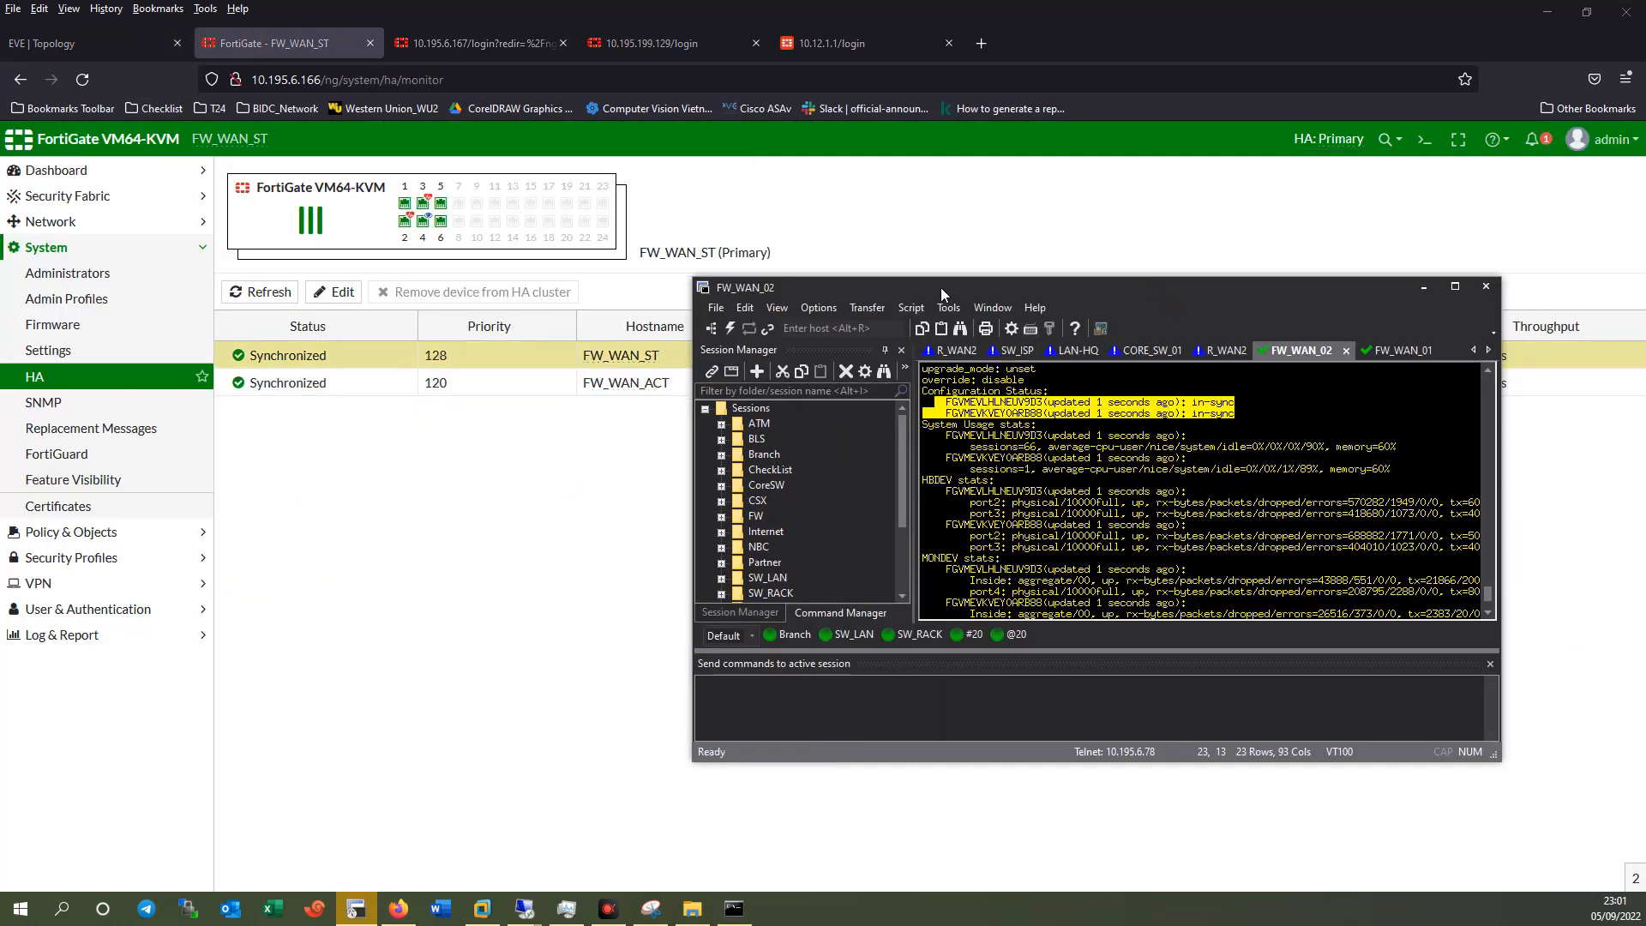
drag(939, 287, 712, 449)
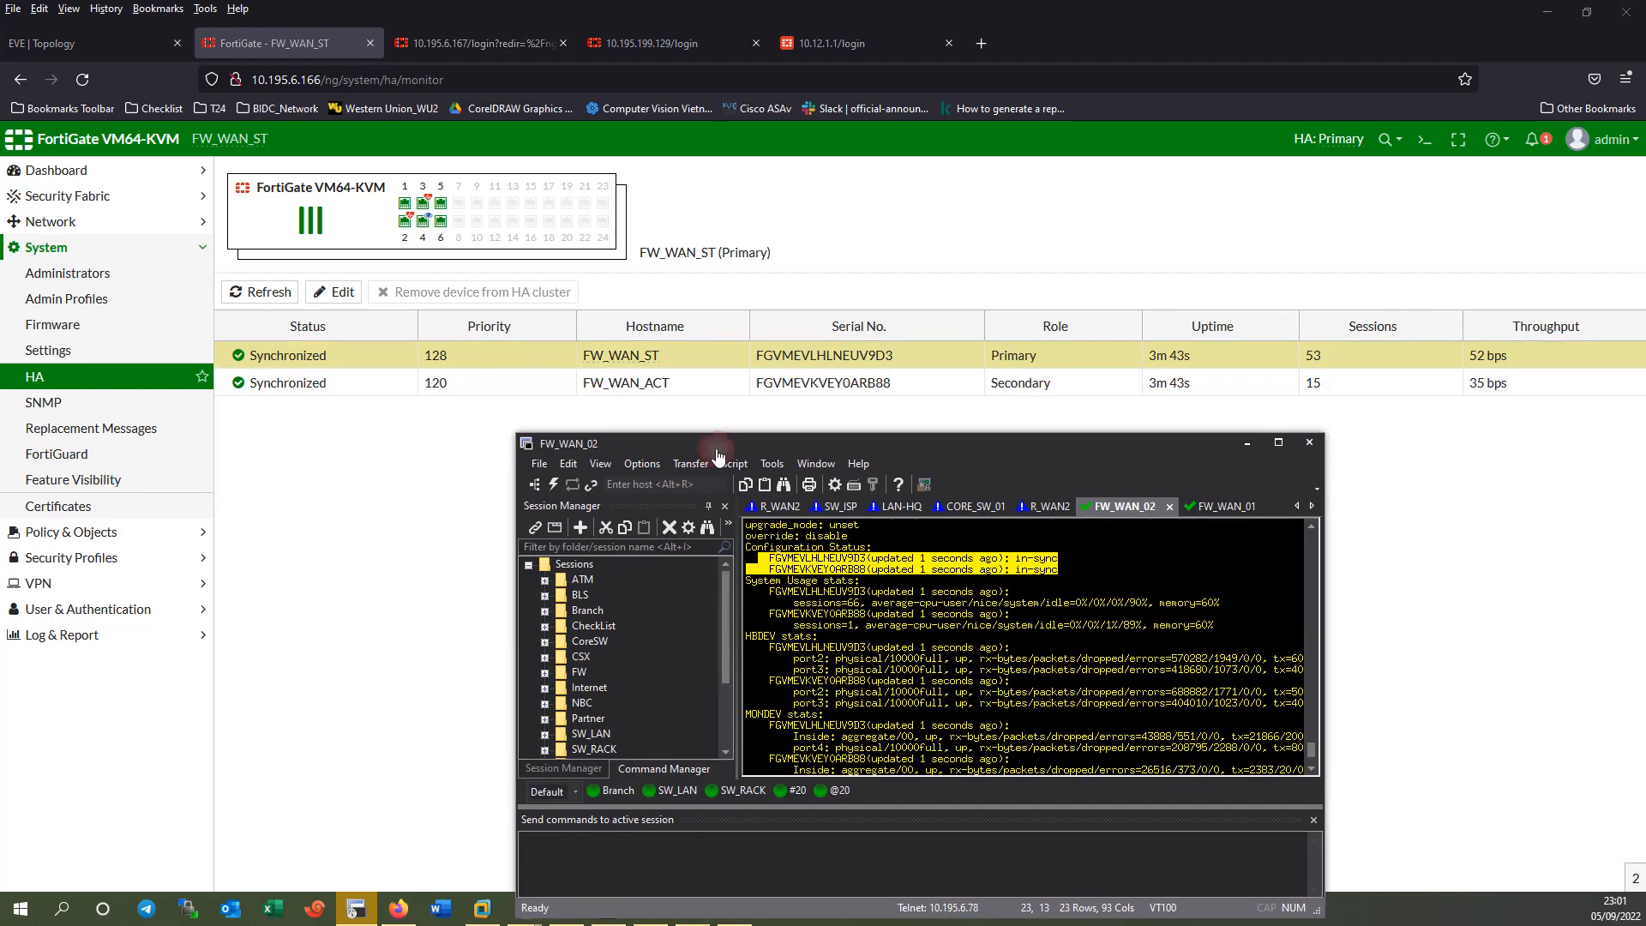
click(39, 383)
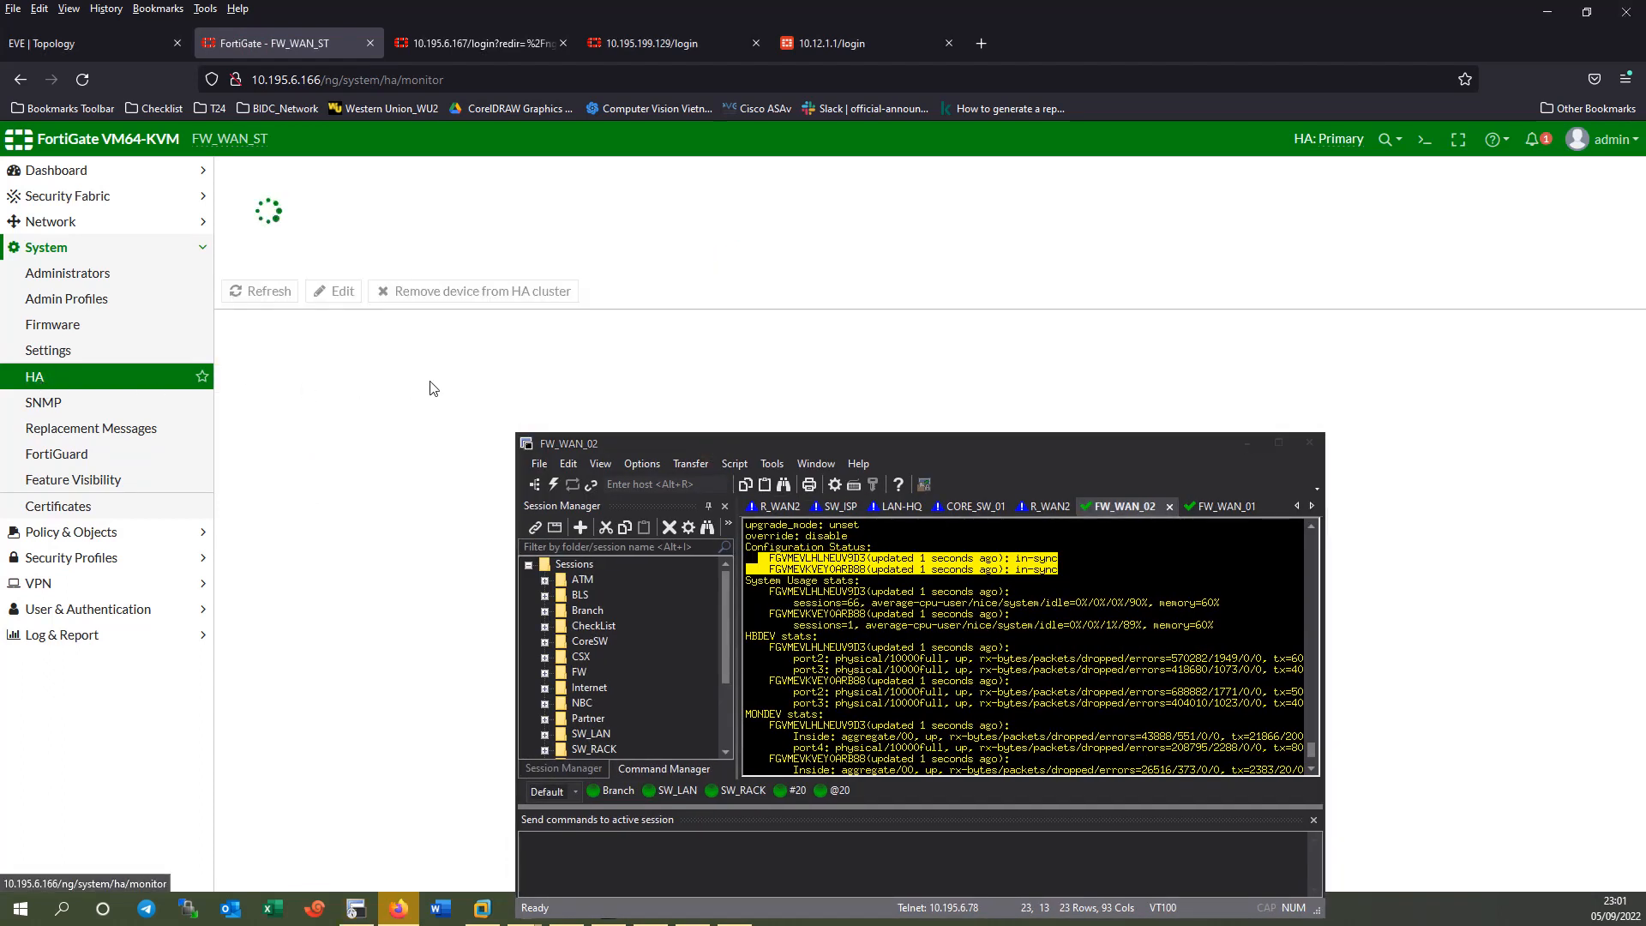
click(480, 382)
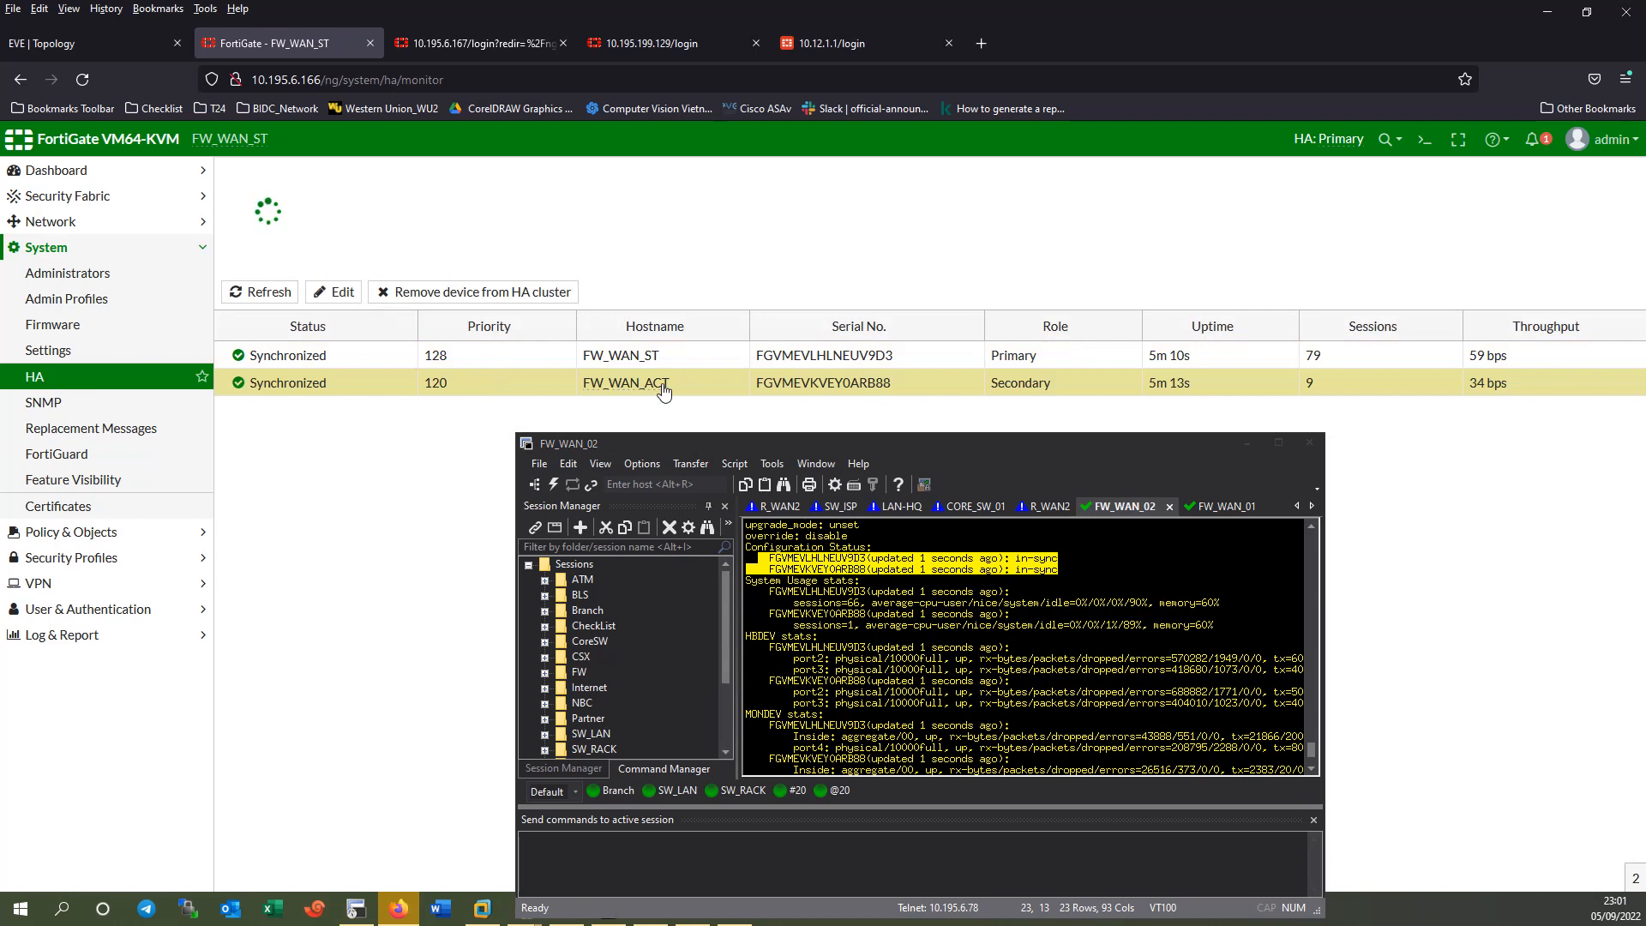
drag(989, 447, 1186, 149)
click(60, 43)
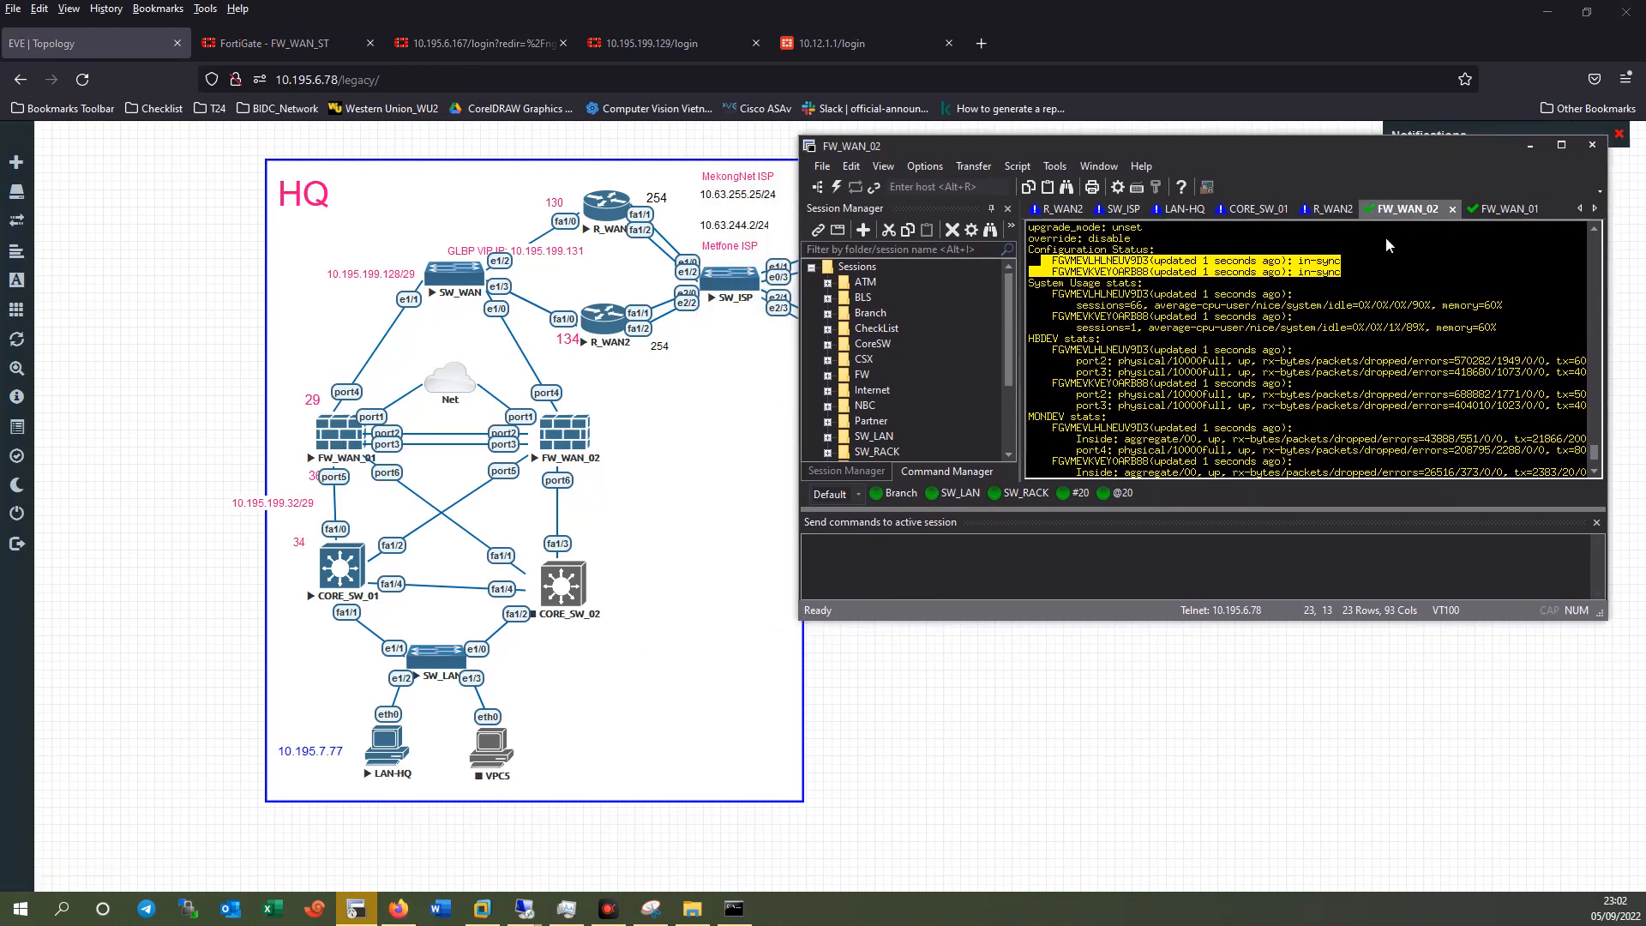
Stop the FW_WAN_01 node in EVE-NG while the LAN-HQ ping to 10.18.1.100 keeps replying.
click(1349, 333)
key(Return)
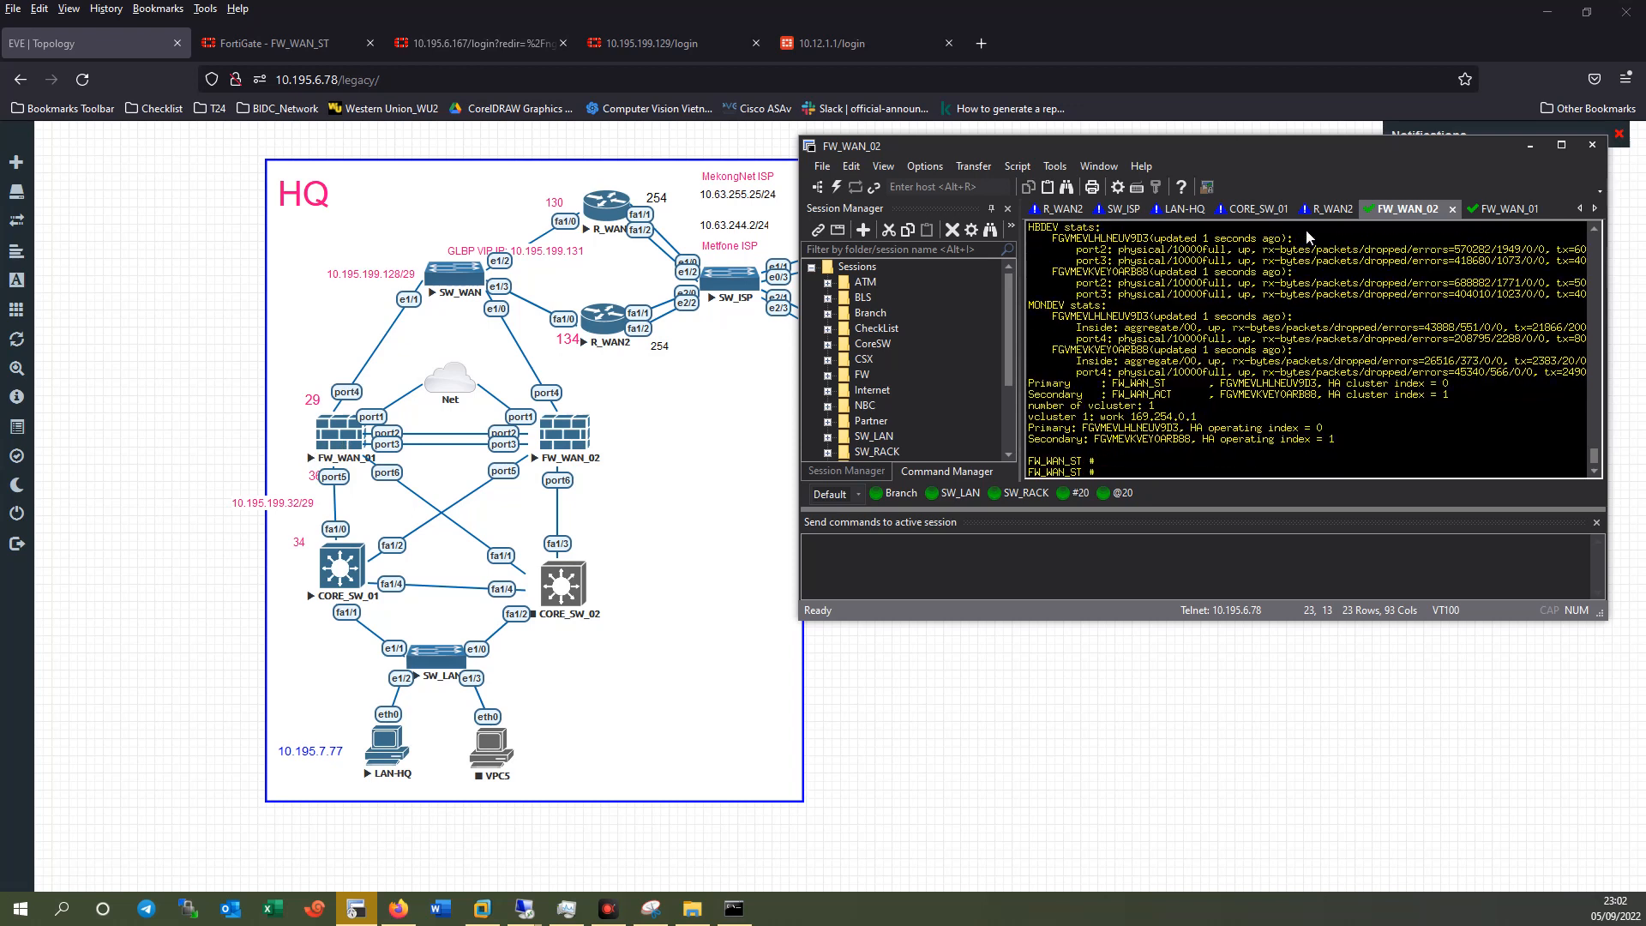
click(1184, 209)
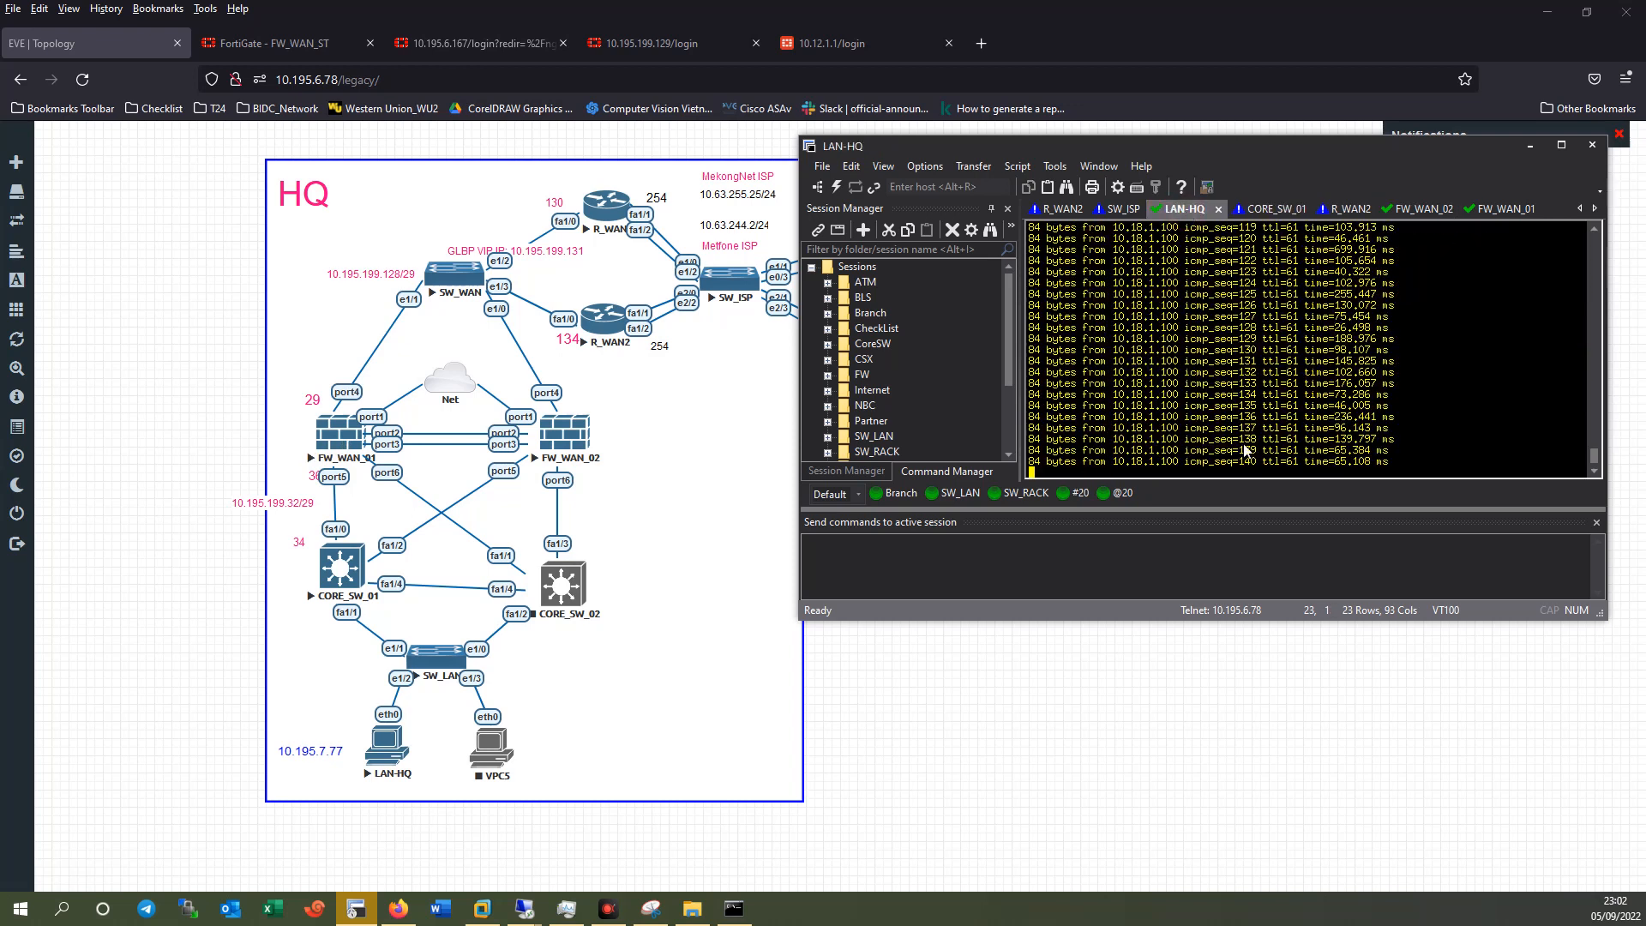
right_click(339, 452)
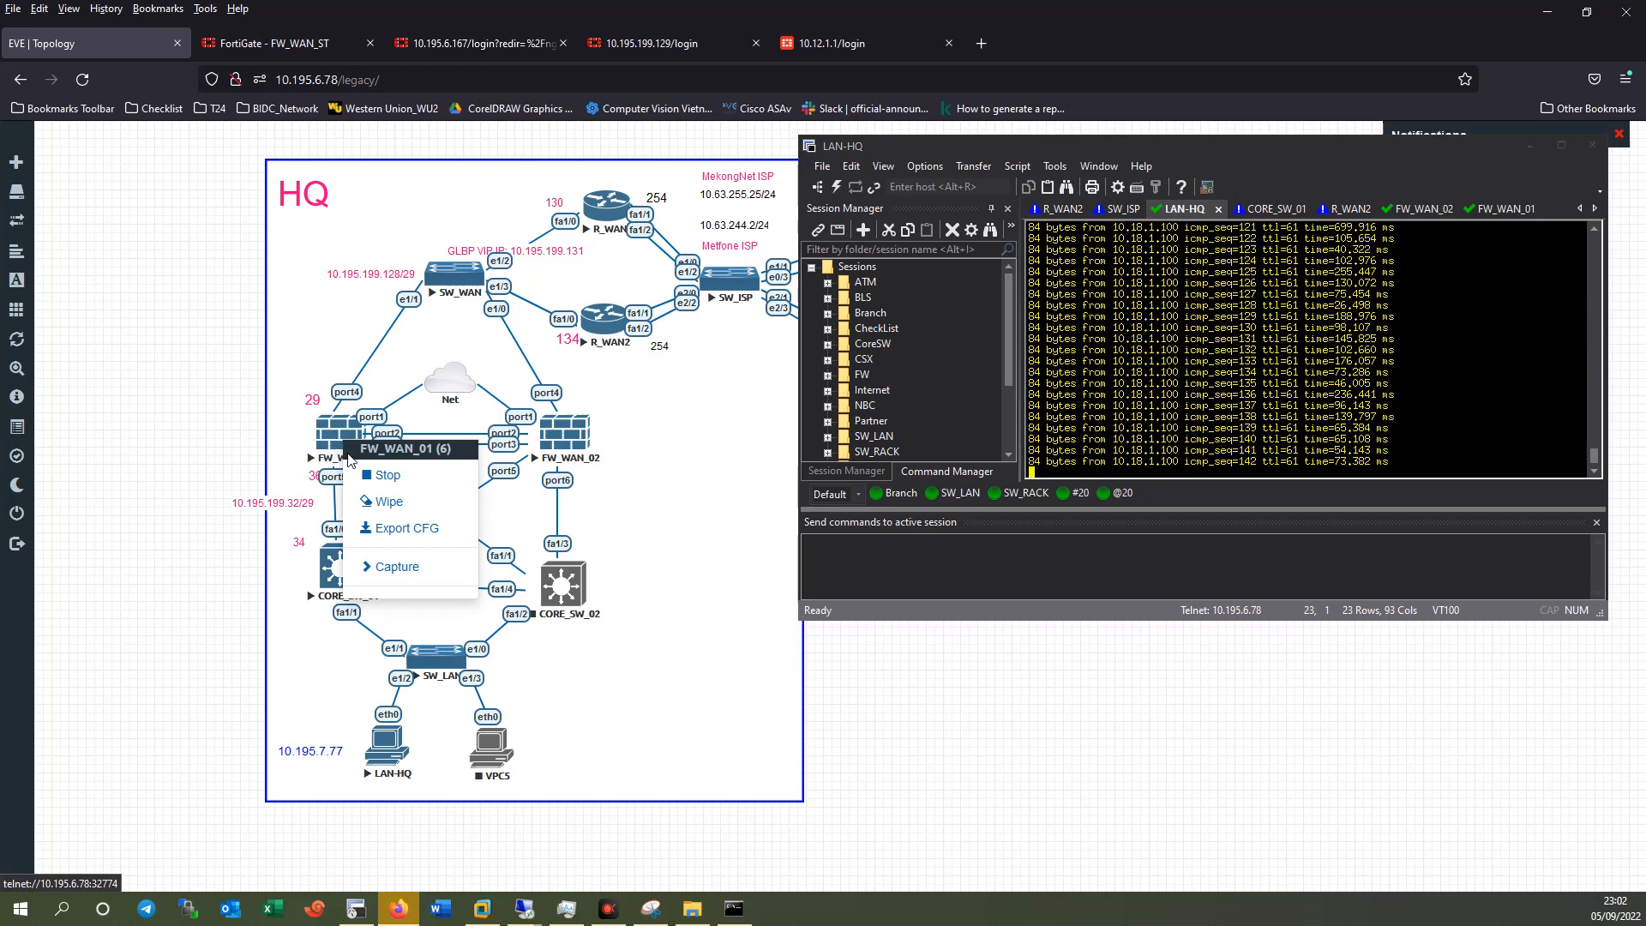
click(388, 475)
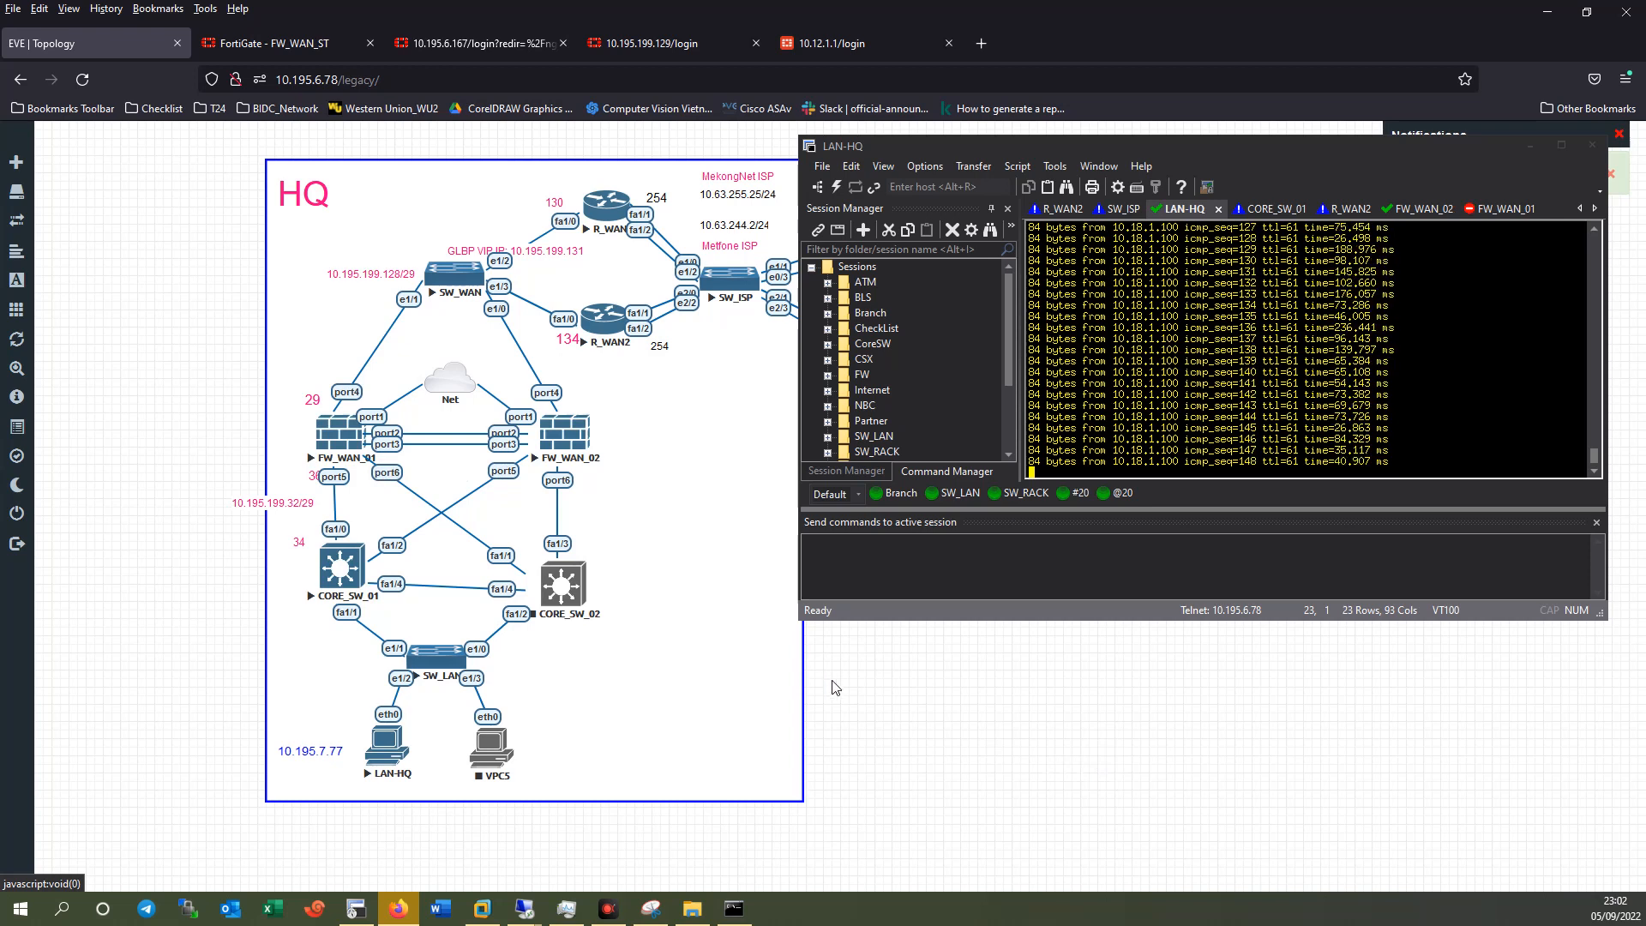
right_click(330, 448)
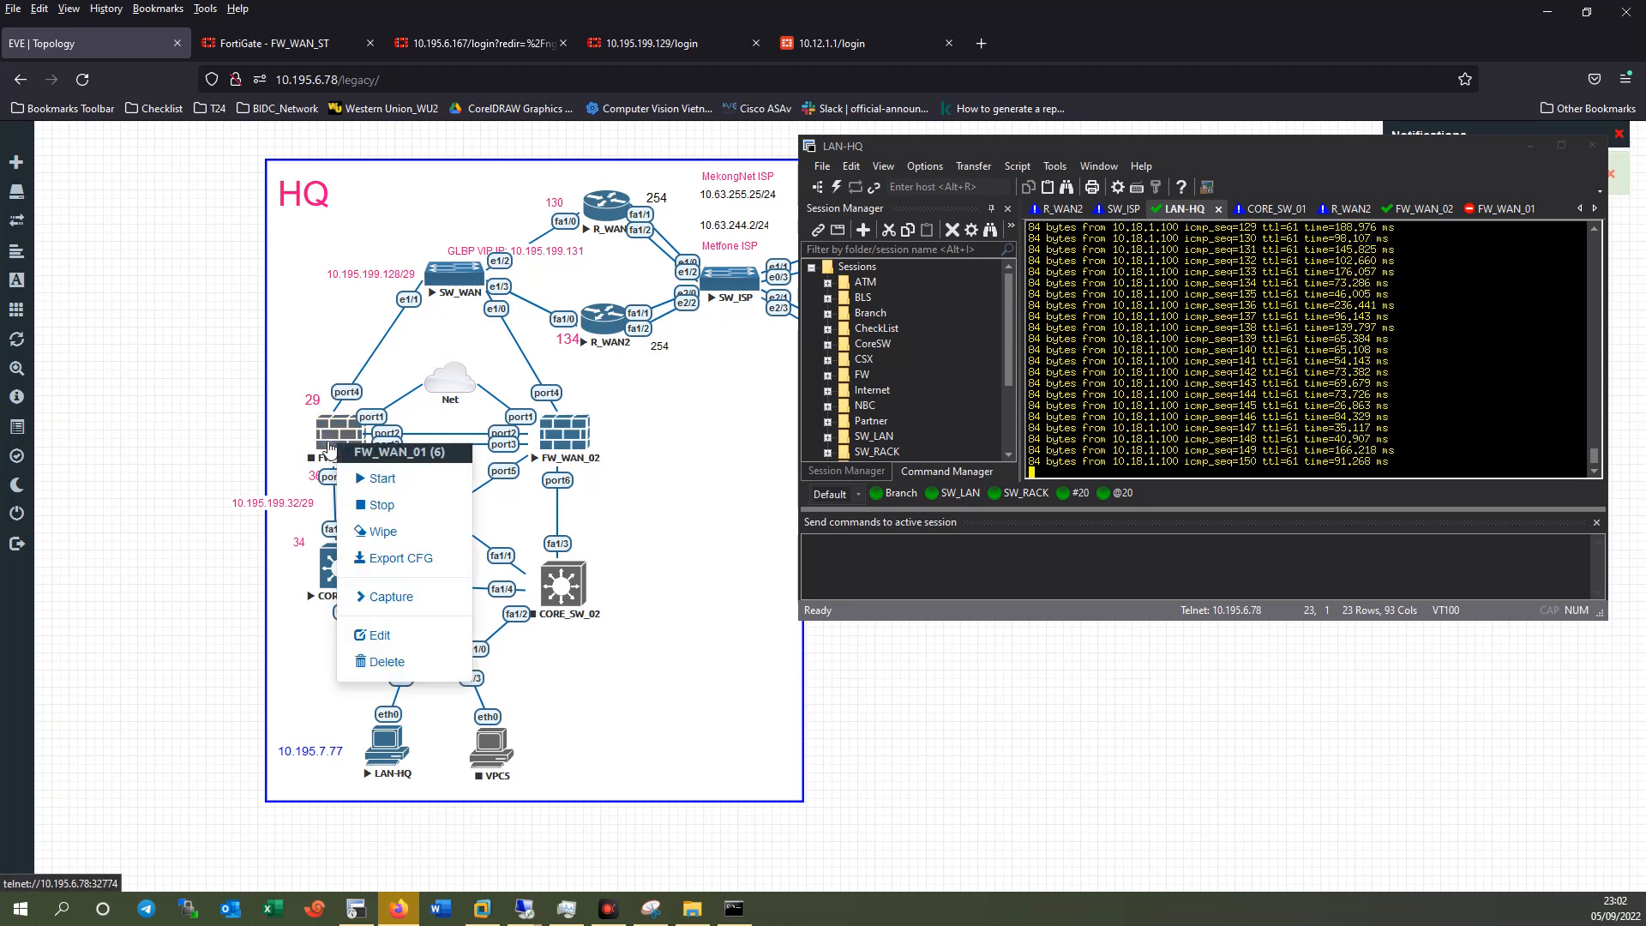
click(387, 506)
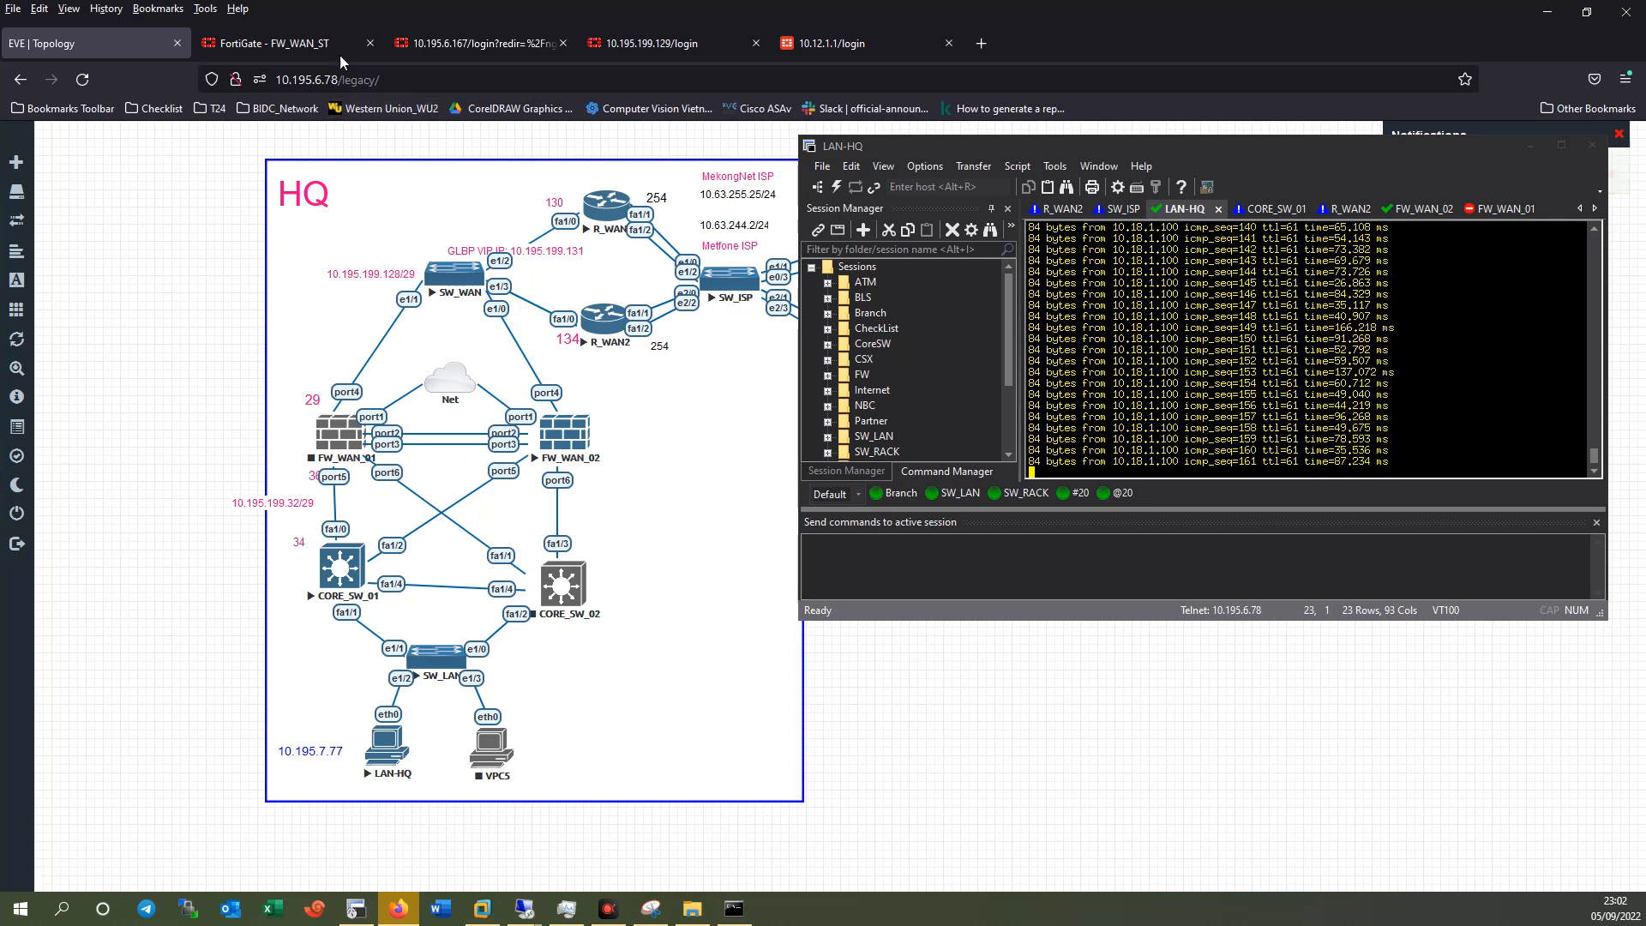
click(316, 45)
Reload the HA monitor to confirm FW_WAN_ST alone is primary, and mark the LAN-HQ ping timeout.
click(82, 79)
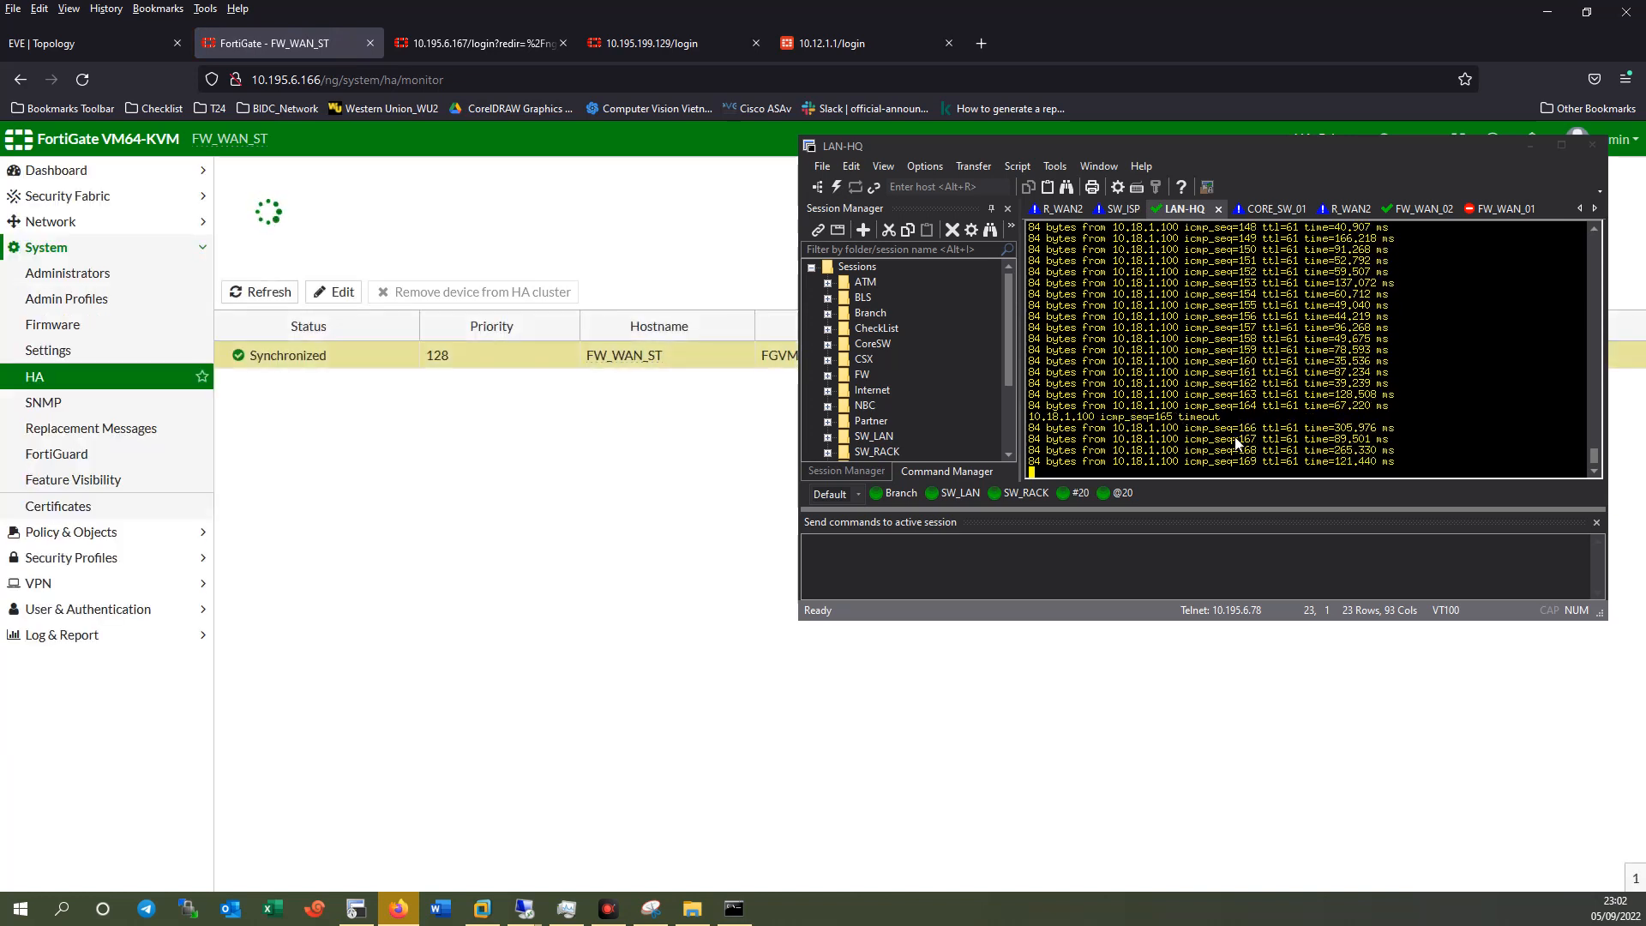
drag(1229, 429, 1069, 379)
drag(1227, 377, 1109, 416)
Highlight the LAN-HQ replies around the icmp_seq 165 timeout, then return to the EVE topology.
click(1220, 369)
drag(1220, 361, 1116, 350)
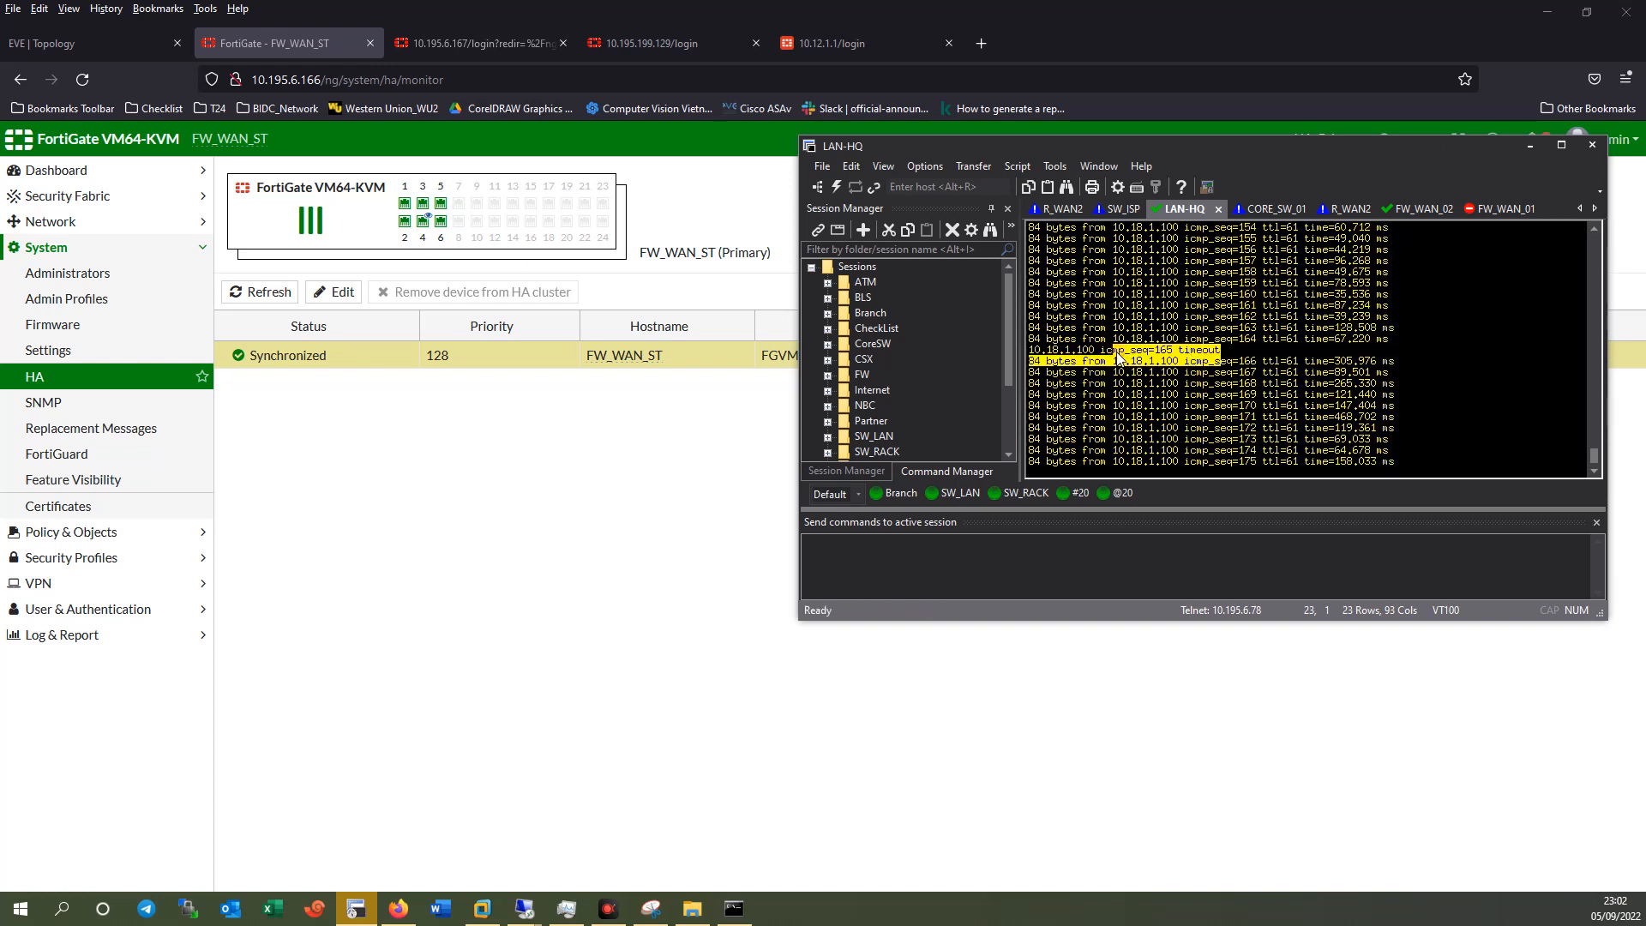
click(1294, 395)
drag(1095, 148, 996, 224)
click(94, 43)
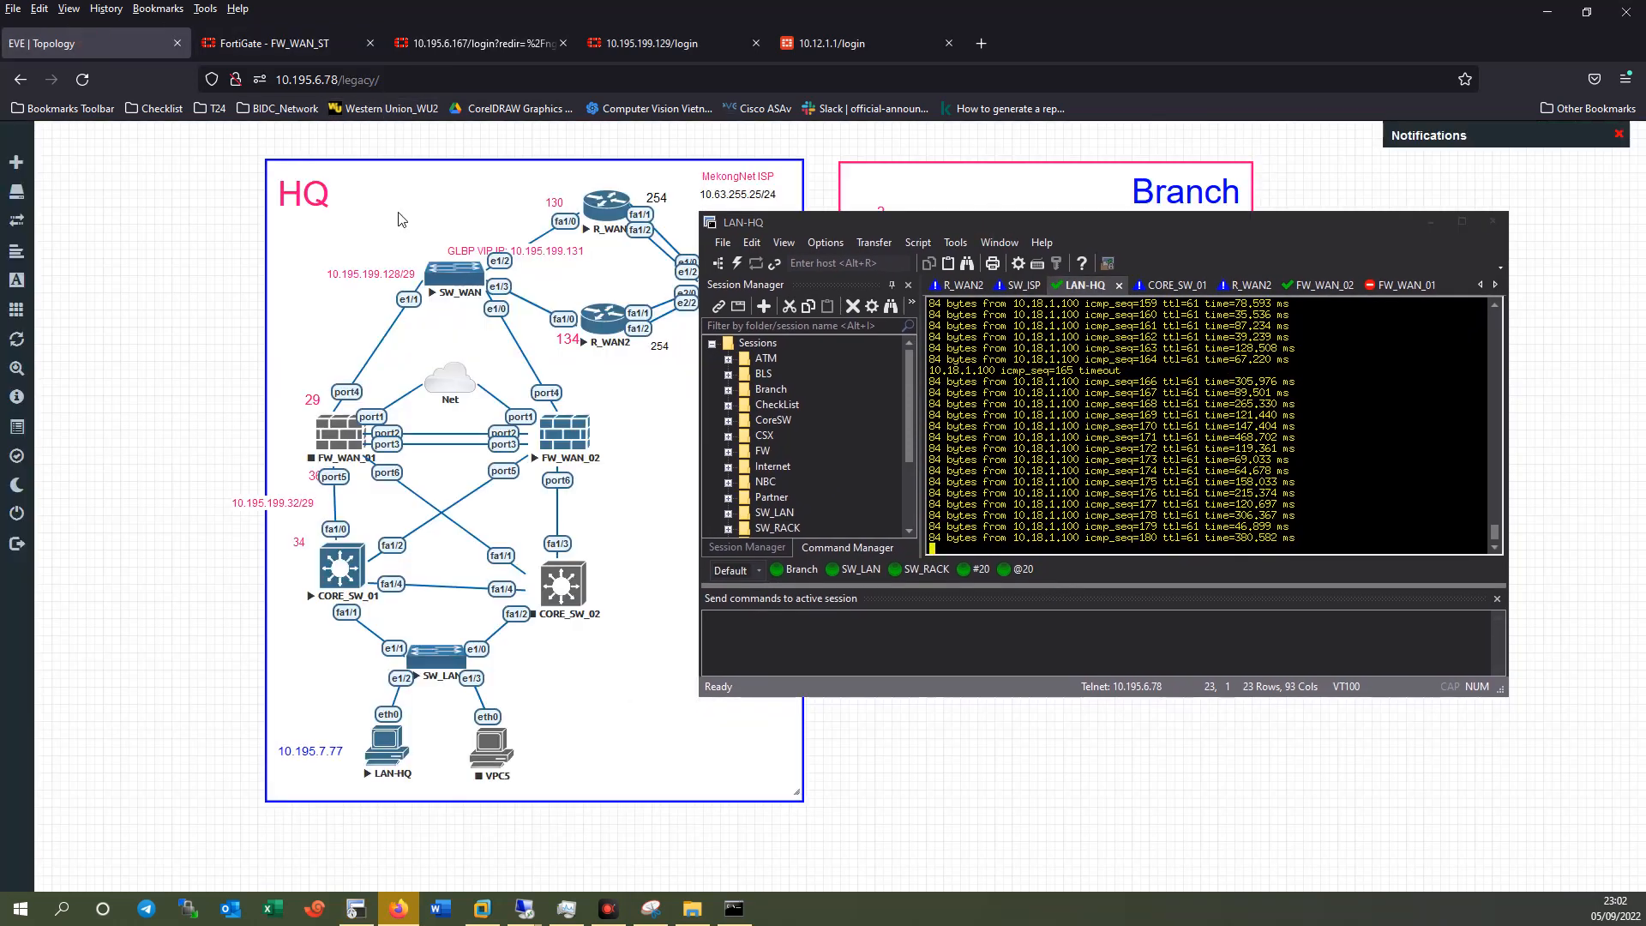
Start FW_WAN_01 again from its EVE node menu and return to the FortiGate HA monitor.
right_click(343, 437)
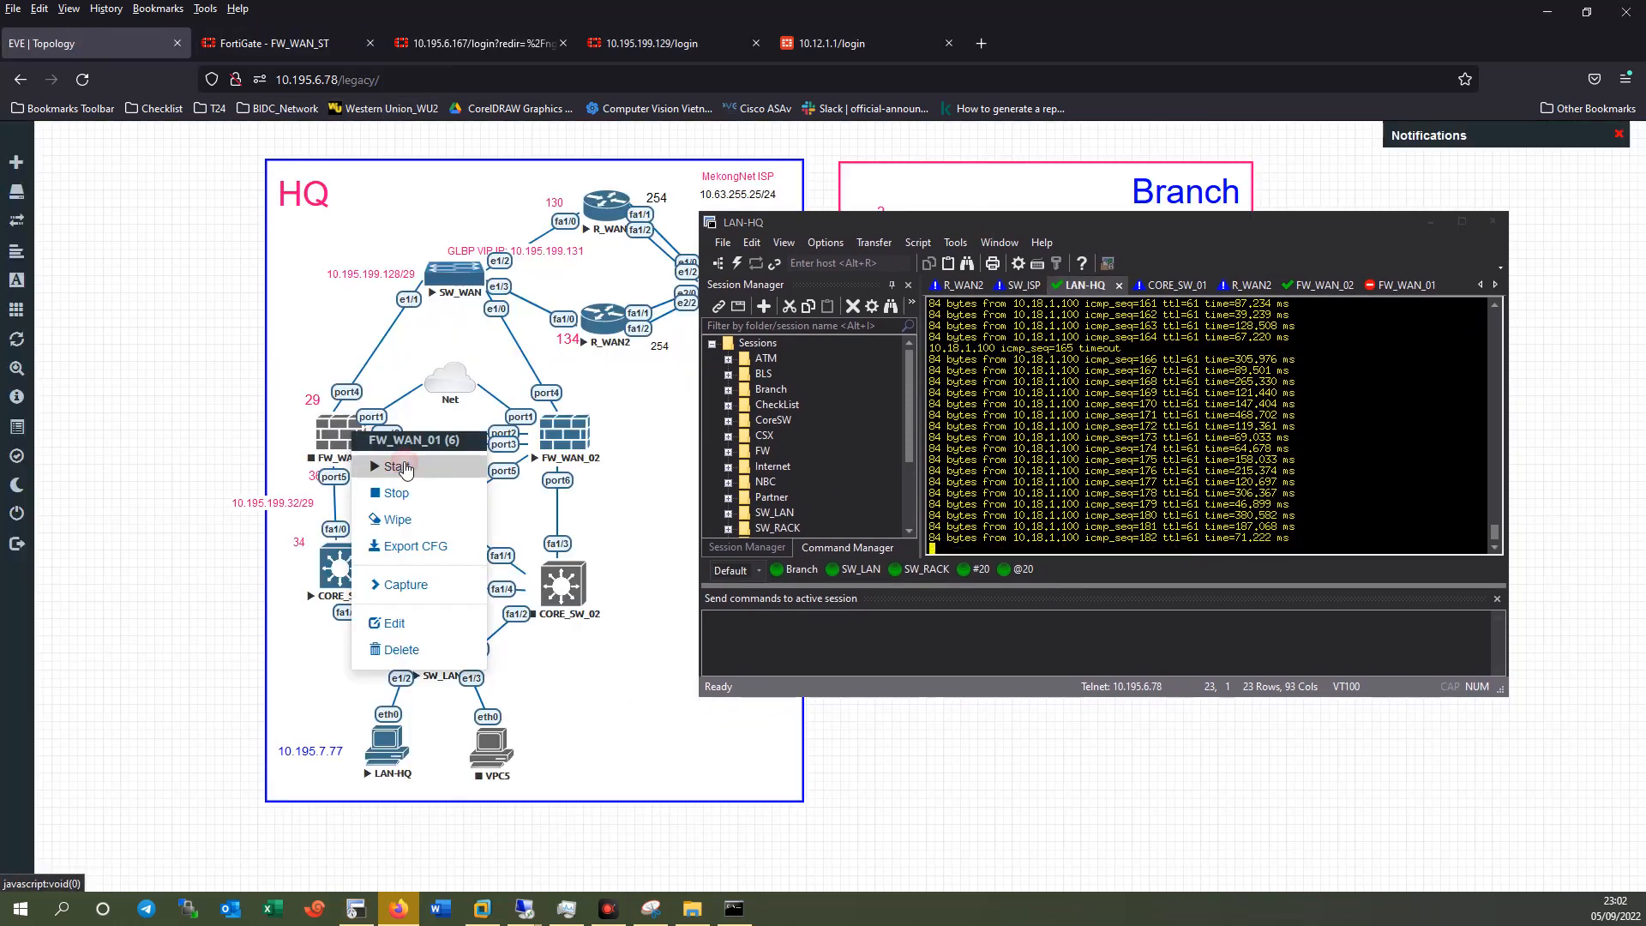
click(669, 450)
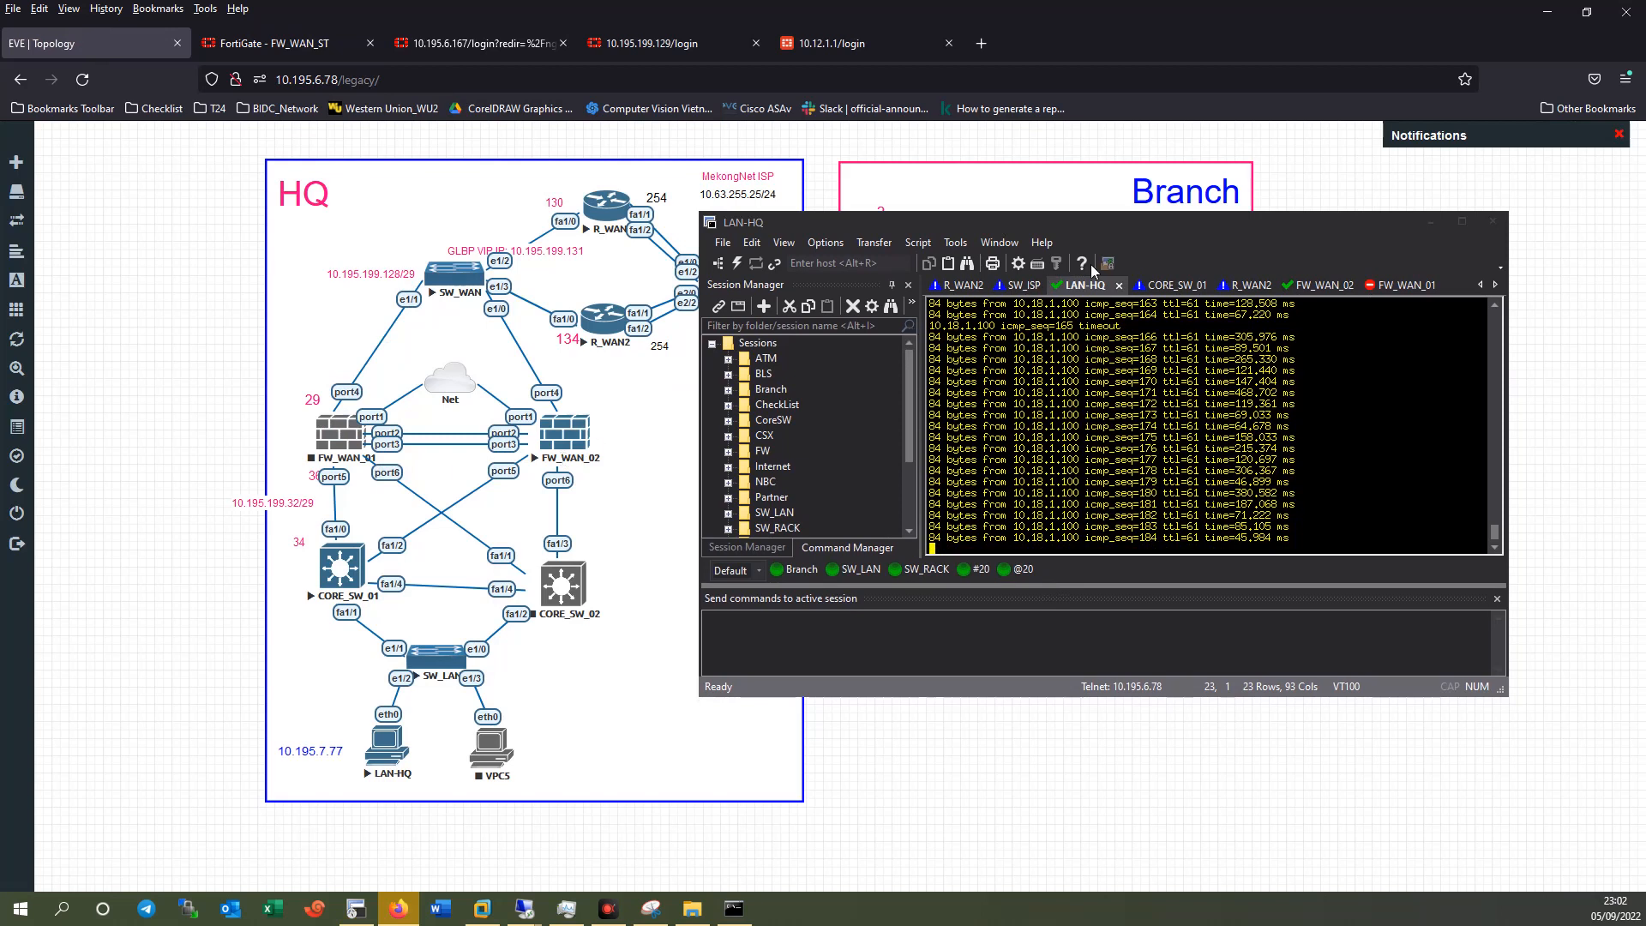
drag(1043, 225, 1084, 214)
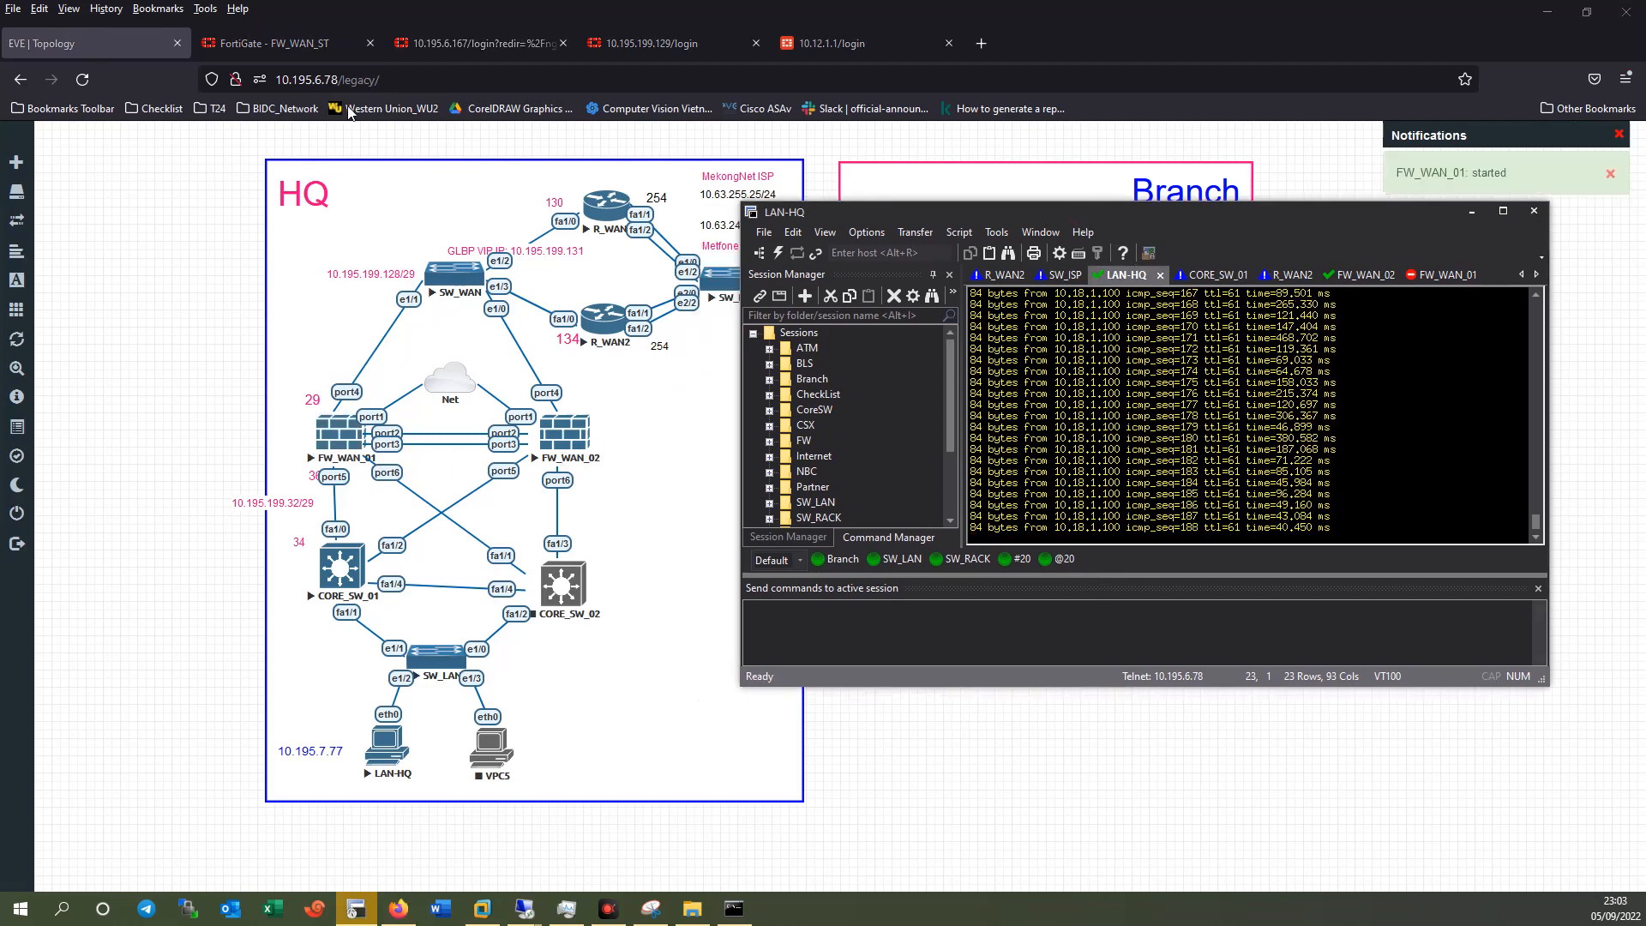
click(276, 43)
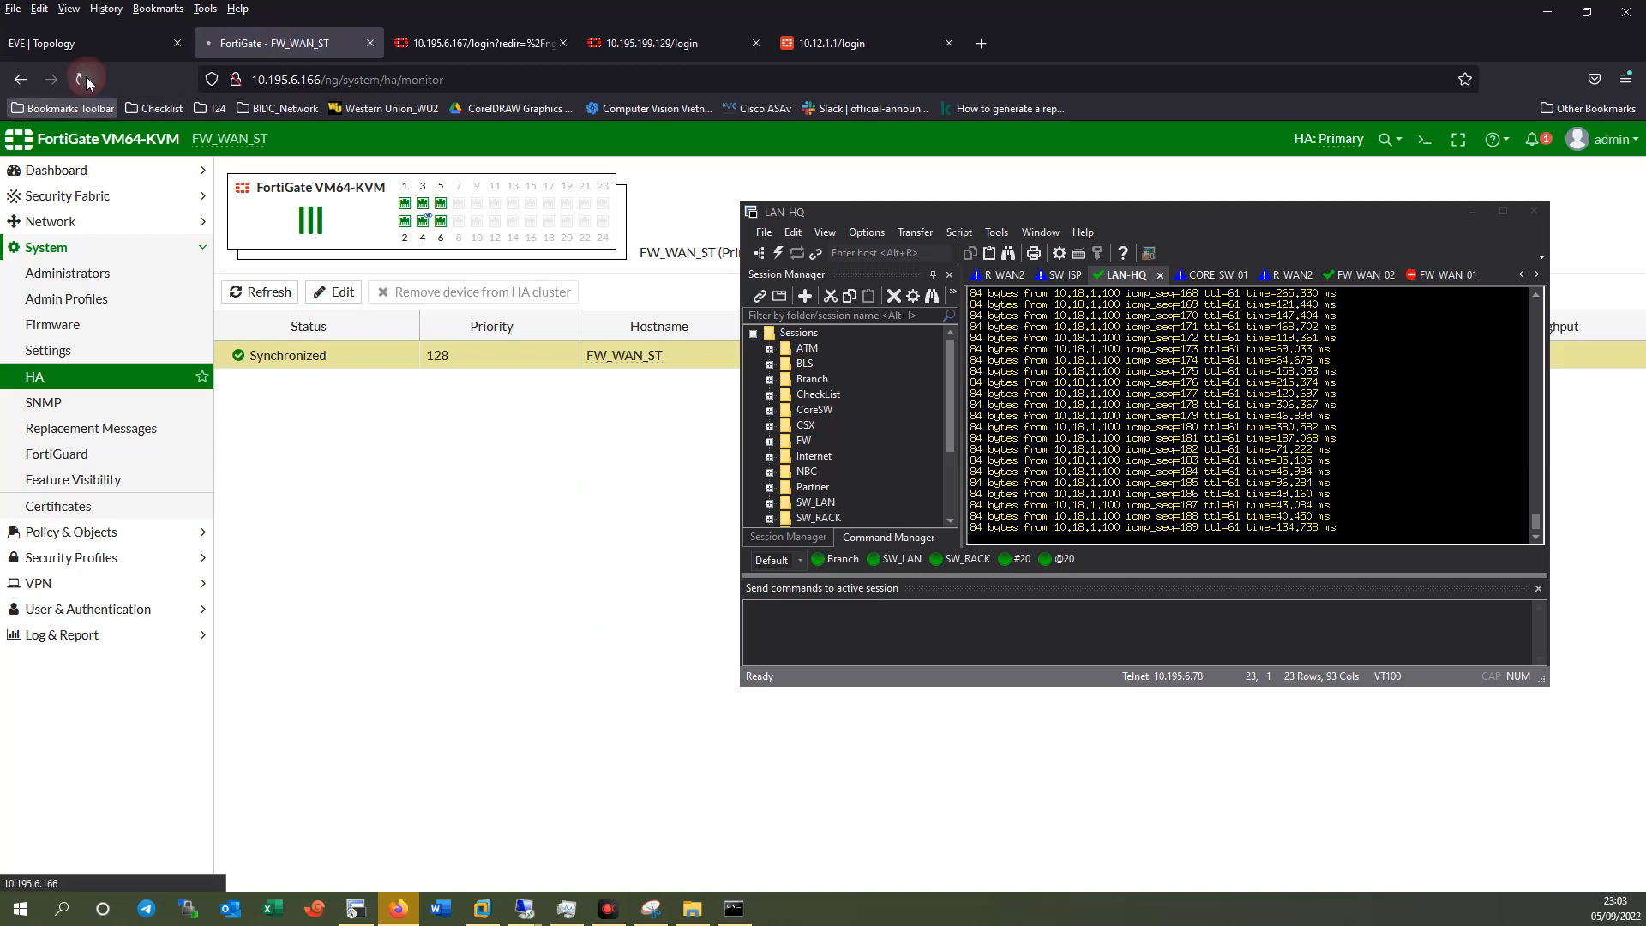
Refresh the HA monitor, checking the topology in between, until FW_WAN_ACT and FW_WAN_ST both show Synchronized.
click(83, 78)
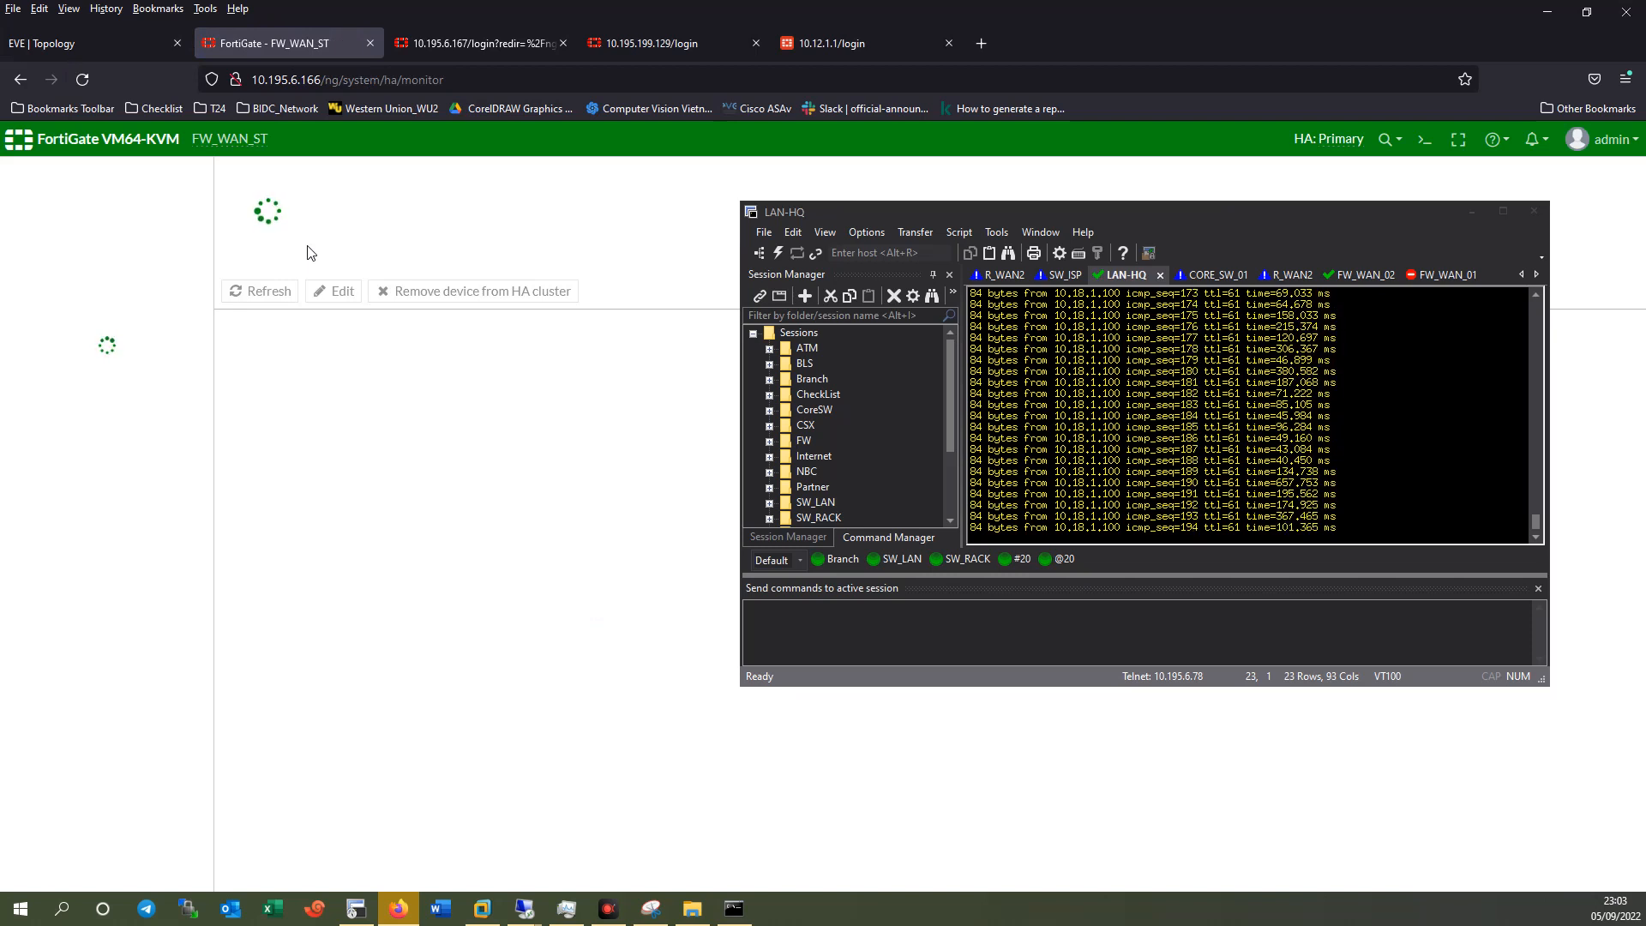
click(77, 44)
click(262, 44)
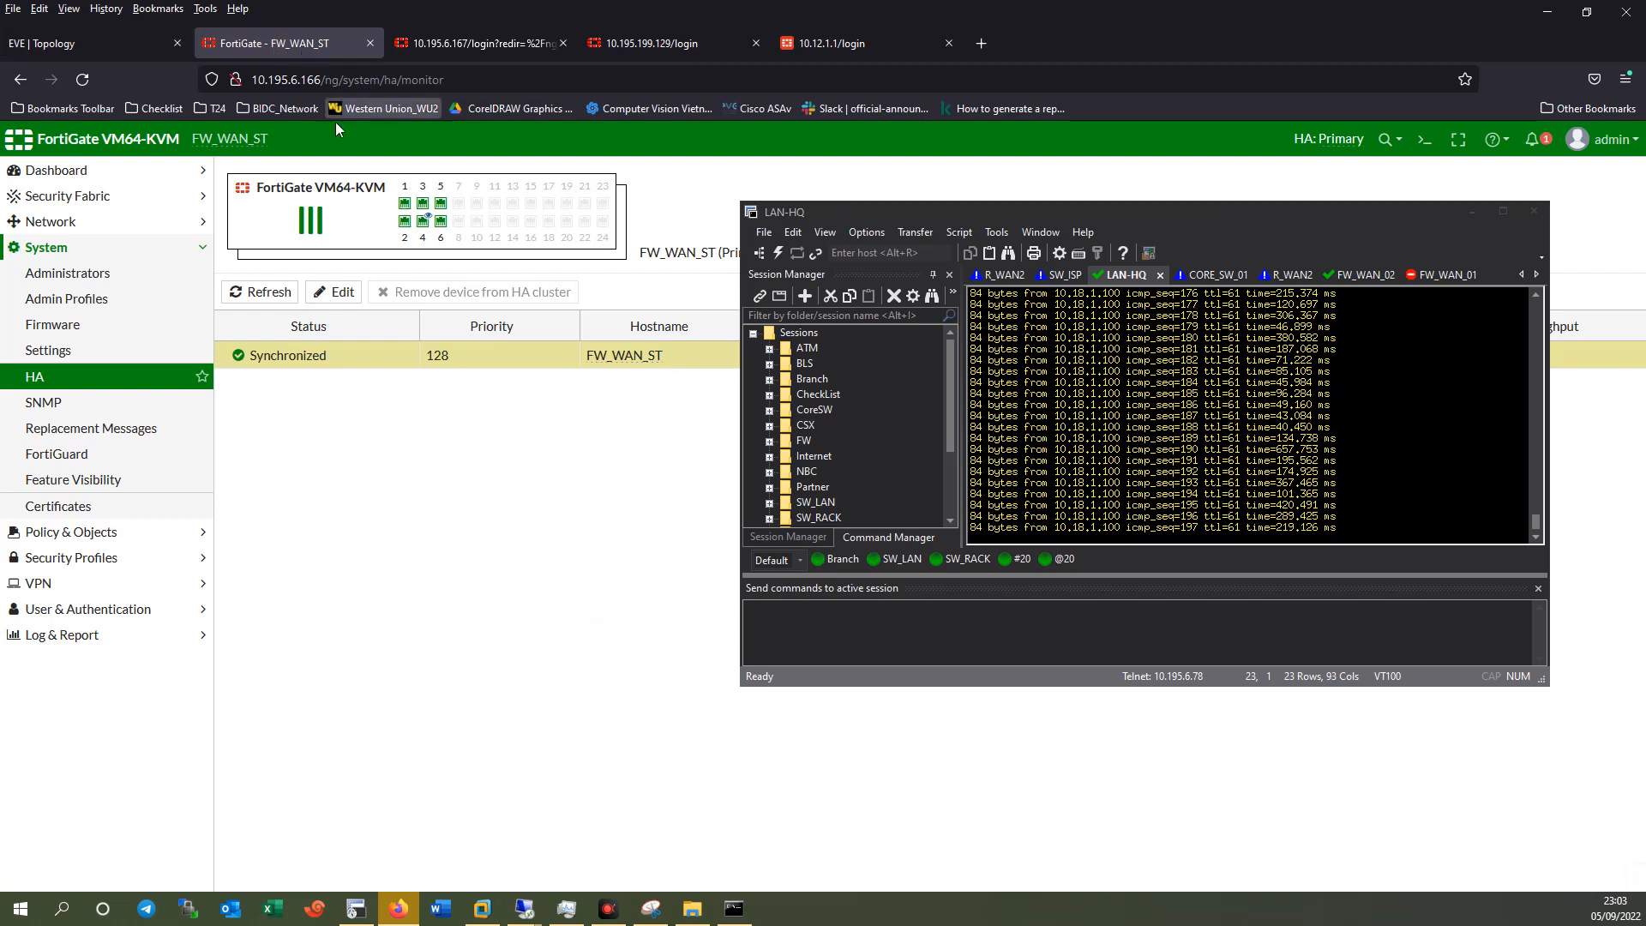
click(93, 45)
click(283, 44)
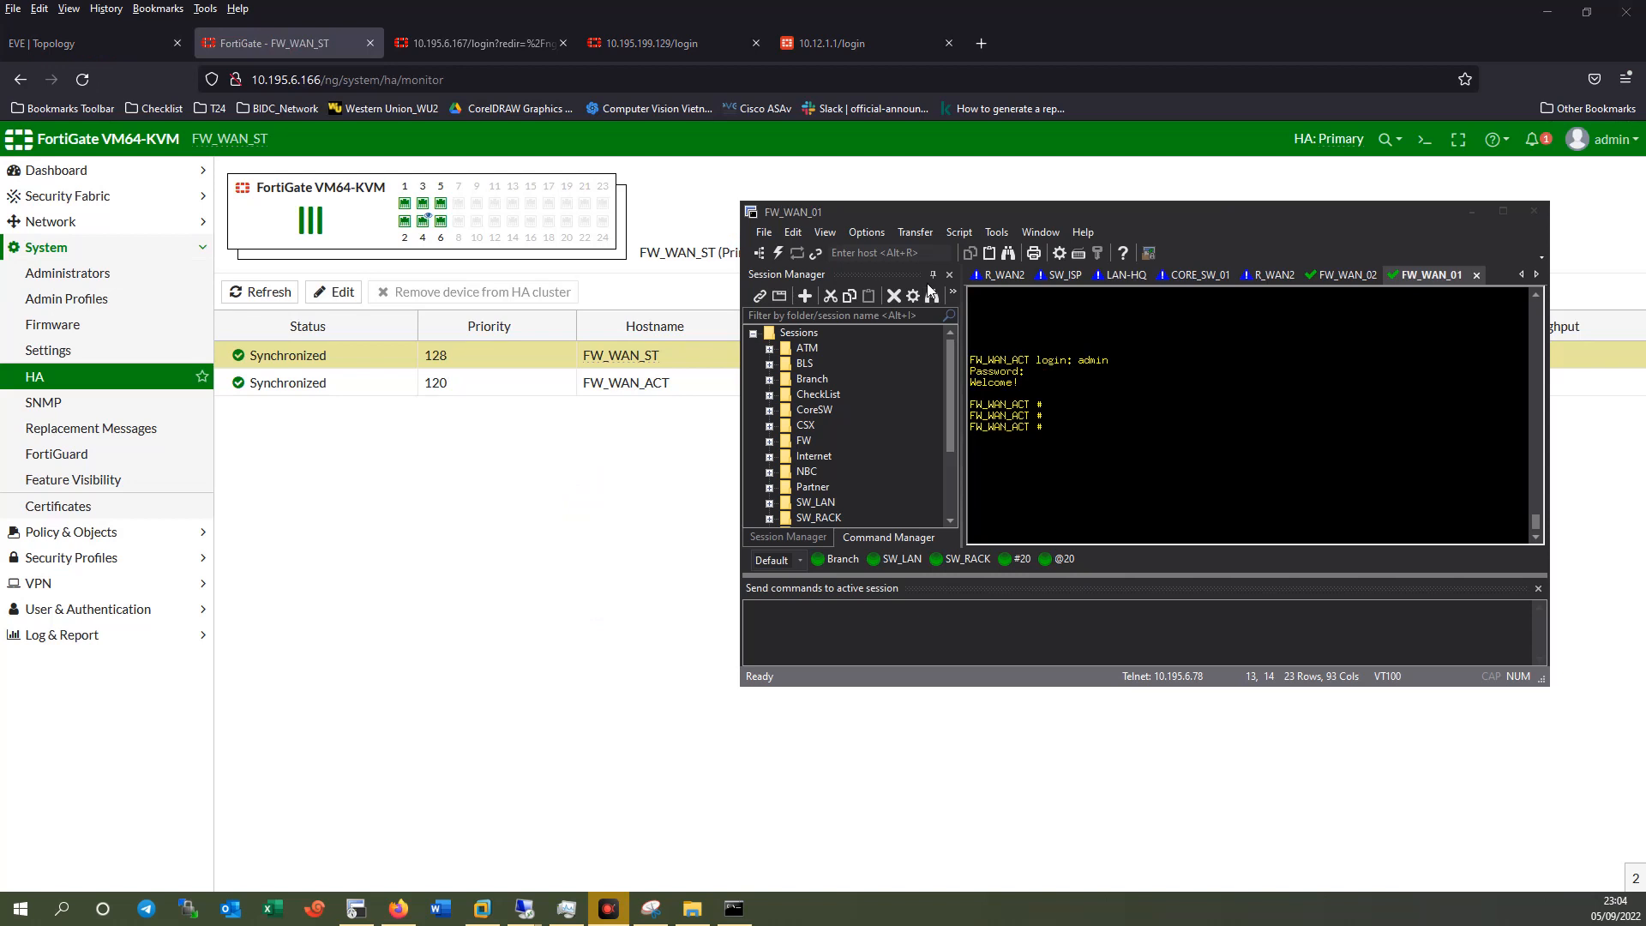
click(84, 41)
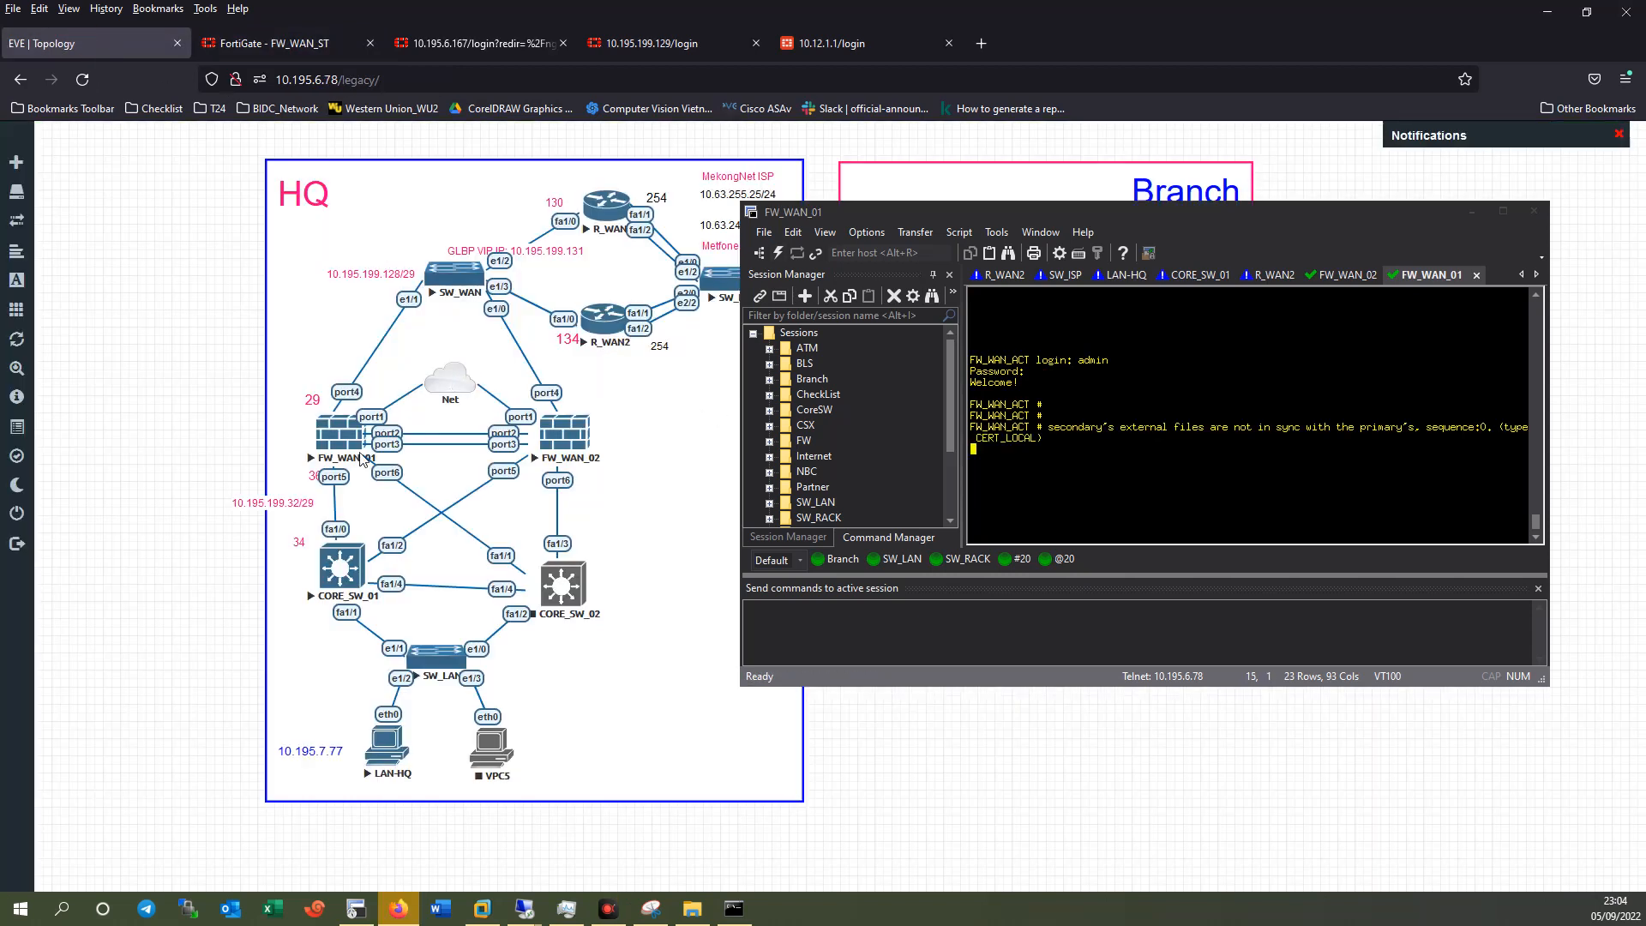
click(296, 48)
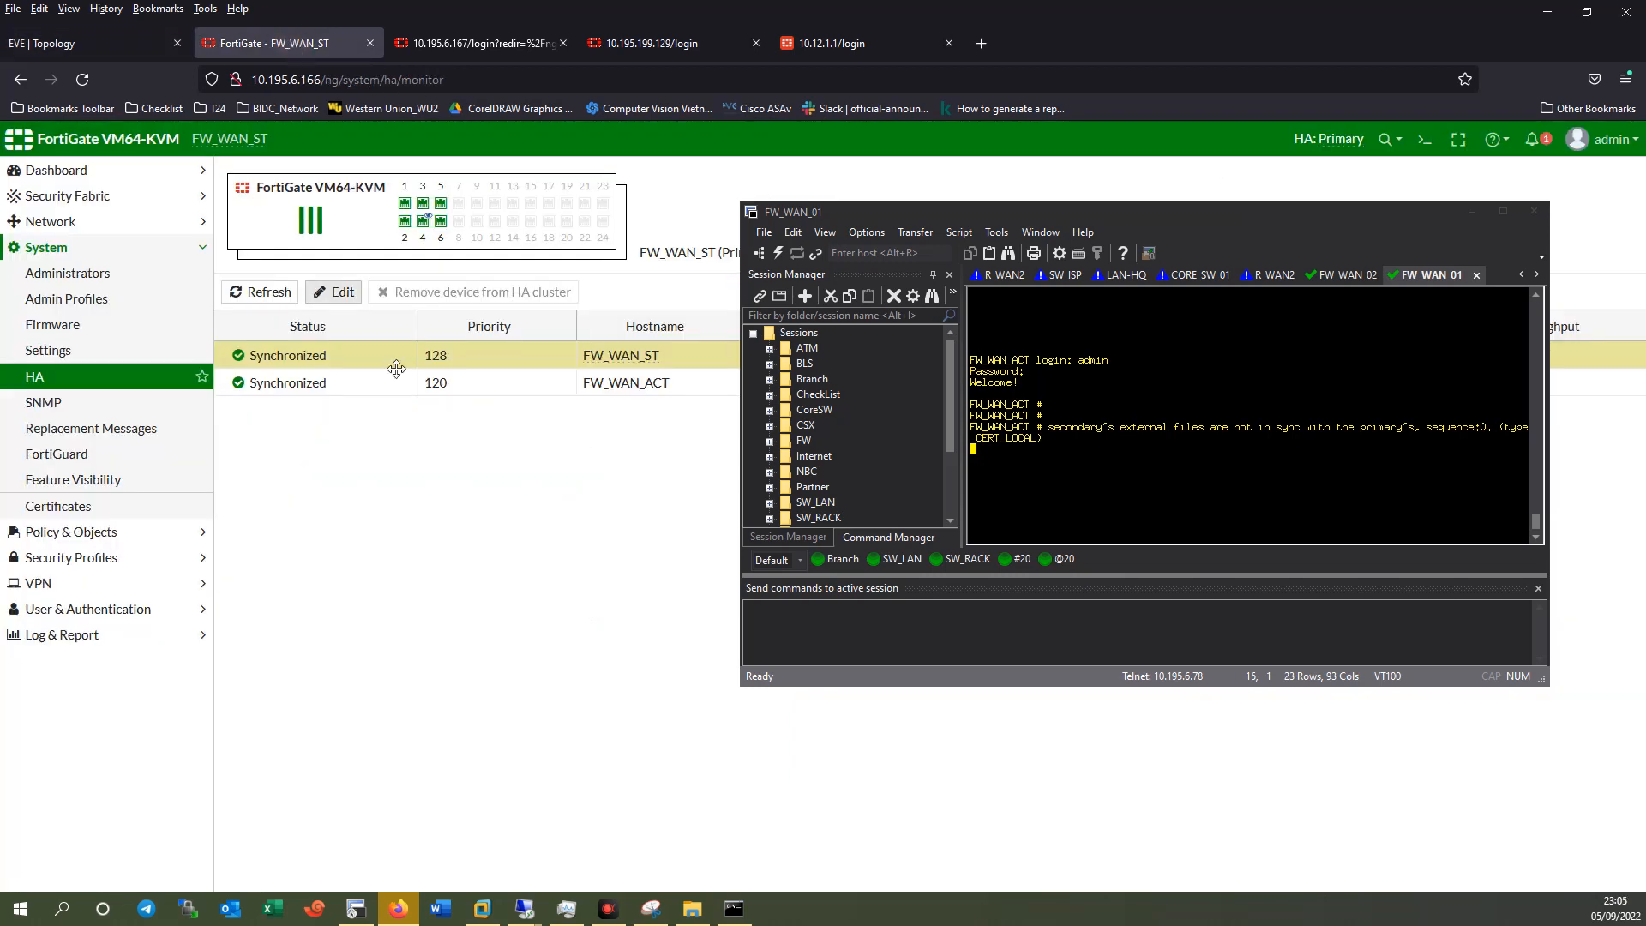
drag(960, 221, 1023, 205)
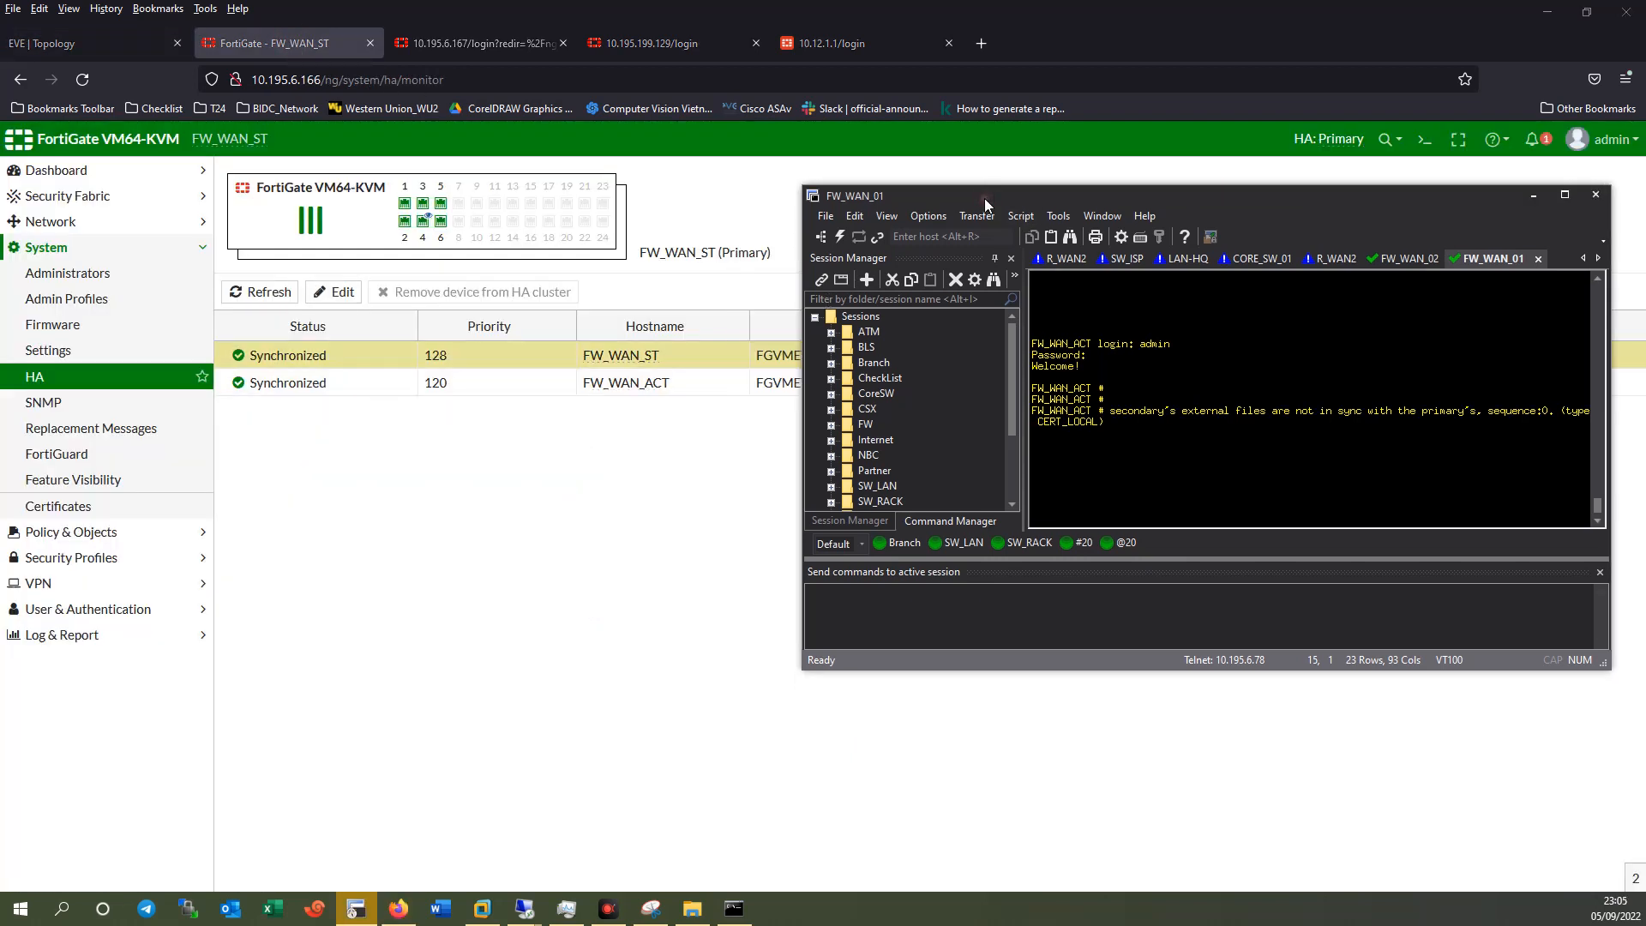
click(89, 42)
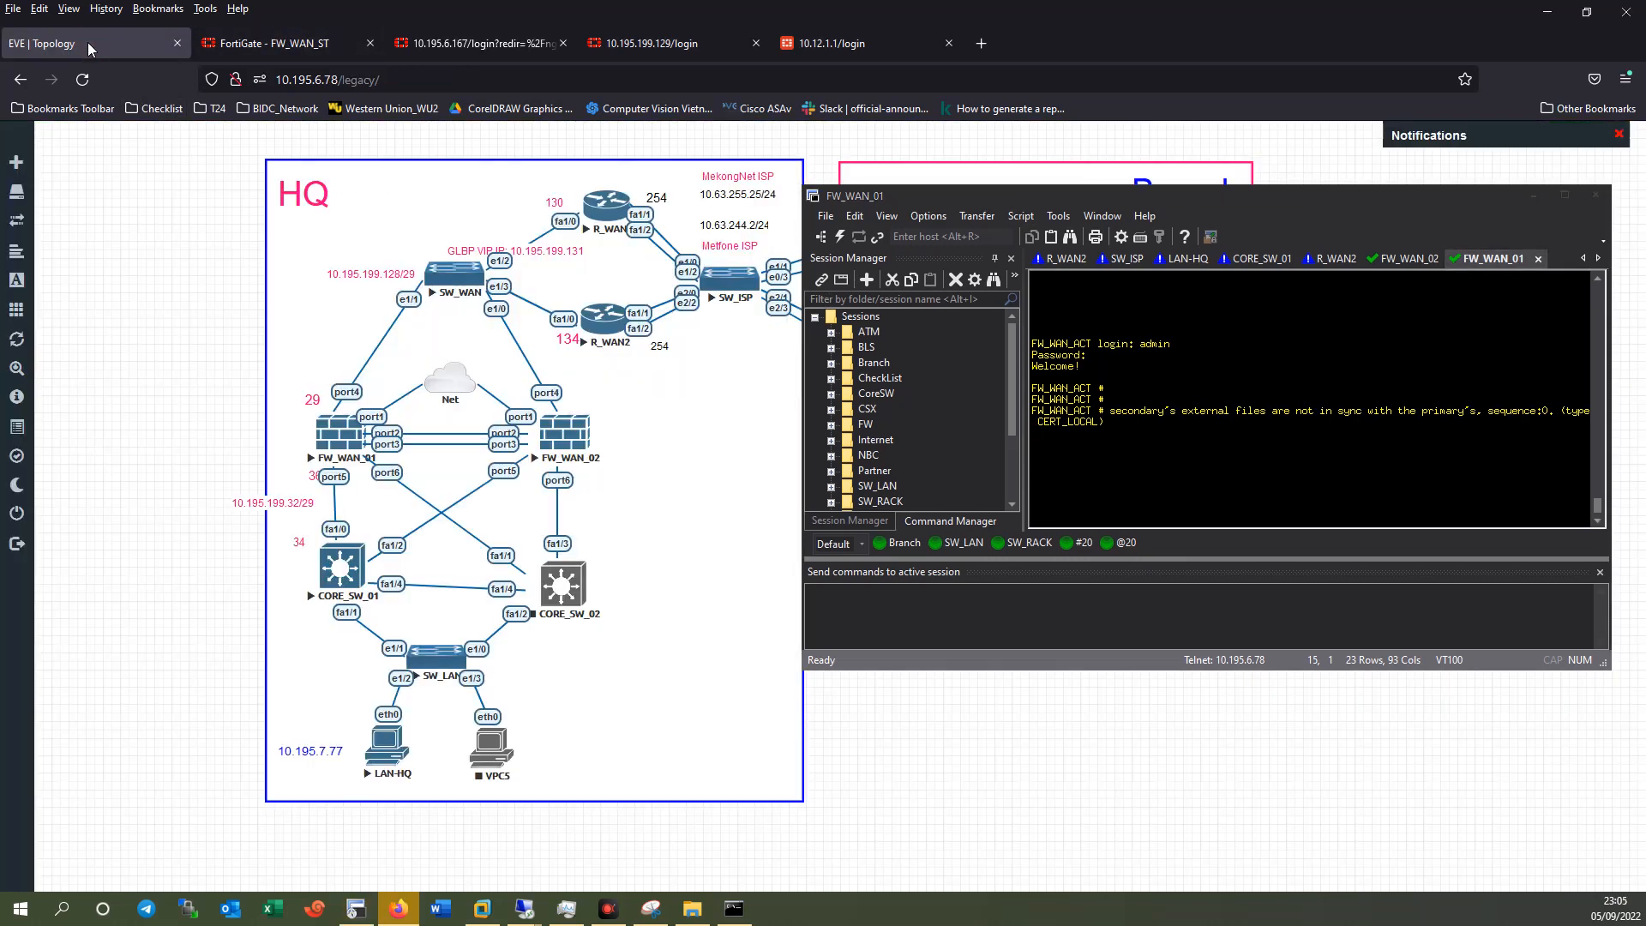
Stop the FW_WAN_02 node from its EVE-NG context menu.
right_click(572, 439)
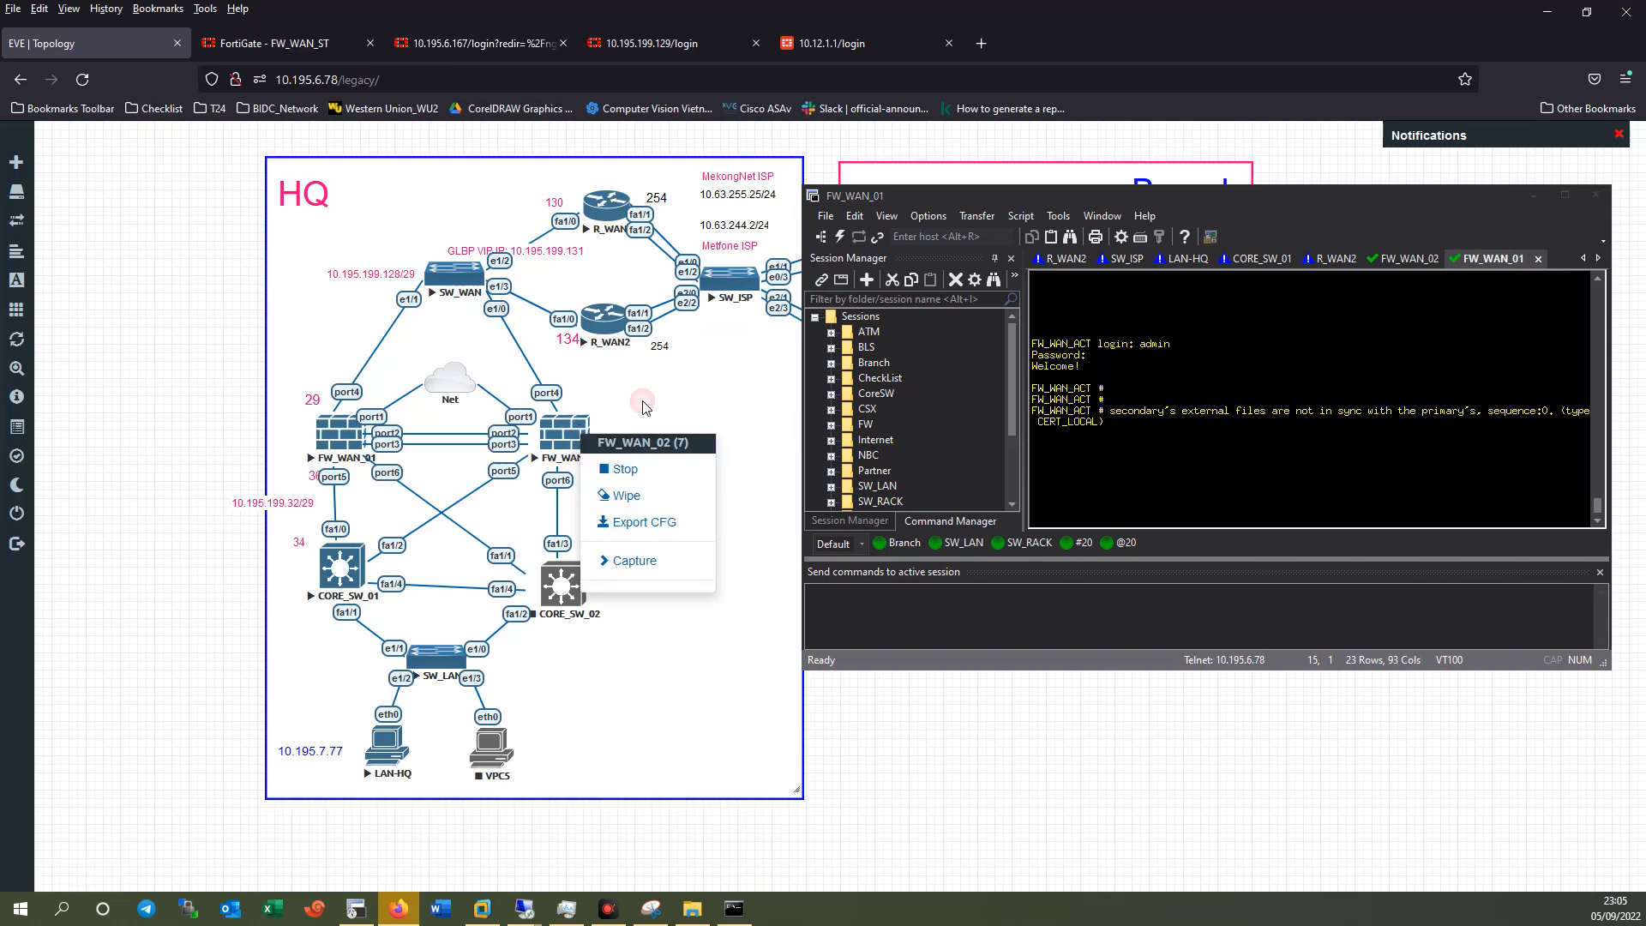
click(137, 410)
right_click(570, 441)
click(619, 474)
drag(1258, 195, 1085, 210)
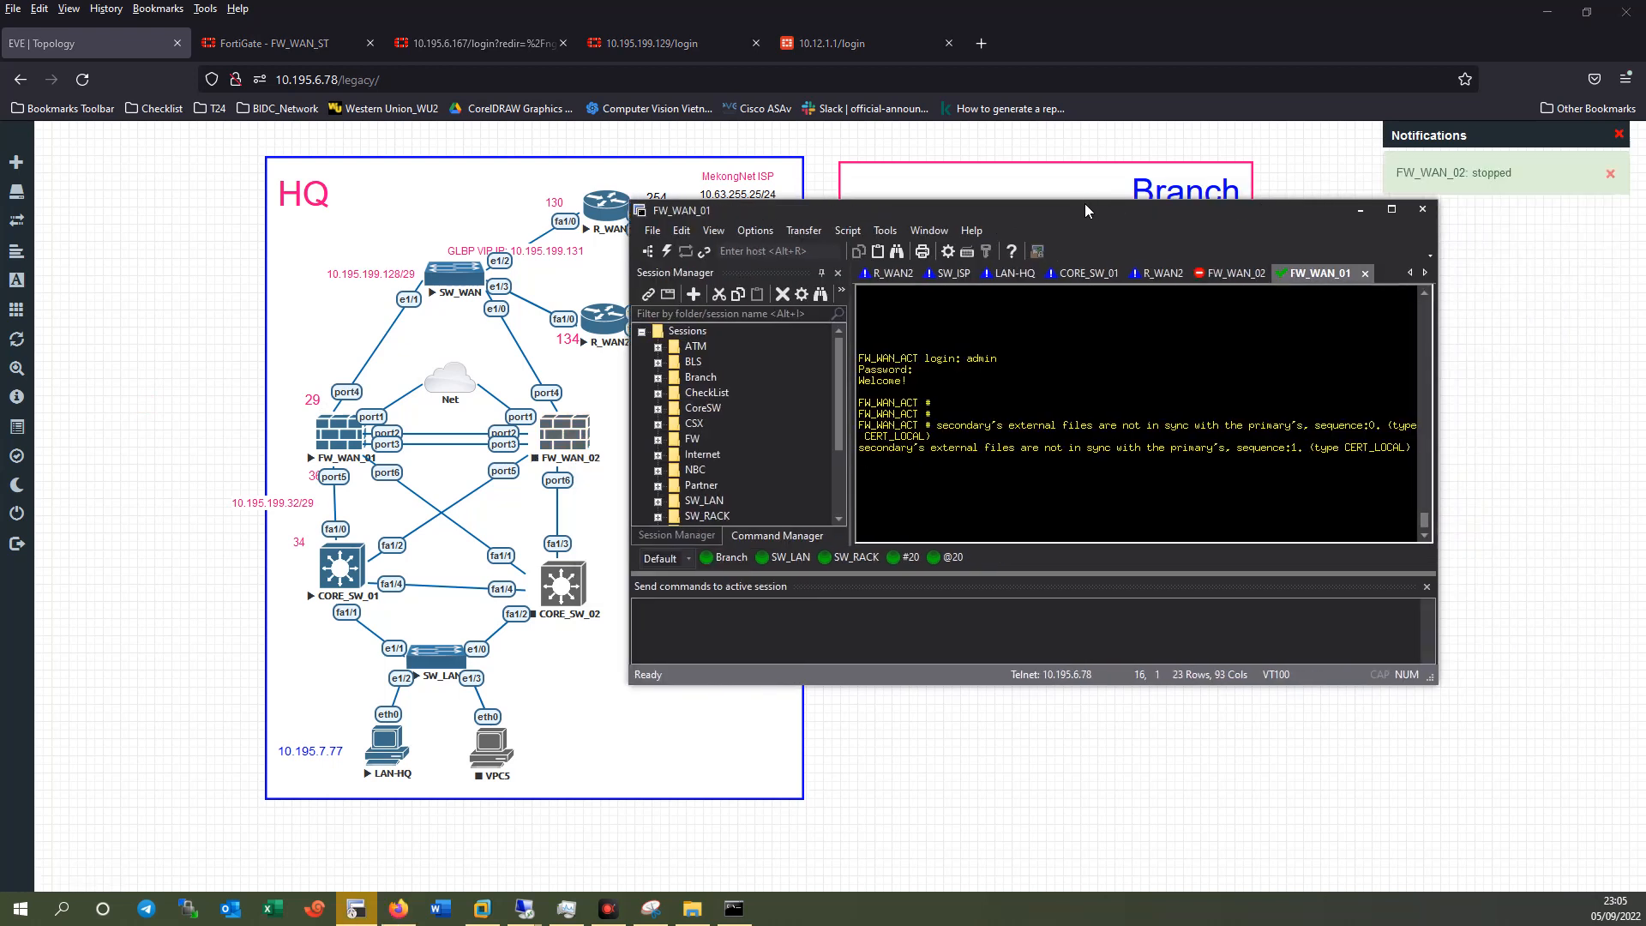
Watch LAN-HQ pings to 10.18.1.100 recover at icmp_seq 330 after network-unreachable errors.
click(1013, 272)
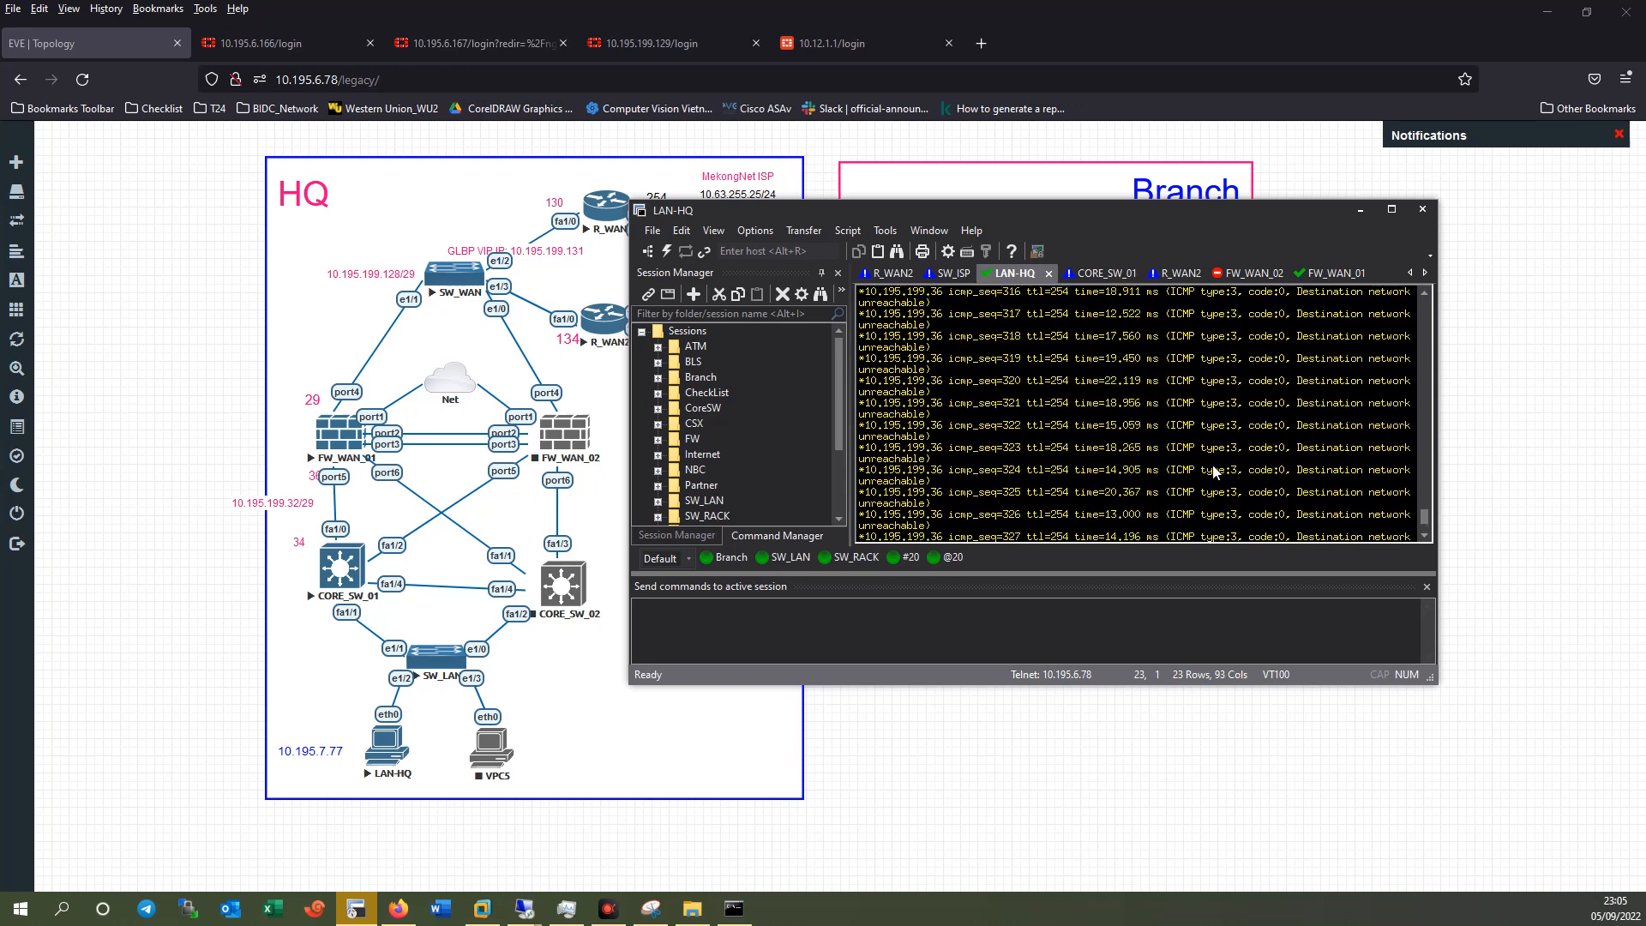
drag(1227, 517, 864, 475)
click(1142, 507)
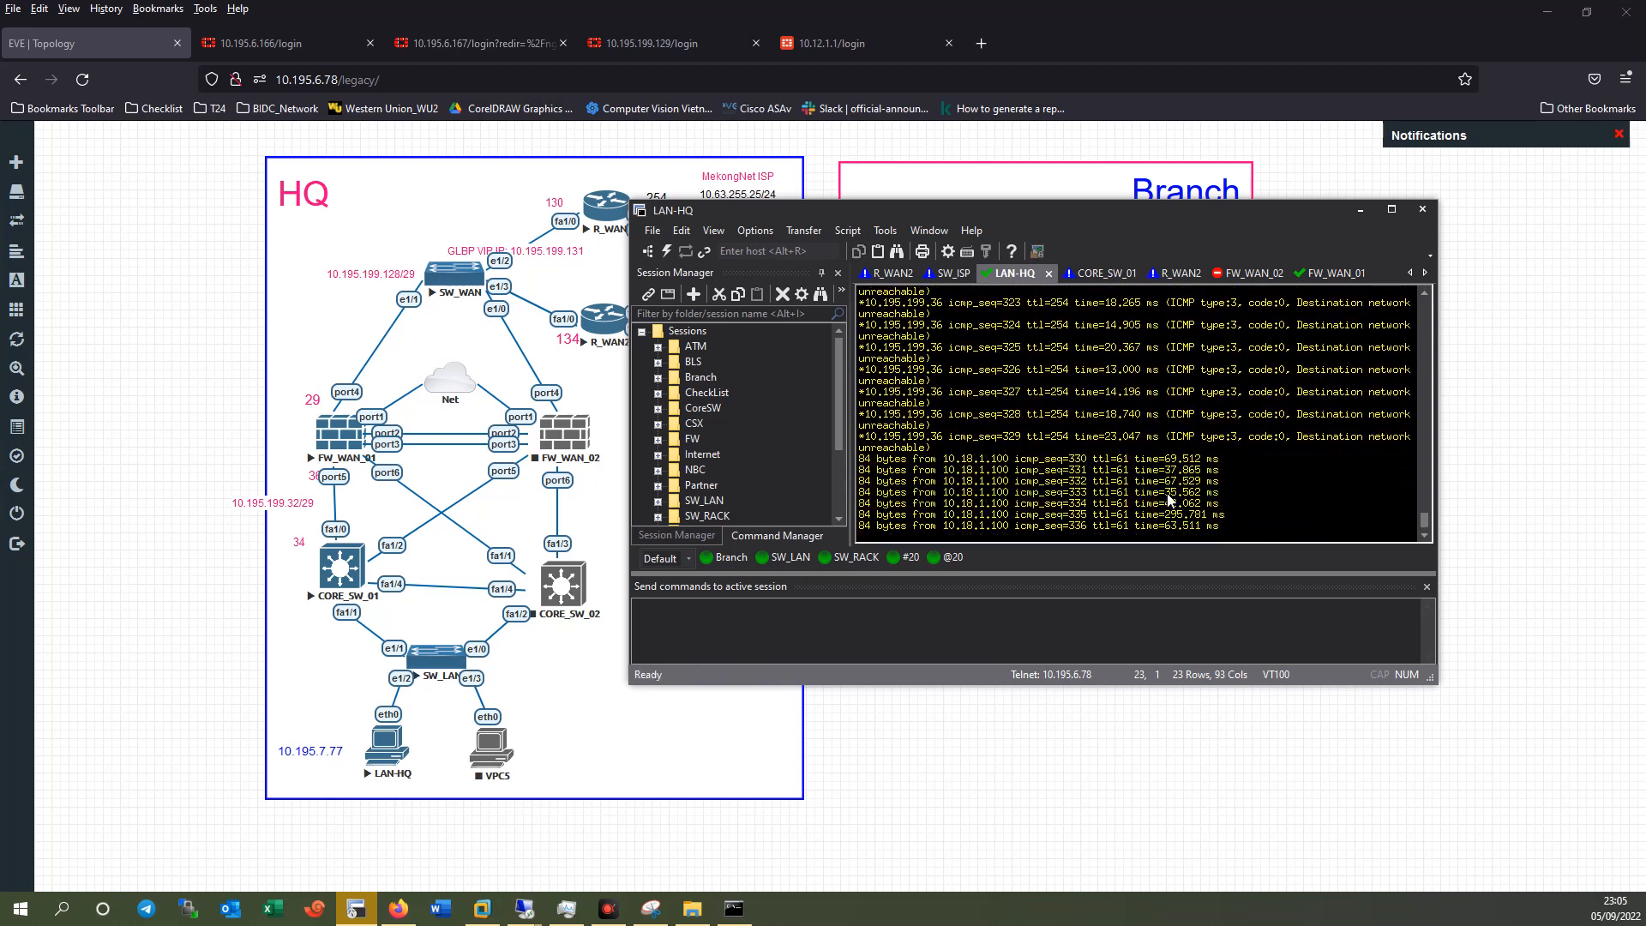